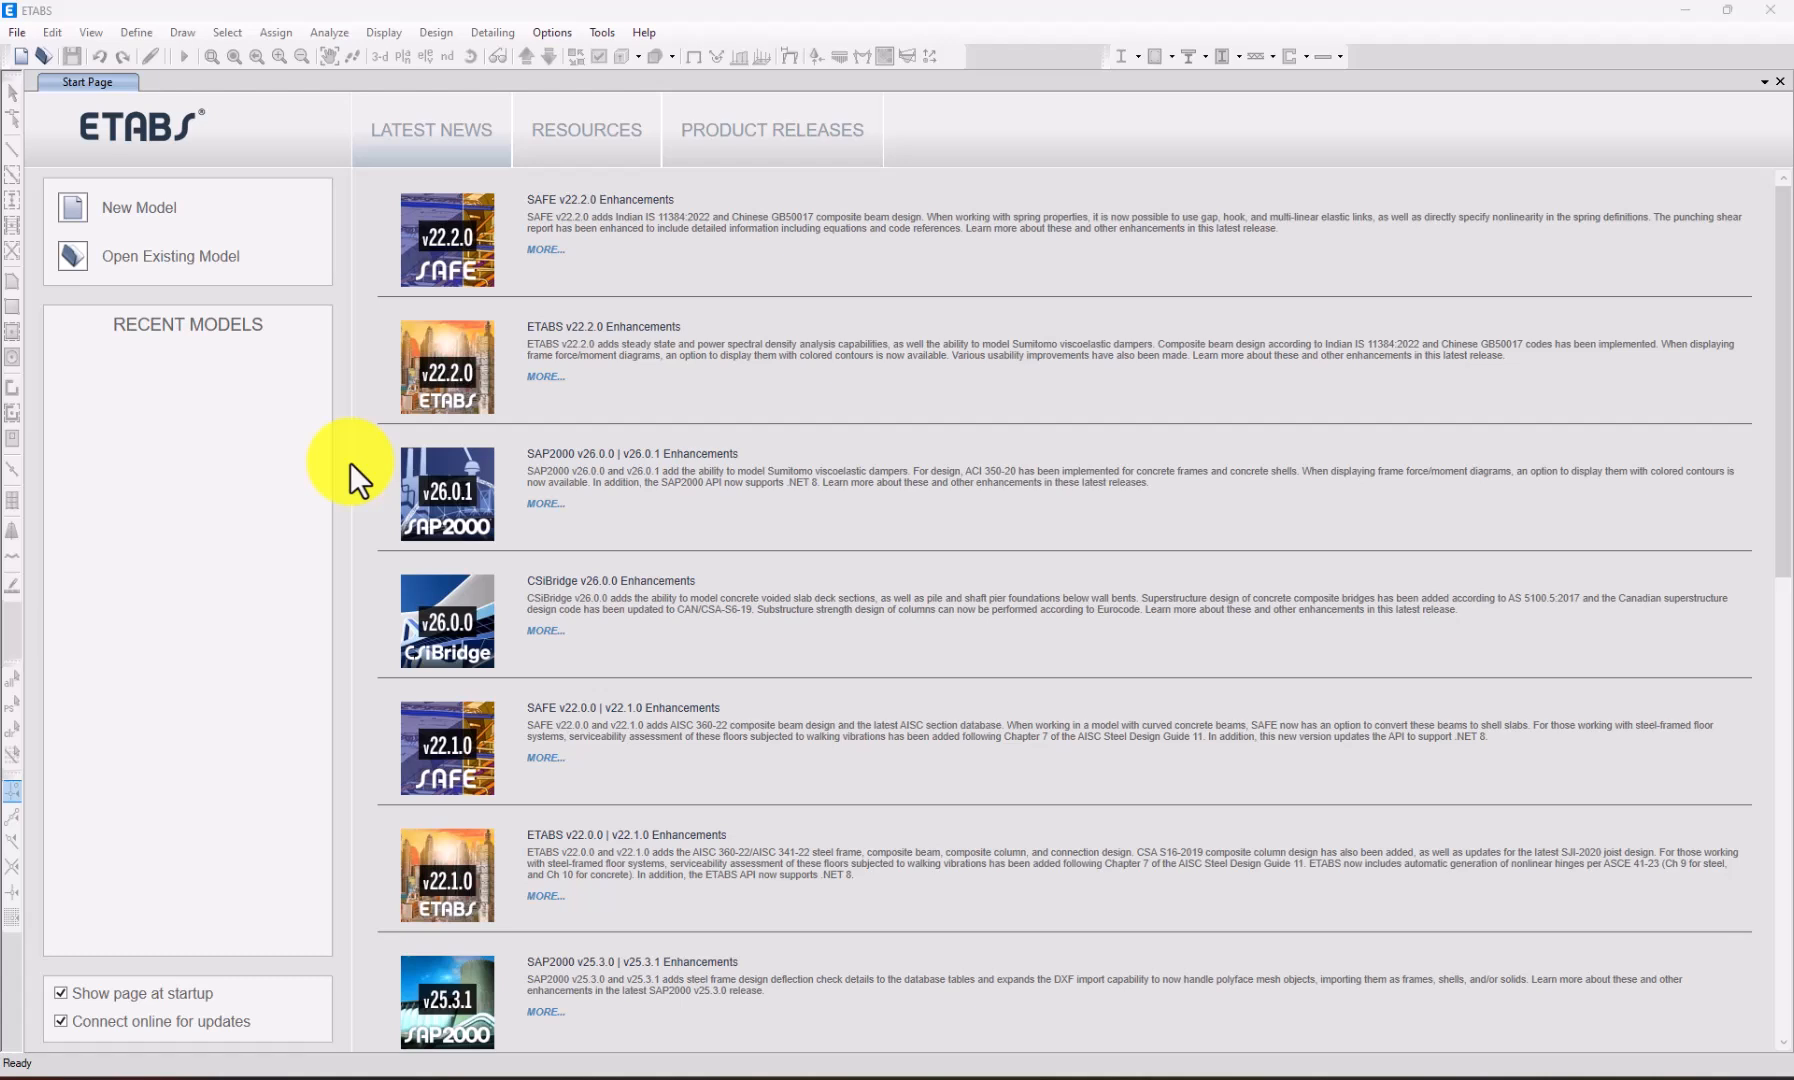
# Start a new model using built-in settings with Metric SI display units and United States as the region for default materials.
pyautogui.click(130, 212)
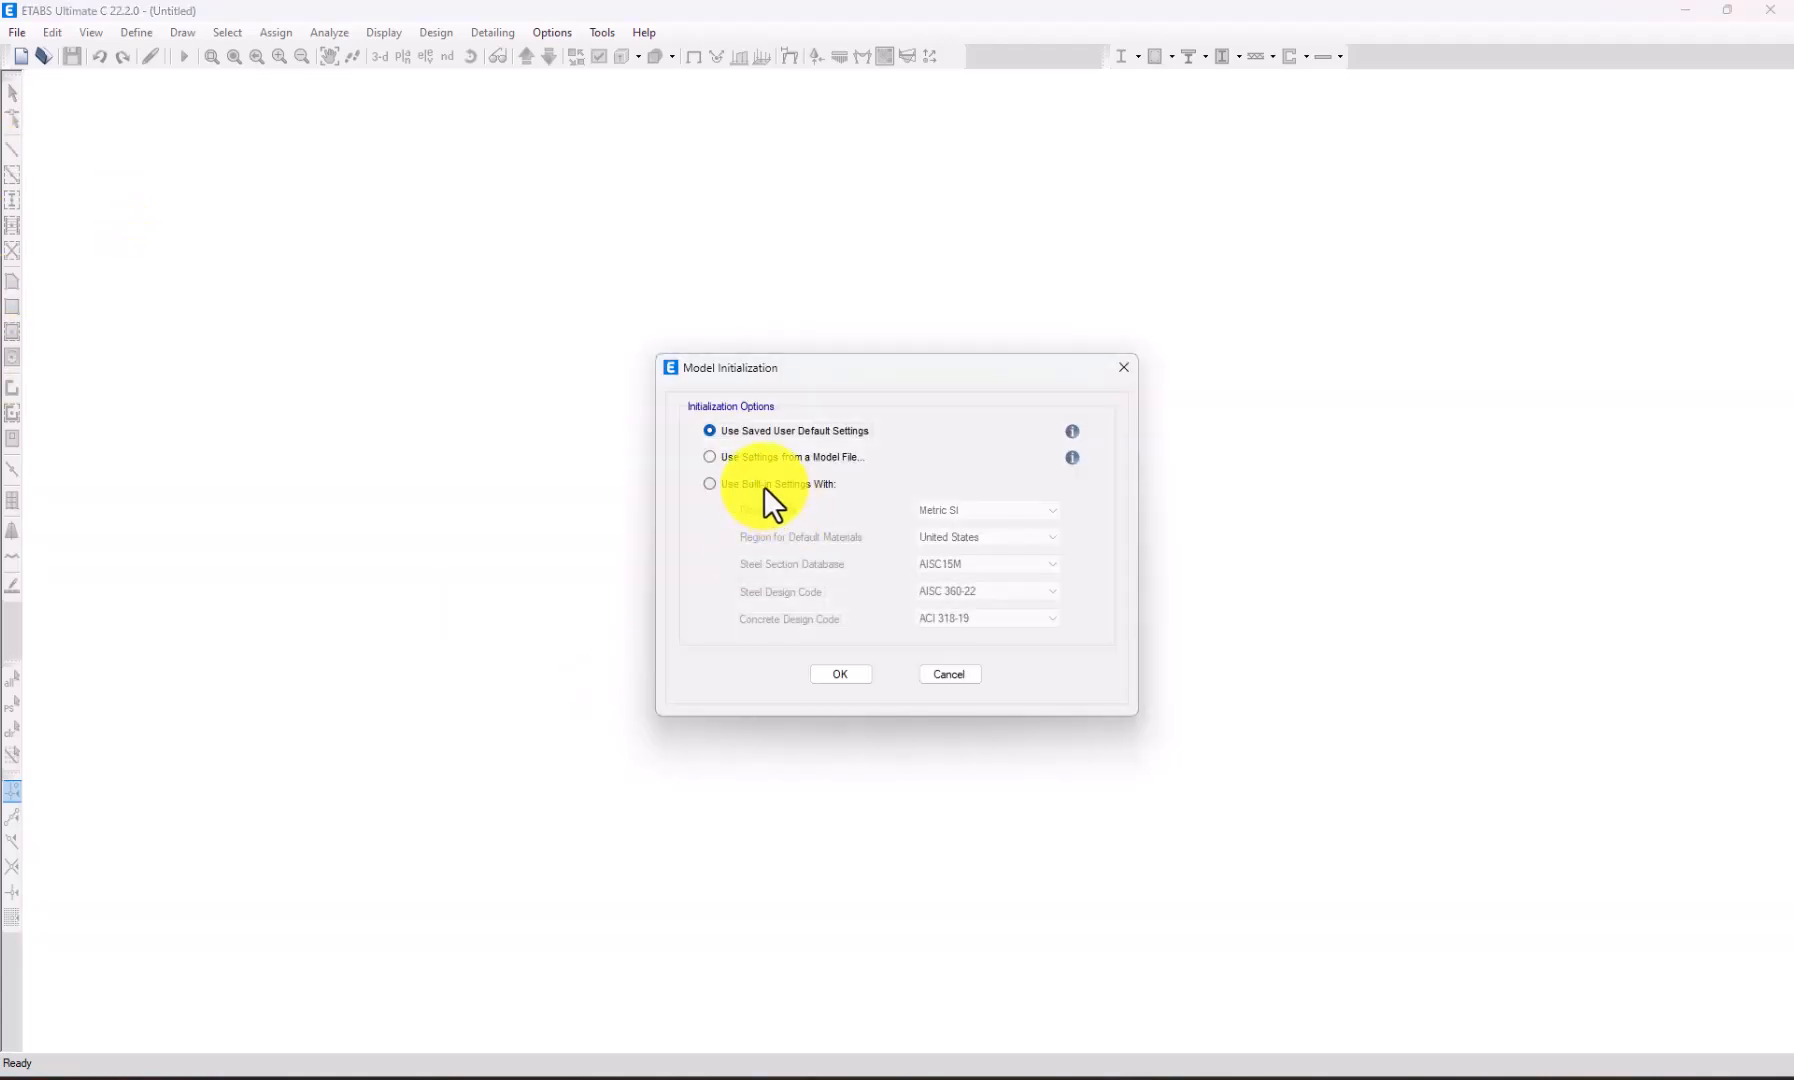
pyautogui.click(764, 486)
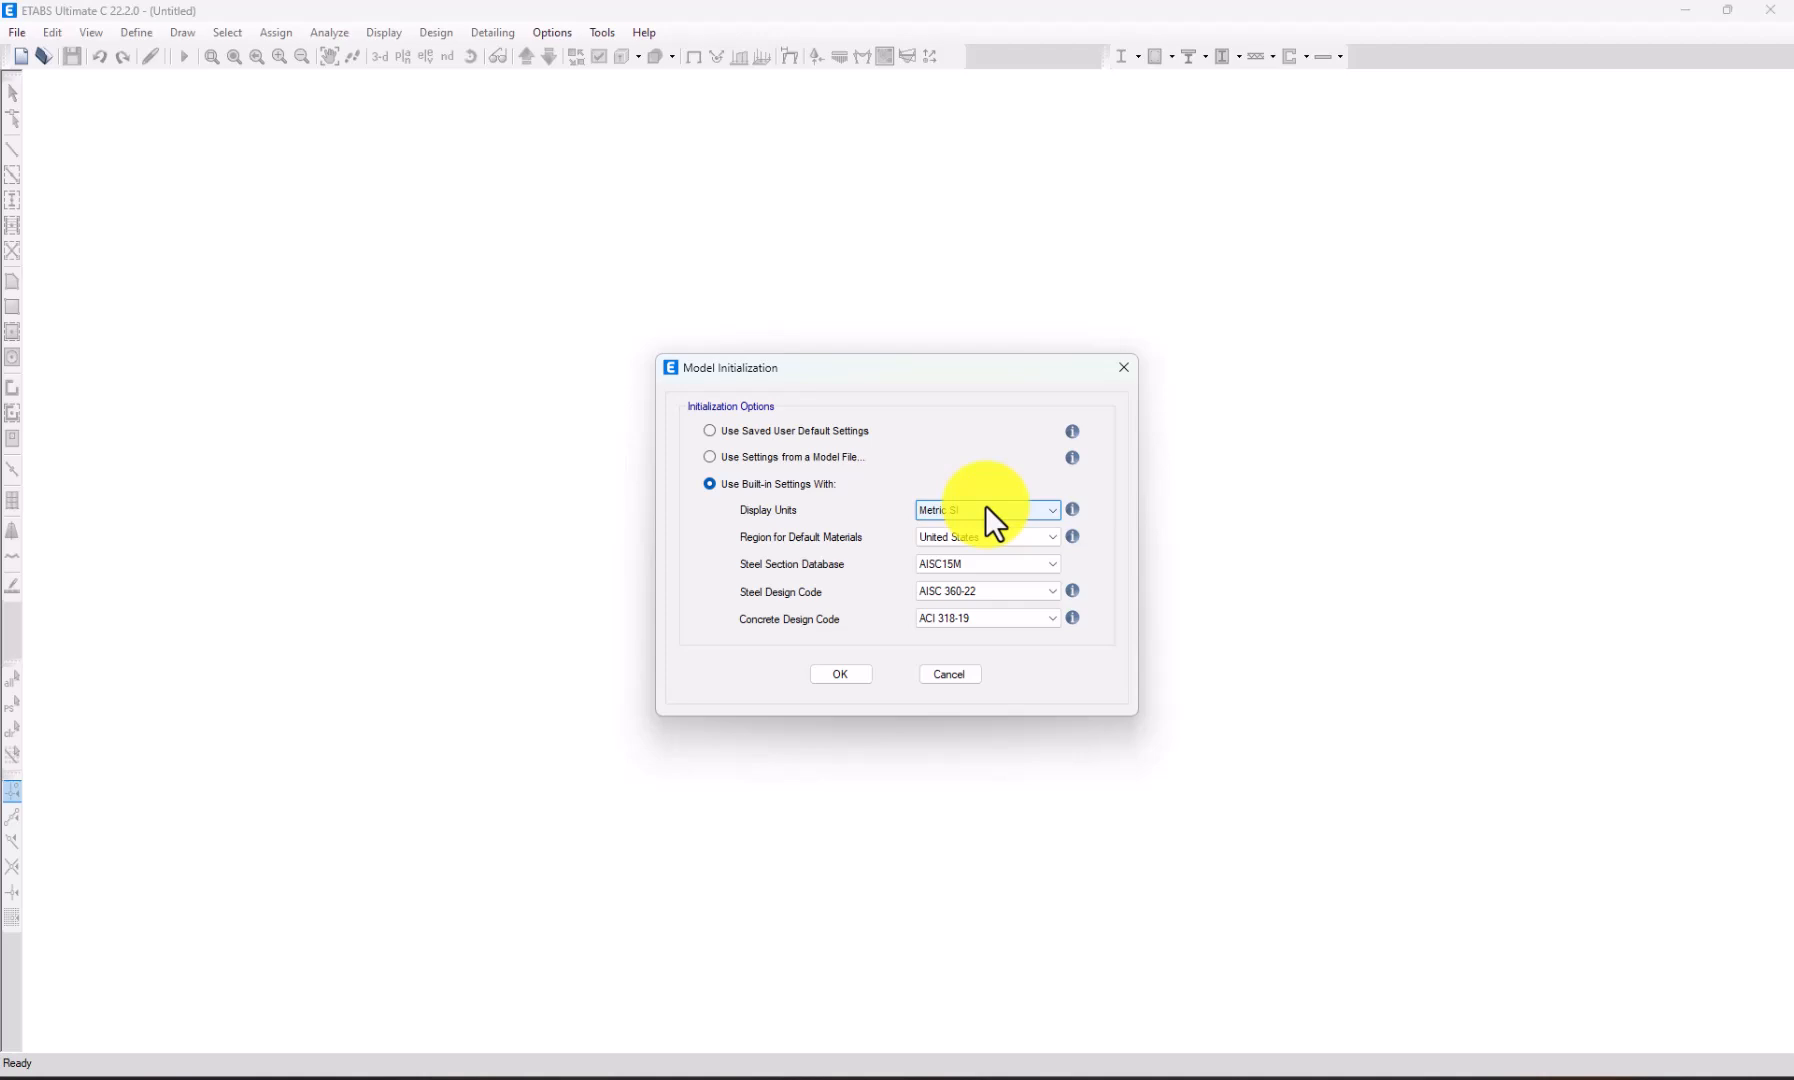
pyautogui.click(955, 538)
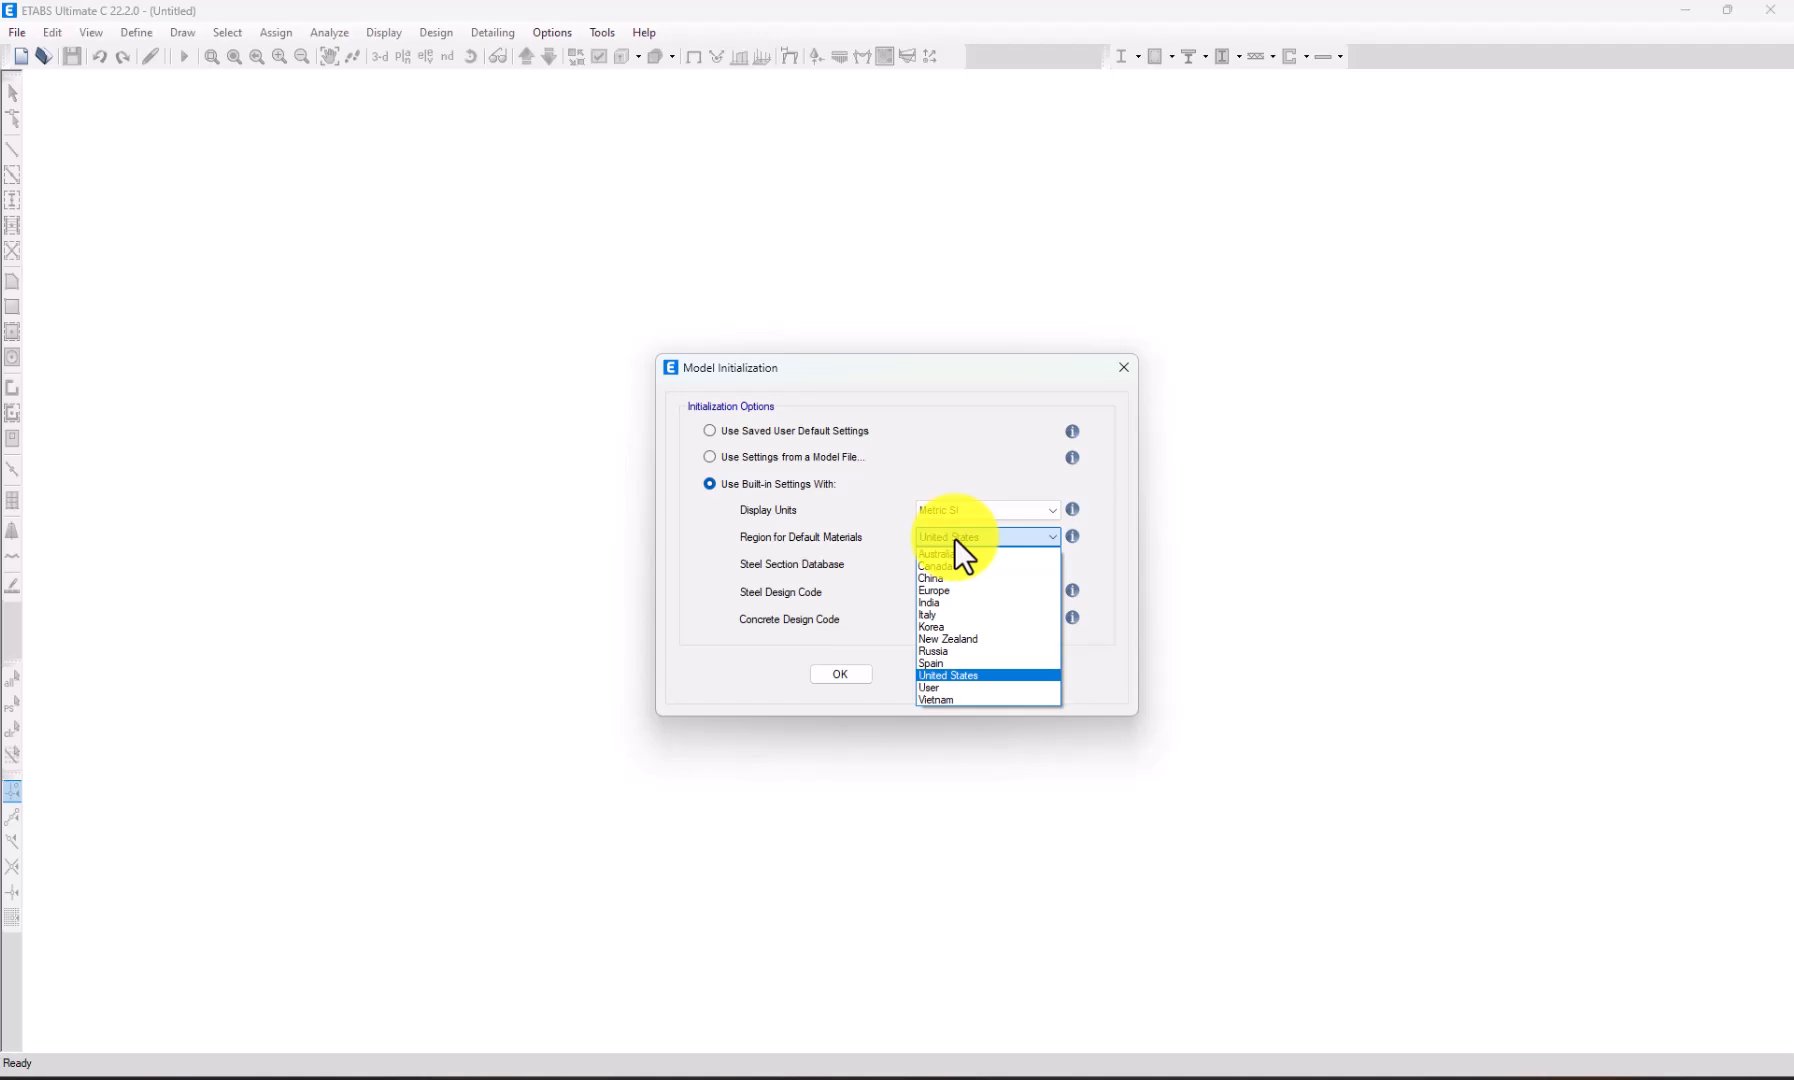
pyautogui.click(954, 537)
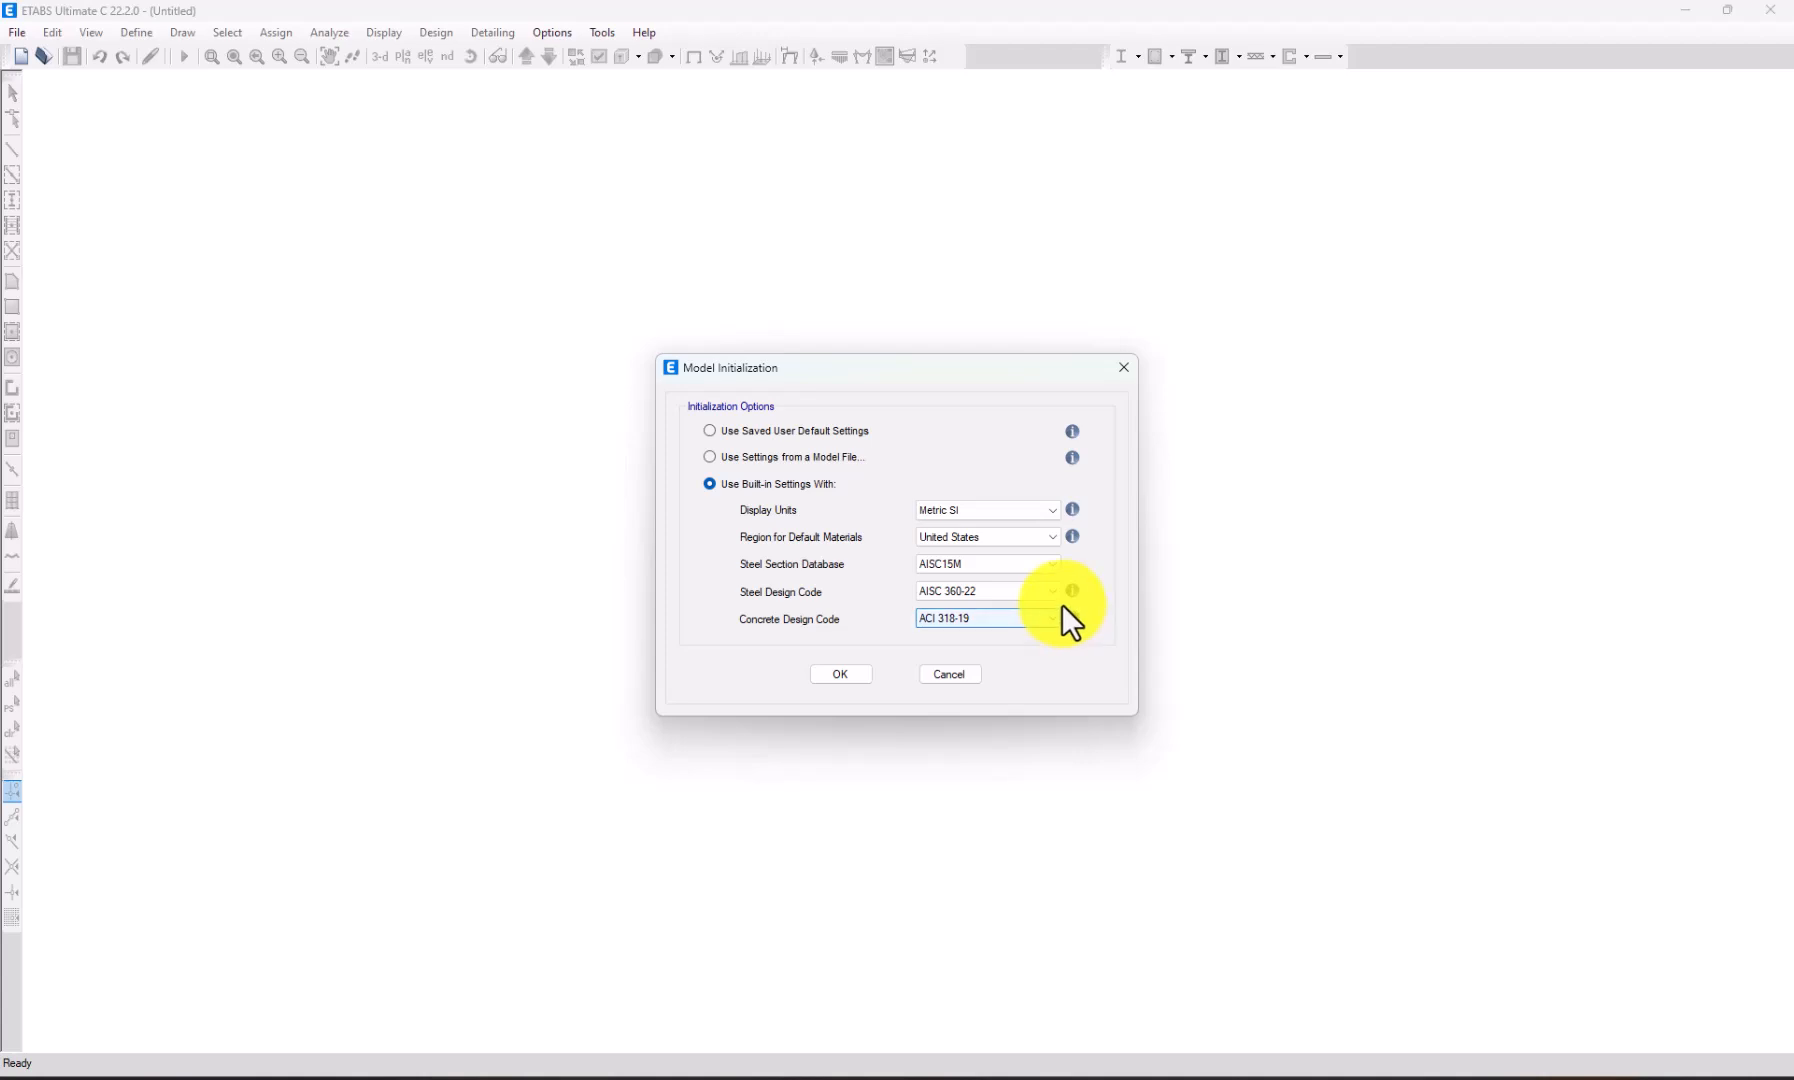
# Initialize the model with the AISC15M steel section database, AISC 360-22 steel design code and ACI 318-19 concrete design code.
pyautogui.click(992, 565)
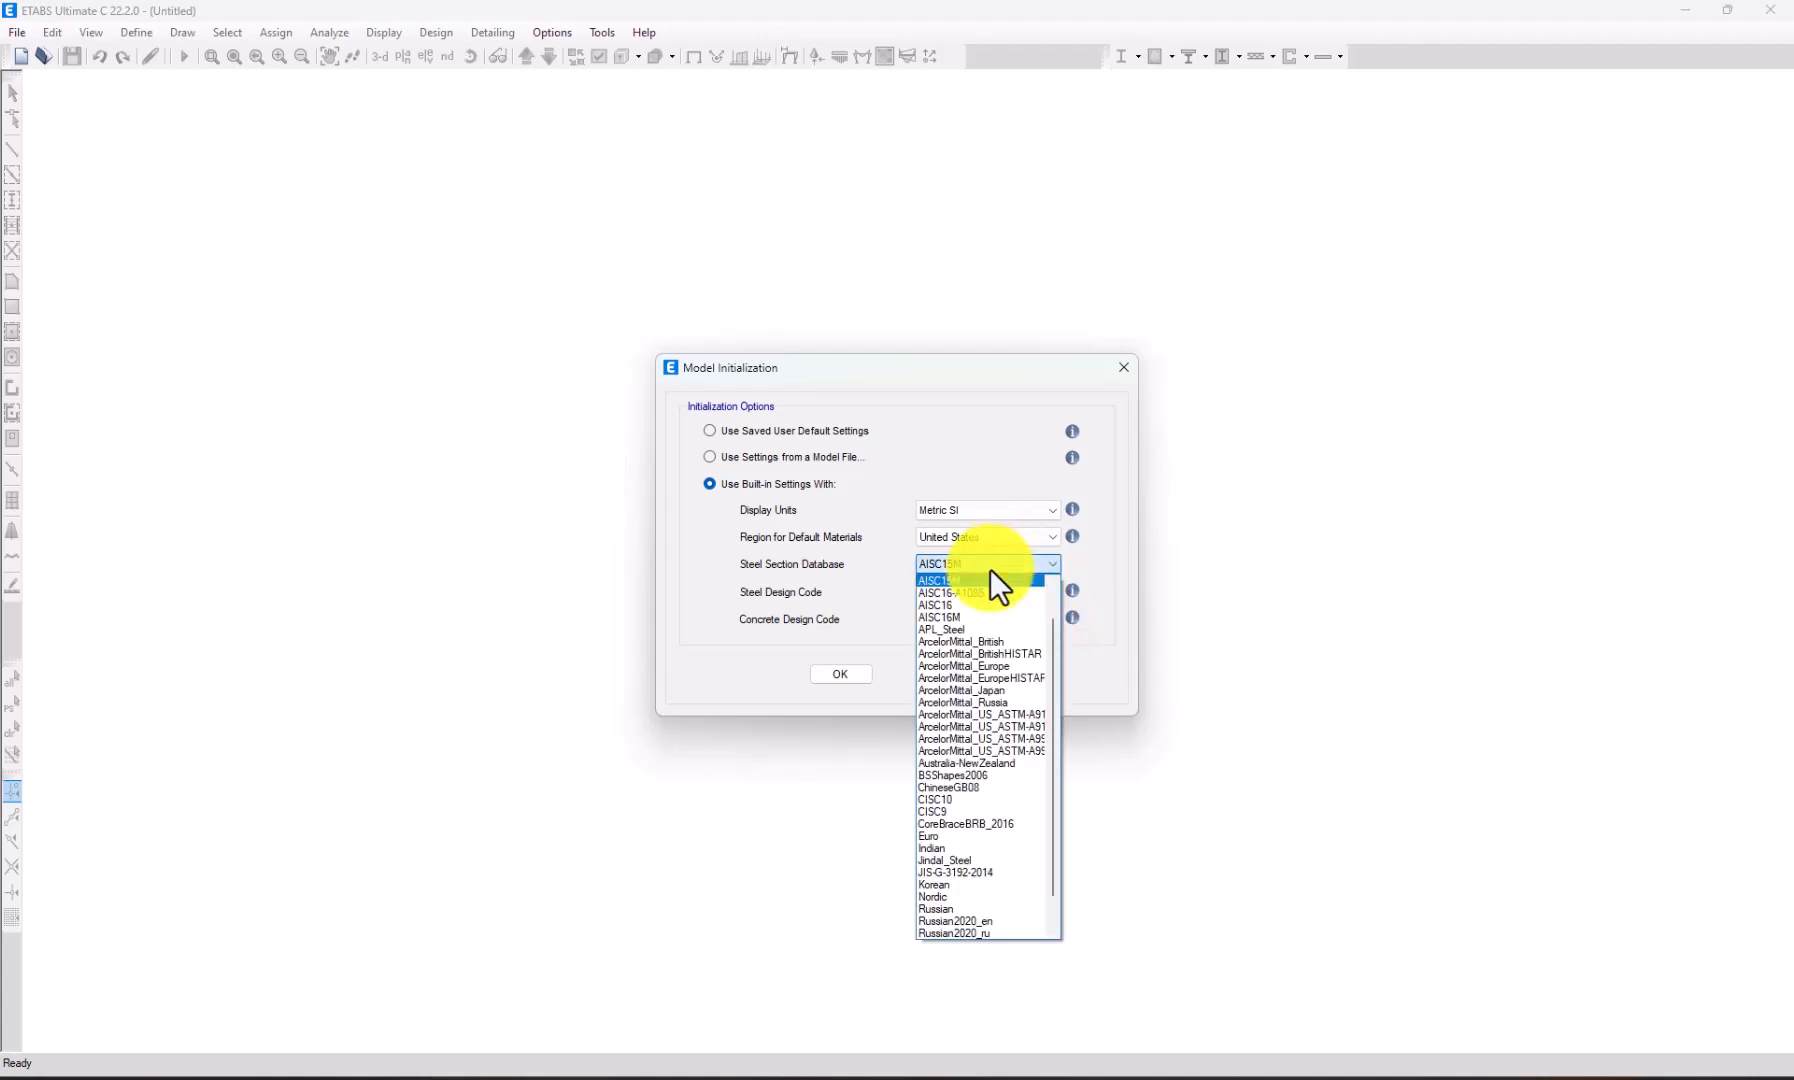
pyautogui.click(963, 581)
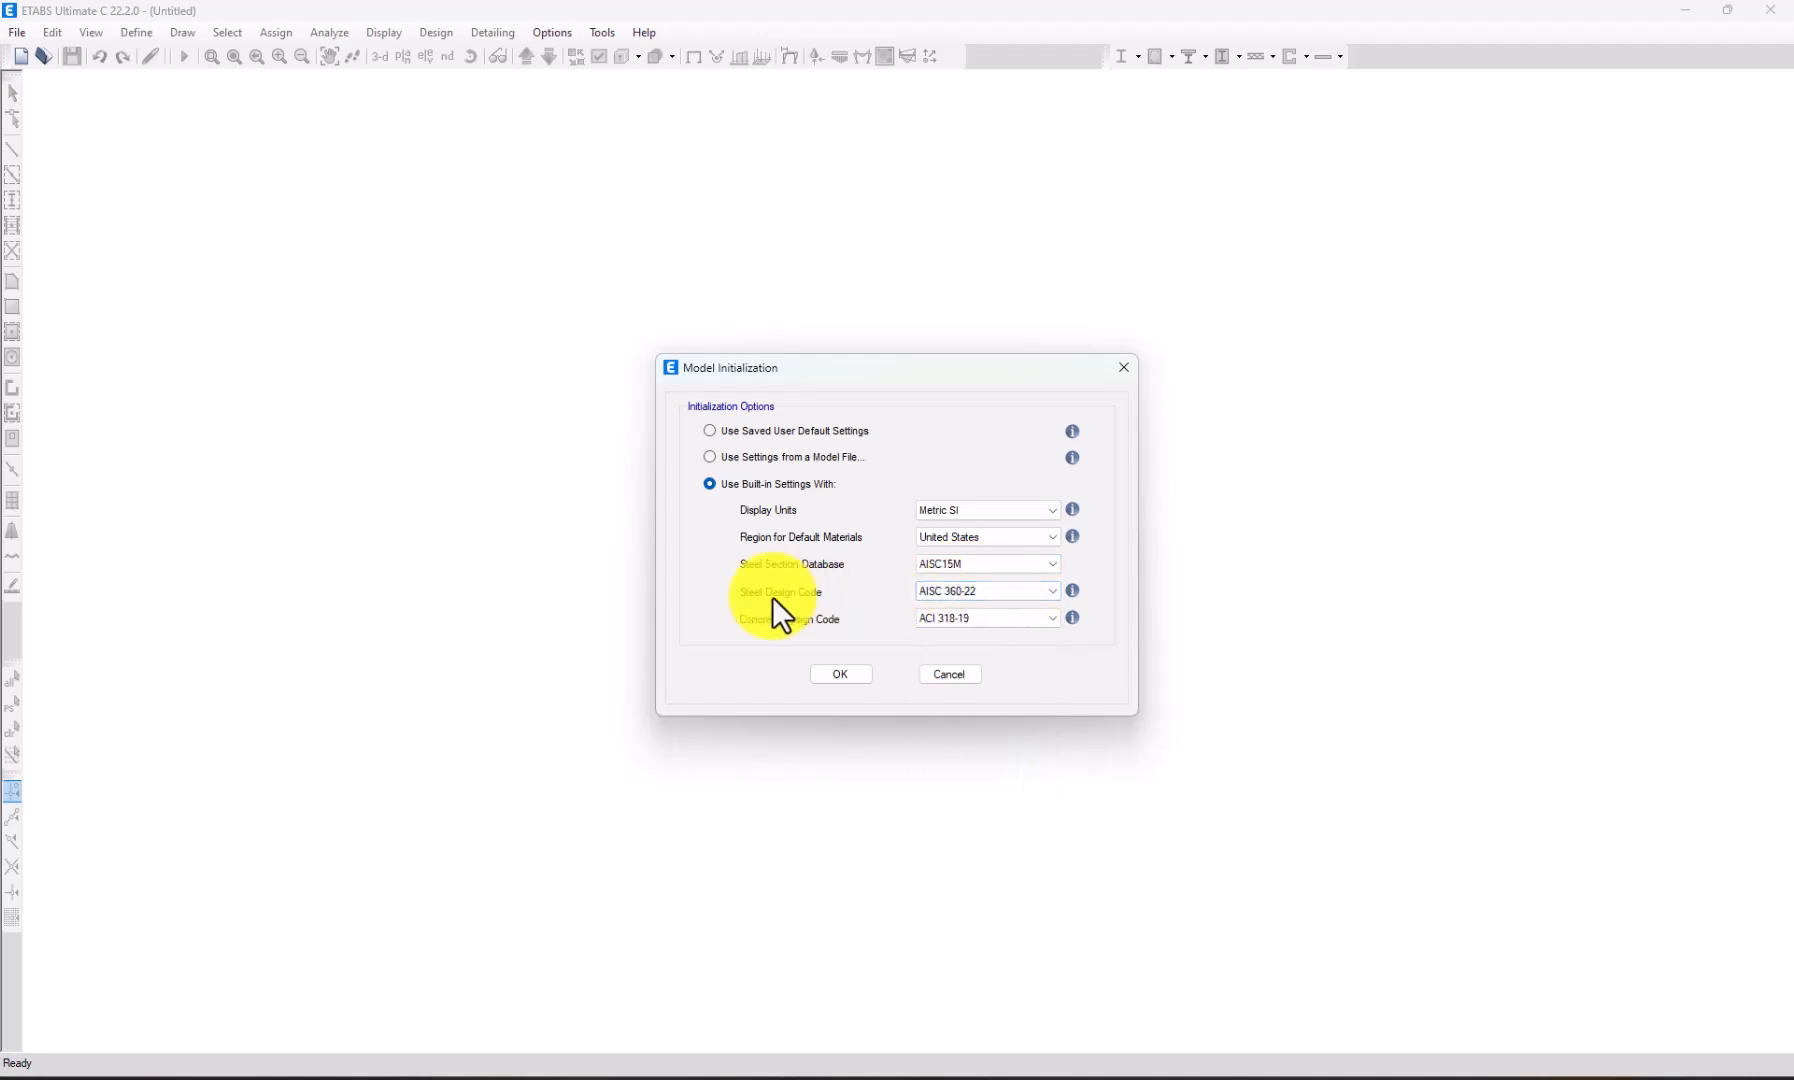
pyautogui.click(961, 591)
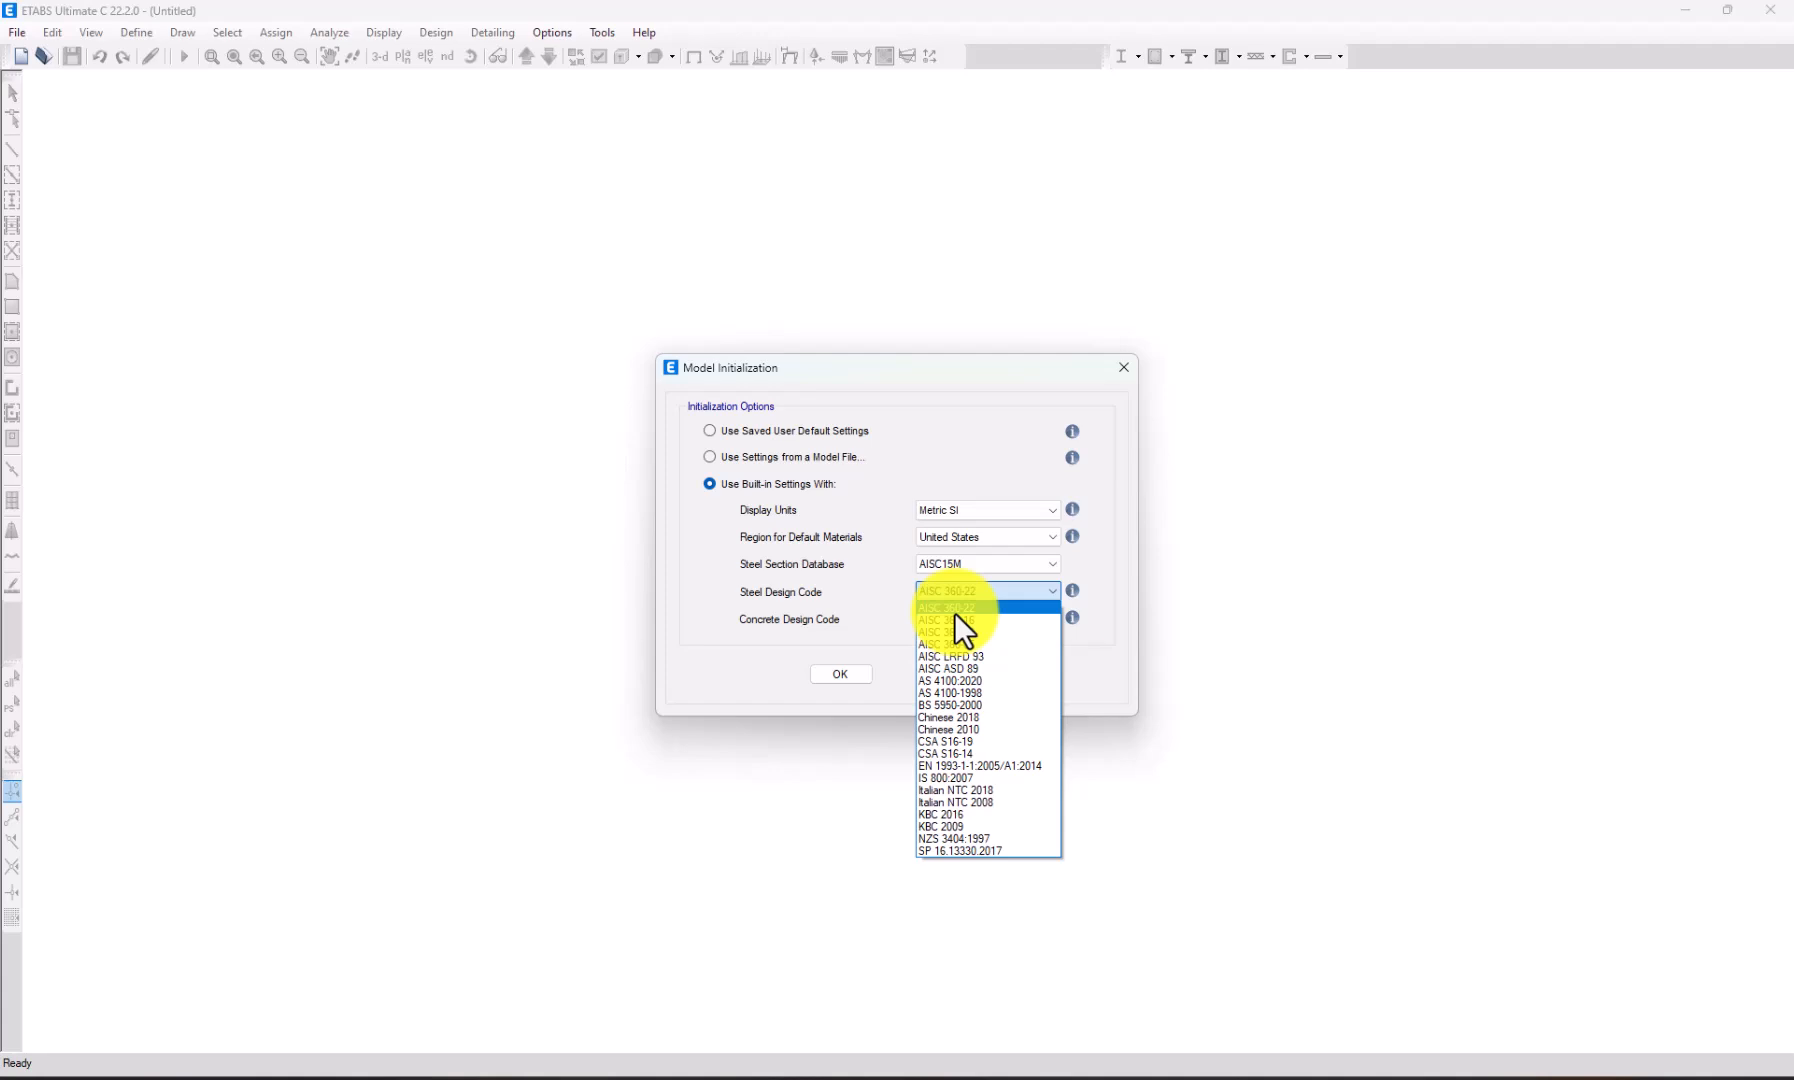
pyautogui.click(954, 609)
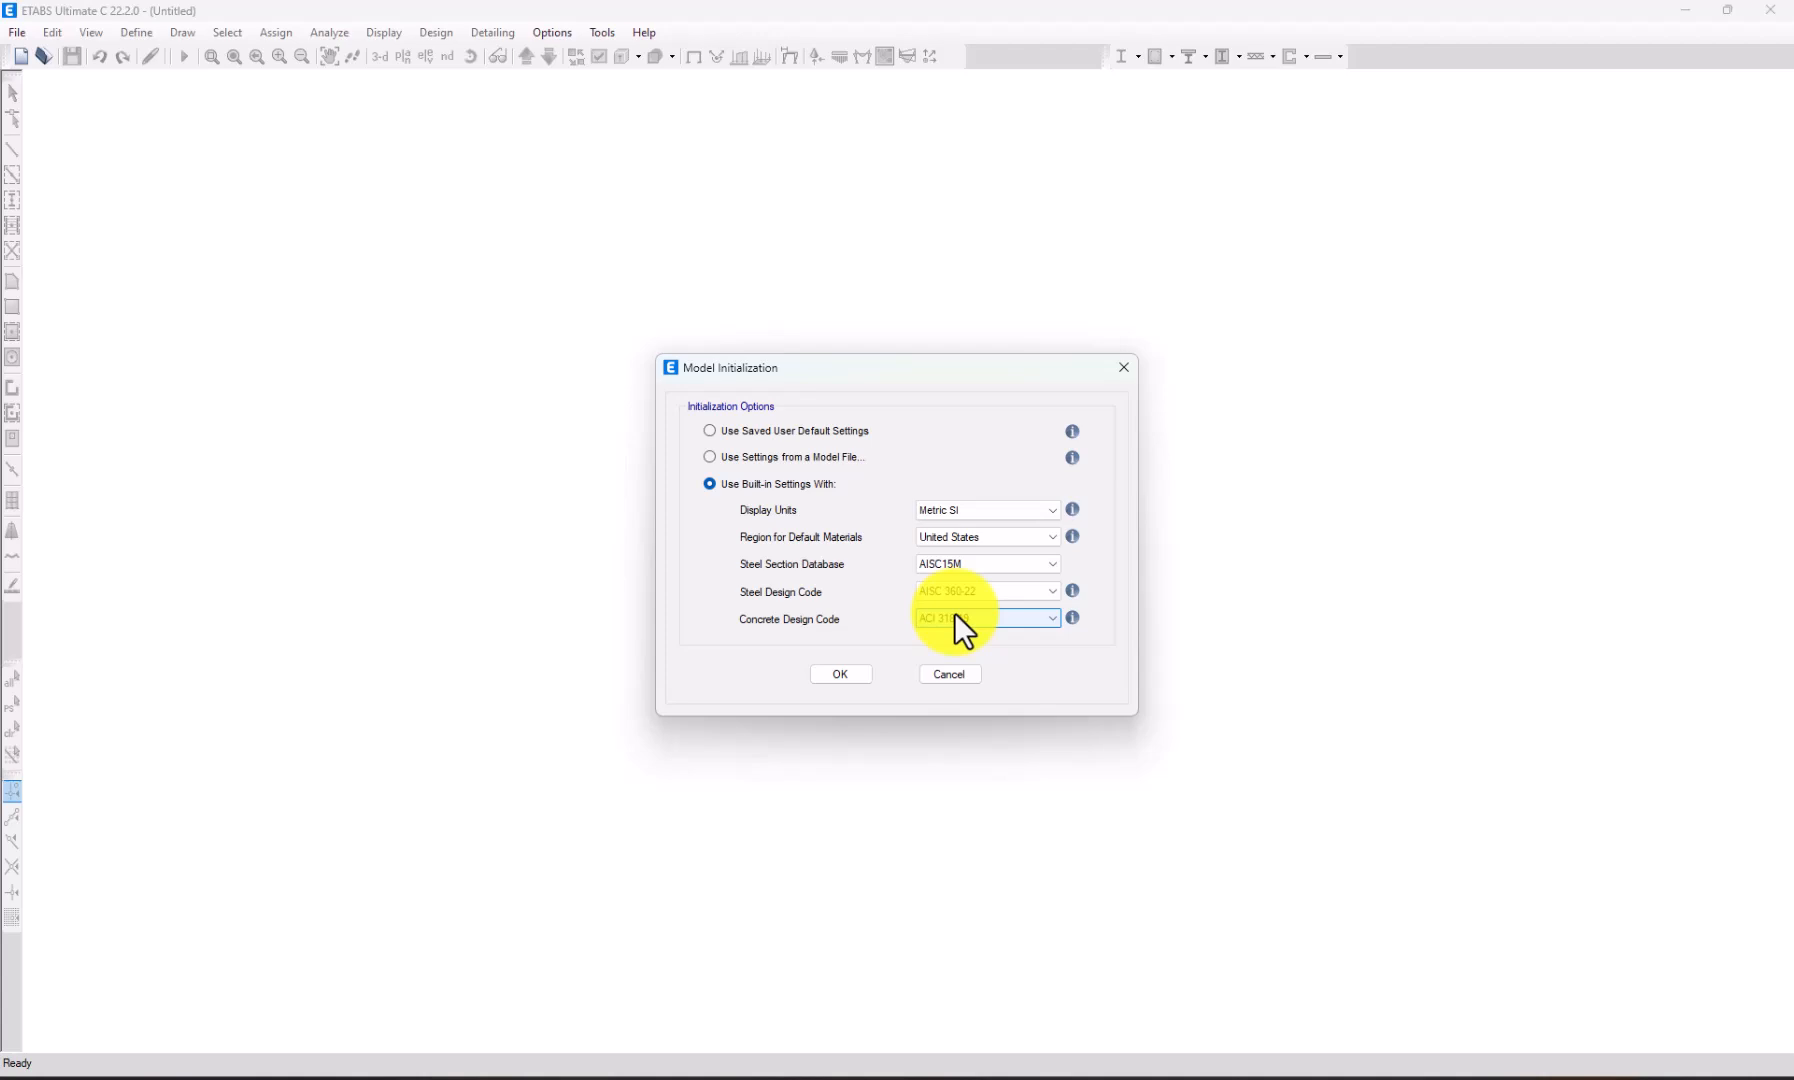
pyautogui.click(954, 617)
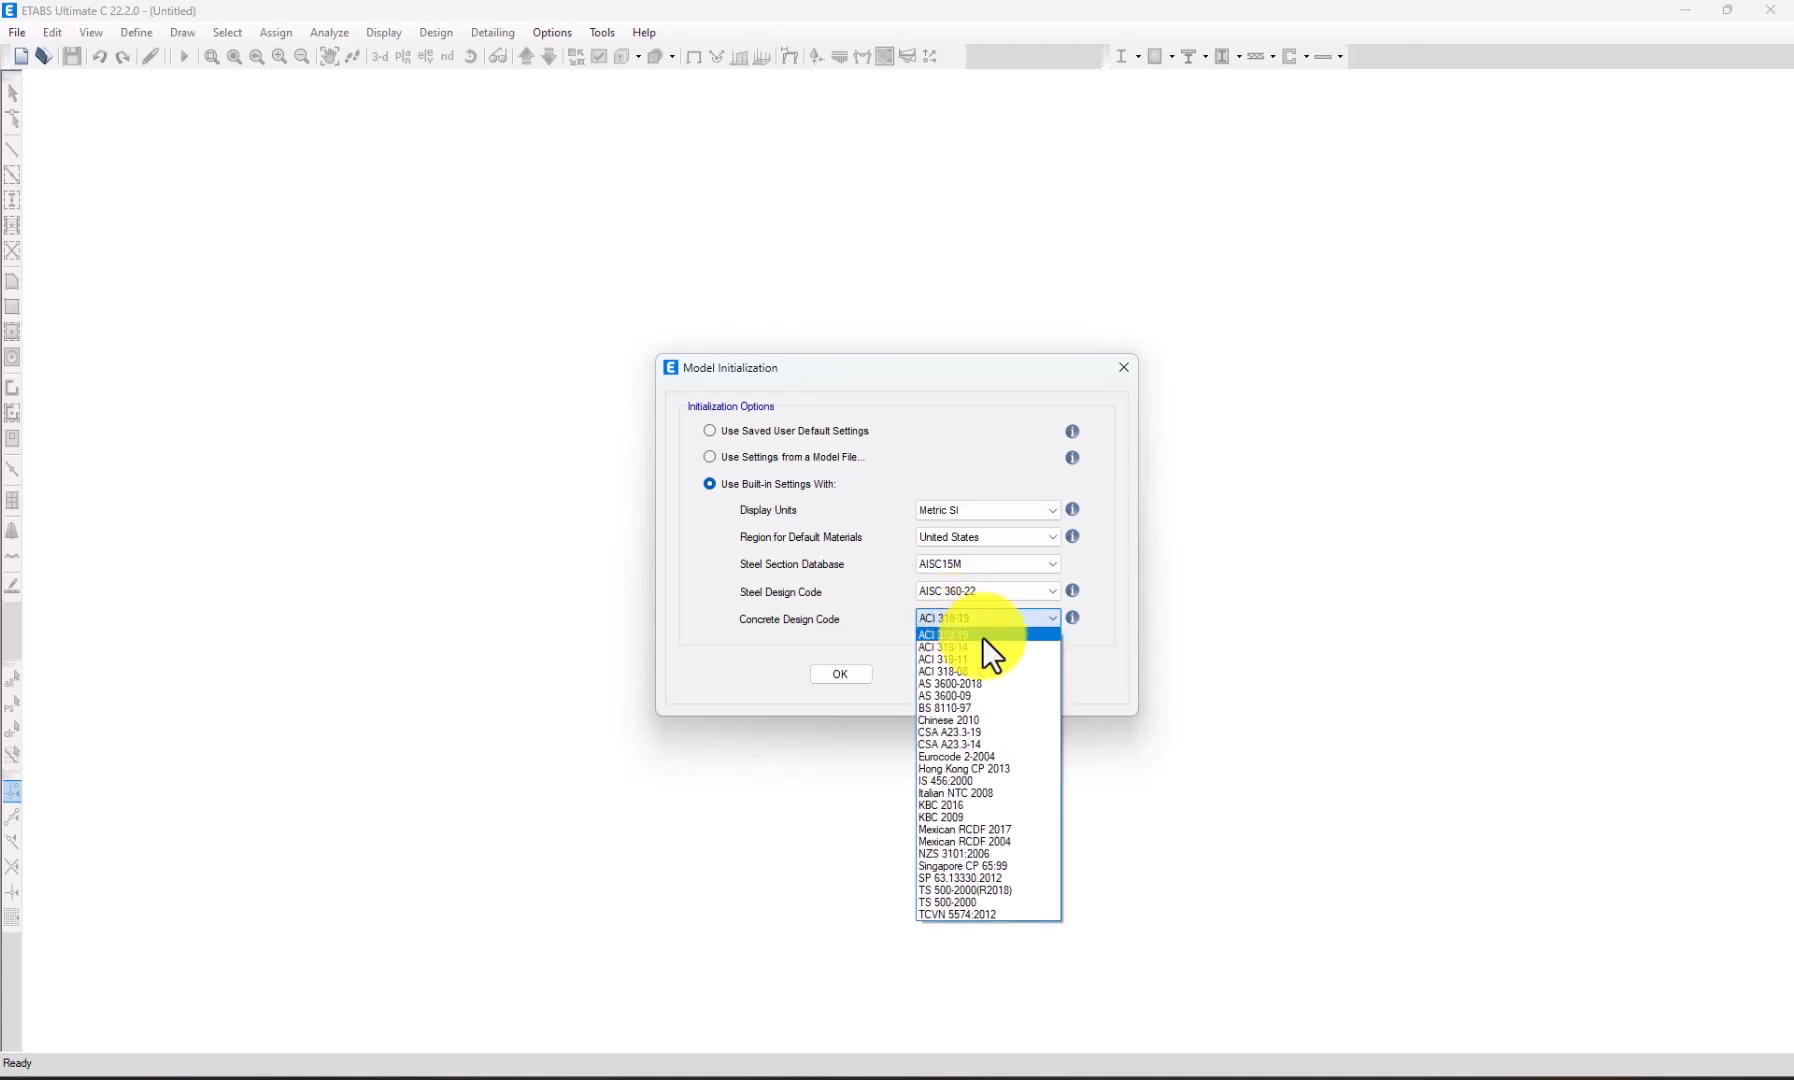
pyautogui.click(977, 633)
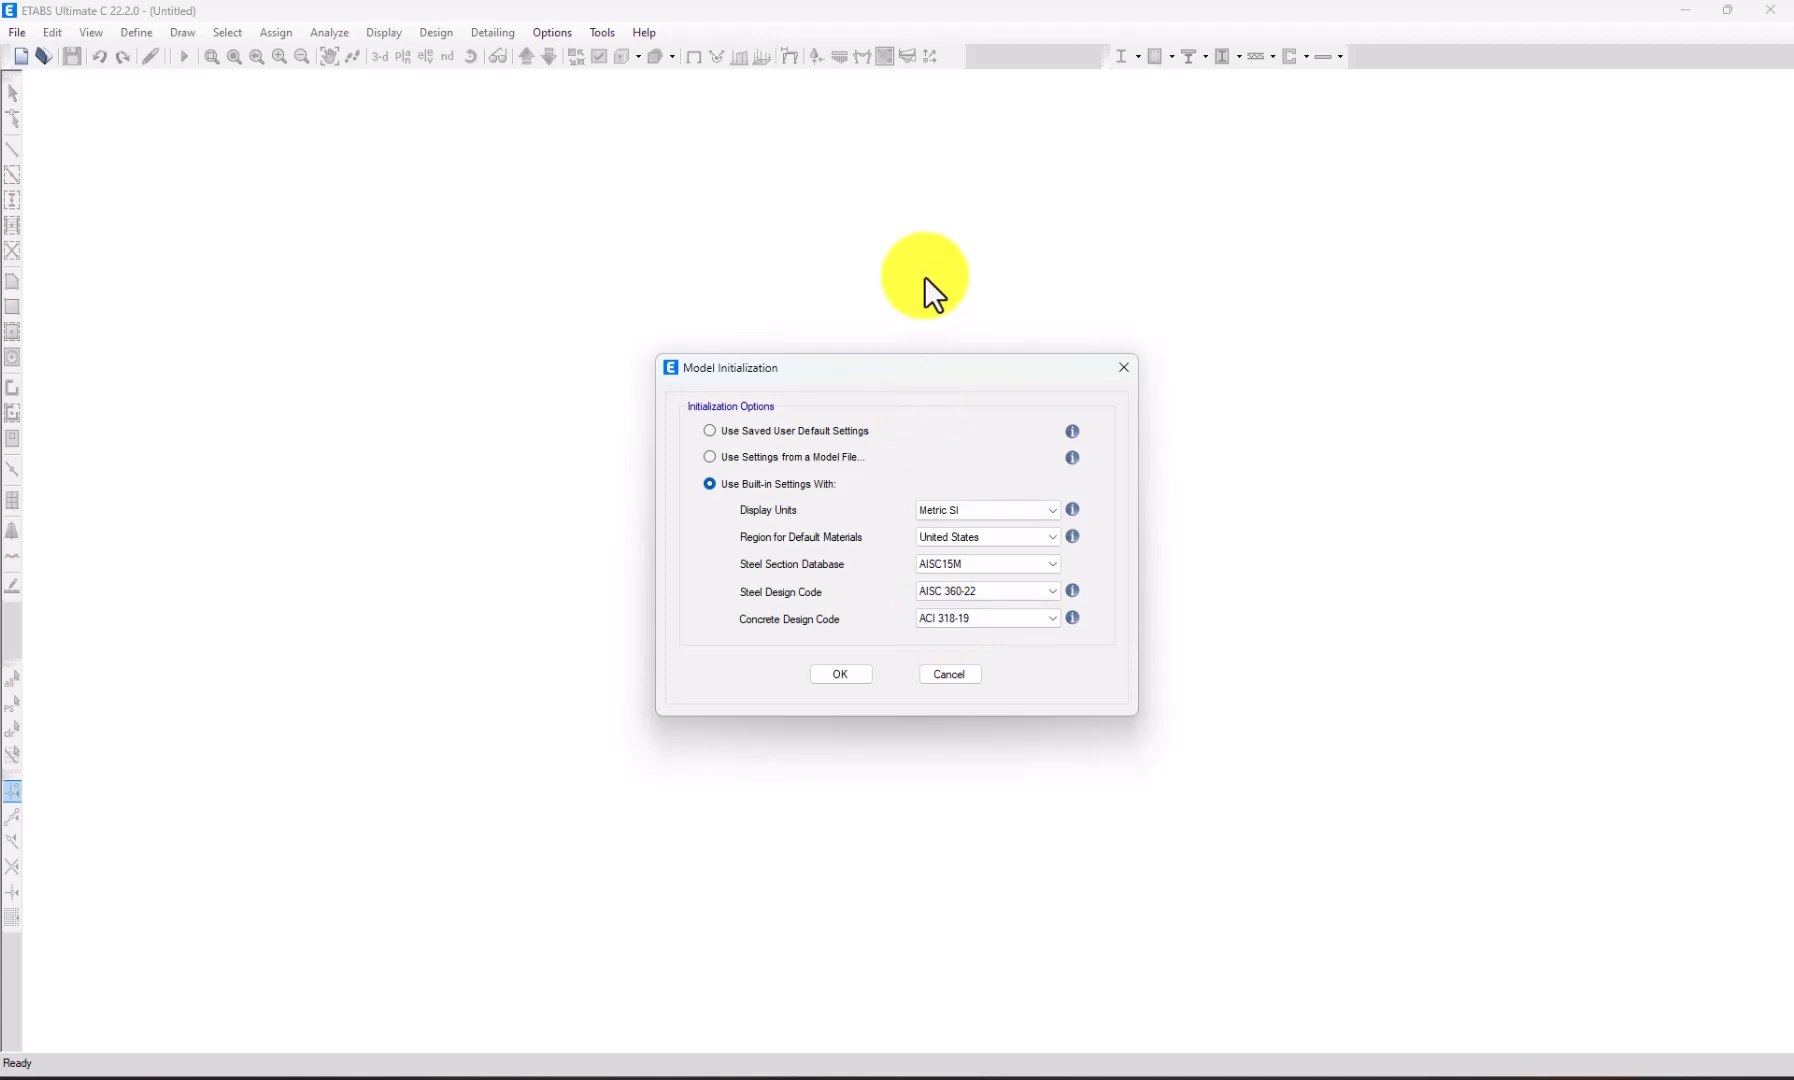
pyautogui.click(843, 676)
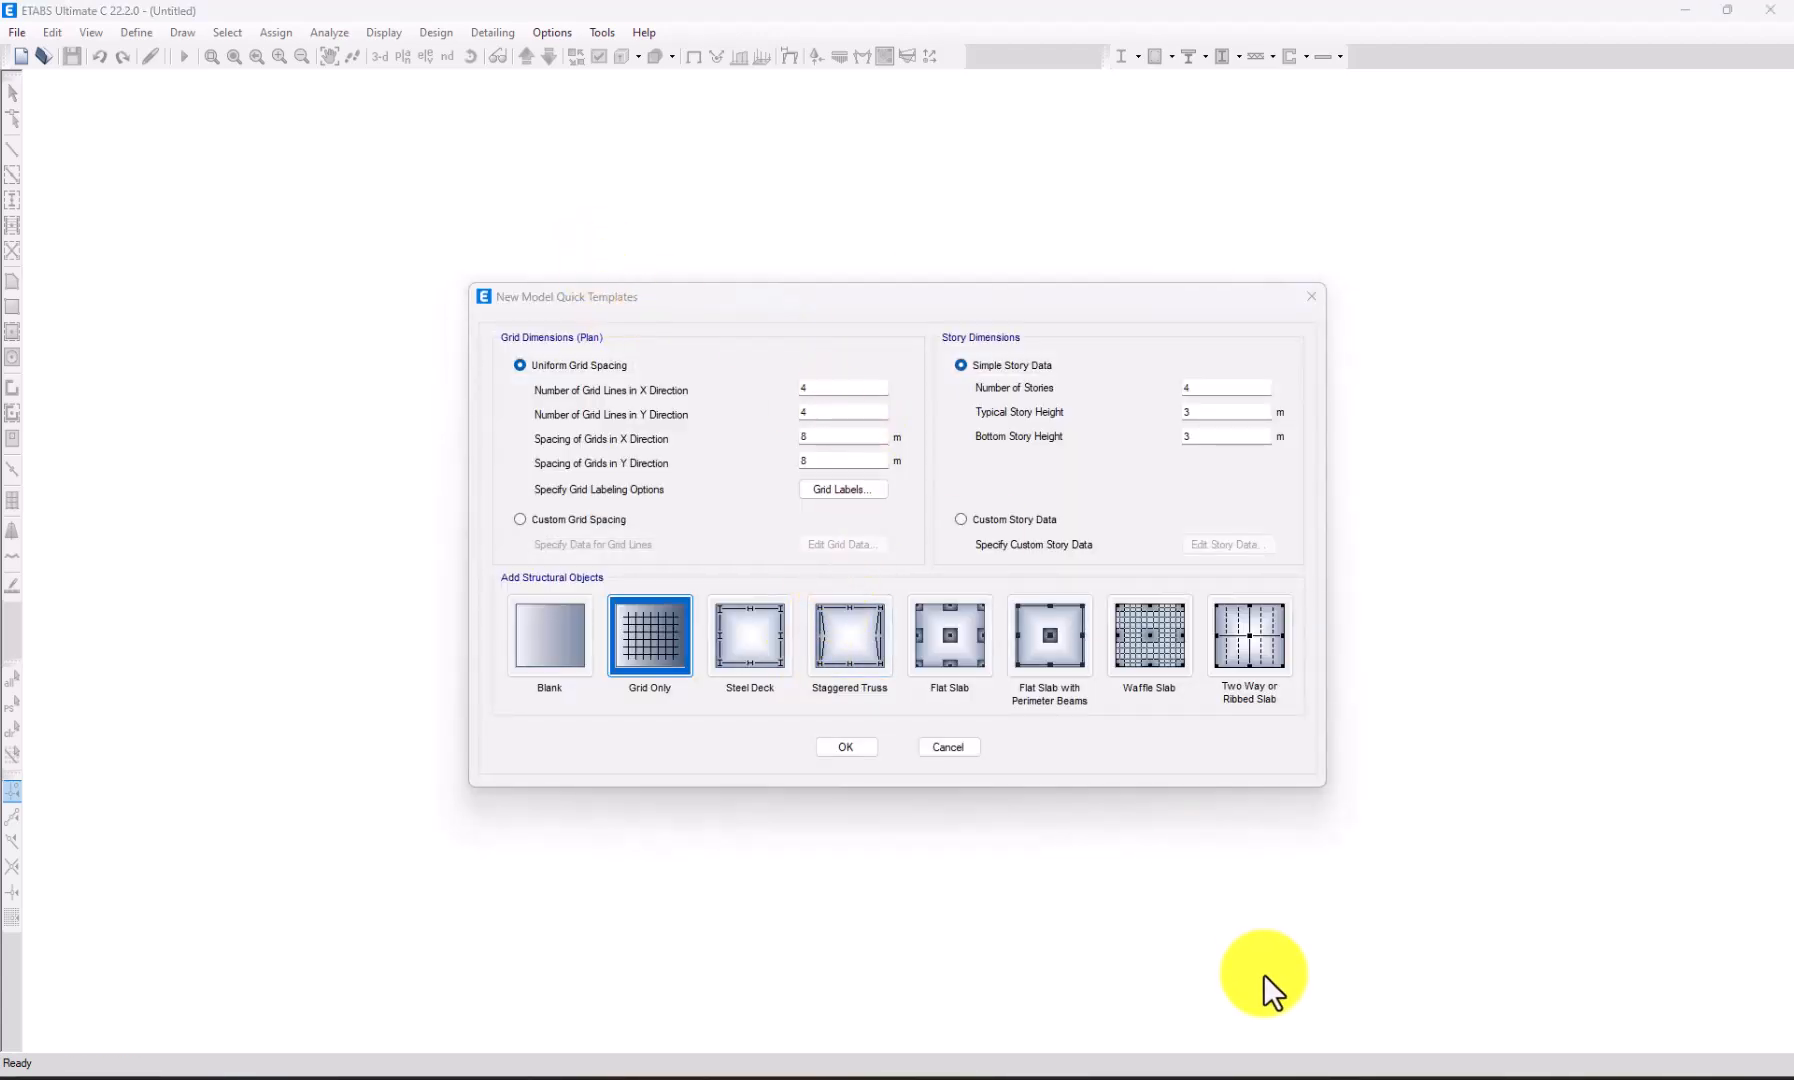
# Set the number of grid lines in the X direction to 5 for the new model template.
pyautogui.moveTo(797, 301); pyautogui.dragTo(722, 268)
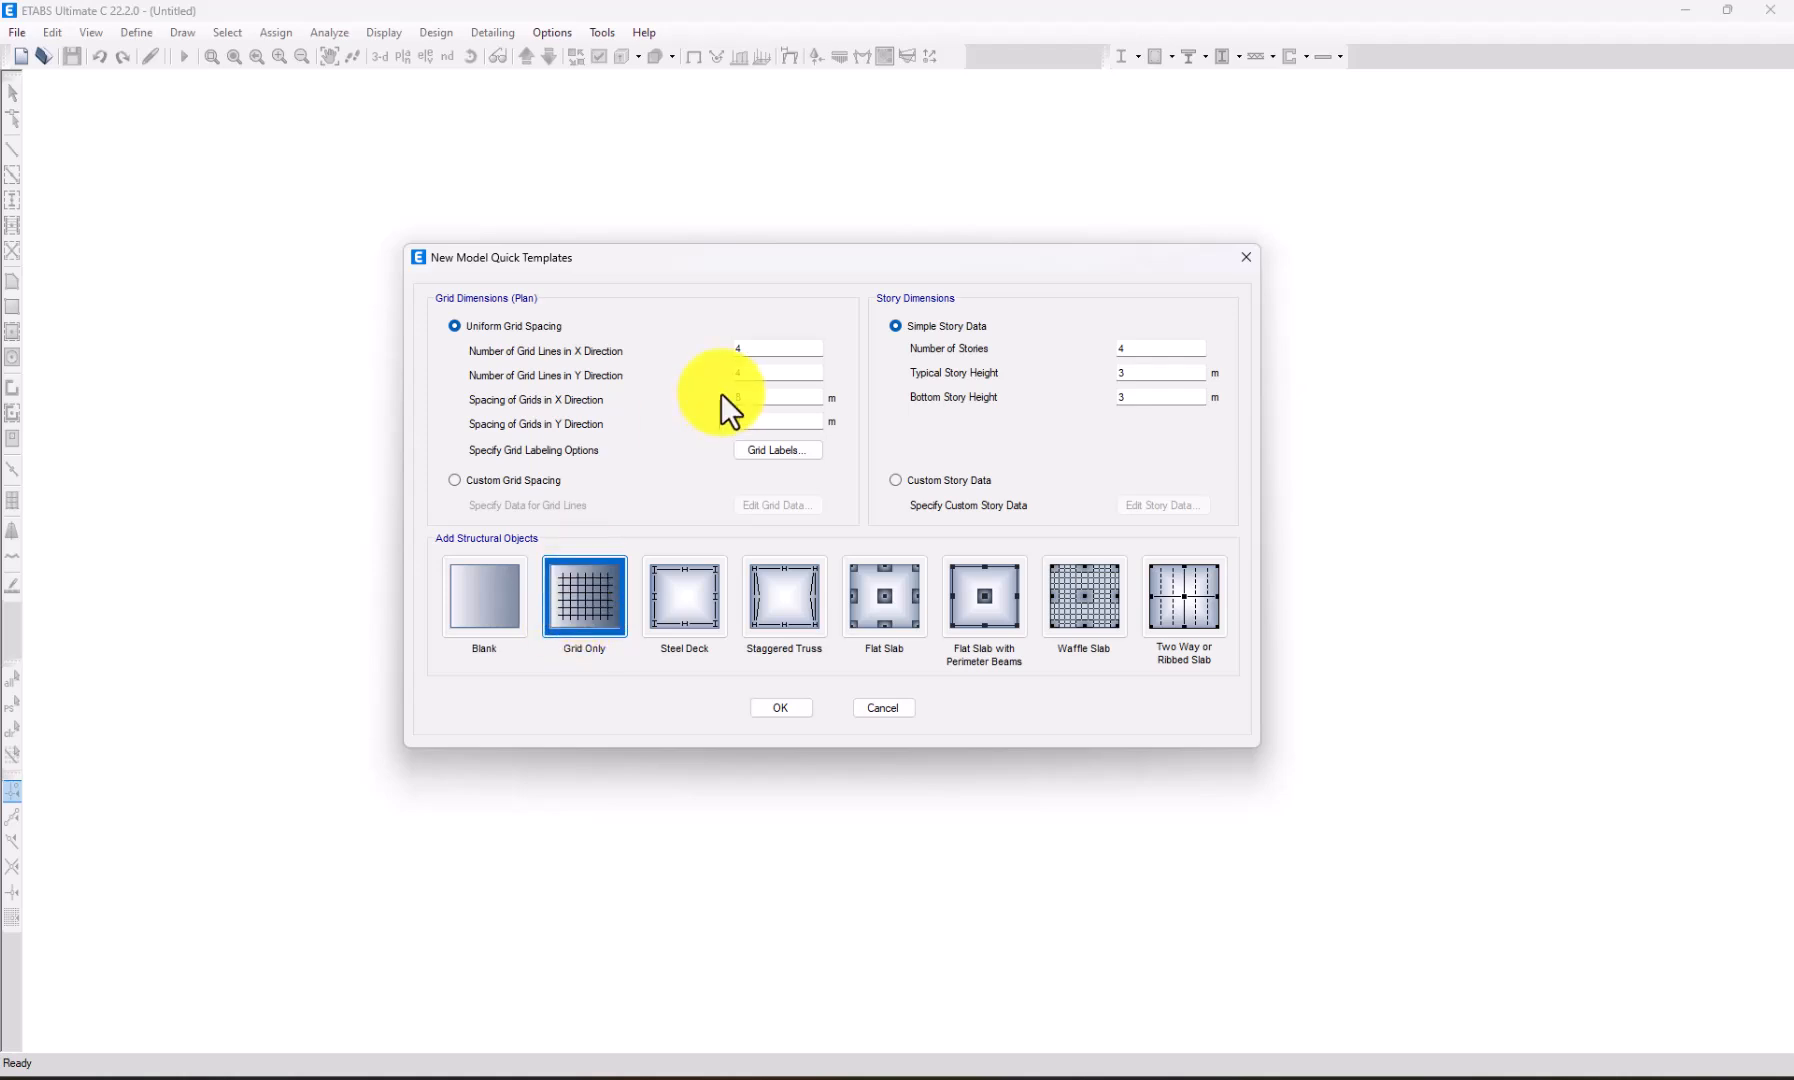
pyautogui.doubleClick(772, 350)
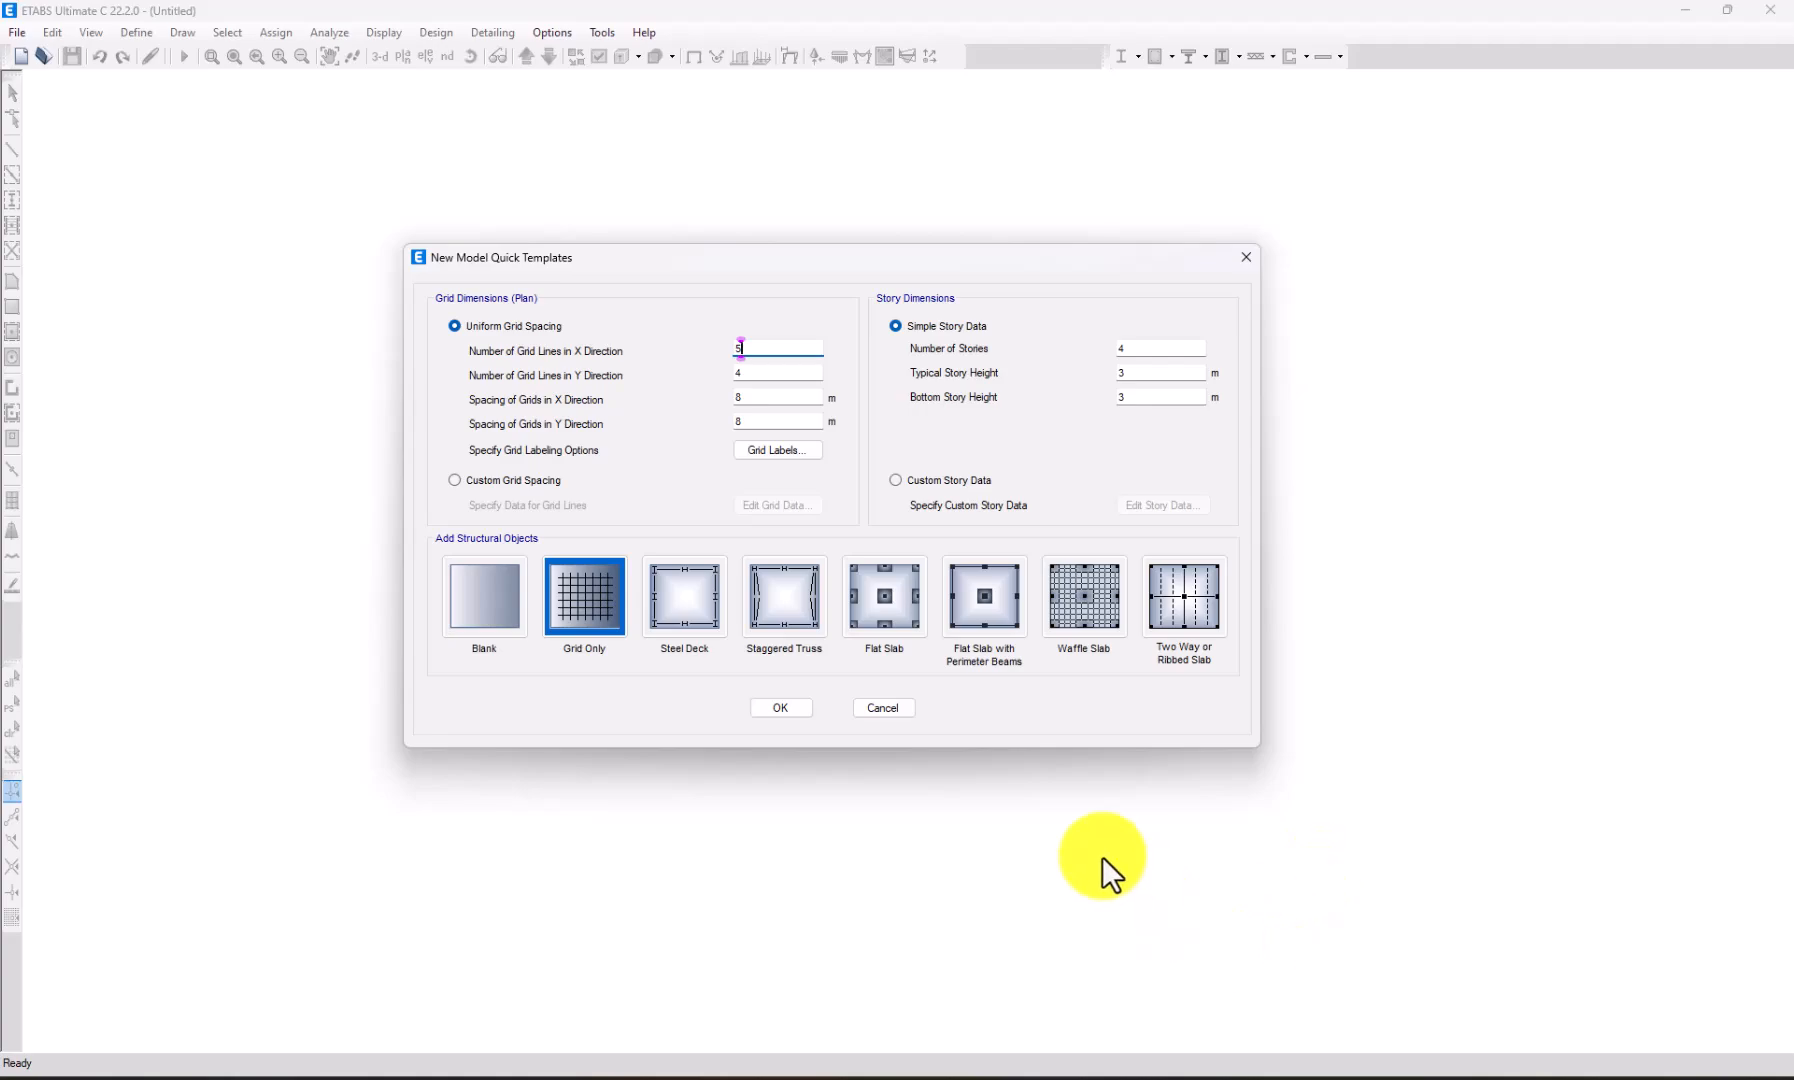
# Switch to the Word document and insert a blank line above the "2. Modeling a Multi-Story Building Objectives" heading.
pyautogui.click(1121, 1062)
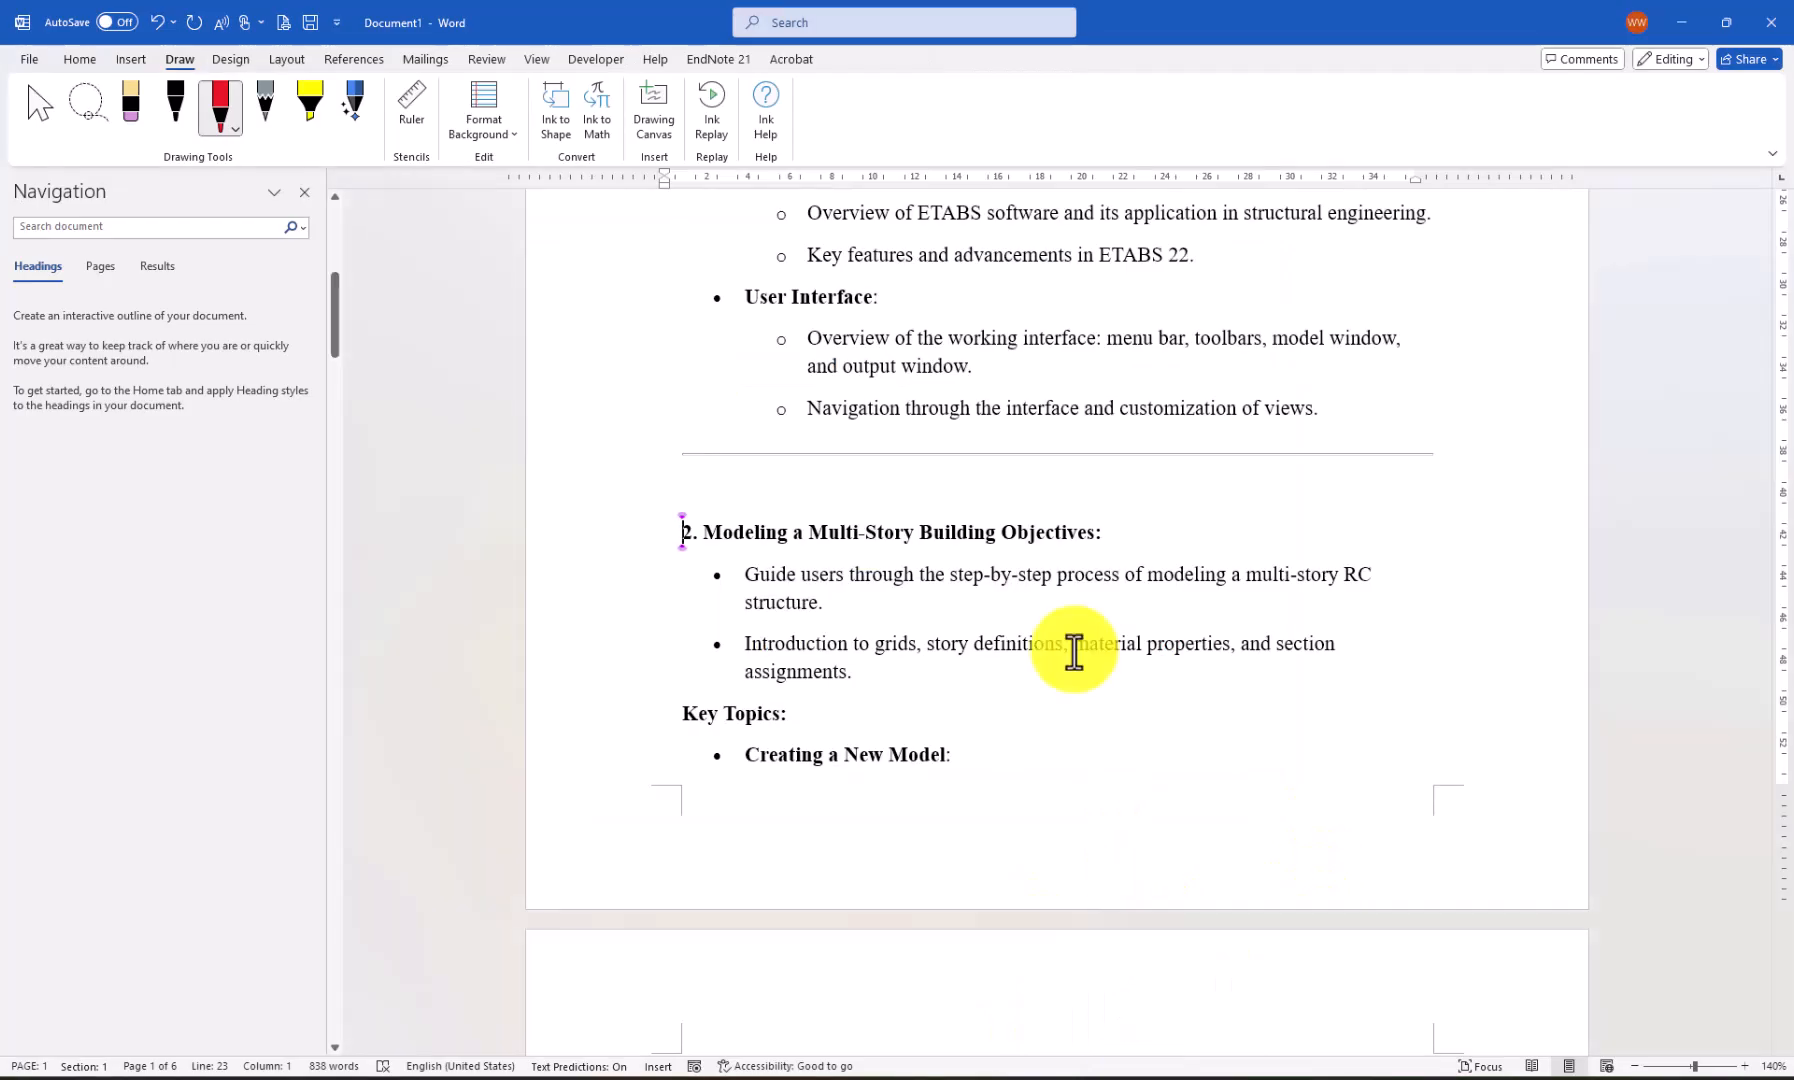
pyautogui.click(714, 487)
pyautogui.press('Return')
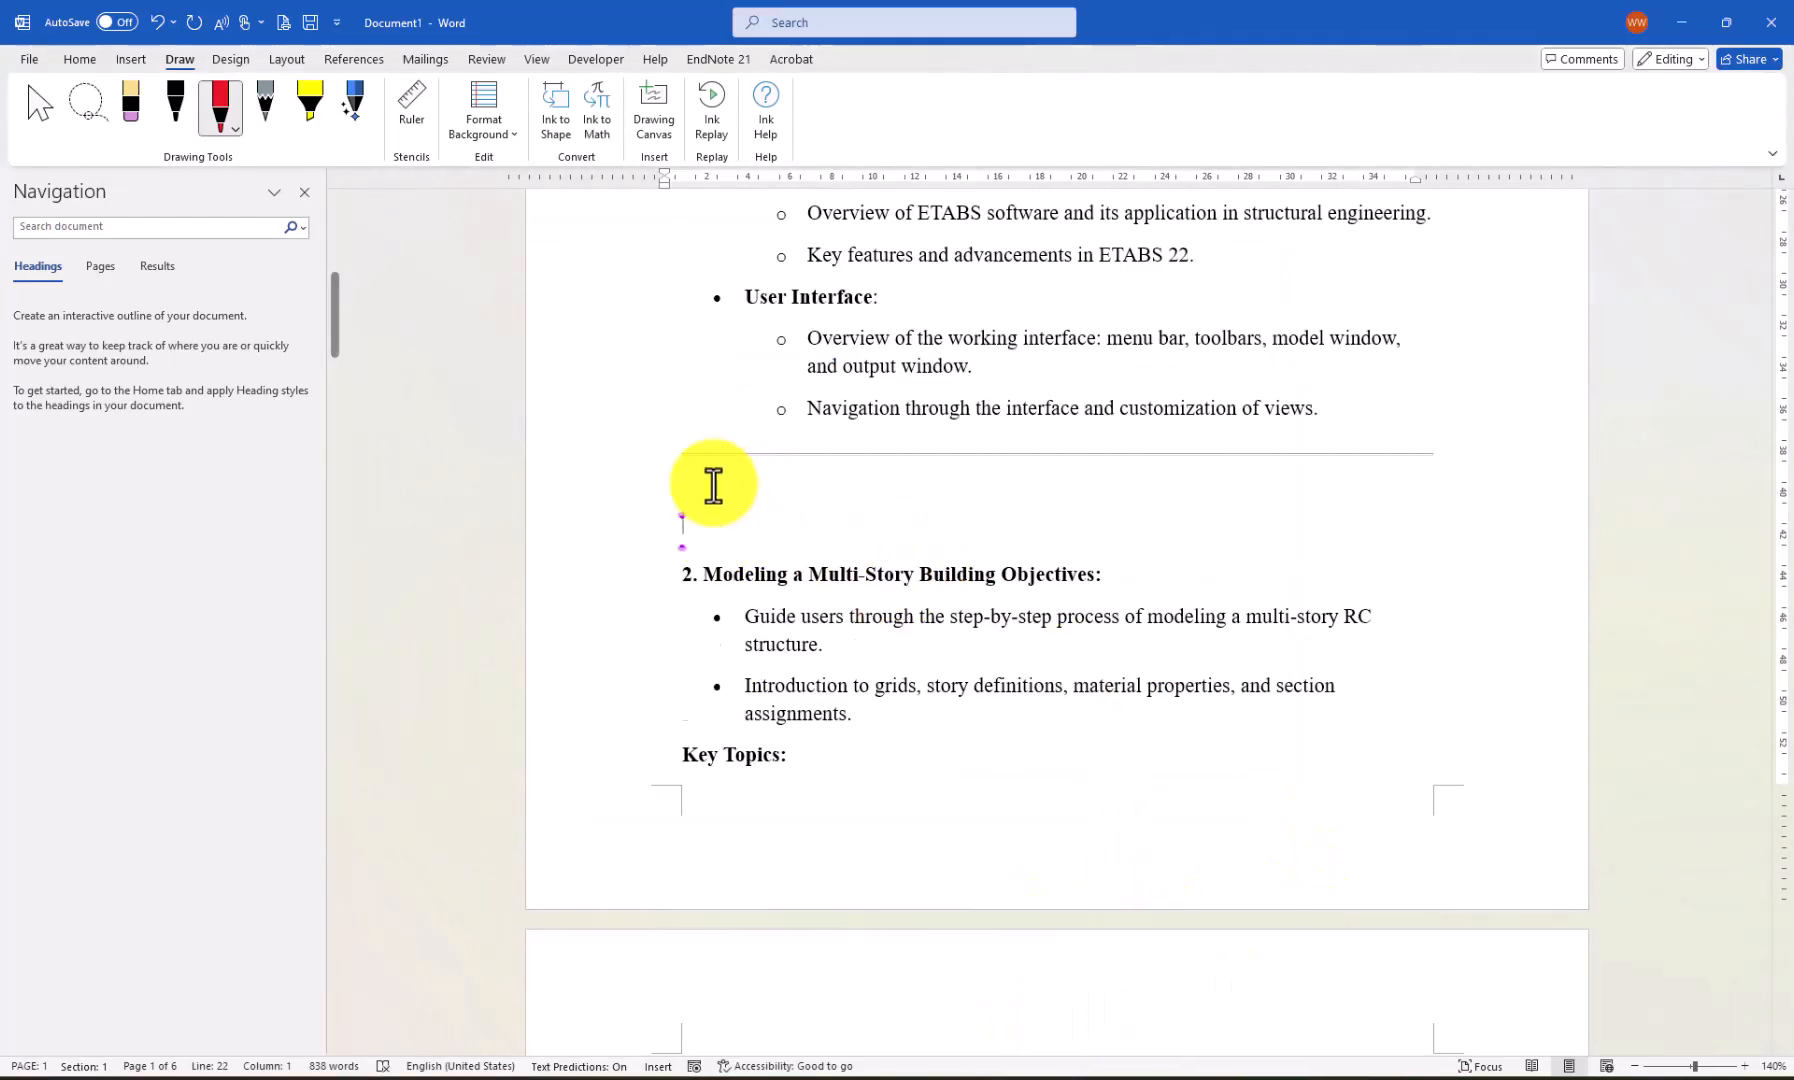
pyautogui.click(860, 522)
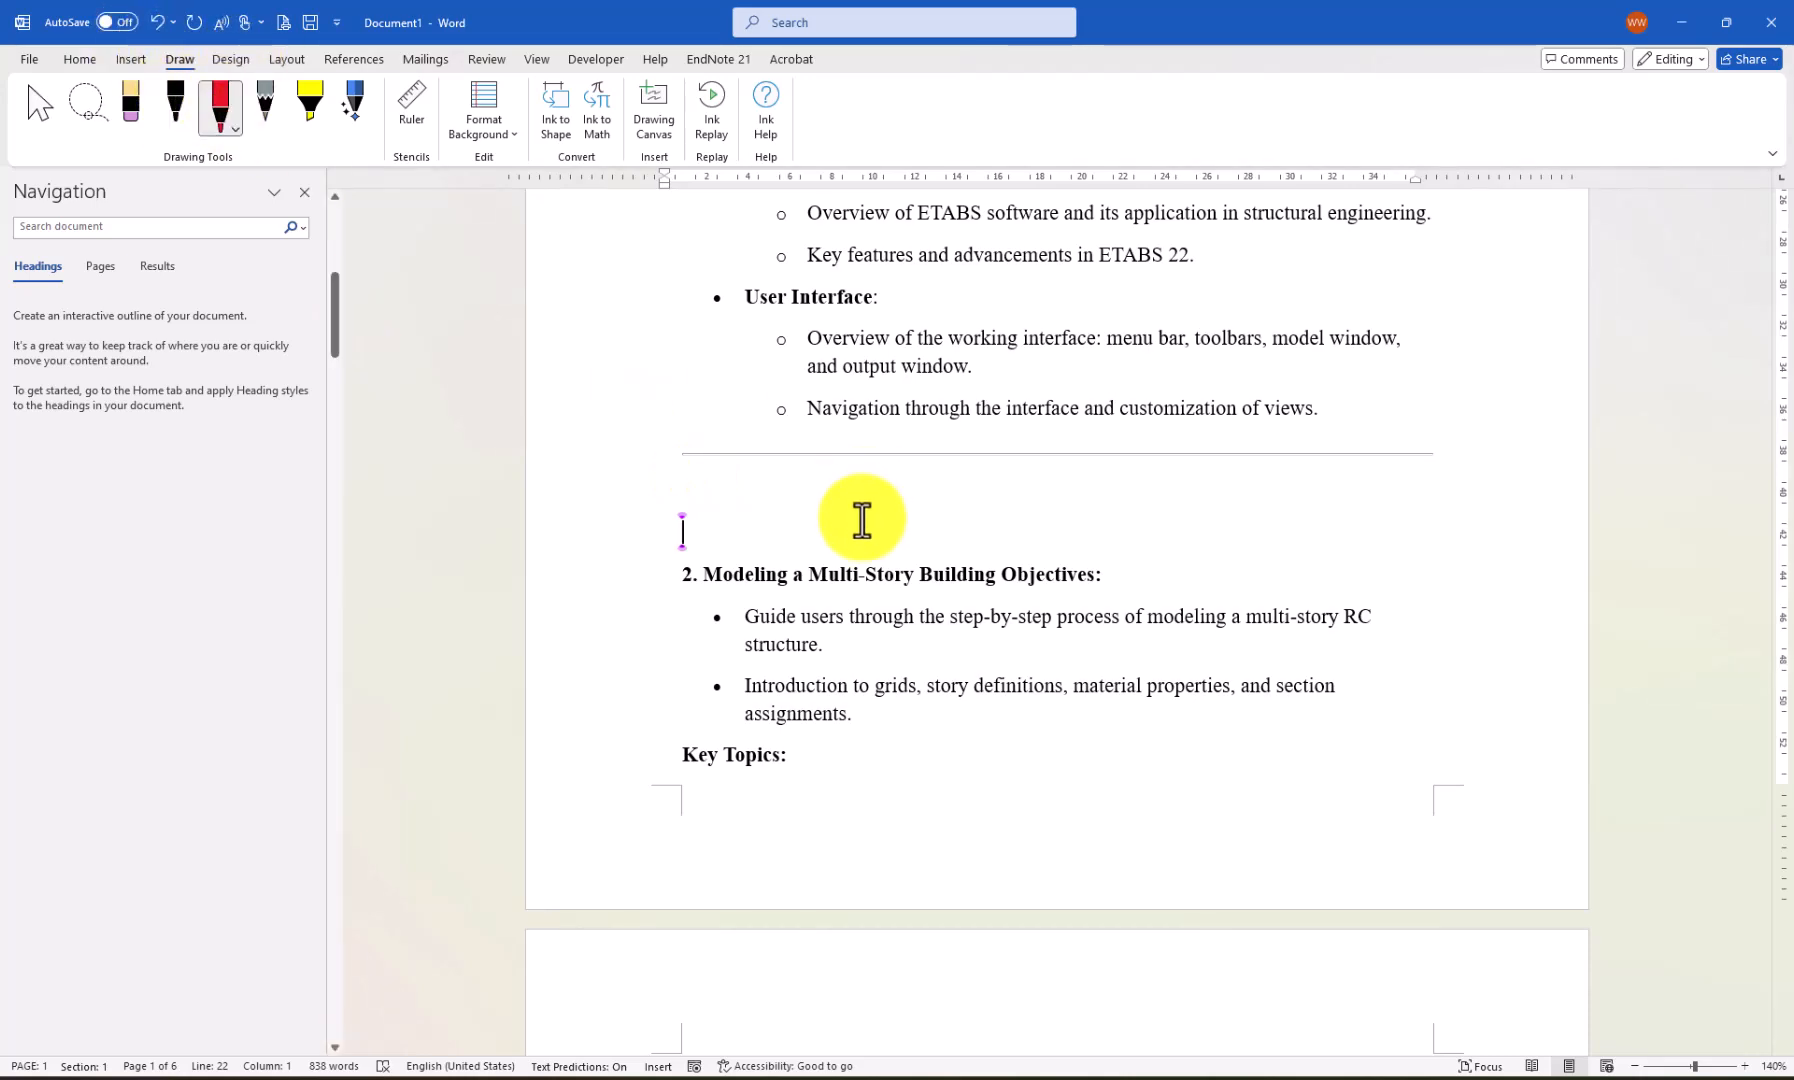
# With an orange pen, sketch a horizontal baseline and five unevenly spaced vertical grid lines above the section 2 heading.
pyautogui.click(230, 107)
pyautogui.click(251, 284)
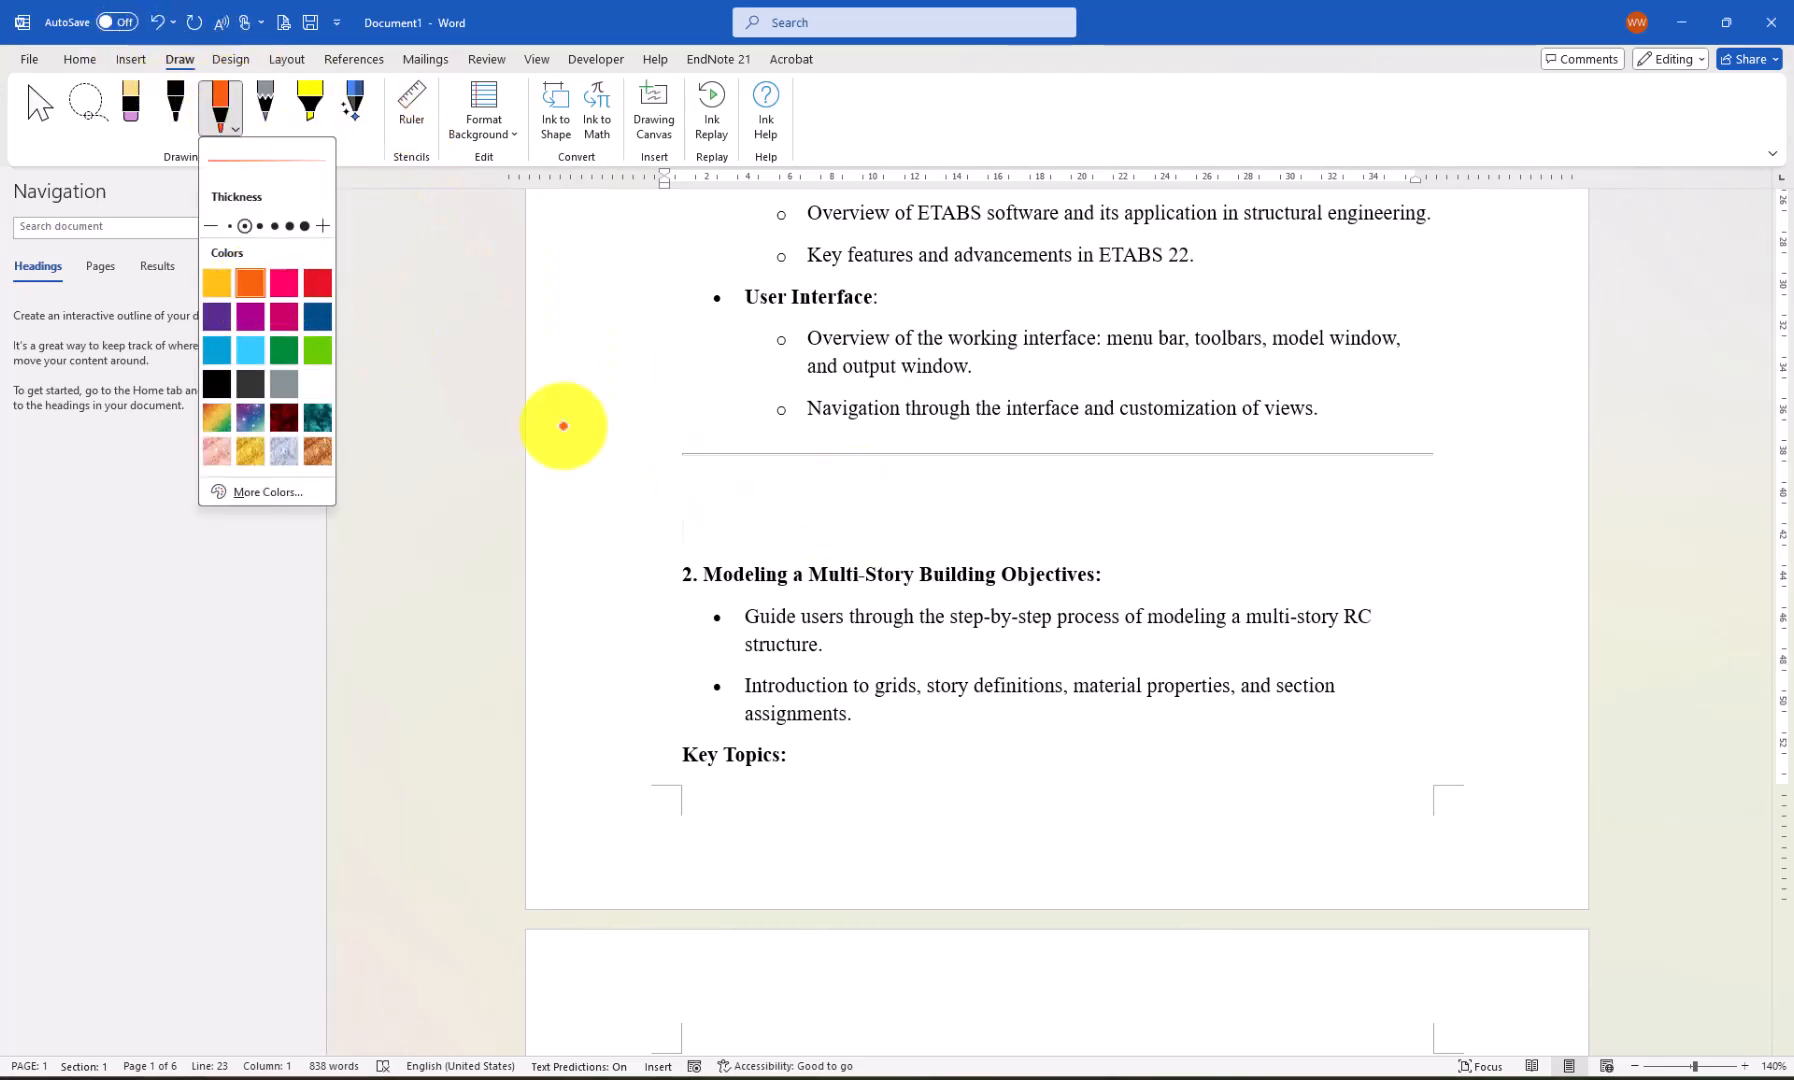
pyautogui.moveTo(832, 524); pyautogui.dragTo(1255, 524)
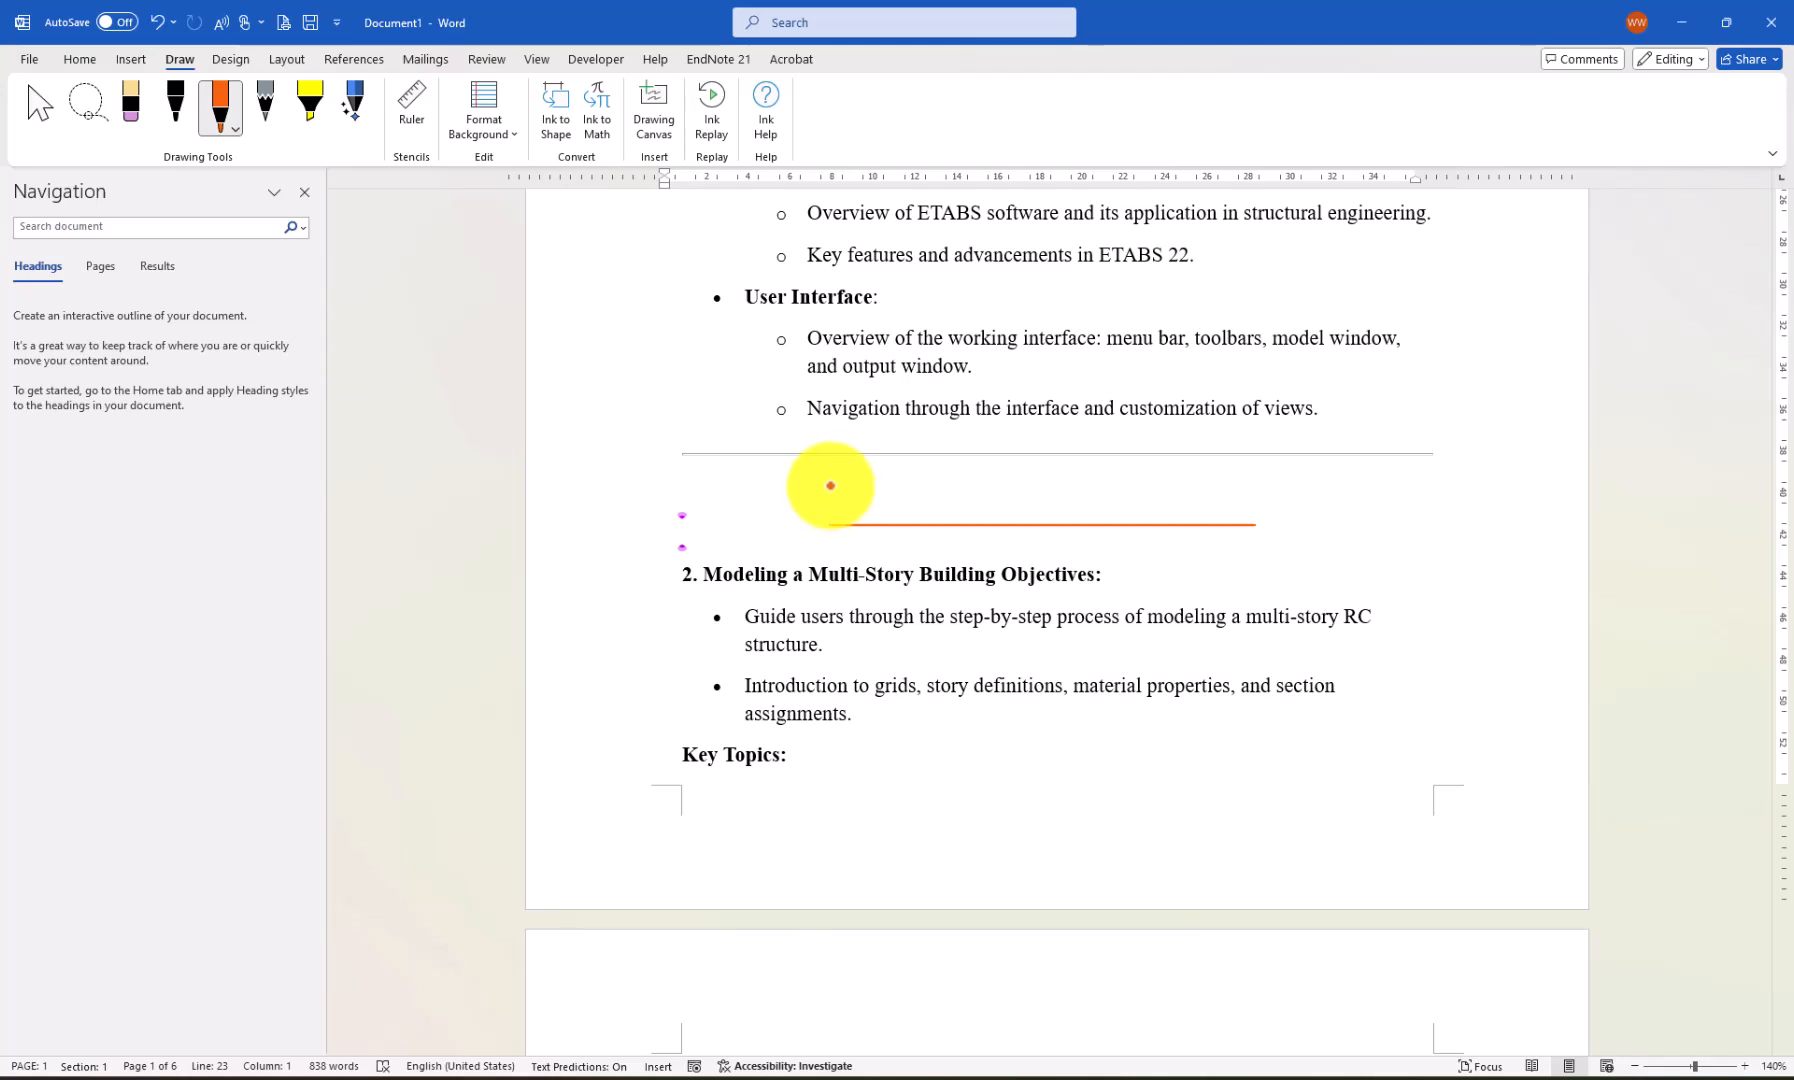
pyautogui.moveTo(830, 455); pyautogui.dragTo(831, 524)
pyautogui.moveTo(908, 455); pyautogui.dragTo(912, 522)
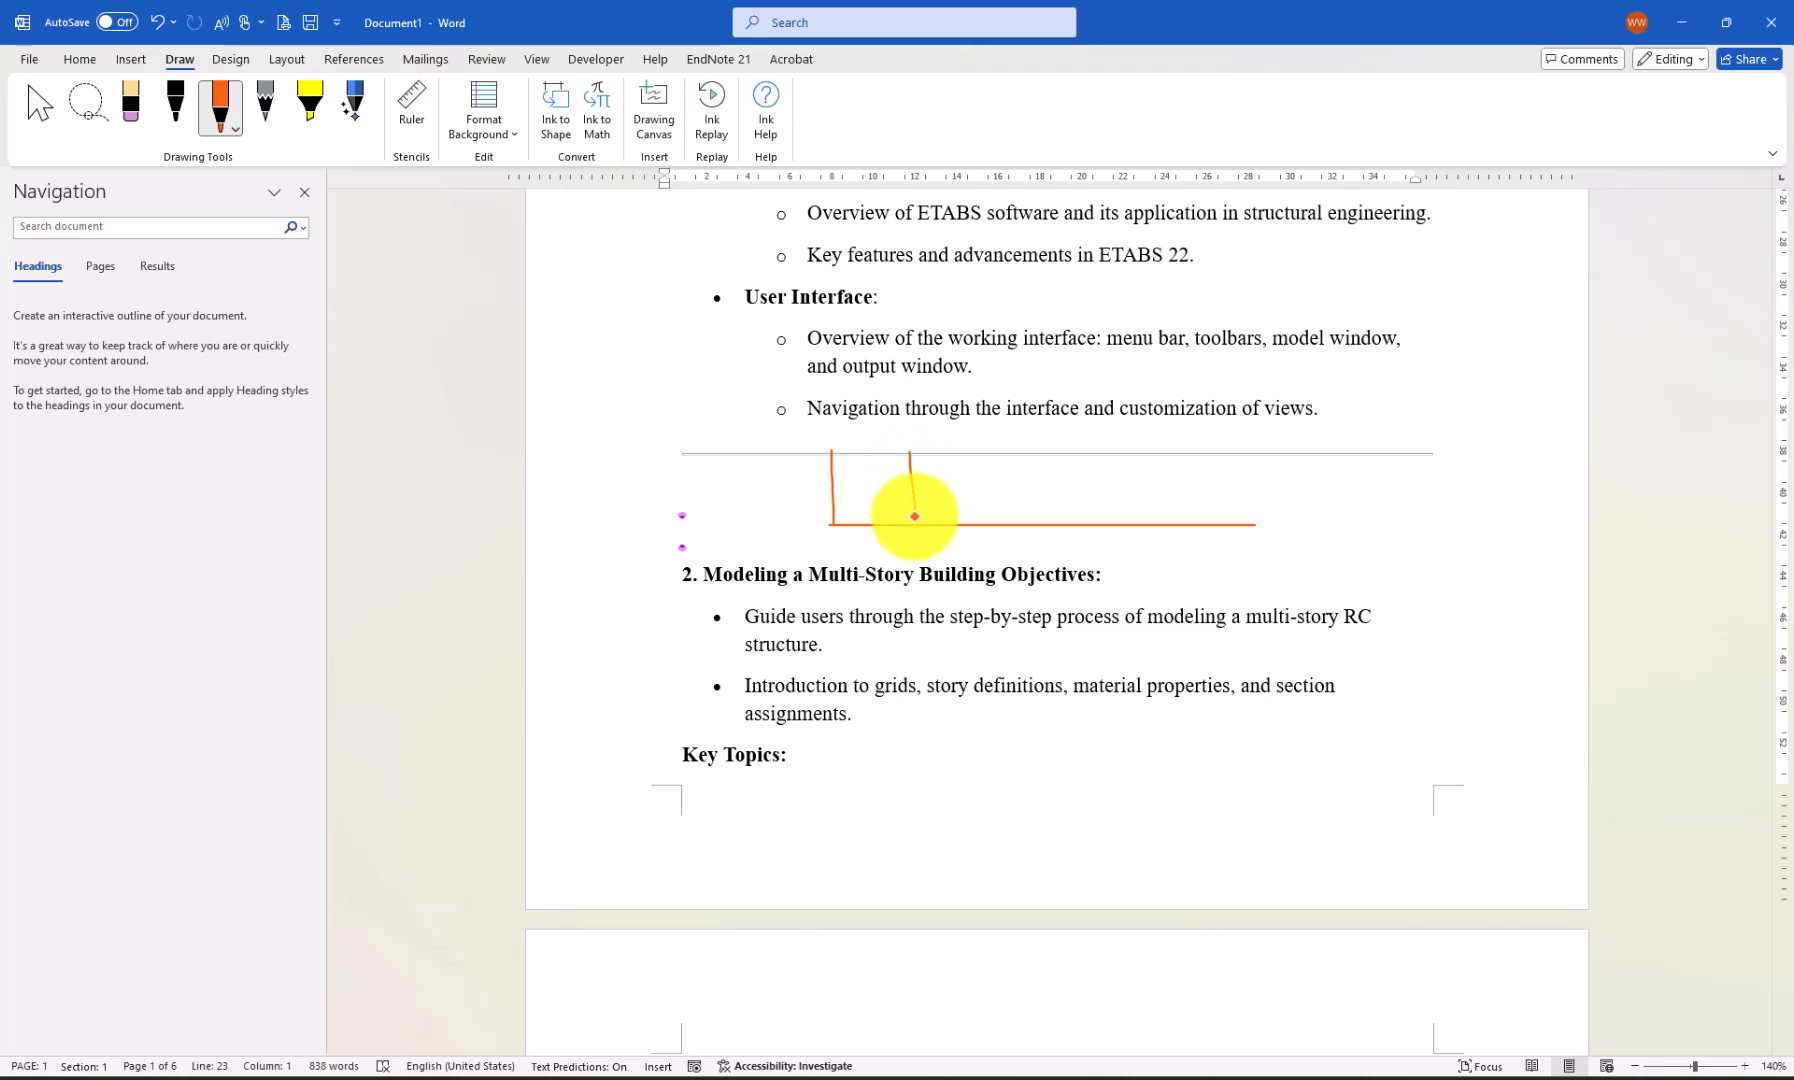
pyautogui.moveTo(945, 452); pyautogui.dragTo(951, 525)
pyautogui.moveTo(988, 448); pyautogui.dragTo(996, 522)
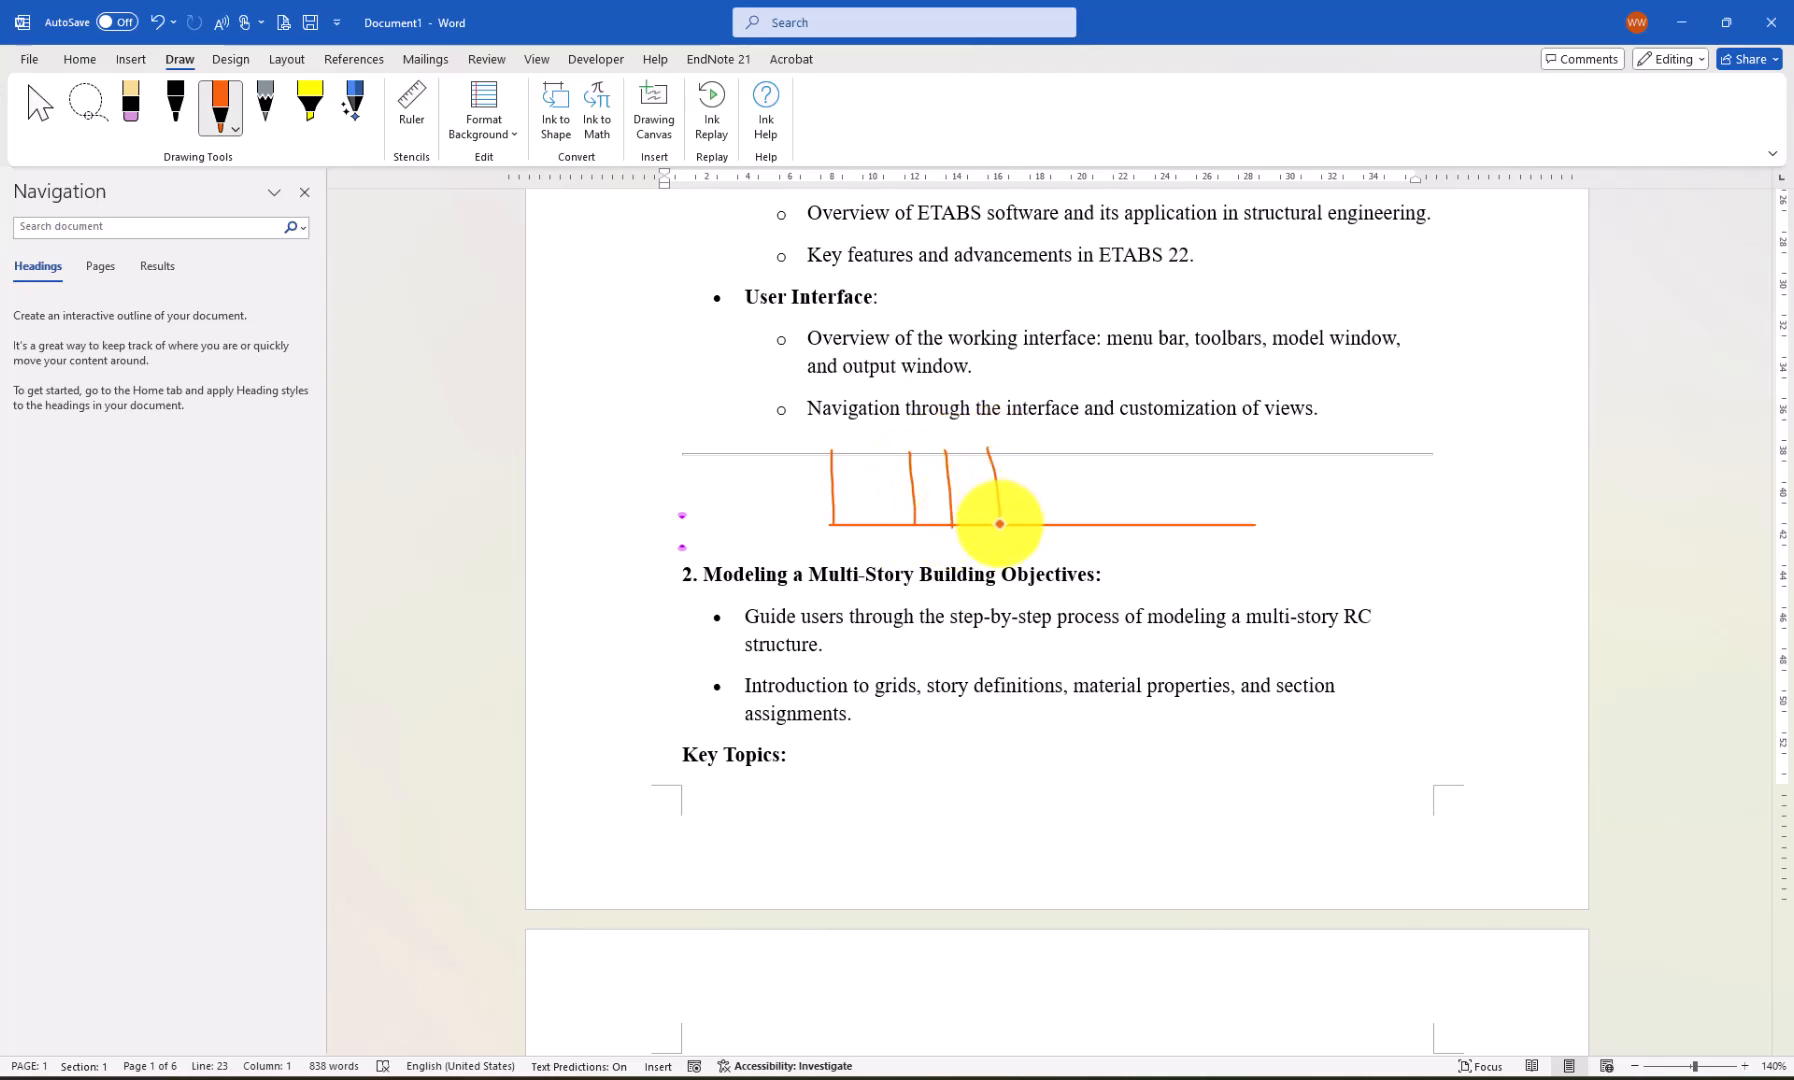
pyautogui.moveTo(1072, 448); pyautogui.dragTo(1082, 522)
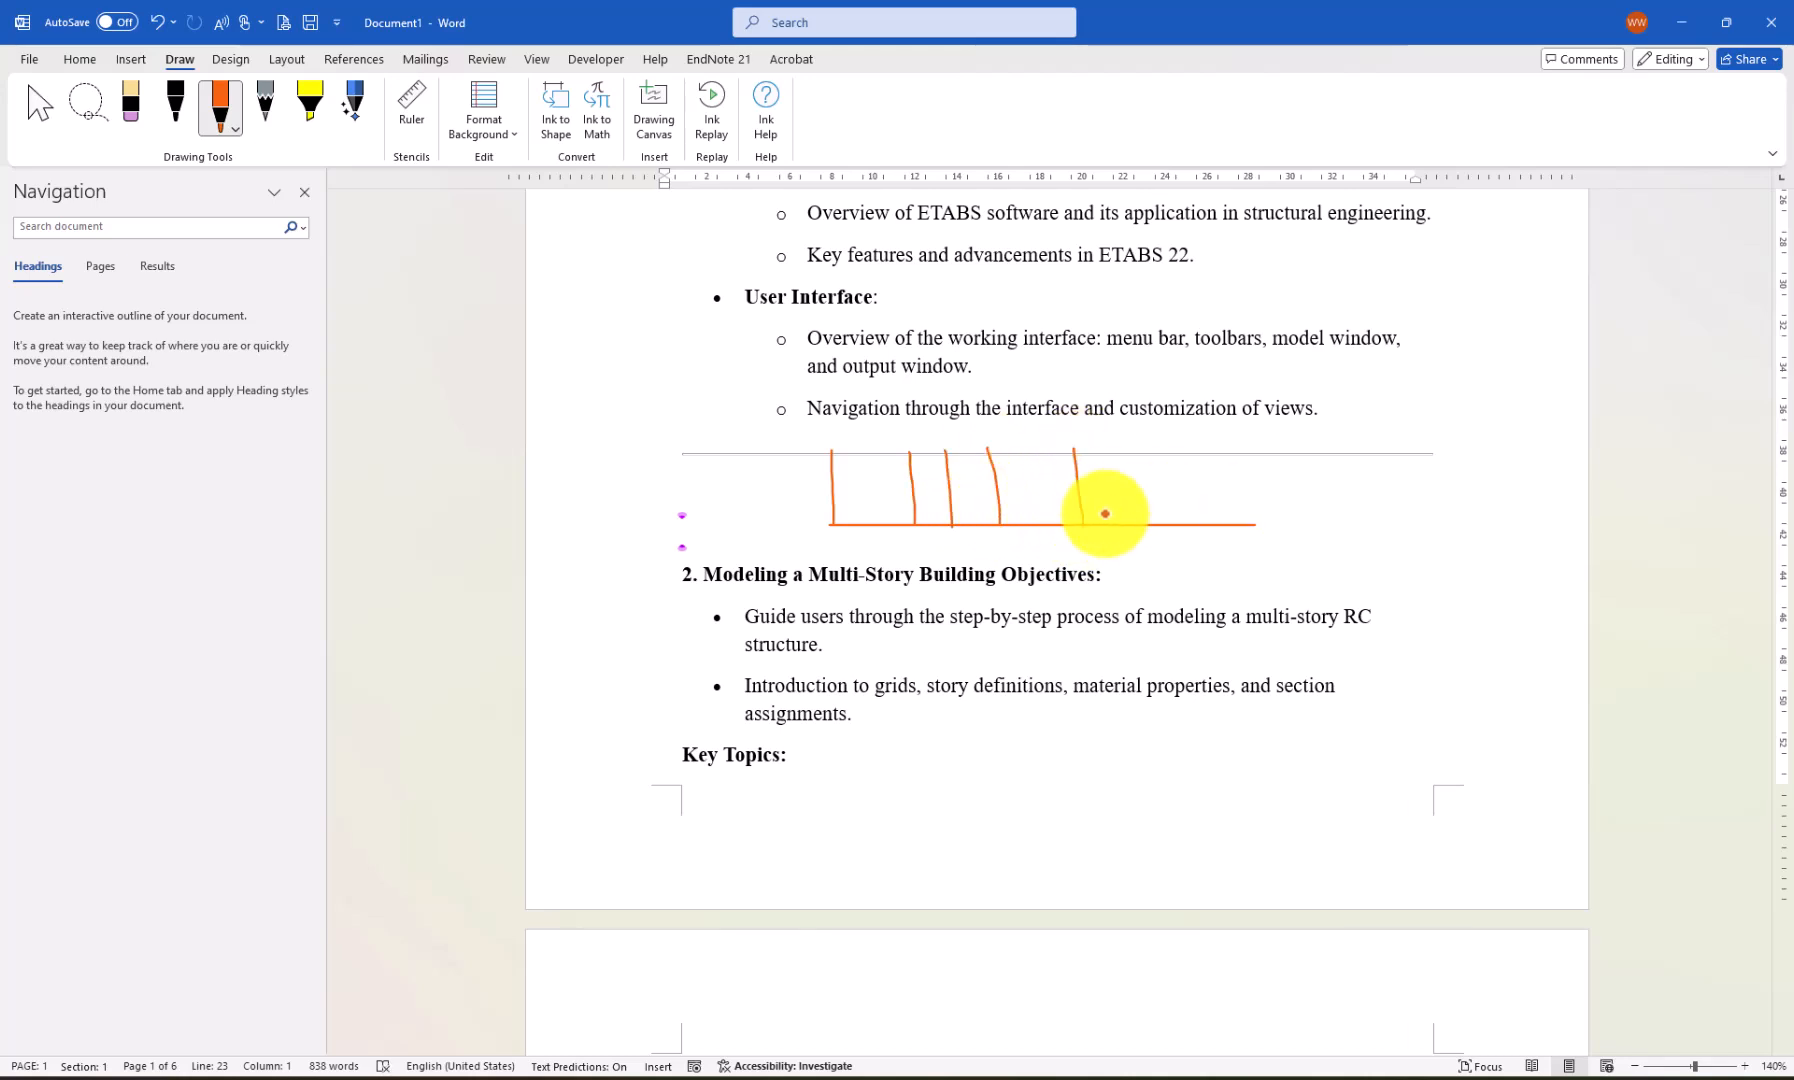
# Add a short diagonal mark in the narrow second bay and three horizontal lines across the vertical grid lines of the sketch.
pyautogui.moveTo(912, 456); pyautogui.dragTo(936, 518)
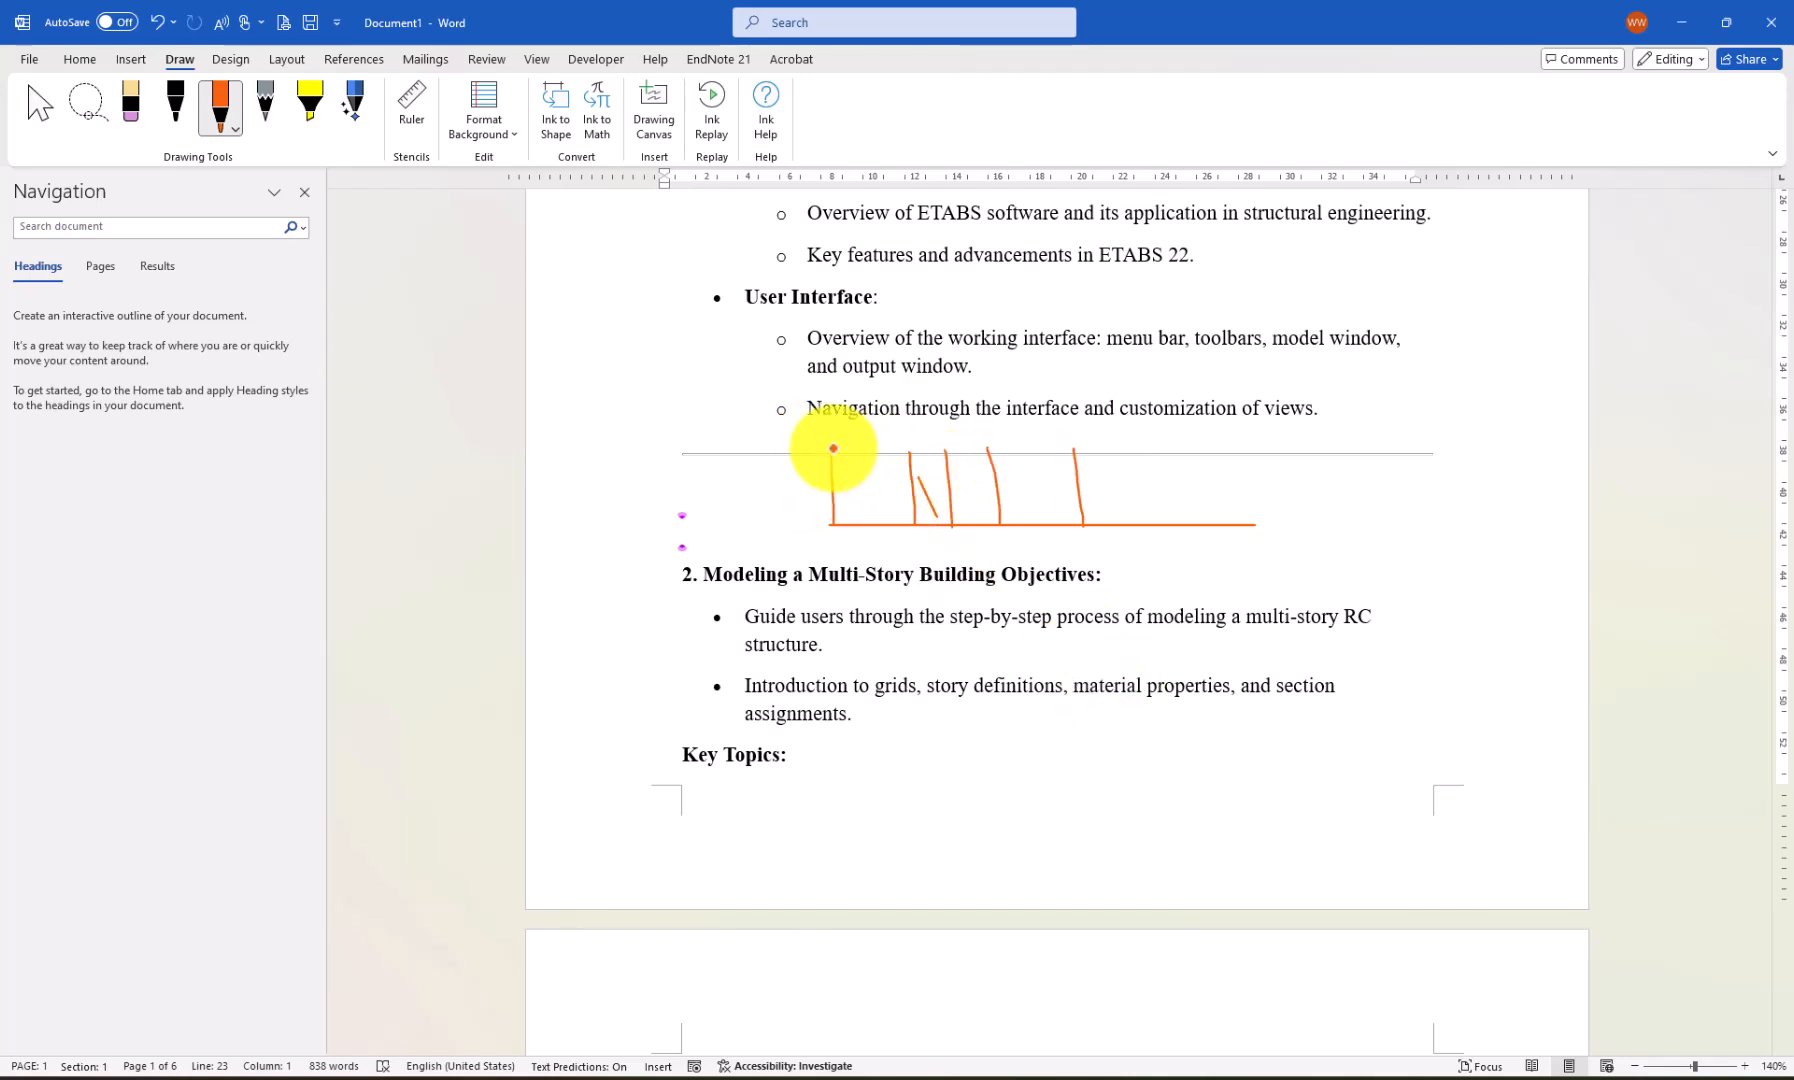
pyautogui.moveTo(833, 449); pyautogui.dragTo(1078, 447)
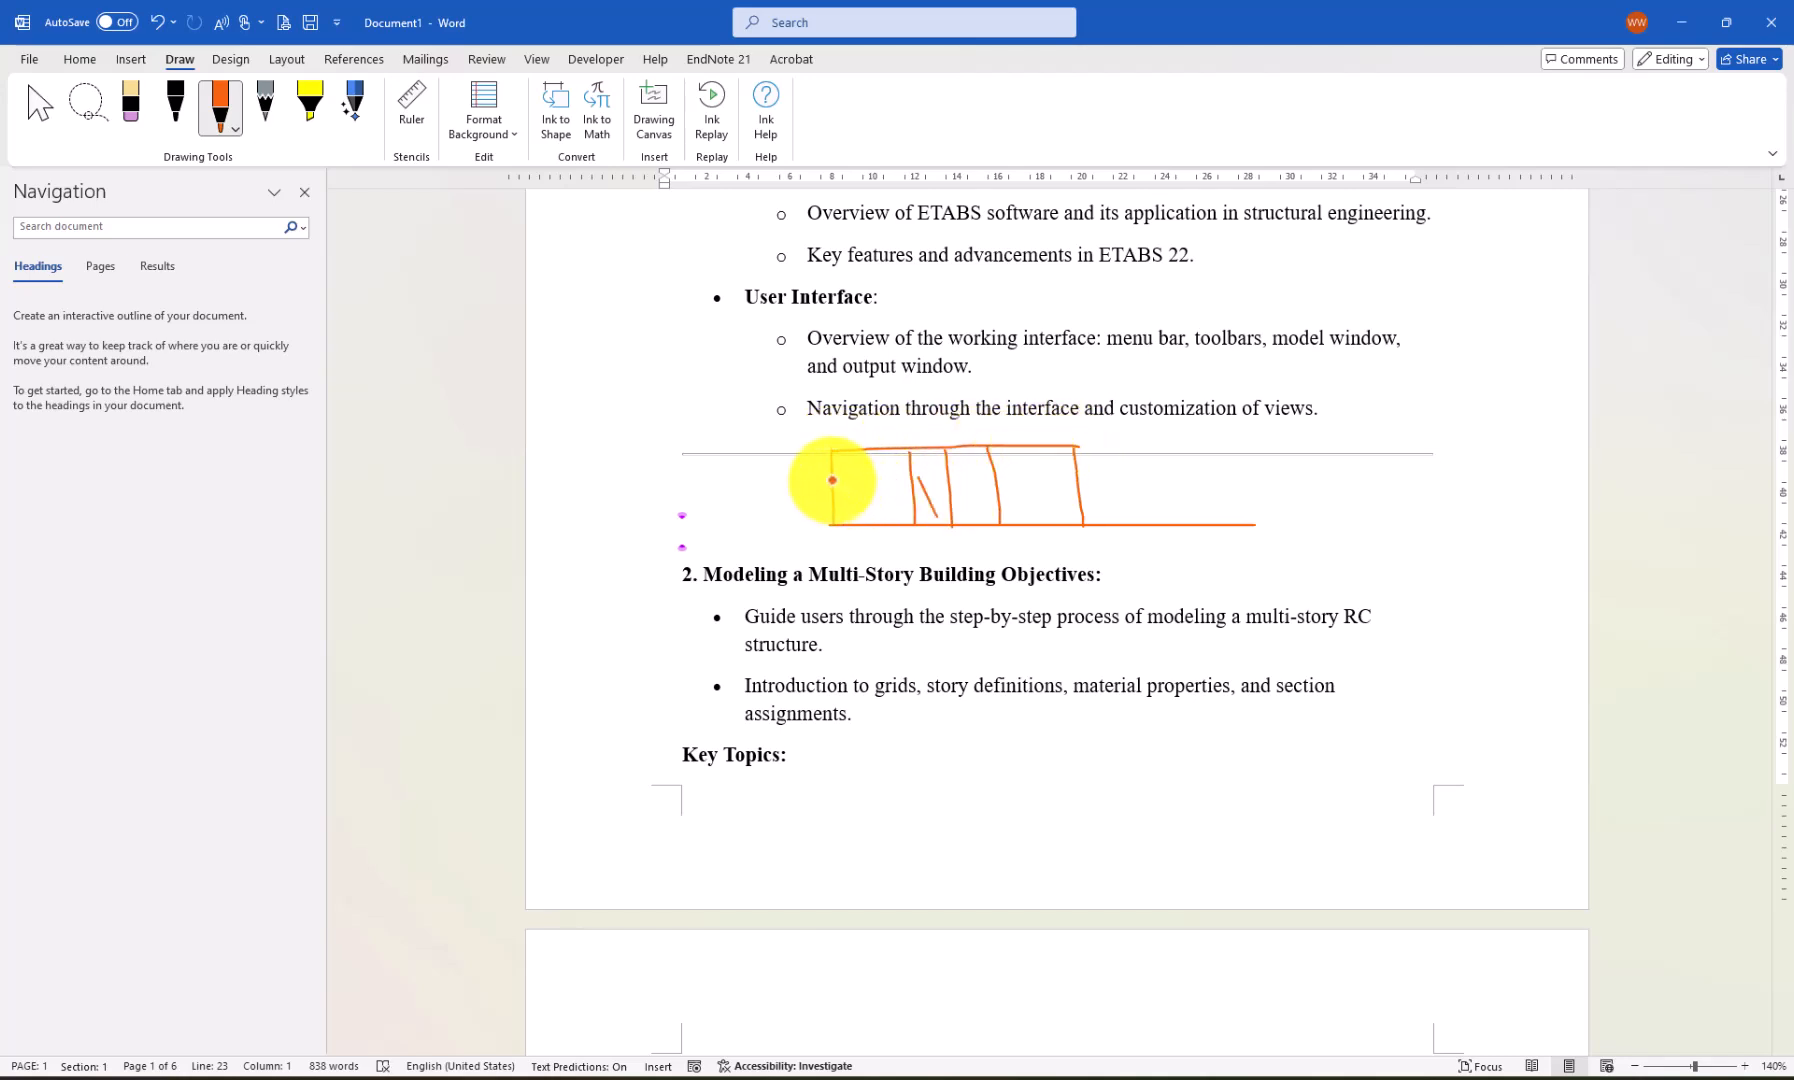
pyautogui.moveTo(830, 479); pyautogui.dragTo(1083, 467)
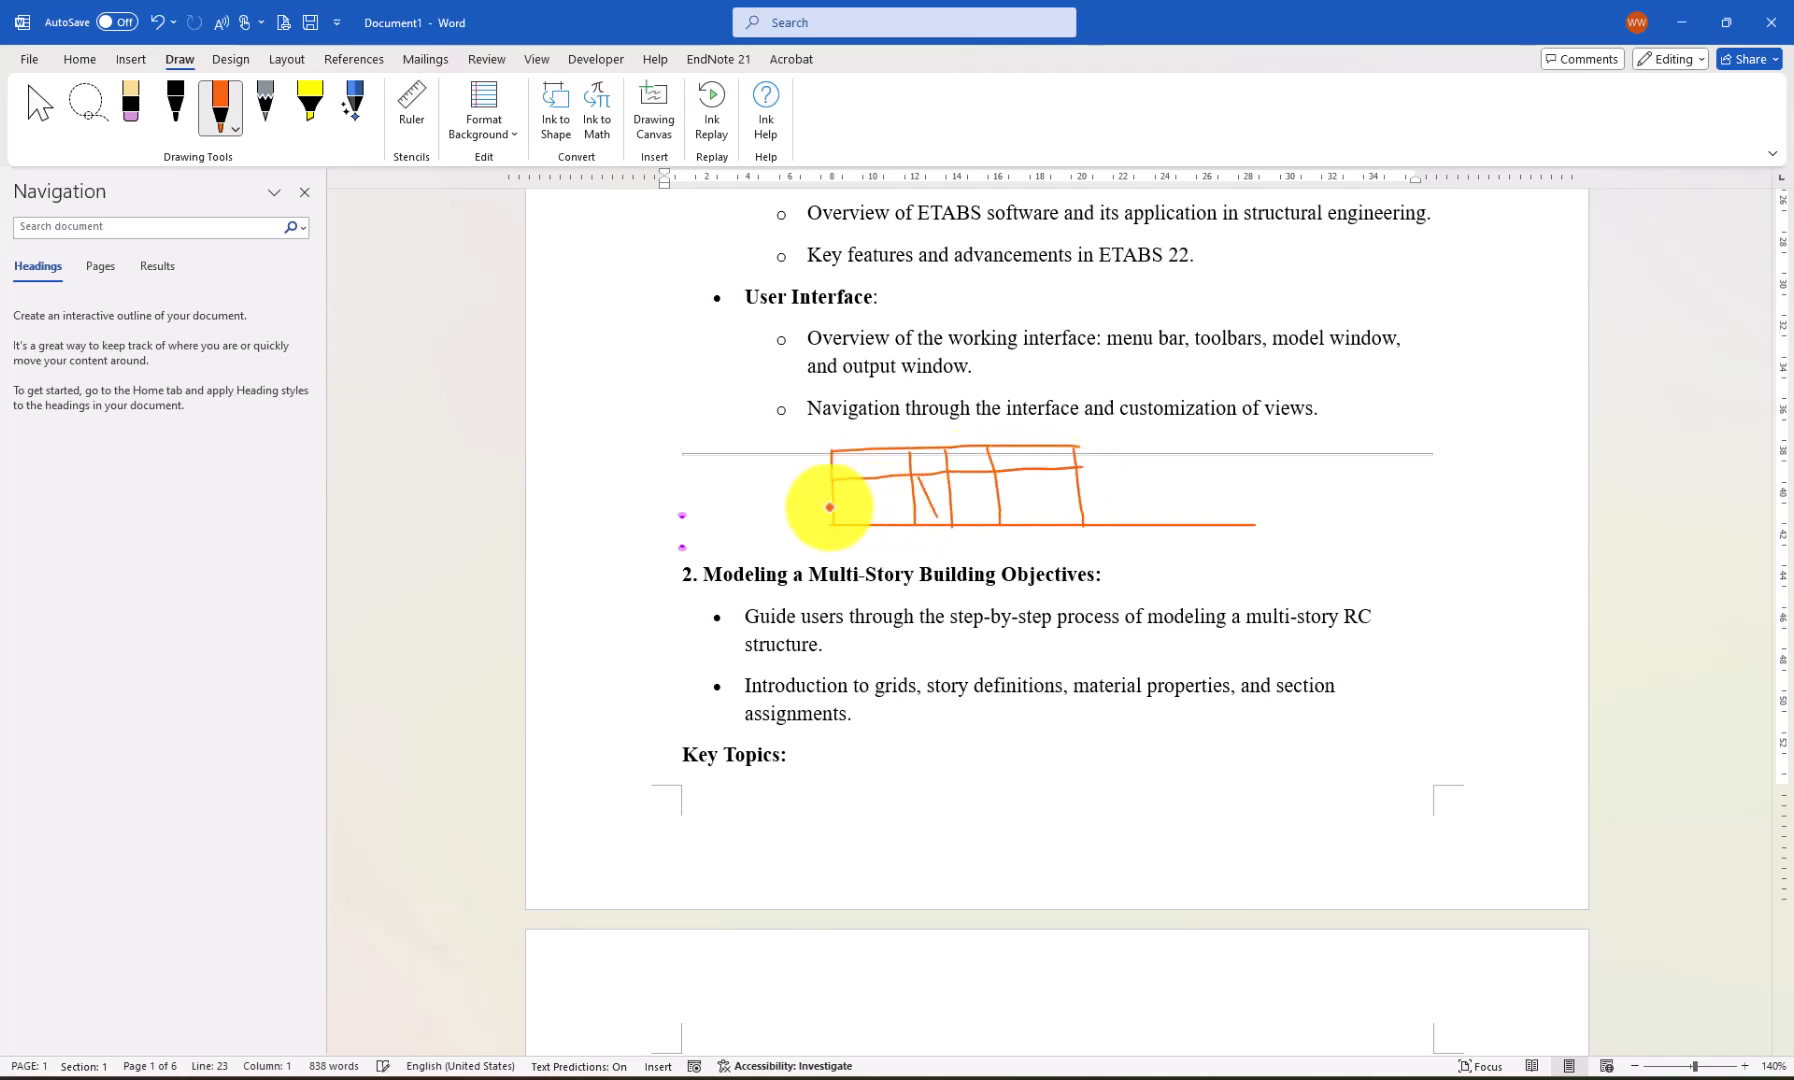
pyautogui.moveTo(958, 494); pyautogui.dragTo(1083, 487)
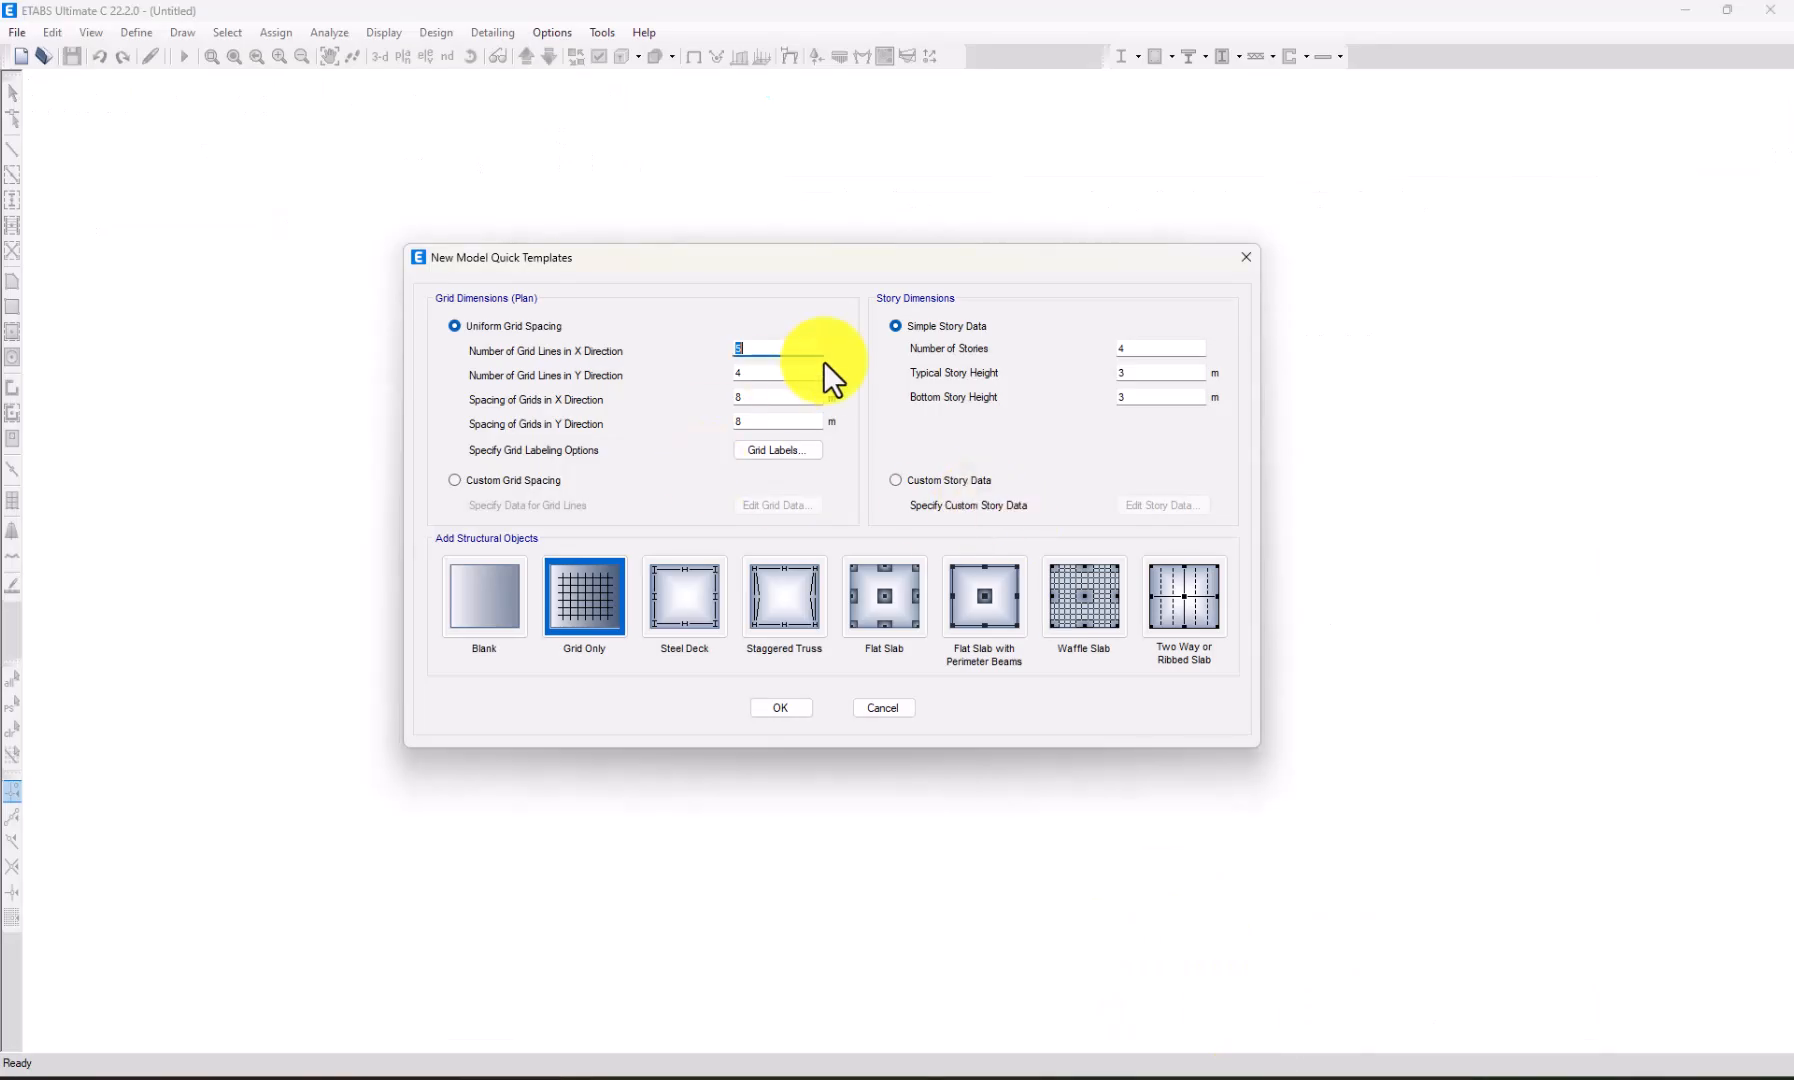
# Switch back to ETABS and specify 5 grid lines in the X direction and 4 in the Y direction.
pyautogui.doubleClick(762, 349)
pyautogui.write('5')
pyautogui.doubleClick(735, 376)
pyautogui.doubleClick(731, 399)
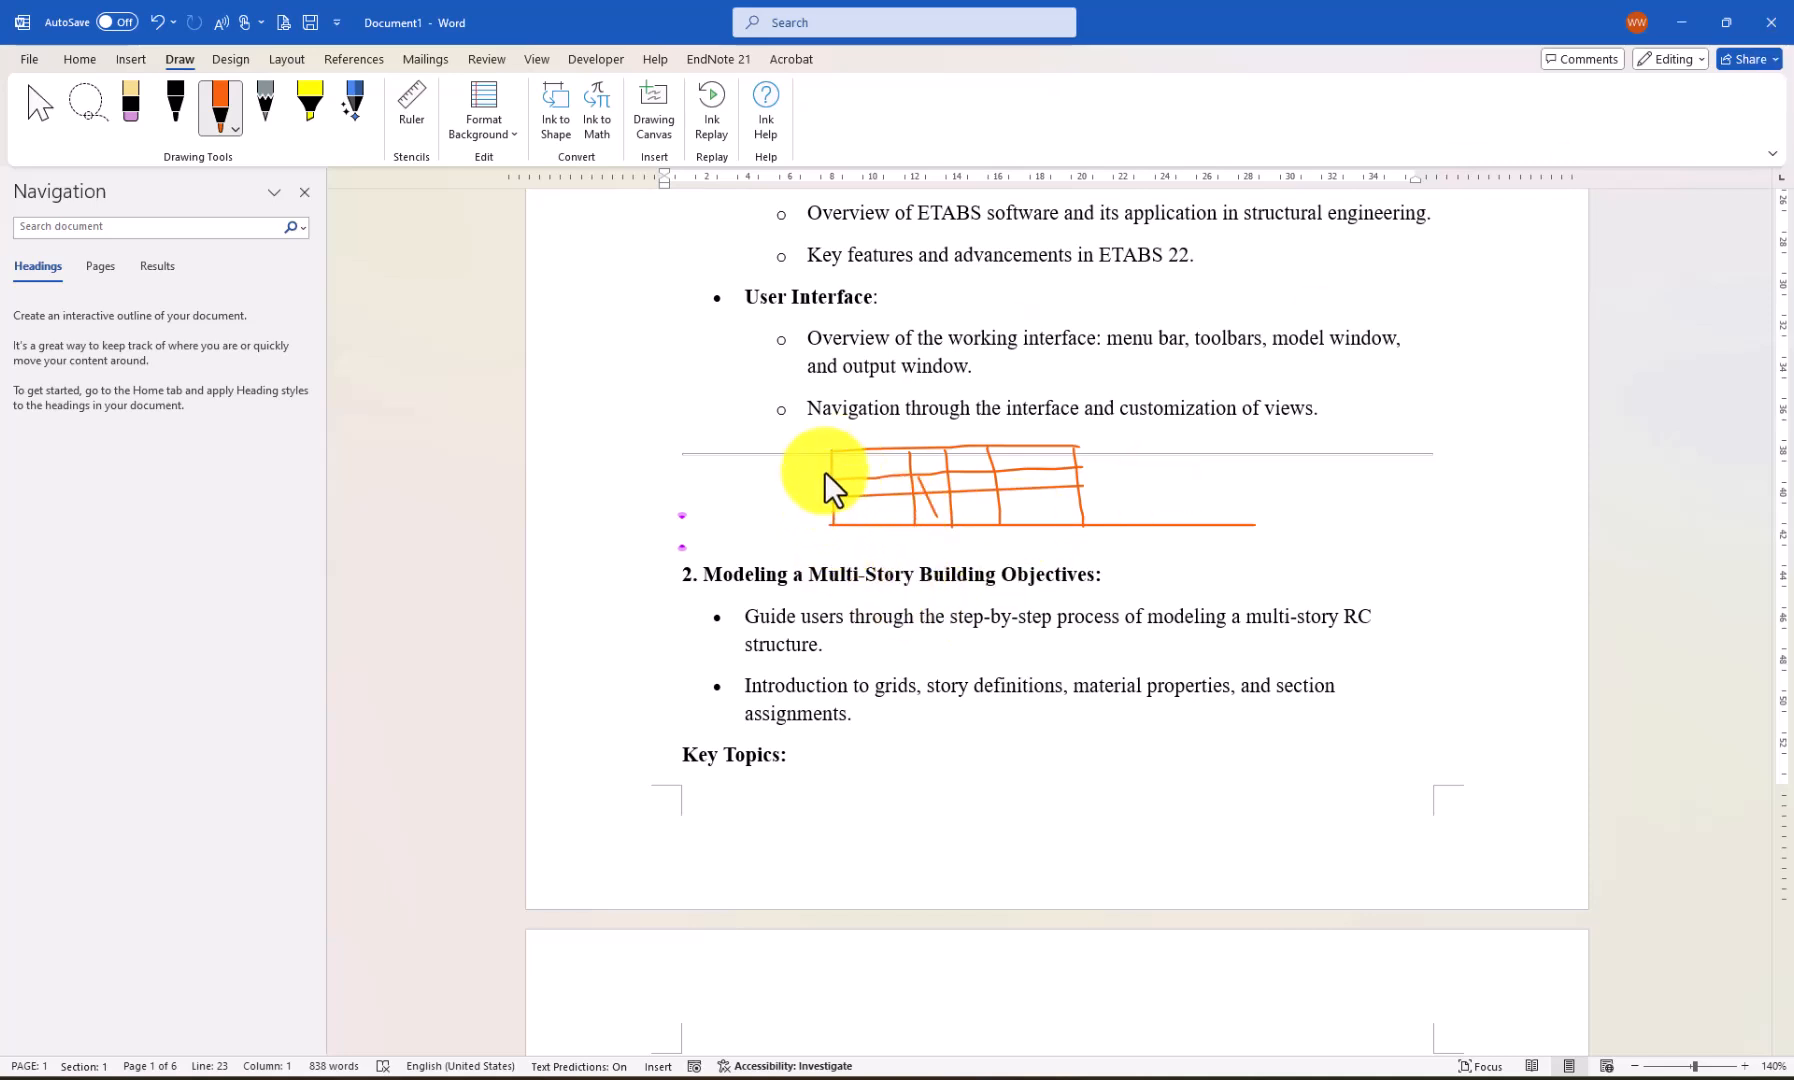
pyautogui.click(1681, 22)
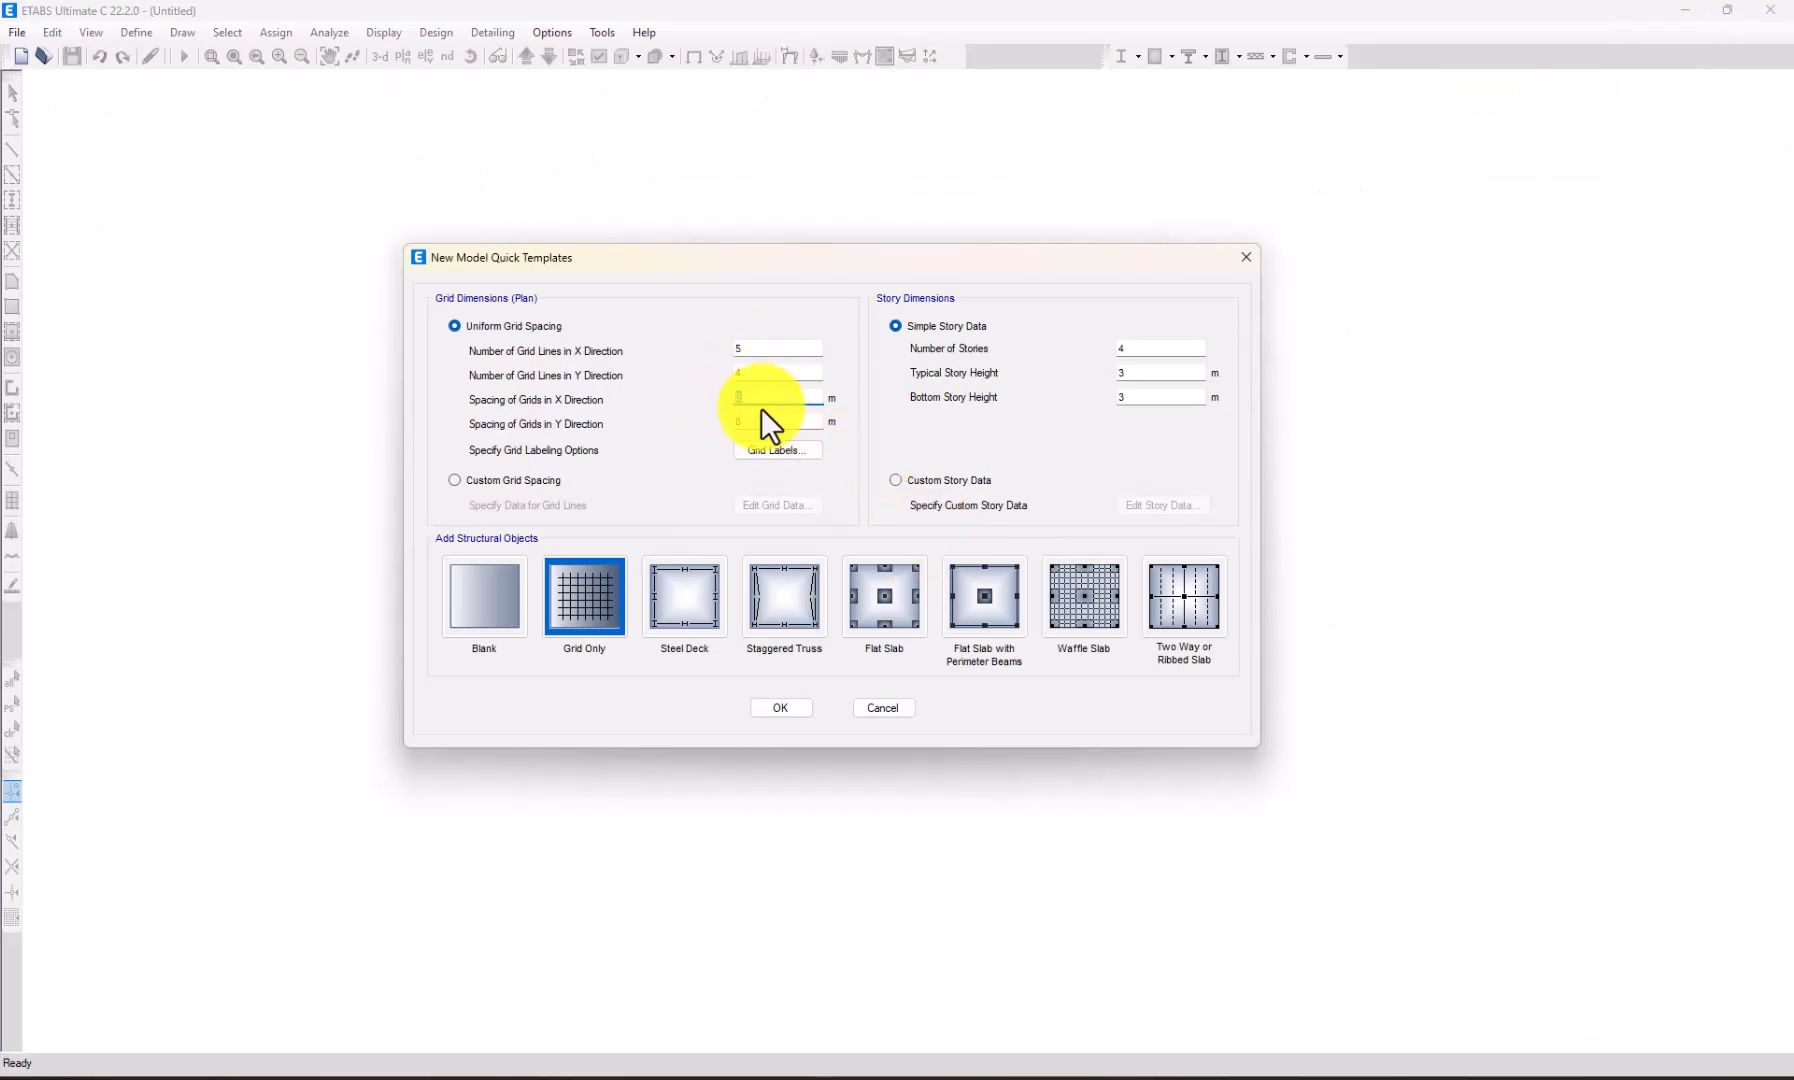
# Choose custom grid spacing for the plan and show the rectangular grid data as spacing instead of ordinates.
pyautogui.click(521, 481)
pyautogui.click(781, 505)
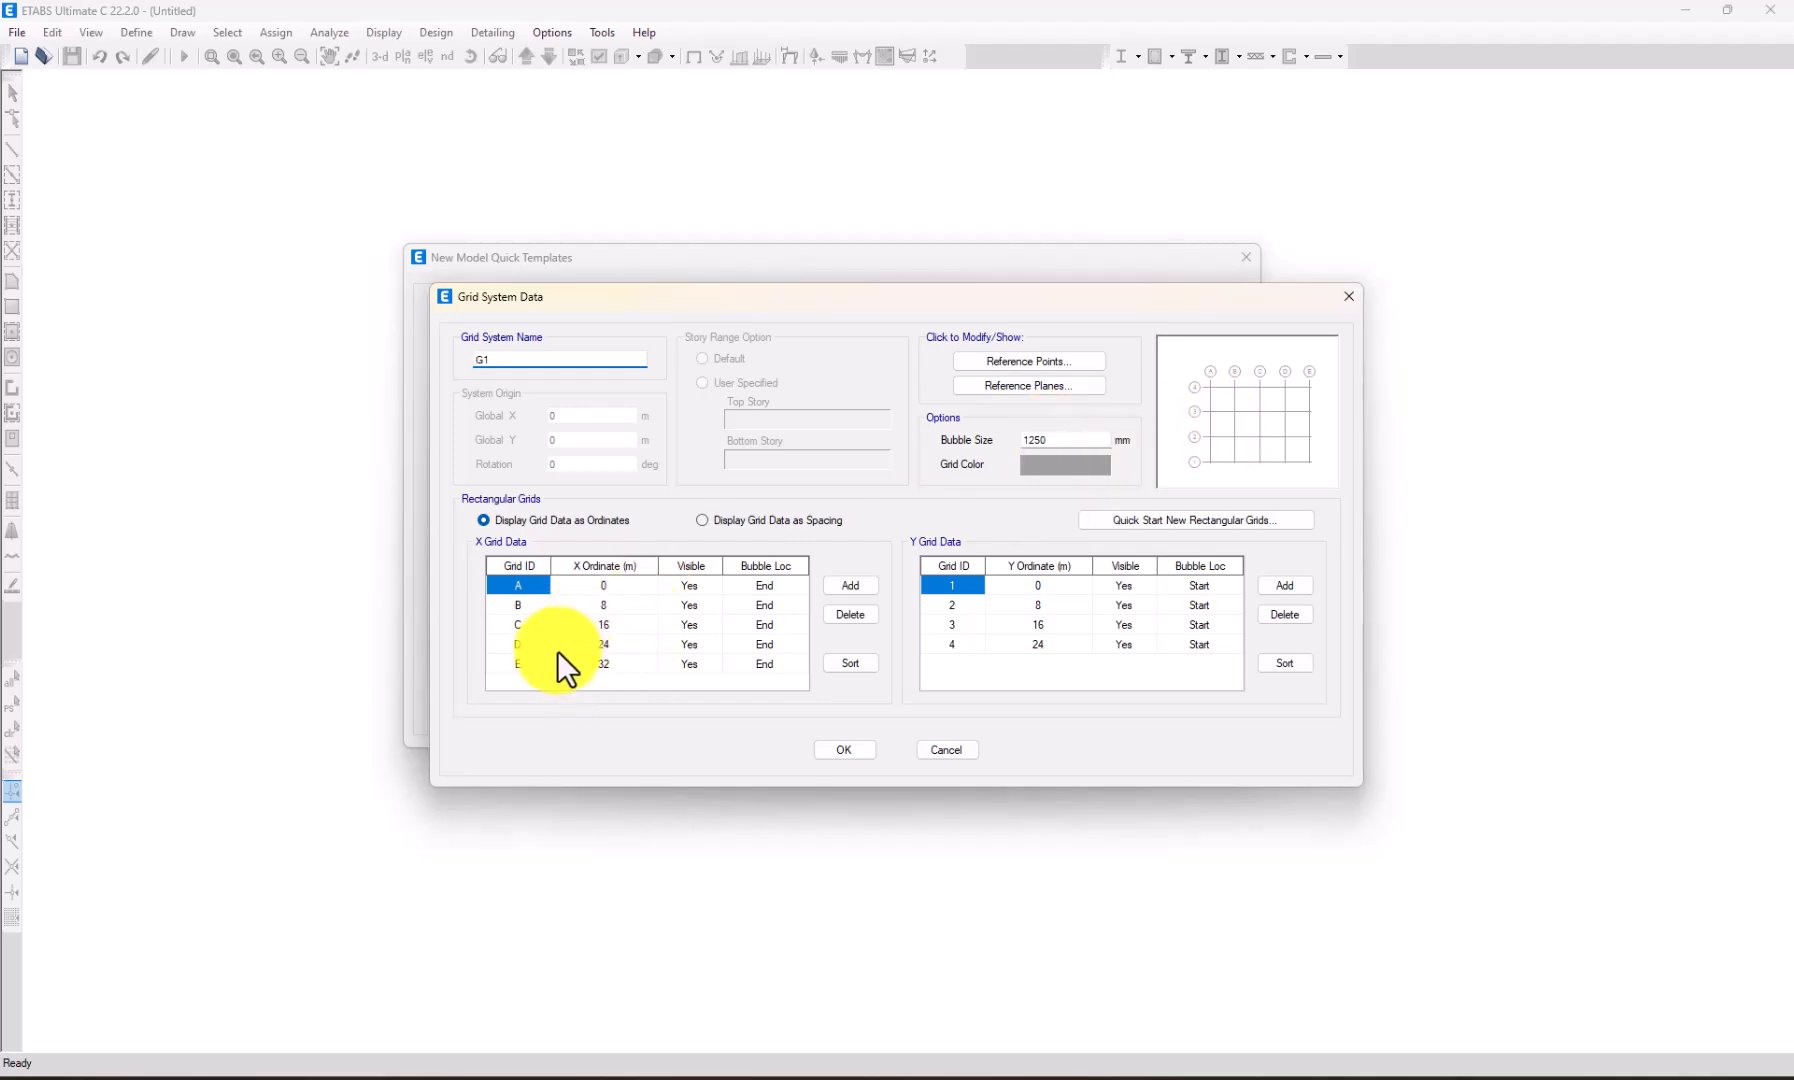
pyautogui.click(604, 604)
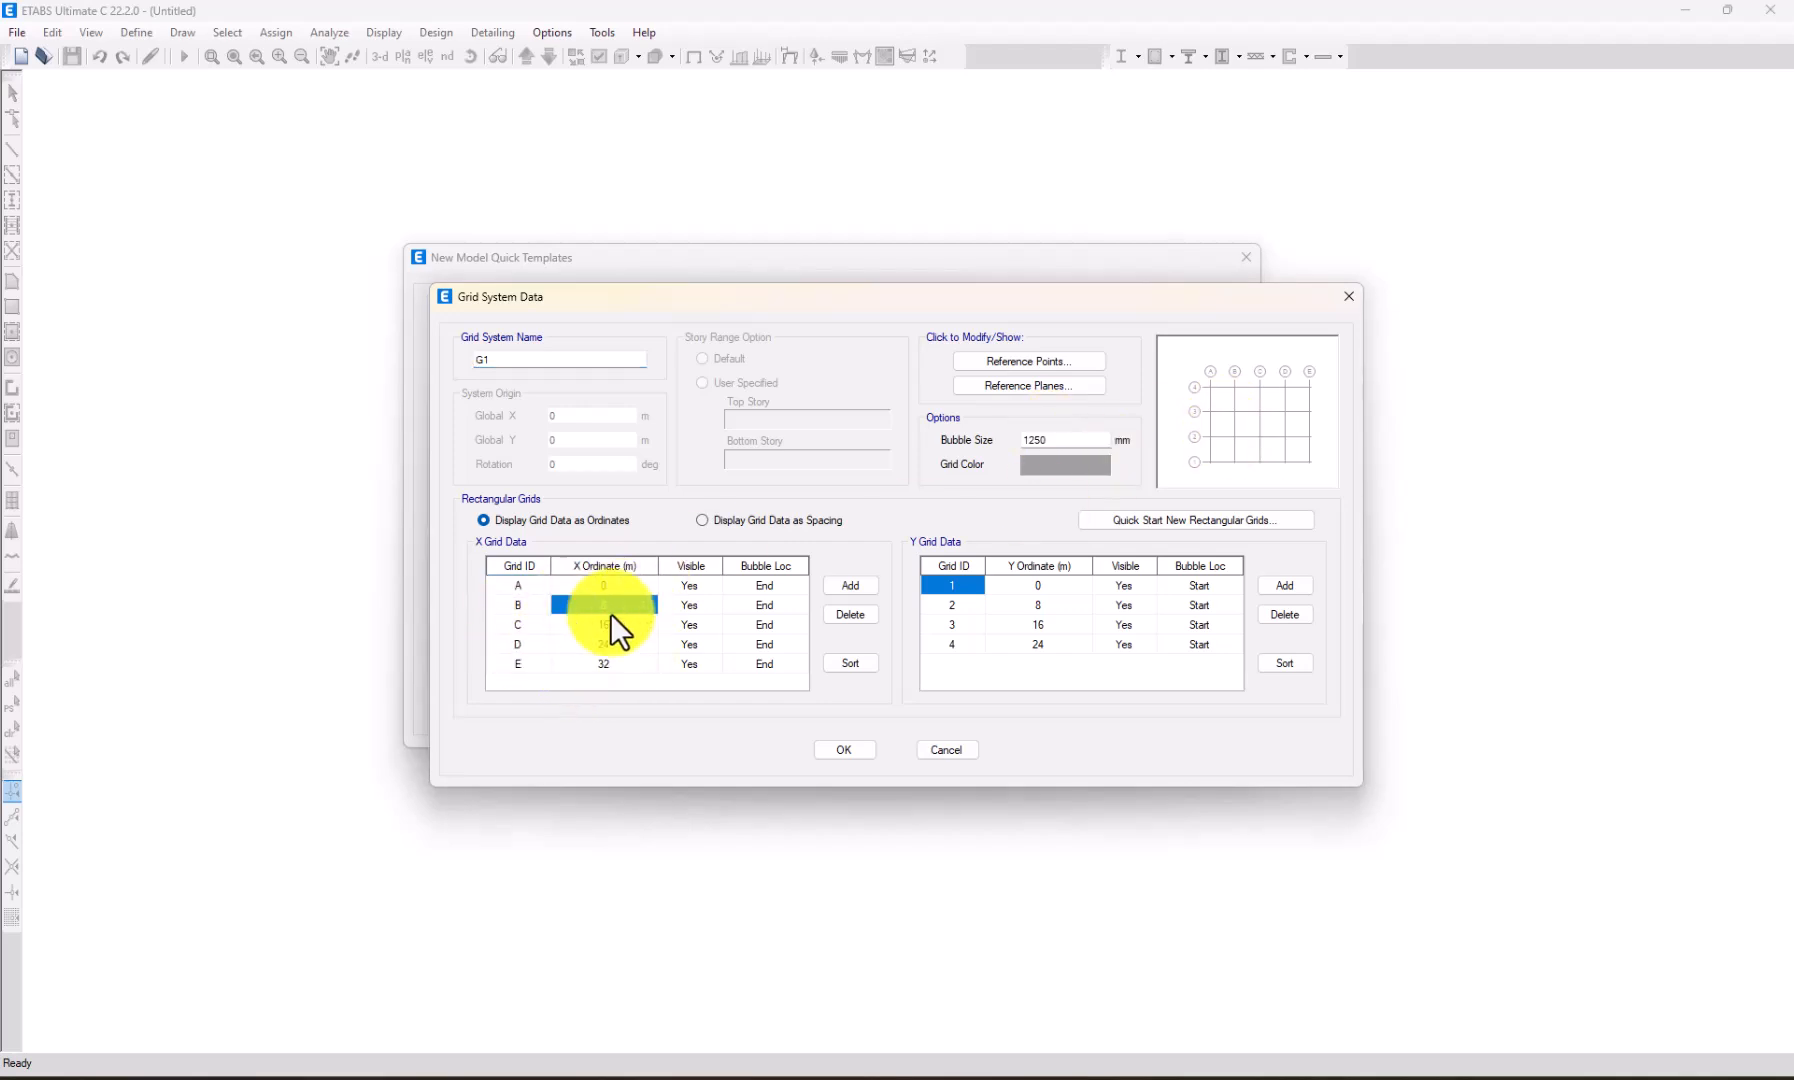
pyautogui.click(705, 521)
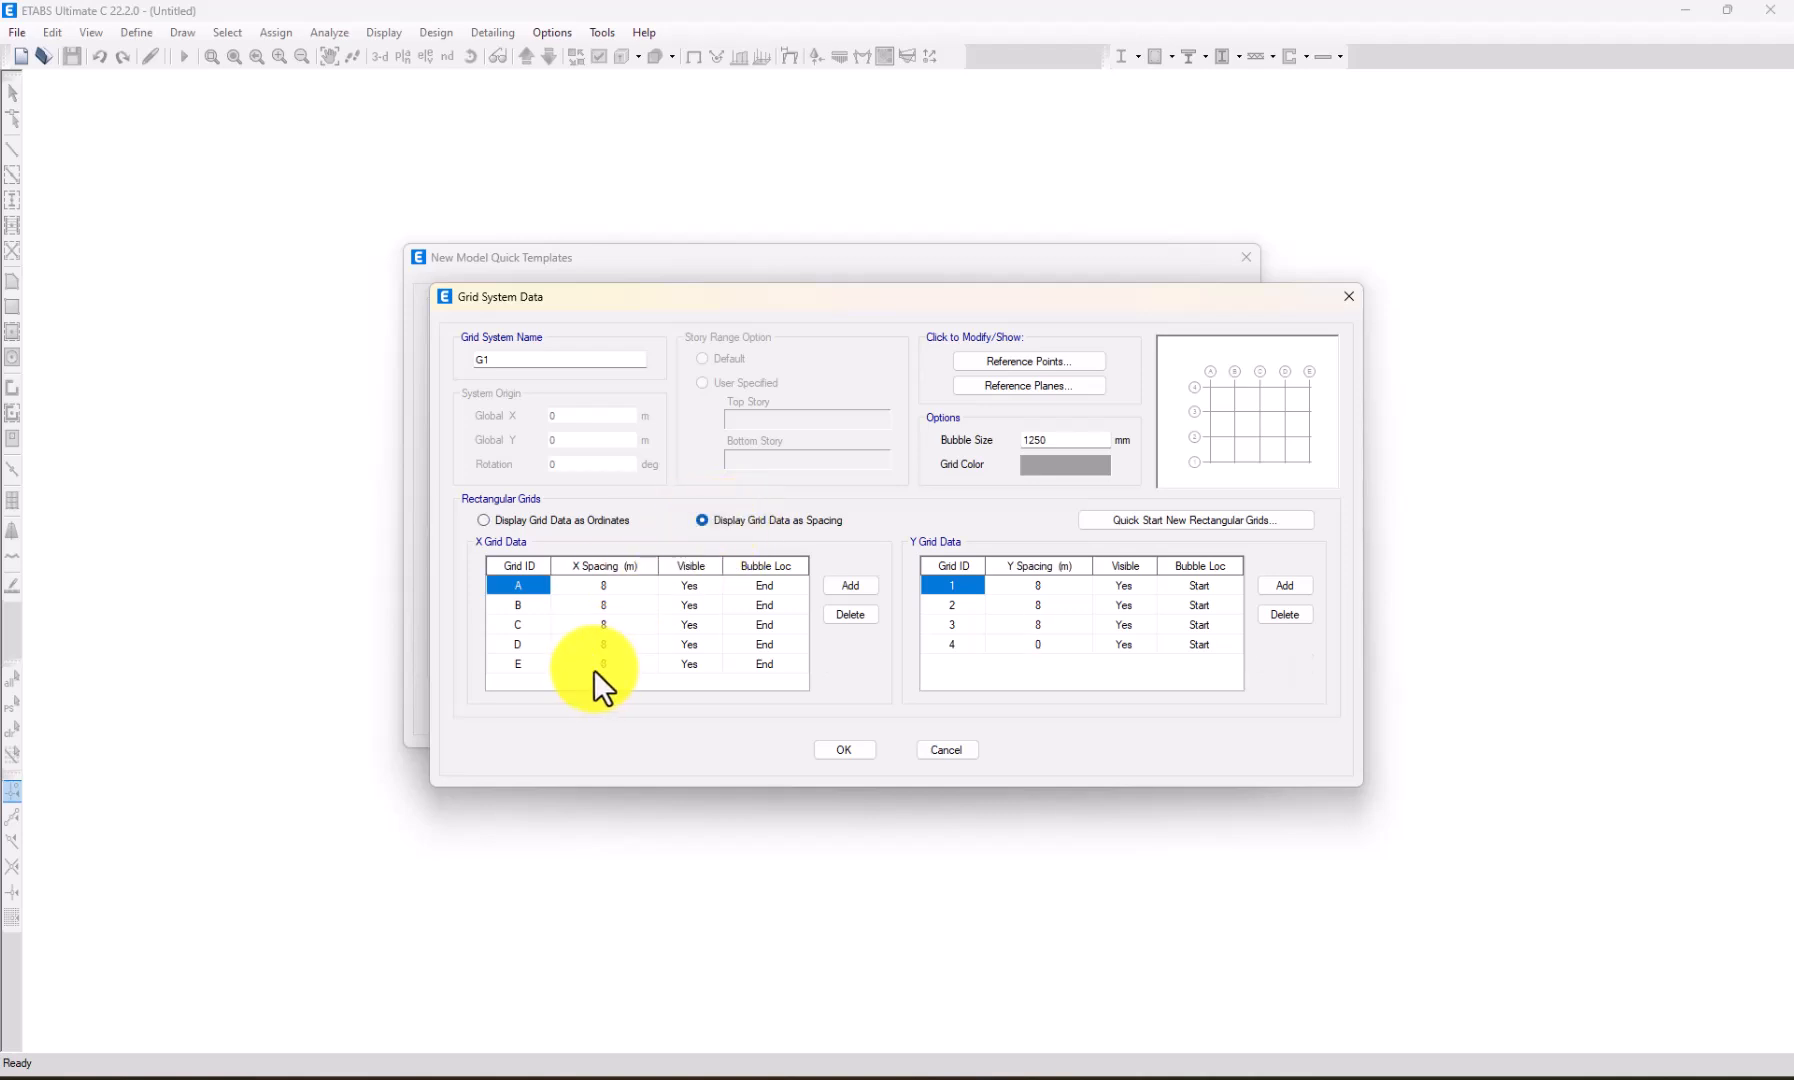
# Set the X spacing of grid lines B and C to 3 m each.
pyautogui.click(598, 608)
pyautogui.moveTo(1140, 1068)
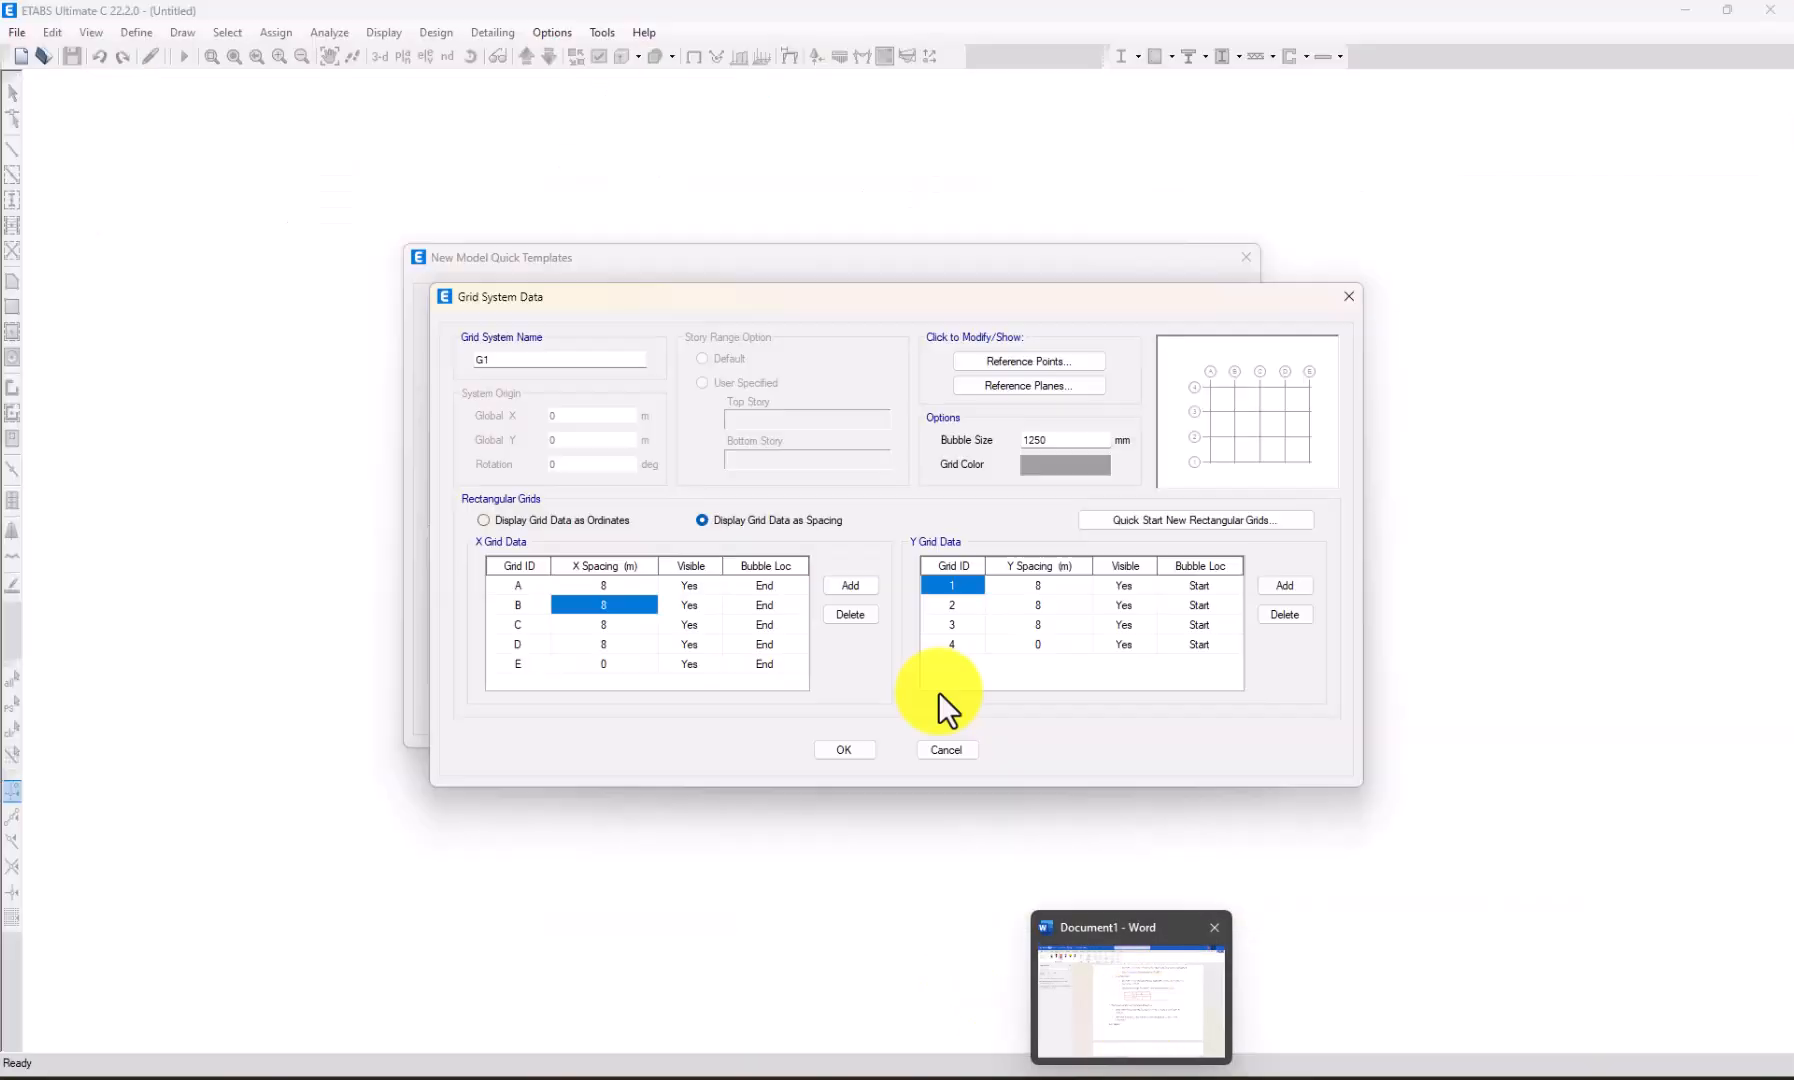
pyautogui.click(603, 603)
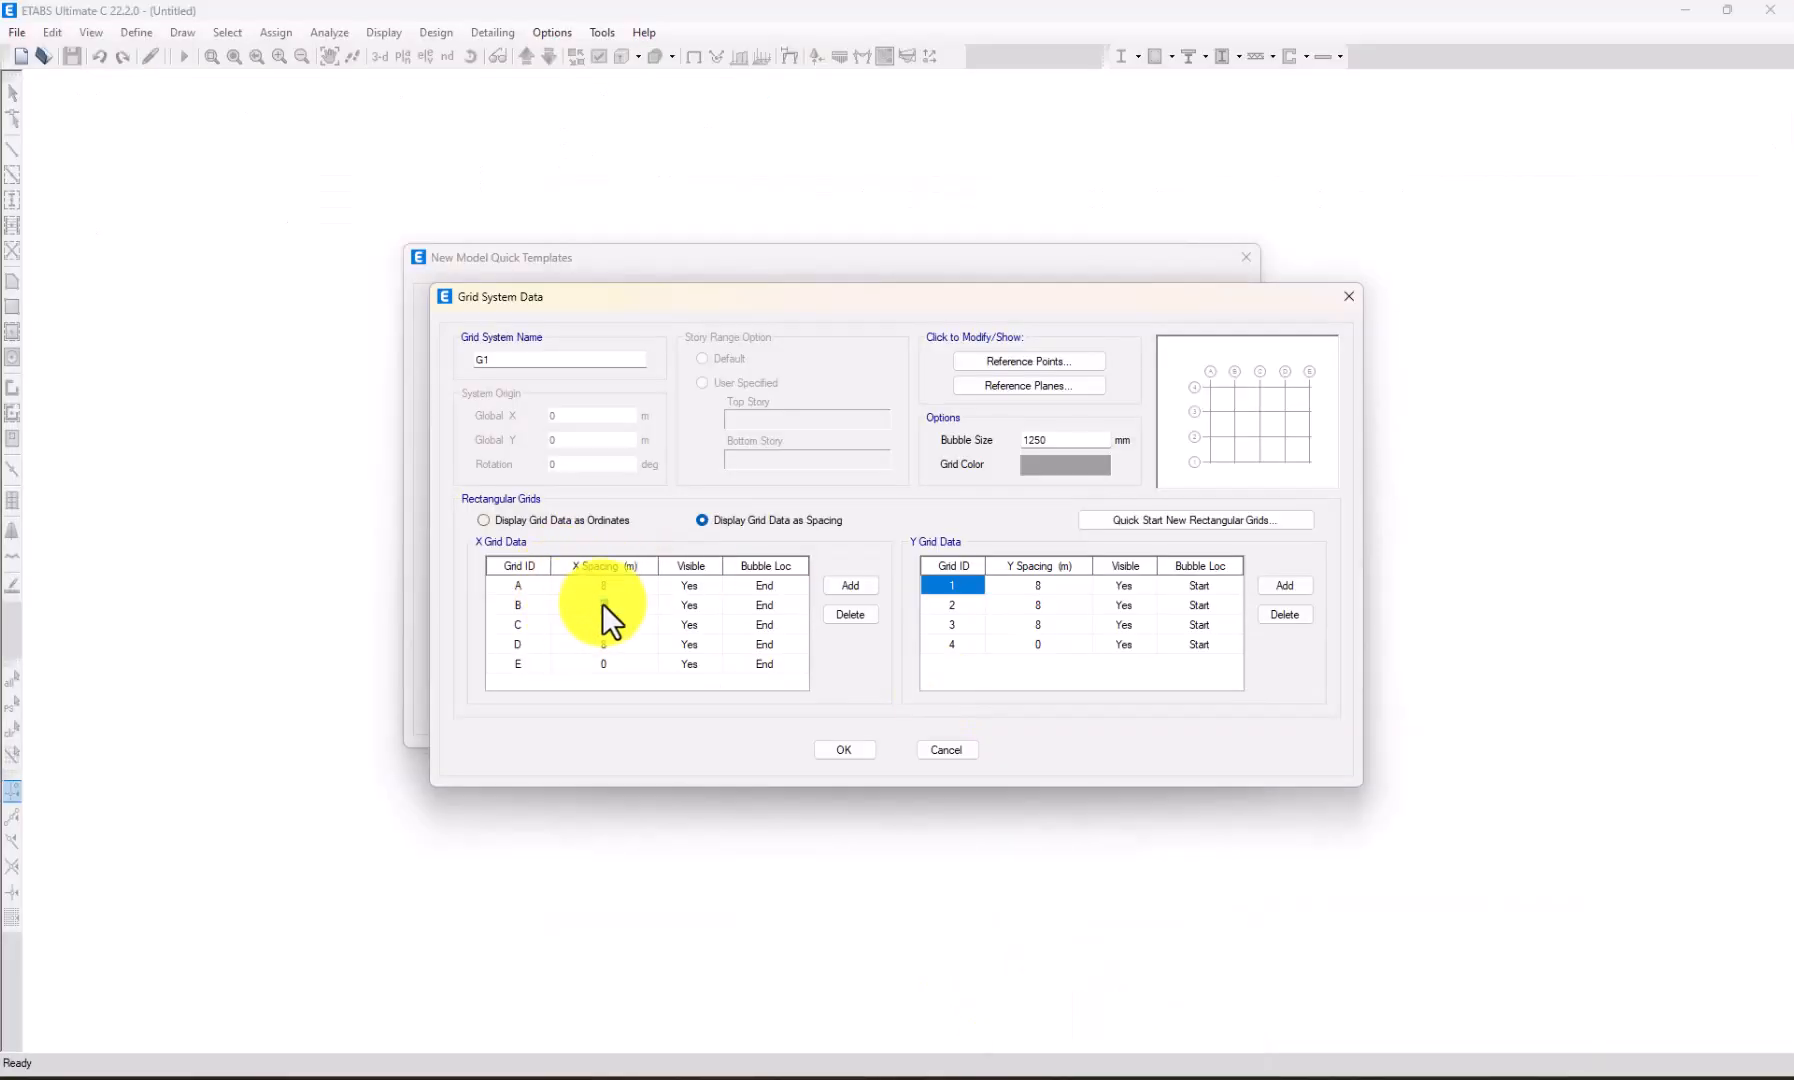
pyautogui.click(611, 622)
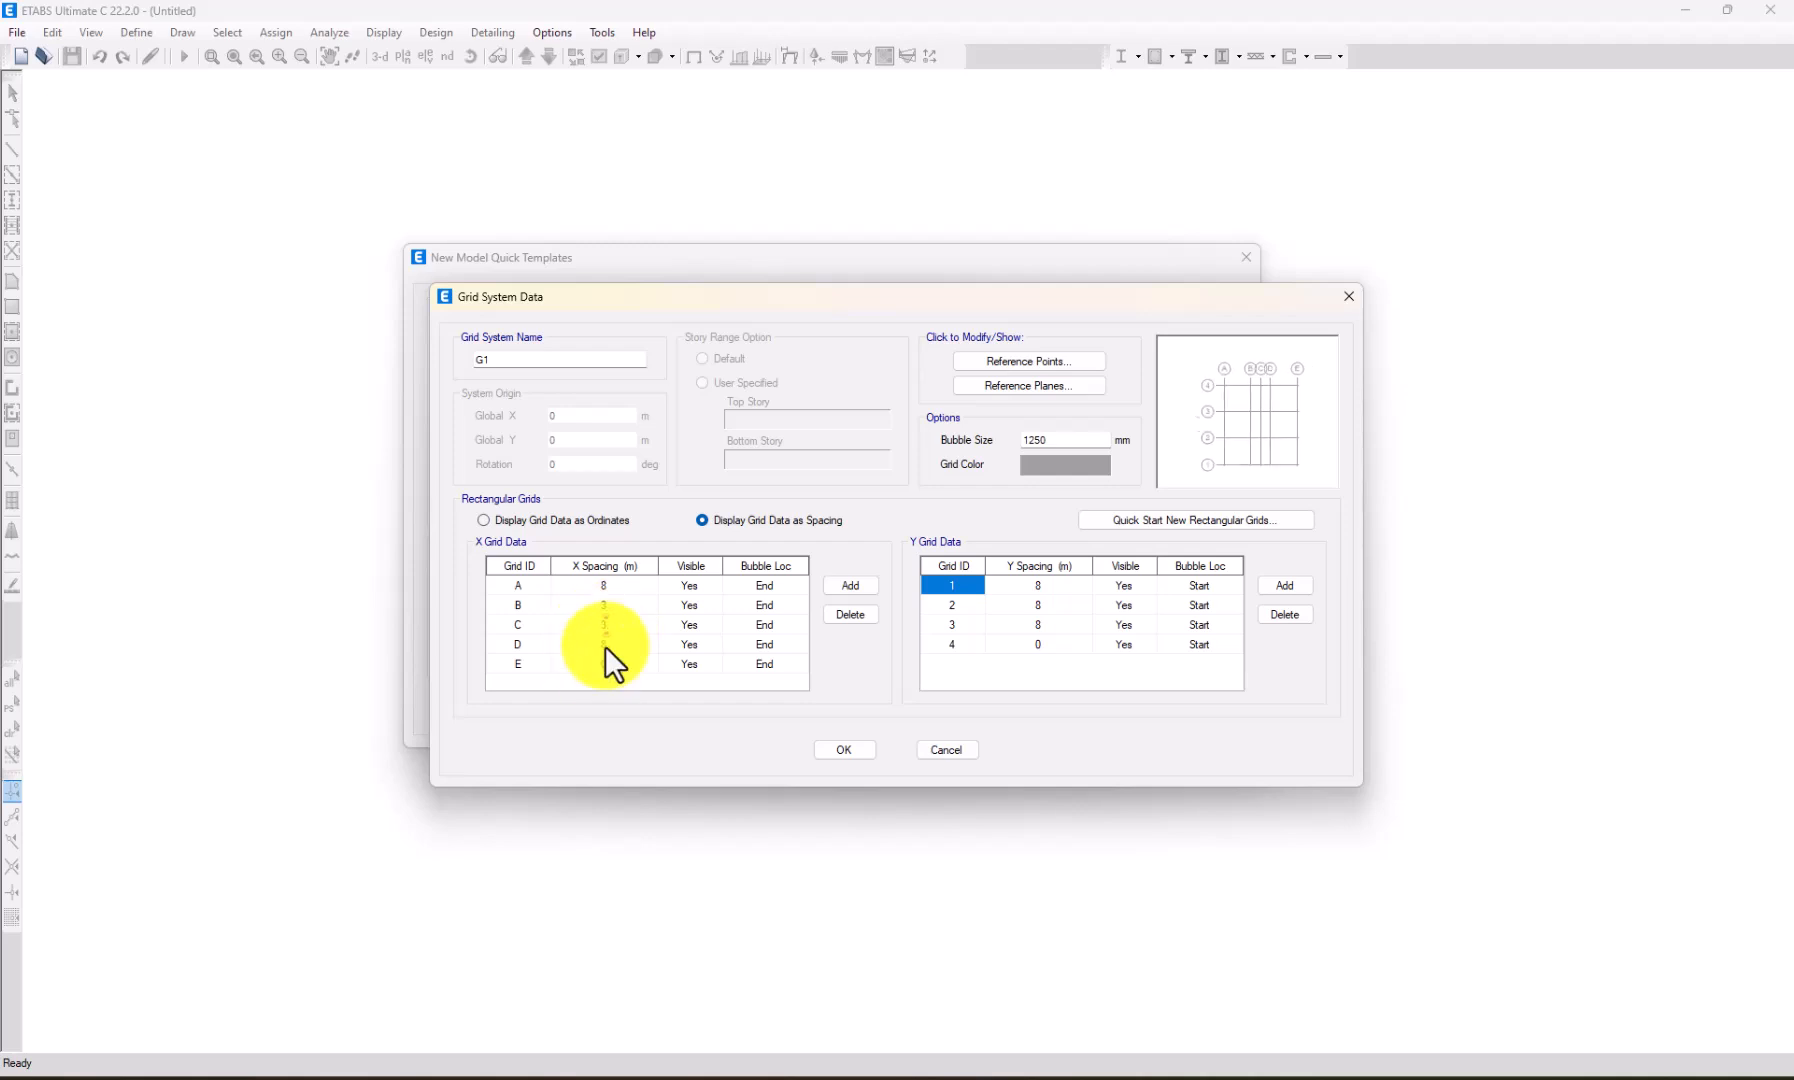
pyautogui.click(605, 644)
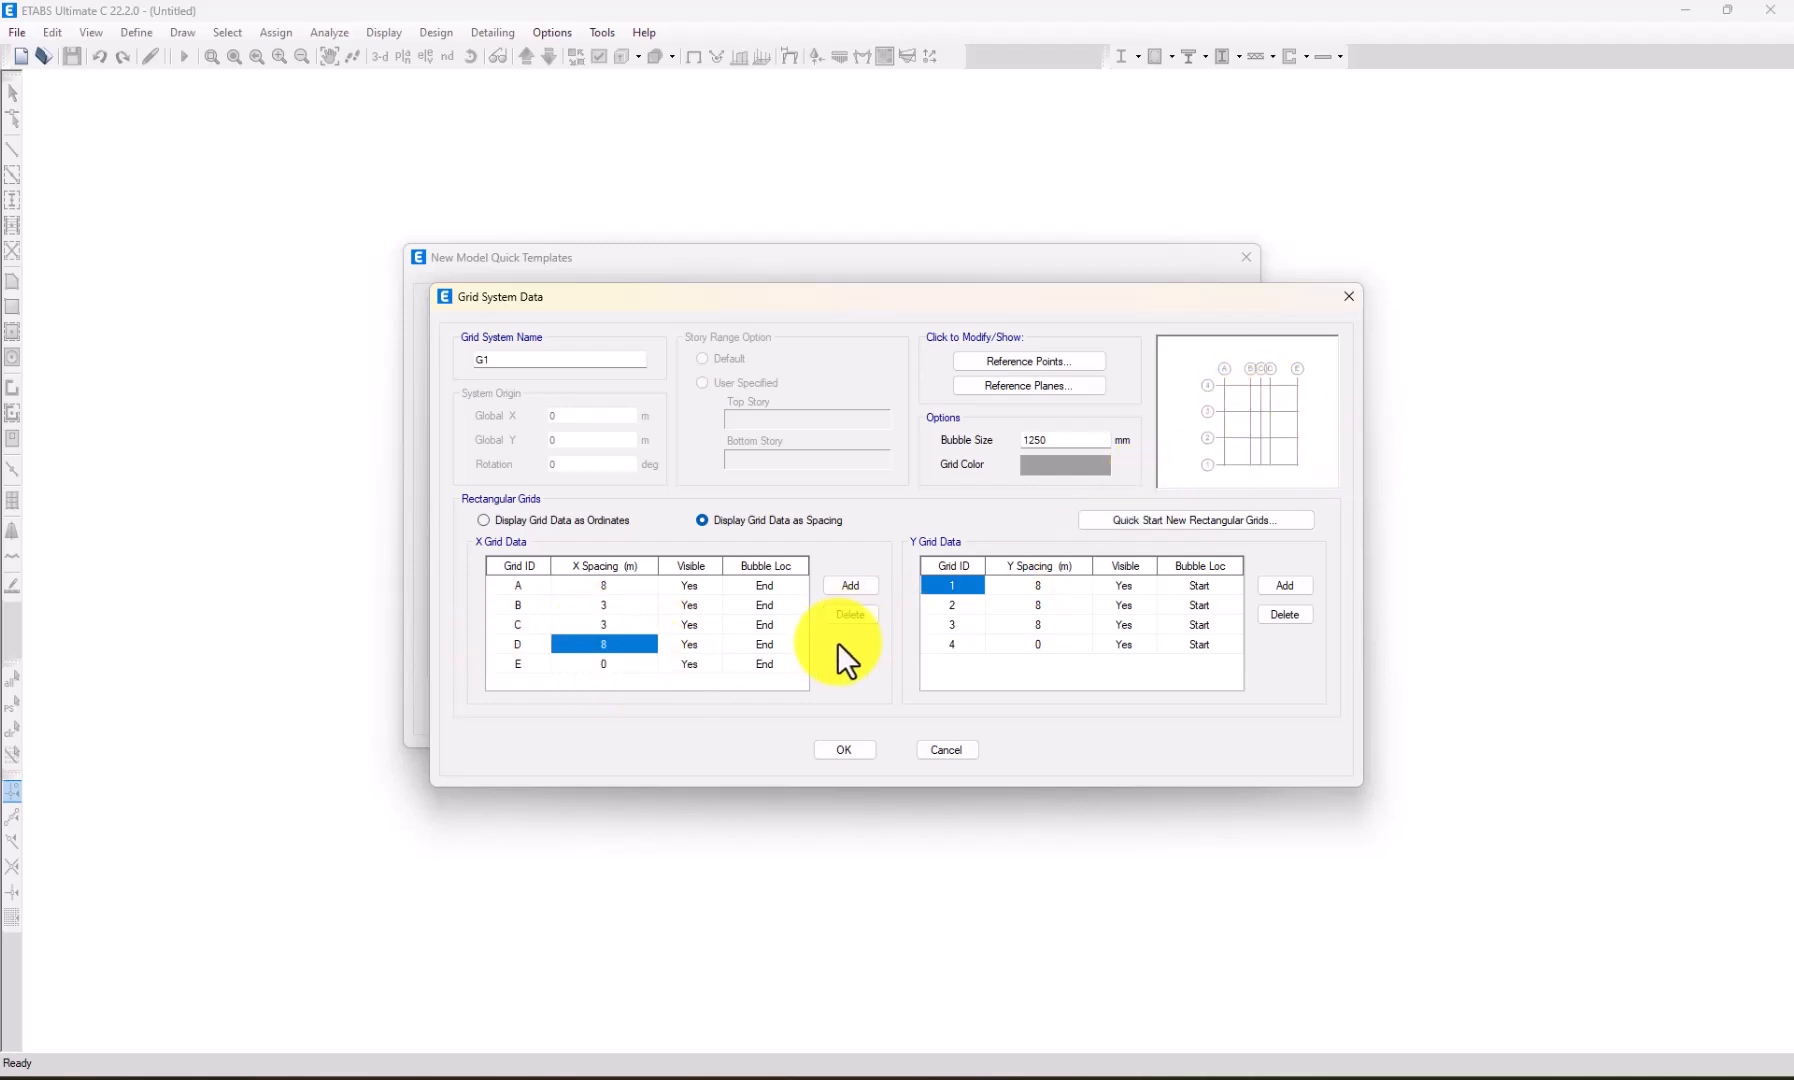
# Set the Y spacing of grid lines 1 and 3 to 6 m and grid line 2 to 2 m, and accept the grid data.
pyautogui.click(1060, 586)
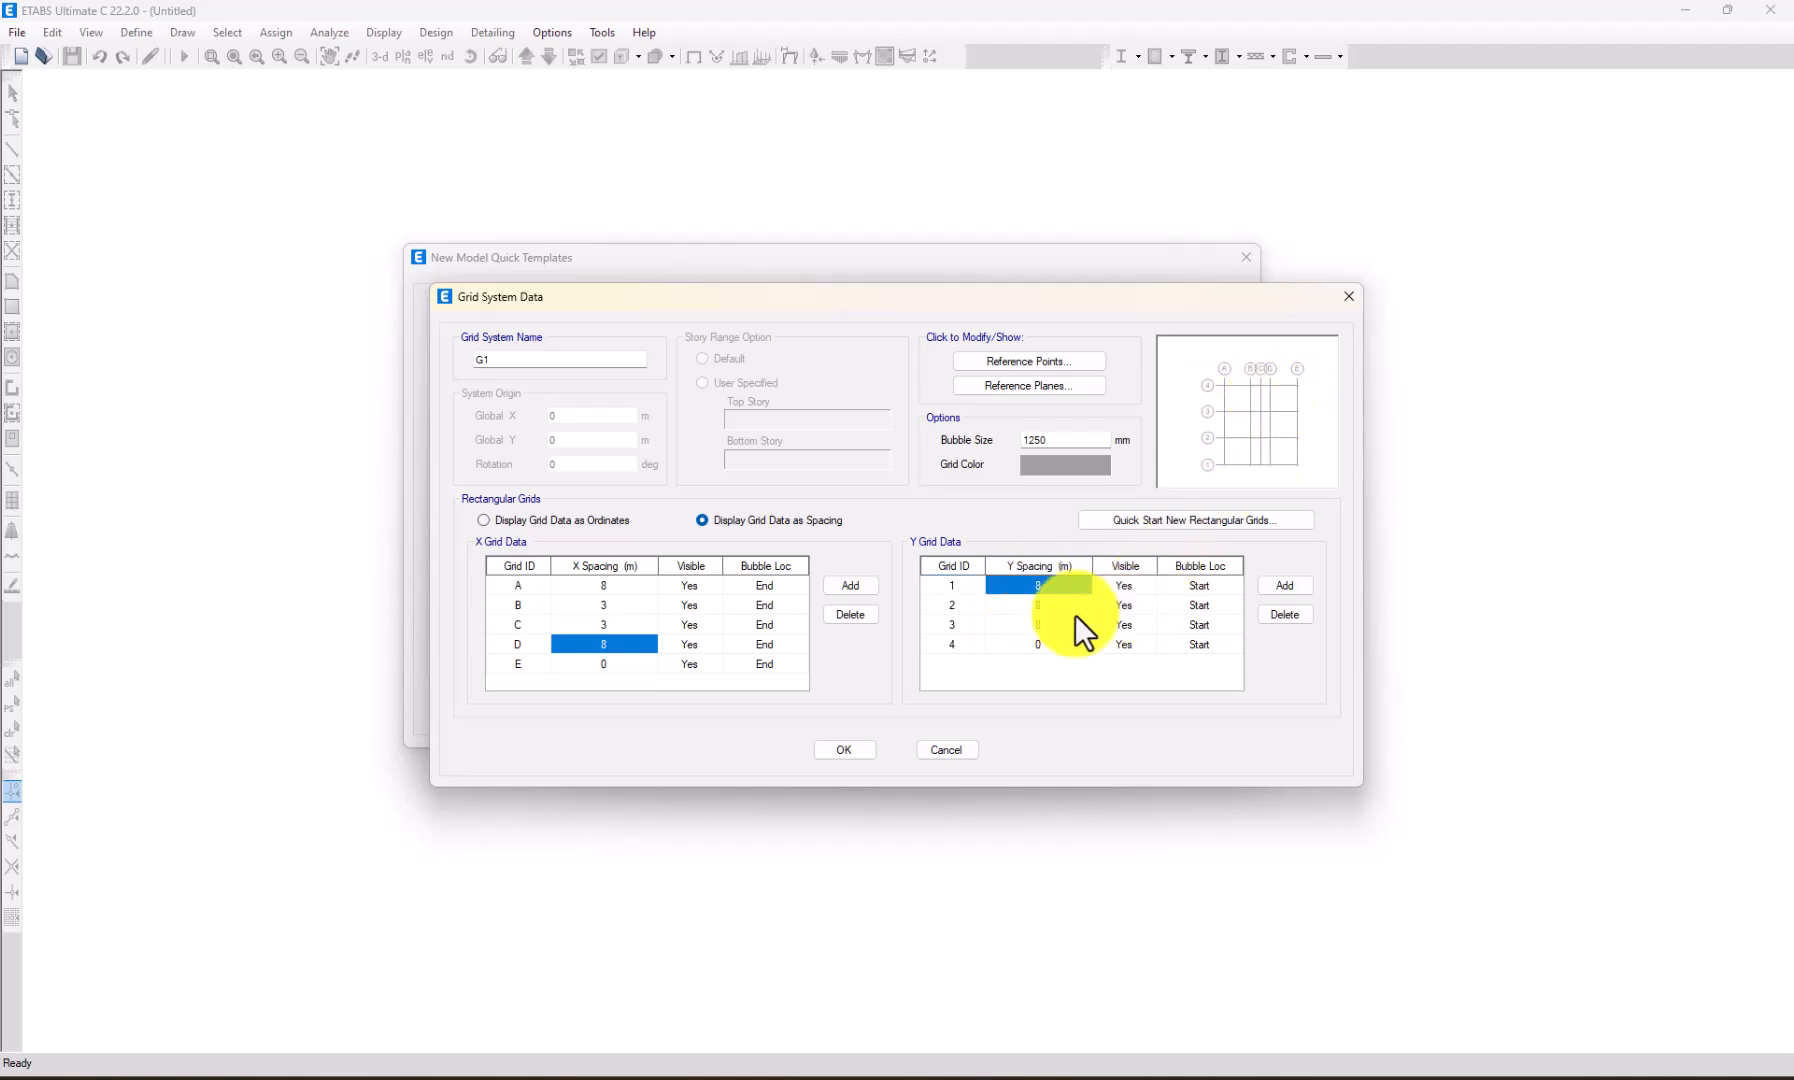
pyautogui.click(1038, 604)
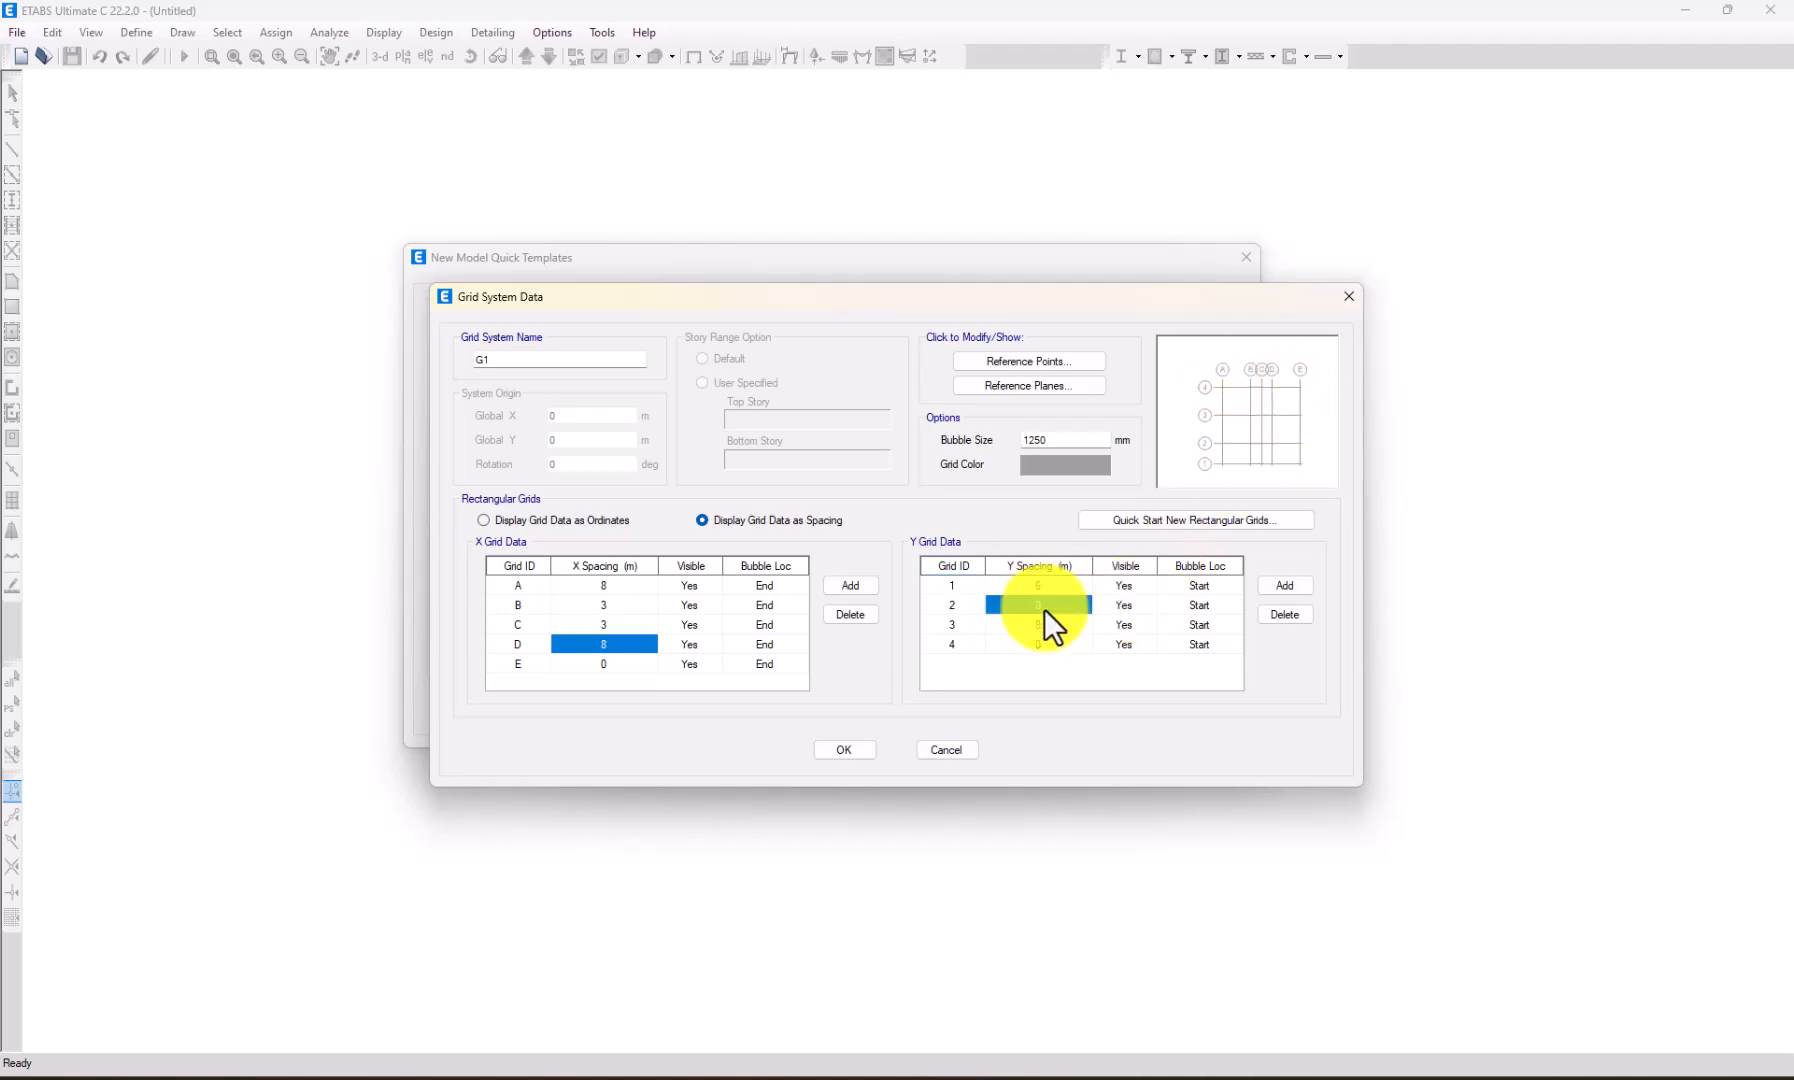
pyautogui.write('2')
pyautogui.click(1043, 628)
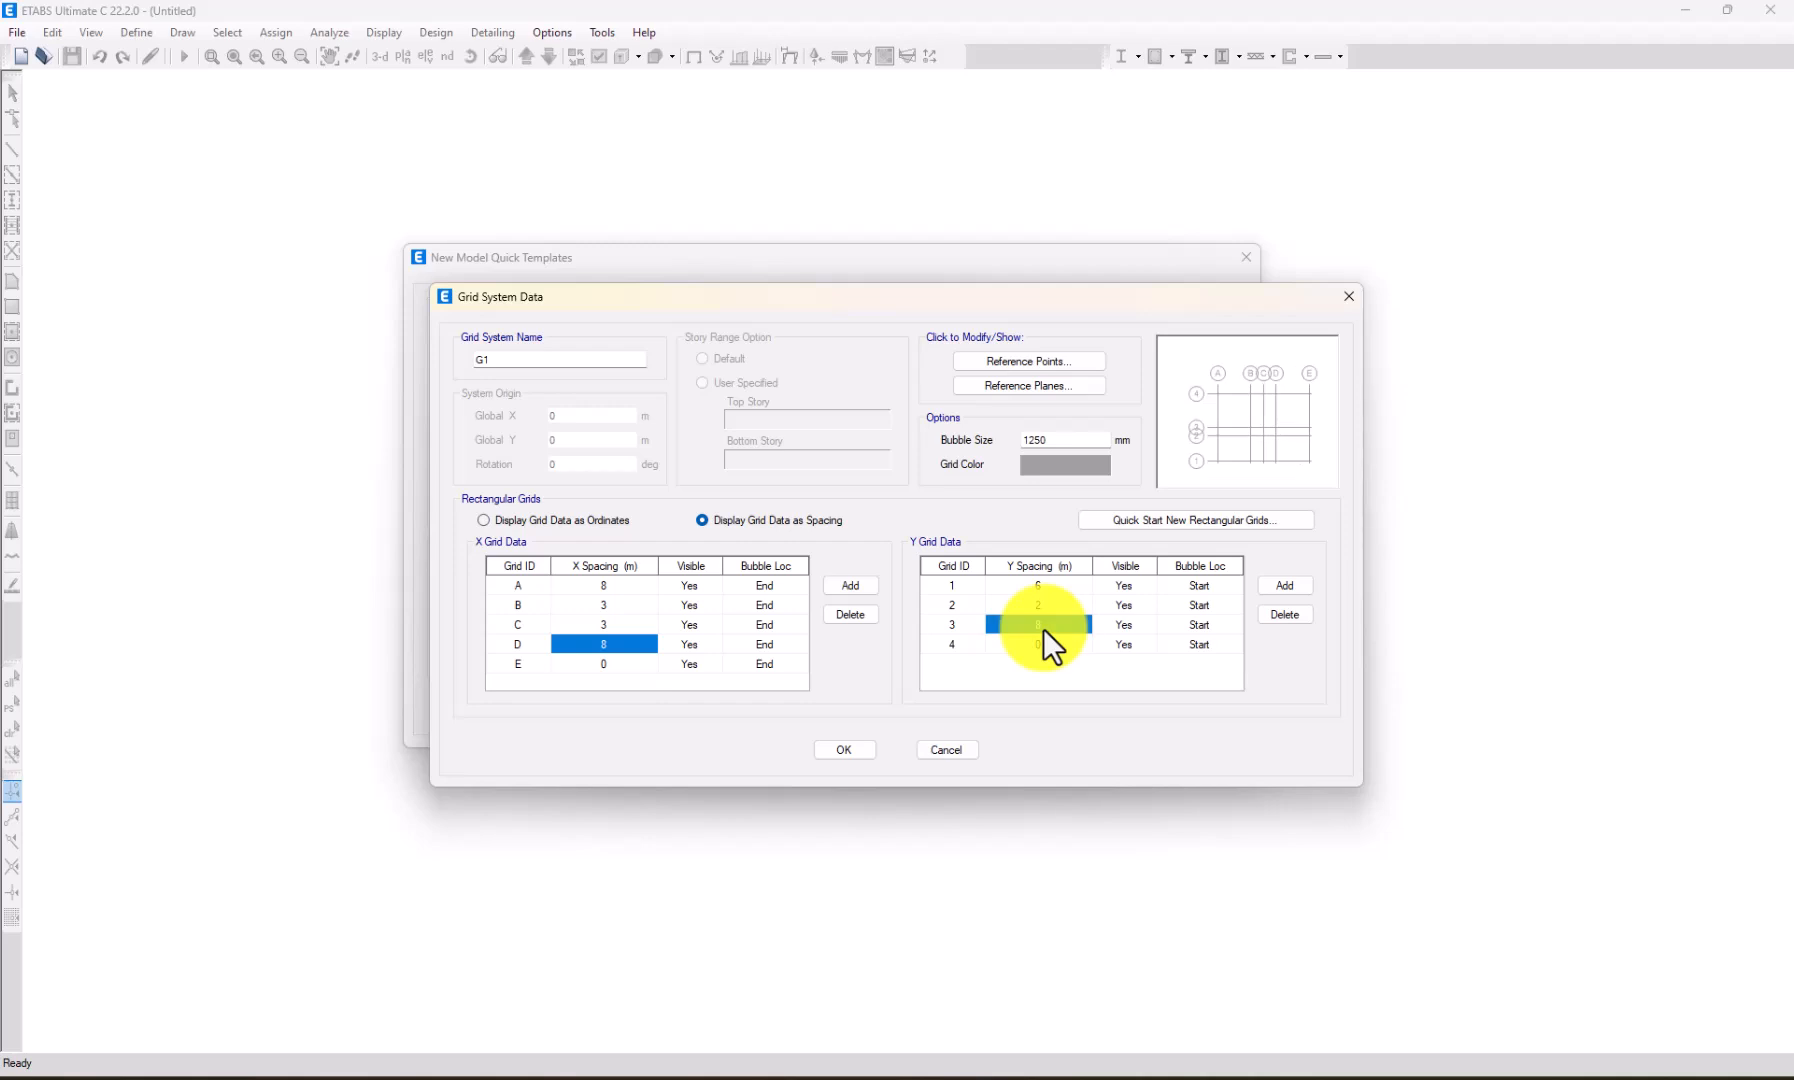
pyautogui.write('5')
pyautogui.click(1019, 645)
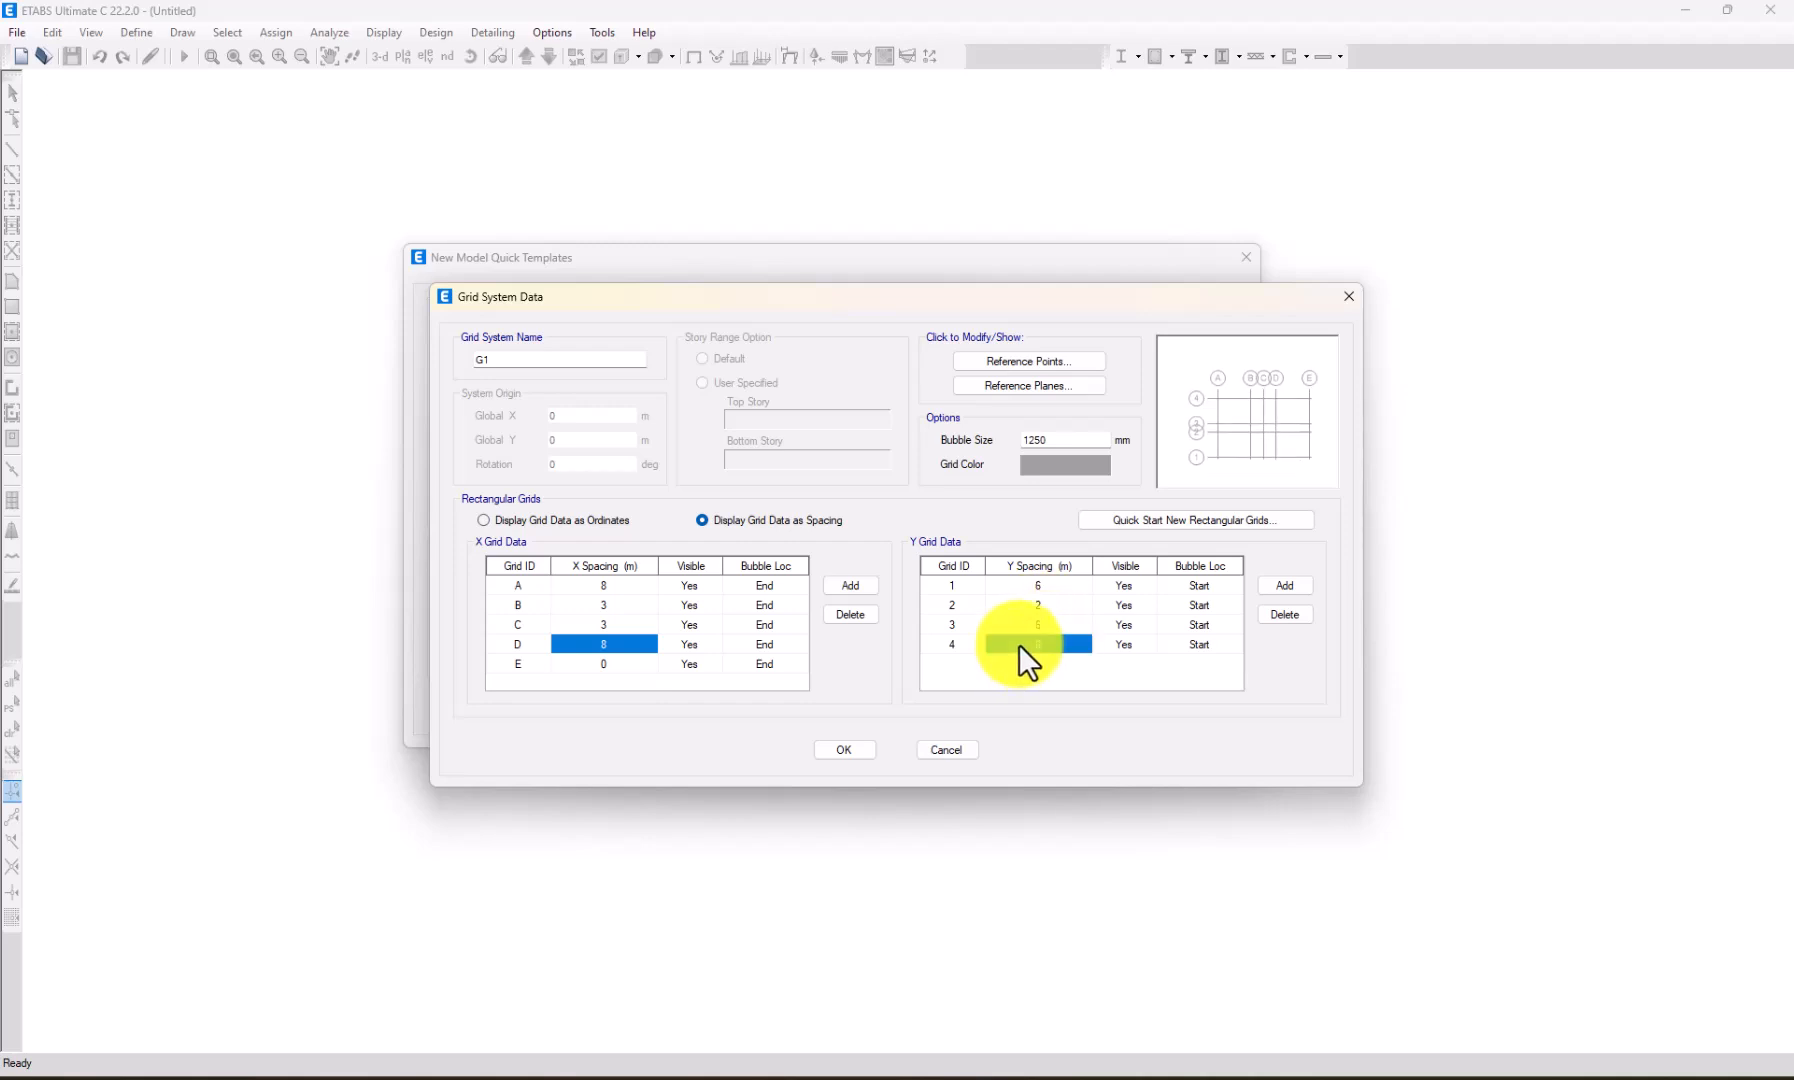
pyautogui.click(854, 748)
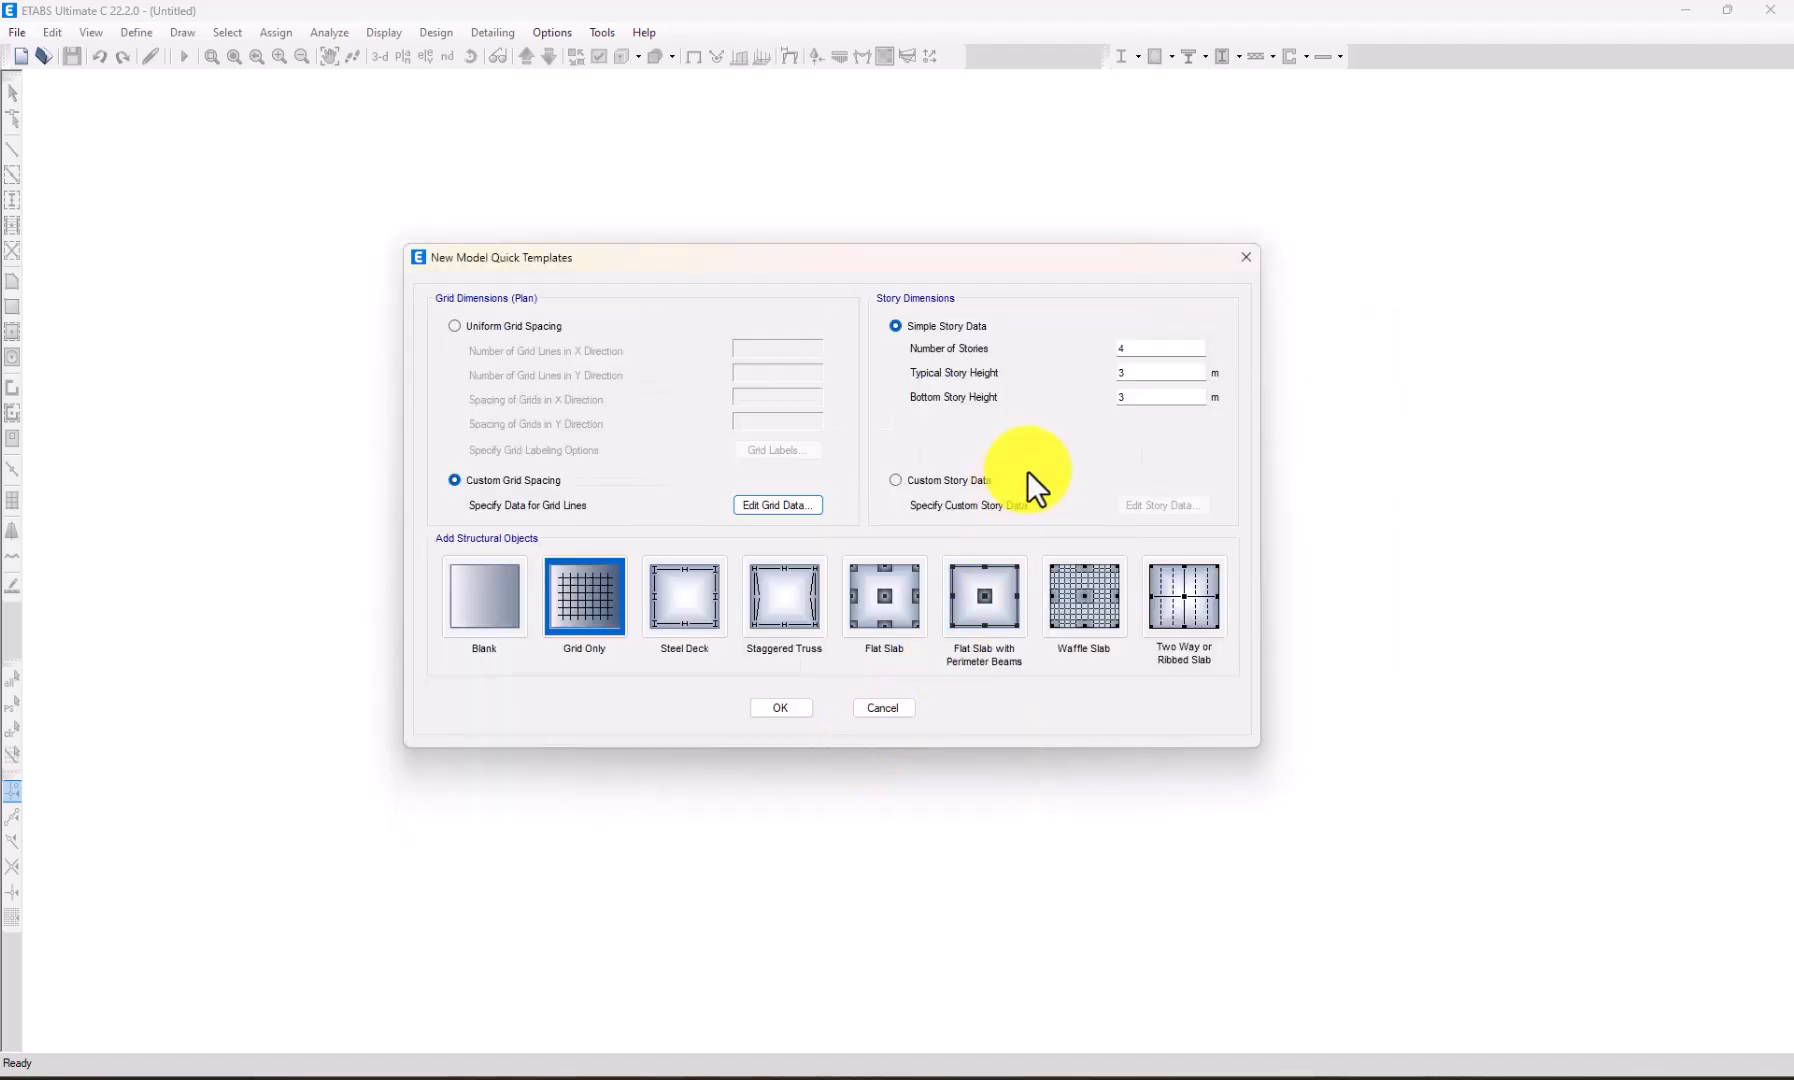
# Set the number of stories to 12 and the typical story height to 3.2 m.
pyautogui.click(1125, 348)
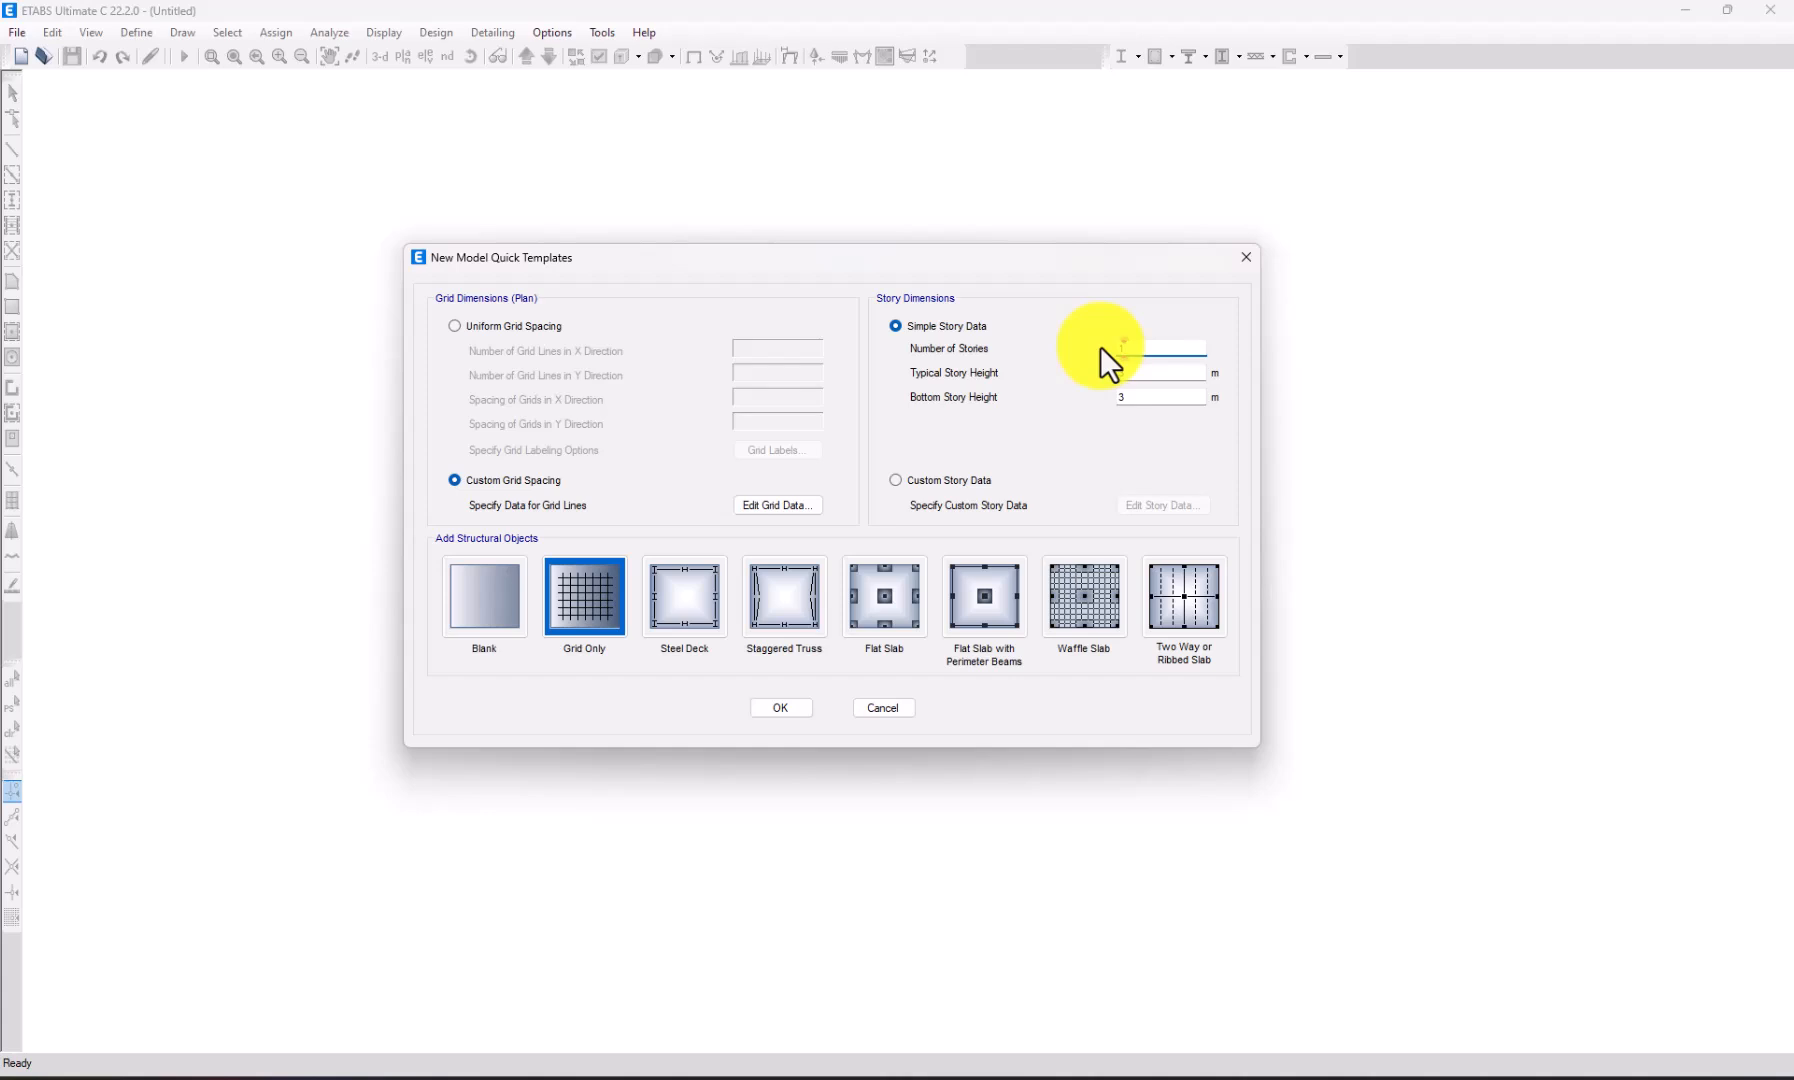
pyautogui.click(1118, 375)
pyautogui.write('3.2')
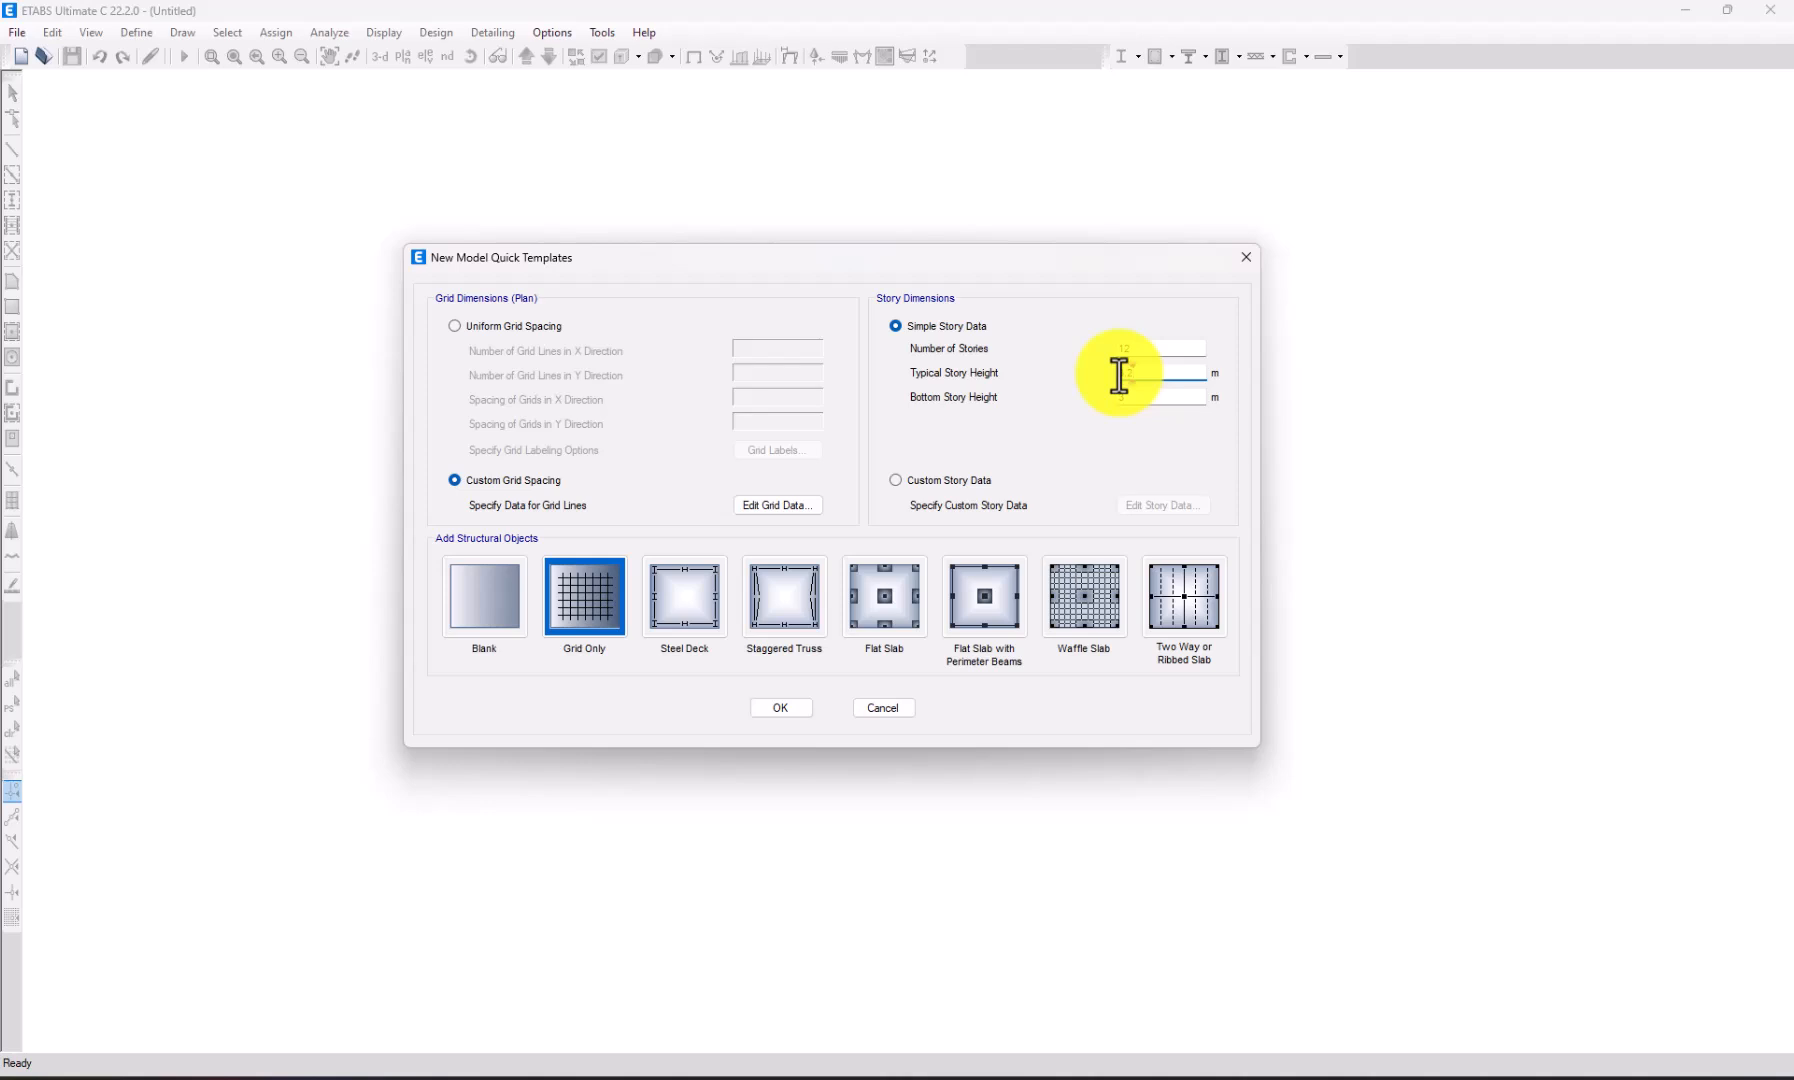
# Set the bottom story height to 4 m and create the model with the grid-only template.
pyautogui.click(1115, 400)
pyautogui.write('3.6')
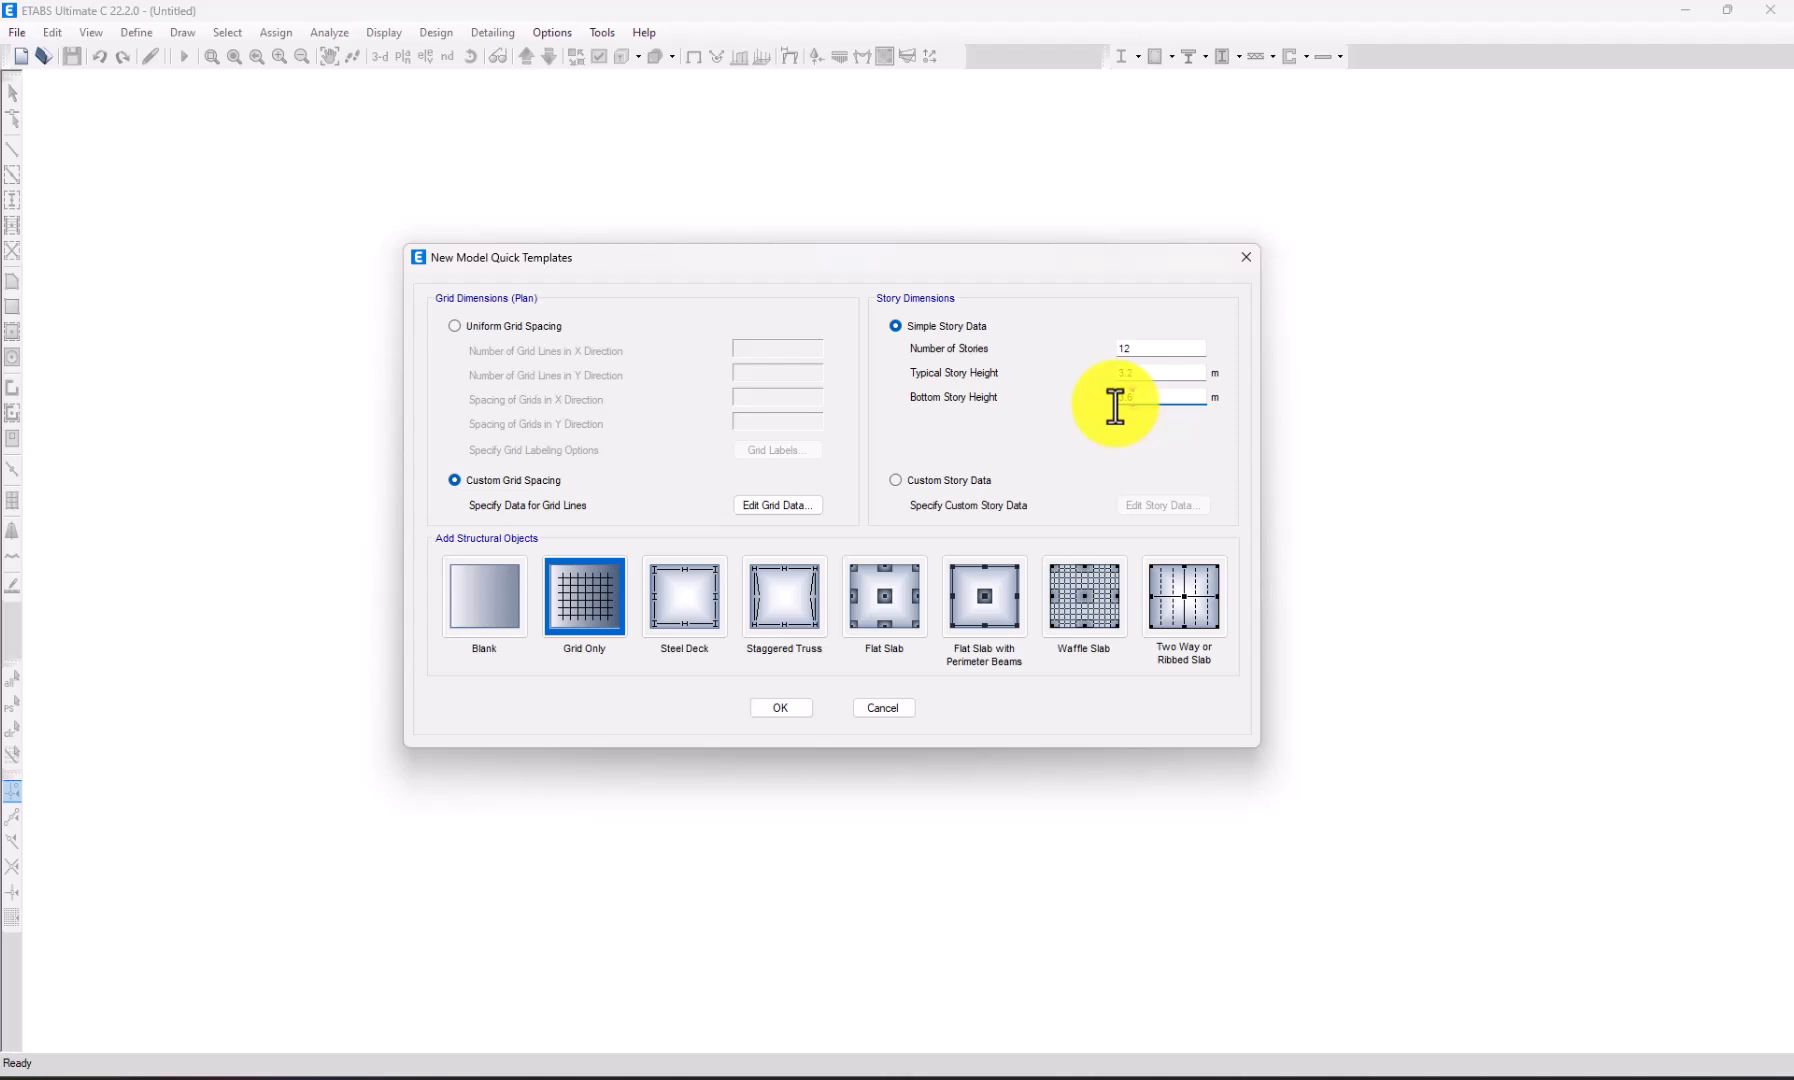
pyautogui.moveTo(1145, 397); pyautogui.dragTo(1088, 400)
pyautogui.write('4')
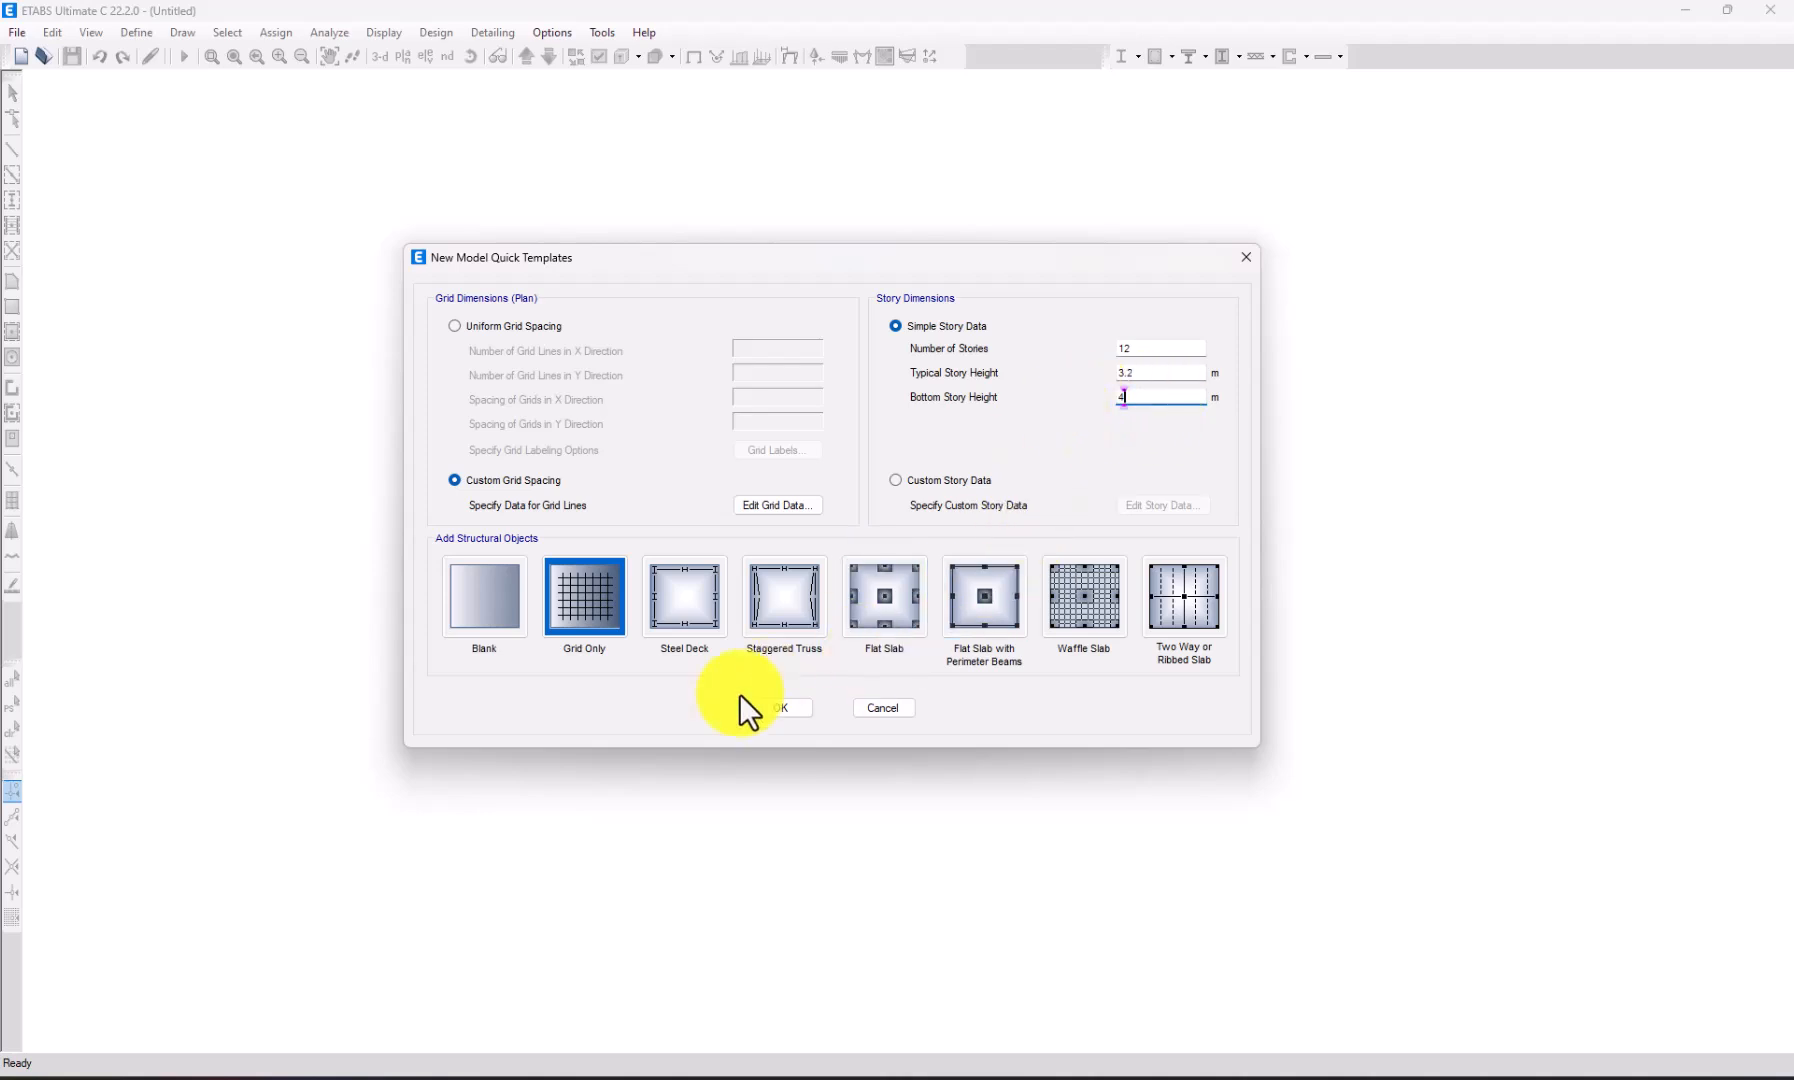
pyautogui.click(785, 709)
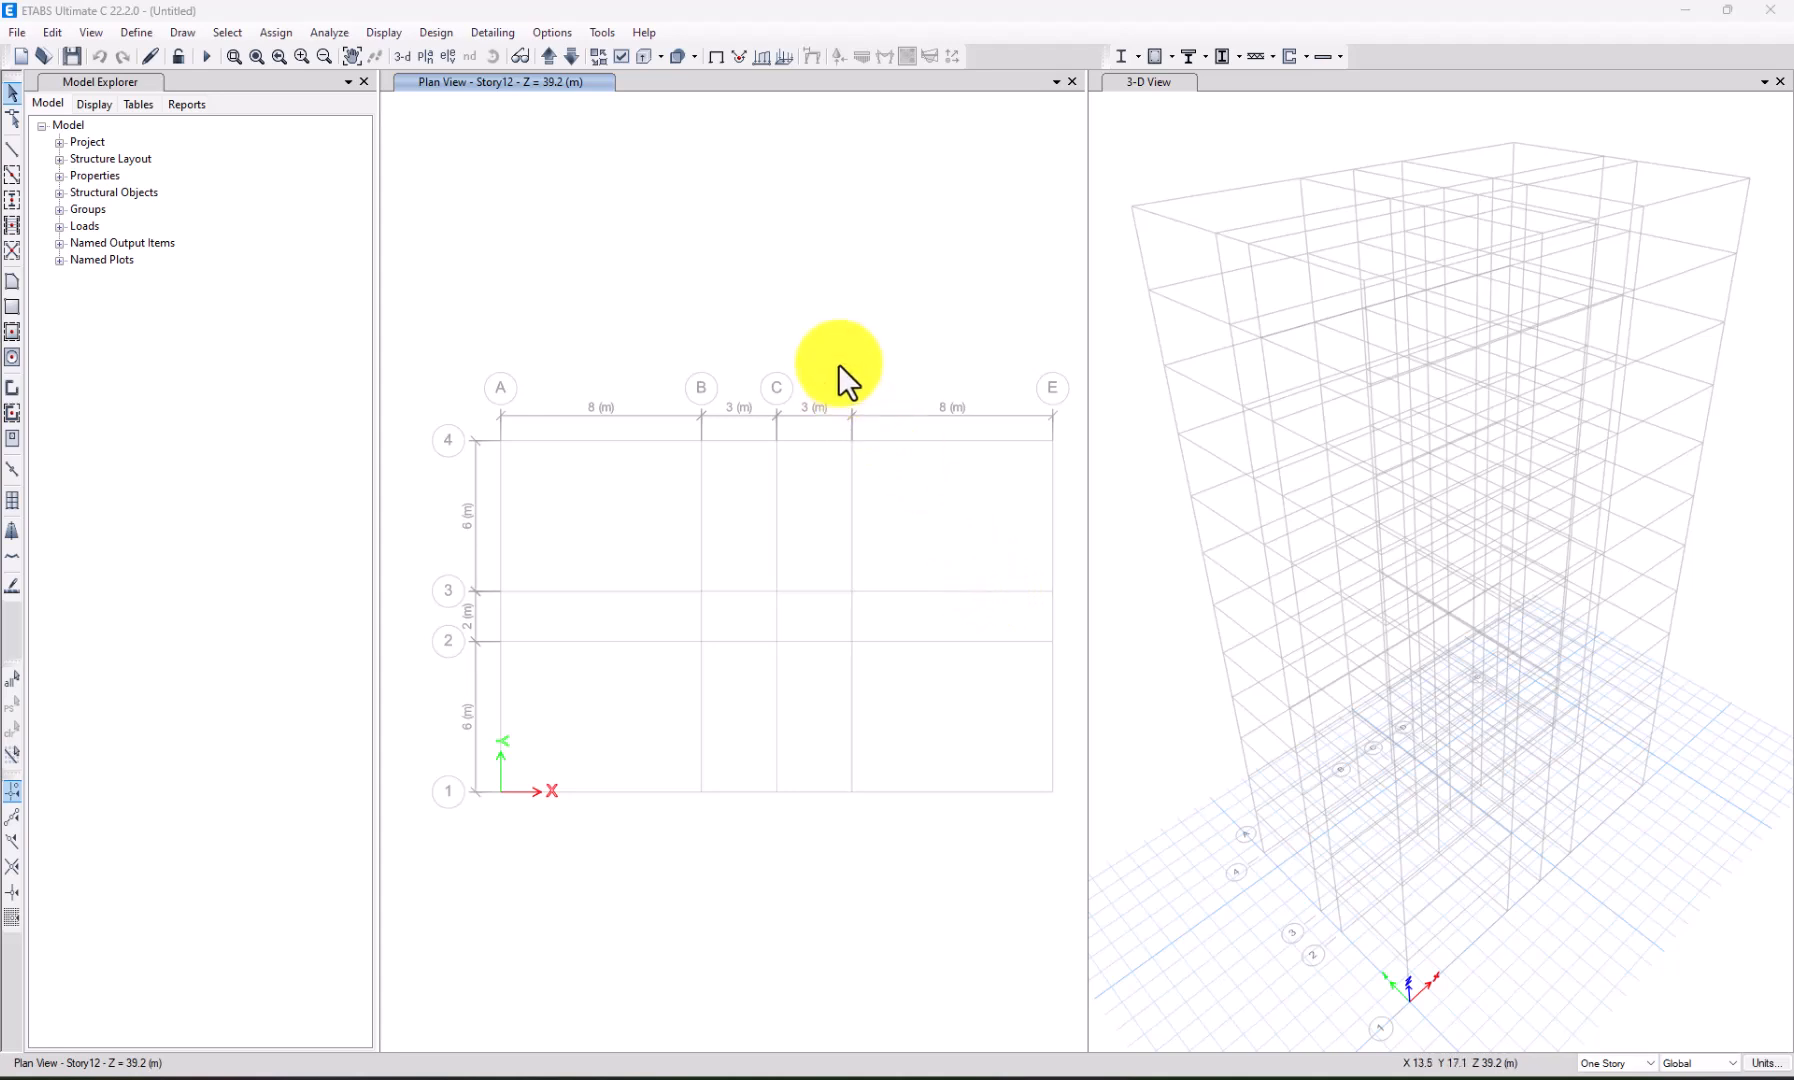
# Add a new United States concrete material with the Customary standard and grade f'c 6000 psi.
pyautogui.click(133, 32)
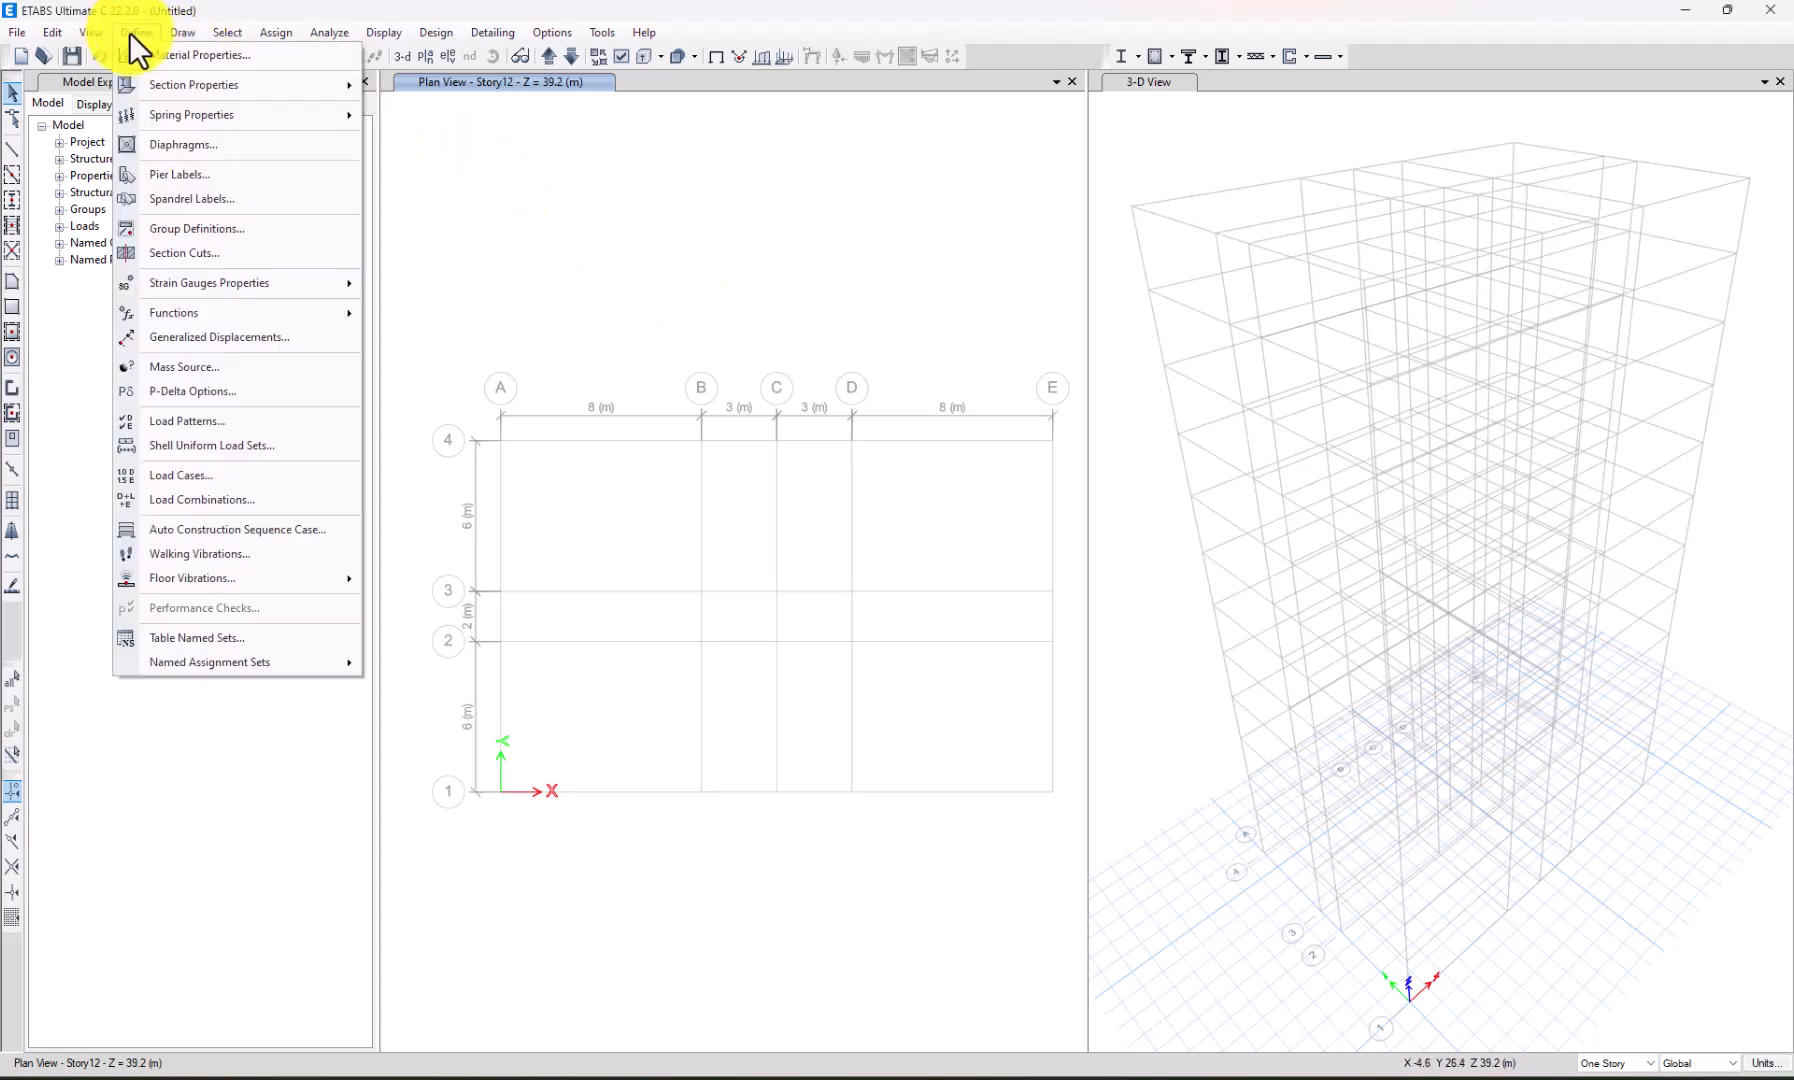
pyautogui.click(200, 55)
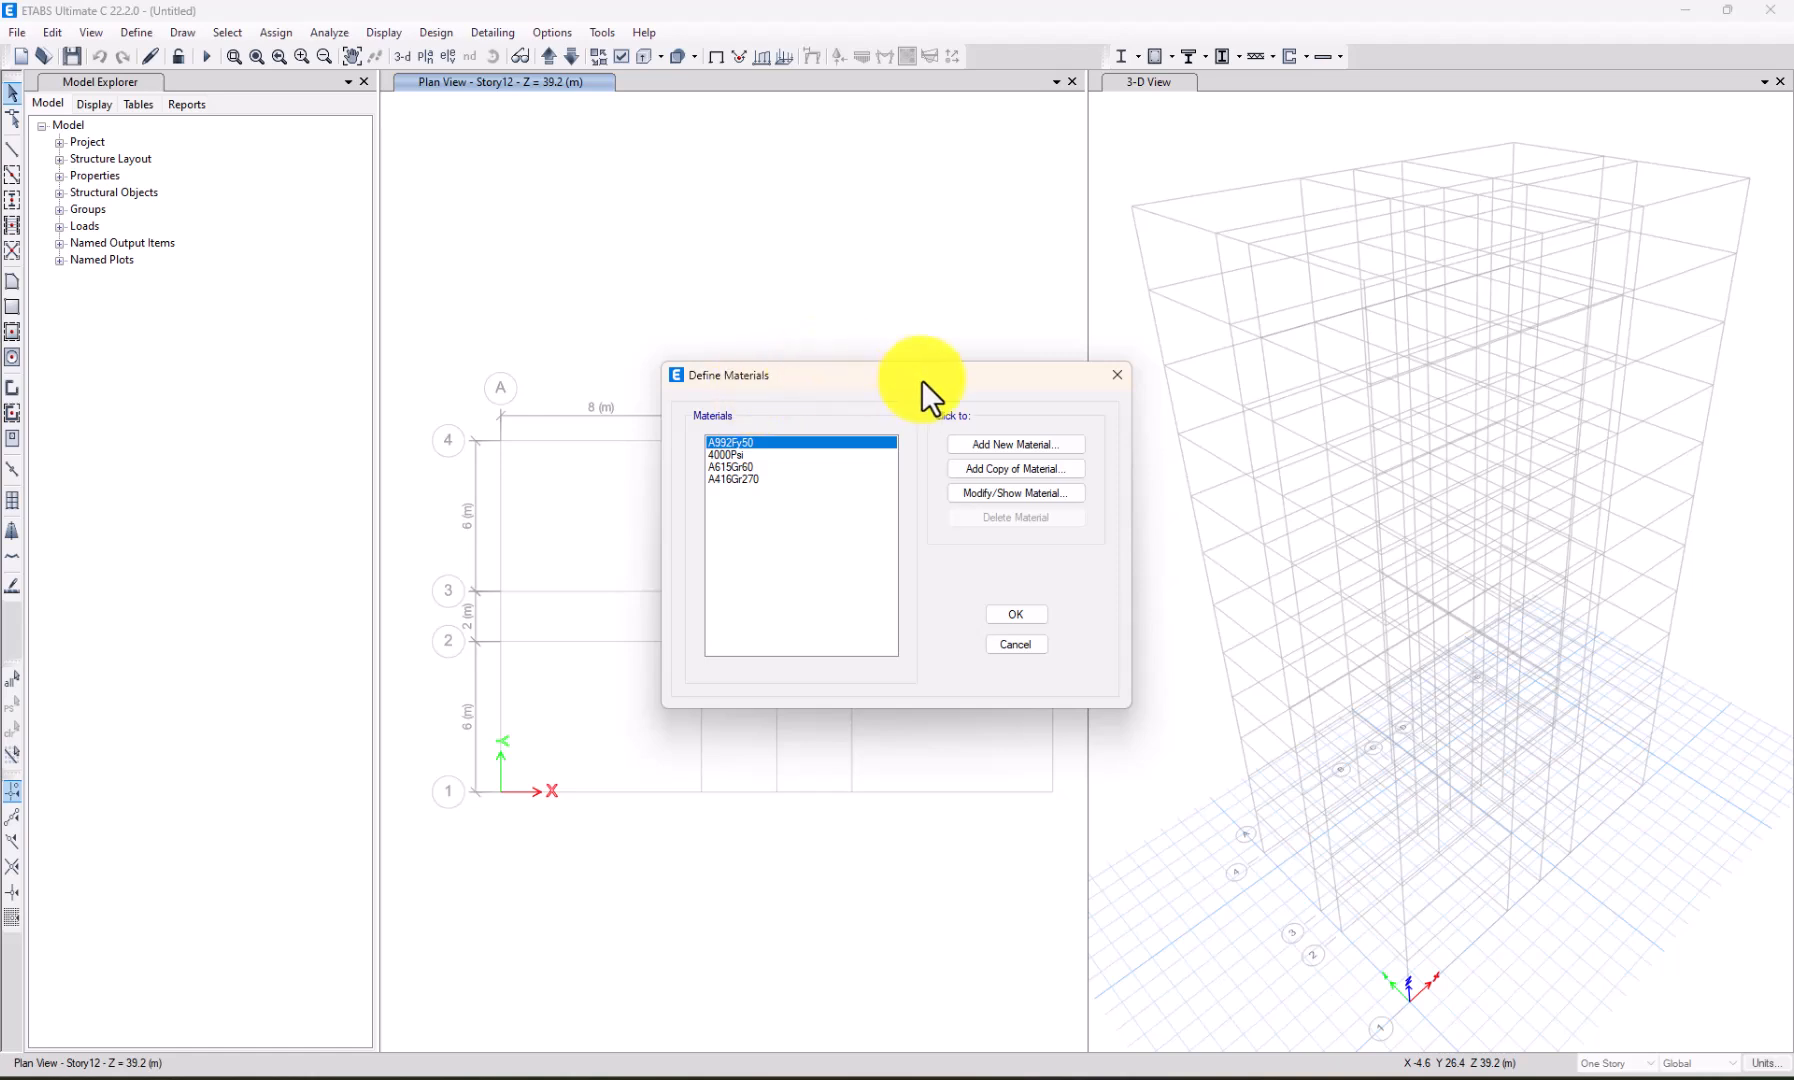
pyautogui.moveTo(921, 380); pyautogui.dragTo(753, 316)
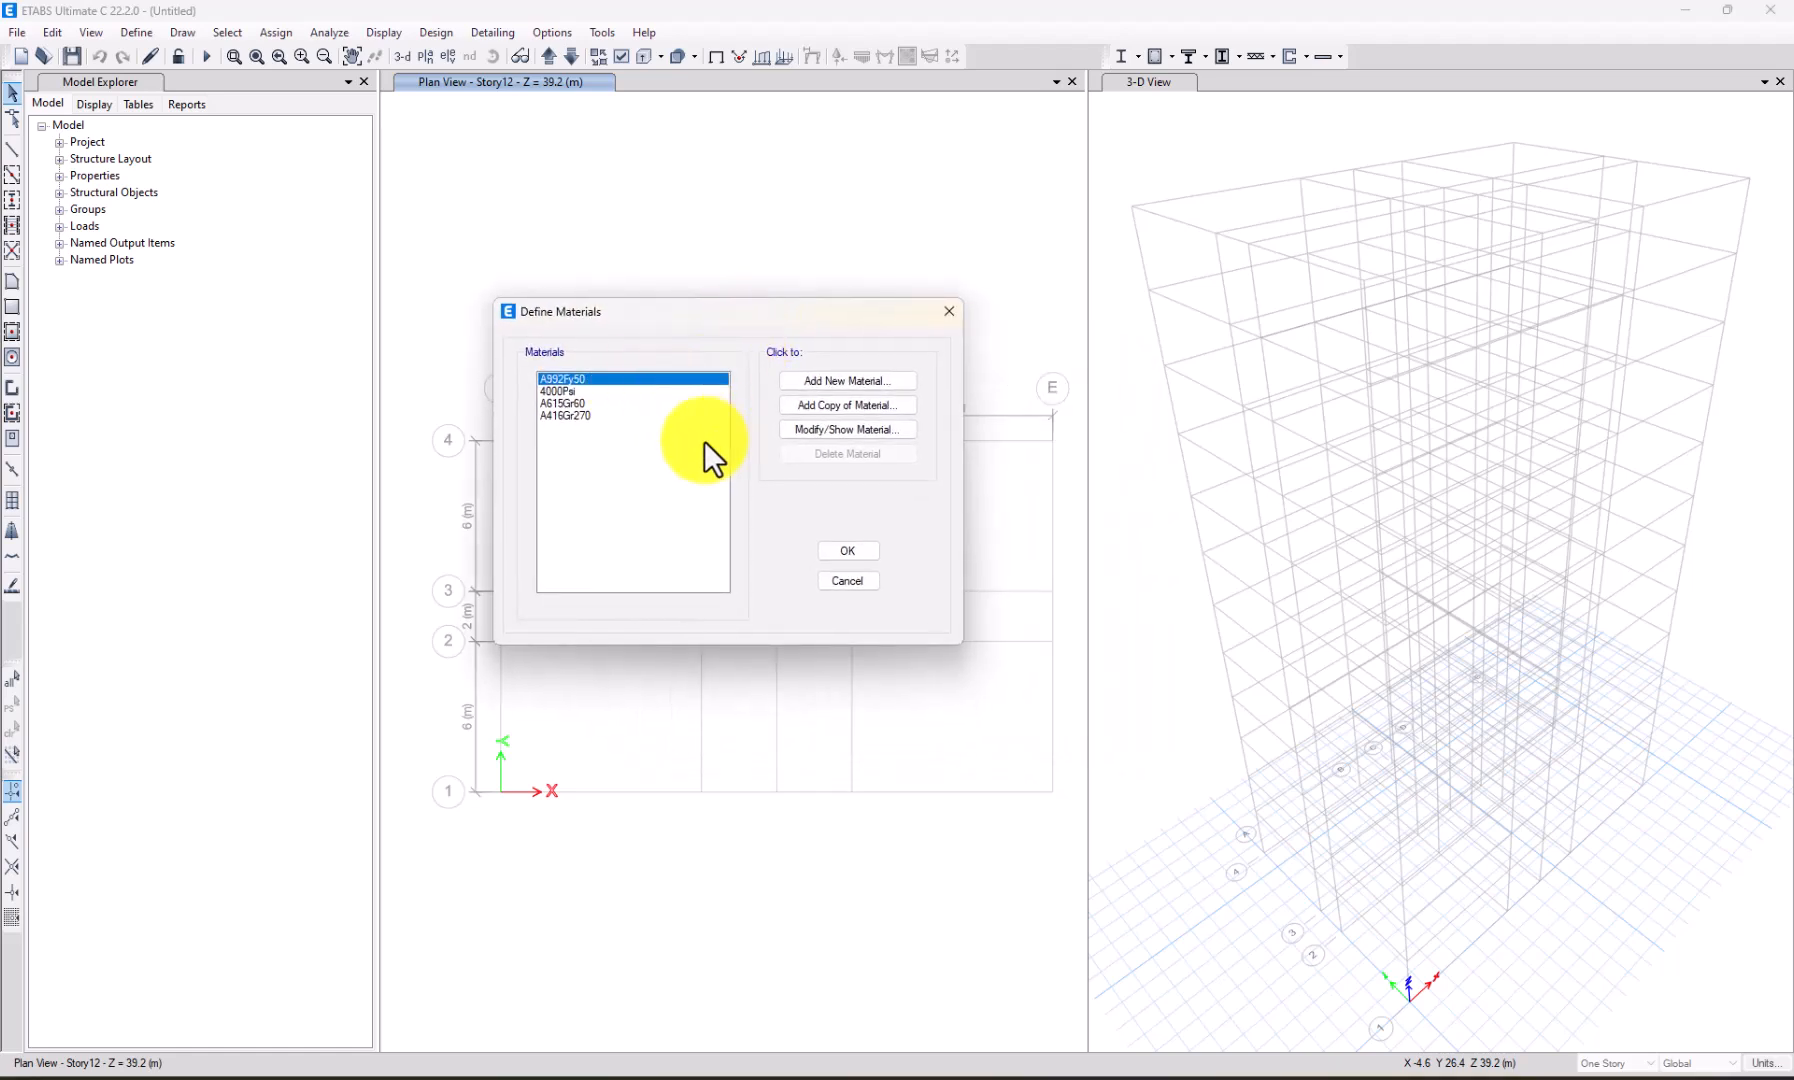
pyautogui.click(844, 379)
pyautogui.moveTo(1016, 426); pyautogui.dragTo(940, 412)
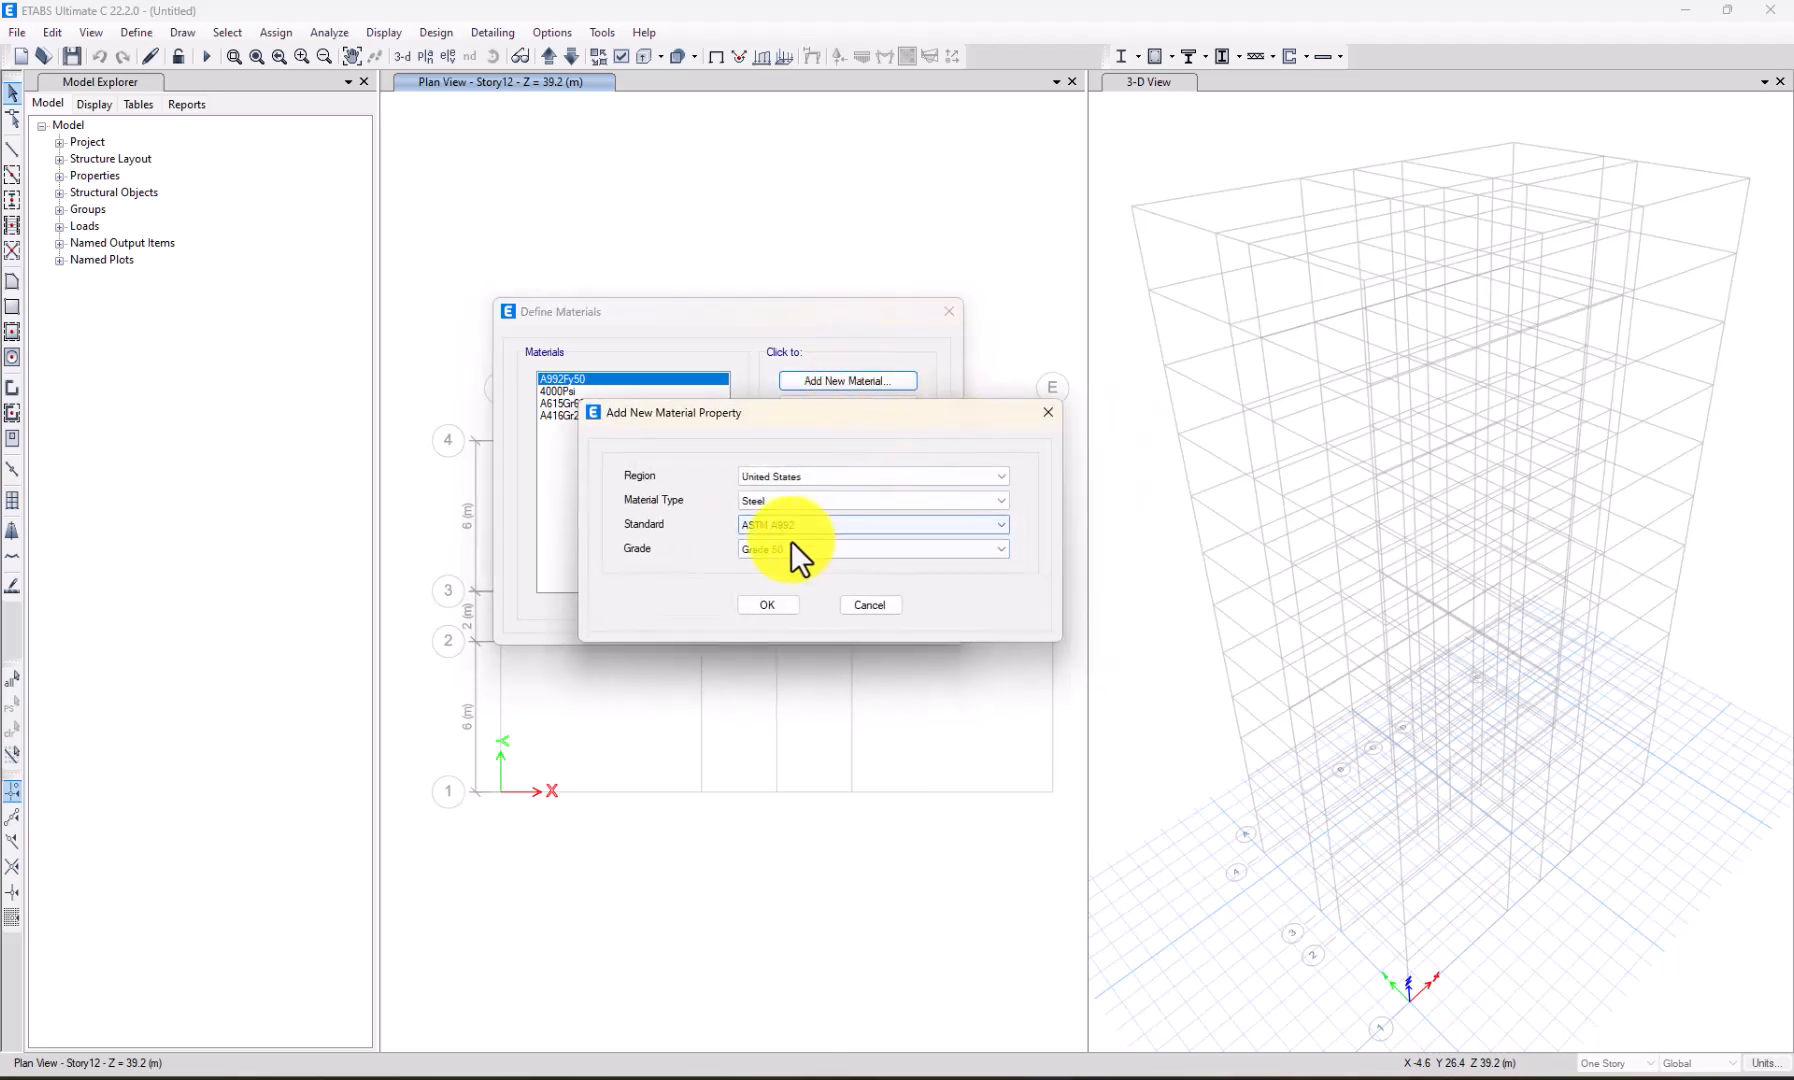
pyautogui.click(761, 500)
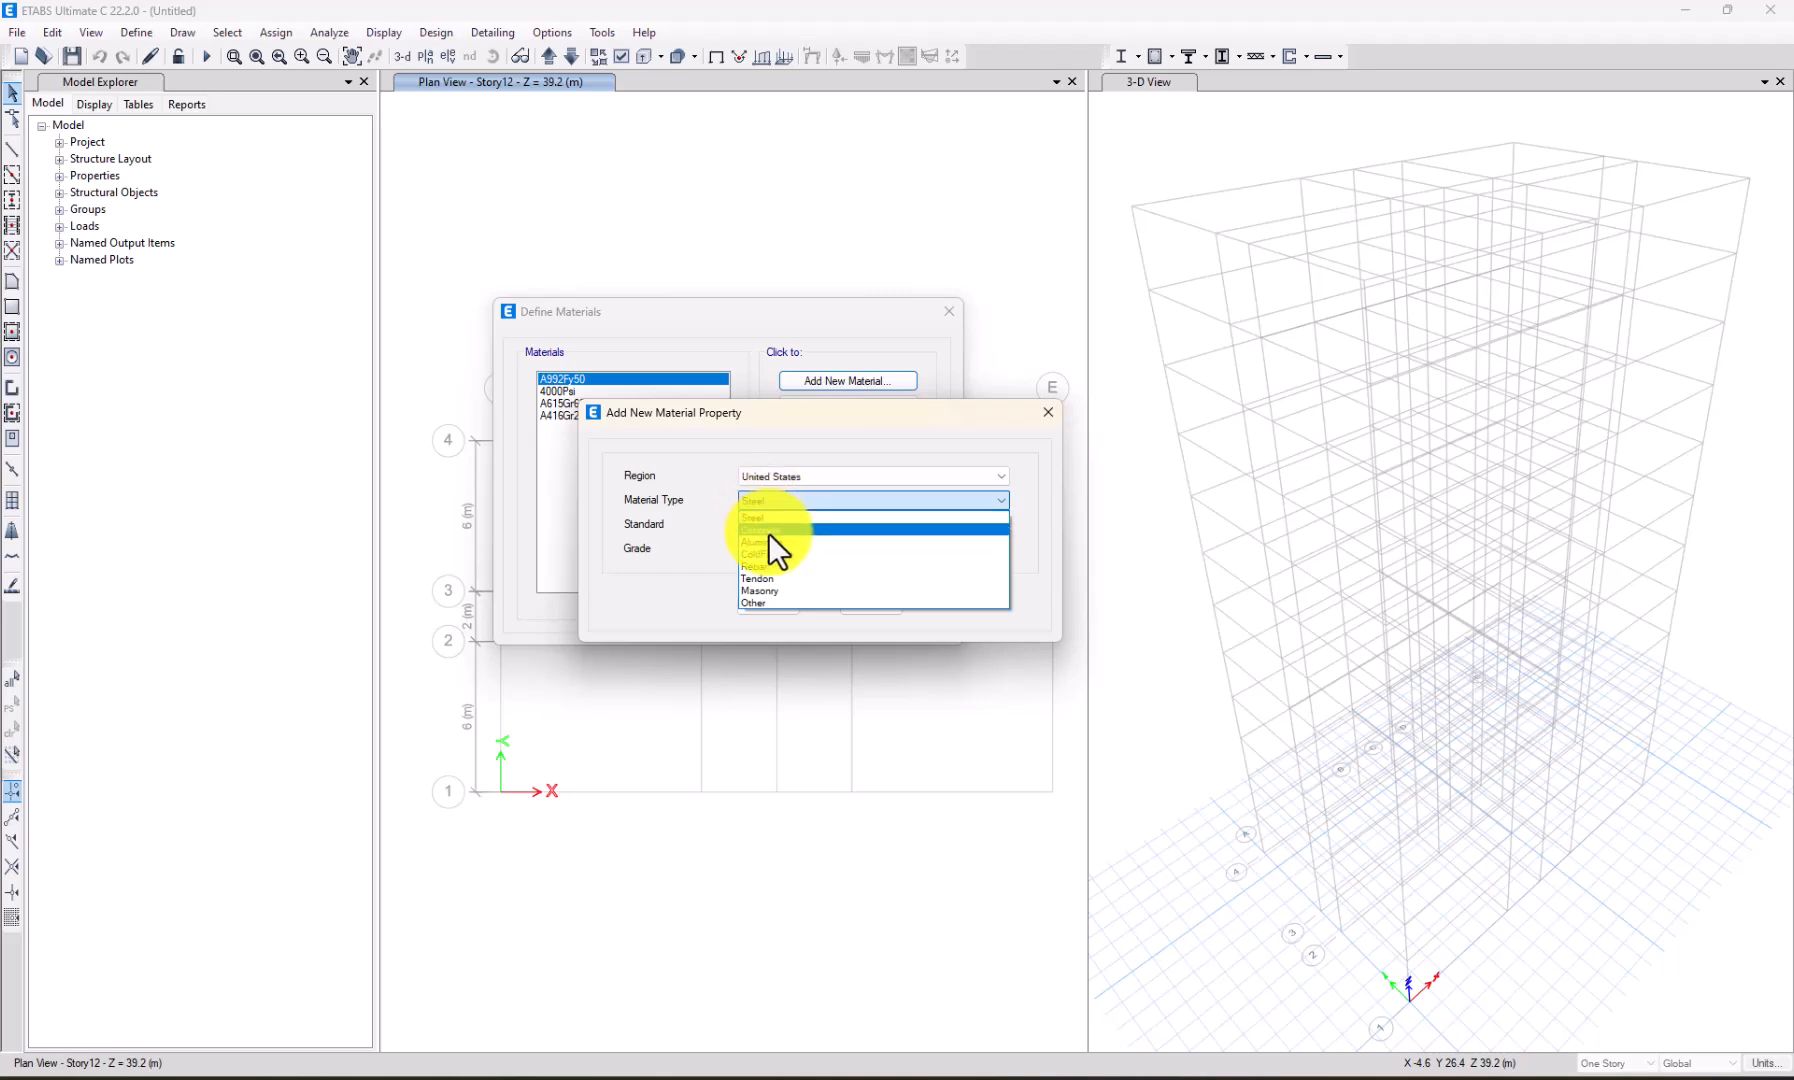
pyautogui.click(768, 530)
pyautogui.click(804, 550)
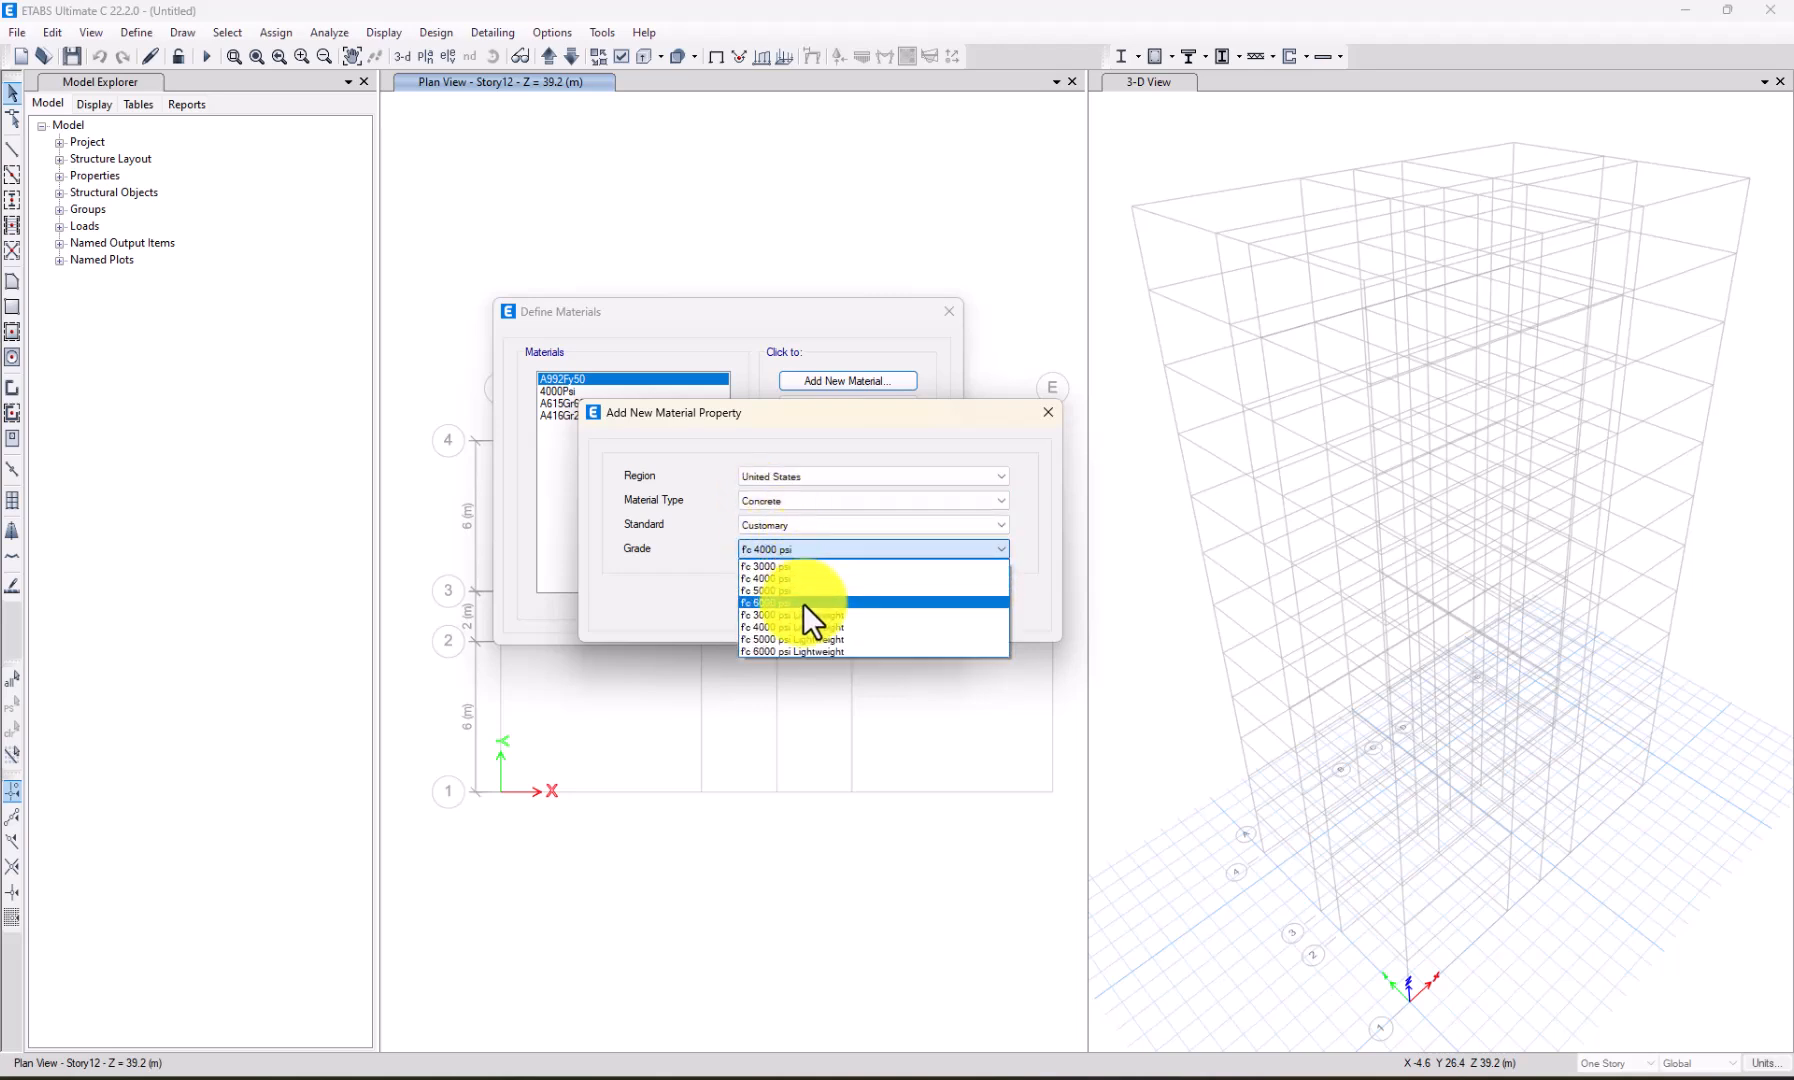
pyautogui.click(803, 603)
pyautogui.click(806, 605)
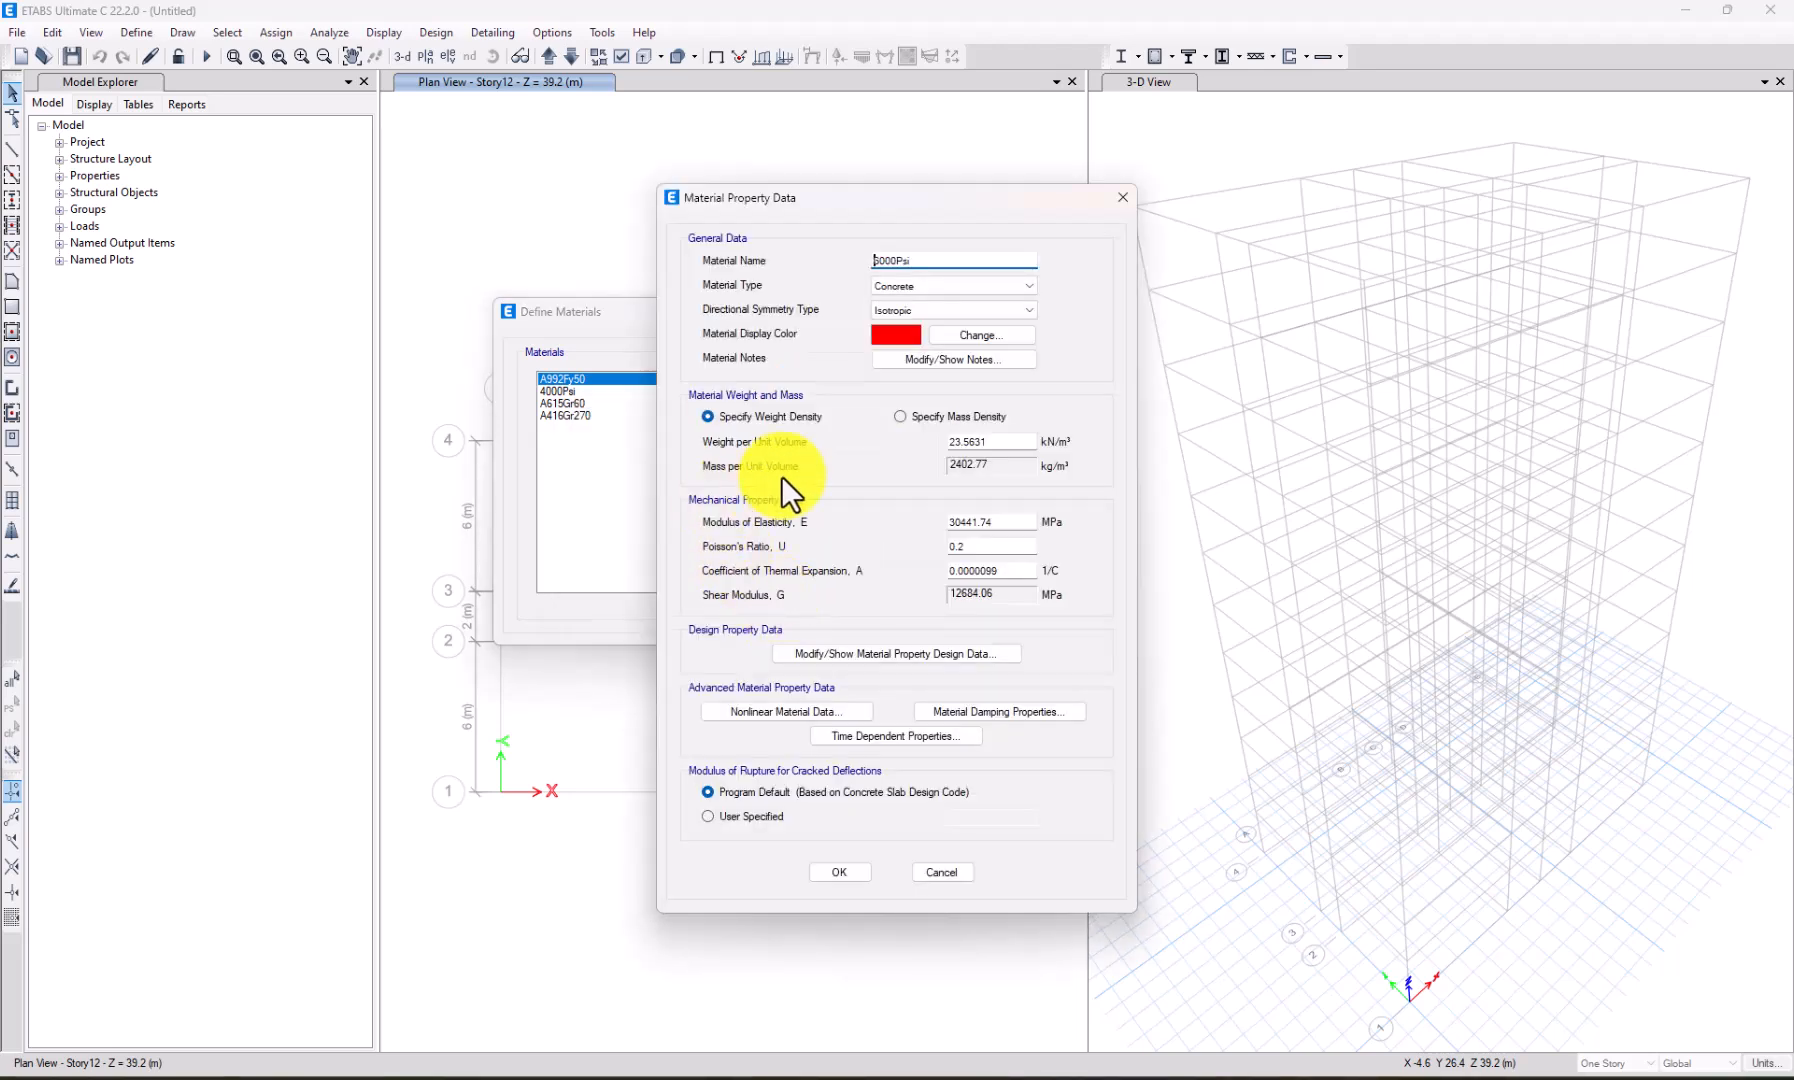
# Examine the new concrete's grade, specified compressive strength and modulus of elasticity in its property and design data.
pyautogui.moveTo(980, 205); pyautogui.dragTo(908, 149)
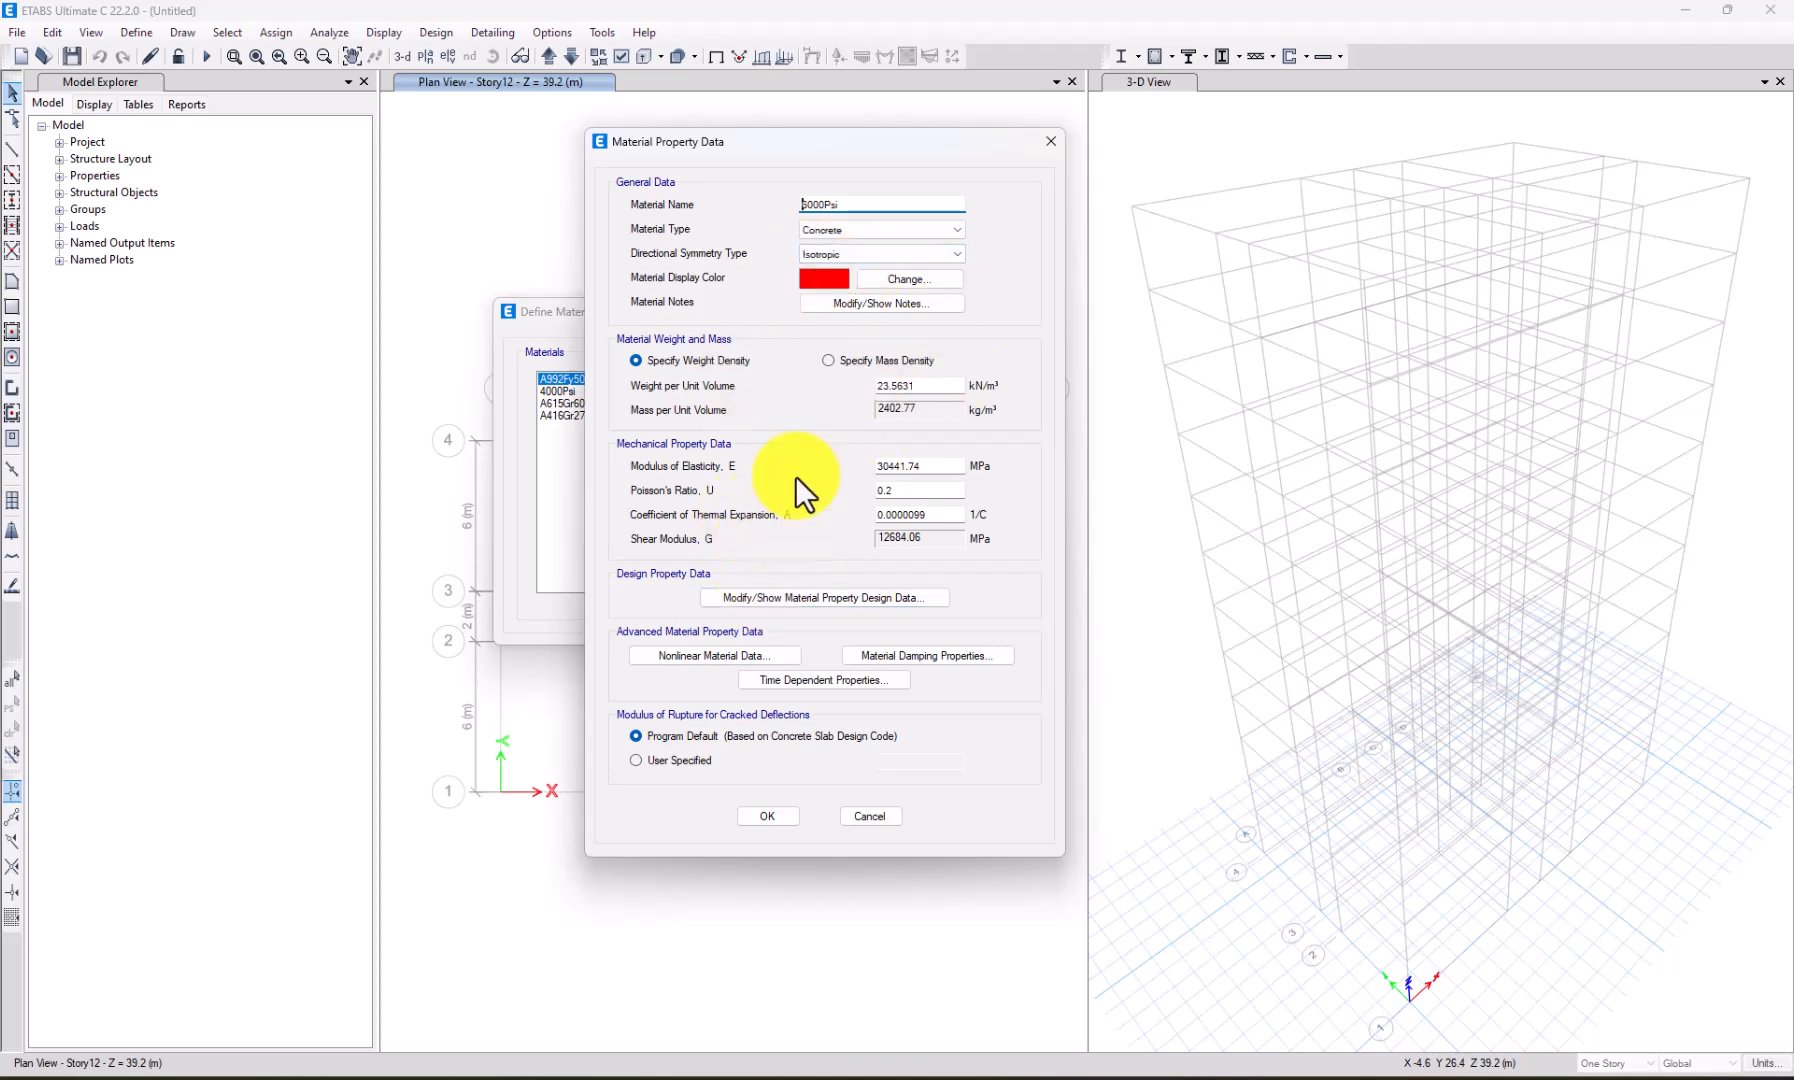
pyautogui.click(803, 595)
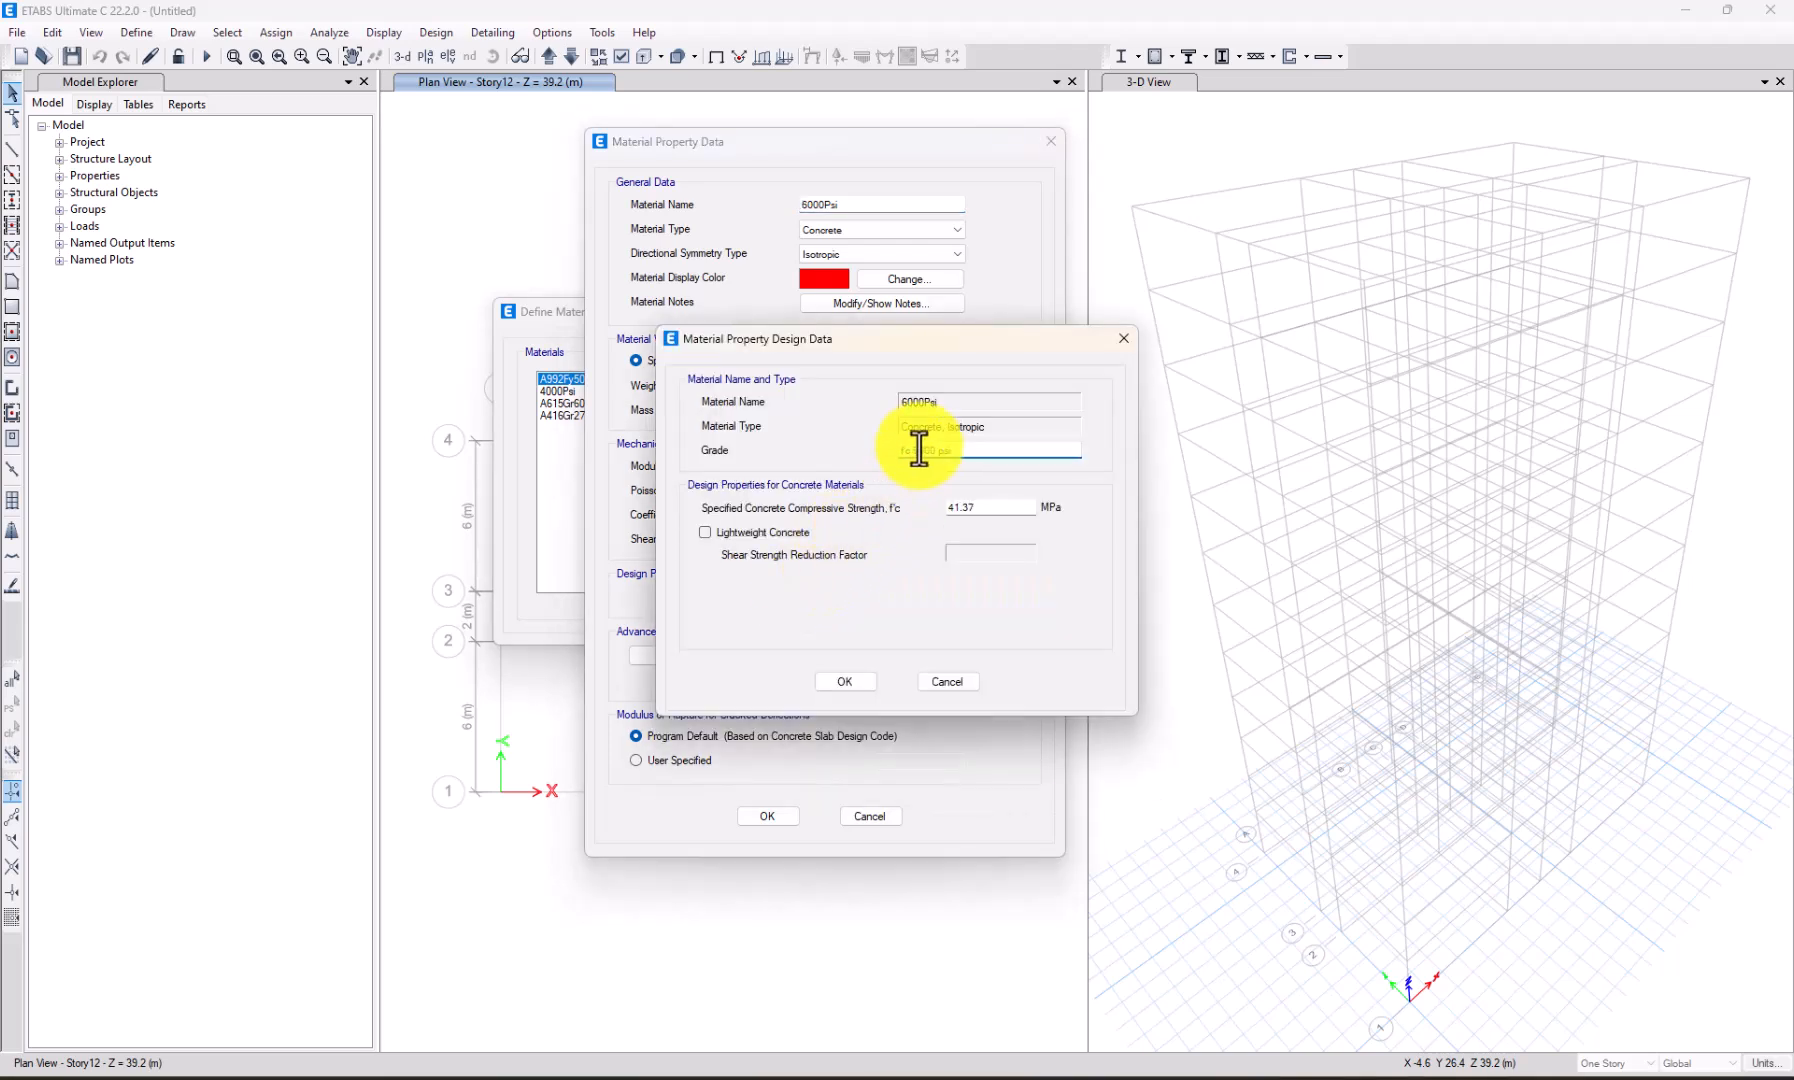
pyautogui.moveTo(976, 451); pyautogui.dragTo(872, 452)
pyautogui.moveTo(997, 512); pyautogui.dragTo(916, 508)
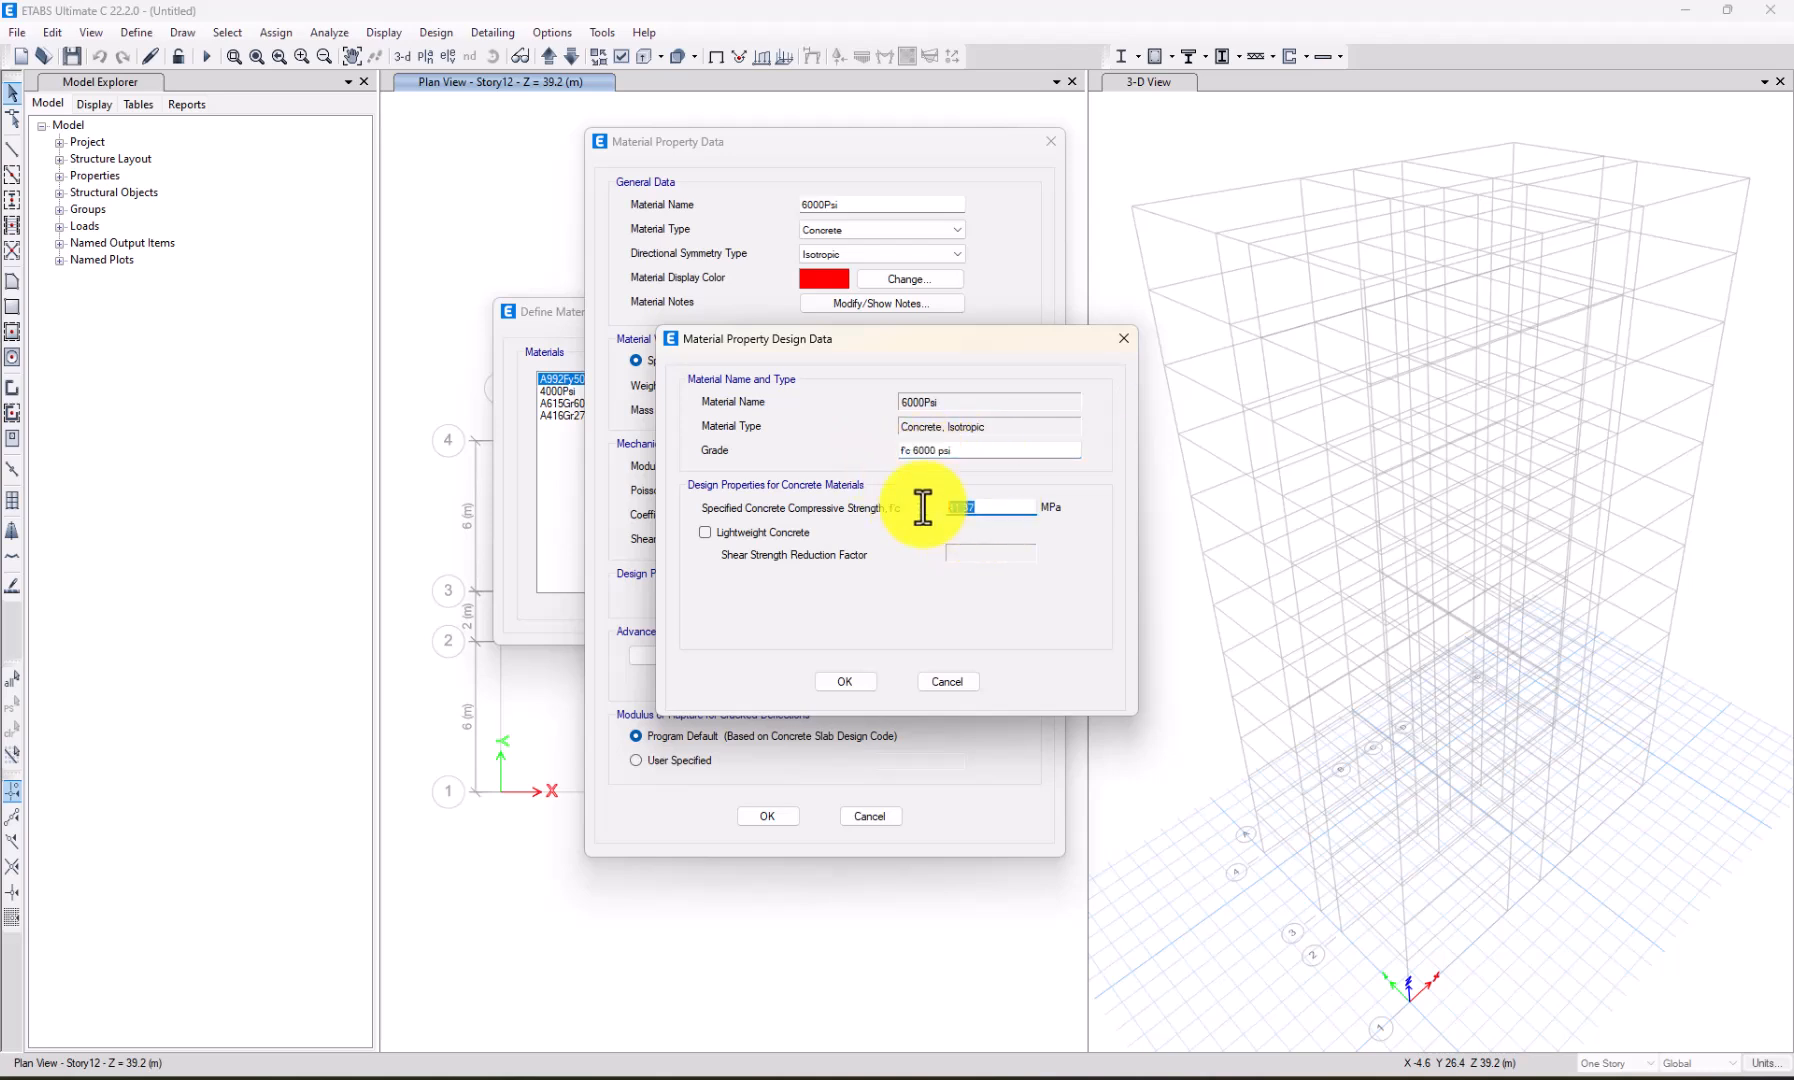
pyautogui.click(986, 507)
pyautogui.click(840, 678)
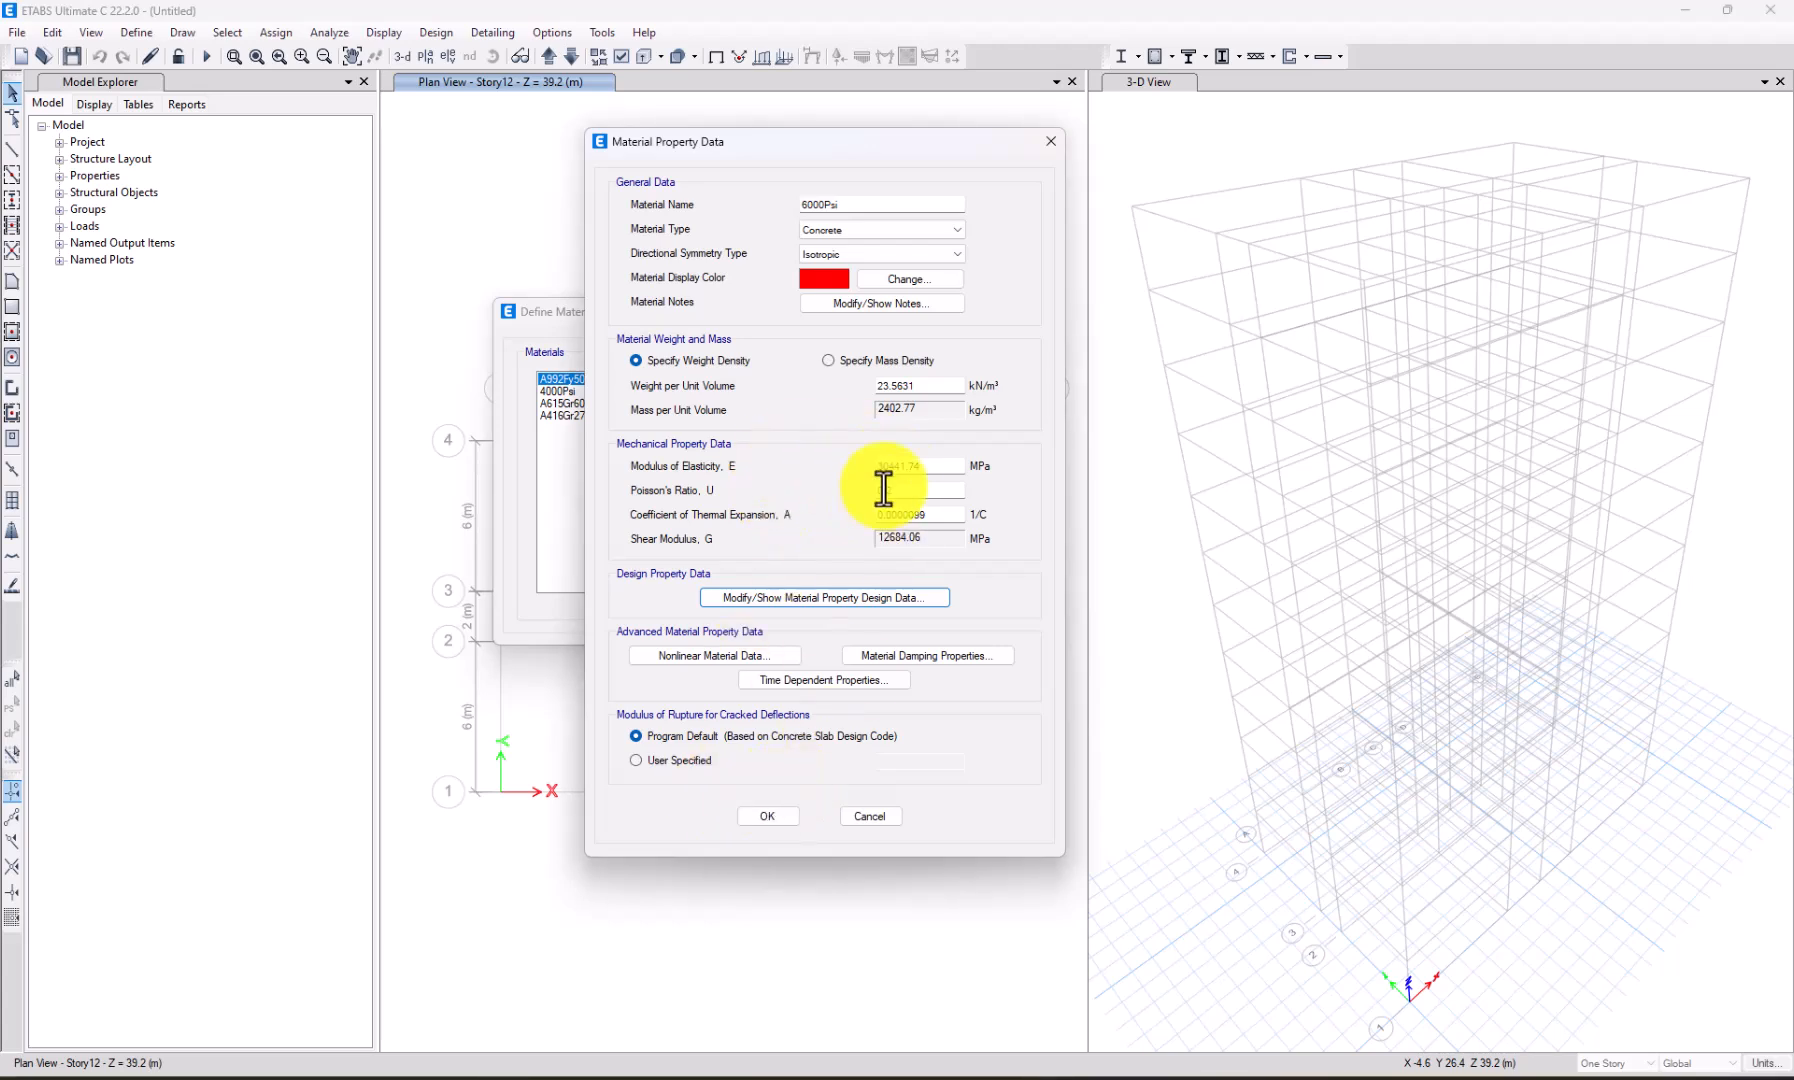
pyautogui.moveTo(960, 467); pyautogui.dragTo(734, 465)
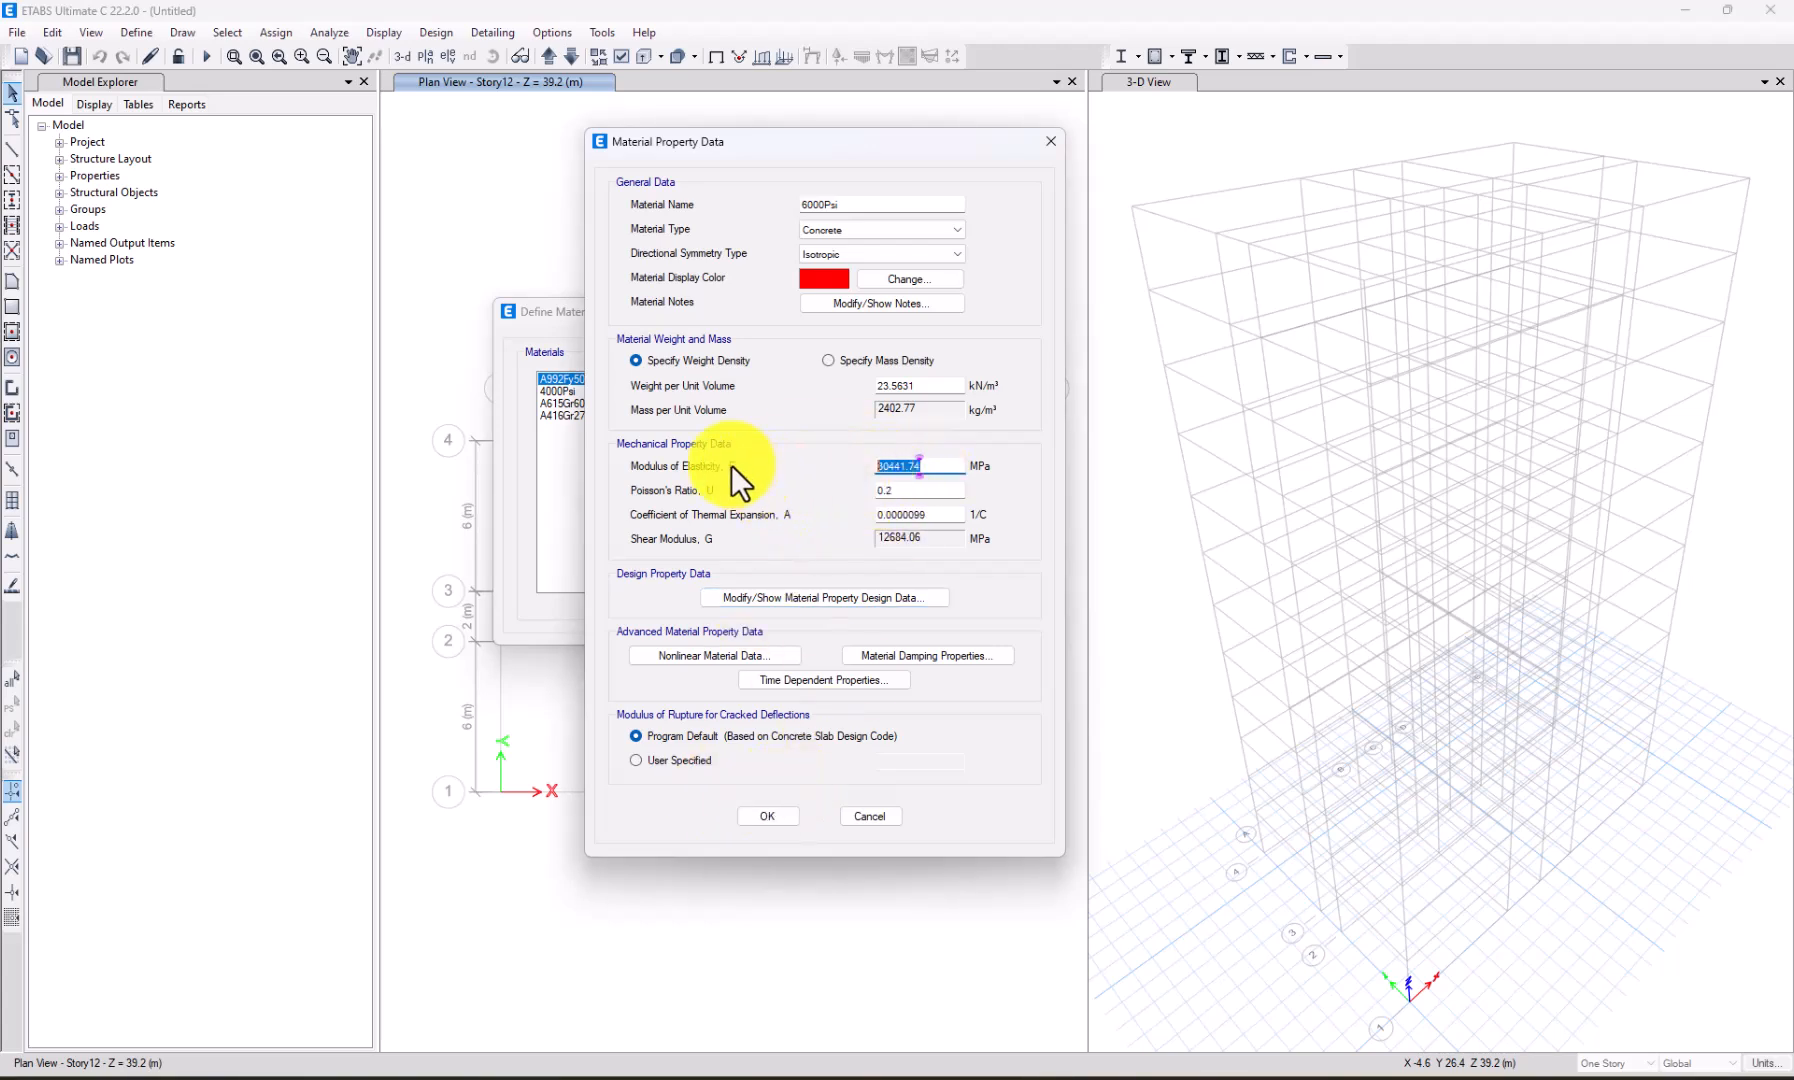
pyautogui.click(799, 600)
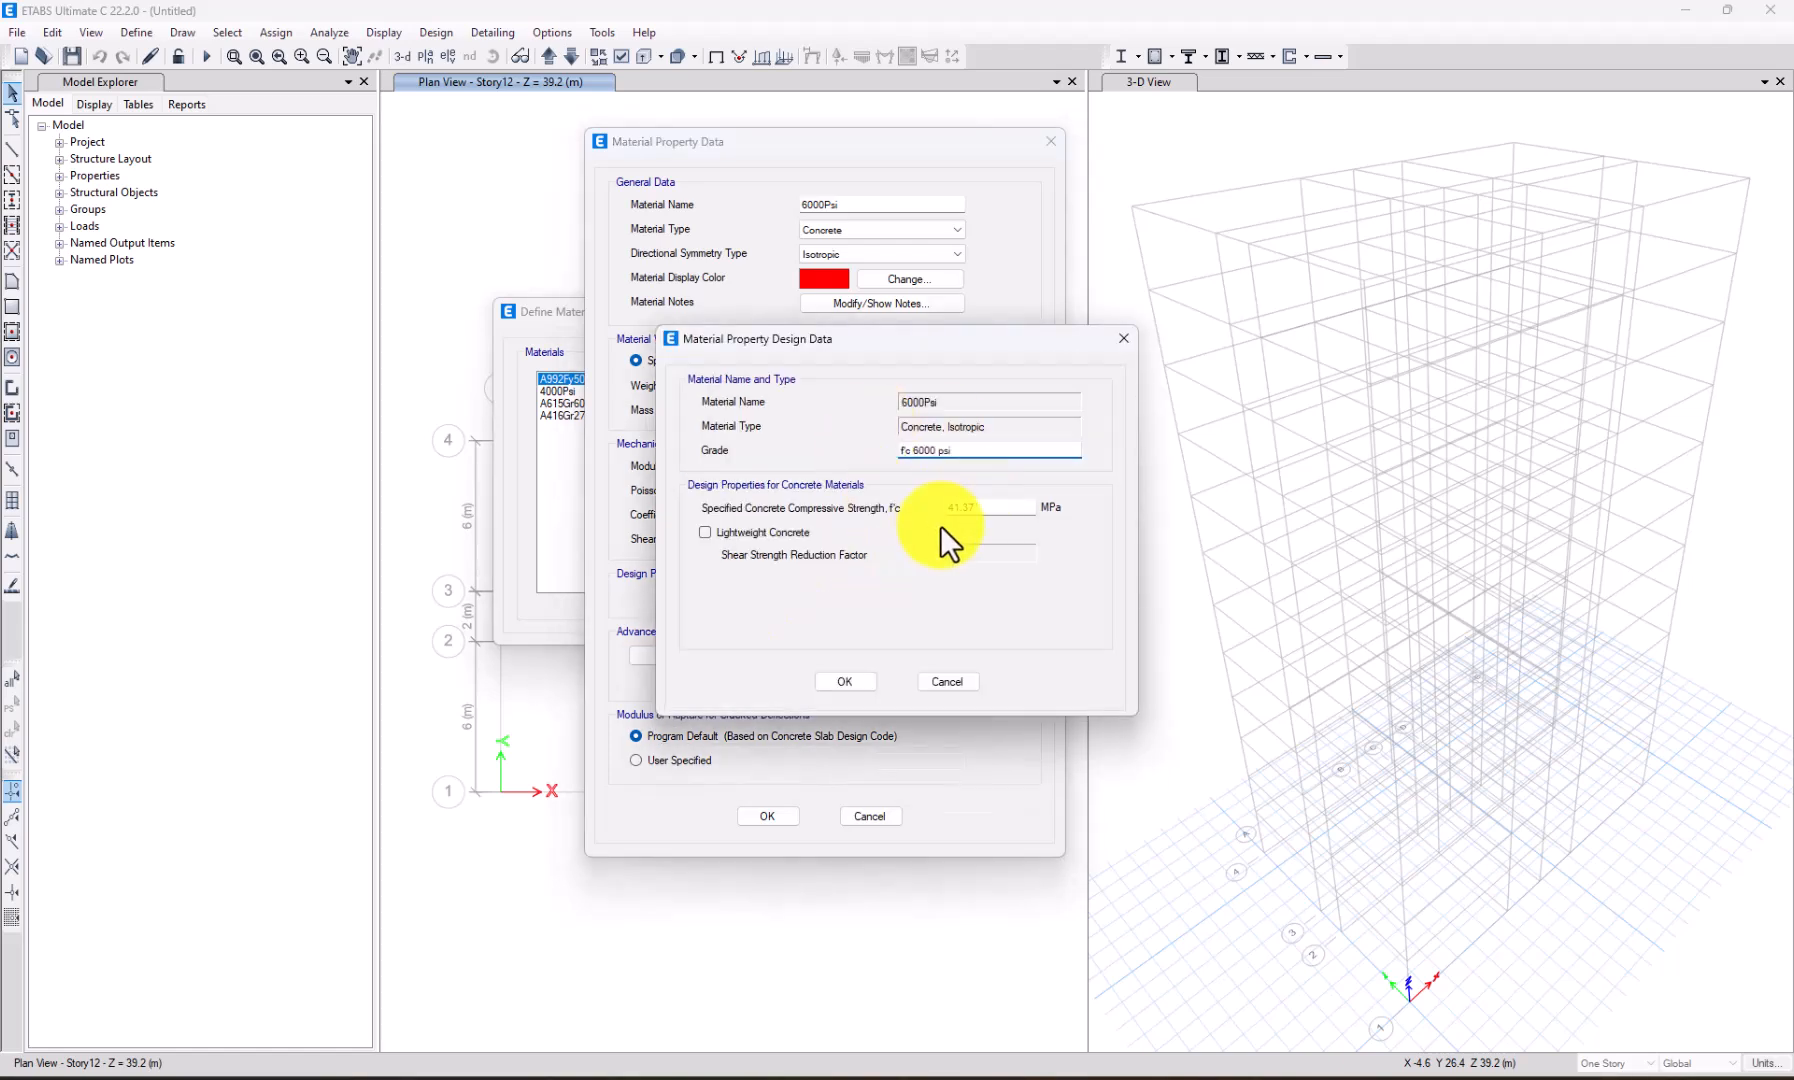
pyautogui.click(845, 681)
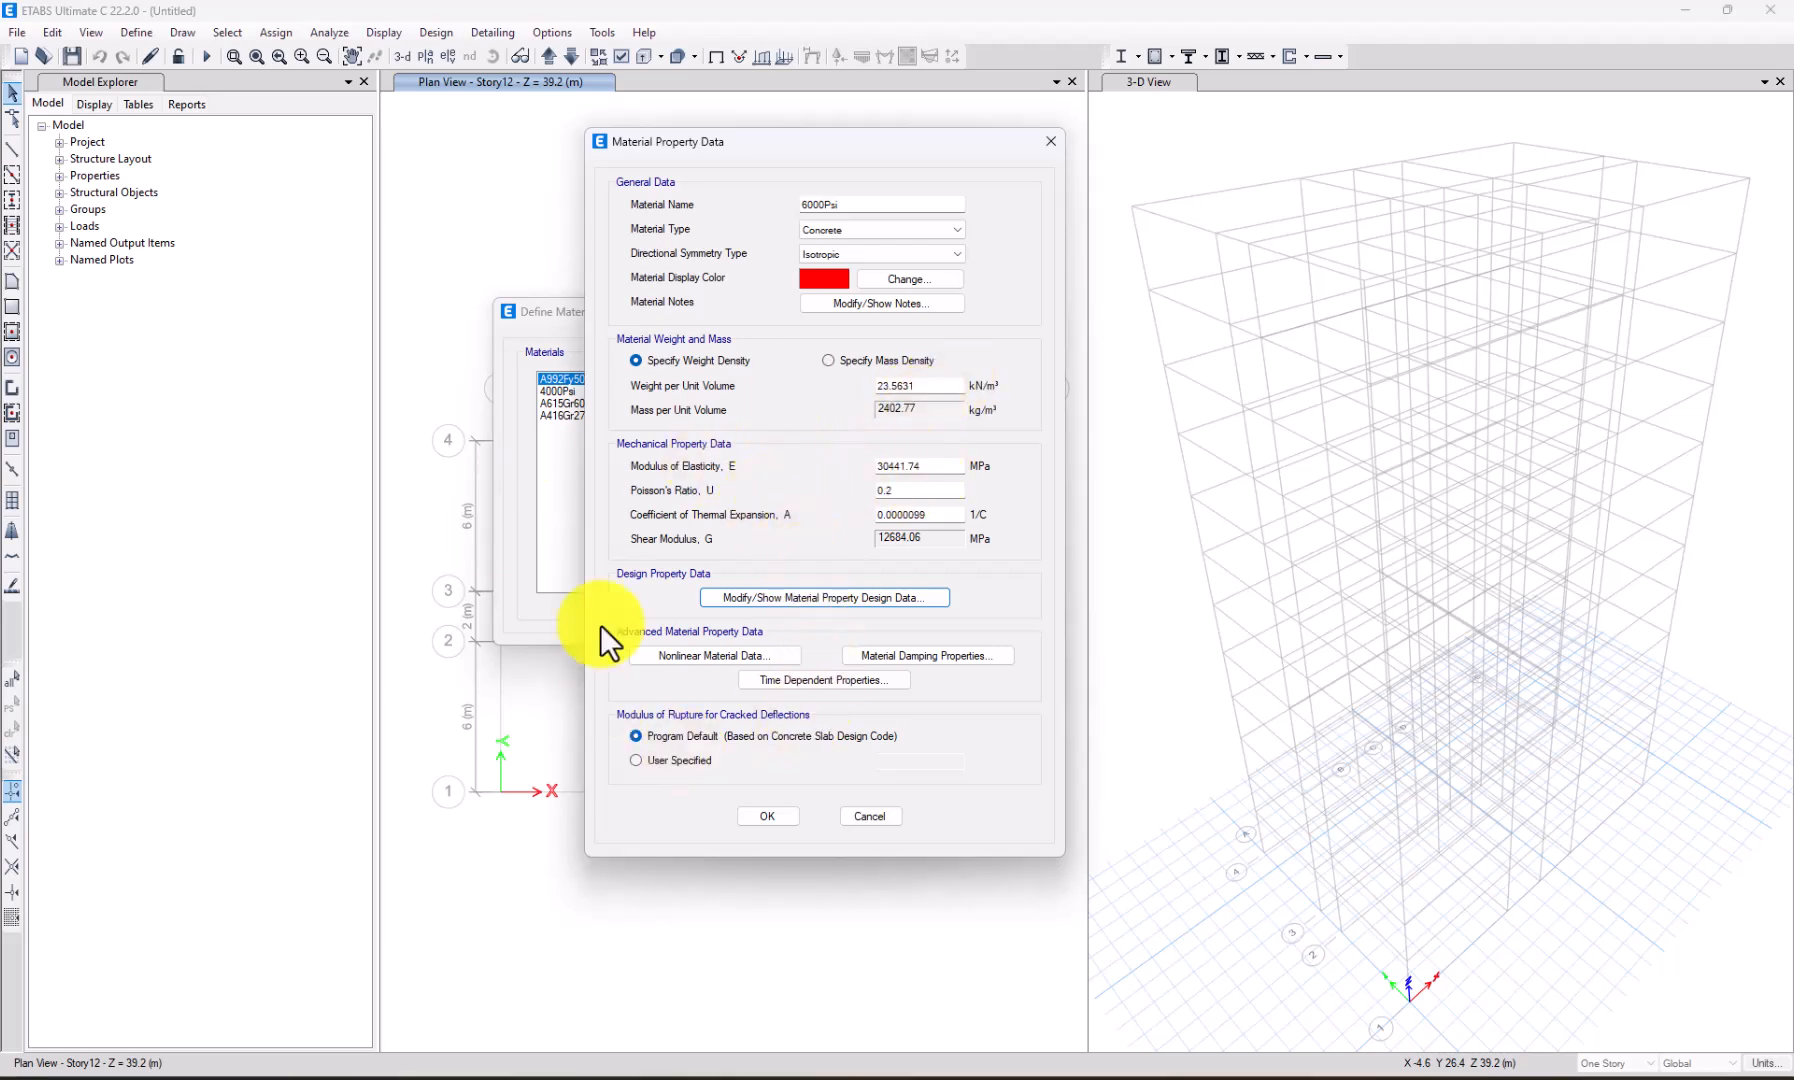
pyautogui.moveTo(928, 465); pyautogui.dragTo(880, 467)
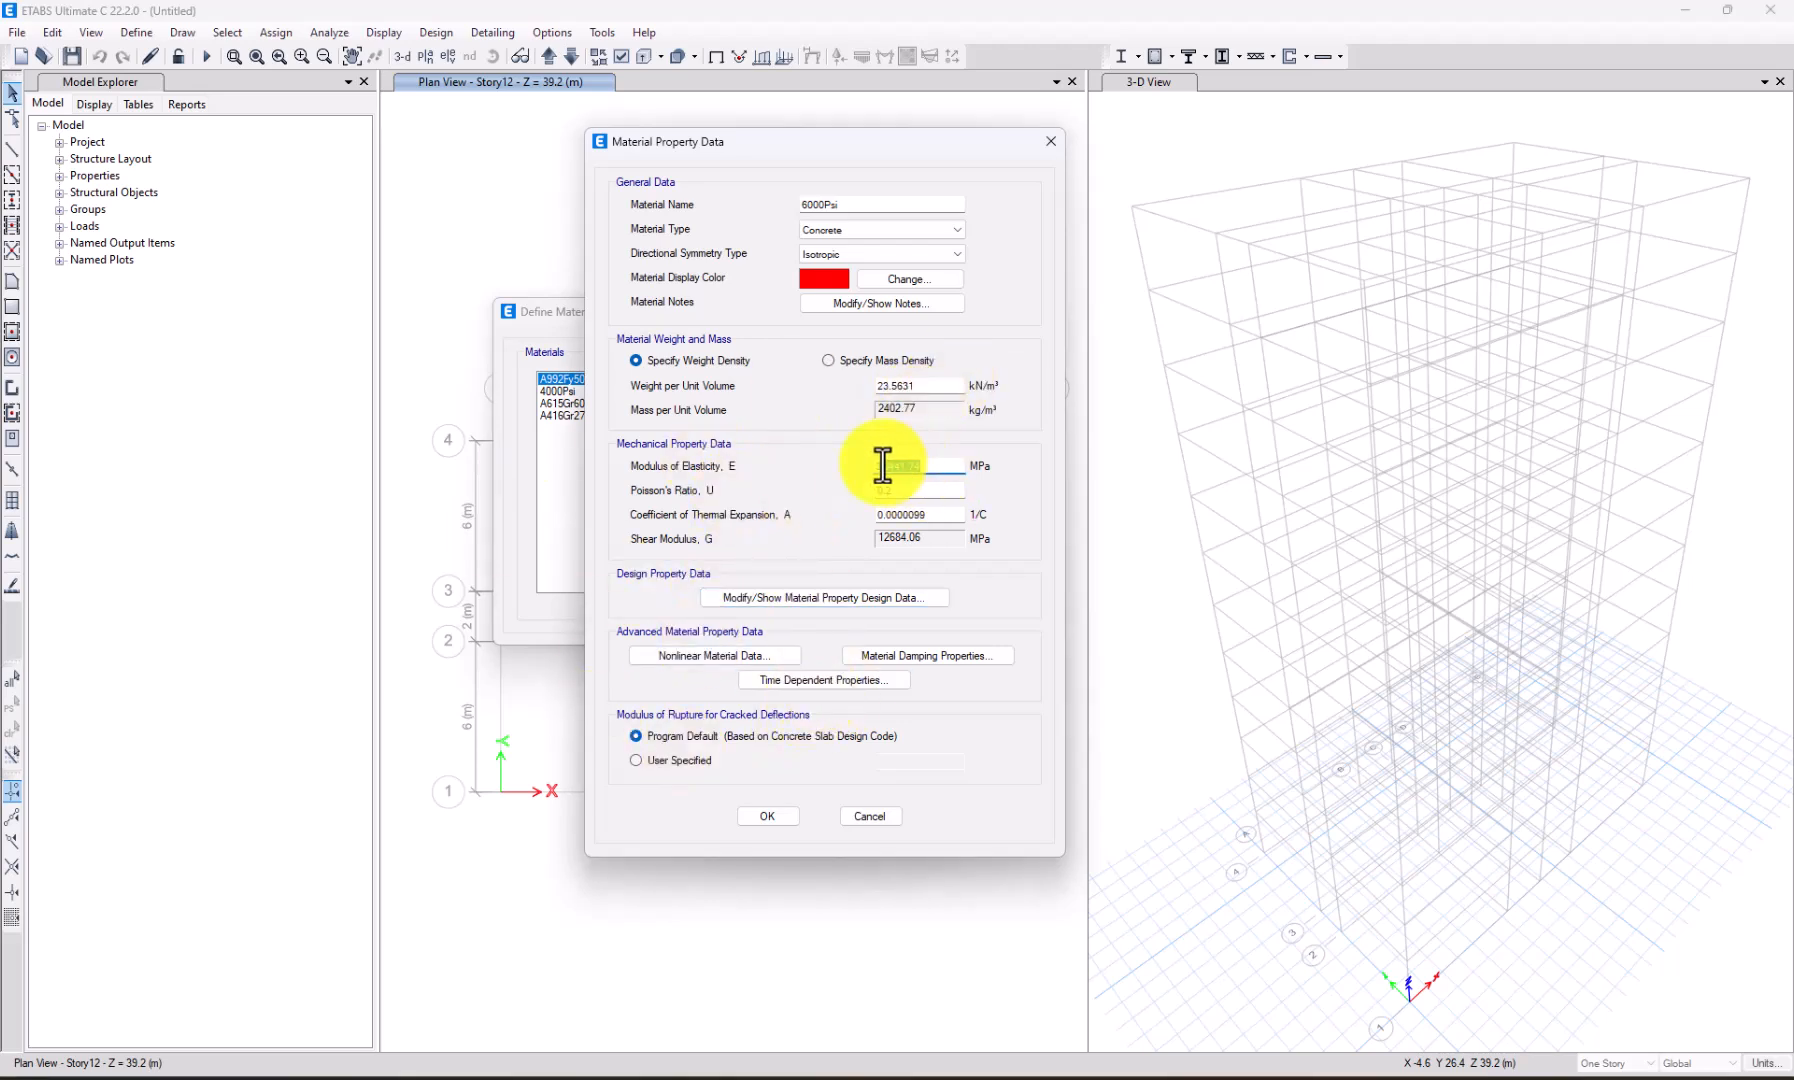
# Accept the 6000Psi concrete, look through the rebar and other listed materials, and confirm the material definitions.
pyautogui.click(771, 816)
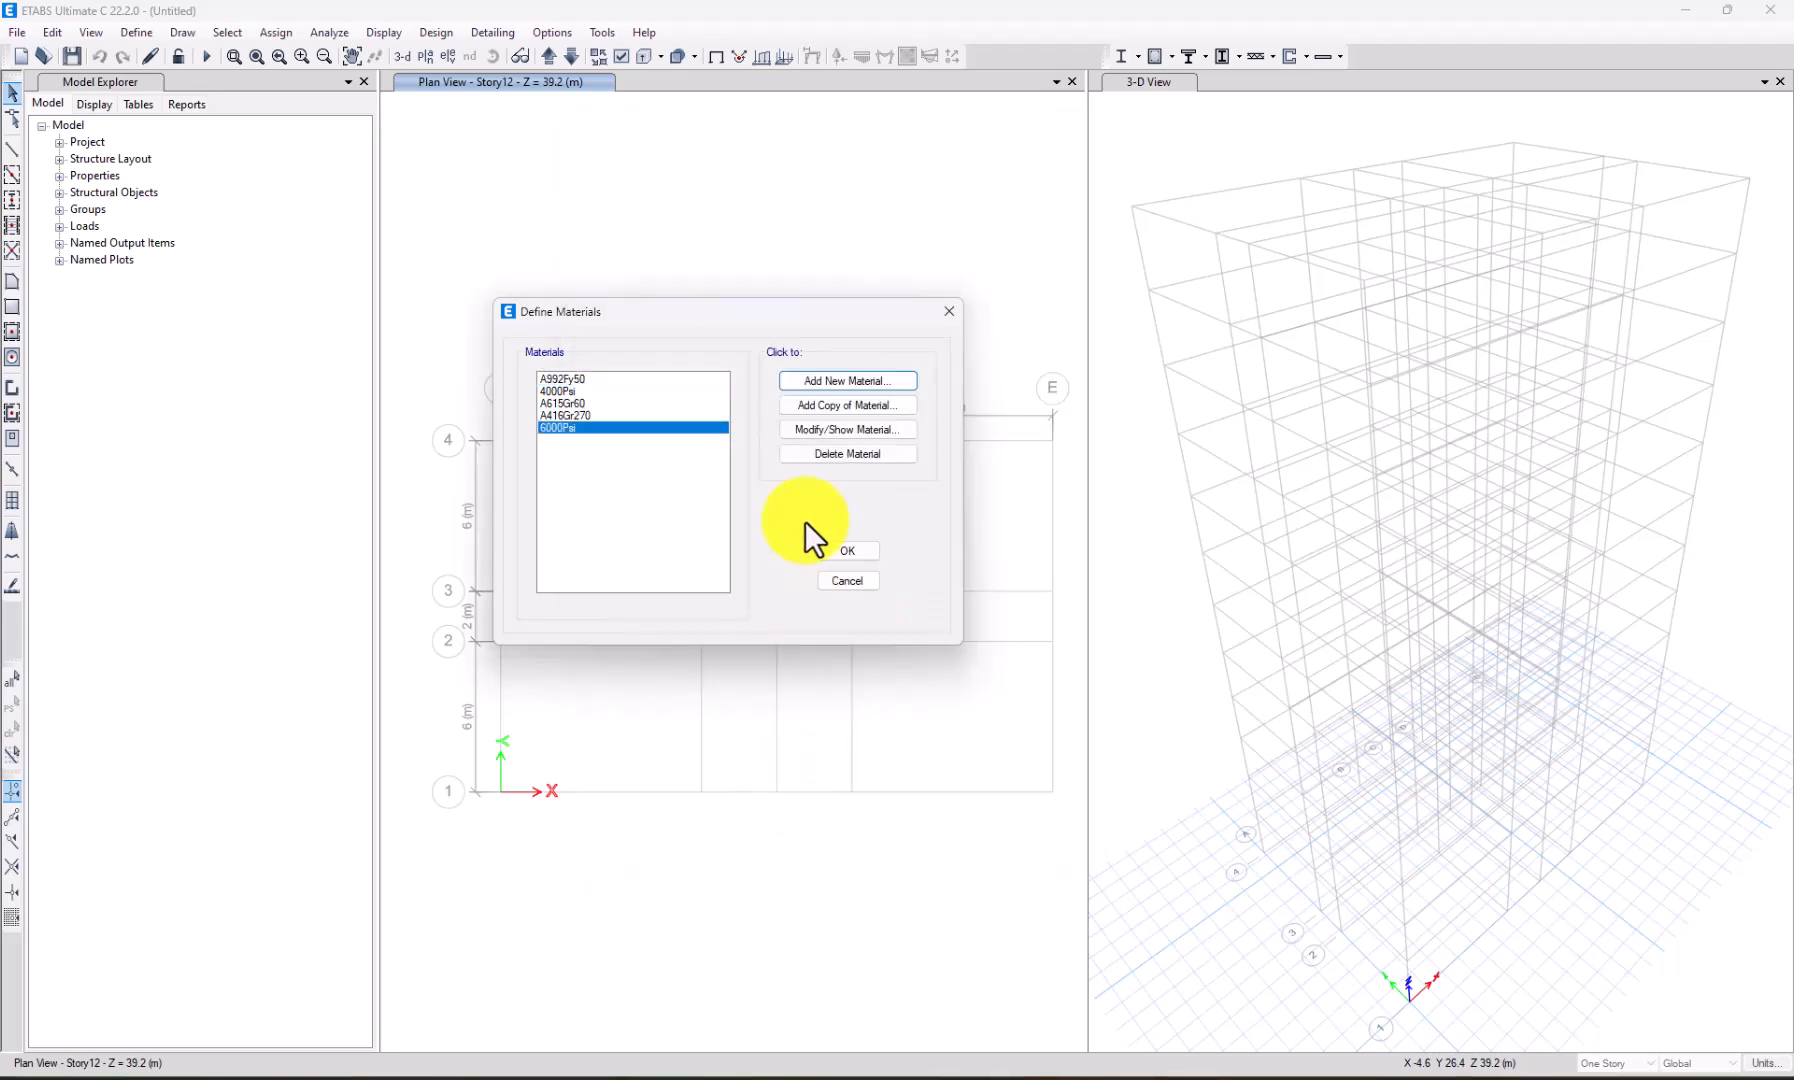
pyautogui.click(594, 404)
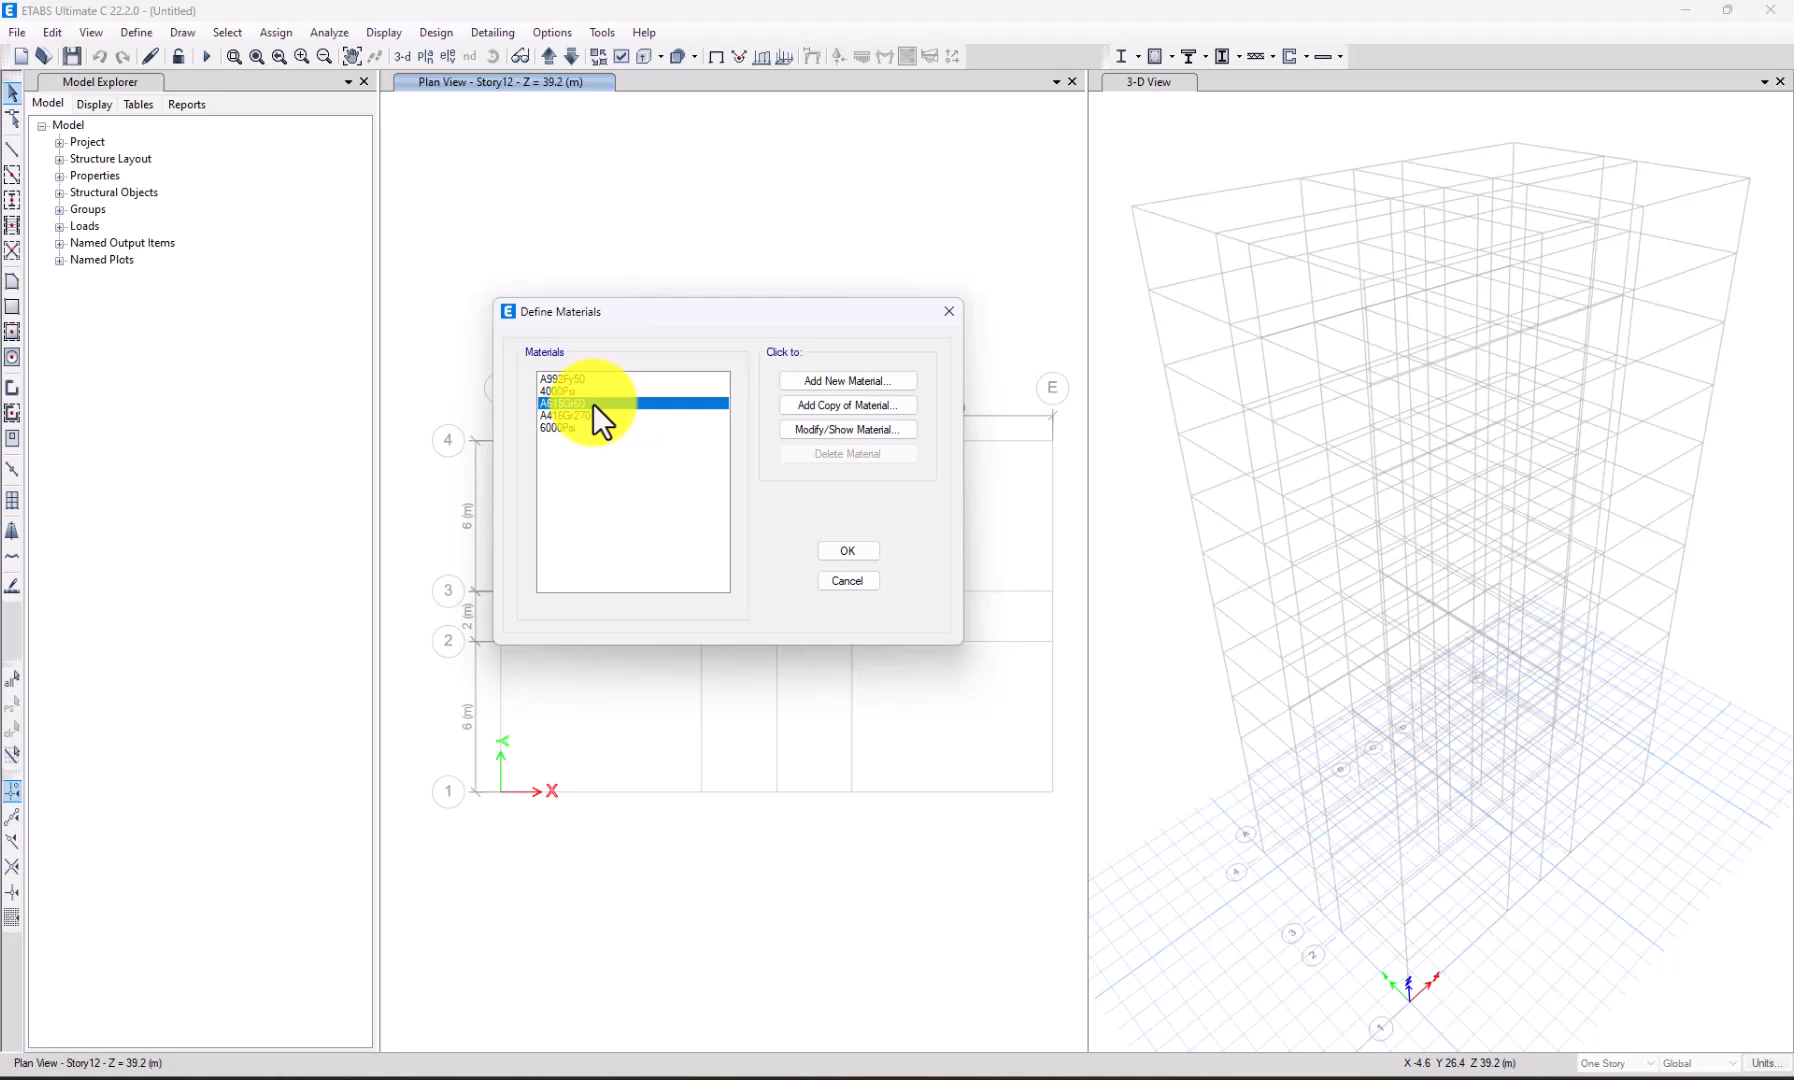
pyautogui.click(582, 414)
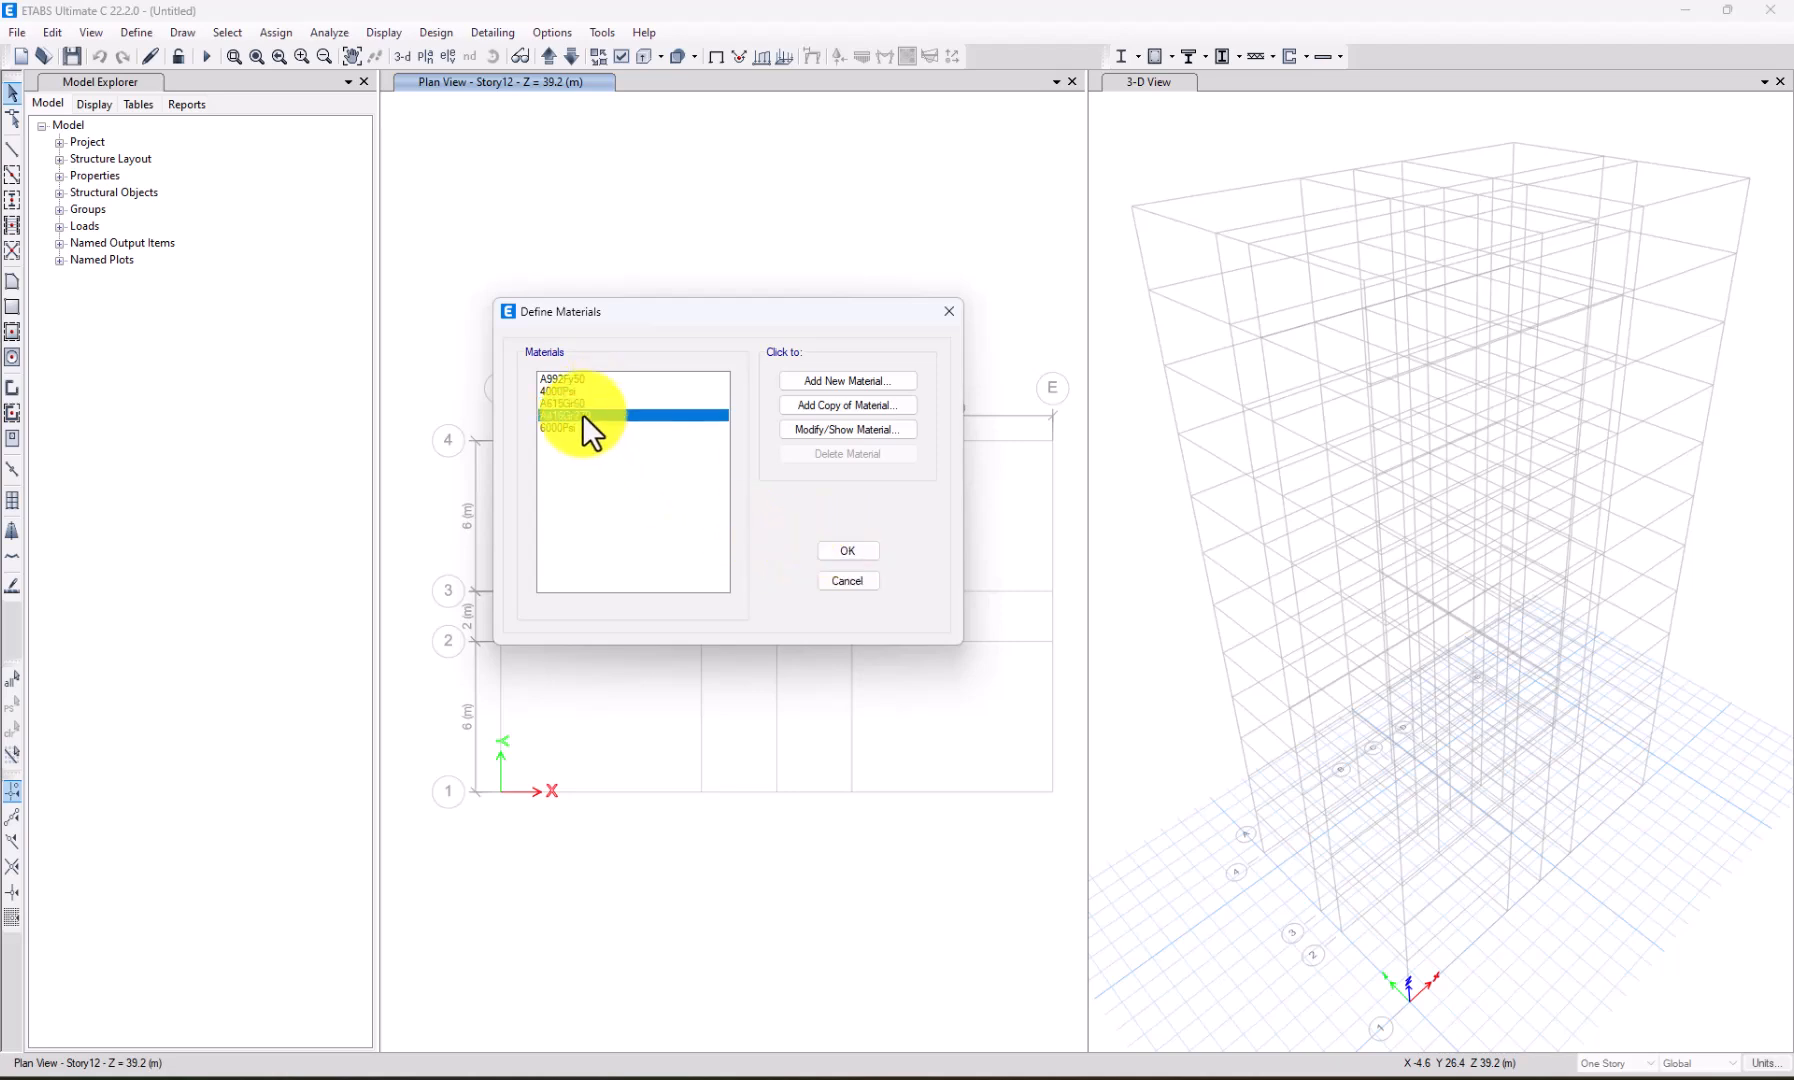
pyautogui.click(556, 427)
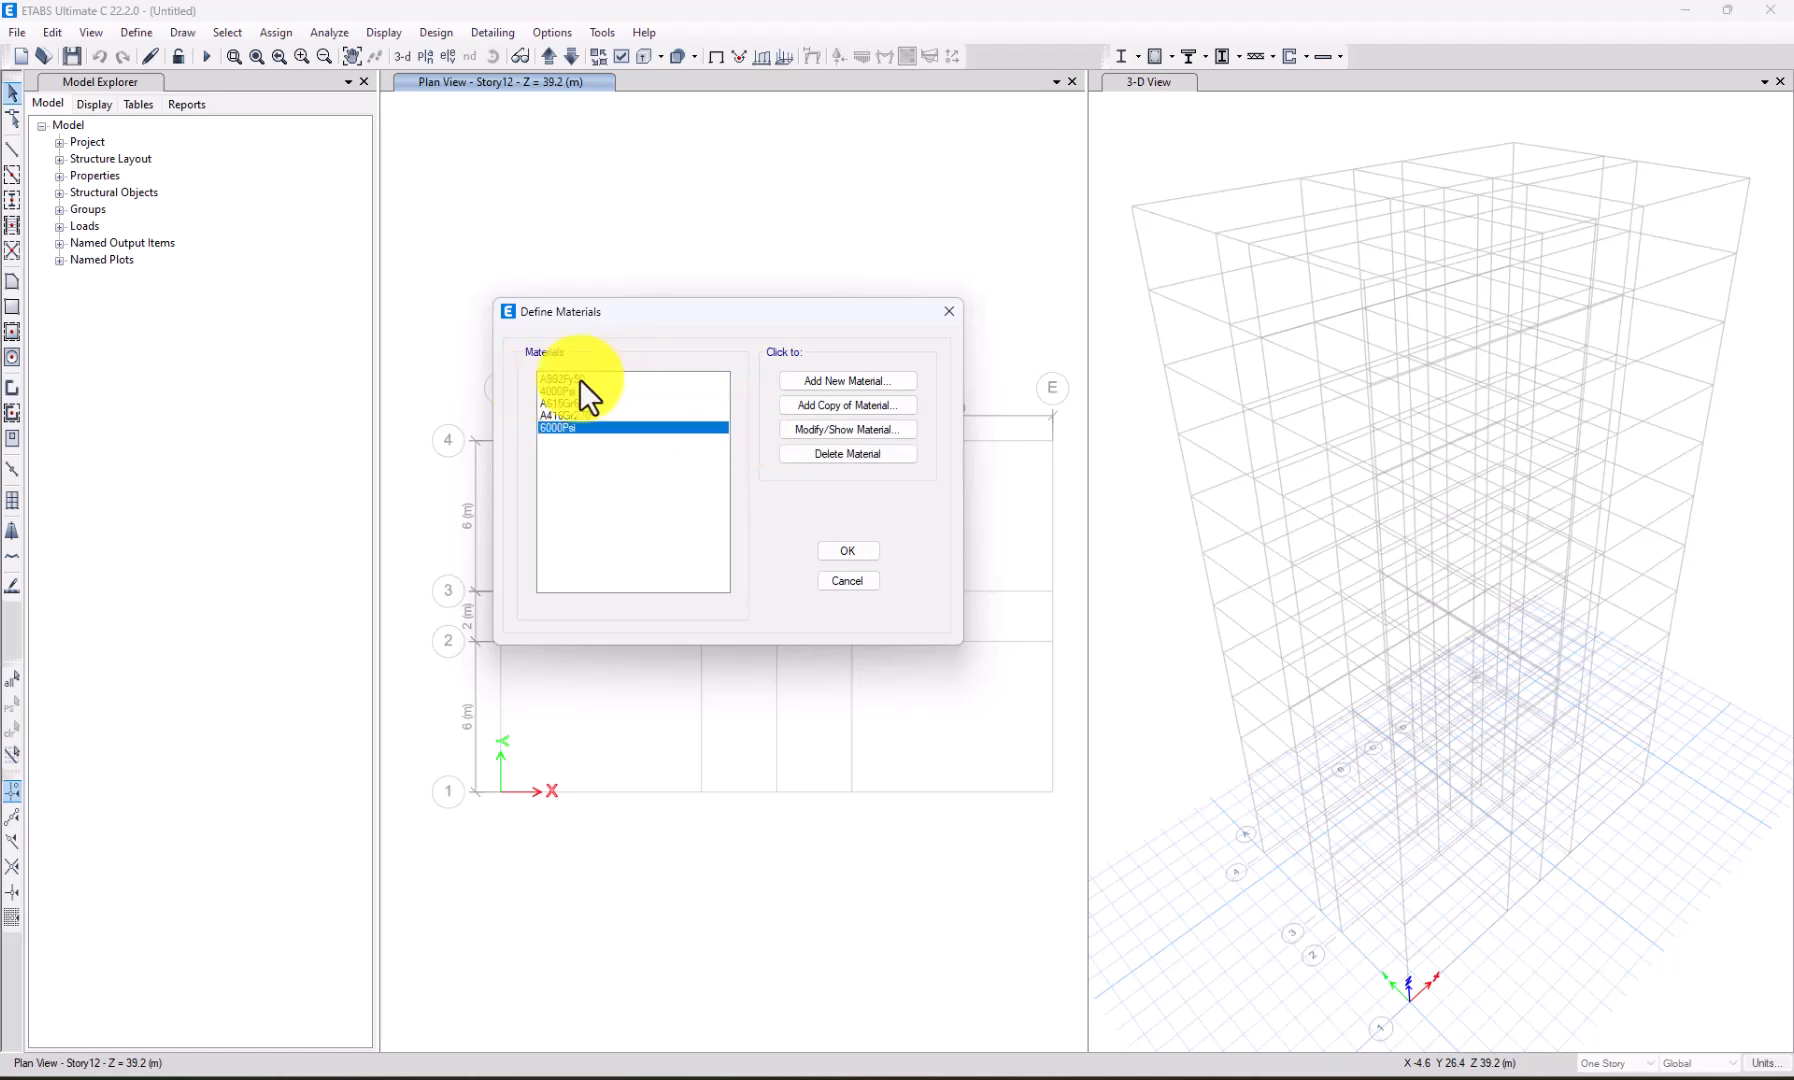
pyautogui.click(826, 548)
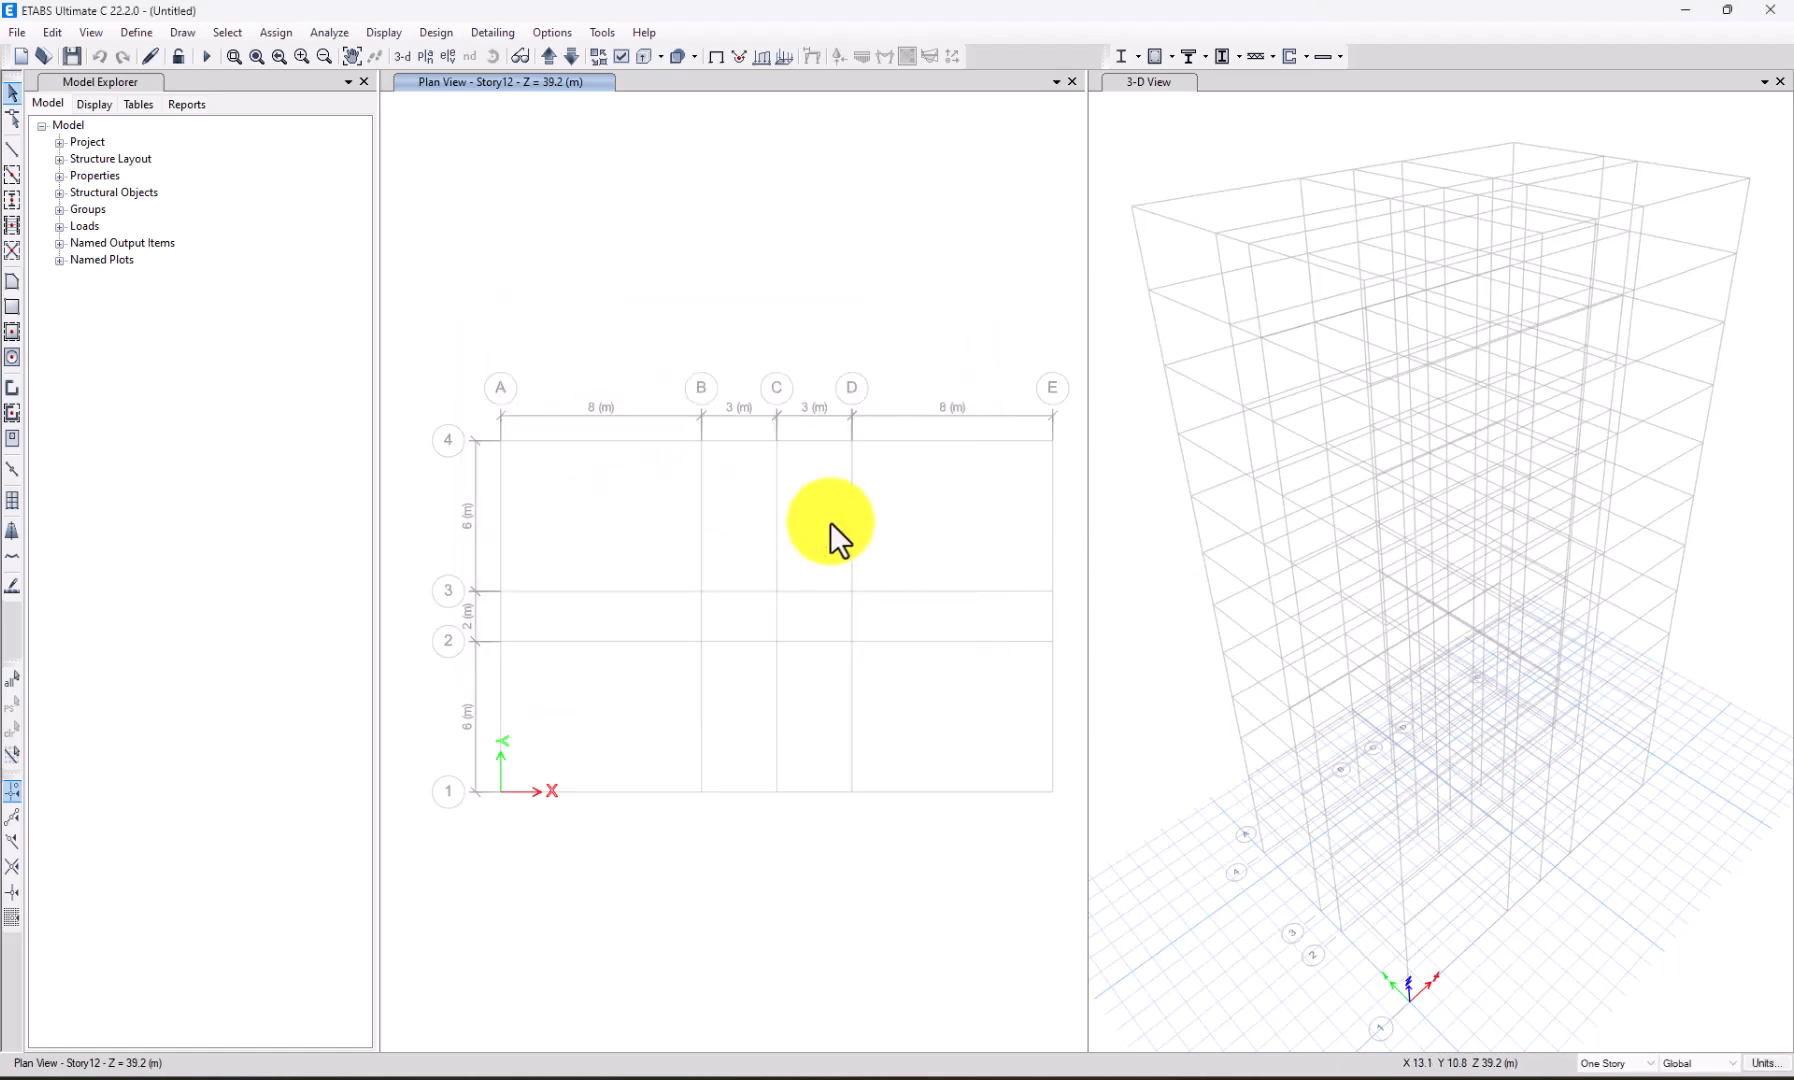
# Start a new concrete rectangular section in the frame section properties.
pyautogui.click(126, 34)
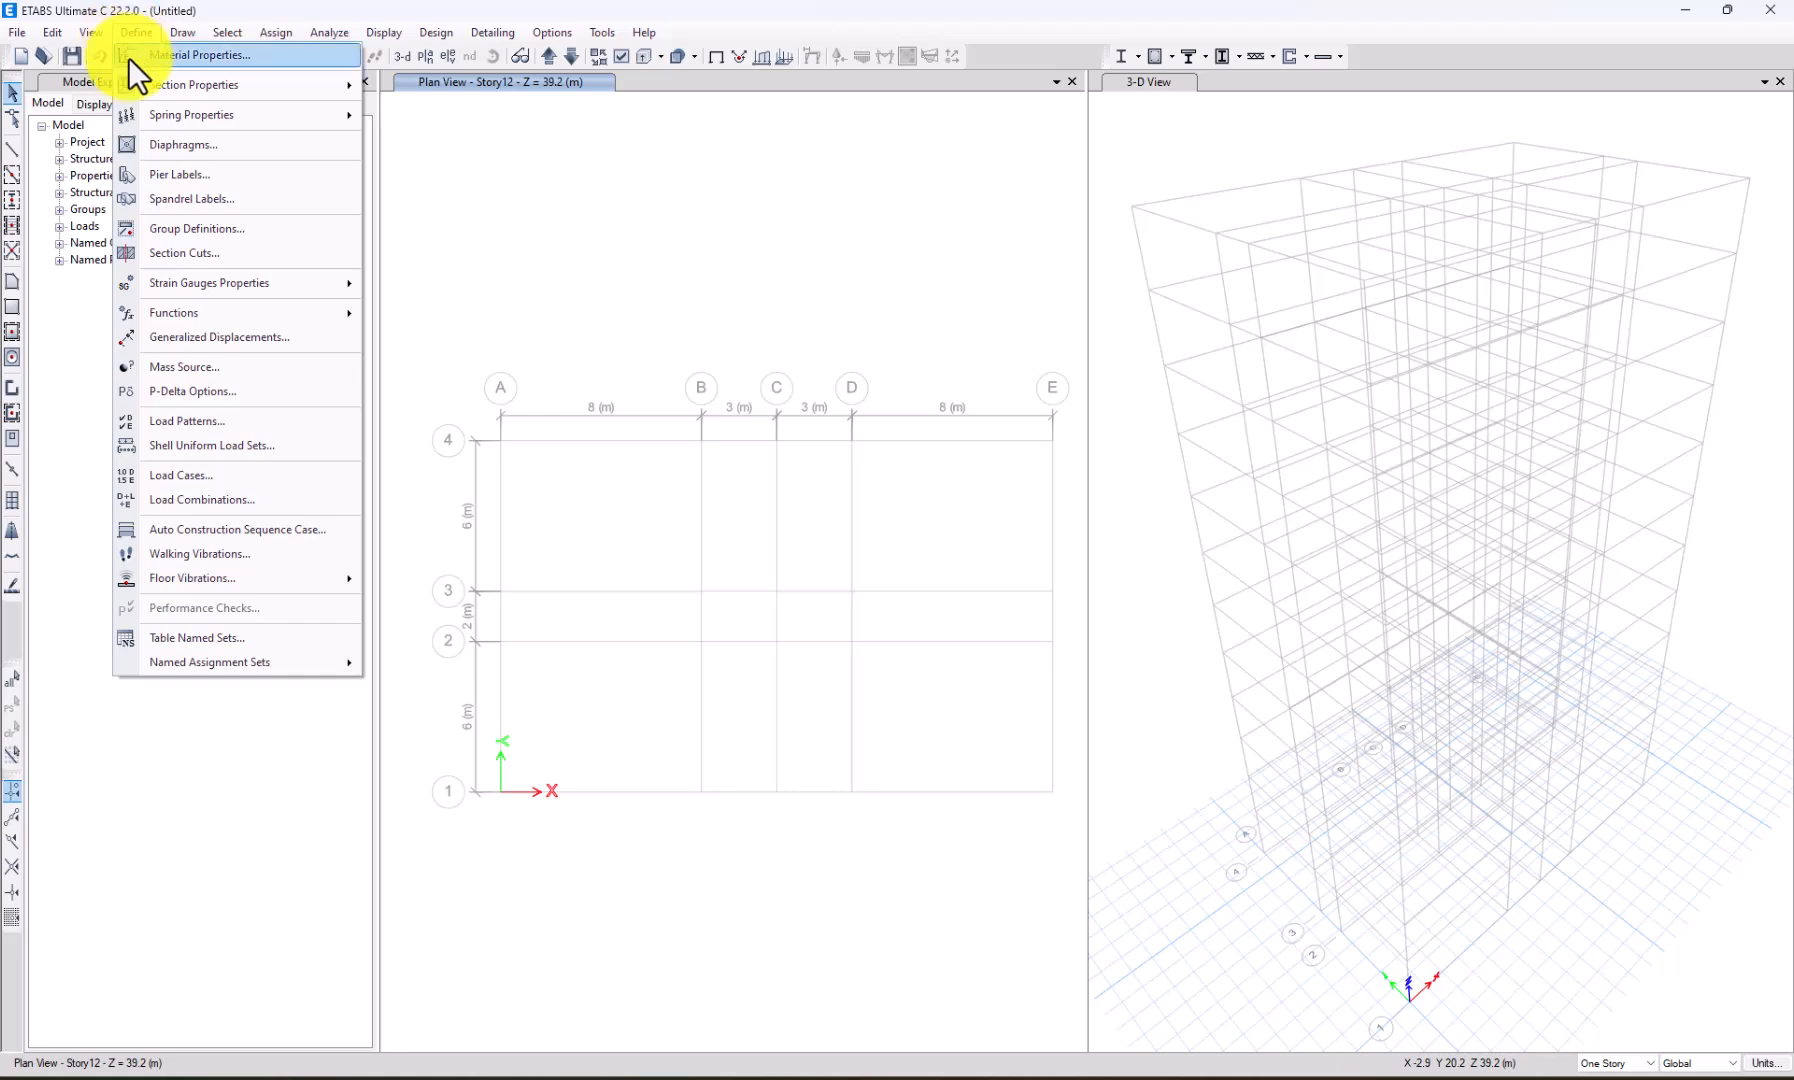
pyautogui.moveTo(144, 82)
pyautogui.click(423, 87)
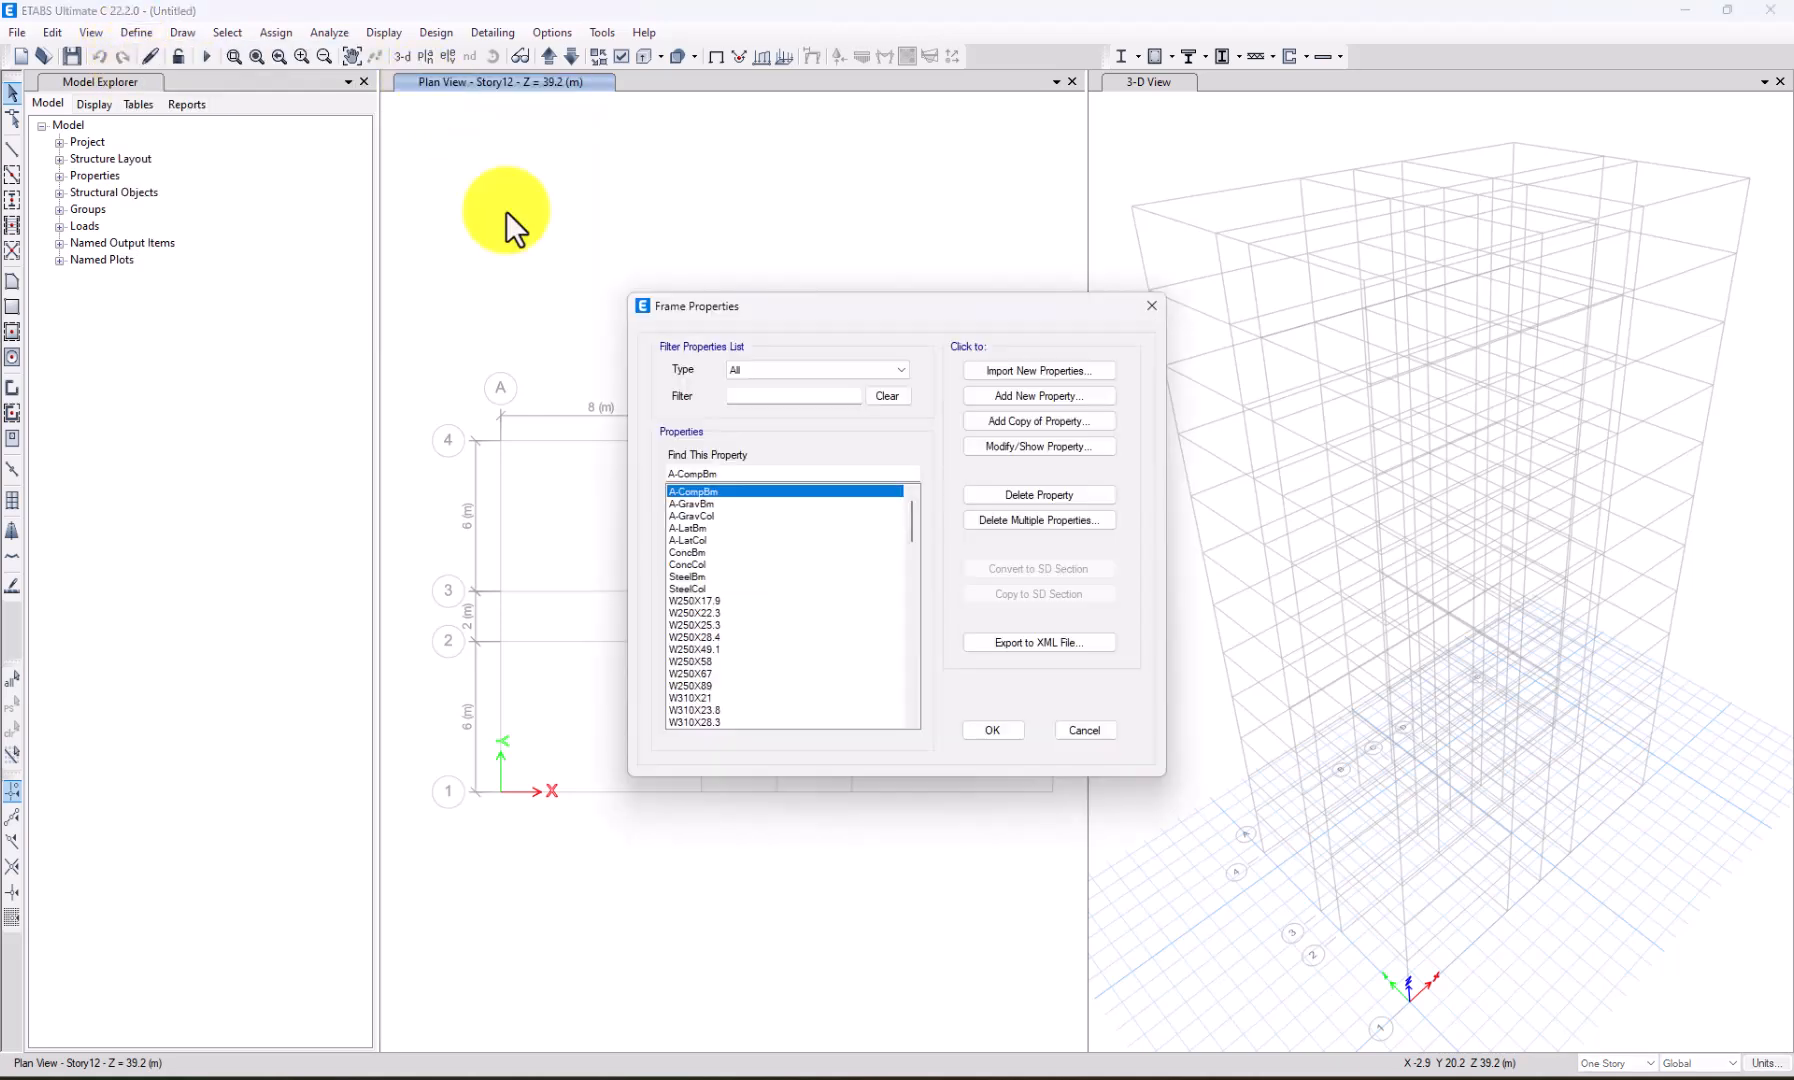
pyautogui.moveTo(903, 336); pyautogui.dragTo(1123, 275)
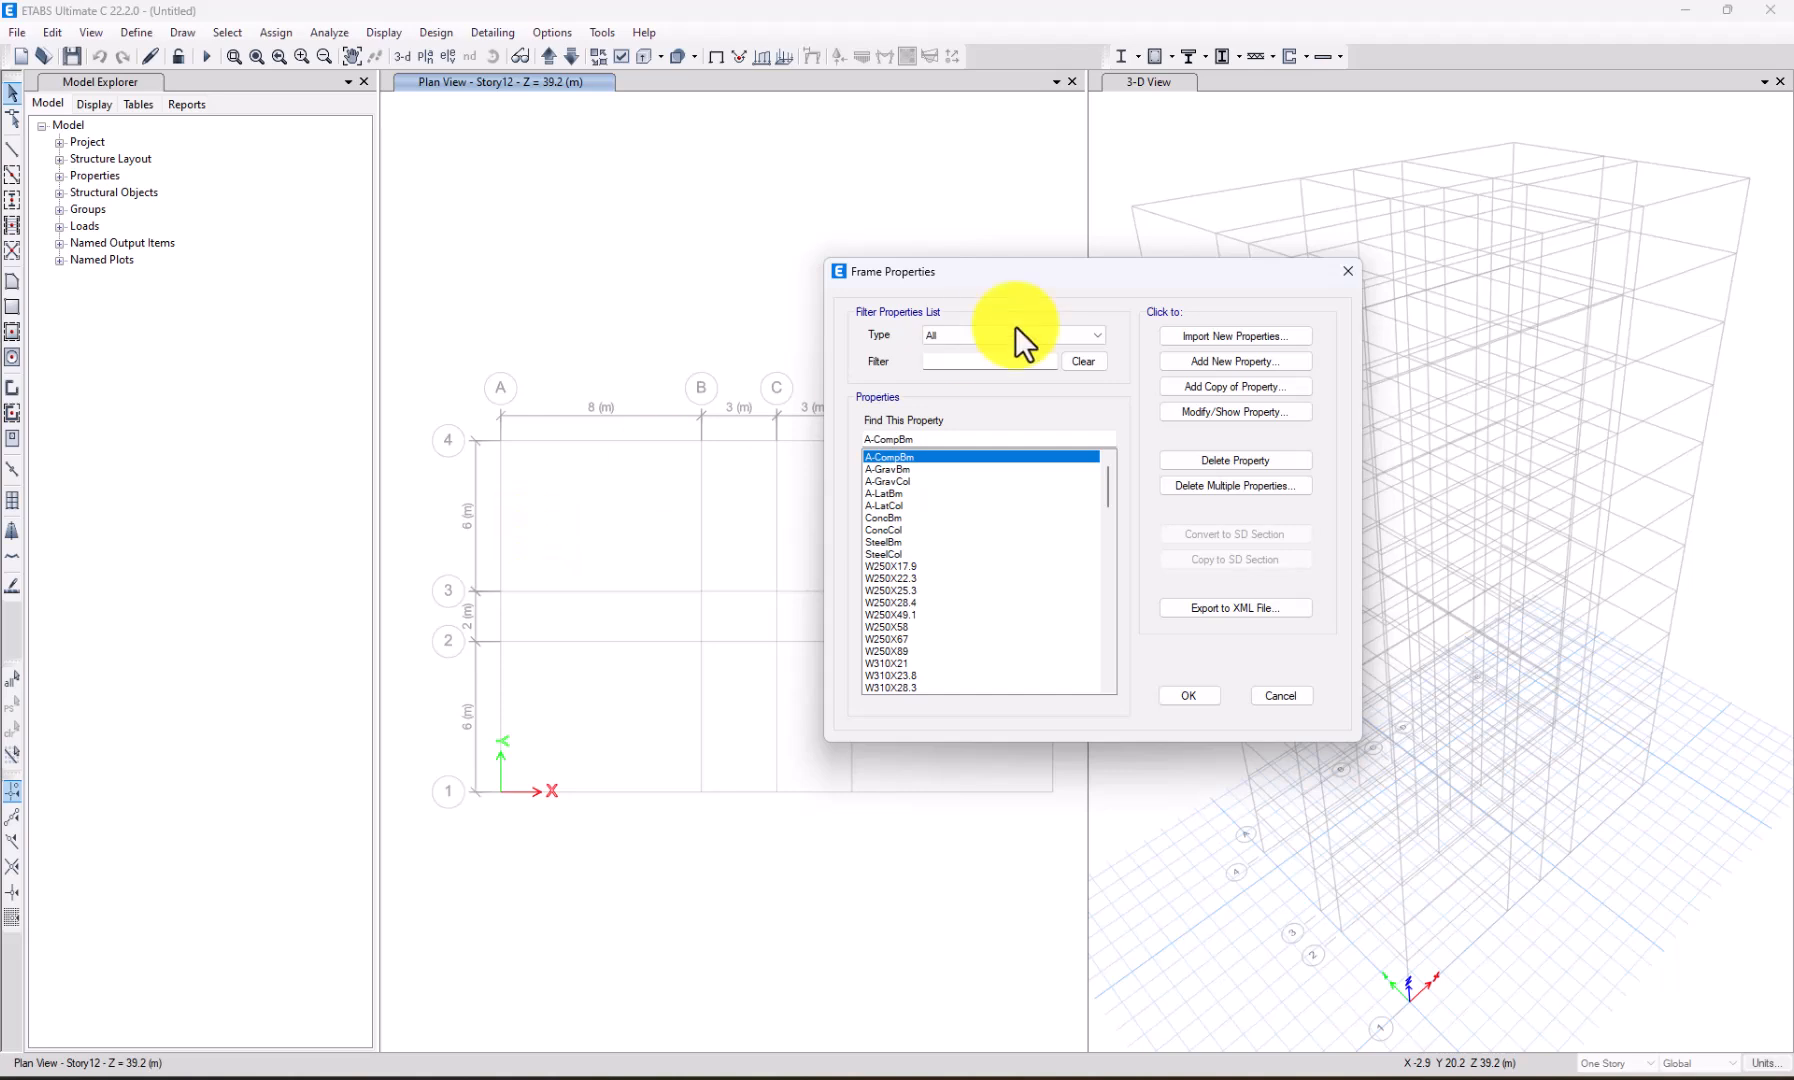
pyautogui.moveTo(1125, 279); pyautogui.dragTo(1288, 343)
pyautogui.moveTo(1203, 383); pyautogui.dragTo(1095, 300)
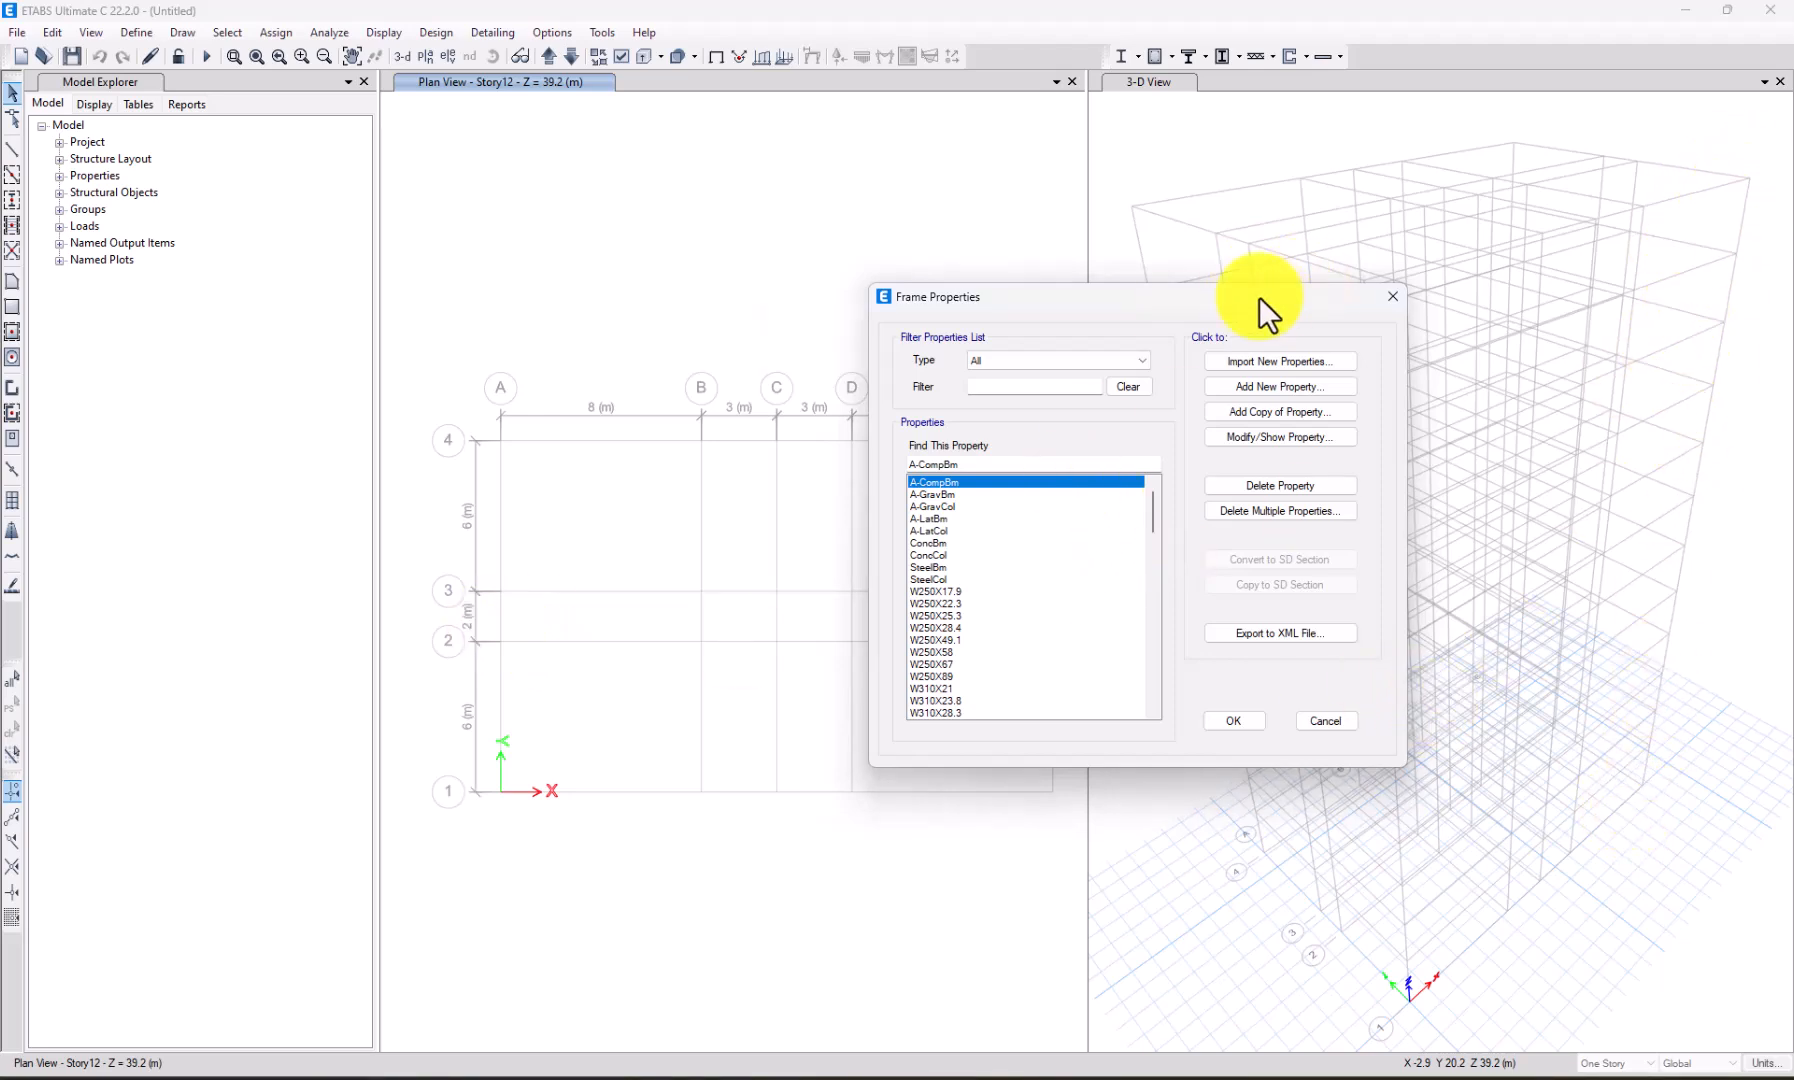
pyautogui.moveTo(1270, 299); pyautogui.dragTo(898, 279)
pyautogui.click(875, 372)
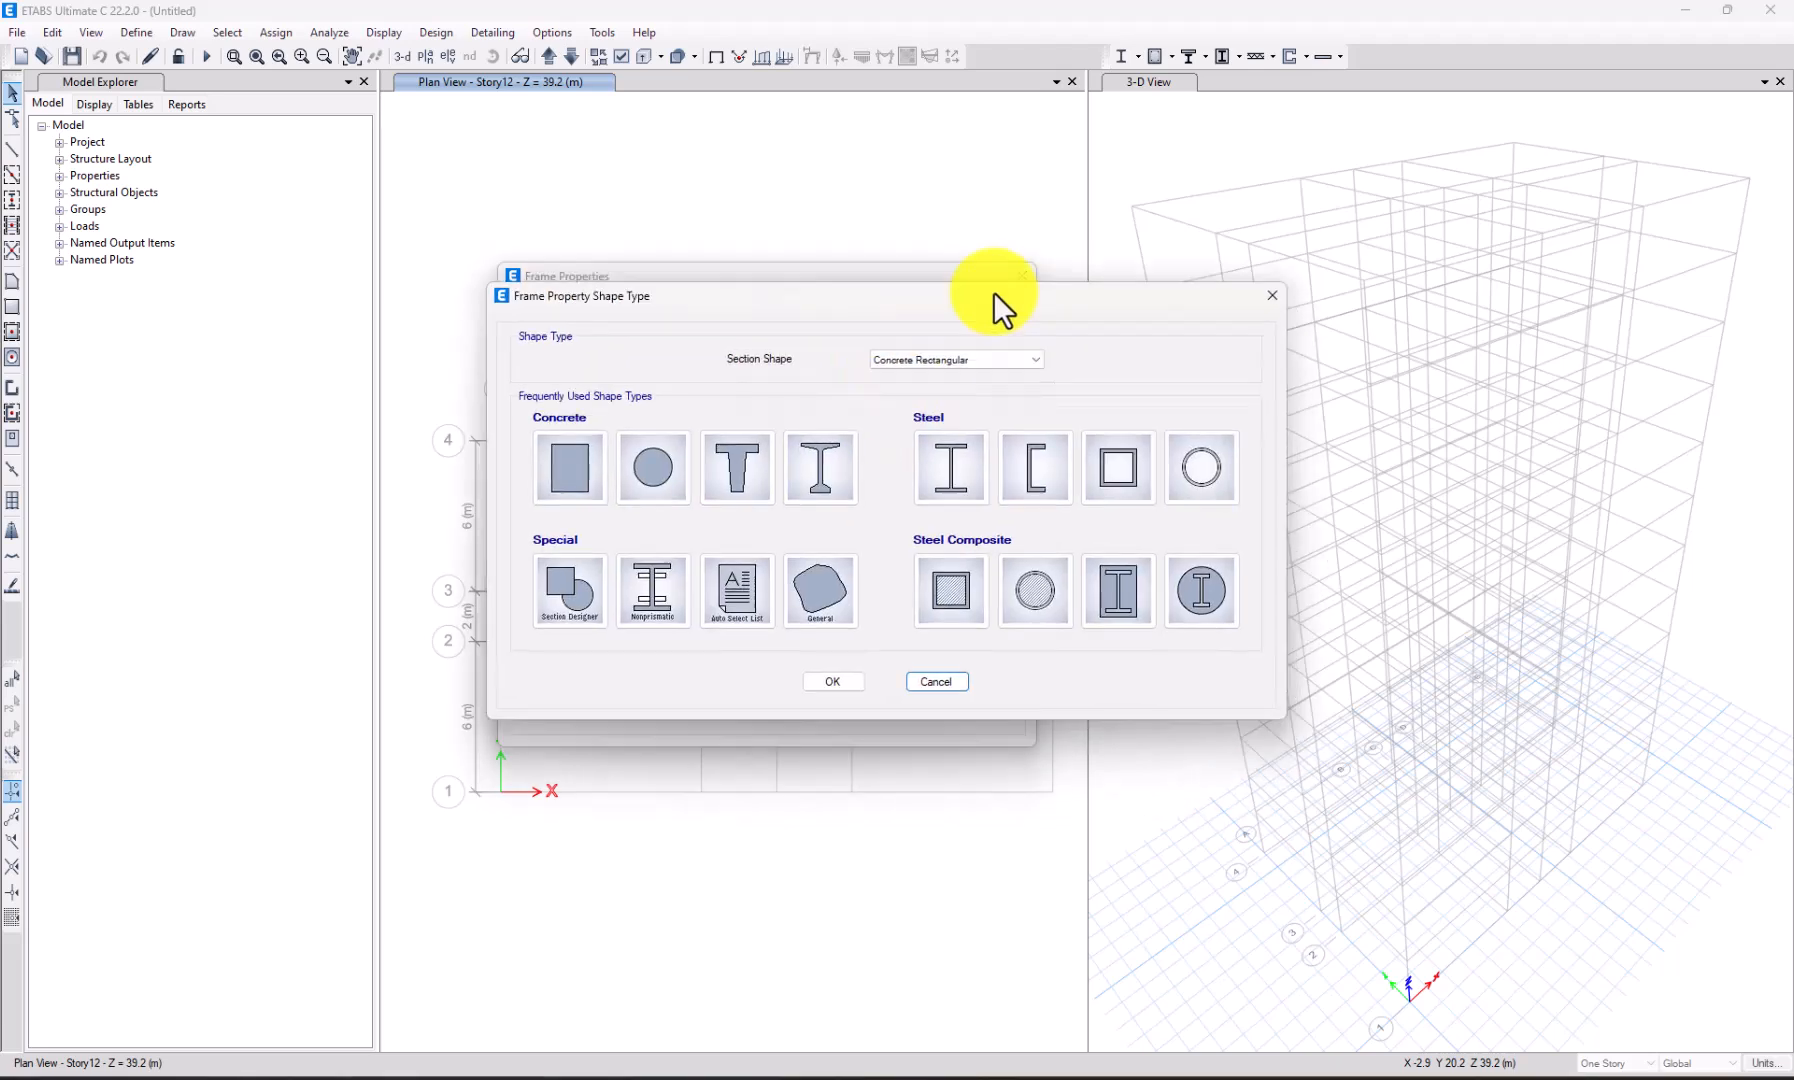
pyautogui.click(569, 467)
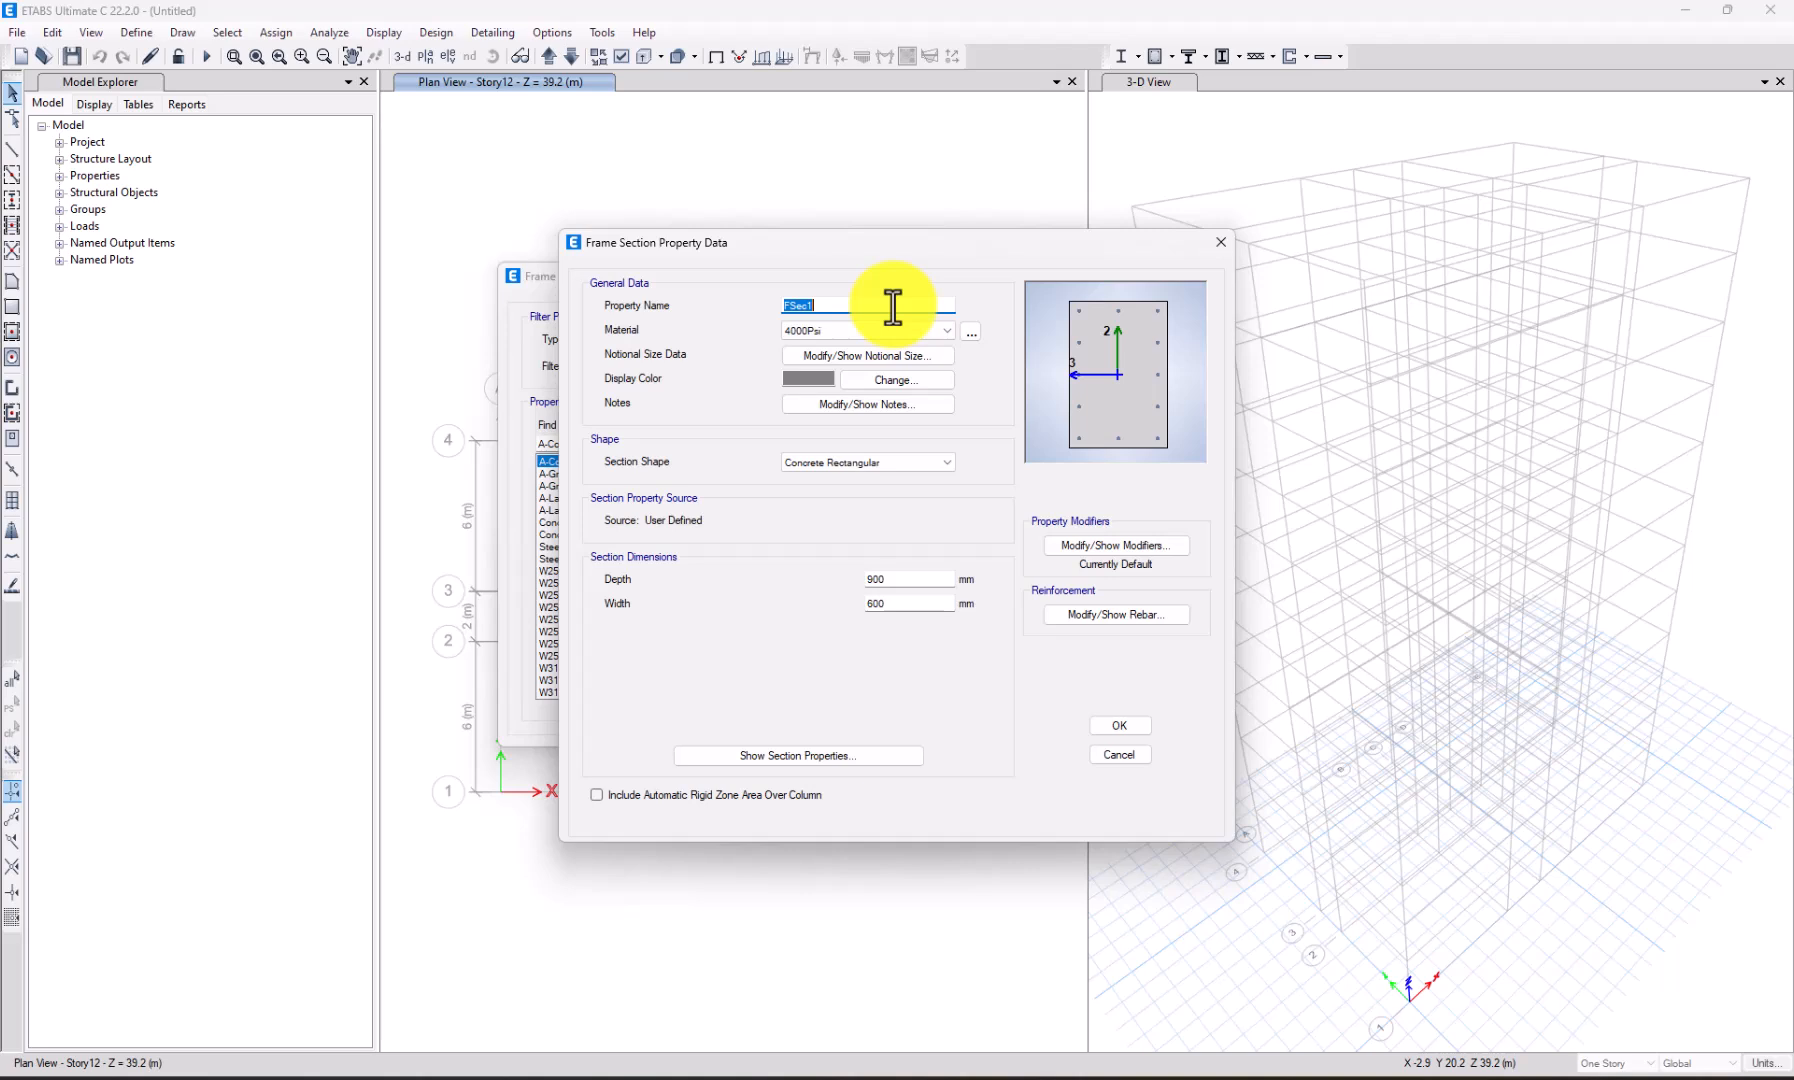
# Name the section Box80x80, set its depth and width to 800 mm, and assign the 6000Psi material.
pyautogui.write('Box')
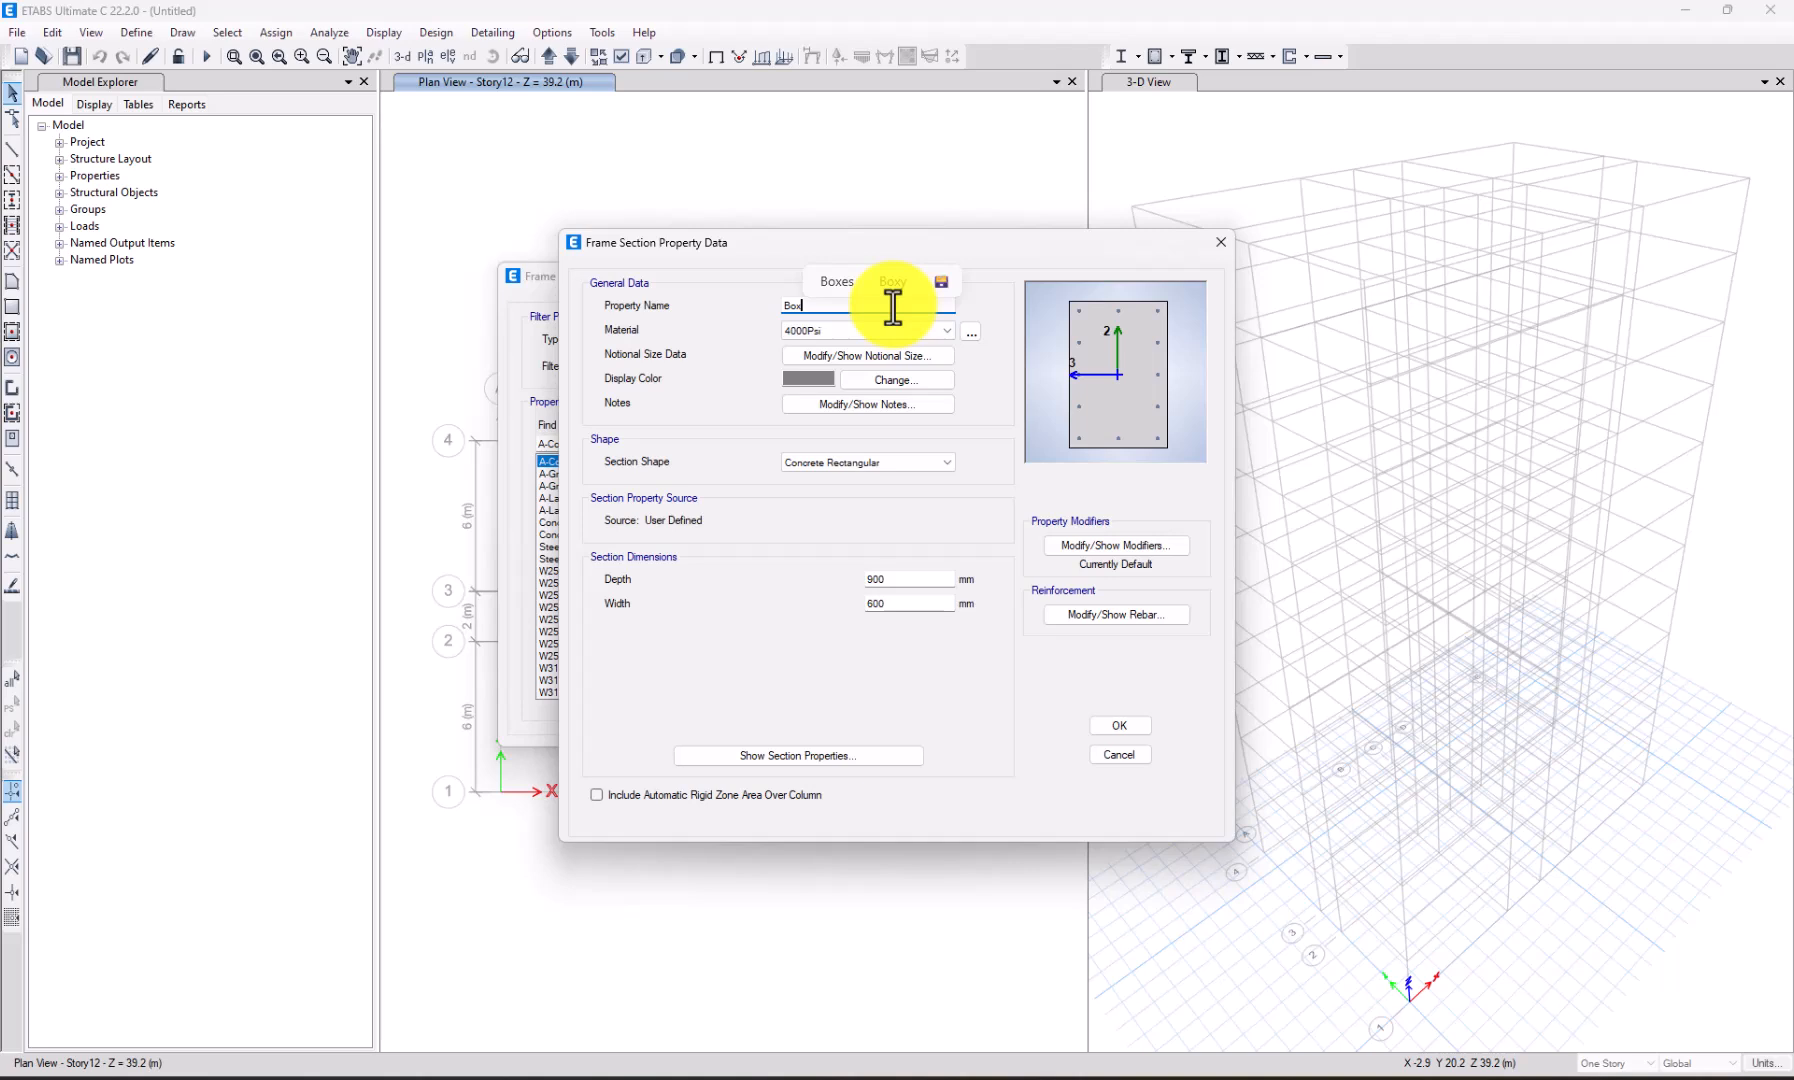
pyautogui.write('80')
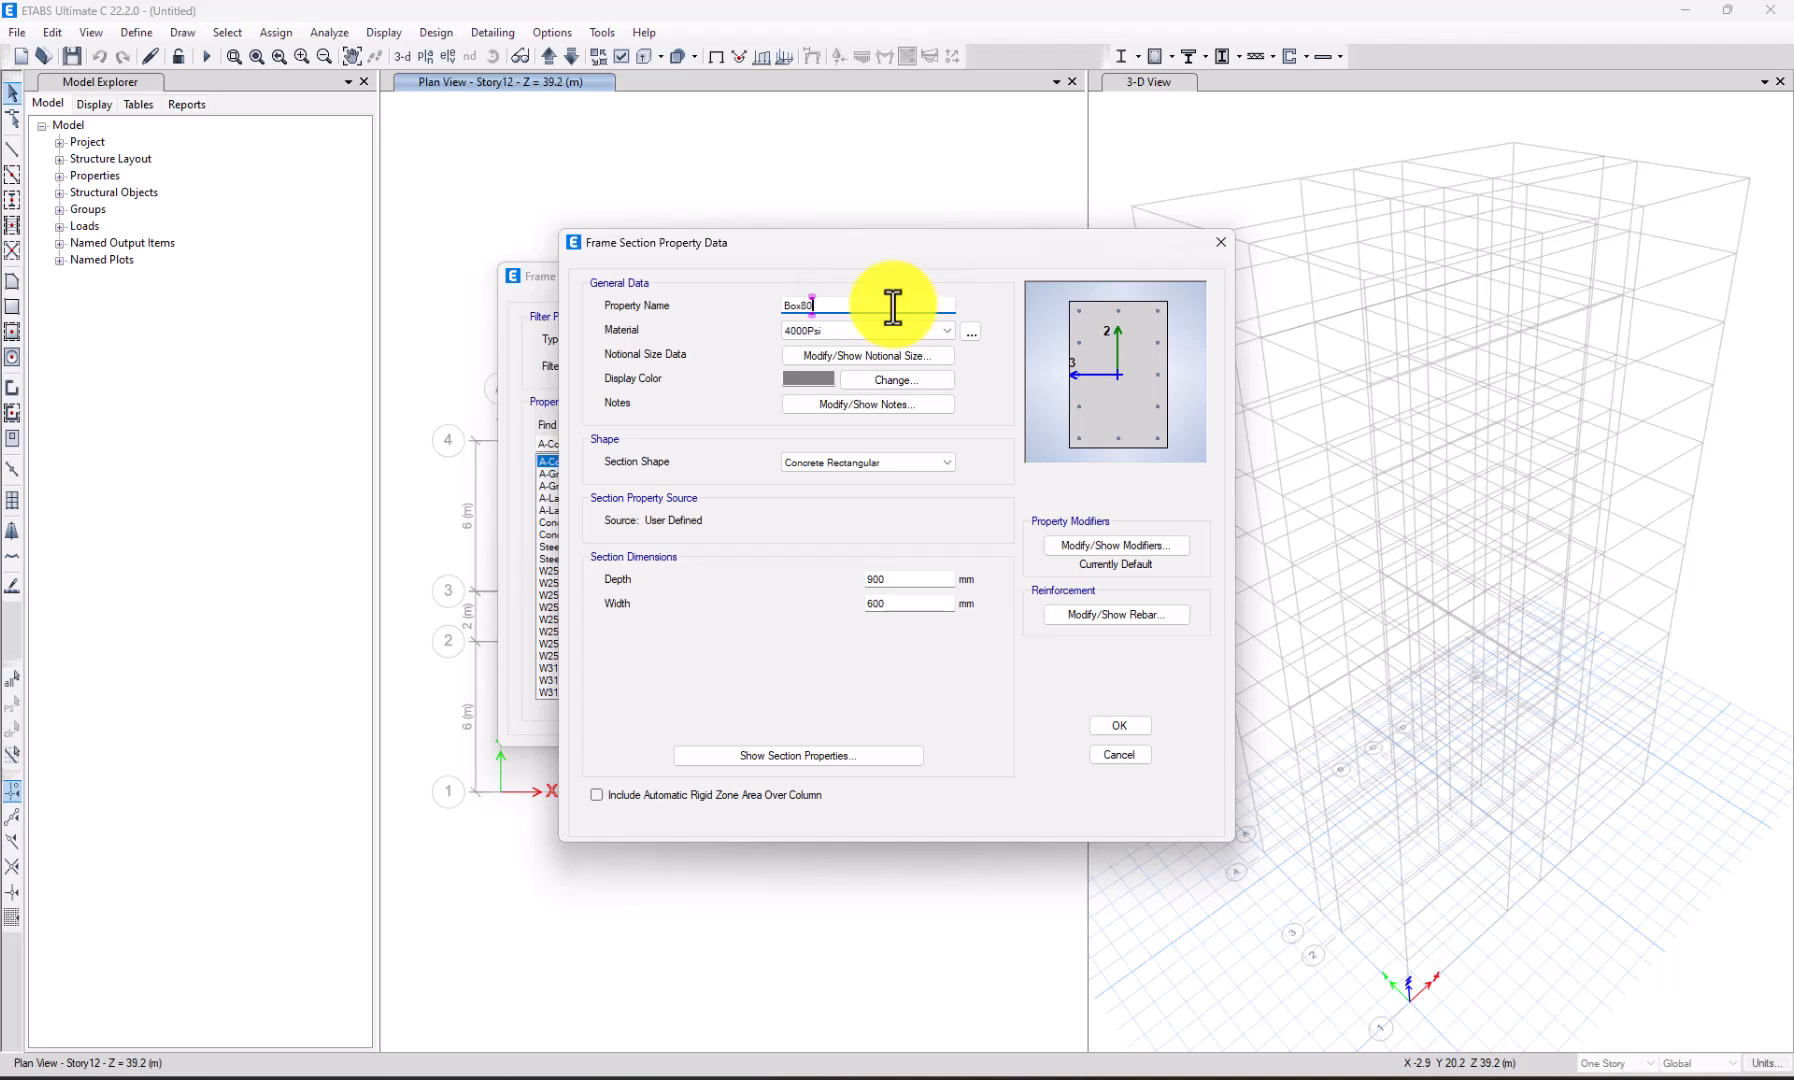
pyautogui.write('x80')
pyautogui.click(866, 580)
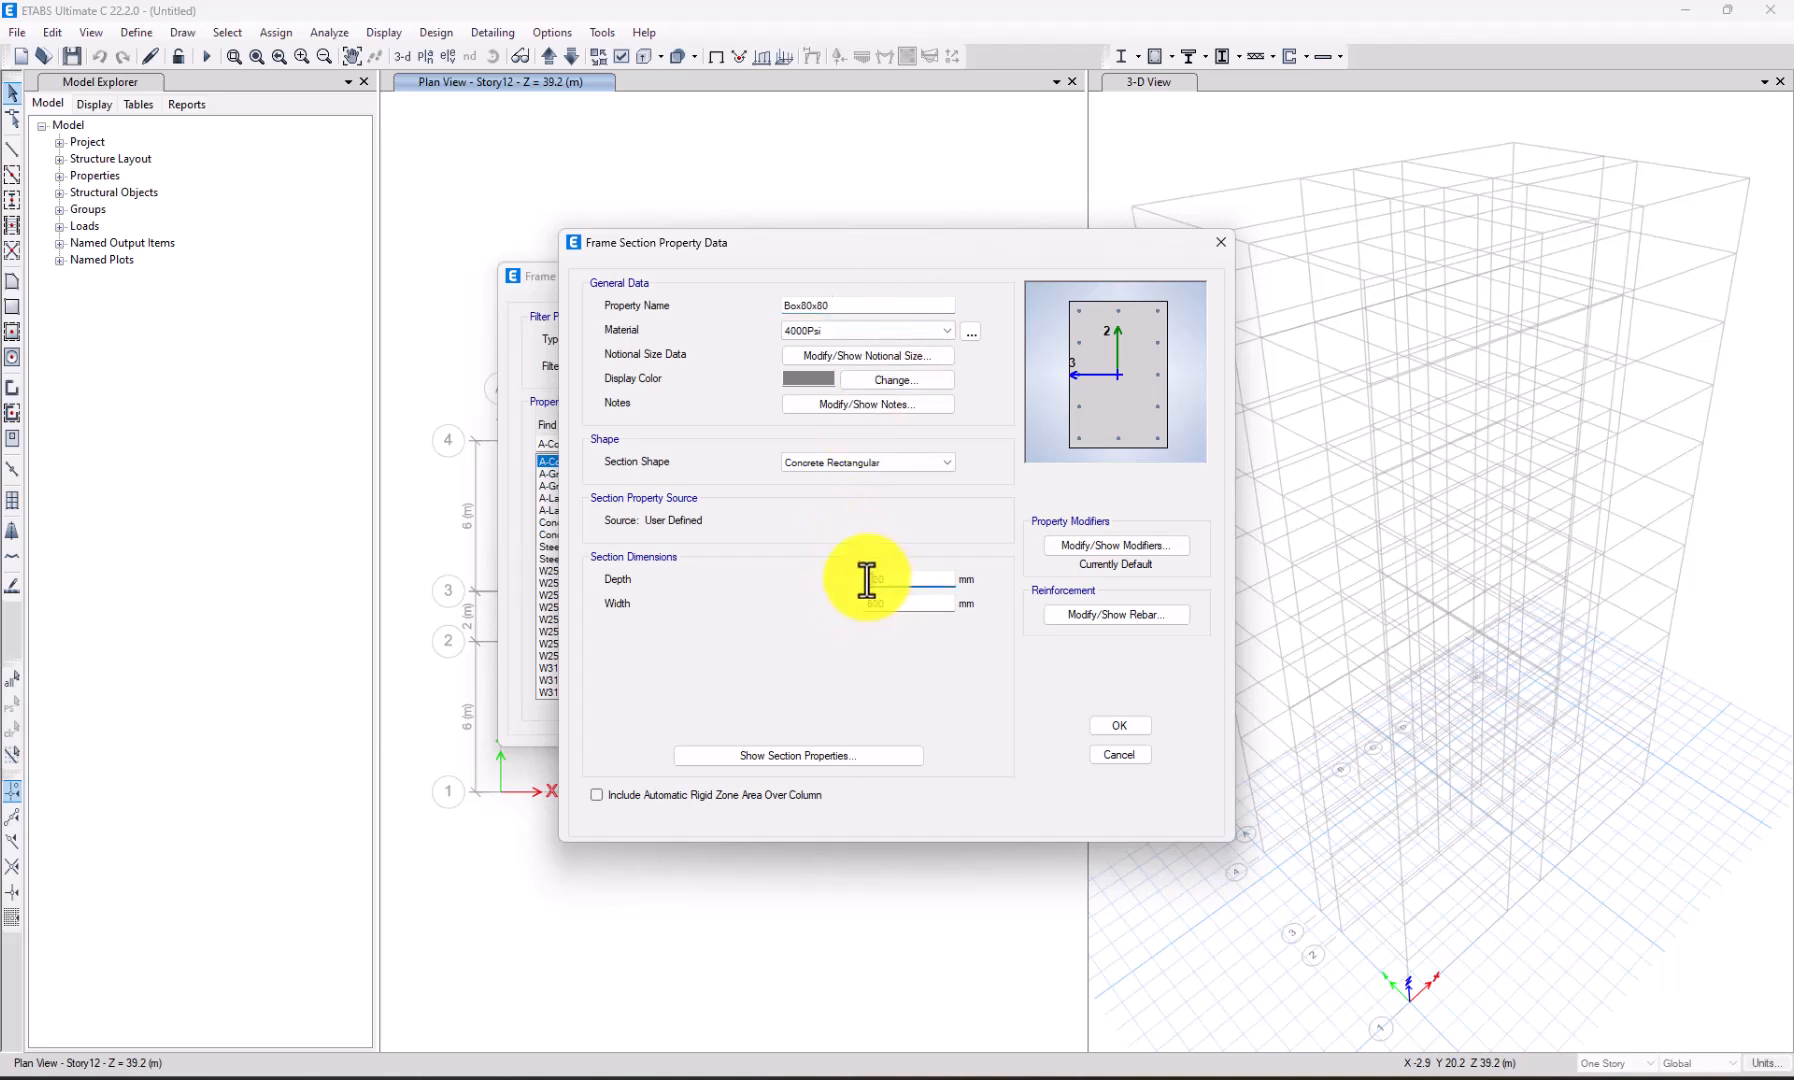
pyautogui.click(867, 607)
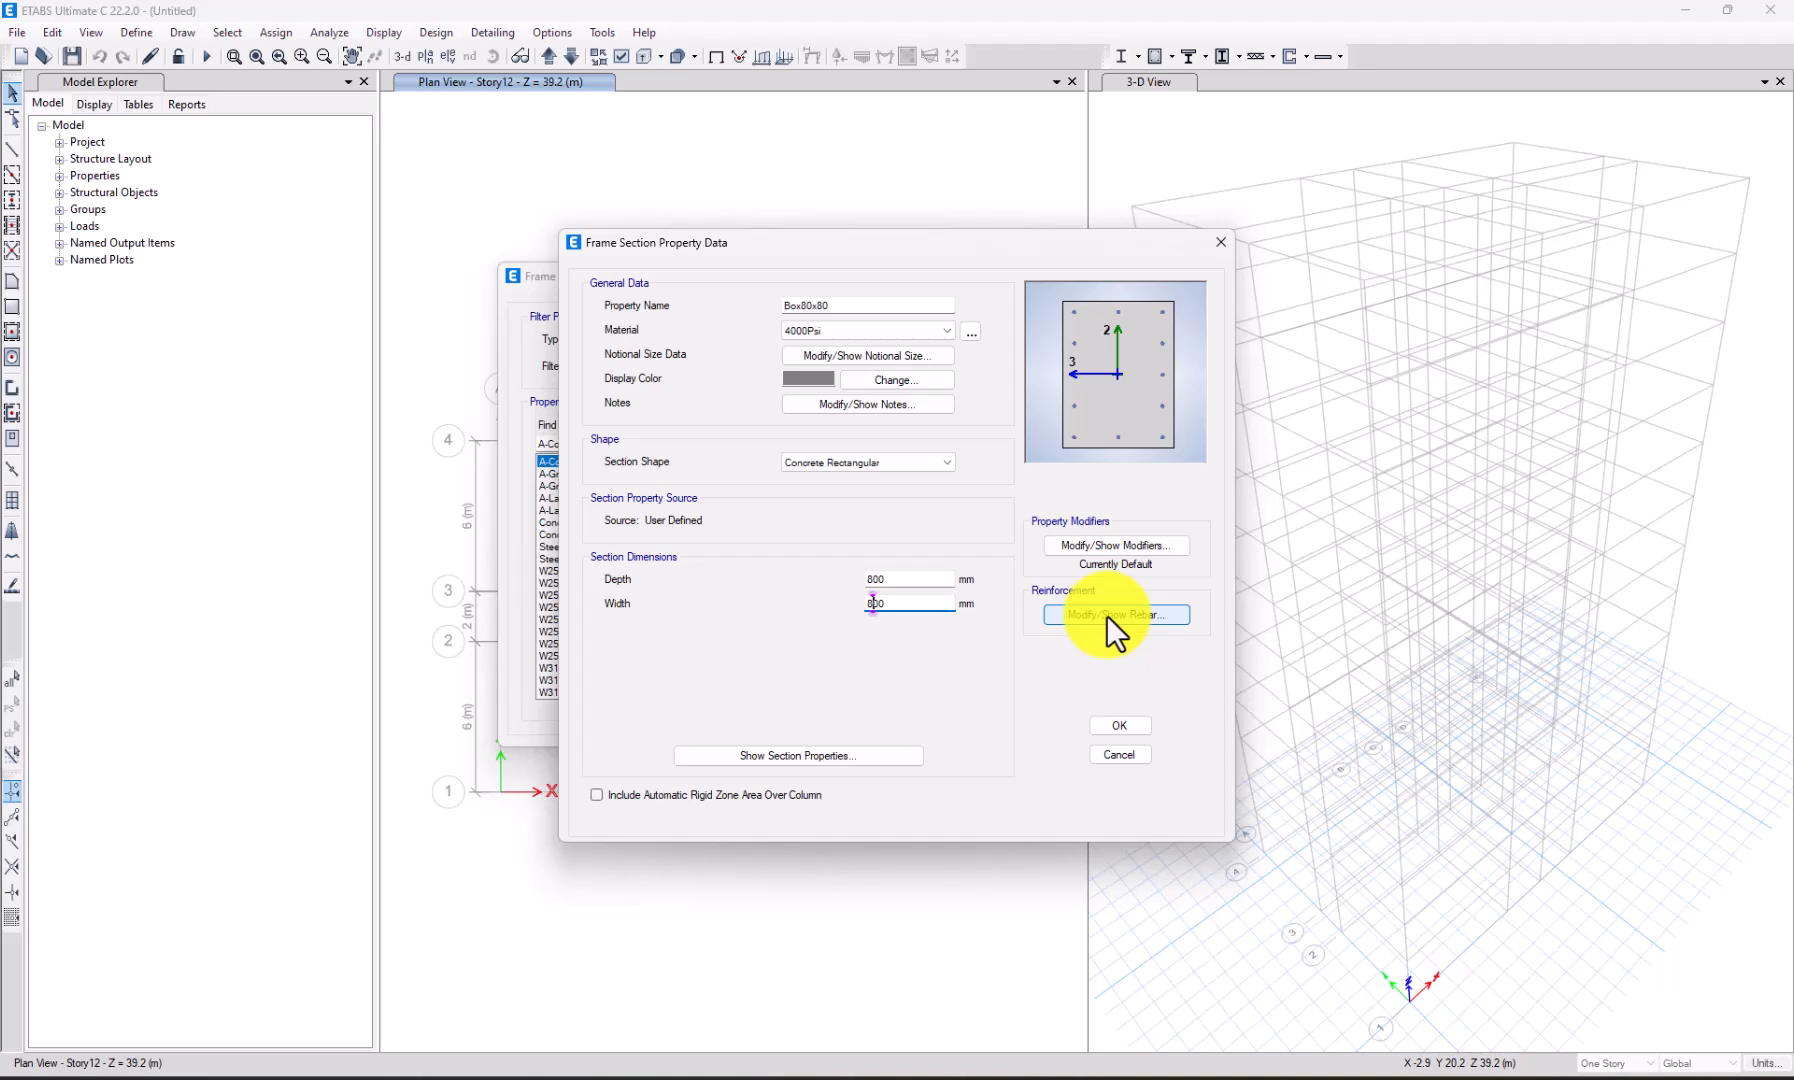
pyautogui.click(917, 332)
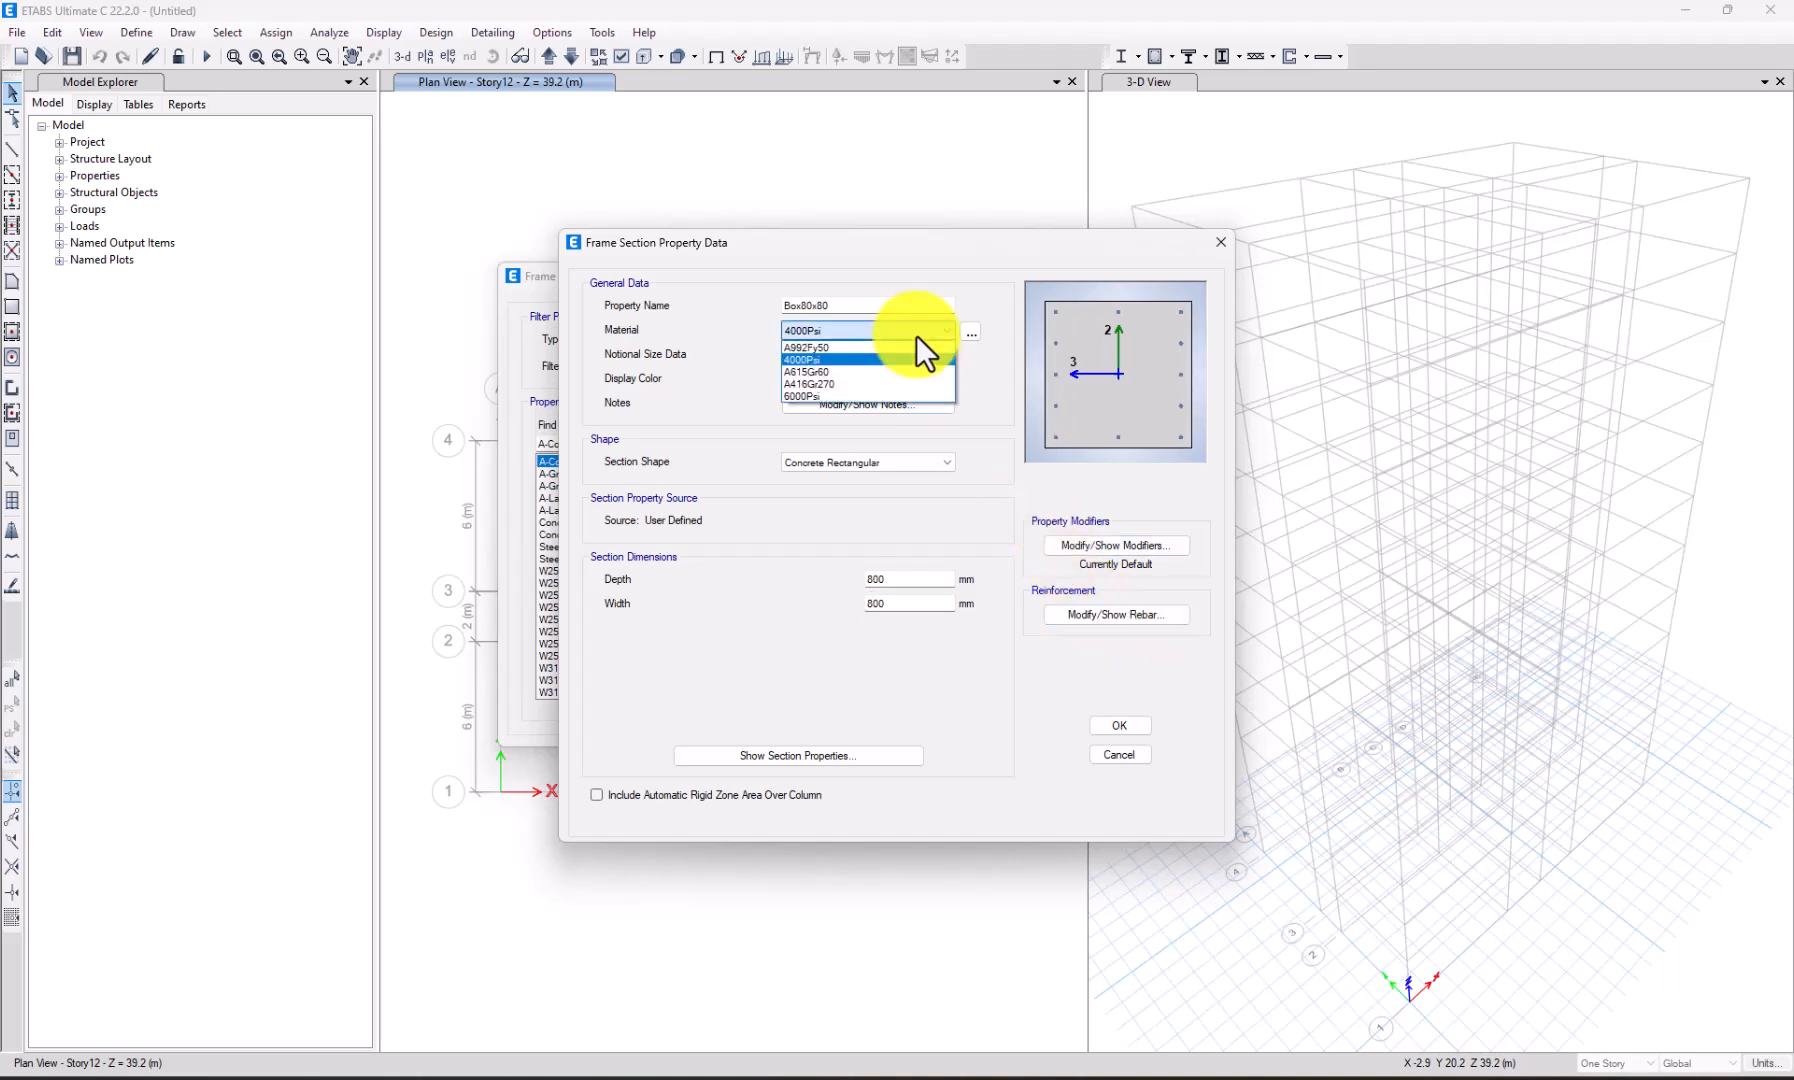
pyautogui.click(826, 397)
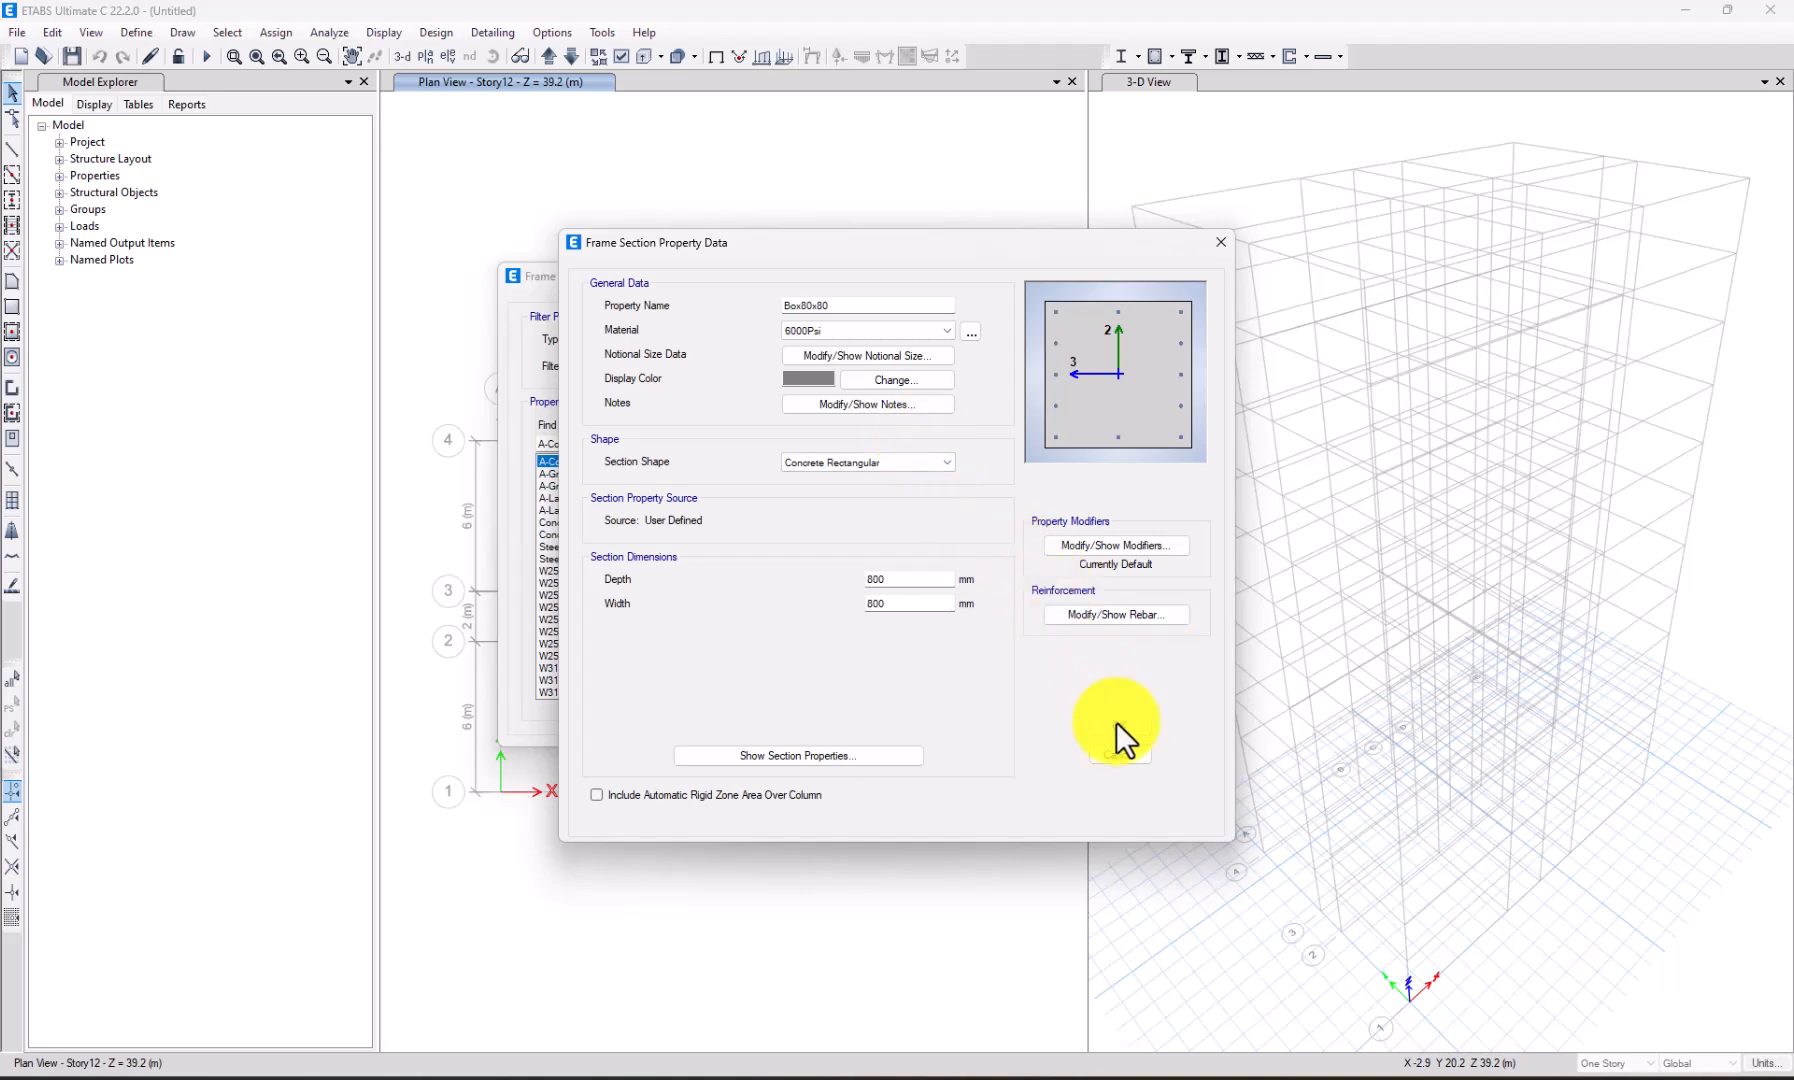
# In the Box80x80 section's reinforcement data, set the longitudinal and corner bar sizes to 22.
pyautogui.click(1100, 615)
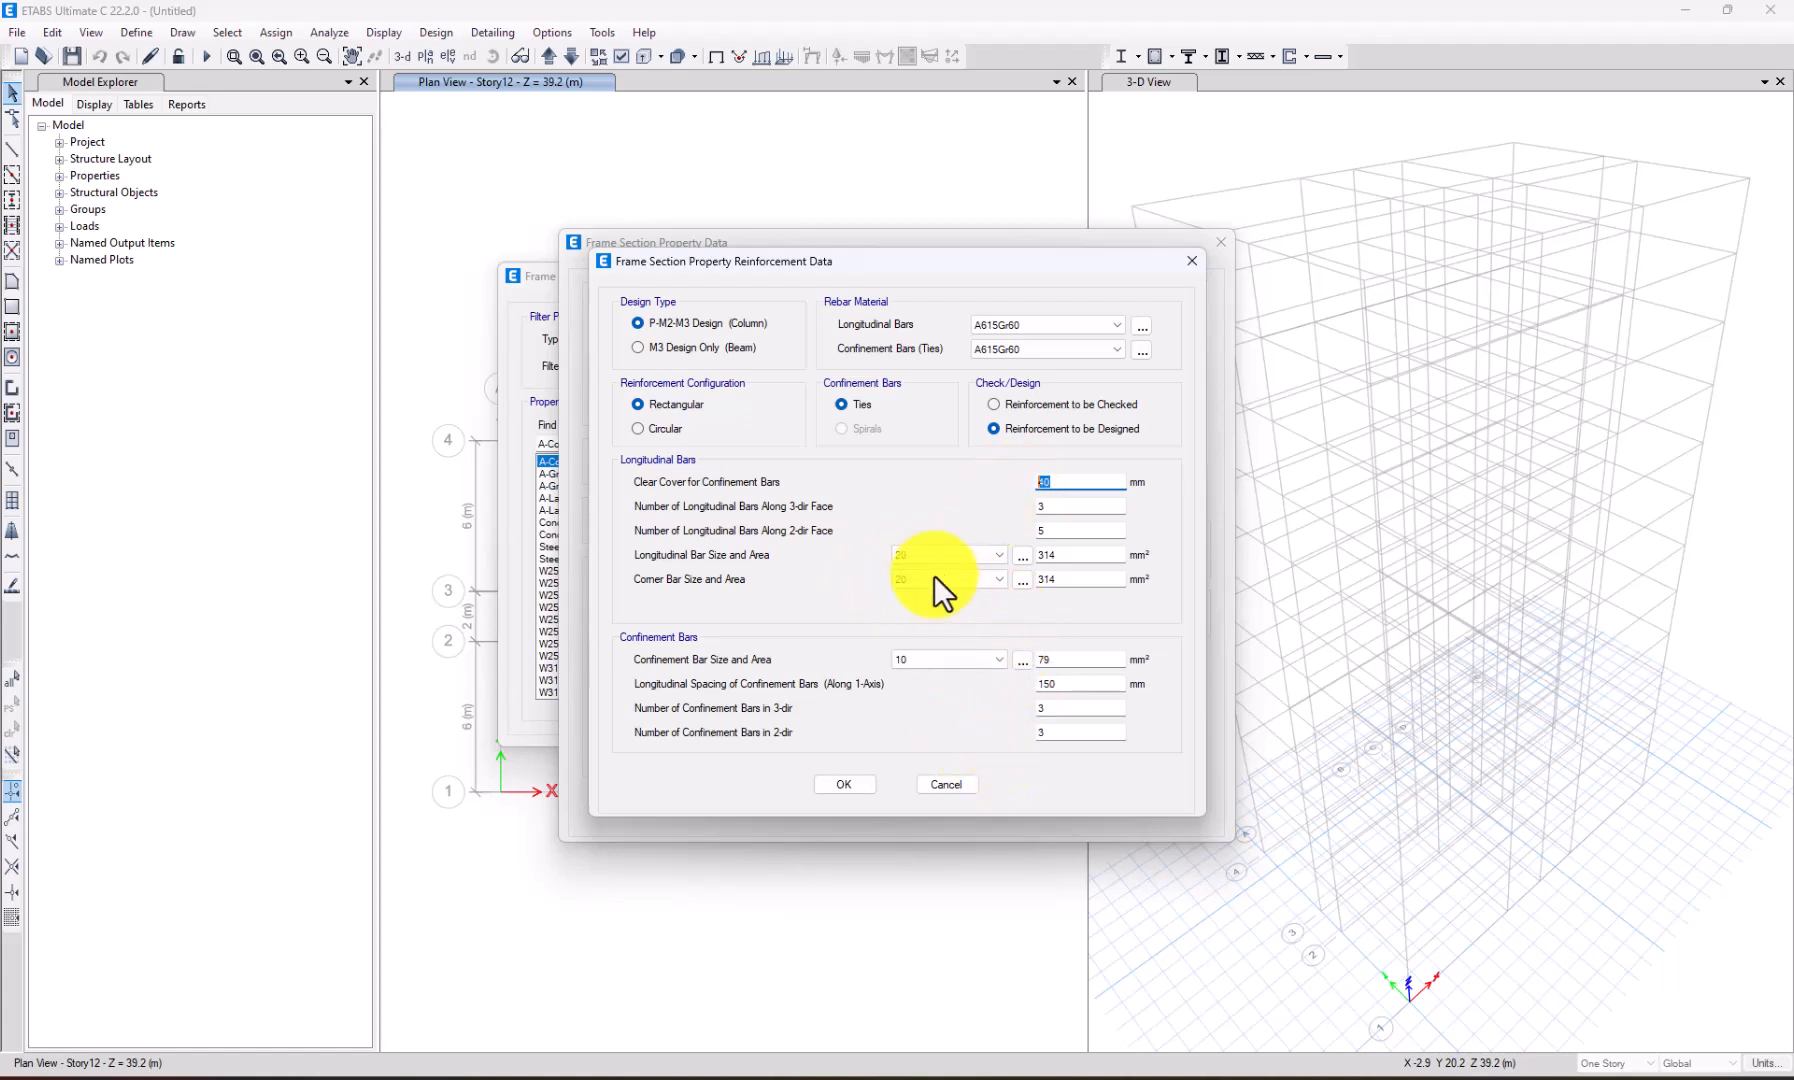
pyautogui.moveTo(1029, 258); pyautogui.dragTo(1019, 225)
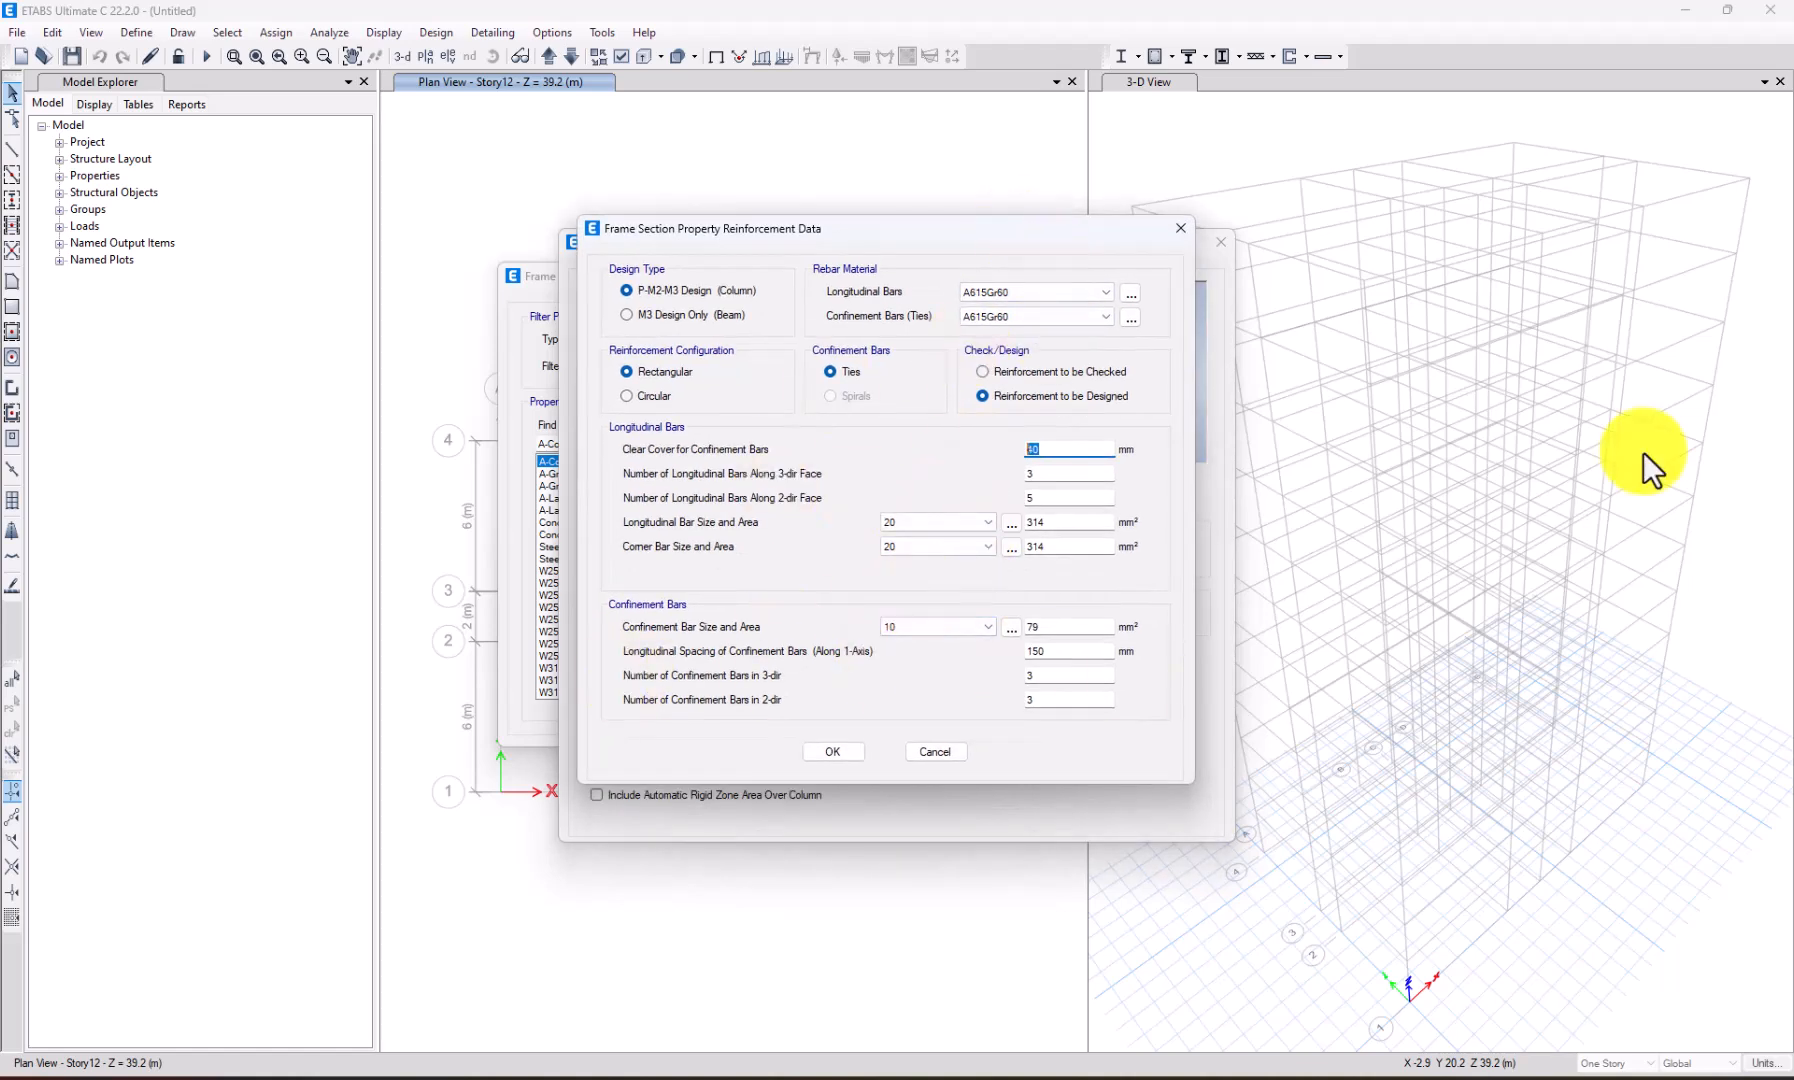
pyautogui.click(907, 523)
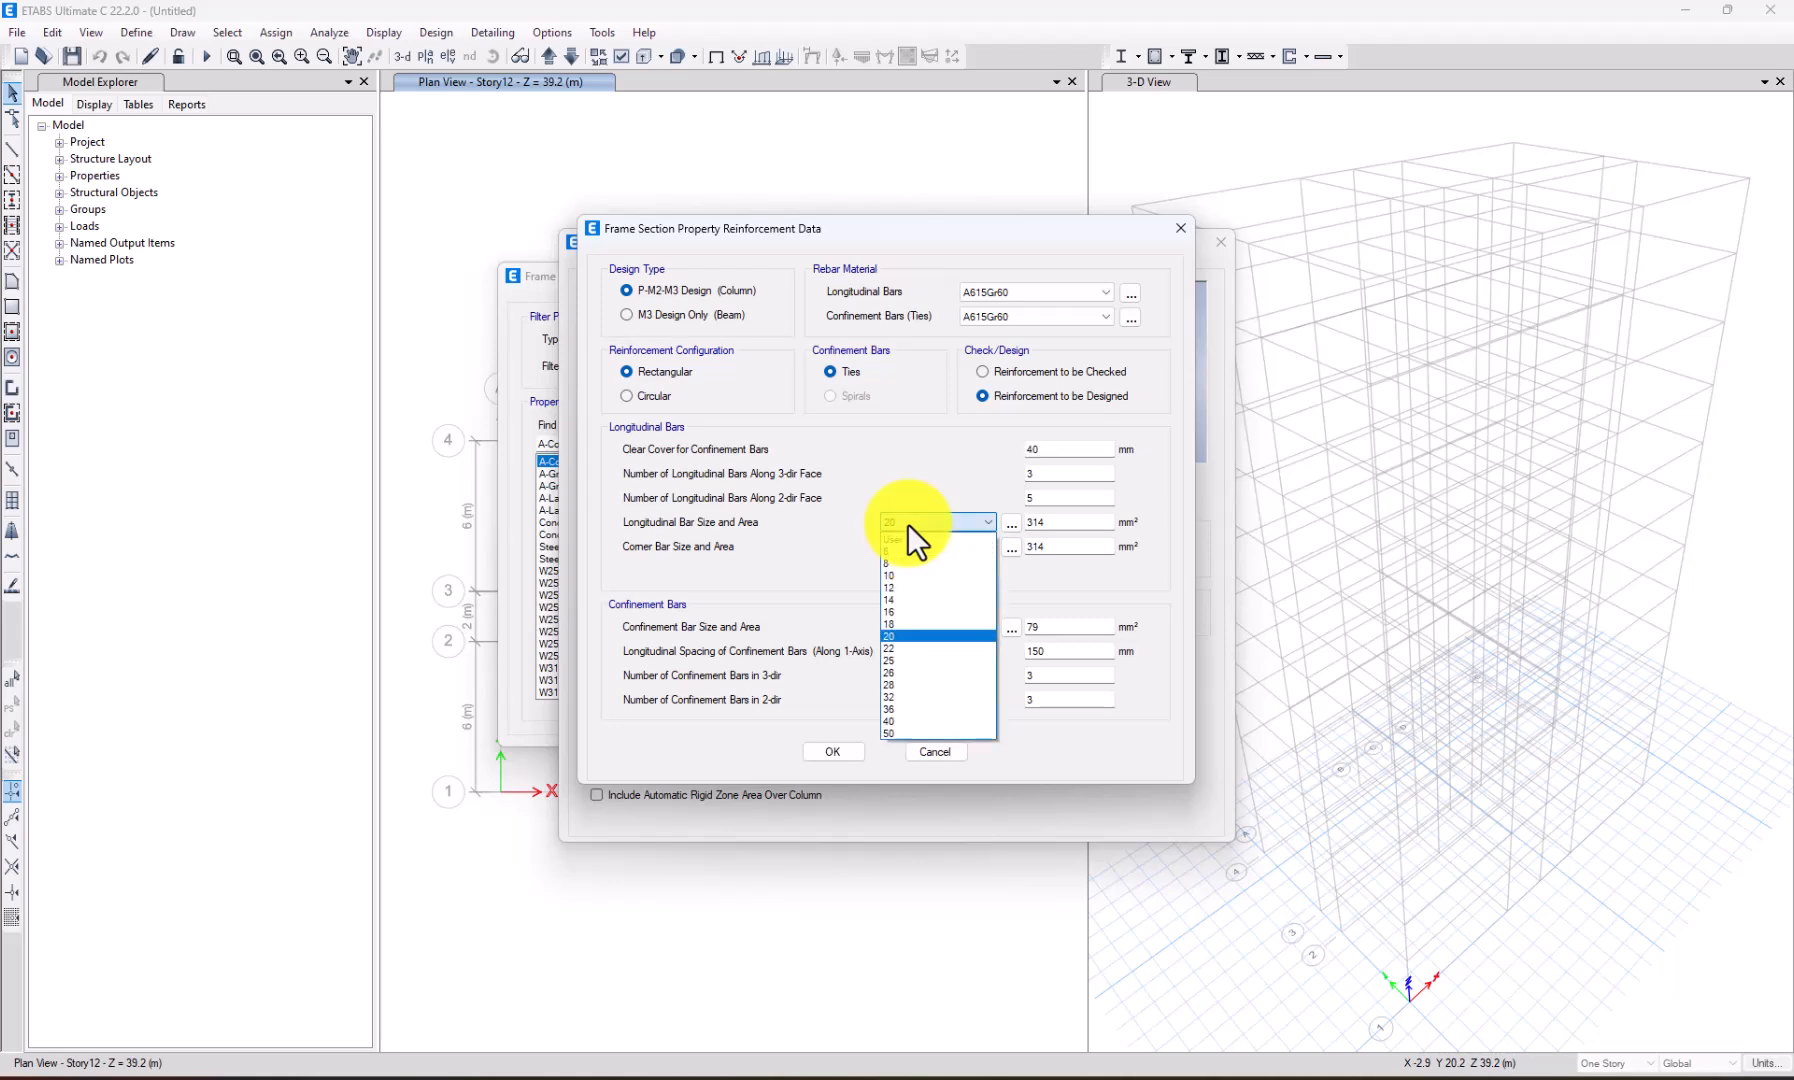
pyautogui.click(903, 648)
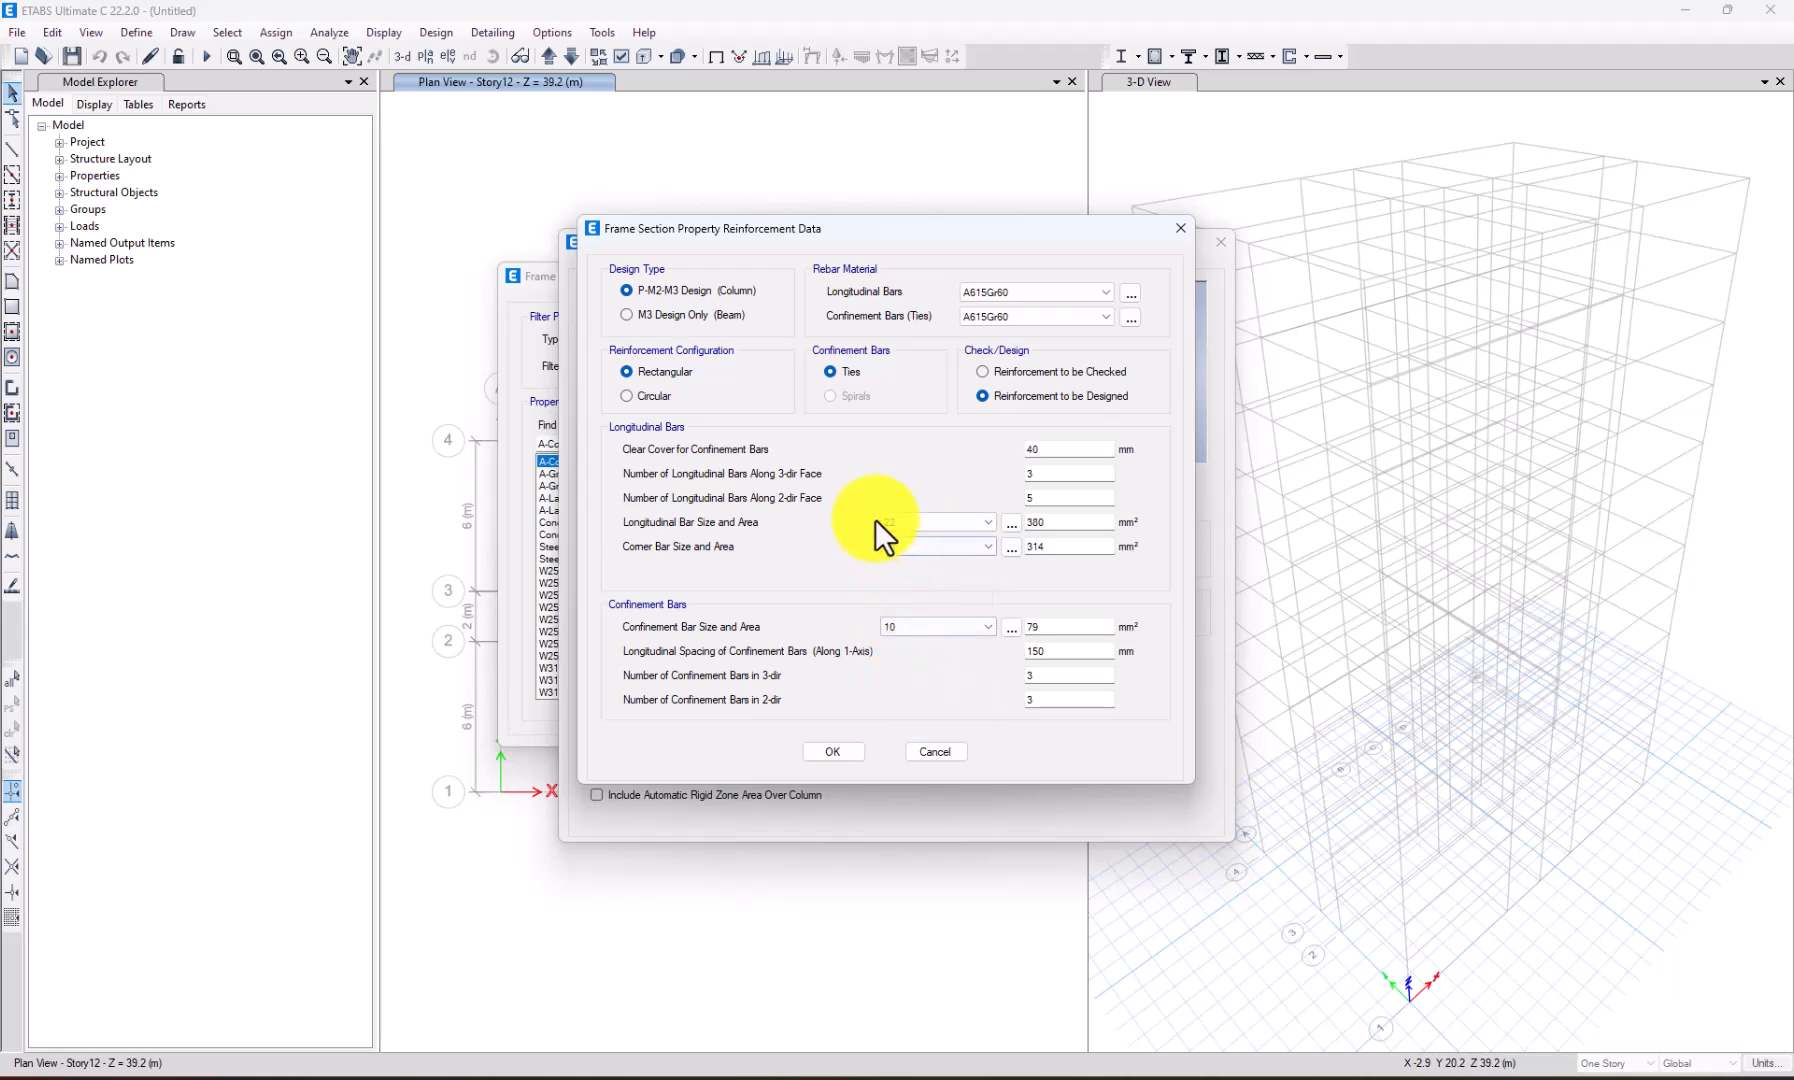
pyautogui.click(900, 548)
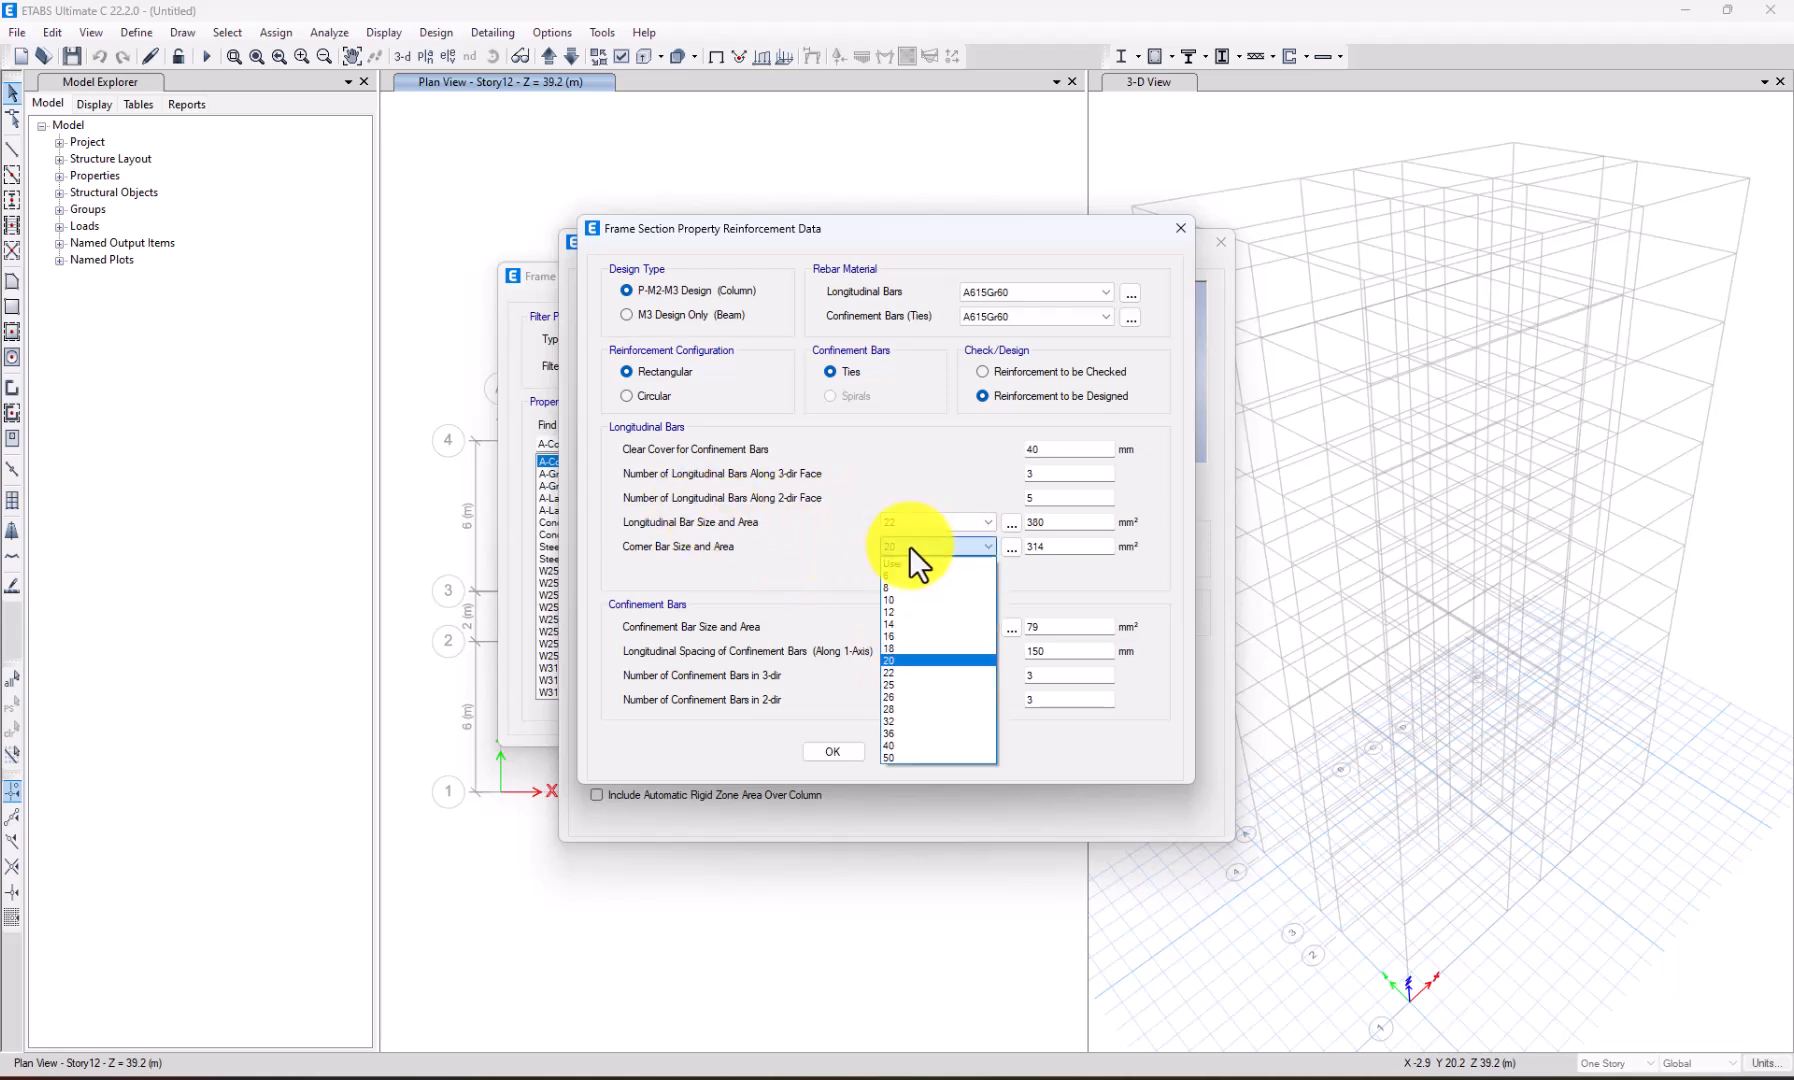
pyautogui.click(898, 668)
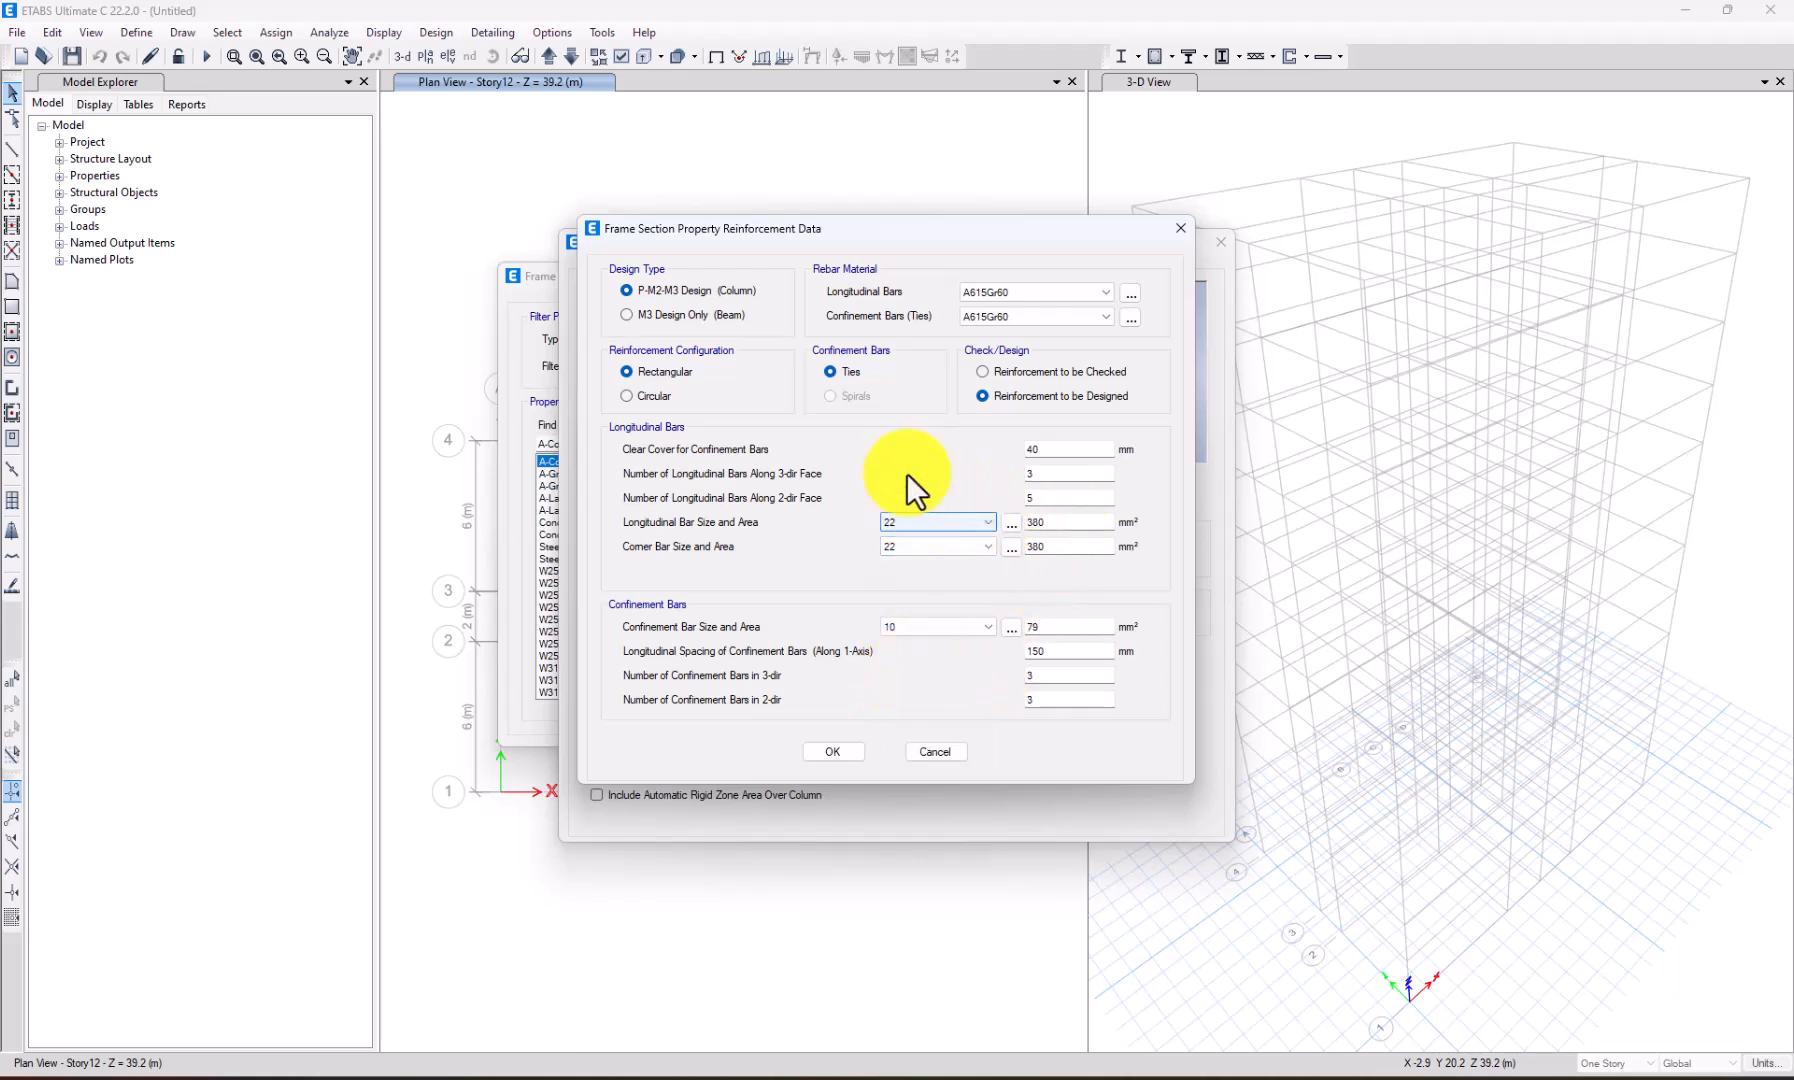
# Check the number of longitudinal bars along the 3-dir and 2-dir faces against the section preview, and accept the reinforcement data.
pyautogui.moveTo(1076, 233); pyautogui.dragTo(970, 226)
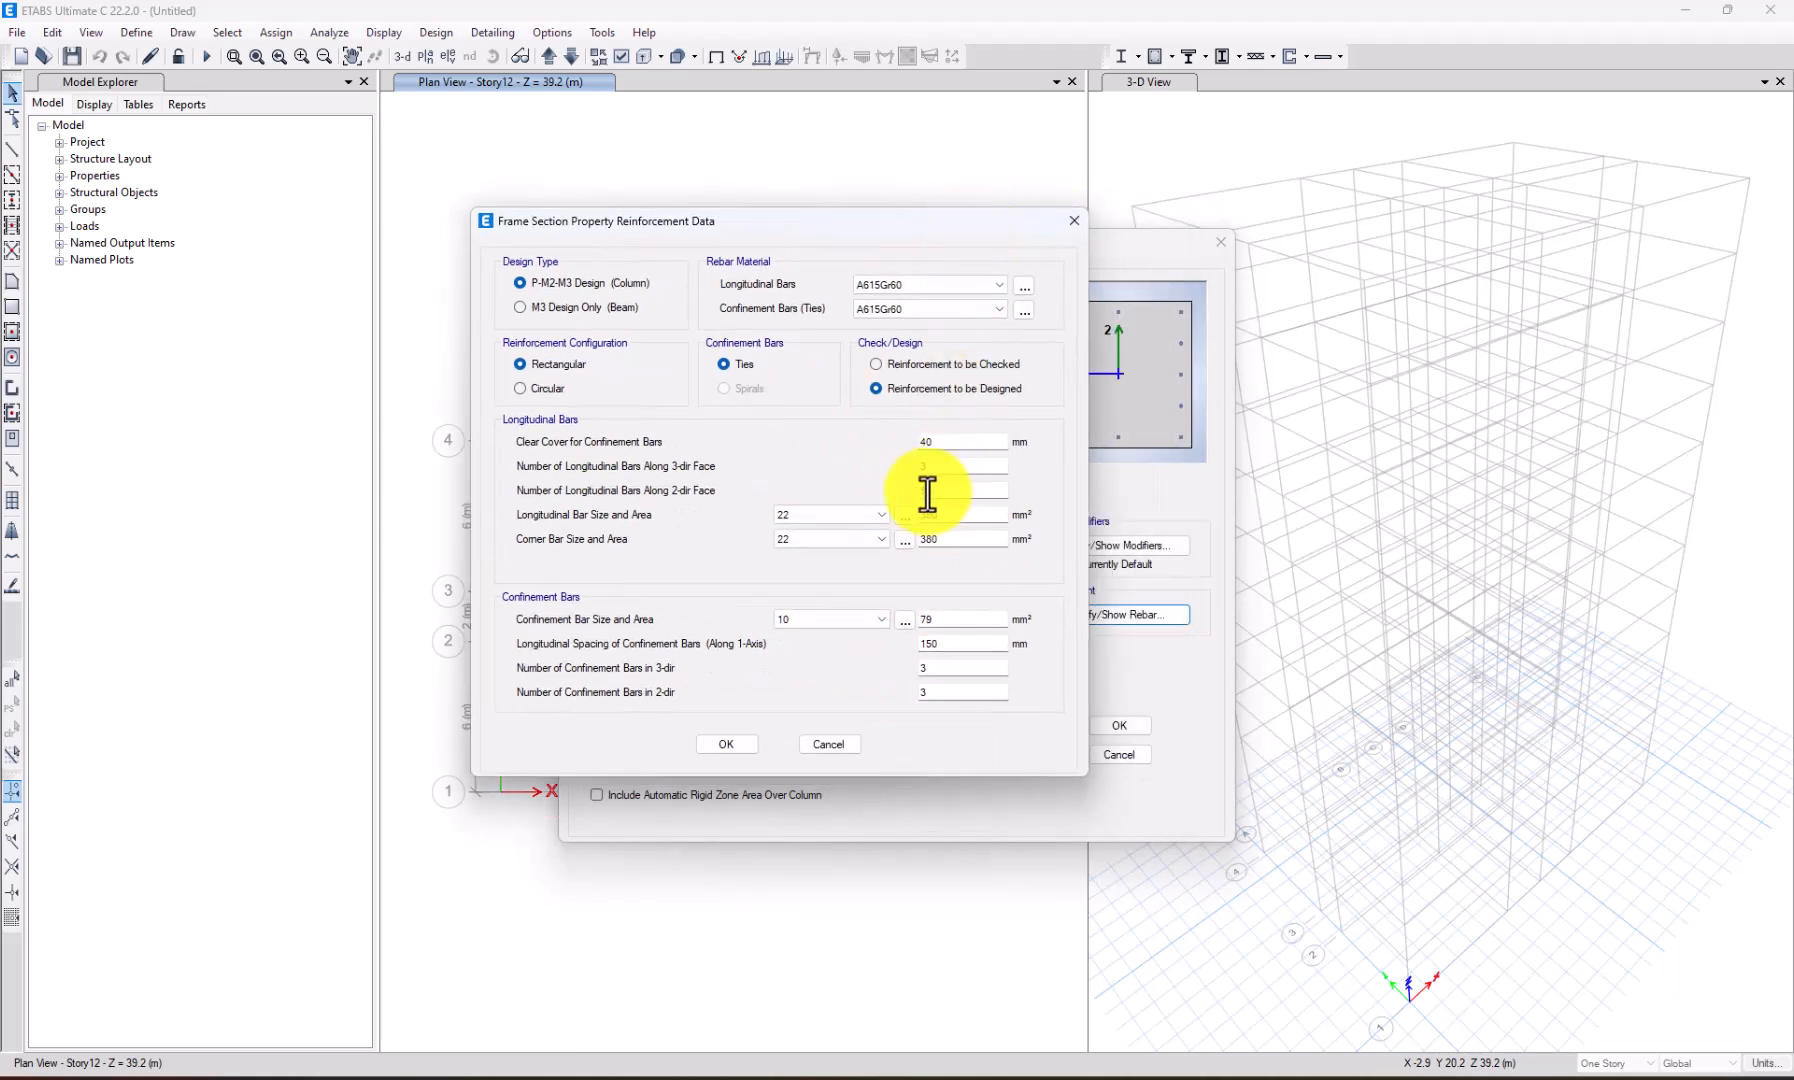
pyautogui.moveTo(974, 207); pyautogui.dragTo(801, 226)
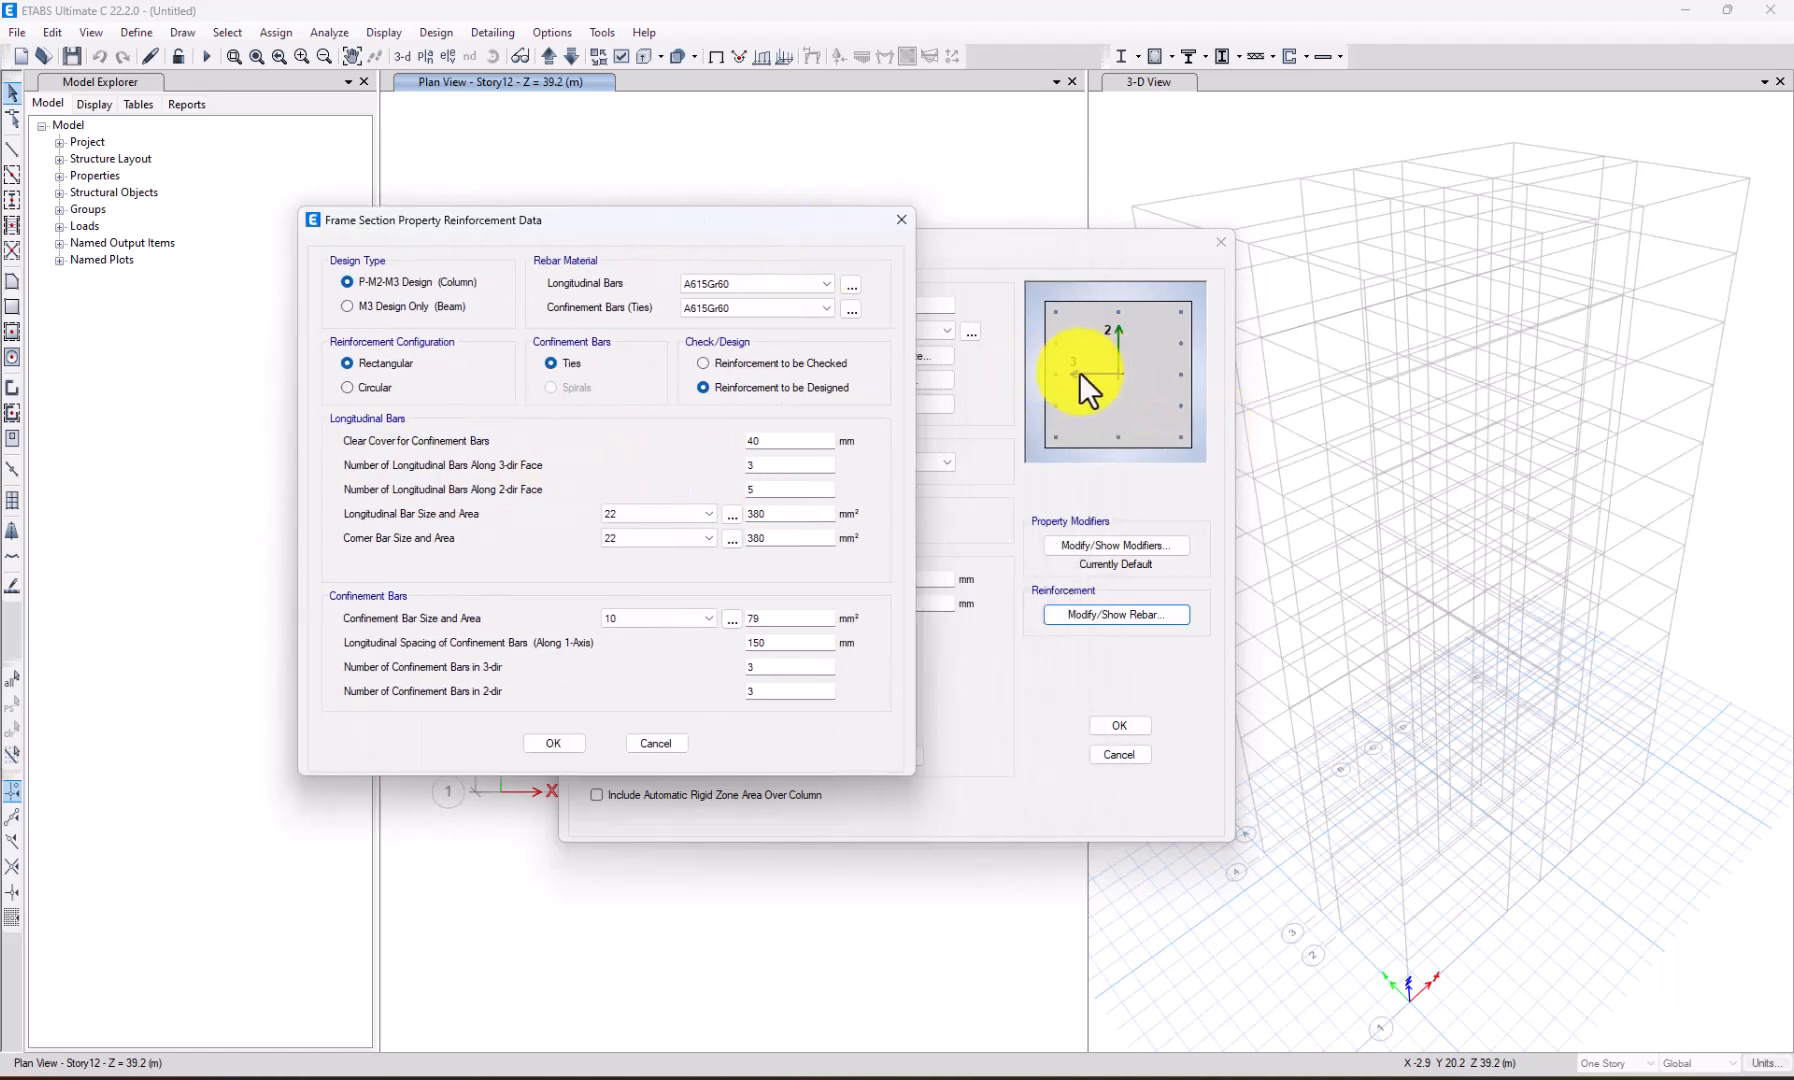
pyautogui.doubleClick(750, 465)
pyautogui.doubleClick(750, 489)
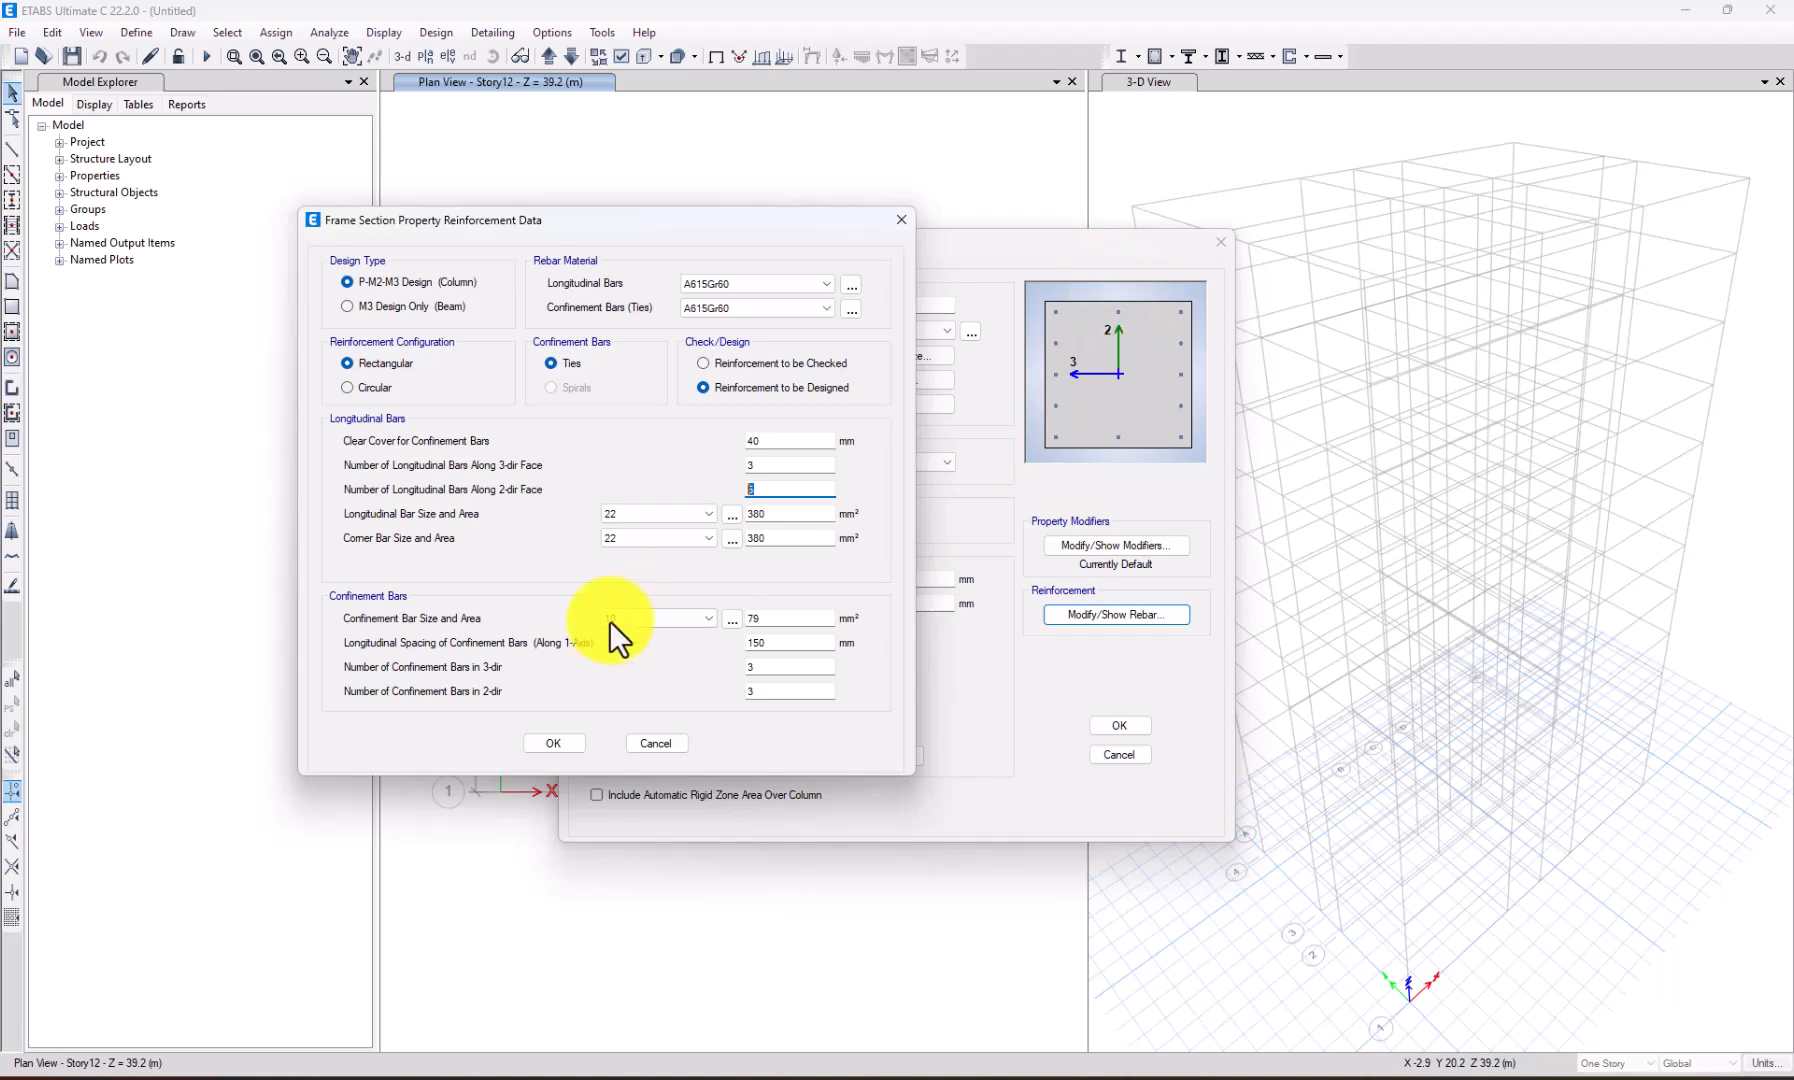
pyautogui.moveTo(774, 225); pyautogui.dragTo(950, 200)
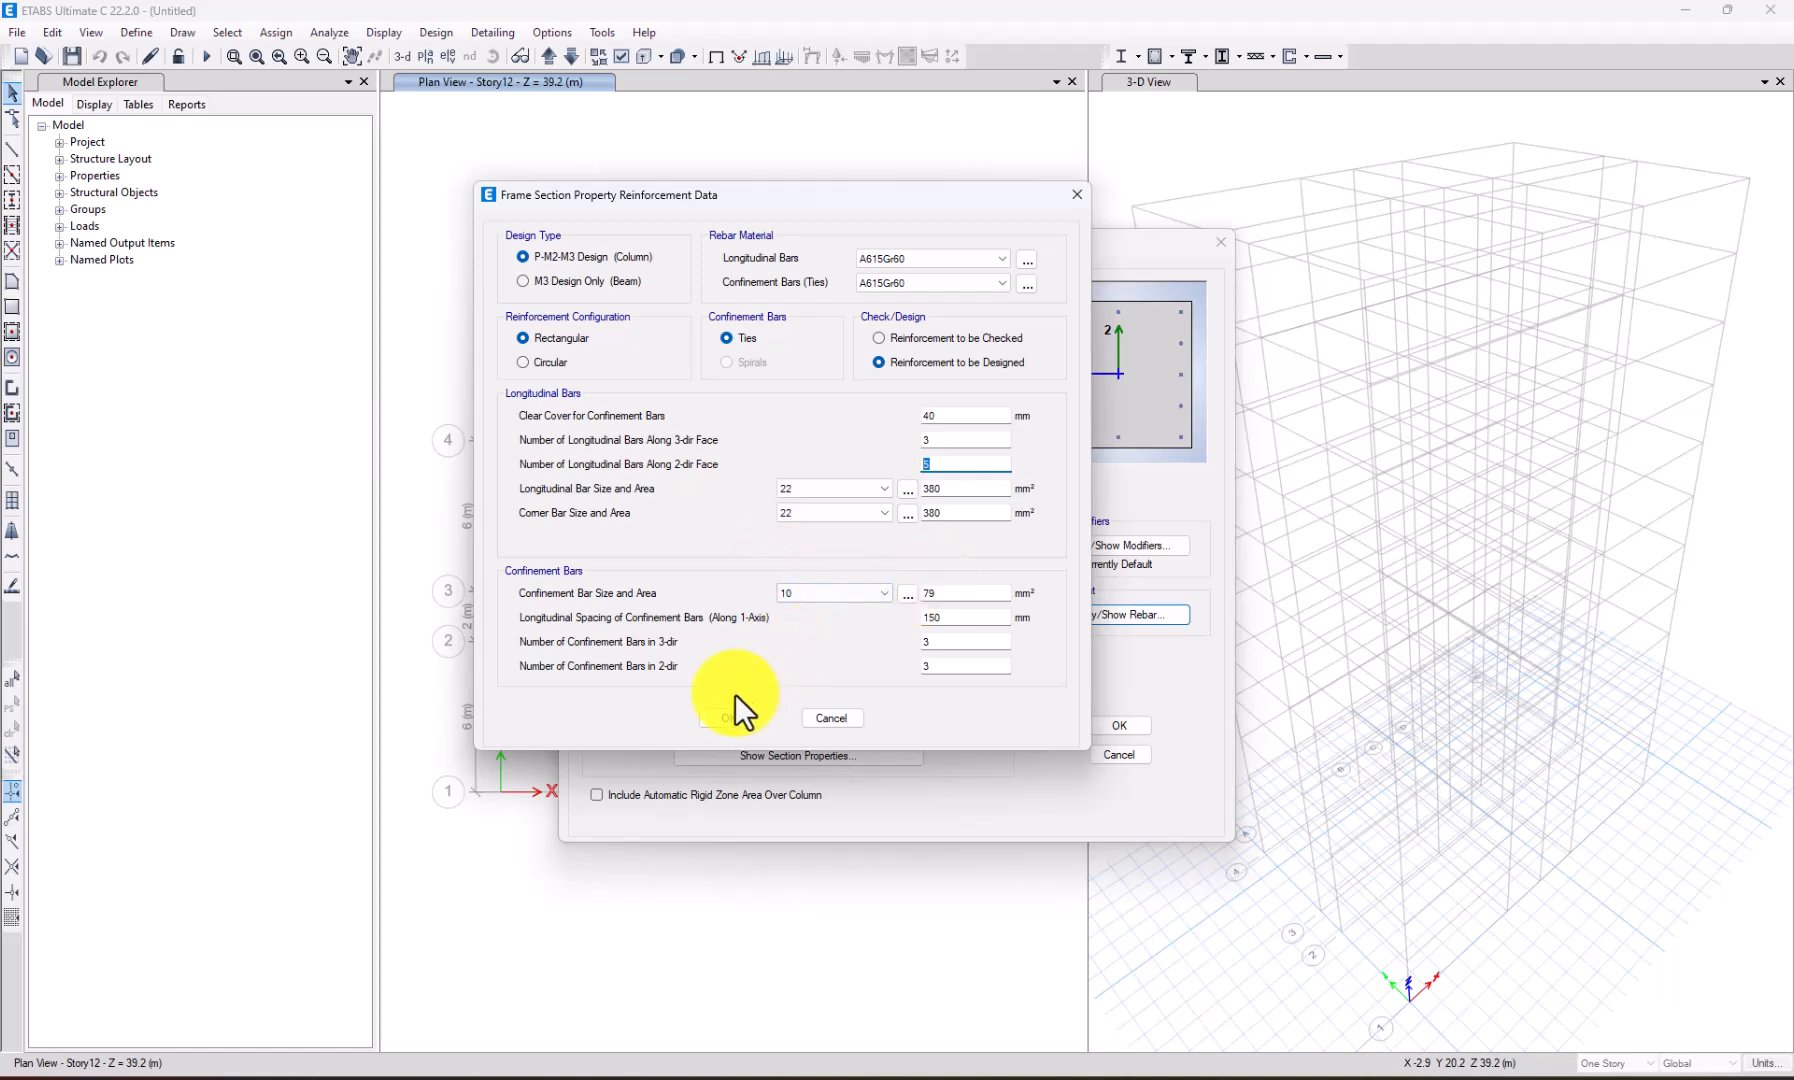
pyautogui.click(720, 715)
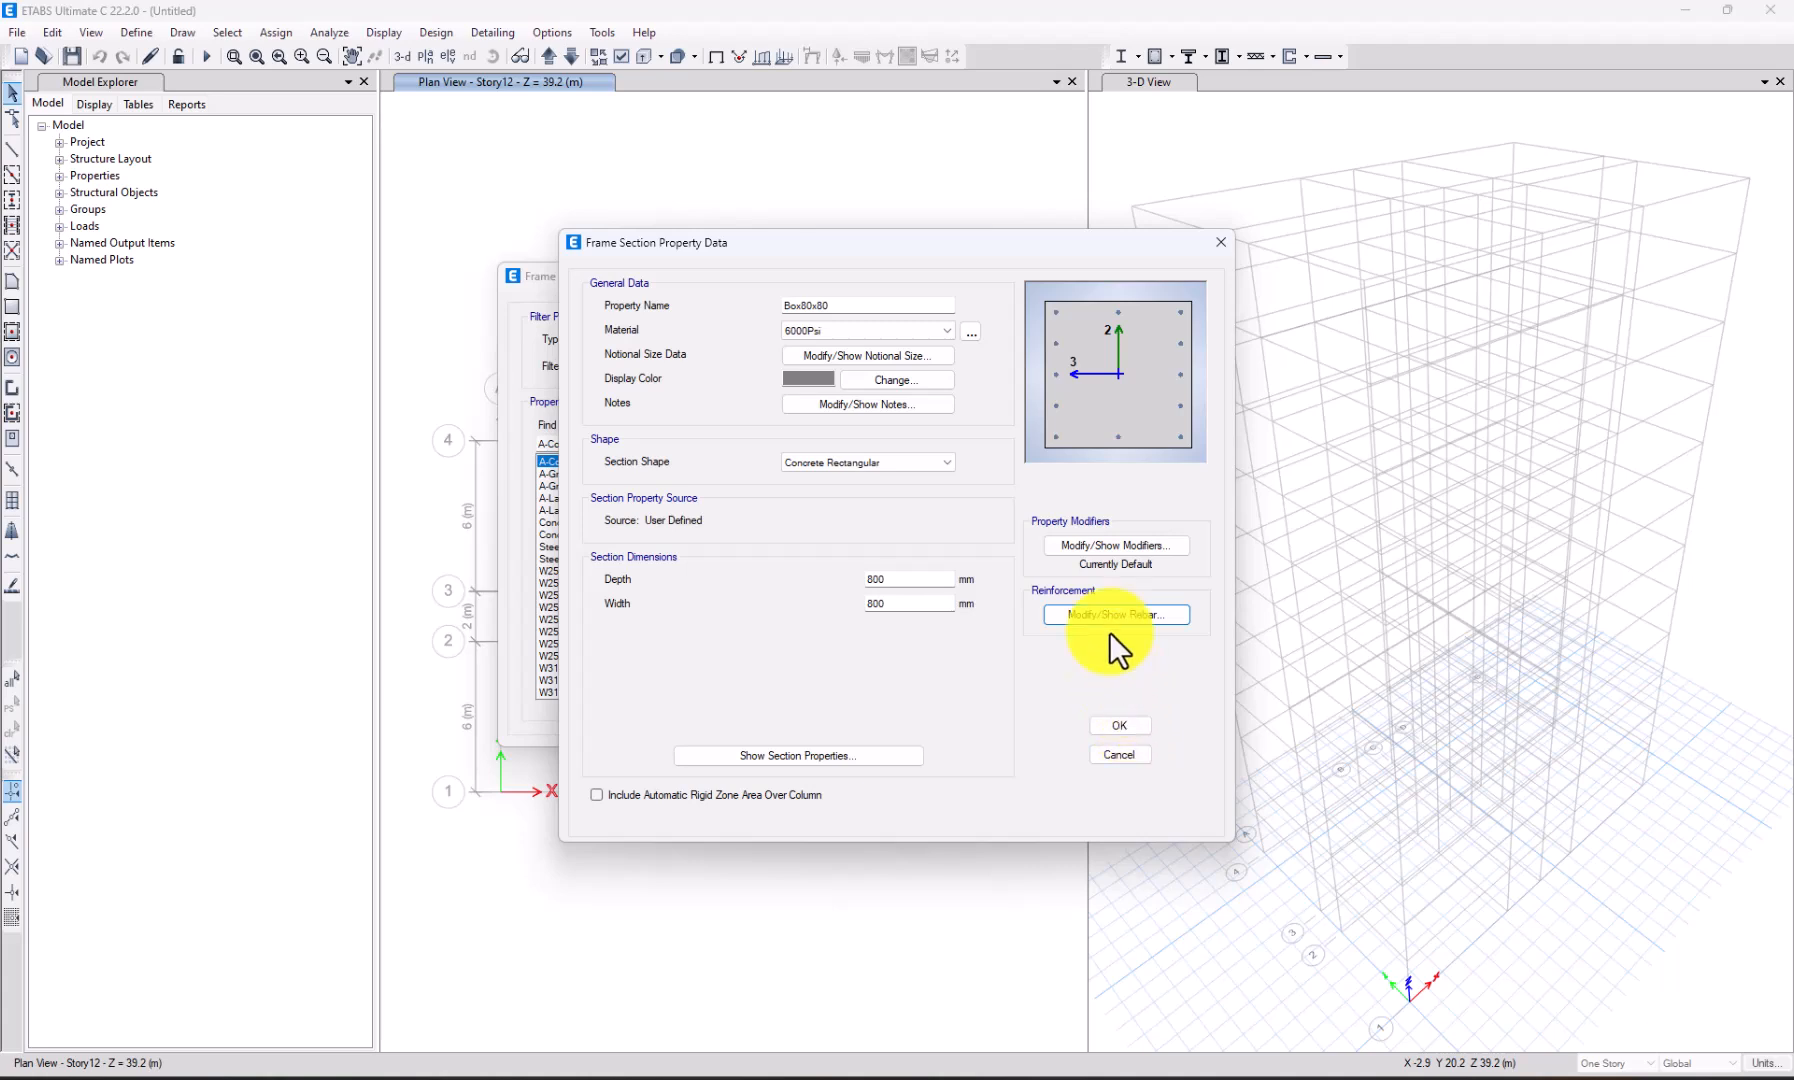
# Review the property and stiffness modification factors of the Box80x80 section and save the section.
pyautogui.click(1095, 554)
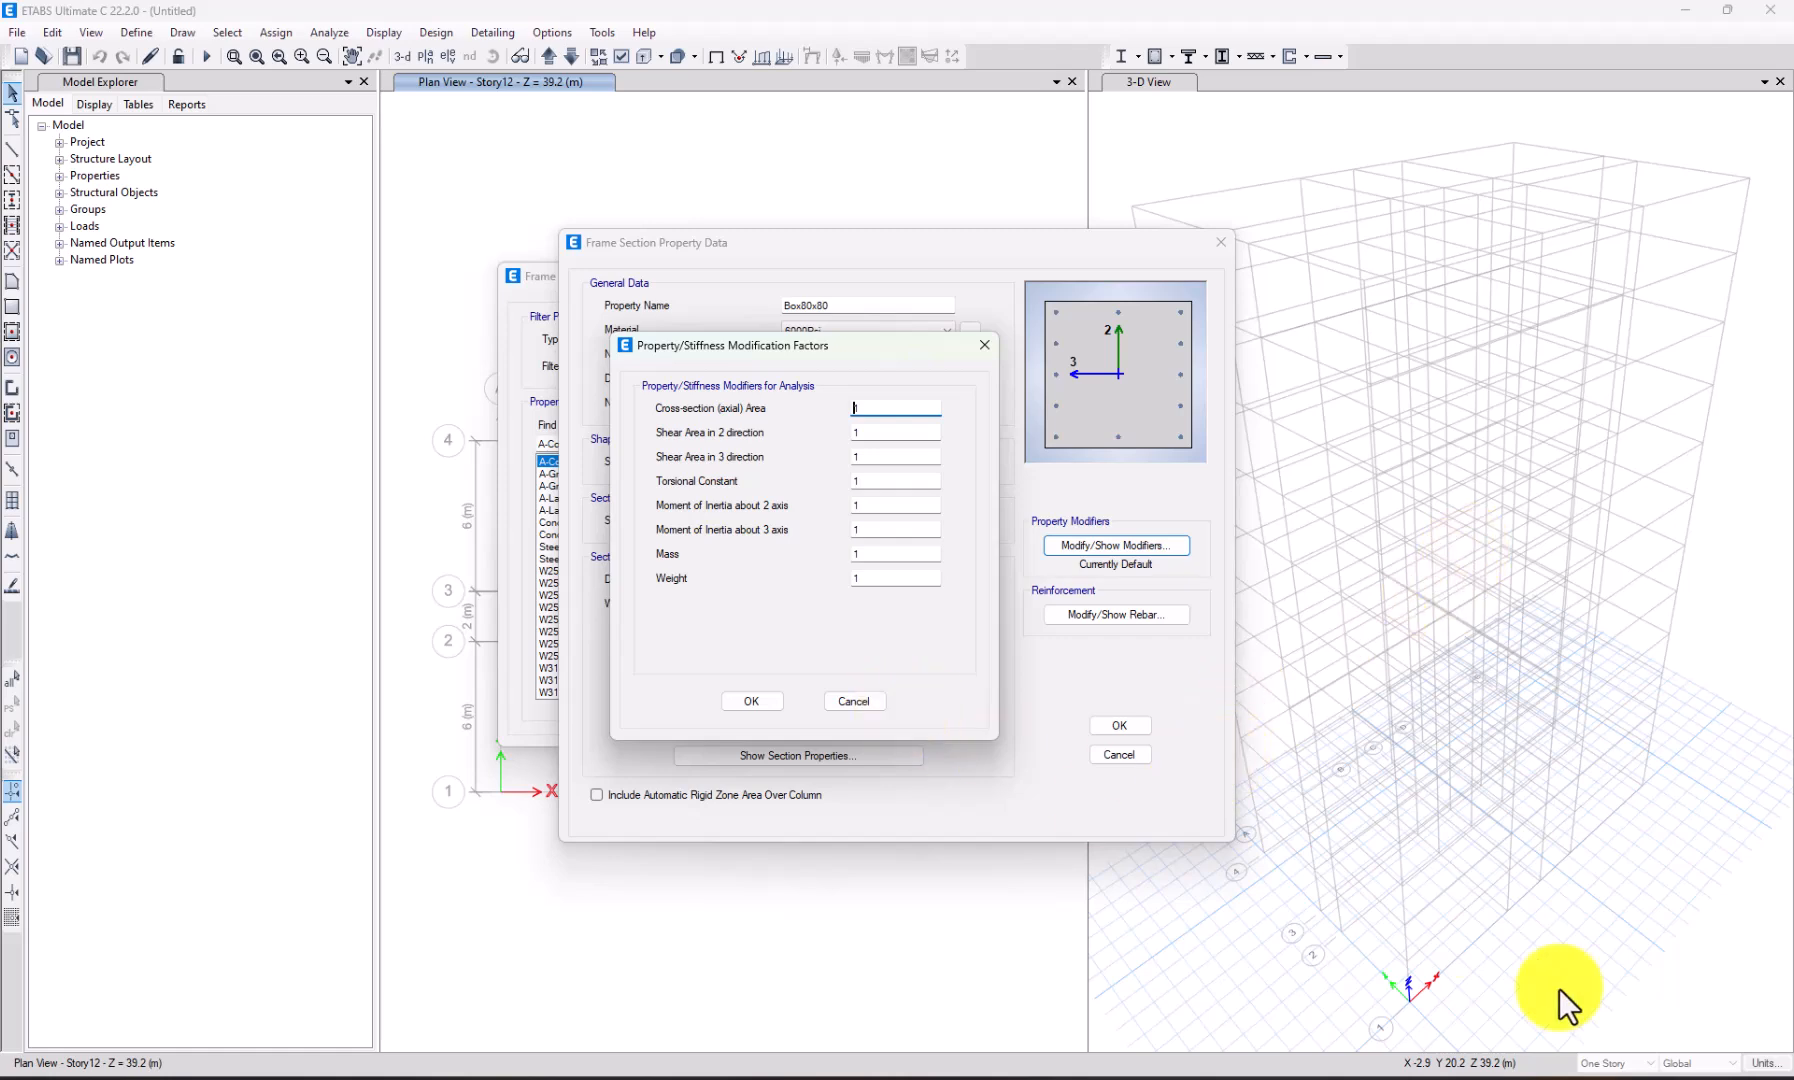
pyautogui.click(755, 700)
pyautogui.click(1115, 725)
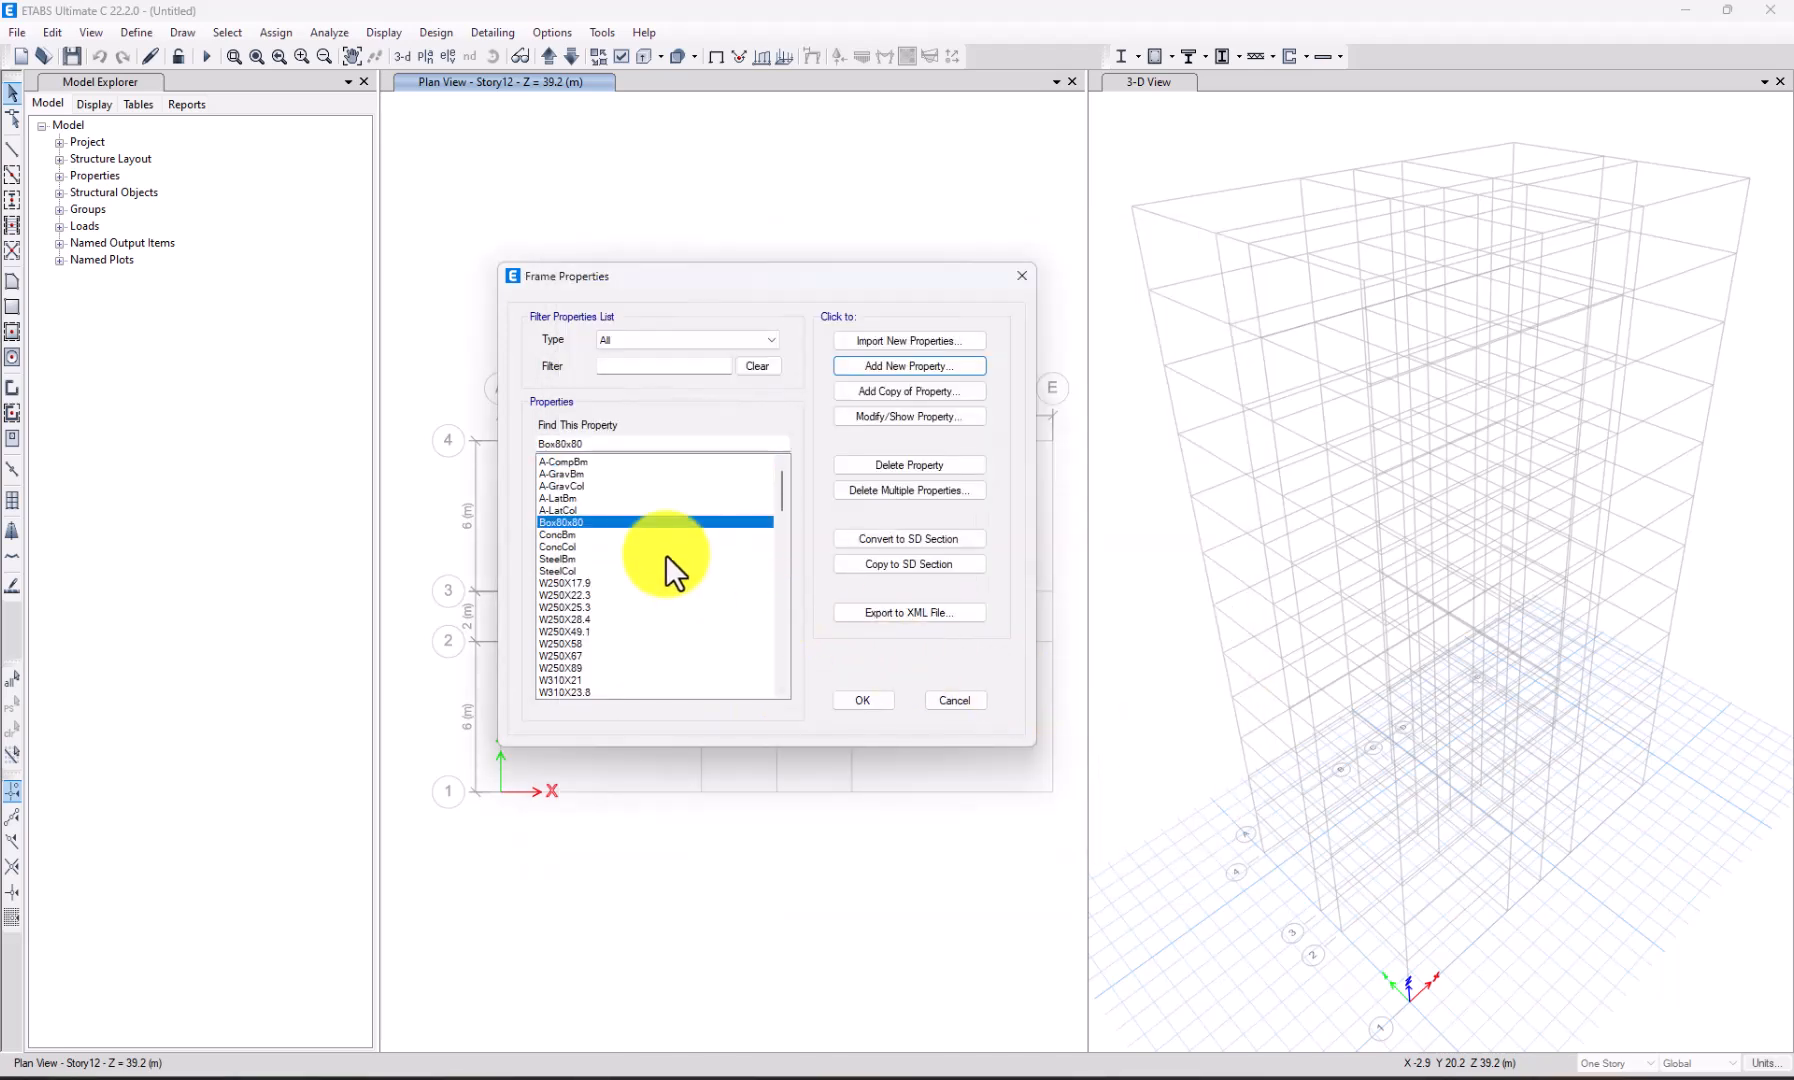
# Add a copy of the Box80x80 section named Beam and set its width to 400 mm.
pyautogui.click(882, 392)
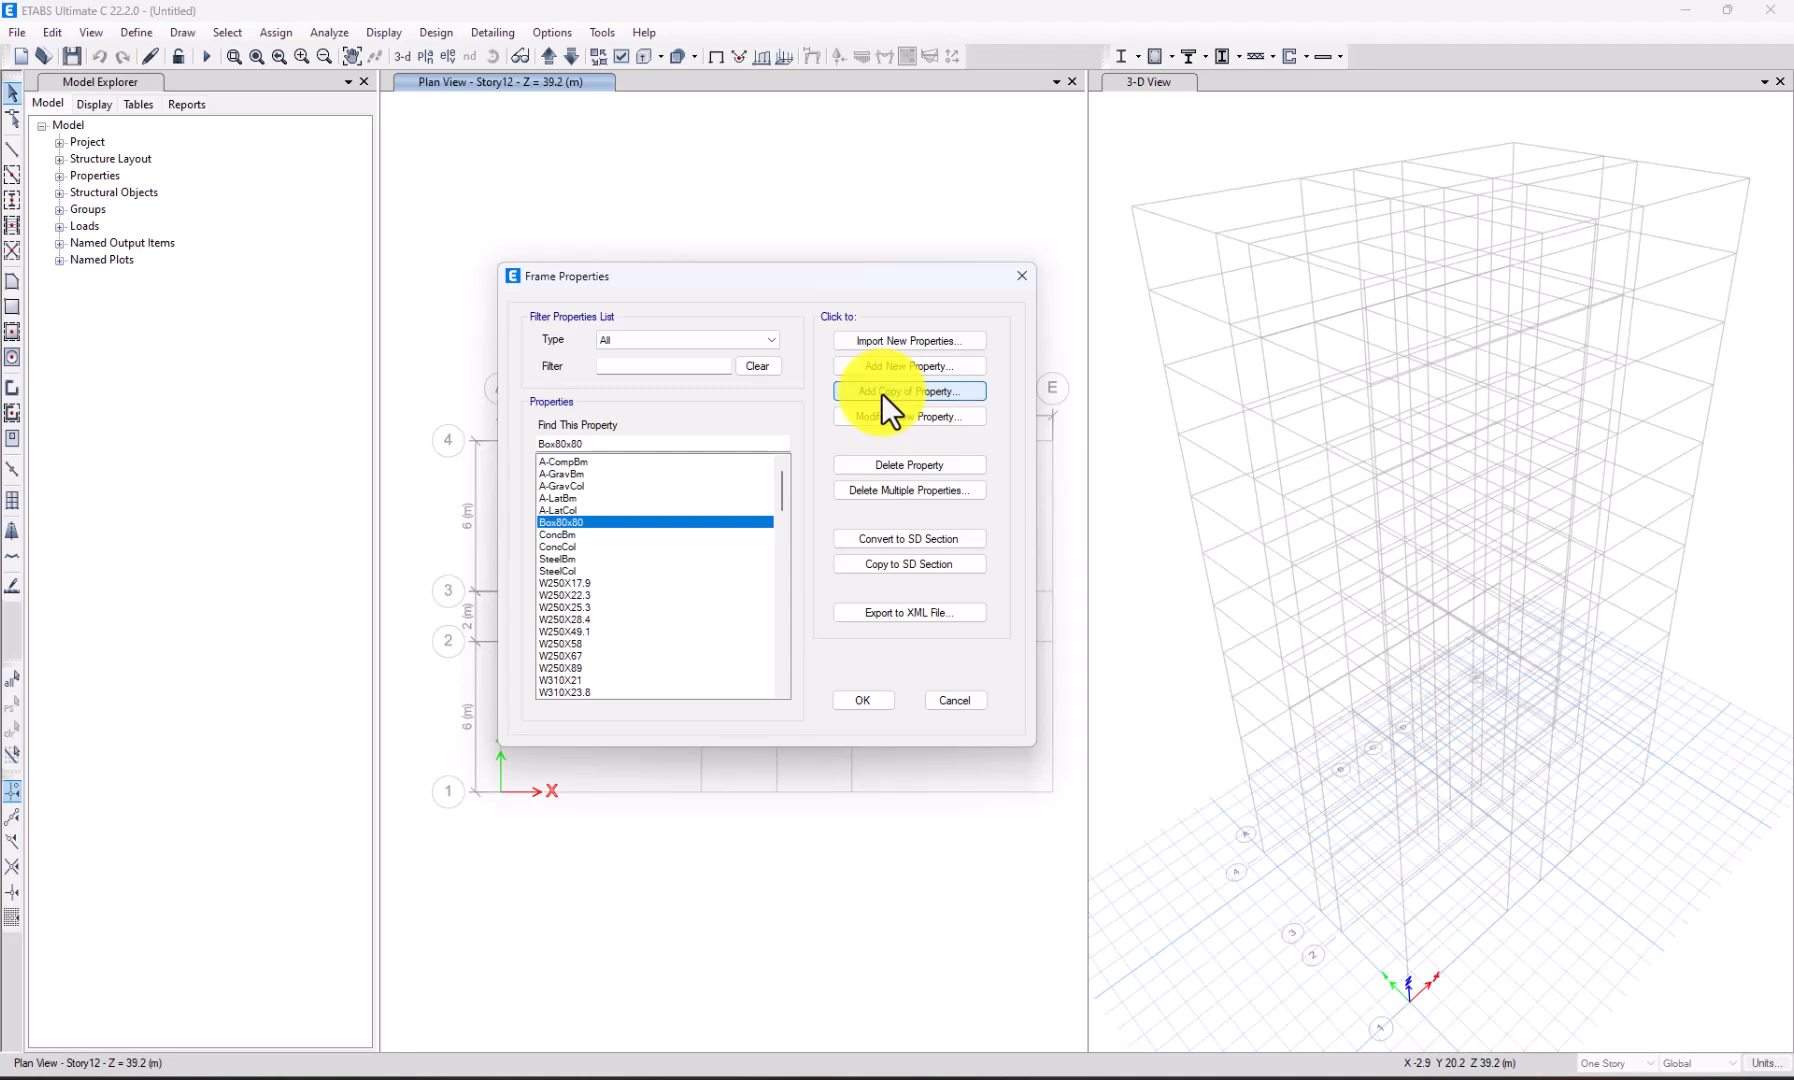
pyautogui.write('Beam')
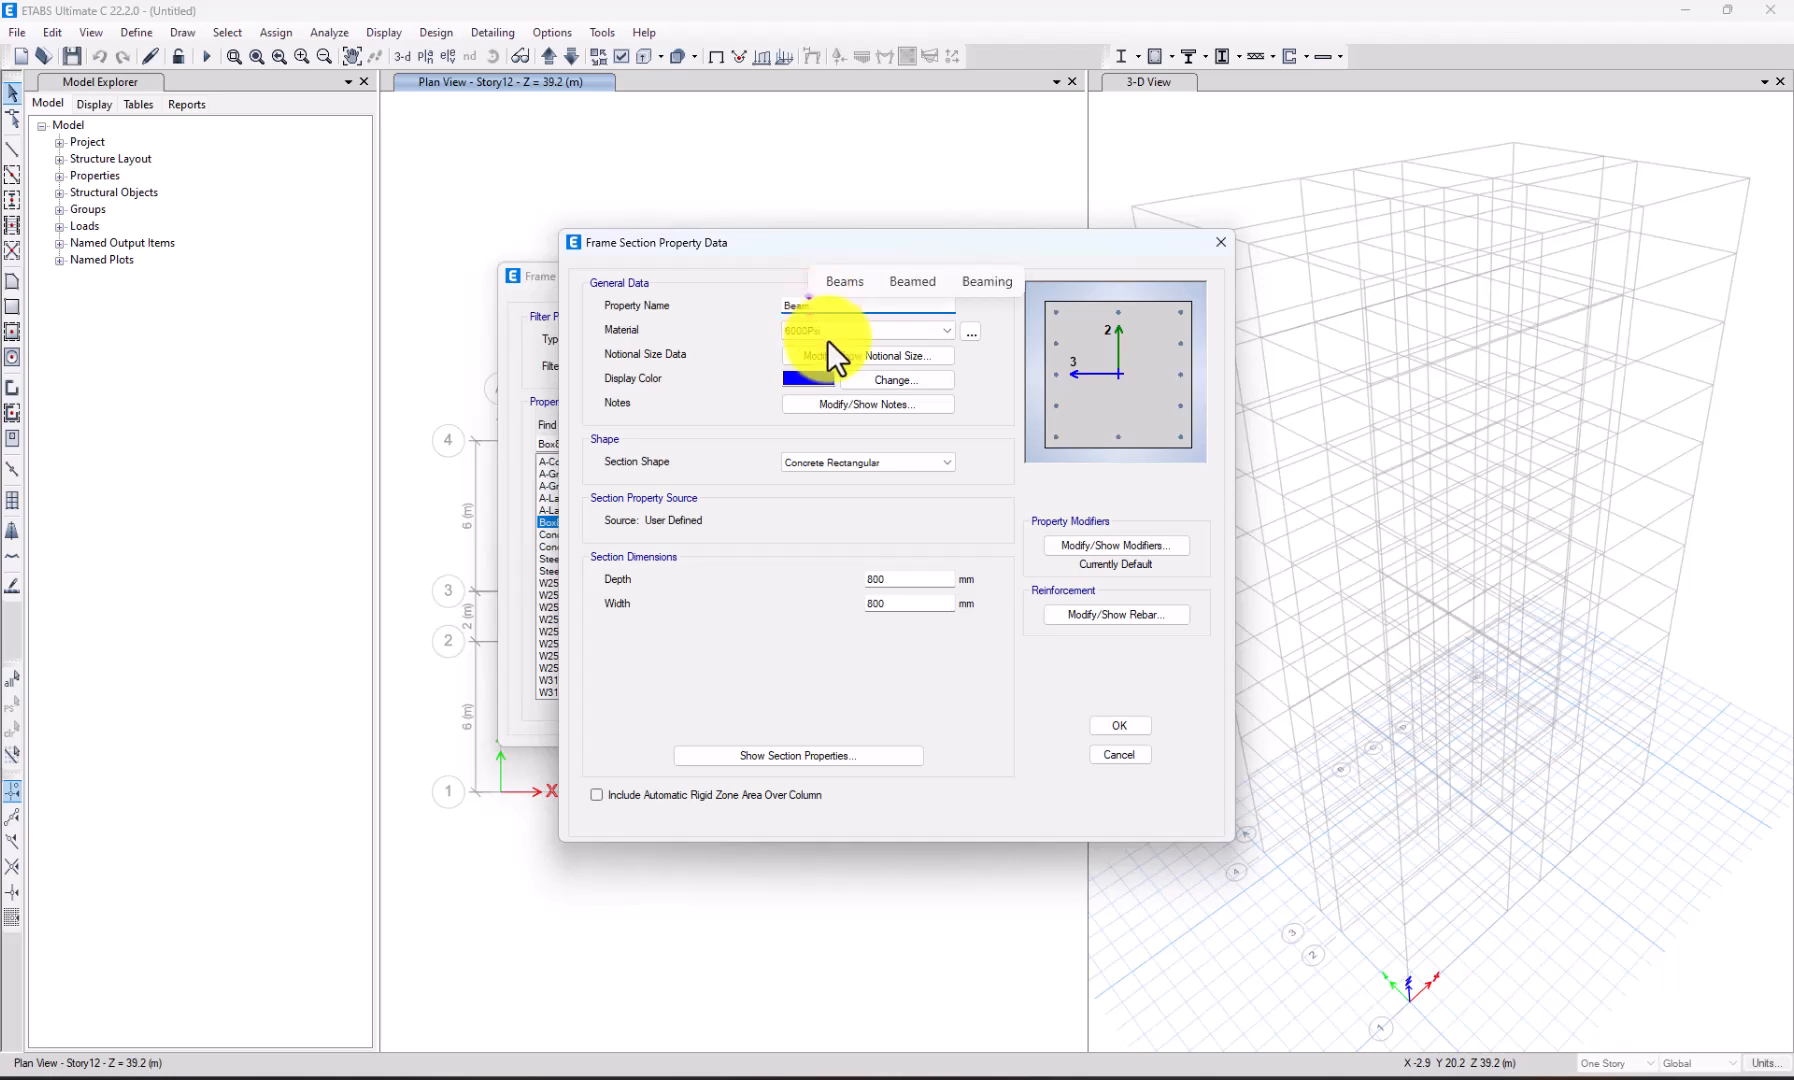
pyautogui.click(874, 604)
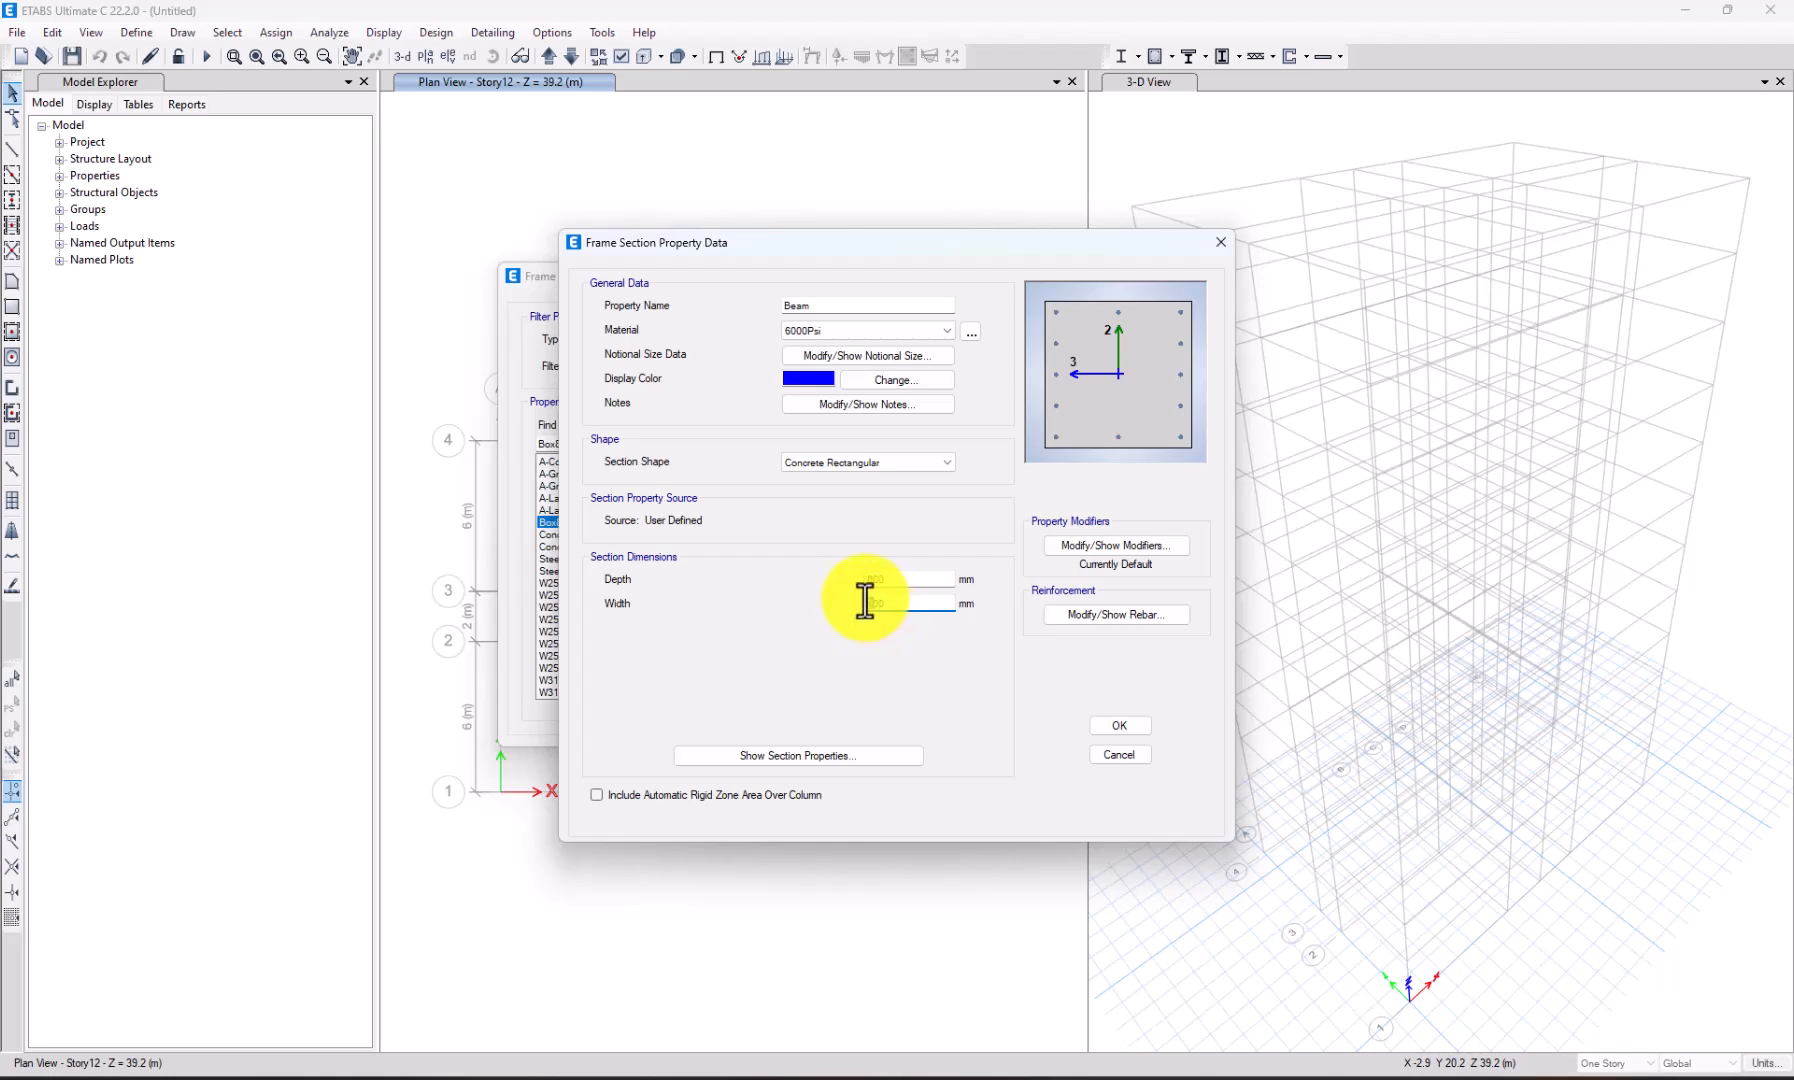
pyautogui.click(902, 580)
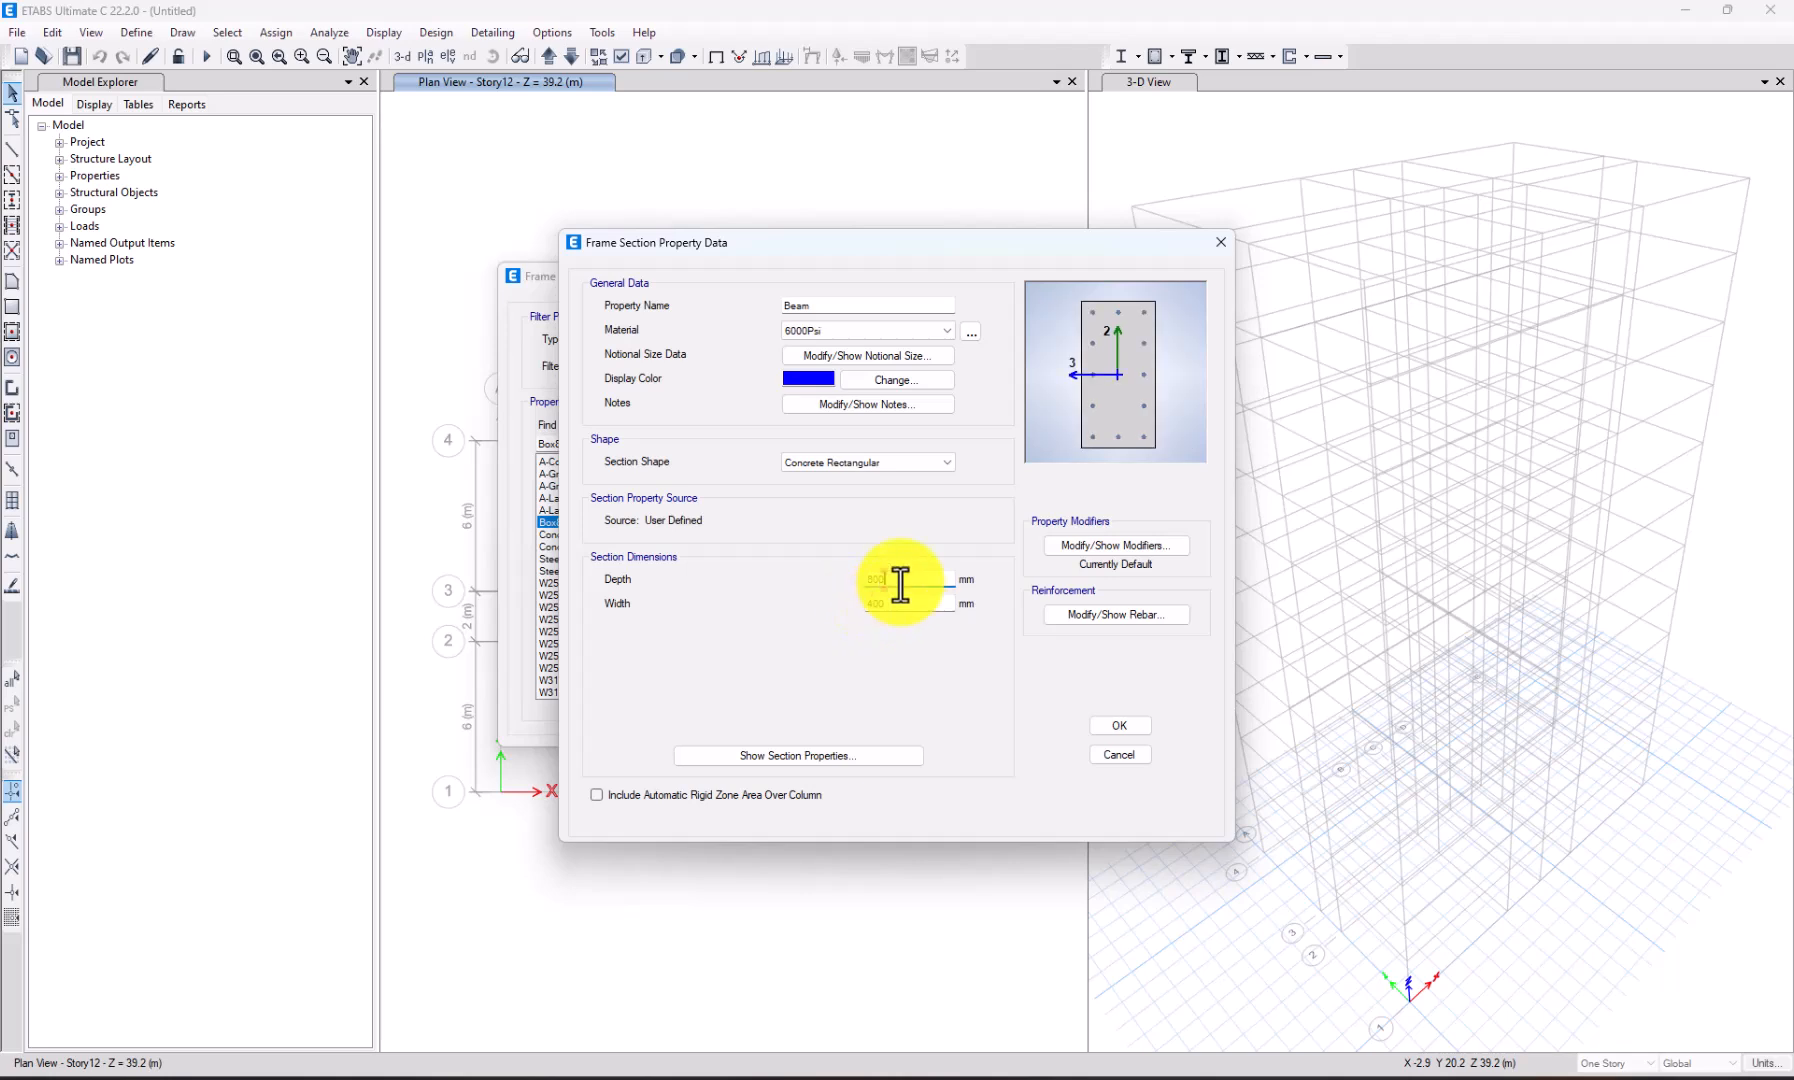
# Set the Beam section's reinforcement to M3 Design Only with 40 mm top and bottom bar cover, and save the section.
pyautogui.click(1104, 613)
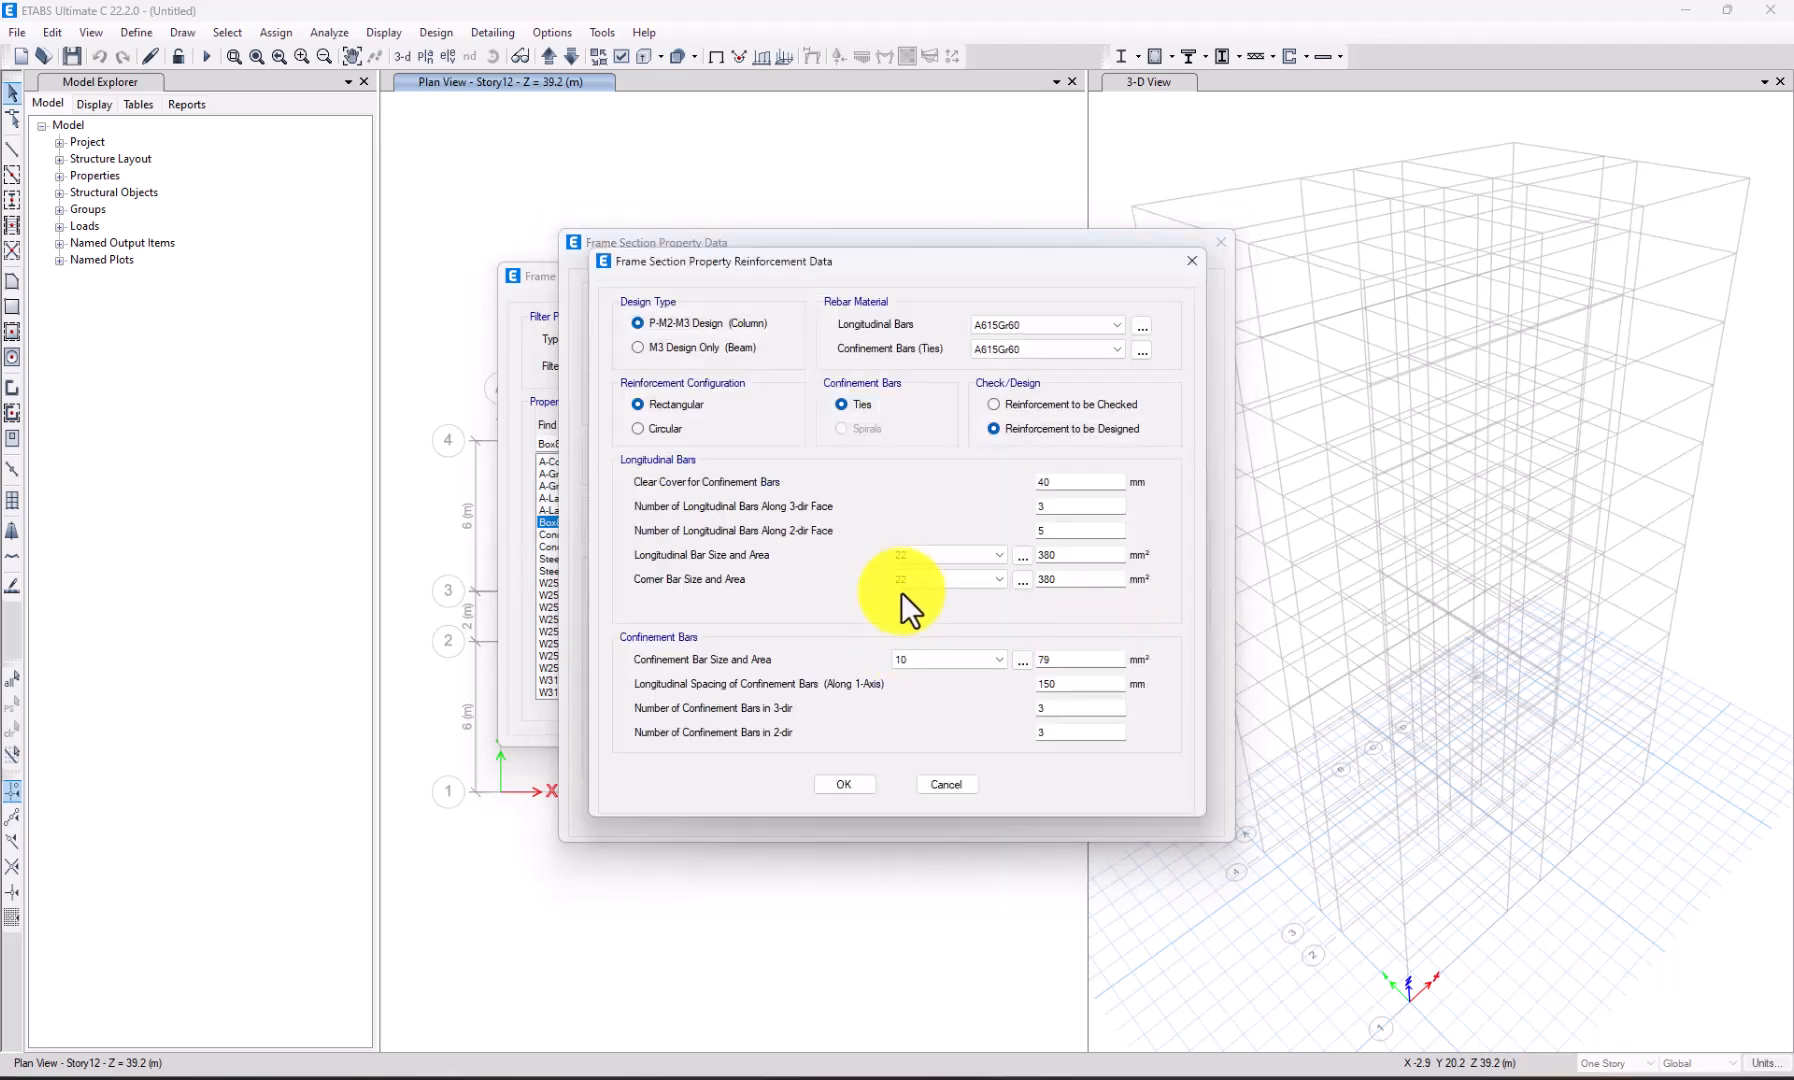
pyautogui.click(700, 352)
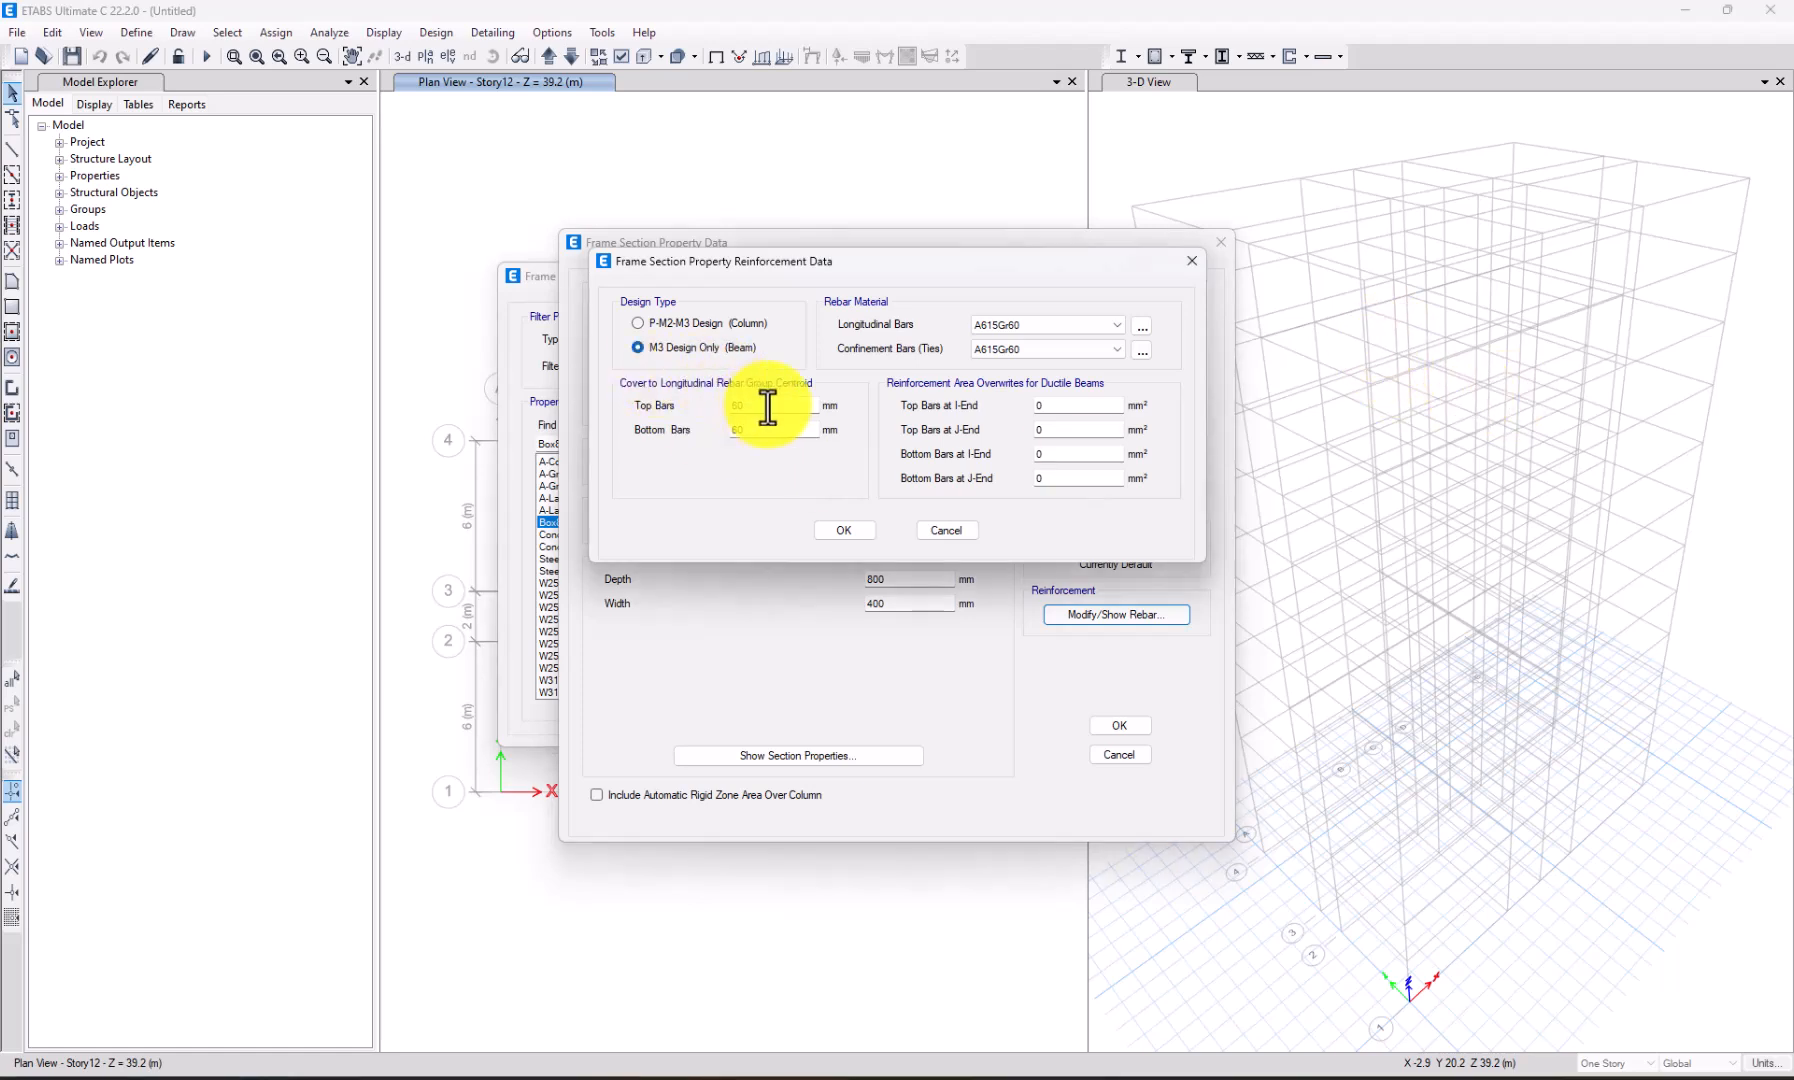
pyautogui.moveTo(768, 405); pyautogui.dragTo(715, 407)
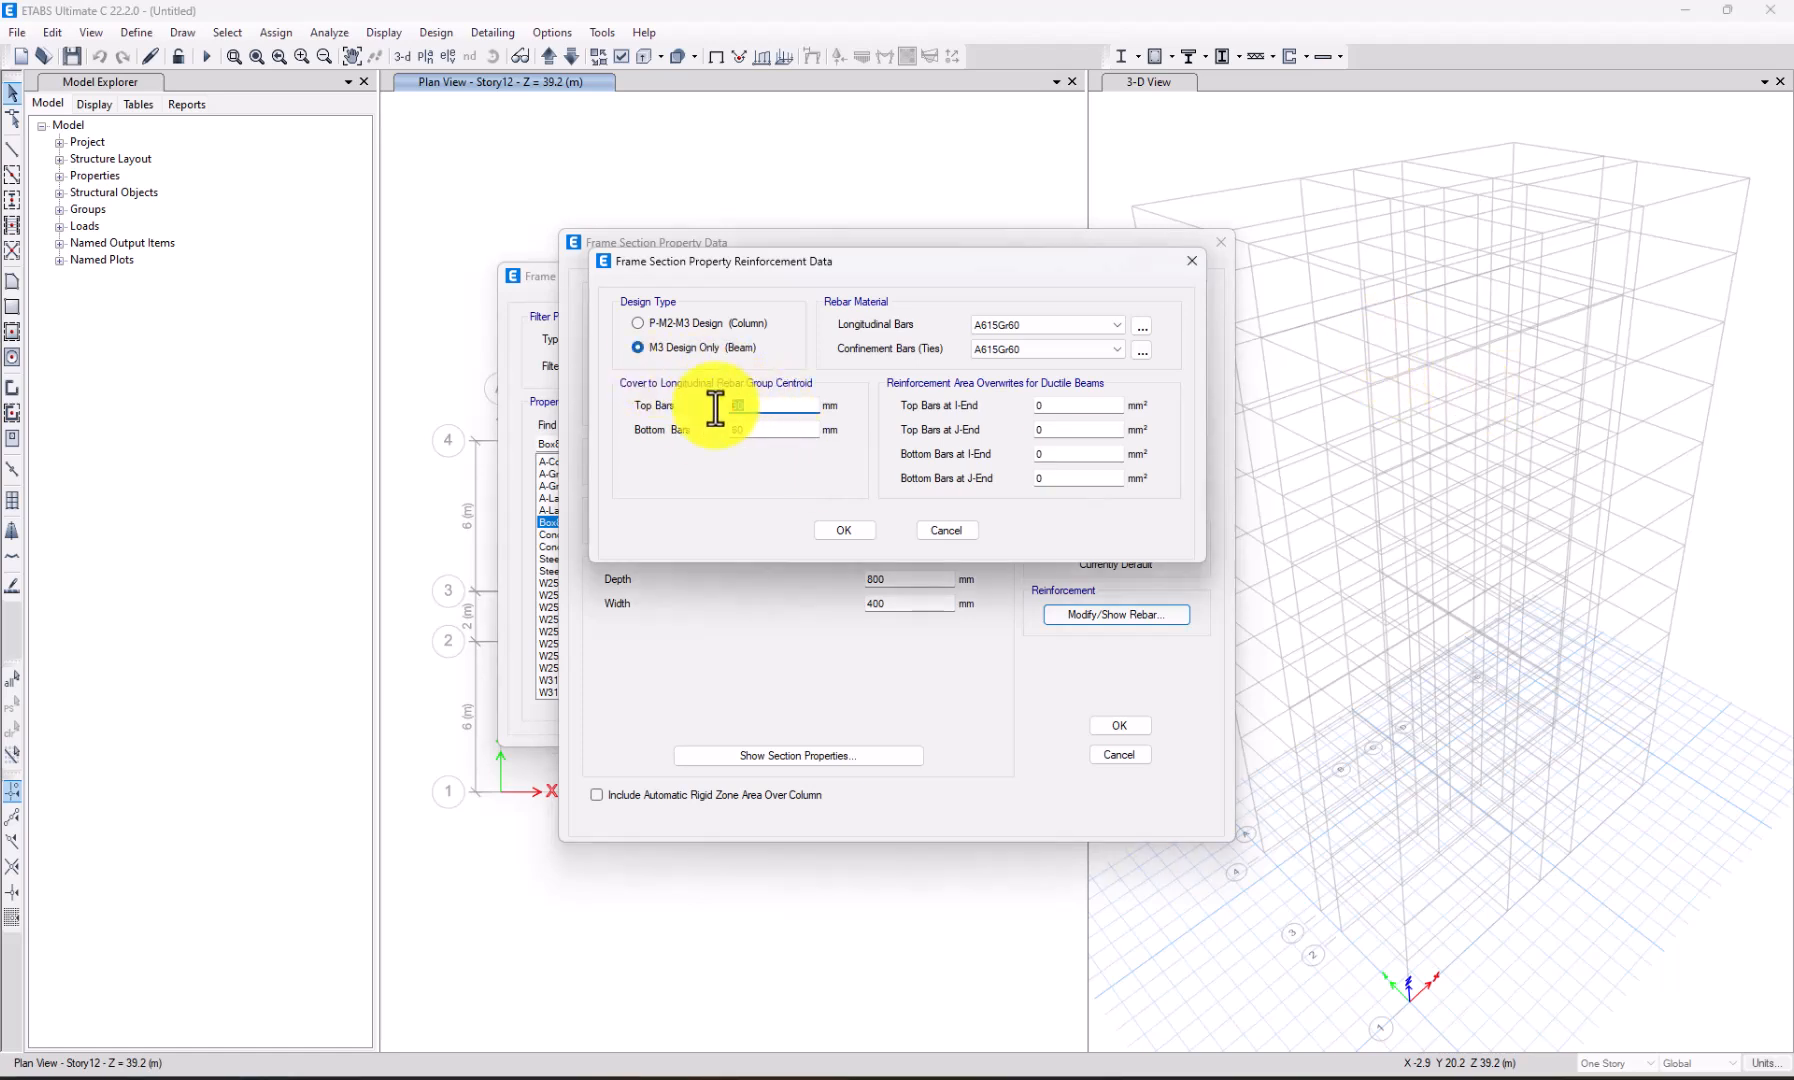
pyautogui.write('40')
pyautogui.click(726, 431)
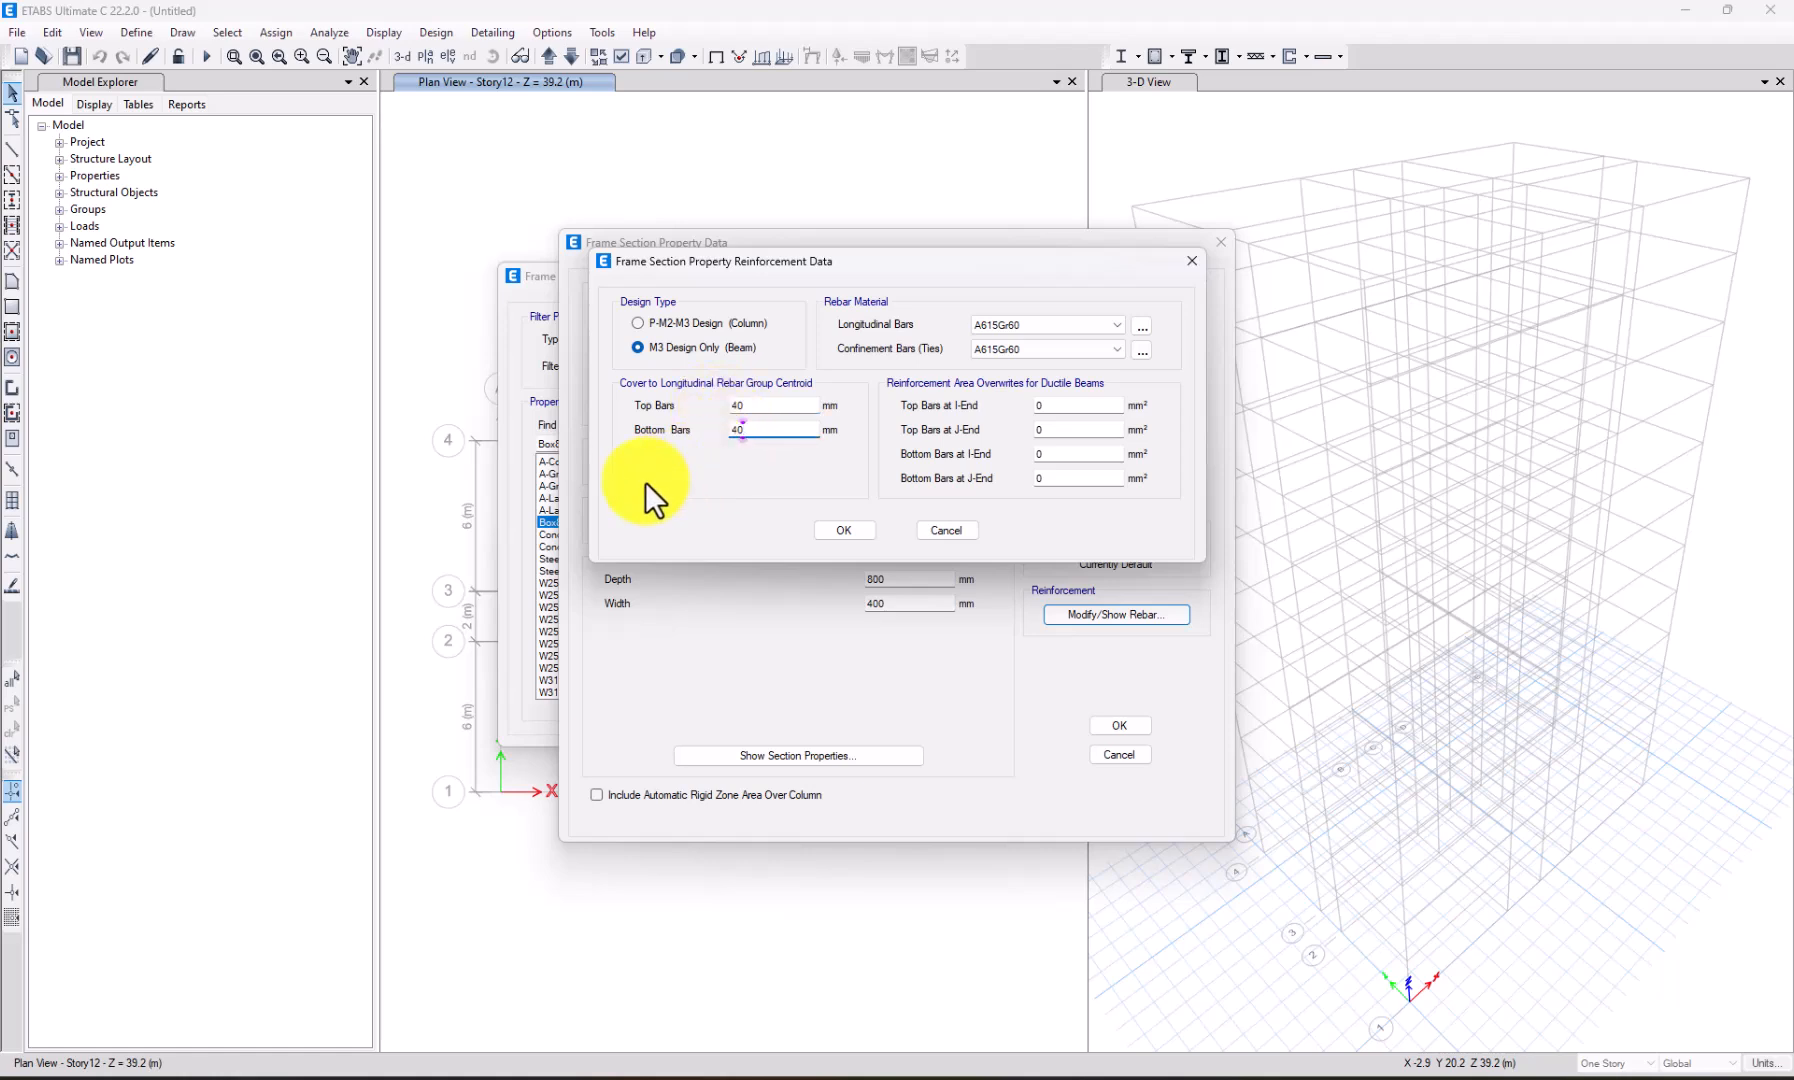
pyautogui.click(821, 535)
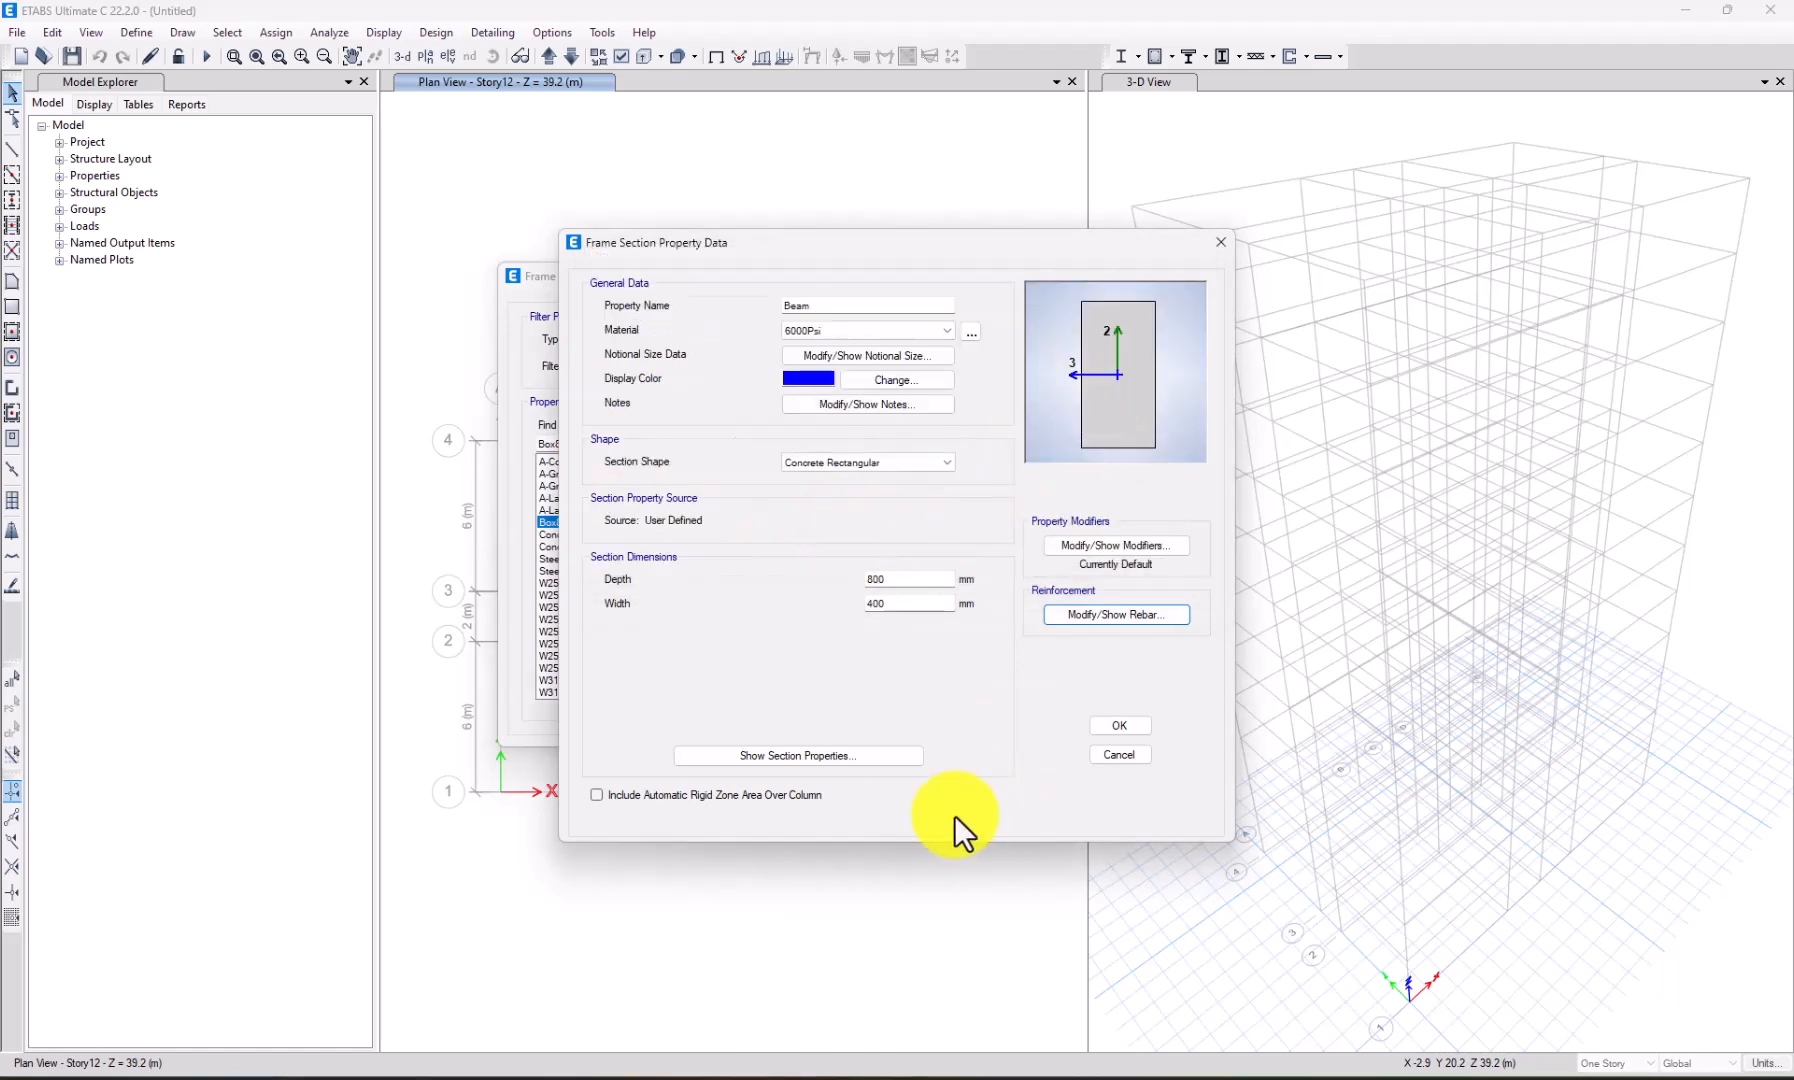
pyautogui.click(1108, 720)
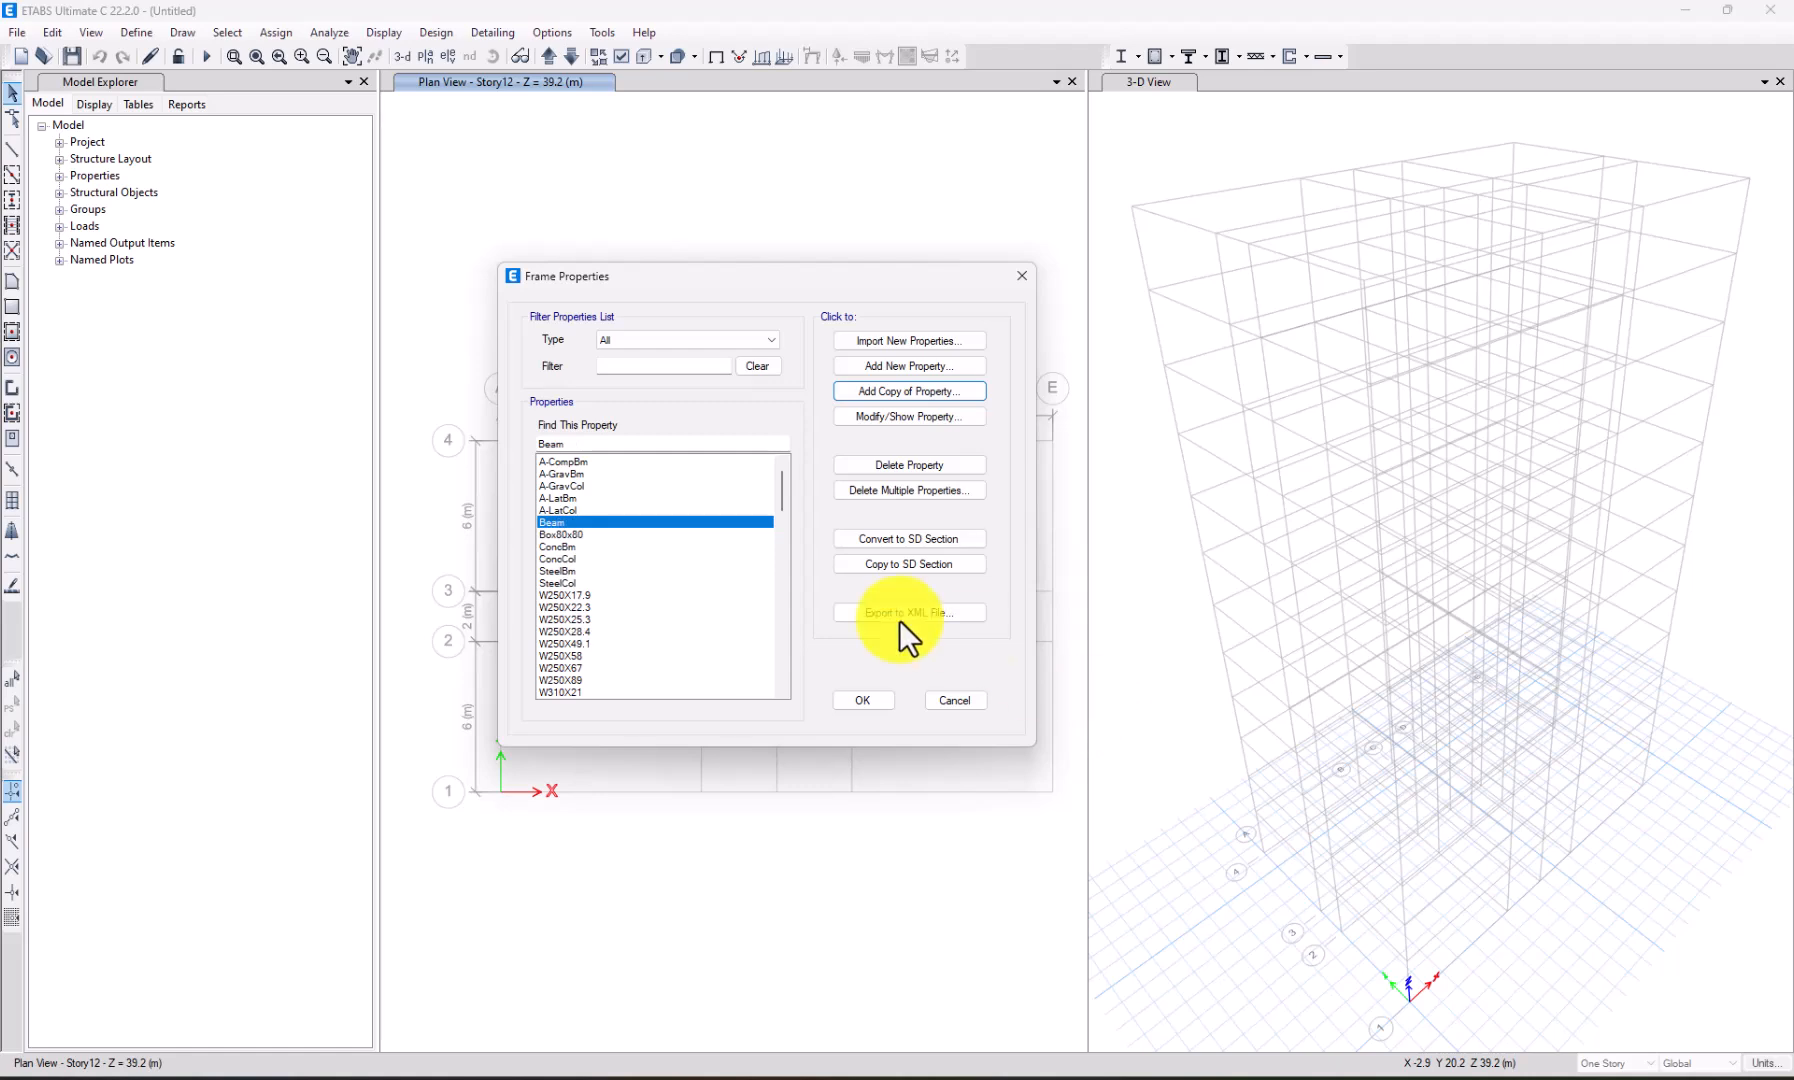
# Accept the frame sections and set the material of the Slab1 slab section to 6000Psi.
pyautogui.click(873, 697)
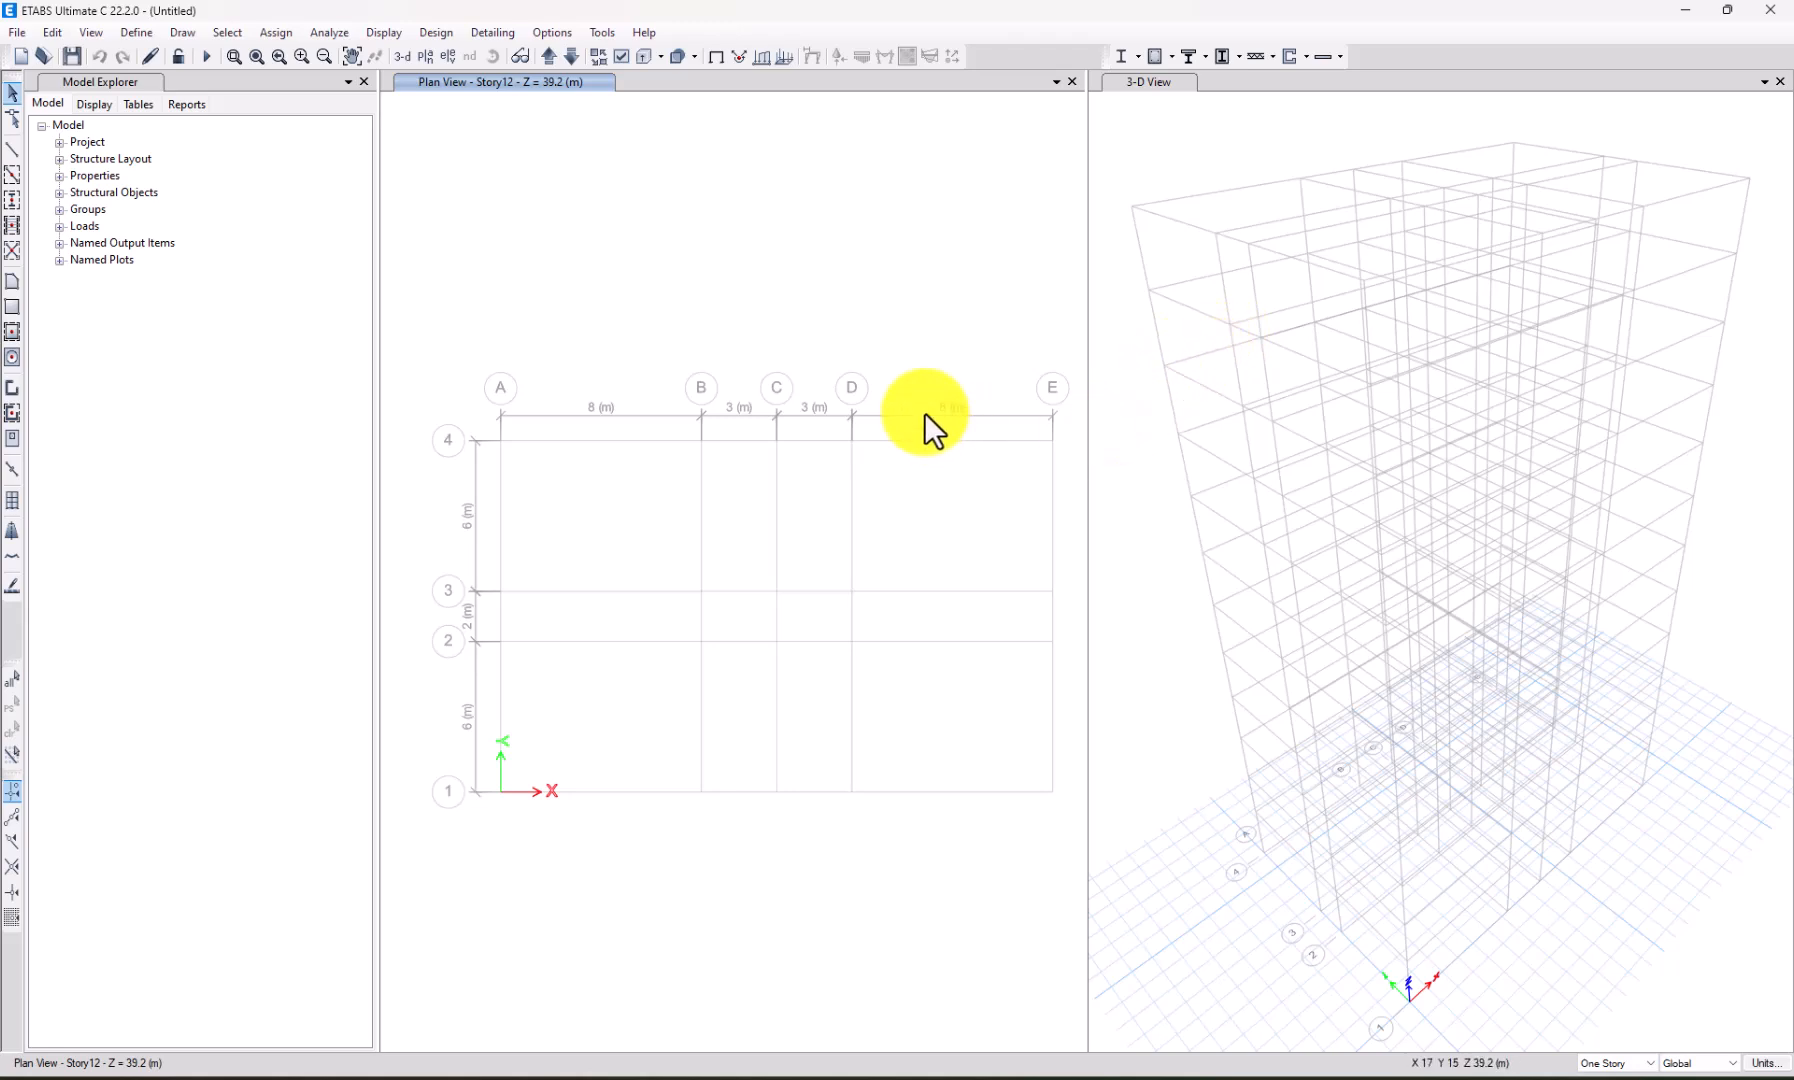
pyautogui.click(122, 31)
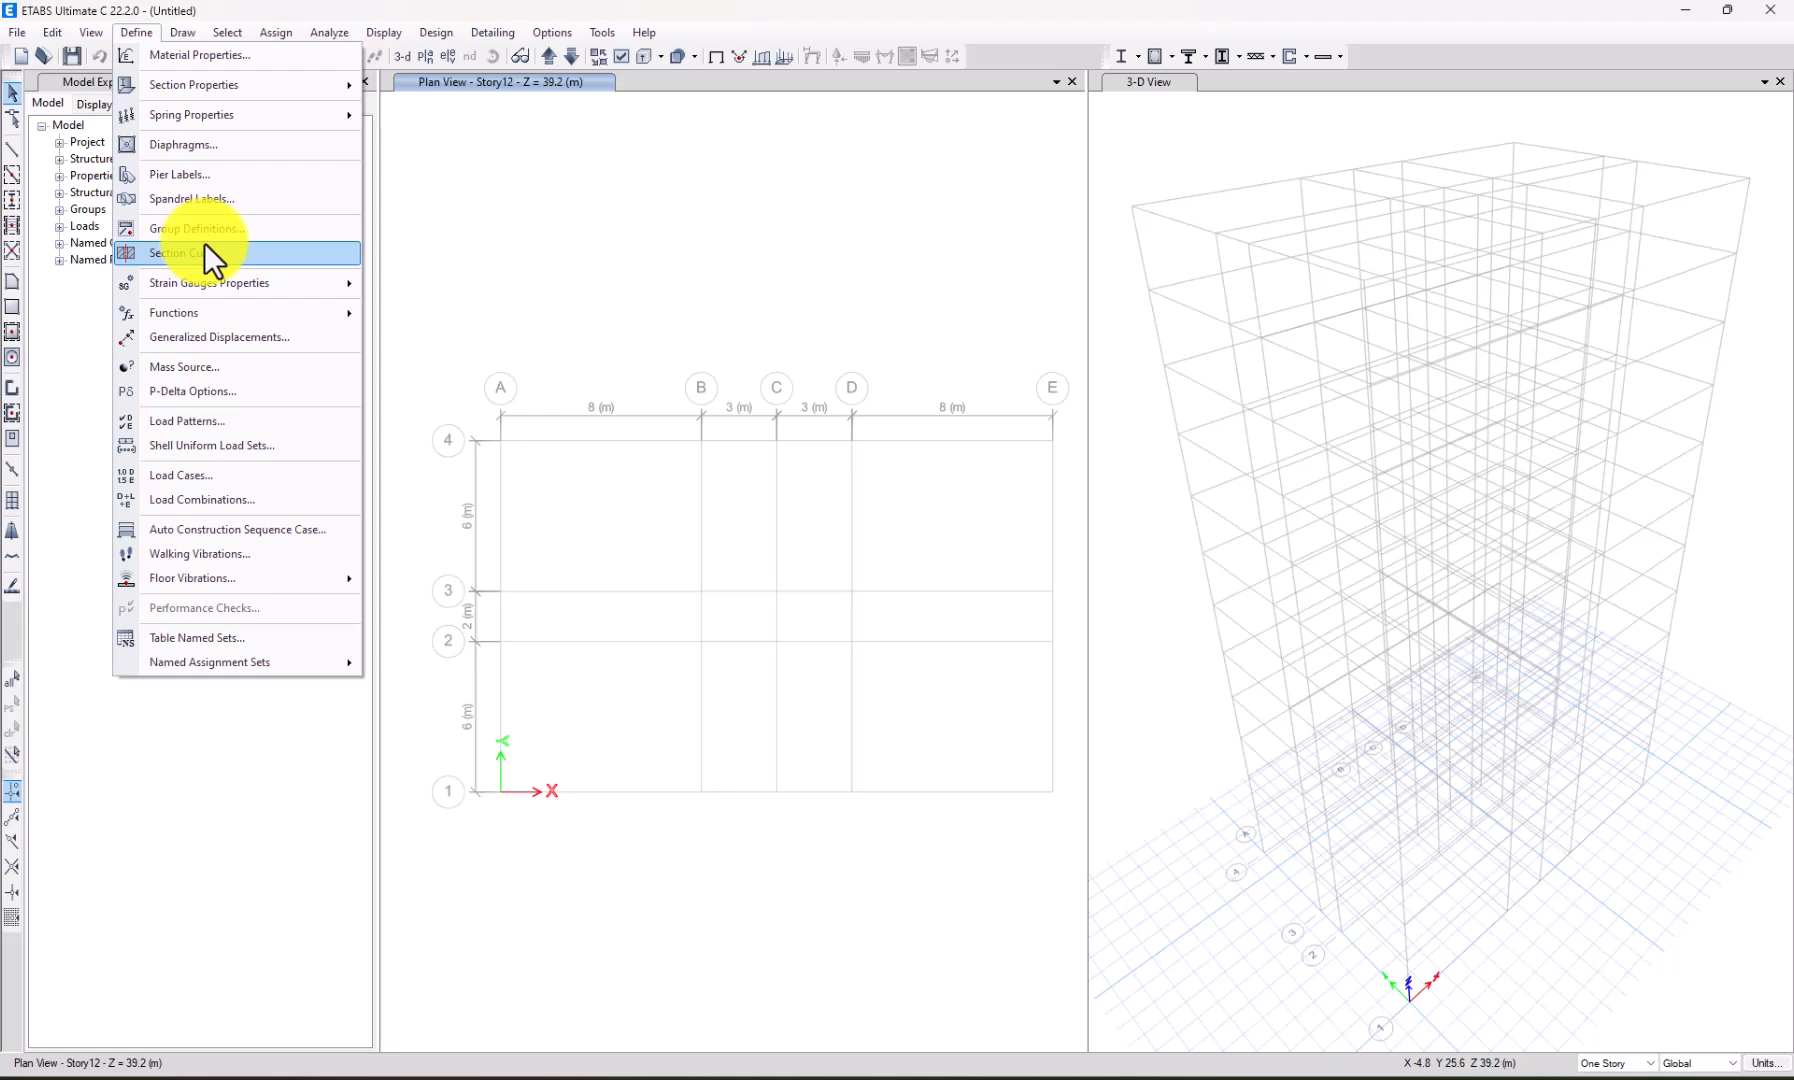
pyautogui.moveTo(207, 88)
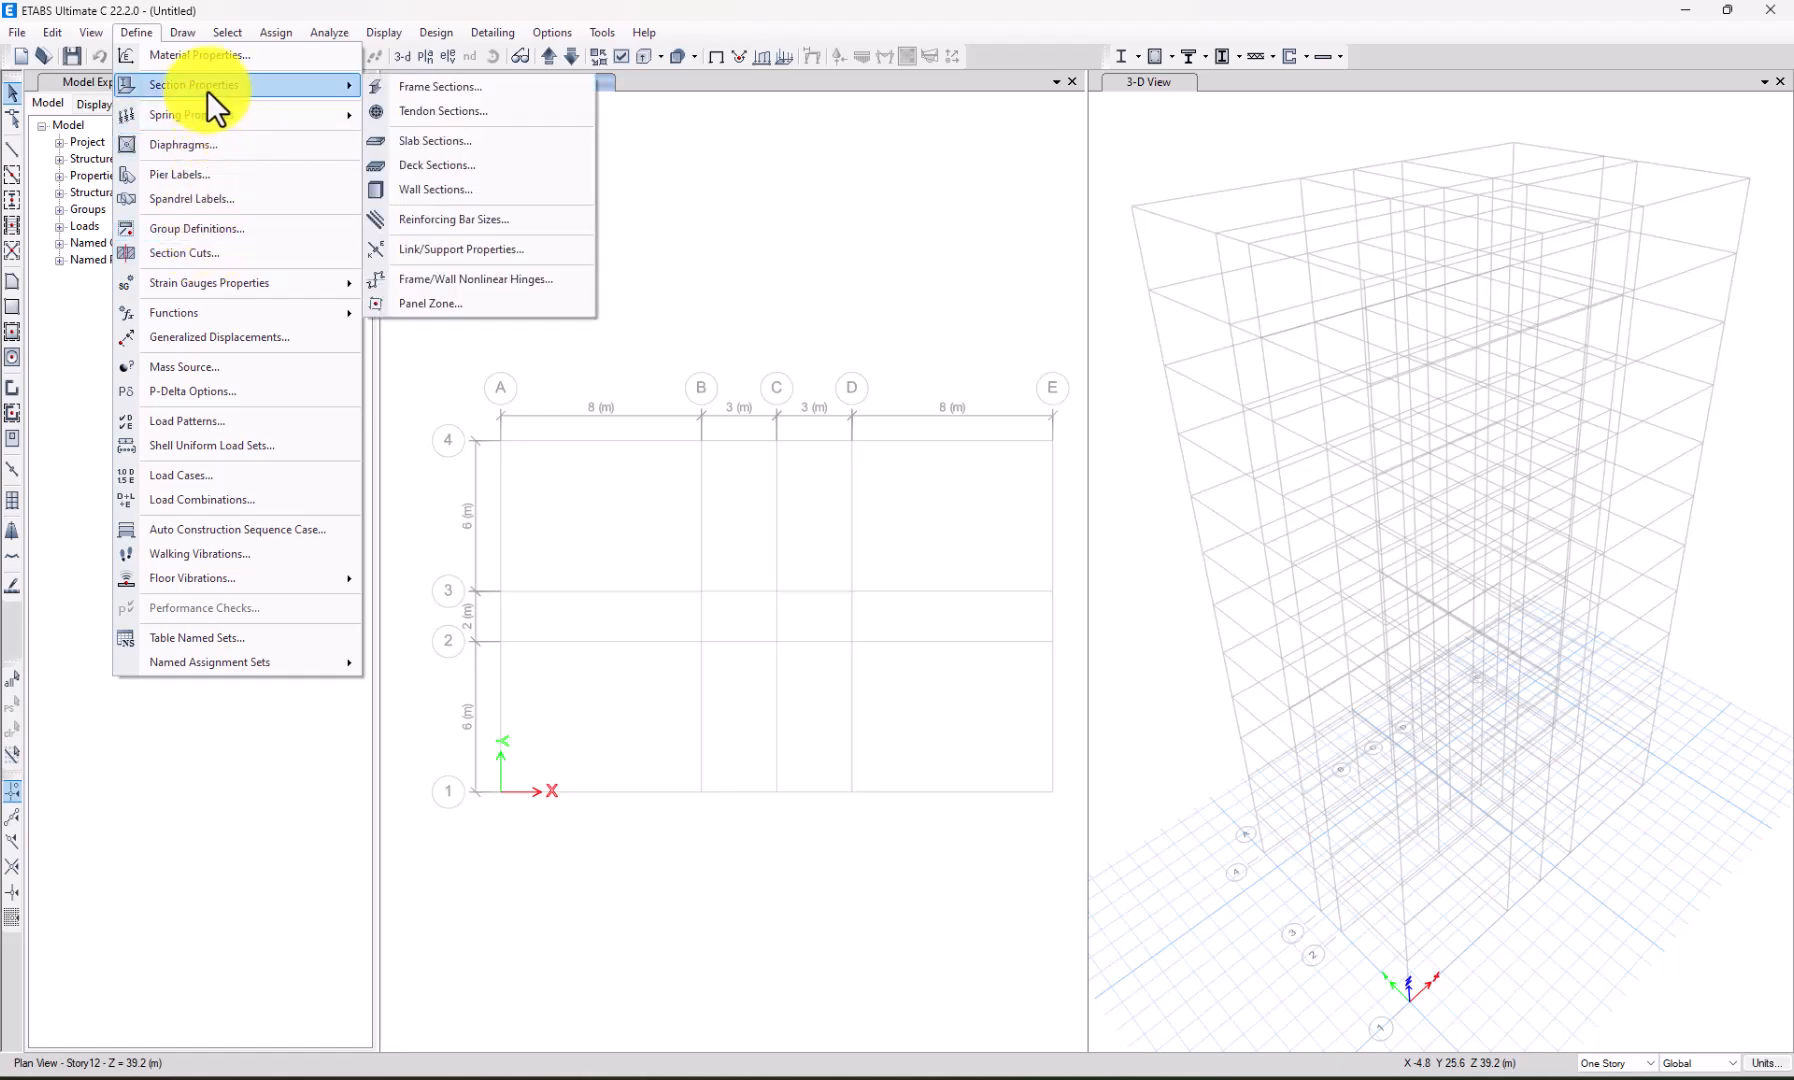
pyautogui.click(479, 140)
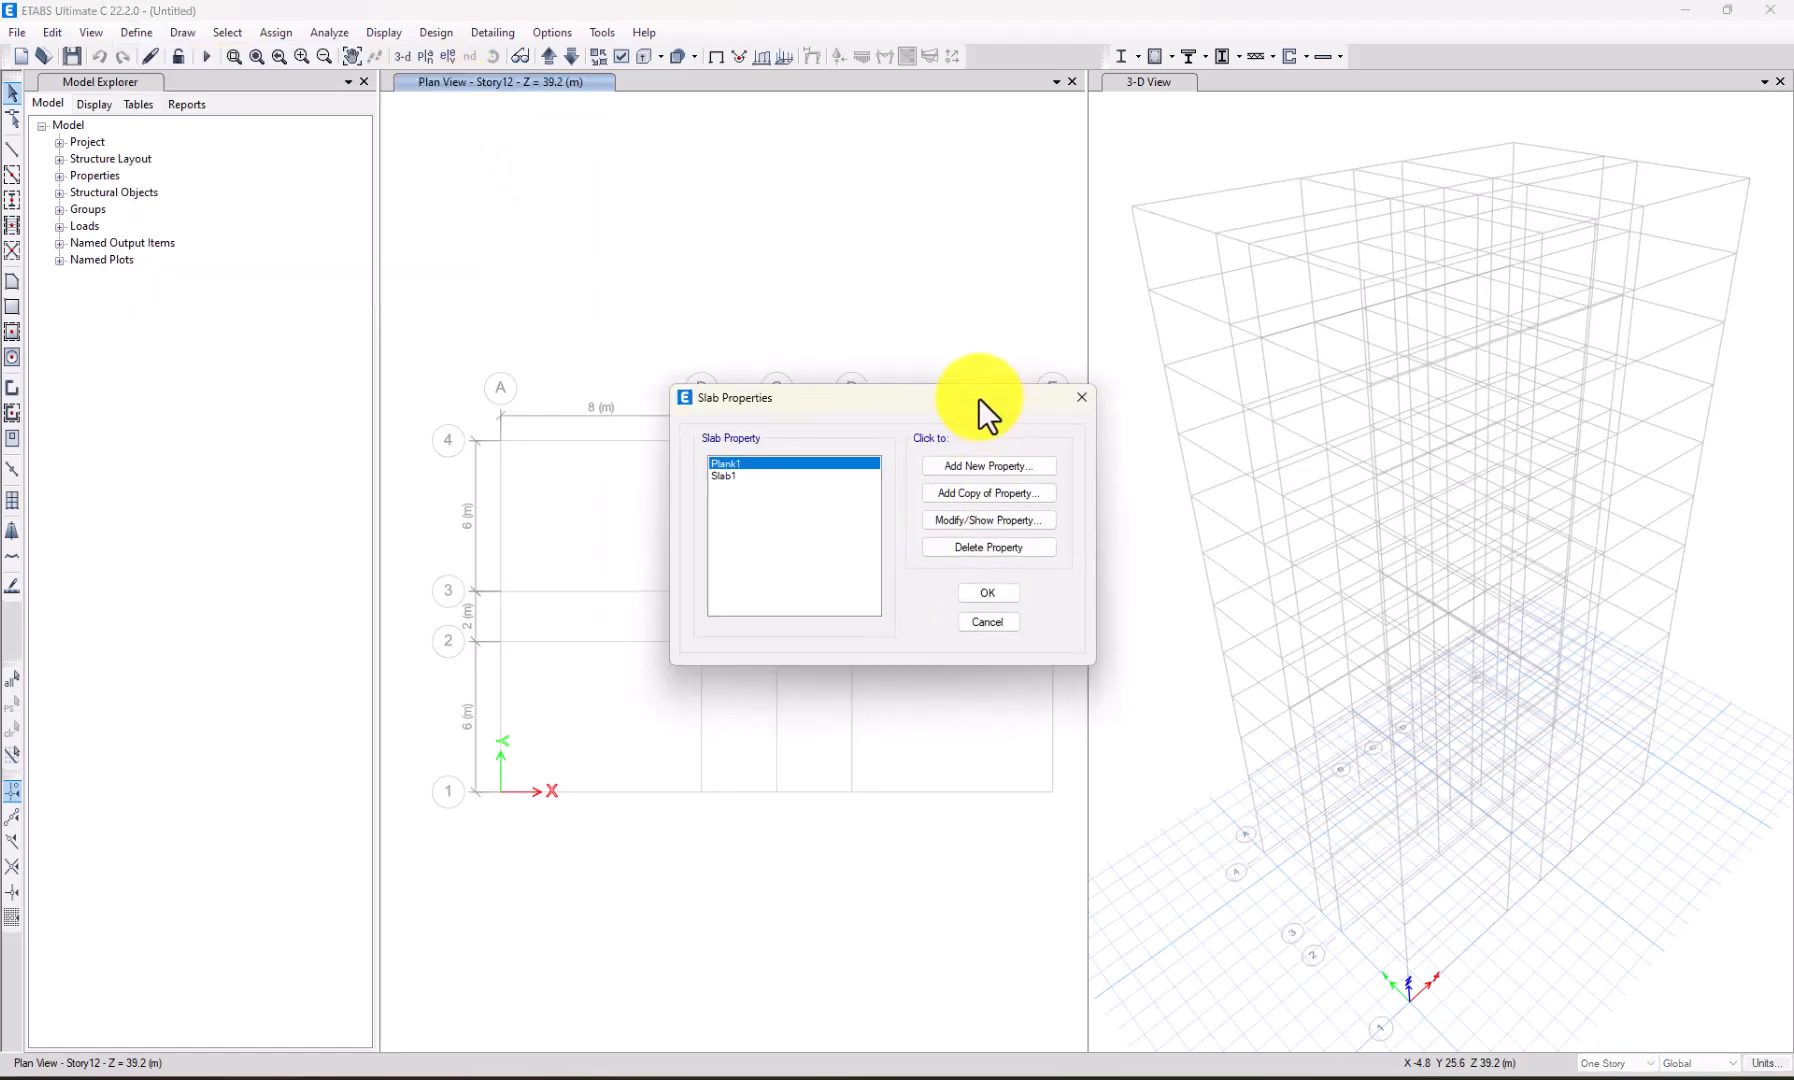
pyautogui.click(657, 422)
pyautogui.click(898, 467)
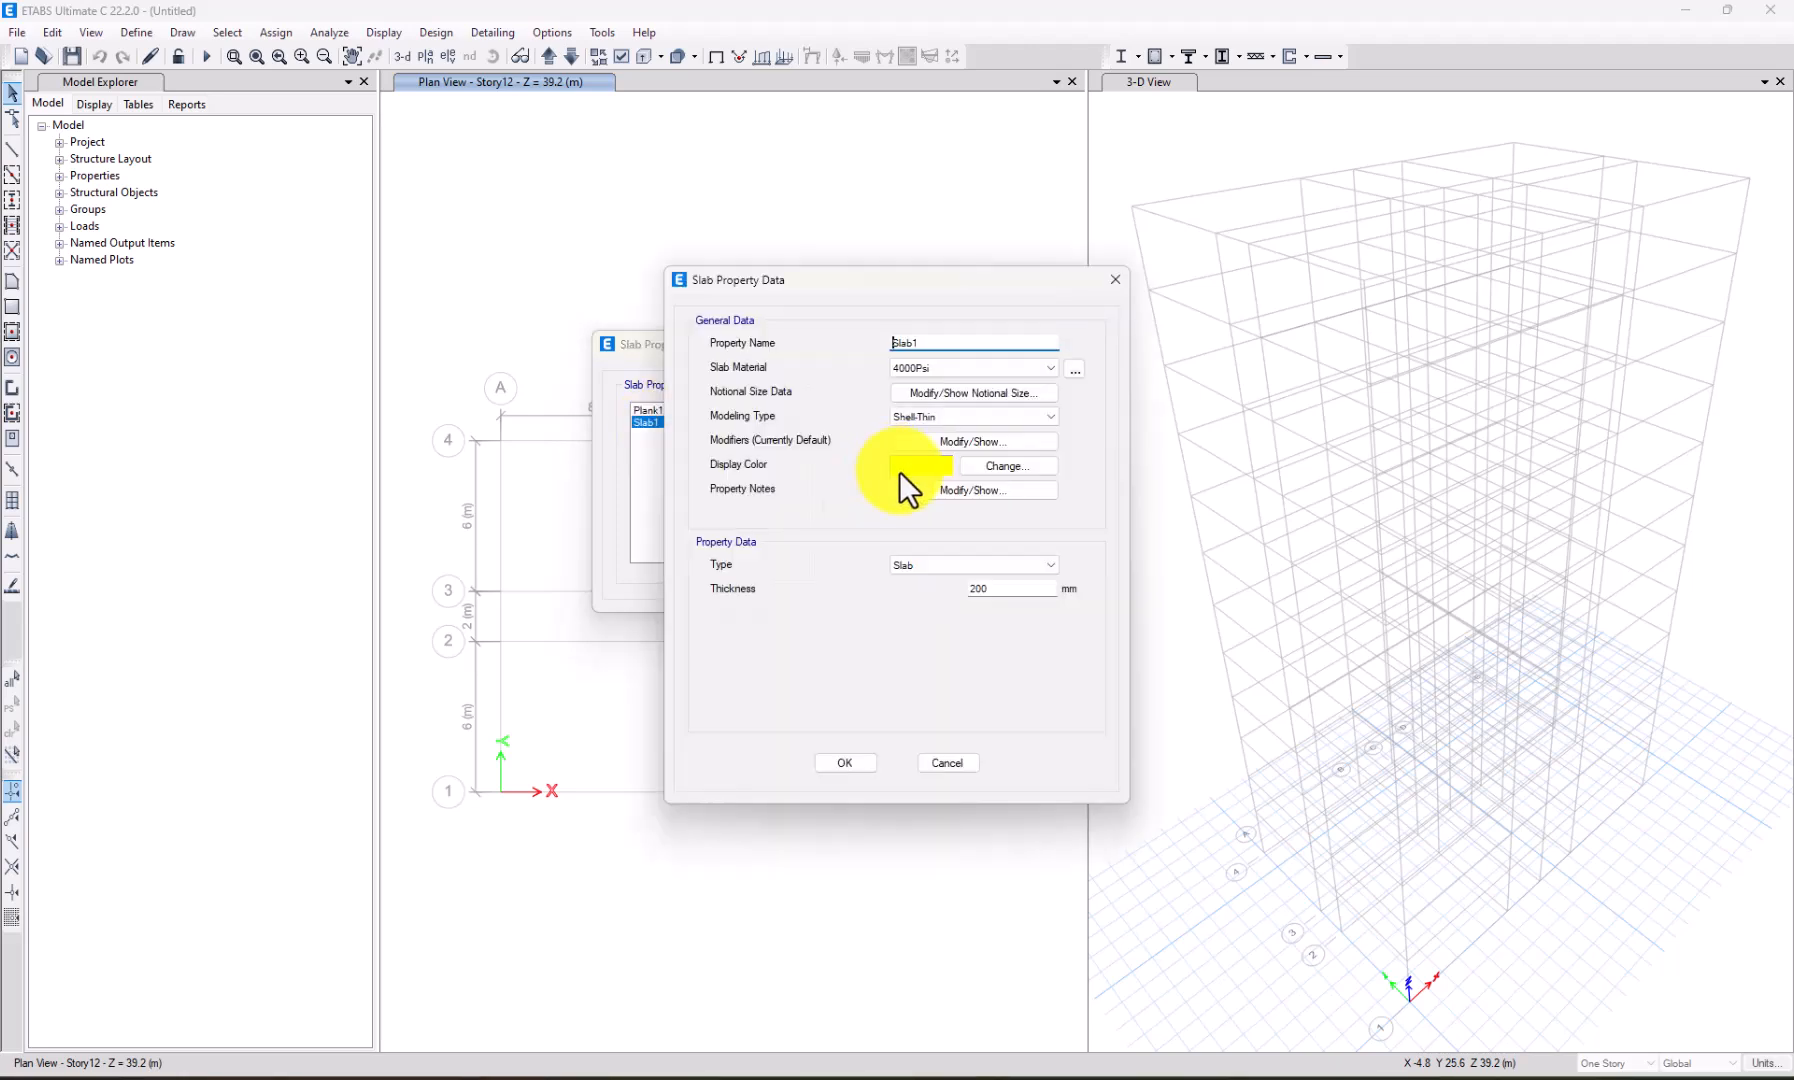
pyautogui.click(948, 368)
pyautogui.click(945, 433)
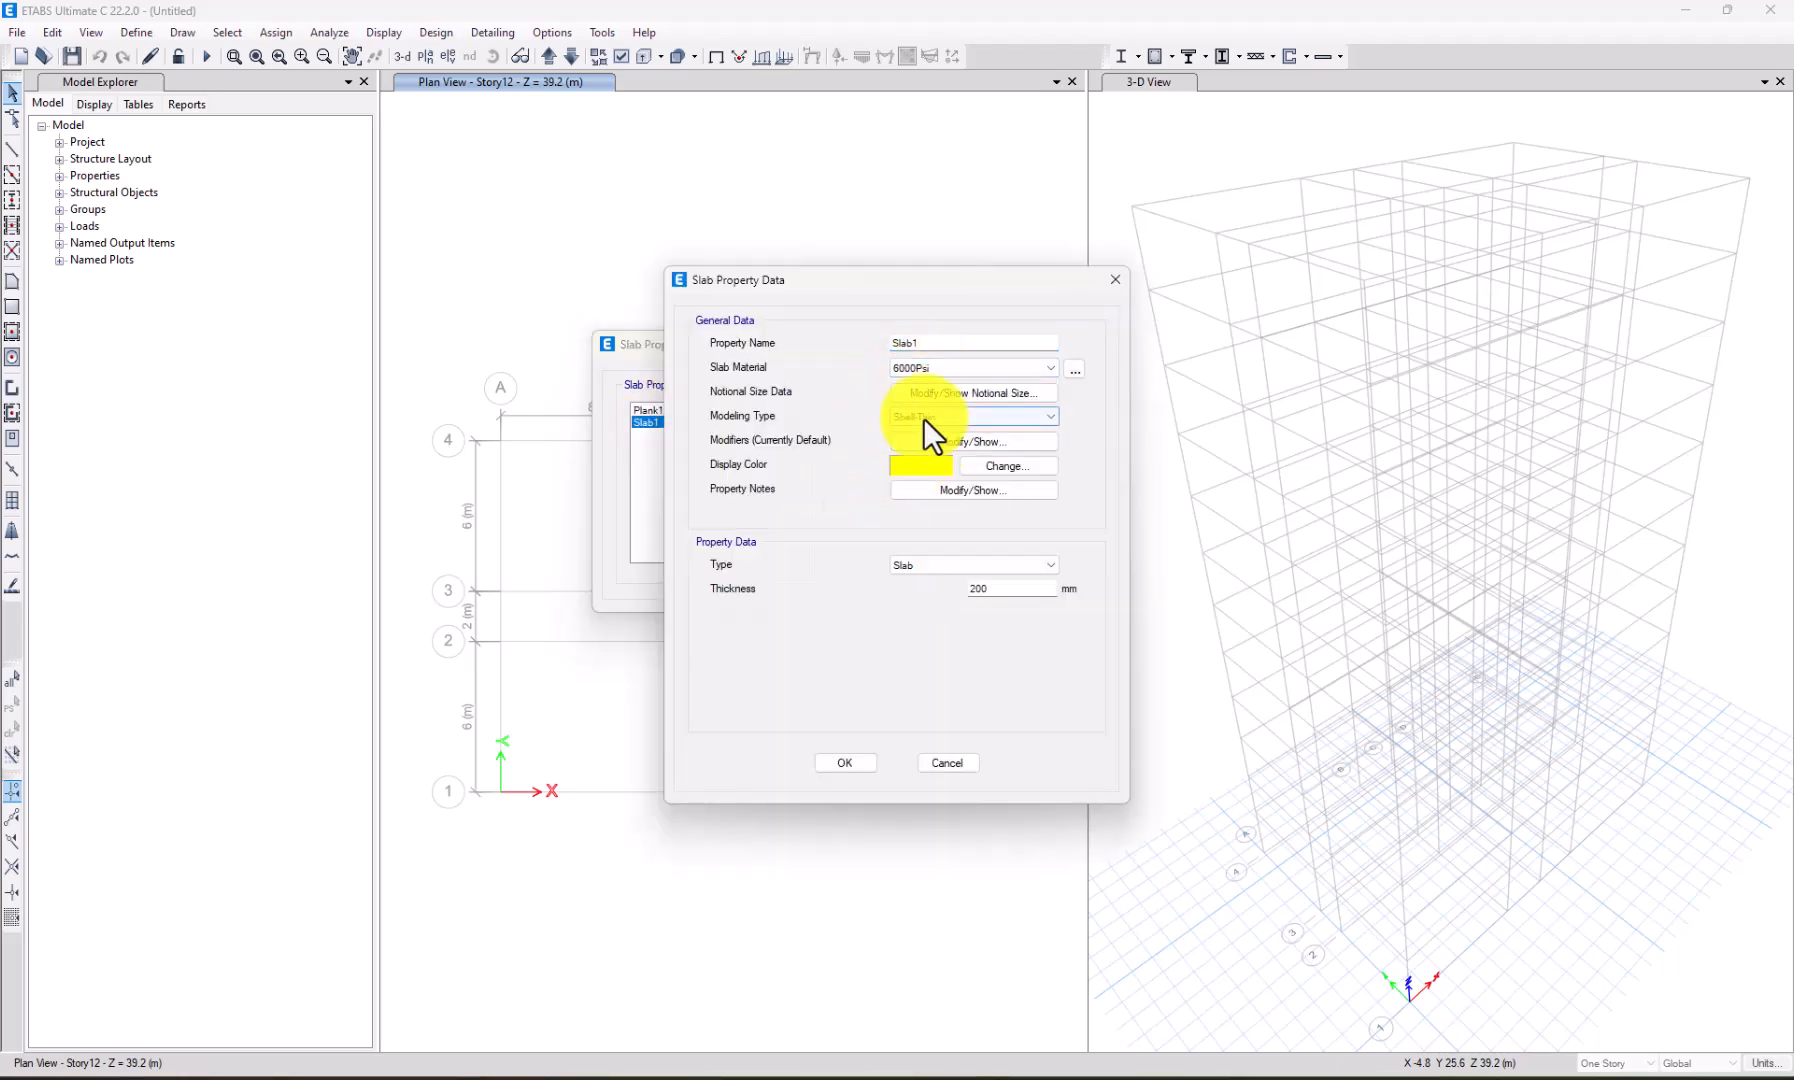
# Keep Slab1 as a Shell-Thin slab with a thickness of 200 mm and save the slab properties.
pyautogui.click(959, 419)
pyautogui.click(959, 419)
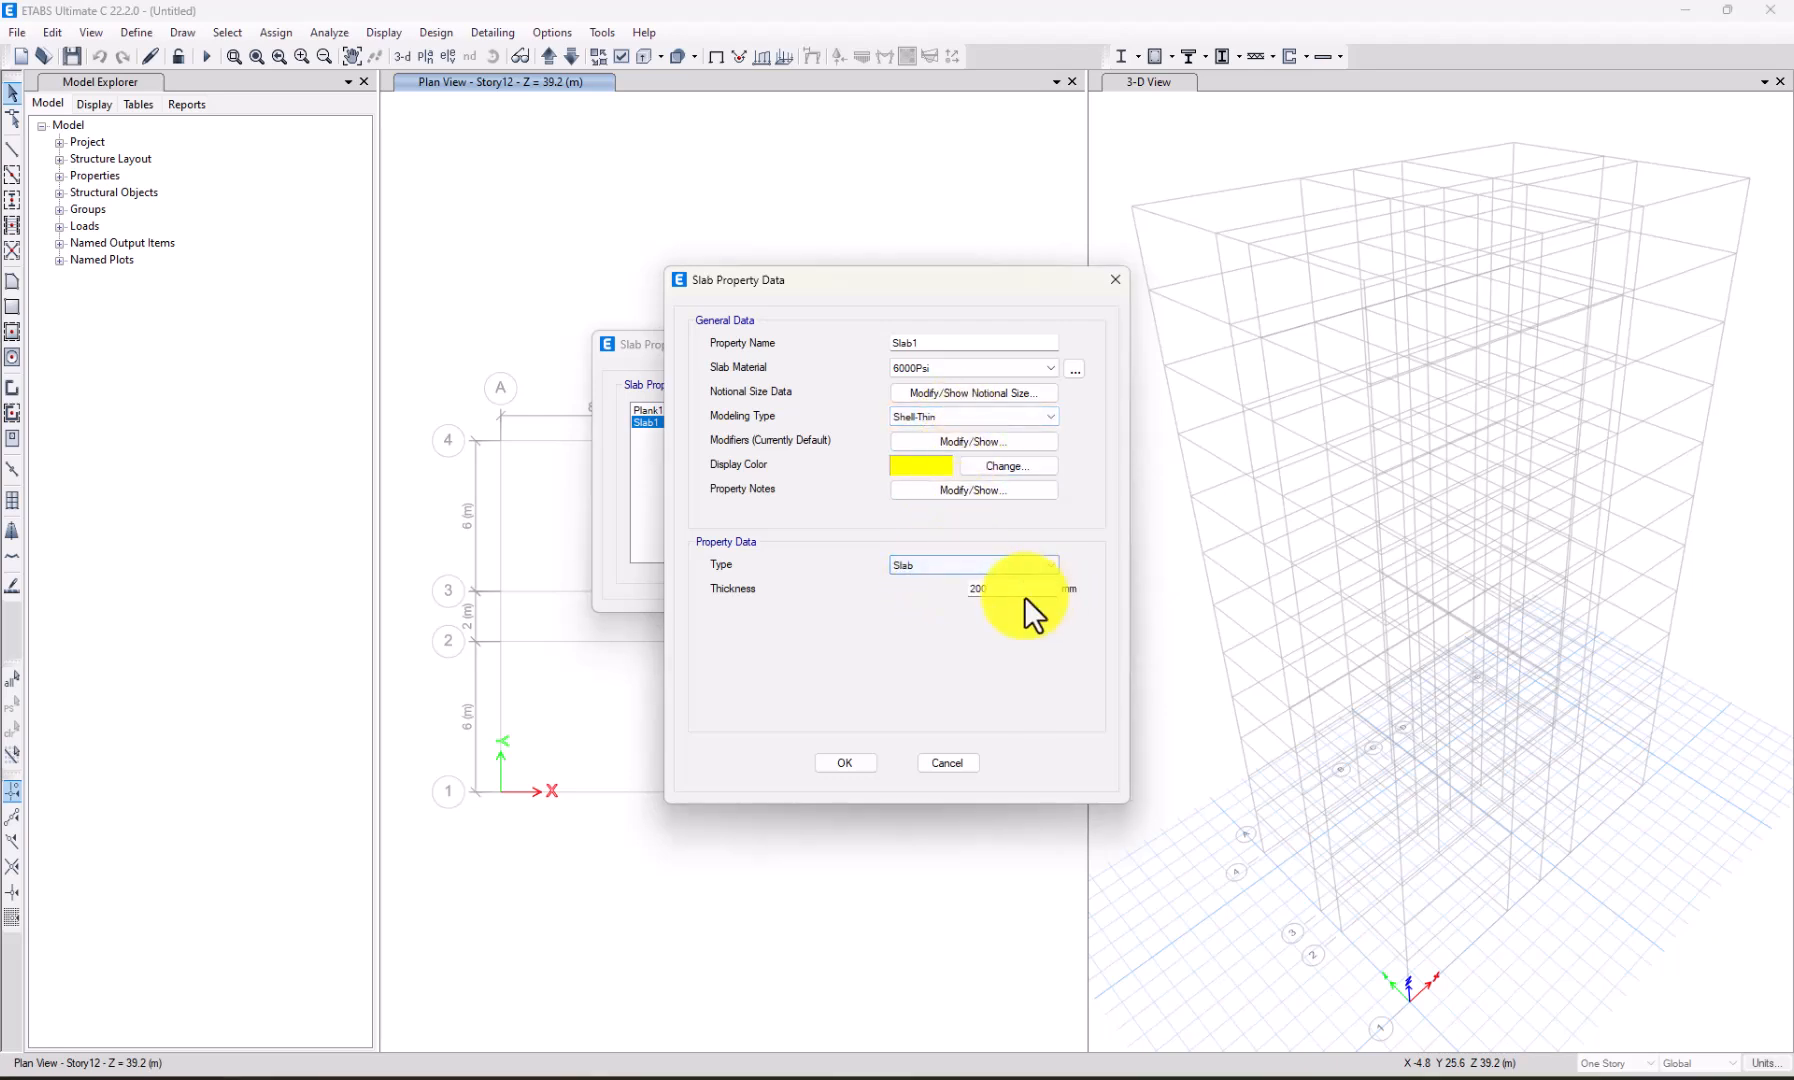
pyautogui.moveTo(1033, 596); pyautogui.dragTo(958, 590)
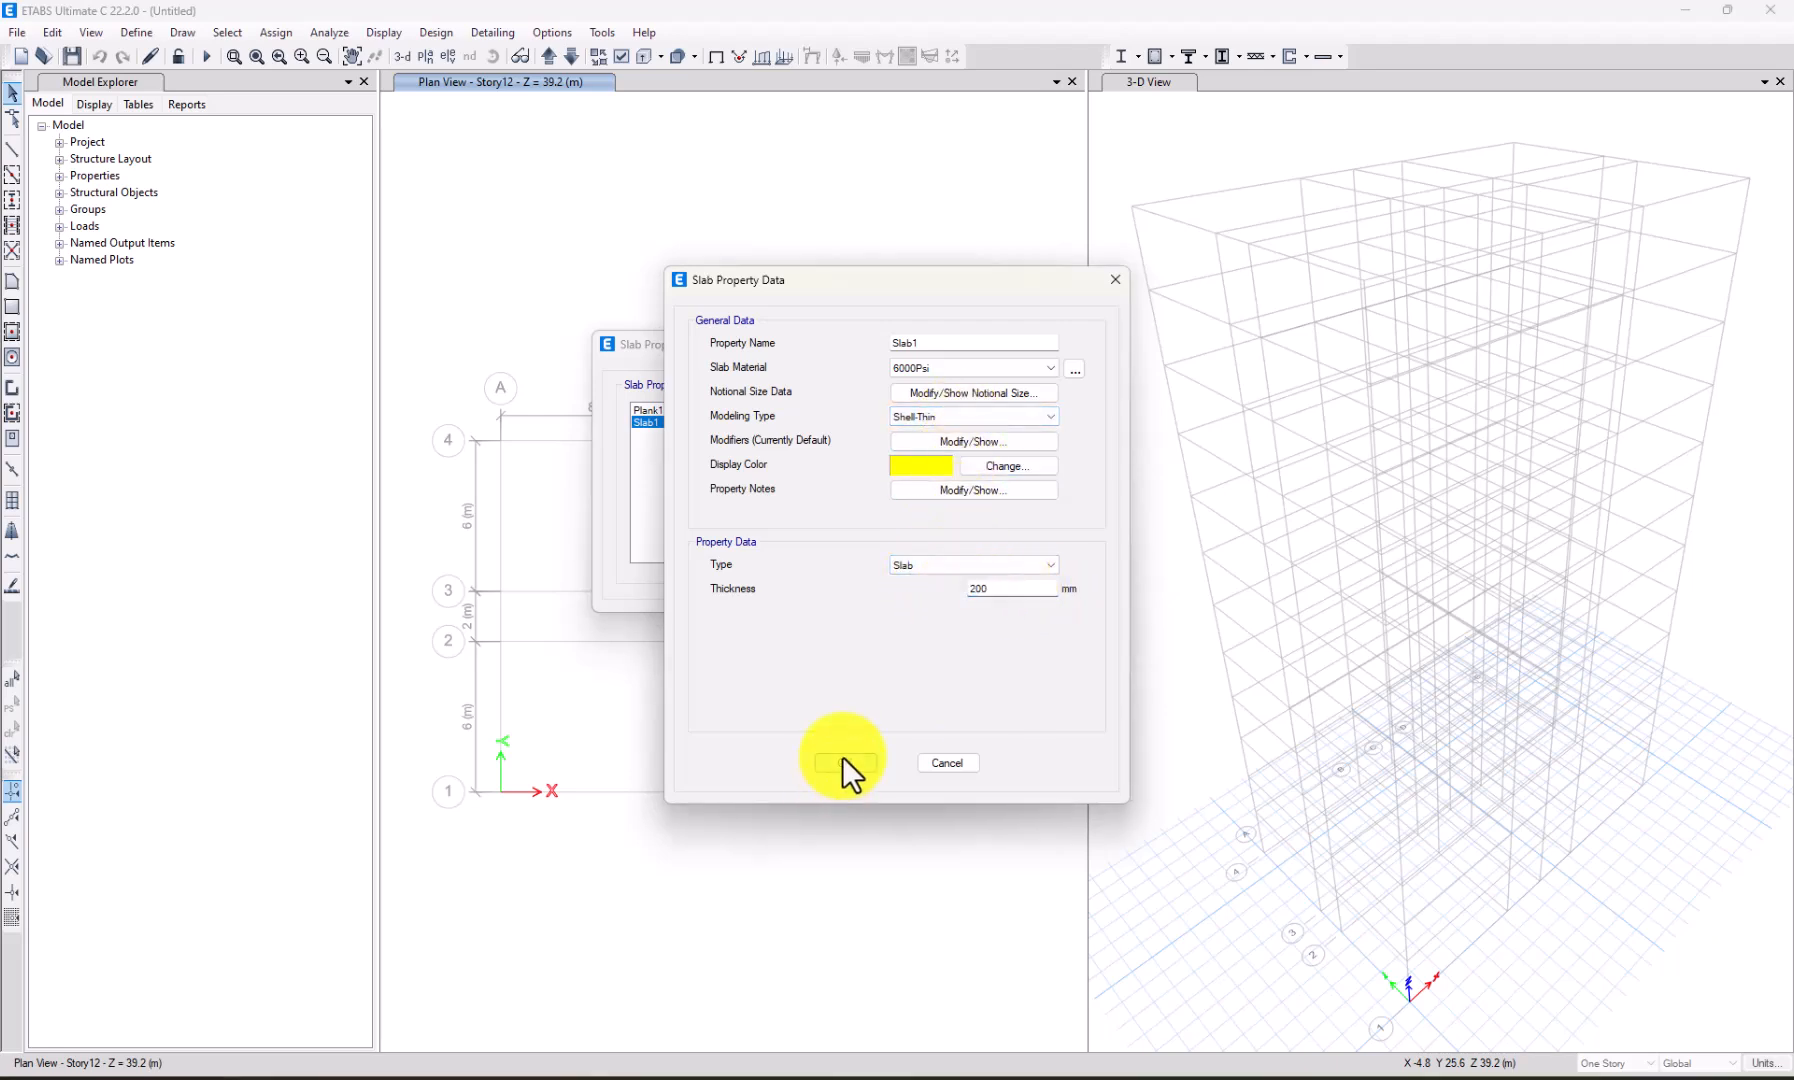
pyautogui.click(843, 760)
pyautogui.click(900, 540)
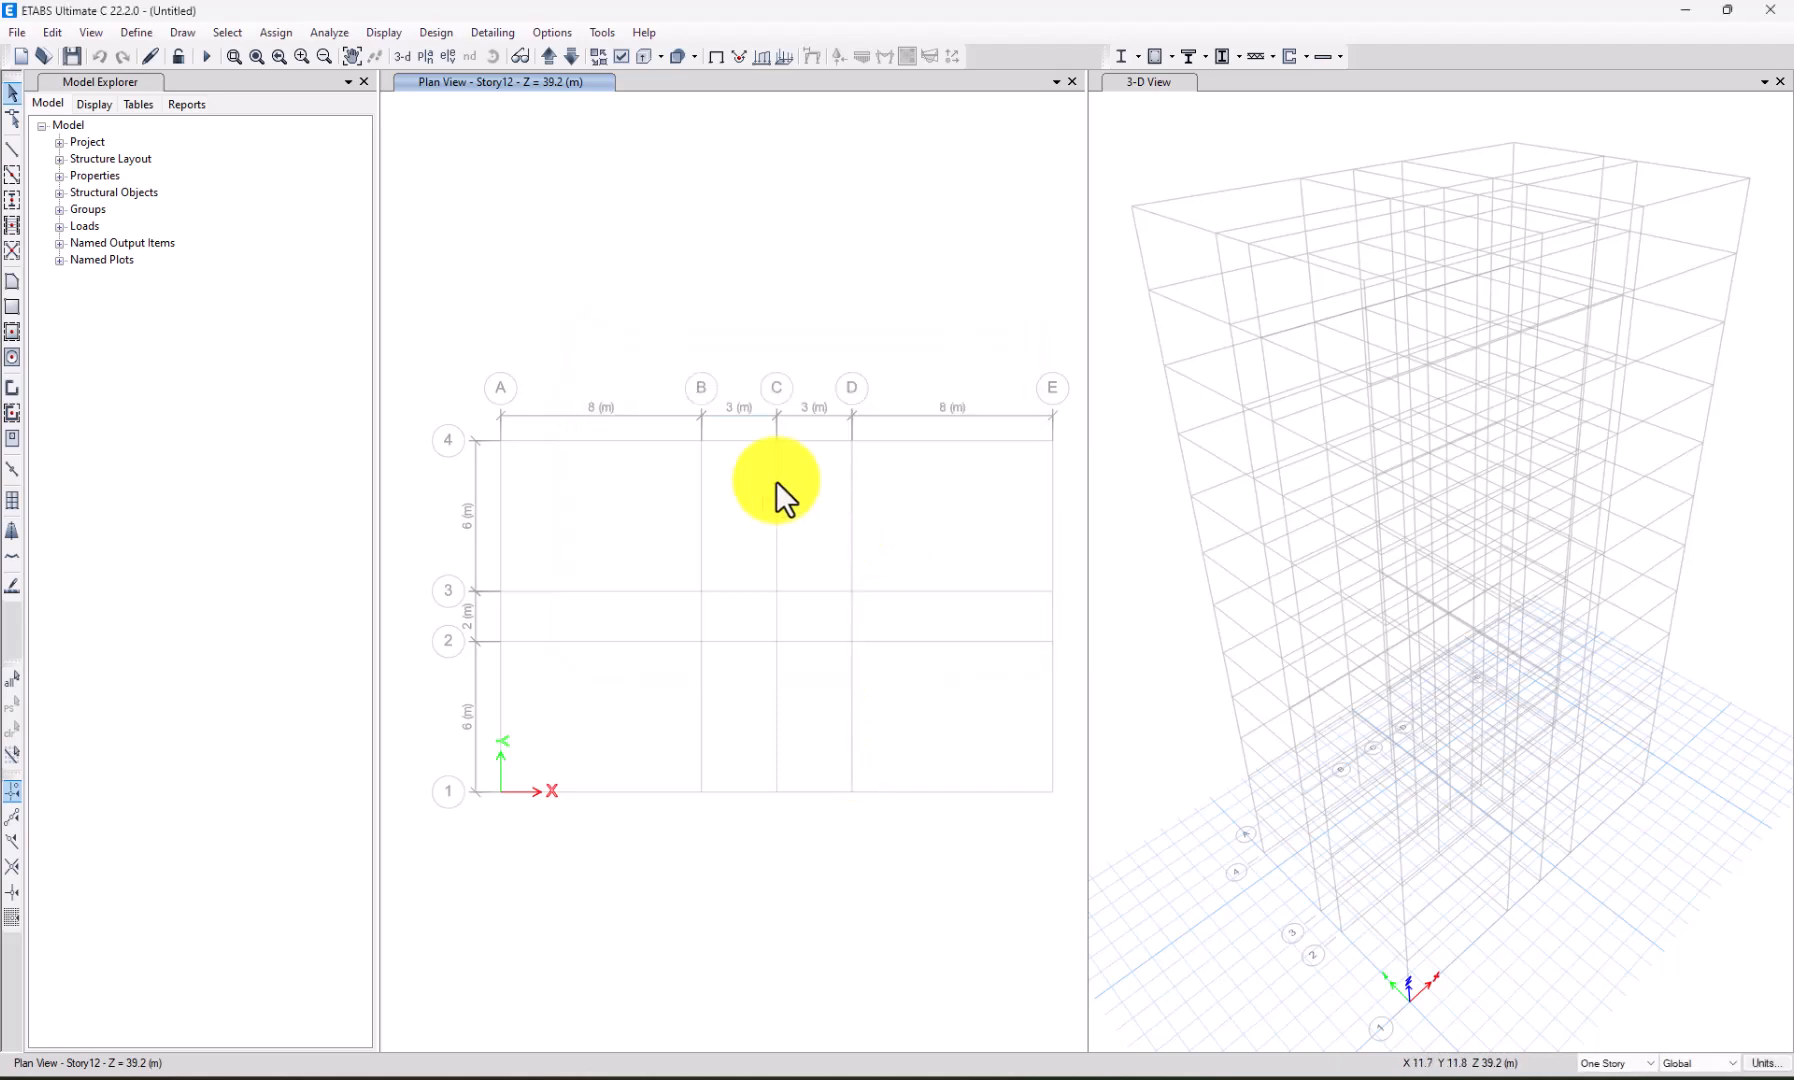
# Set the material of the Wall1 wall section to 6000Psi.
pyautogui.click(144, 31)
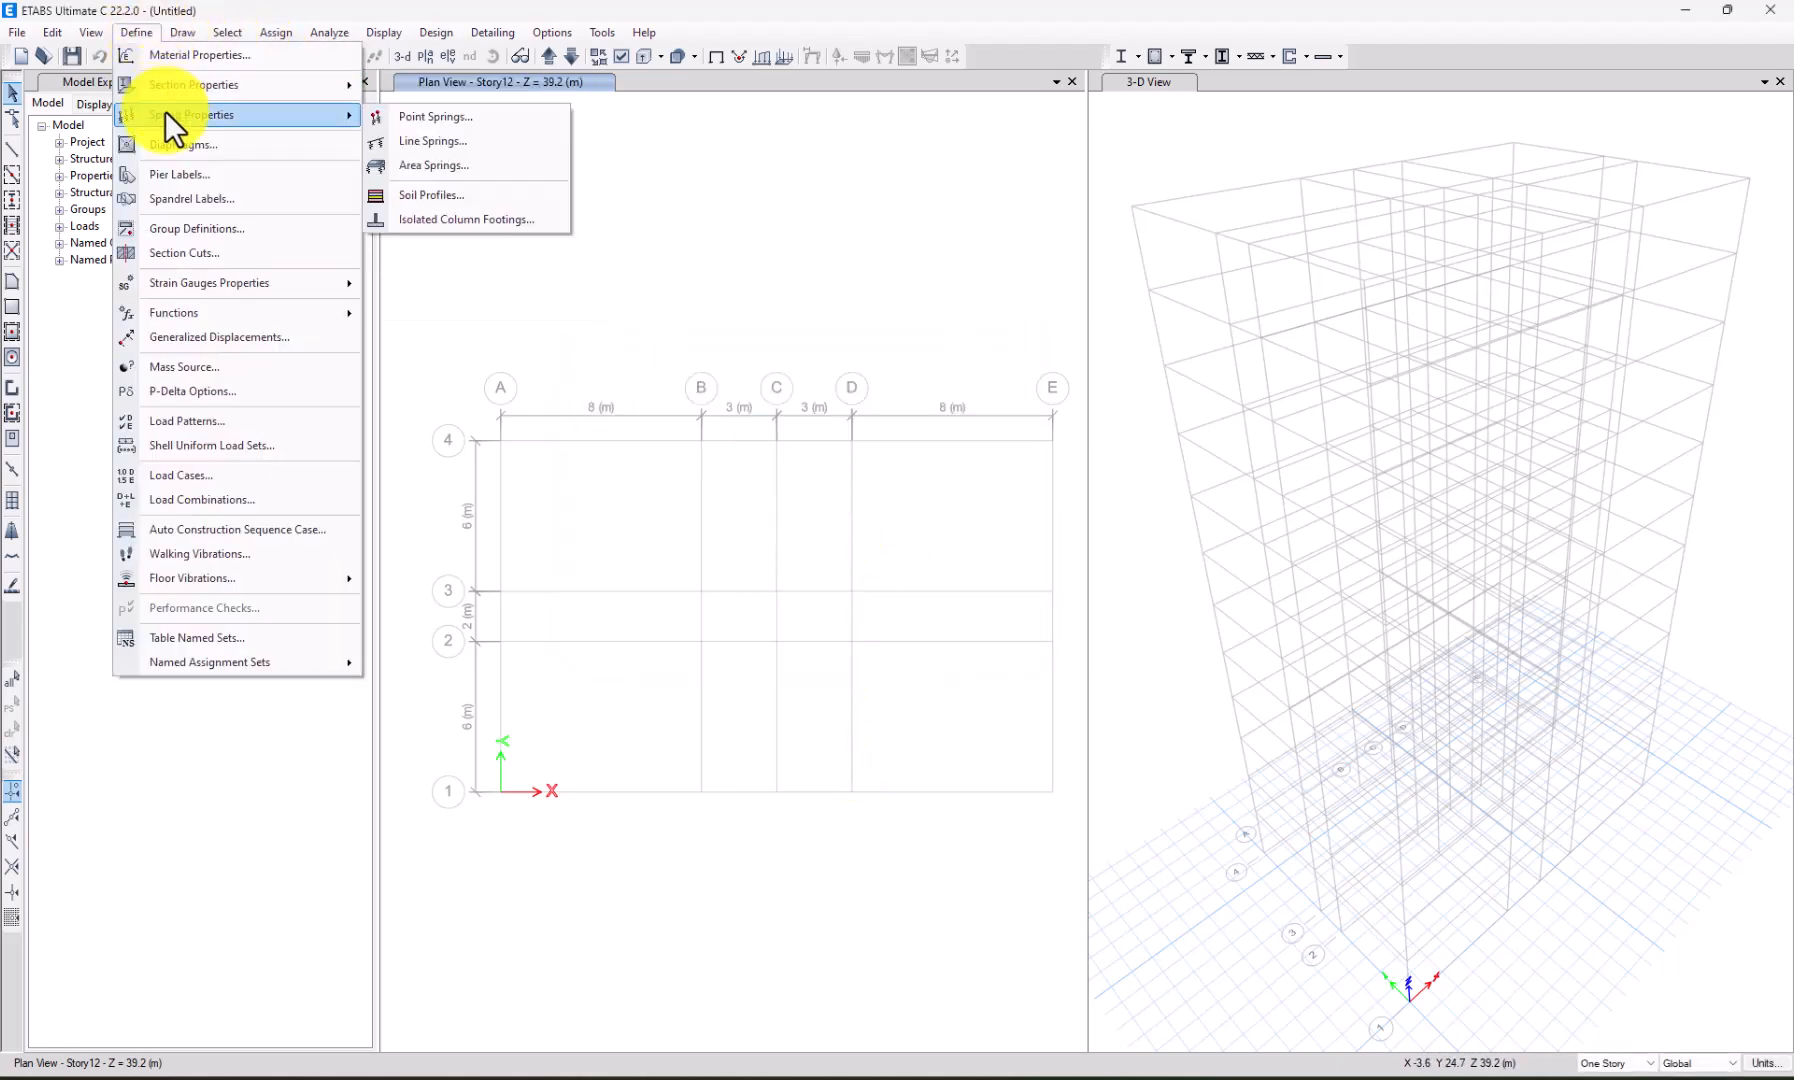
pyautogui.moveTo(193, 86)
pyautogui.click(455, 189)
pyautogui.moveTo(982, 397); pyautogui.dragTo(818, 753)
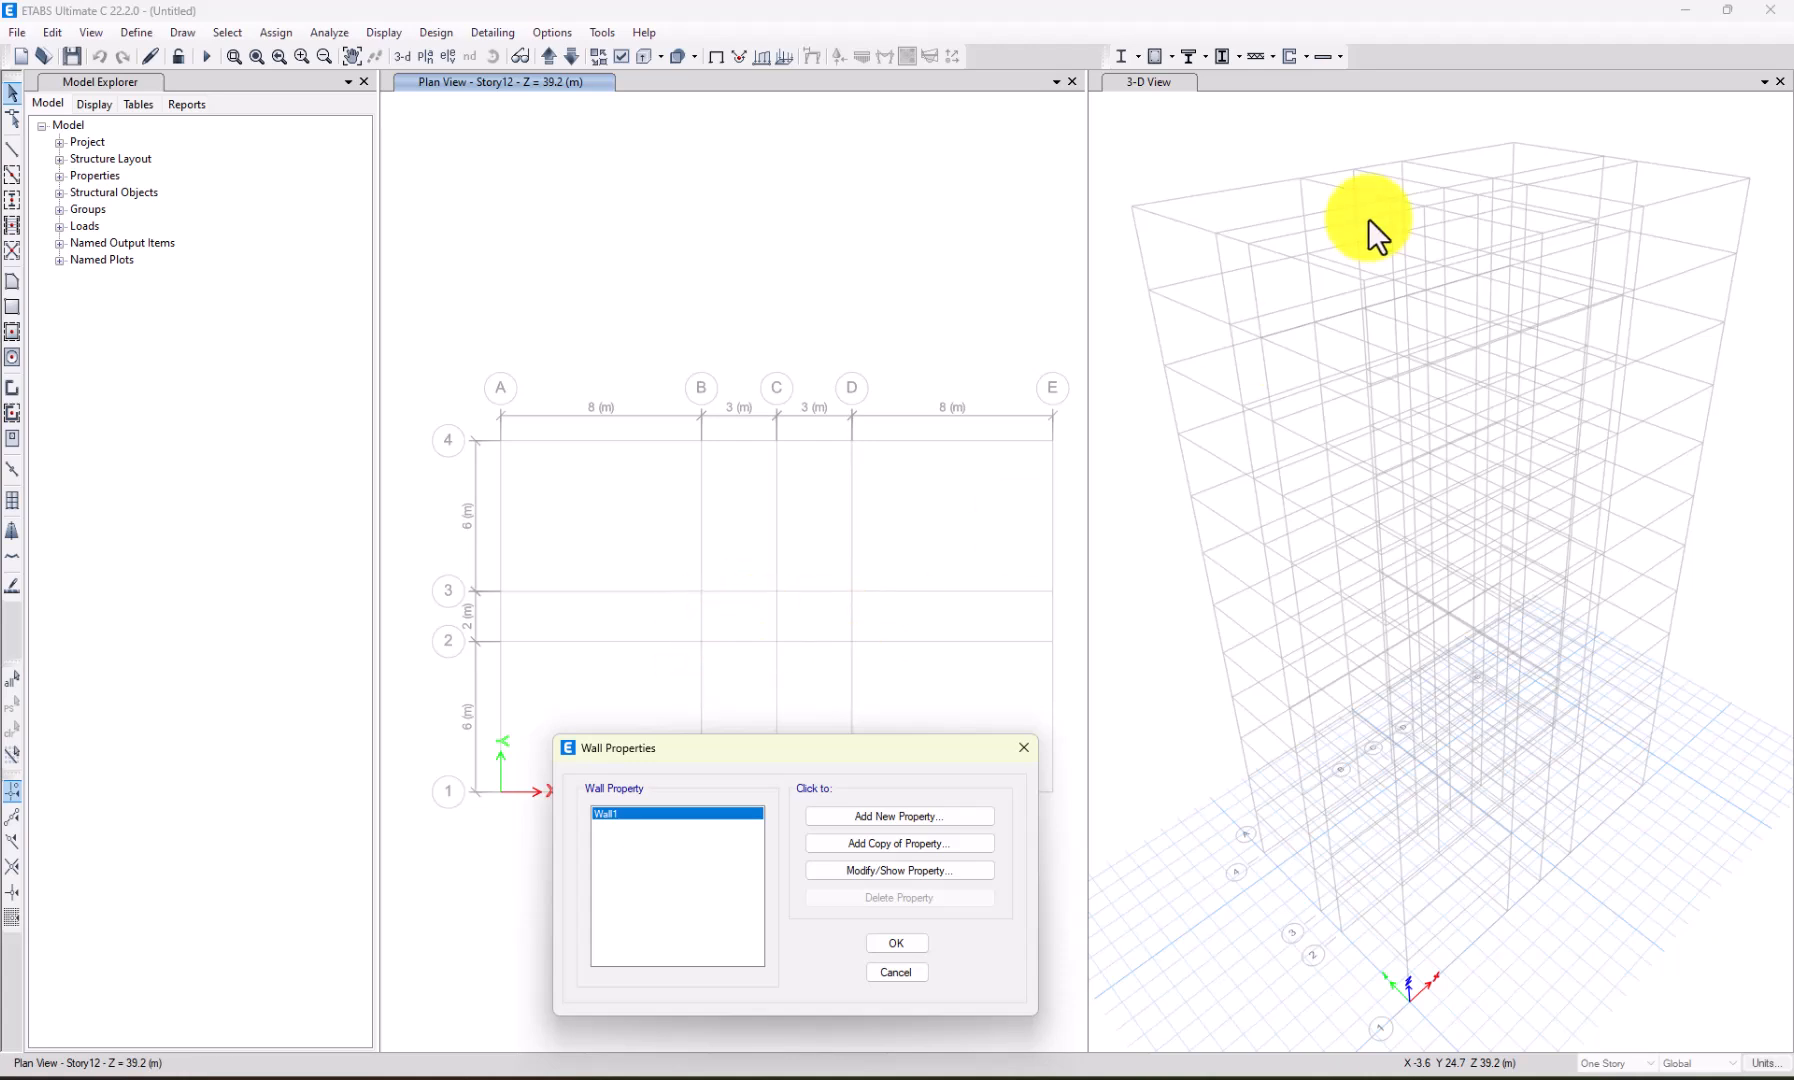
pyautogui.moveTo(833, 751); pyautogui.dragTo(1058, 261)
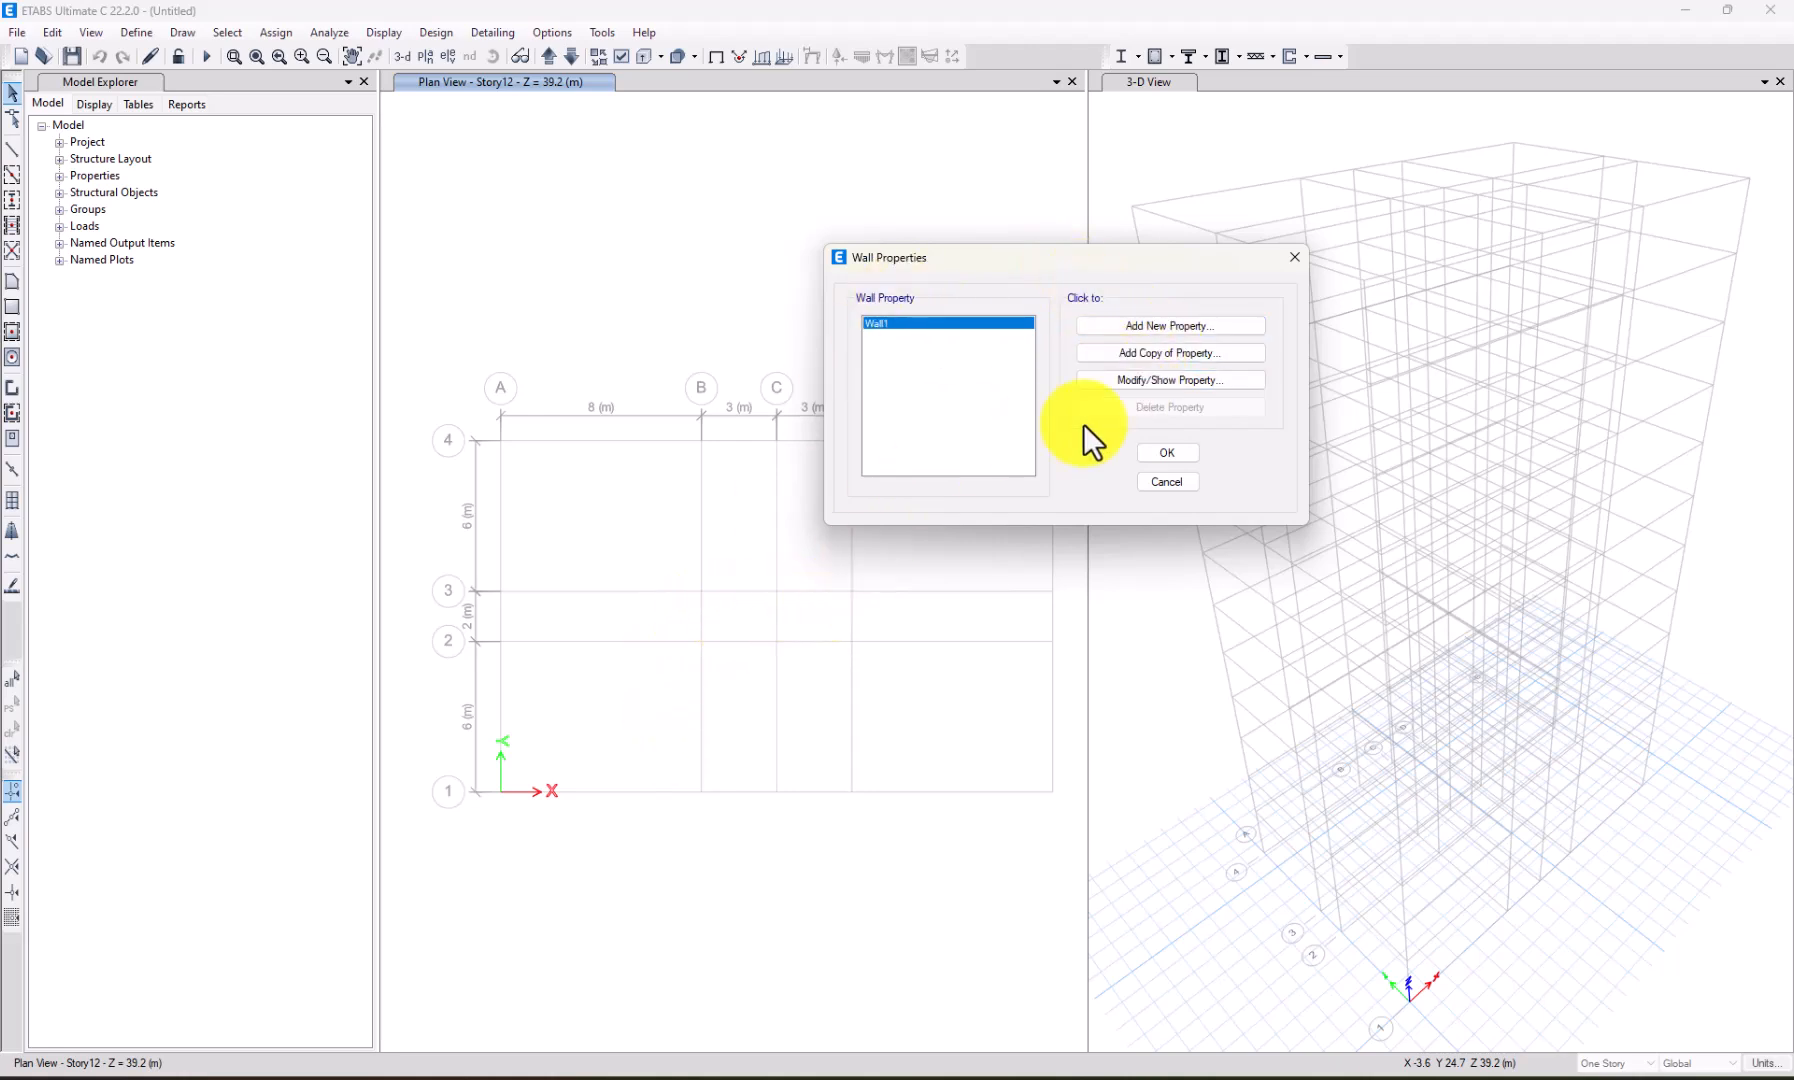
pyautogui.click(1130, 379)
pyautogui.click(945, 441)
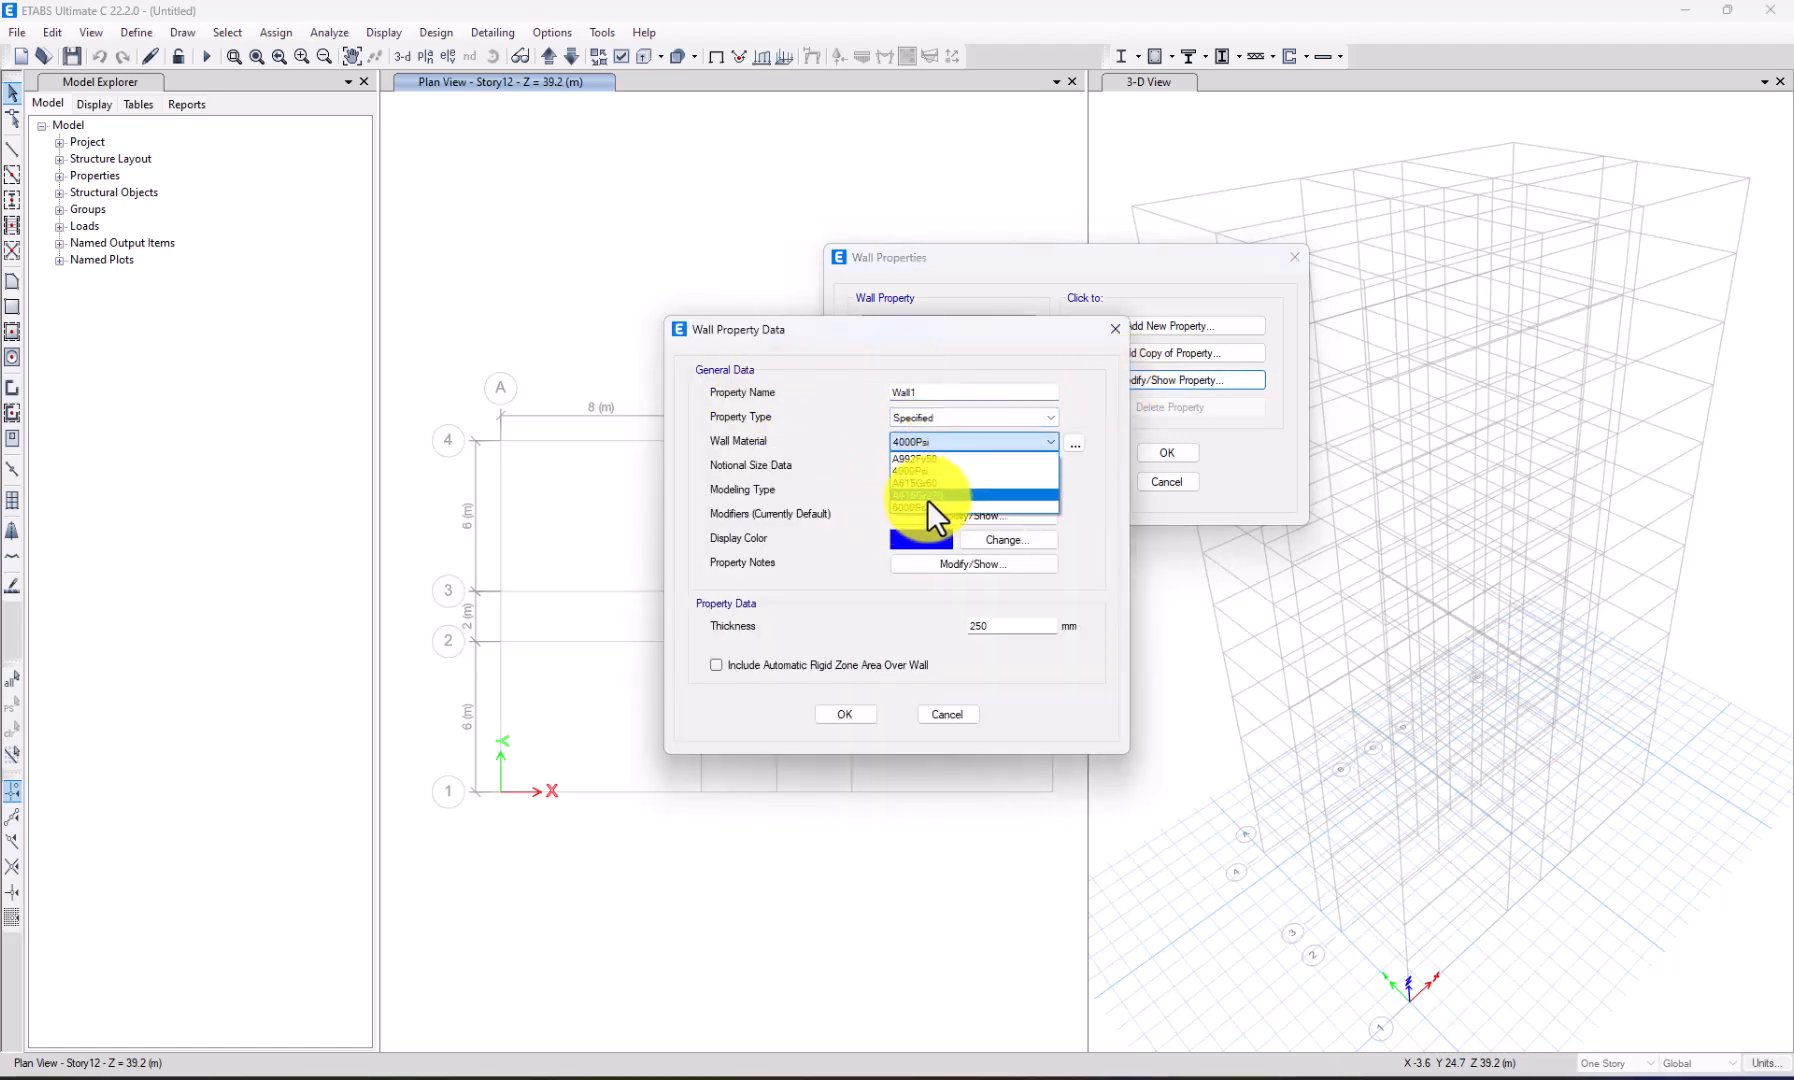
pyautogui.click(924, 509)
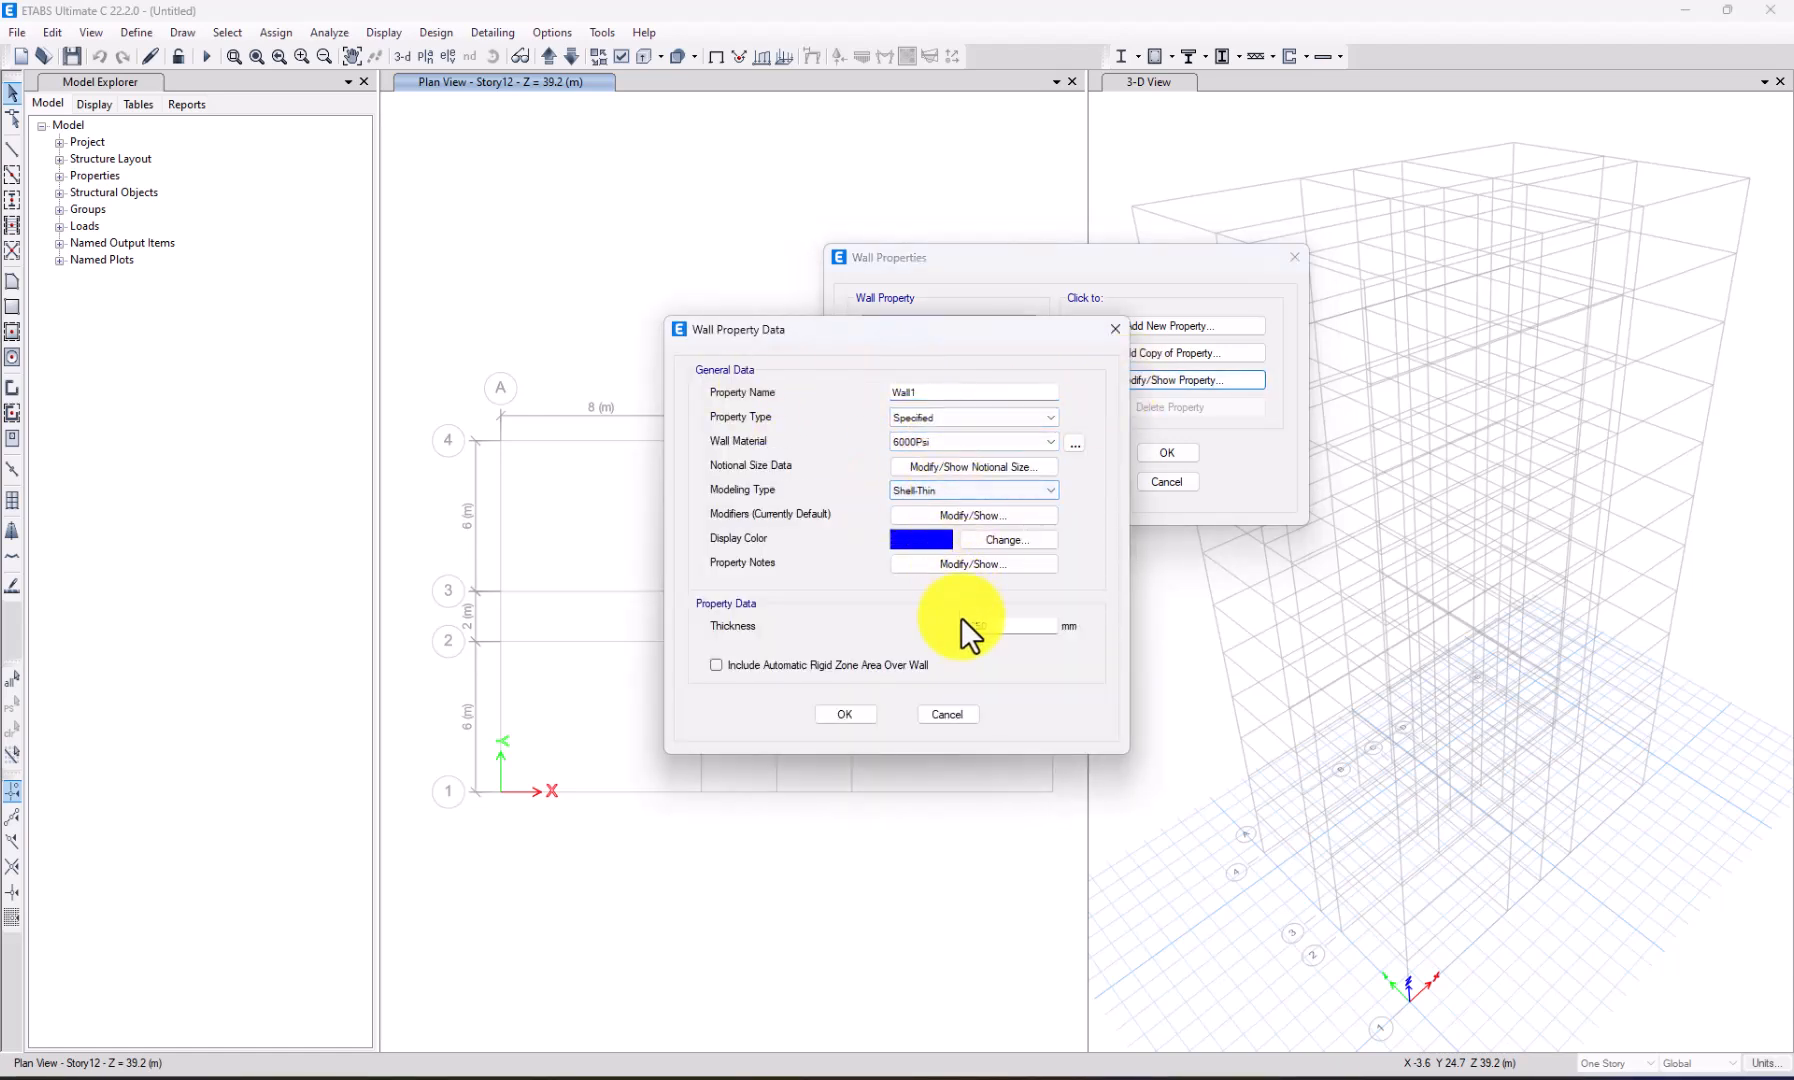
# Set Wall1's thickness to 300 mm, review its stiffness modification factors, and save the wall properties.
pyautogui.moveTo(993, 628); pyautogui.dragTo(950, 628)
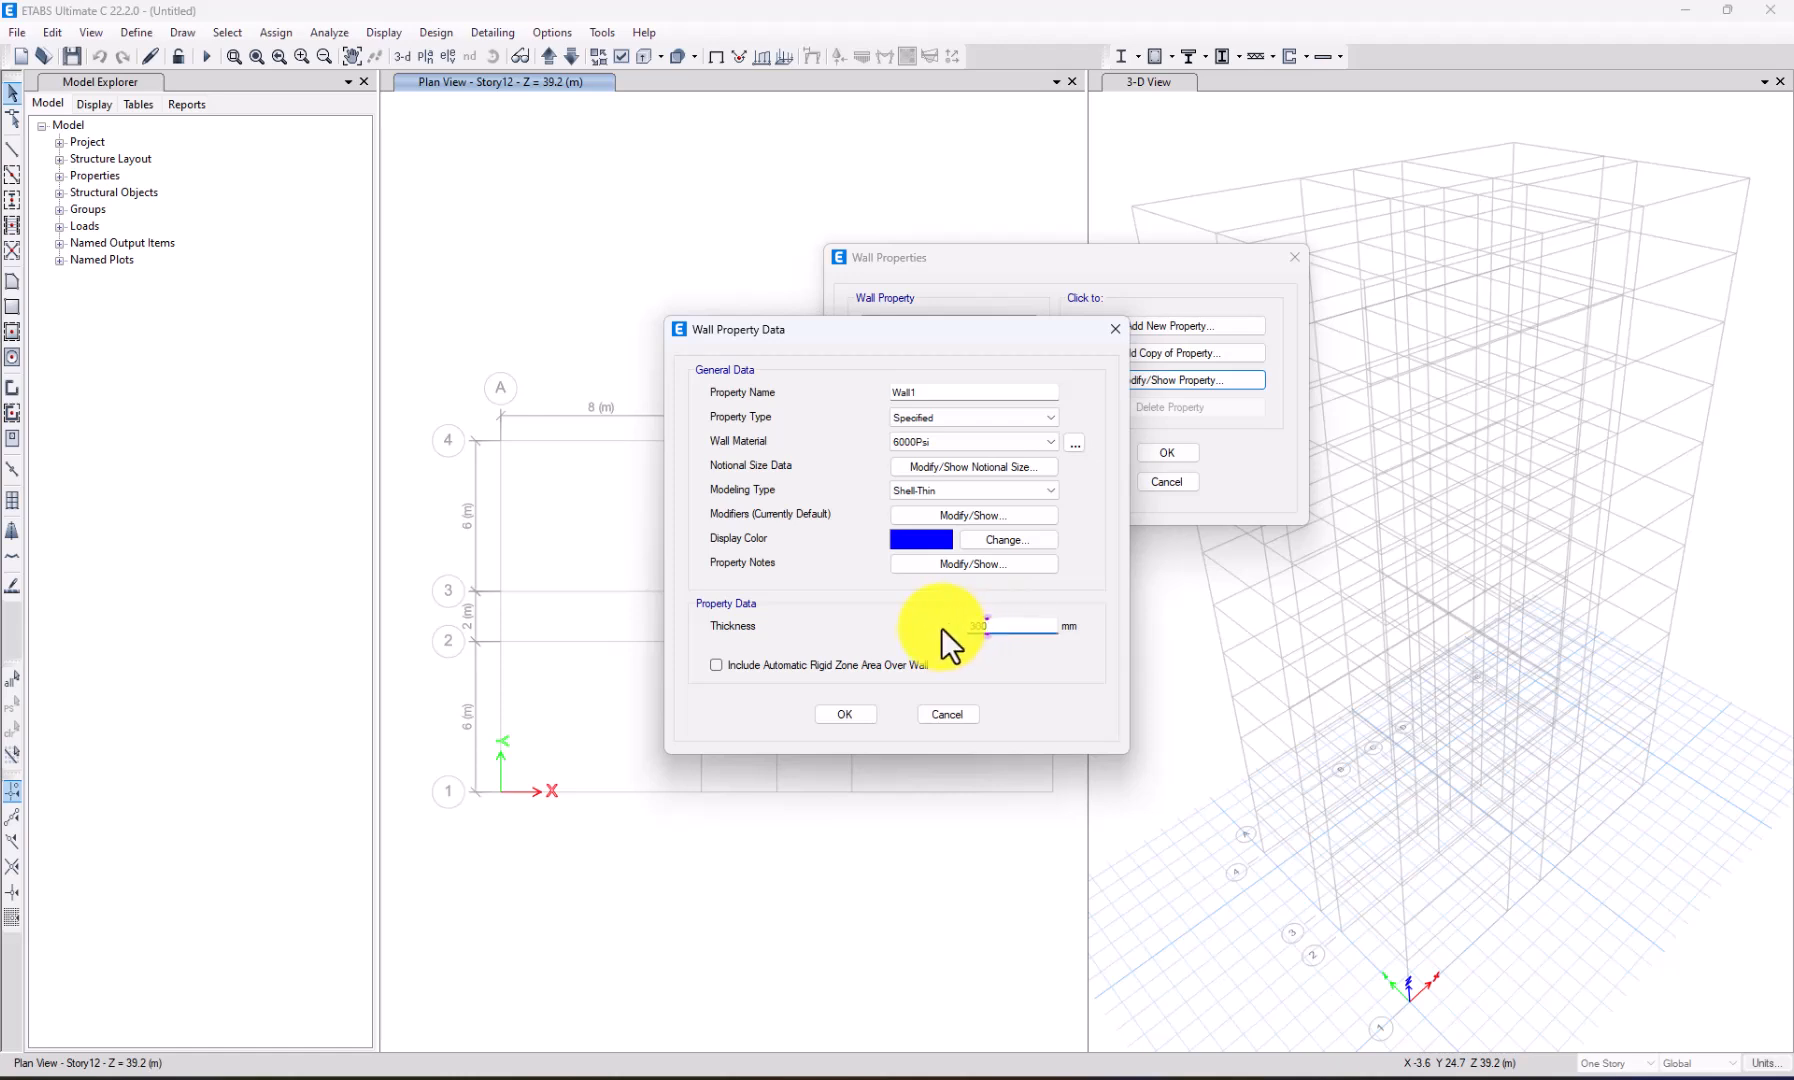
pyautogui.click(938, 512)
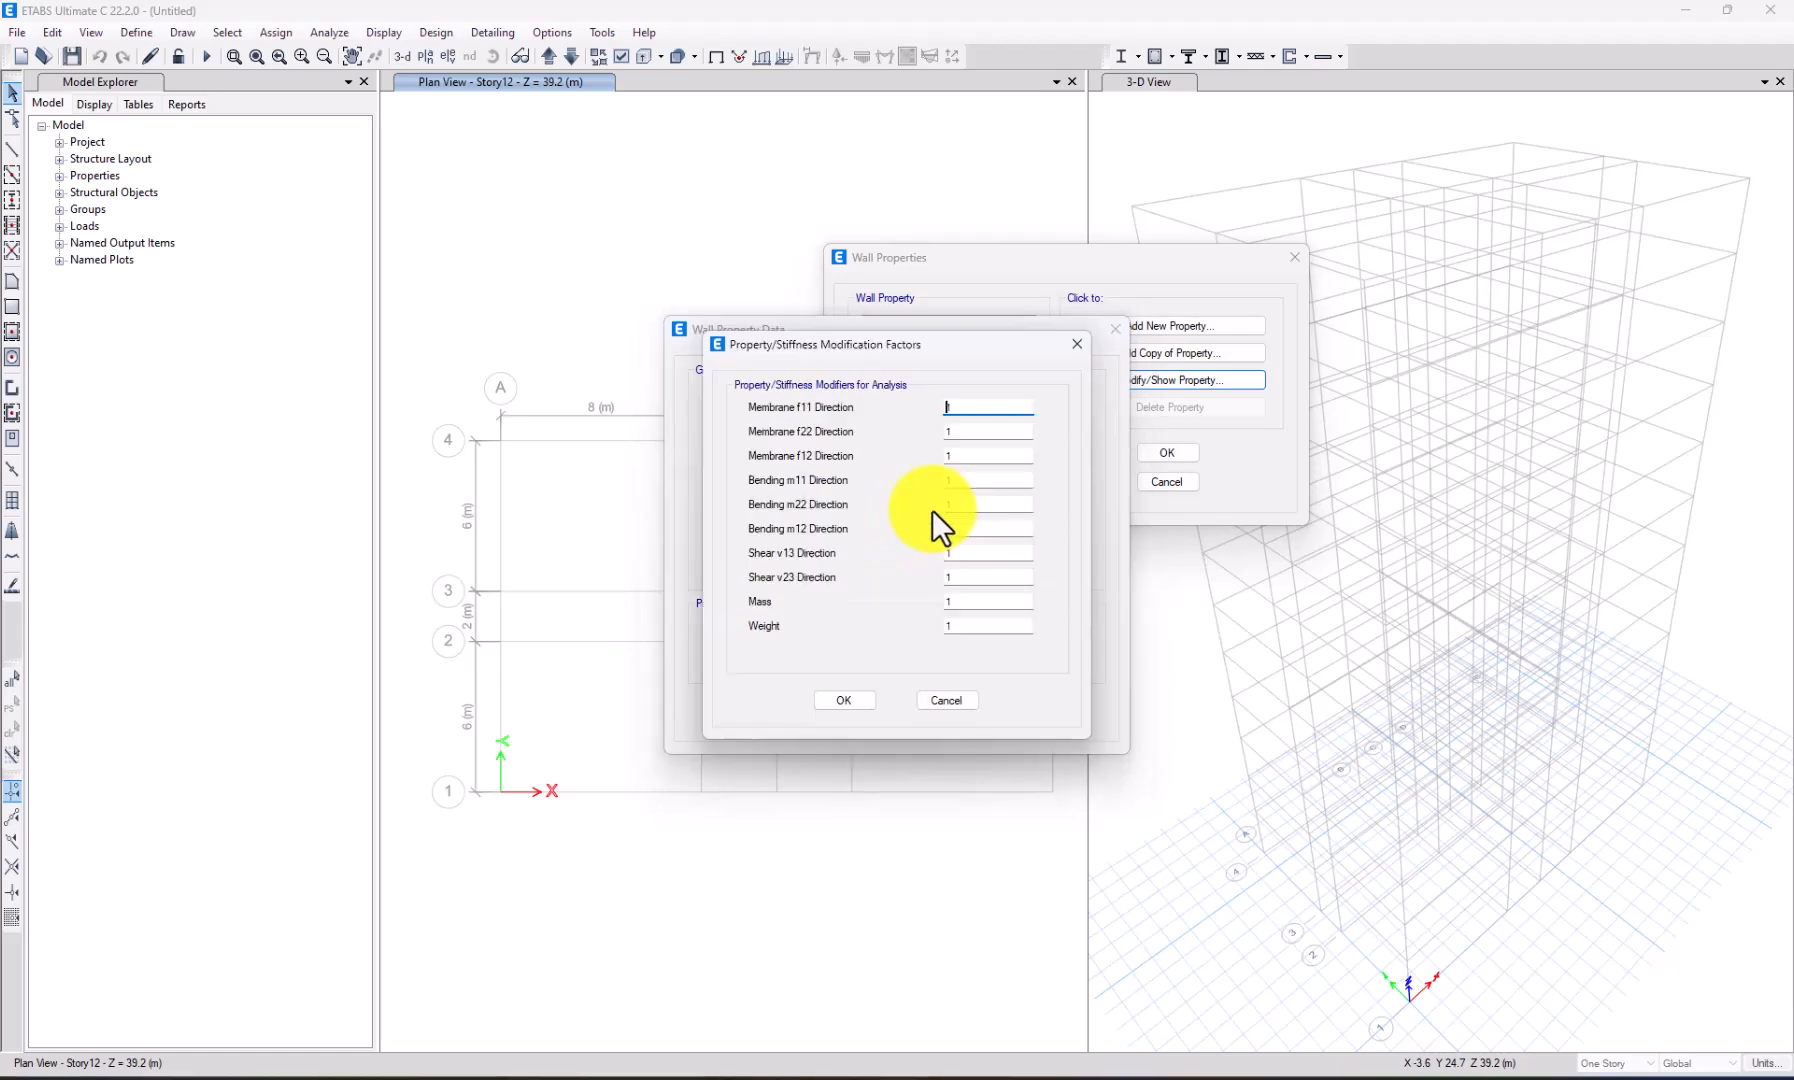
pyautogui.click(845, 700)
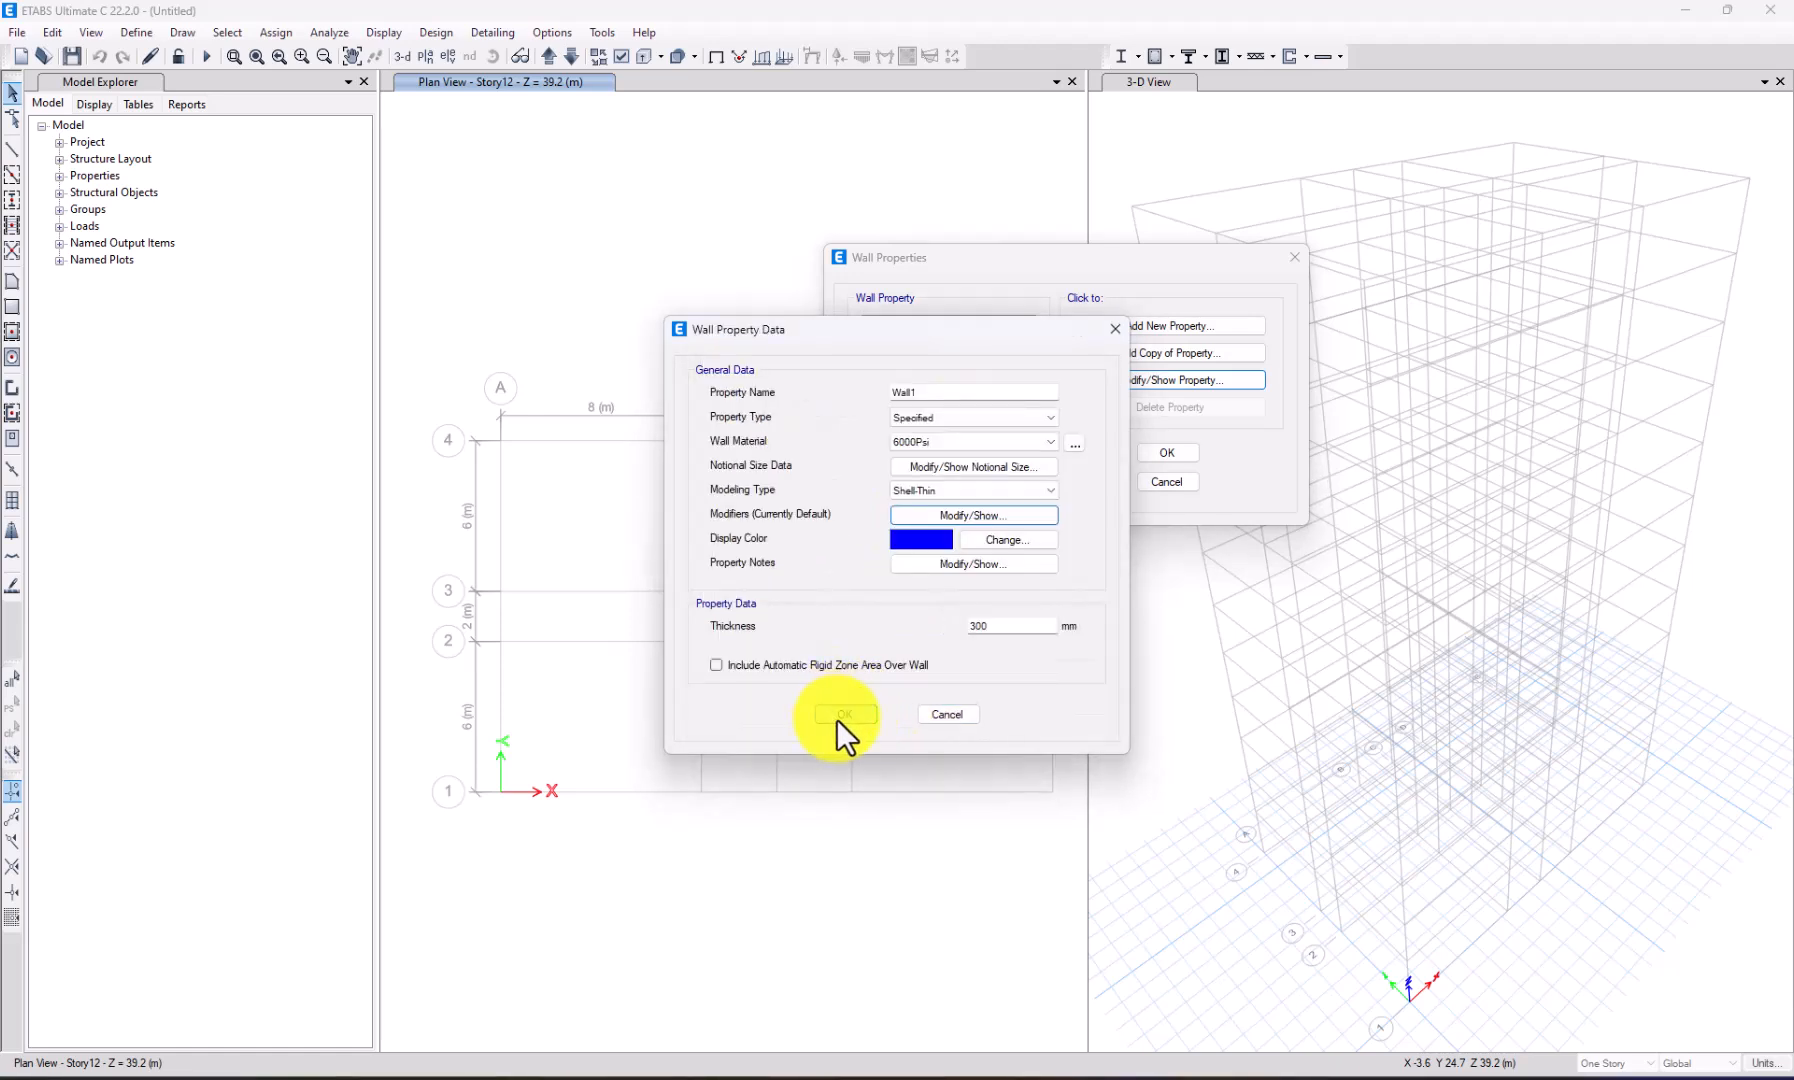
pyautogui.click(842, 716)
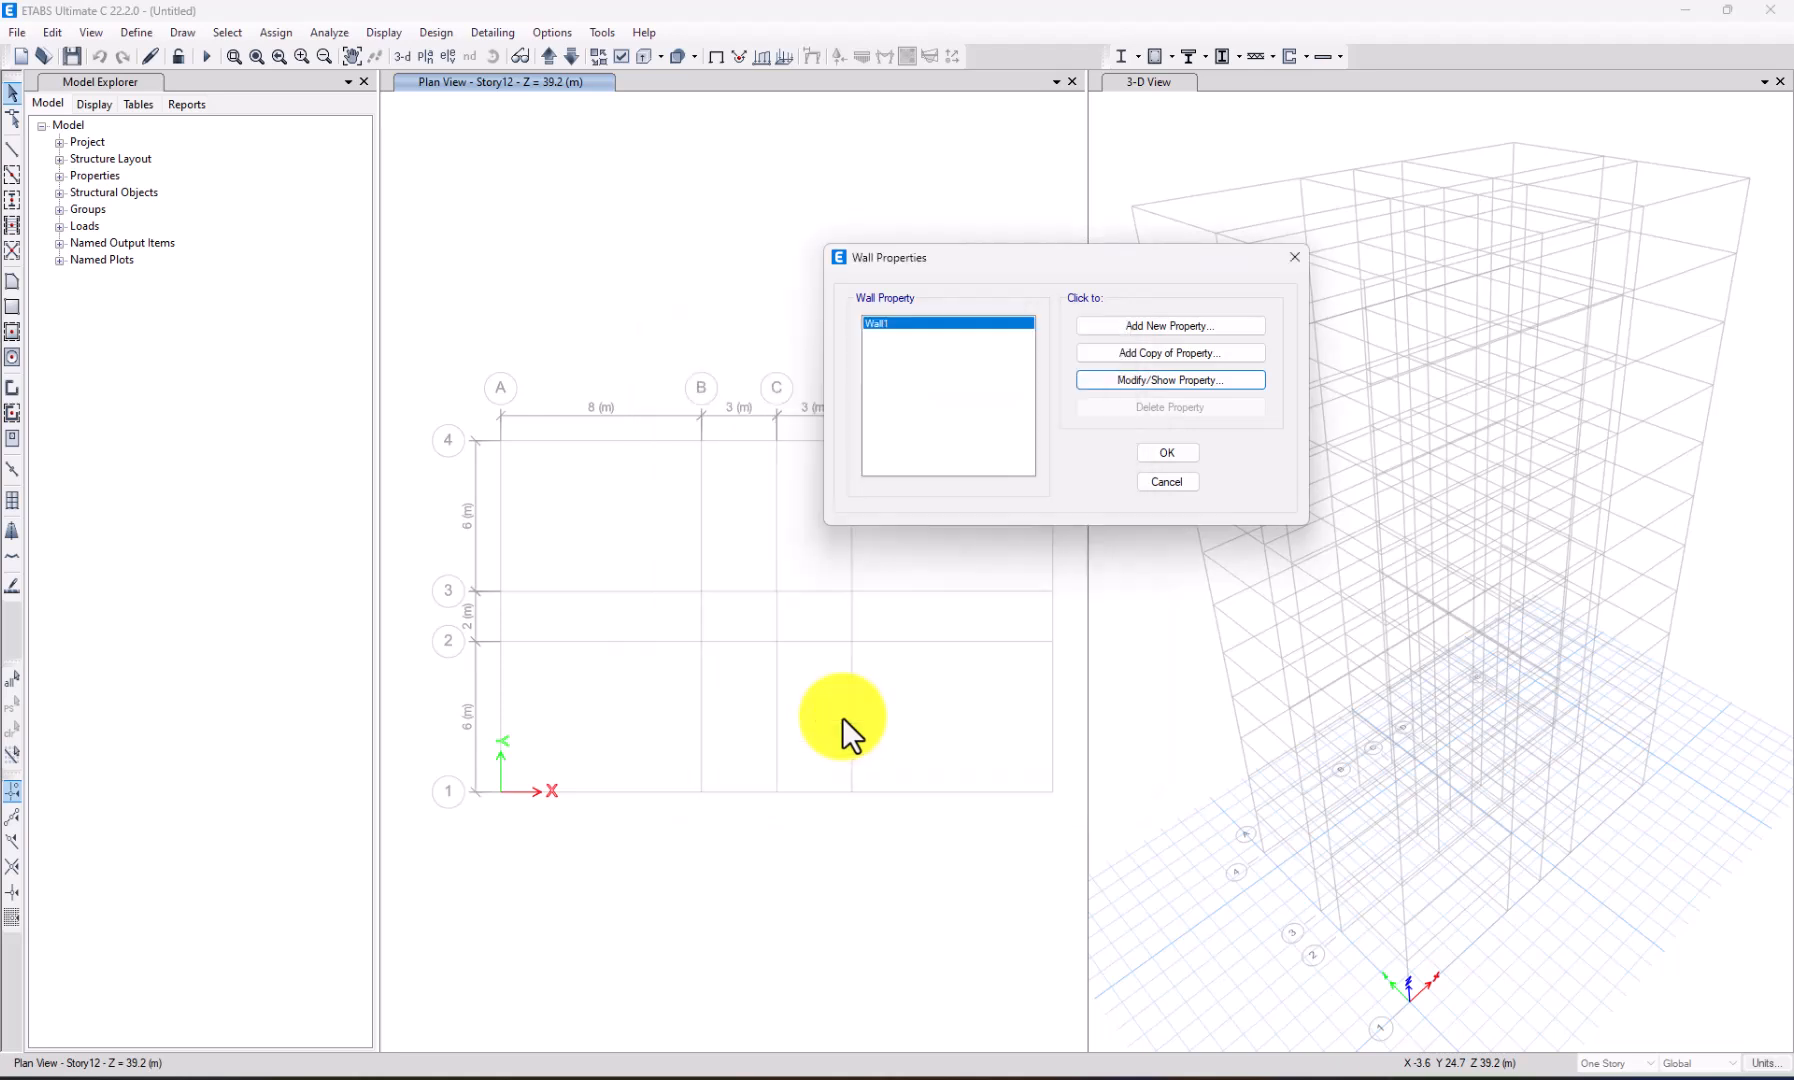
pyautogui.click(1168, 454)
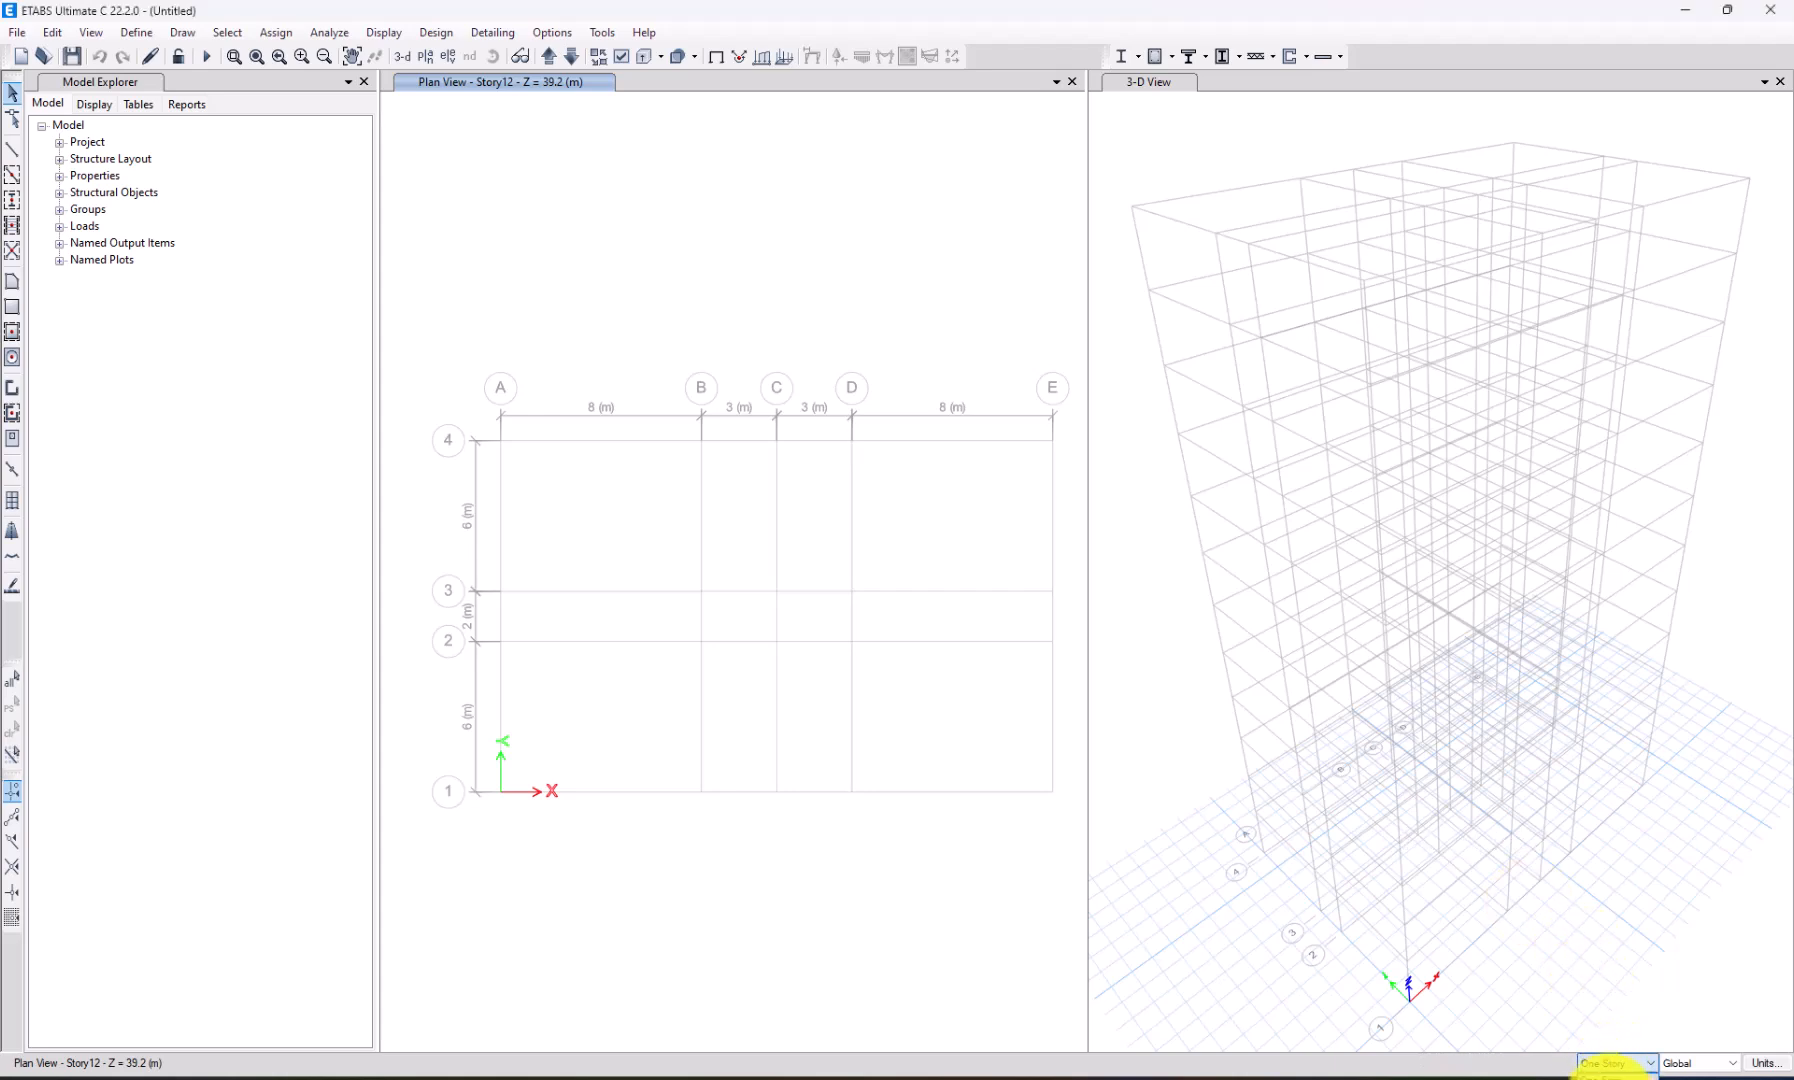
# Switch the story drawing scope to All Stories and return it to One Story.
pyautogui.click(1620, 1063)
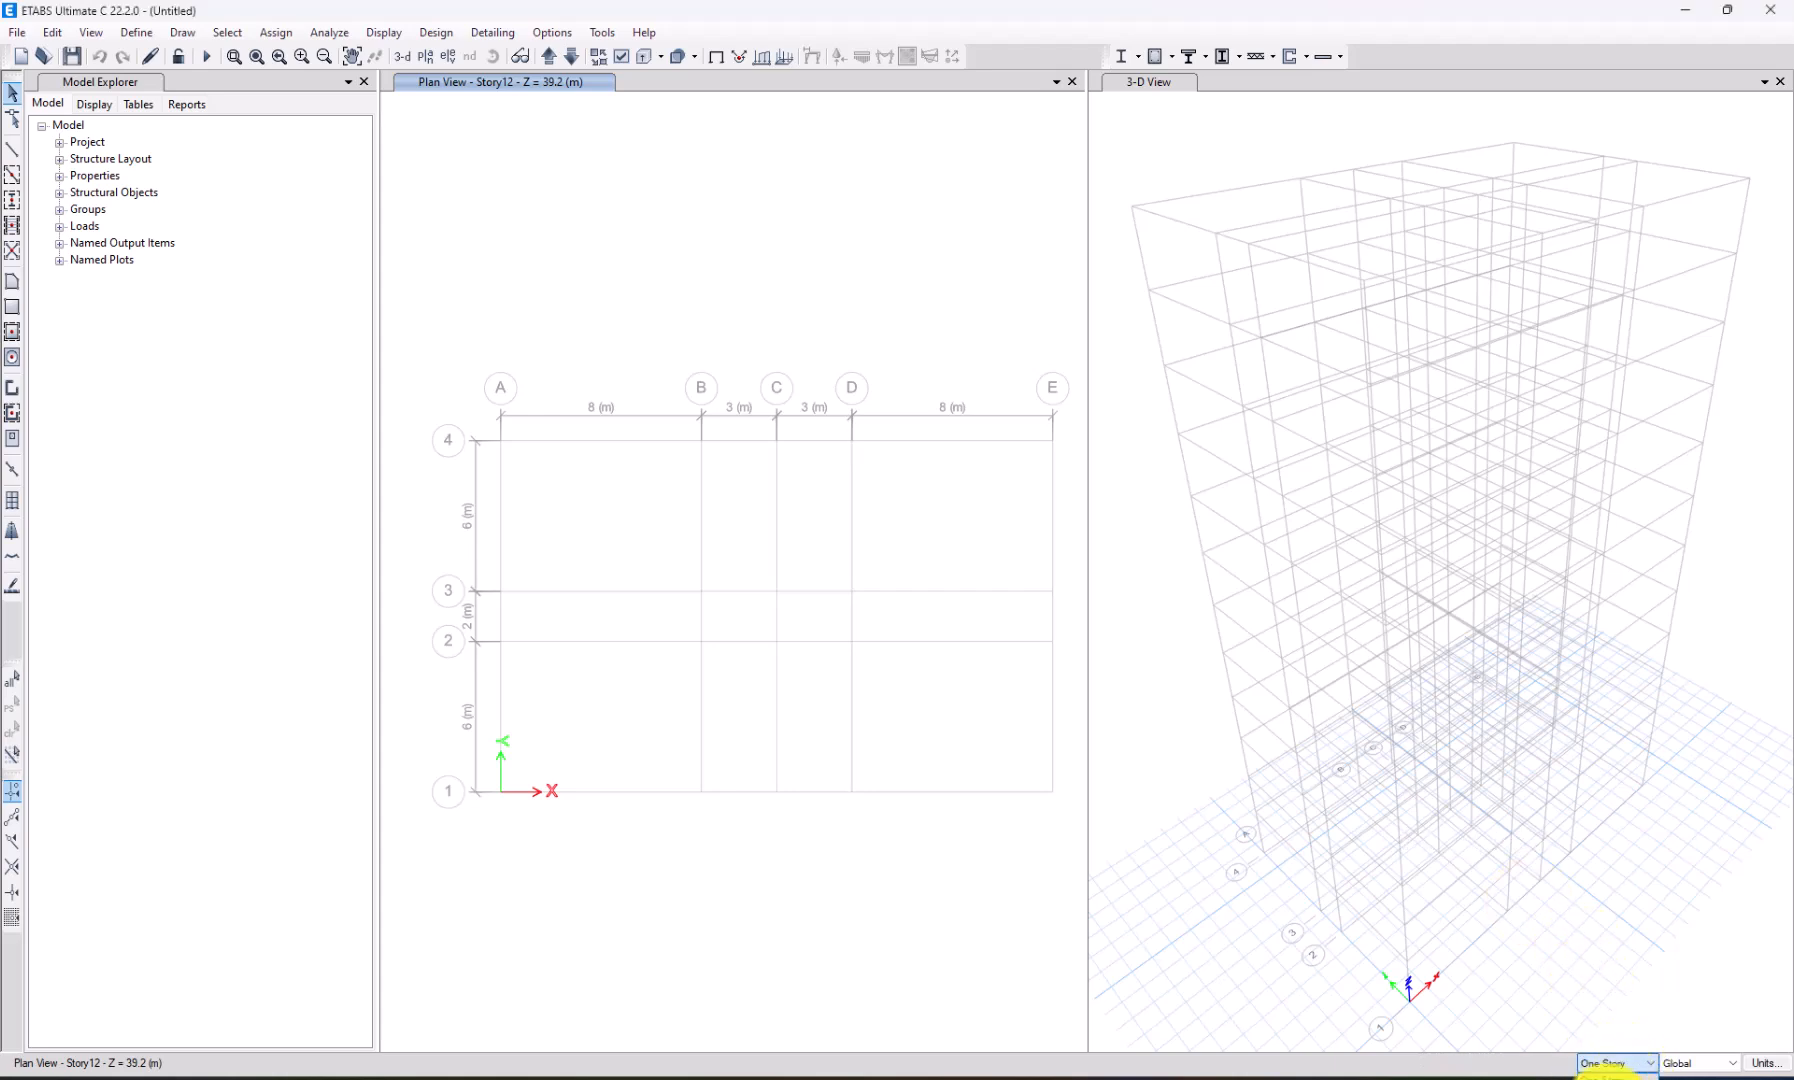
pyautogui.click(1168, 858)
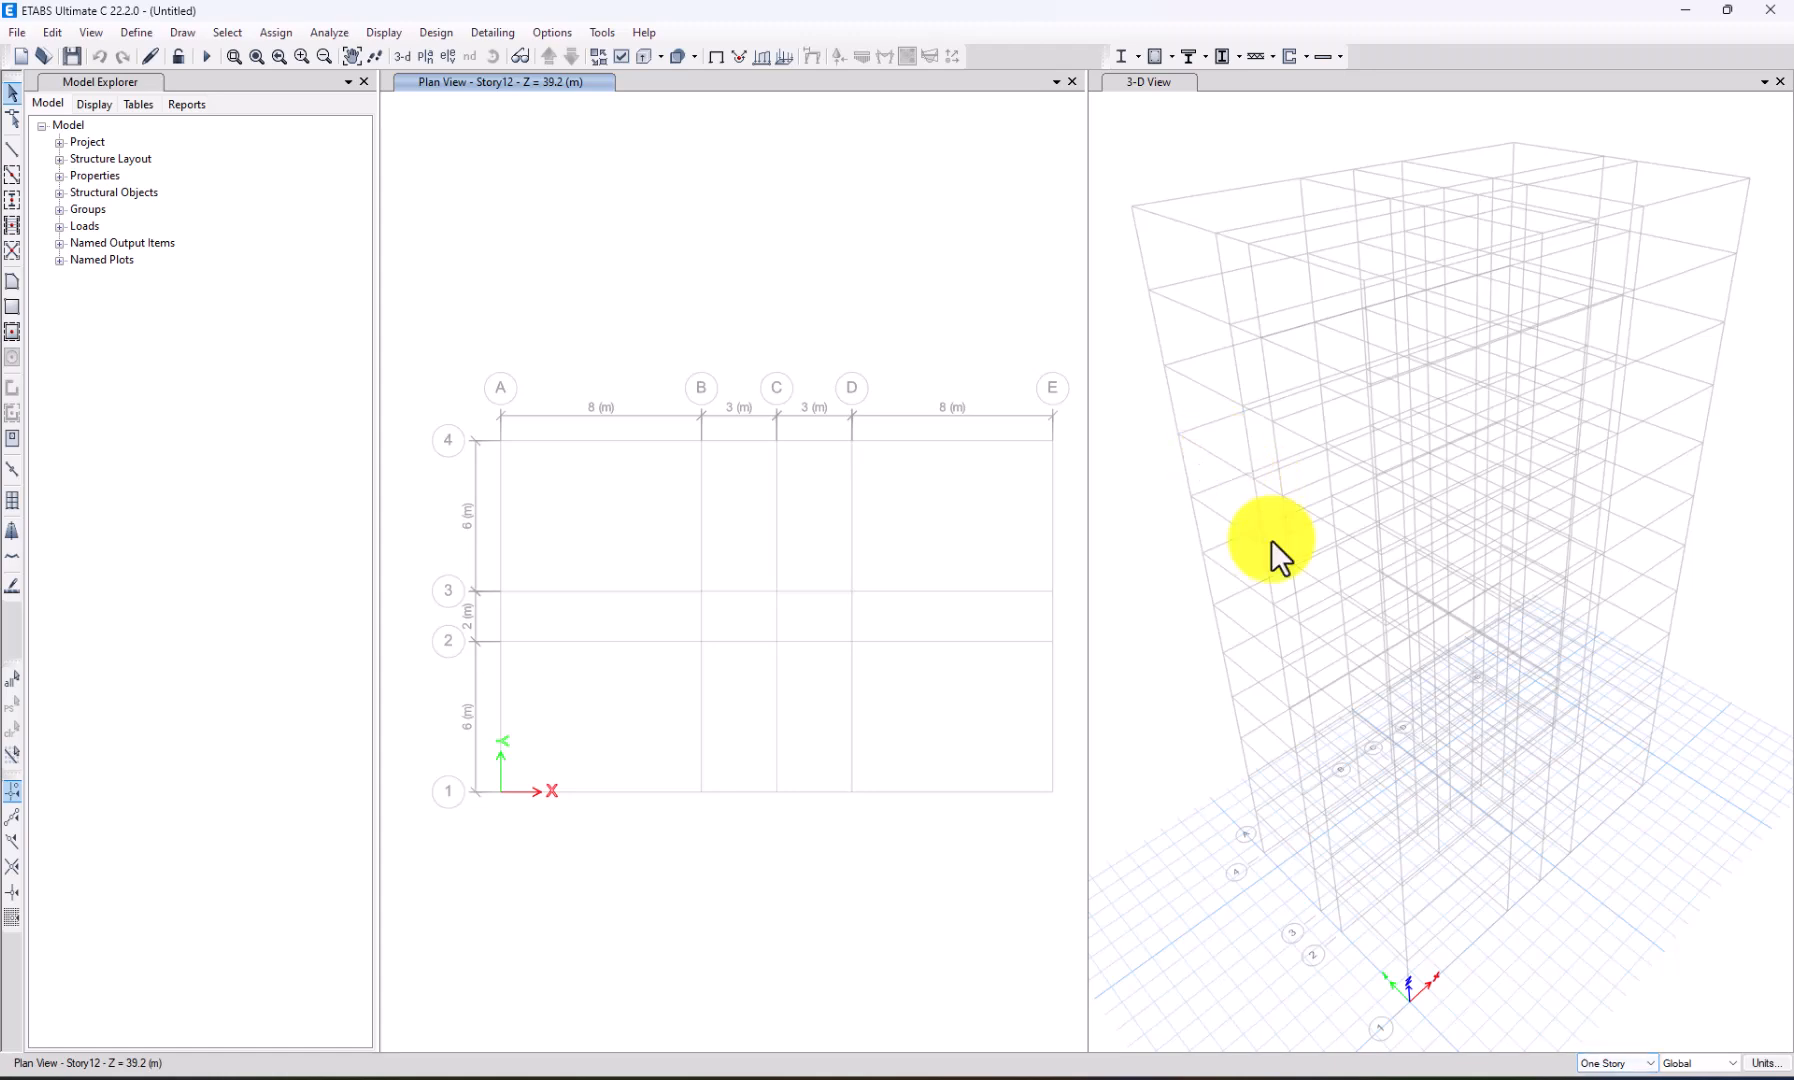
pyautogui.click(1618, 1063)
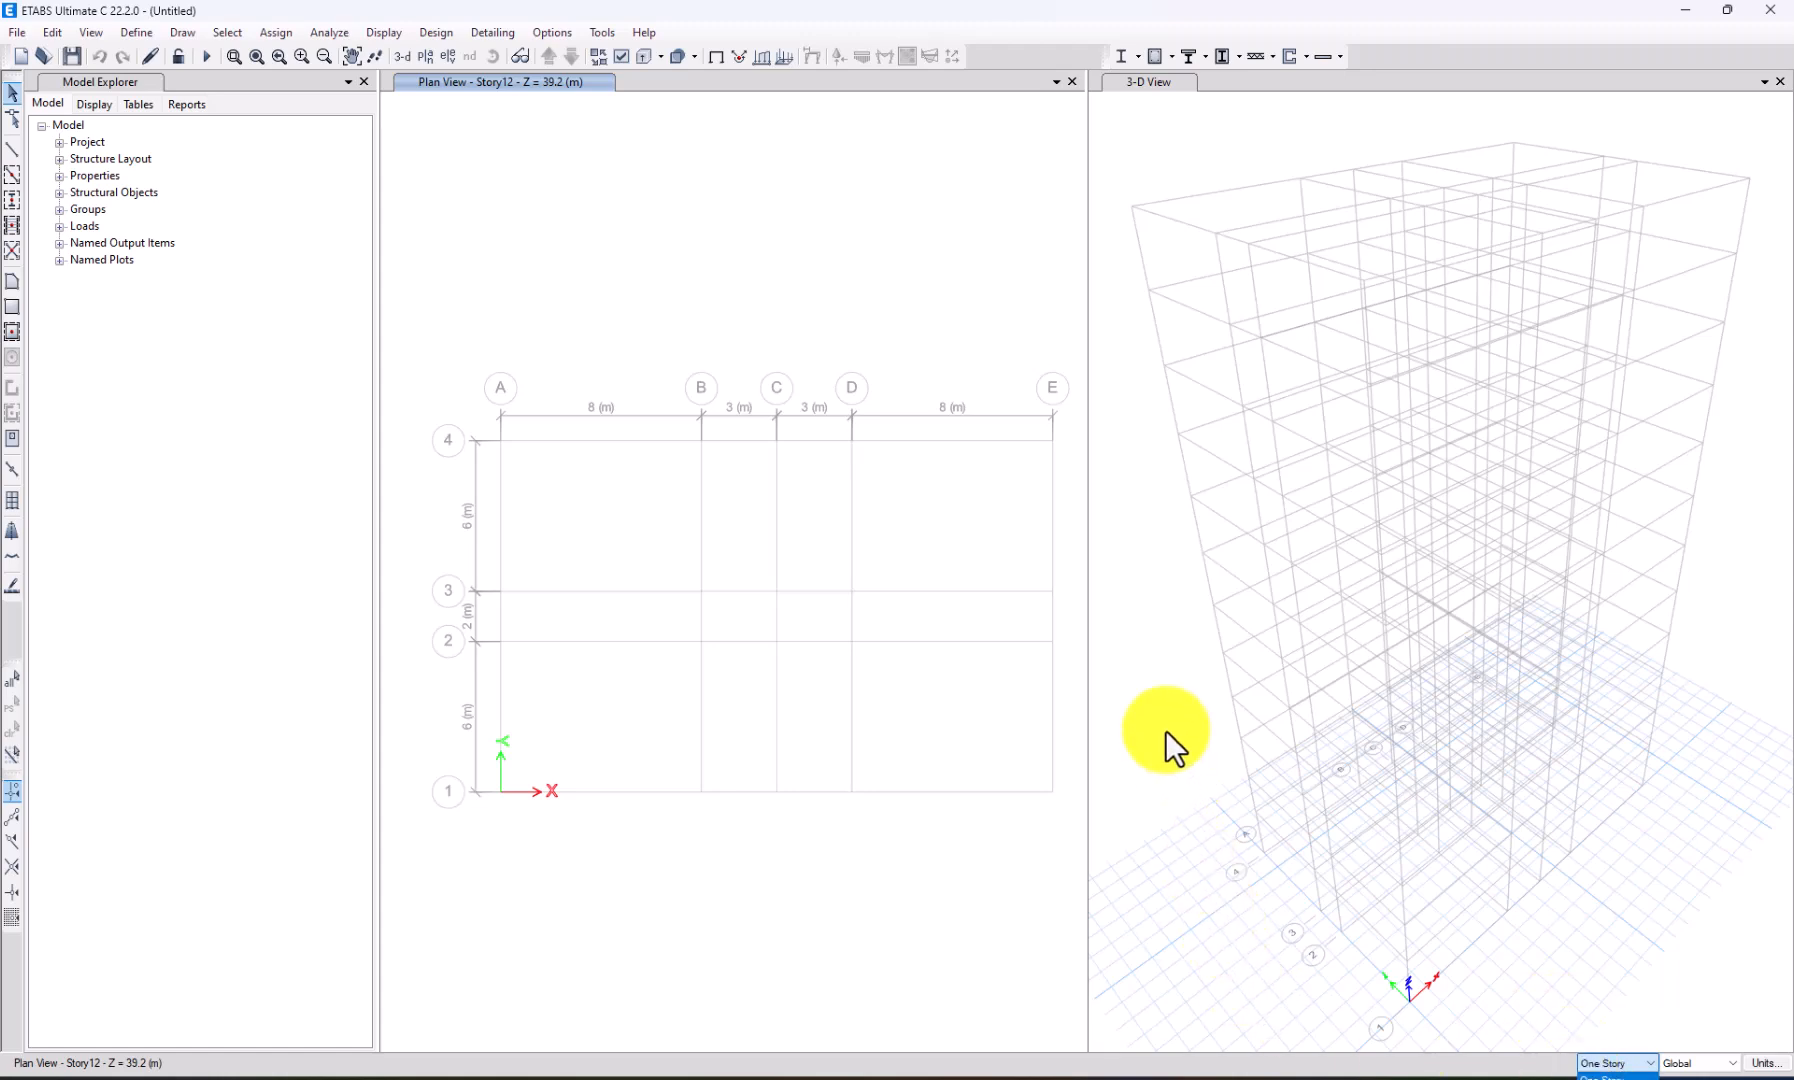
pyautogui.click(1605, 1074)
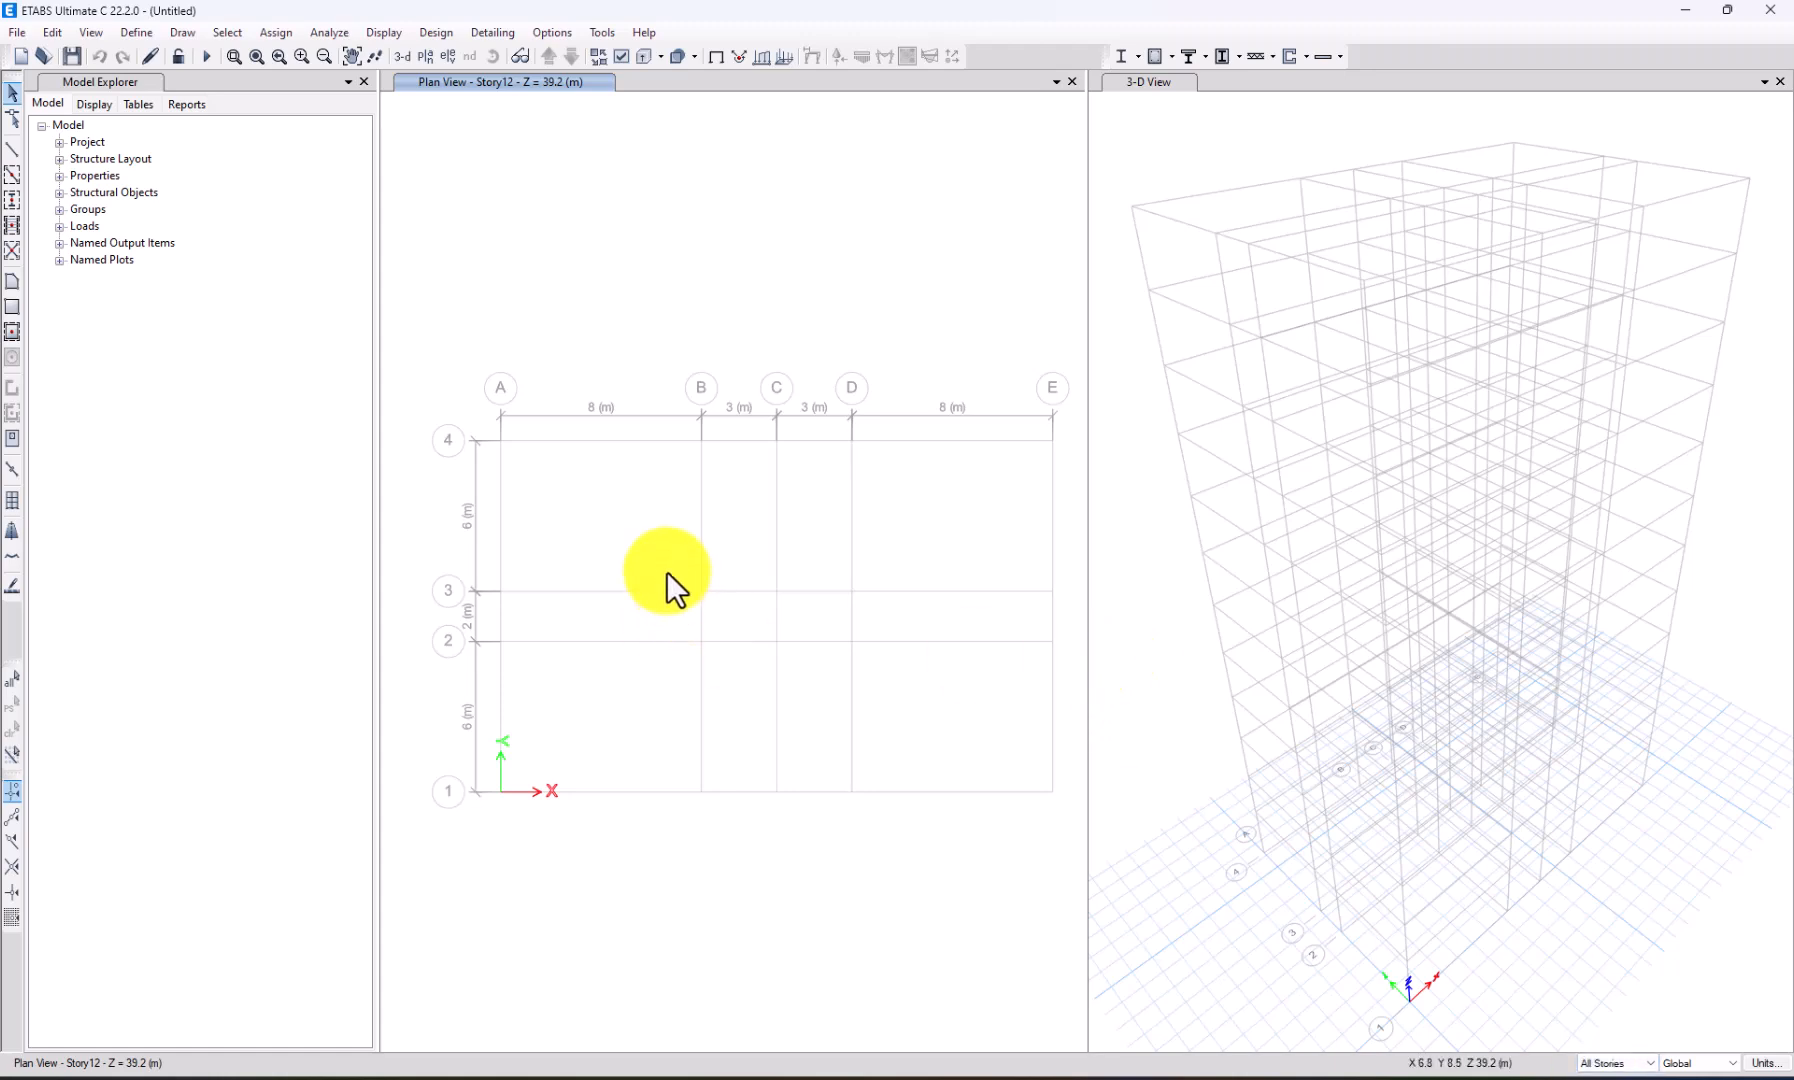
pyautogui.scroll(-2, 568, 505)
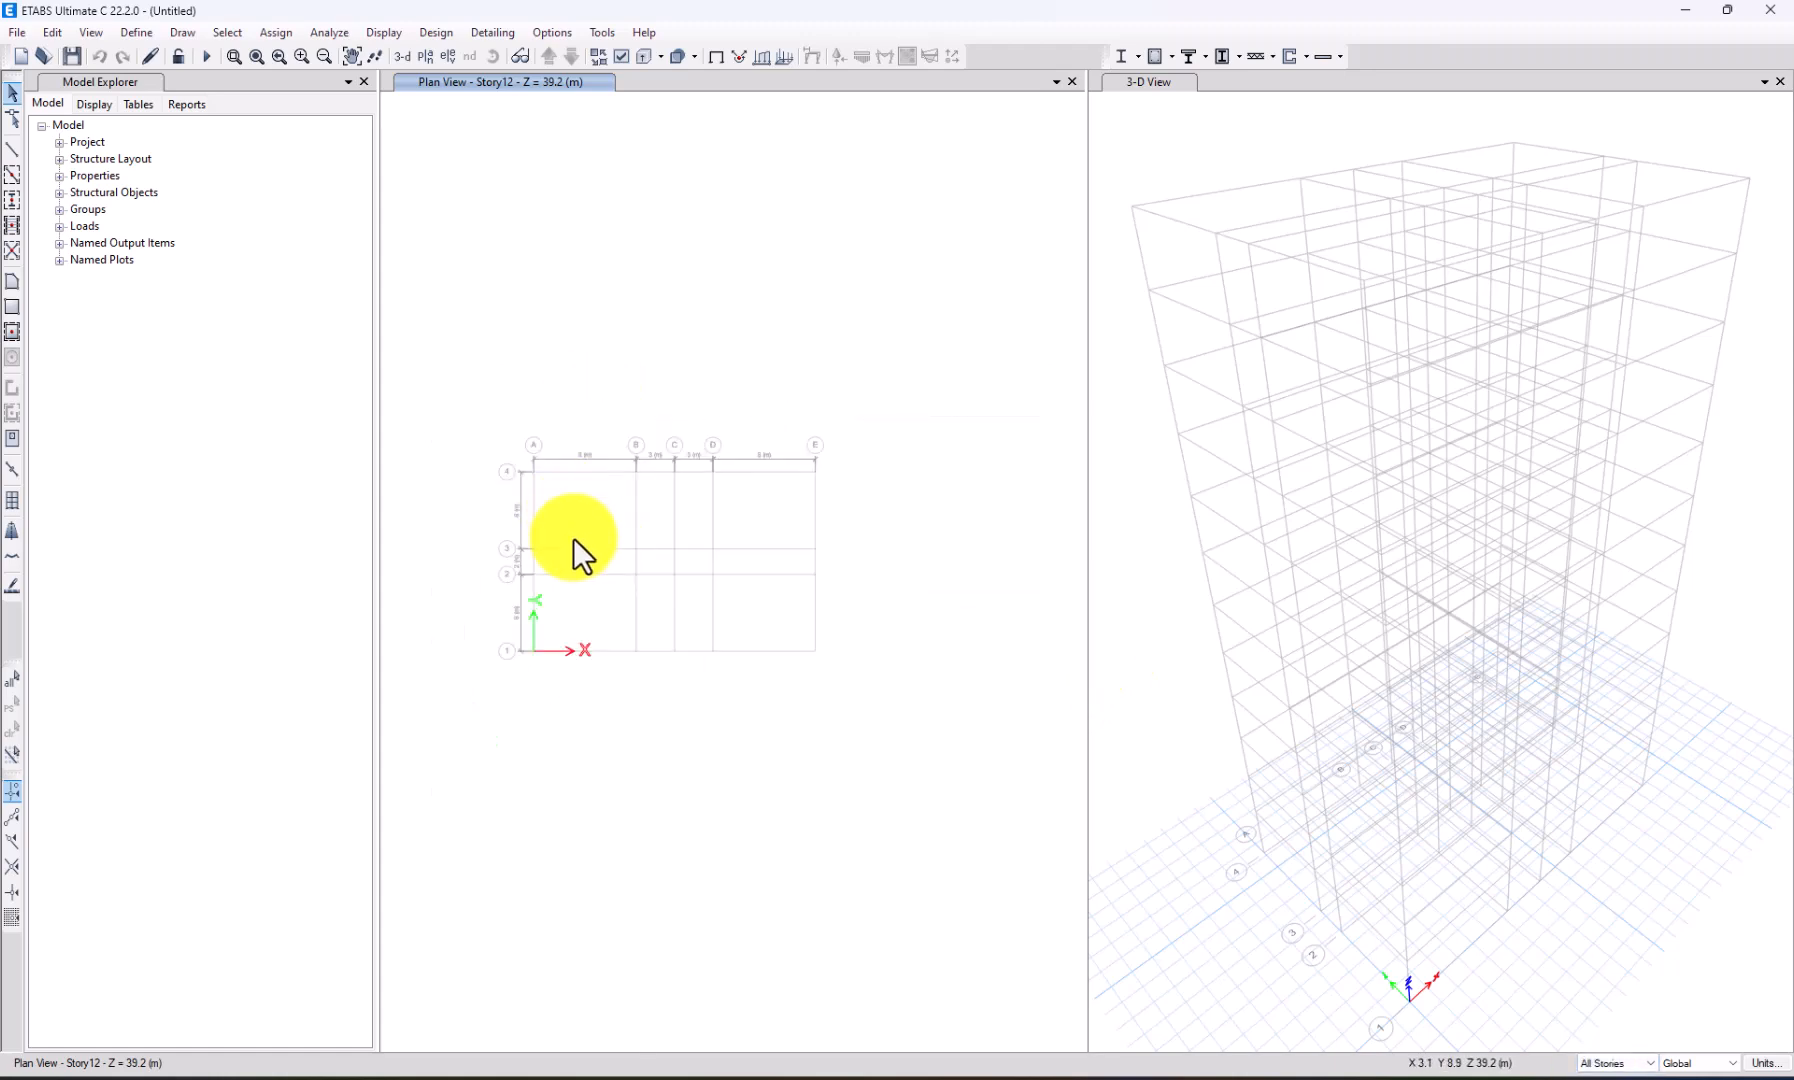
pyautogui.scroll(2, 573, 538)
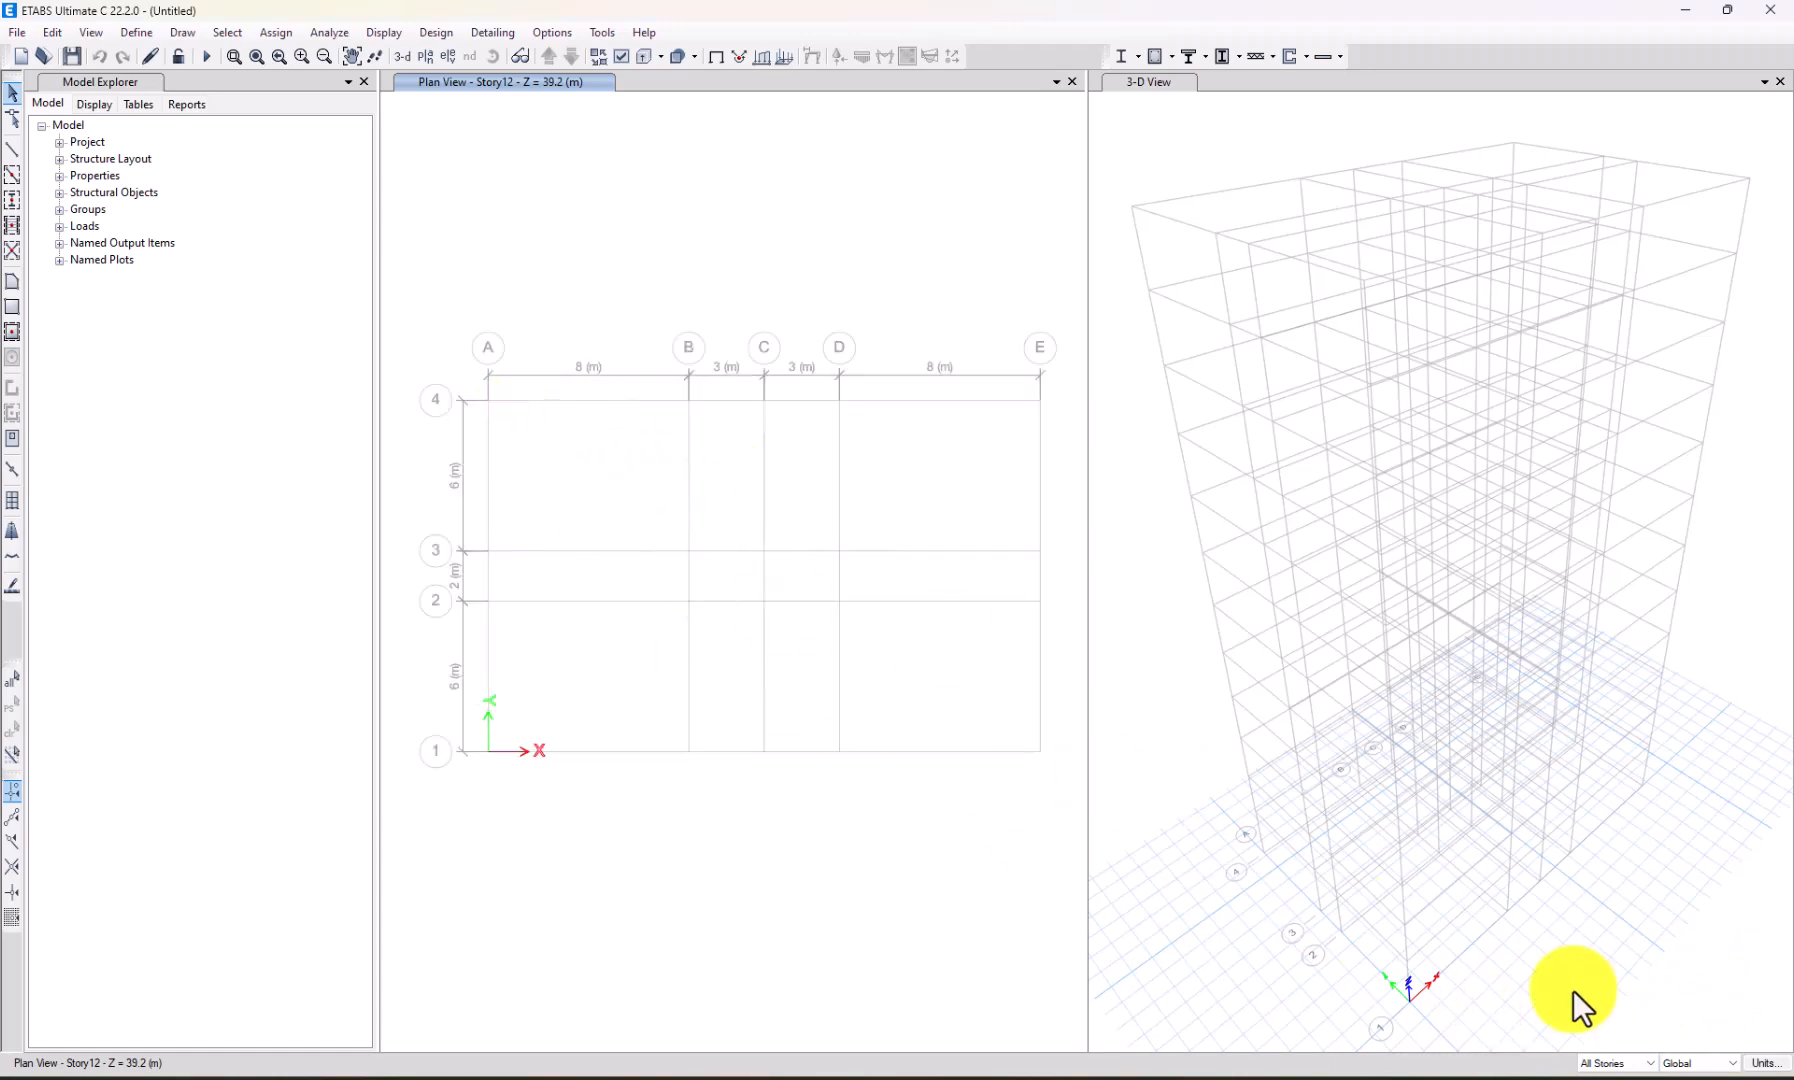
pyautogui.click(1617, 1063)
pyautogui.click(1605, 1016)
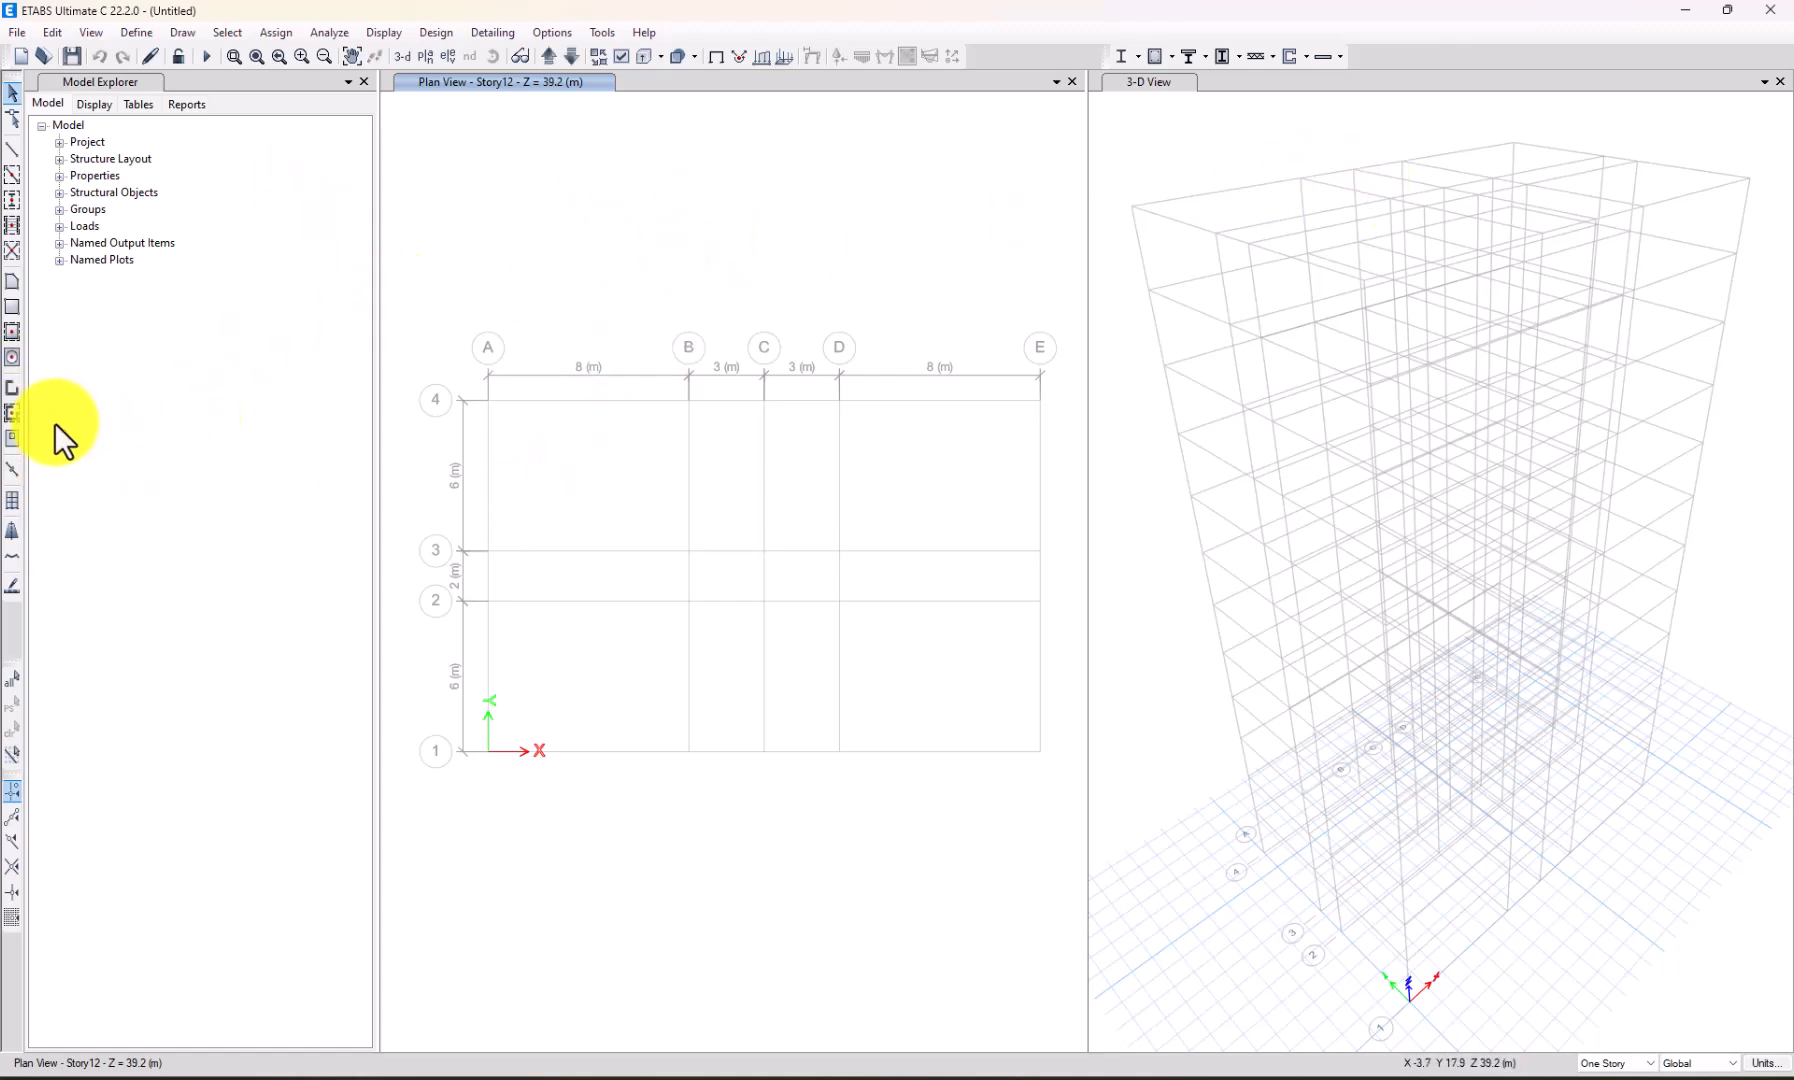
# Draw Wall1 pier walls on Story12 along grid 3 from B to D and along grids B, C and D between grids 2 and 3.
pyautogui.click(13, 387)
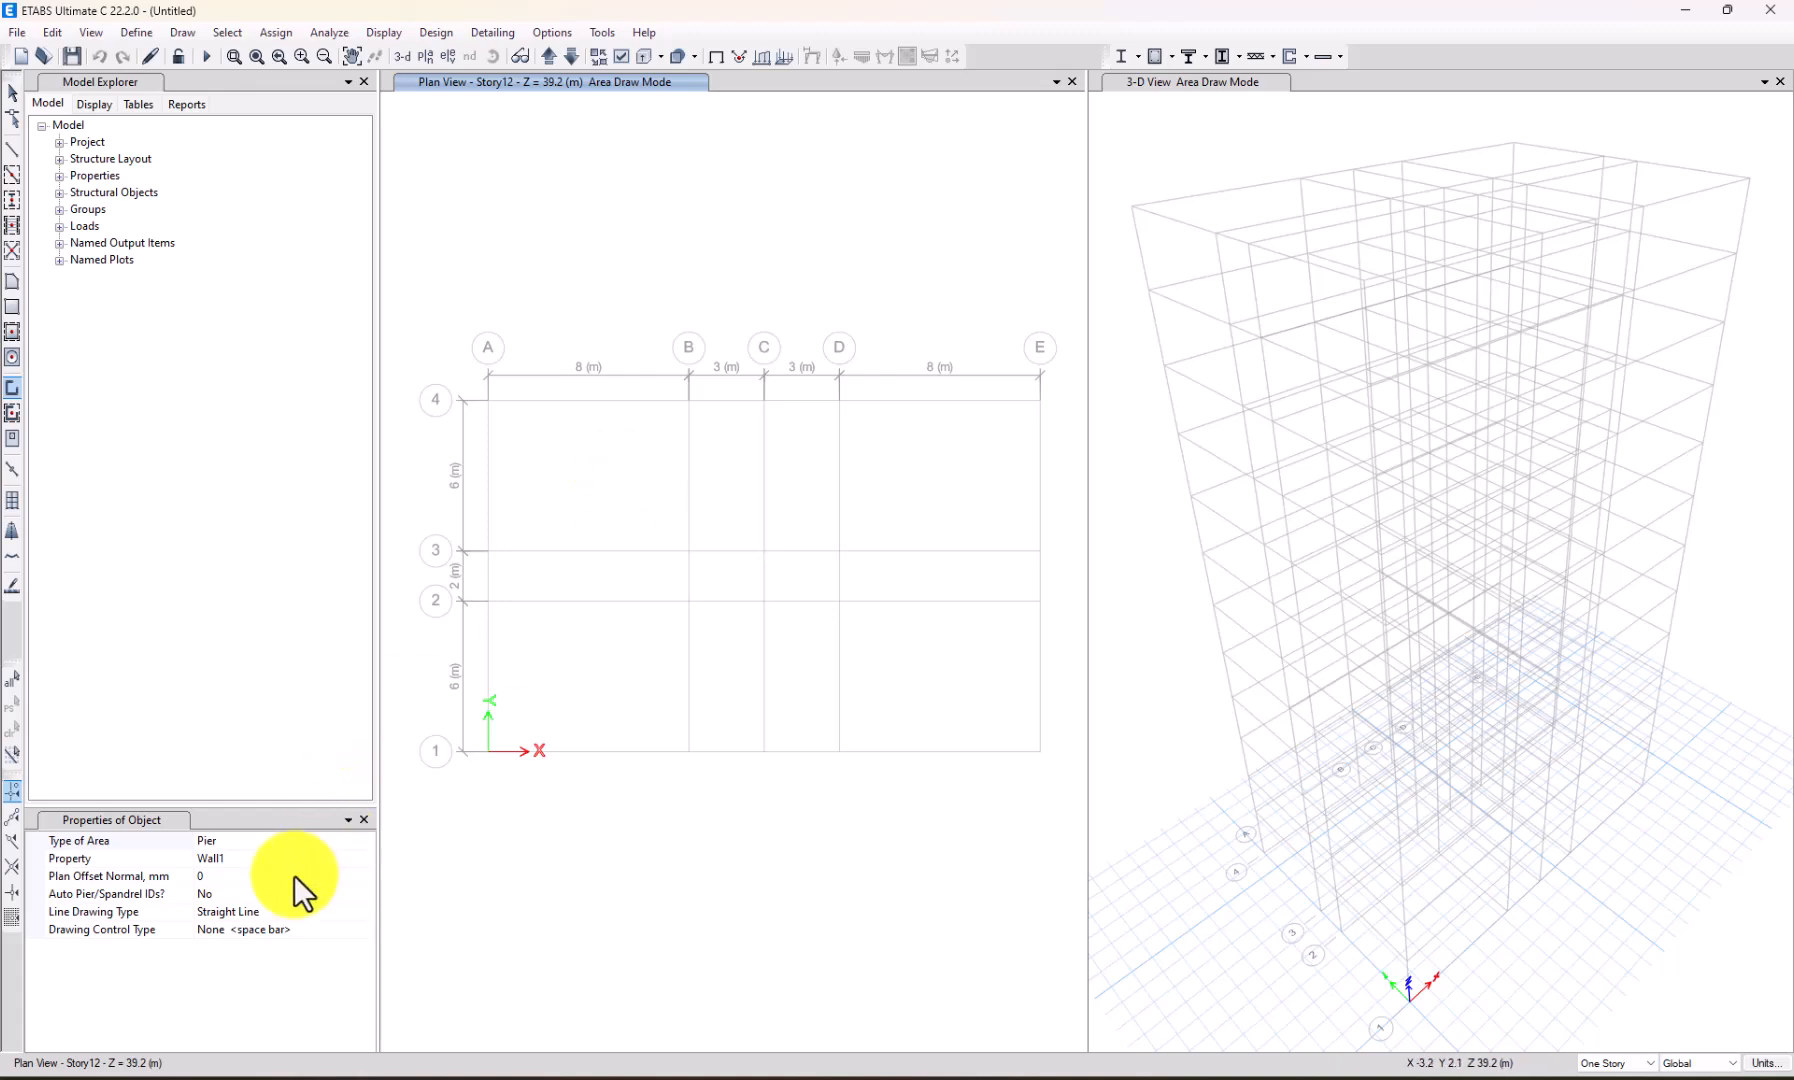
pyautogui.click(688, 601)
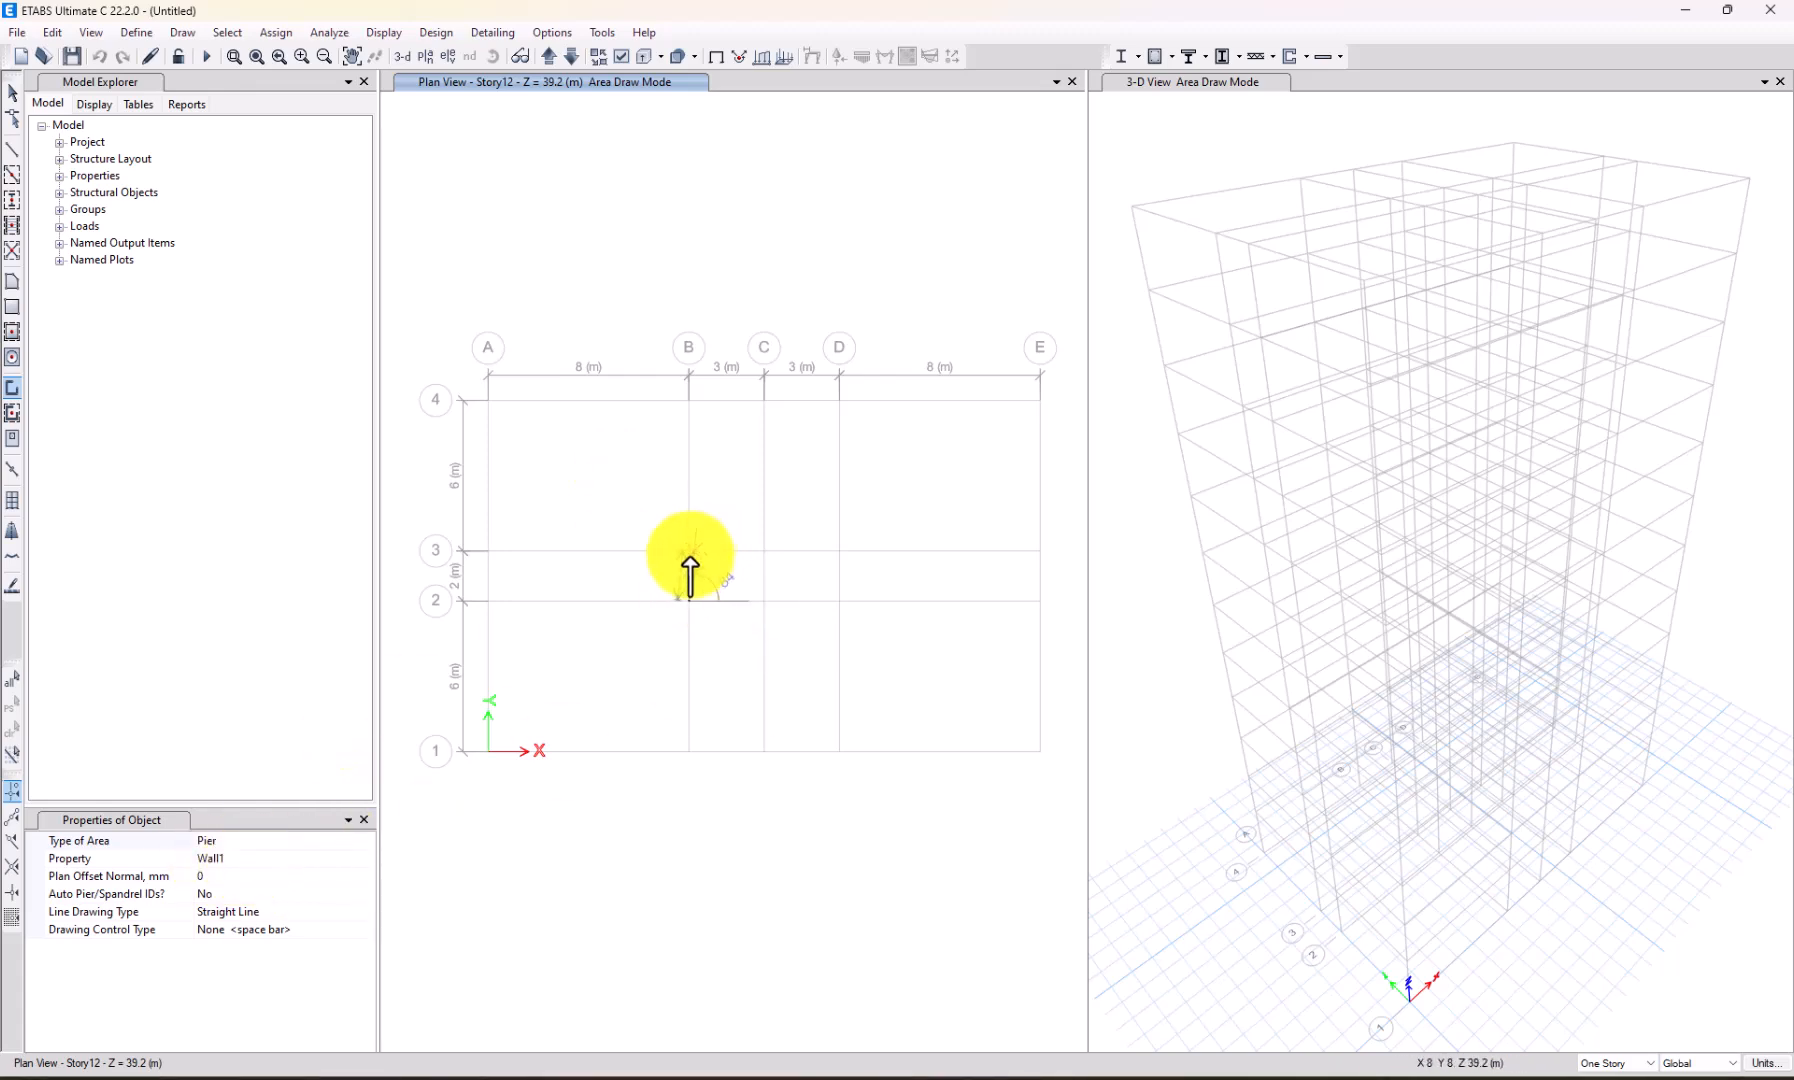
pyautogui.click(688, 551)
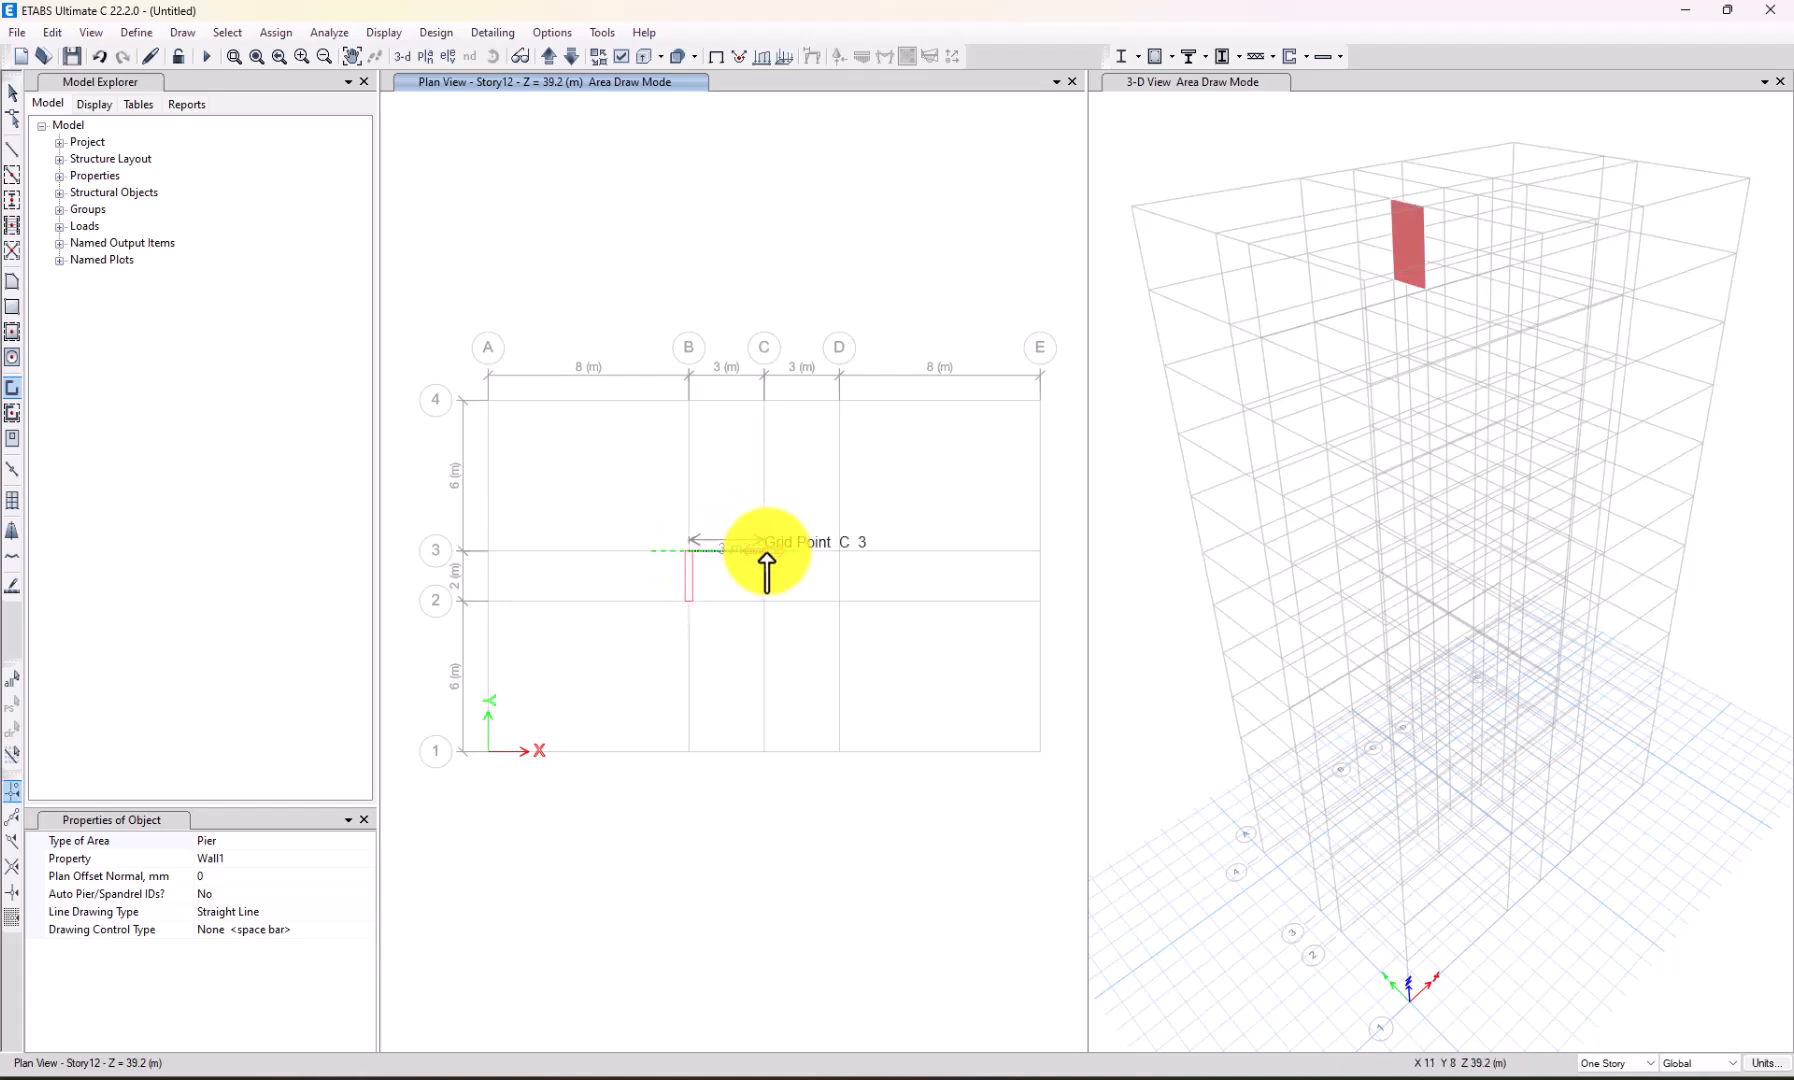
pyautogui.click(765, 551)
pyautogui.click(764, 601)
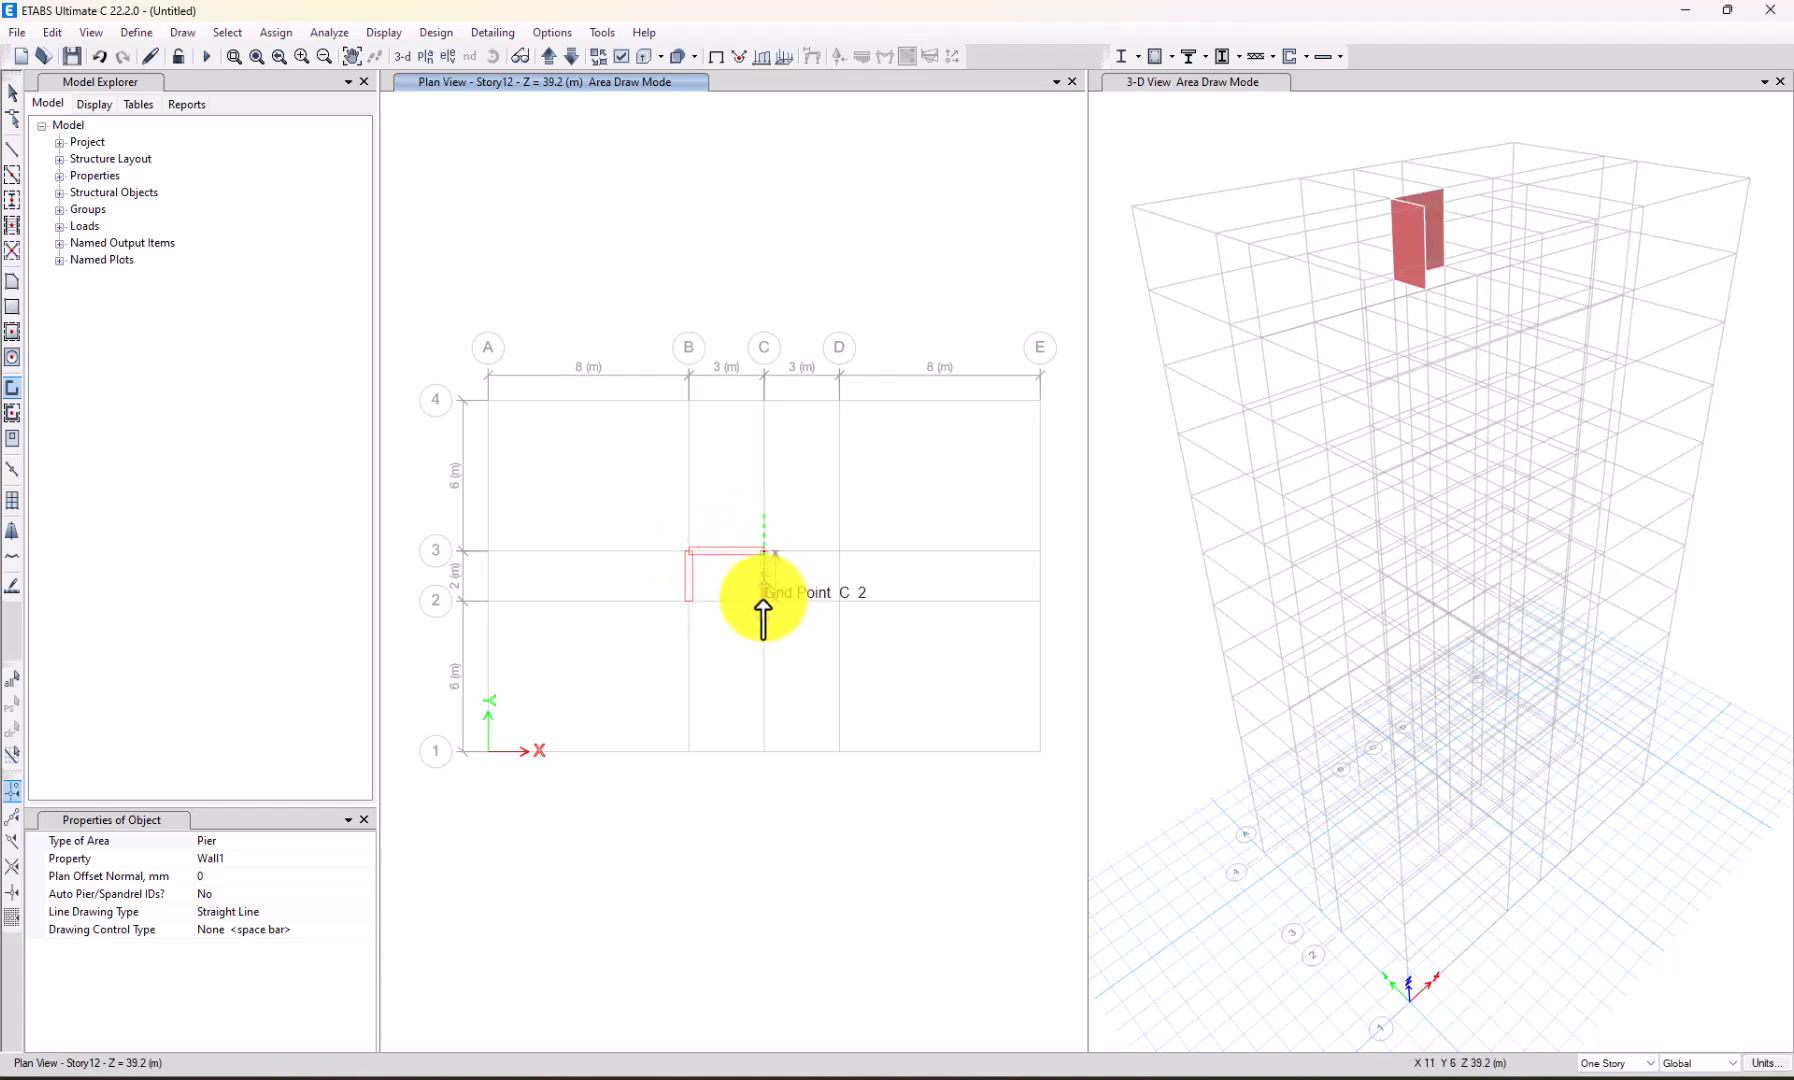
pyautogui.click(765, 551)
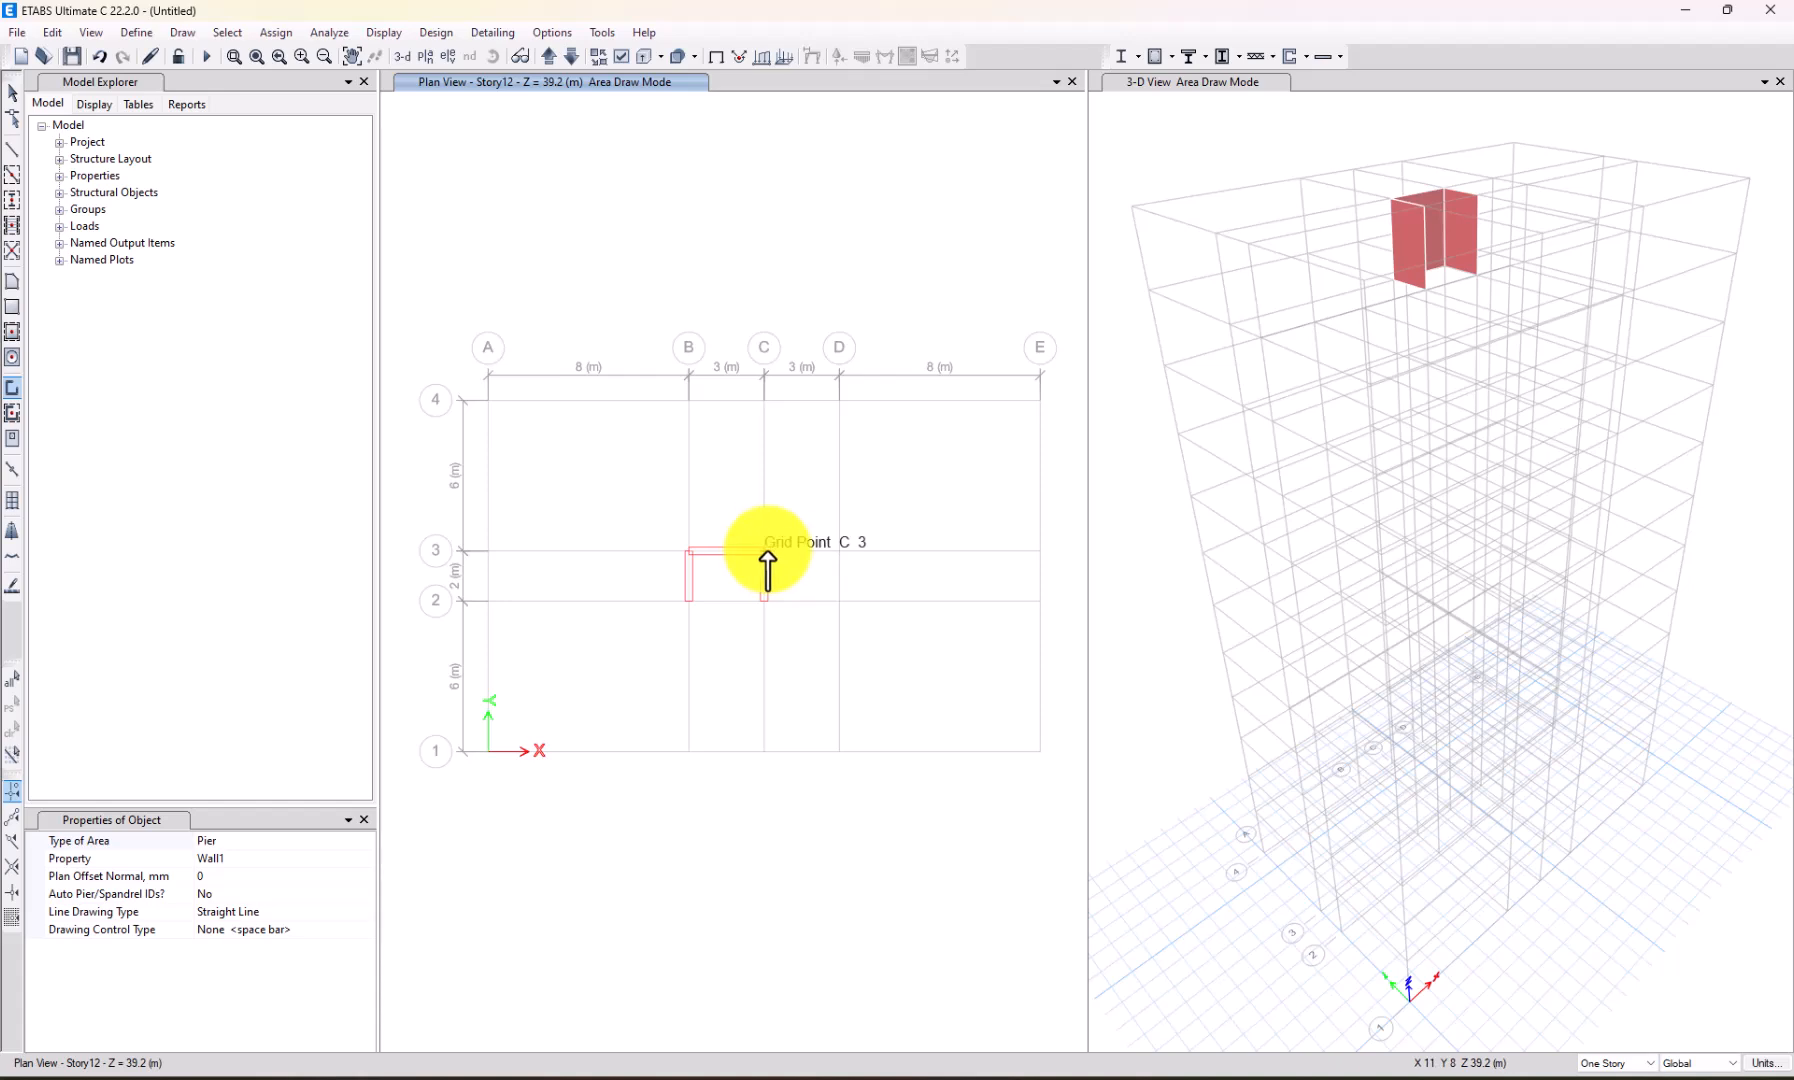
pyautogui.click(839, 551)
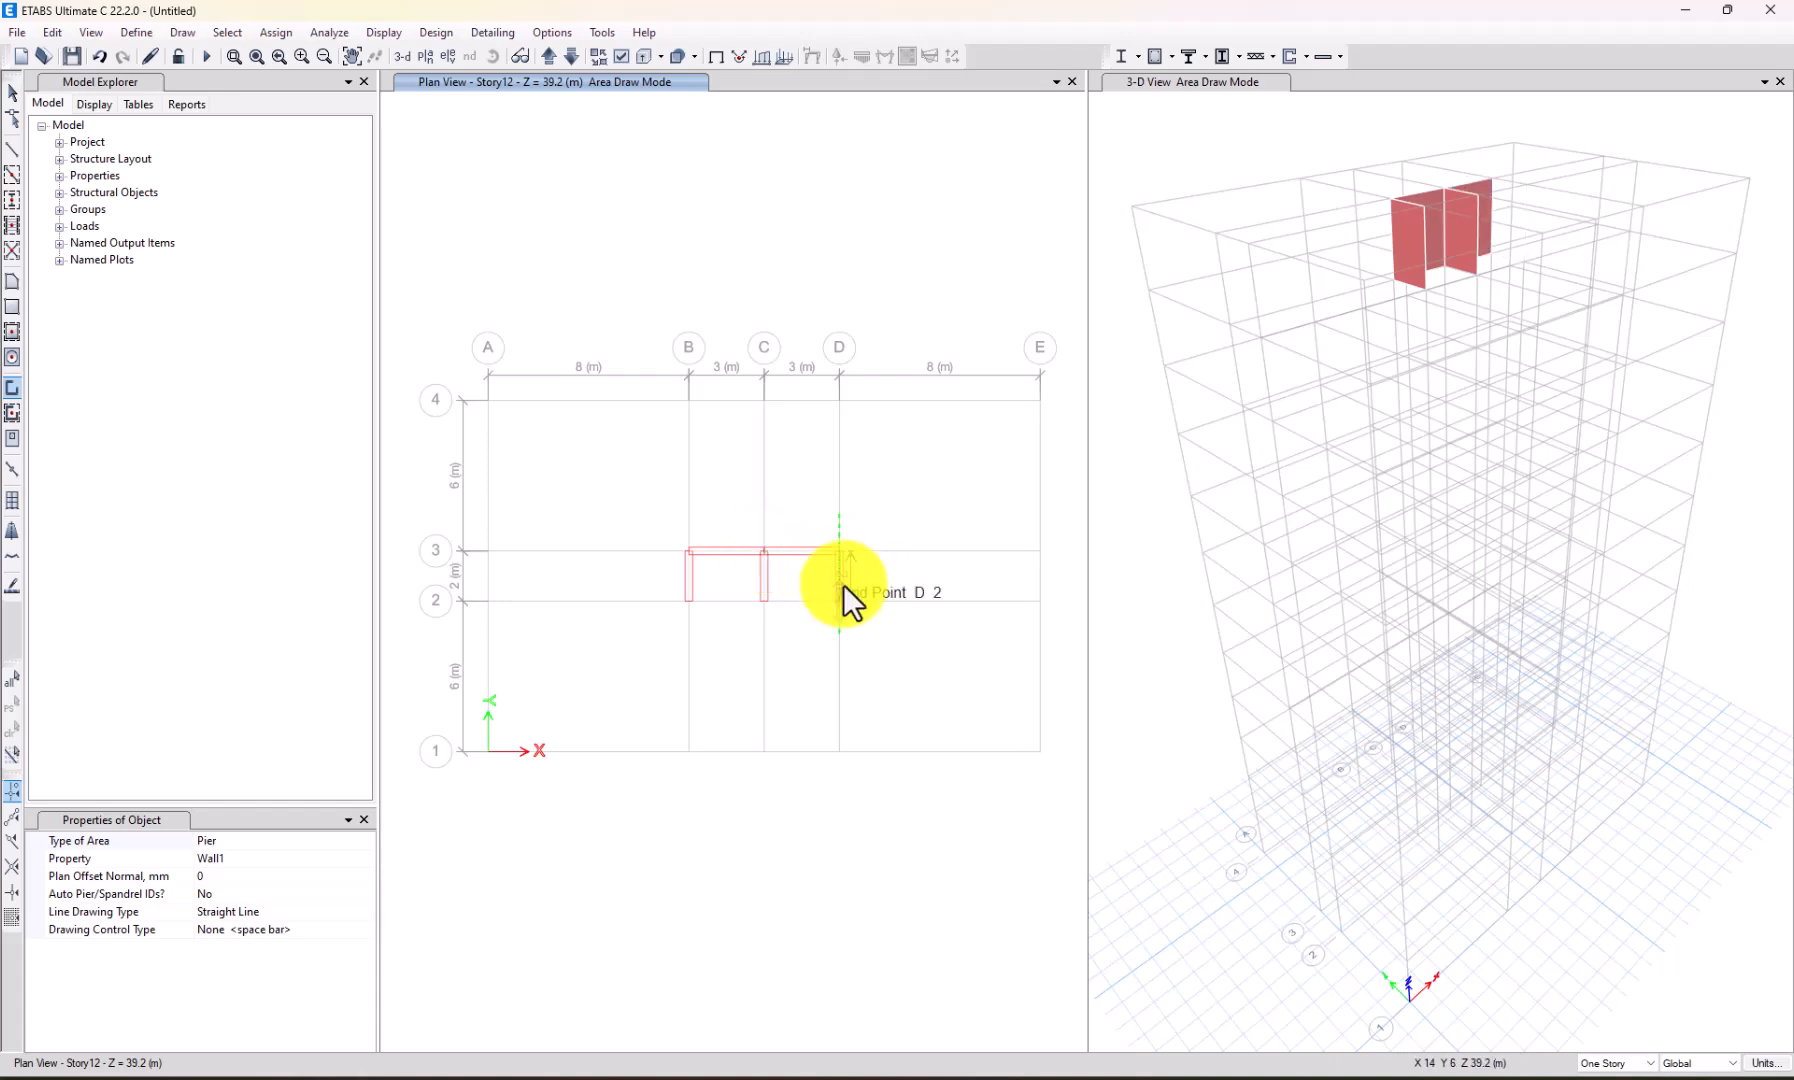
pyautogui.doubleClick(839, 601)
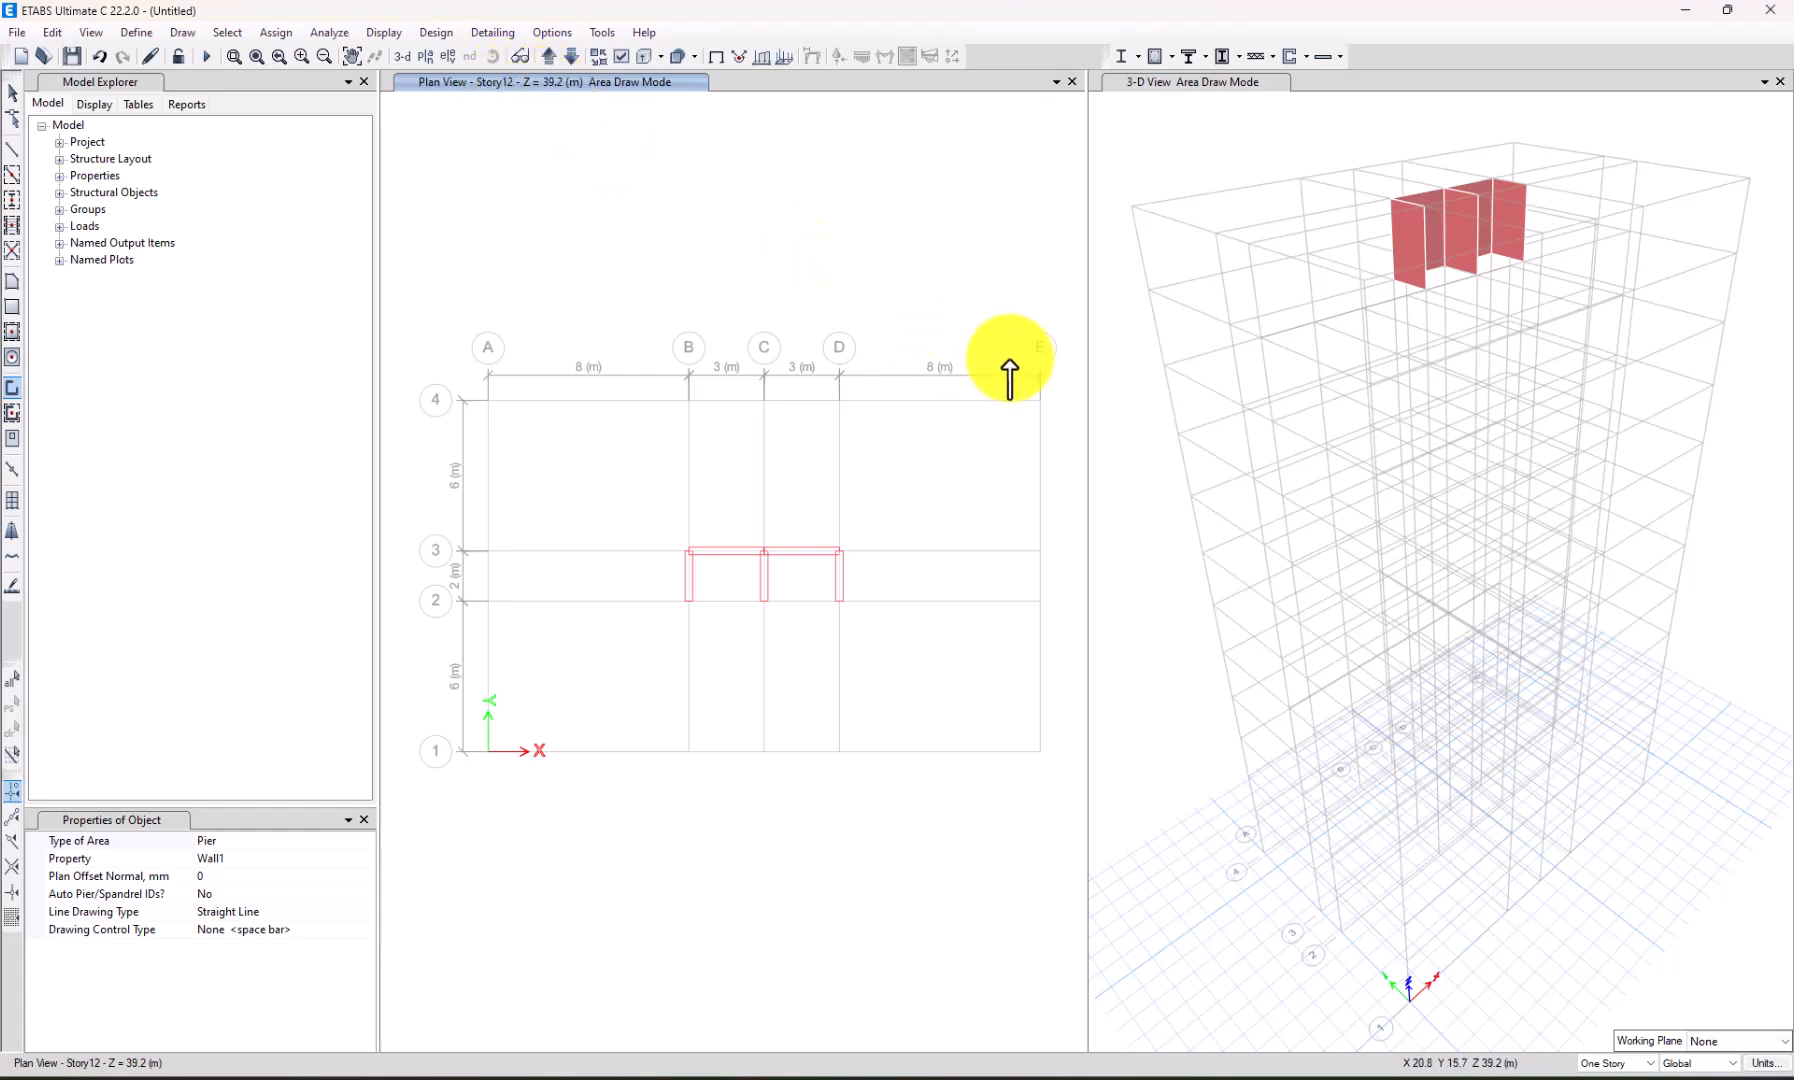
# Undo all the walls added on Story12.
pyautogui.click(98, 55)
pyautogui.click(98, 55)
pyautogui.click(98, 55)
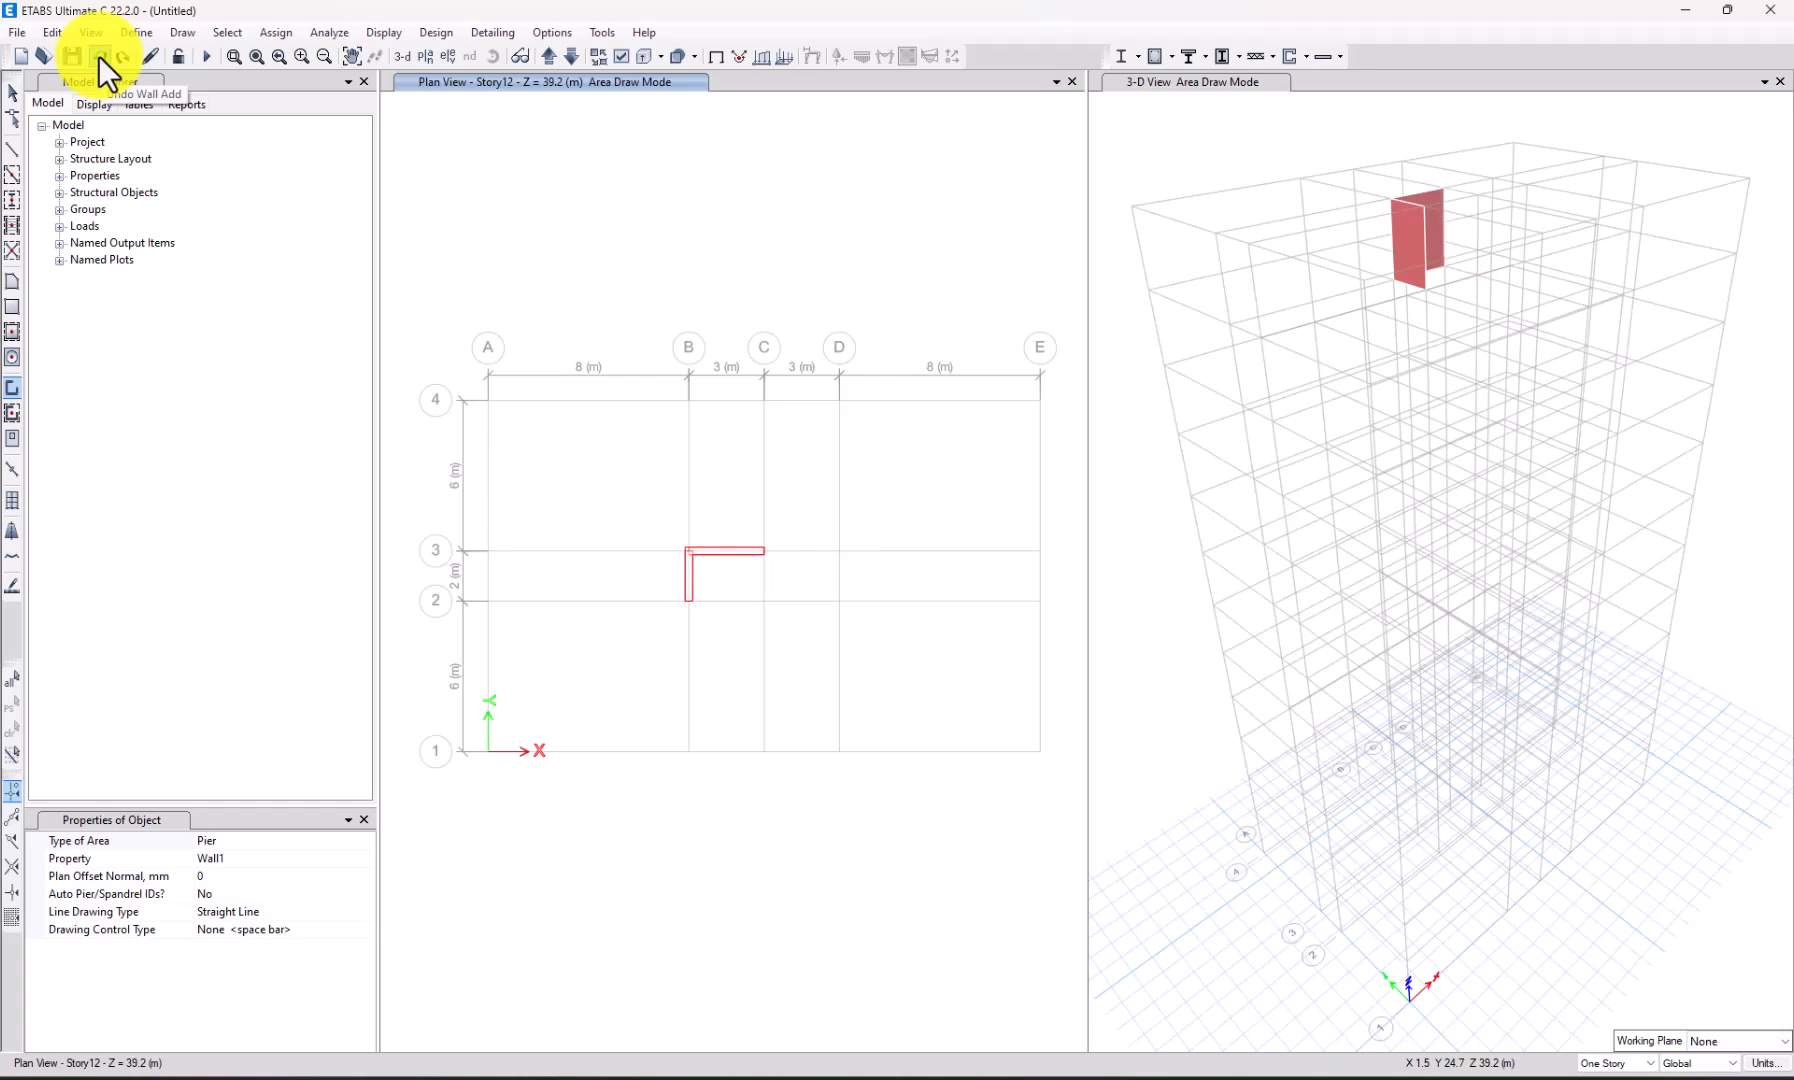
pyautogui.click(98, 55)
pyautogui.click(98, 55)
# Draw Wall1 pier walls on Story1 along grid 3 from B to D and along grids B, C and D between grids 2 and 3.
pyautogui.click(550, 55)
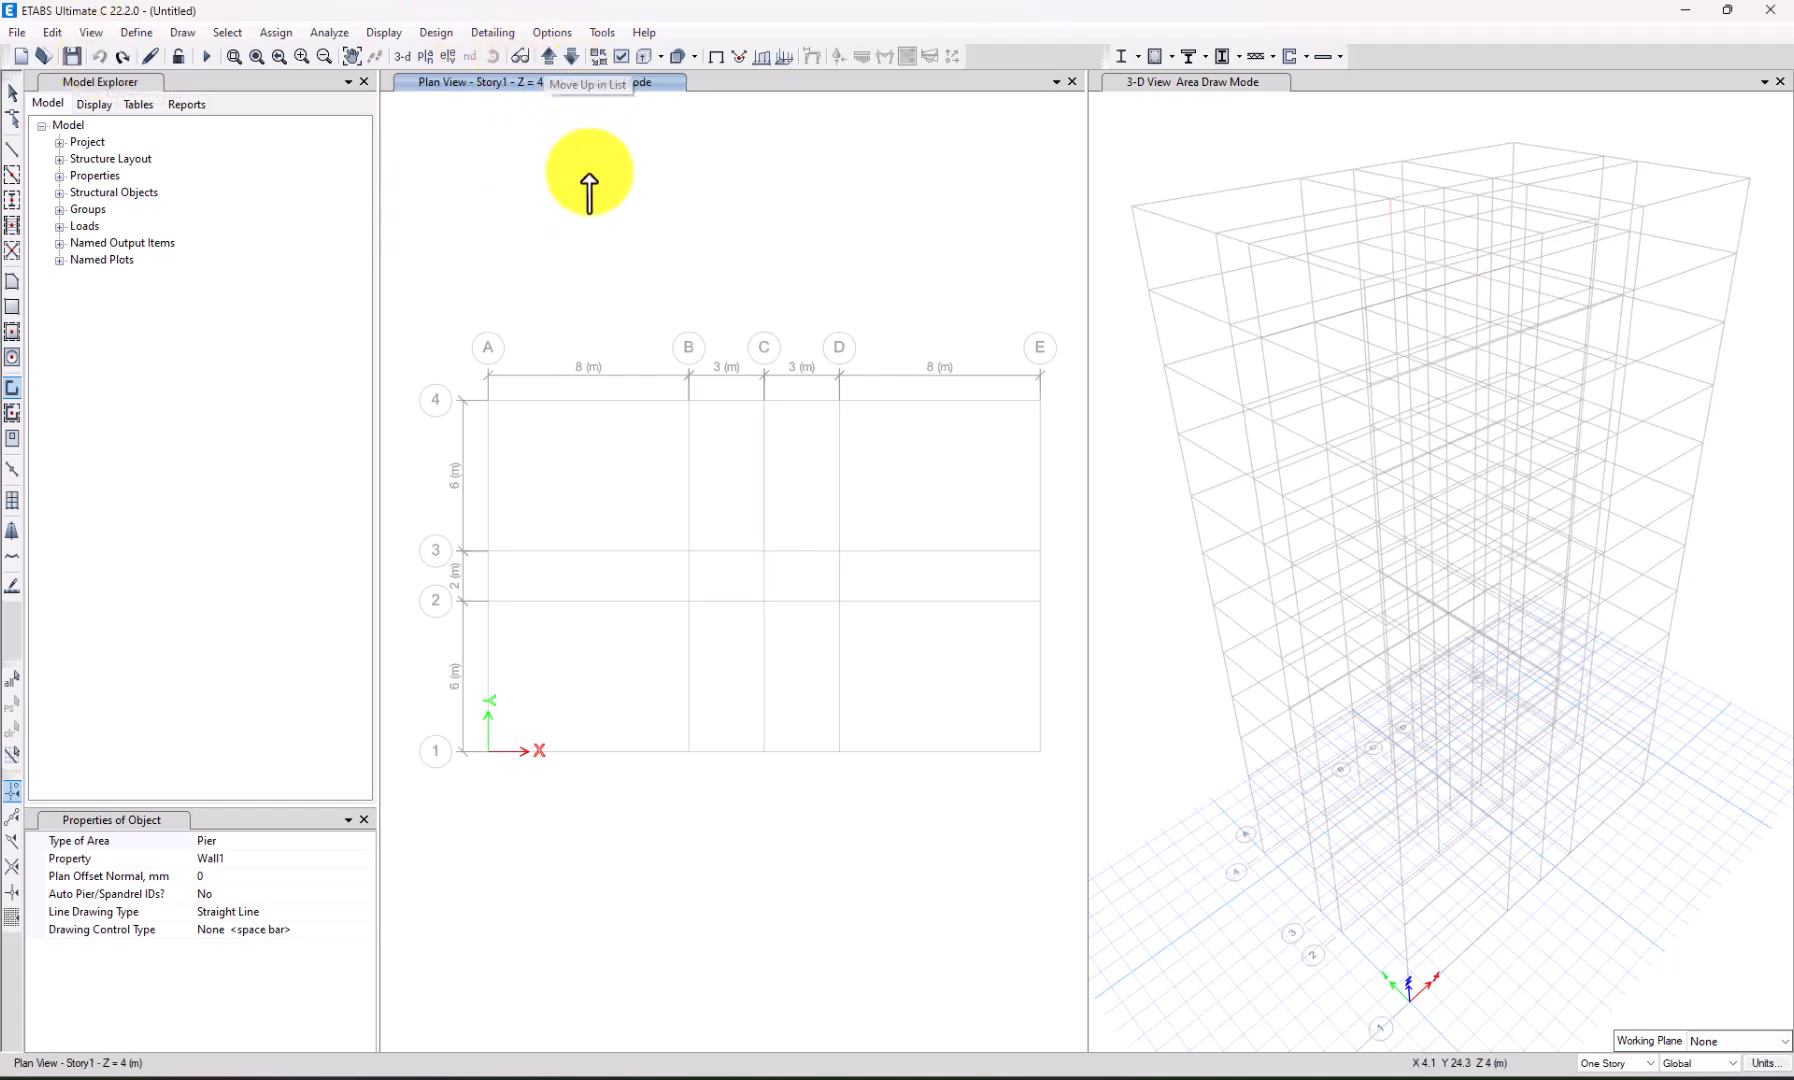
pyautogui.click(707, 548)
pyautogui.click(761, 553)
pyautogui.click(785, 563)
pyautogui.click(840, 560)
pyautogui.click(839, 598)
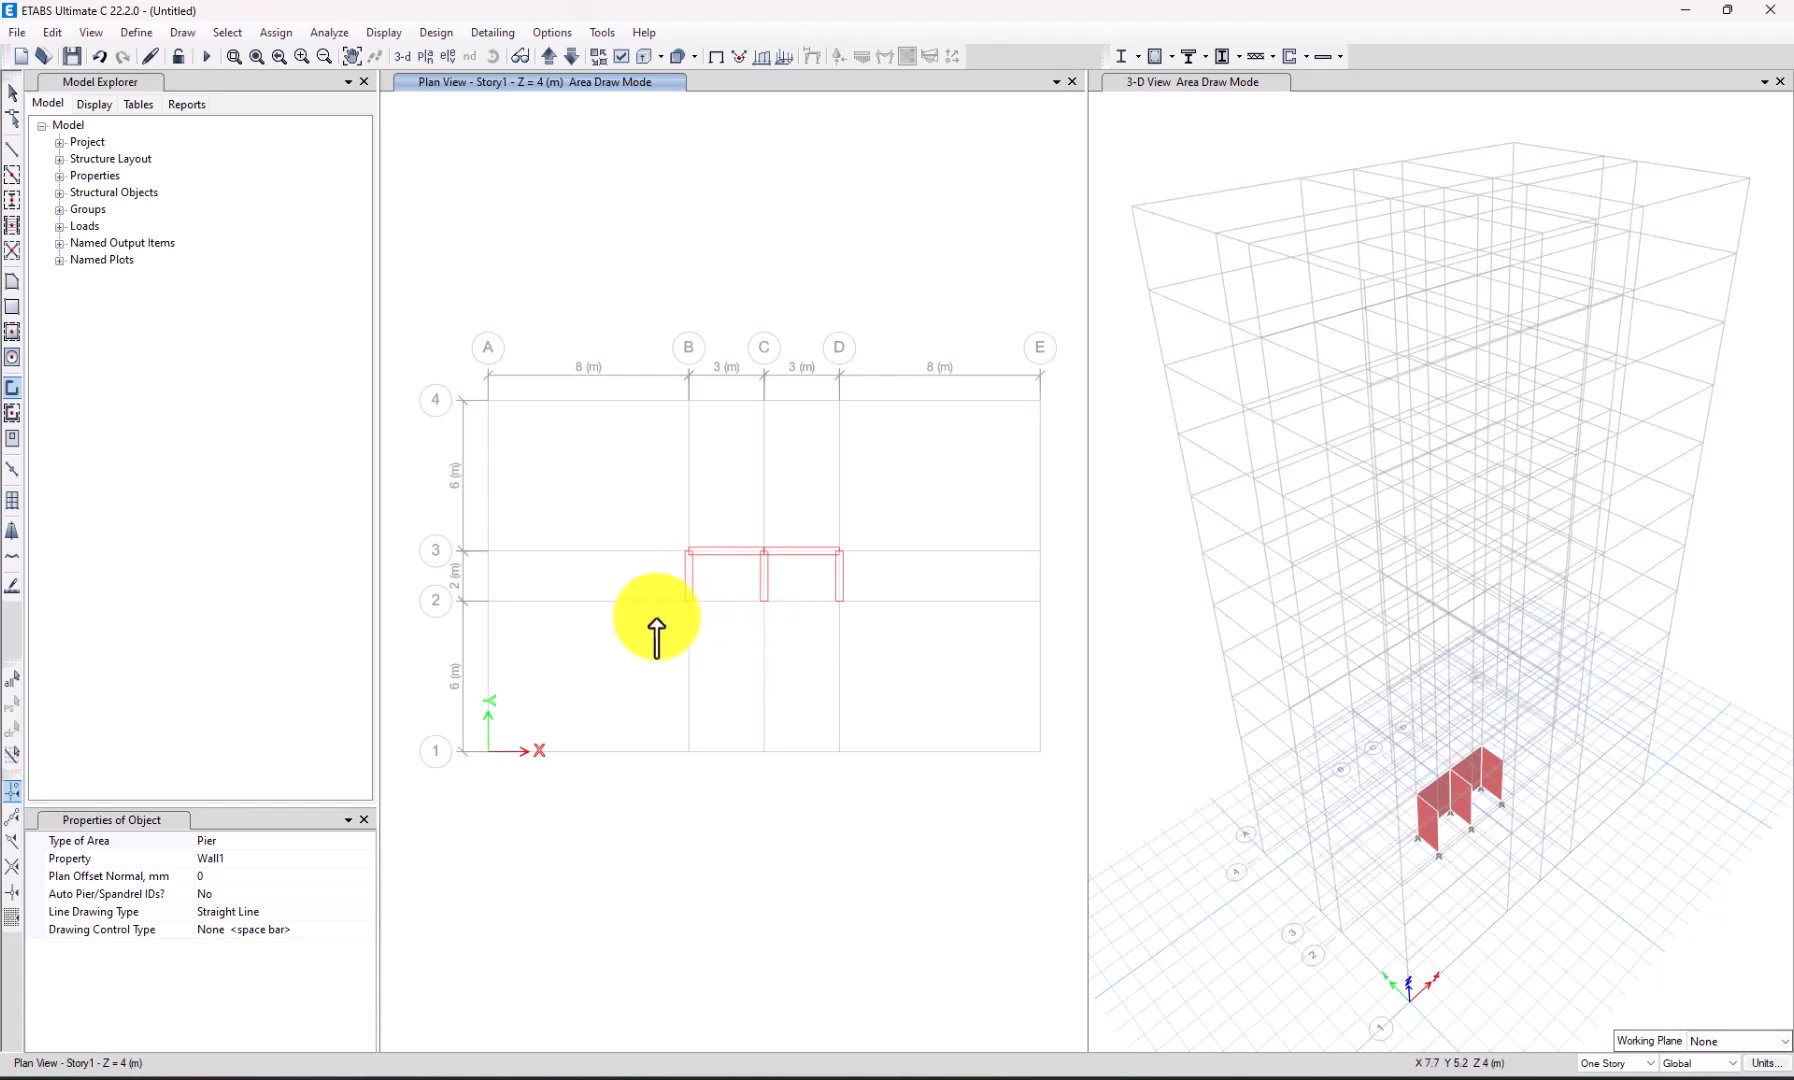
pyautogui.click(13, 93)
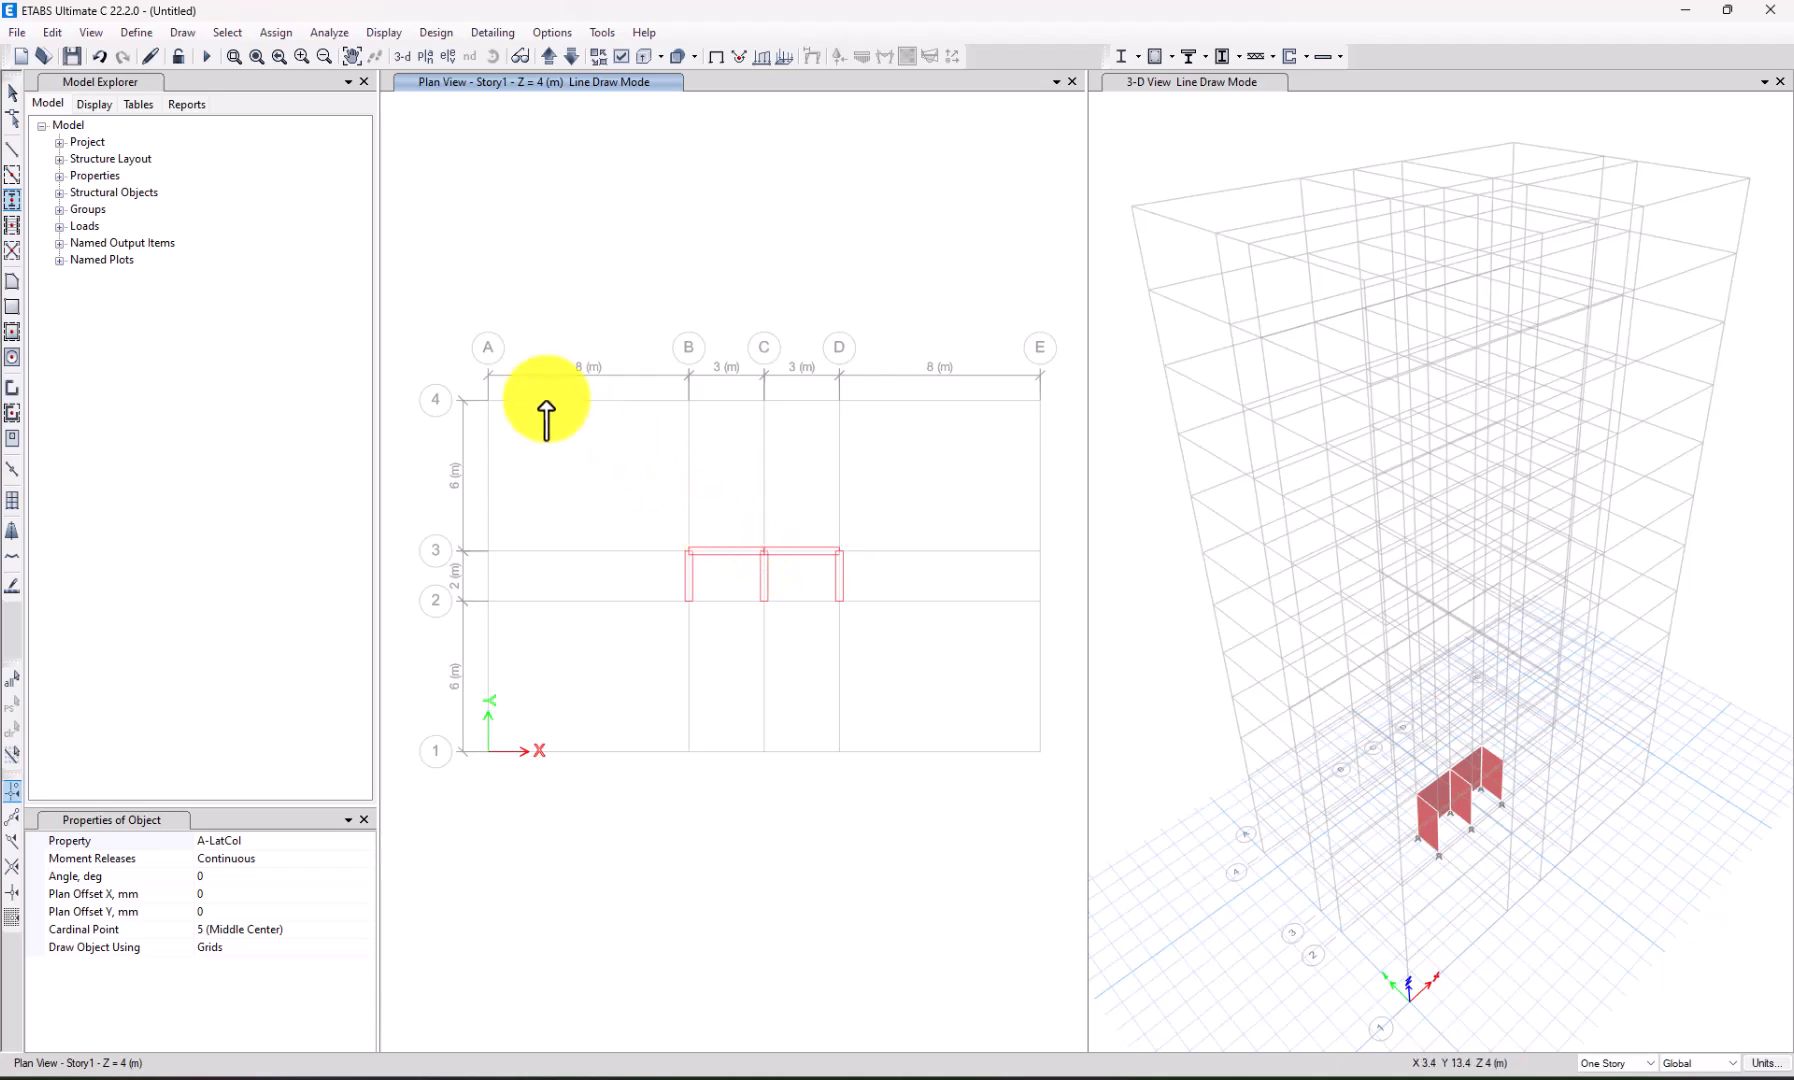
# Choose the Box80x80 section for column drawing and place a column at grid point A-4 on Story1.
pyautogui.click(264, 842)
pyautogui.click(367, 841)
pyautogui.scroll(-1, 285, 898)
pyautogui.click(261, 903)
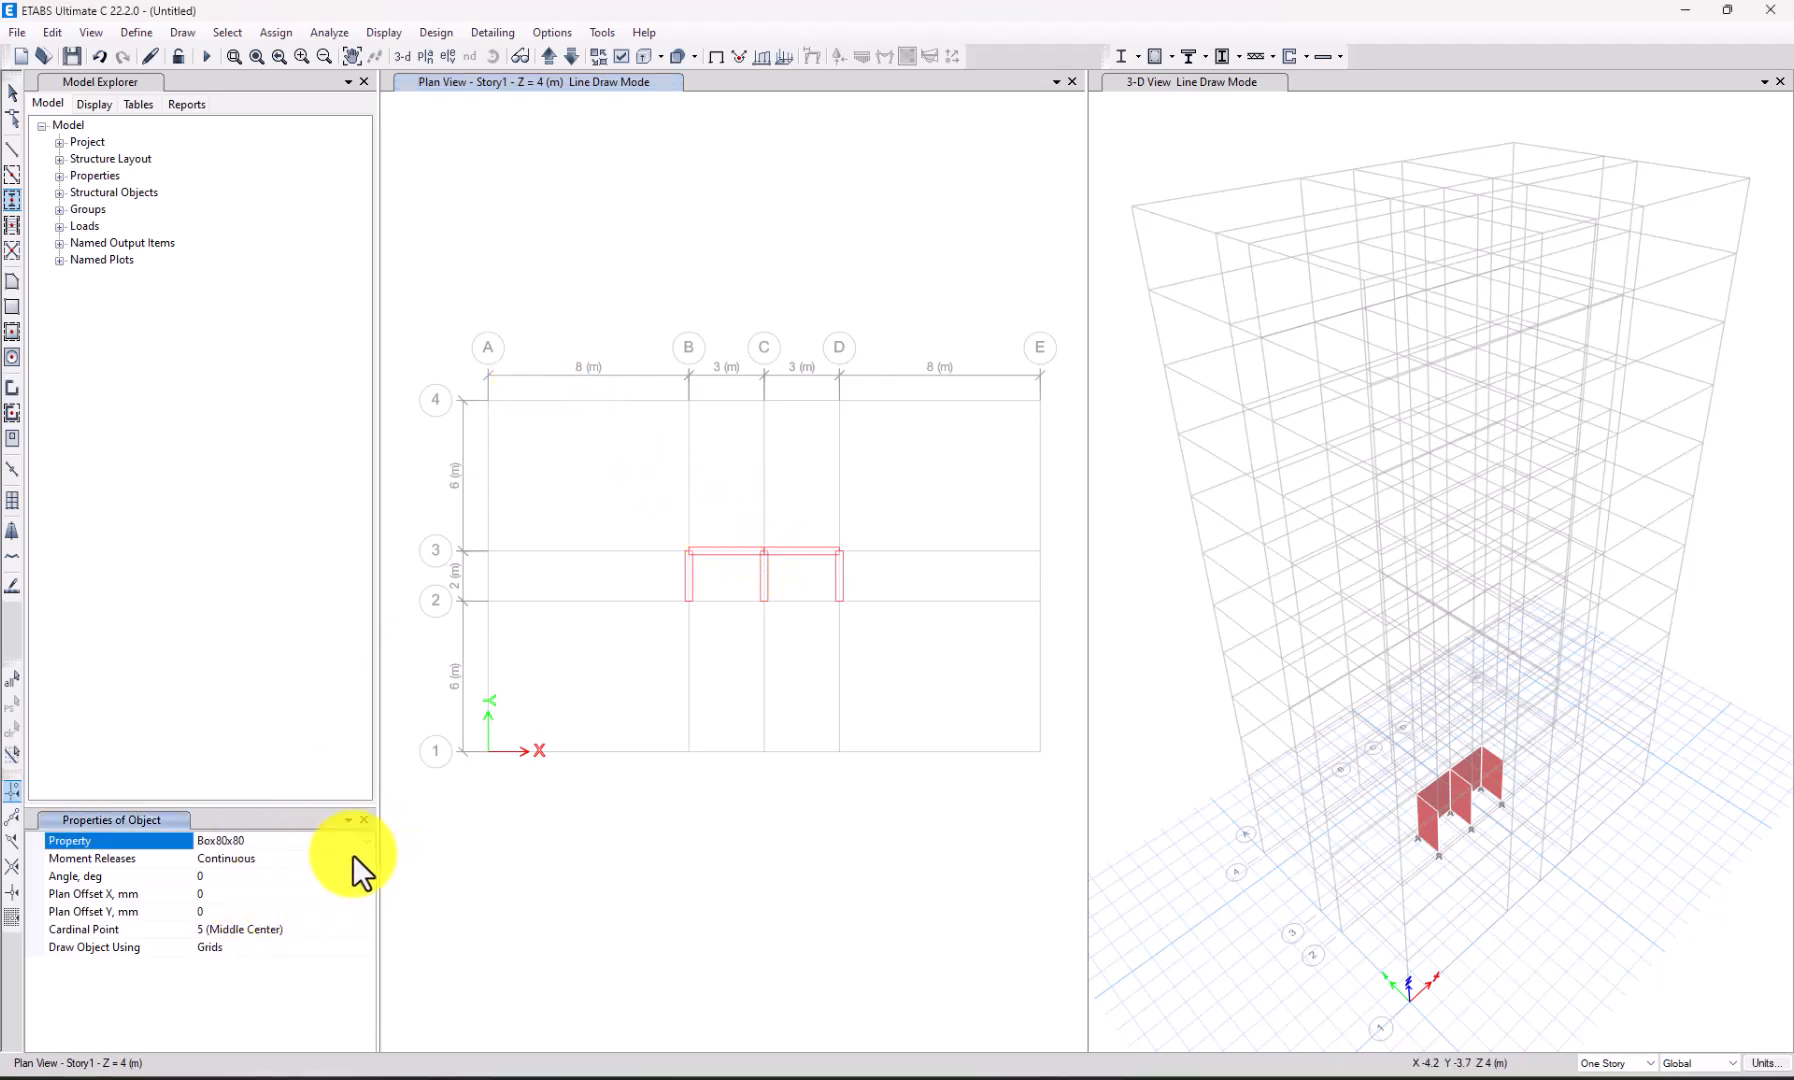
pyautogui.click(487, 400)
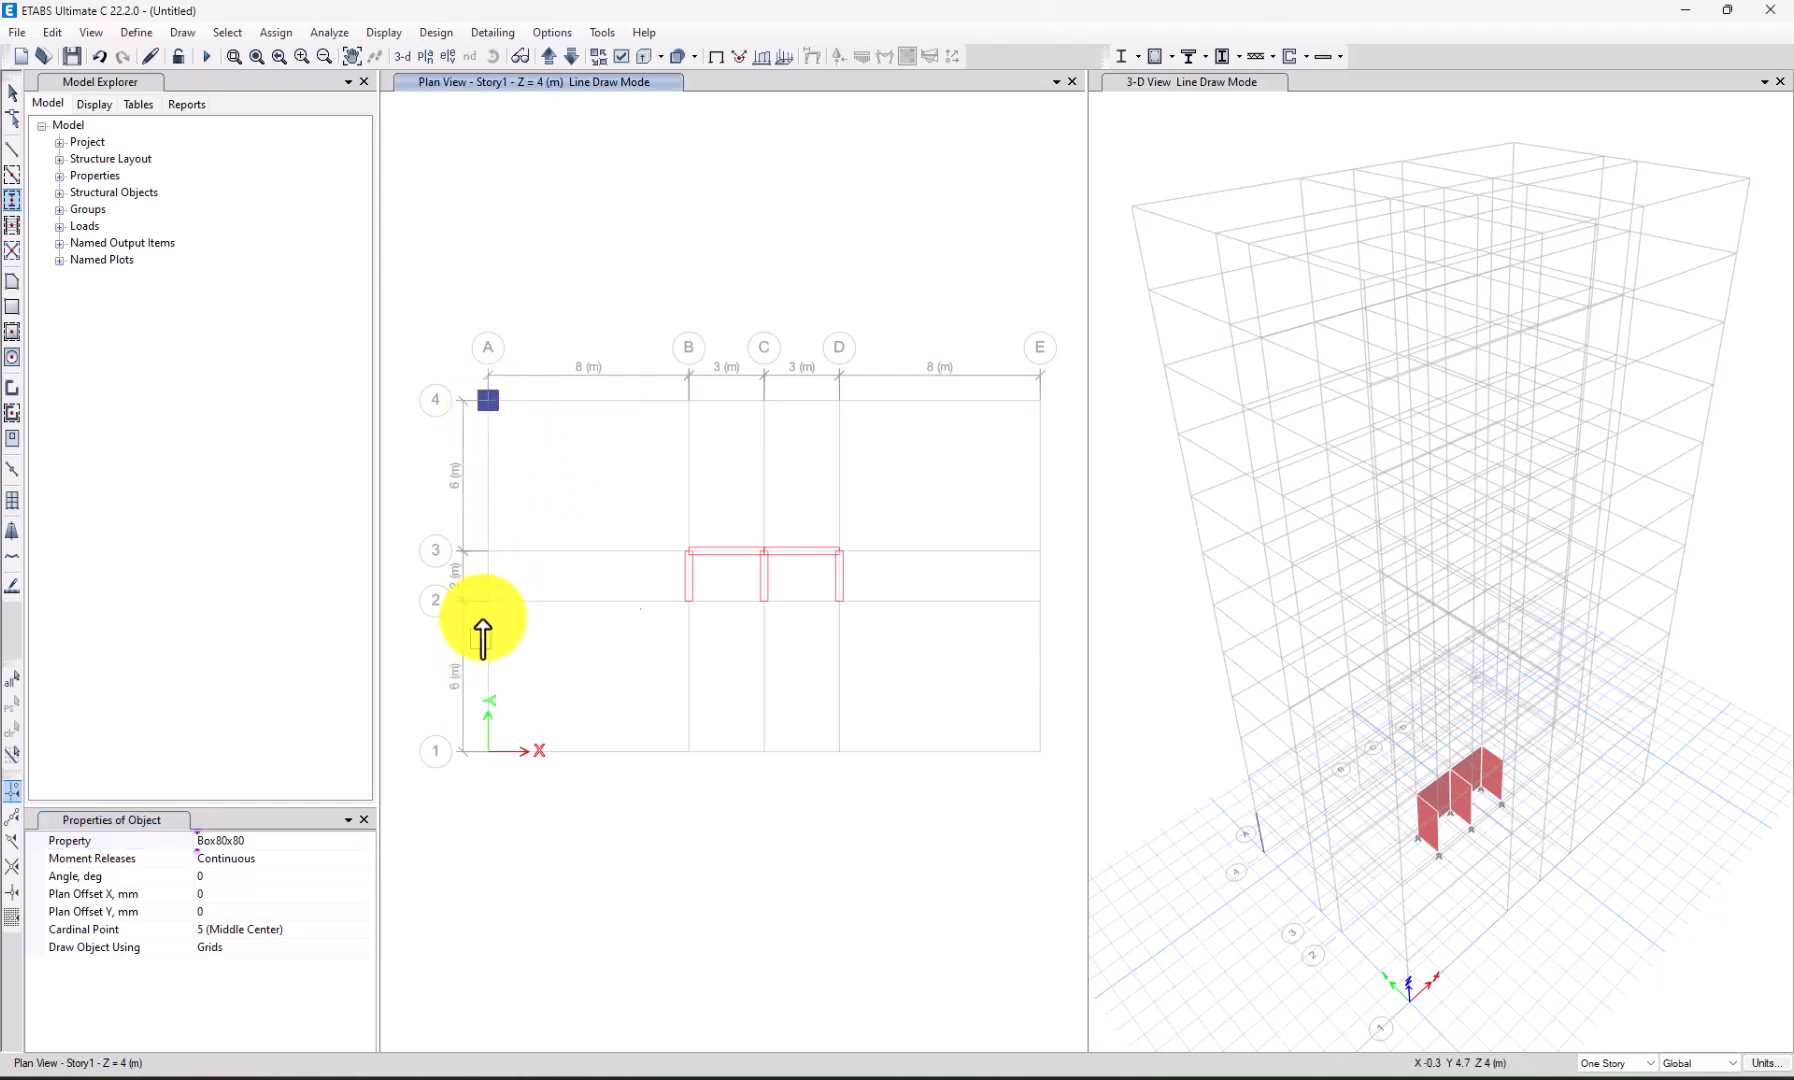
# Try Box80x80 columns at grid points A-3 and A-2 and undo both placements.
pyautogui.click(487, 551)
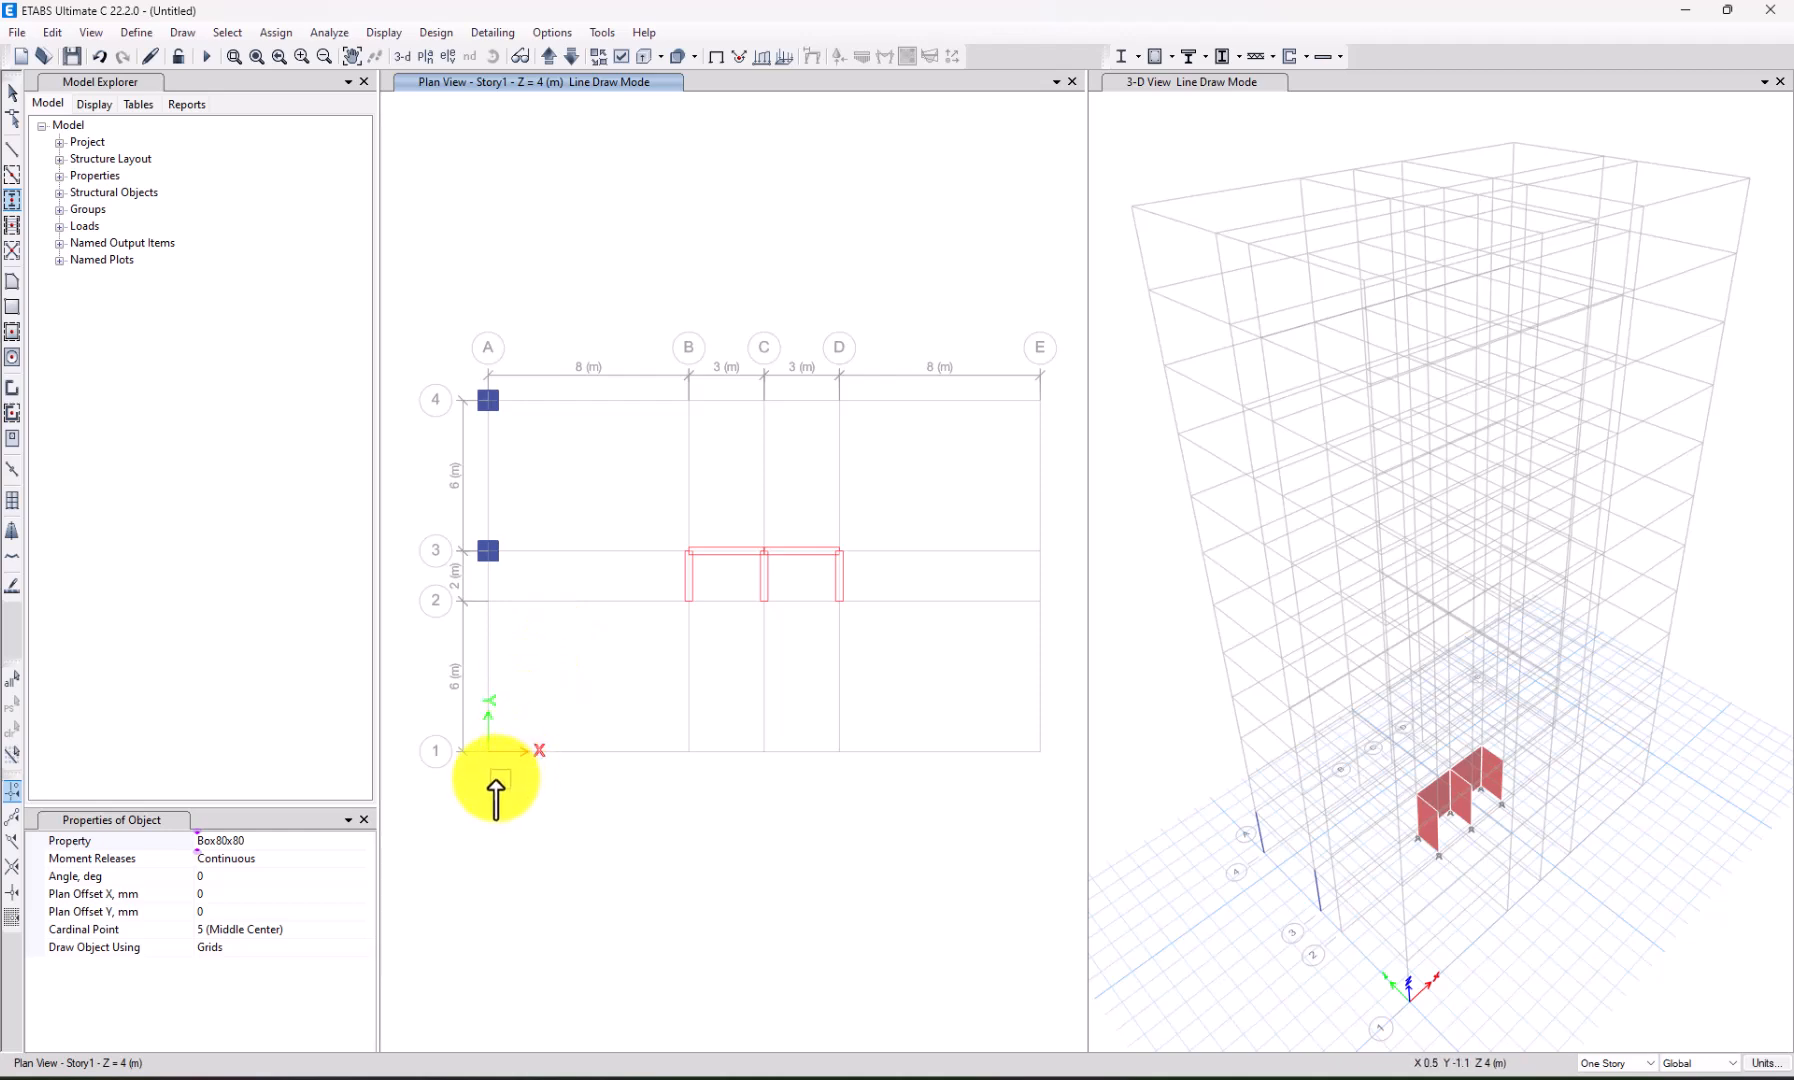
pyautogui.click(486, 600)
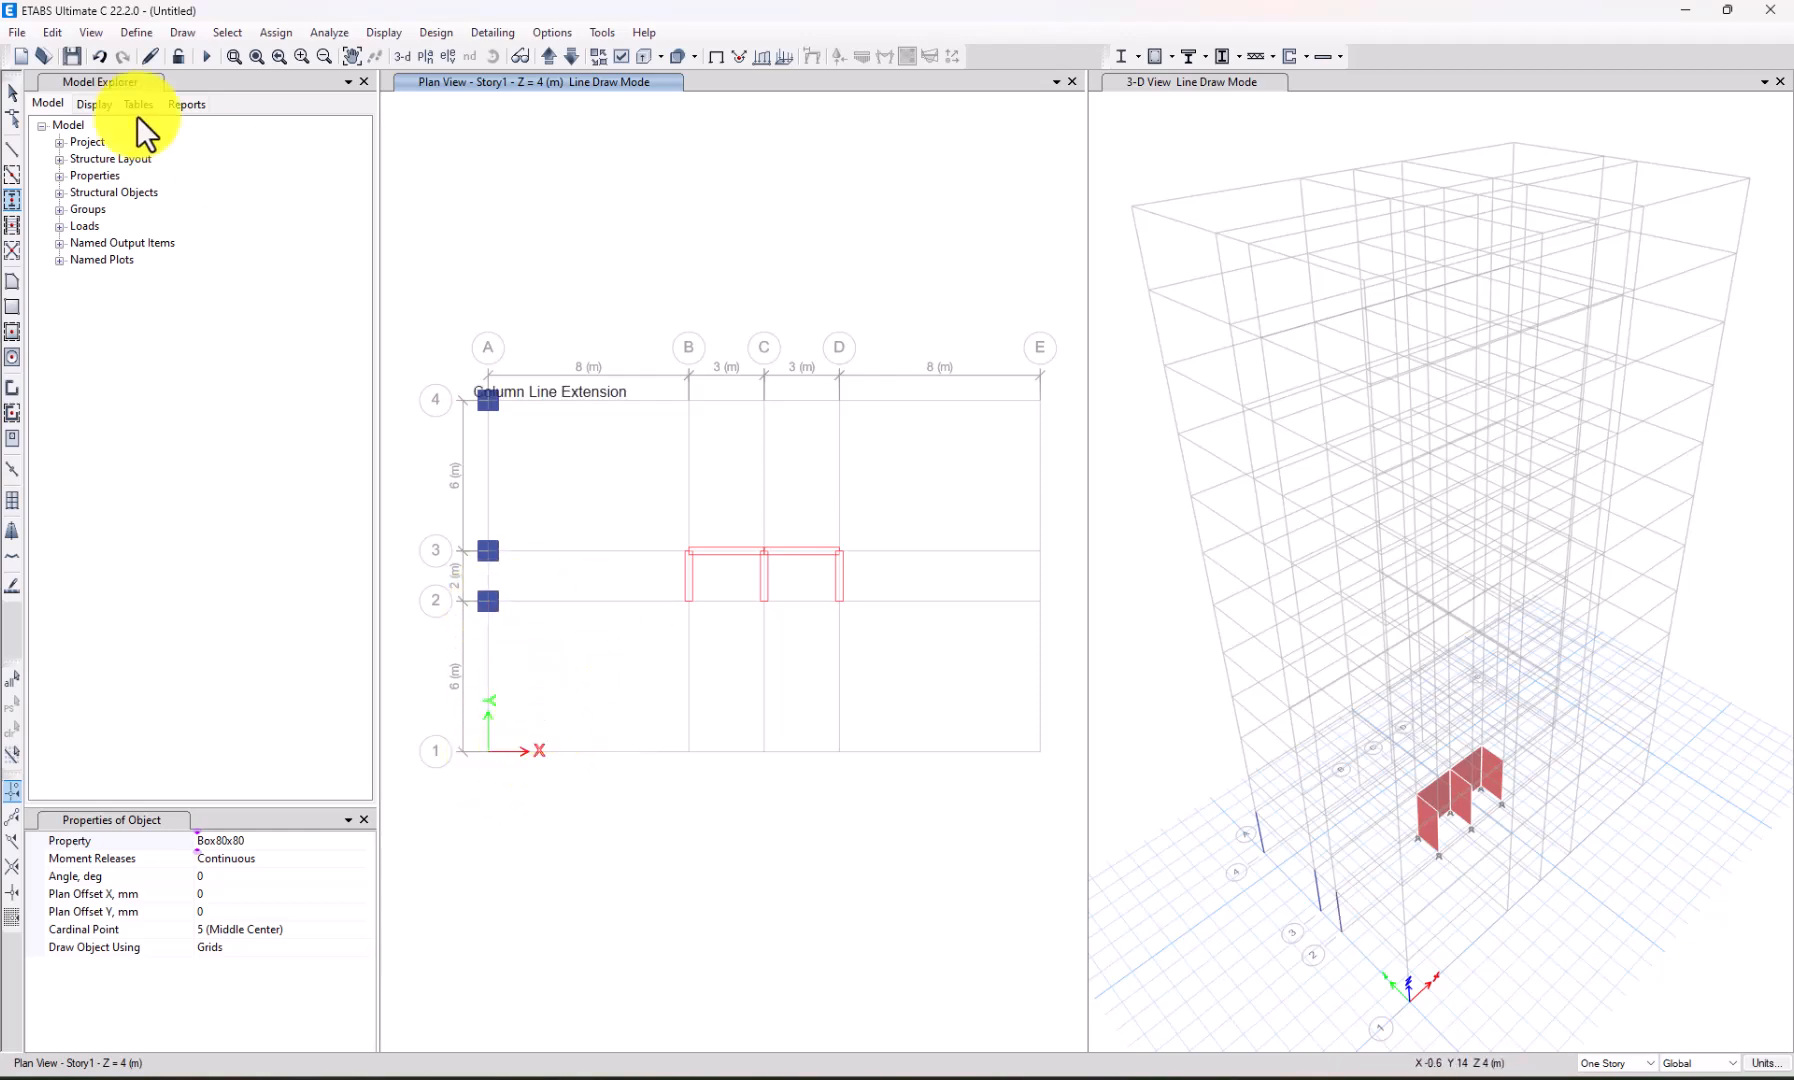
pyautogui.click(100, 54)
pyautogui.click(101, 54)
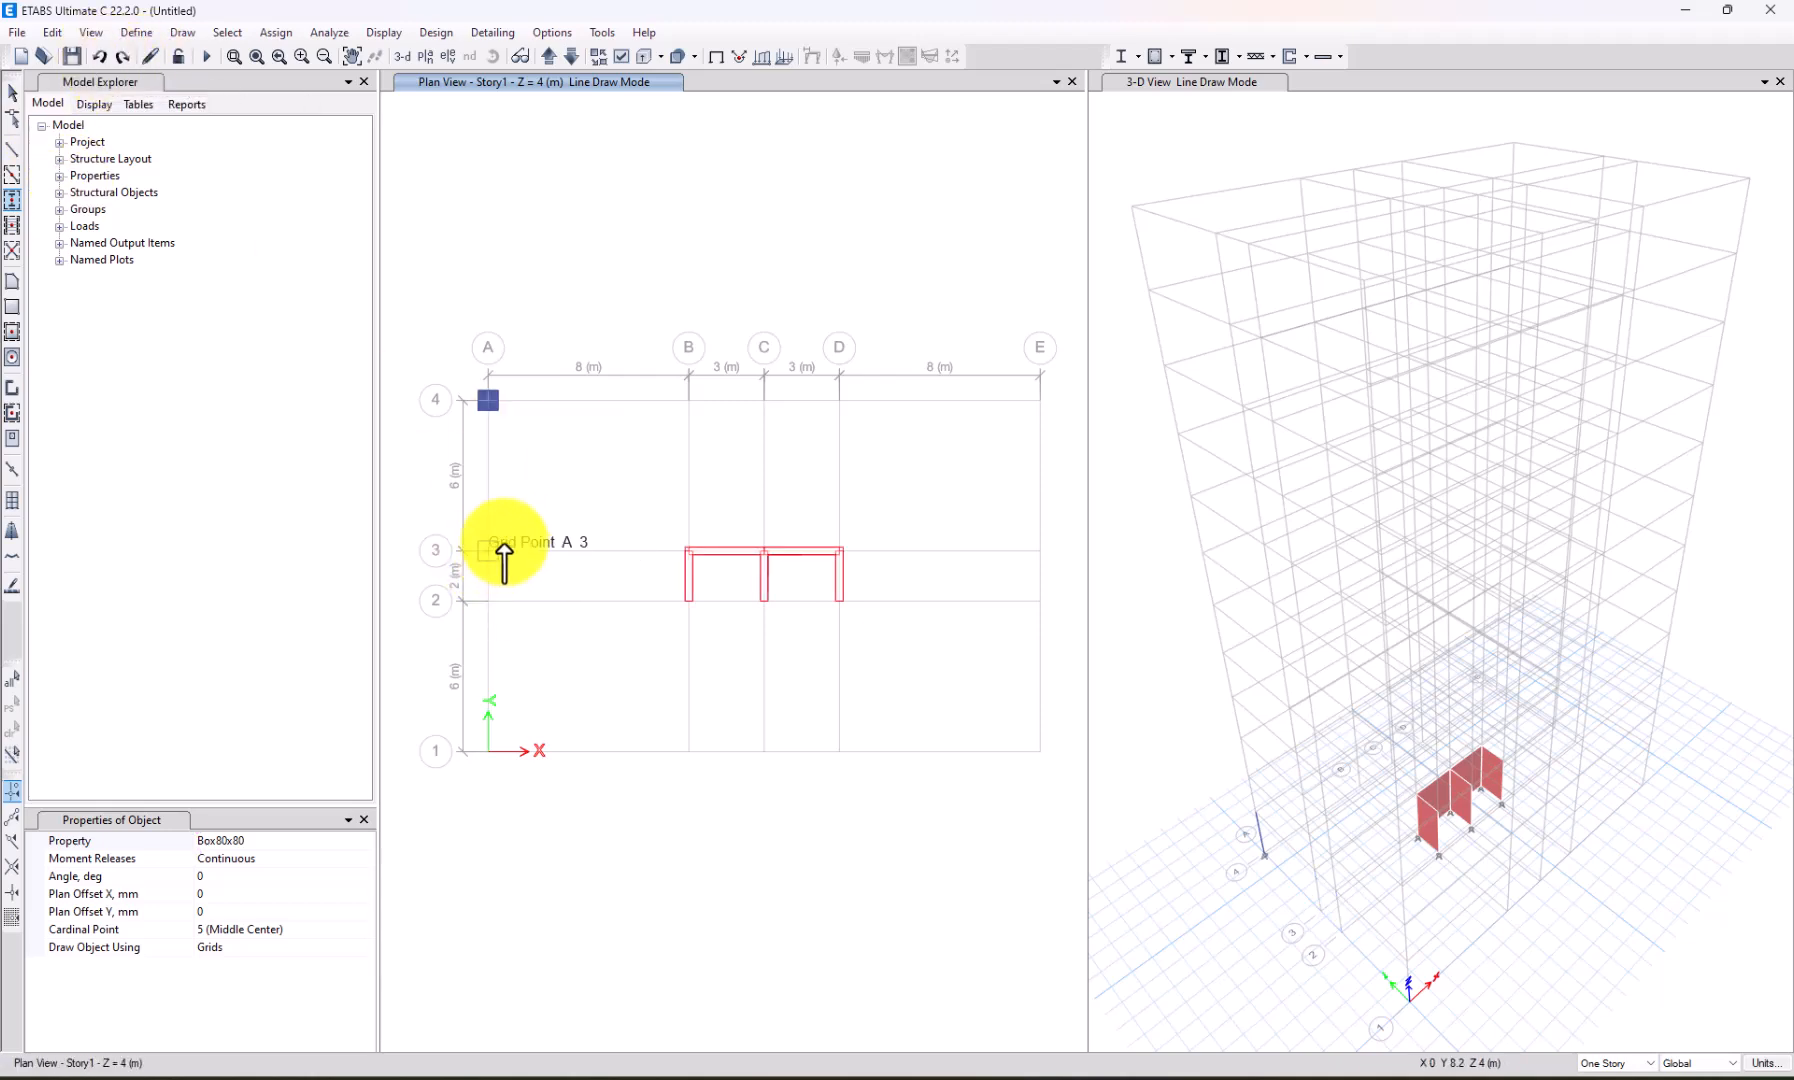
# Place Box80x80 columns on Story1 at A-1, B-1, D-1, E-1, E-4, D-4 and B-4.
pyautogui.click(488, 750)
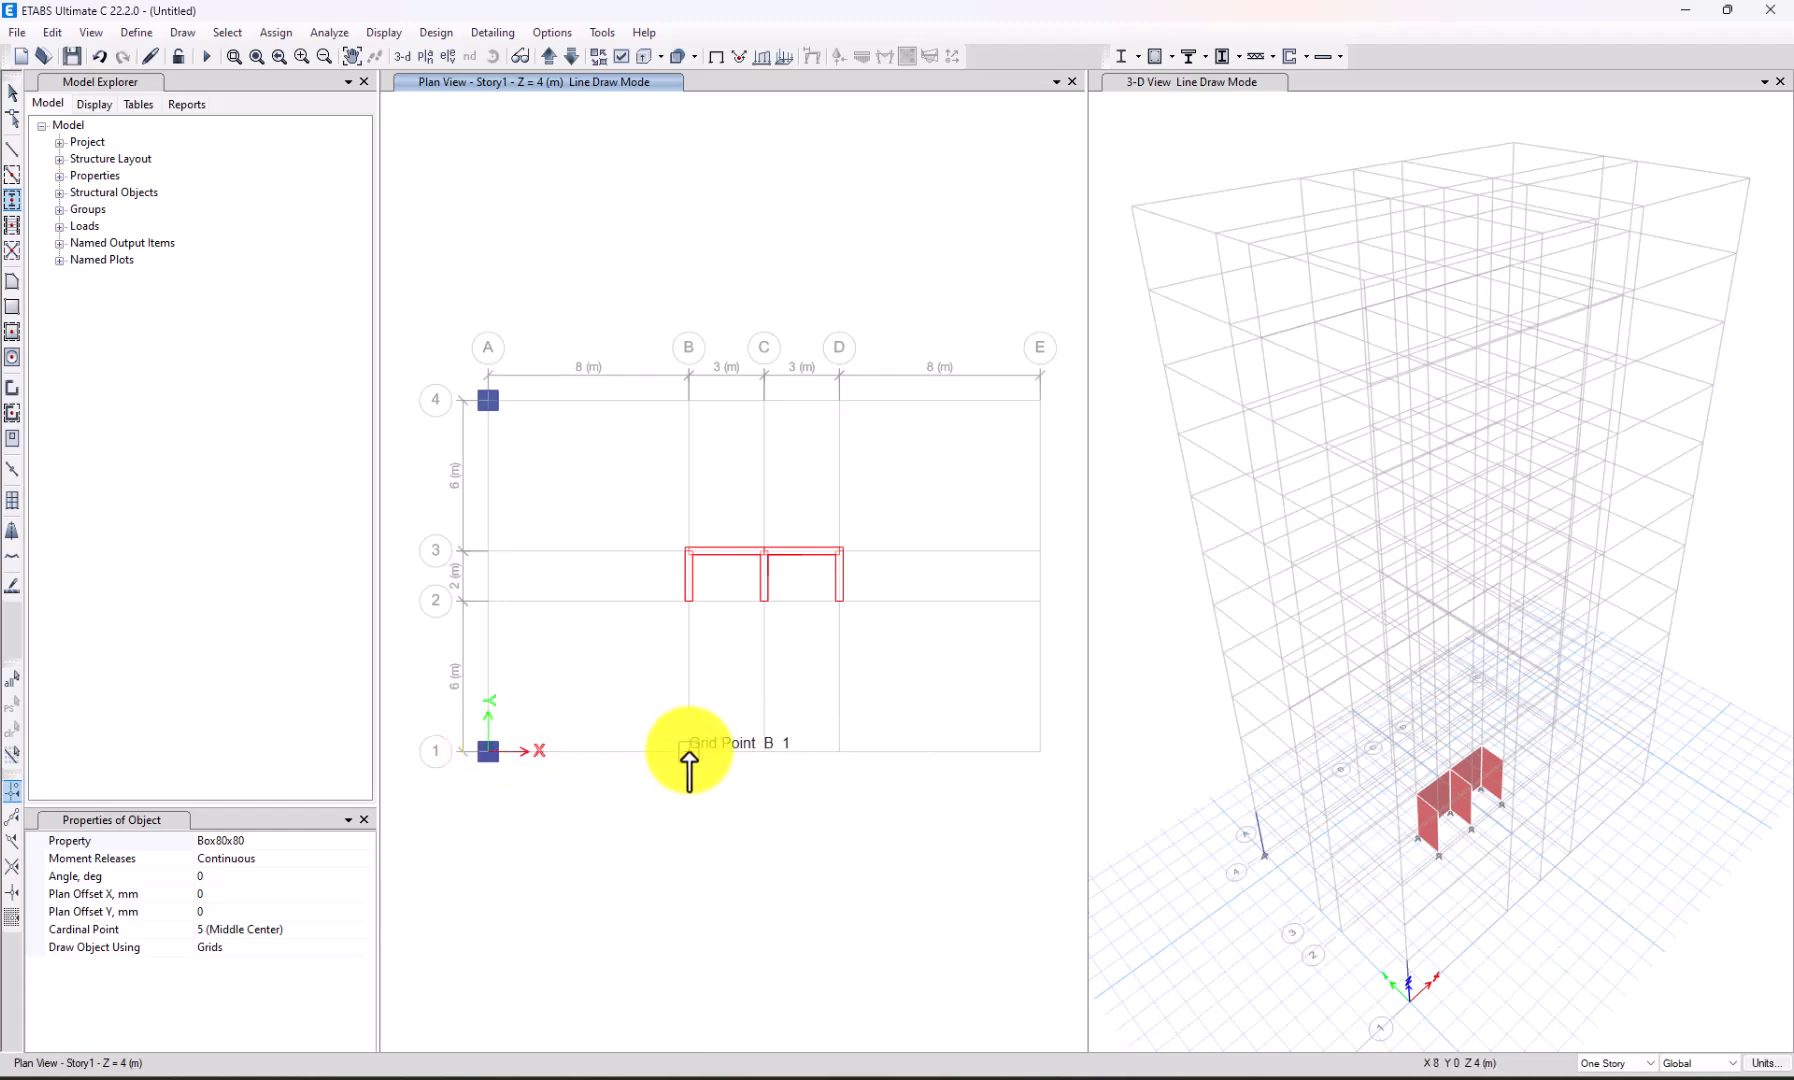
pyautogui.click(689, 750)
pyautogui.click(839, 750)
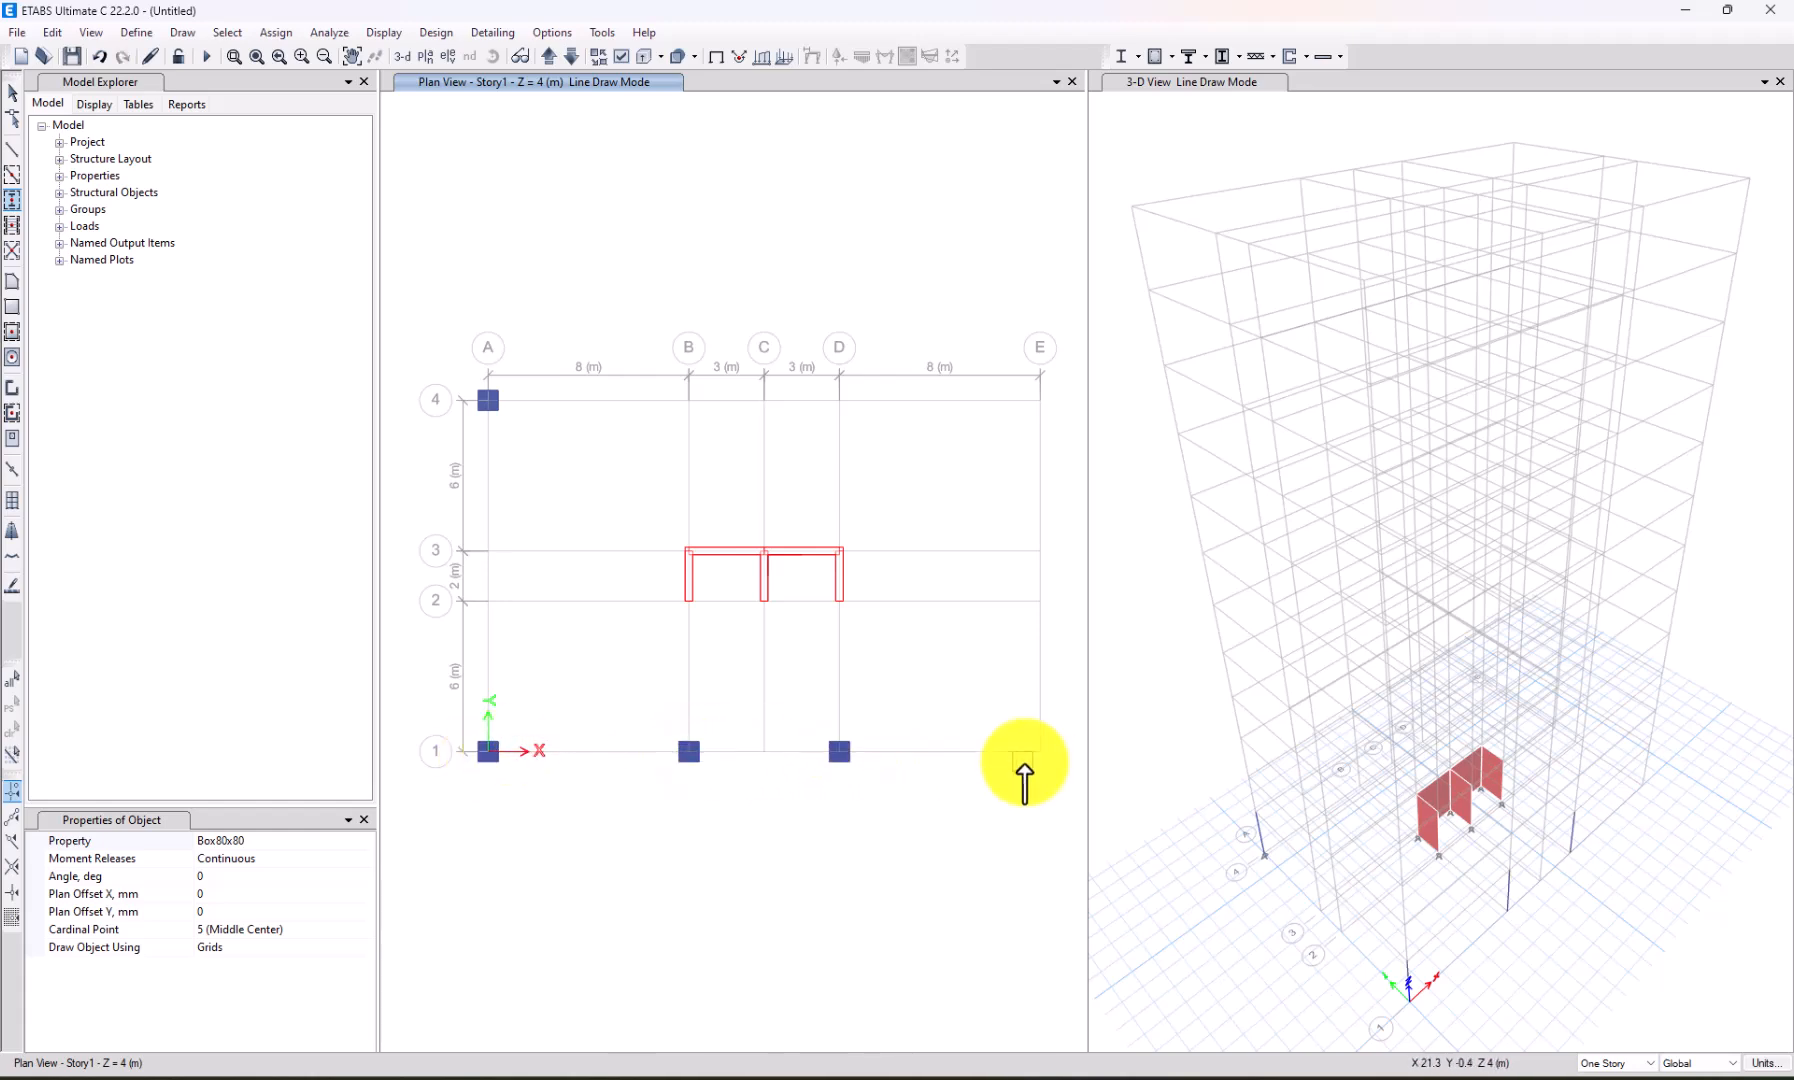
pyautogui.click(1040, 750)
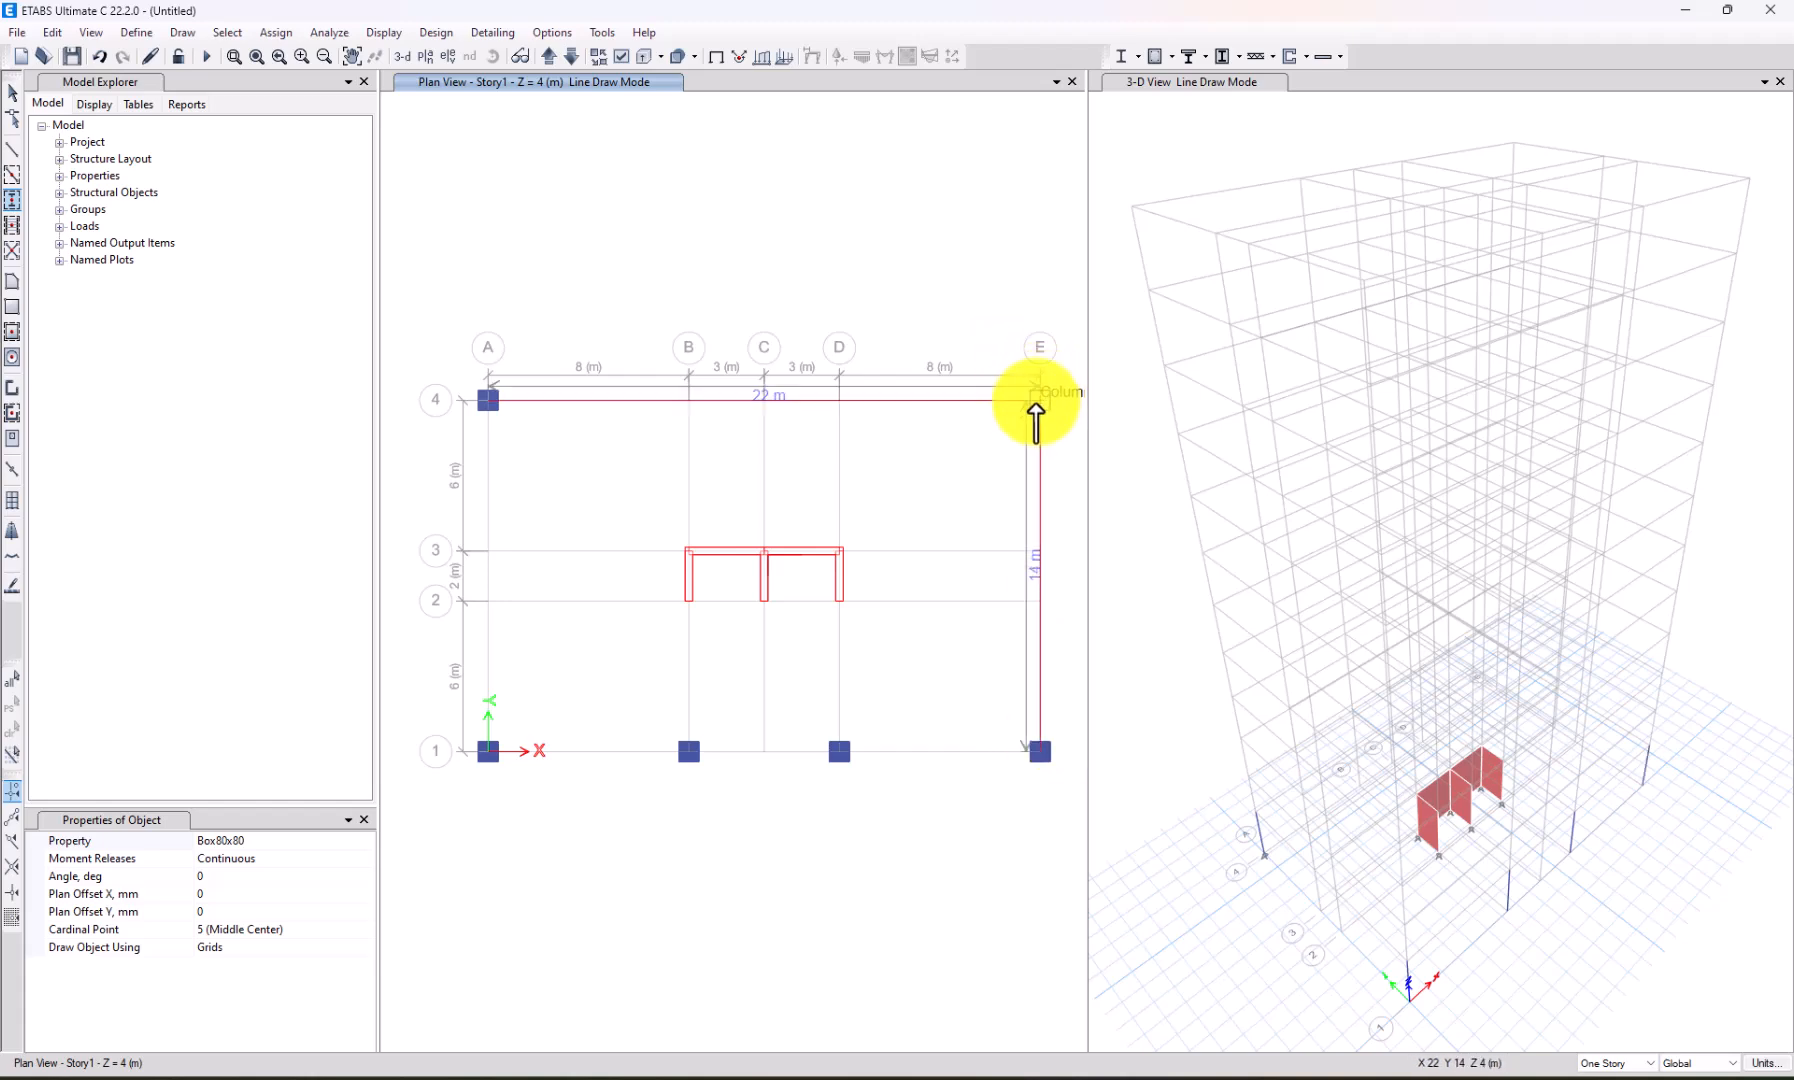
pyautogui.click(1039, 400)
pyautogui.click(839, 400)
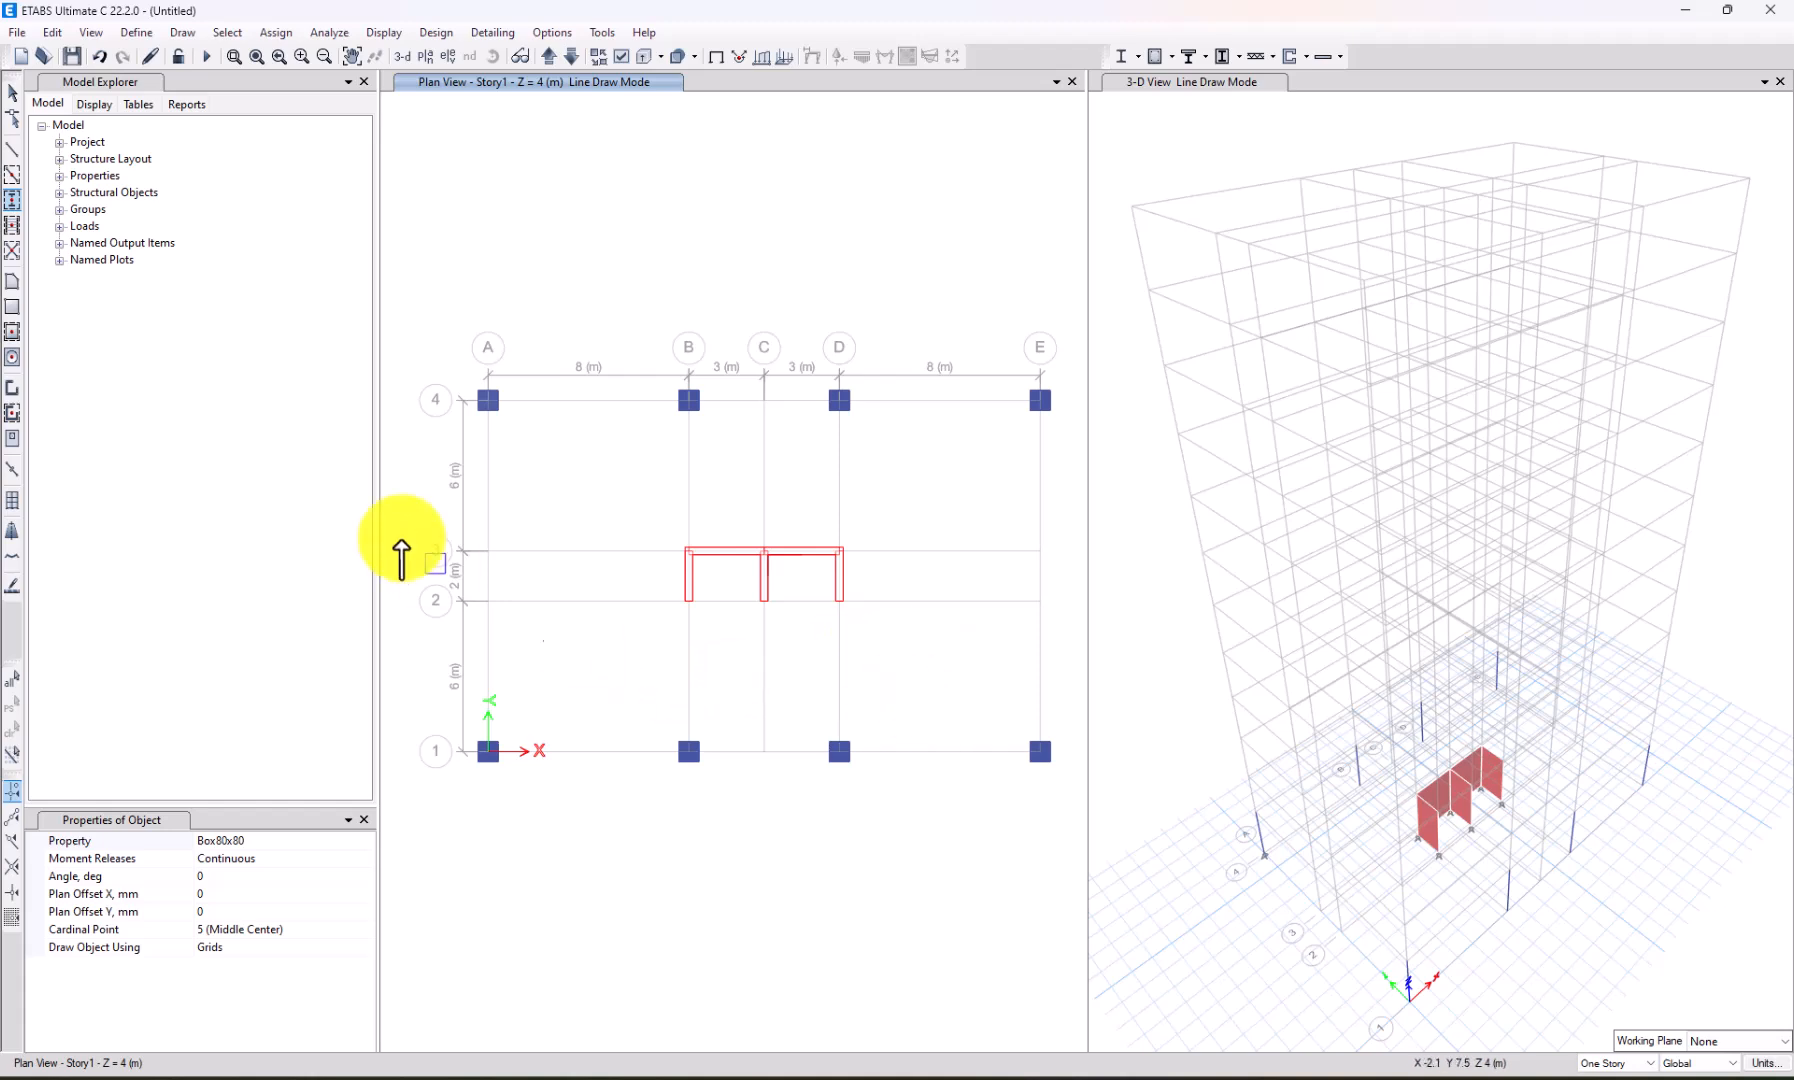
pyautogui.click(11, 94)
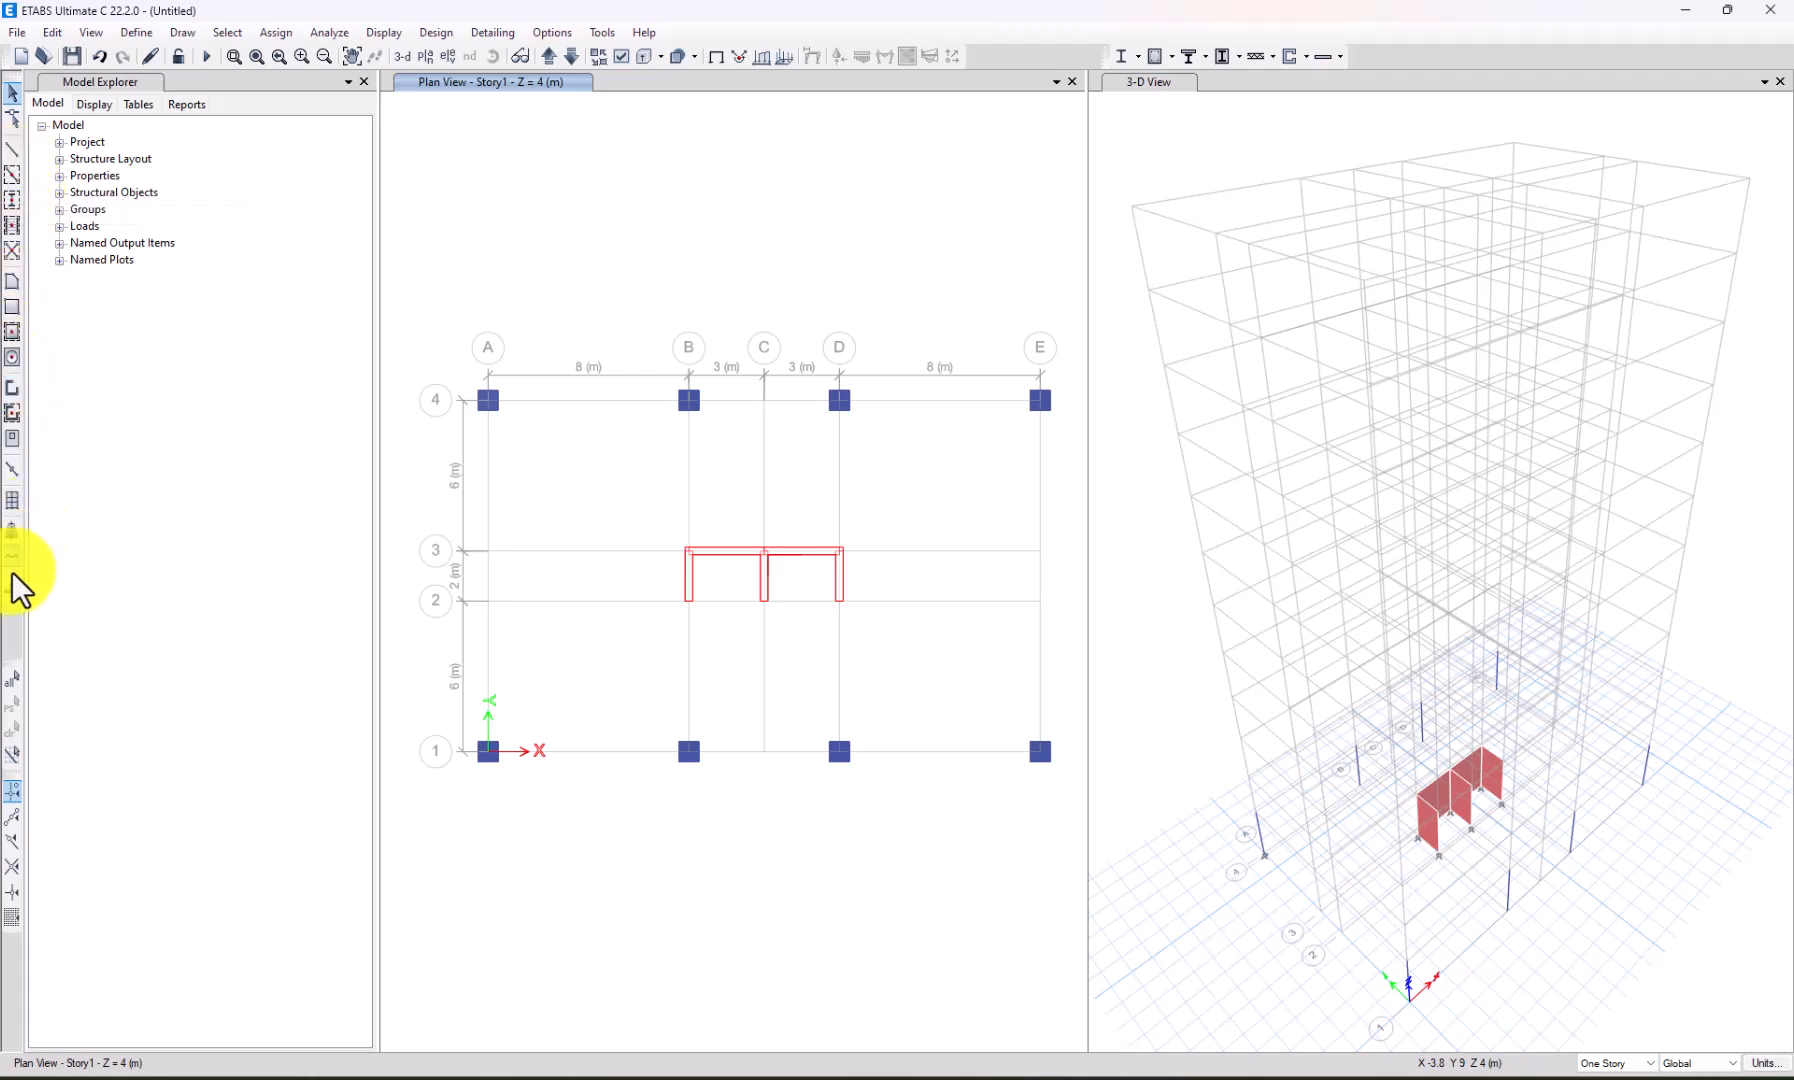
# Draw Wall1 pier walls on Story1 along grids A and E between grids 2 and 3.
pyautogui.click(12, 388)
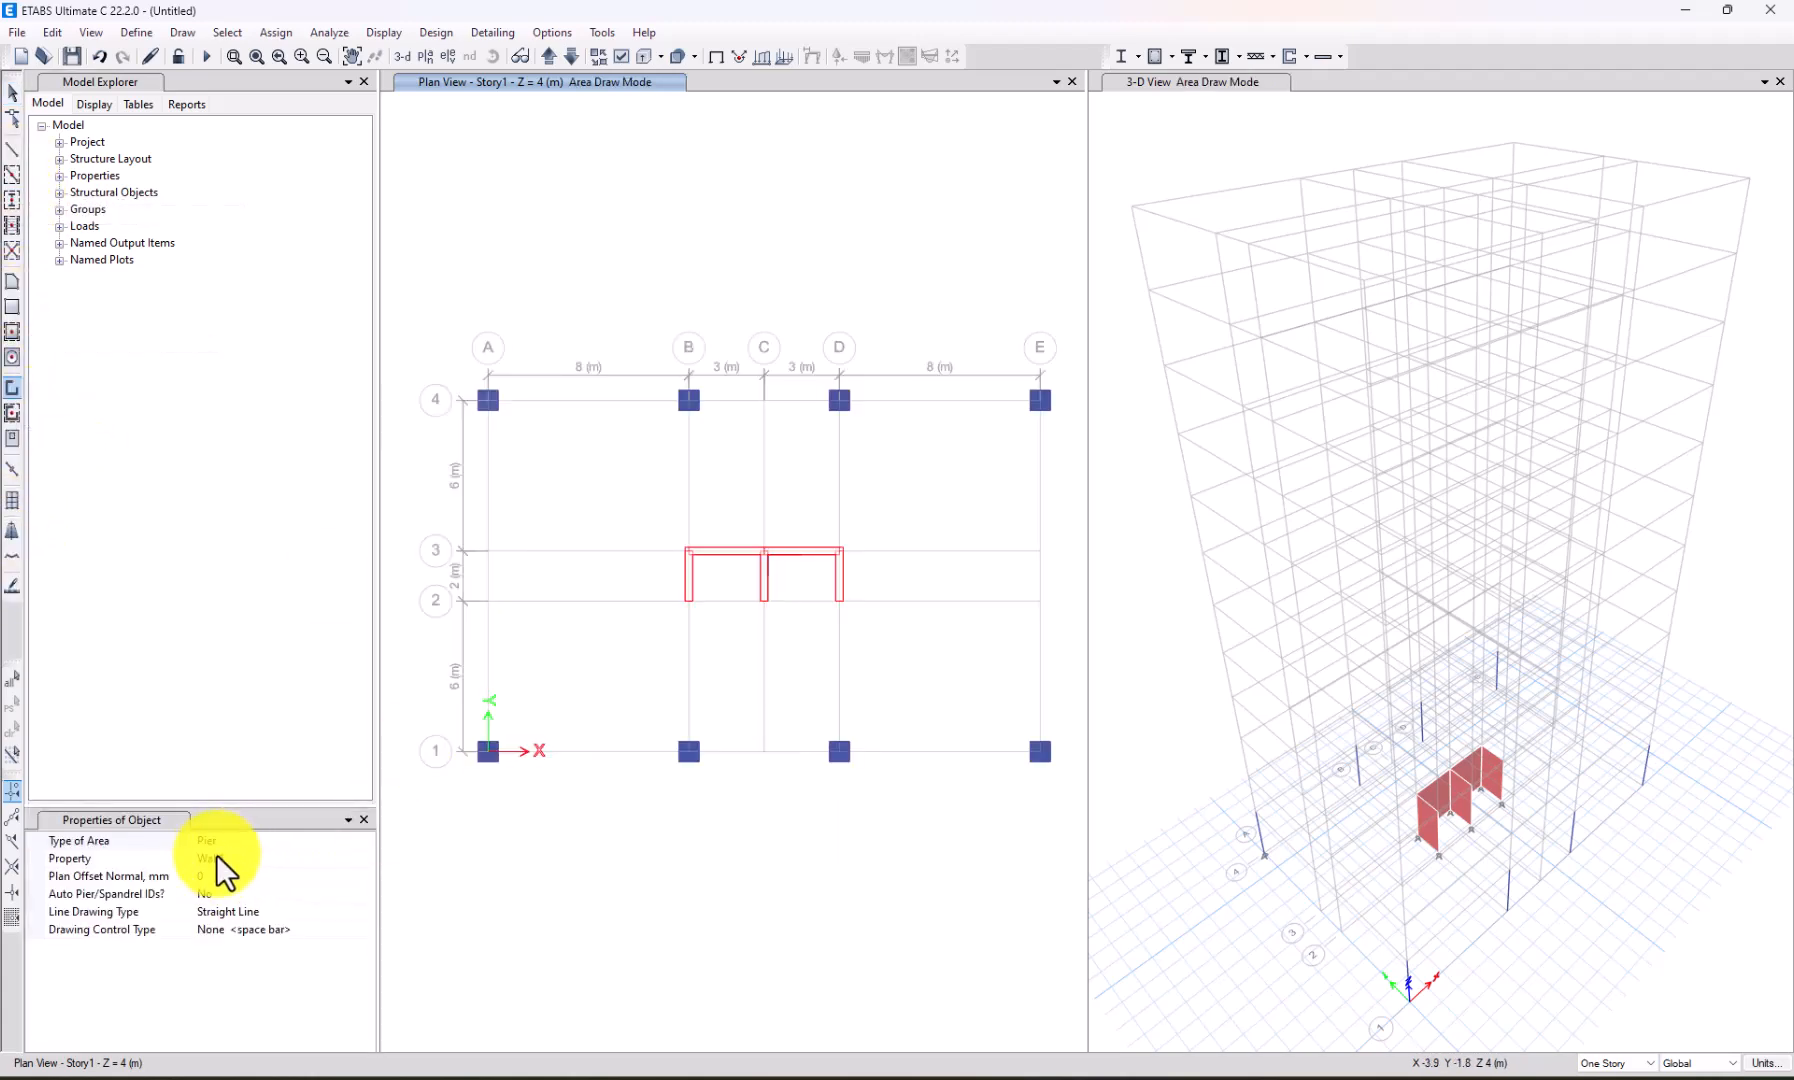
pyautogui.click(490, 552)
pyautogui.click(487, 600)
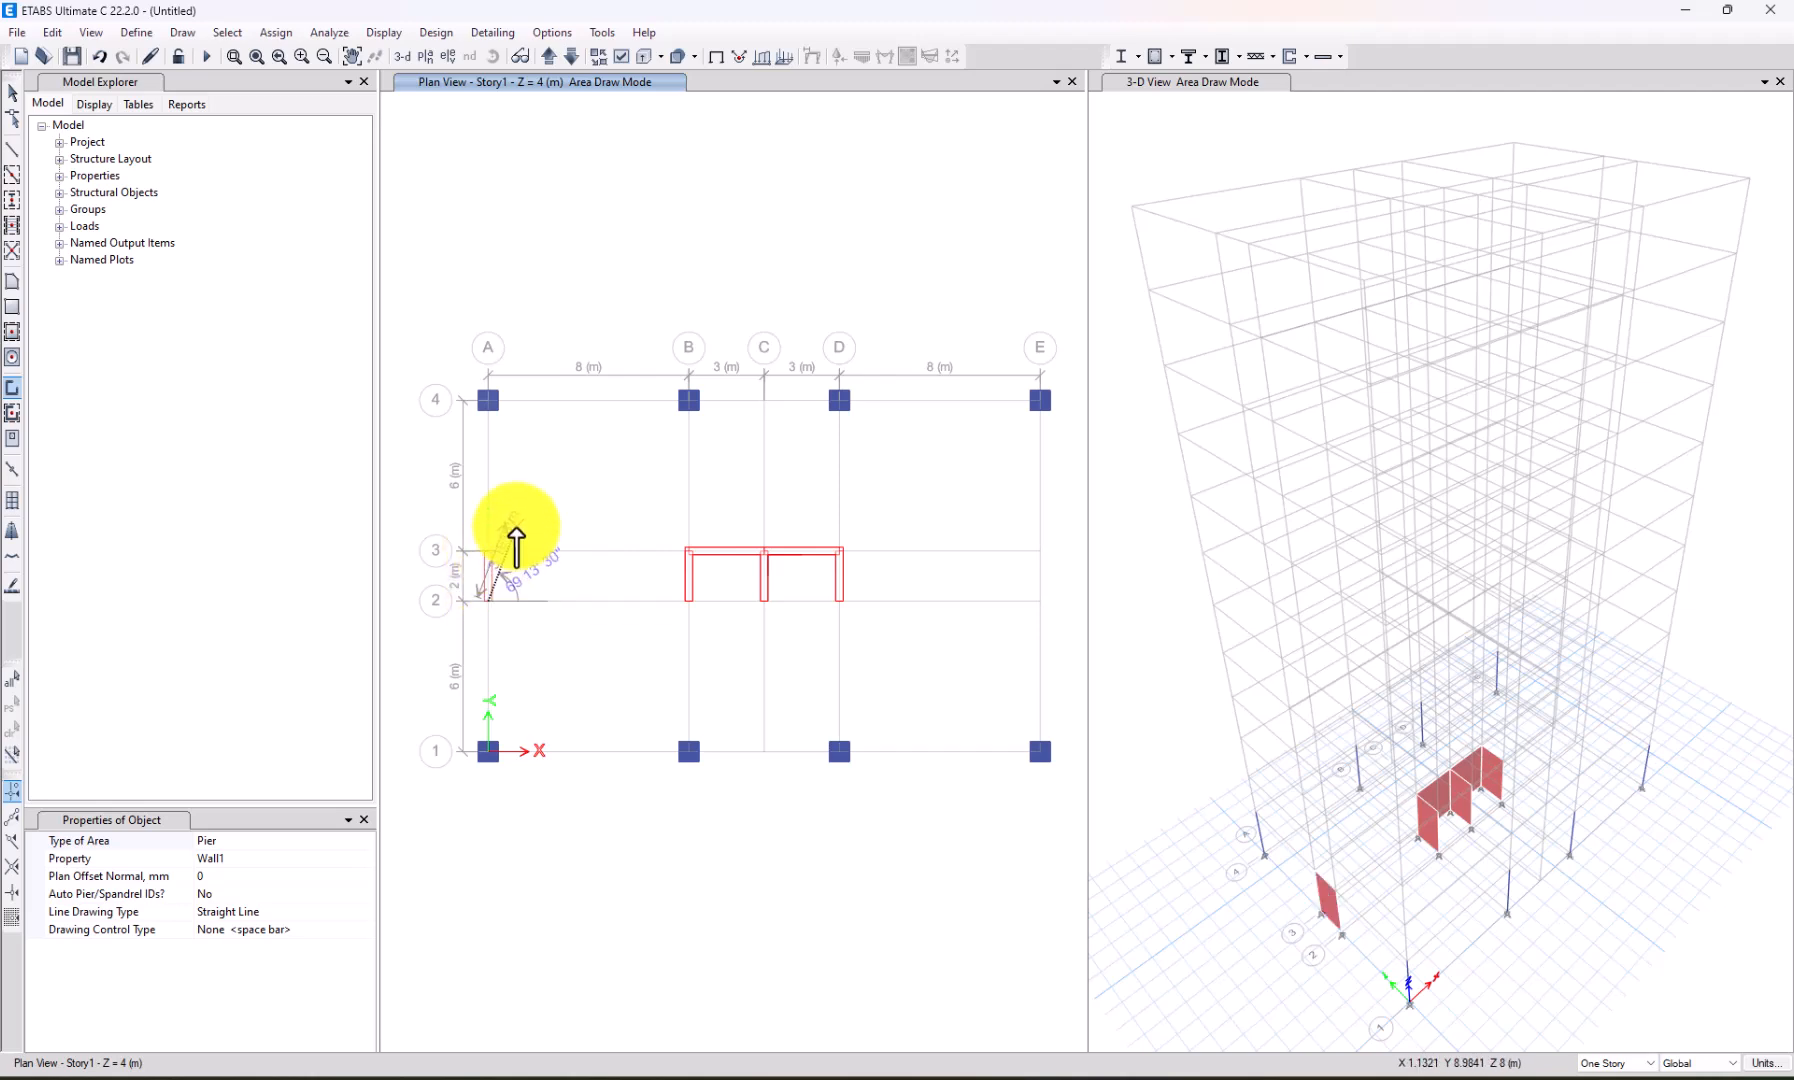
pyautogui.click(1041, 552)
pyautogui.click(1041, 601)
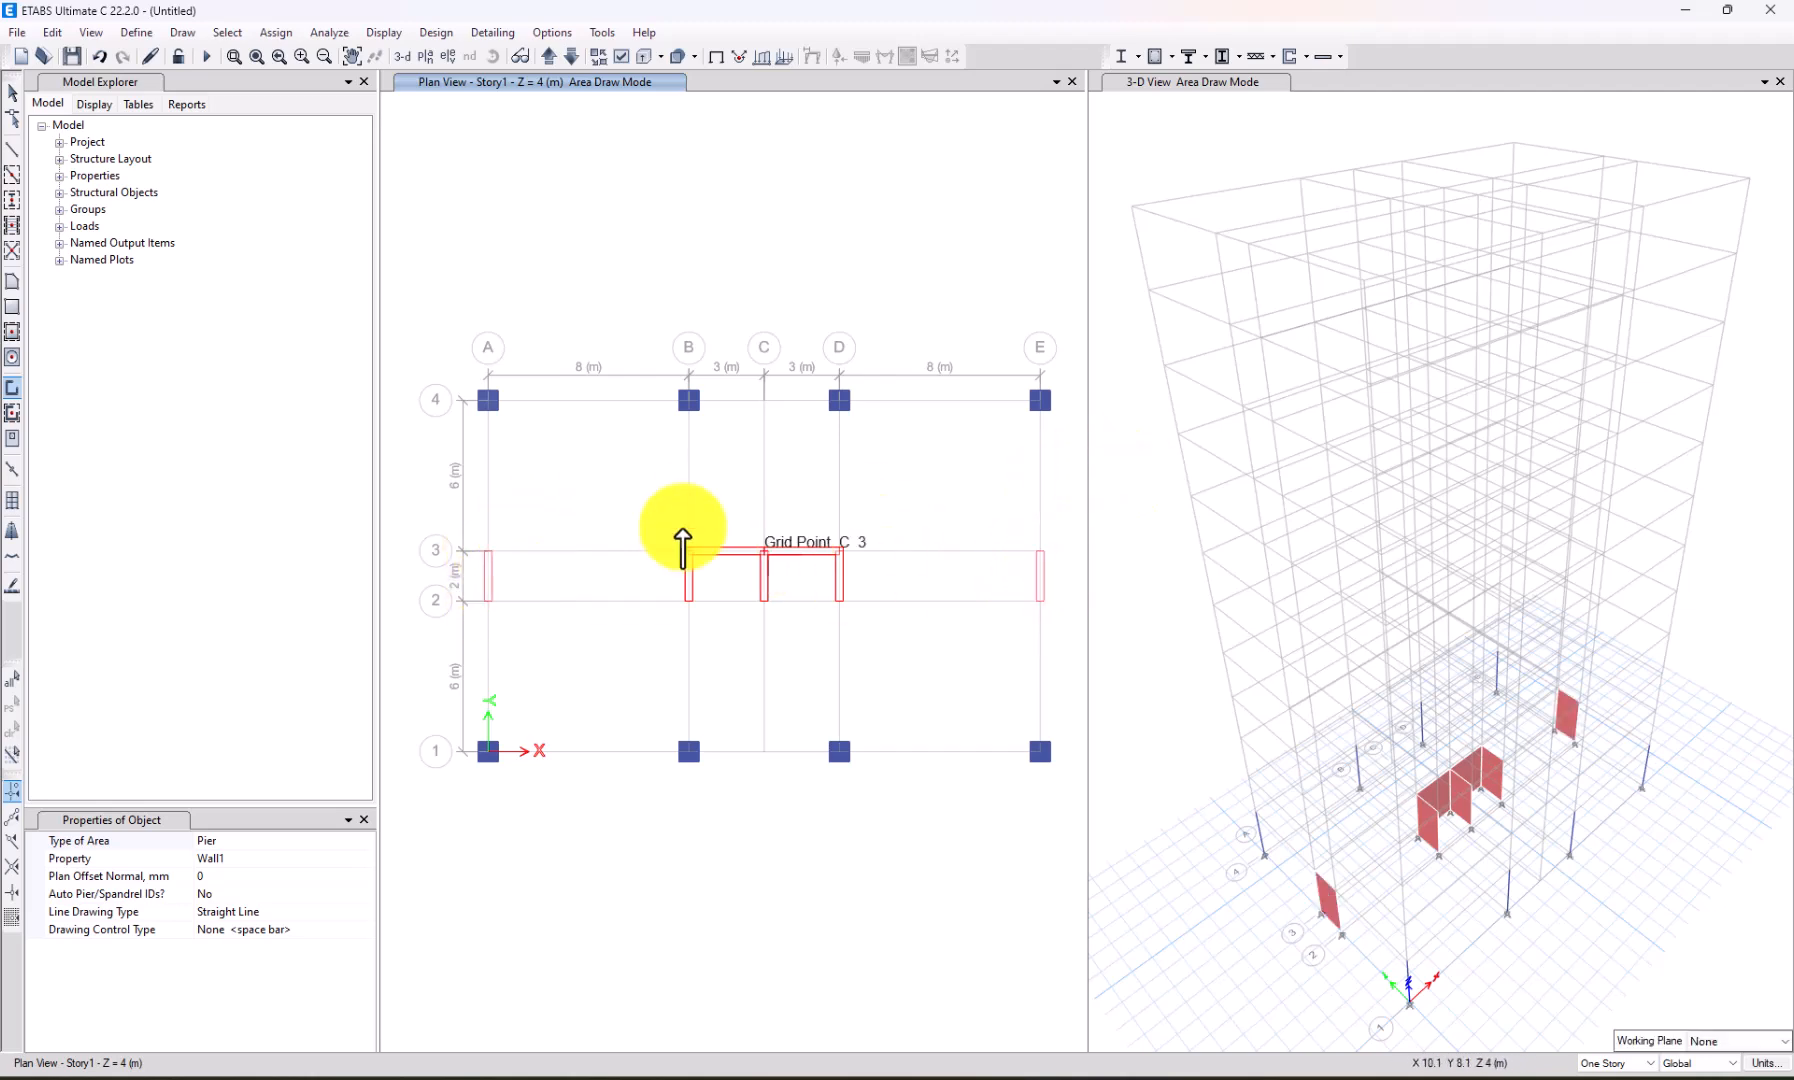
pyautogui.click(12, 92)
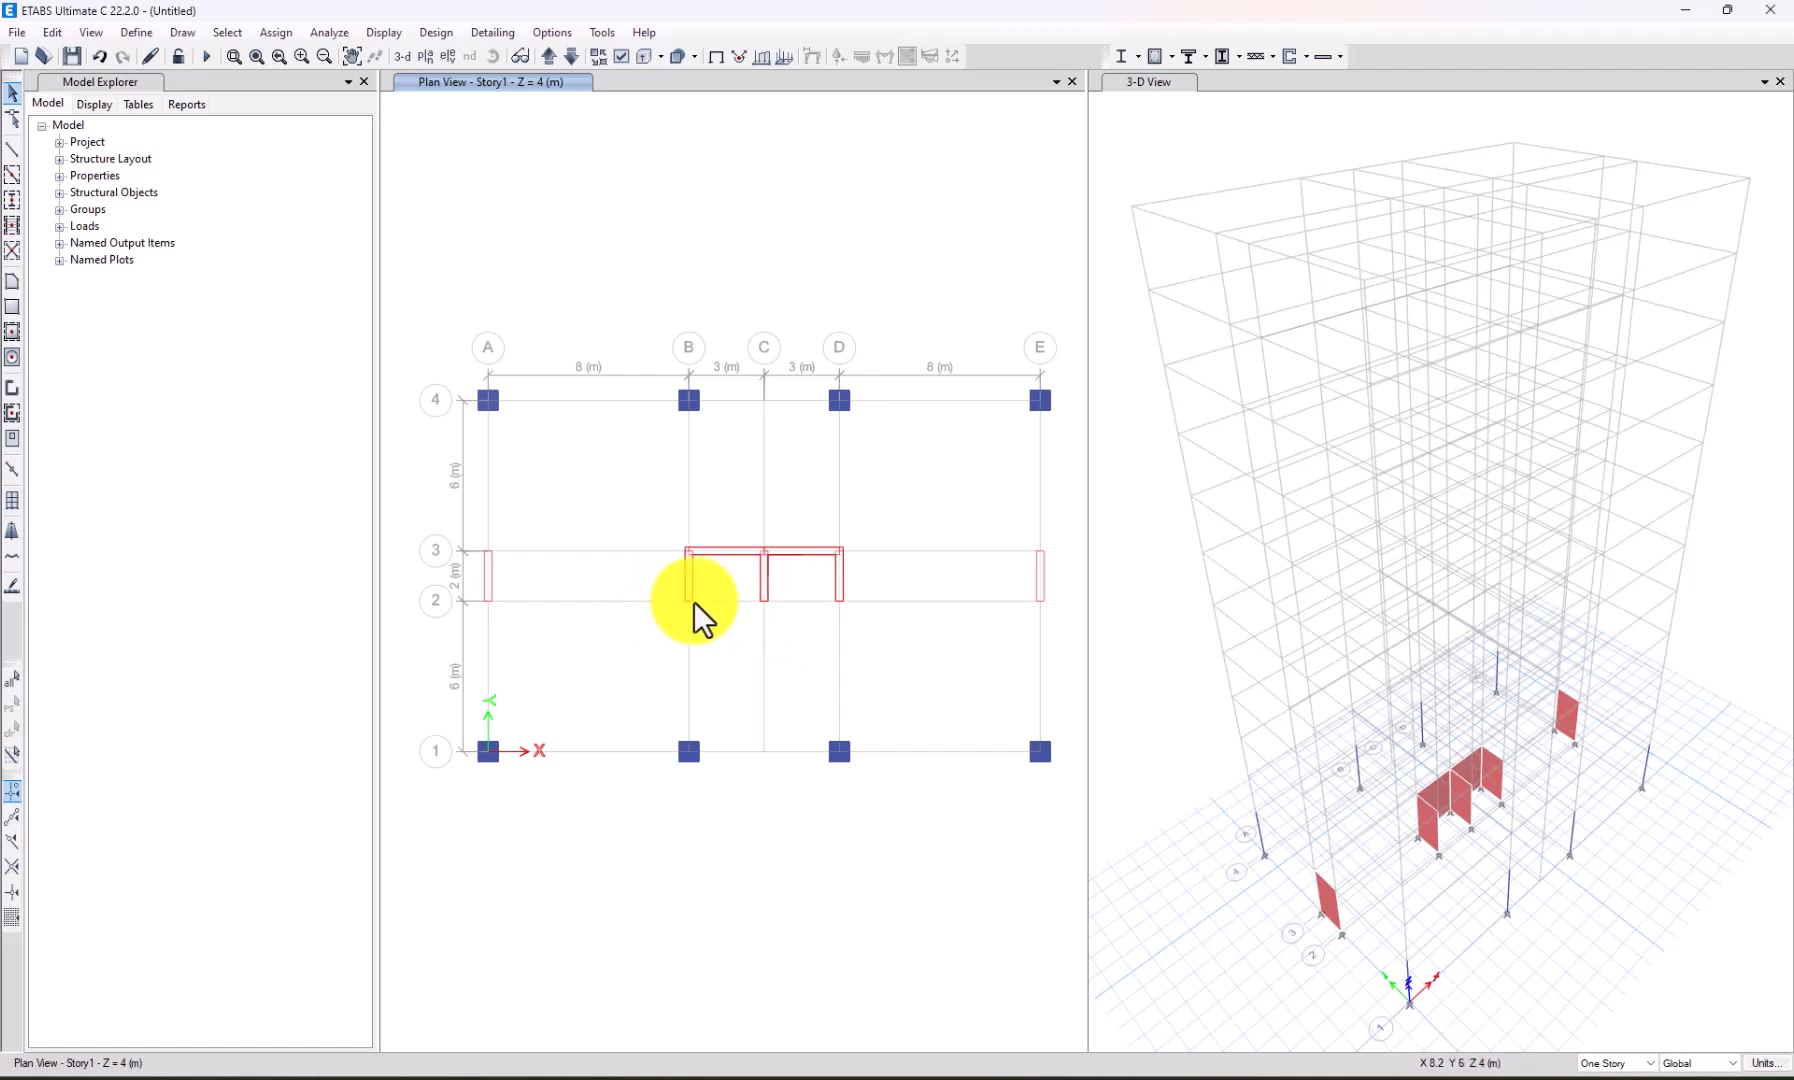
pyautogui.click(775, 603)
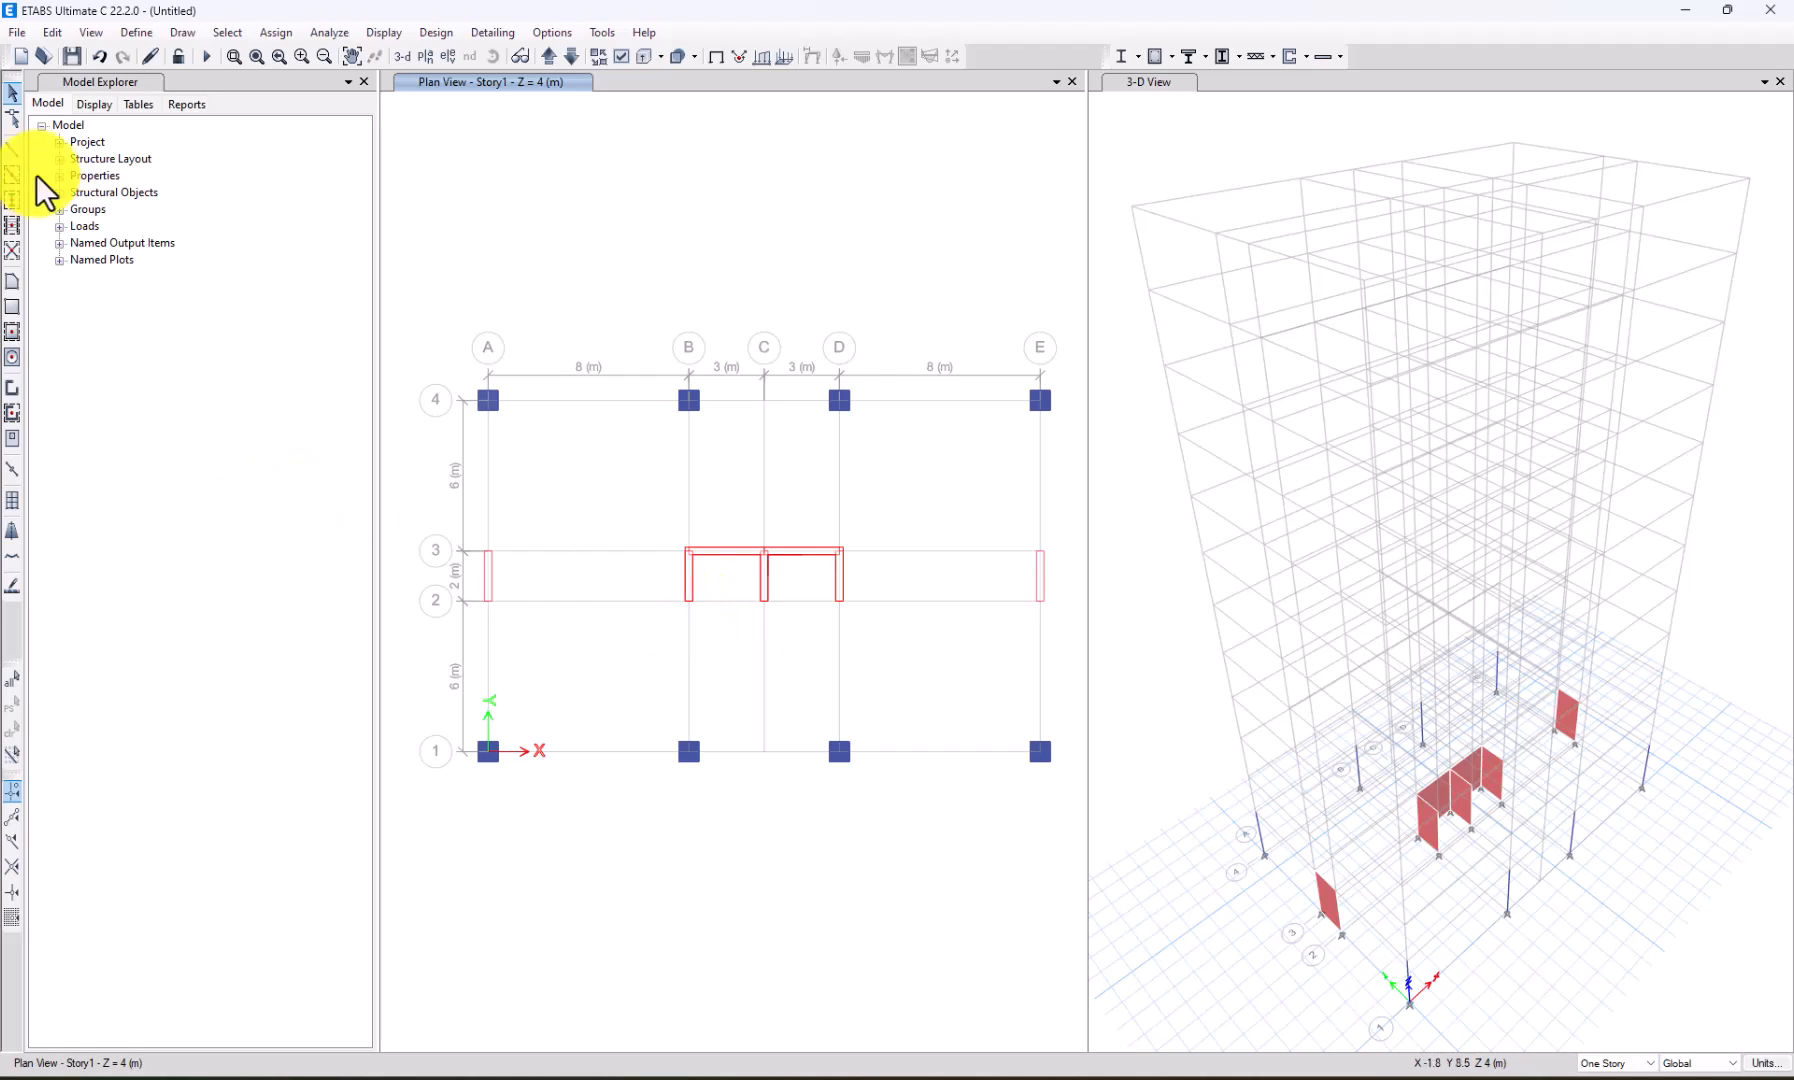
# Draw frames with the Beam section on Story1 along grid A between grids 3-4 and 1-2, and along grid 4 from A to B.
pyautogui.click(13, 149)
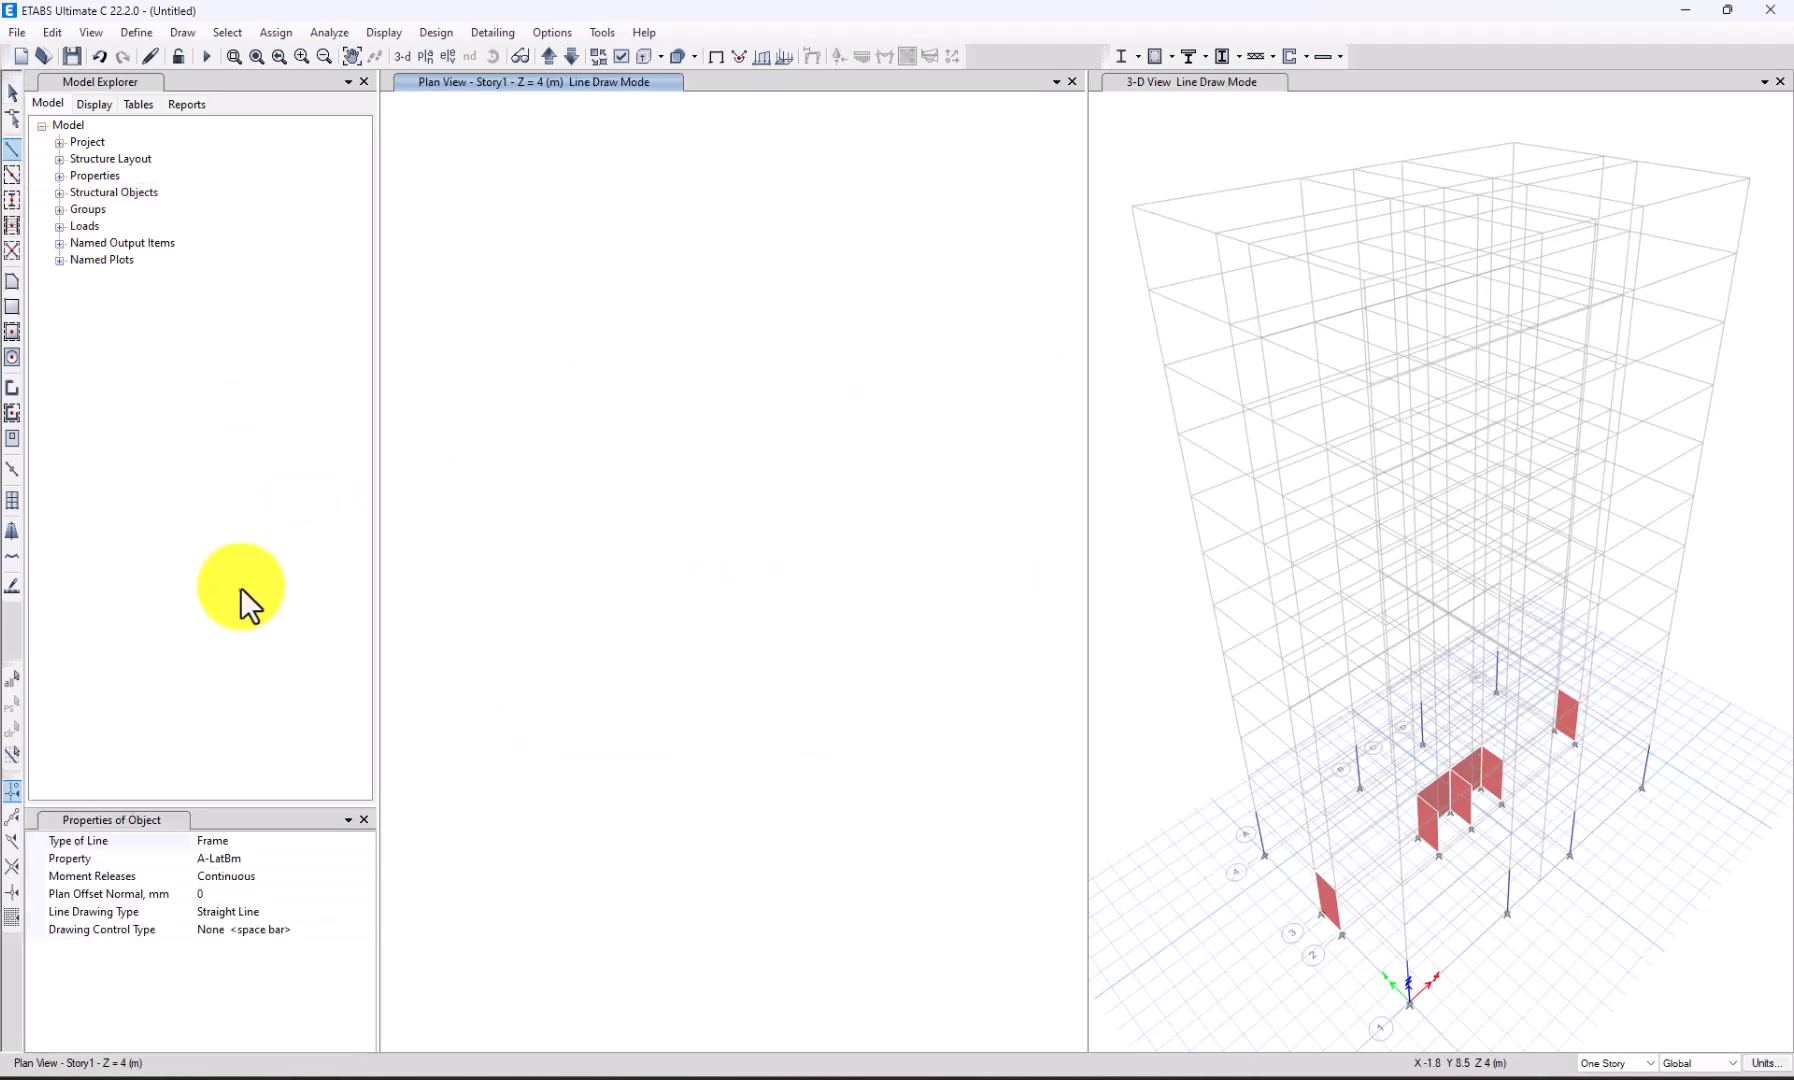
pyautogui.click(12, 176)
pyautogui.click(249, 866)
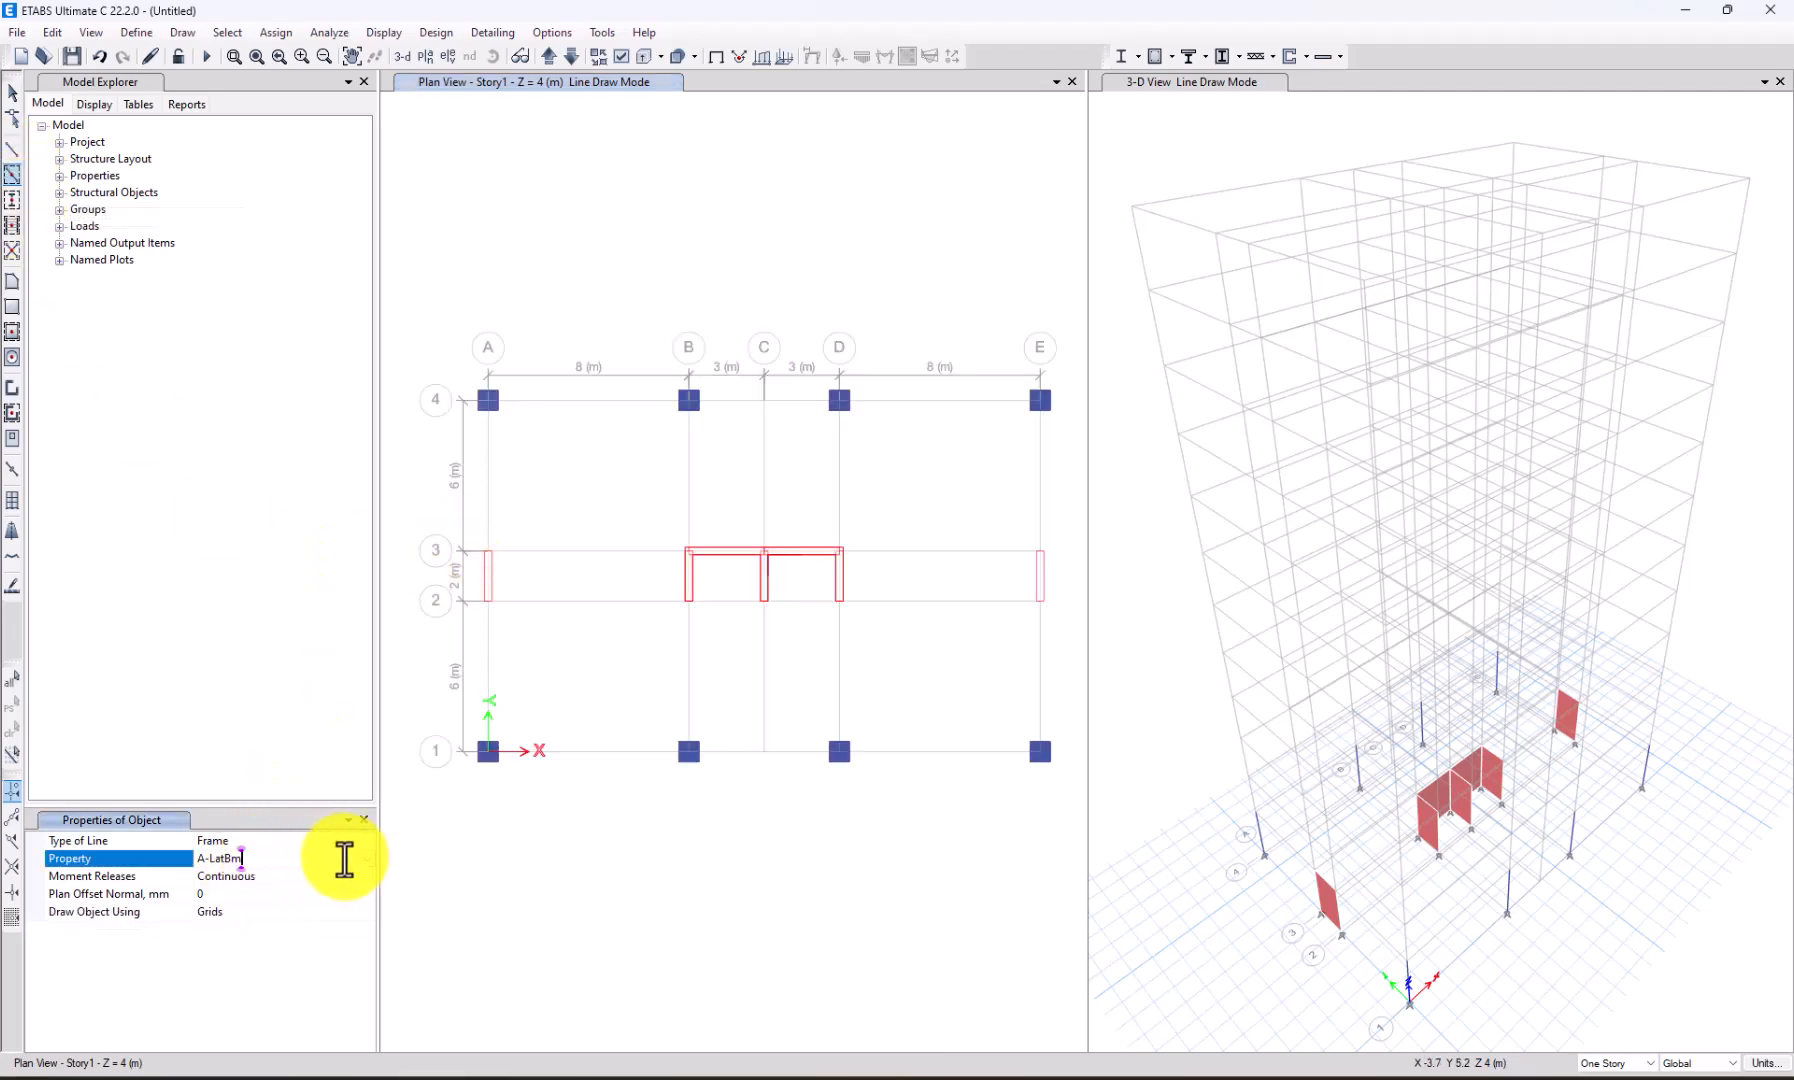
pyautogui.click(365, 858)
pyautogui.click(256, 945)
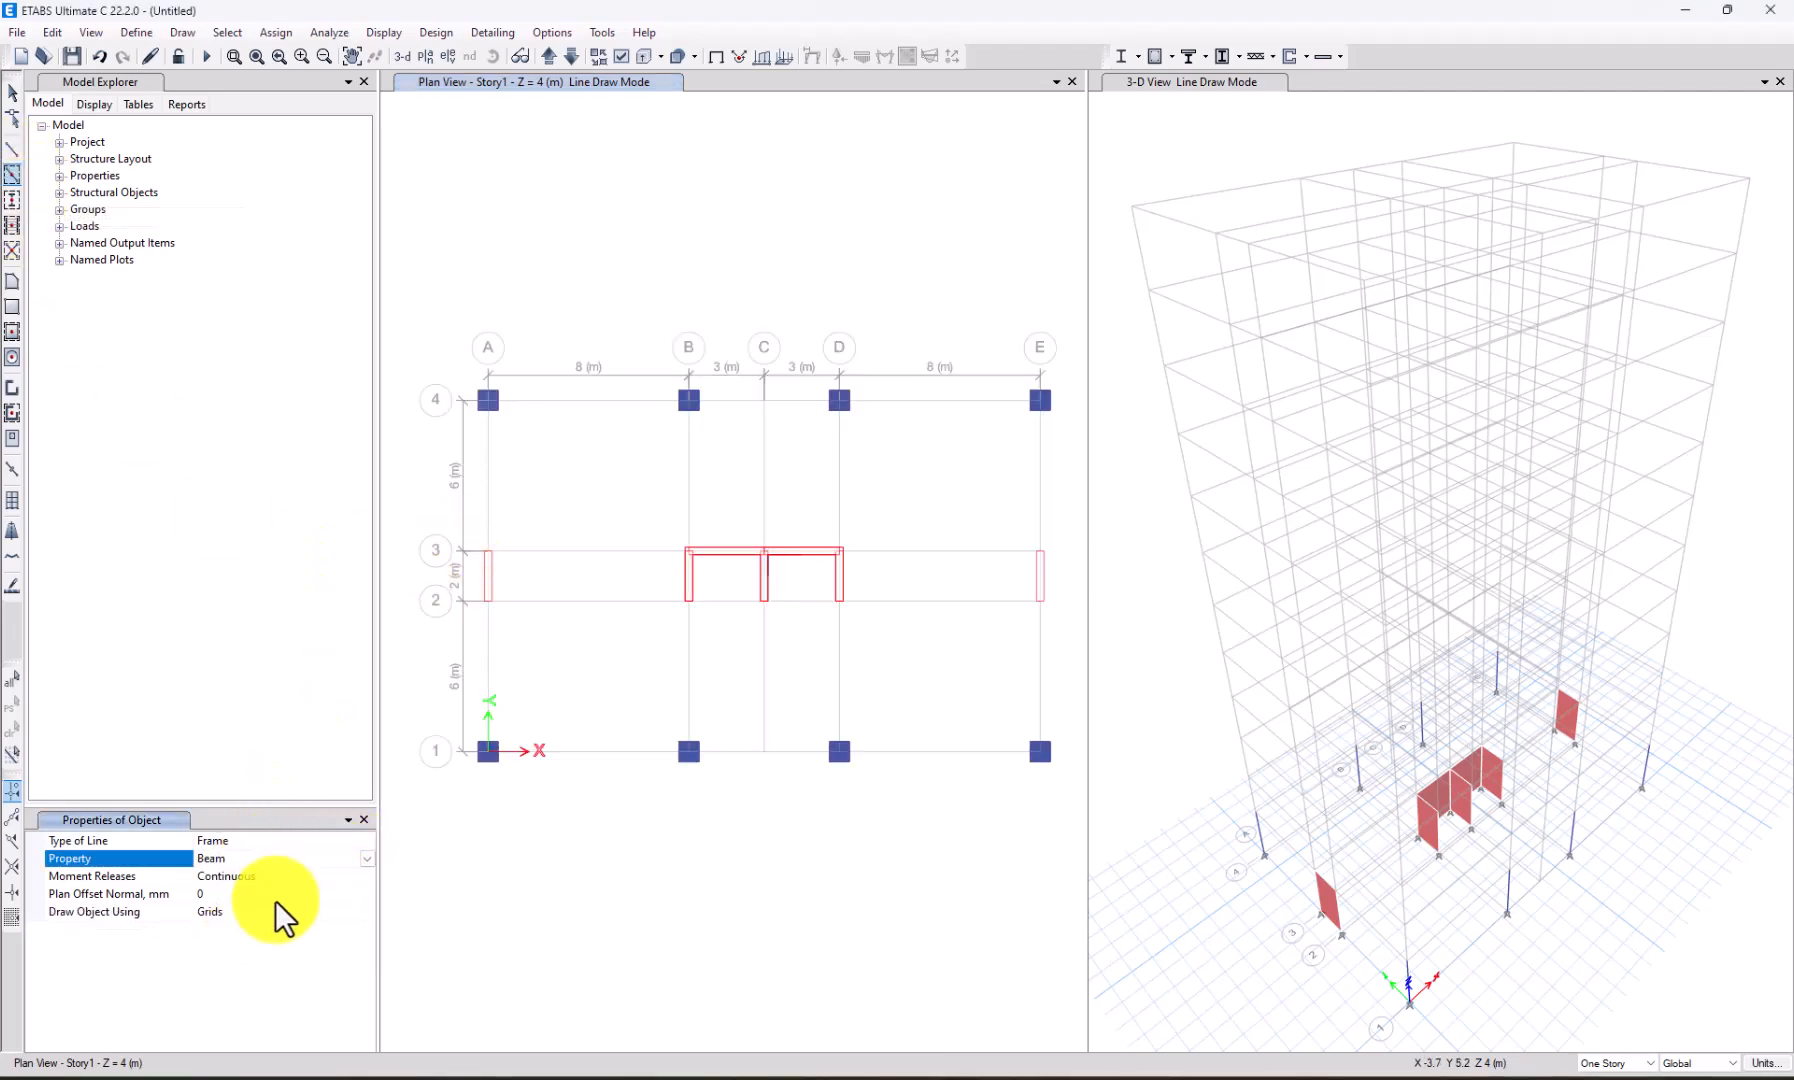
pyautogui.click(488, 470)
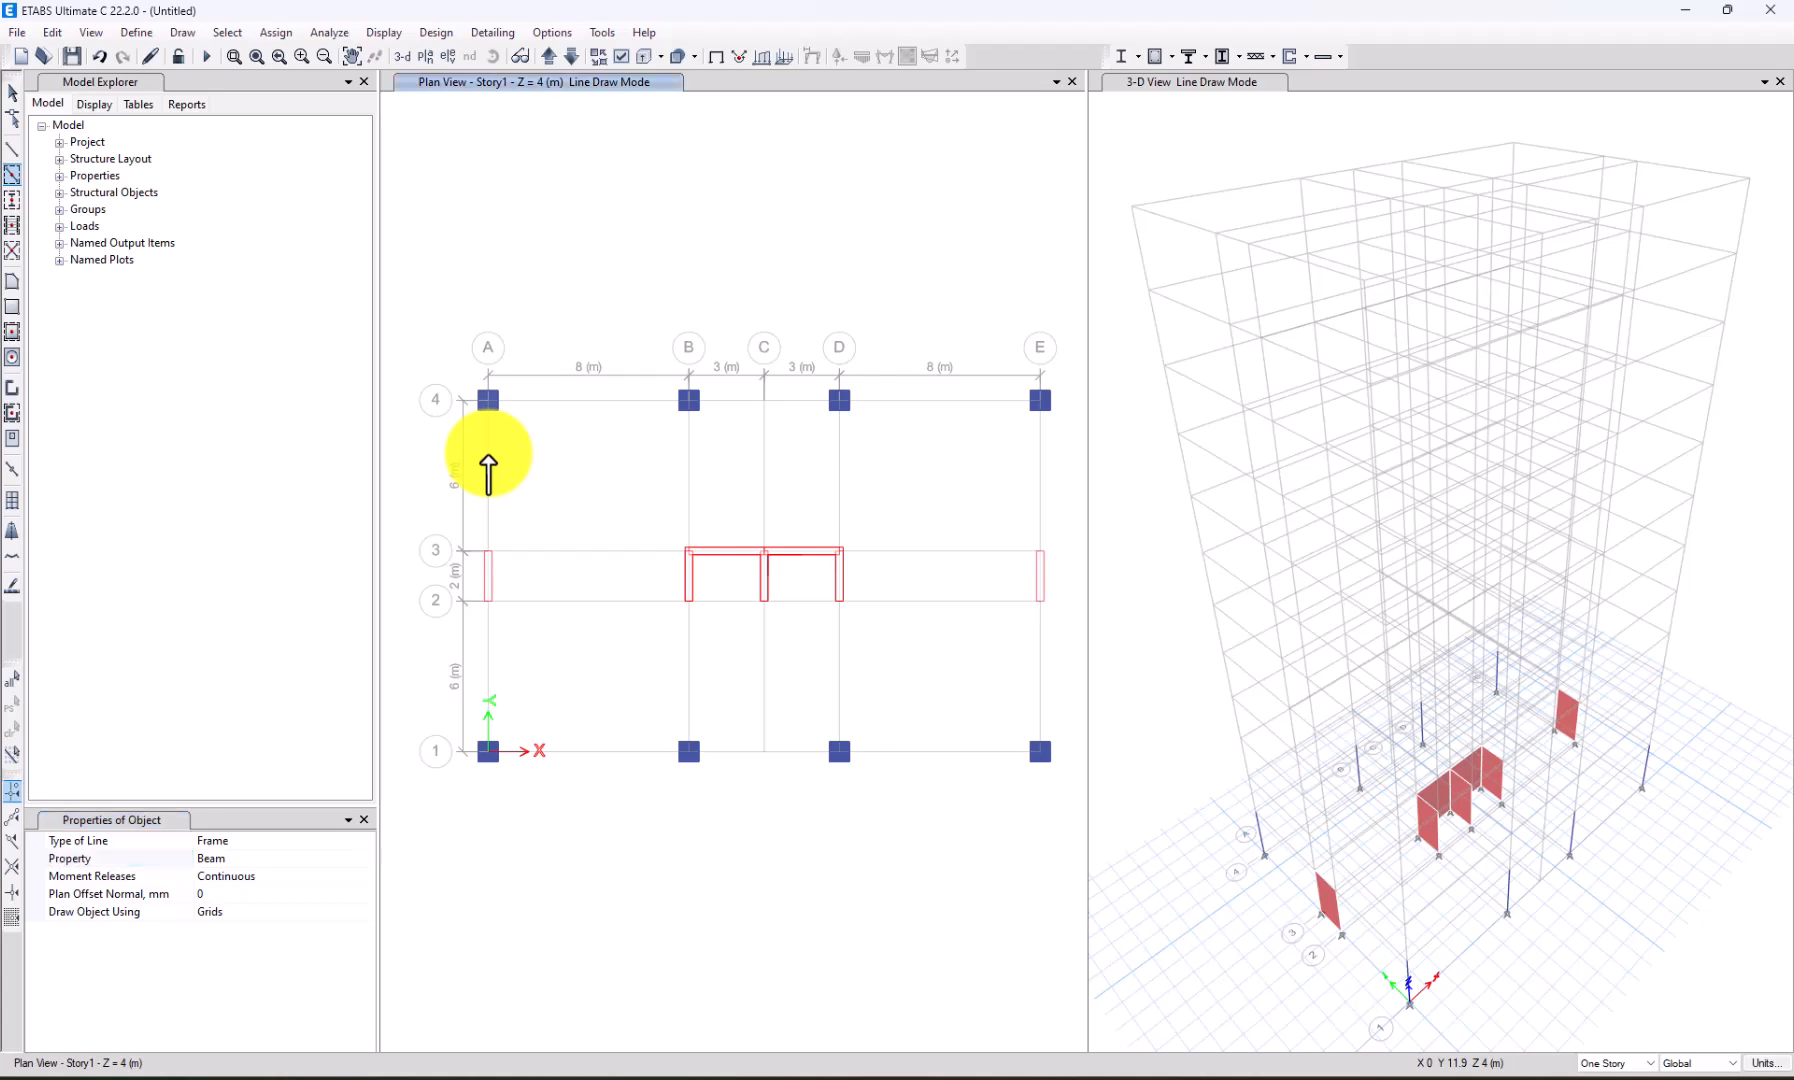
pyautogui.click(487, 655)
pyautogui.click(632, 408)
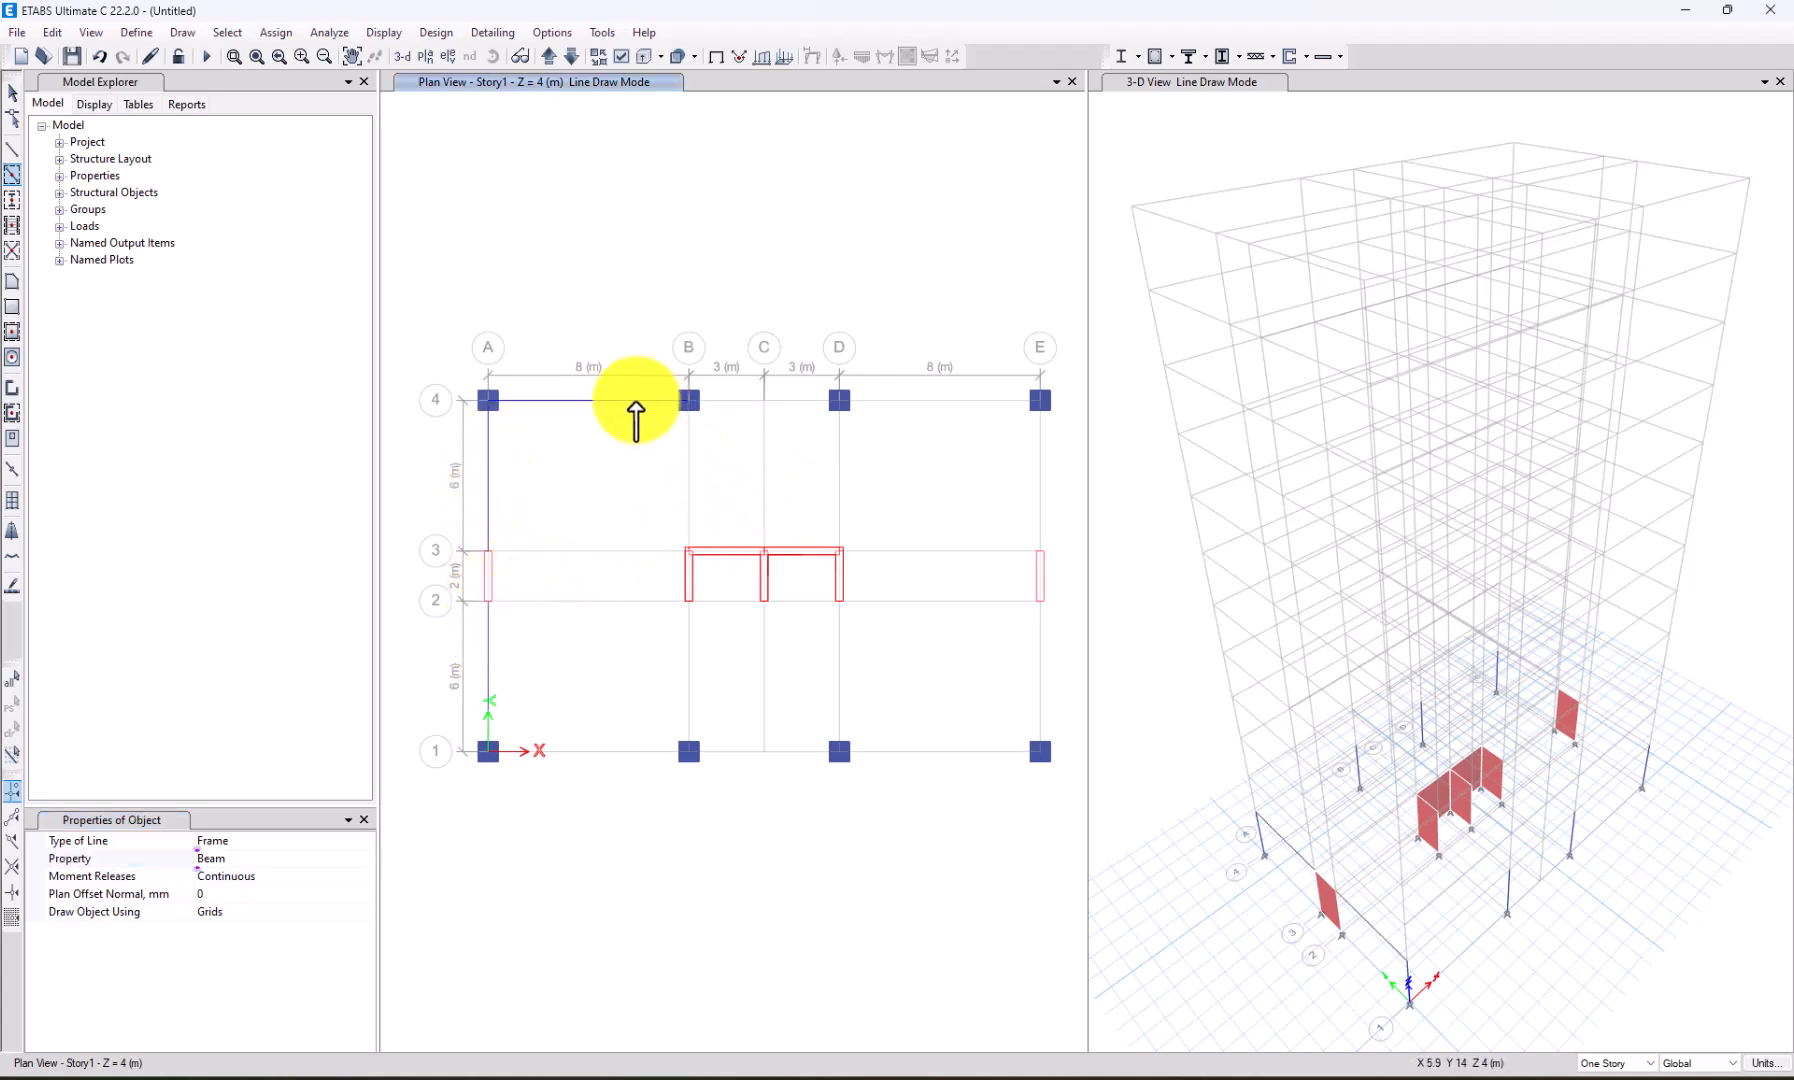
# Add Beam frames along grids 3, 2 and 1 from A to B, and along grid B between grids 1 and 2.
pyautogui.click(600, 585)
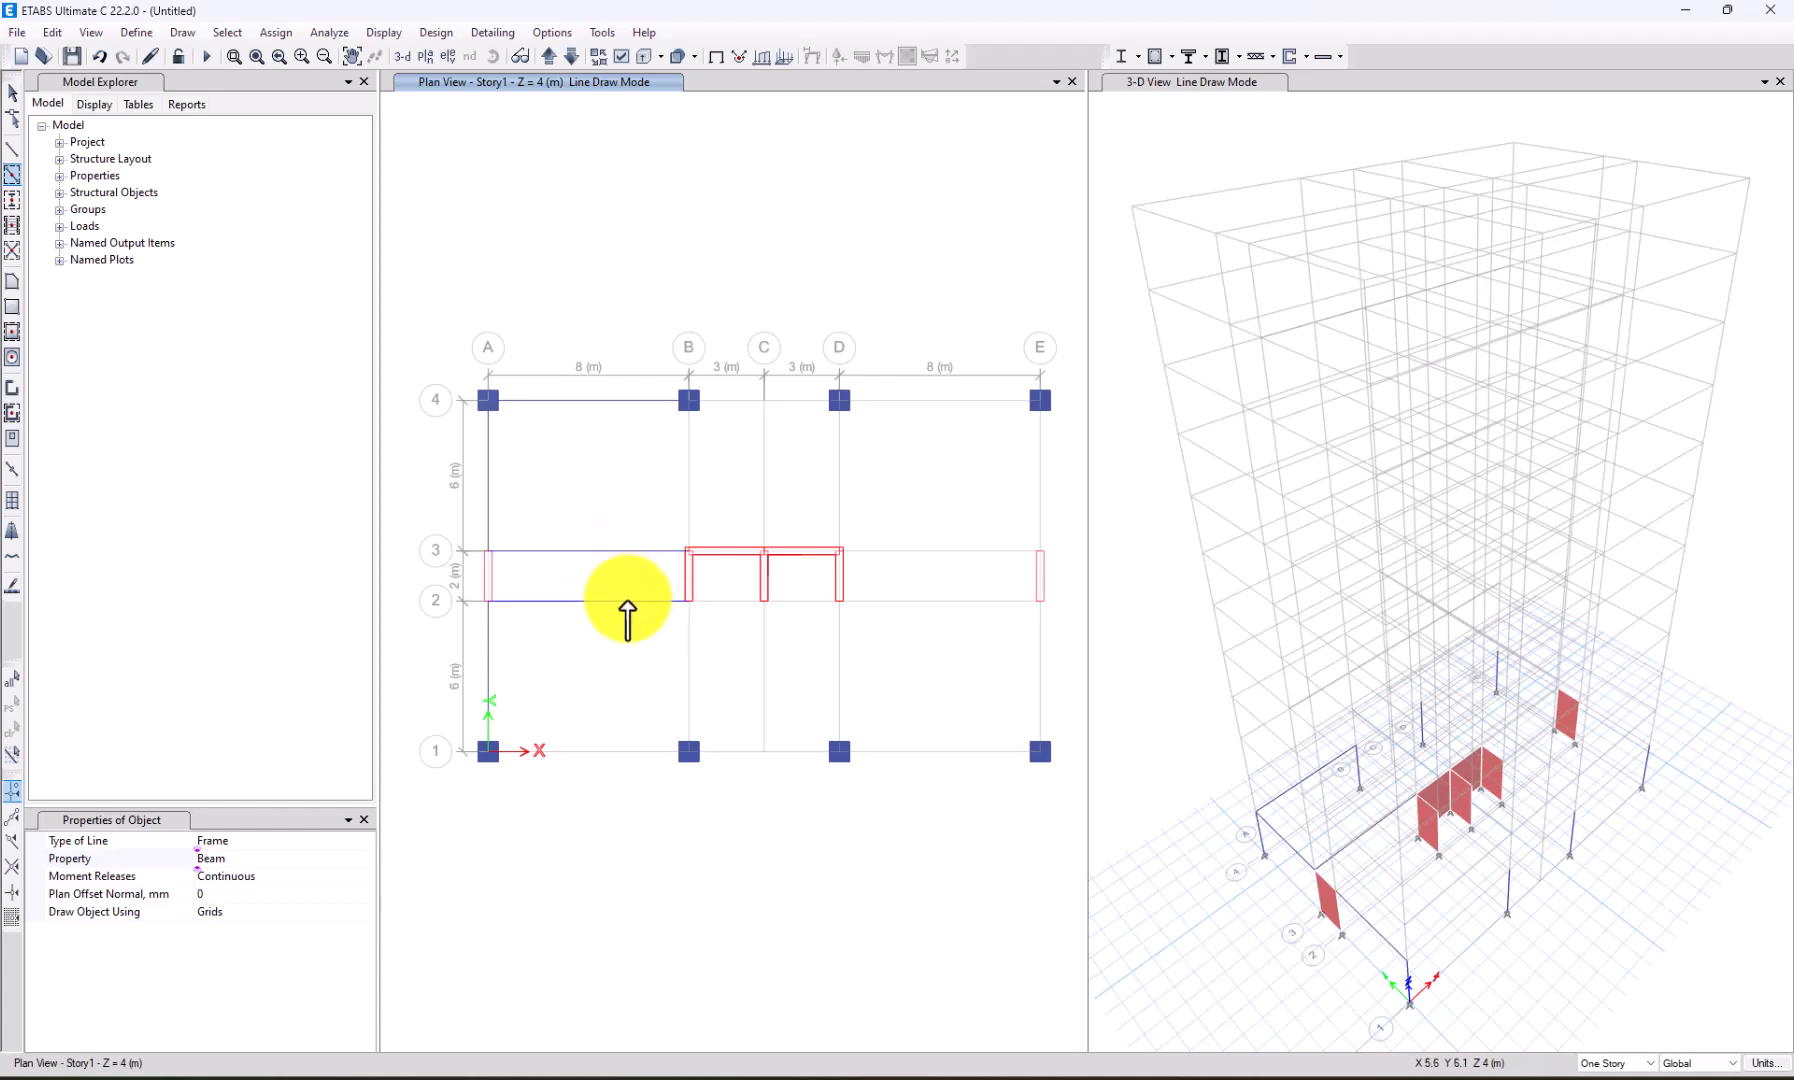
pyautogui.click(592, 750)
pyautogui.click(686, 665)
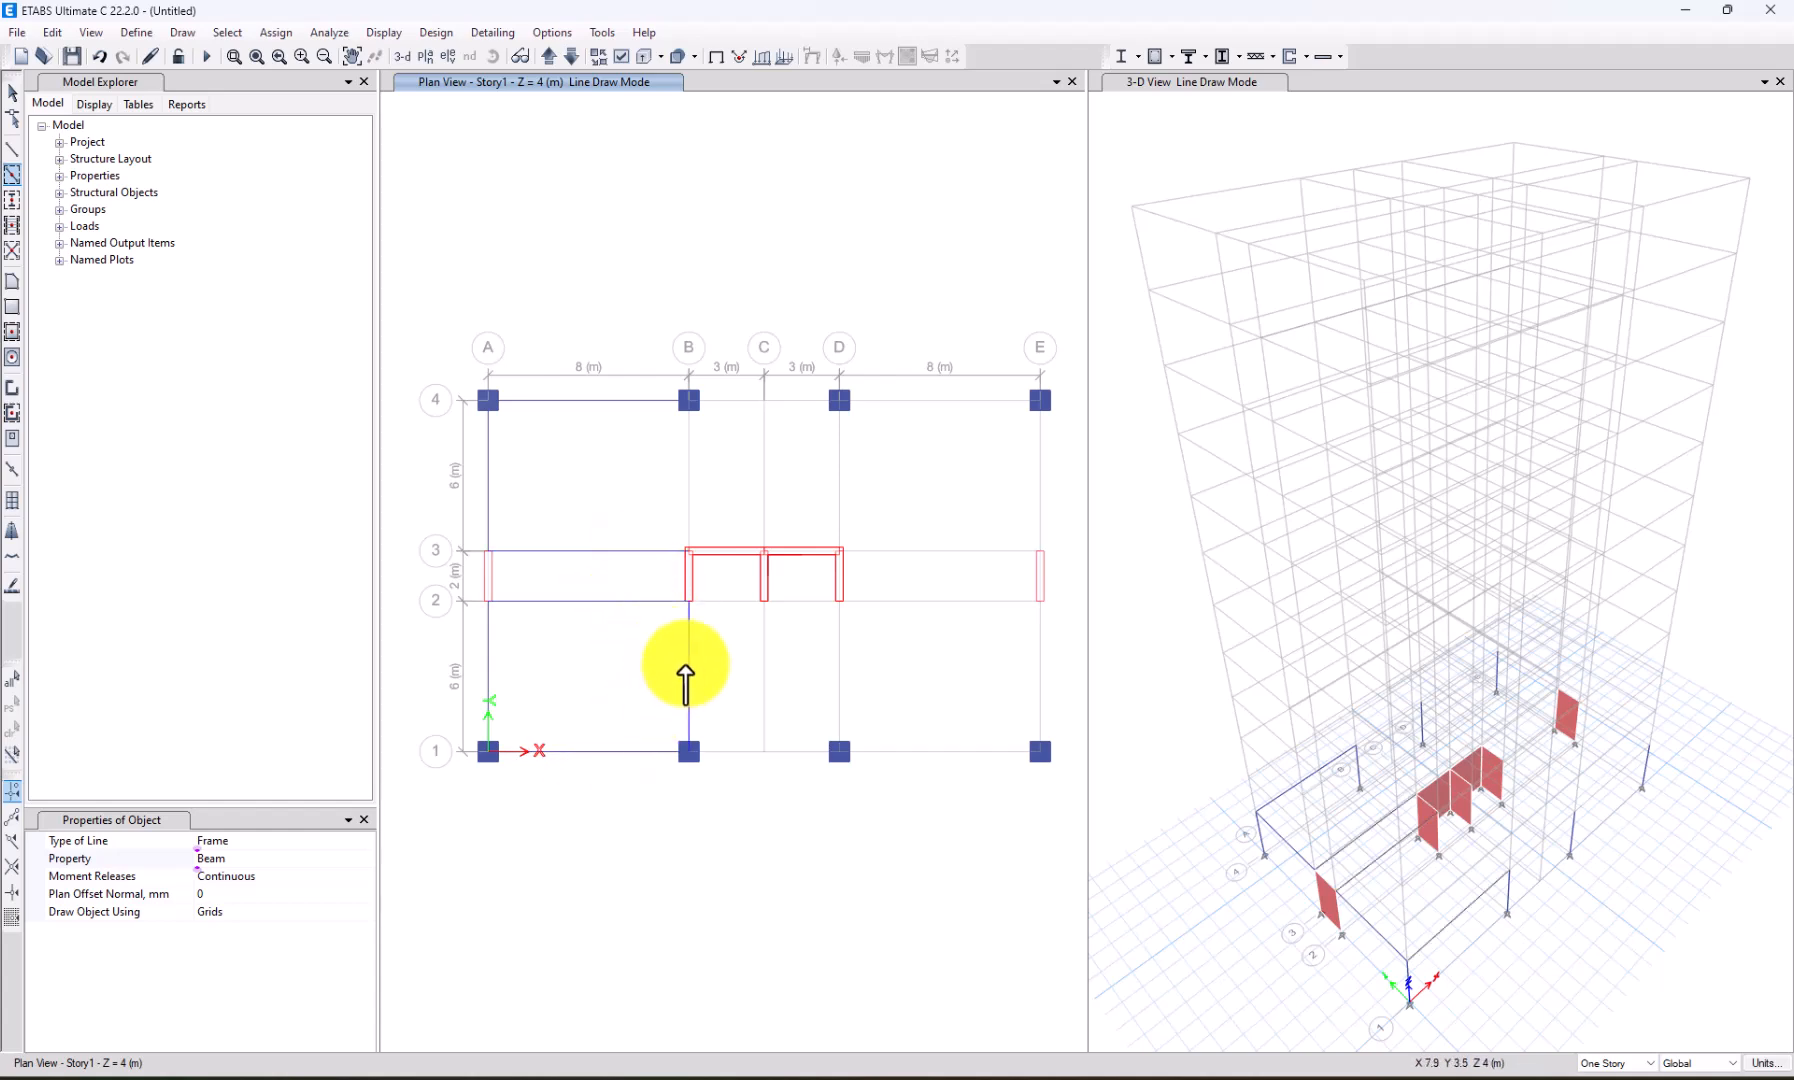
pyautogui.click(763, 668)
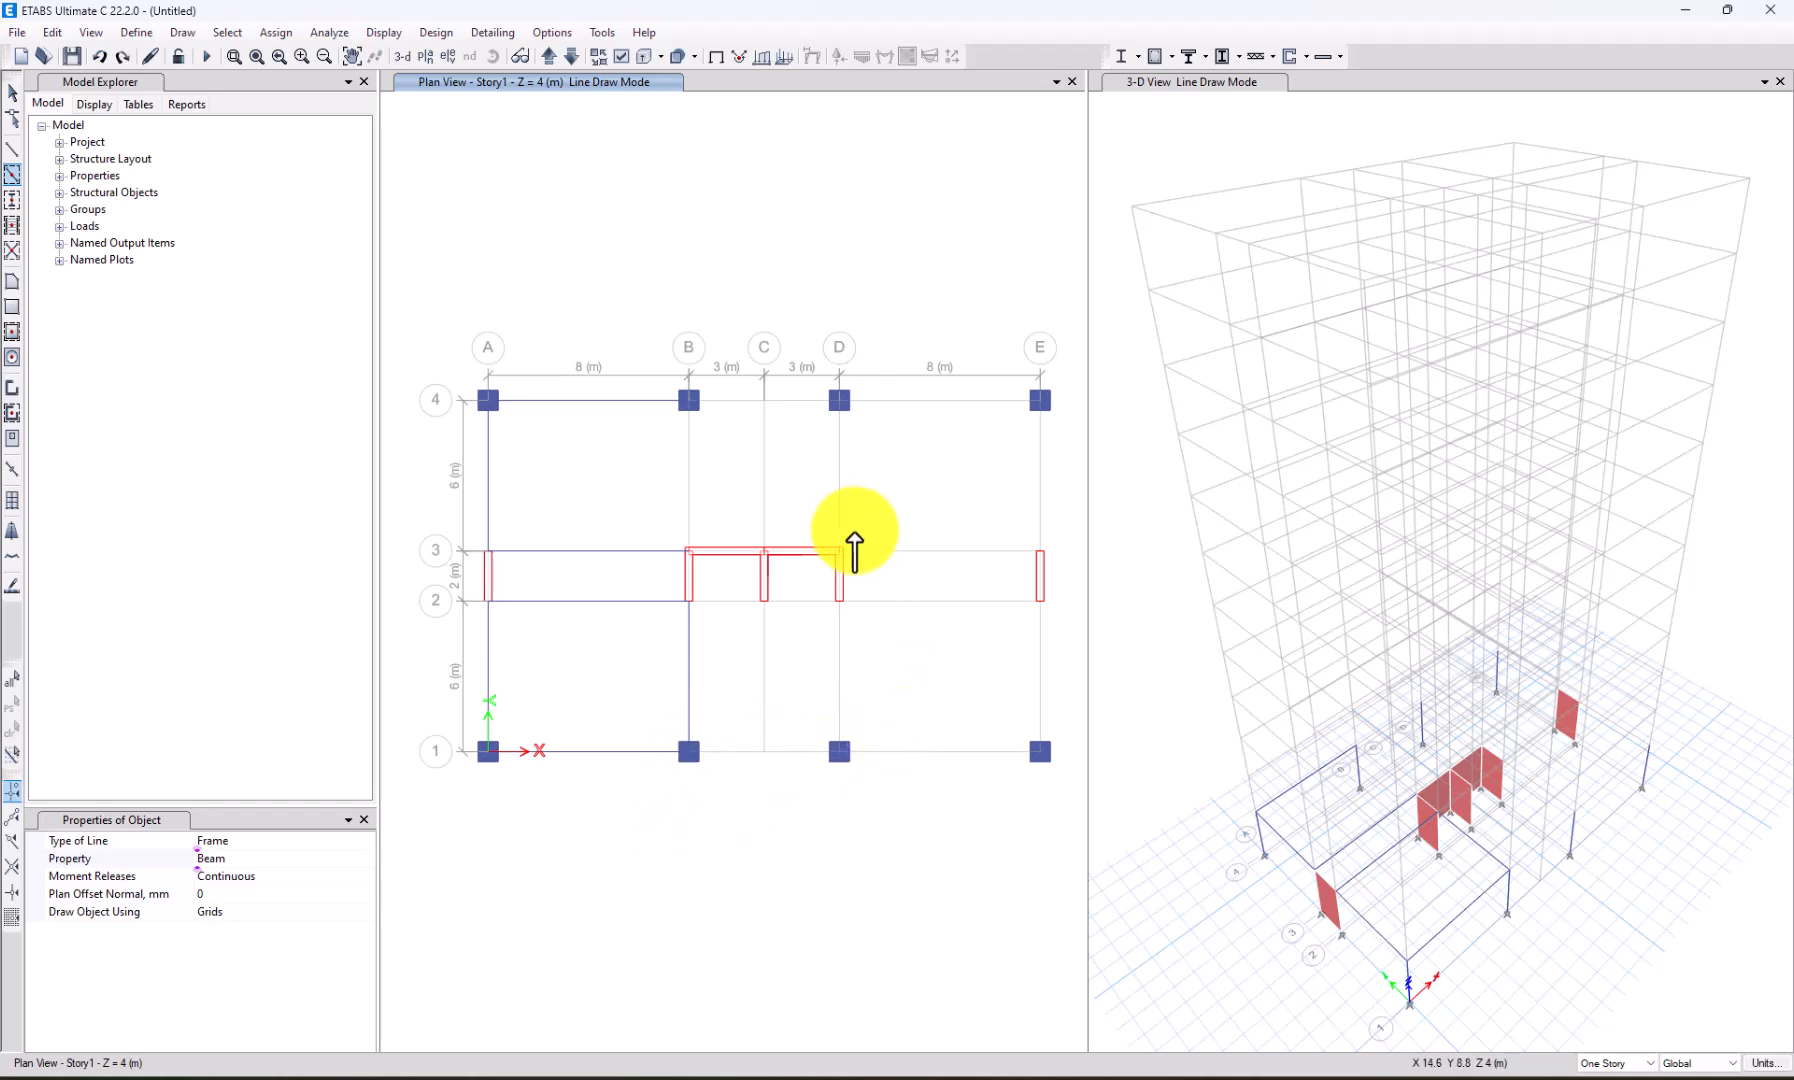
# Add Beam frames on grids 4 and 1 from D to E, grids D and E between 3-4 and 1-2, and grid B between 3-4.
pyautogui.click(840, 475)
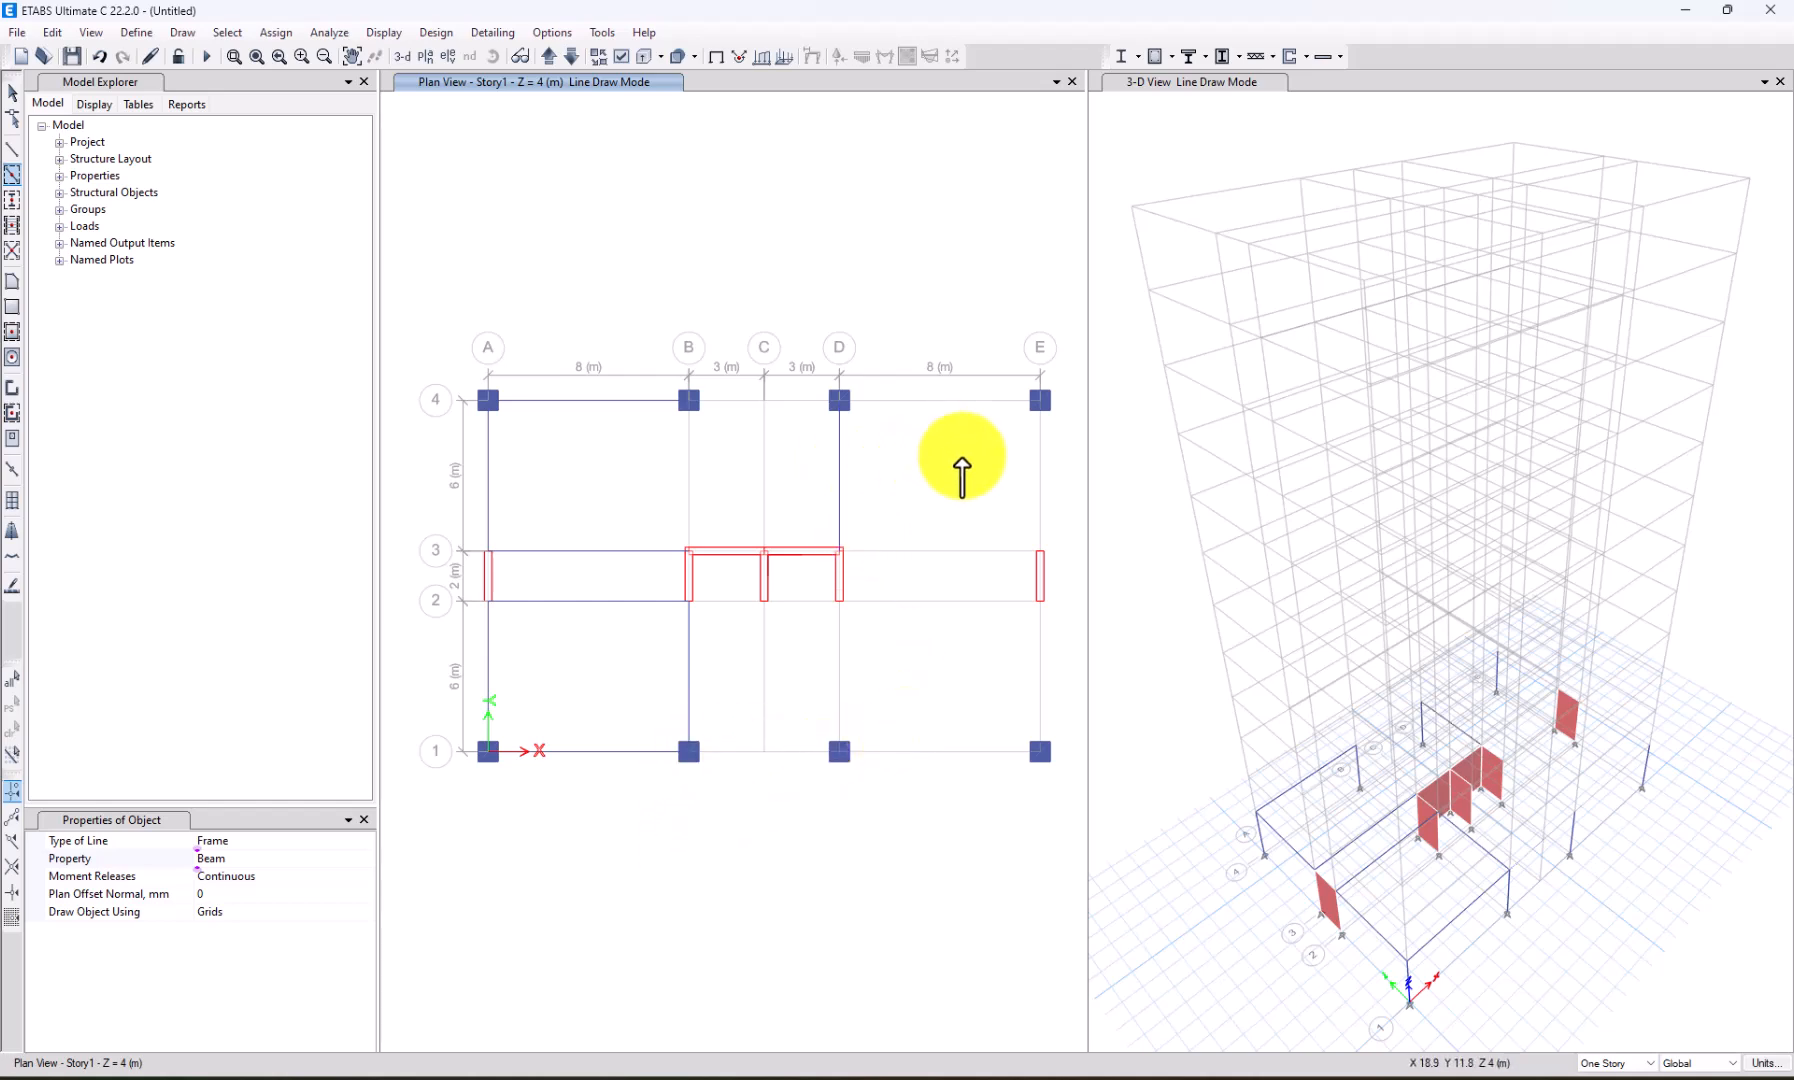
pyautogui.click(961, 399)
pyautogui.click(1043, 438)
pyautogui.click(1040, 640)
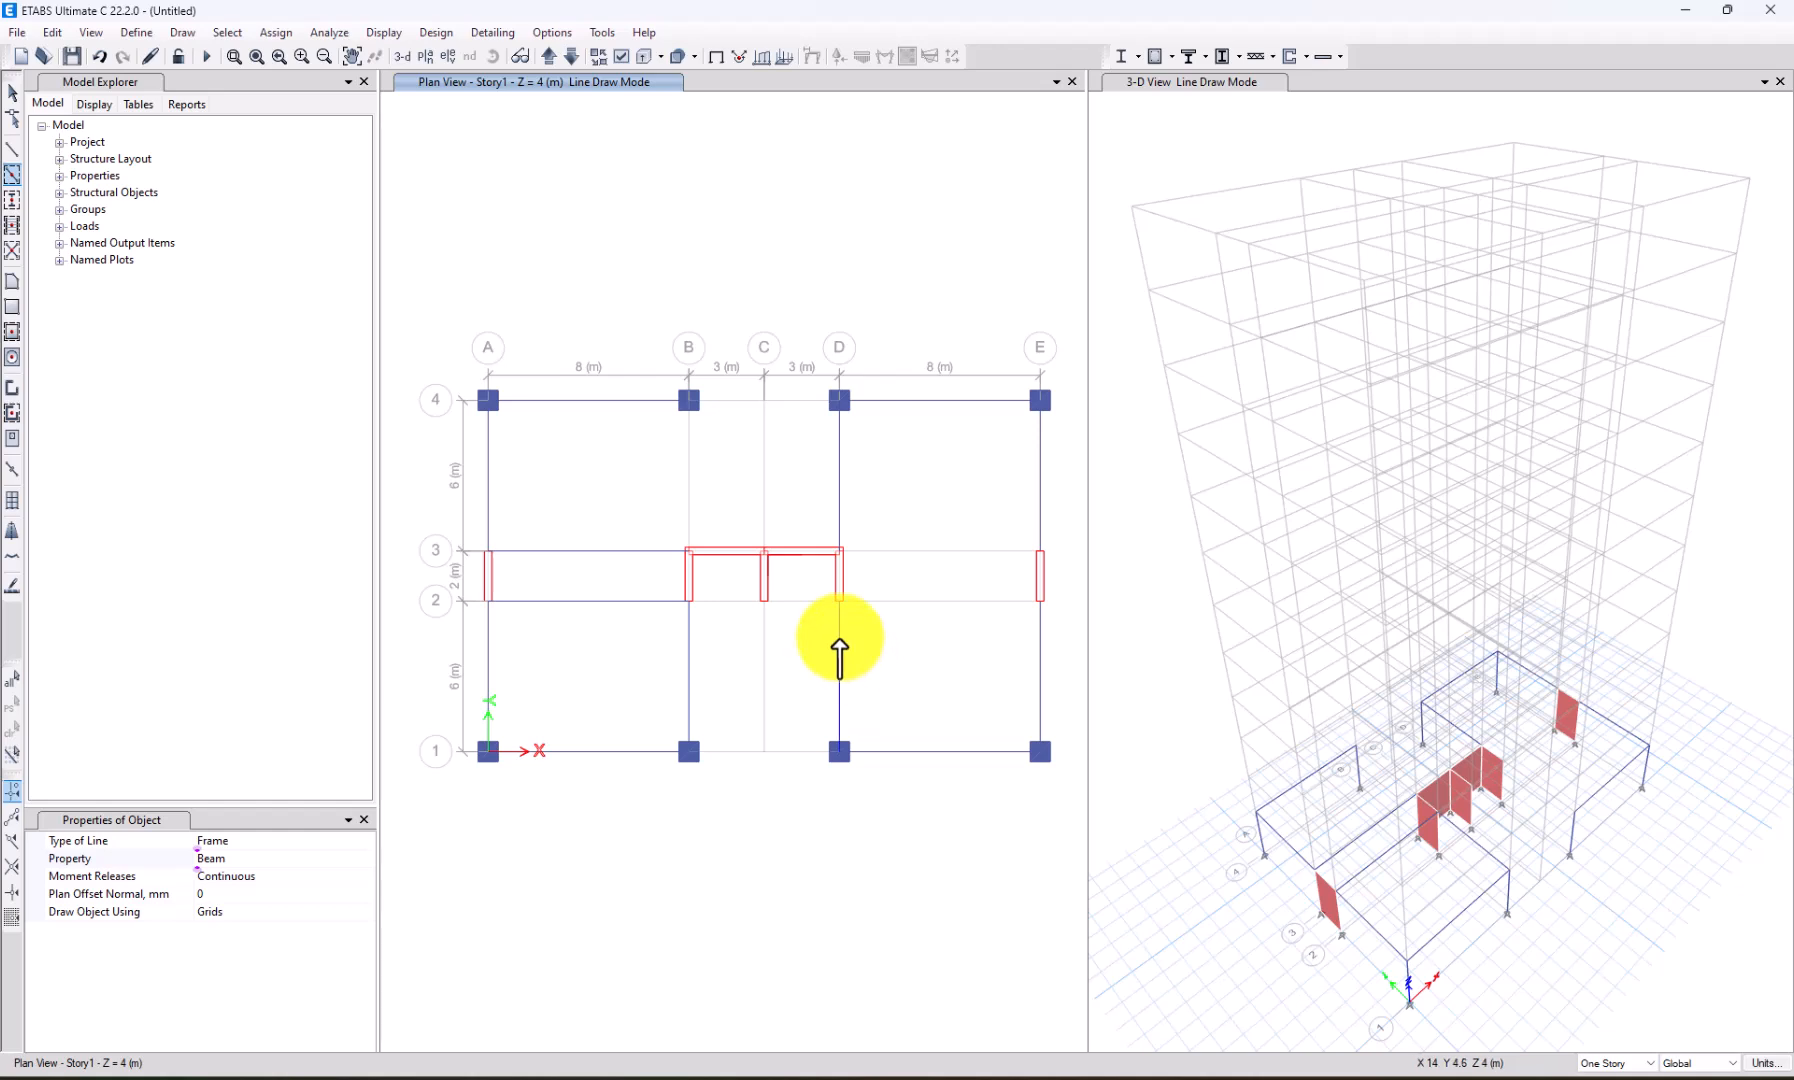
pyautogui.click(688, 440)
# Set the section property for point-to-point frame drawing to Beam.
pyautogui.click(12, 148)
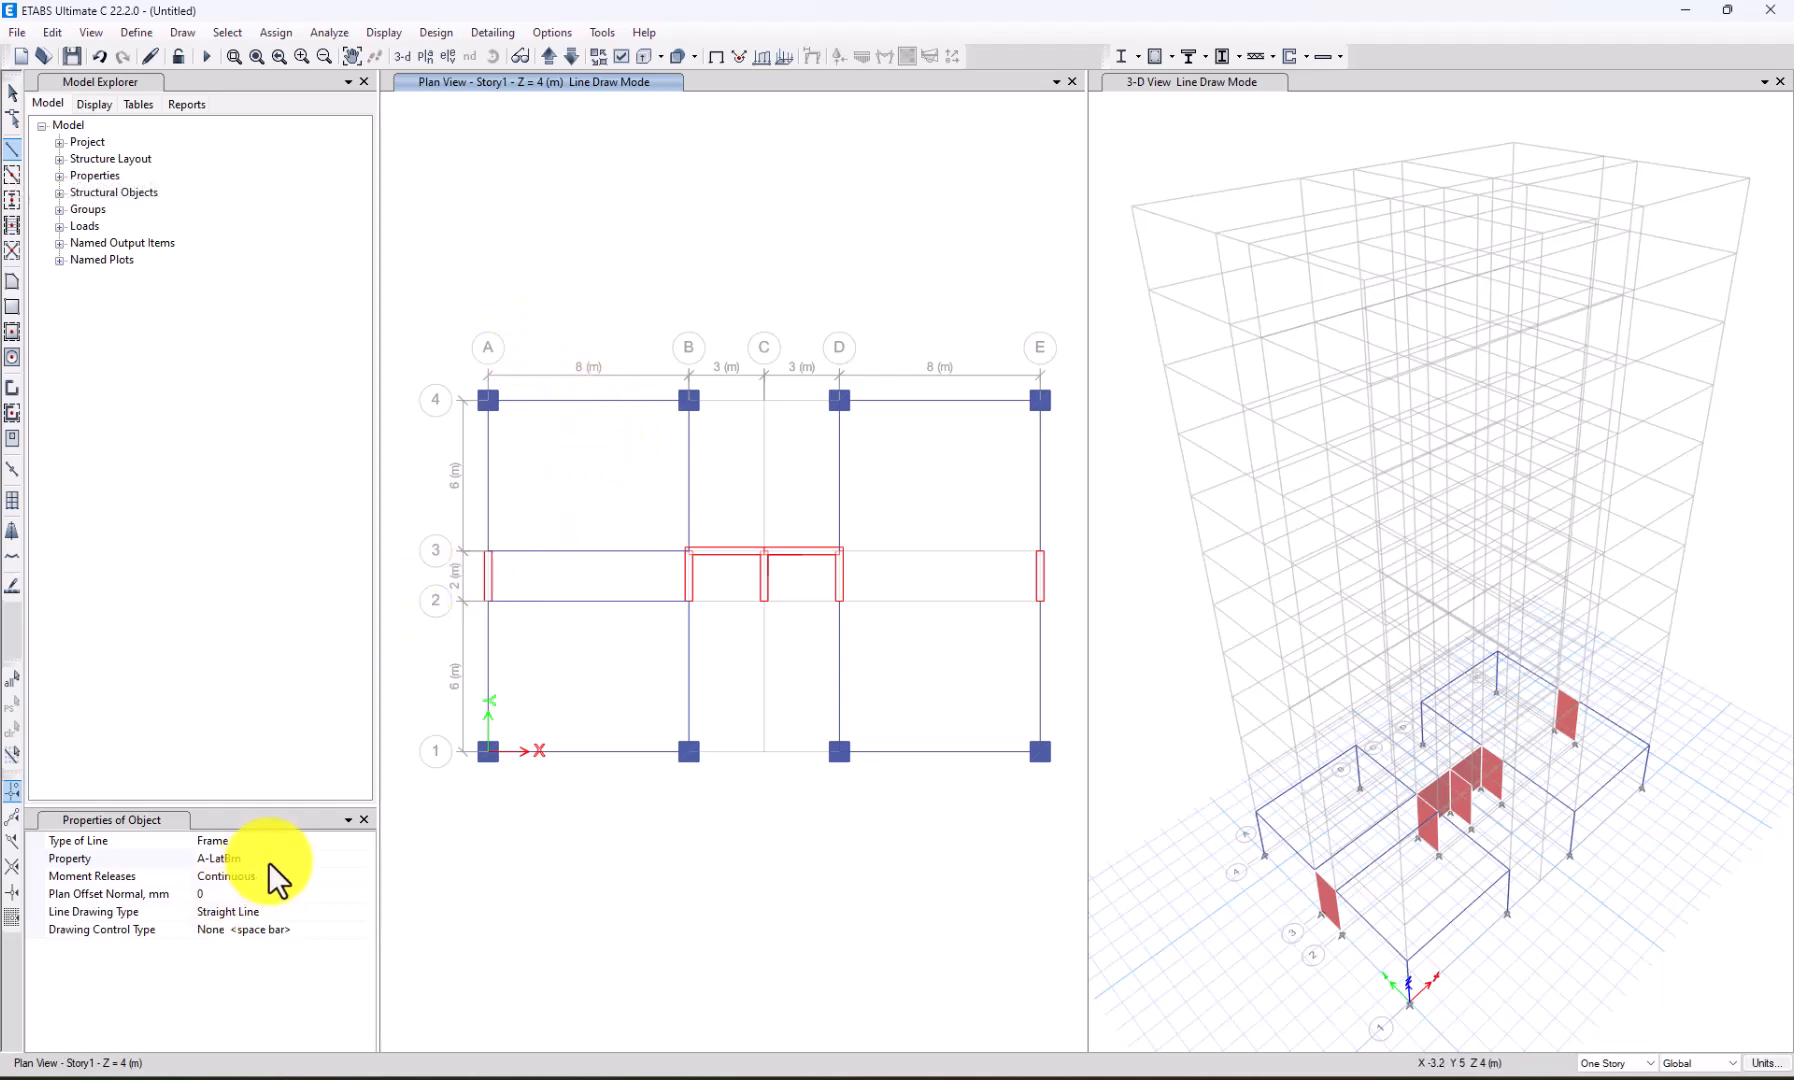
pyautogui.click(348, 860)
pyautogui.click(367, 858)
pyautogui.click(240, 955)
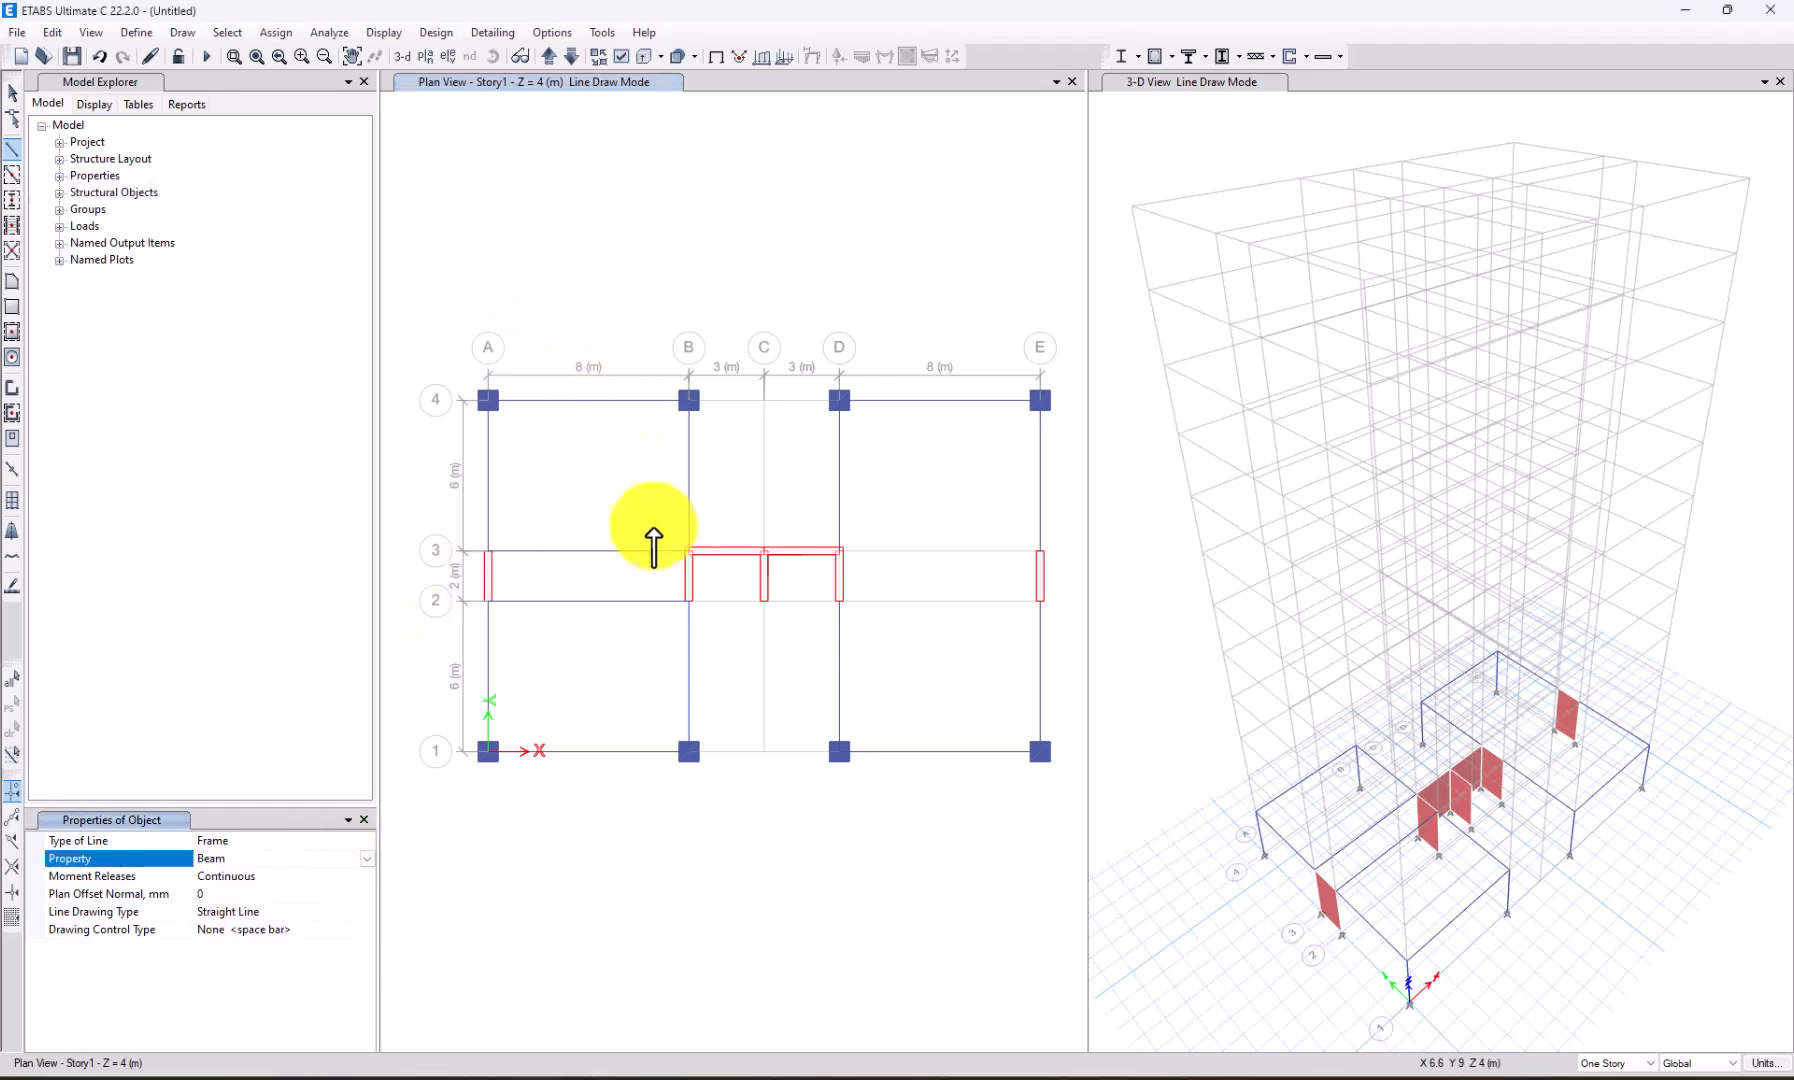
# Try to draw beams between grids B and D along grid 4 and along grid 1.
pyautogui.click(689, 400)
pyautogui.click(840, 402)
pyautogui.rightClick(908, 308)
pyautogui.click(688, 752)
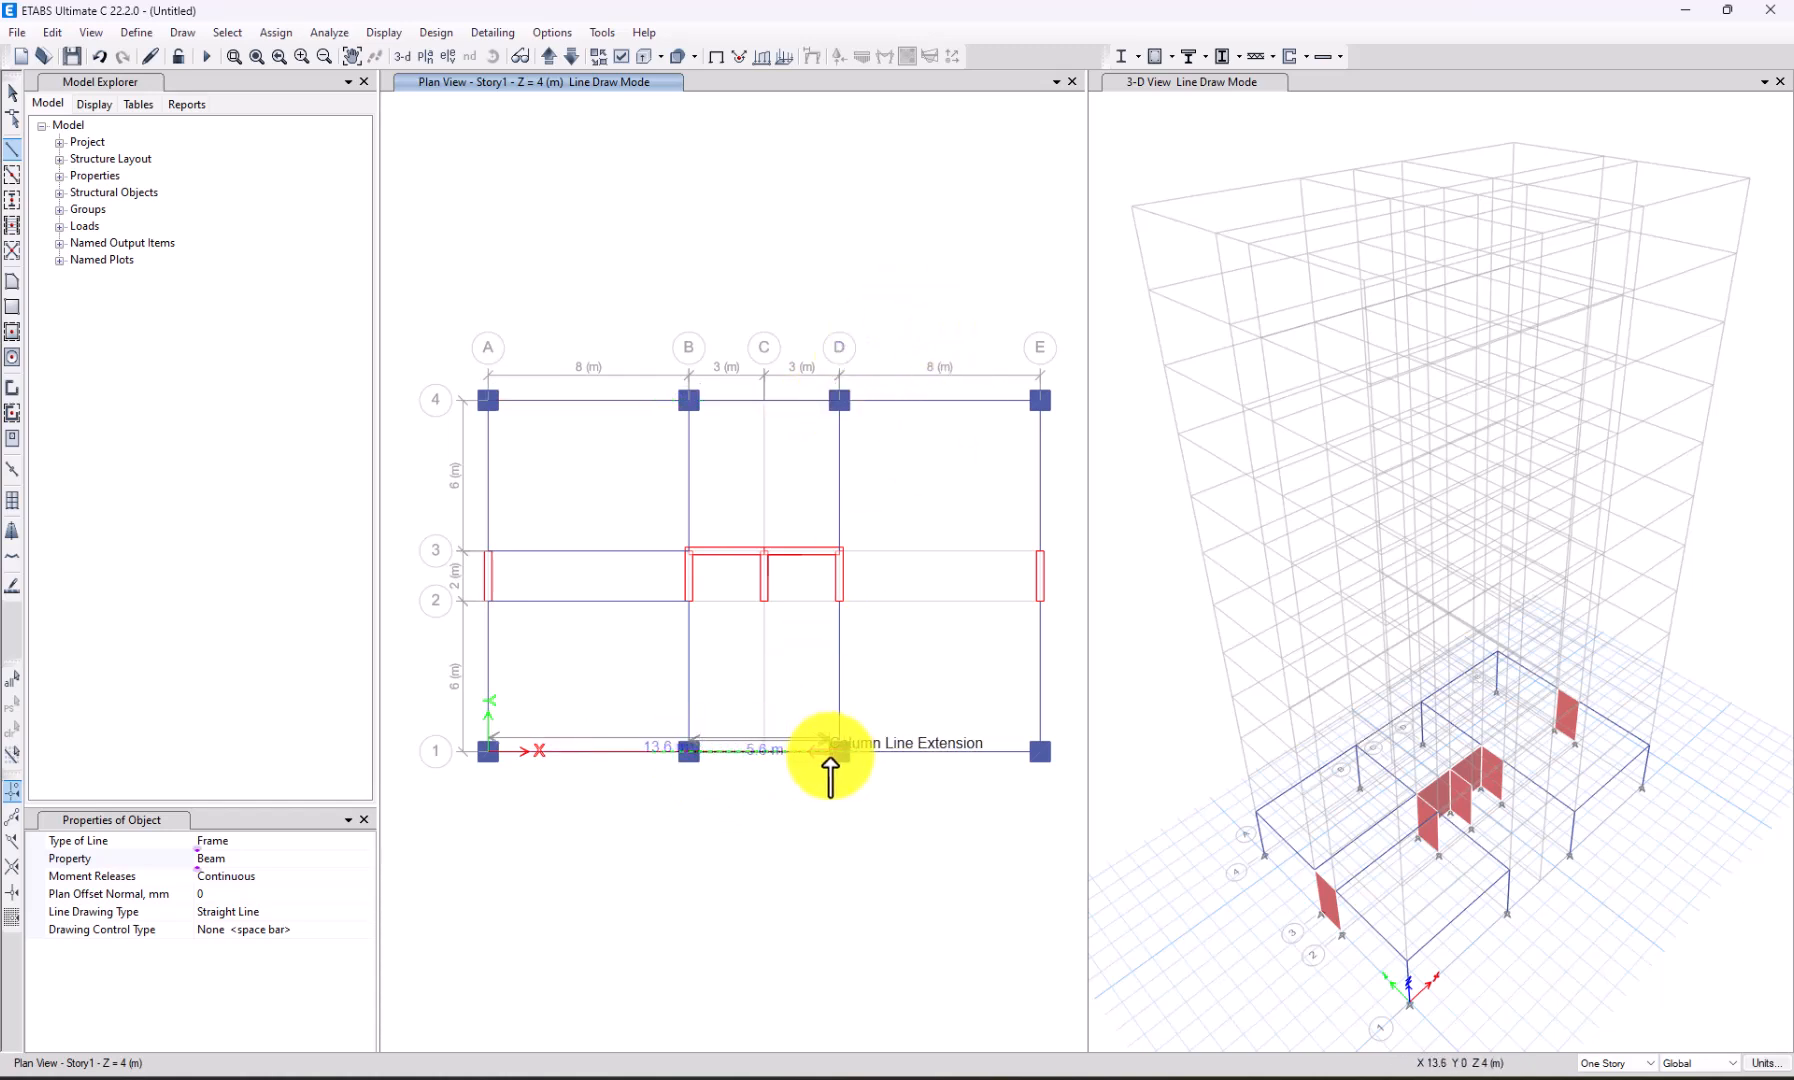
pyautogui.click(832, 756)
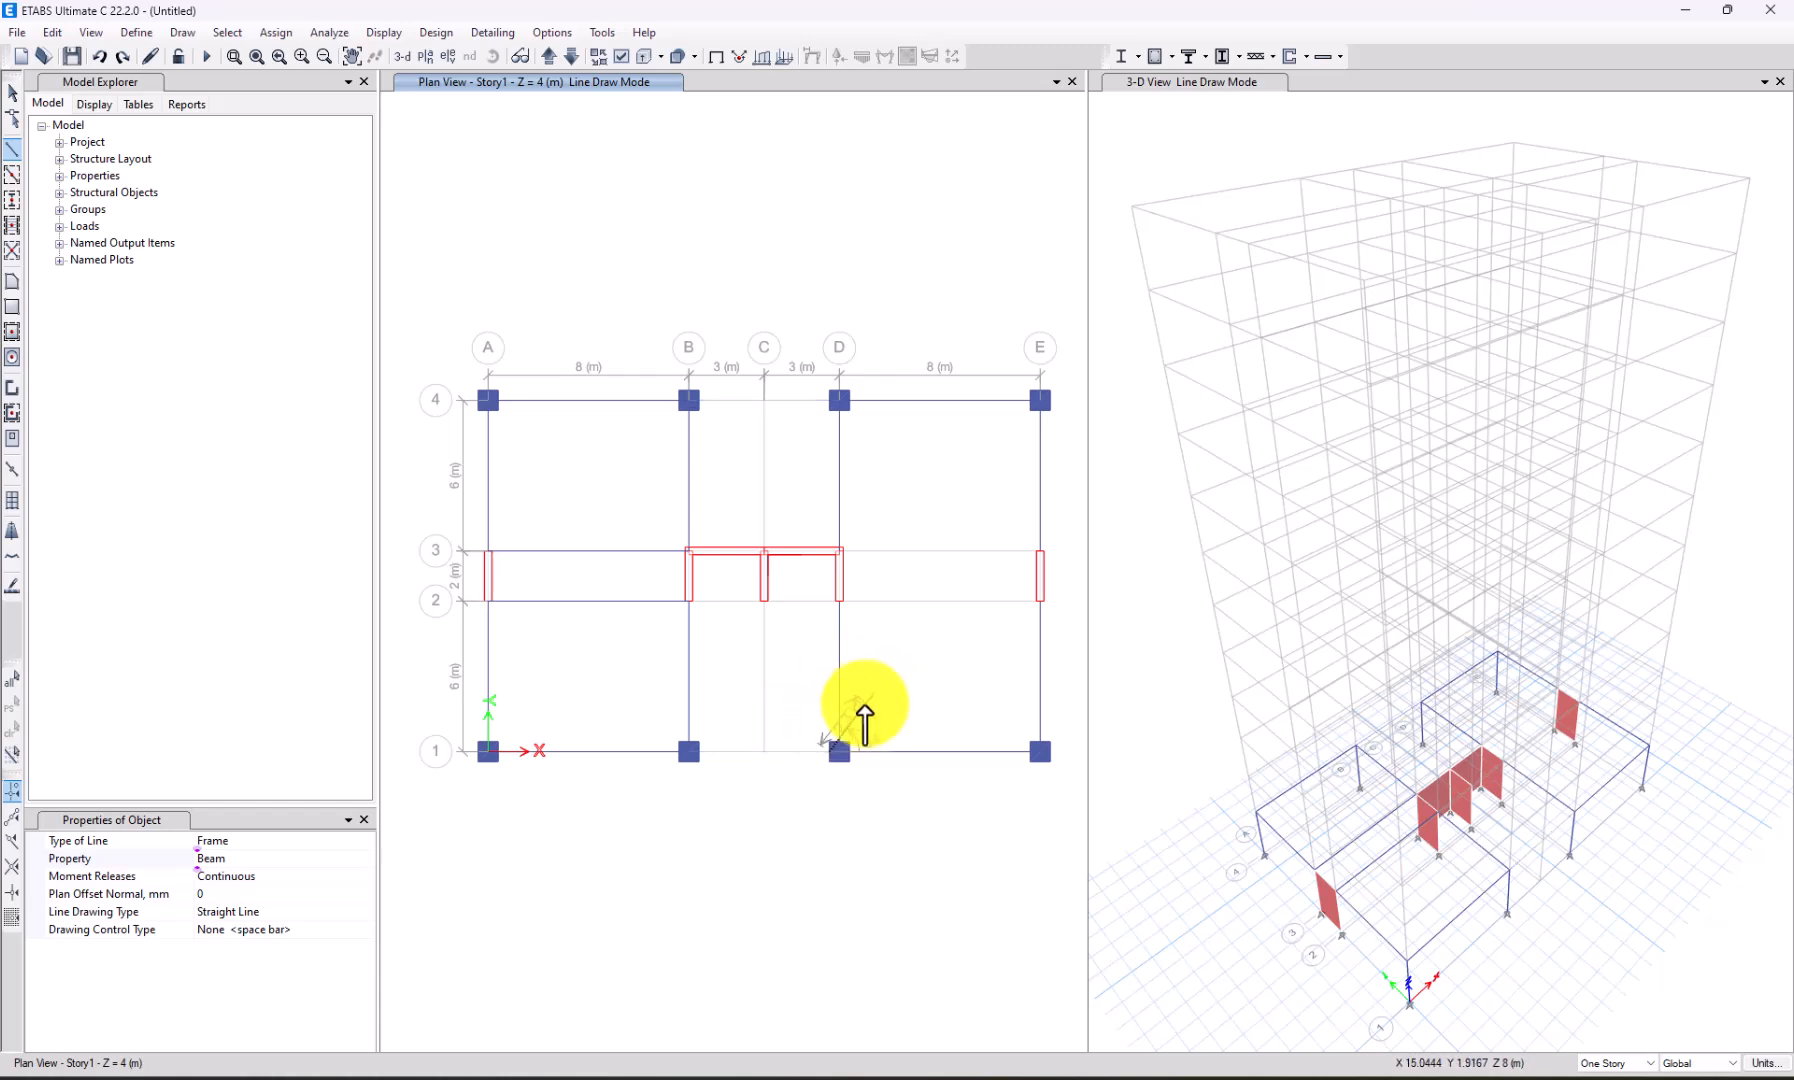
pyautogui.press('Escape')
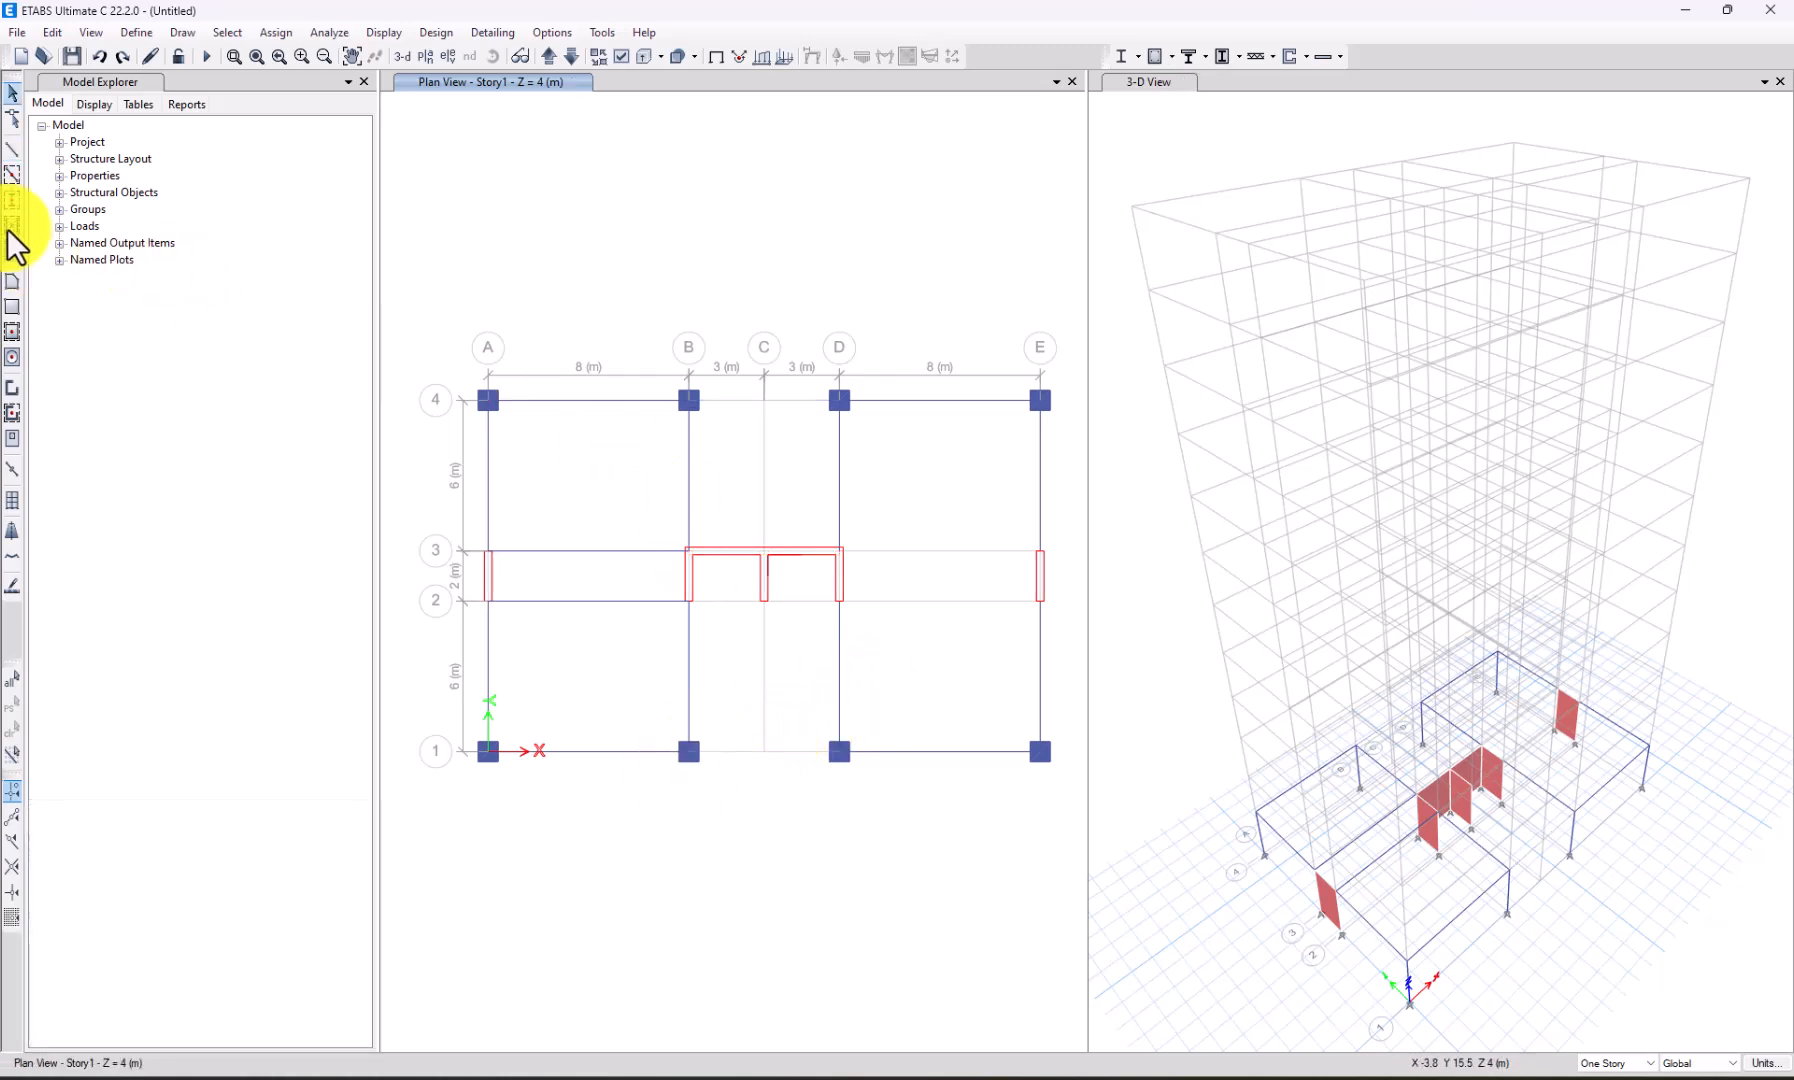
# Draw Beam frames on Story1 from B to D along grid 4 and along grid 1.
pyautogui.click(12, 150)
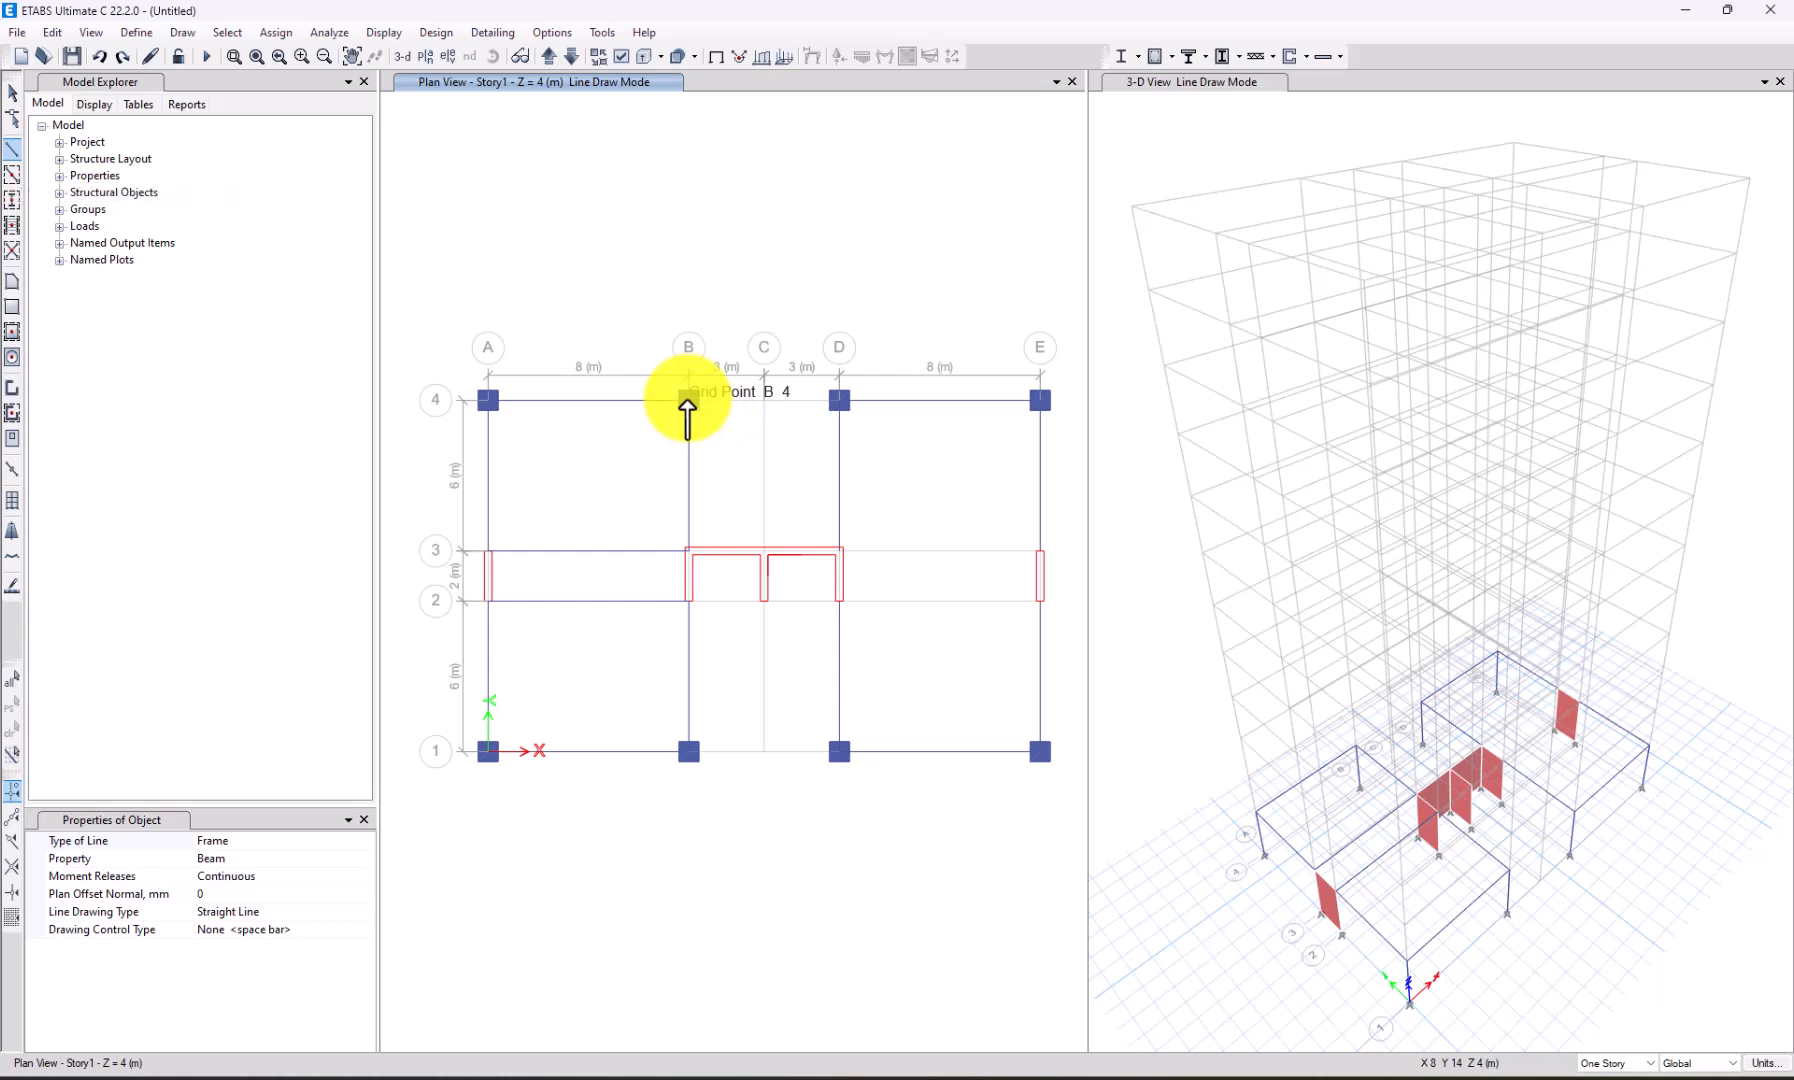
pyautogui.click(839, 400)
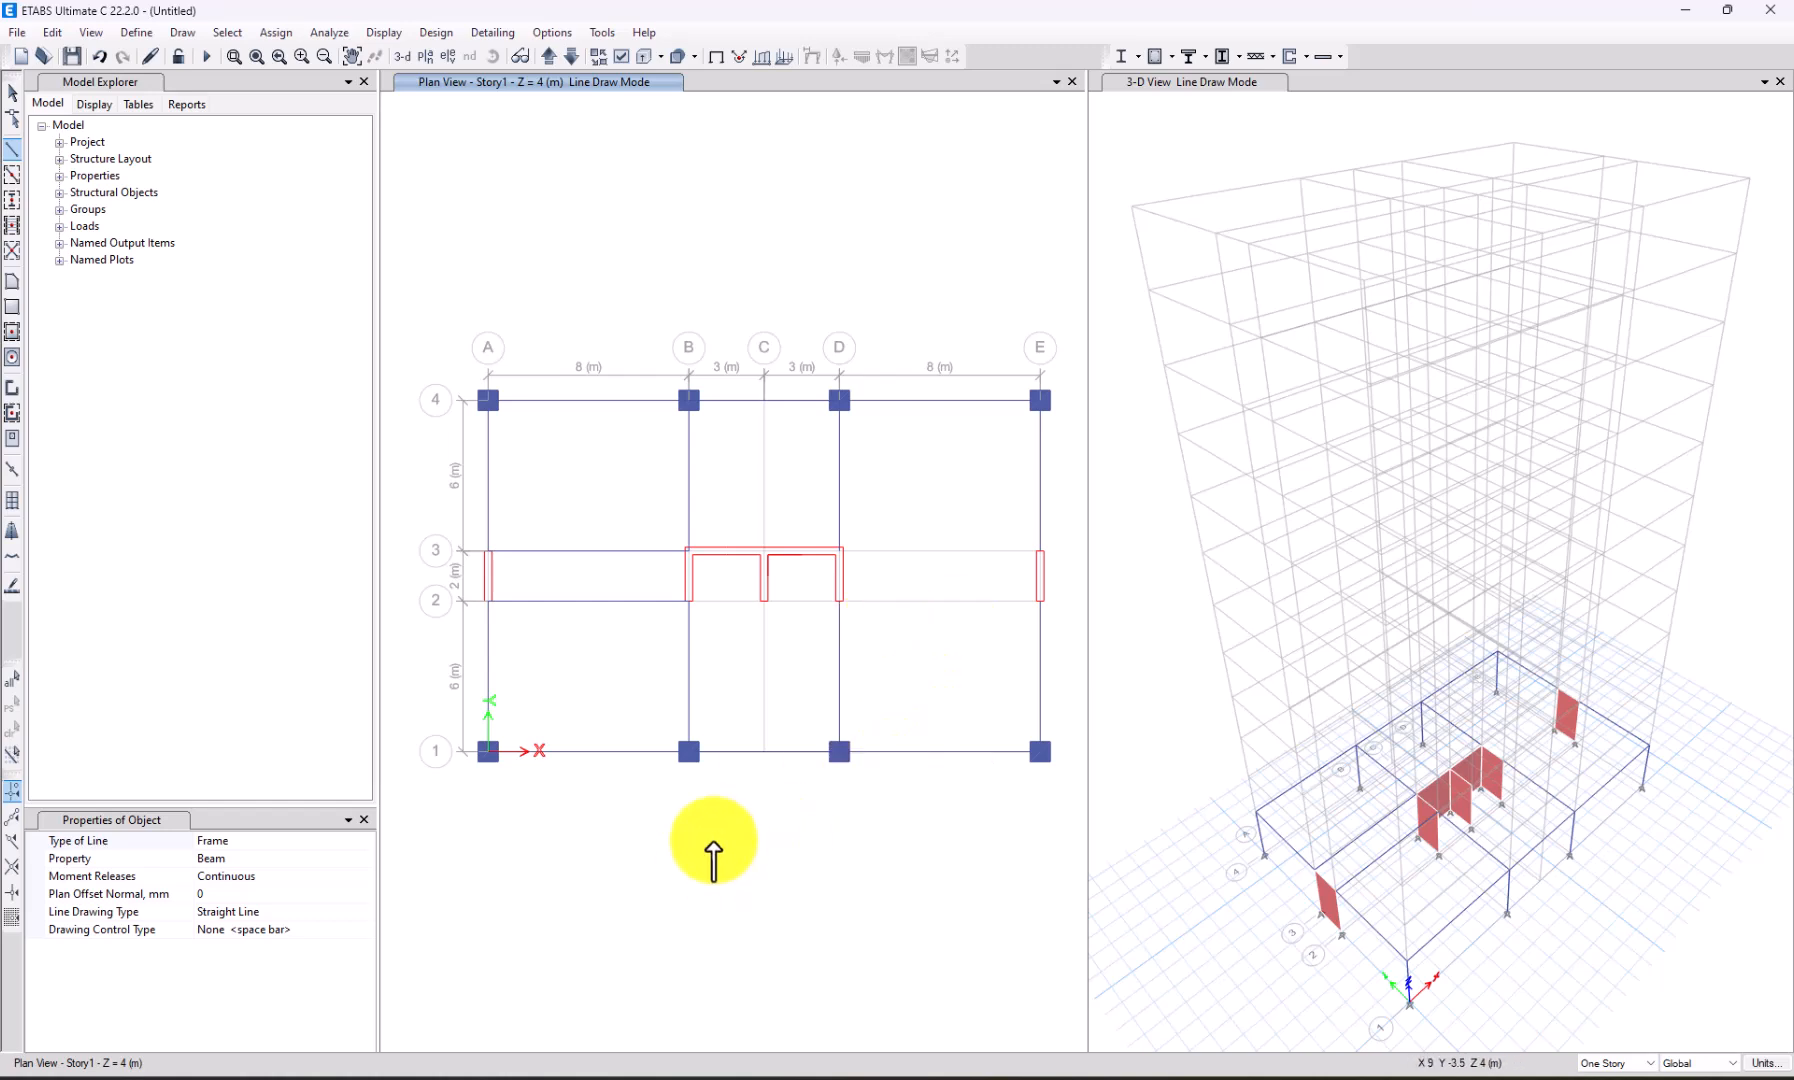
# Draw Beam frames on Story1 along grid 2 from B to C and from C to D.
pyautogui.click(688, 600)
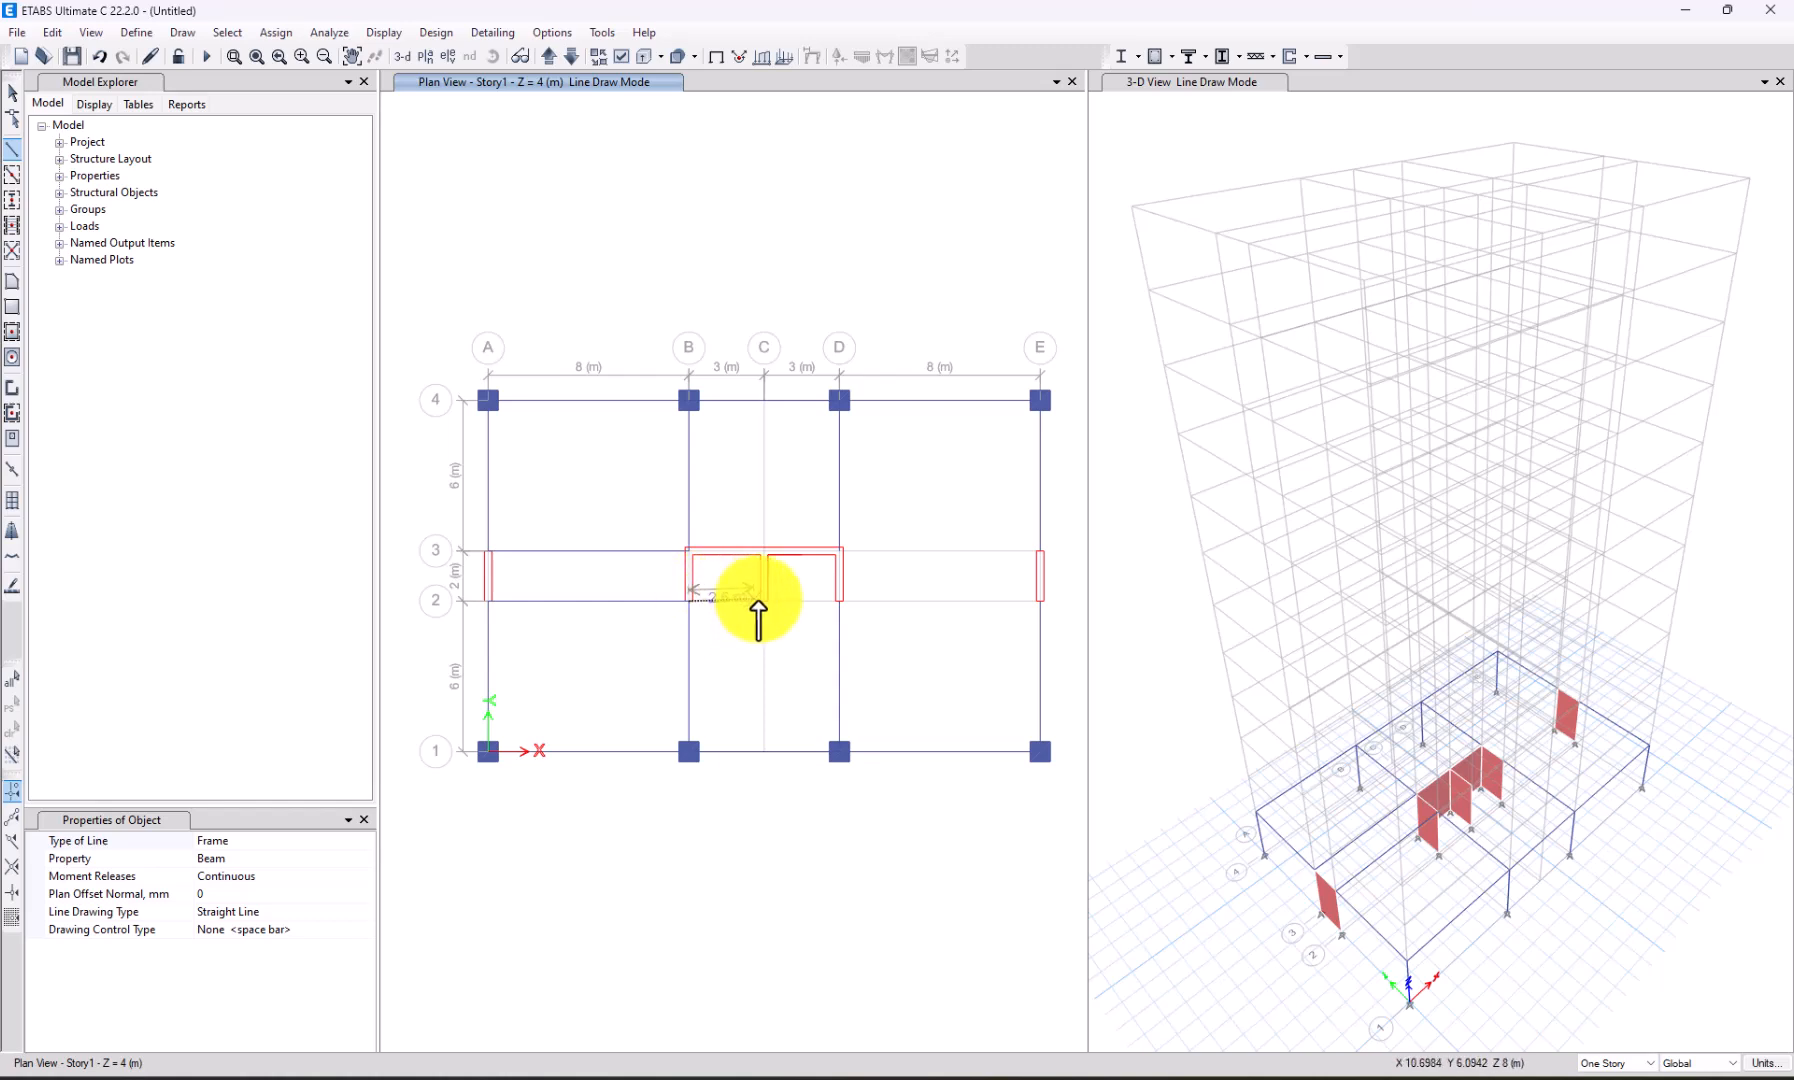
pyautogui.press('Escape')
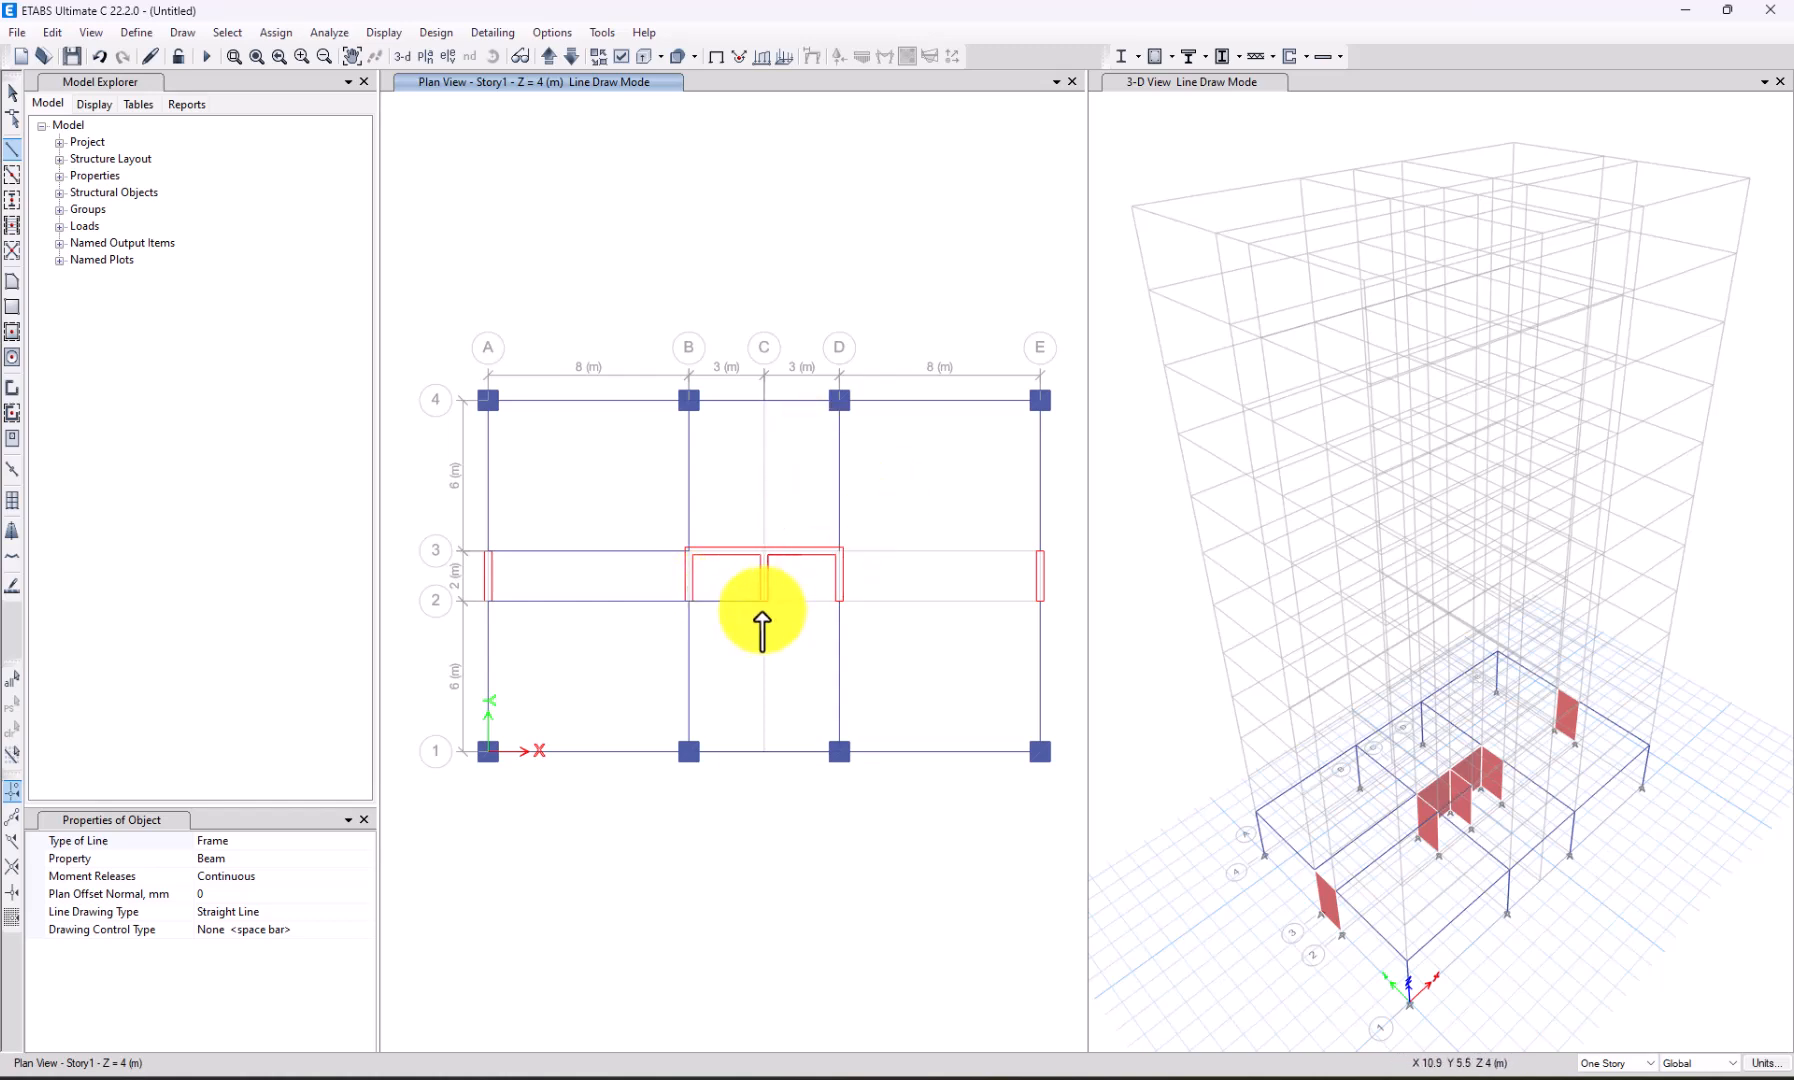
pyautogui.click(763, 600)
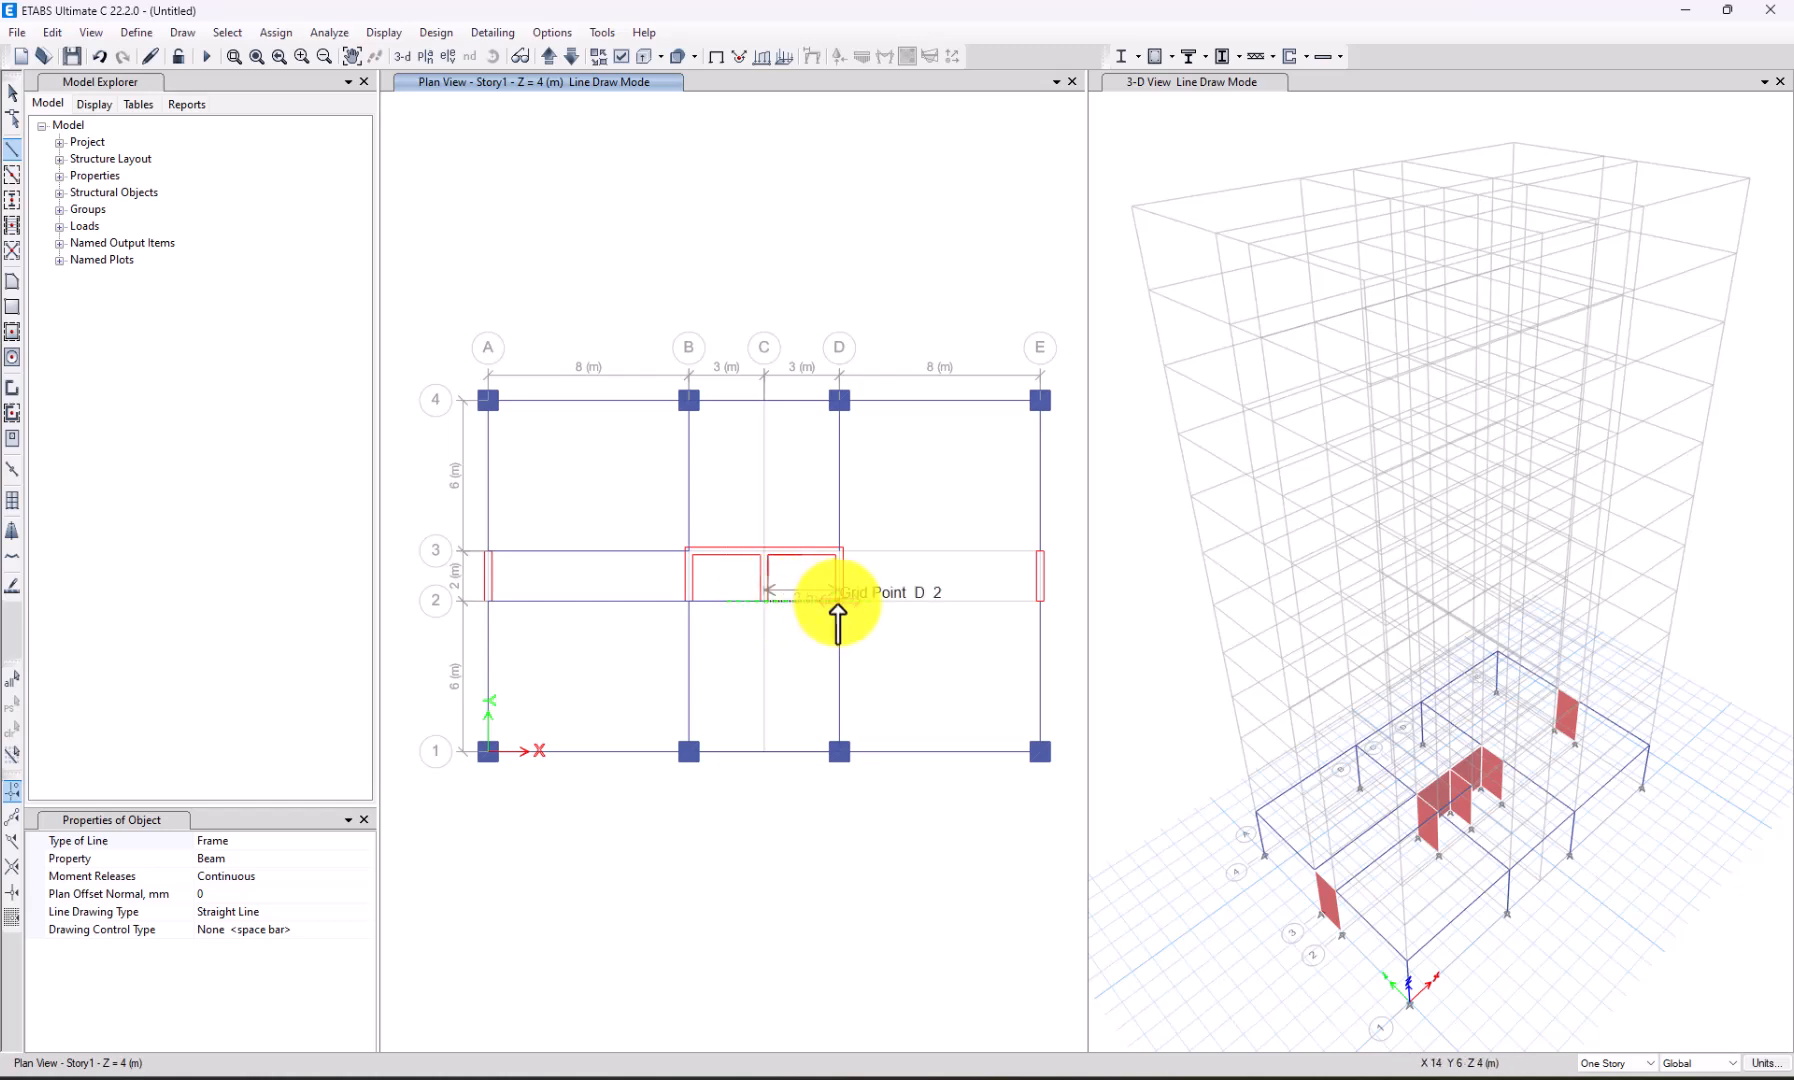
pyautogui.click(839, 600)
pyautogui.click(11, 92)
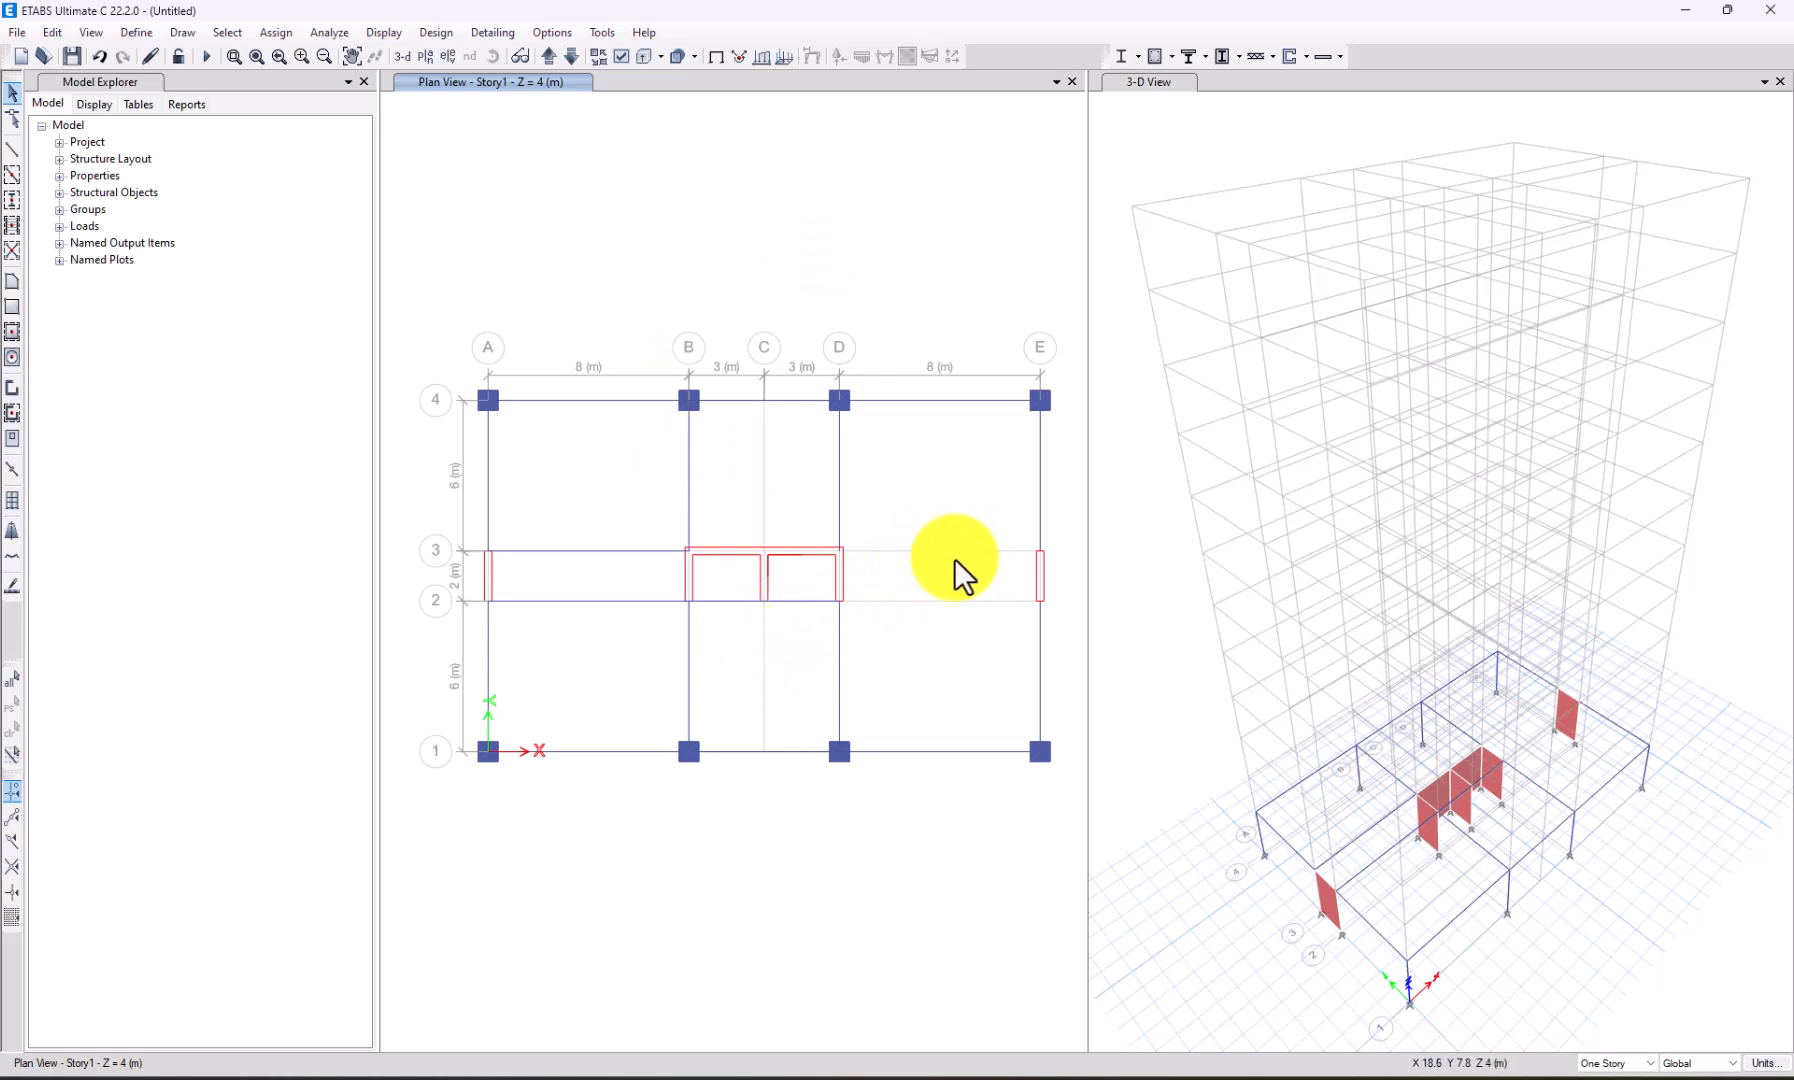
# Quick-draw Beam frames between D and E on grids 3 and 2.
pyautogui.click(12, 174)
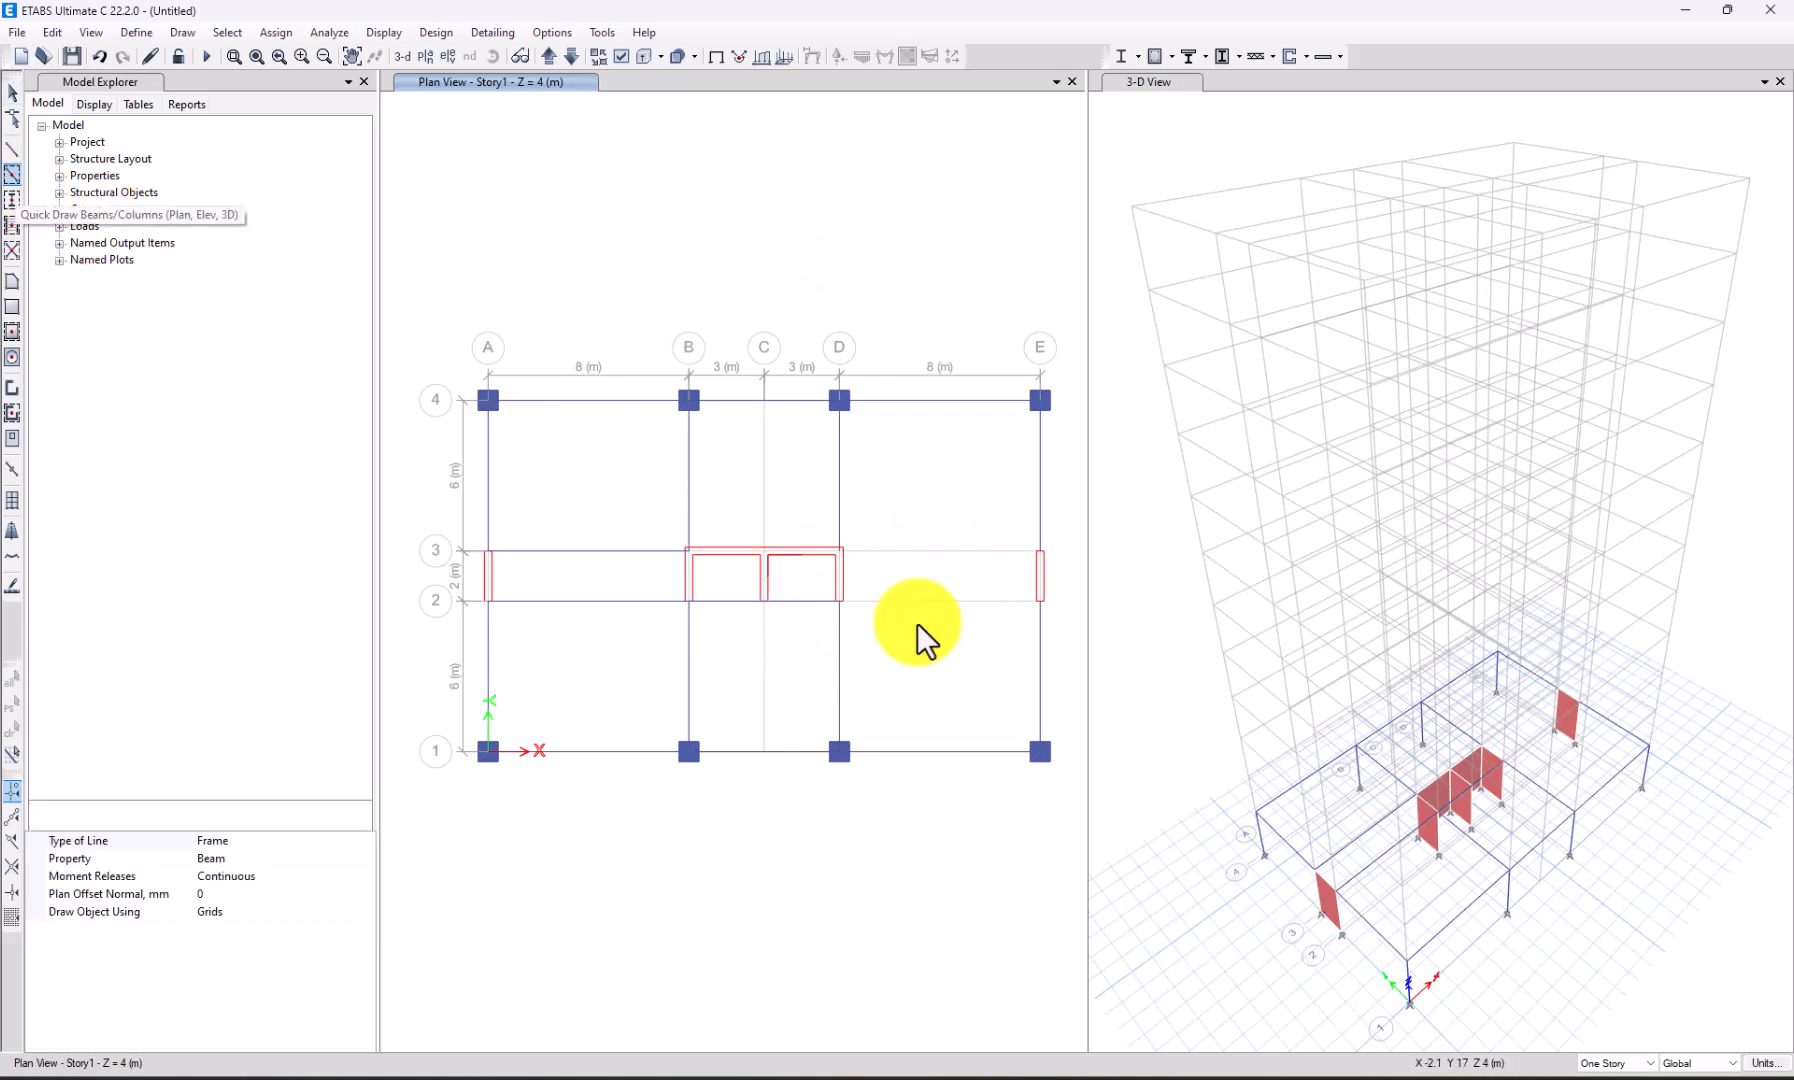
pyautogui.click(963, 552)
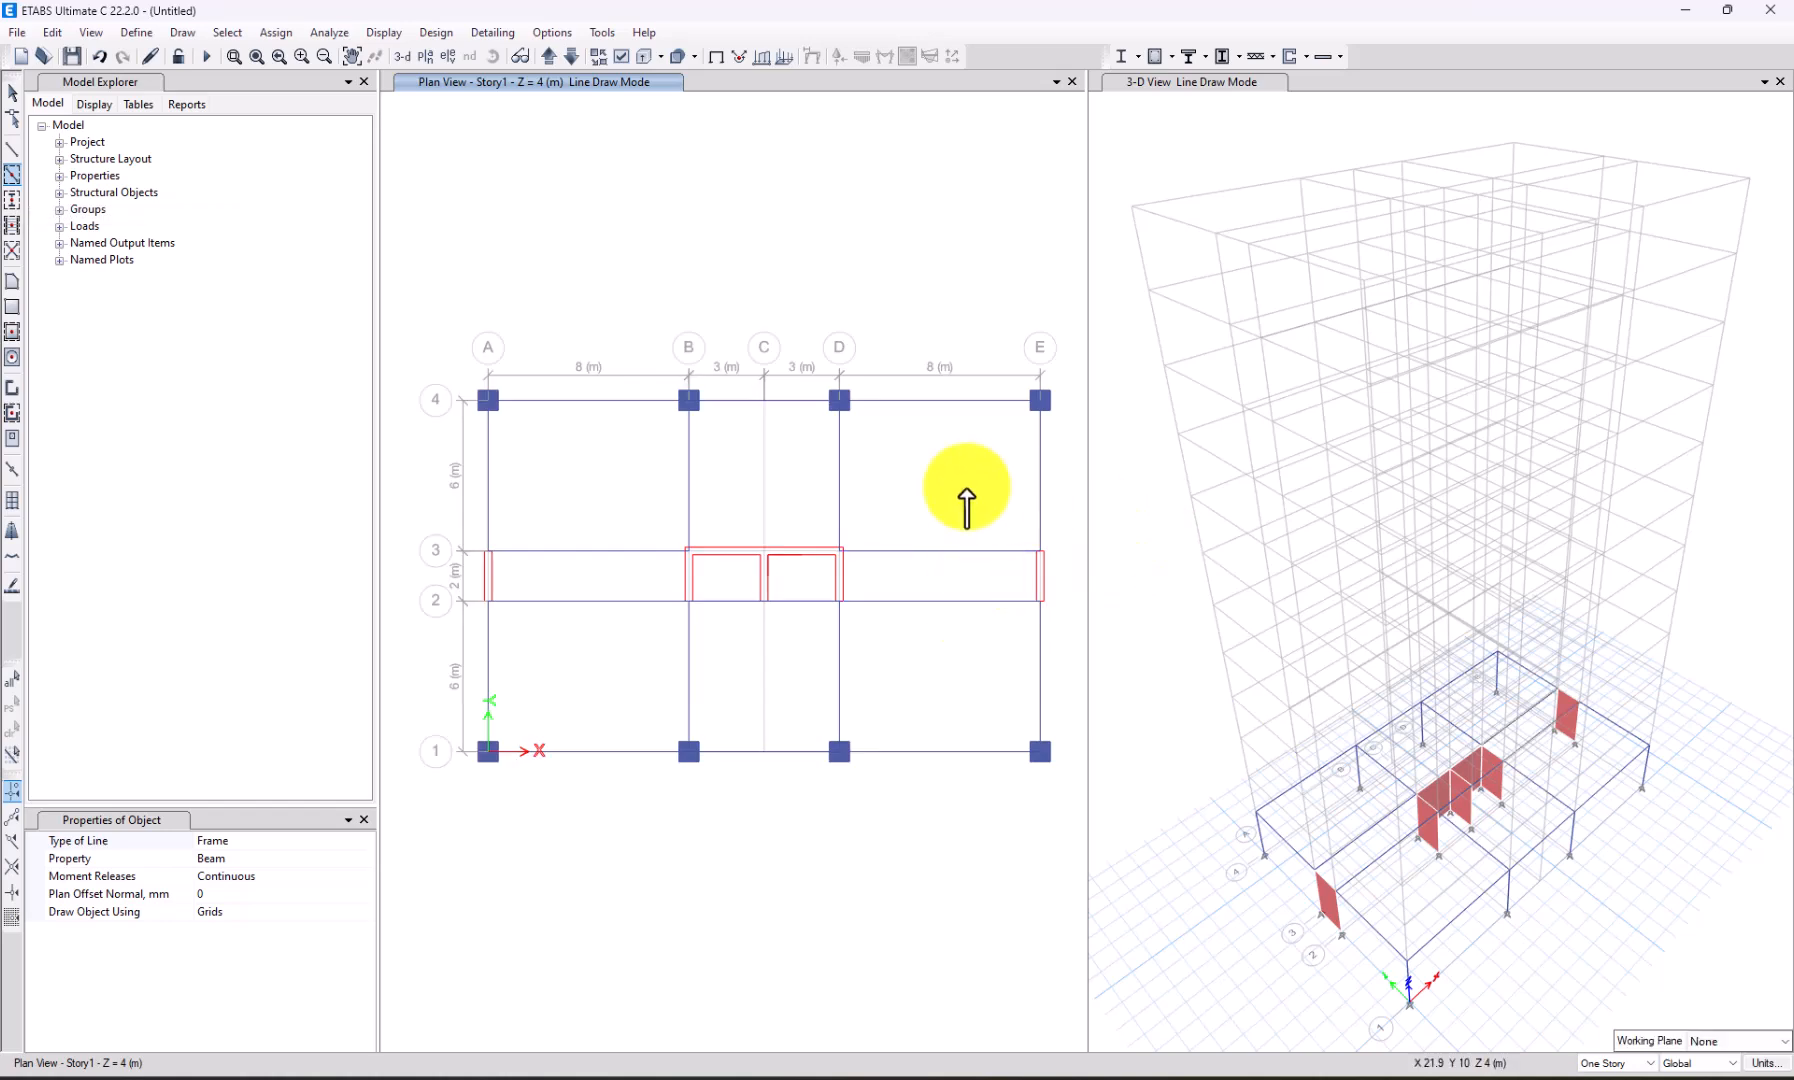
pyautogui.click(13, 90)
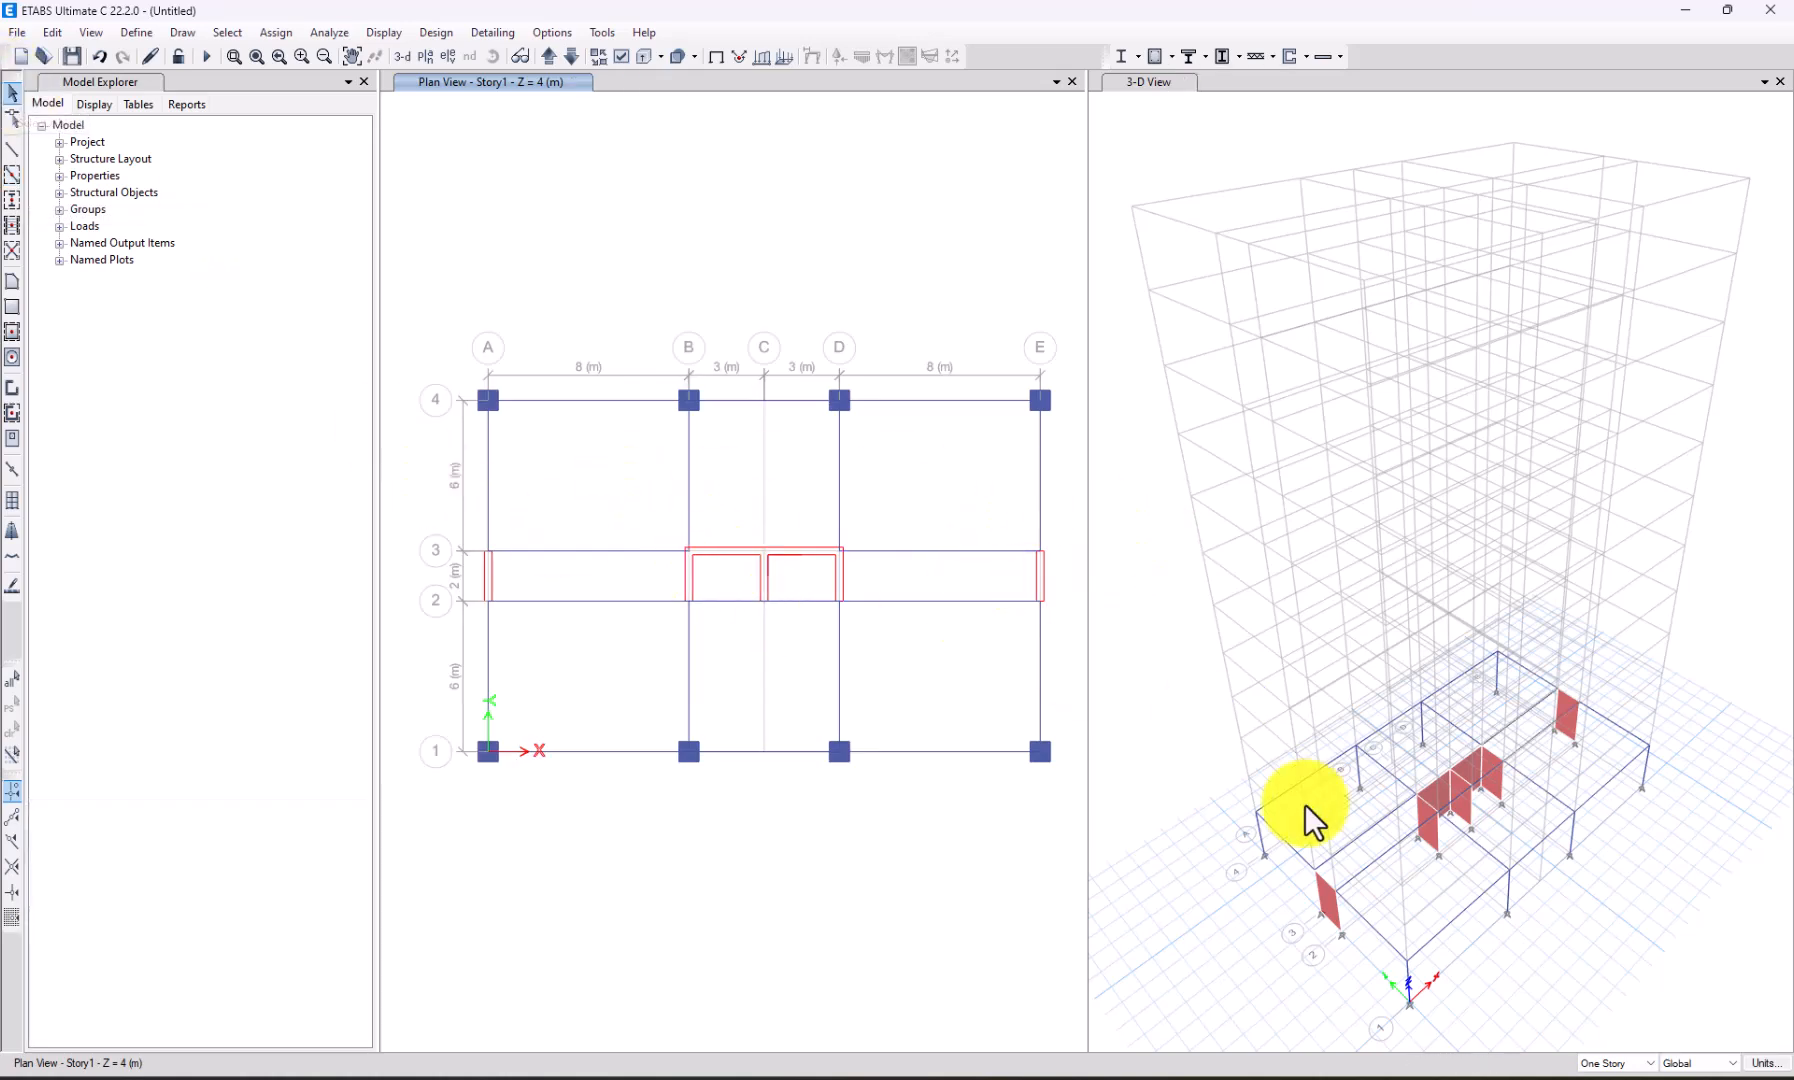
# Turn on the extruded display in the 3-D view and examine the Story1 beams, columns and walls.
pyautogui.click(1233, 760)
pyautogui.scroll(-3, 1288, 462)
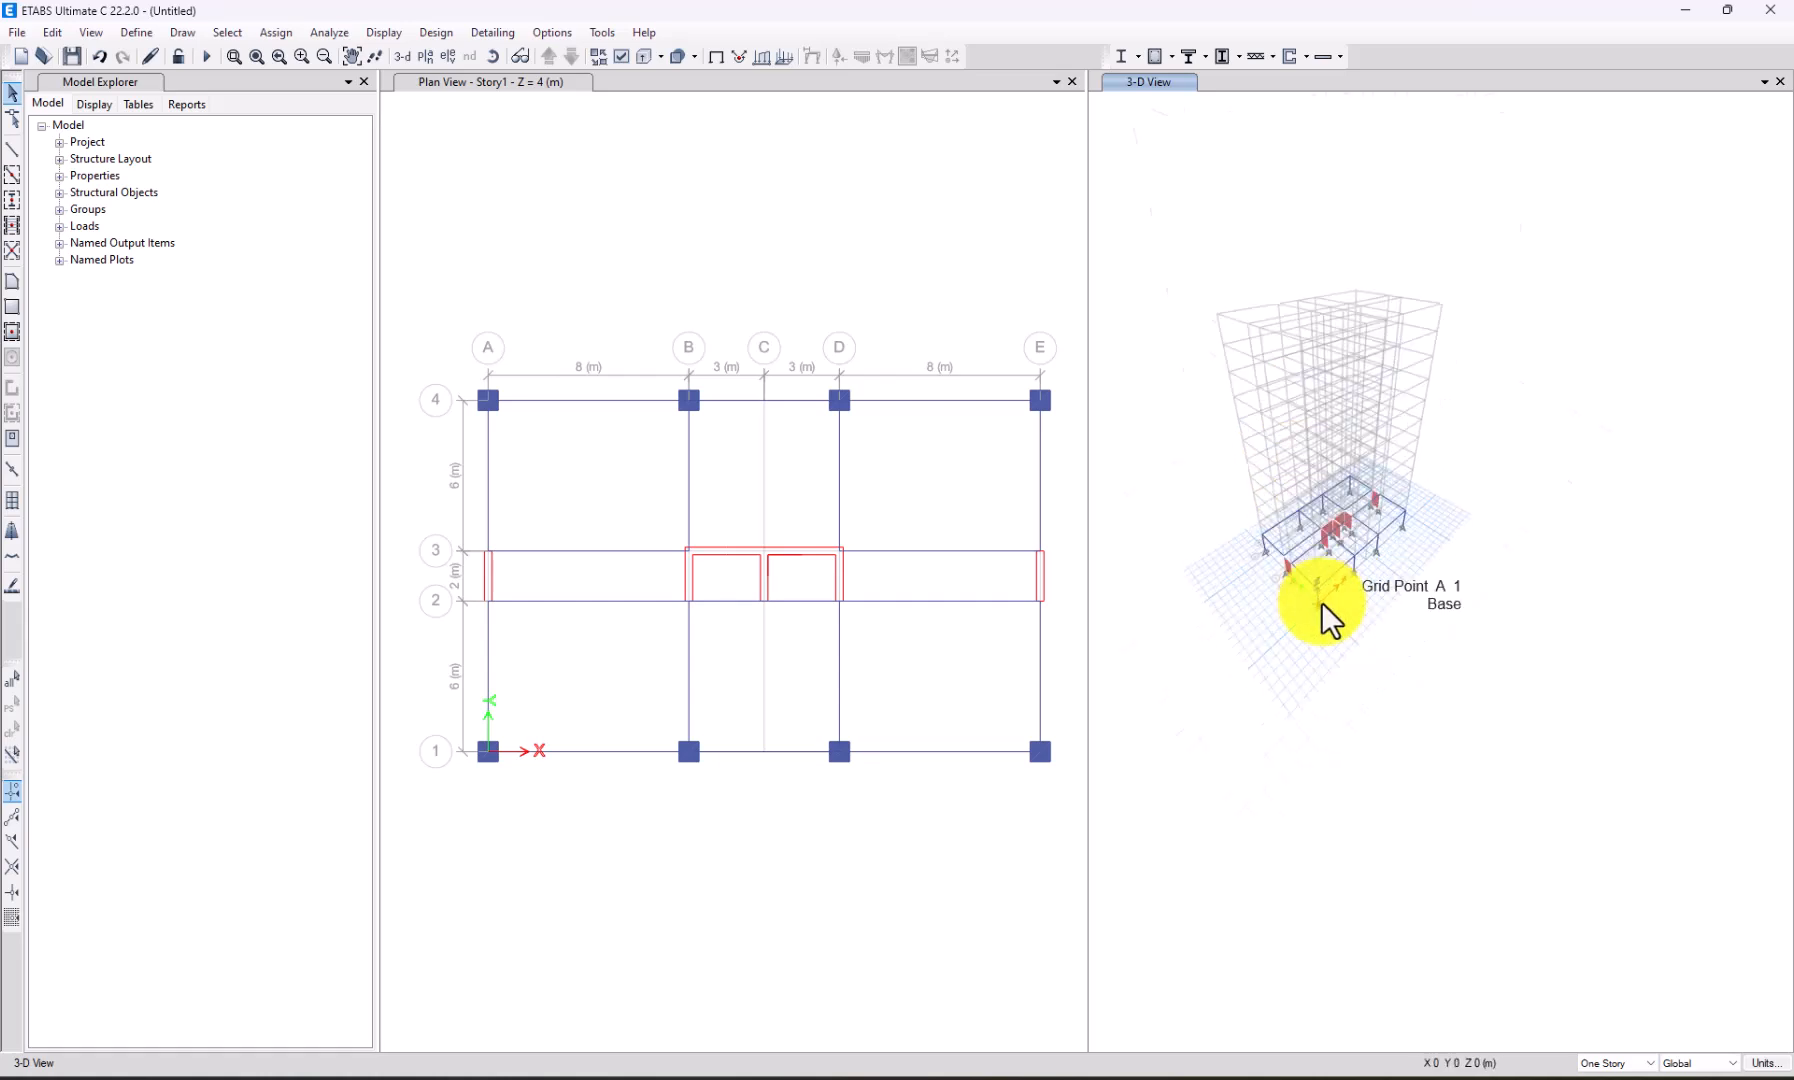
pyautogui.scroll(5, 1320, 612)
pyautogui.scroll(-3, 1430, 607)
pyautogui.keyDown('shift'); pyautogui.moveTo(1467, 621); pyautogui.dragTo(1425, 420, button='middle'); pyautogui.keyUp('shift')
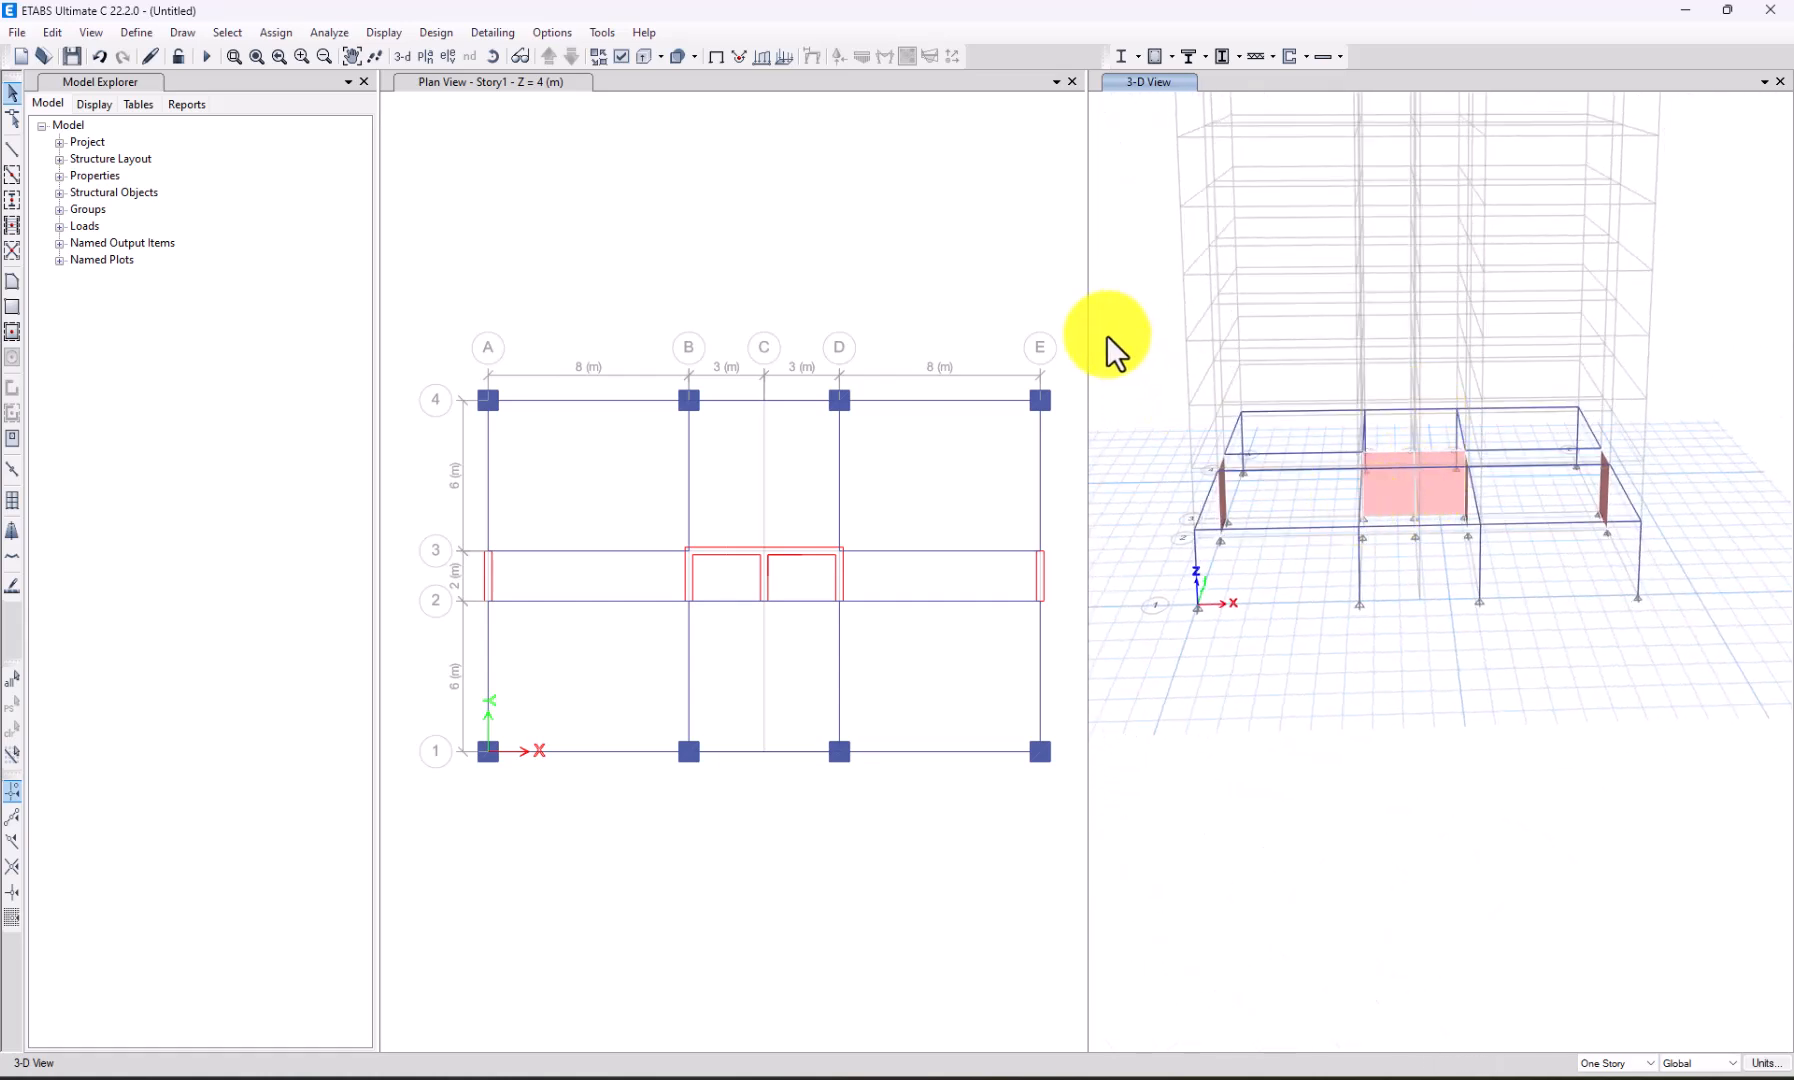
pyautogui.click(646, 55)
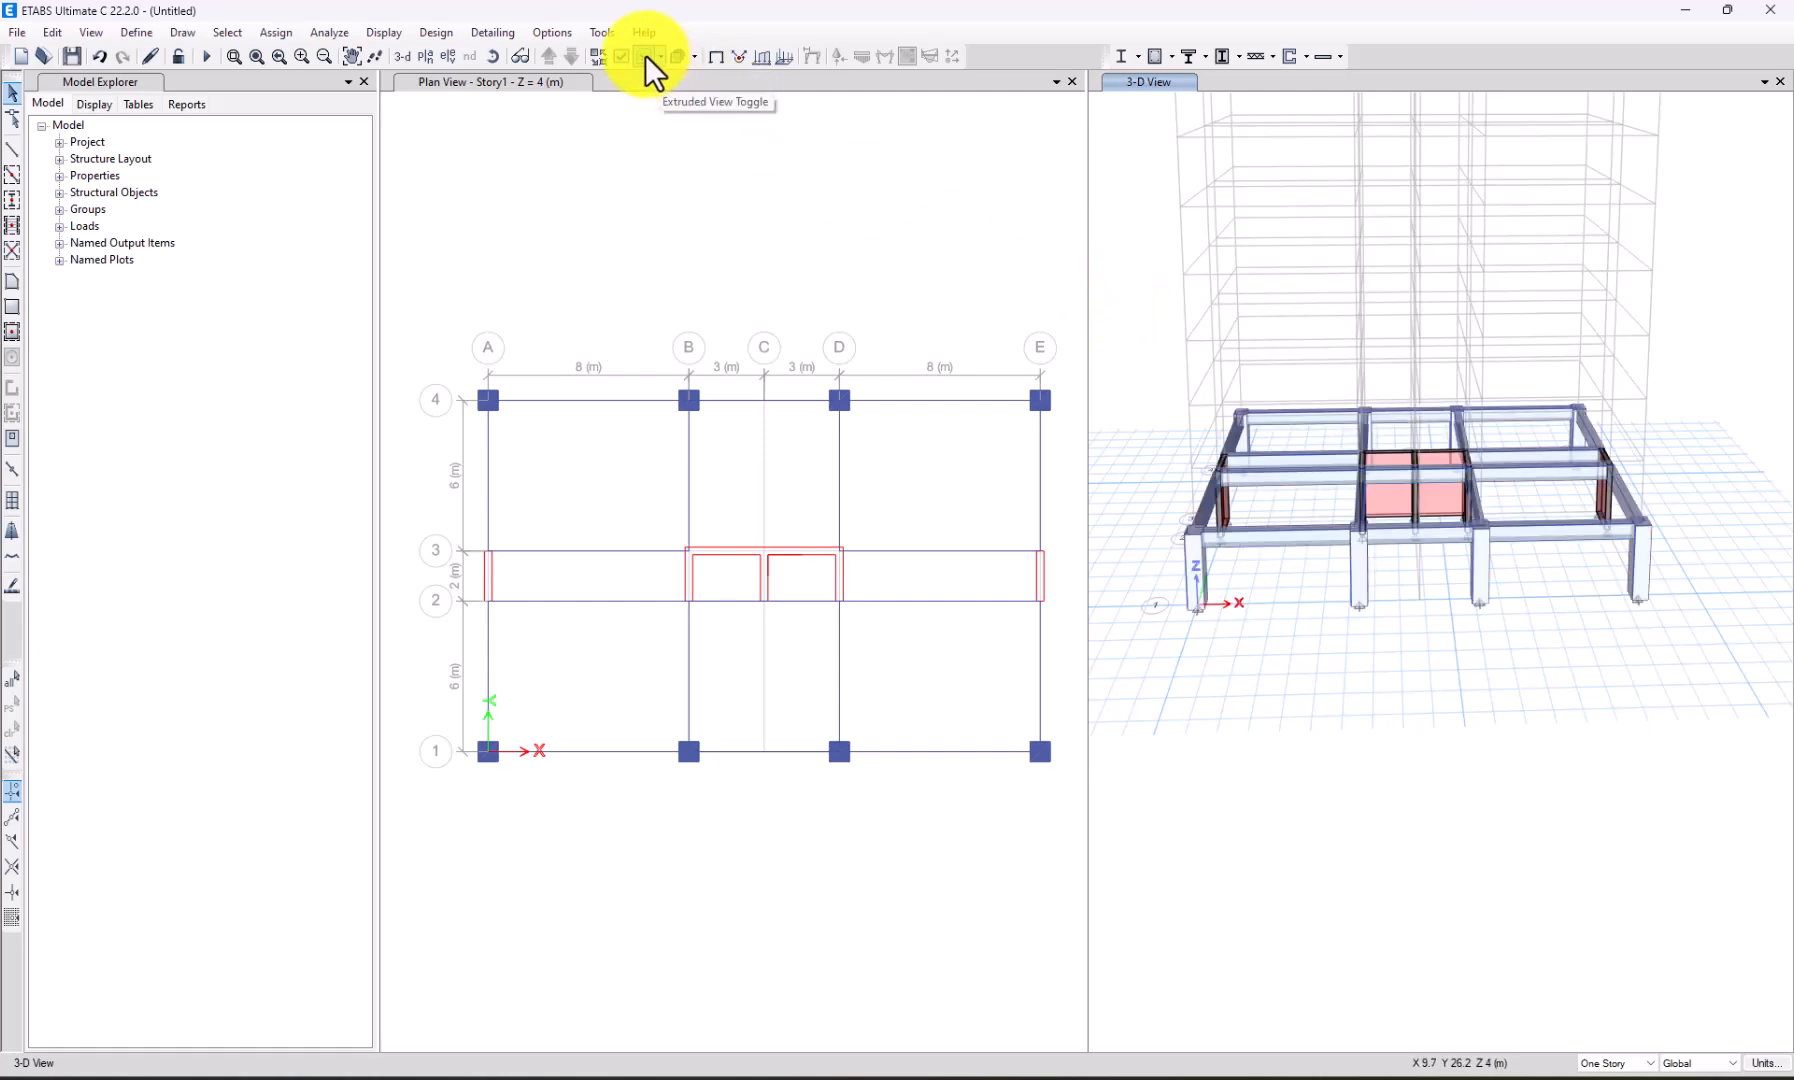
pyautogui.keyDown('shift'); pyautogui.moveTo(1483, 612); pyautogui.dragTo(1480, 550, button='middle'); pyautogui.keyUp('shift')
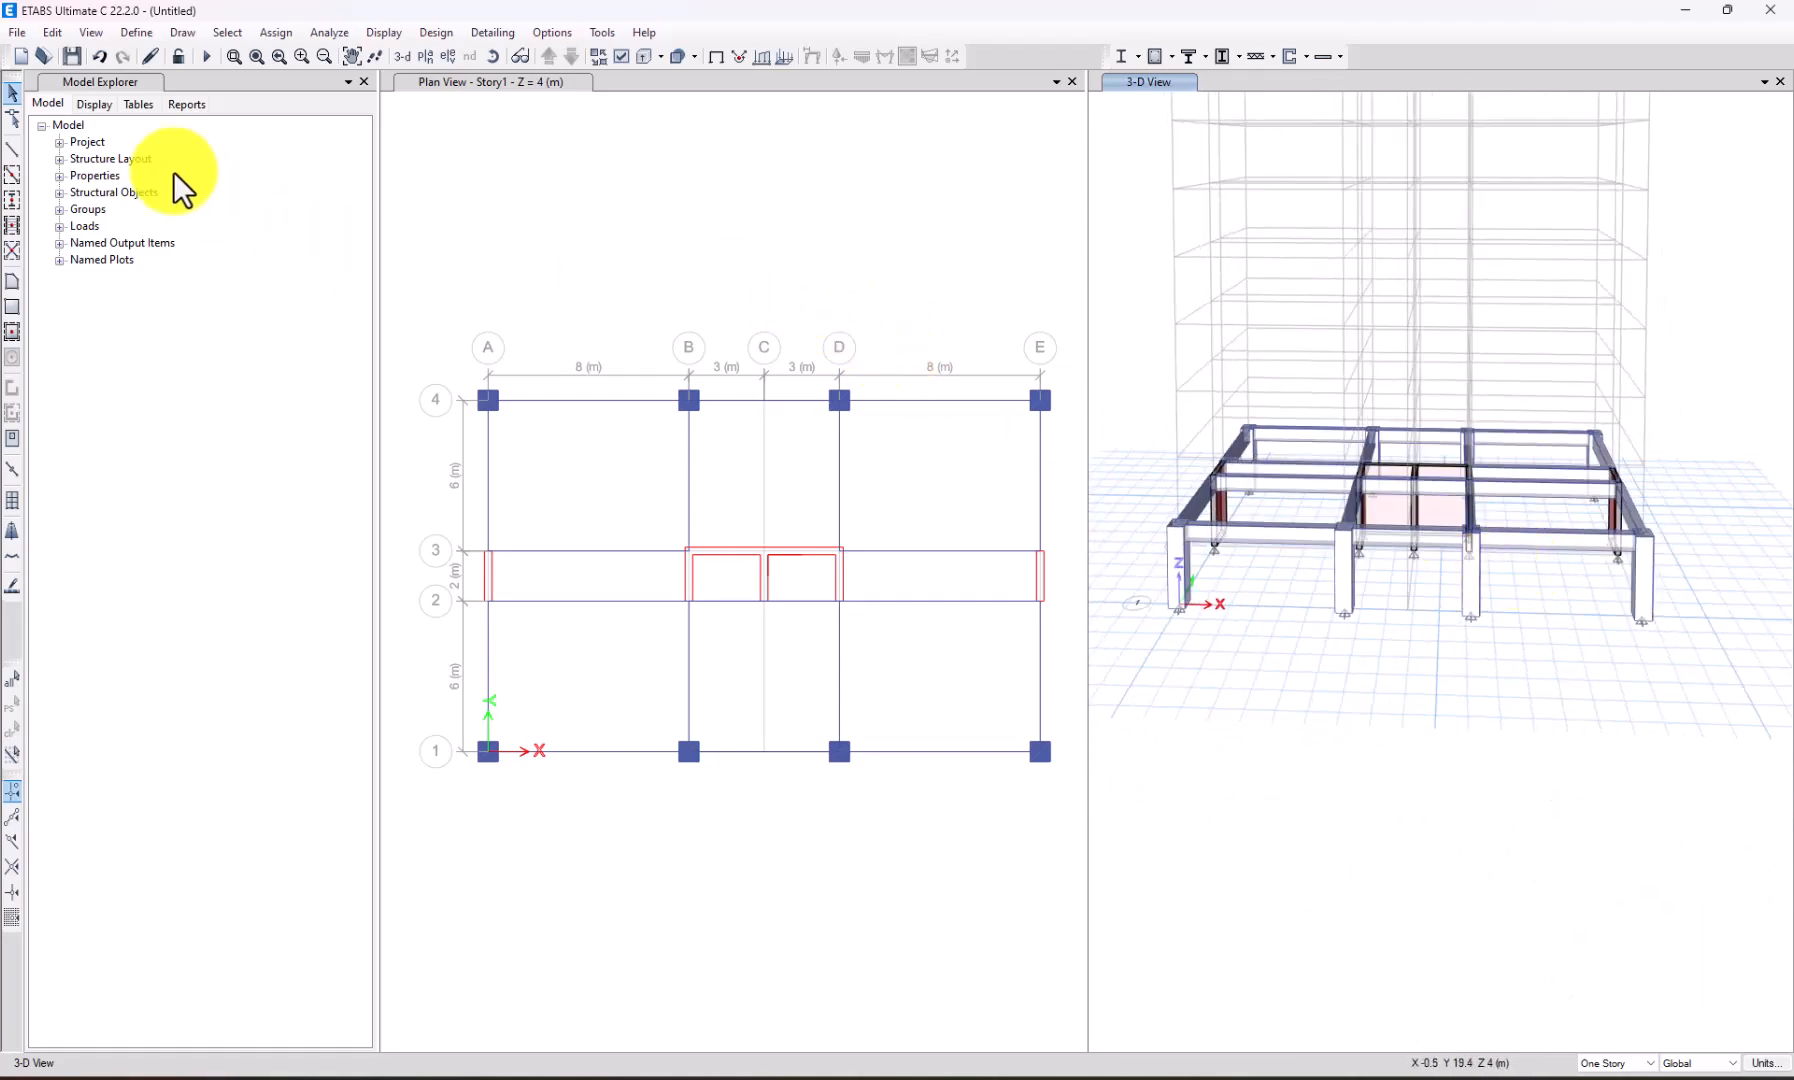
pyautogui.scroll(-3, 1421, 490)
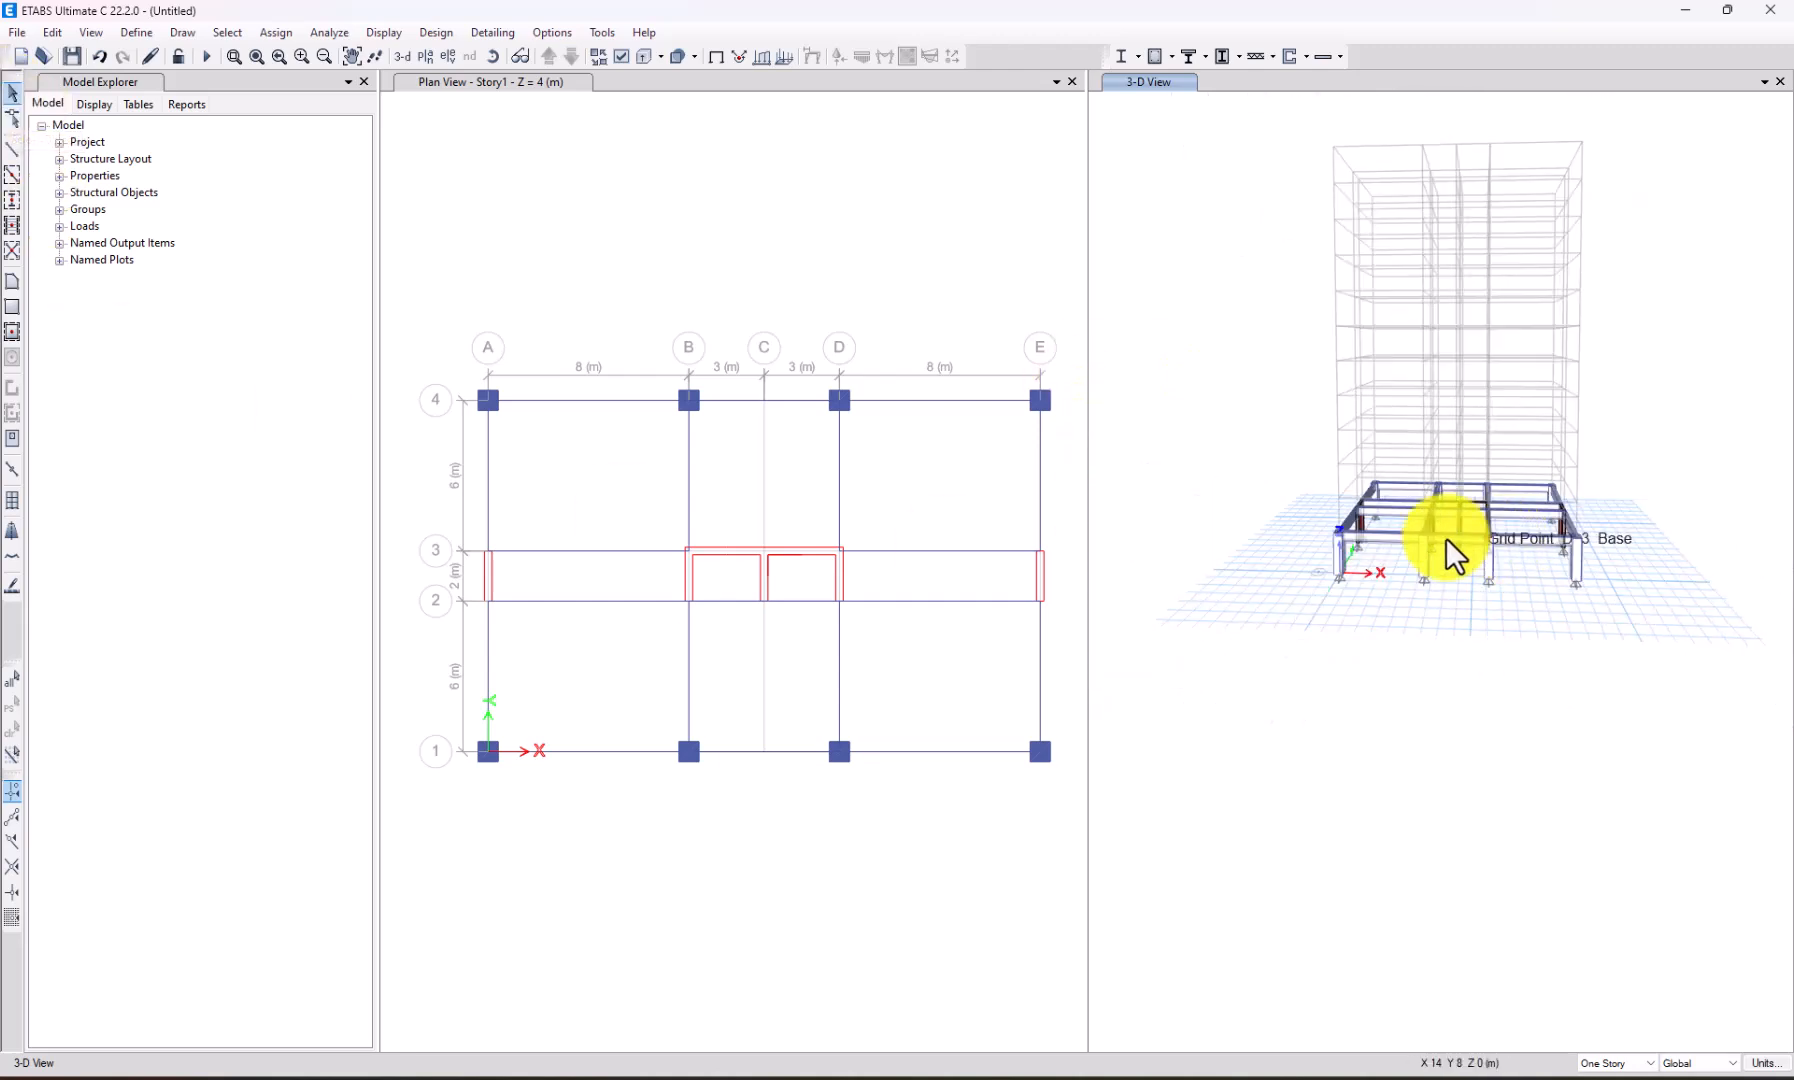
# Draw a rectangular Deck1 floor on Story1 through the corner columns A4, E4, E1 and A1.
pyautogui.click(550, 322)
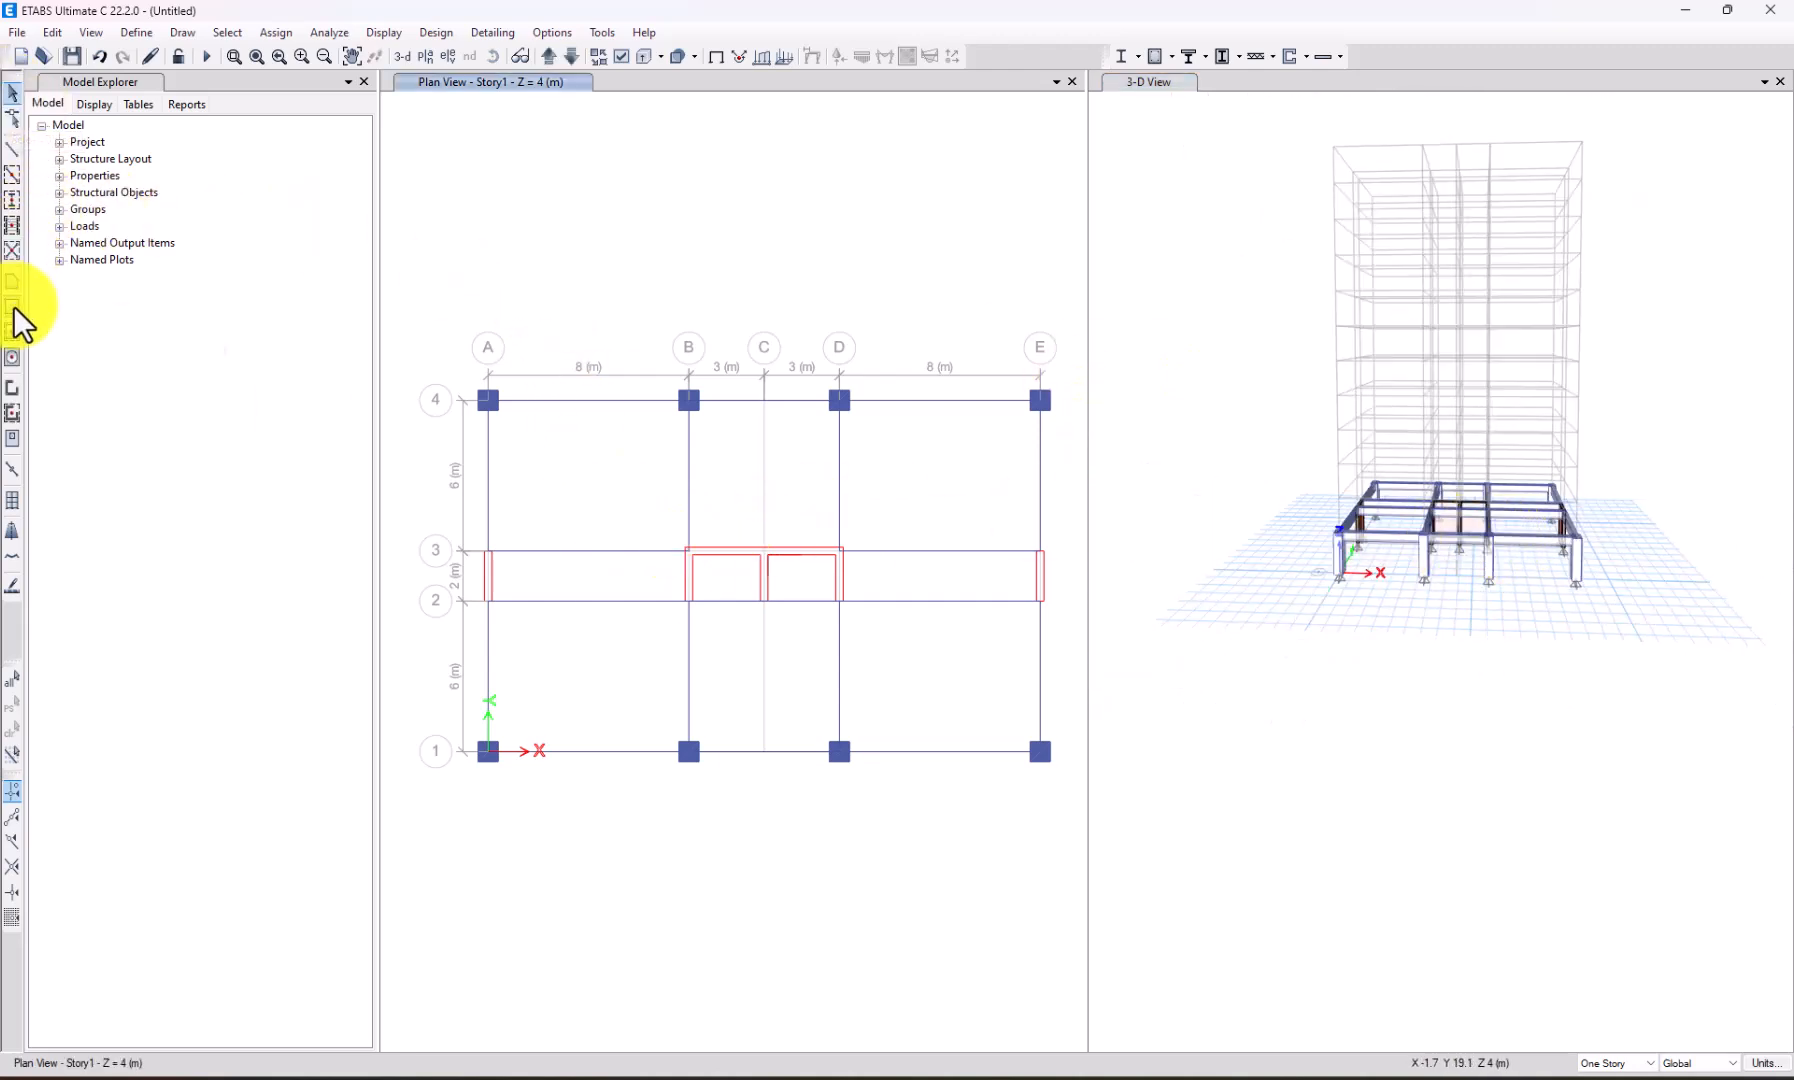
pyautogui.click(12, 282)
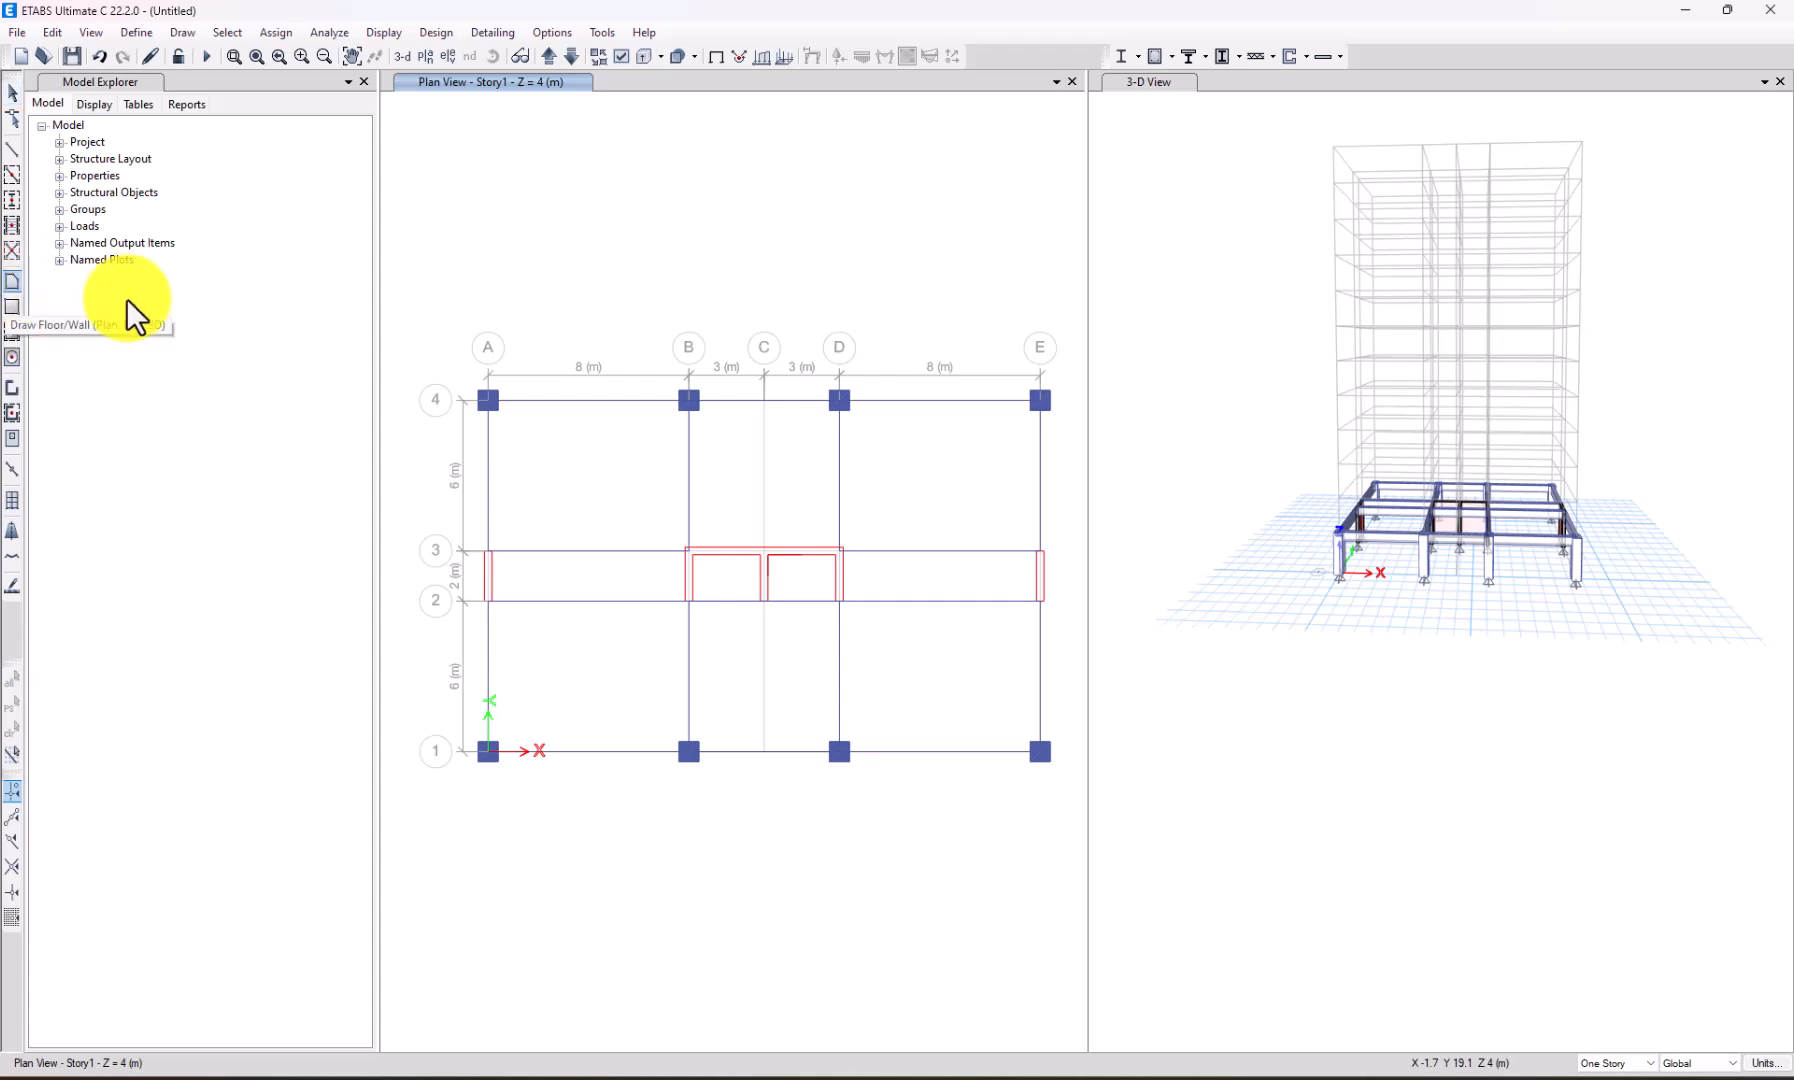
pyautogui.click(486, 401)
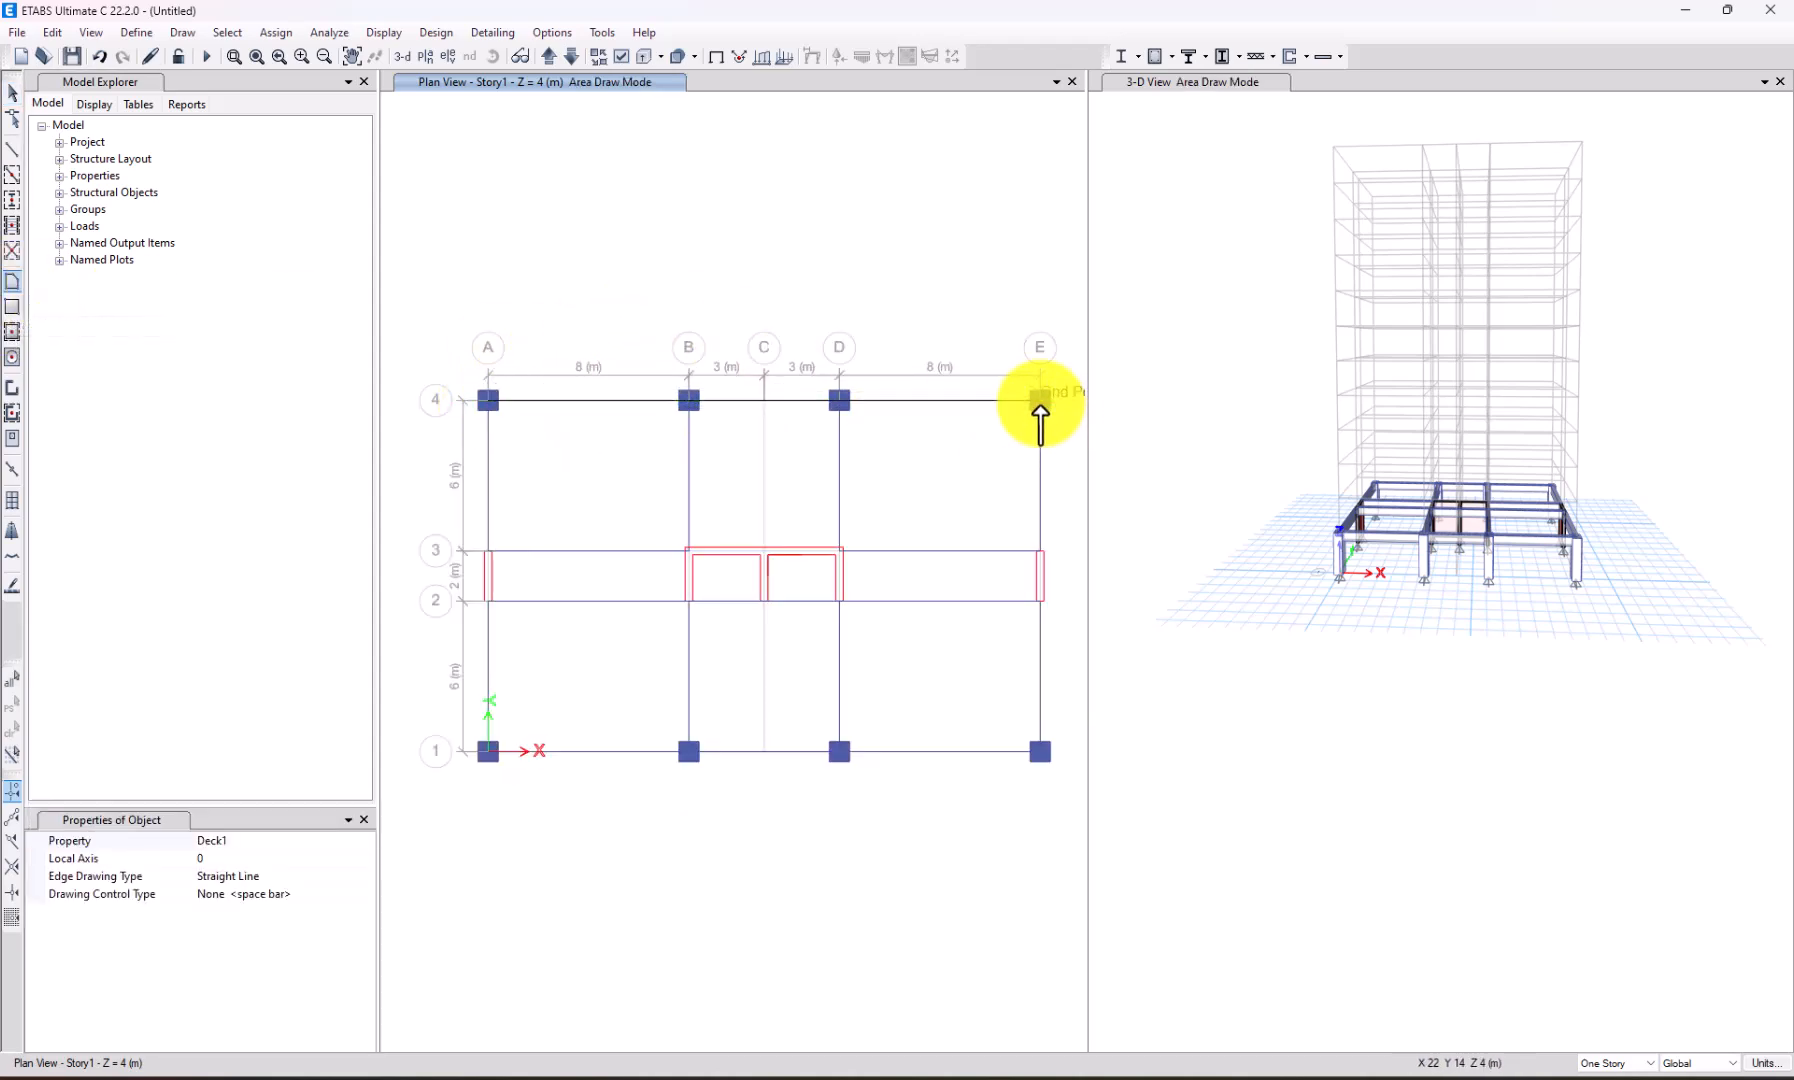
pyautogui.click(1040, 401)
pyautogui.click(1039, 751)
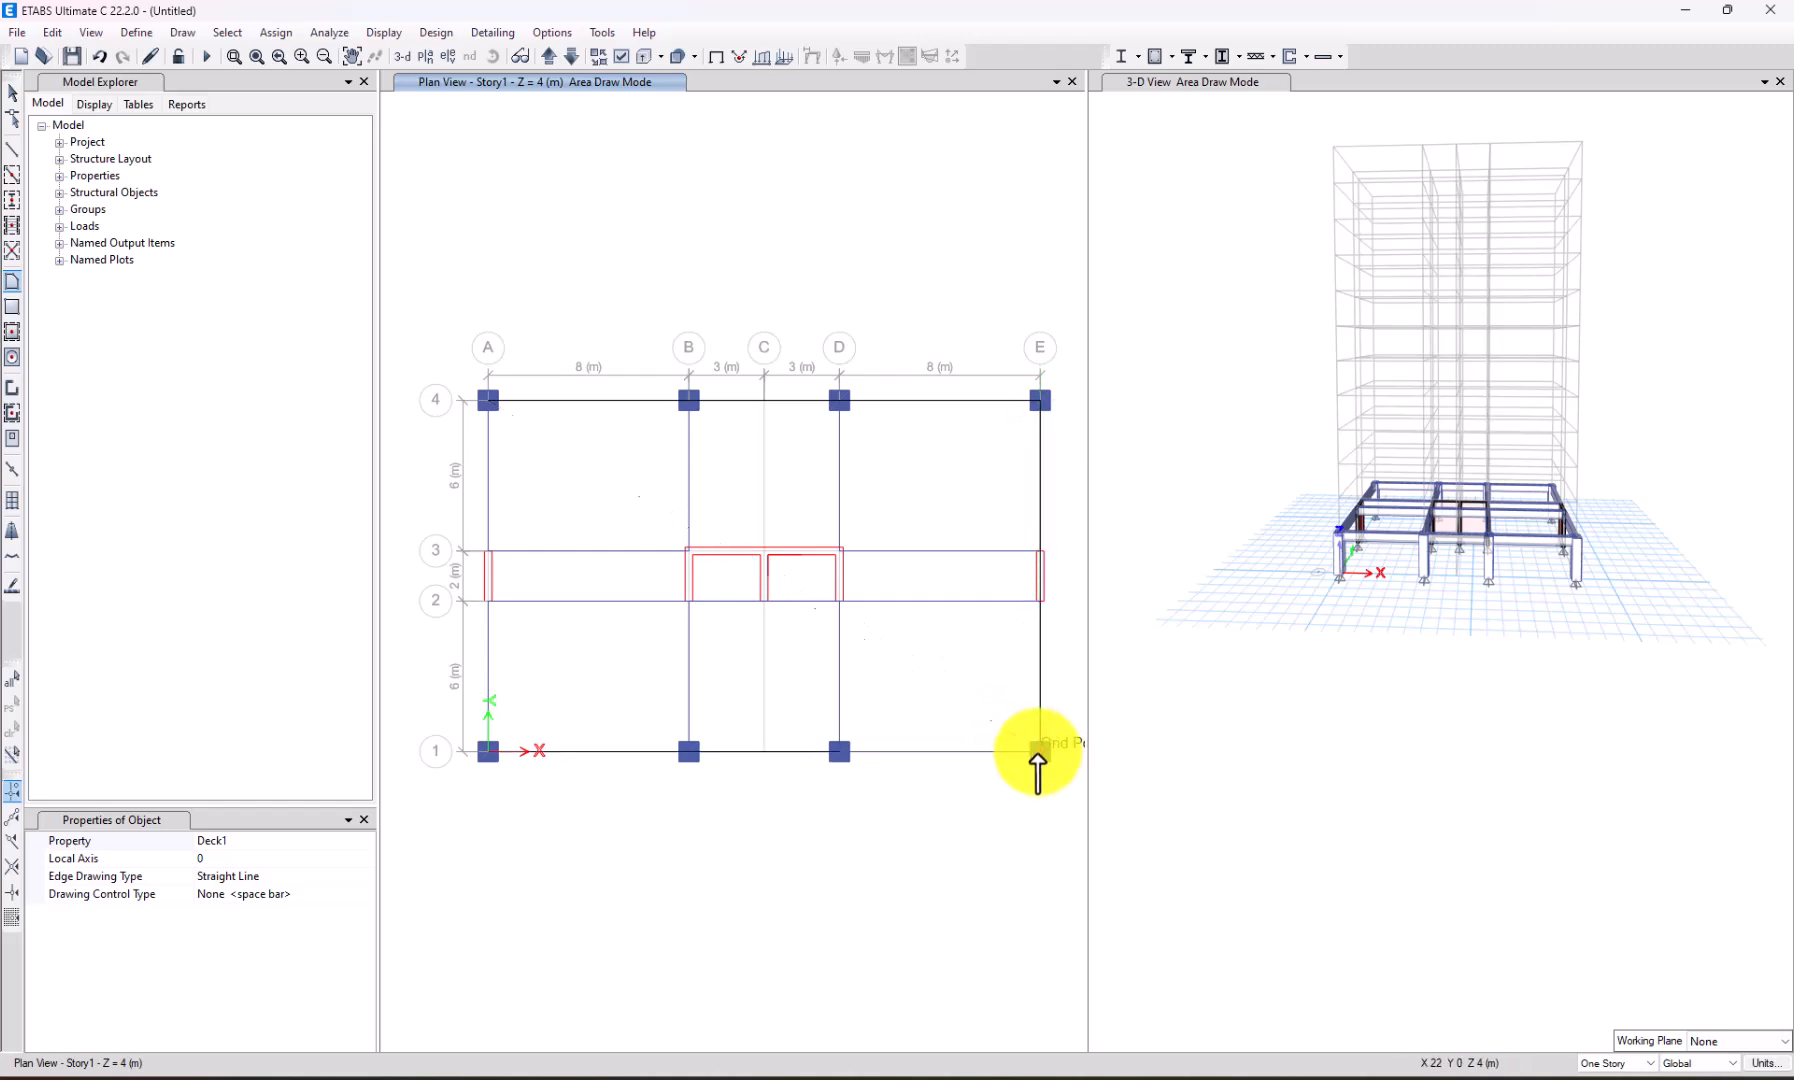
pyautogui.doubleClick(481, 751)
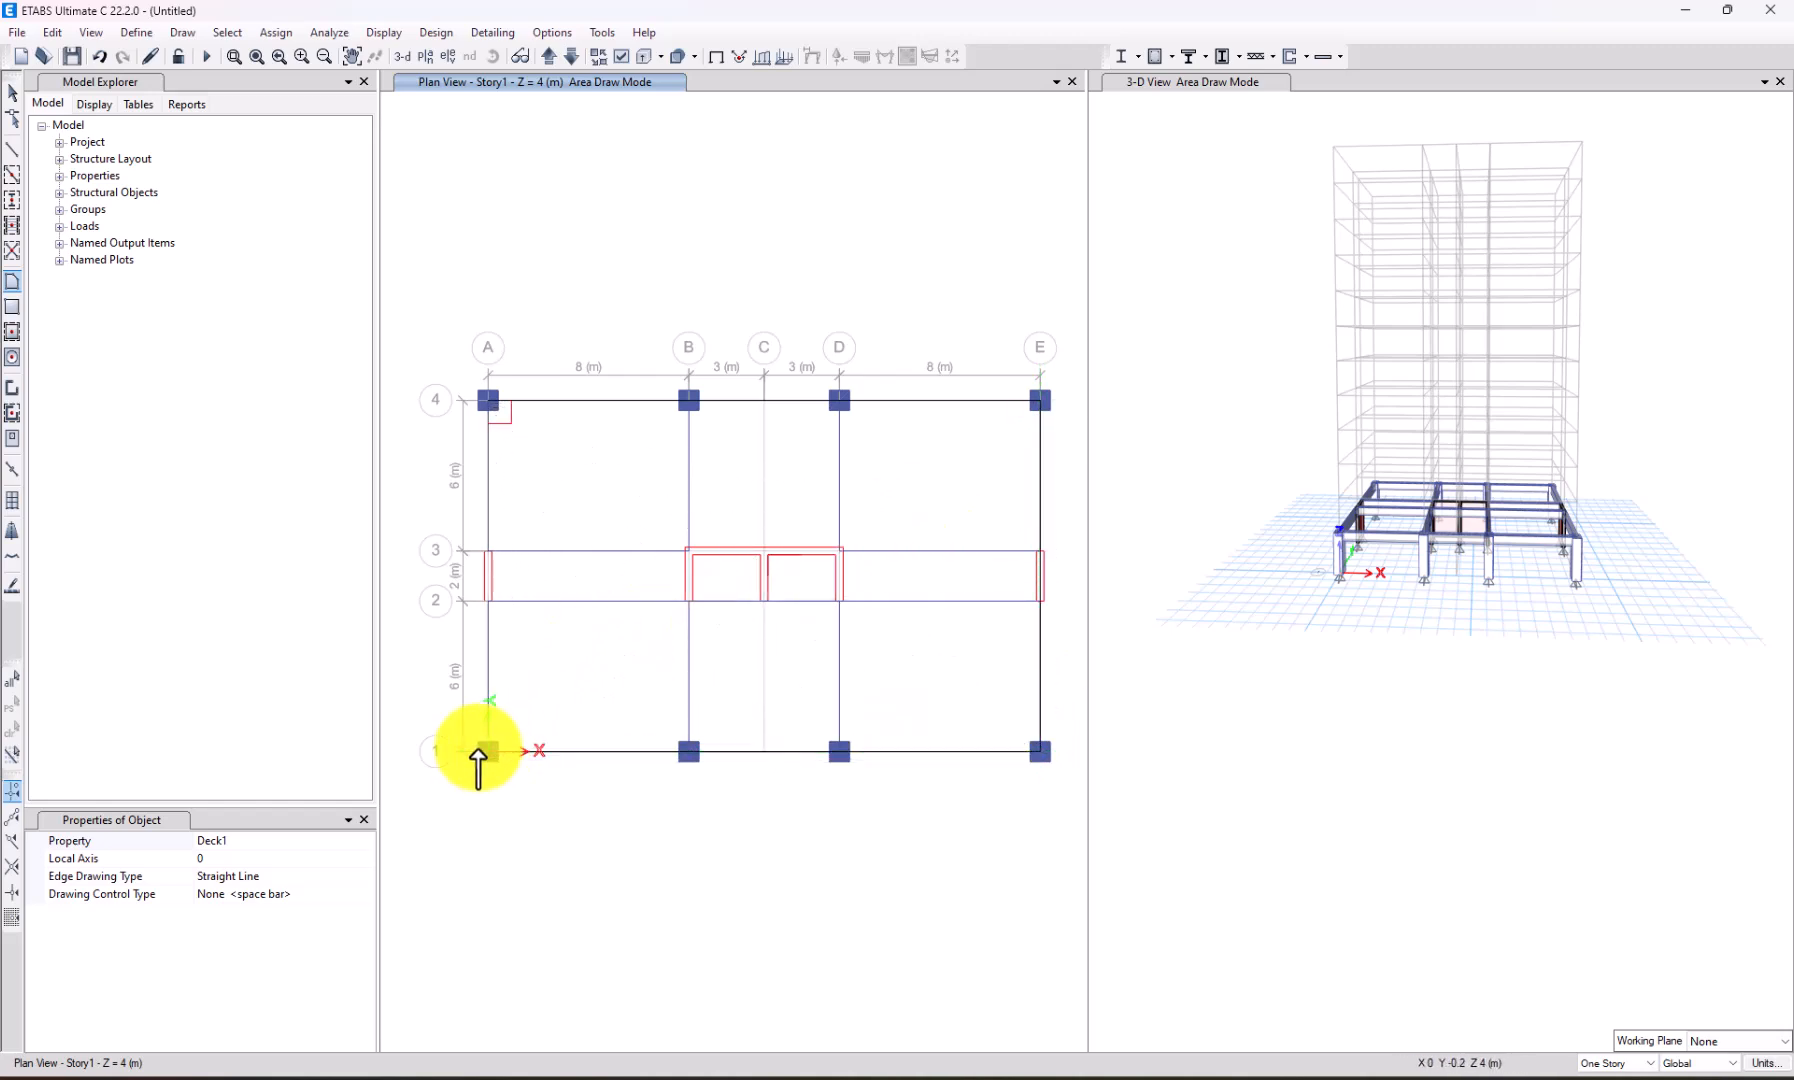
pyautogui.click(479, 756)
pyautogui.doubleClick(486, 402)
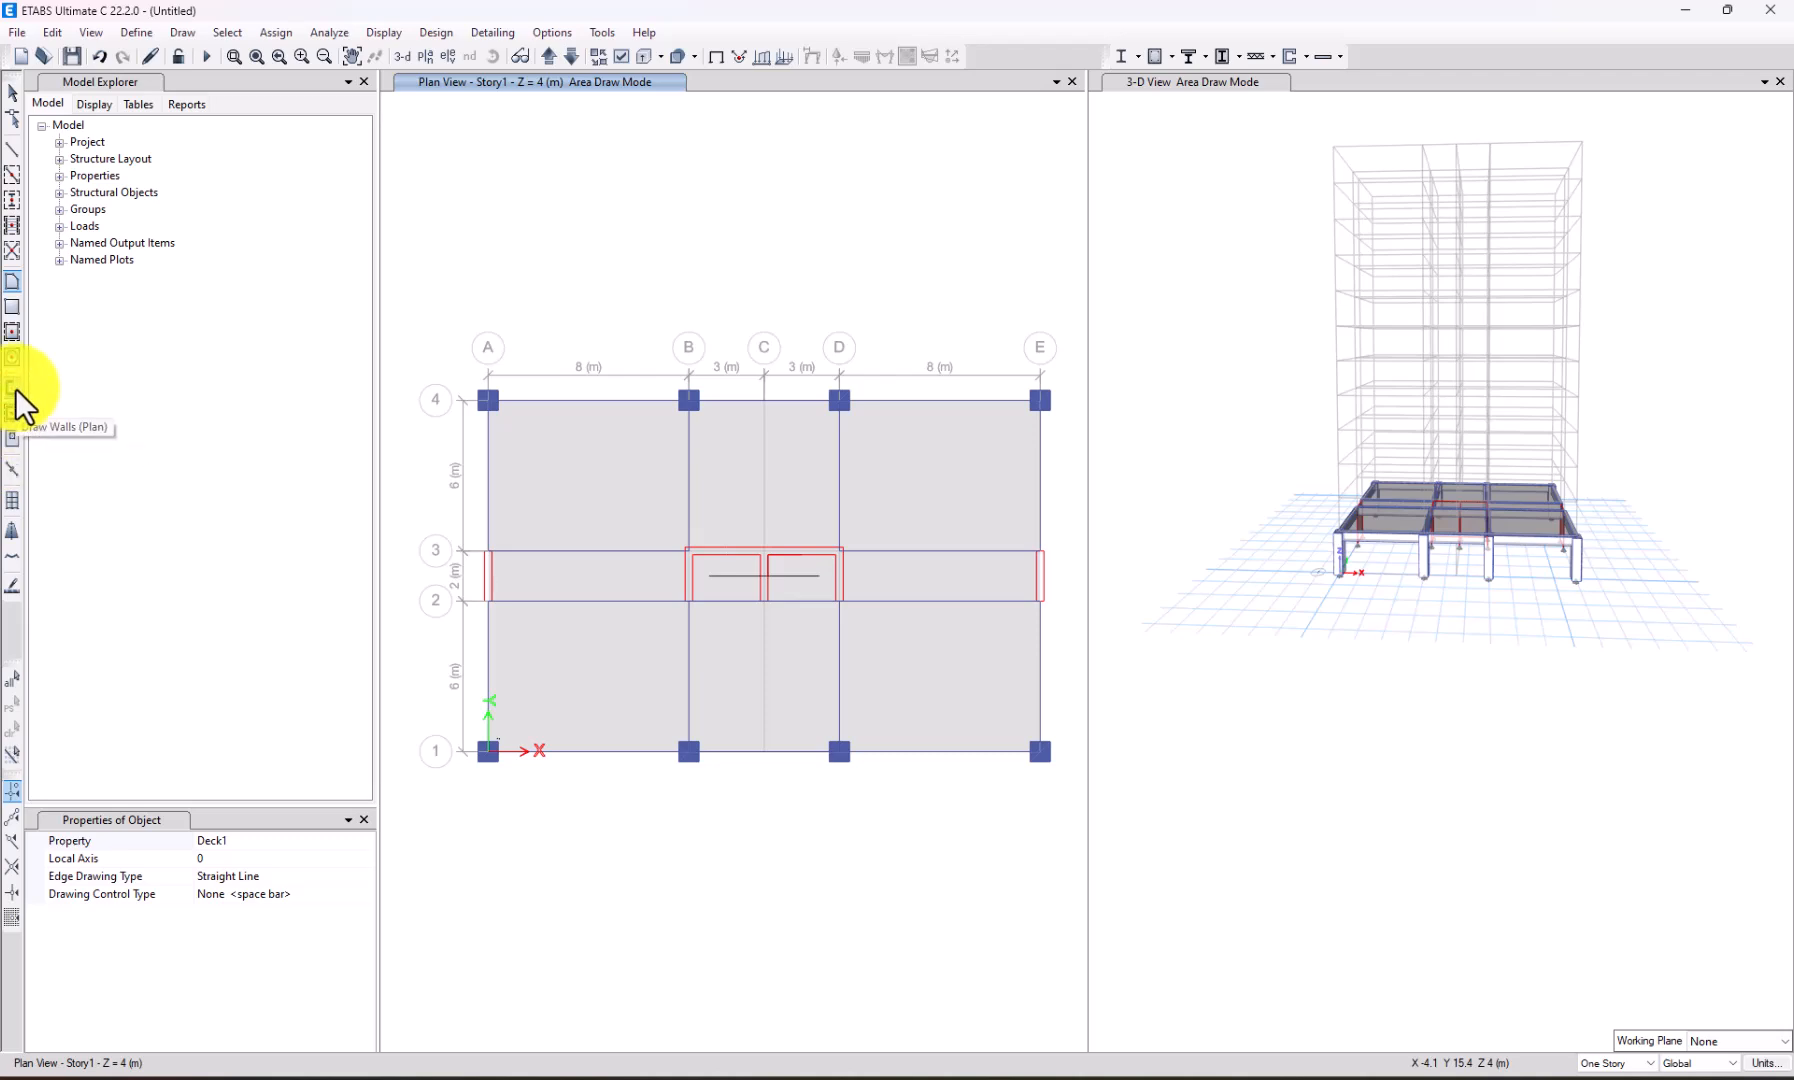
# Set the property for drawing walls in plan to Opening.
pyautogui.click(12, 438)
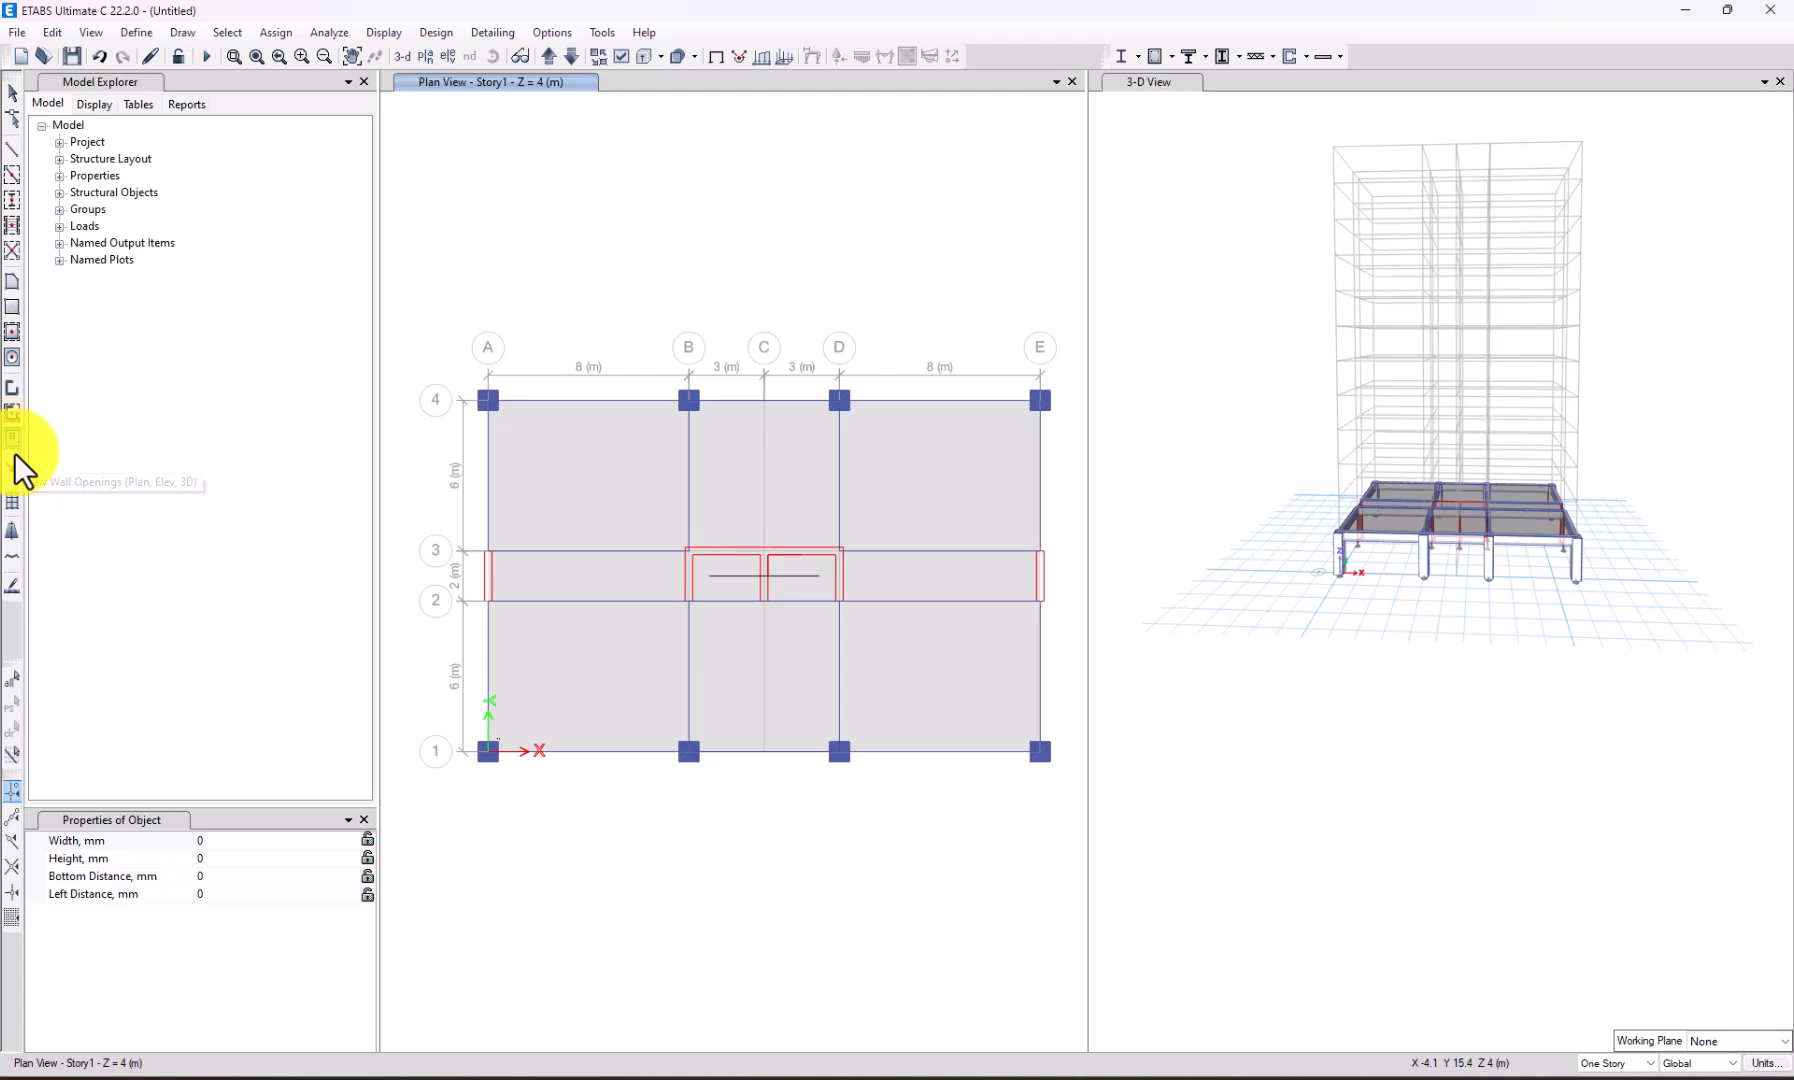
pyautogui.click(12, 390)
pyautogui.click(345, 858)
pyautogui.click(366, 859)
pyautogui.click(252, 889)
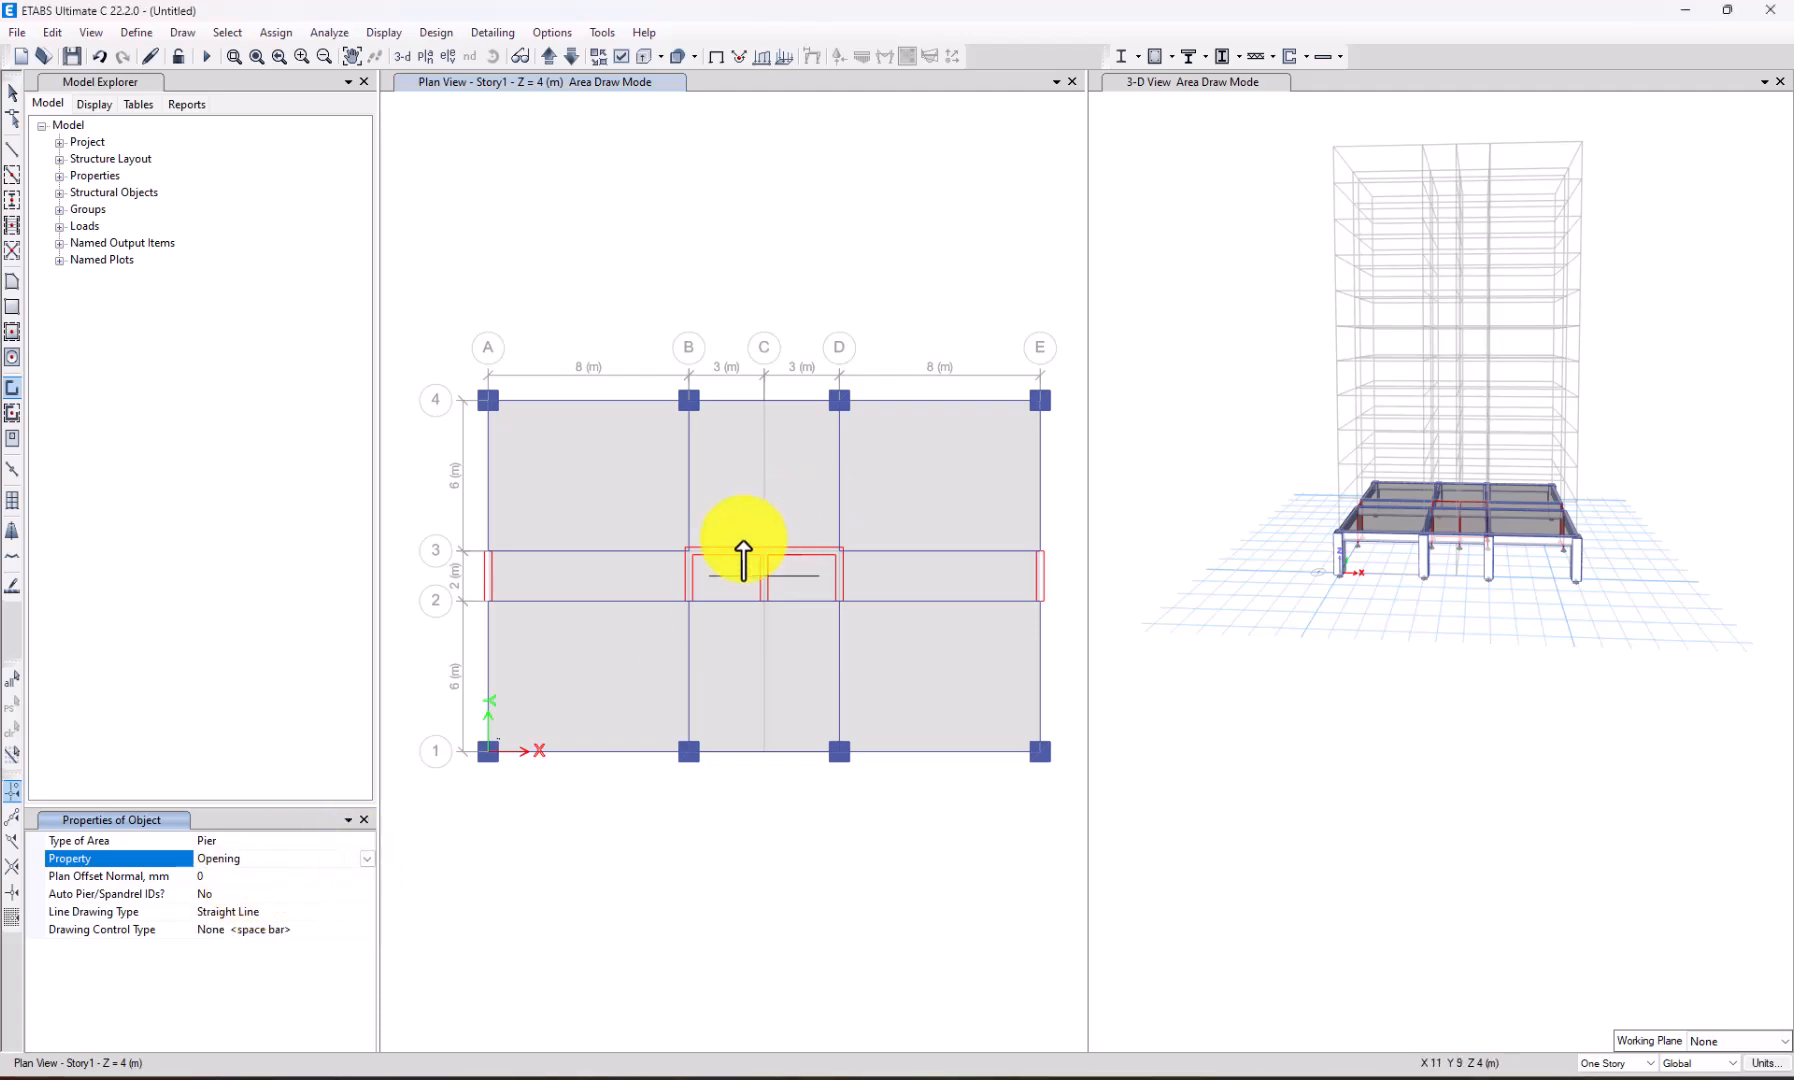
# Draw Opening walls around the core through grid points B2, B3, D3 and D2, closing back along grid B.
pyautogui.scroll(3, 730, 585)
pyautogui.scroll(-3, 734, 597)
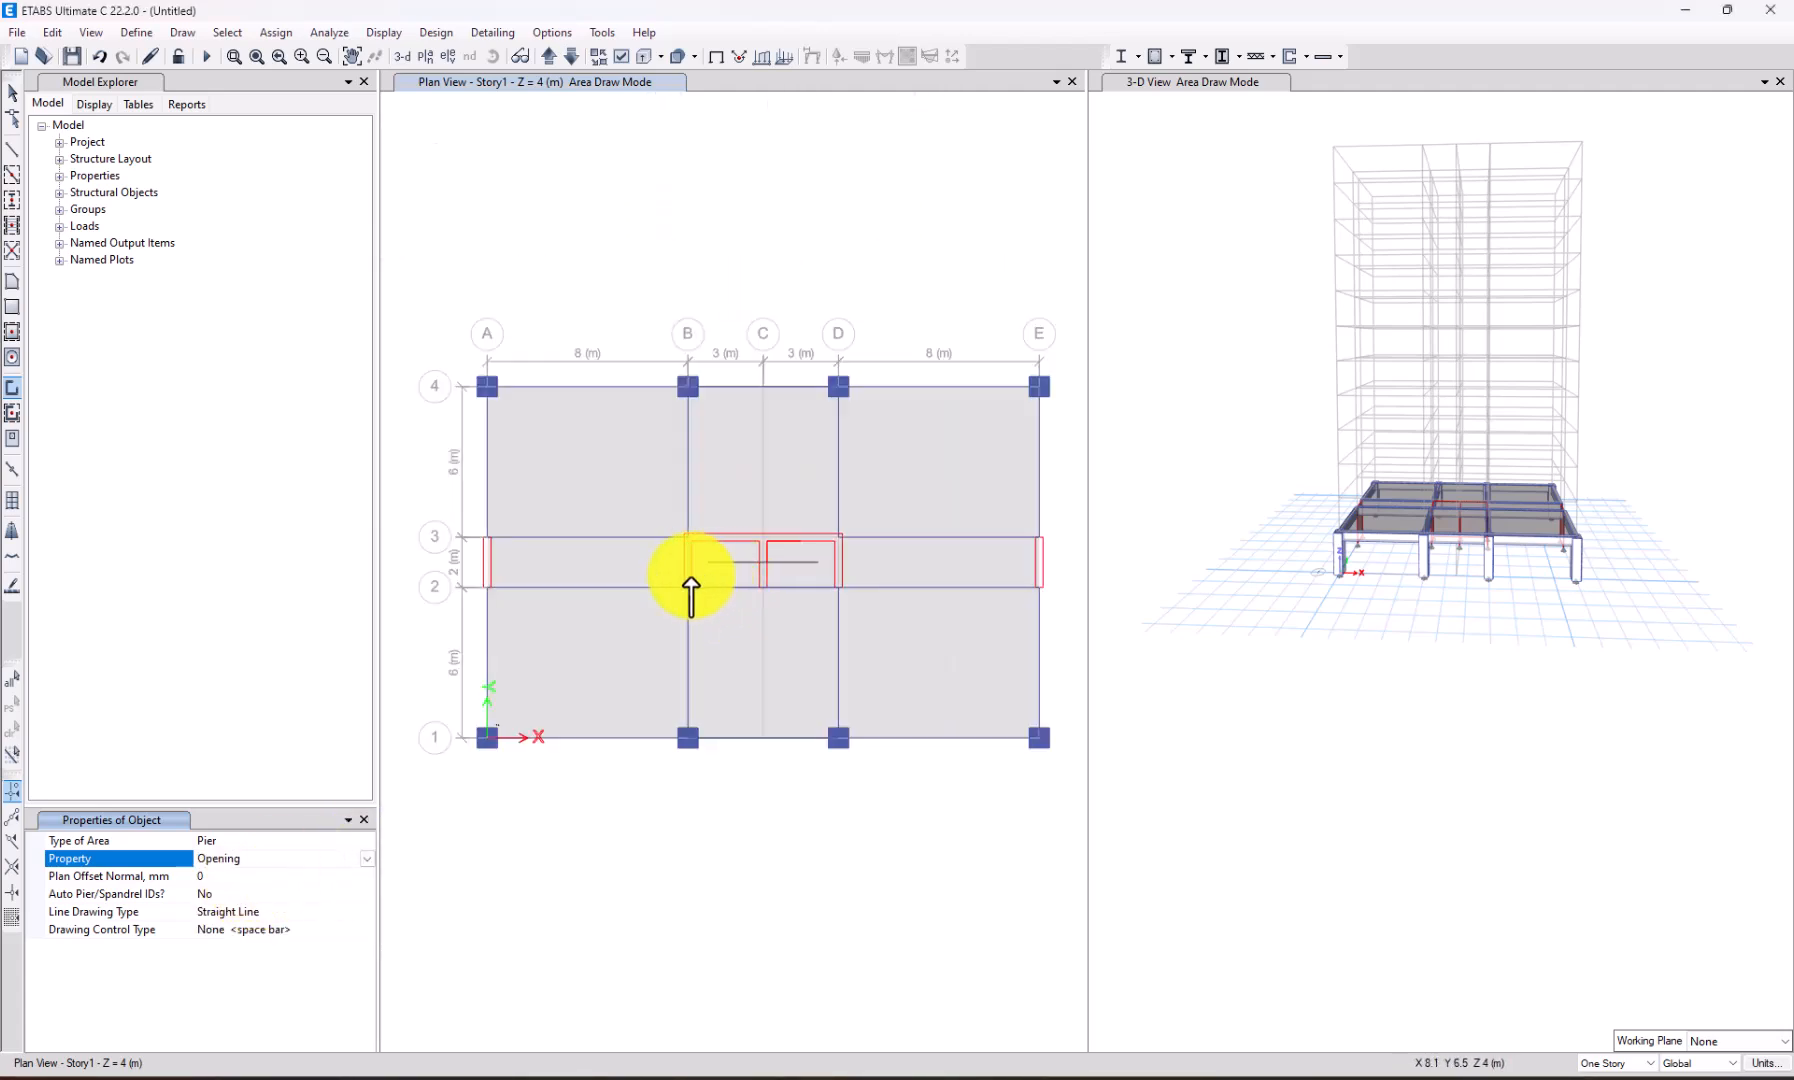
pyautogui.scroll(2, 690, 597)
pyautogui.click(687, 592)
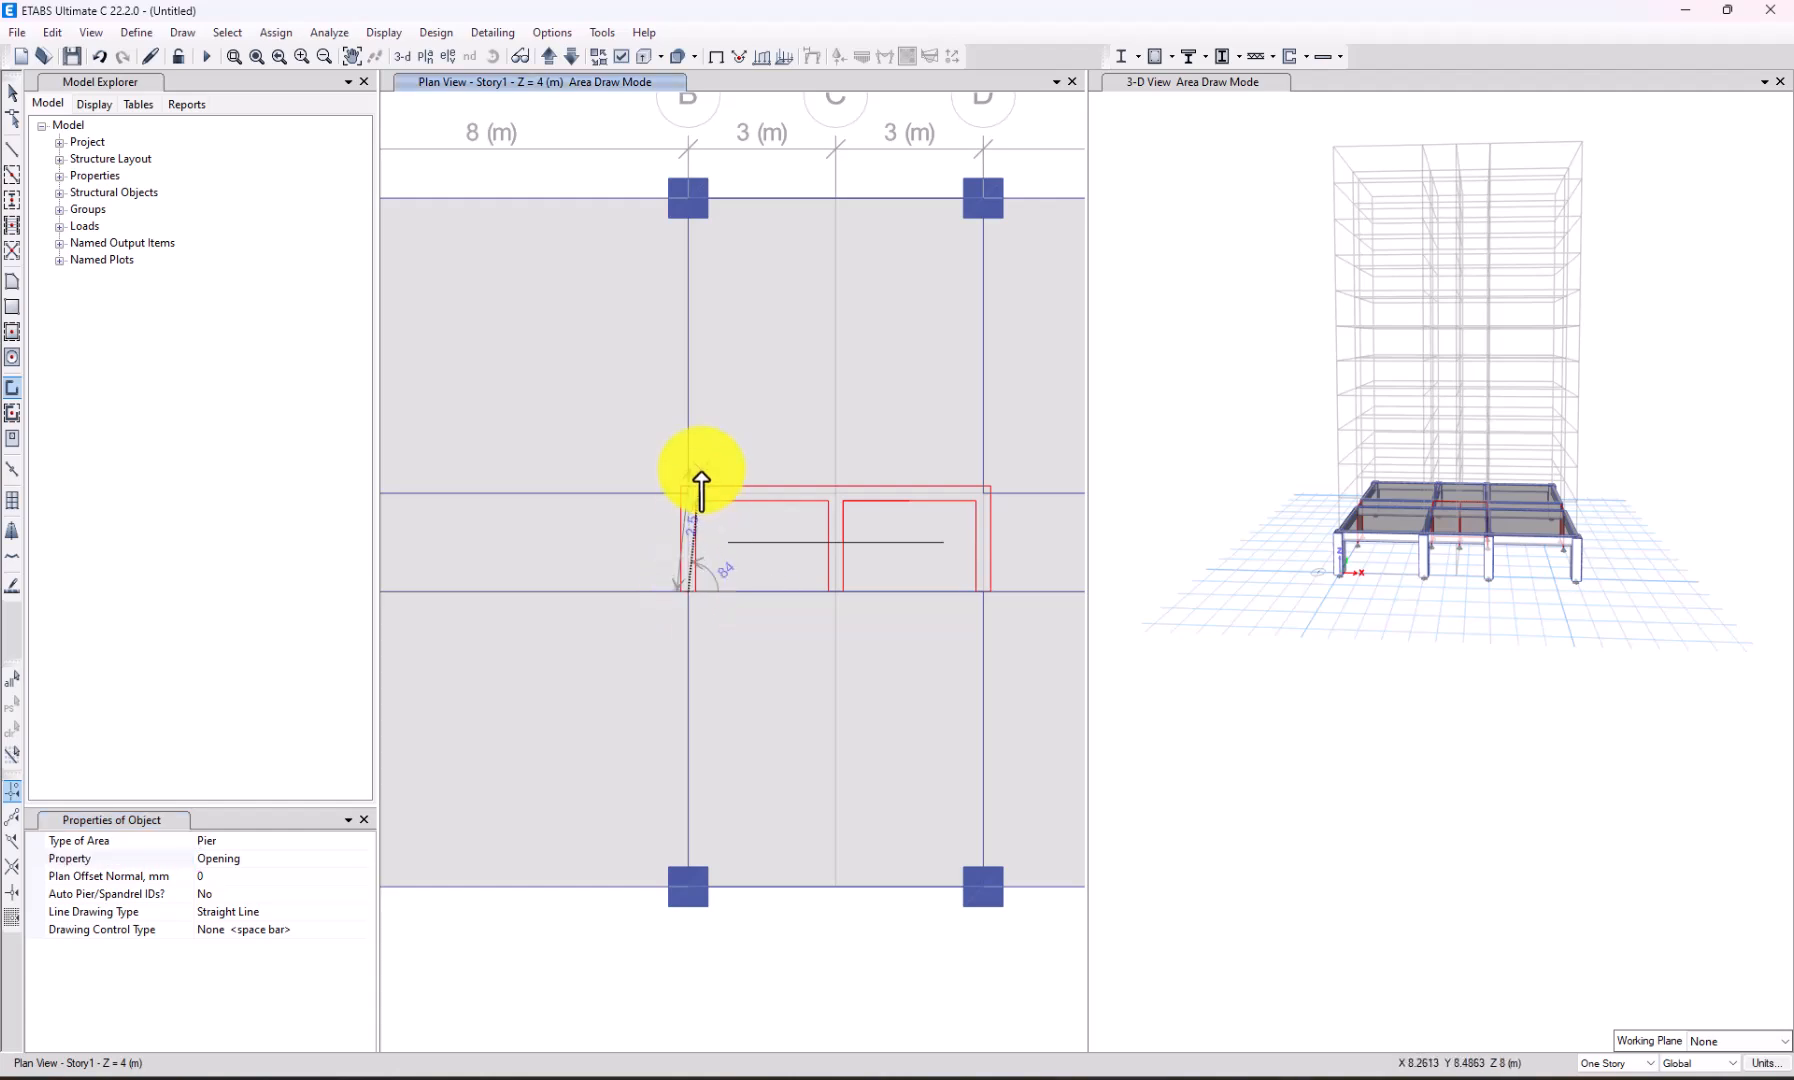
pyautogui.click(720, 489)
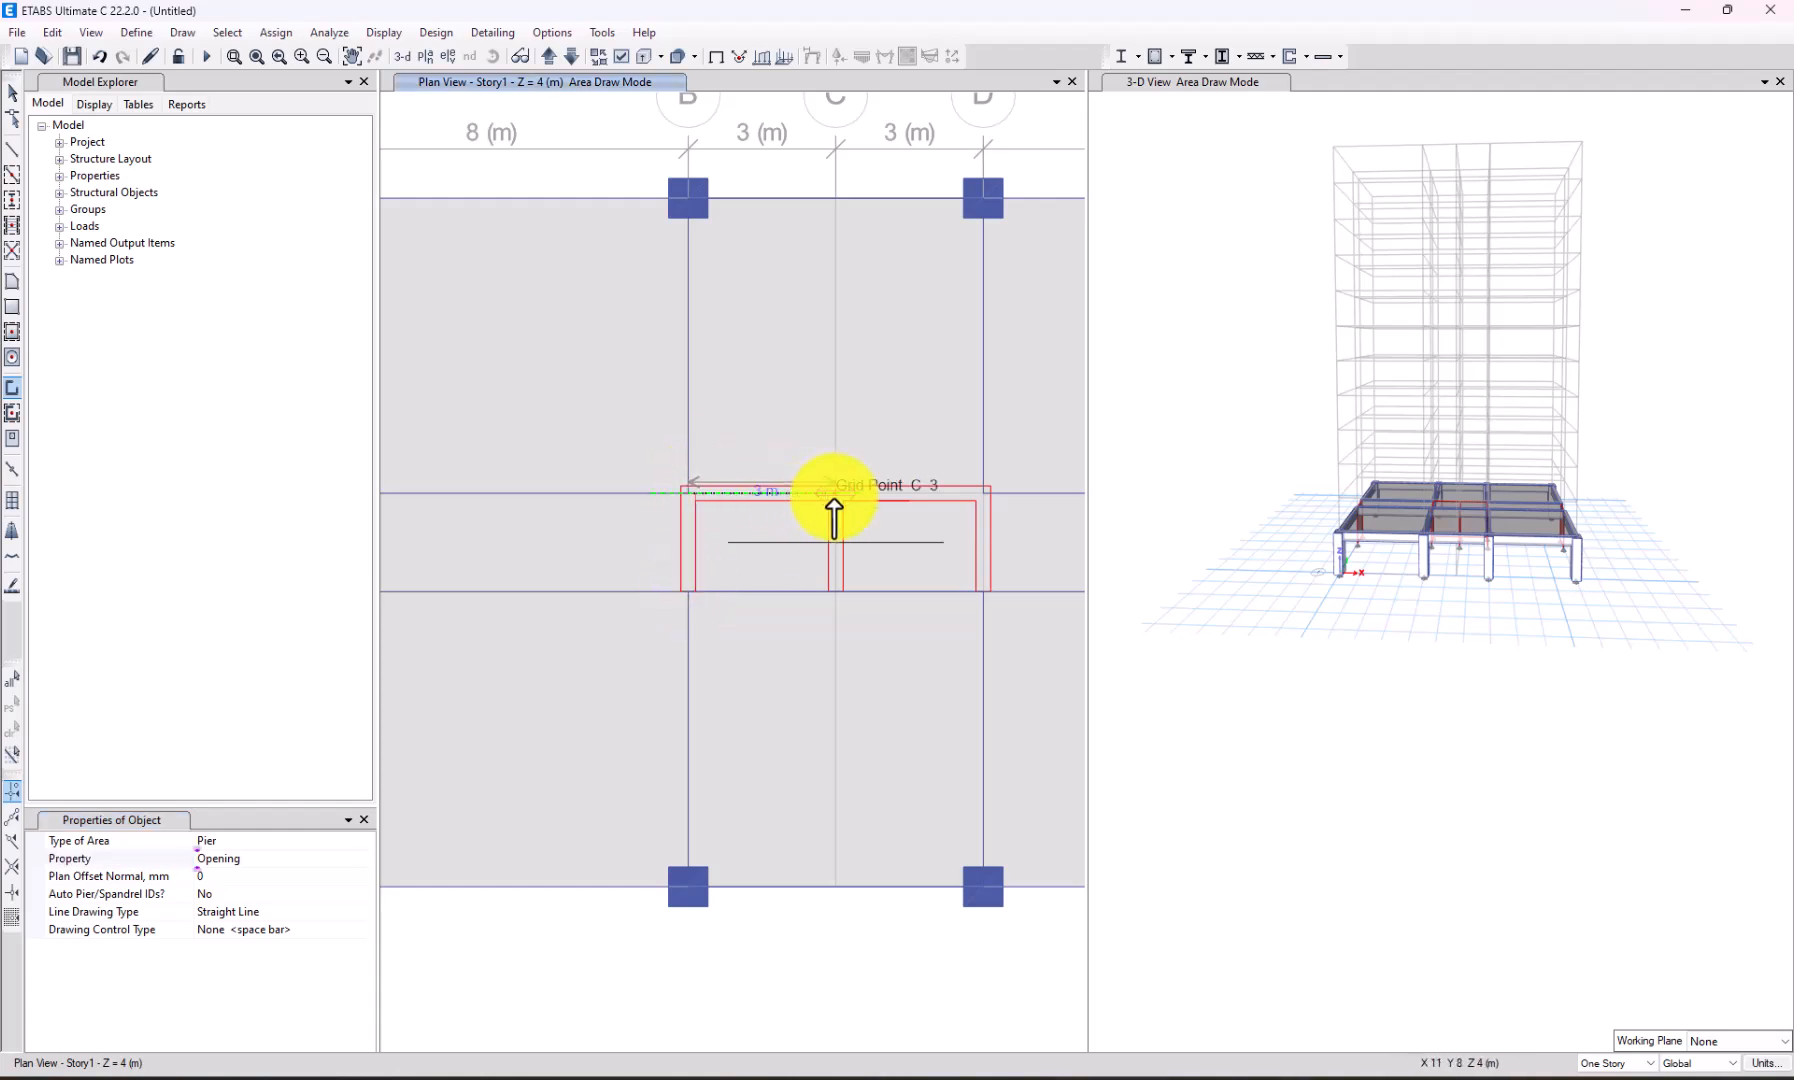
pyautogui.click(983, 492)
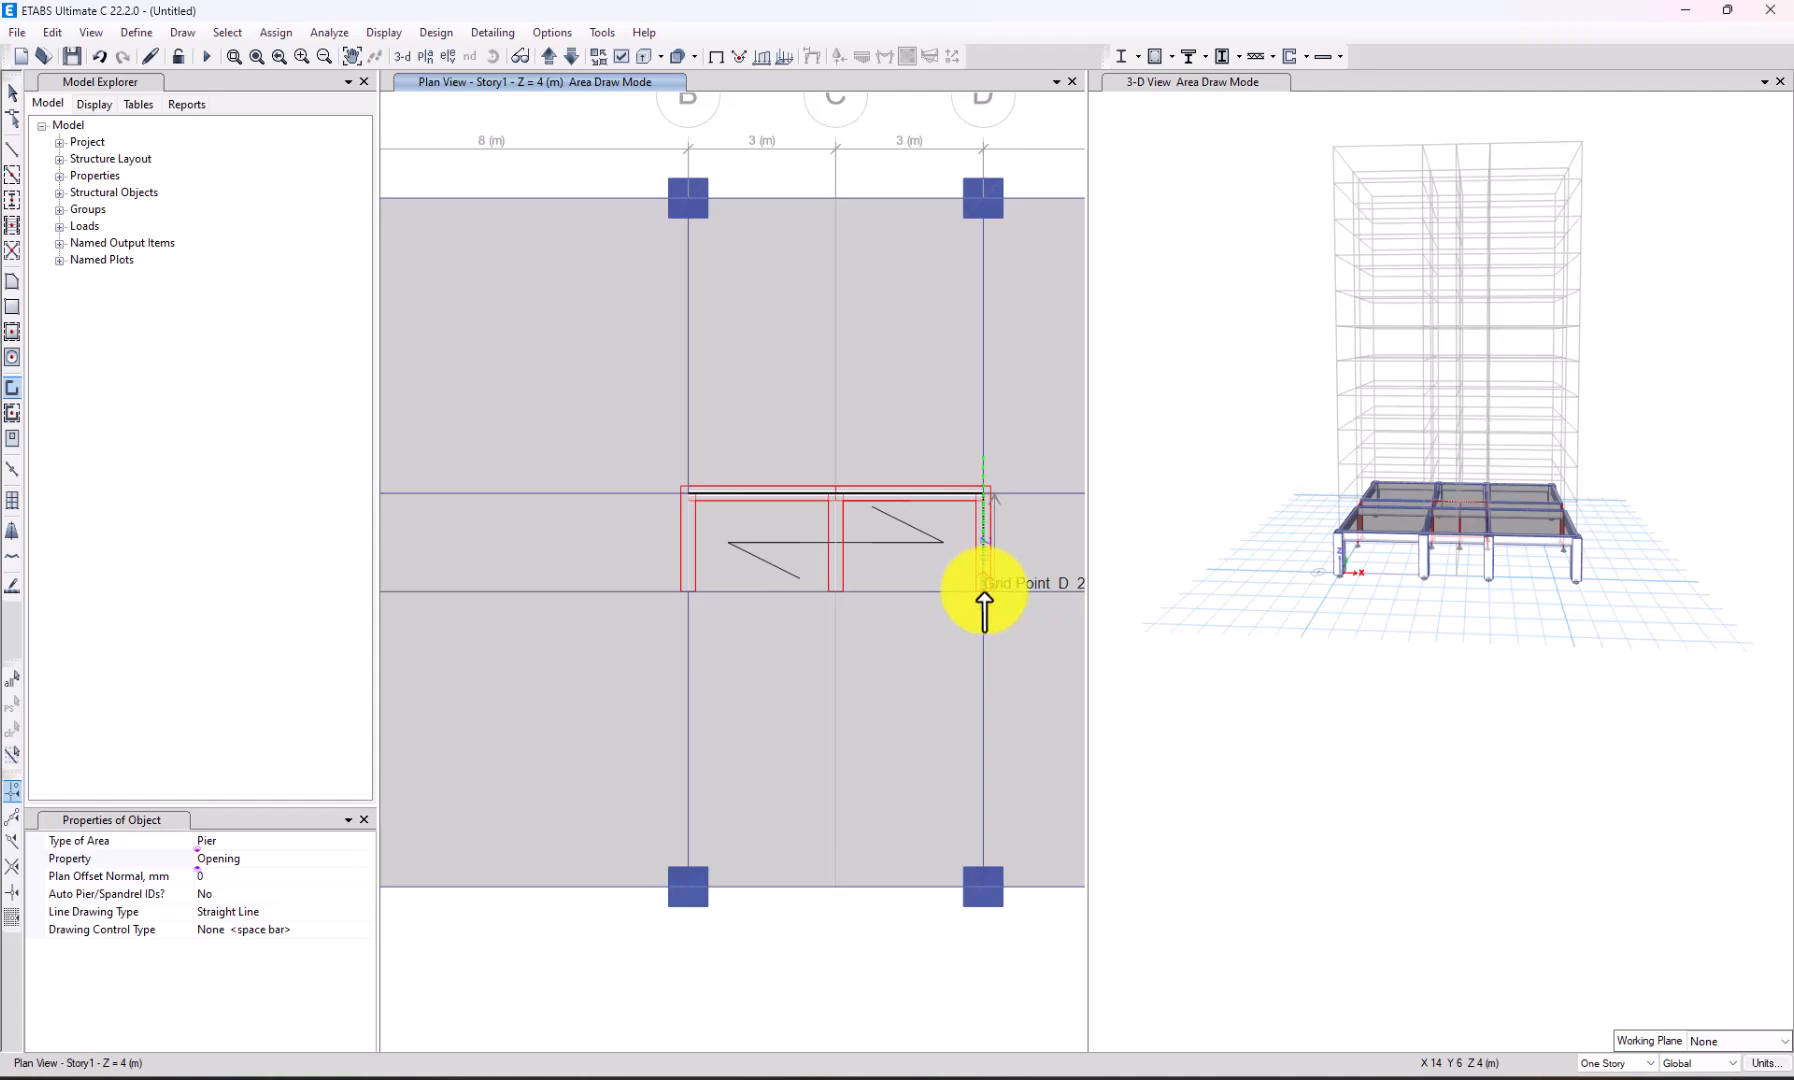
pyautogui.click(983, 594)
pyautogui.click(688, 592)
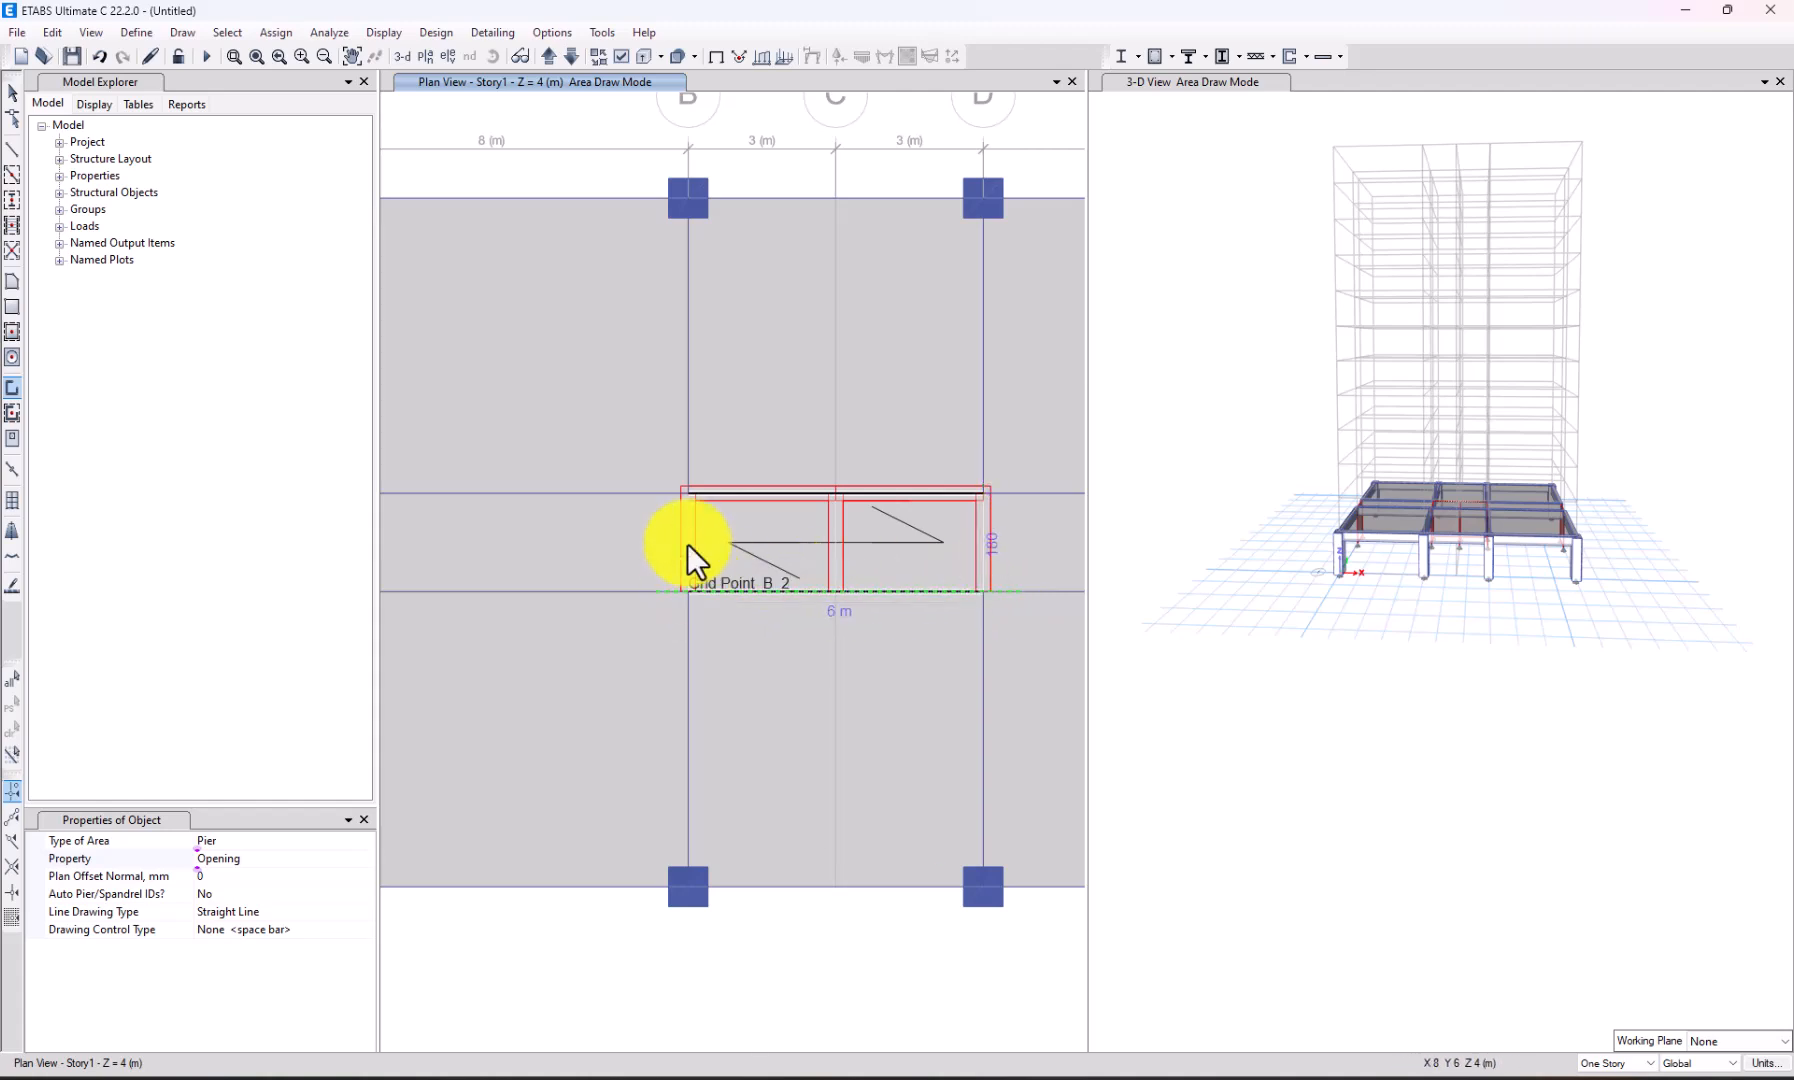
pyautogui.click(686, 492)
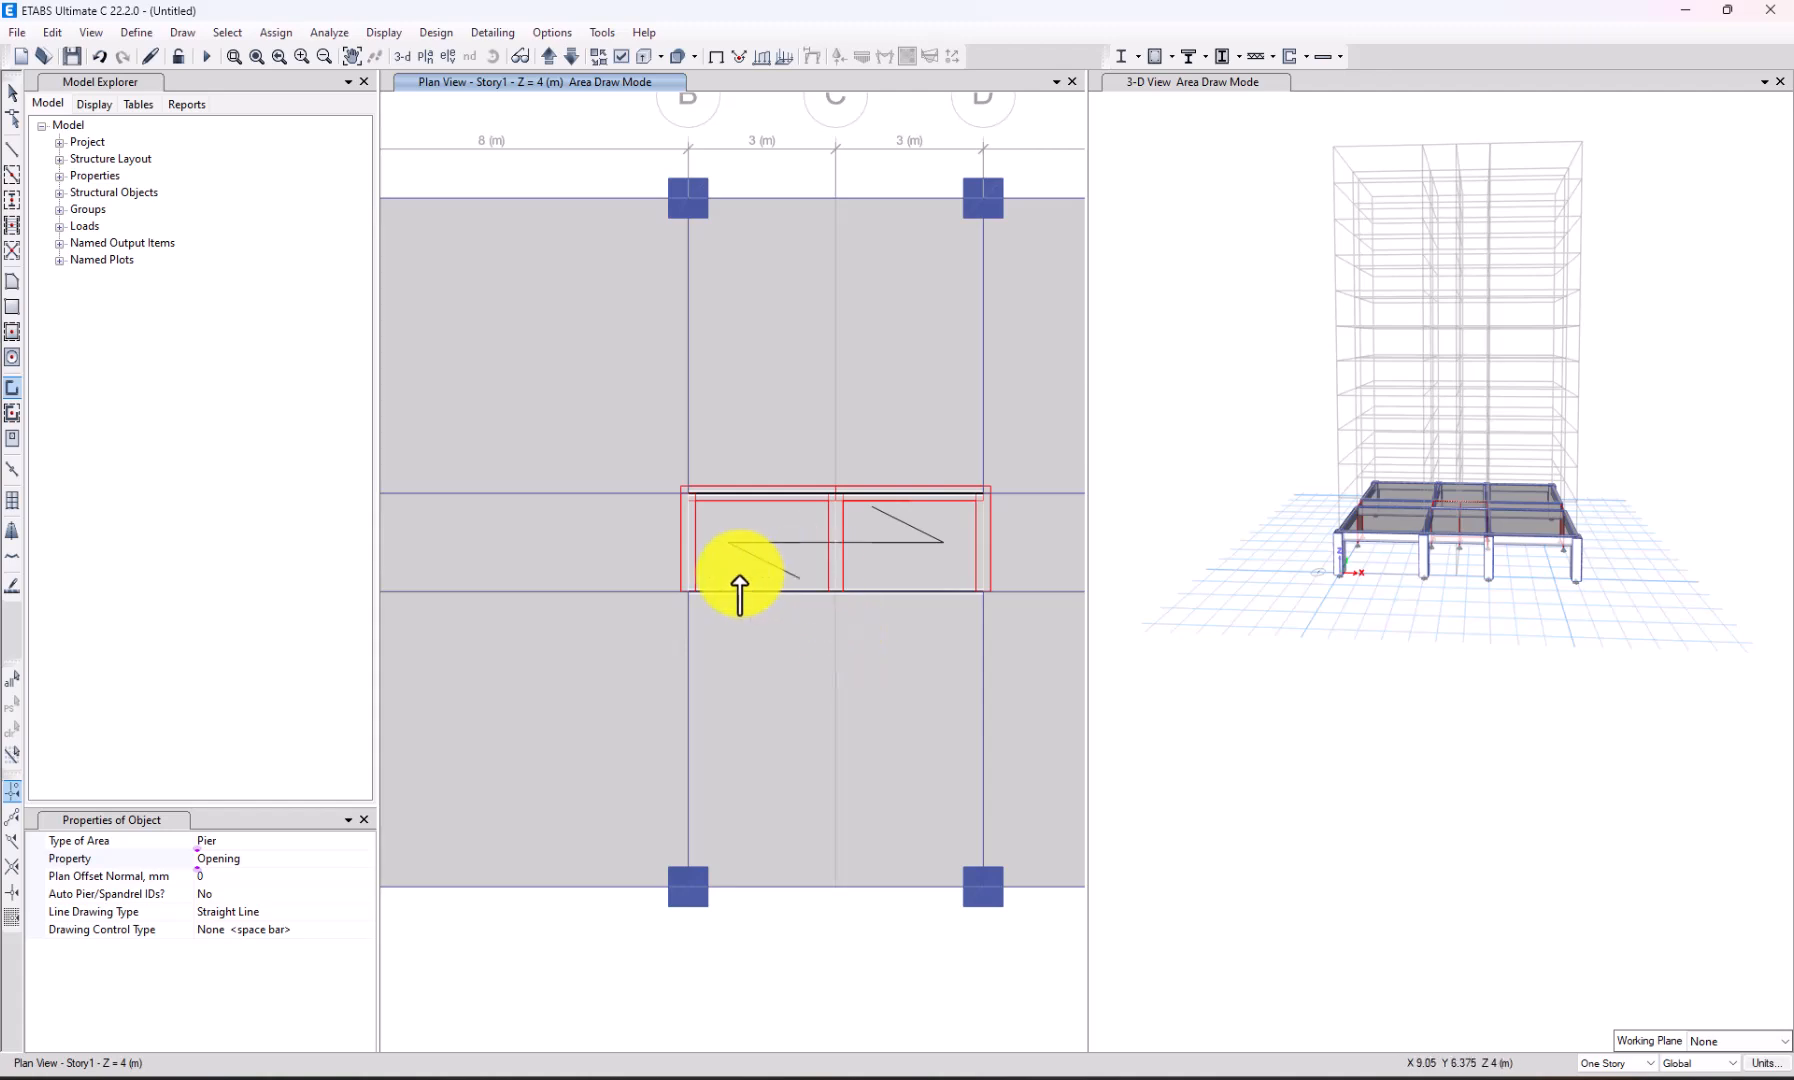
pyautogui.press('Escape')
# Select the Story1 floor to examine its extent and the core opening, and clear the selection.
pyautogui.click(755, 521)
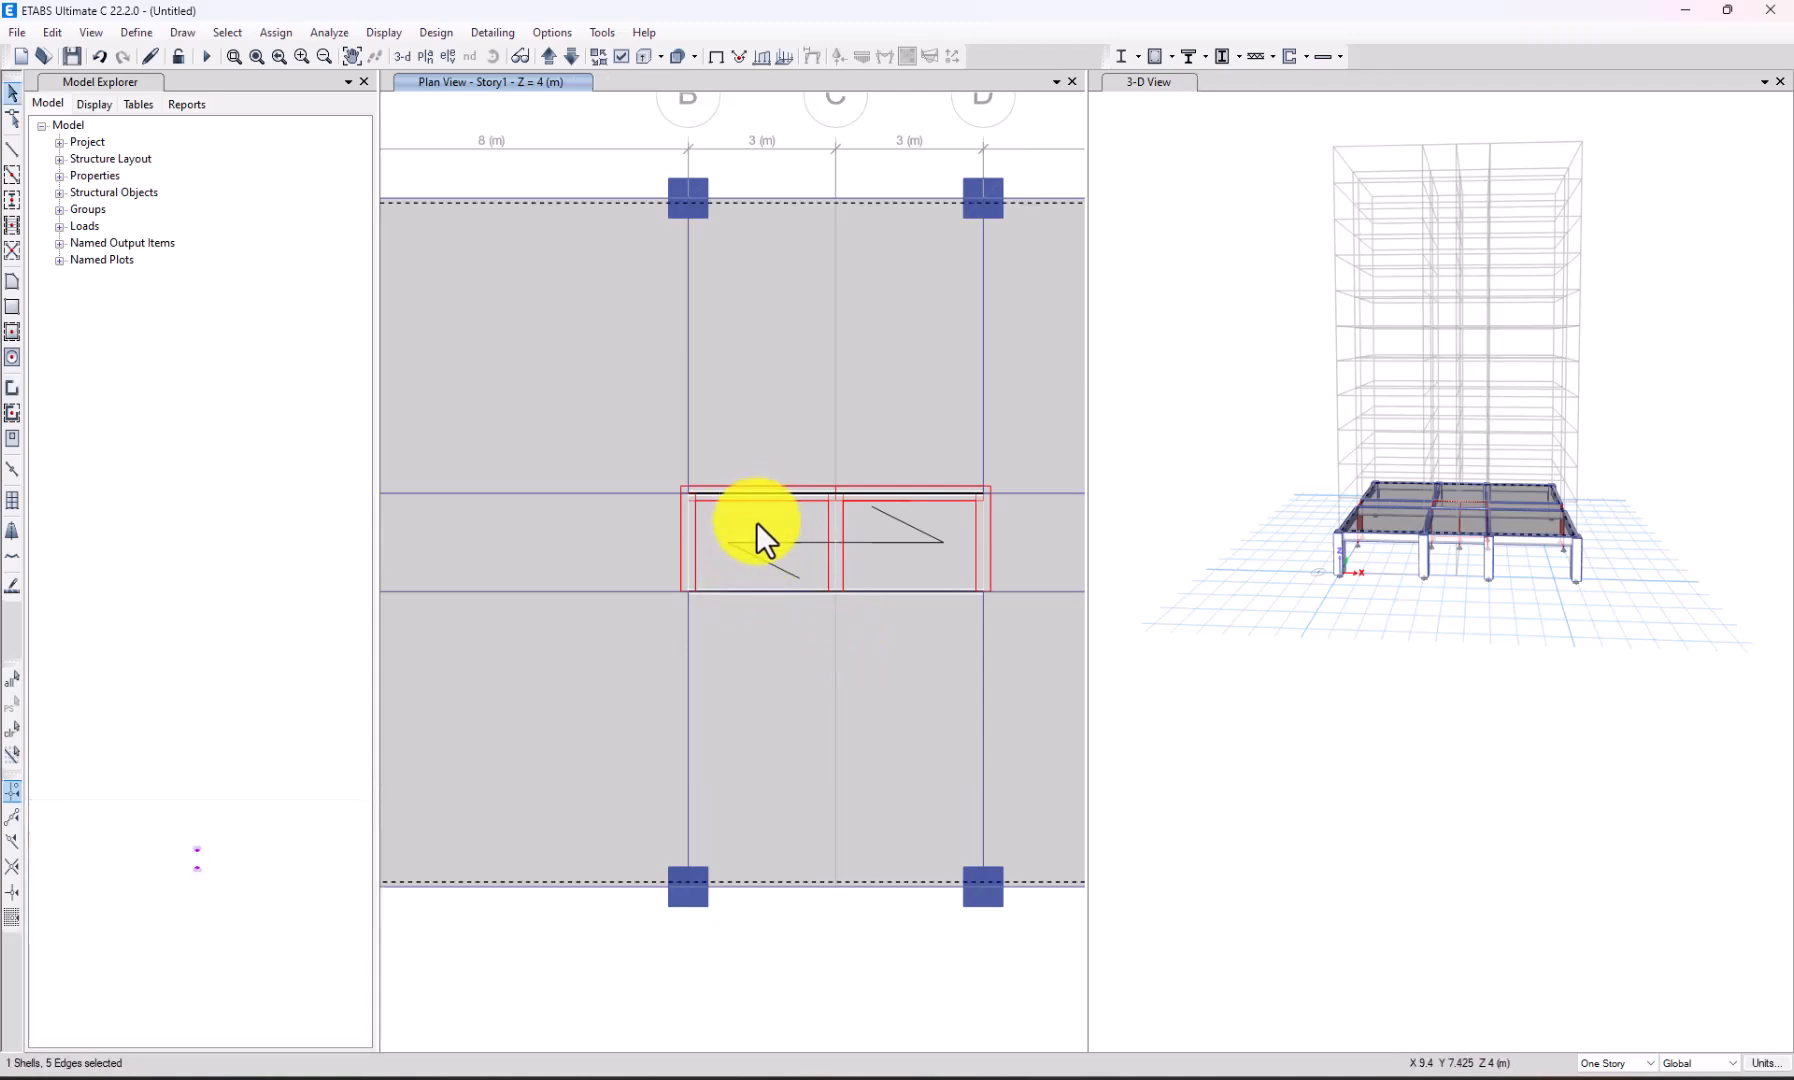
pyautogui.scroll(-3, 755, 526)
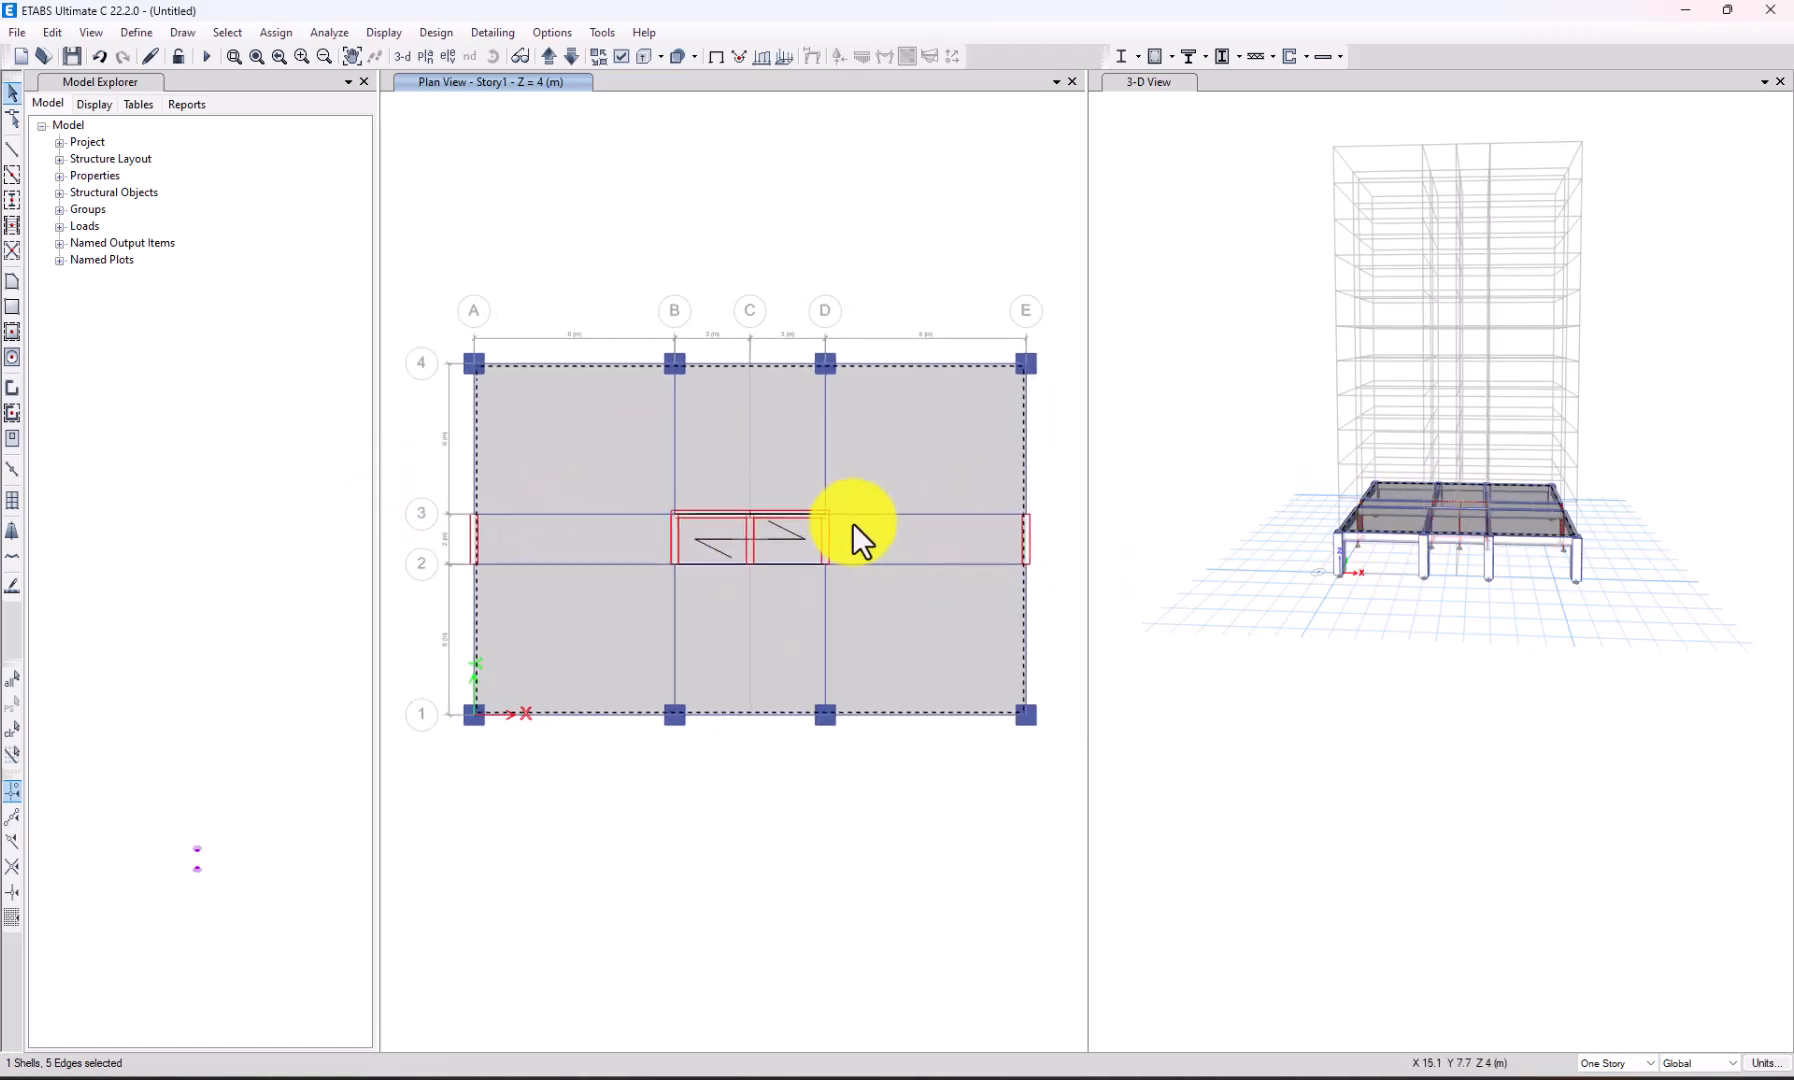
pyautogui.hotkey('ctrl', 'shift', 'c')
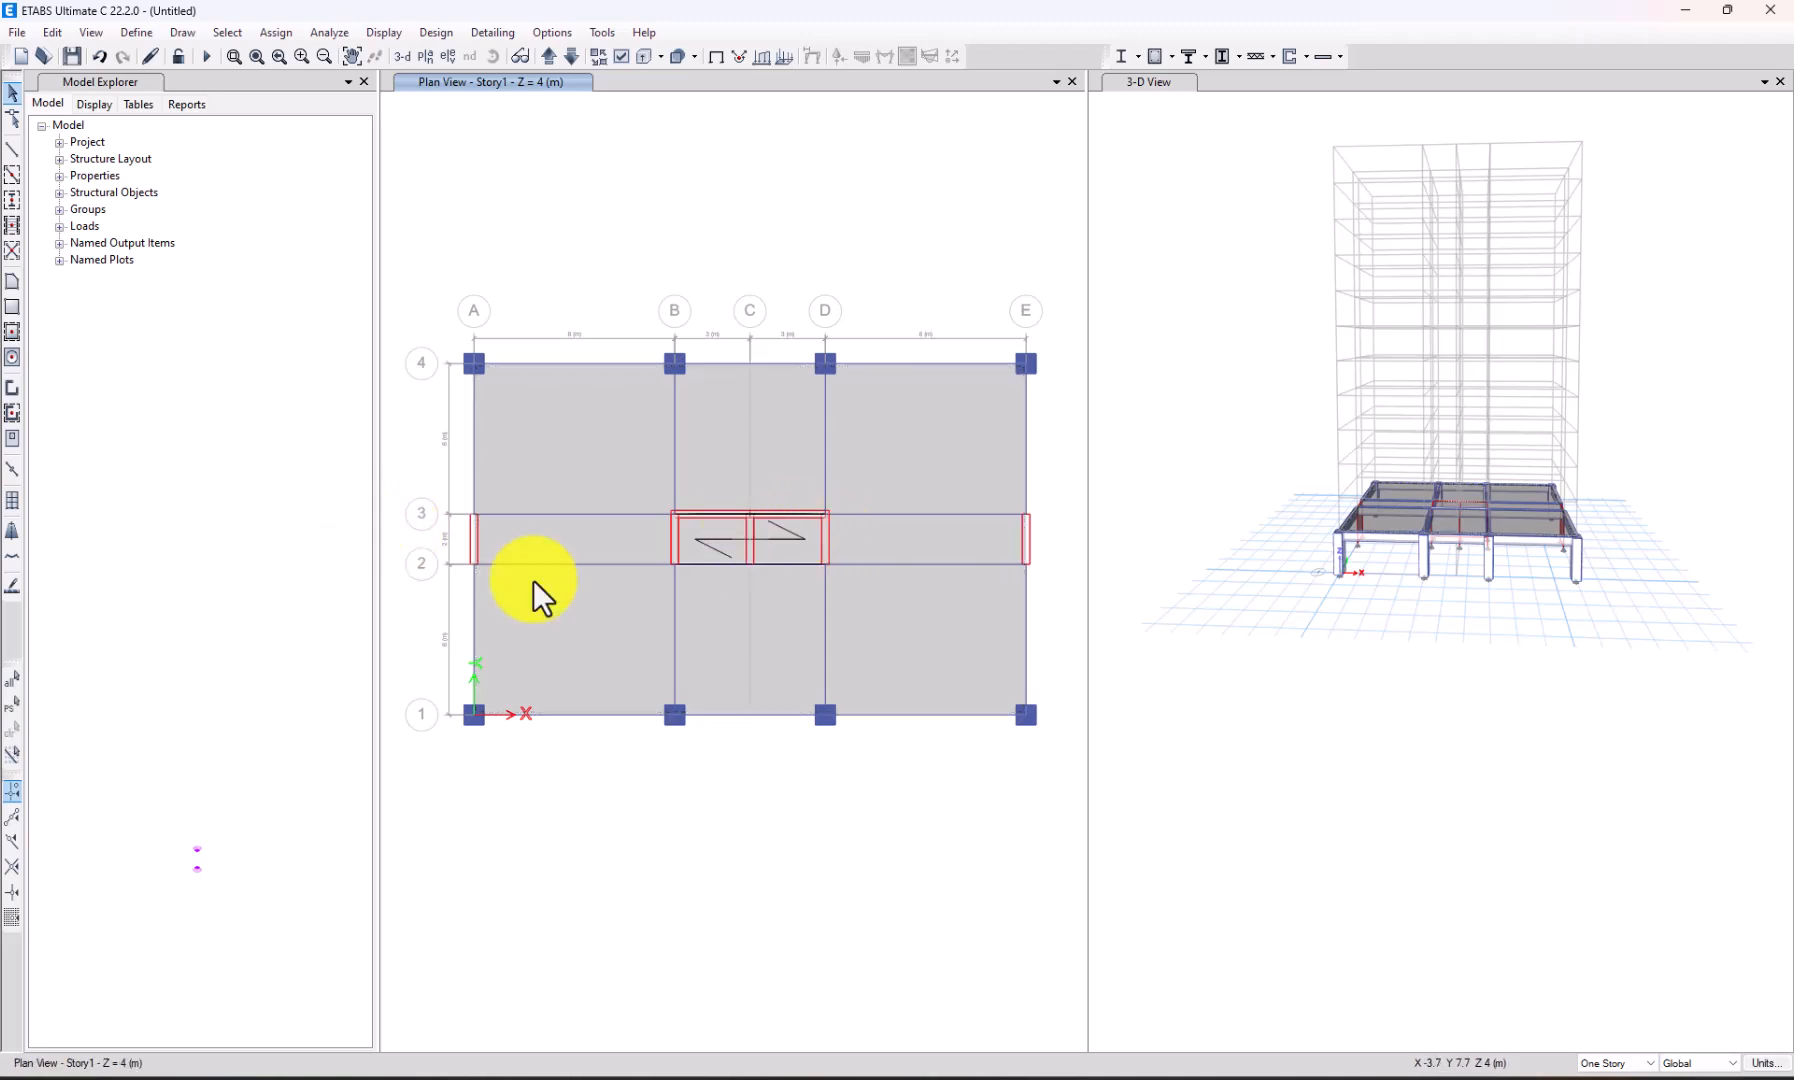
pyautogui.hotkey('ctrl', 'p')
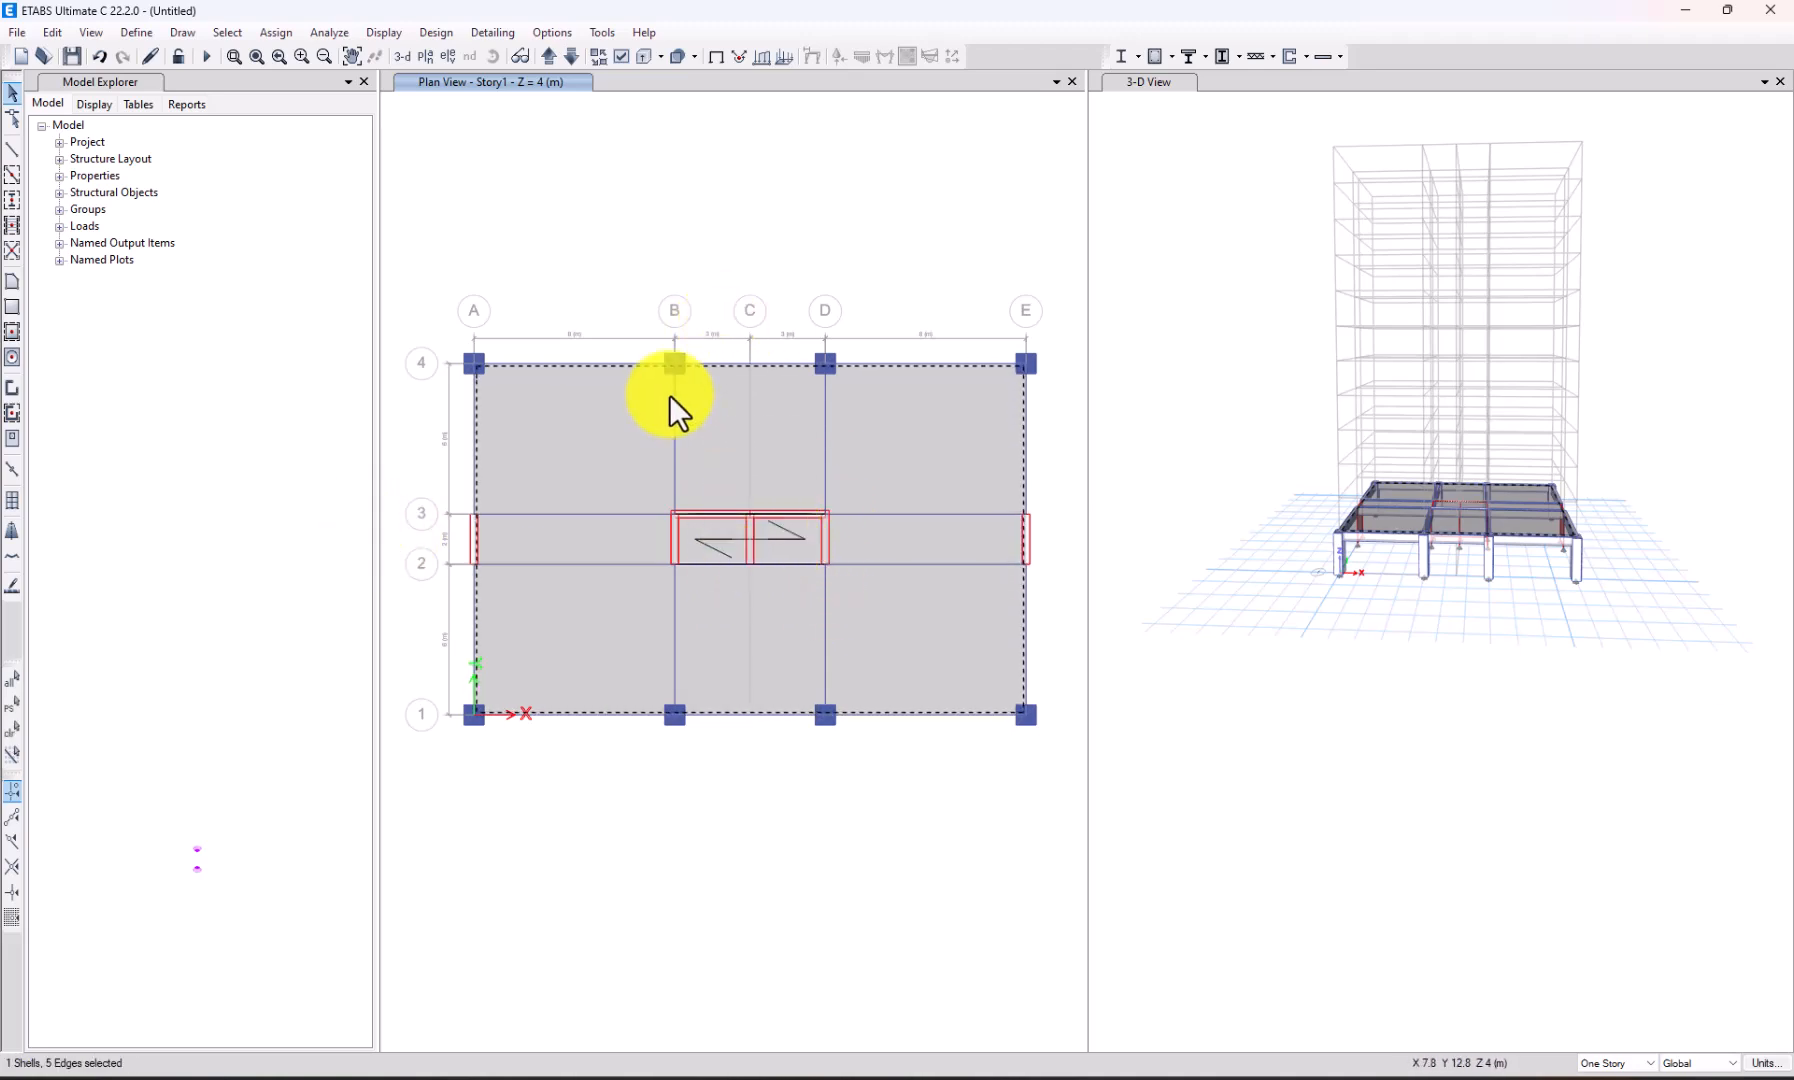
pyautogui.scroll(2, 638, 519)
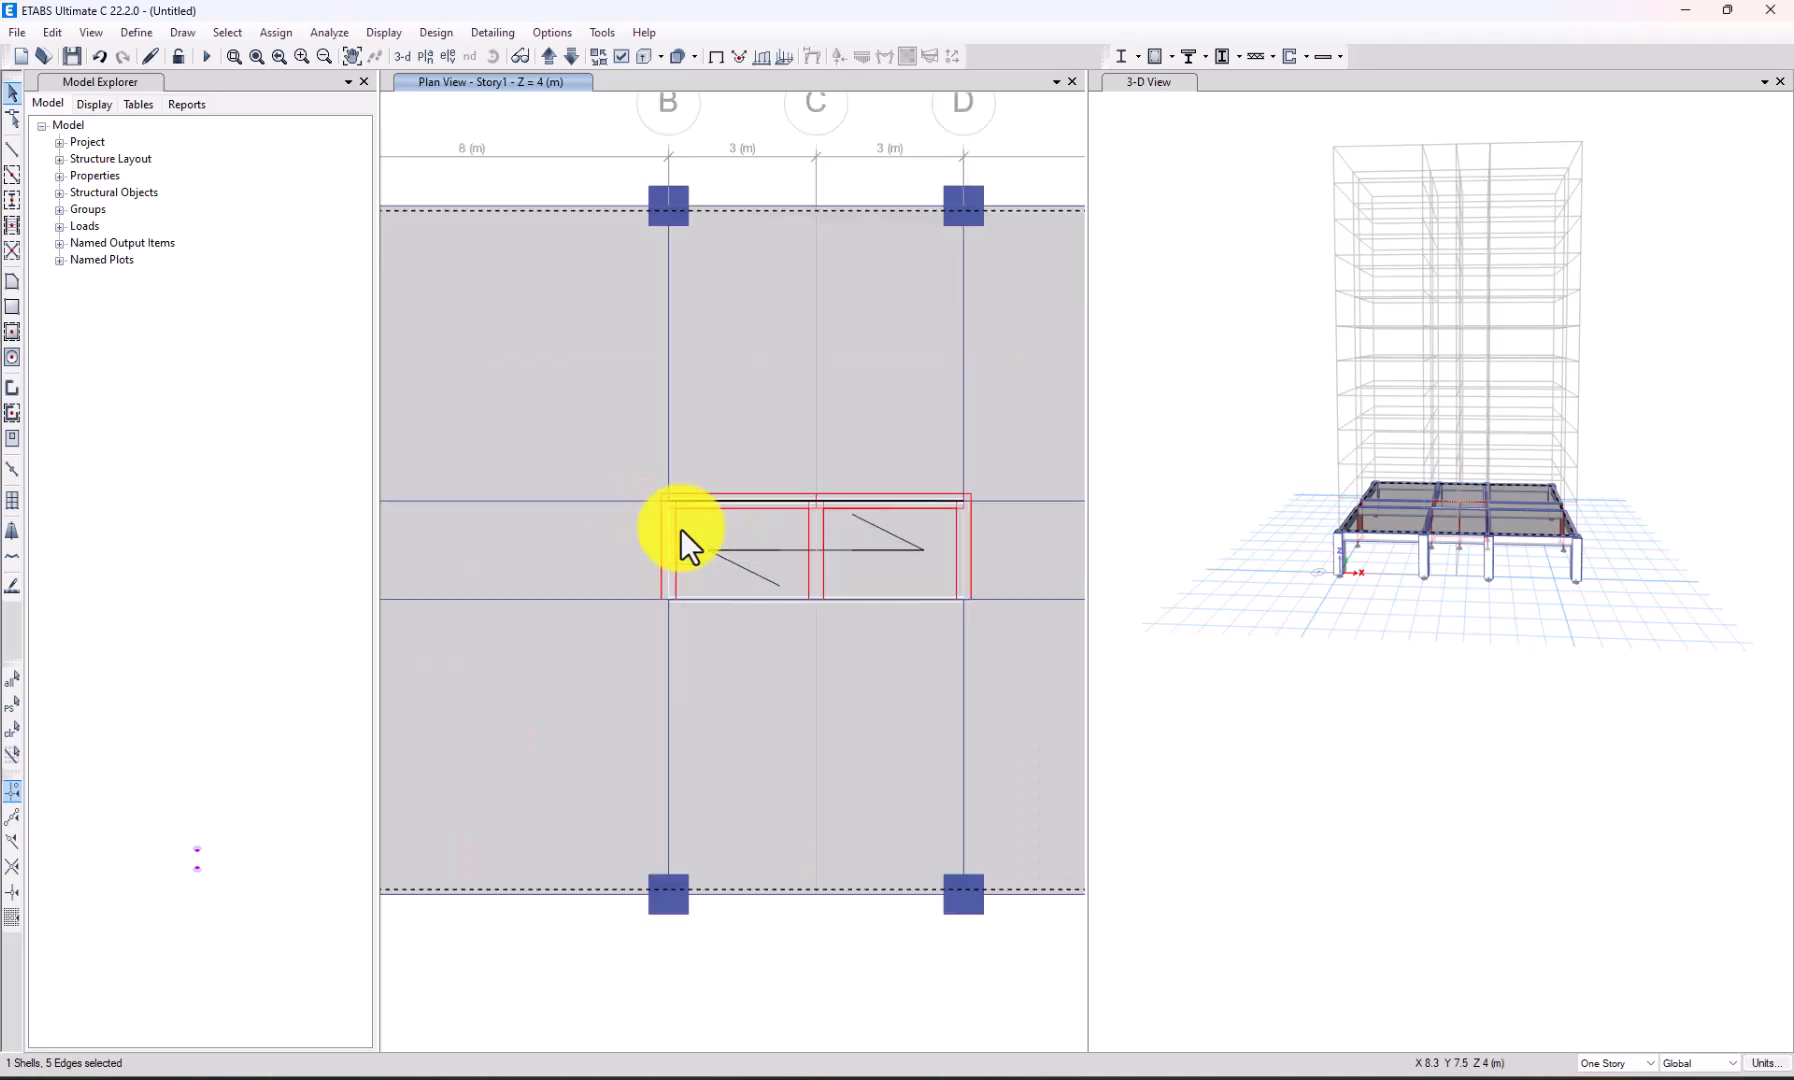
pyautogui.scroll(-2, 680, 528)
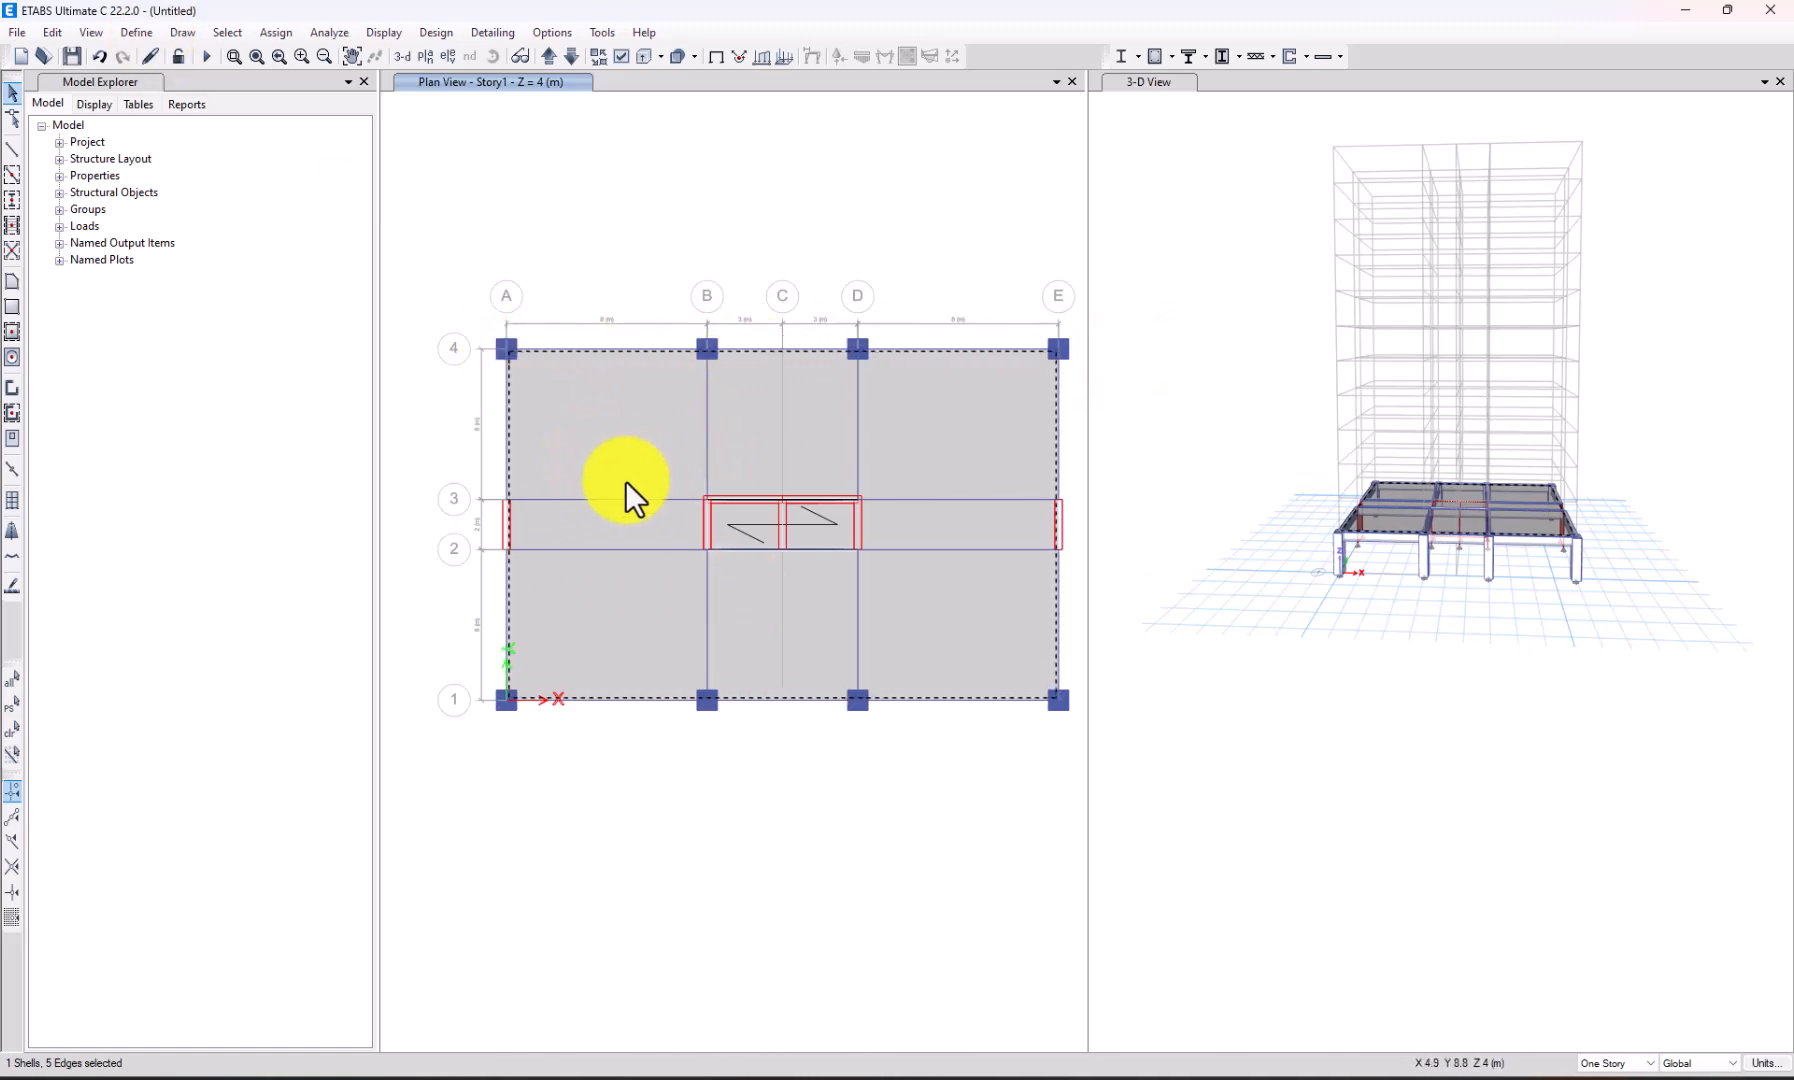
pyautogui.scroll(3, 517, 439)
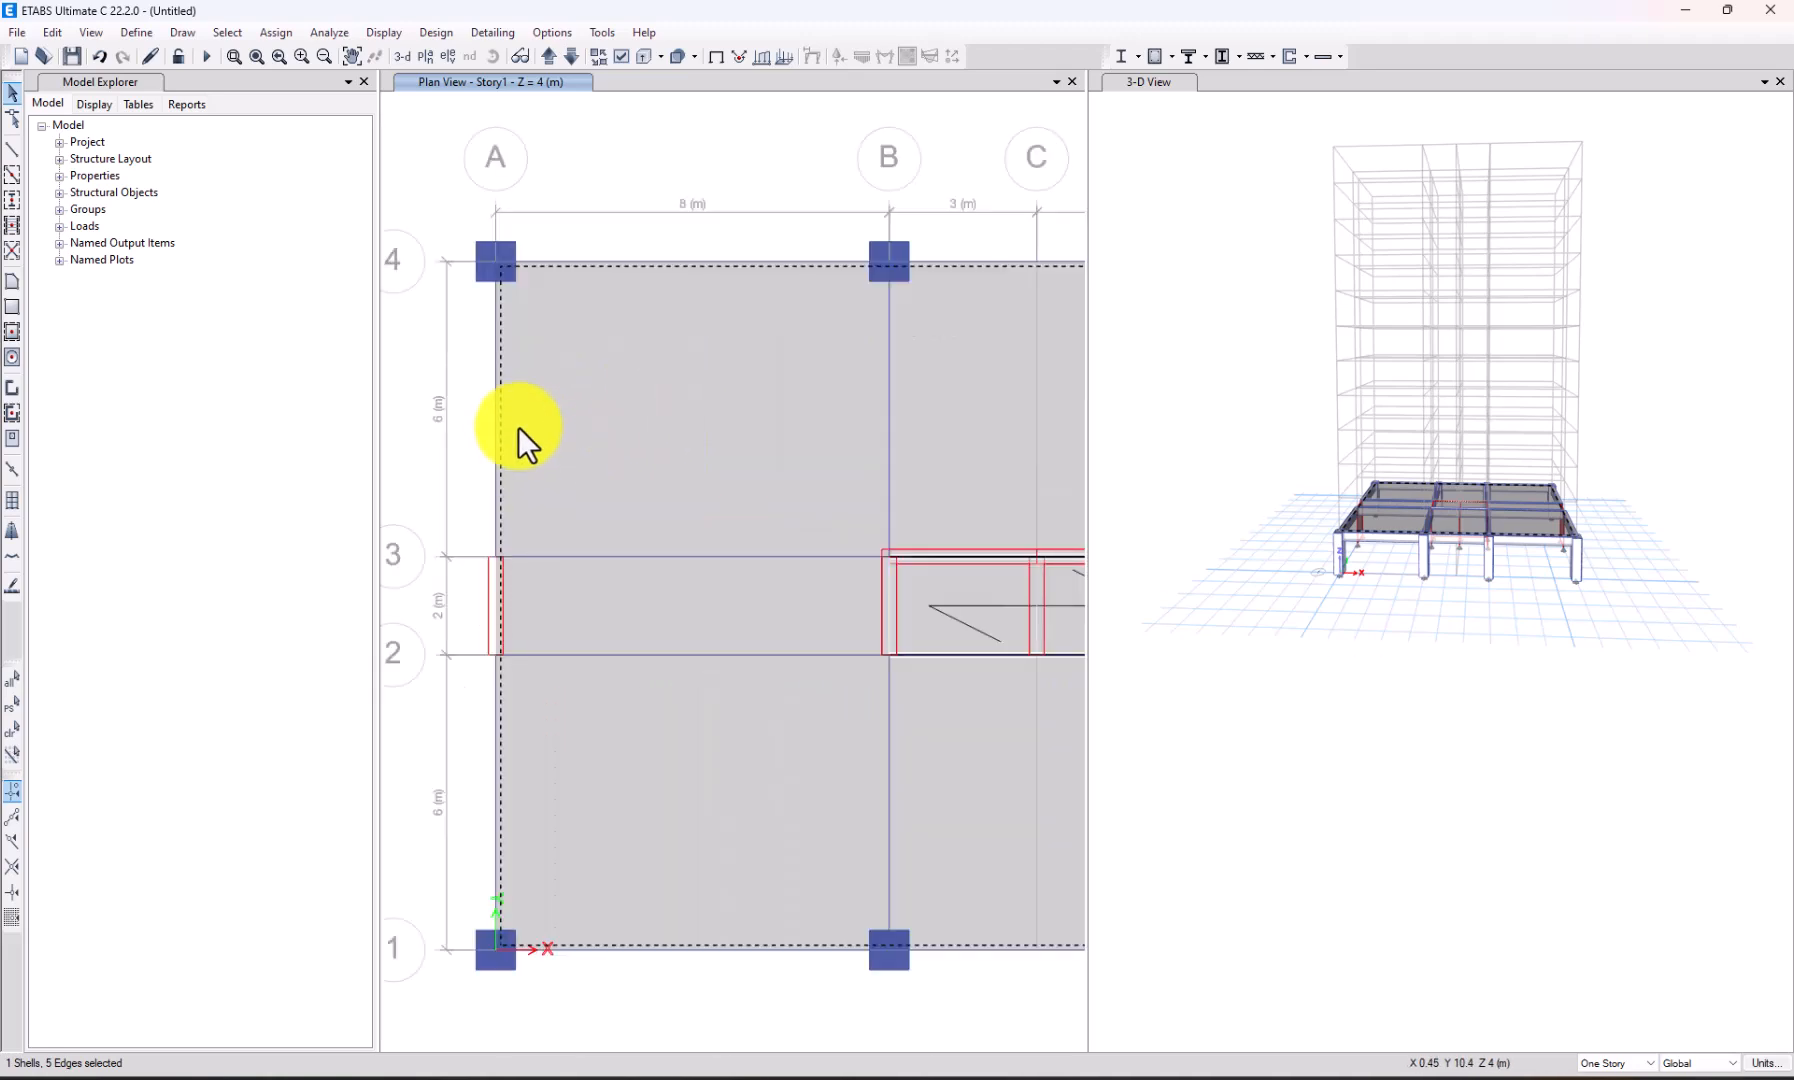
pyautogui.scroll(-3, 640, 435)
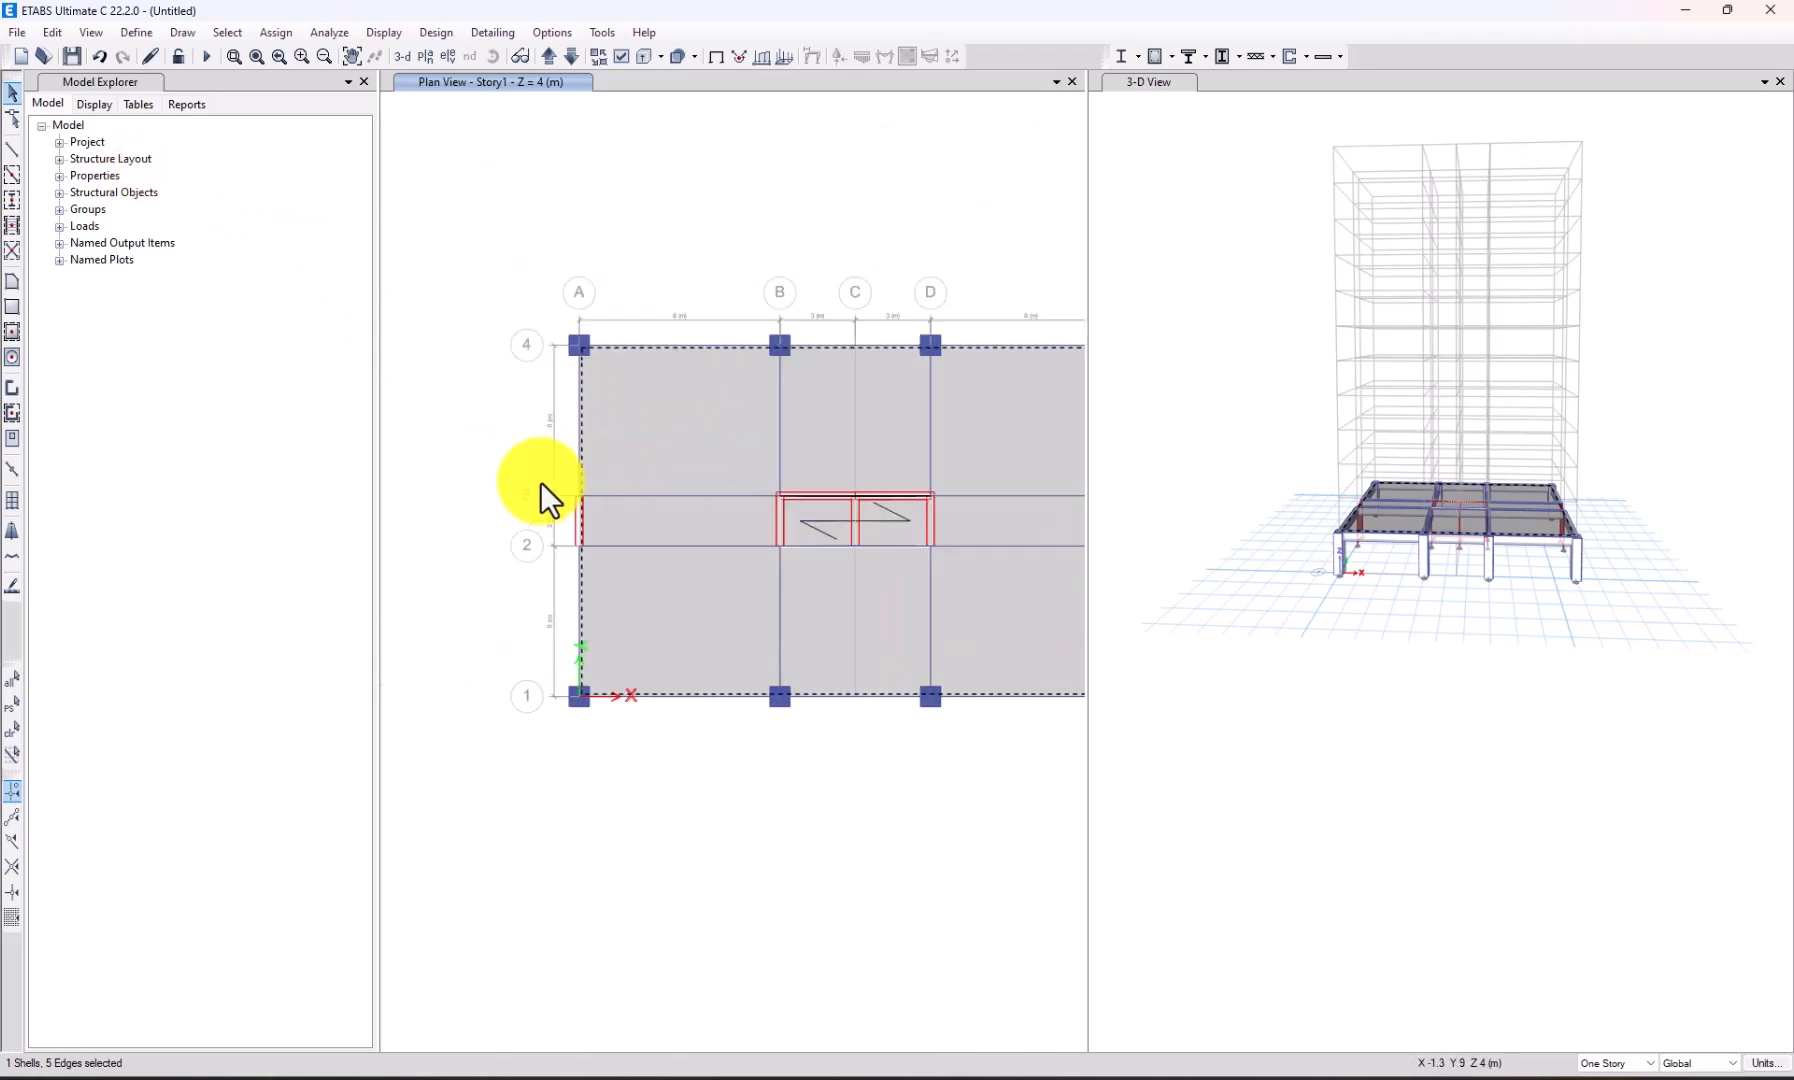
pyautogui.scroll(-3, 404, 702)
pyautogui.click(416, 708)
pyautogui.scroll(3, 484, 734)
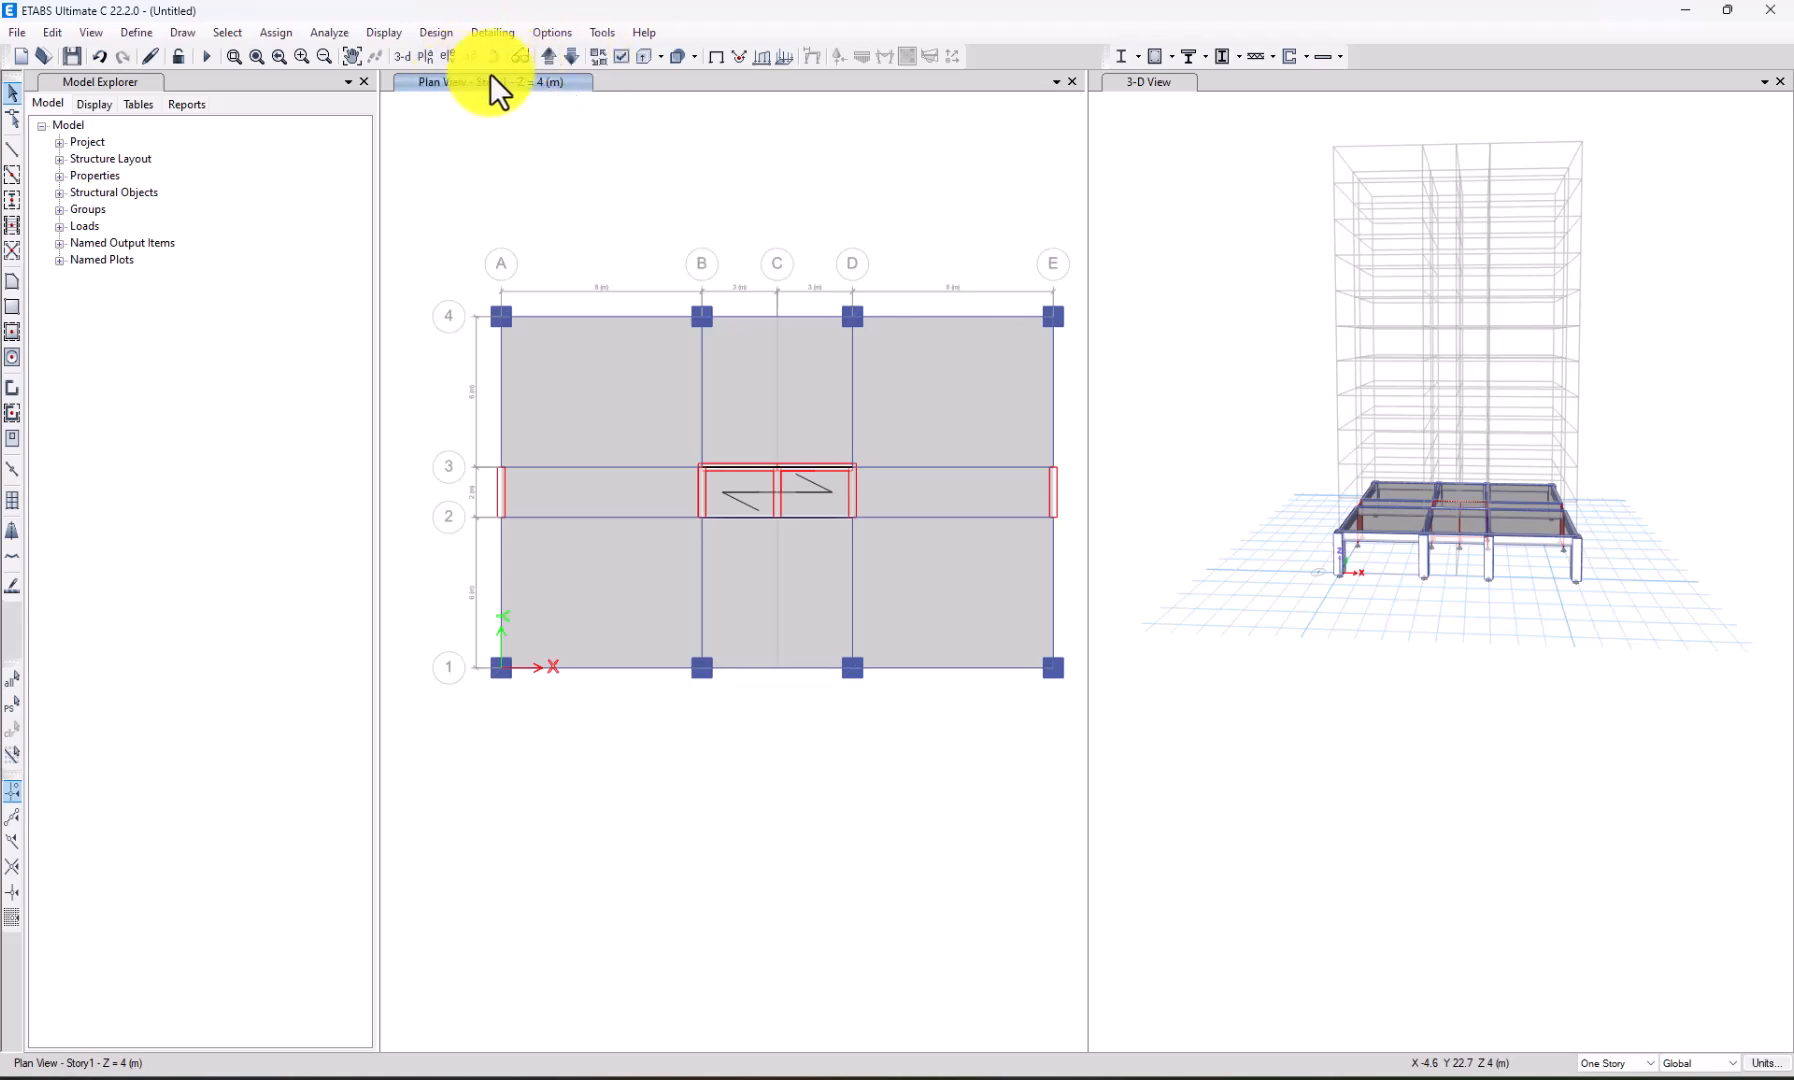
pyautogui.click(620, 56)
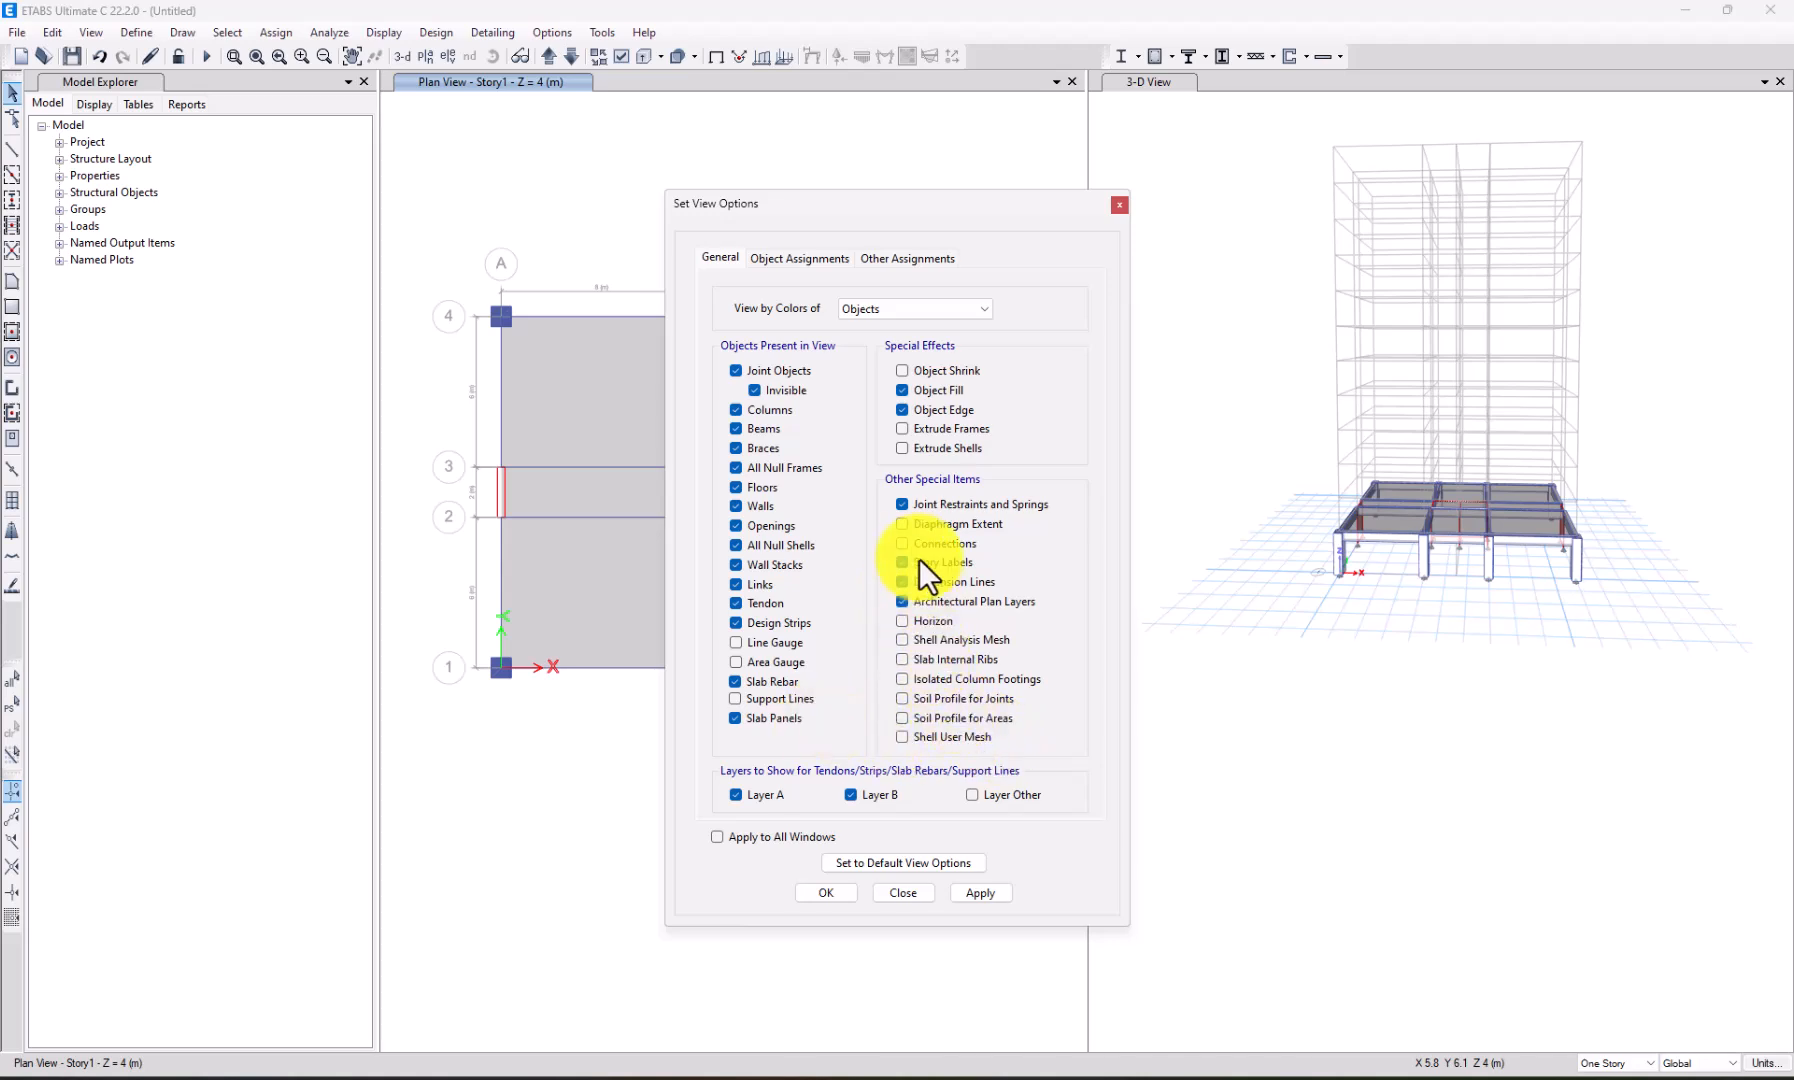
pyautogui.click(894, 308)
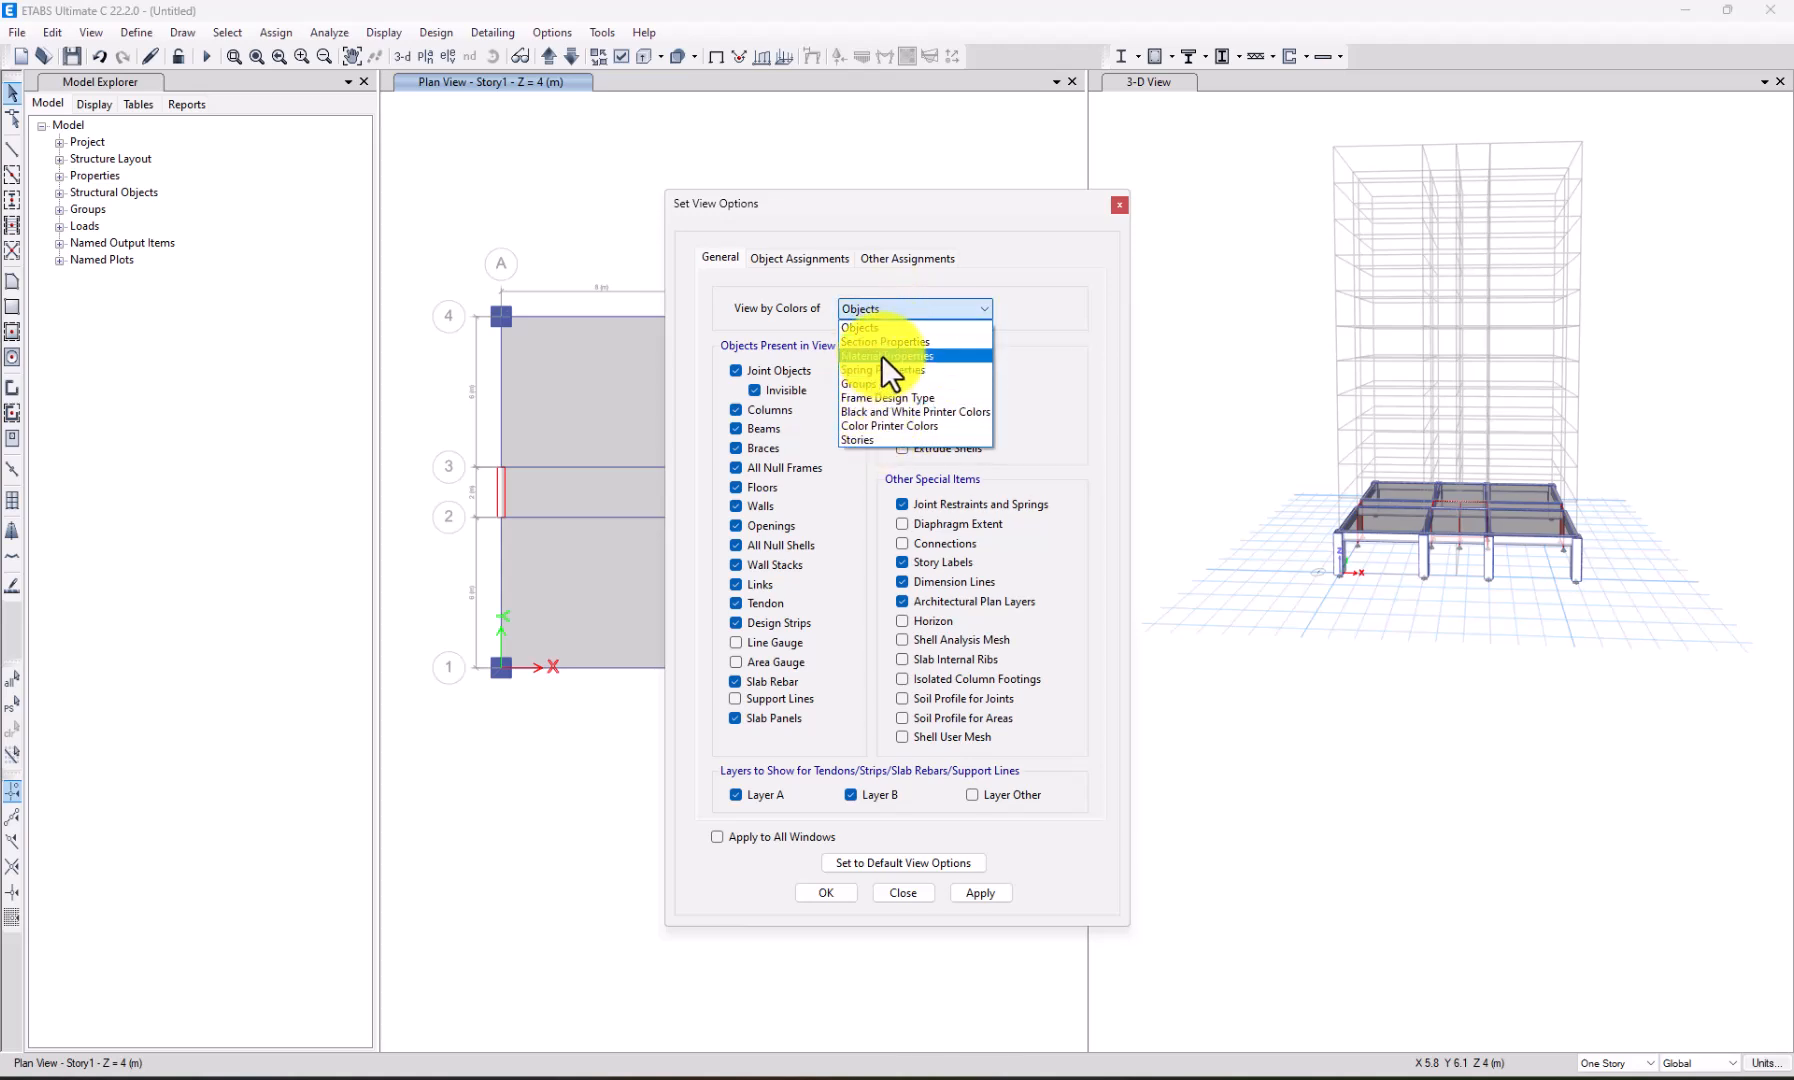
pyautogui.click(898, 341)
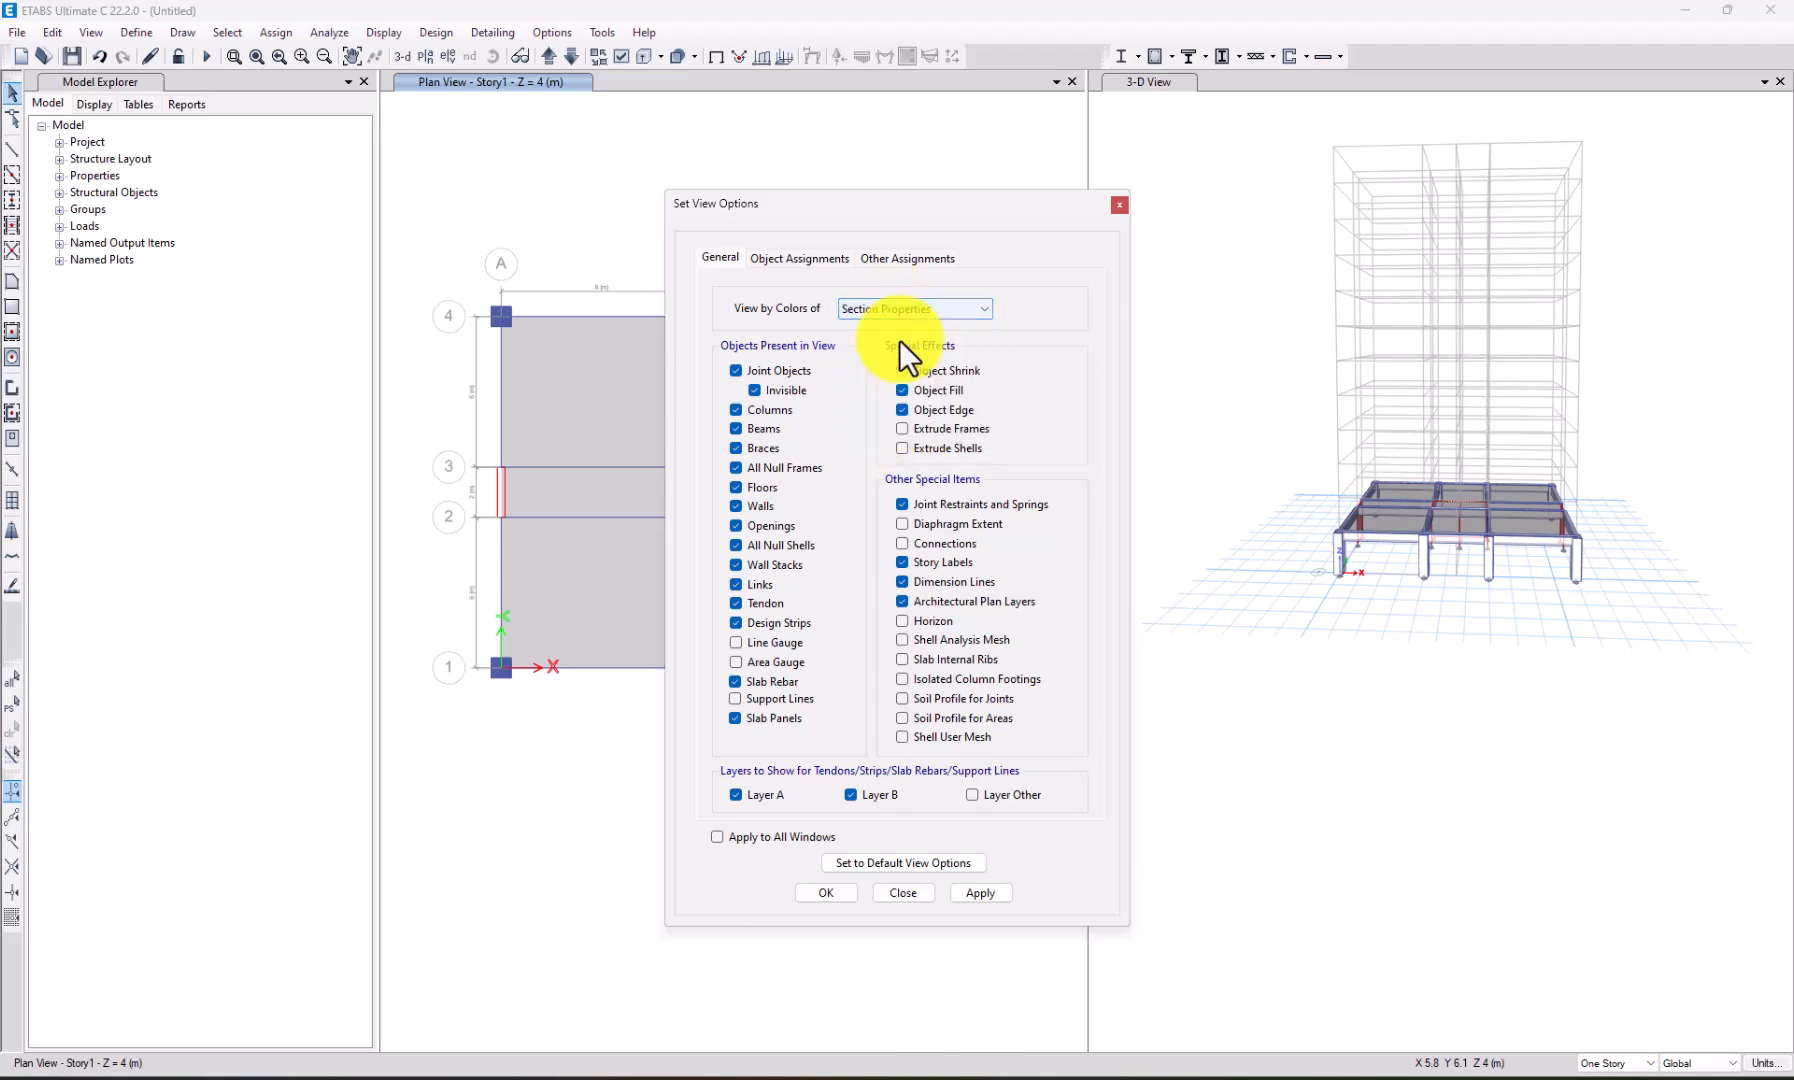
pyautogui.click(817, 257)
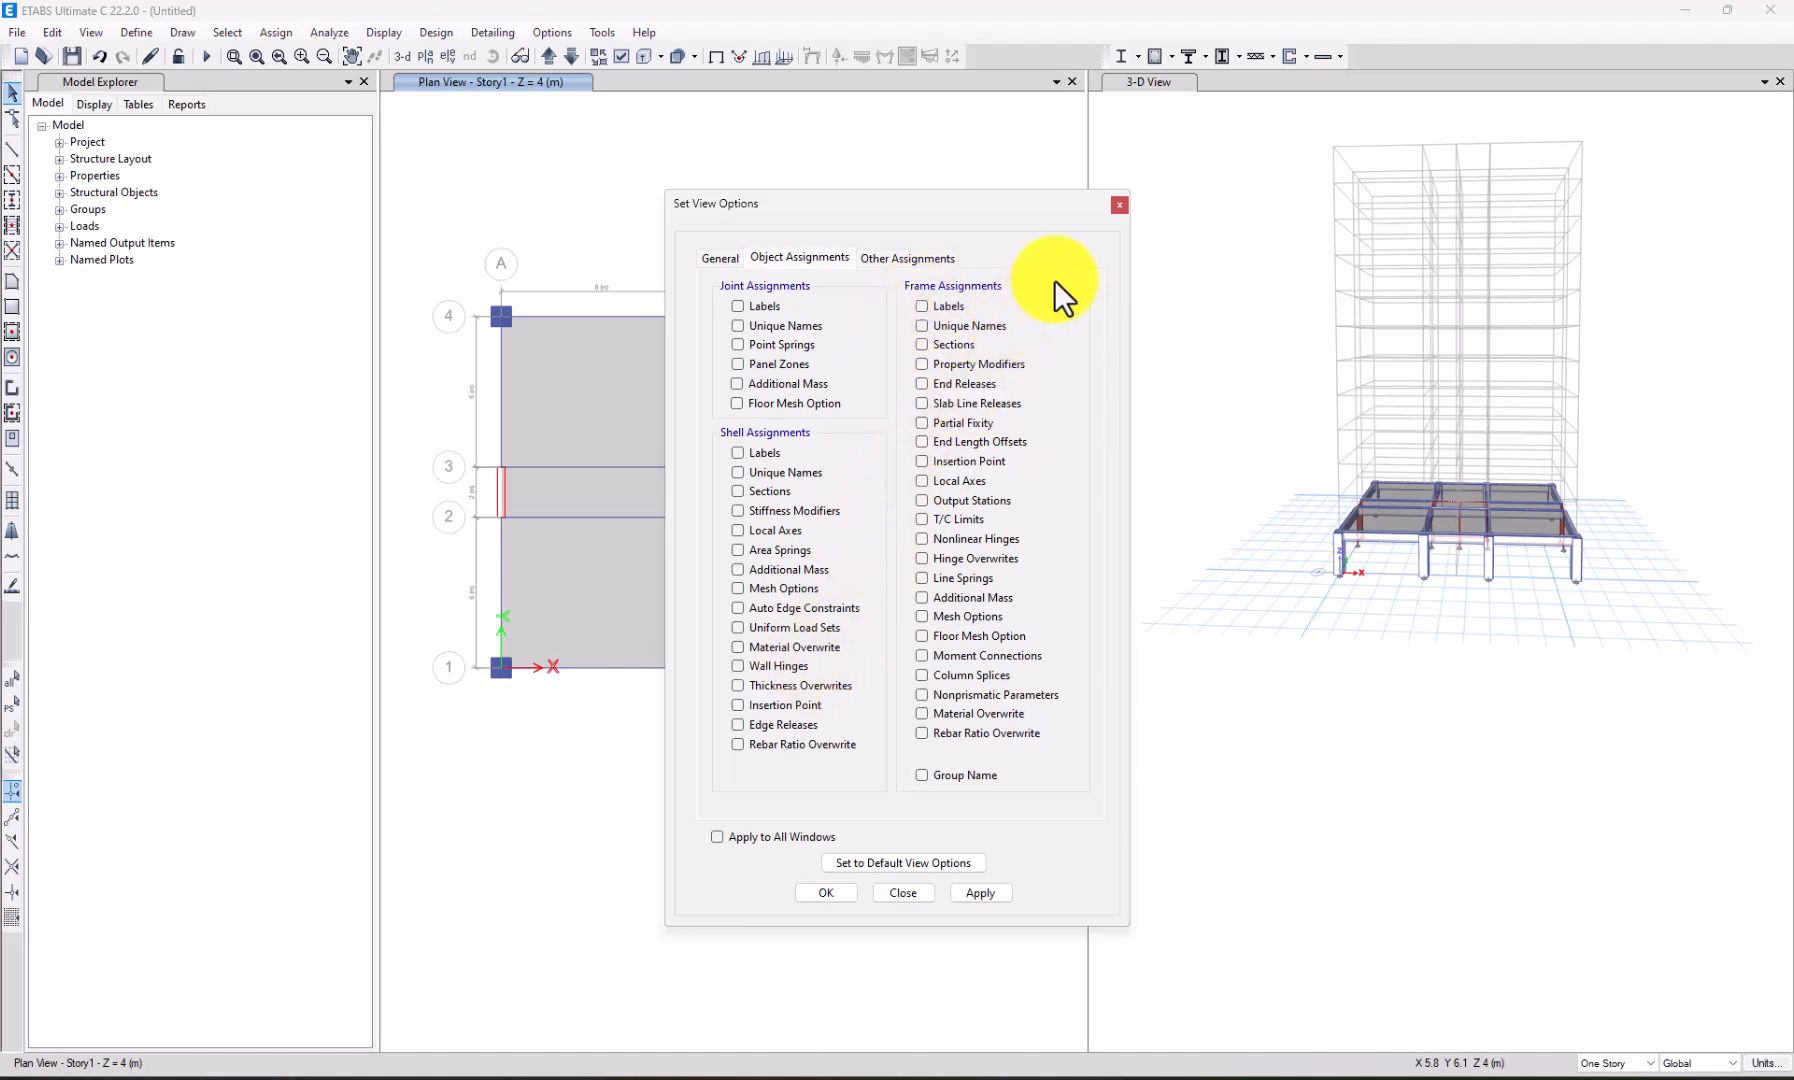
pyautogui.click(1118, 203)
pyautogui.scroll(2, 764, 468)
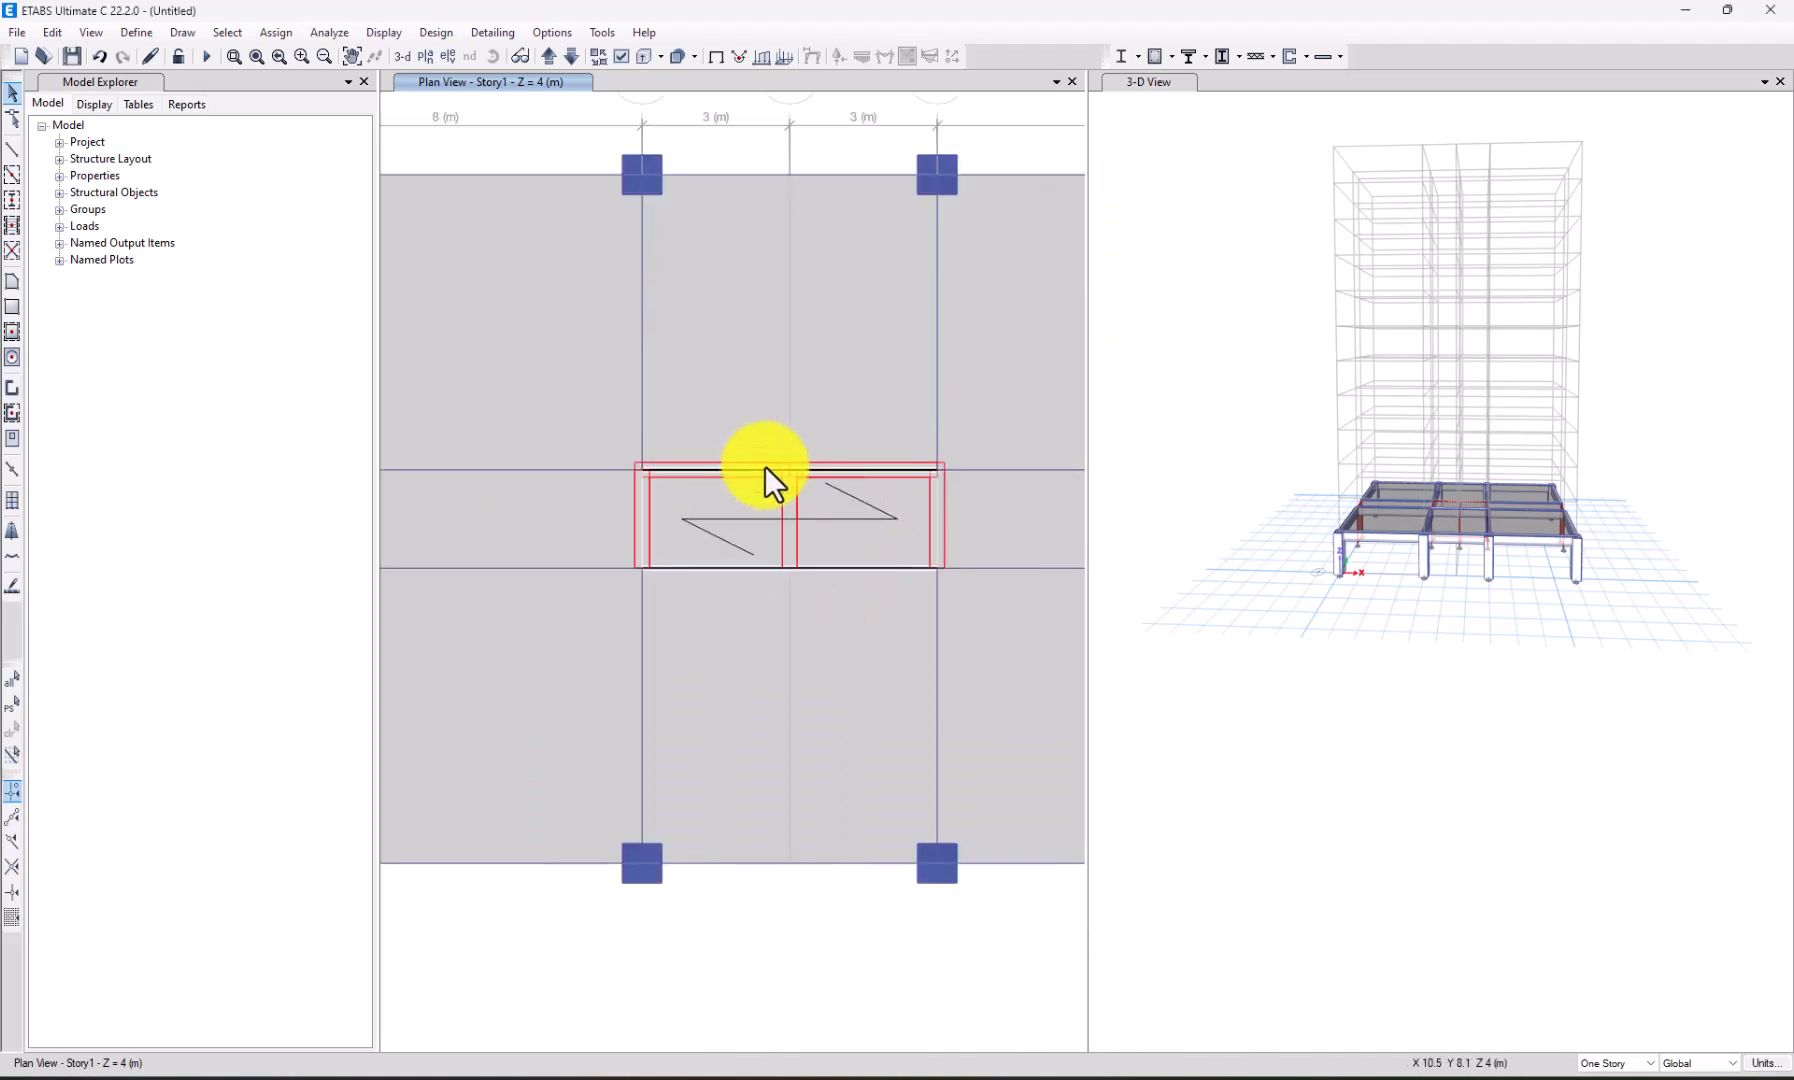
pyautogui.scroll(-2, 774, 507)
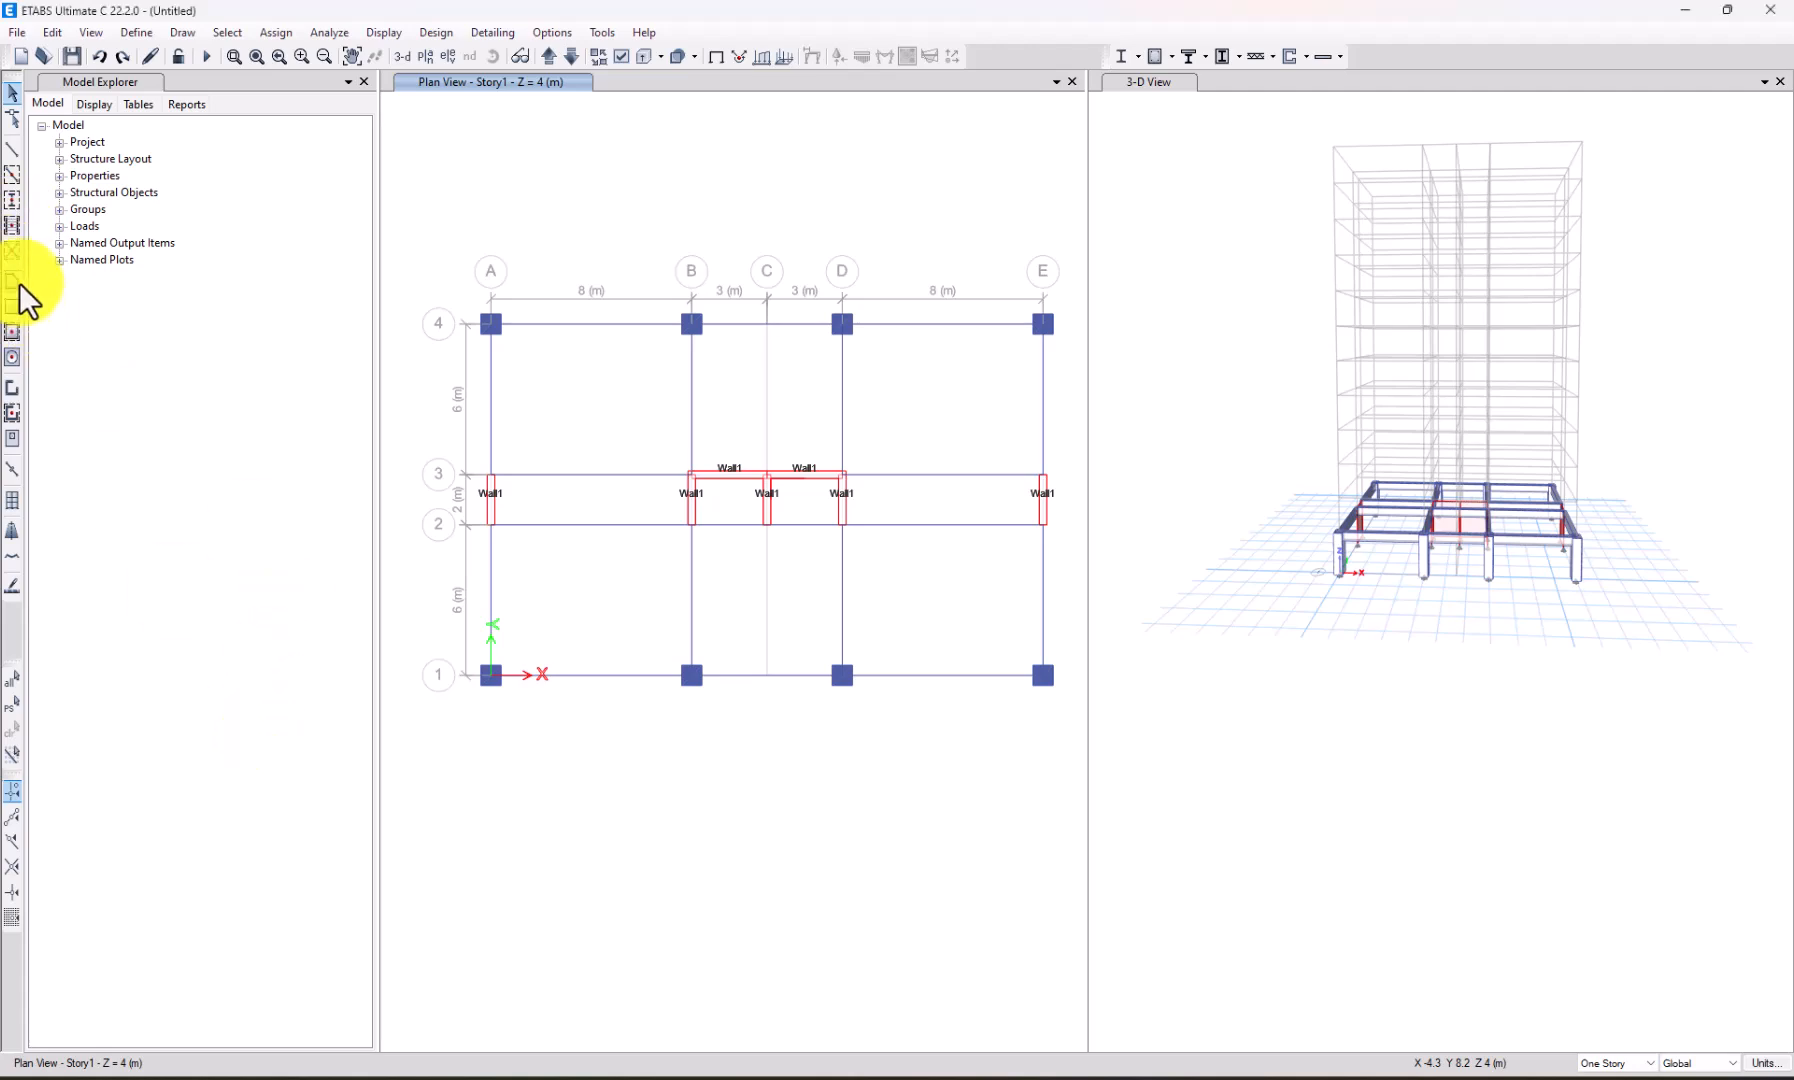
# Start drawing a floor area on the Story1 plan with the property set to Slab1.
pyautogui.click(18, 282)
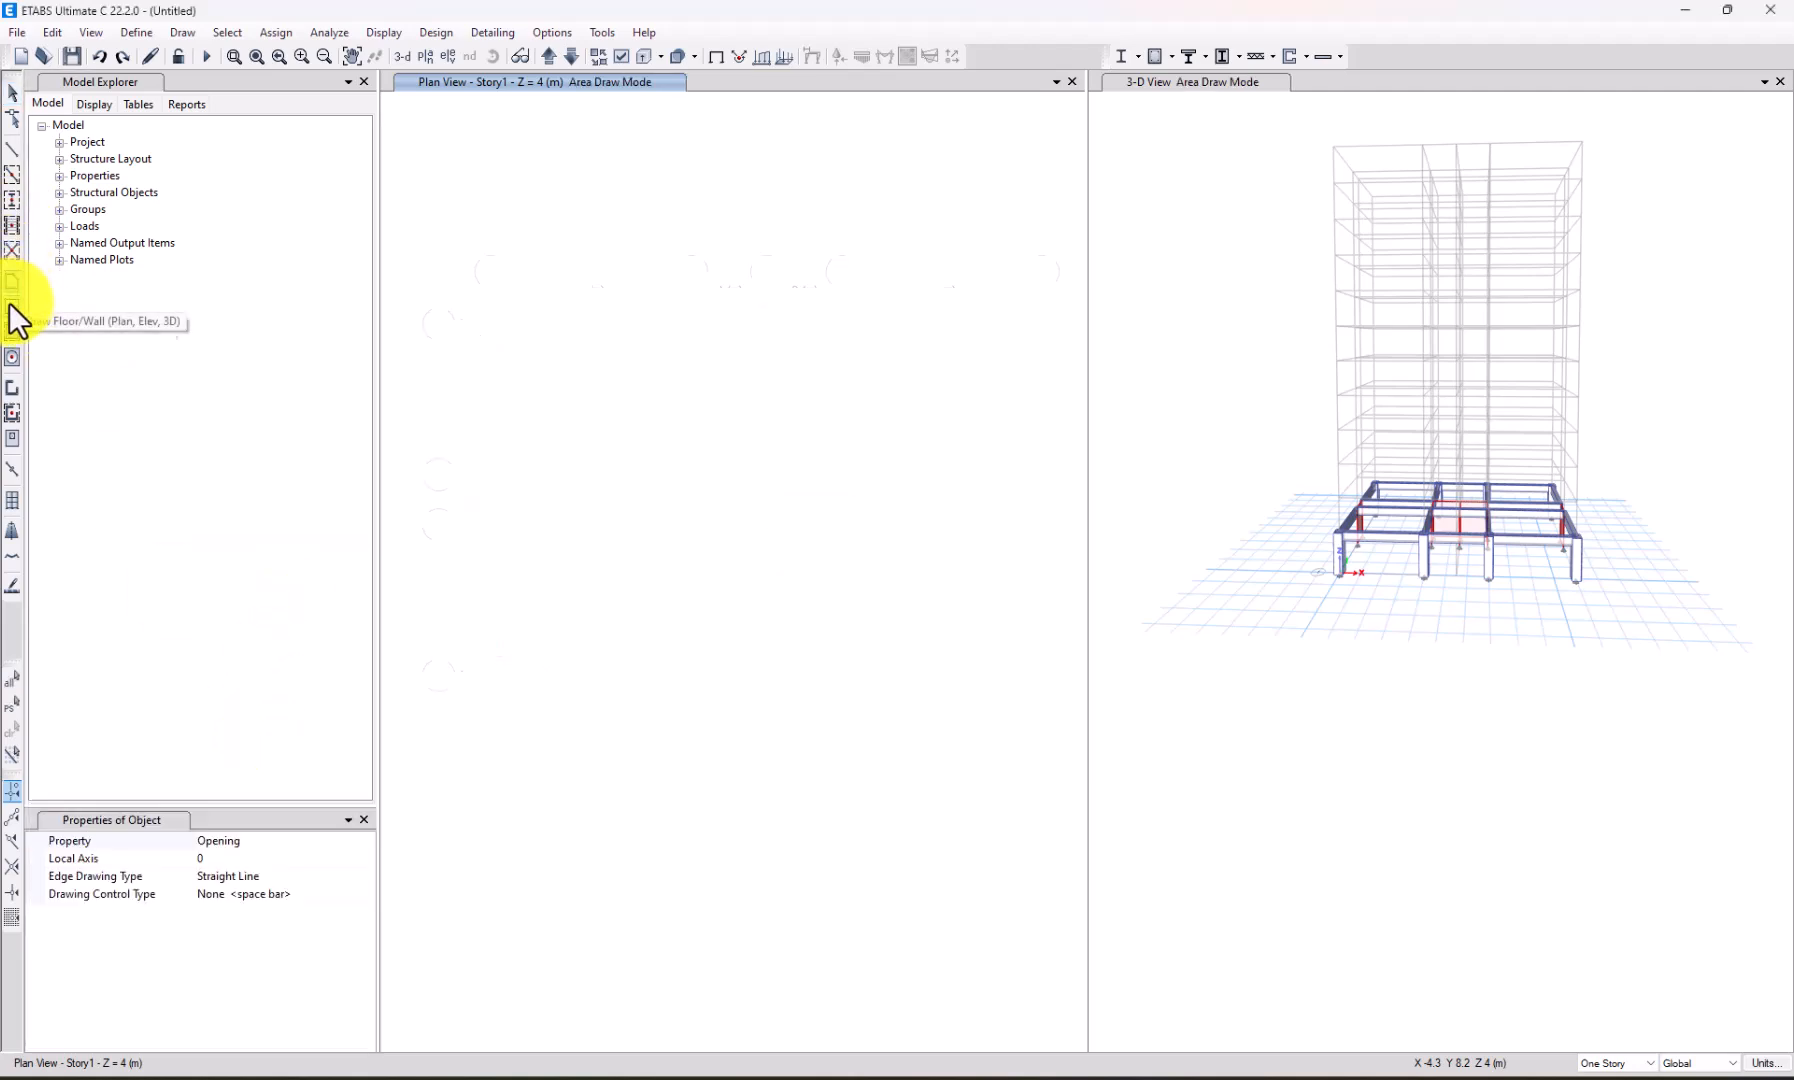
pyautogui.click(370, 855)
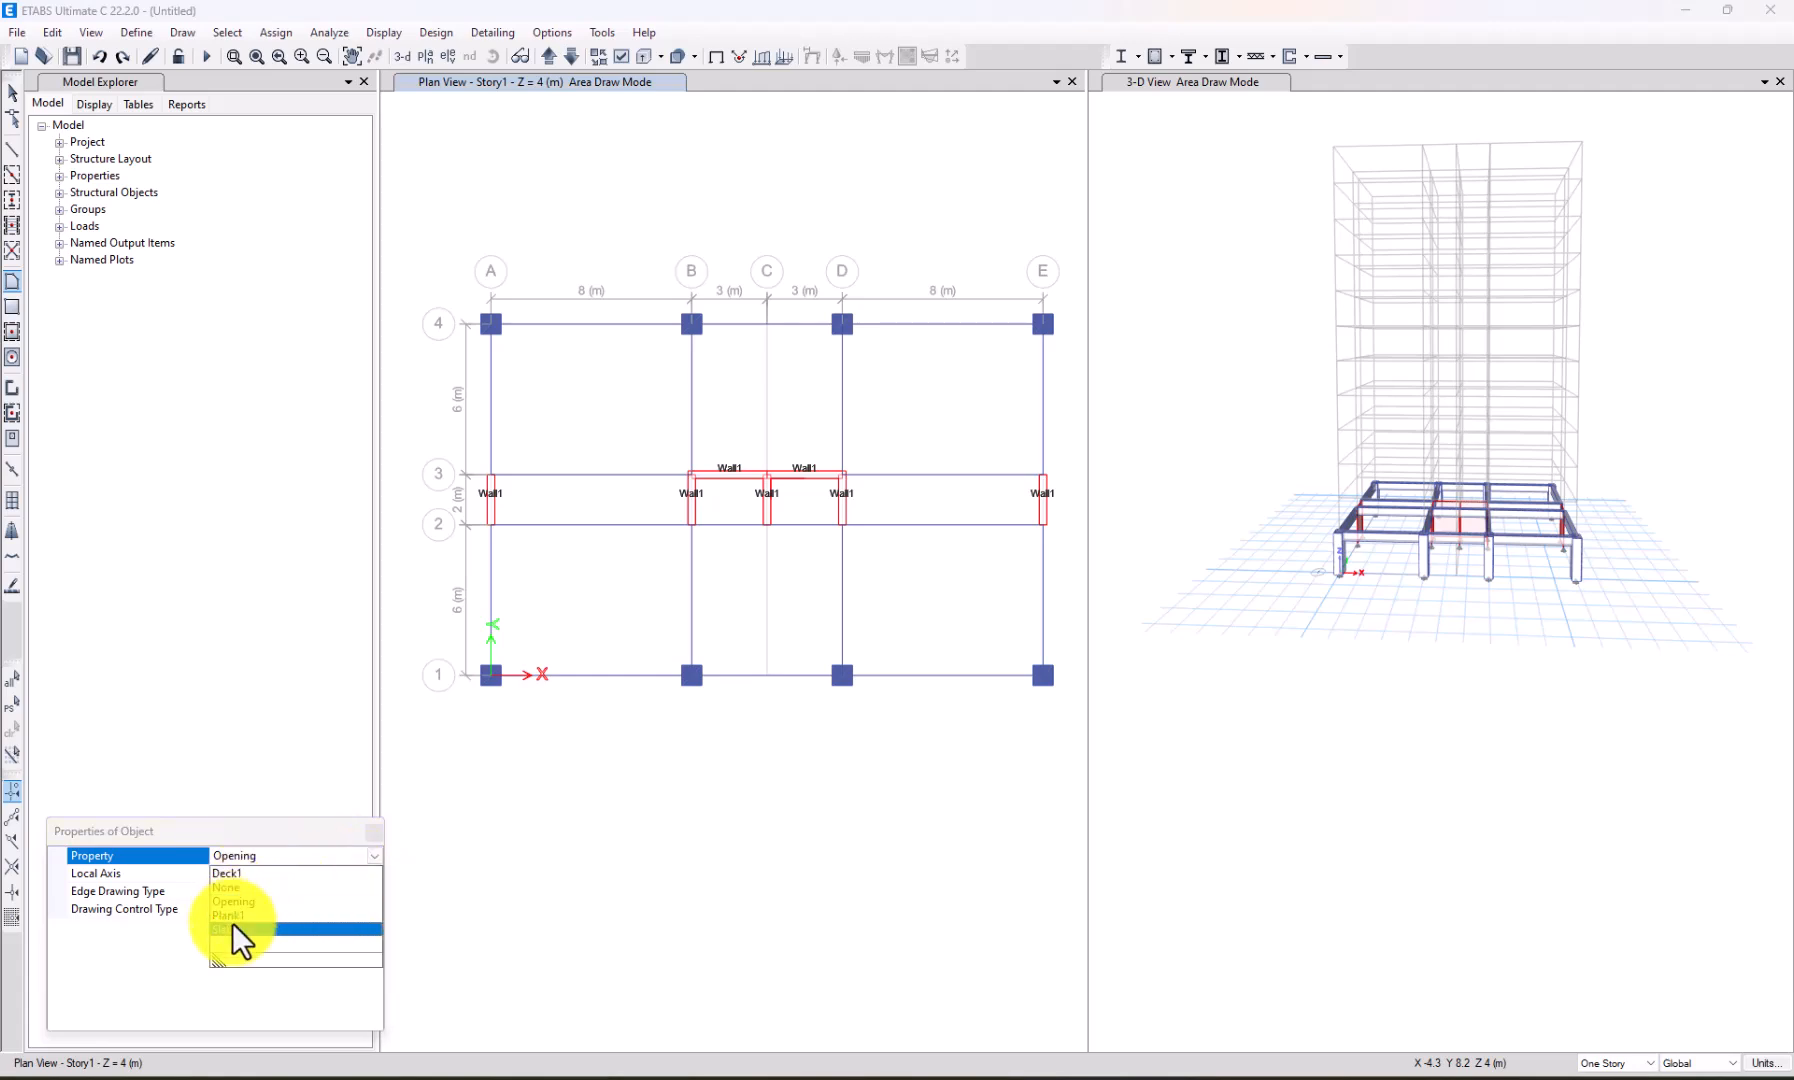
pyautogui.click(233, 927)
pyautogui.moveTo(219, 833)
pyautogui.mouseDown()
pyautogui.moveTo(181, 827)
pyautogui.moveTo(198, 840)
pyautogui.mouseUp()
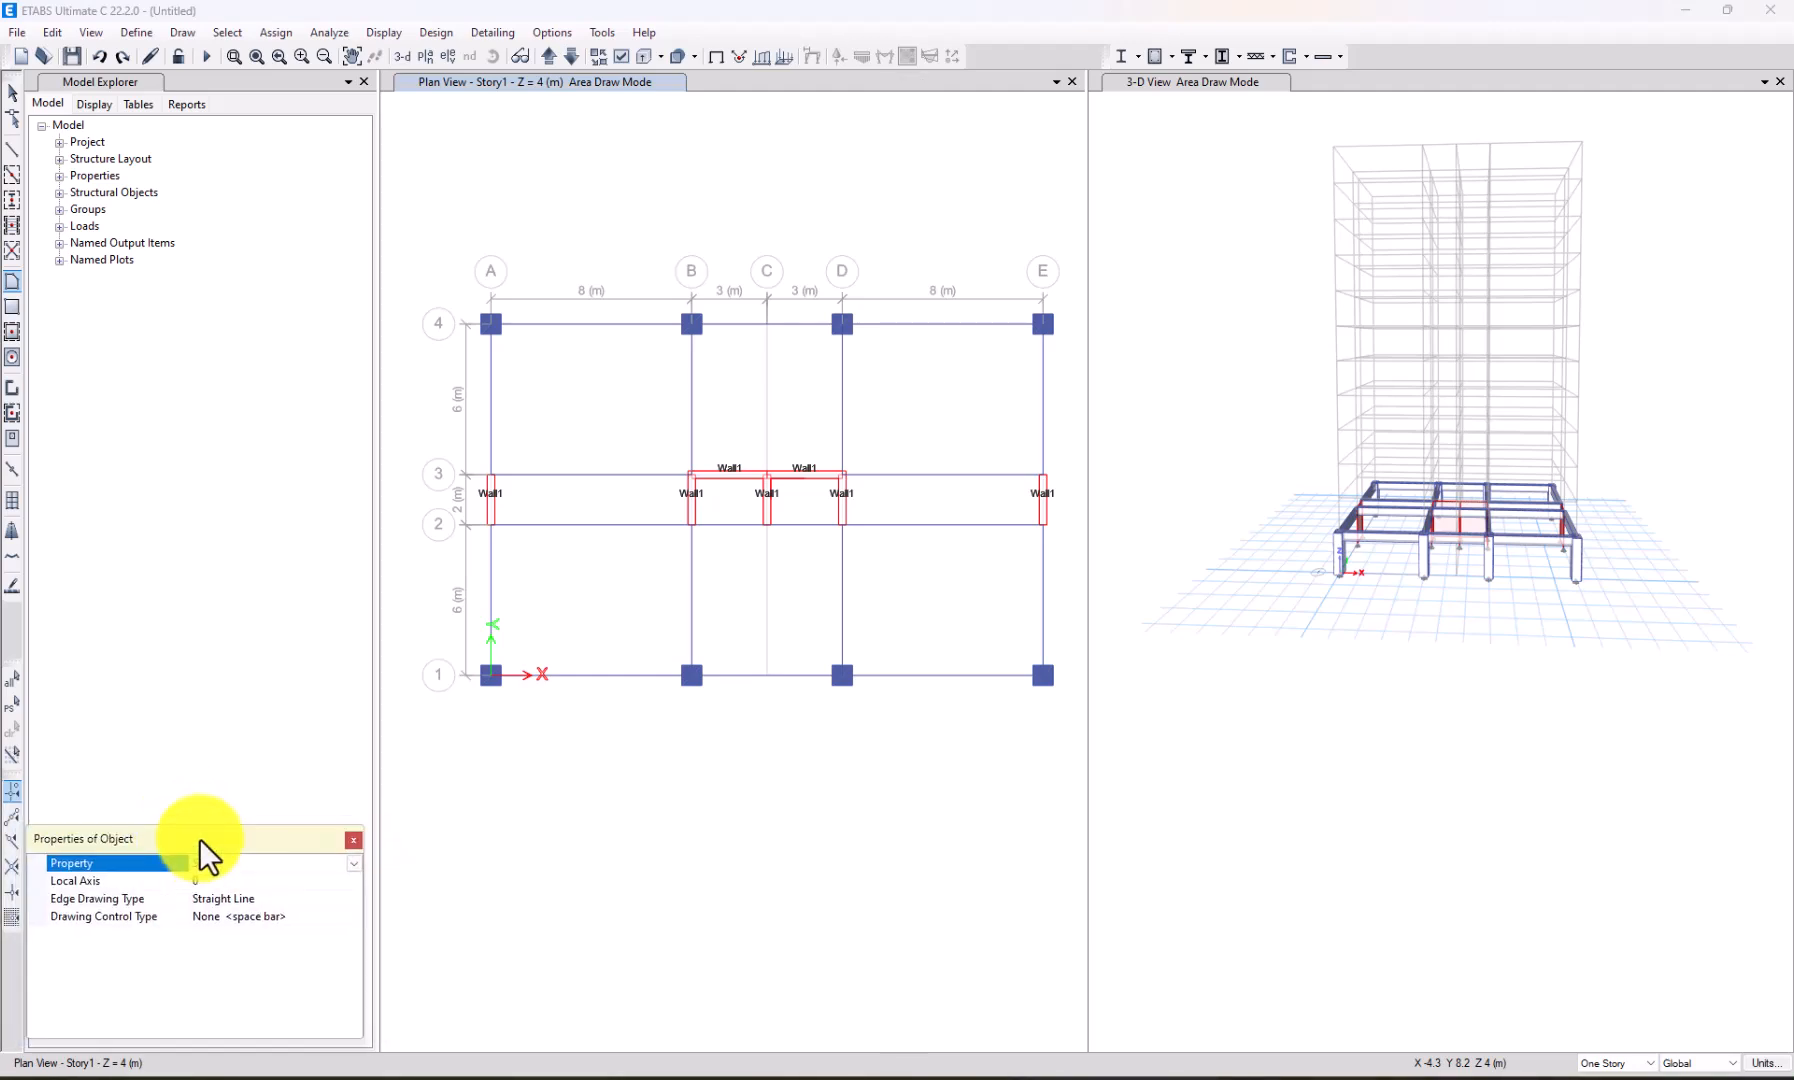
# Try to draw the Slab1 floor on Story1 from grid point A1 through A4, E4 and E1 back to A1.
pyautogui.click(493, 678)
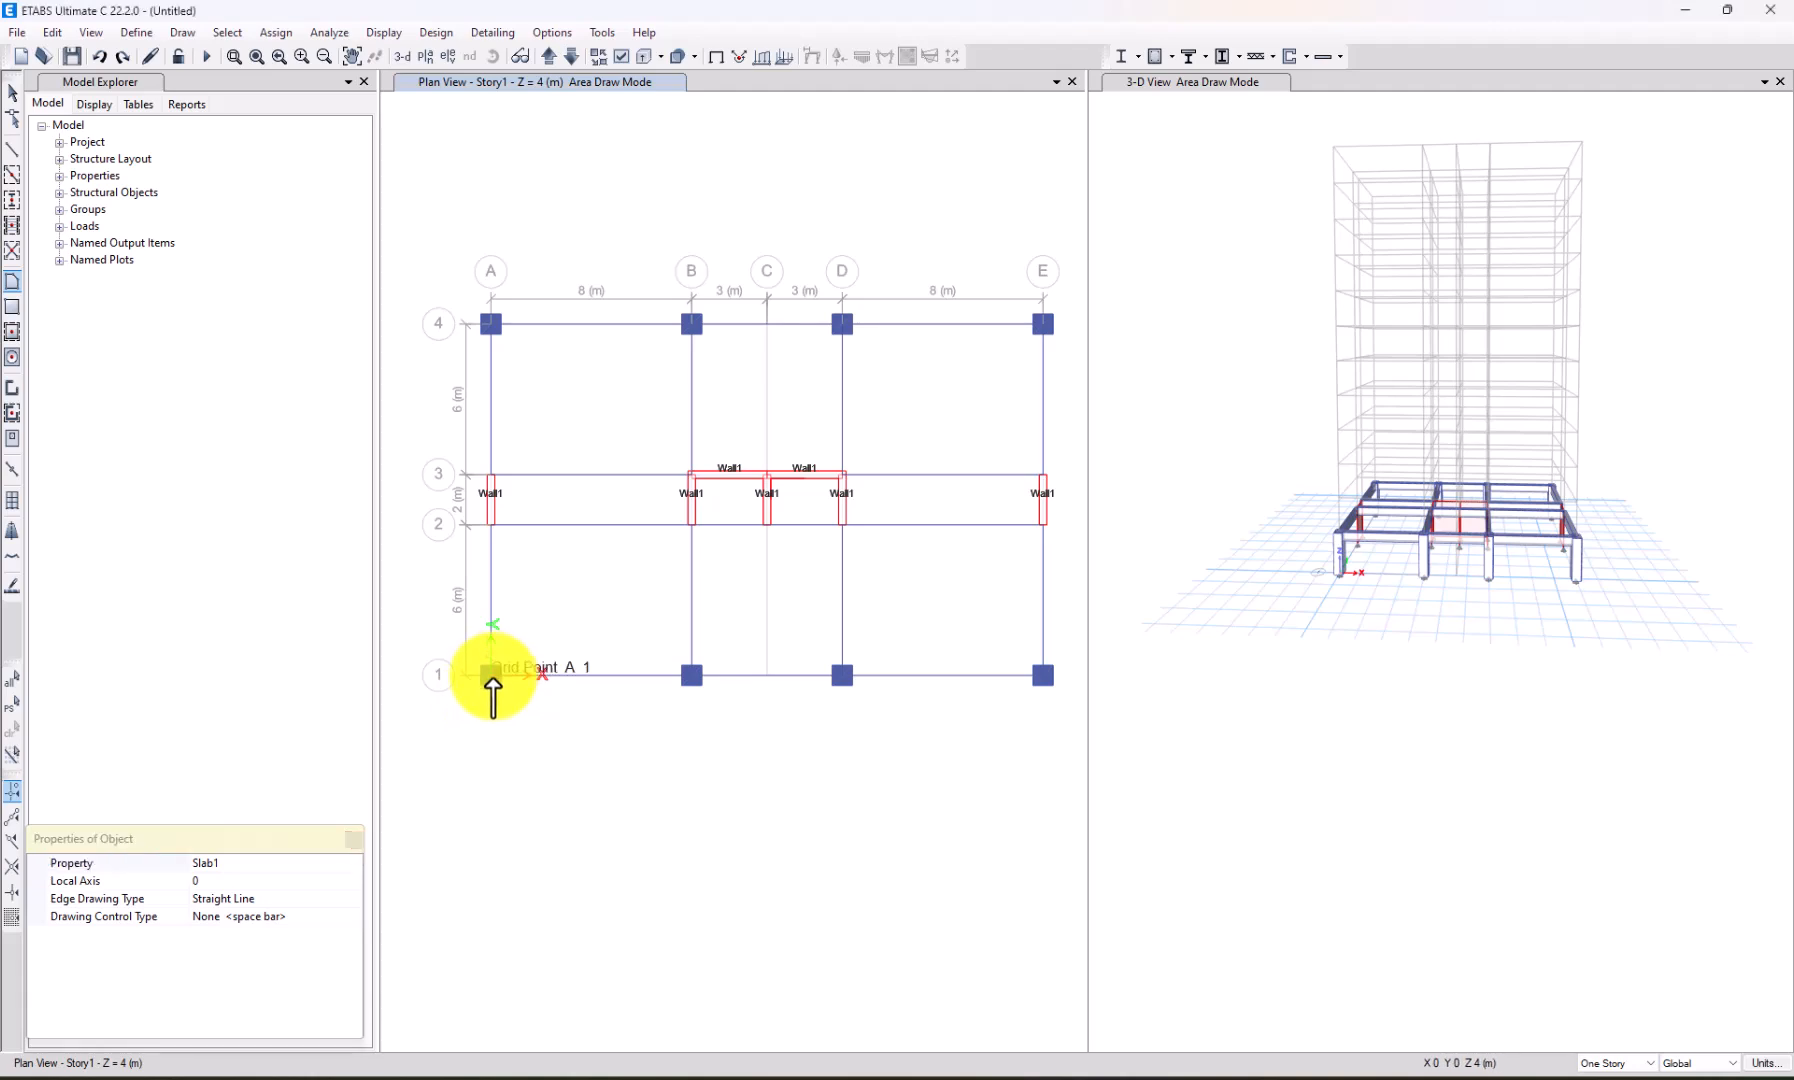
pyautogui.click(491, 324)
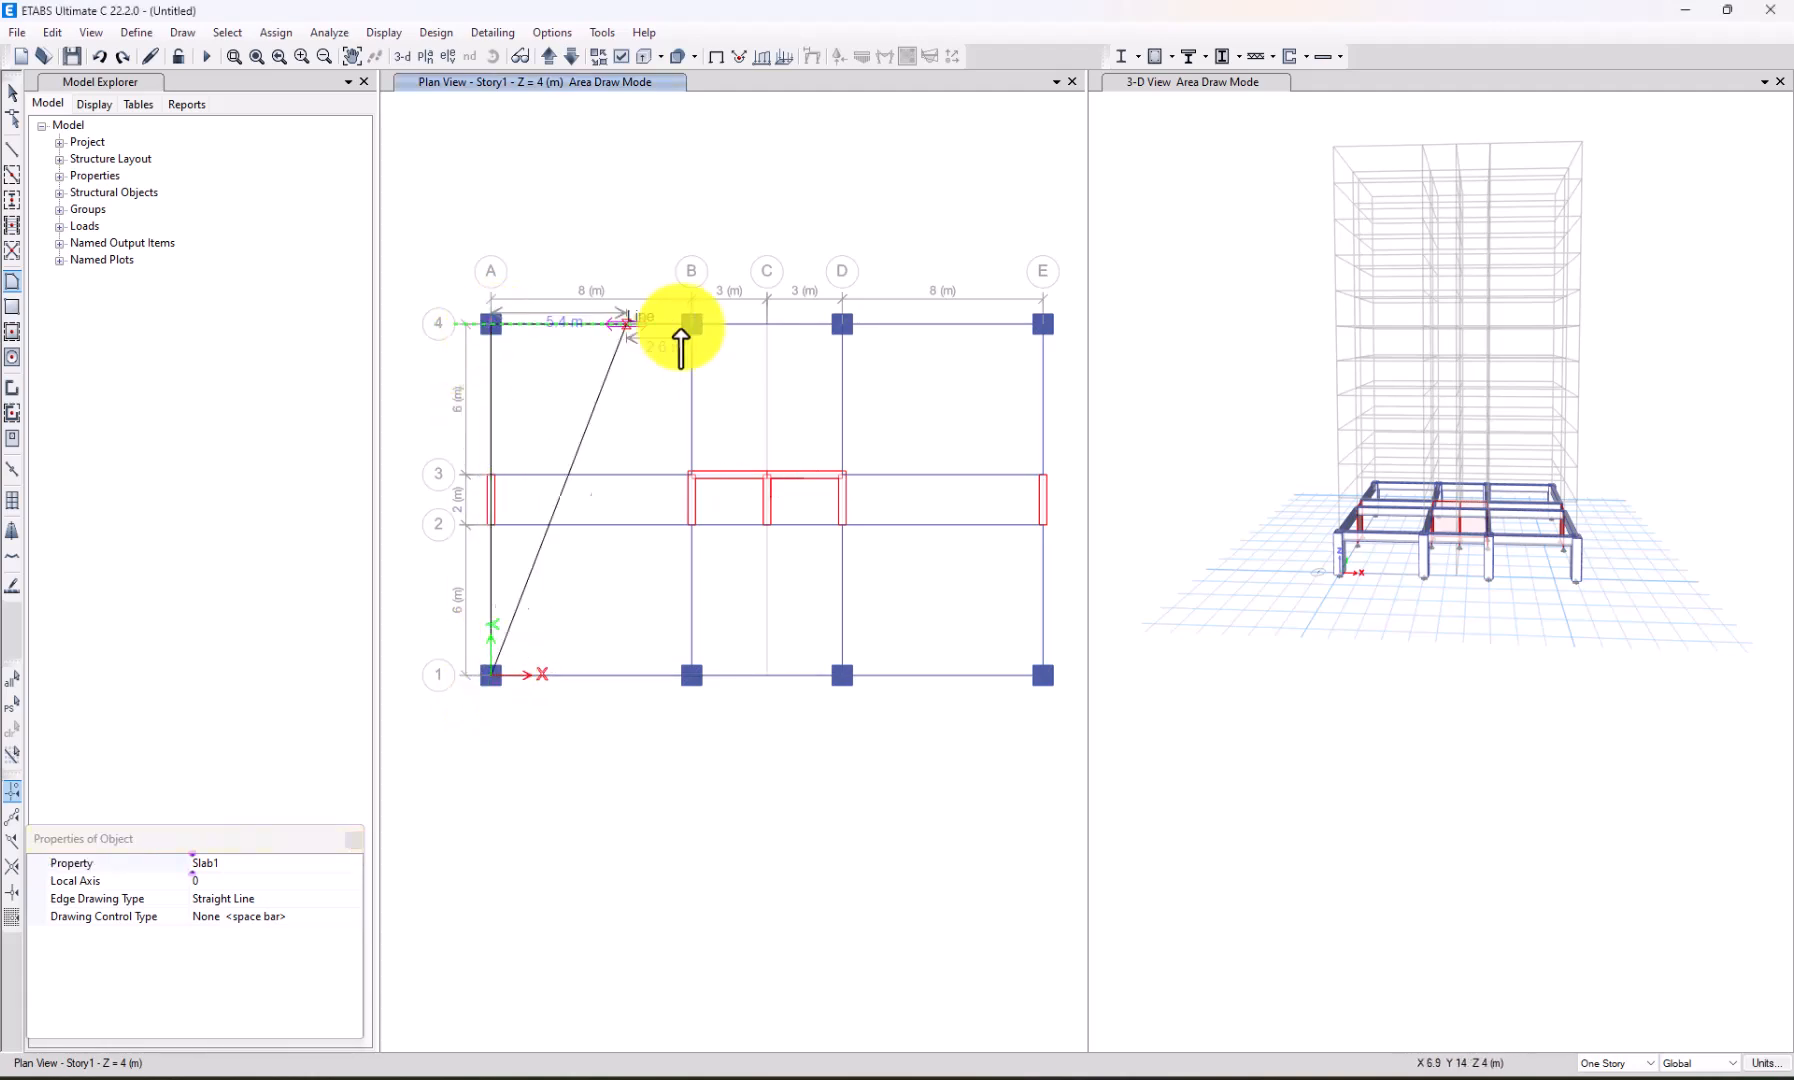
pyautogui.click(1046, 328)
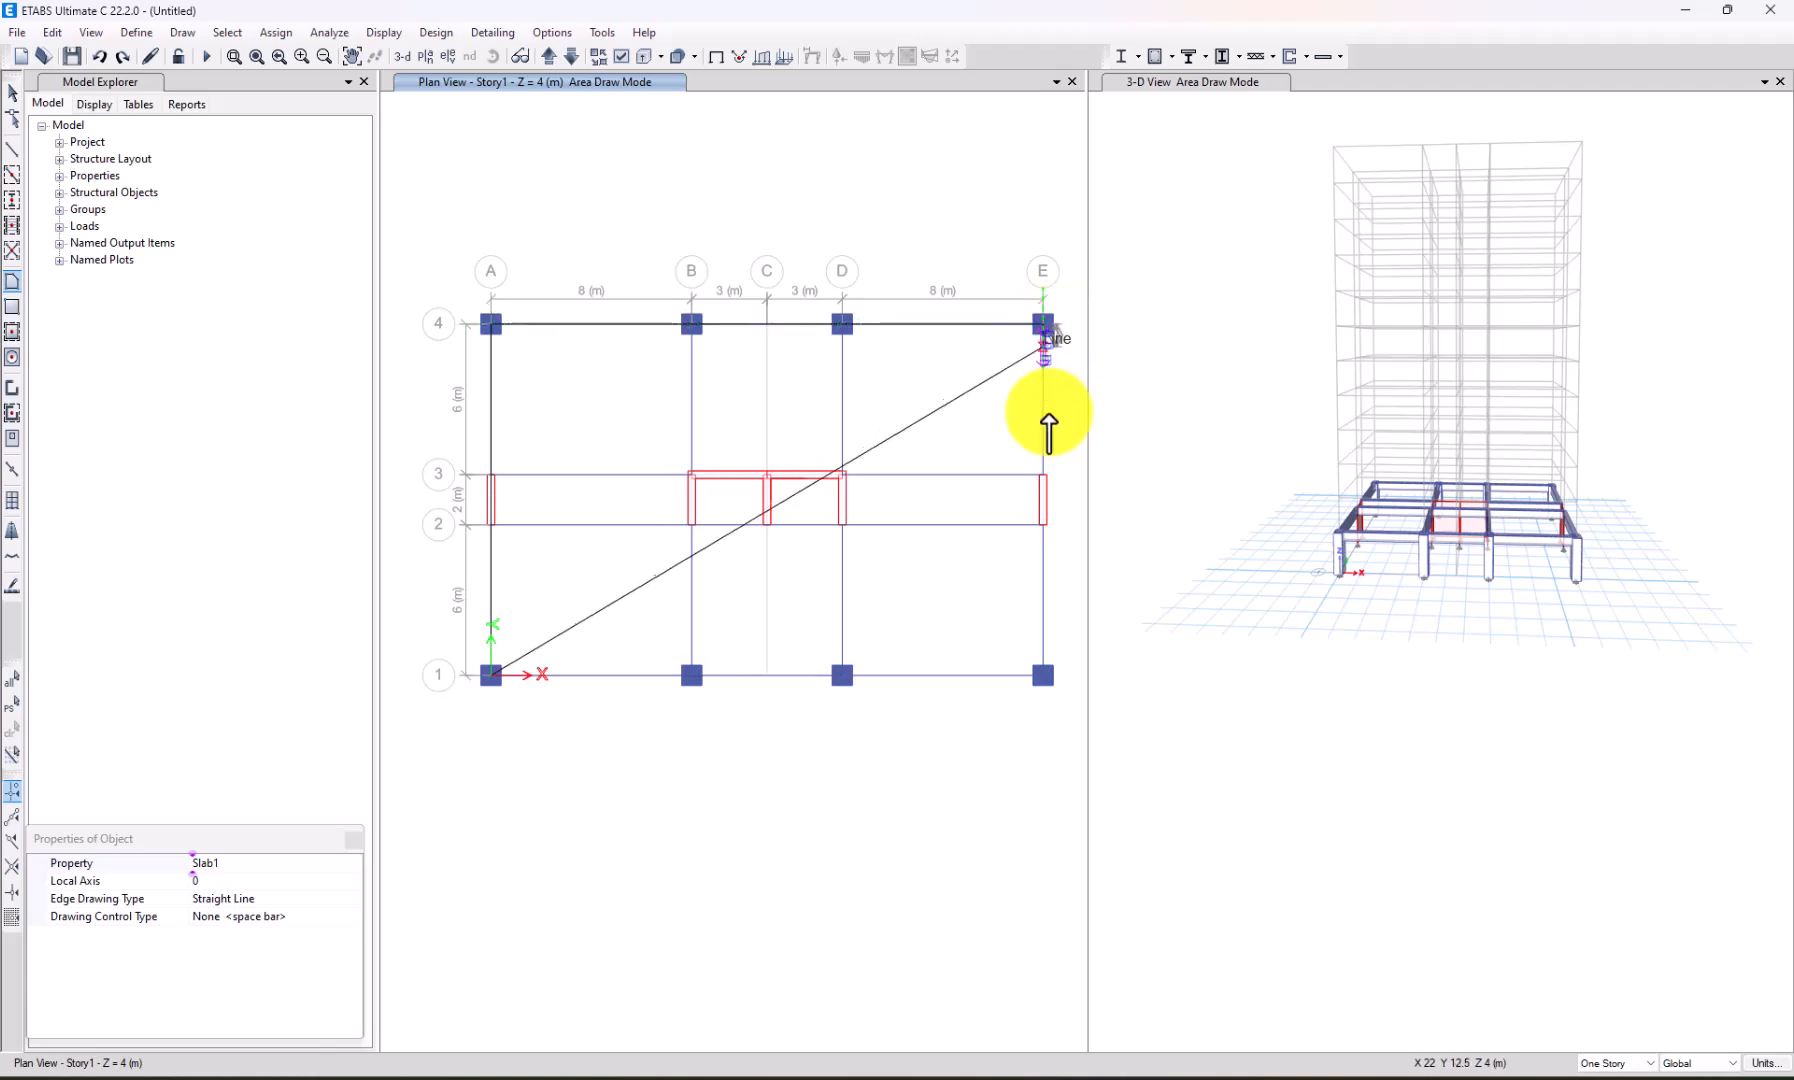
pyautogui.click(1042, 675)
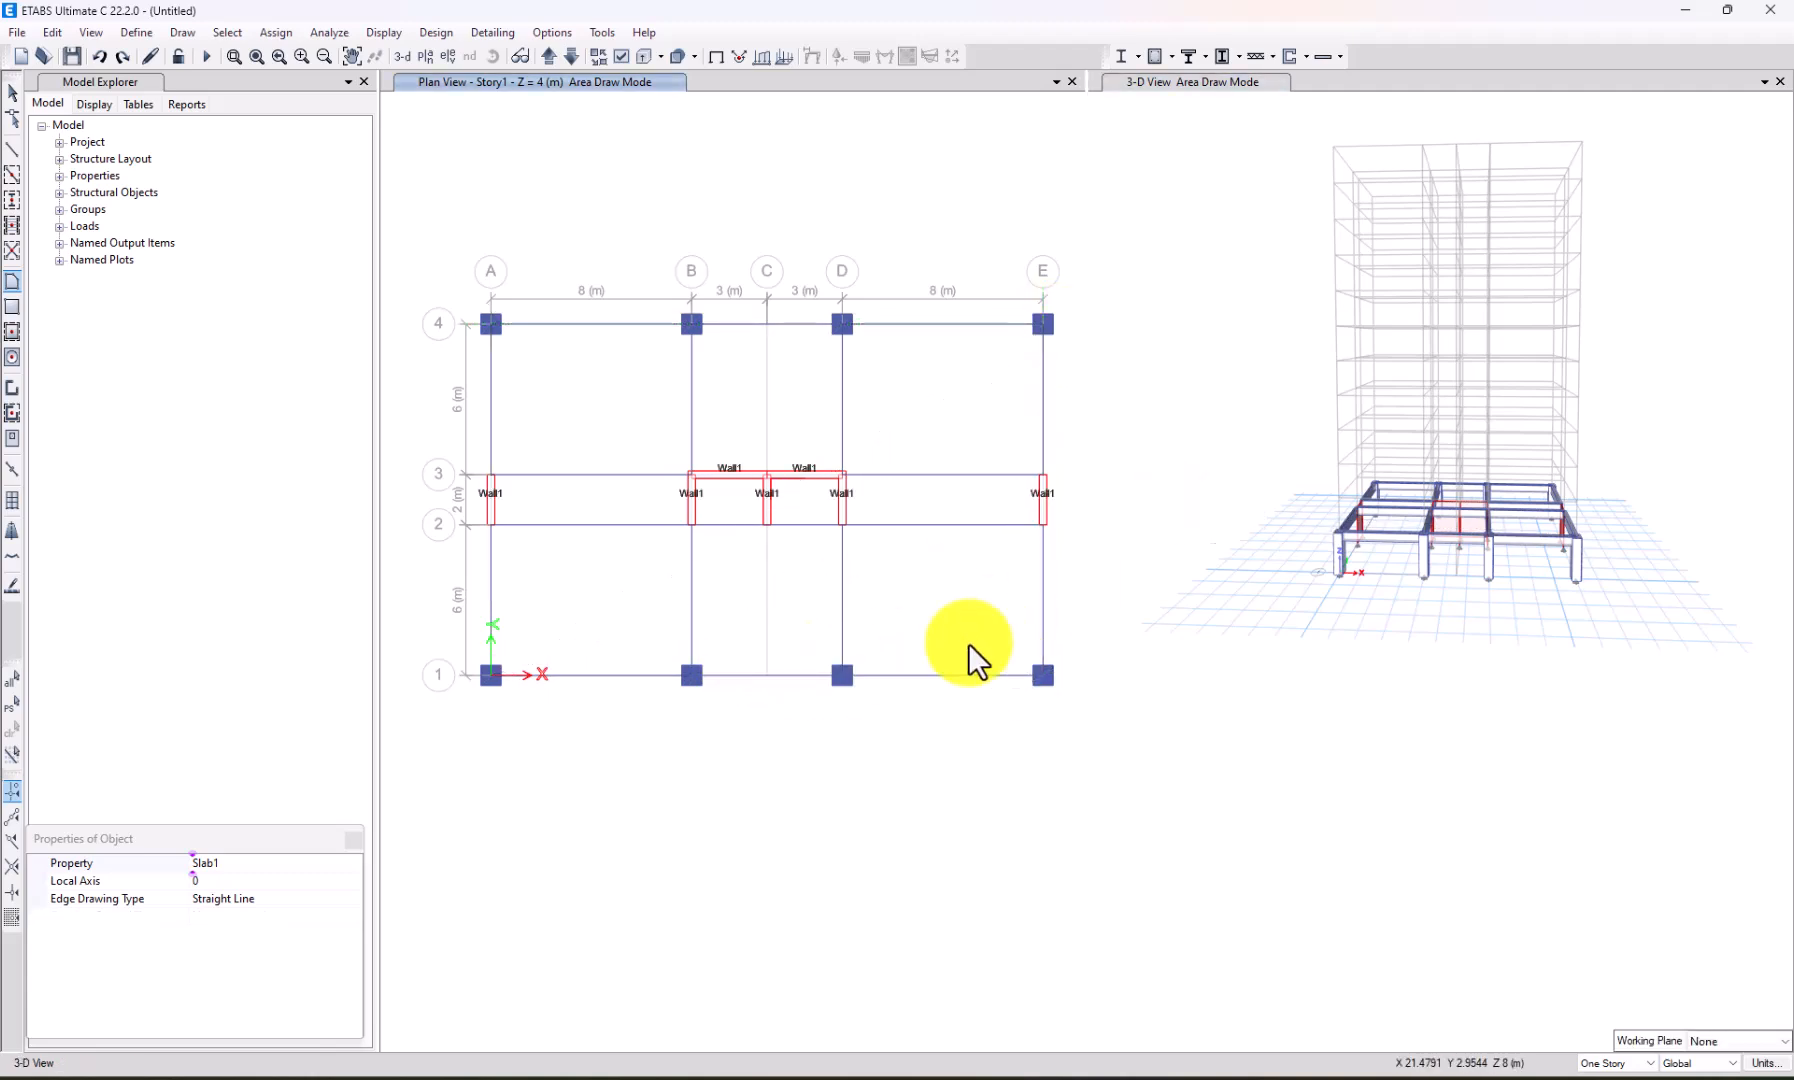
pyautogui.click(490, 676)
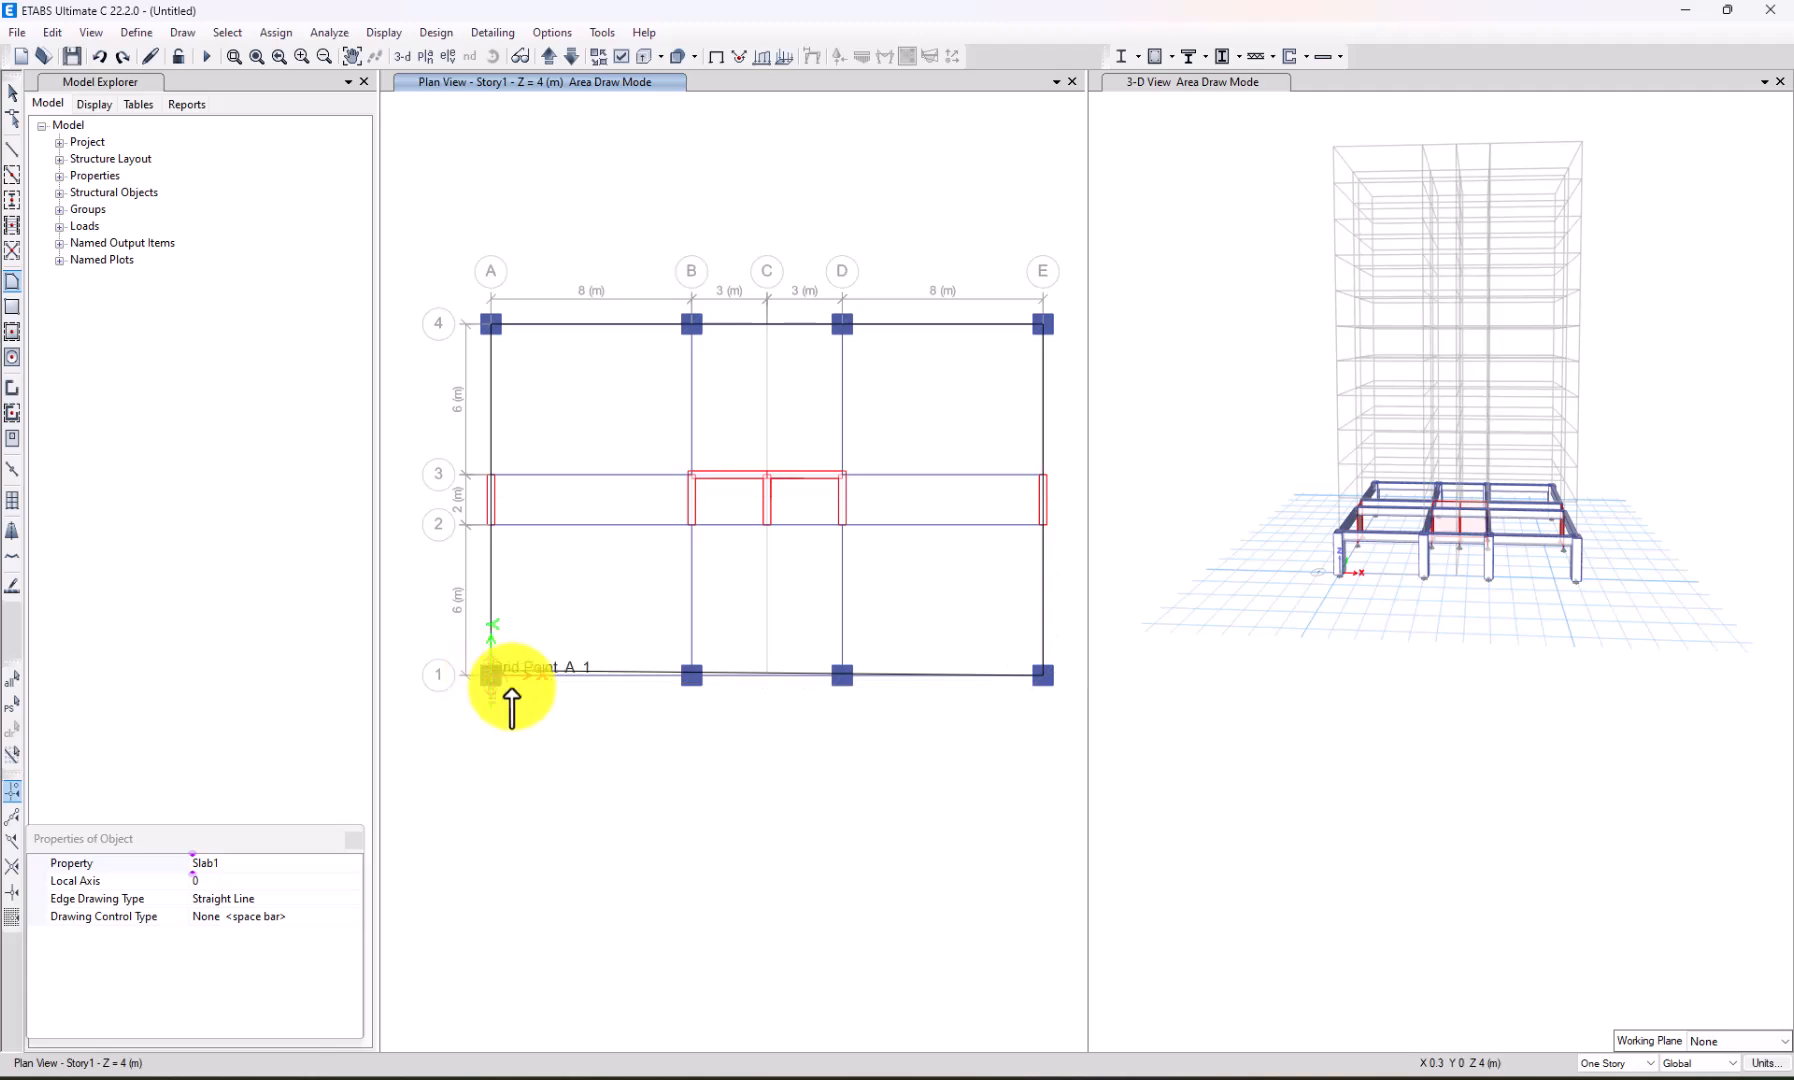
pyautogui.press('Return')
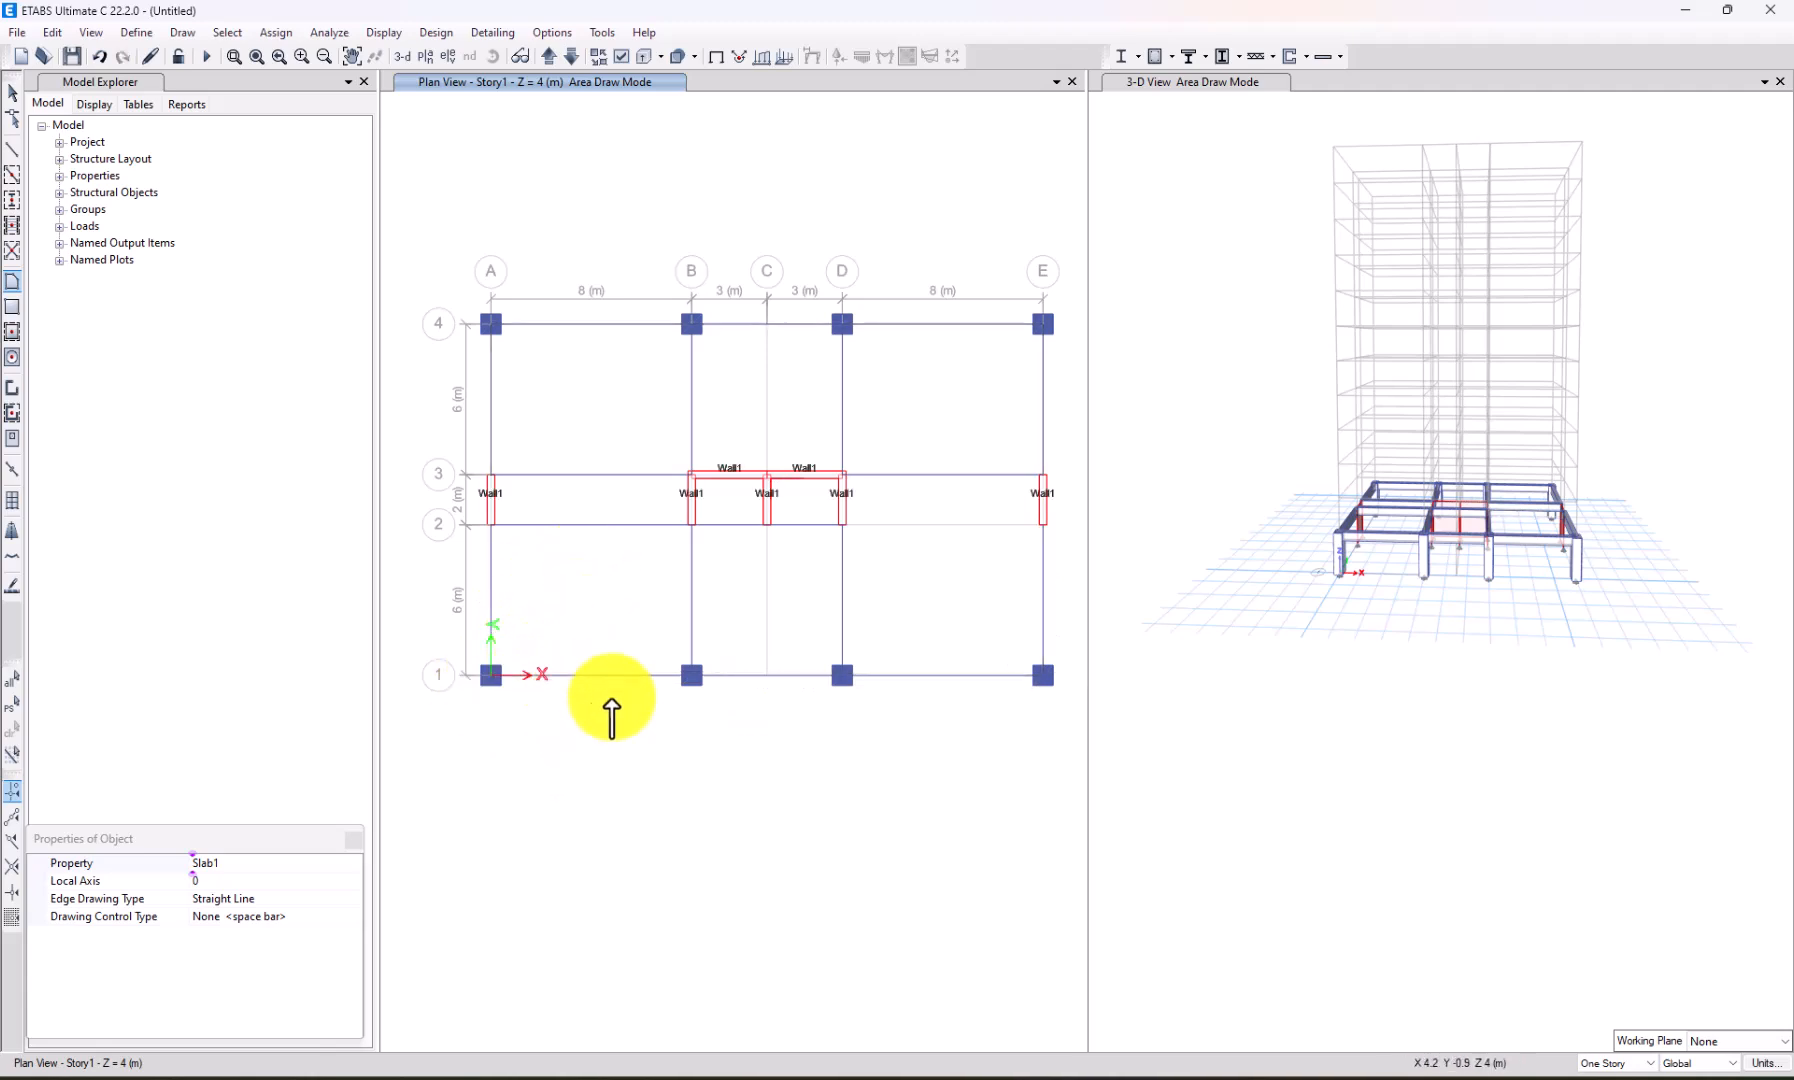
# Draw the Slab1 floor on Story1 from grid point A4 through E4, E1 and A1, closing back at A4.
pyautogui.click(491, 326)
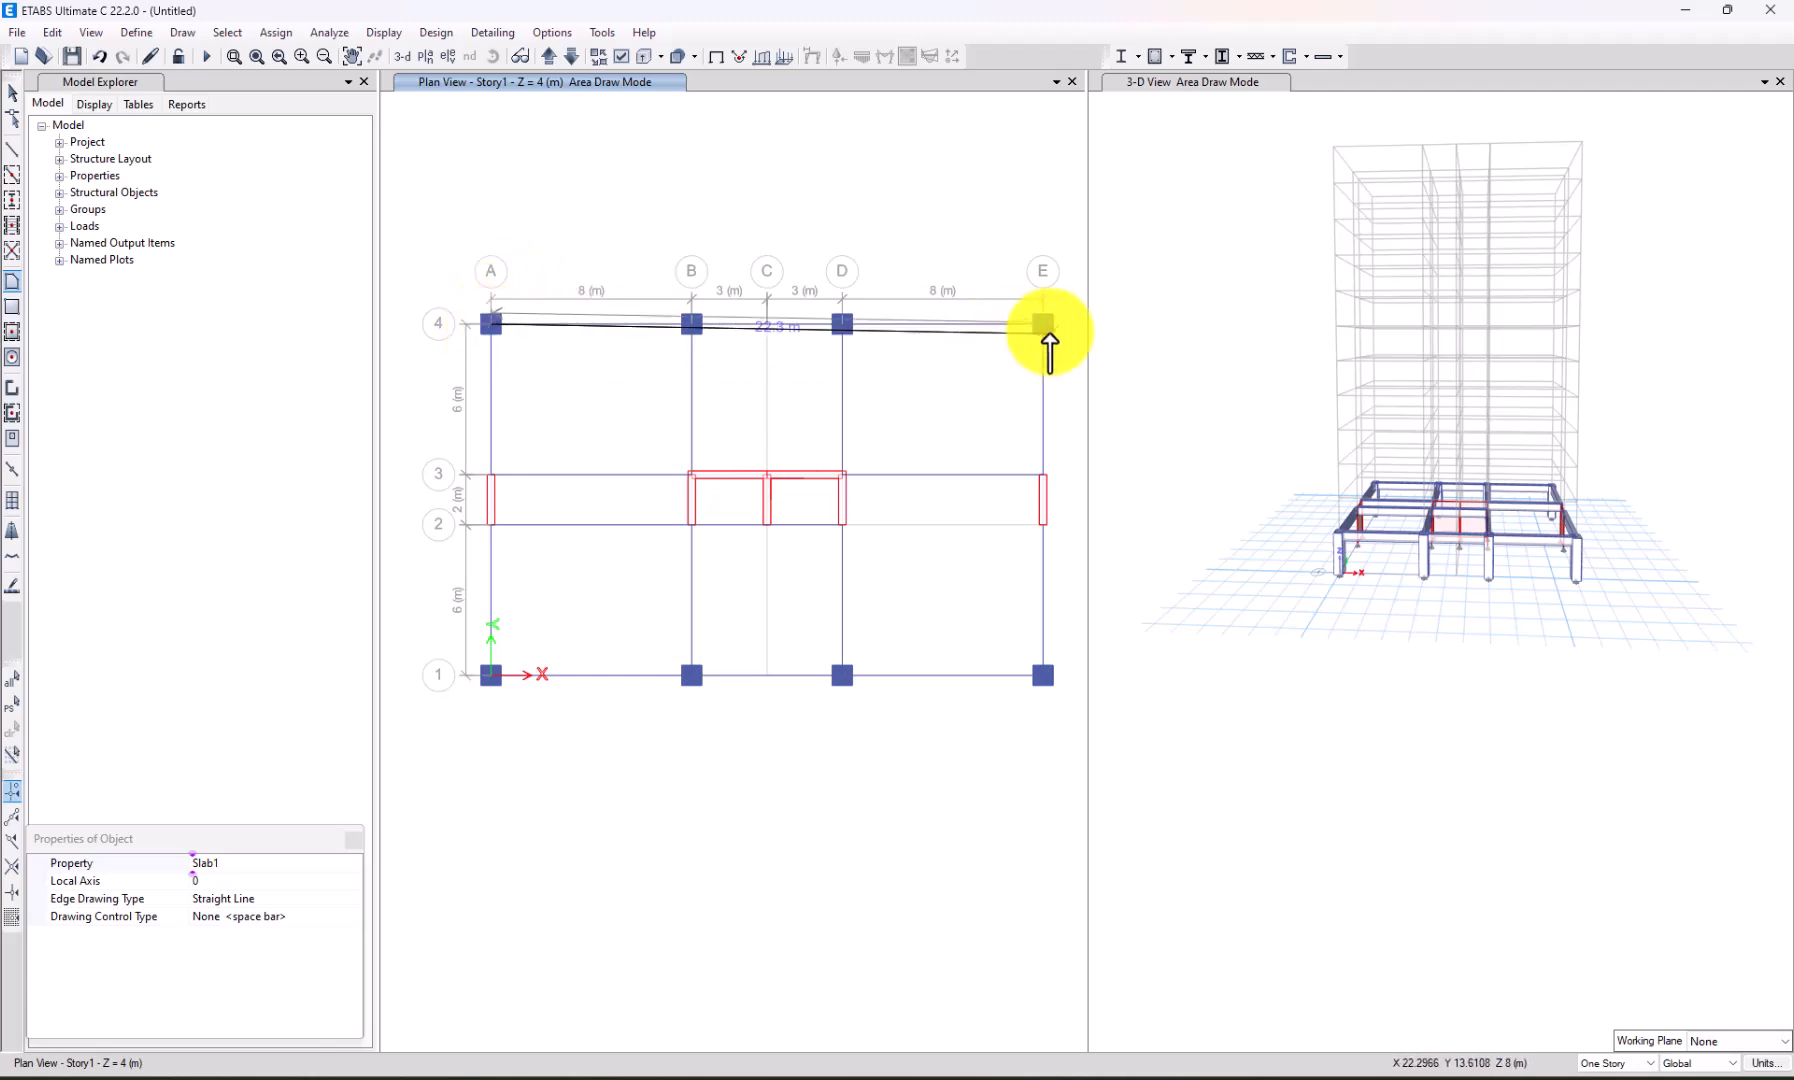
pyautogui.click(1043, 326)
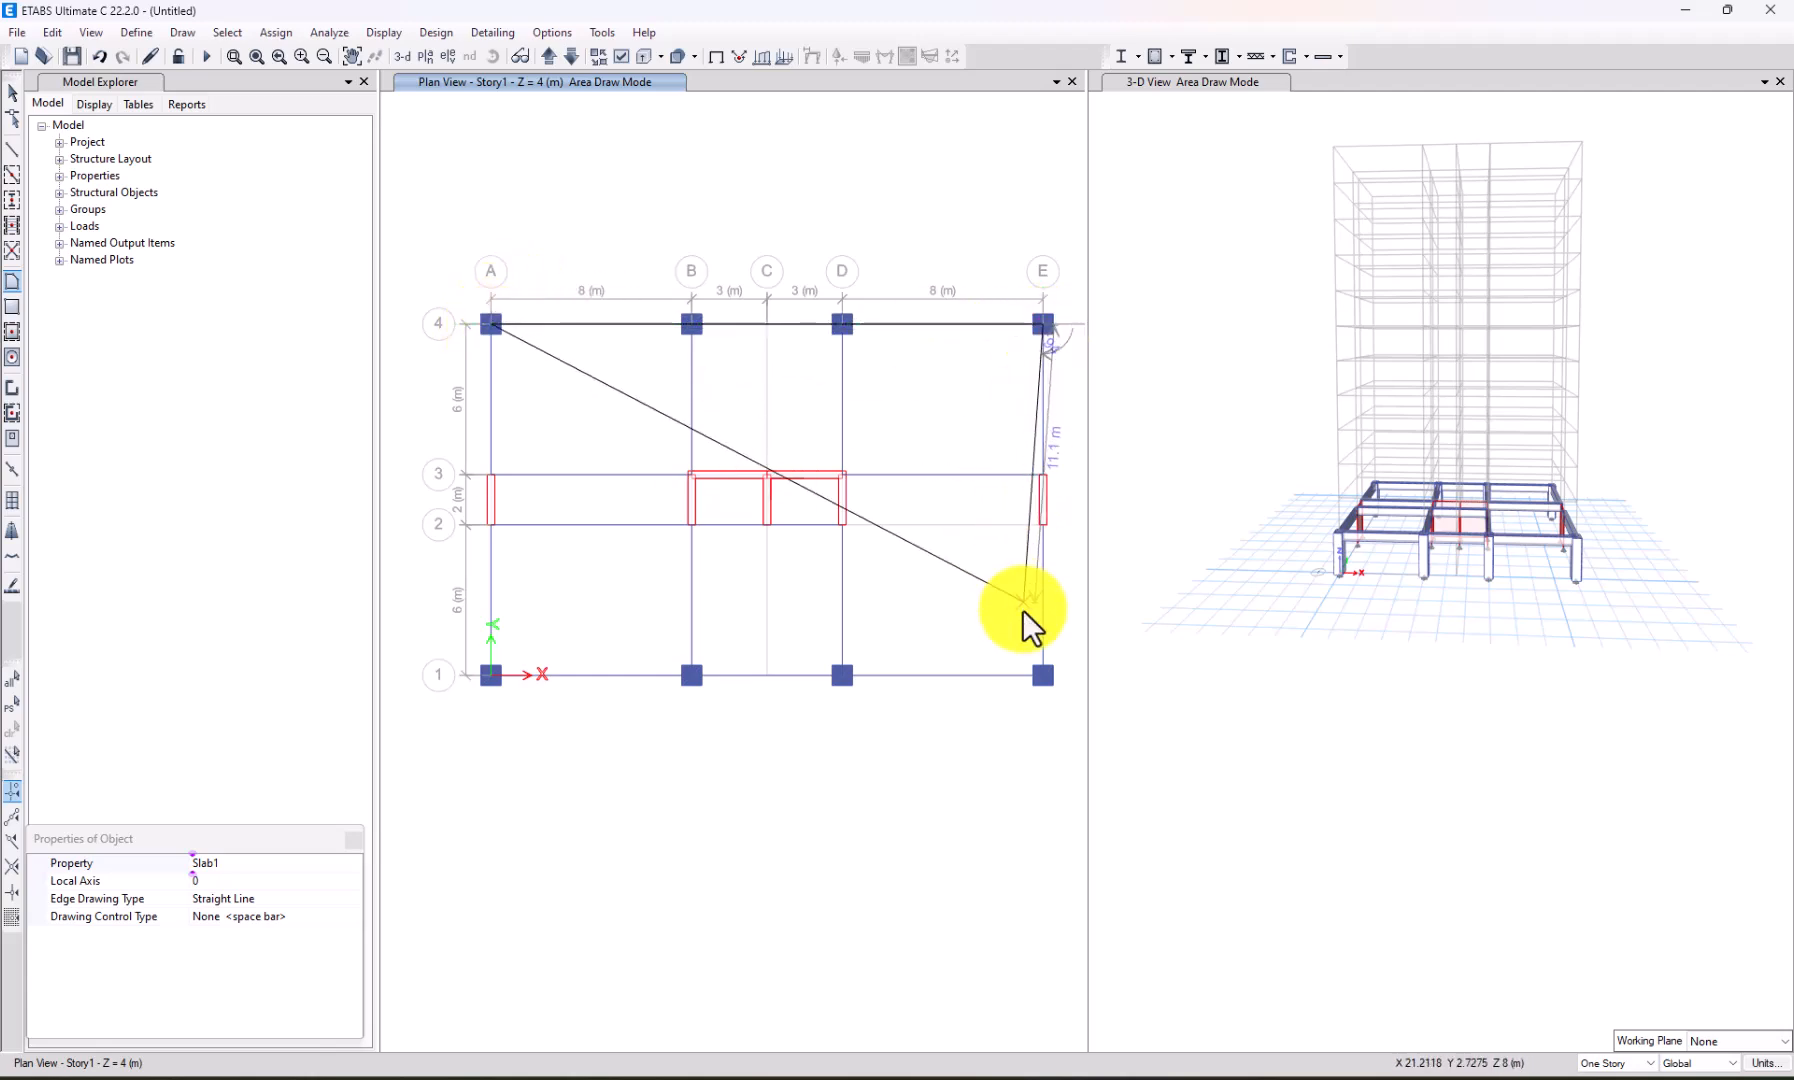
pyautogui.click(1043, 675)
pyautogui.click(489, 677)
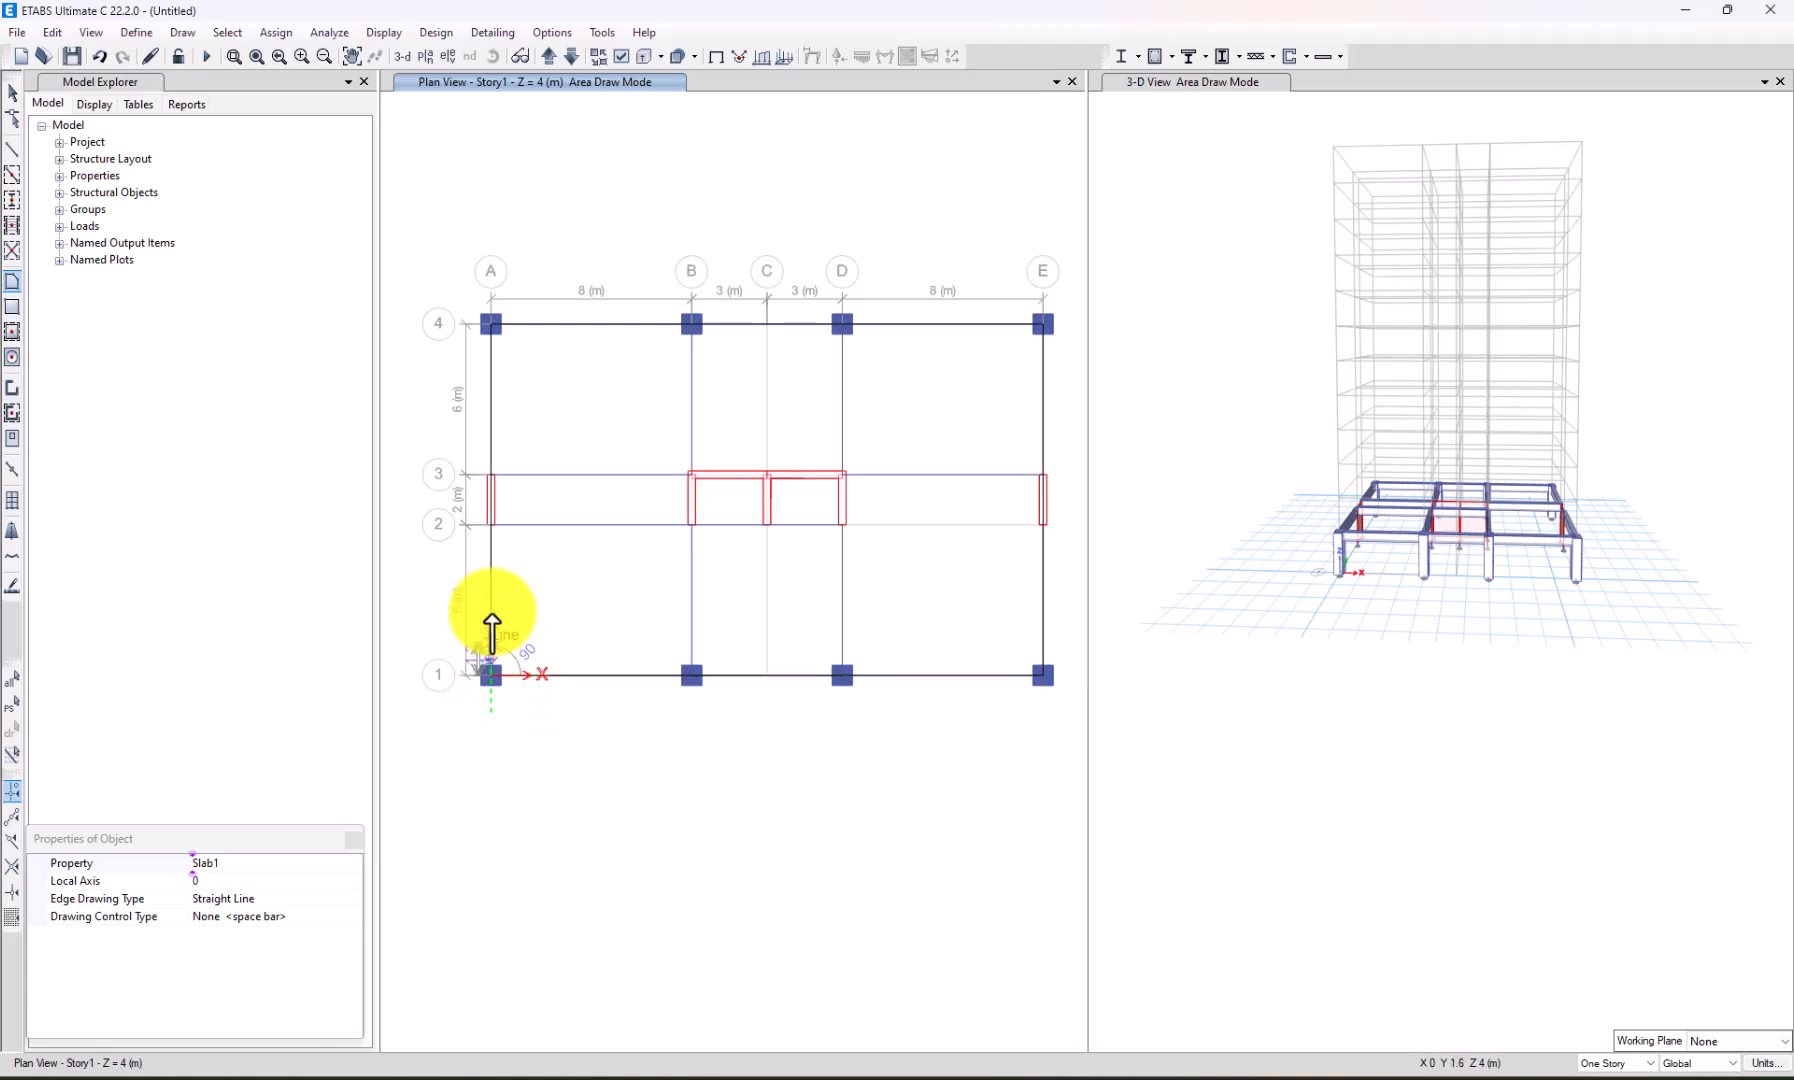
pyautogui.click(488, 325)
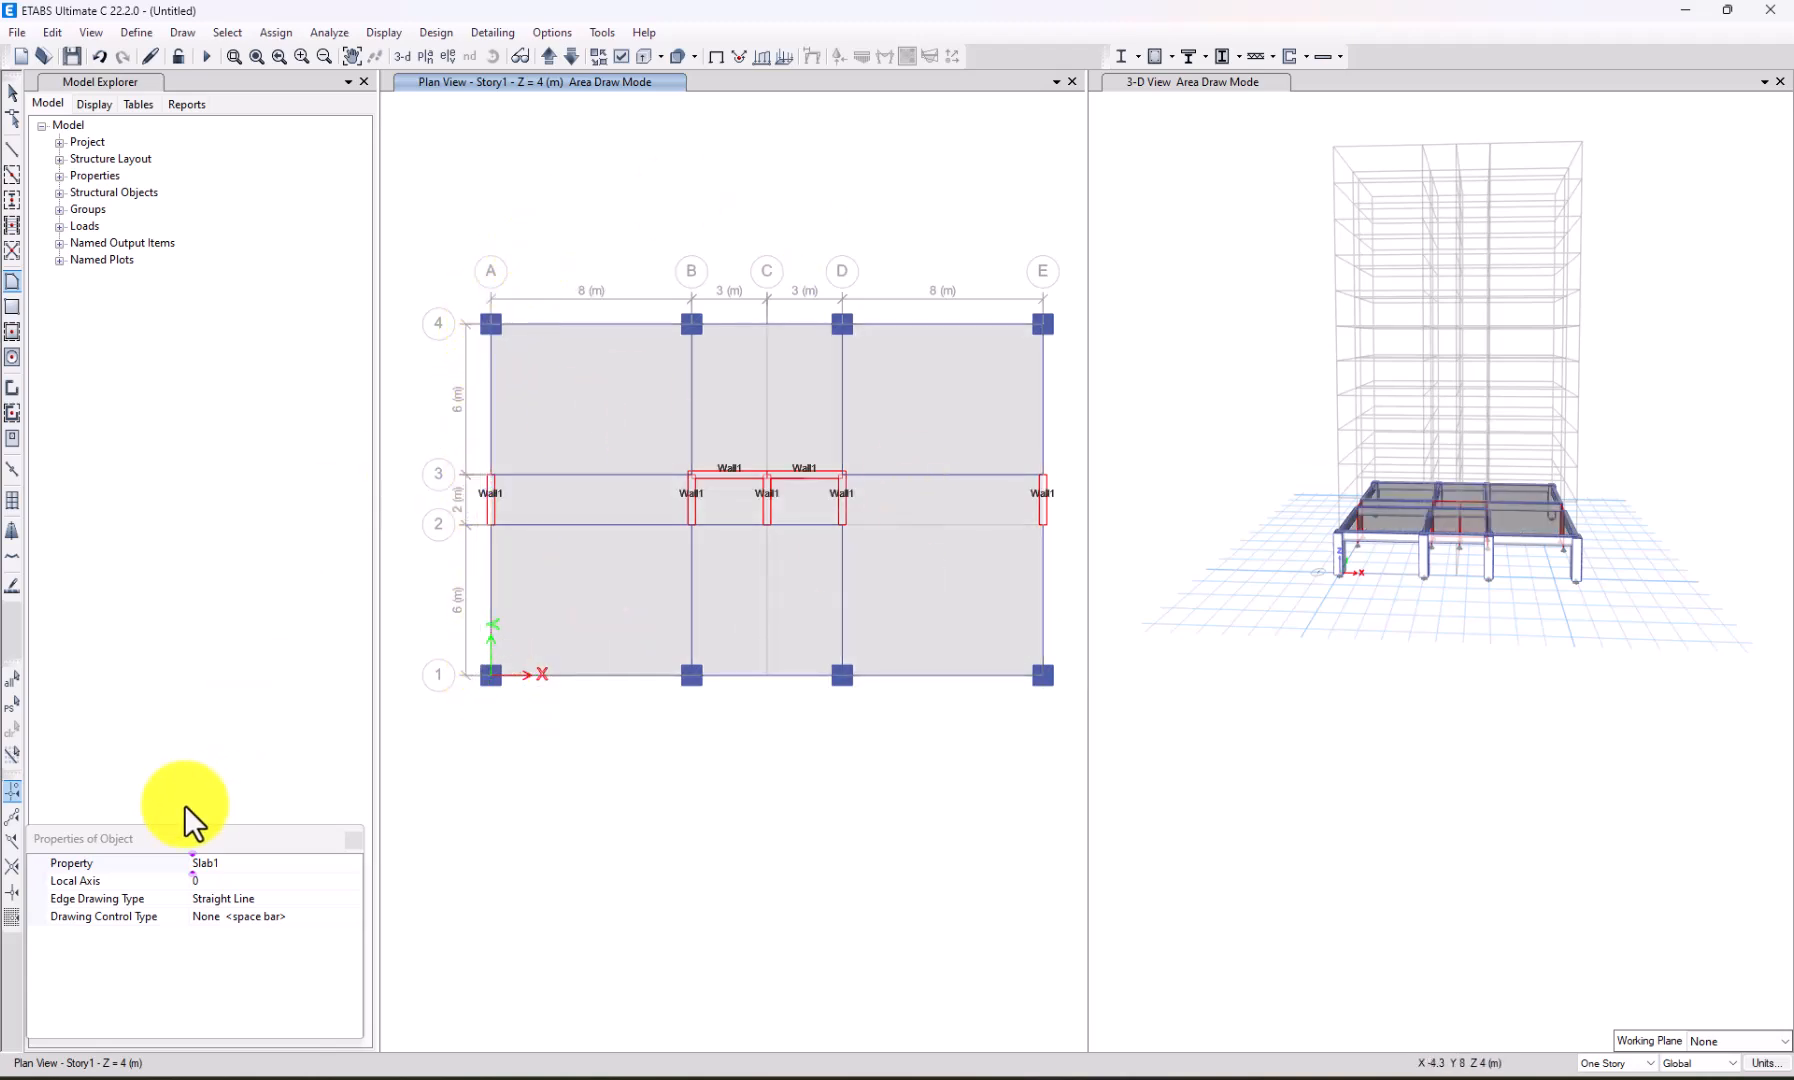
# Draw an area with the Opening property in the Story1 slab around the core through grid points B2, B3, D3 and D2.
pyautogui.click(249, 863)
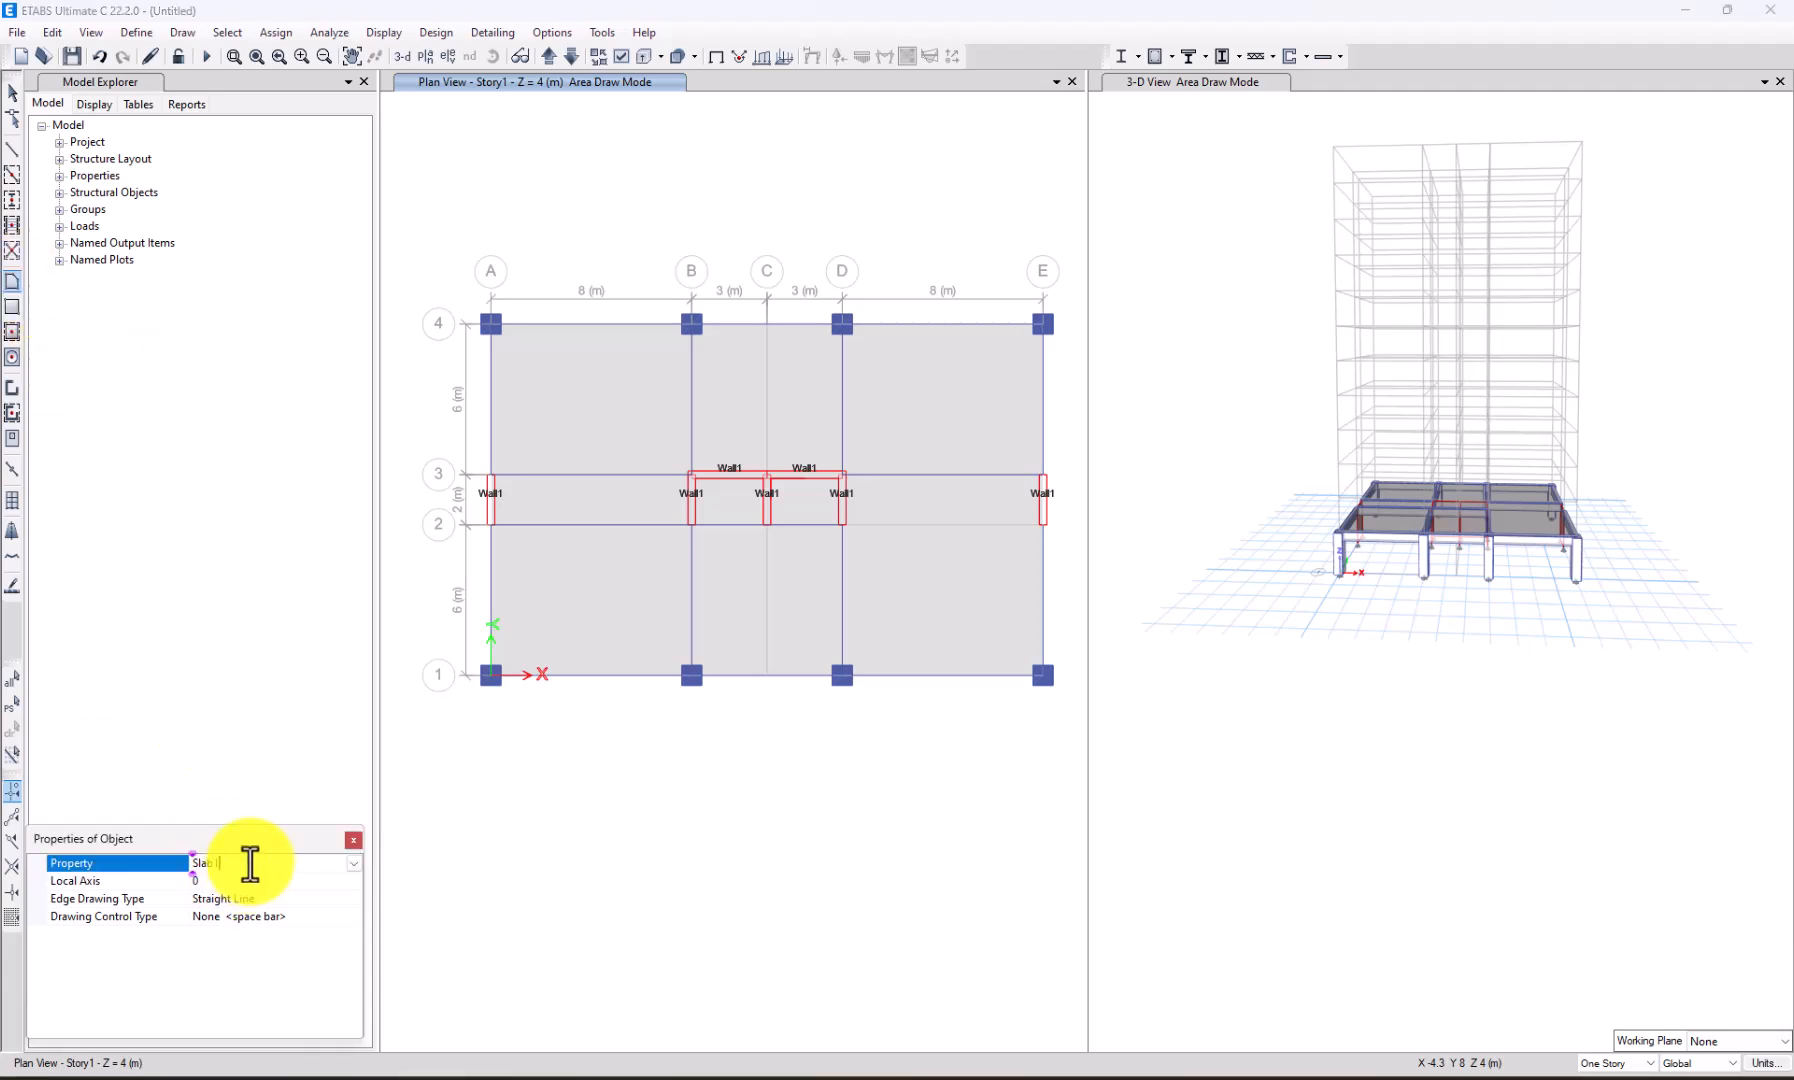
pyautogui.click(353, 863)
pyautogui.click(214, 909)
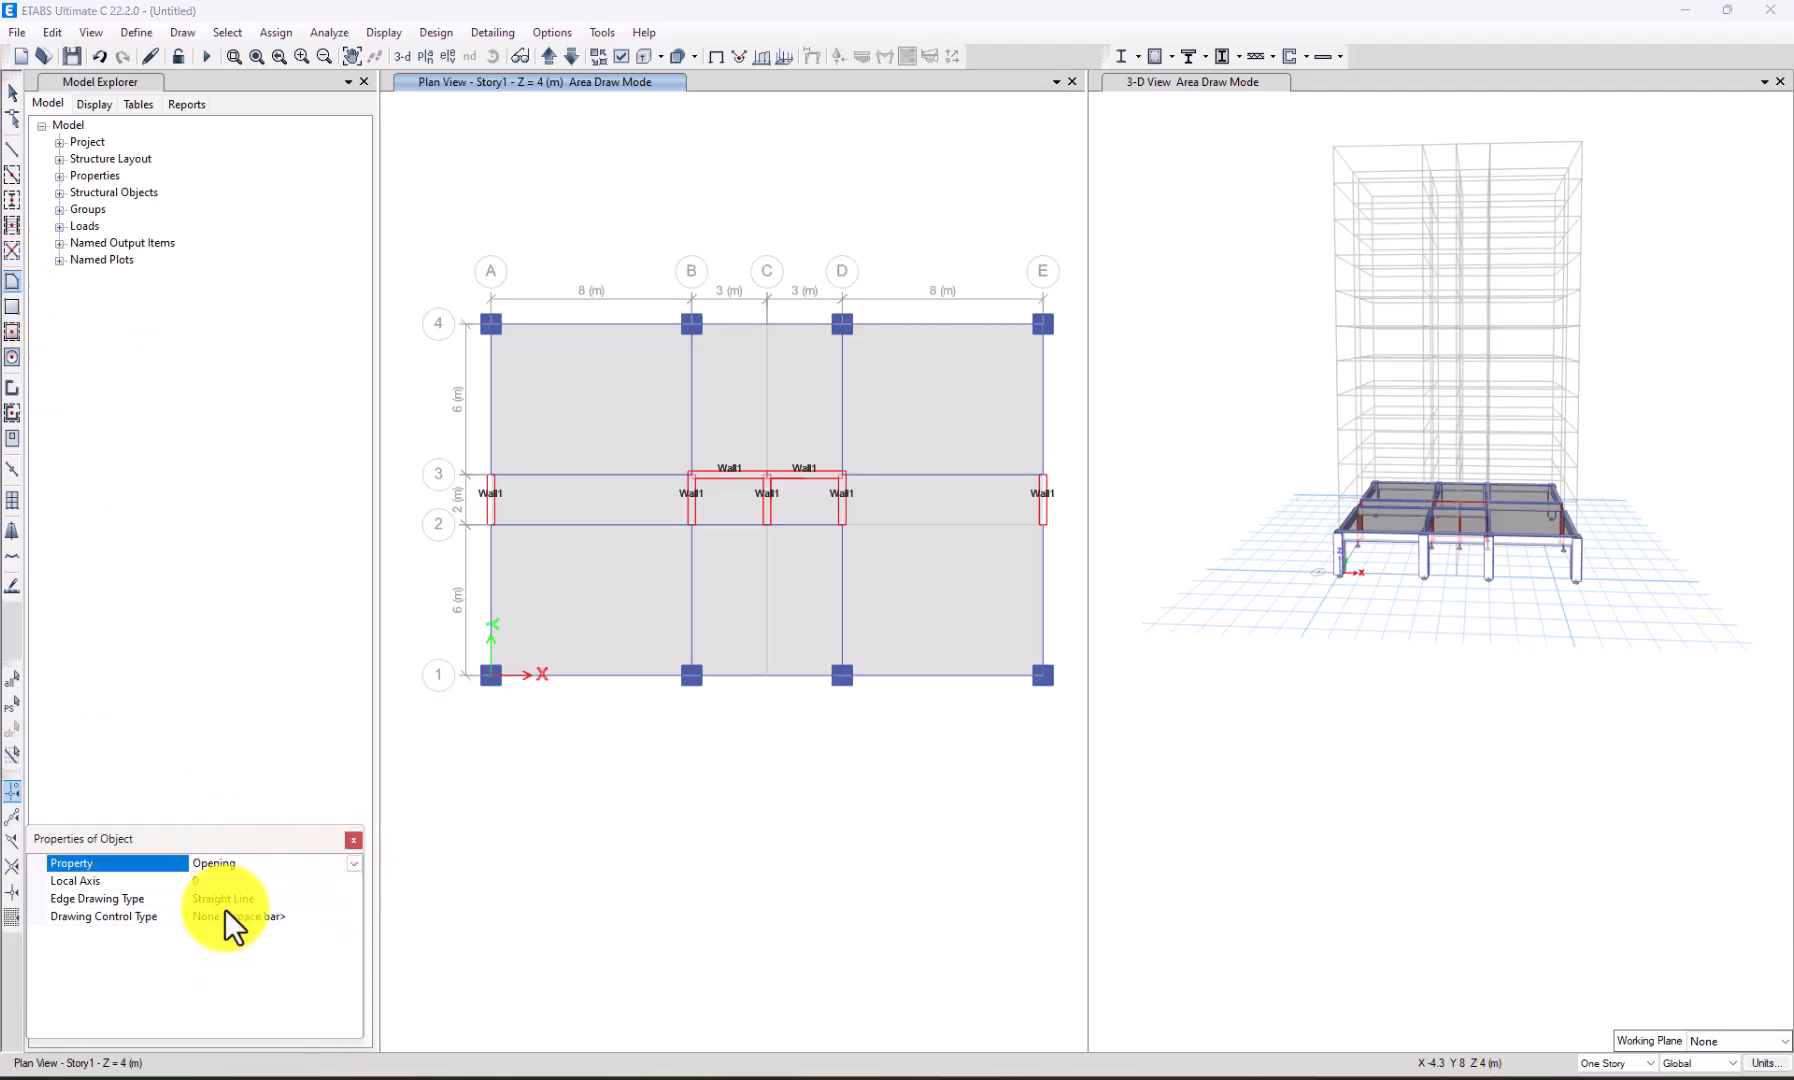
pyautogui.scroll(3, 696, 524)
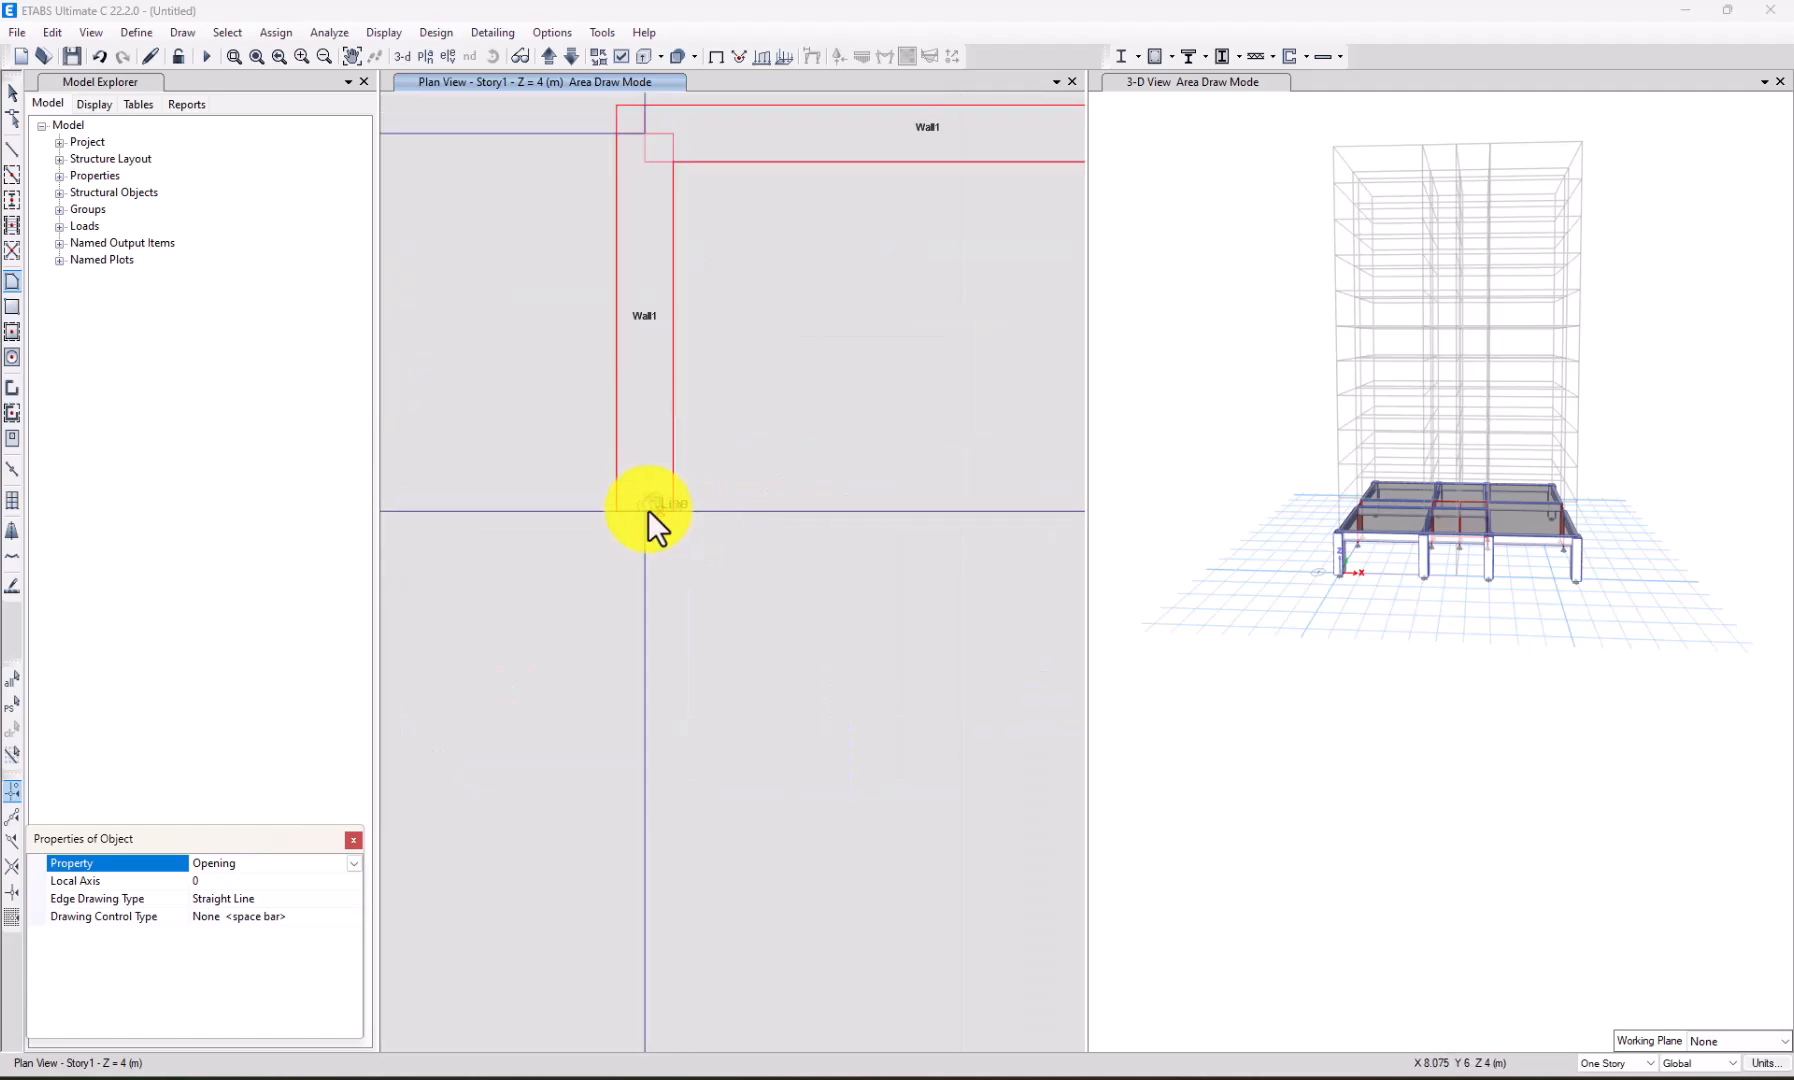
pyautogui.scroll(-5, 664, 520)
pyautogui.scroll(3, 643, 520)
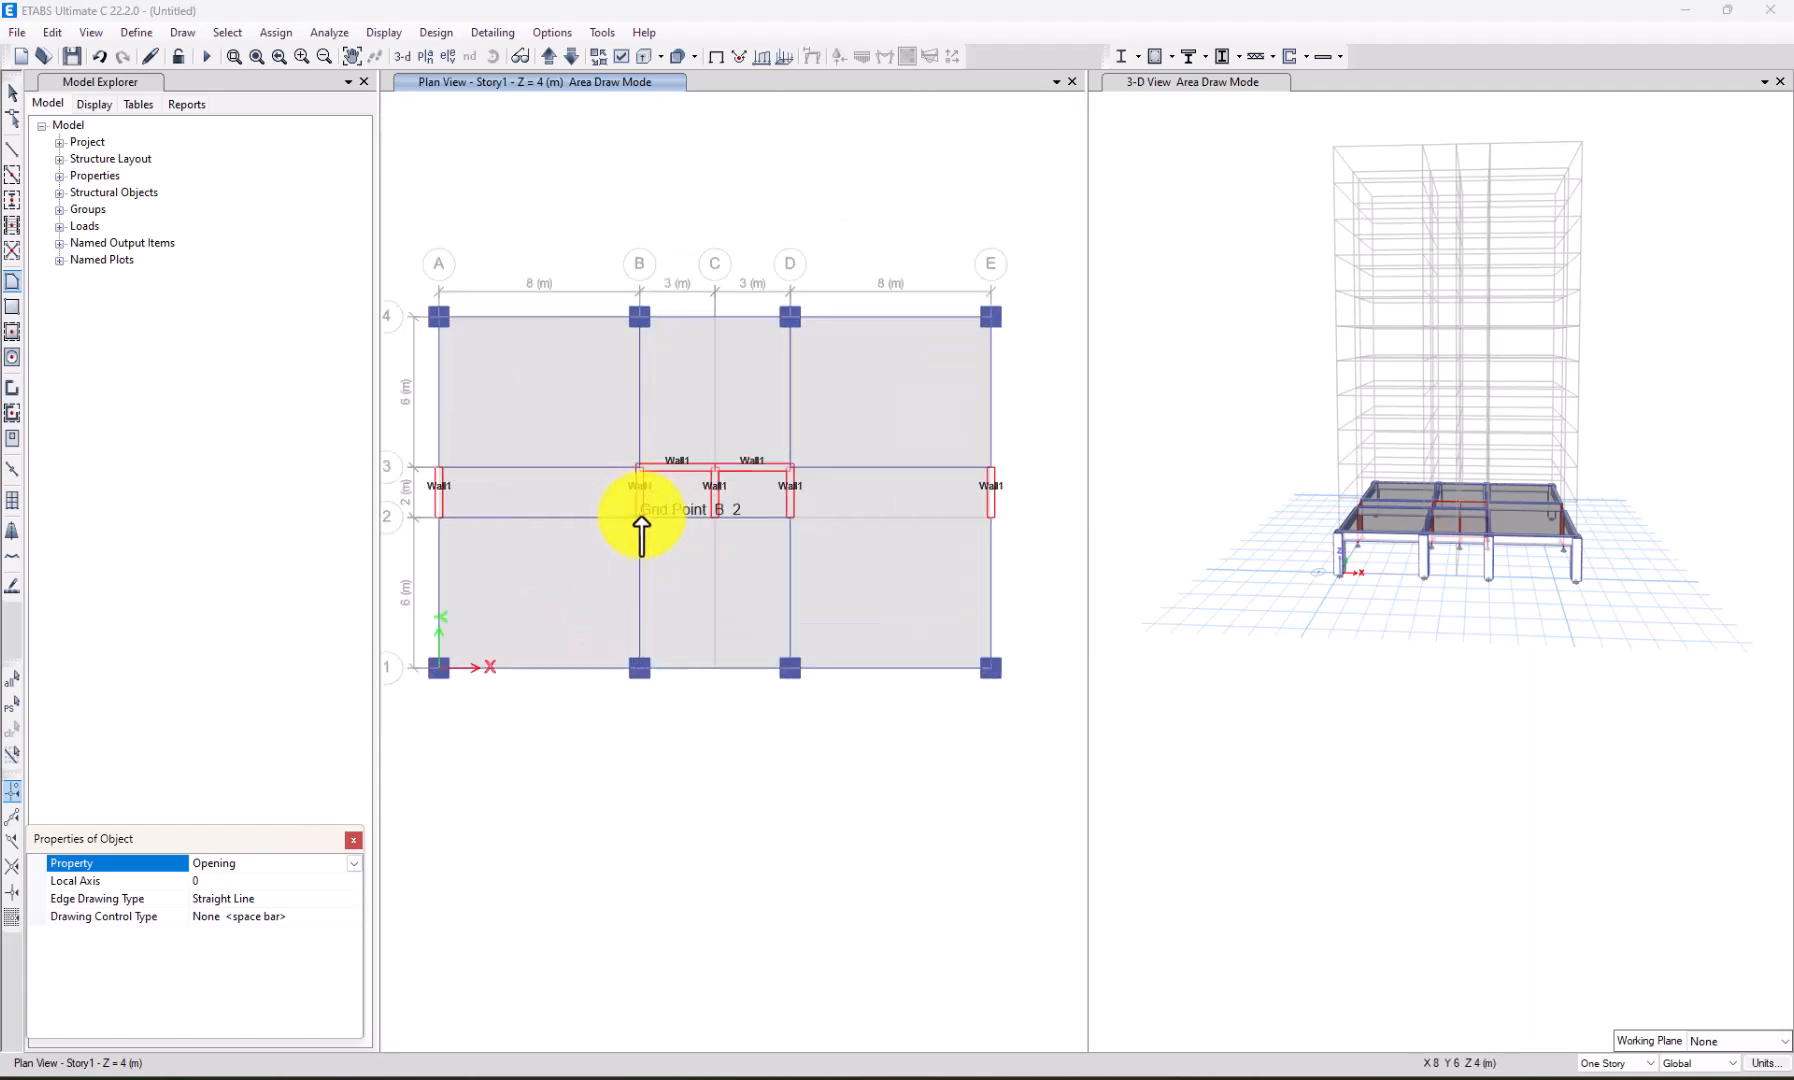
pyautogui.click(640, 517)
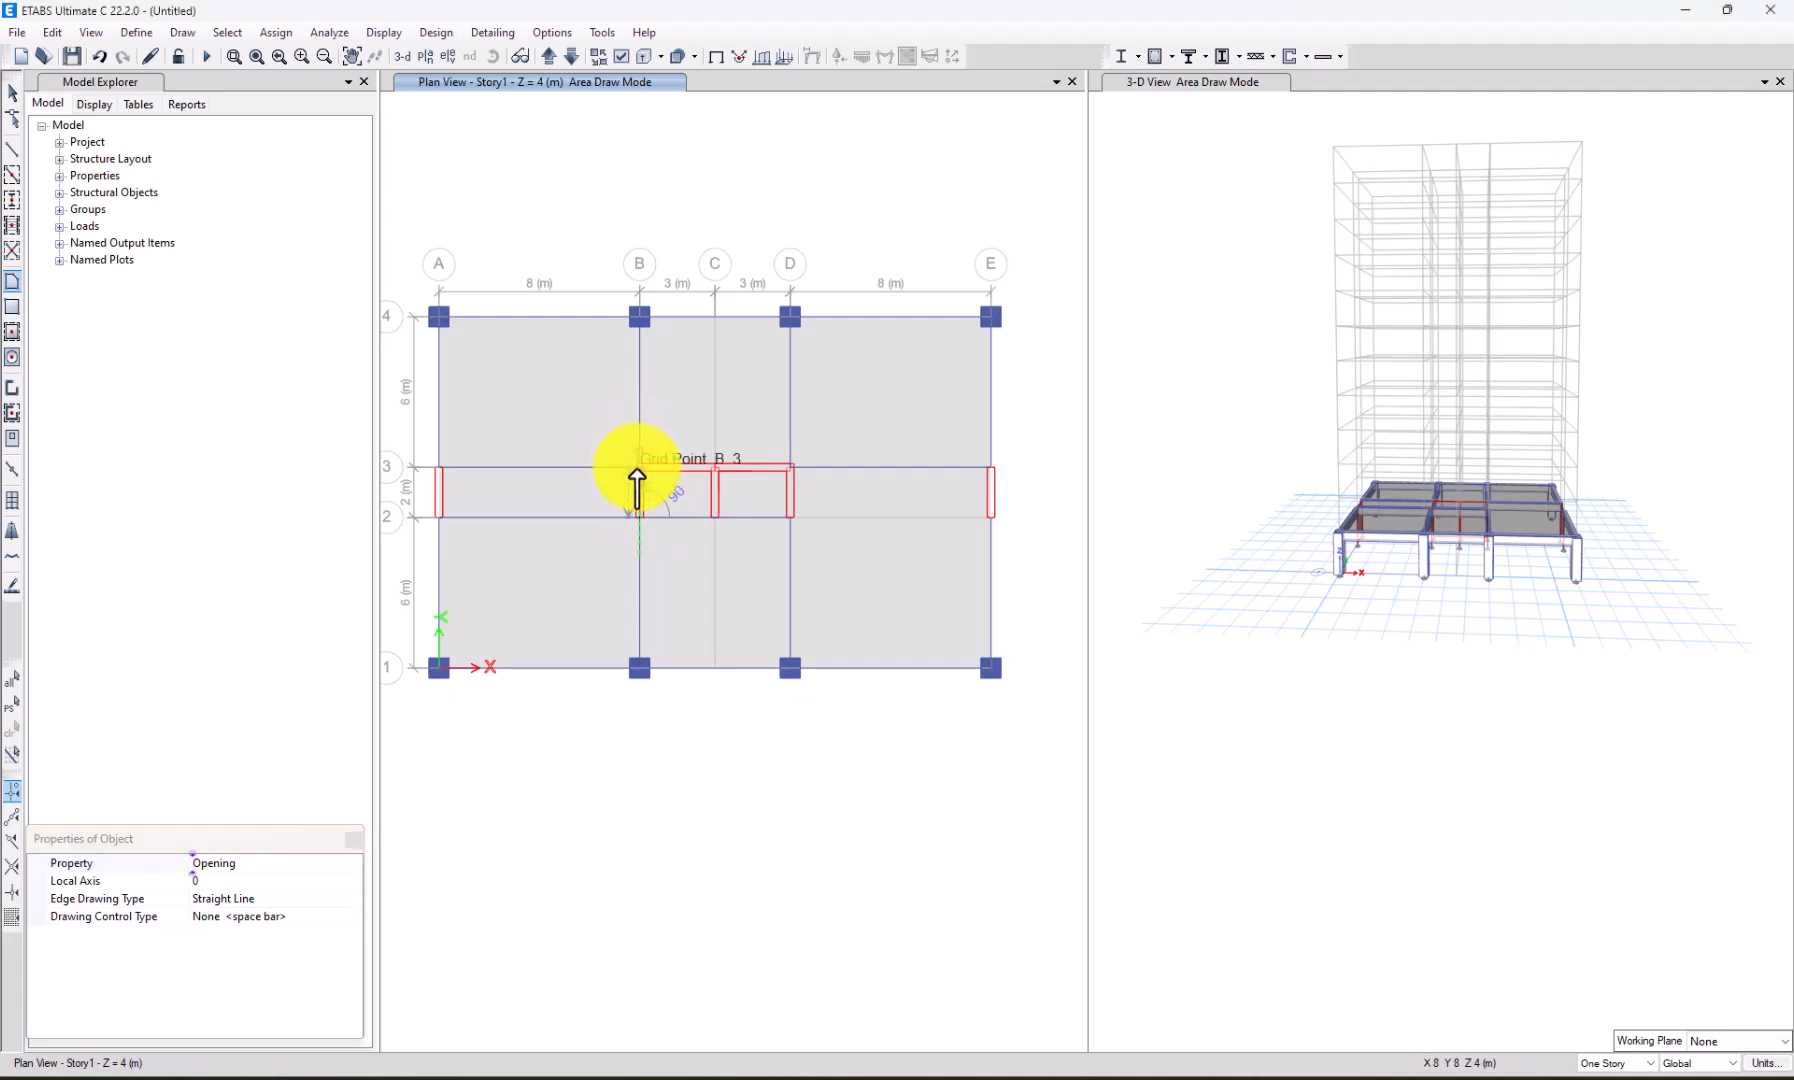
pyautogui.click(639, 467)
pyautogui.click(789, 467)
pyautogui.click(790, 517)
pyautogui.press('Return')
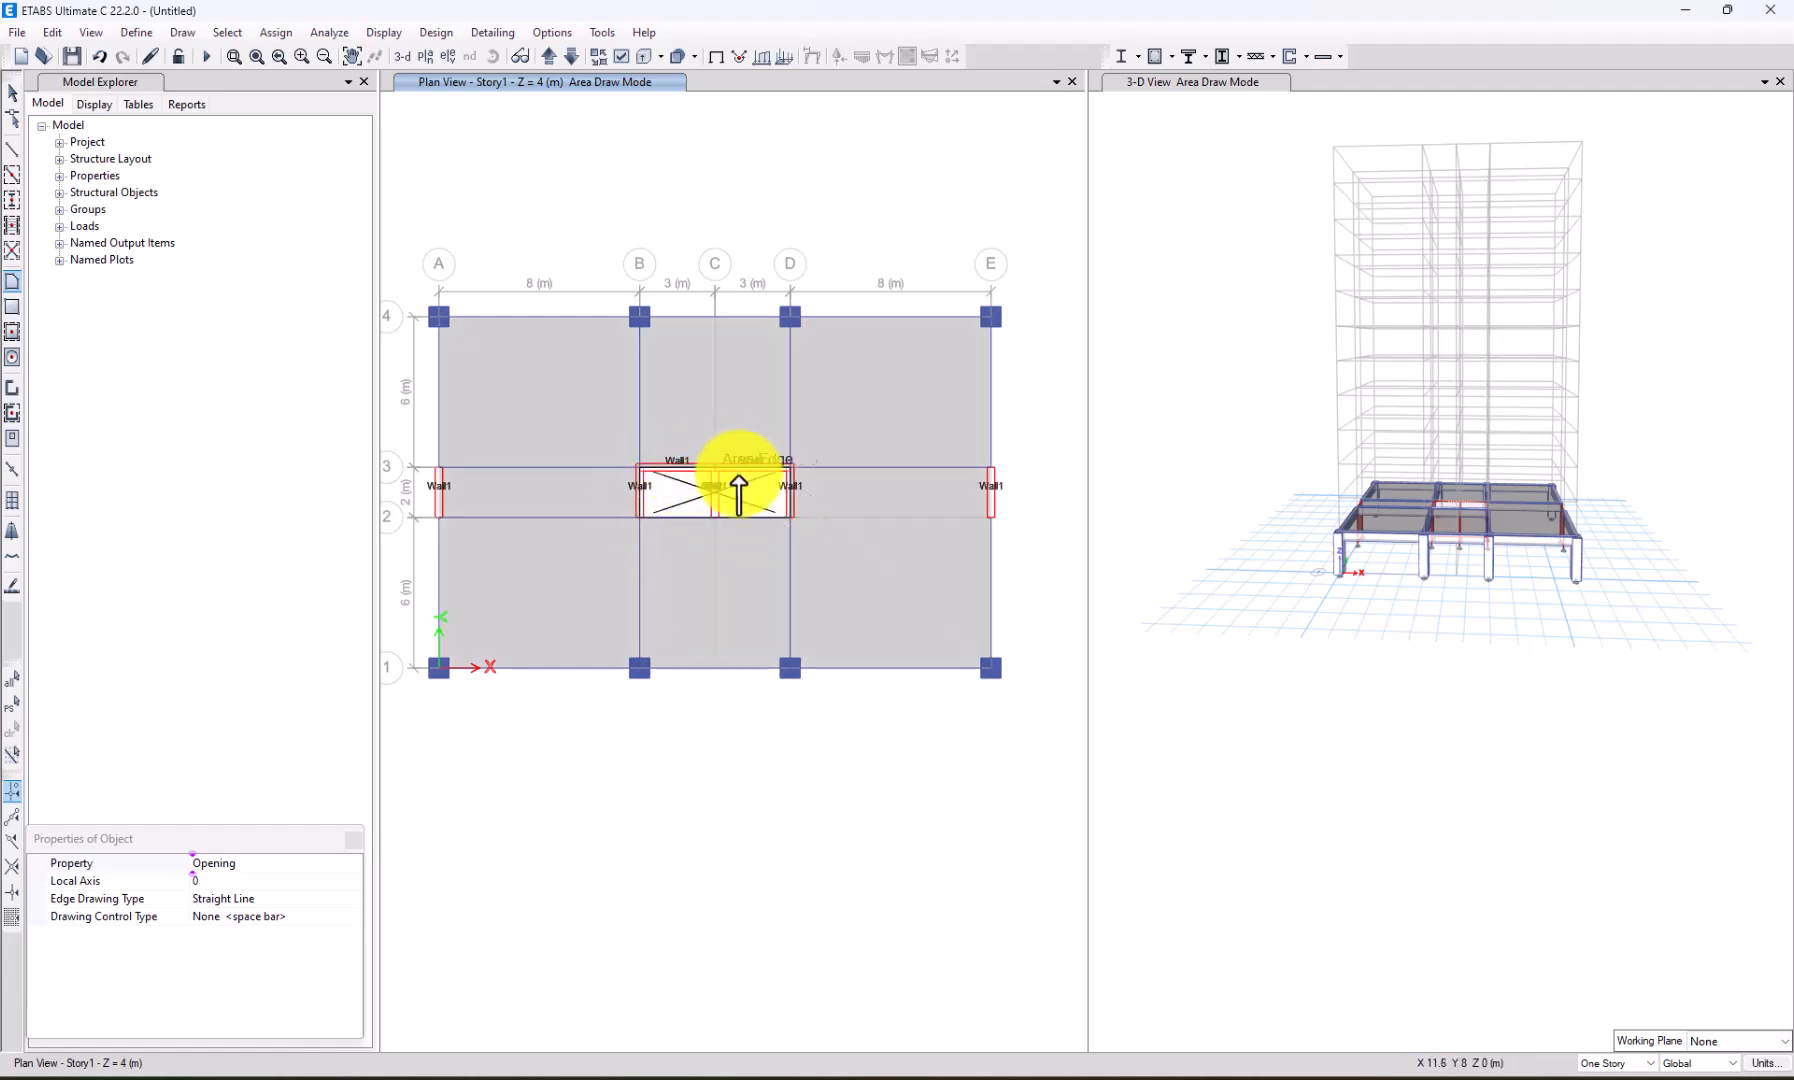
pyautogui.click(12, 92)
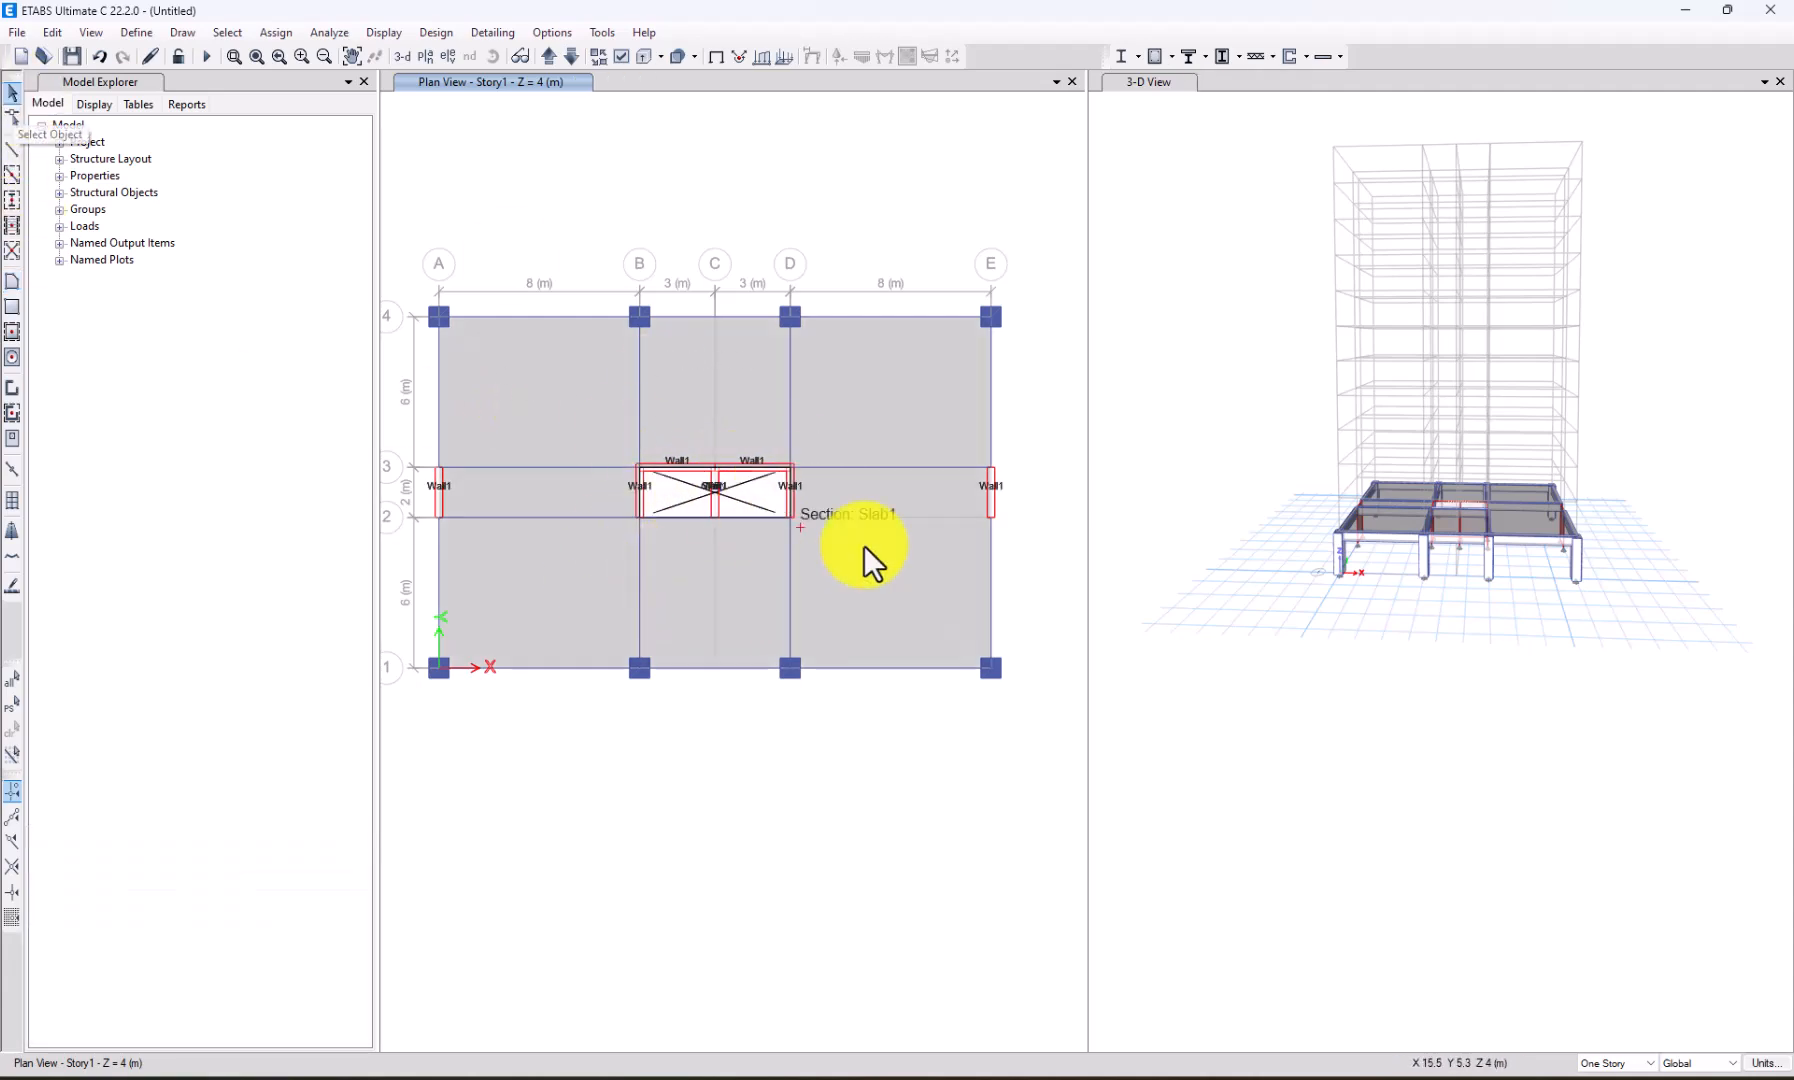
pyautogui.scroll(-2, 999, 582)
pyautogui.scroll(2, 935, 519)
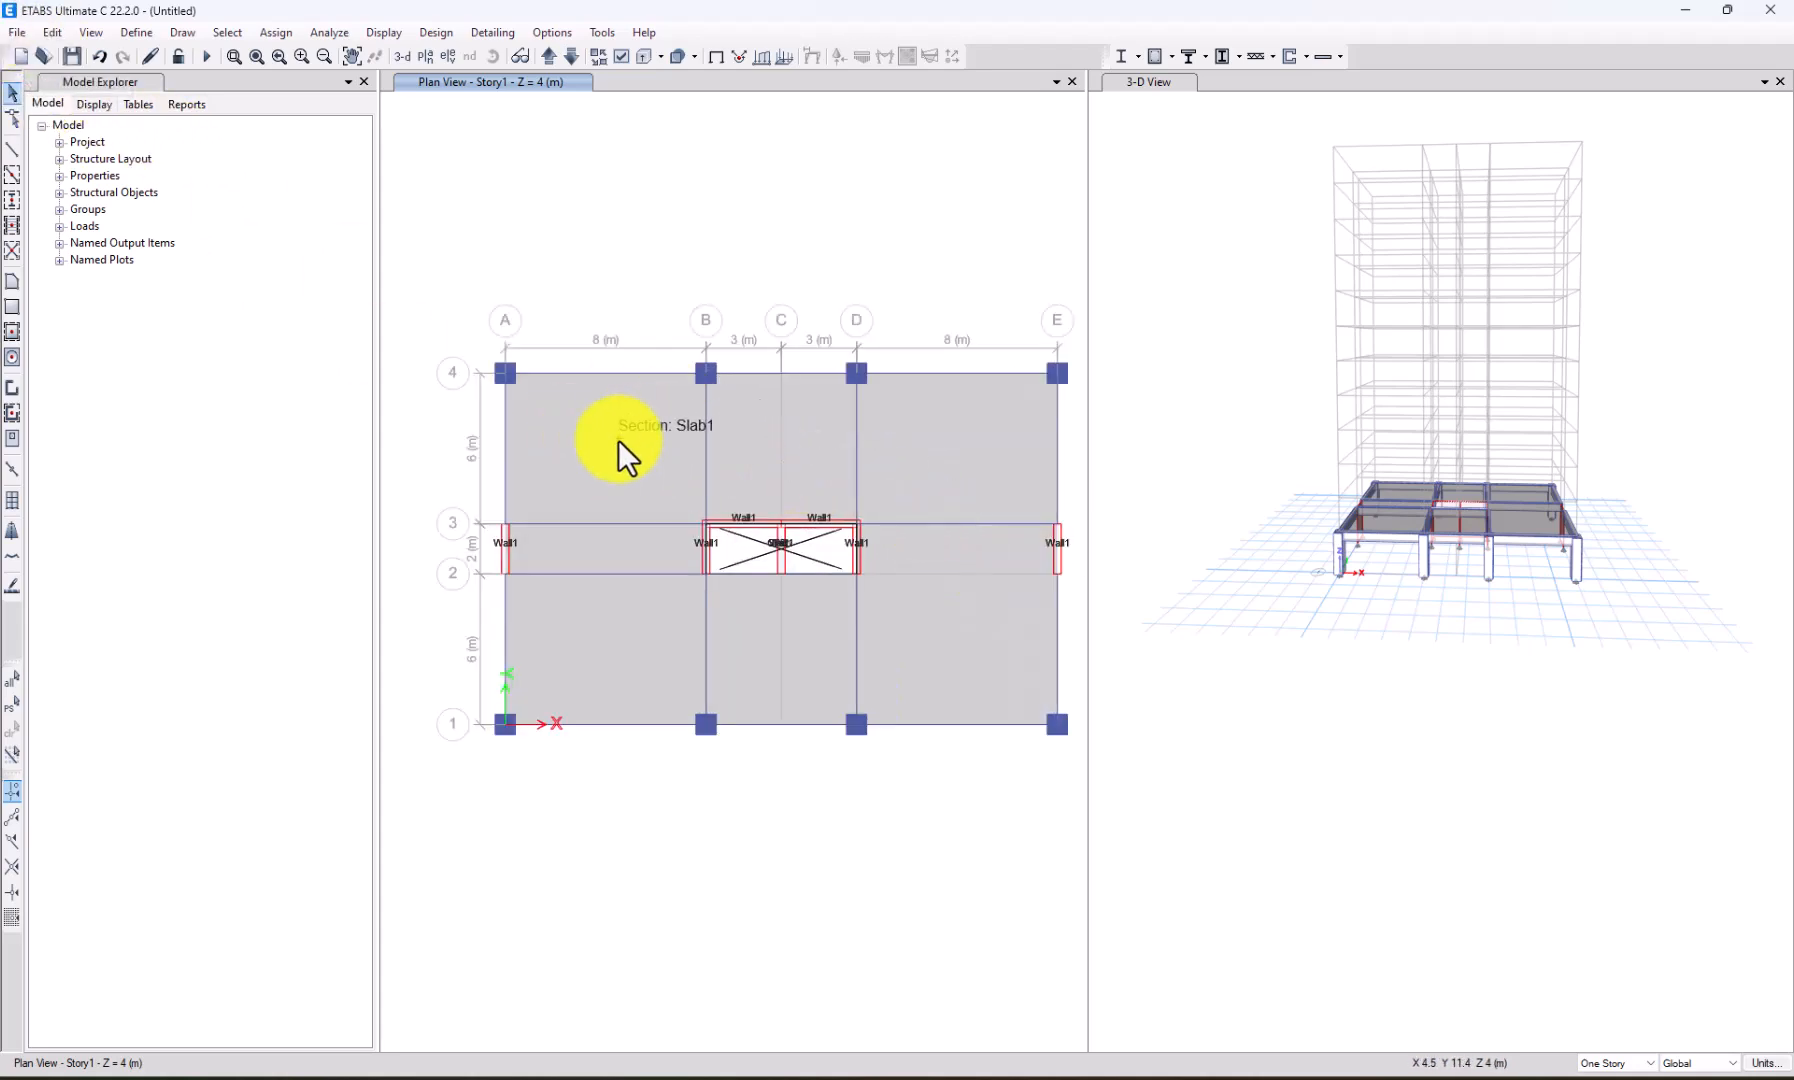
pyautogui.click(50, 33)
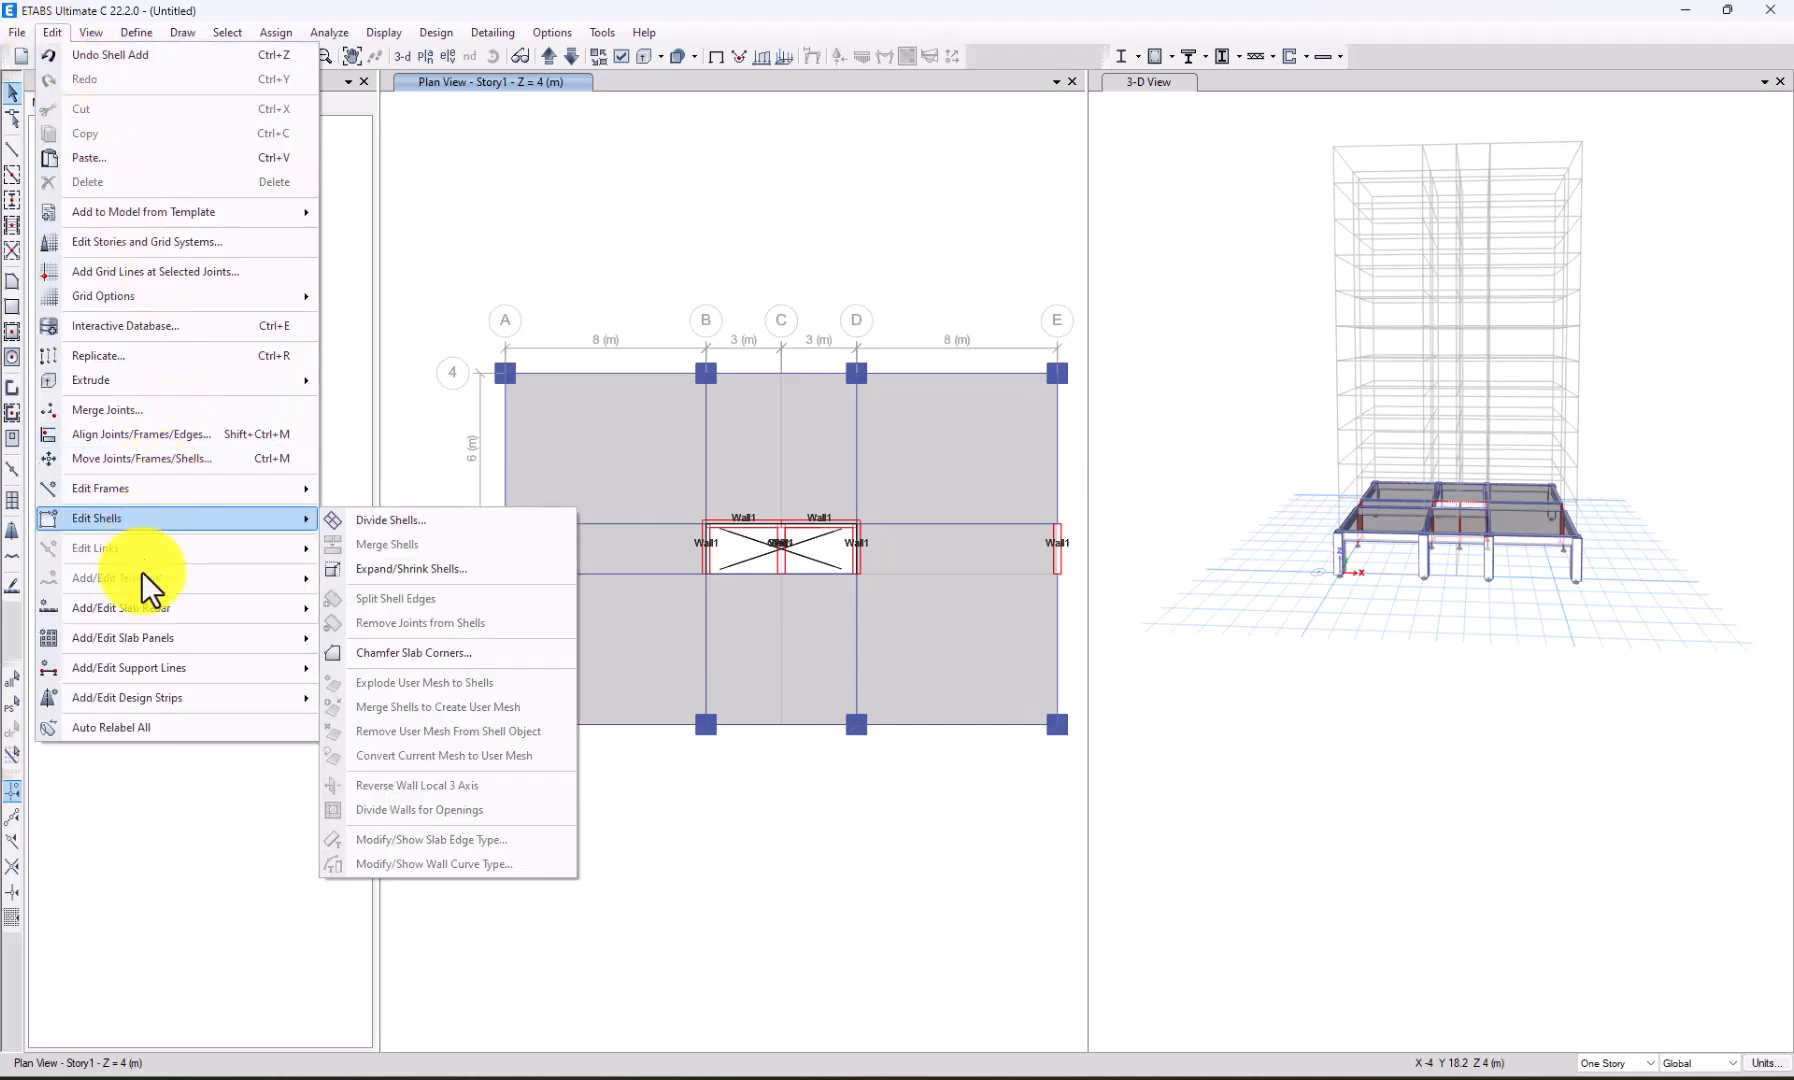
pyautogui.moveTo(154, 593)
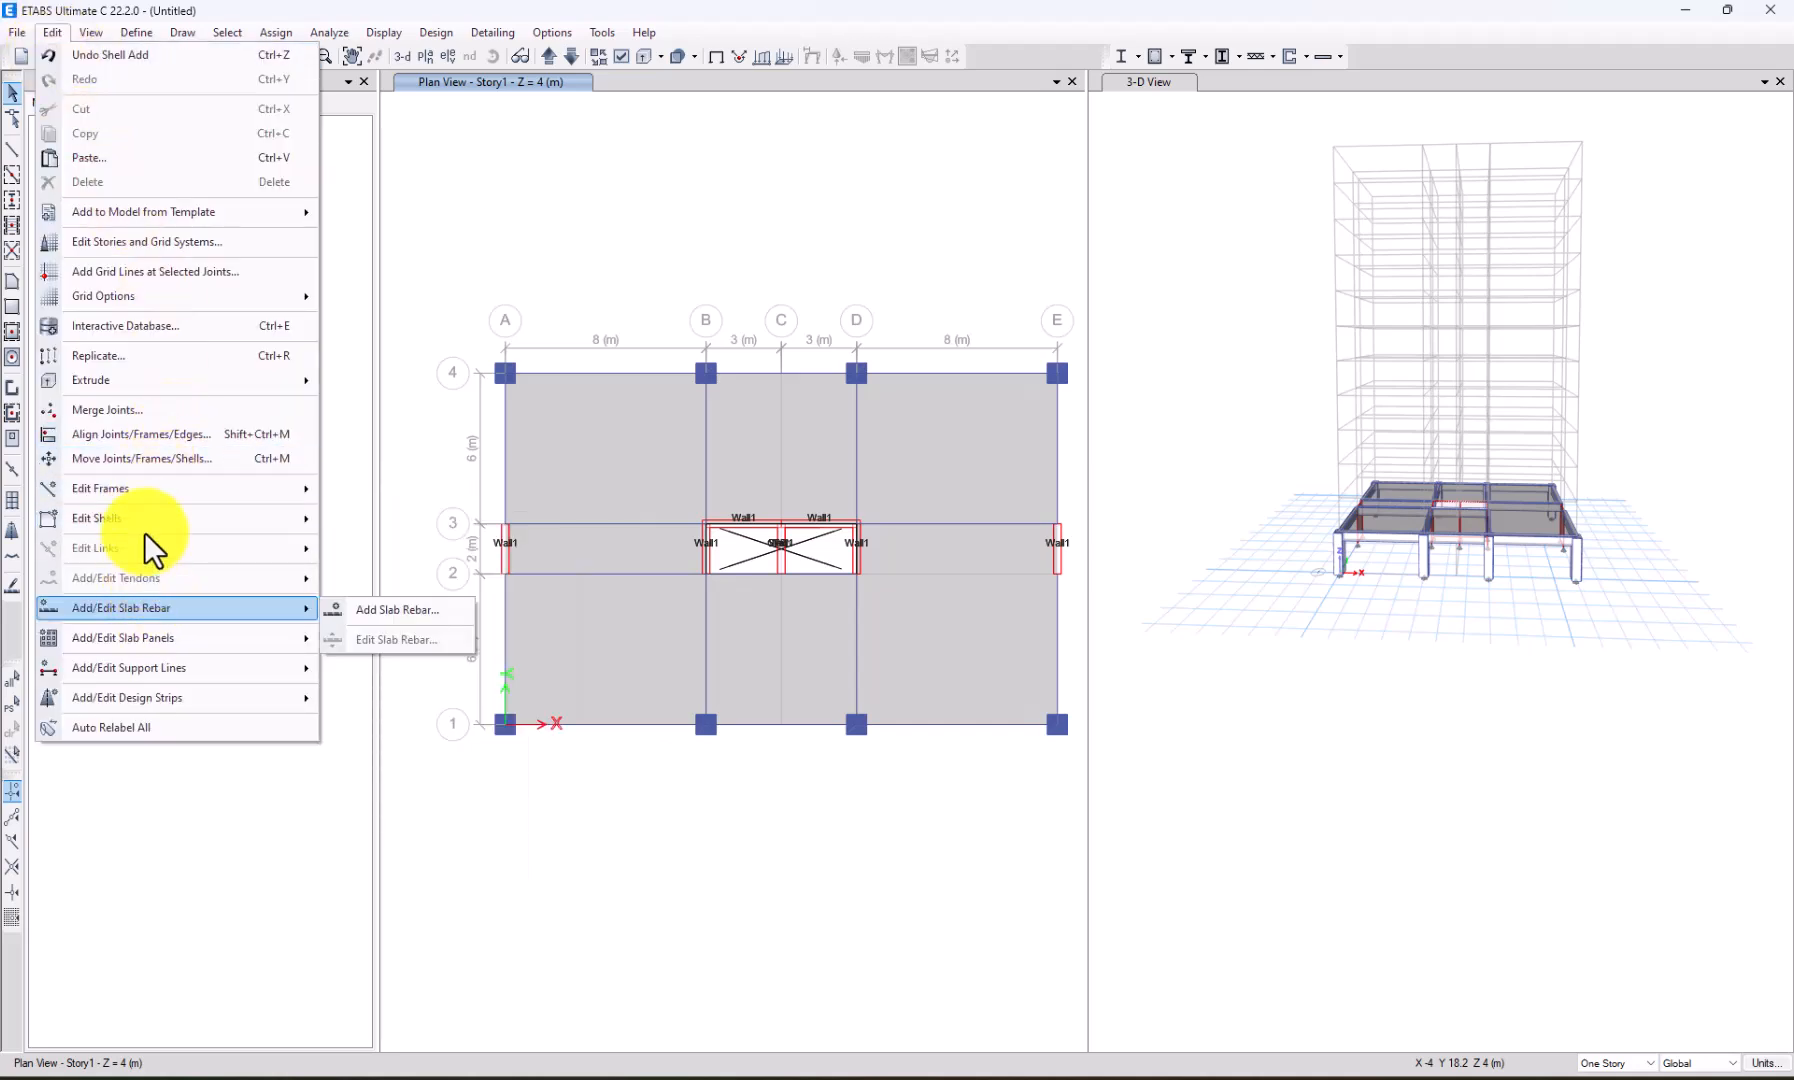
# Add a load pattern named SD with type Super Dead and self weight multiplier 0.
pyautogui.click(128, 43)
pyautogui.click(131, 31)
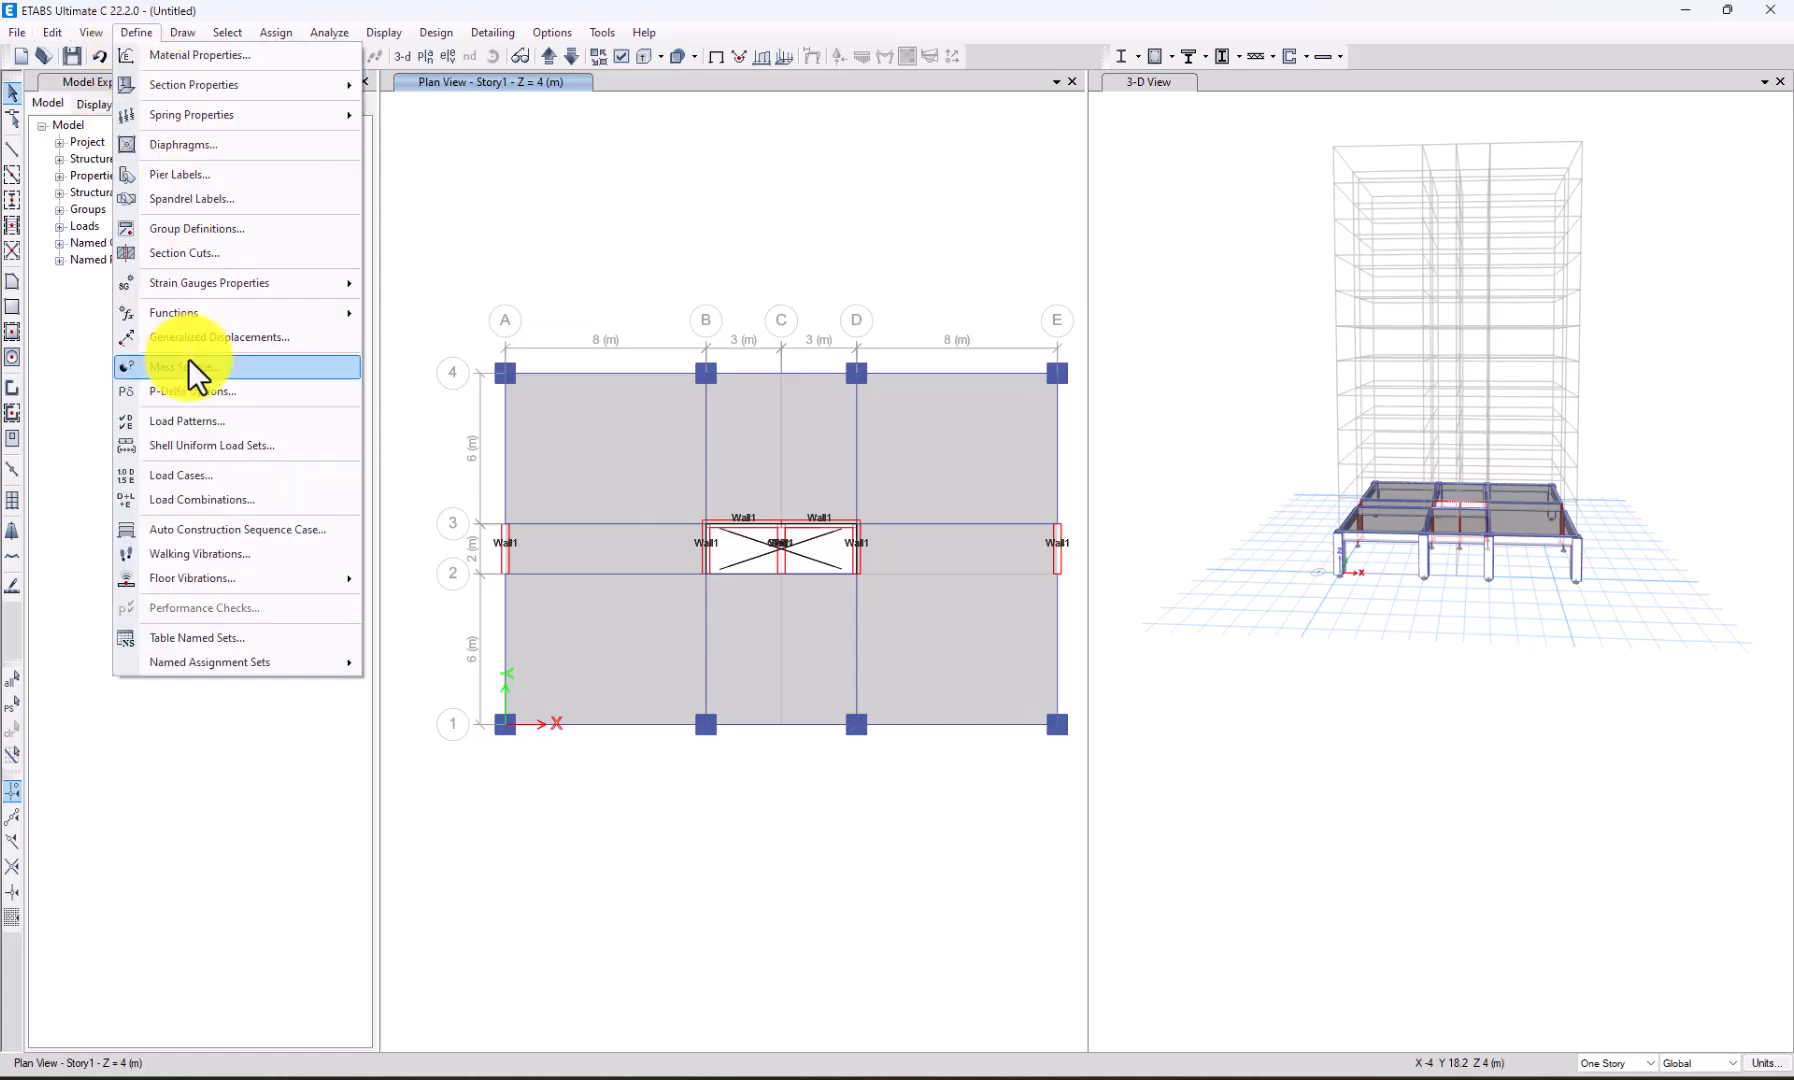
pyautogui.click(200, 423)
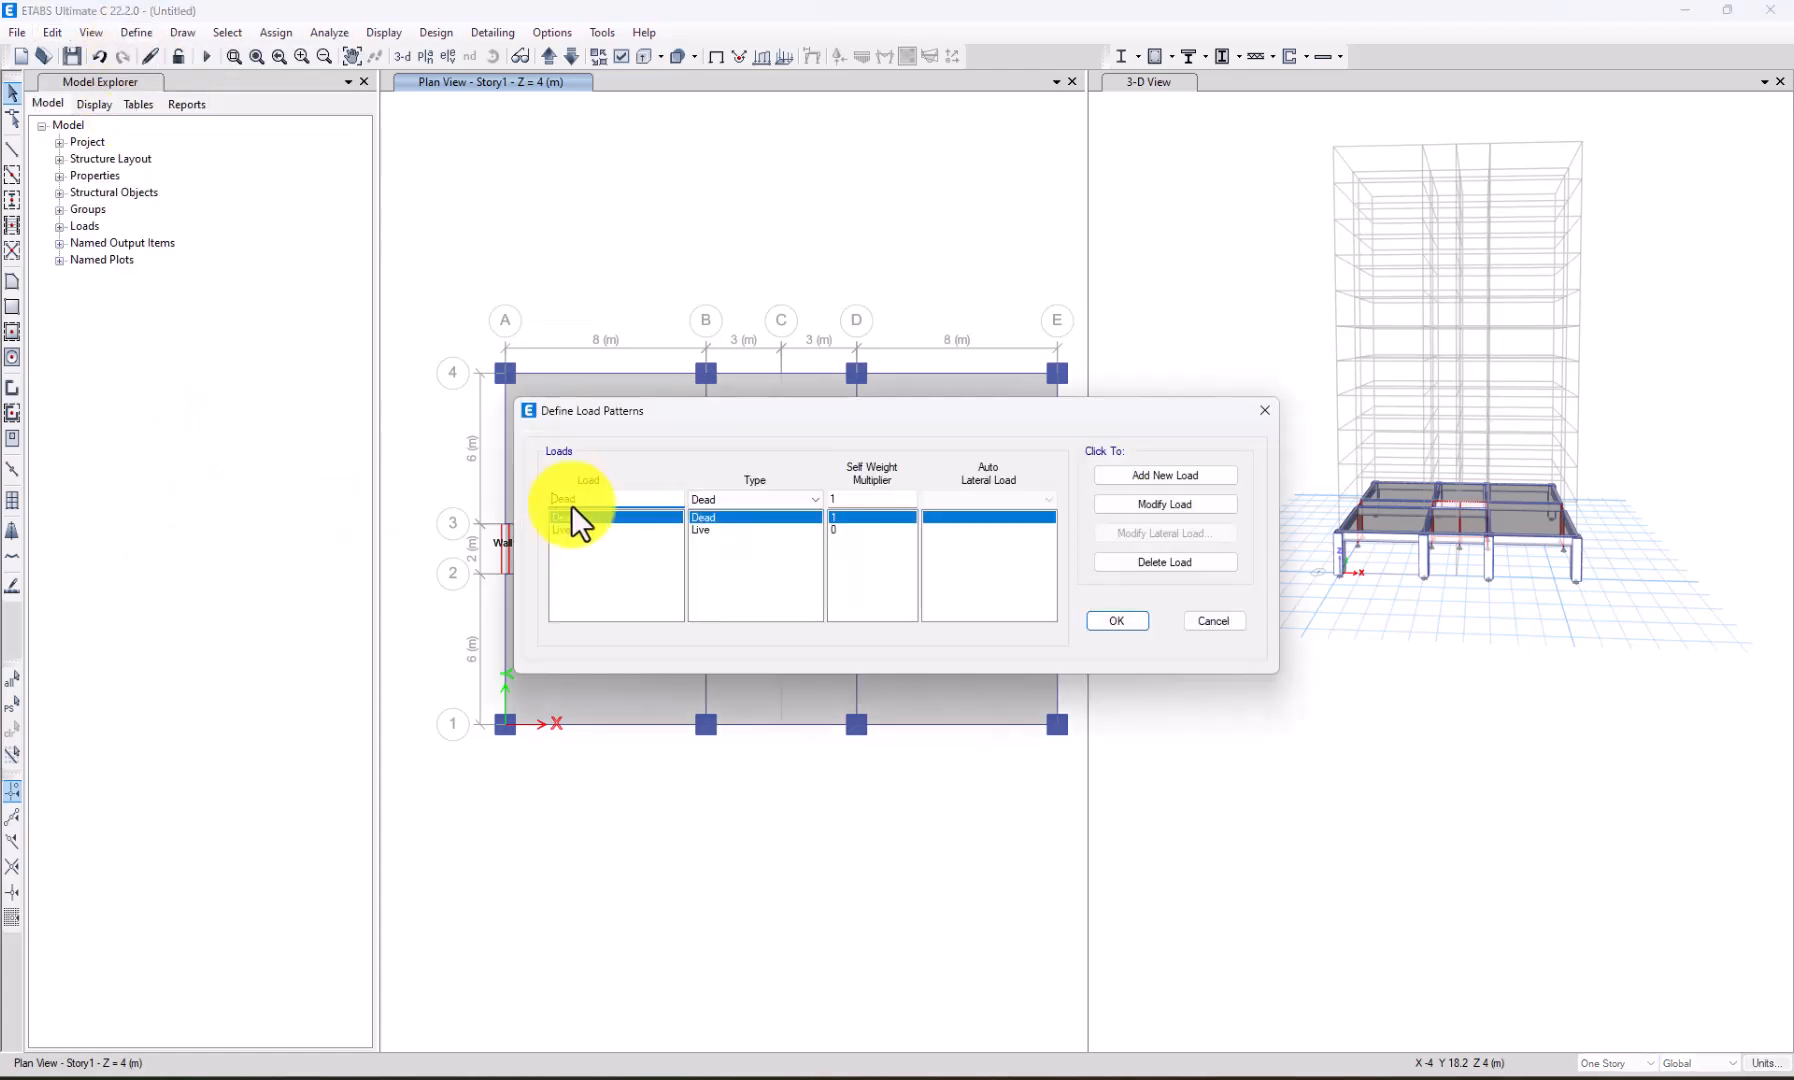
pyautogui.moveTo(758, 411); pyautogui.dragTo(631, 369)
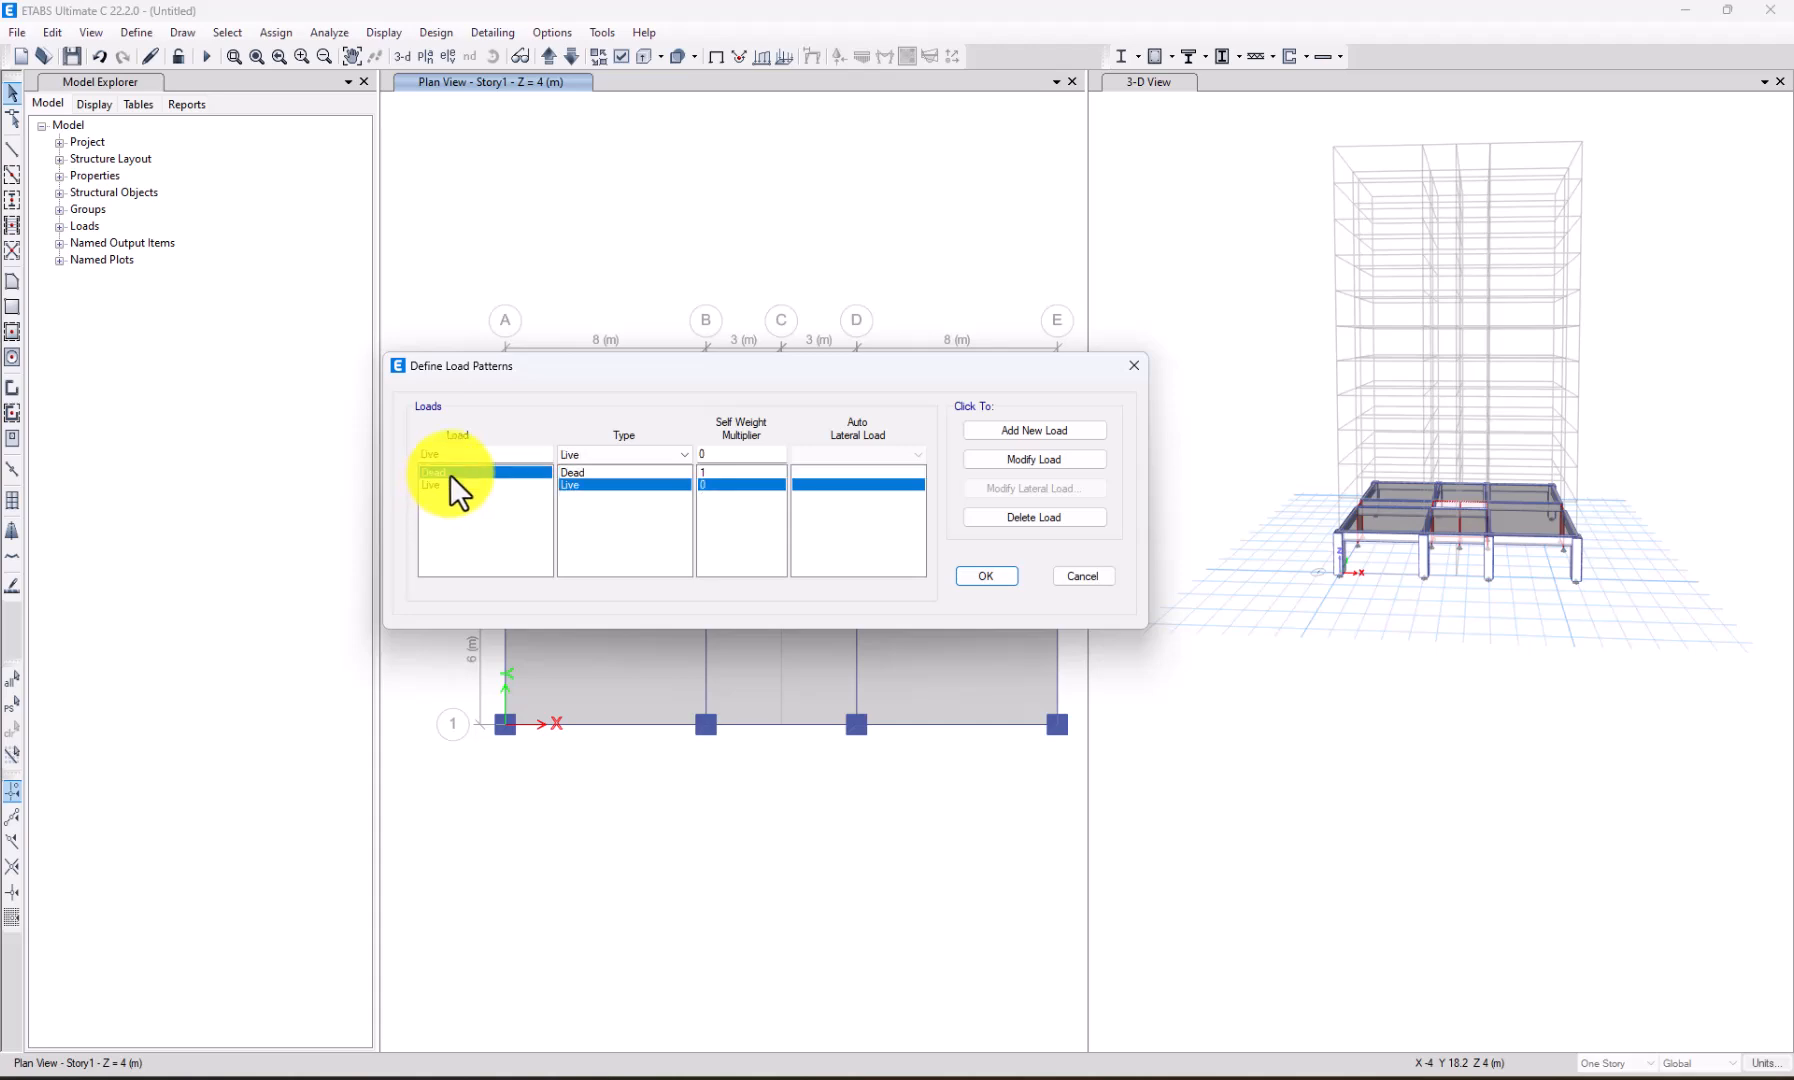
pyautogui.doubleClick(422, 455)
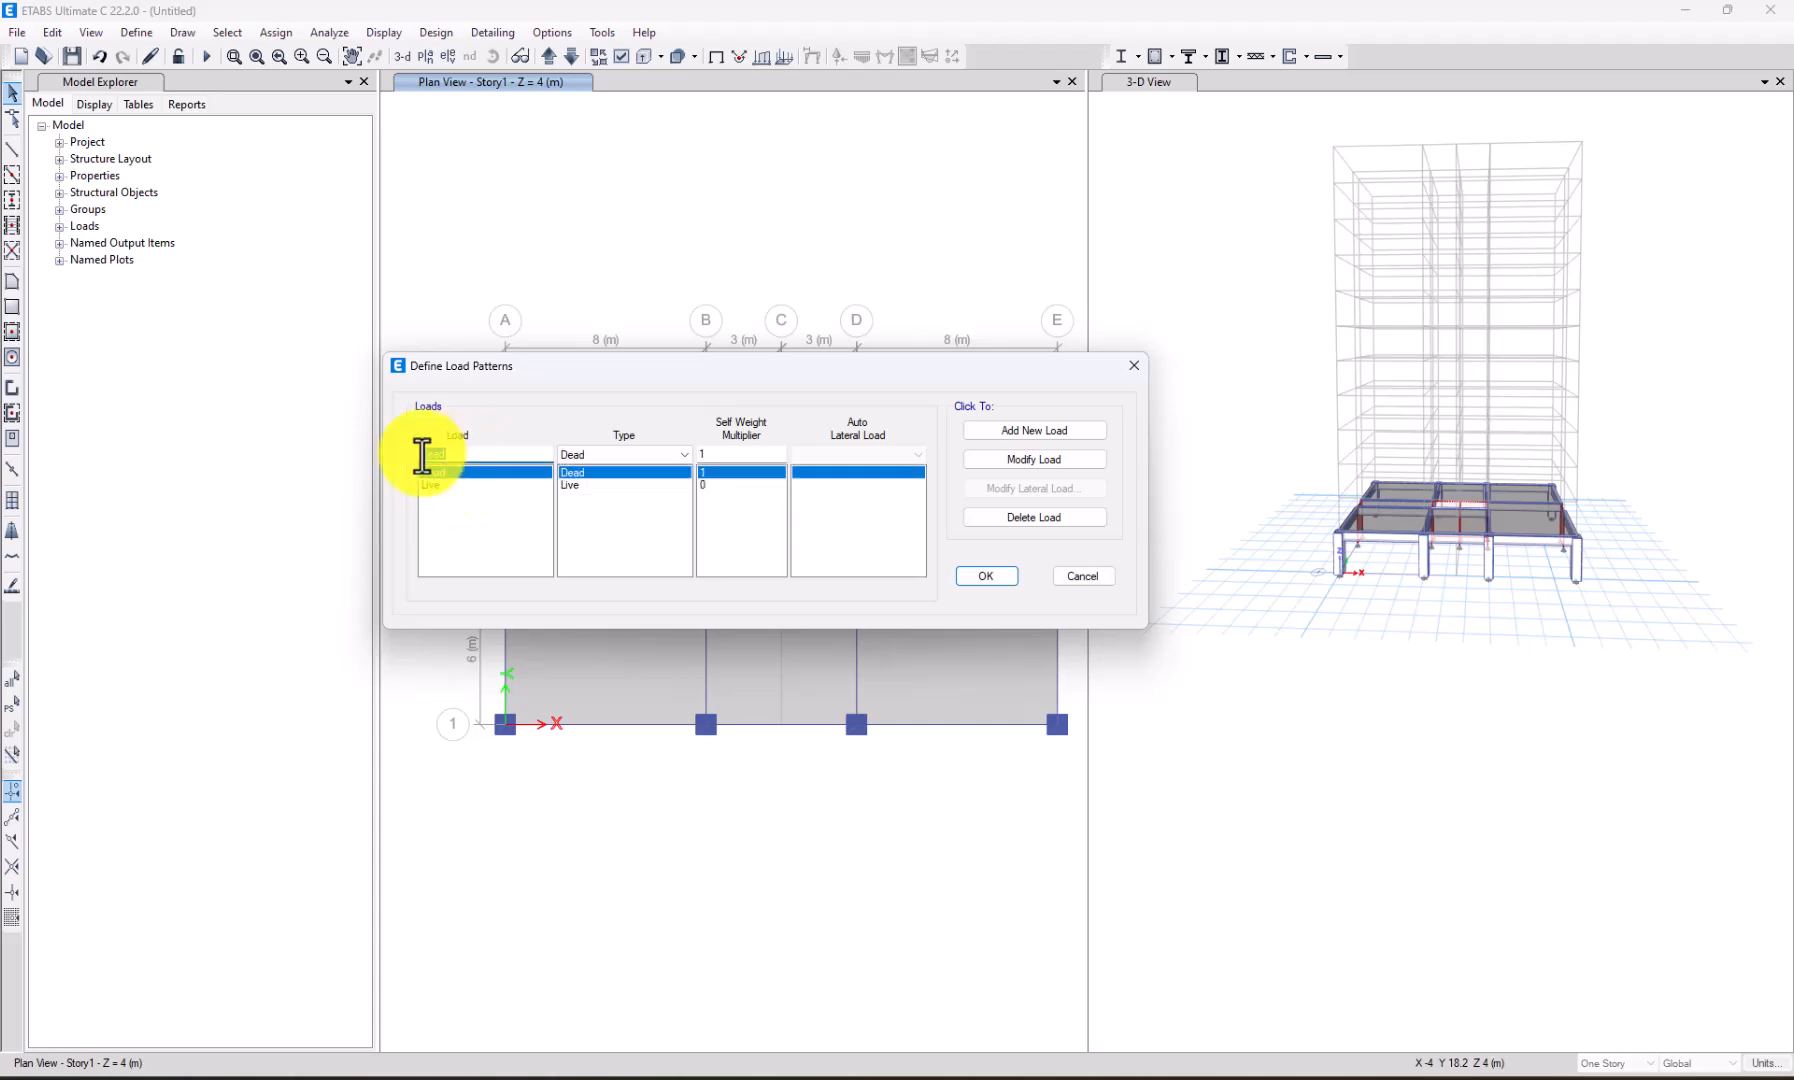
pyautogui.write('SD')
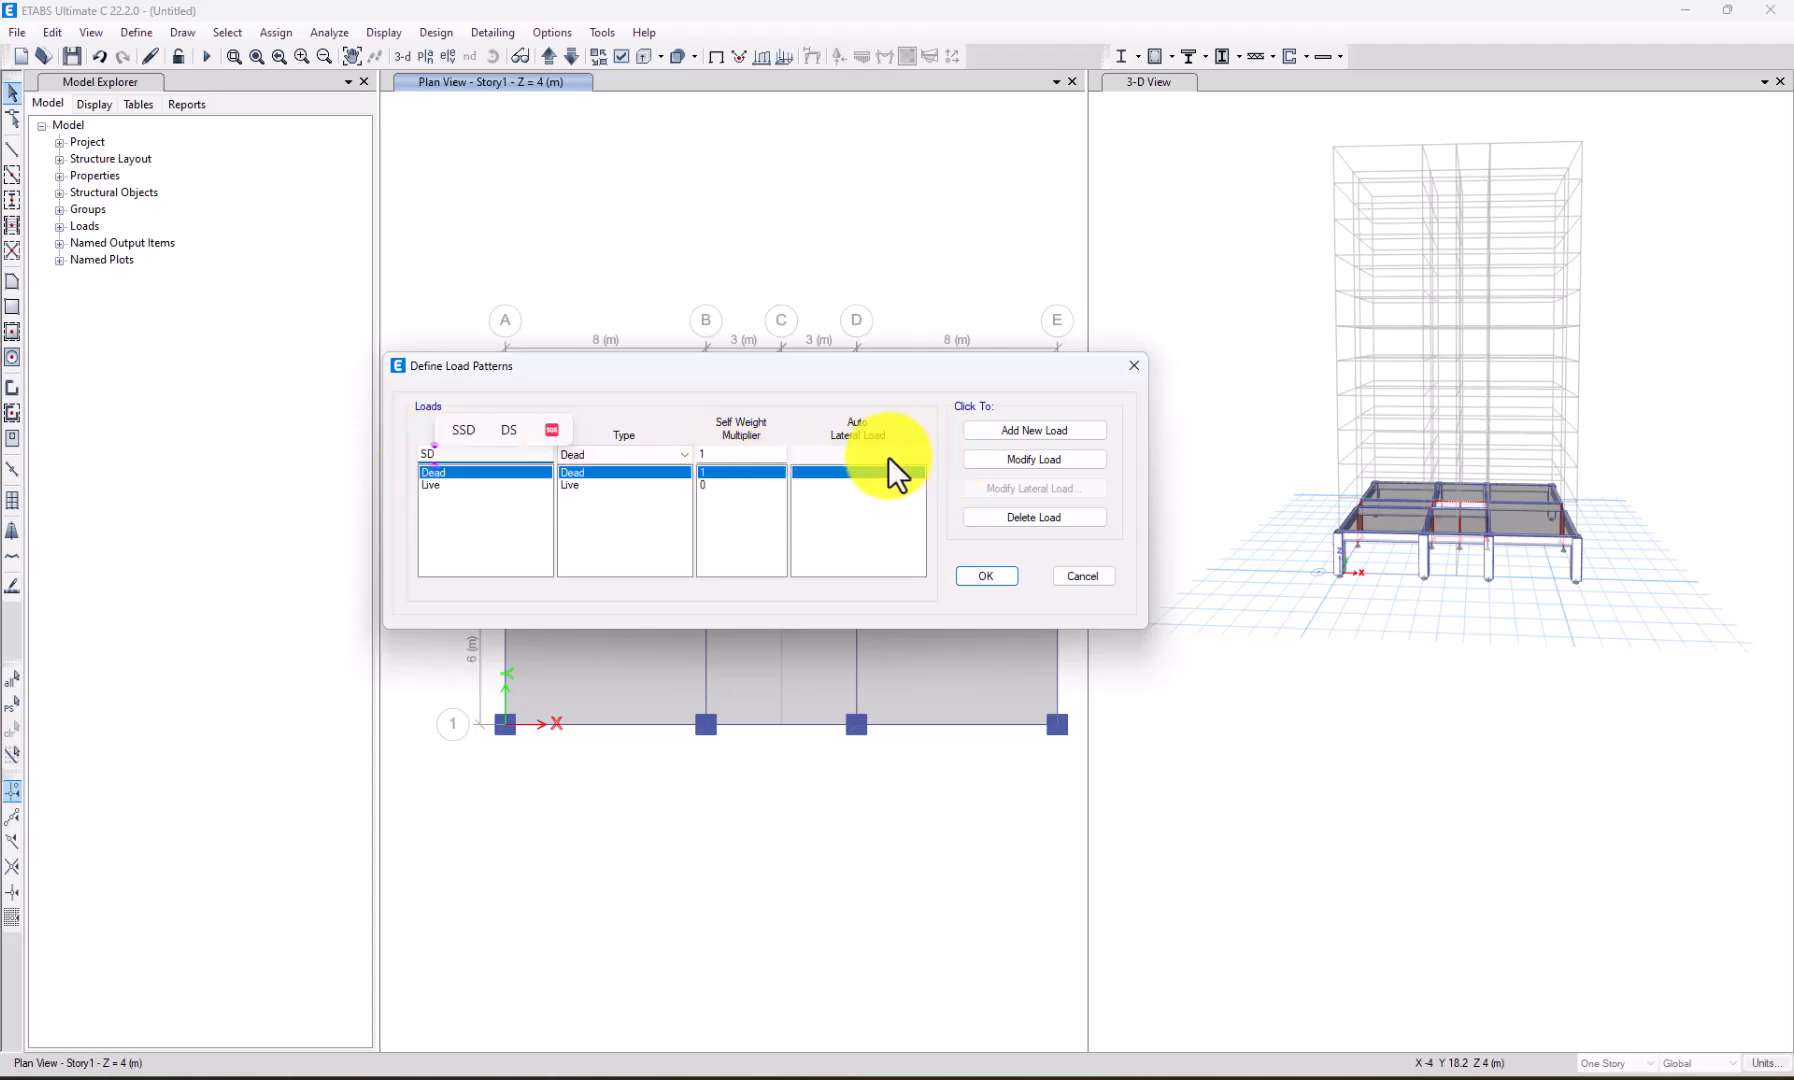
pyautogui.click(622, 460)
pyautogui.click(618, 488)
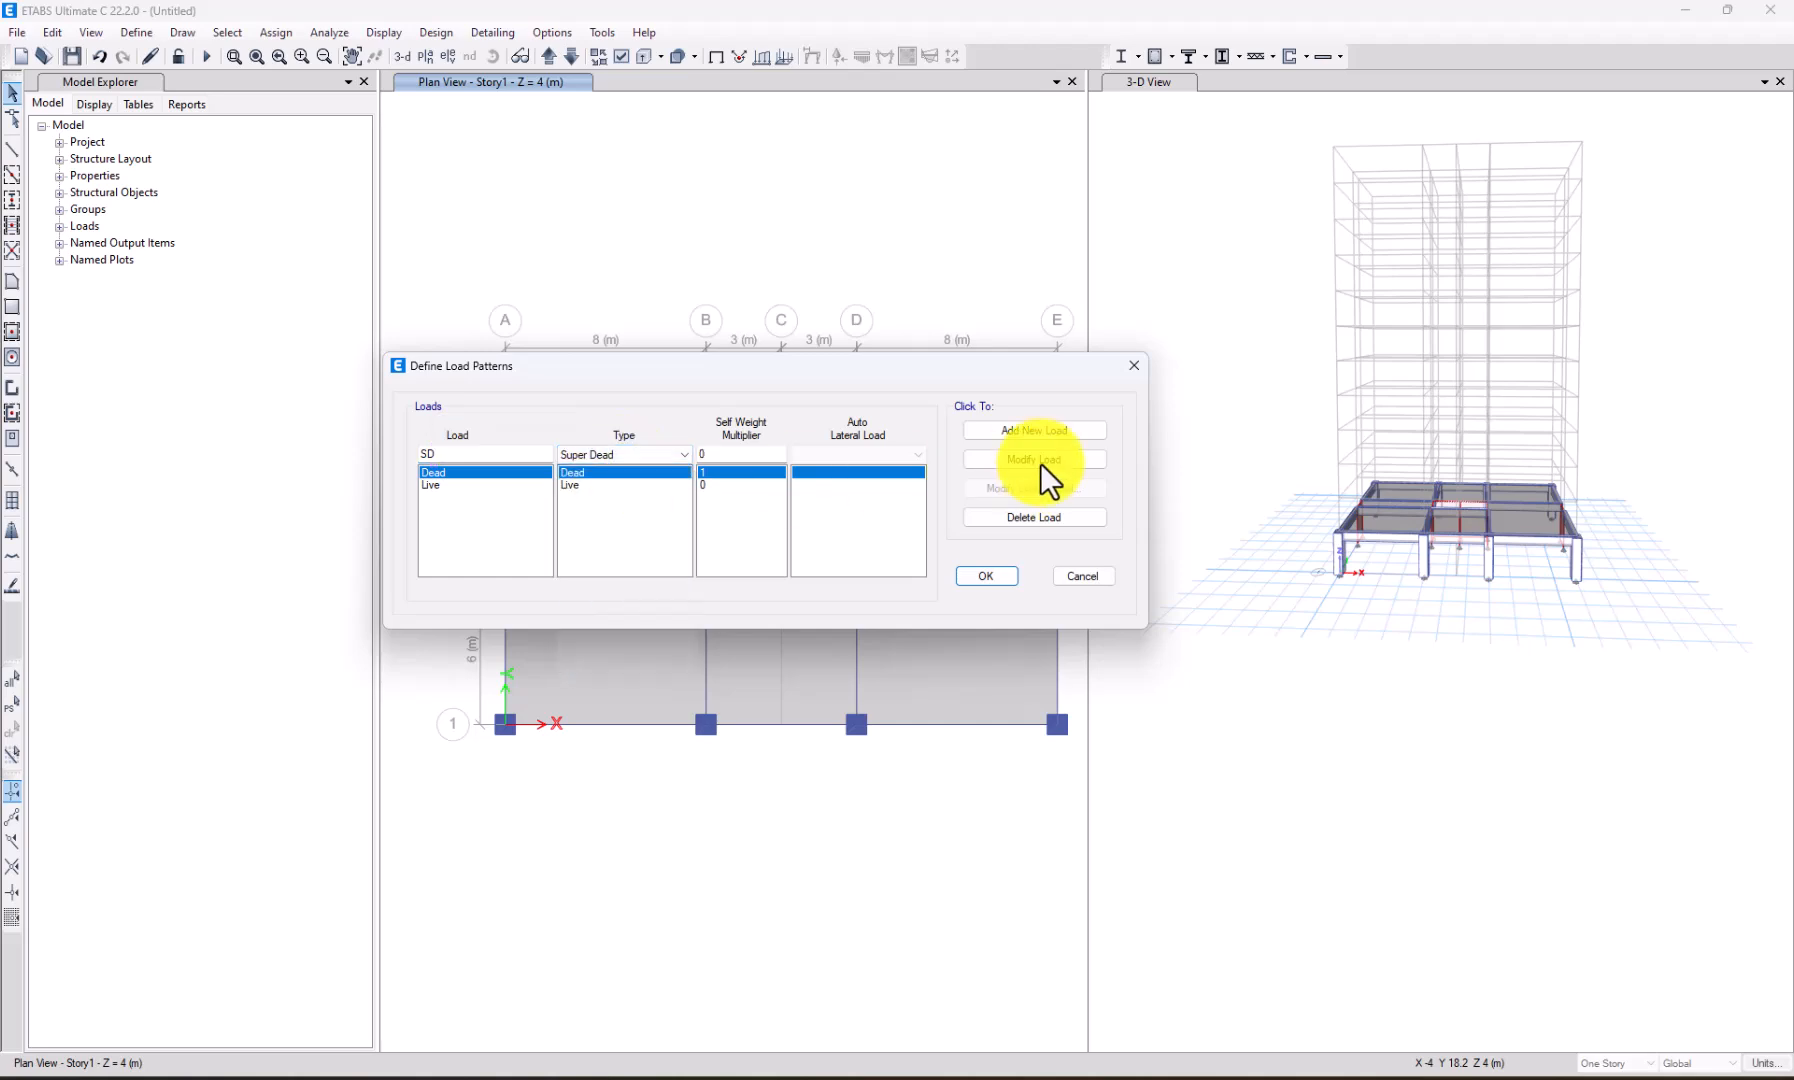
pyautogui.click(1034, 430)
pyautogui.doubleClick(410, 455)
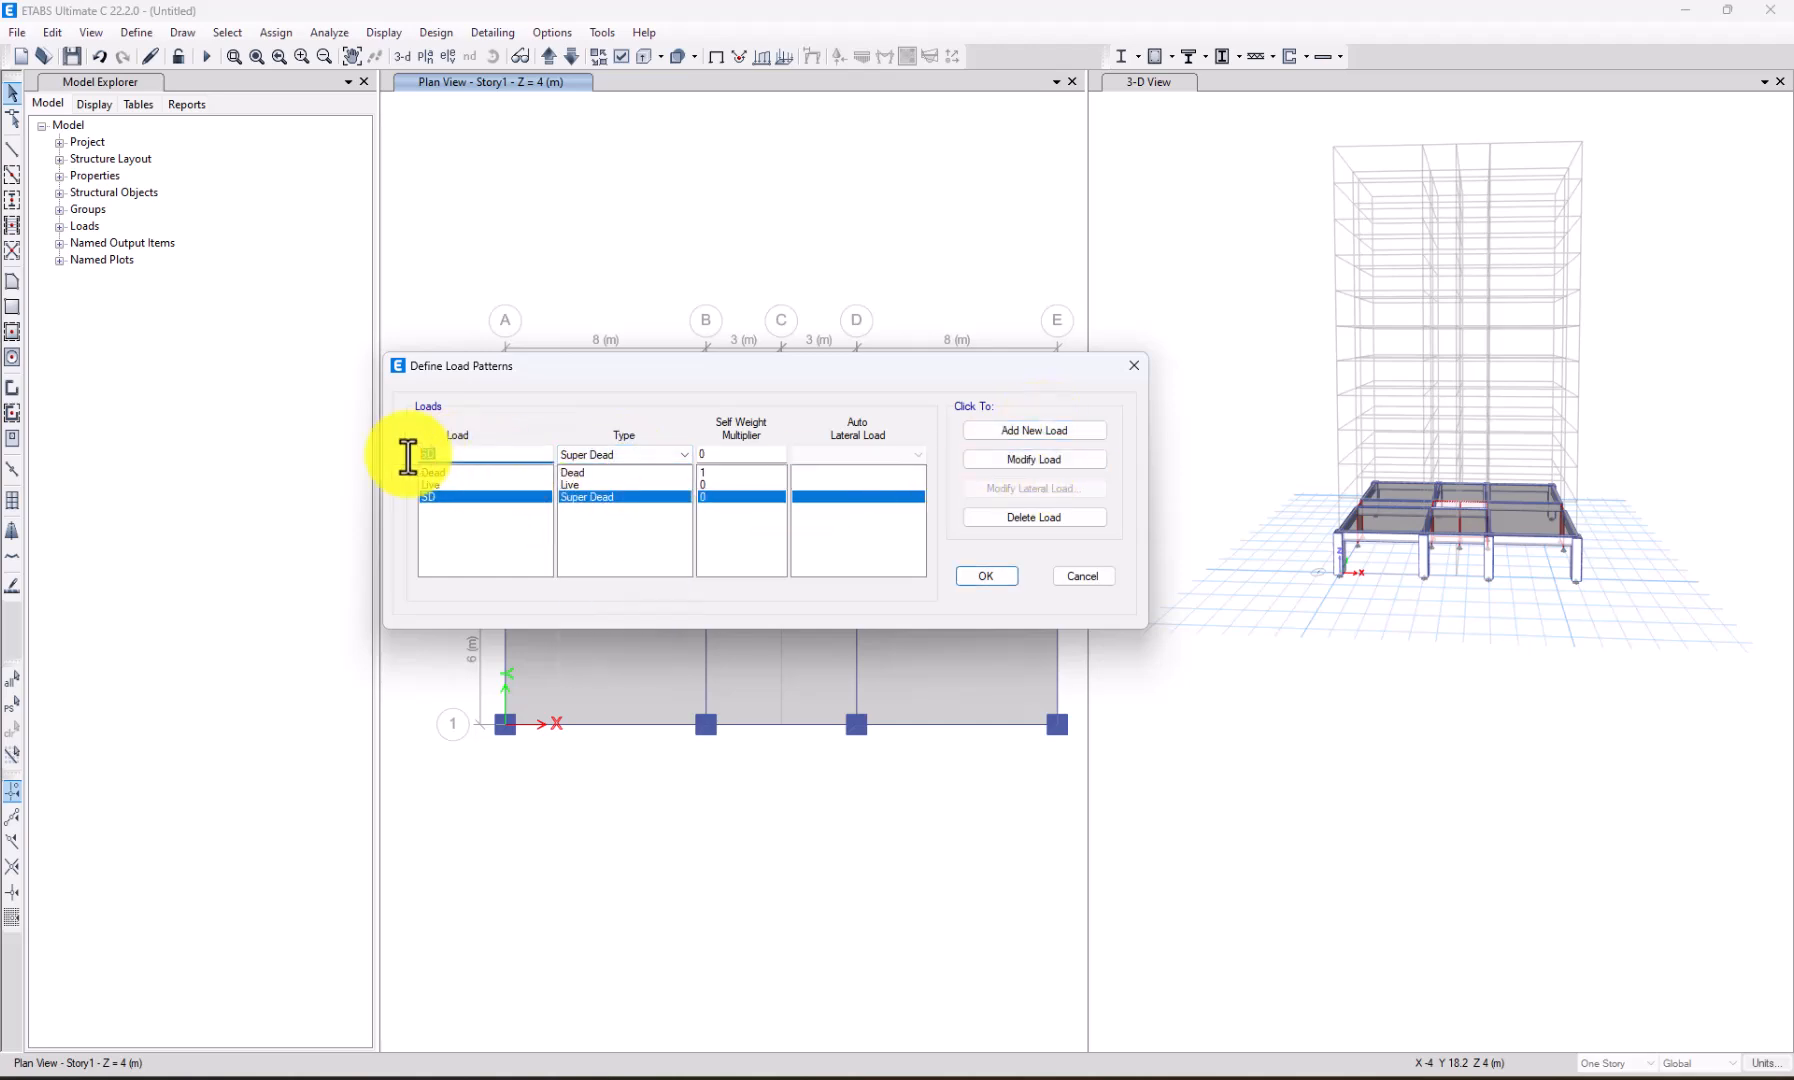
pyautogui.write('EX')
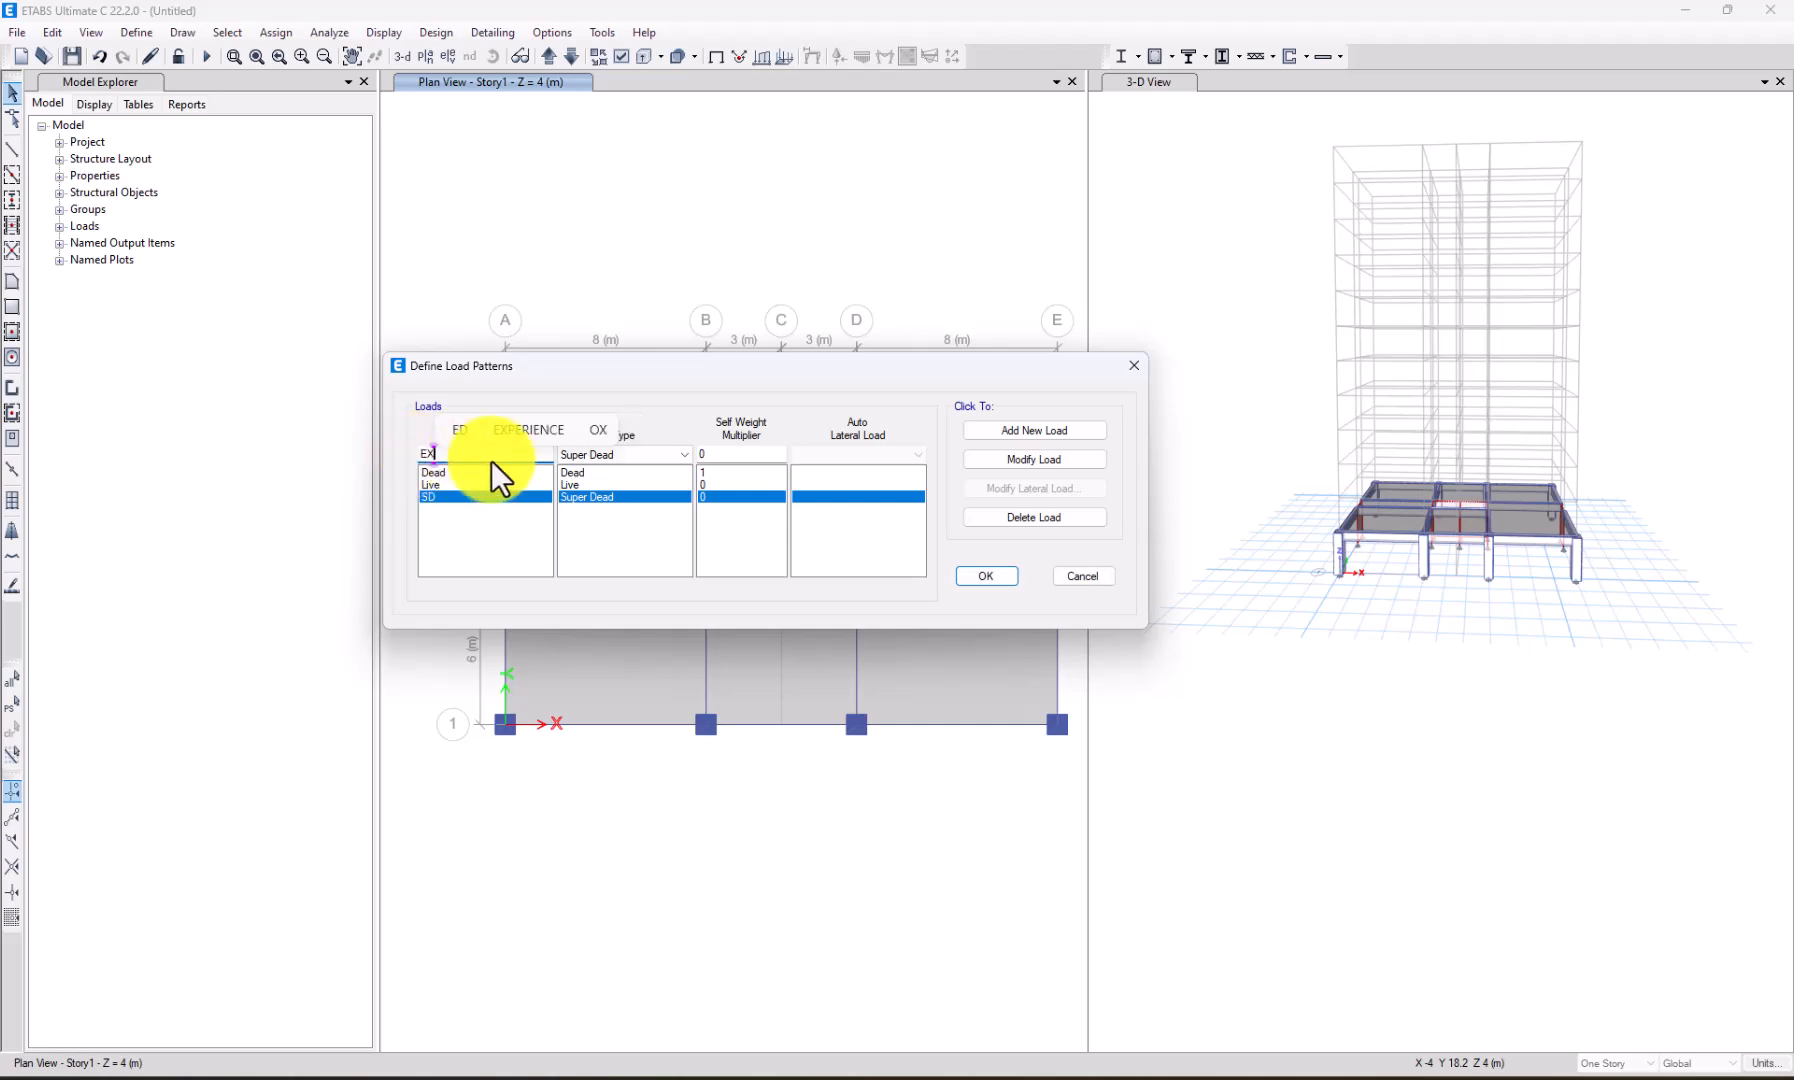
pyautogui.click(646, 455)
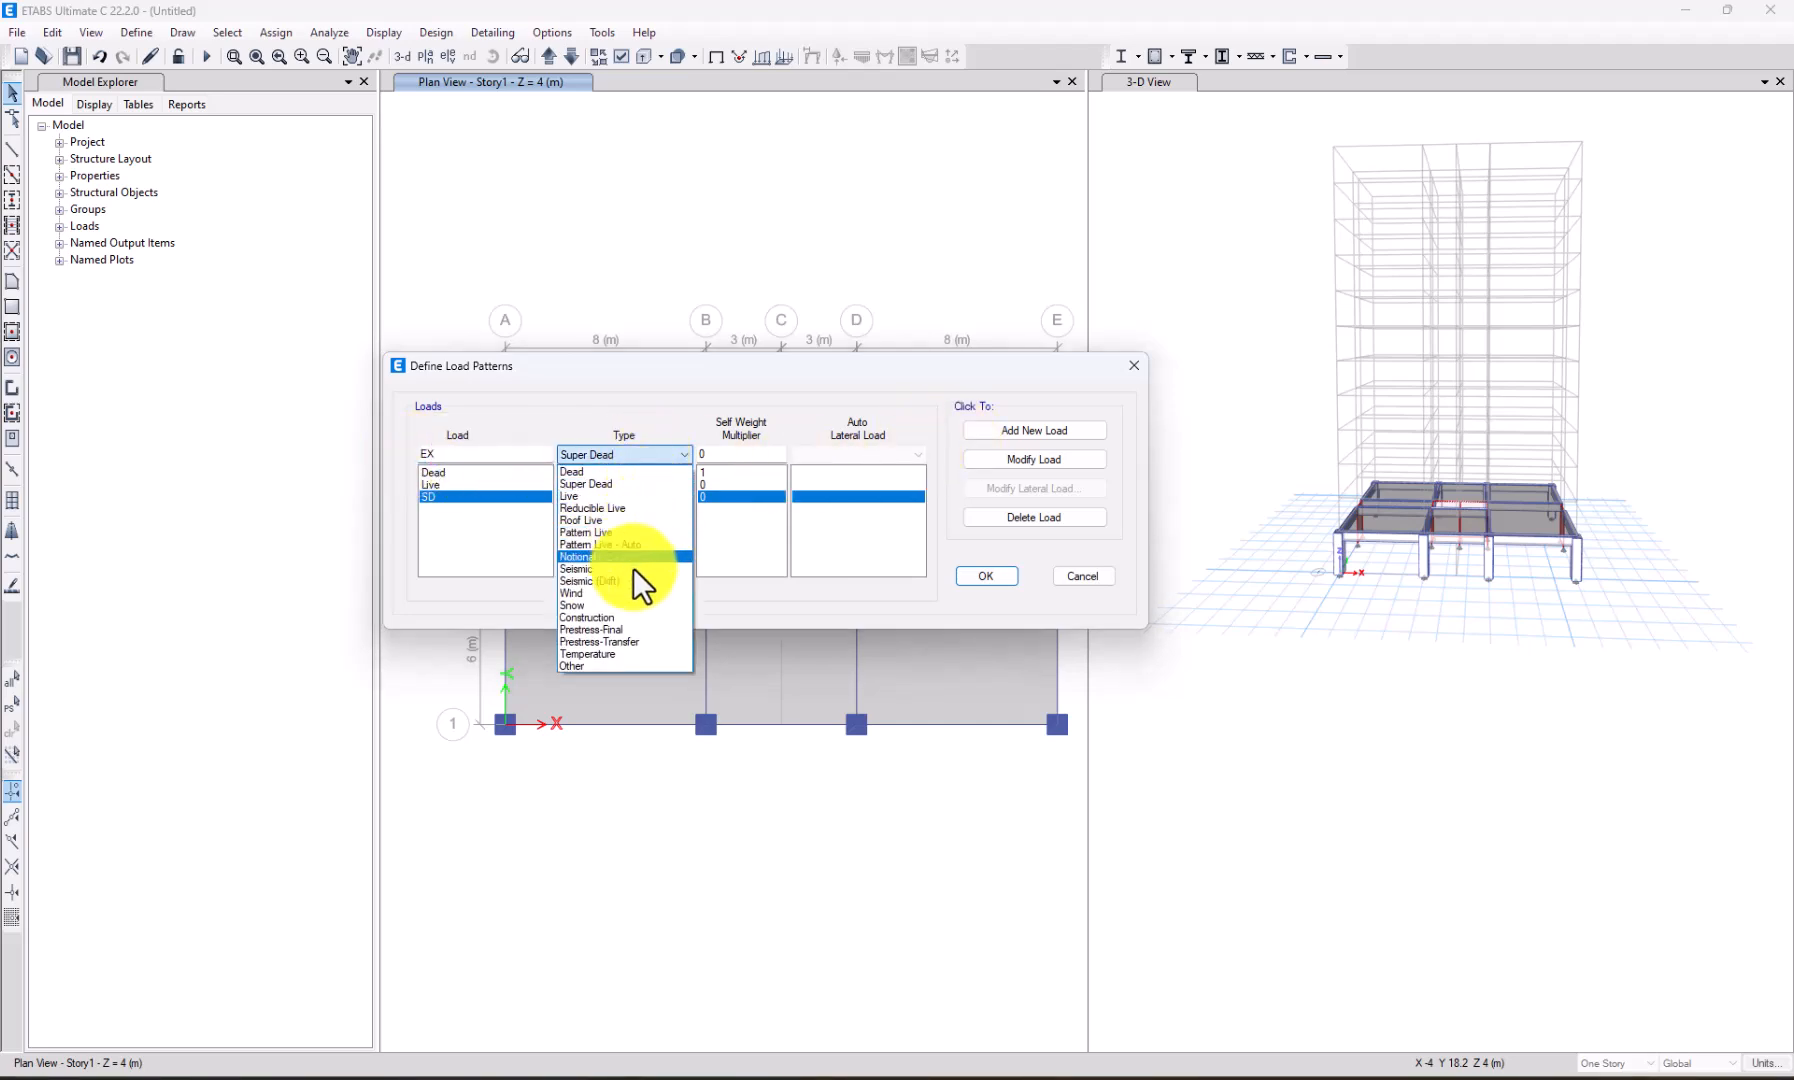
pyautogui.press('Escape')
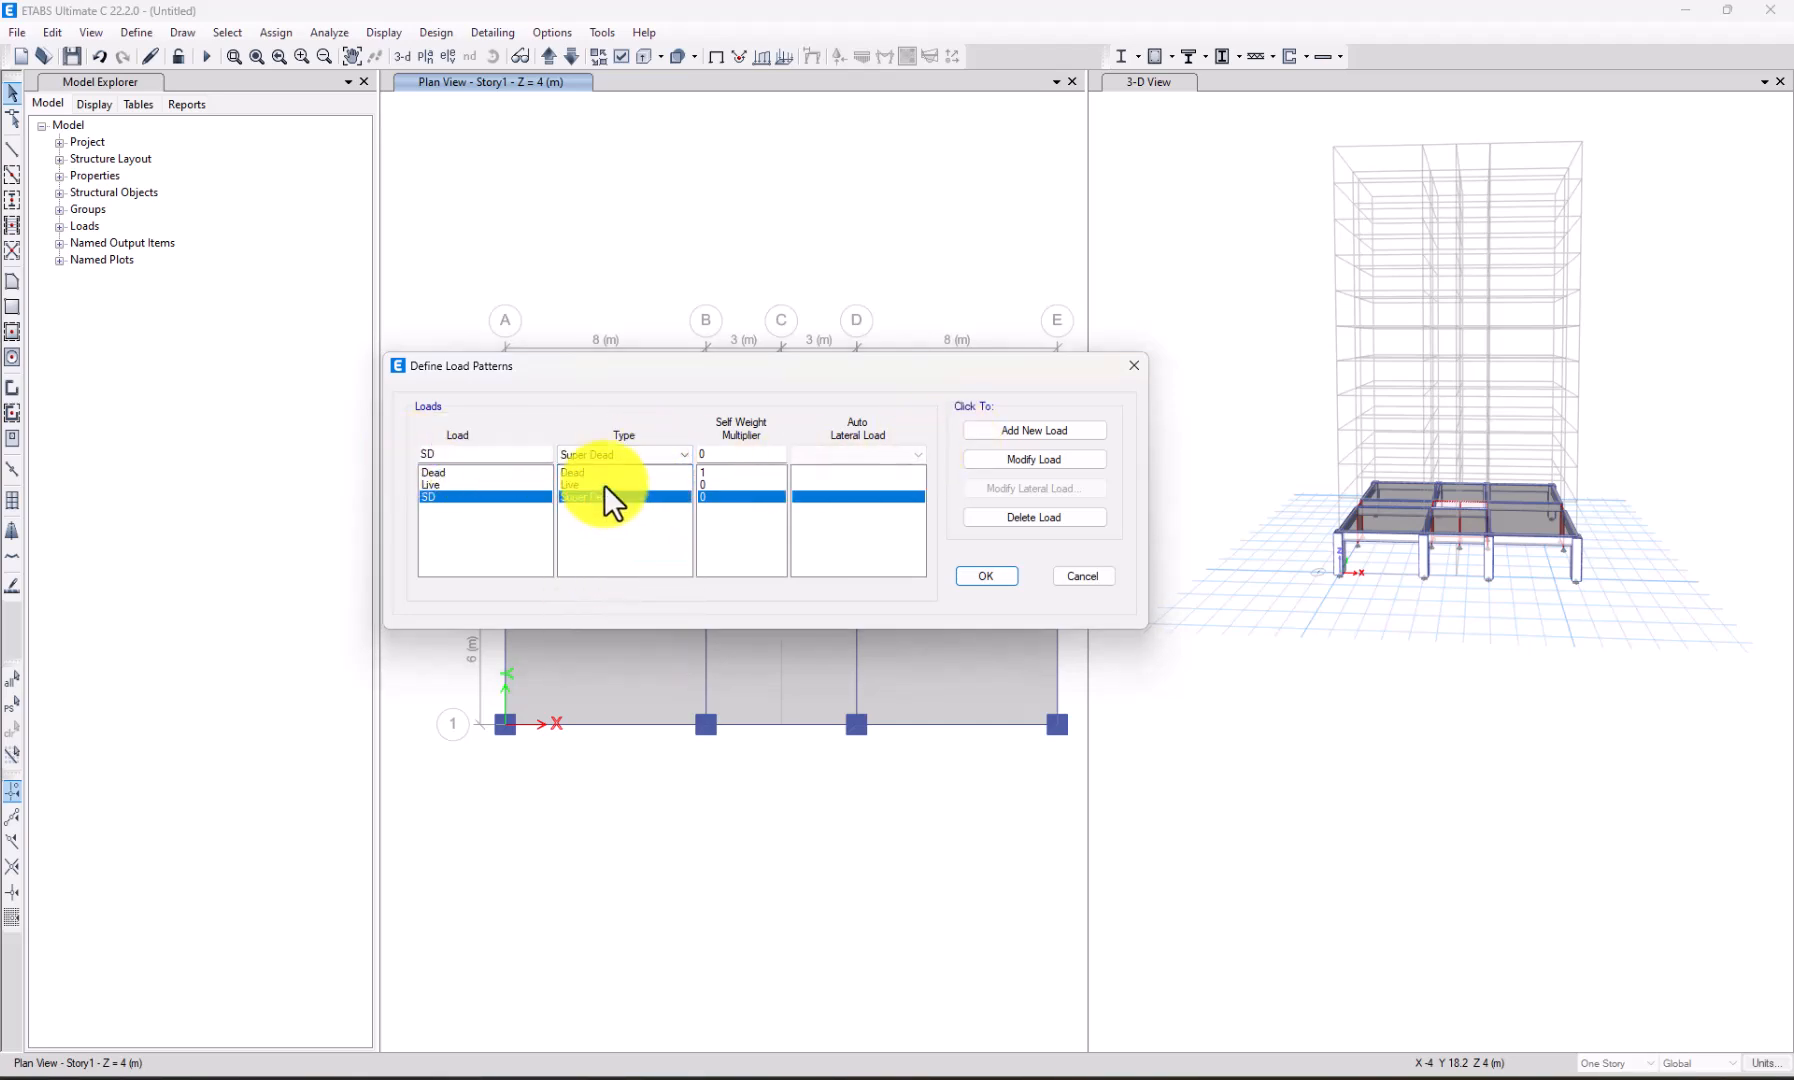
# Add a load pattern named EX with type Seismic and auto lateral load ASCE 7-22.
pyautogui.click(608, 452)
pyautogui.click(399, 456)
pyautogui.doubleClick(409, 455)
pyautogui.press('BackSpace')
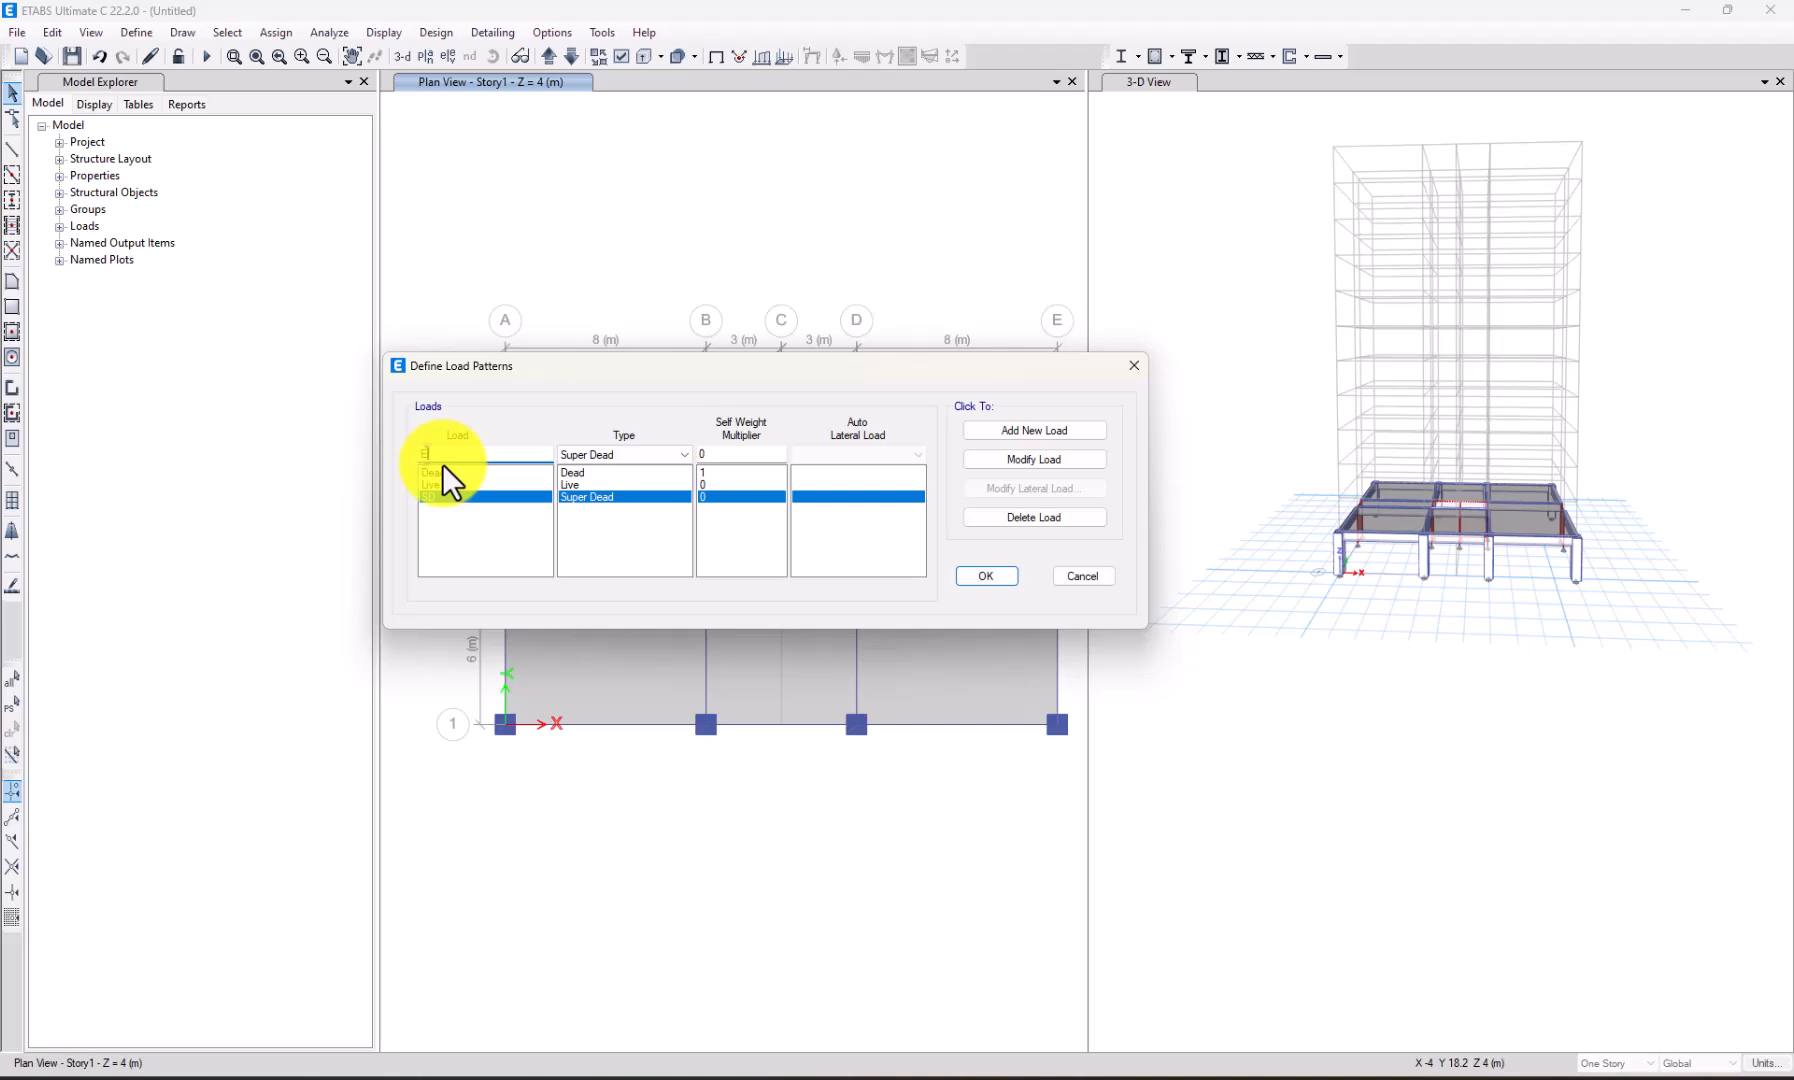
pyautogui.write('EX')
pyautogui.click(653, 452)
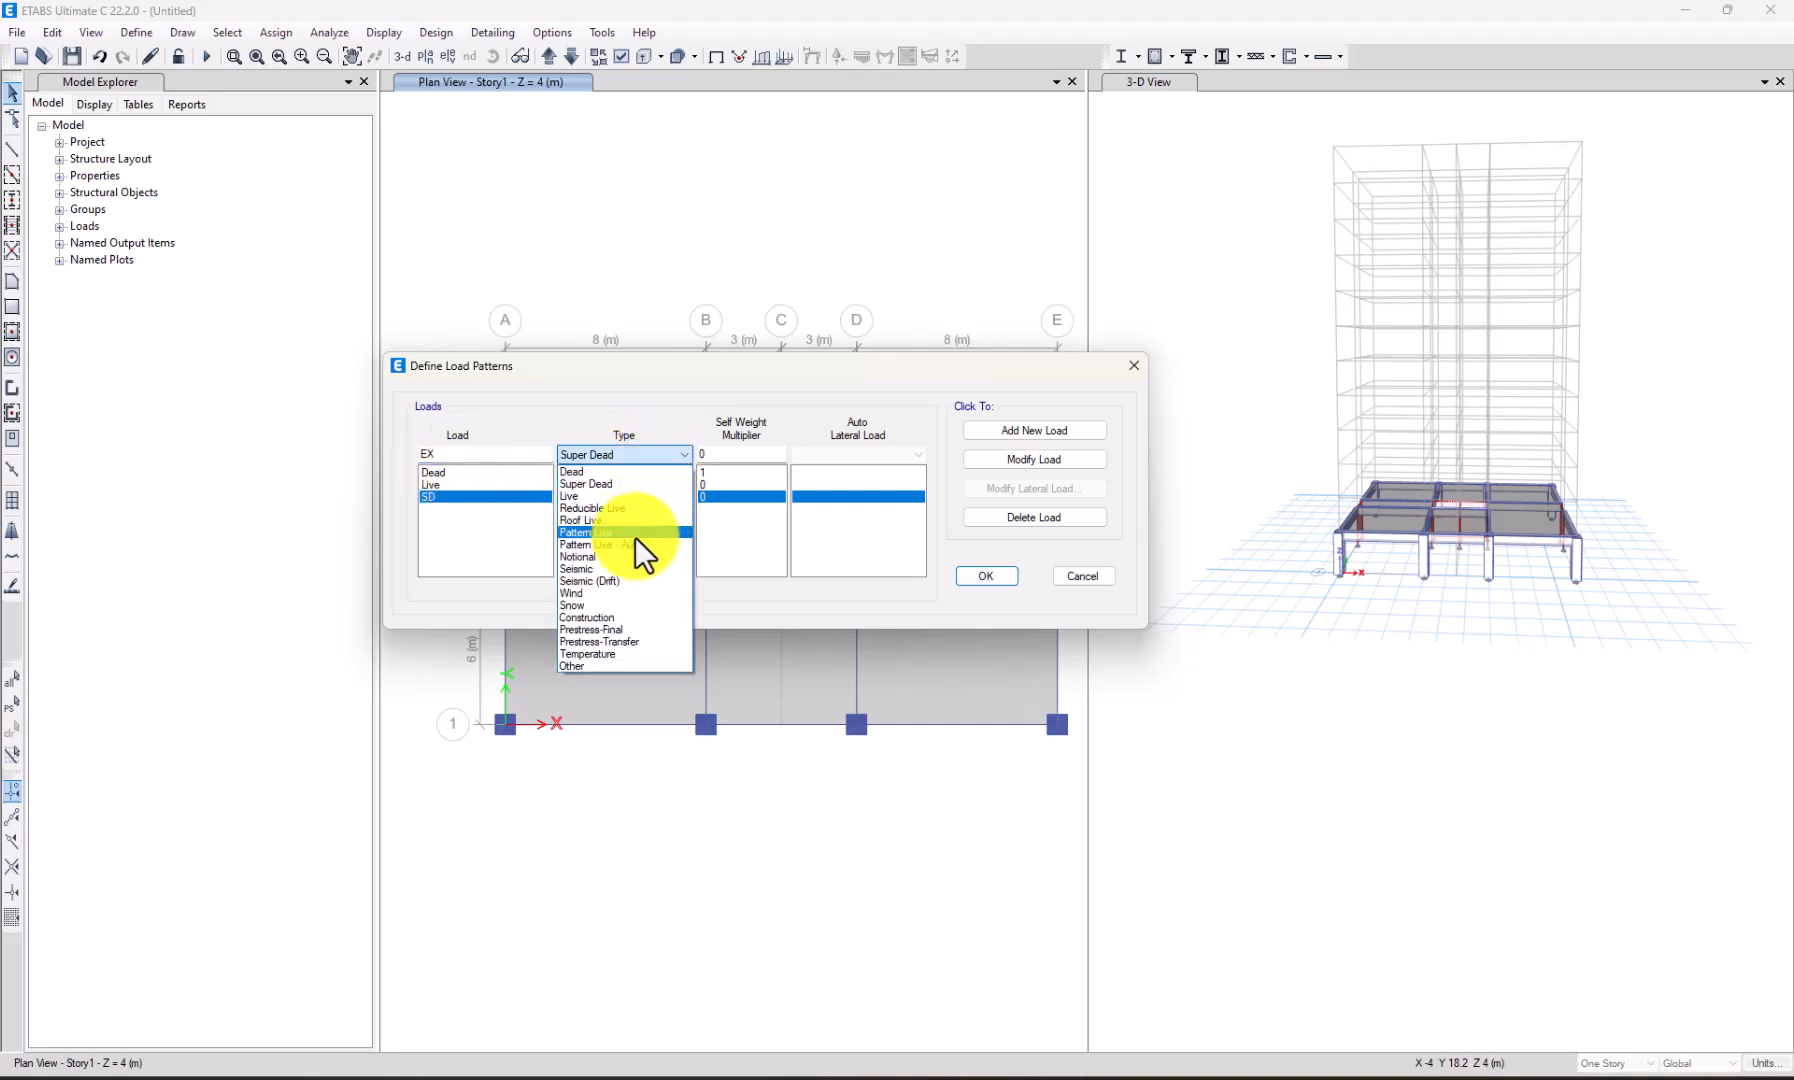
pyautogui.click(617, 568)
pyautogui.click(827, 453)
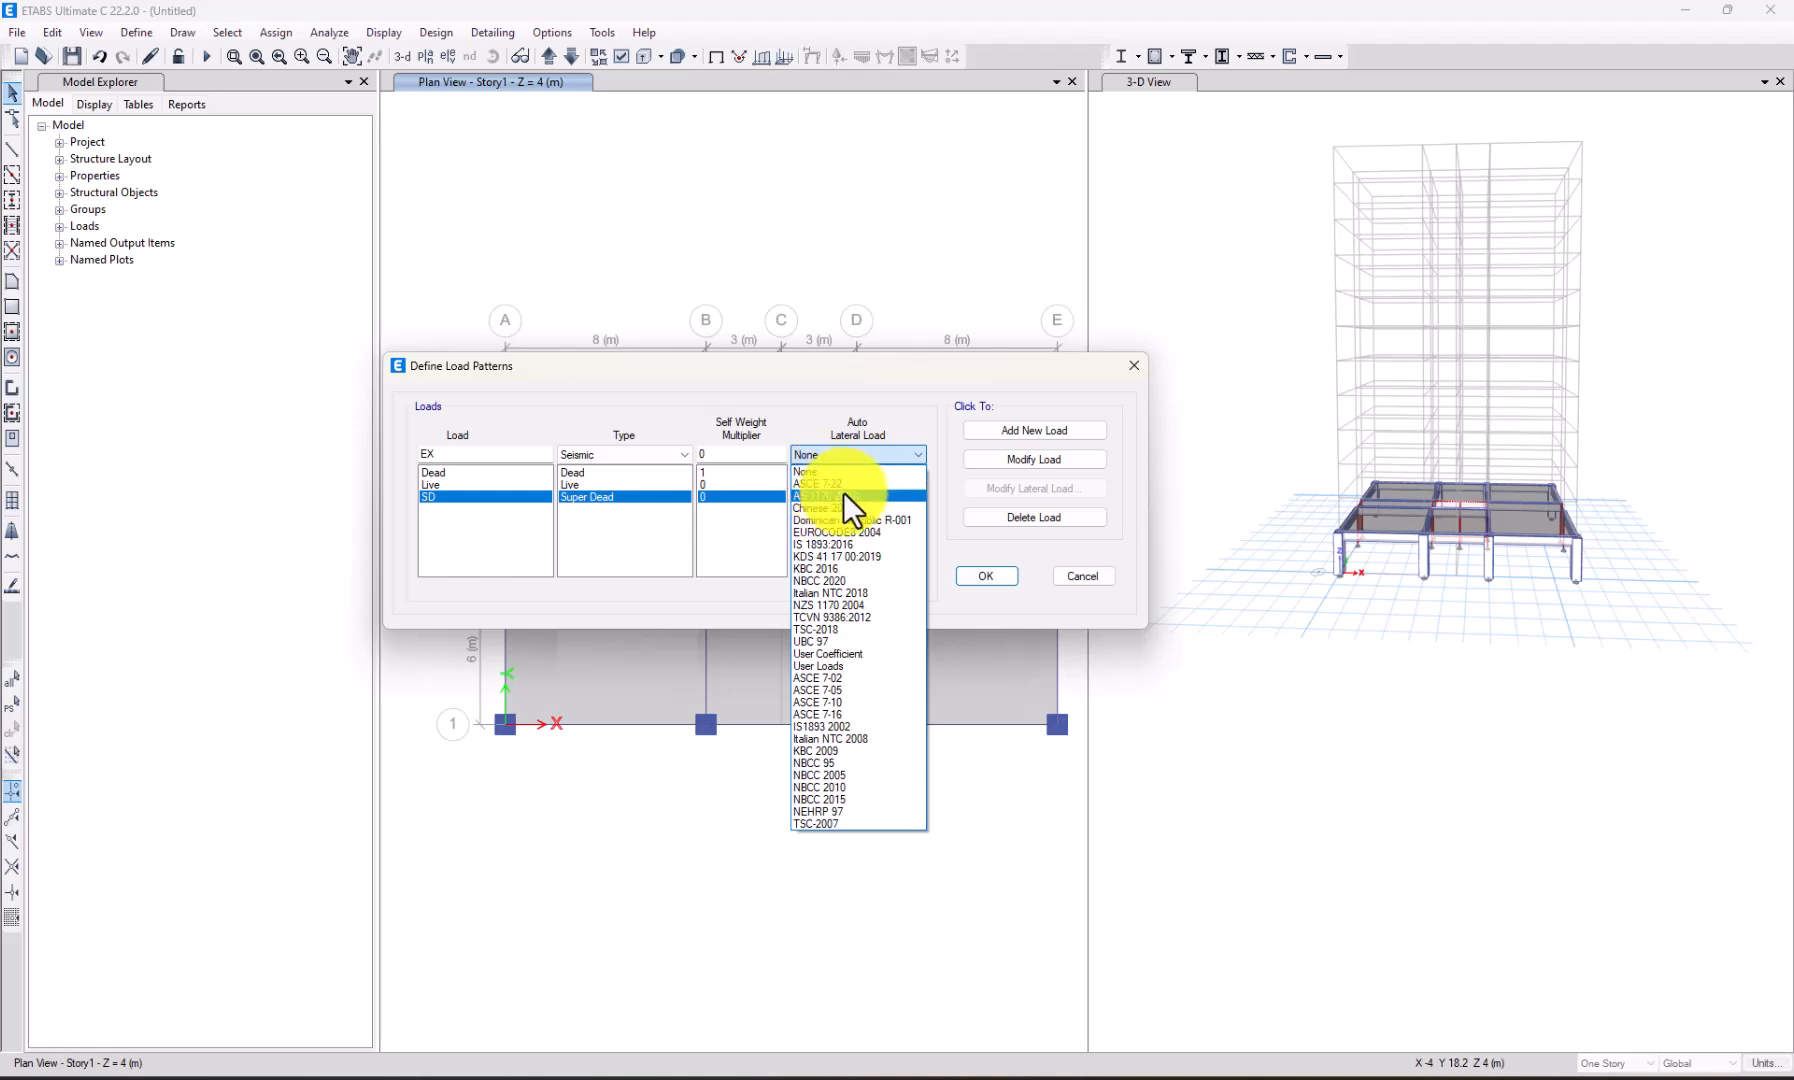
pyautogui.click(875, 484)
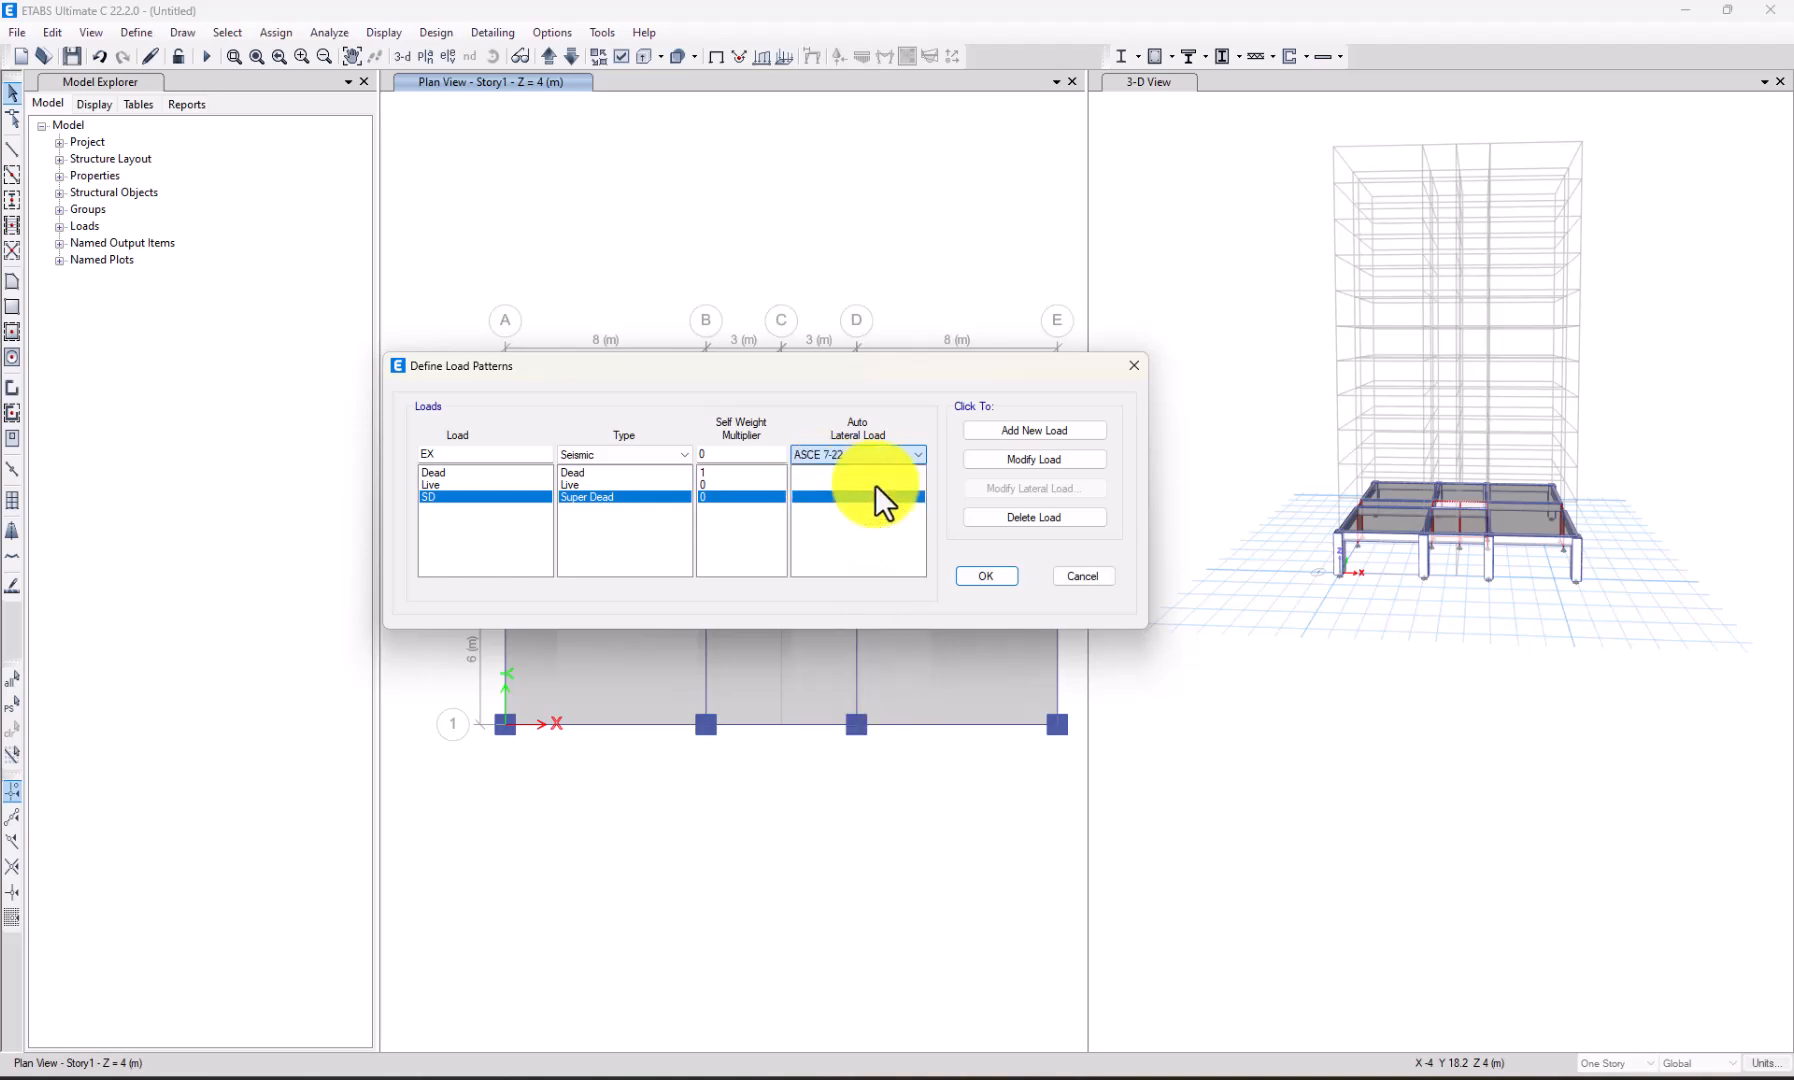
pyautogui.click(1011, 433)
# Add a load pattern named EY, also of type Seismic with auto lateral load ASCE 7-22.
pyautogui.click(455, 456)
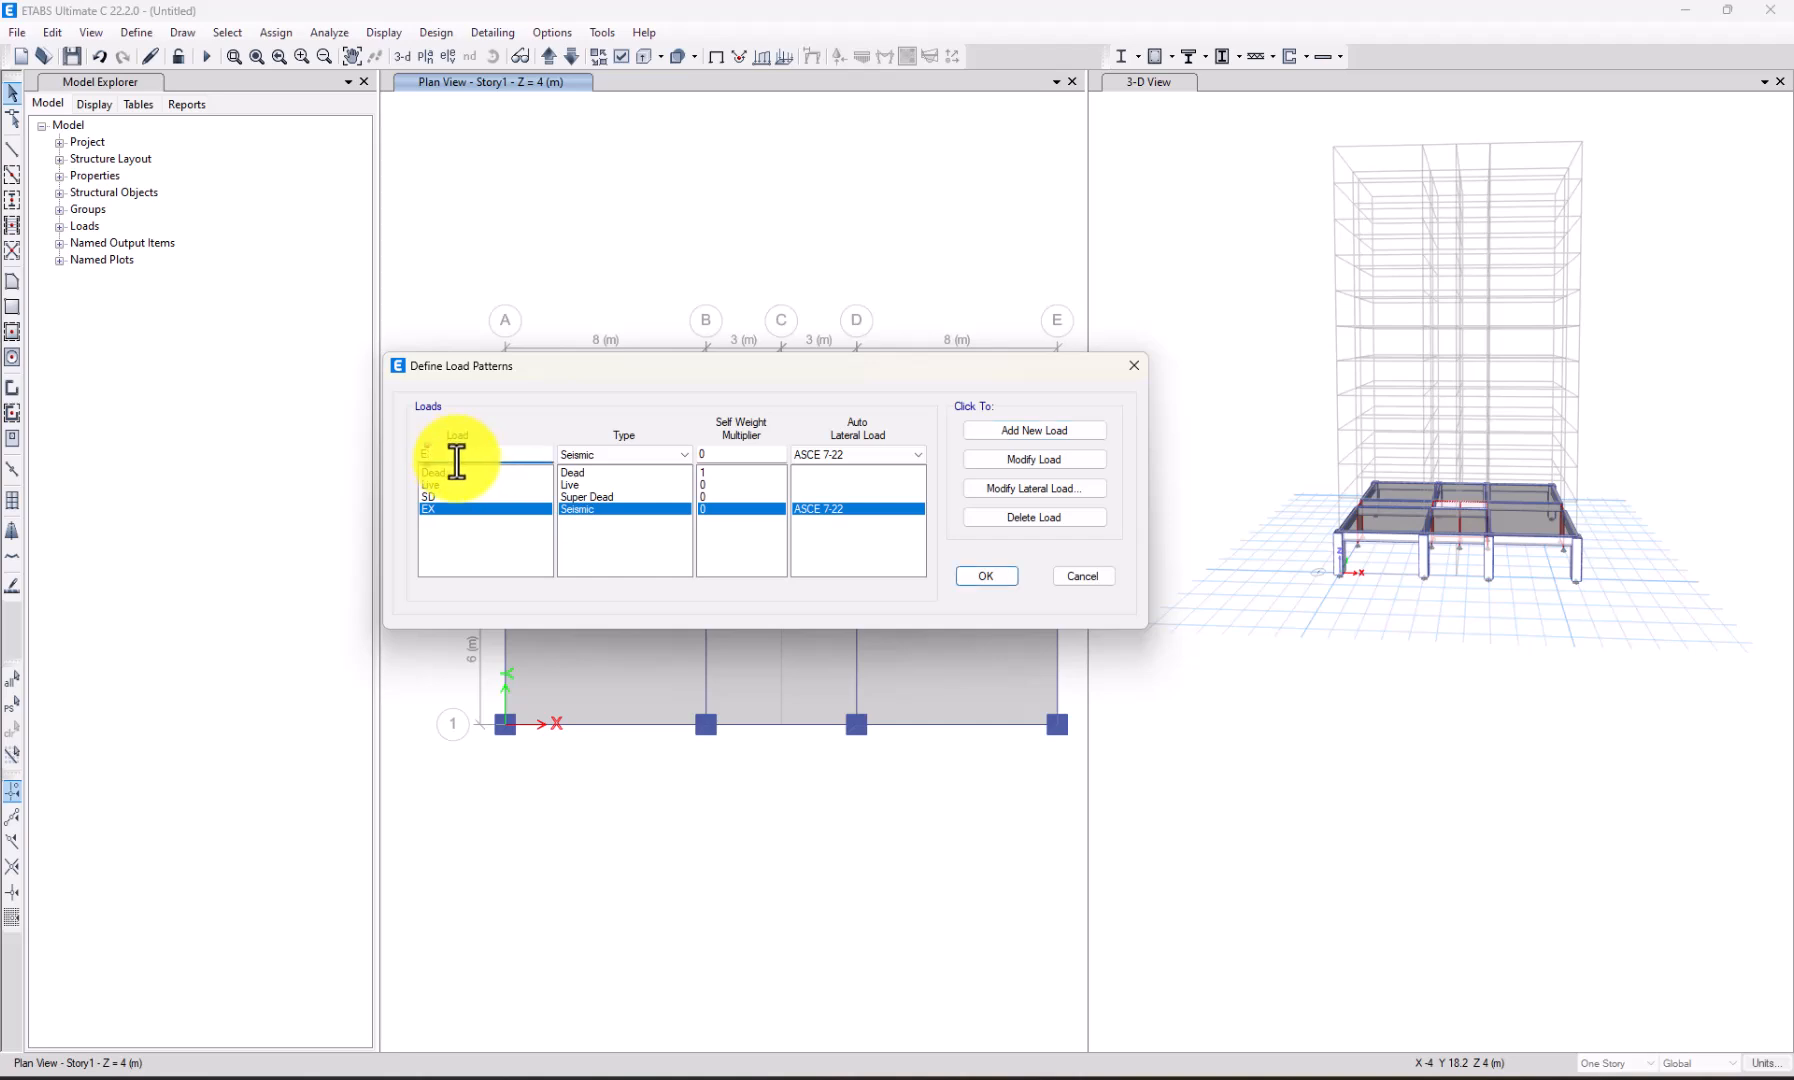
pyautogui.write('EY')
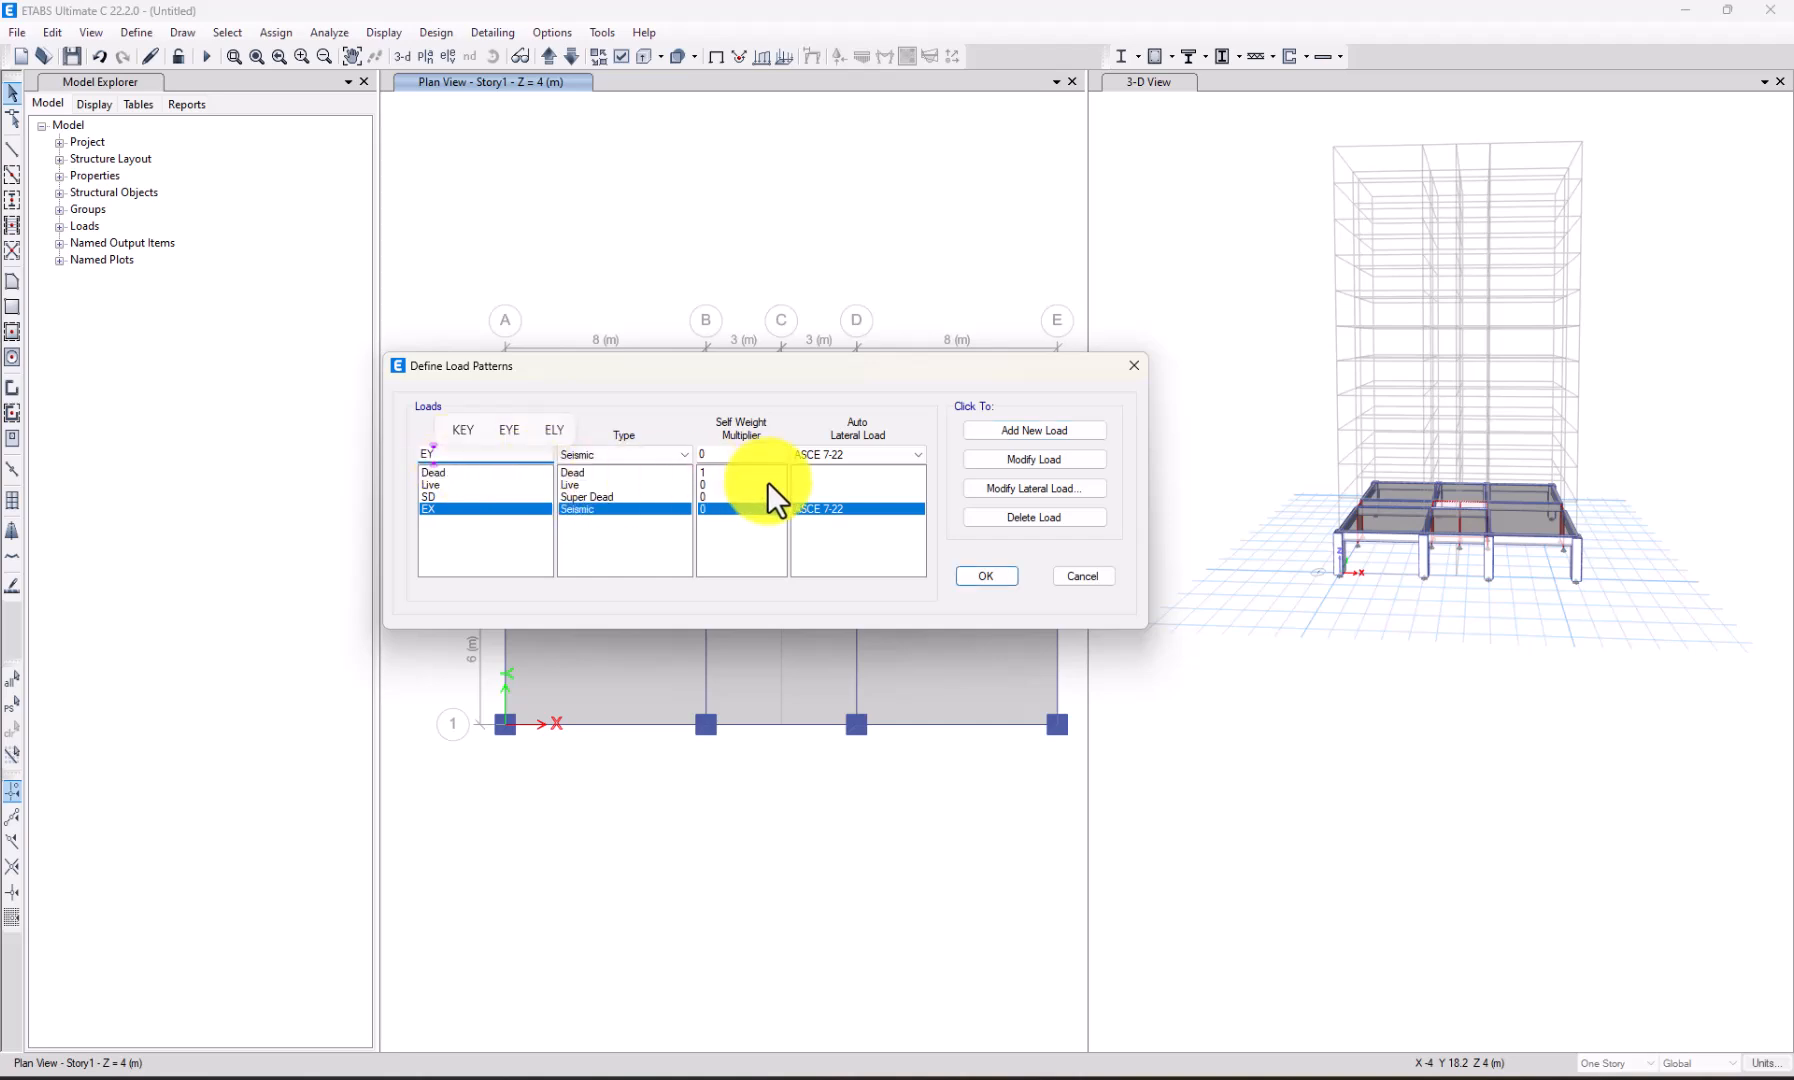
pyautogui.click(1032, 431)
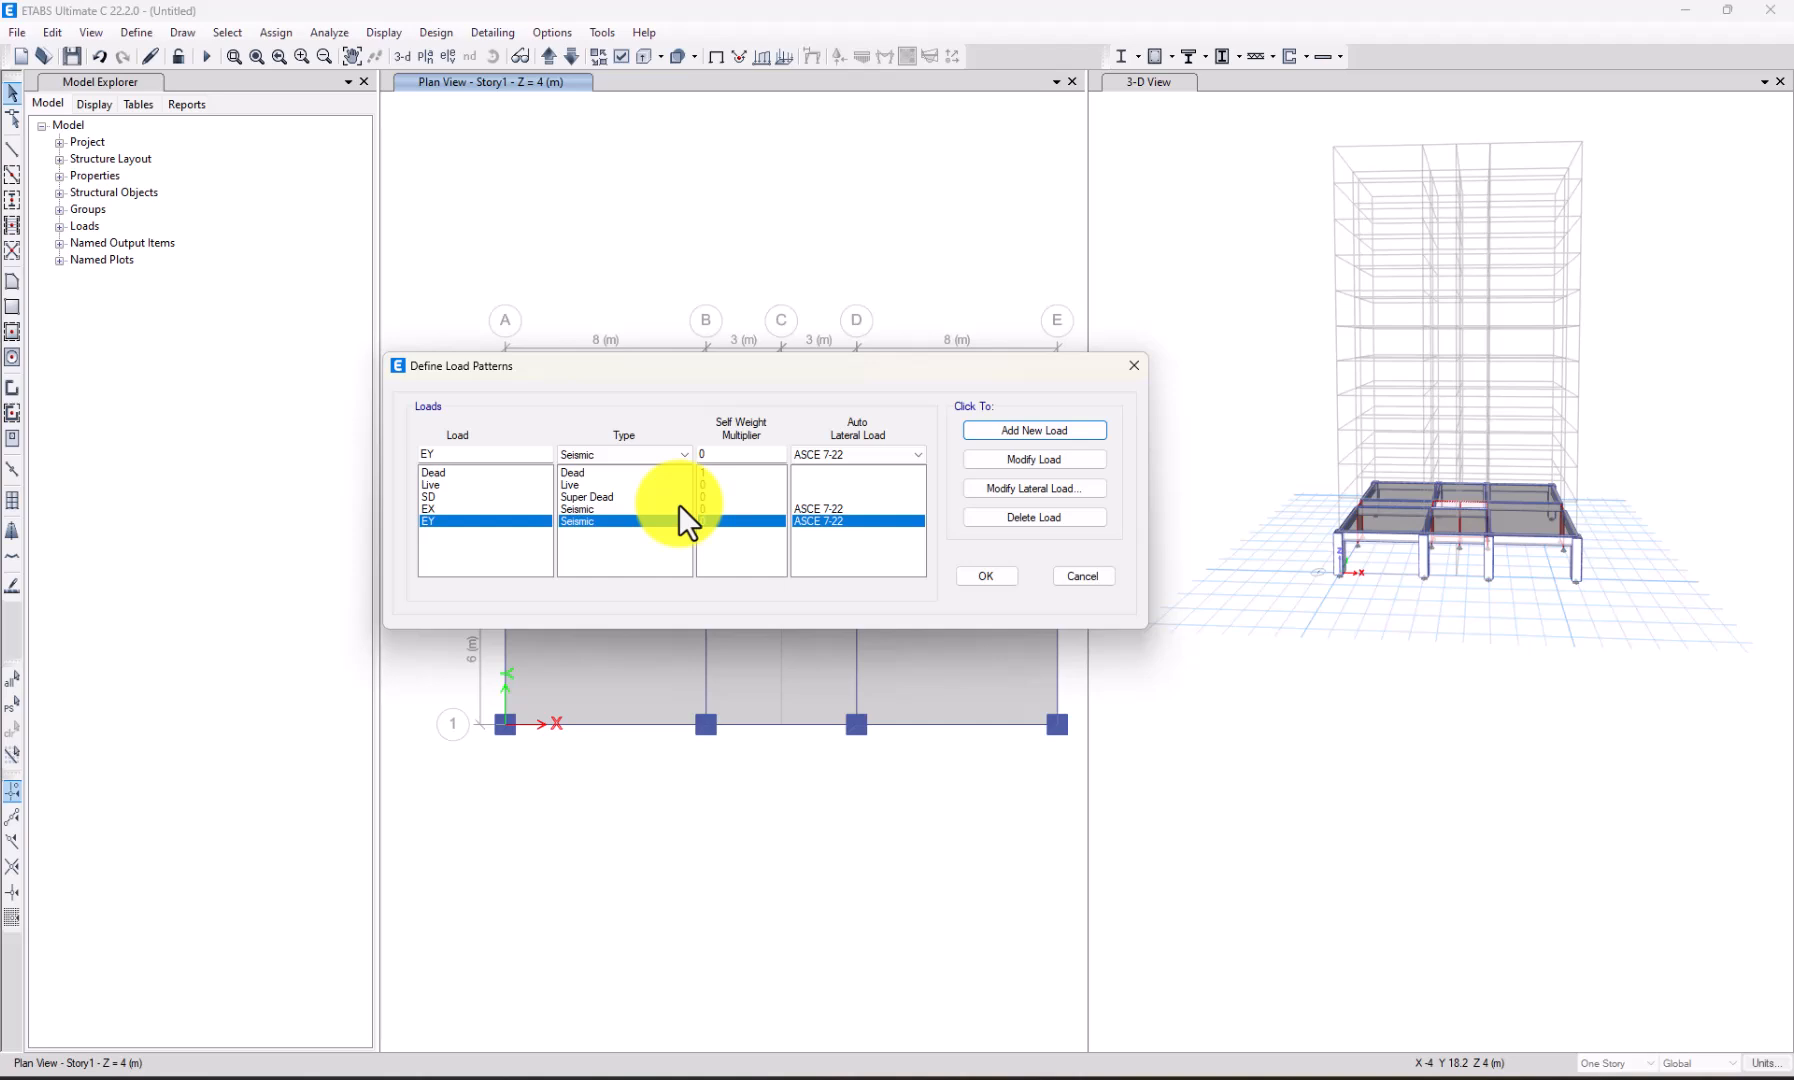
# In the ASCE 7-22 lateral load settings of EX, set the program-calculated time period coefficients Ct and x to 0.016; 0.9.
pyautogui.click(815, 508)
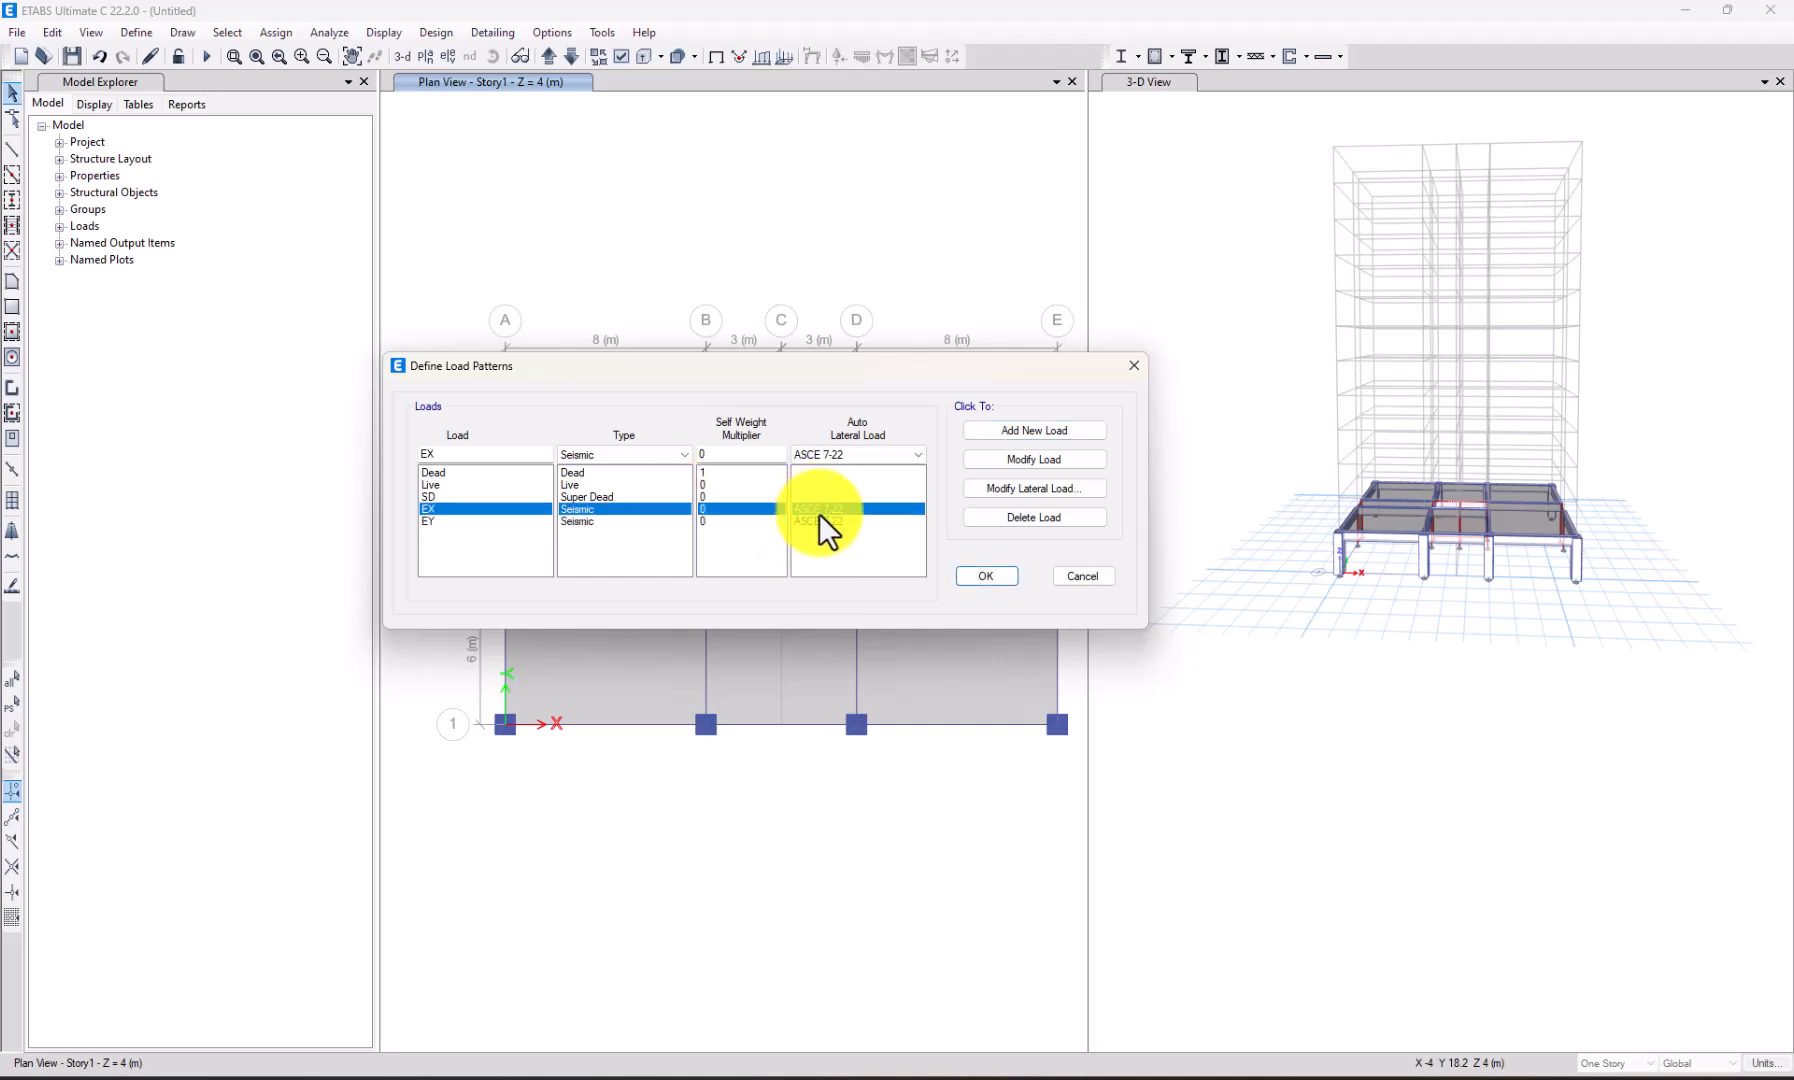
pyautogui.click(819, 521)
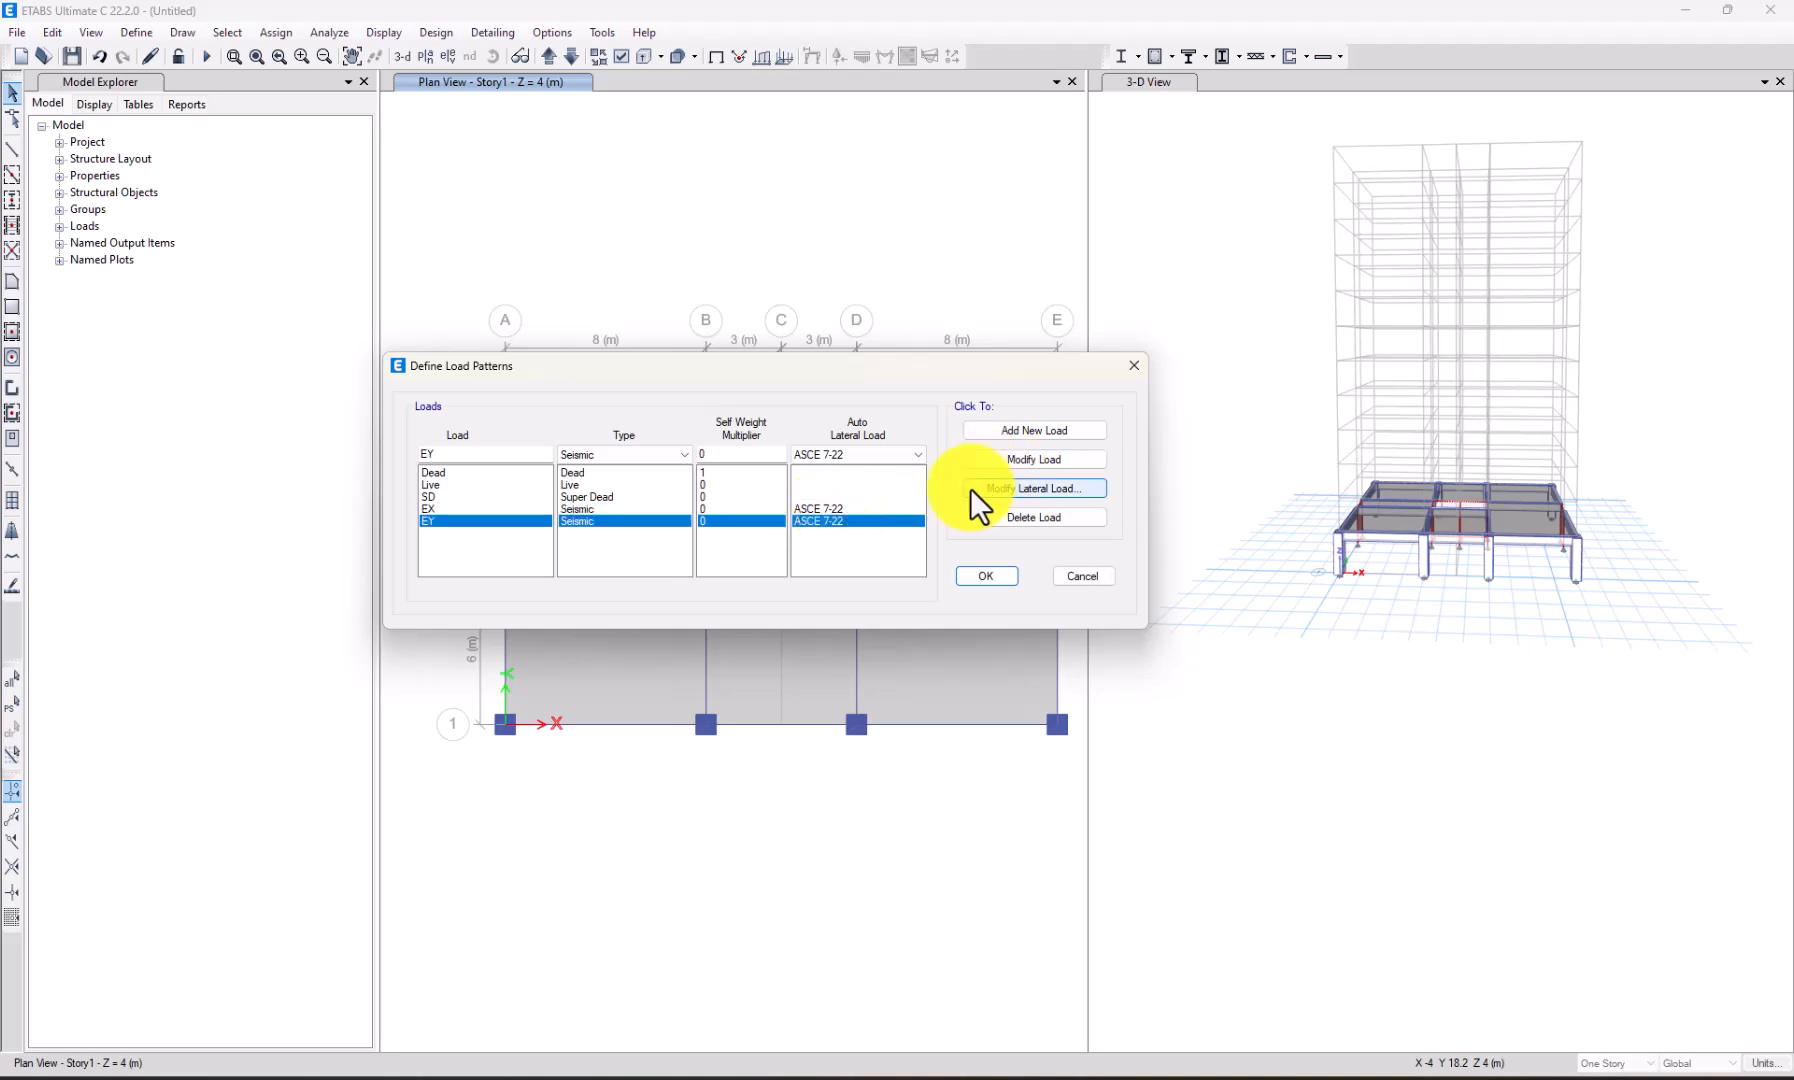
pyautogui.click(836, 509)
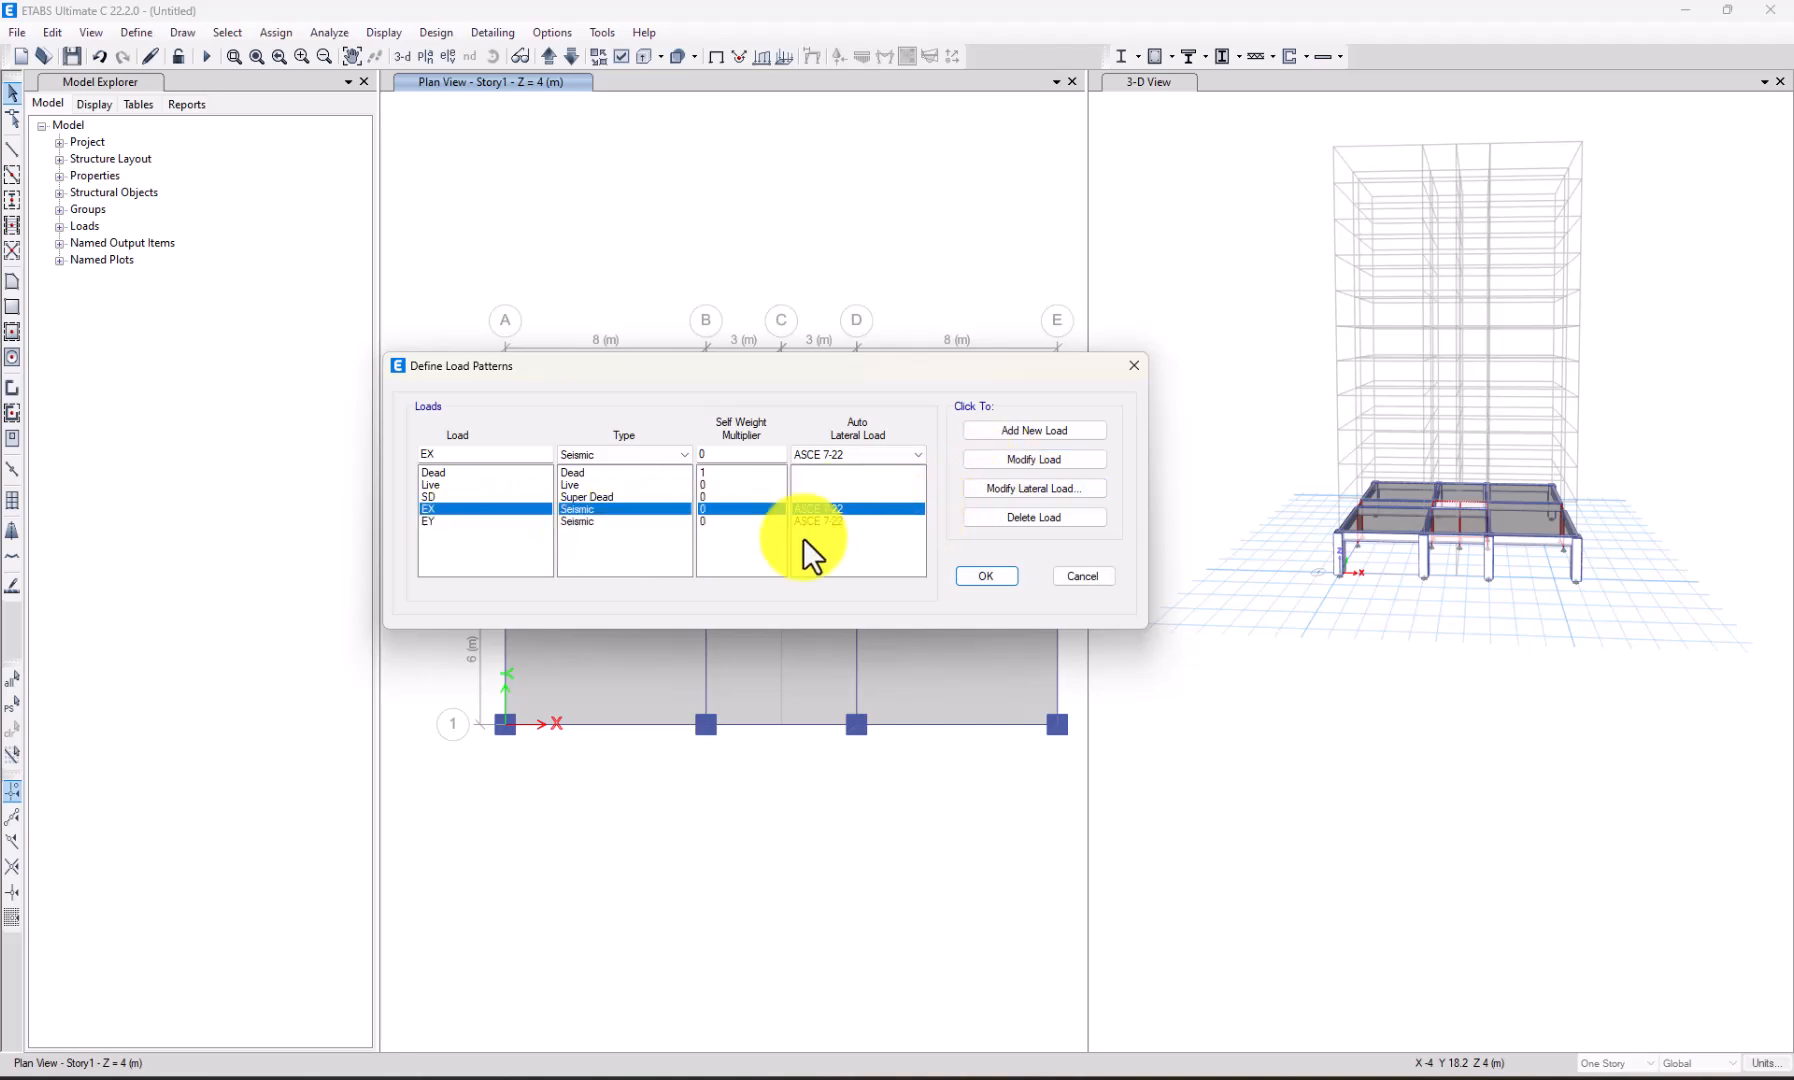
pyautogui.click(1030, 489)
pyautogui.moveTo(1040, 308); pyautogui.dragTo(926, 300)
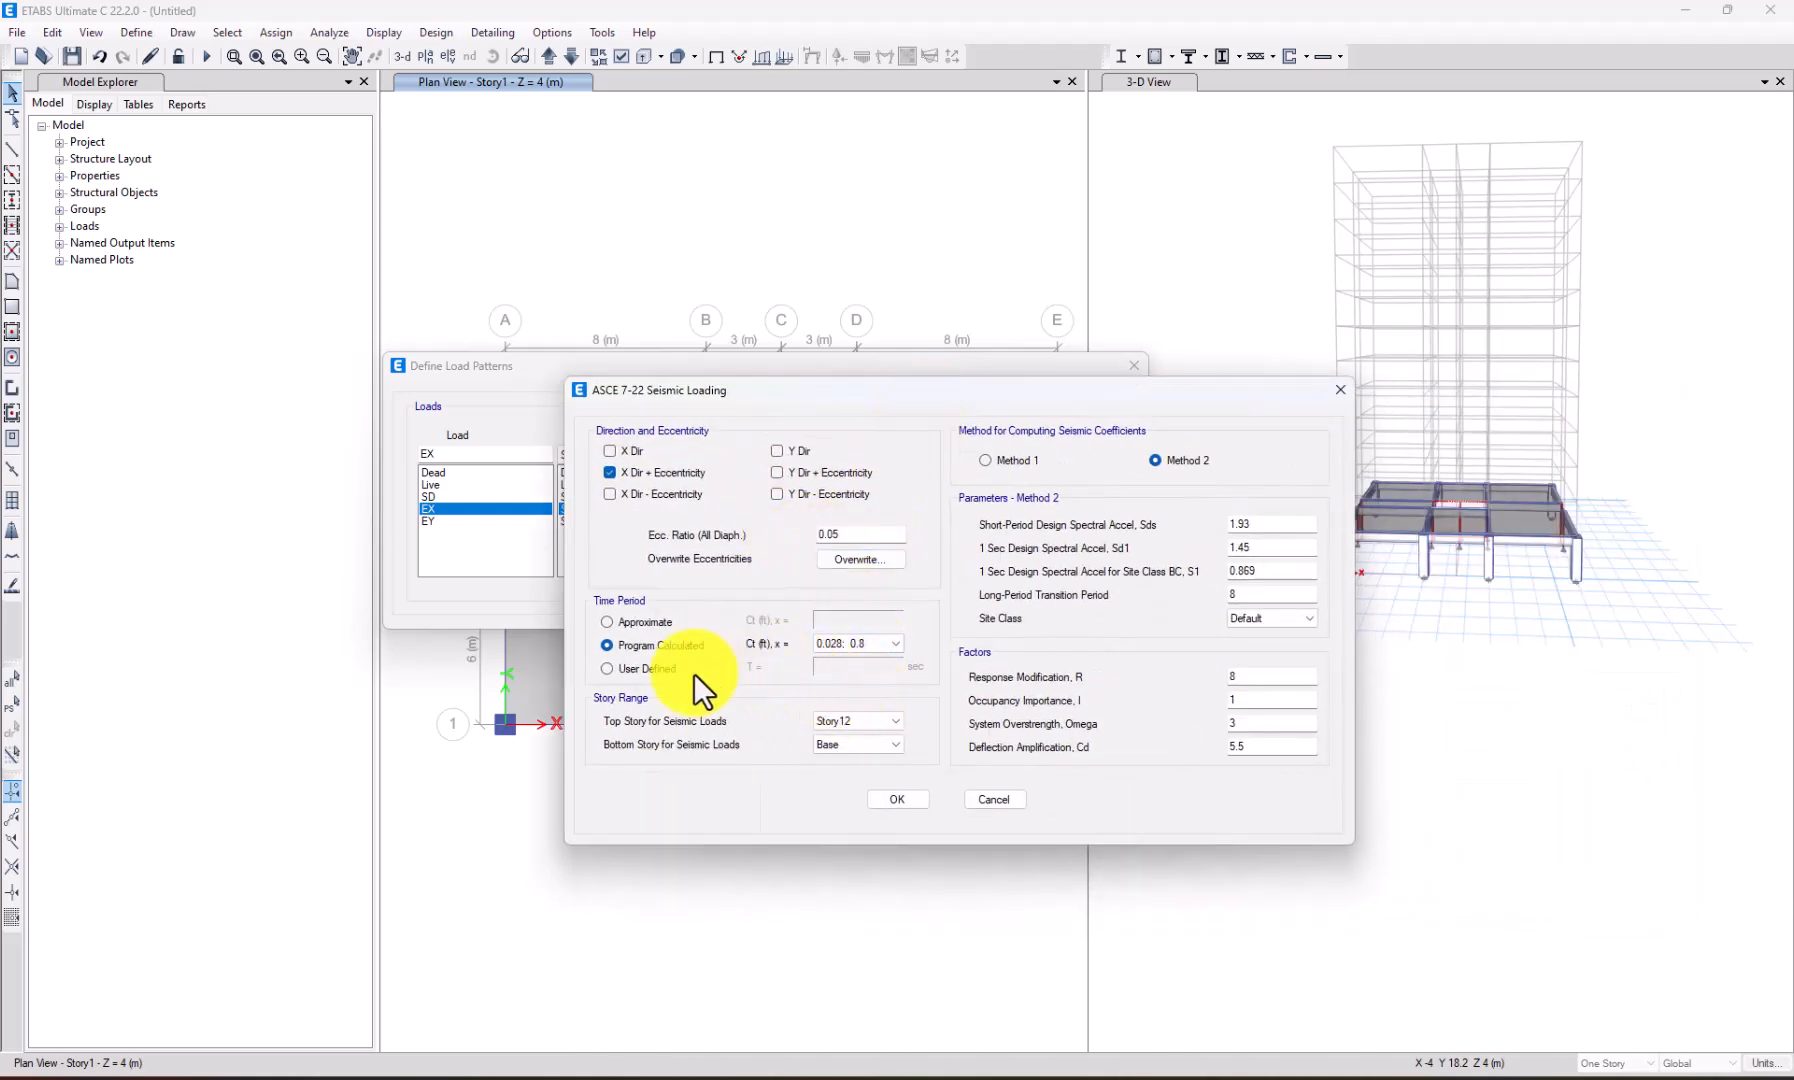
pyautogui.moveTo(1040, 389); pyautogui.dragTo(992, 362)
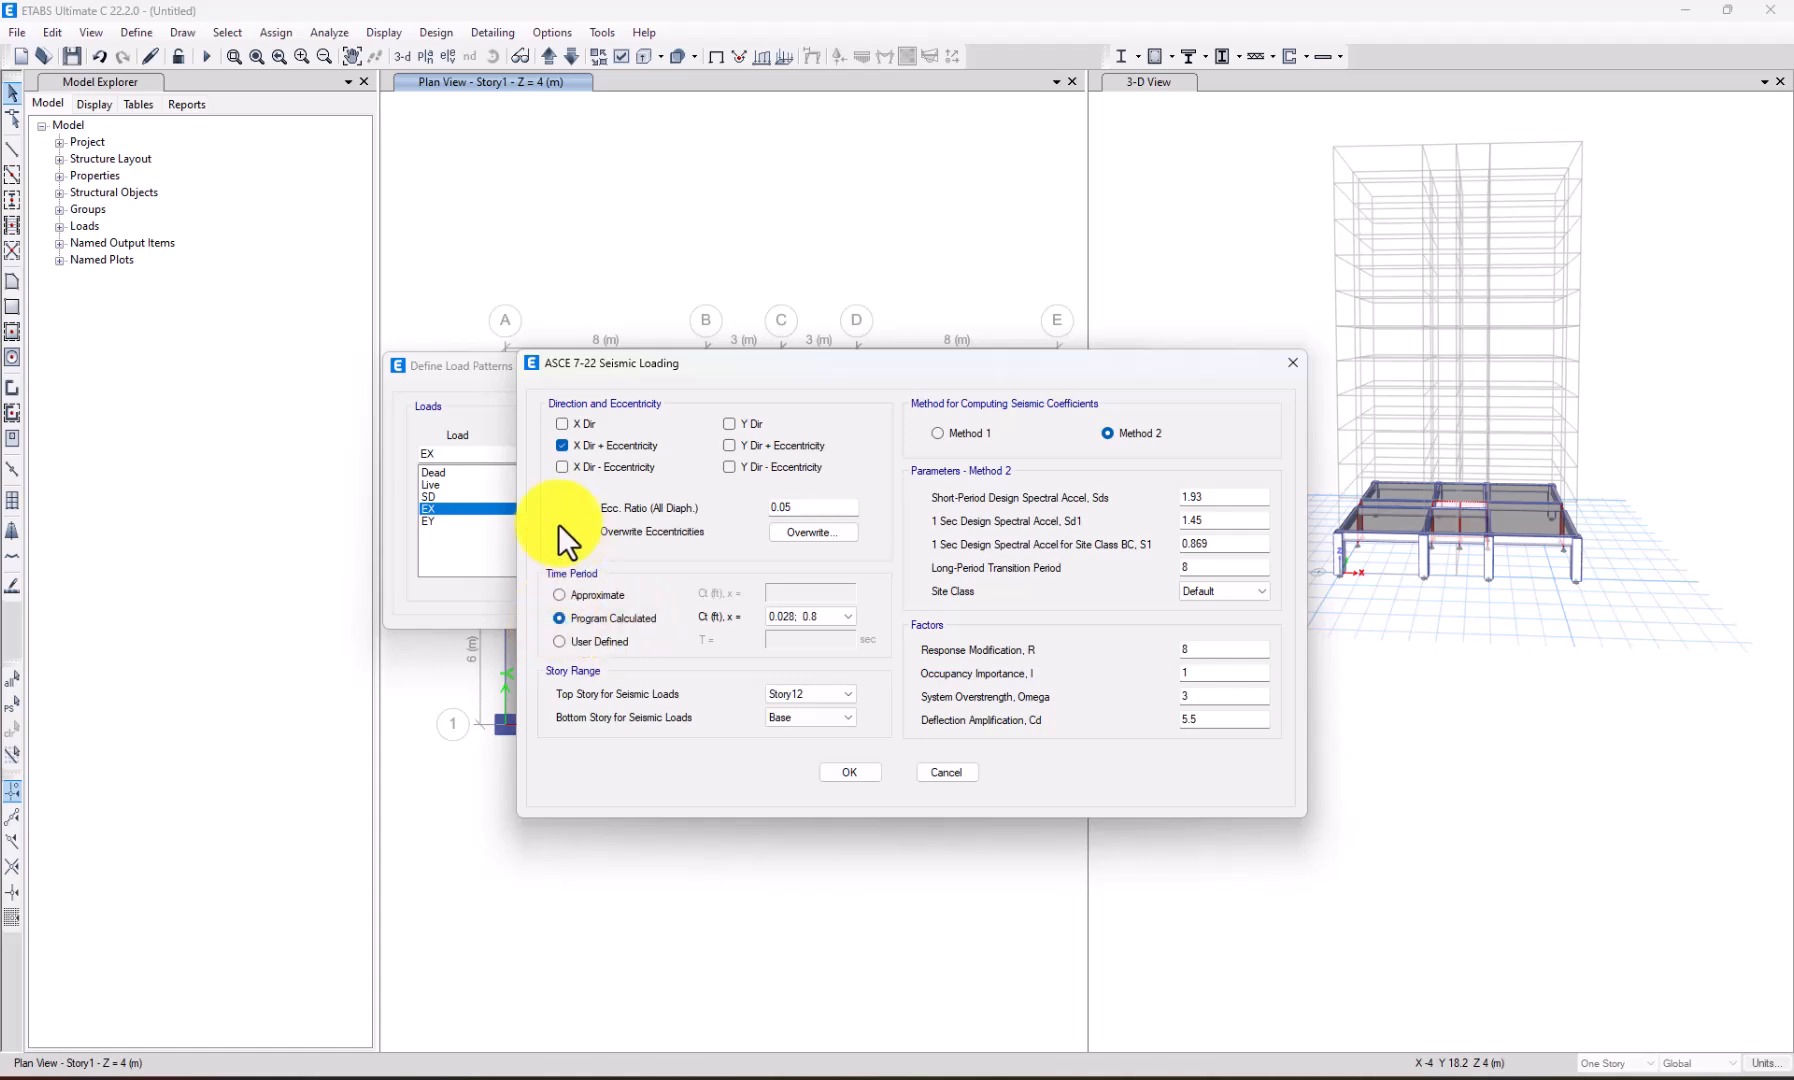
pyautogui.click(814, 617)
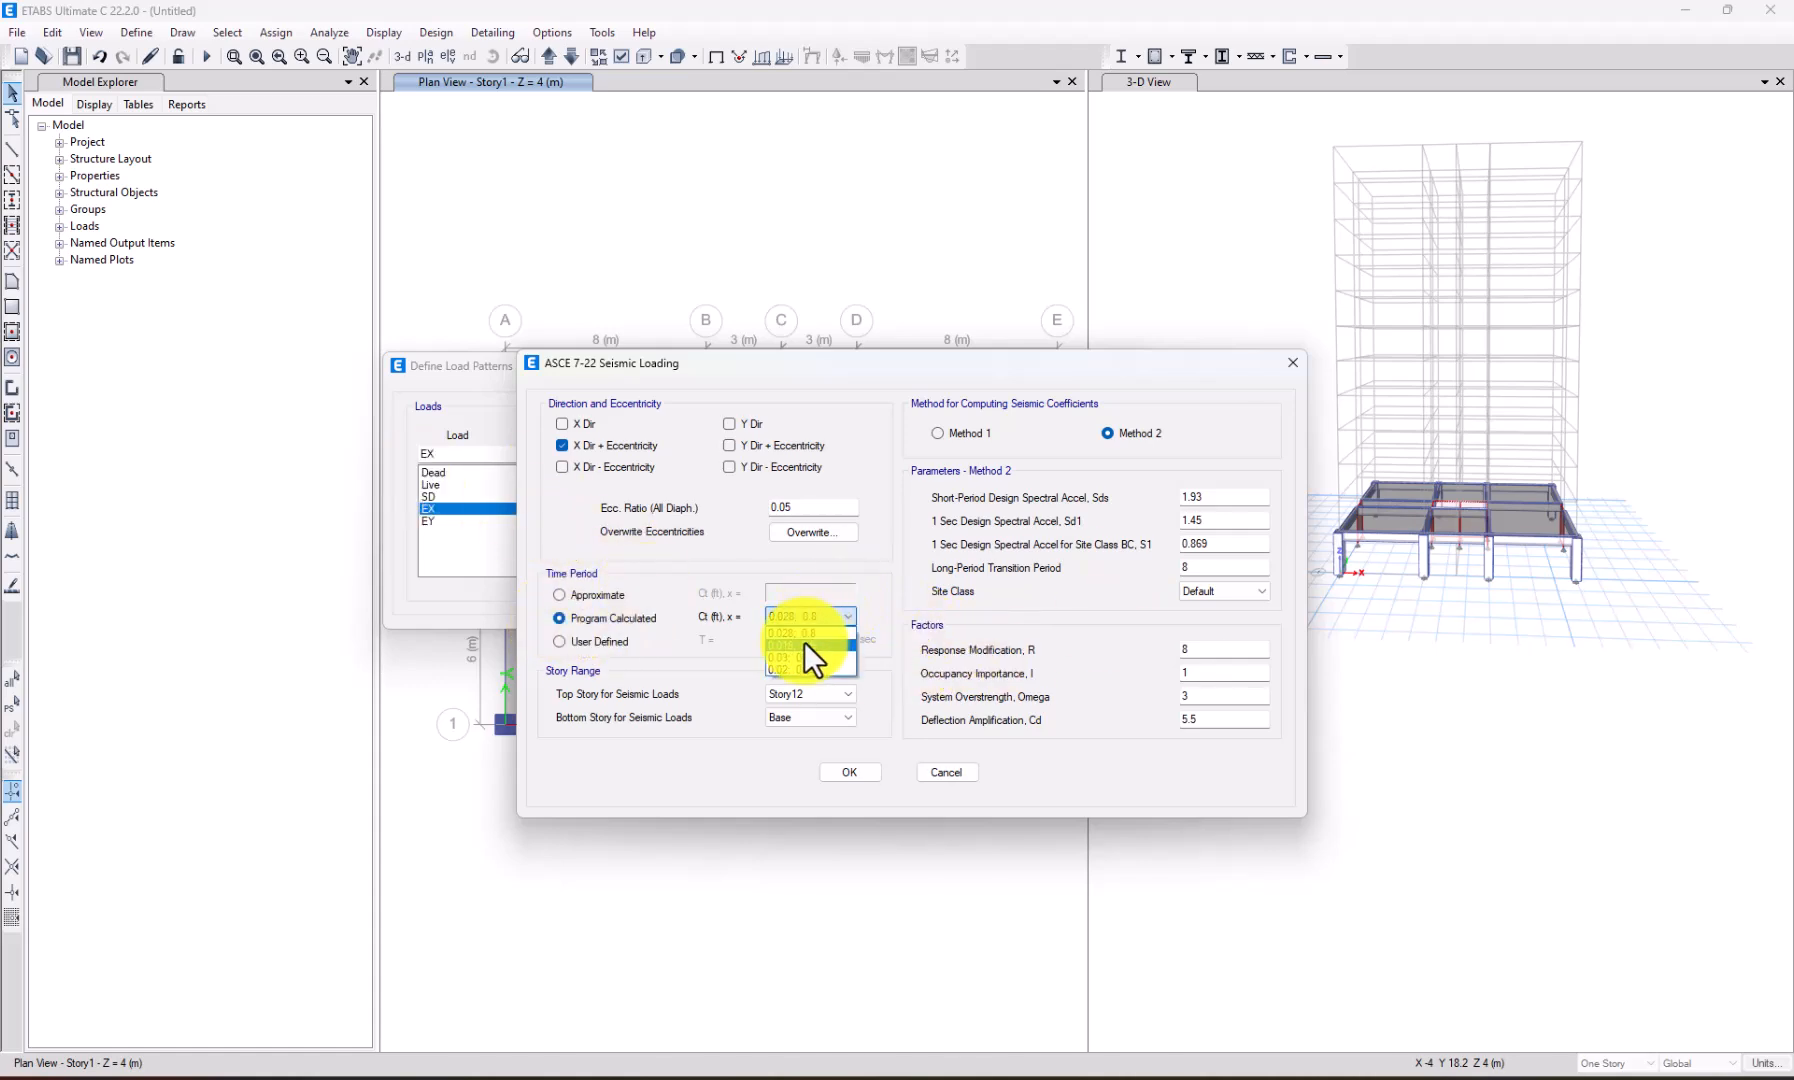
pyautogui.click(893, 582)
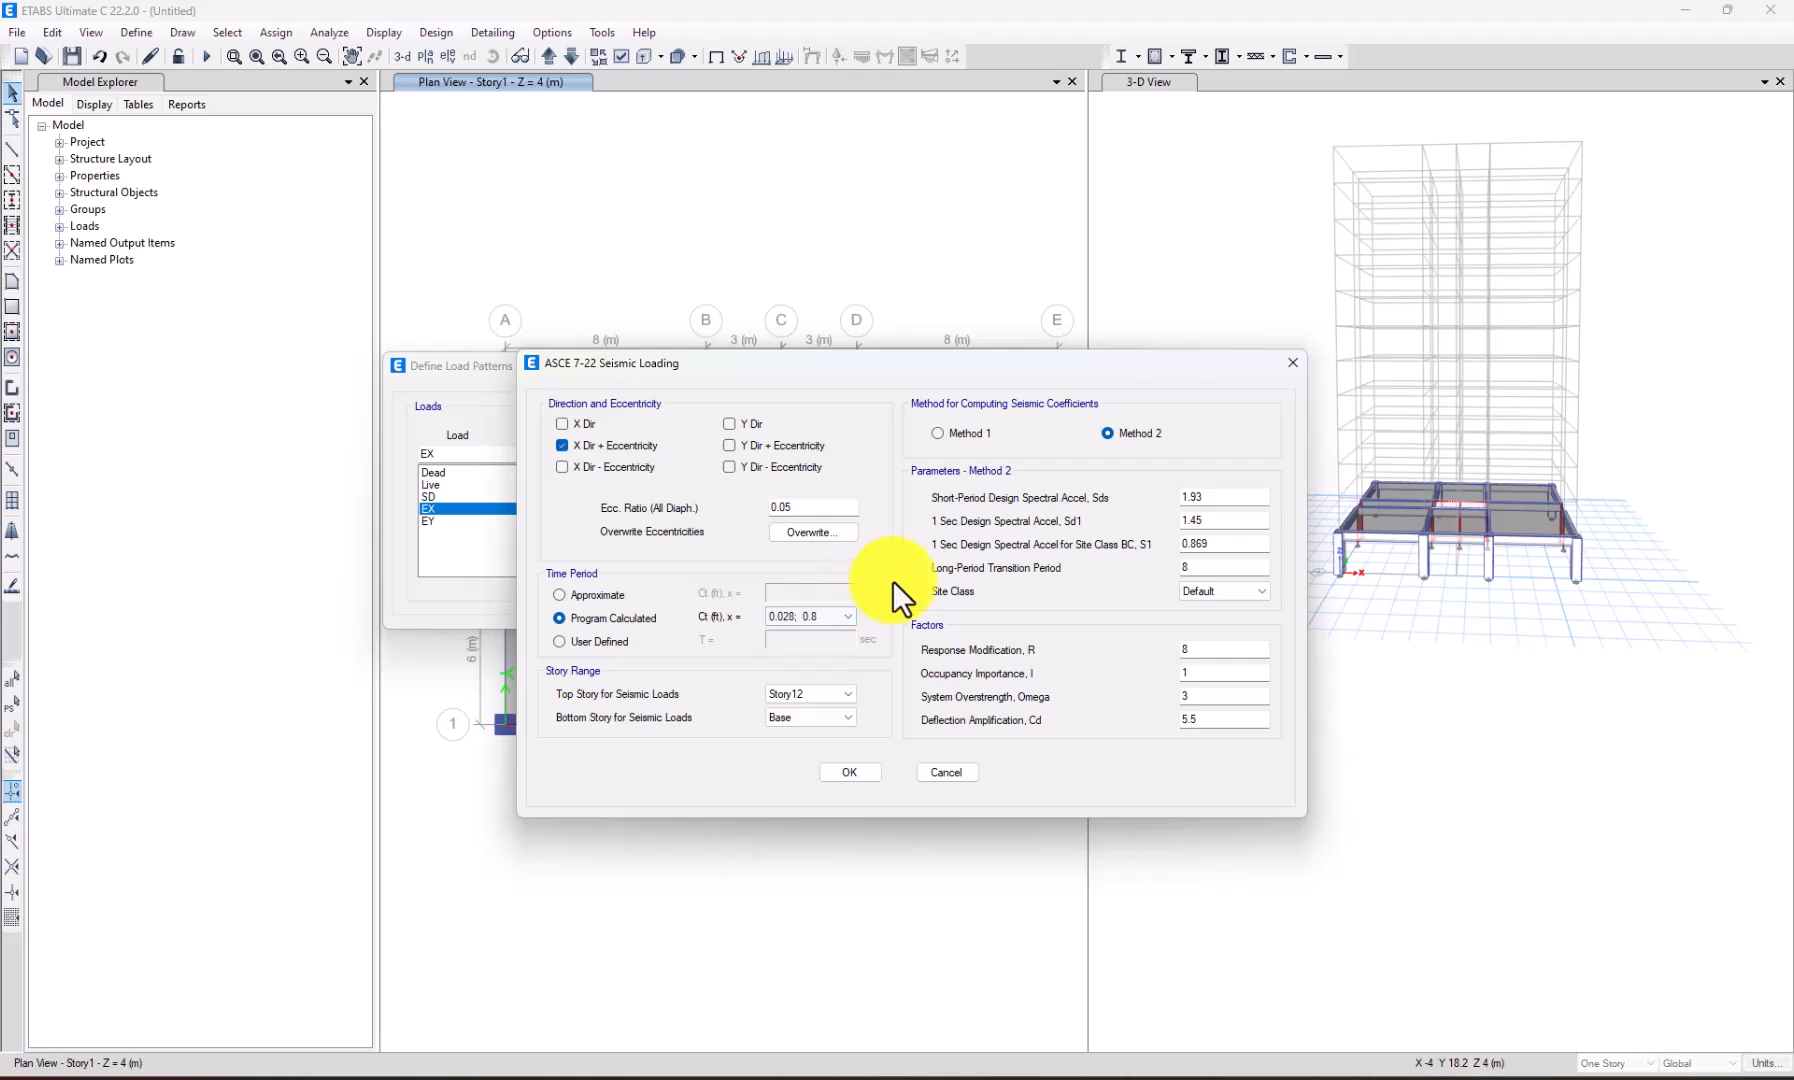
pyautogui.click(840, 619)
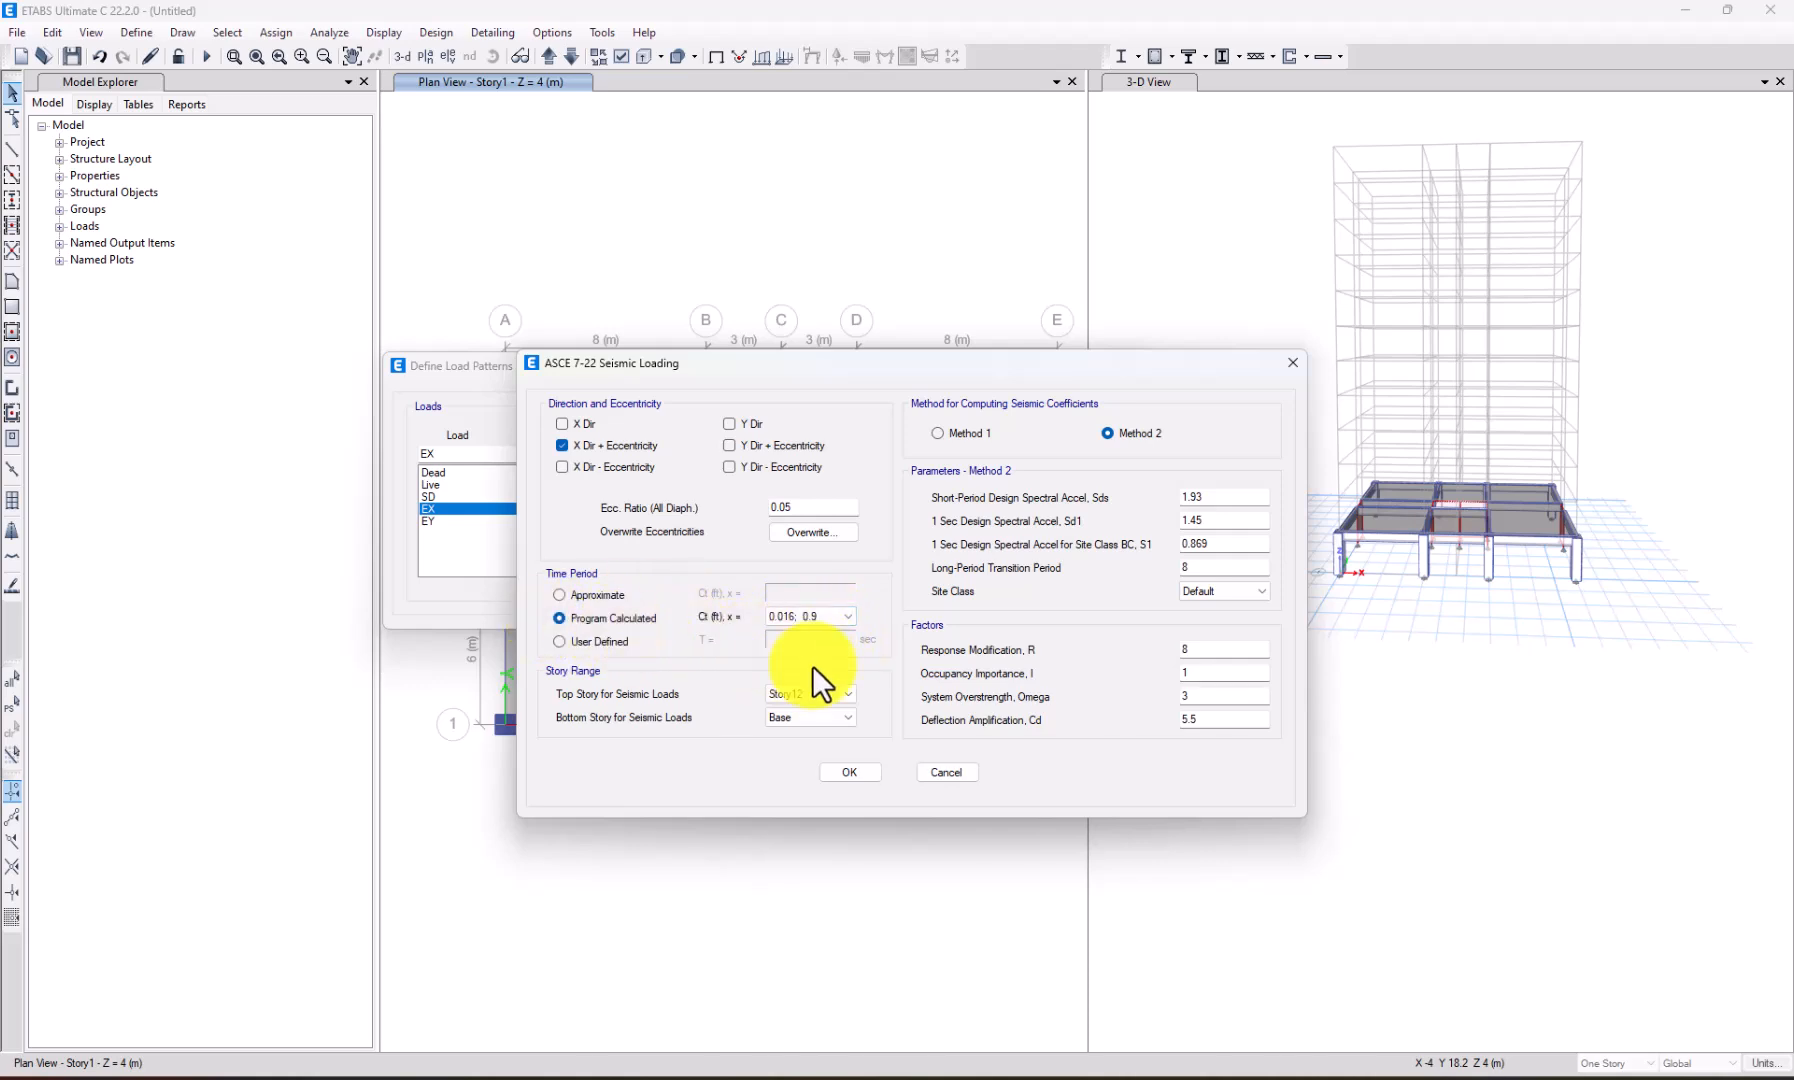
pyautogui.click(812, 617)
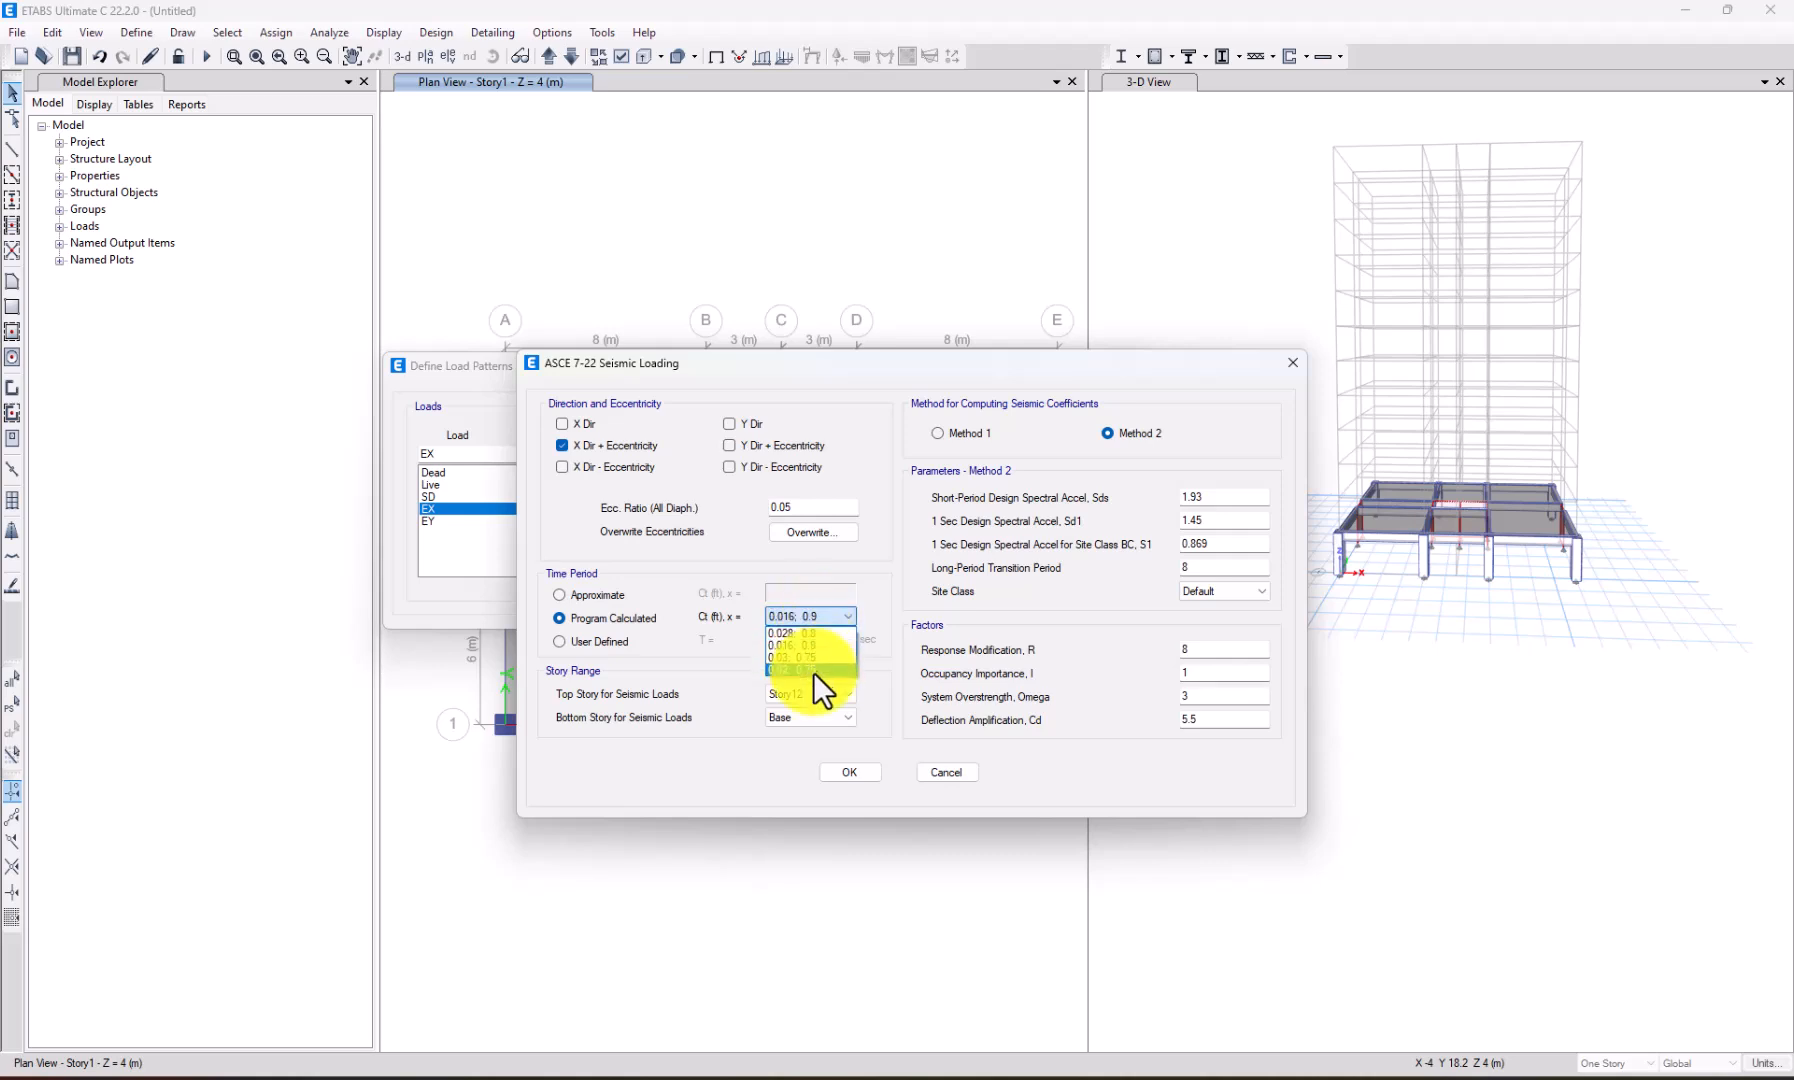
pyautogui.click(814, 646)
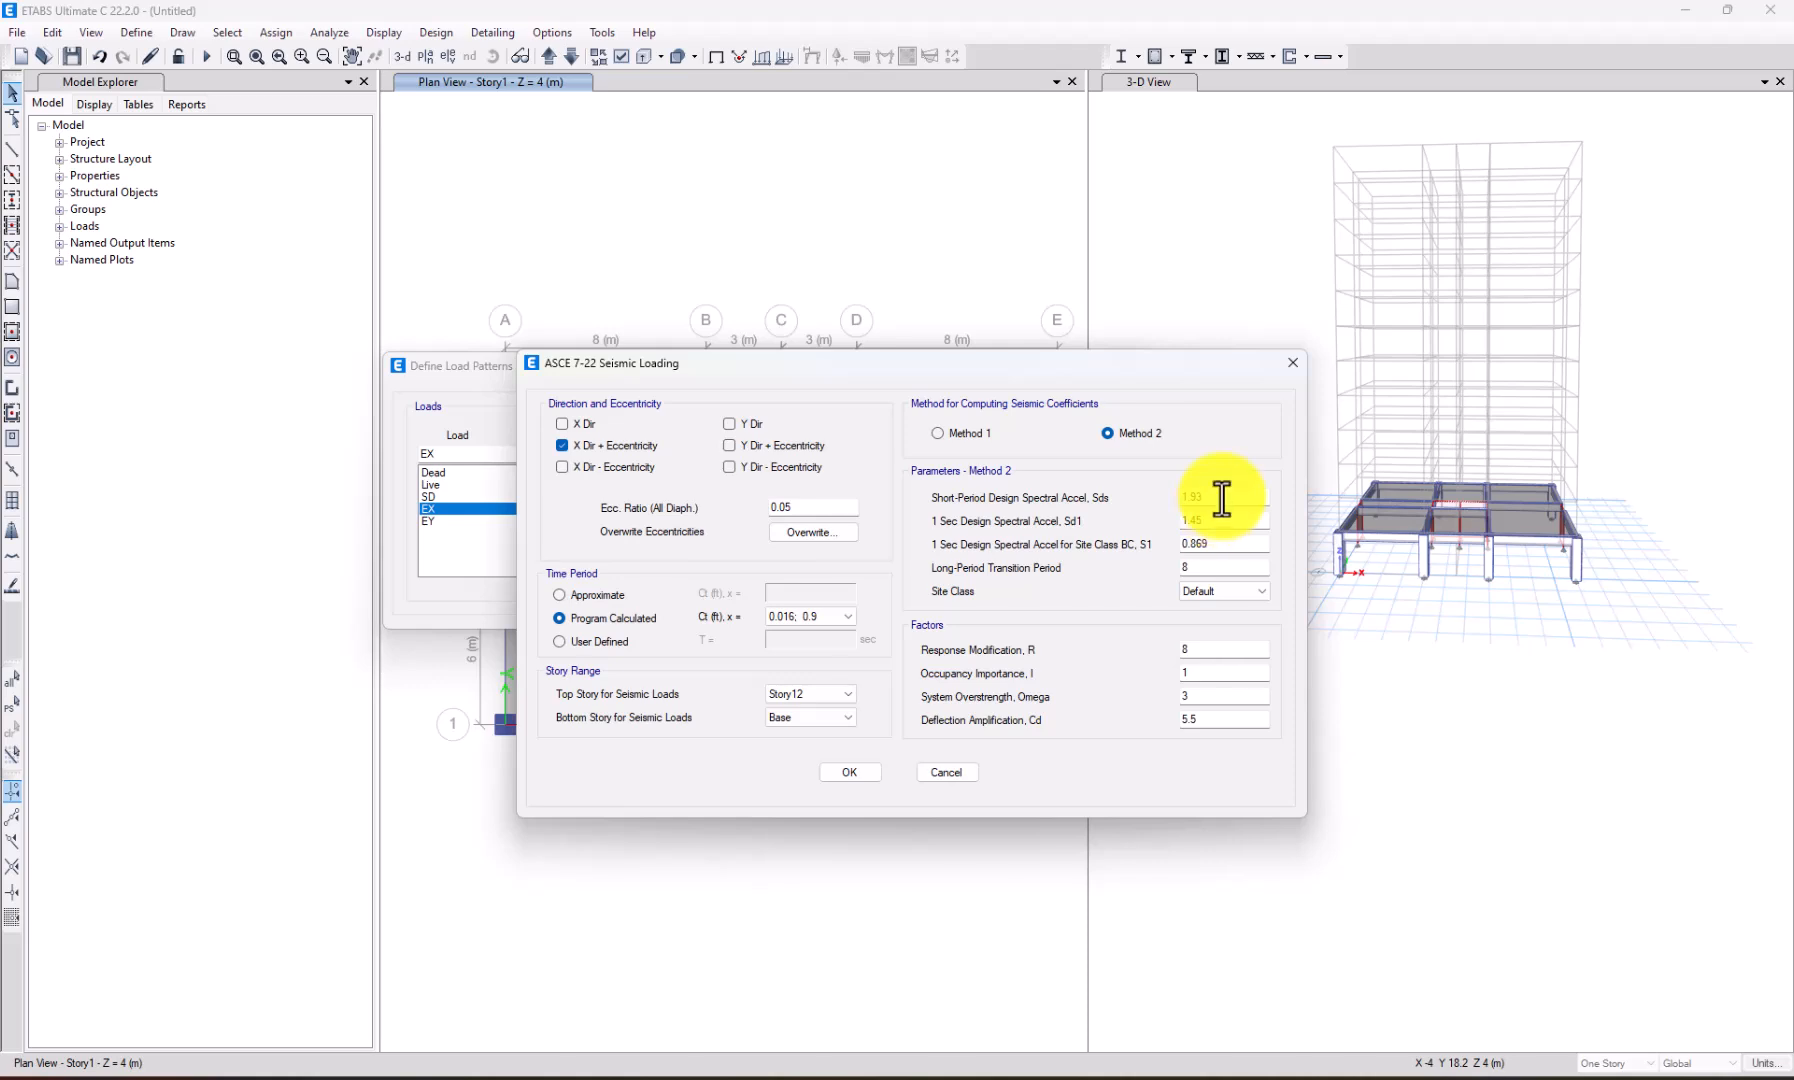
# Examine the Method 1 parameters for computing the EX seismic coefficients and return to Method 2.
pyautogui.click(940, 433)
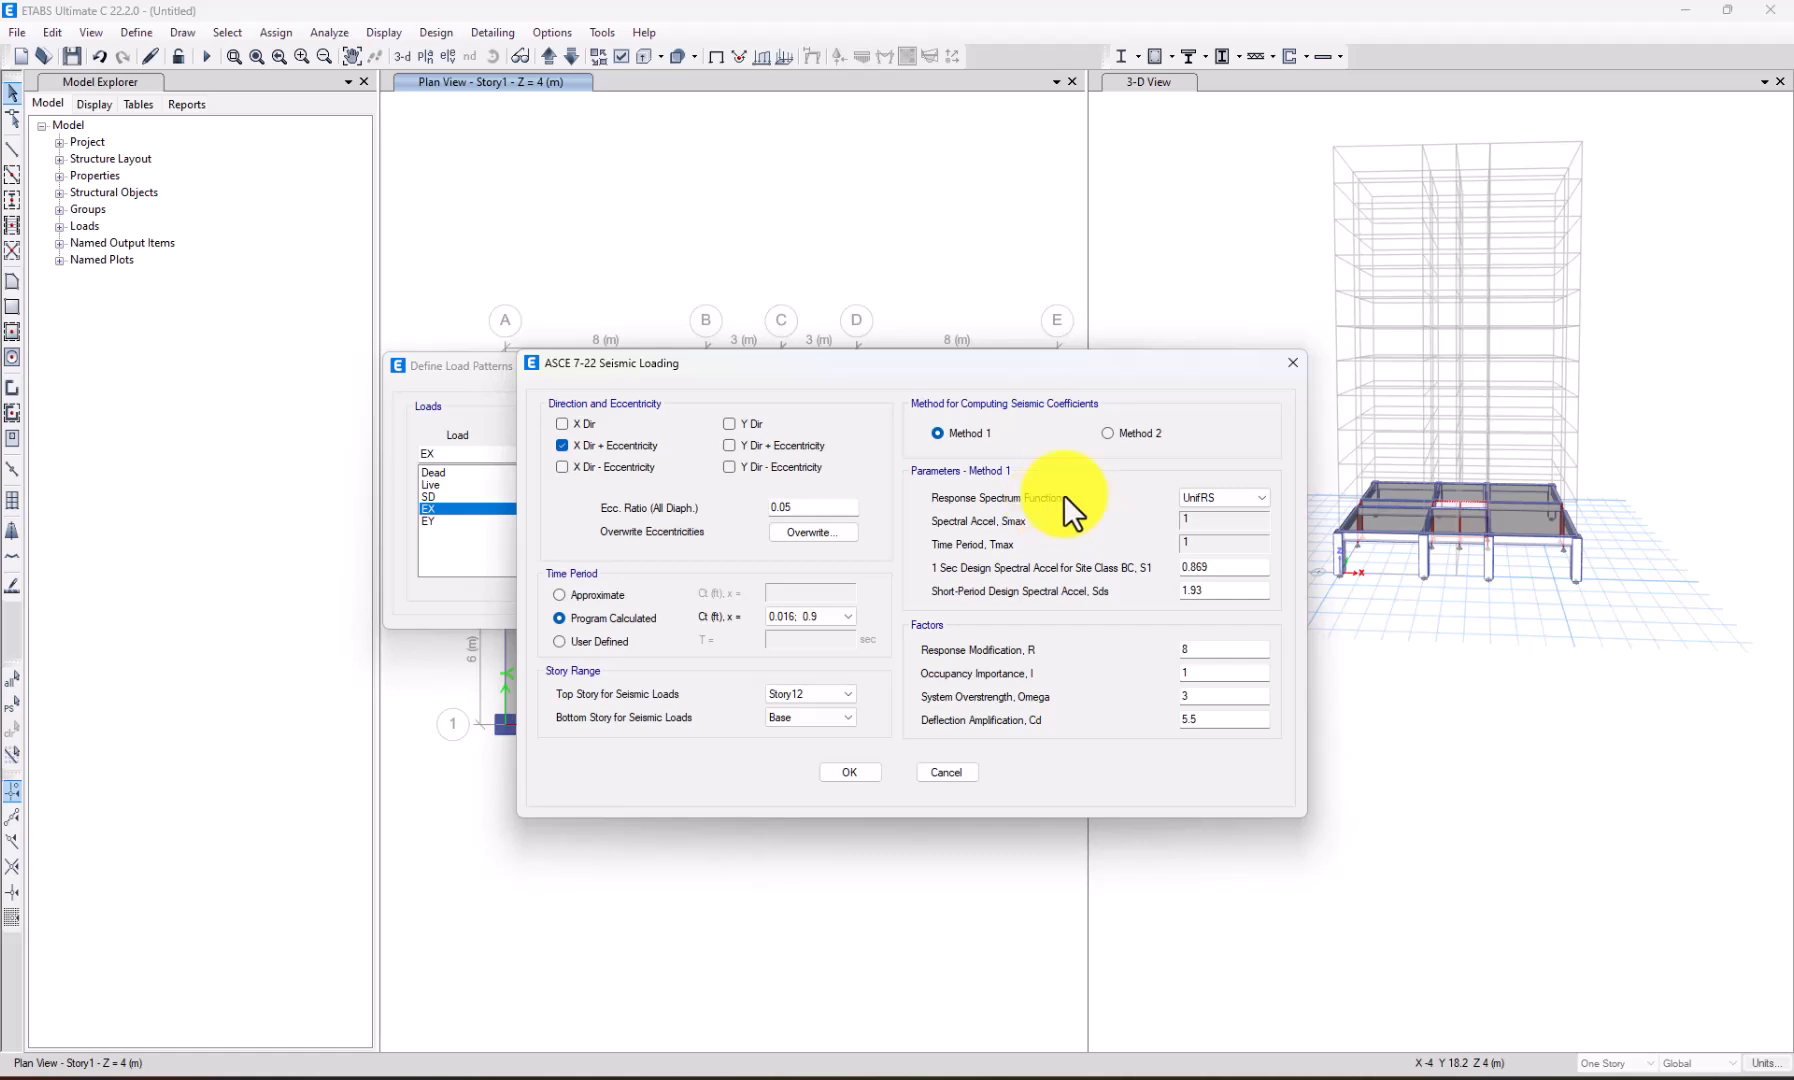
pyautogui.click(1227, 505)
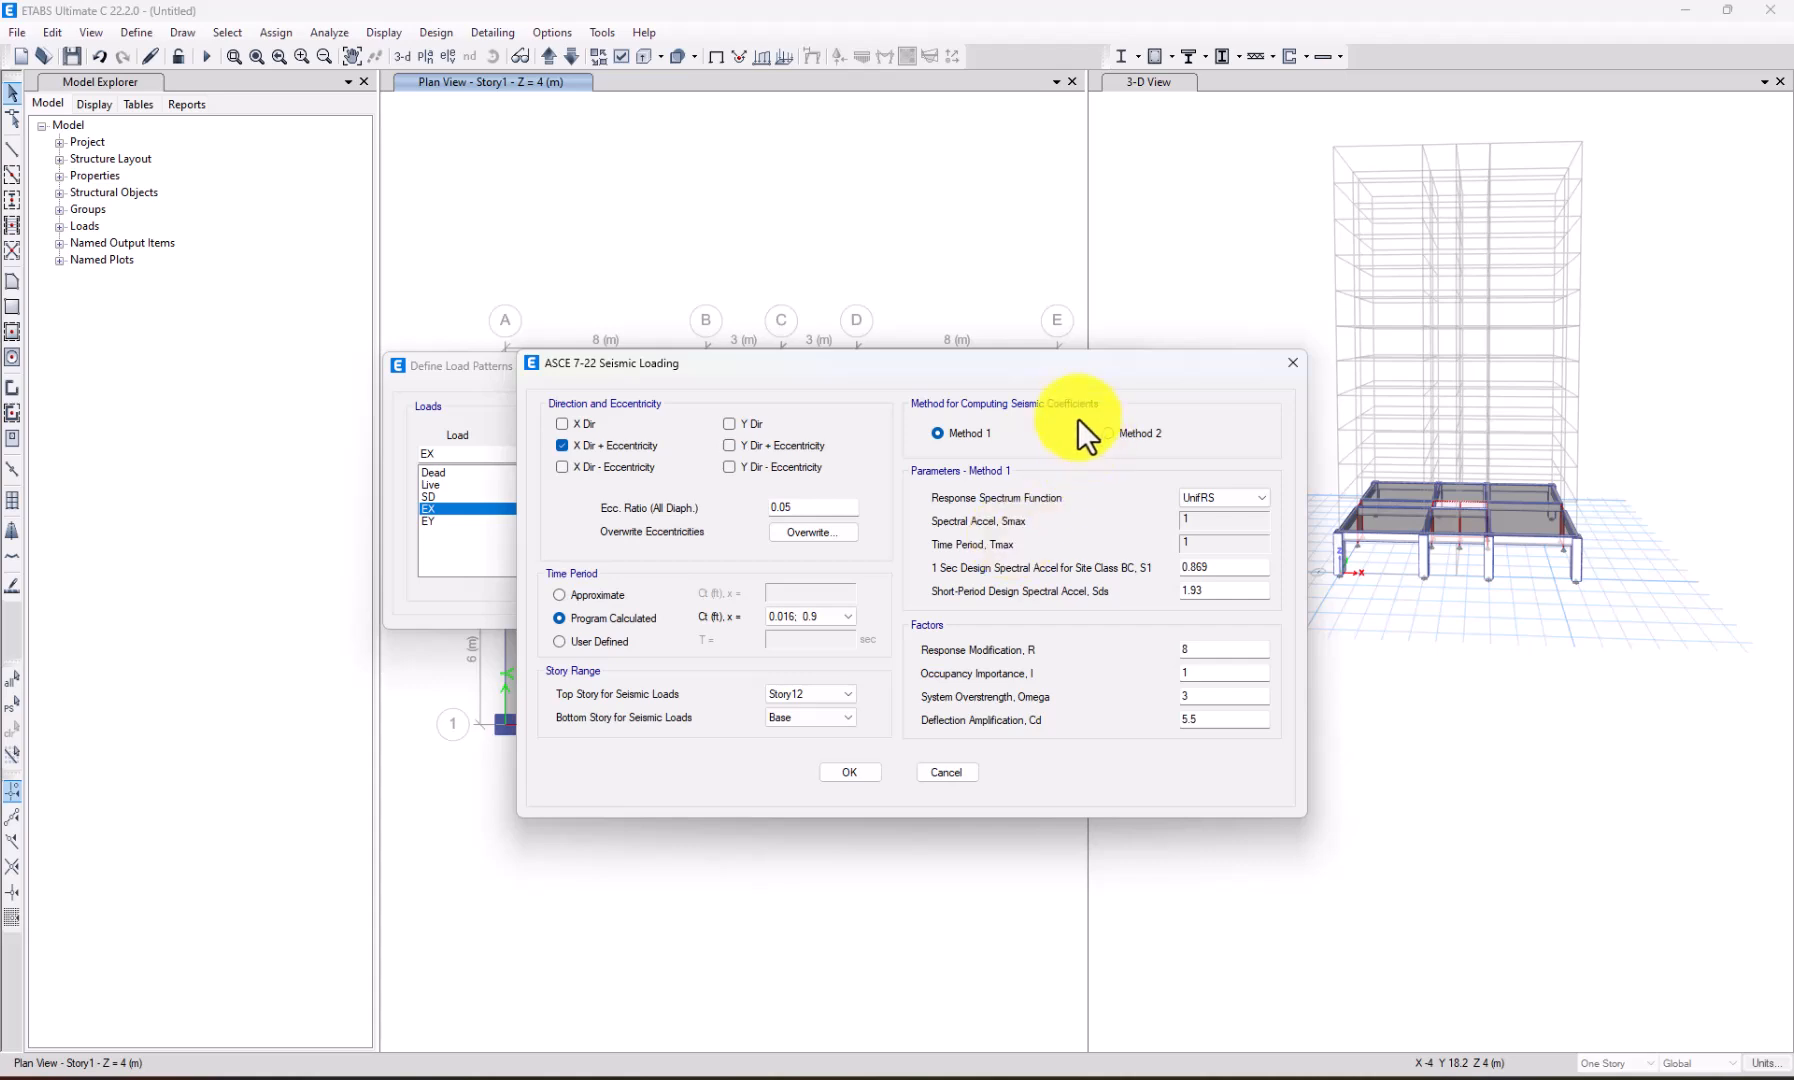
pyautogui.click(1112, 433)
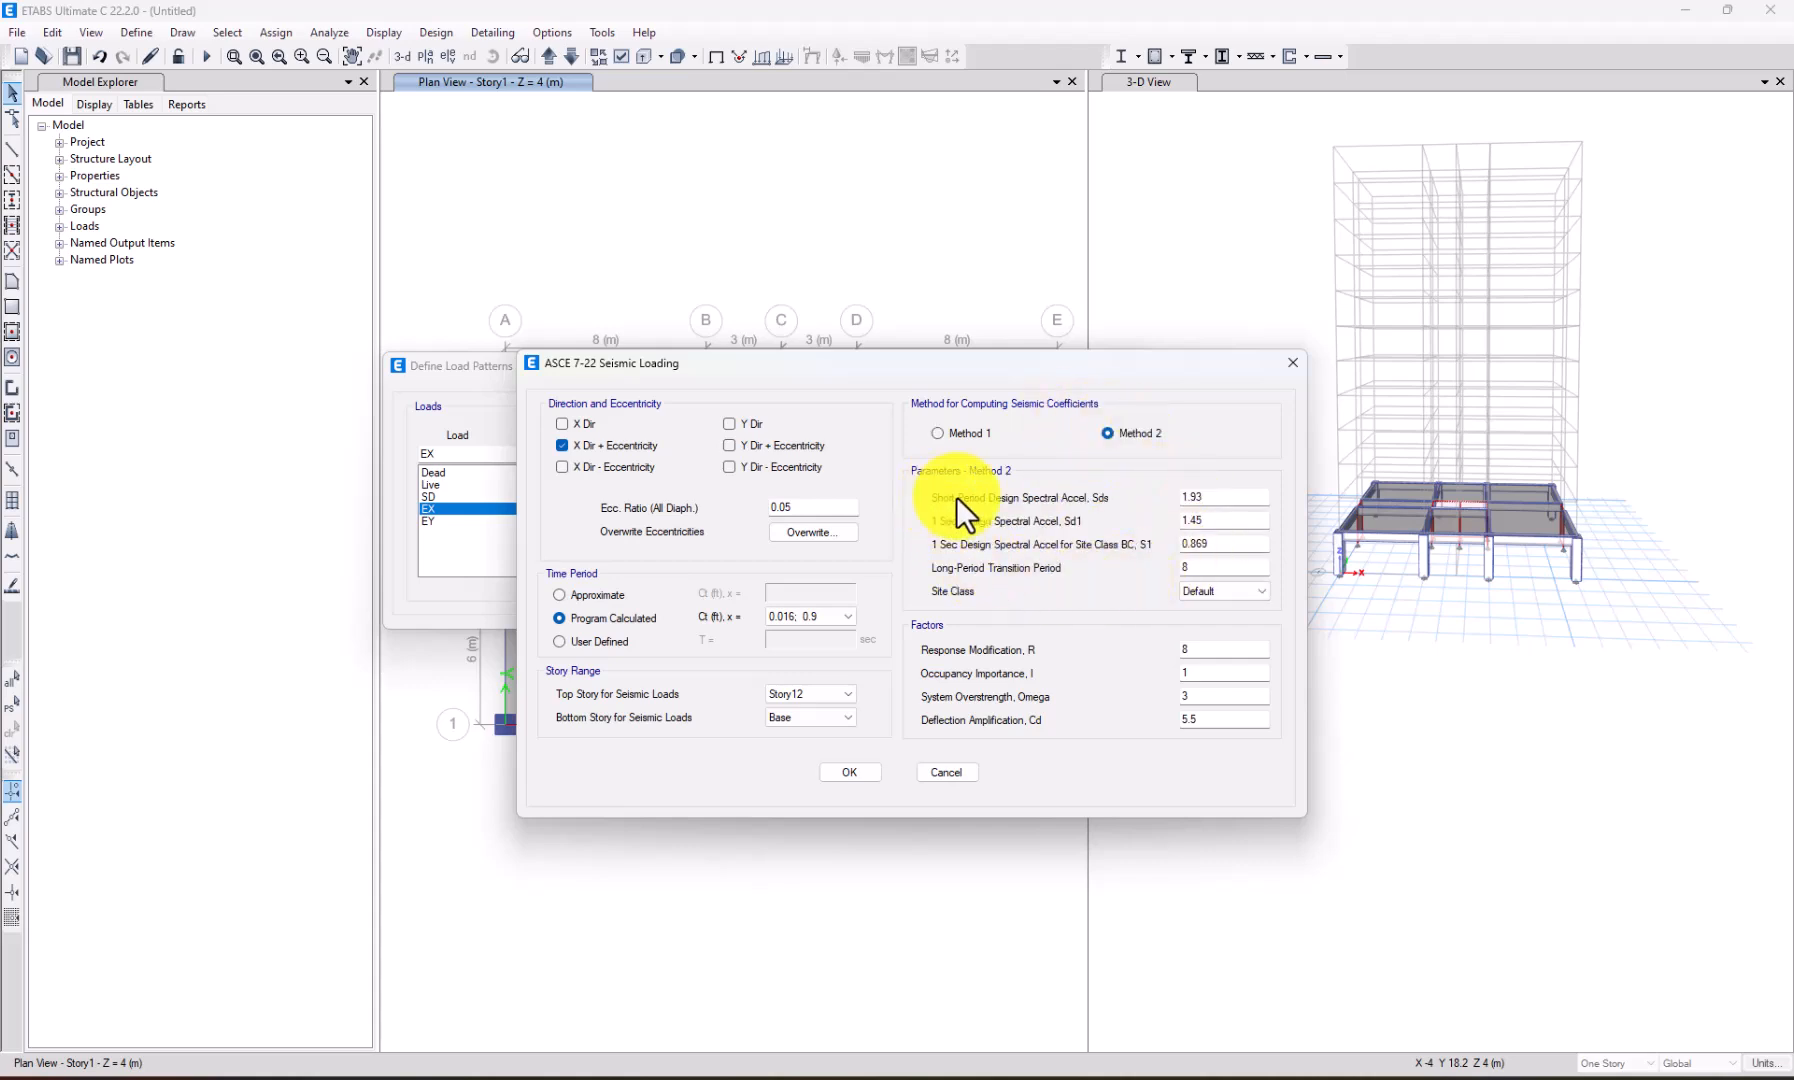
# Set the short-period design spectral acceleration Sds of the EX seismic load to 1.8.
pyautogui.click(1202, 498)
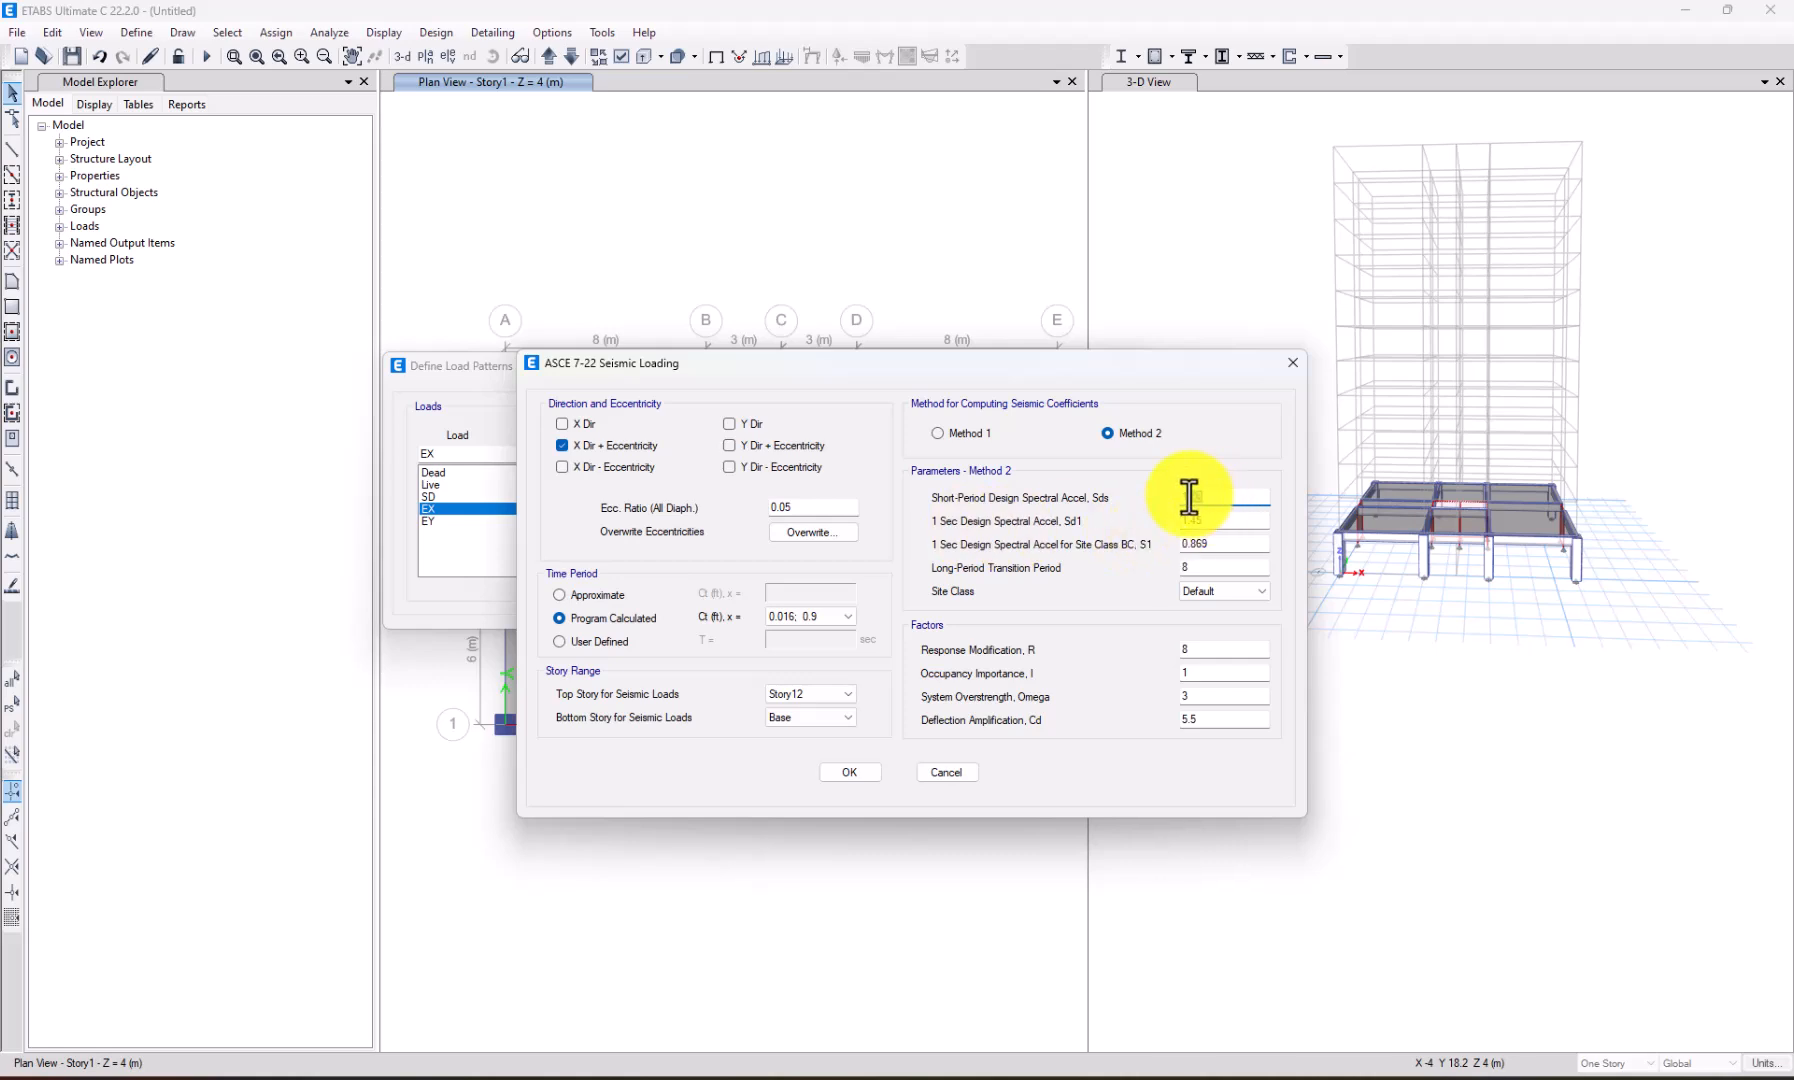
pyautogui.moveTo(1189, 497); pyautogui.dragTo(1222, 523)
pyautogui.write('18')
pyautogui.press('BackSpace')
pyautogui.press('BackSpace')
pyautogui.press('BackSpace')
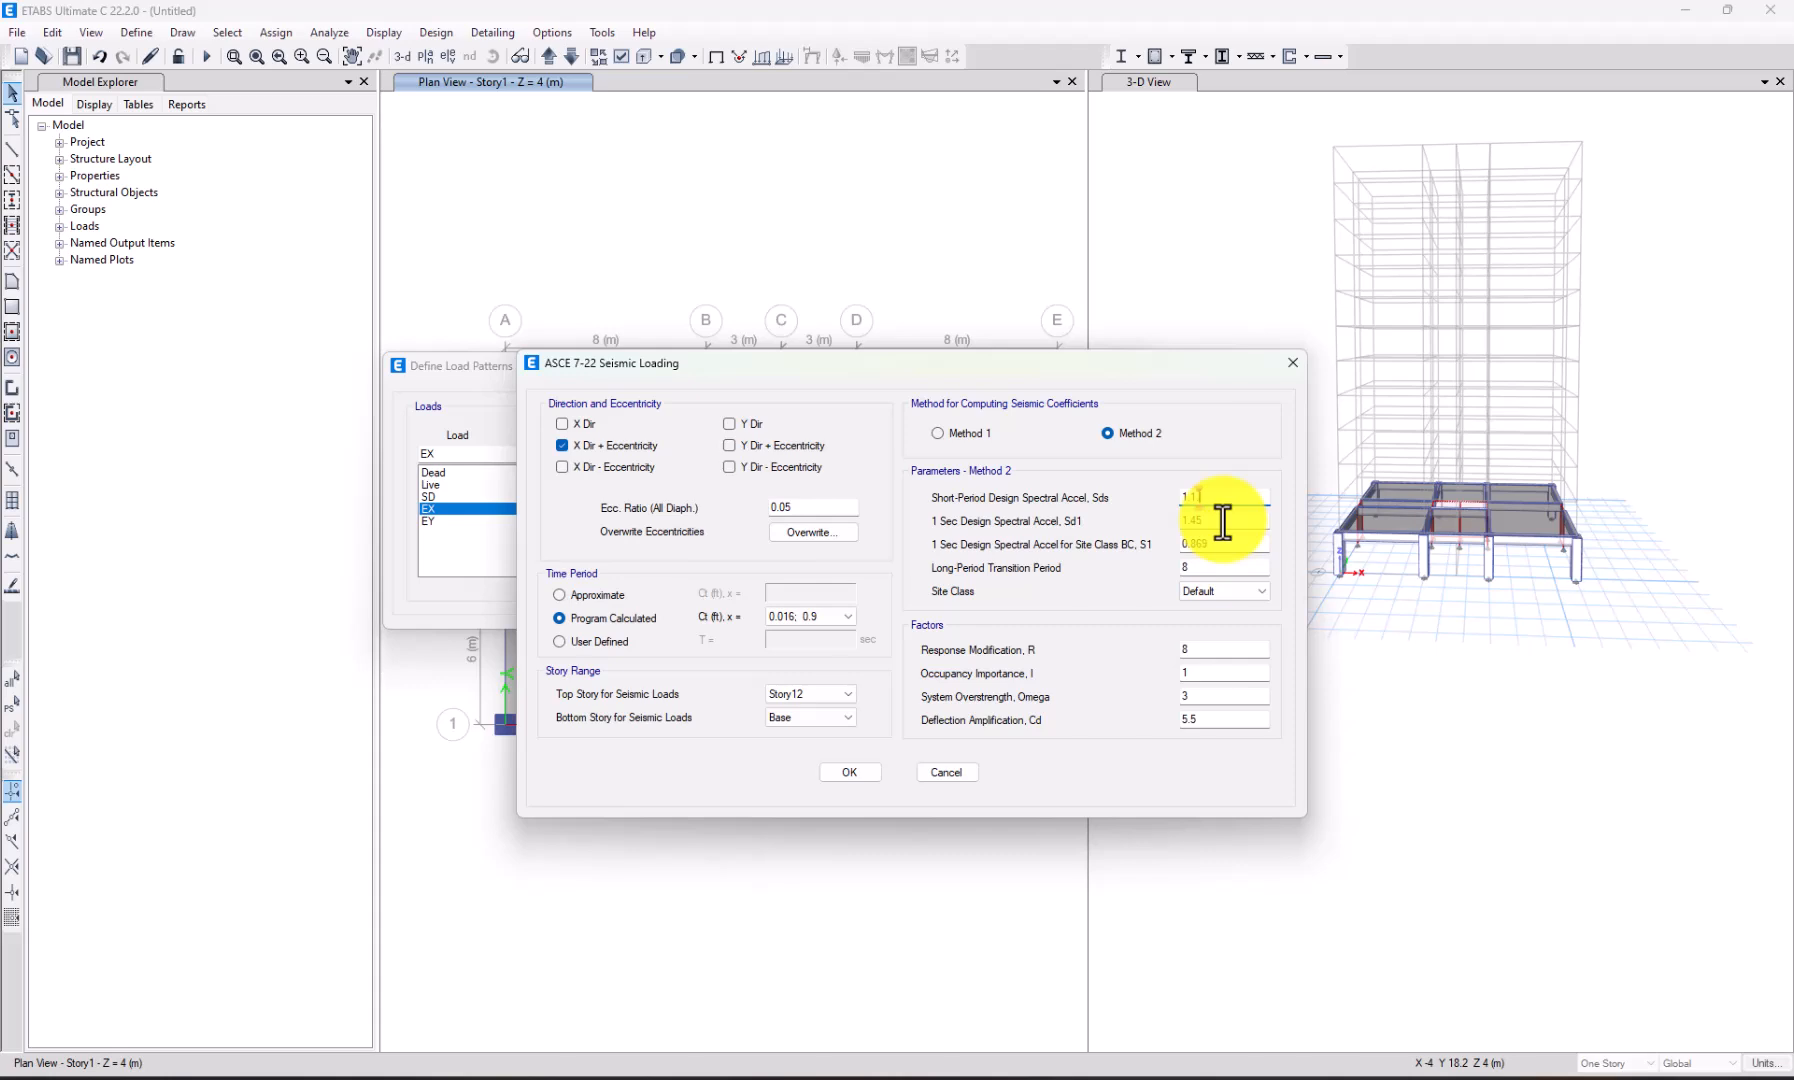
pyautogui.write('.3')
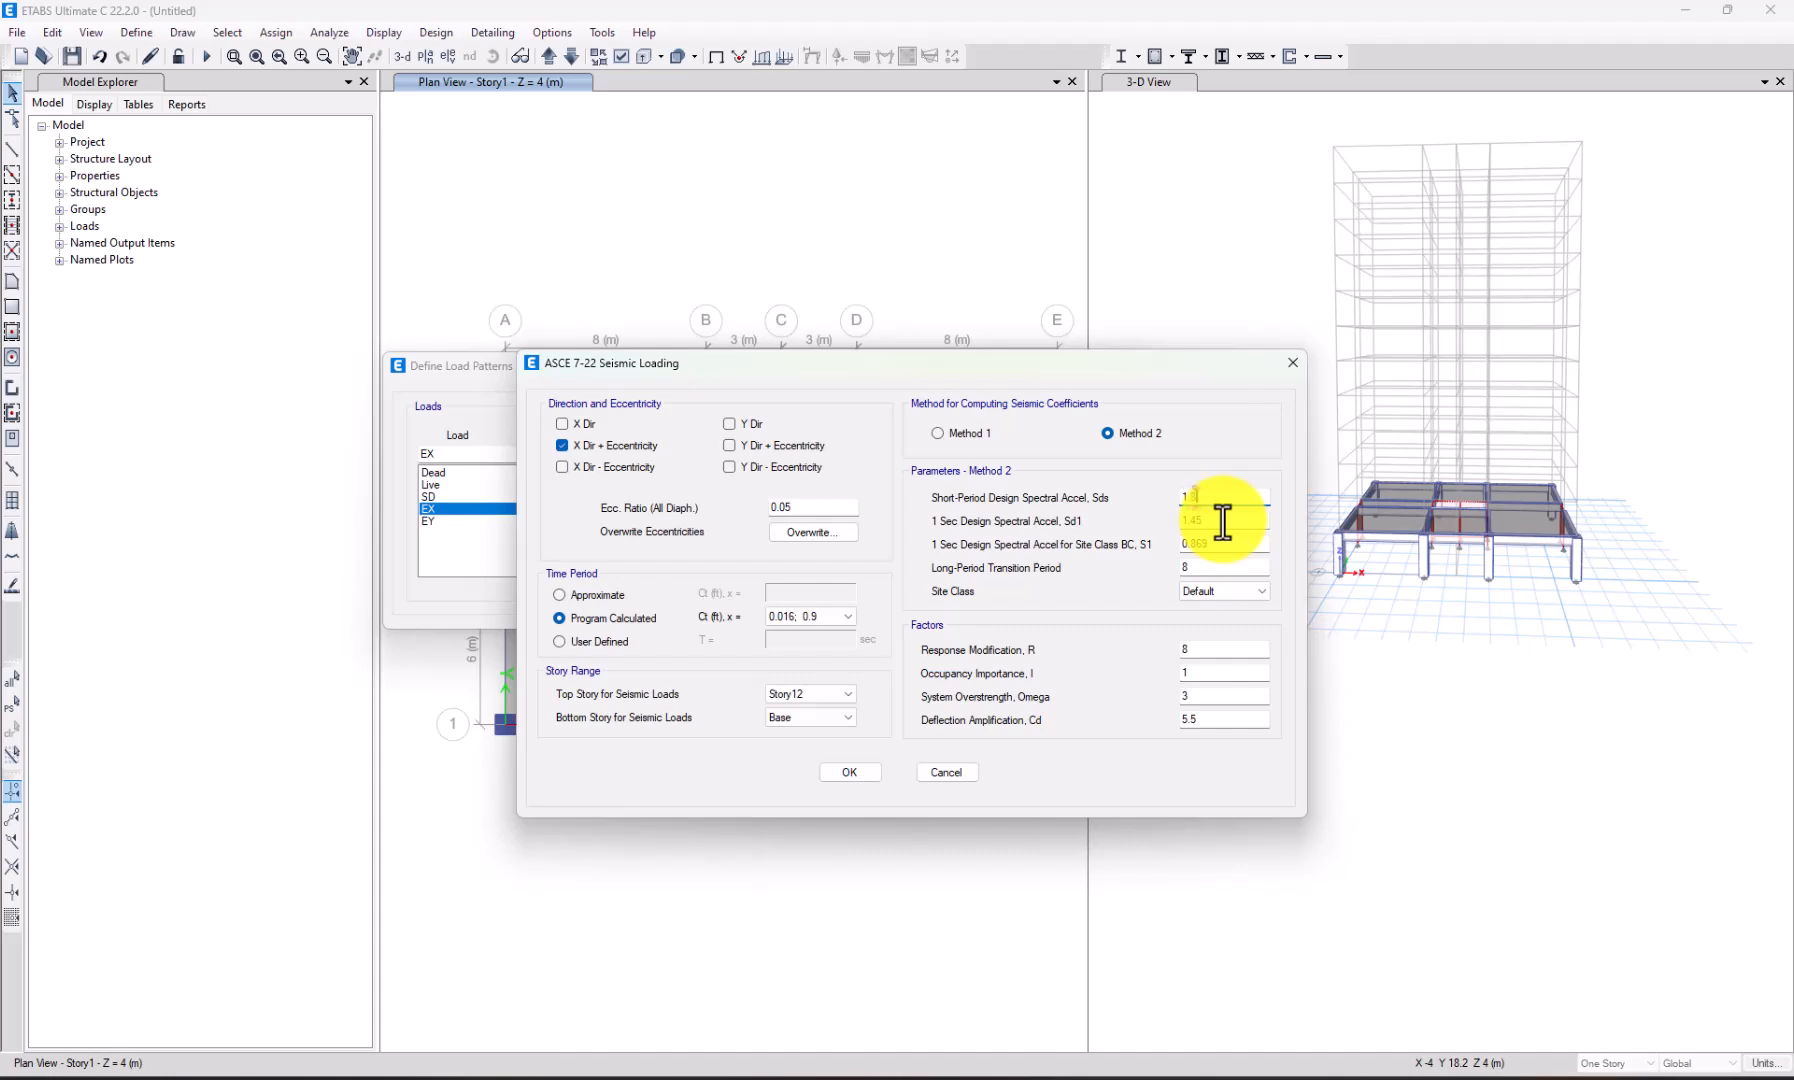
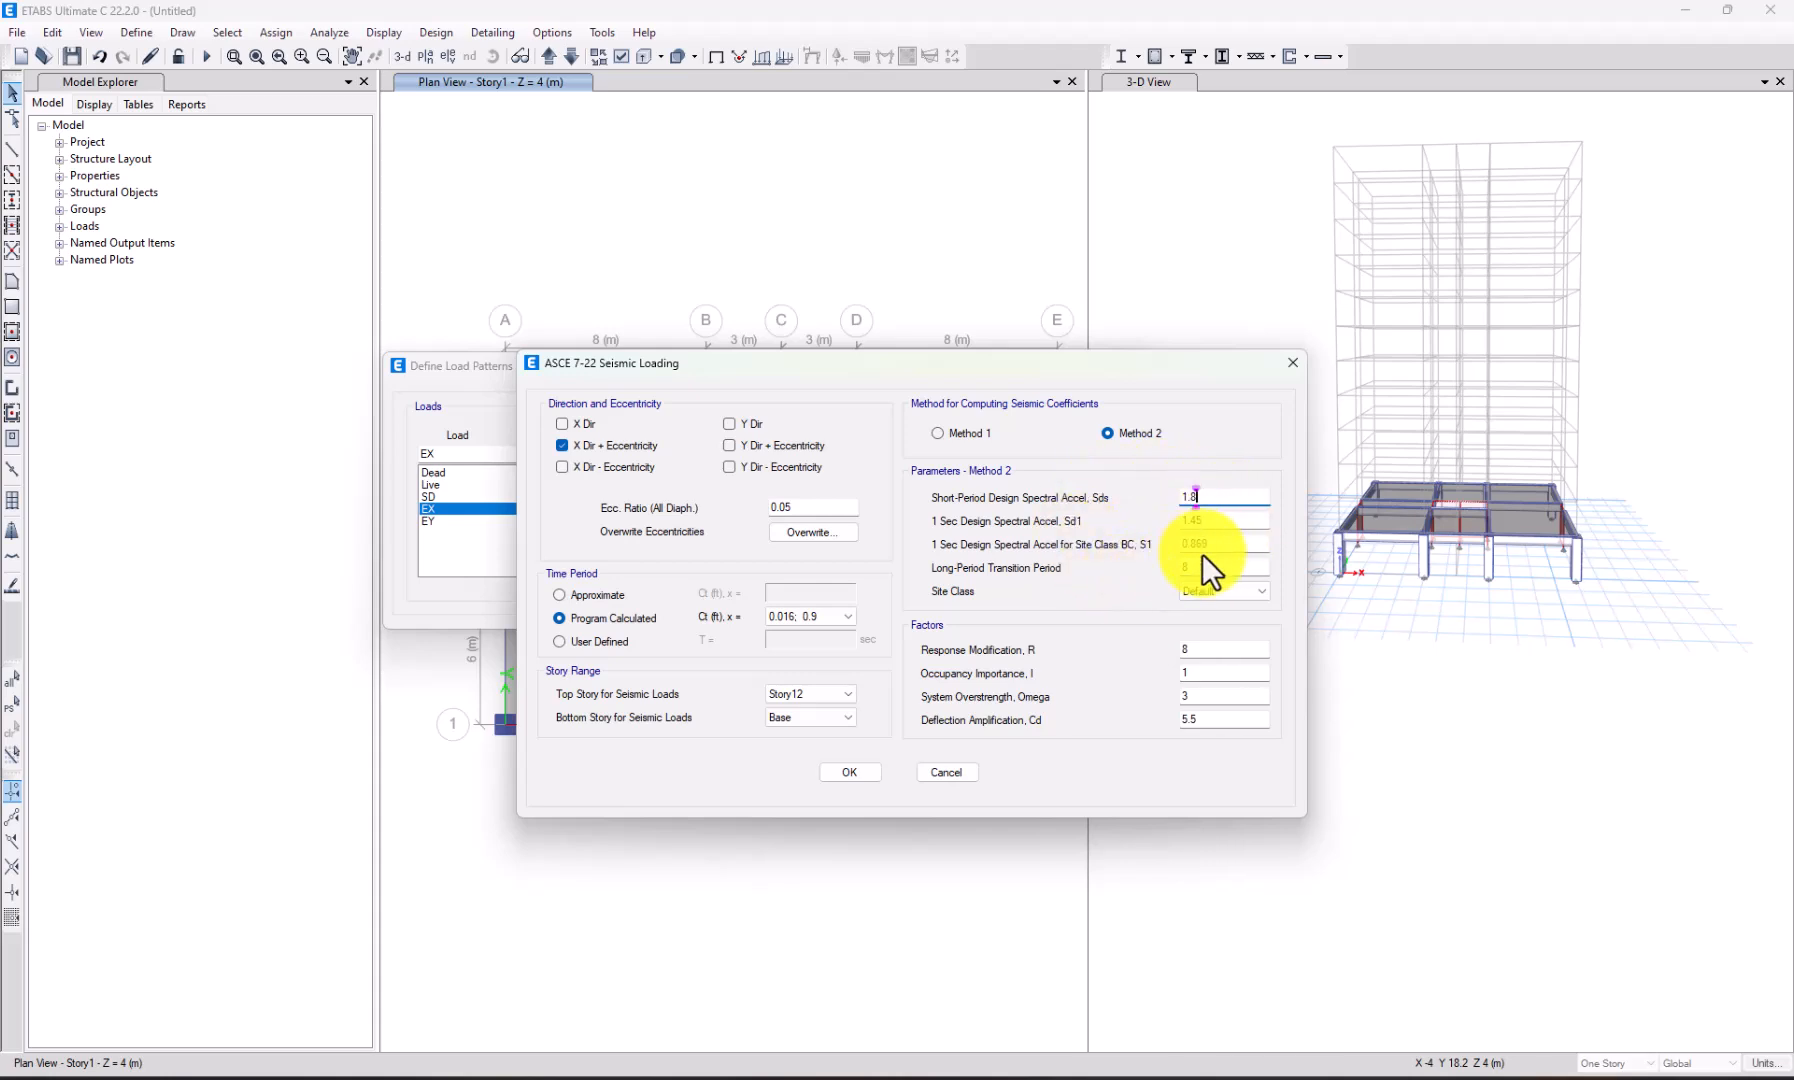
pyautogui.click(1212, 519)
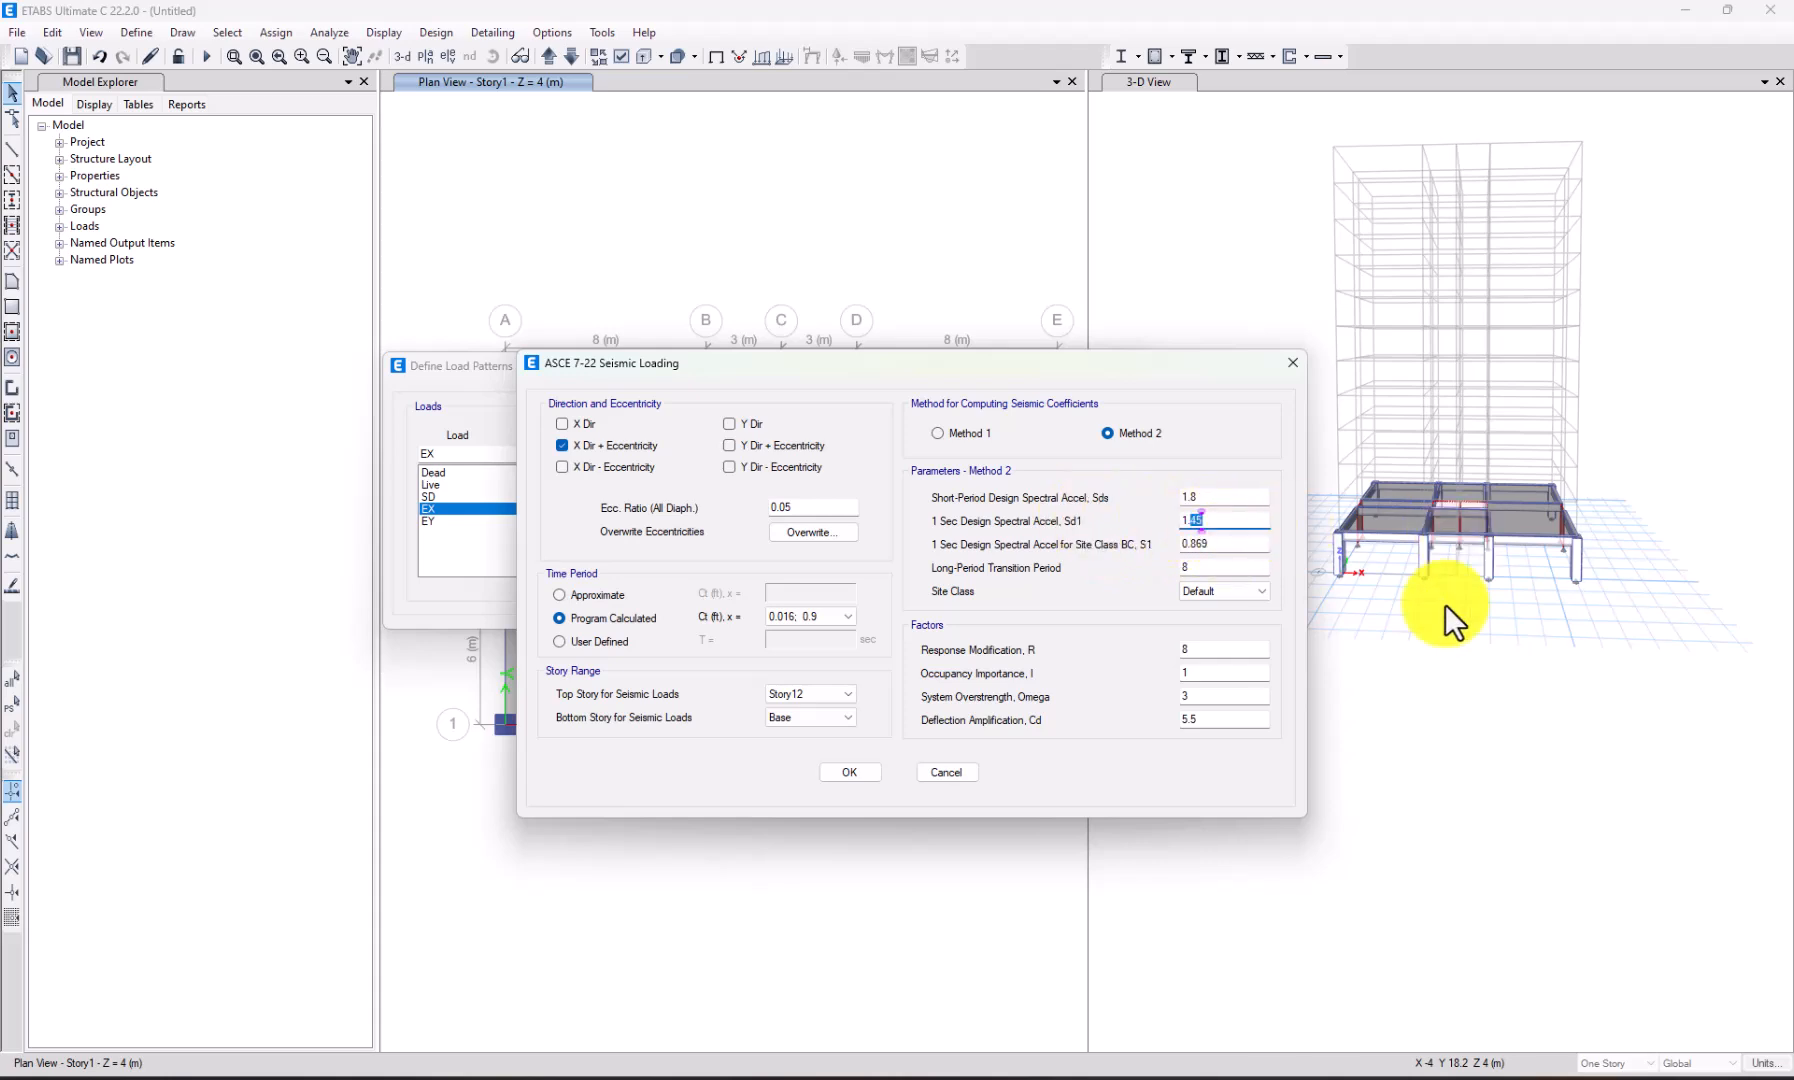
# Switch to Word, sketch a response spectrum curve on two axes beside the grid drawing, and return to ETABS.
pyautogui.click(1130, 1078)
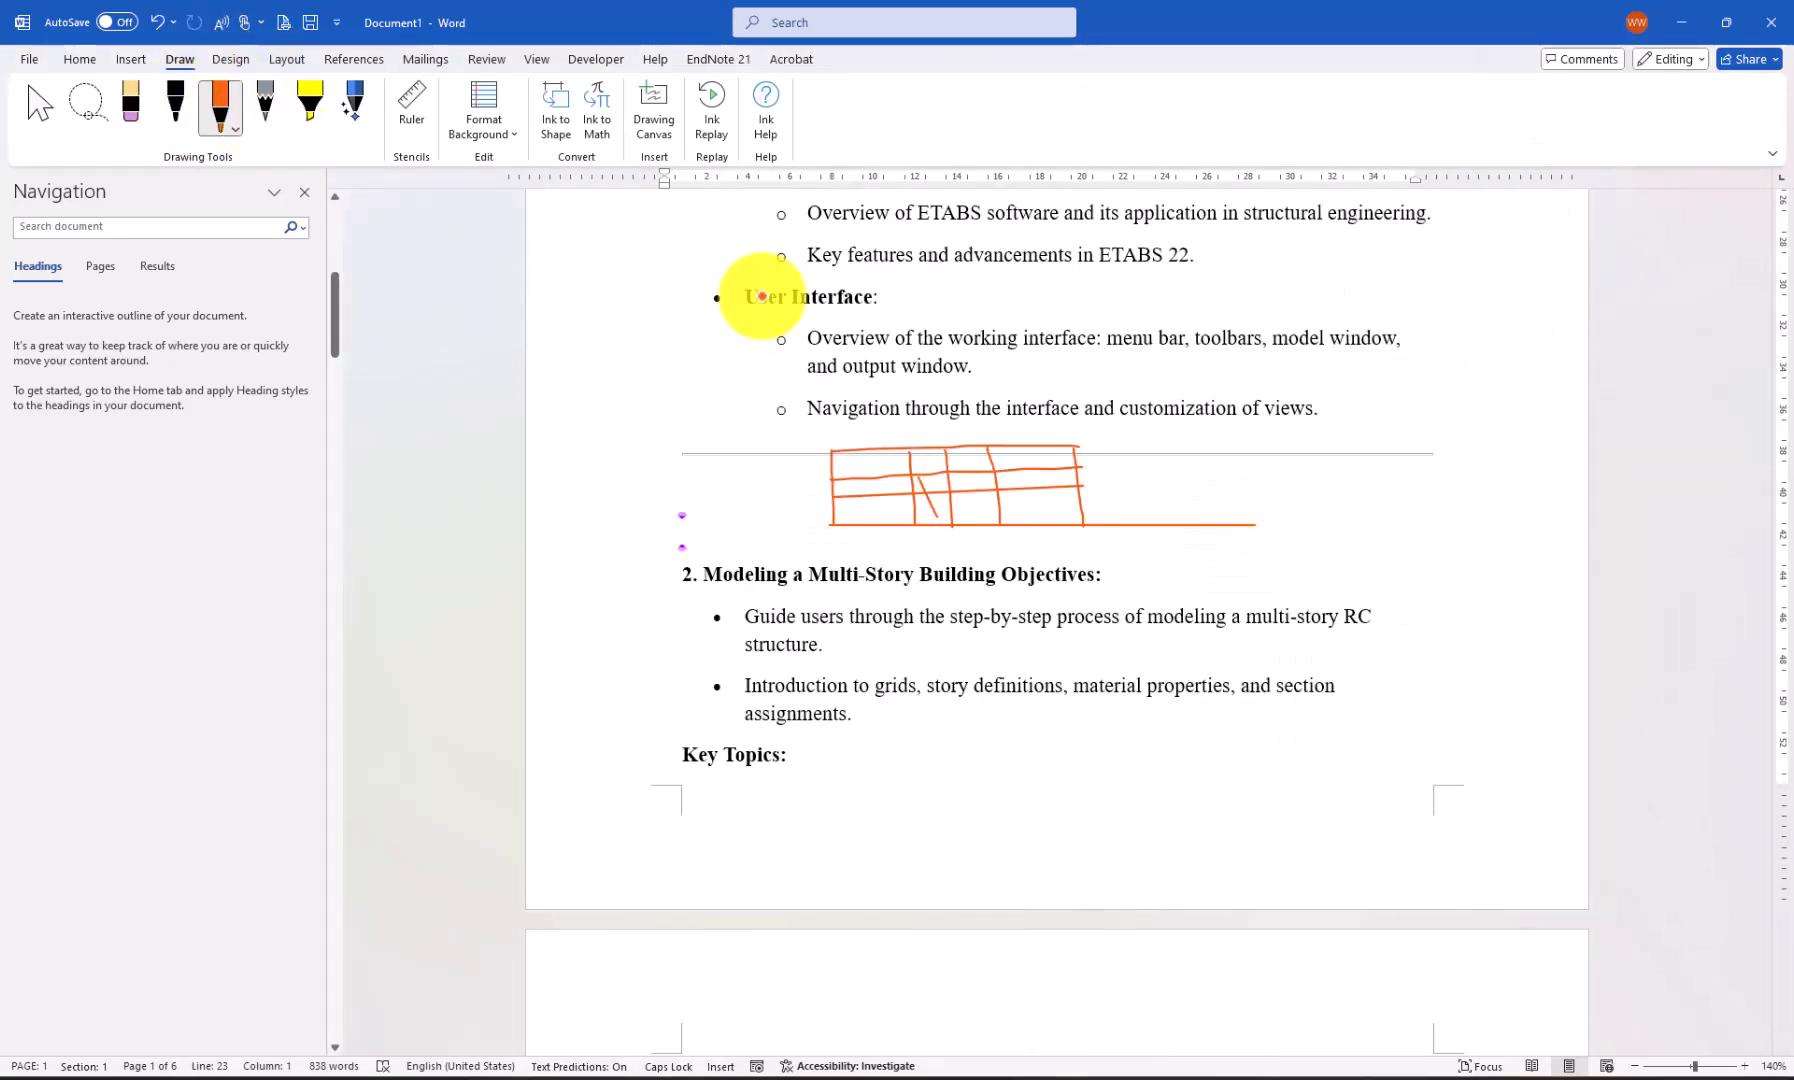
pyautogui.moveTo(1341, 465)
pyautogui.mouseDown()
pyautogui.moveTo(1346, 604)
pyautogui.moveTo(1413, 556)
pyautogui.moveTo(1492, 549)
pyautogui.mouseUp()
pyautogui.moveTo(1346, 556); pyautogui.dragTo(1360, 474)
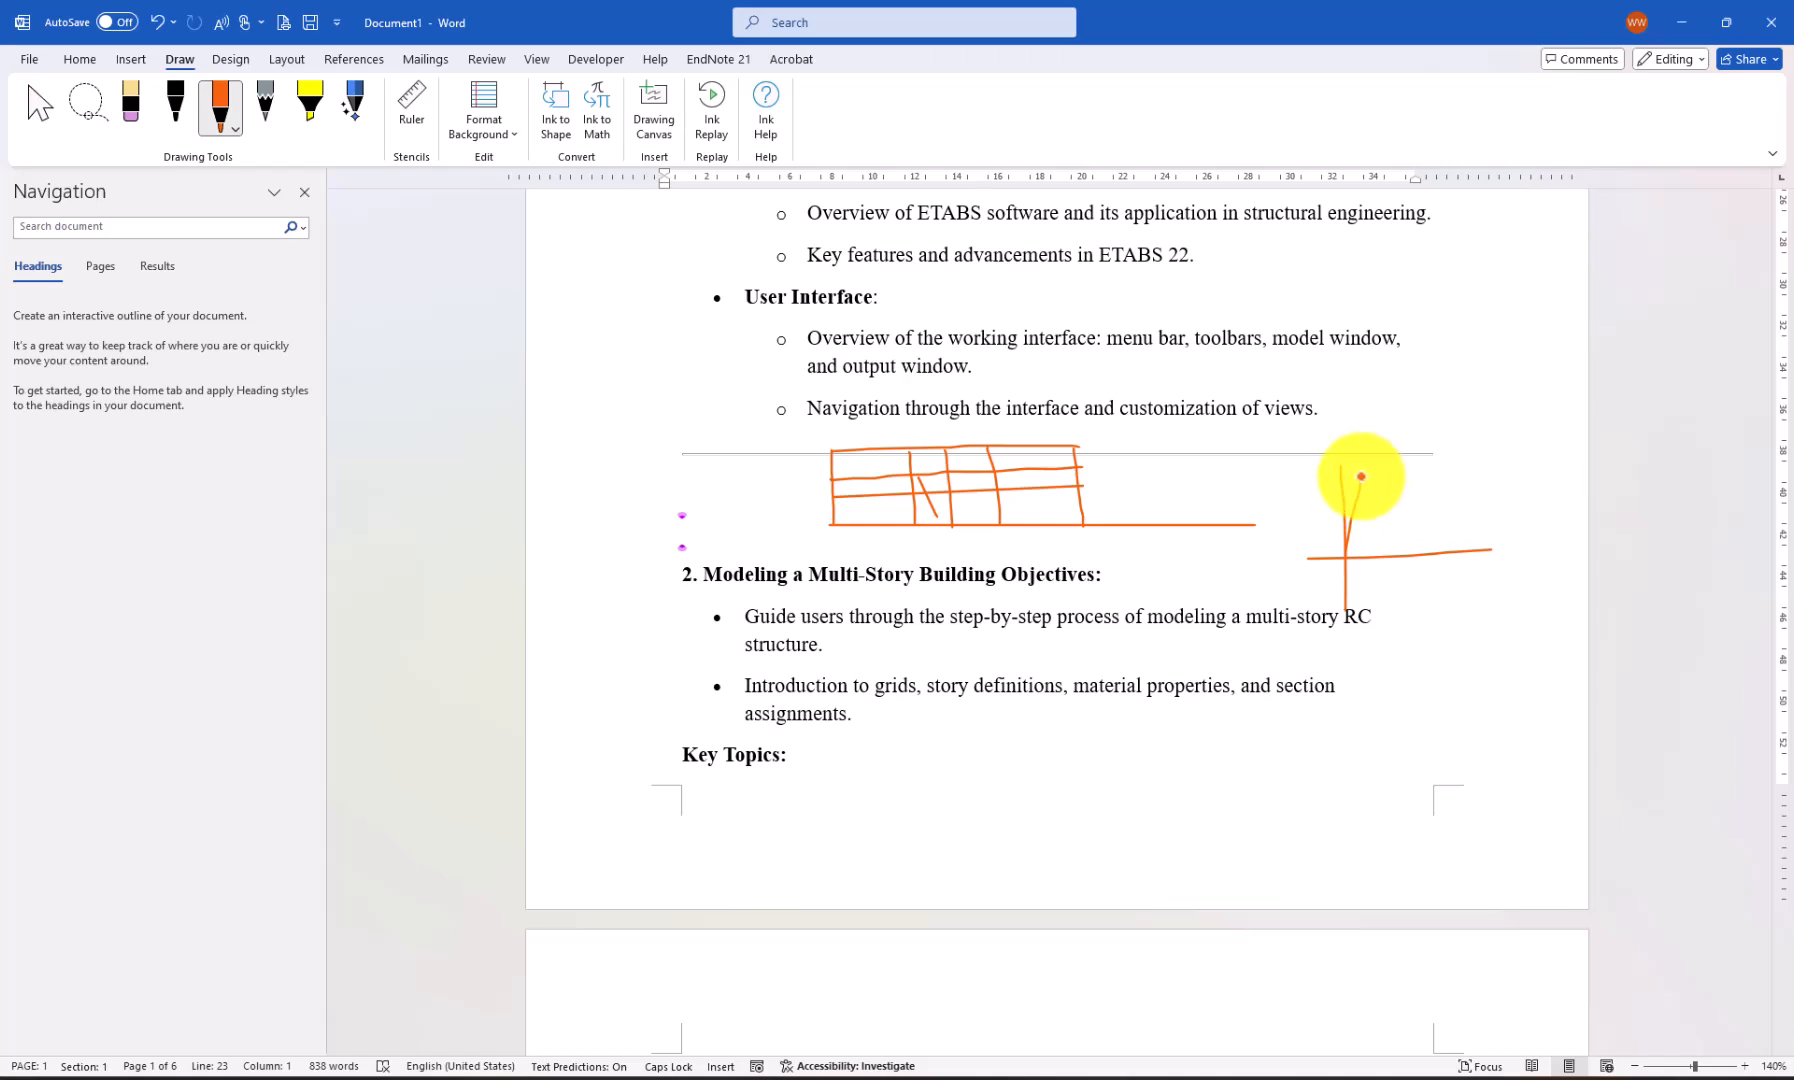
pyautogui.moveTo(1361, 476); pyautogui.dragTo(1392, 477)
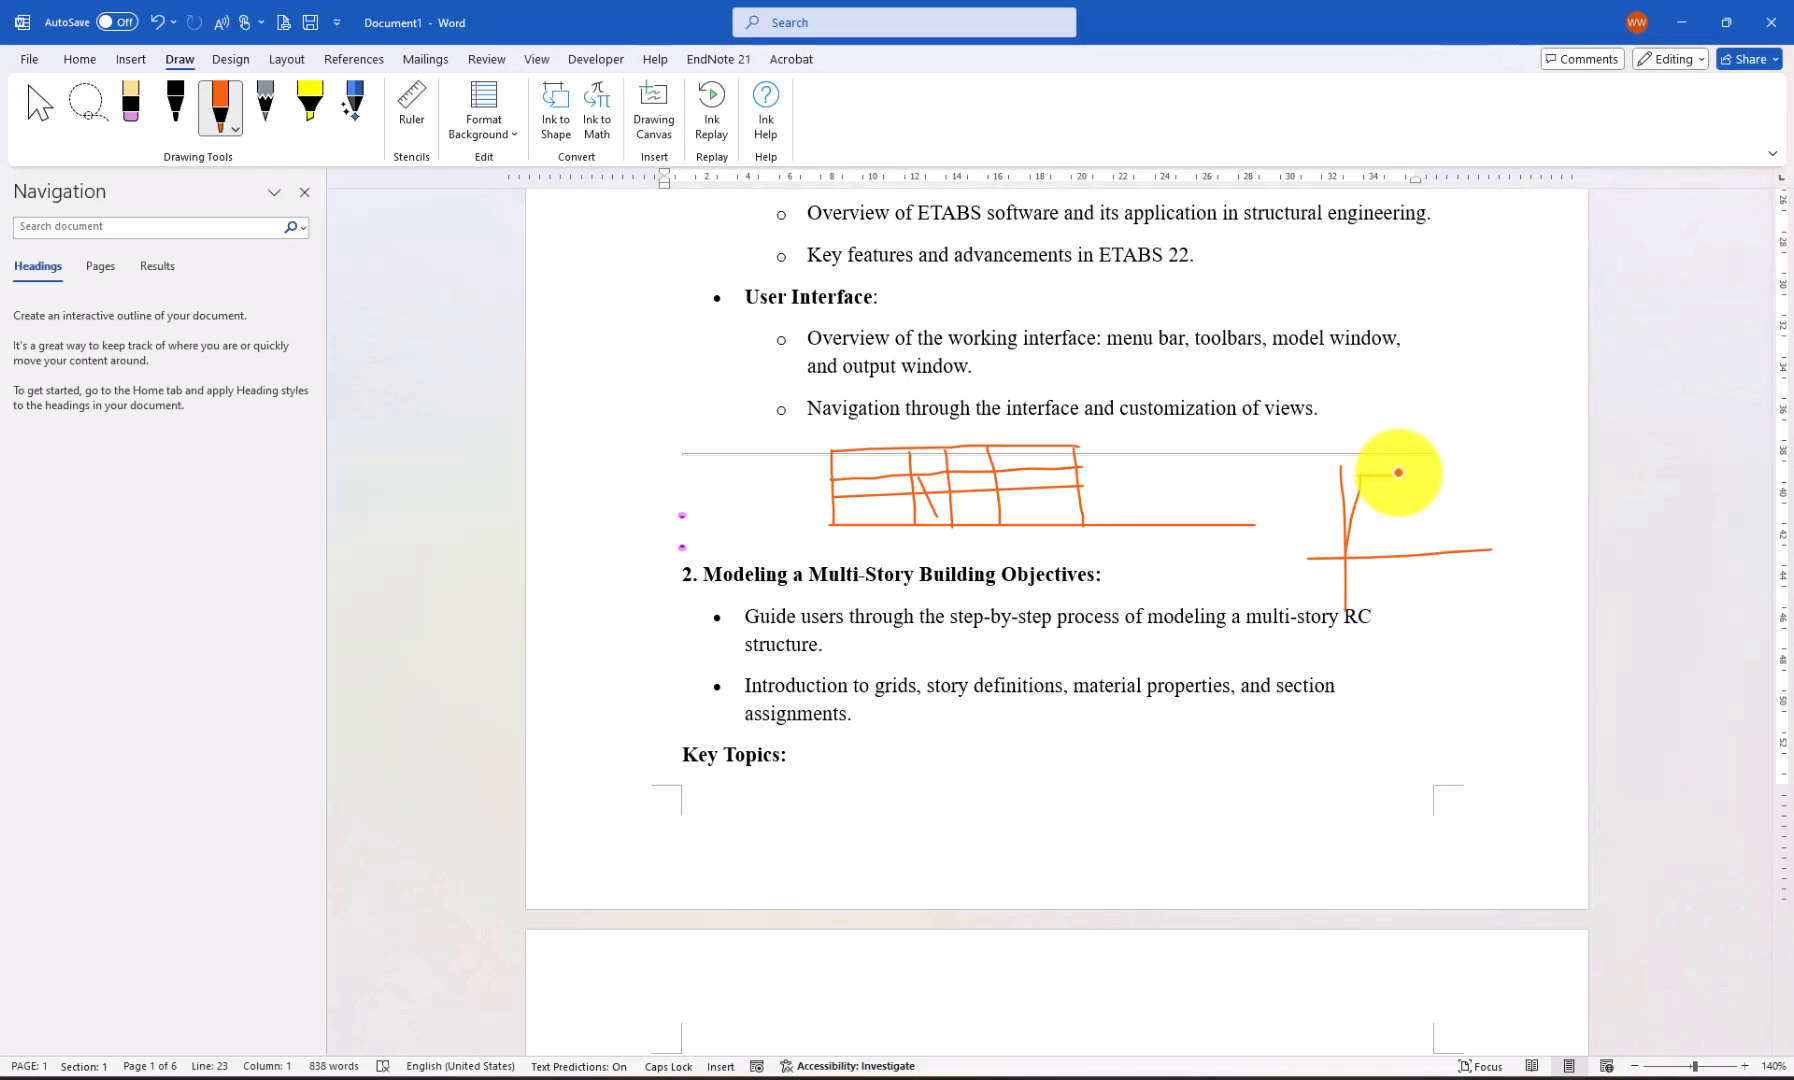
pyautogui.moveTo(1395, 476)
pyautogui.mouseDown()
pyautogui.moveTo(1428, 516)
pyautogui.moveTo(1448, 512)
pyautogui.moveTo(1430, 576)
pyautogui.mouseUp()
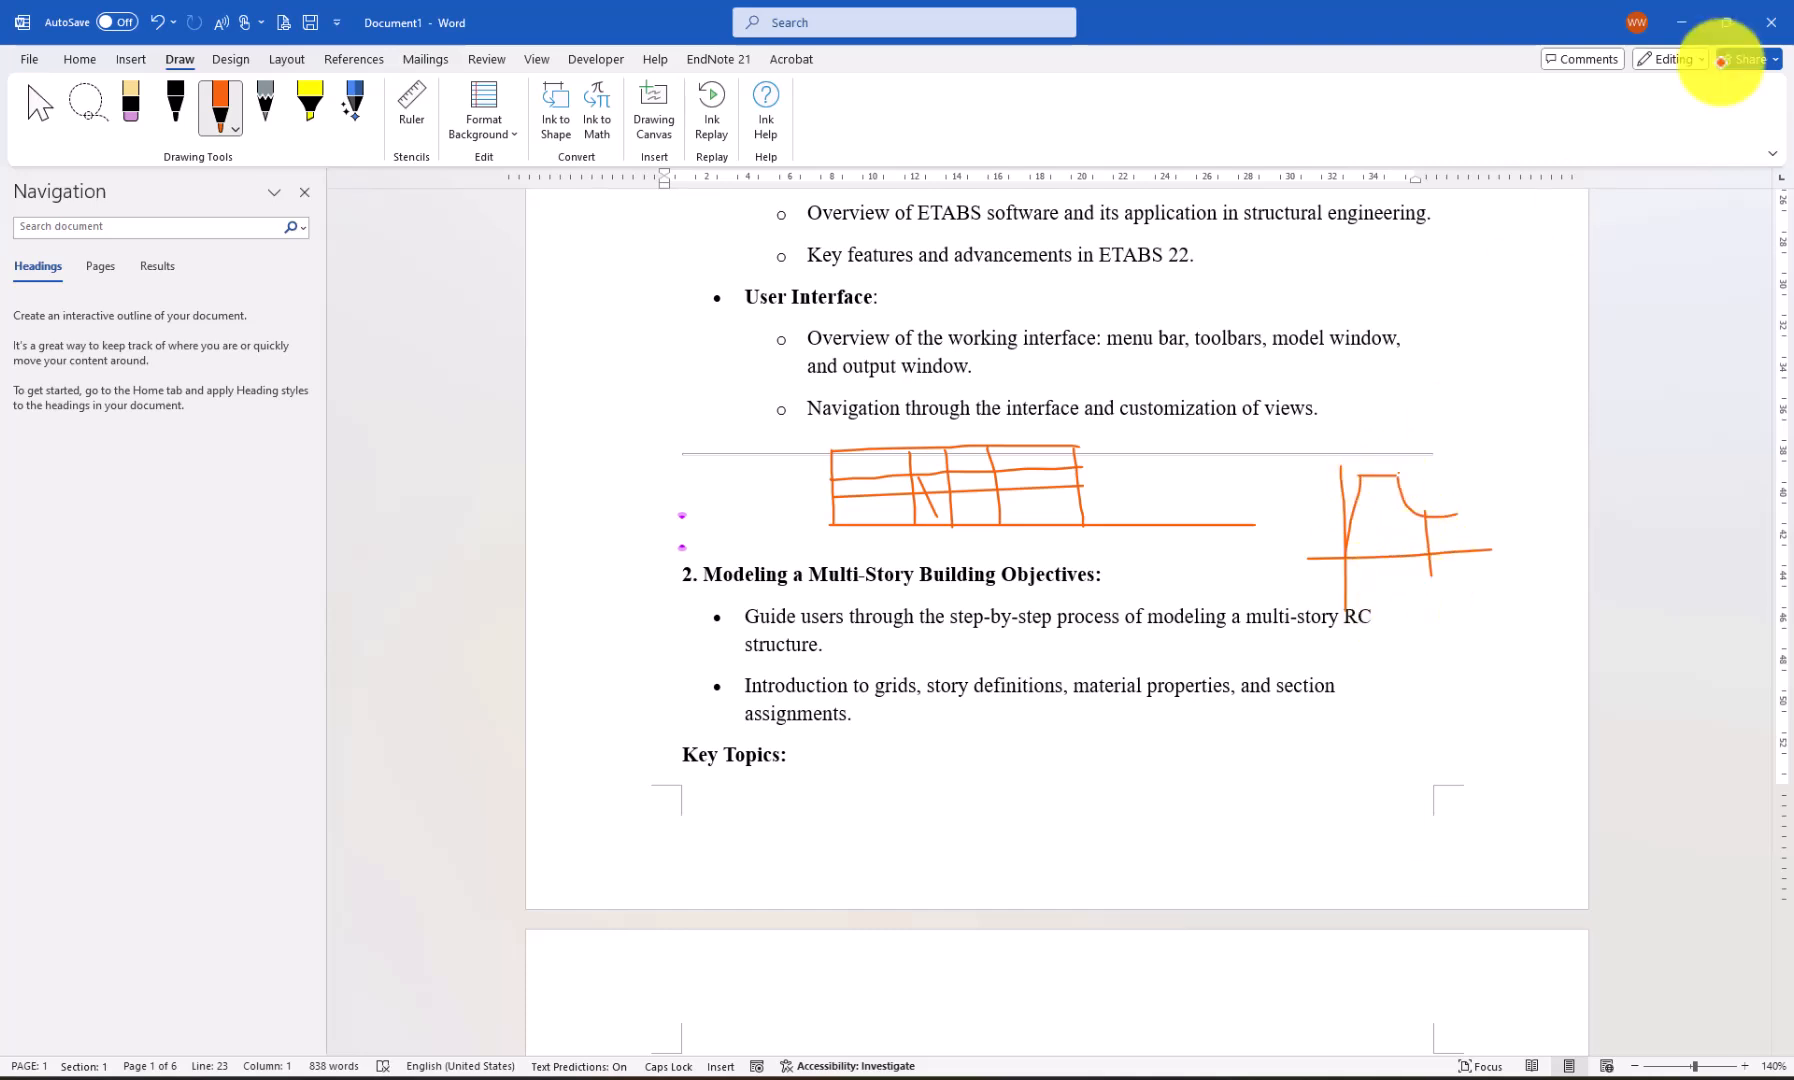
pyautogui.click(1685, 18)
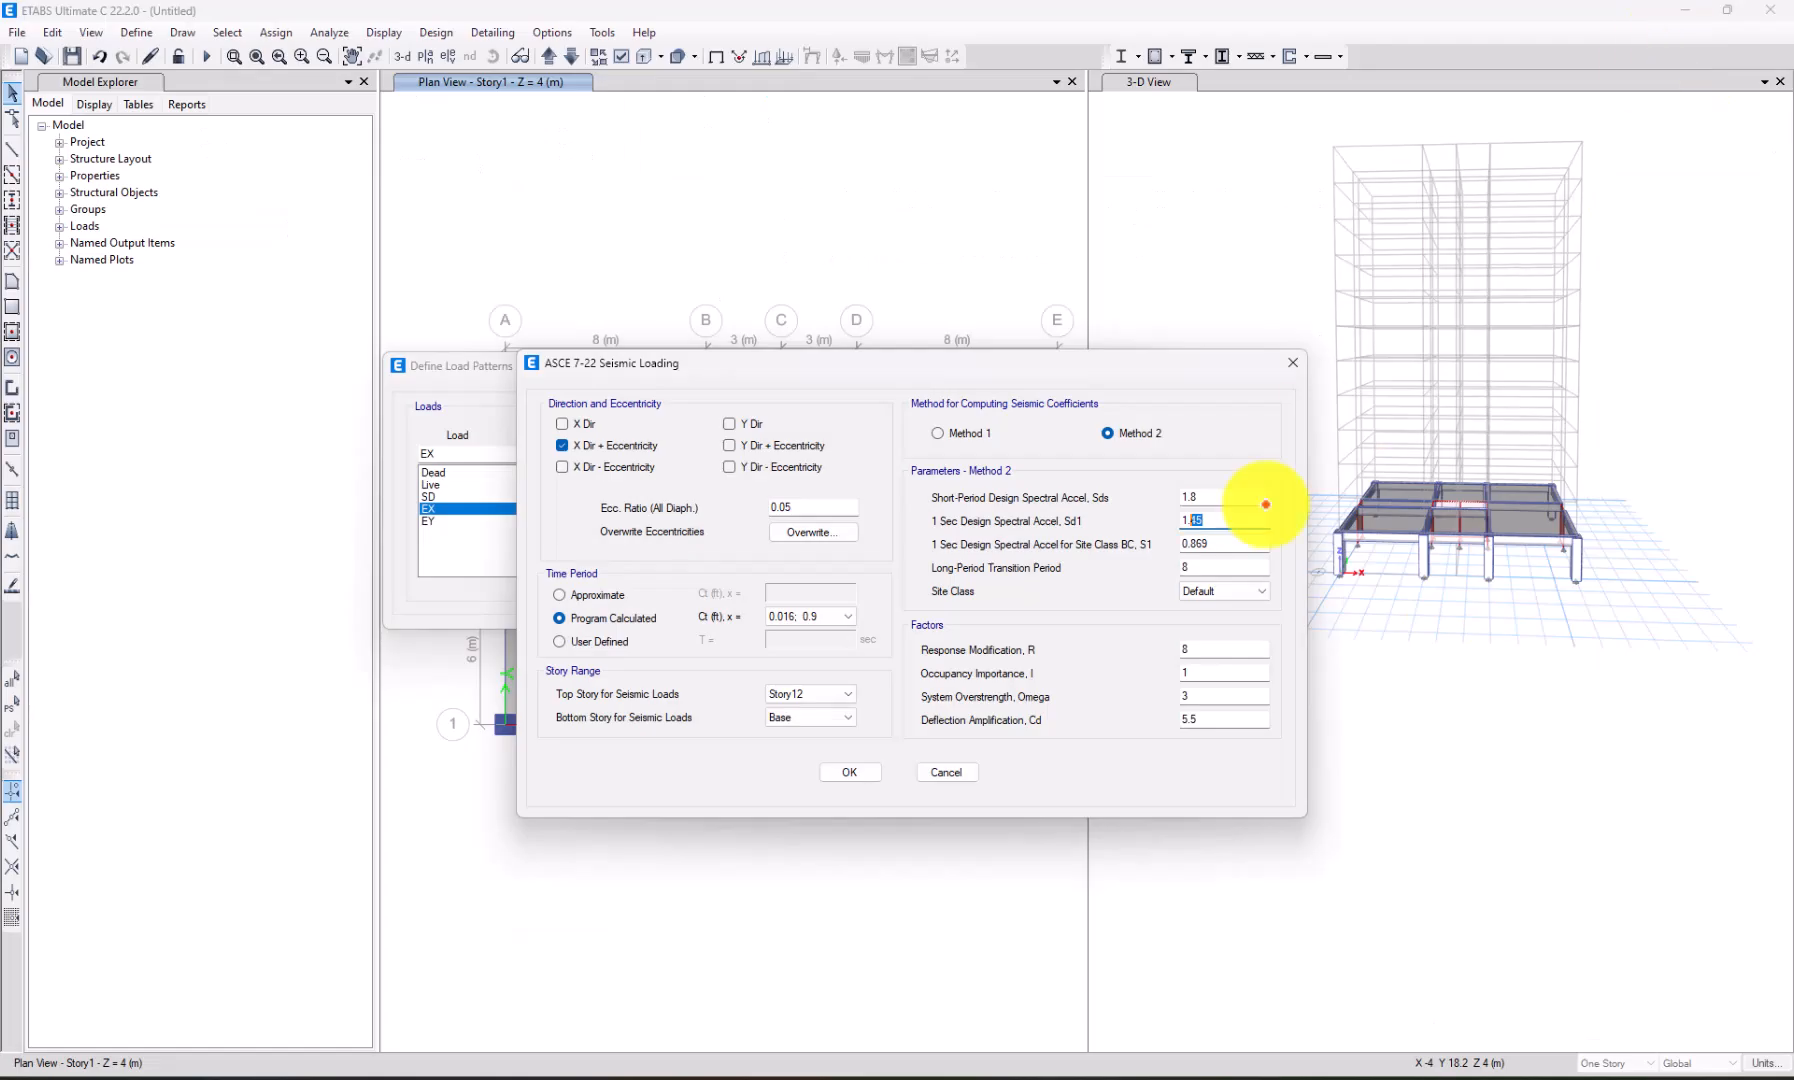
# For EX, set Sd1 to 1.36, S1 for site class BC to 0.76, and the site class to BC.
pyautogui.click(1209, 519)
pyautogui.write('1.36')
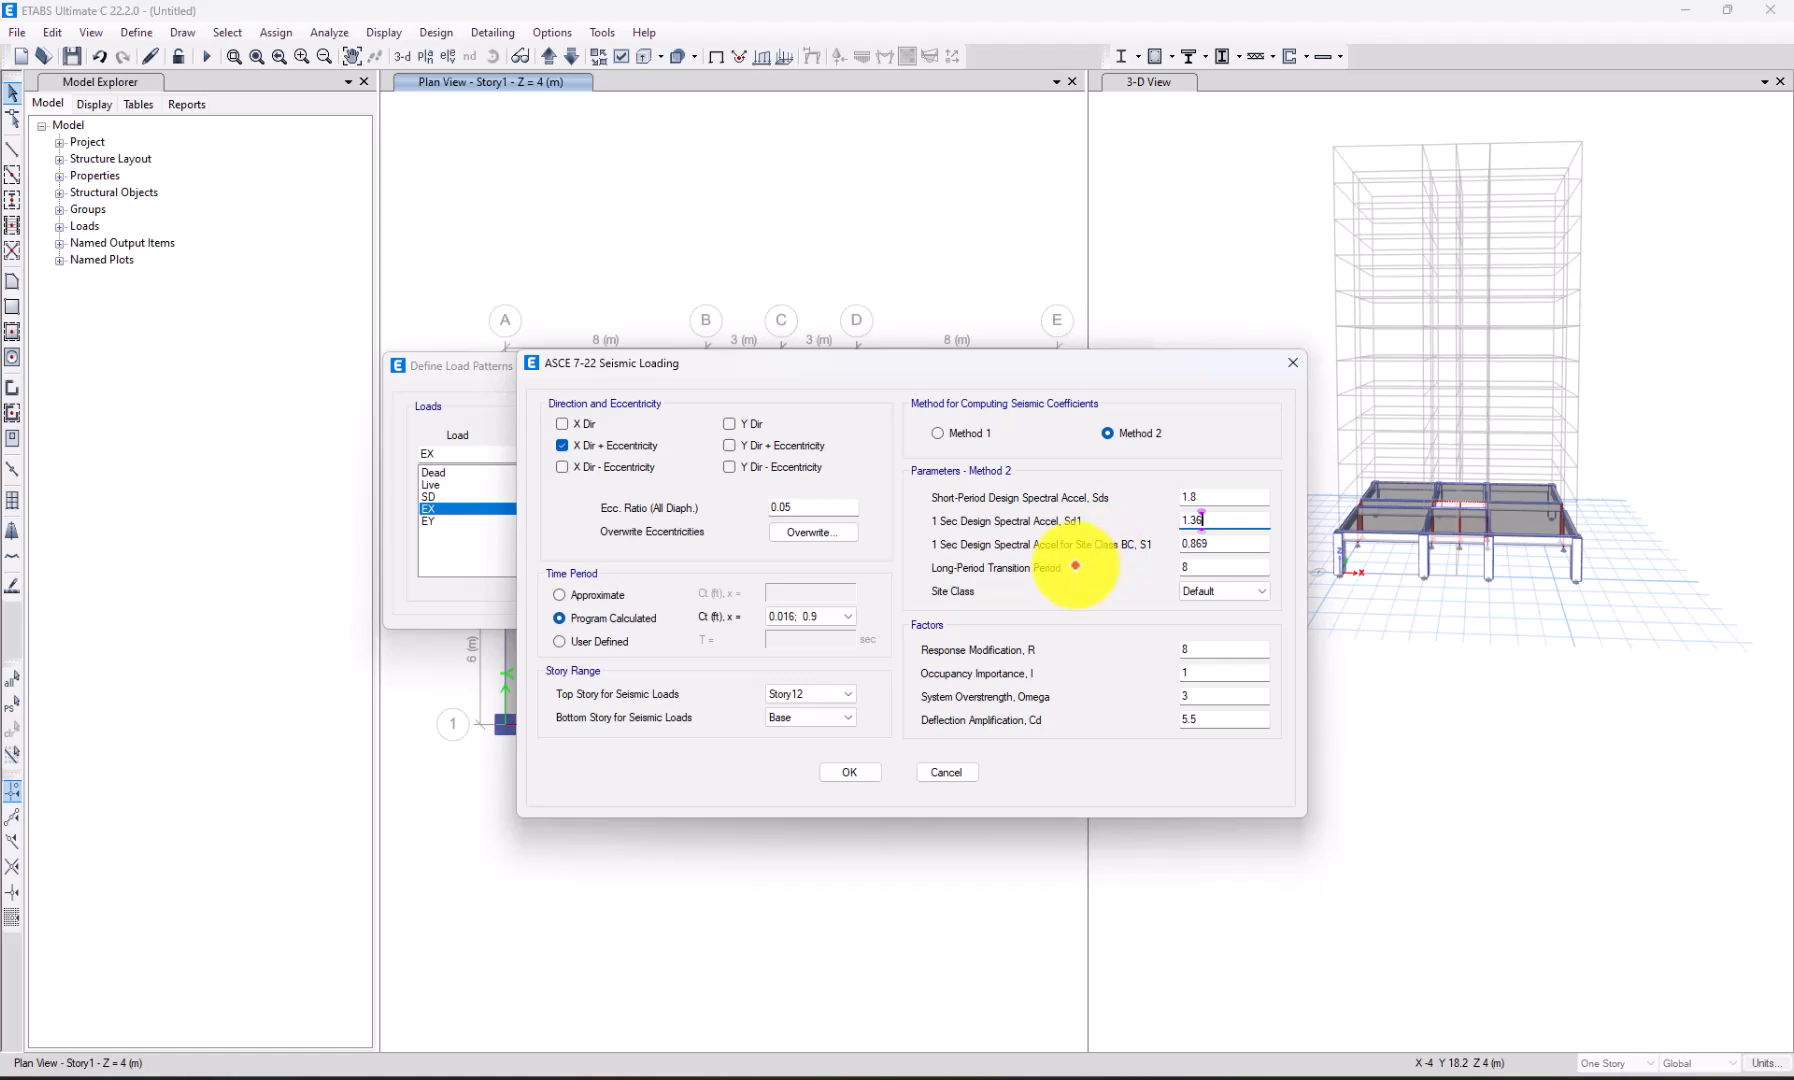
pyautogui.click(1200, 543)
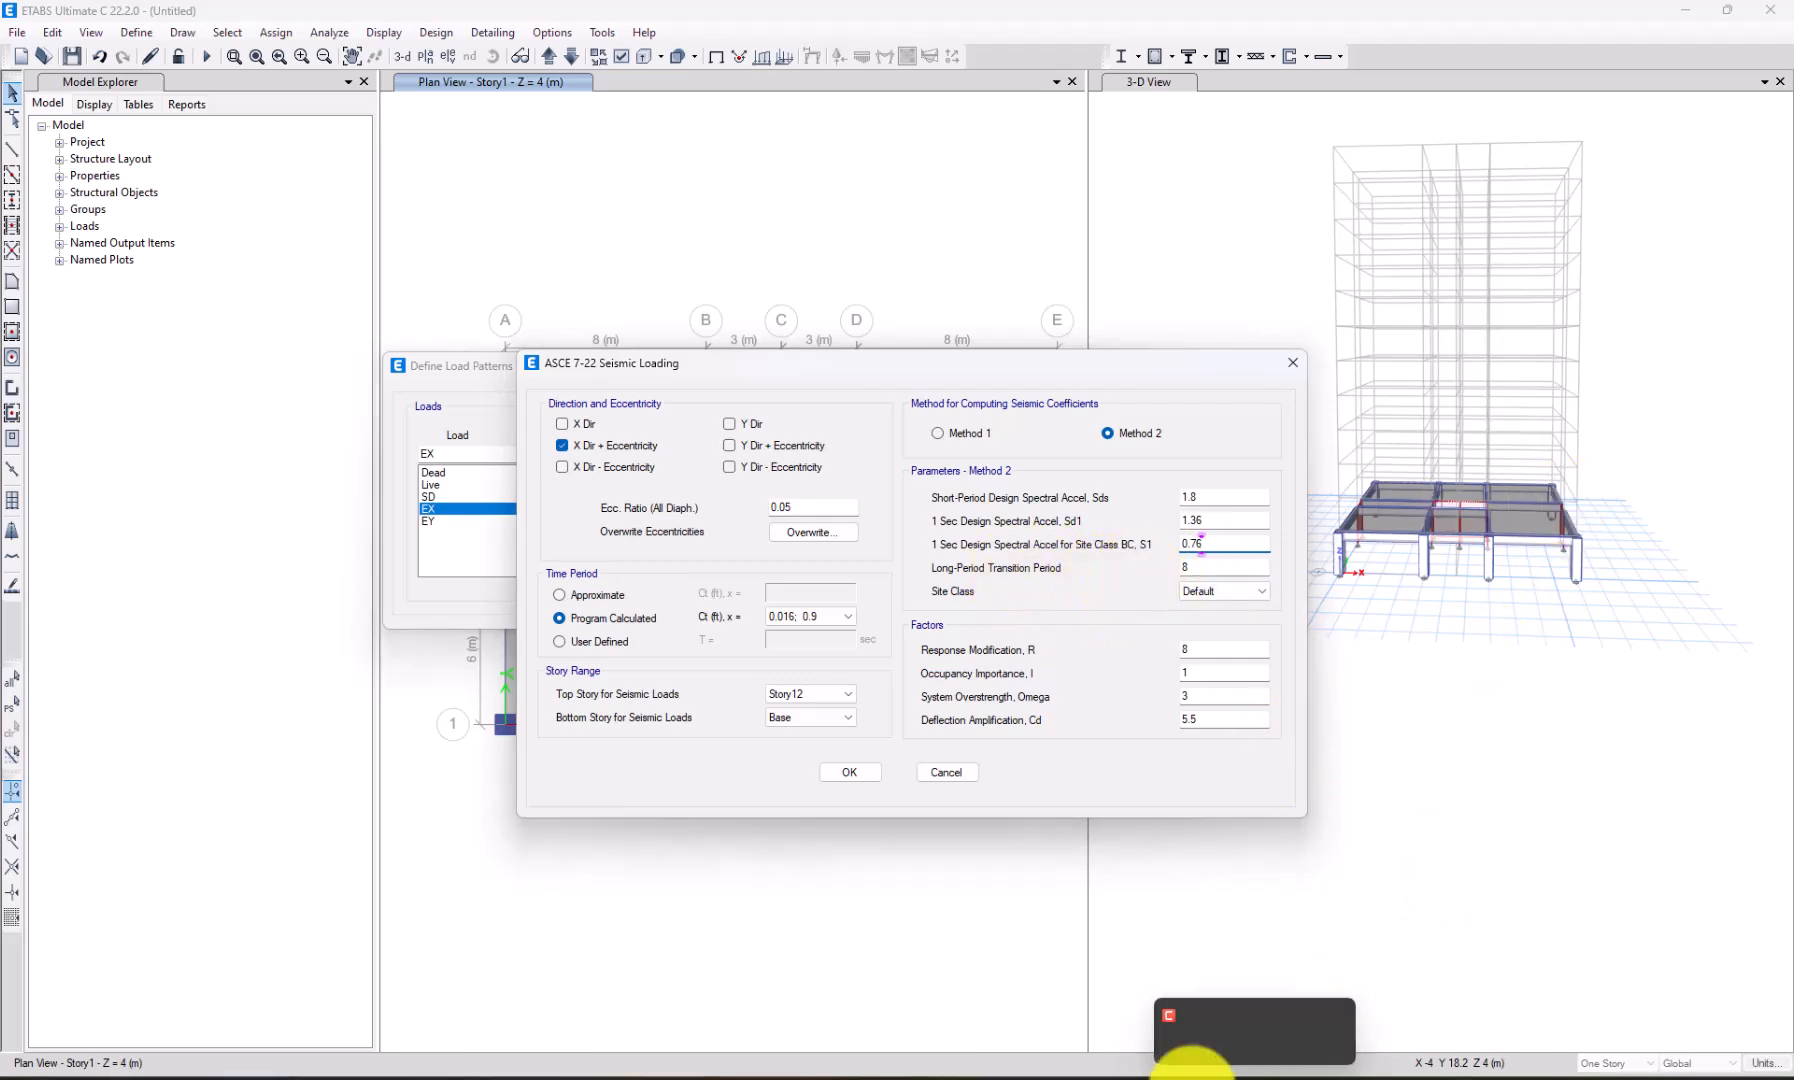
pyautogui.click(1131, 1070)
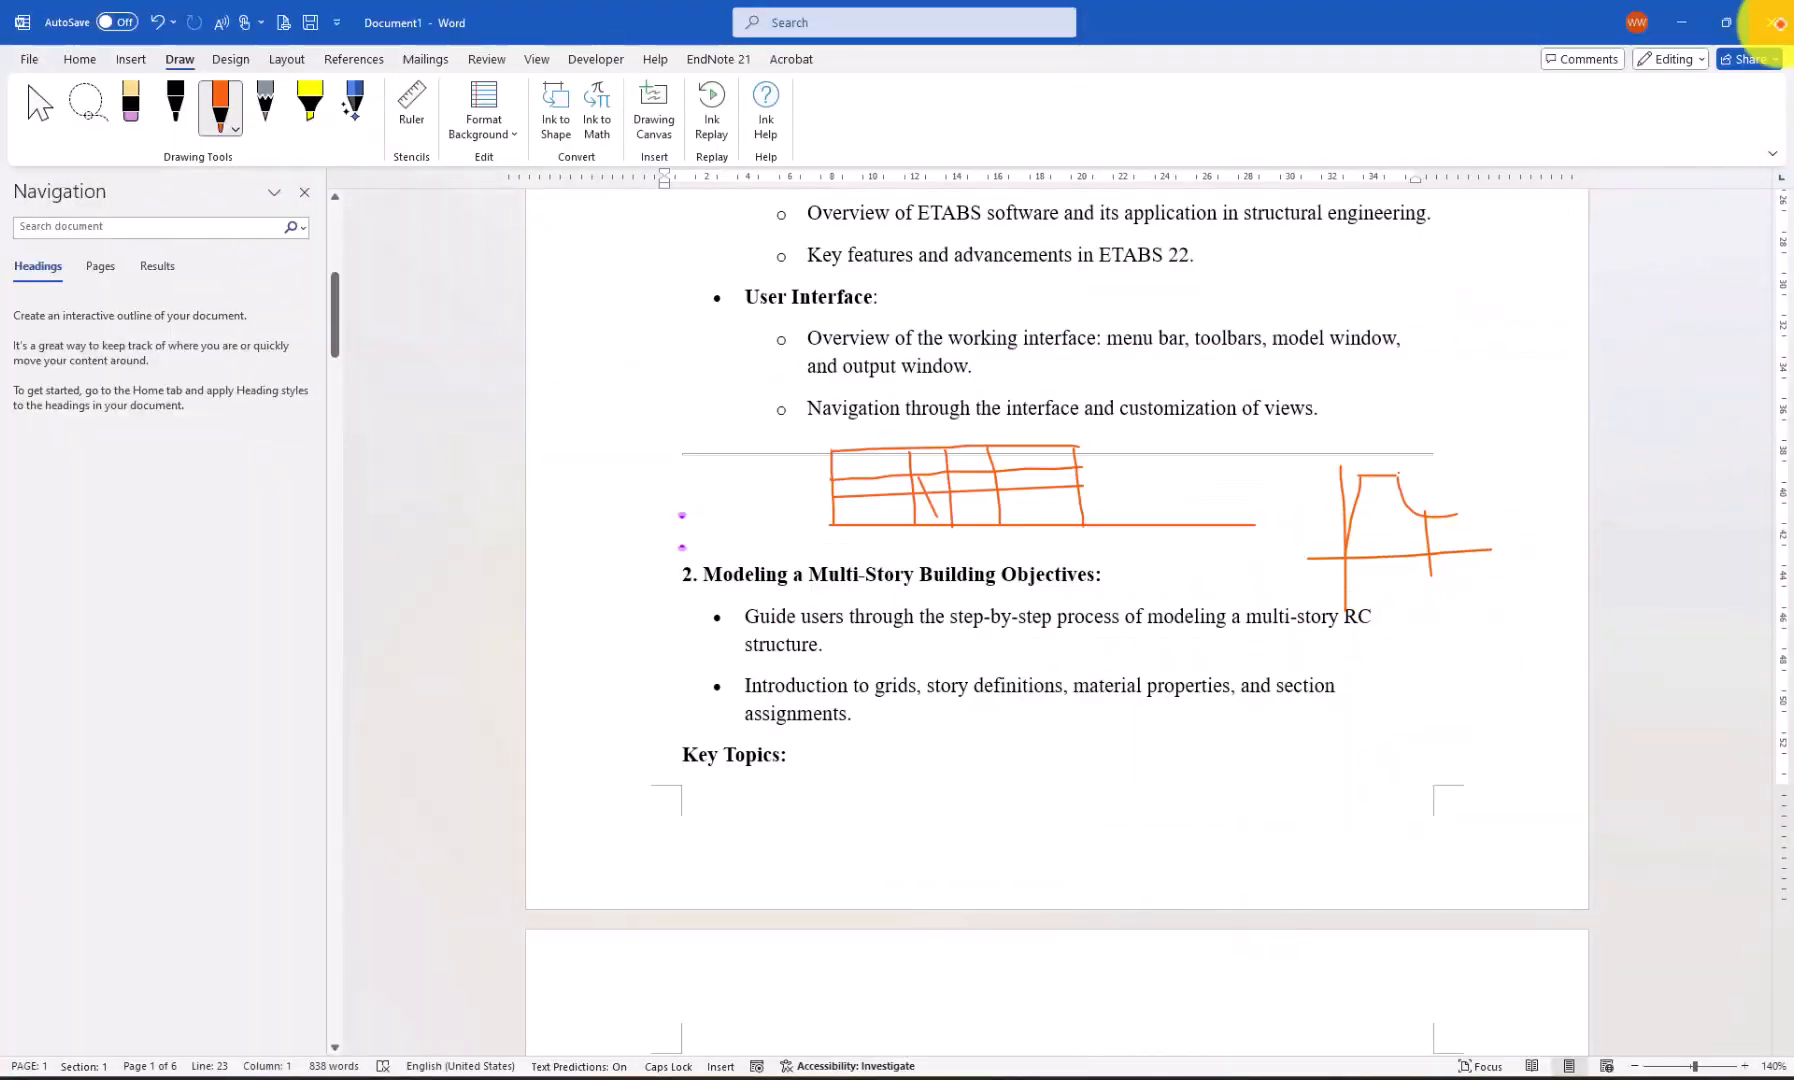
pyautogui.click(1686, 21)
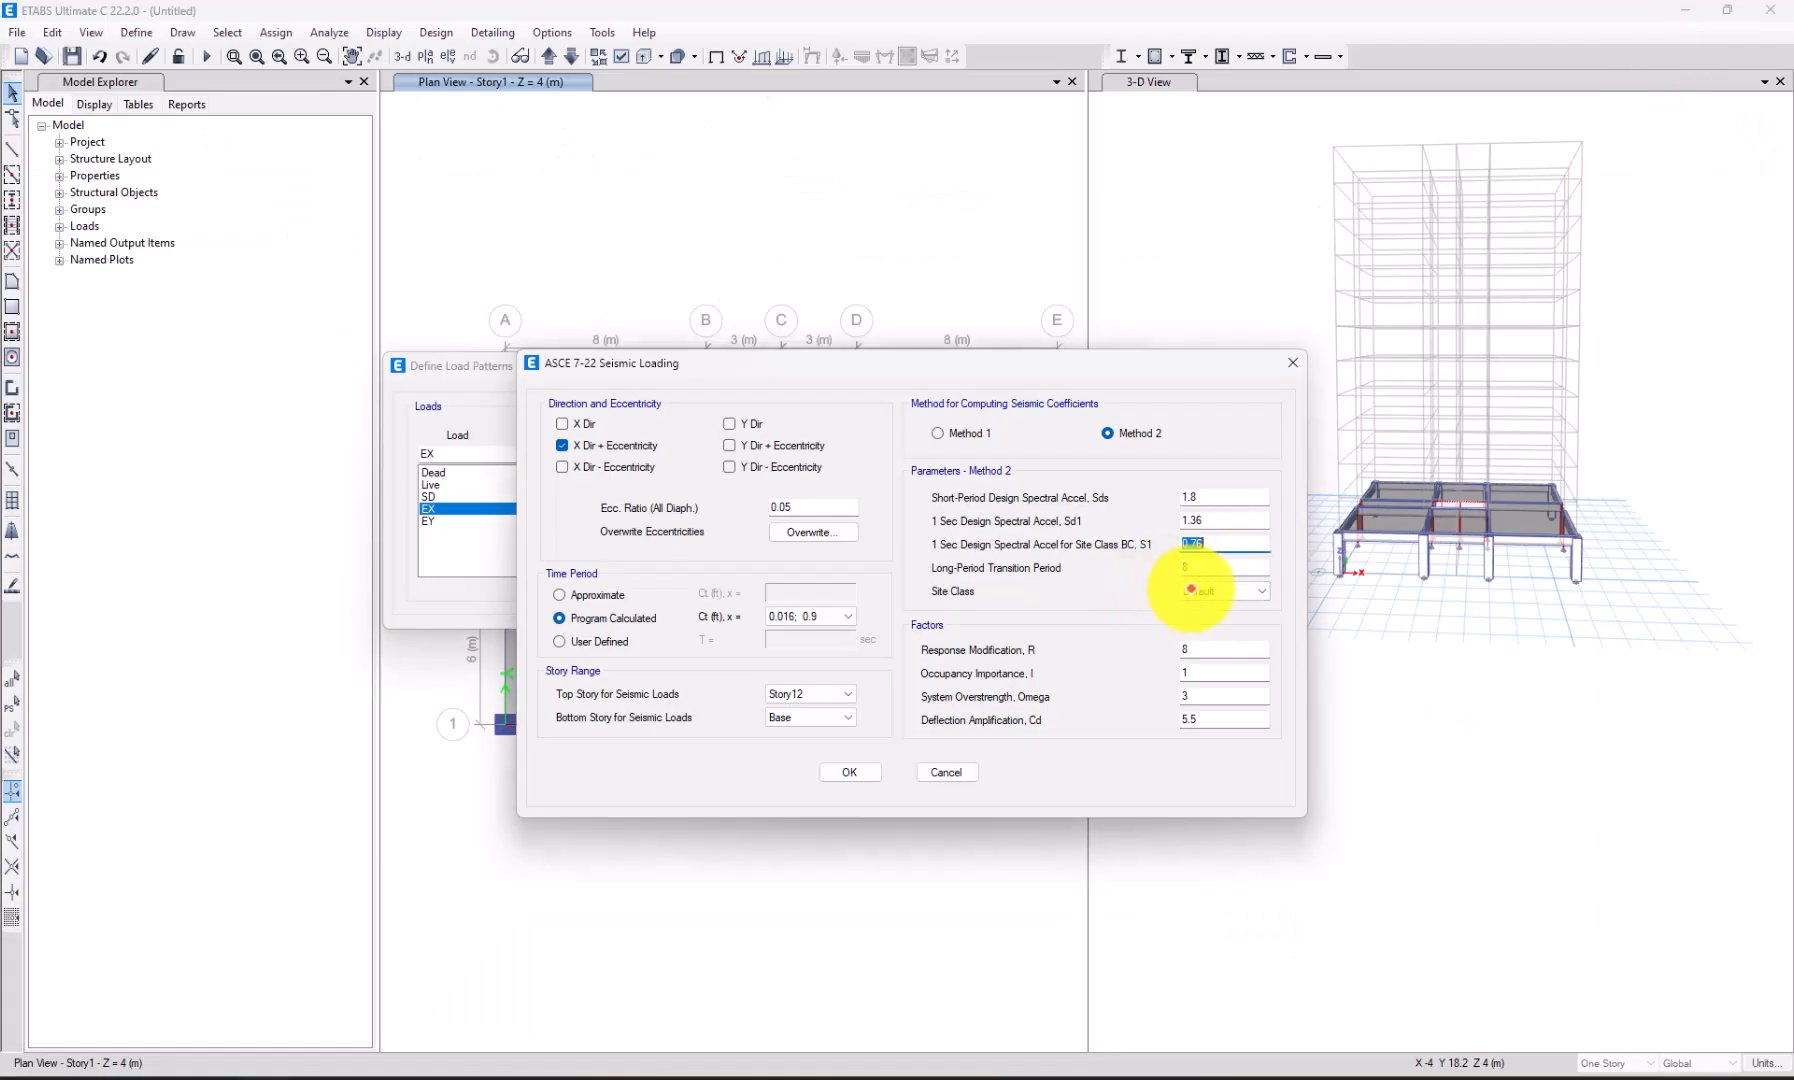
pyautogui.click(1212, 590)
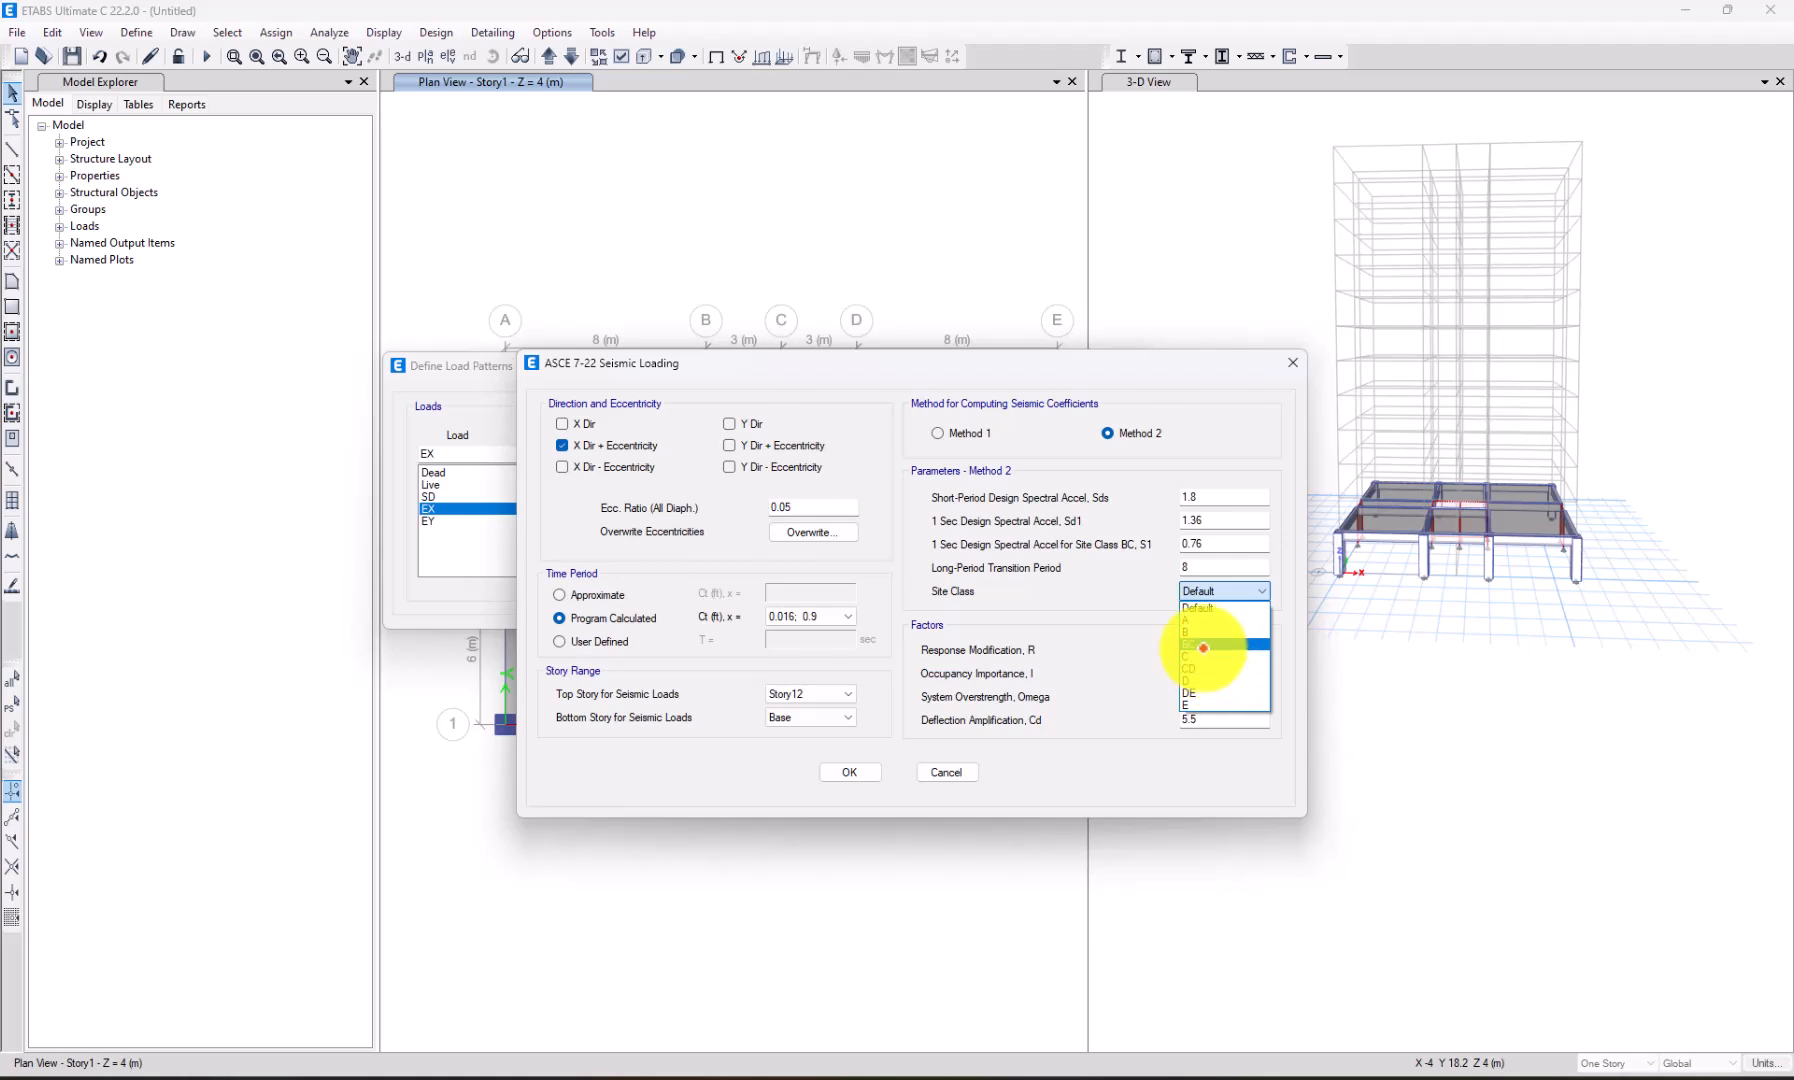
pyautogui.click(1210, 645)
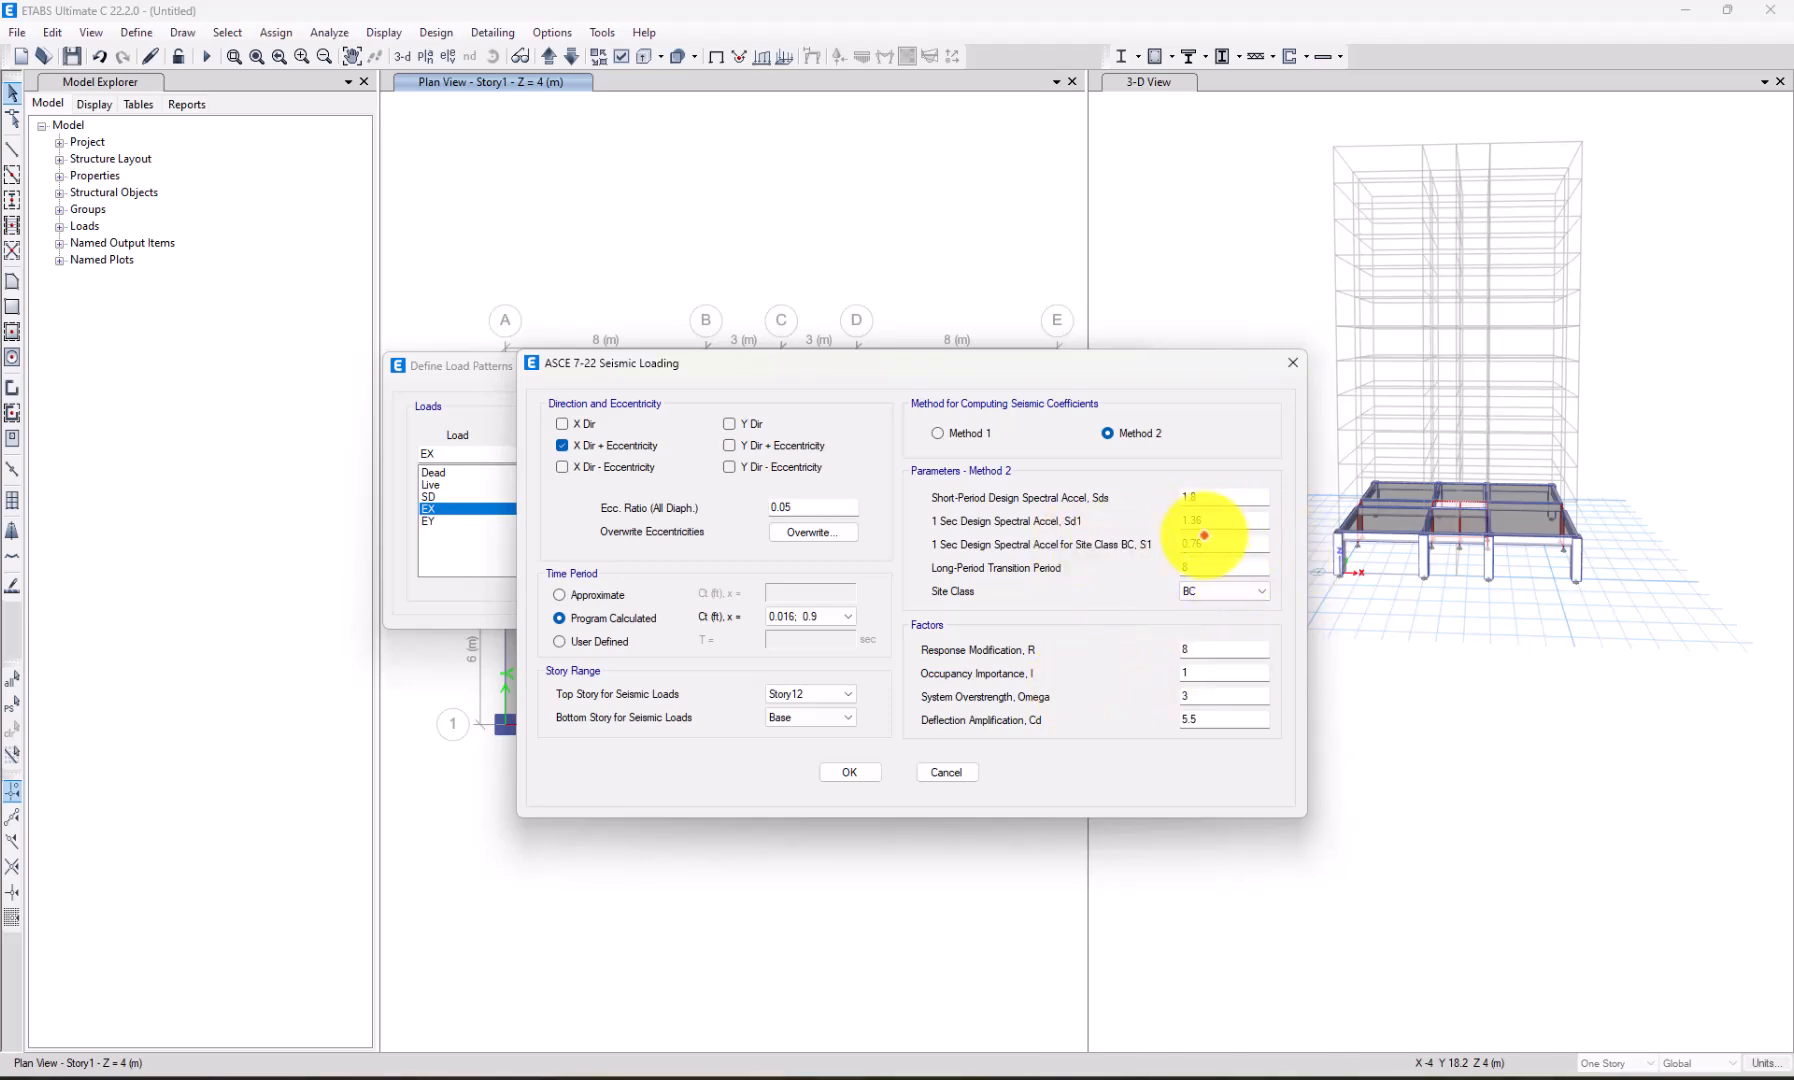
# Set the EX factors to response modification R 6, overstrength Omega 2.5 and deflection amplification Cd 4, and accept the seismic settings.
pyautogui.click(1193, 648)
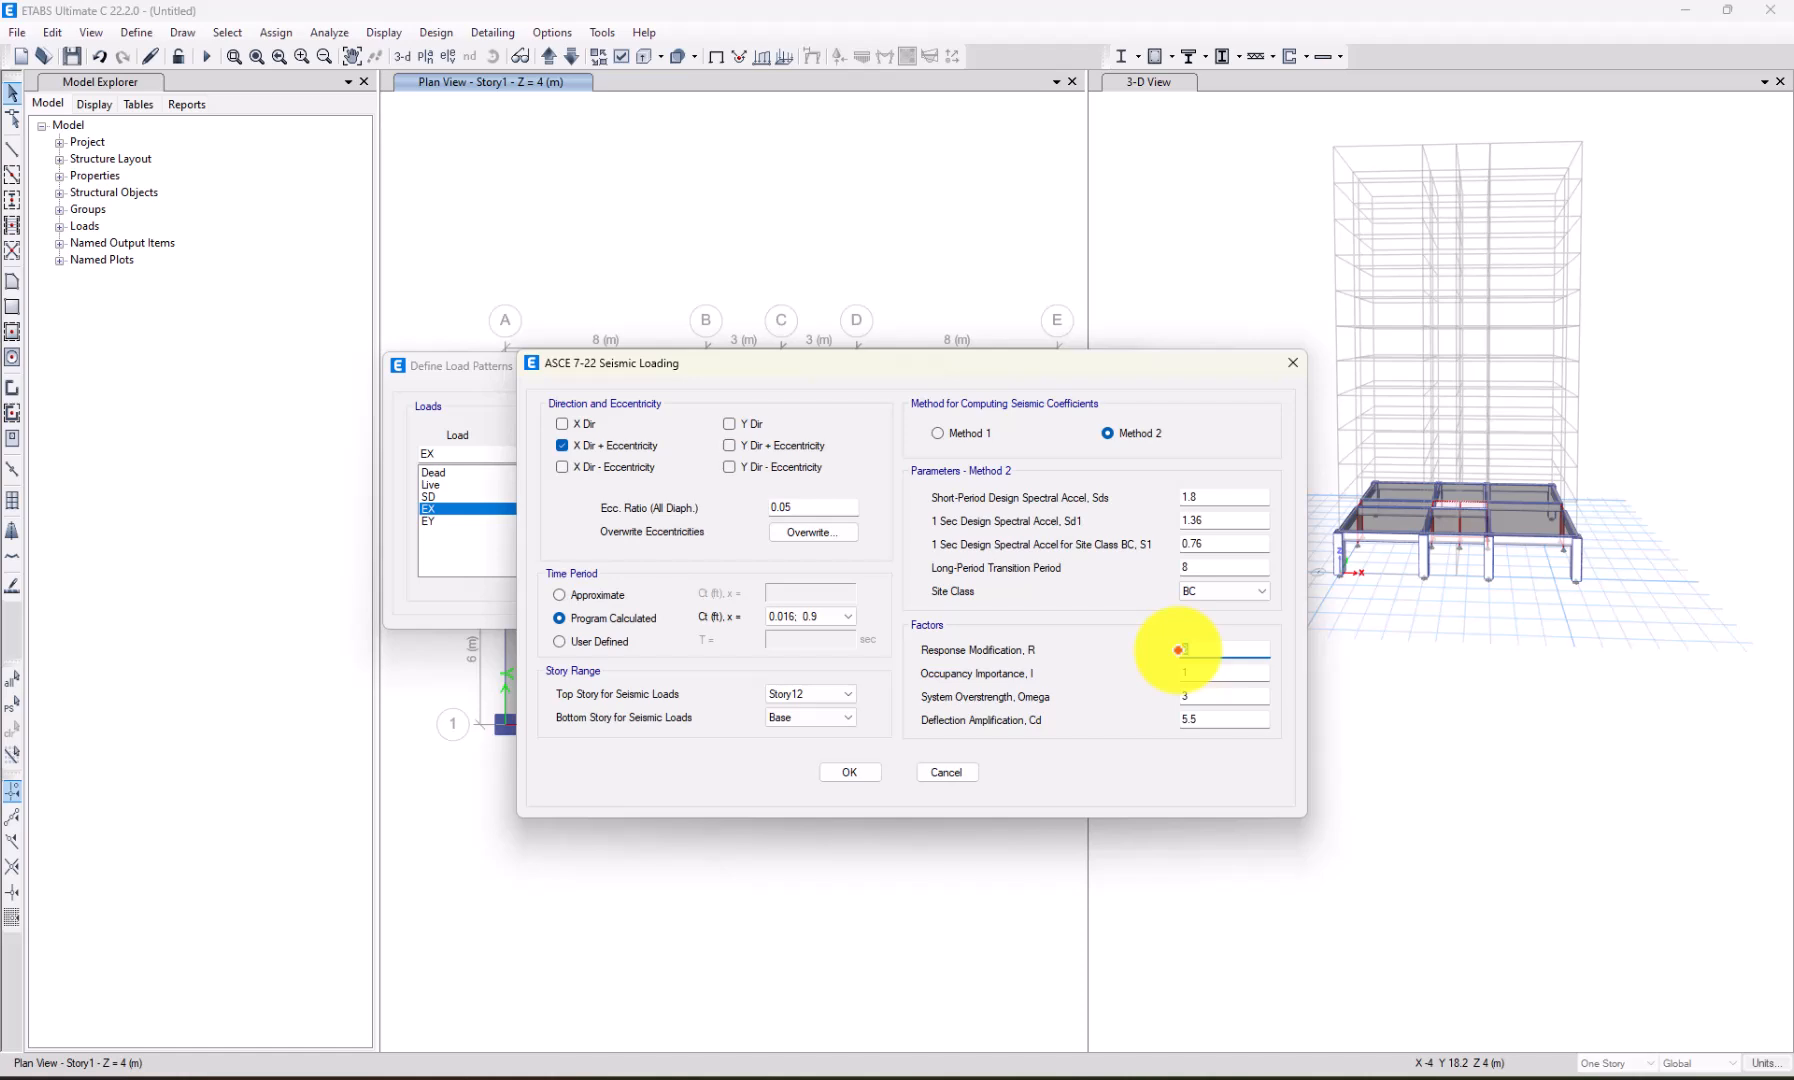
pyautogui.write('6')
pyautogui.click(1190, 675)
pyautogui.click(1180, 699)
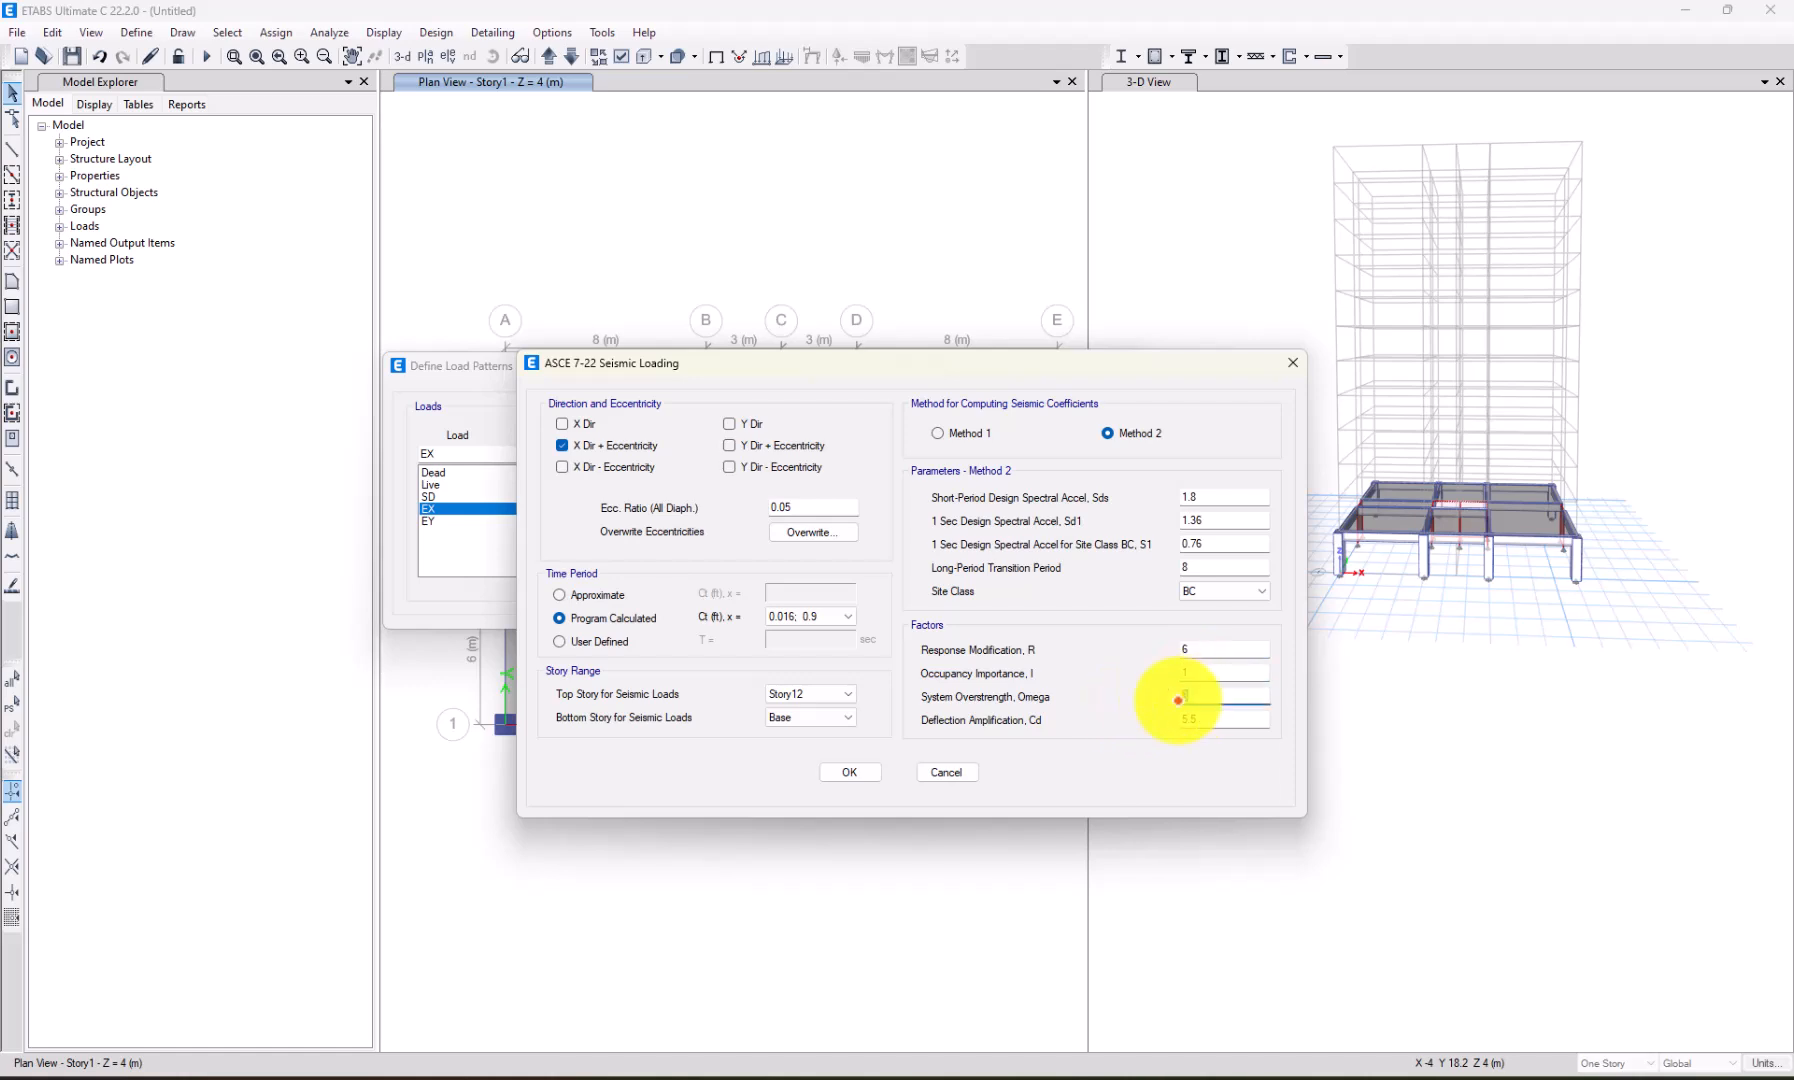
pyautogui.write('2.5')
pyautogui.moveTo(1188, 718); pyautogui.dragTo(1247, 734)
pyautogui.press('BackSpace')
pyautogui.press('BackSpace')
pyautogui.write('4')
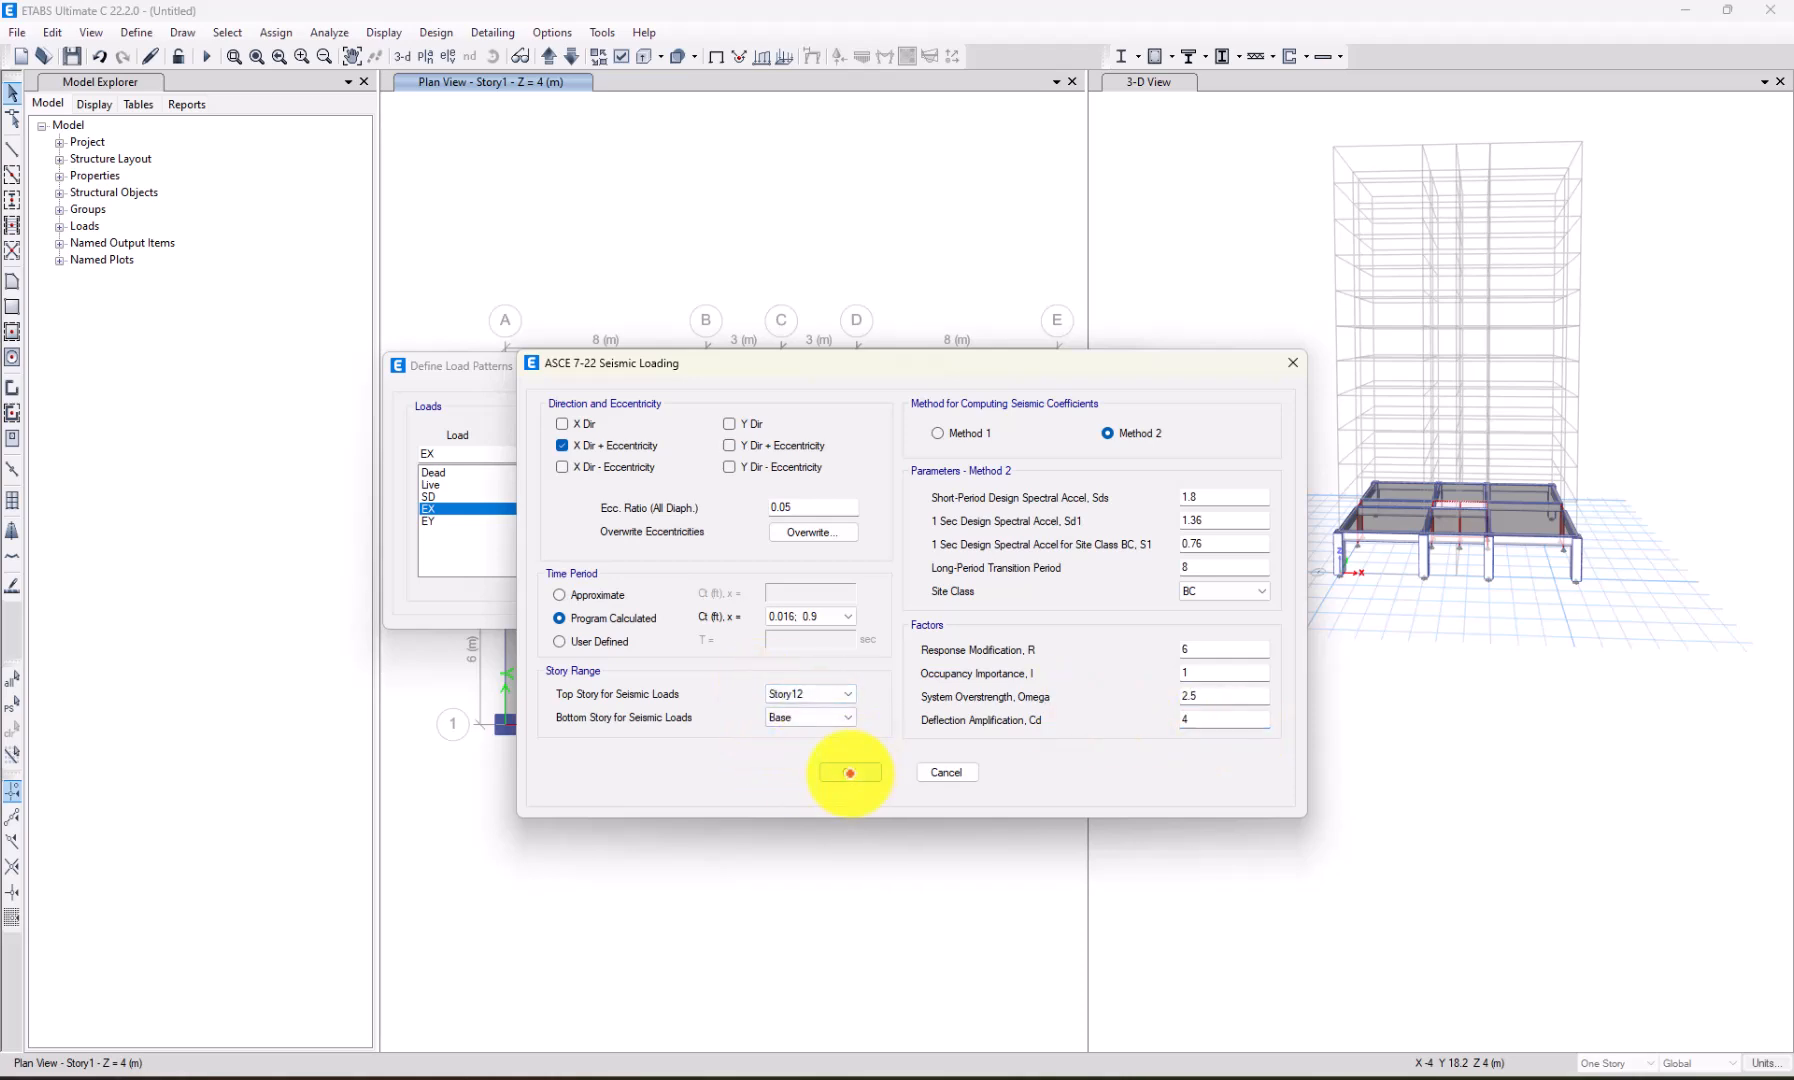
pyautogui.click(847, 773)
# Delete the EY load pattern and add it again as type Seismic with auto lateral load ASCE 7-22, based on EX.
pyautogui.click(822, 521)
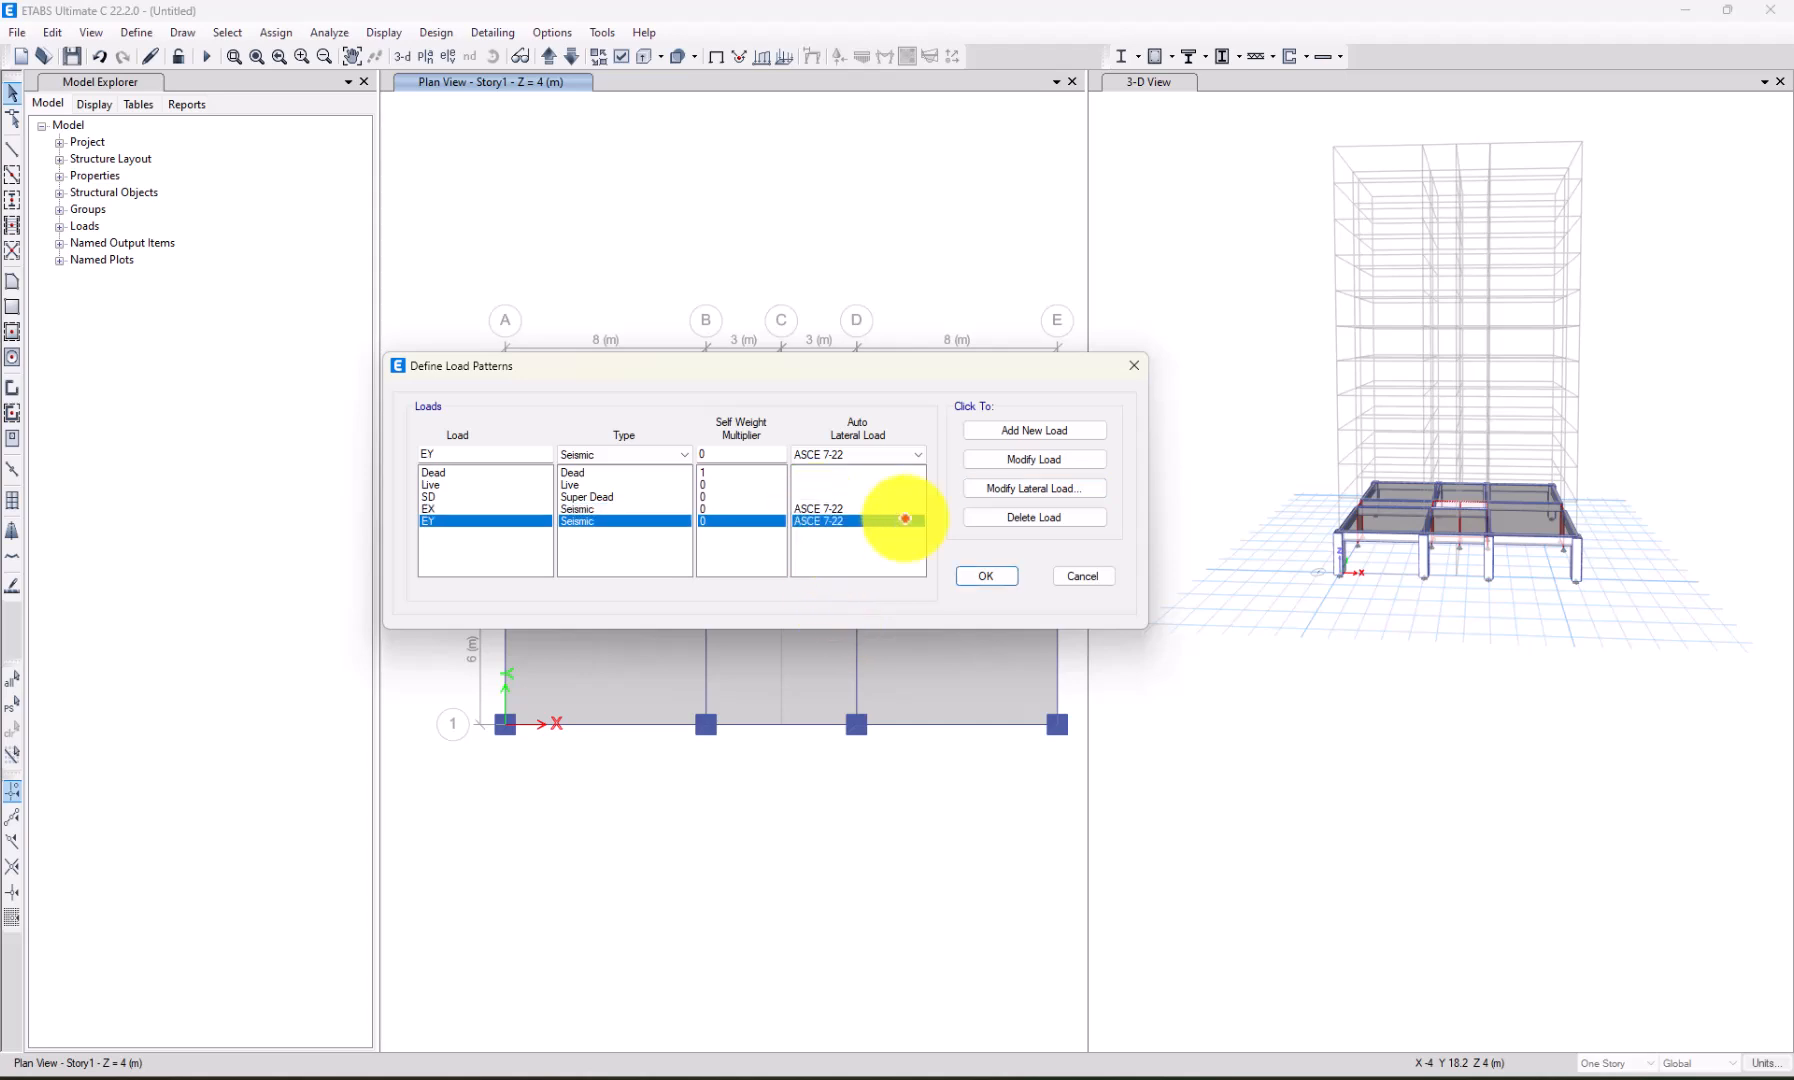
pyautogui.click(1029, 518)
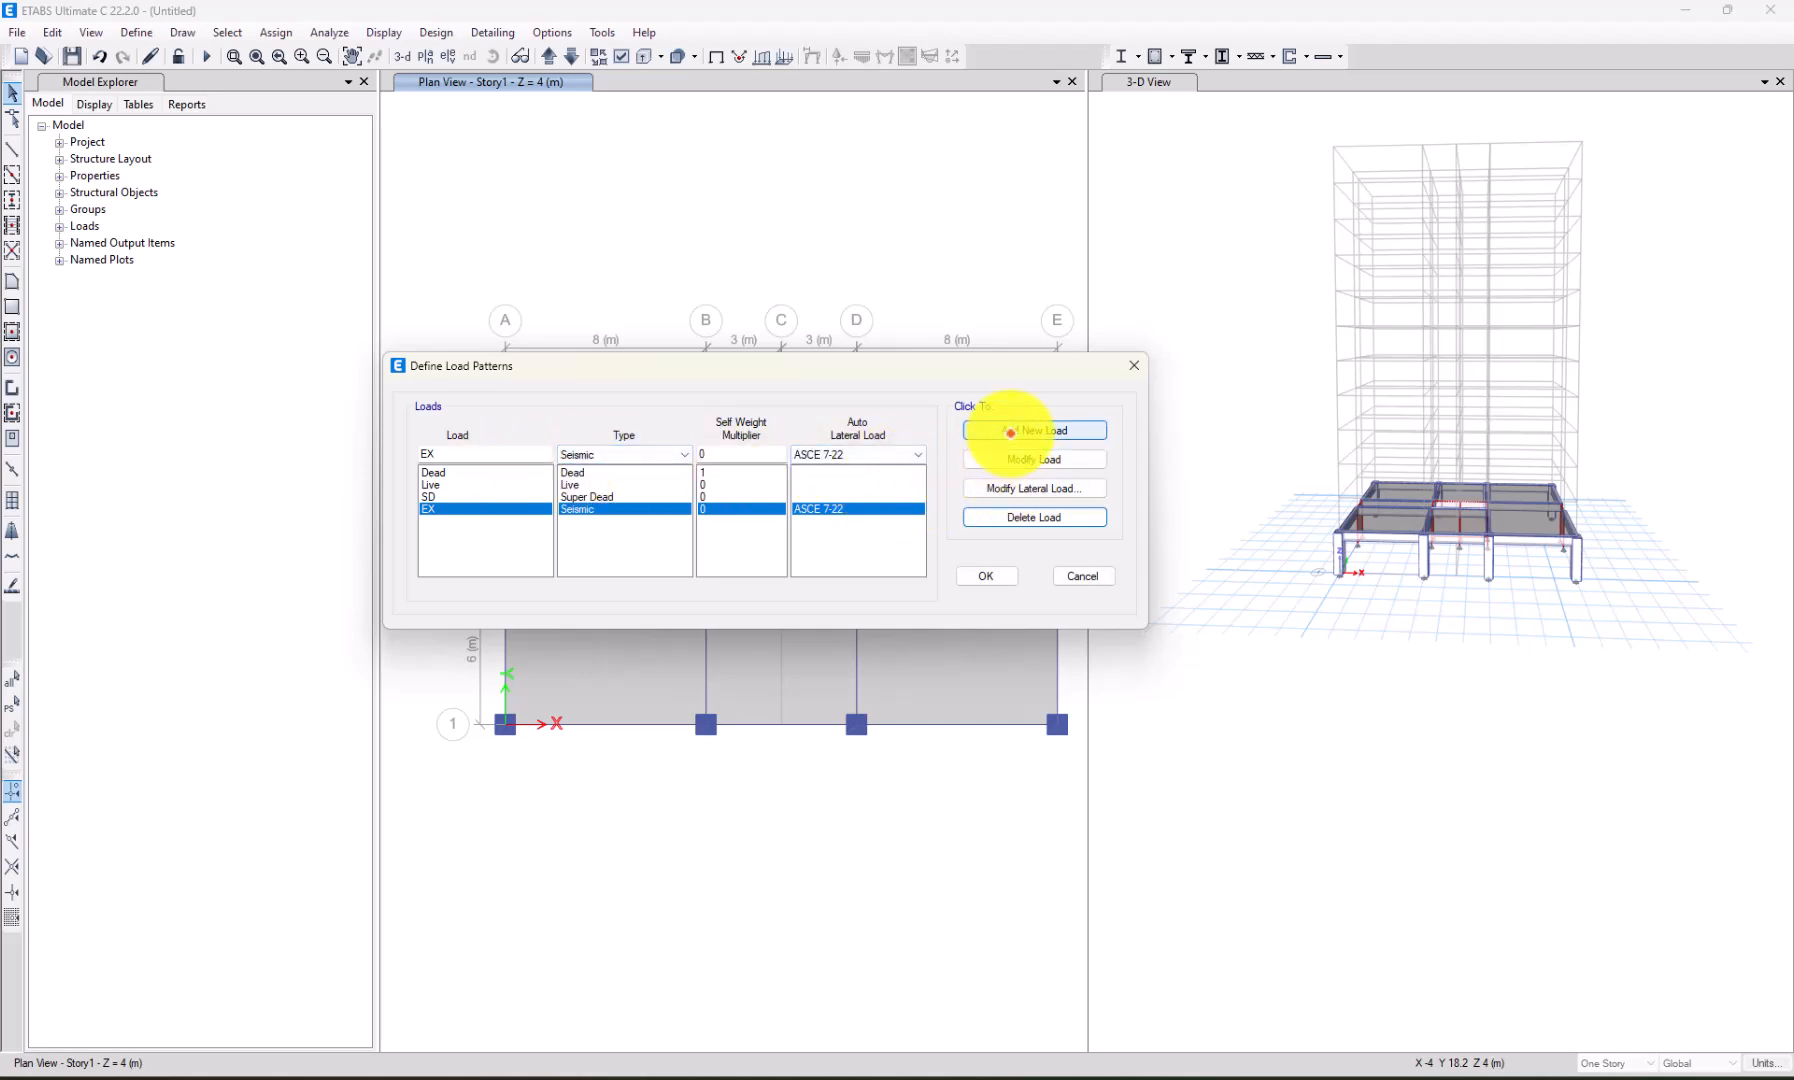
pyautogui.click(1010, 432)
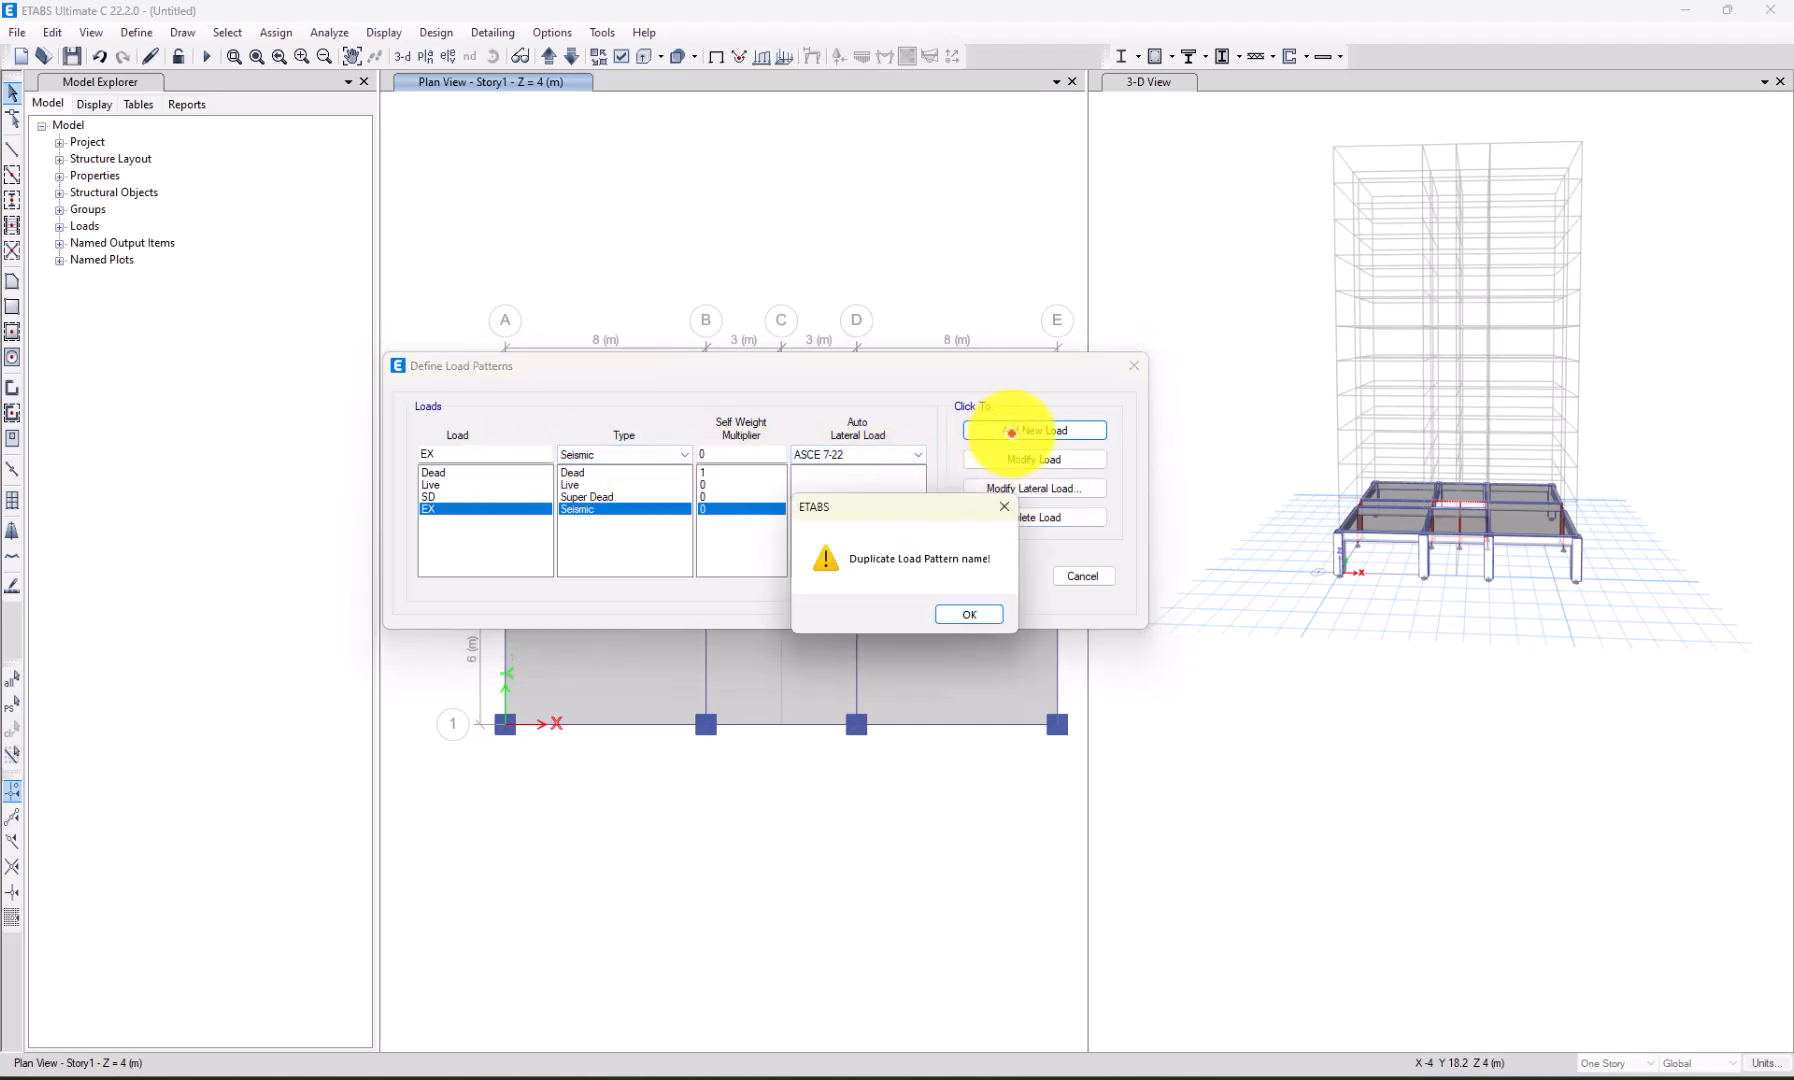
pyautogui.click(1003, 498)
pyautogui.click(442, 458)
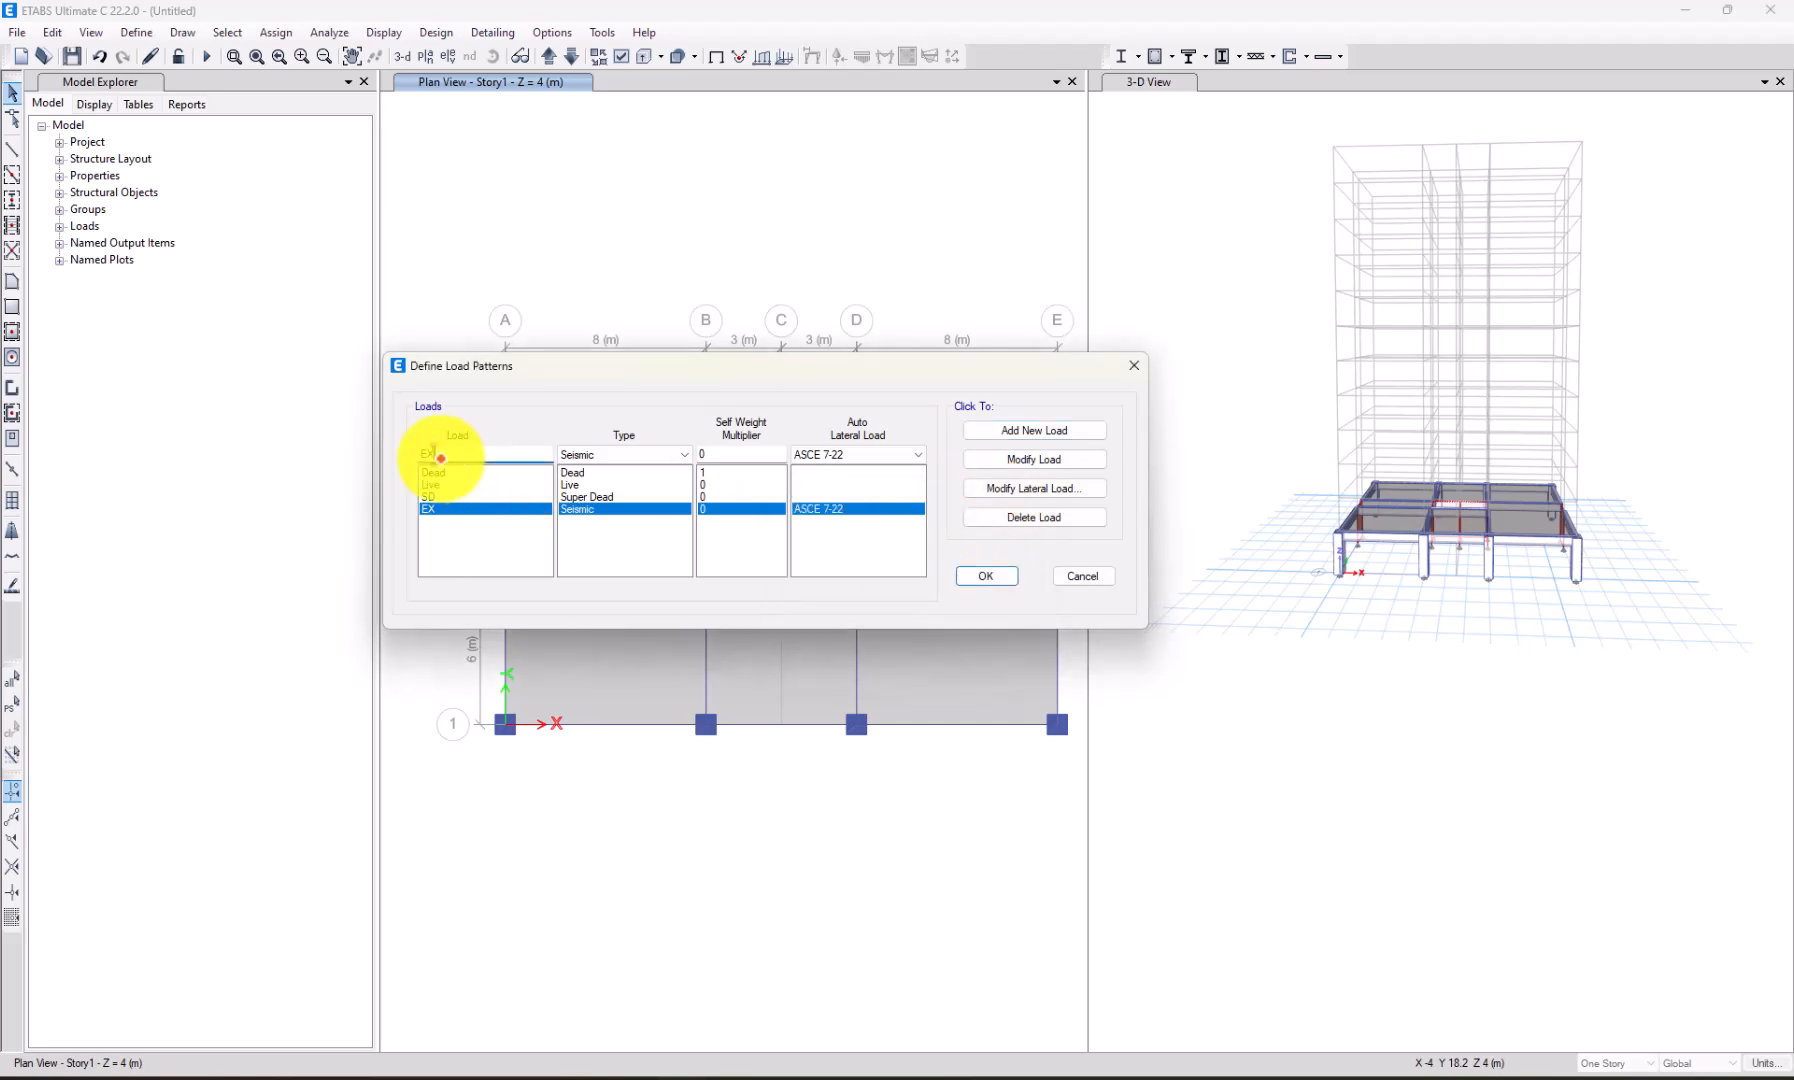
pyautogui.write('Y')
pyautogui.click(1012, 432)
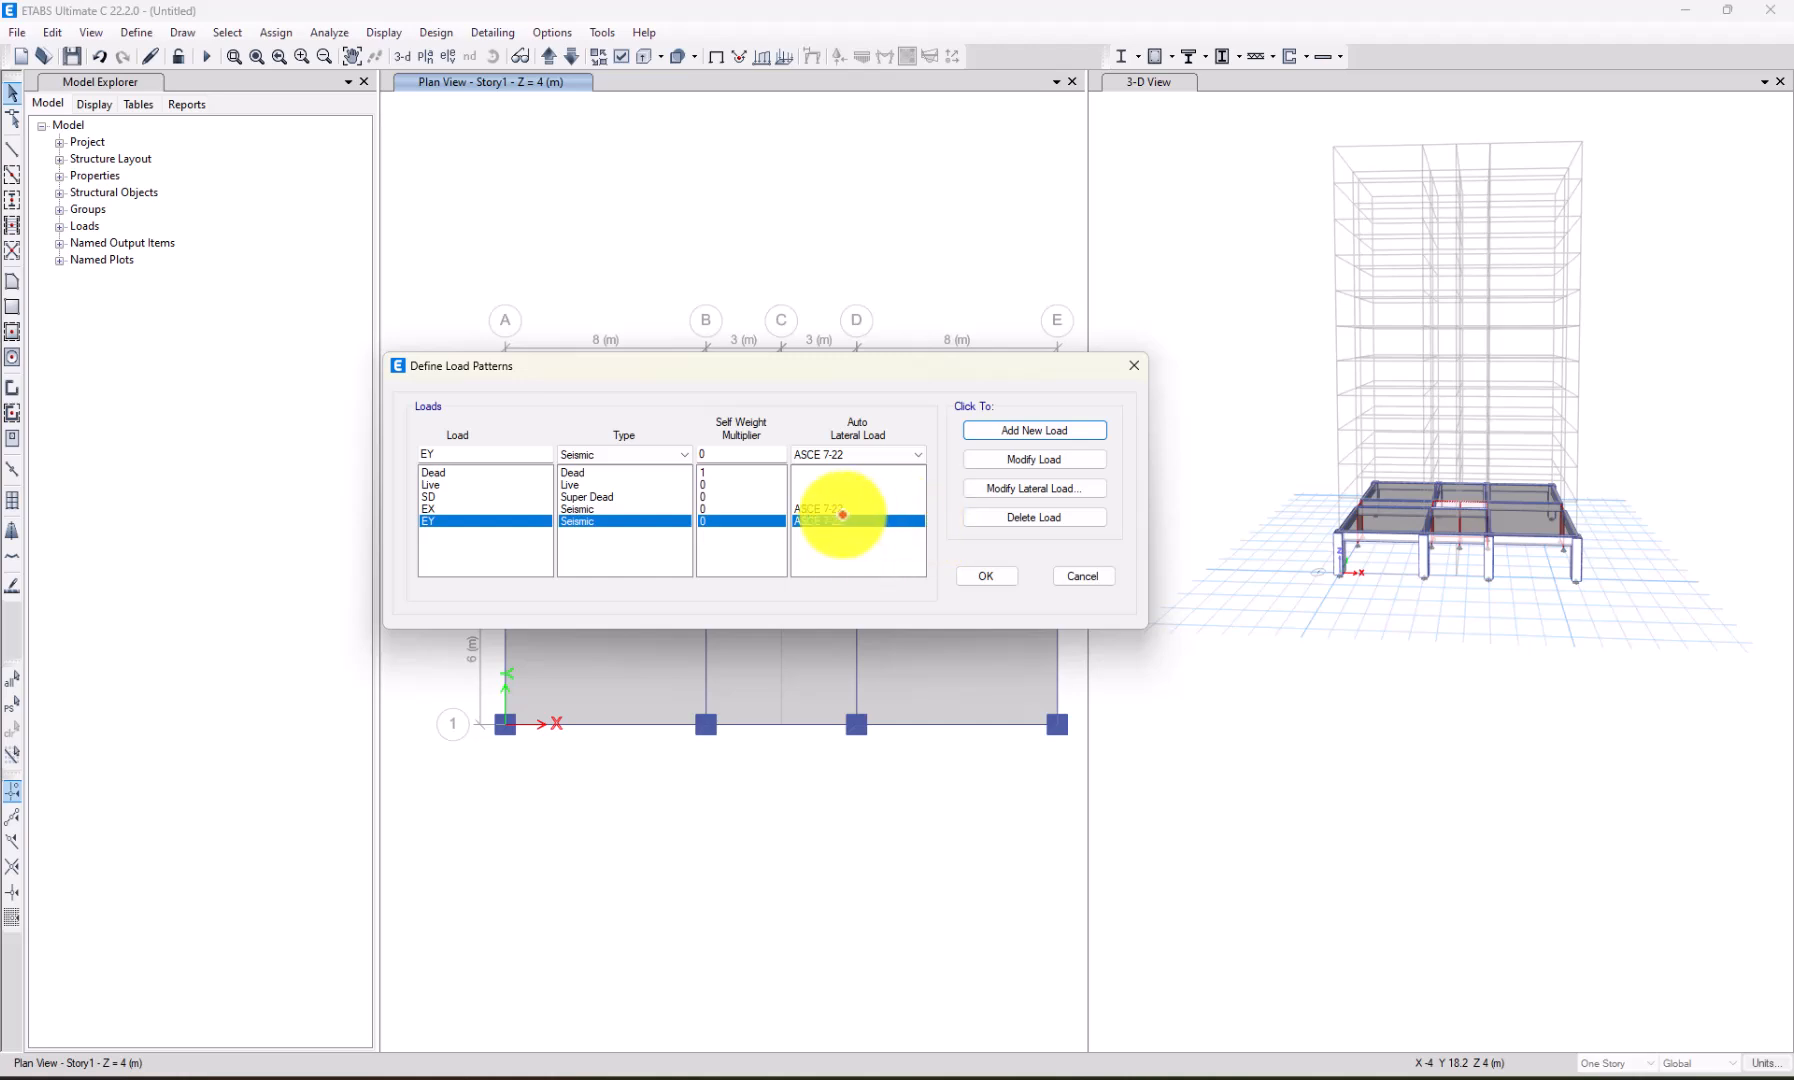
# In the ASCE 7-22 lateral load settings of EY, leave only Y Dir + Eccentricity as the load direction.
pyautogui.click(1010, 488)
pyautogui.click(592, 416)
pyautogui.click(588, 397)
pyautogui.click(559, 374)
pyautogui.click(716, 375)
pyautogui.click(730, 397)
pyautogui.click(716, 418)
pyautogui.click(716, 397)
pyautogui.click(1095, 385)
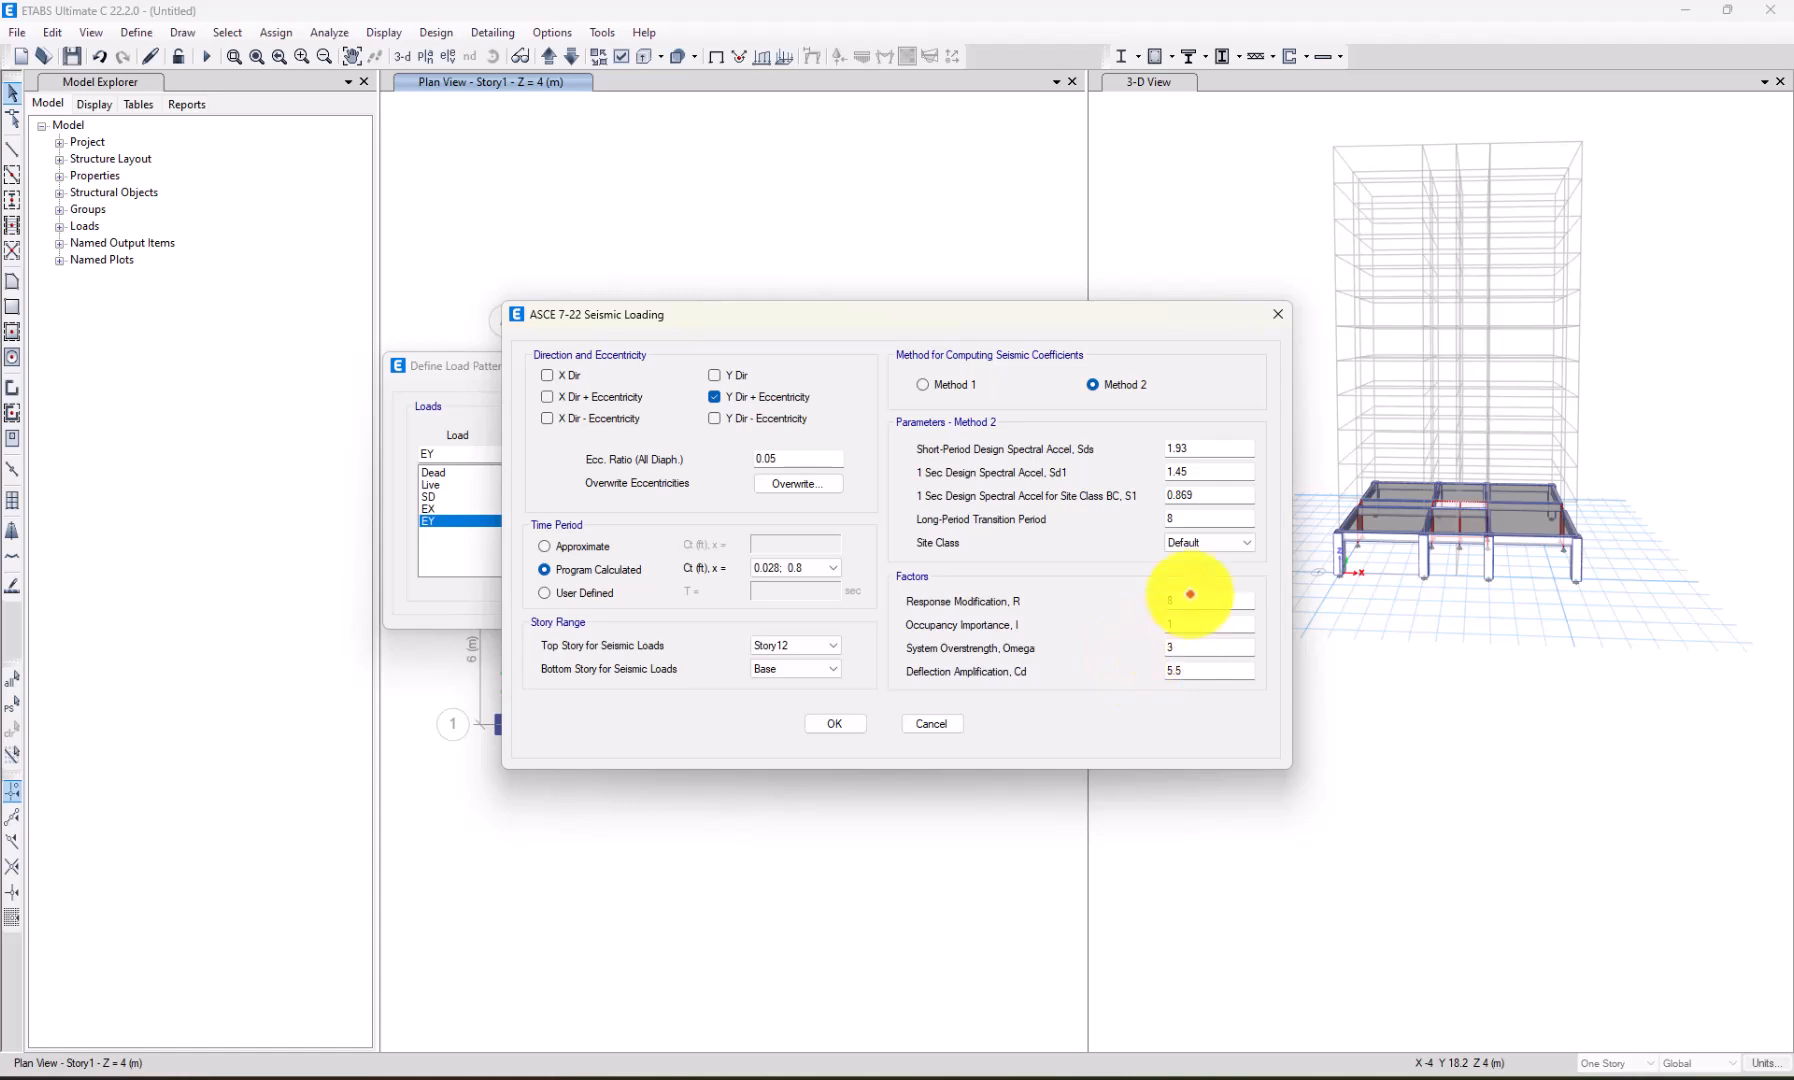
pyautogui.moveTo(1094, 329); pyautogui.dragTo(1147, 368)
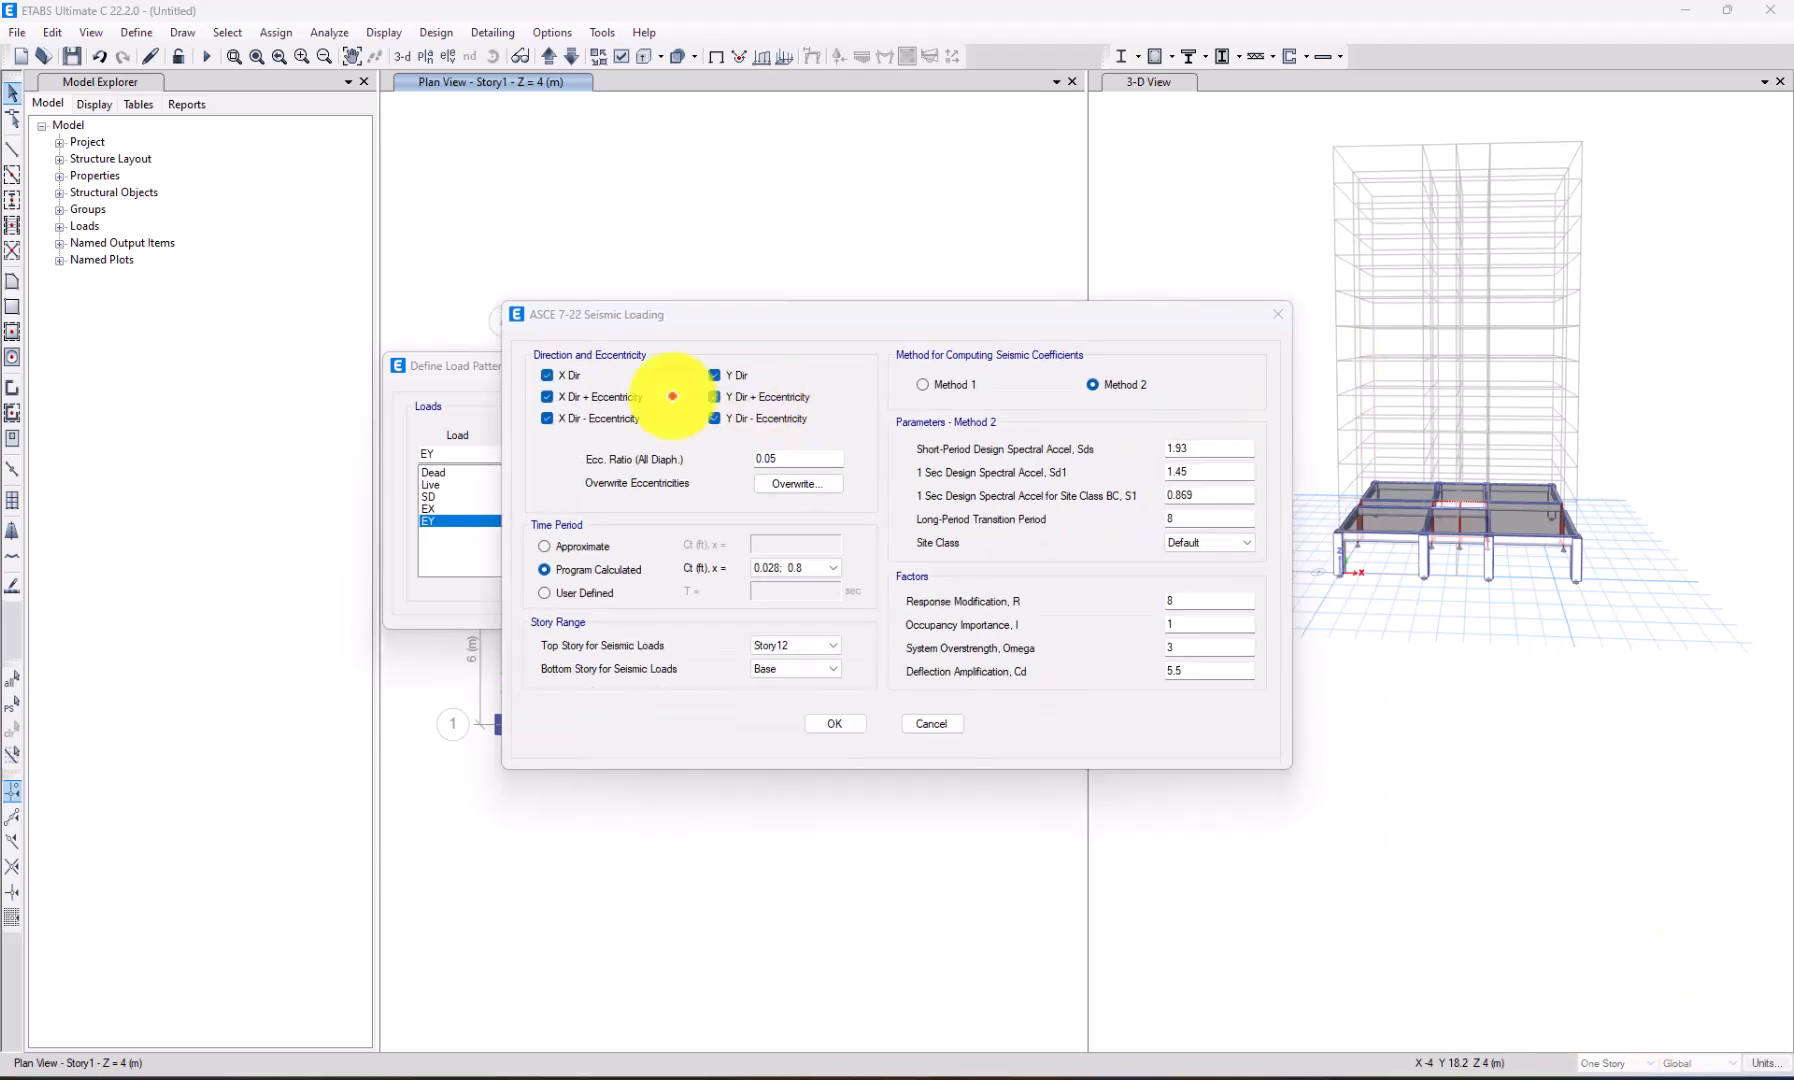
pyautogui.click(547, 397)
pyautogui.click(547, 418)
pyautogui.click(547, 375)
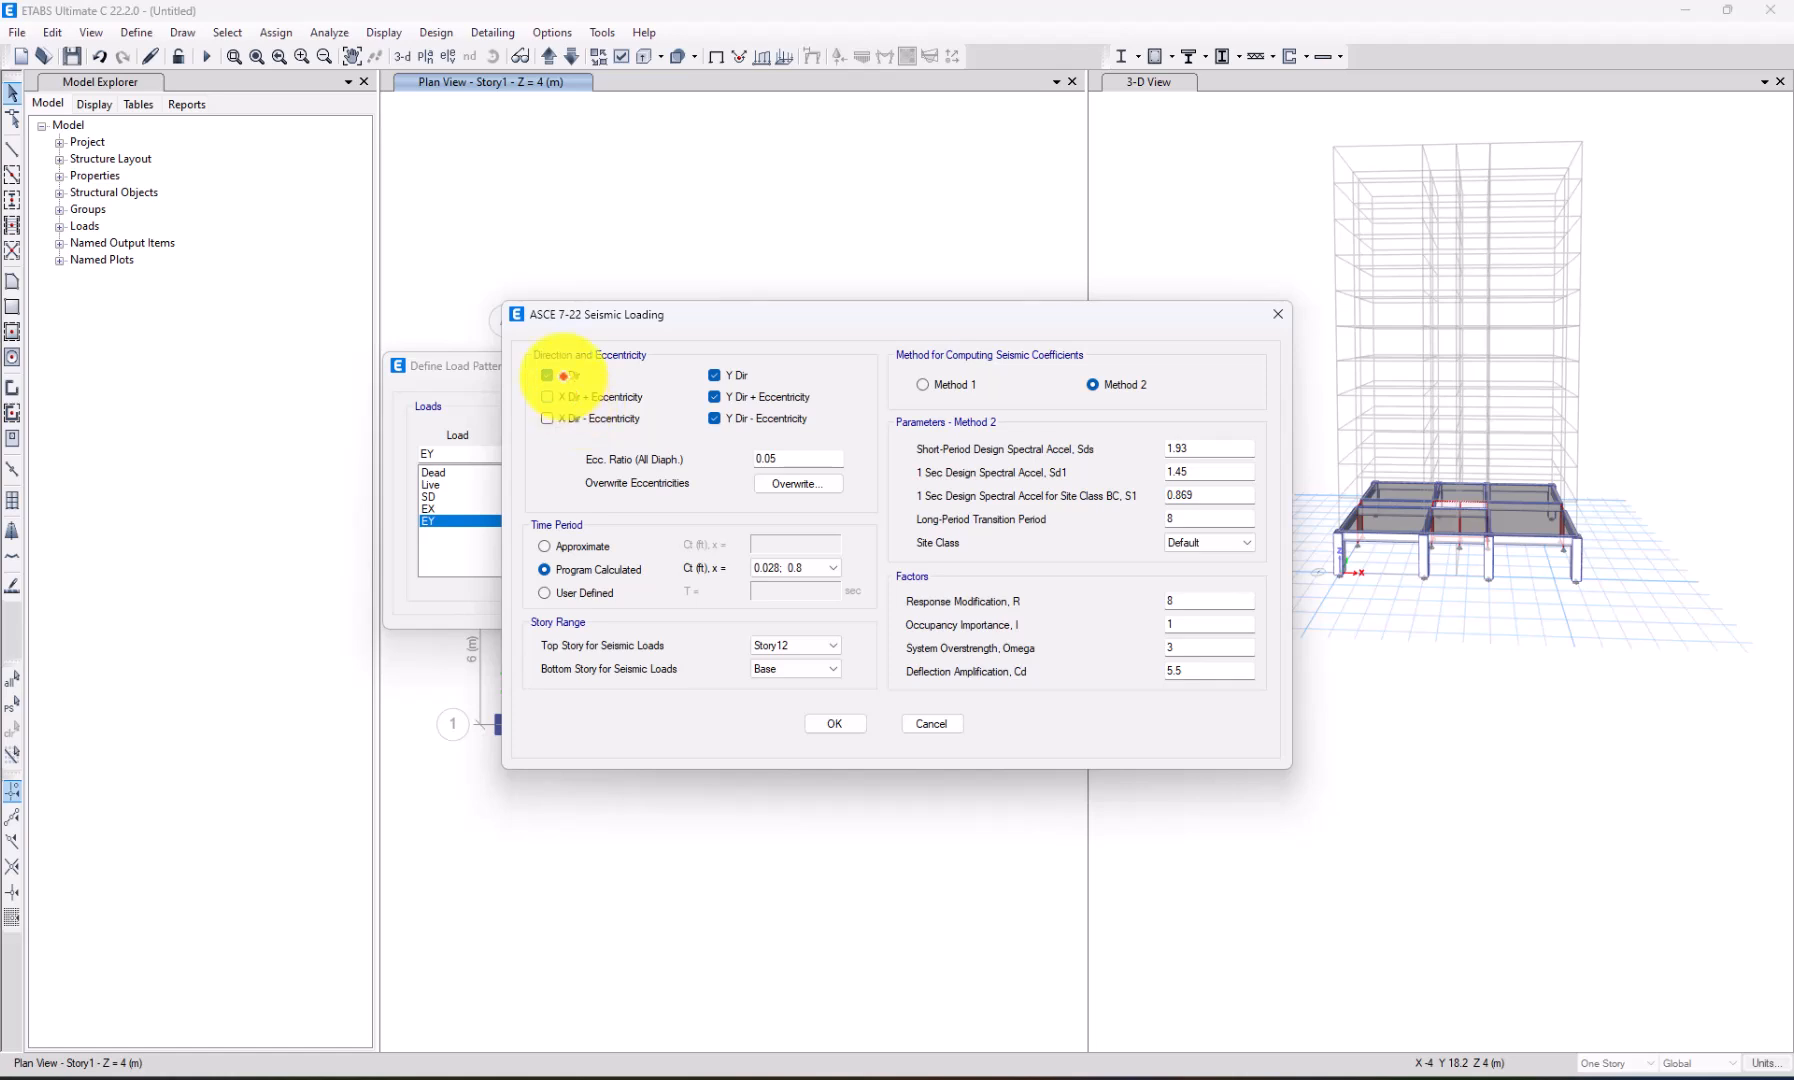
pyautogui.click(714, 375)
pyautogui.click(714, 418)
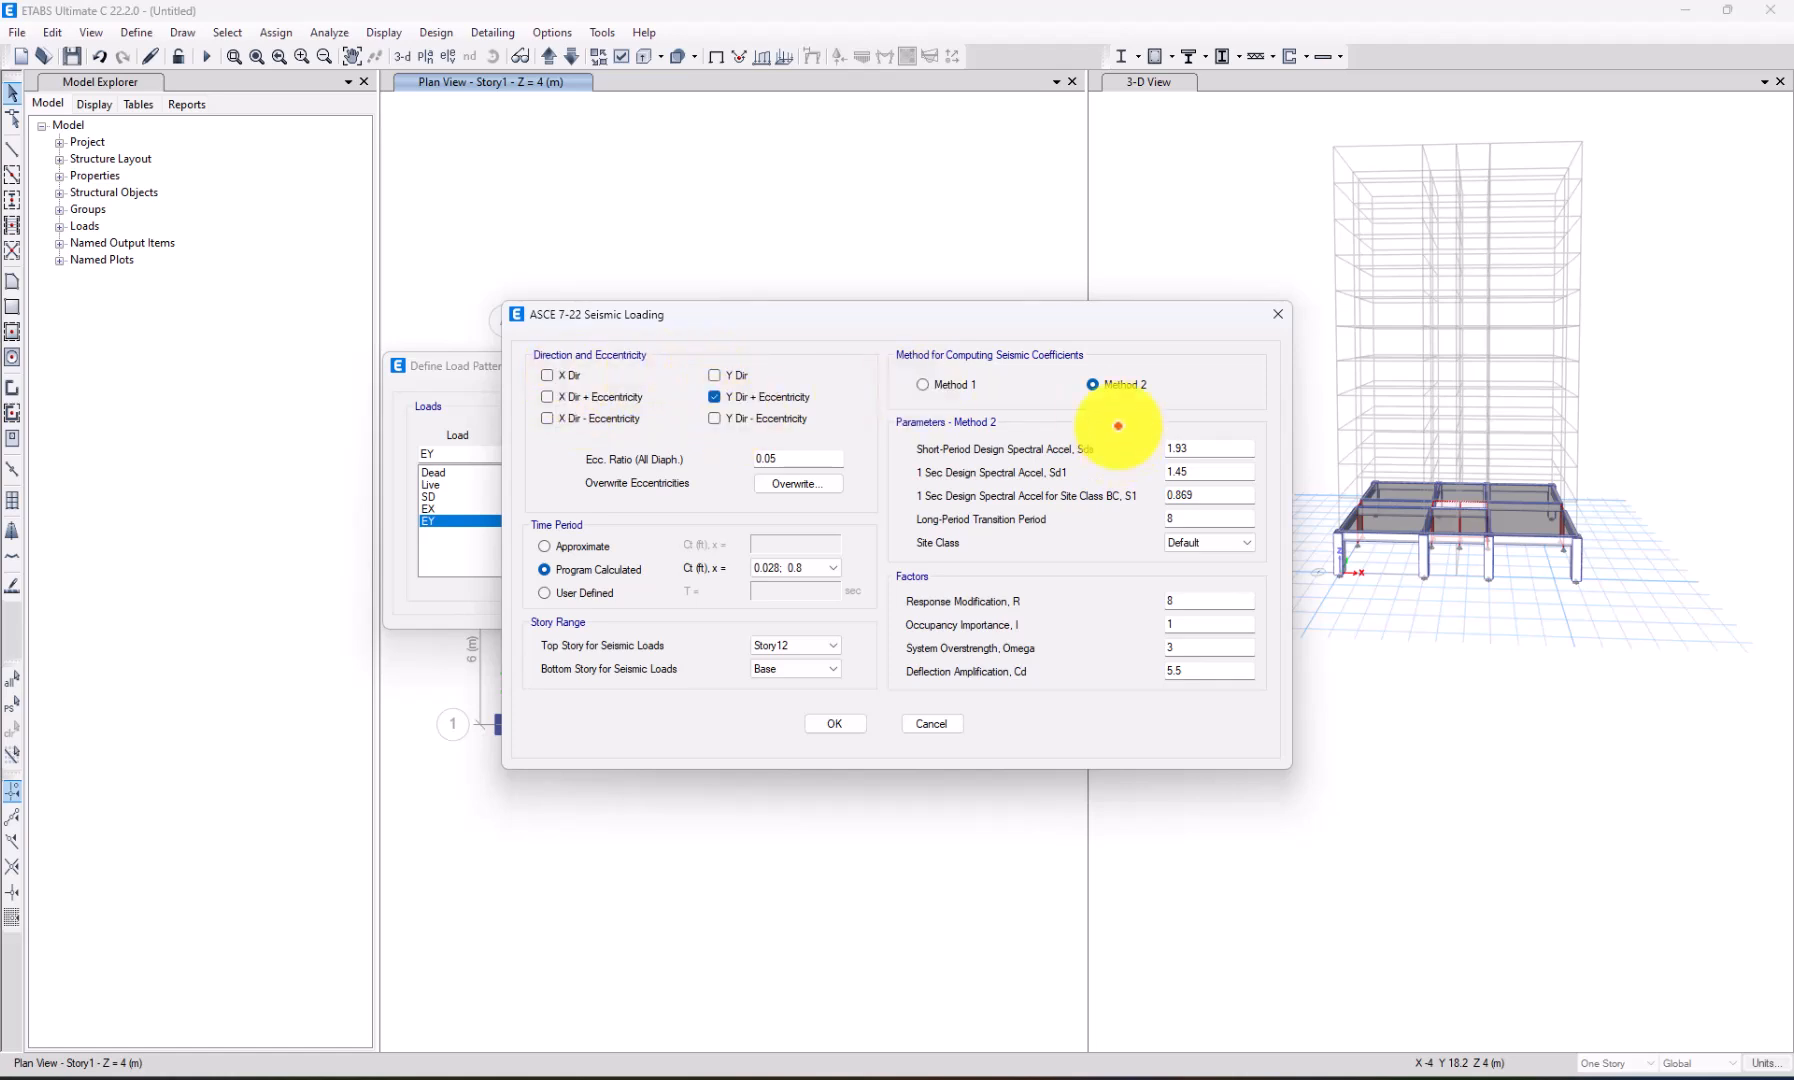
# For EY, set Sds to 1.8, Sd1 to 1.36, S1 to 0.76 and the site class to BC.
pyautogui.click(1182, 452)
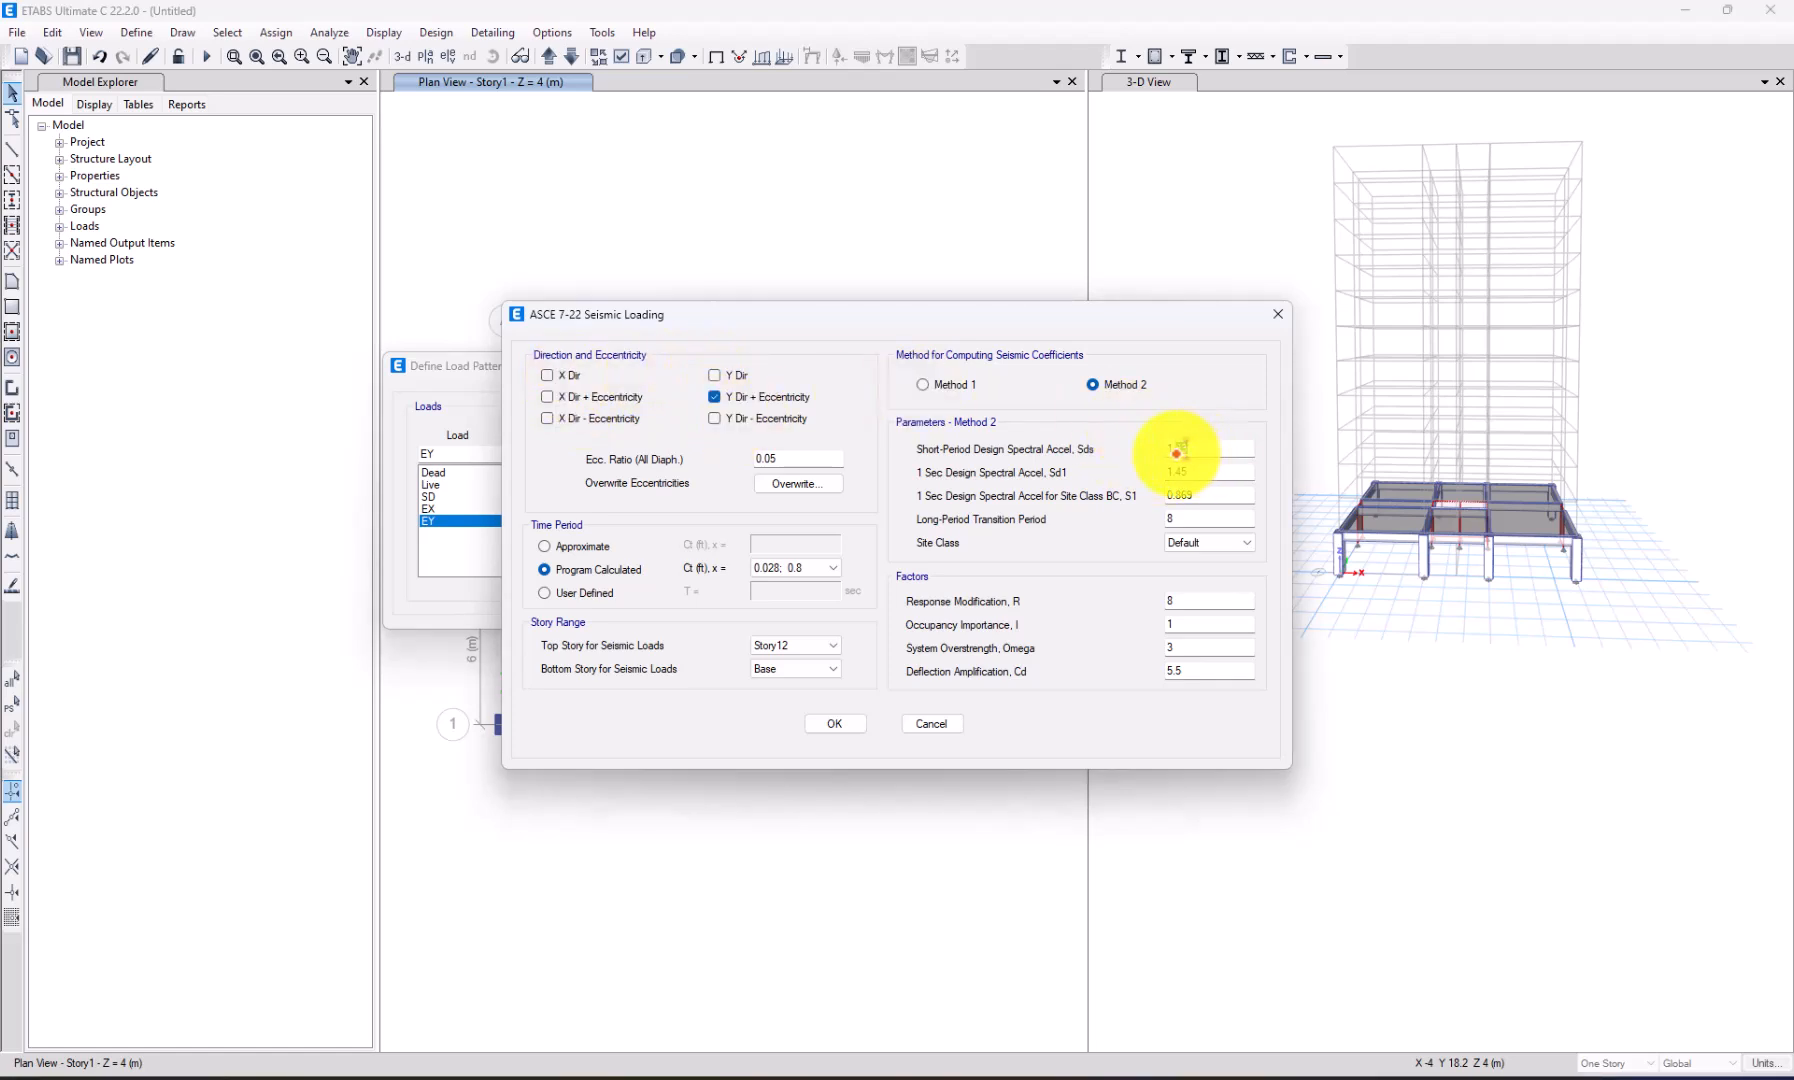
pyautogui.click(1190, 469)
pyautogui.press('BackSpace')
pyautogui.write('36')
pyautogui.click(1200, 494)
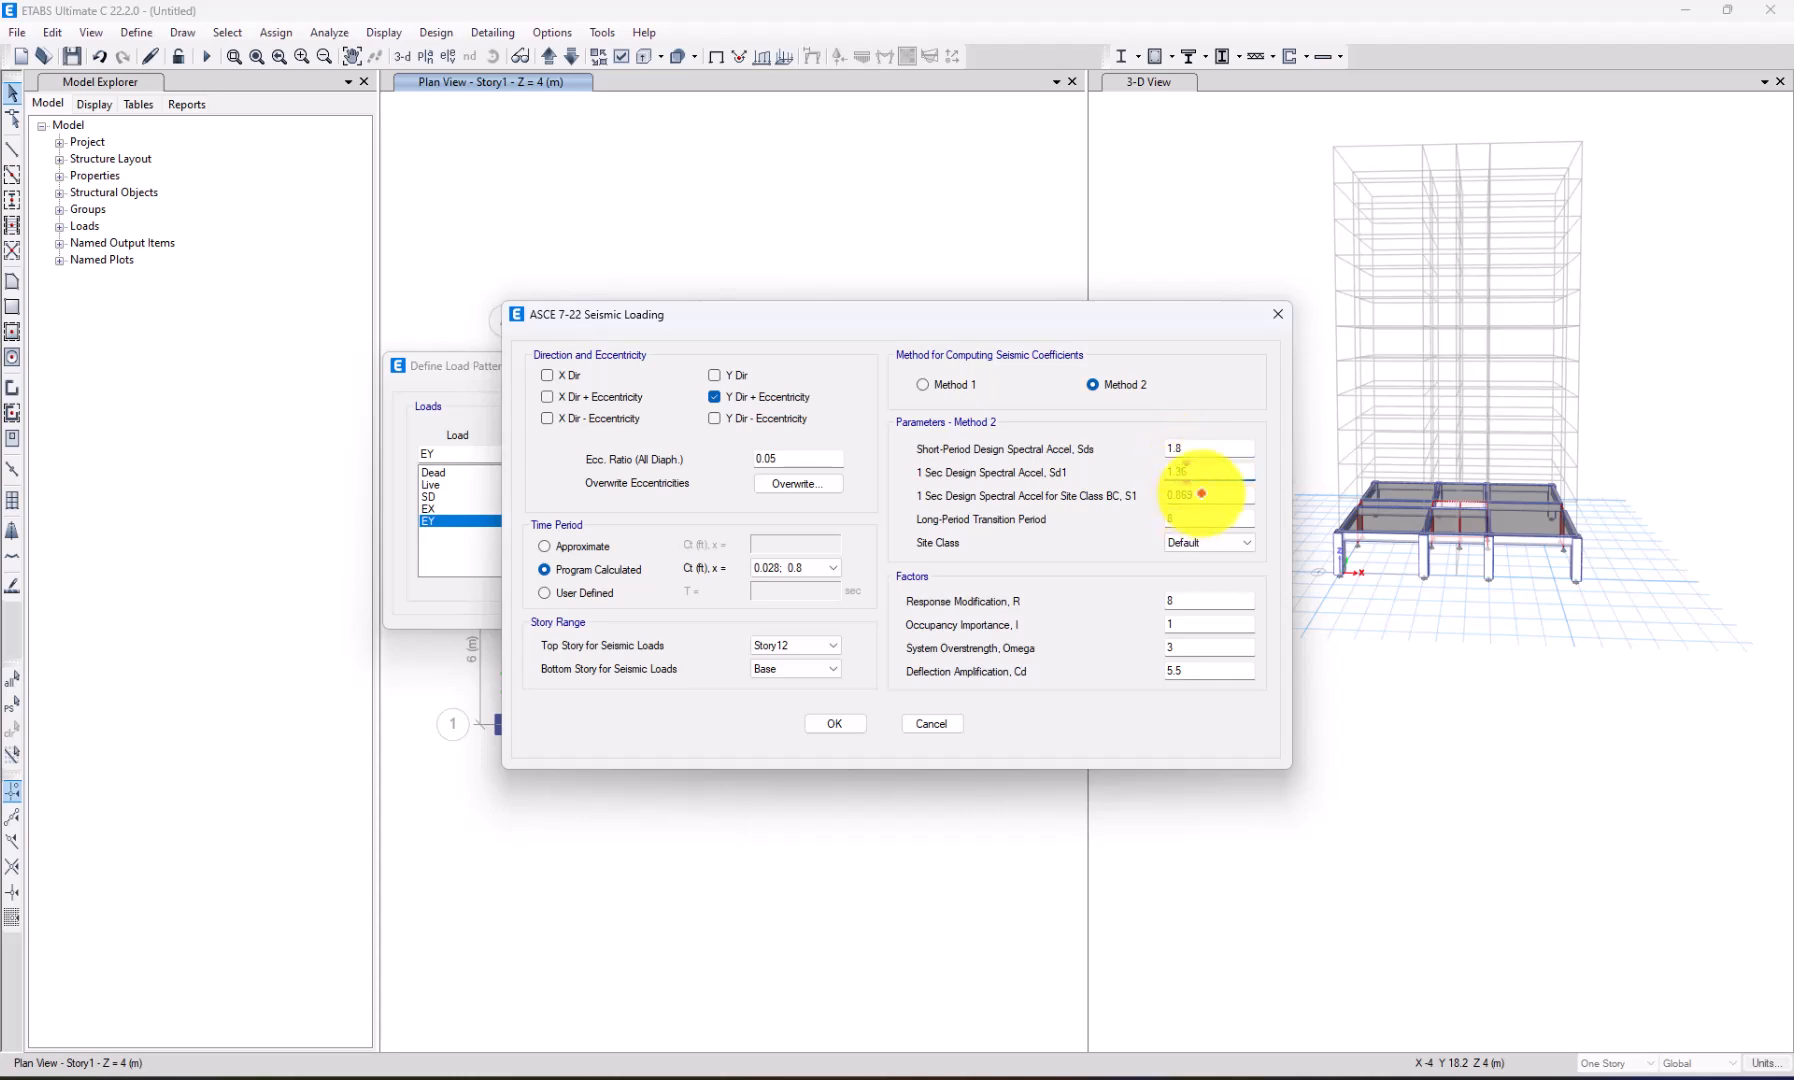
pyautogui.press('BackSpace')
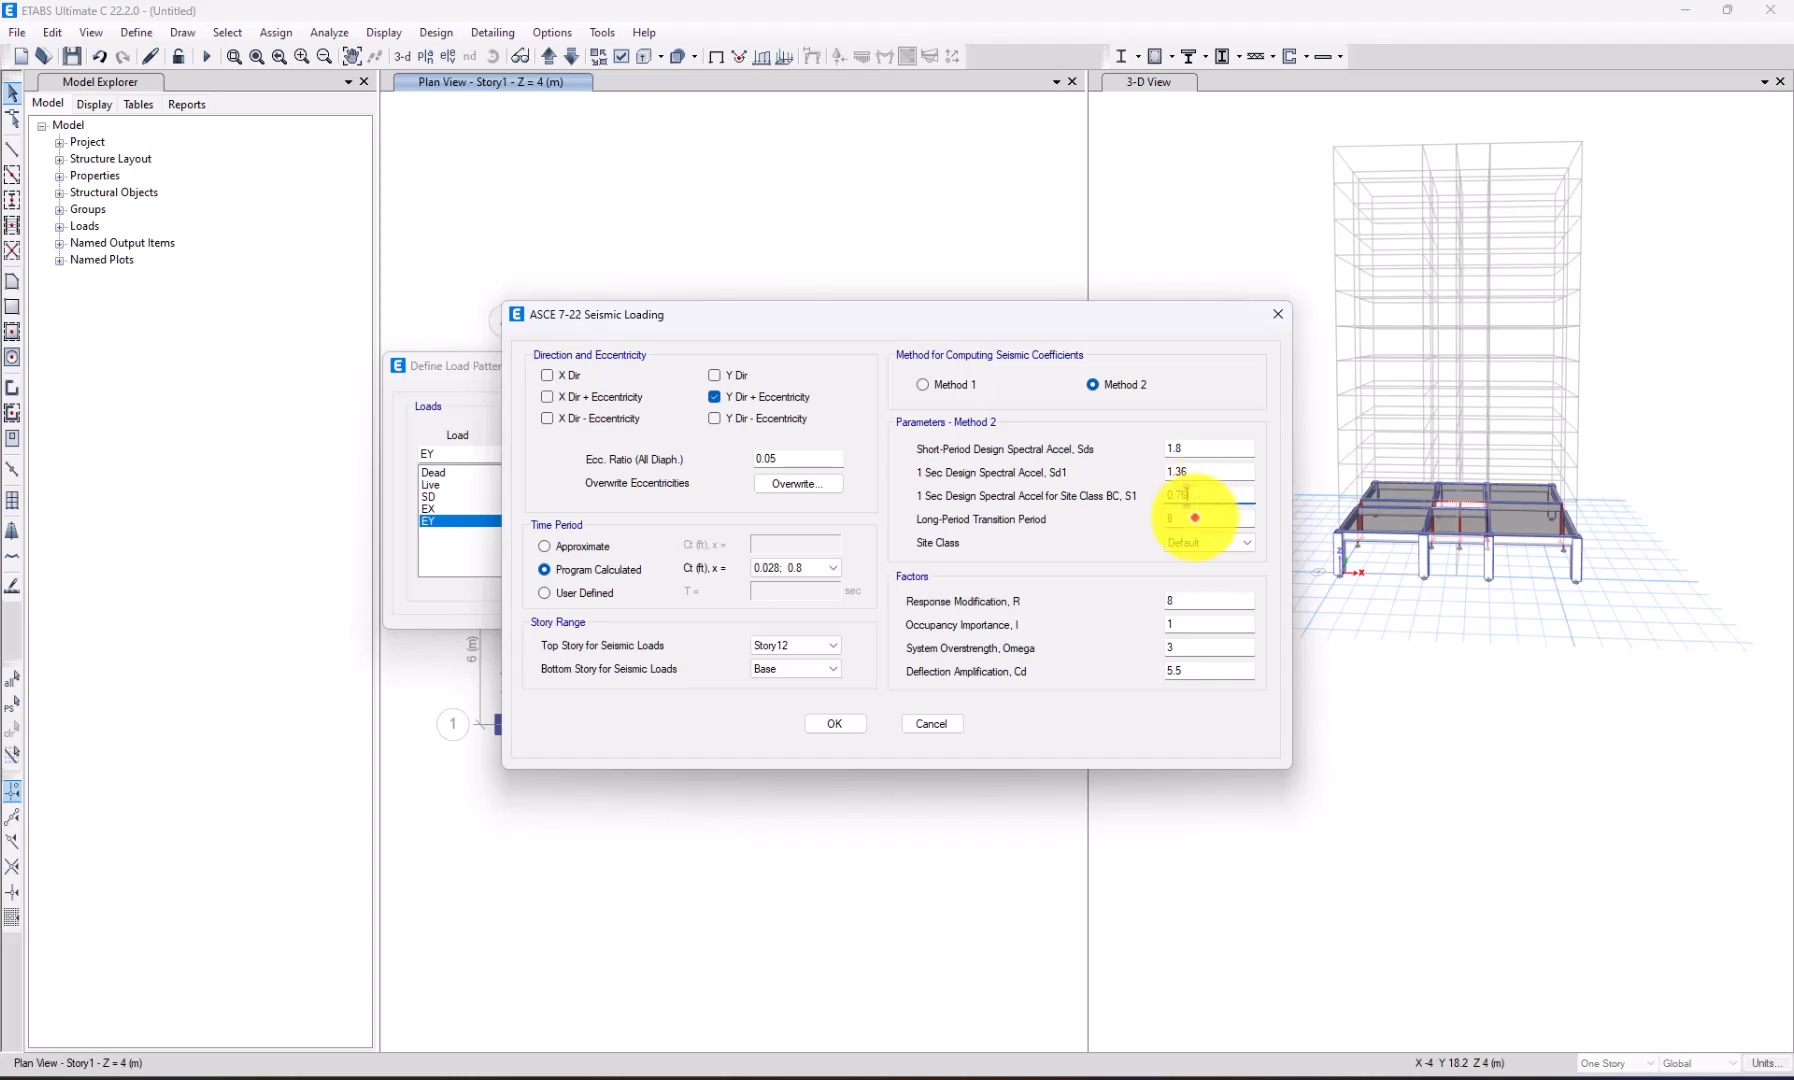
pyautogui.click(1195, 541)
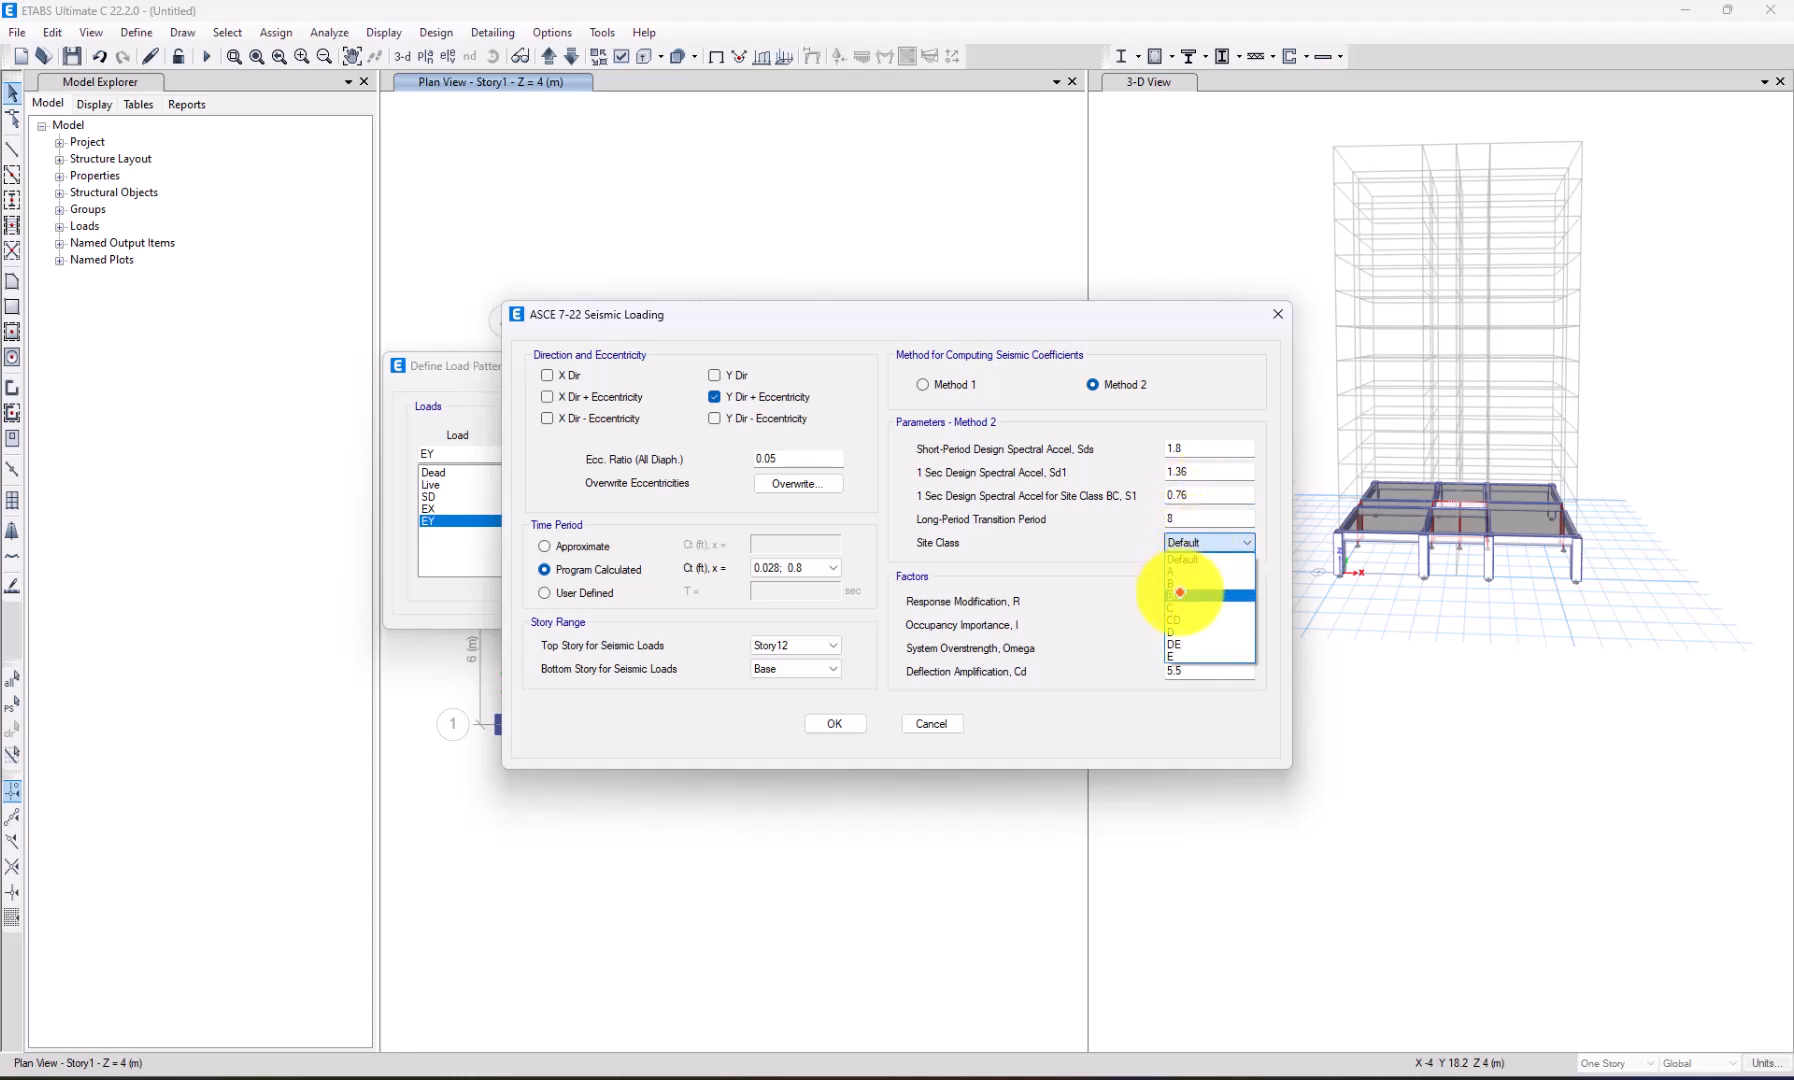
pyautogui.click(1180, 593)
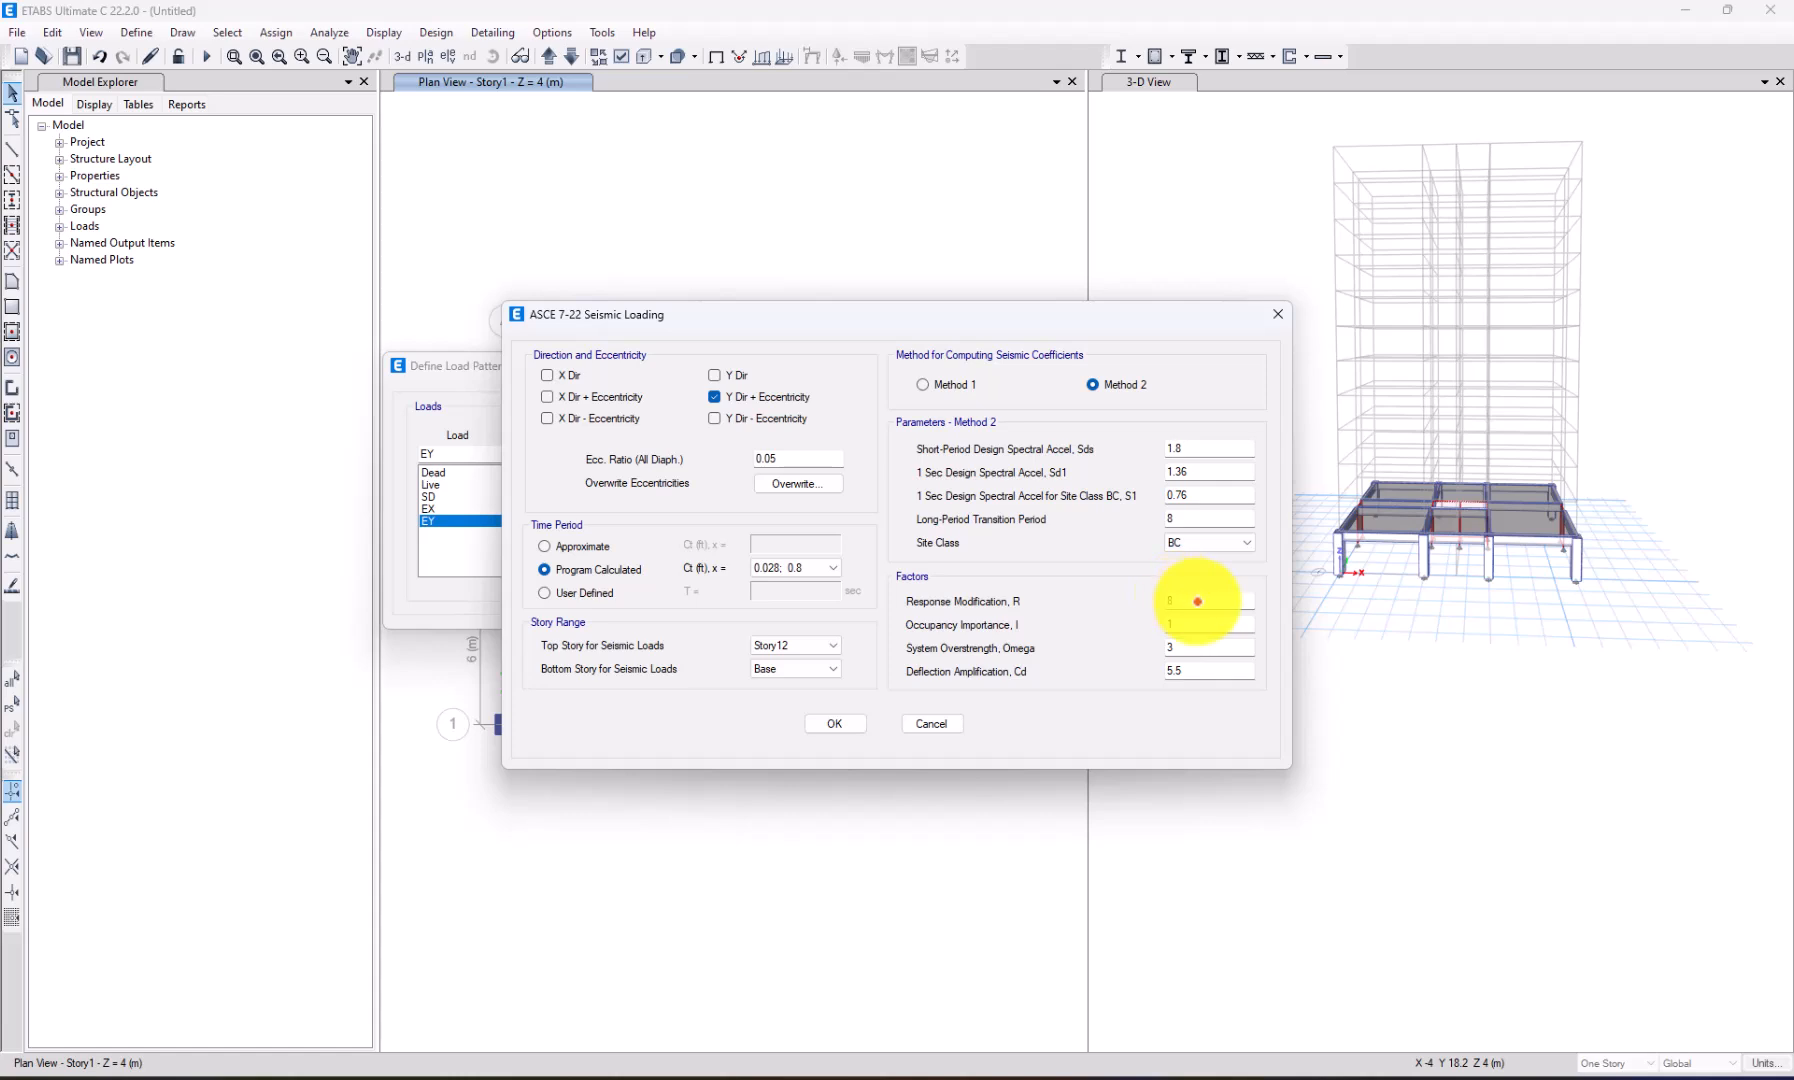
# Set the EY factors to response modification R 6, overstrength Omega 2.5 and deflection amplification Cd 4.
pyautogui.click(1196, 602)
pyautogui.write('5')
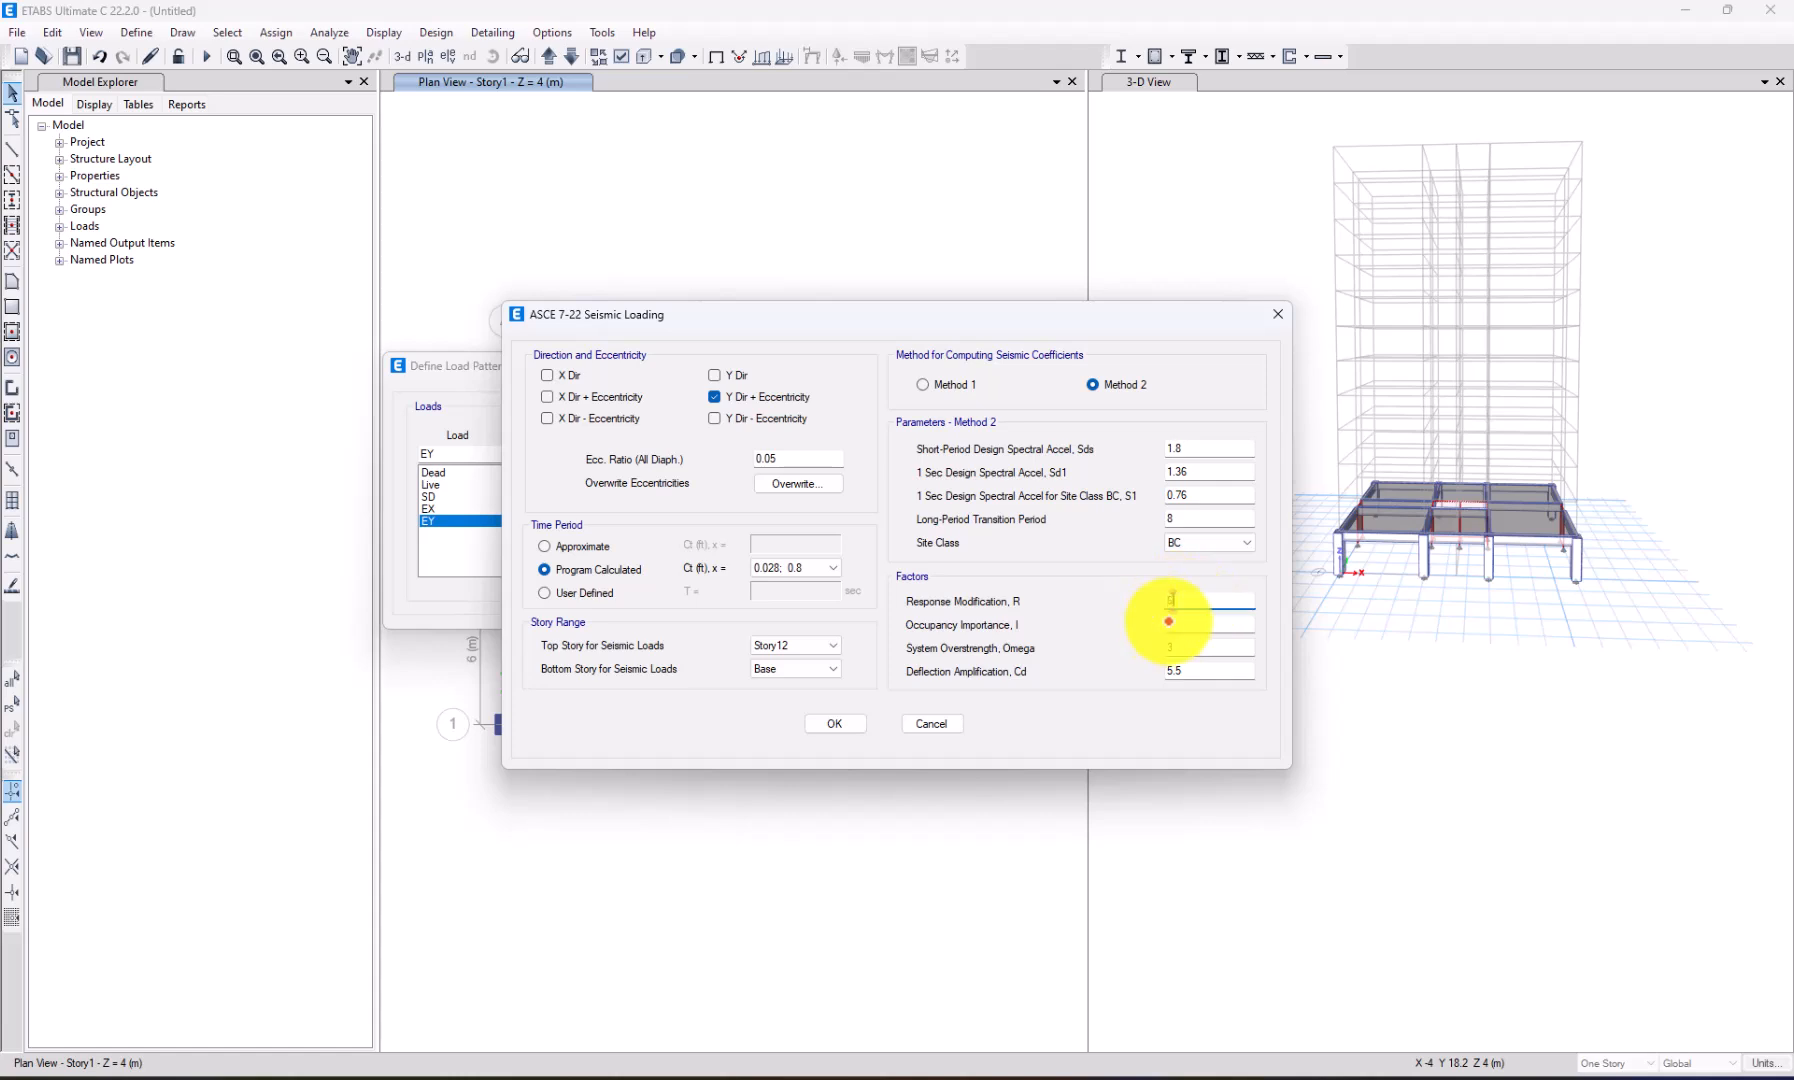
pyautogui.write('2.5')
pyautogui.moveTo(1189, 671); pyautogui.dragTo(1151, 668)
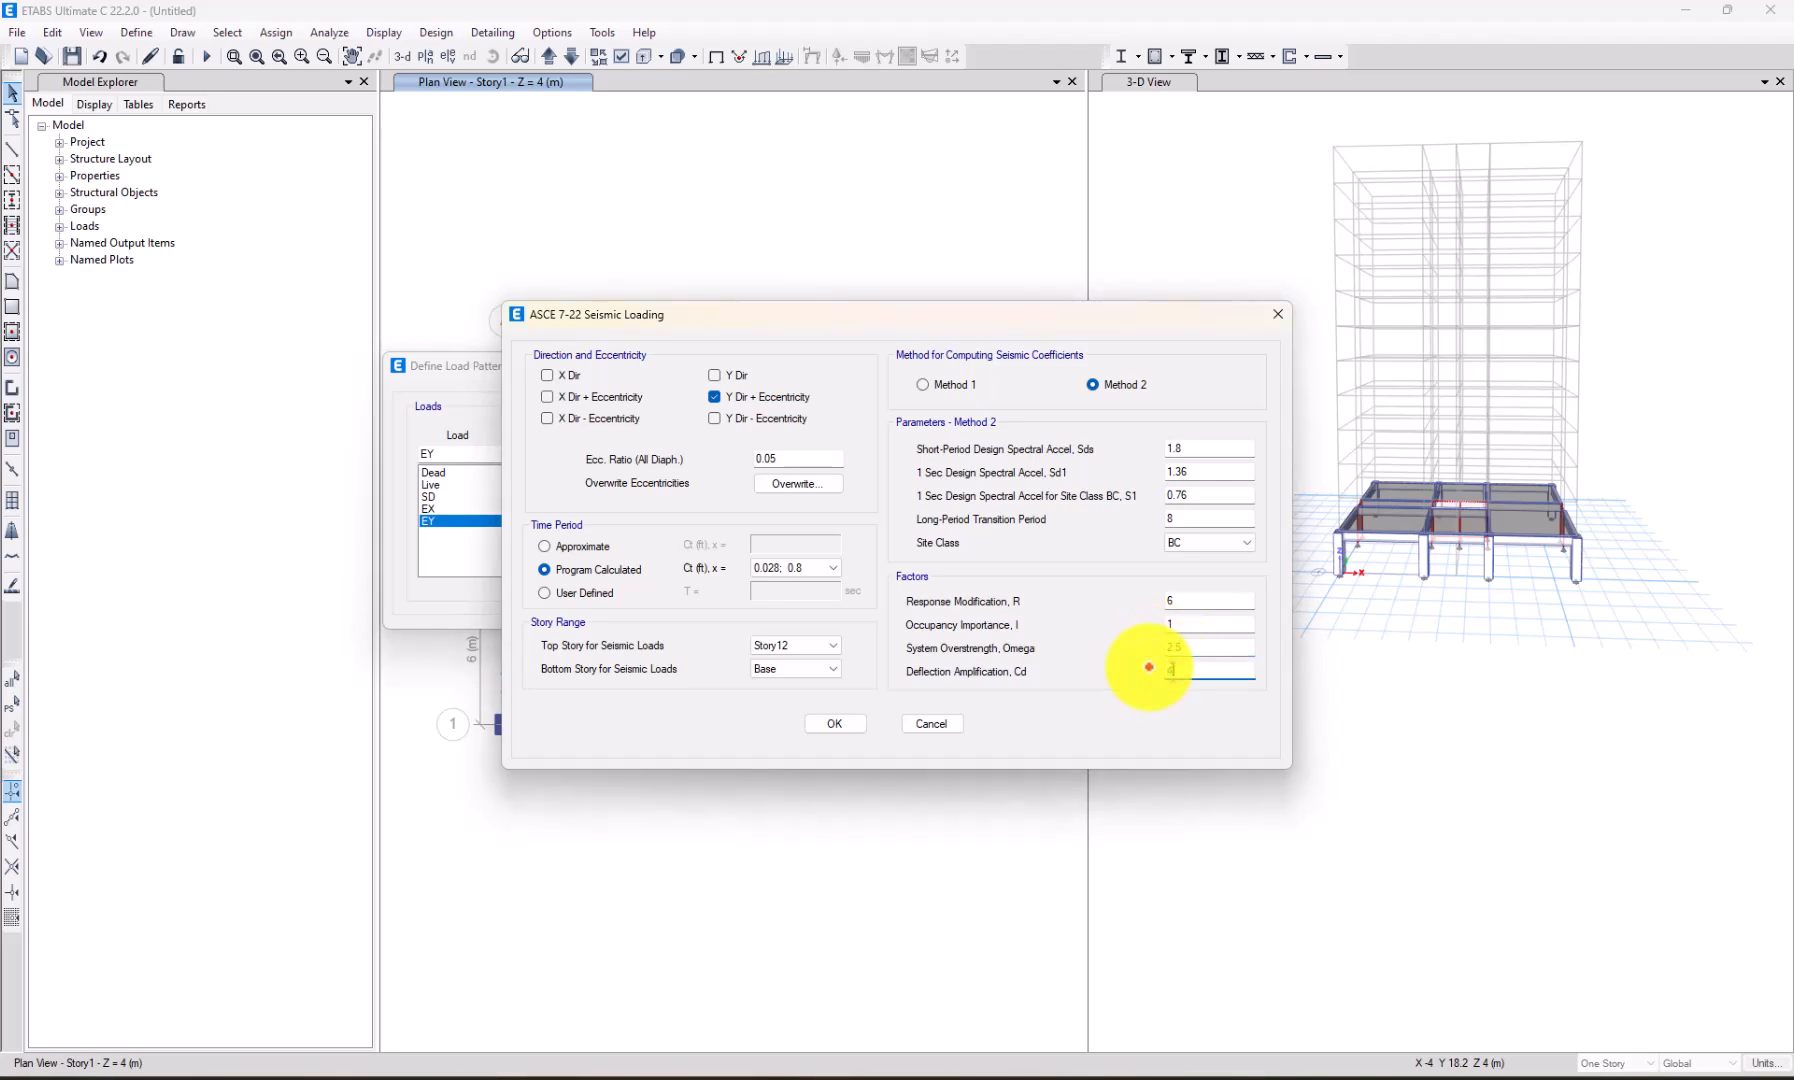
# Accept the EY seismic loading settings and finish defining the load patterns.
pyautogui.click(825, 712)
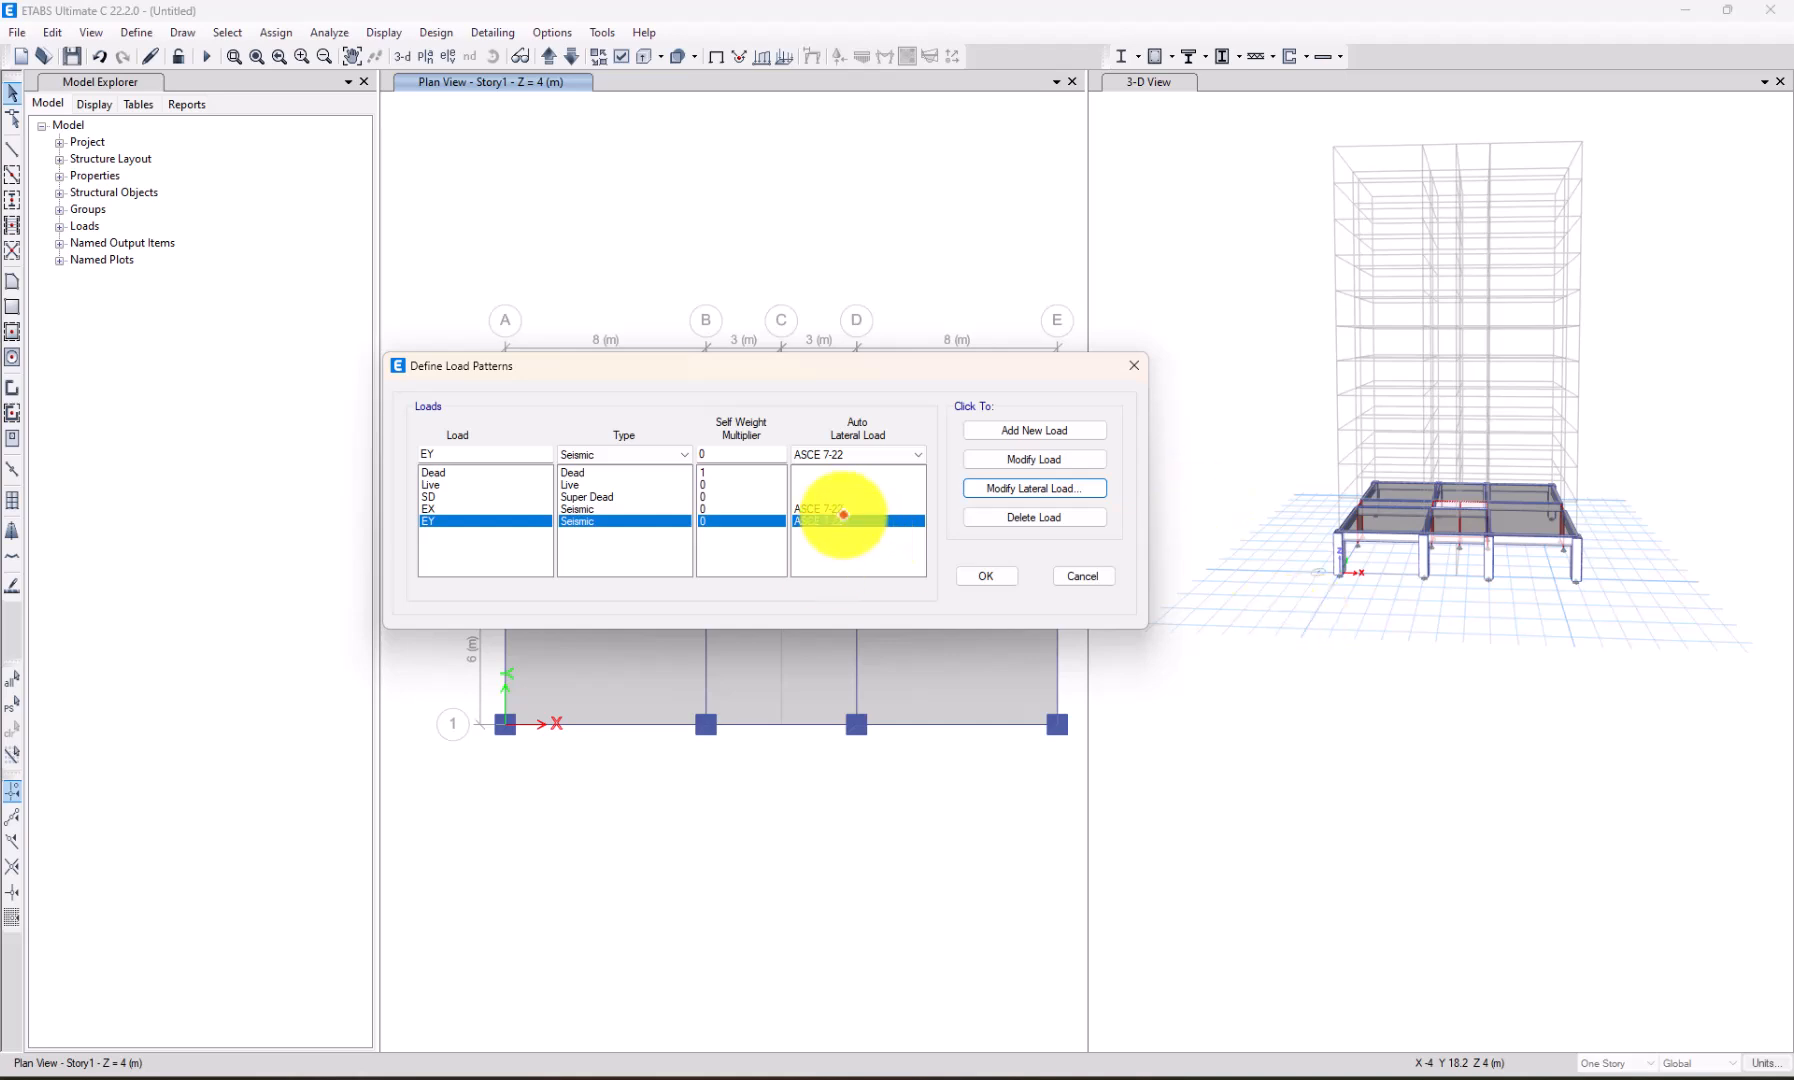
pyautogui.click(975, 577)
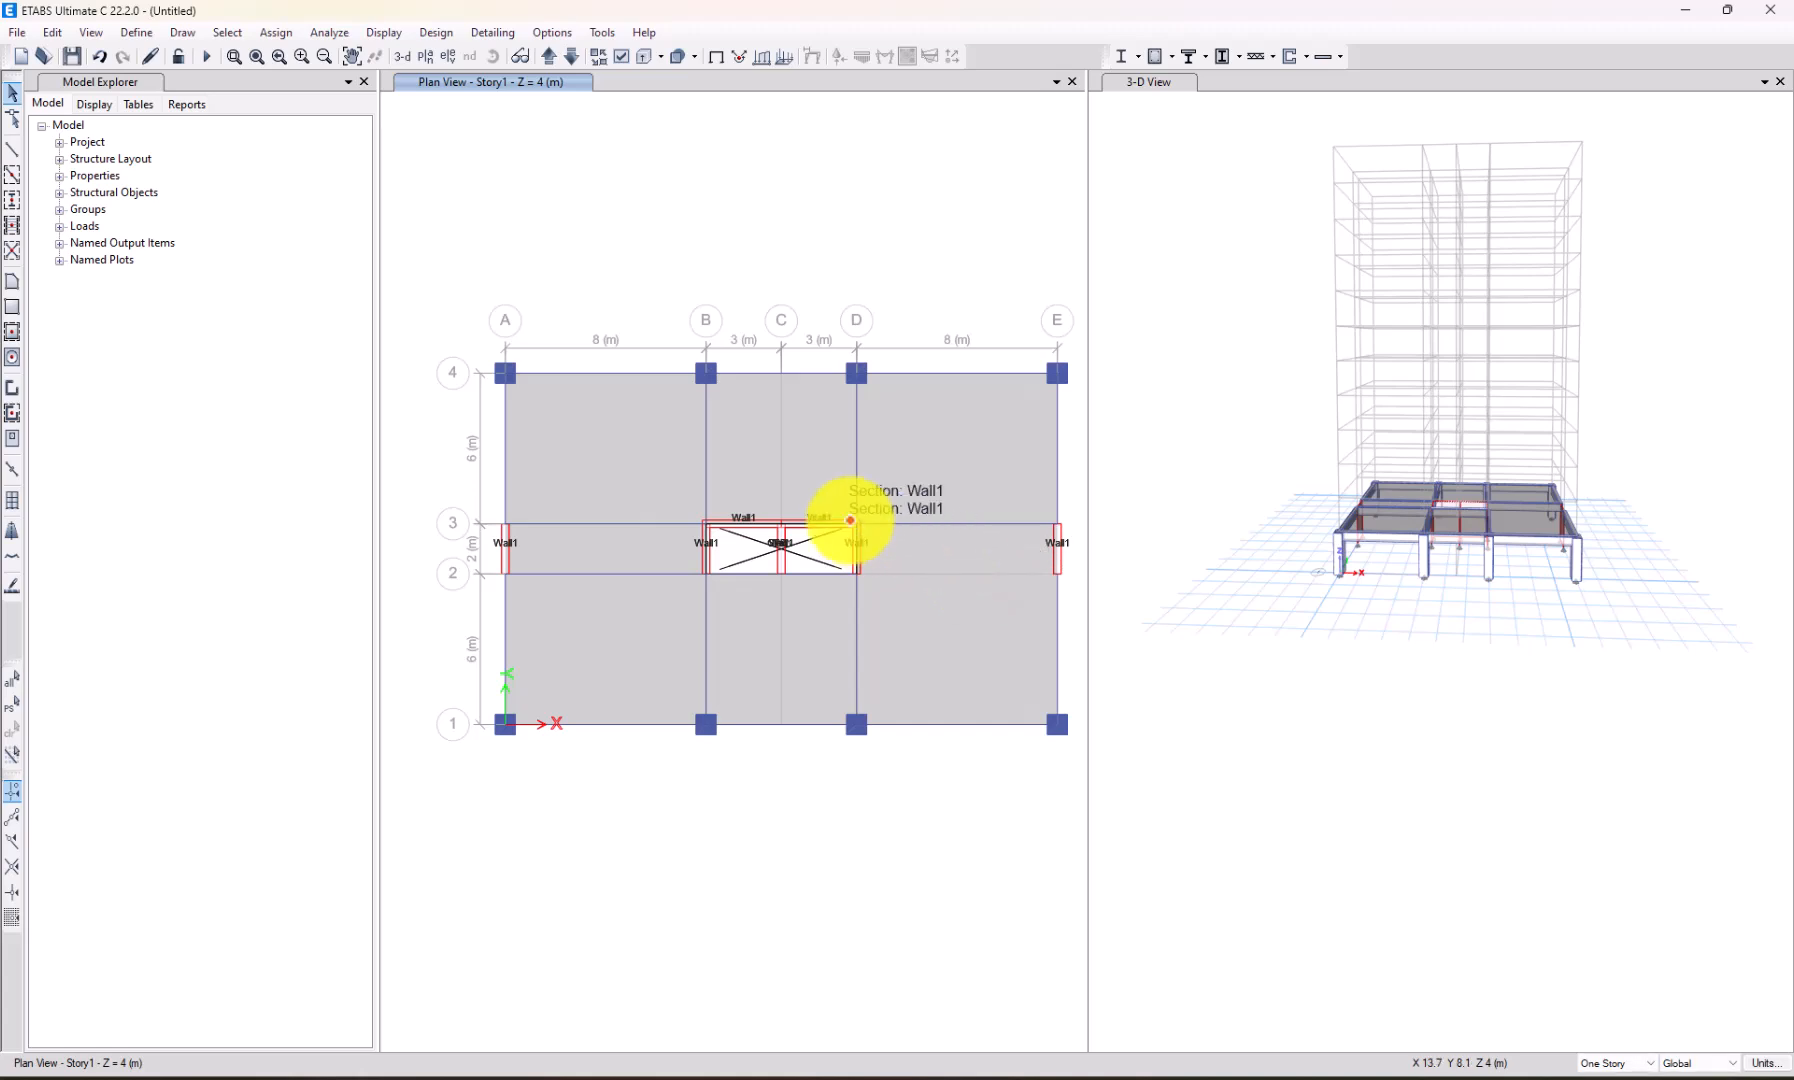
# Assign a uniform gravity load of 5.2 kN/m² in load pattern SD to the Story1 slab, replacing existing loads.
pyautogui.click(584, 392)
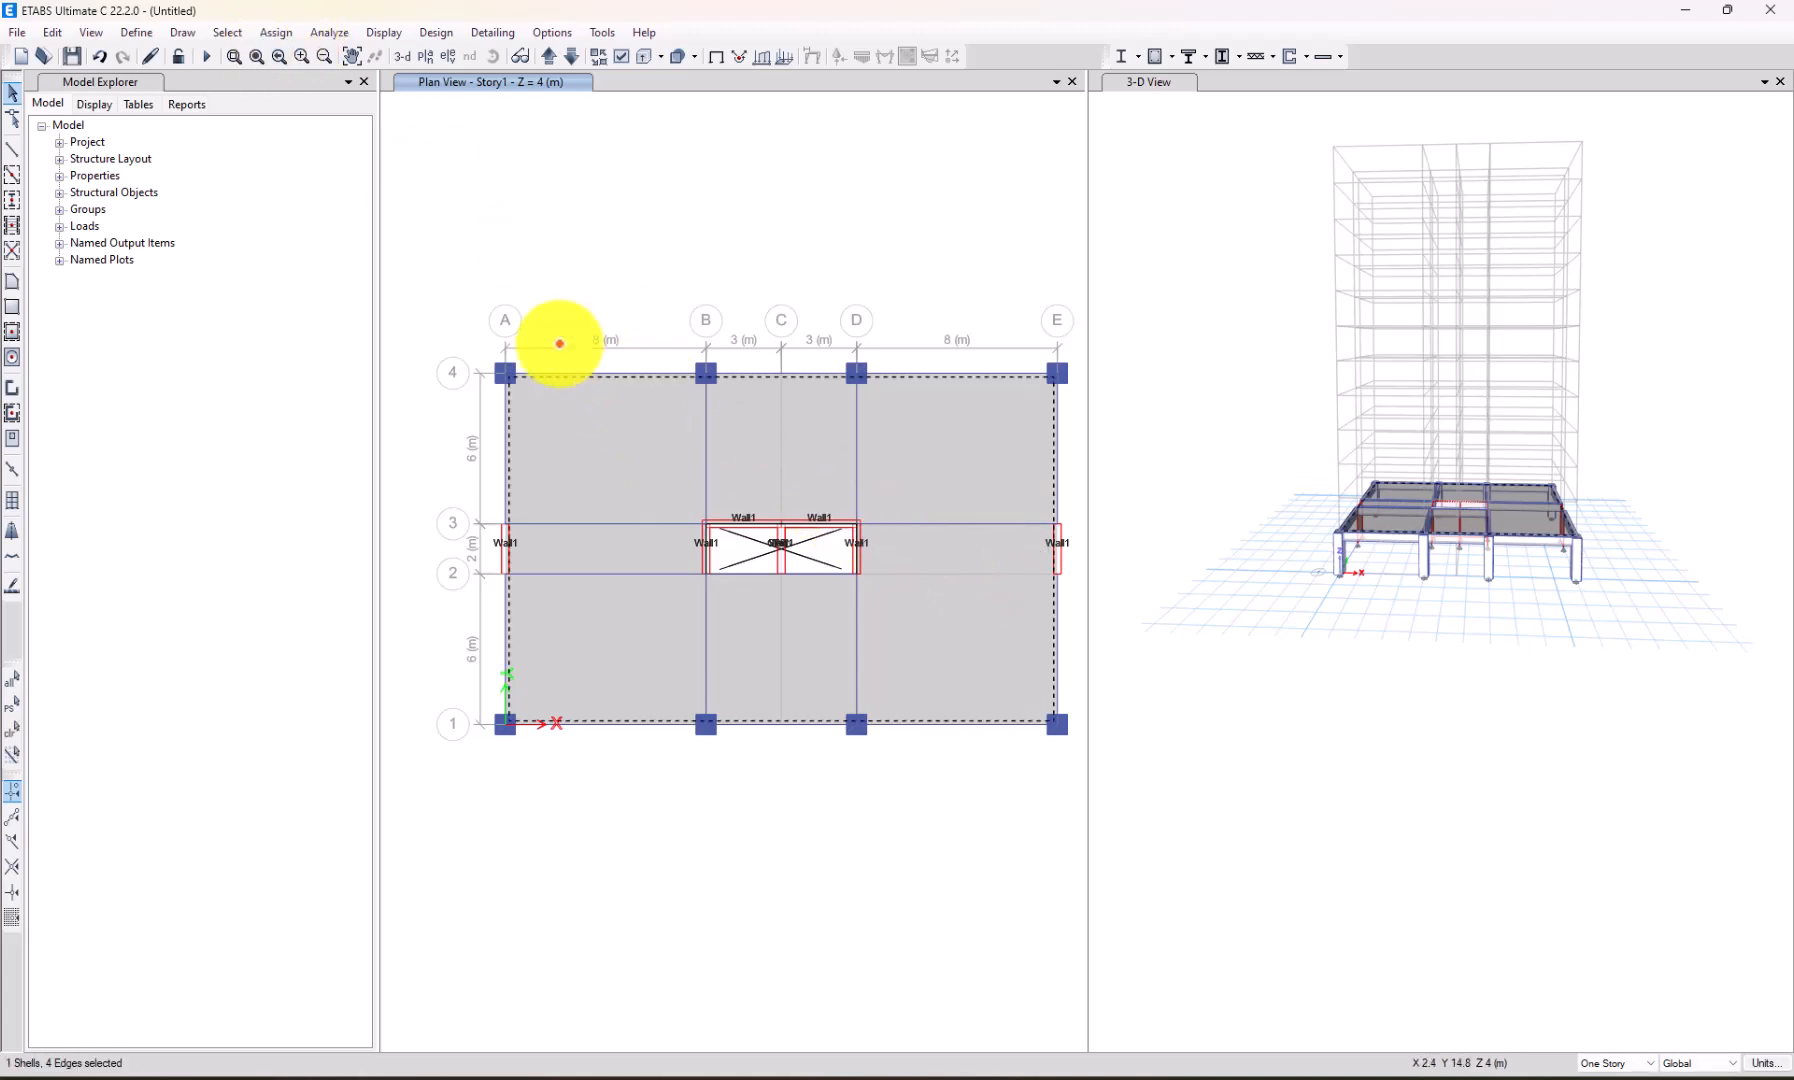
pyautogui.click(276, 32)
pyautogui.moveTo(318, 207)
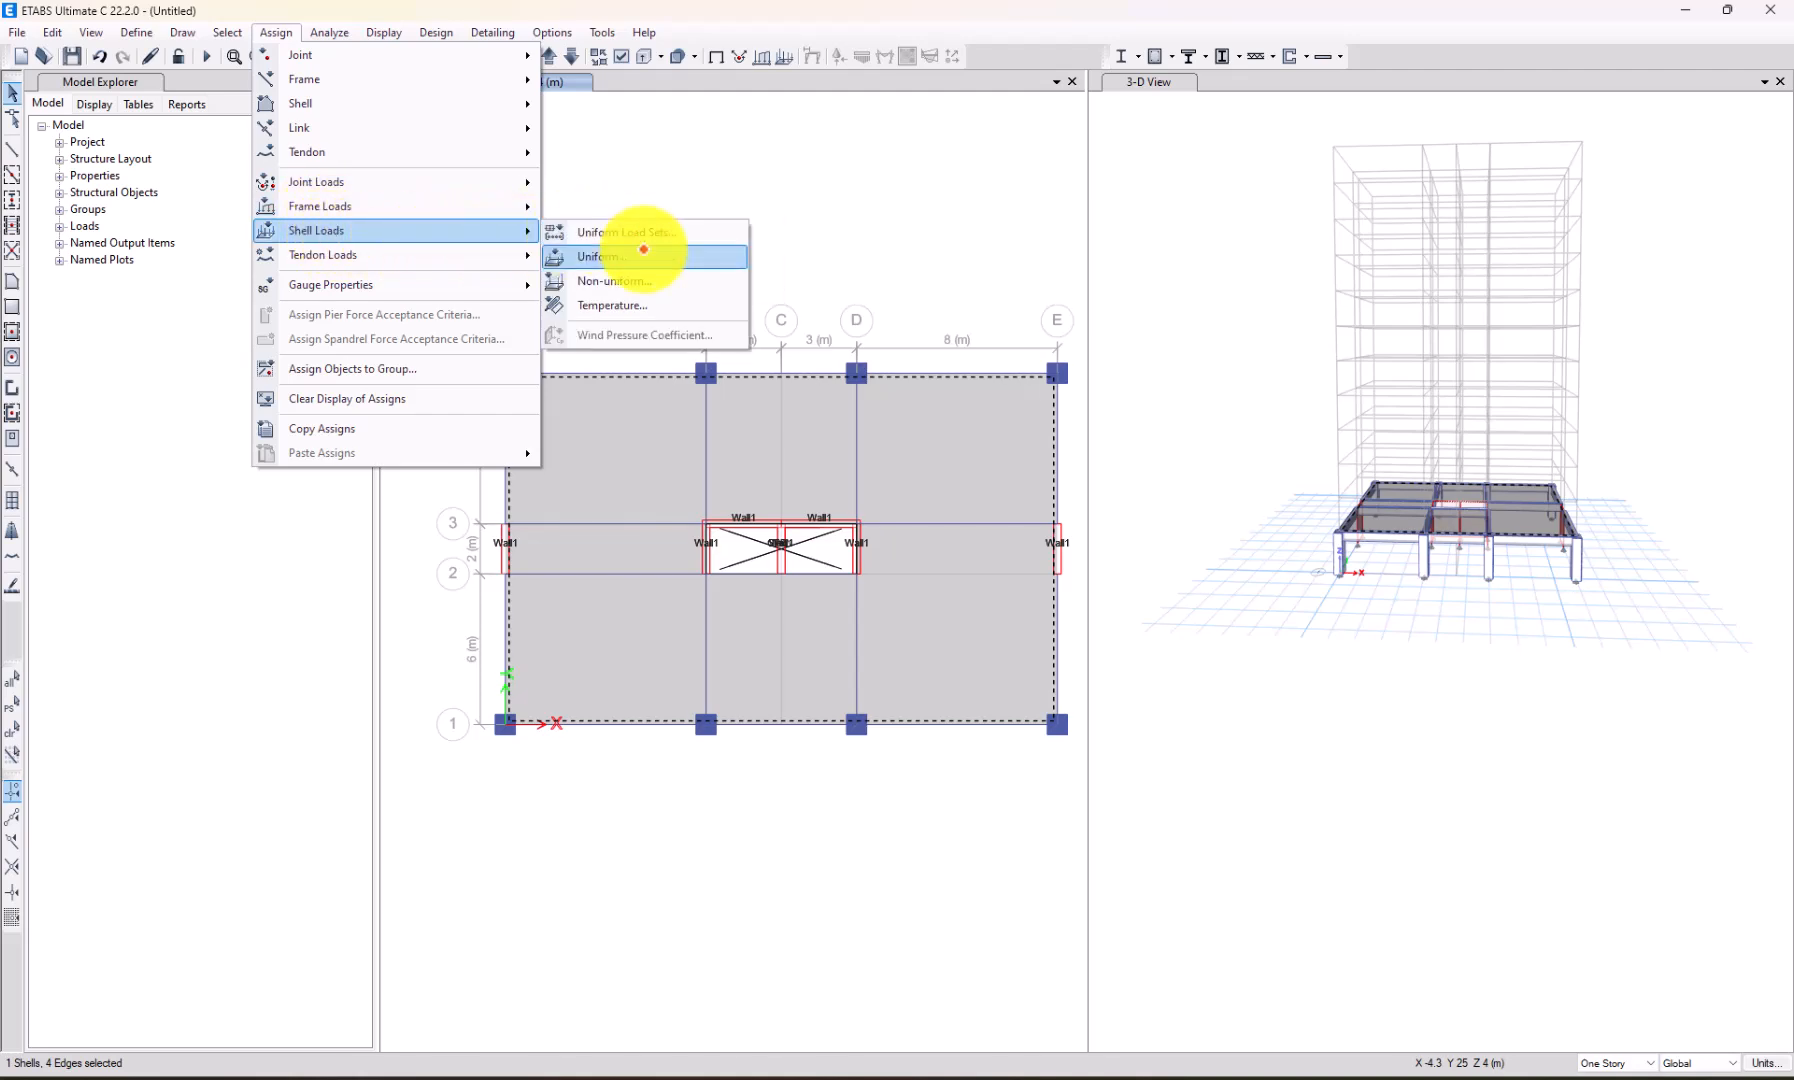
pyautogui.click(645, 258)
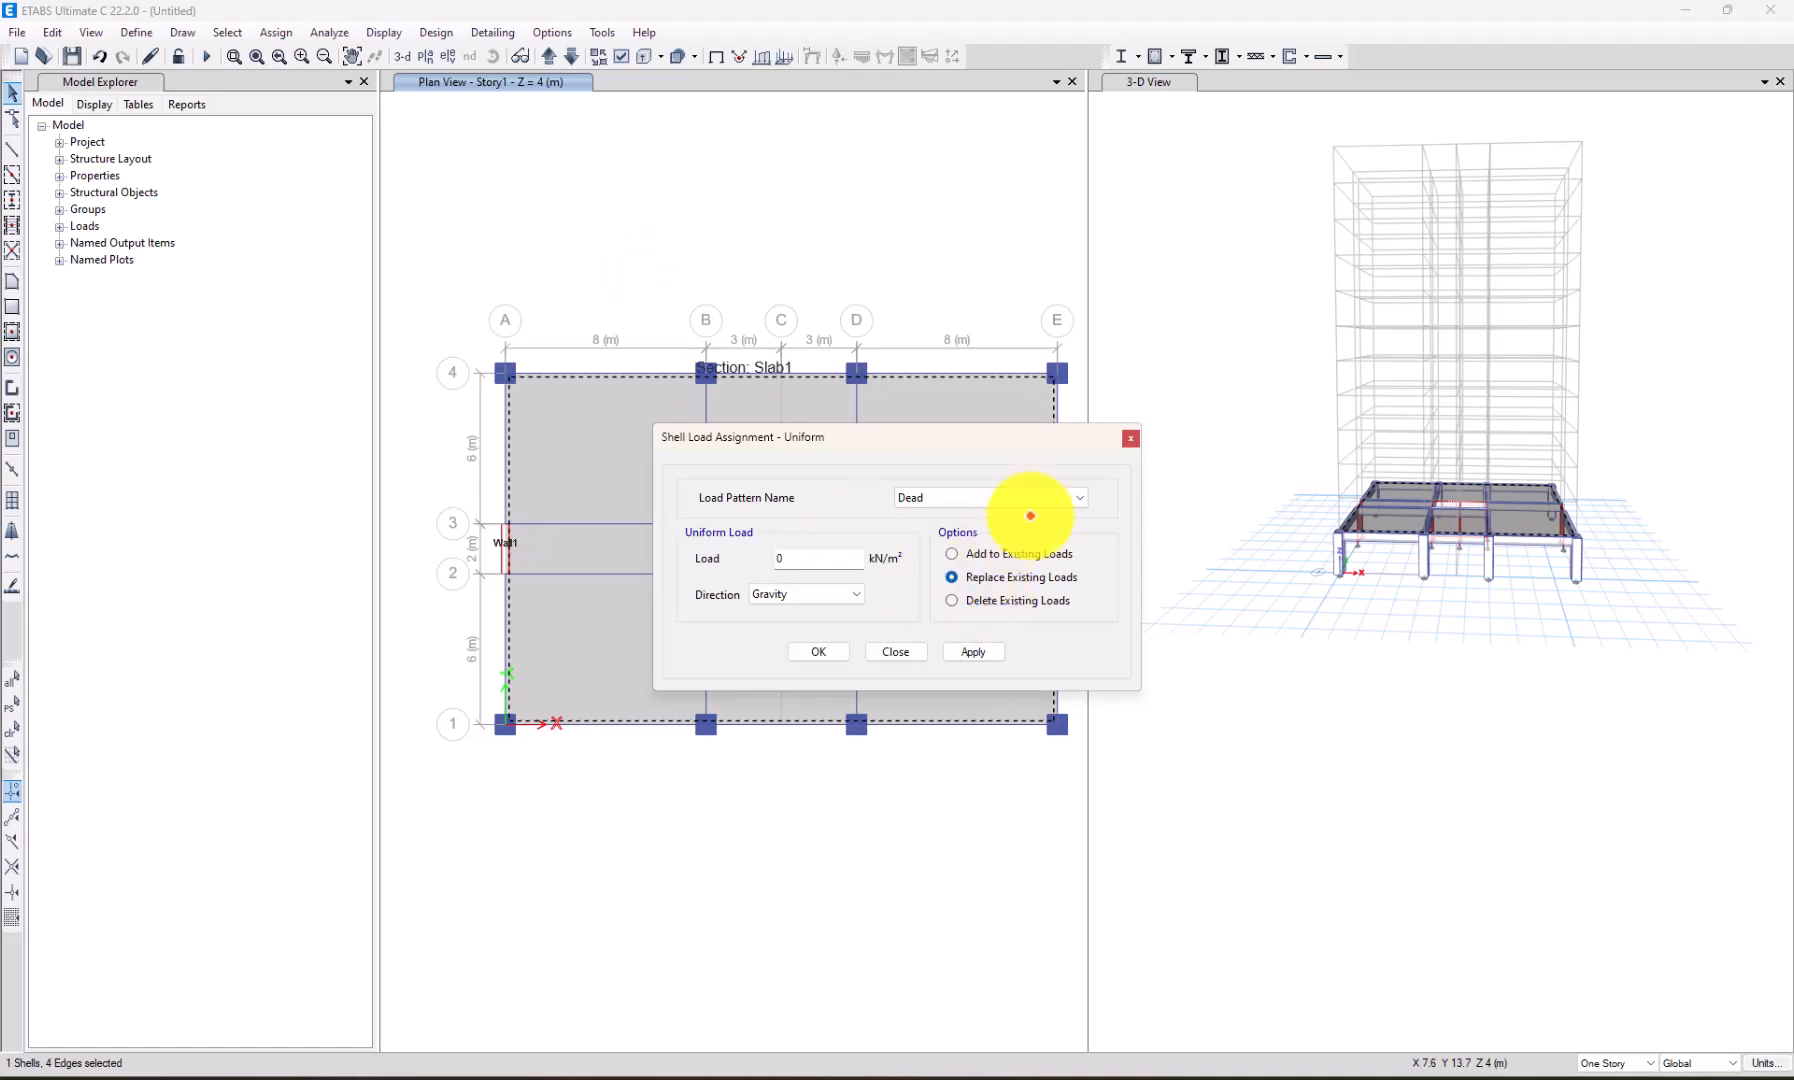
pyautogui.moveTo(1032, 432); pyautogui.dragTo(792, 344)
pyautogui.click(725, 412)
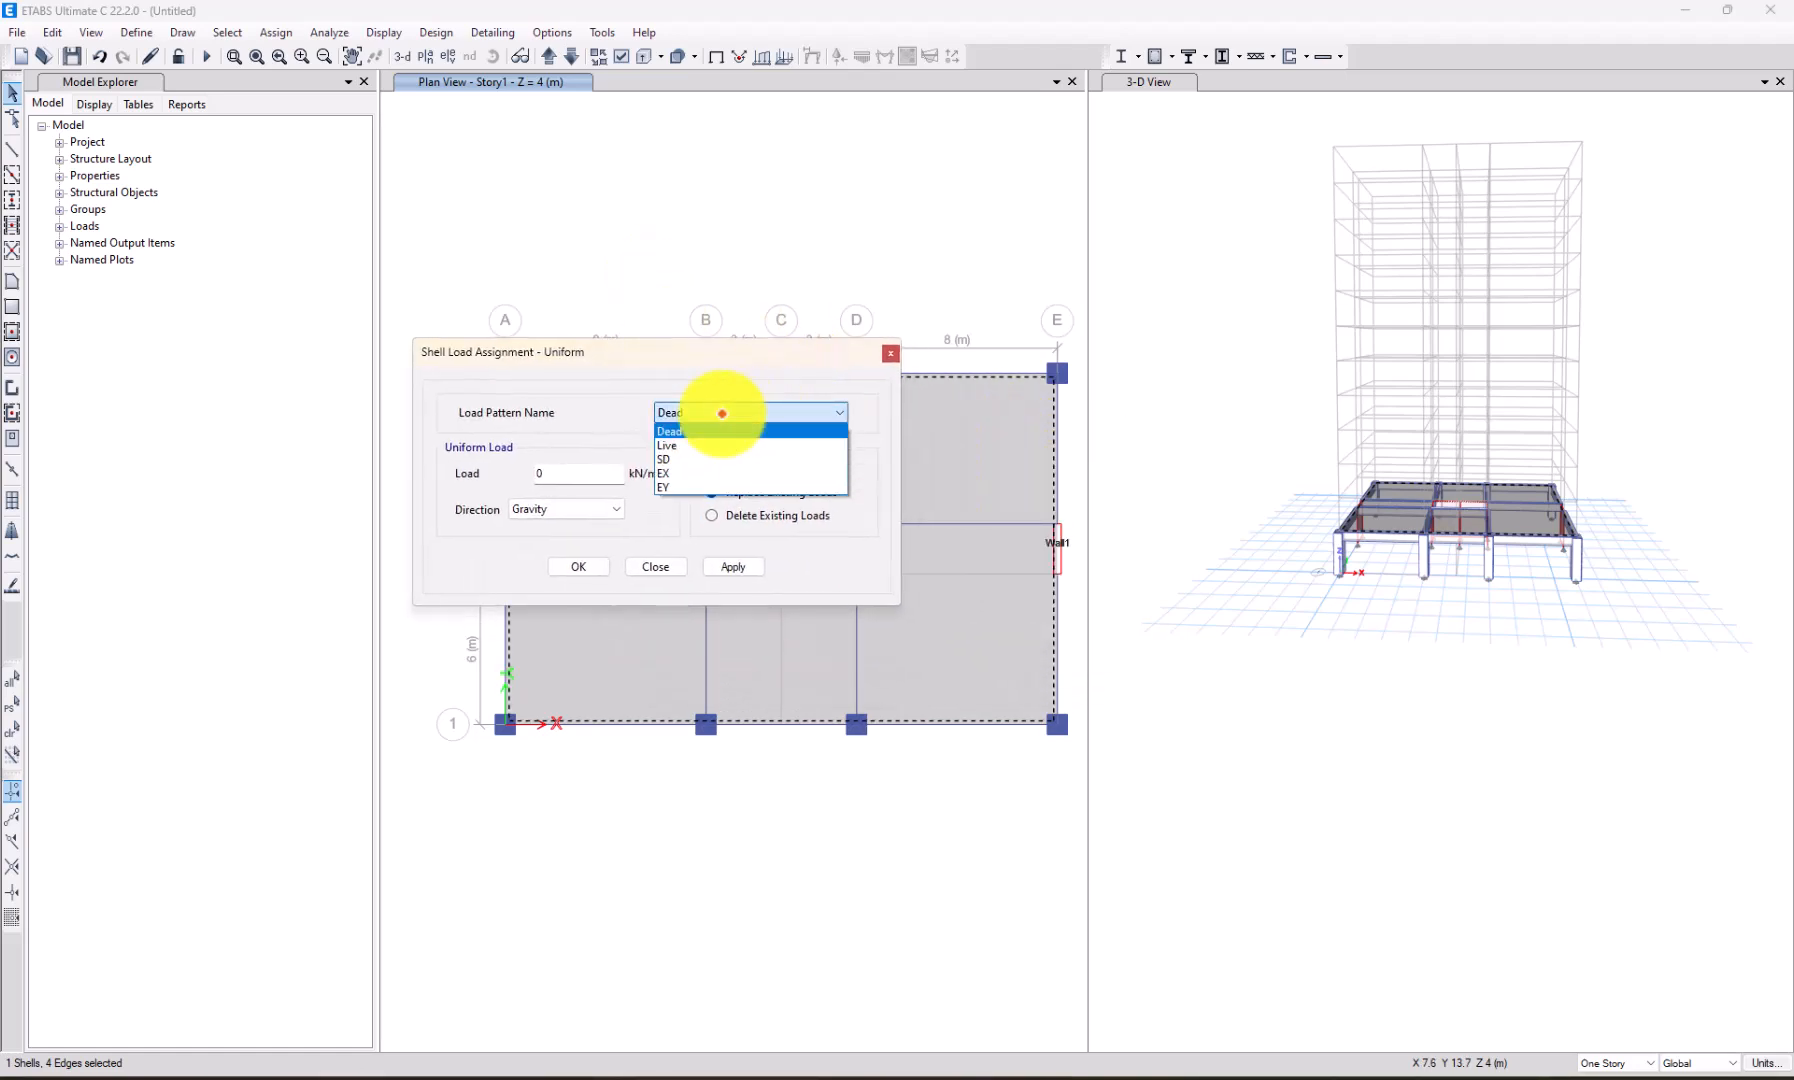
pyautogui.click(690, 459)
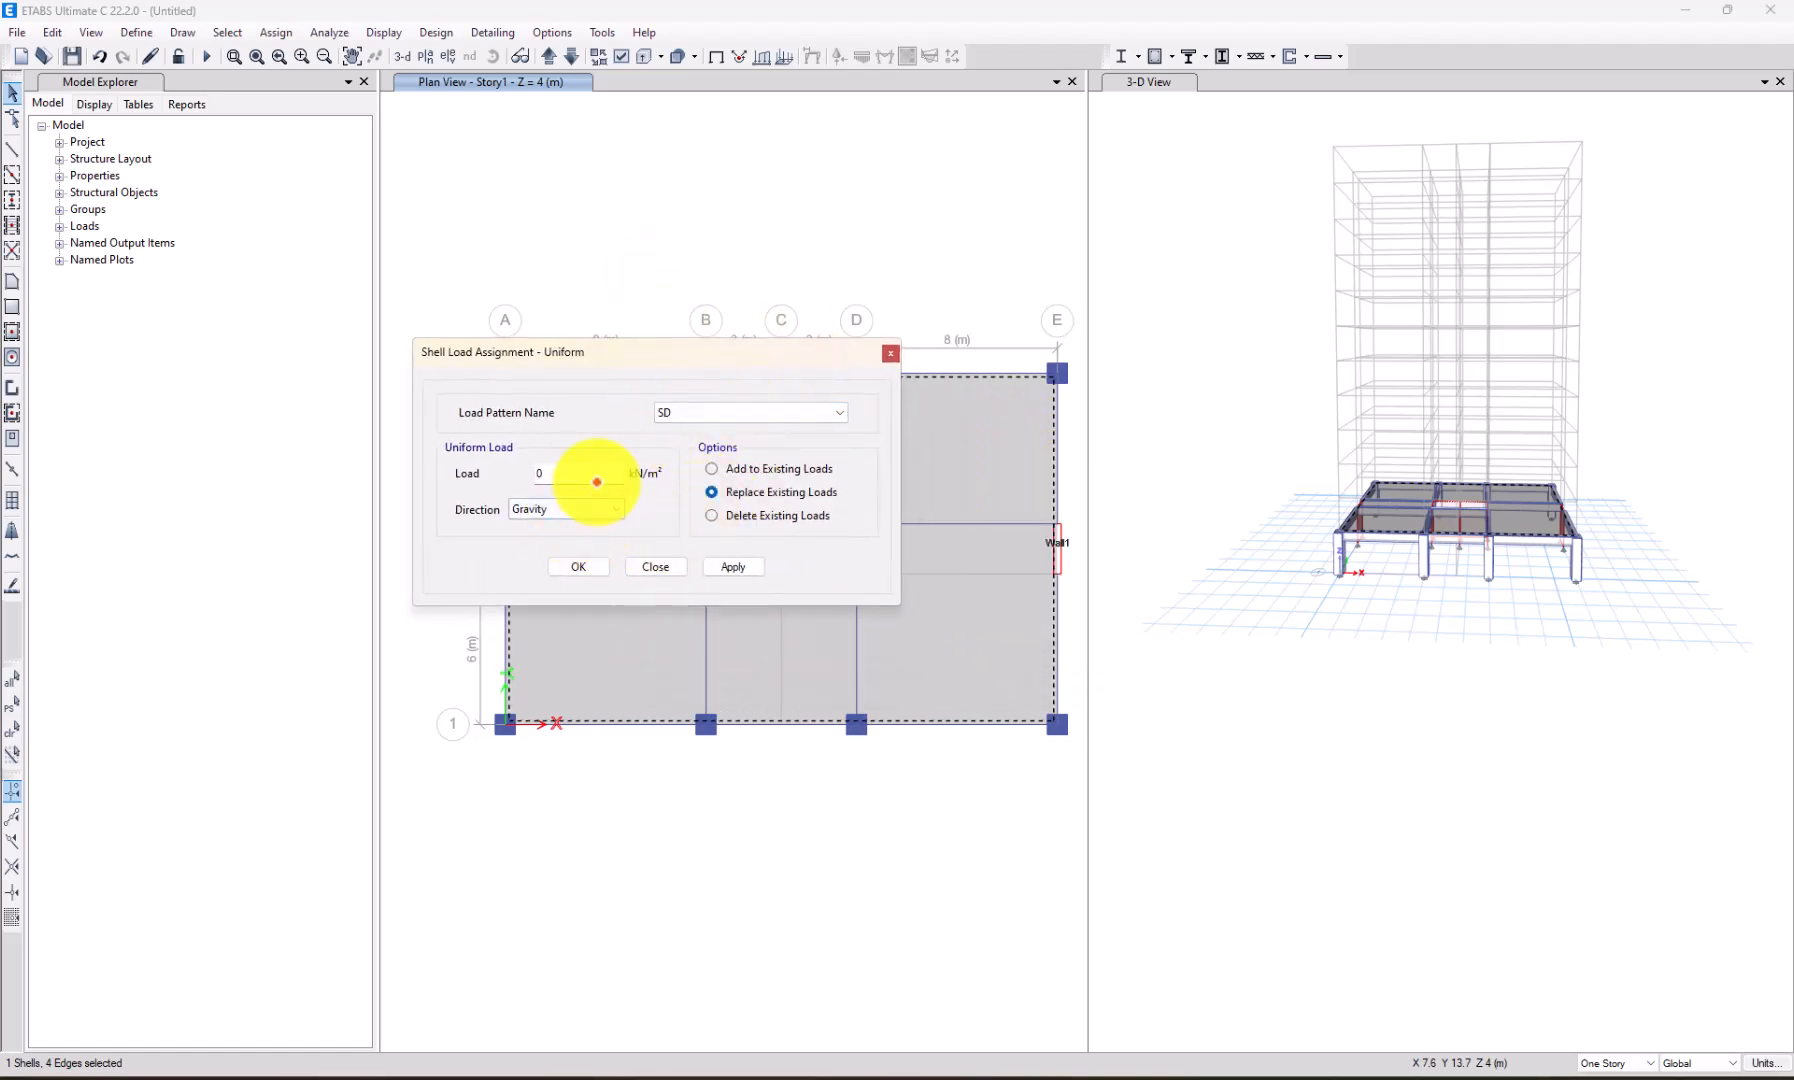
pyautogui.click(568, 474)
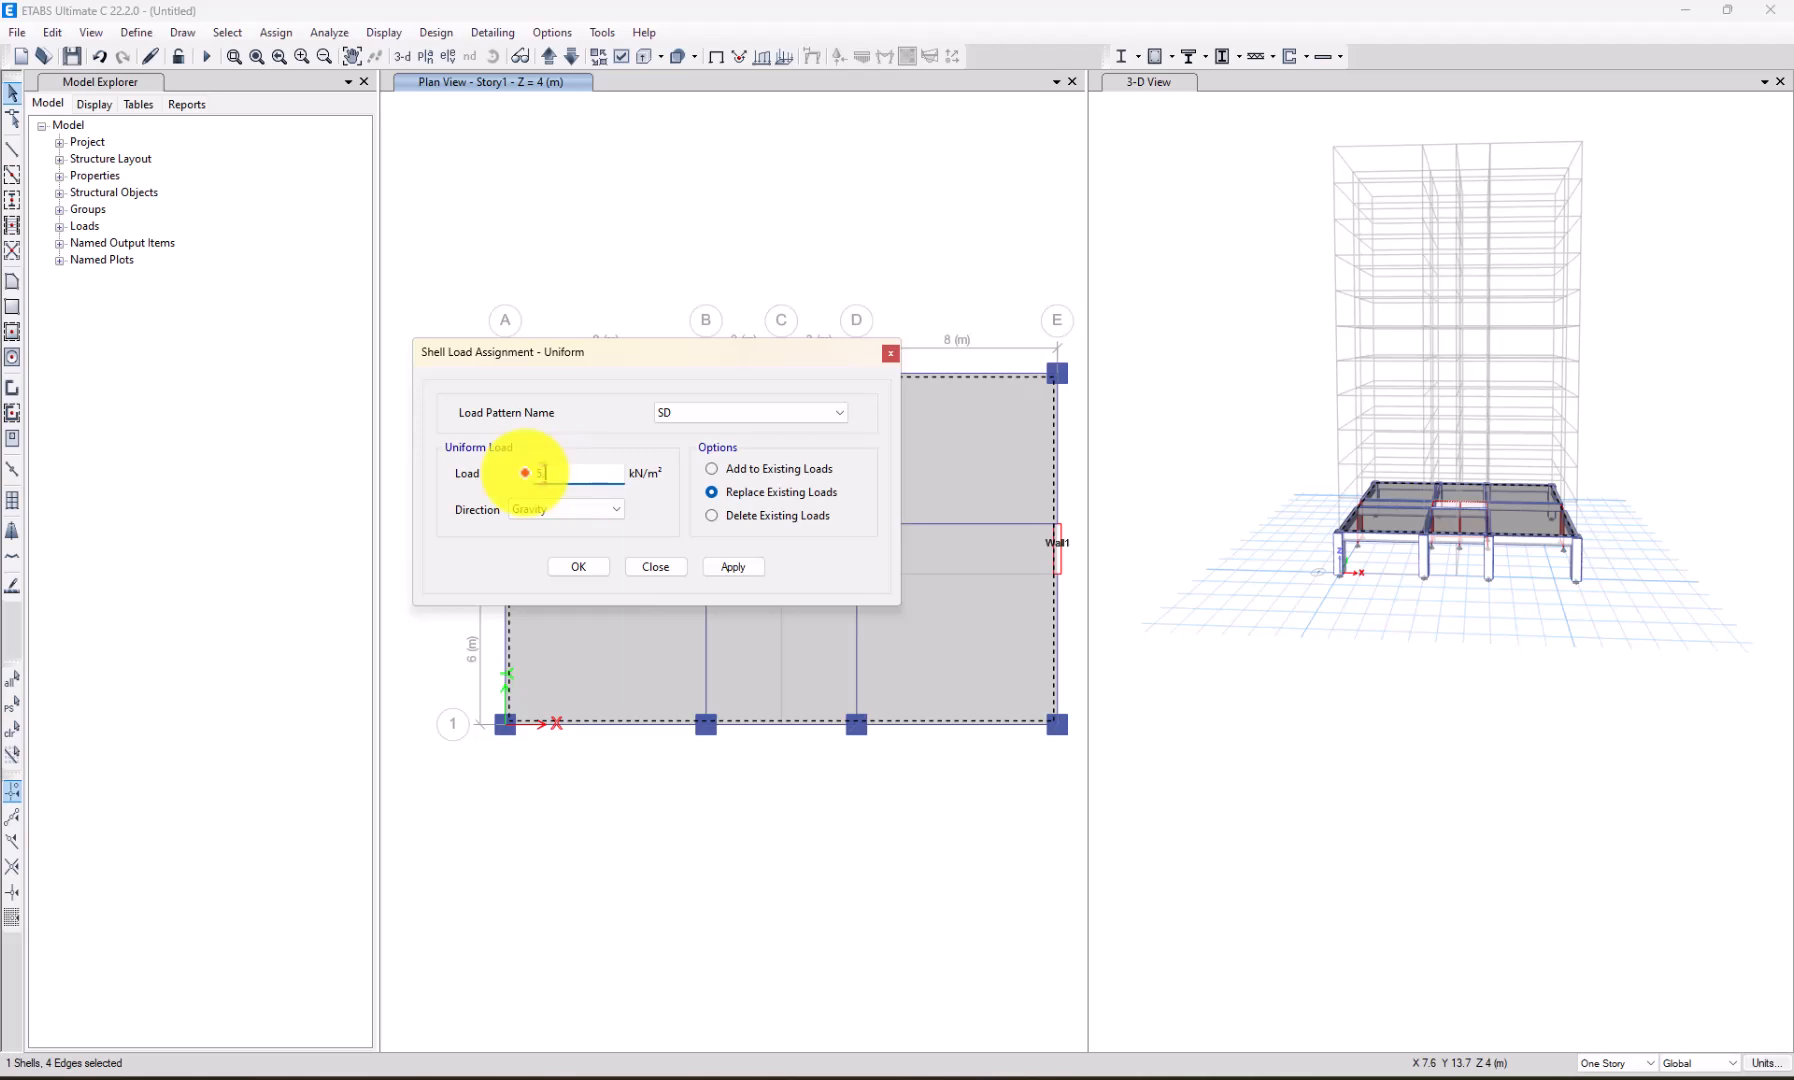
pyautogui.click(733, 566)
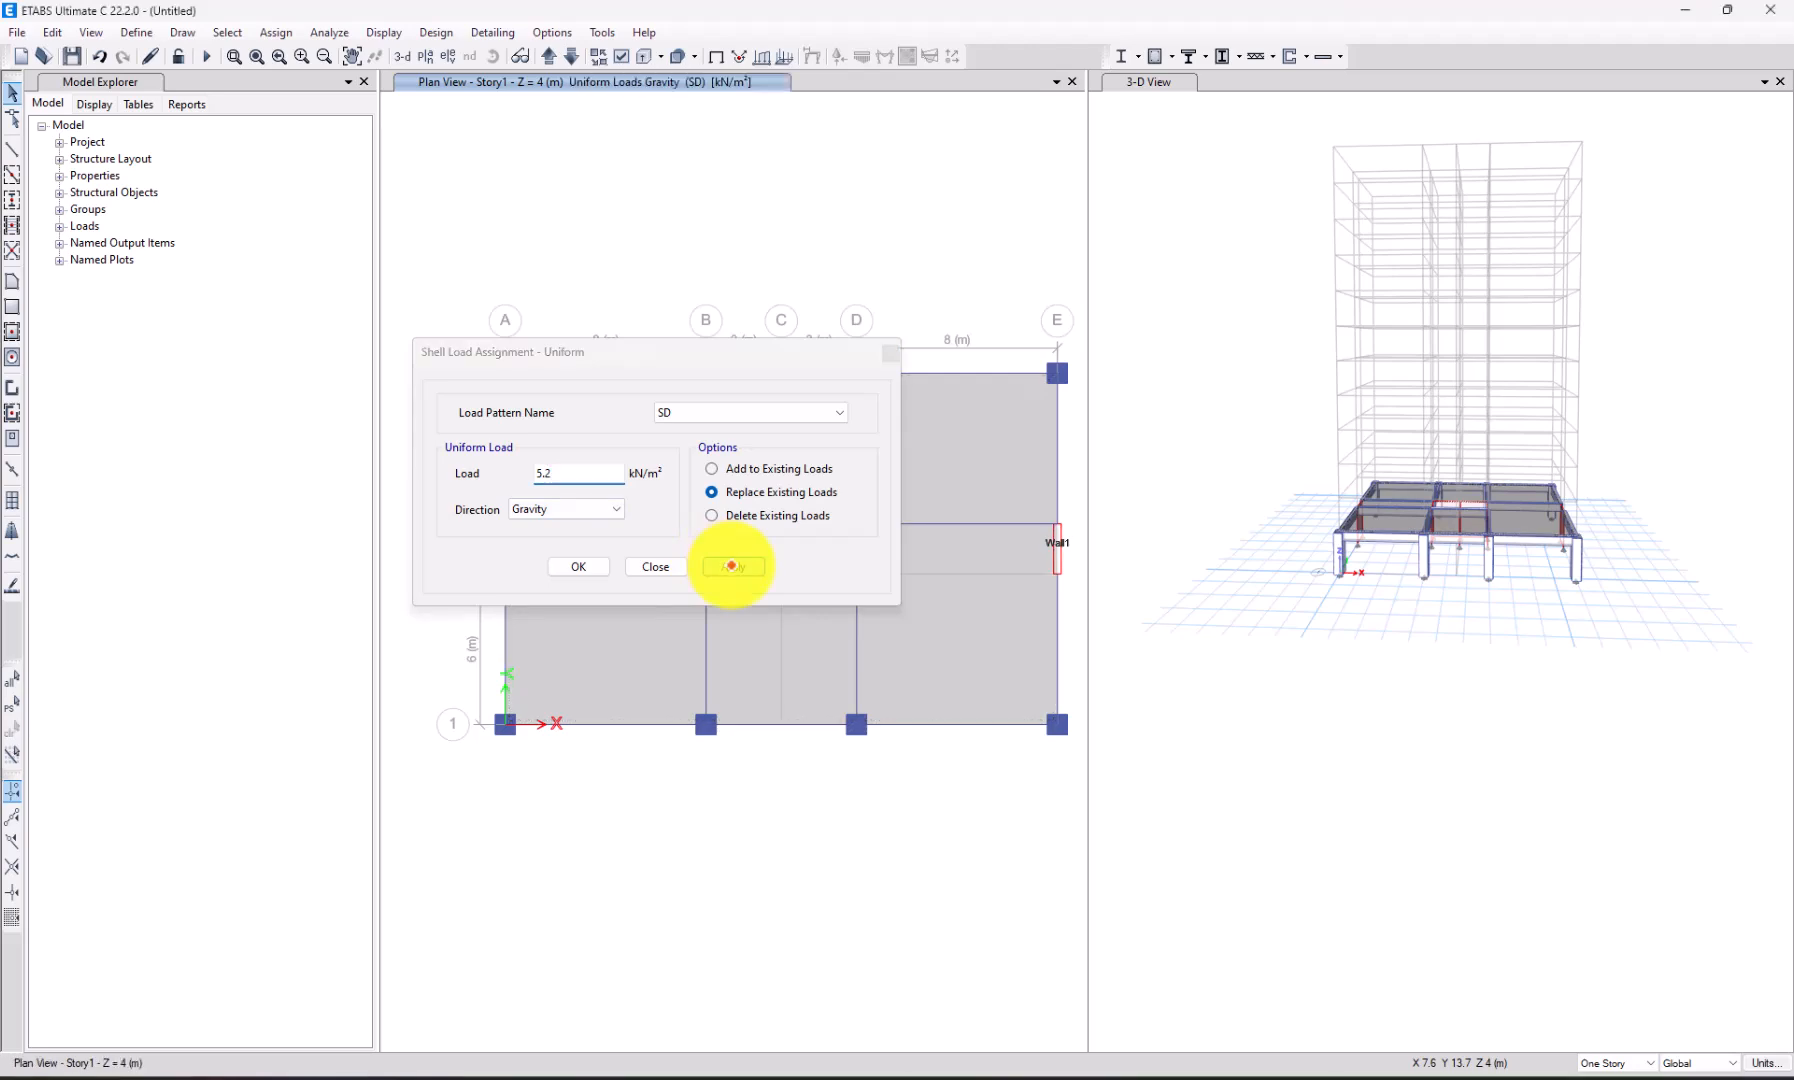
# Reselect the Story1 slab and assign it a uniform gravity load of 4.8 kN/m² in load pattern Live, replacing existing loads.
pyautogui.moveTo(777, 352); pyautogui.dragTo(1302, 368)
pyautogui.click(592, 480)
pyautogui.click(1242, 587)
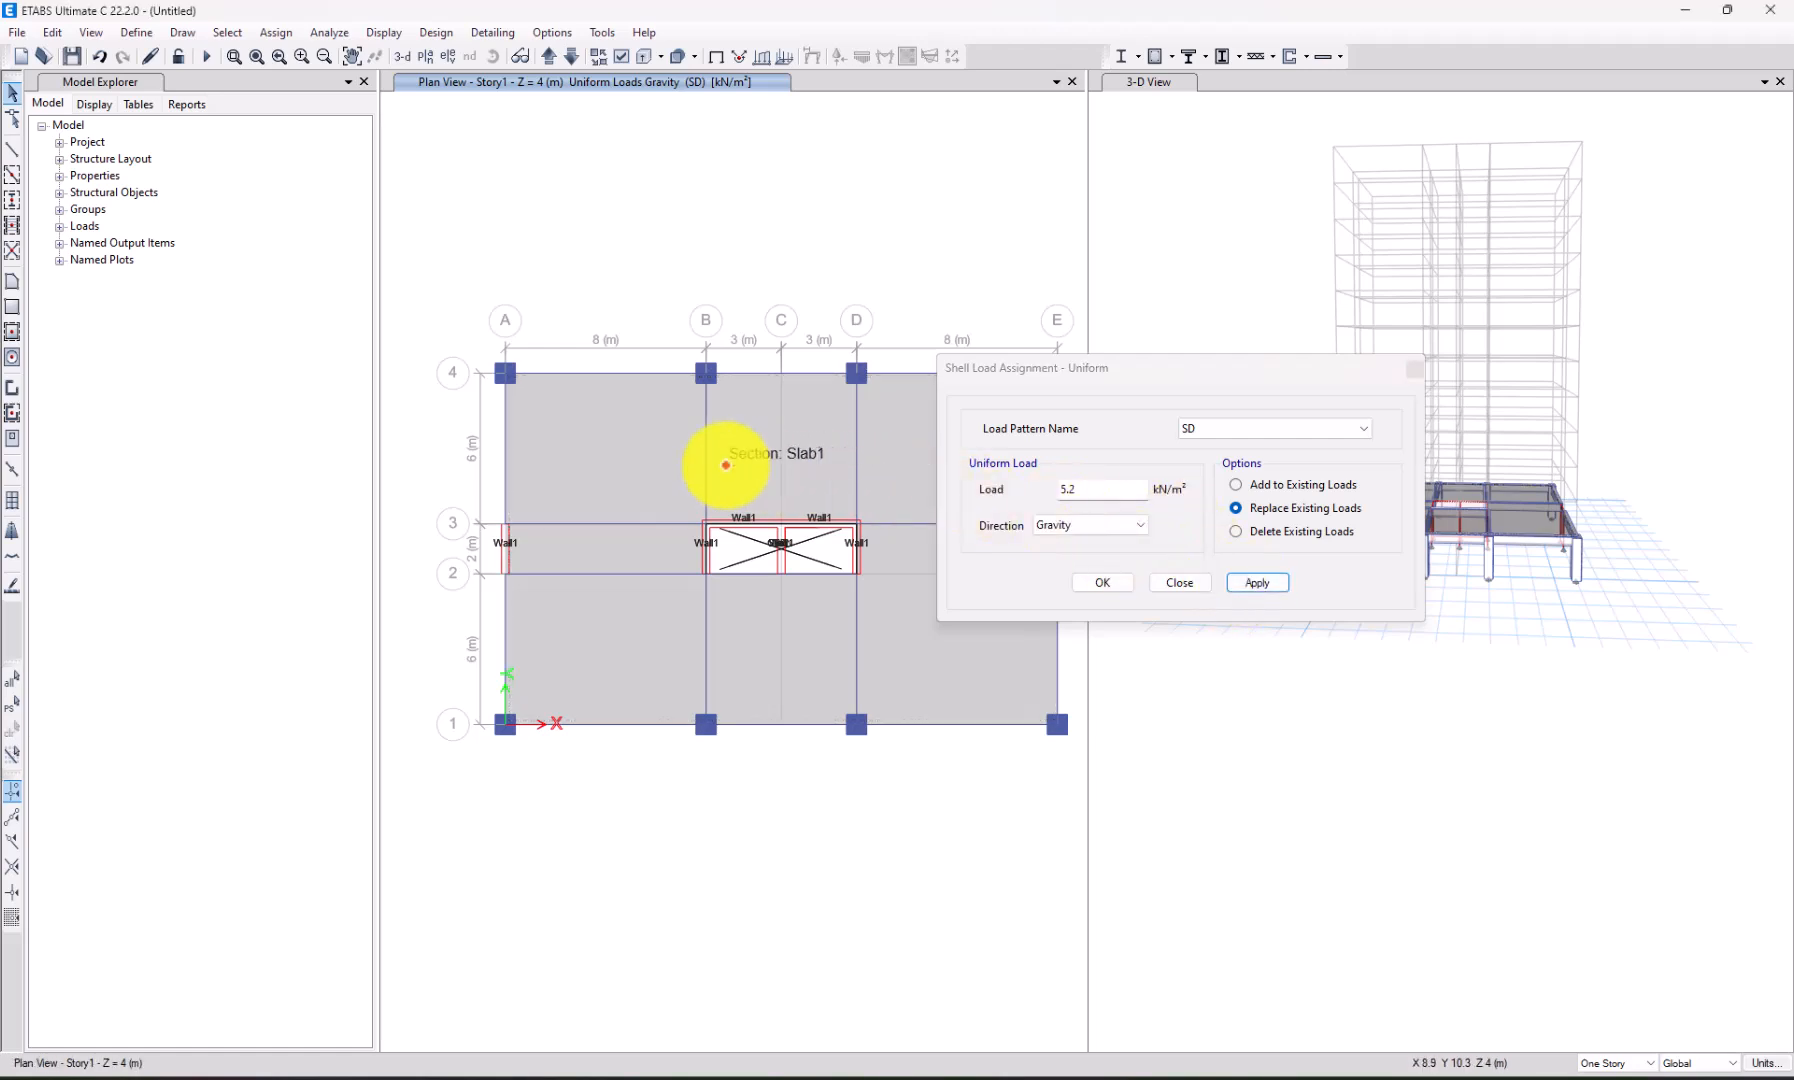
pyautogui.click(1210, 338)
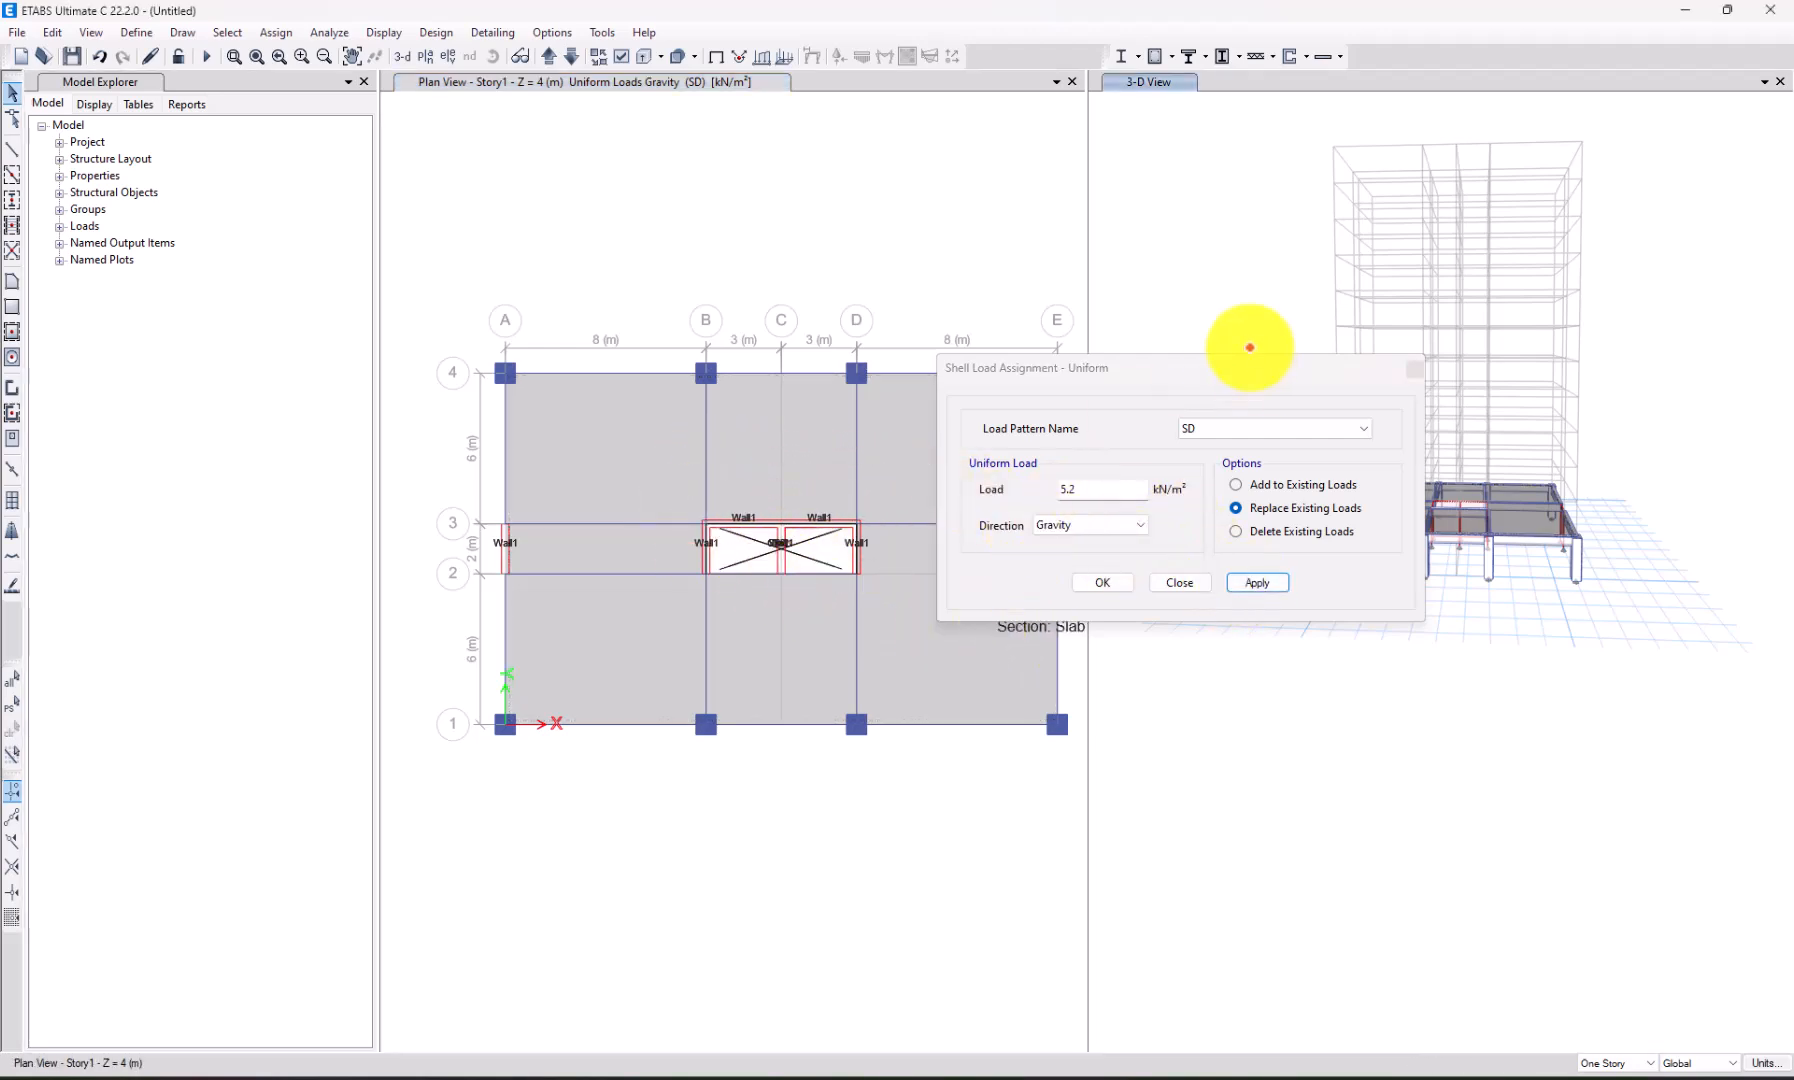
pyautogui.moveTo(1180, 377); pyautogui.dragTo(1212, 321)
pyautogui.click(933, 412)
pyautogui.click(1312, 300)
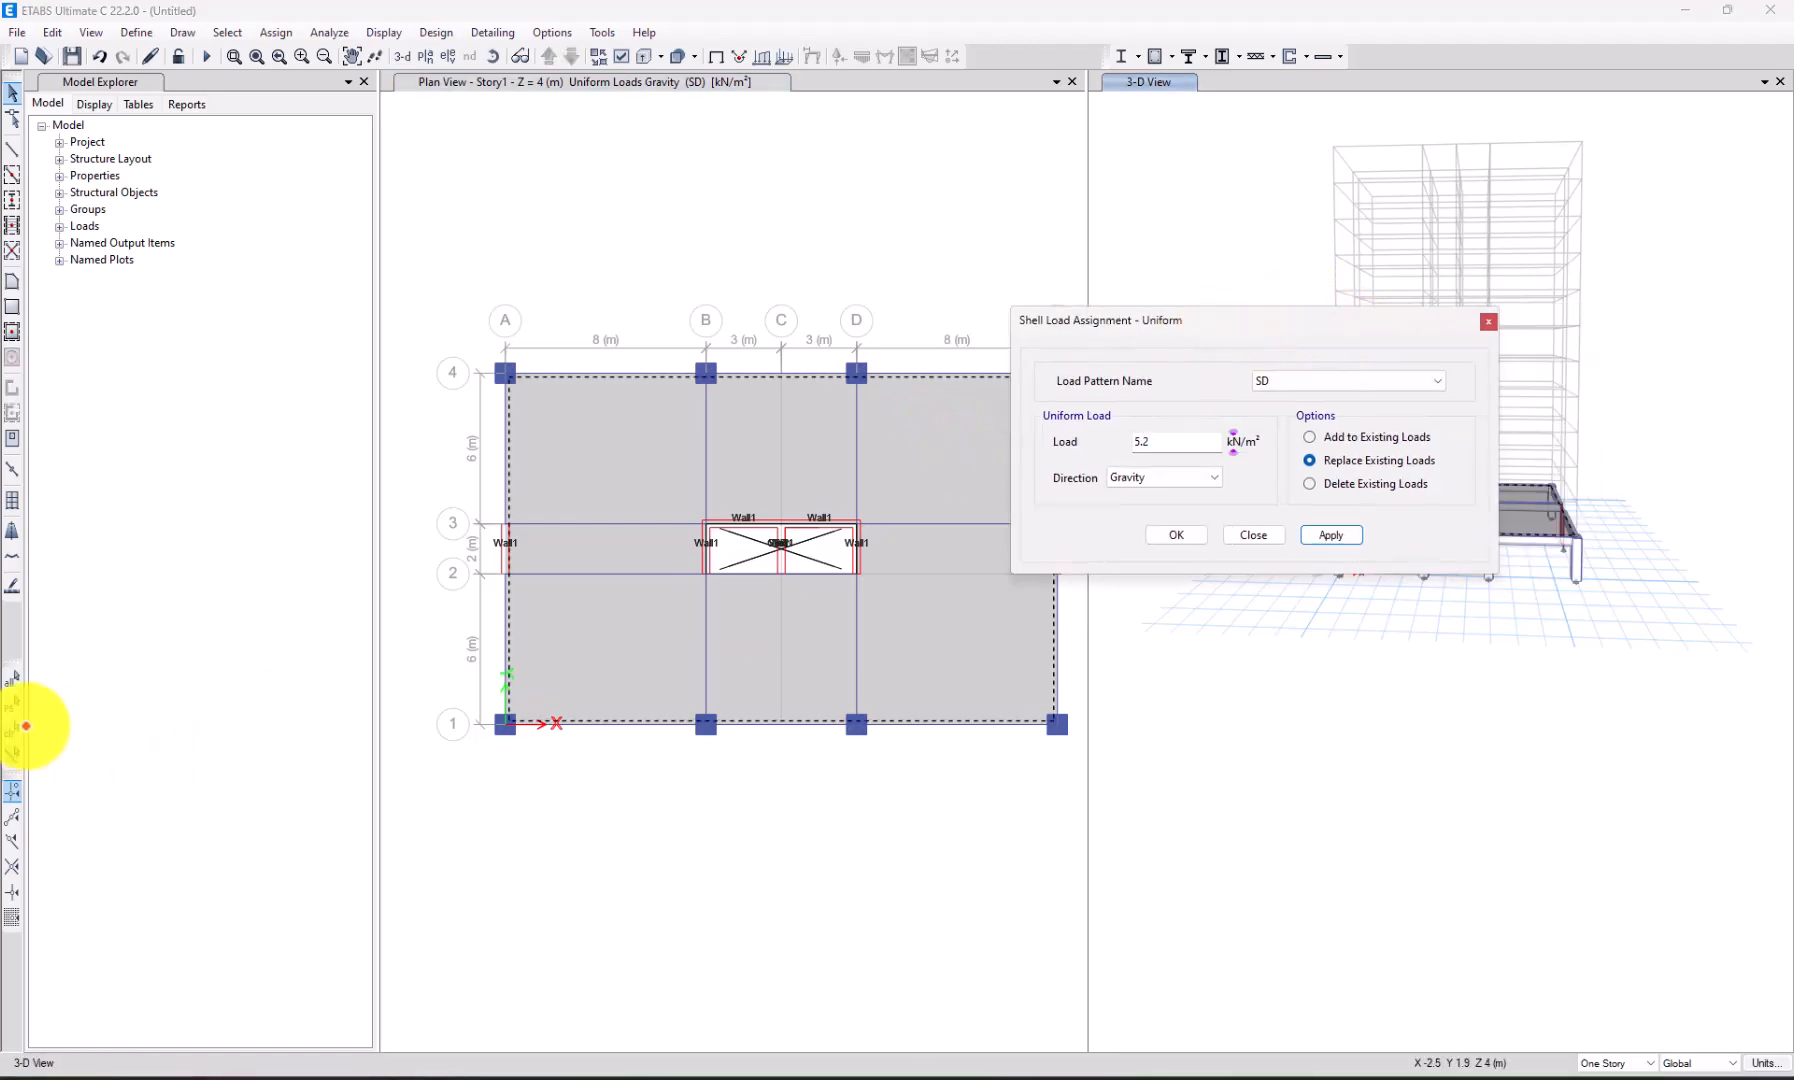
pyautogui.click(1274, 381)
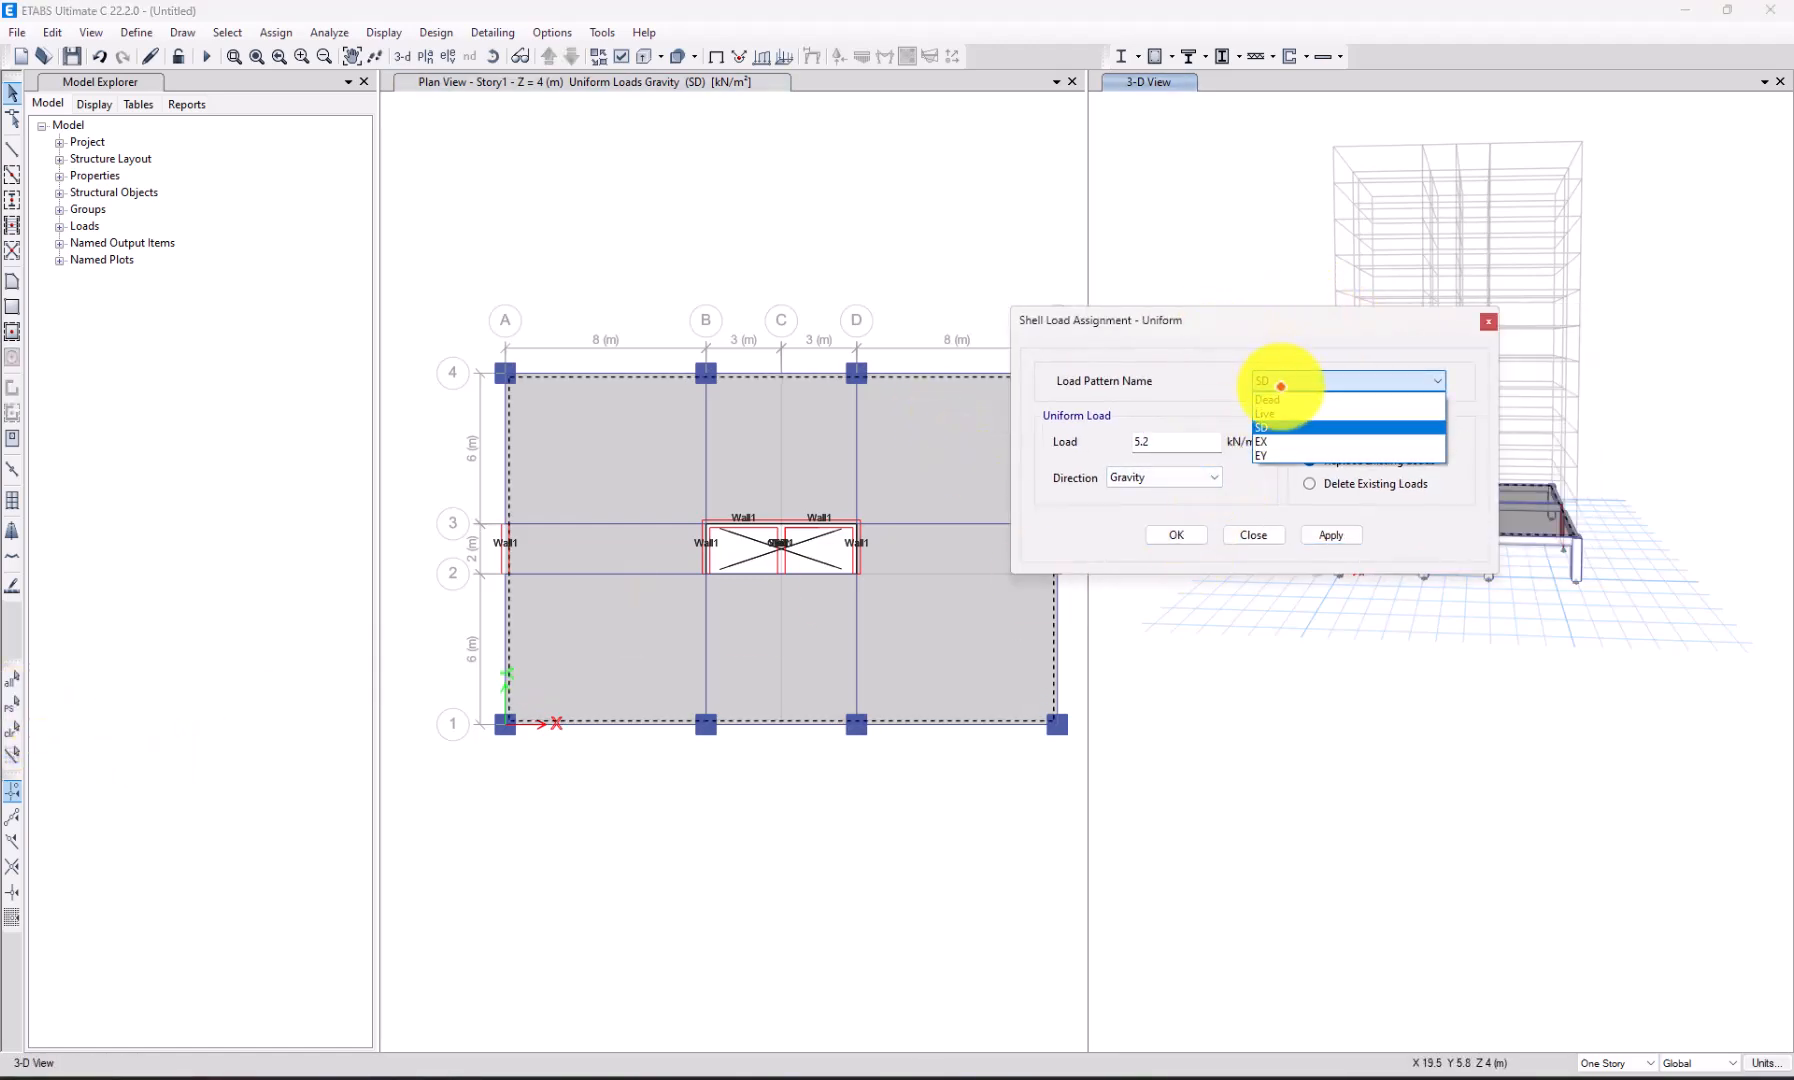
pyautogui.click(1275, 402)
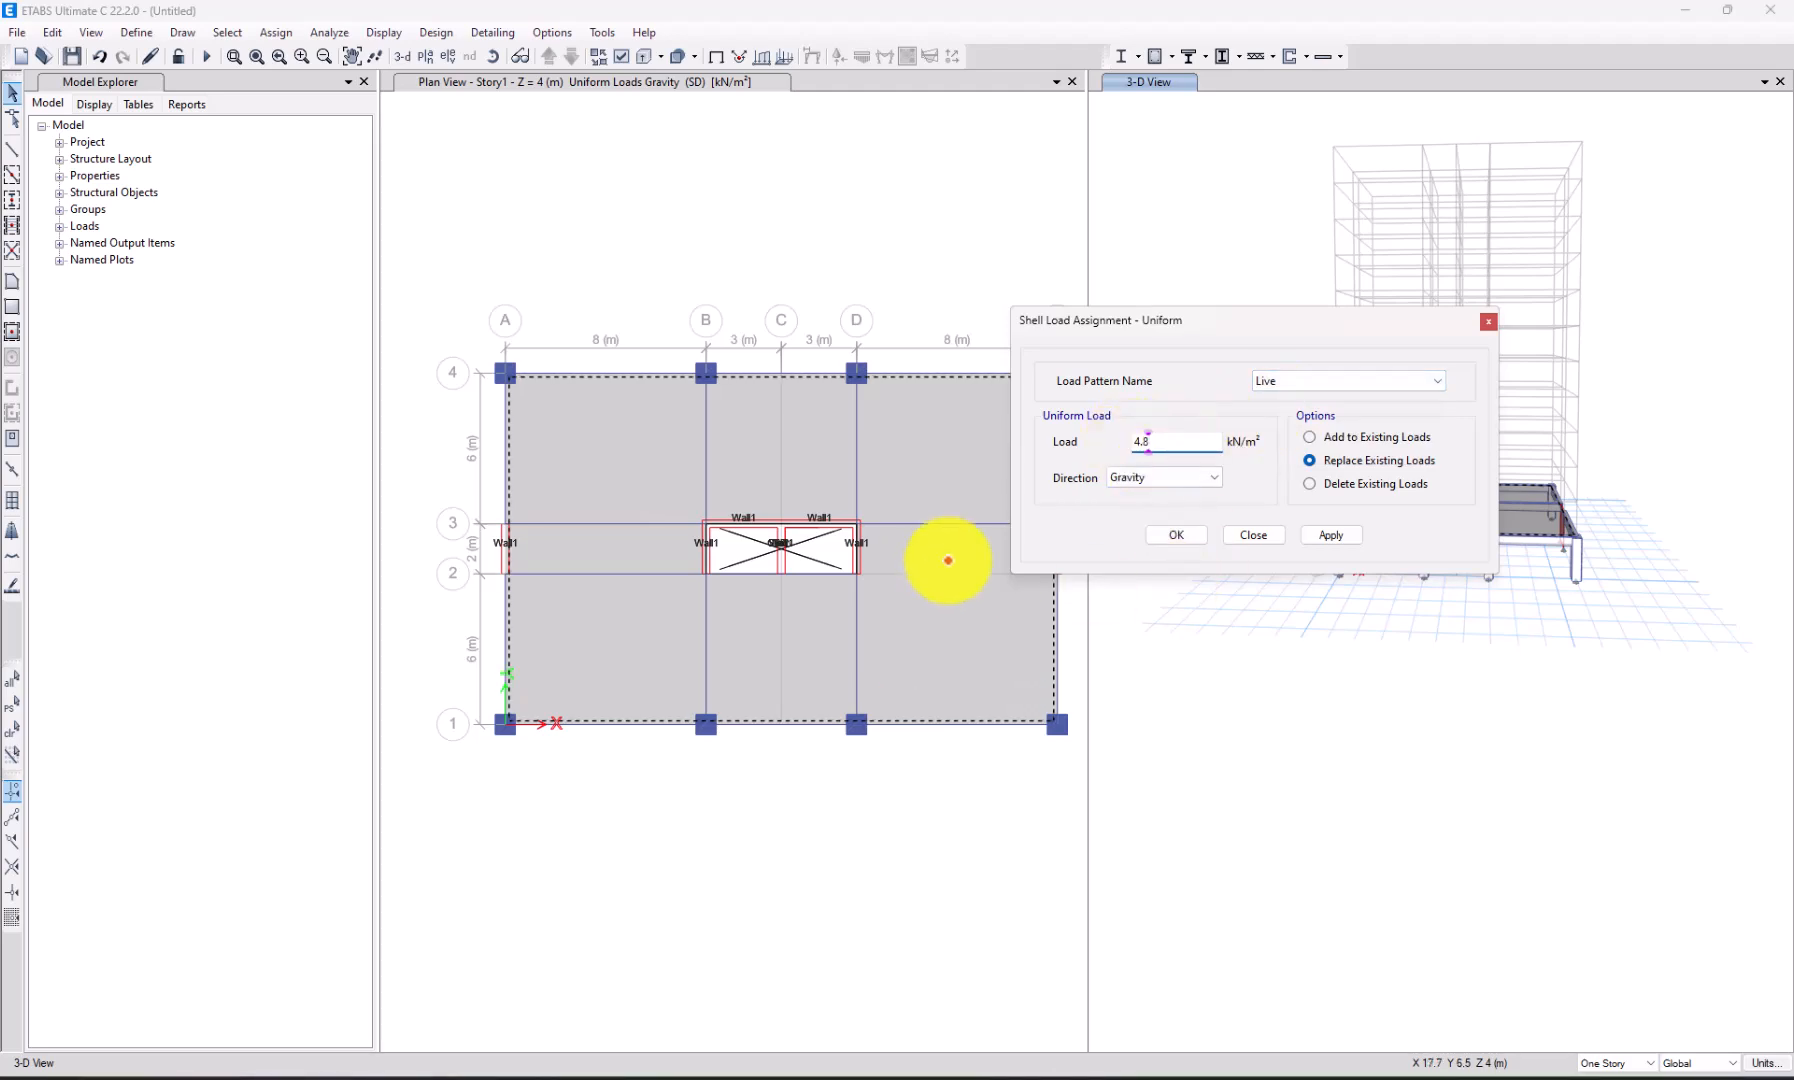
pyautogui.click(1329, 537)
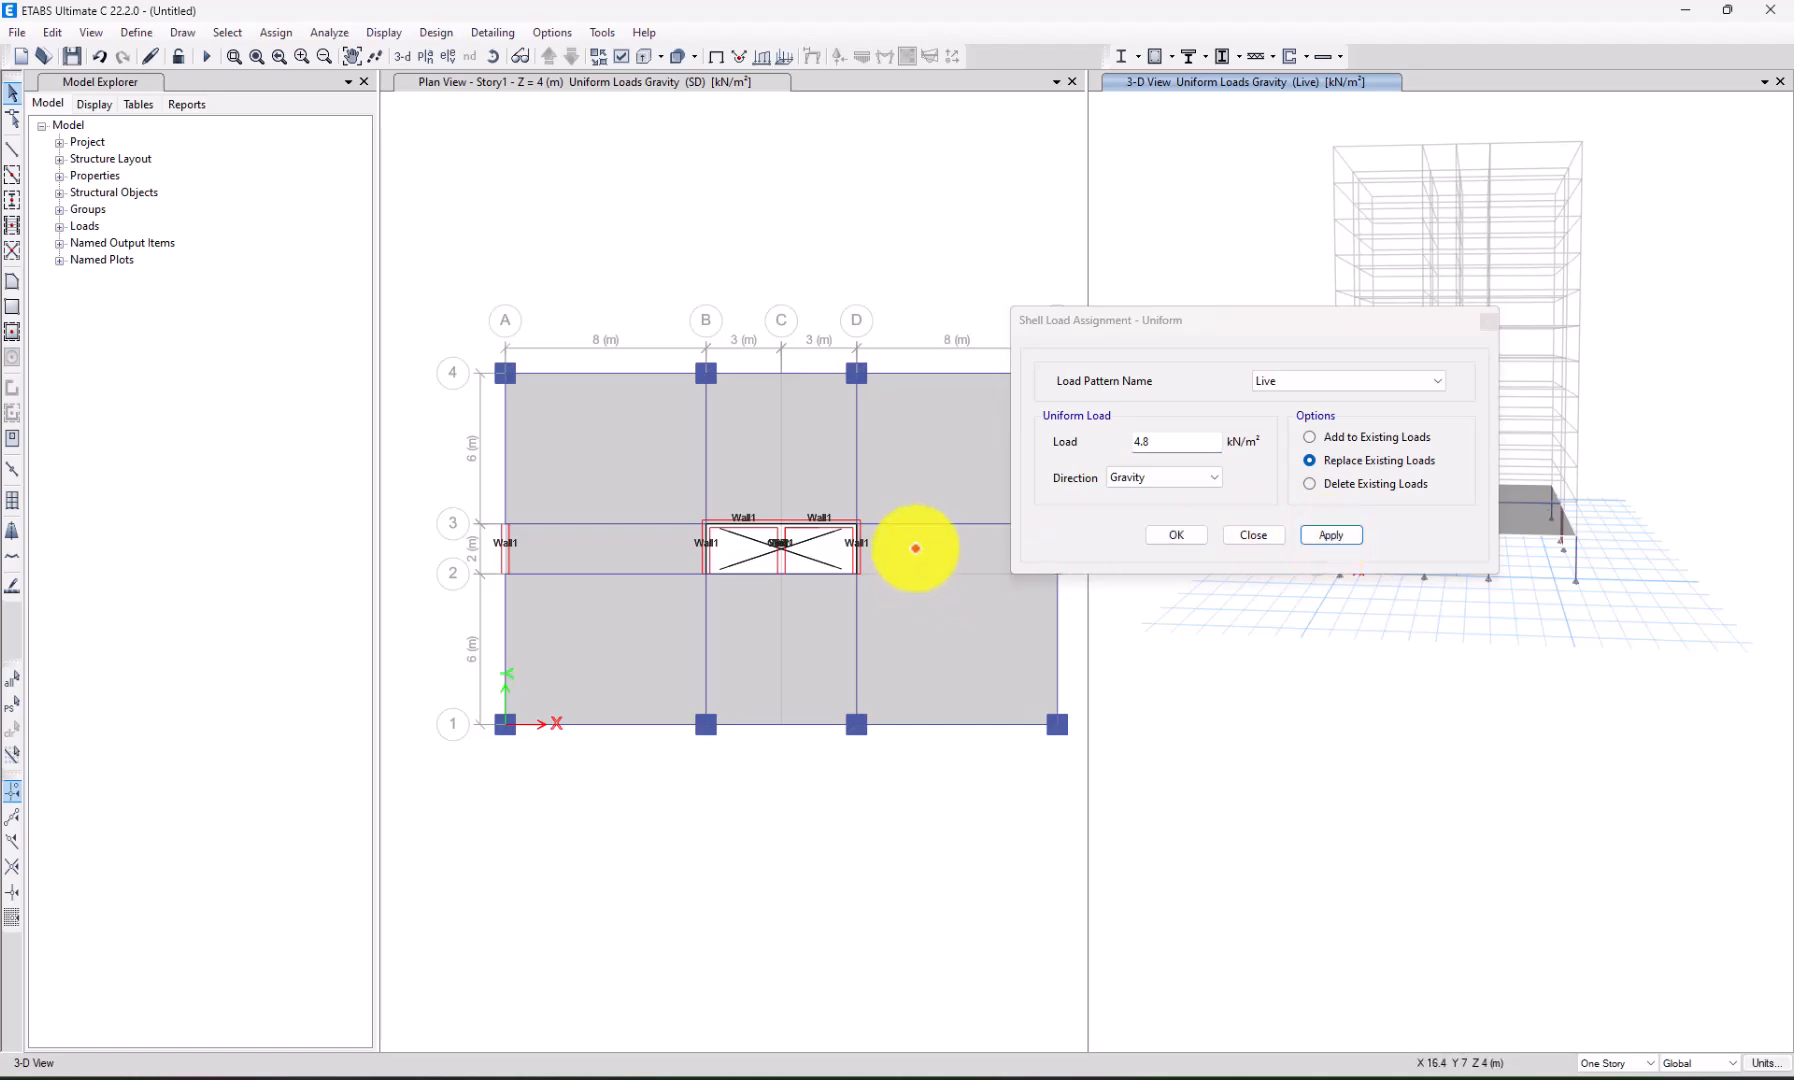
pyautogui.click(1186, 528)
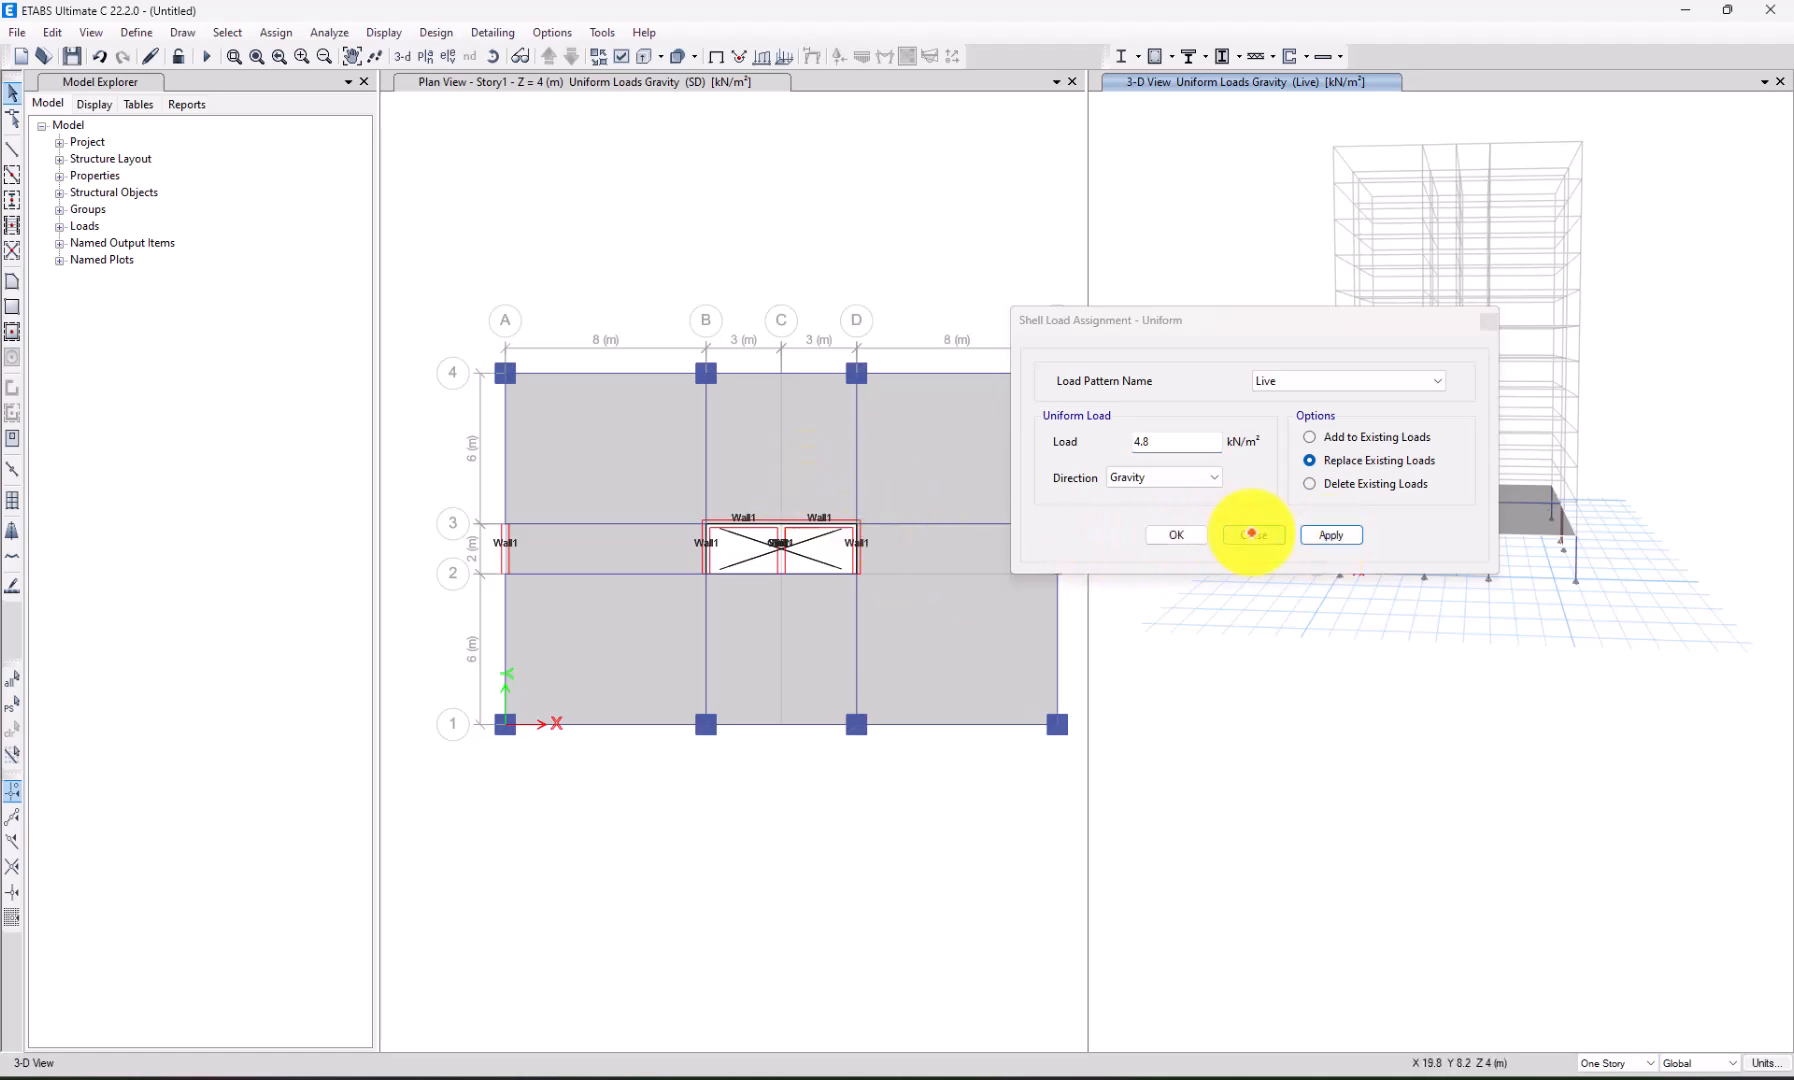
# Open the Story1 slab's object information to check its assigned loads.
pyautogui.click(918, 436)
pyautogui.rightClick(918, 436)
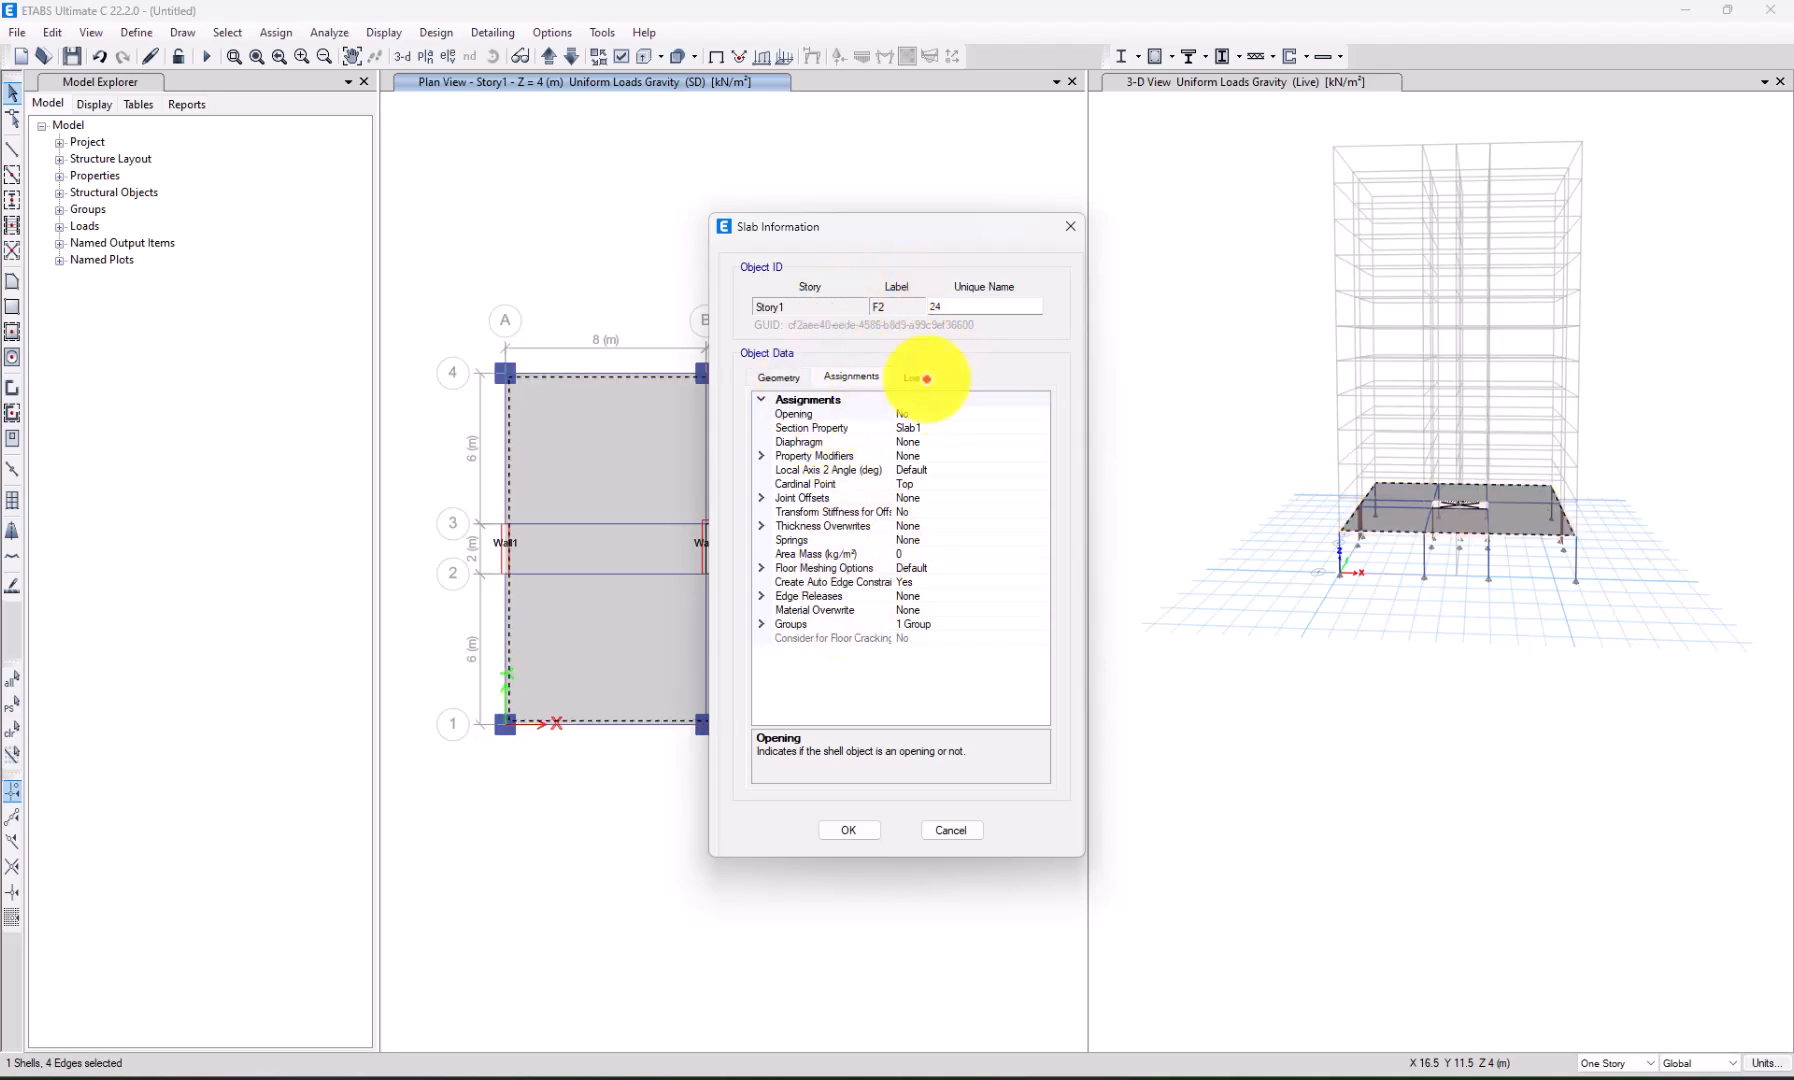
# Review the uniform loads assigned to the Story1 slab and close its information.
pyautogui.click(918, 377)
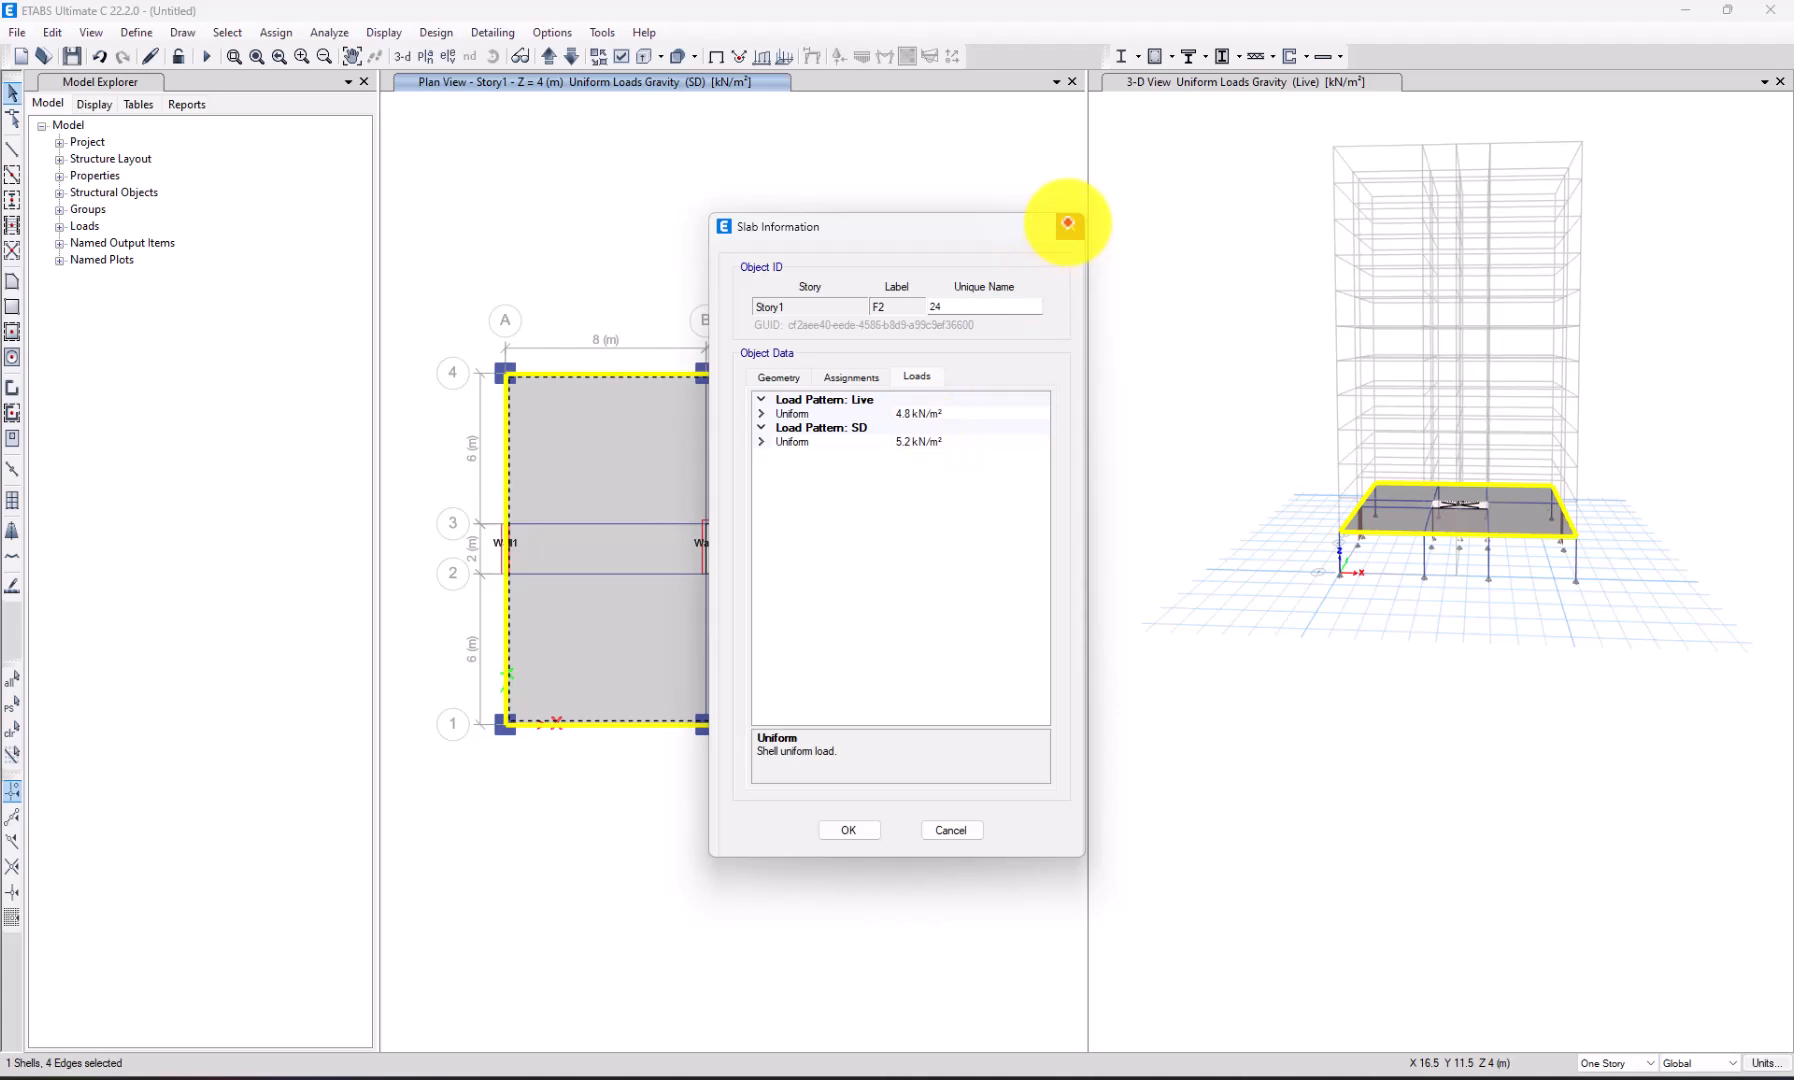
pyautogui.click(1070, 226)
pyautogui.click(770, 273)
# Assign diaphragm D1 to the Story1 floor slab.
pyautogui.click(609, 458)
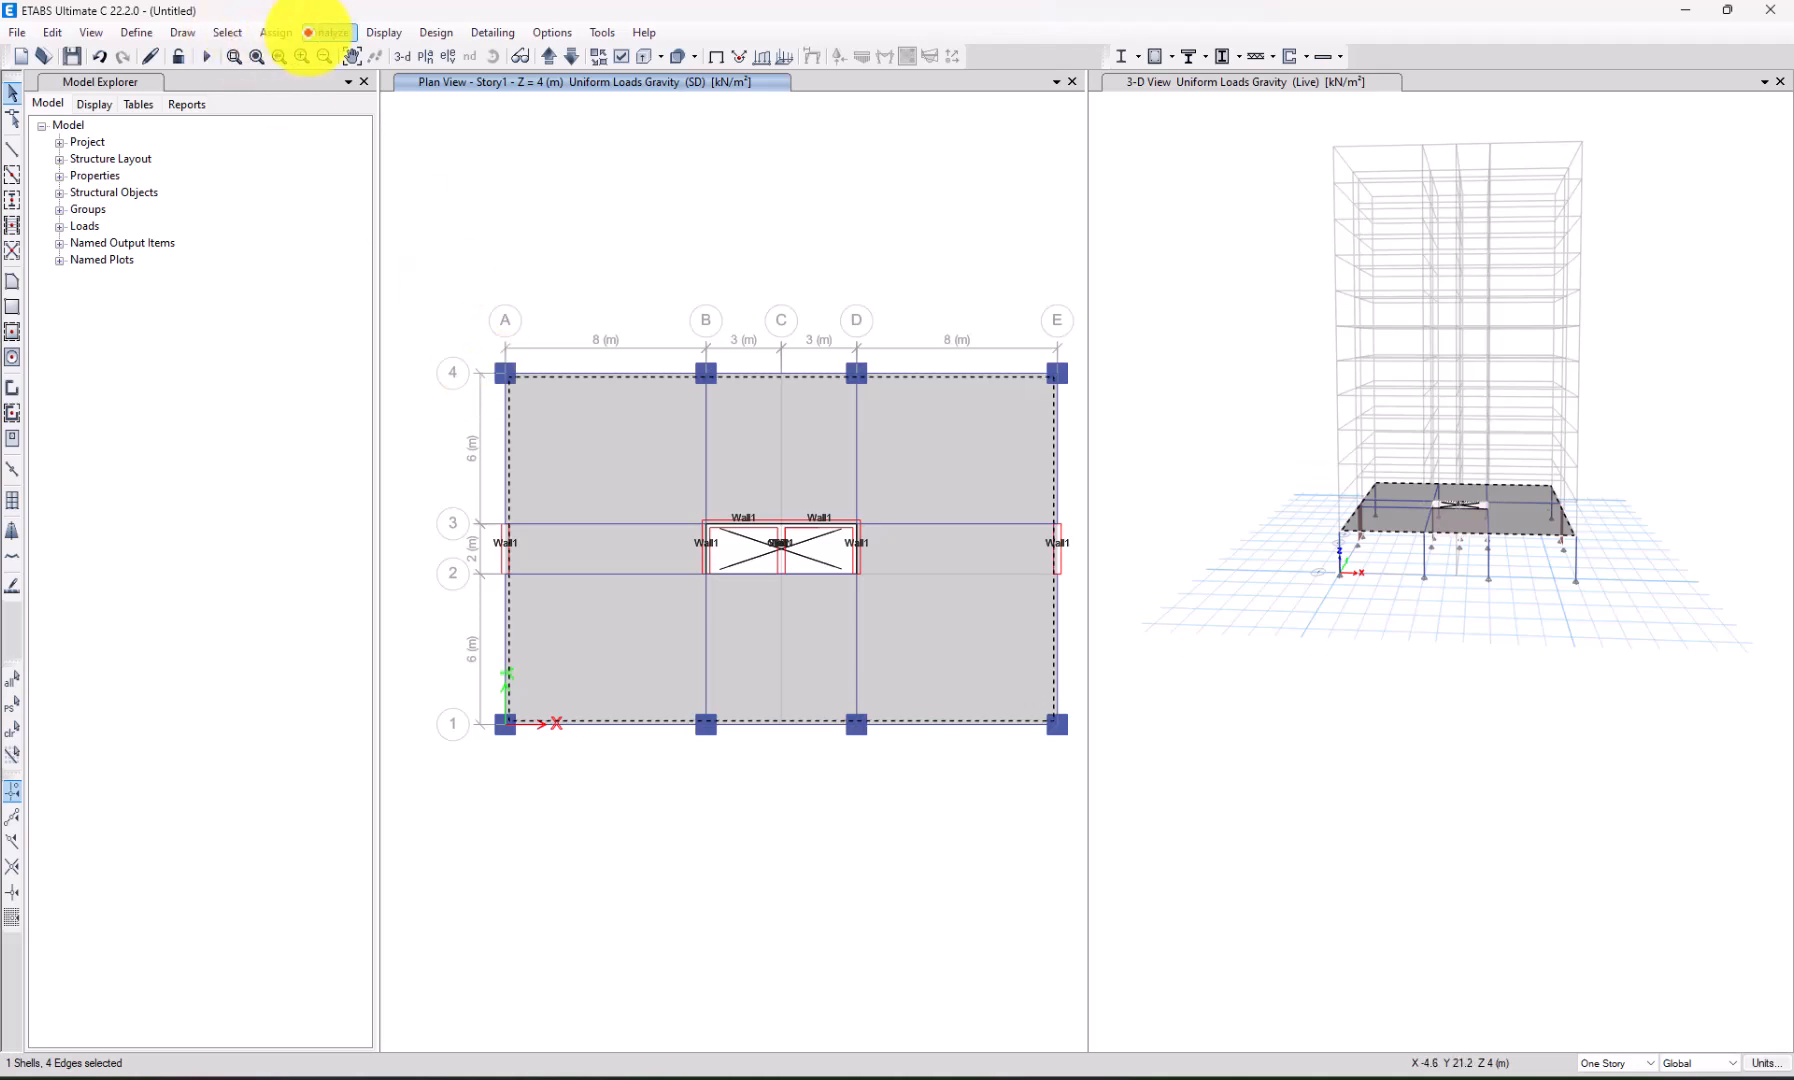
pyautogui.click(318, 33)
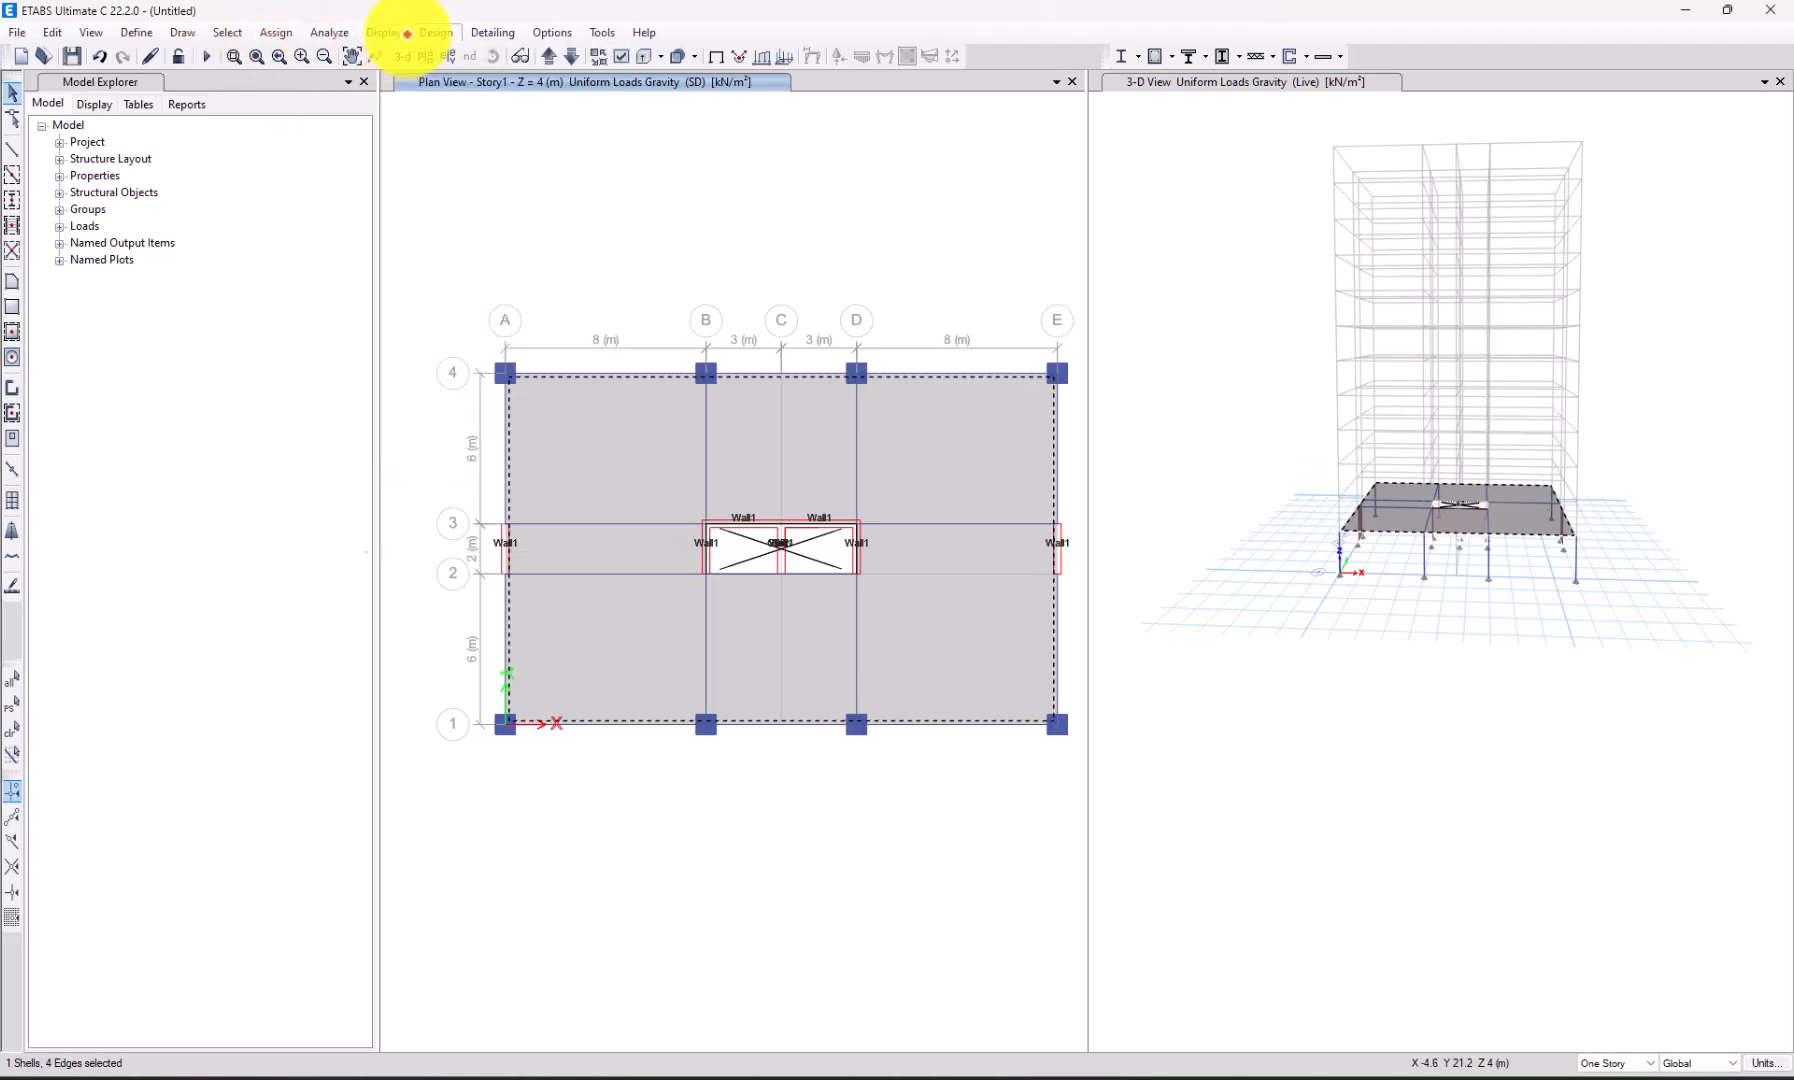
pyautogui.moveTo(300, 80)
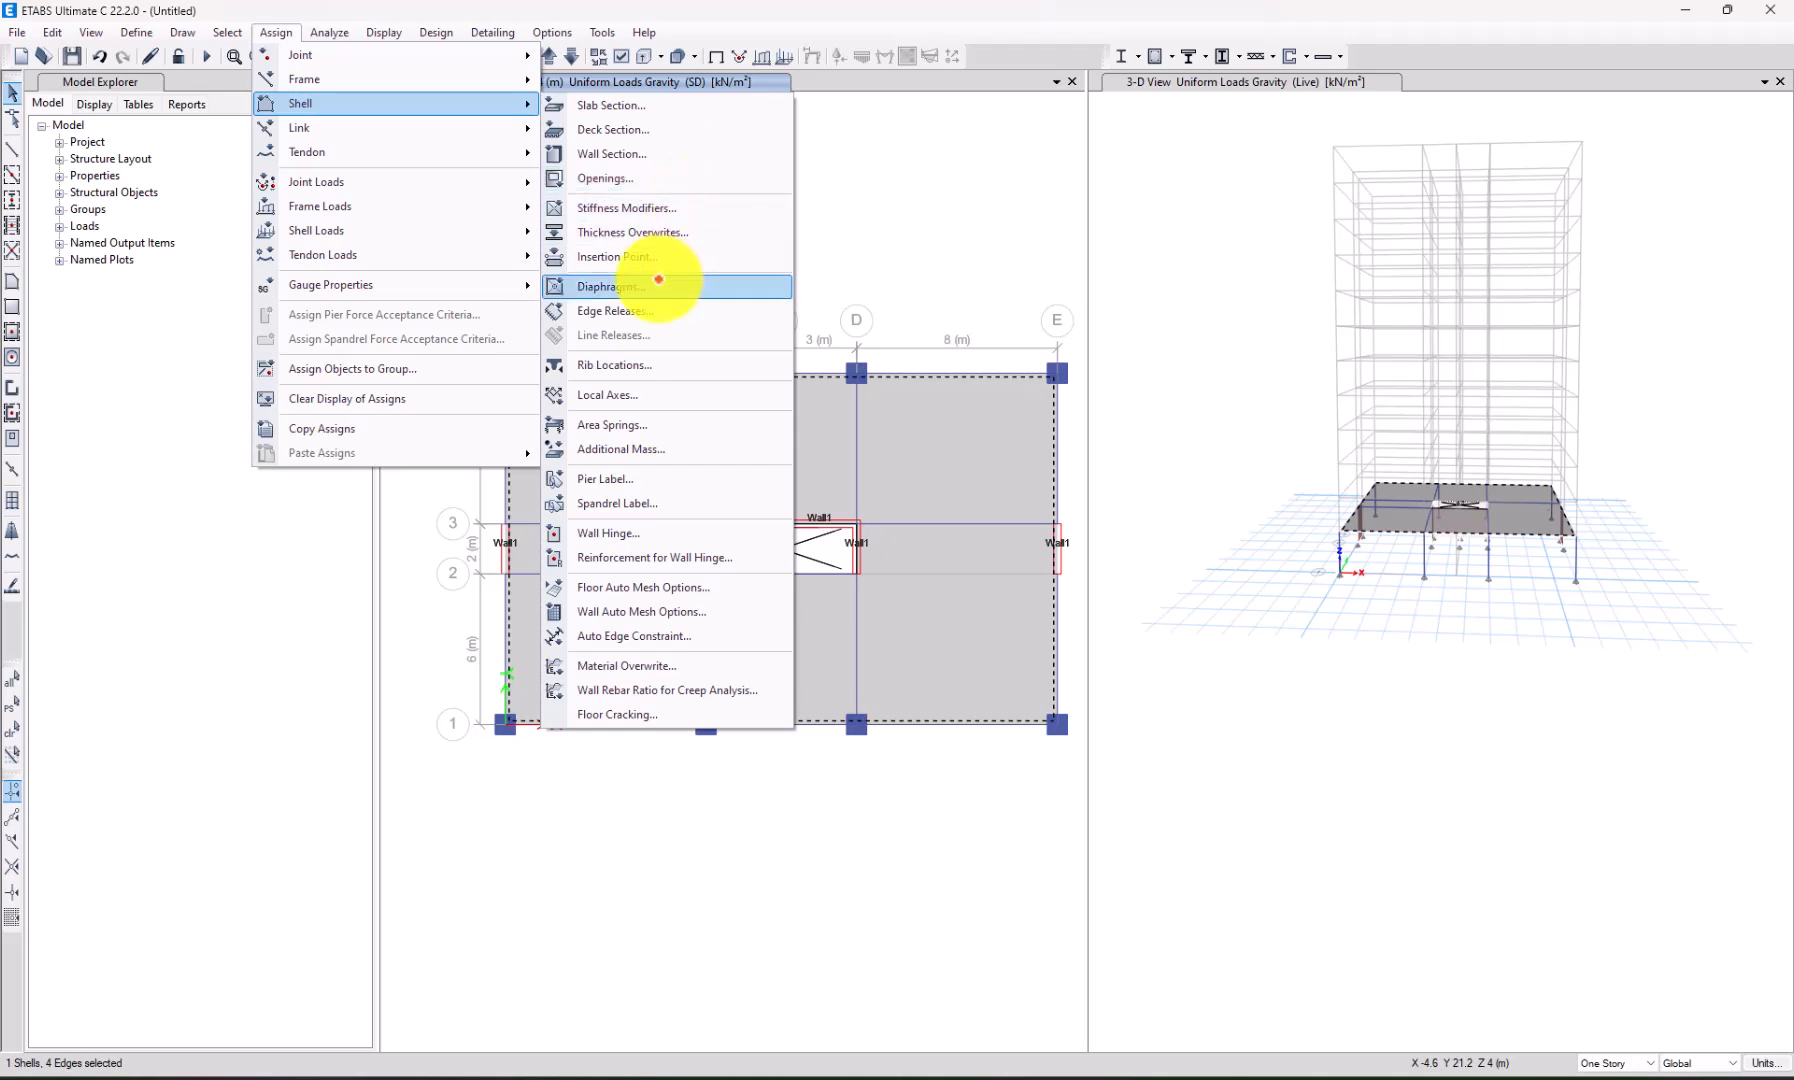
pyautogui.click(659, 279)
pyautogui.click(811, 419)
pyautogui.click(965, 746)
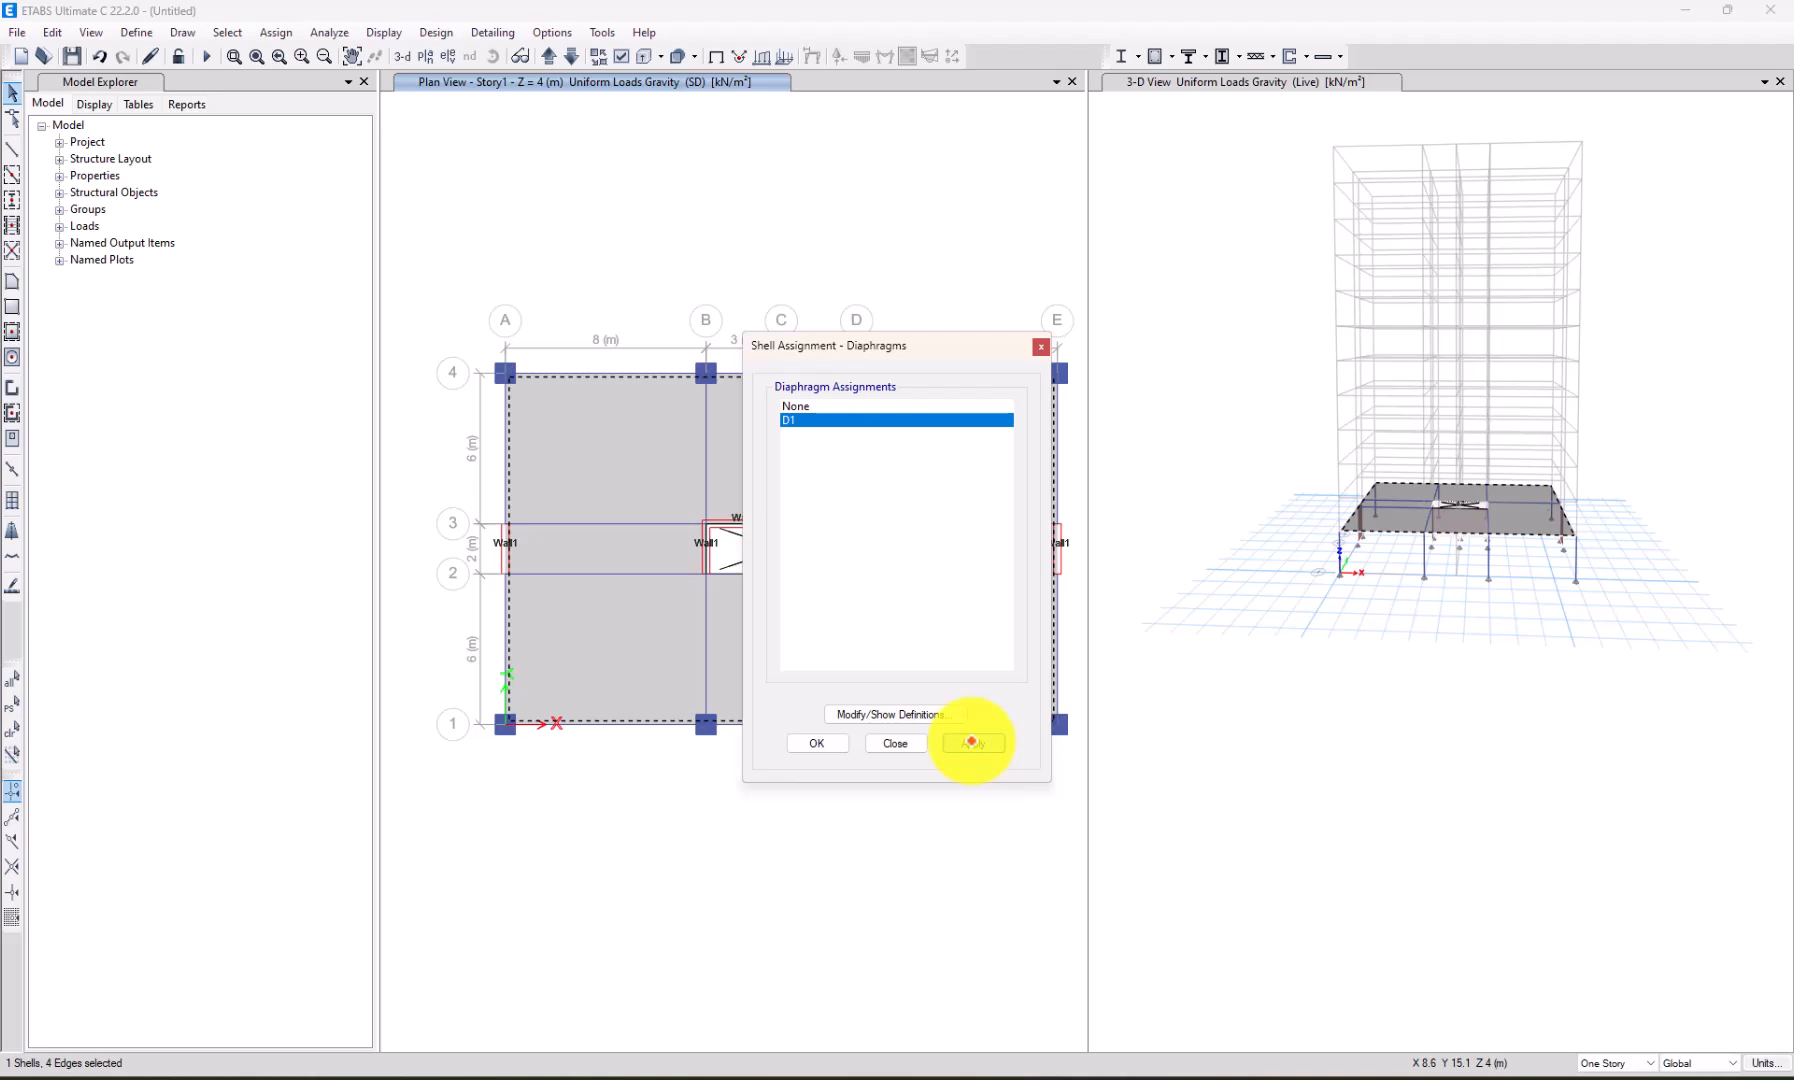
pyautogui.click(797, 742)
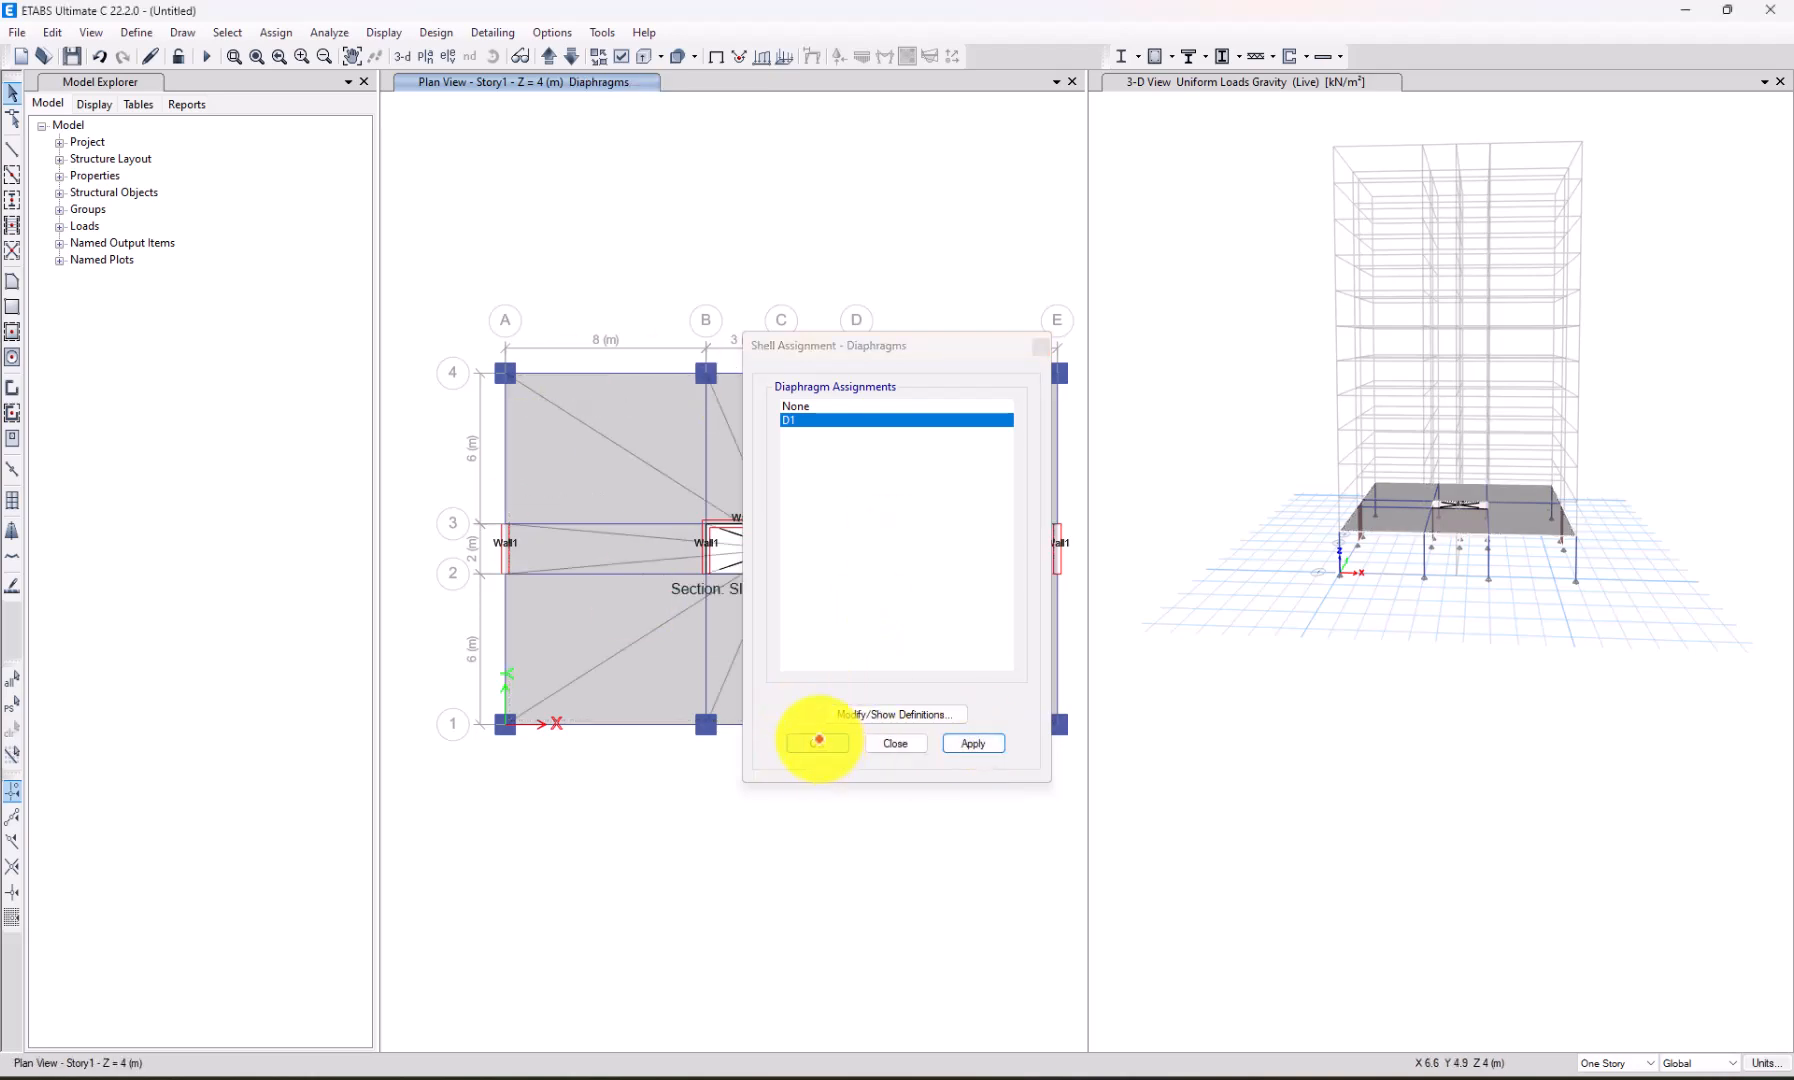
# Set the Story1 floor slab's auto mesh options to mesh the object into 20 by 20 elements.
pyautogui.click(600, 468)
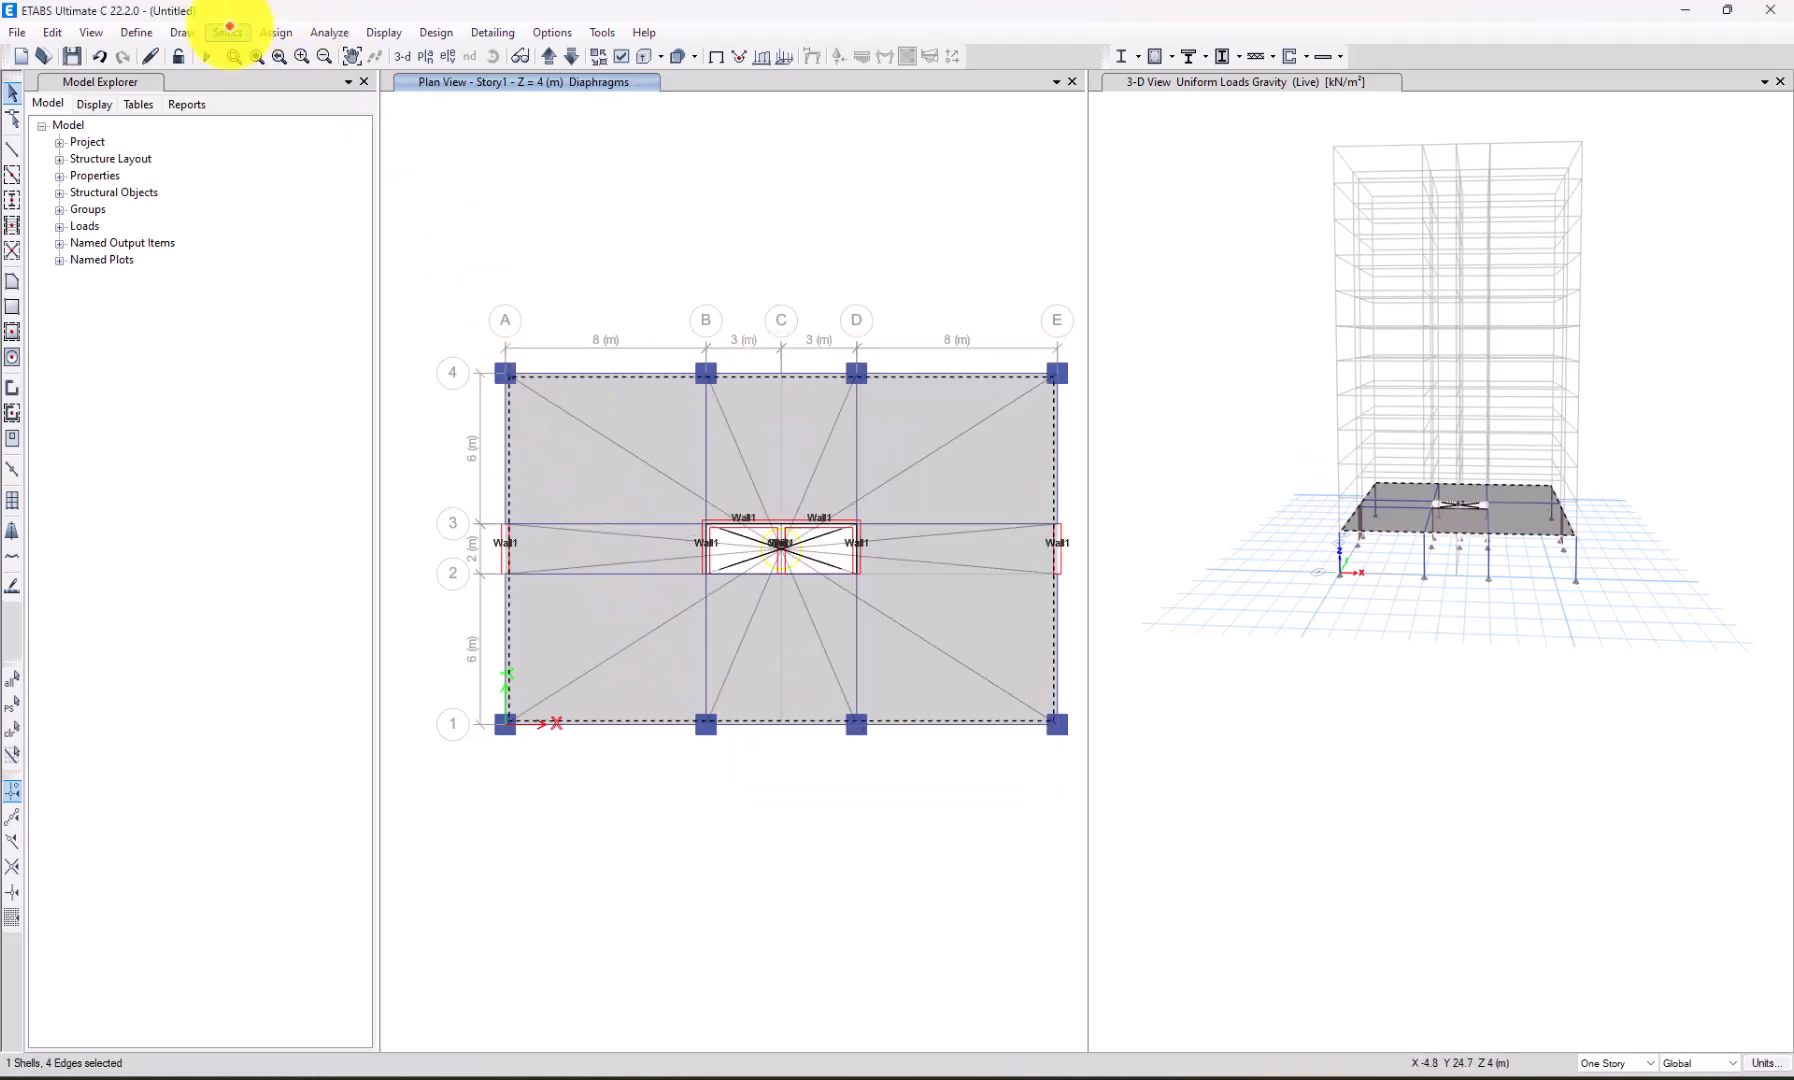
pyautogui.click(276, 32)
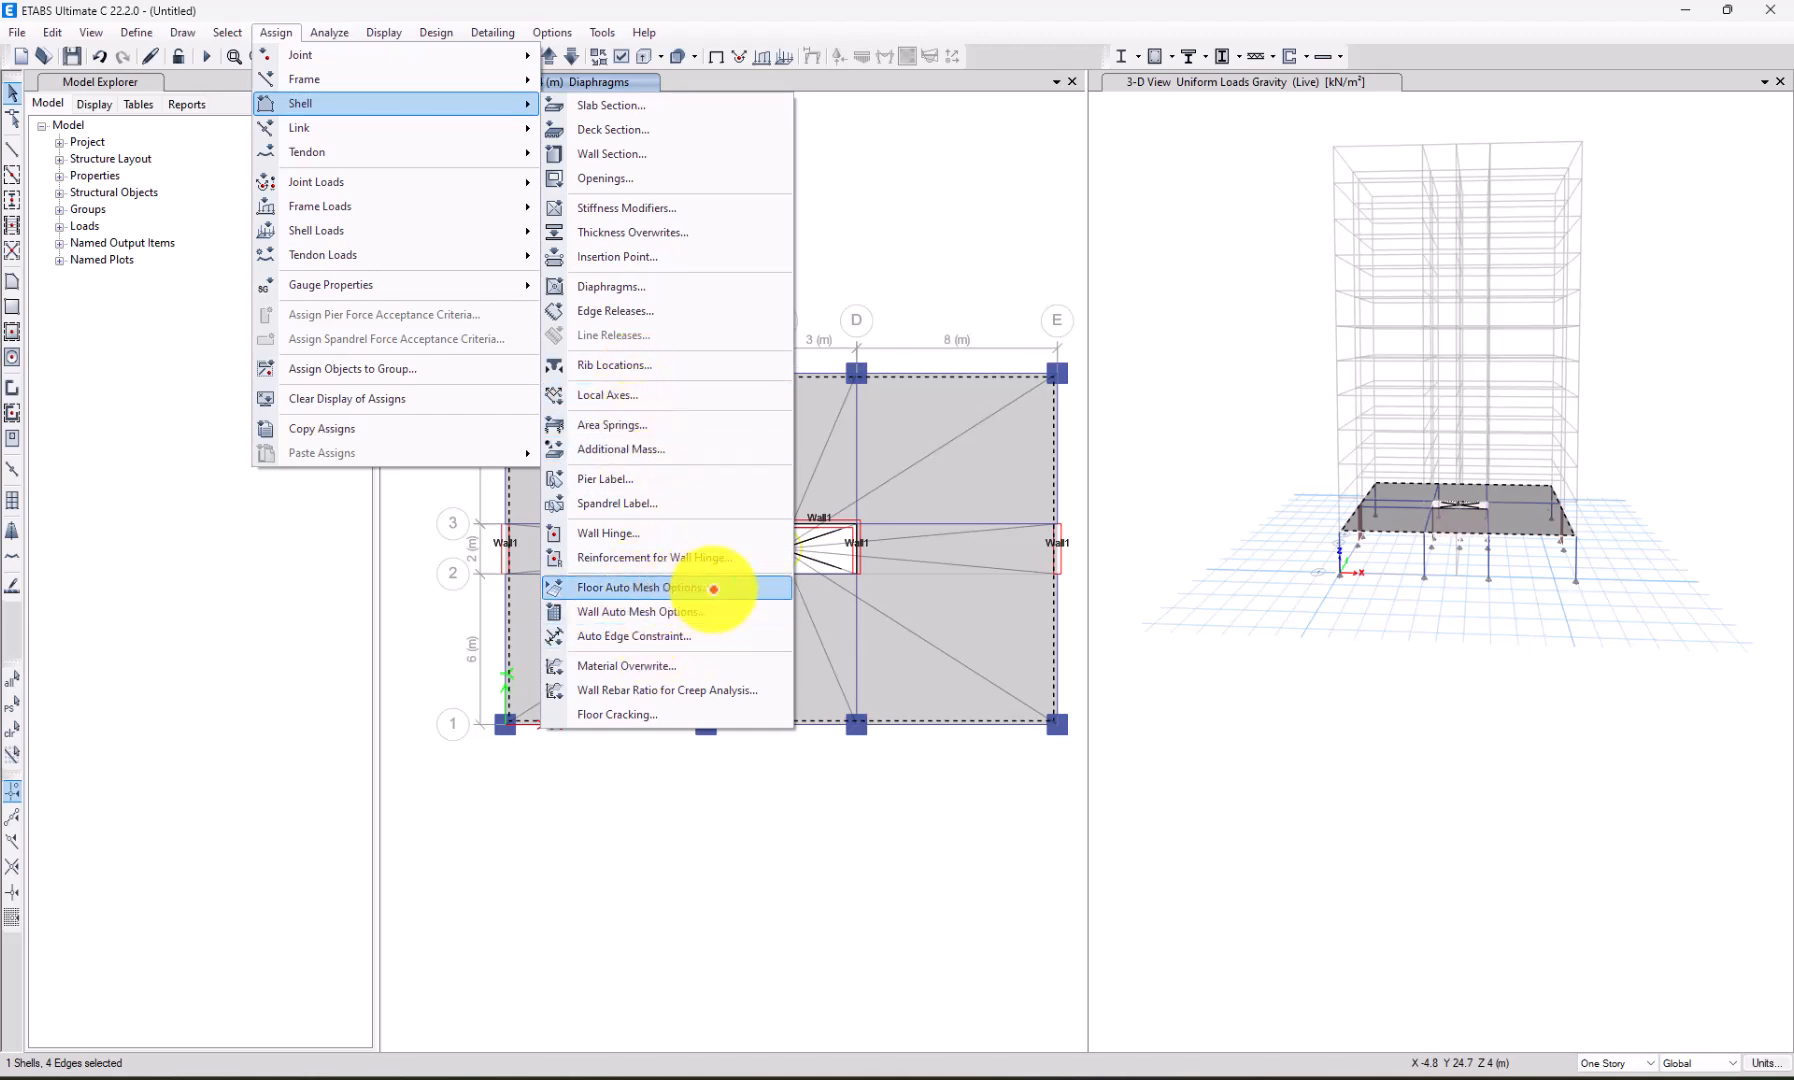
pyautogui.click(713, 589)
pyautogui.click(614, 487)
pyautogui.click(756, 489)
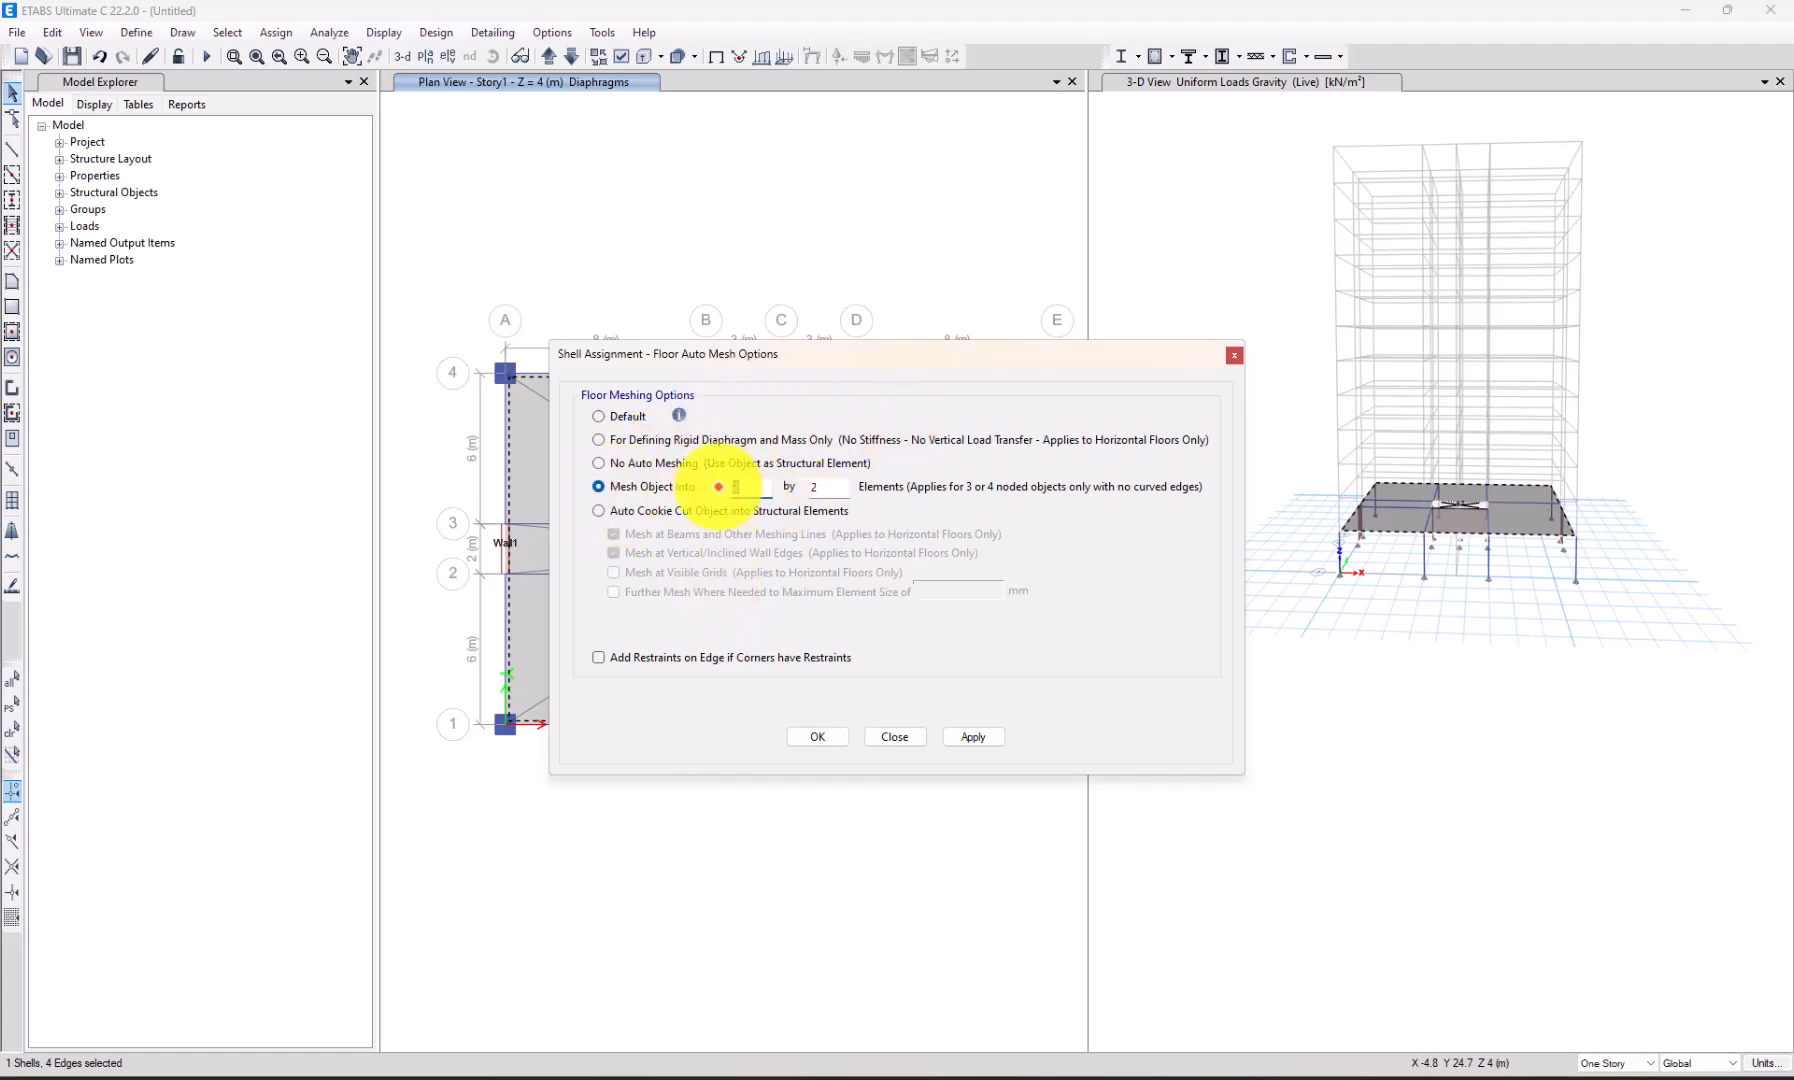
pyautogui.click(819, 487)
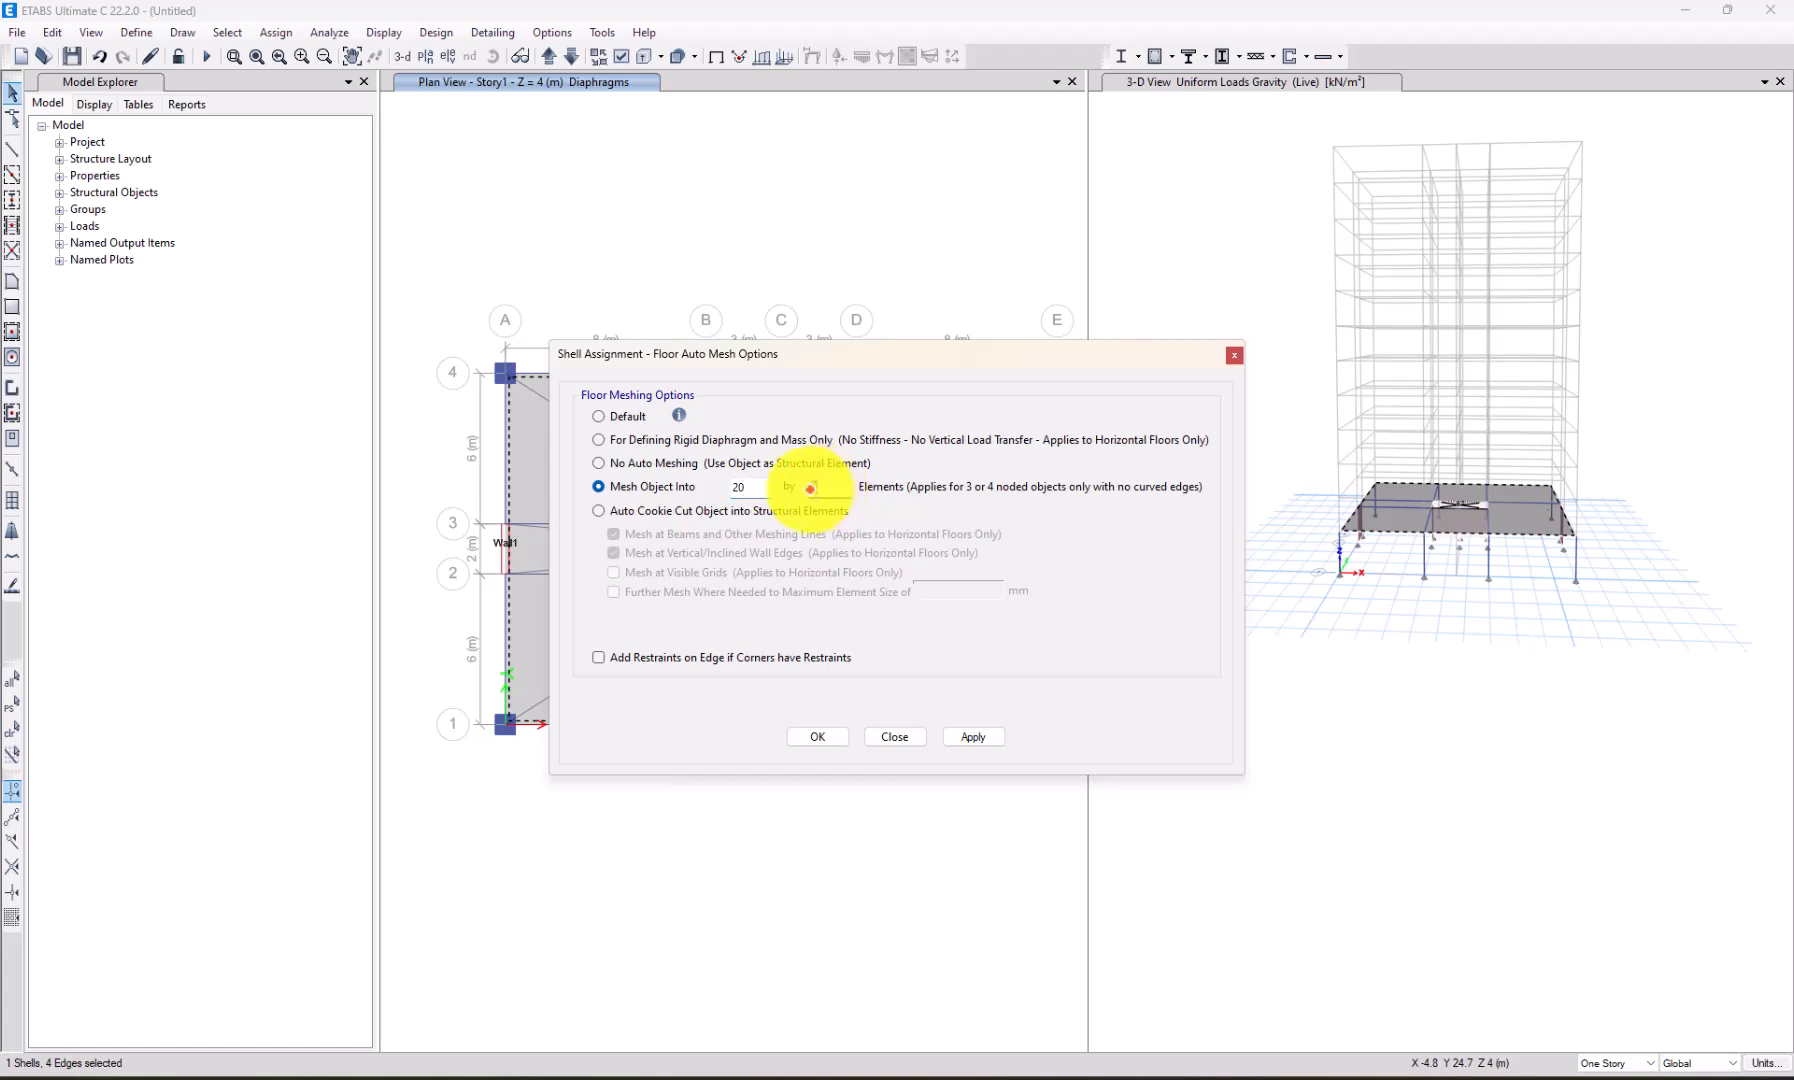
pyautogui.click(973, 736)
pyautogui.click(817, 736)
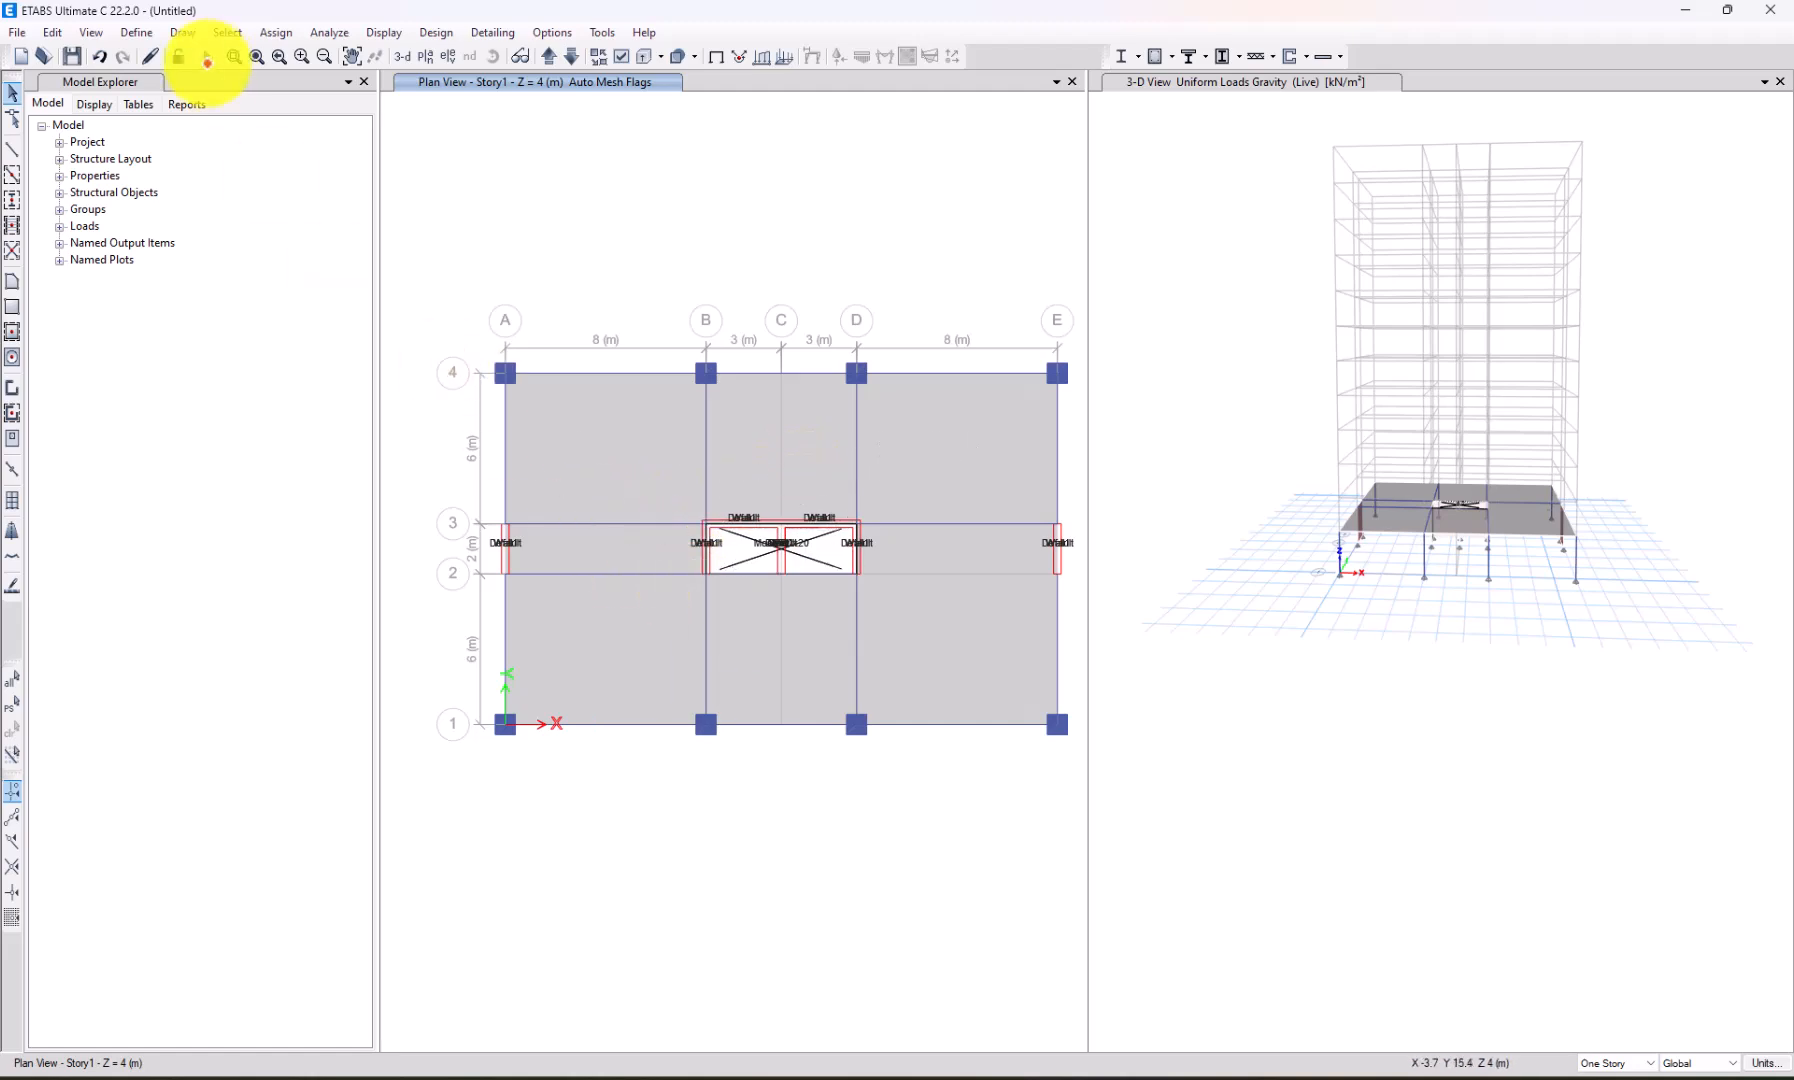
# Select all walls by their wall section property and mesh them into 10 vertical by 10 horizontal elements.
pyautogui.click(228, 31)
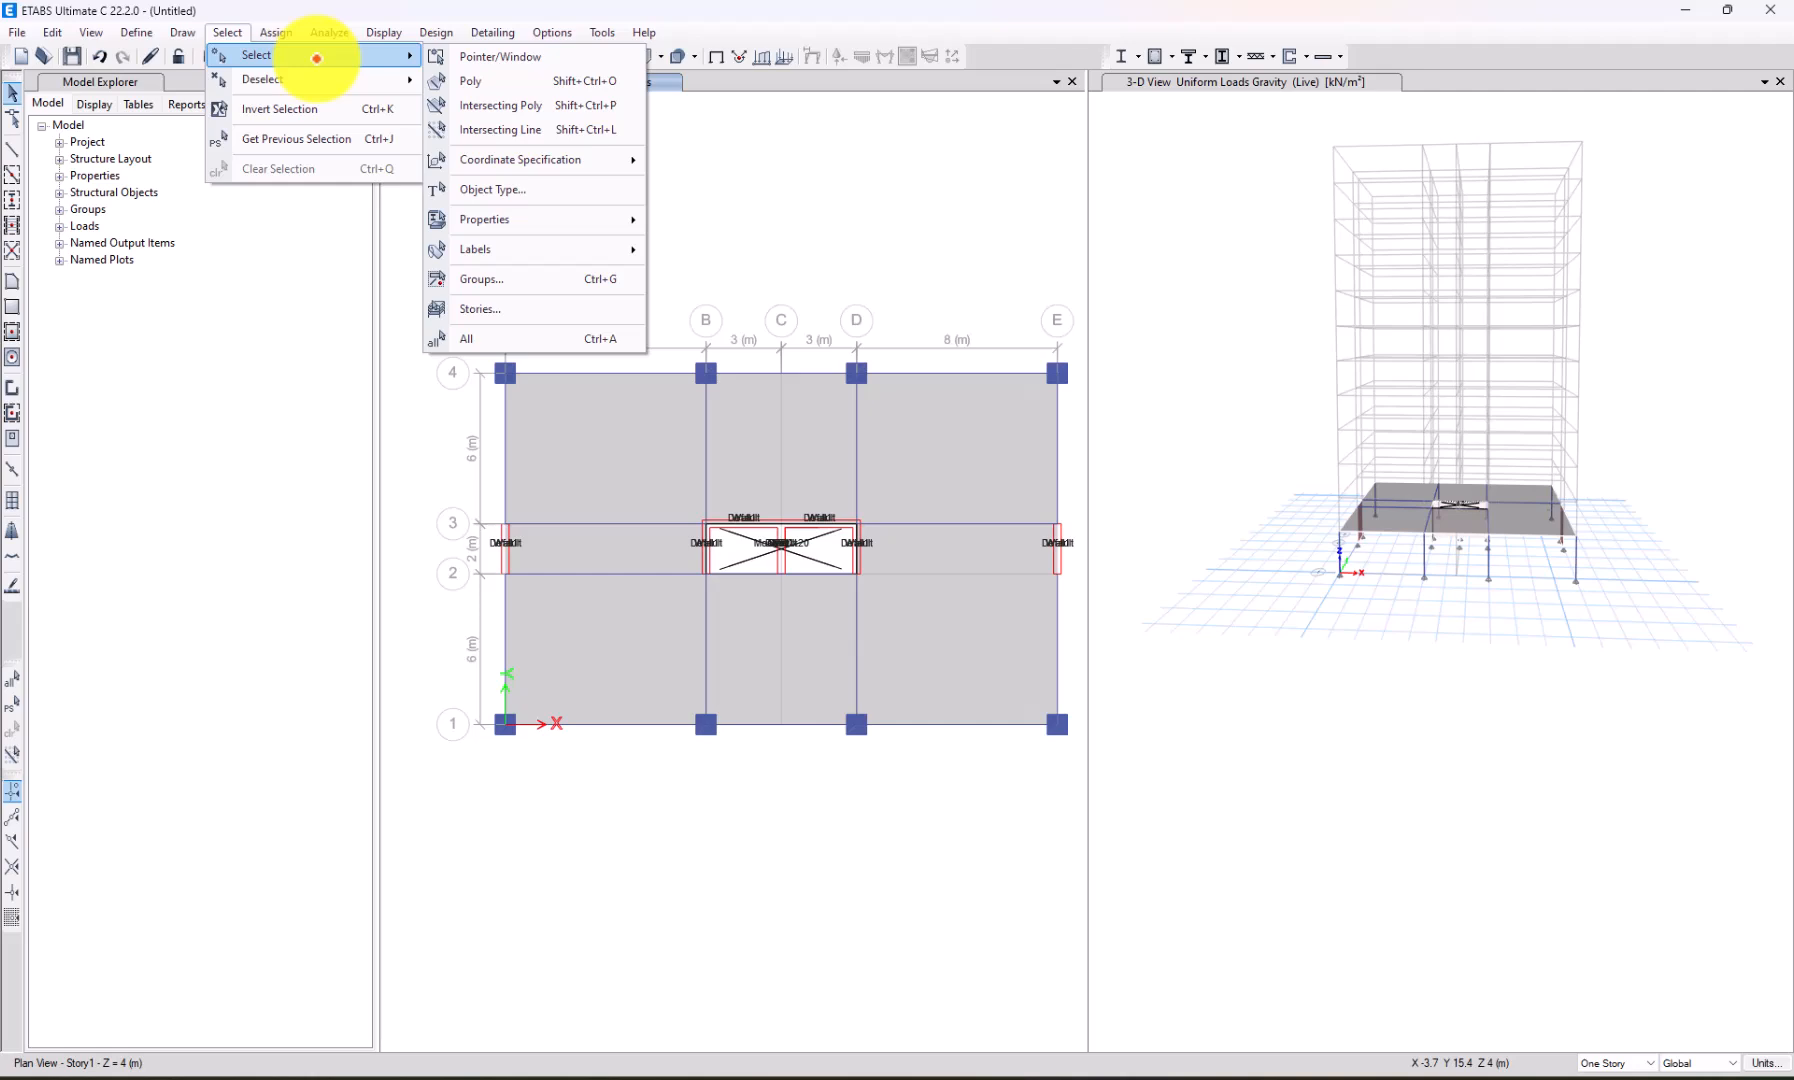
pyautogui.moveTo(505, 223)
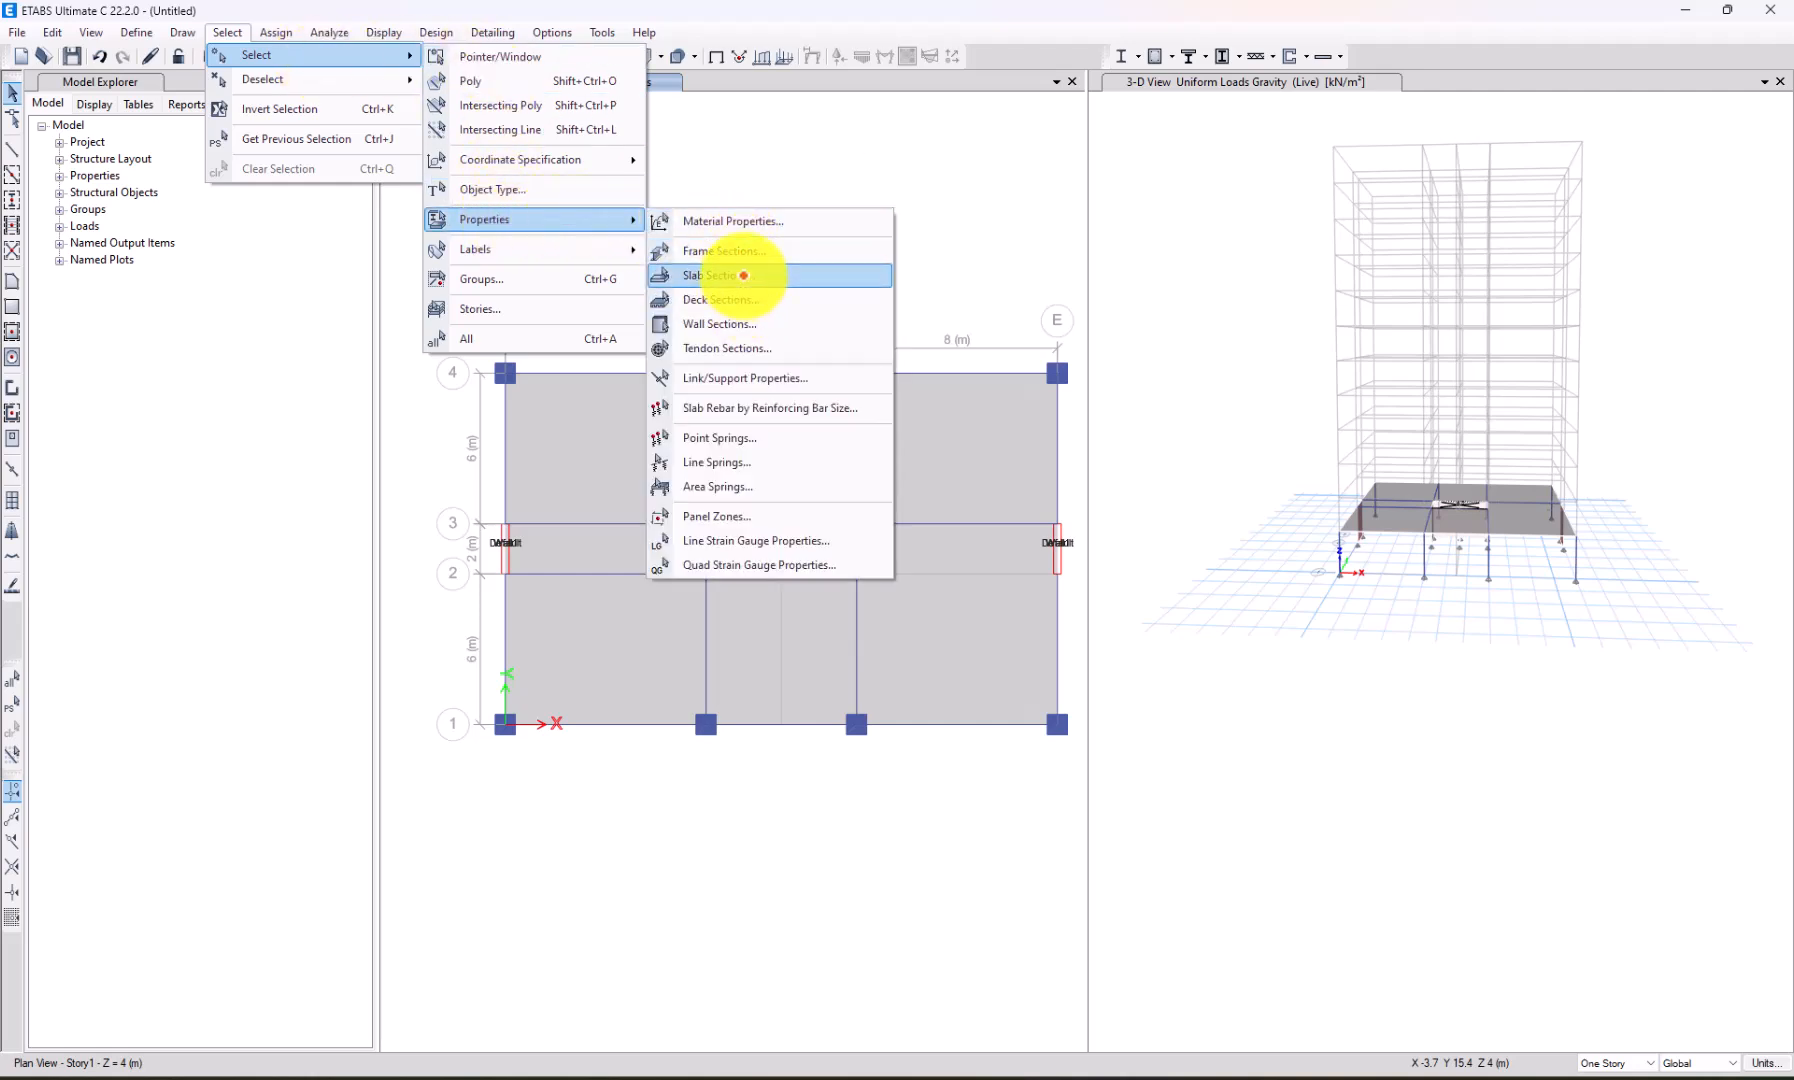
pyautogui.click(740, 323)
pyautogui.click(805, 422)
pyautogui.click(818, 727)
pyautogui.click(1040, 346)
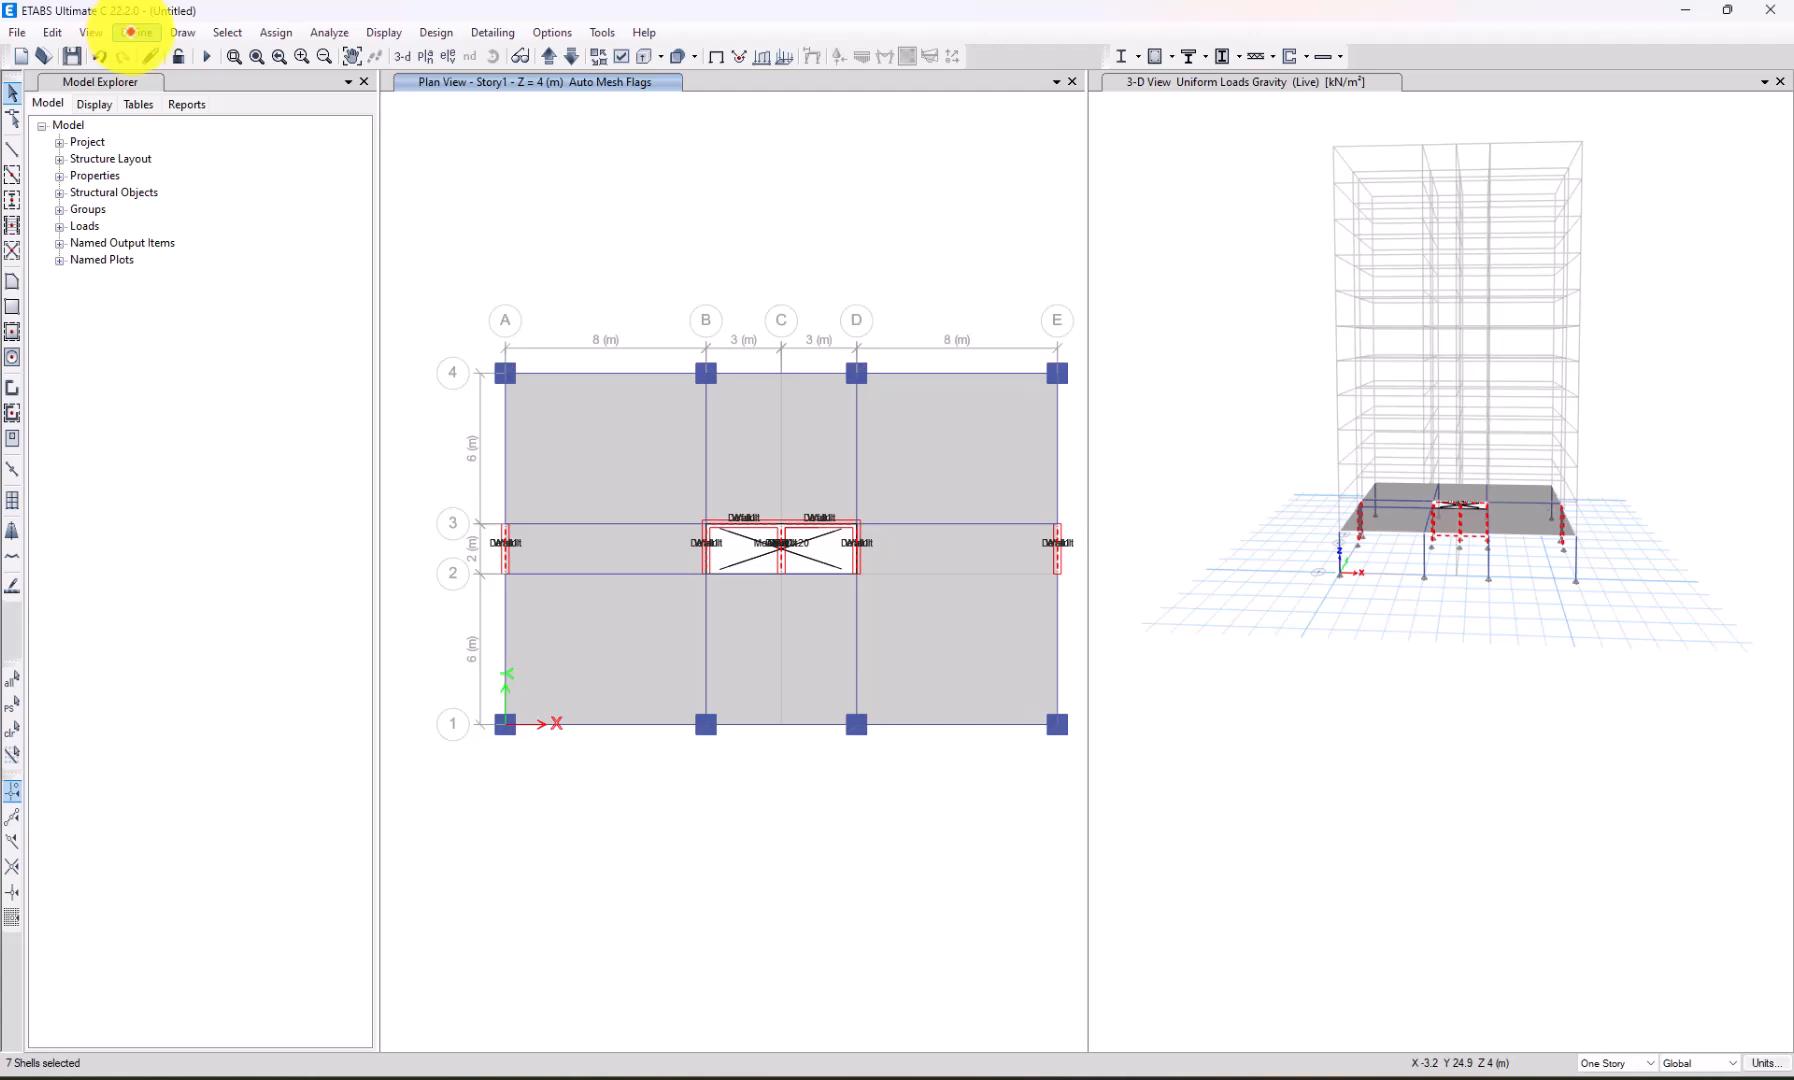
pyautogui.click(276, 34)
pyautogui.moveTo(405, 212)
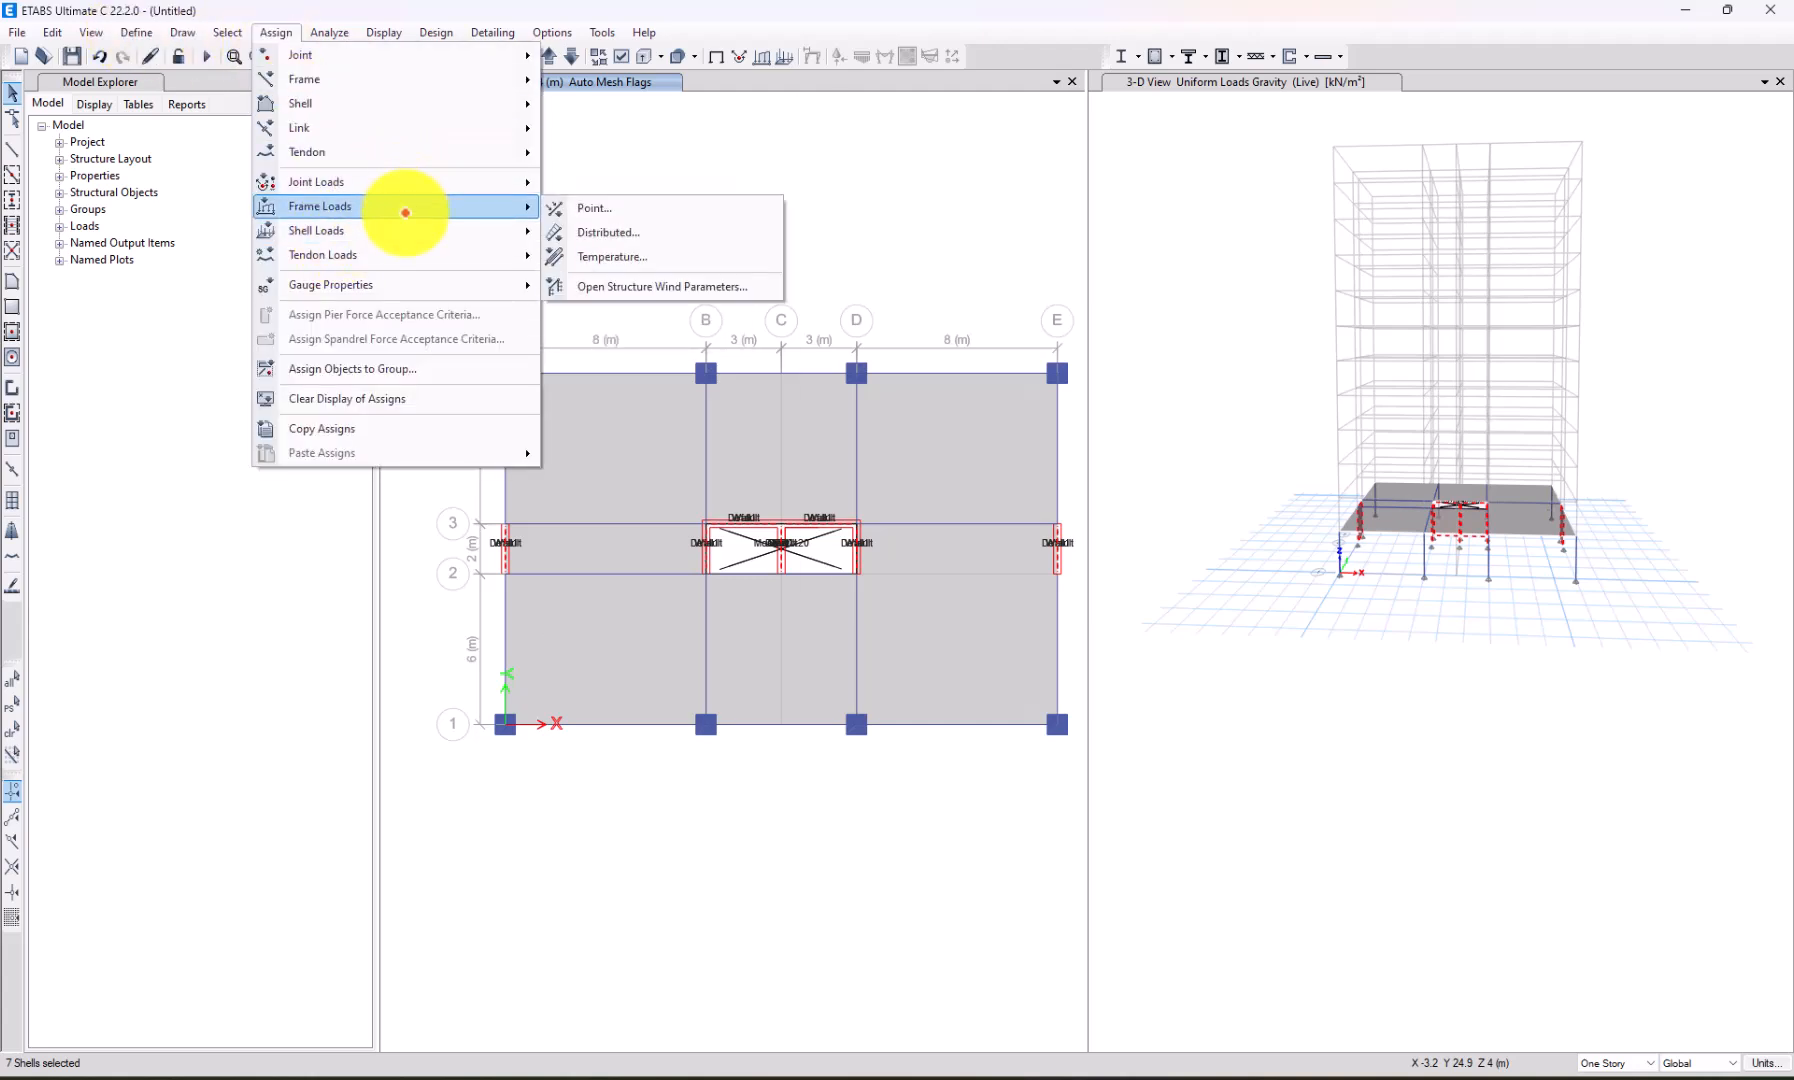
pyautogui.moveTo(520, 103)
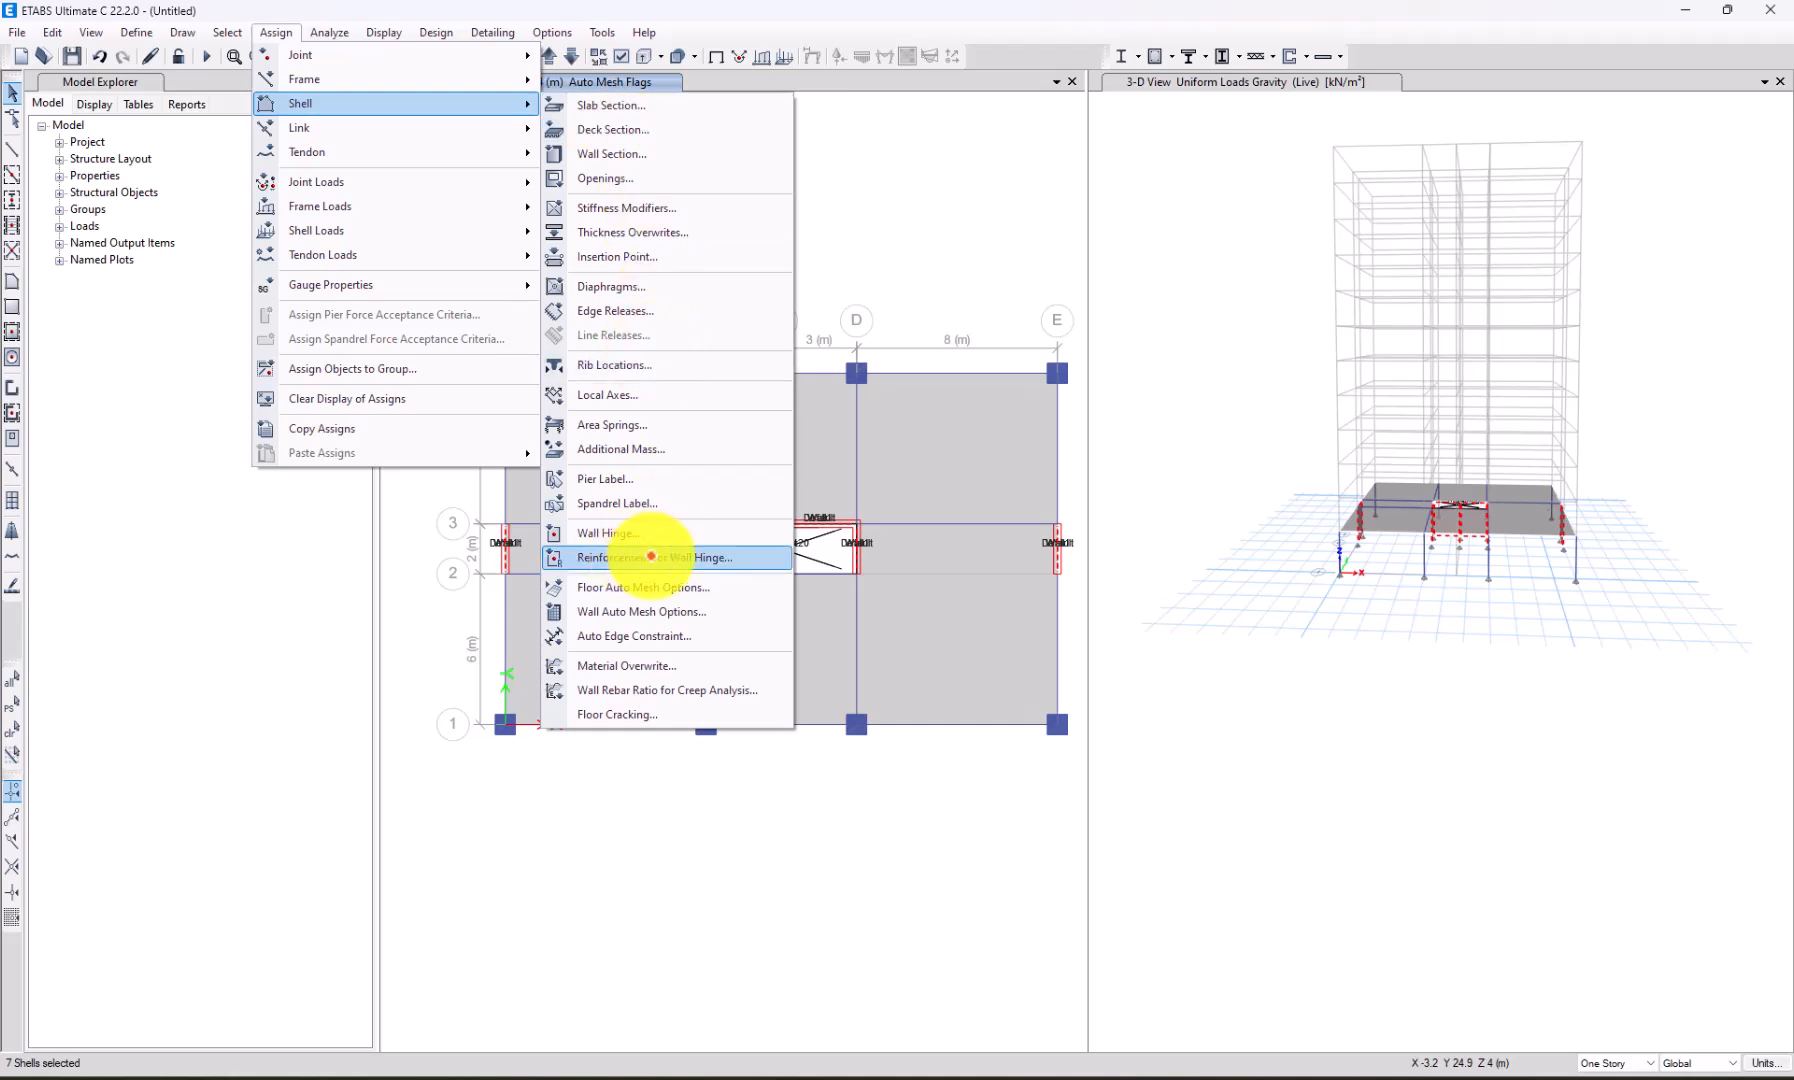
pyautogui.click(644, 614)
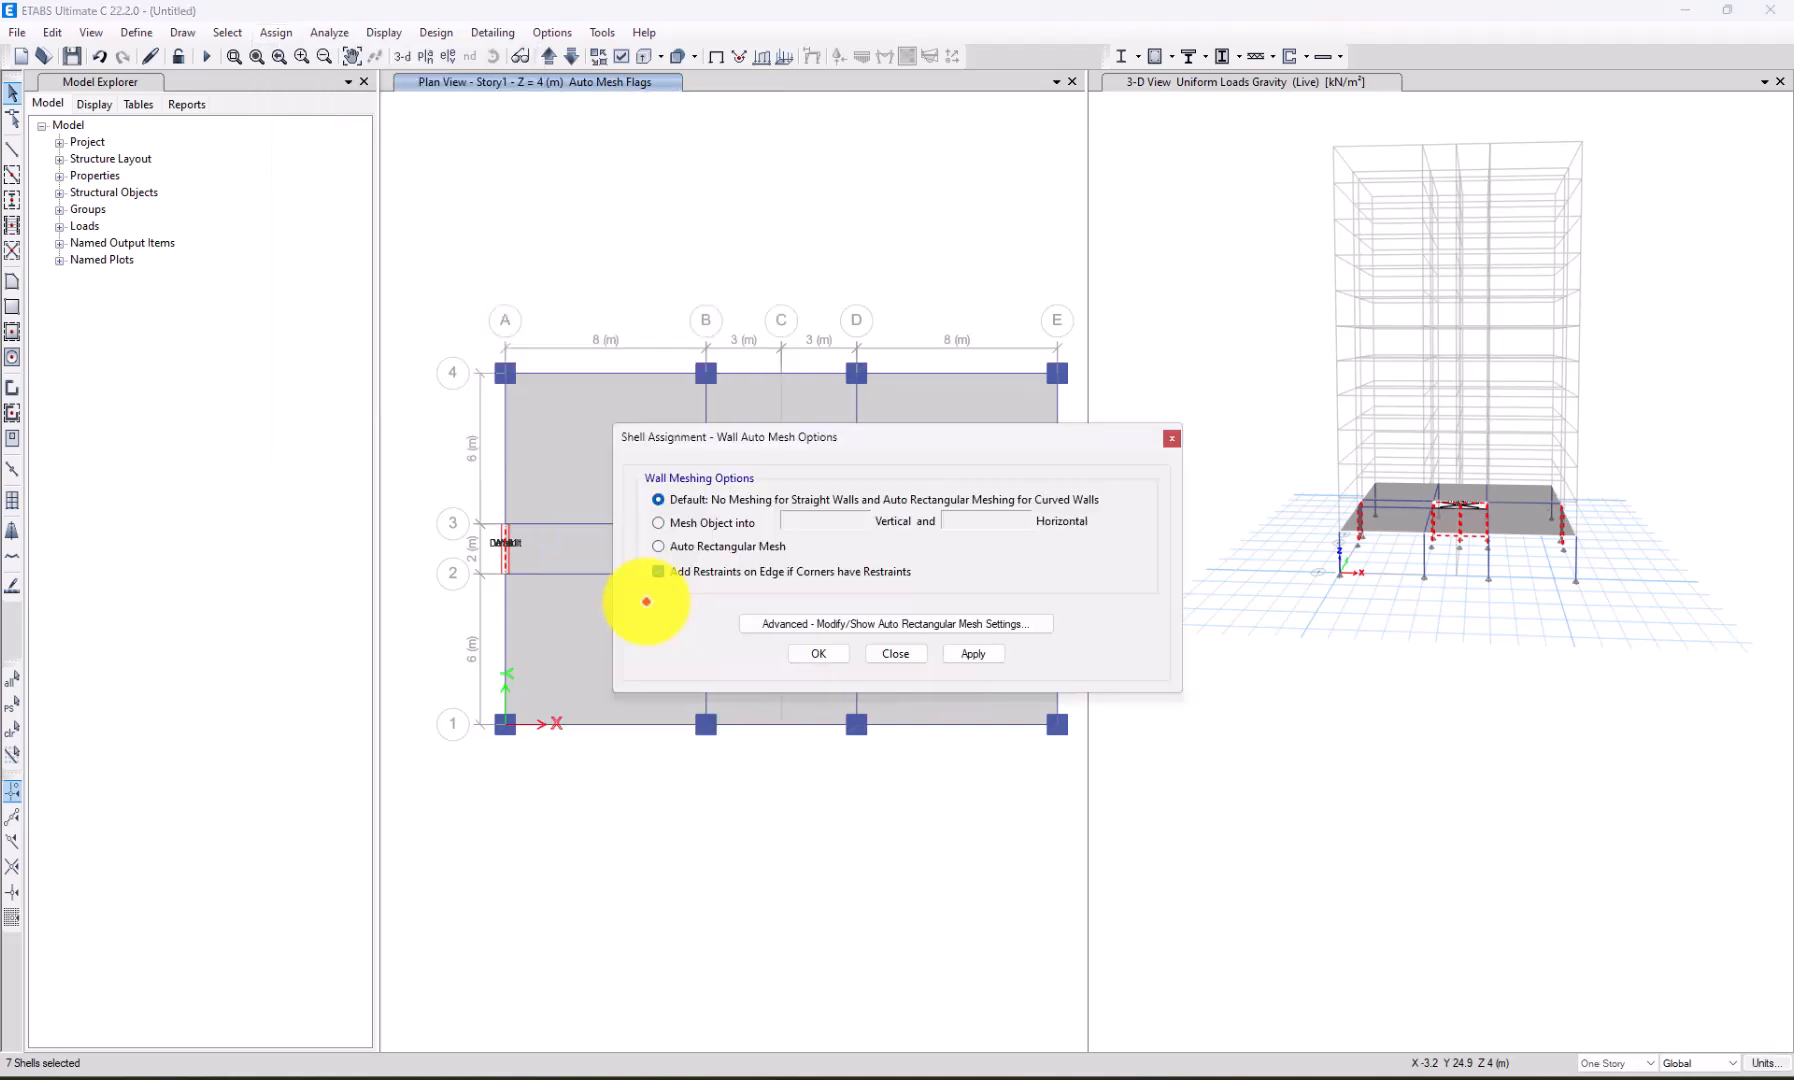
pyautogui.click(782, 520)
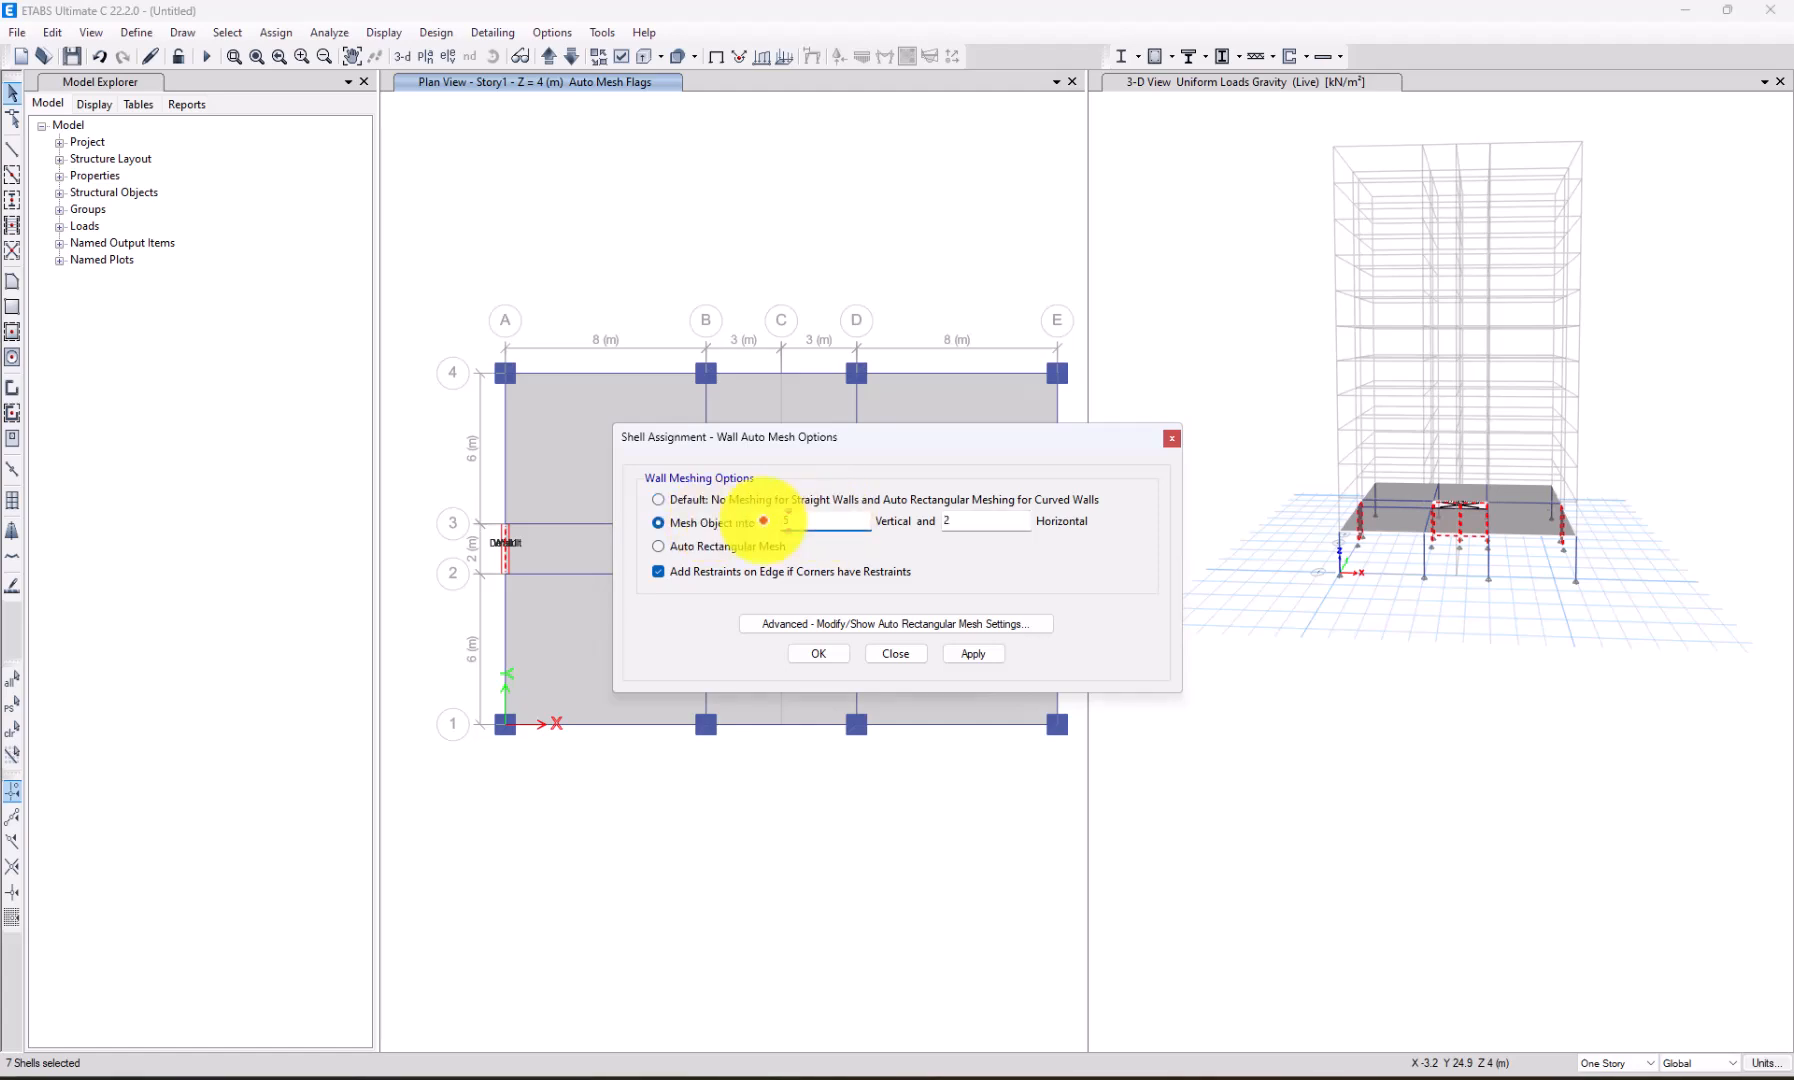
pyautogui.write('10')
pyautogui.doubleClick(933, 520)
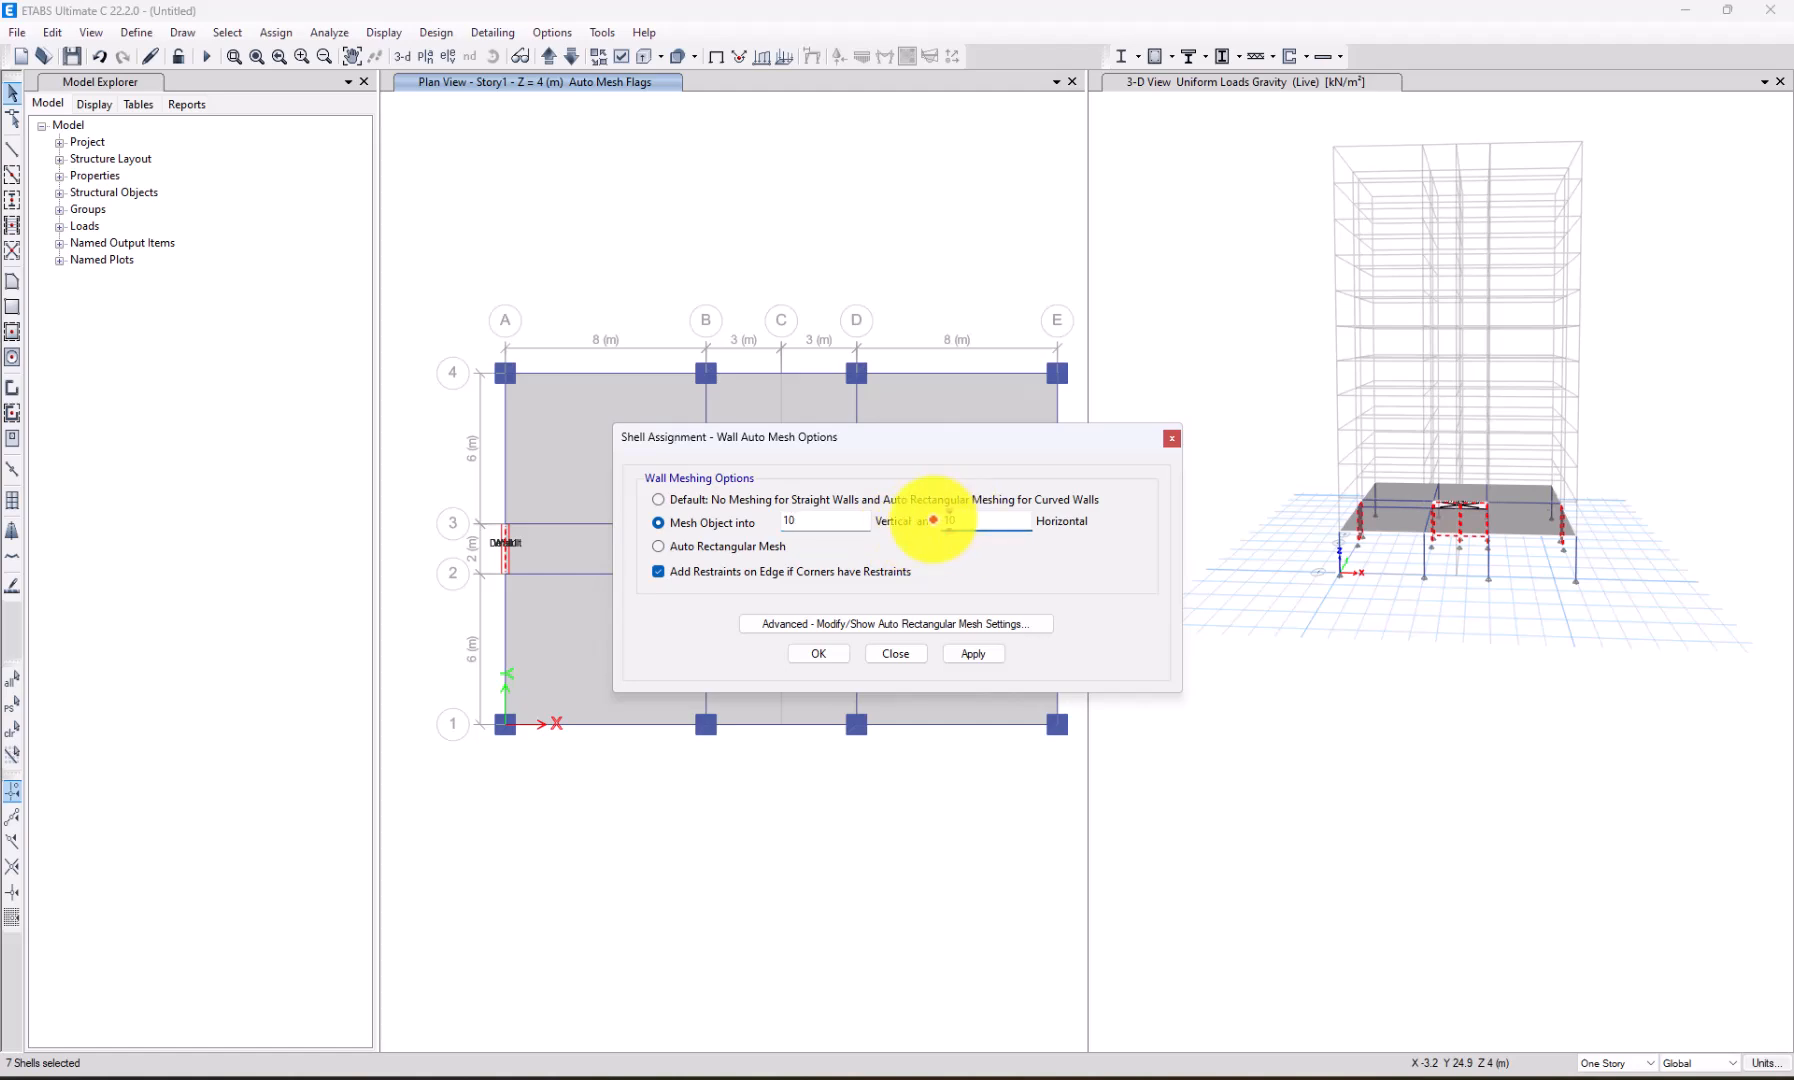
pyautogui.write('10')
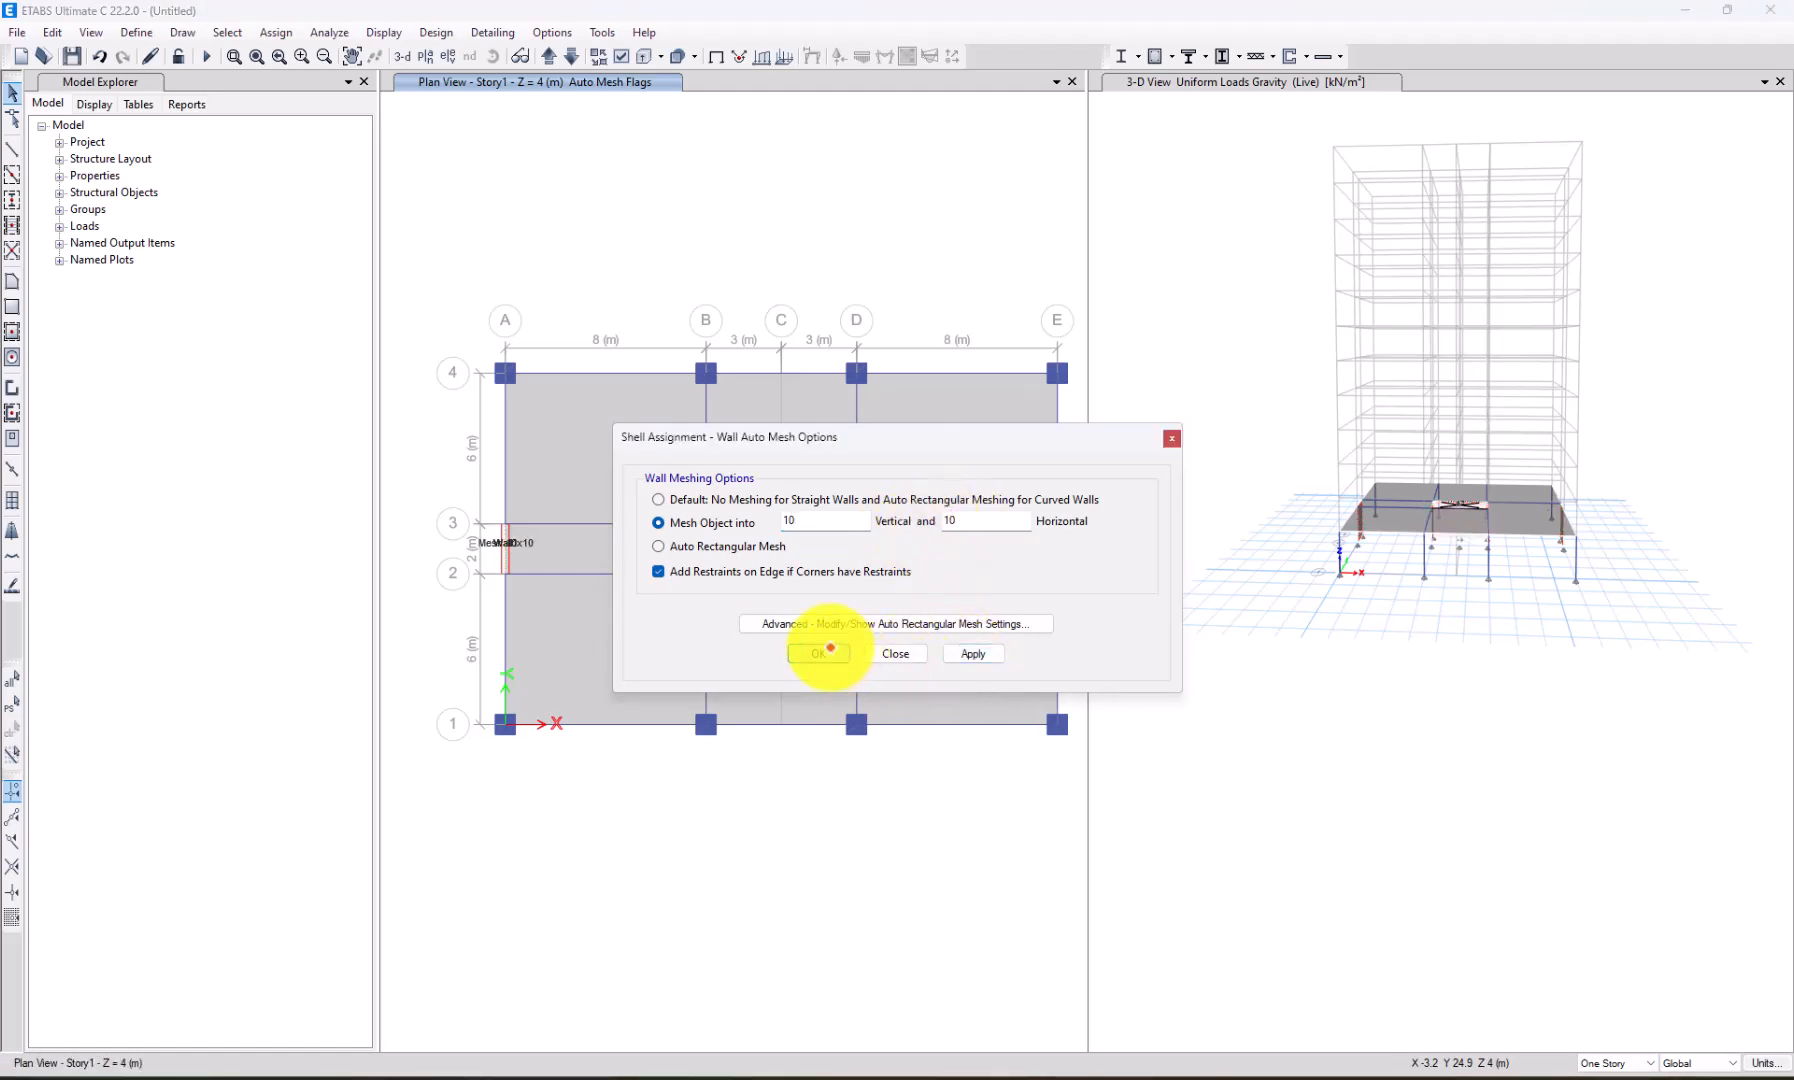
pyautogui.click(820, 653)
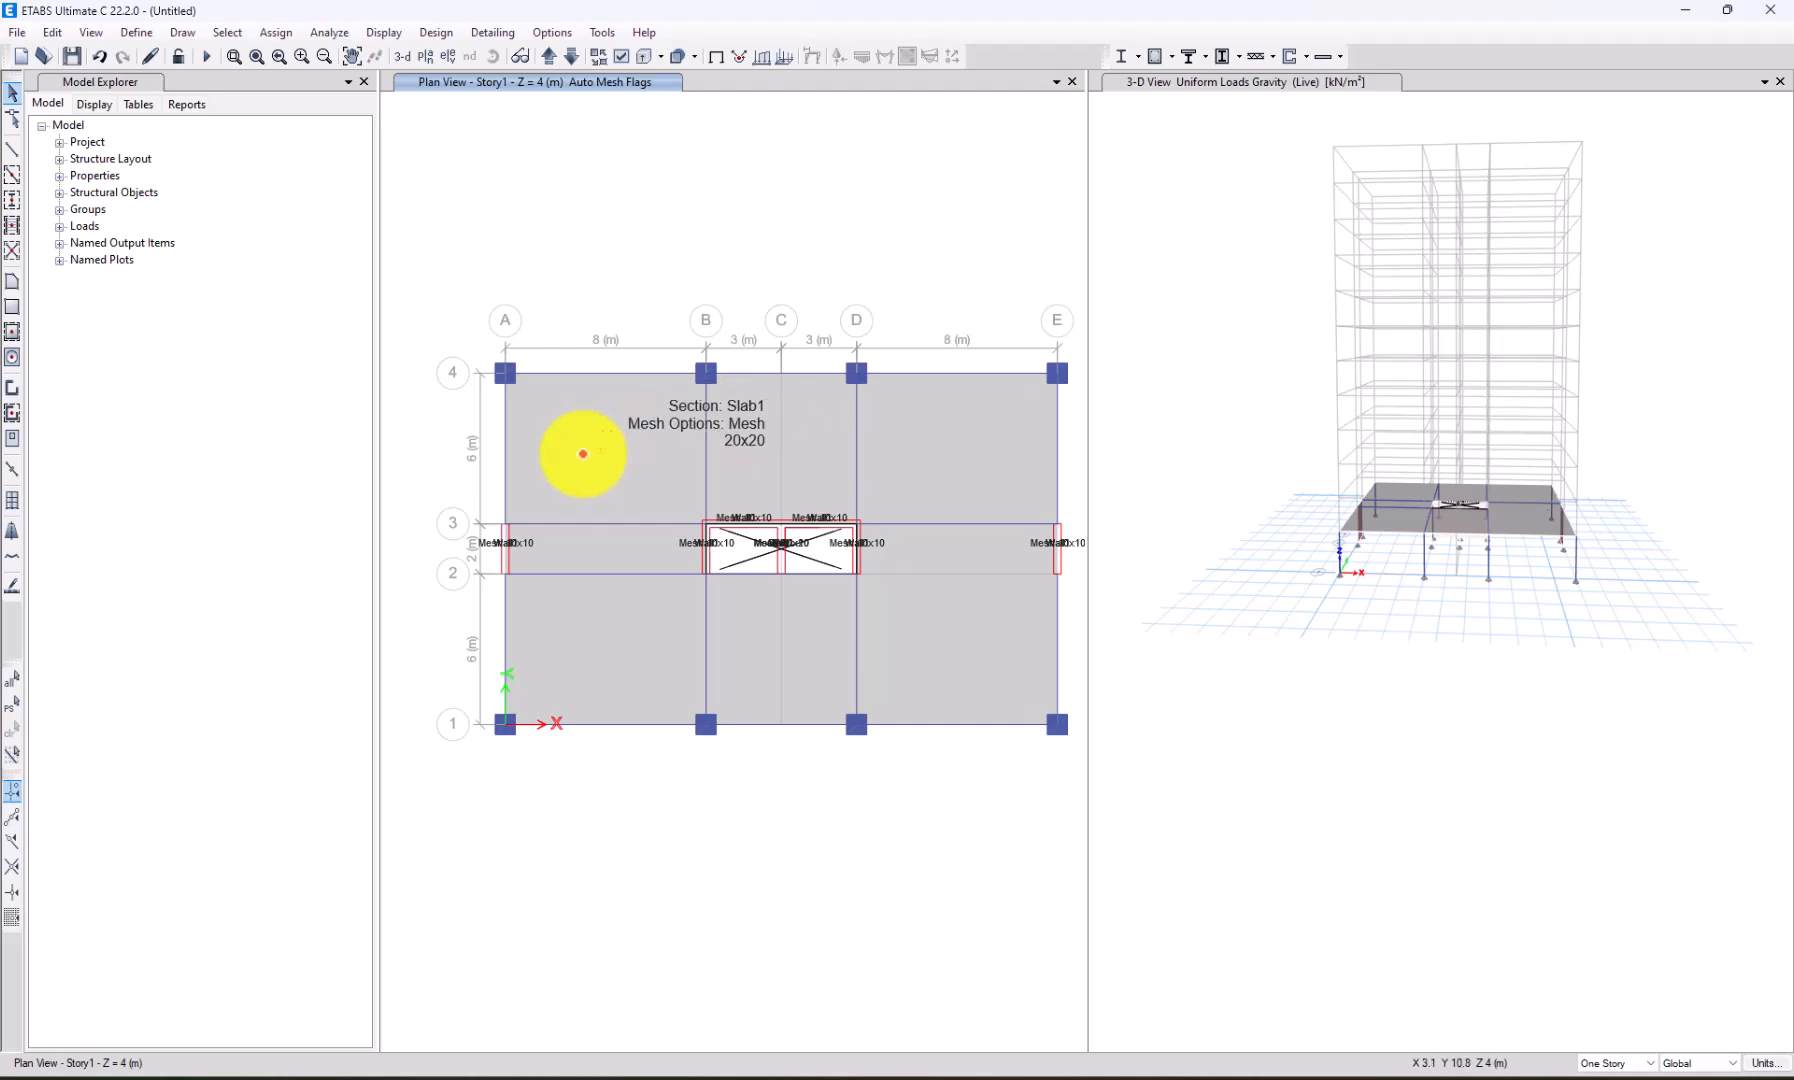
pyautogui.scroll(-2, 540, 365)
pyautogui.scroll(2, 532, 400)
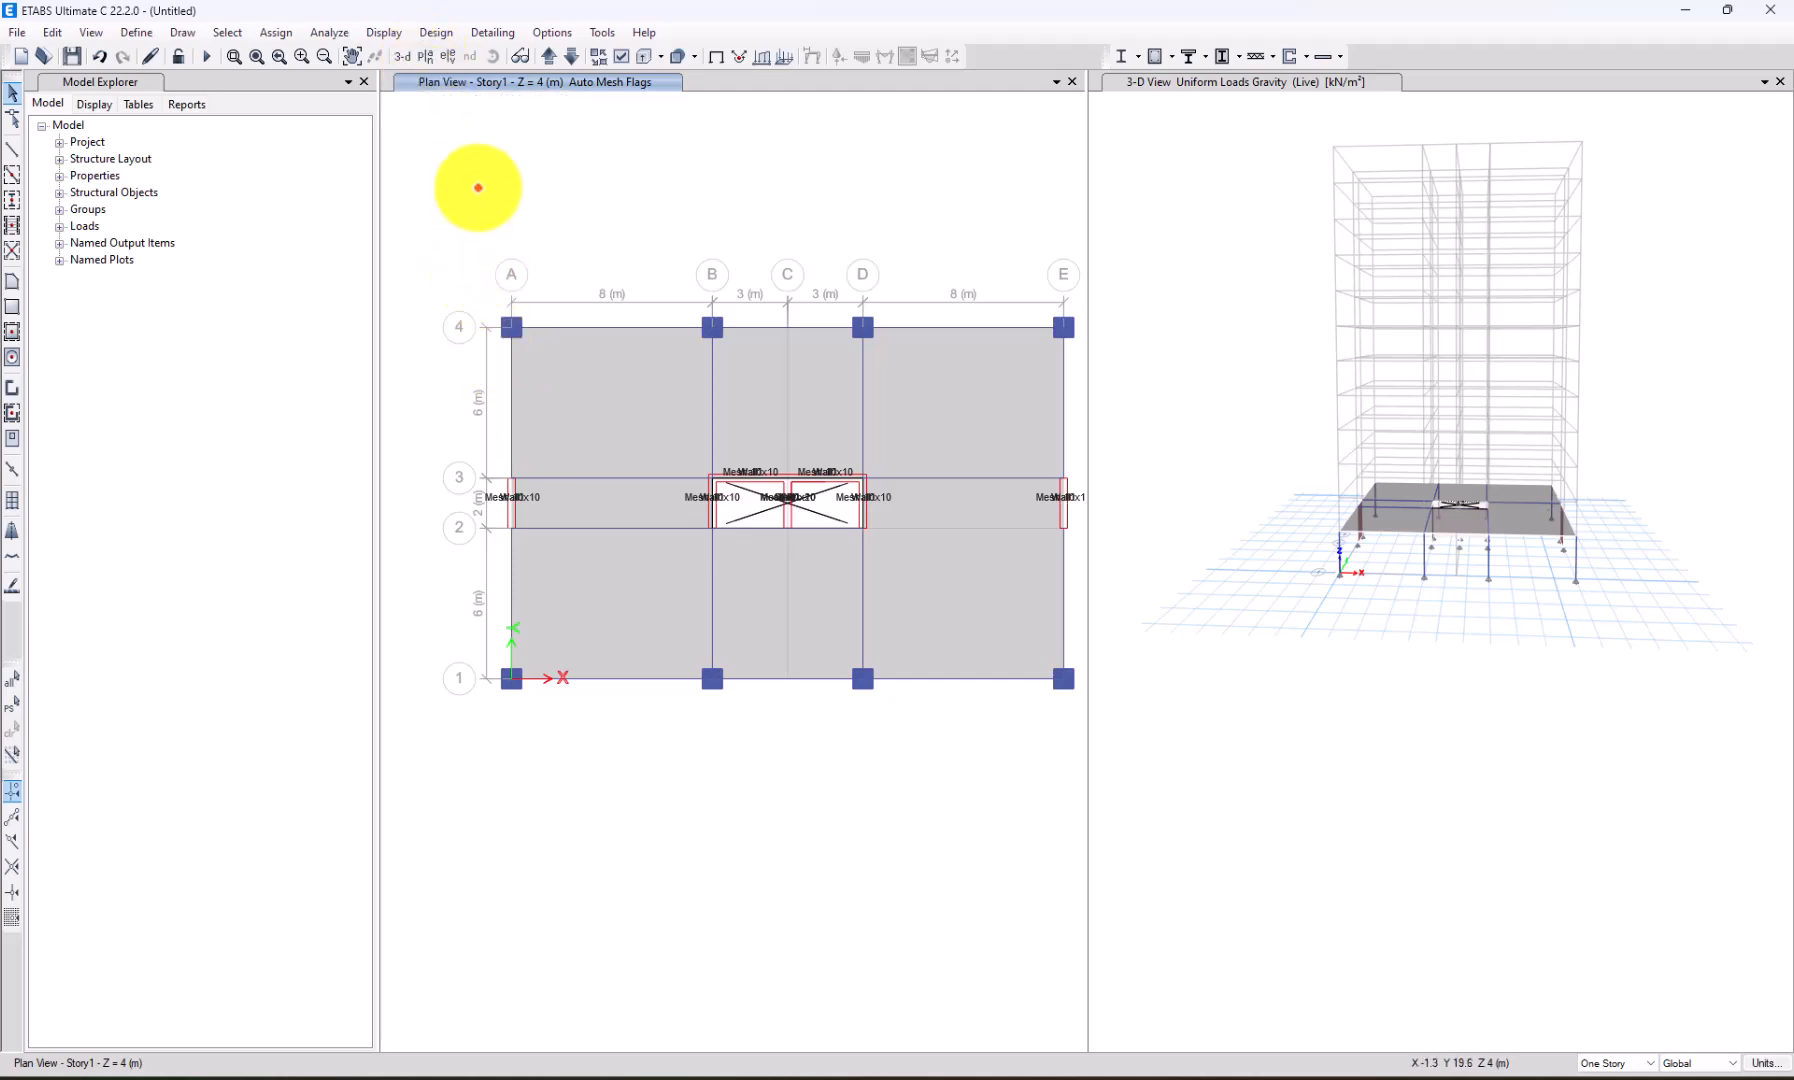
pyautogui.hotkey('ctrl', 'a')
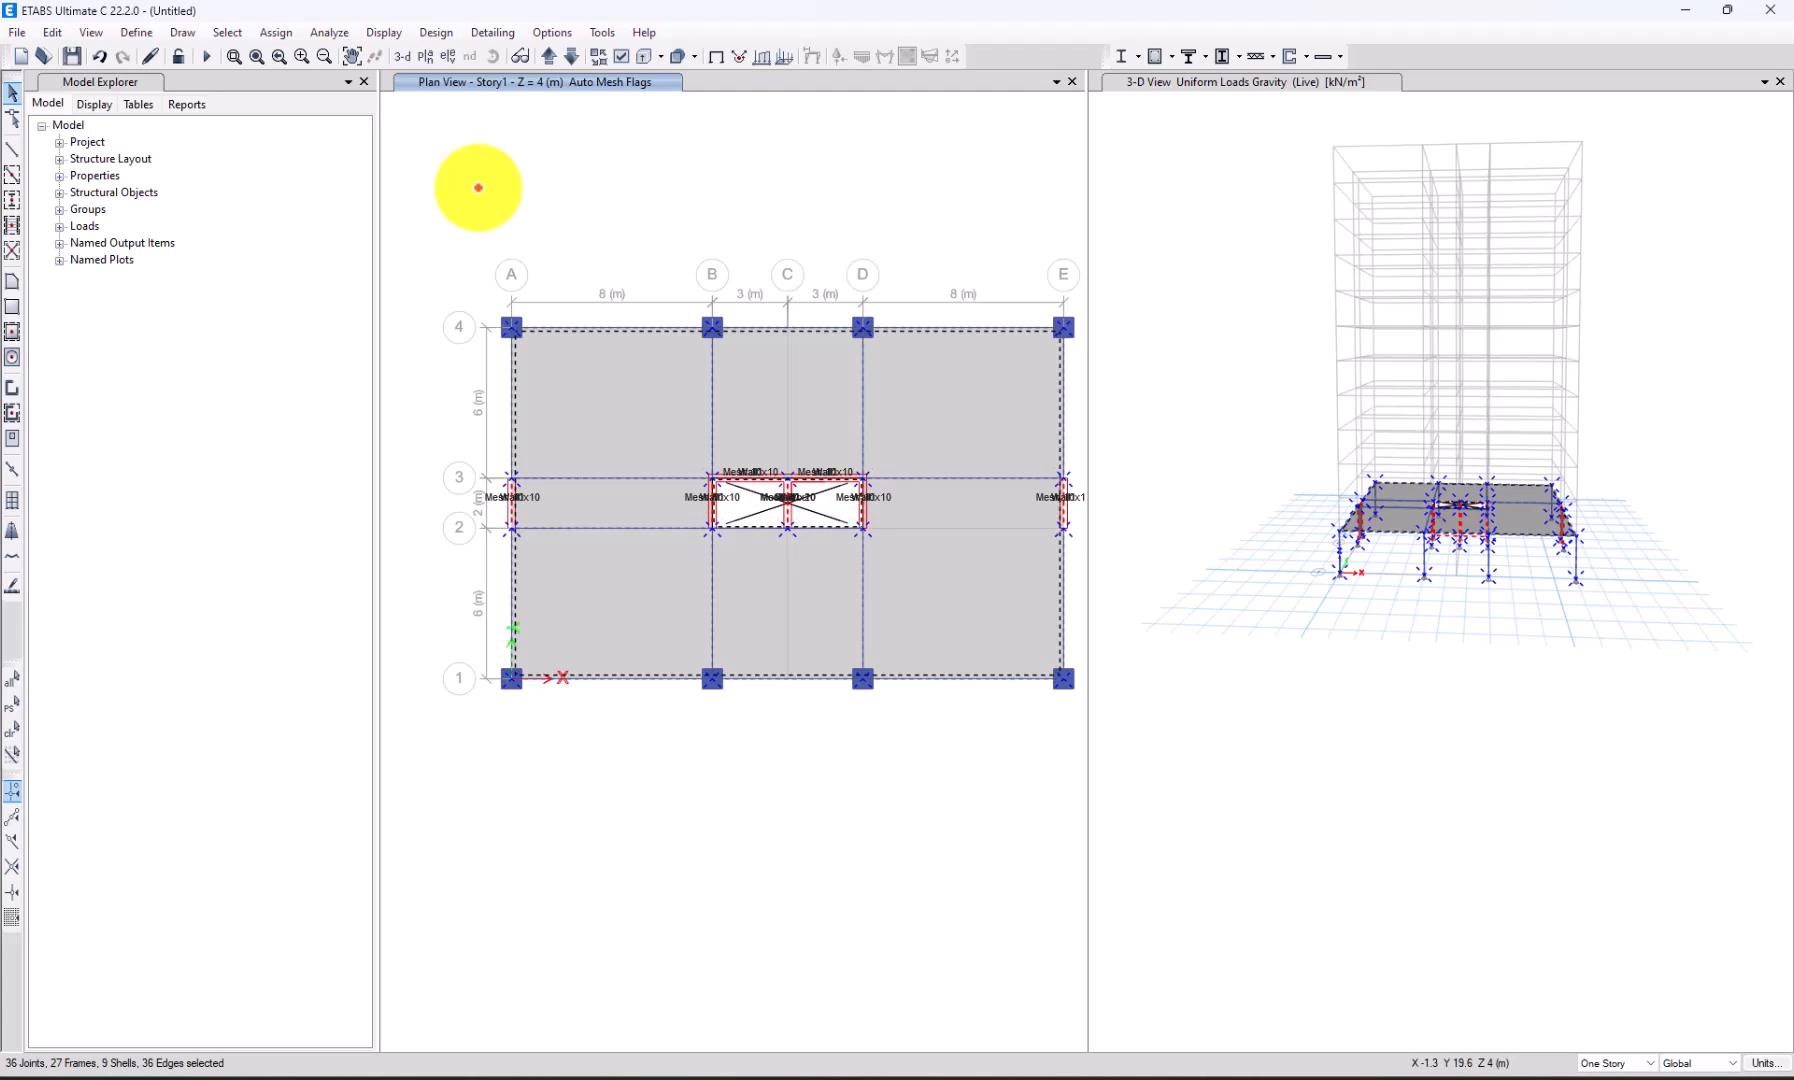
pyautogui.hotkey('ctrl', 'q')
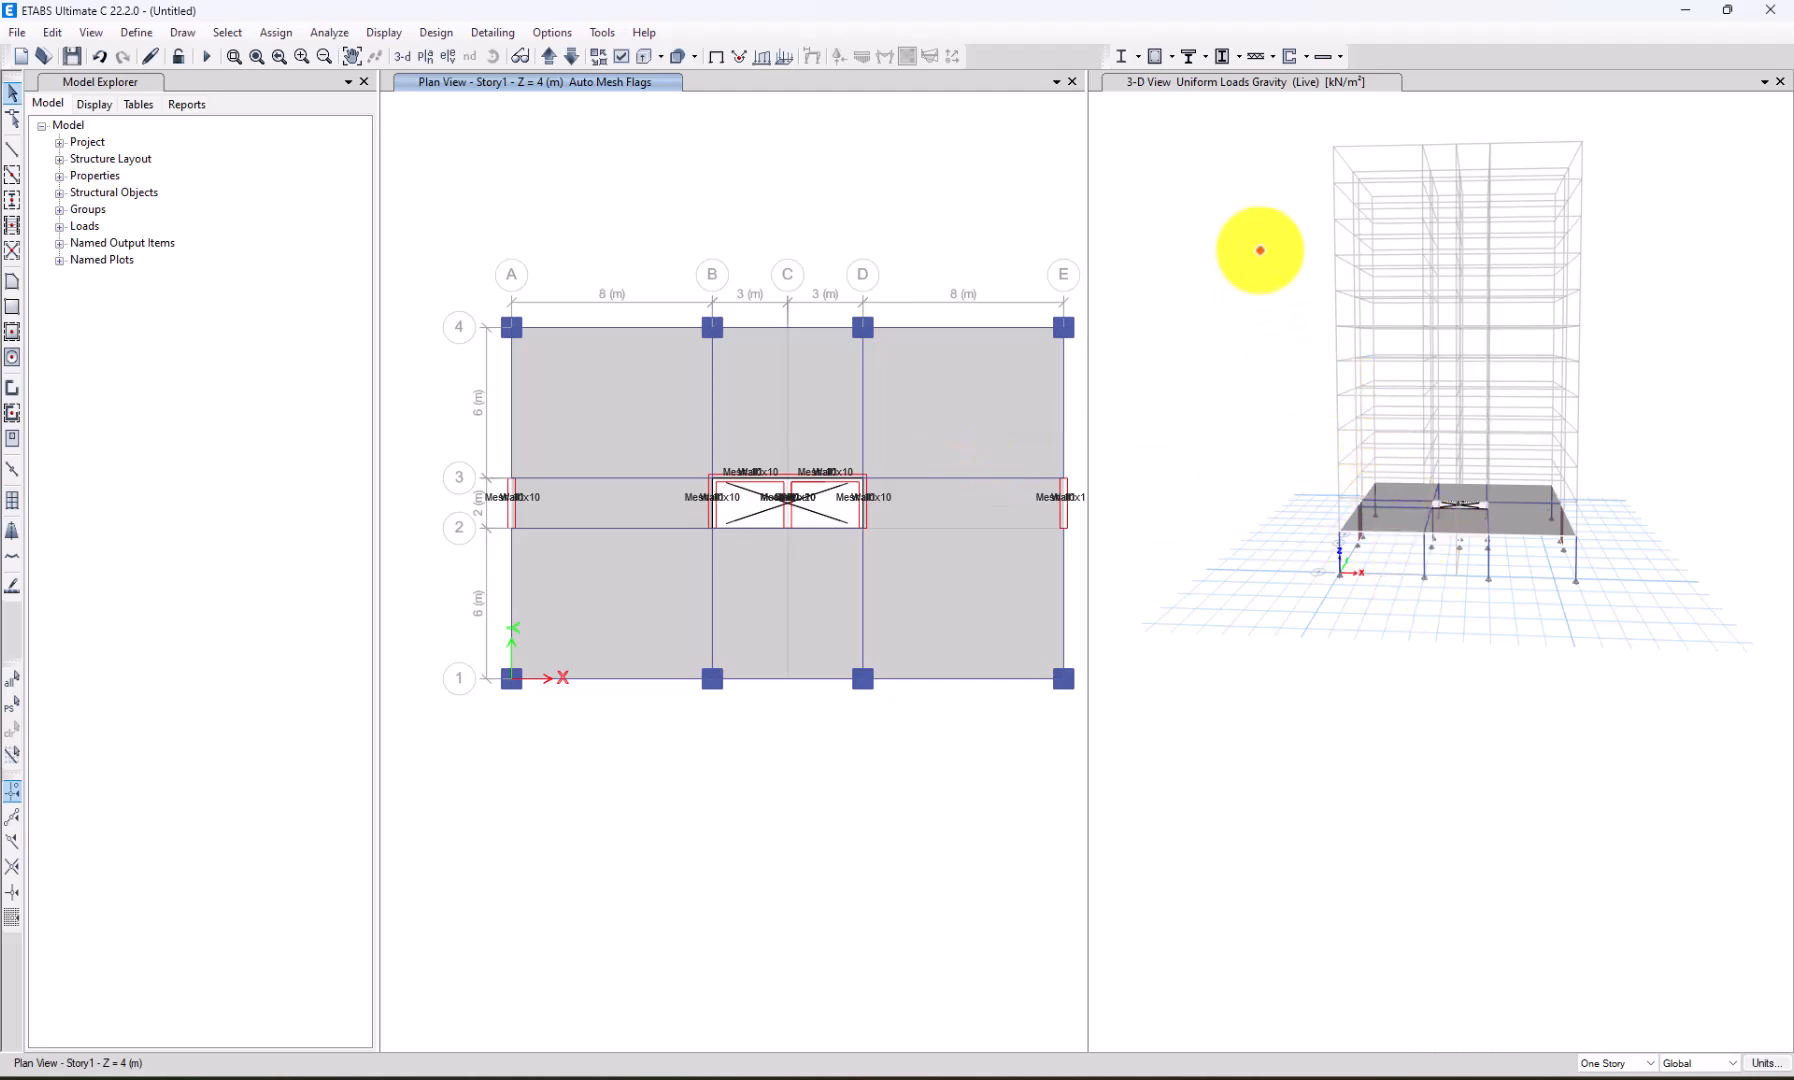
# Select the Story1 slab, frames, walls and upper joints in the 3-D view and replicate them on Story2 through Story12.
pyautogui.keyDown('shift'); pyautogui.moveTo(1652, 607); pyautogui.dragTo(1545, 467, button='middle'); pyautogui.keyUp('shift')
pyautogui.moveTo(1267, 438); pyautogui.dragTo(1680, 525)
pyautogui.moveTo(1700, 430); pyautogui.dragTo(1317, 540)
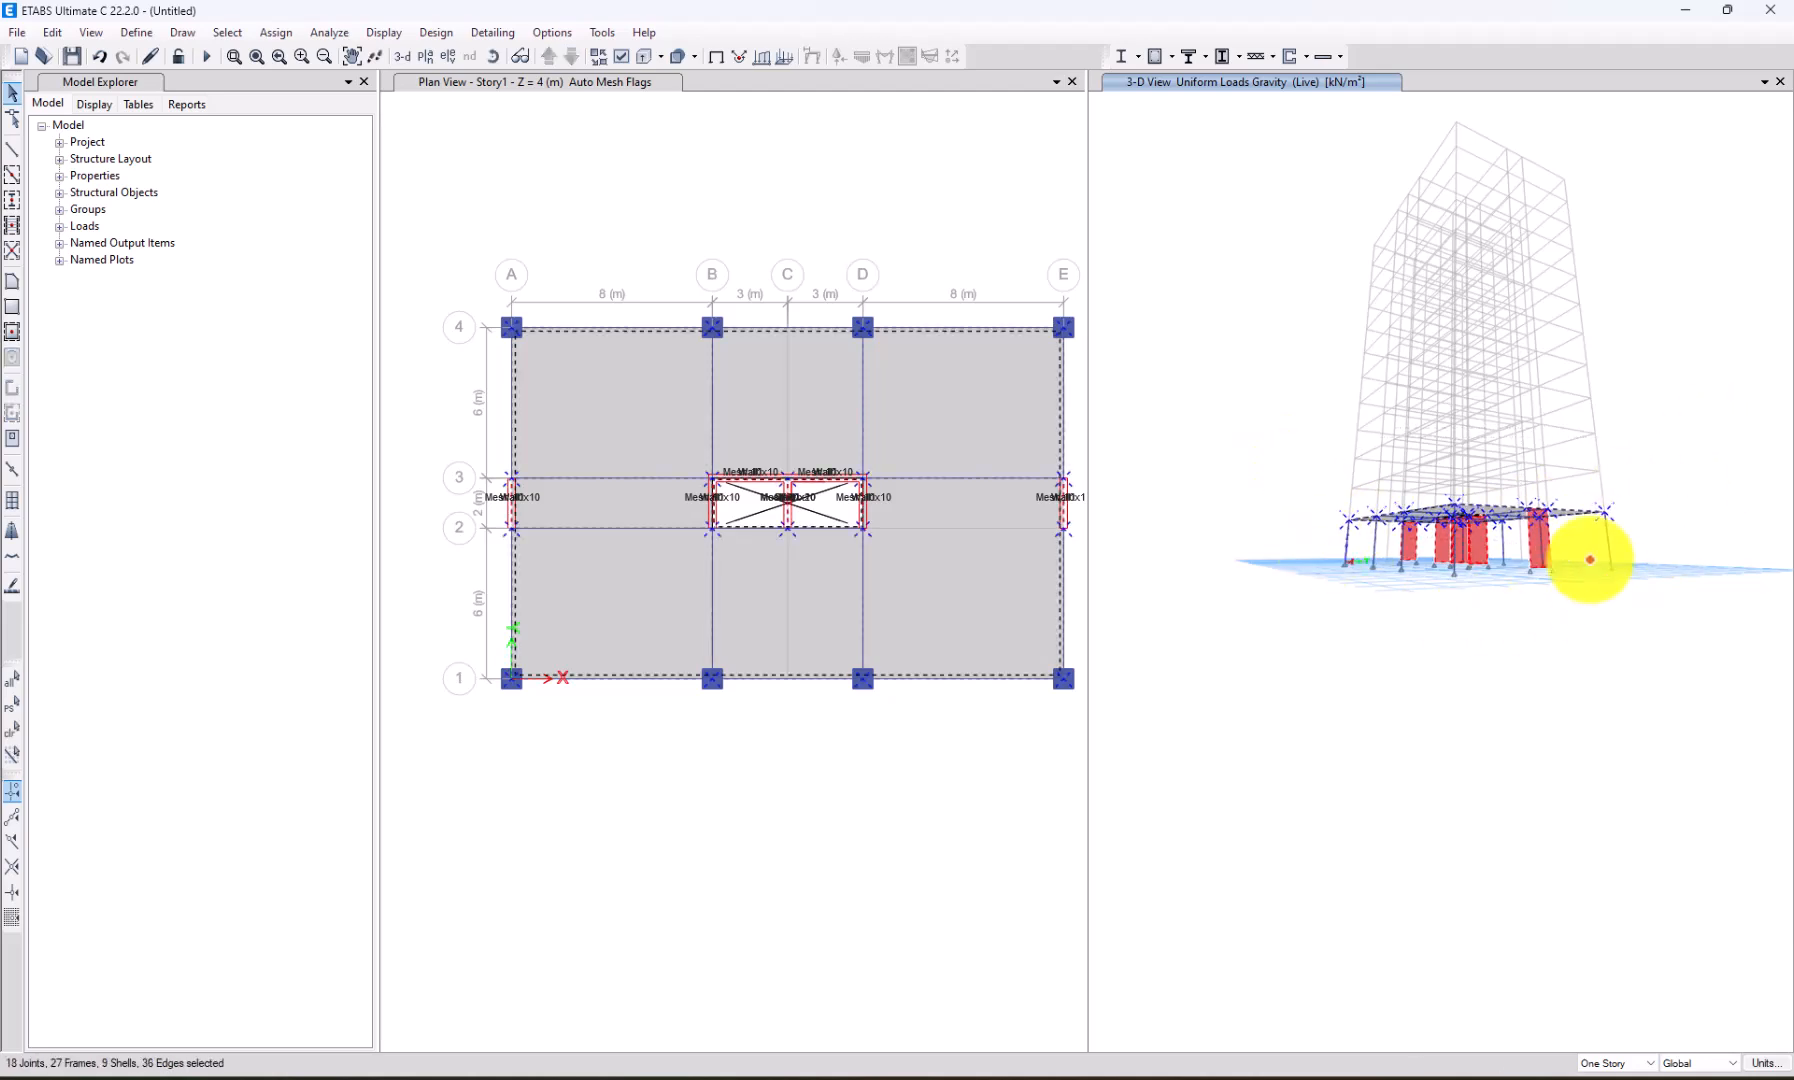
pyautogui.click(52, 32)
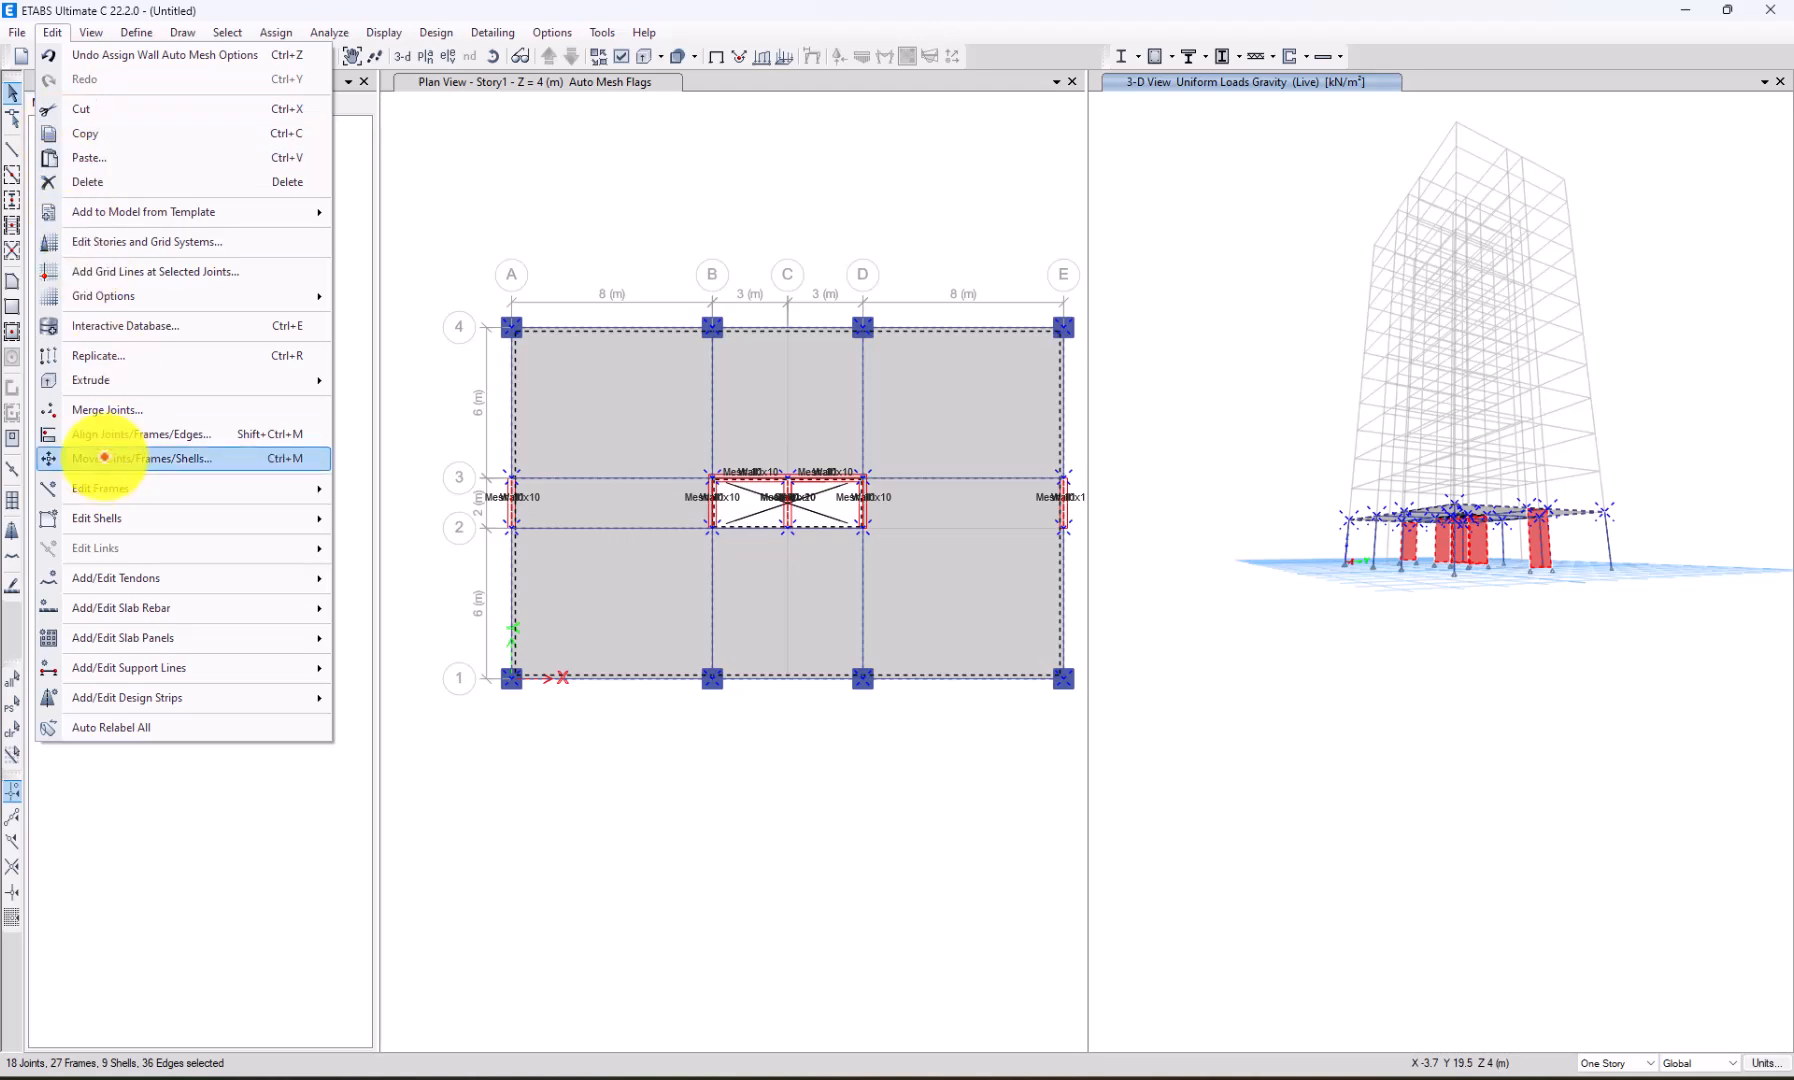
pyautogui.click(110, 355)
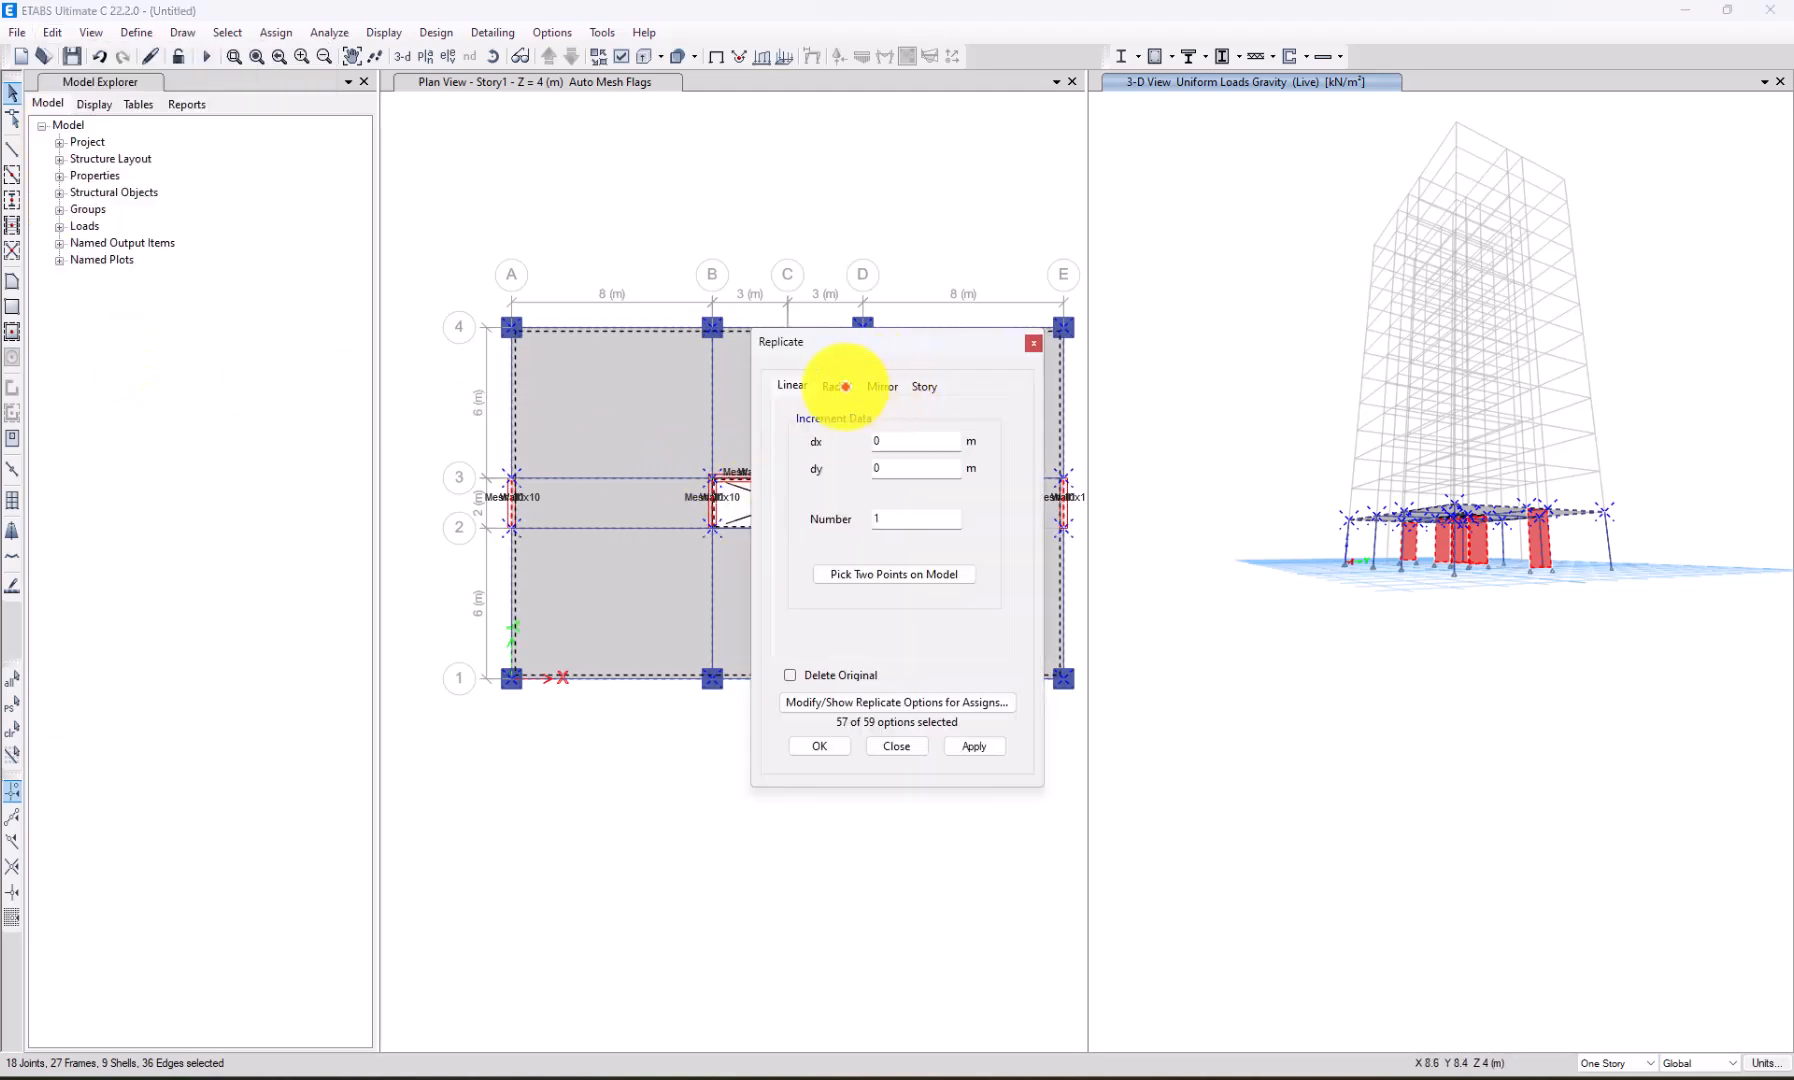
pyautogui.click(922, 386)
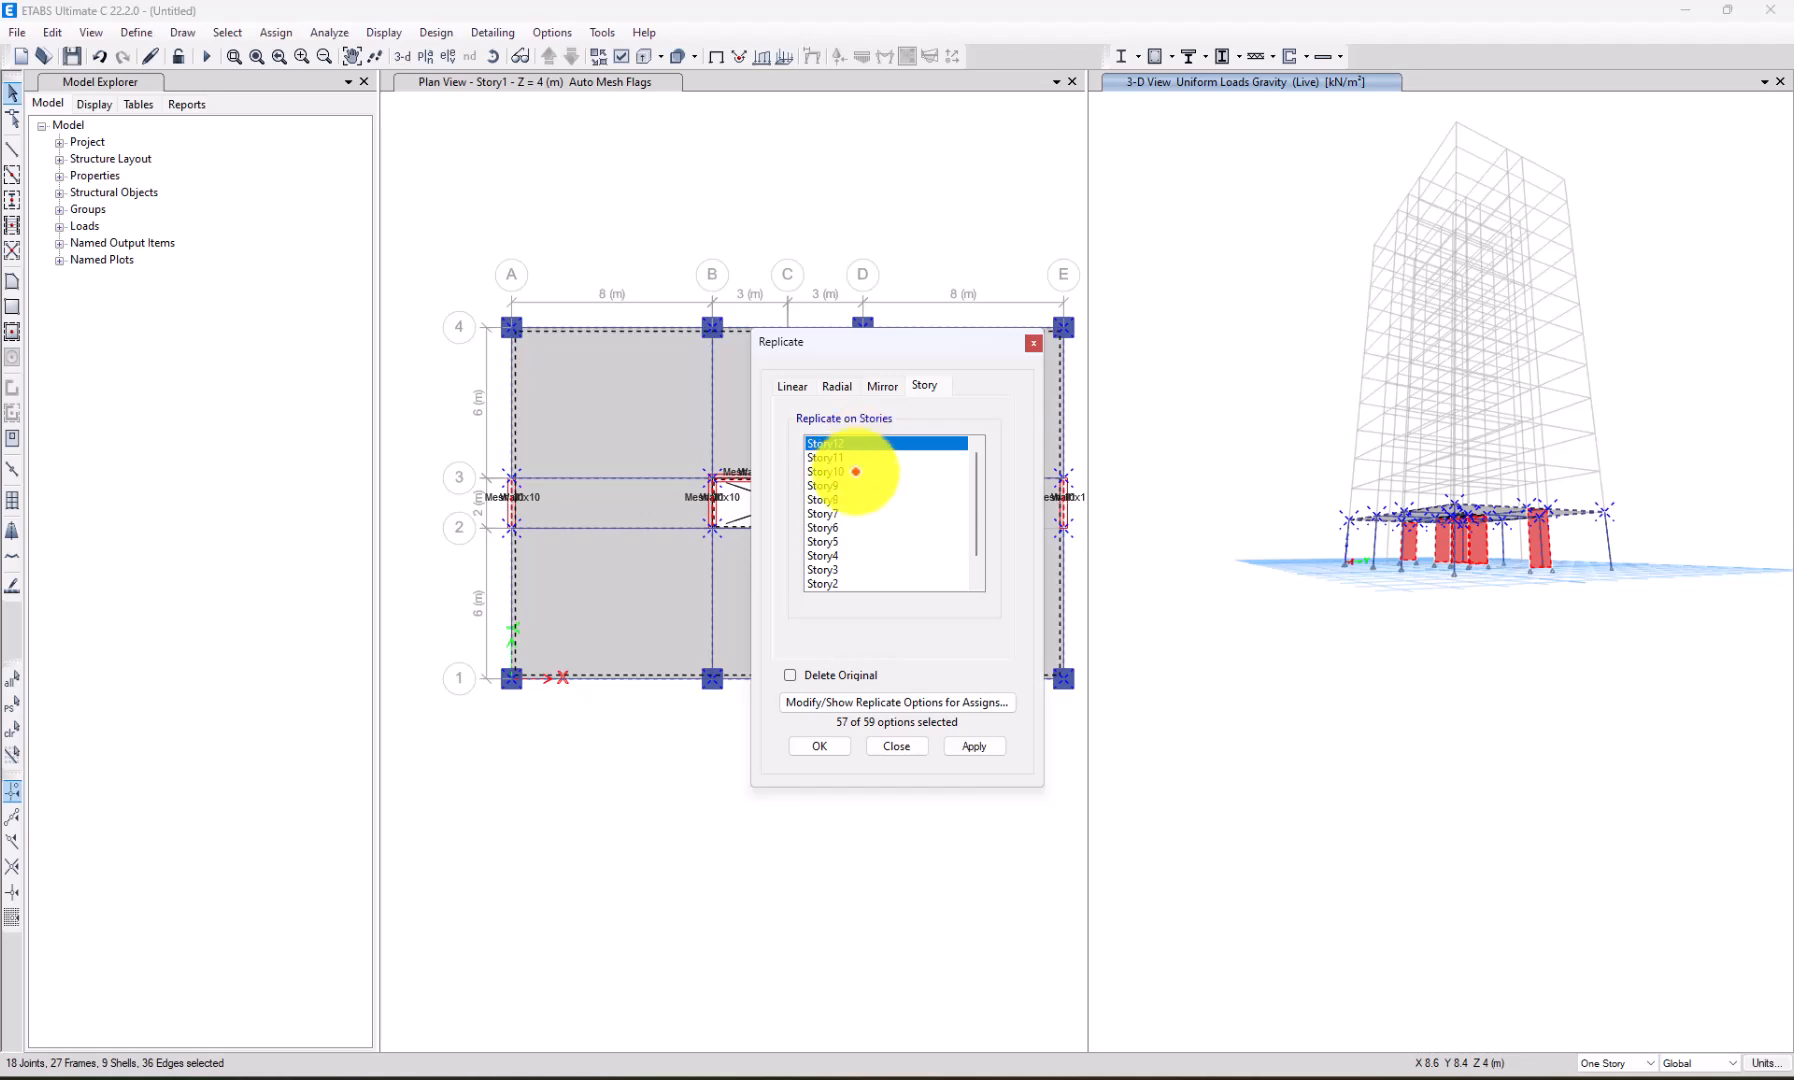
pyautogui.scroll(-1, 871, 540)
pyautogui.moveTo(836, 566); pyautogui.dragTo(803, 352)
pyautogui.click(979, 745)
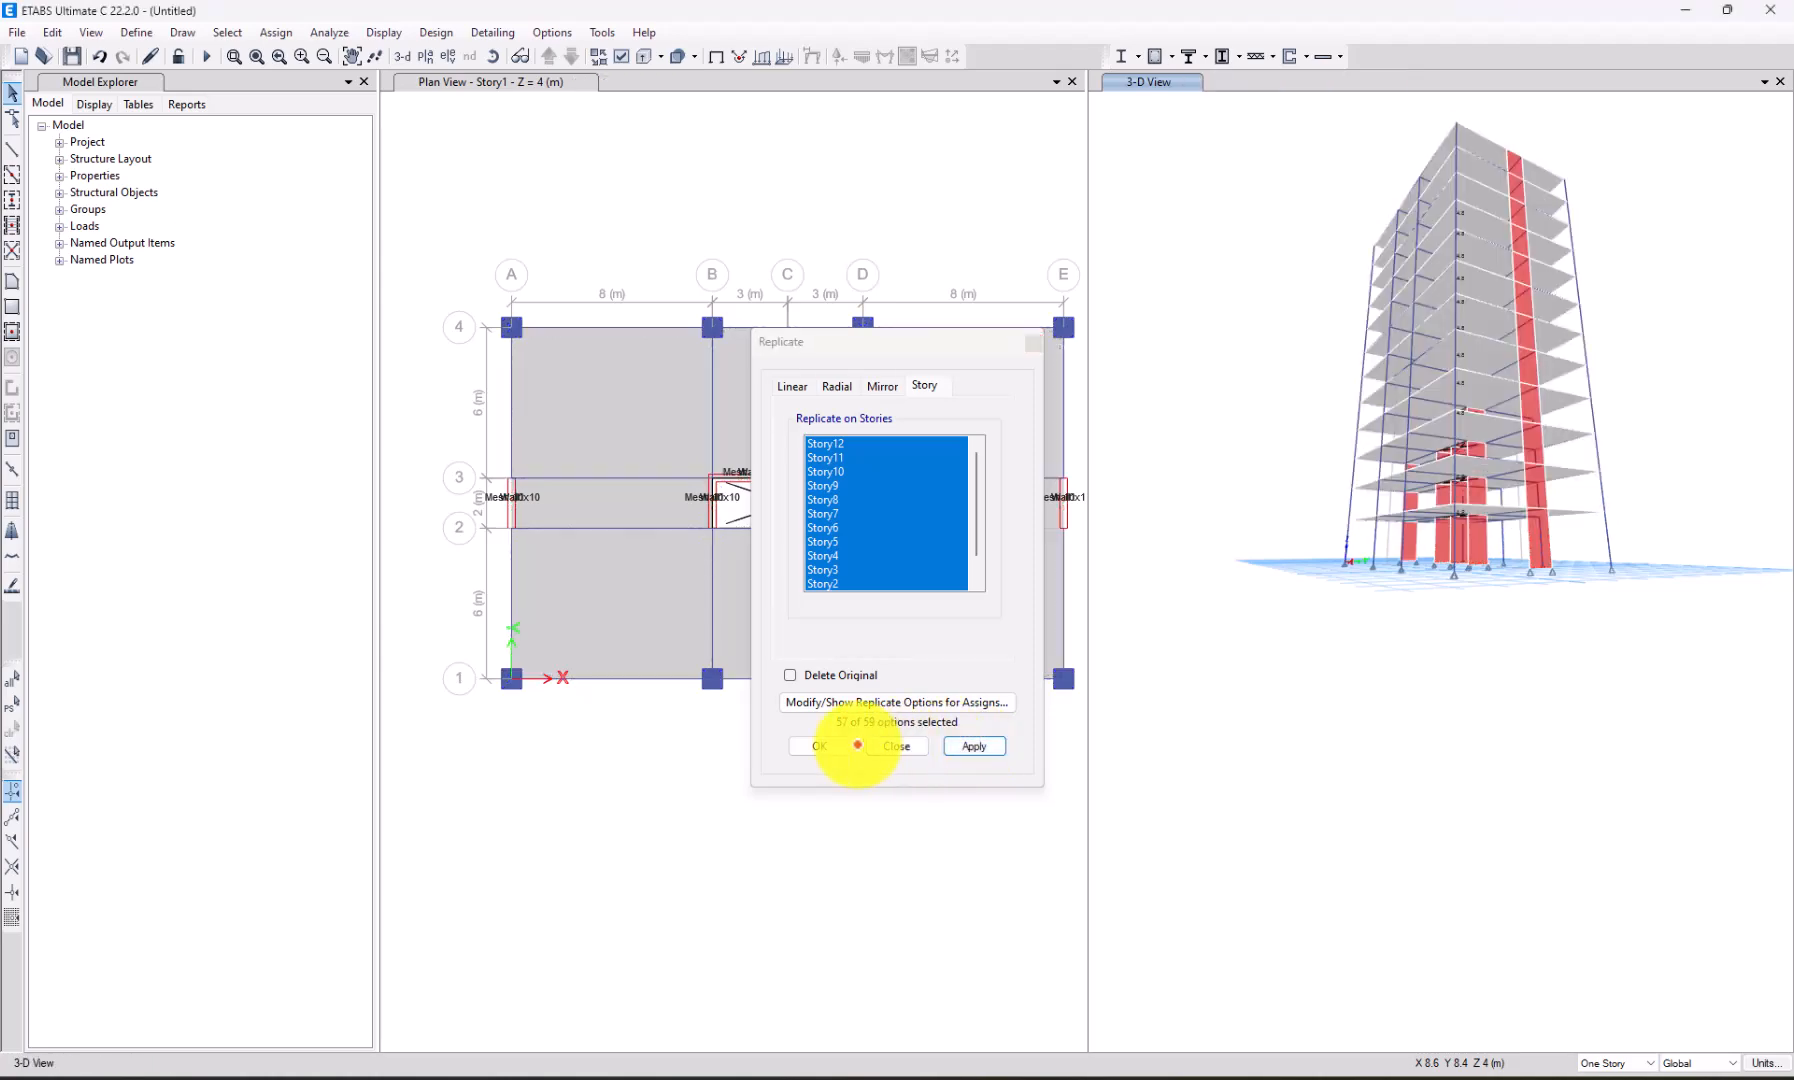
pyautogui.click(819, 746)
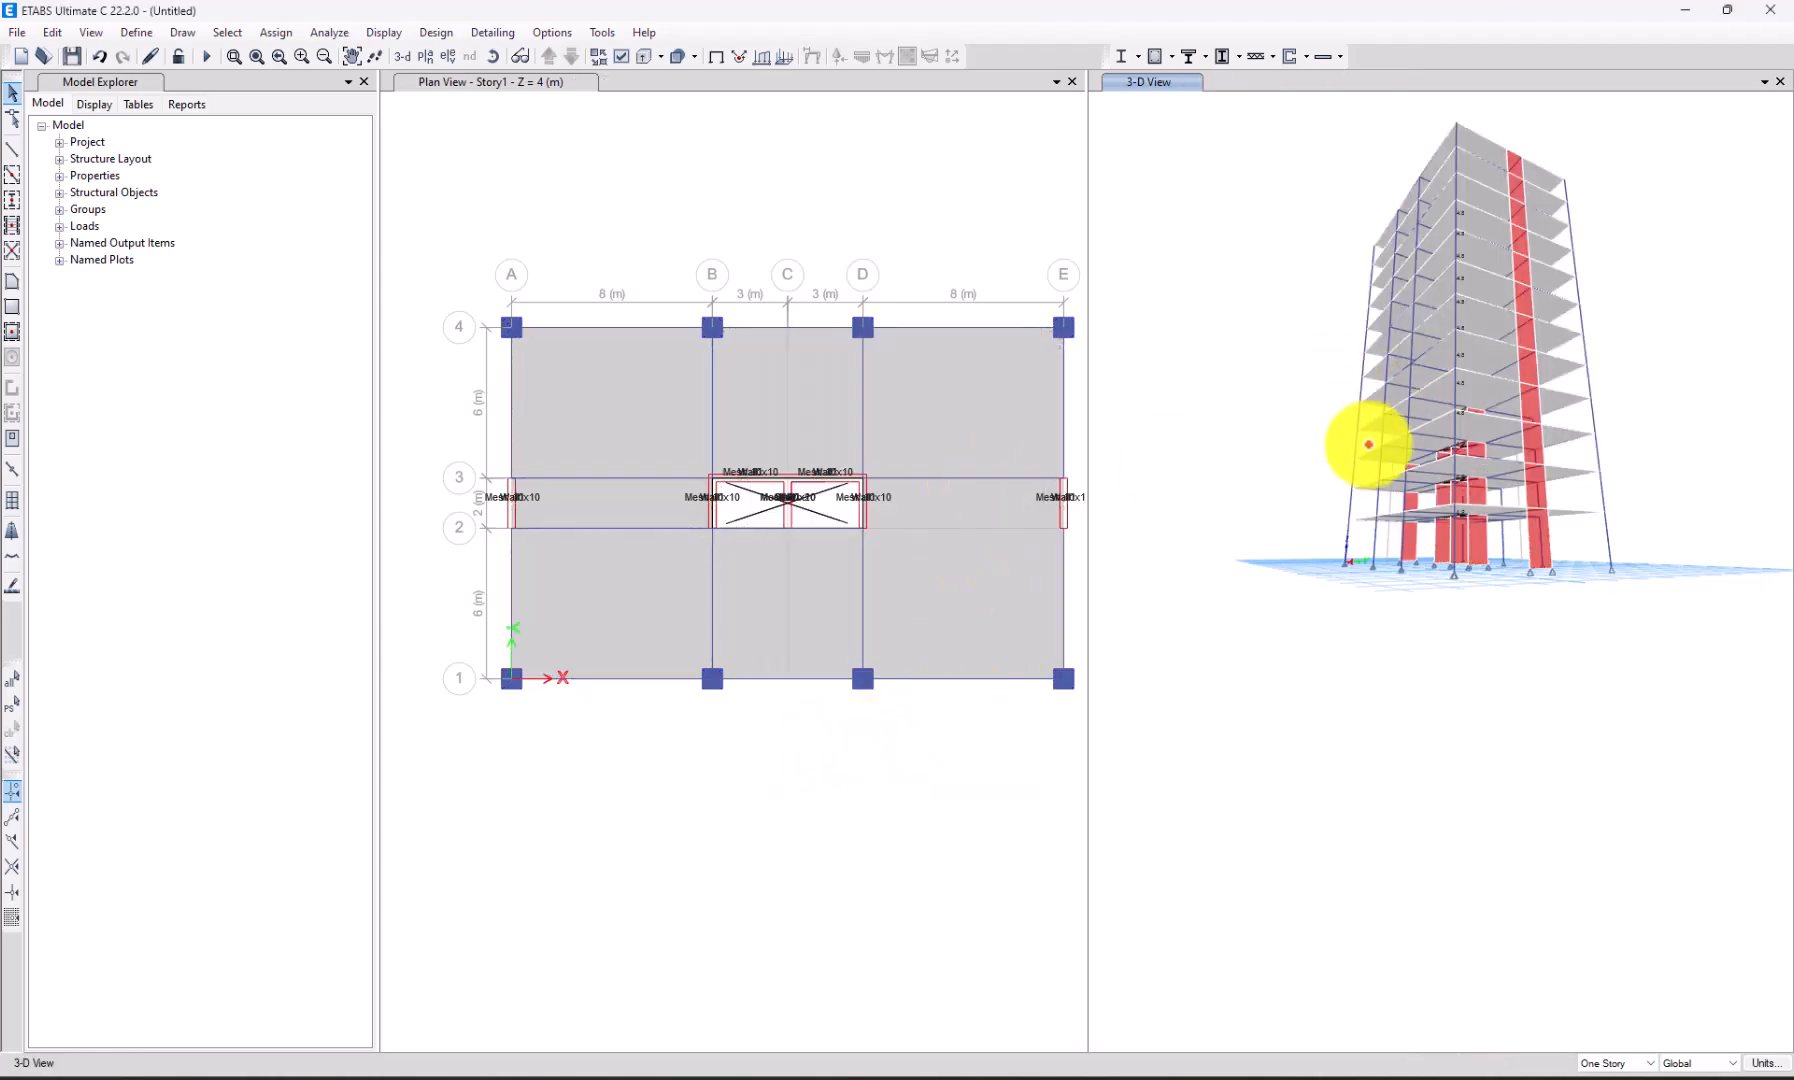
# Show the Base level plan, select all its joints and assign joint restraints to them.
pyautogui.keyDown('shift'); pyautogui.moveTo(1528, 367); pyautogui.dragTo(1359, 530, button='middle'); pyautogui.keyUp('shift')
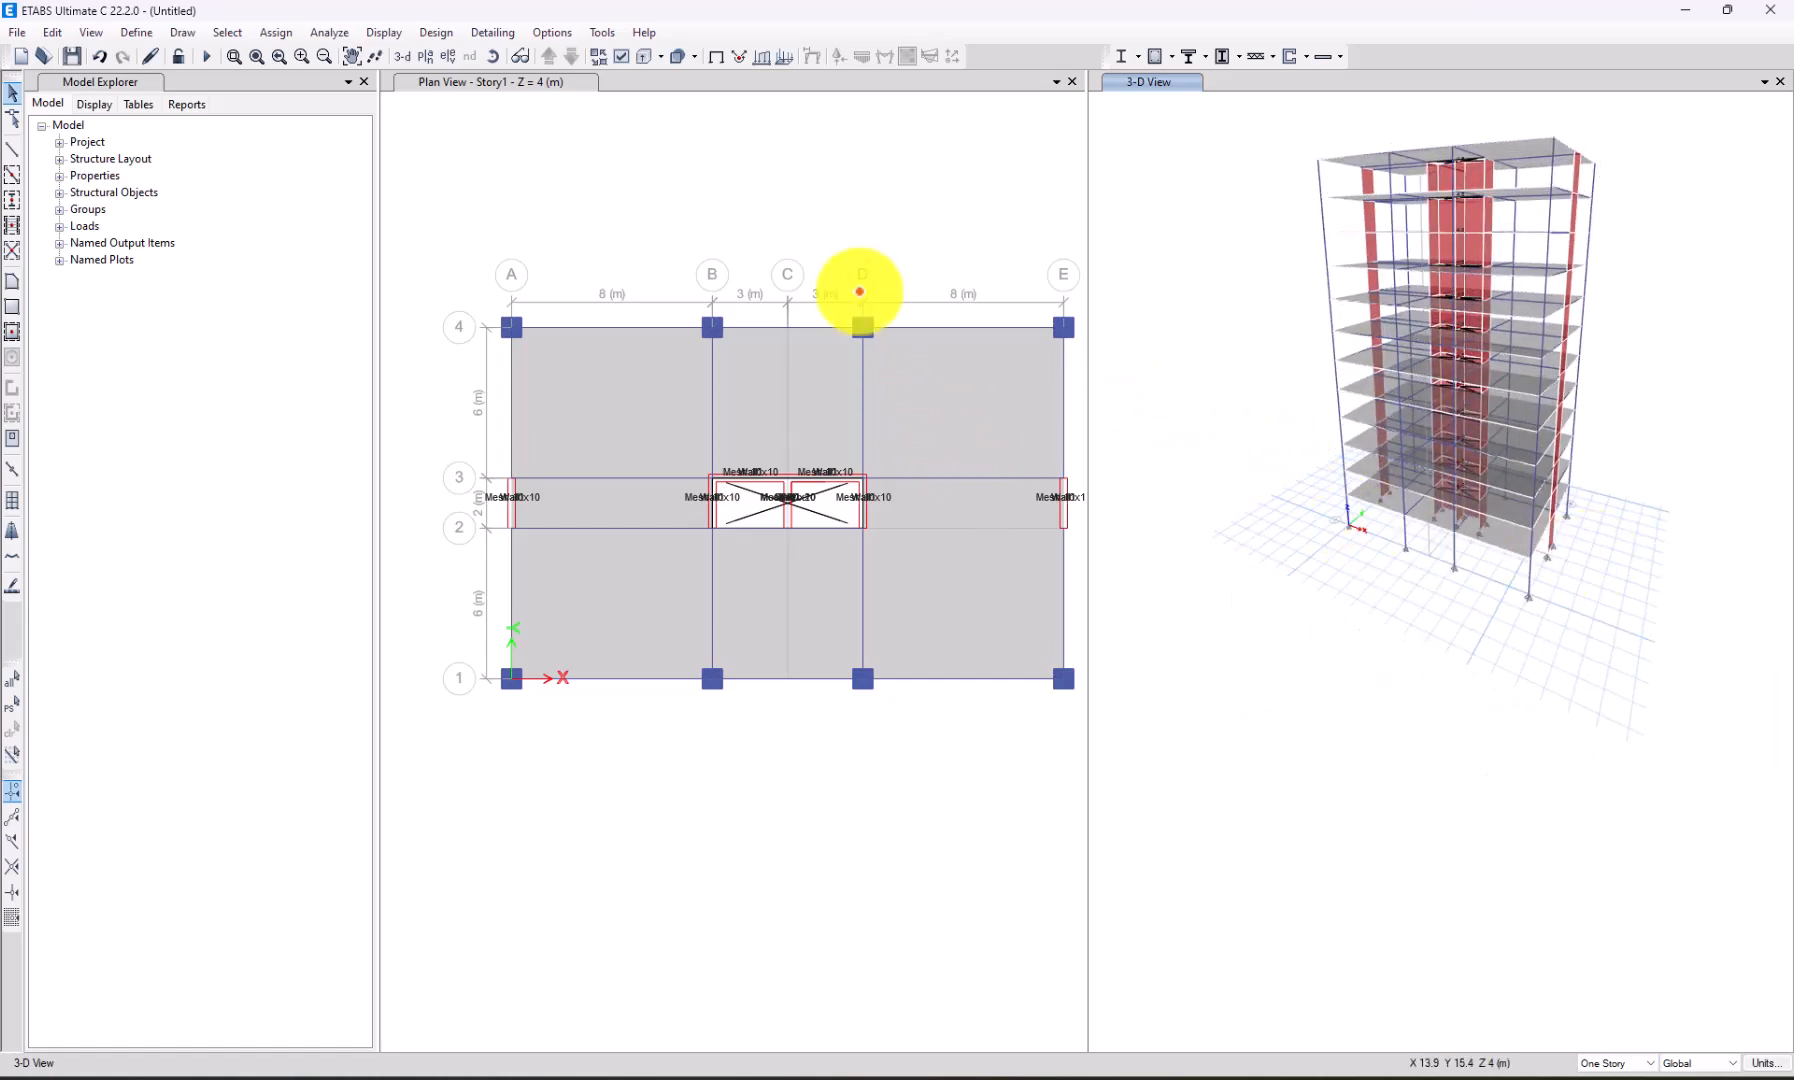
pyautogui.click(592, 161)
pyautogui.click(574, 56)
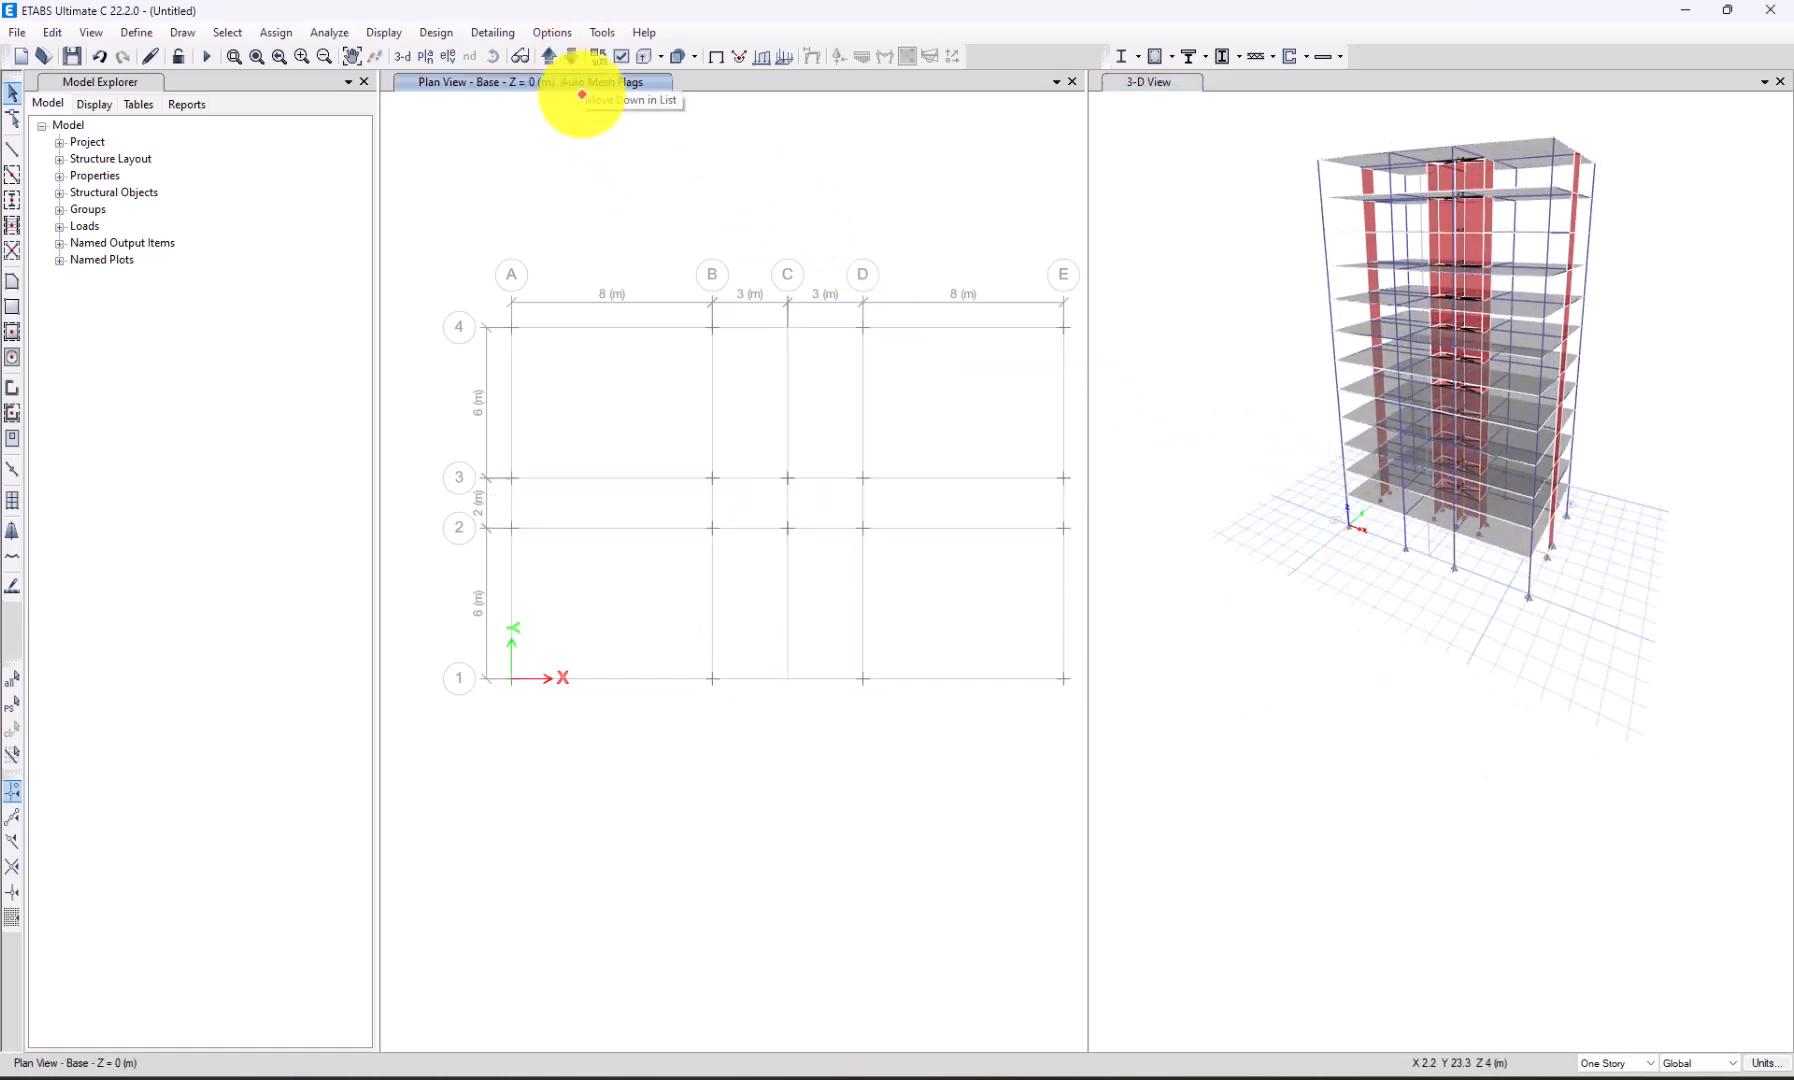
pyautogui.scroll(-3, 471, 333)
pyautogui.moveTo(458, 292); pyautogui.dragTo(862, 546)
pyautogui.click(290, 32)
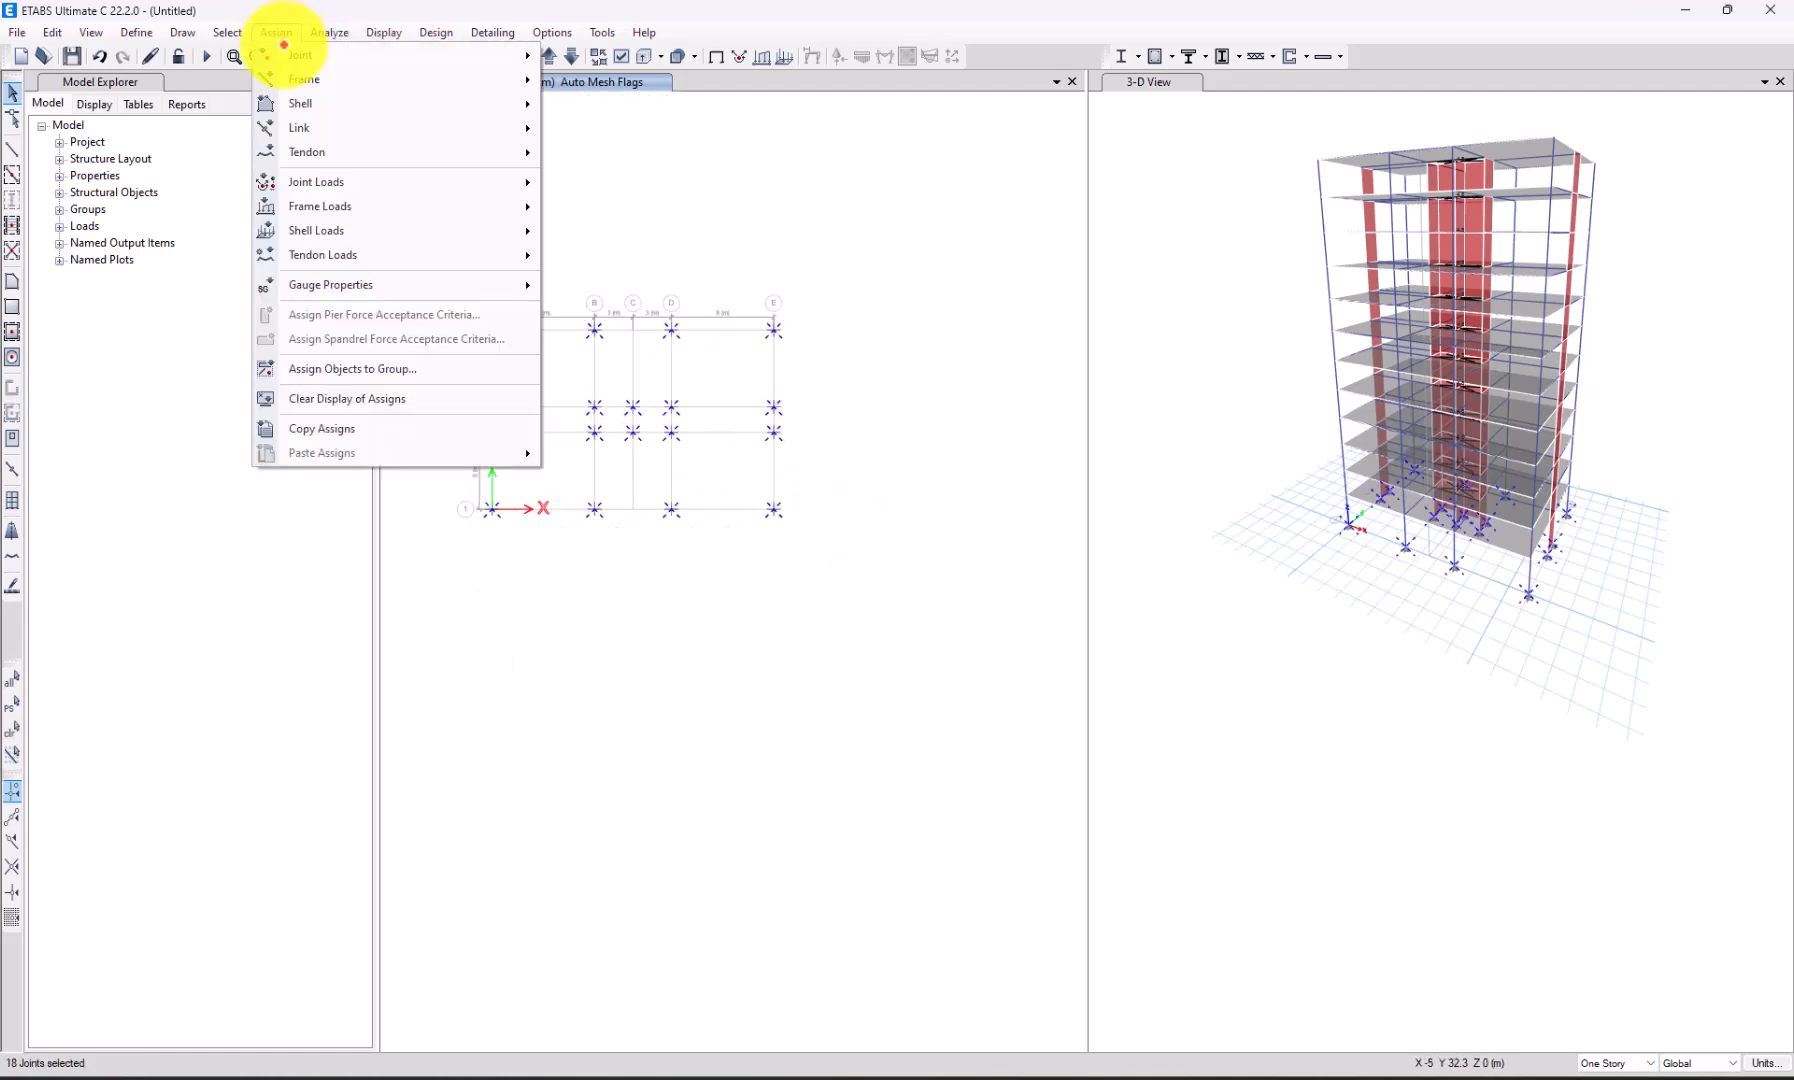
pyautogui.moveTo(288, 48)
pyautogui.click(580, 48)
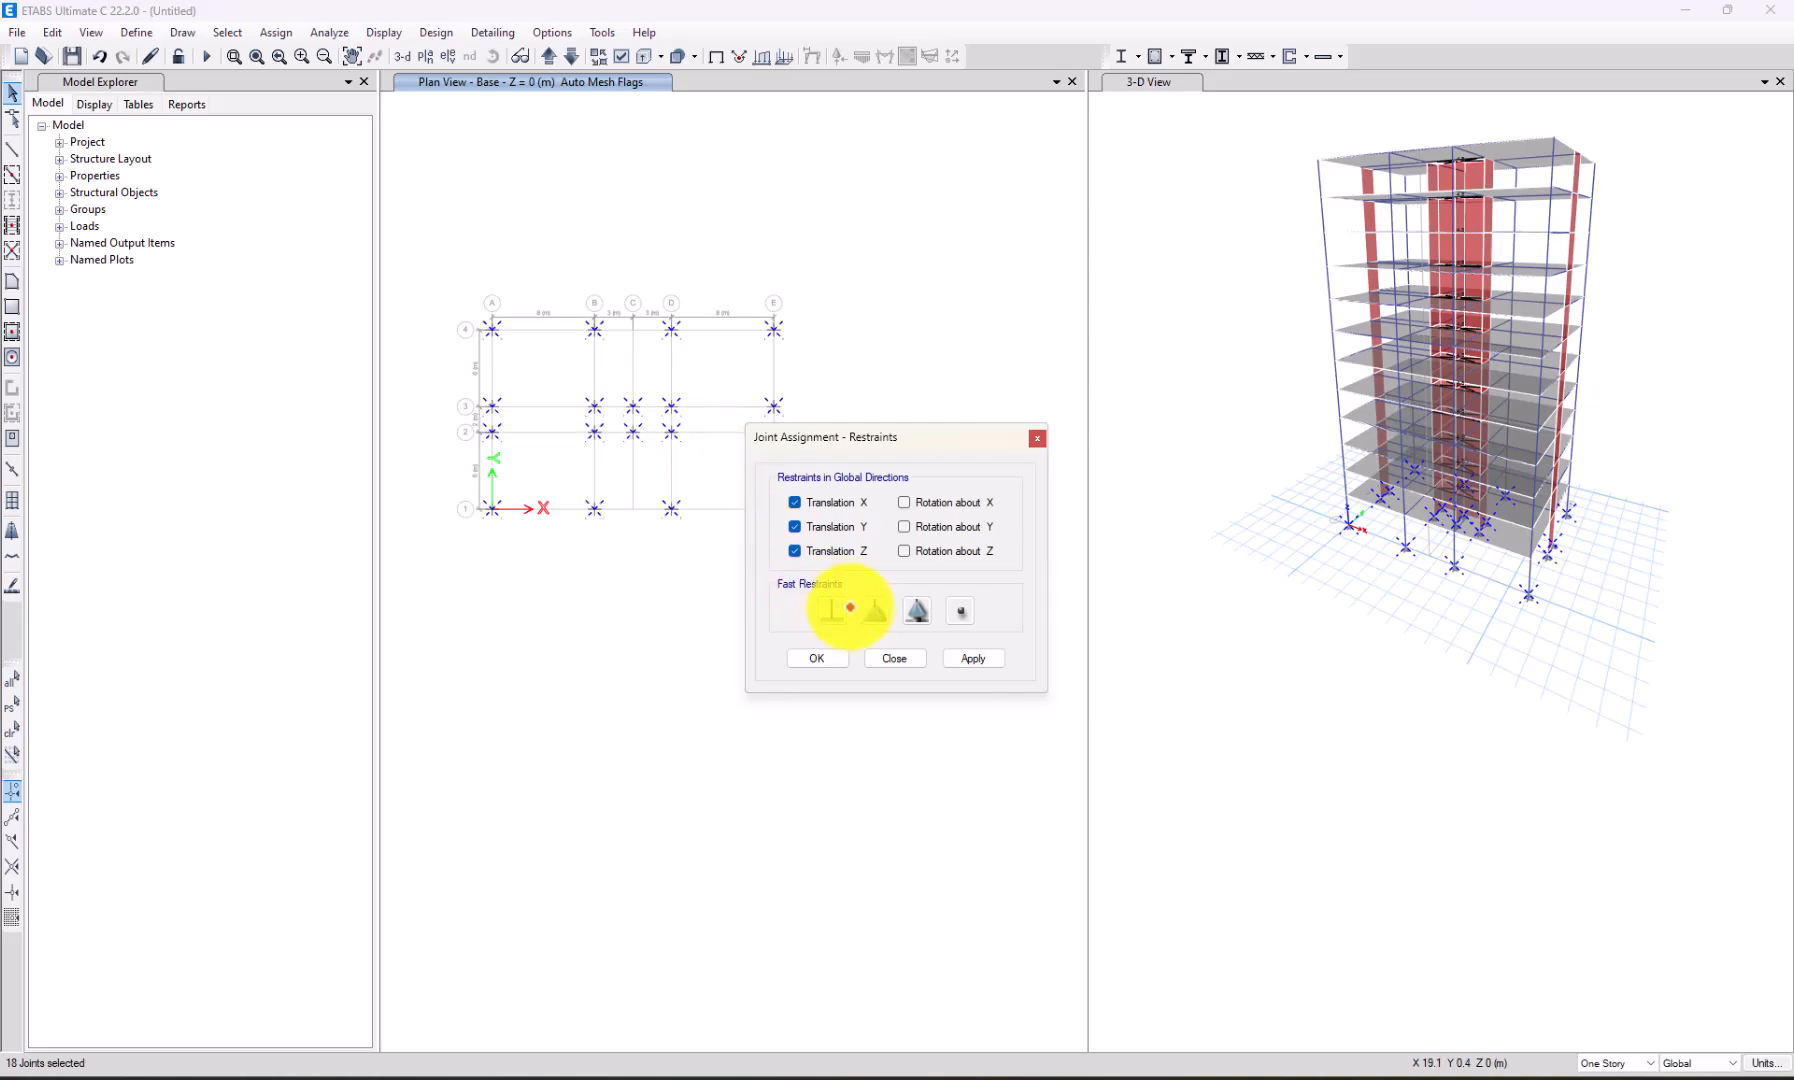
pyautogui.click(822, 655)
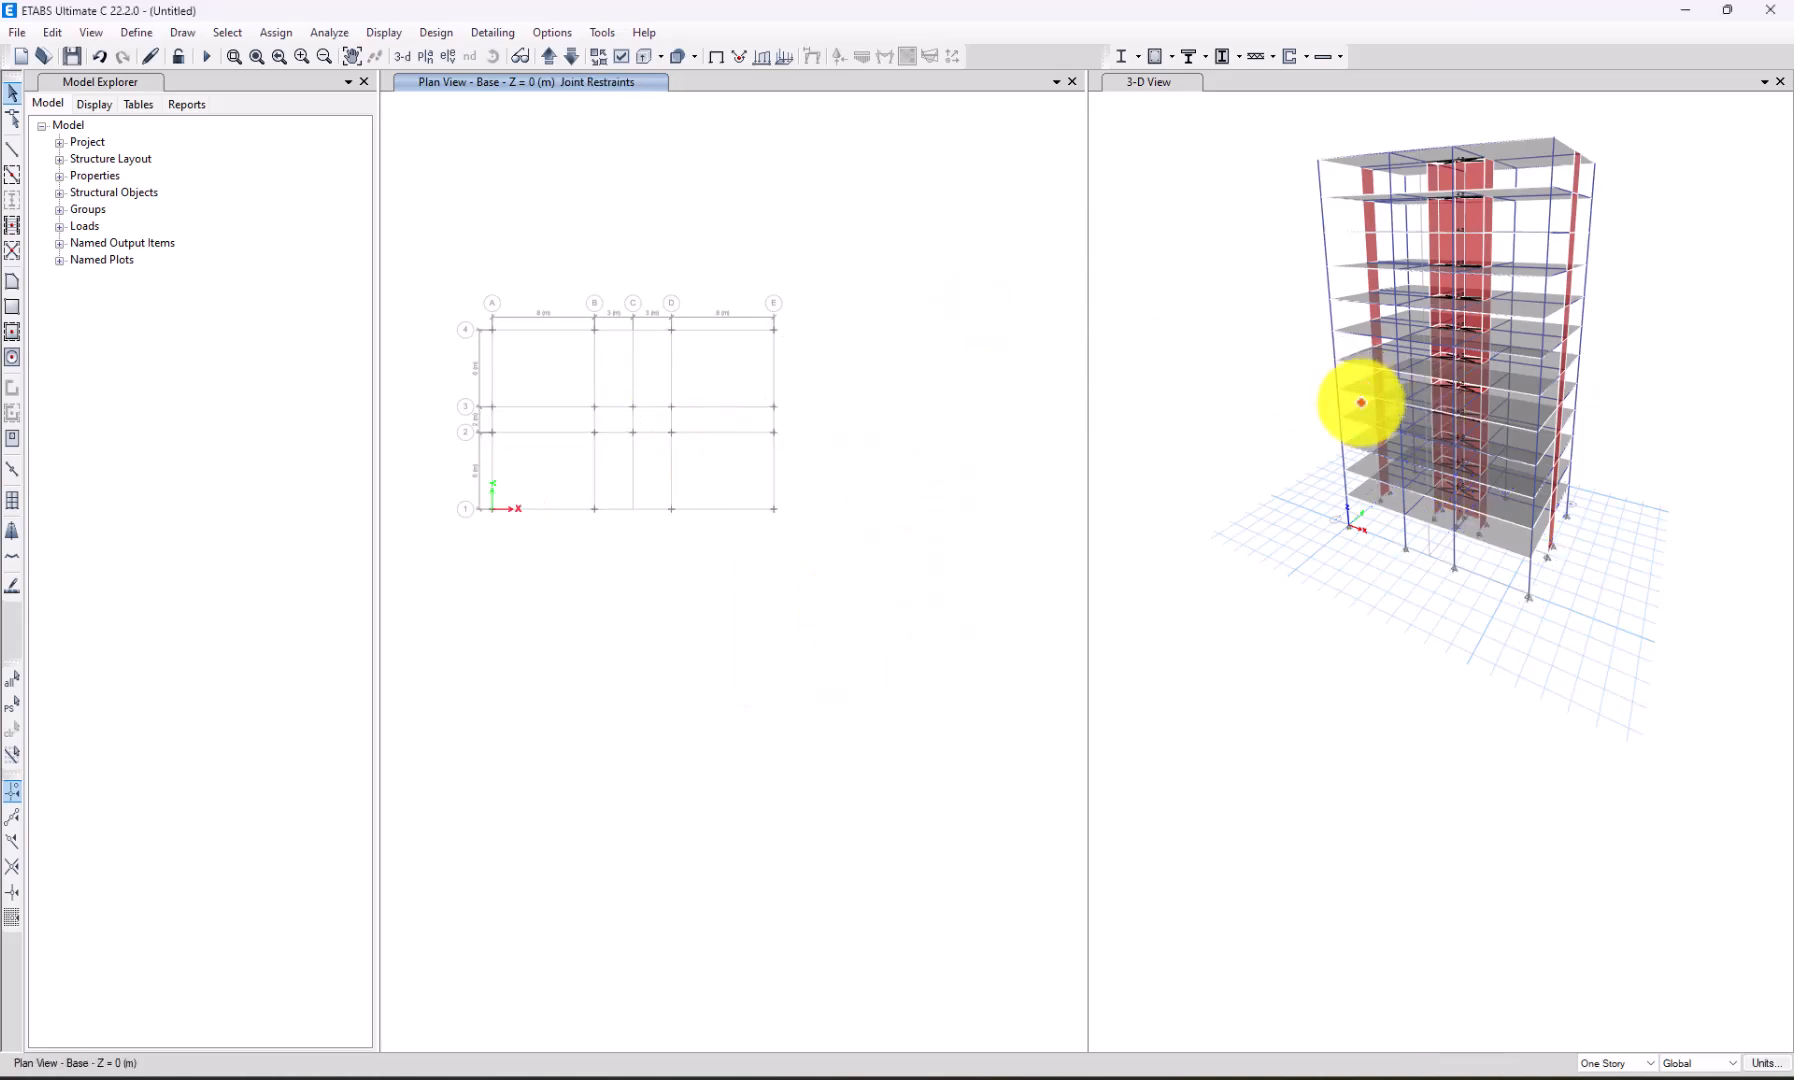
pyautogui.keyDown('shift'); pyautogui.moveTo(1510, 430); pyautogui.dragTo(1450, 380, button='middle'); pyautogui.keyUp('shift')
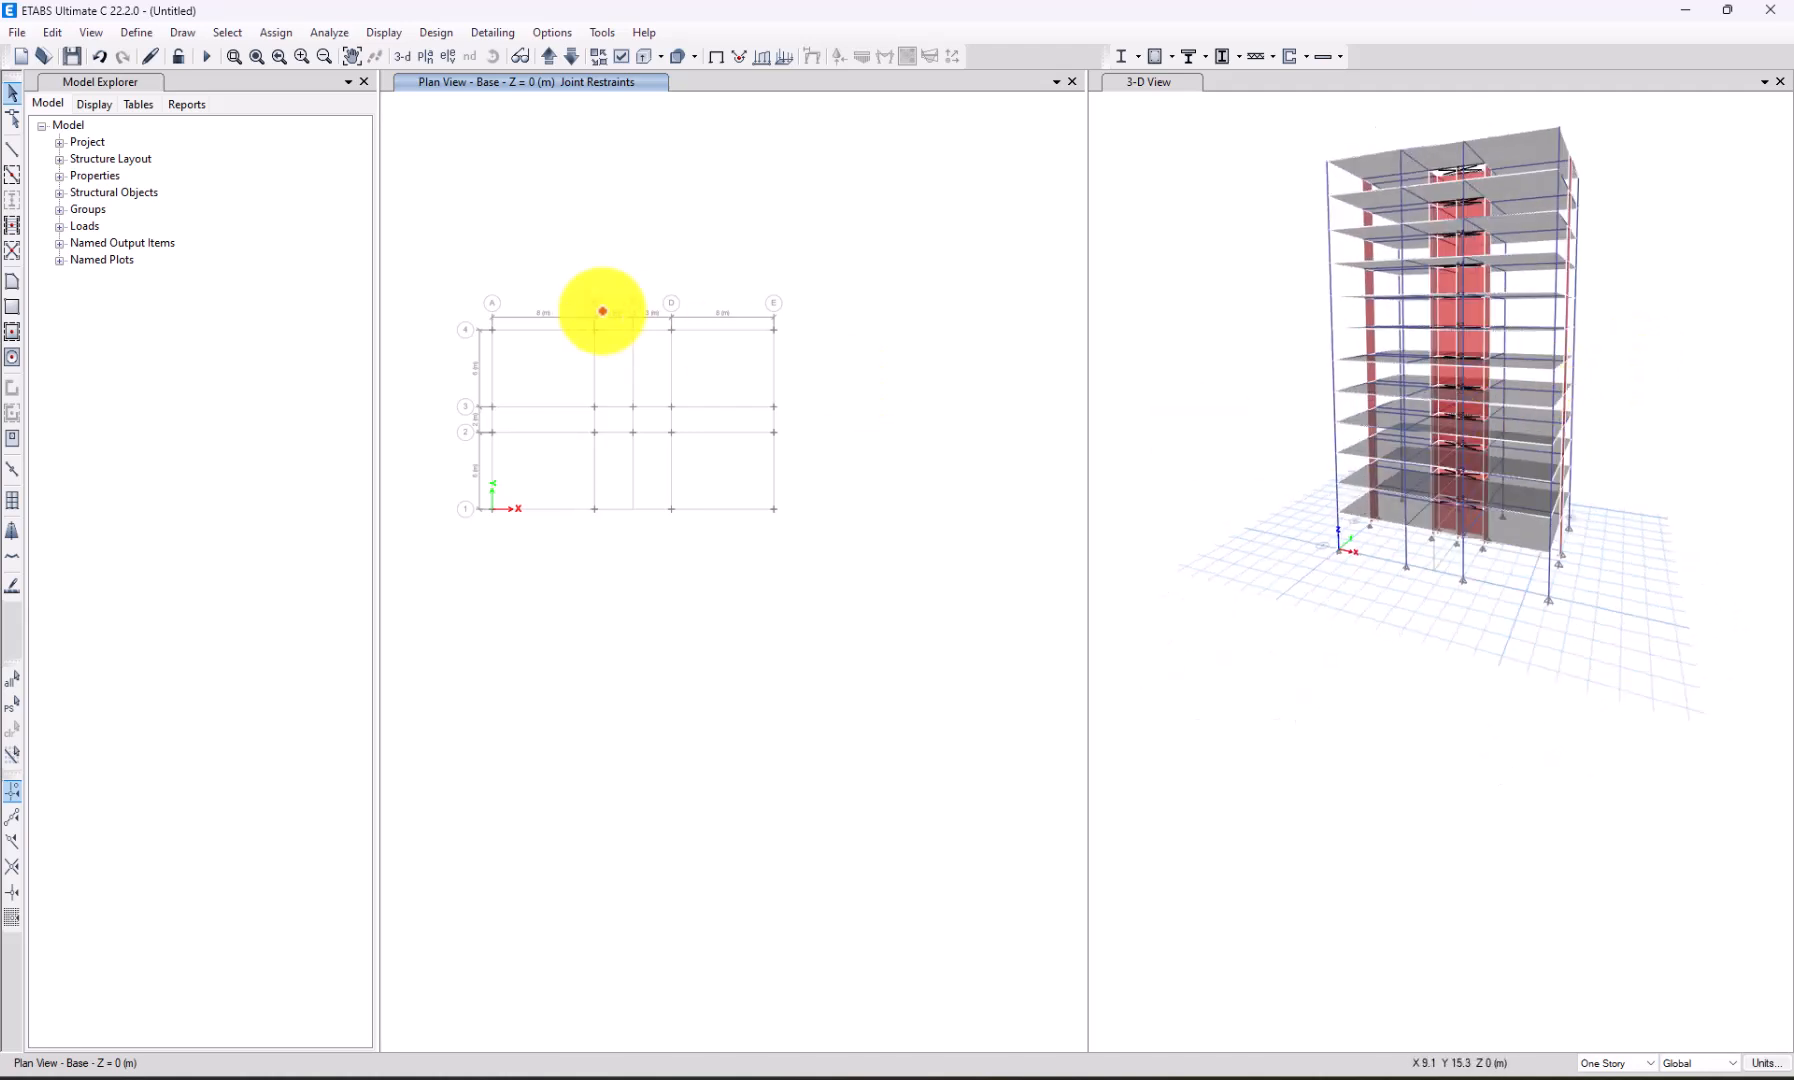
pyautogui.scroll(3, 597, 376)
pyautogui.scroll(-1, 904, 460)
pyautogui.scroll(1, 740, 404)
pyautogui.scroll(-2, 490, 390)
pyautogui.scroll(2, 500, 200)
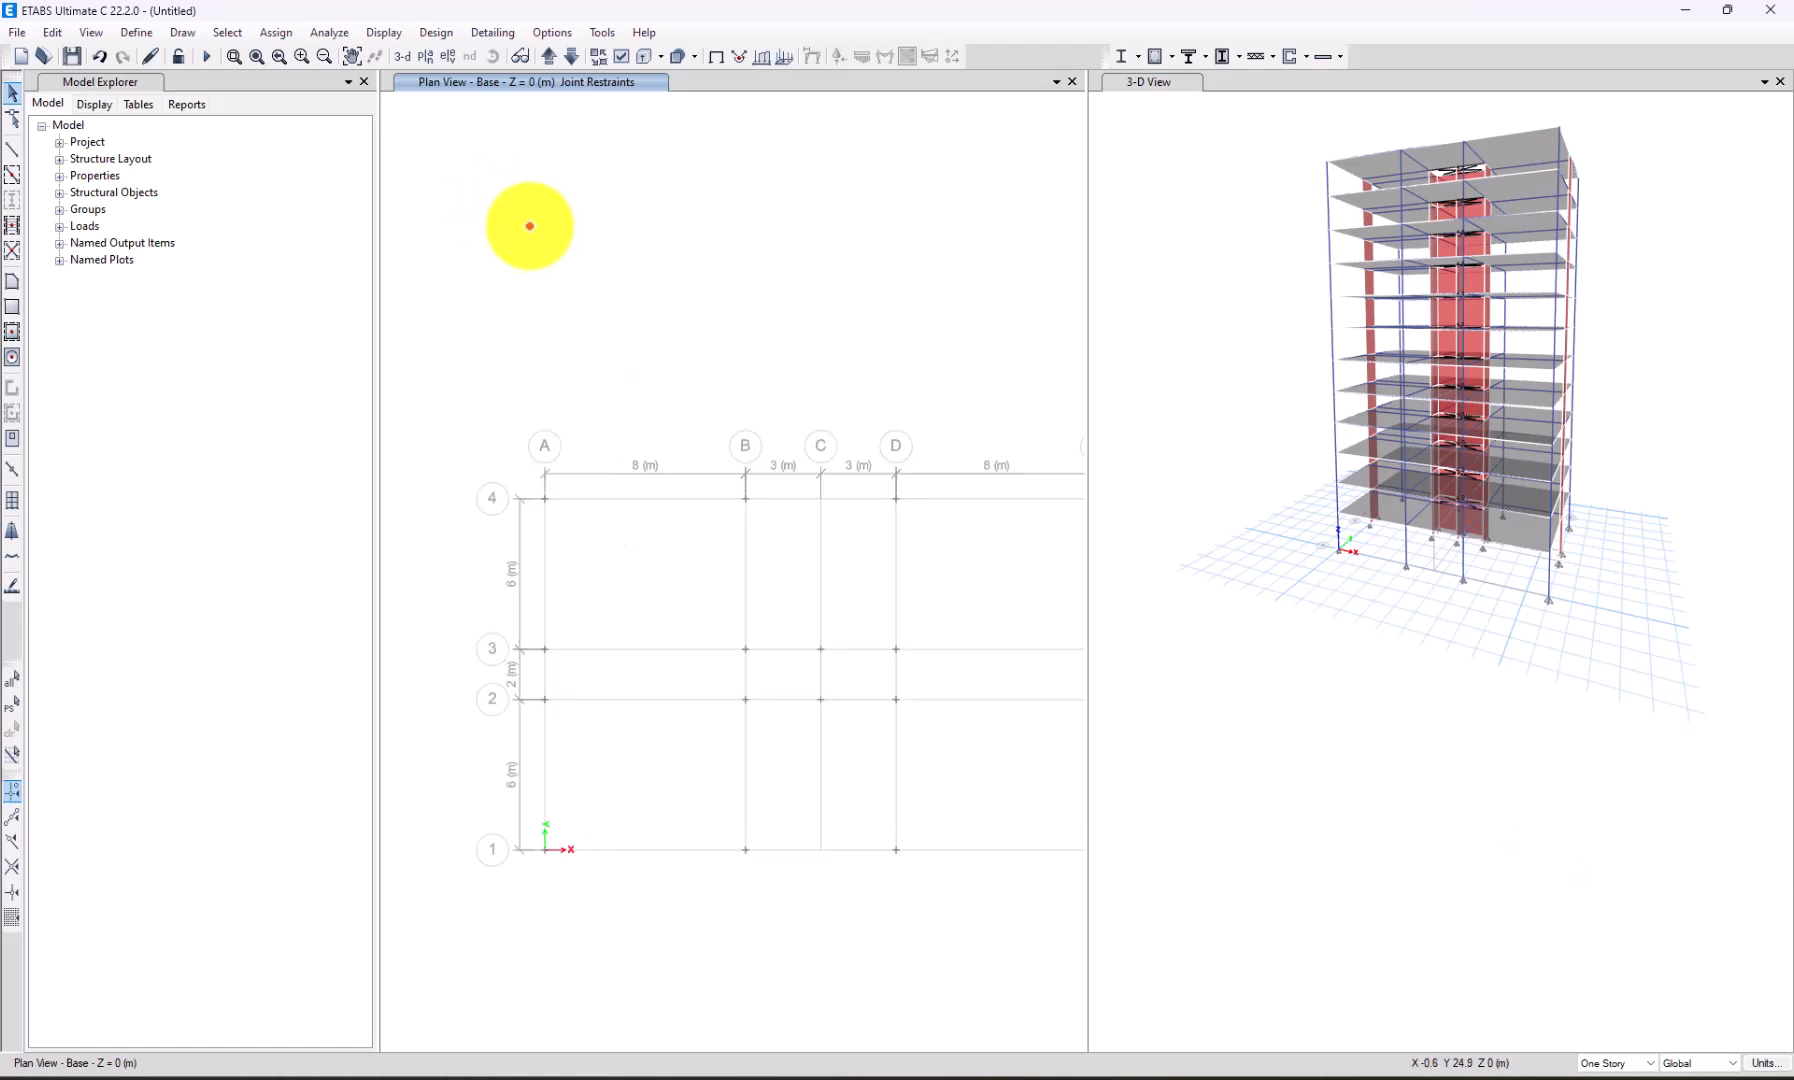
pyautogui.scroll(-2, 476, 226)
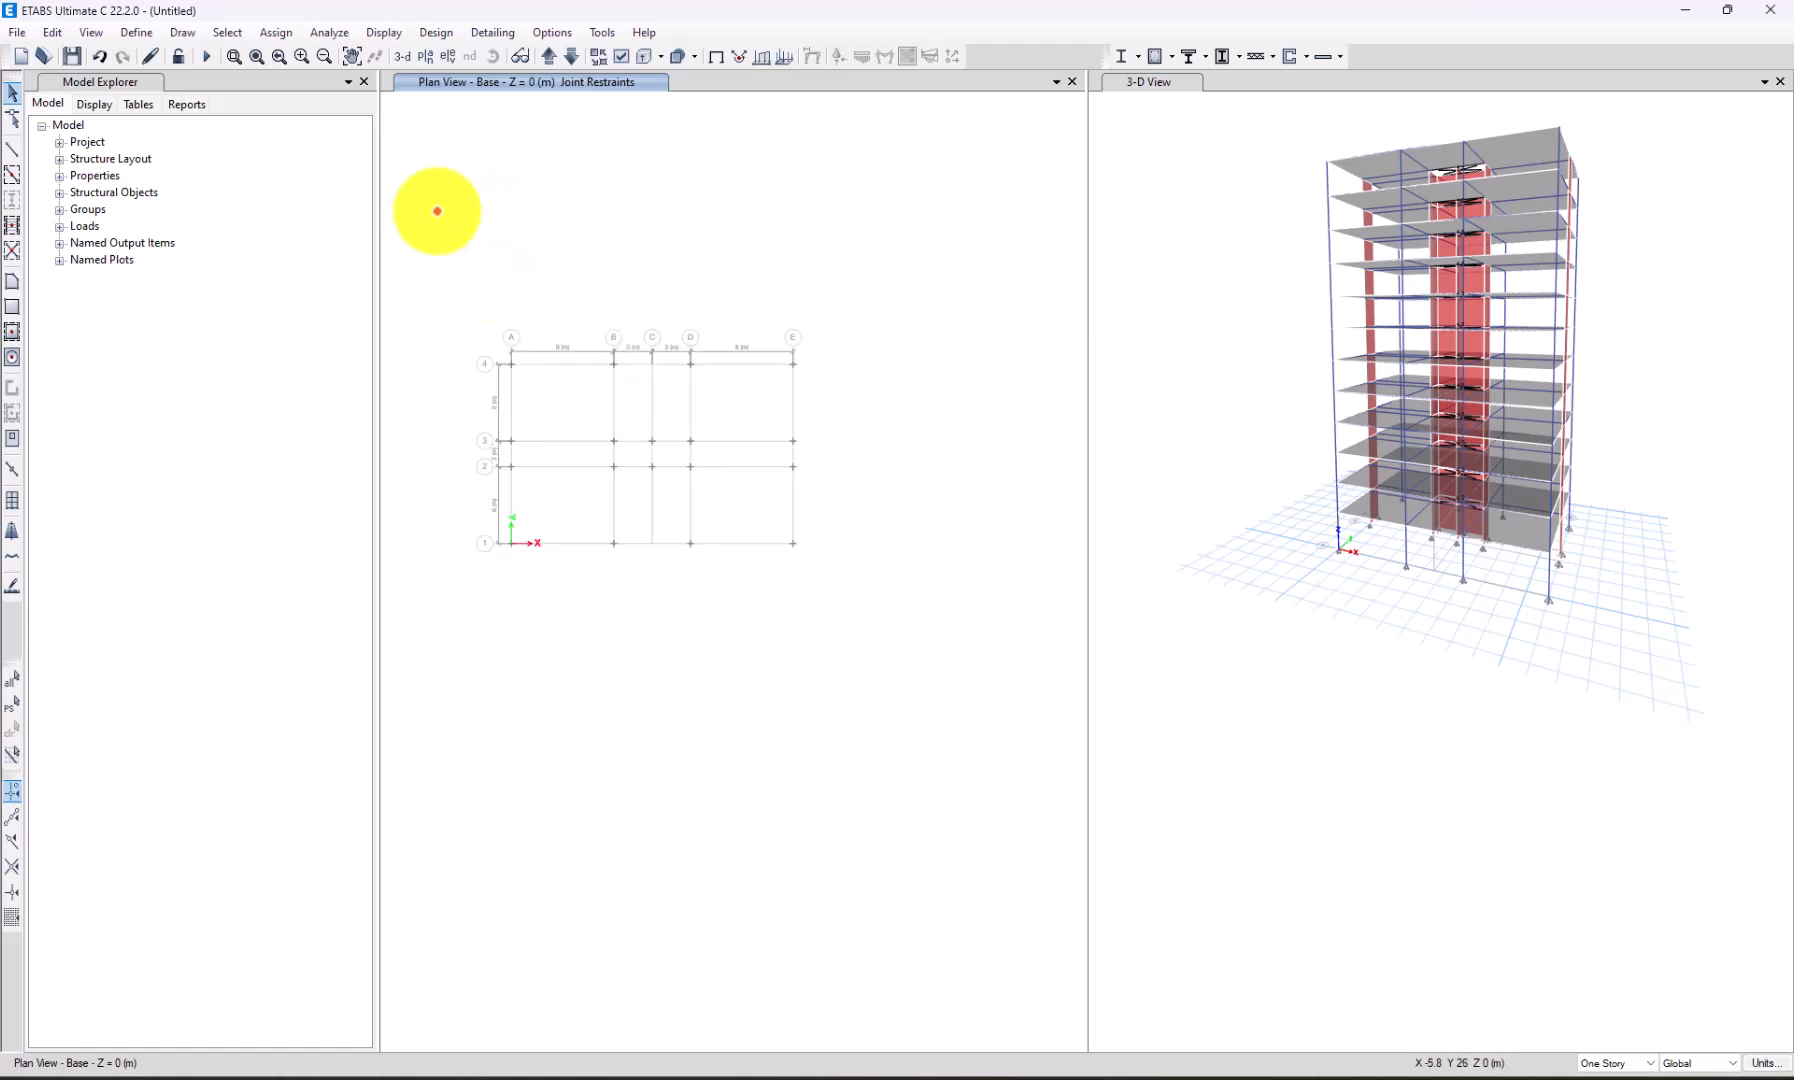
# Add the default design load combinations for concrete frame, shear wall and slab design as editable user combinations.
pyautogui.click(136, 32)
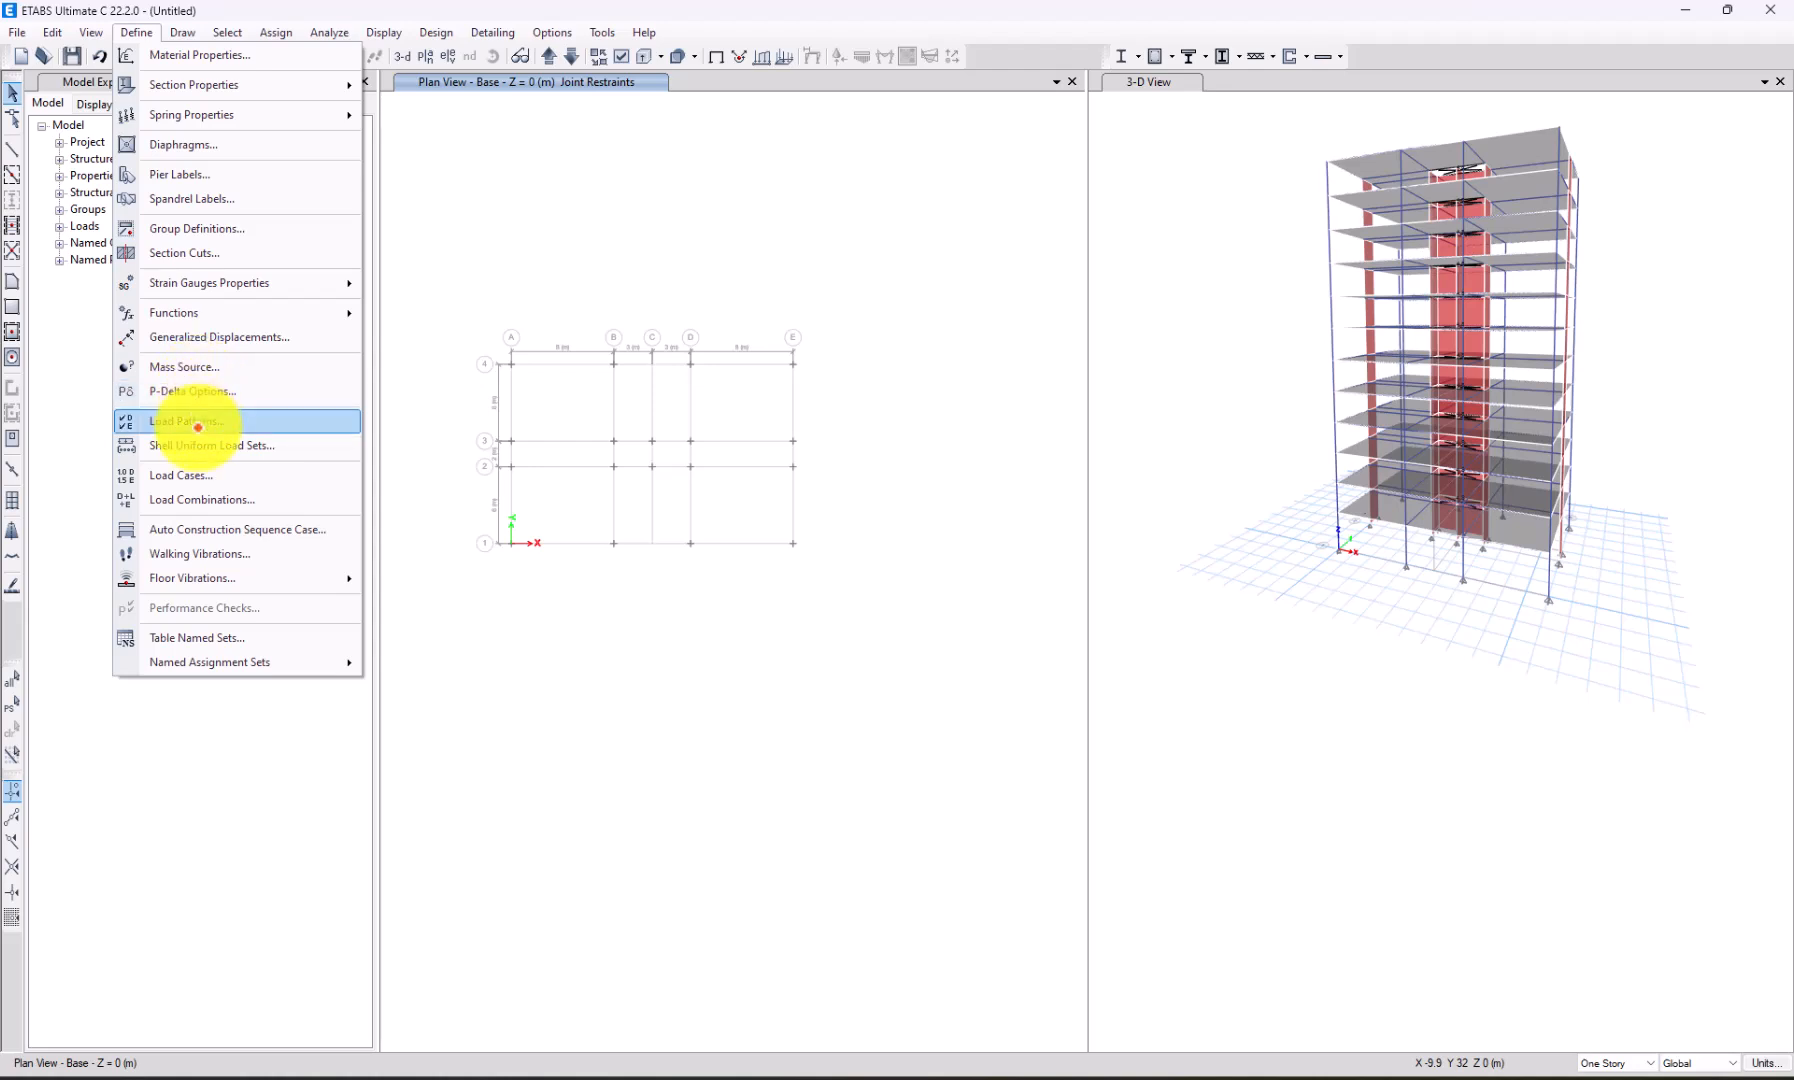
pyautogui.click(249, 498)
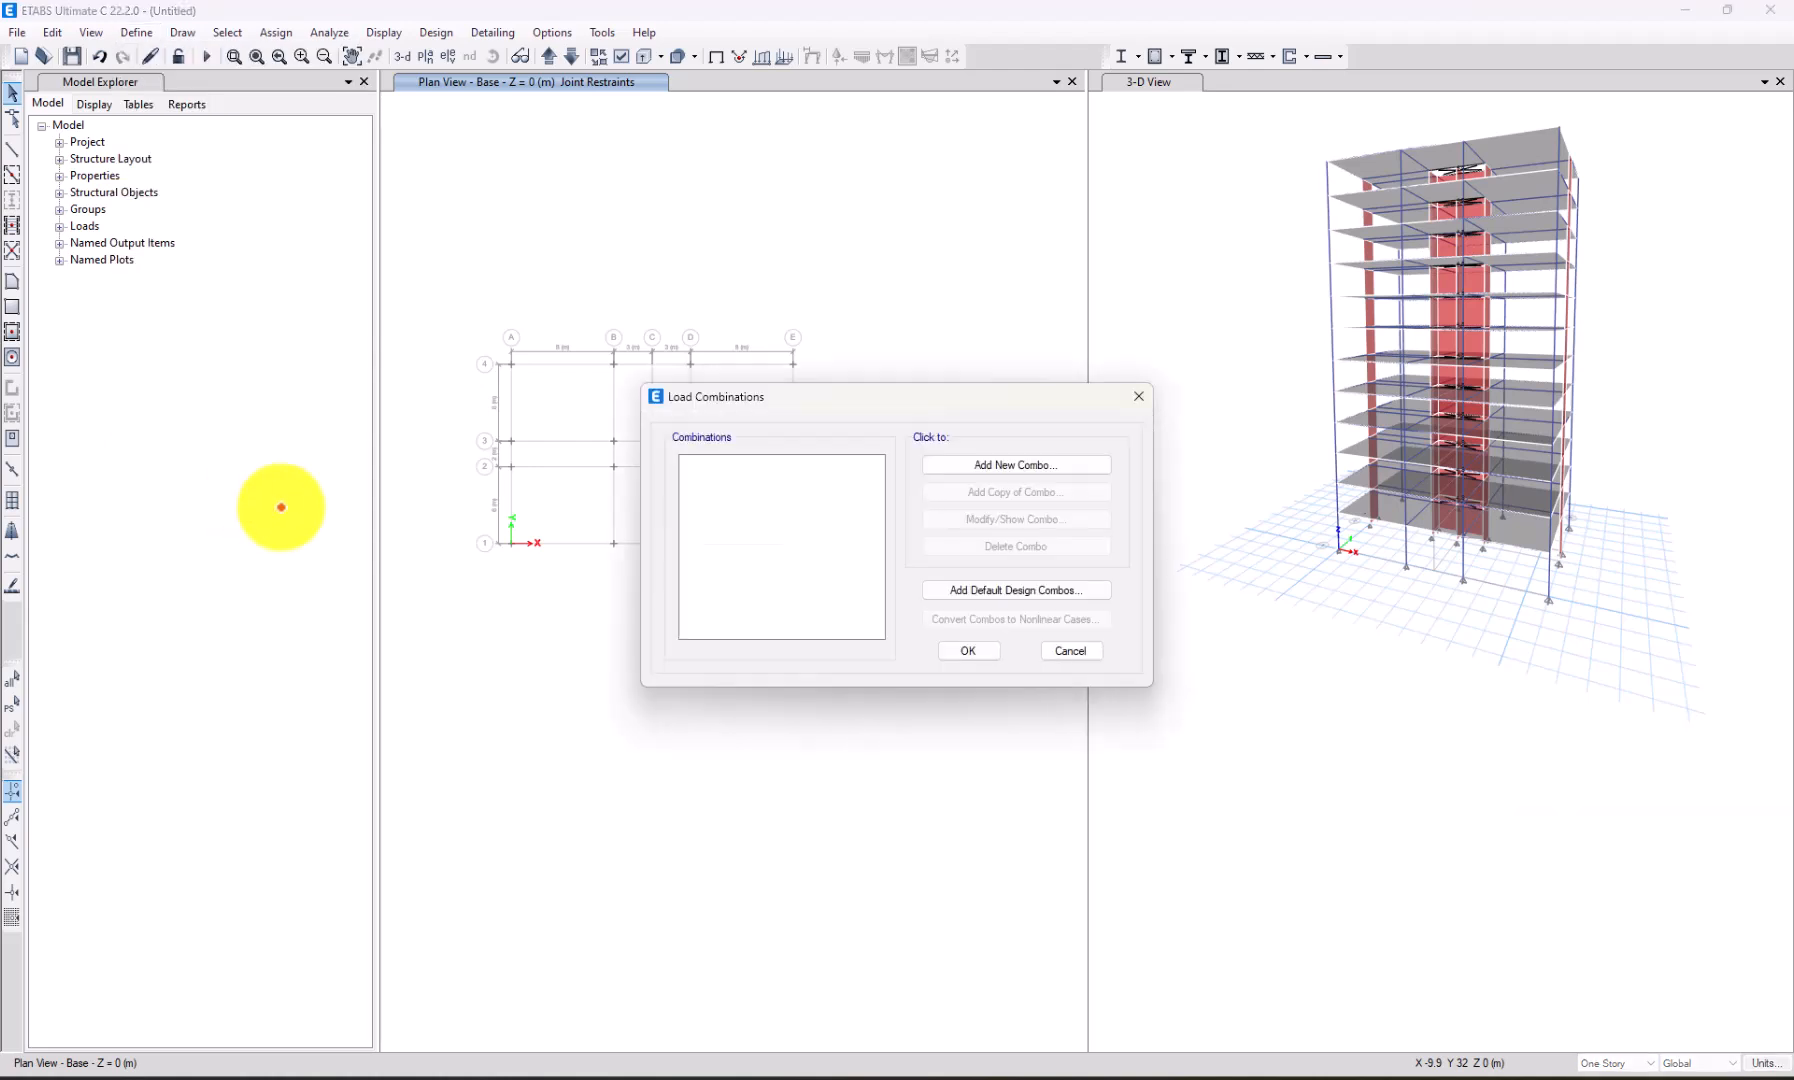
pyautogui.moveTo(1016, 404); pyautogui.dragTo(901, 369)
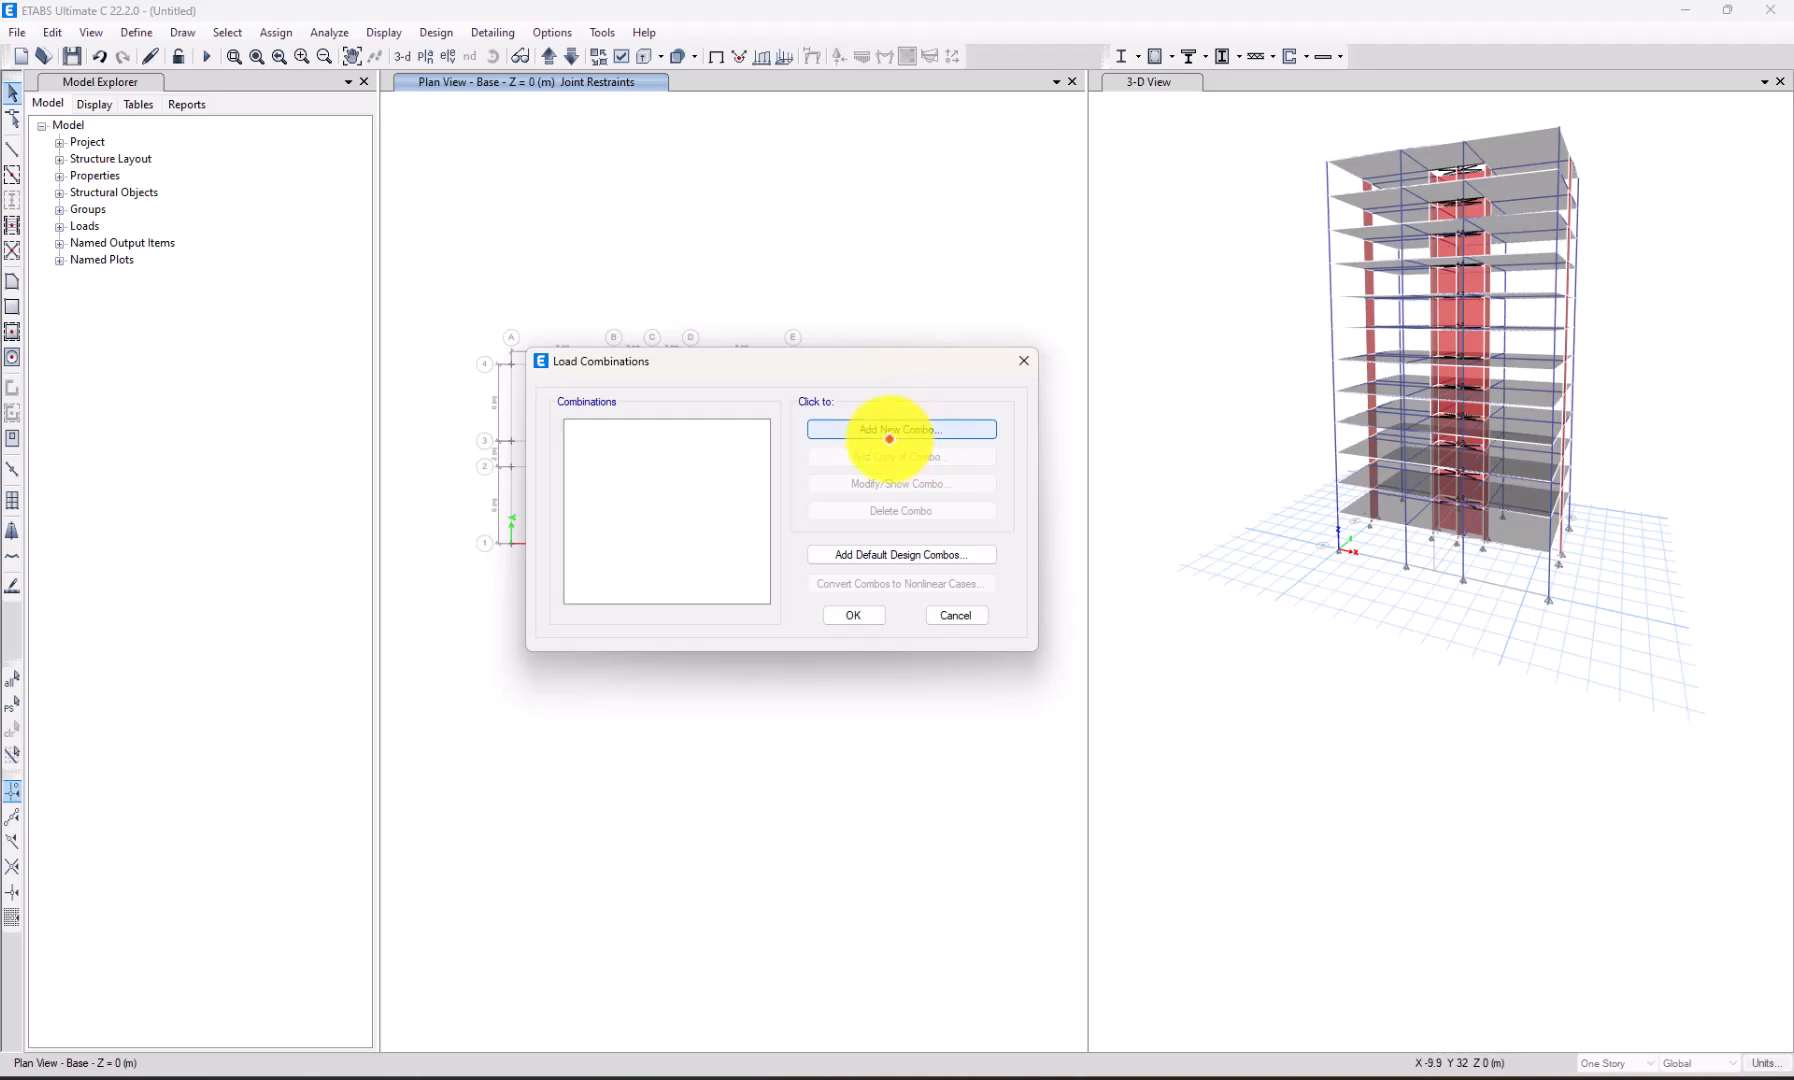
pyautogui.click(884, 430)
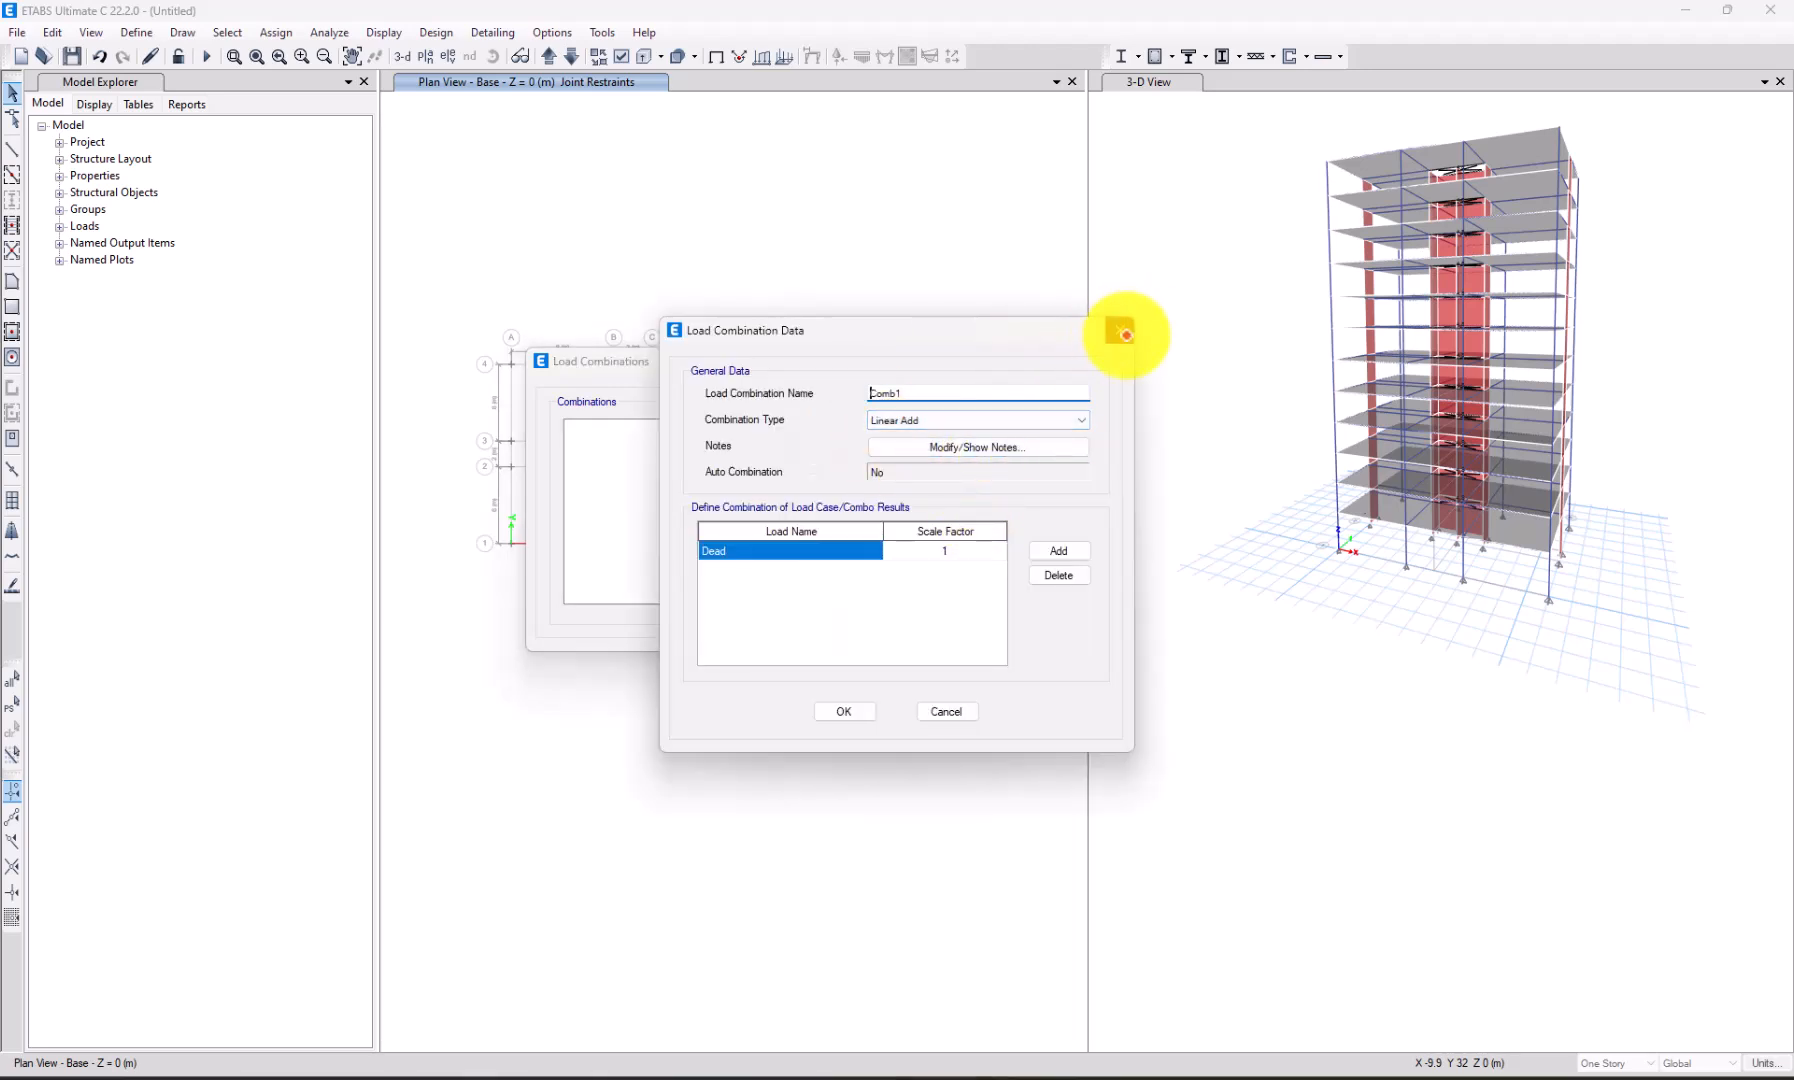
pyautogui.click(1120, 330)
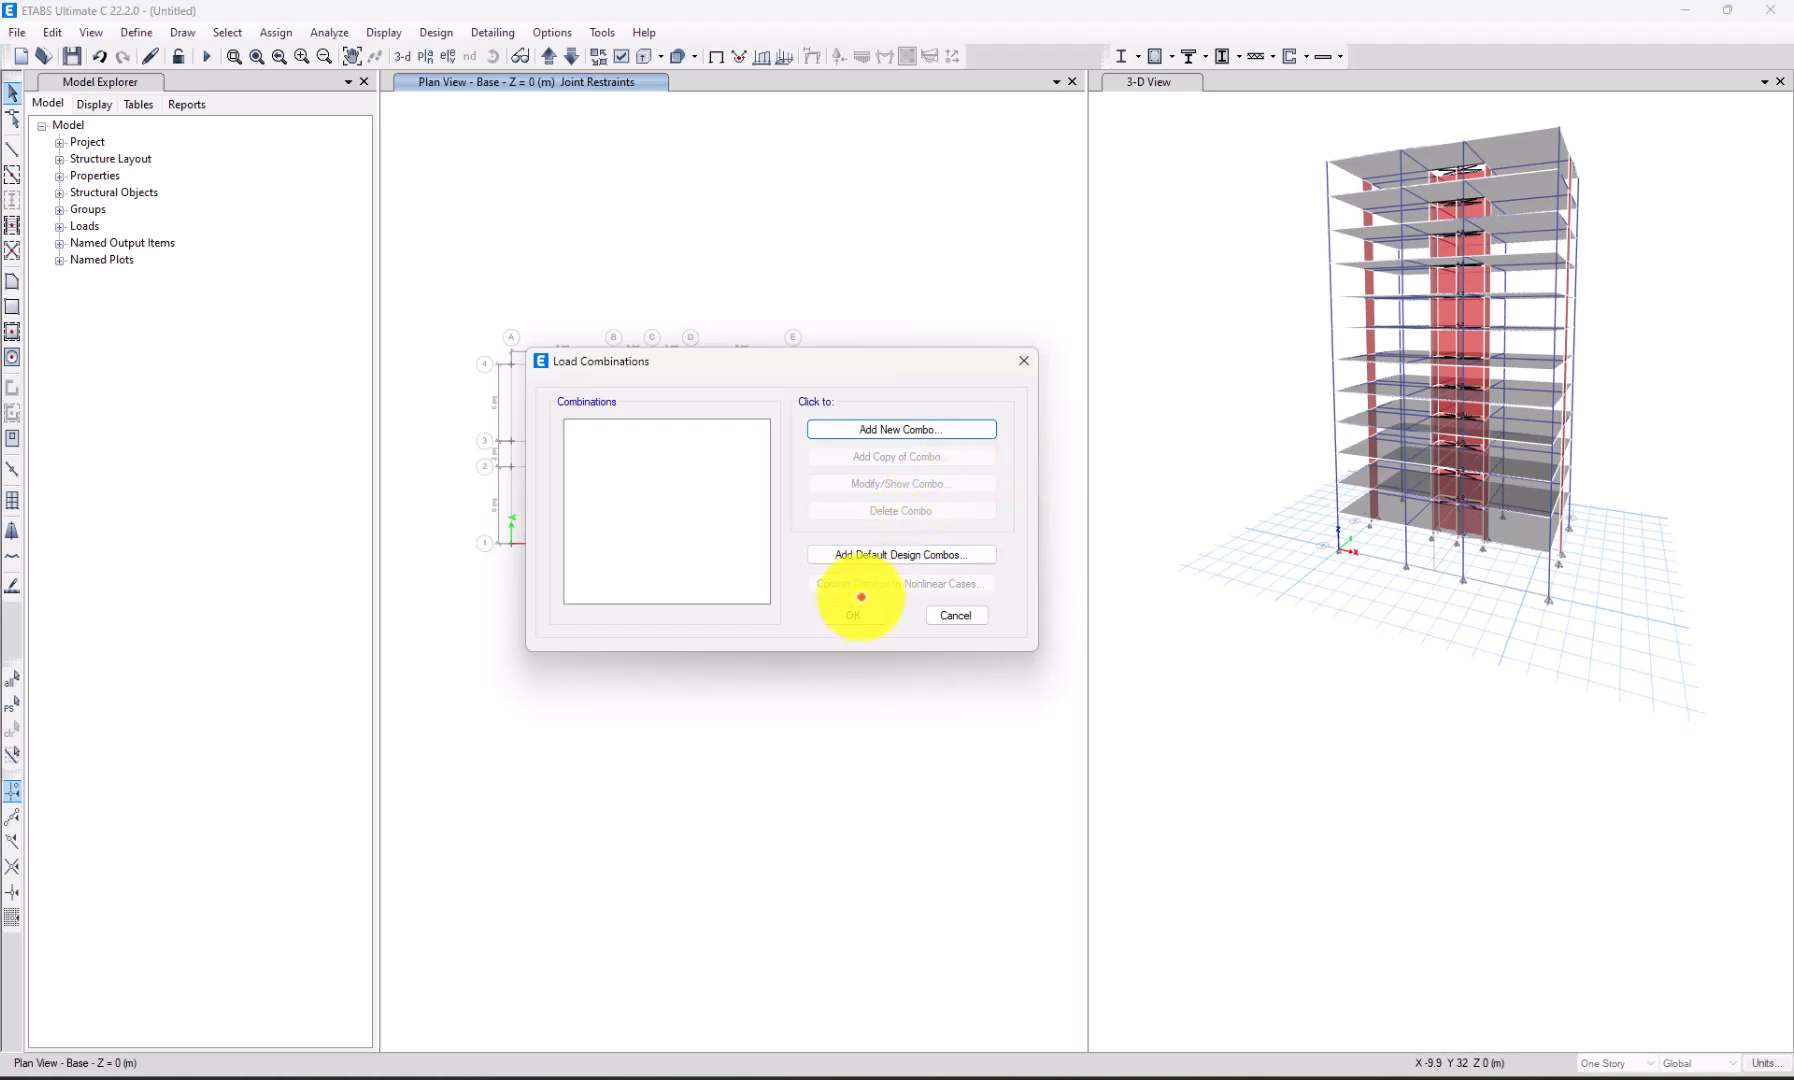
pyautogui.click(880, 553)
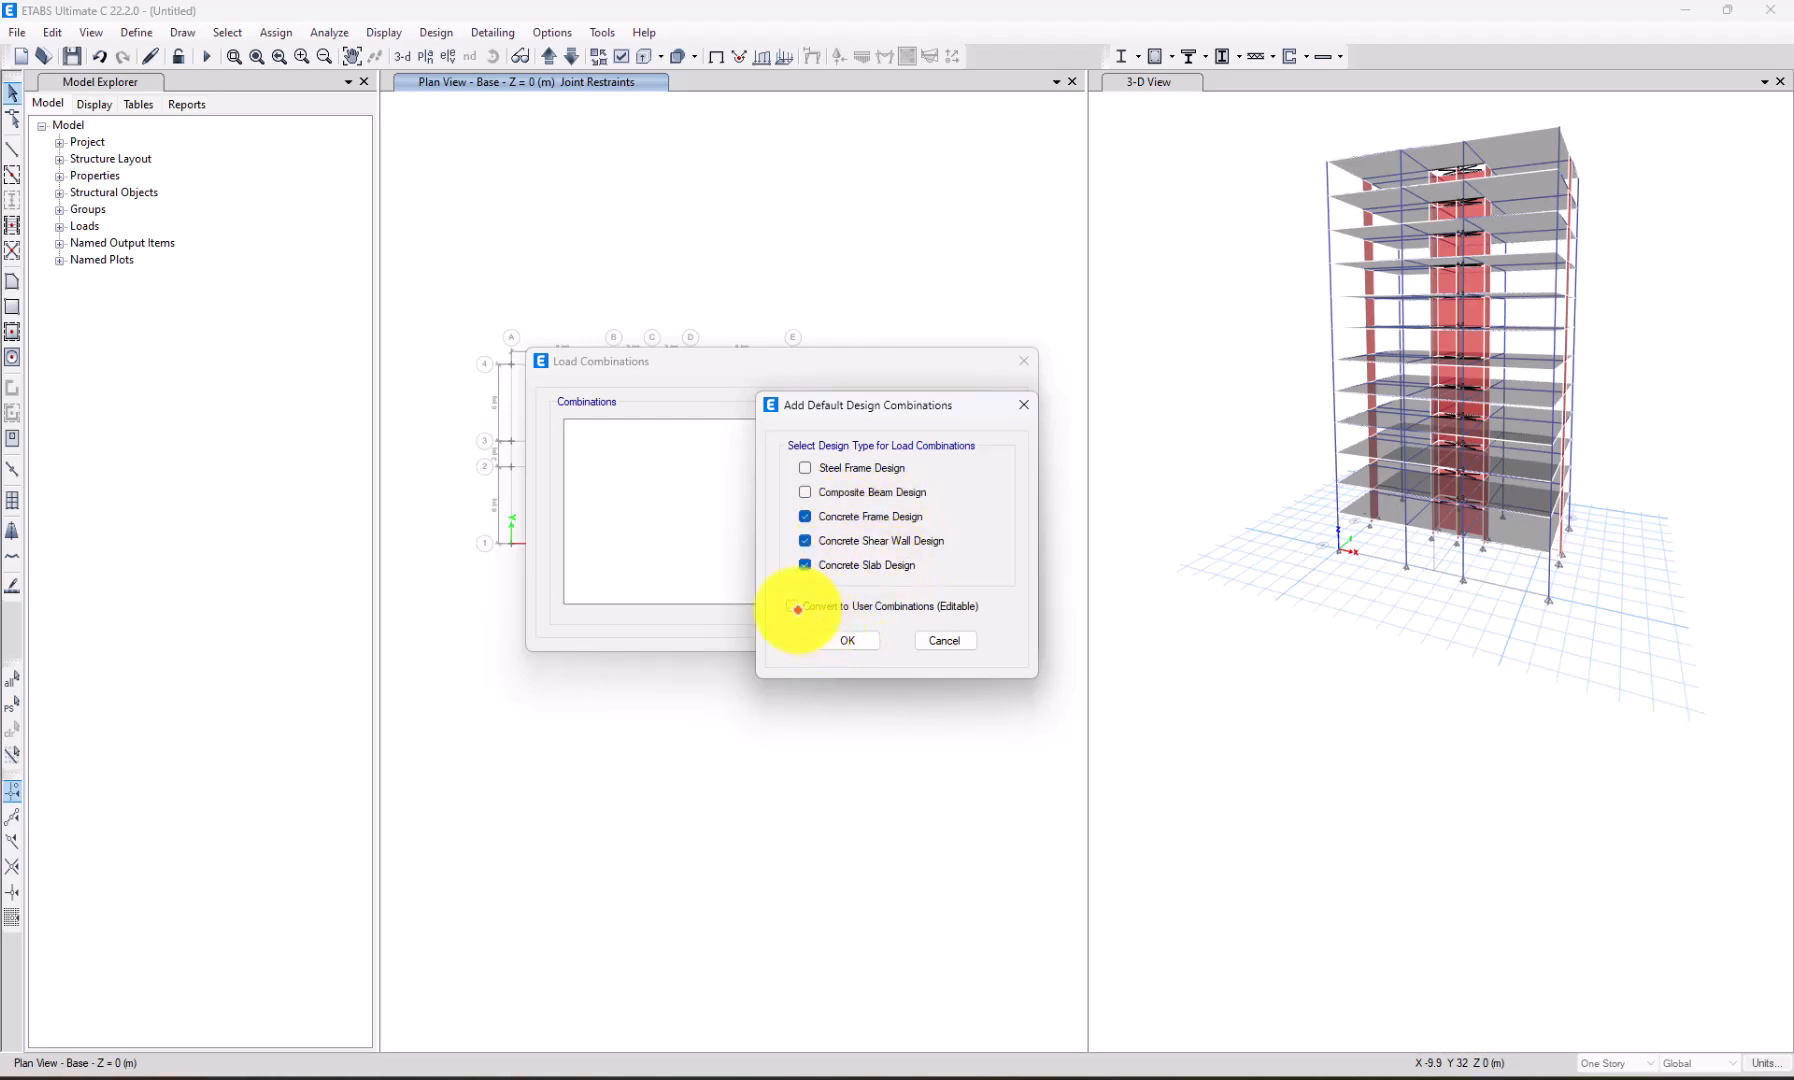
pyautogui.click(849, 637)
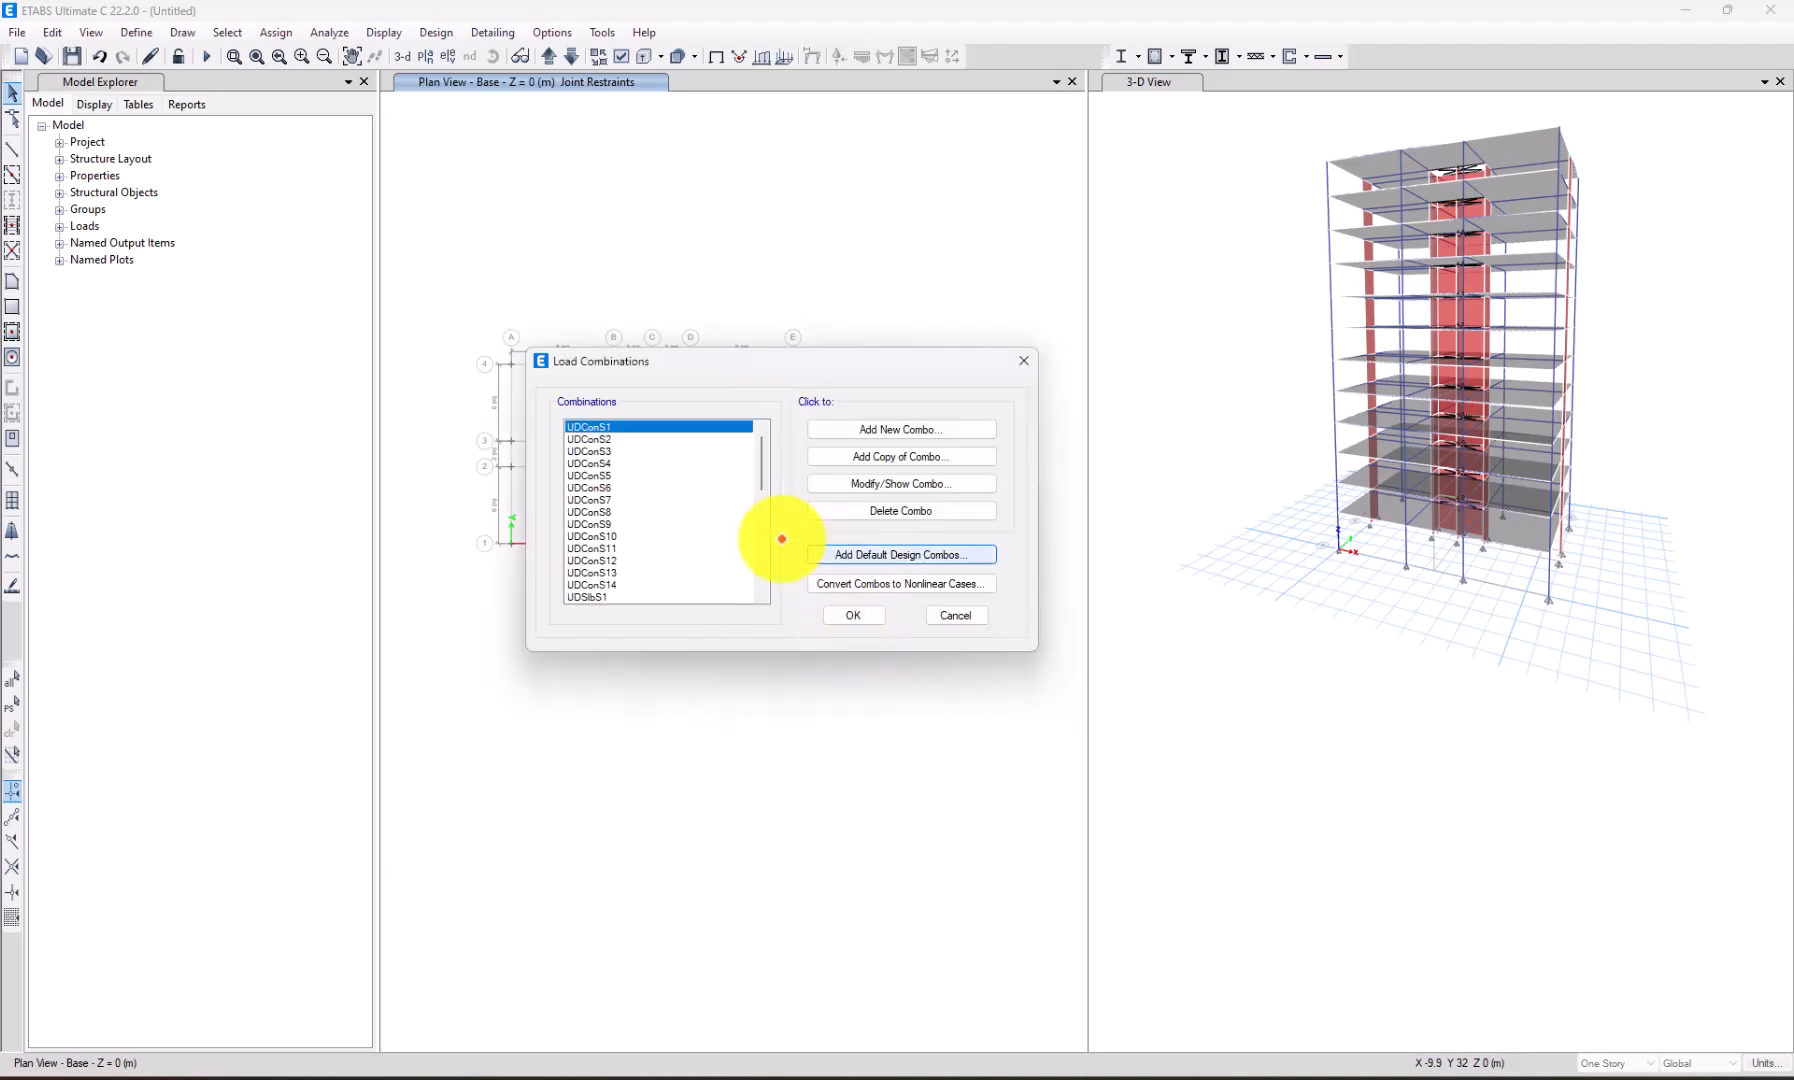
# Inspect the load cases and scale factors of combination UDWalS8 and accept the load combinations.
pyautogui.scroll(-2, 664, 512)
pyautogui.scroll(-8, 600, 520)
pyautogui.click(592, 523)
pyautogui.click(875, 483)
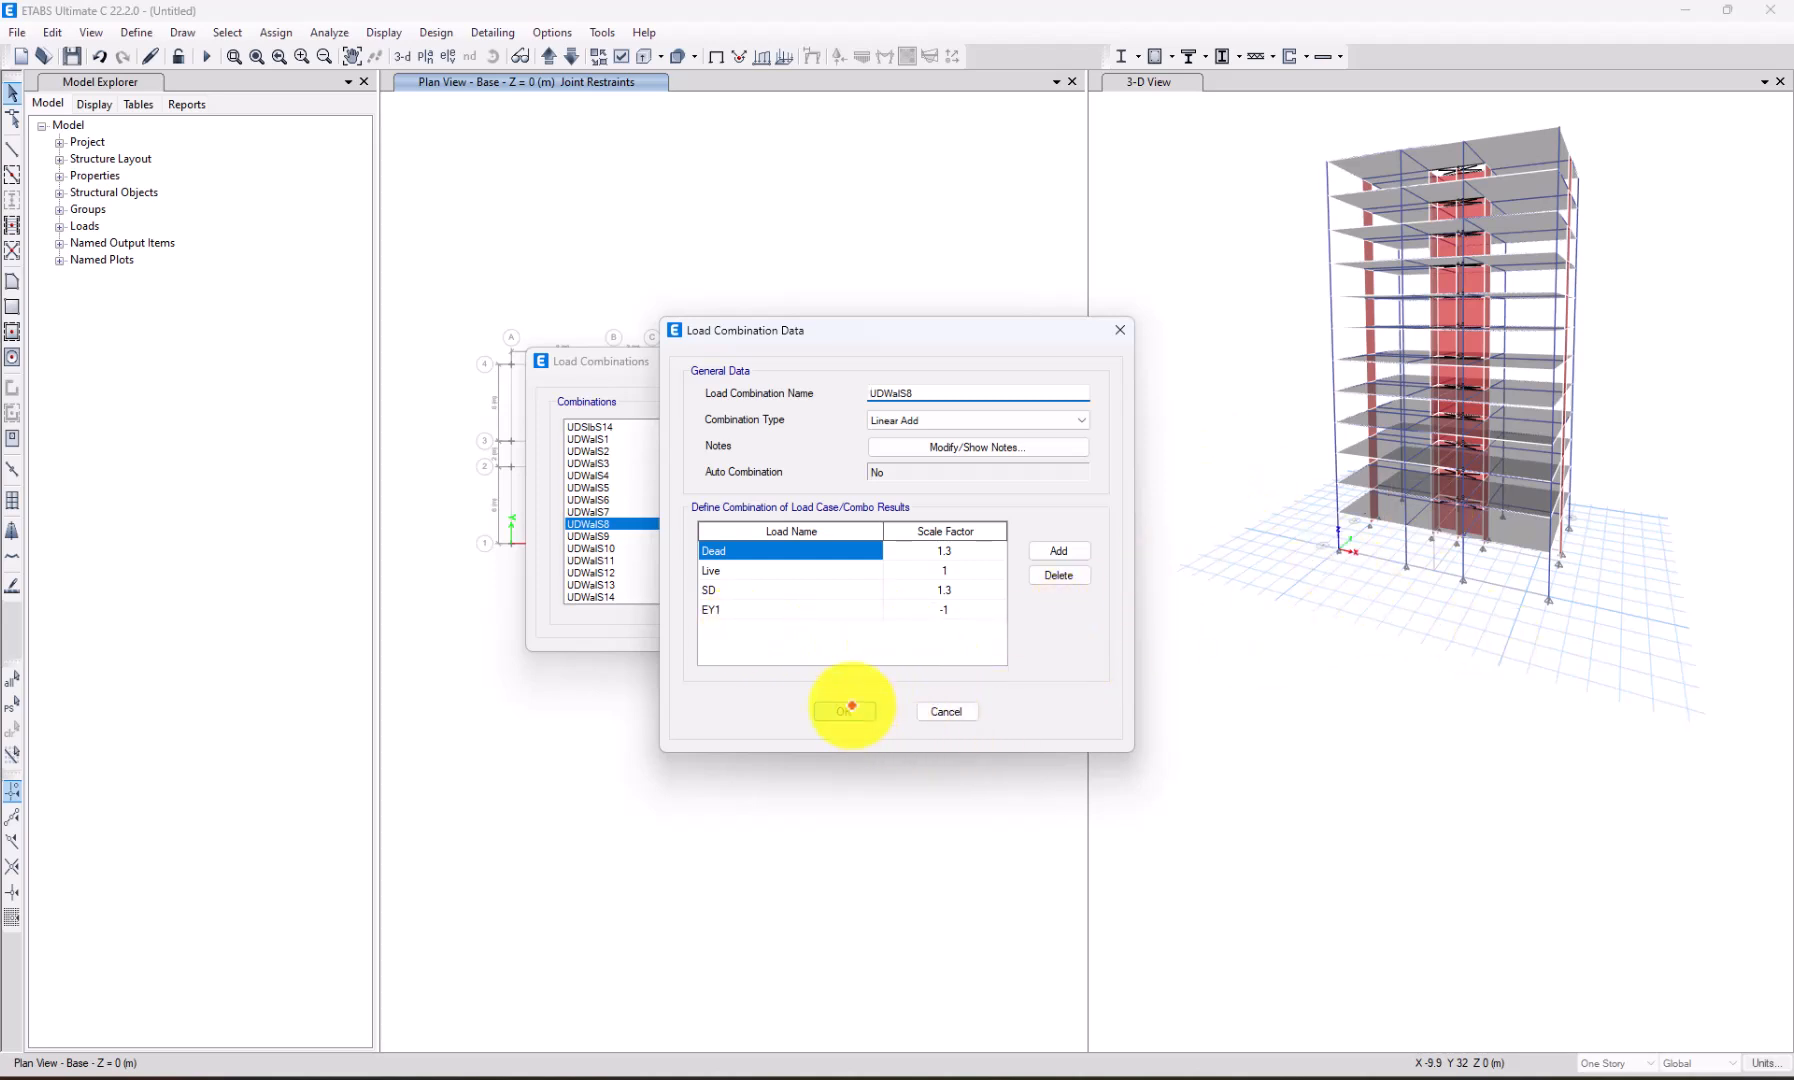
pyautogui.click(846, 710)
pyautogui.click(874, 620)
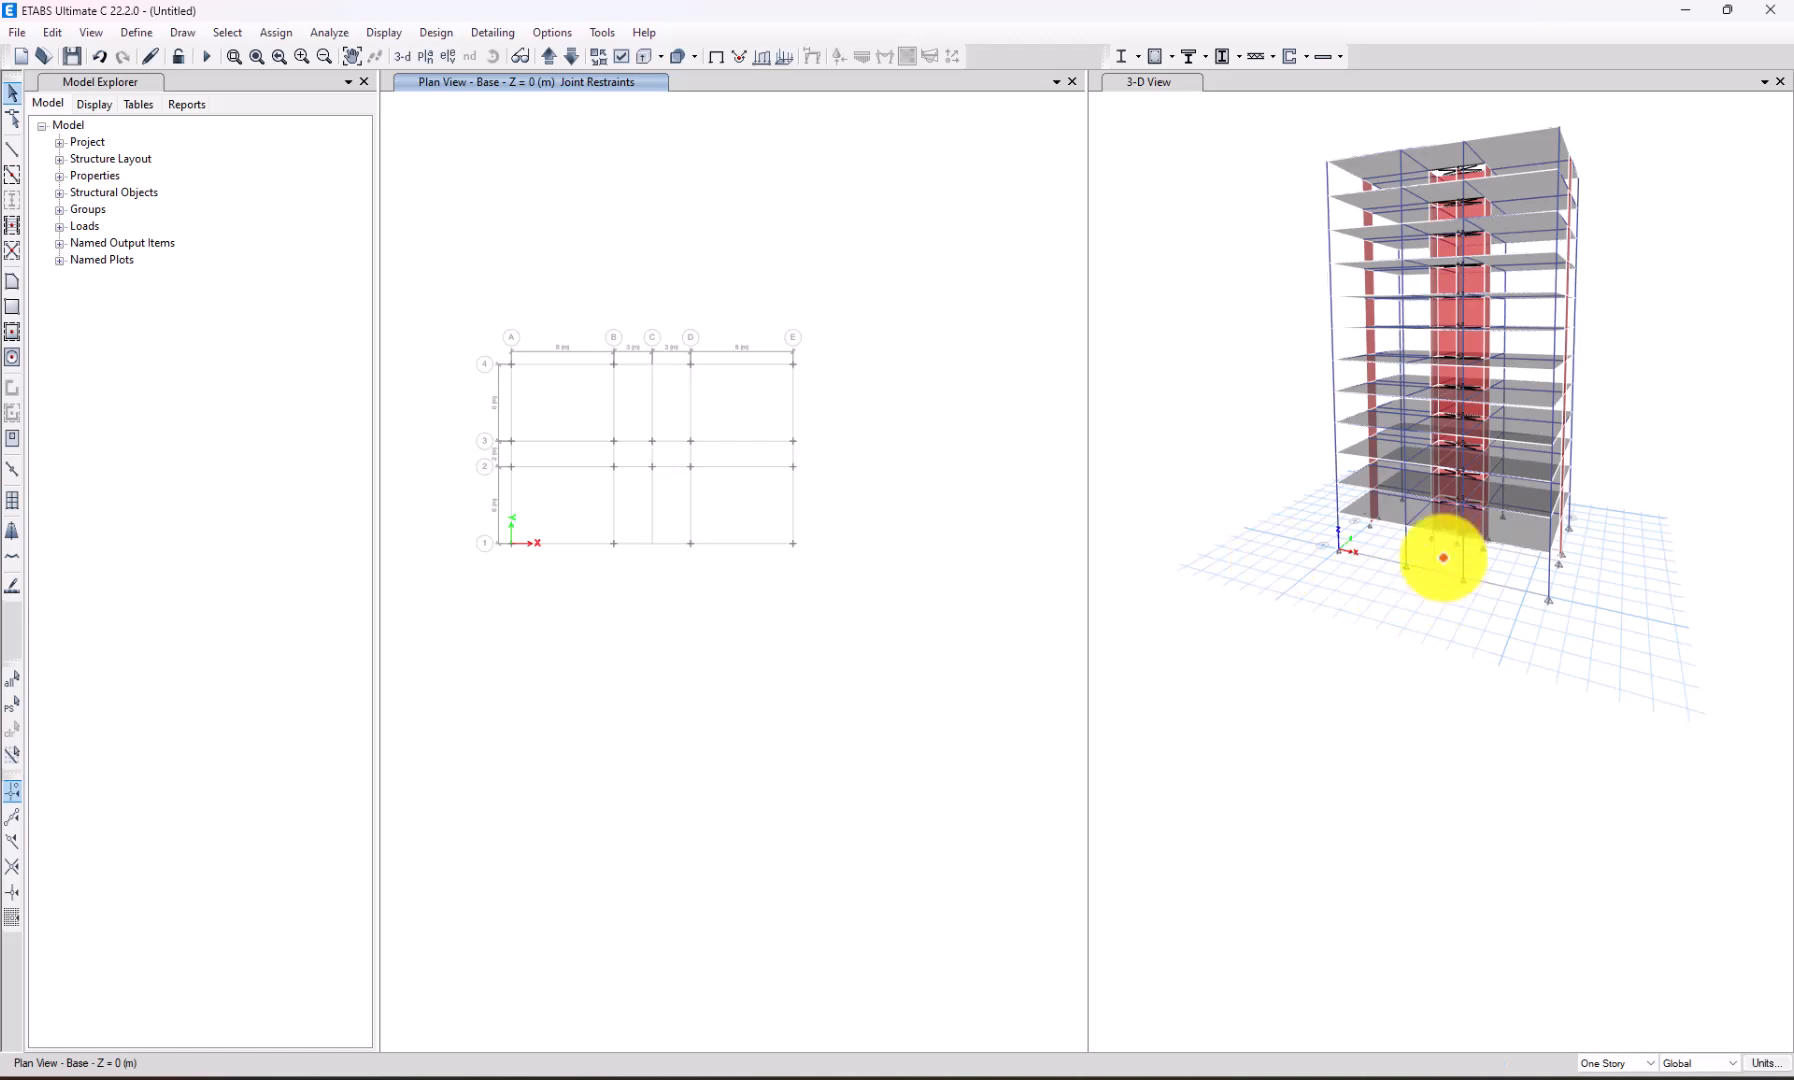
pyautogui.scroll(5, 1390, 590)
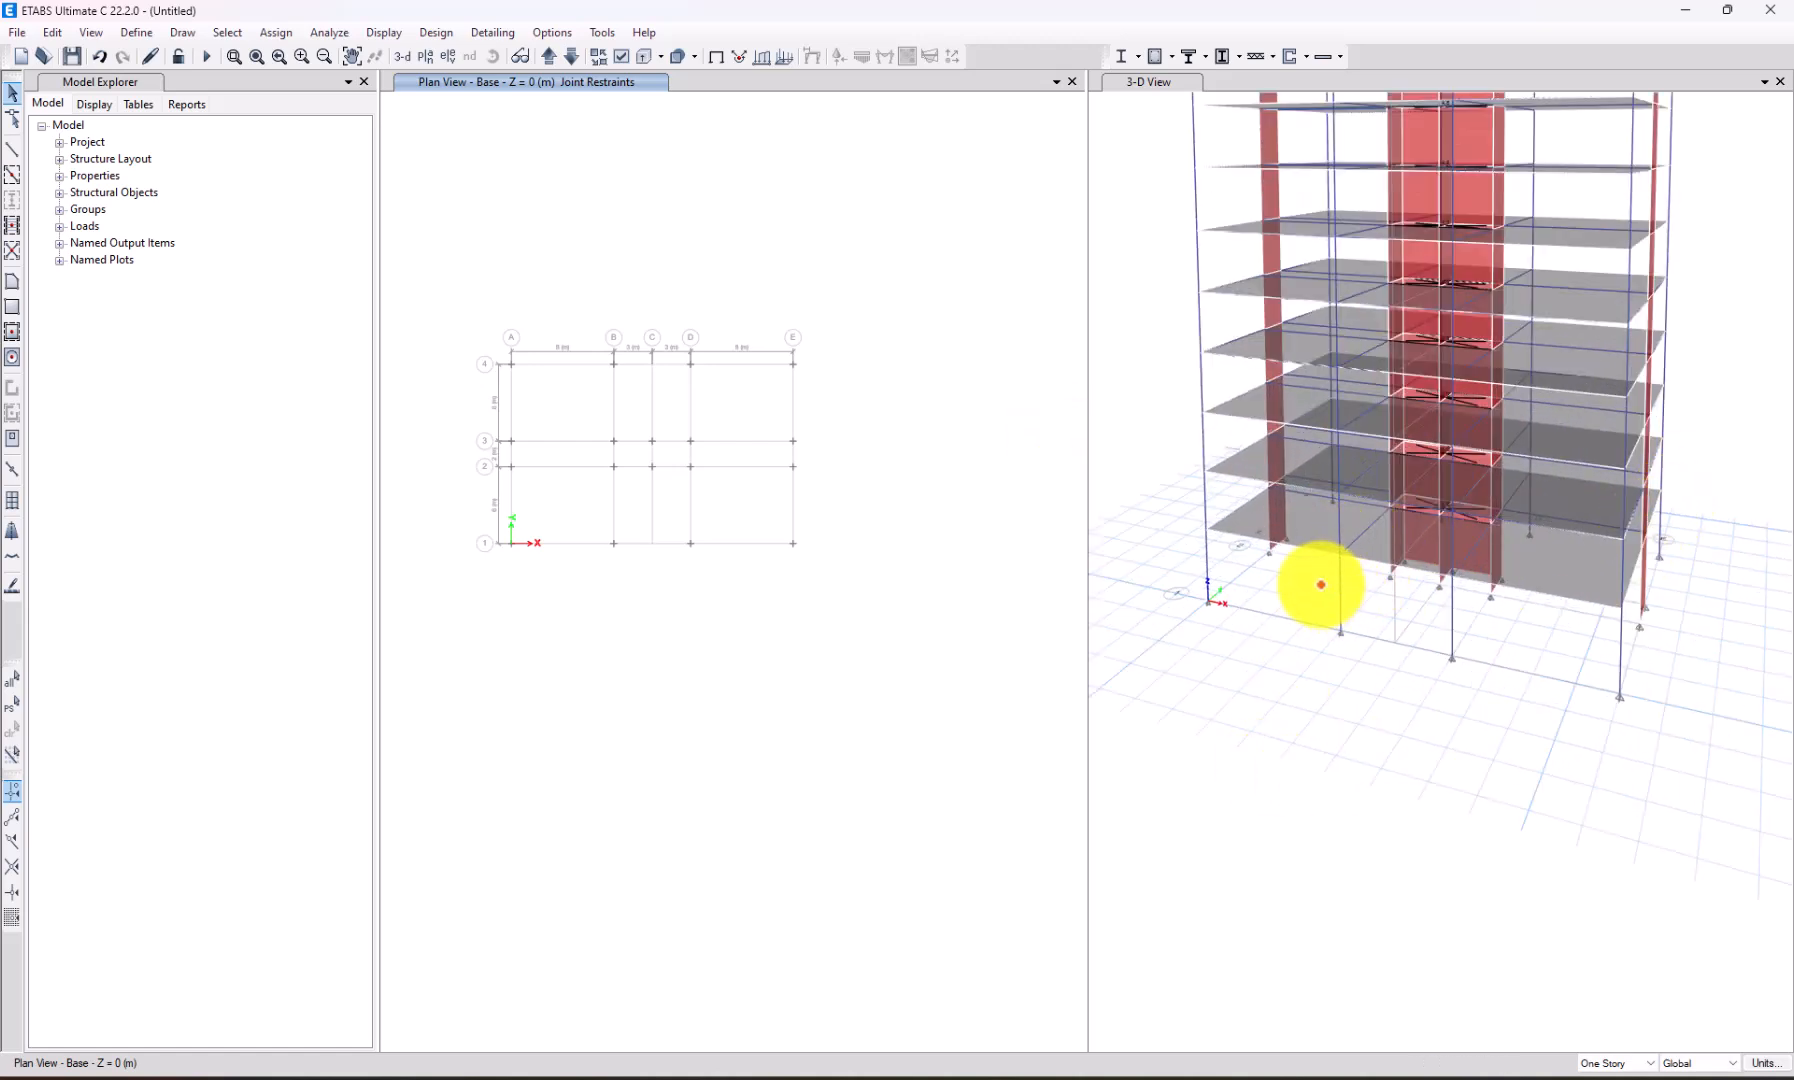
pyautogui.scroll(-3, 794, 363)
pyautogui.scroll(3, 794, 363)
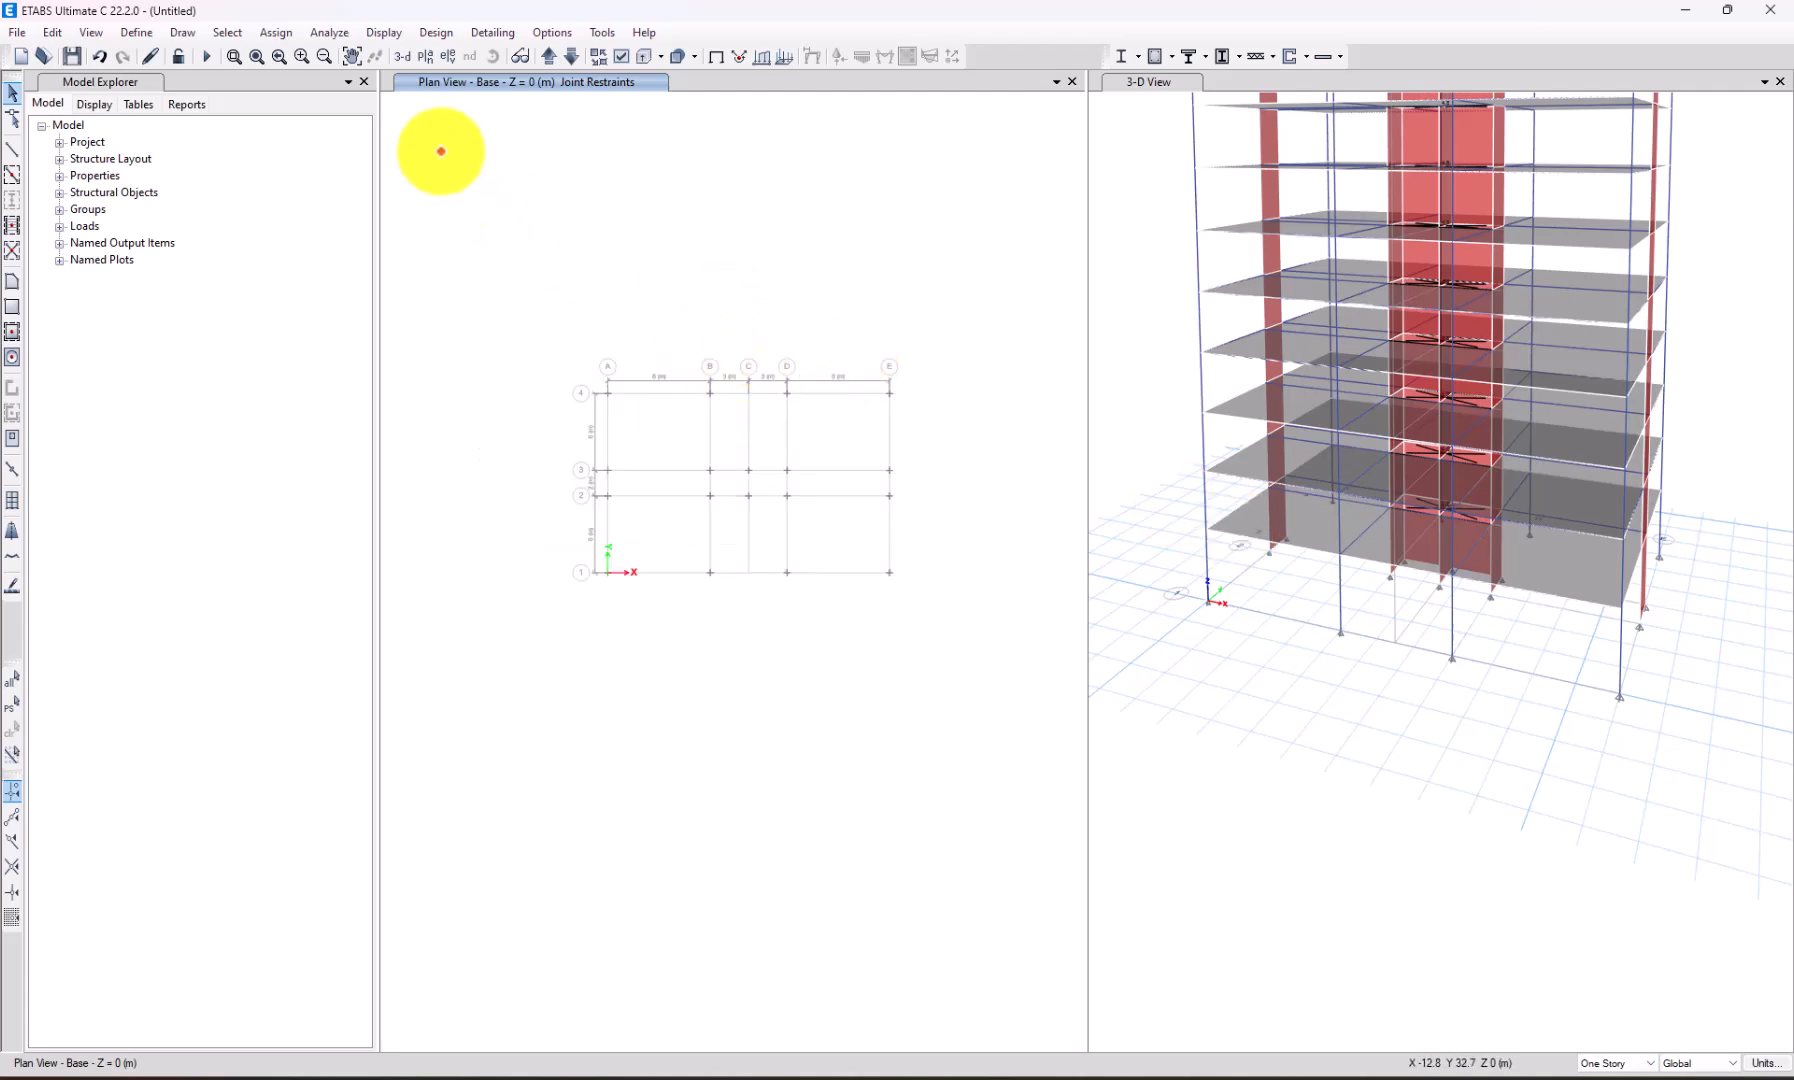
pyautogui.click(328, 32)
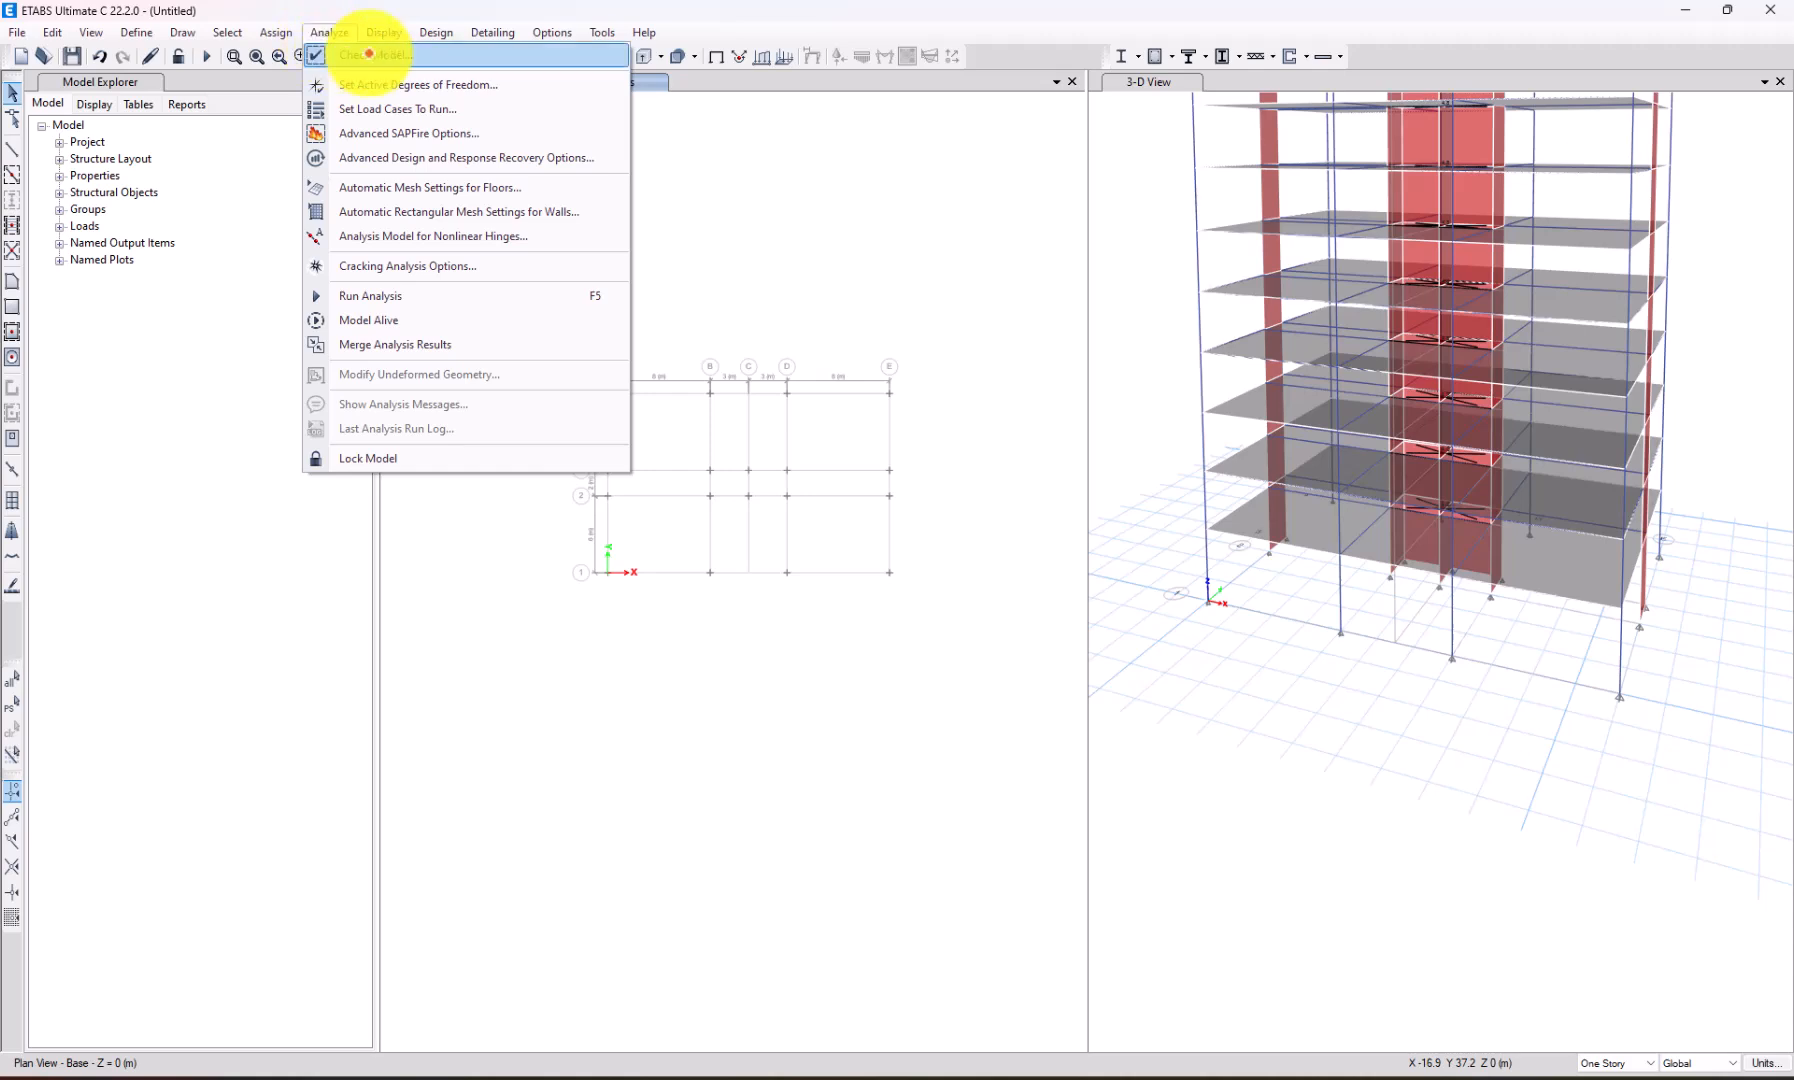
pyautogui.click(320, 52)
pyautogui.click(1074, 209)
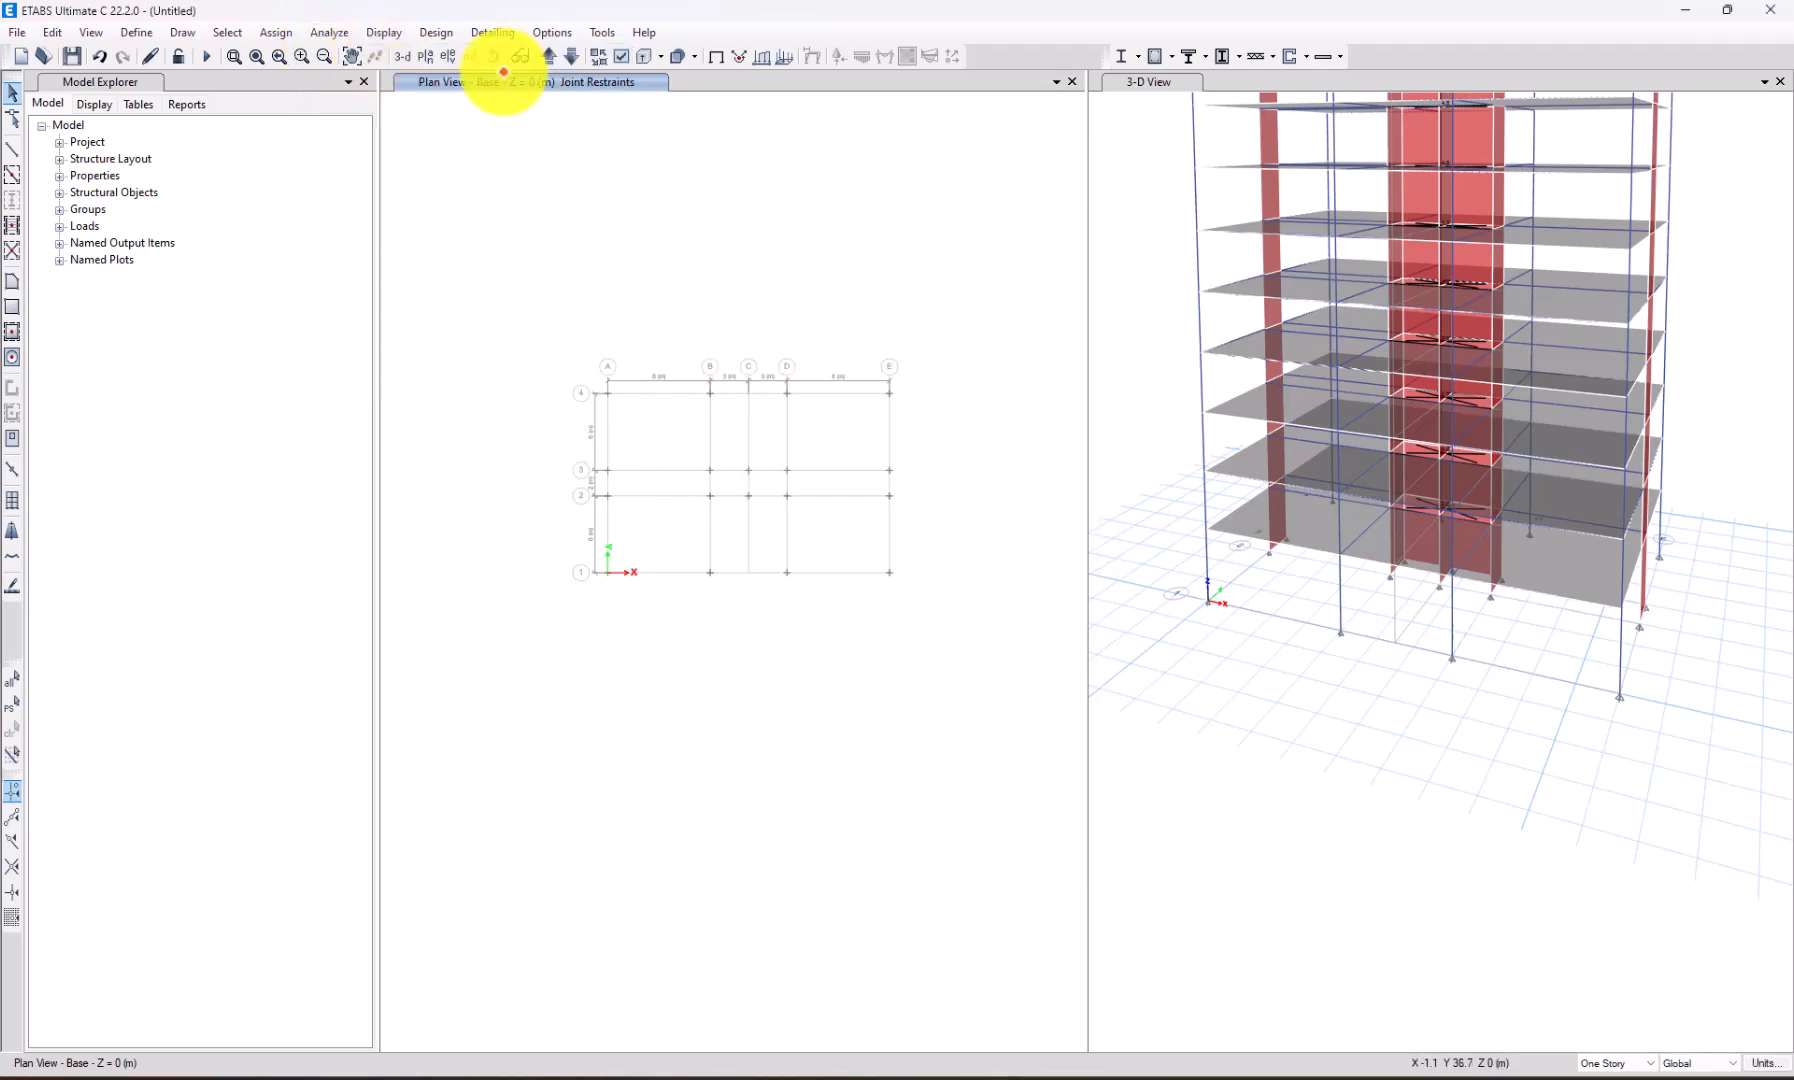
# Accept Full 3D as the building's active degrees of freedom, with all six directions enabled.
pyautogui.click(329, 32)
pyautogui.click(368, 84)
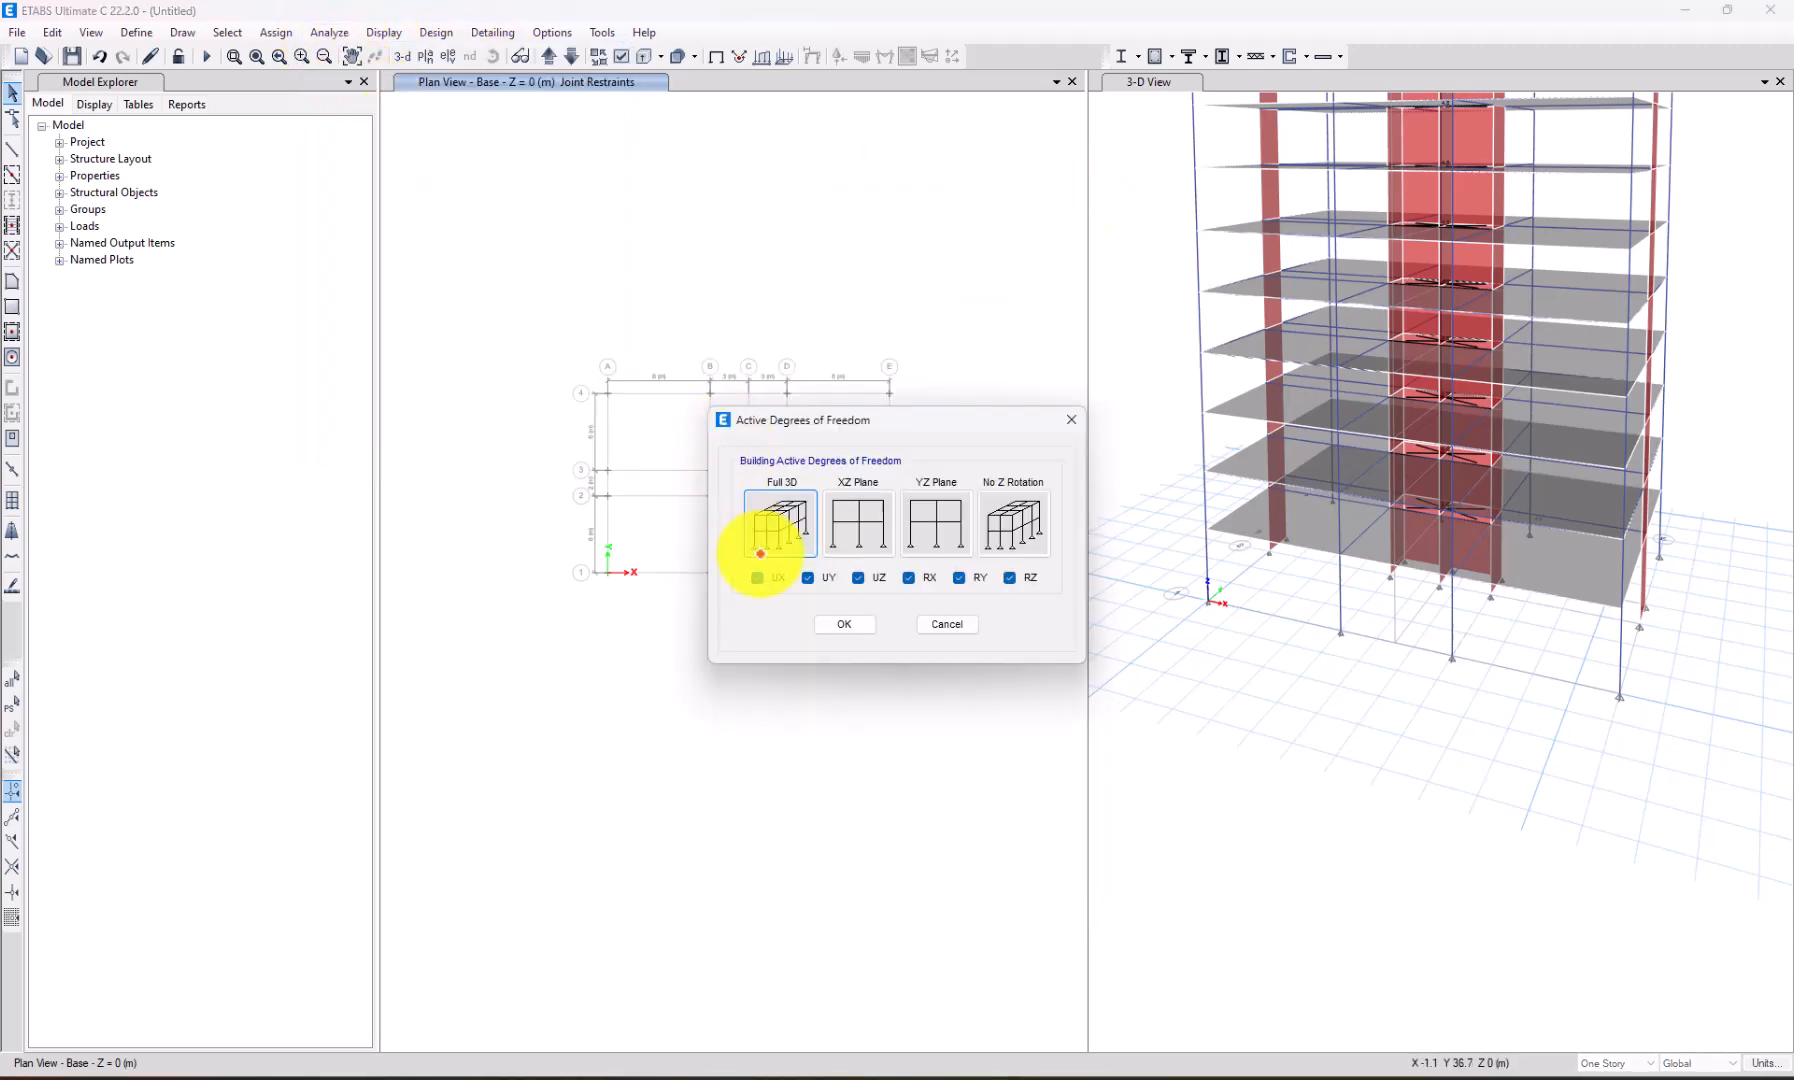
pyautogui.click(840, 622)
# Run the model check with a 1 mm length tolerance and close its report.
pyautogui.click(329, 32)
pyautogui.click(322, 56)
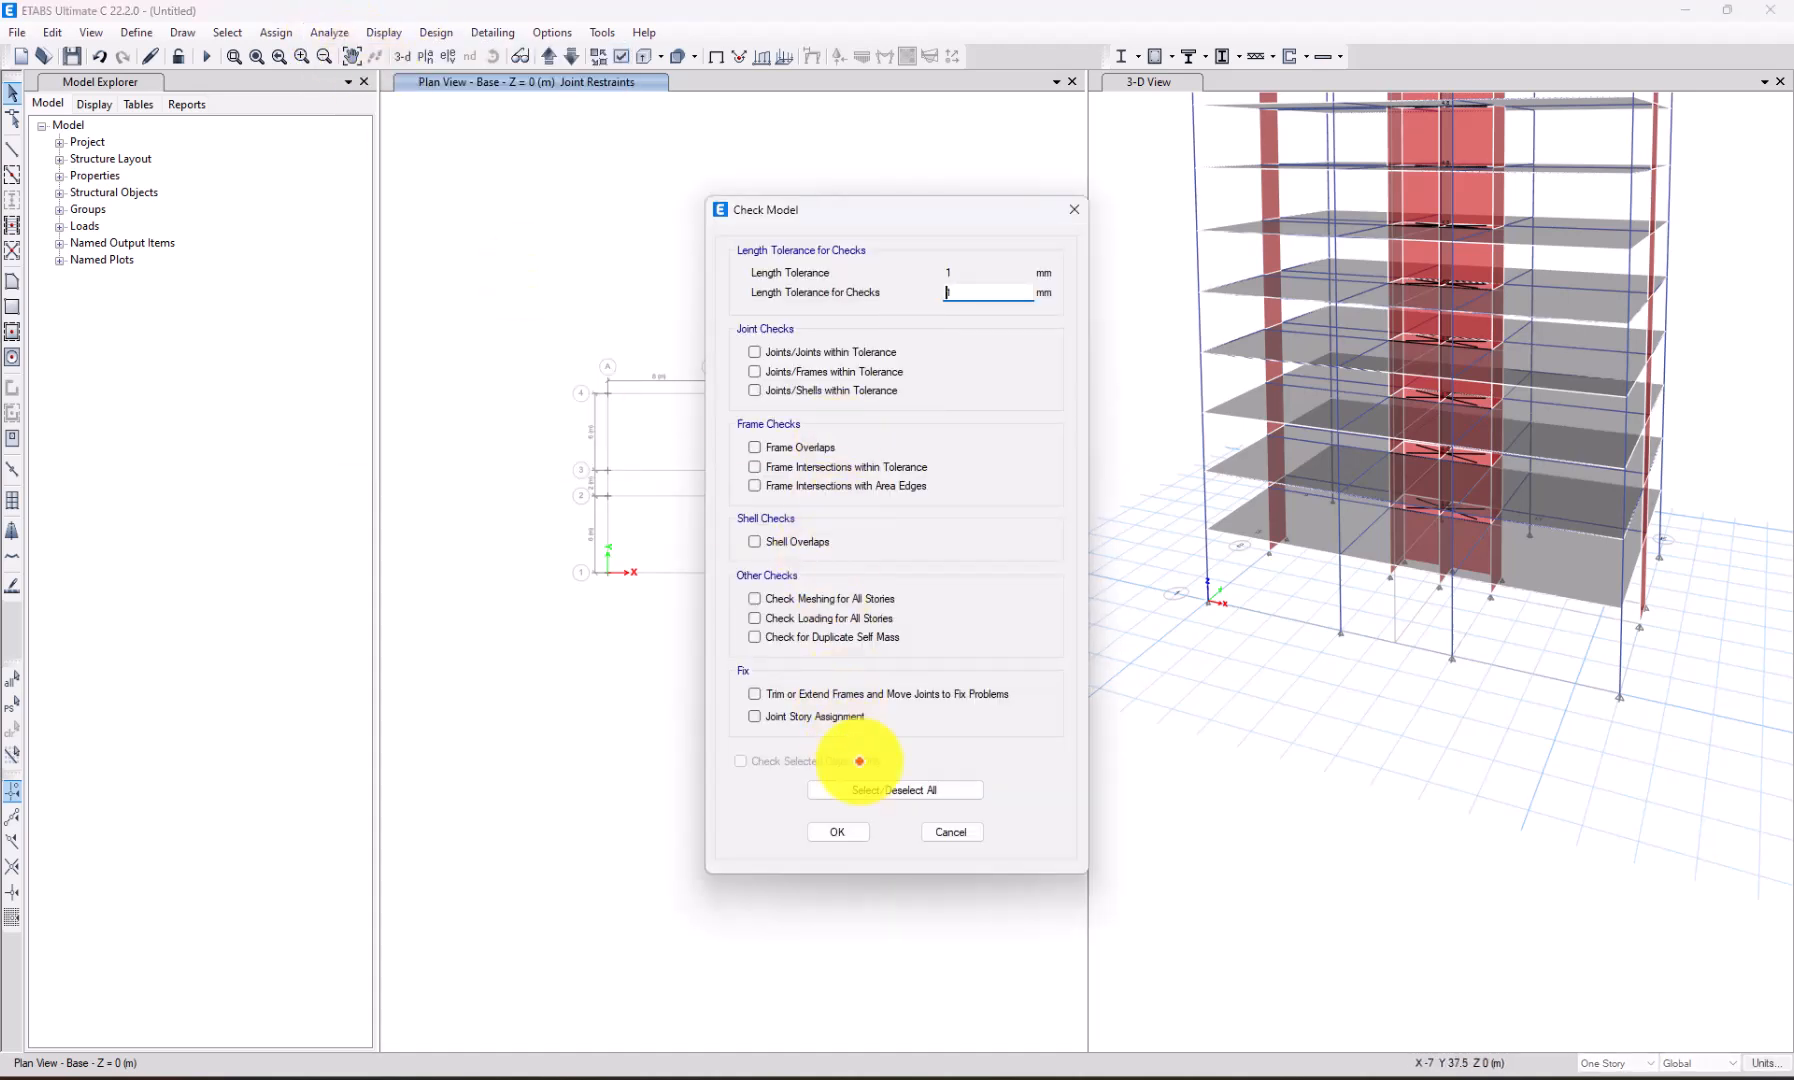
pyautogui.click(838, 833)
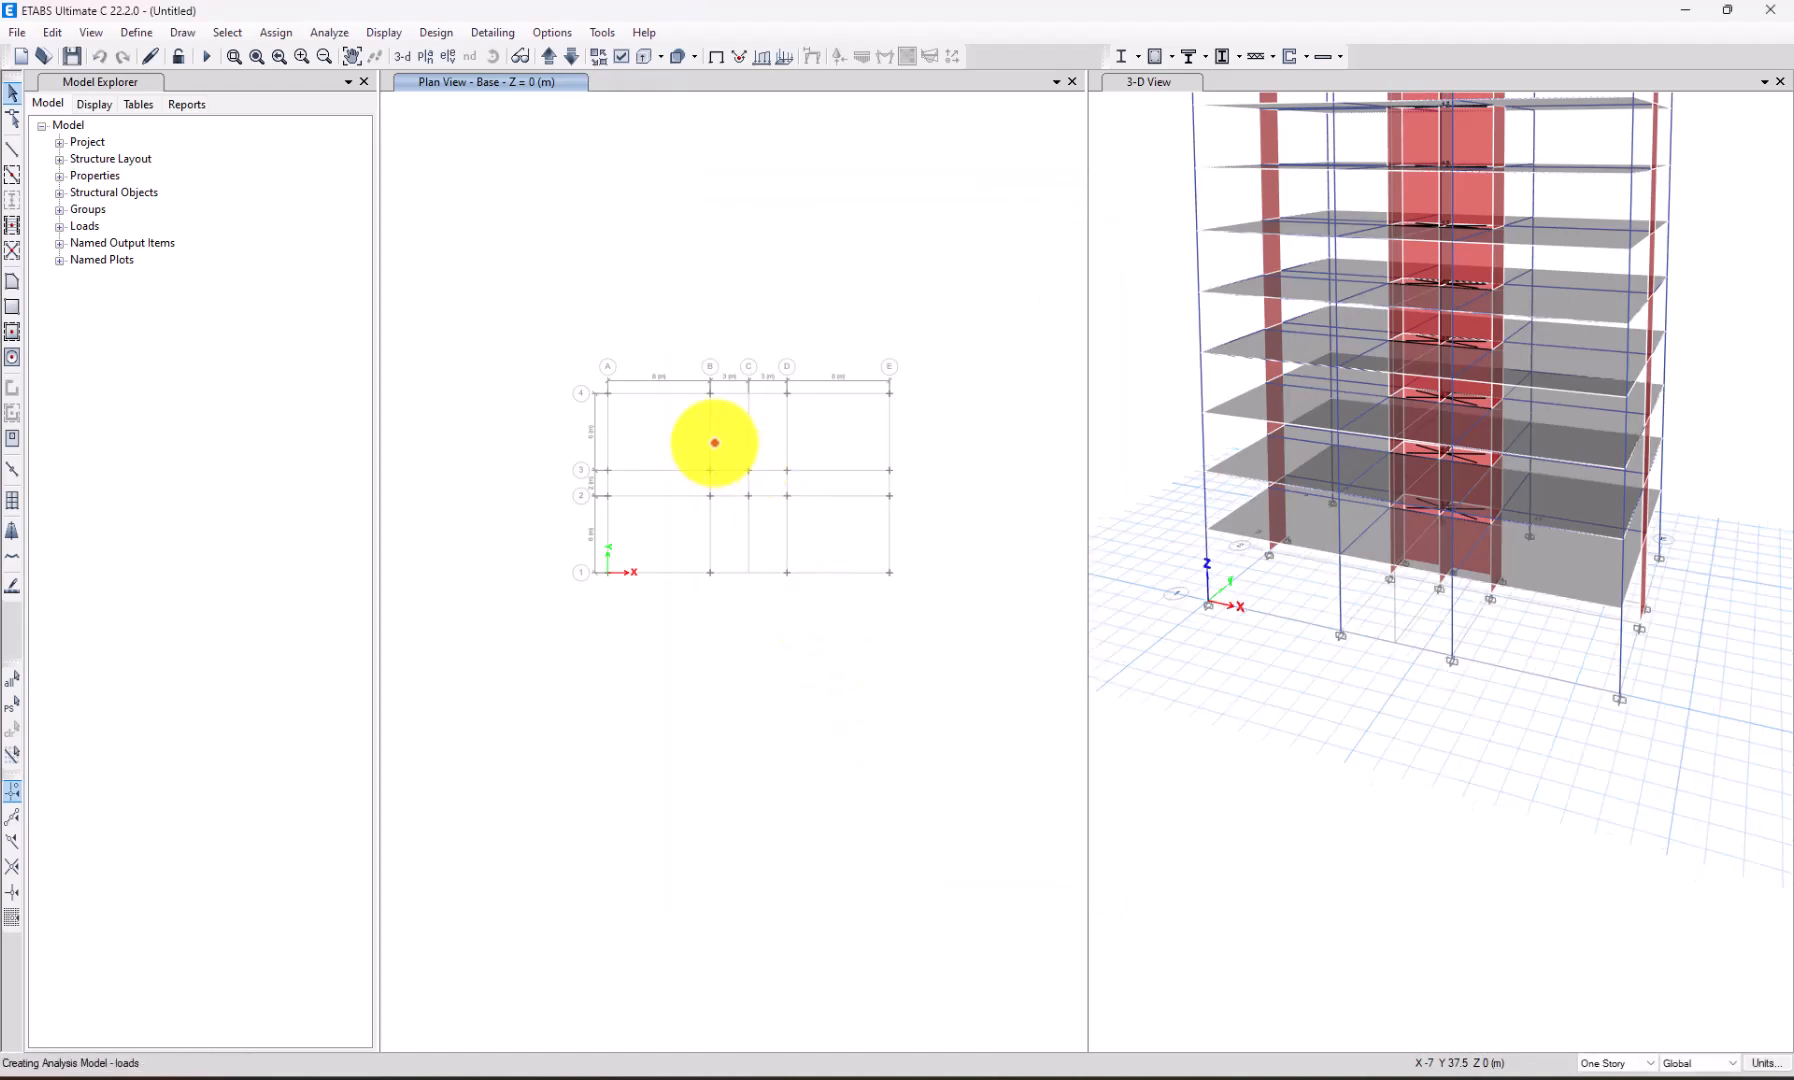
pyautogui.click(1050, 320)
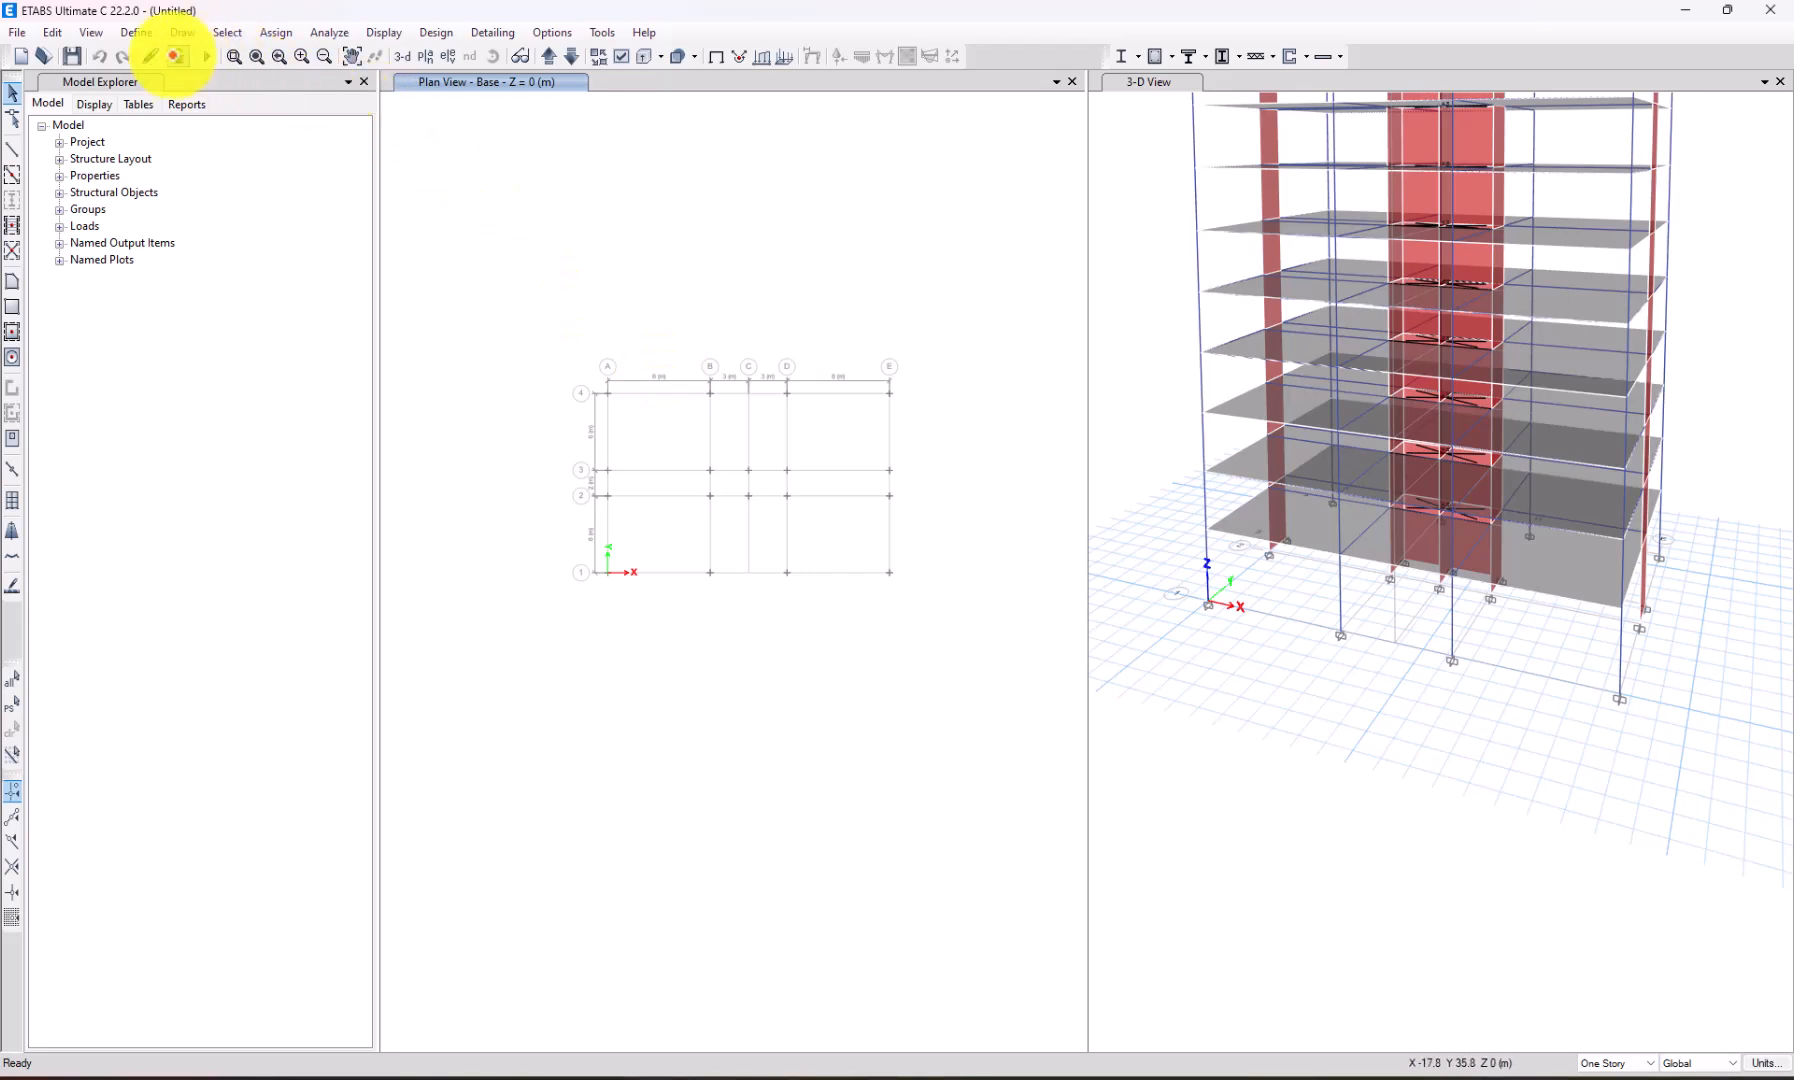
# Save the model as 12TH-STORY_RC and run the analysis.
pyautogui.click(71, 56)
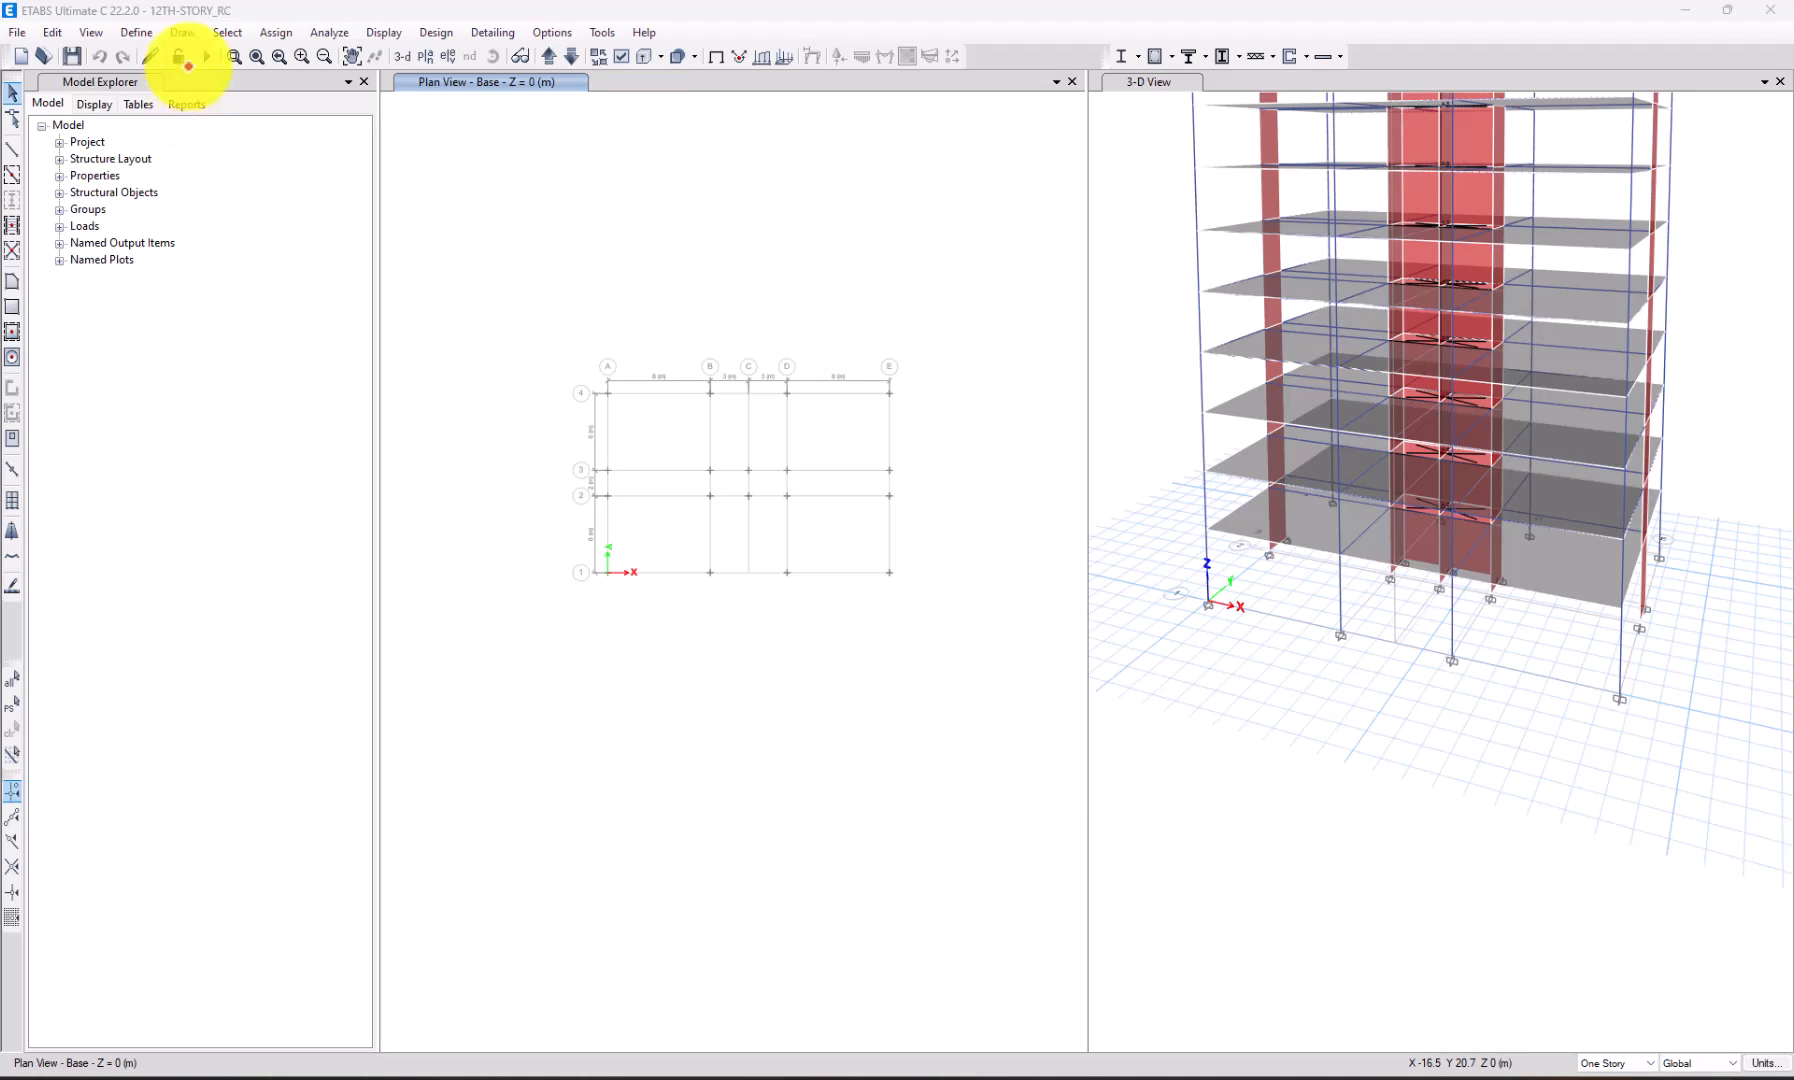
pyautogui.click(205, 57)
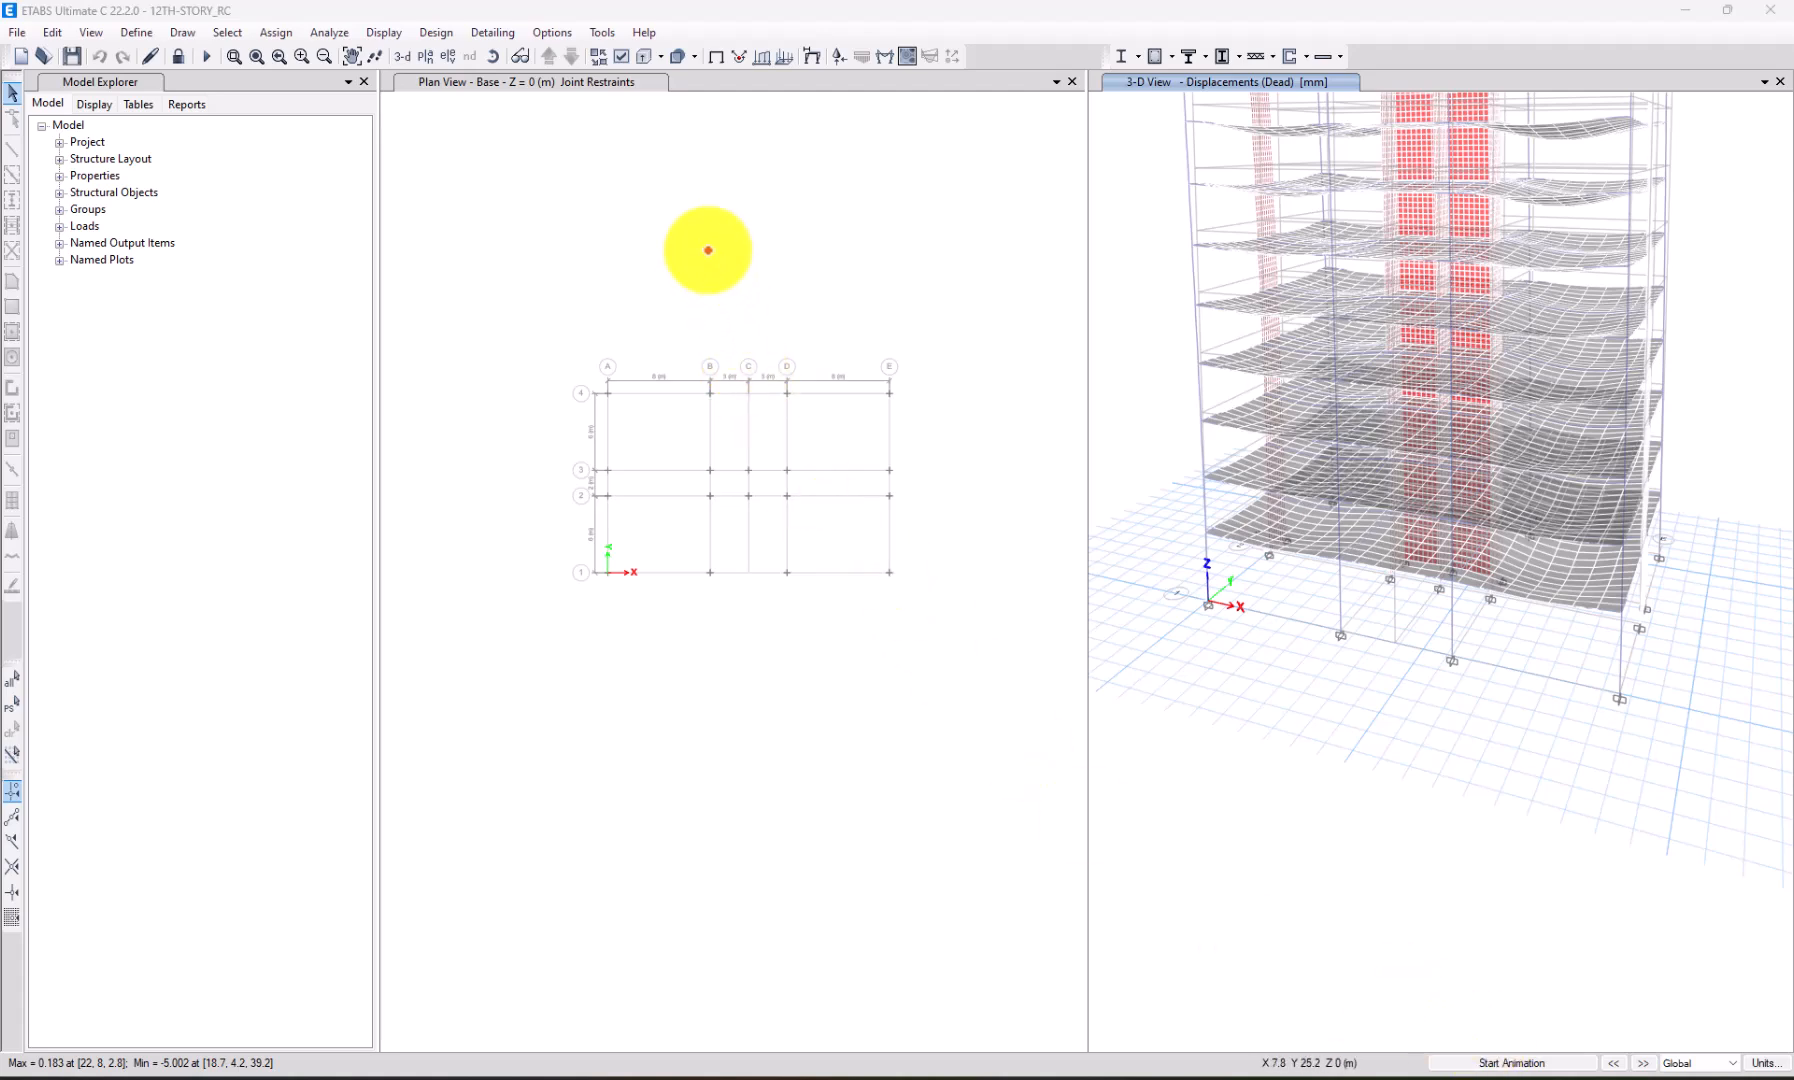
# Look over the deformed building and replace the Base plan view with the elevation view along grid line A.
pyautogui.click(708, 250)
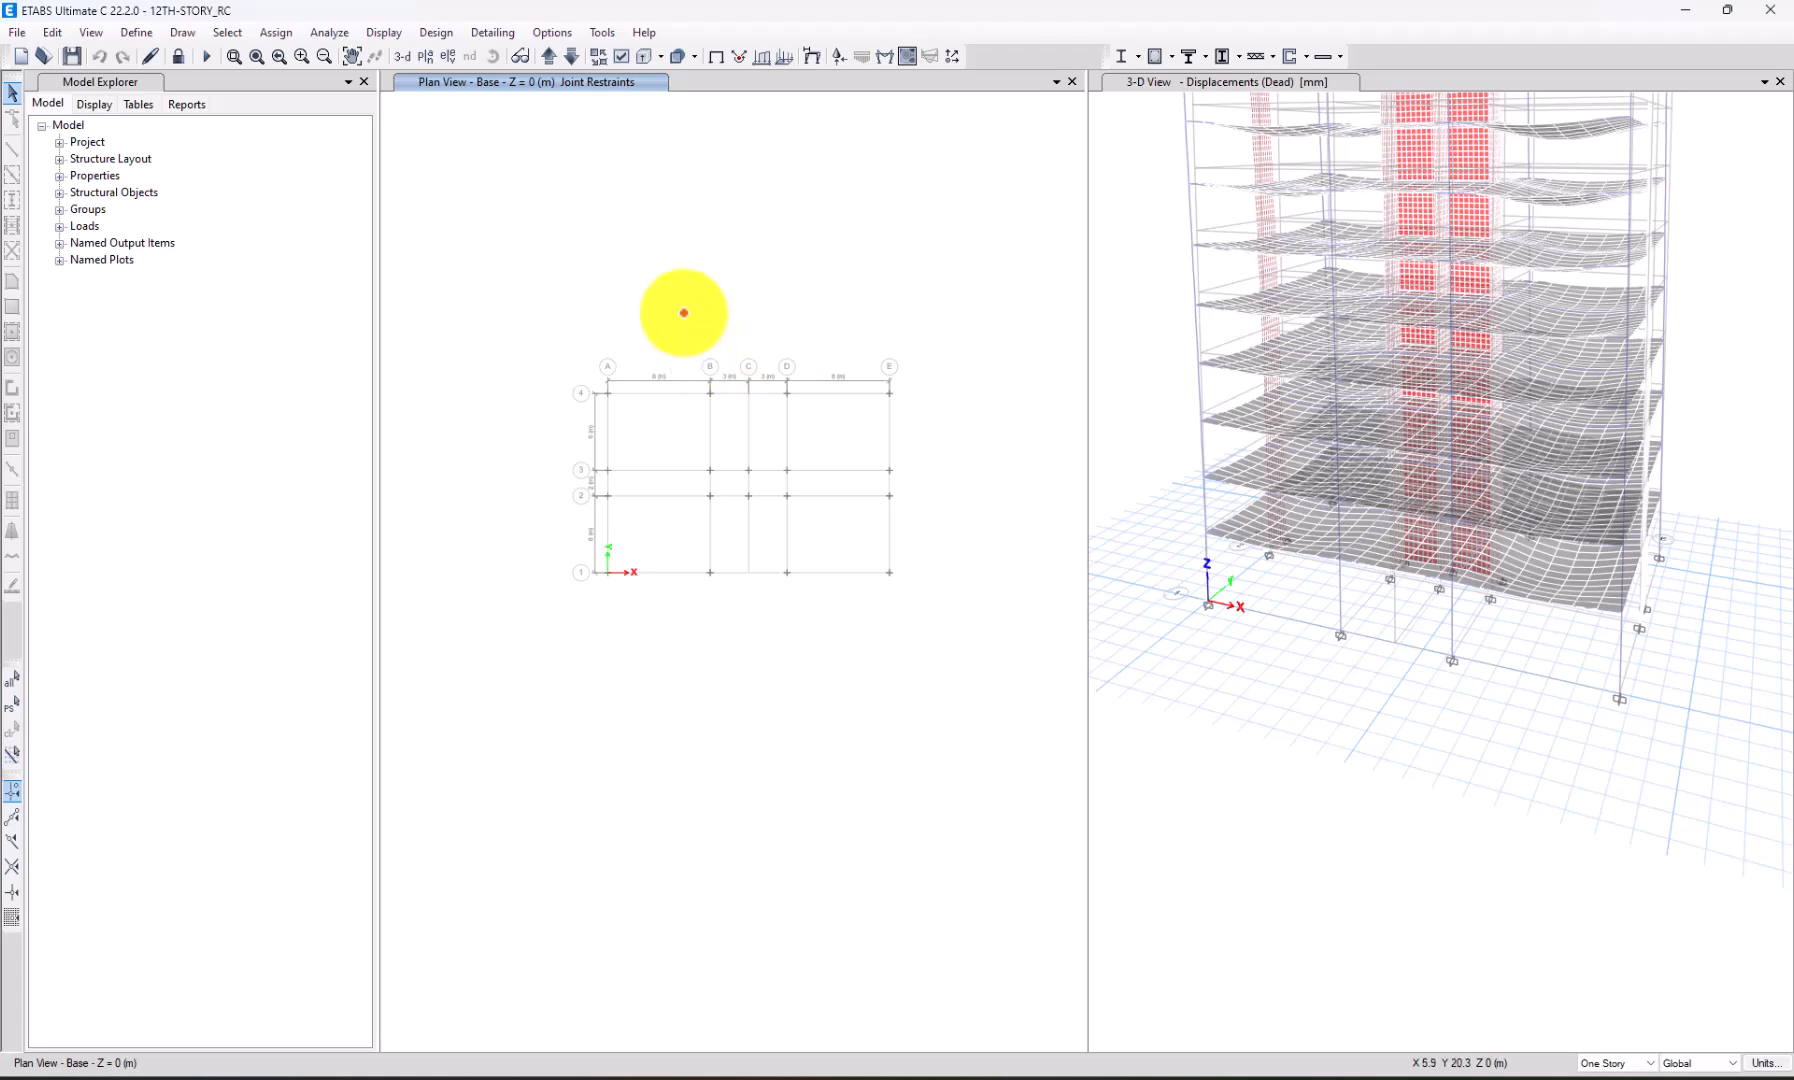
pyautogui.scroll(-2, 1330, 601)
pyautogui.scroll(3, 1380, 500)
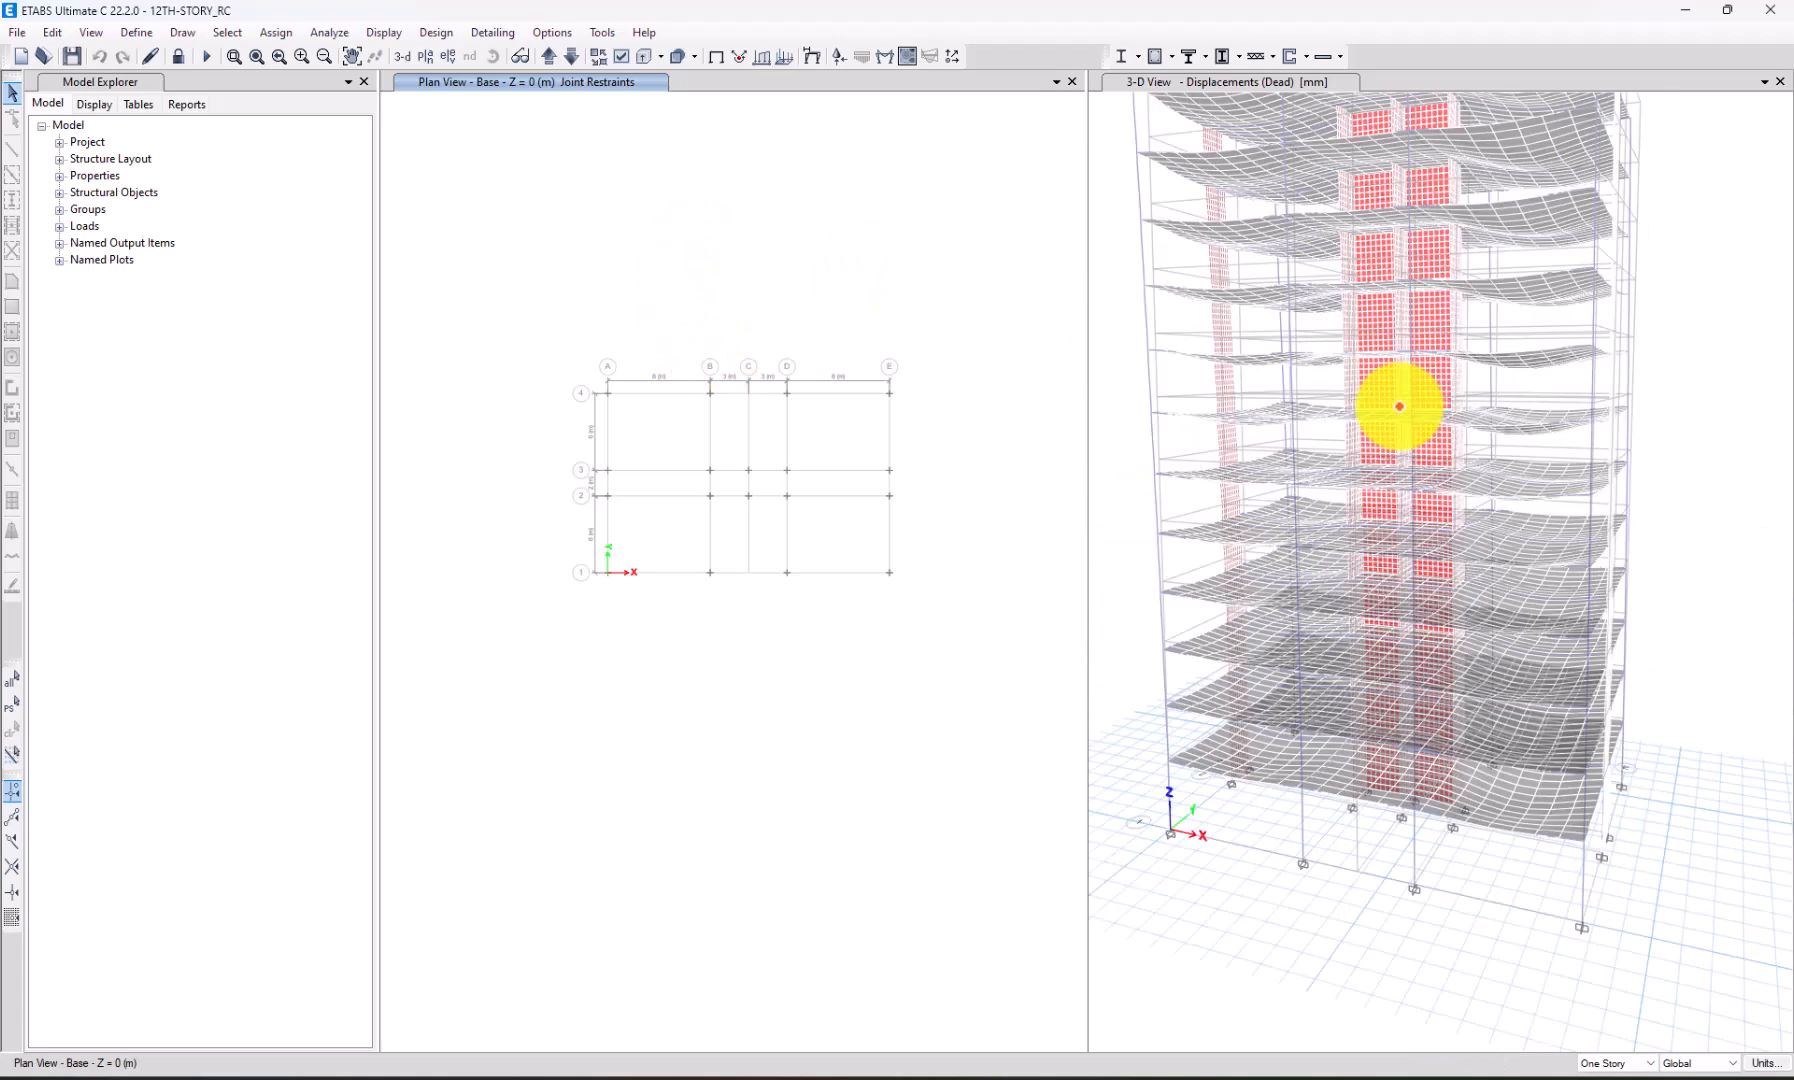
pyautogui.scroll(-2, 1533, 459)
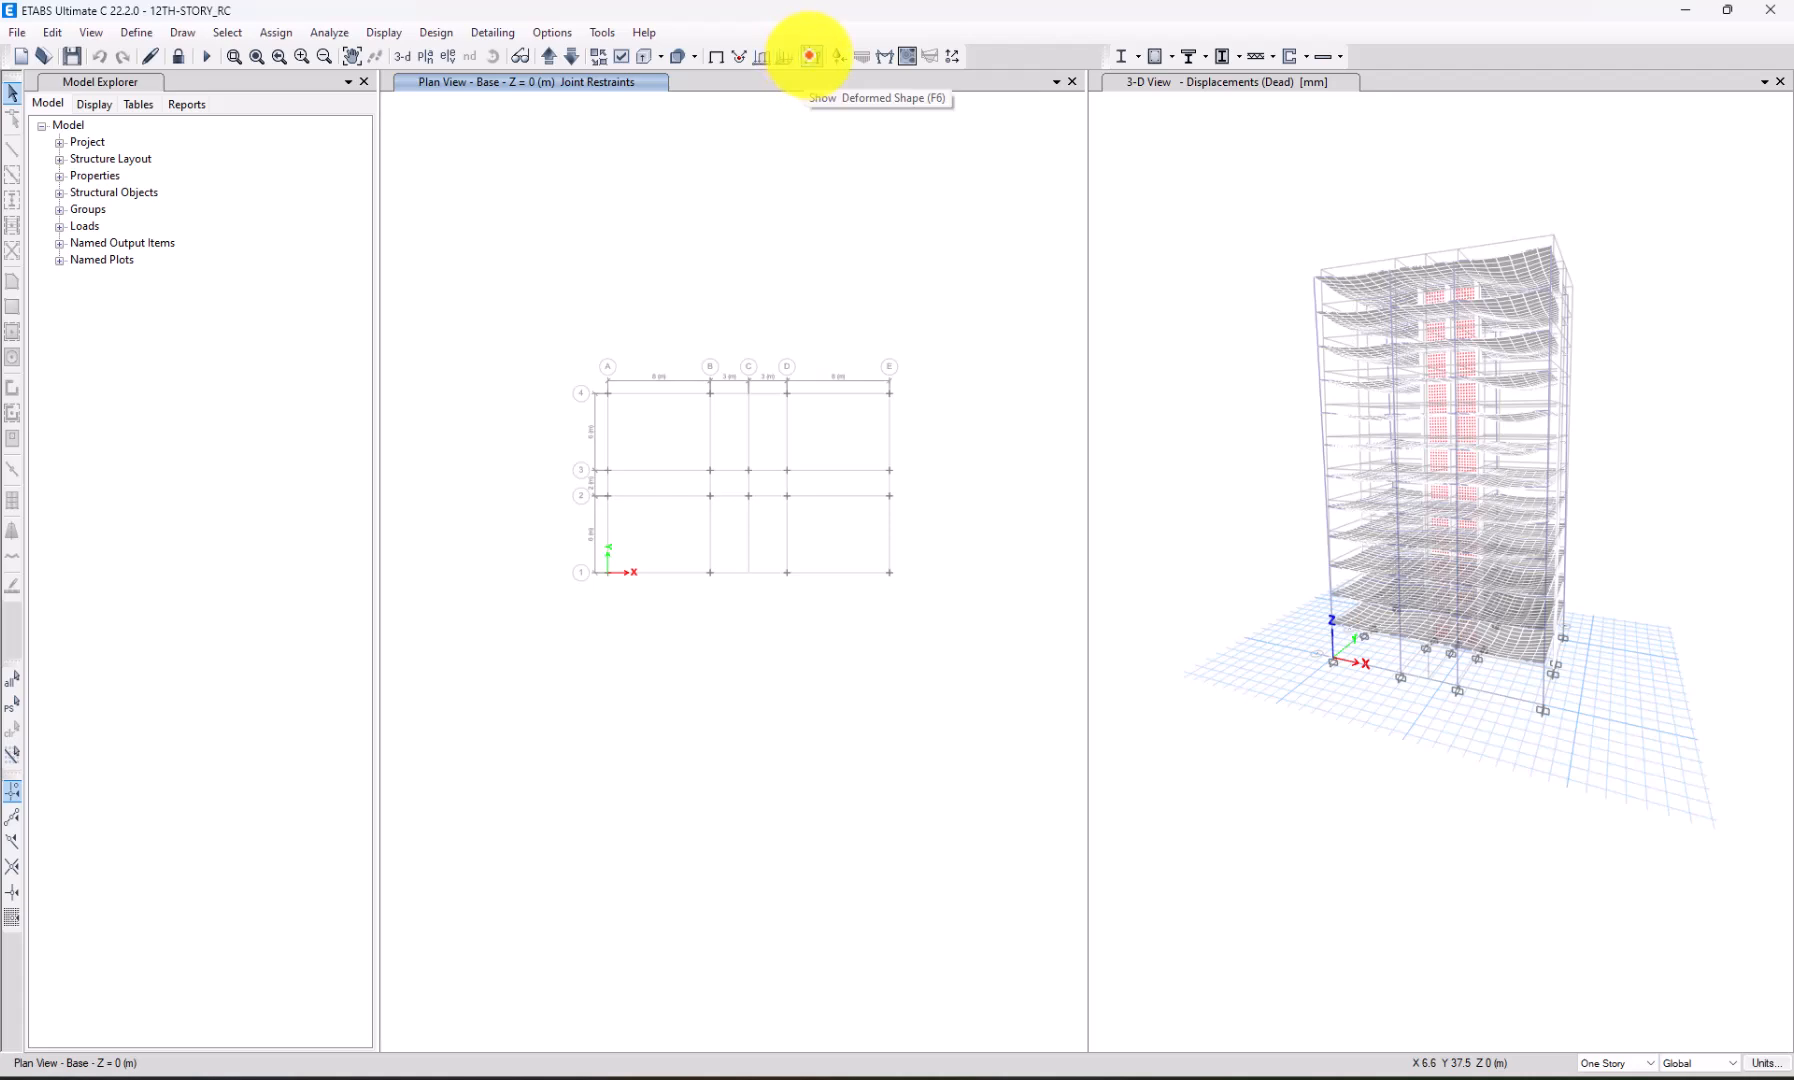
pyautogui.click(548, 56)
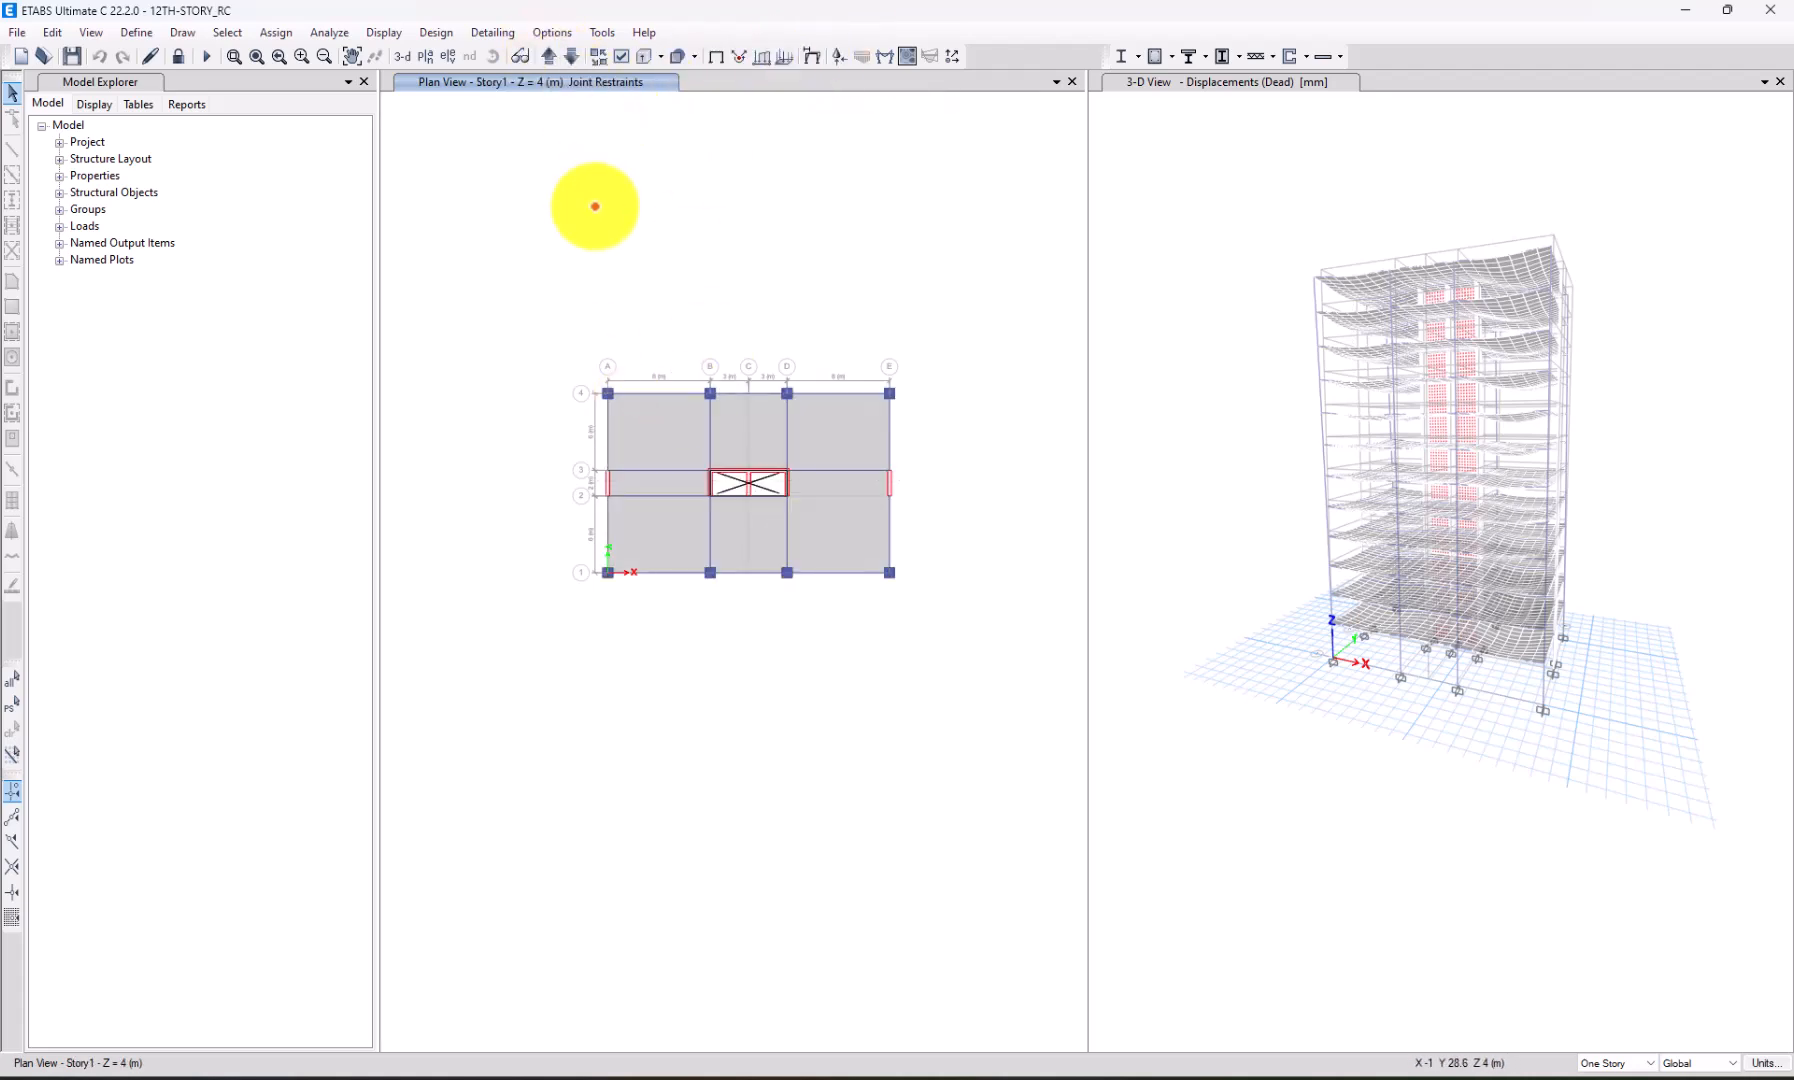
pyautogui.click(447, 56)
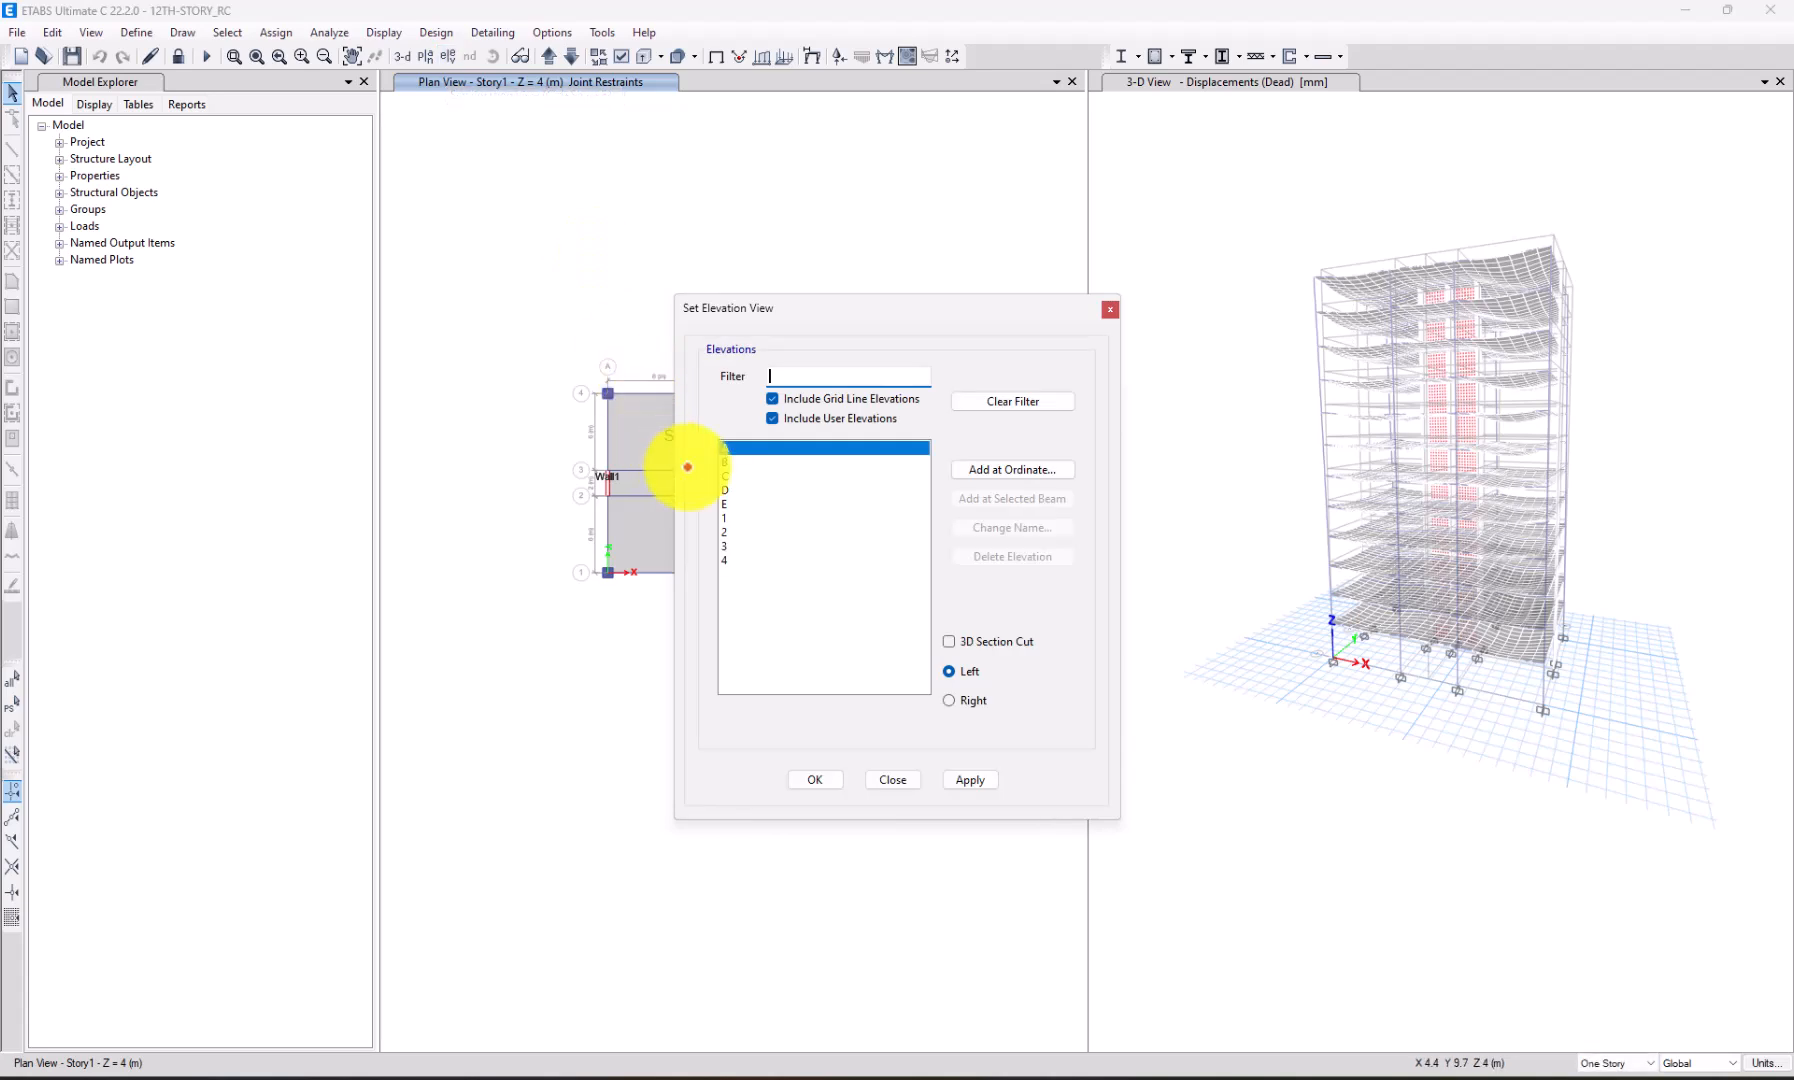
pyautogui.click(805, 781)
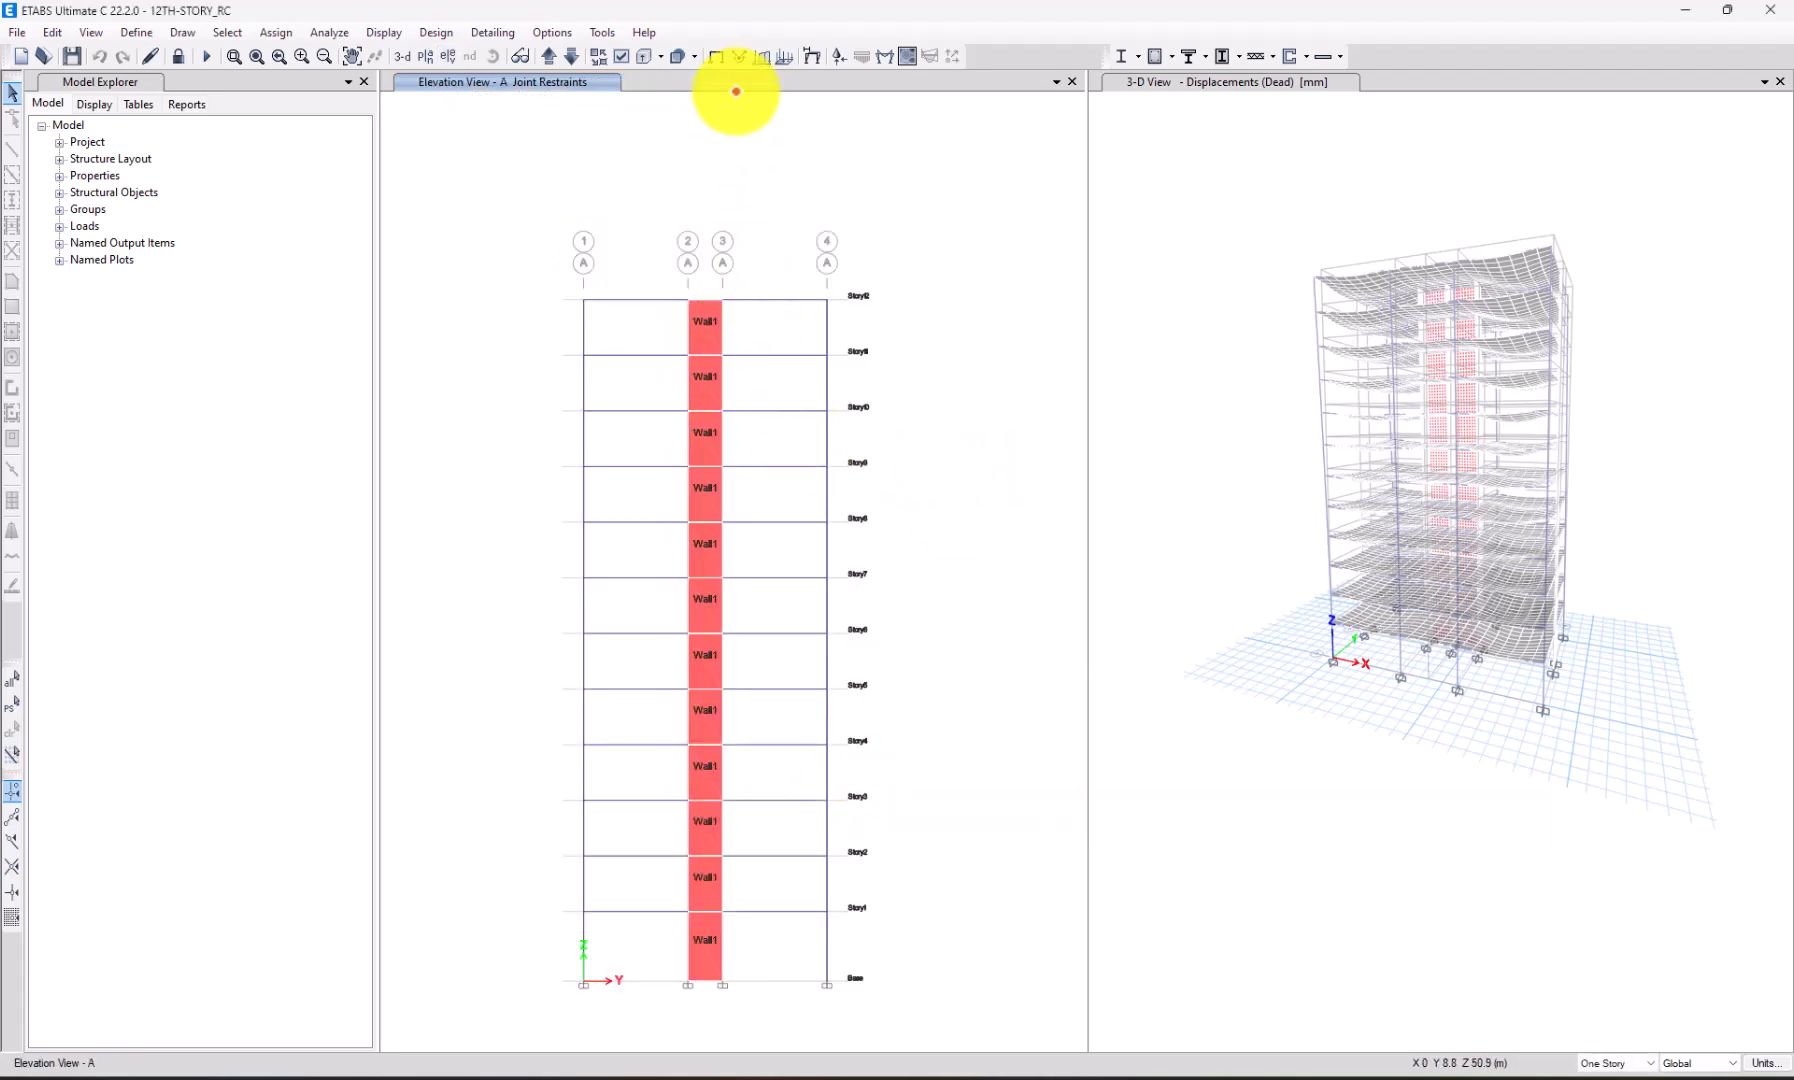
# Display the modal deformed shape of mode 1 in elevation A.
pyautogui.click(811, 56)
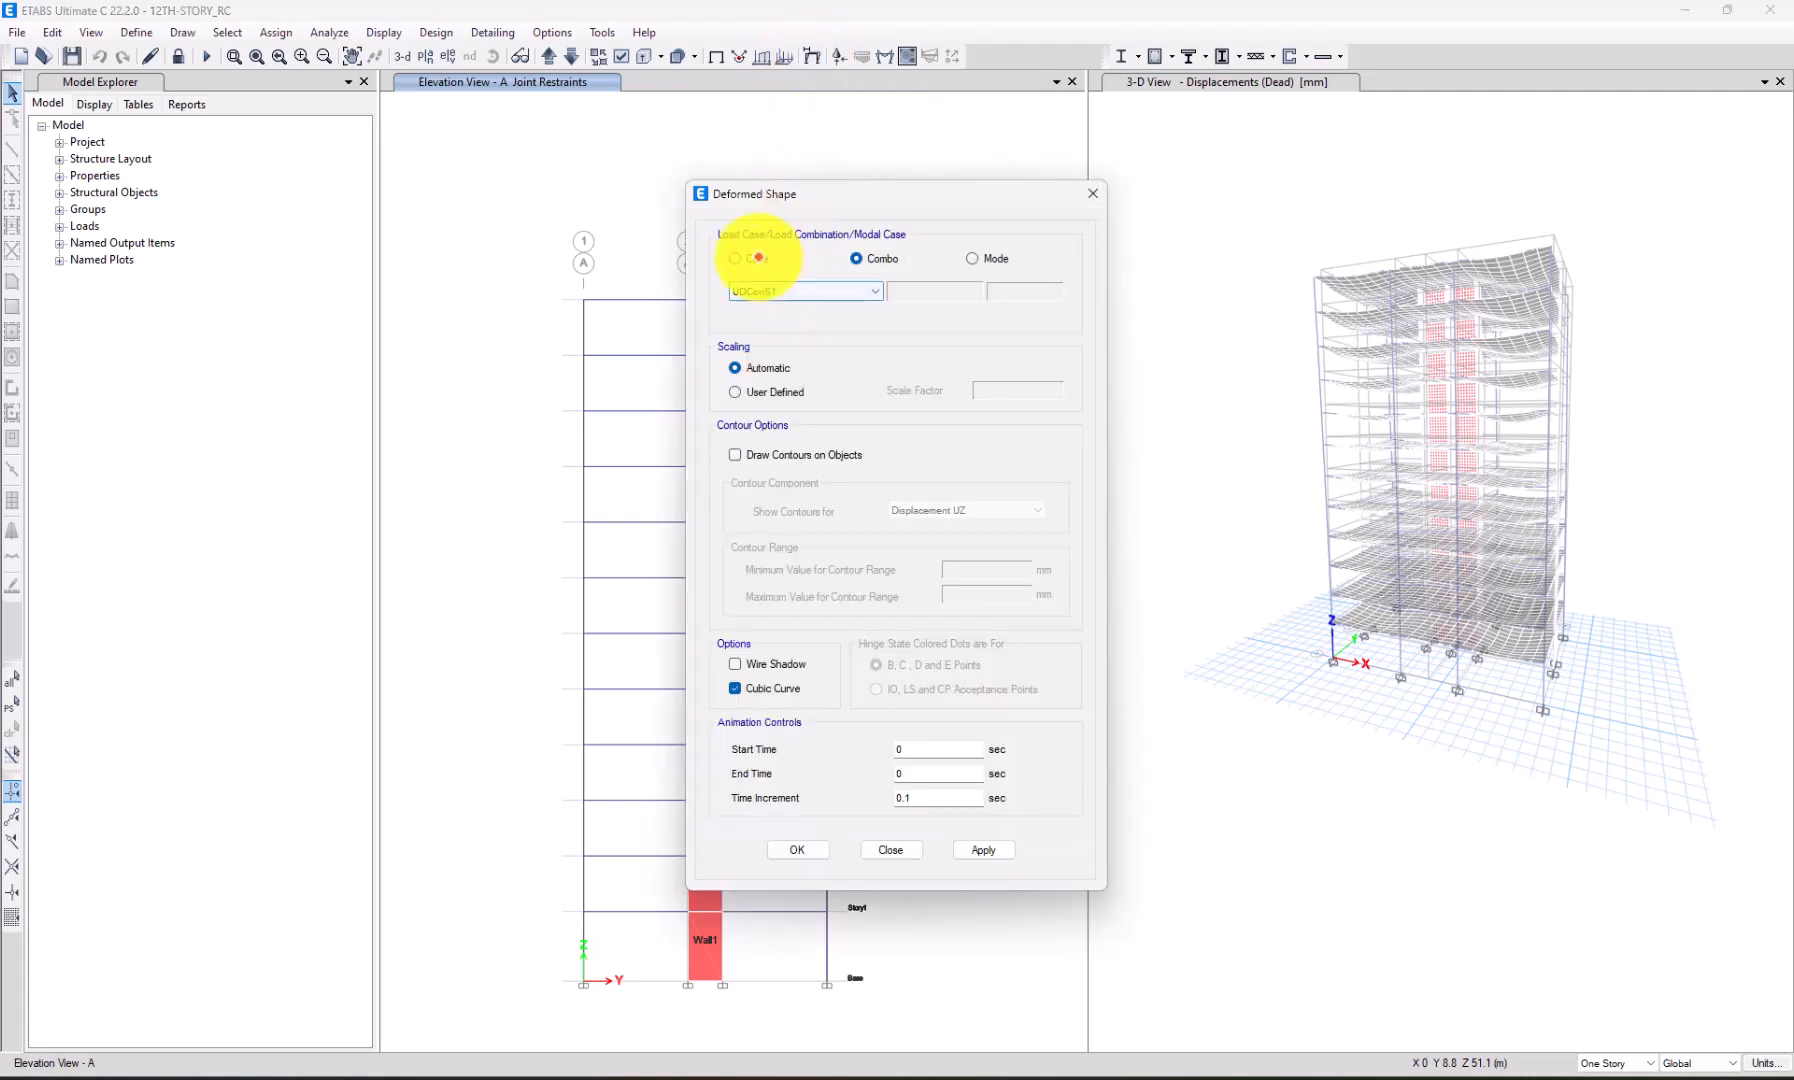
pyautogui.click(969, 259)
pyautogui.click(799, 849)
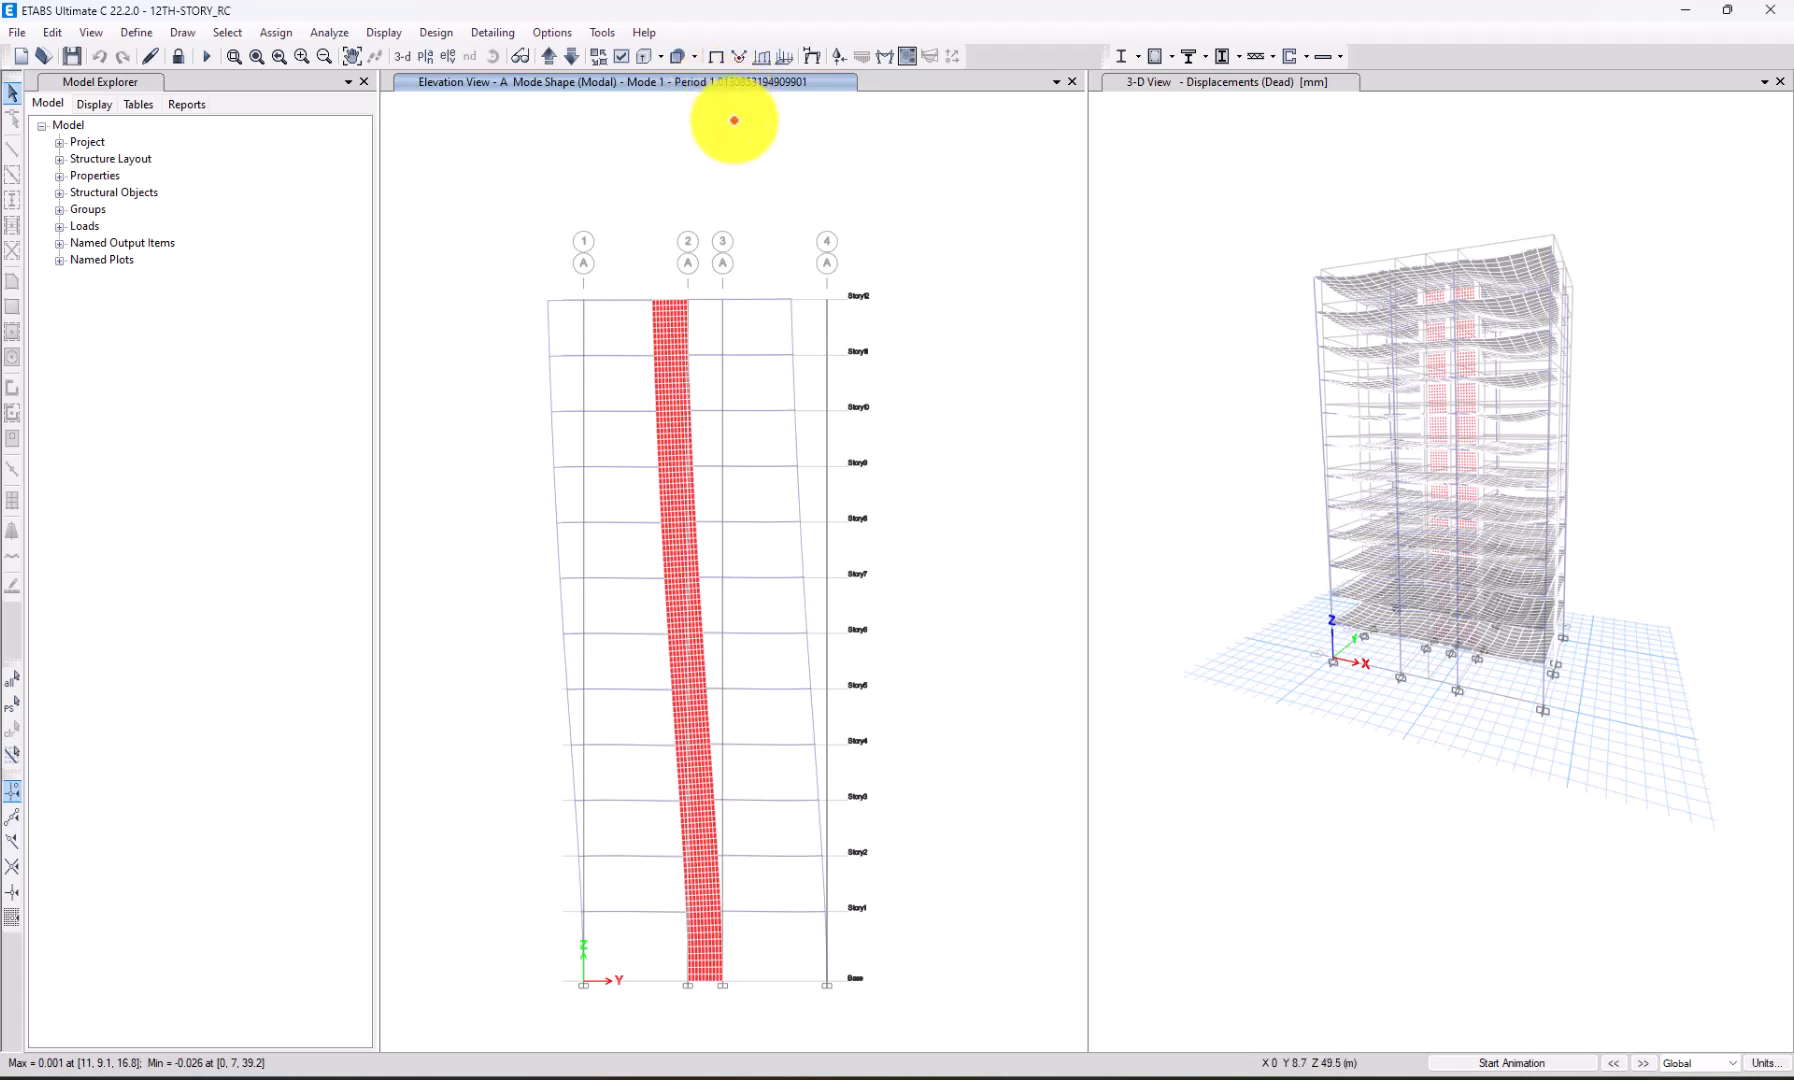
# Switch to the Word document, handwrite "1,2" and "0,1 x h" in orange ink beside the User Interface topic, and return to ETABS.
pyautogui.moveTo(1132, 1068)
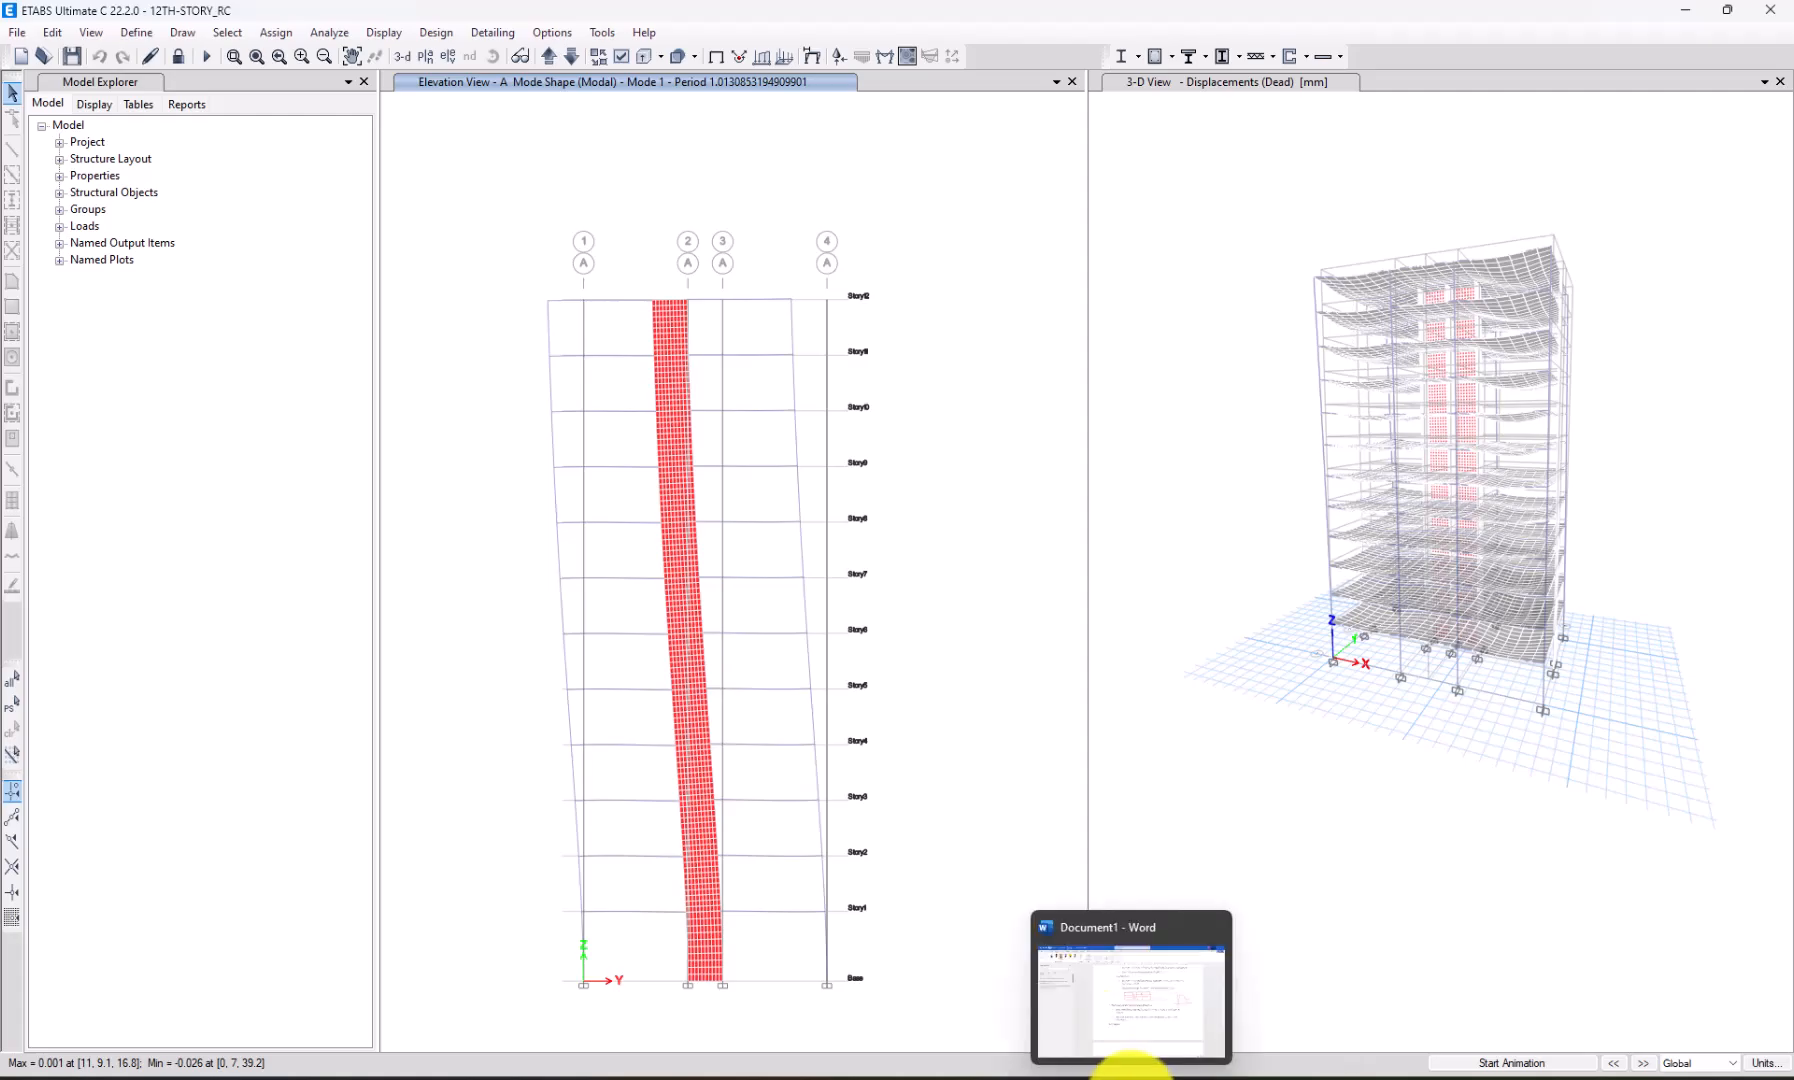
pyautogui.click(1120, 965)
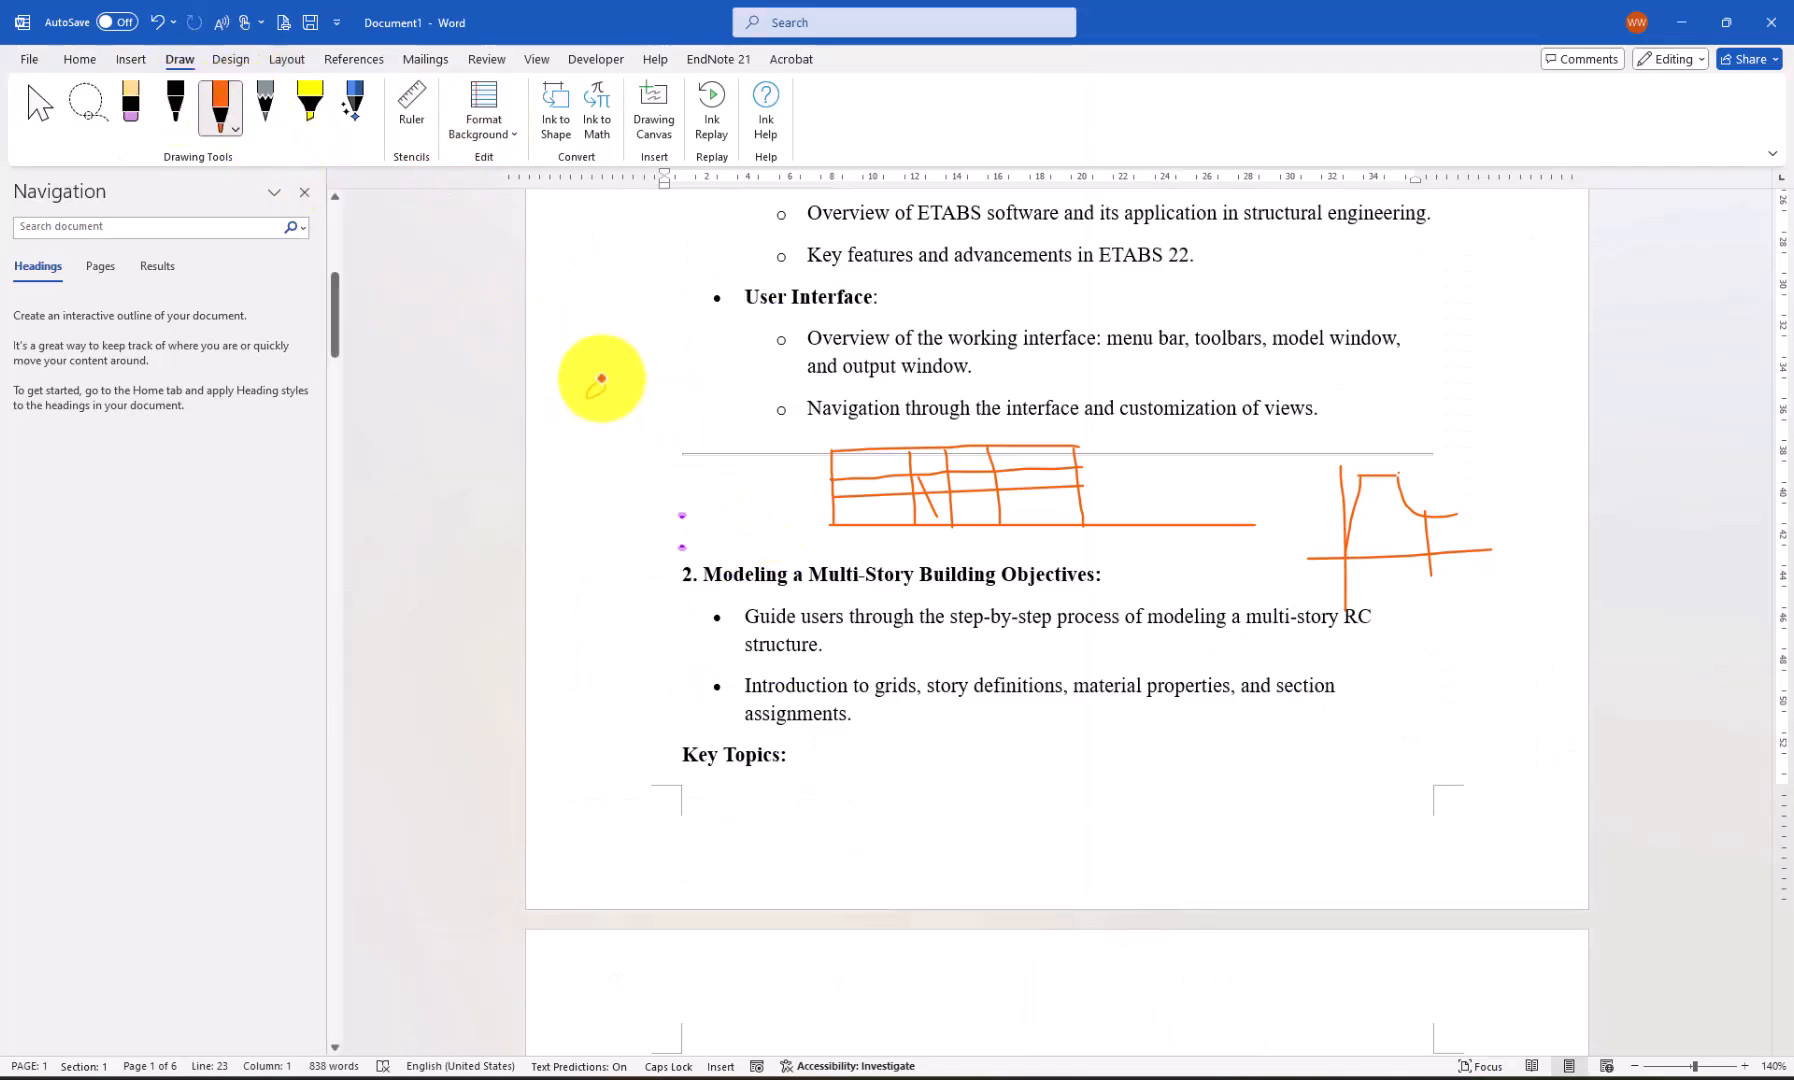
pyautogui.moveTo(629, 381); pyautogui.dragTo(628, 398)
pyautogui.moveTo(657, 368)
pyautogui.mouseDown()
pyautogui.moveTo(655, 398)
pyautogui.moveTo(727, 392)
pyautogui.mouseUp()
pyautogui.moveTo(743, 352); pyautogui.dragTo(745, 374)
pyautogui.click(748, 385)
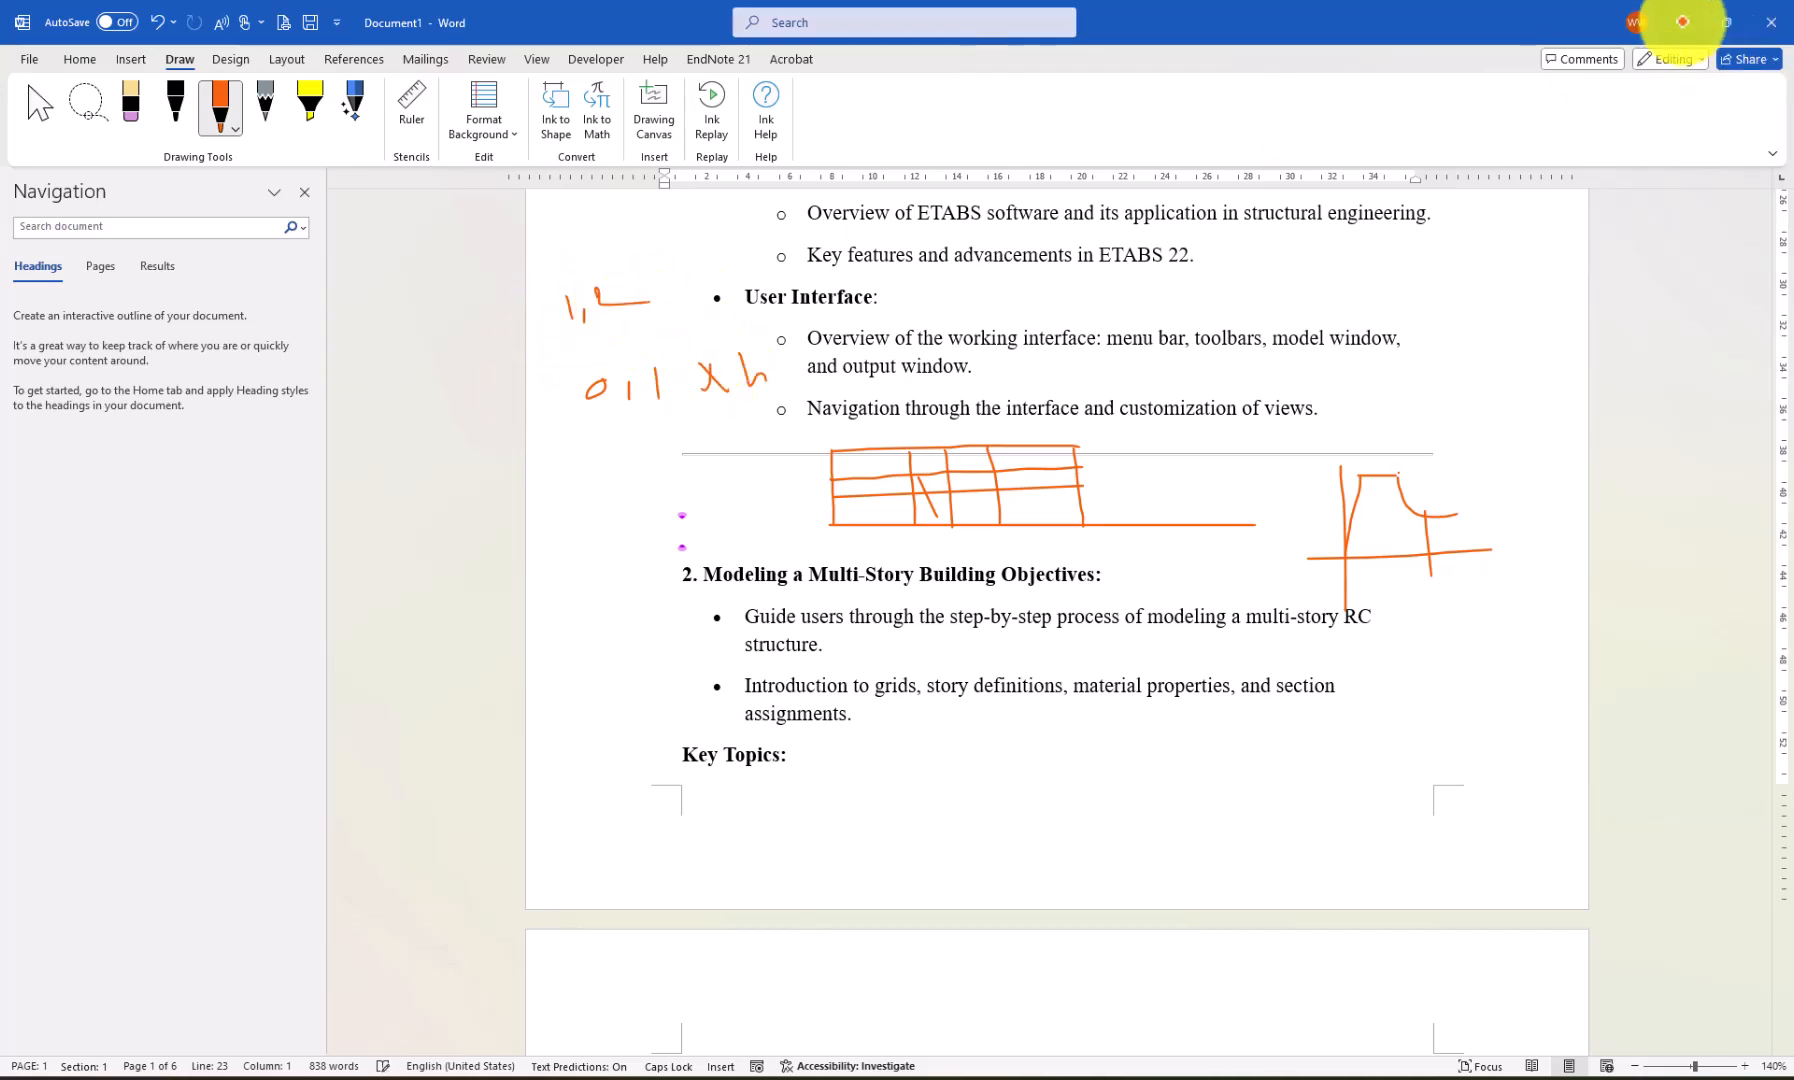
pyautogui.click(1682, 24)
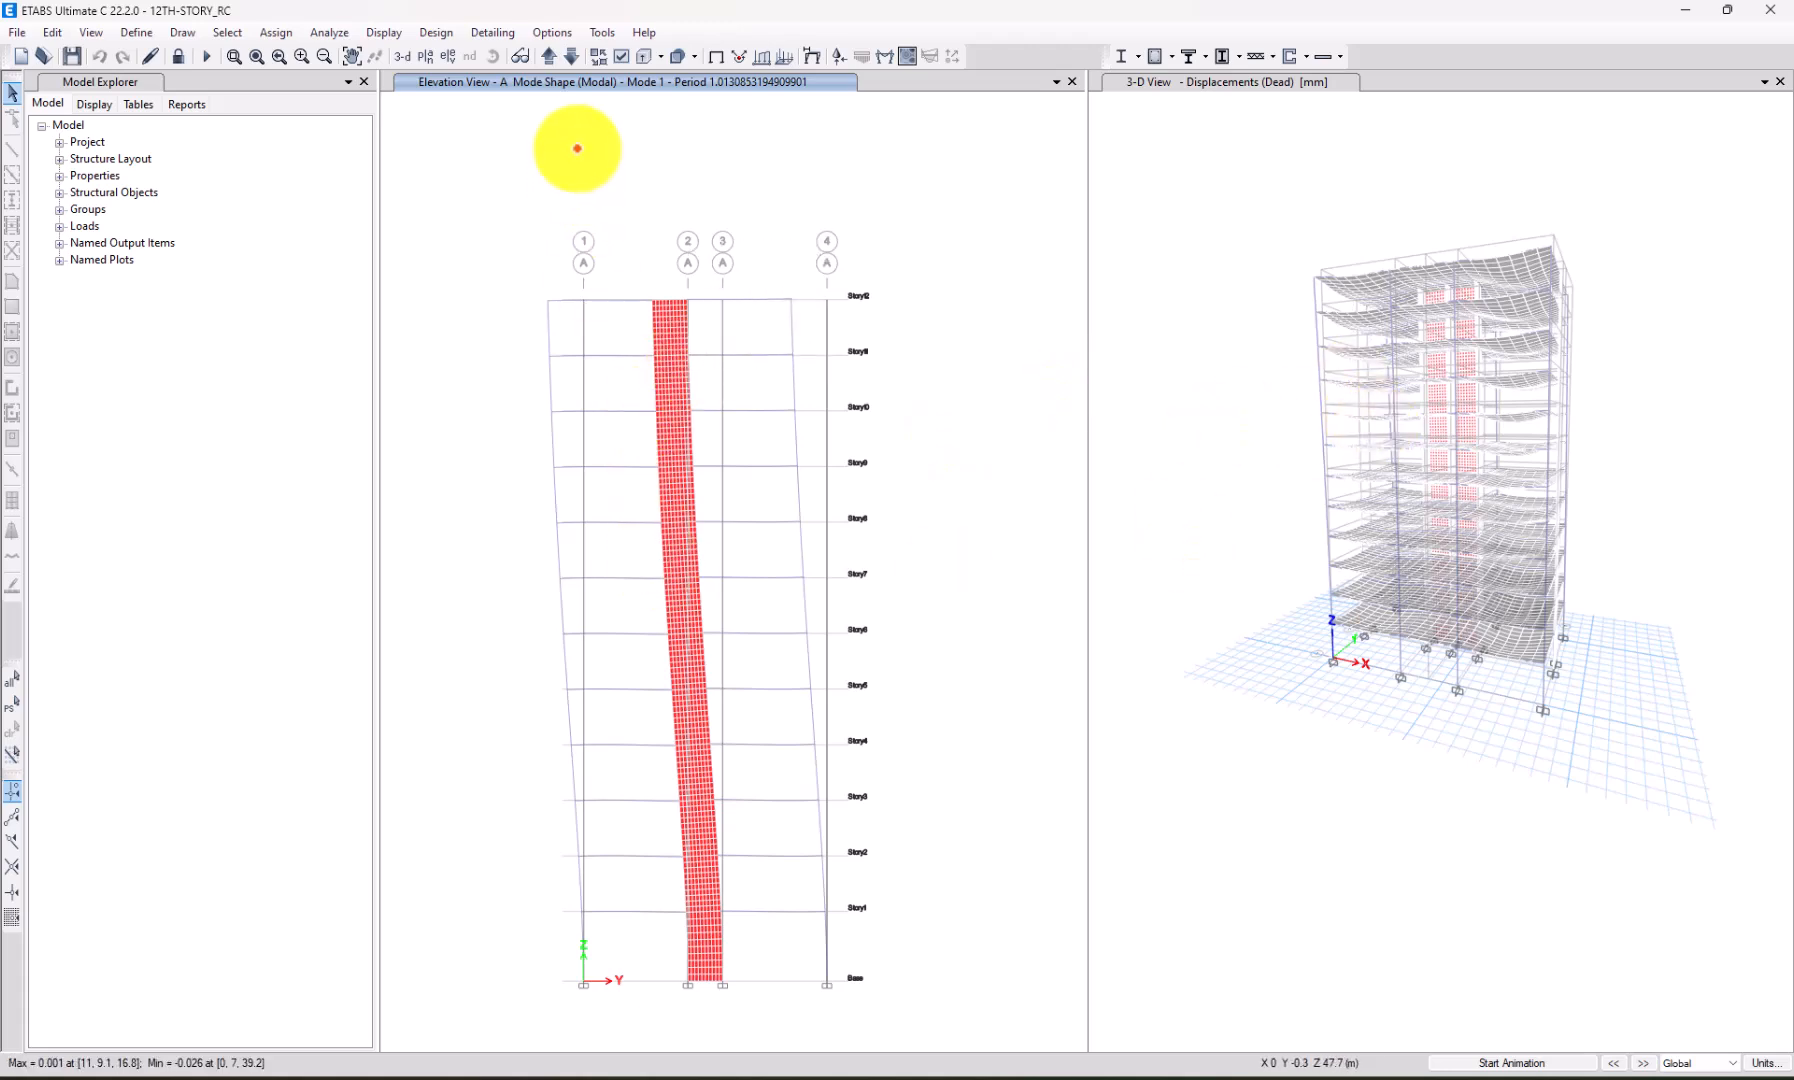
pyautogui.rightClick(676, 354)
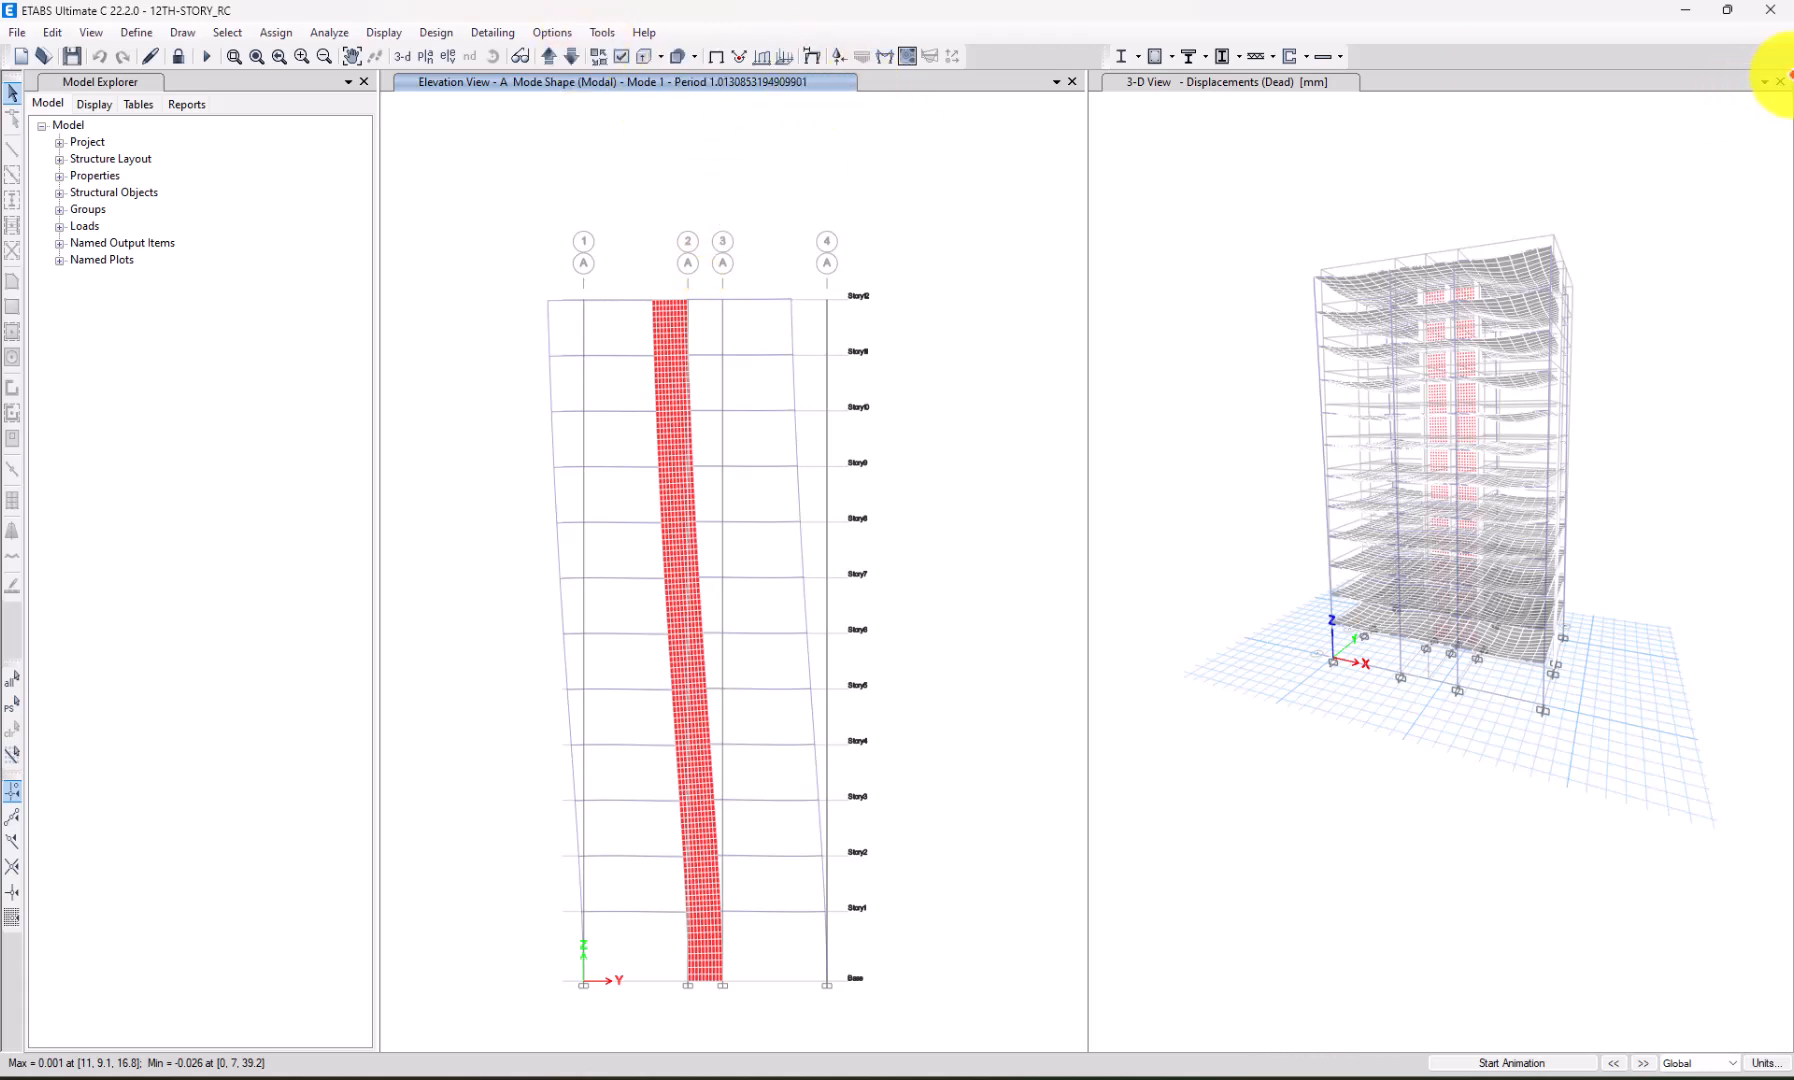
# Close the dead-load displacement view and show the mode 1 shape of the whole building in 3-D.
pyautogui.click(1781, 81)
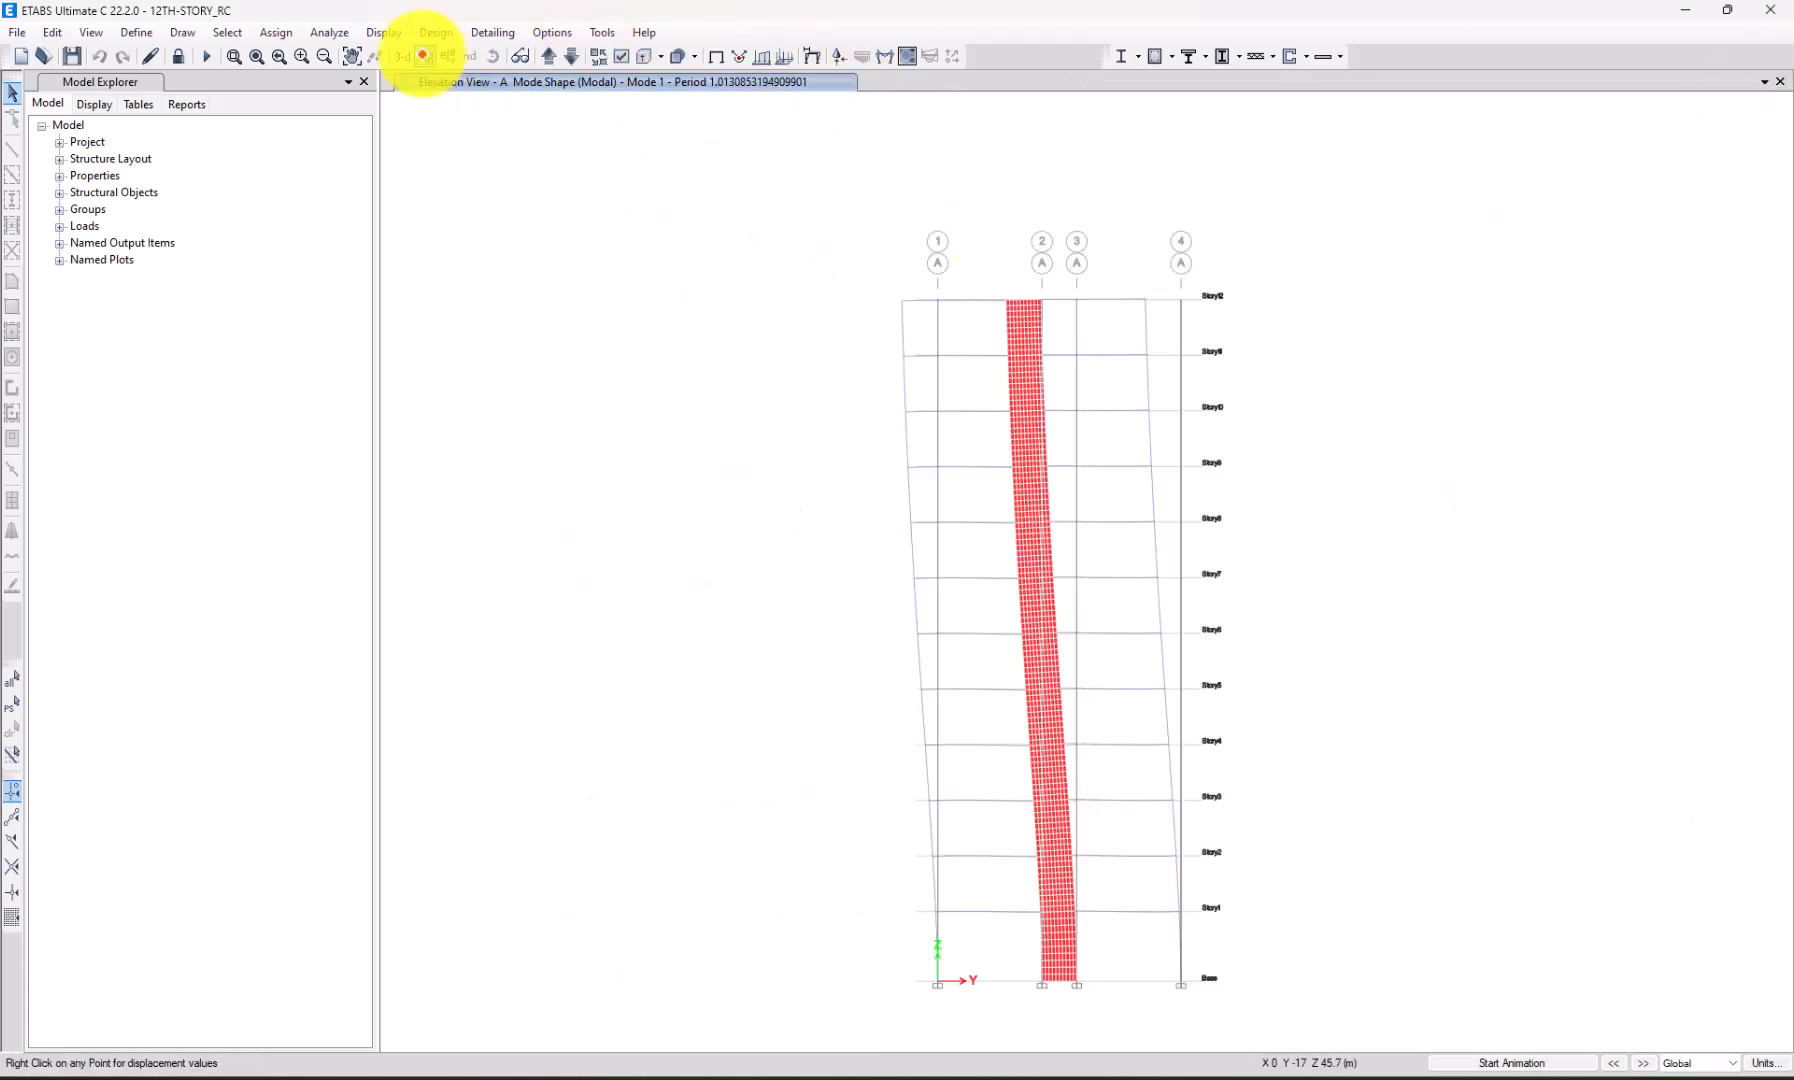
pyautogui.click(400, 55)
pyautogui.click(1054, 317)
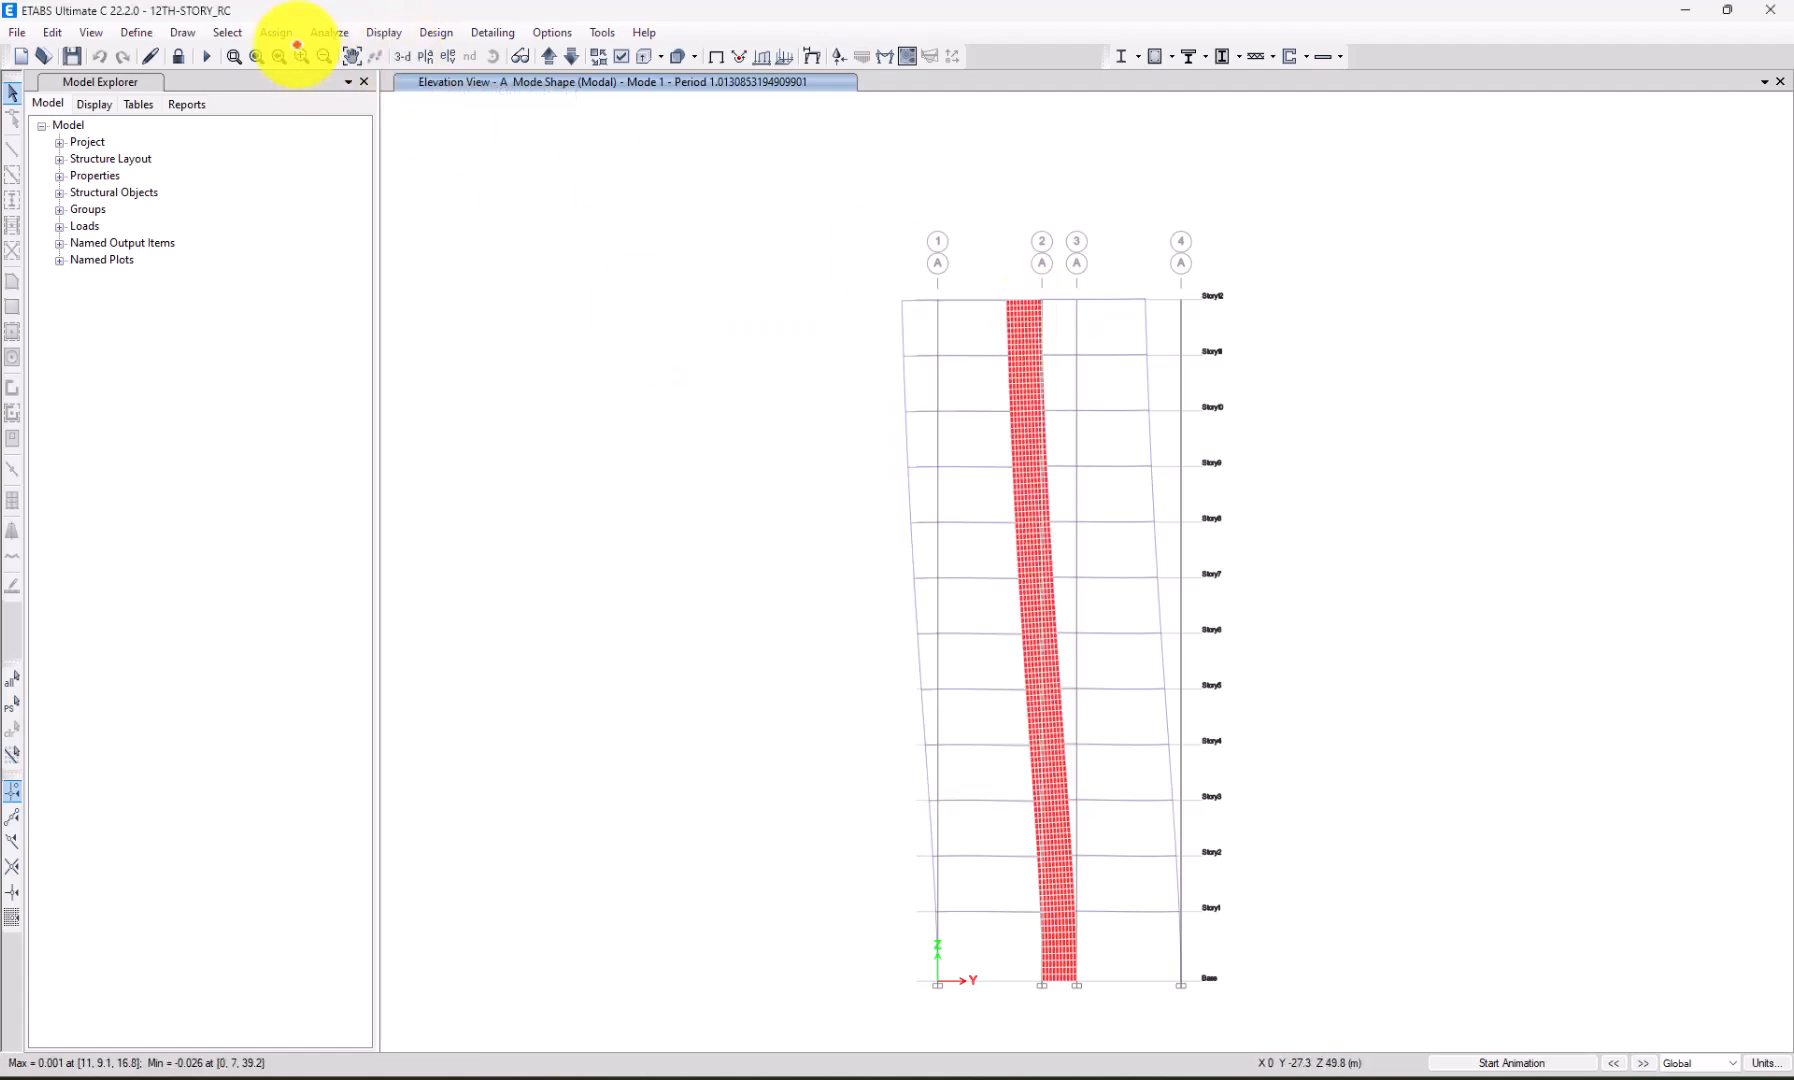
pyautogui.click(403, 56)
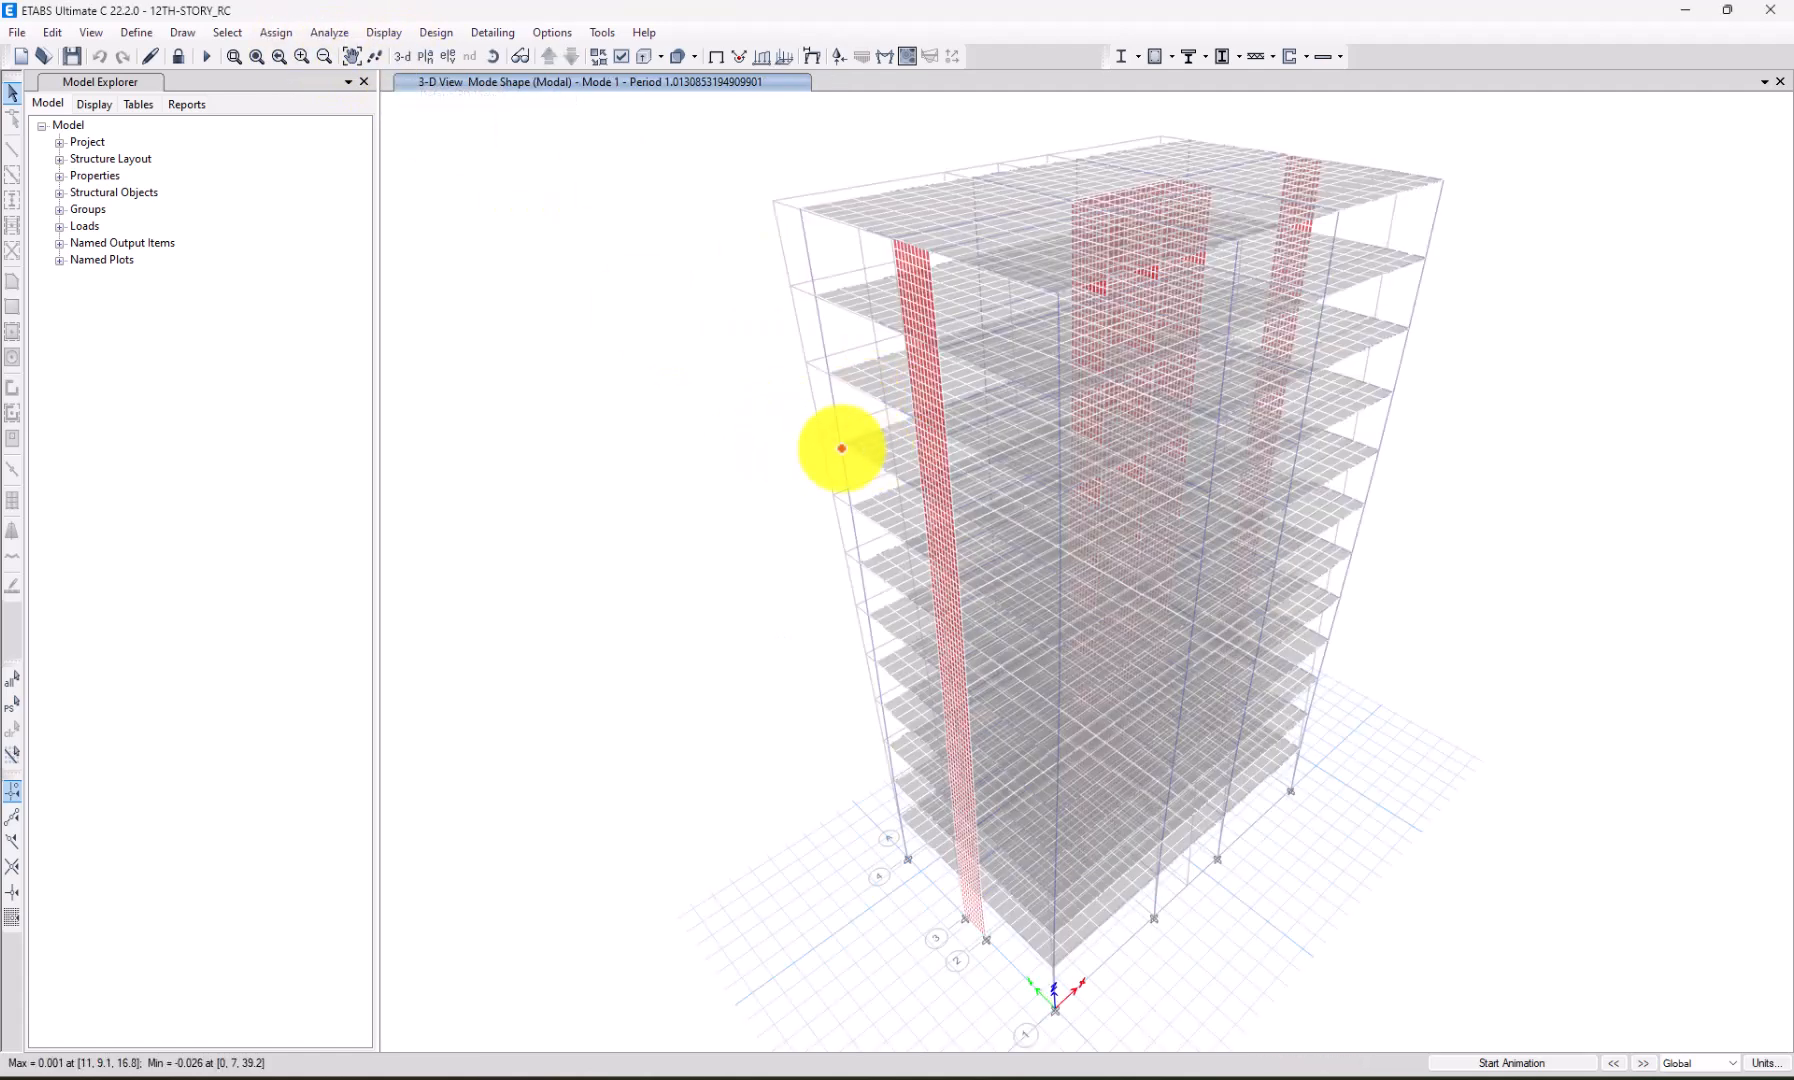
pyautogui.rightClick(1053, 661)
pyautogui.rightClick(1068, 685)
pyautogui.rightClick(1000, 735)
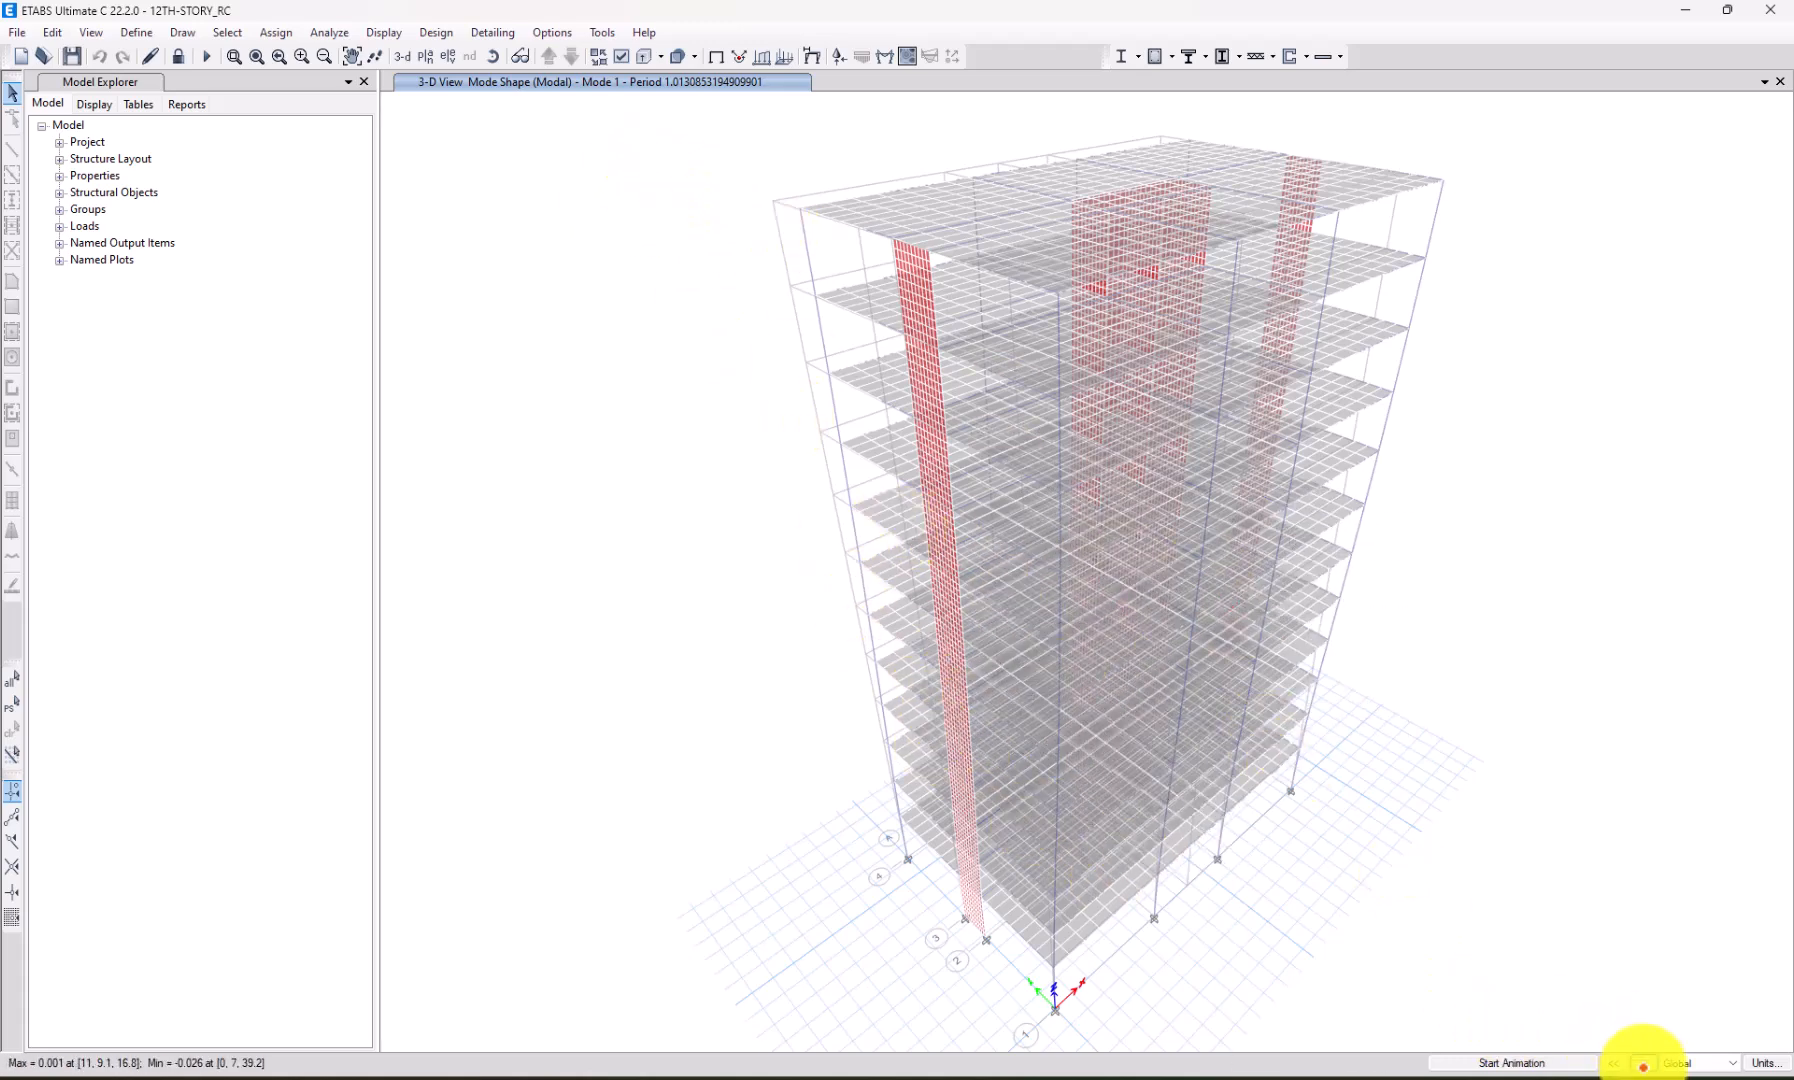
# Step the 3-D modal shape through modes 2, 3 and 4, and play and stop the mode 4 animation.
pyautogui.rightClick(936, 352)
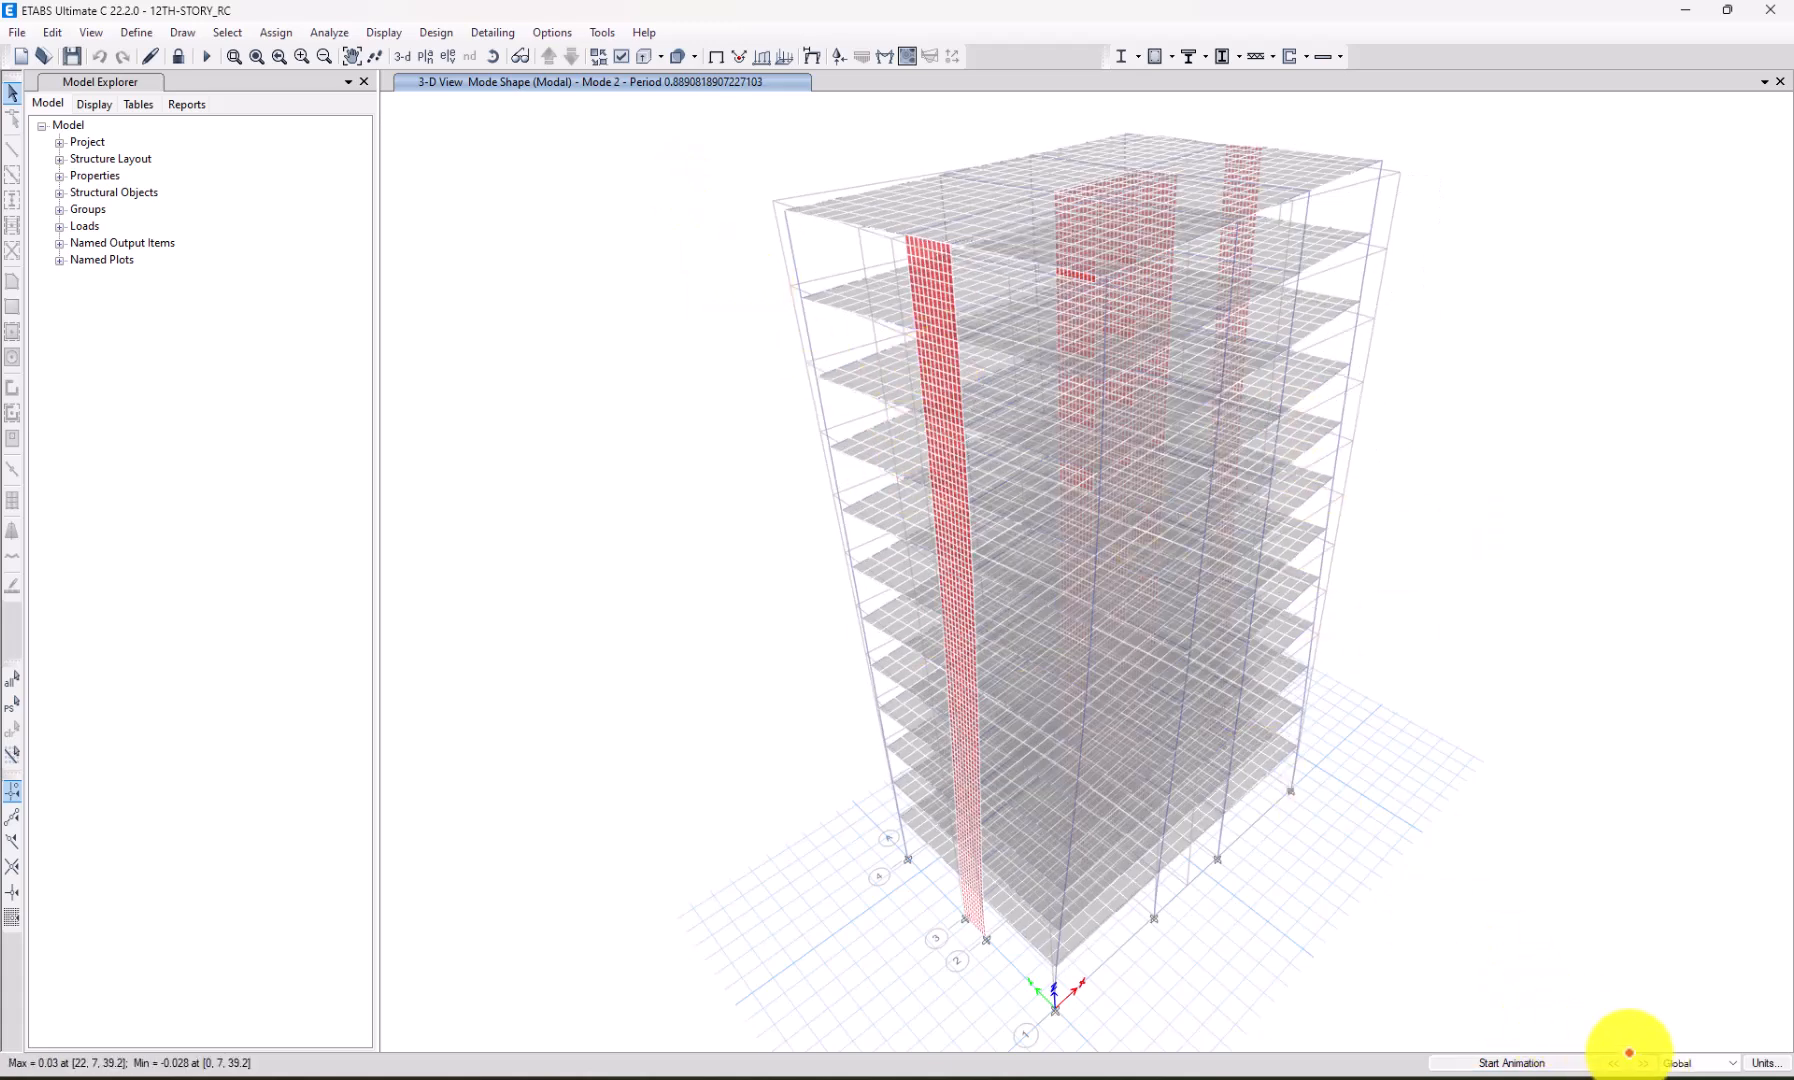
pyautogui.click(1645, 1064)
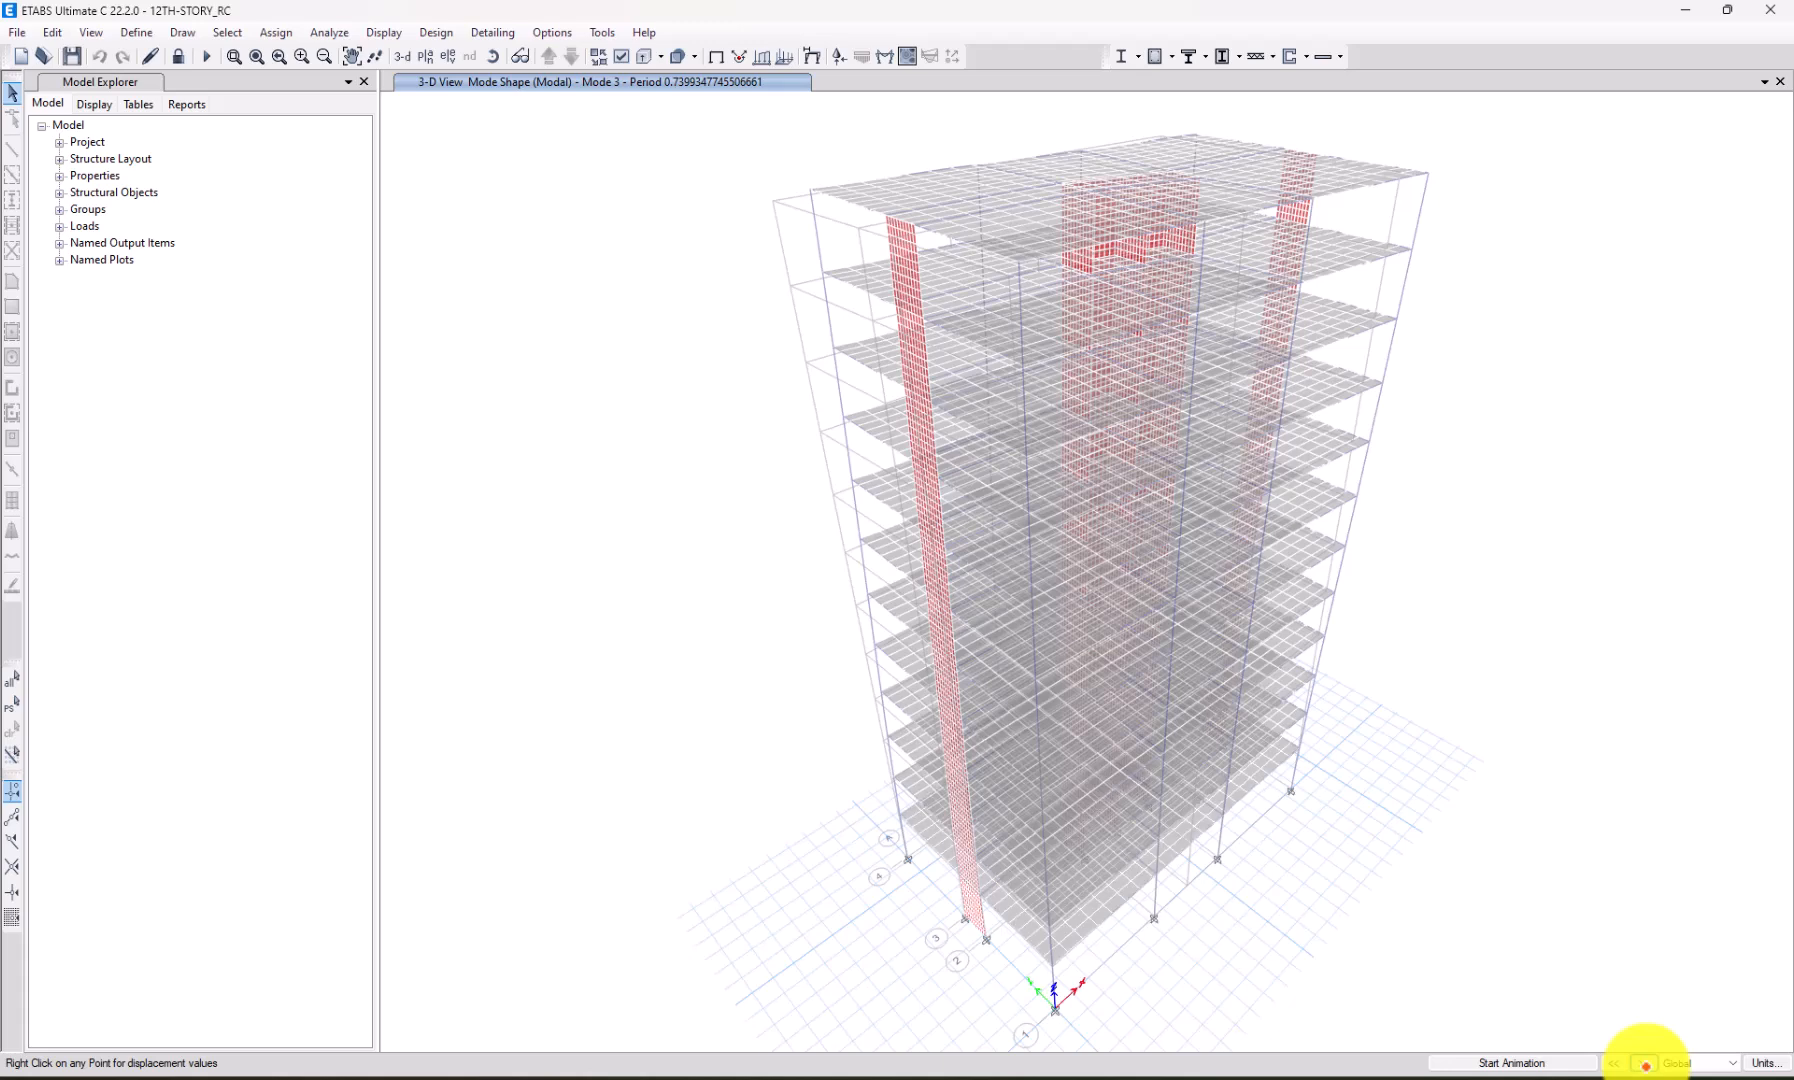
pyautogui.click(1644, 1064)
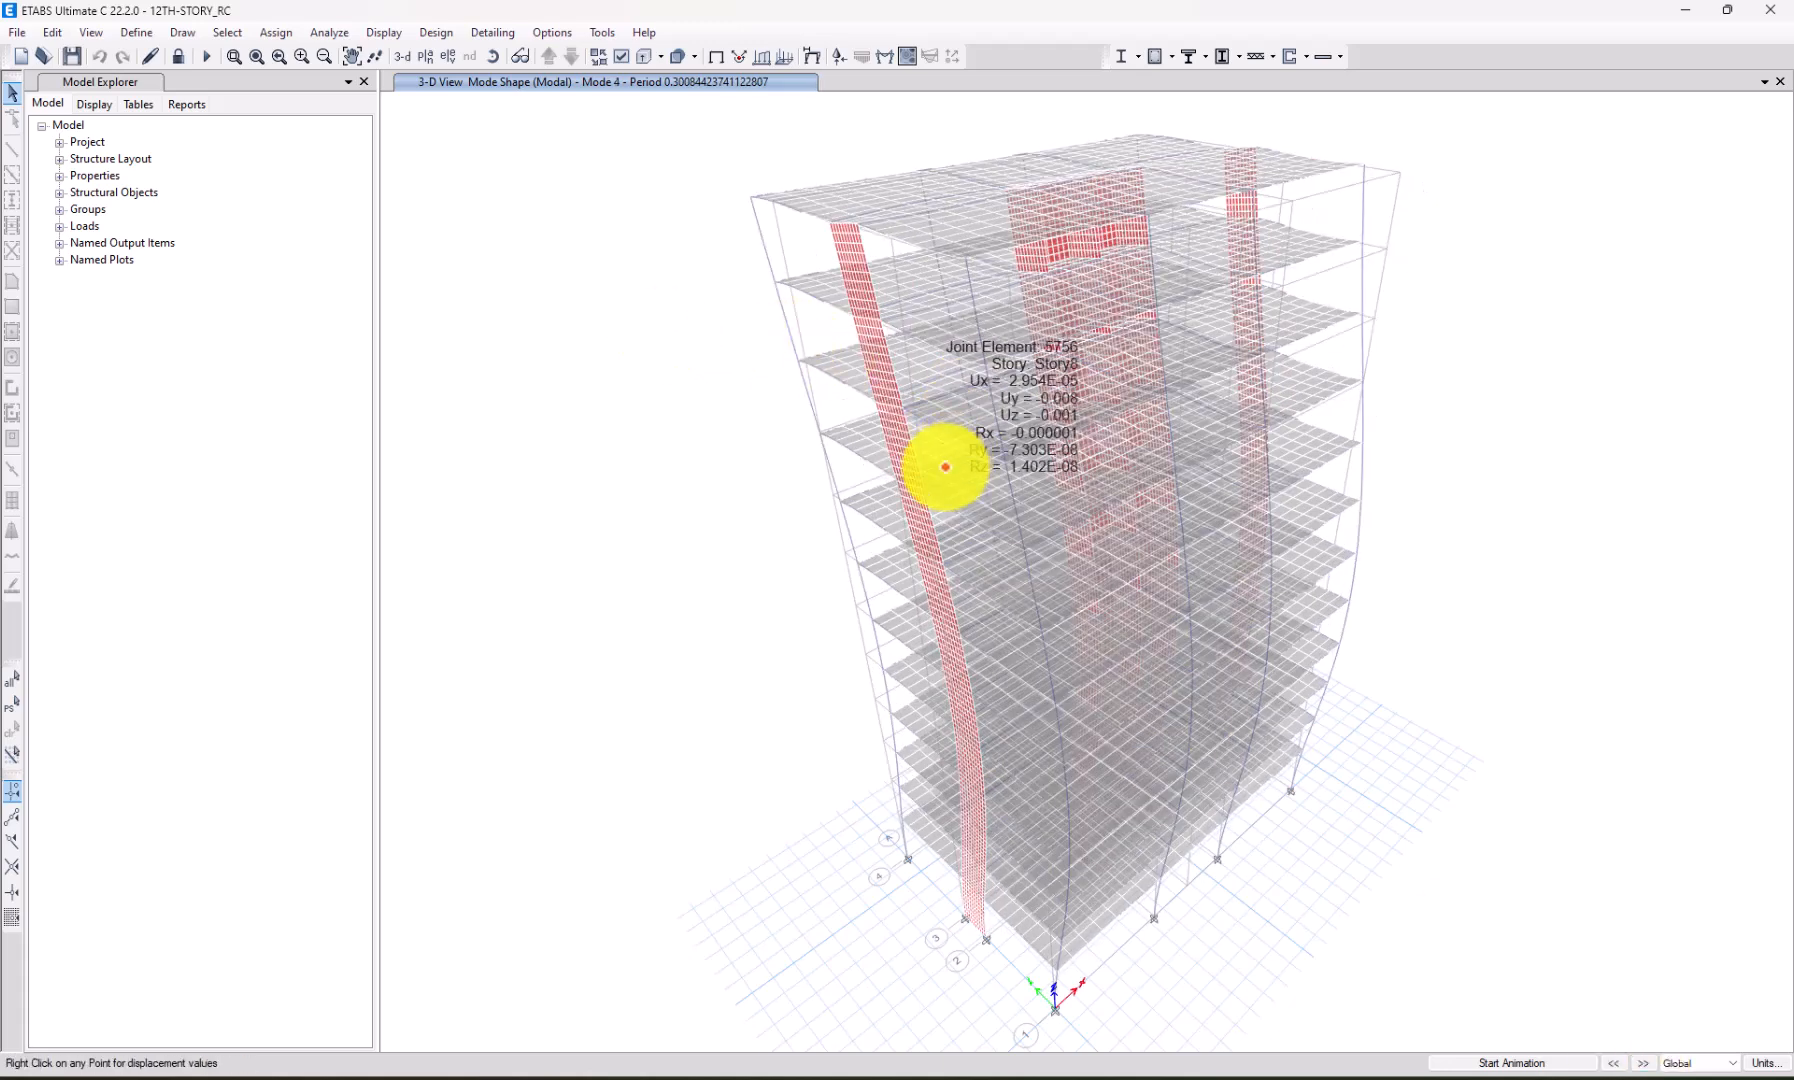
pyautogui.click(1514, 1060)
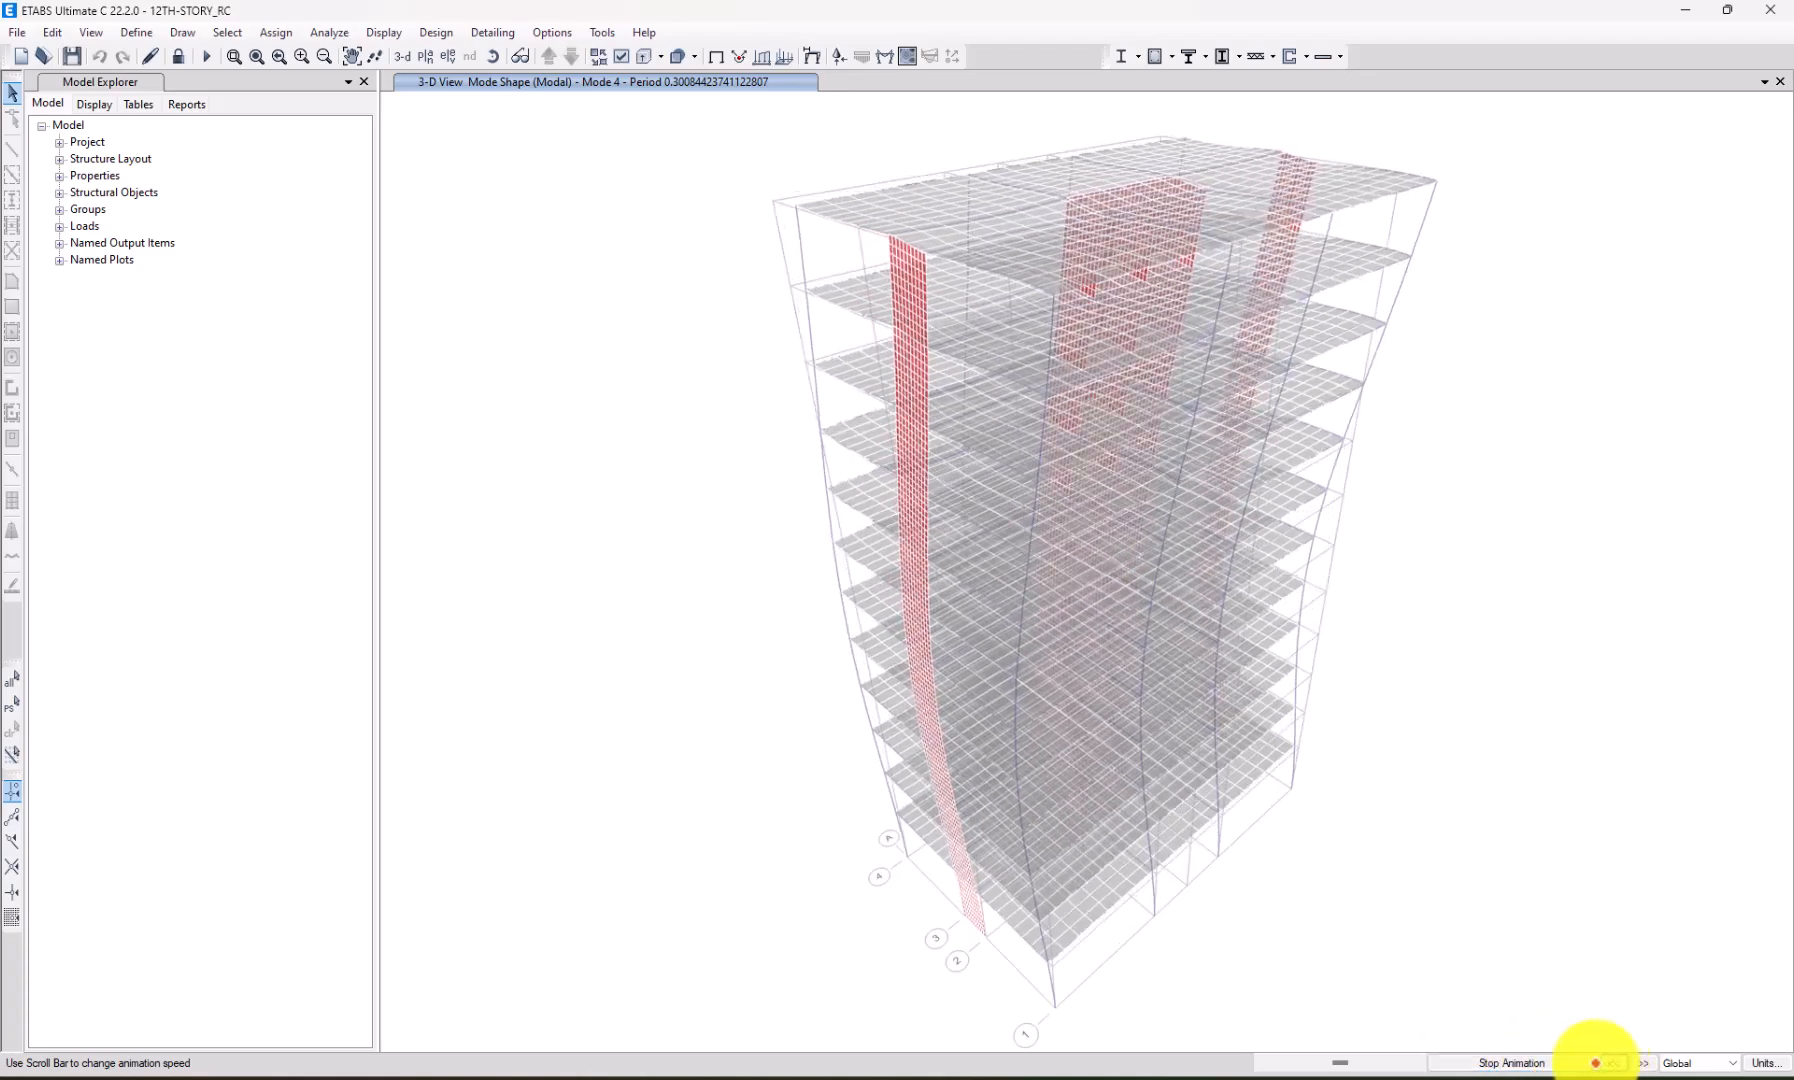
pyautogui.click(1603, 1063)
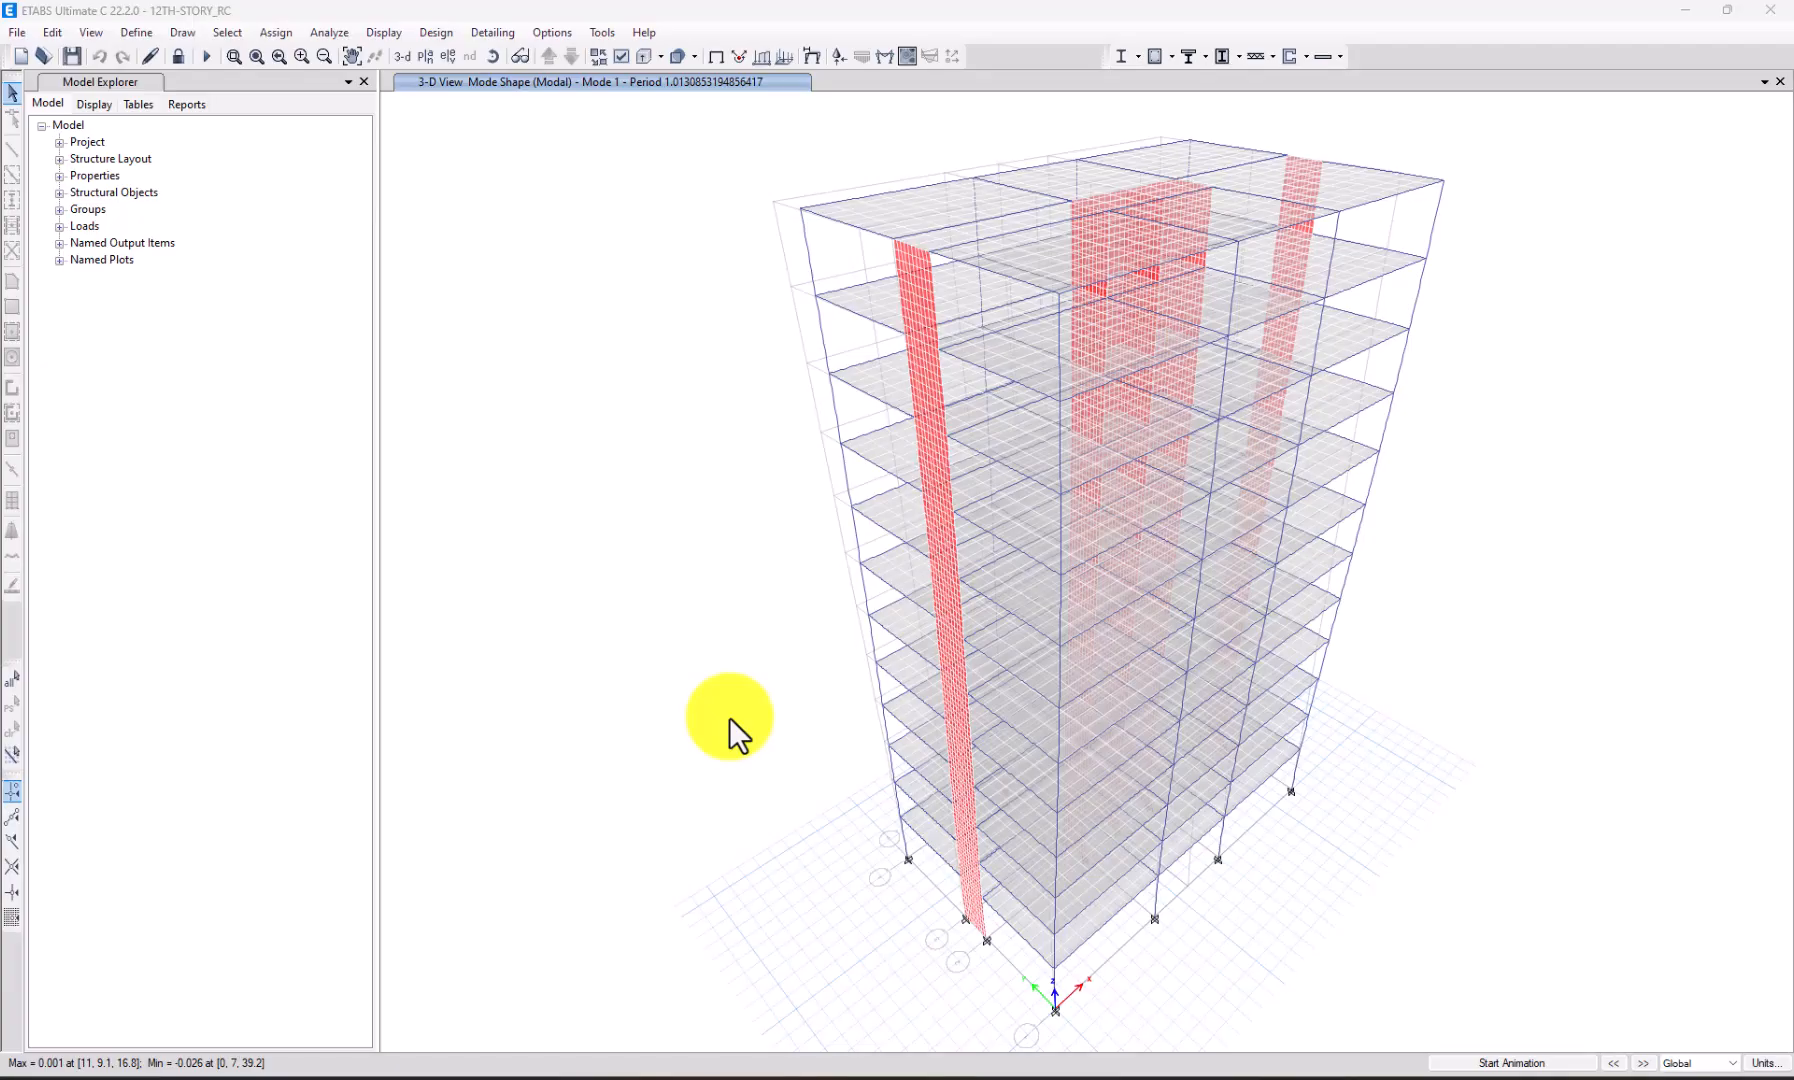
# Step the 3-D modal shape from mode 1 through to mode 6.
pyautogui.click(1643, 1065)
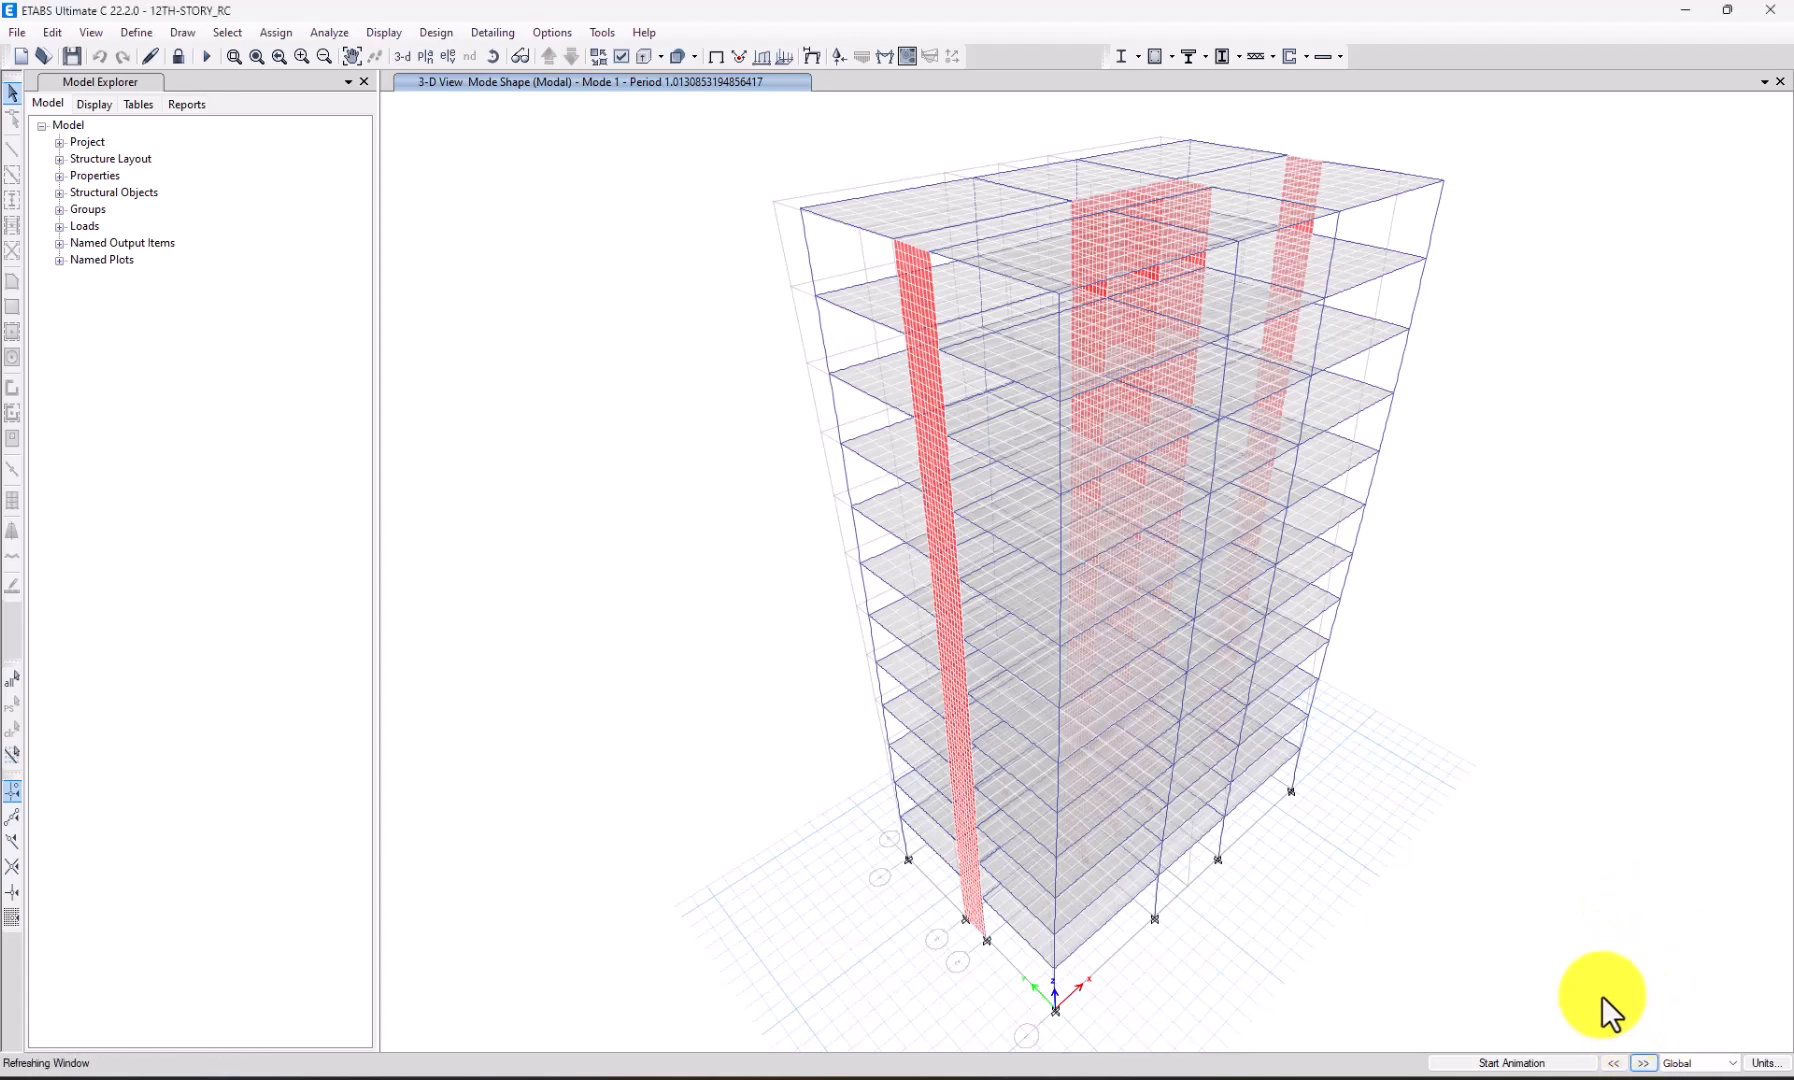
pyautogui.click(1643, 1064)
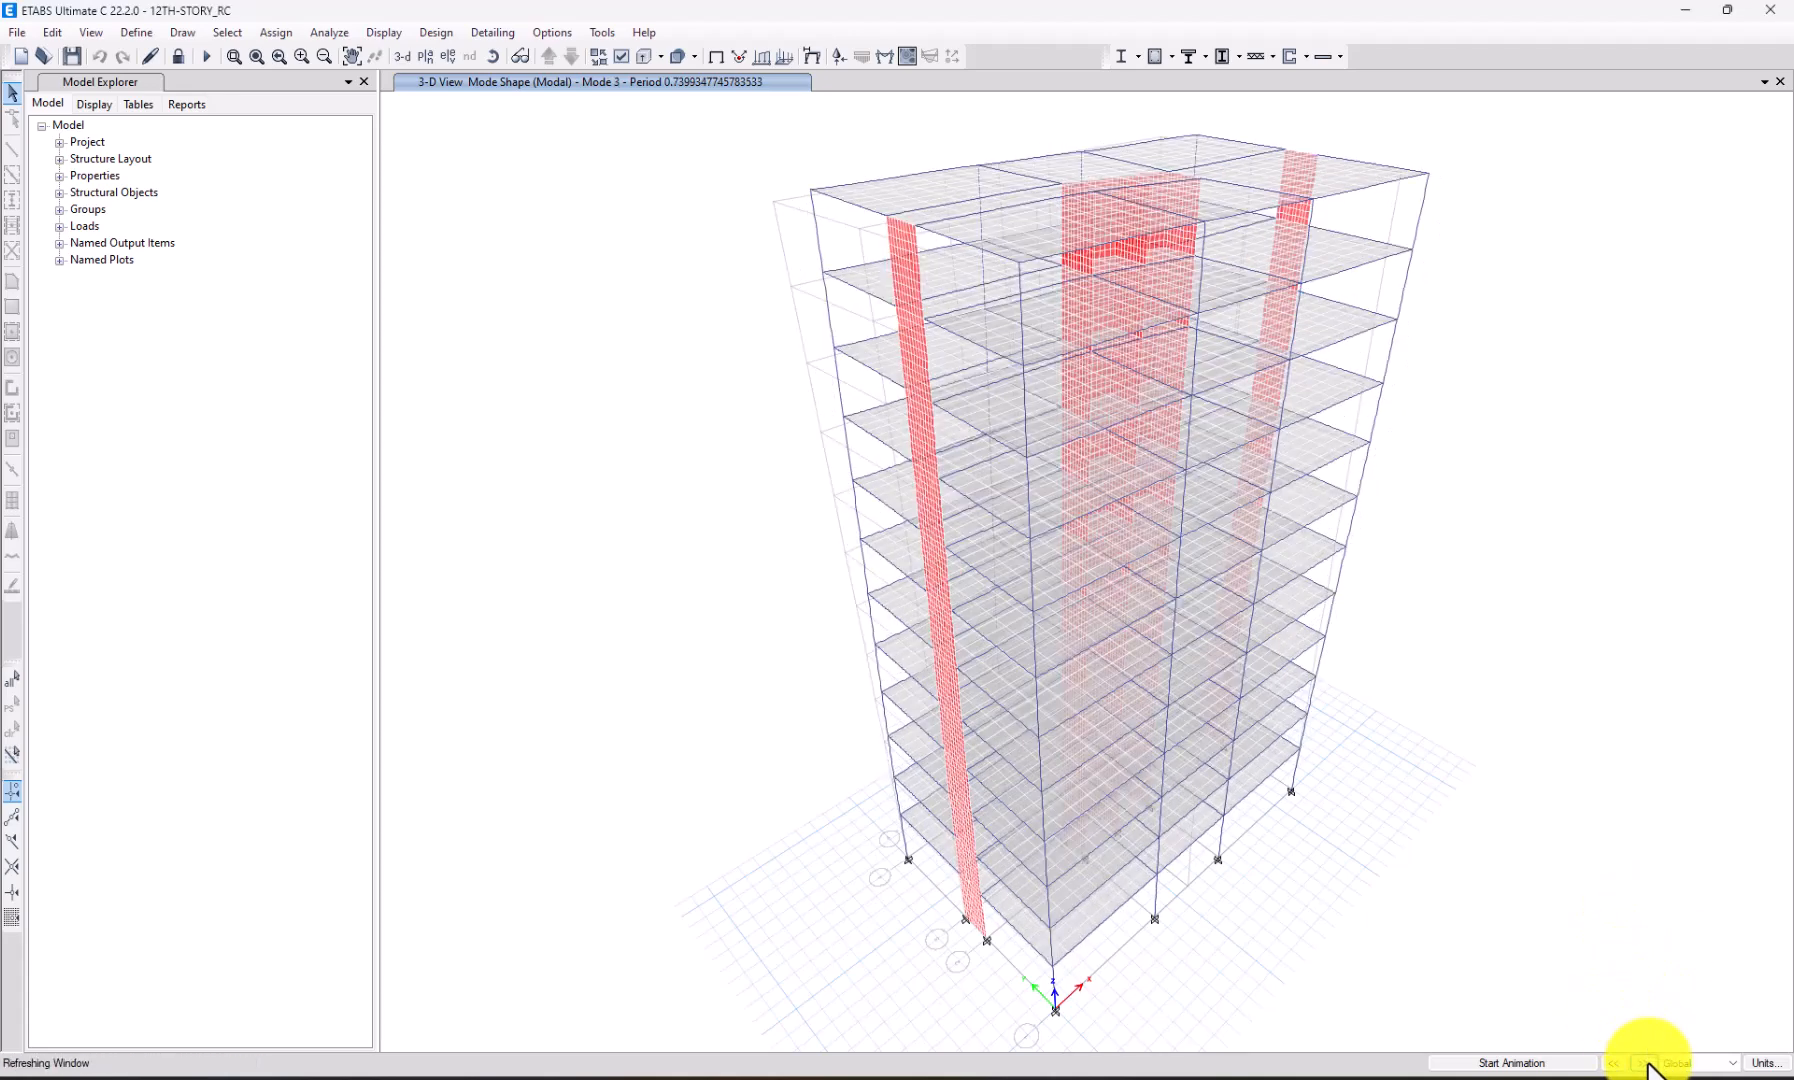
pyautogui.click(1643, 1064)
pyautogui.click(1643, 1064)
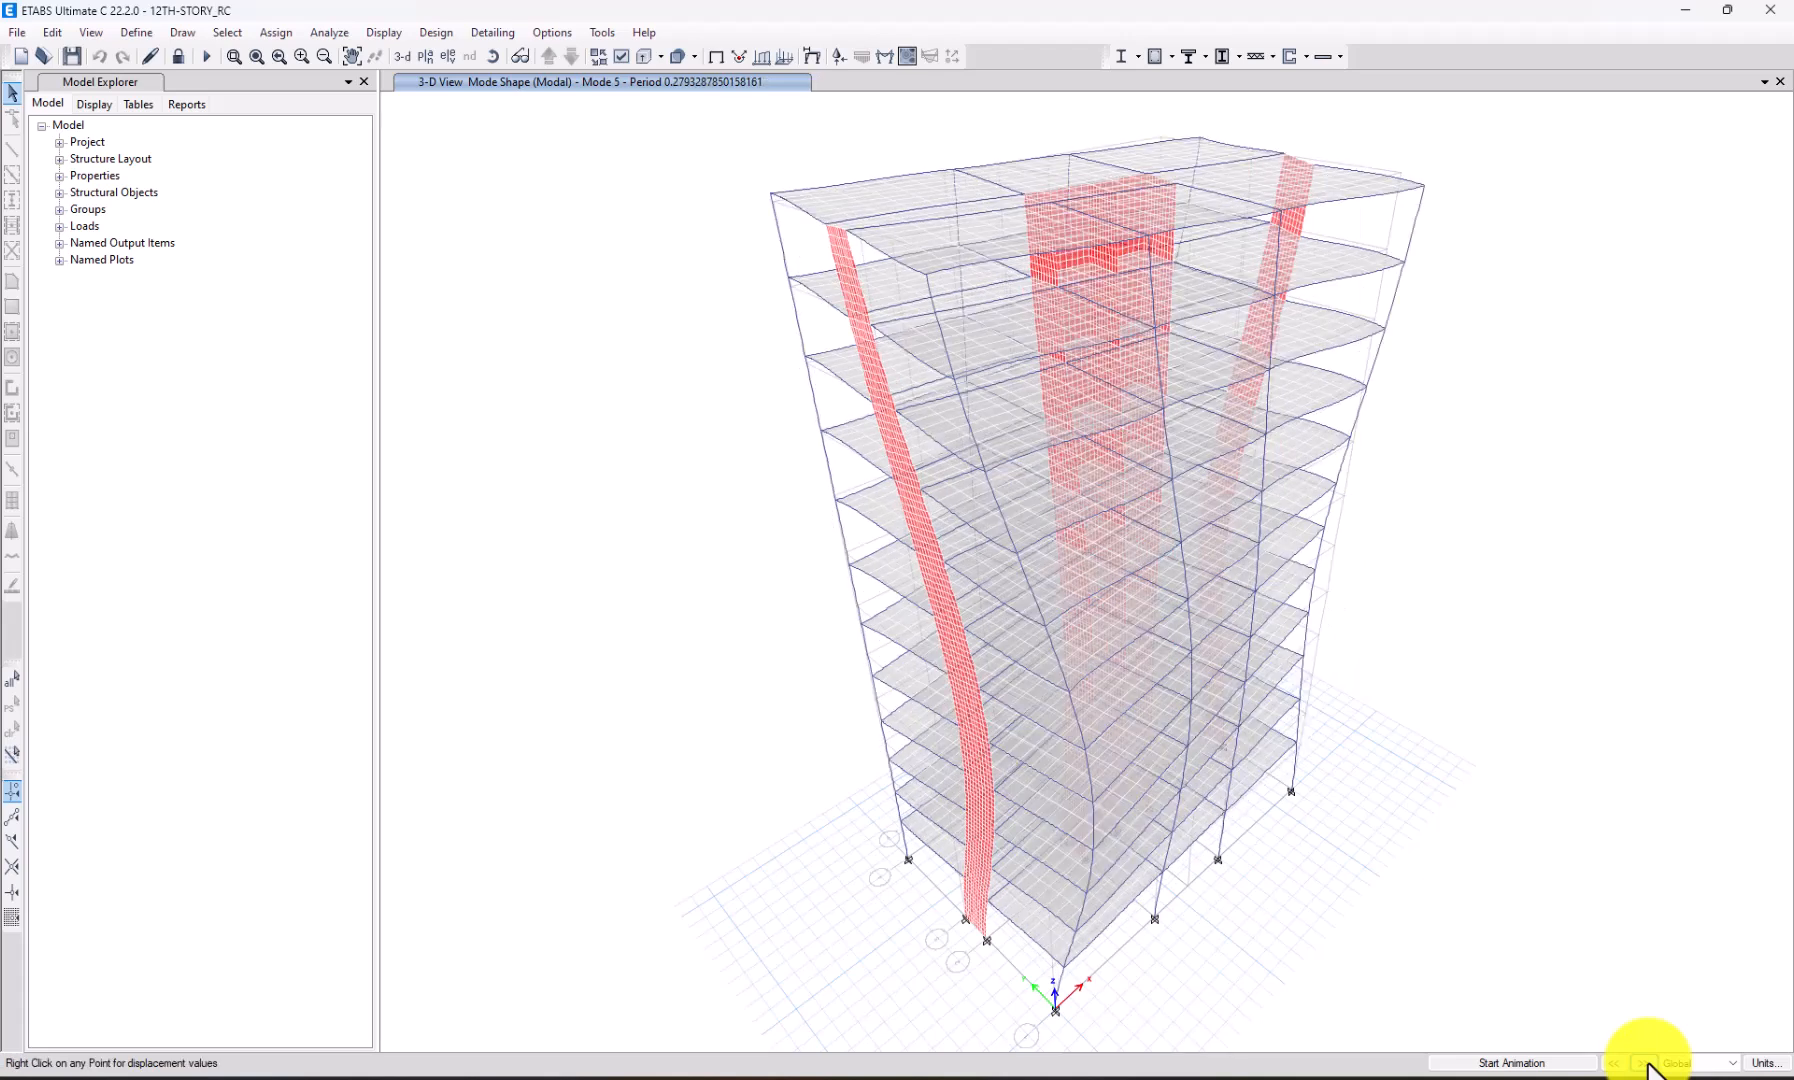
pyautogui.click(1643, 1064)
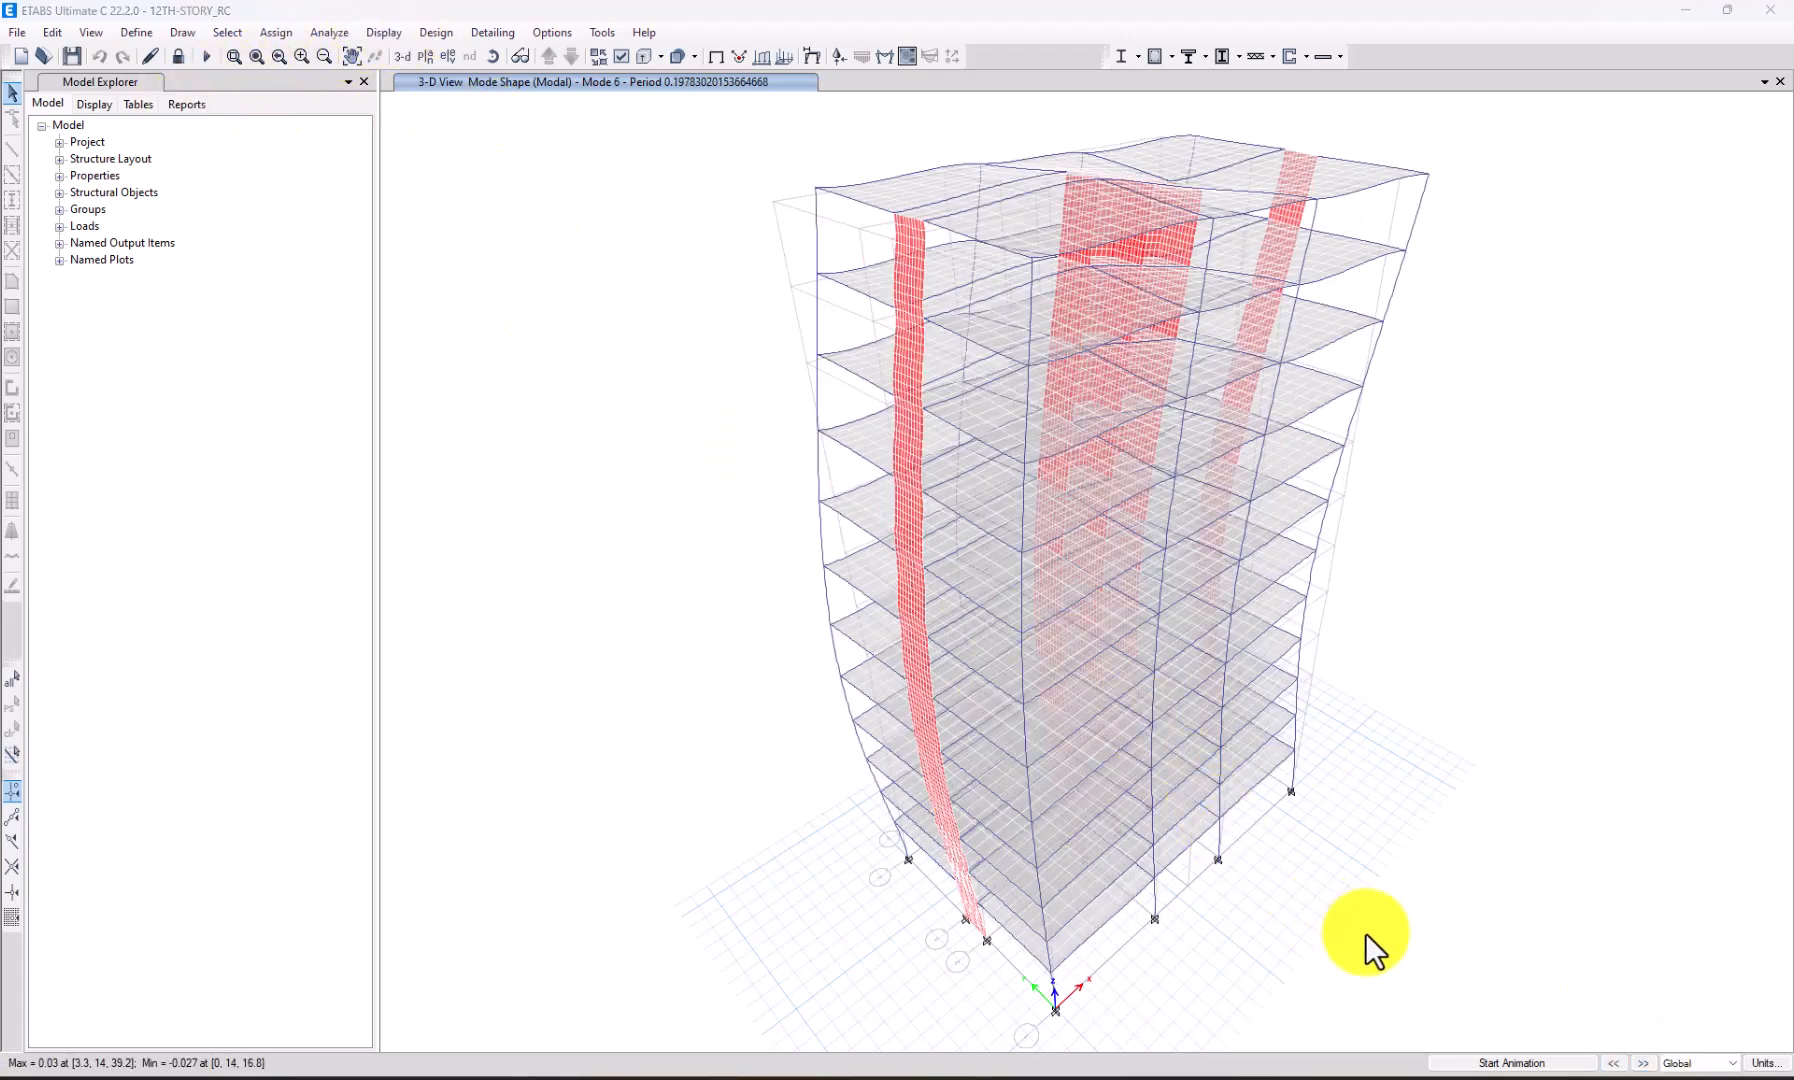
# Open the story response plot and display the maximum story displacement for load case EX.
pyautogui.click(381, 33)
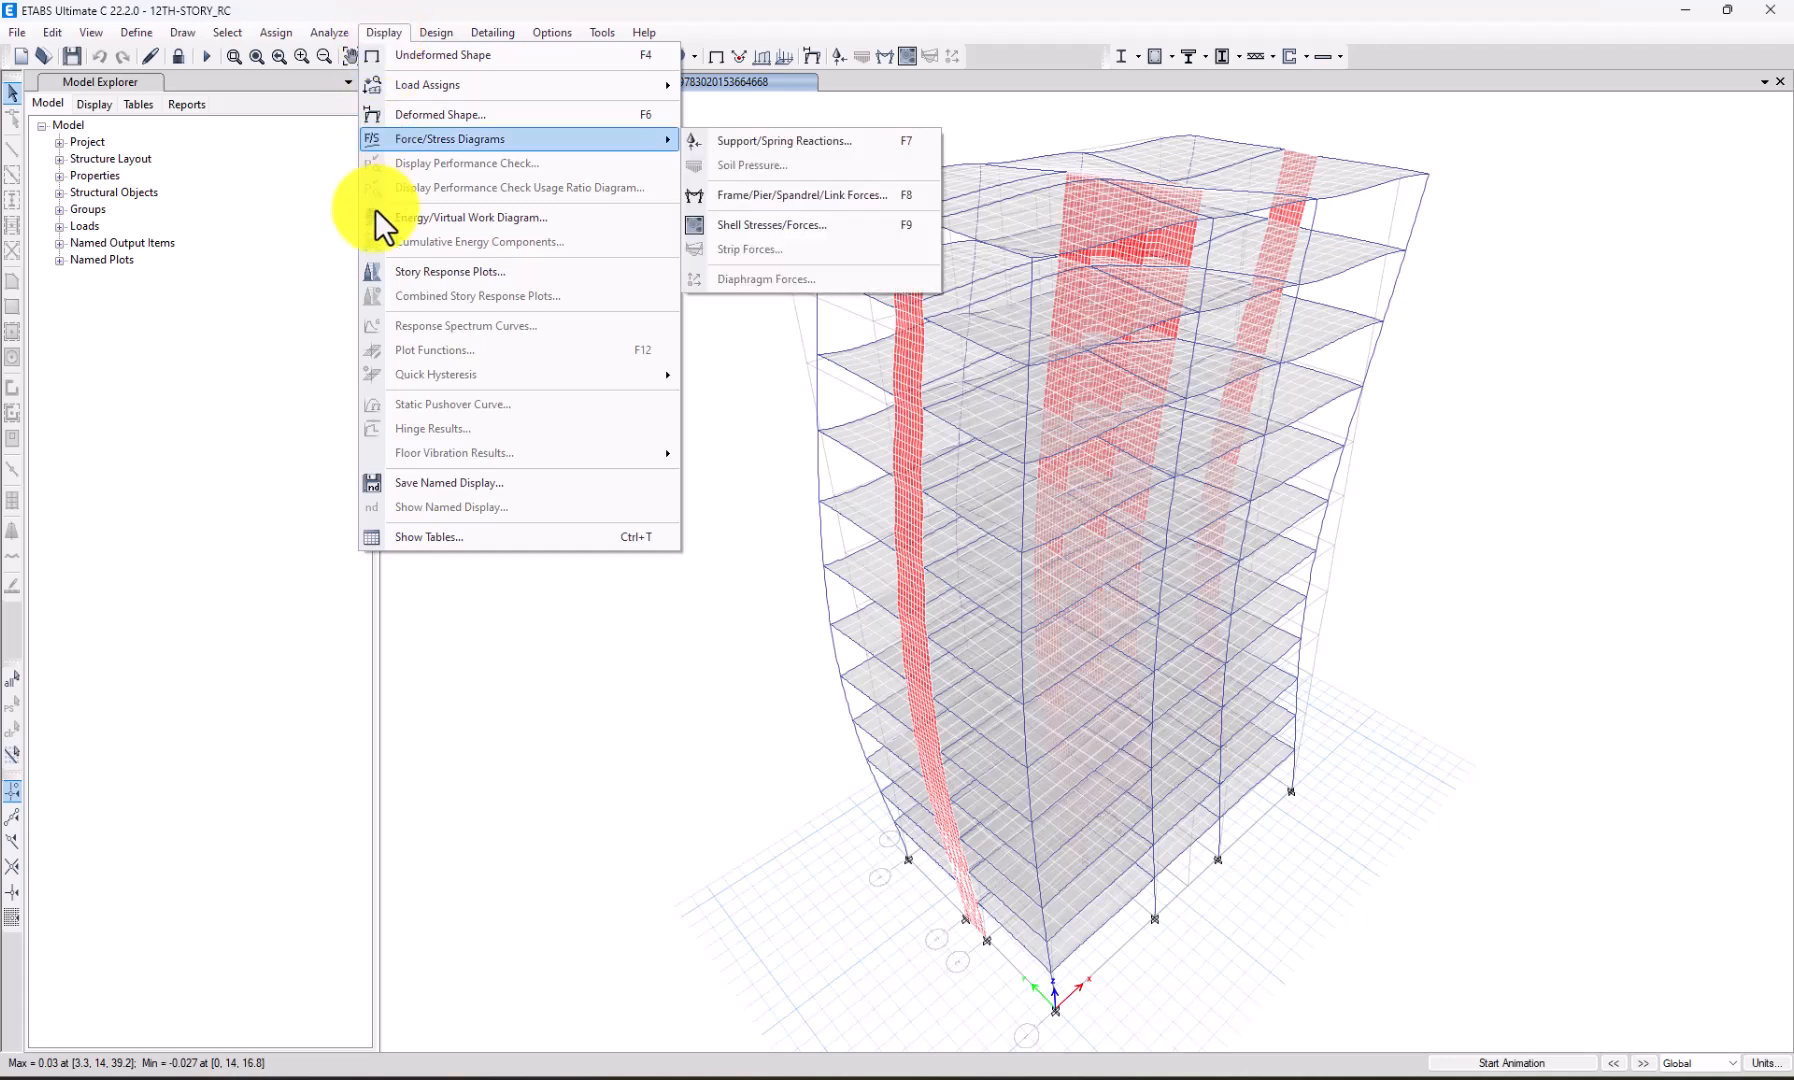
pyautogui.click(400, 272)
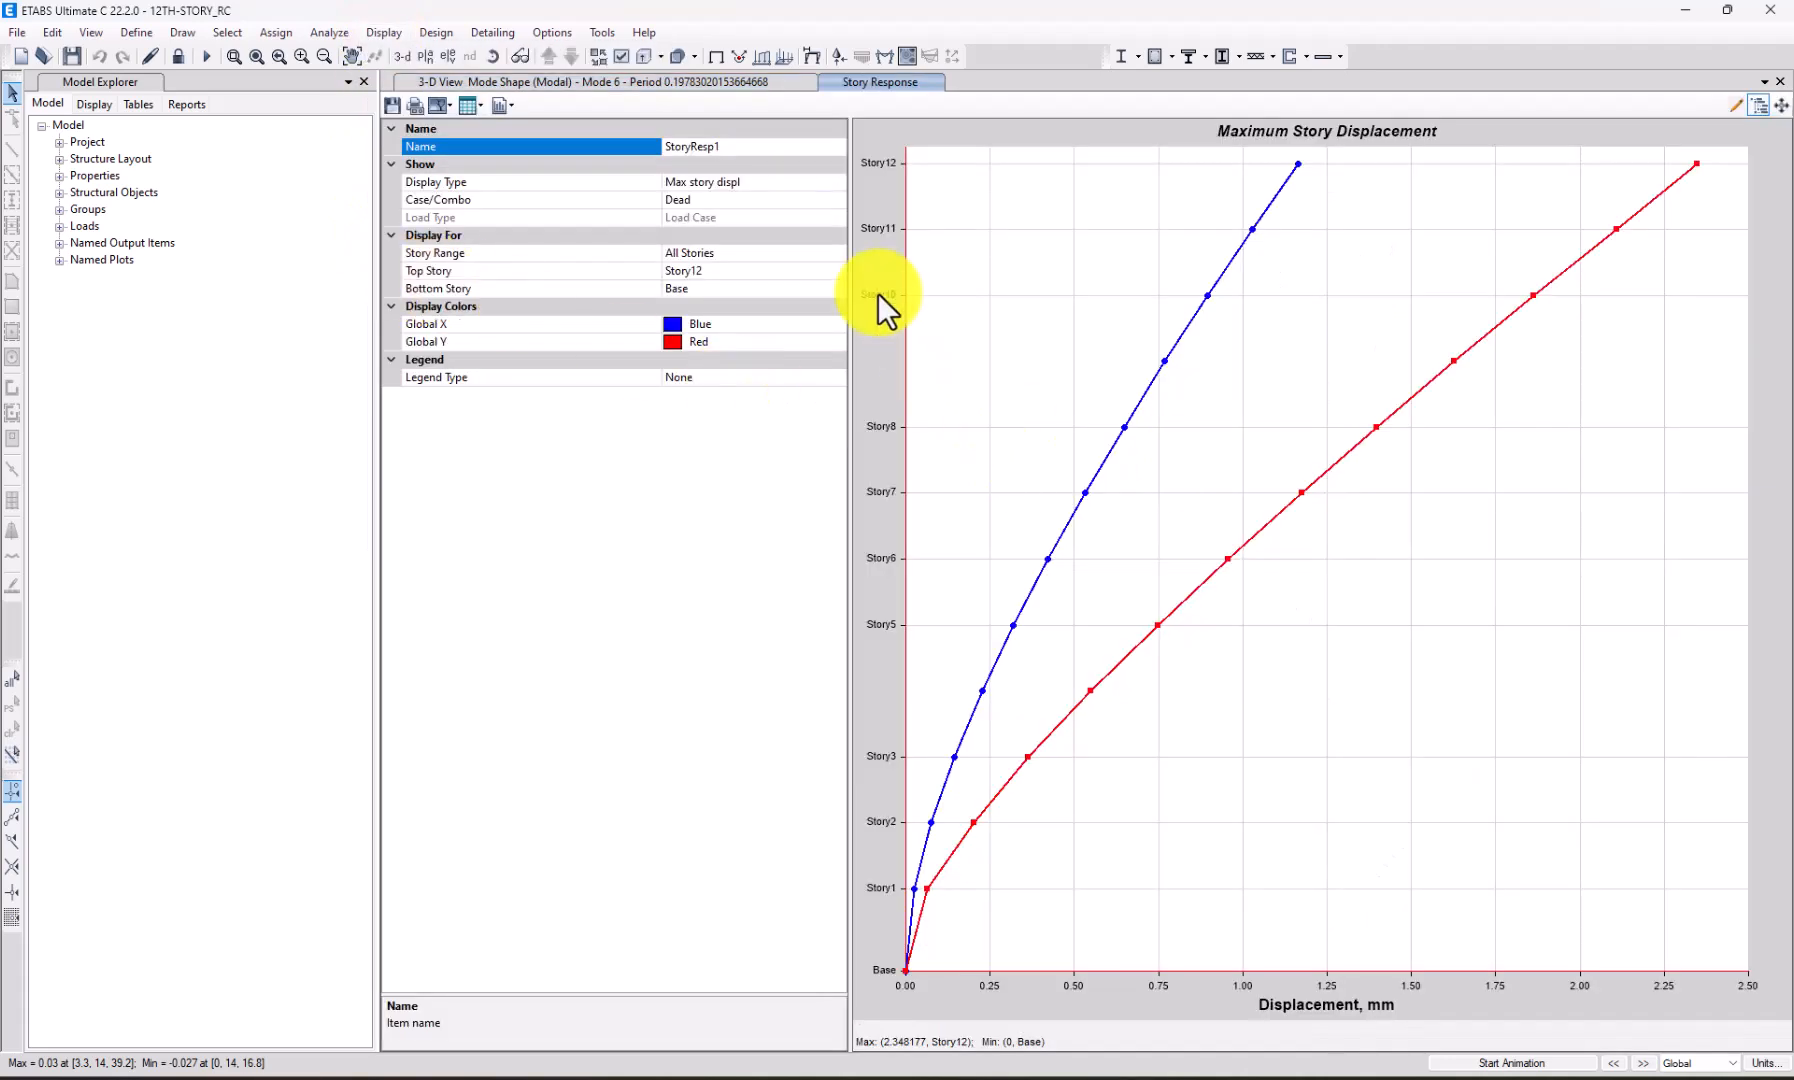
pyautogui.click(790, 200)
pyautogui.click(838, 199)
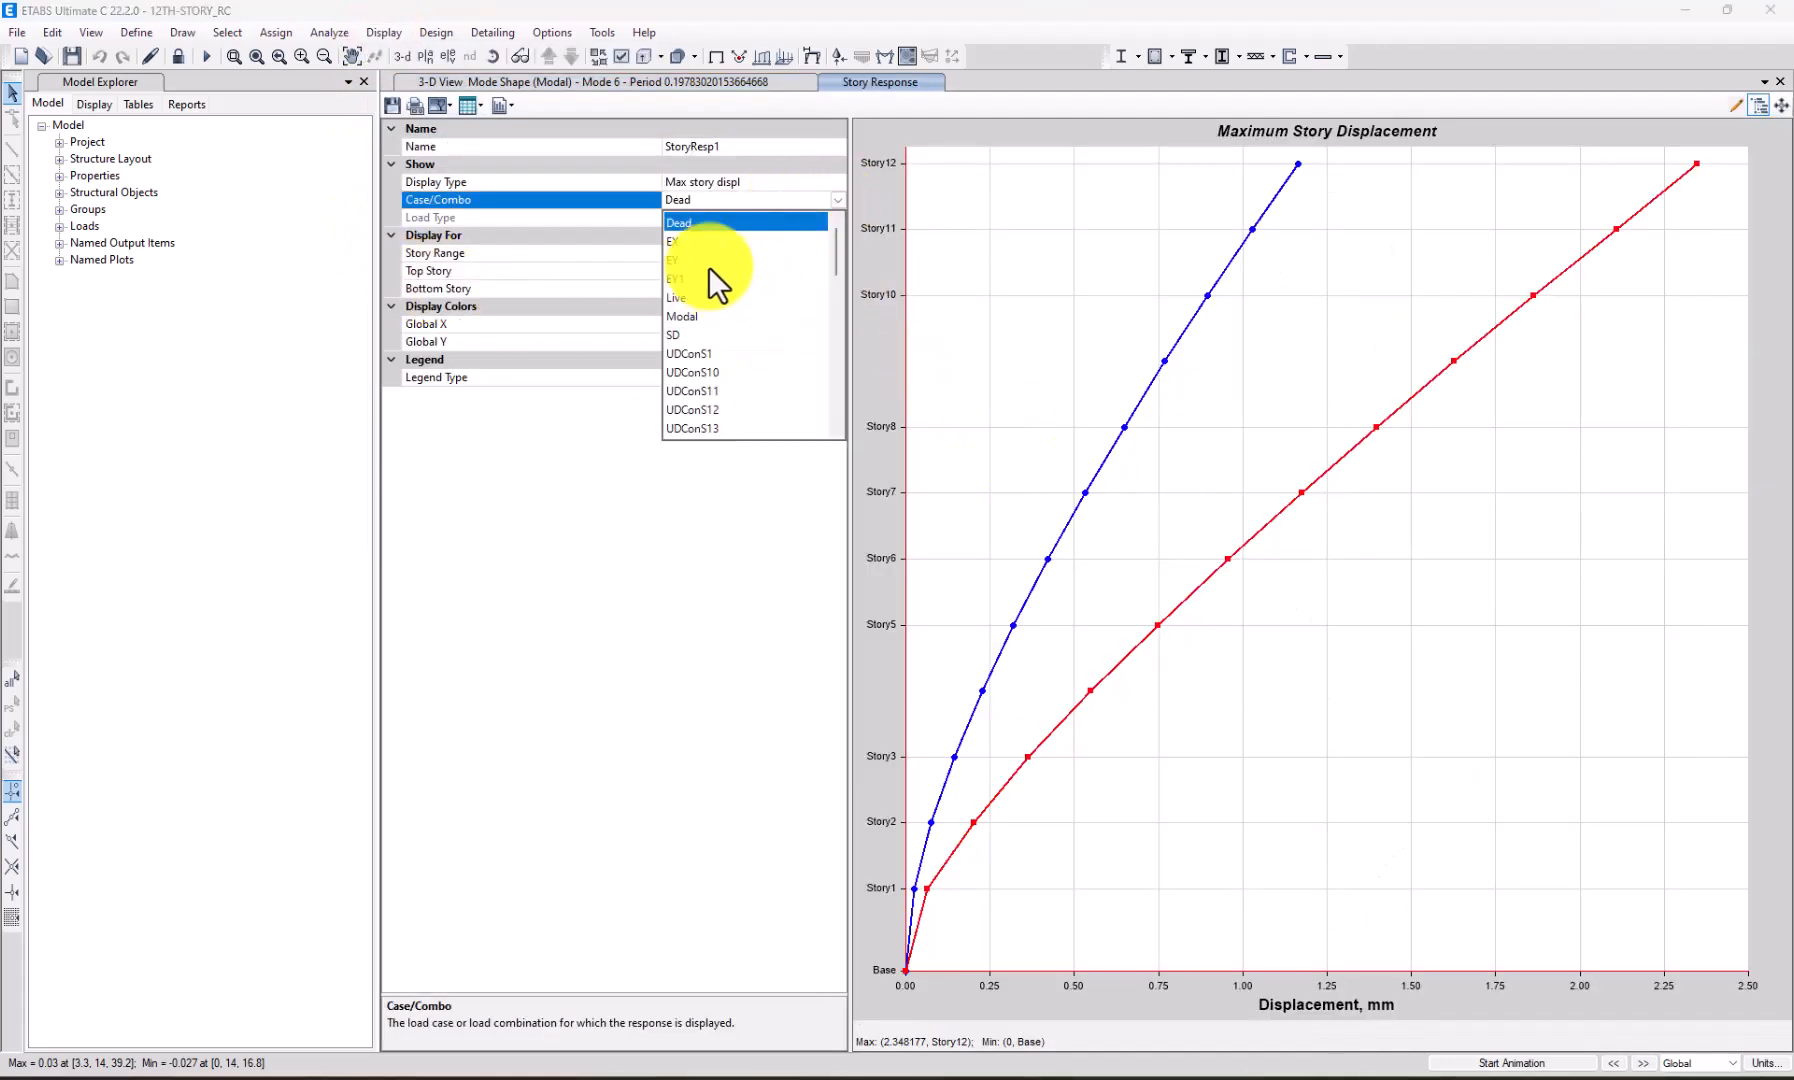
pyautogui.click(684, 241)
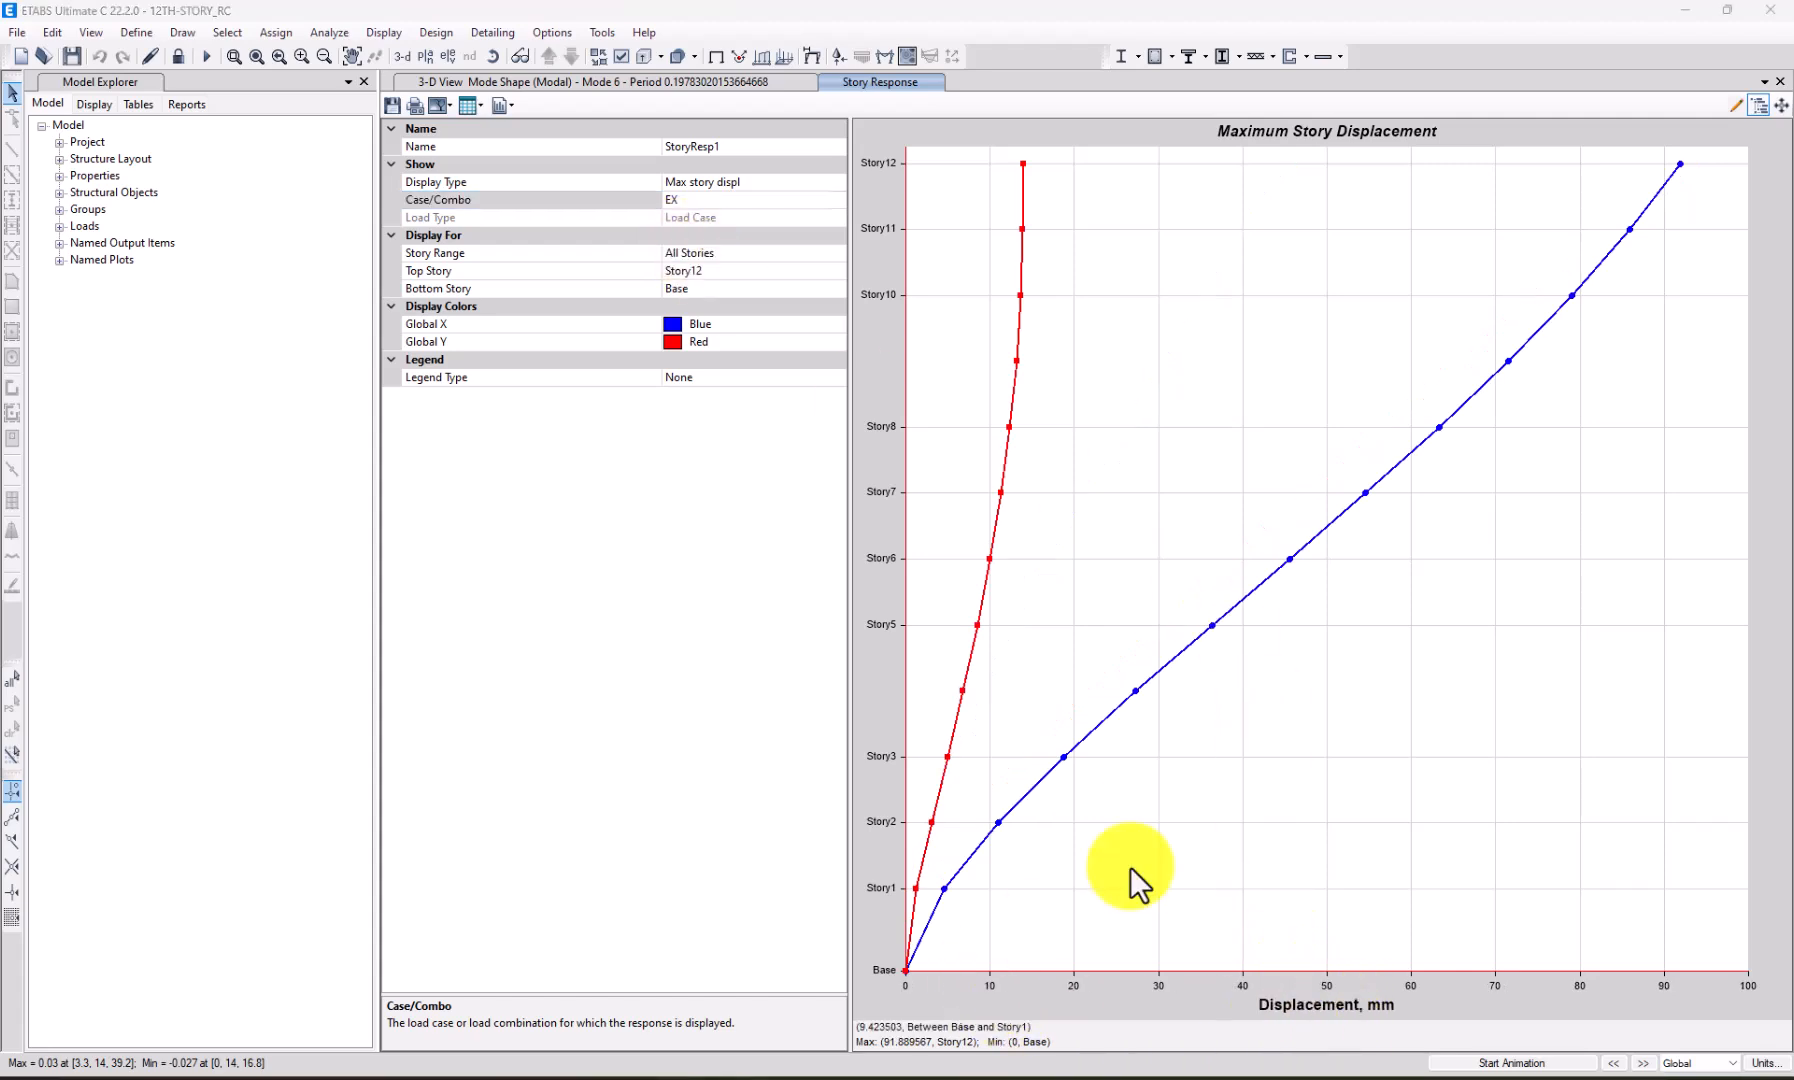
pyautogui.moveTo(1682, 166)
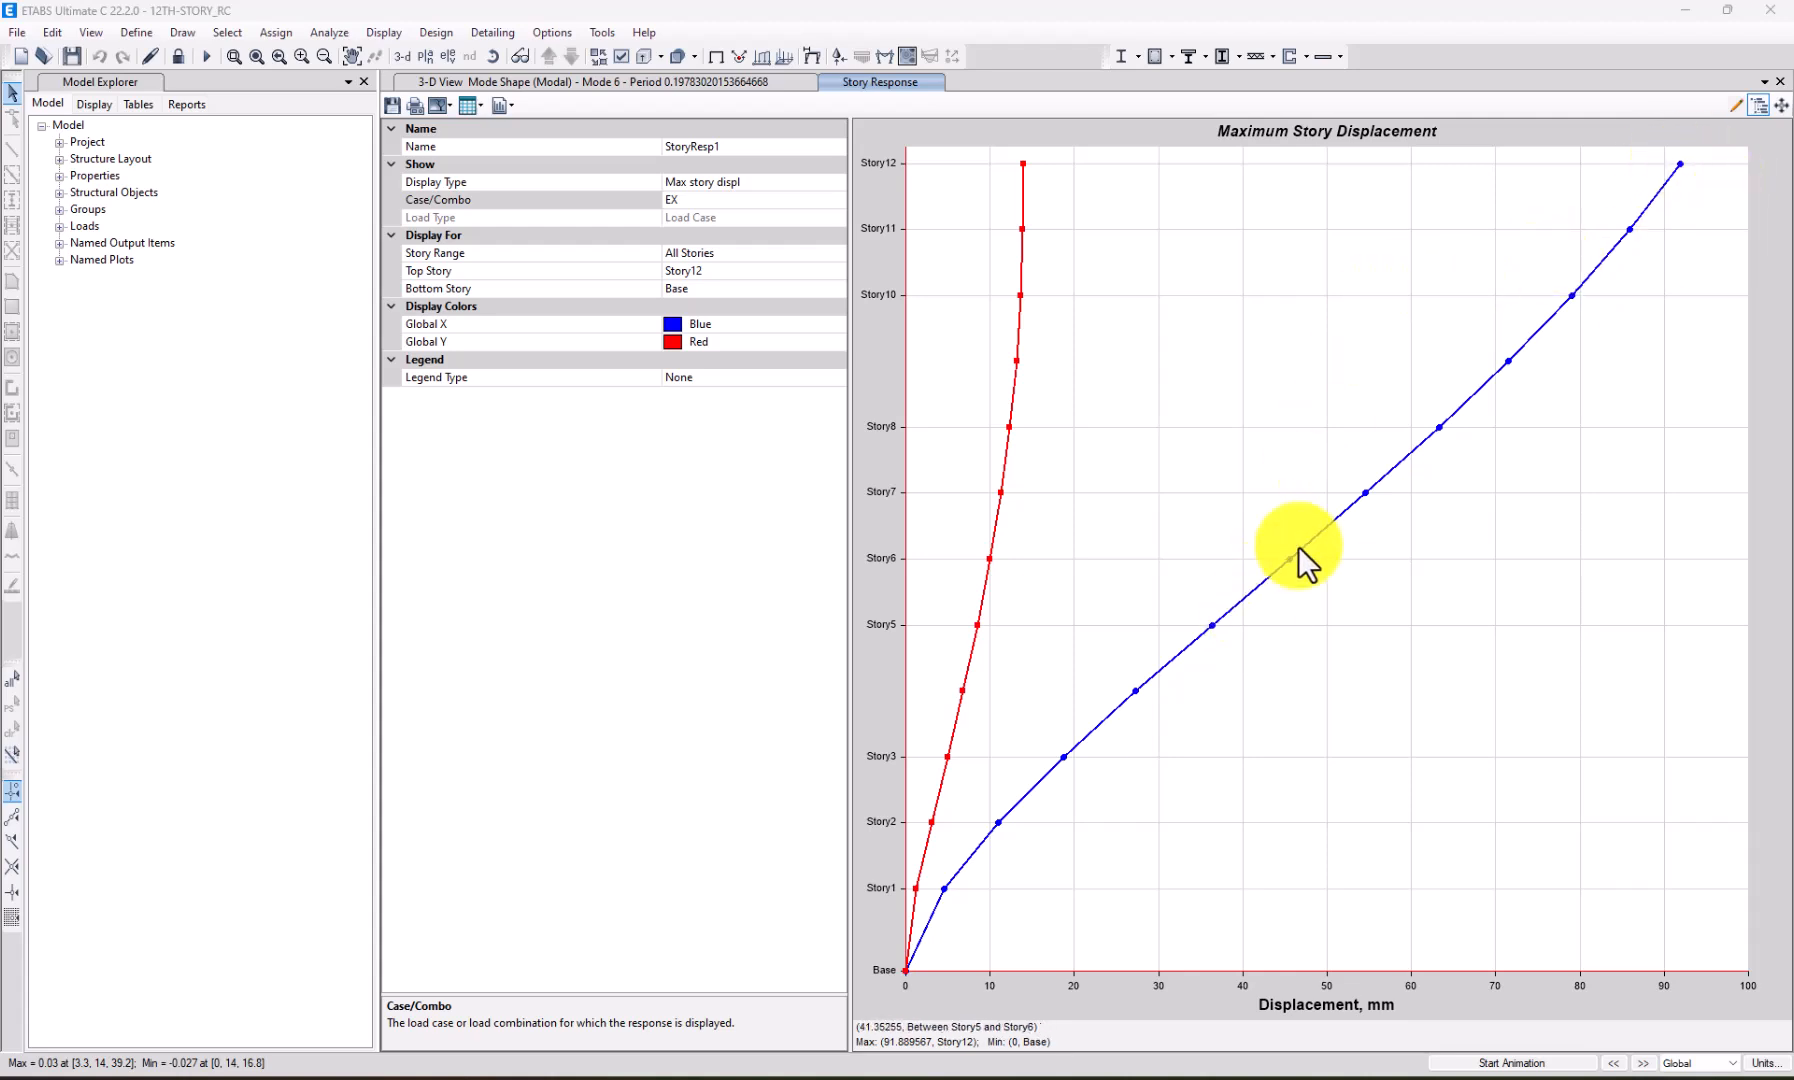
# Change the story response plot to maximum story drifts for load case EX.
pyautogui.click(818, 184)
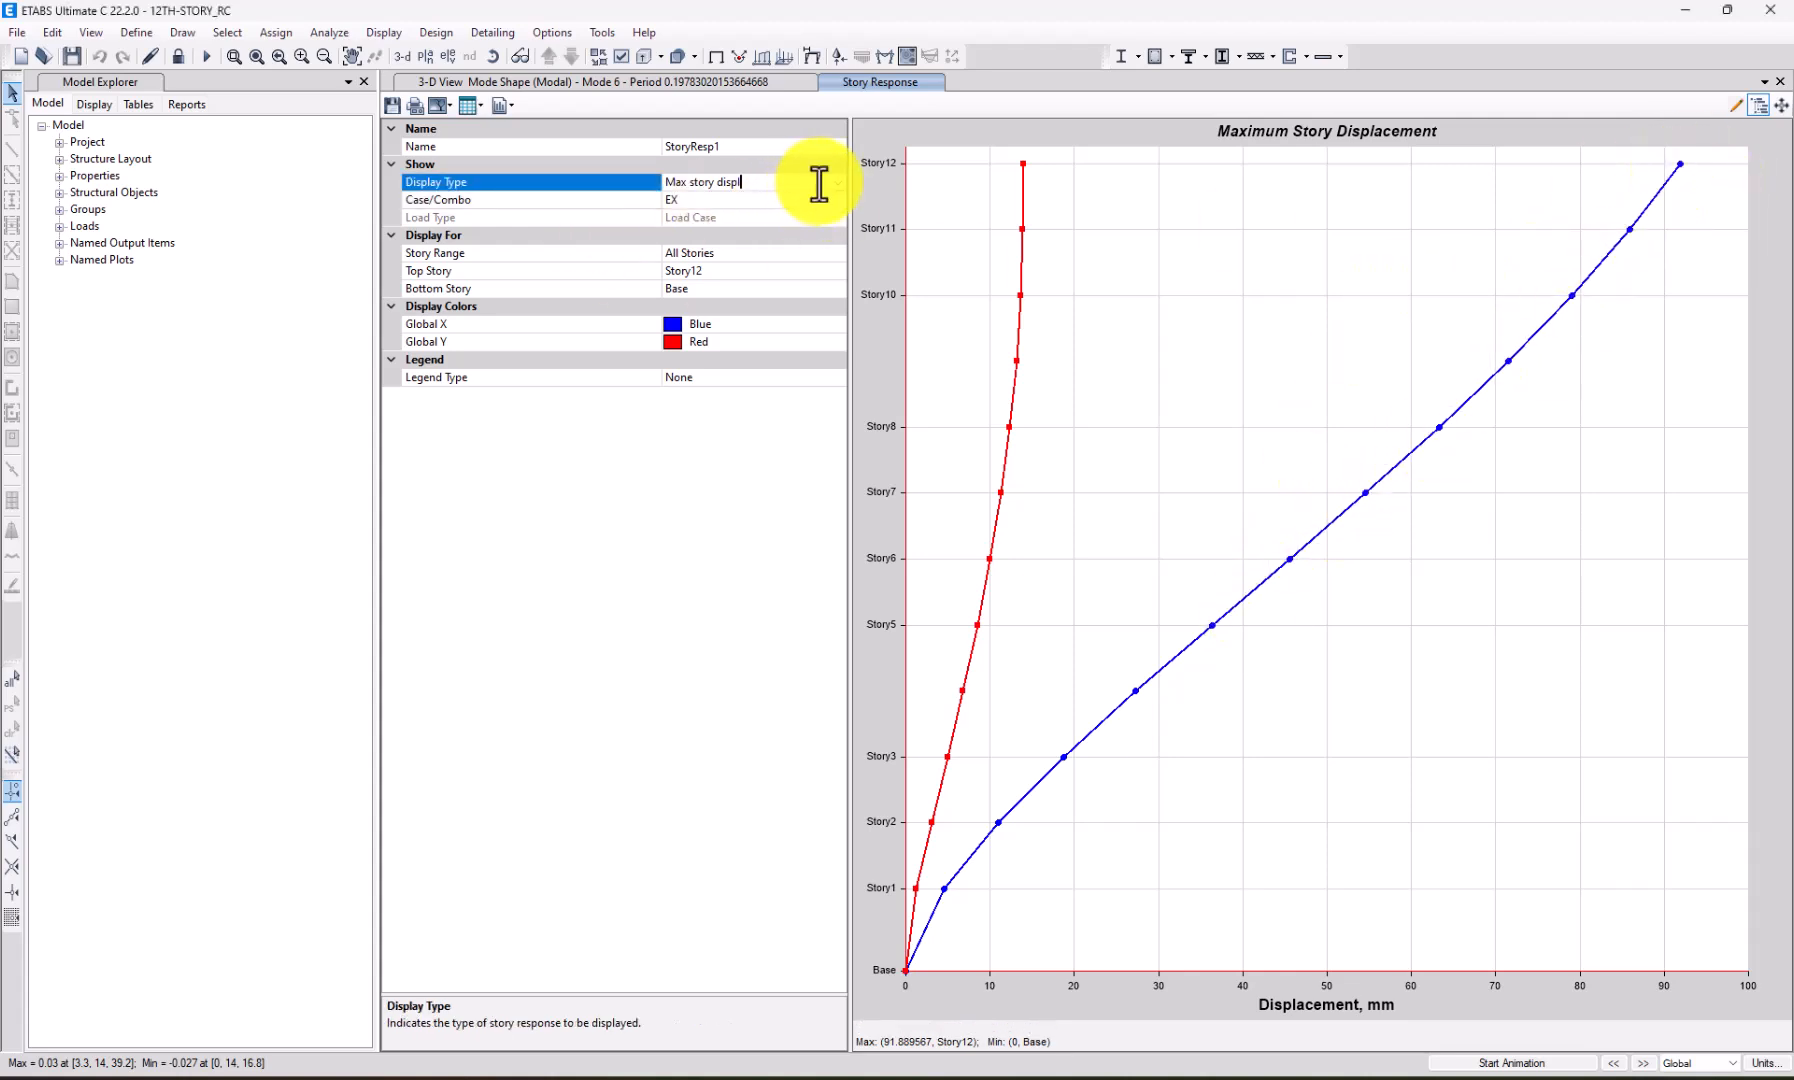
pyautogui.click(836, 183)
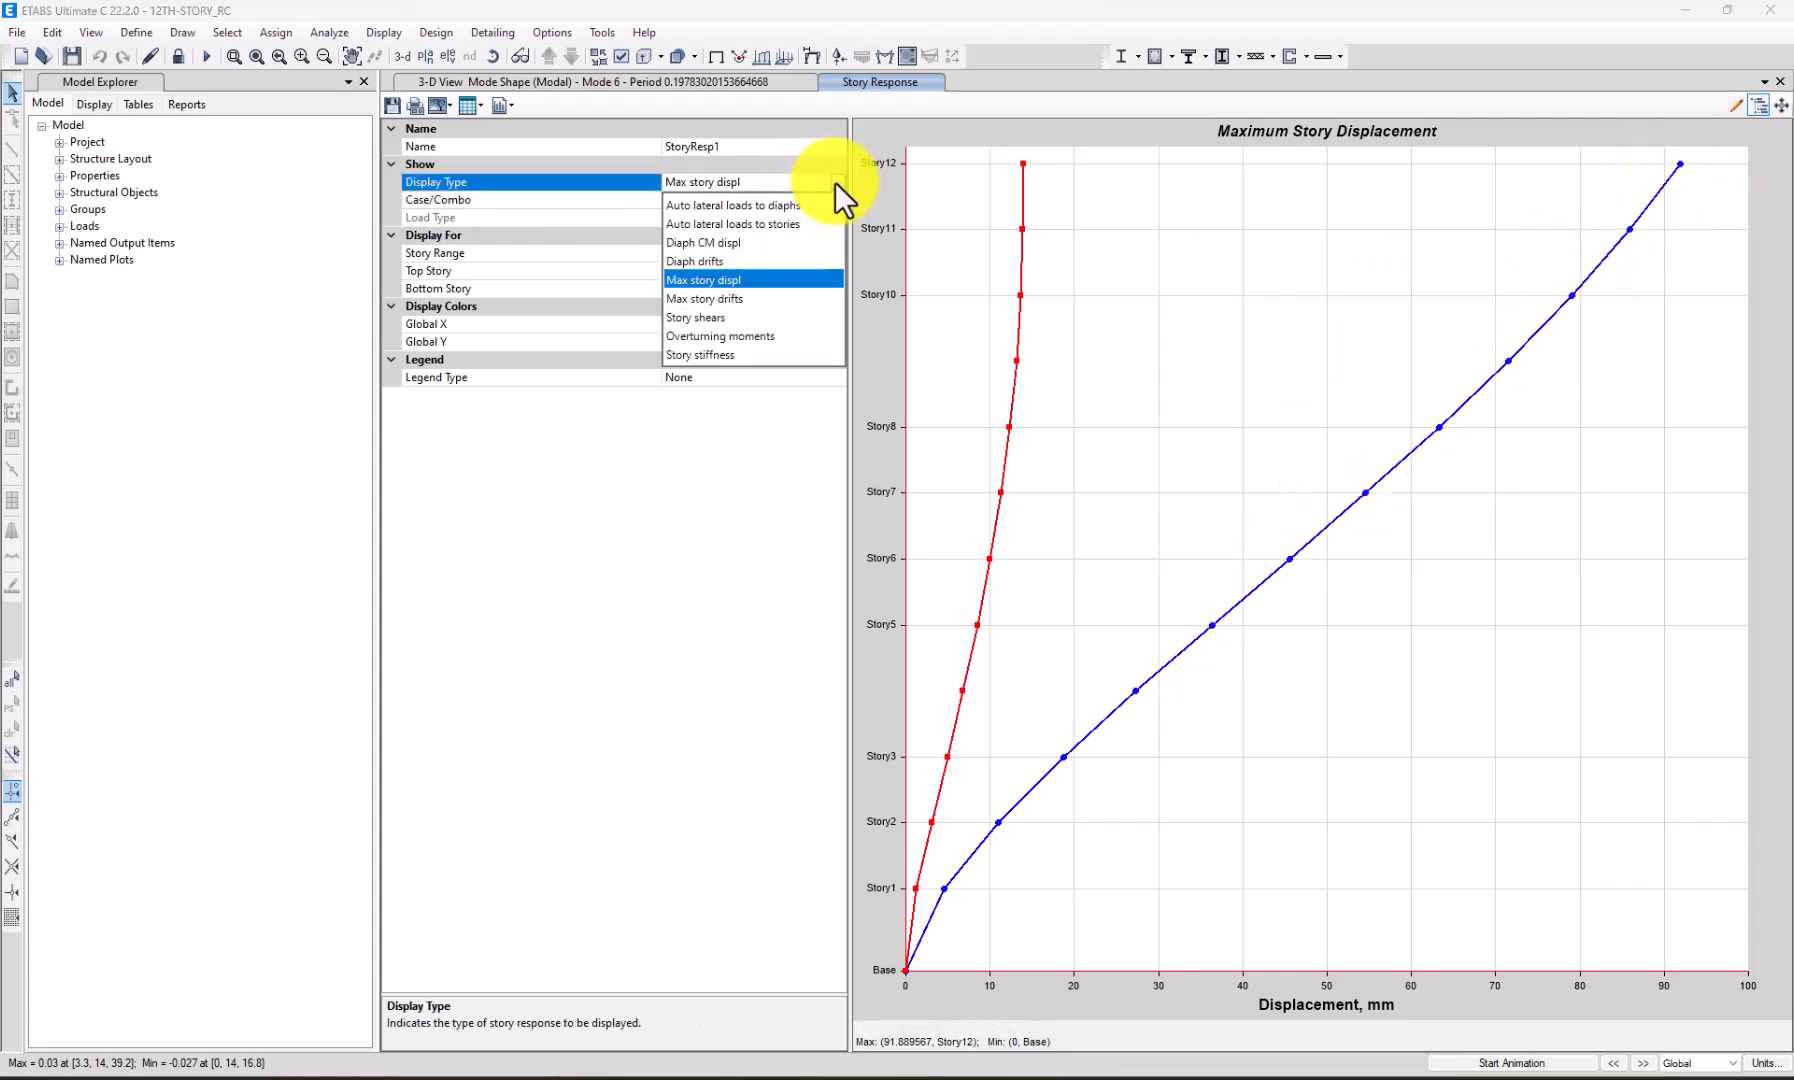
pyautogui.click(737, 297)
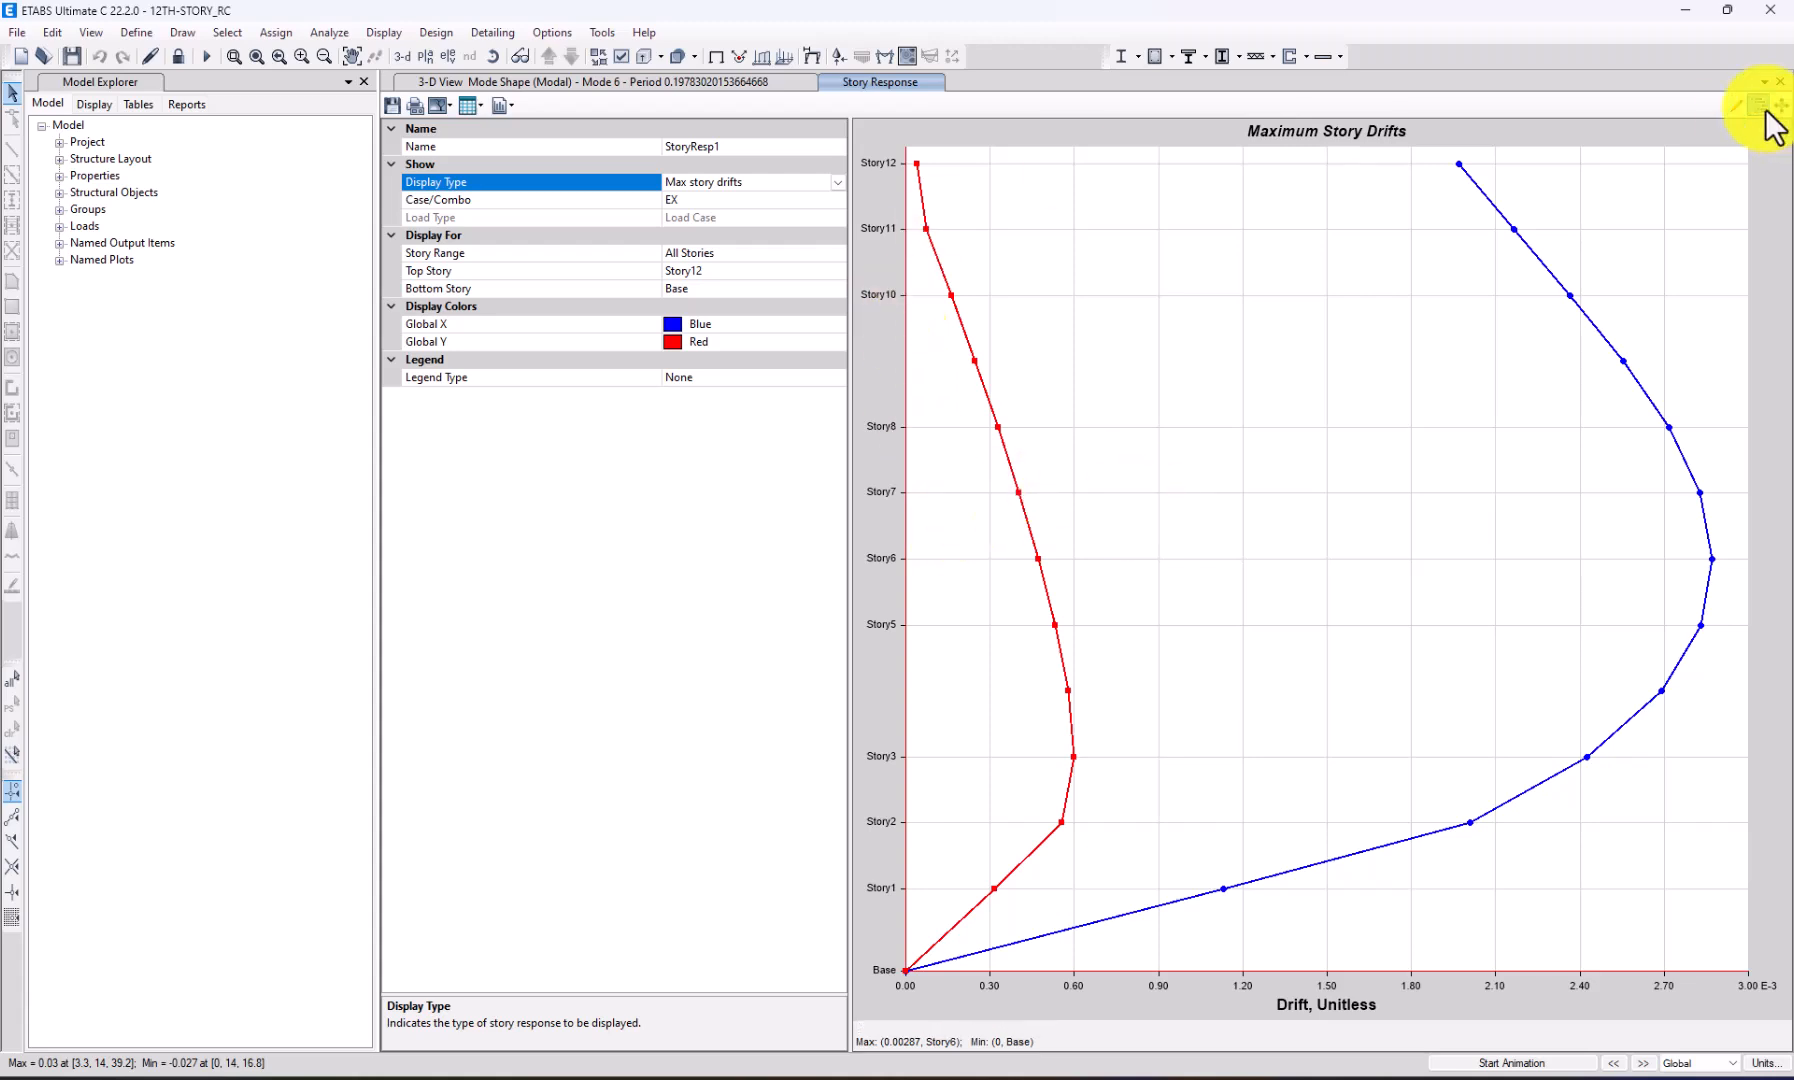
# Display the maximum story drifts for load case EY.
pyautogui.click(838, 184)
pyautogui.click(838, 184)
pyautogui.click(828, 202)
pyautogui.click(835, 201)
pyautogui.click(694, 261)
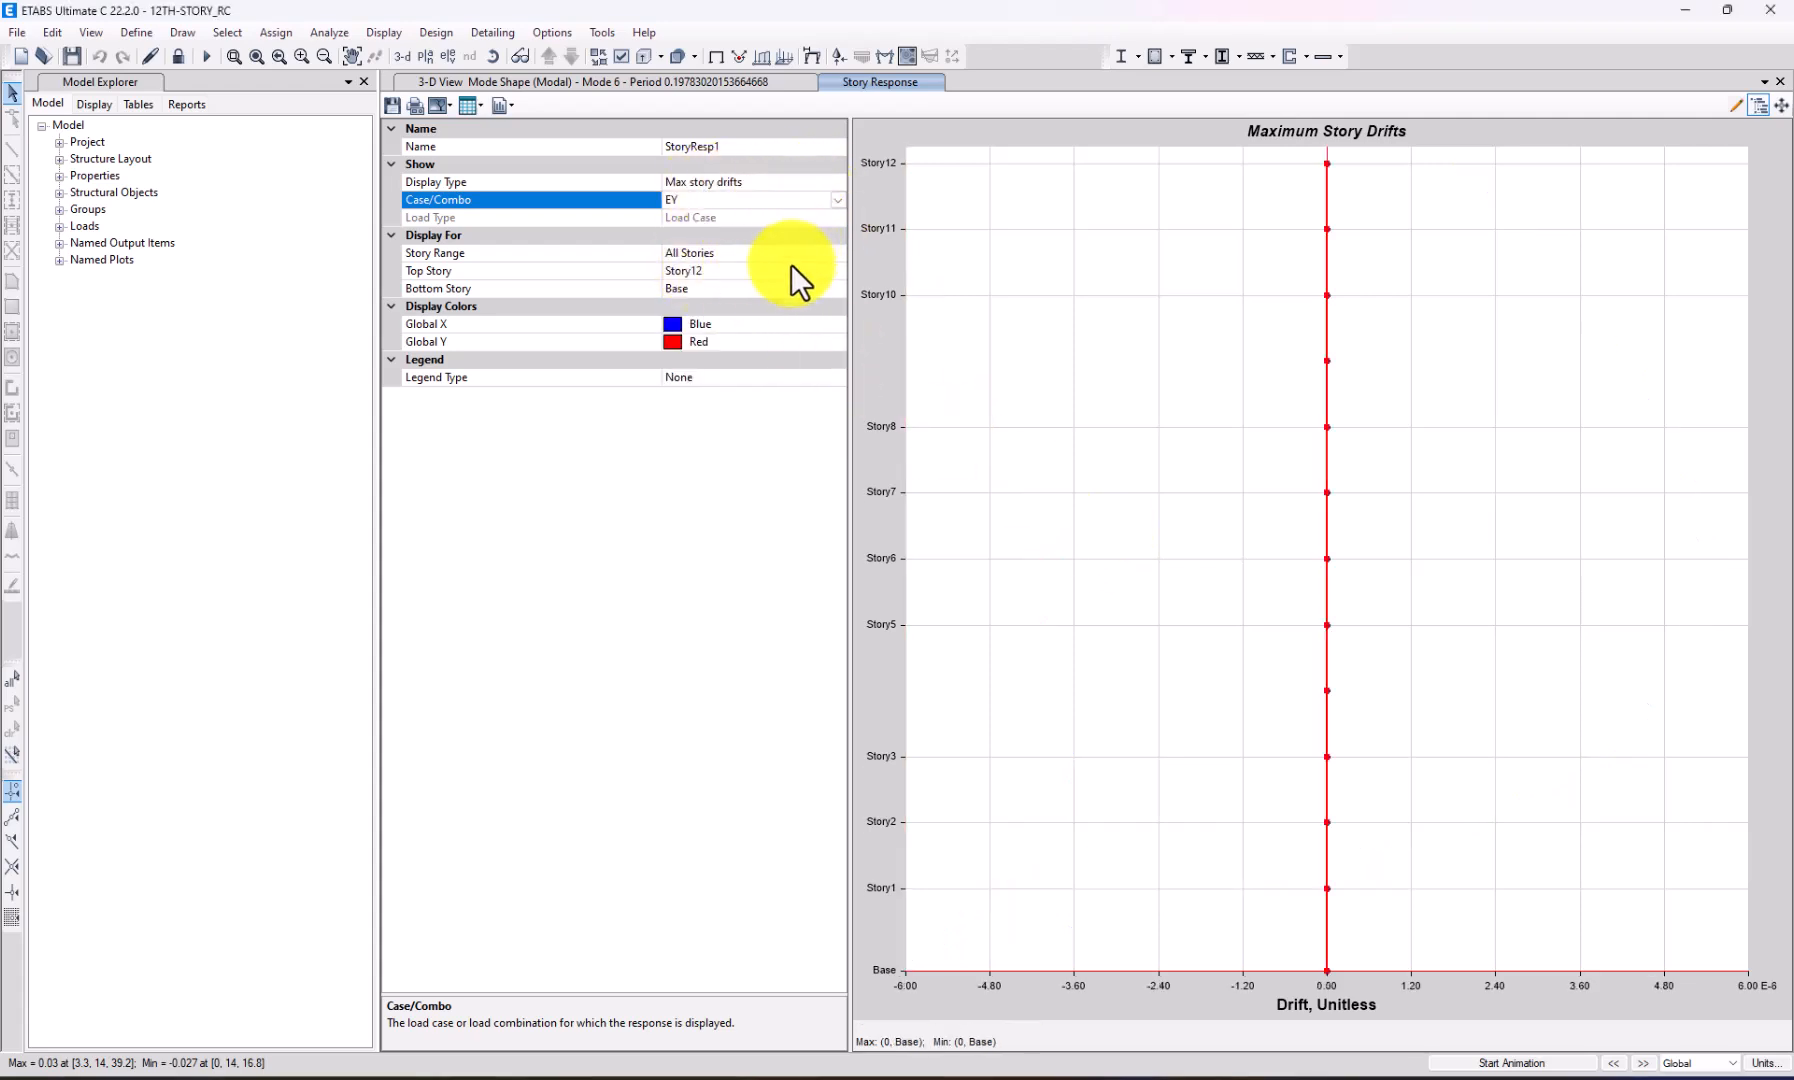
# Switch the maximum story drifts plot to load case EY1.
pyautogui.click(838, 201)
pyautogui.click(840, 203)
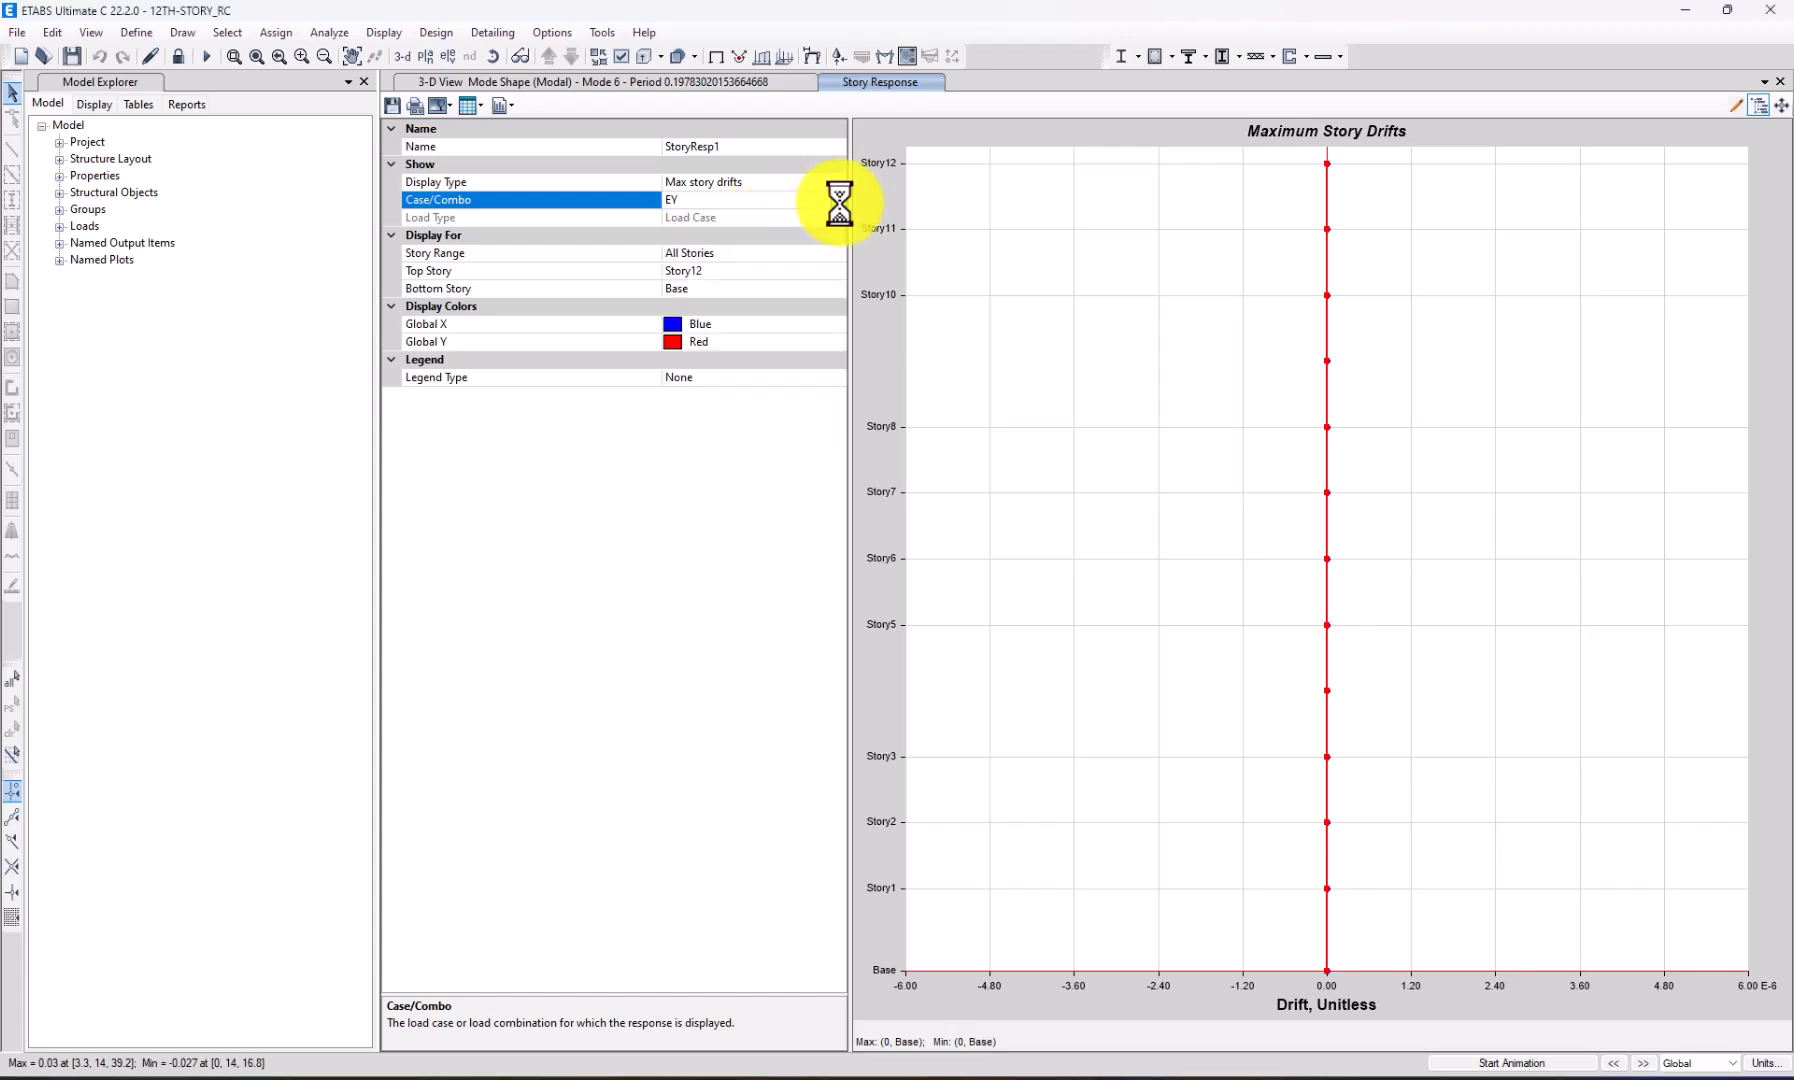
pyautogui.click(840, 203)
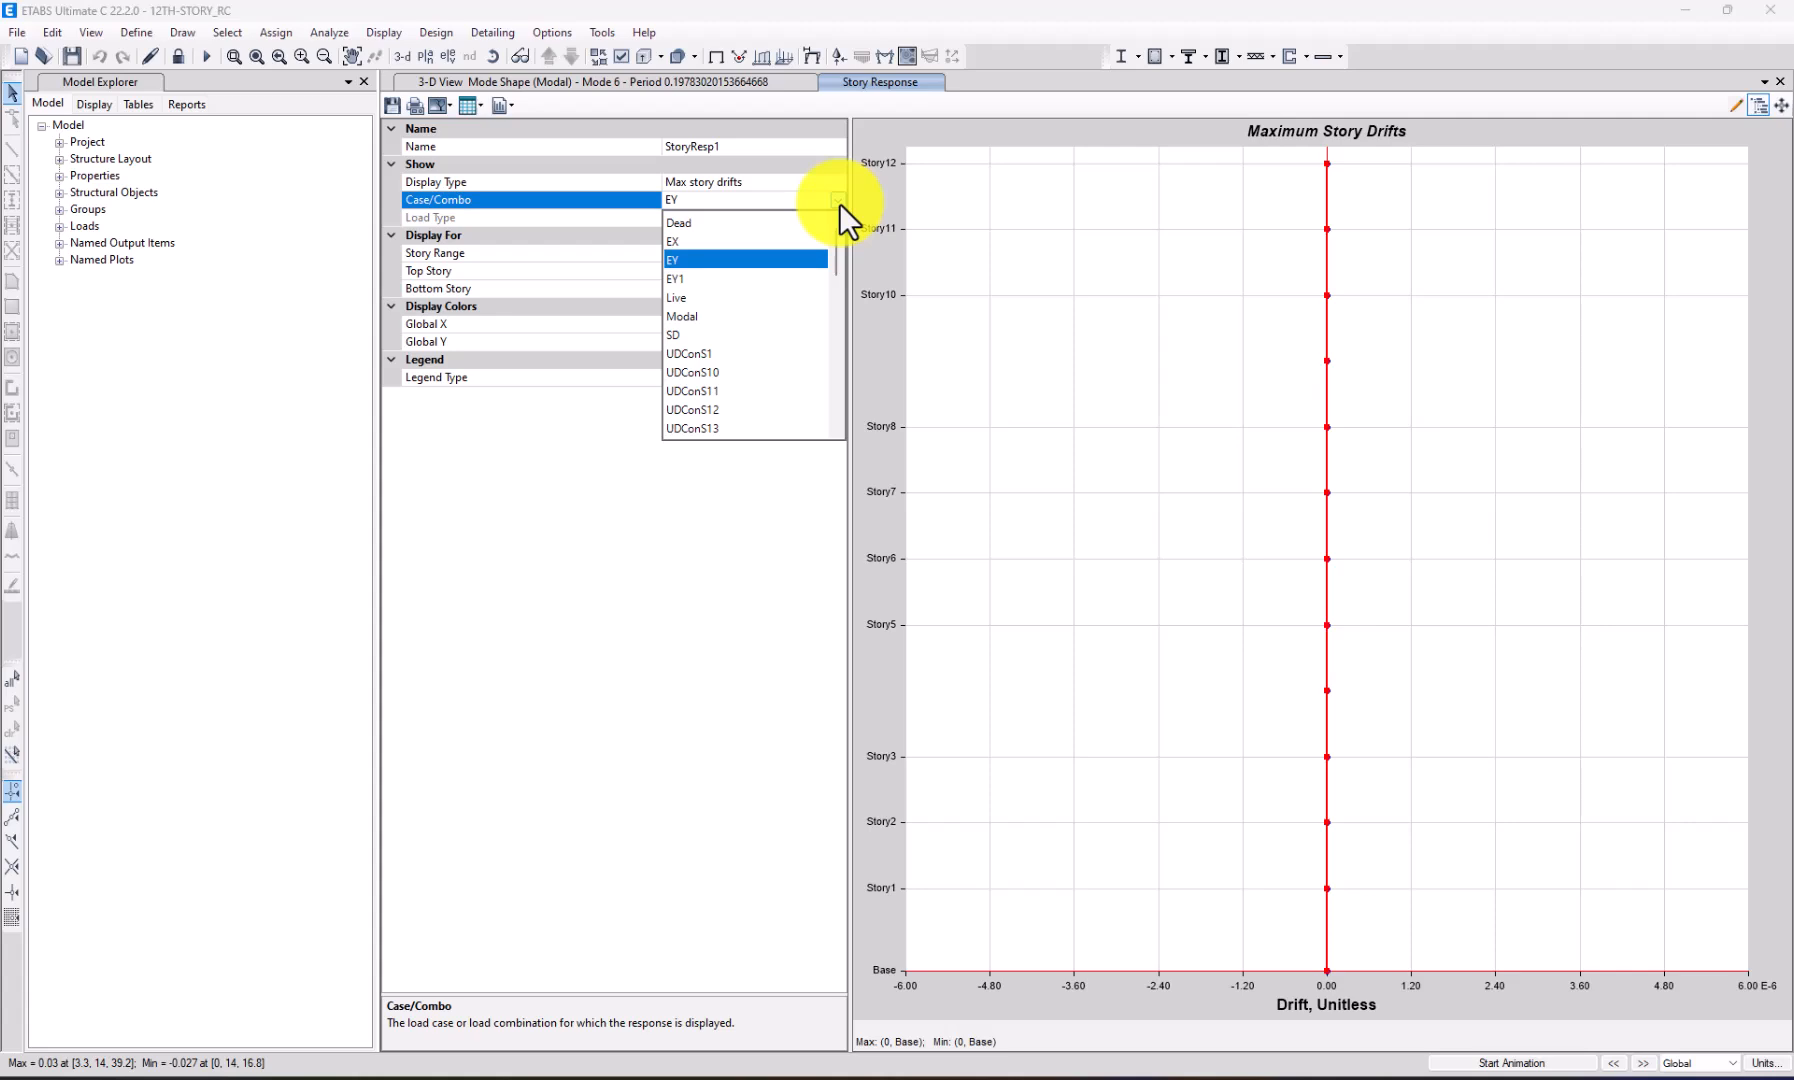
pyautogui.click(840, 203)
pyautogui.click(840, 203)
pyautogui.click(745, 279)
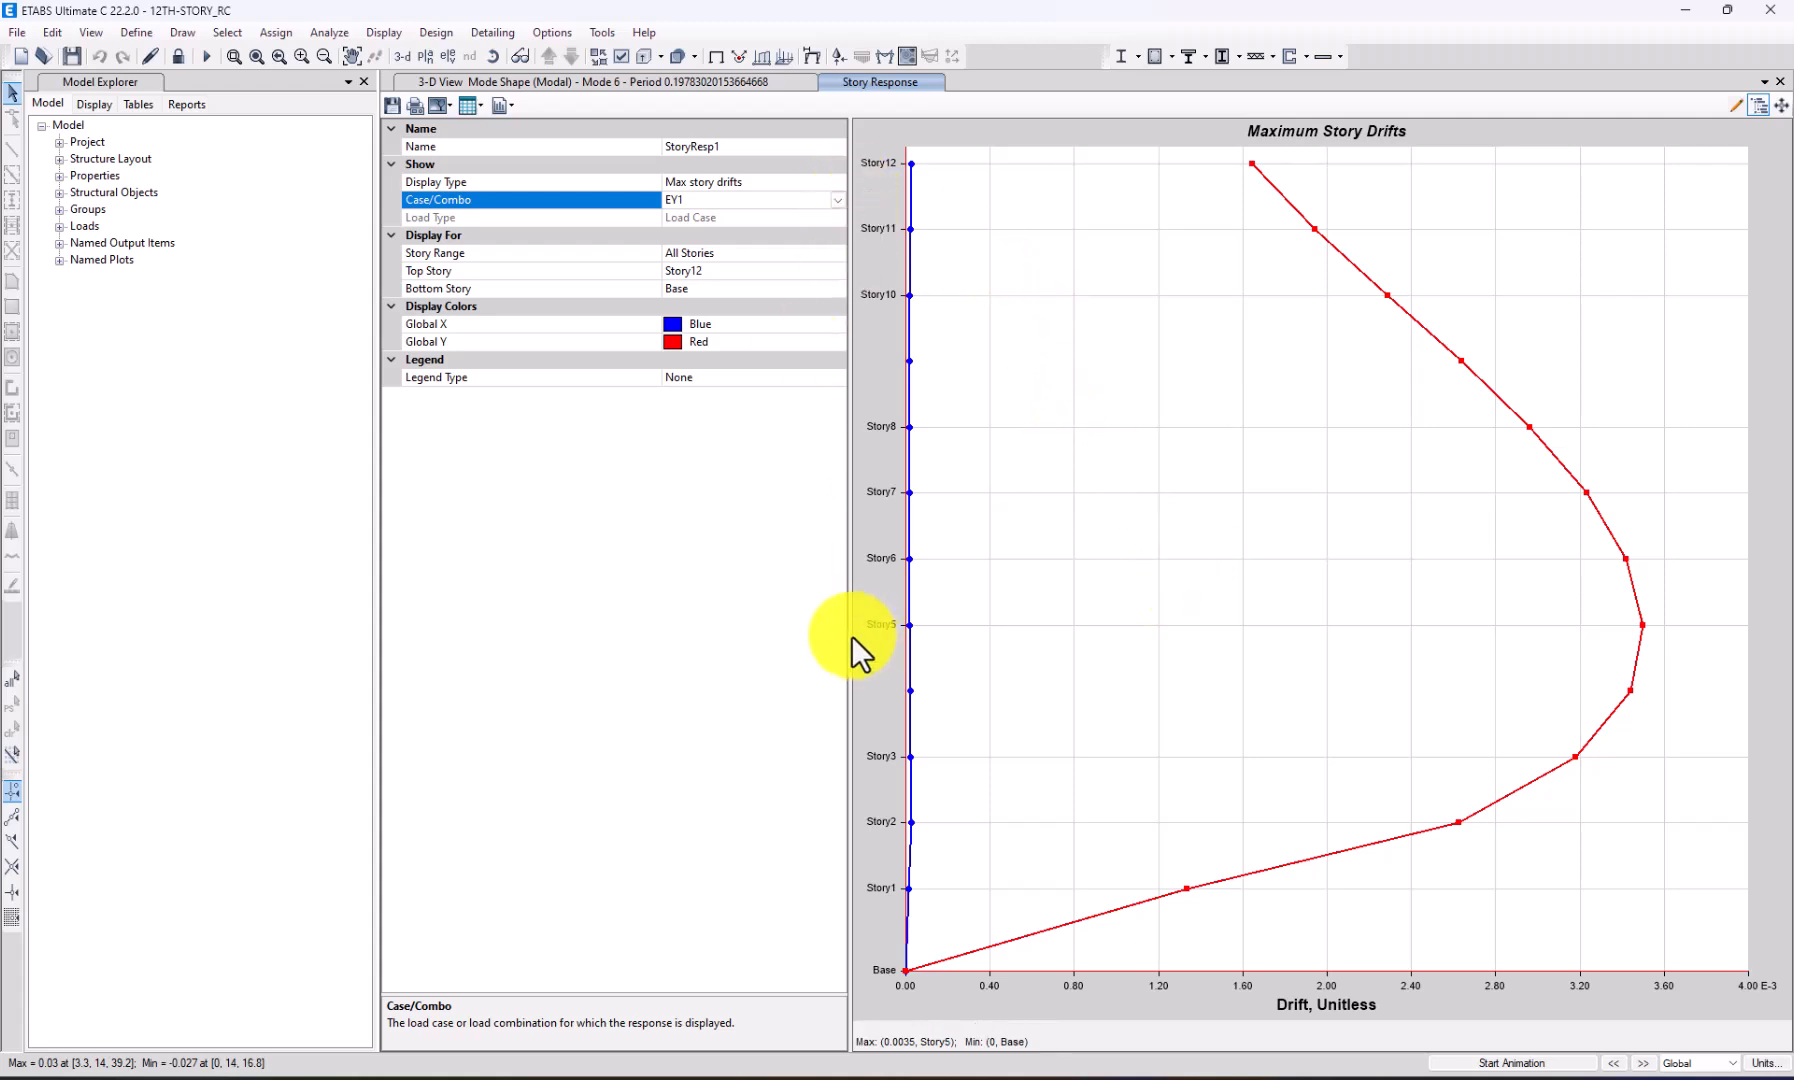
# Display the story shears for load case EY1, and close the story response plot.
pyautogui.click(838, 182)
pyautogui.click(840, 181)
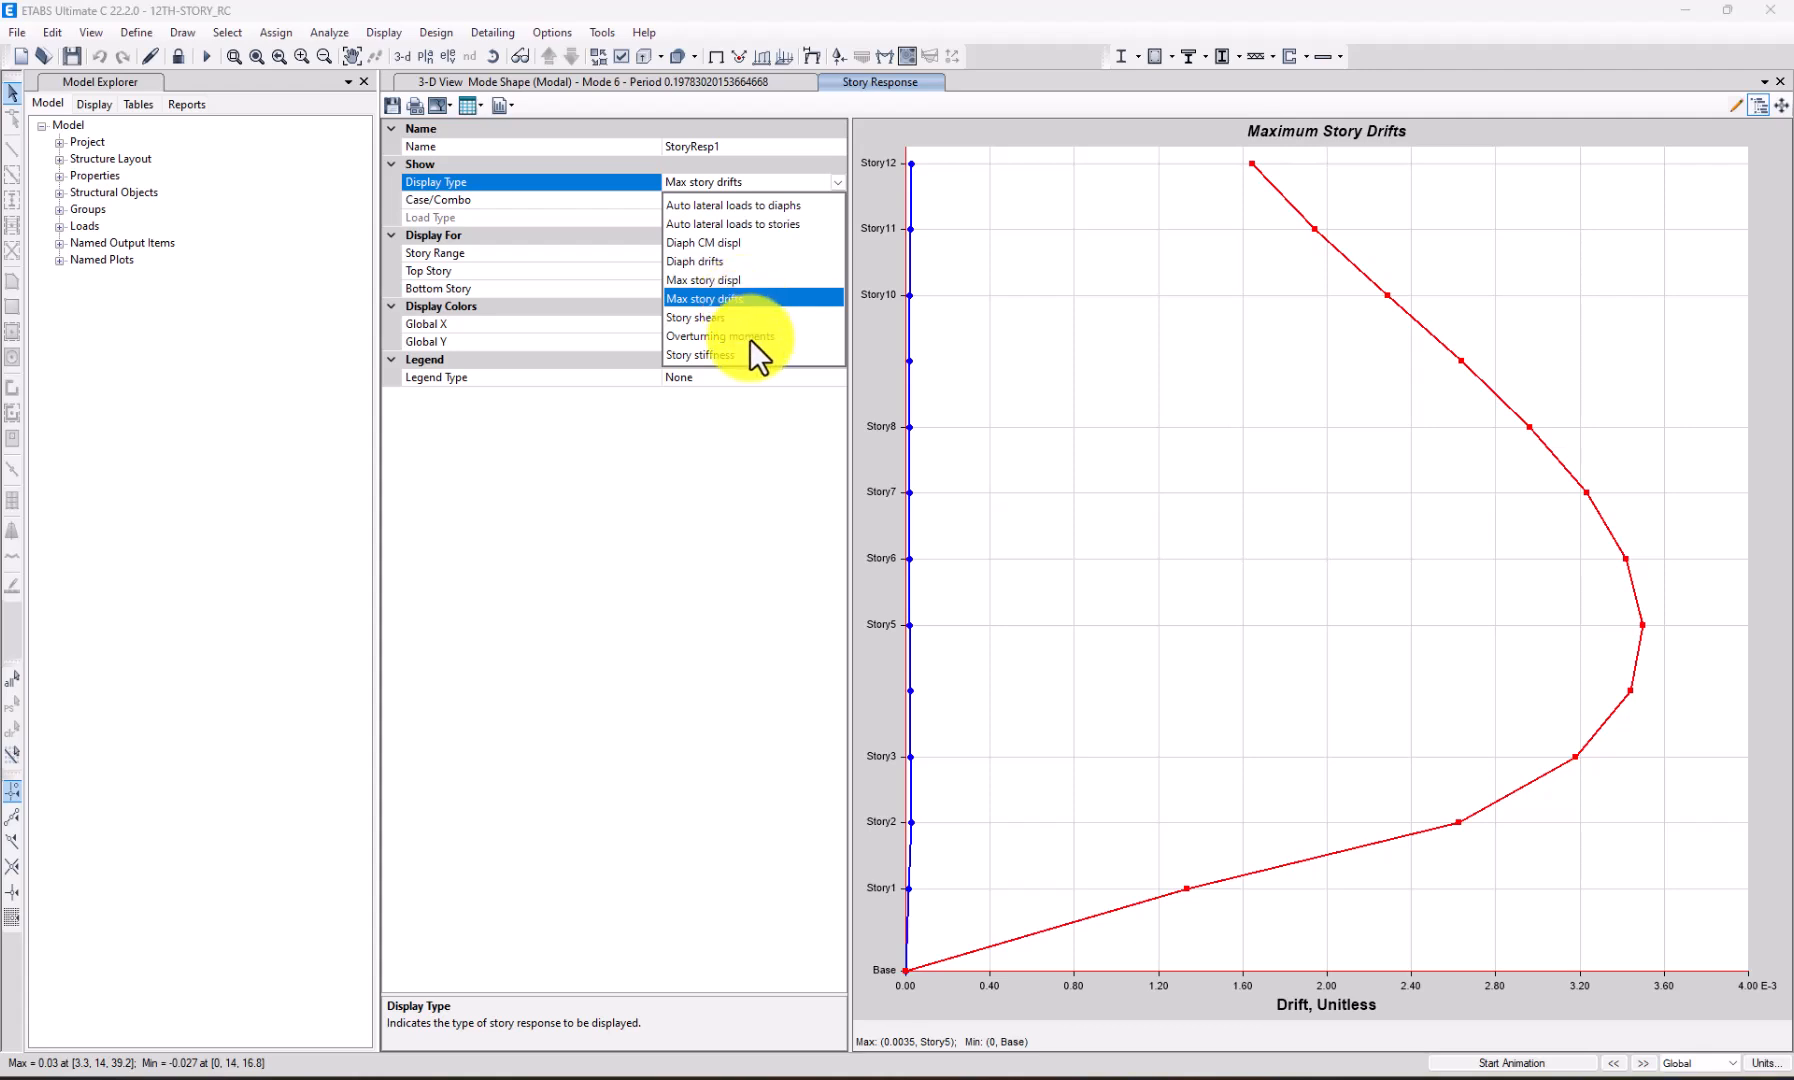
pyautogui.click(686, 317)
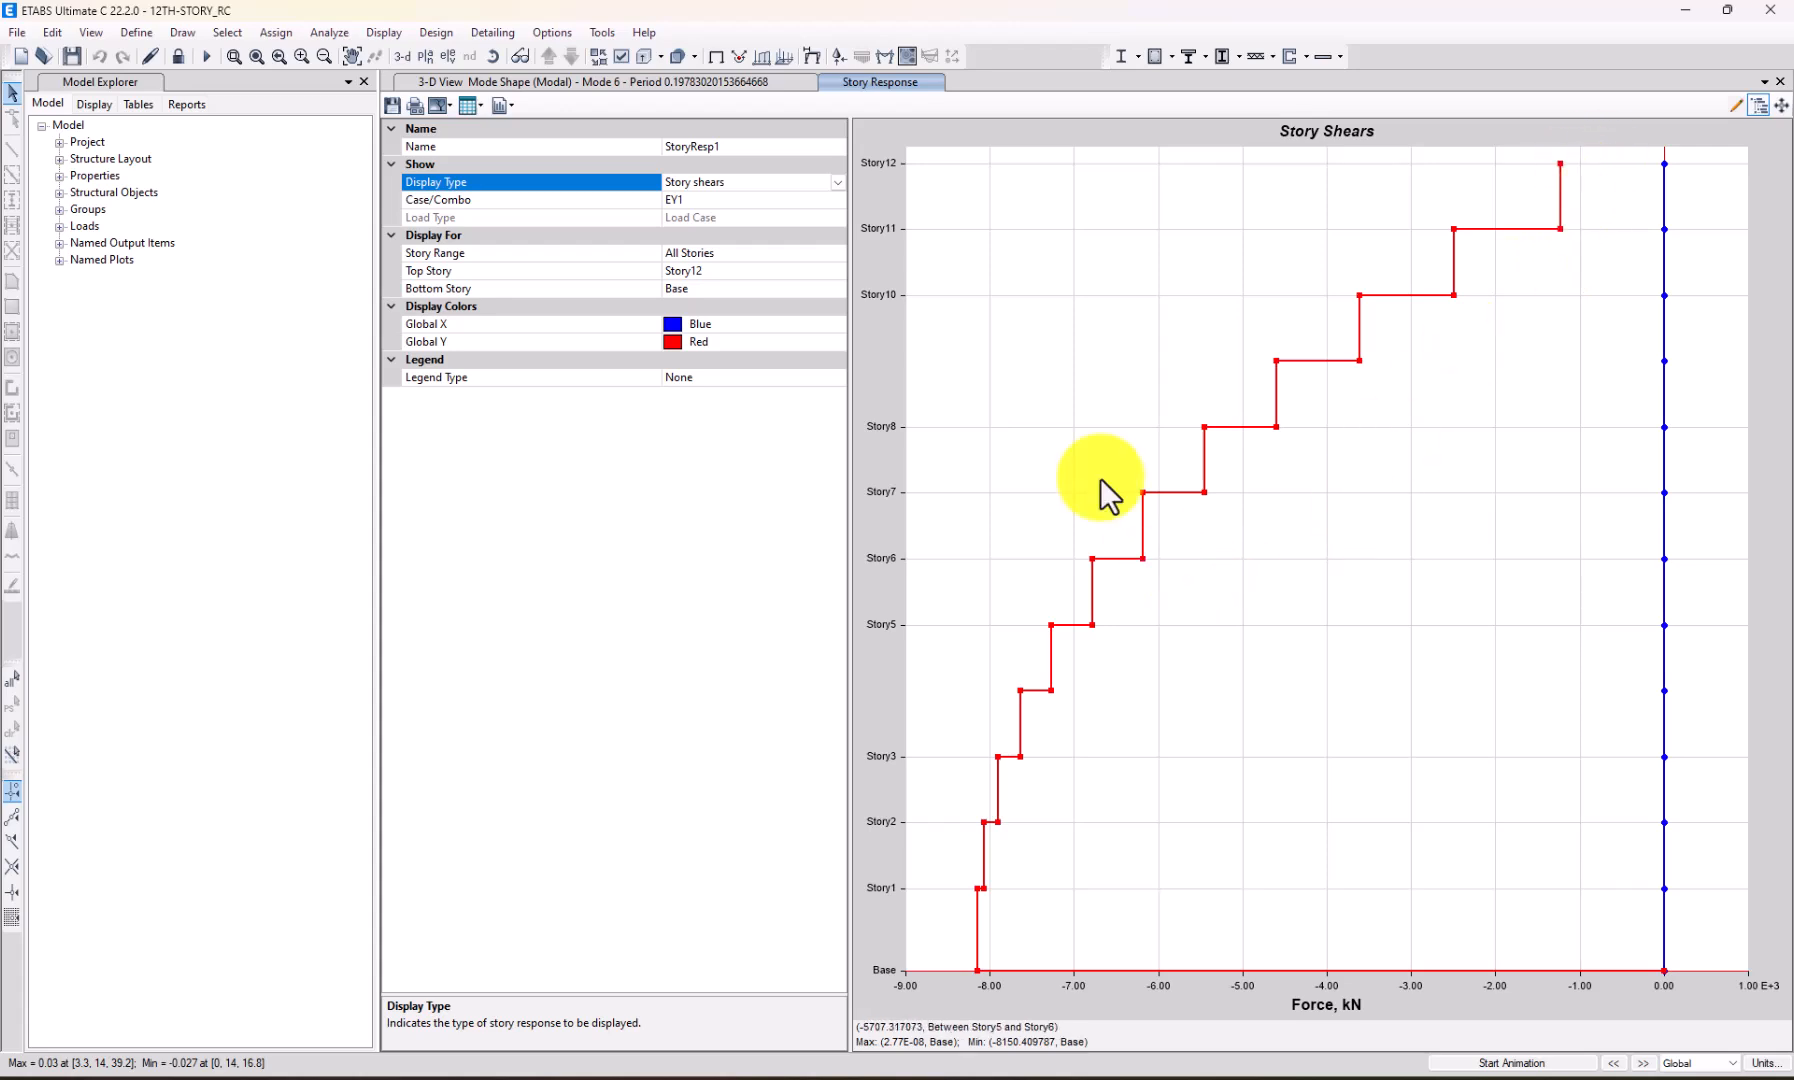
pyautogui.click(1780, 81)
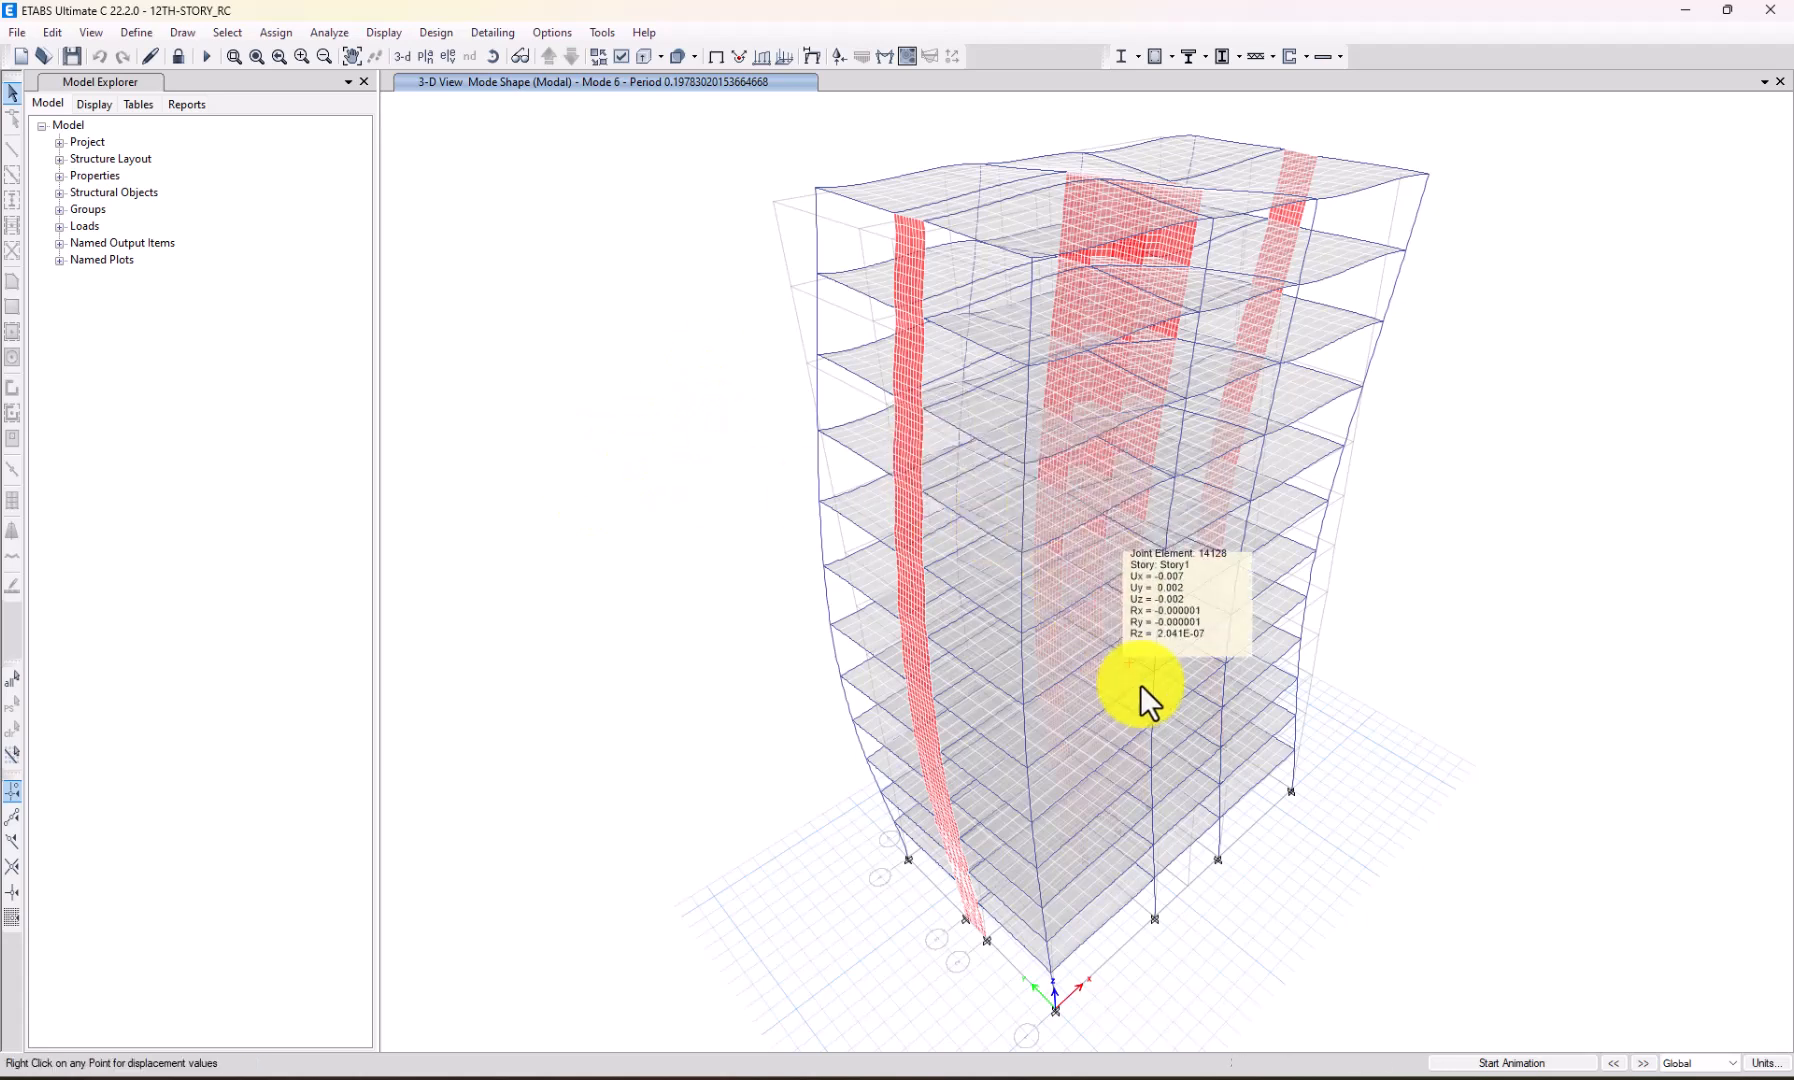
# Inspect joint displacement values at the upper stories of the mode 6 shape in the 3-D view.
pyautogui.press('F4')
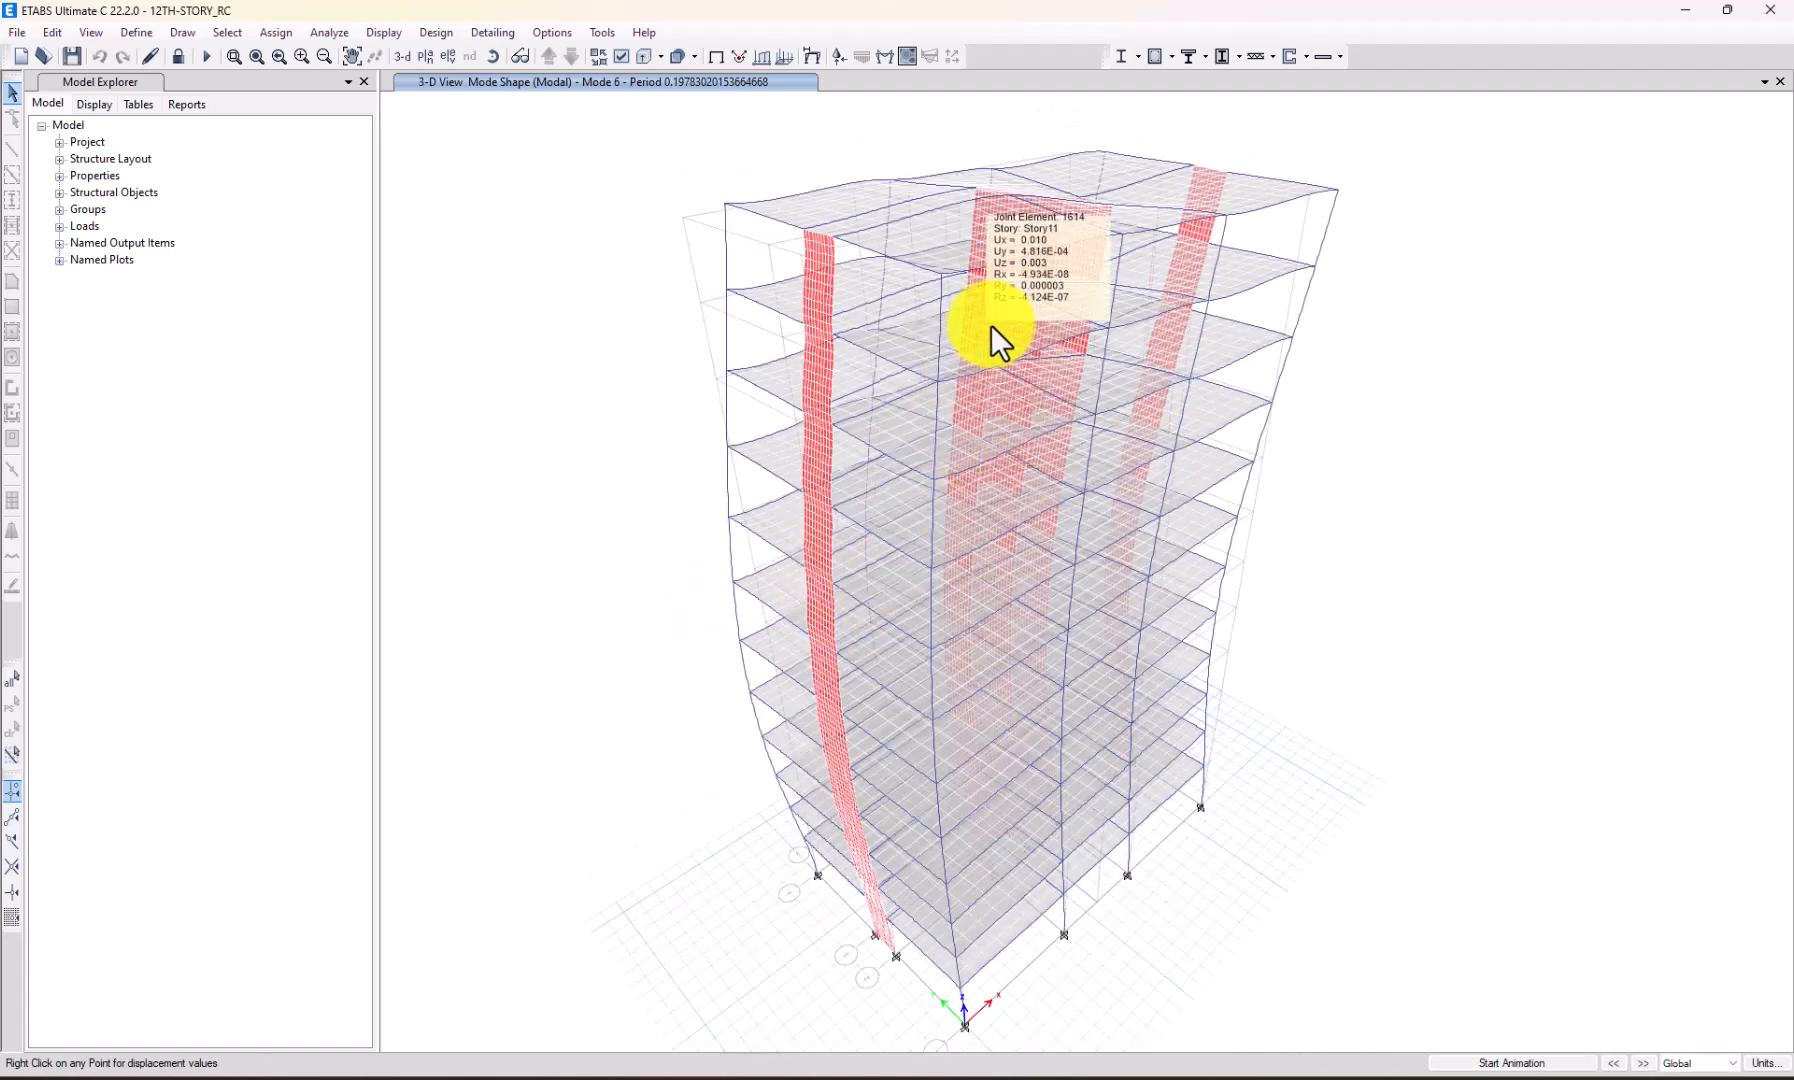
pyautogui.moveTo(1102, 280)
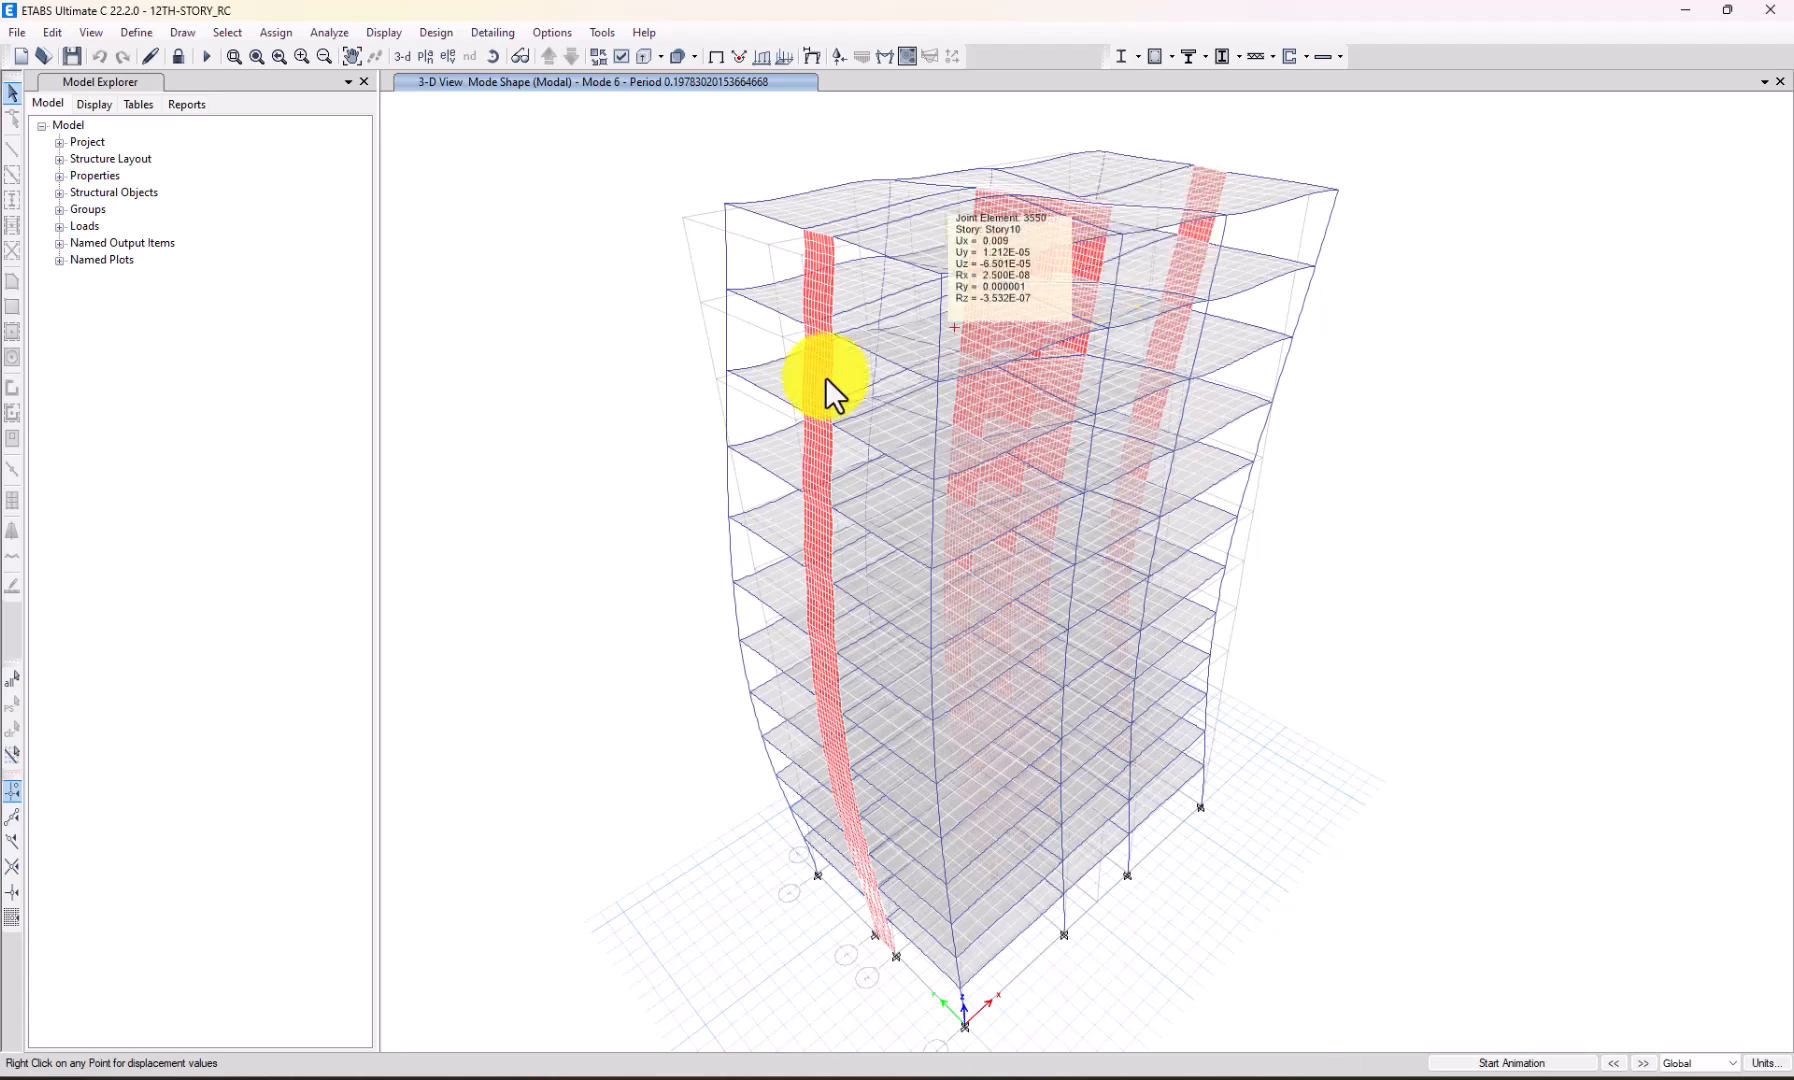
pyautogui.moveTo(1039, 241)
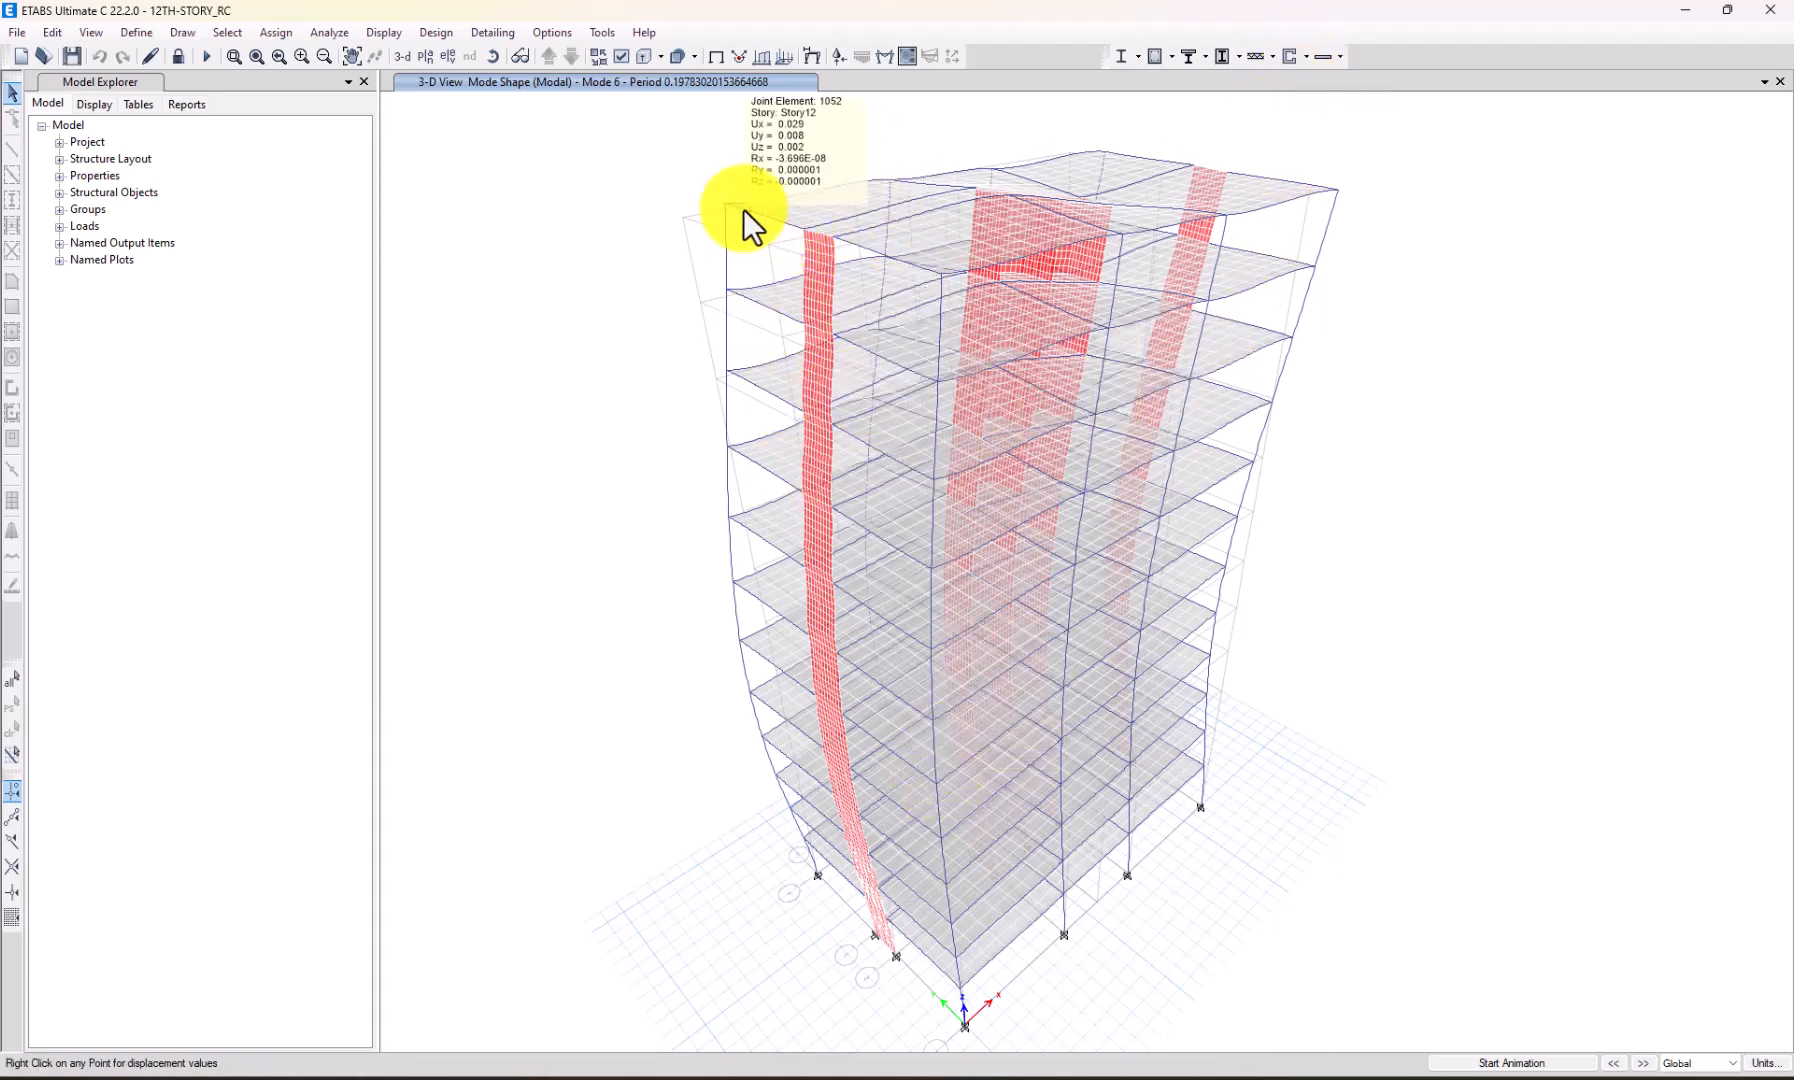
# Set the seismic design category to D in the ACI 318-19 concrete frame design preferences, and accept them.
pyautogui.click(1169, 58)
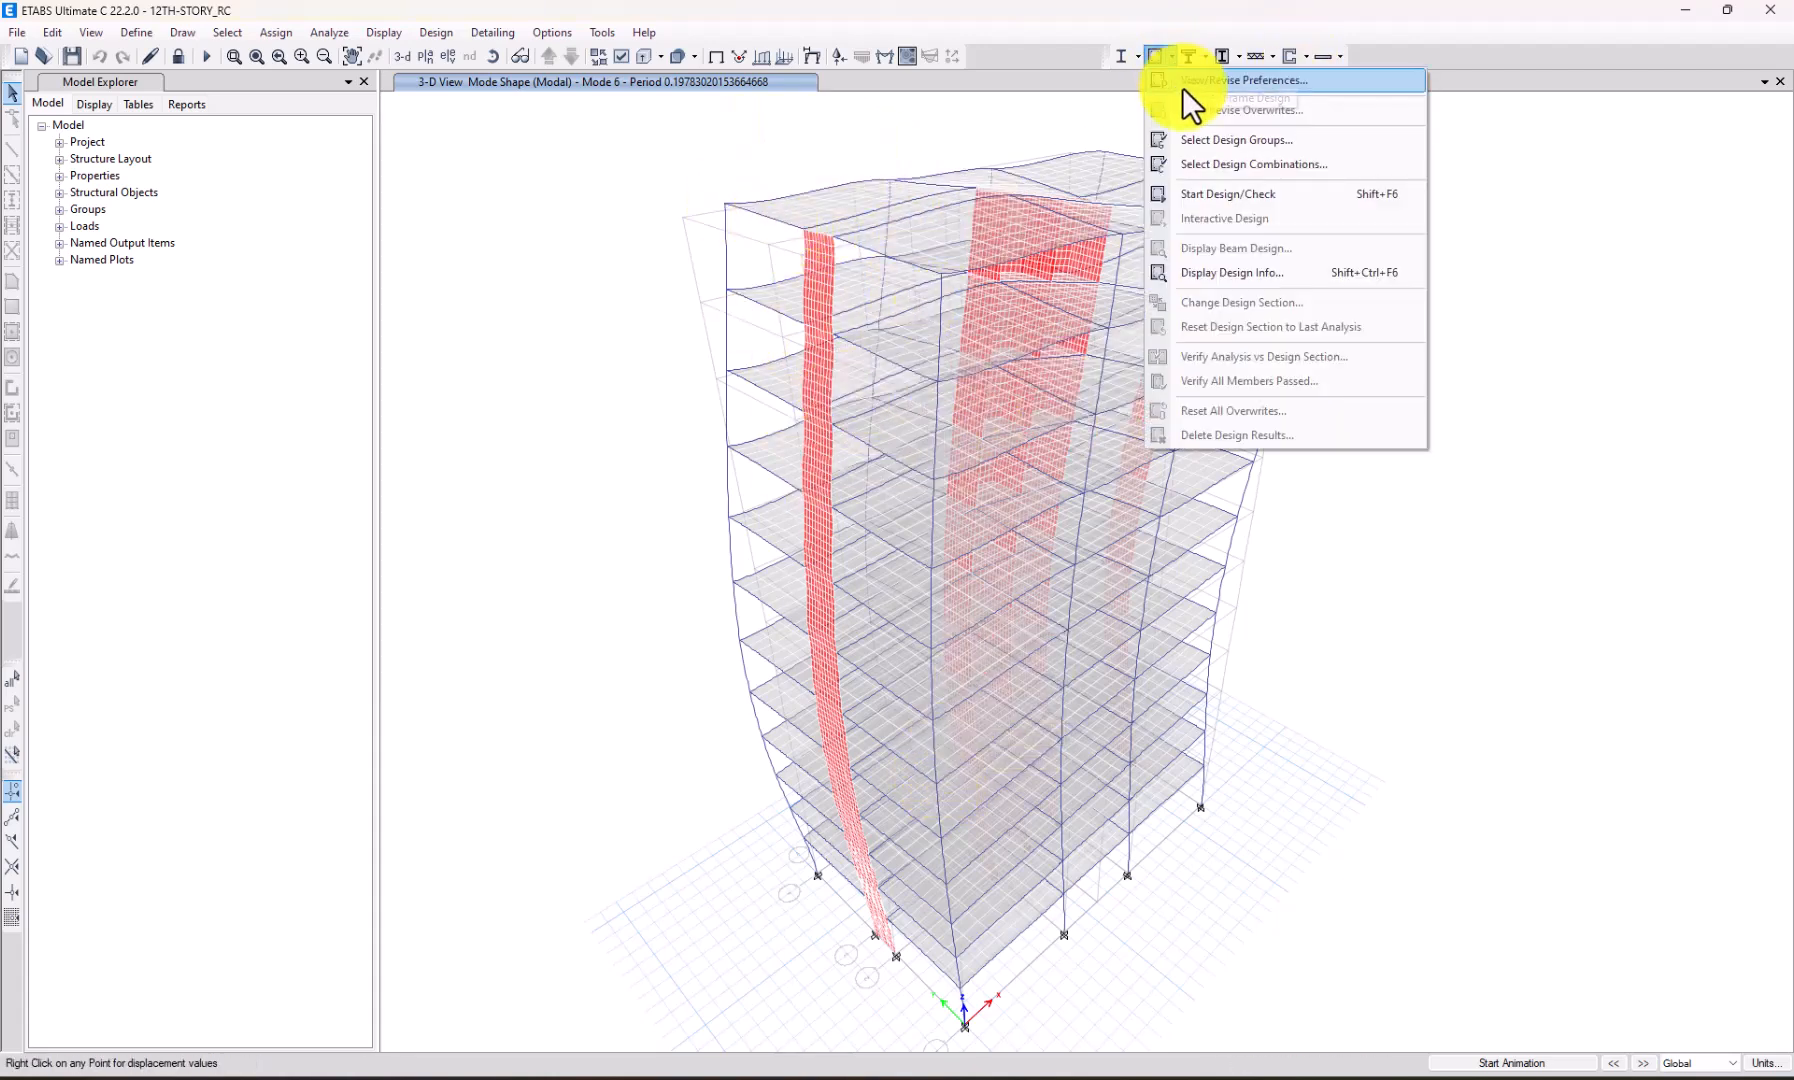
pyautogui.click(1185, 84)
pyautogui.moveTo(960, 250); pyautogui.dragTo(877, 218)
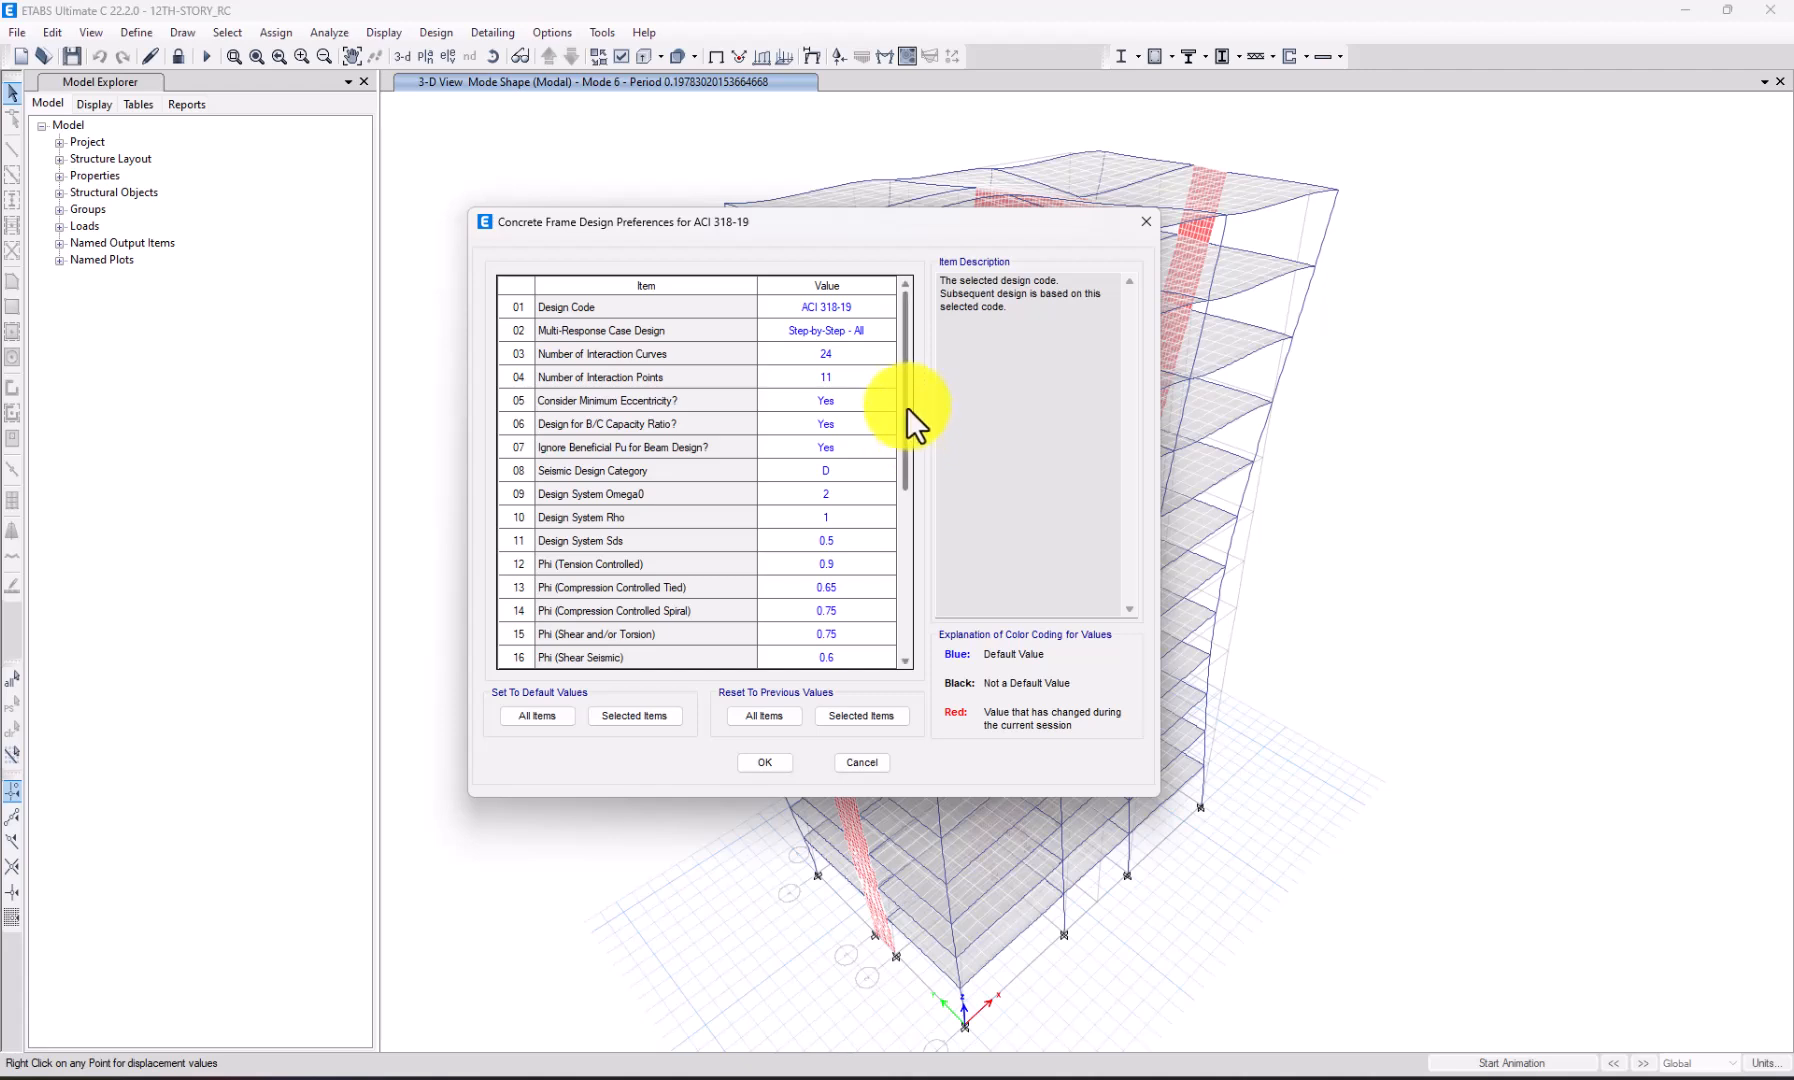
pyautogui.moveTo(905, 399); pyautogui.dragTo(905, 433)
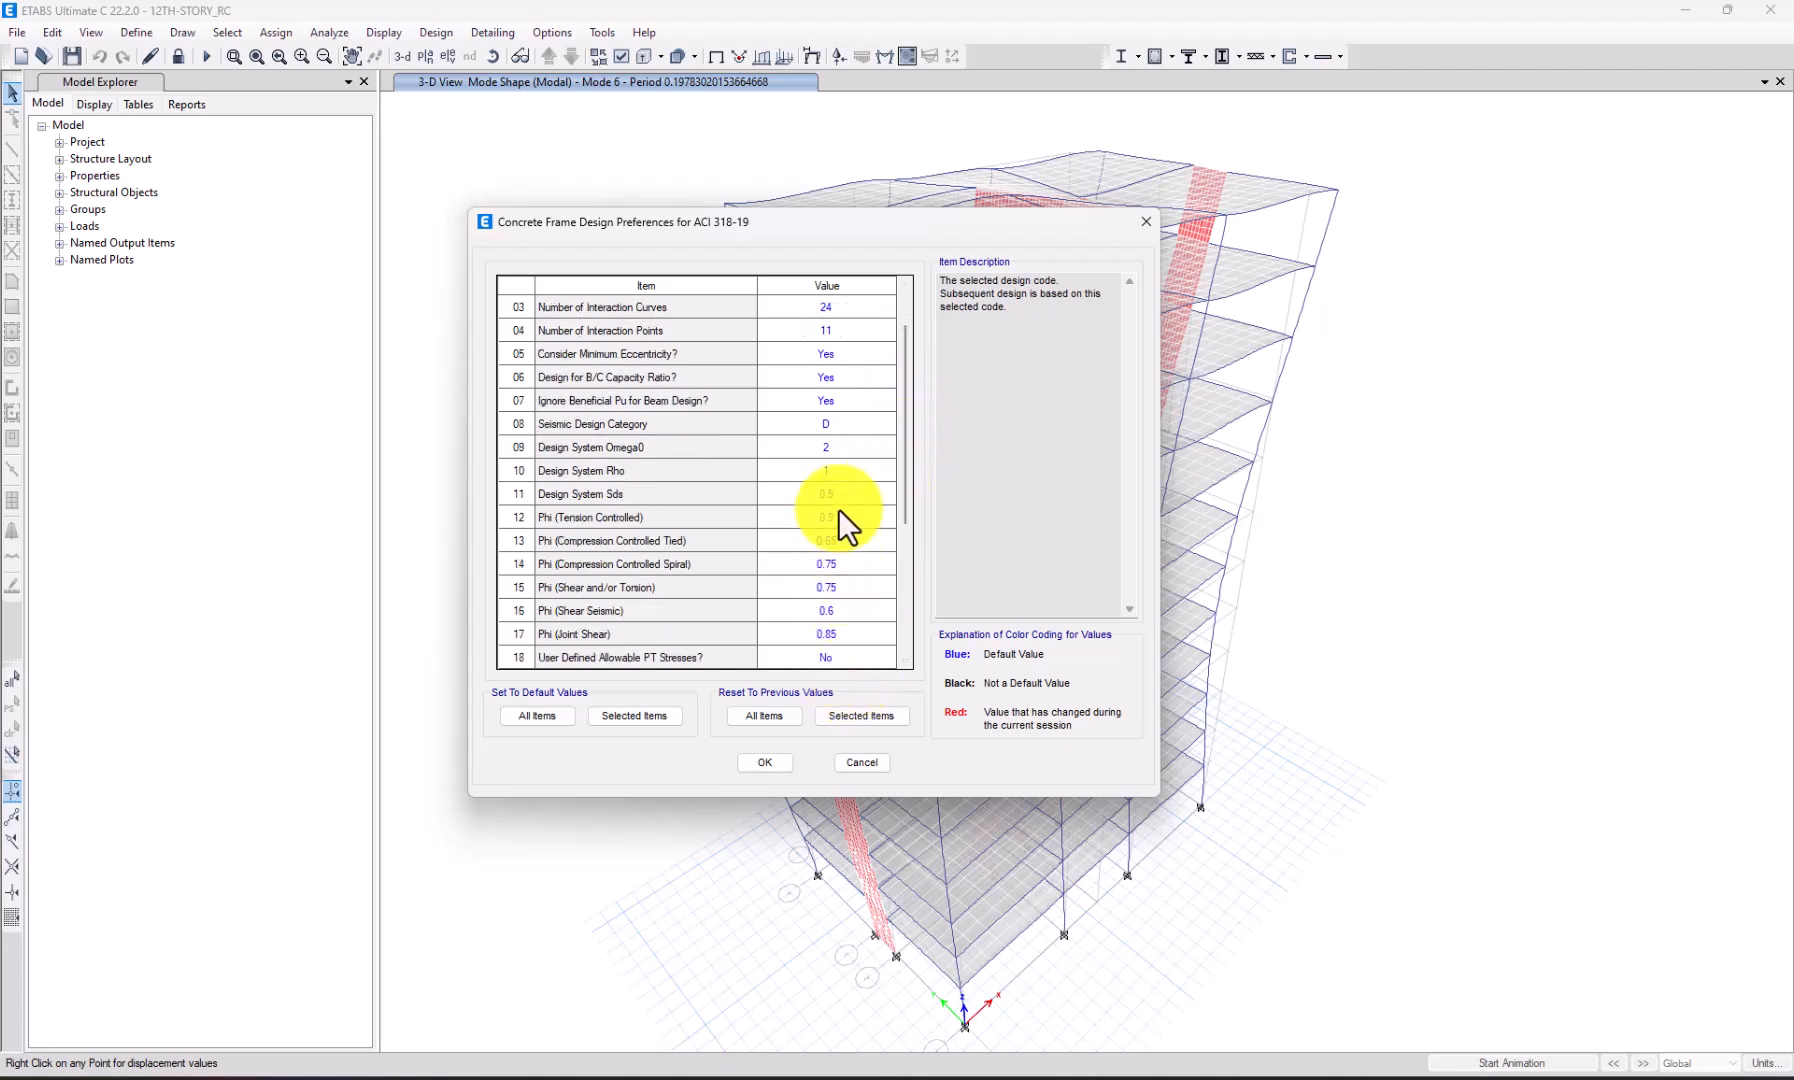
pyautogui.scroll(1, 840, 519)
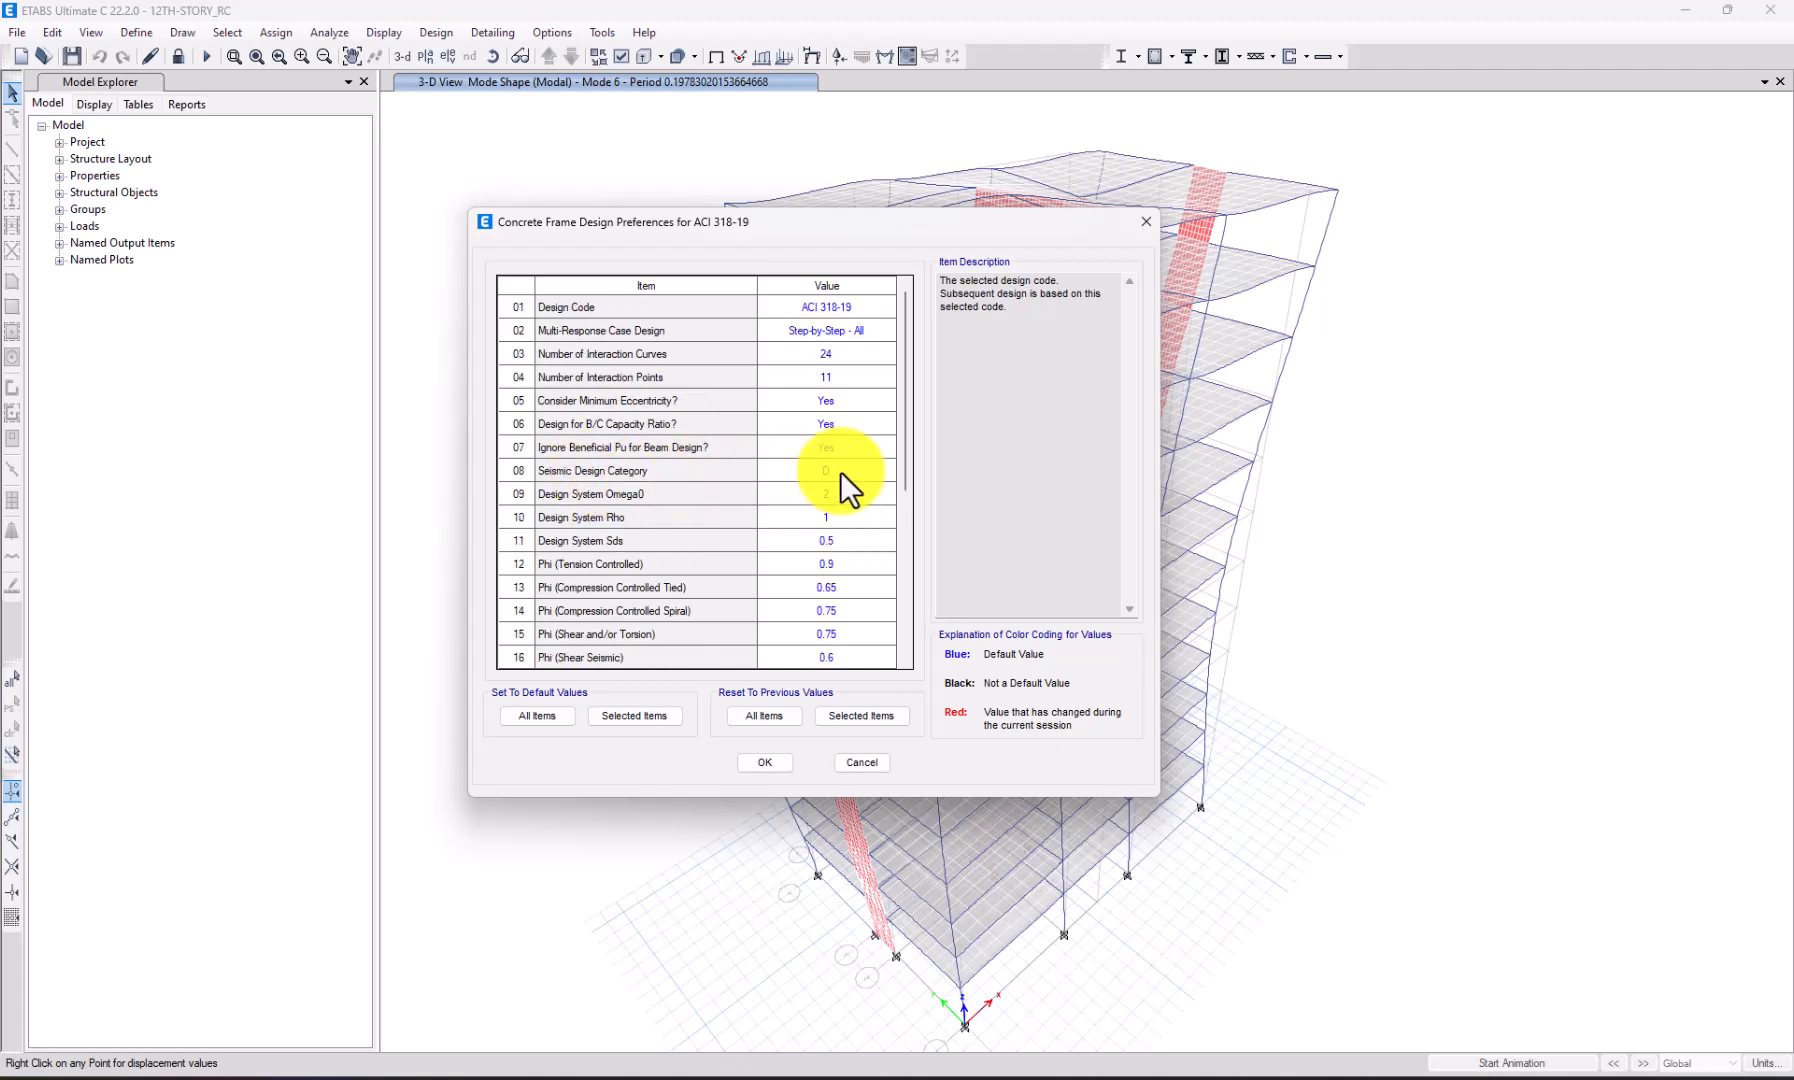
pyautogui.click(840, 471)
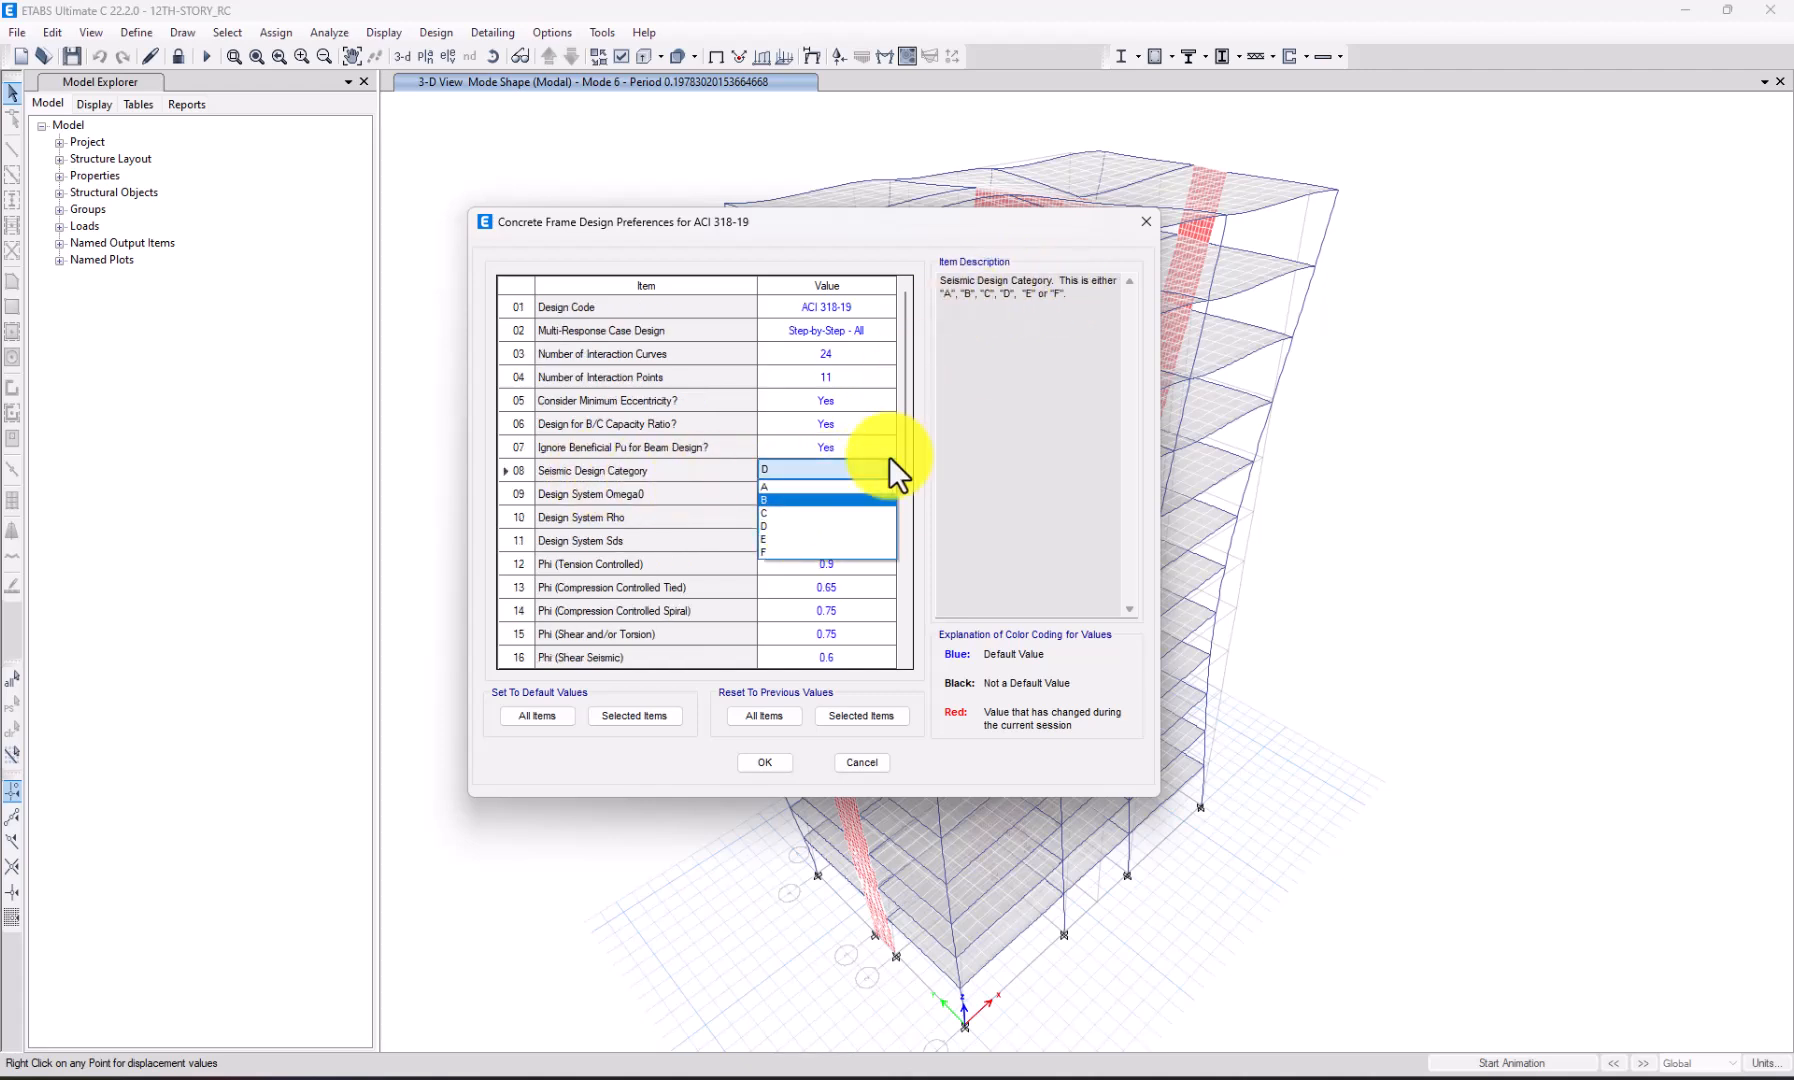
pyautogui.click(802, 525)
pyautogui.click(967, 422)
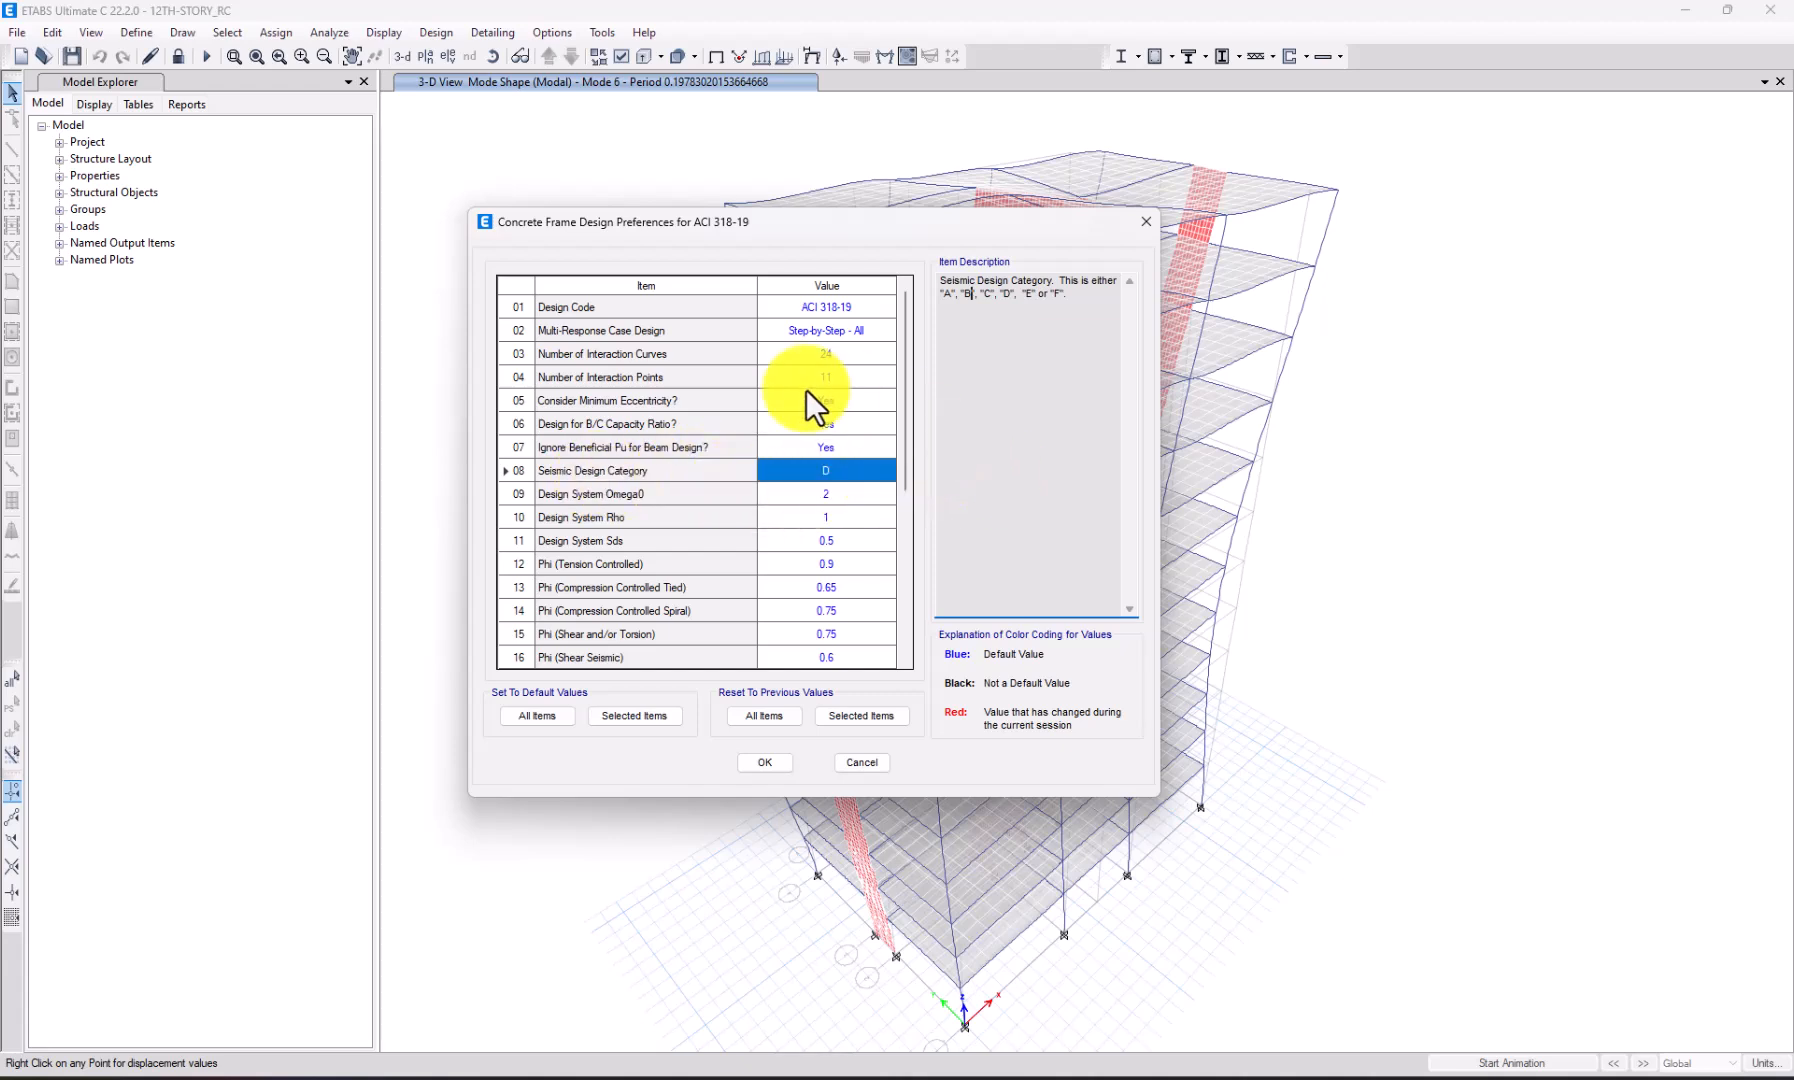
pyautogui.click(766, 762)
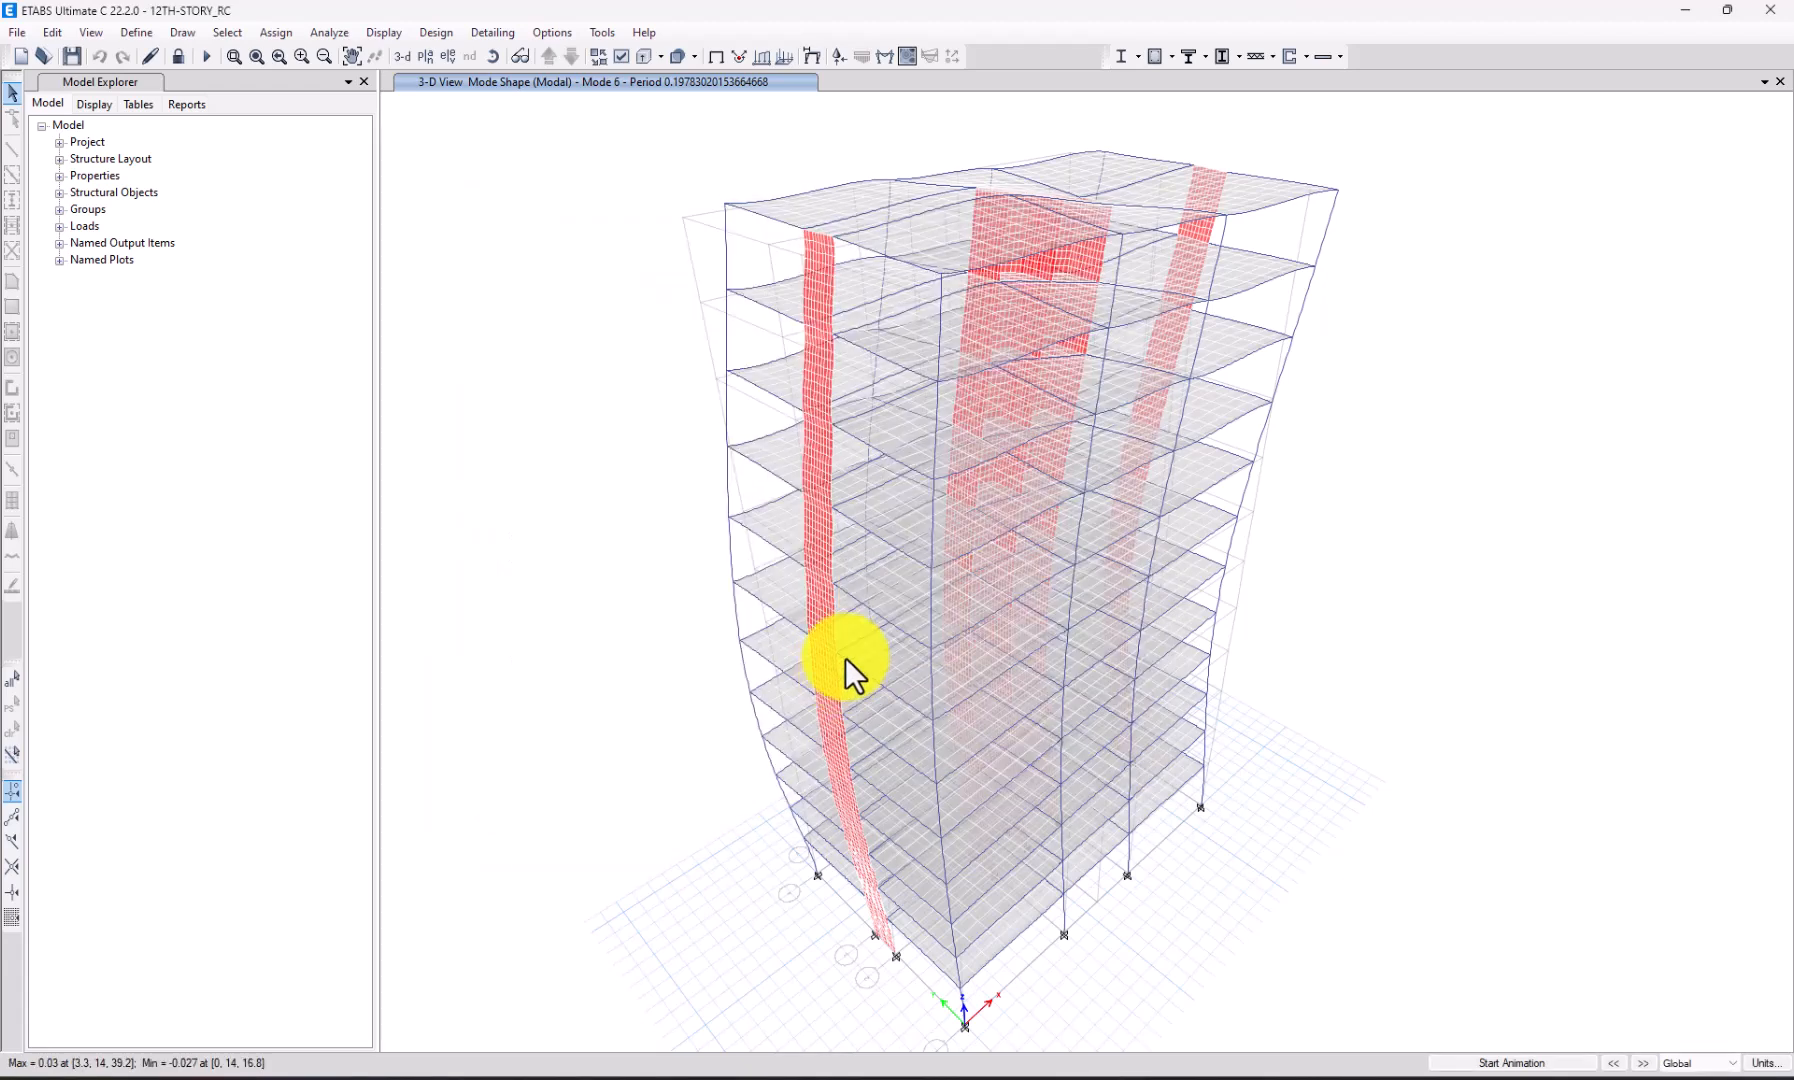
# Add the available group to the concrete frame design groups.
pyautogui.click(1172, 56)
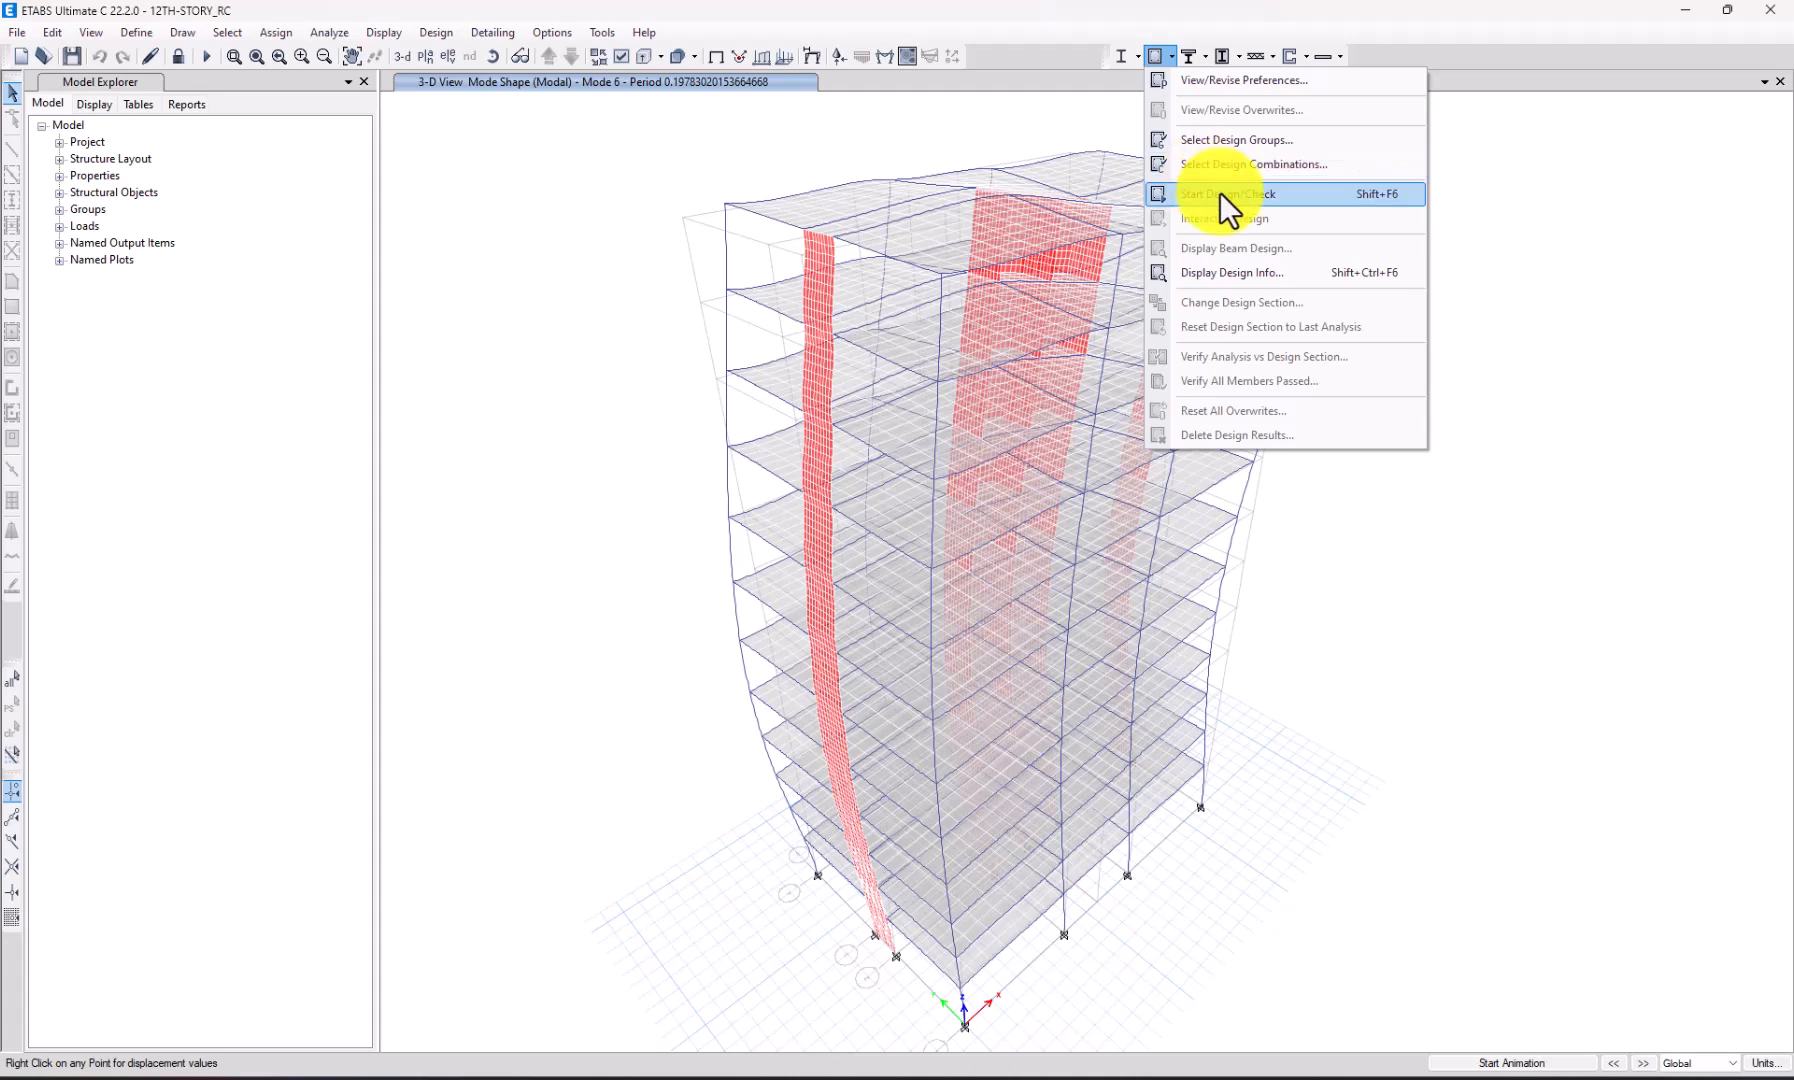
pyautogui.click(1264, 140)
pyautogui.click(692, 468)
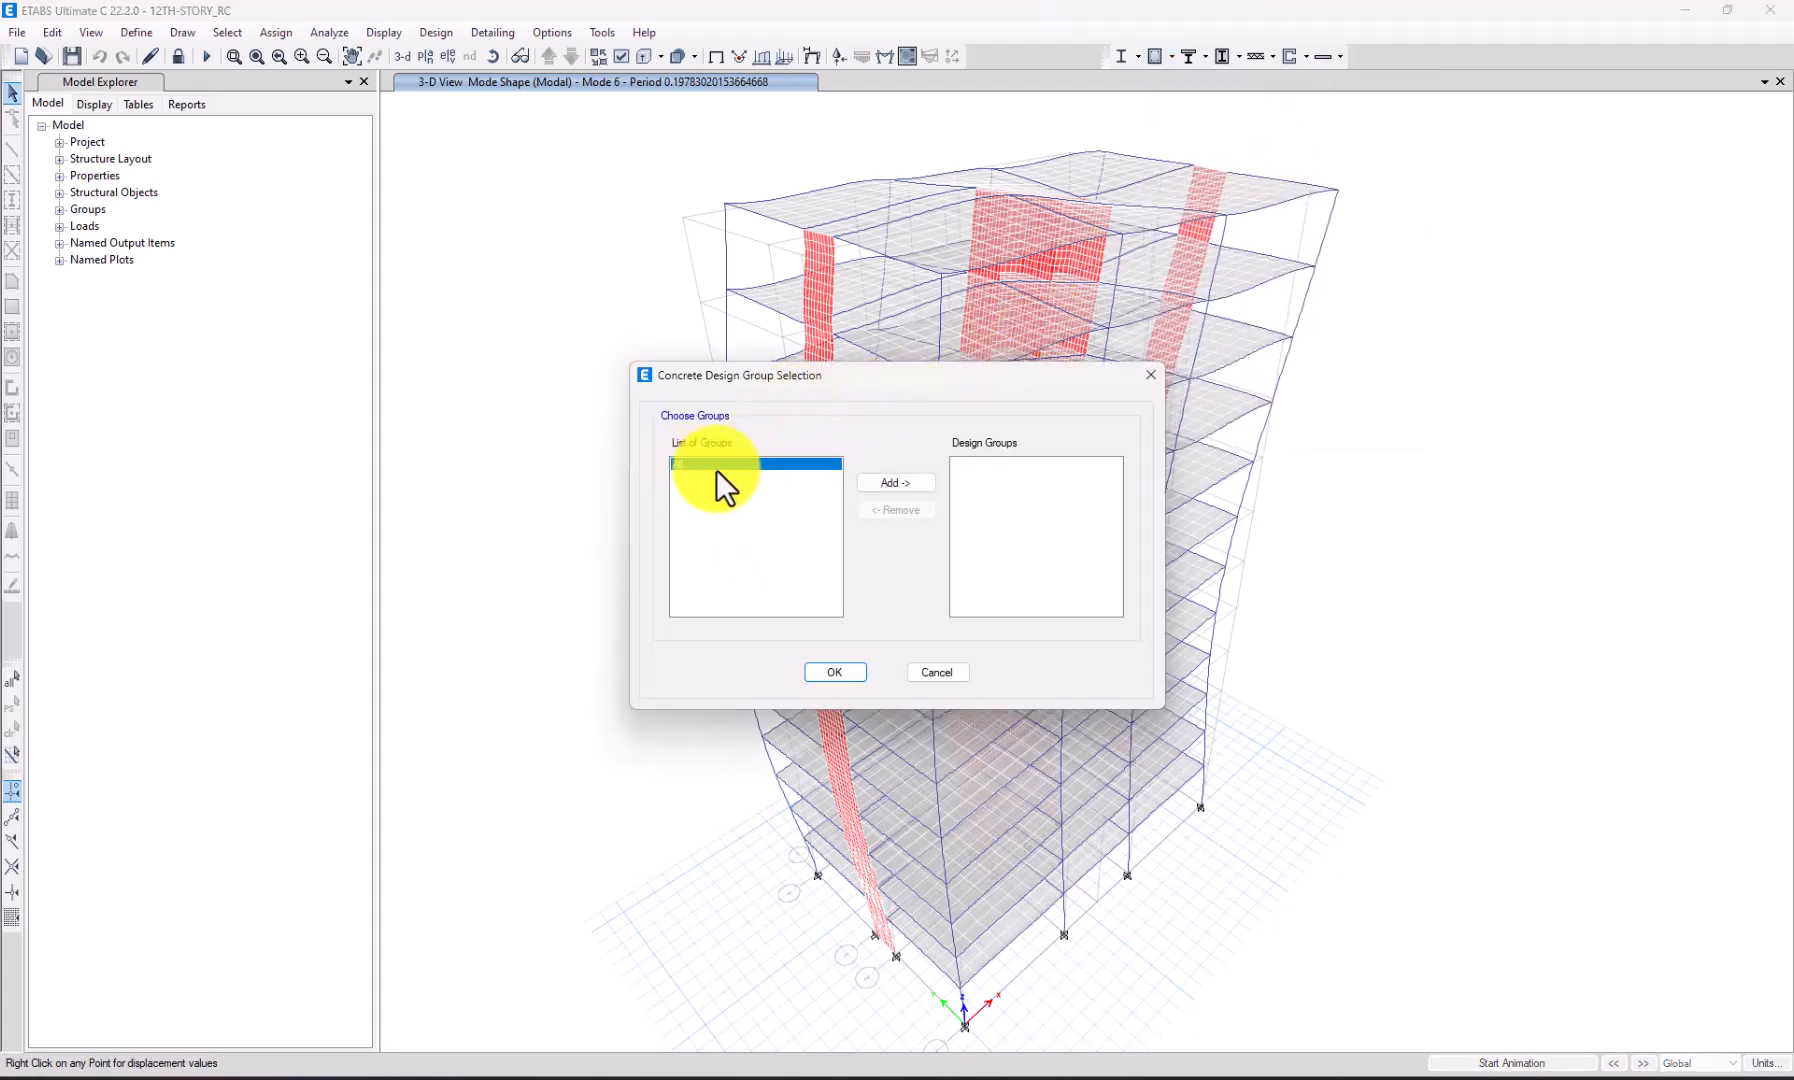
pyautogui.click(888, 483)
pyautogui.click(833, 672)
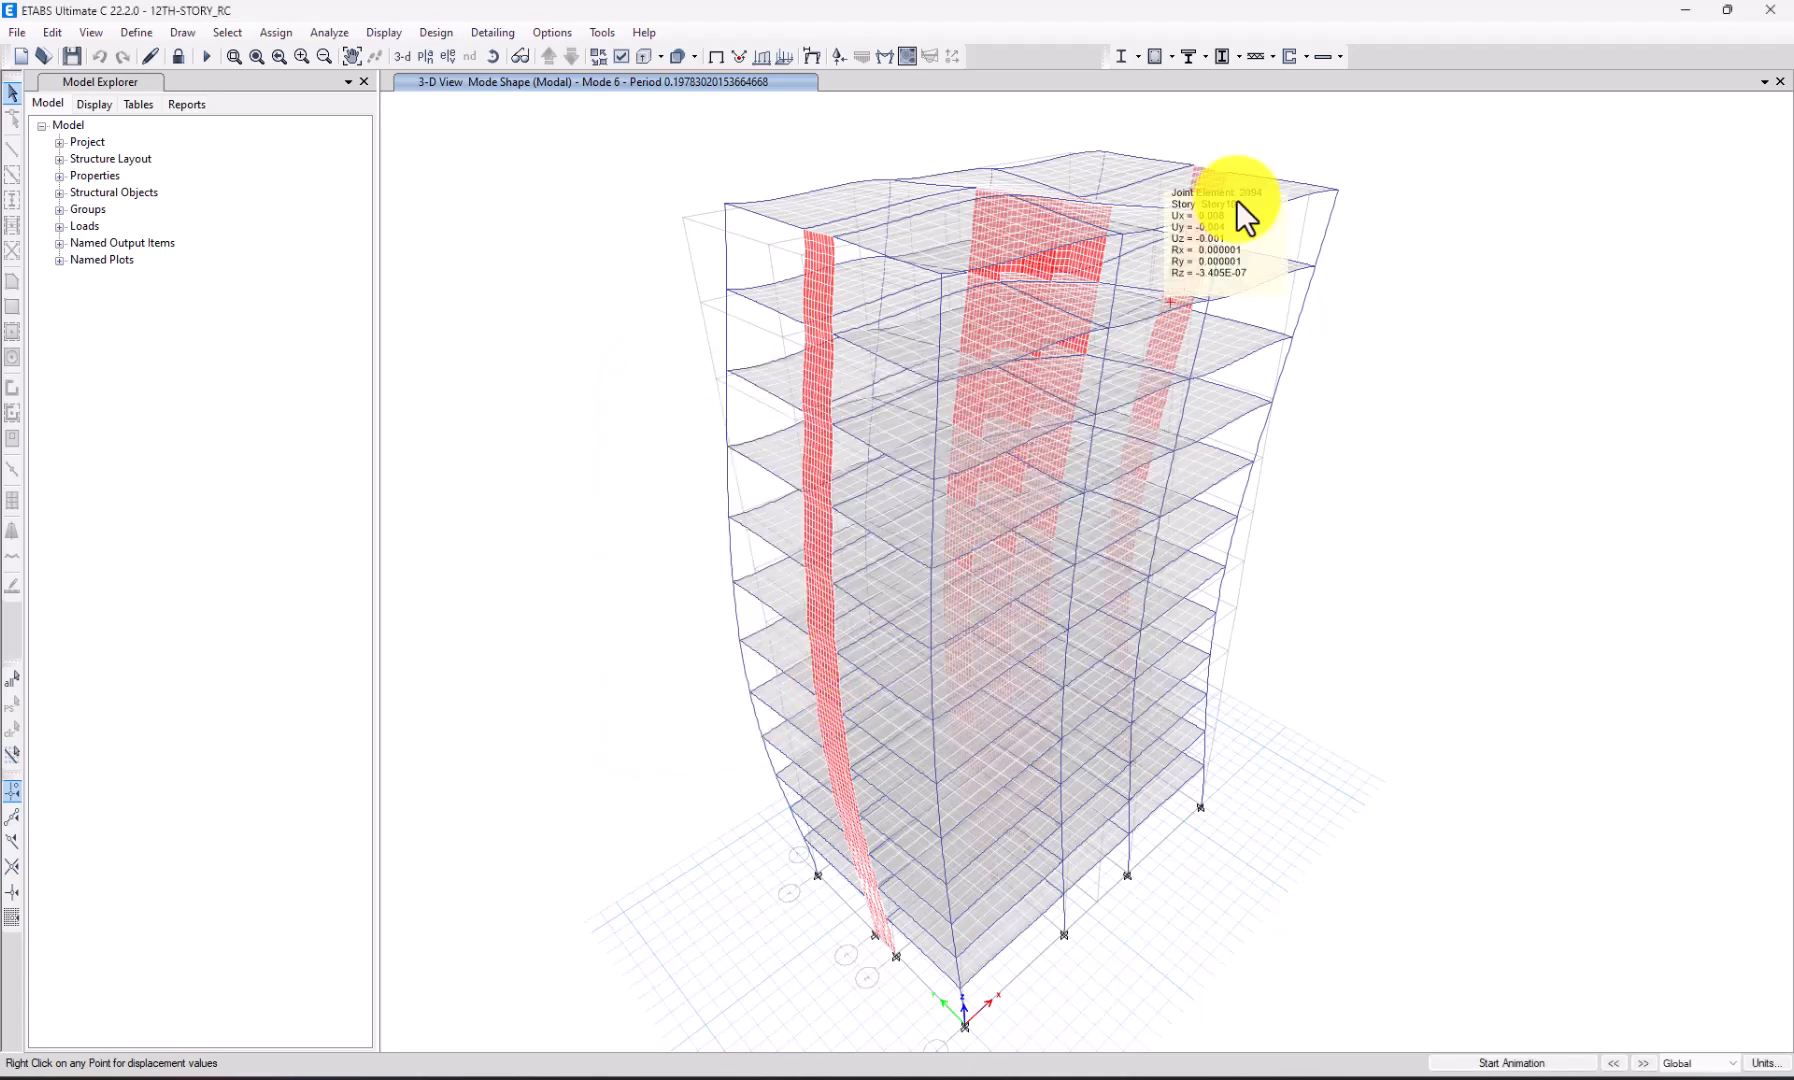
# Run the concrete frame design check on the building.
pyautogui.moveTo(804, 788)
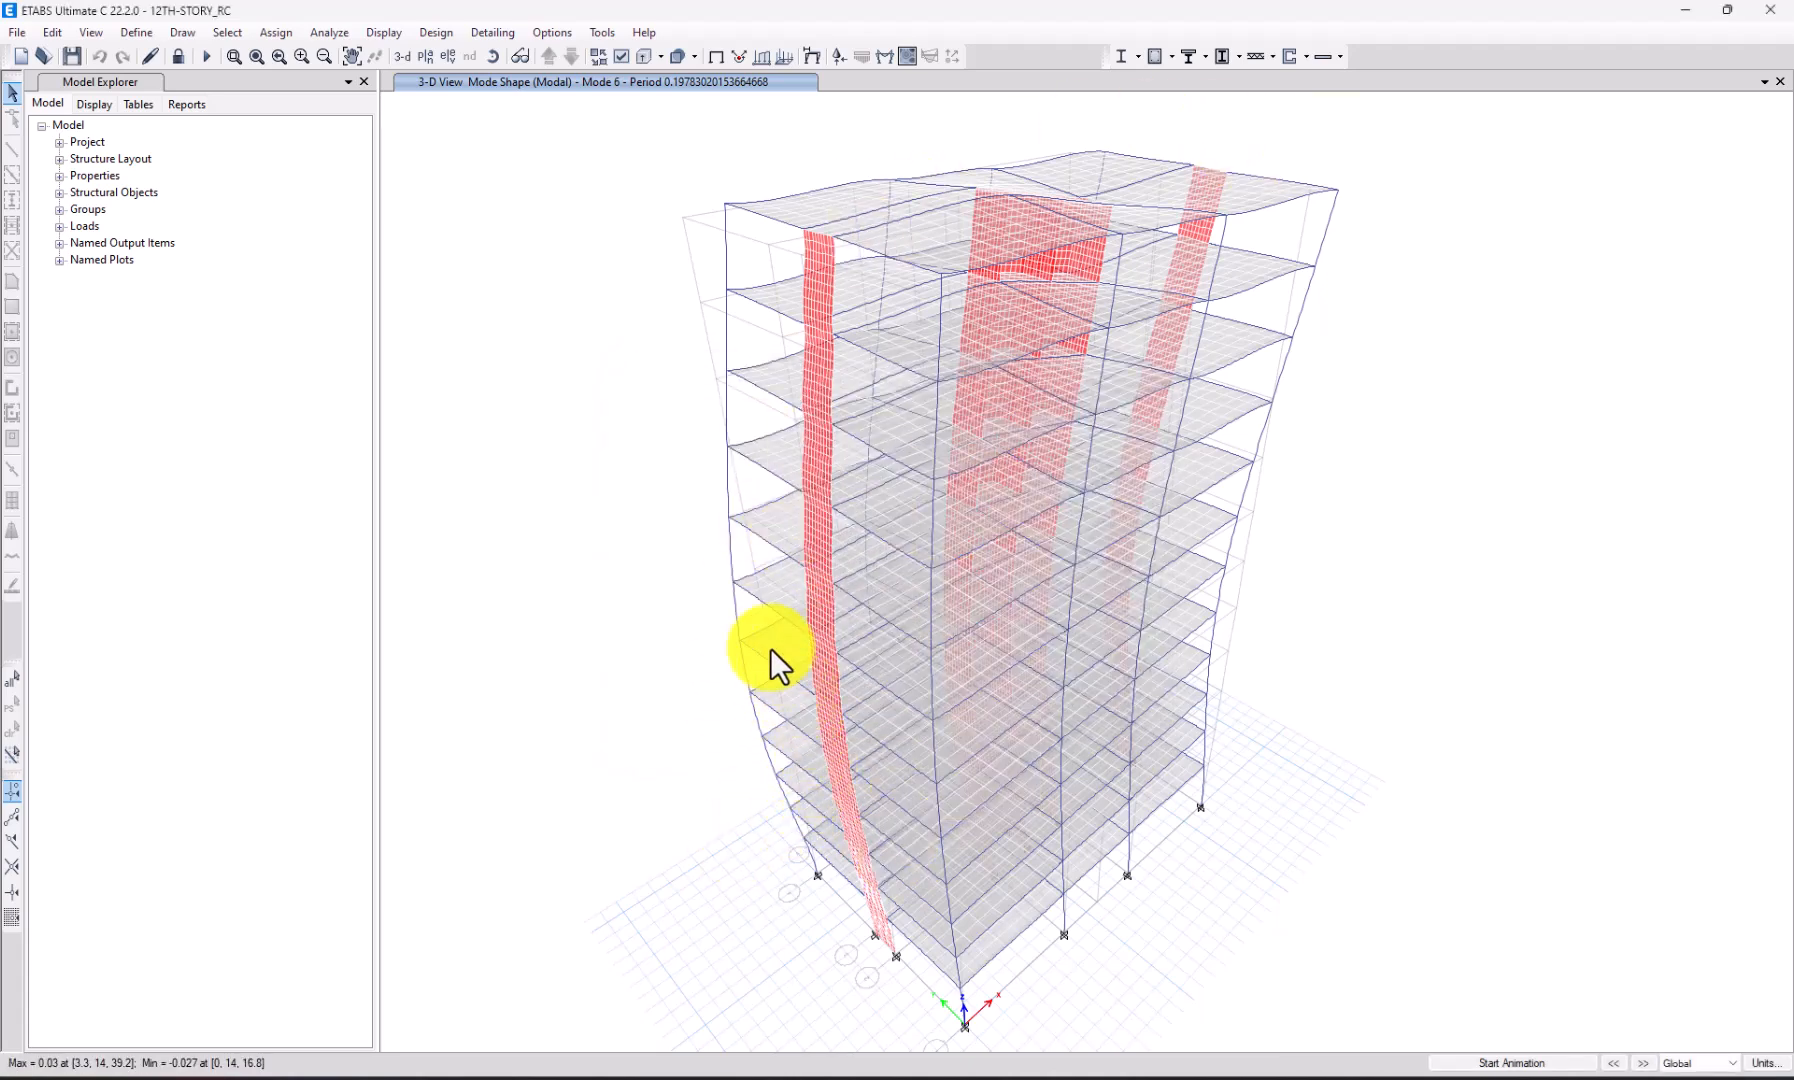
pyautogui.moveTo(765, 363)
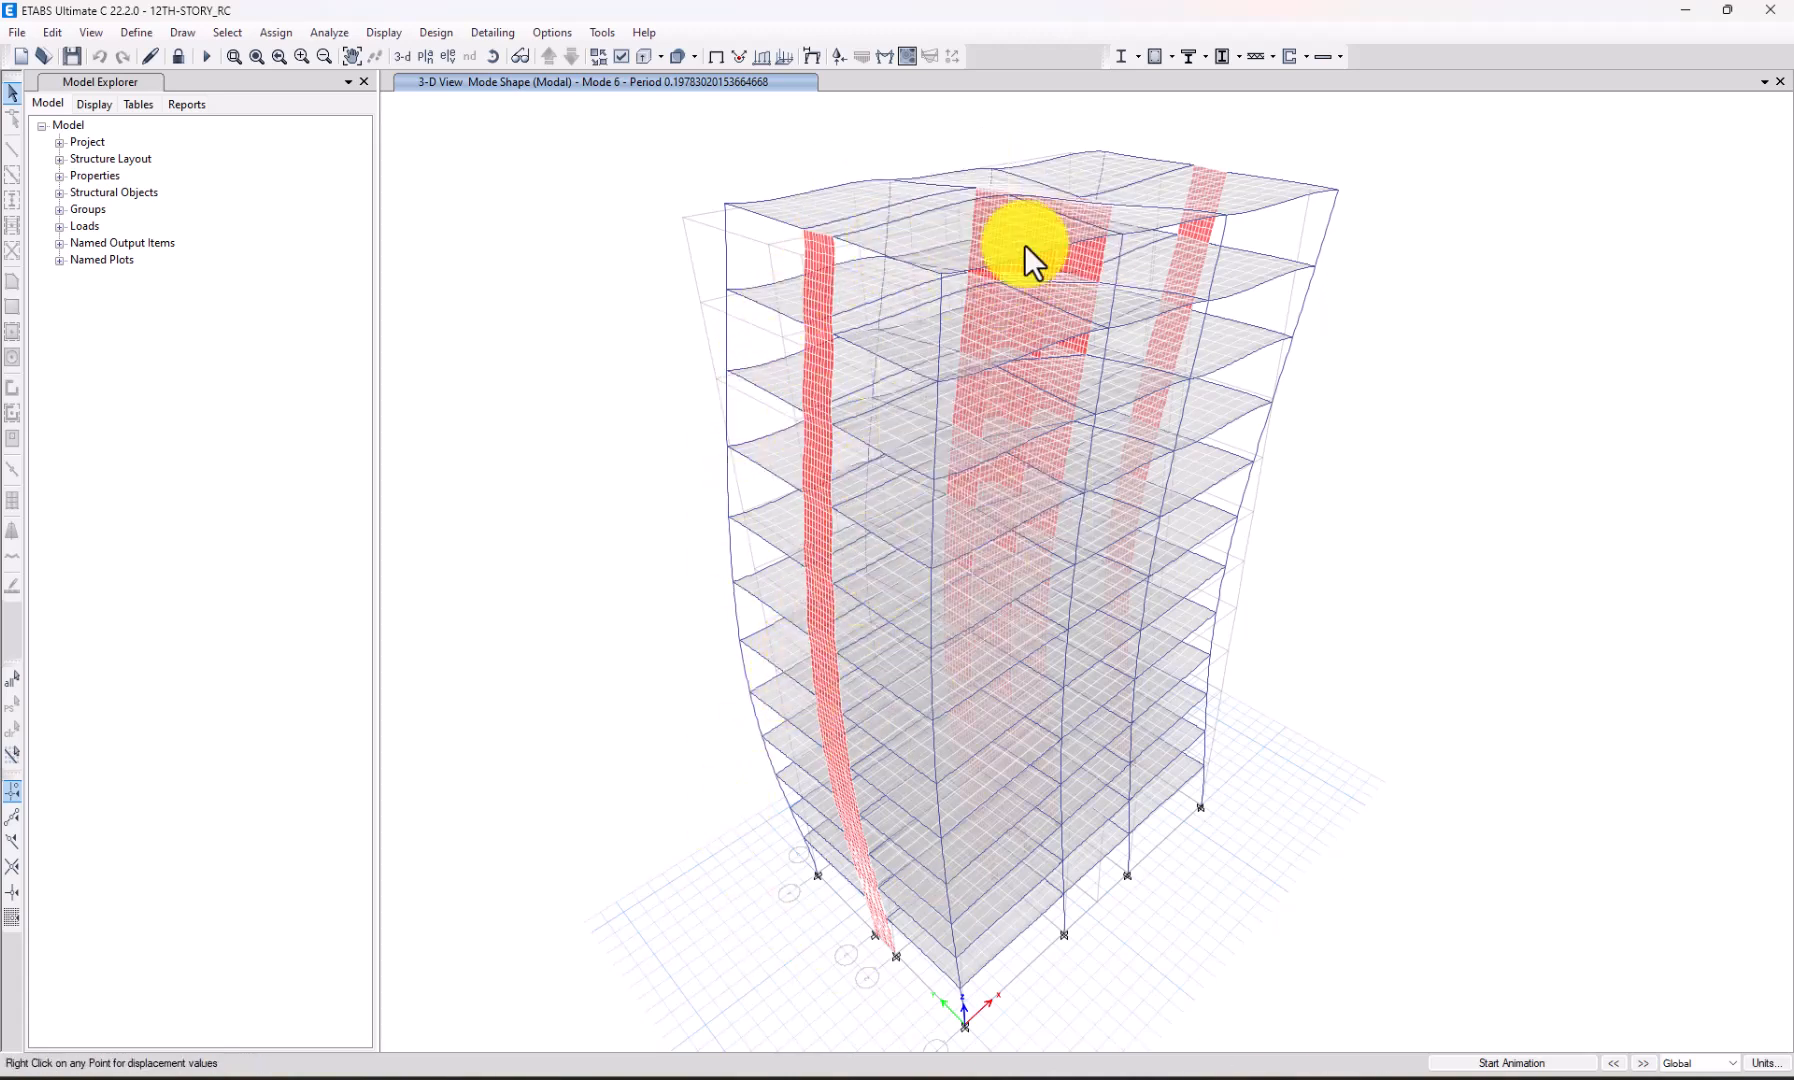
pyautogui.click(1156, 56)
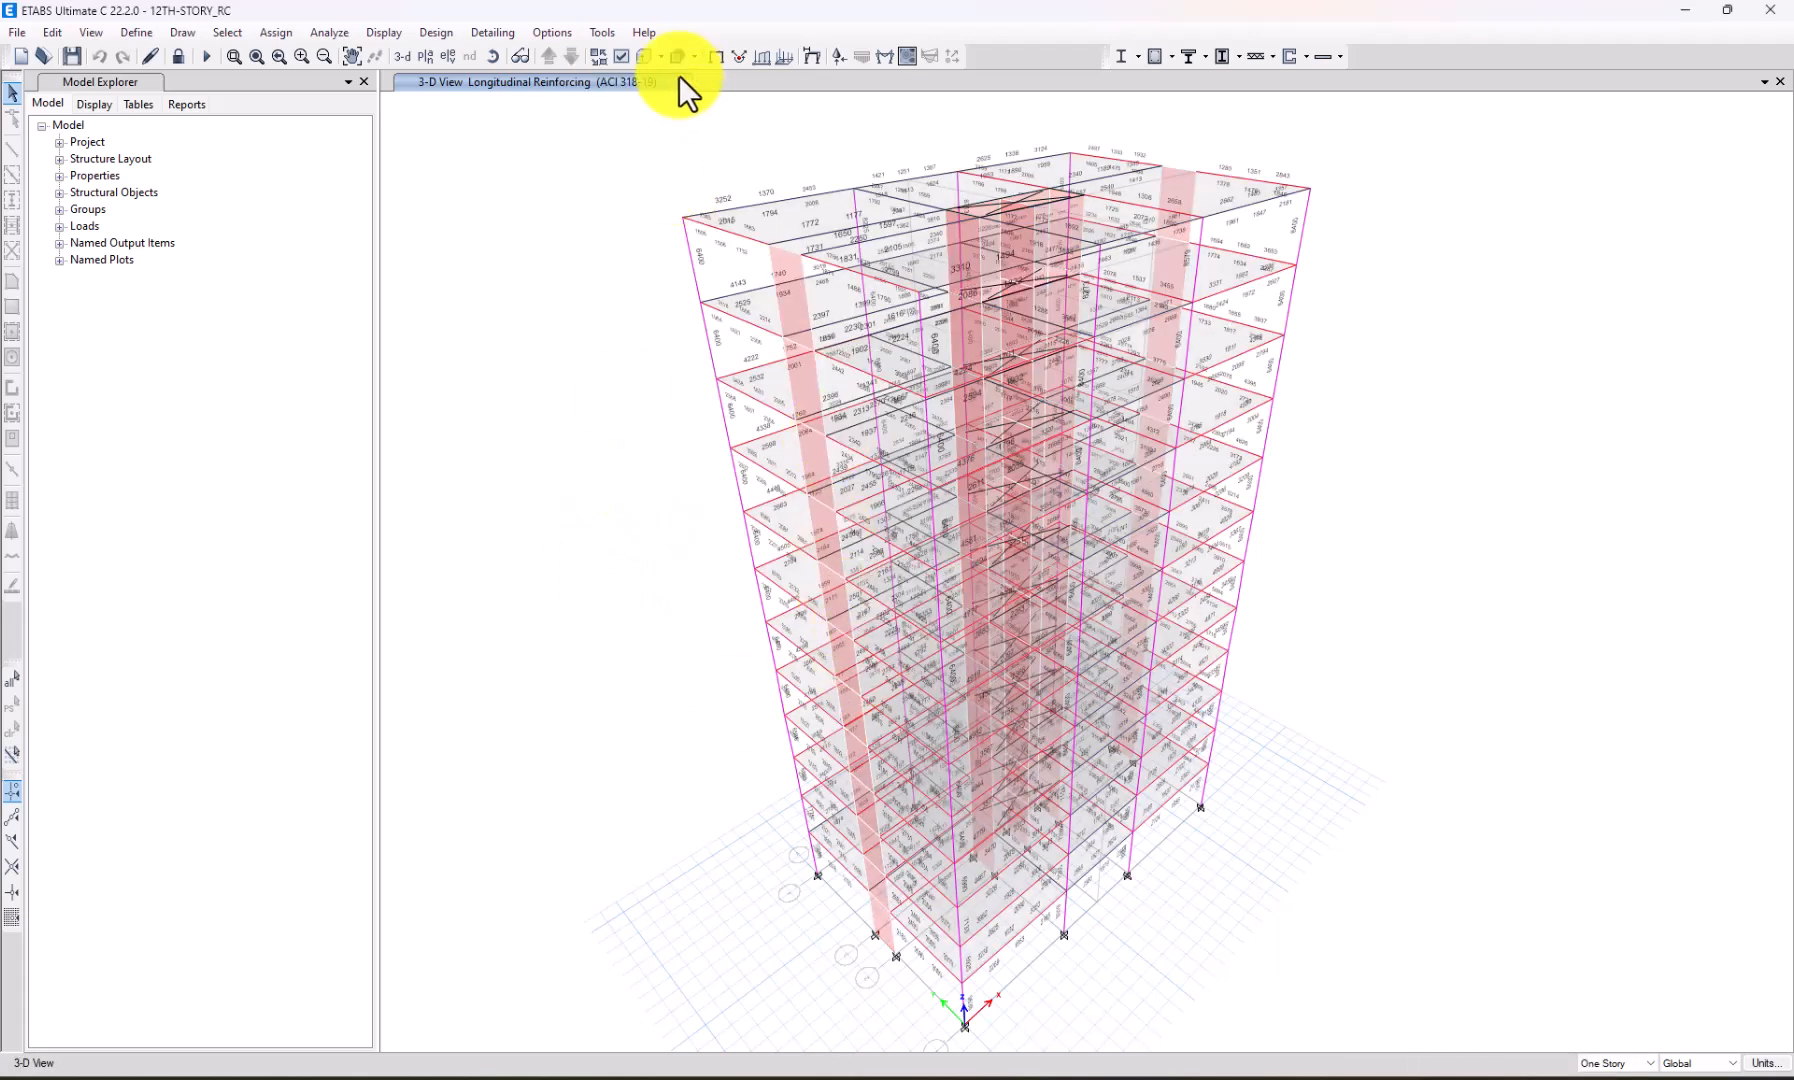
# Display the longitudinal reinforcing results in the elevation view along grid line 1.
pyautogui.click(452, 54)
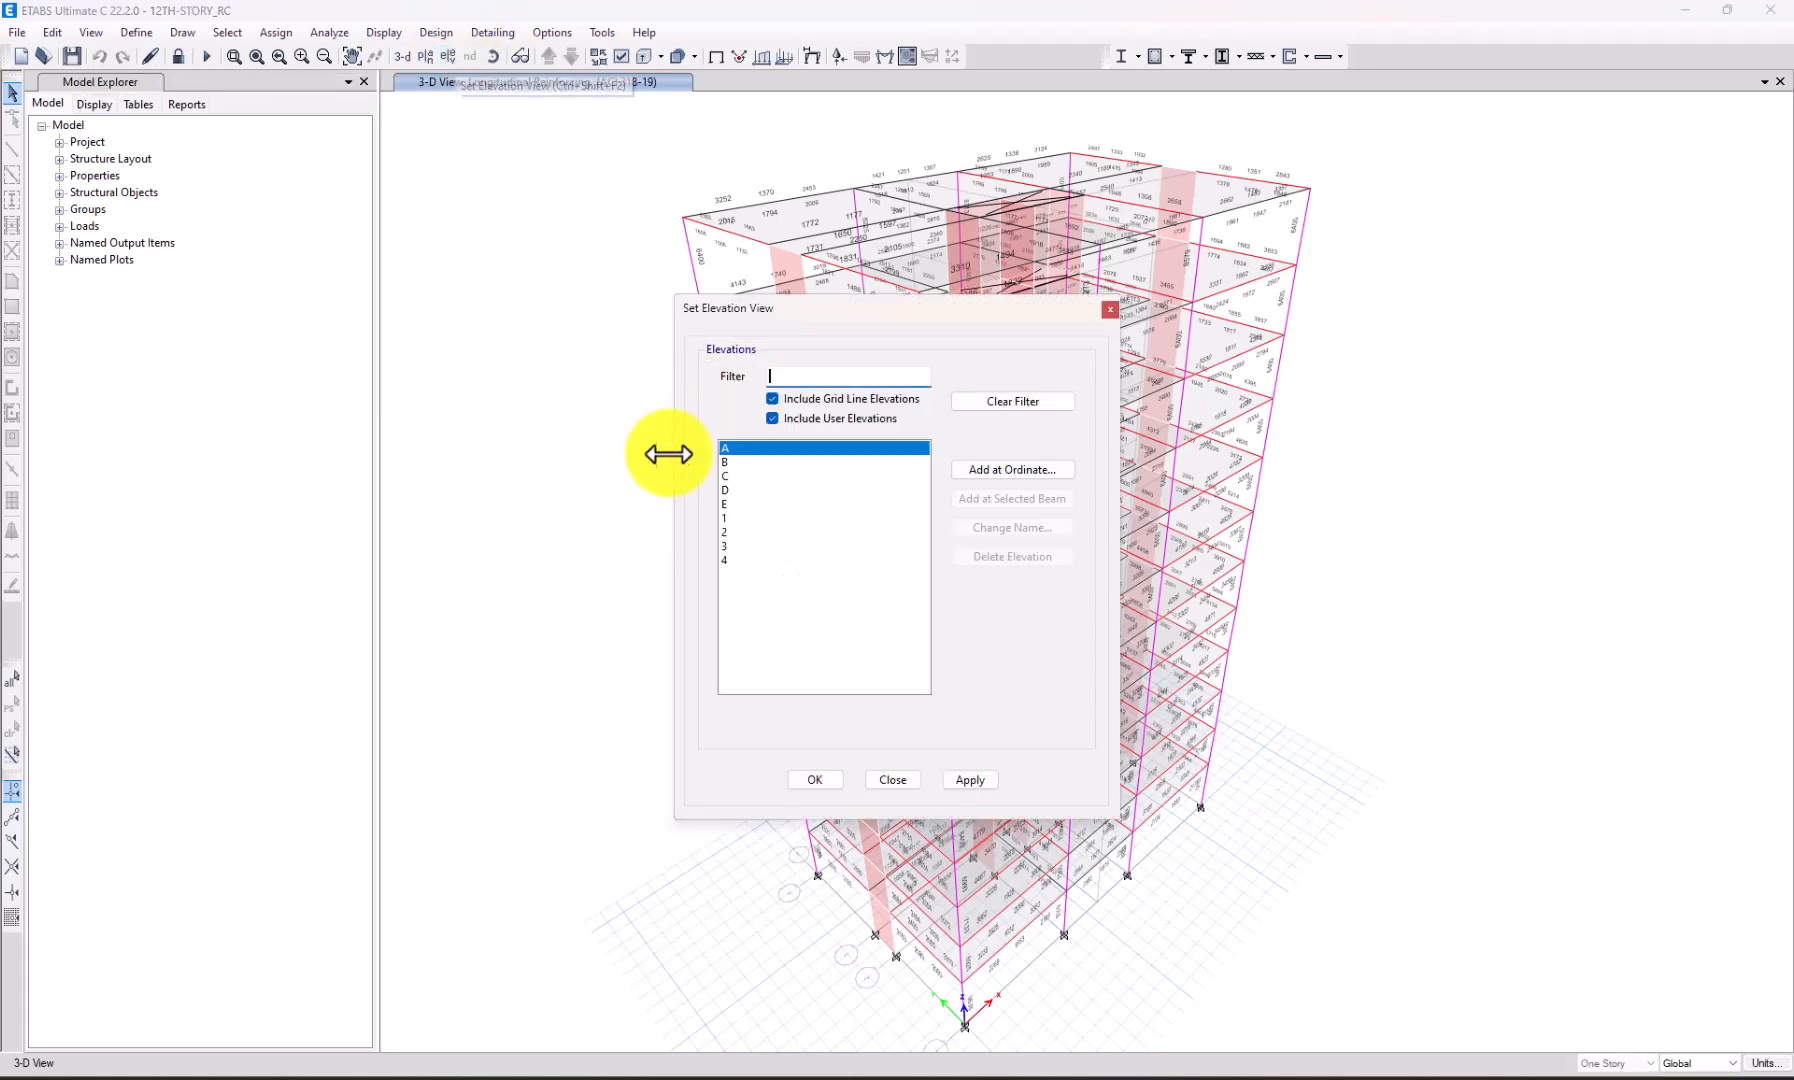
pyautogui.click(729, 517)
pyautogui.click(813, 780)
pyautogui.moveTo(1169, 737); pyautogui.dragTo(1094, 687, button='middle')
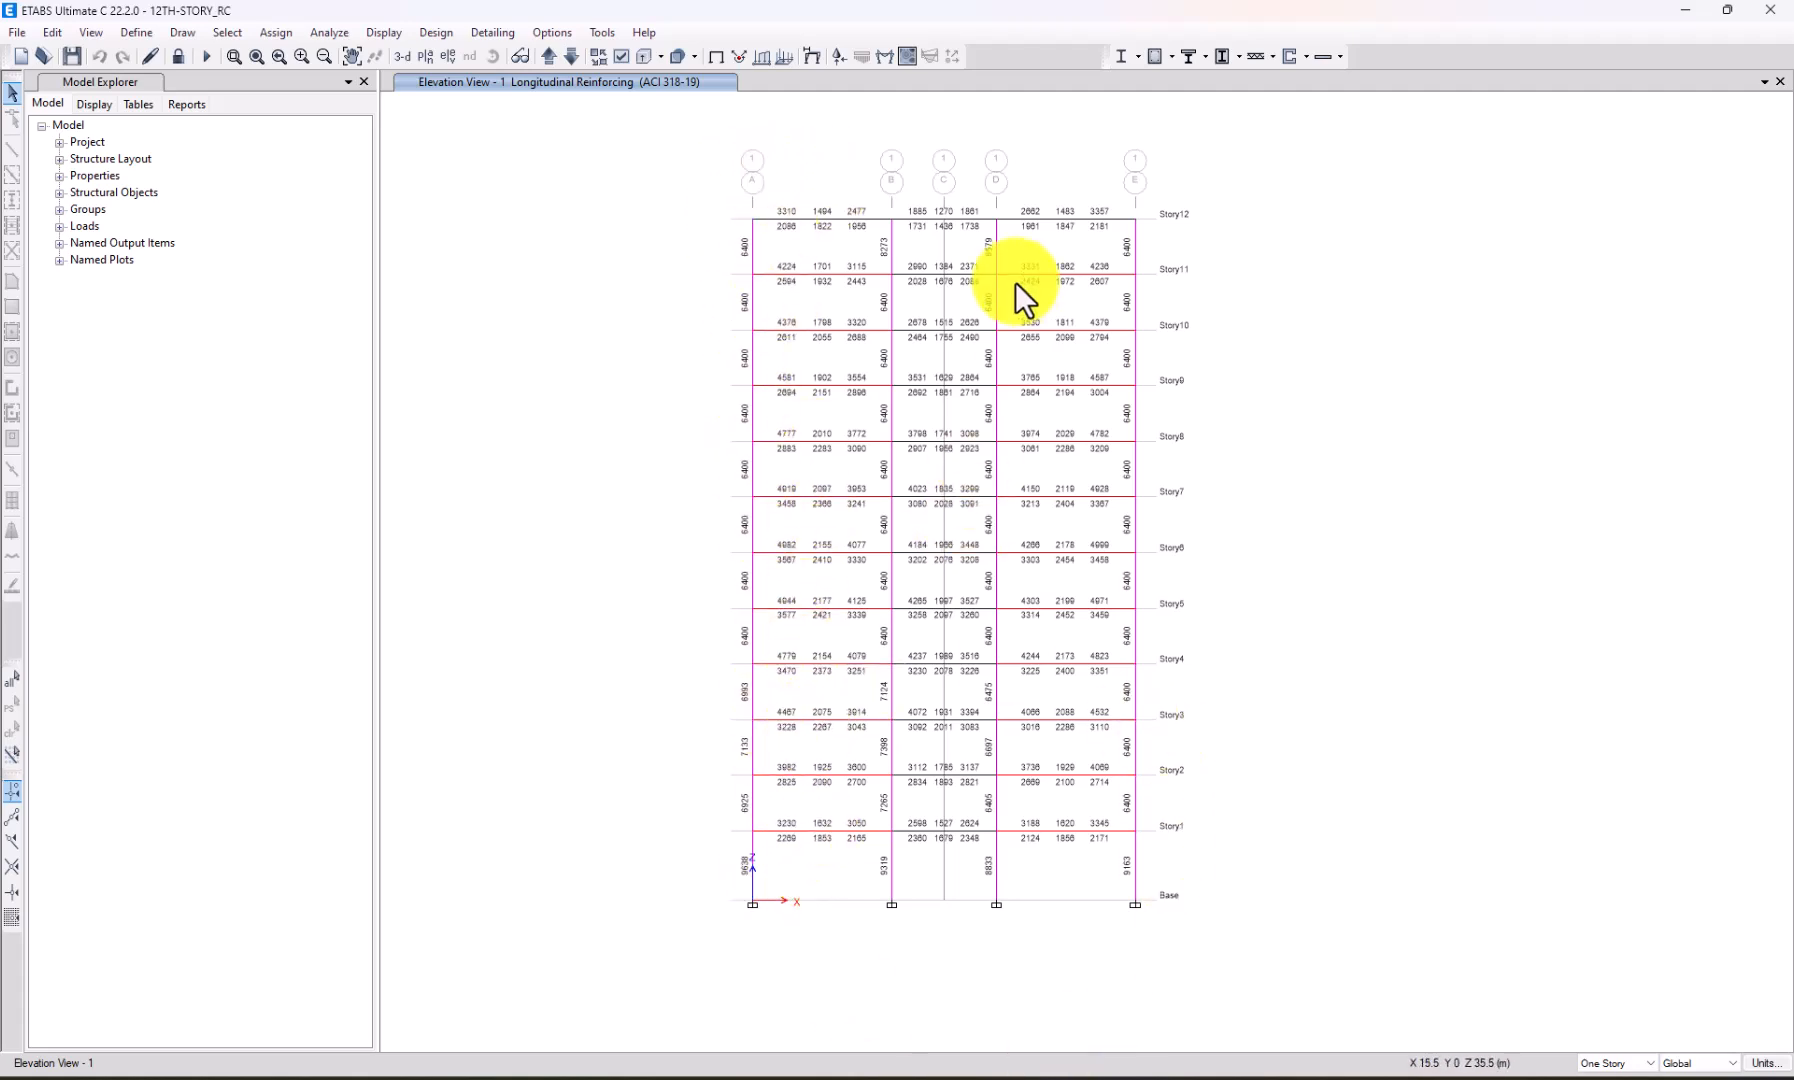
# Verify the analysis against the design sections, and check that all members passed, selecting the concrete frames that failed.
pyautogui.click(1170, 50)
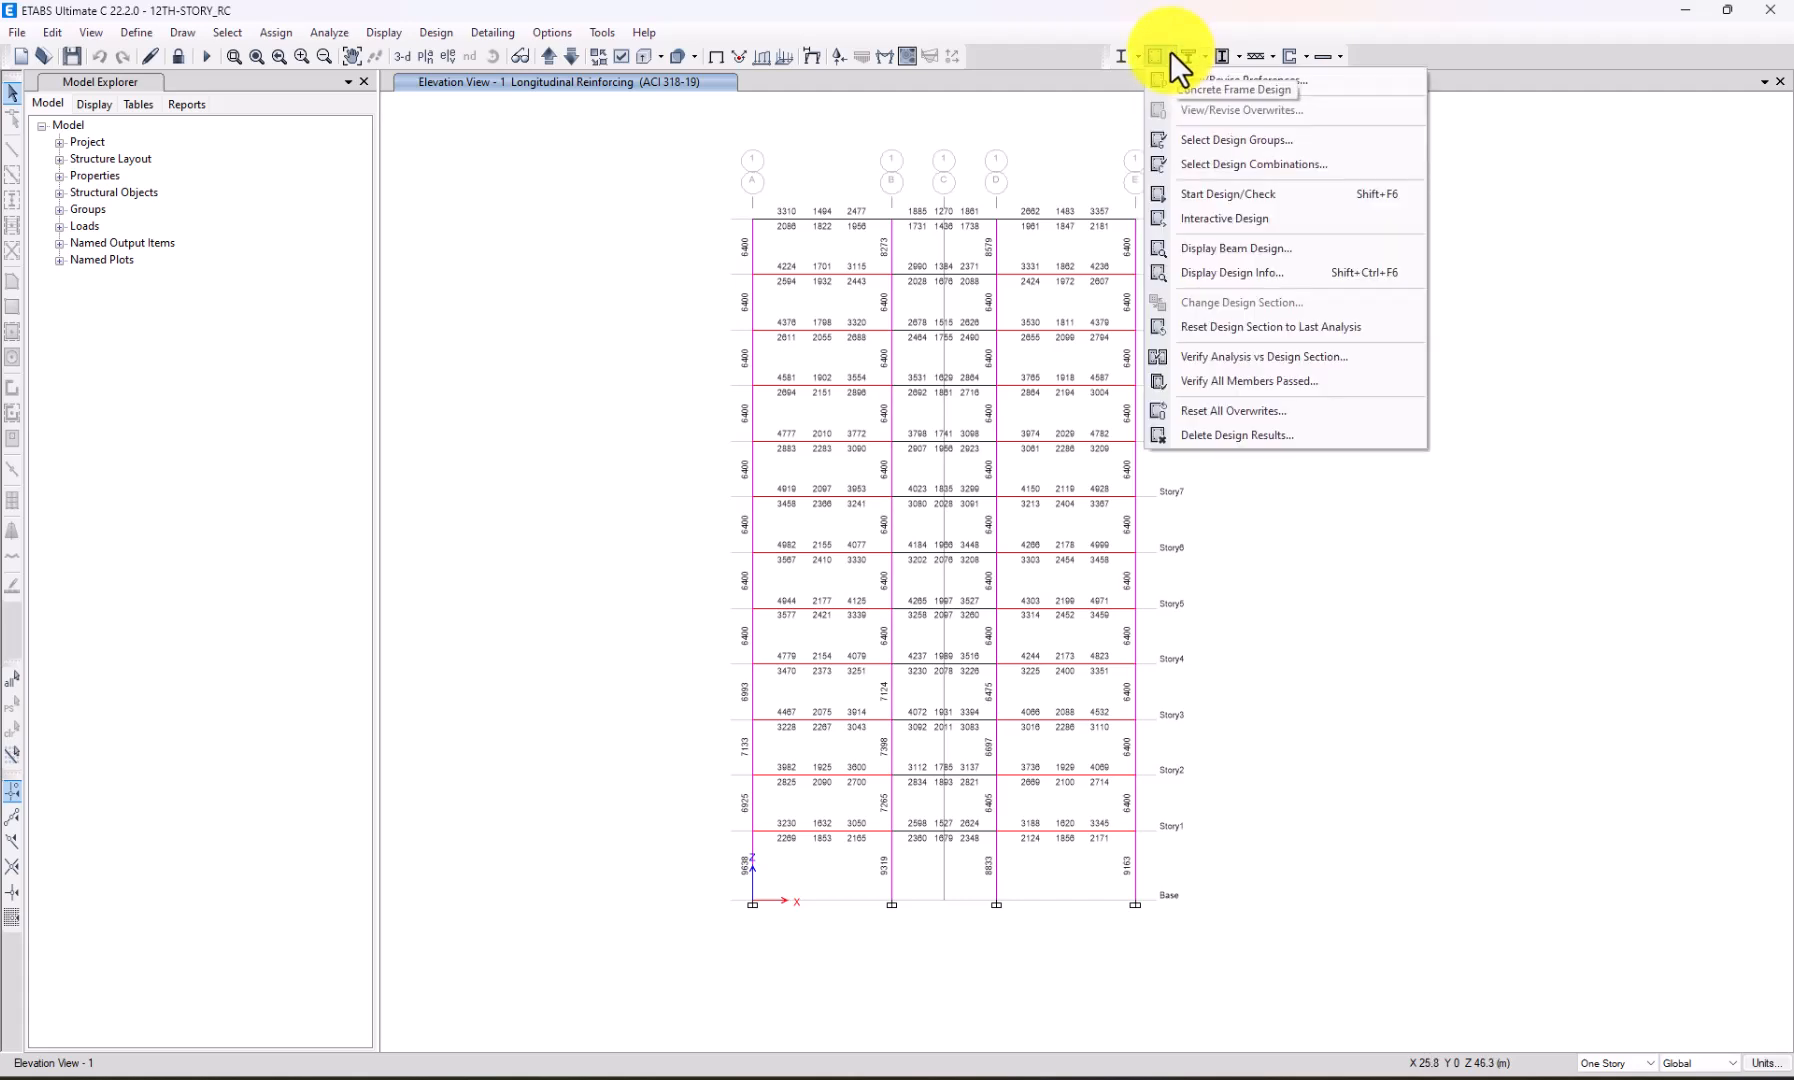
pyautogui.click(1218, 356)
pyautogui.click(1035, 614)
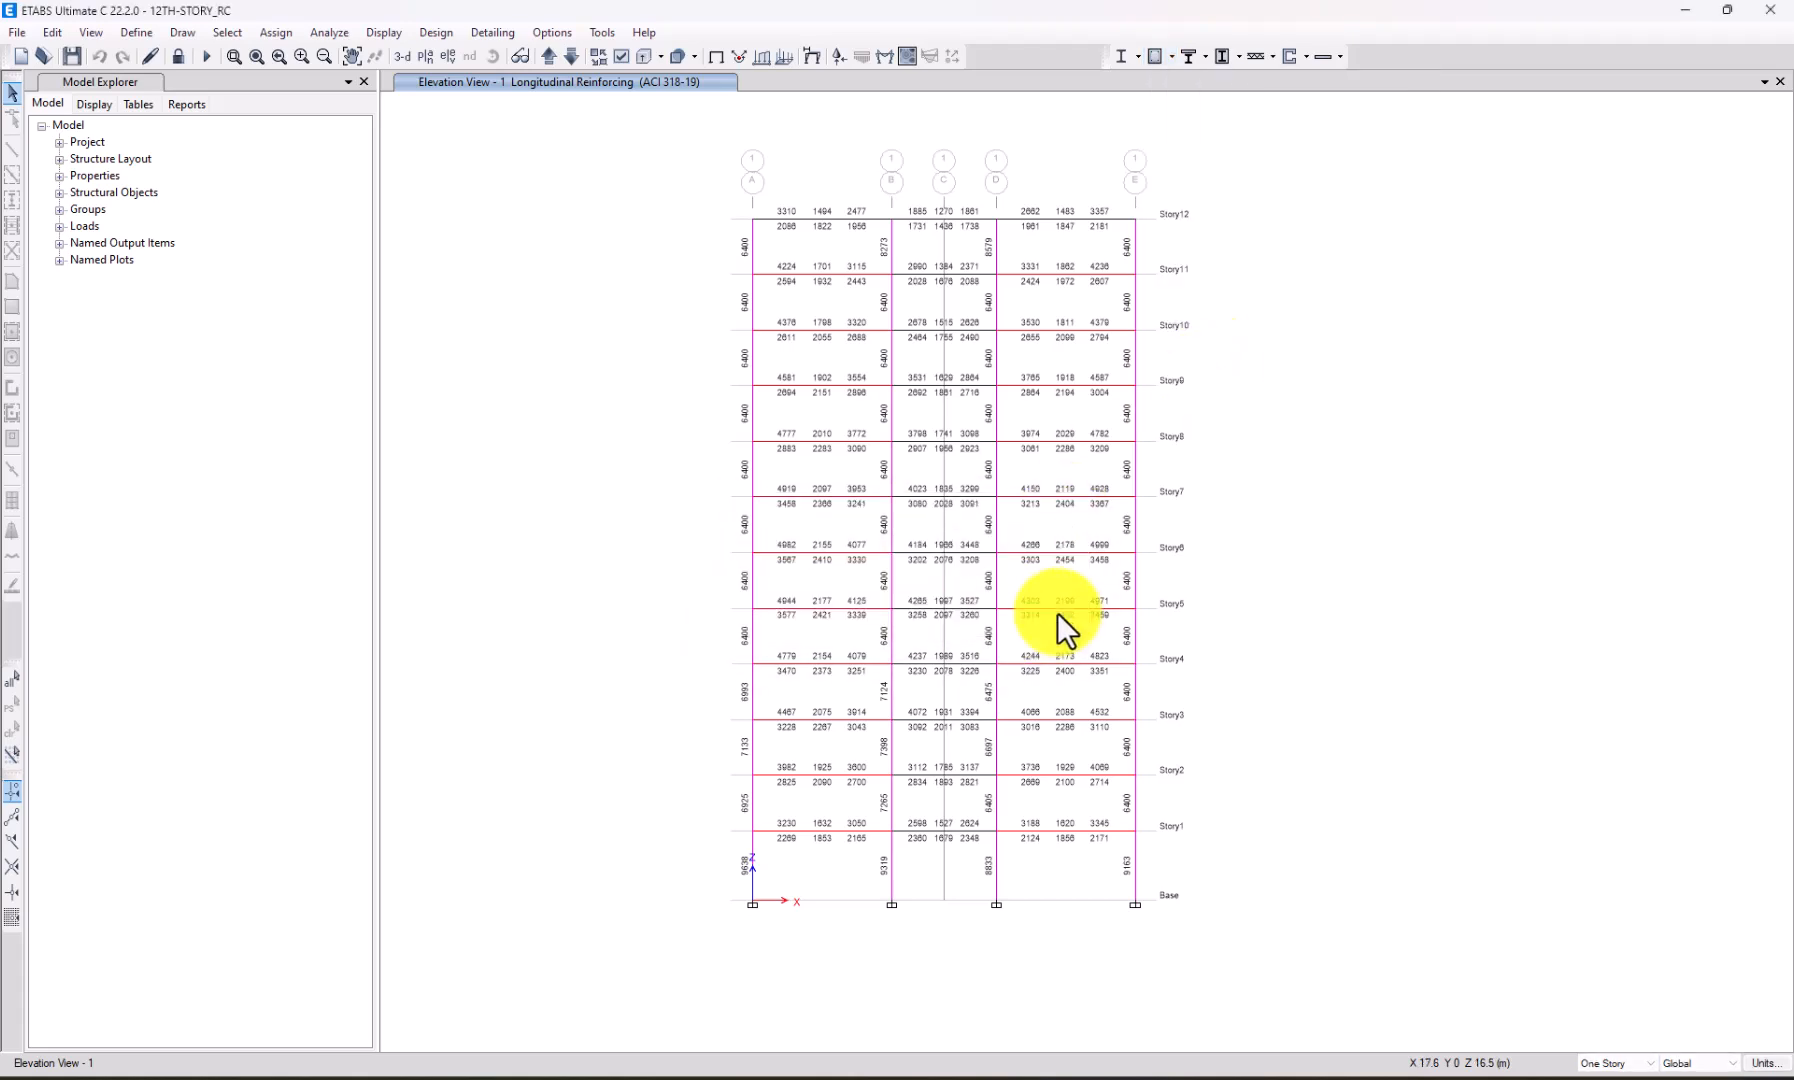
pyautogui.click(1170, 57)
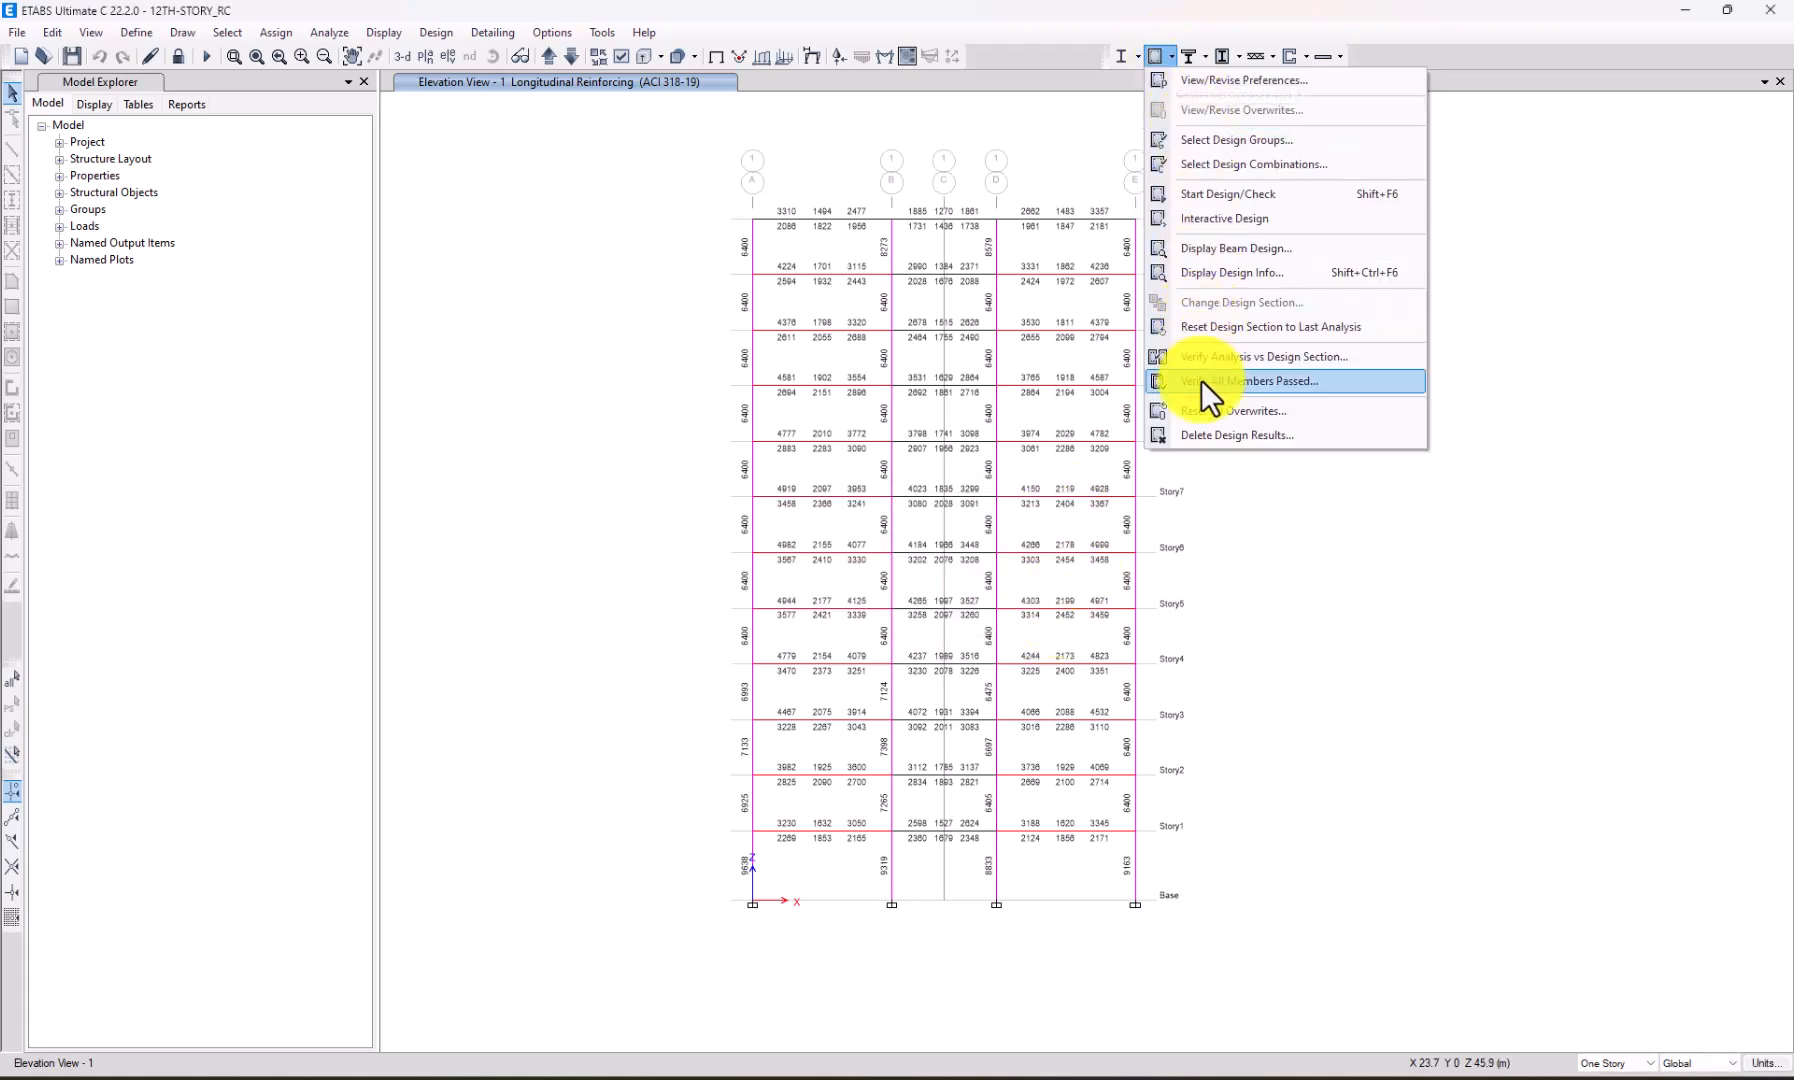
pyautogui.click(1239, 380)
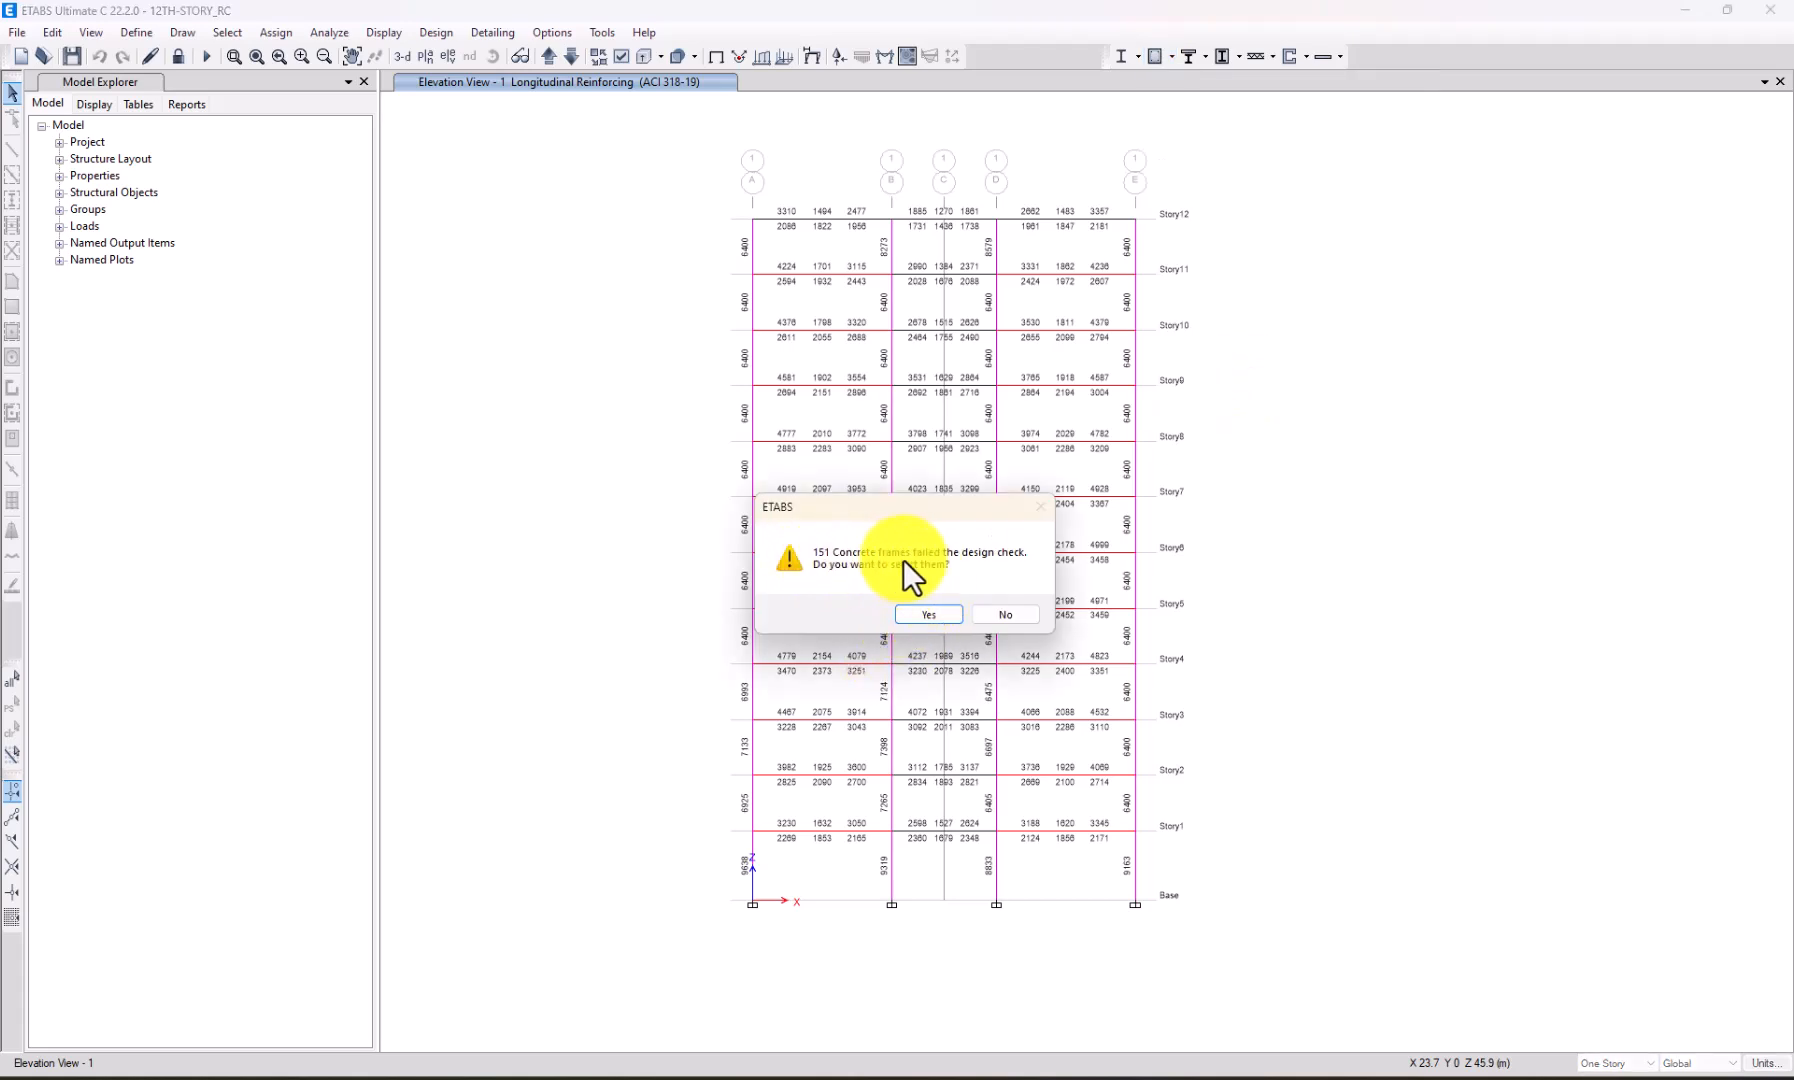
pyautogui.click(912, 615)
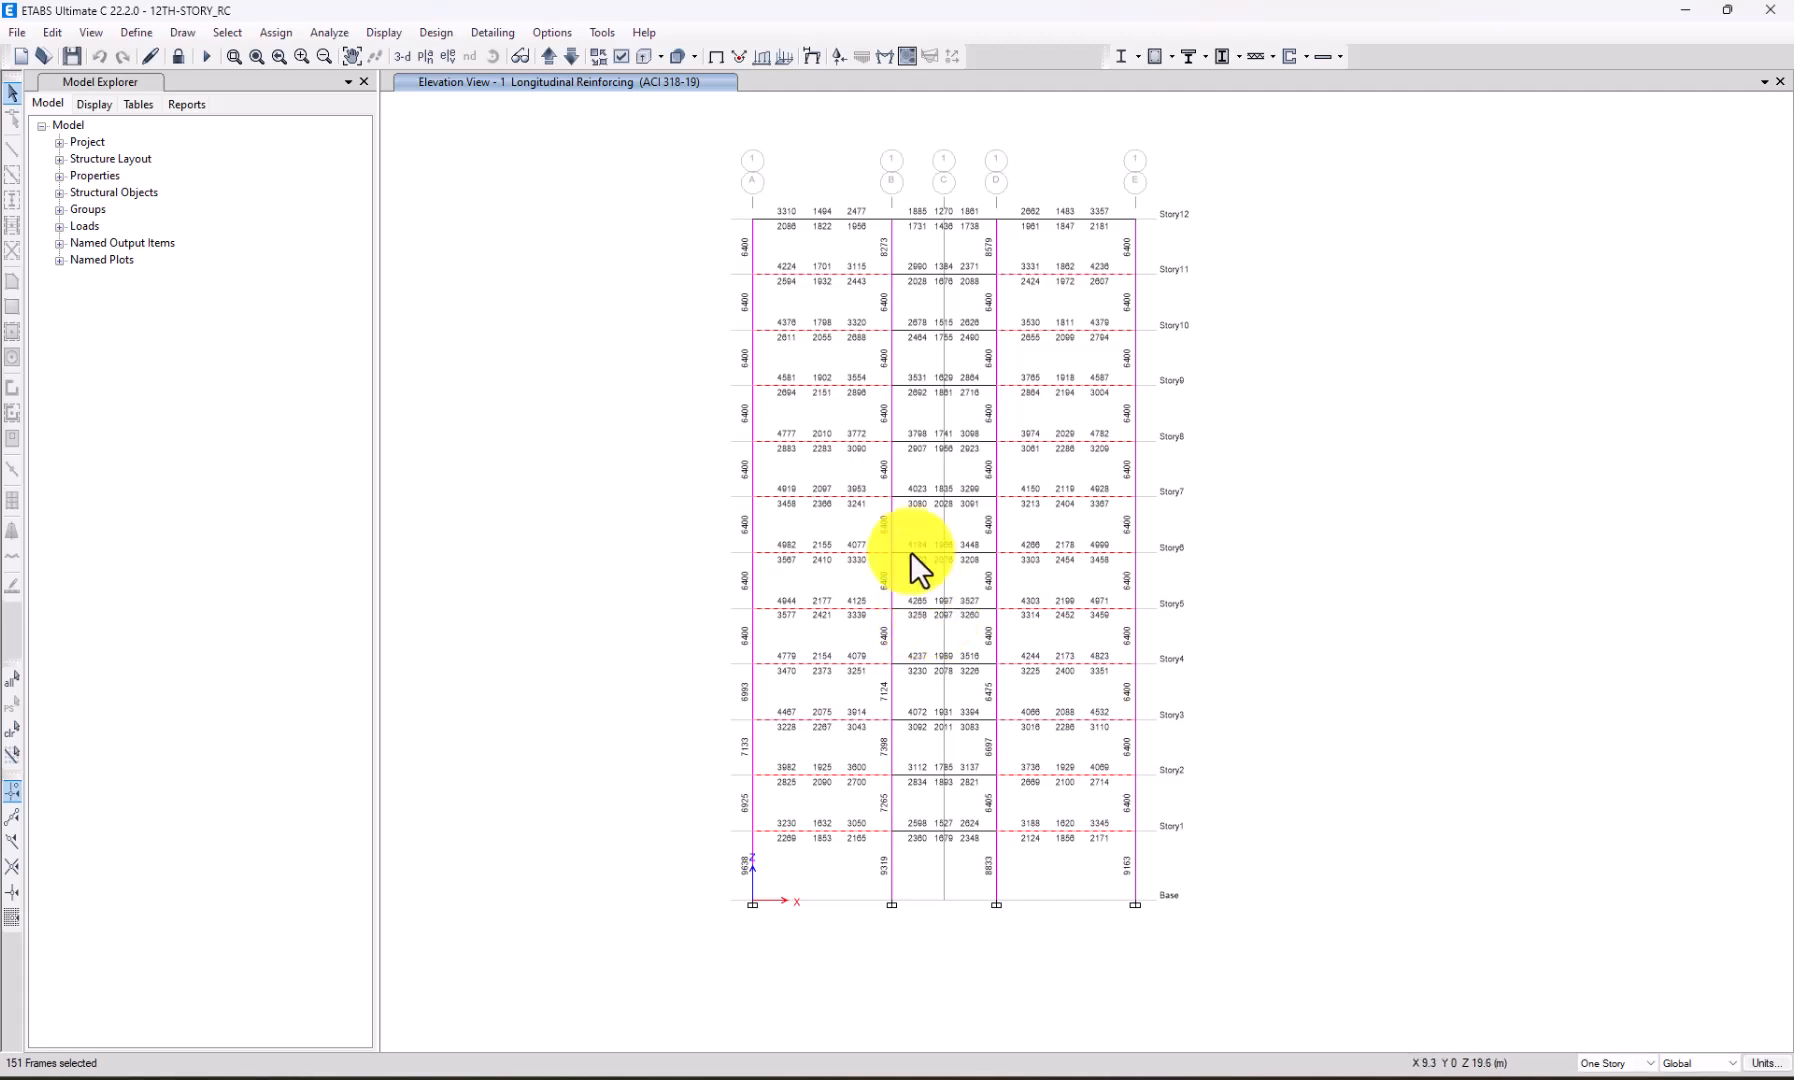
# Open the design information of Story6 beam B6 between grids A and B, and examine its last UDConS14 stations.
pyautogui.rightClick(793, 554)
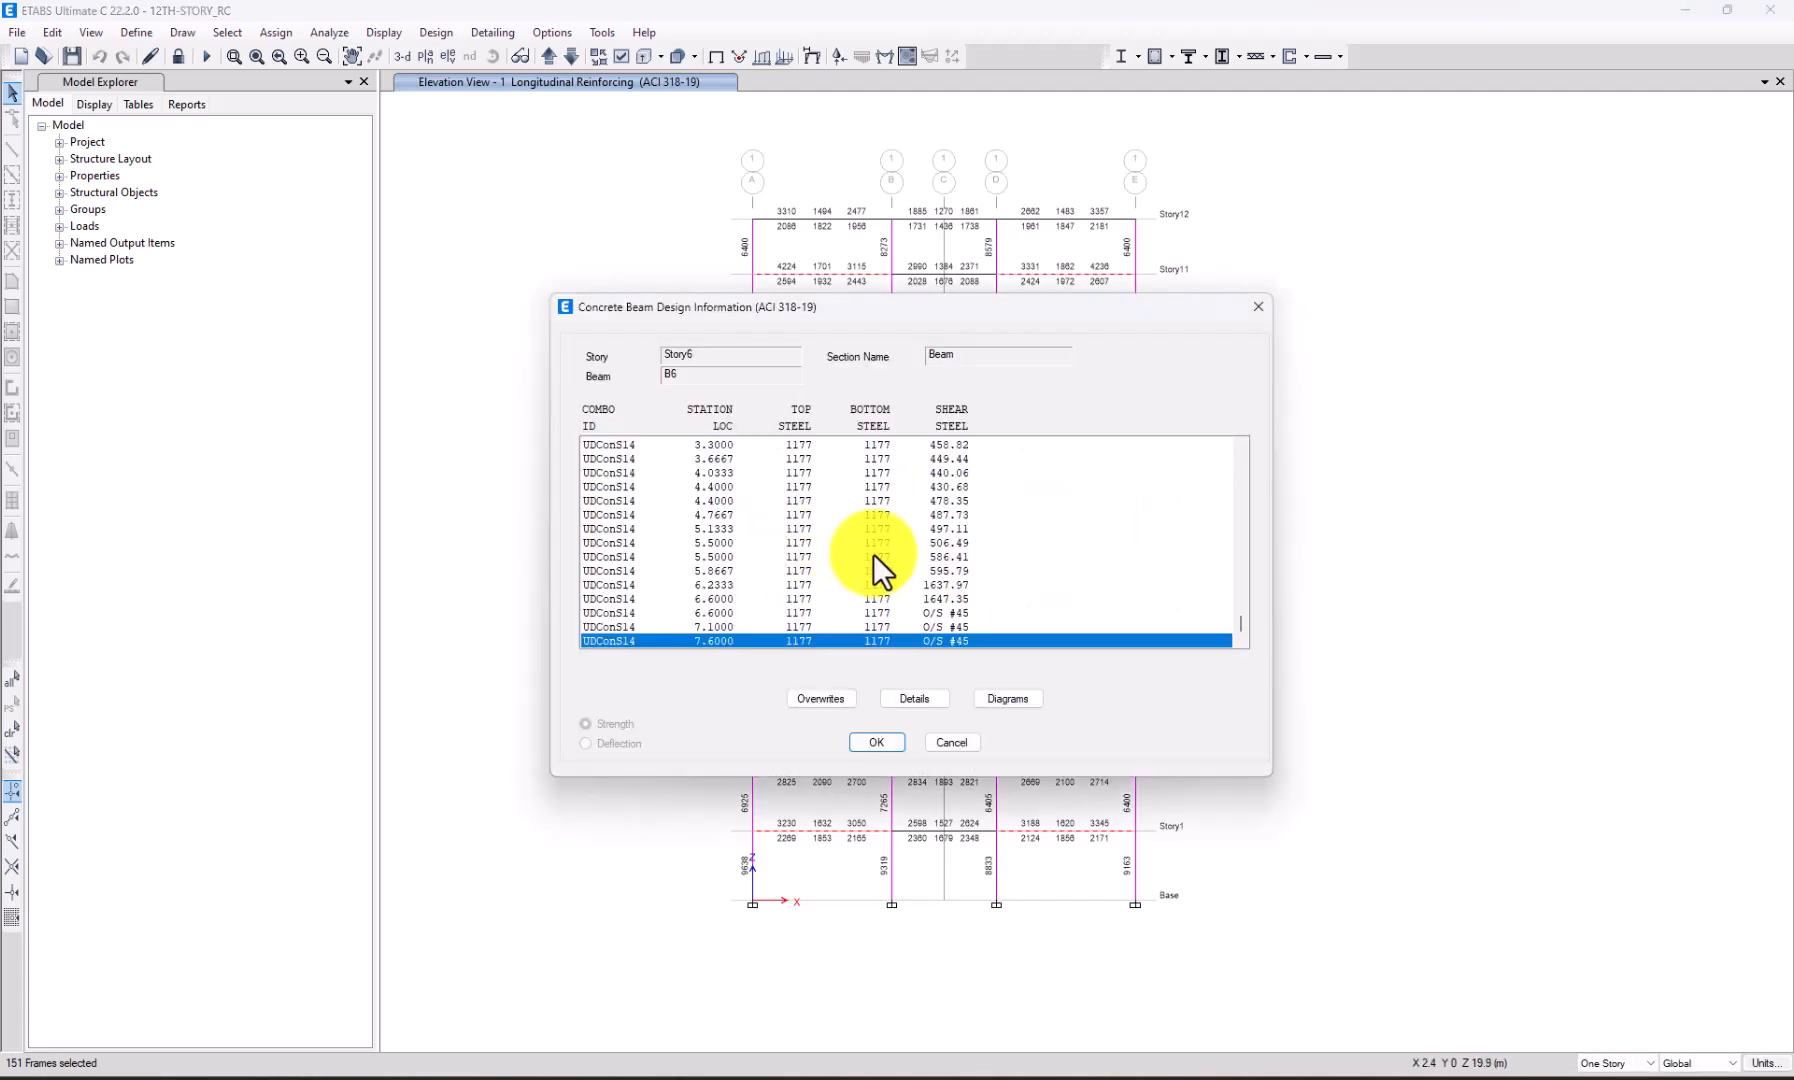
pyautogui.click(618, 598)
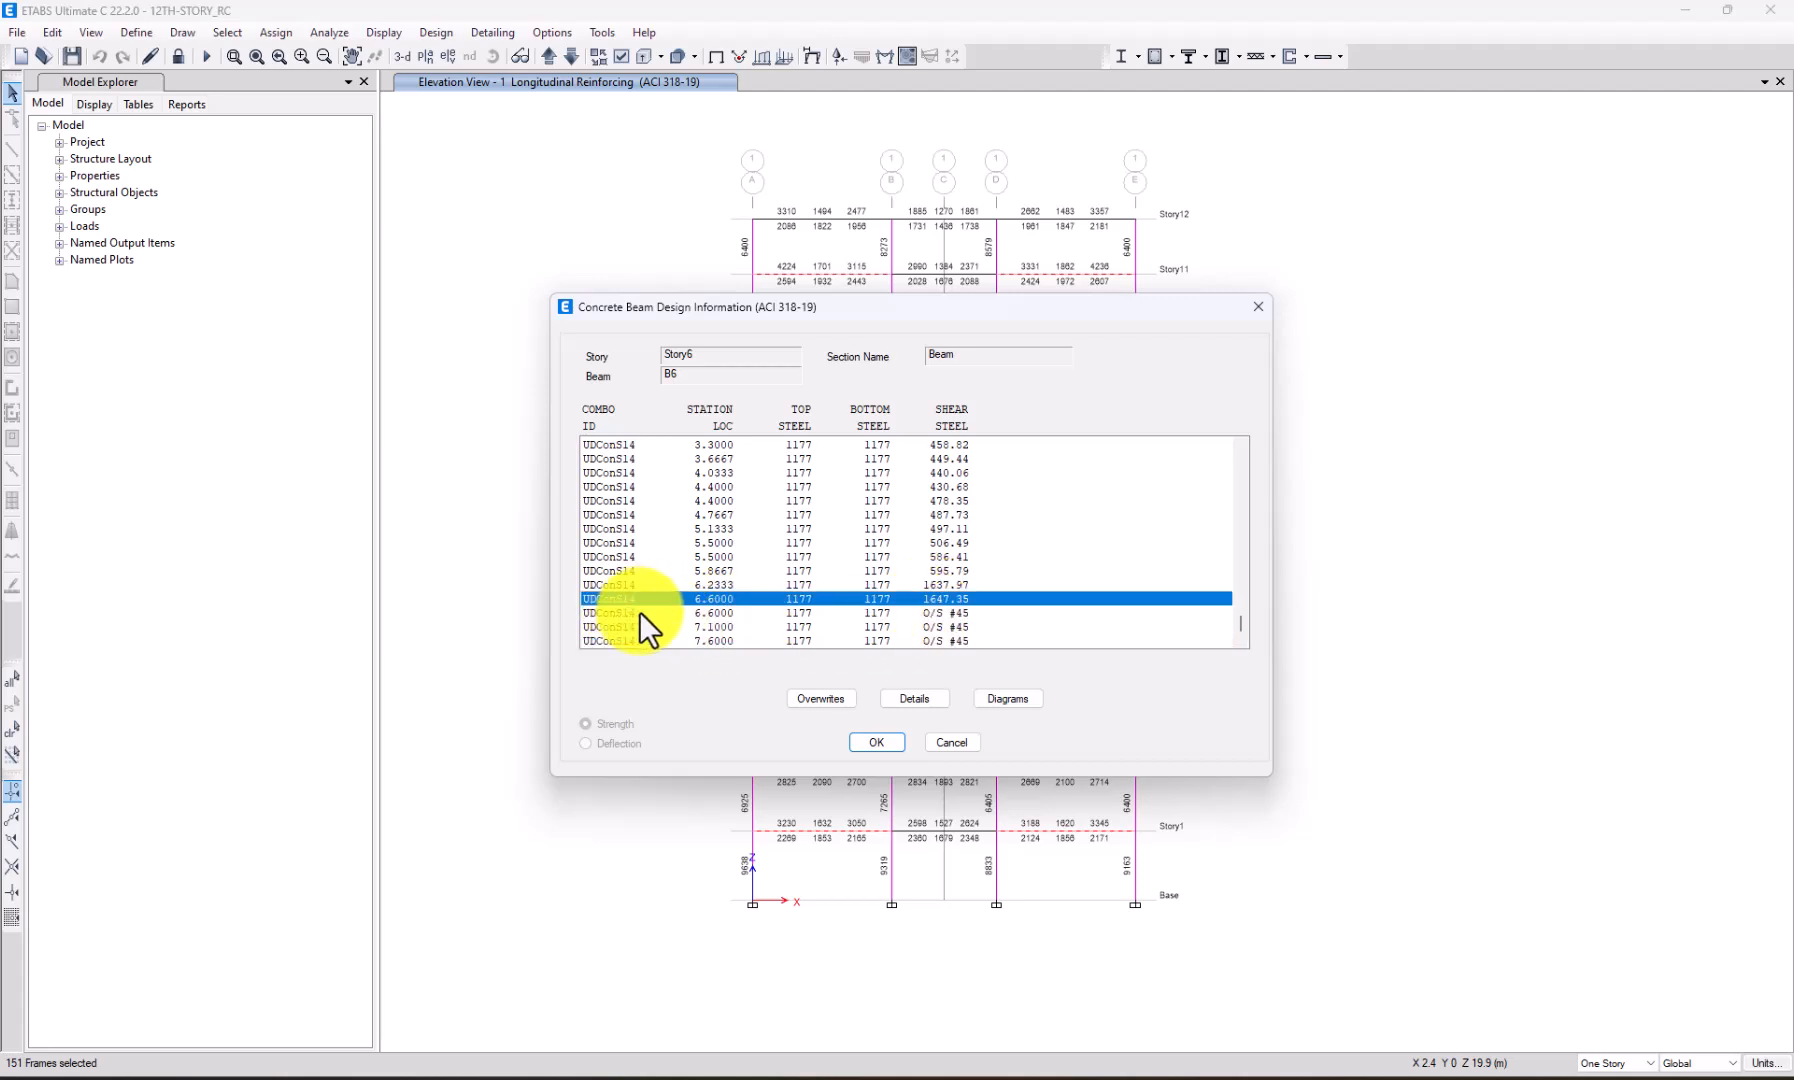
pyautogui.click(649, 612)
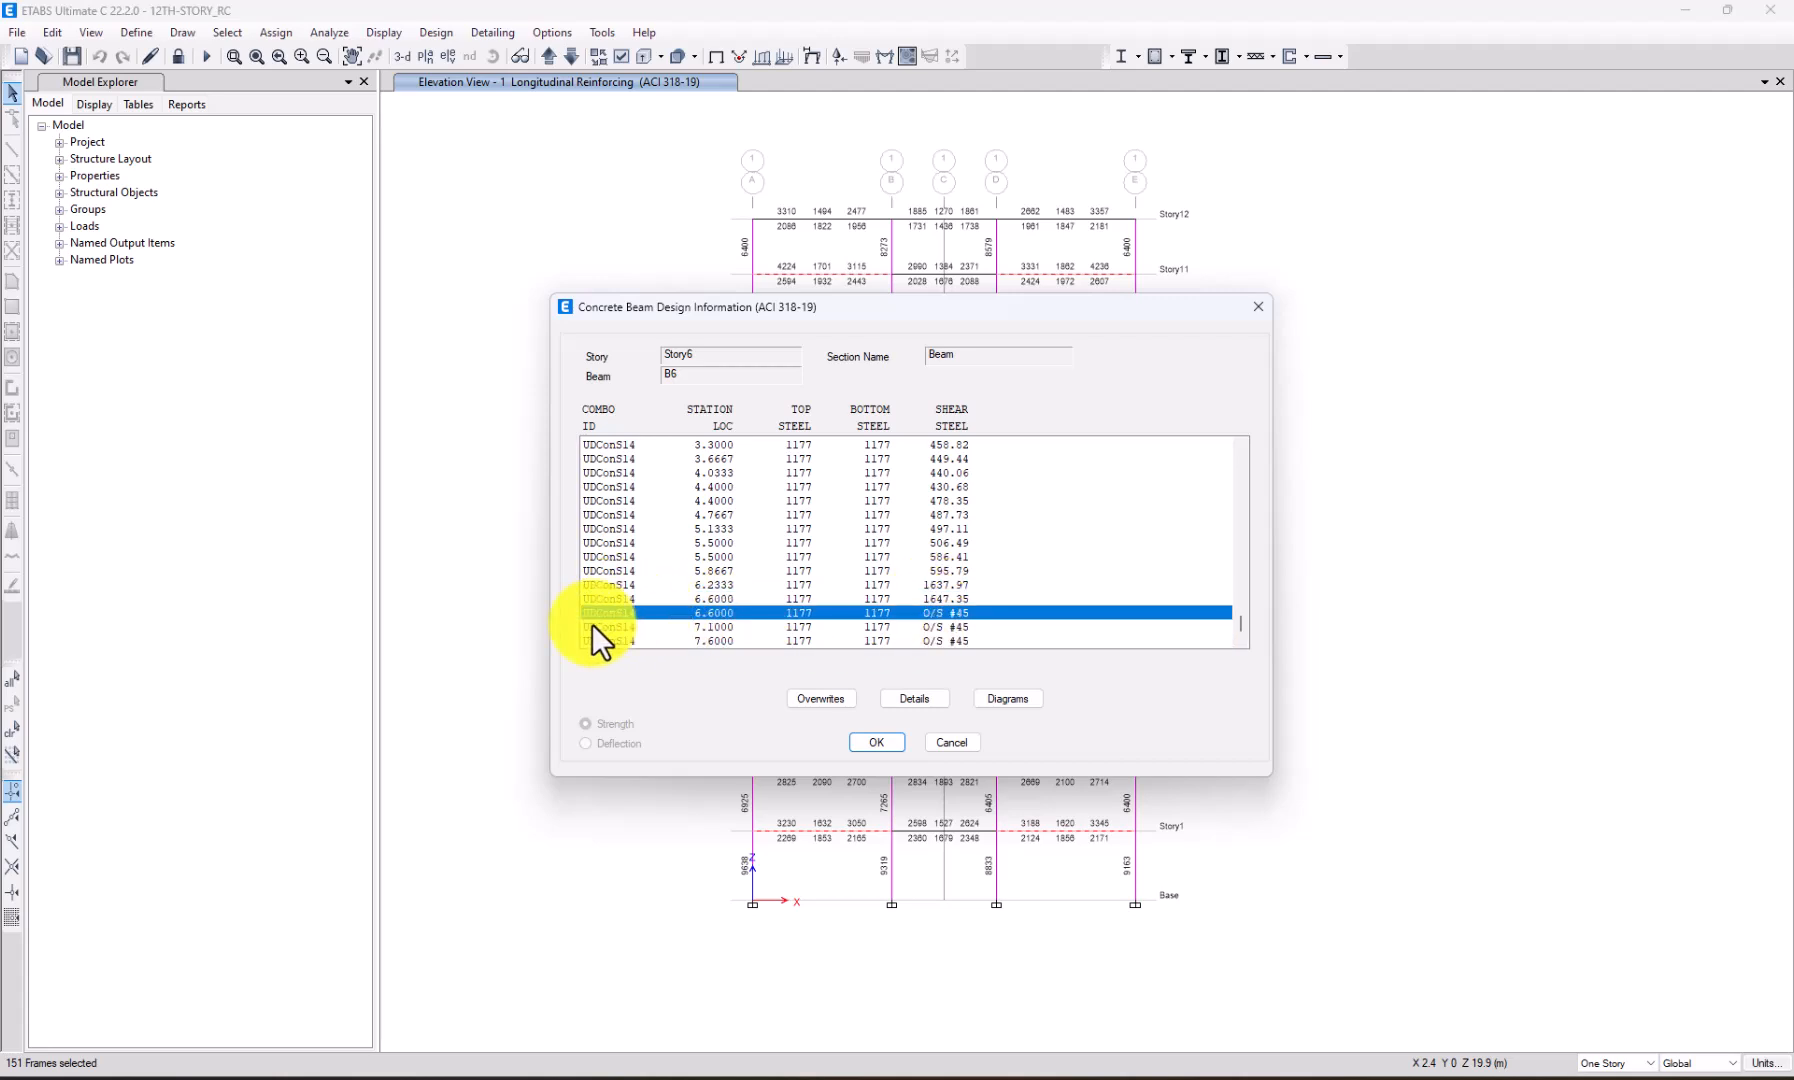
pyautogui.click(625, 627)
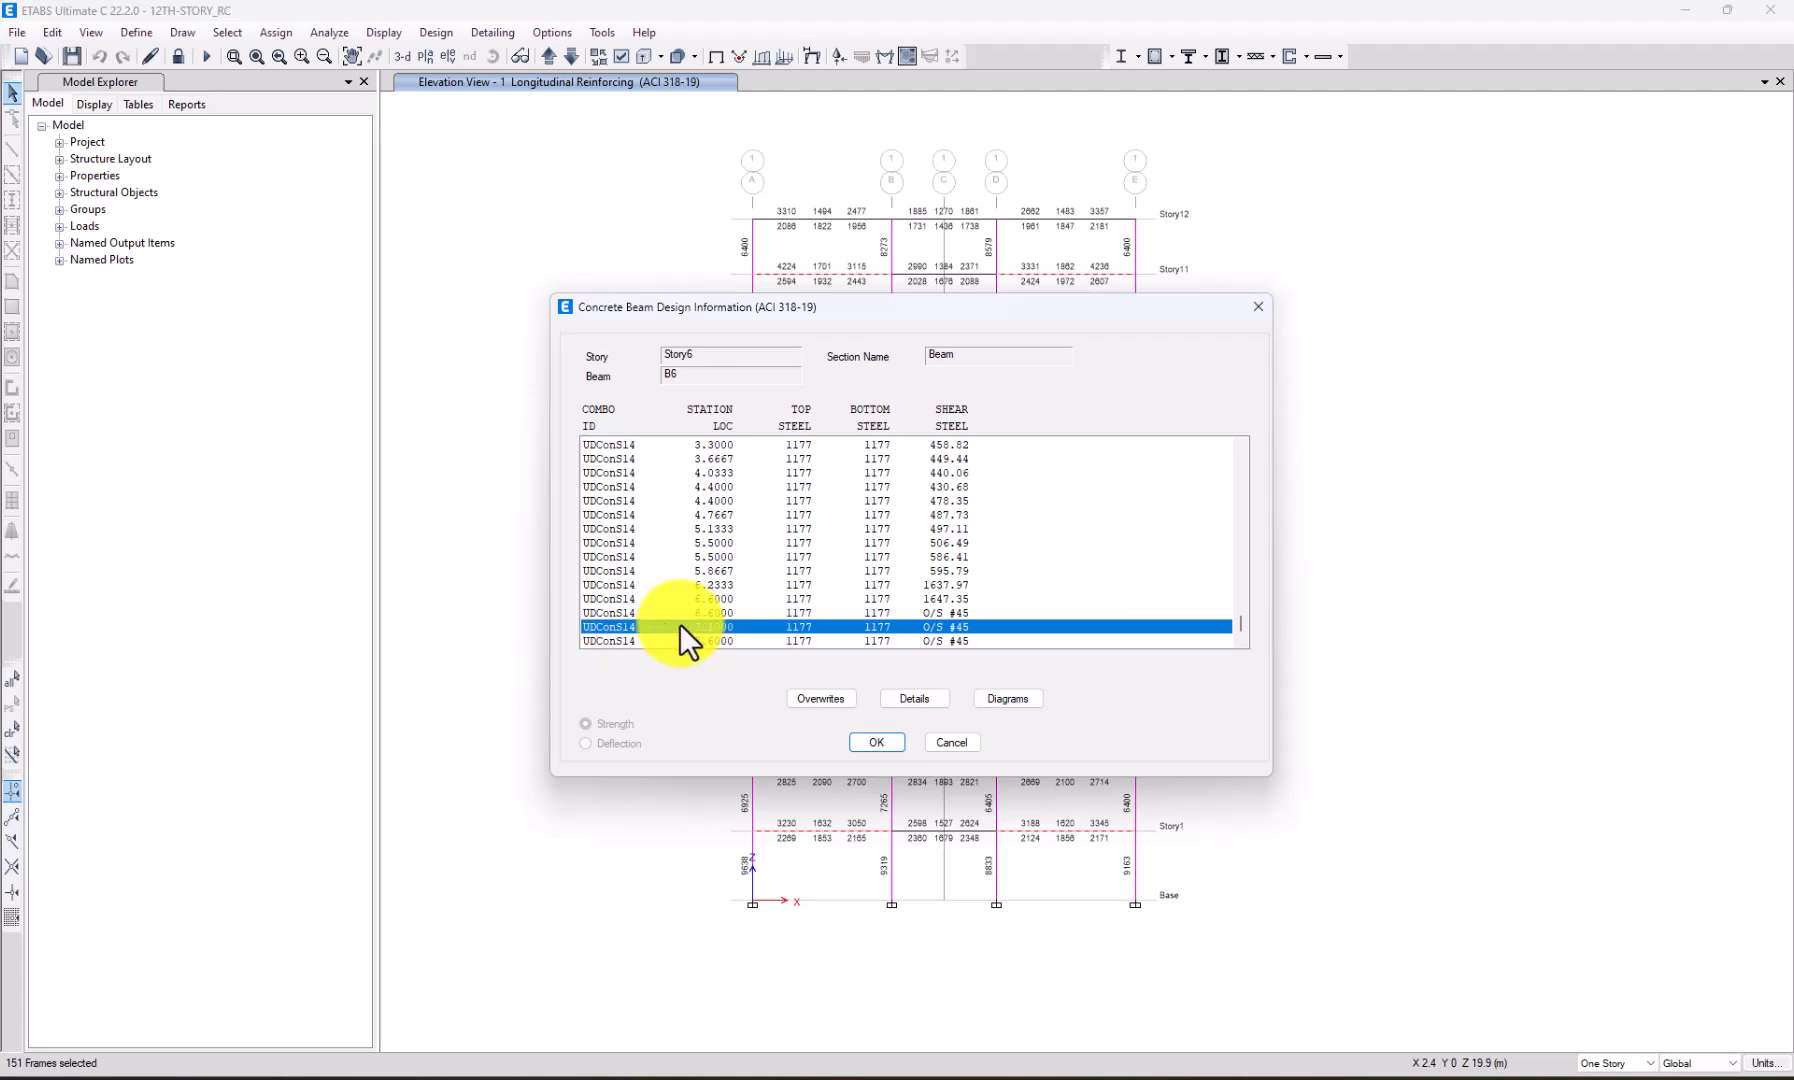
pyautogui.click(620, 613)
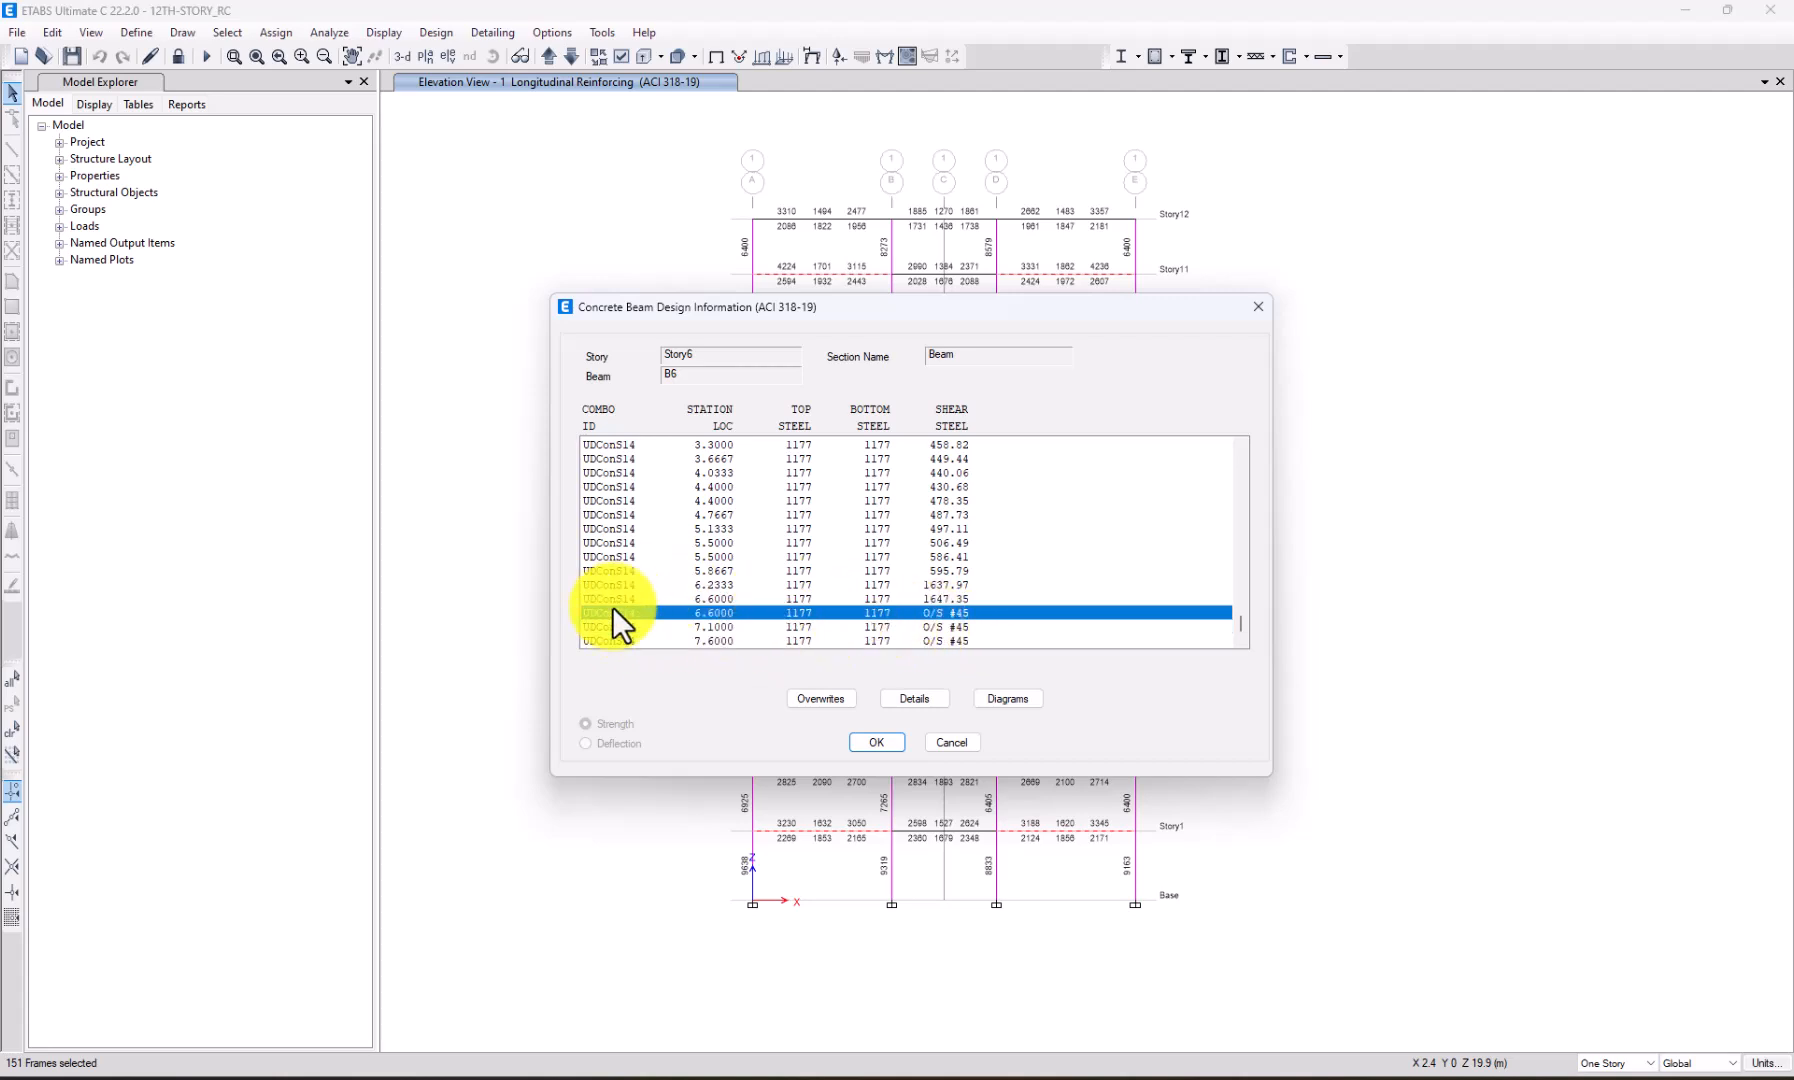
# Review beam B6's top, bottom and shear steel across the load combinations from UDConS1 to UDConS14.
pyautogui.scroll(10, 636, 624)
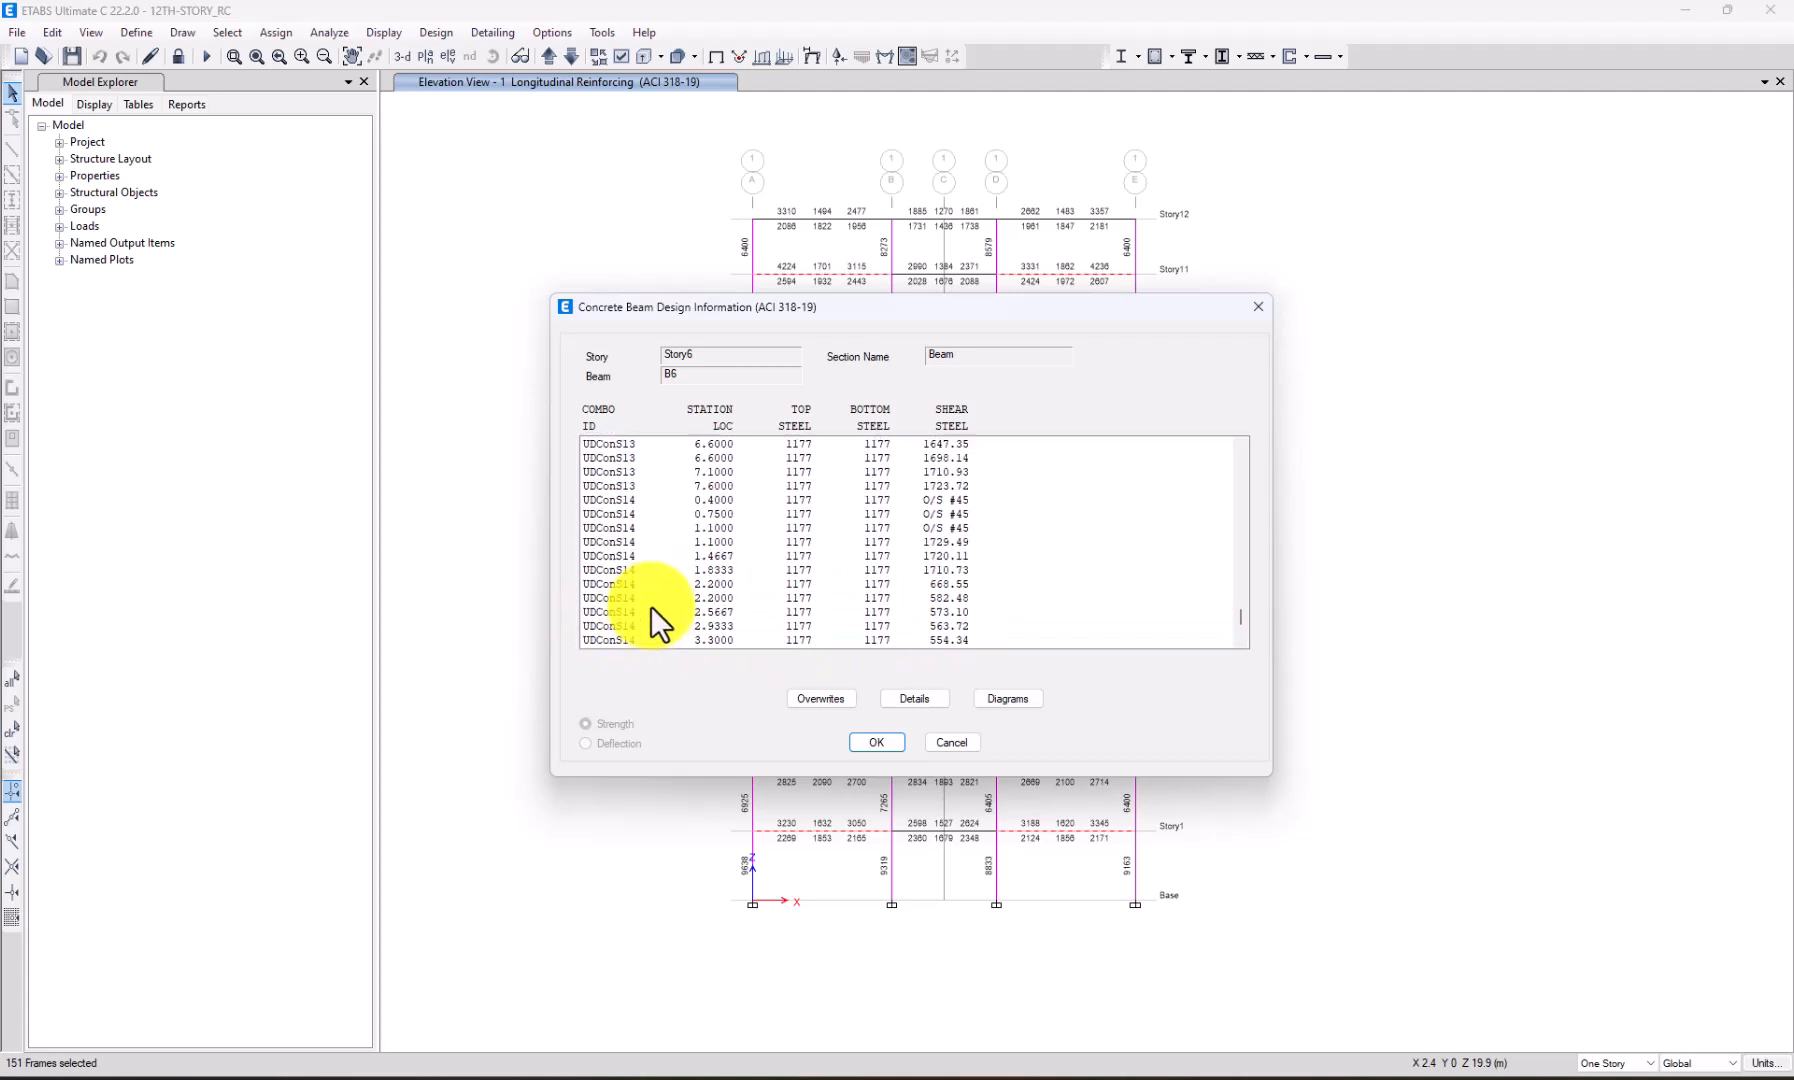
pyautogui.scroll(15, 657, 596)
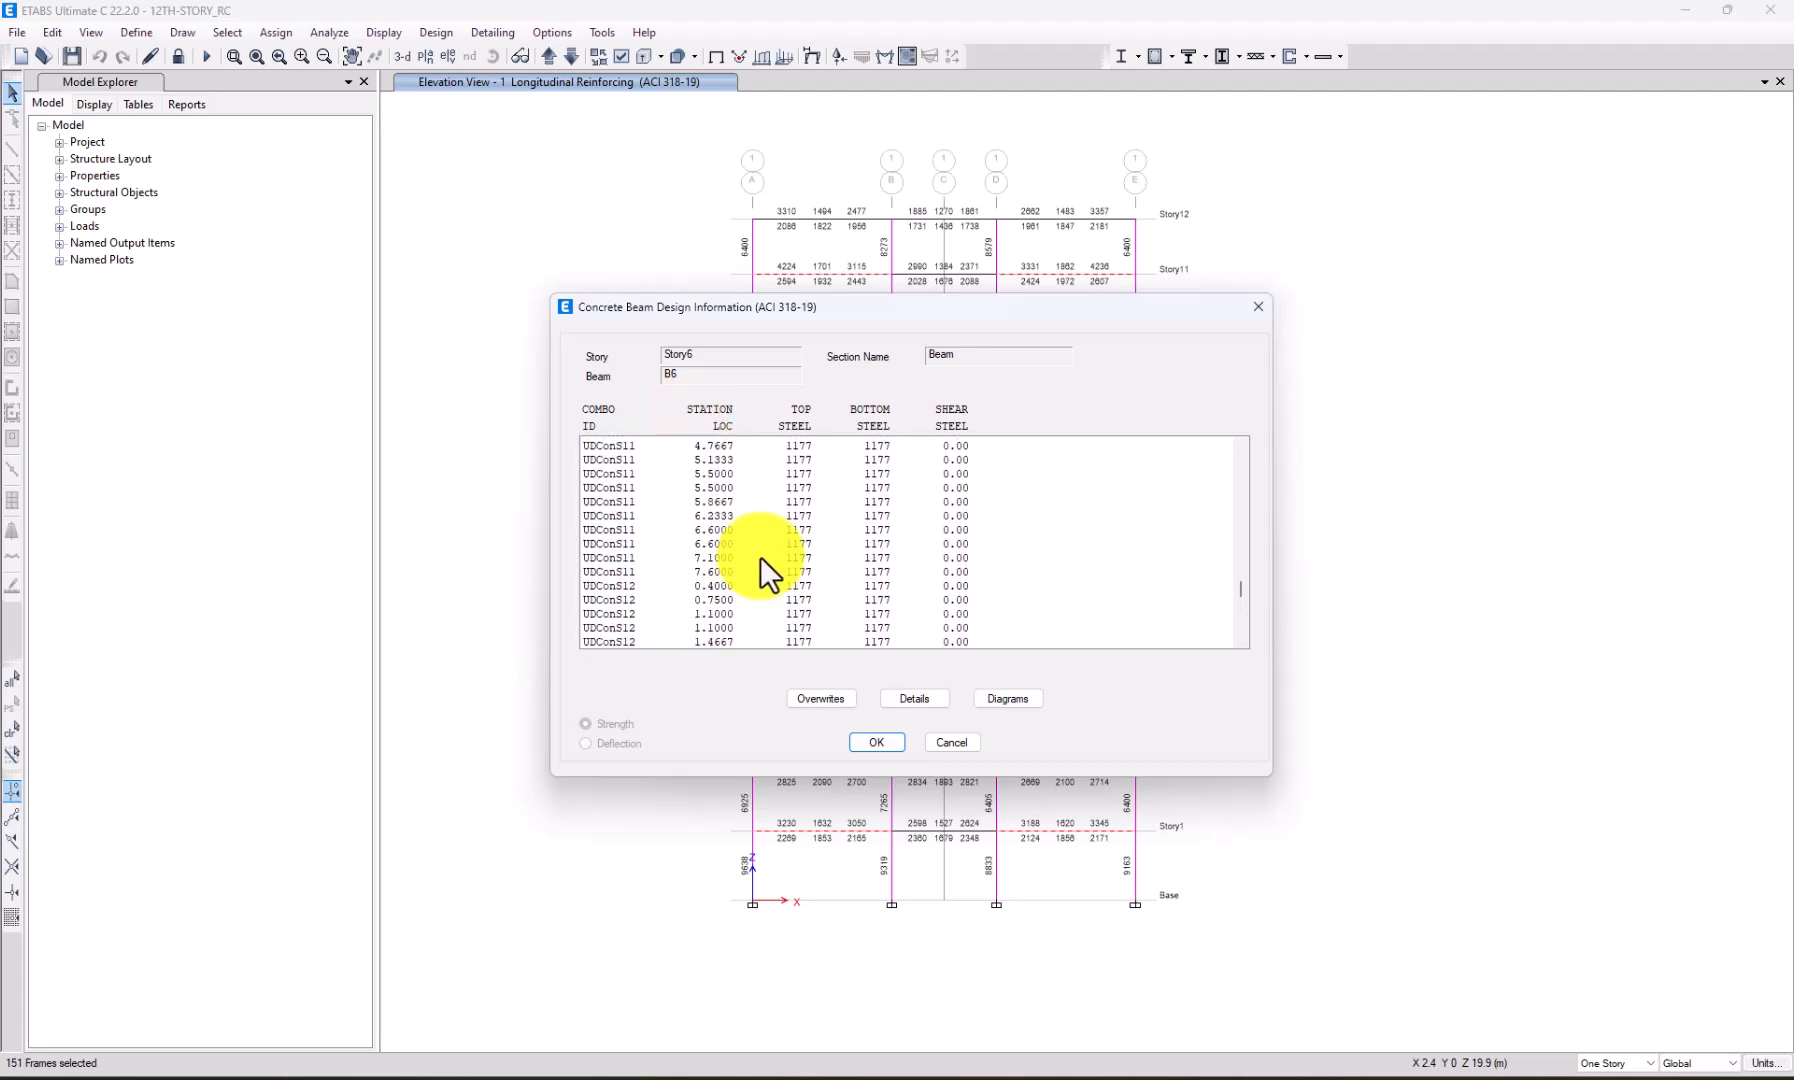
pyautogui.moveTo(1239, 580); pyautogui.dragTo(1232, 446)
pyautogui.scroll(-2, 743, 484)
pyautogui.click(651, 529)
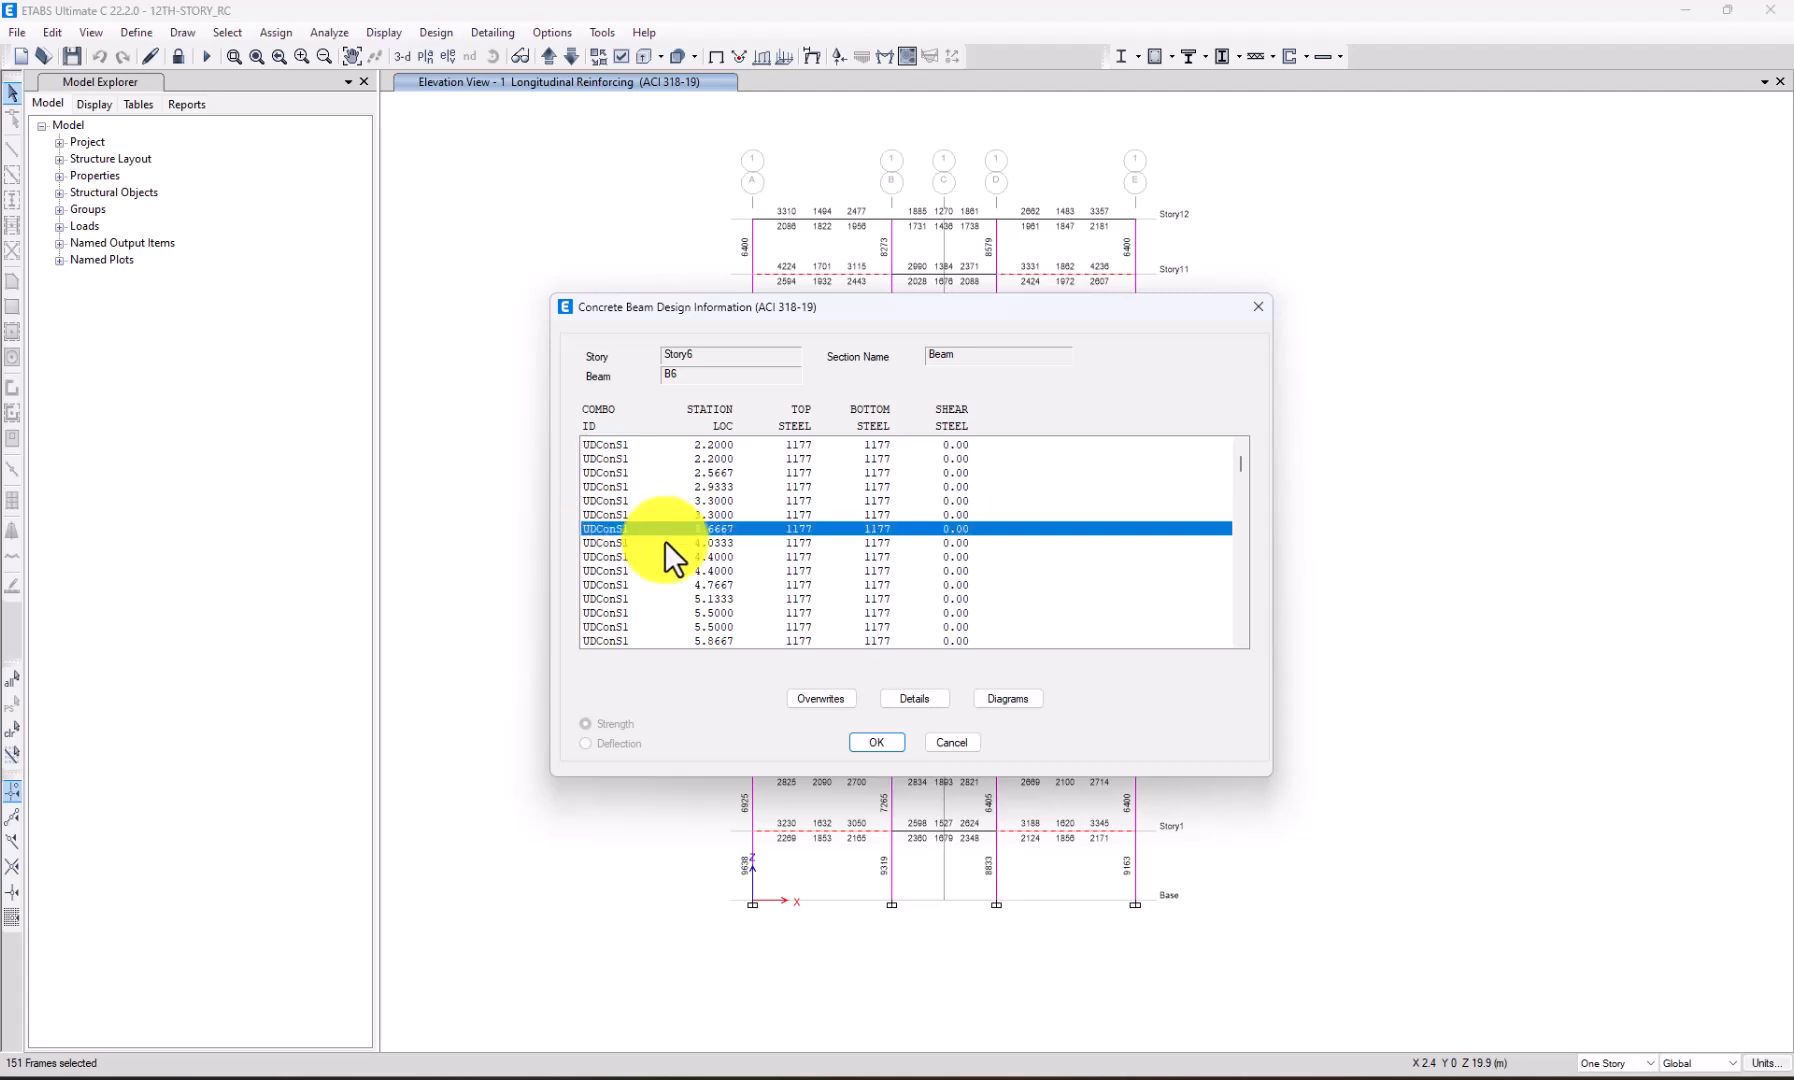
pyautogui.scroll(-3, 790, 555)
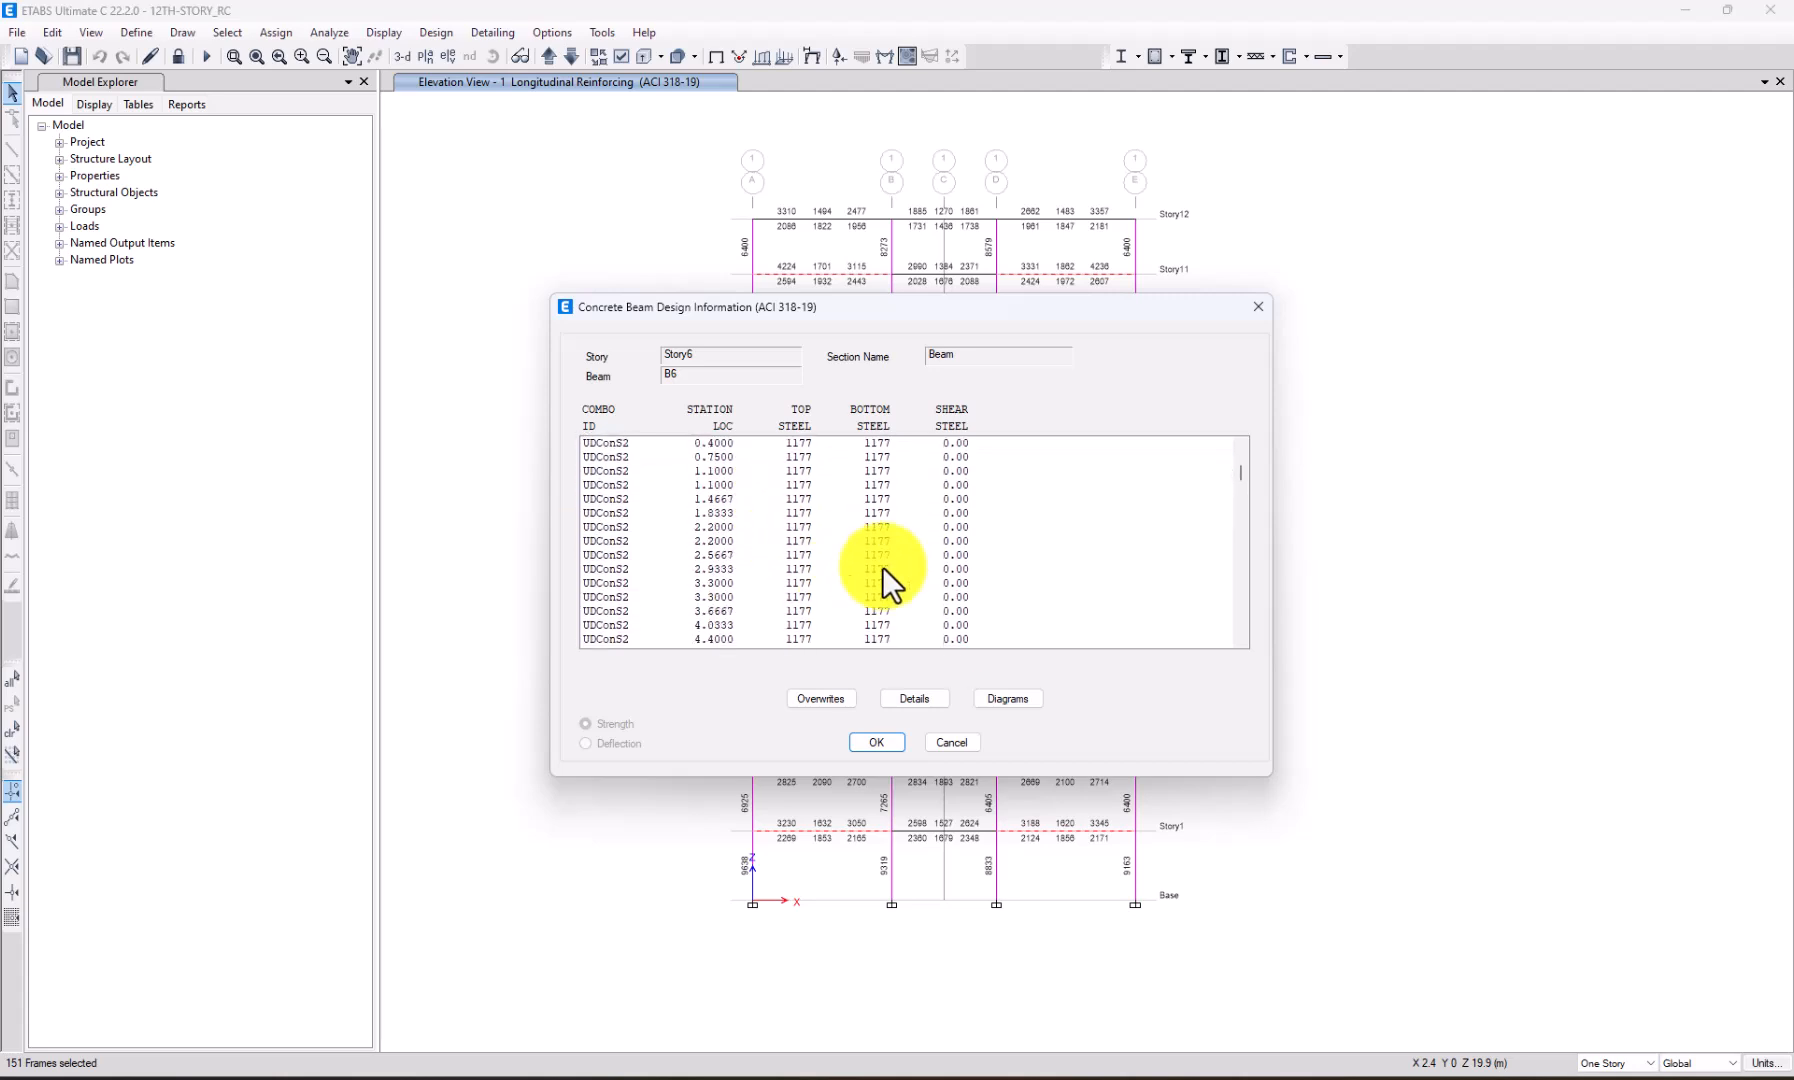
pyautogui.moveTo(1241, 480); pyautogui.dragTo(1224, 625)
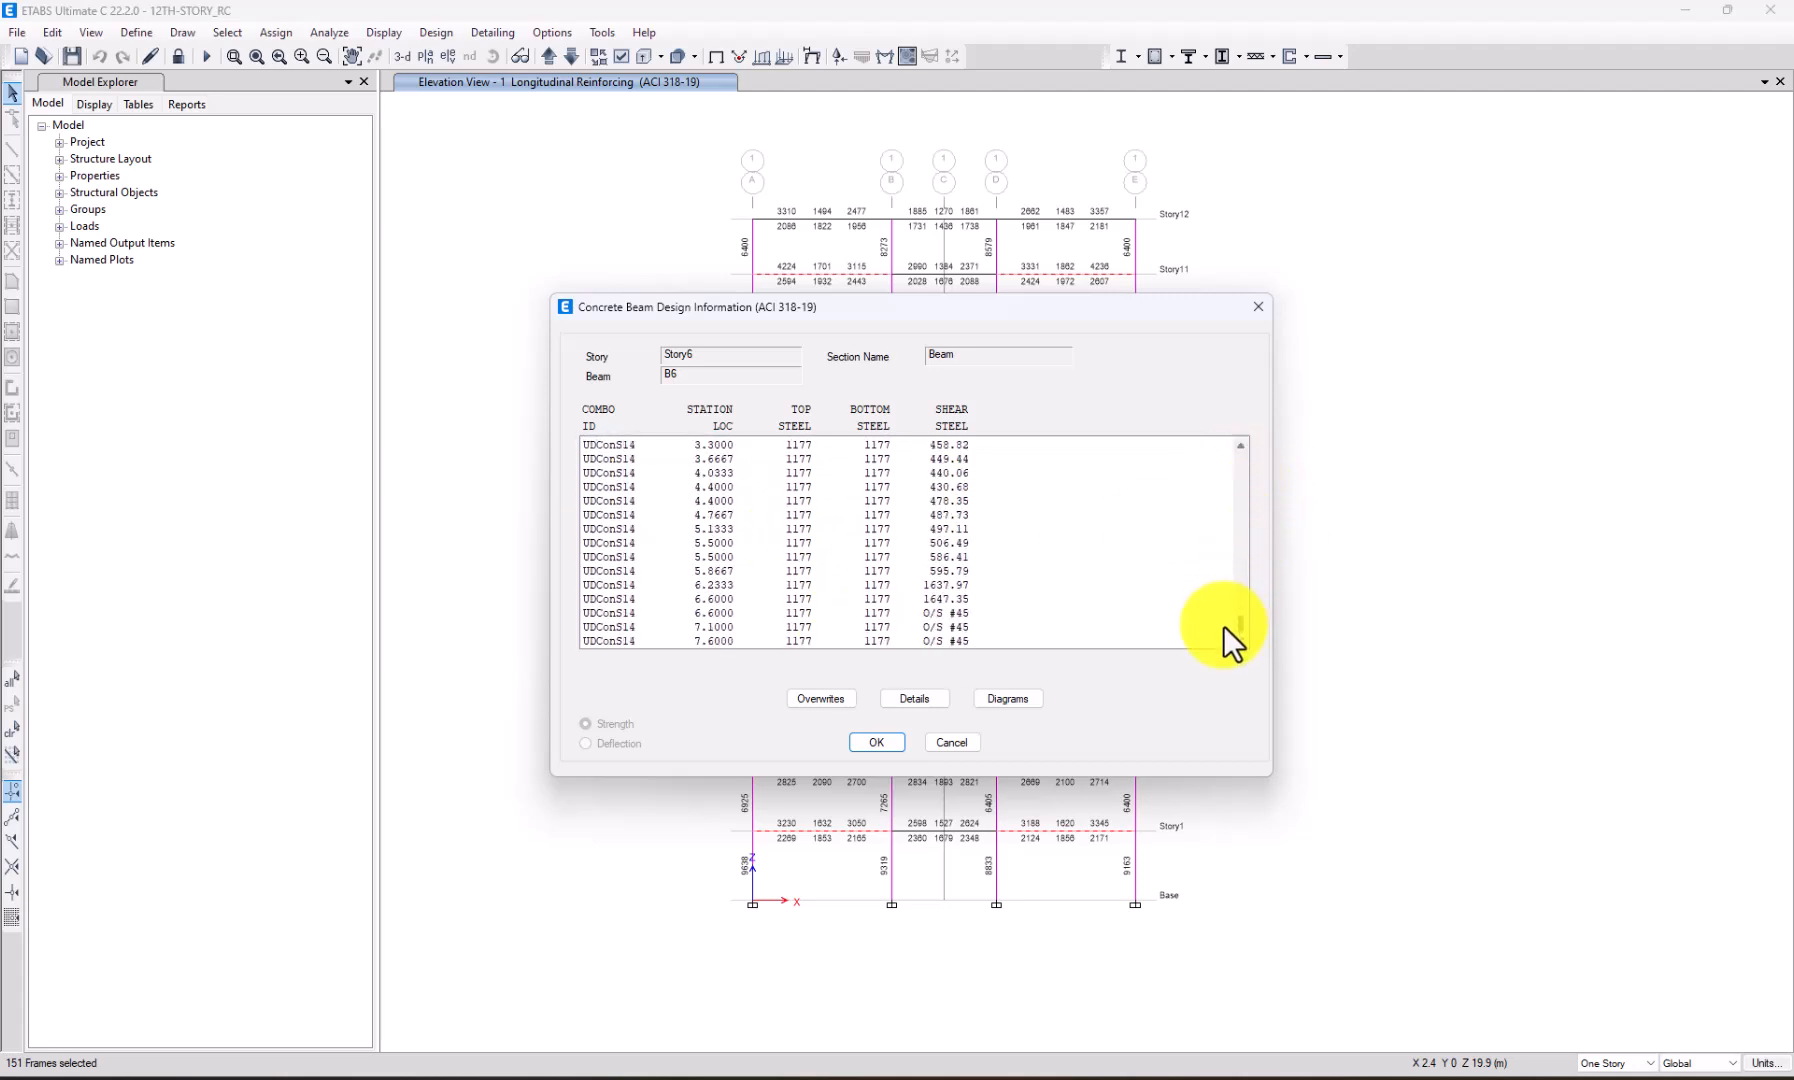
# Review both summary pages of the design details for beam B6's overstressed UDConS14 row at station 6.6 m, and return to the results list.
pyautogui.click(926, 612)
pyautogui.click(912, 698)
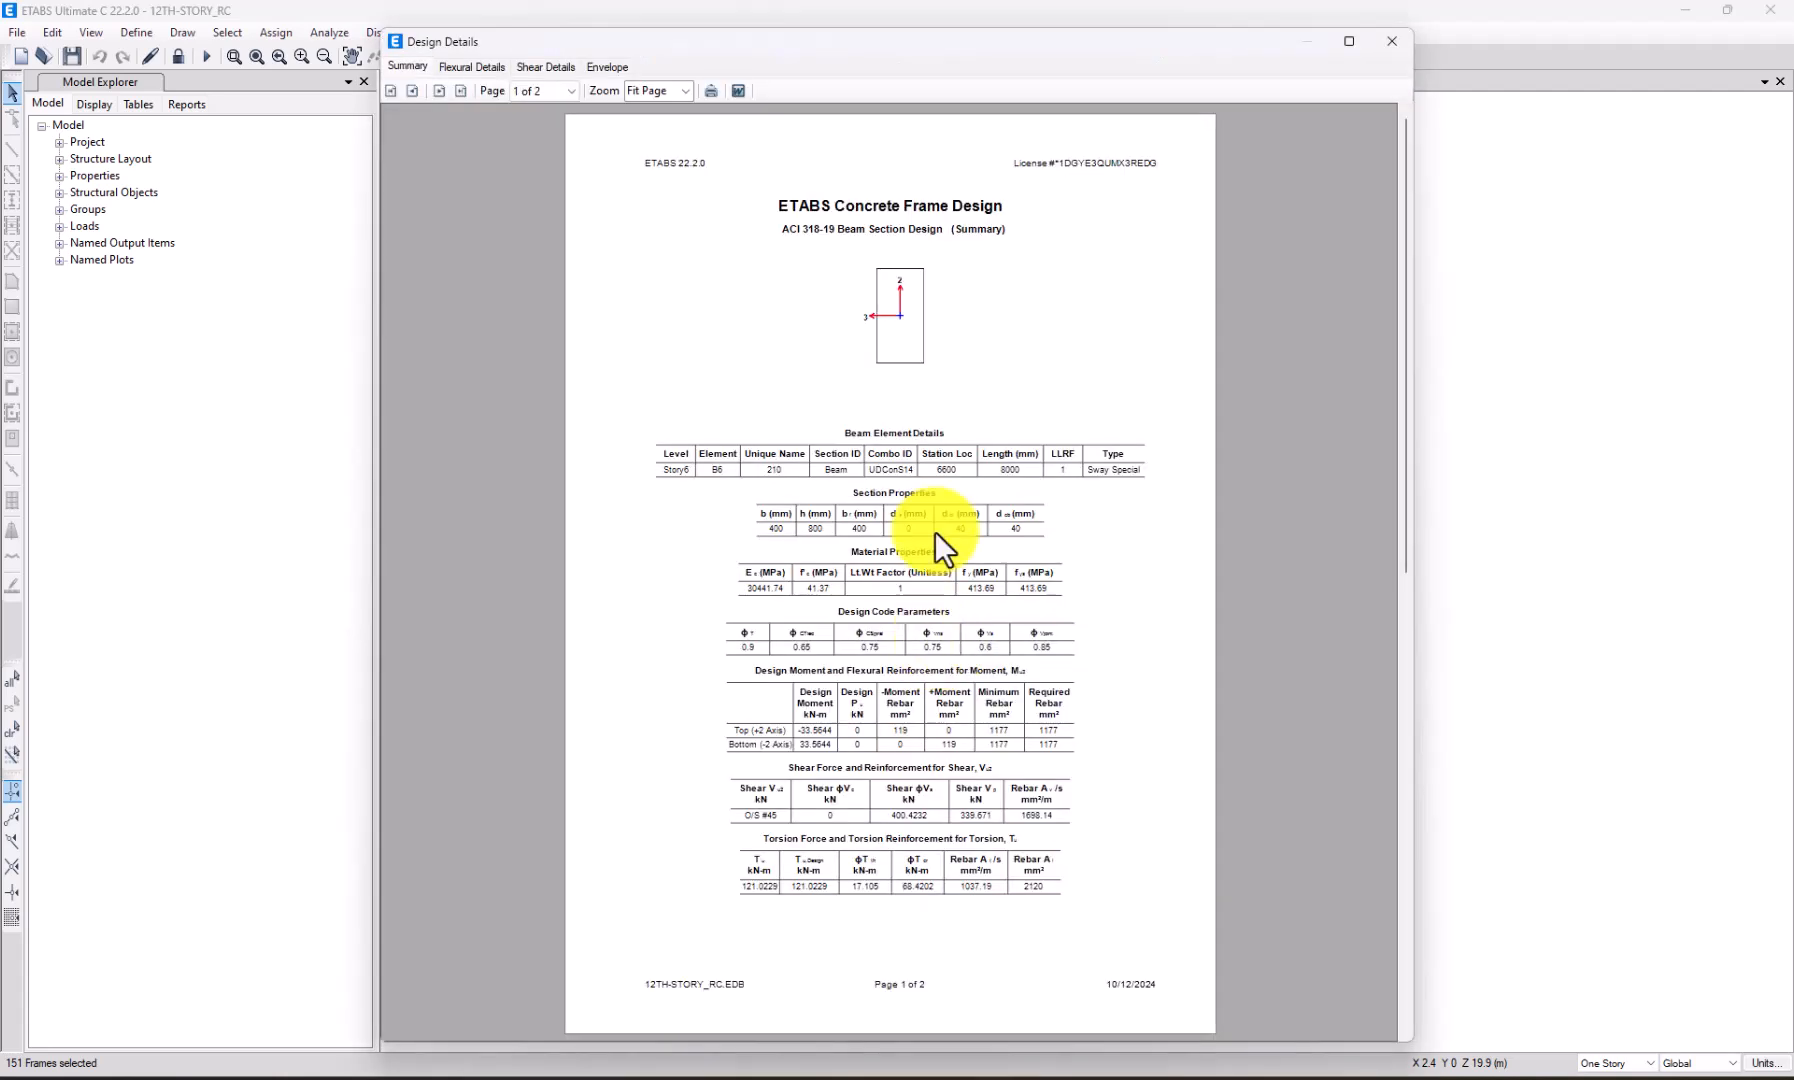
pyautogui.scroll(-3, 877, 757)
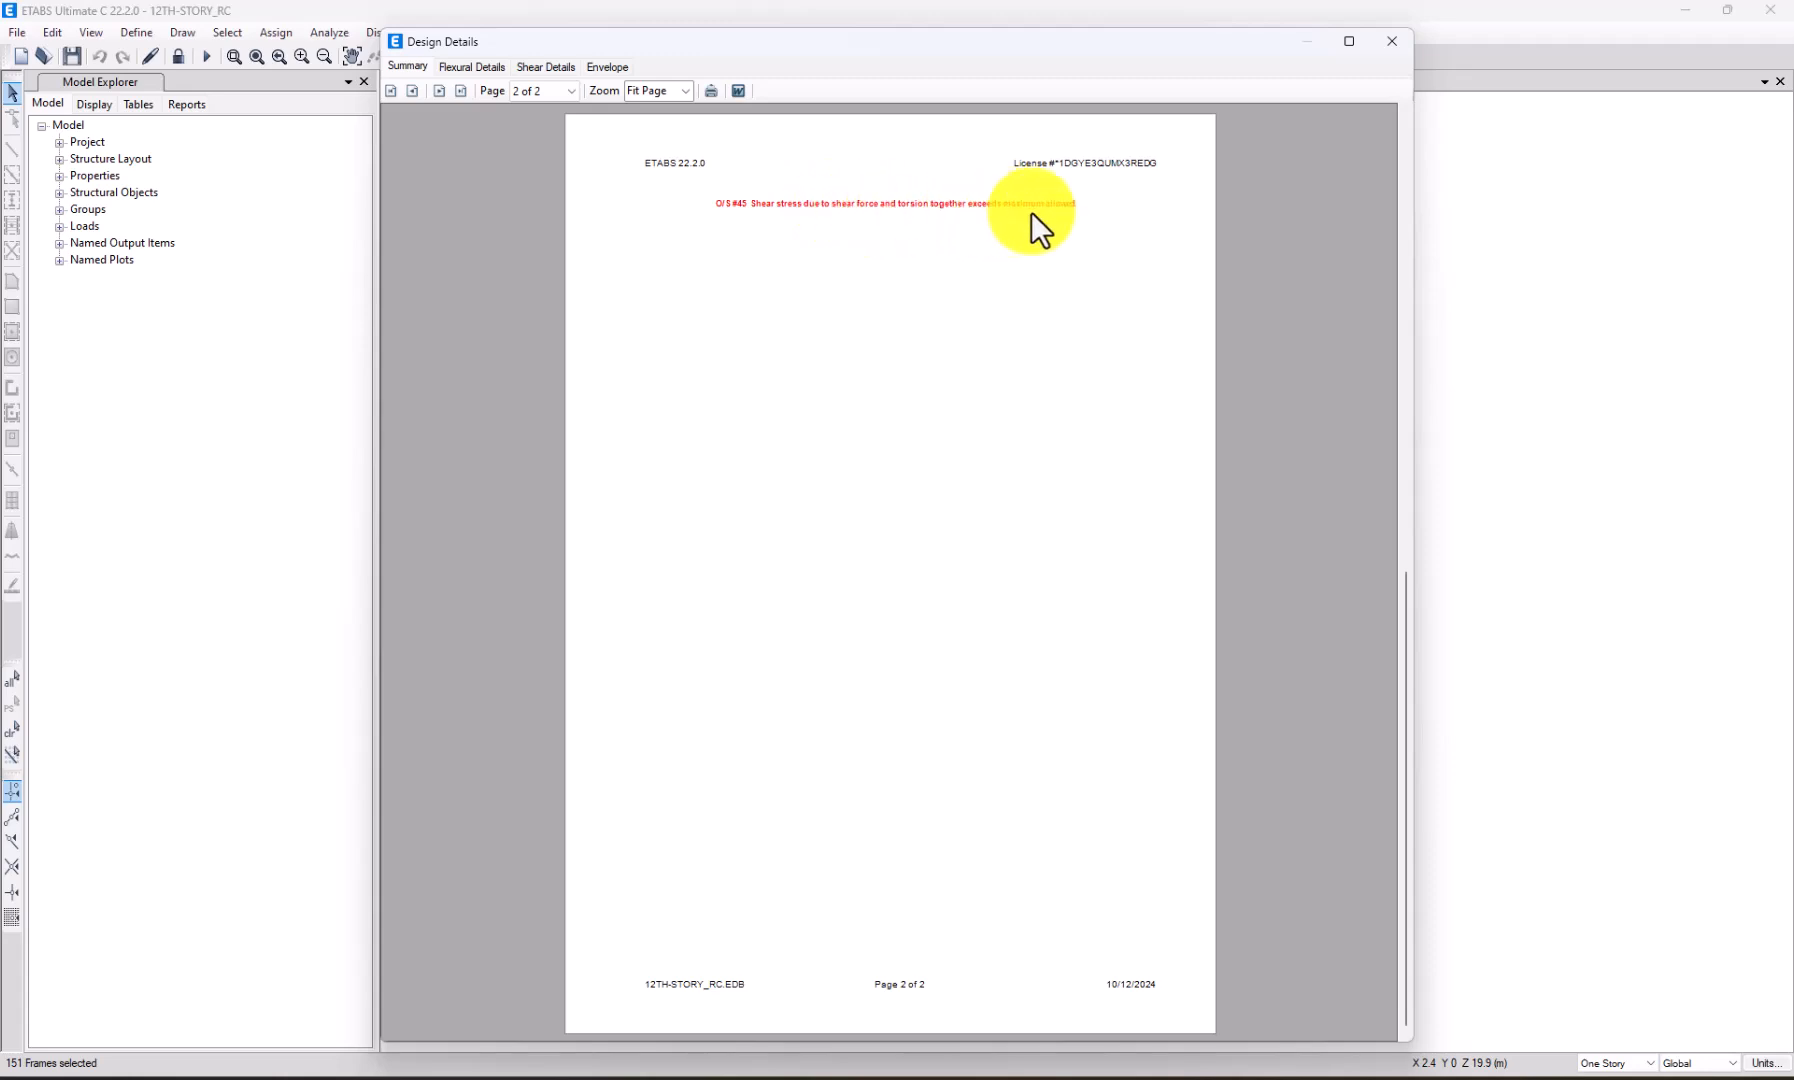
pyautogui.scroll(3, 1033, 700)
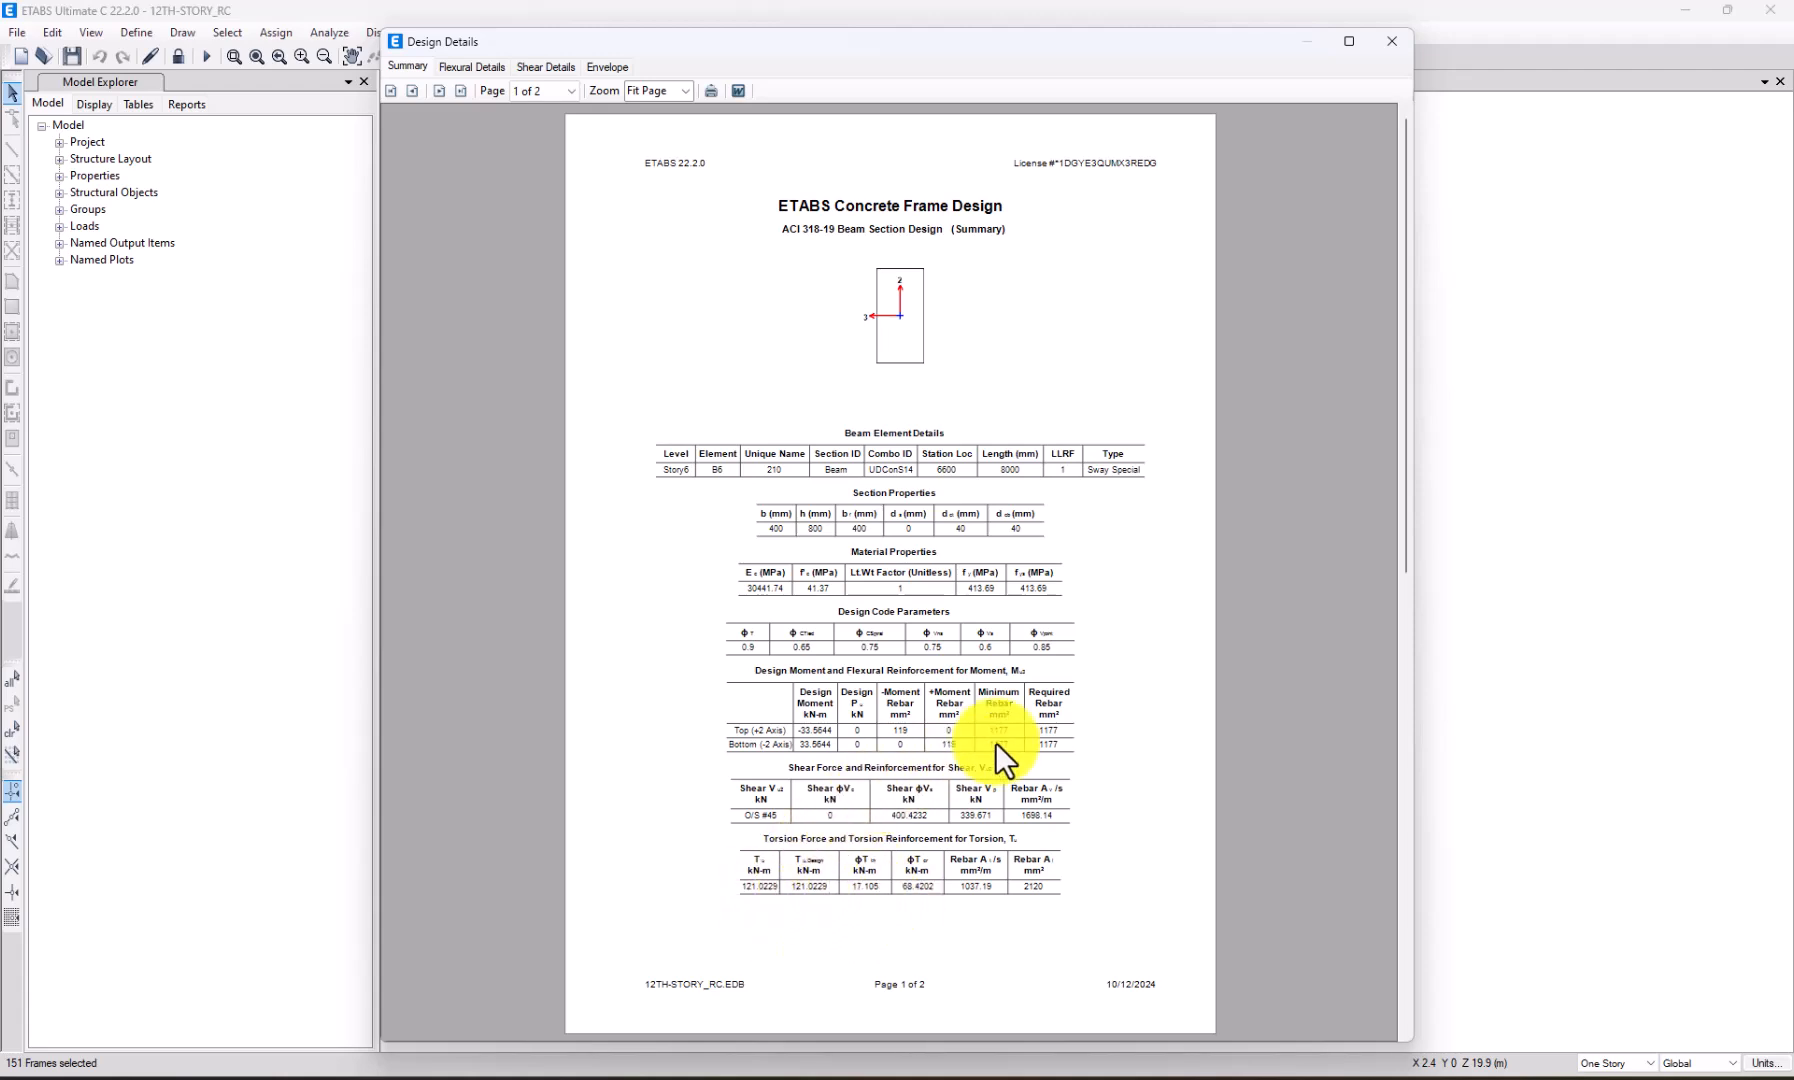
pyautogui.click(1390, 41)
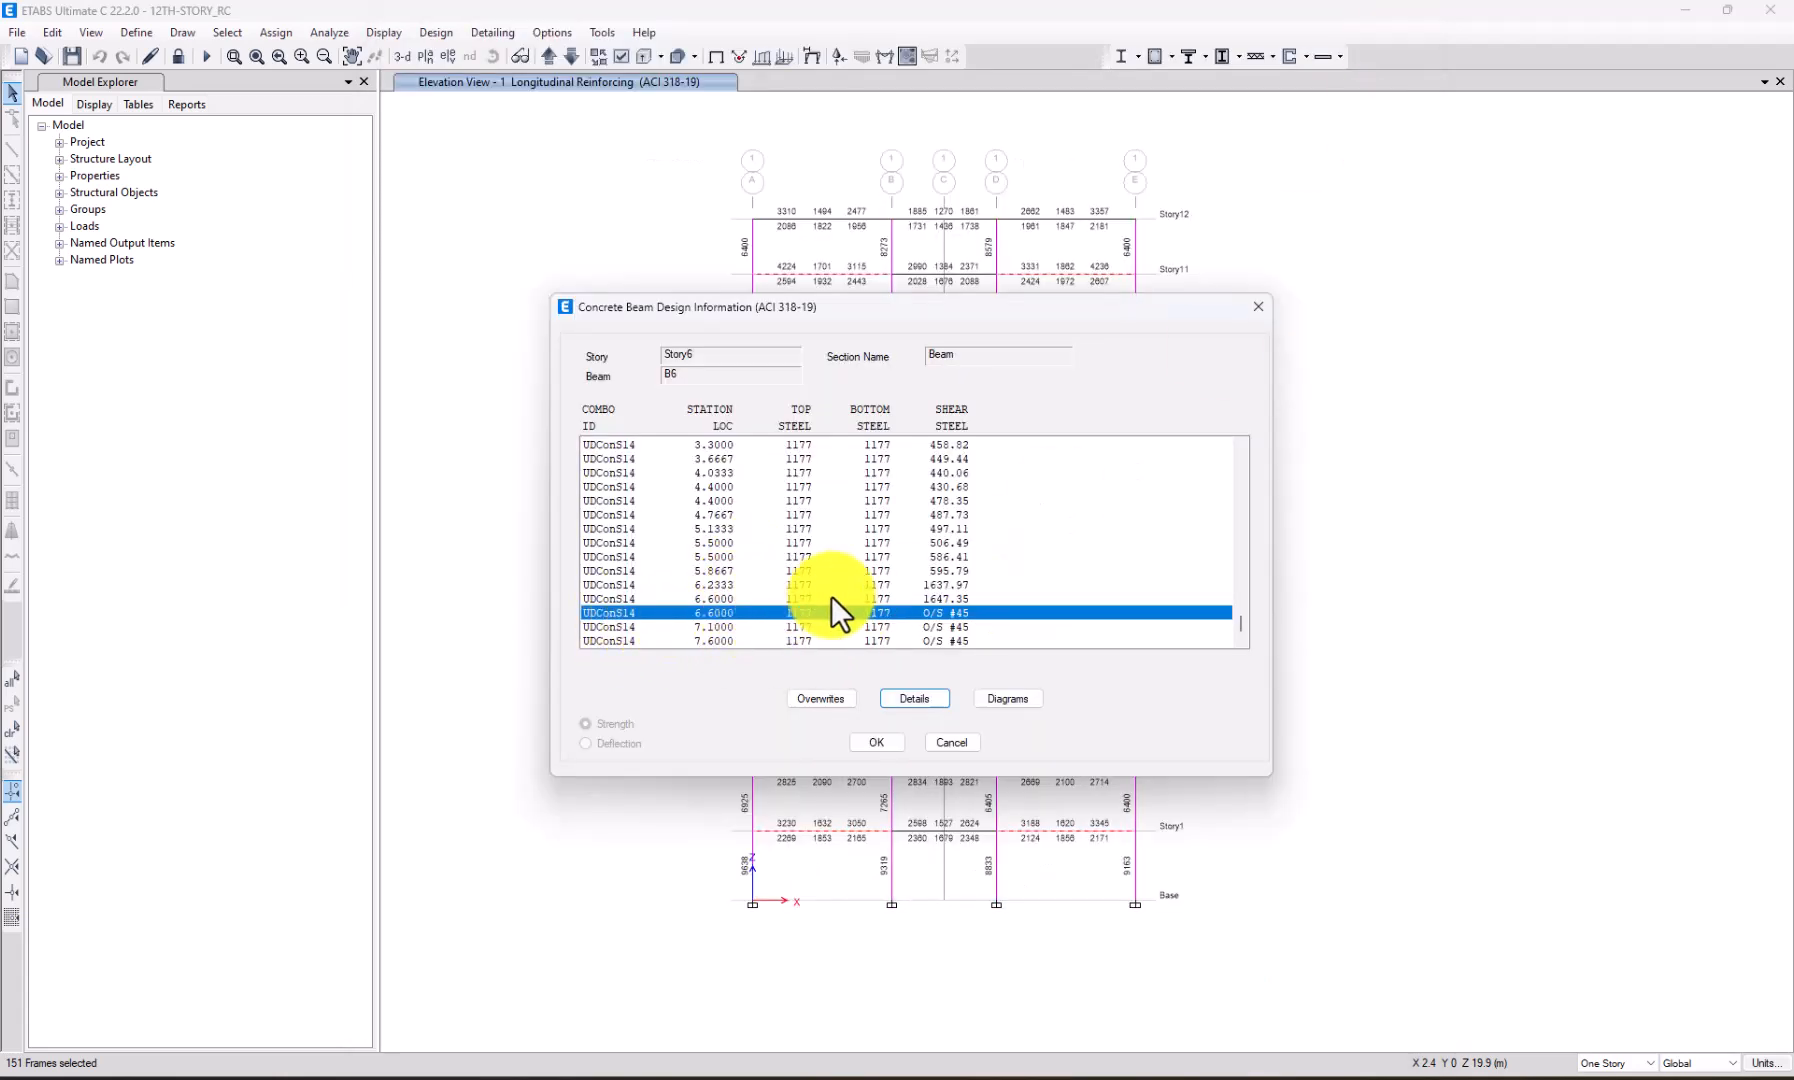
pyautogui.scroll(7, 946, 577)
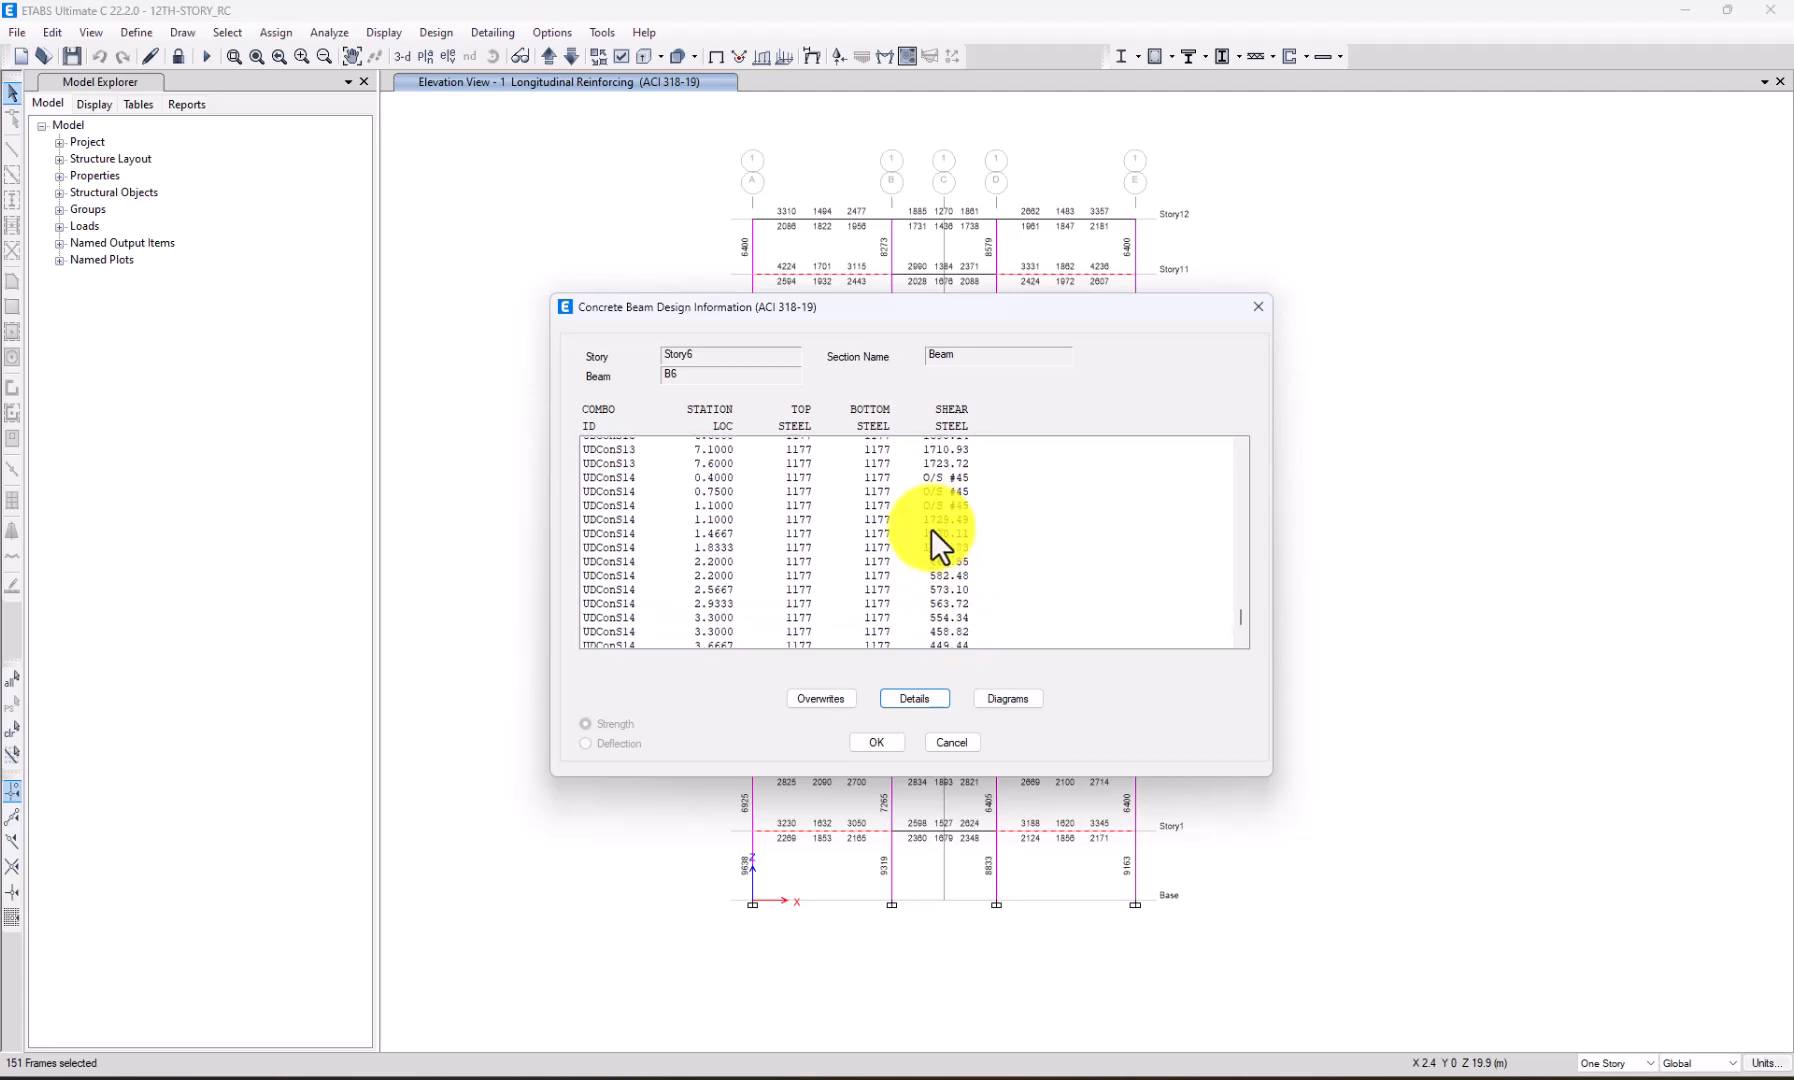
# Check beam B6's shear steel at the remaining UDConS14 stations and close its design information.
pyautogui.click(895, 598)
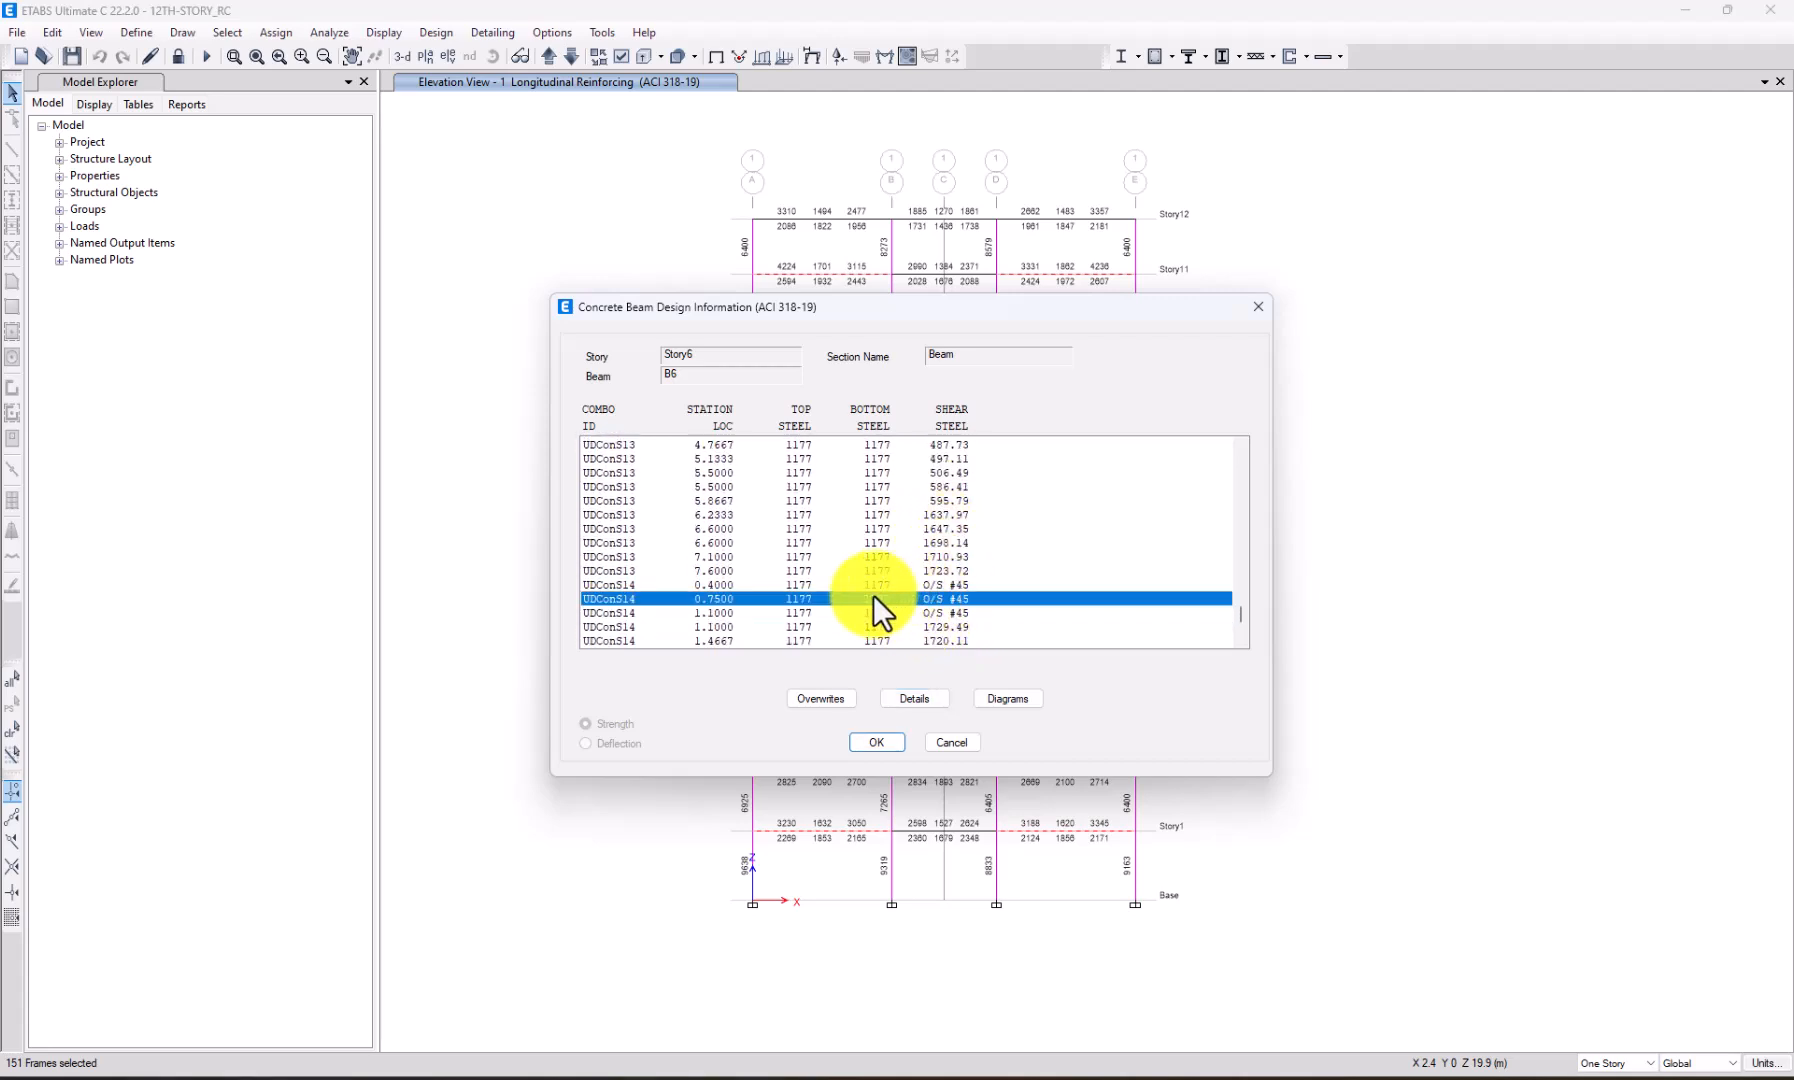
pyautogui.scroll(-7, 873, 596)
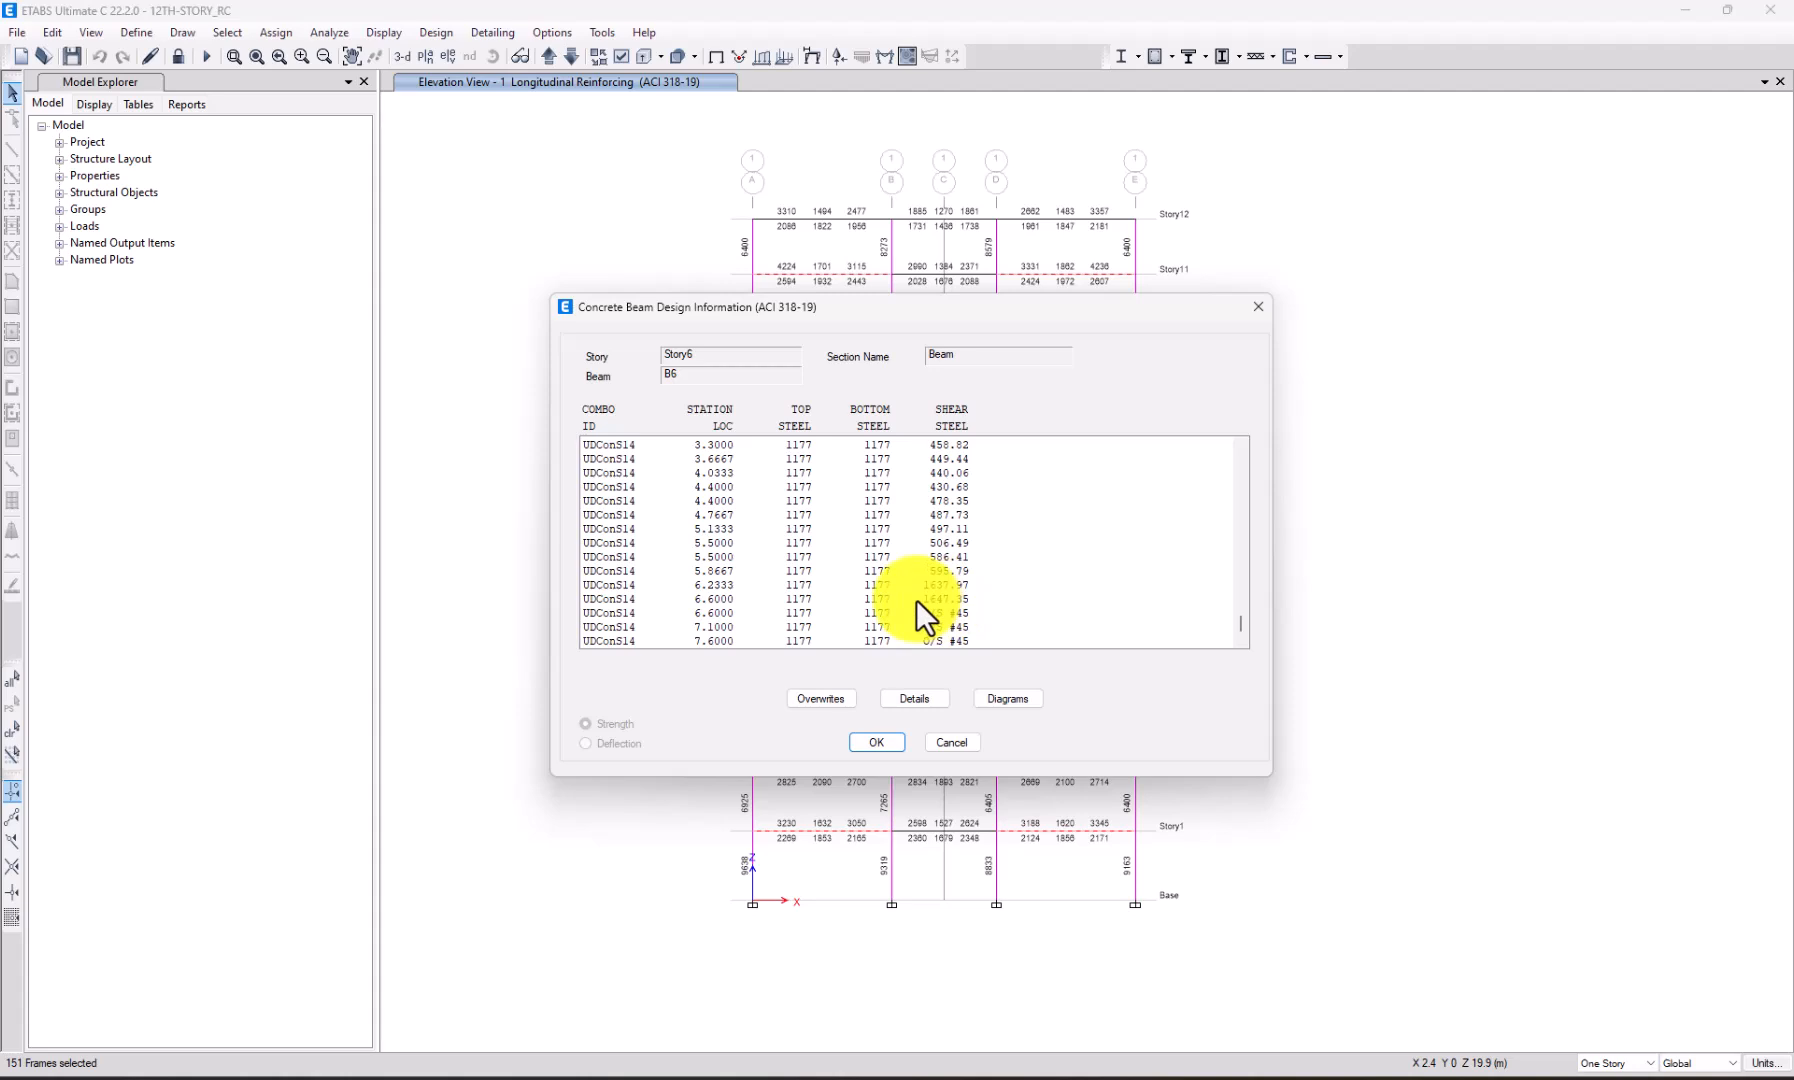
pyautogui.click(948, 743)
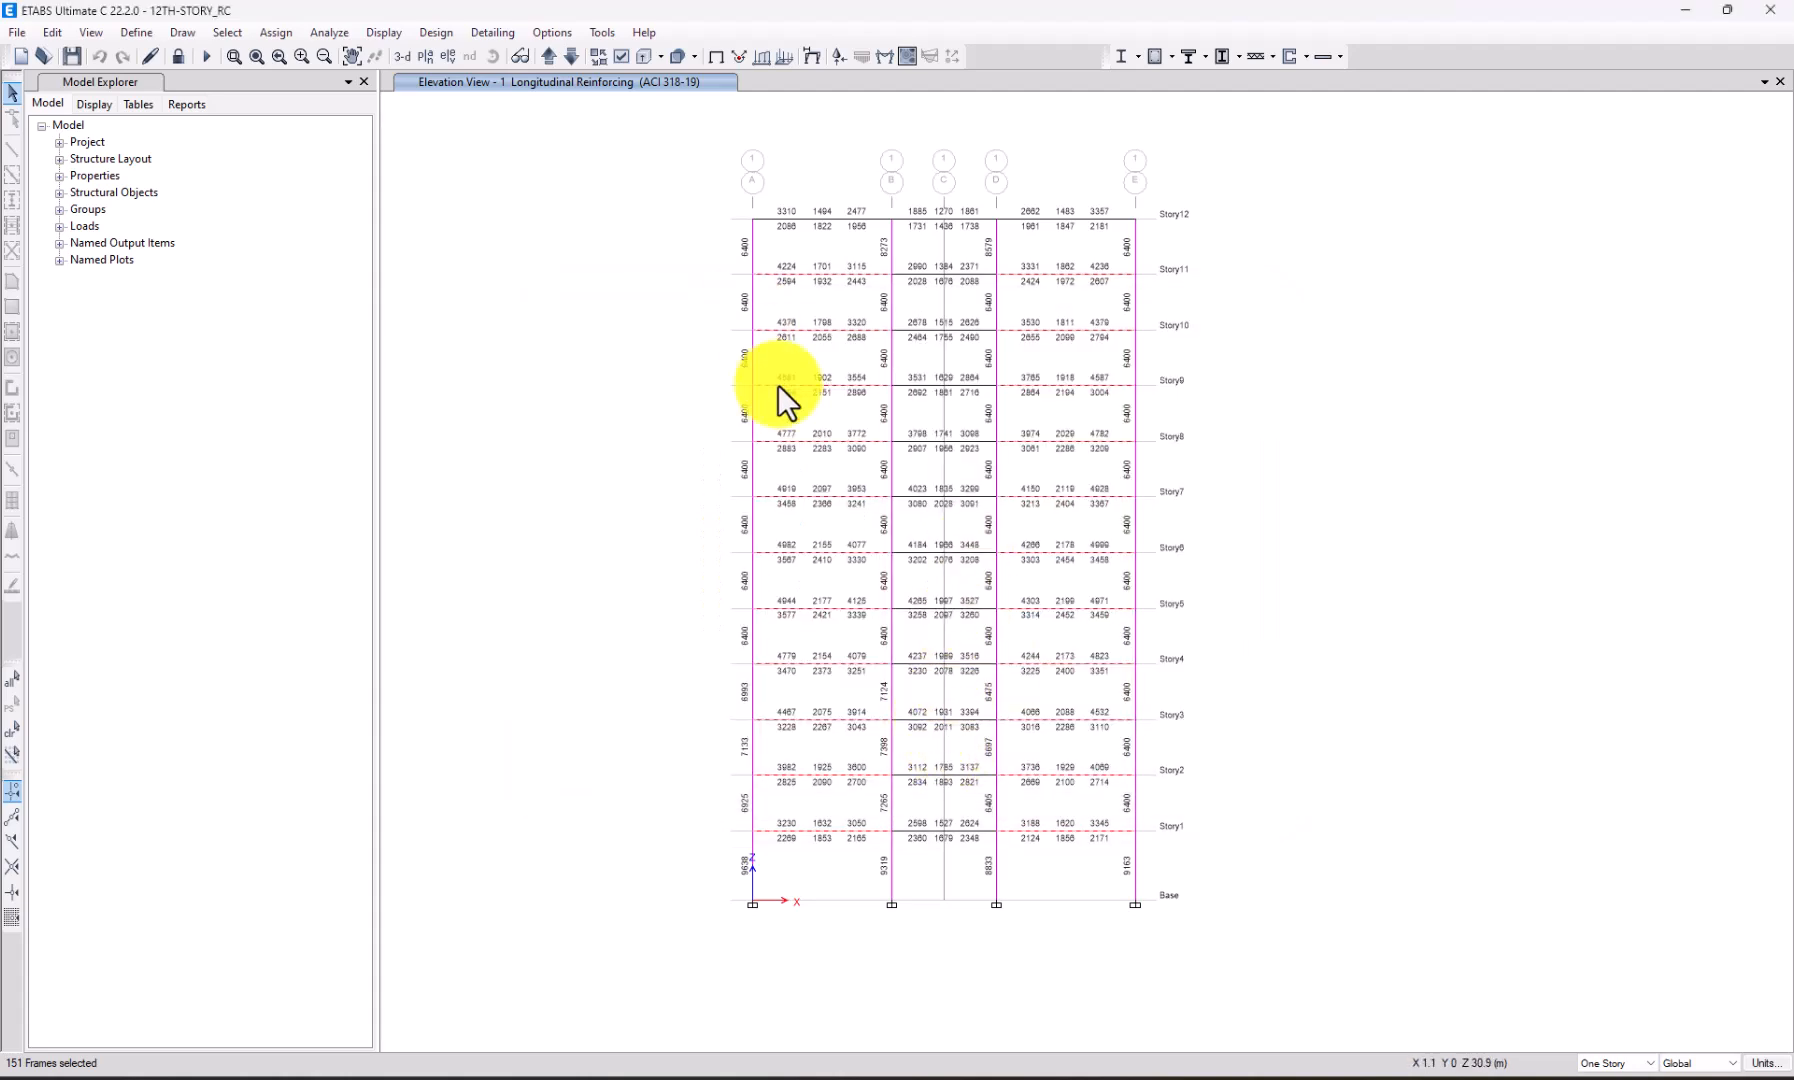
# Unlock the model and increase the width of the concrete rectangular frame section Beam.
pyautogui.click(178, 56)
pyautogui.click(917, 617)
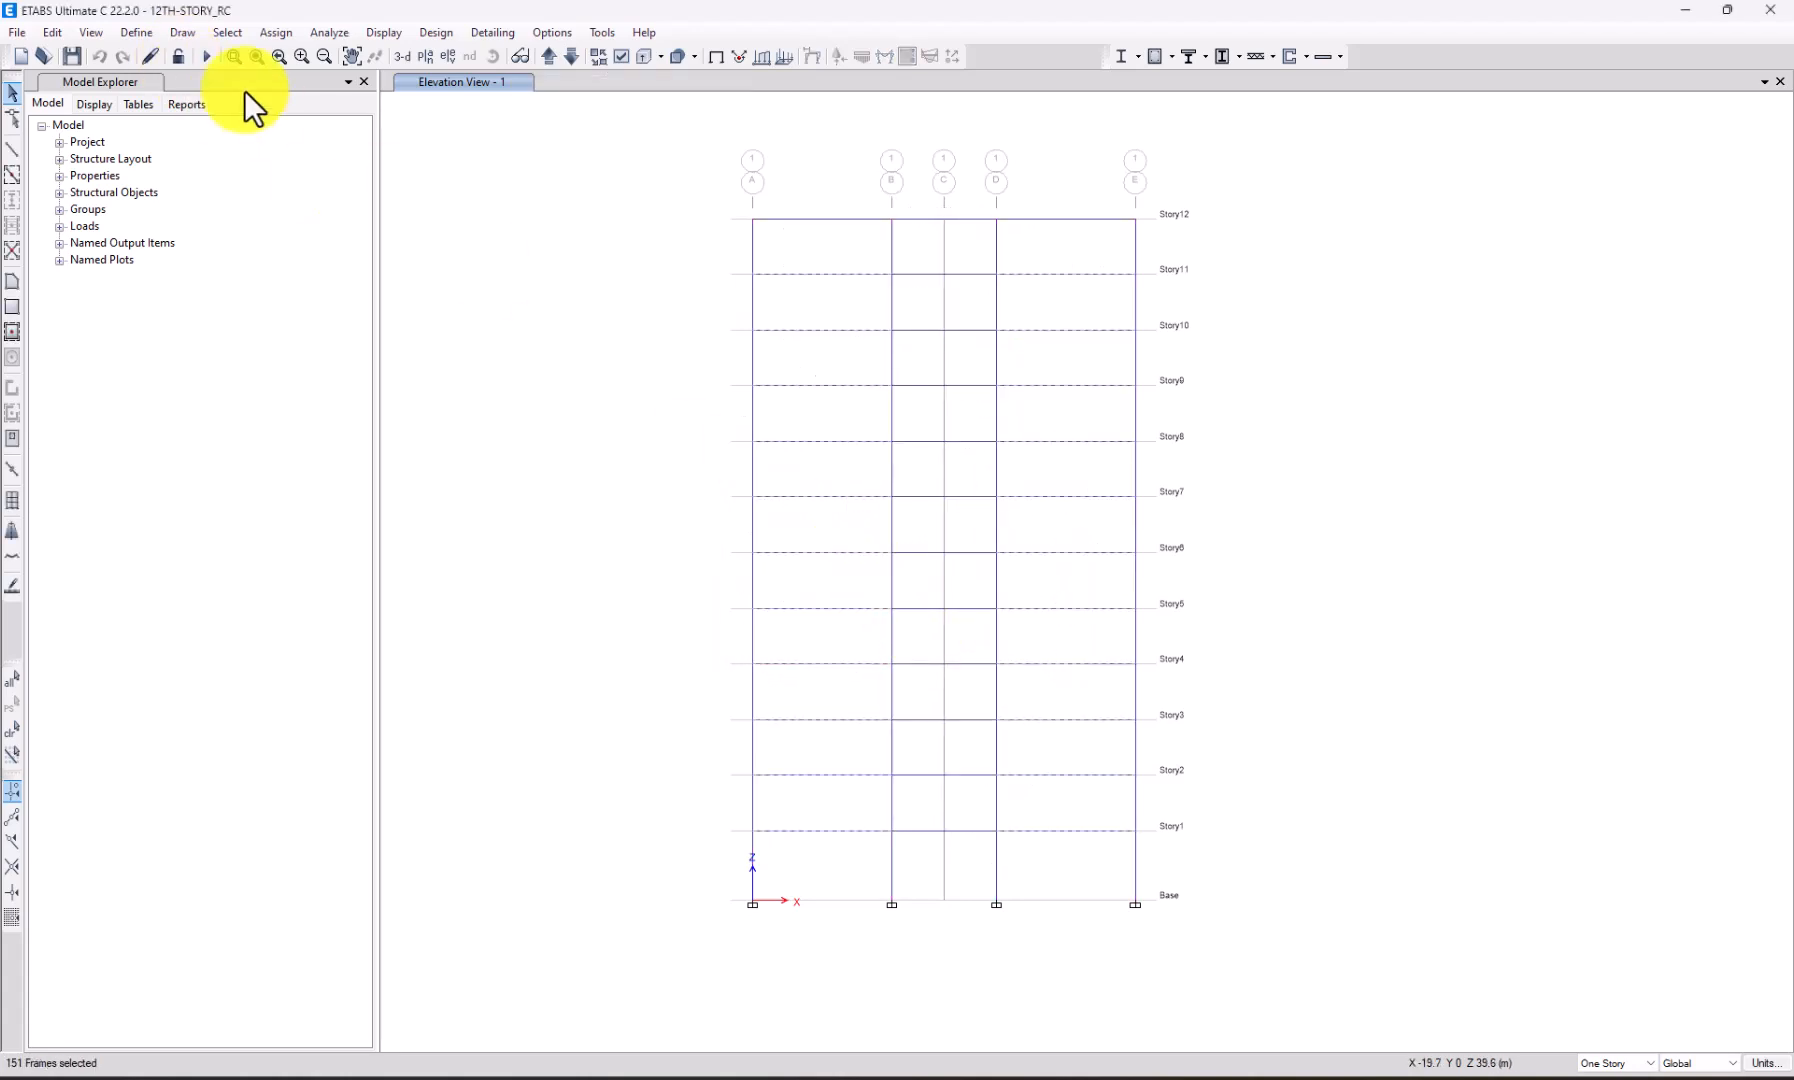
pyautogui.click(136, 32)
pyautogui.moveTo(171, 88)
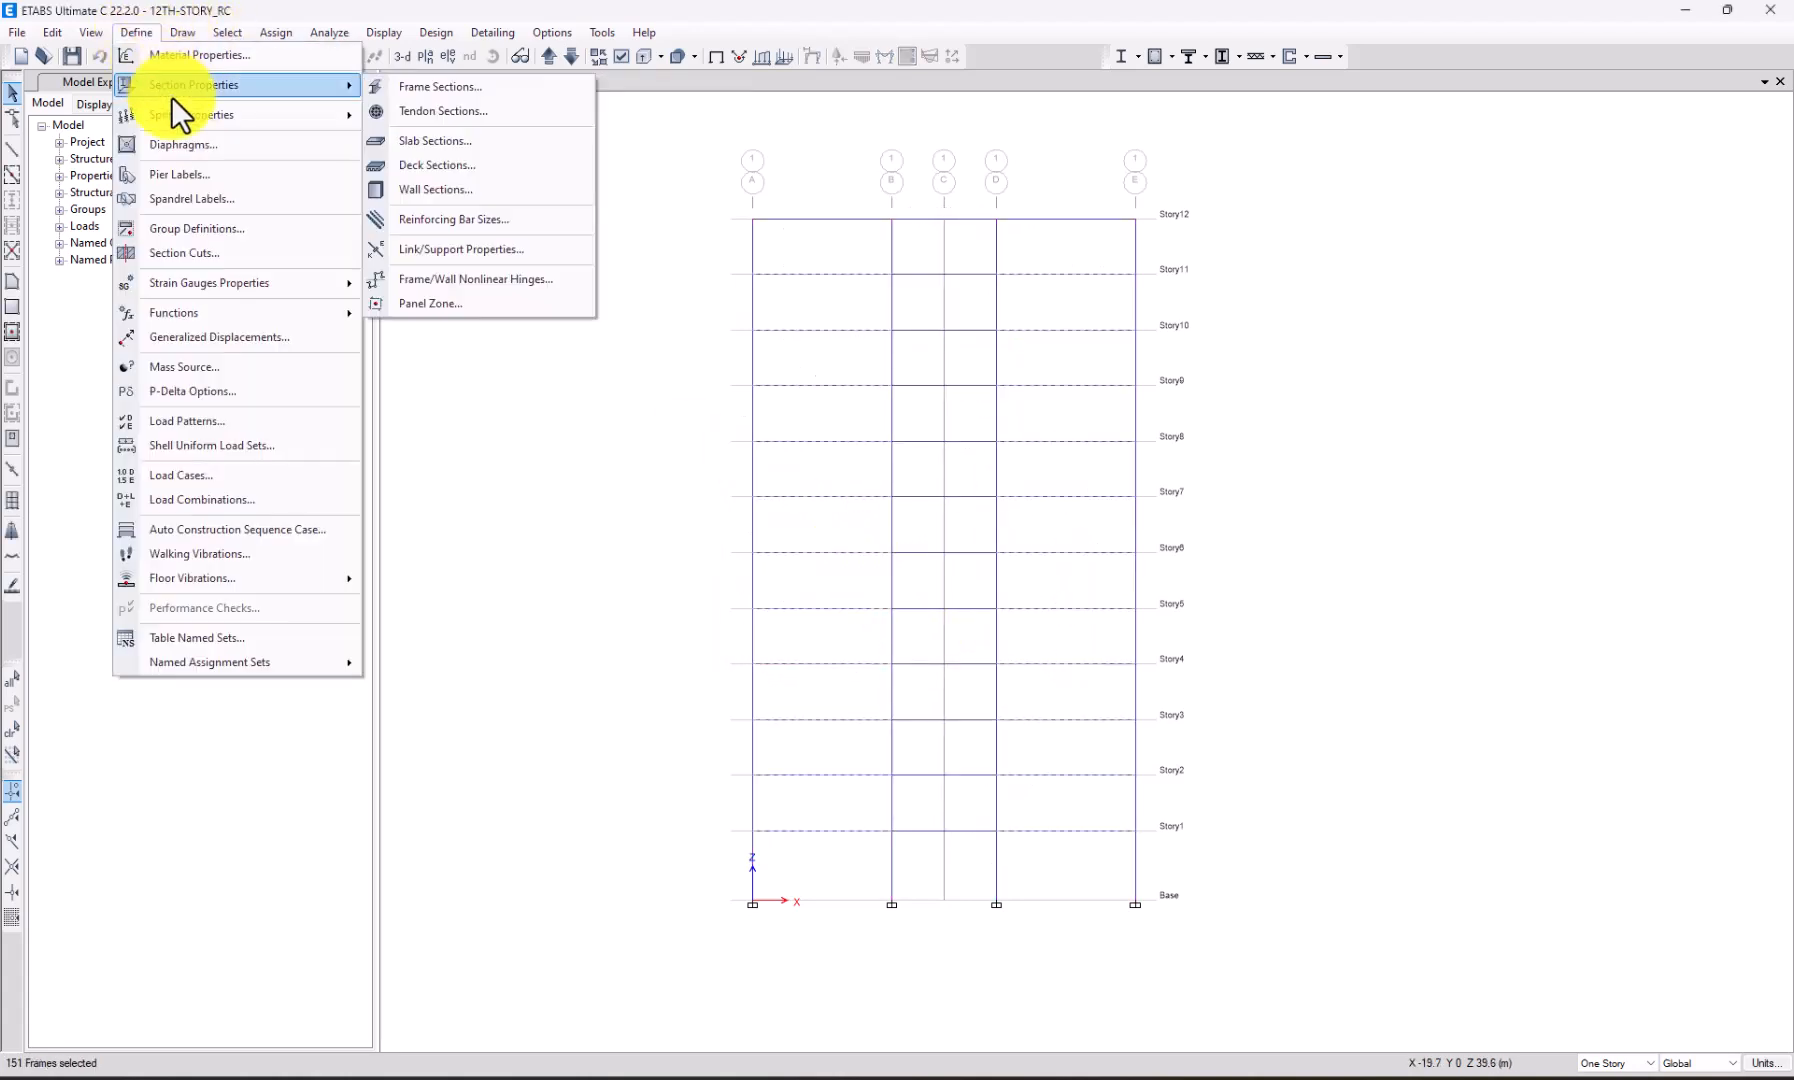
pyautogui.click(446, 87)
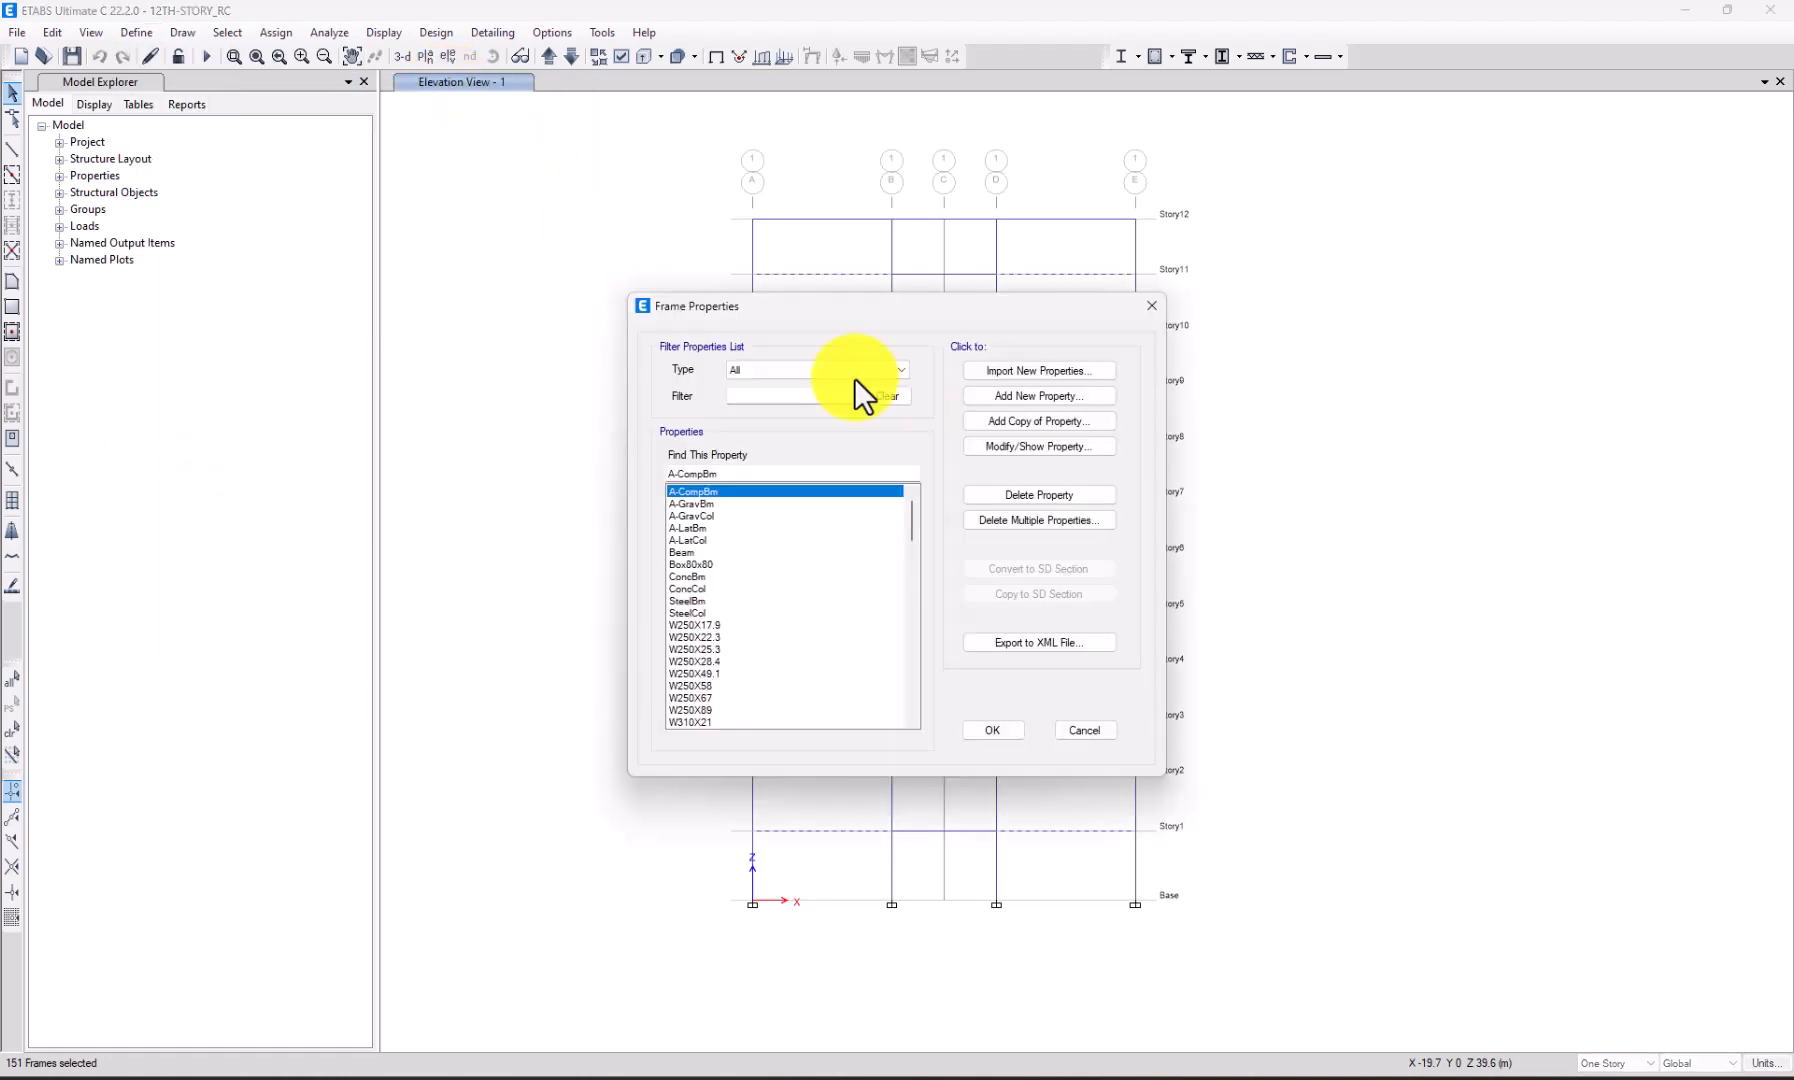
pyautogui.click(684, 553)
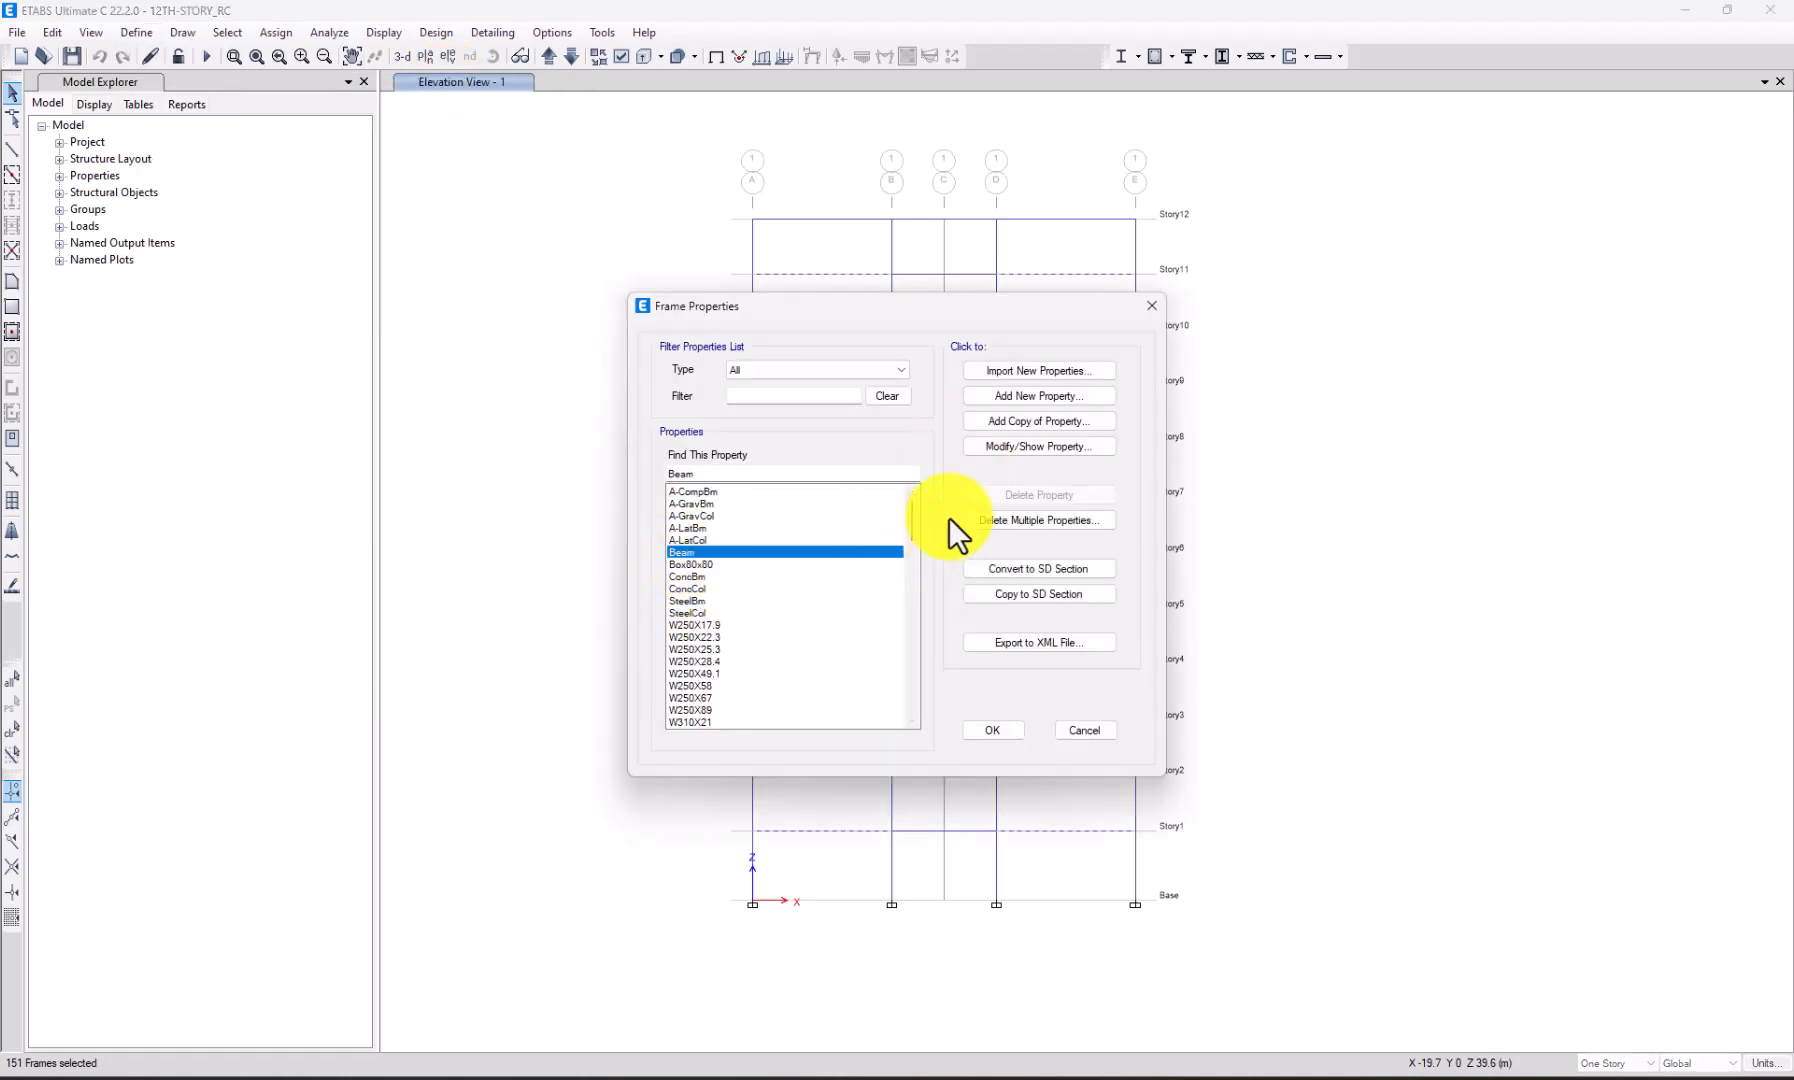
pyautogui.click(1015, 448)
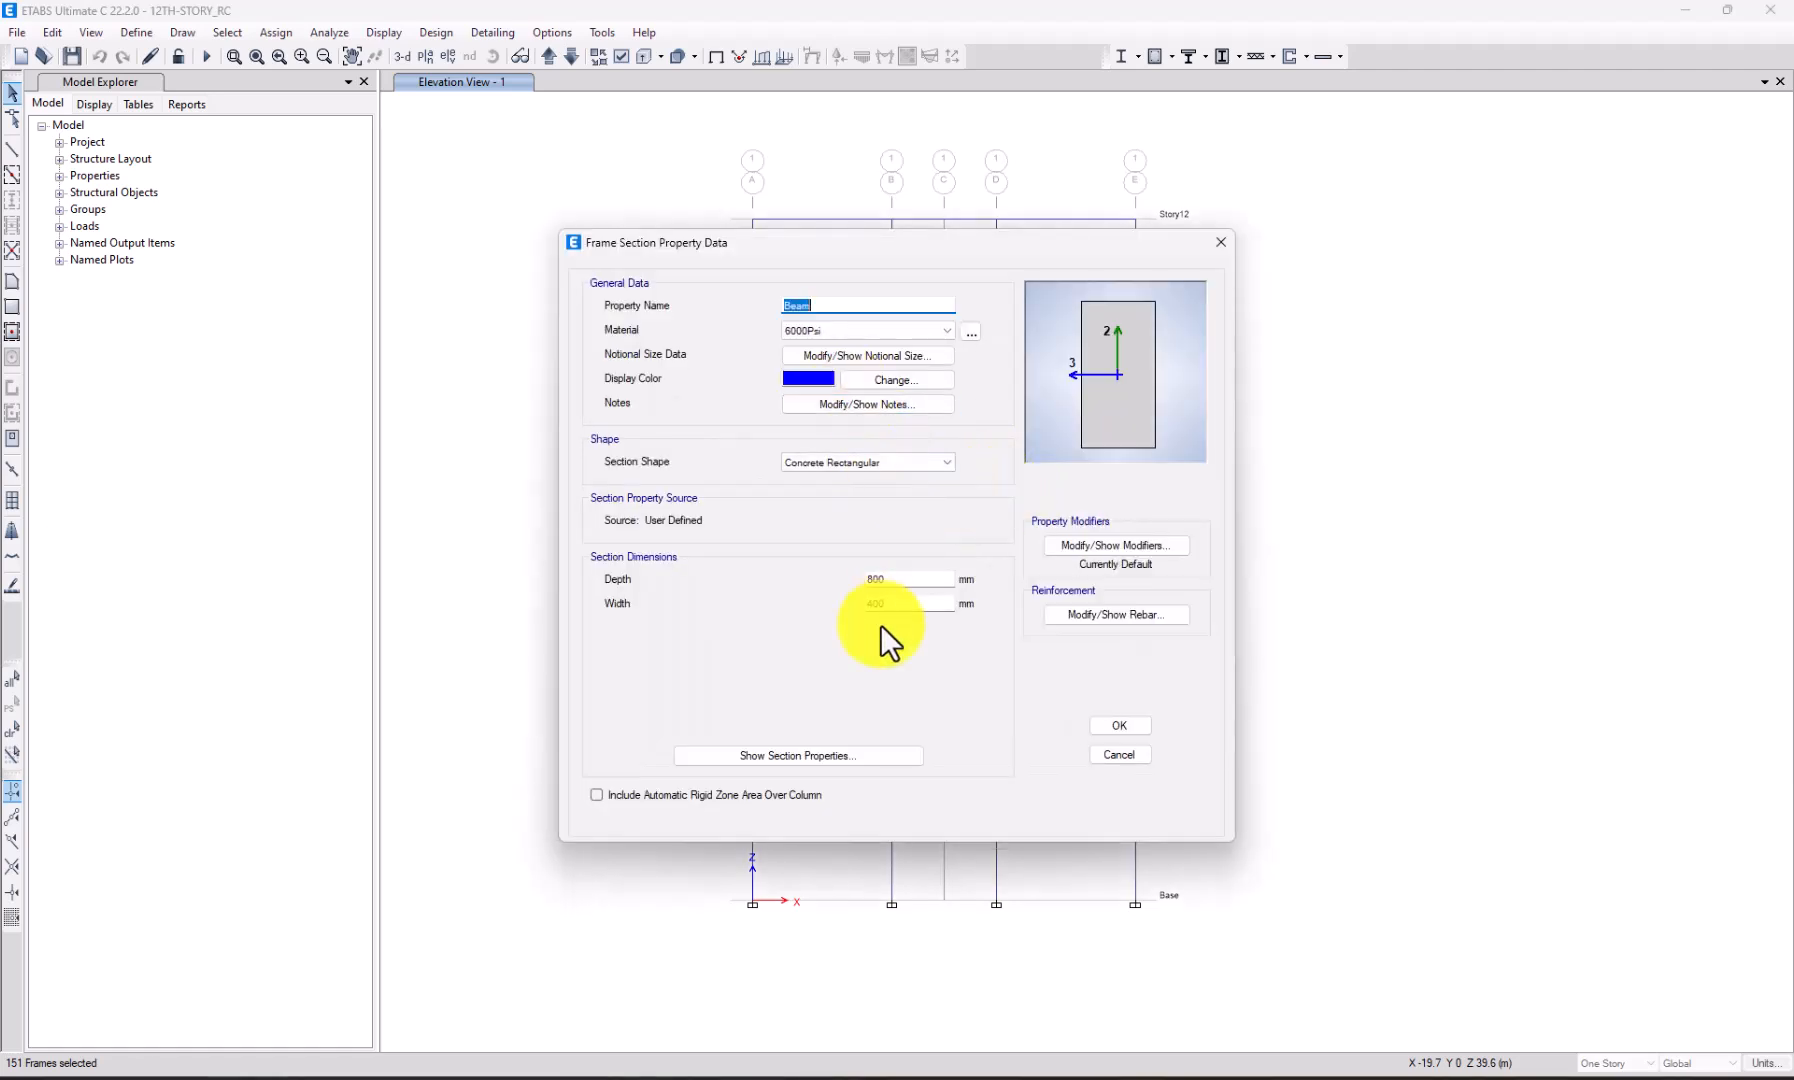
pyautogui.doubleClick(866, 605)
pyautogui.write('5')
pyautogui.click(1117, 722)
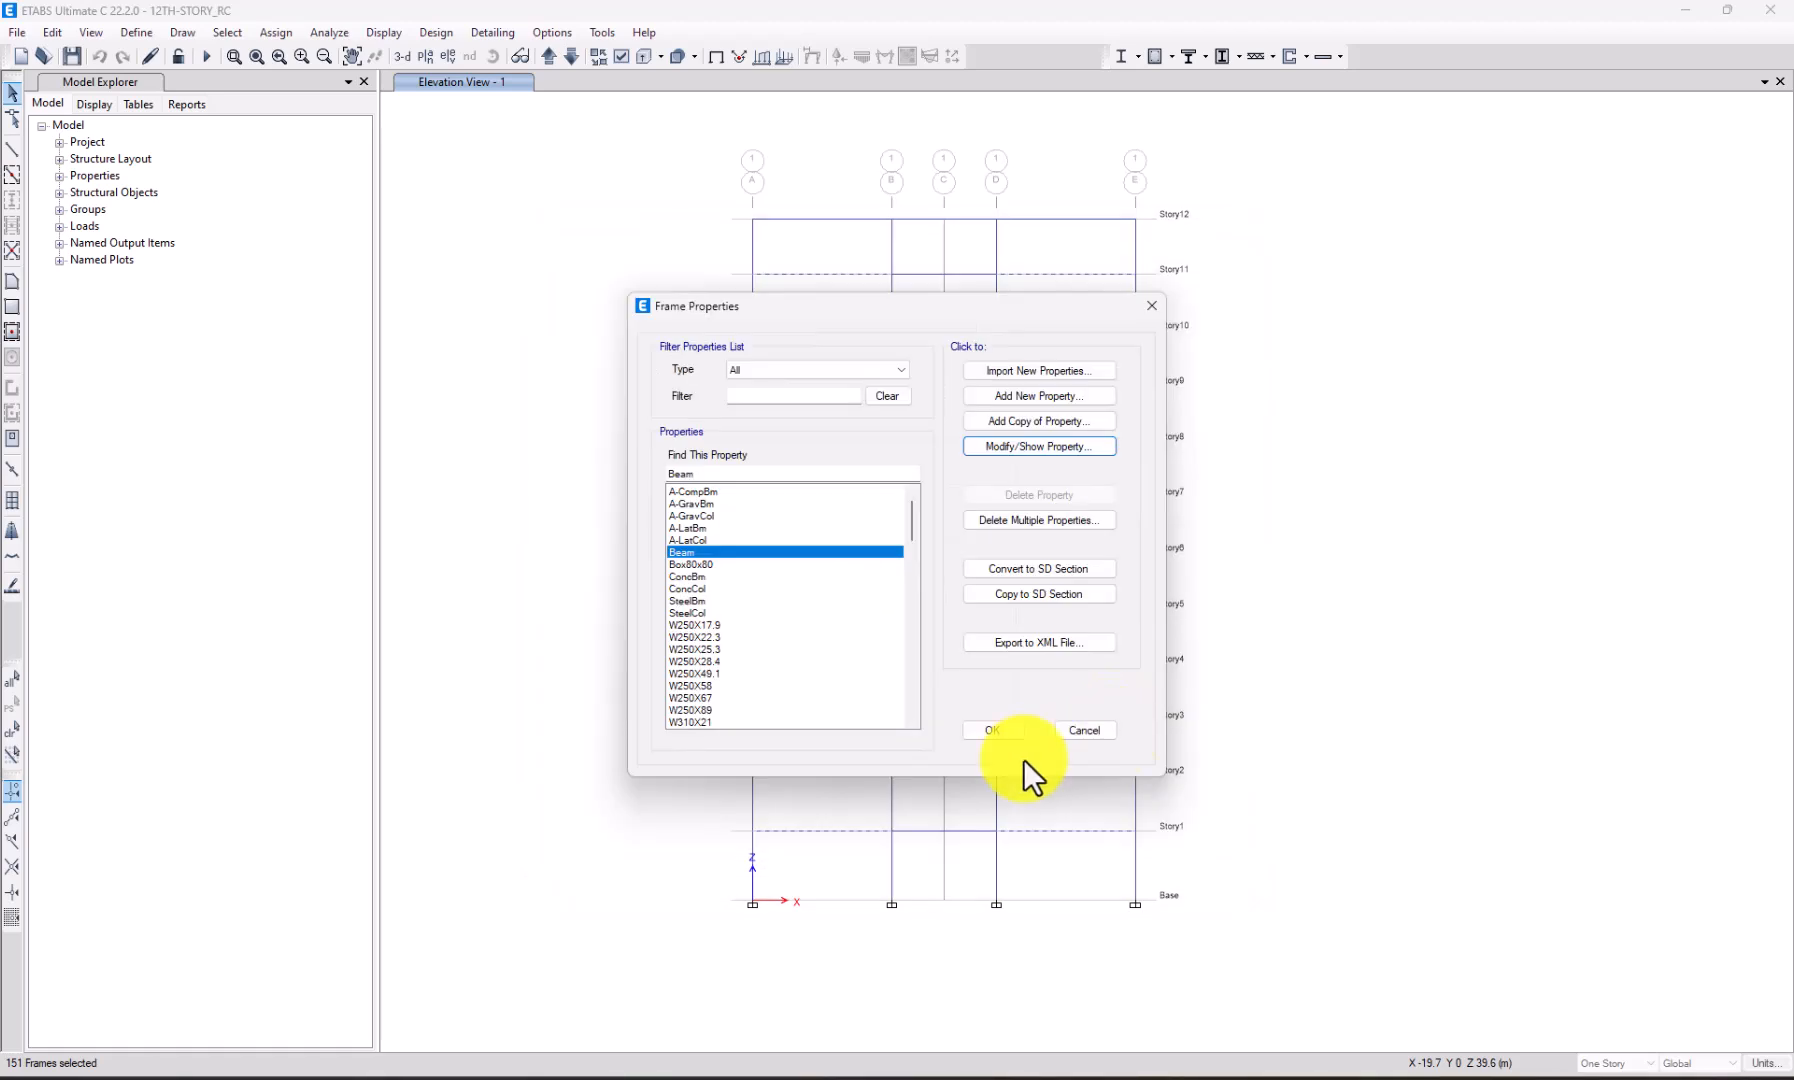
pyautogui.click(992, 729)
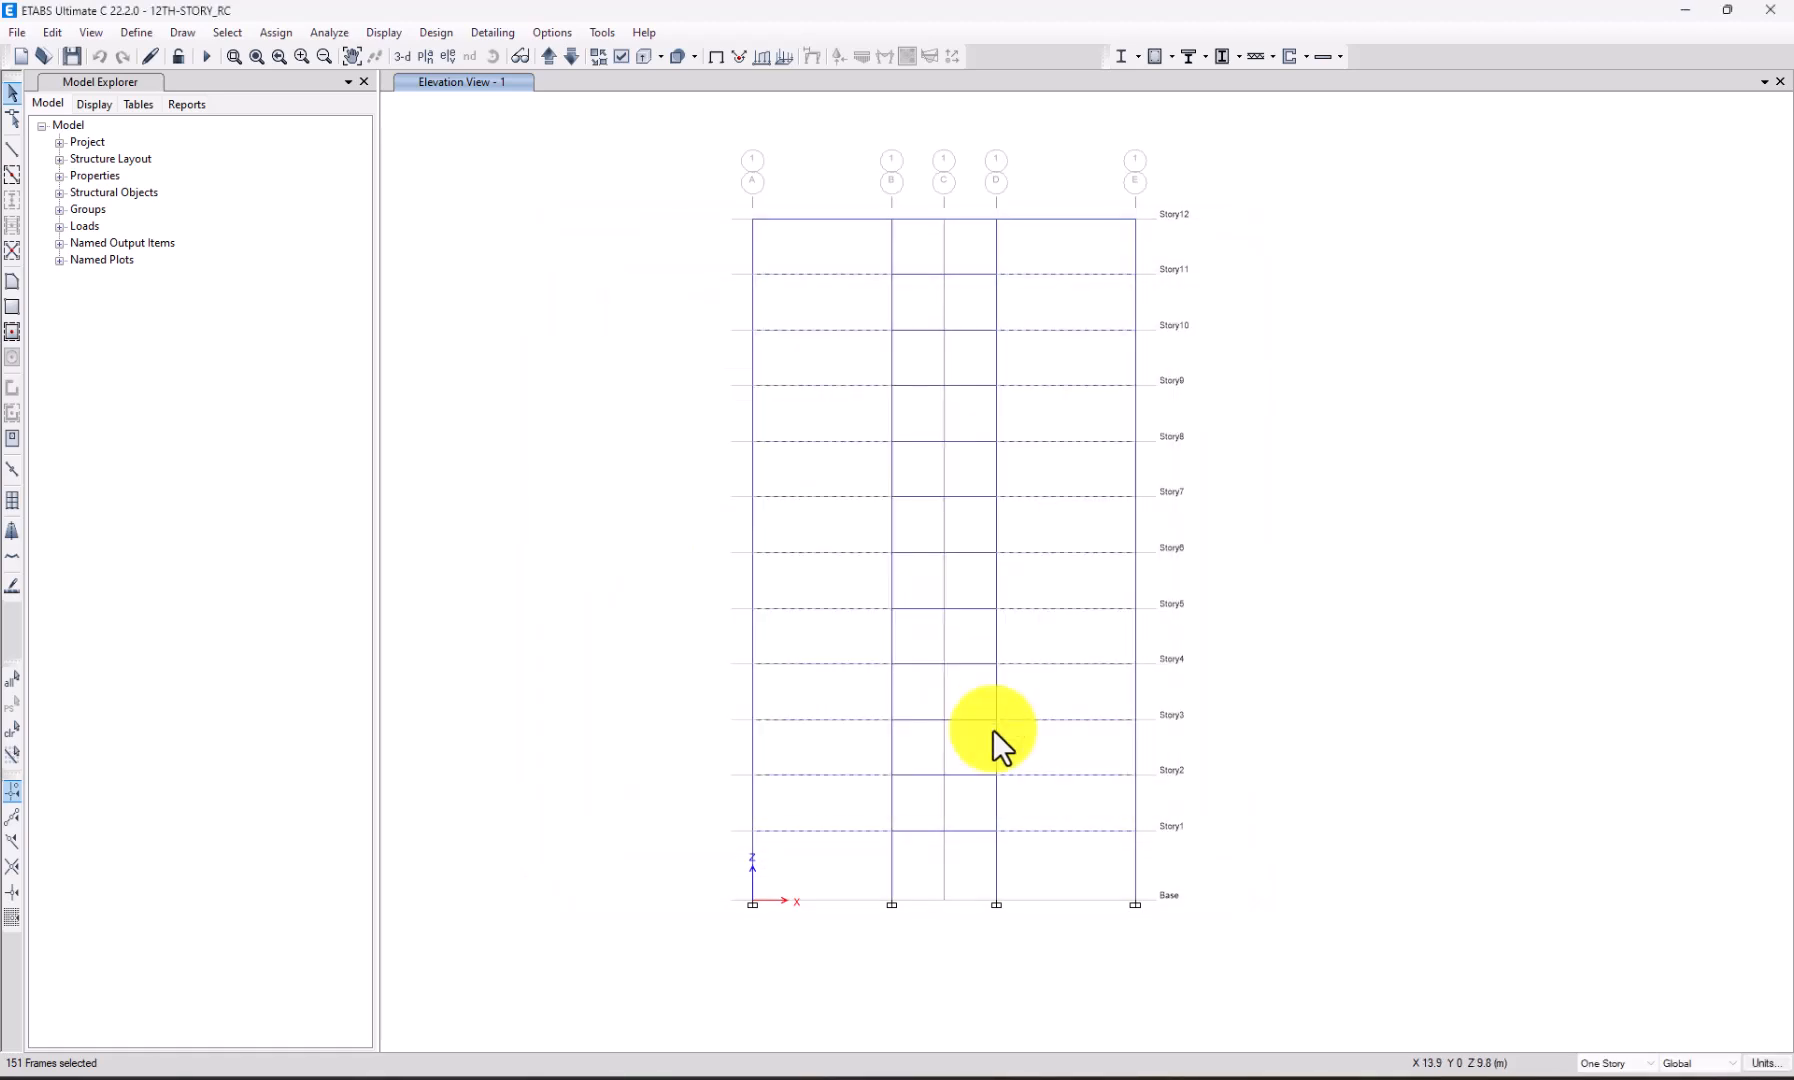
# Rerun the analysis, dismiss its messages, and run the ACI 318-19 concrete frame design to show longitudinal reinforcing.
pyautogui.click(207, 57)
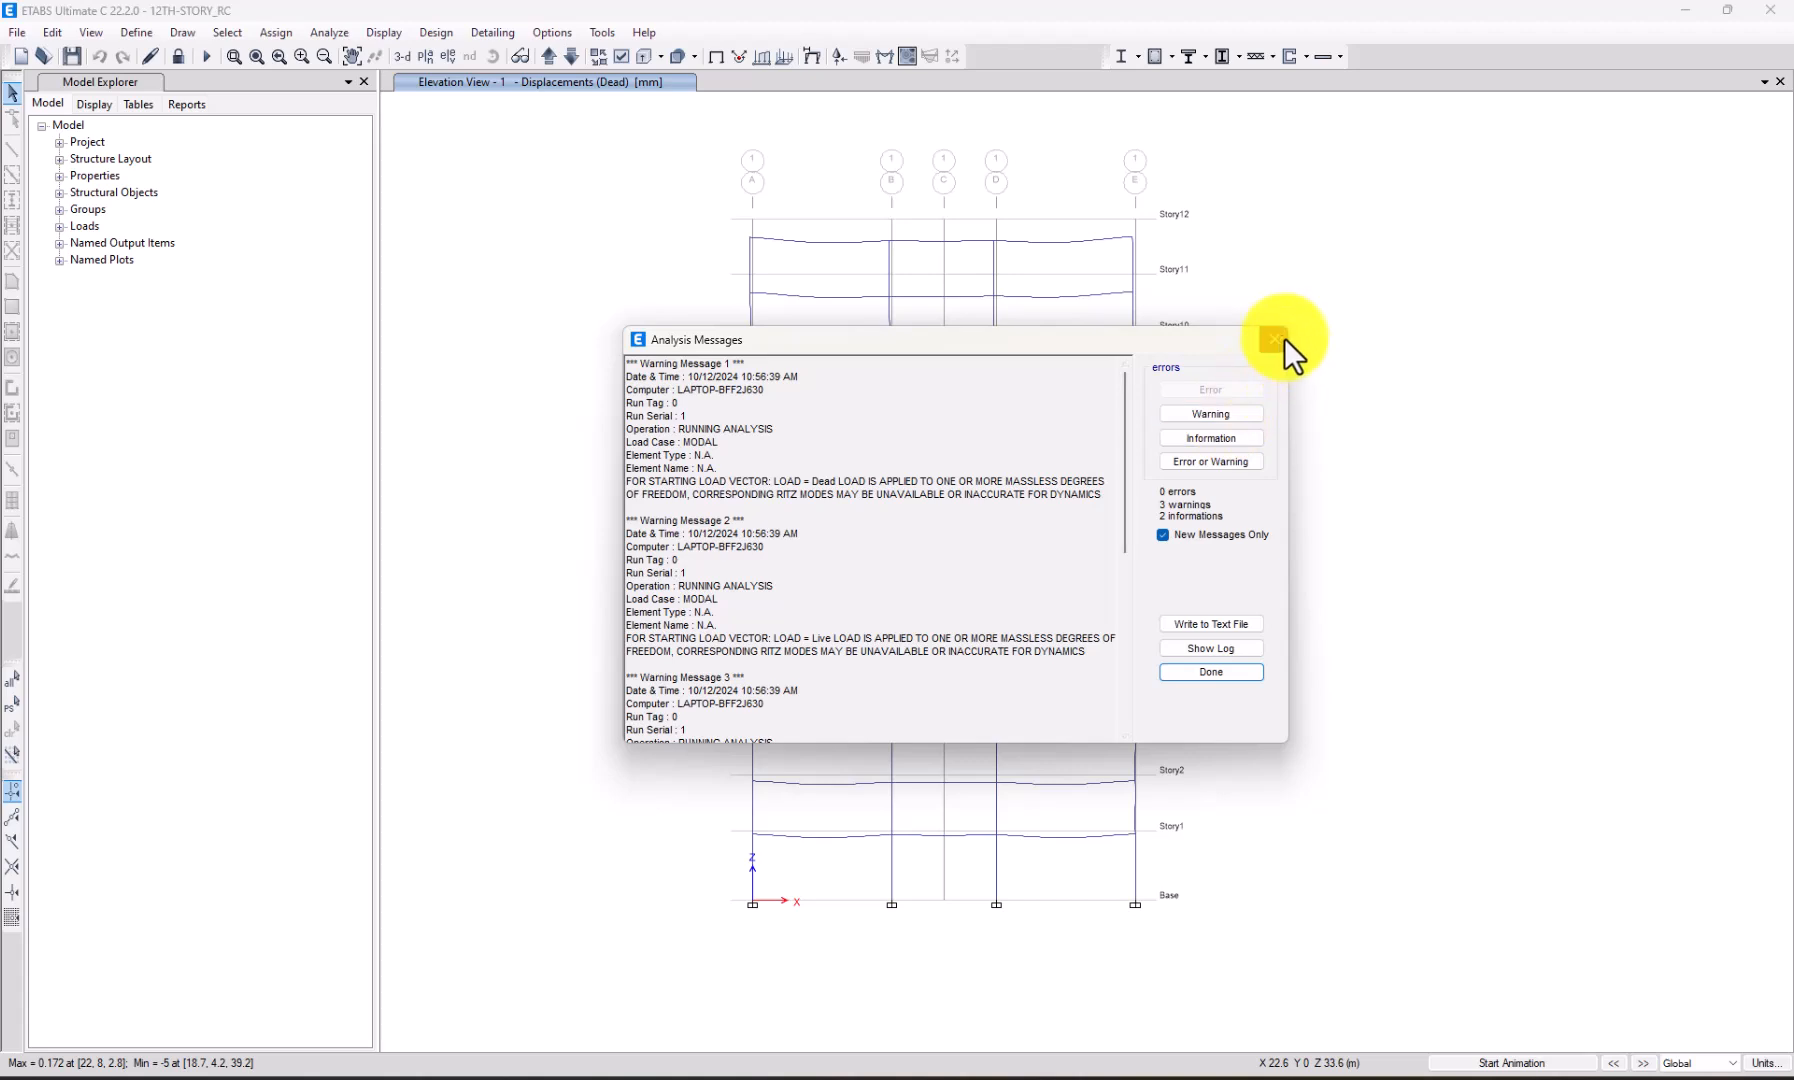
pyautogui.click(1280, 335)
pyautogui.click(1155, 56)
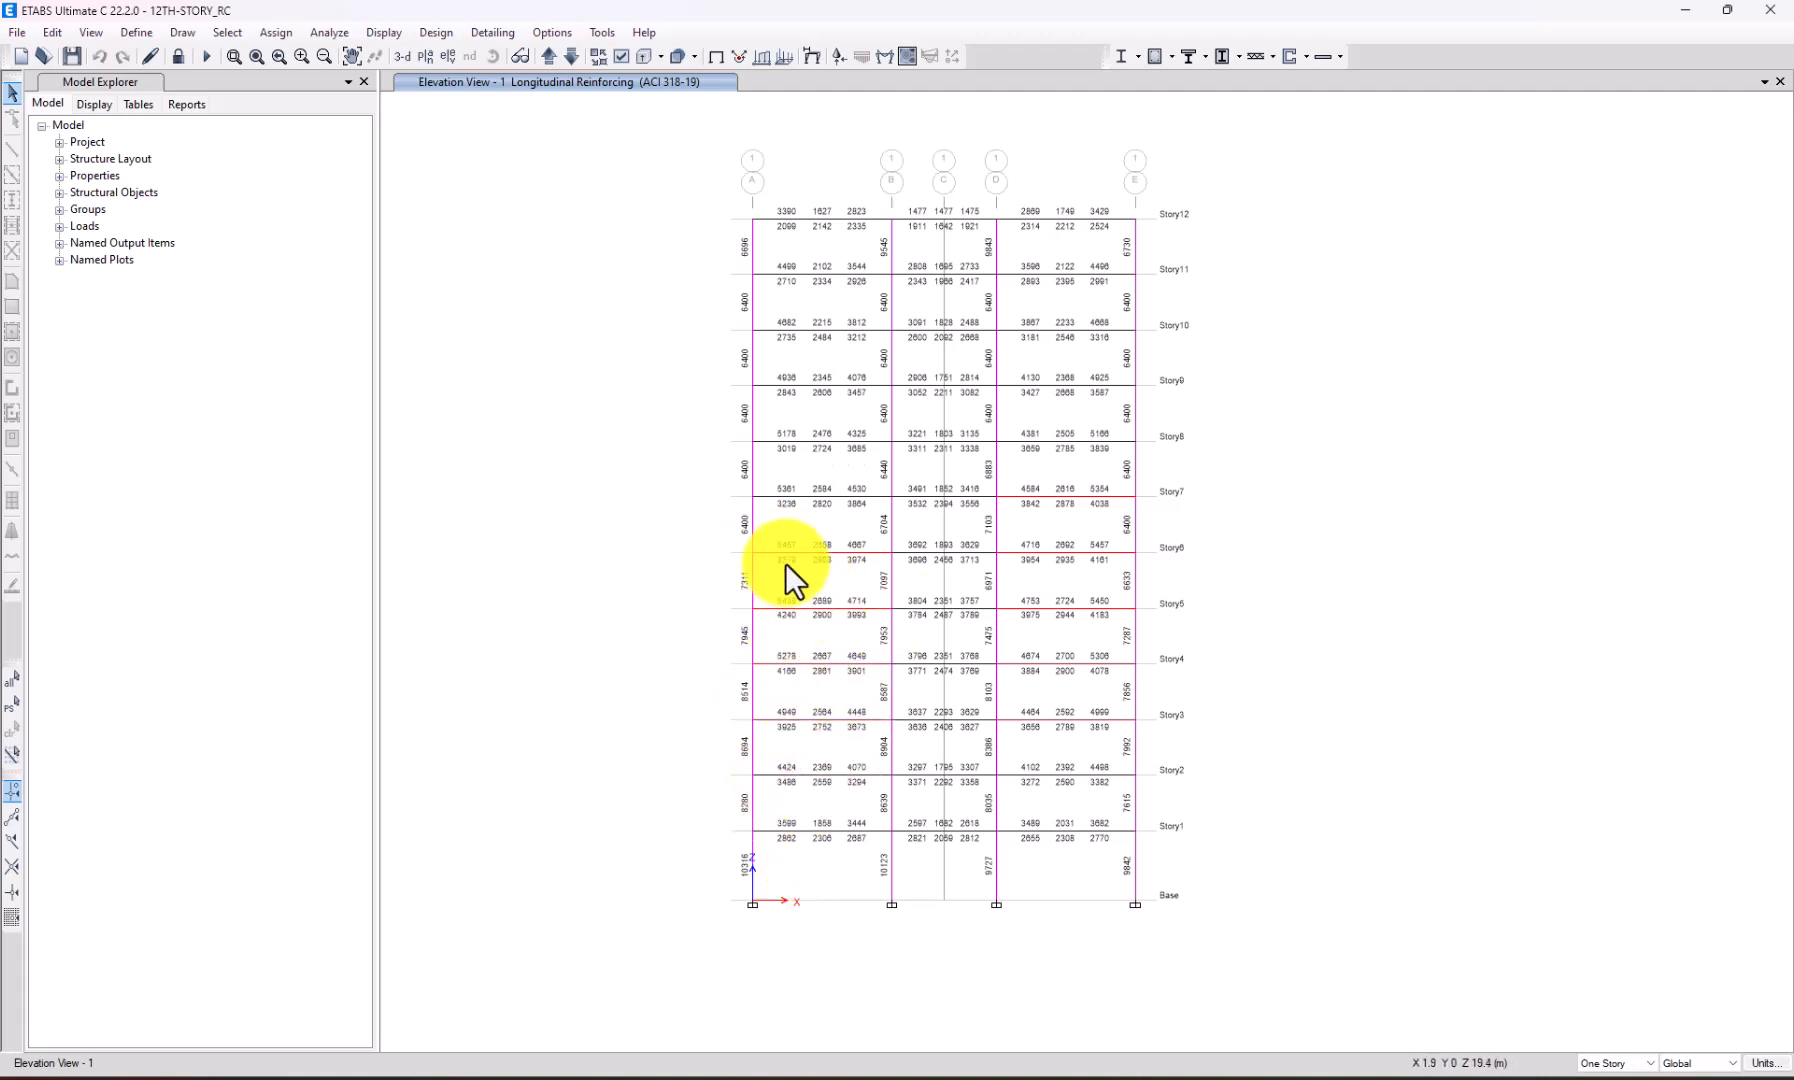
pyautogui.moveTo(761, 834)
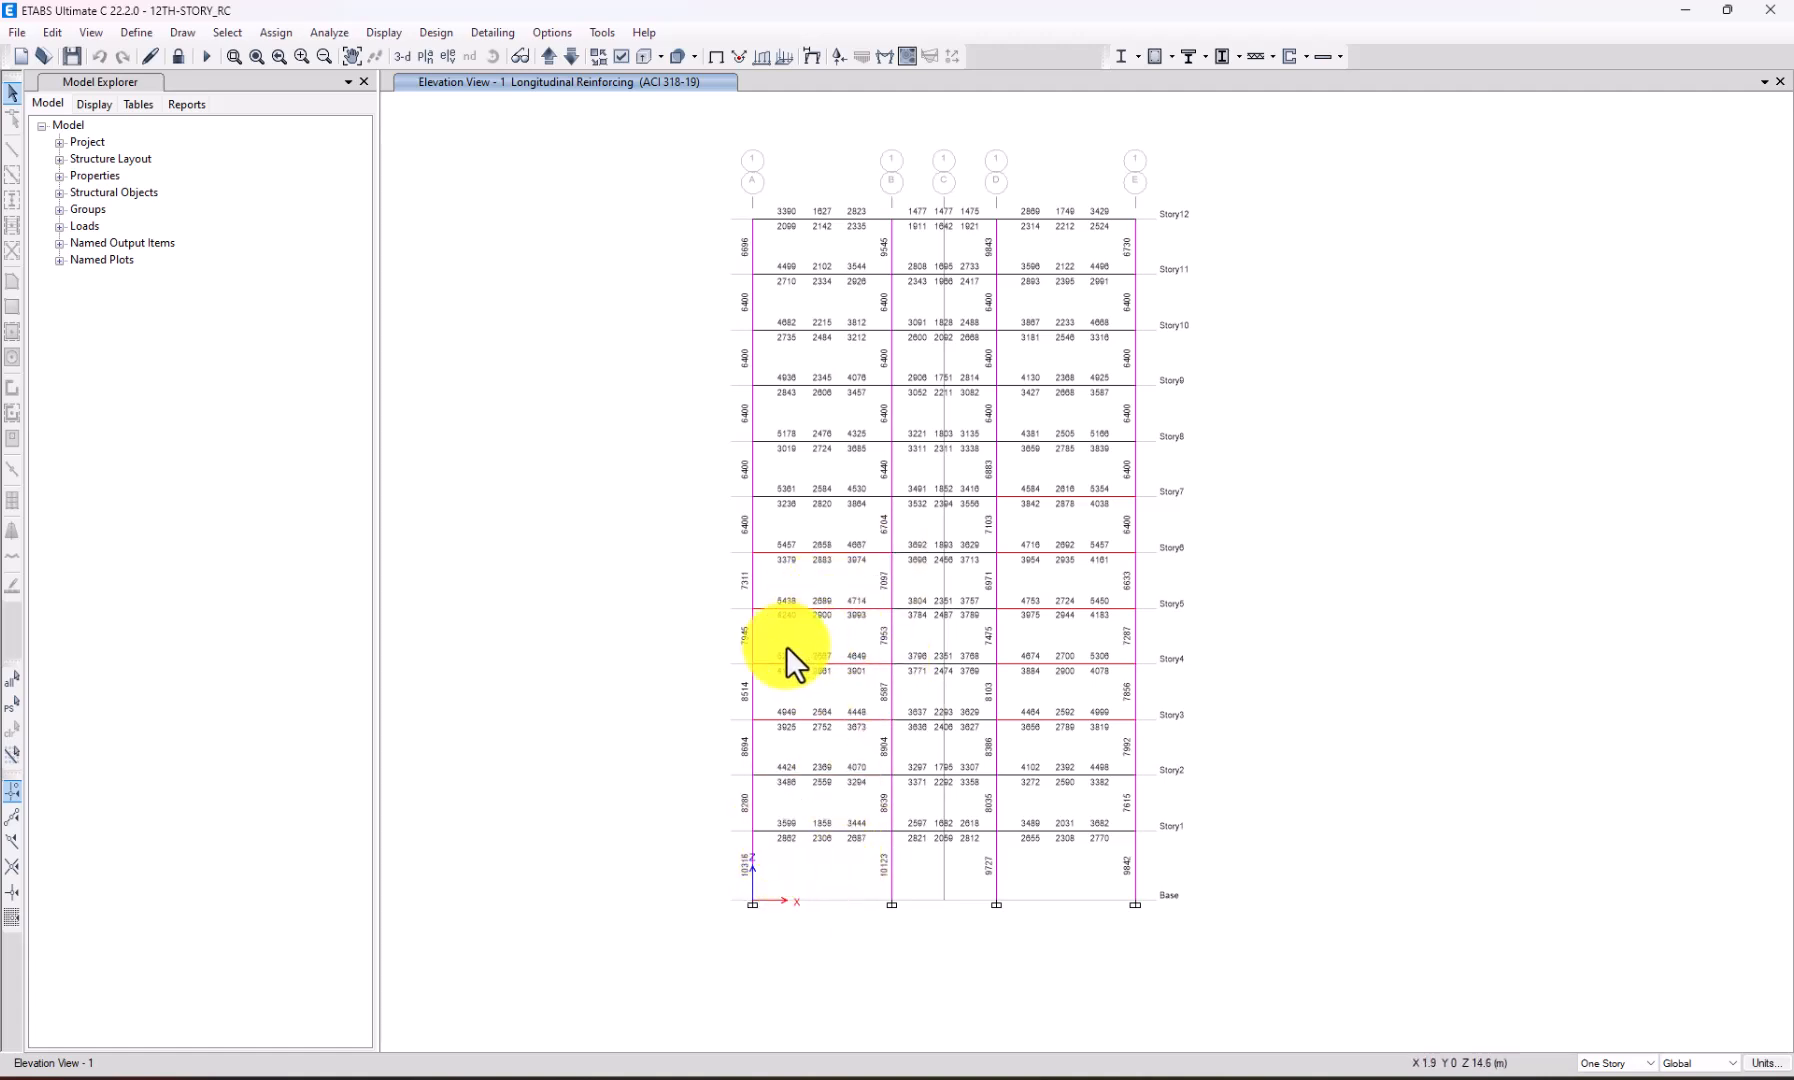
# Open the story response plots and display the diaphragm drifts.
pyautogui.click(382, 34)
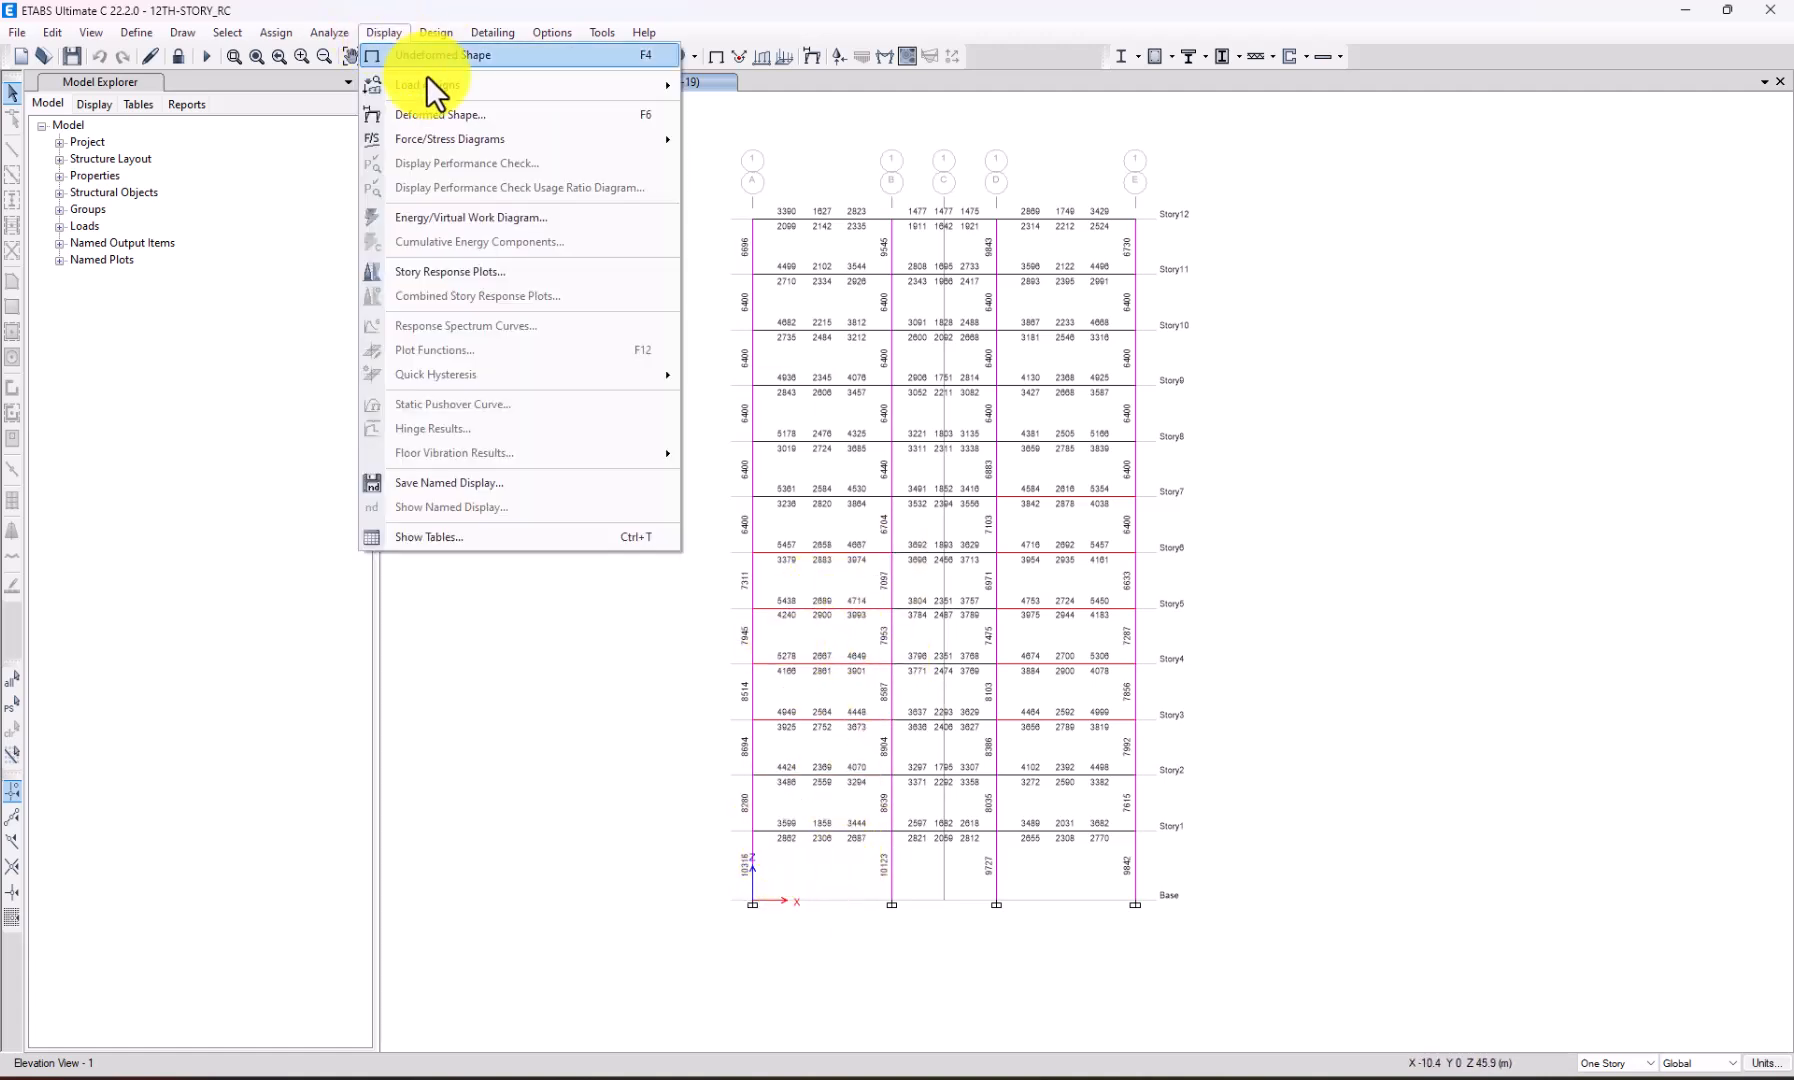
pyautogui.click(465, 272)
pyautogui.click(820, 180)
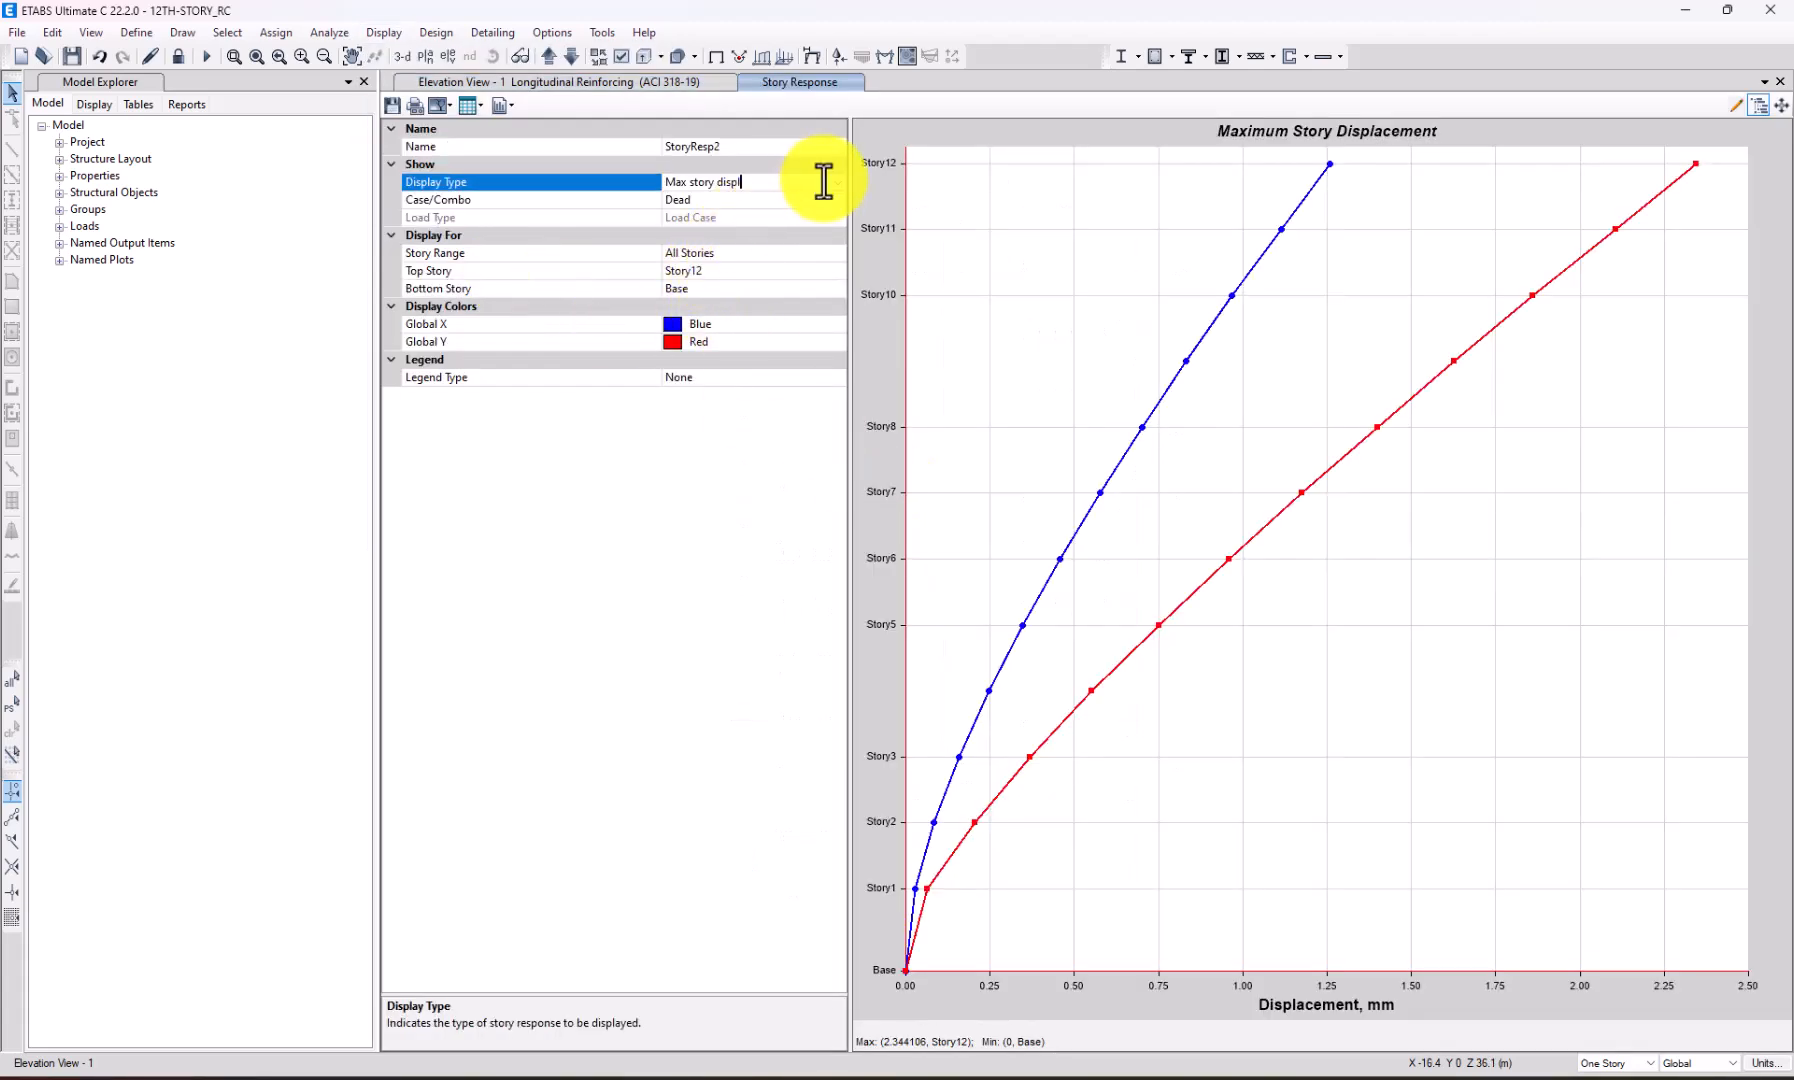
pyautogui.click(830, 182)
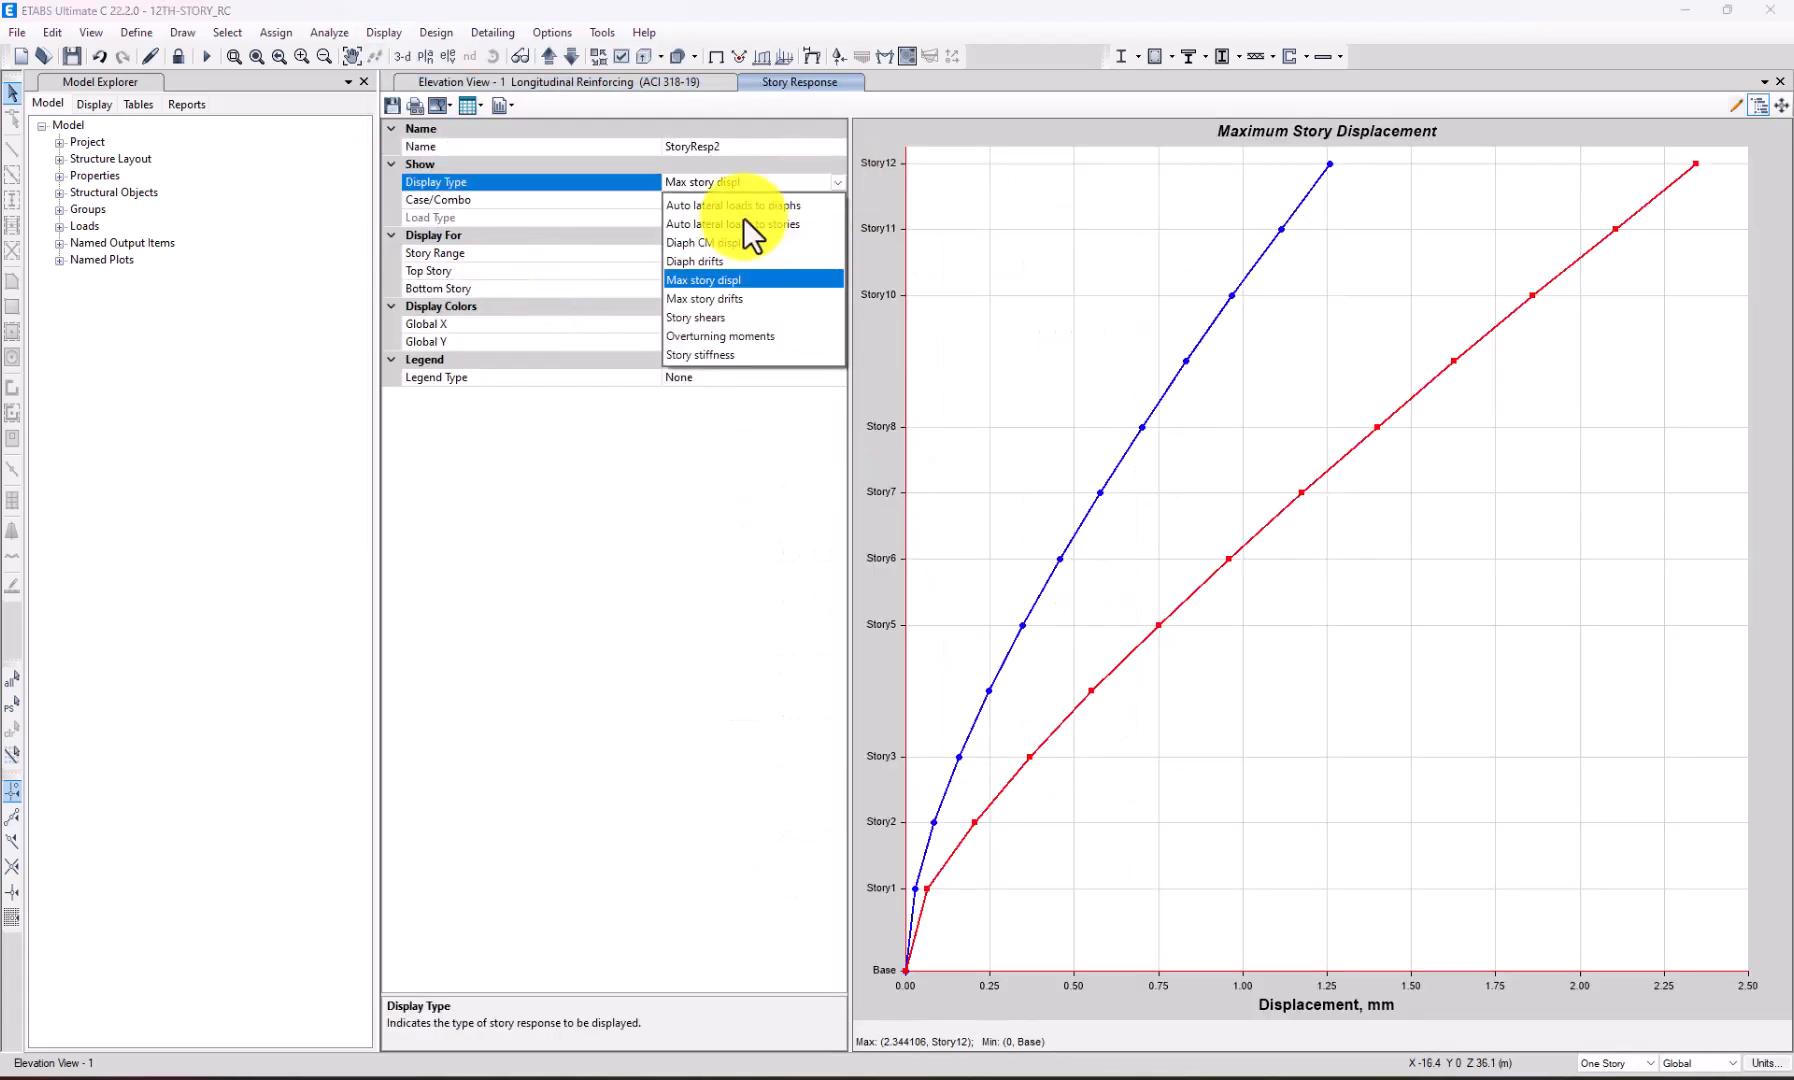
pyautogui.click(697, 263)
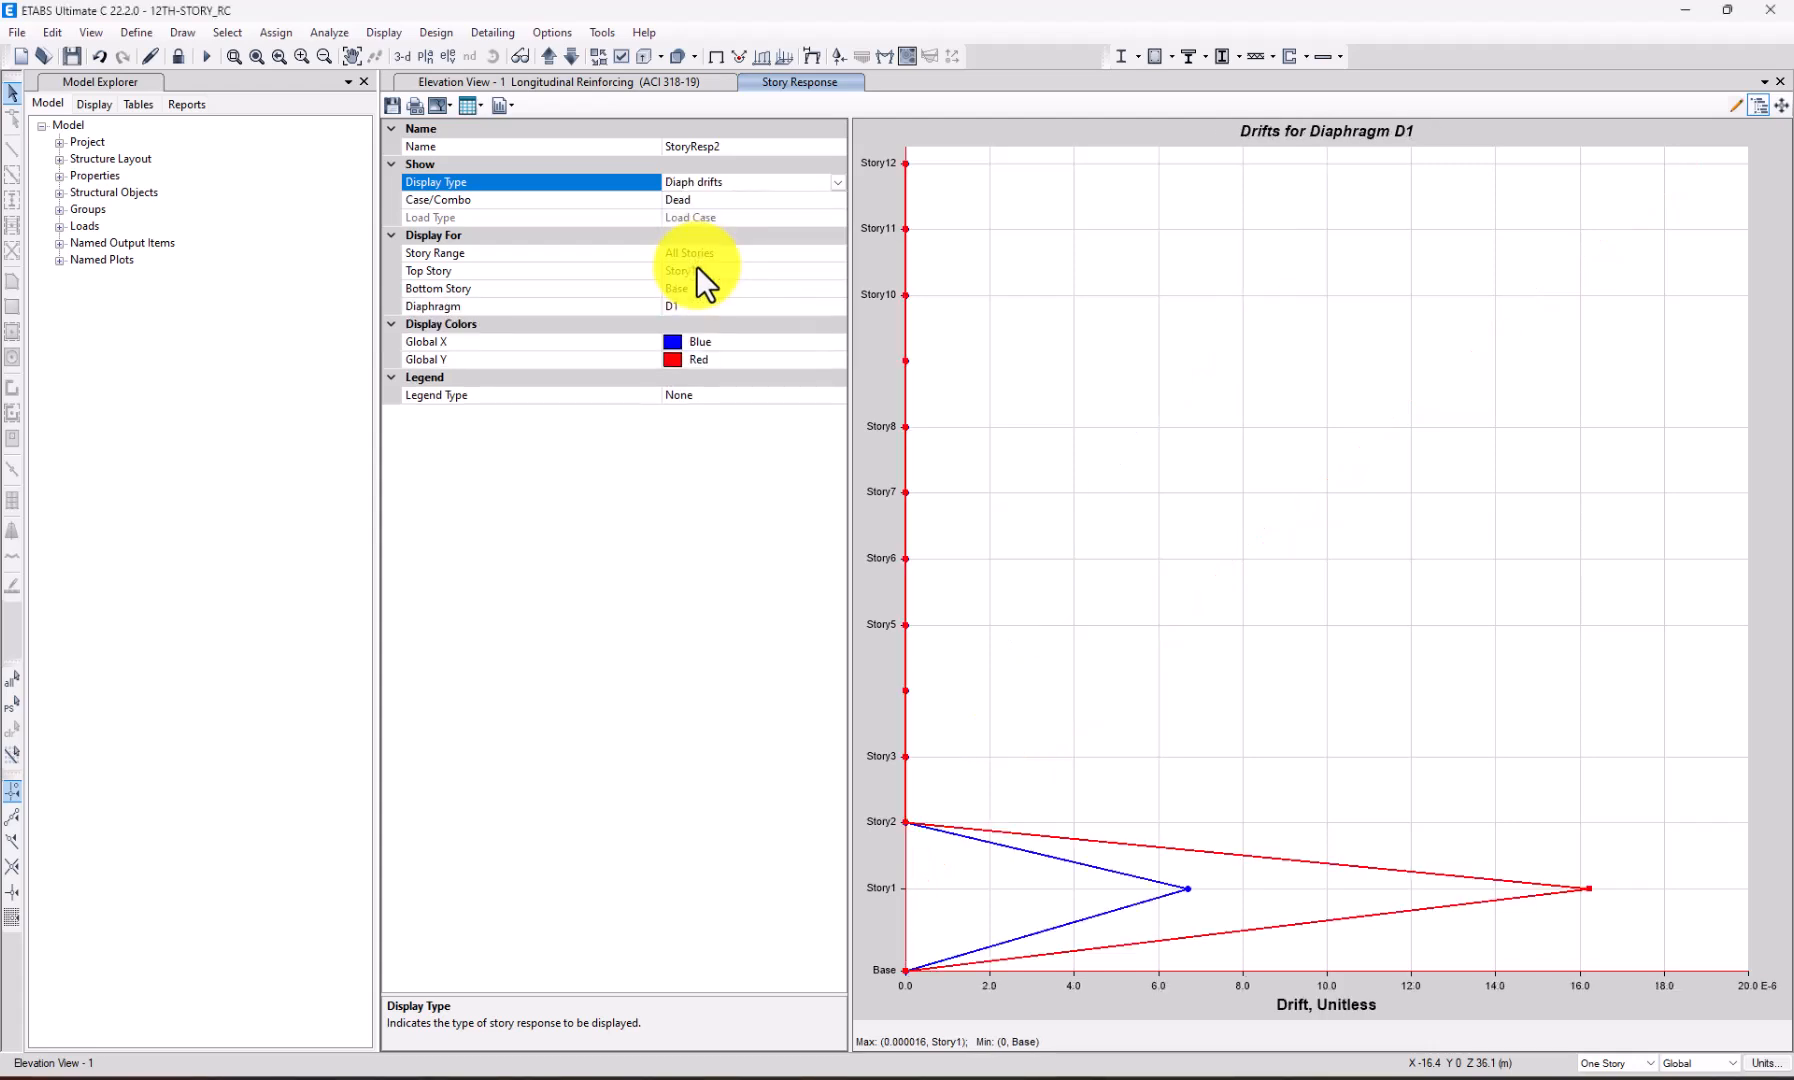
# Examine the diaphragm D1 drifts for load case EX and for load case EY1.
pyautogui.click(835, 200)
pyautogui.click(838, 200)
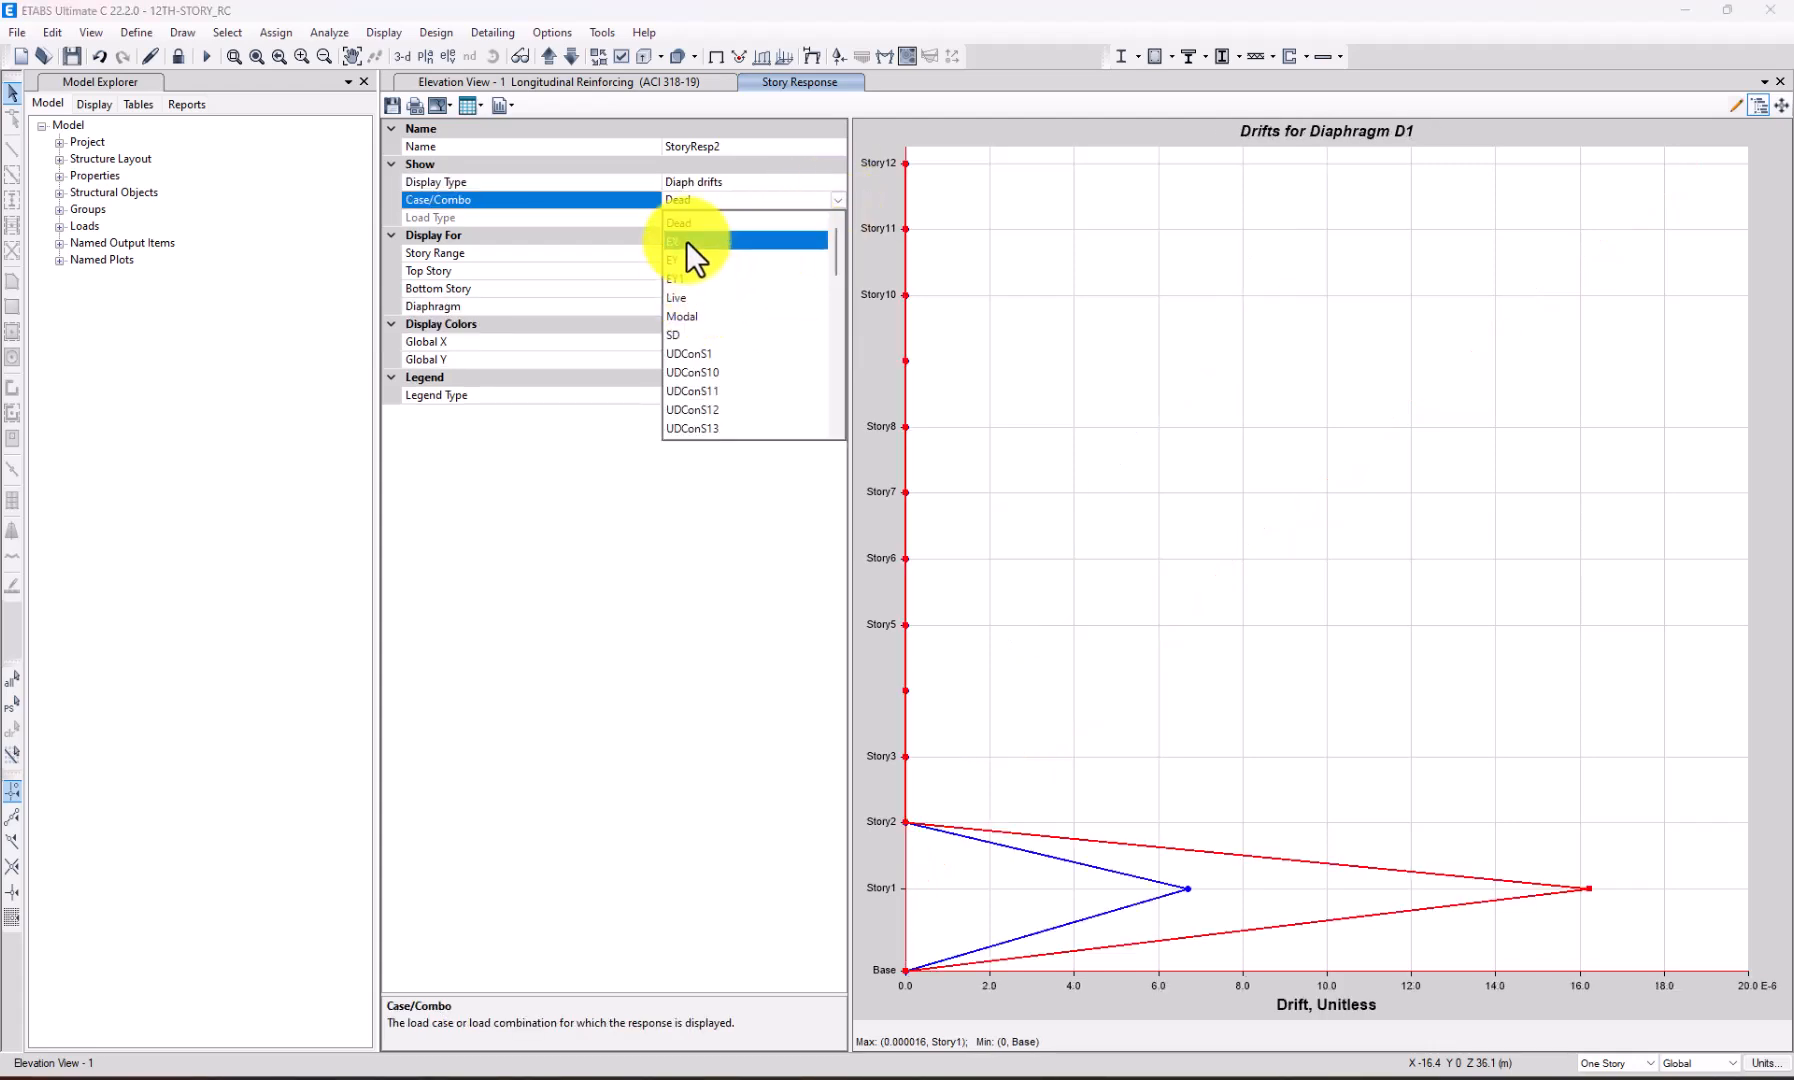
pyautogui.click(686, 242)
pyautogui.click(835, 200)
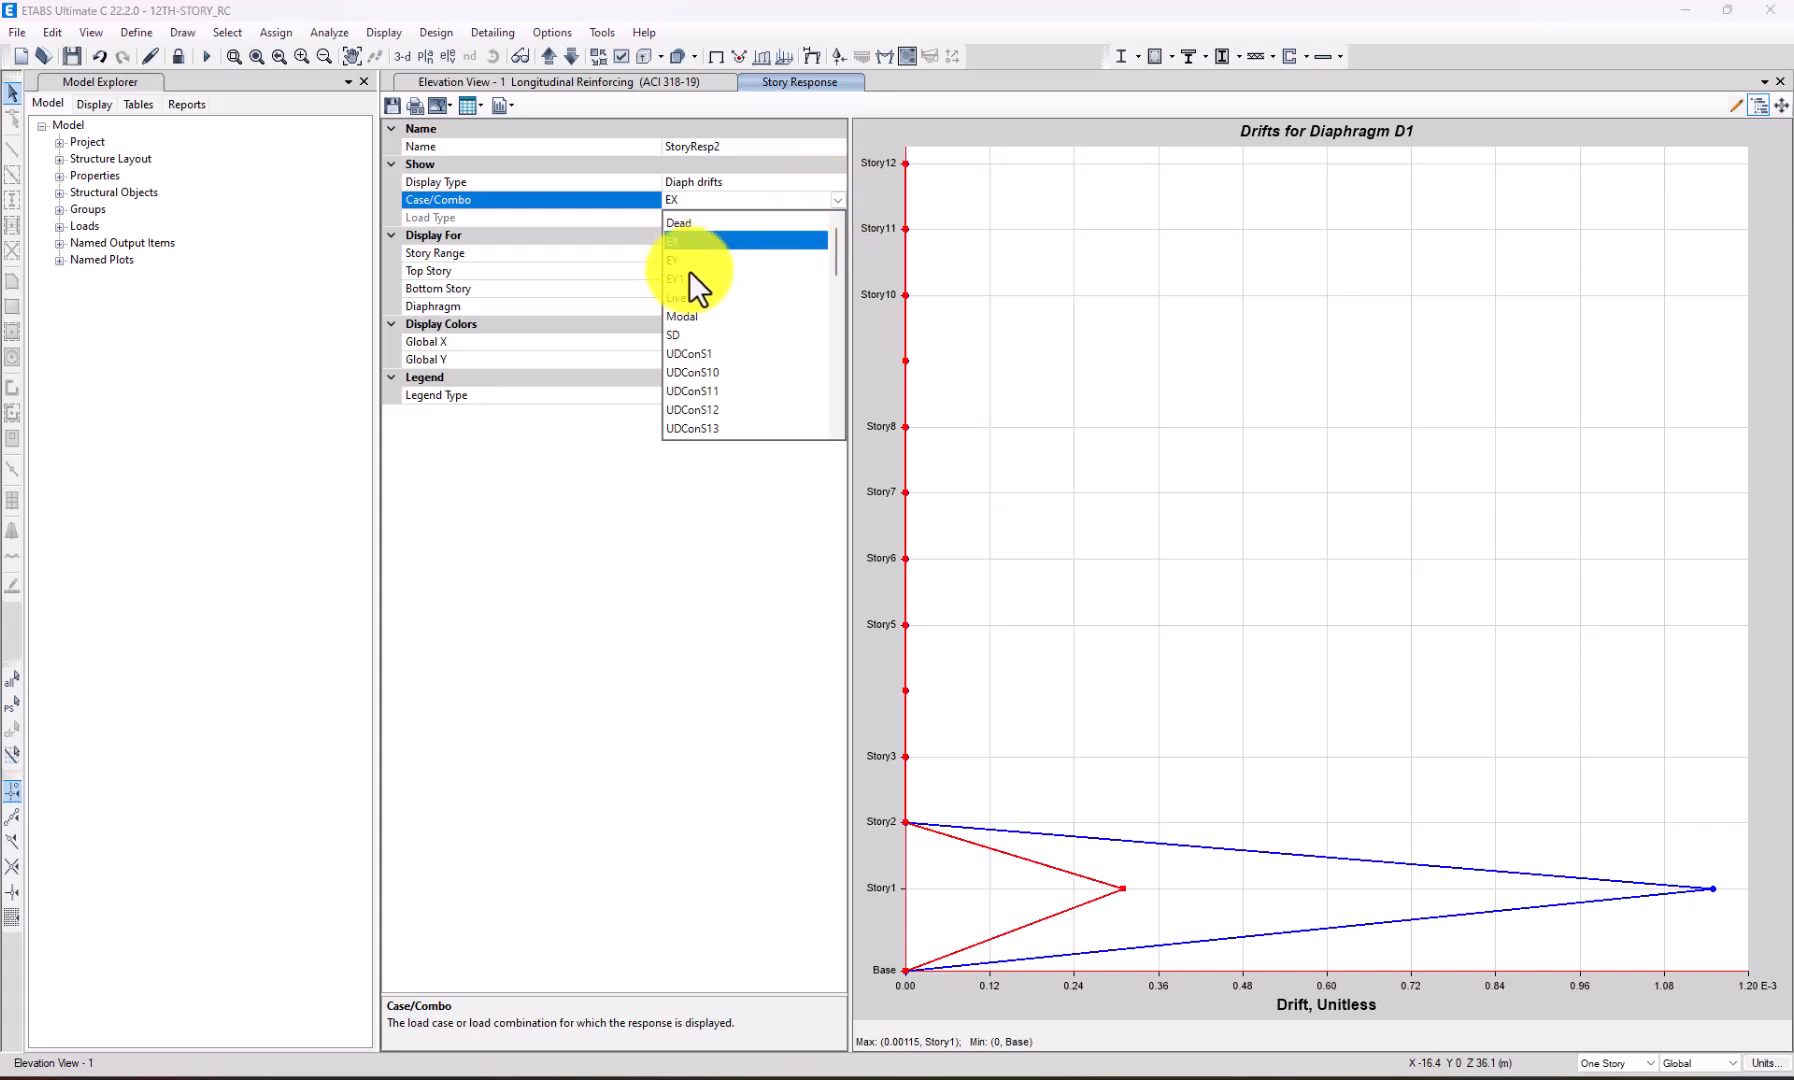
pyautogui.click(689, 277)
pyautogui.scroll(-1, 1160, 500)
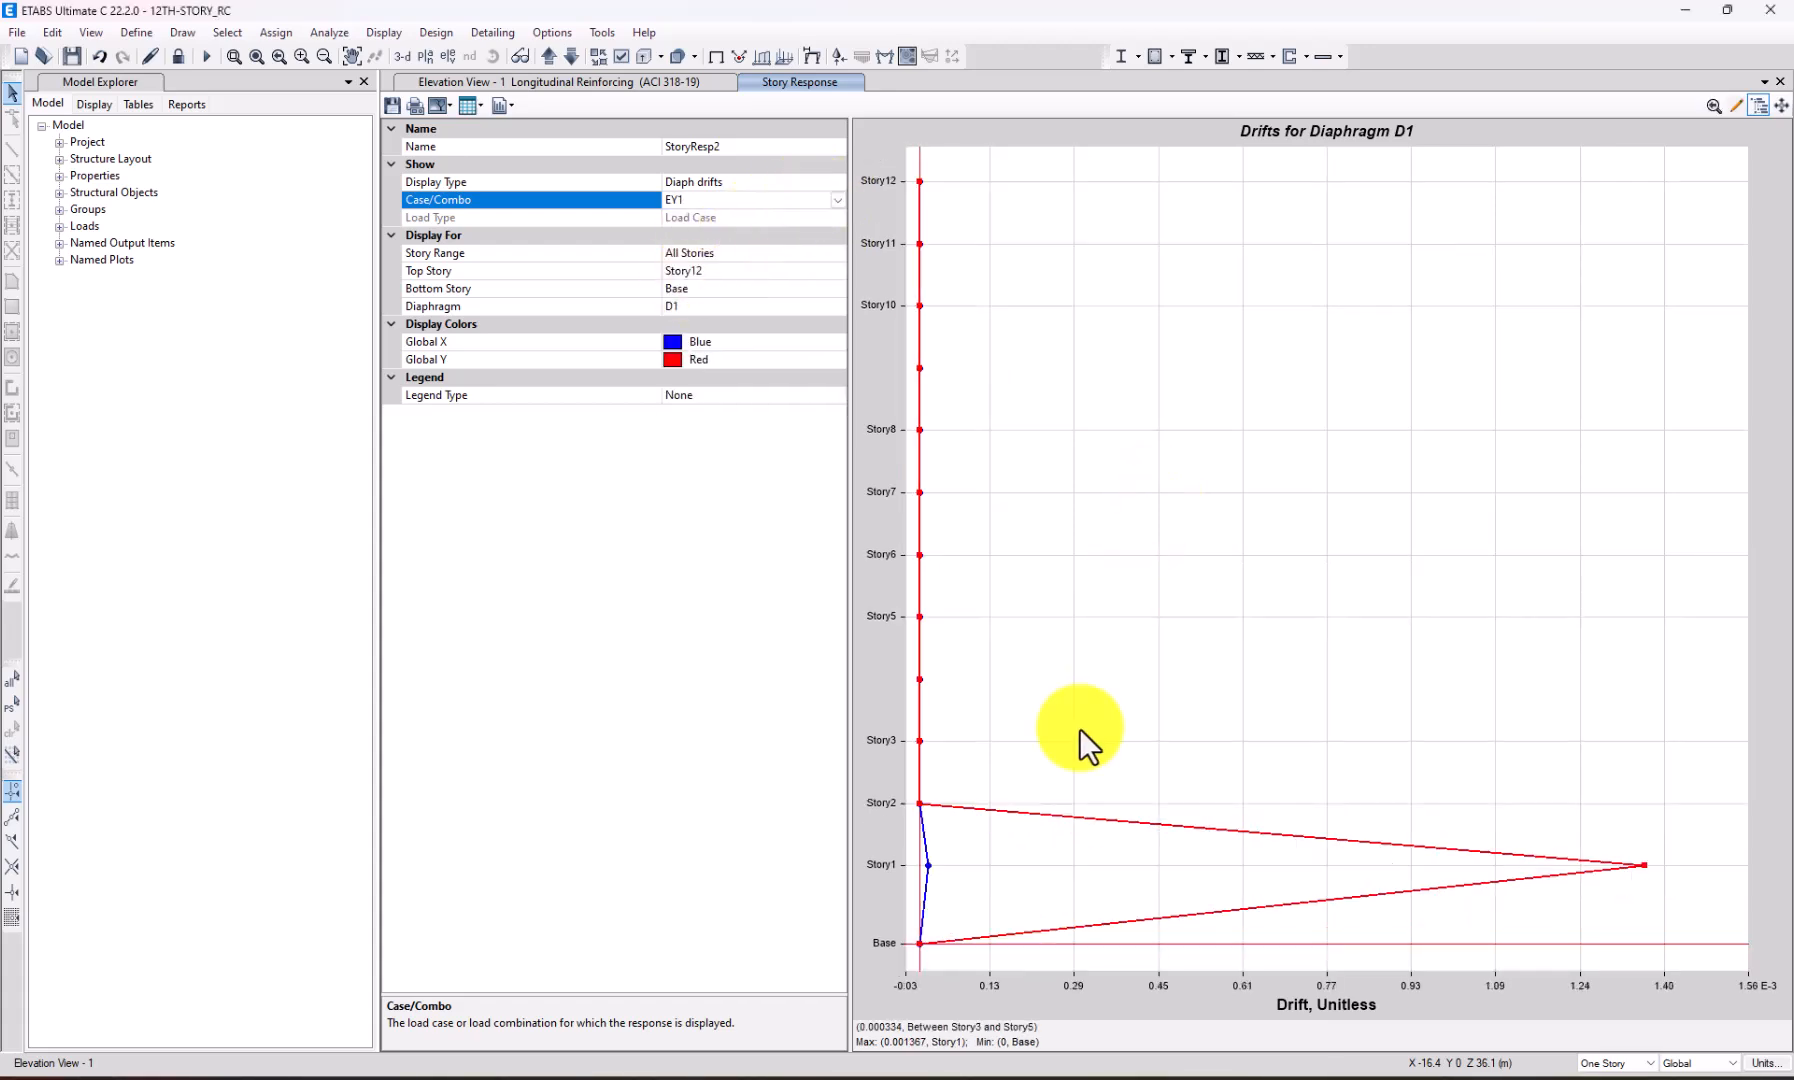
# Switch the story response plot to maximum story drifts and restore its full extent.
pyautogui.click(799, 180)
pyautogui.click(840, 181)
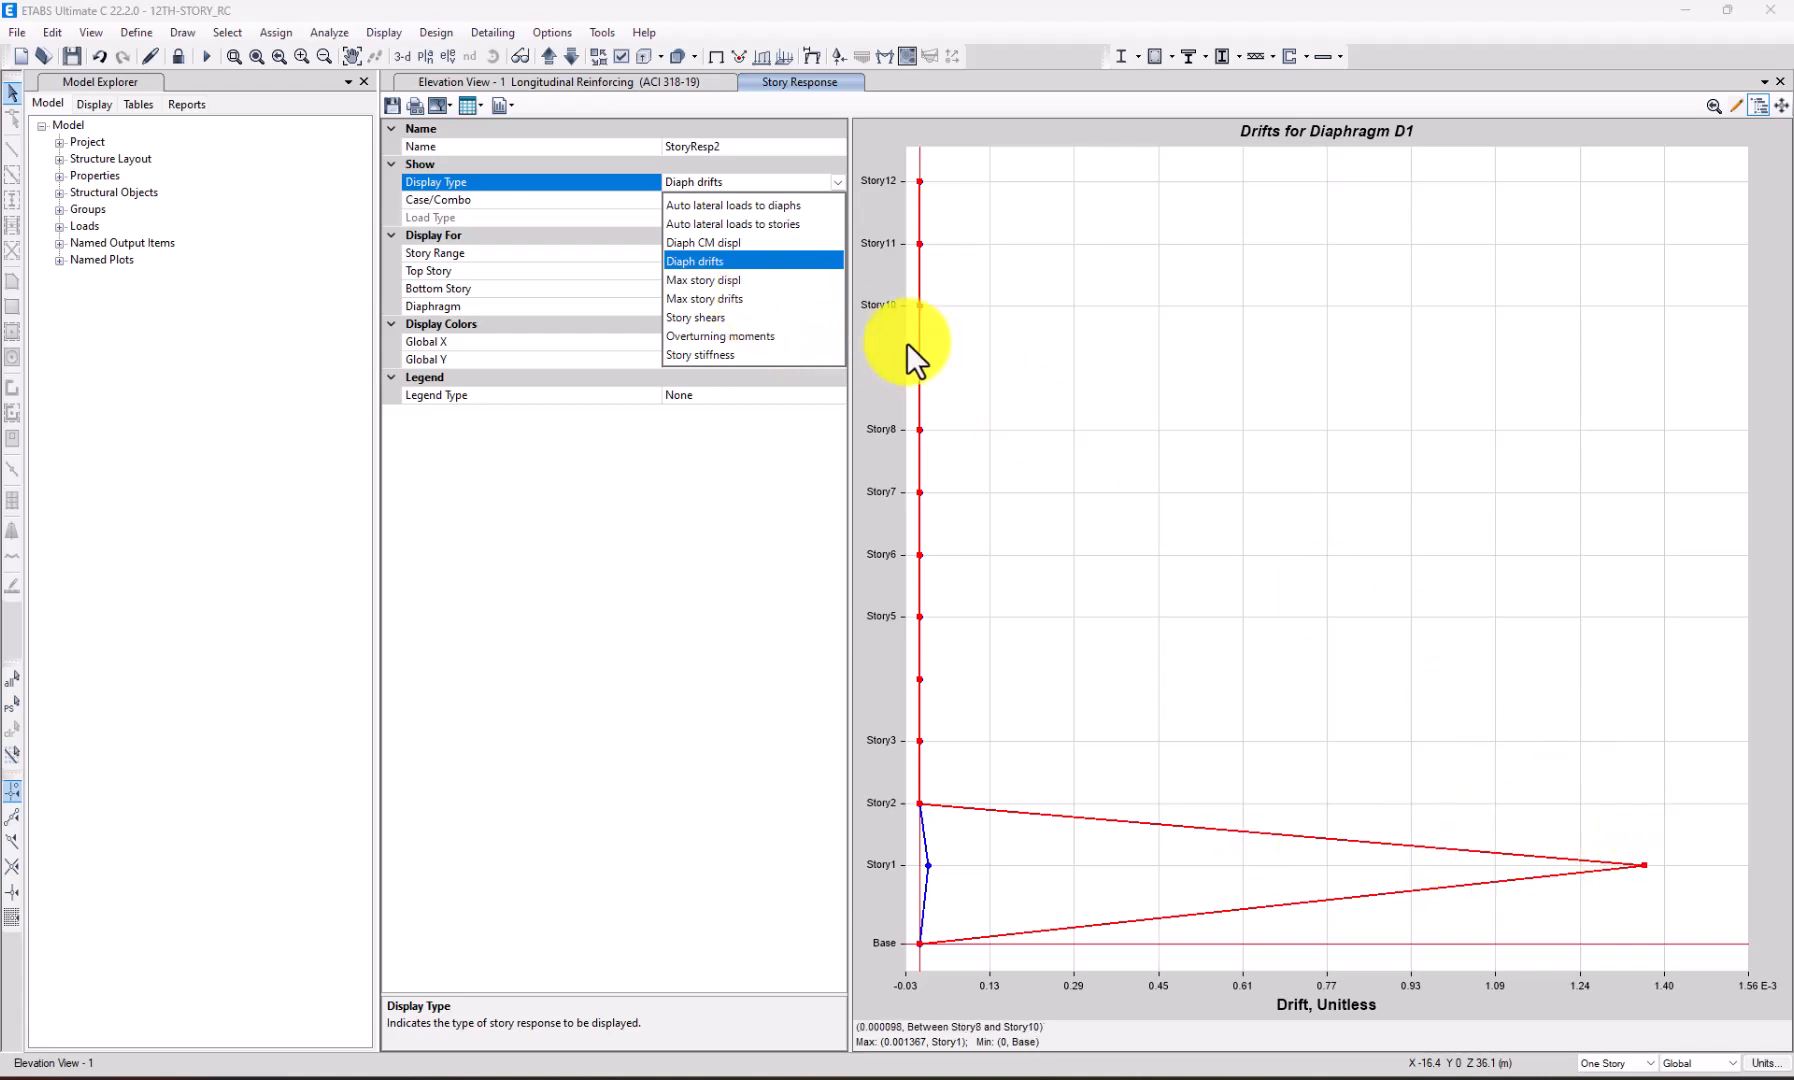
pyautogui.click(695, 299)
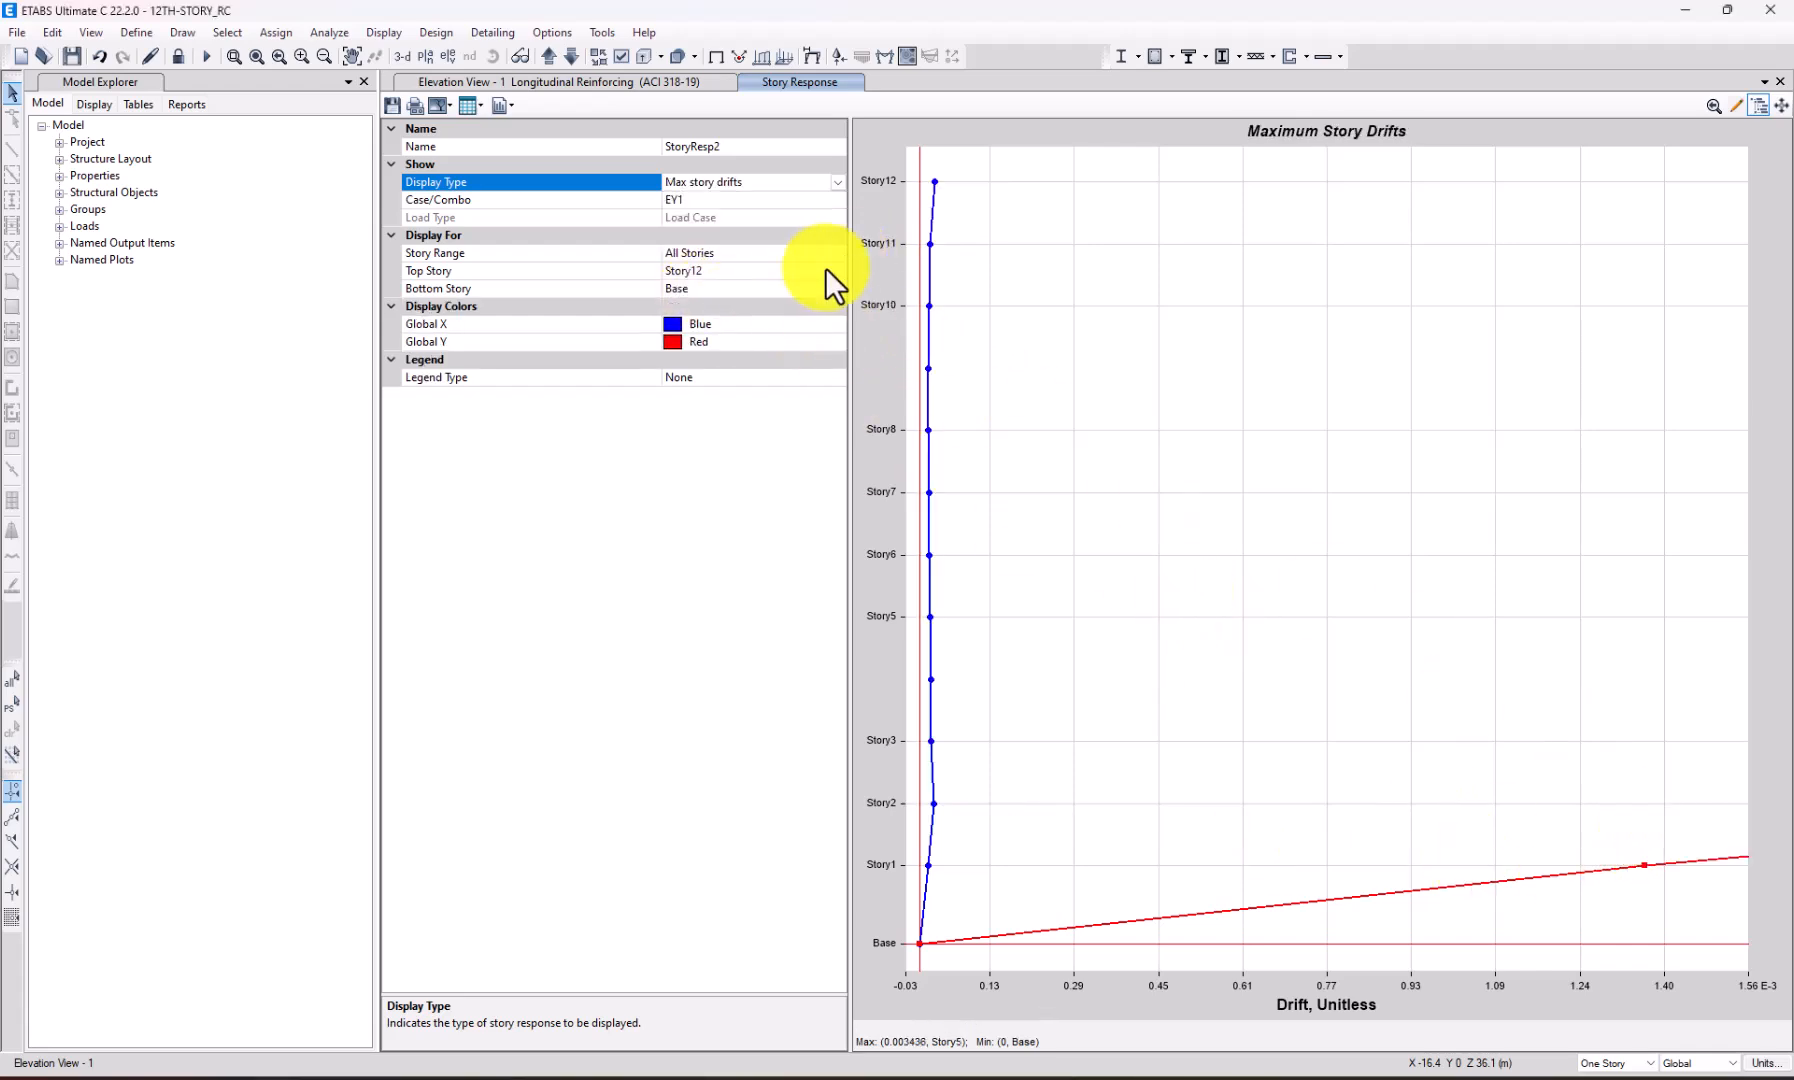
pyautogui.click(1714, 106)
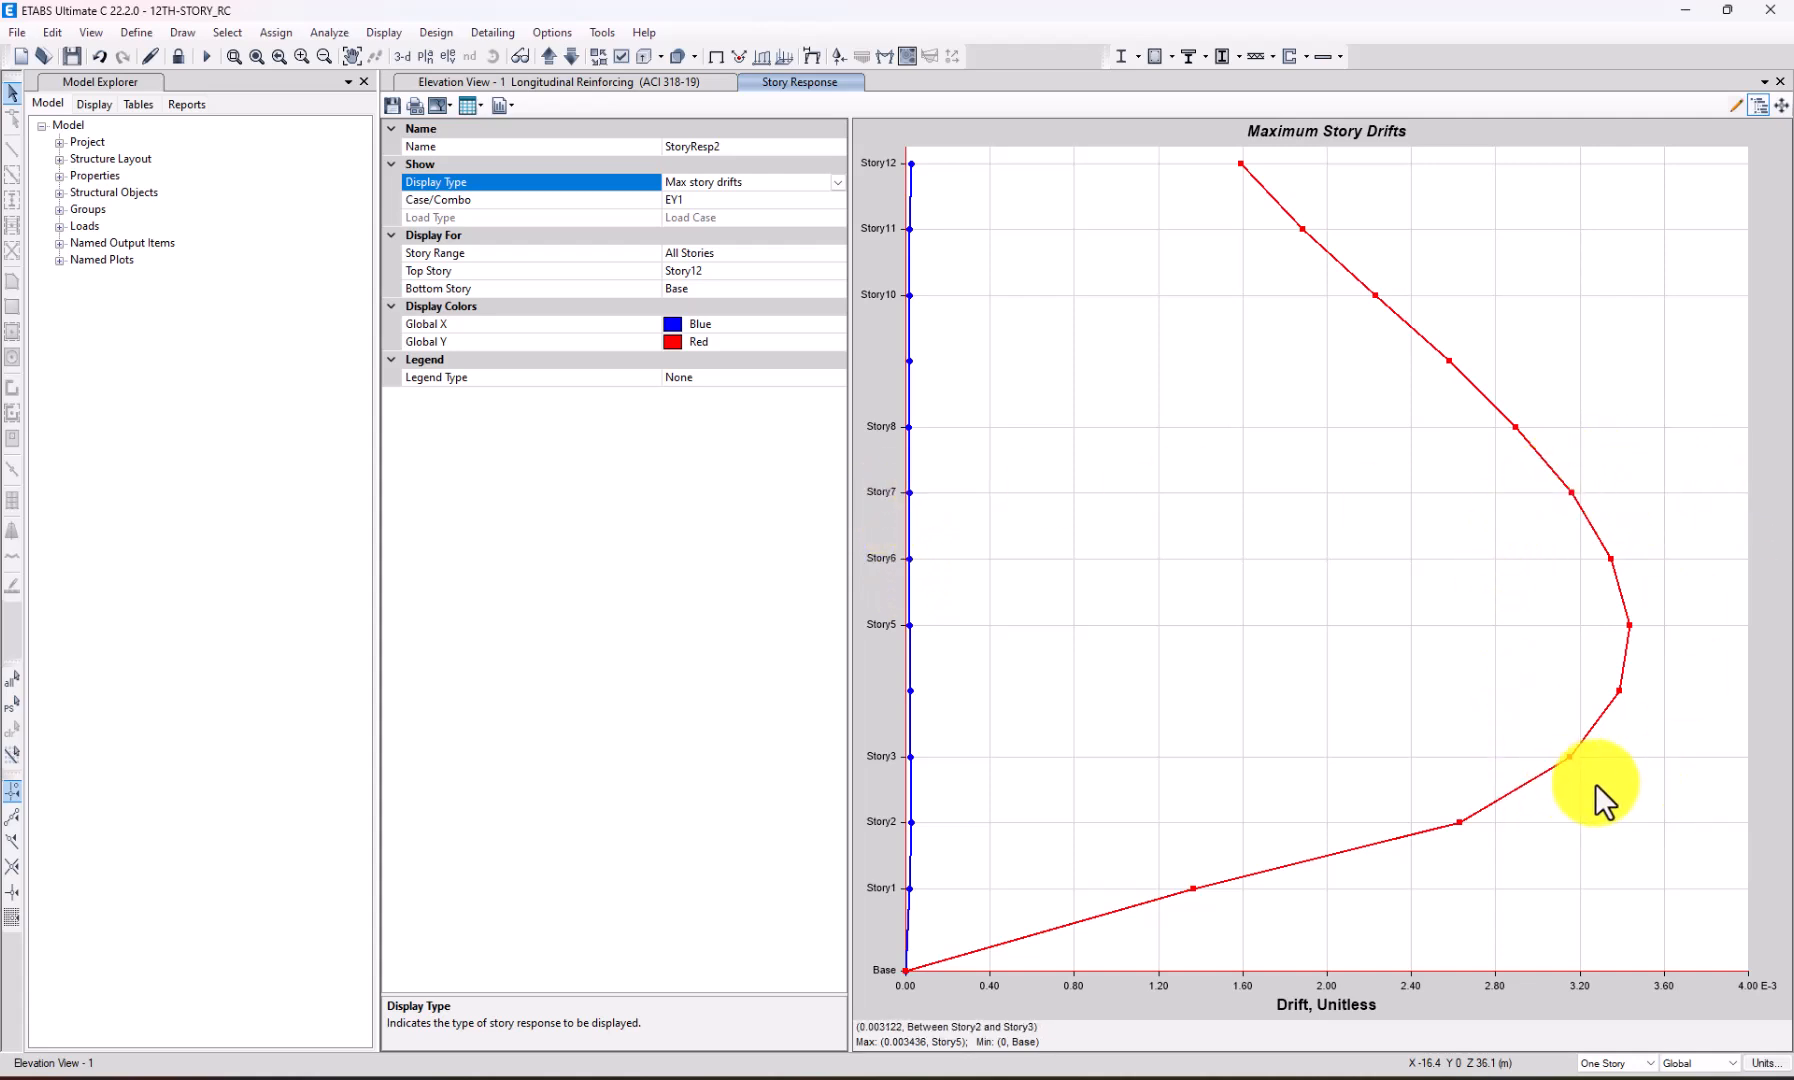
# Compare the maximum story drift plot for EY1 with the longitudinal reinforcing shown on elevation 1.
pyautogui.click(1688, 10)
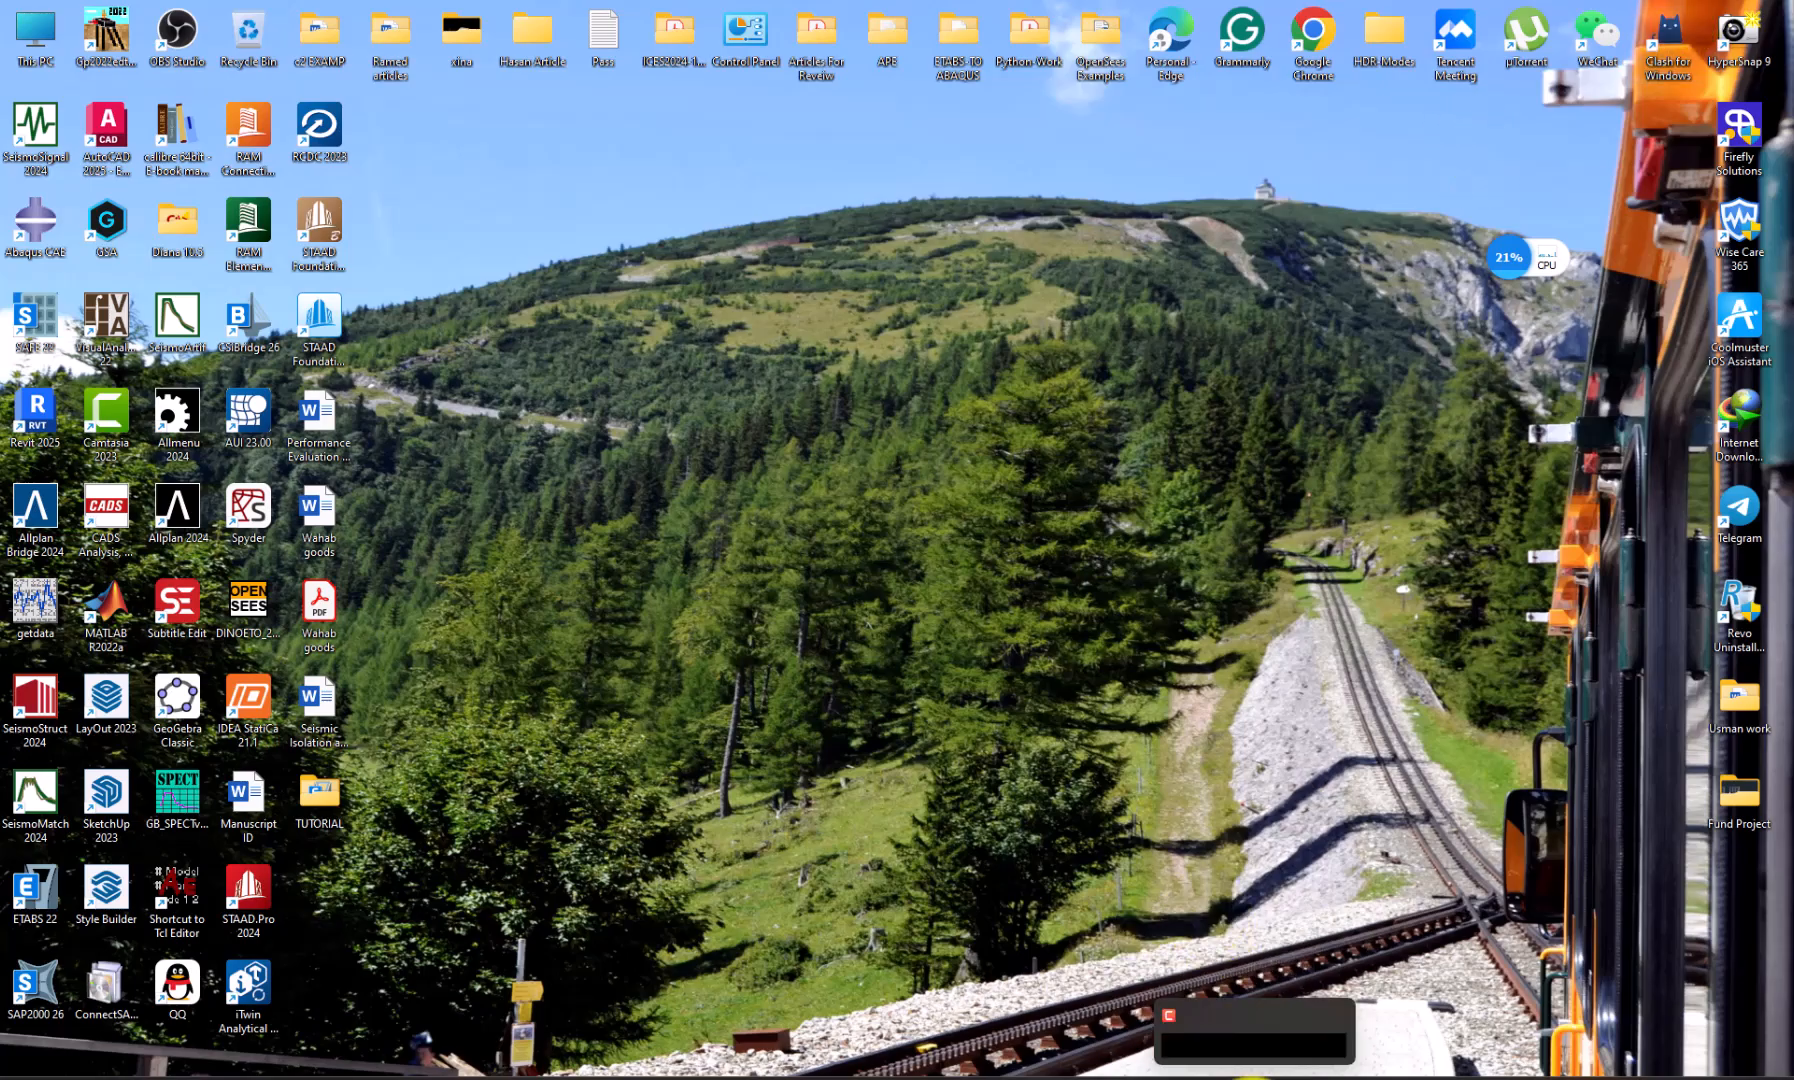
pyautogui.click(1226, 1075)
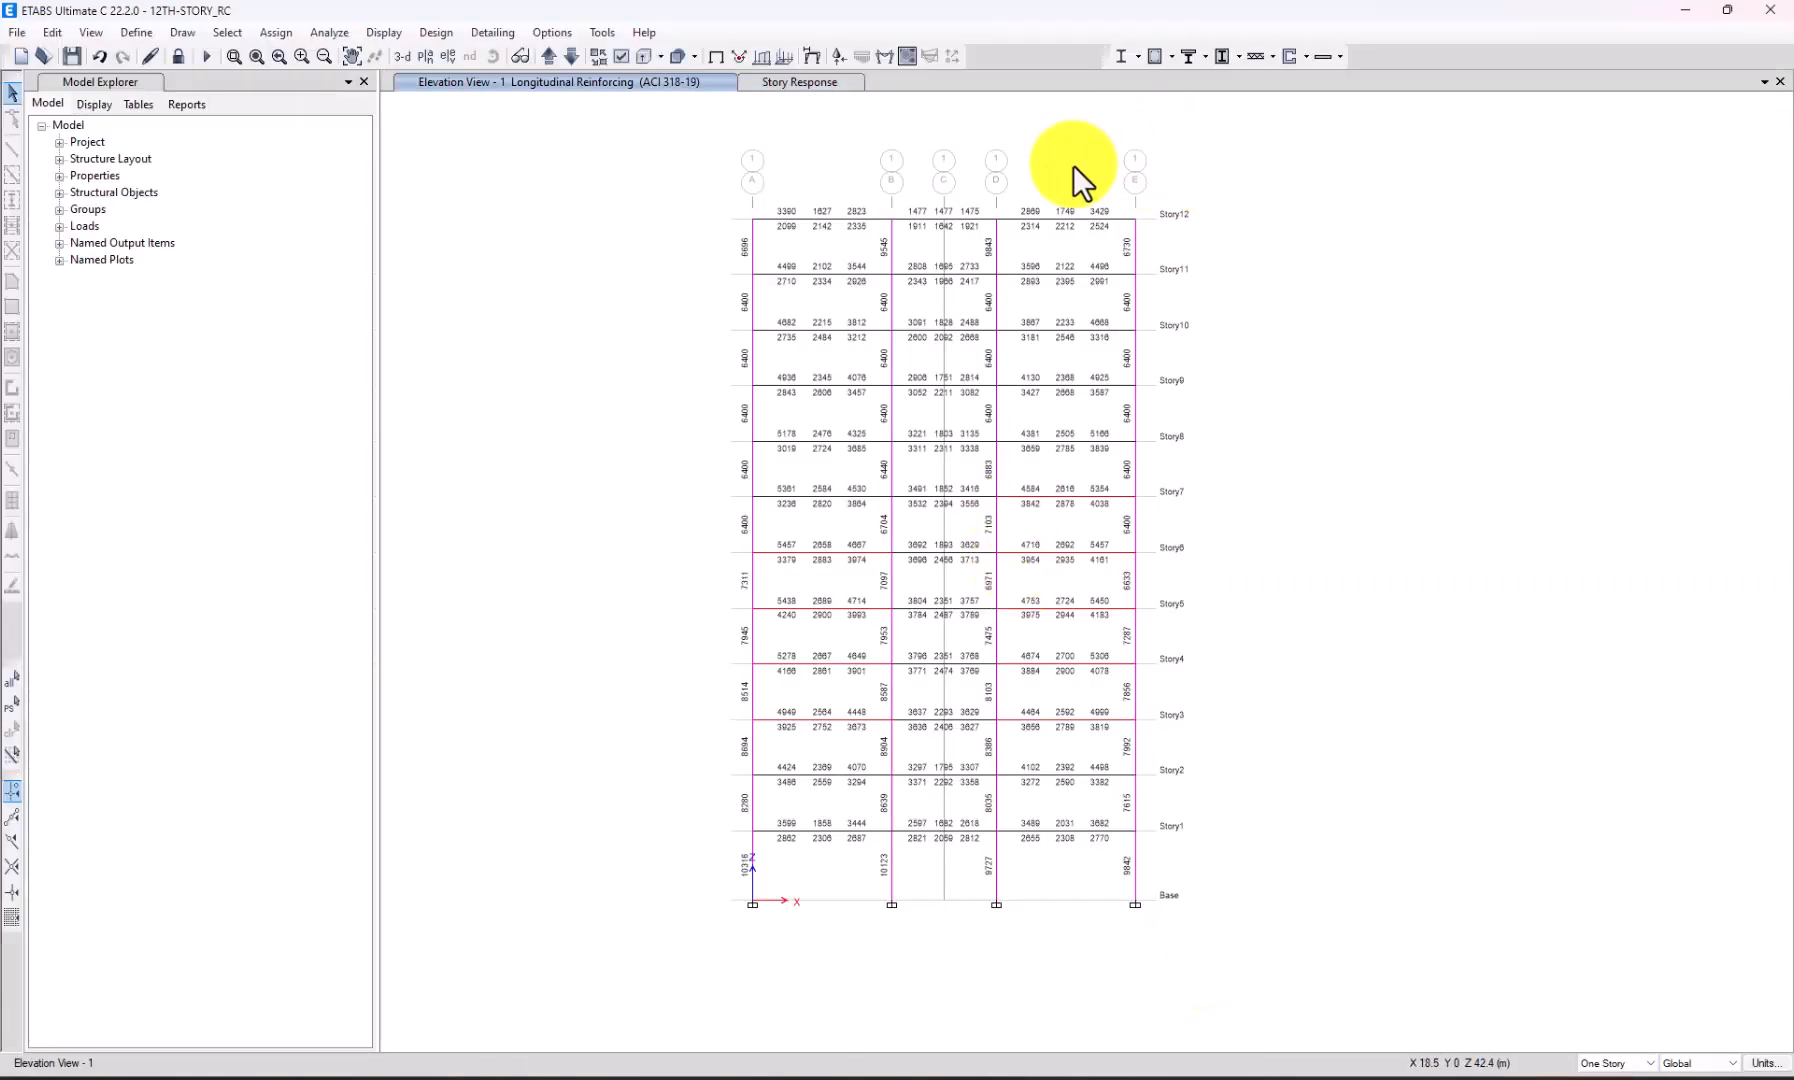
pyautogui.click(800, 84)
pyautogui.click(652, 88)
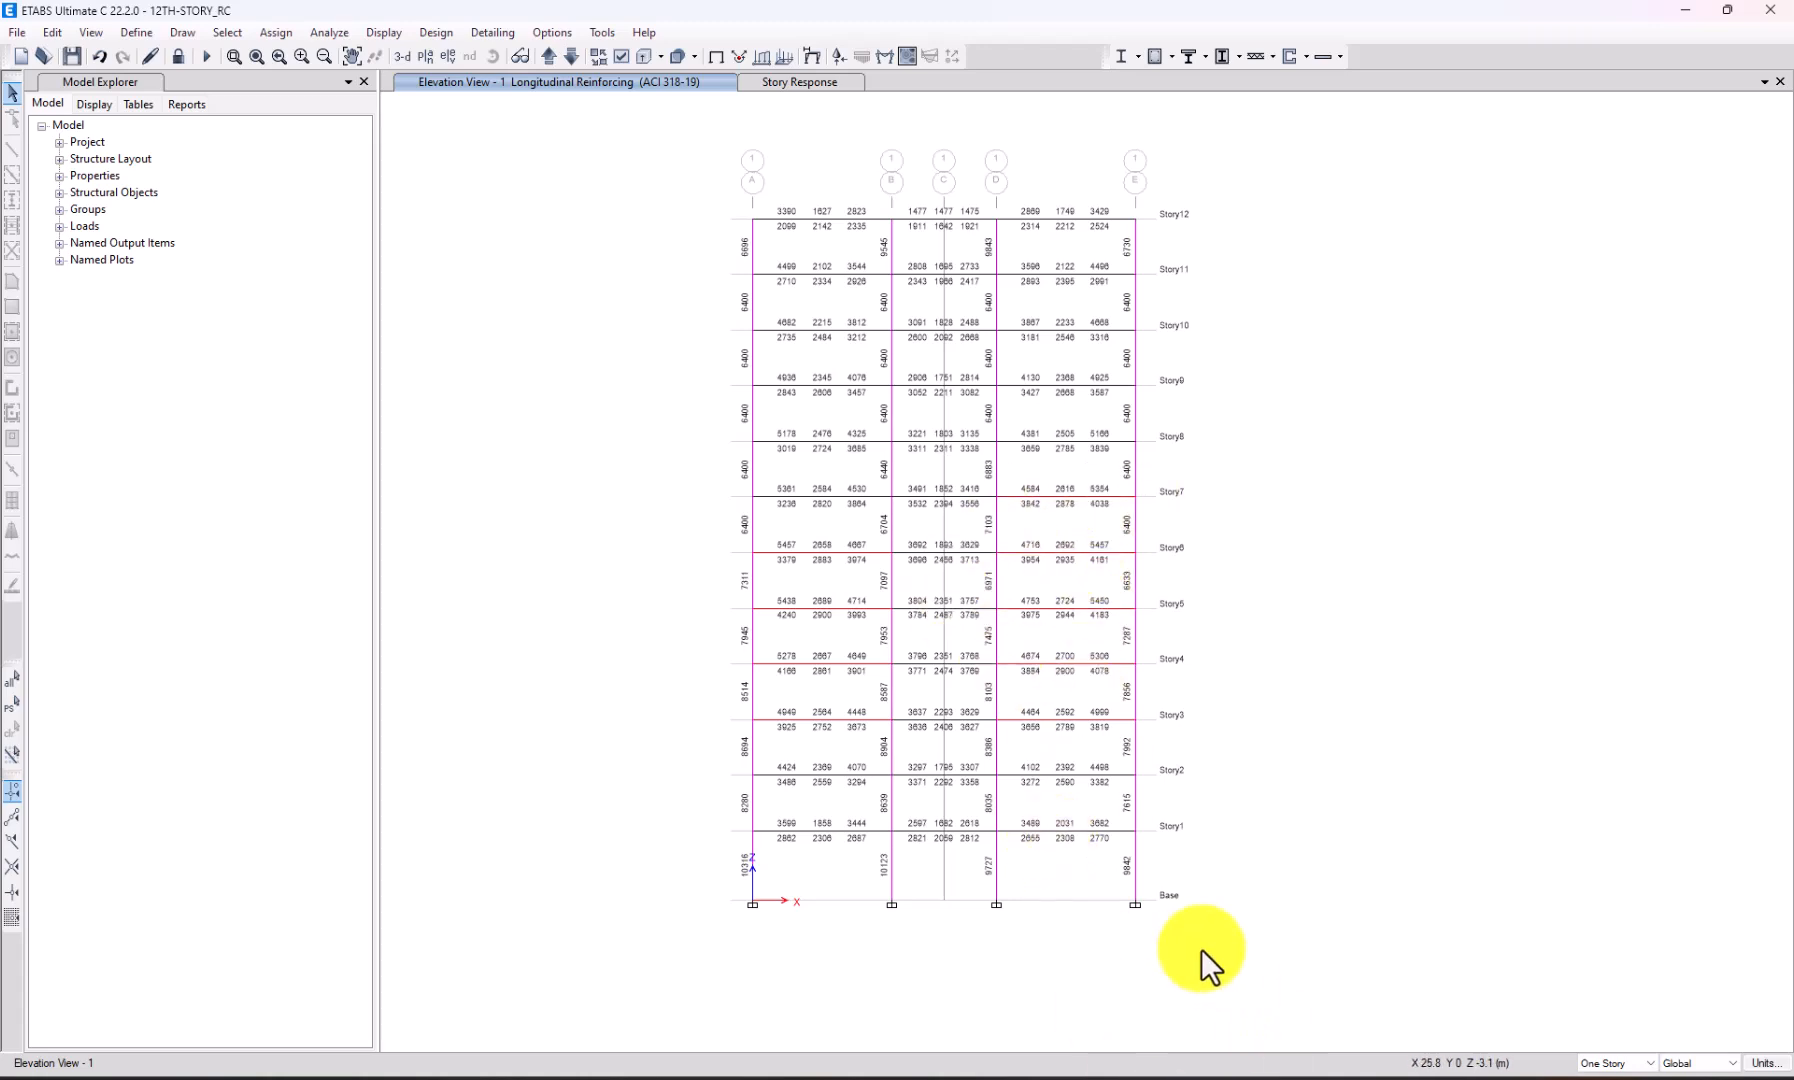
pyautogui.click(816, 81)
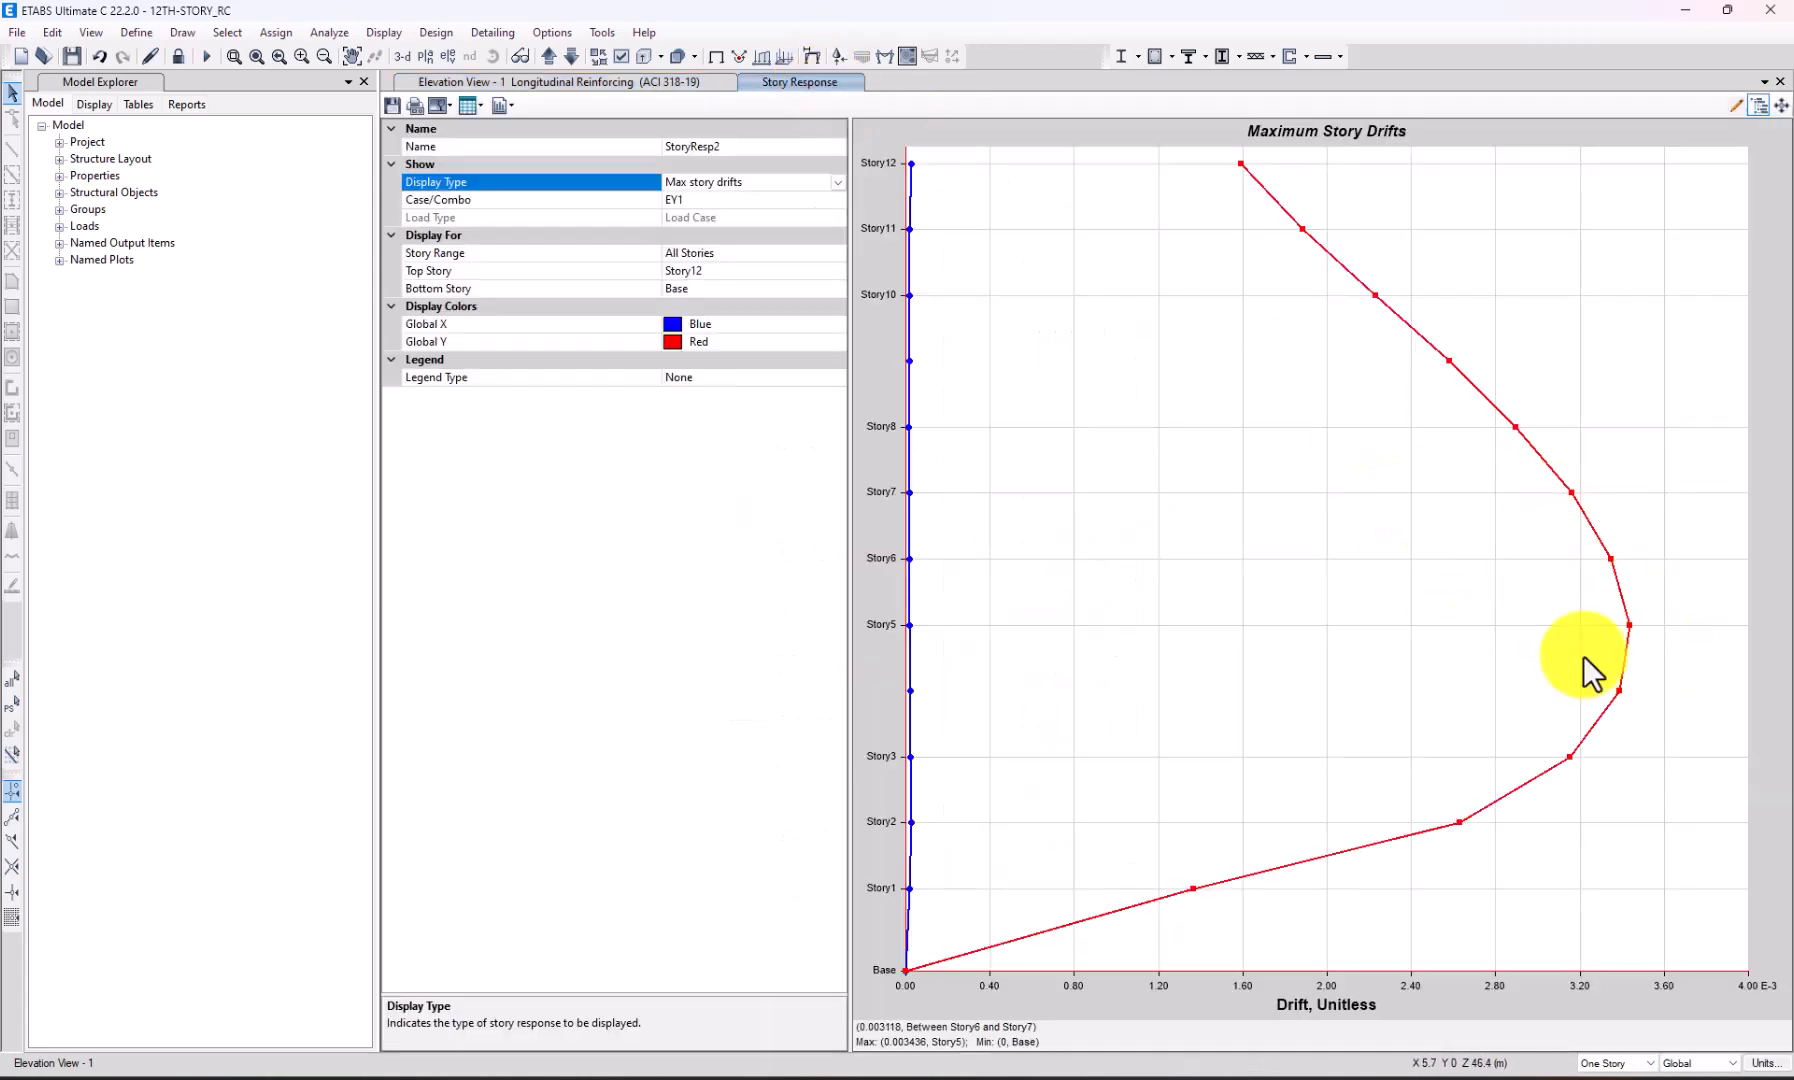
pyautogui.click(680, 84)
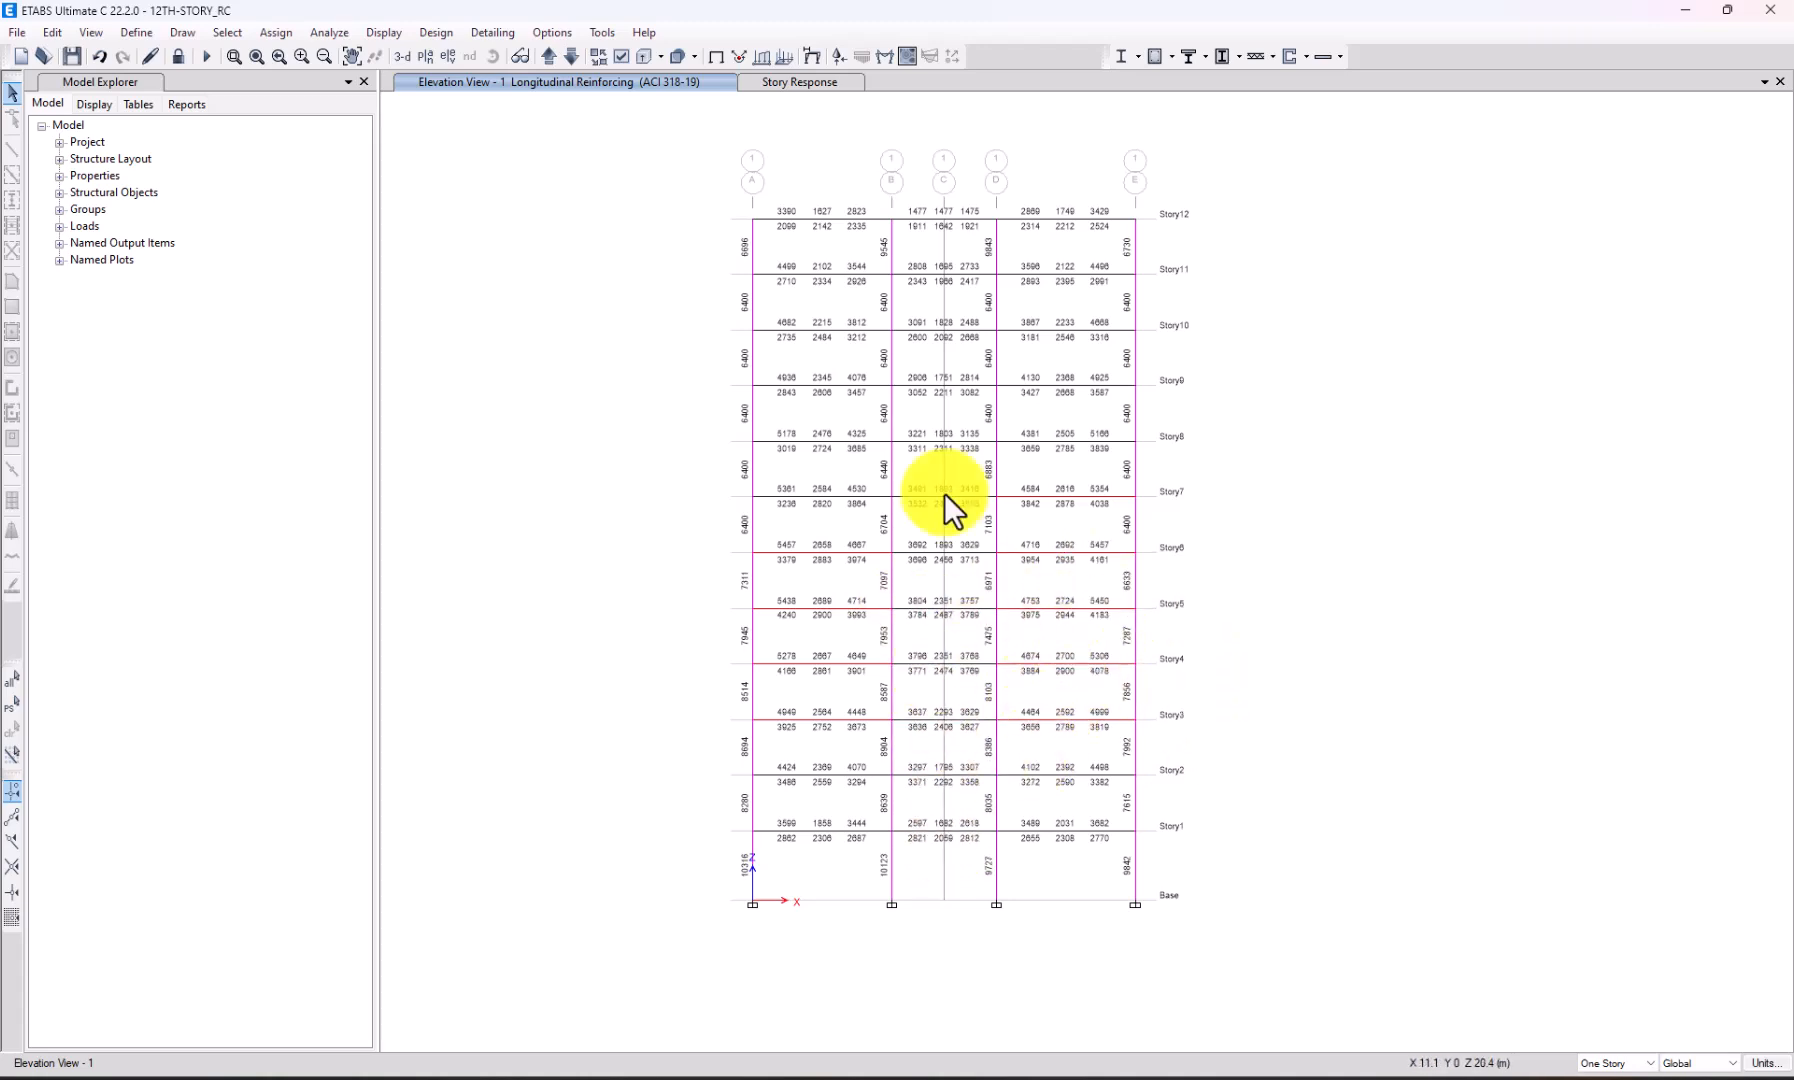
# Verify that all members passed the concrete design, and select the frames that failed the check.
pyautogui.click(1172, 56)
pyautogui.click(1219, 381)
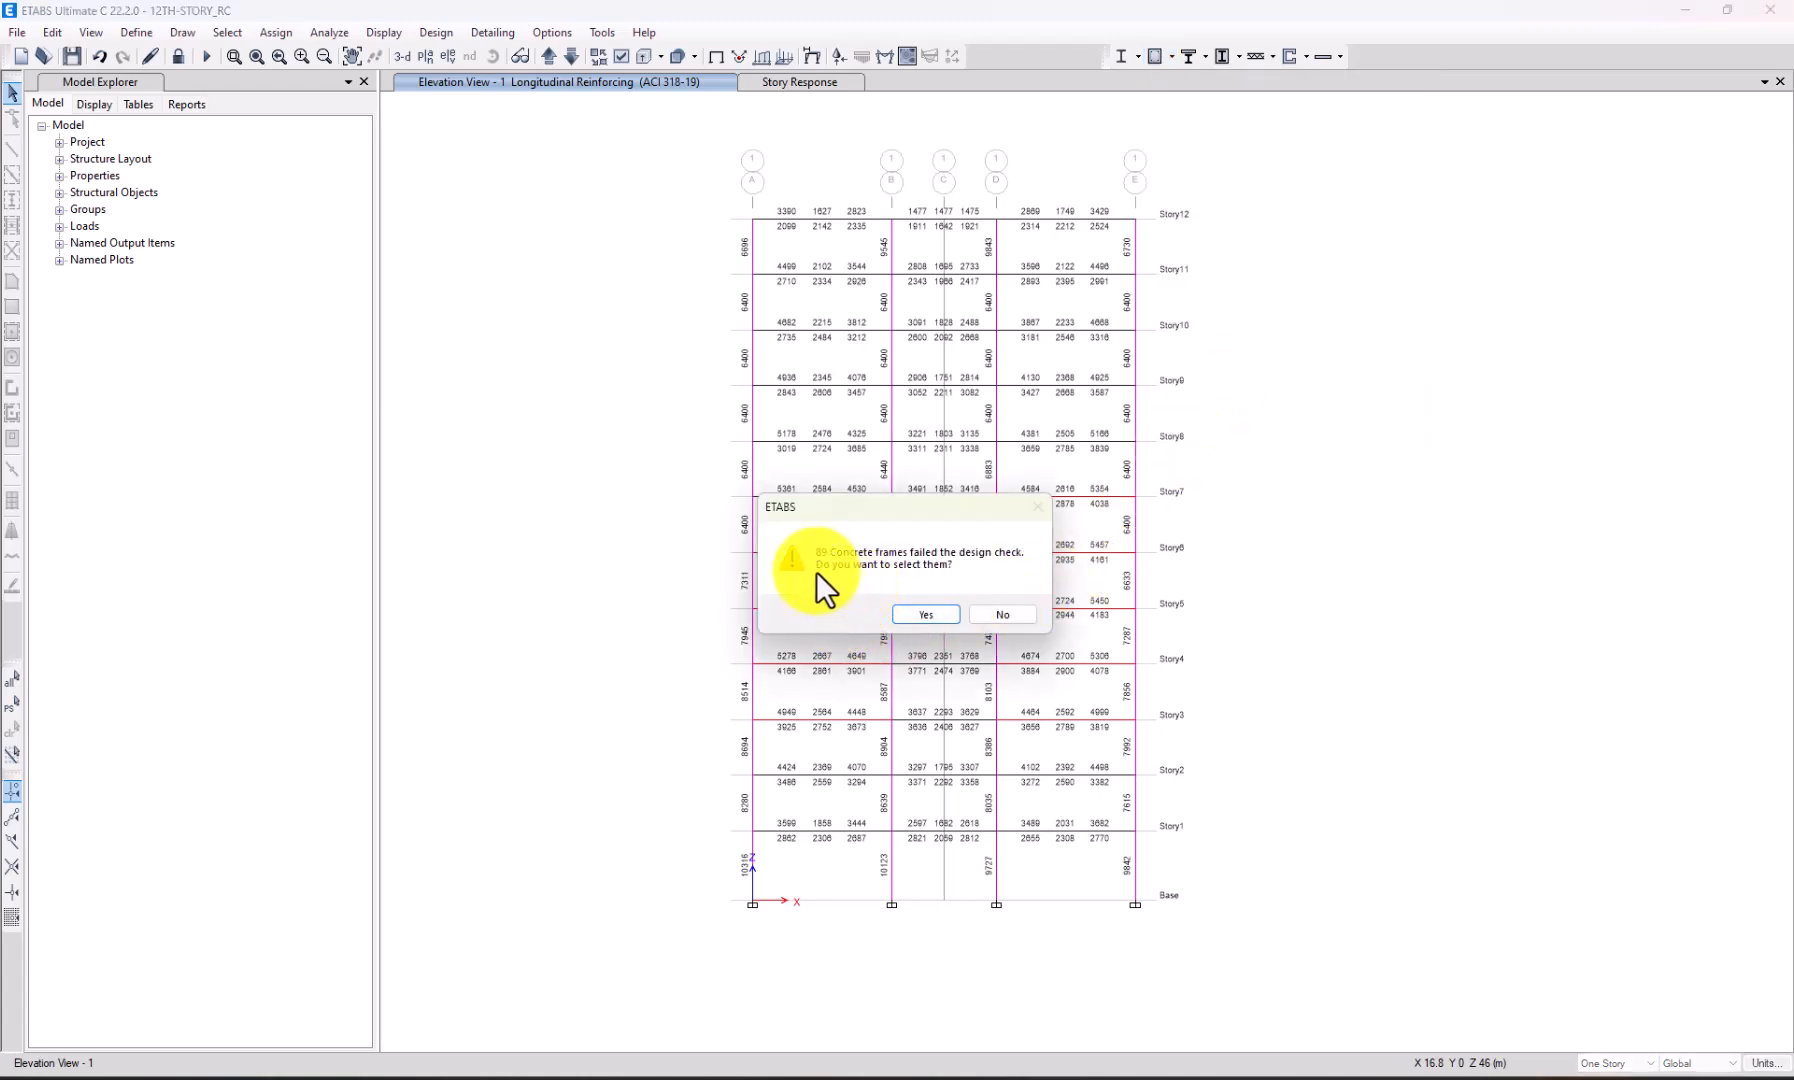
pyautogui.click(912, 614)
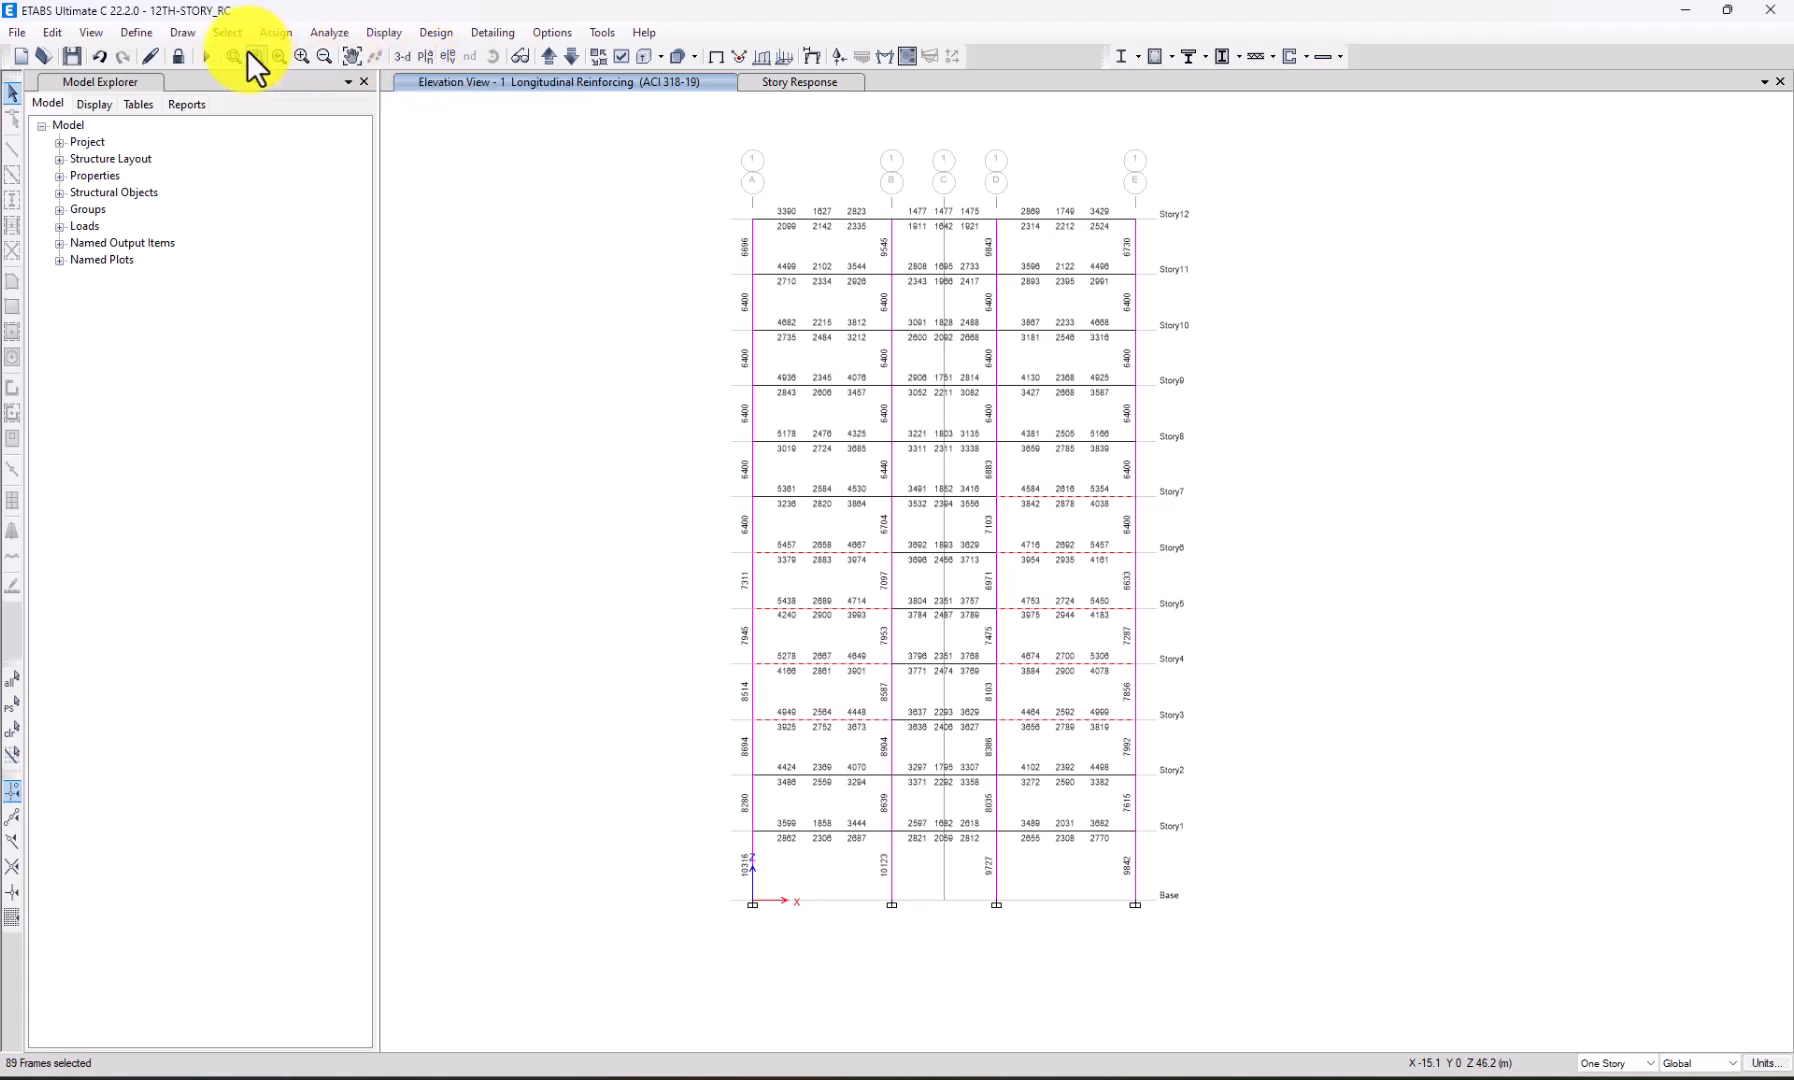
# Unlock the model, accepting deletion of the analysis results, and show the Story1 plan view.
pyautogui.click(179, 55)
pyautogui.click(923, 616)
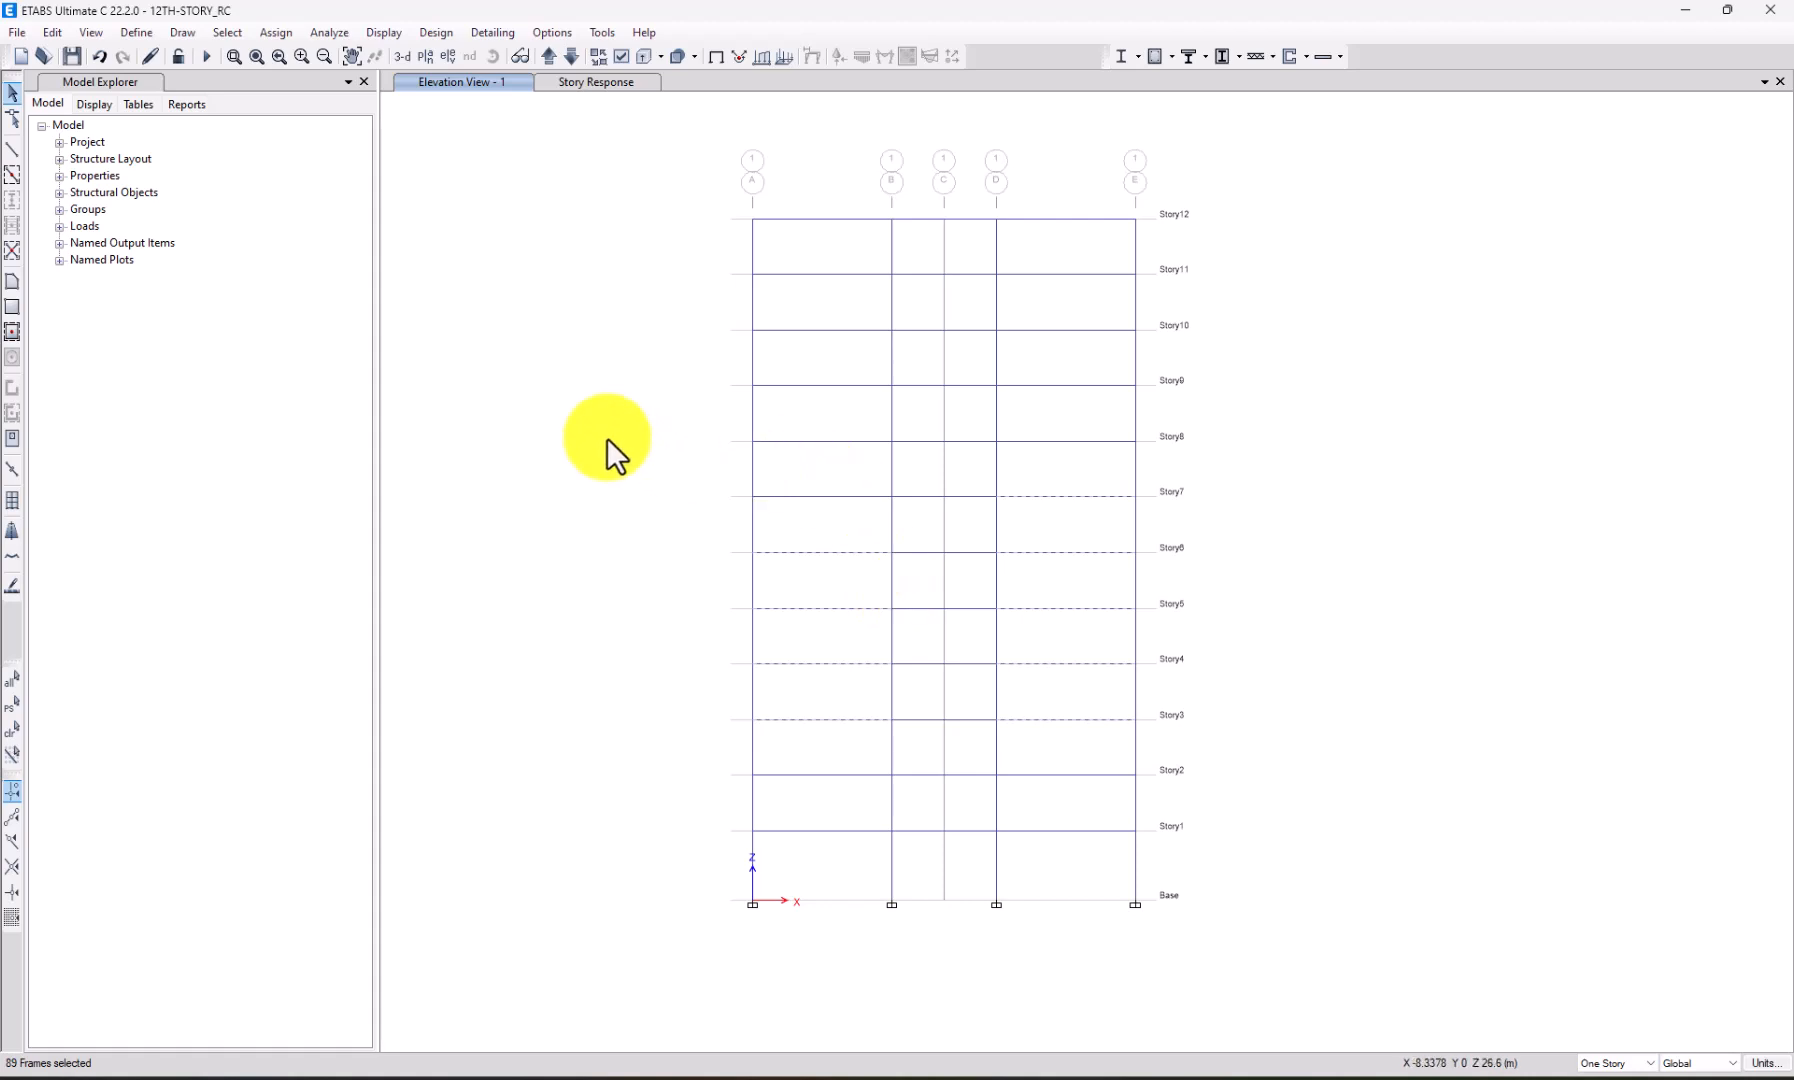
pyautogui.click(426, 57)
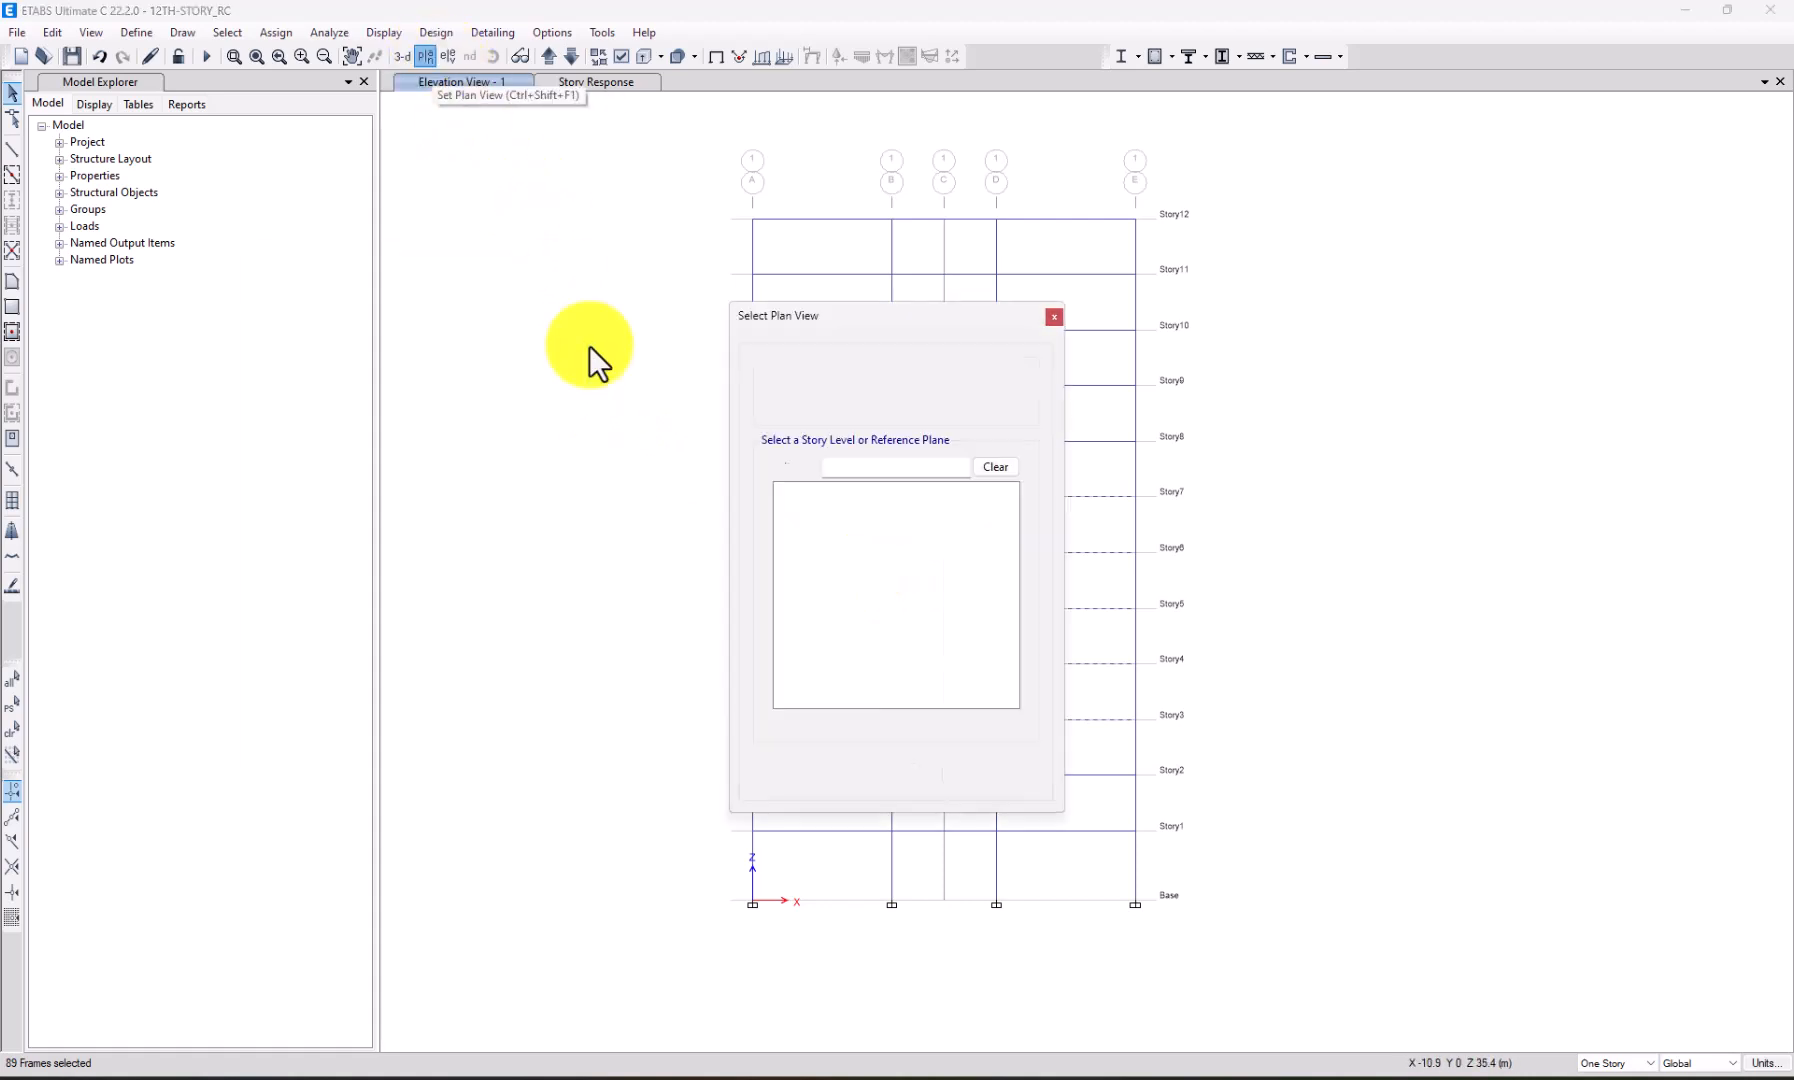
pyautogui.click(788, 644)
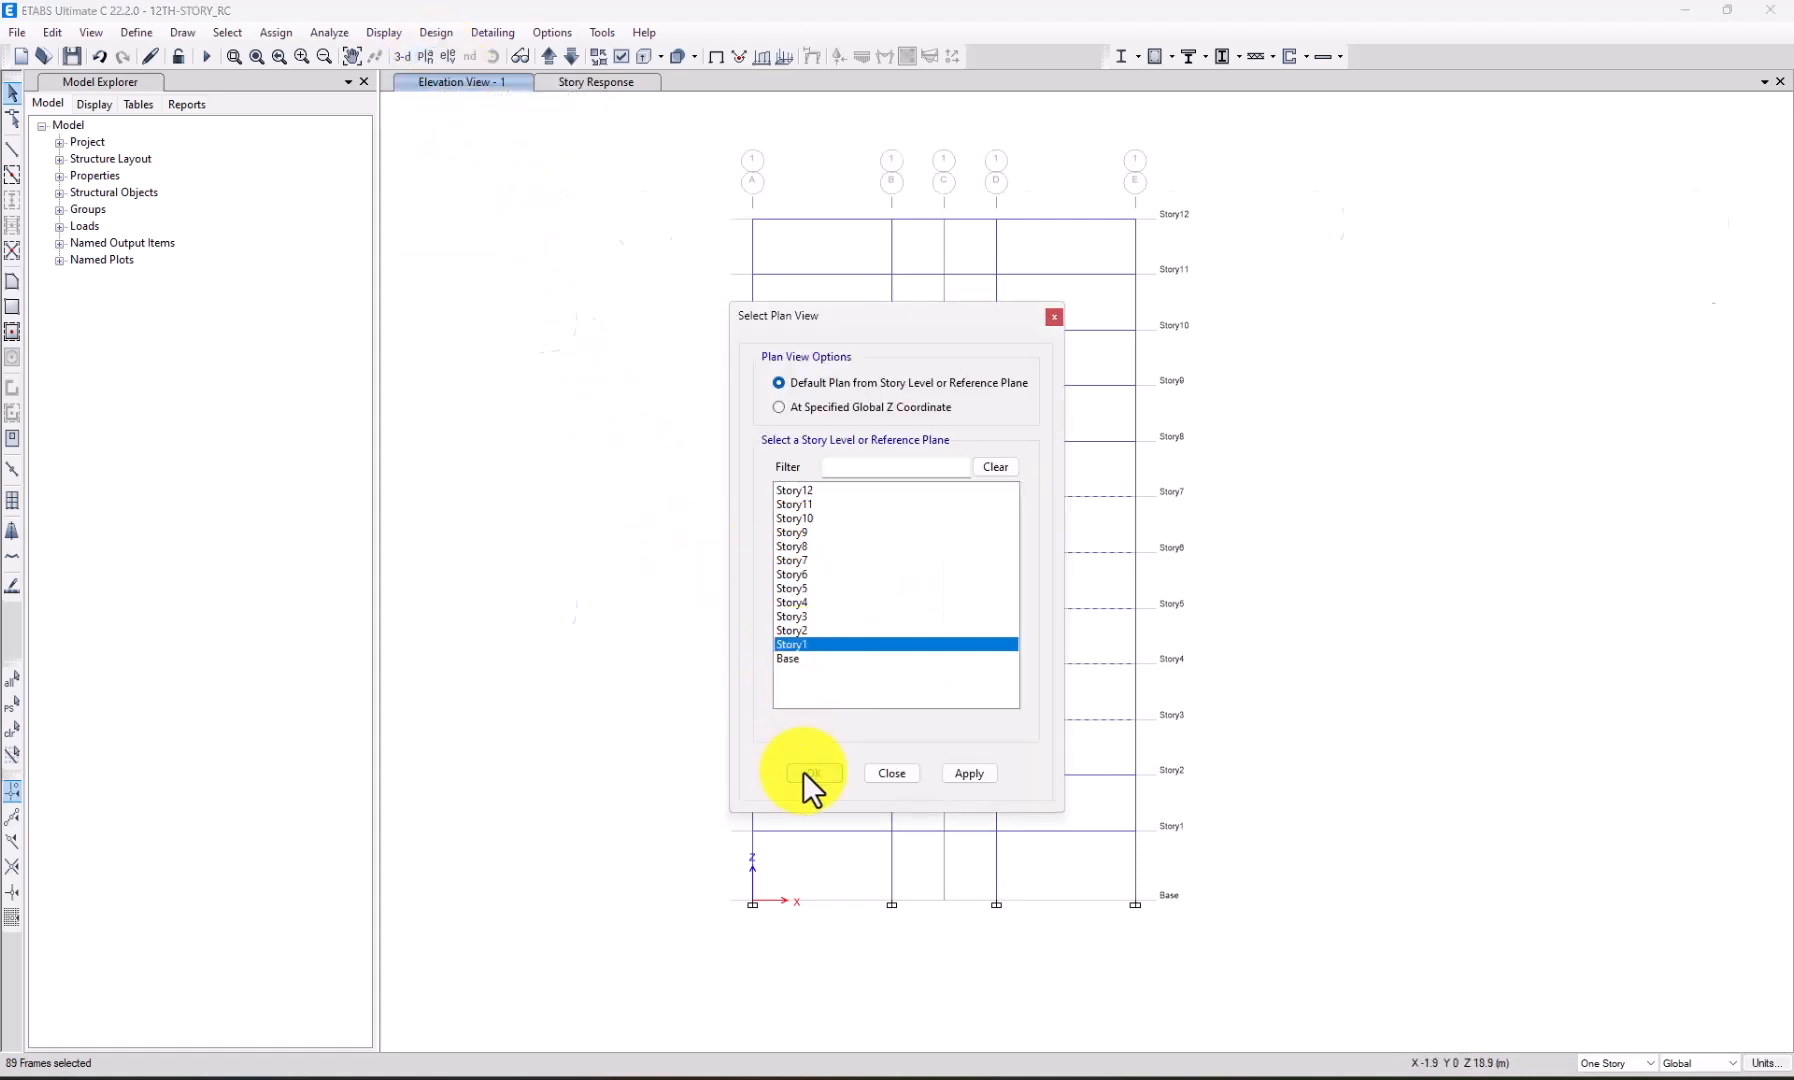
pyautogui.click(810, 773)
pyautogui.scroll(4, 835, 481)
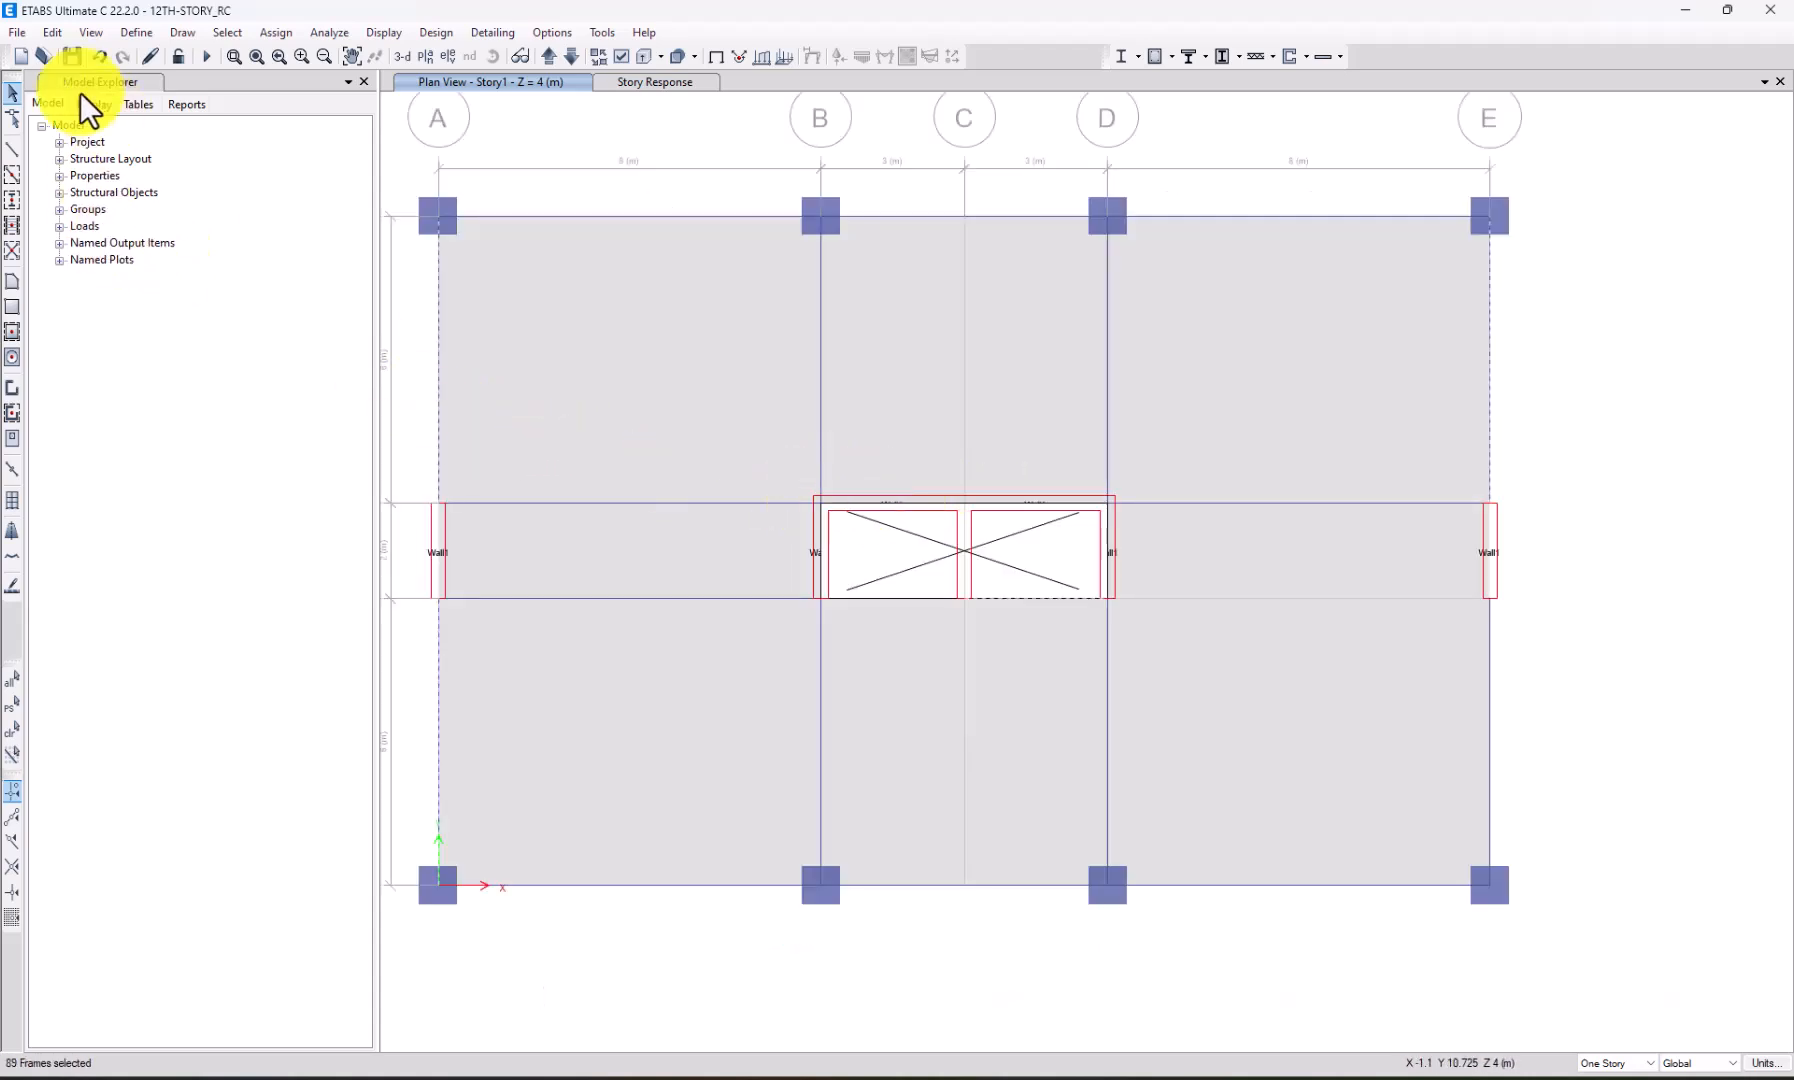
pyautogui.click(54, 33)
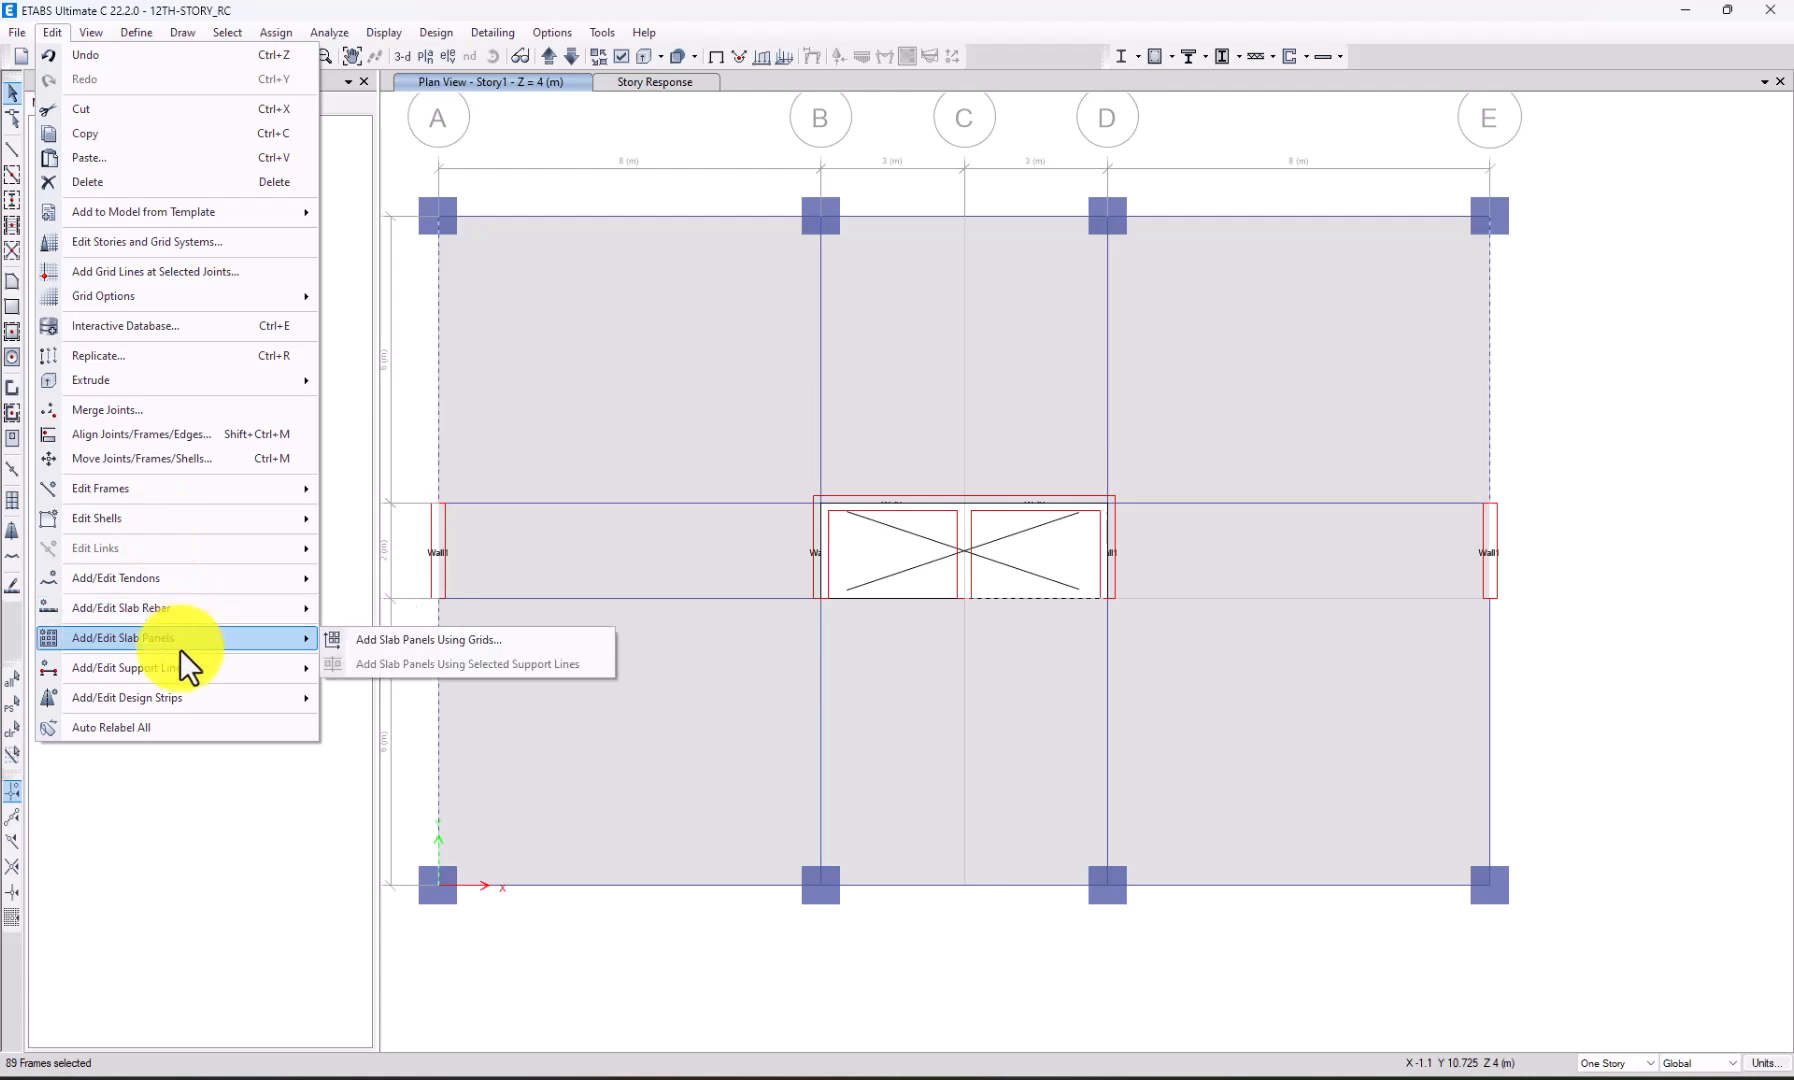
pyautogui.moveTo(183, 669)
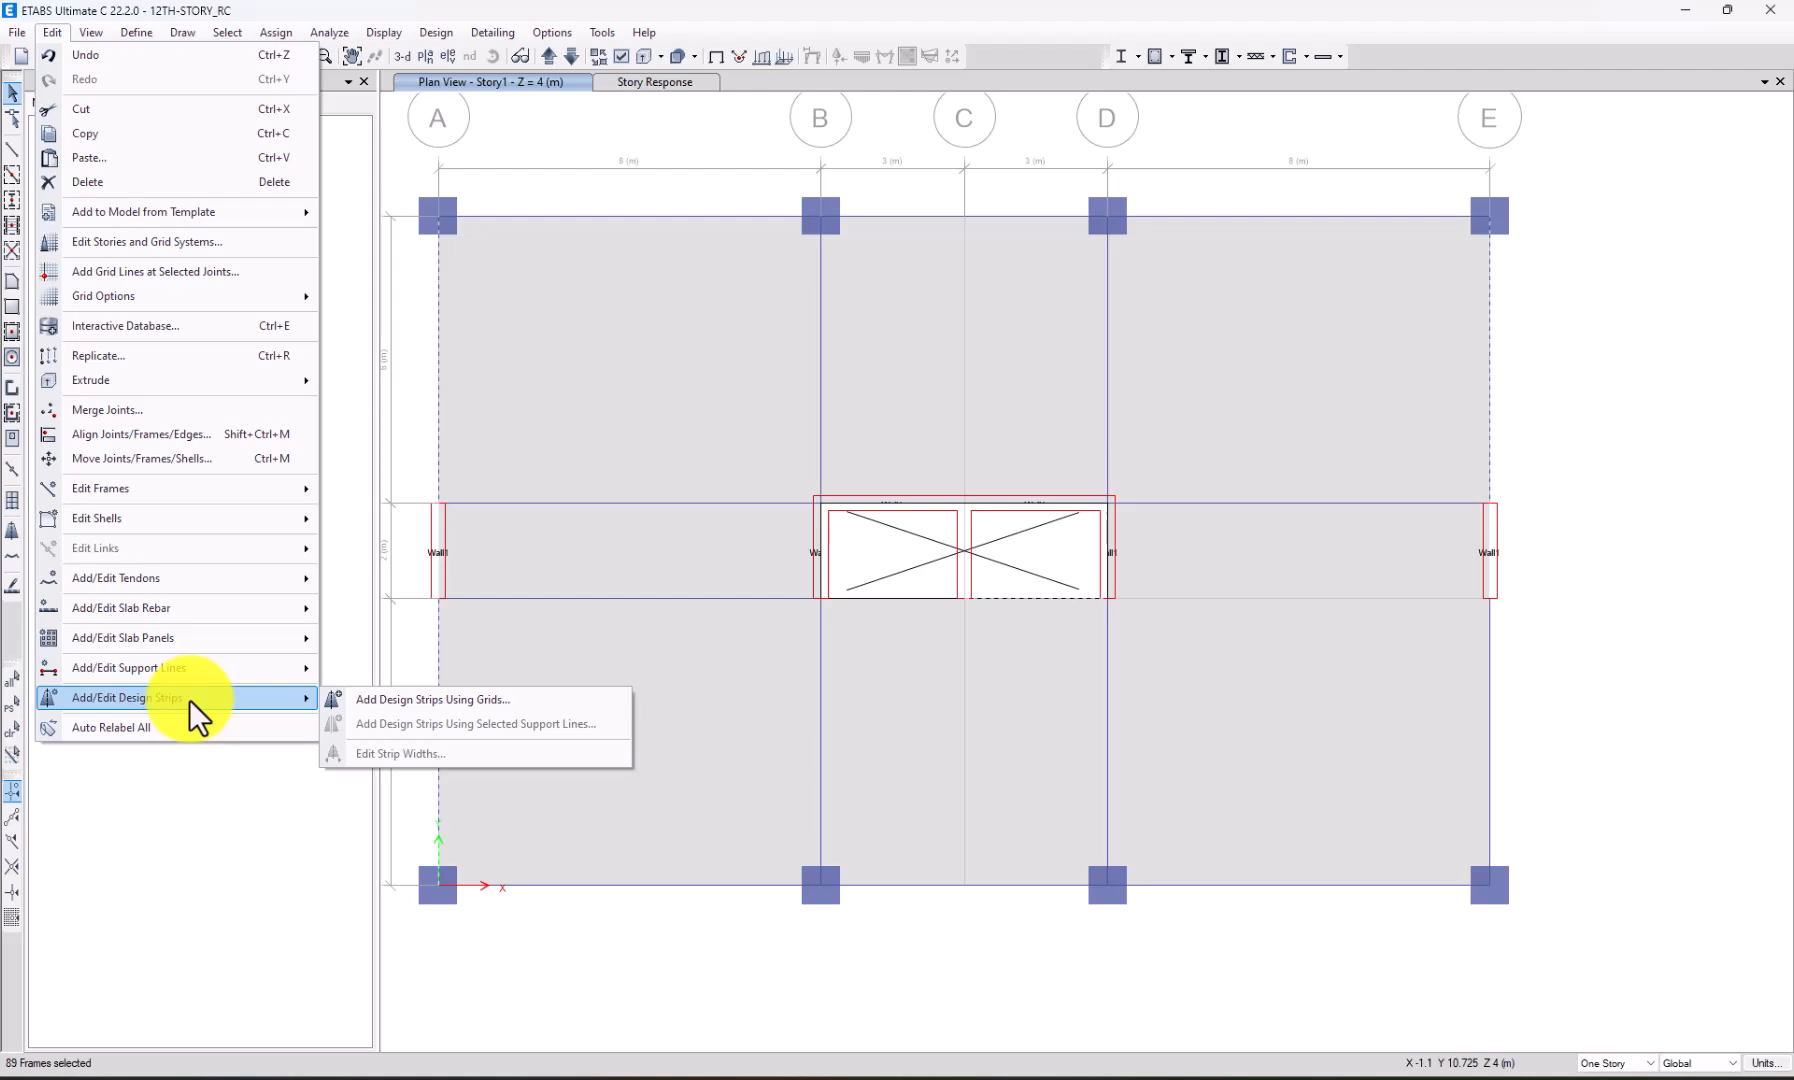
pyautogui.click(660, 385)
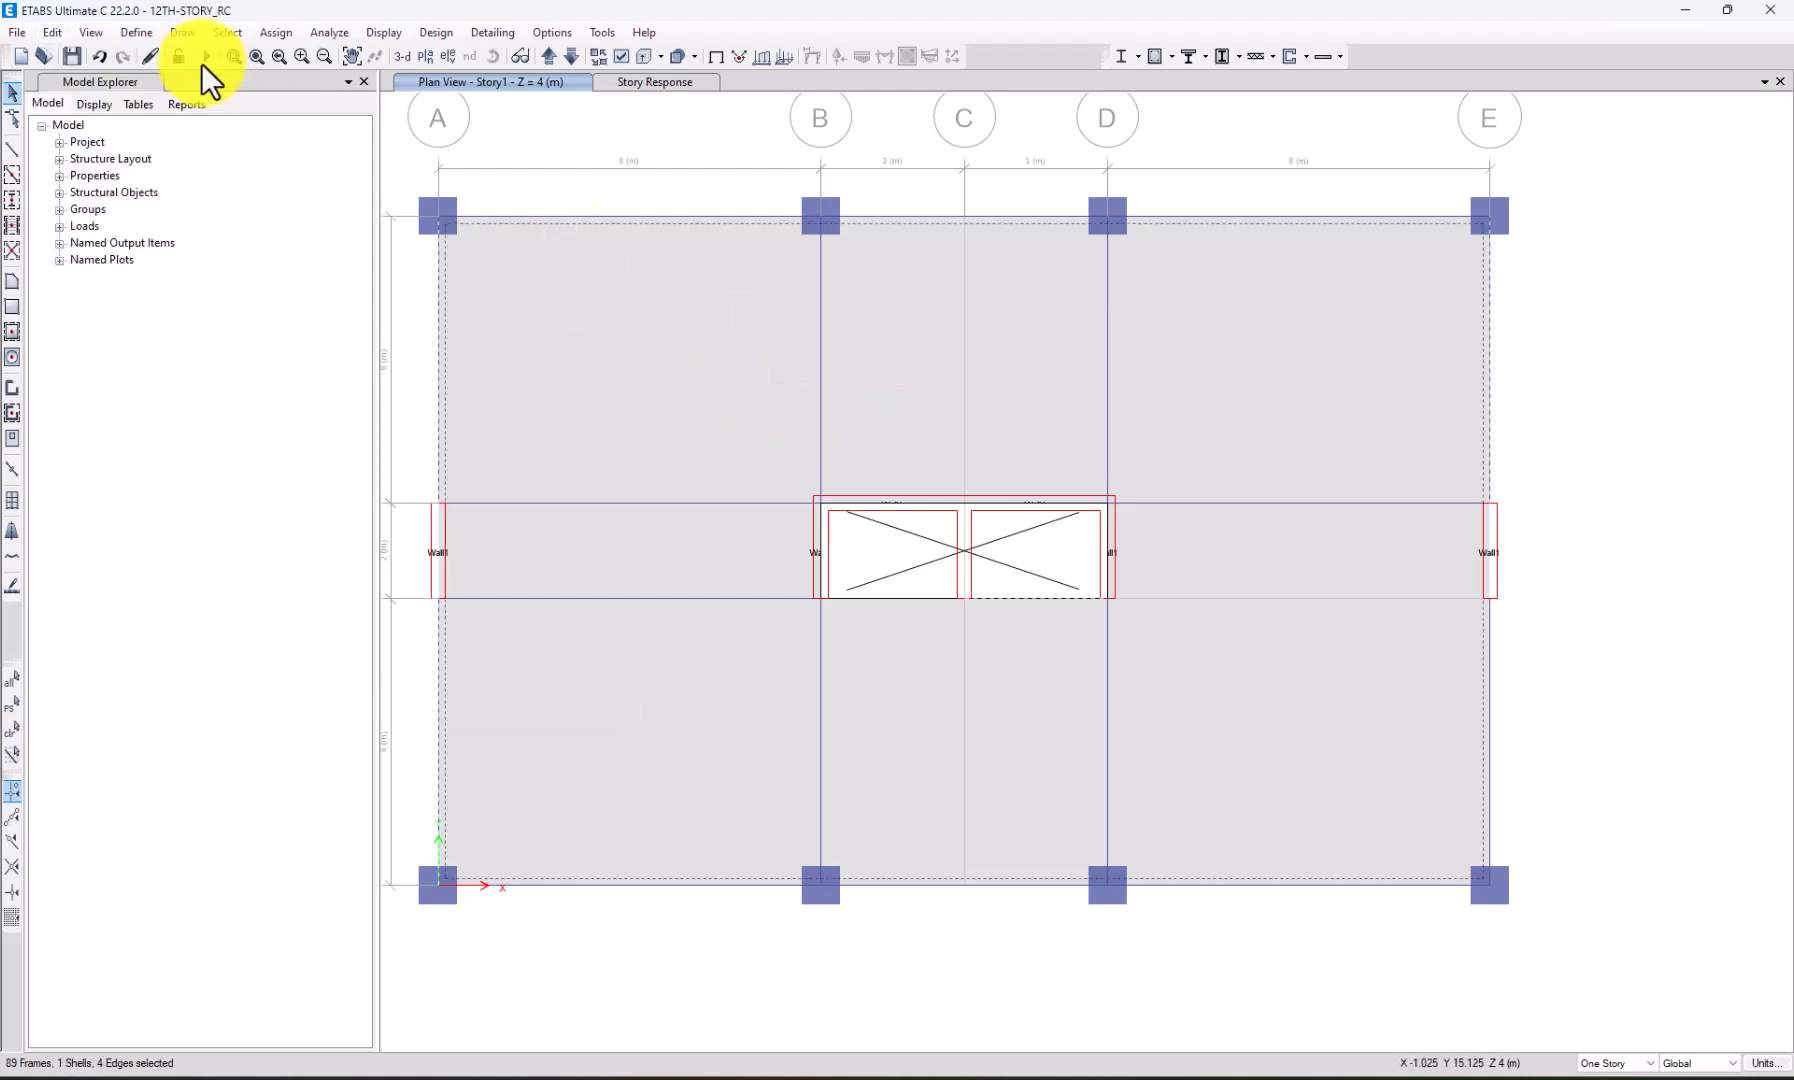
pyautogui.click(54, 32)
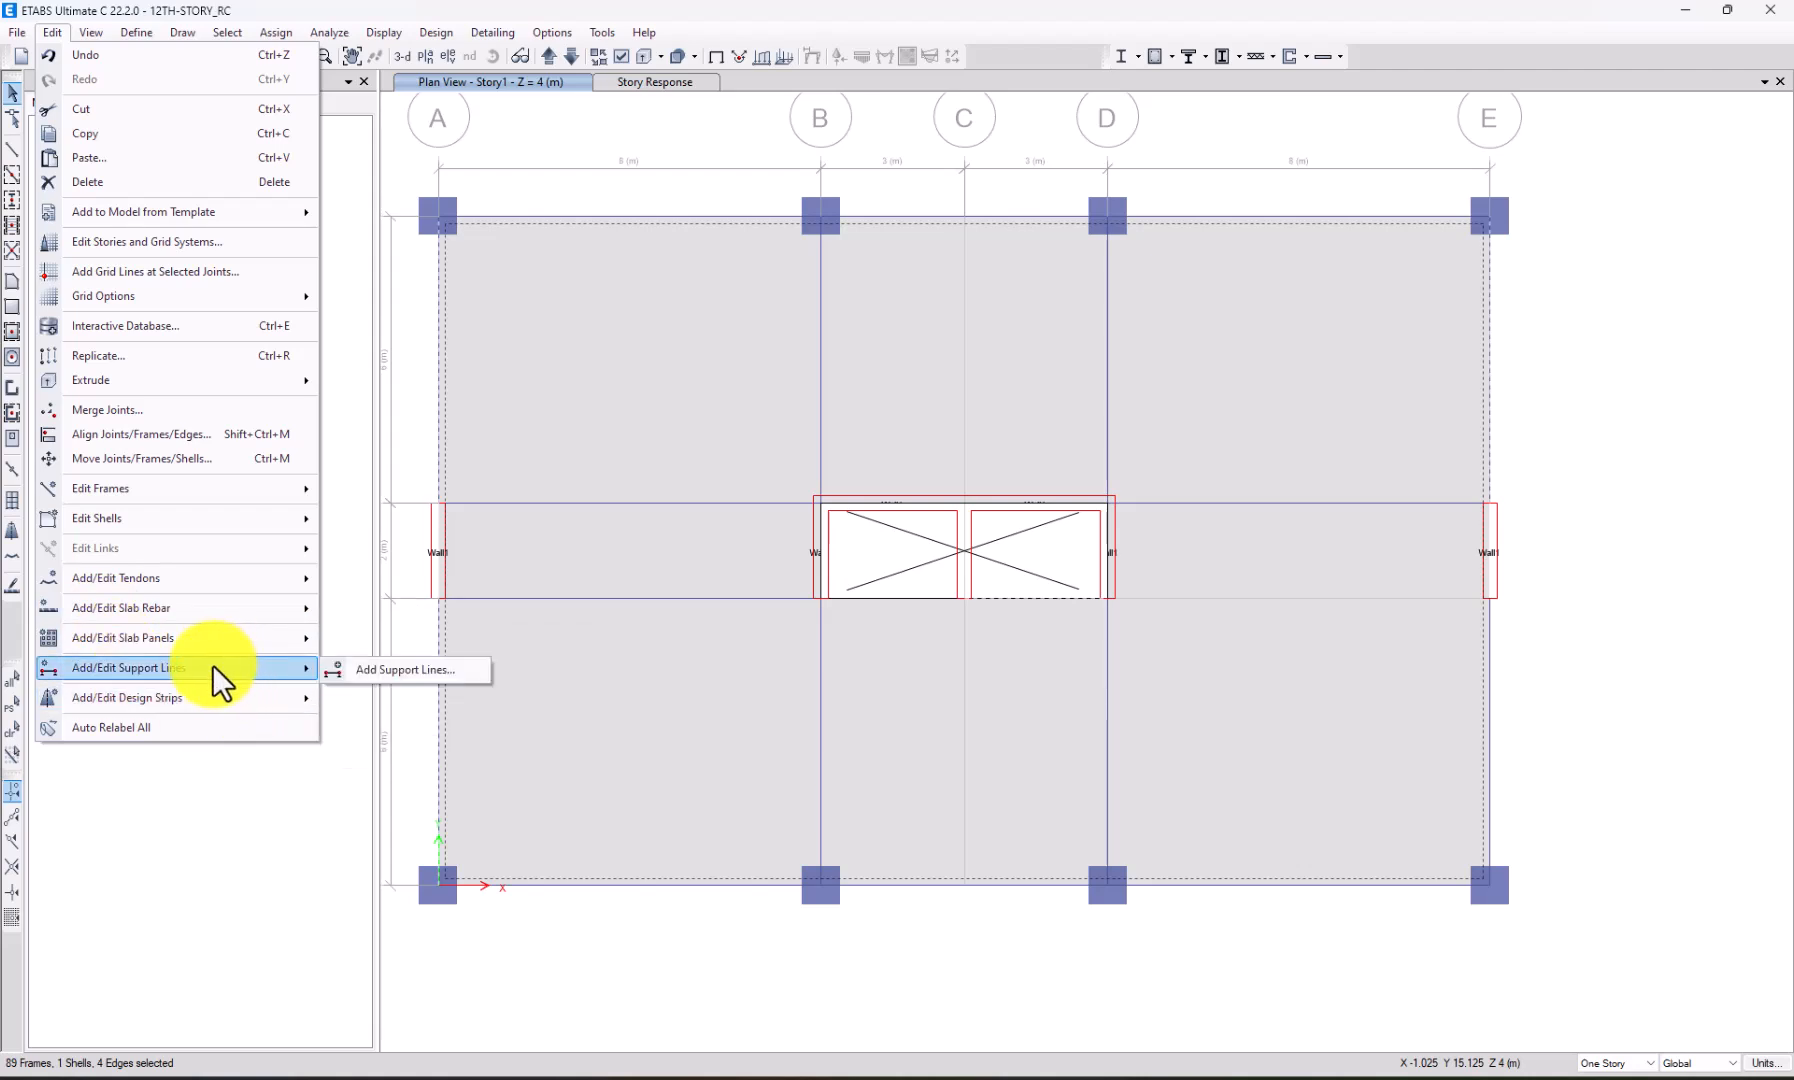
pyautogui.click(54, 32)
pyautogui.click(136, 32)
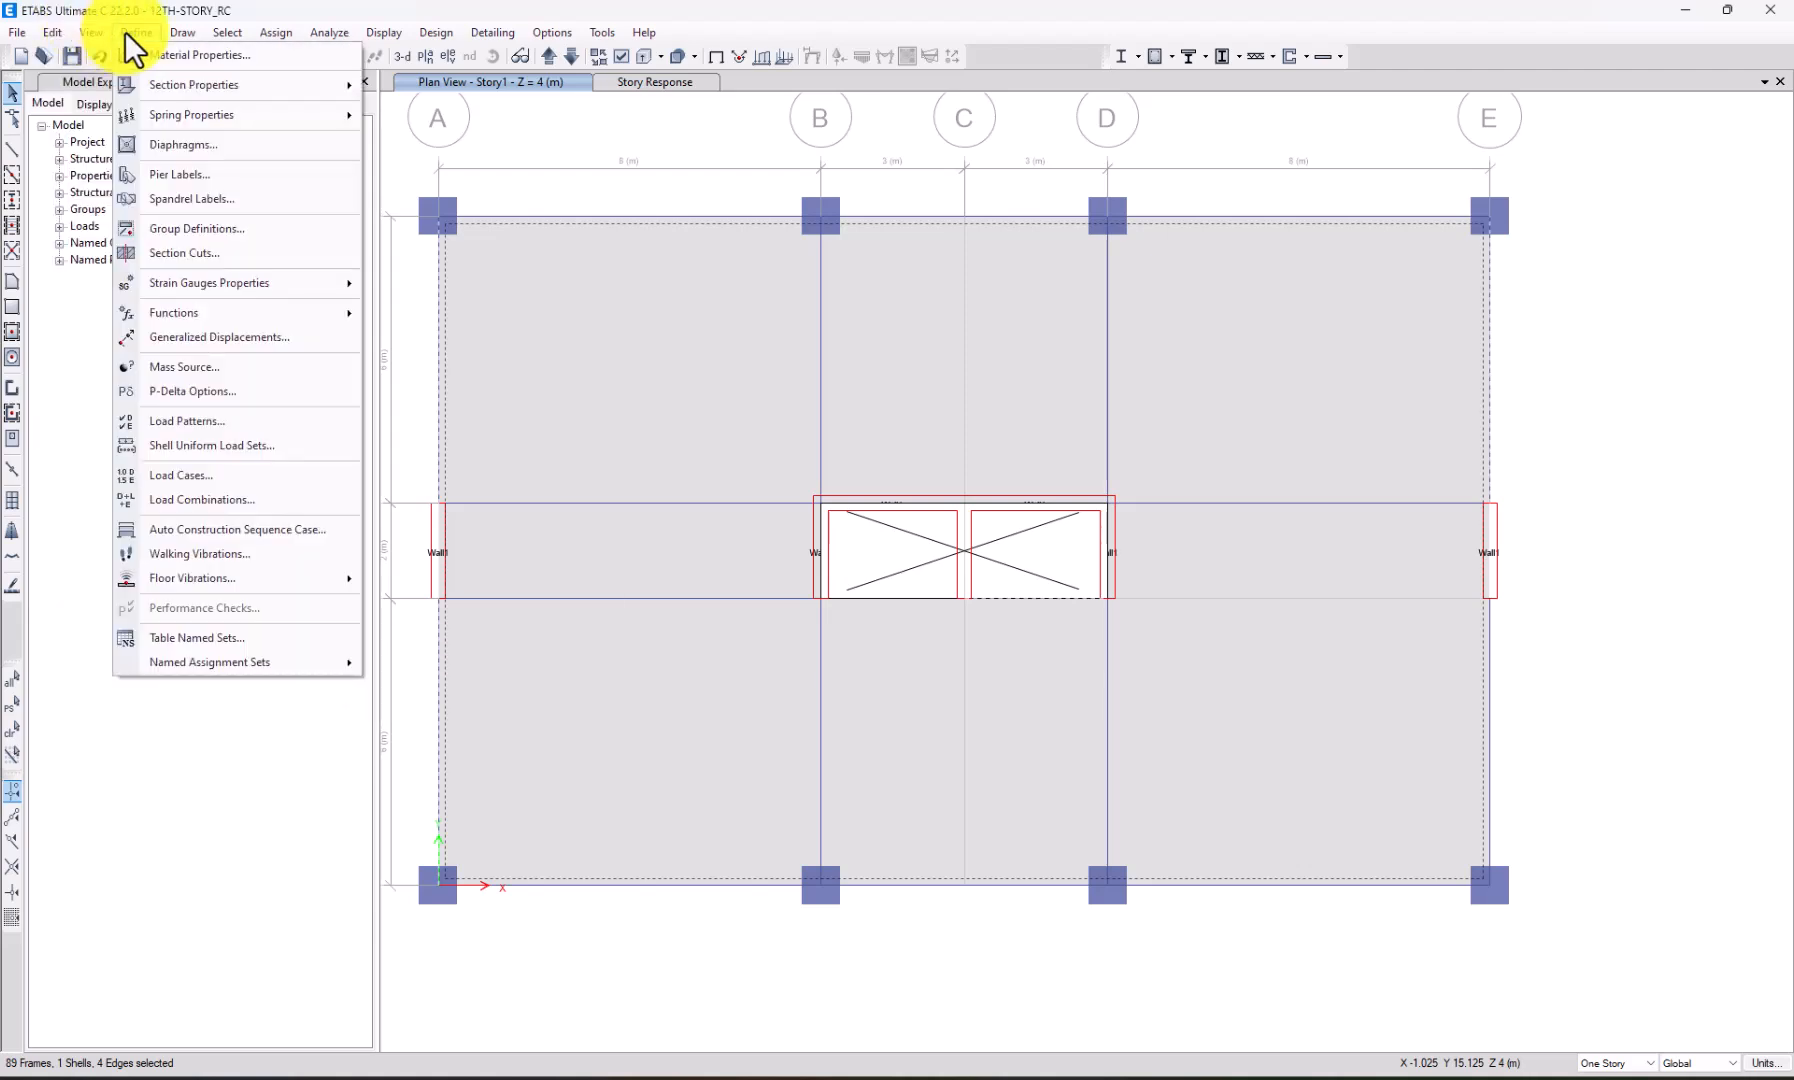
# Add Story1 design strips along the X-direction lines of grid G1, on strip layer A with automatic width.
pyautogui.moveTo(56, 36)
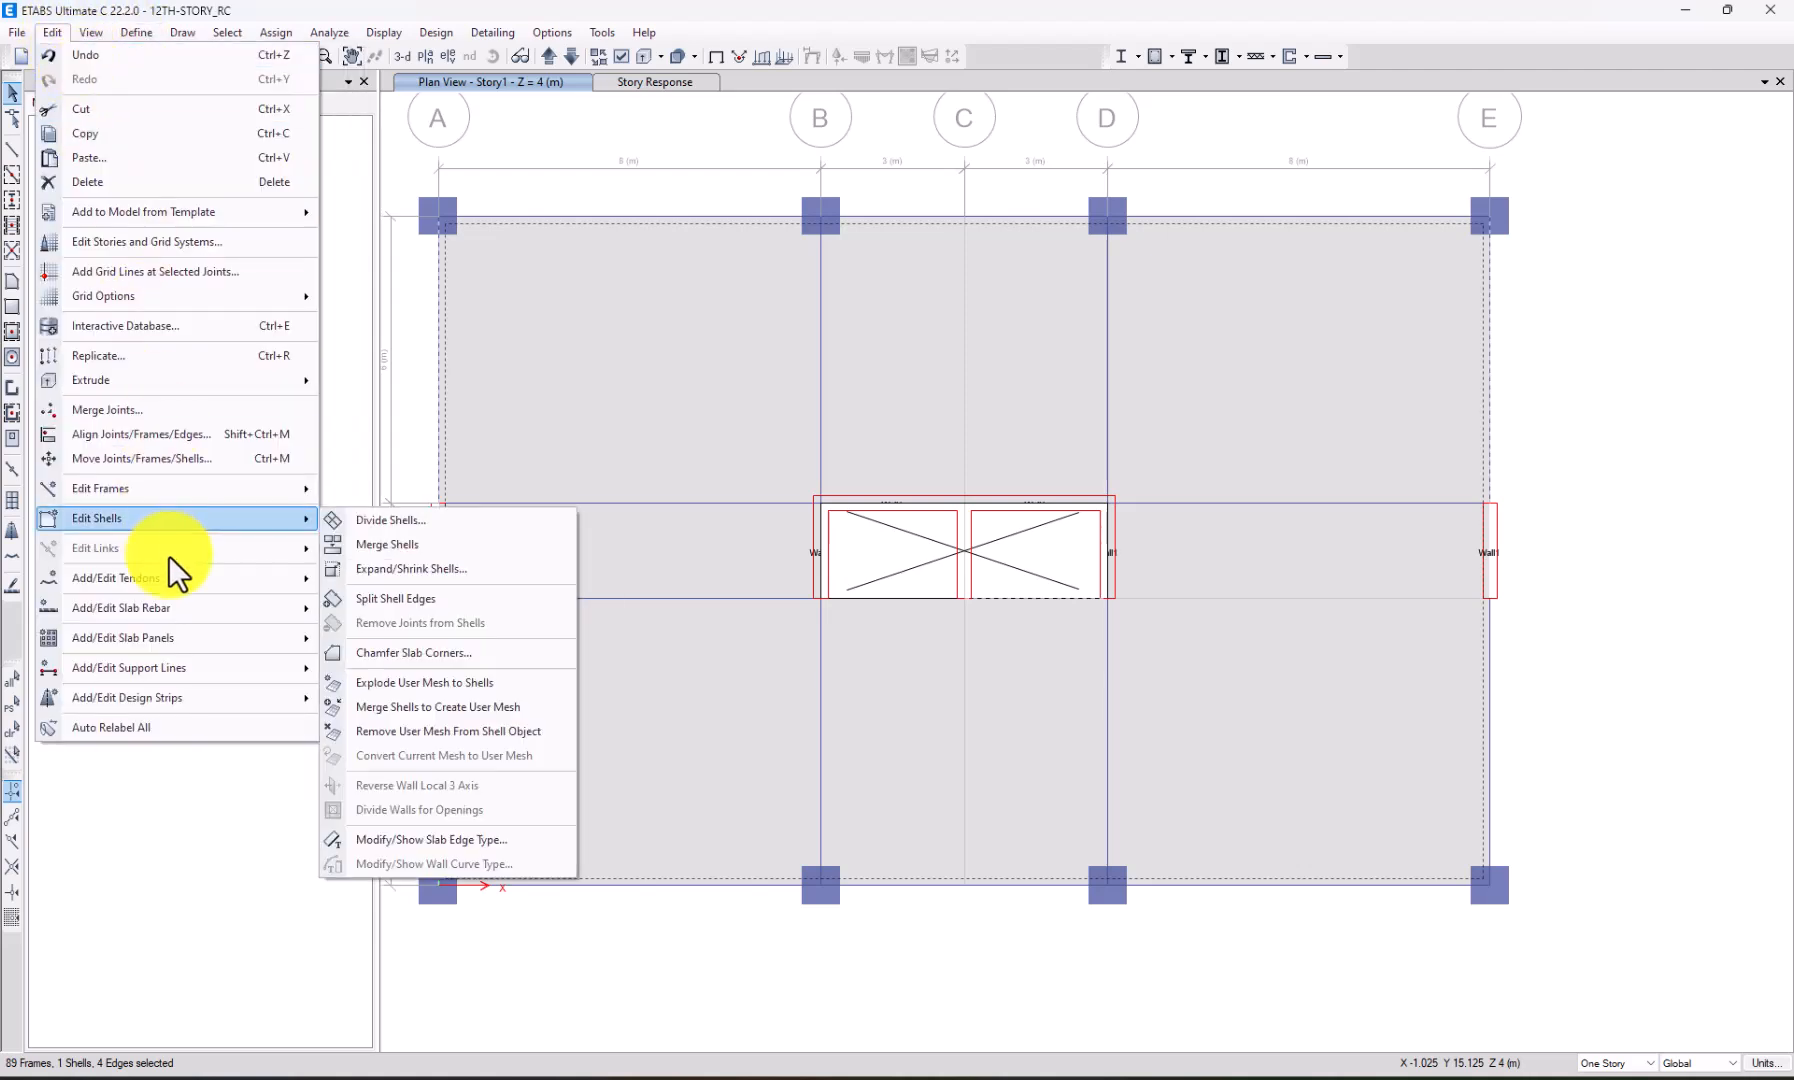
pyautogui.moveTo(183, 612)
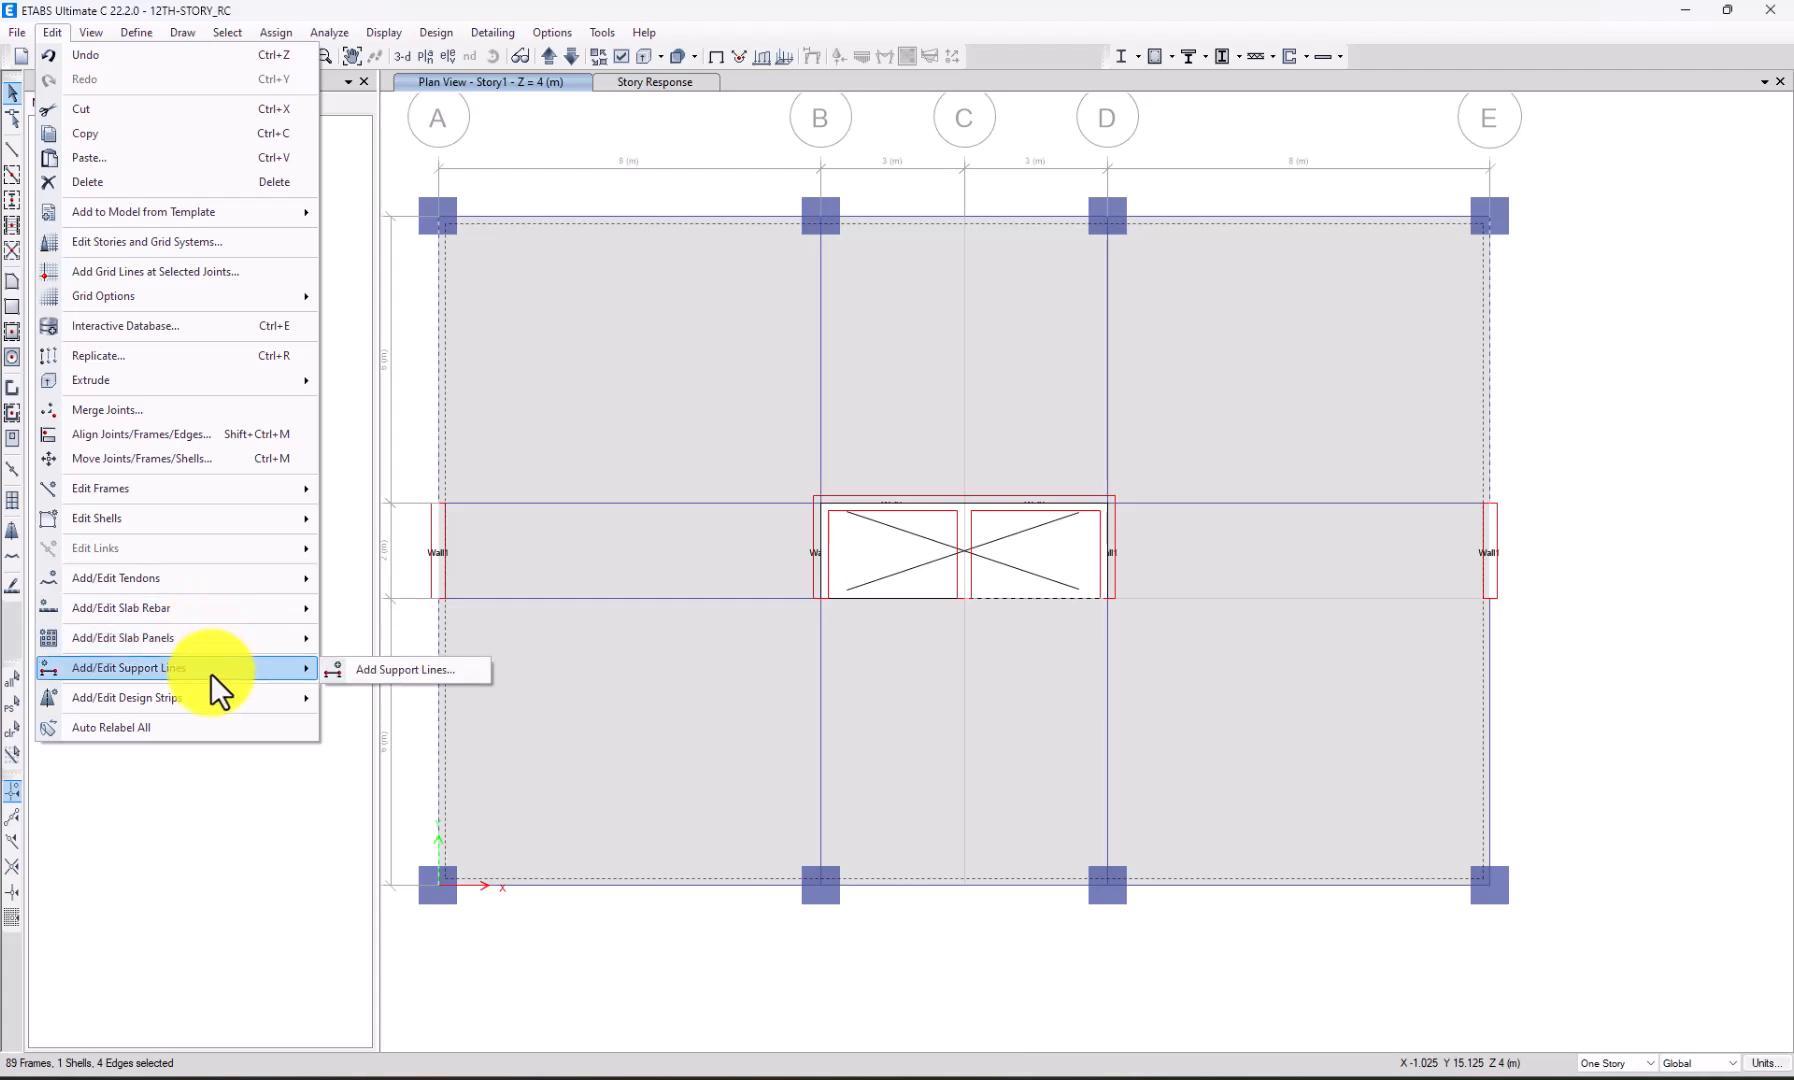
pyautogui.moveTo(209, 687)
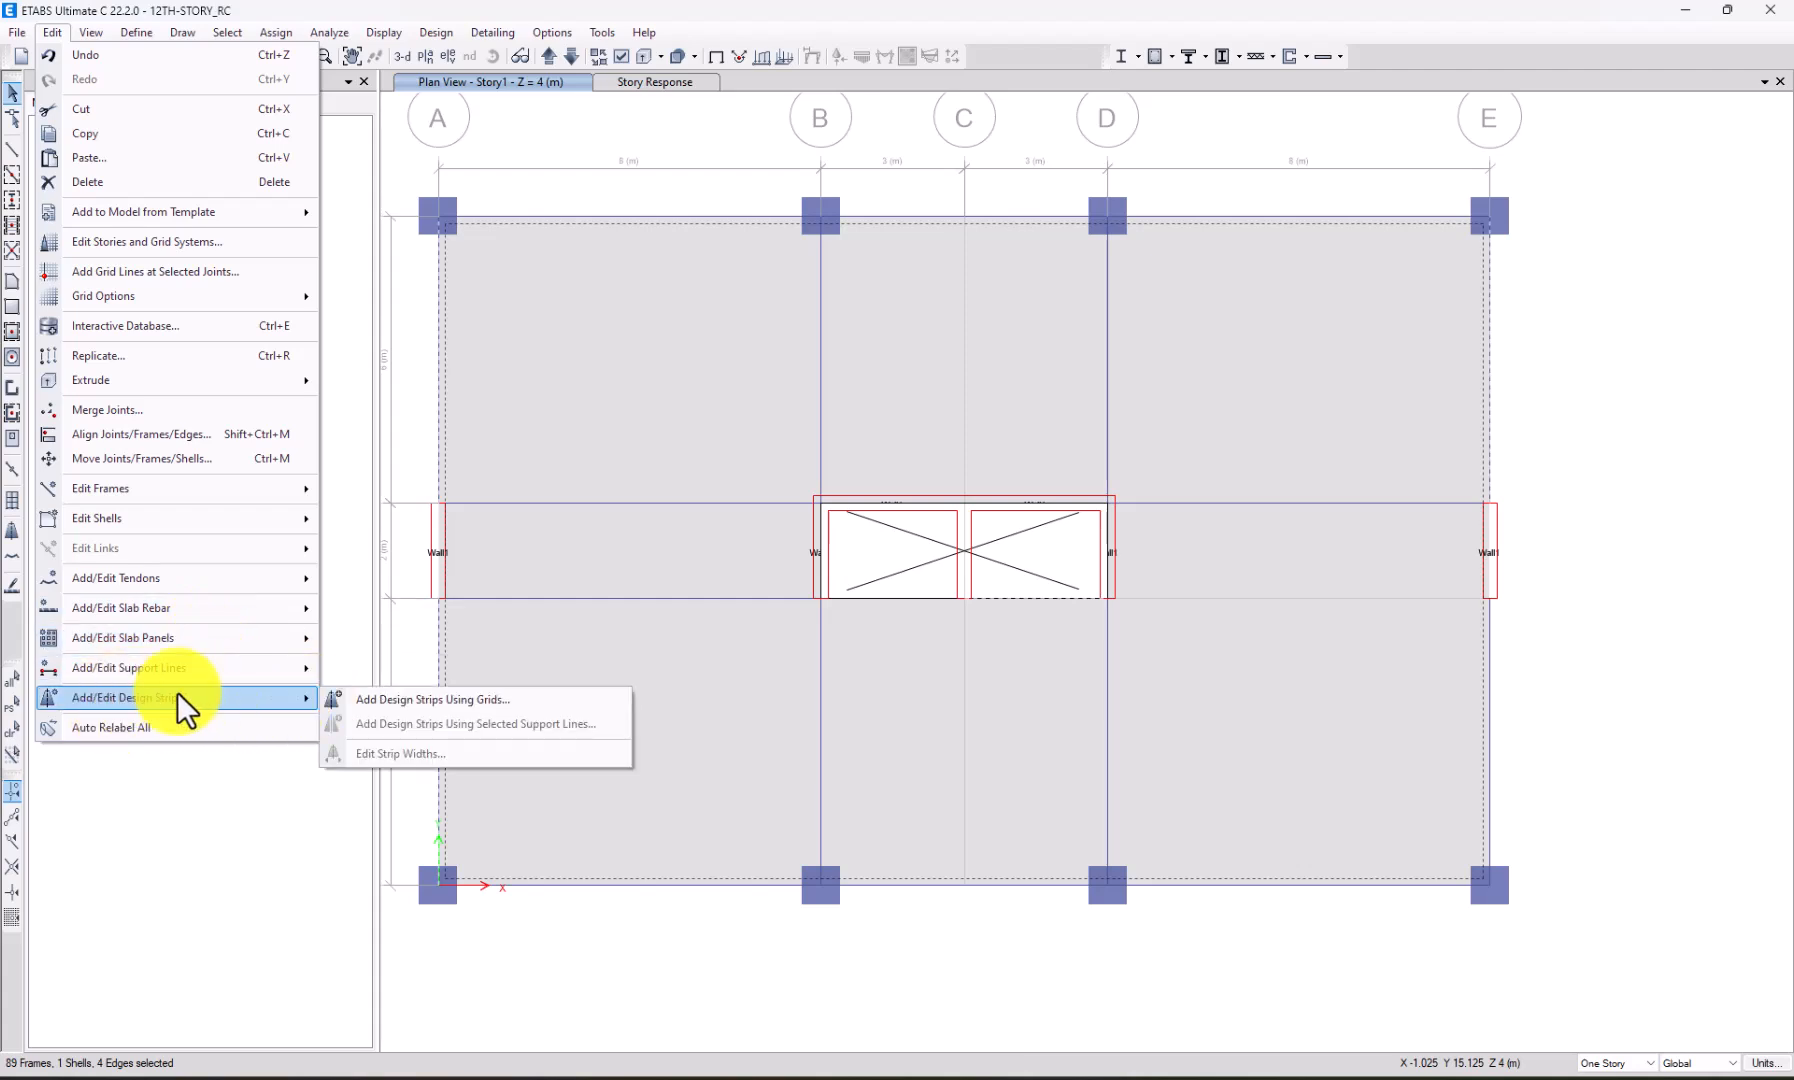
pyautogui.click(400, 700)
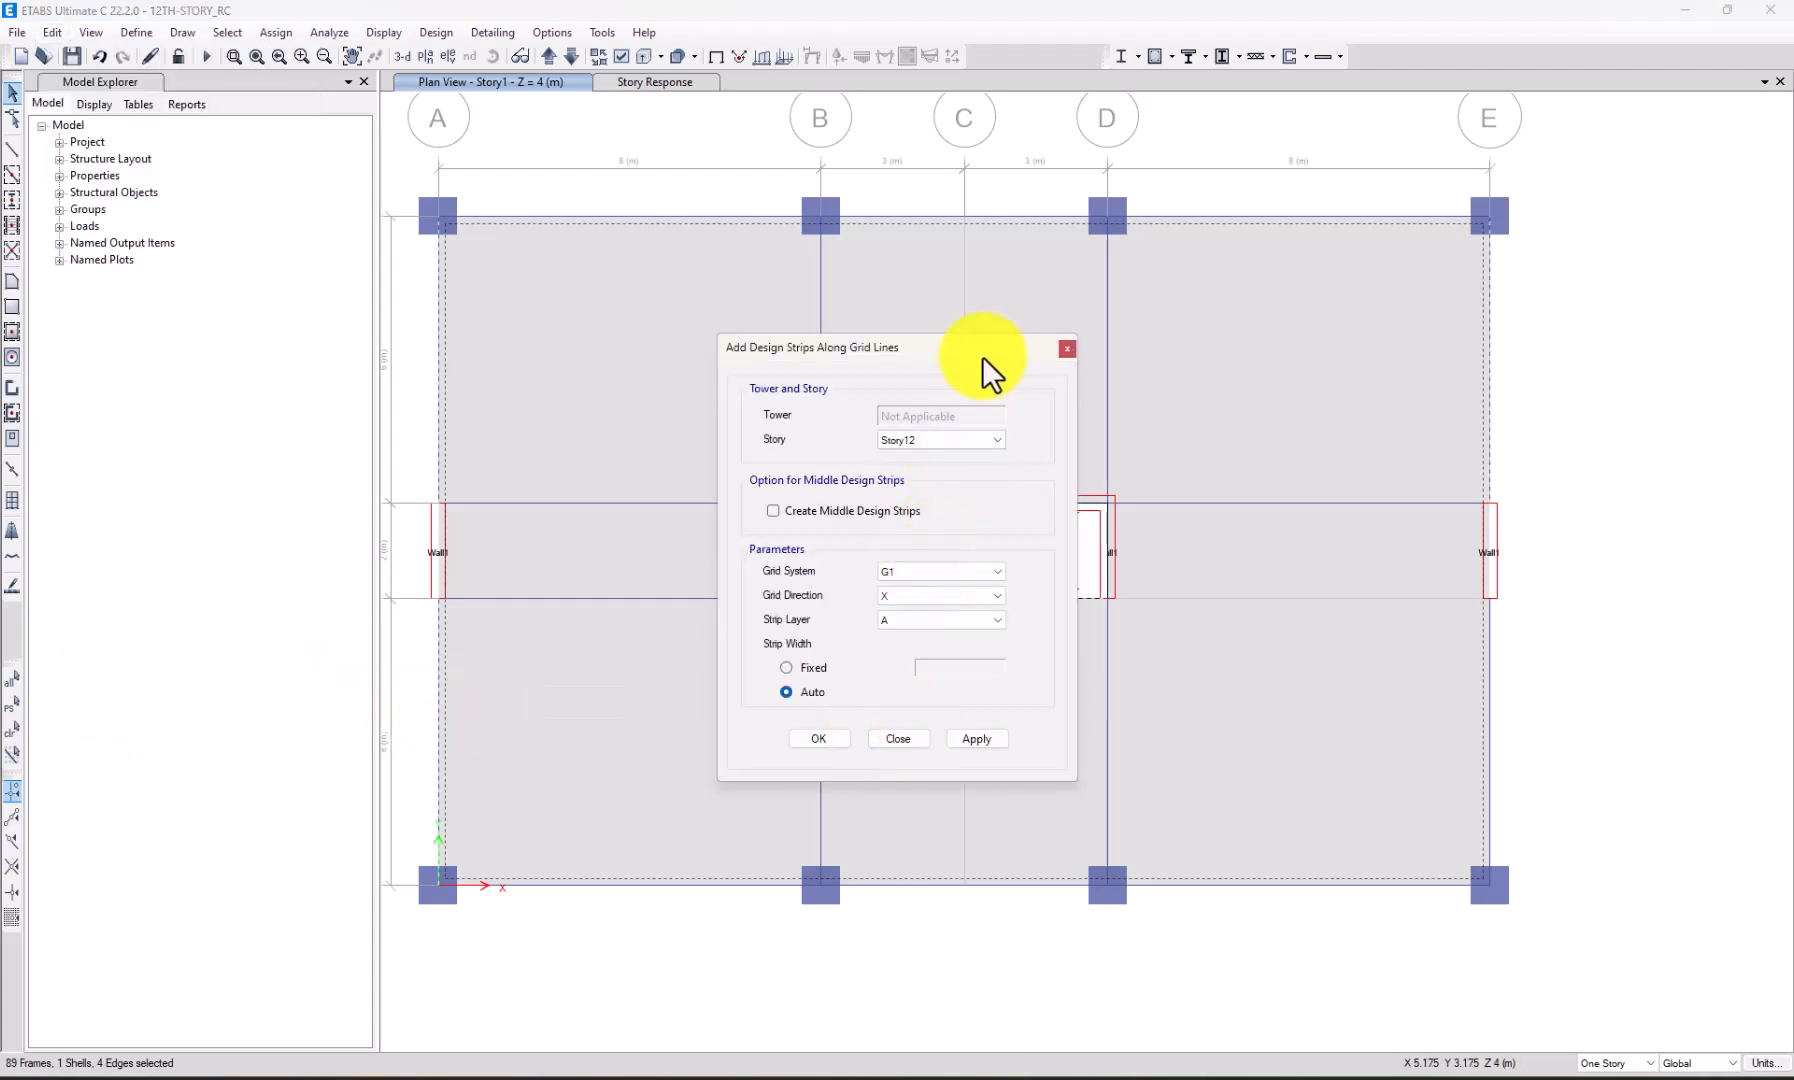
pyautogui.moveTo(786, 340); pyautogui.dragTo(1131, 315)
pyautogui.click(1146, 397)
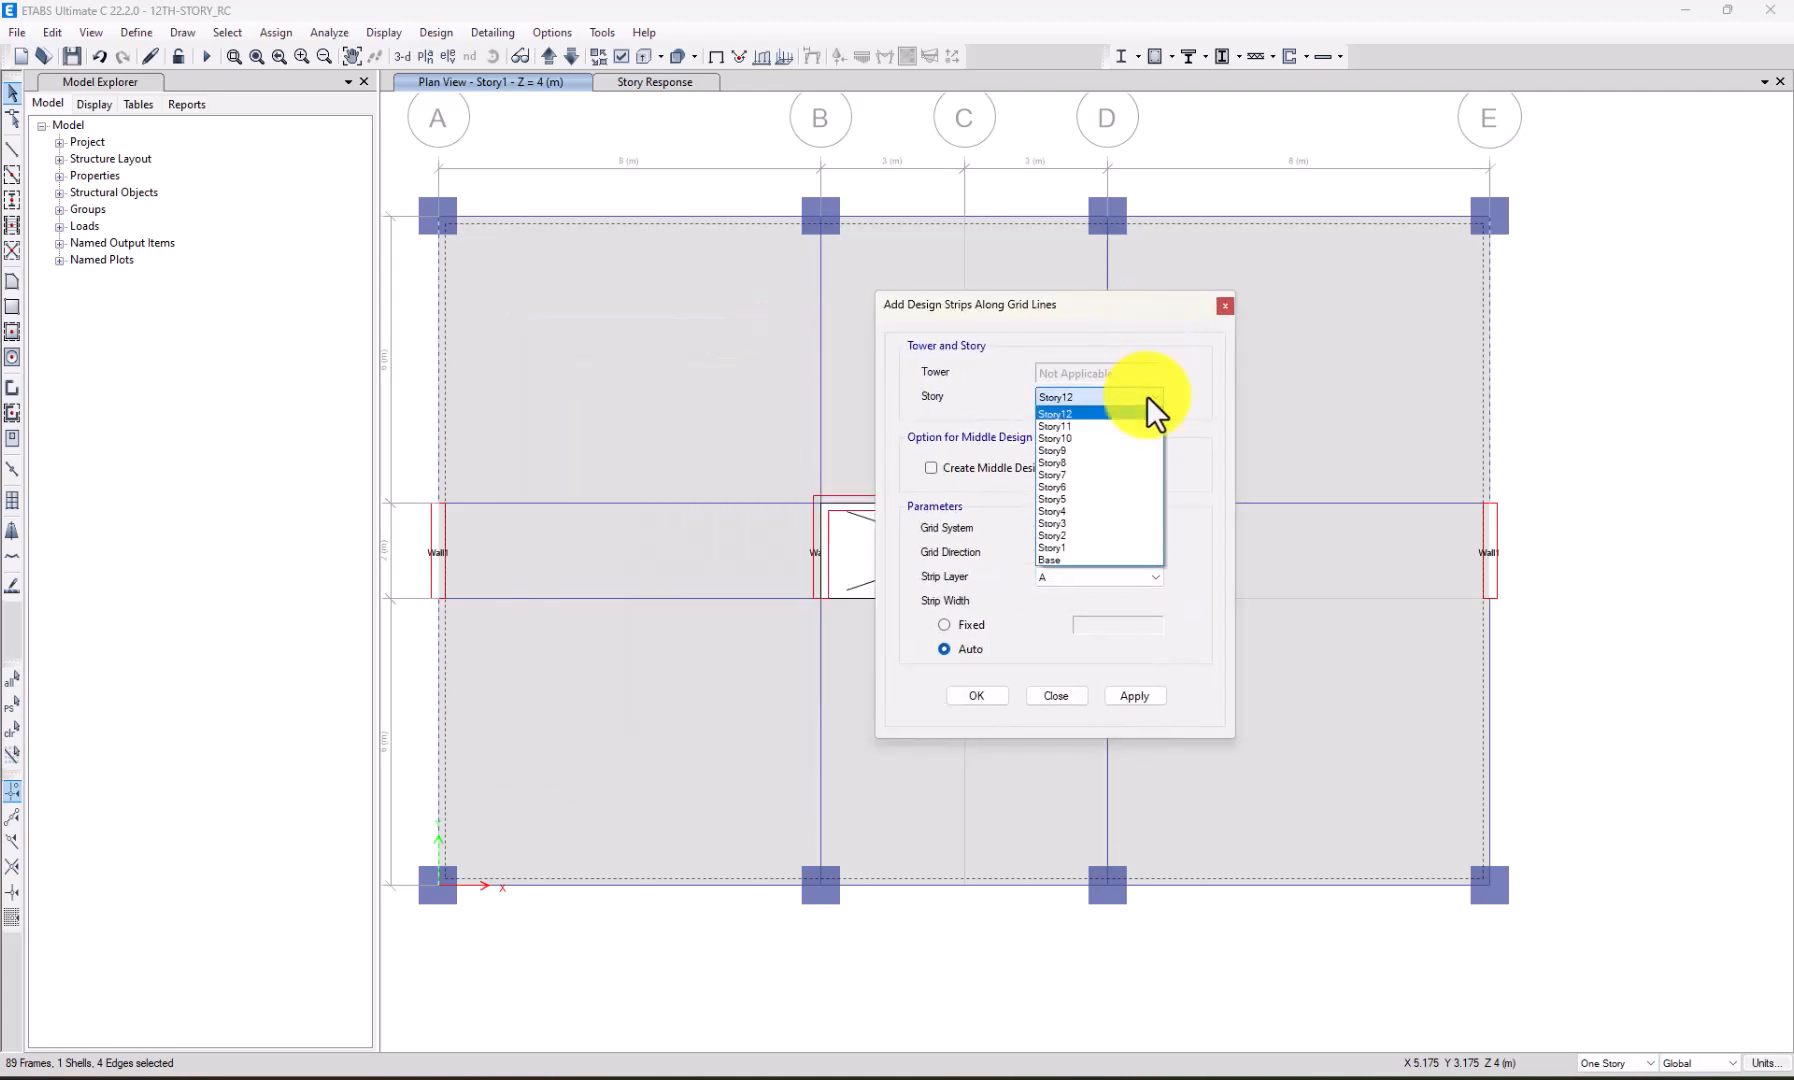
pyautogui.click(1102, 548)
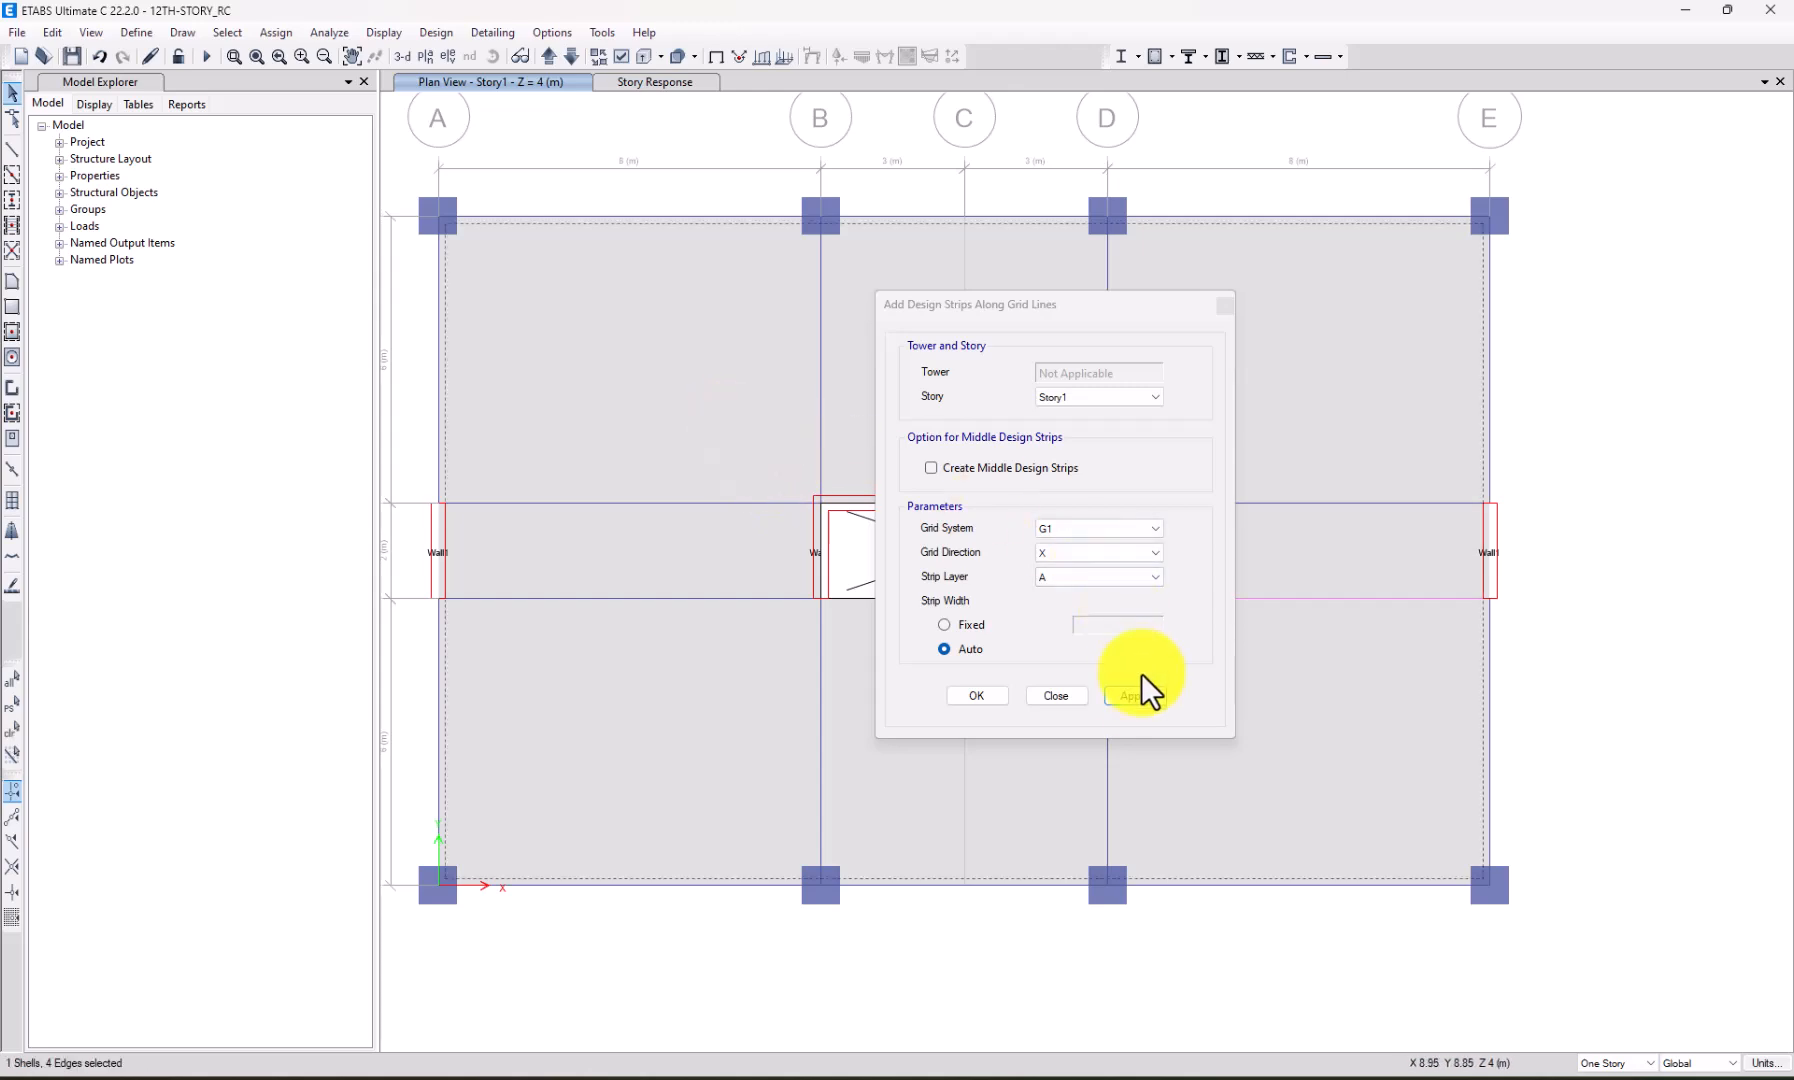
pyautogui.scroll(-2, 807, 598)
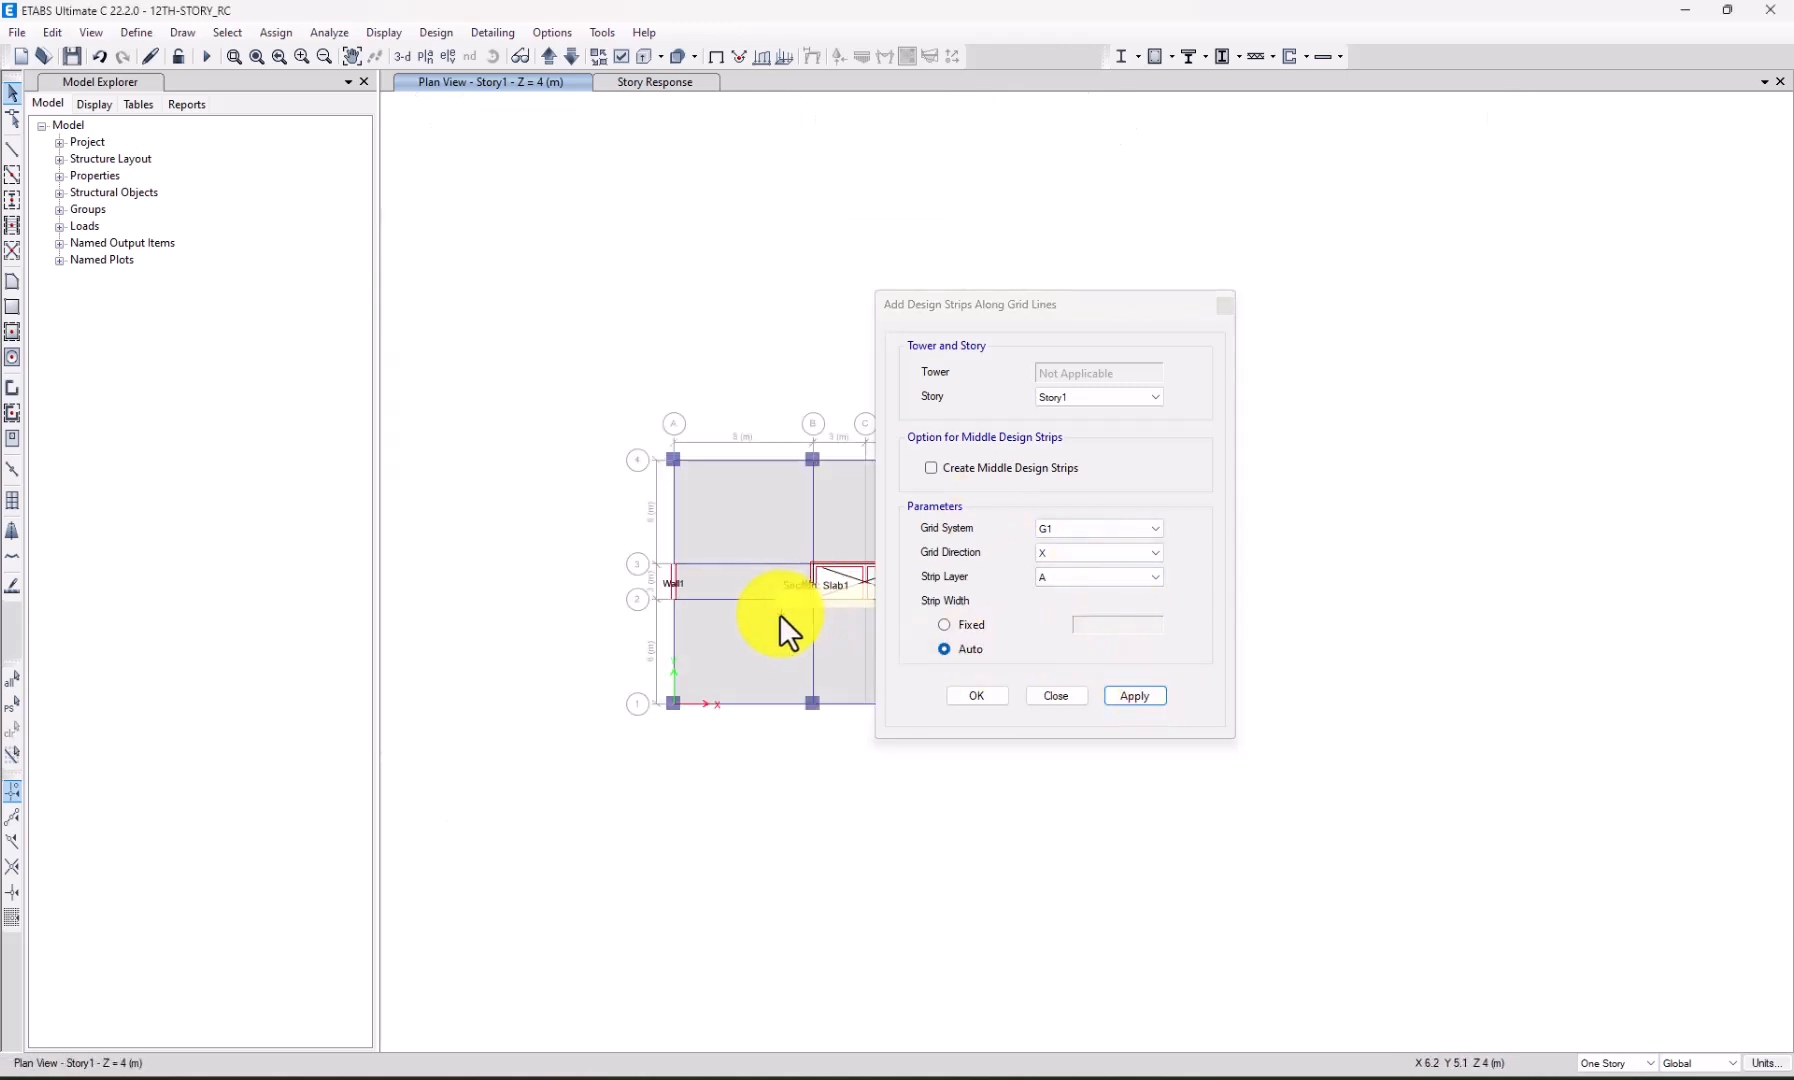
pyautogui.scroll(2, 769, 612)
pyautogui.scroll(-3, 1272, 561)
# Add the X-direction strips again on Story1 with middle design strips included.
pyautogui.click(985, 470)
pyautogui.scroll(3, 1341, 500)
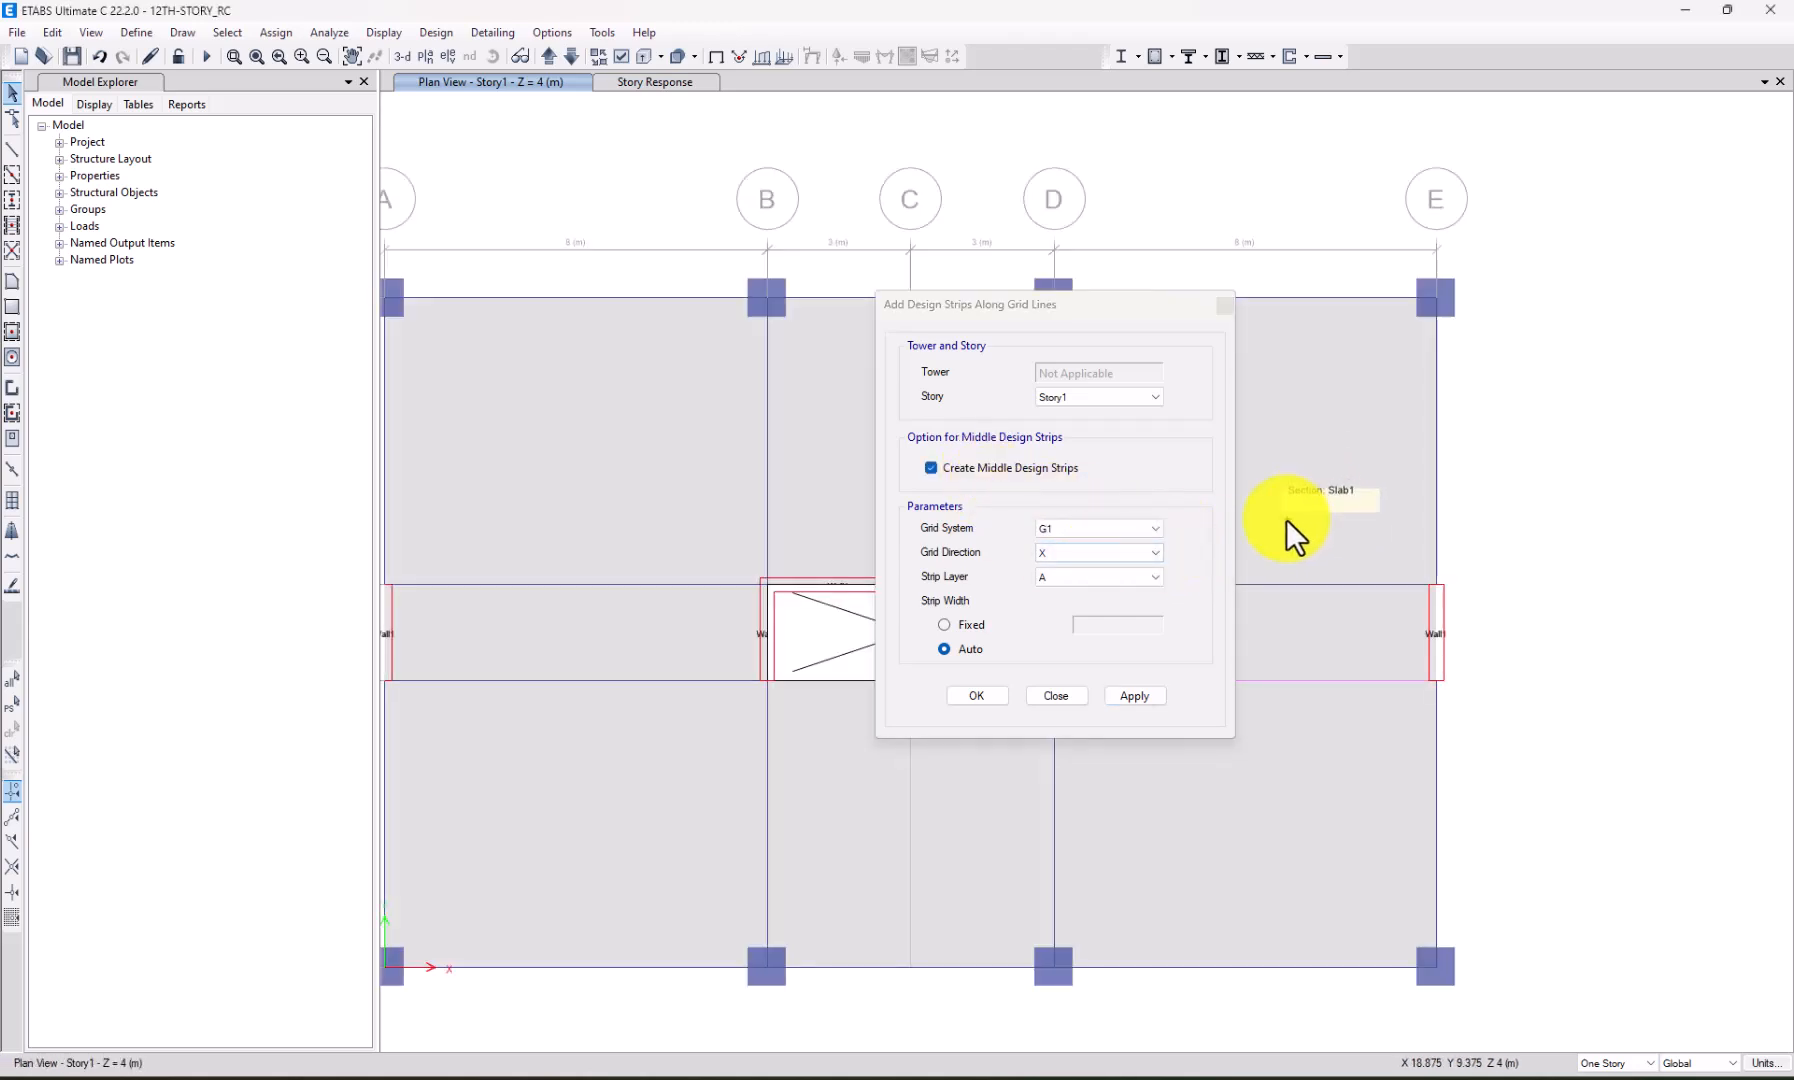
pyautogui.scroll(-3, 1287, 519)
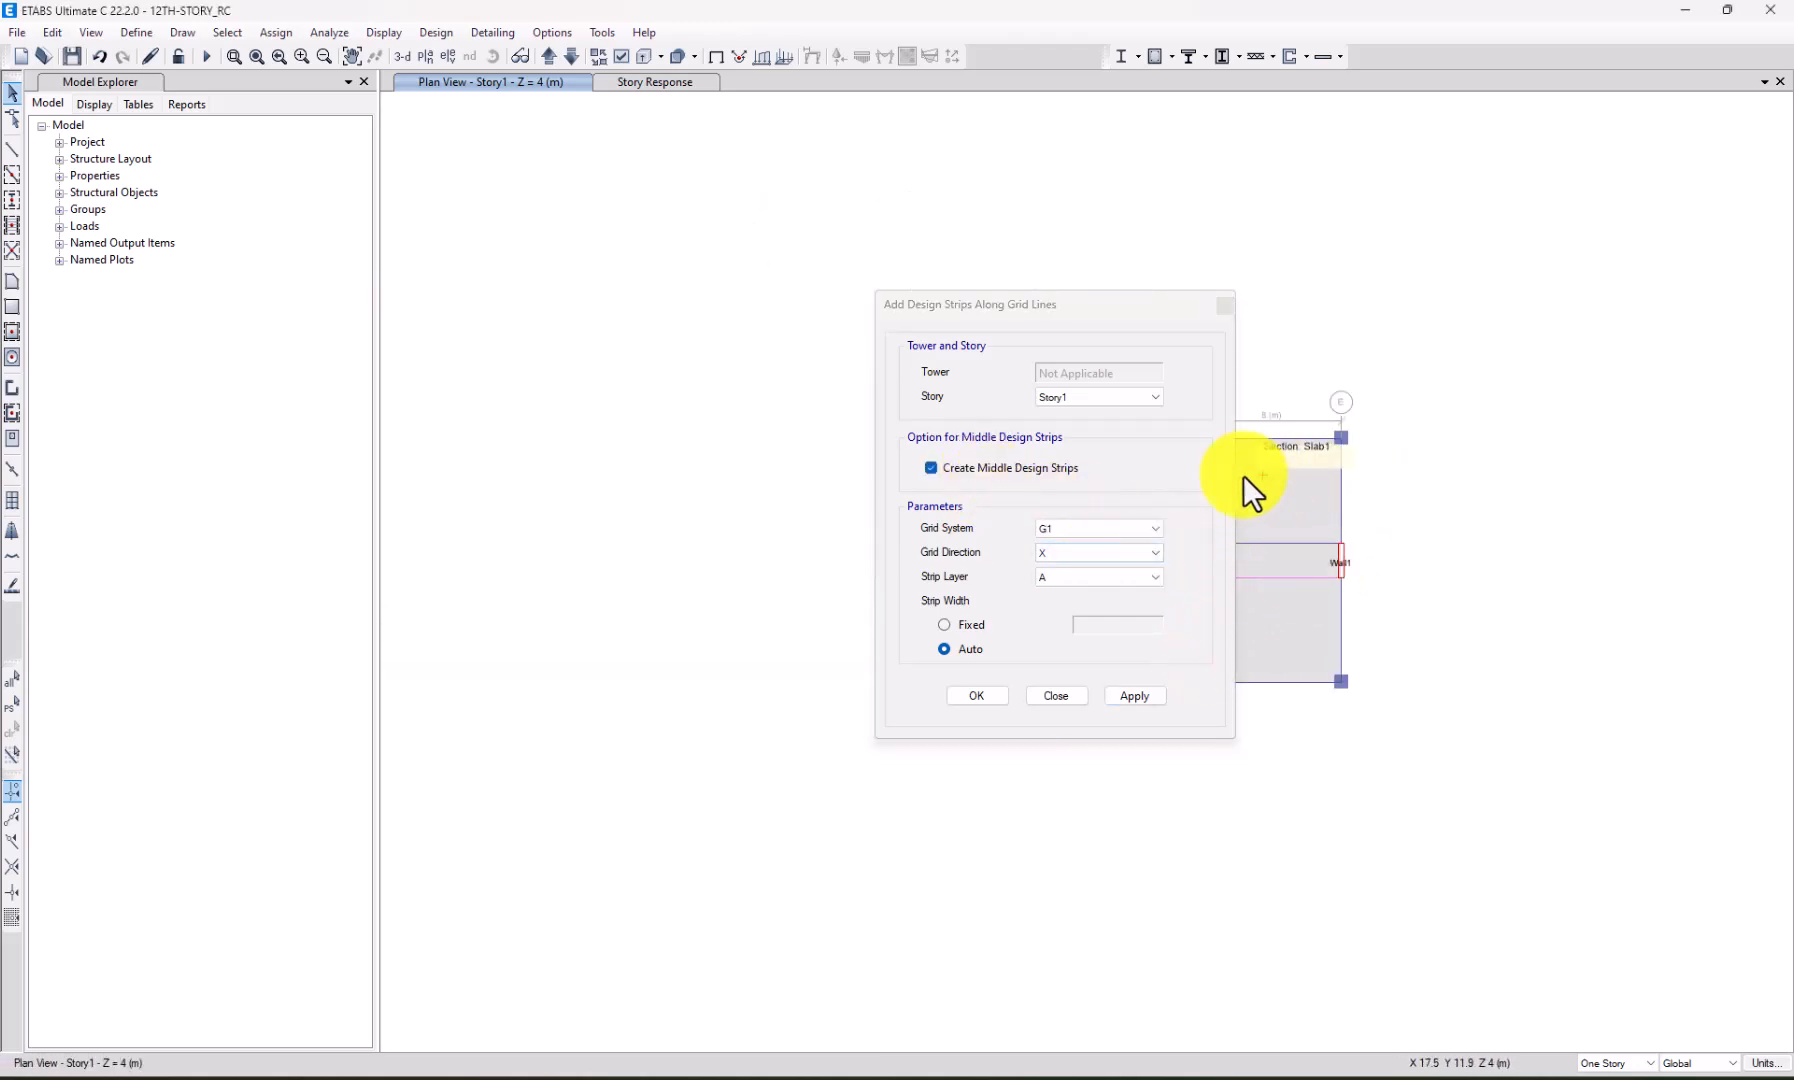
pyautogui.scroll(3, 1275, 478)
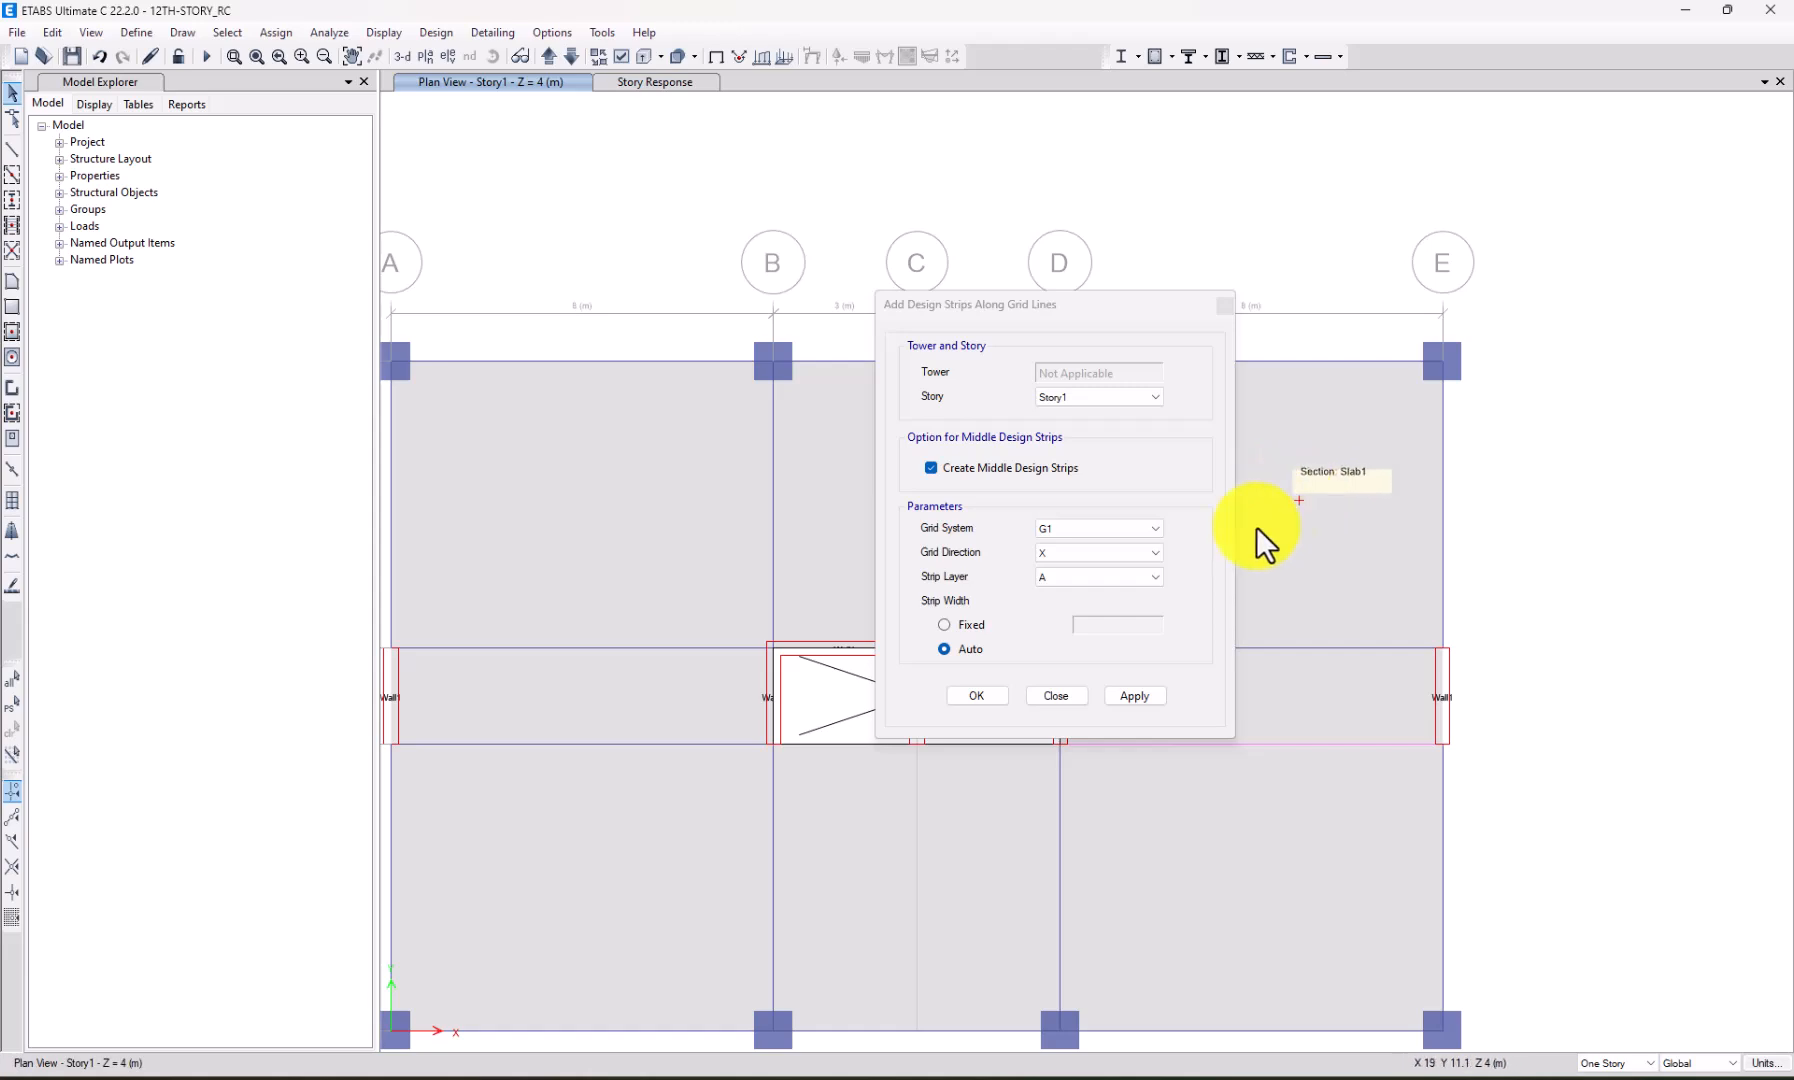
pyautogui.click(1118, 697)
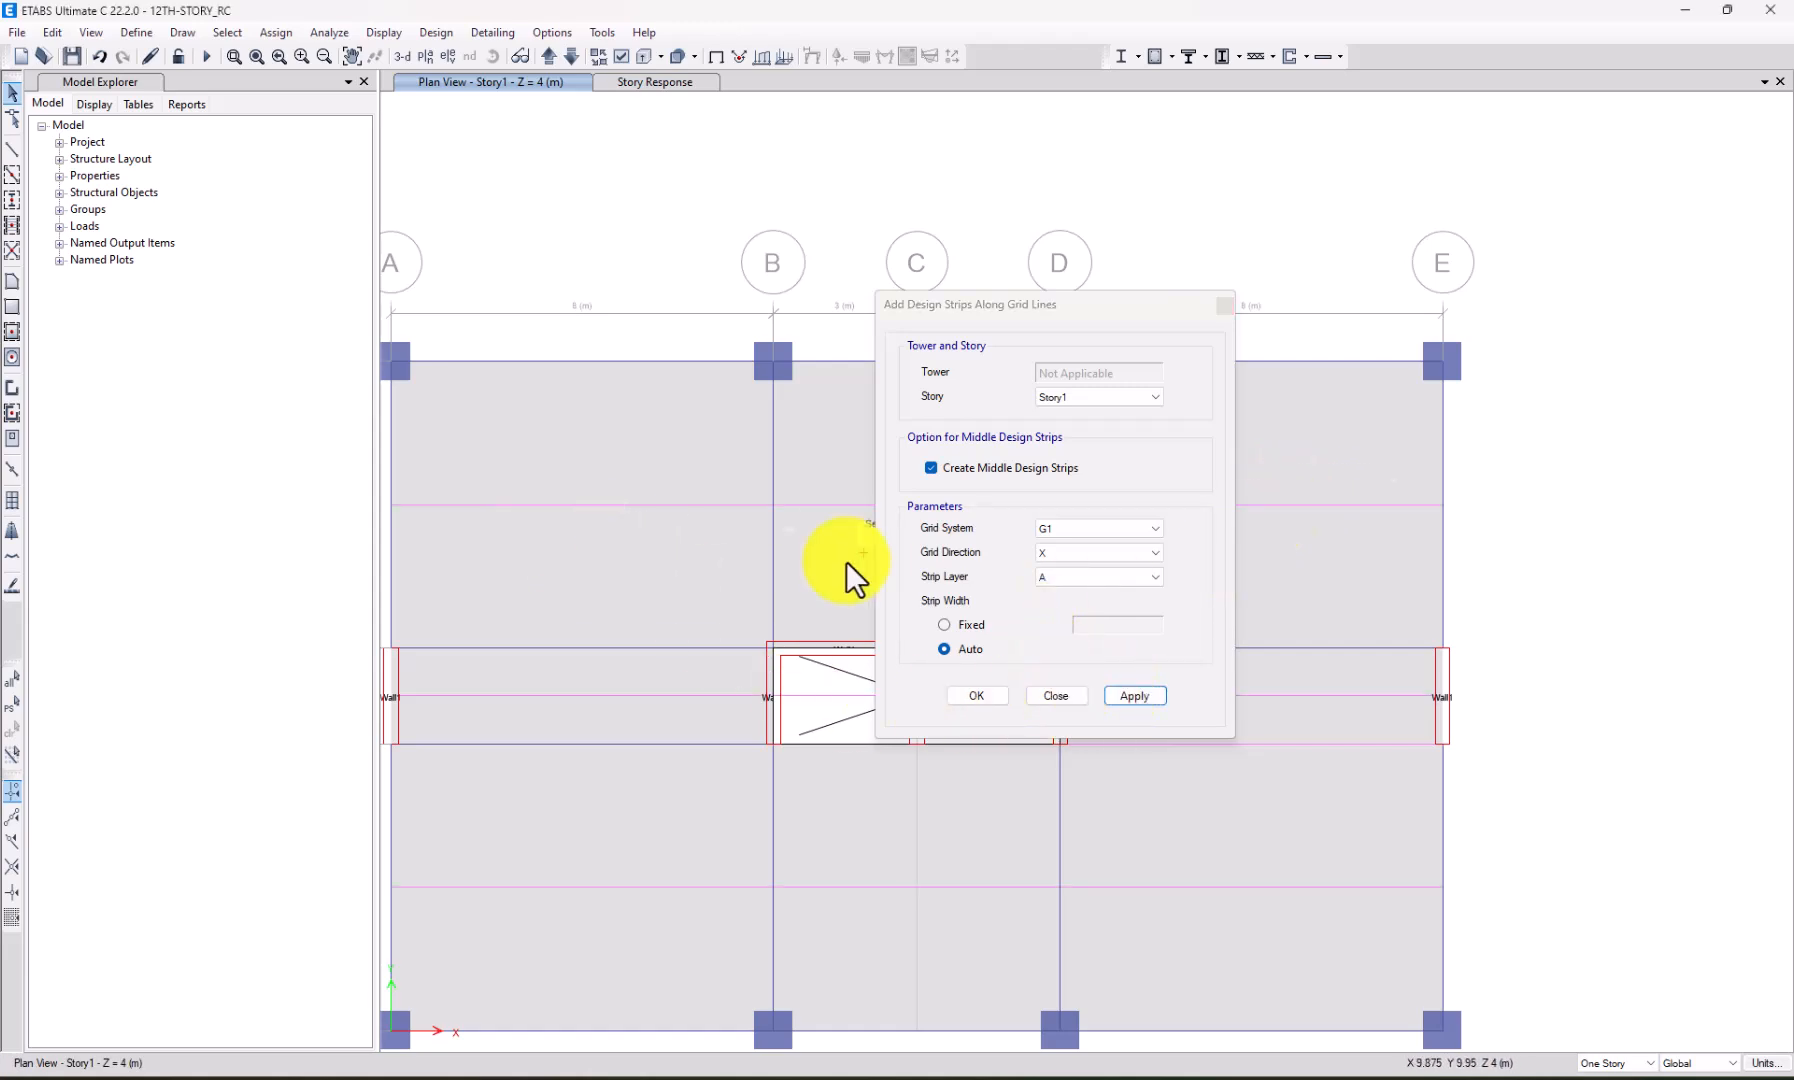
# Add Story1 design strips in the Y grid direction on layer A, including middle strips, and finish adding strips.
pyautogui.click(1066, 555)
pyautogui.click(1068, 586)
pyautogui.click(1133, 695)
pyautogui.scroll(-3, 690, 570)
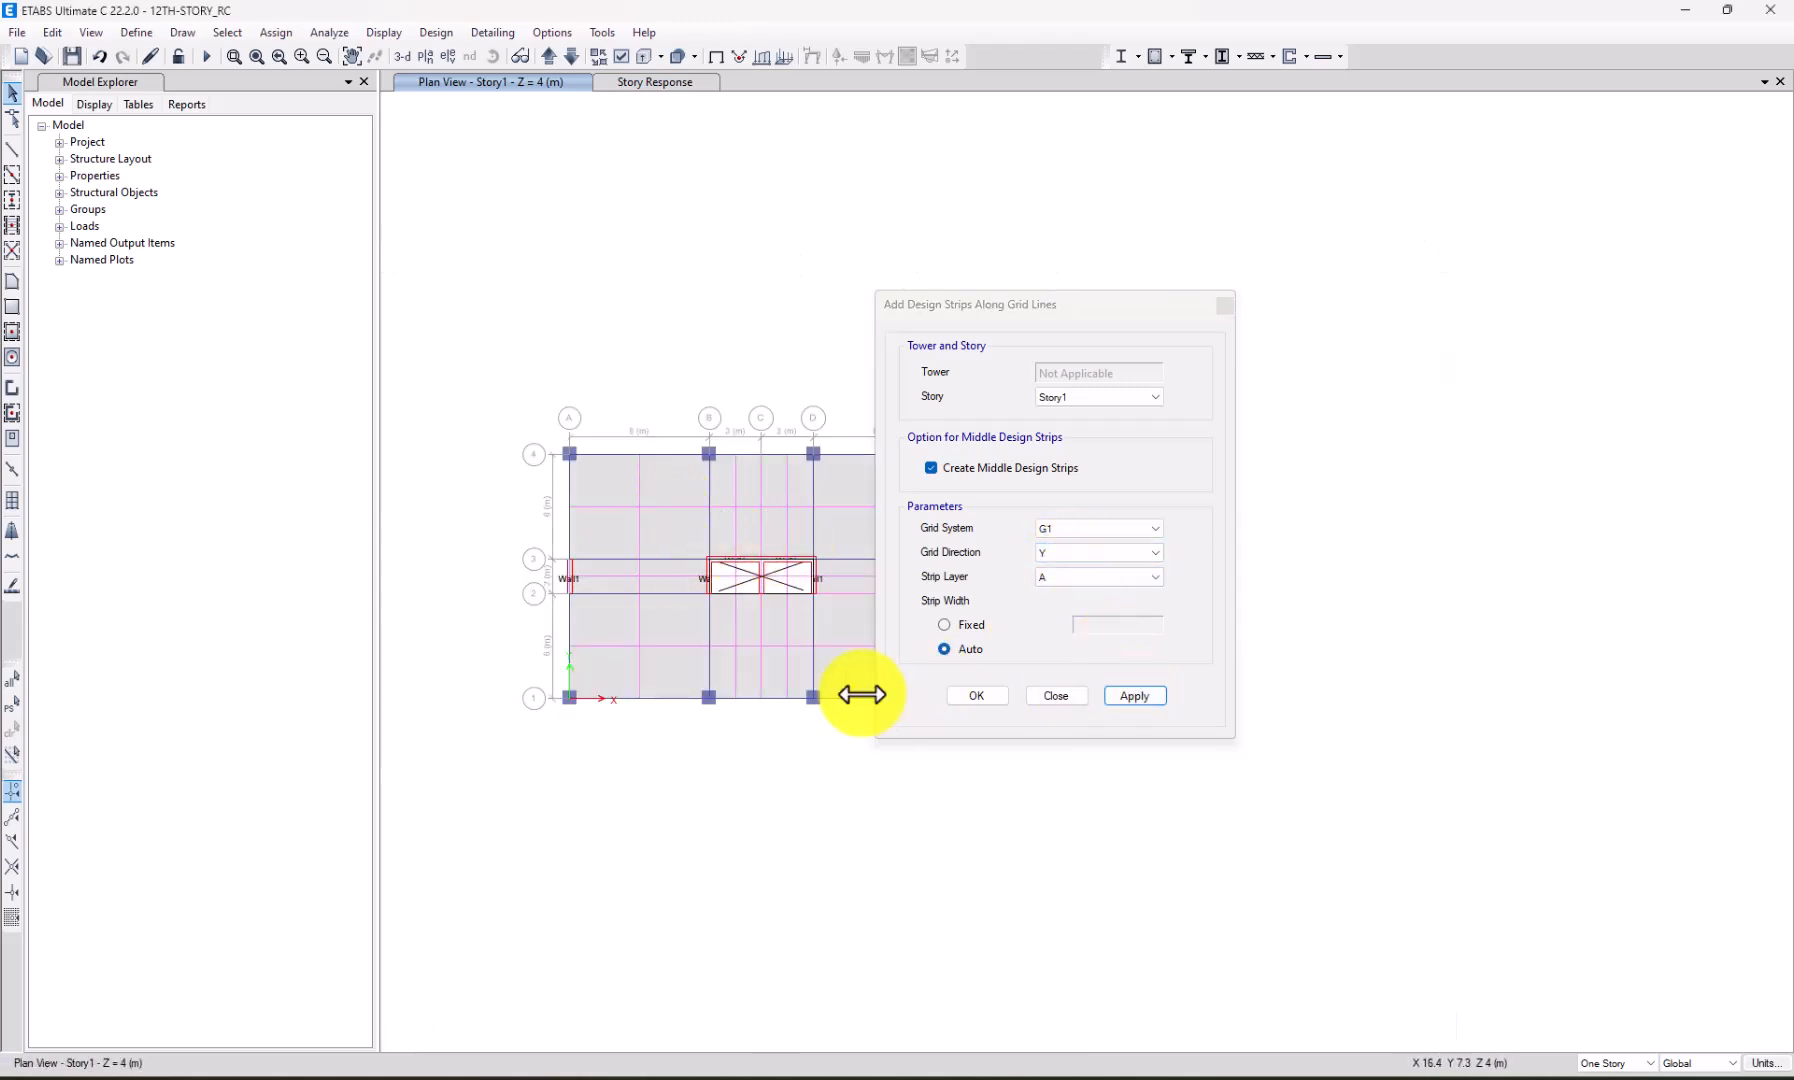
pyautogui.scroll(3, 776, 603)
pyautogui.click(978, 695)
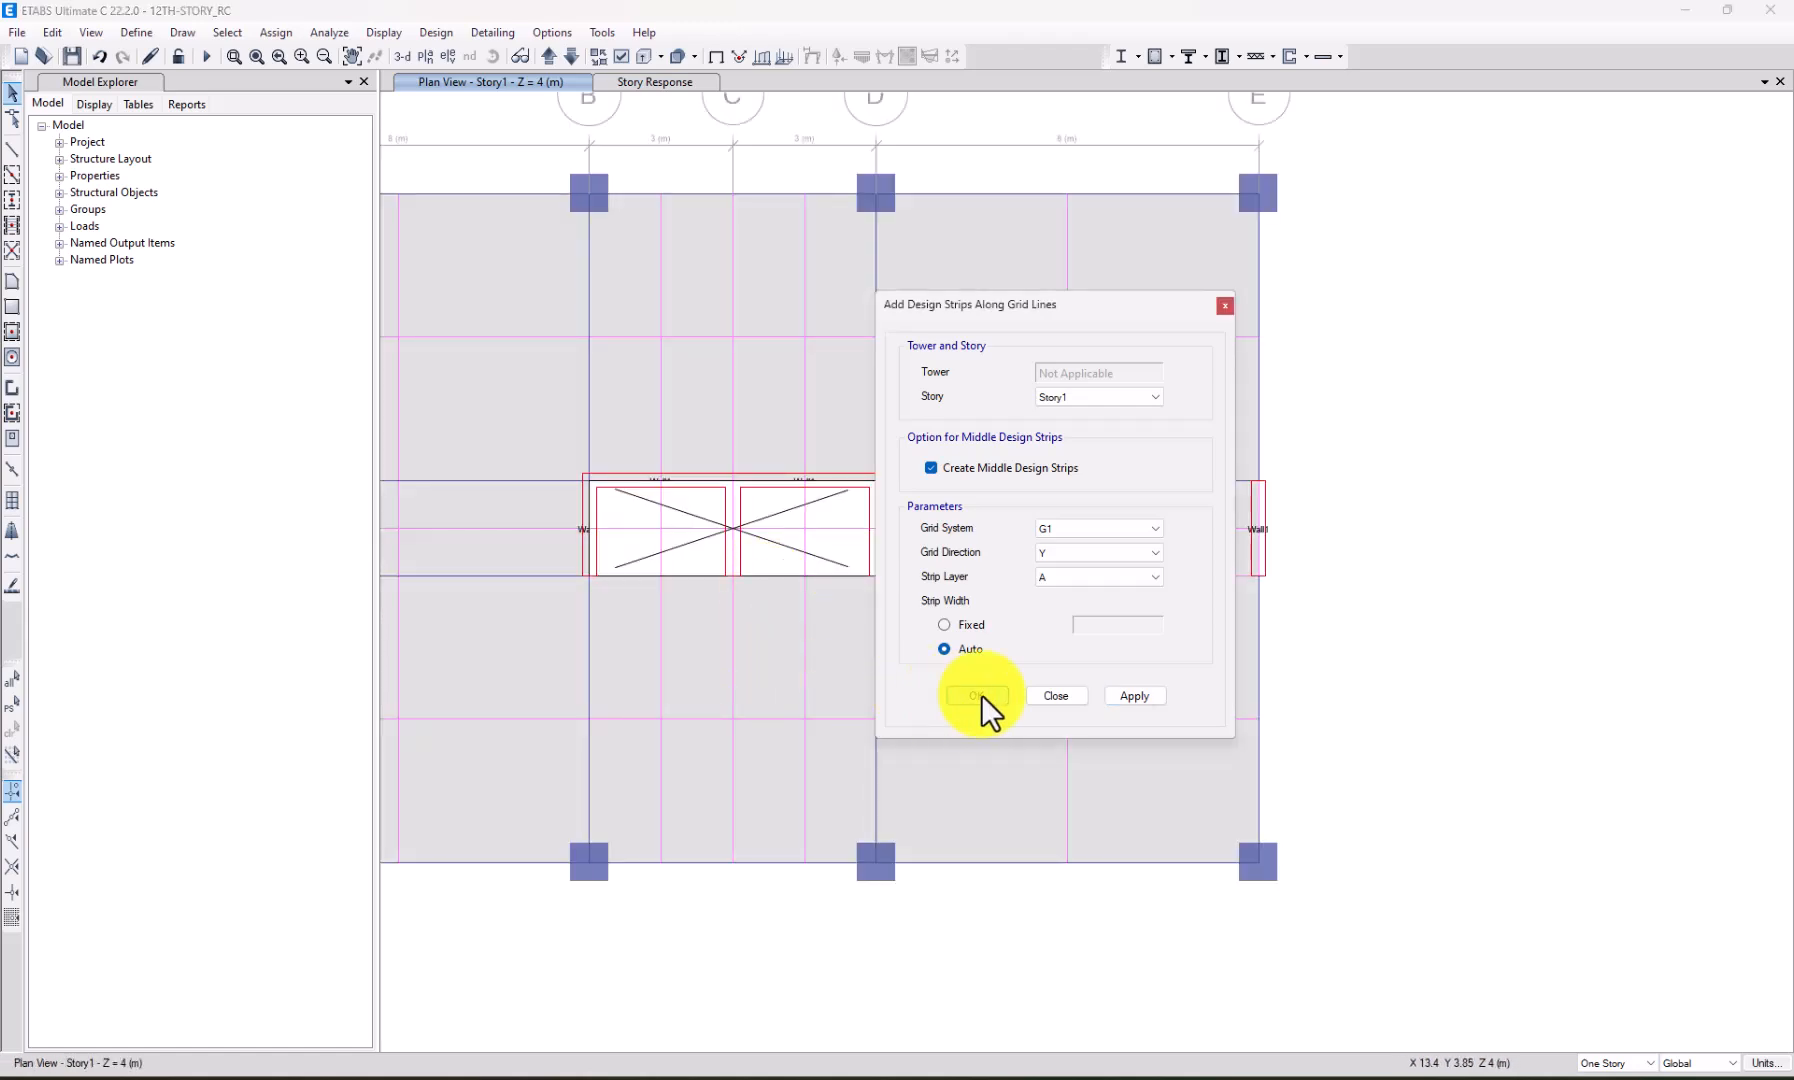
pyautogui.scroll(-3, 1080, 680)
pyautogui.scroll(4, 896, 618)
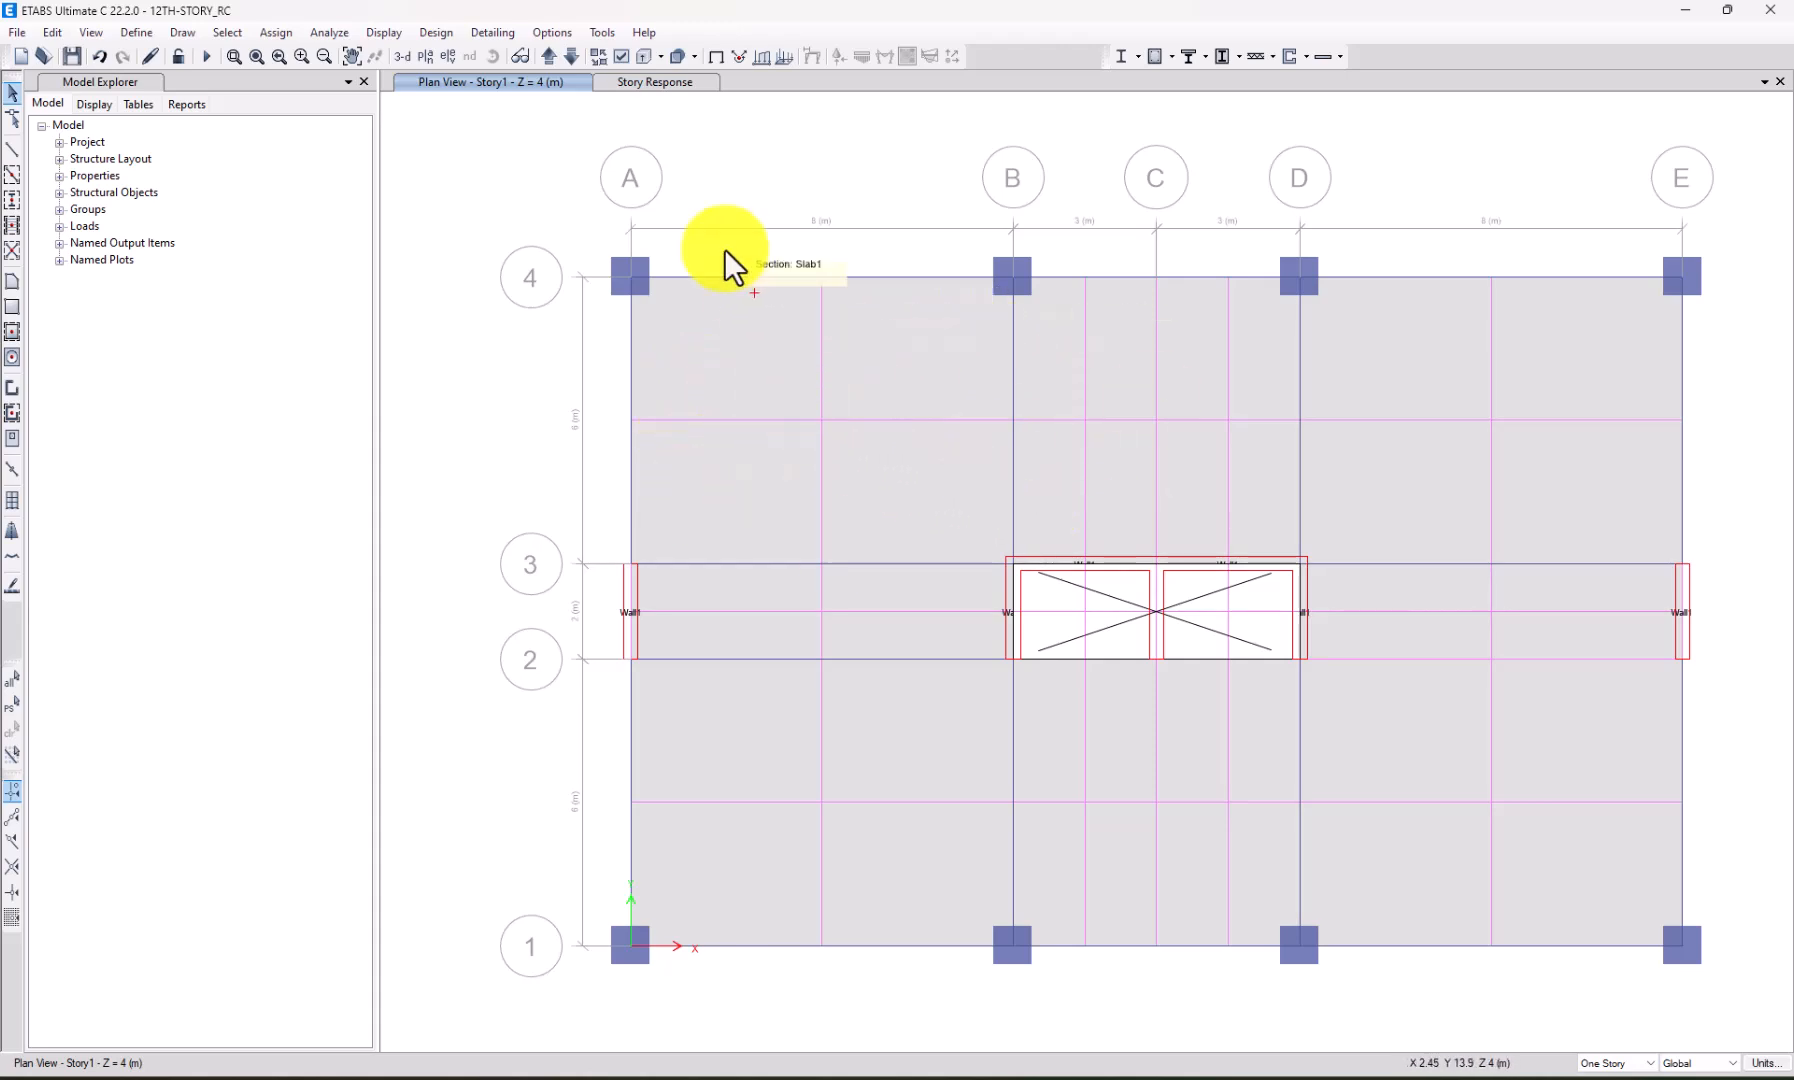
# Select all design strips by object type, using Strips Layer A and Strips Layer B.
pyautogui.click(229, 34)
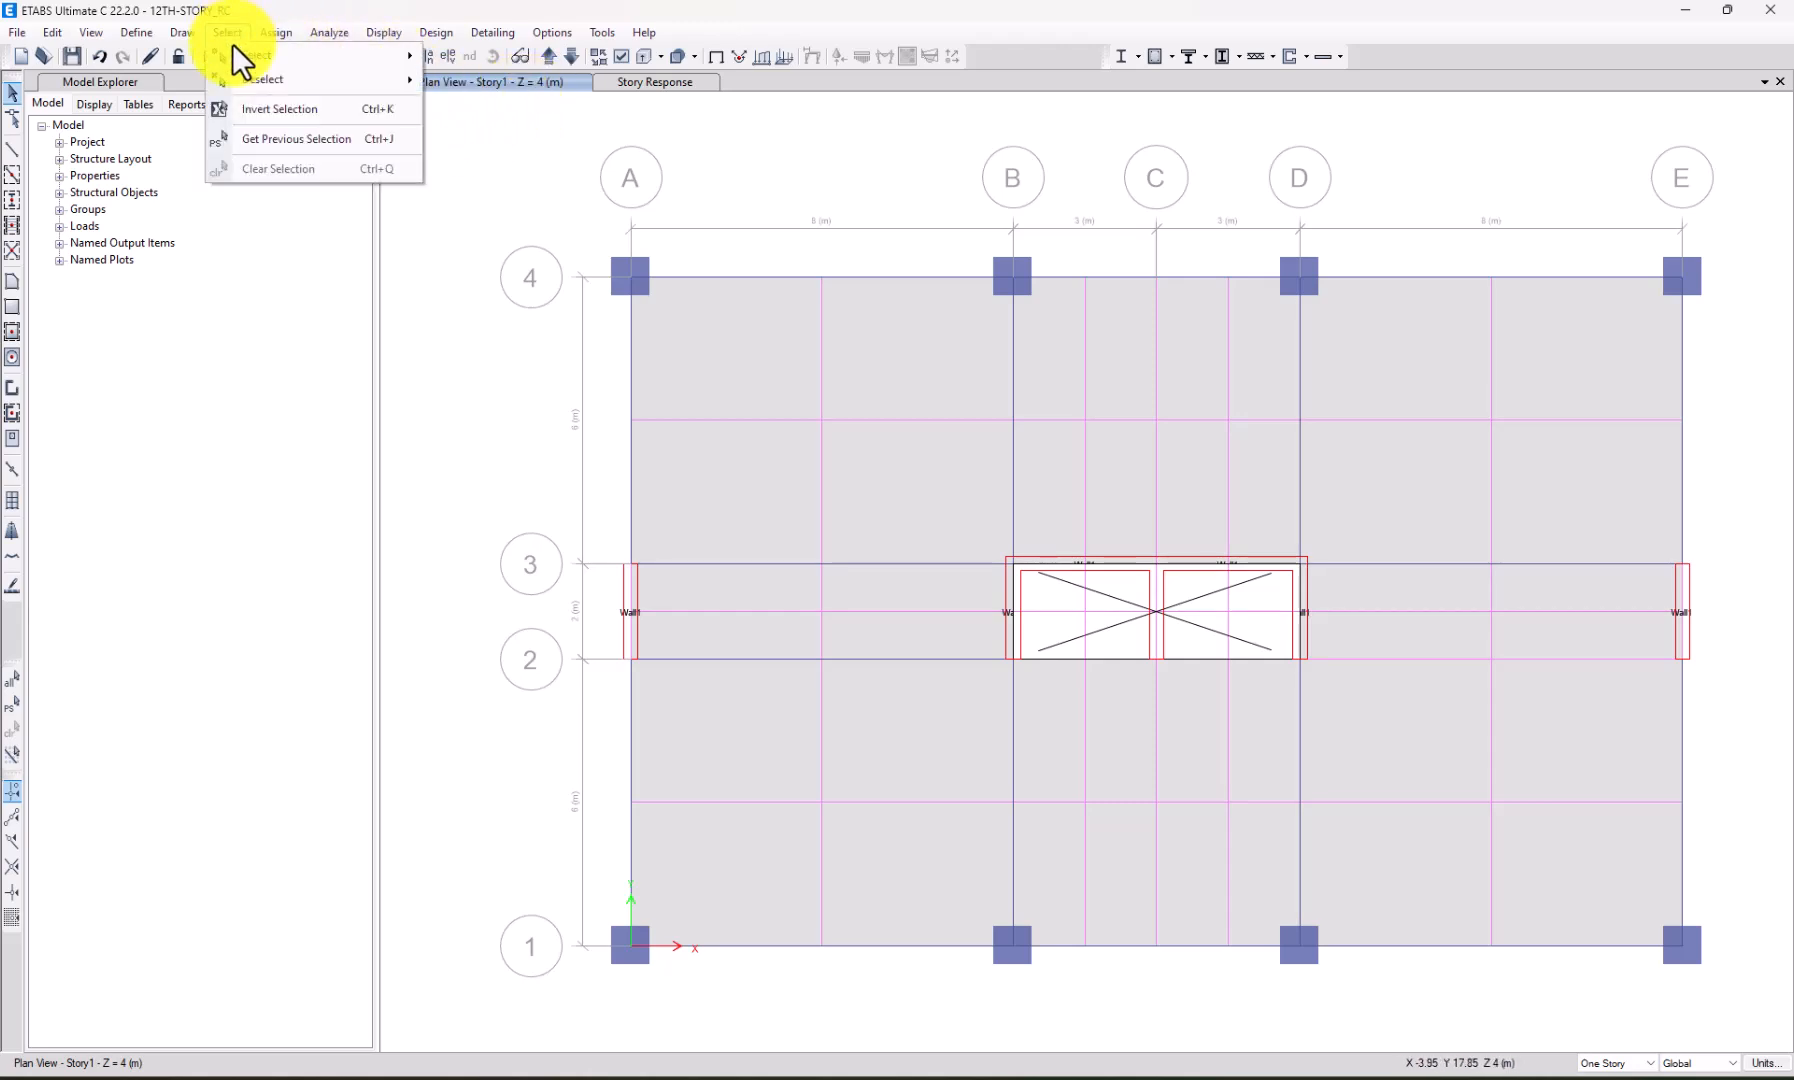
pyautogui.moveTo(404, 55)
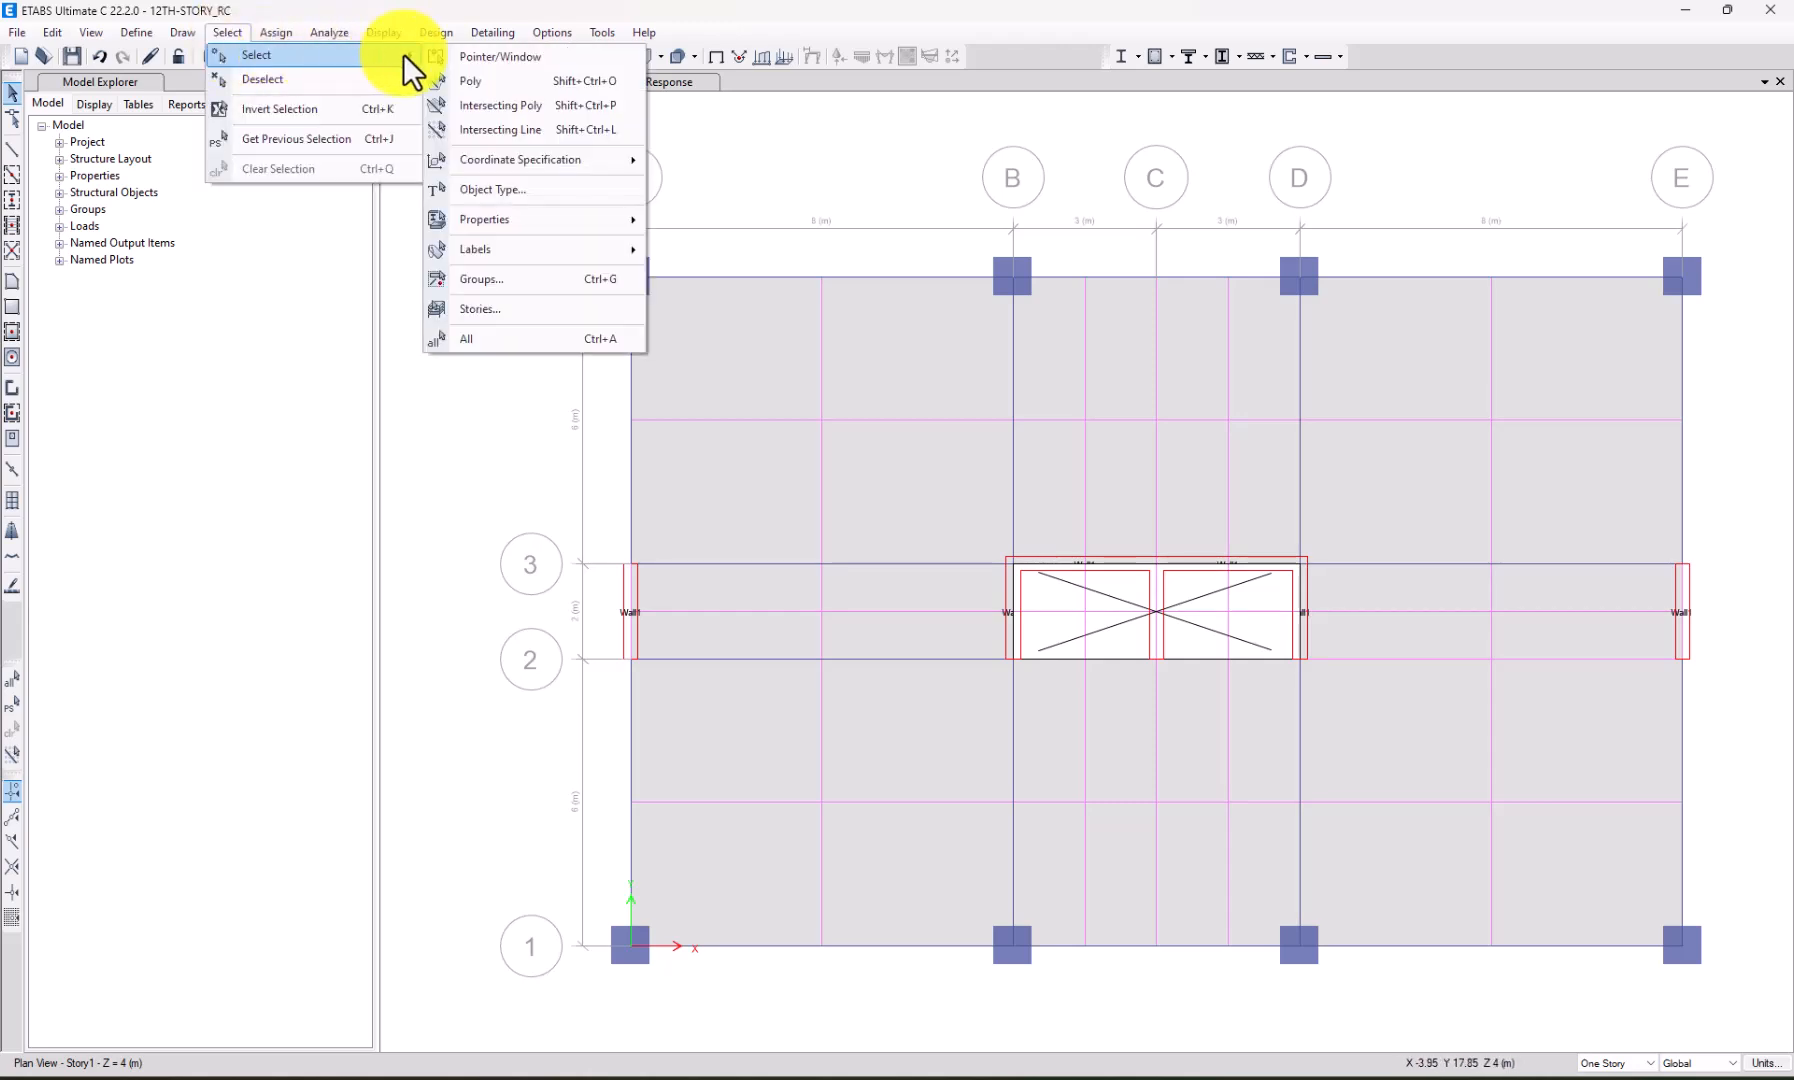
pyautogui.click(519, 189)
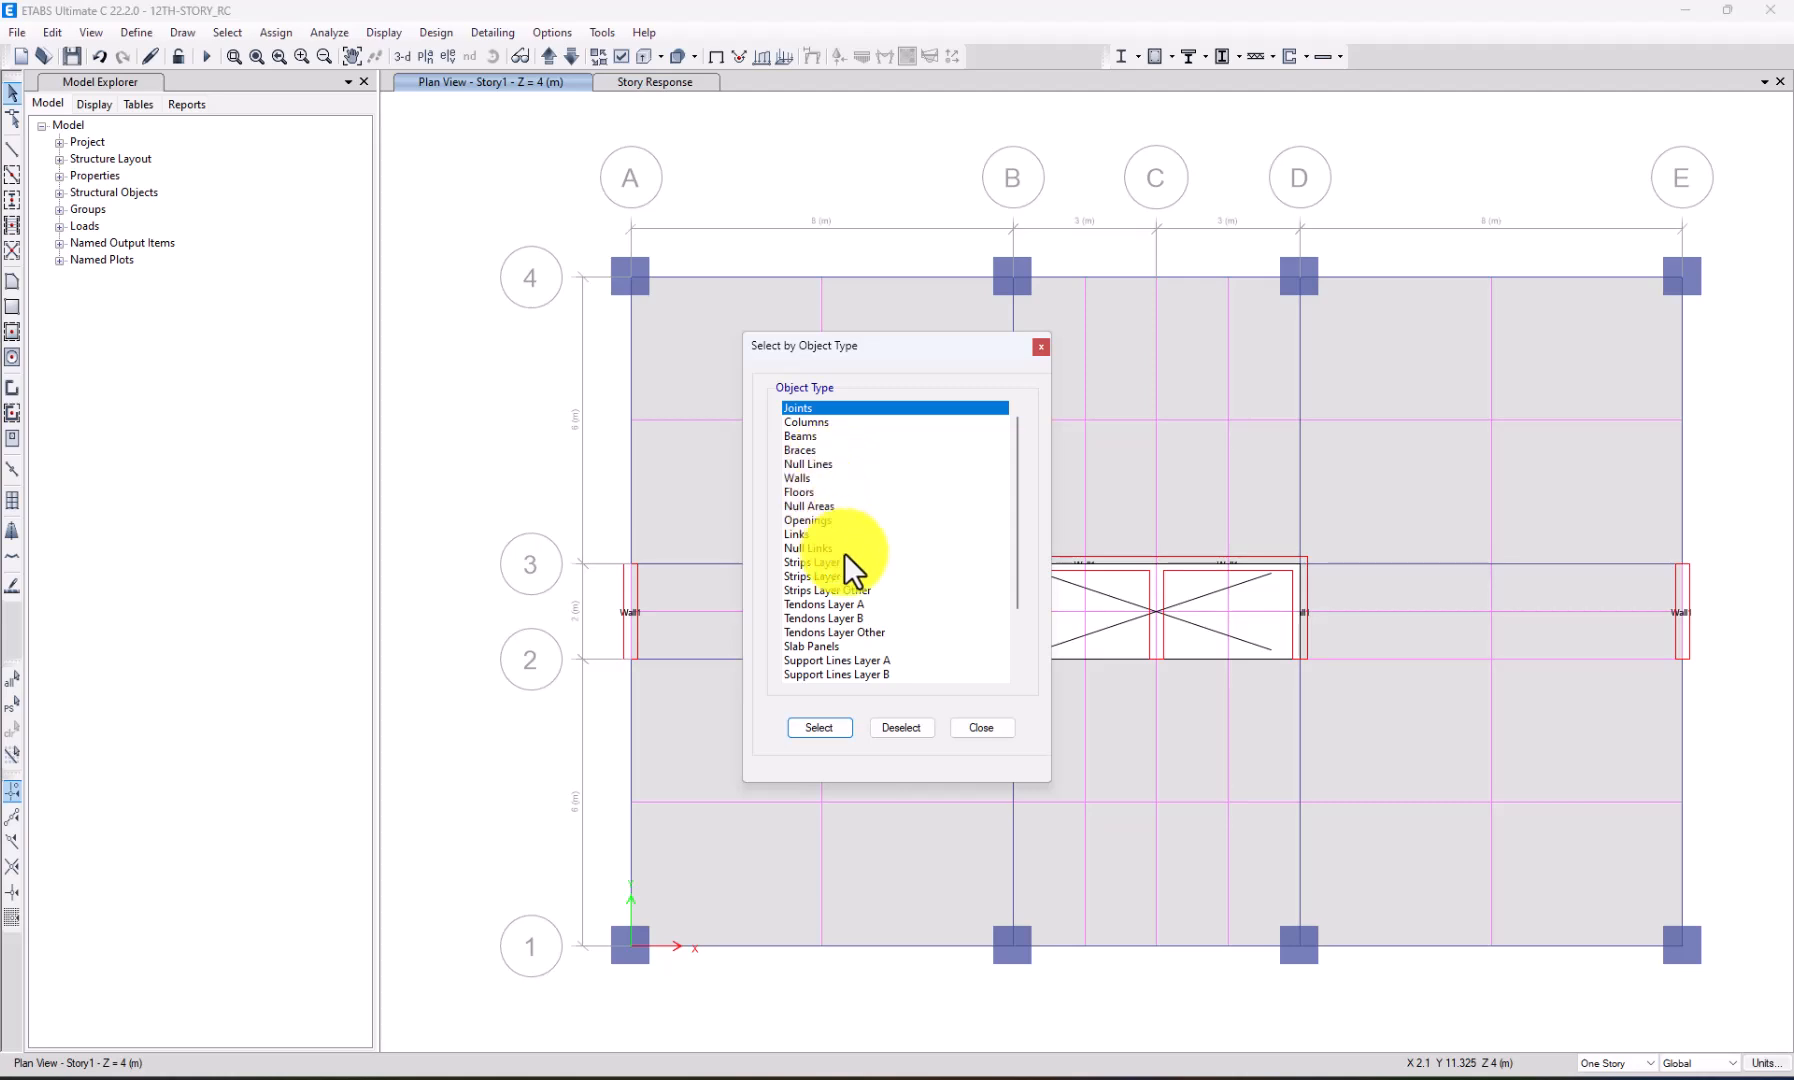
pyautogui.moveTo(814, 564); pyautogui.dragTo(814, 577)
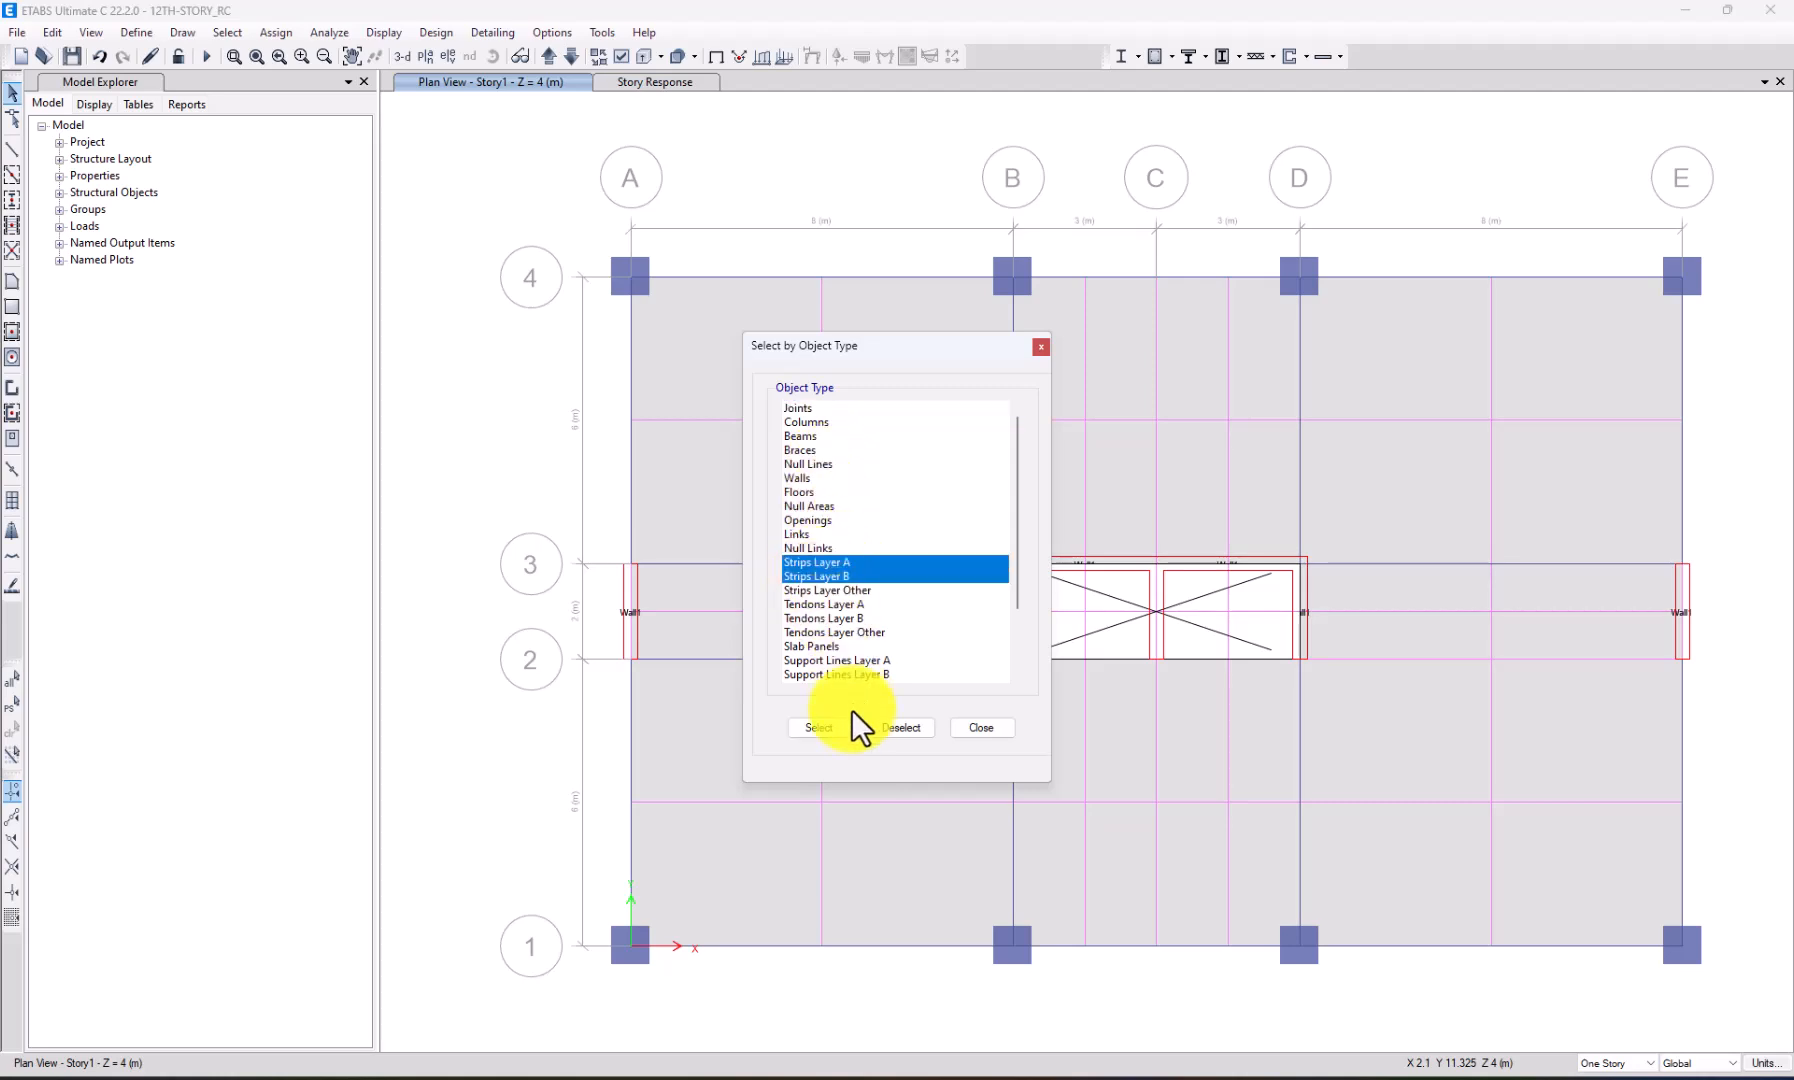
pyautogui.click(819, 727)
pyautogui.click(1040, 345)
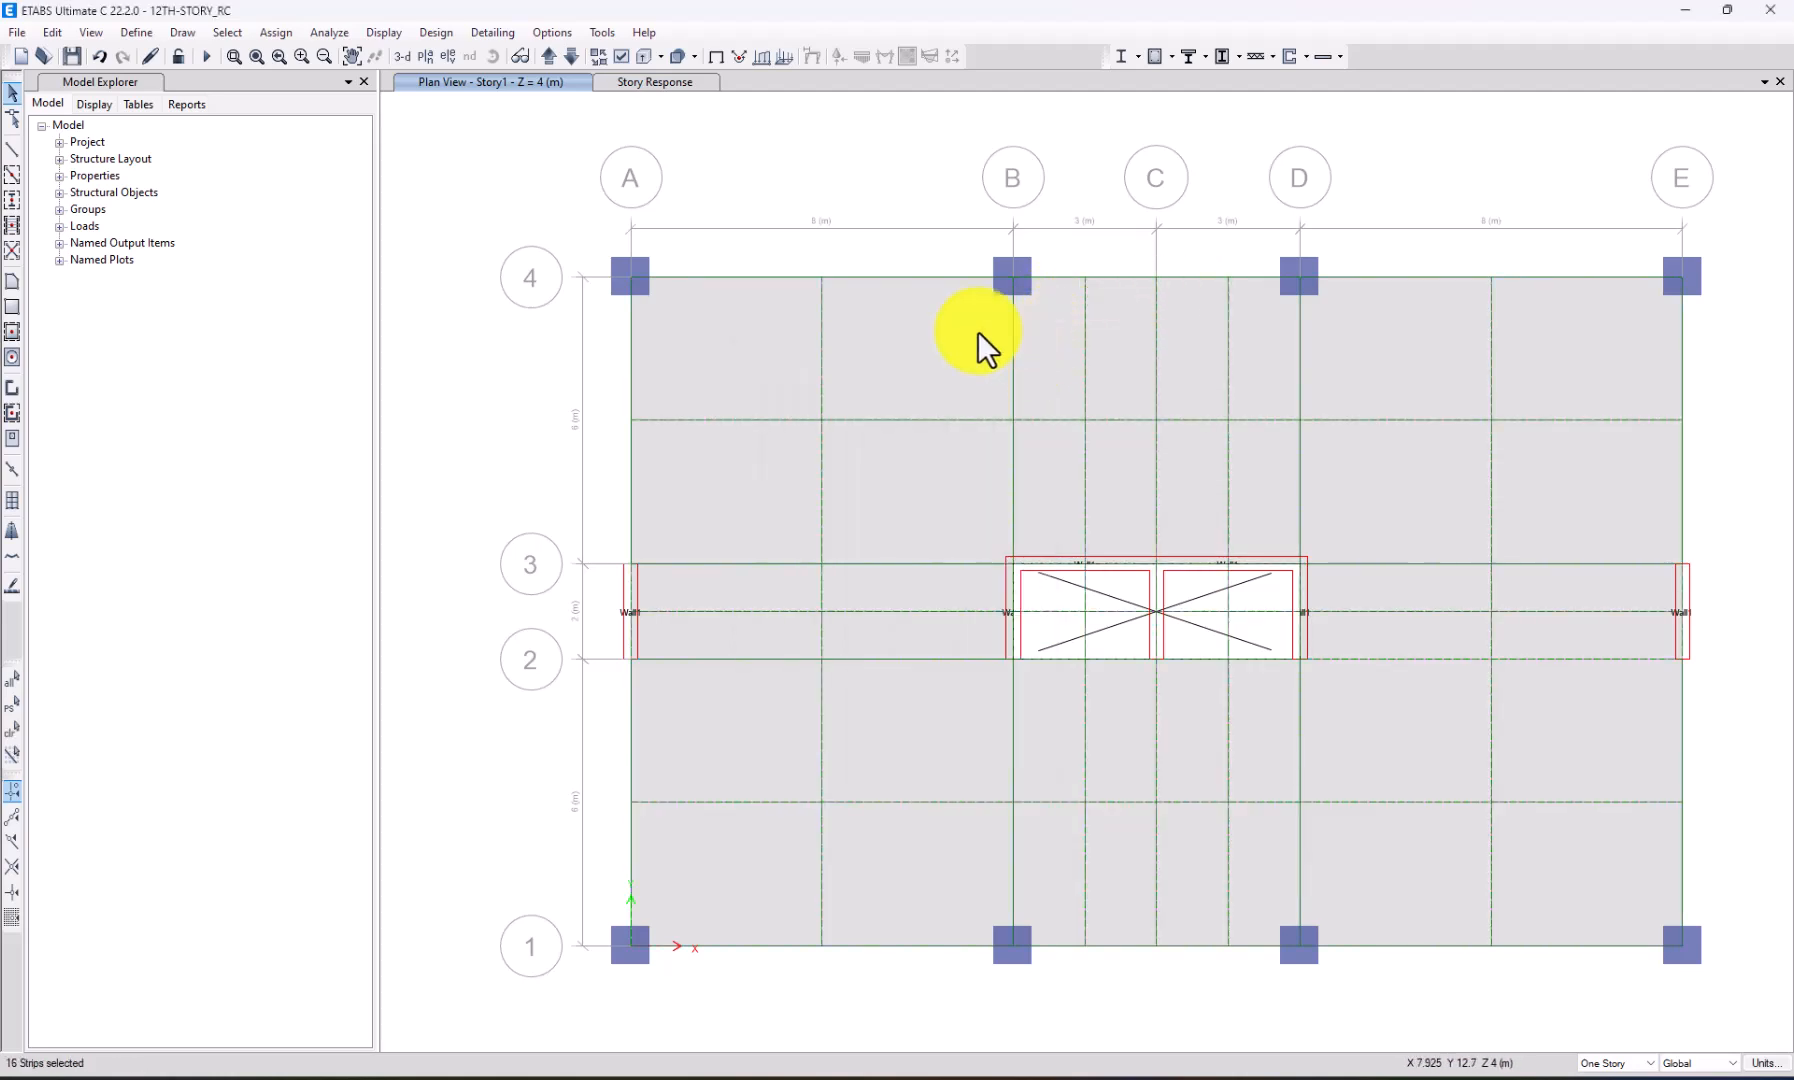
# Replicate the selected strips to the stories above and check the copies on the plans up to Story5.
pyautogui.click(55, 32)
pyautogui.click(95, 360)
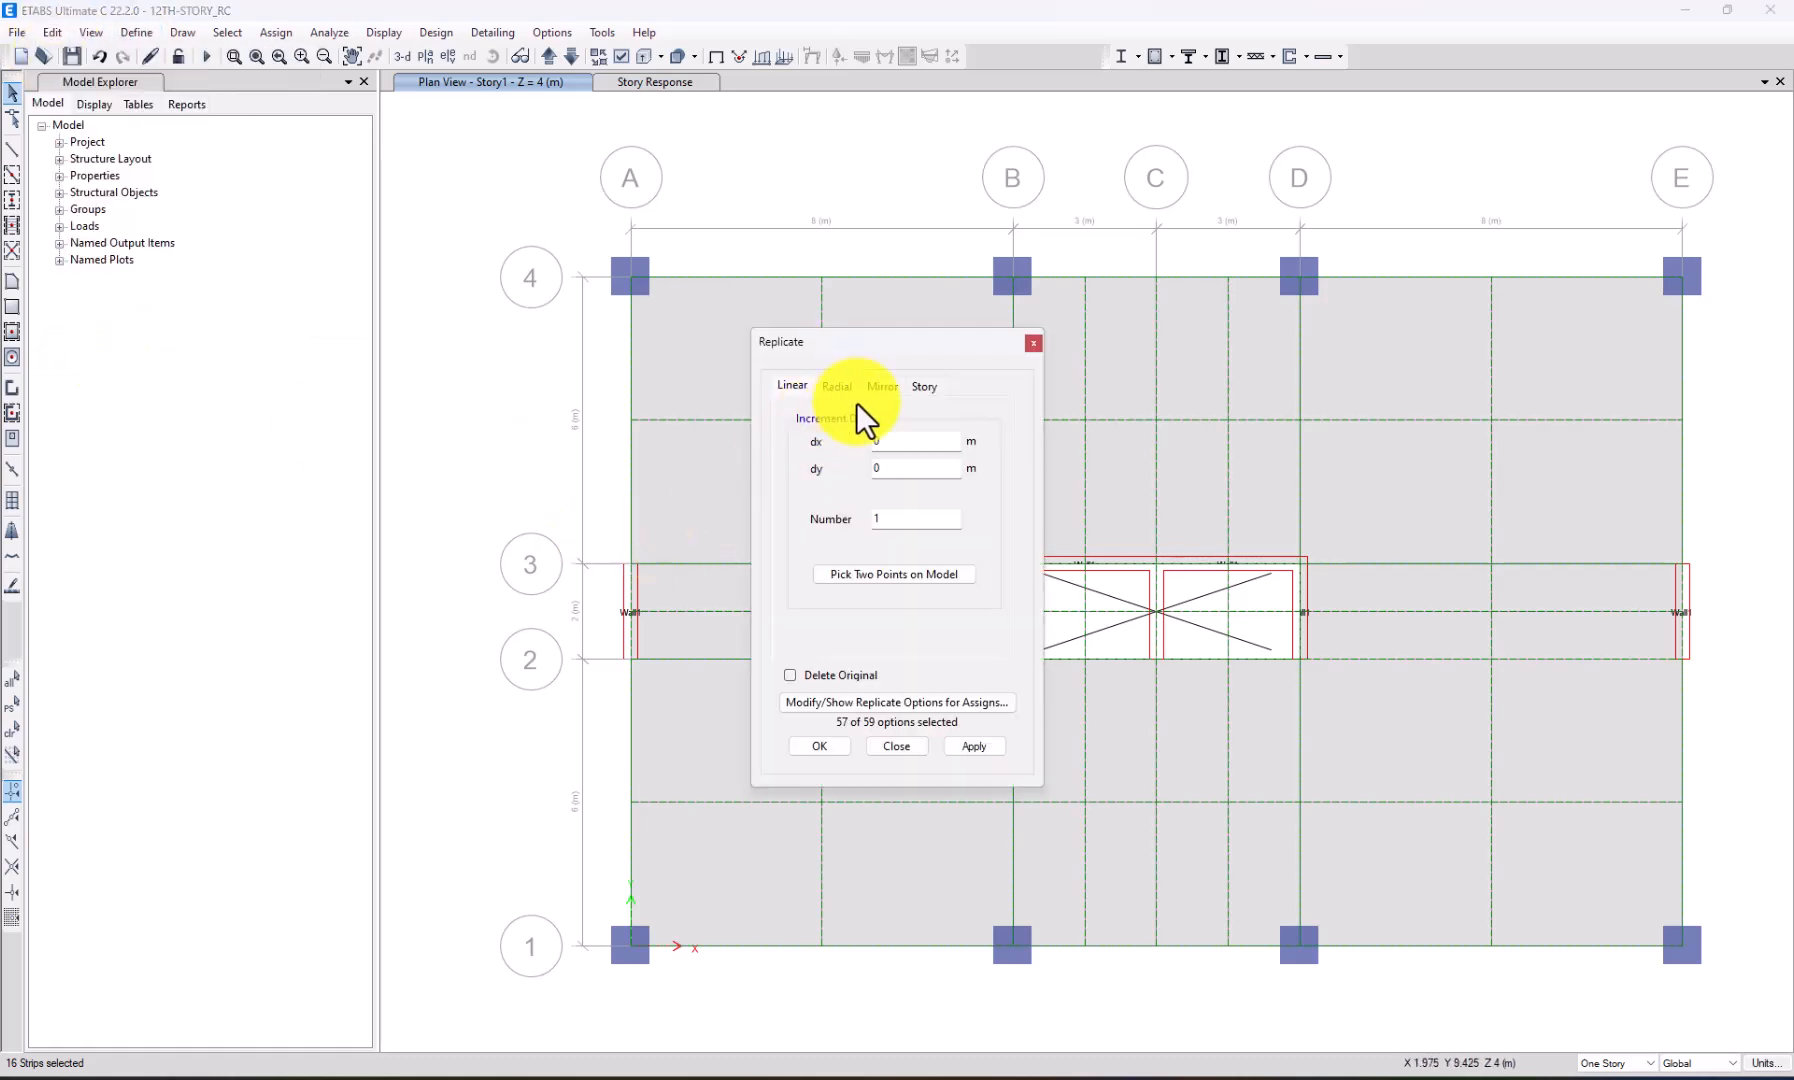
pyautogui.click(922, 386)
pyautogui.moveTo(850, 446); pyautogui.dragTo(862, 555)
pyautogui.click(819, 746)
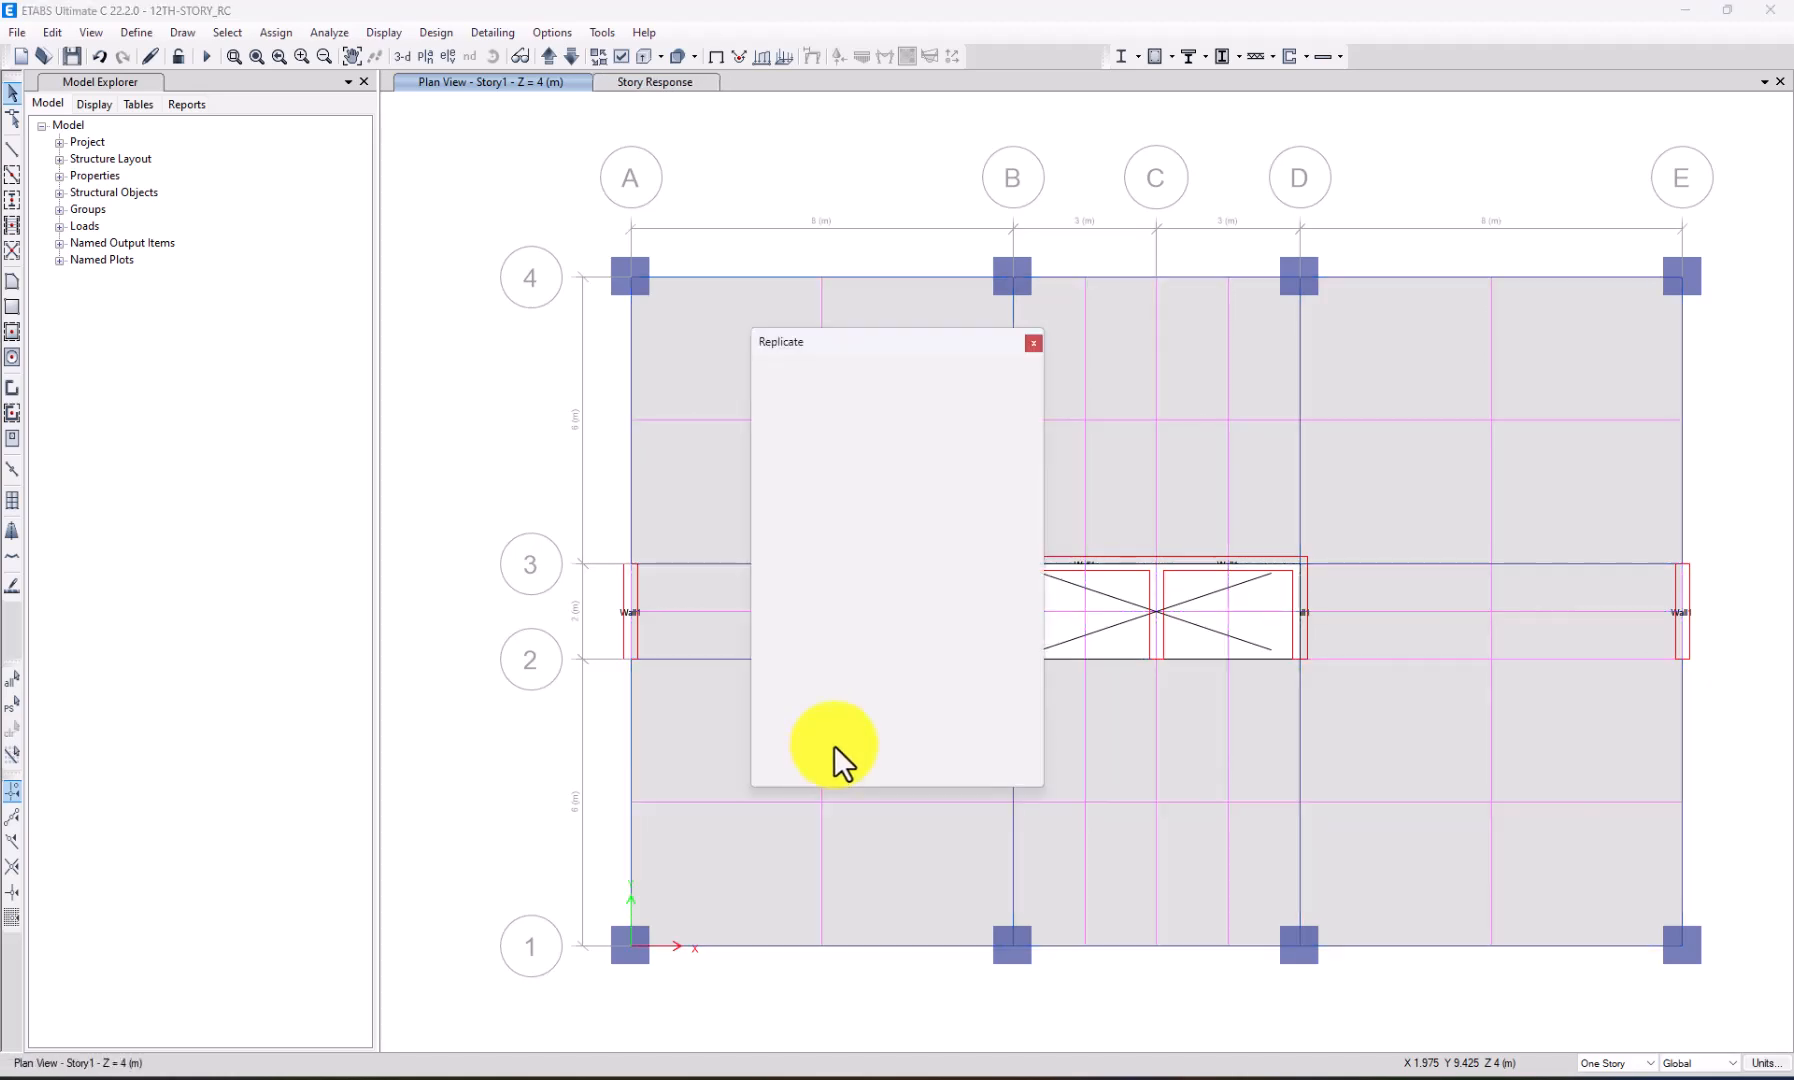
pyautogui.click(548, 57)
pyautogui.click(547, 57)
pyautogui.click(547, 57)
pyautogui.click(547, 57)
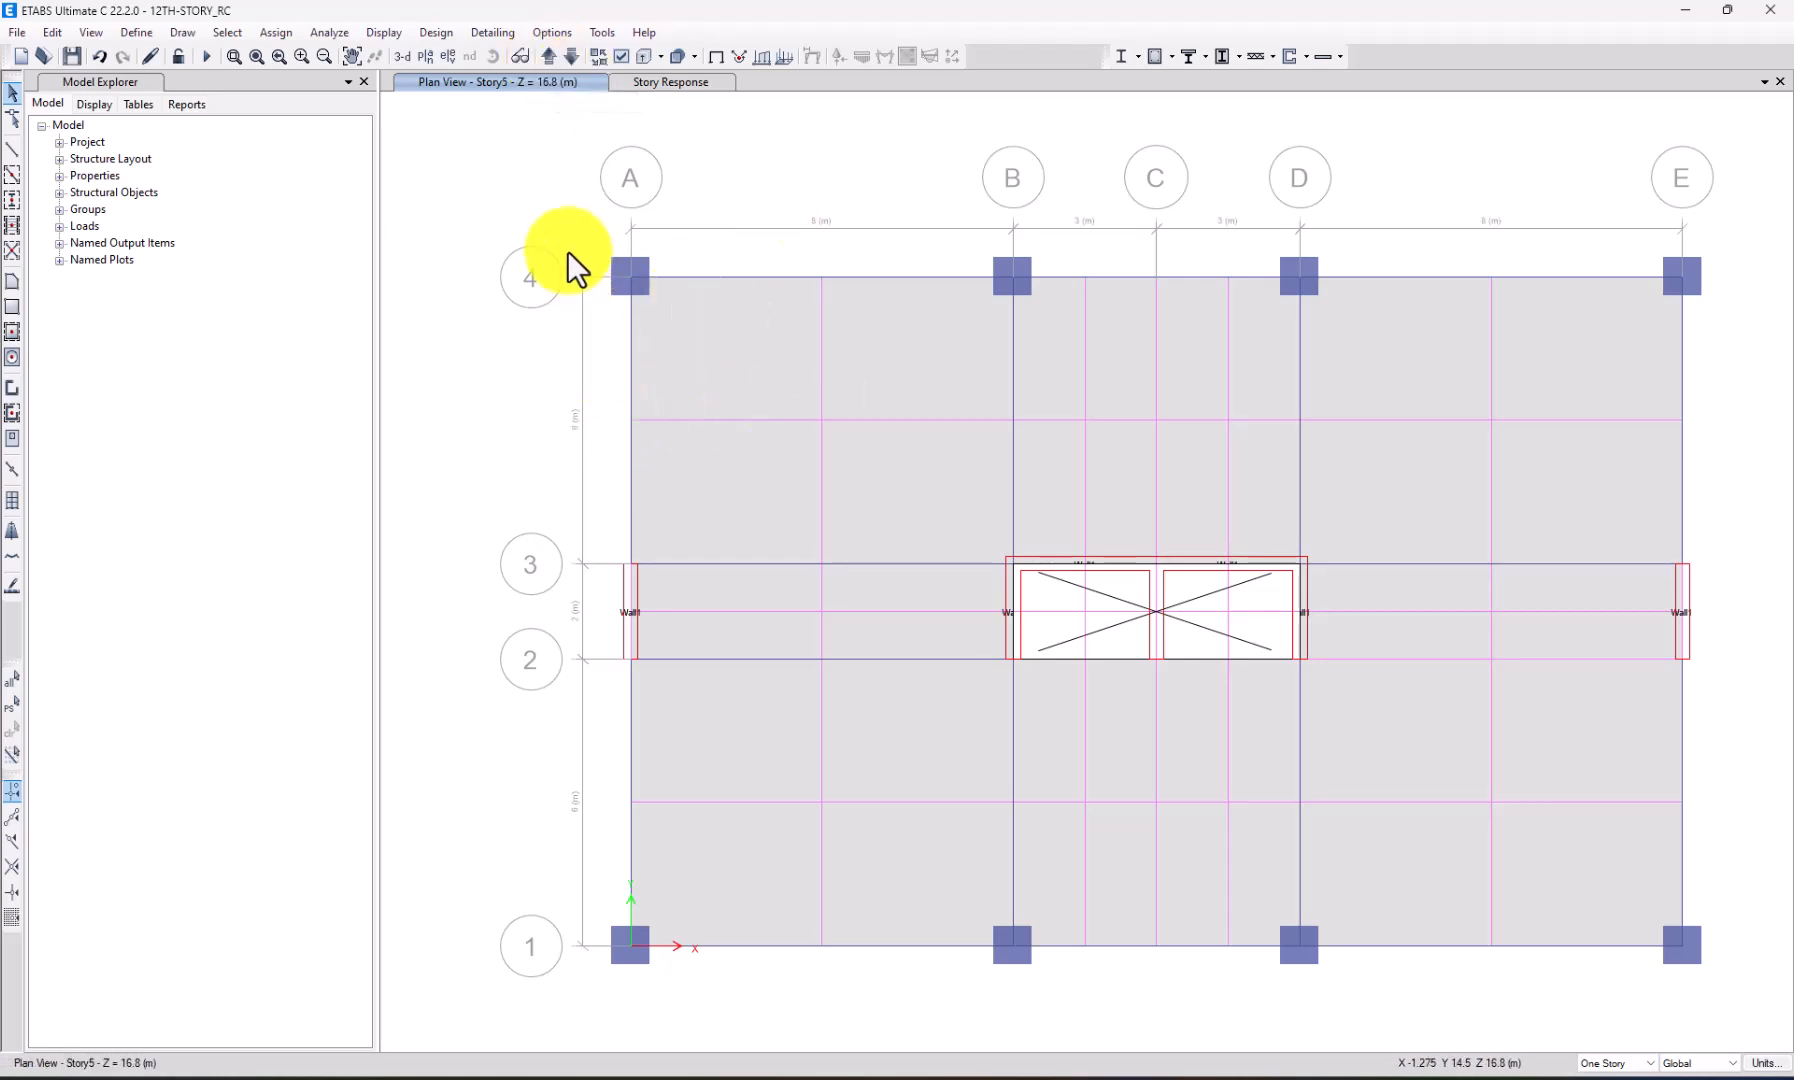
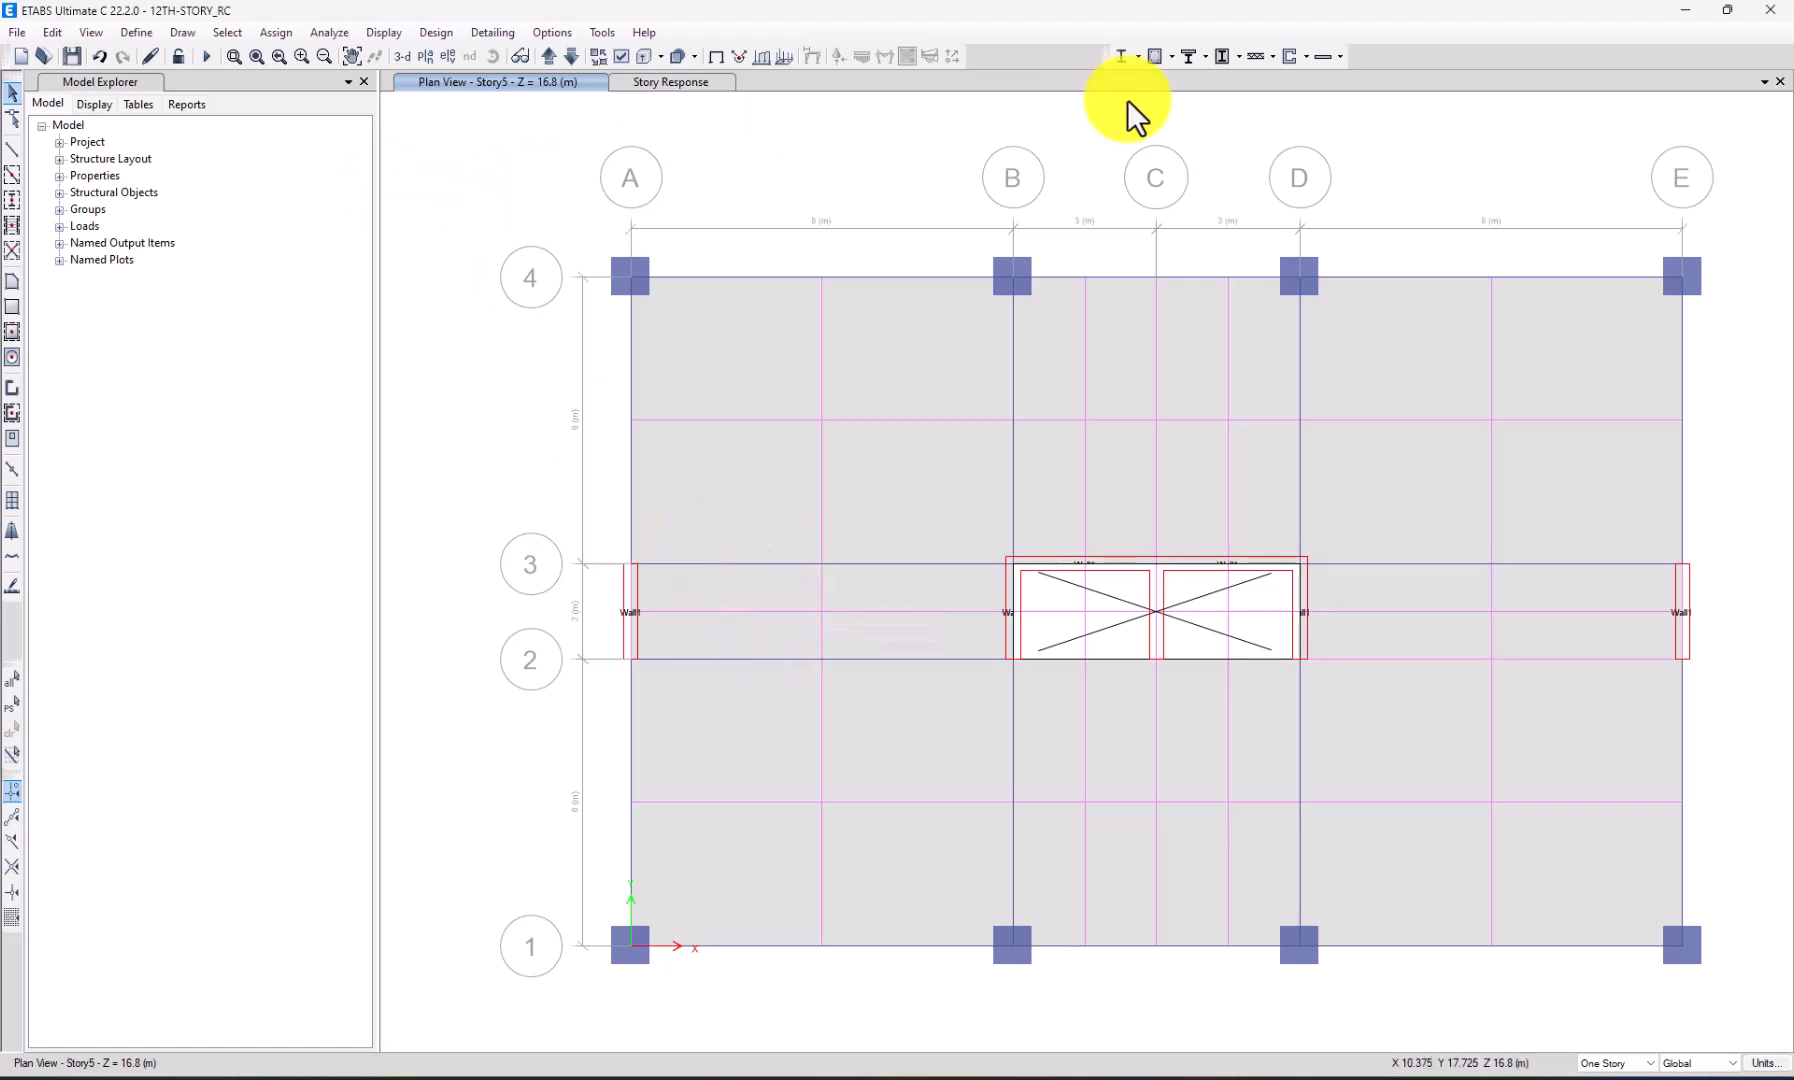
# Run the analysis of the model with the new design strips and dismiss the analysis messages.
pyautogui.click(206, 56)
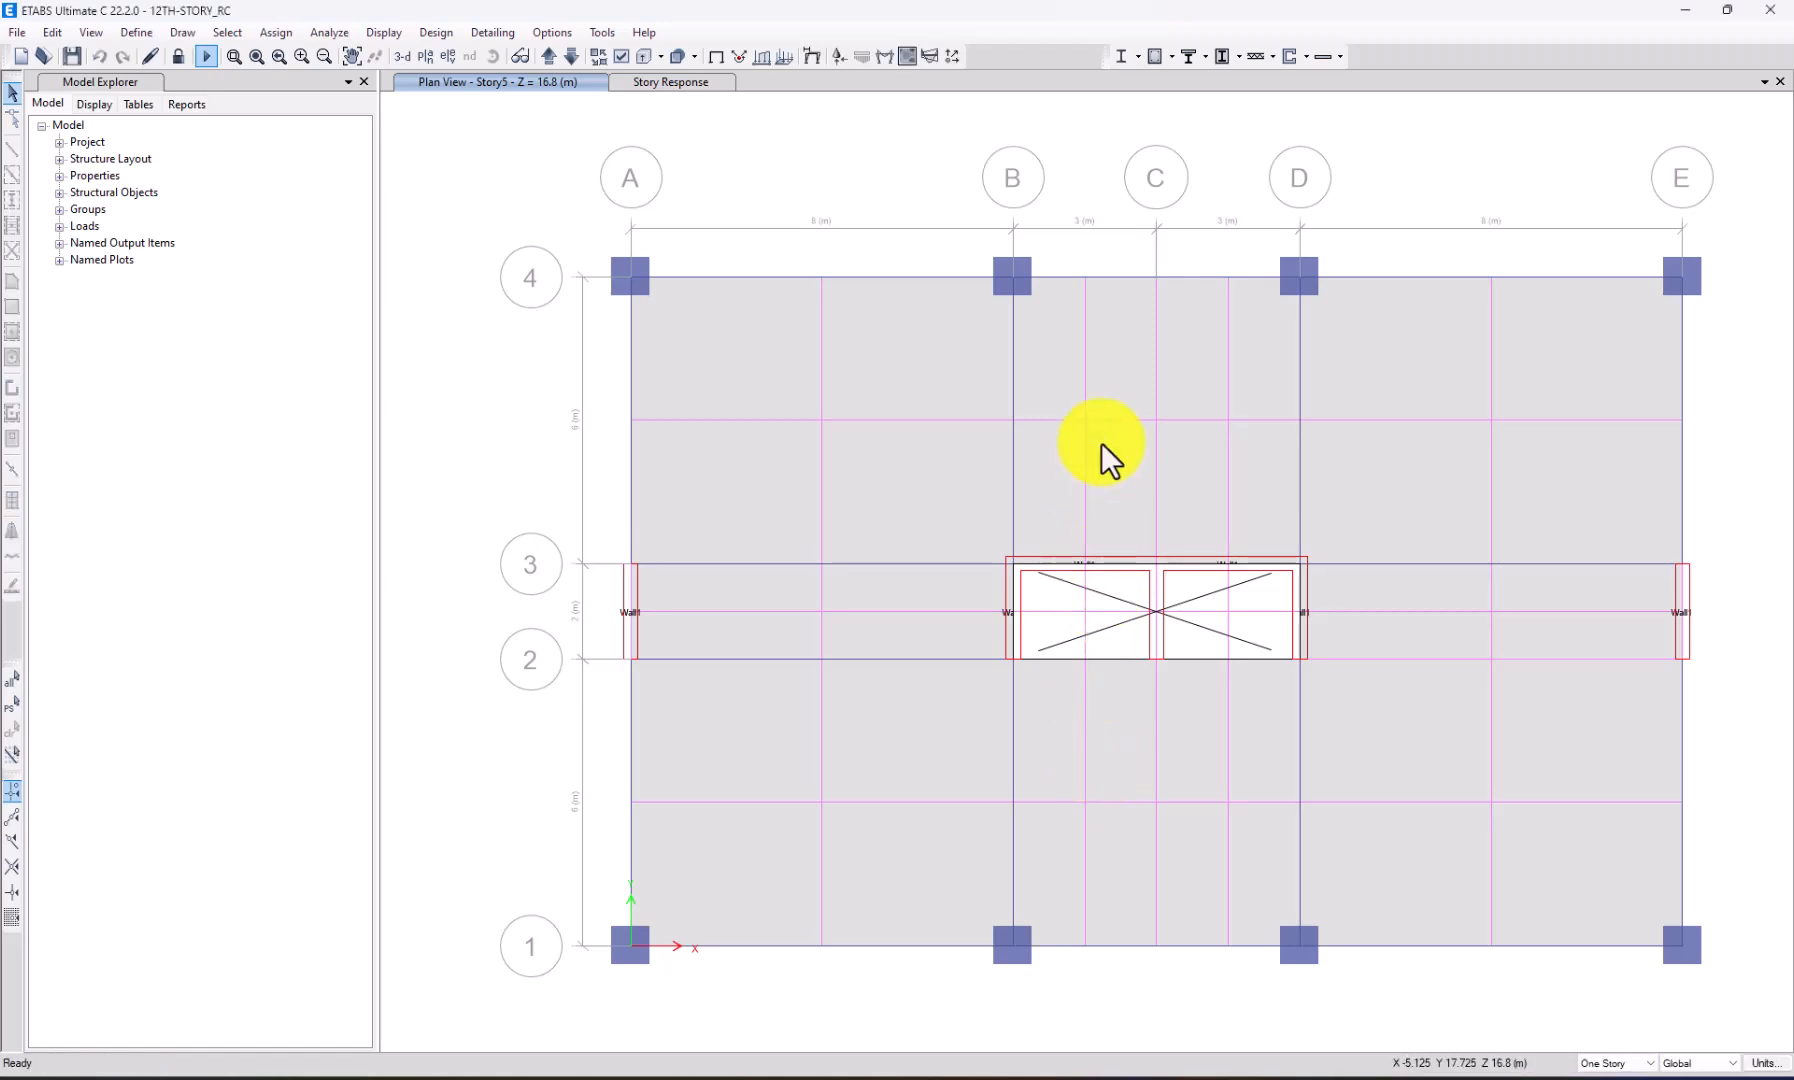
pyautogui.press('F5')
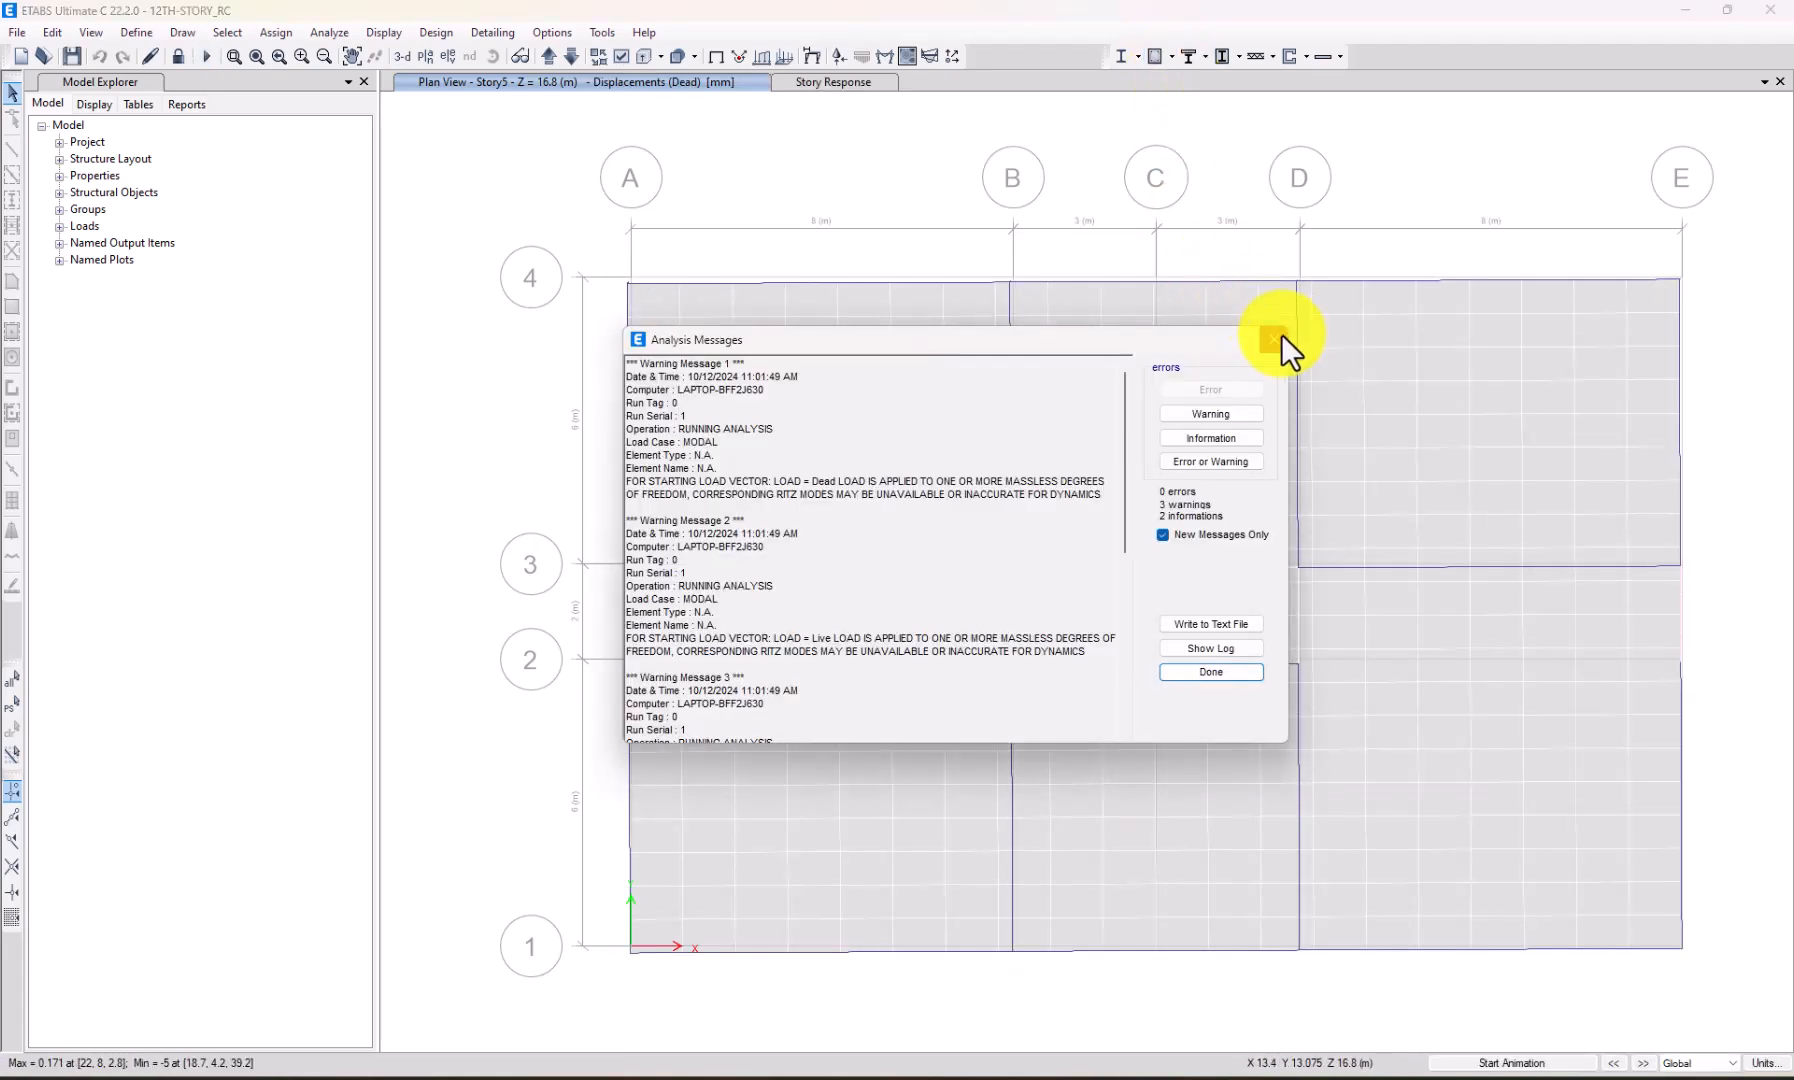
pyautogui.click(1274, 339)
# Review the ACI 318-19 concrete slab design preferences and accept them.
pyautogui.click(1171, 56)
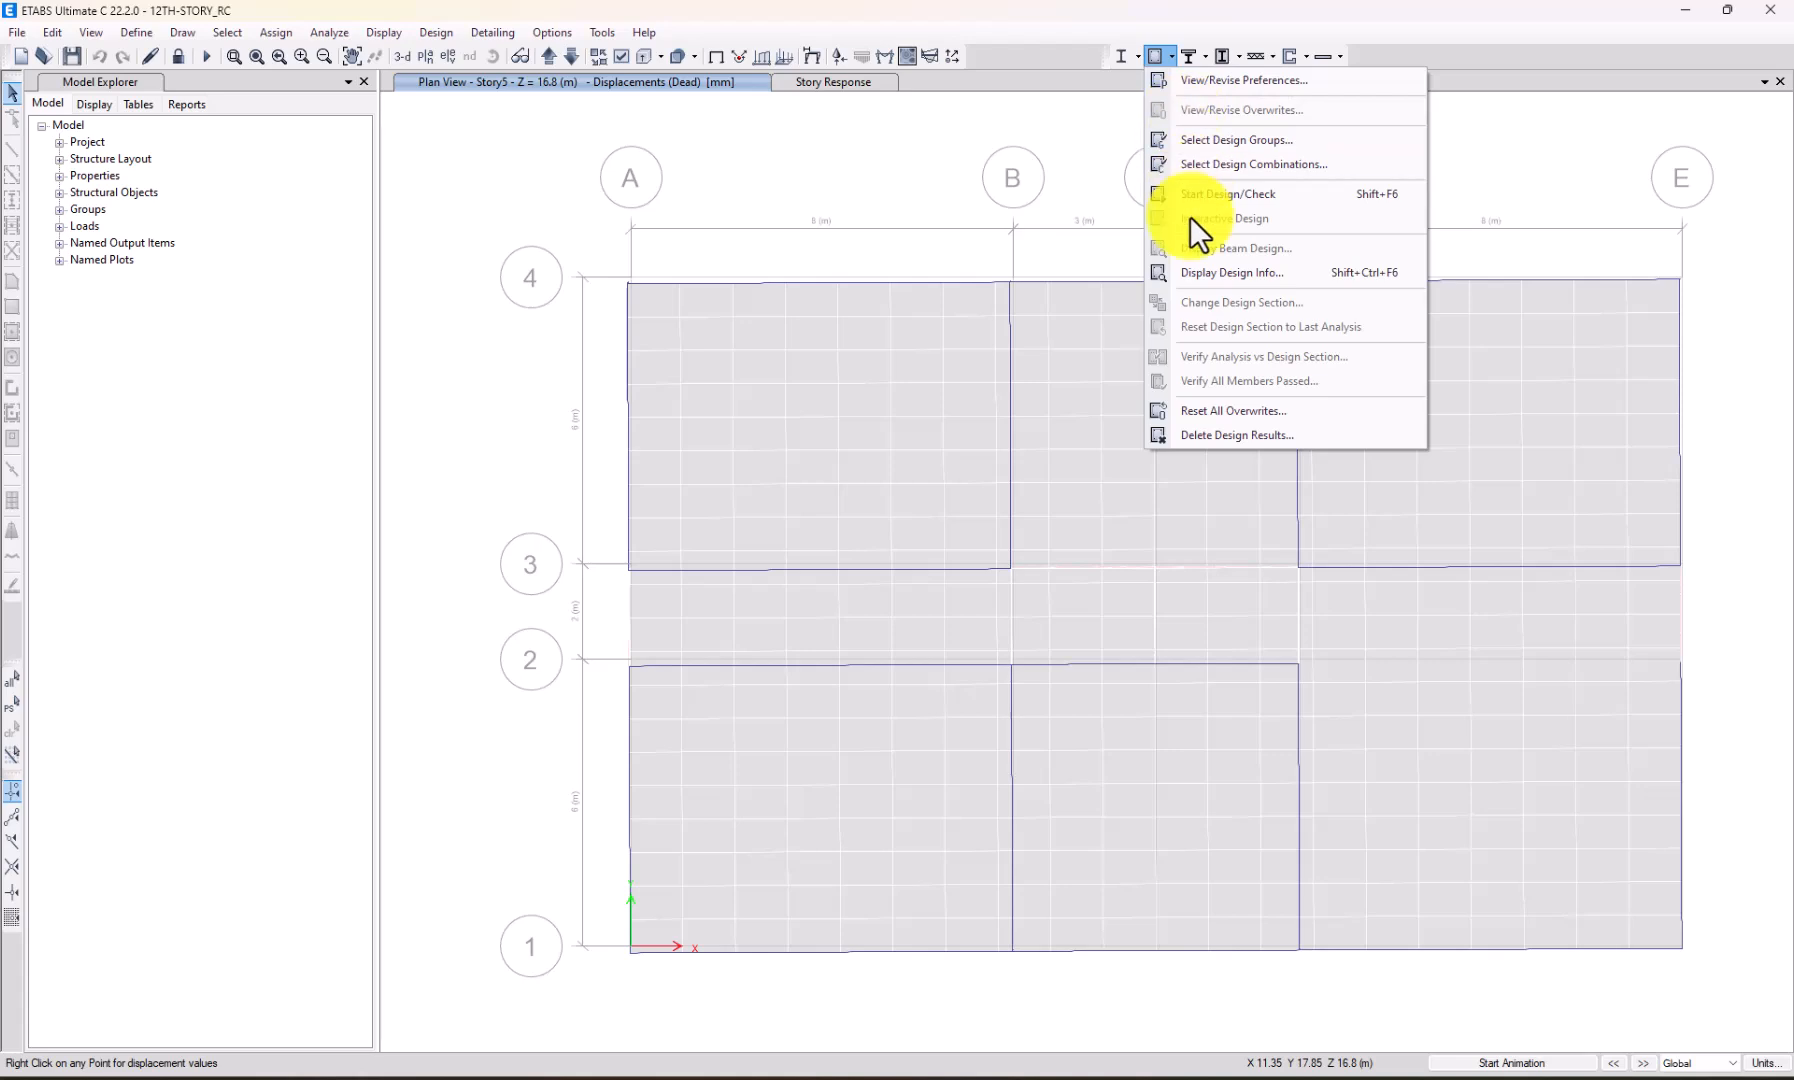
pyautogui.click(1229, 25)
pyautogui.click(1306, 58)
pyautogui.click(1306, 58)
pyautogui.click(1338, 56)
pyautogui.click(1346, 76)
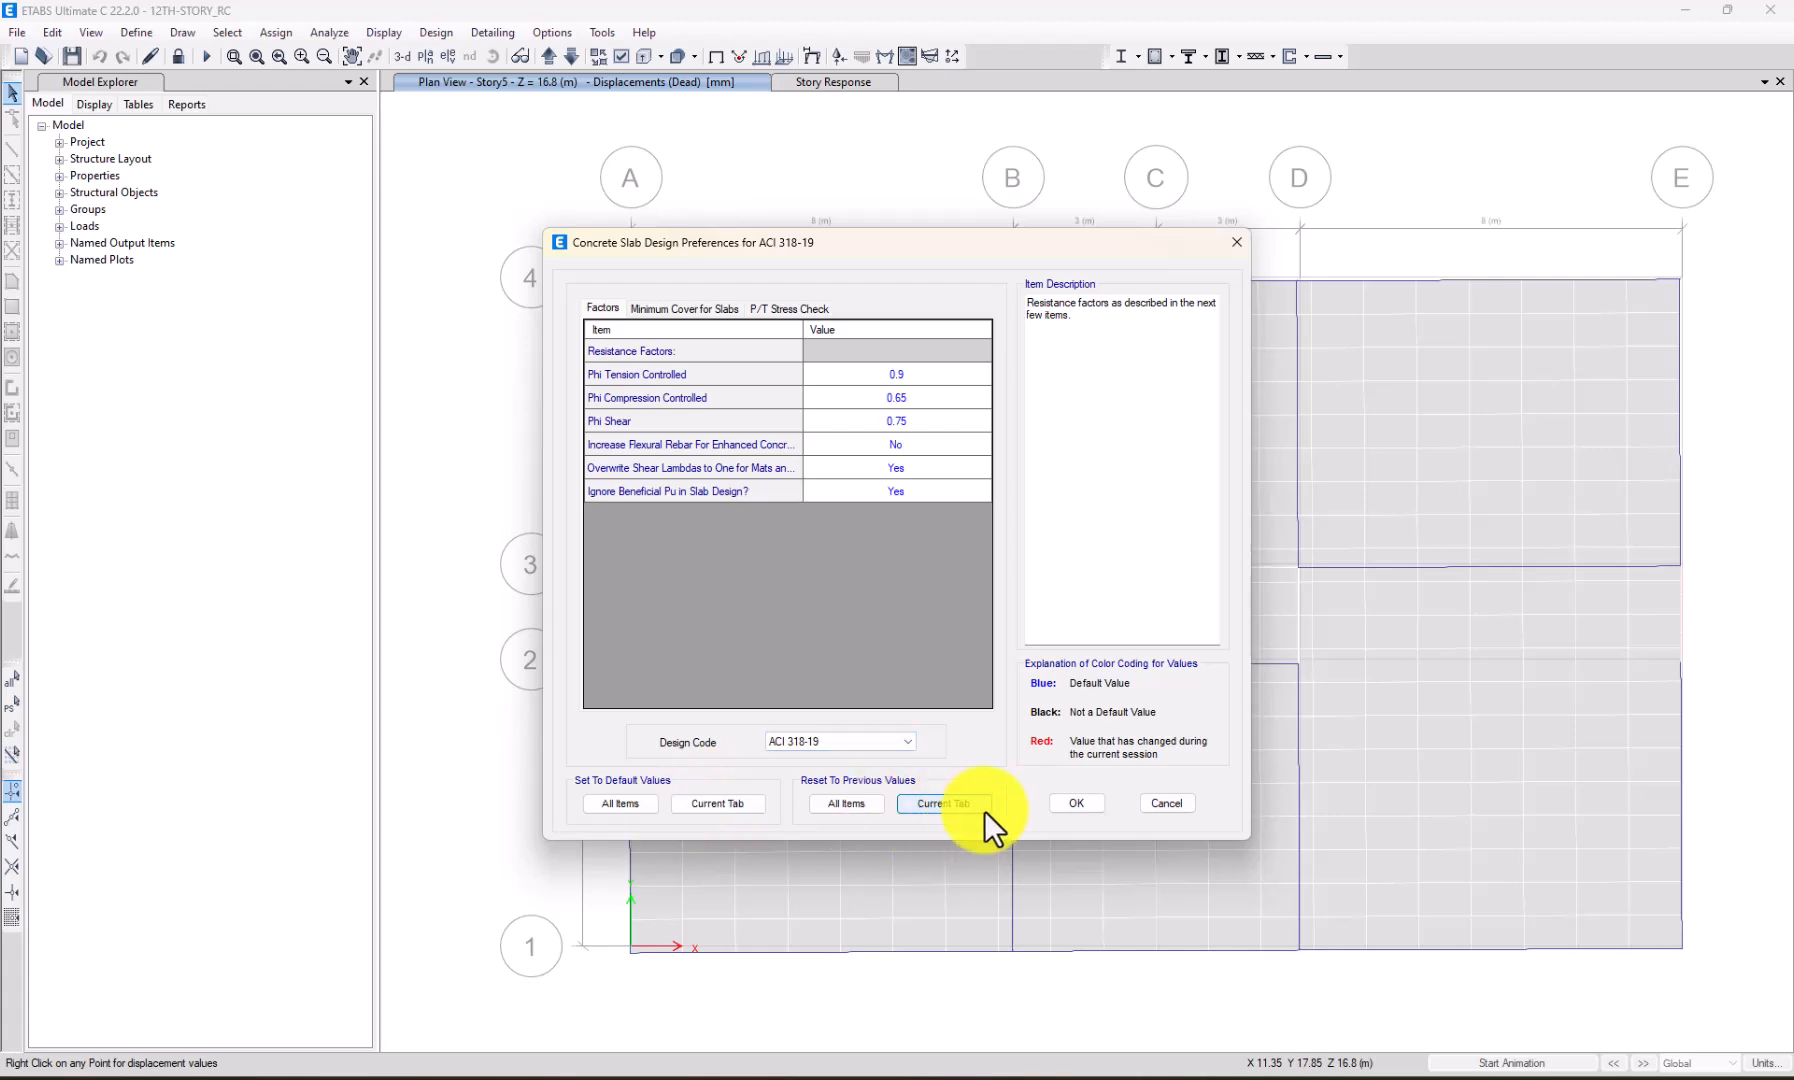
pyautogui.click(1076, 800)
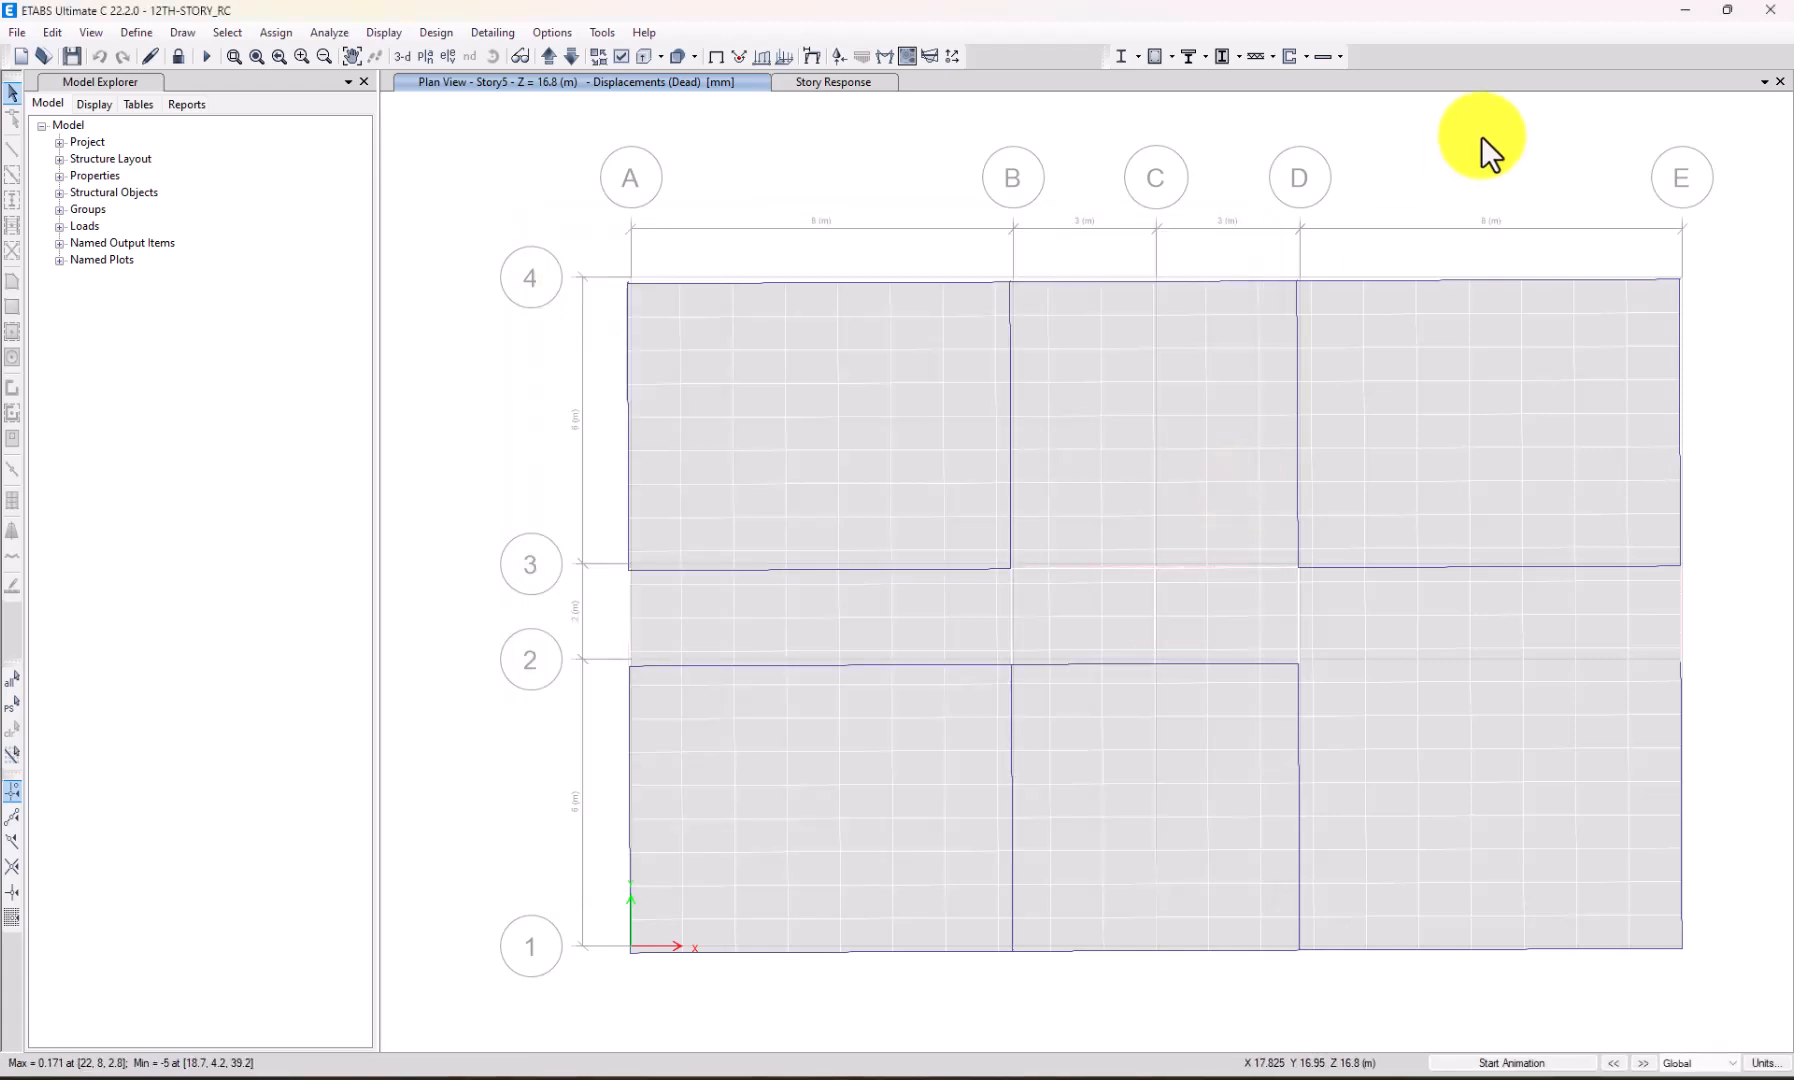
# Run the concrete slab design for all stories from Story1 to Story12.
pyautogui.click(1320, 56)
pyautogui.moveTo(806, 351); pyautogui.dragTo(788, 481)
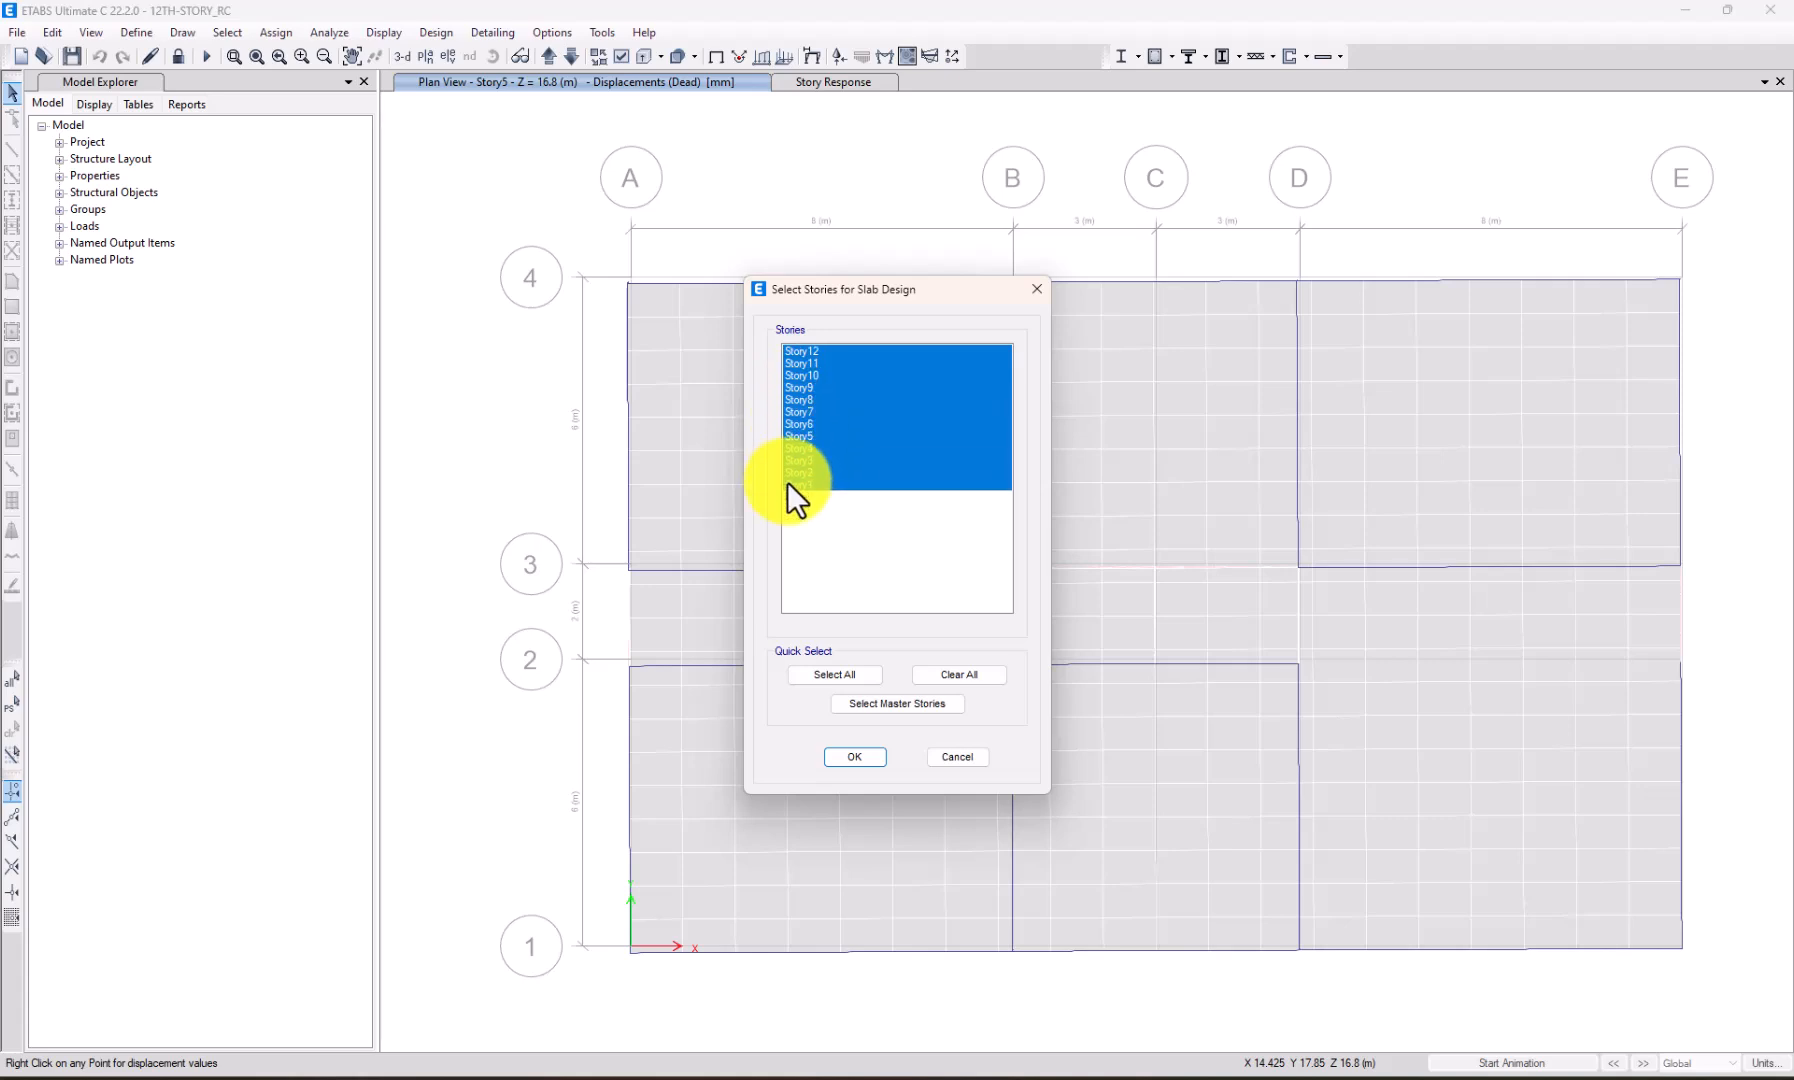
pyautogui.click(843, 756)
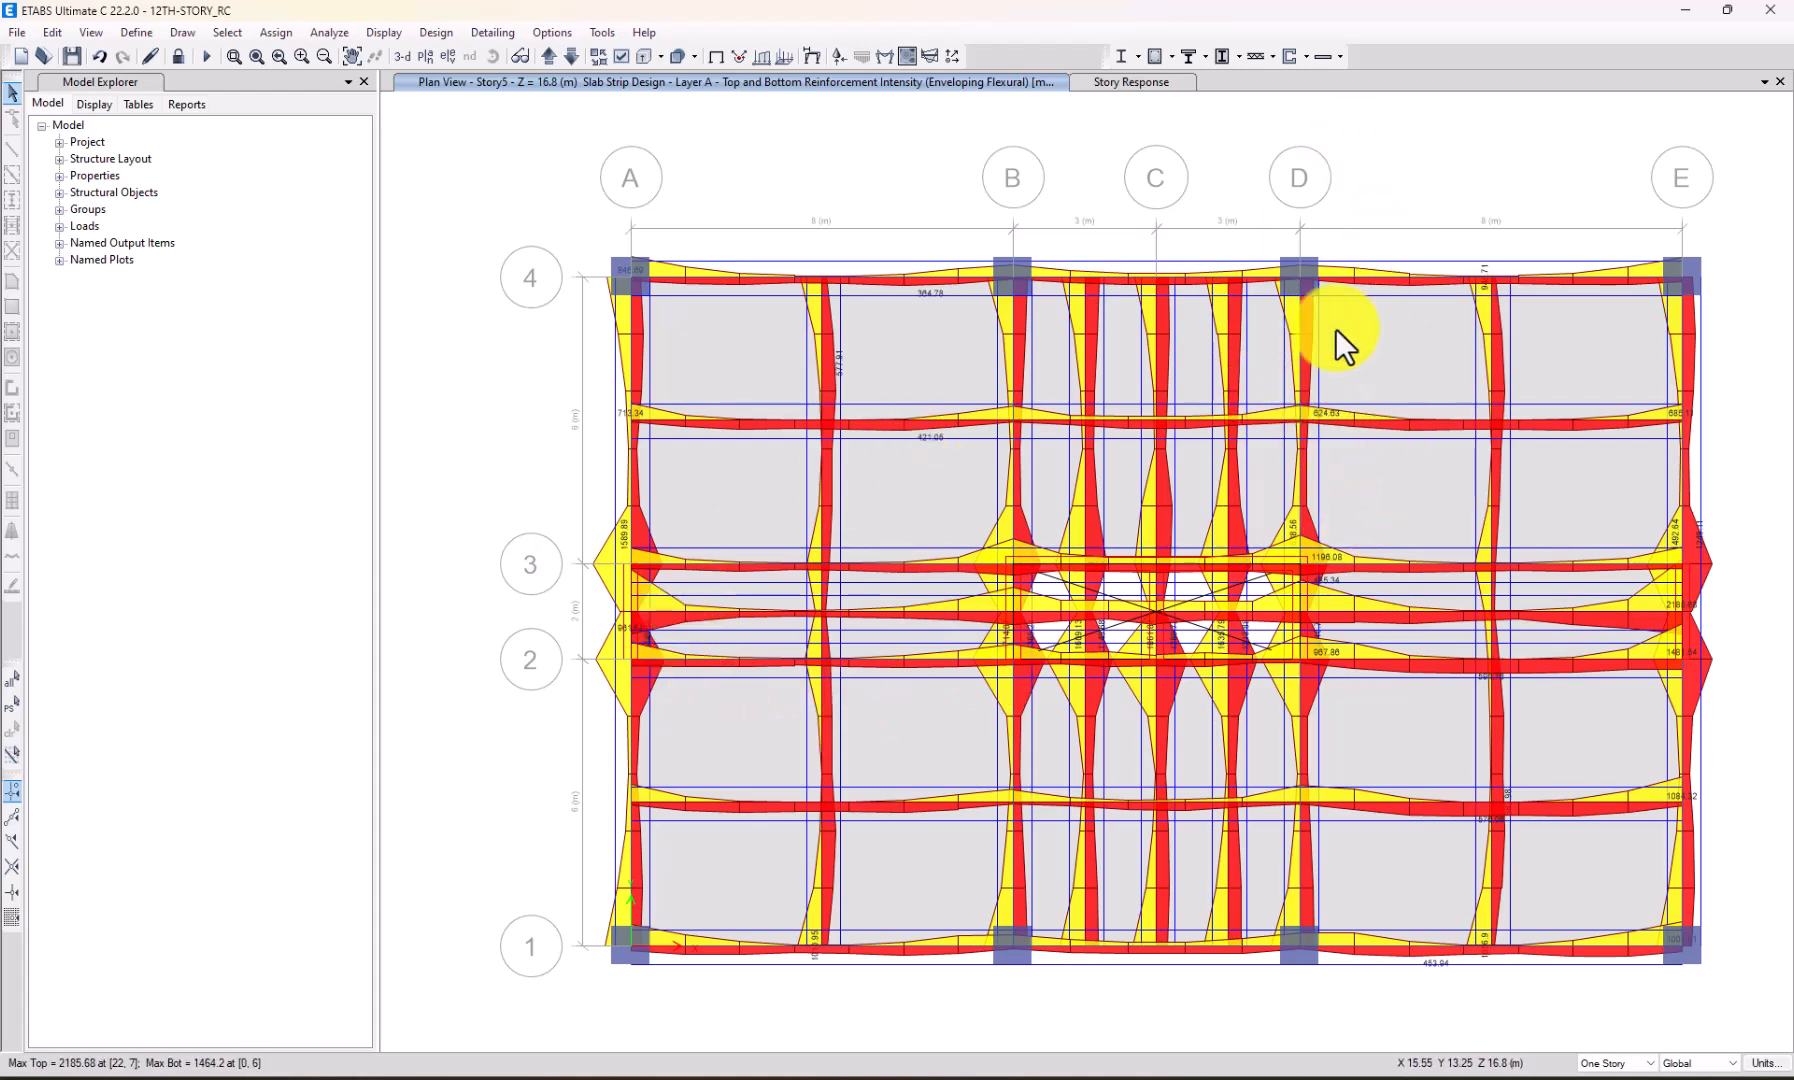
# Show elevation A and review both pages of the design details for the Story9 slab strip.
pyautogui.click(440, 57)
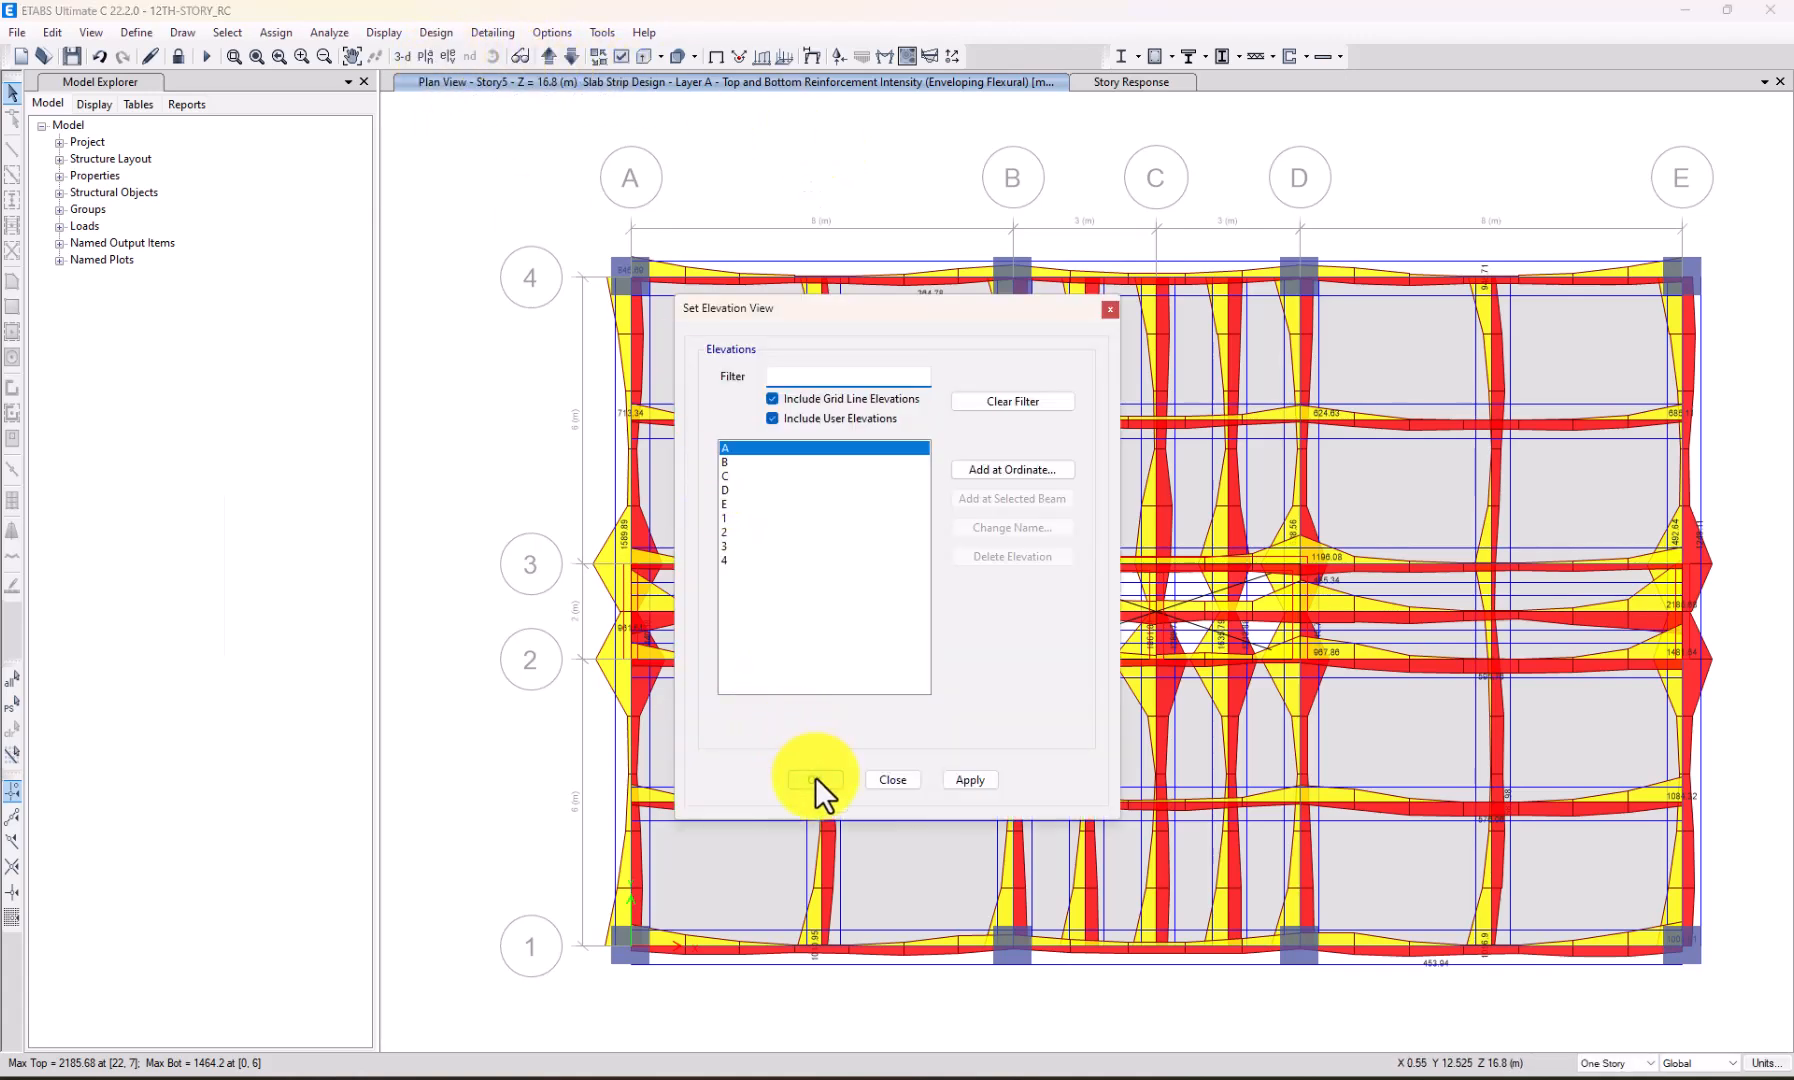
pyautogui.click(814, 779)
pyautogui.scroll(5, 1100, 460)
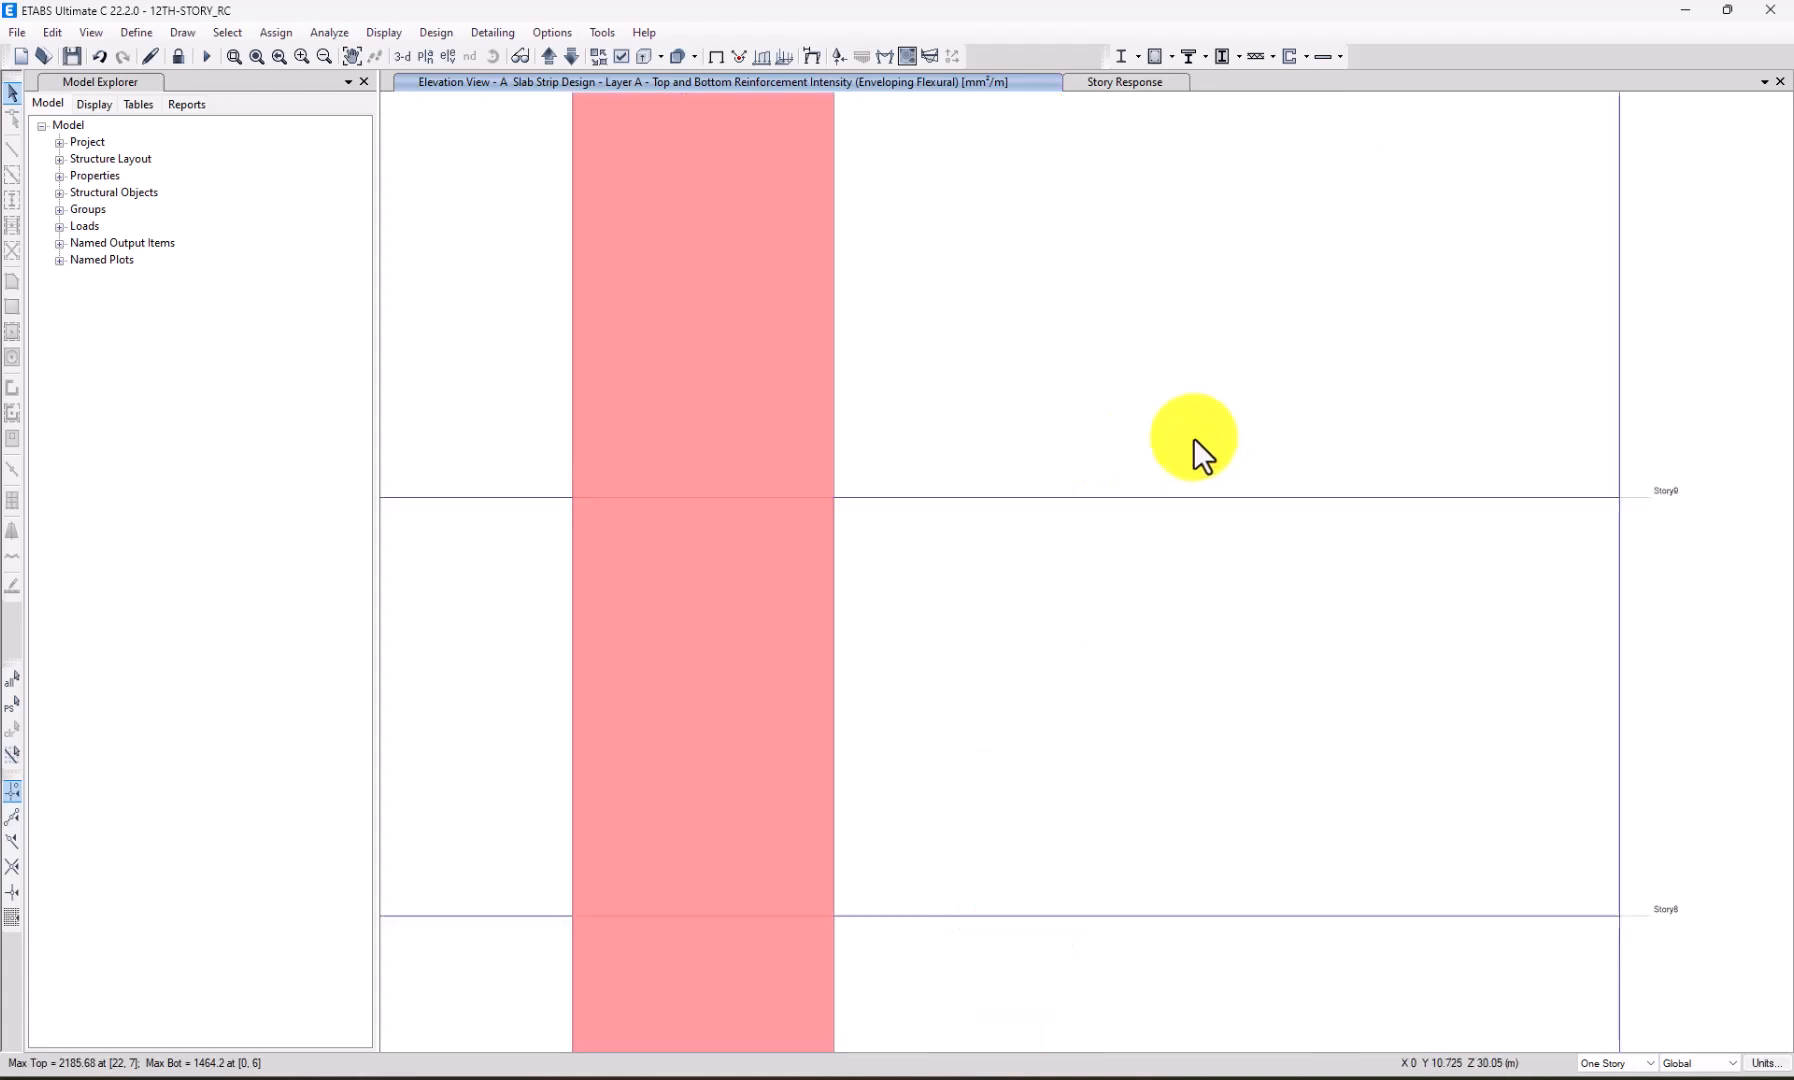
pyautogui.click(1301, 498)
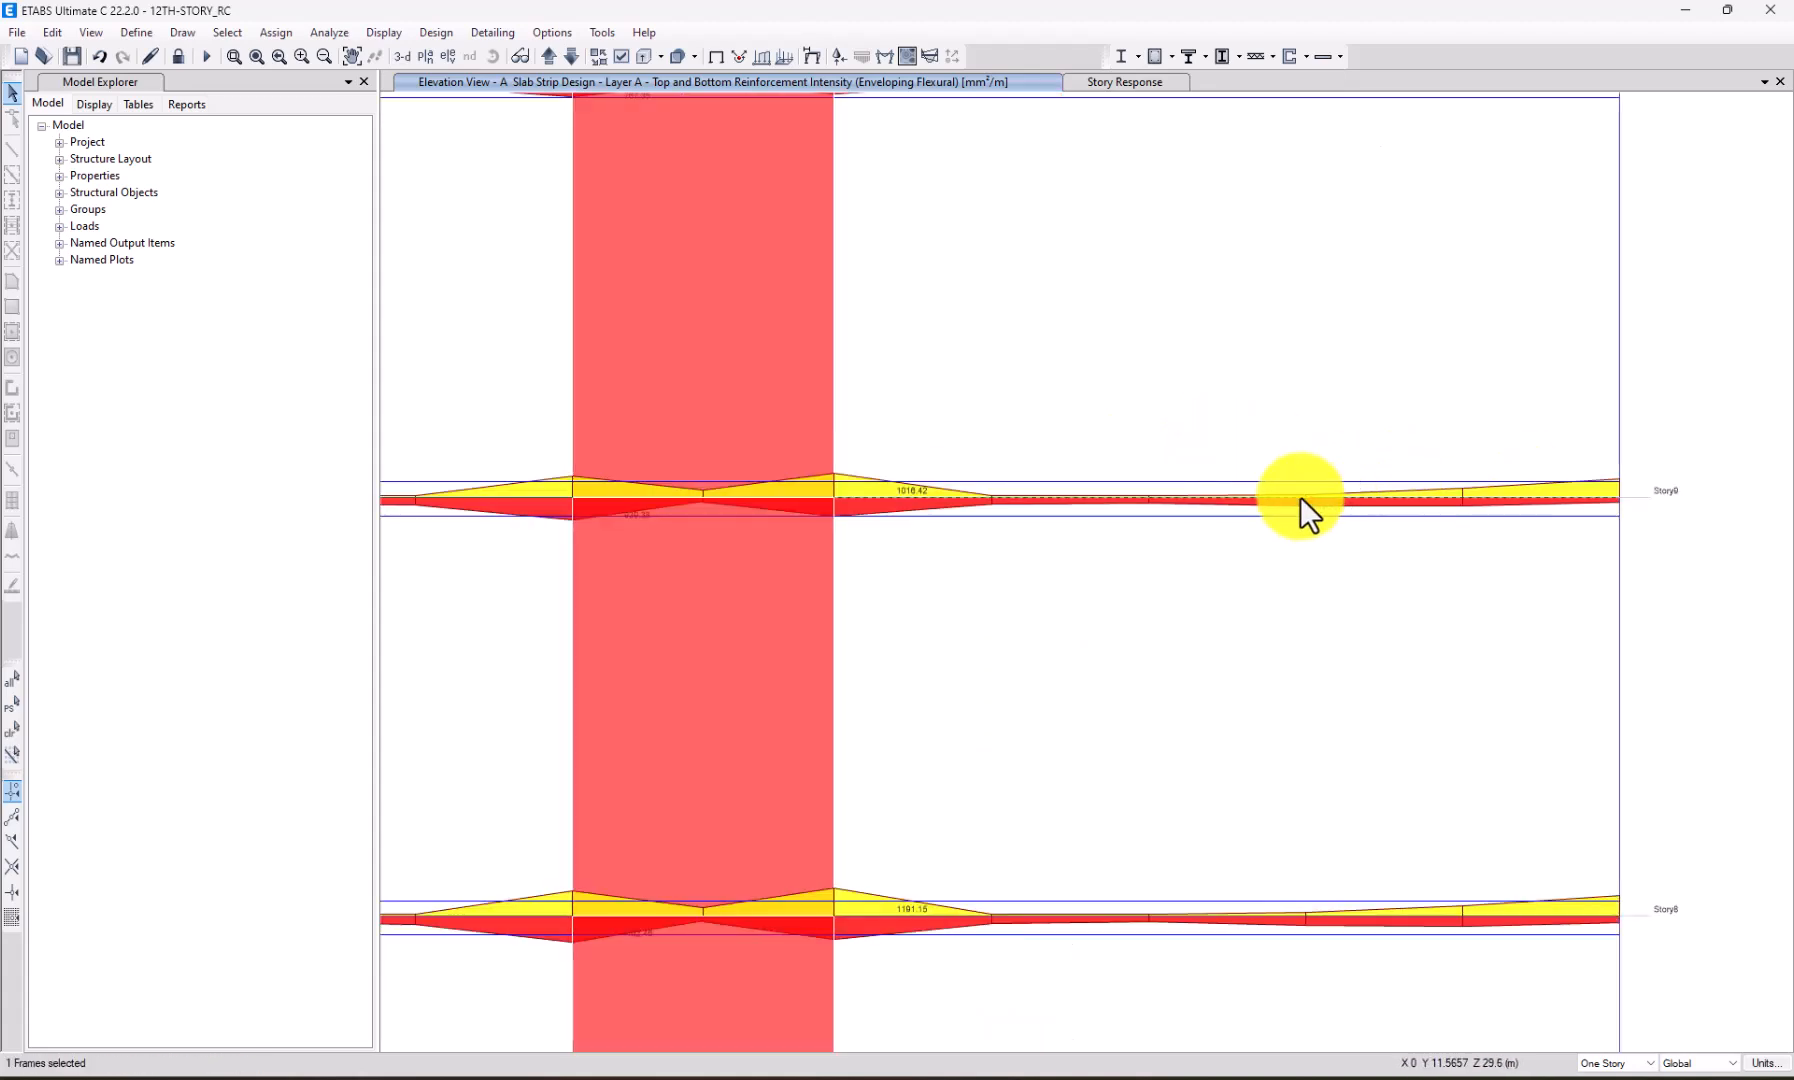
pyautogui.rightClick(1301, 497)
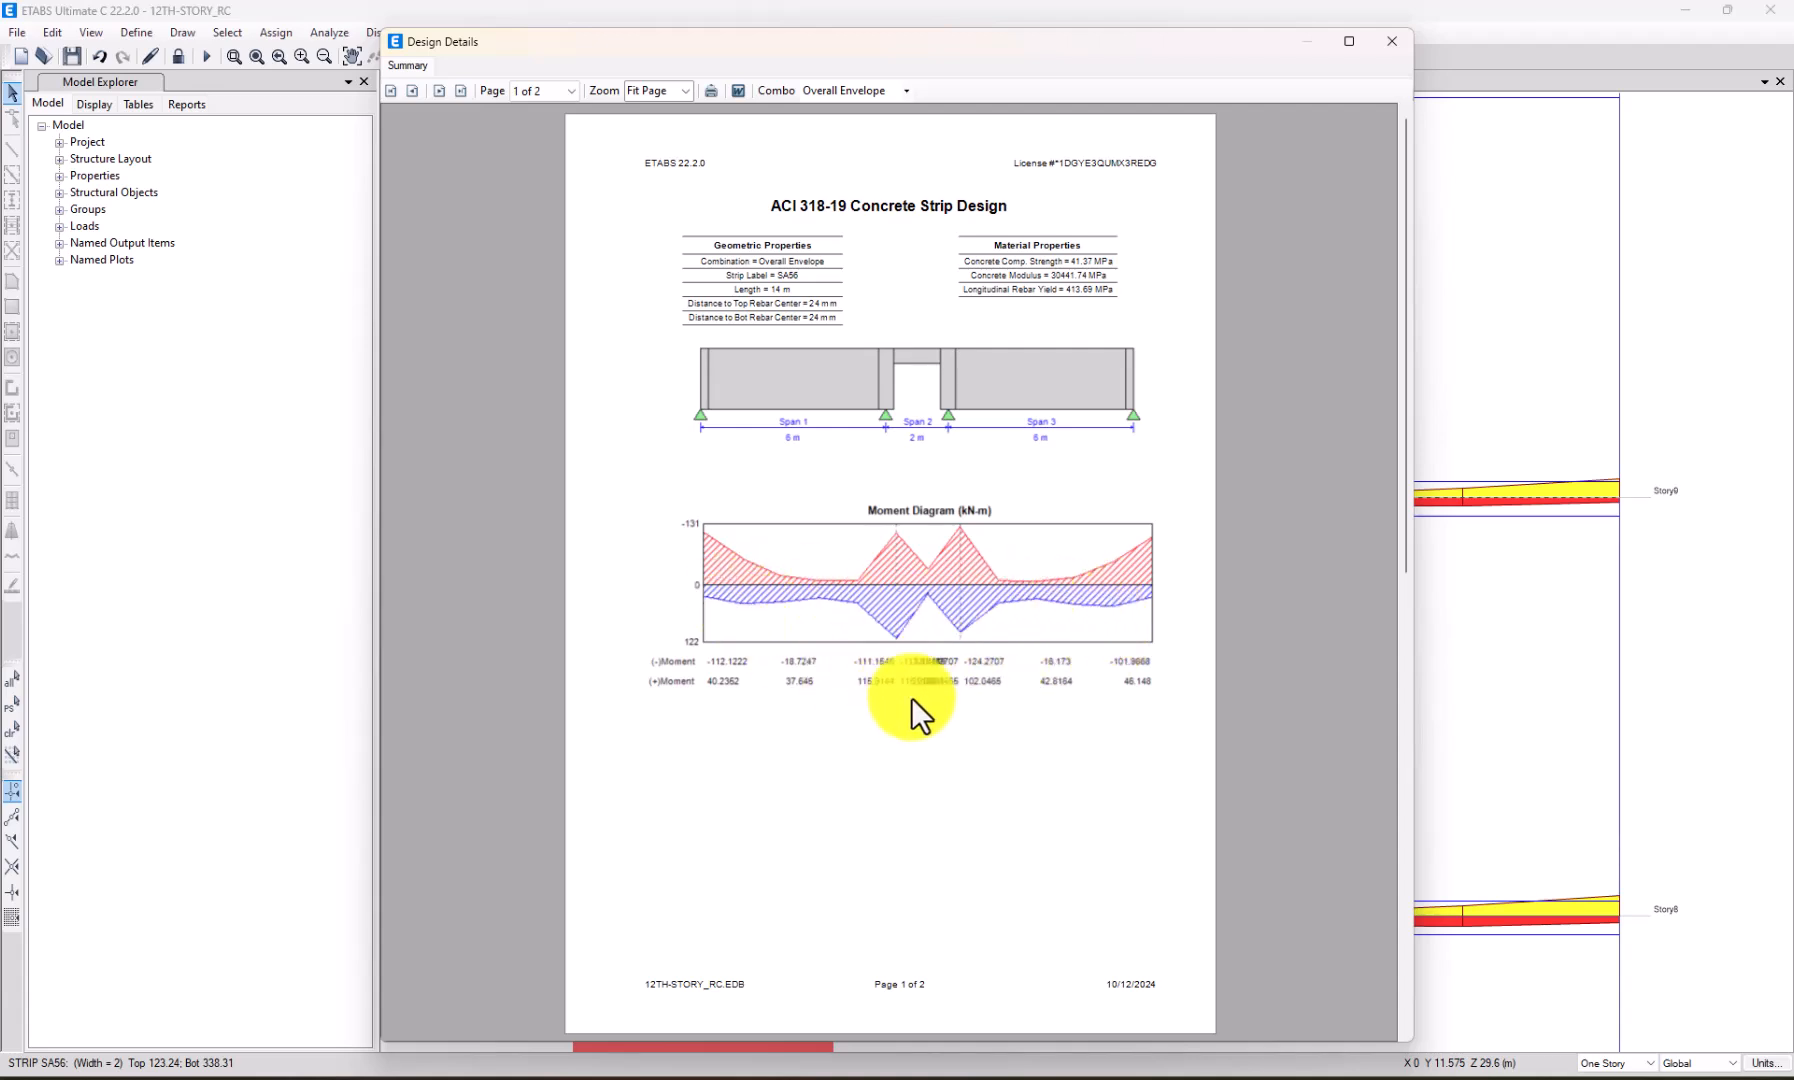
pyautogui.scroll(-2, 898, 528)
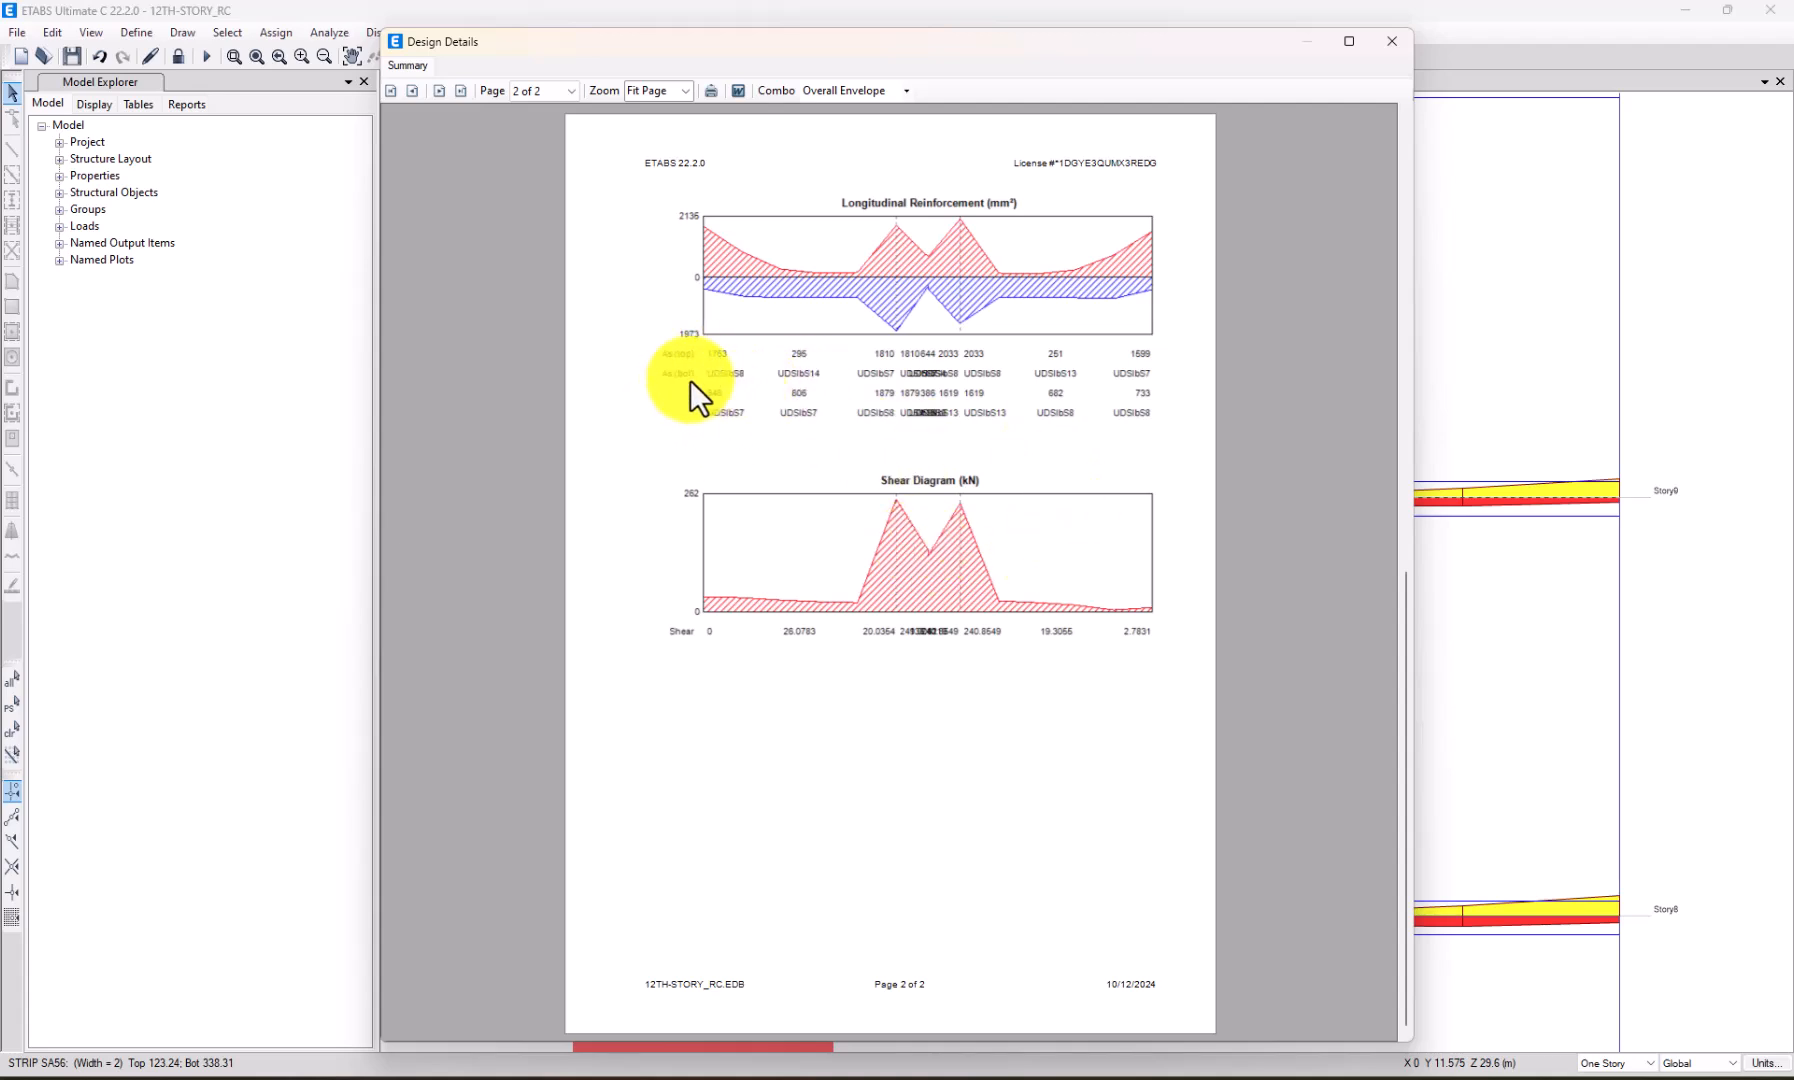
pyautogui.click(1391, 41)
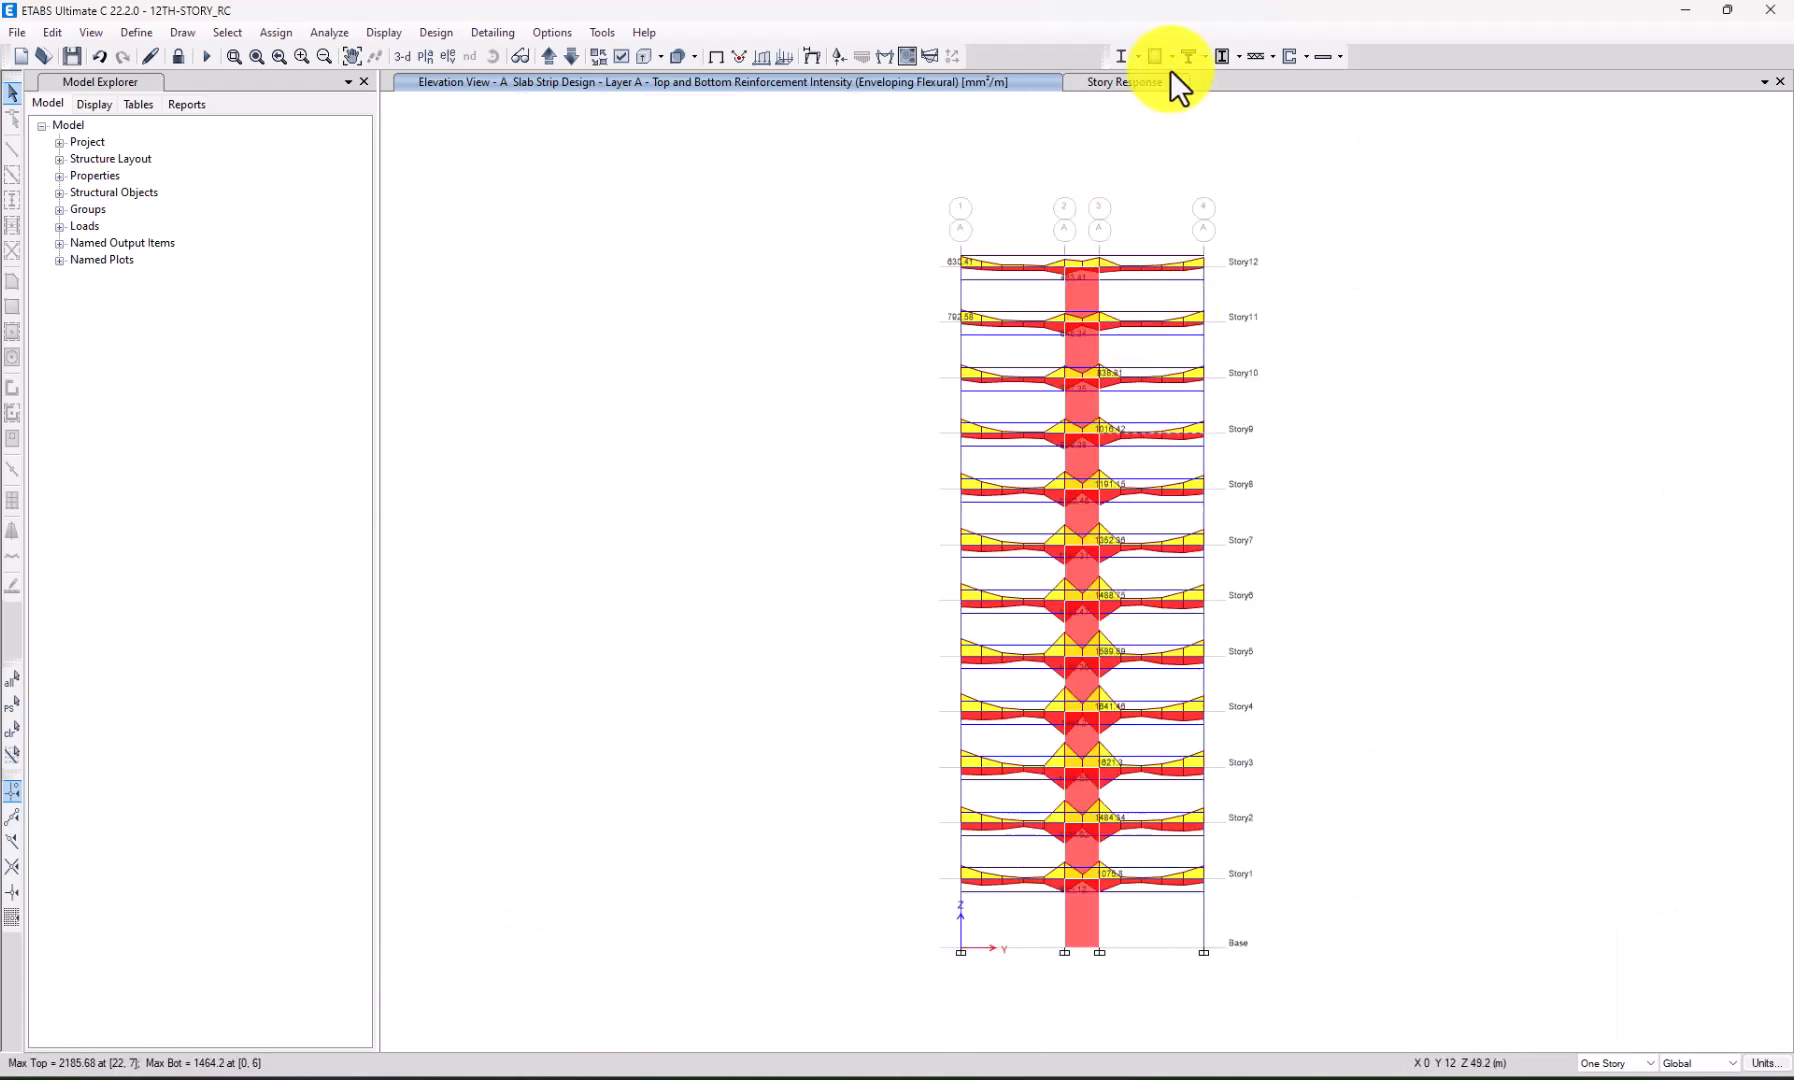
# Set the shear wall design's wall ductility type to Ordinary Wall and run the shear wall design.
pyautogui.click(1304, 58)
pyautogui.click(1324, 82)
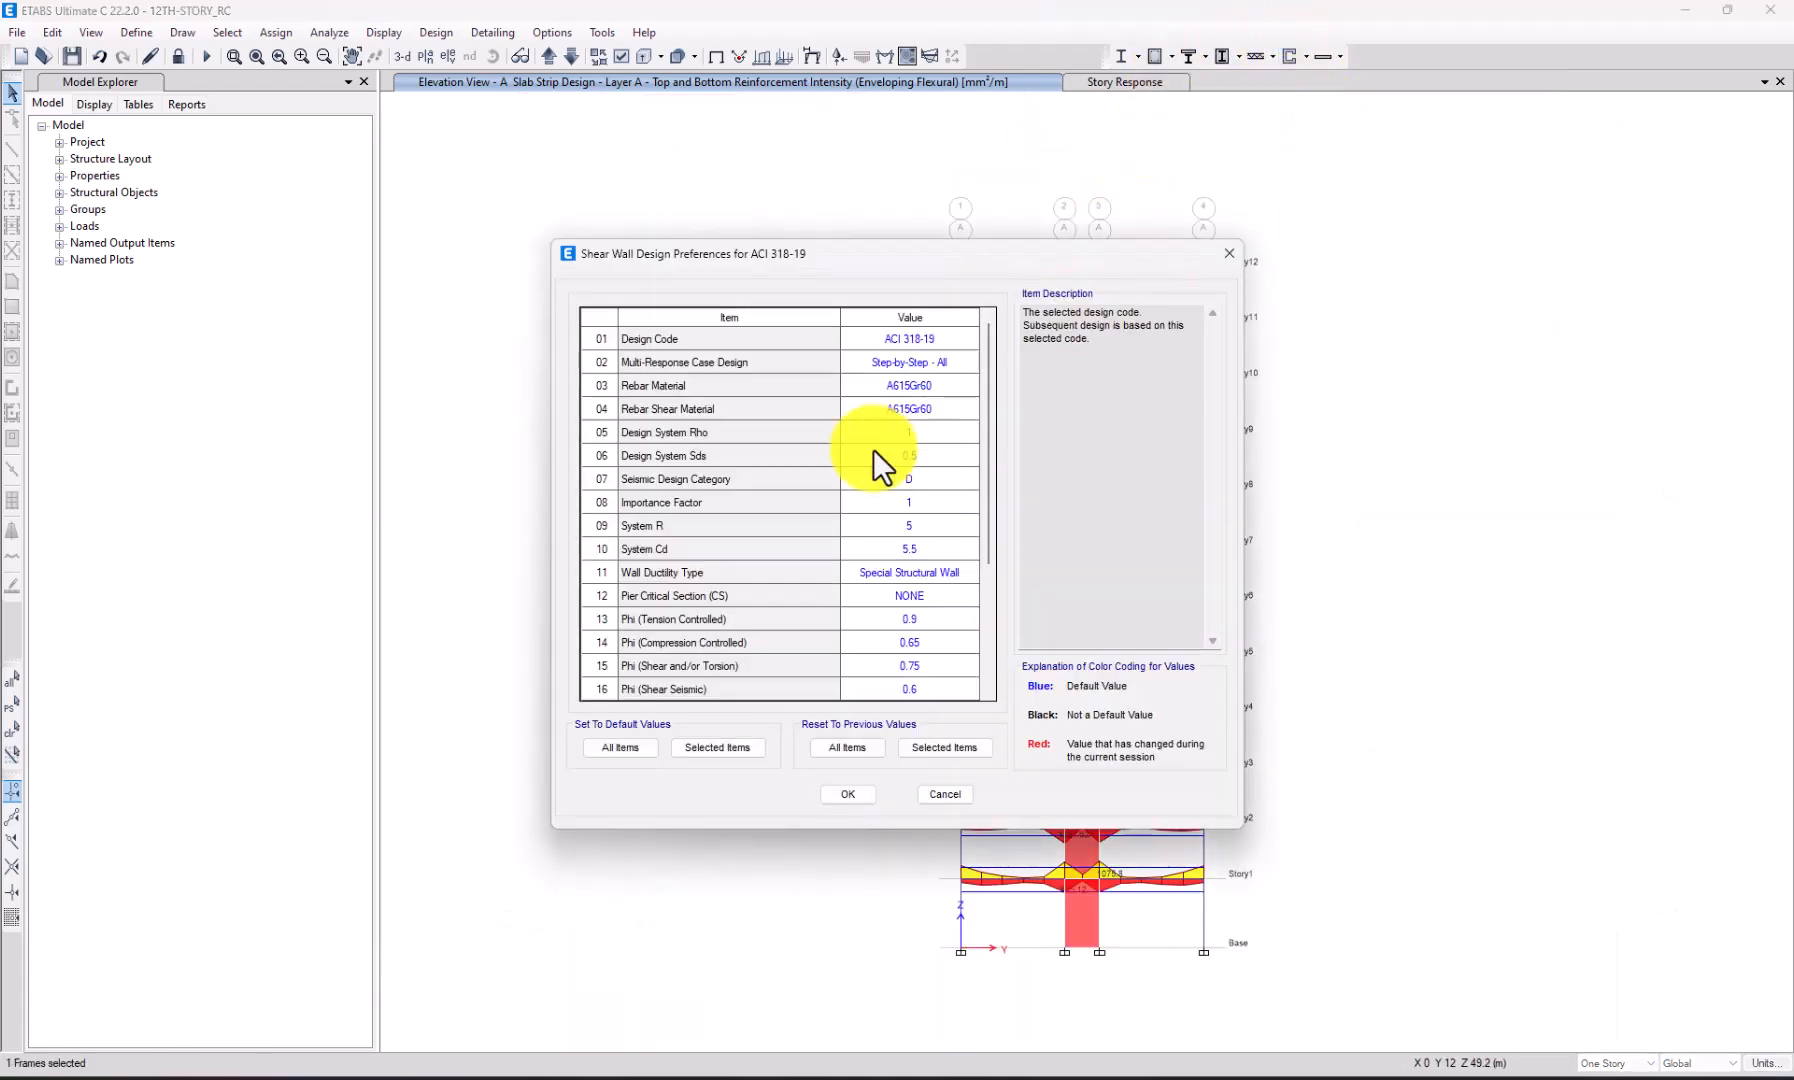
pyautogui.click(896, 575)
pyautogui.click(901, 575)
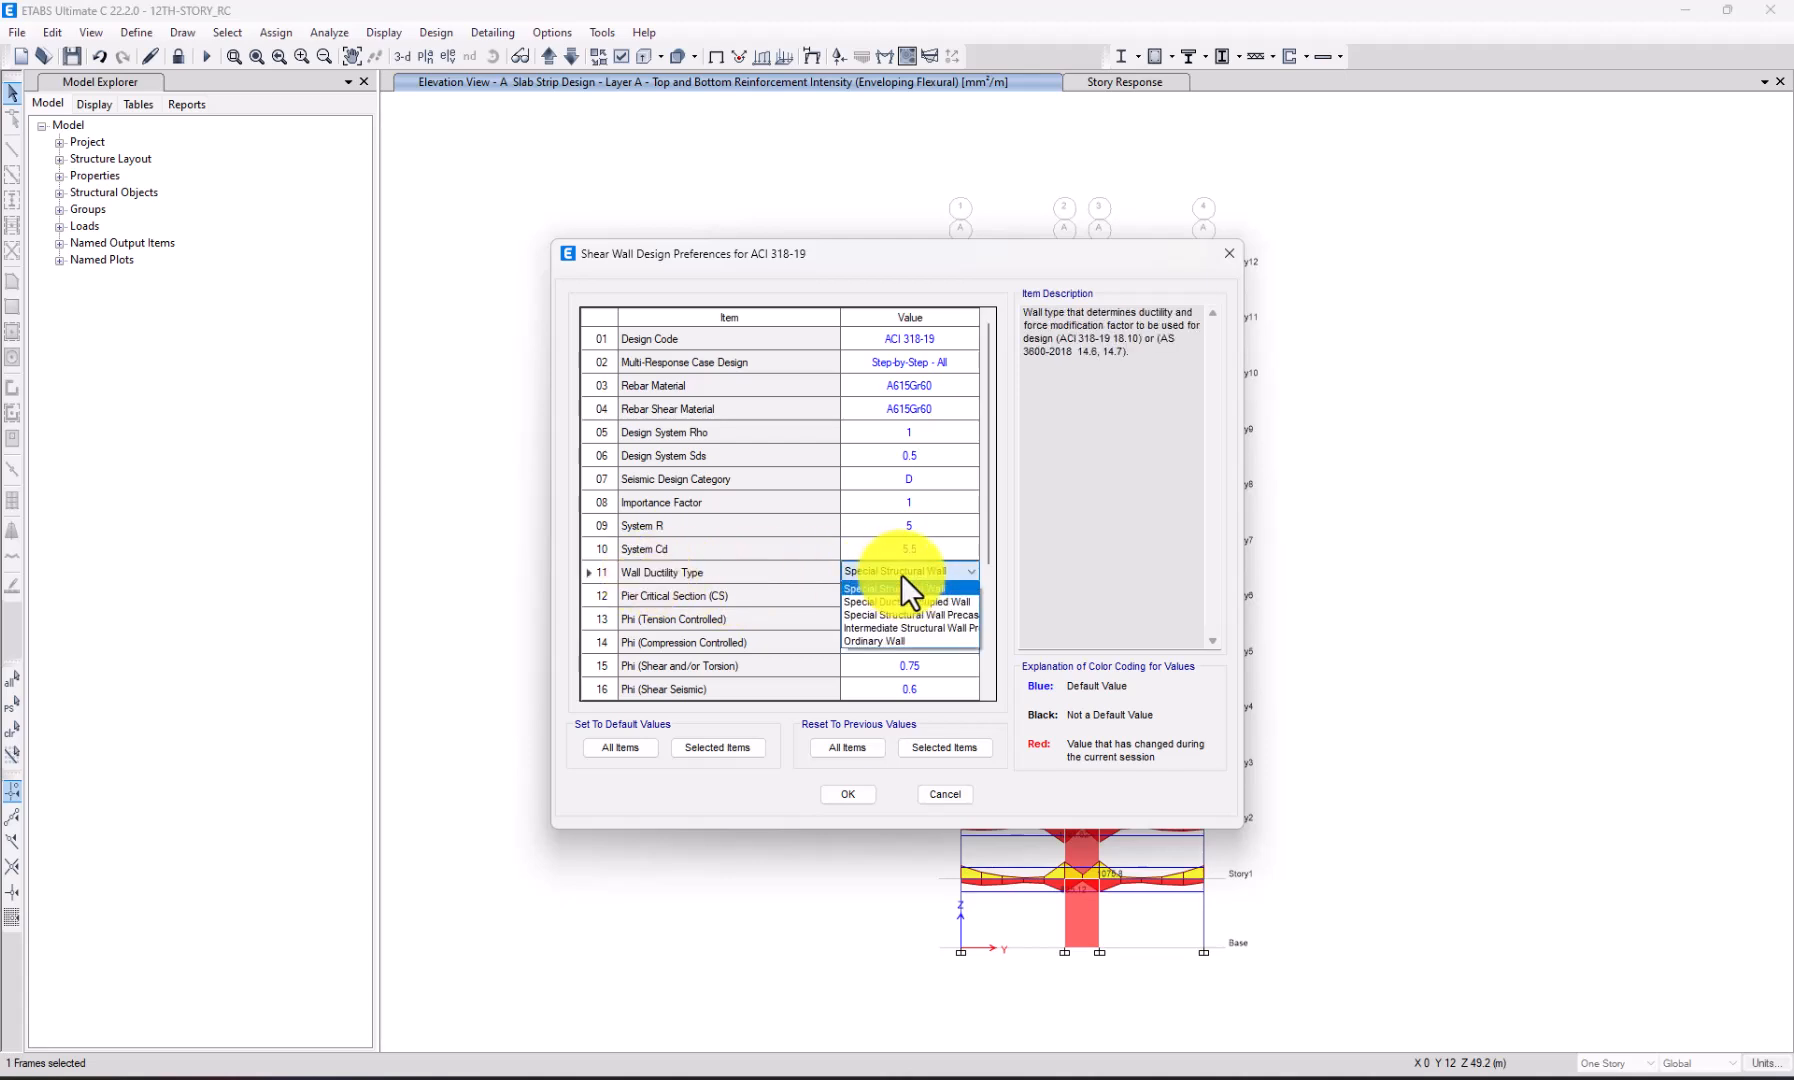
pyautogui.click(903, 641)
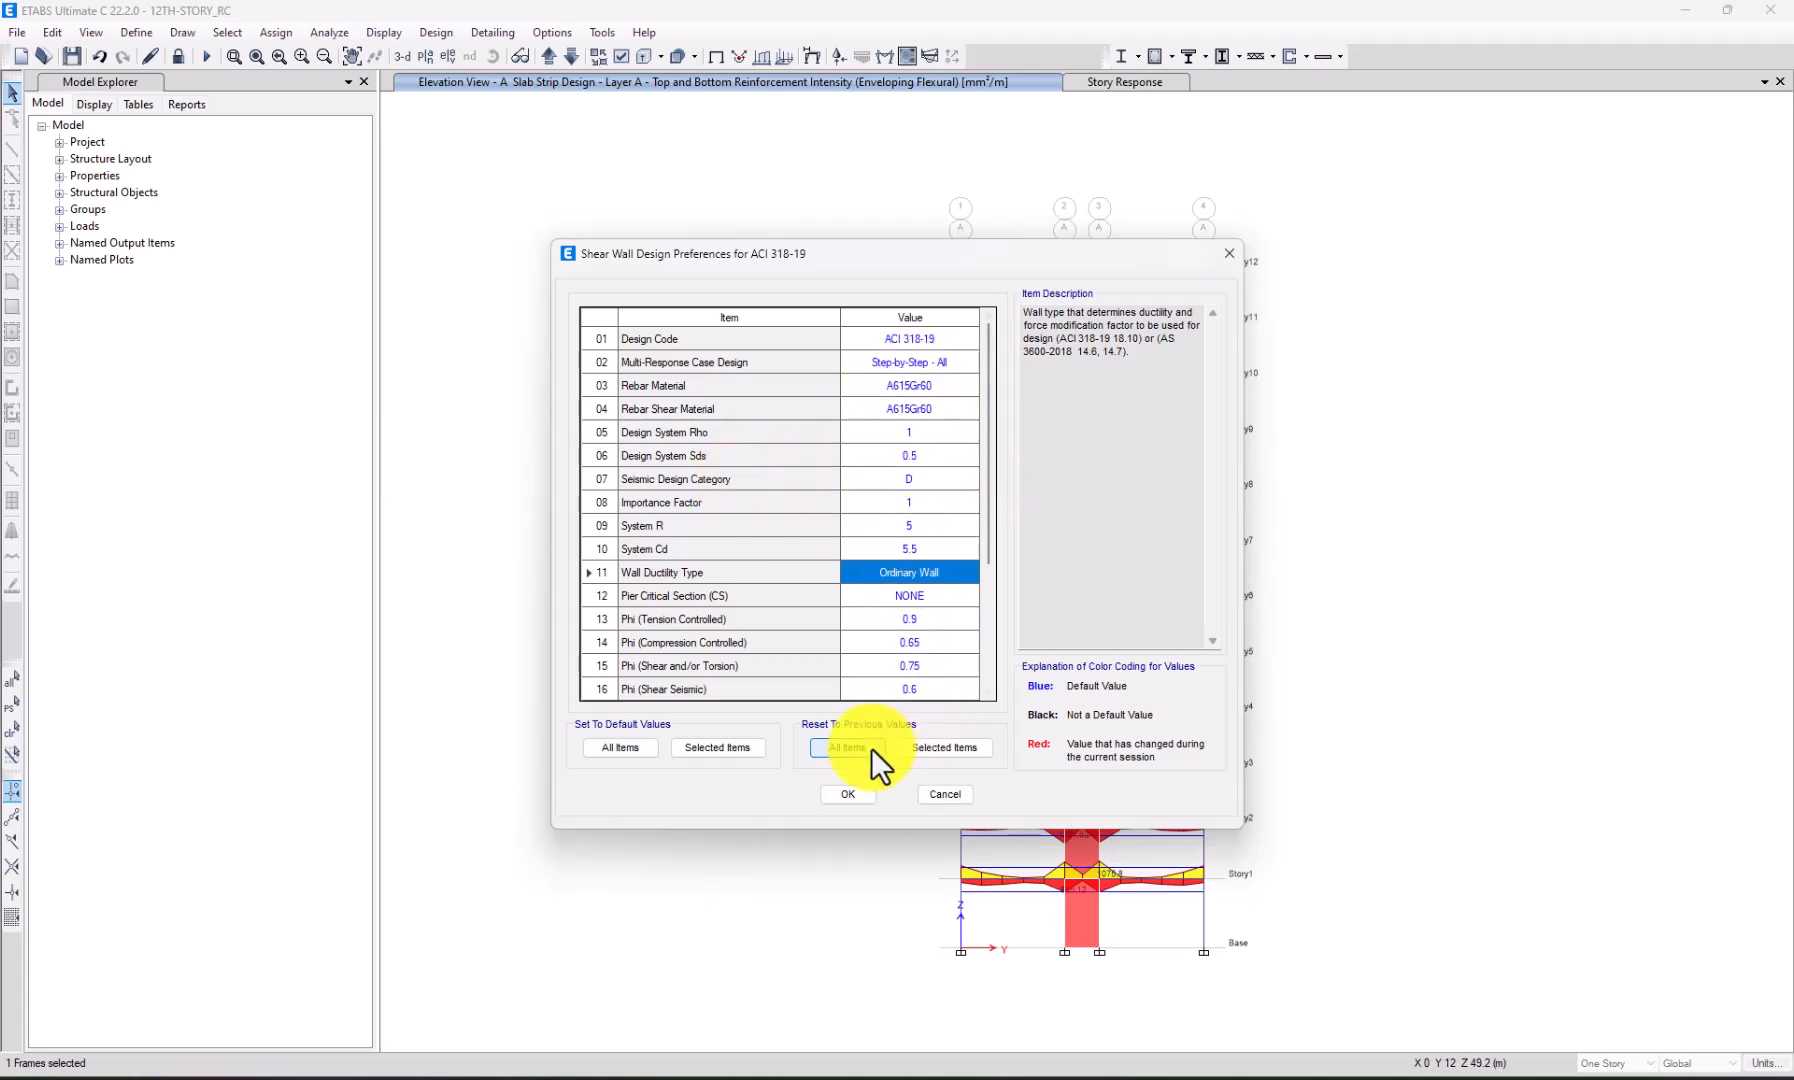
pyautogui.click(840, 795)
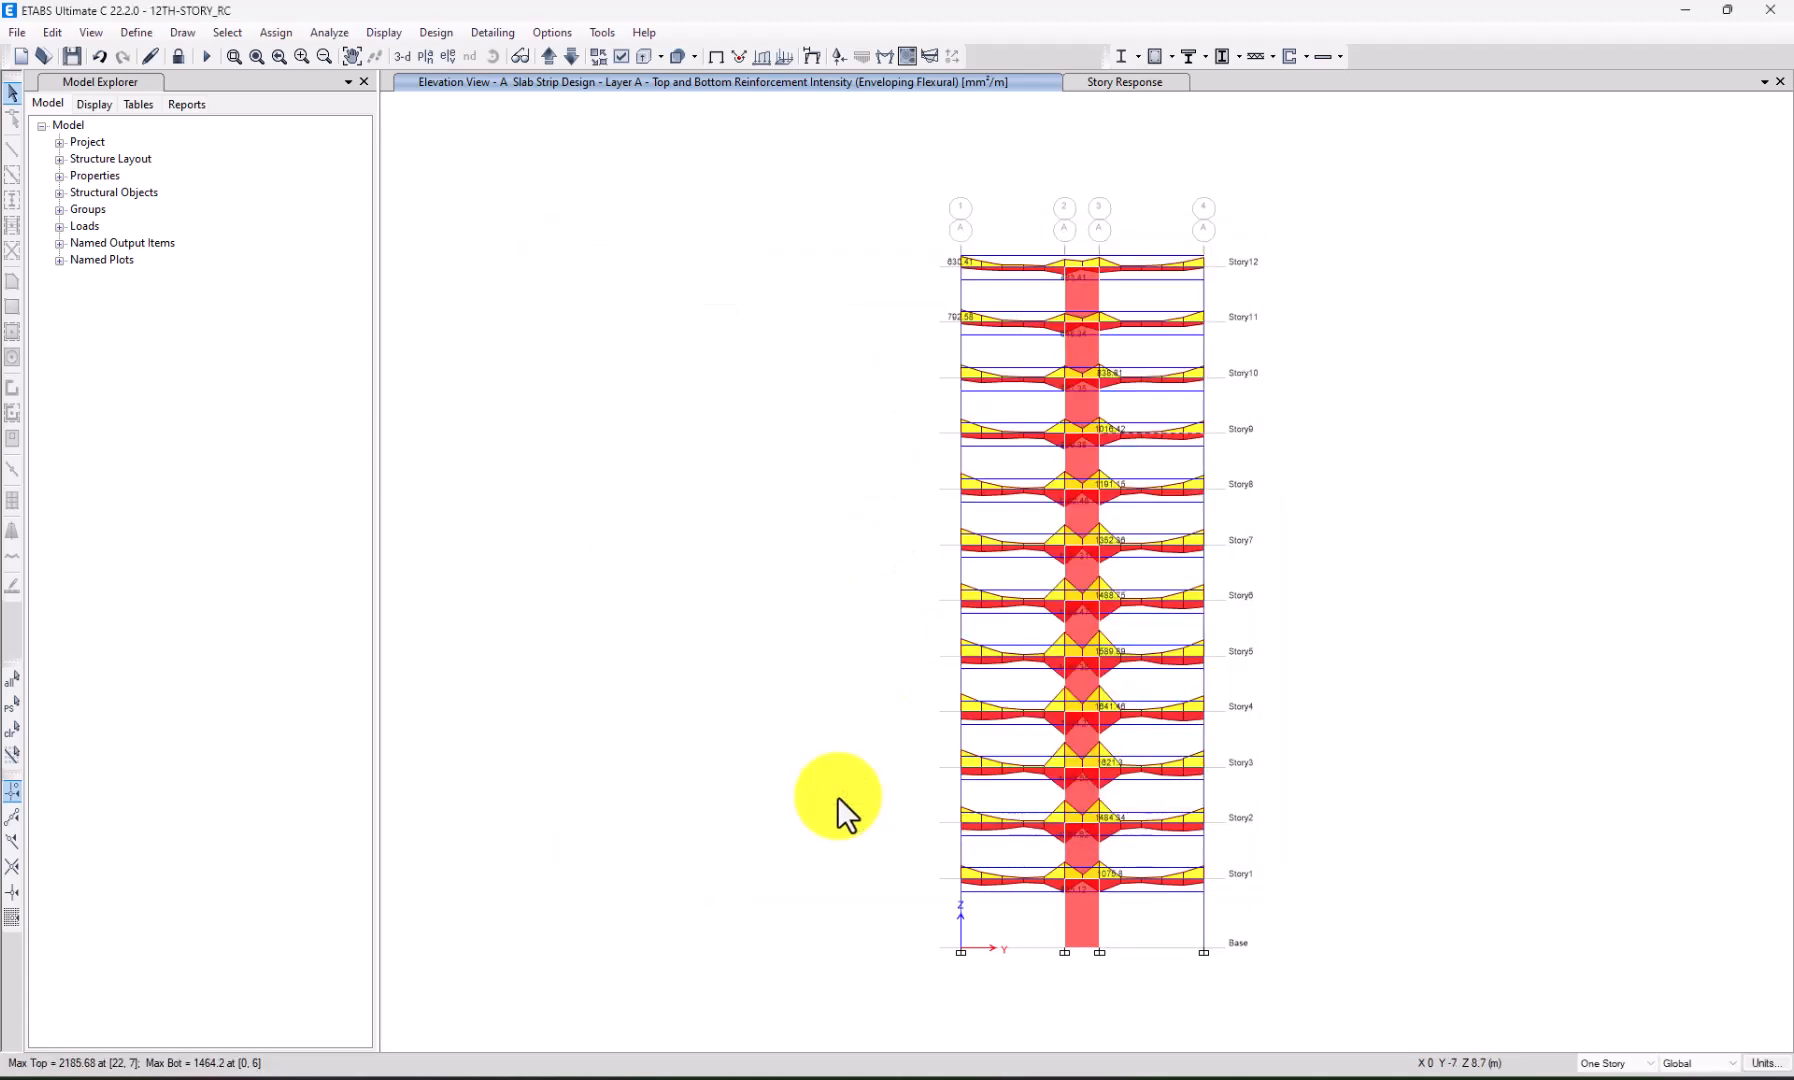
pyautogui.click(1290, 57)
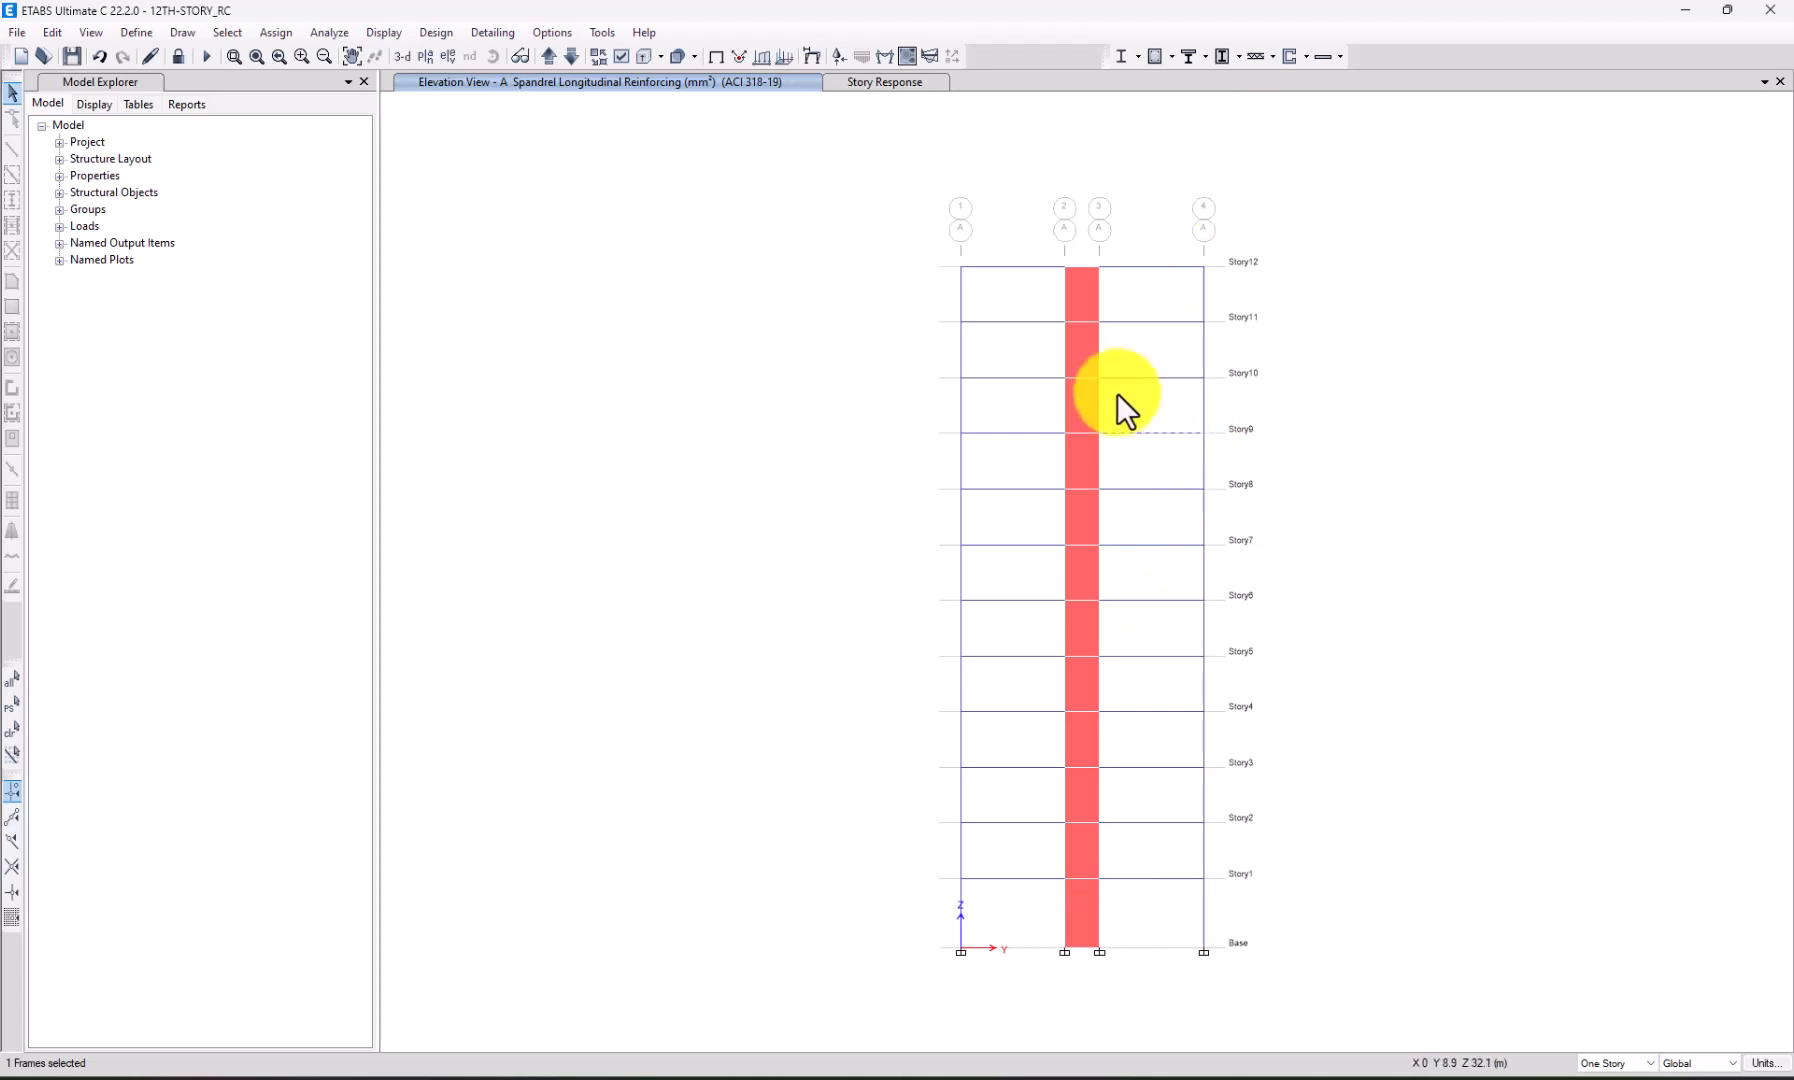
# Select the wall panels between grids 2 and 3 on elevation A, from Base up to Story5.
pyautogui.click(1079, 917)
pyautogui.click(1088, 856)
pyautogui.click(1082, 795)
pyautogui.click(1088, 727)
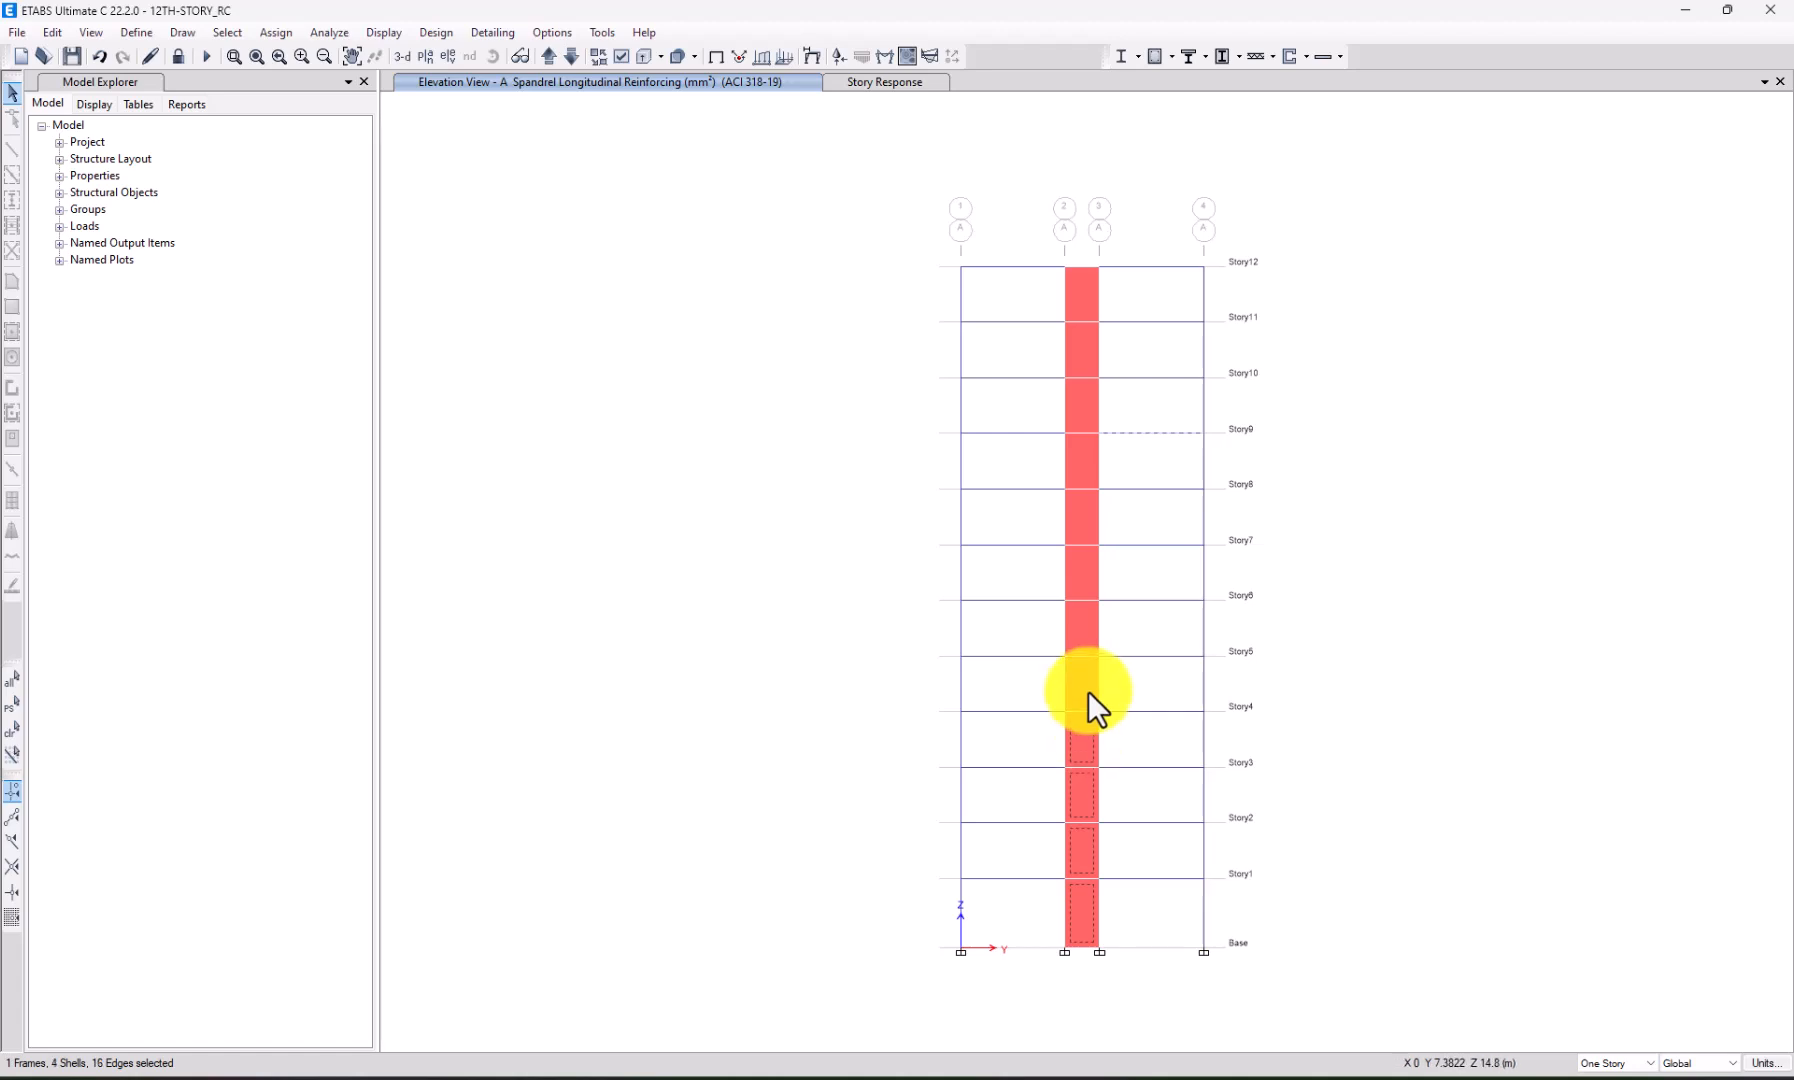
pyautogui.click(1088, 691)
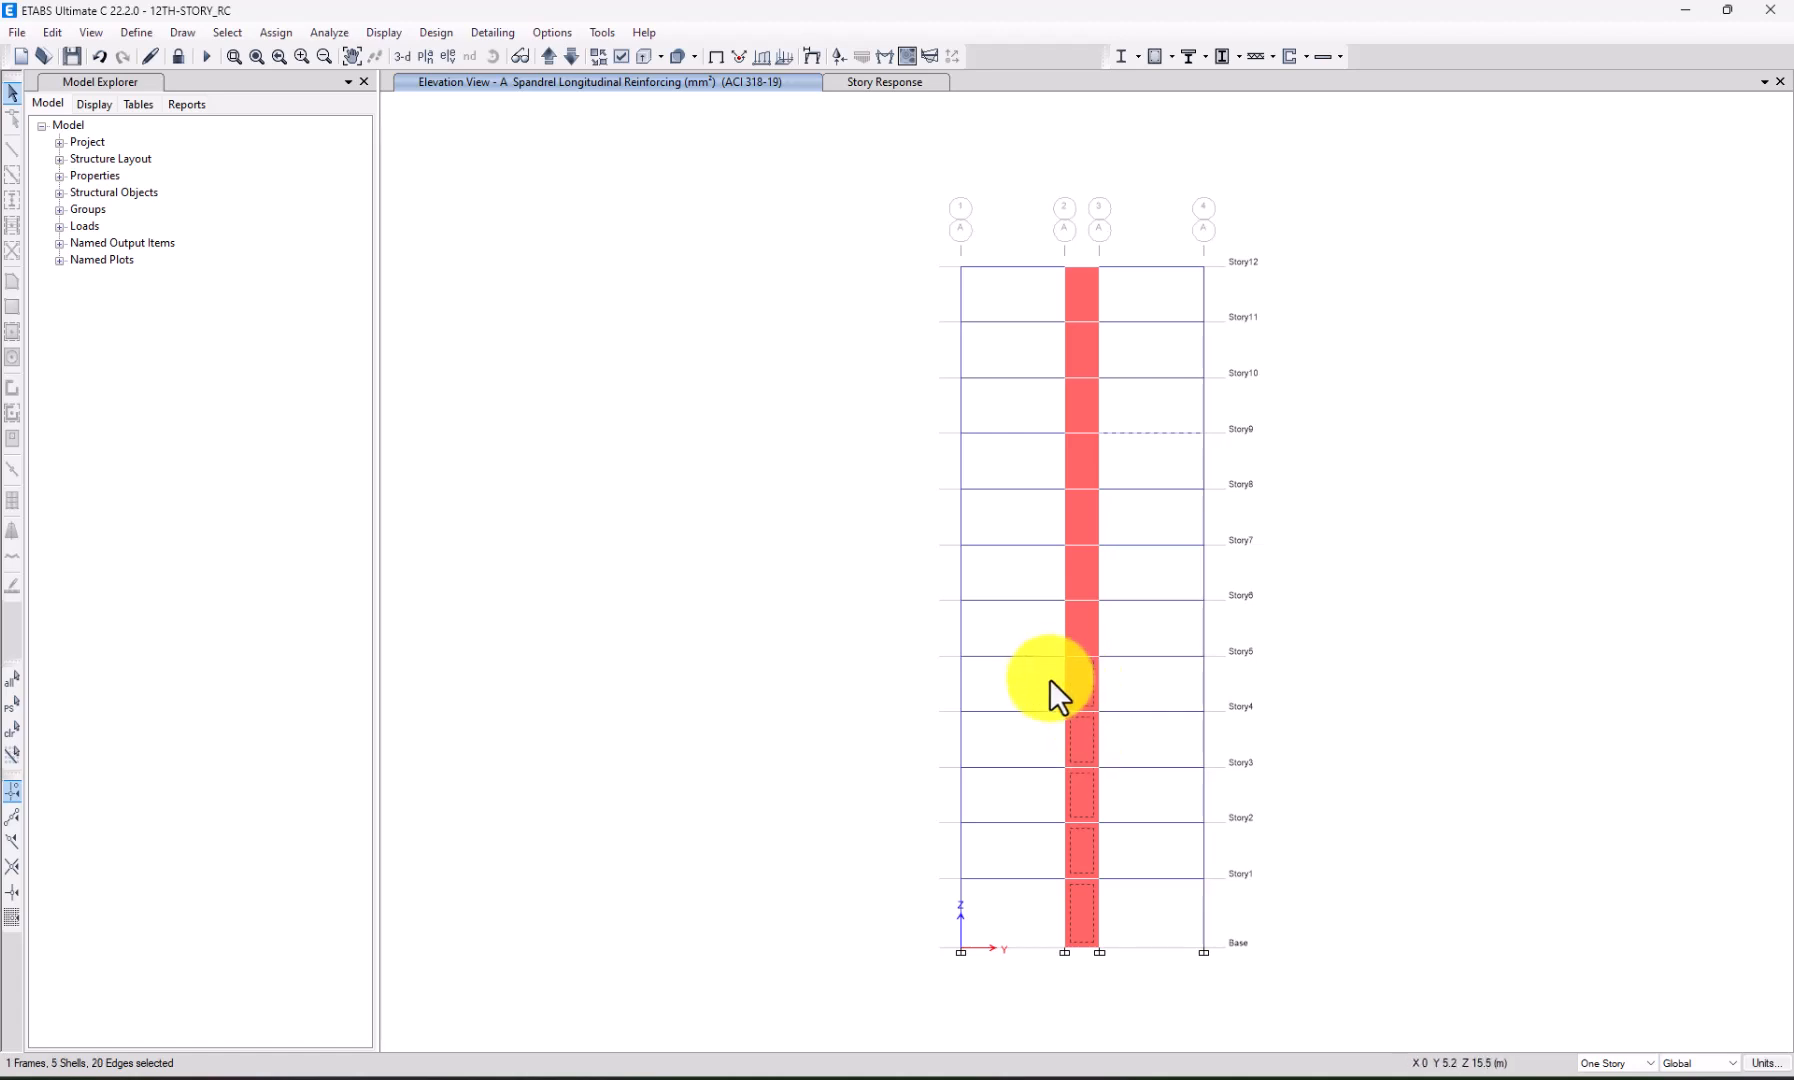
# Review and accept the ACI 318-19 shear wall design preferences, deleting the existing wall design results.
pyautogui.click(1304, 56)
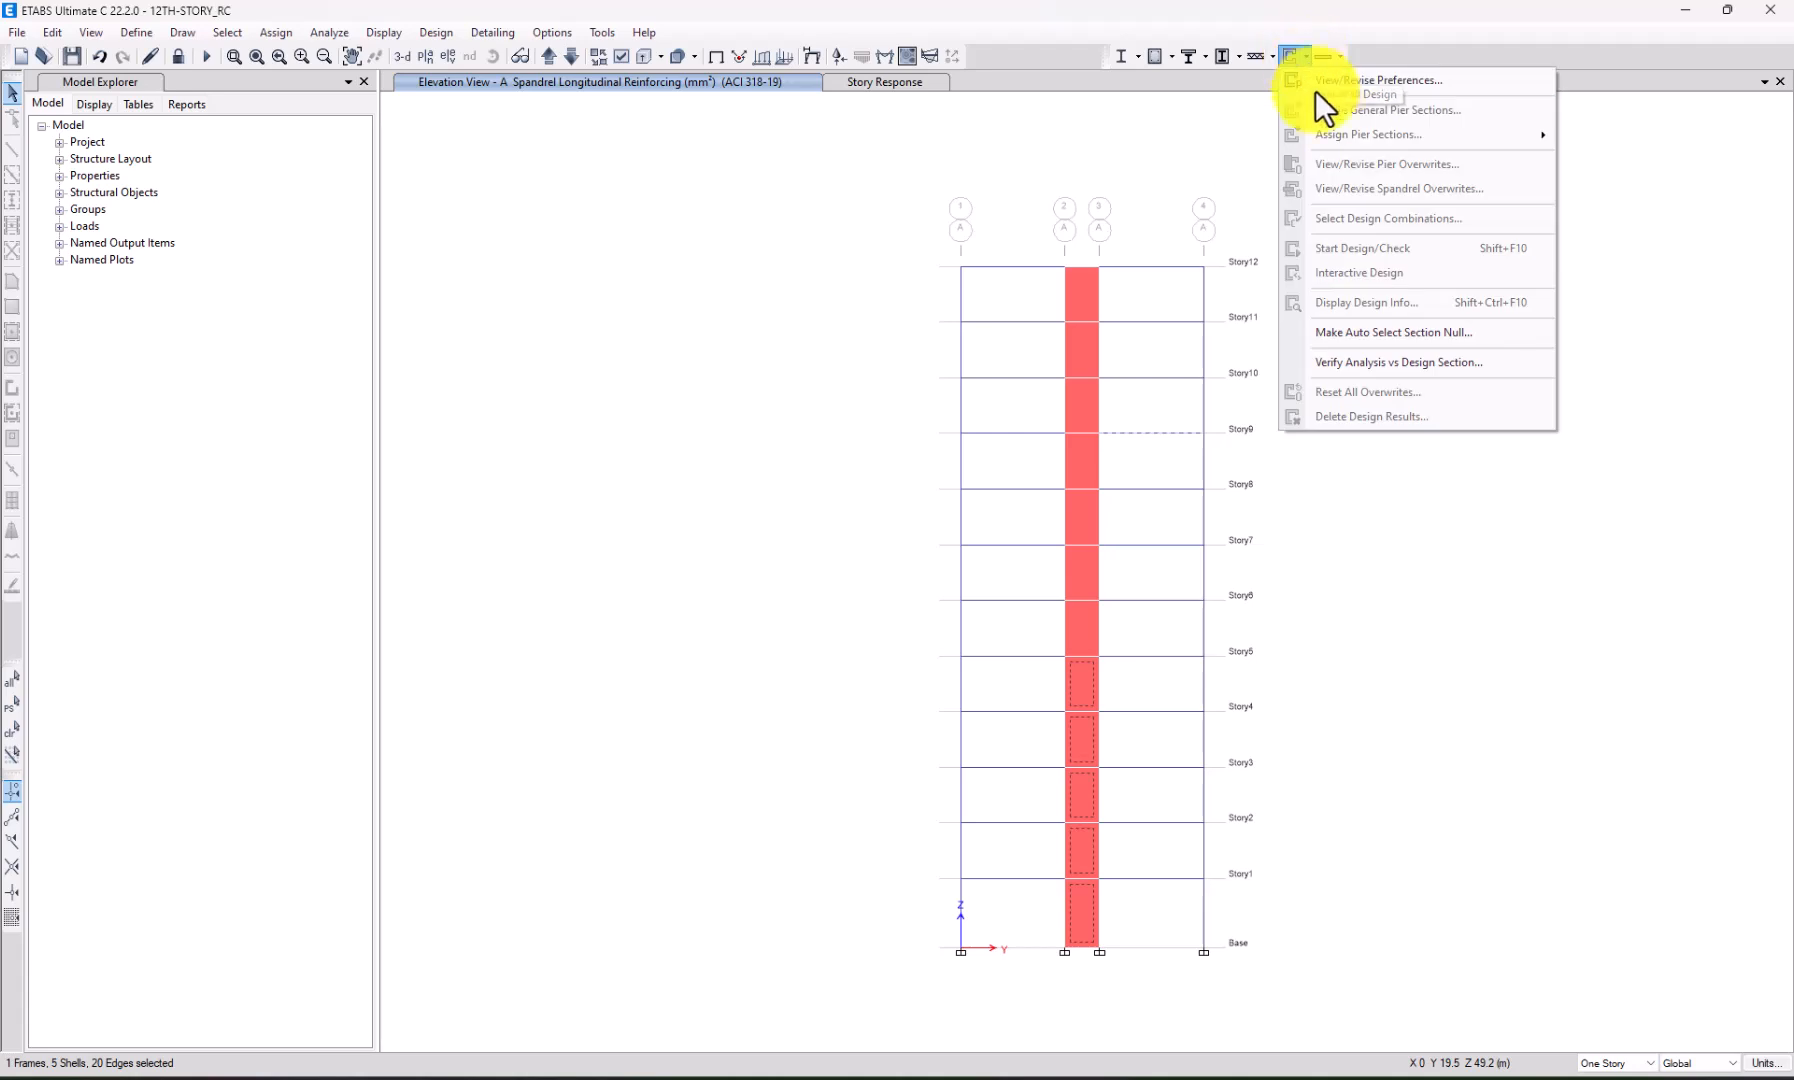
pyautogui.click(1388, 79)
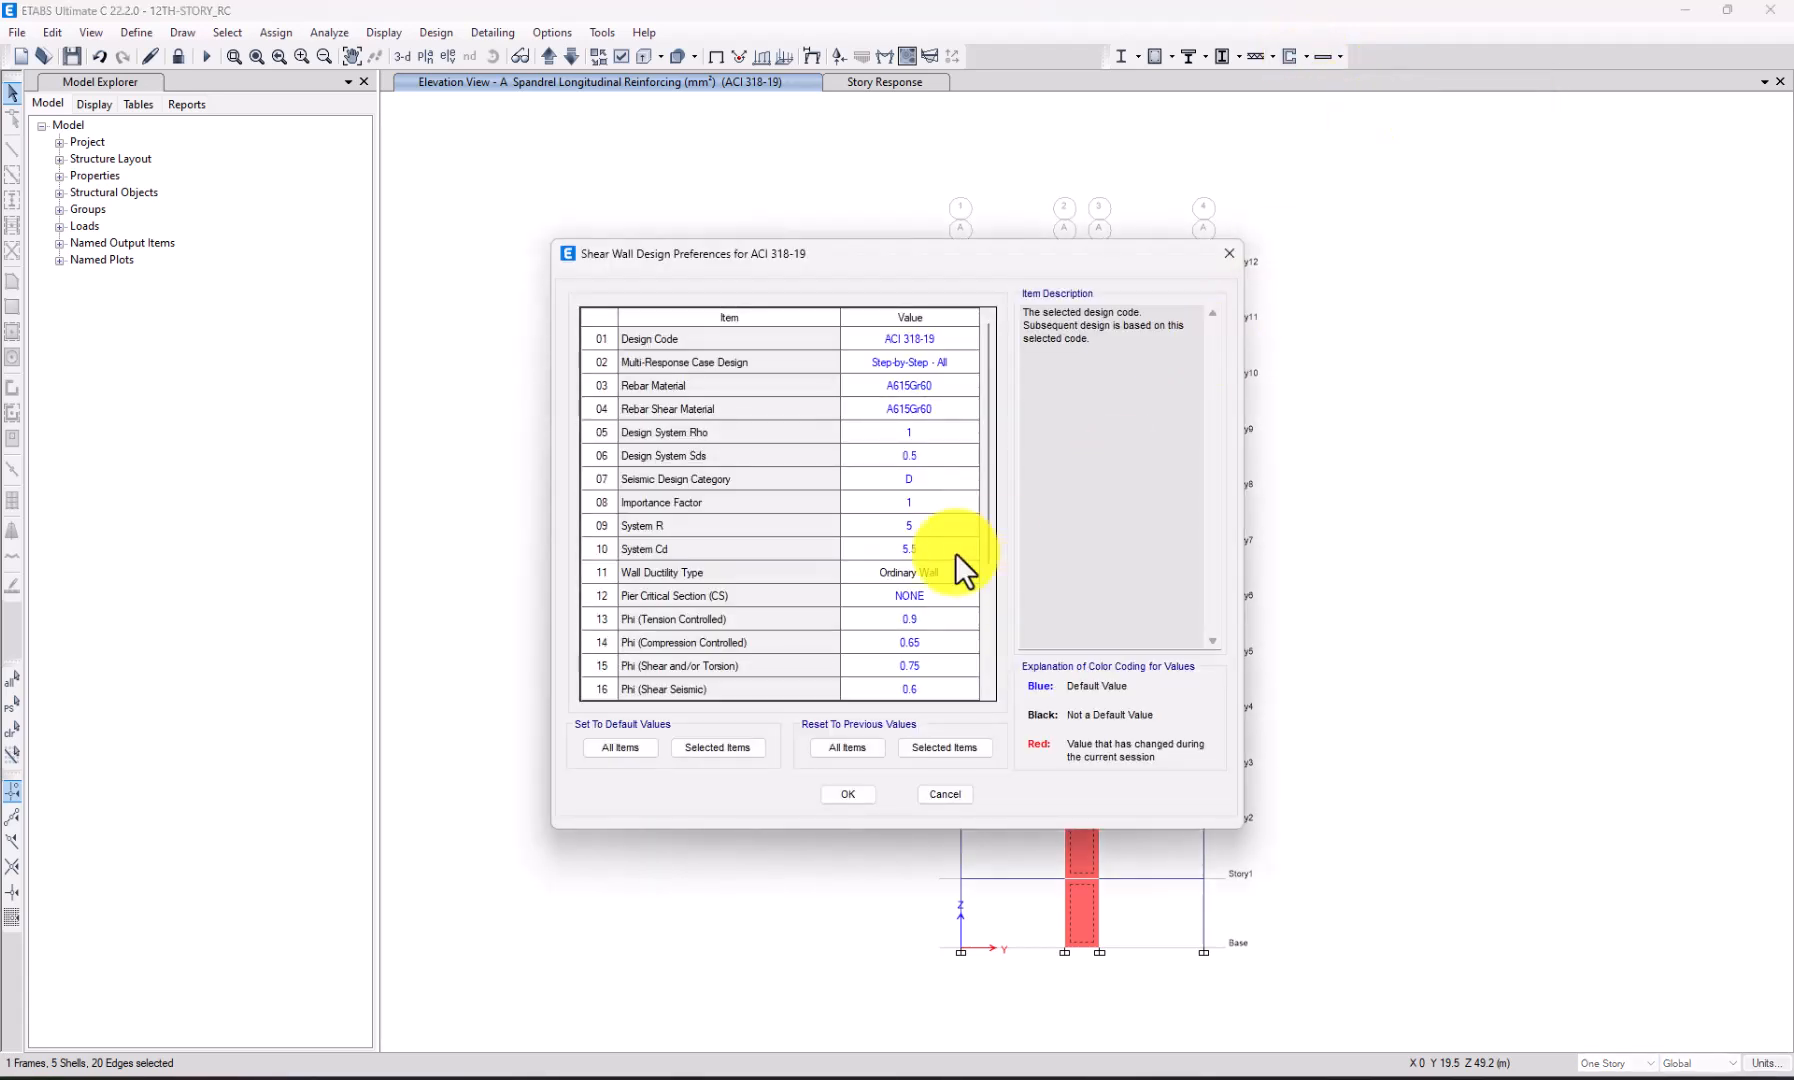
pyautogui.click(845, 795)
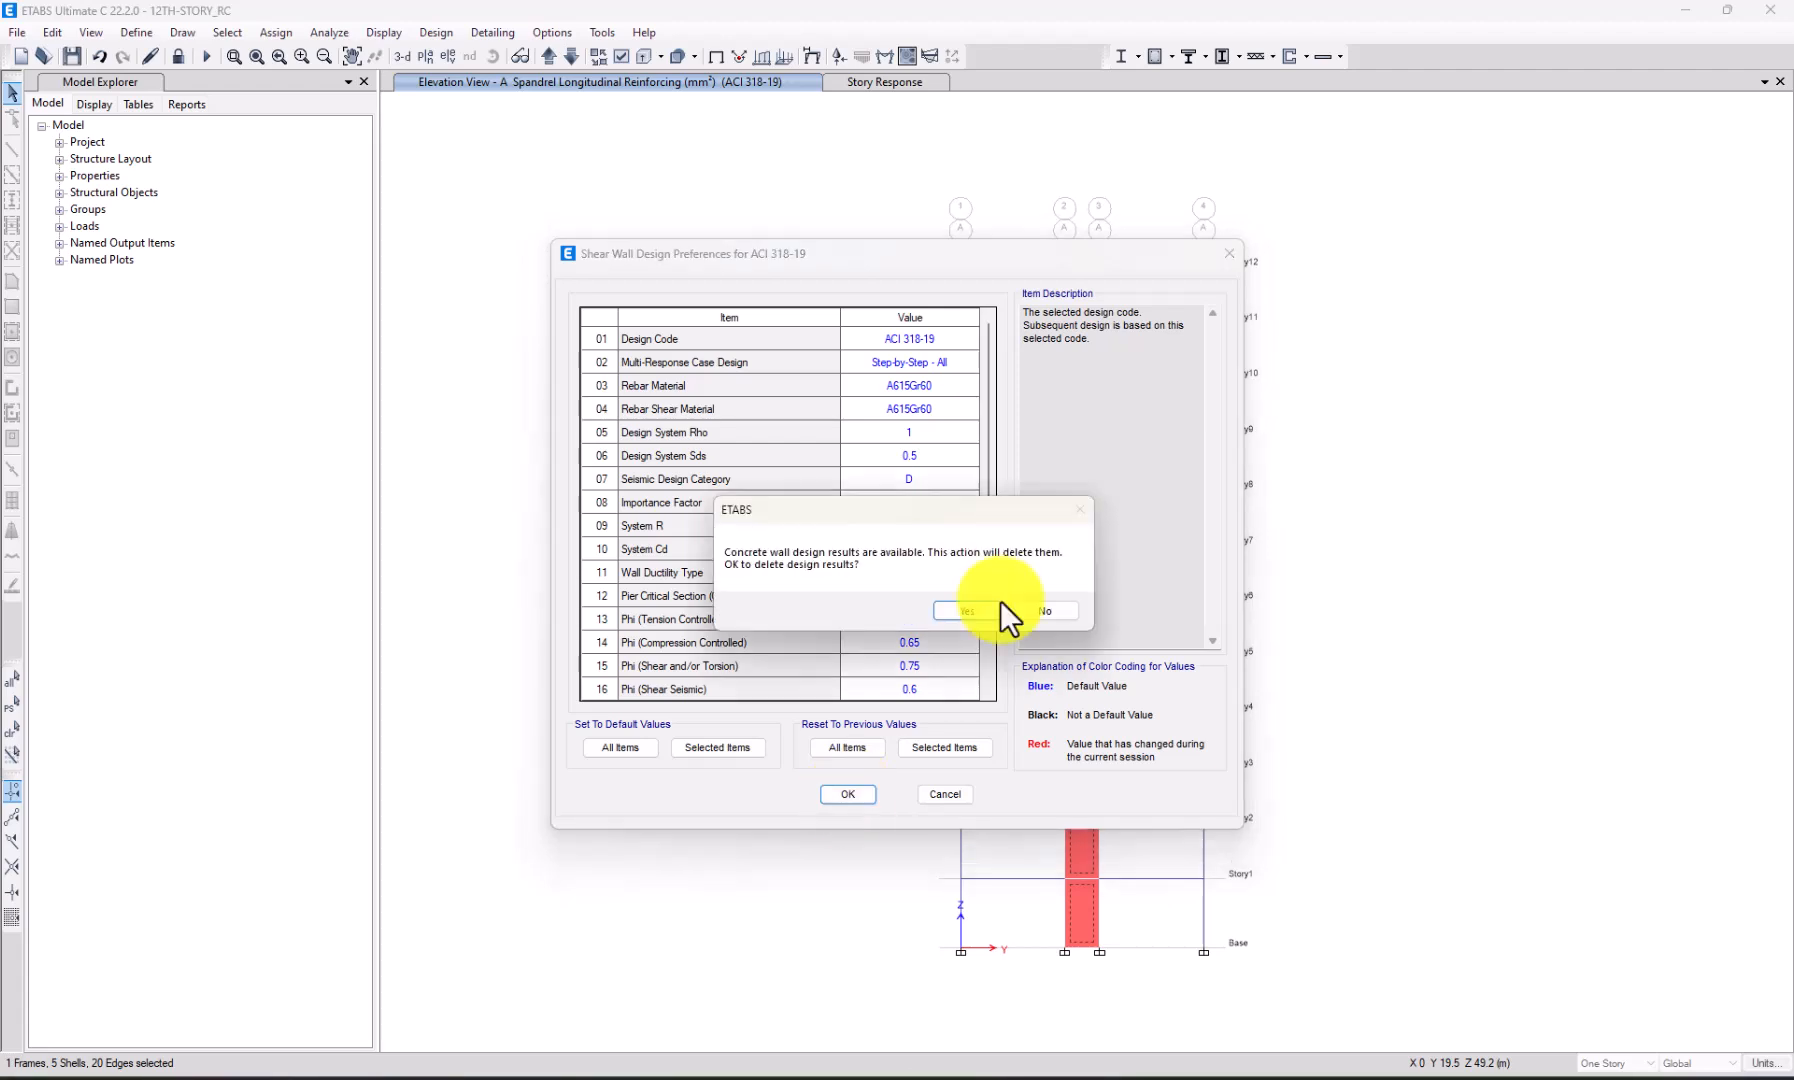
pyautogui.click(961, 610)
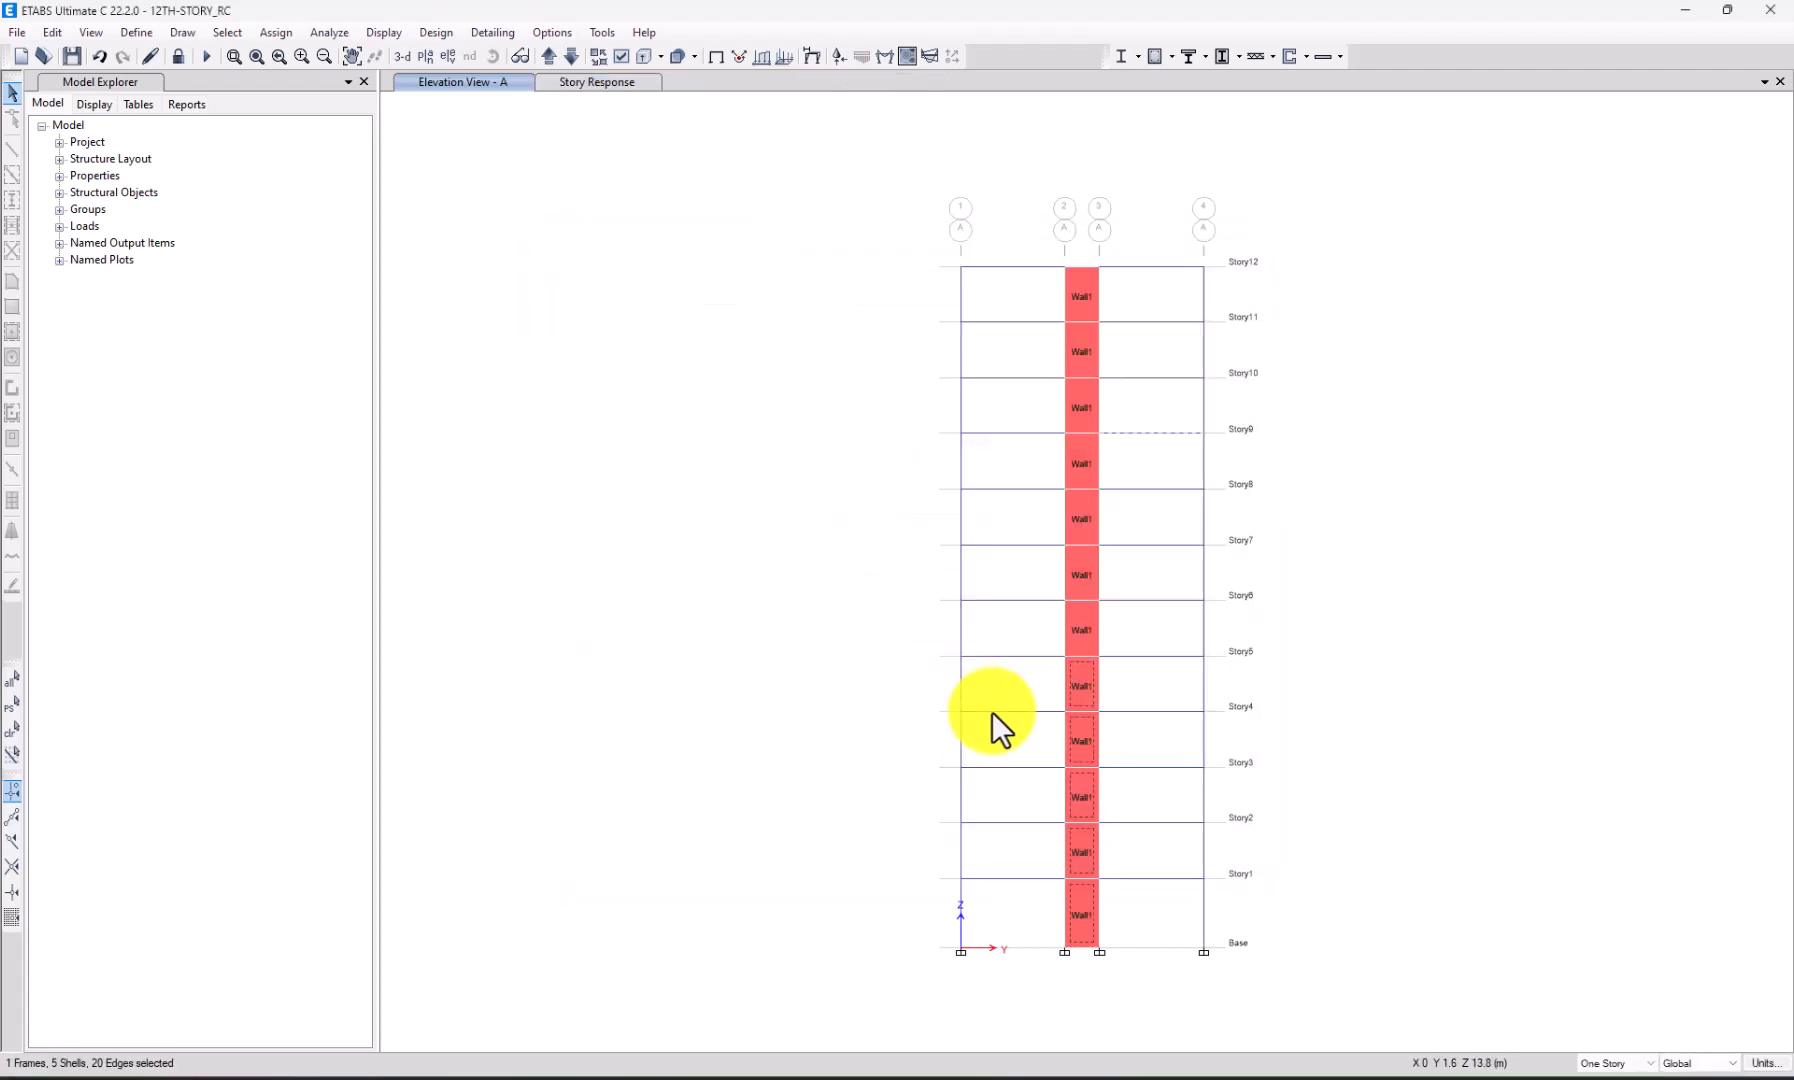
# Run the concrete frame design check and select the Story12 wall panel on elevation A.
pyautogui.click(1302, 56)
pyautogui.click(1302, 56)
pyautogui.click(1176, 57)
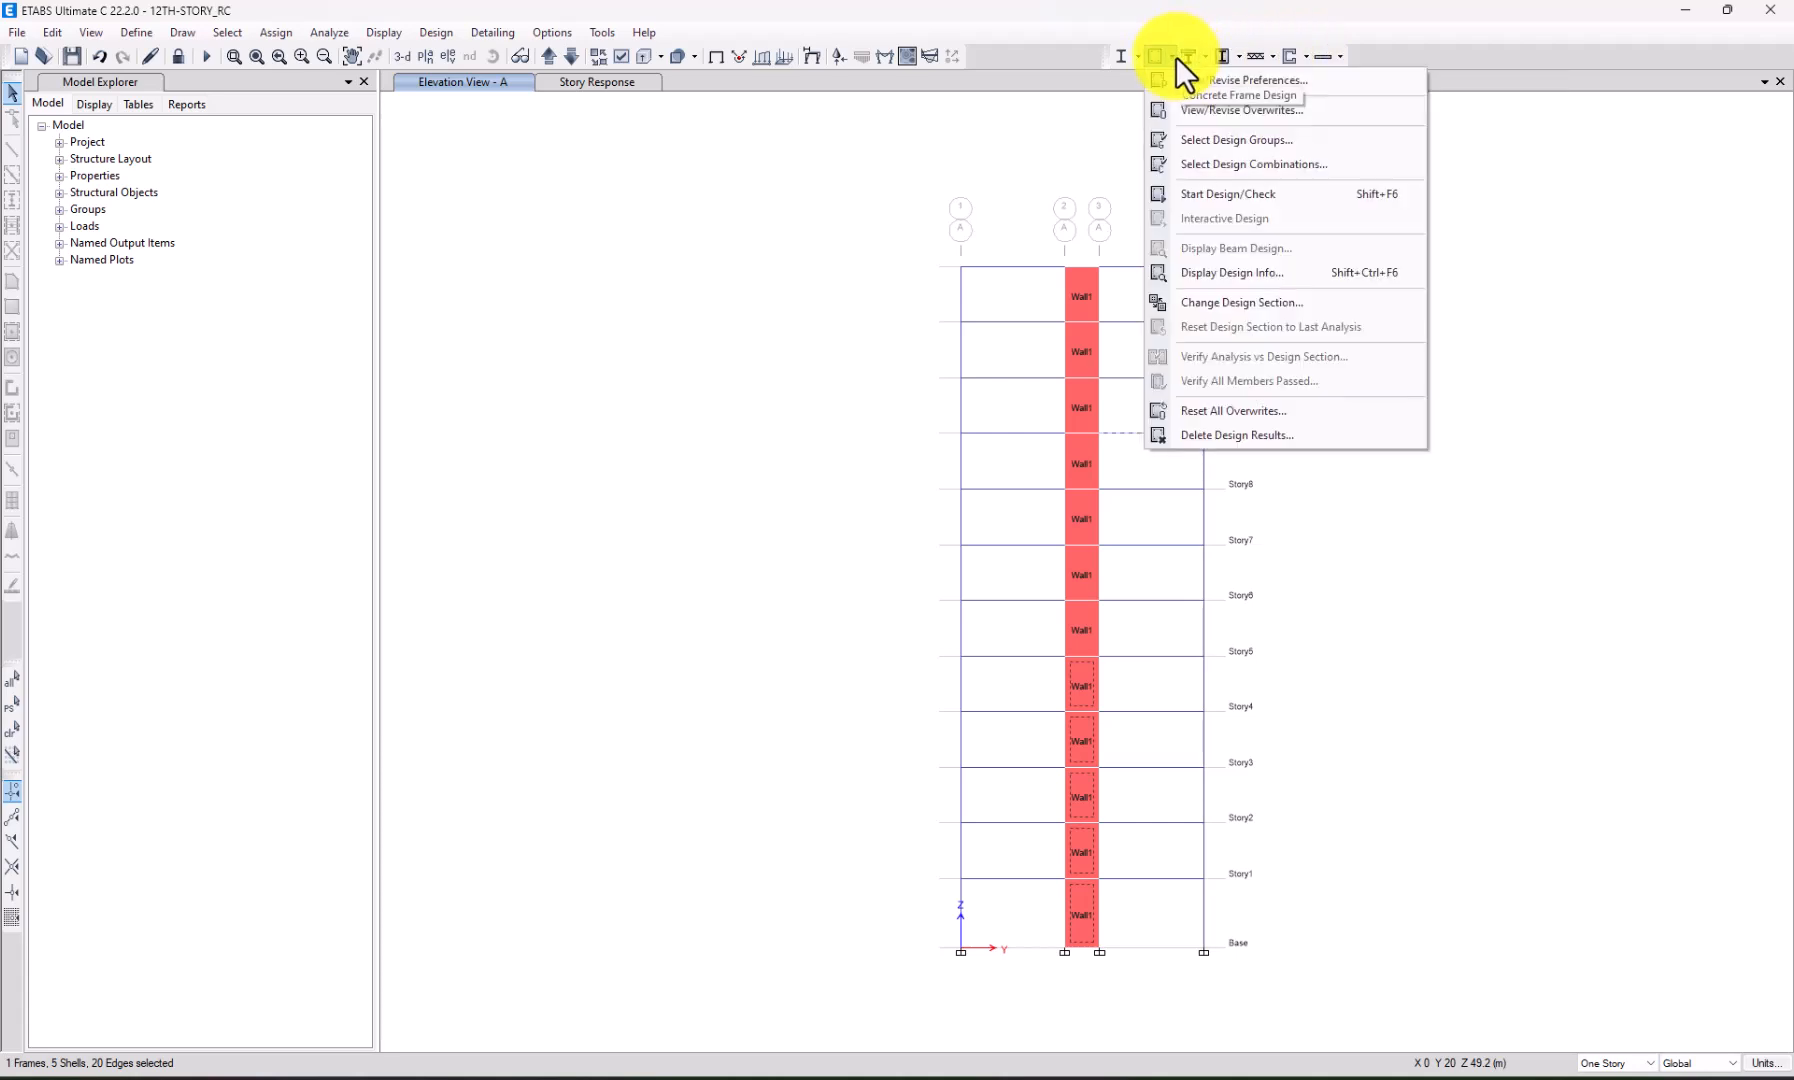
pyautogui.click(1208, 193)
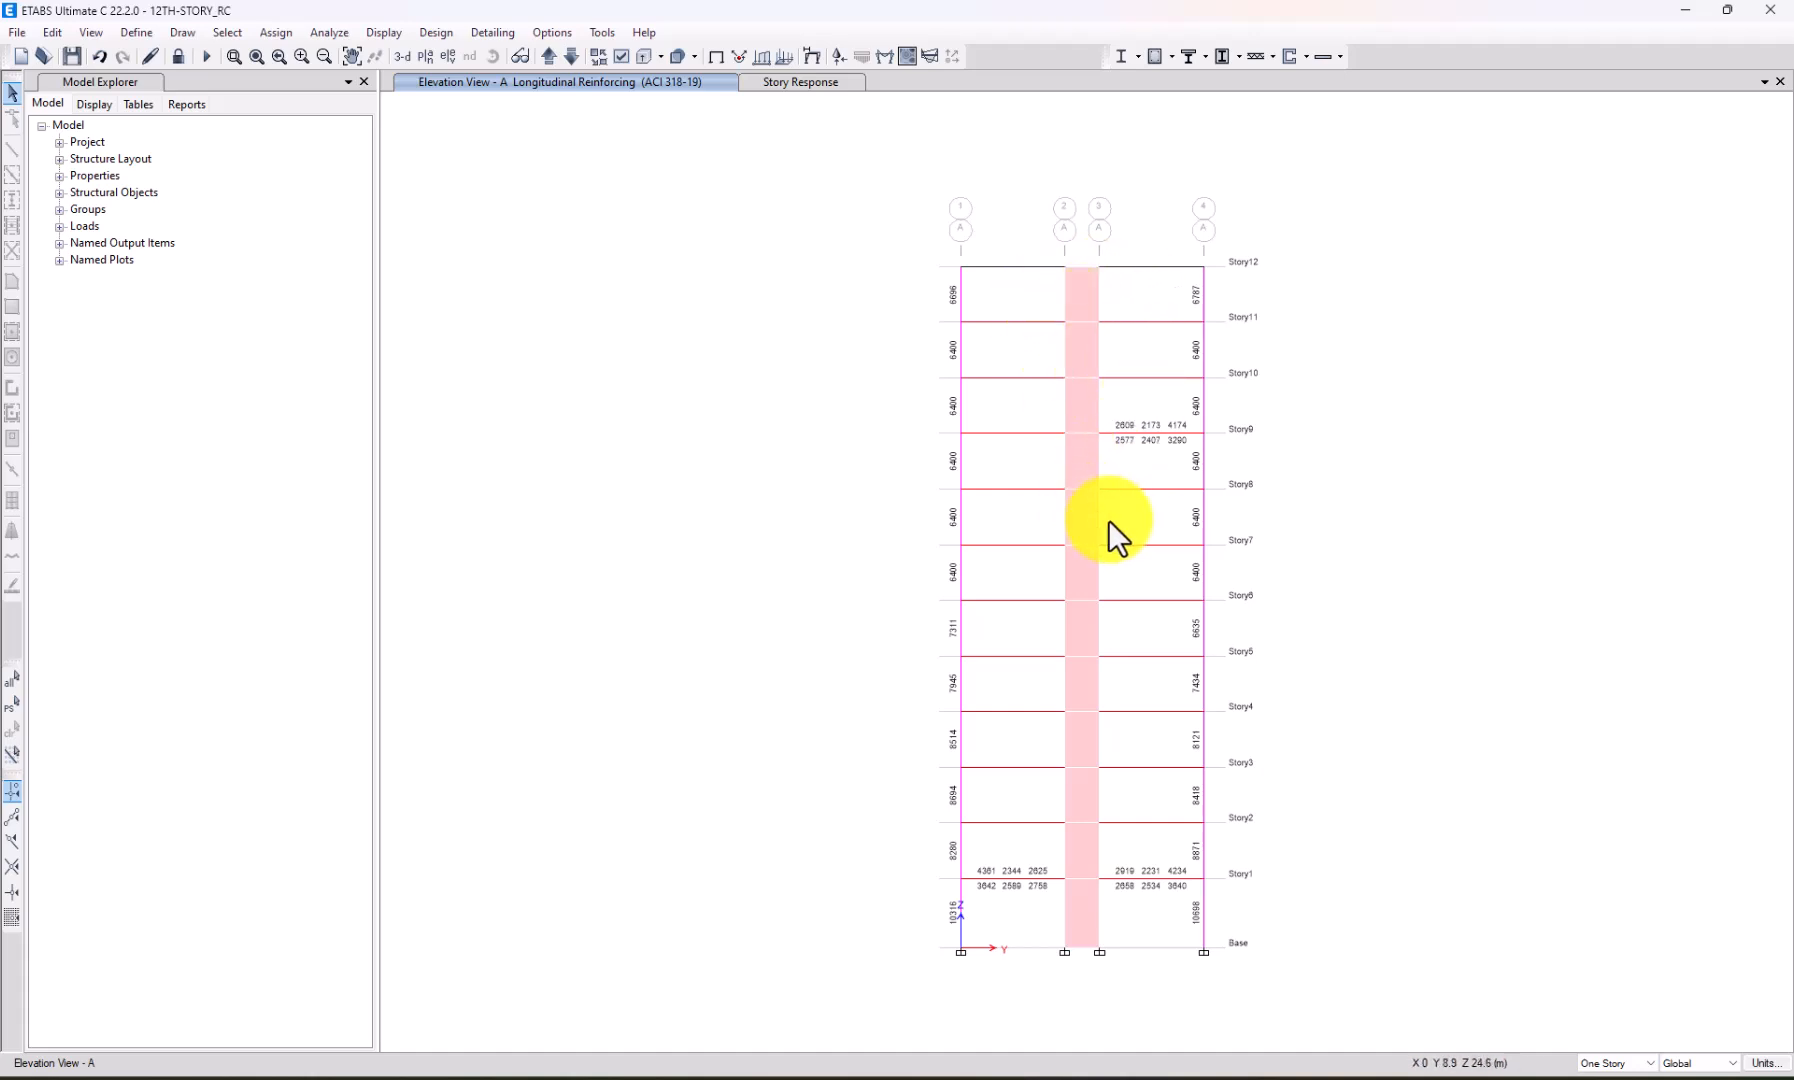
pyautogui.click(1086, 294)
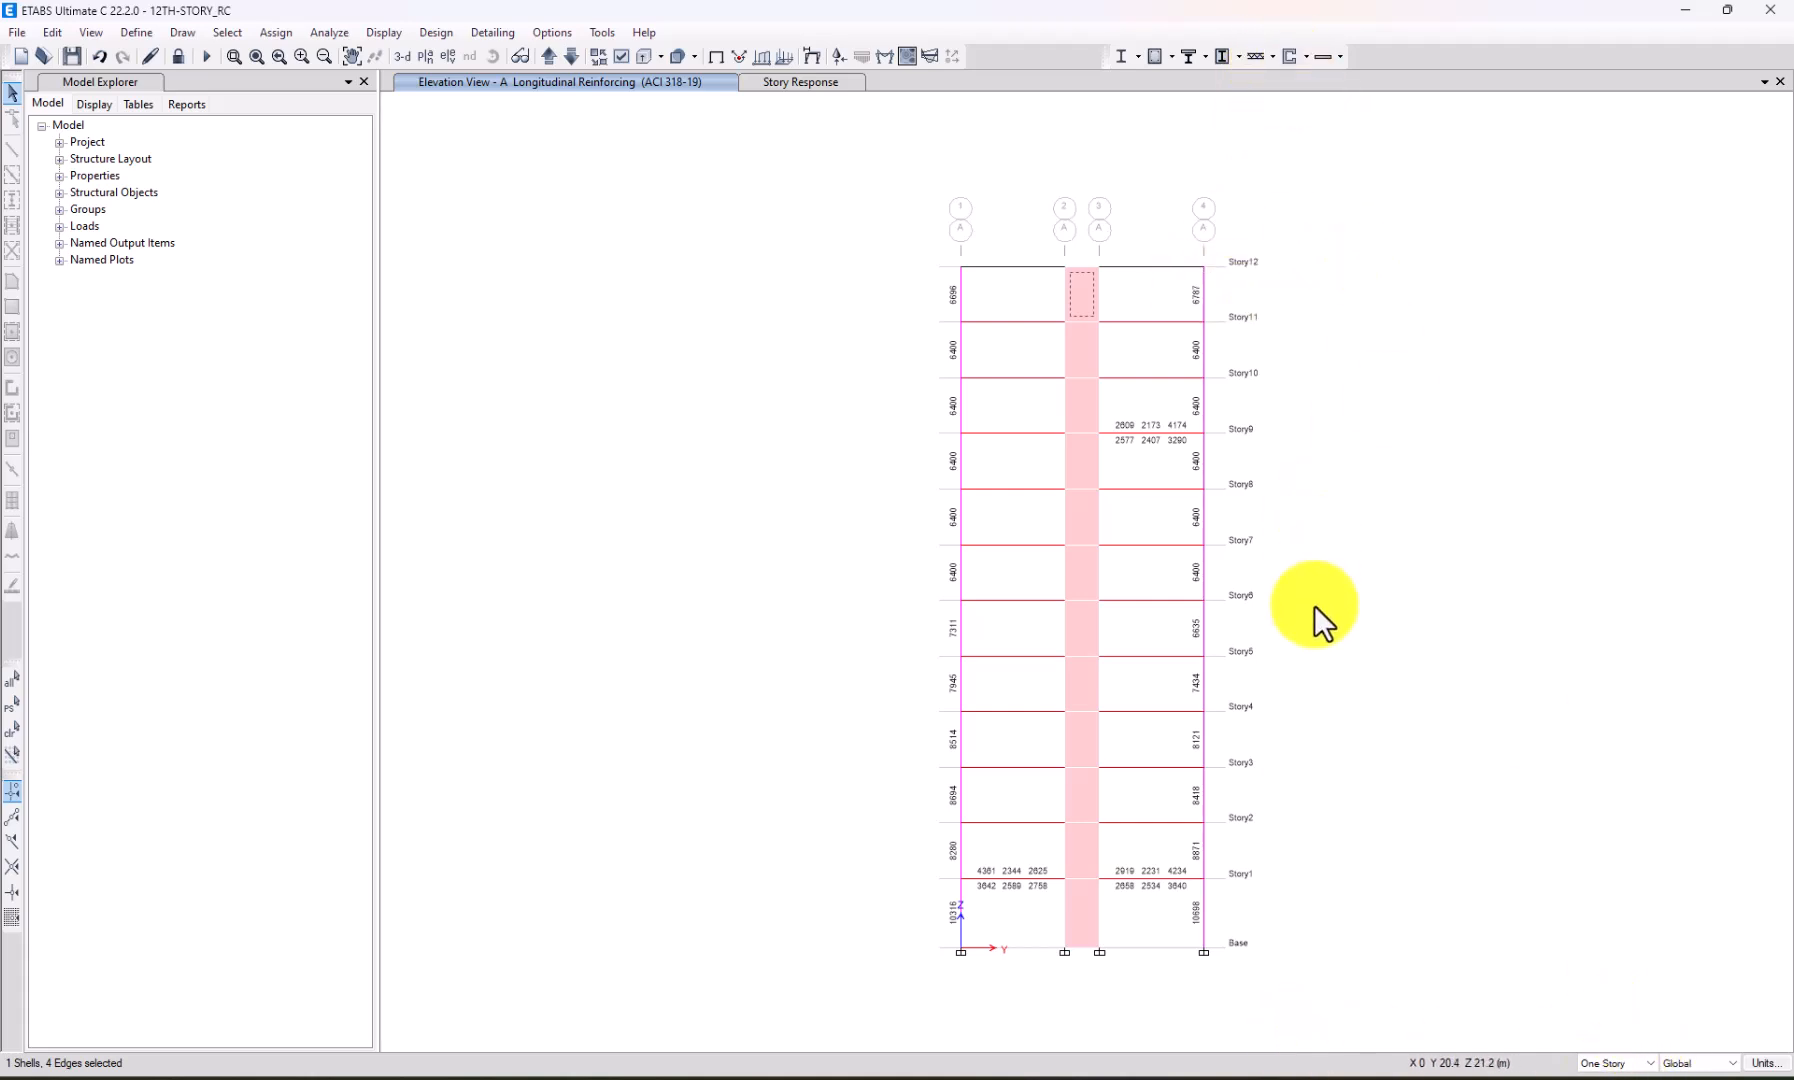
# Verify the shear walls' analysis sections against their design sections in the 3-D view.
pyautogui.click(1262, 1074)
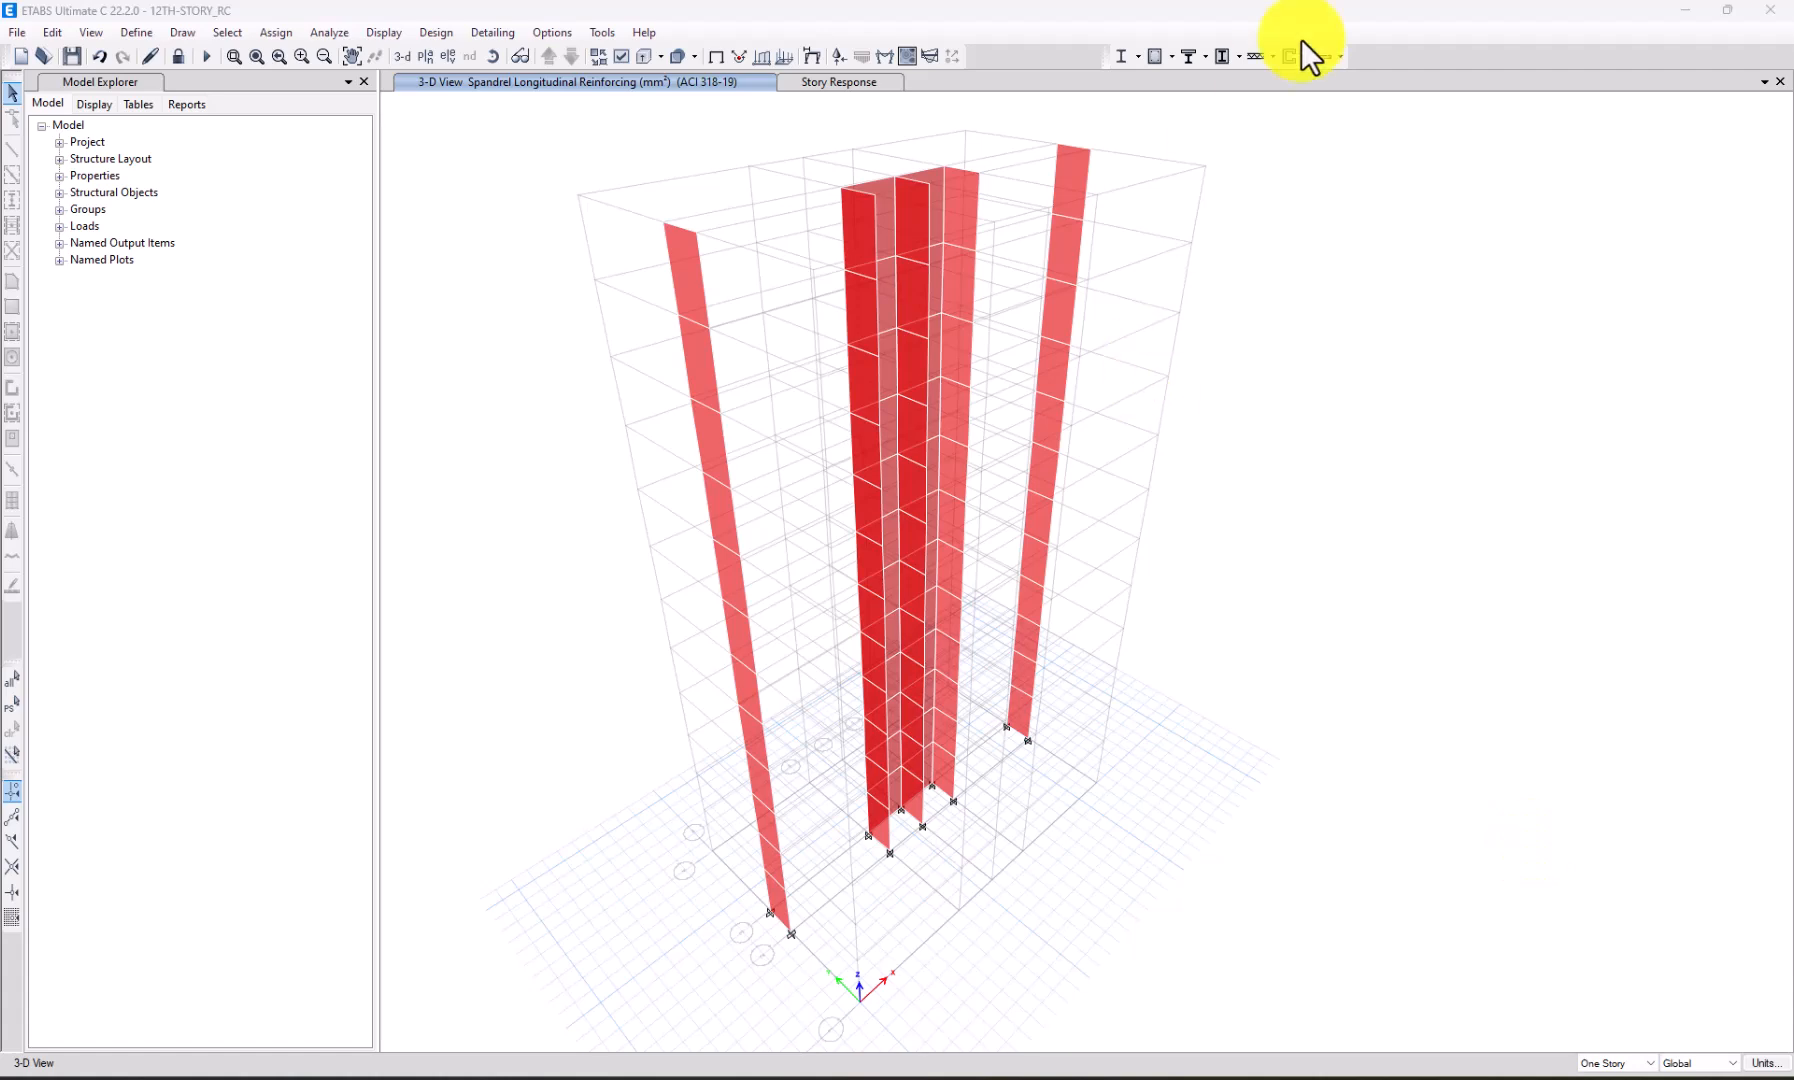
pyautogui.click(1304, 56)
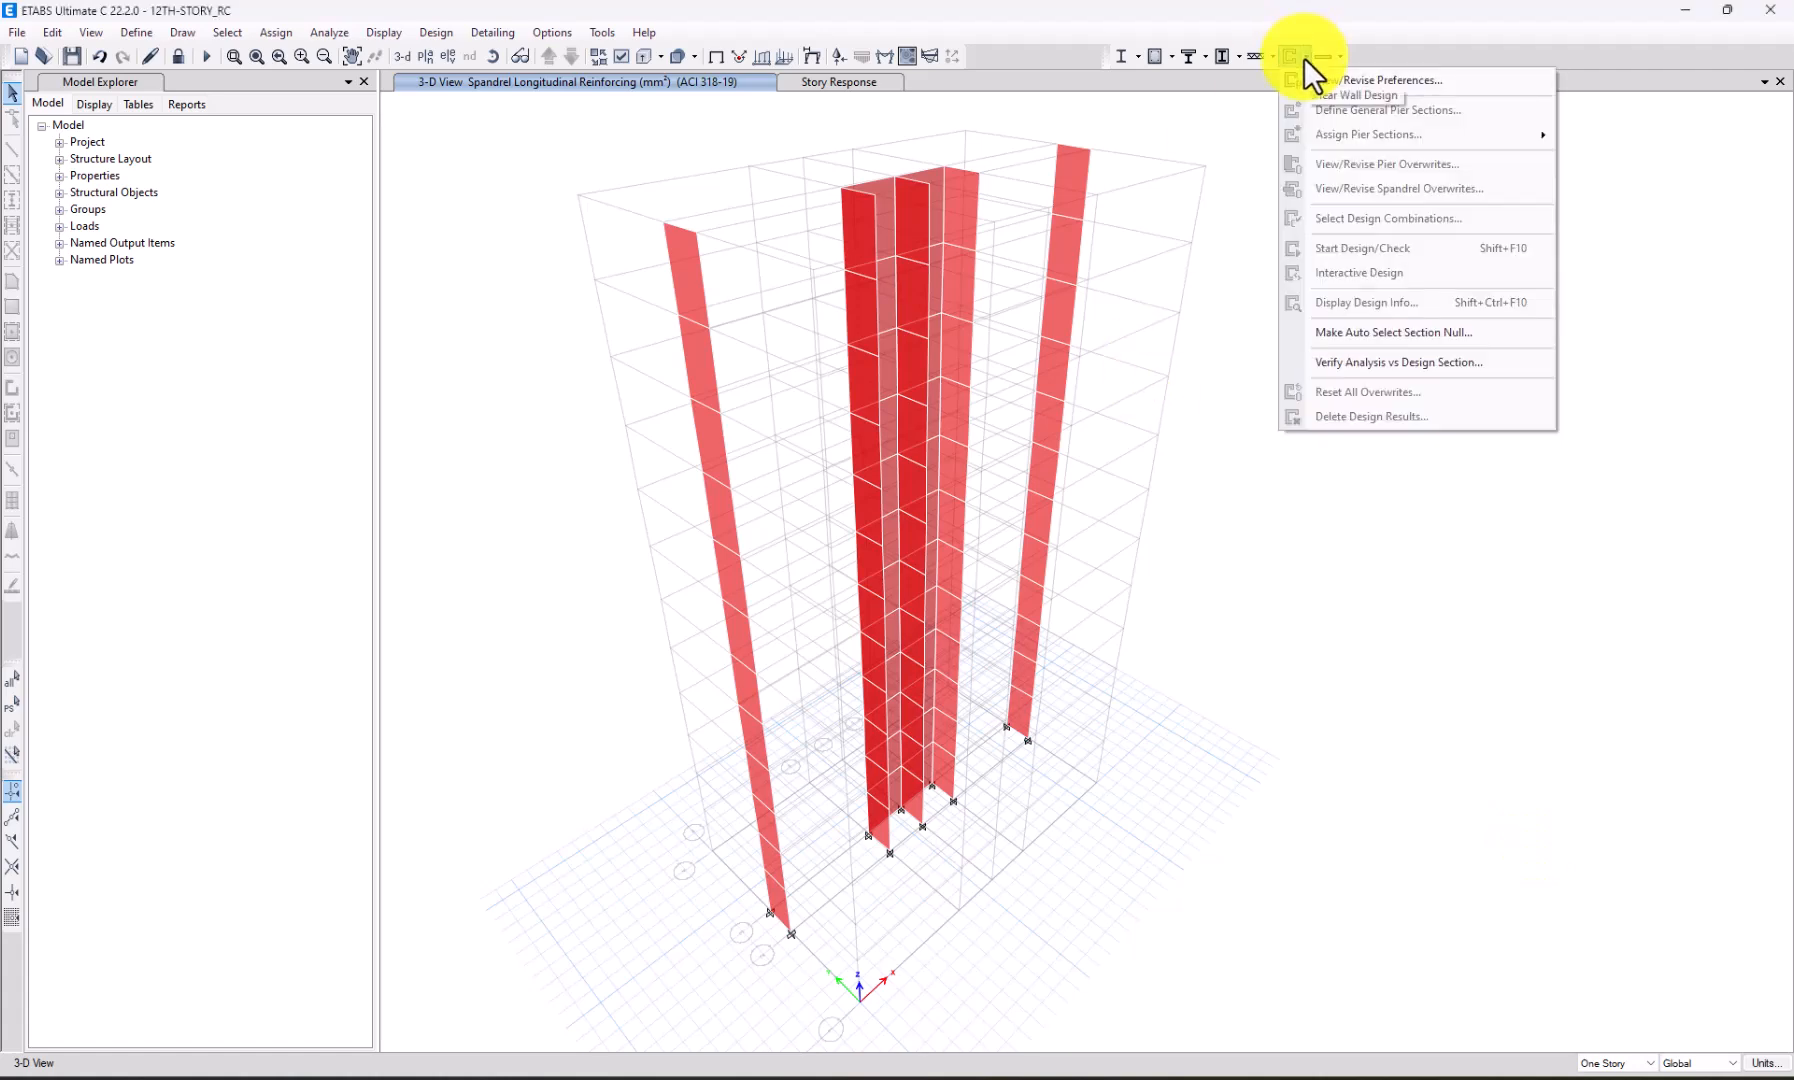
pyautogui.click(1363, 265)
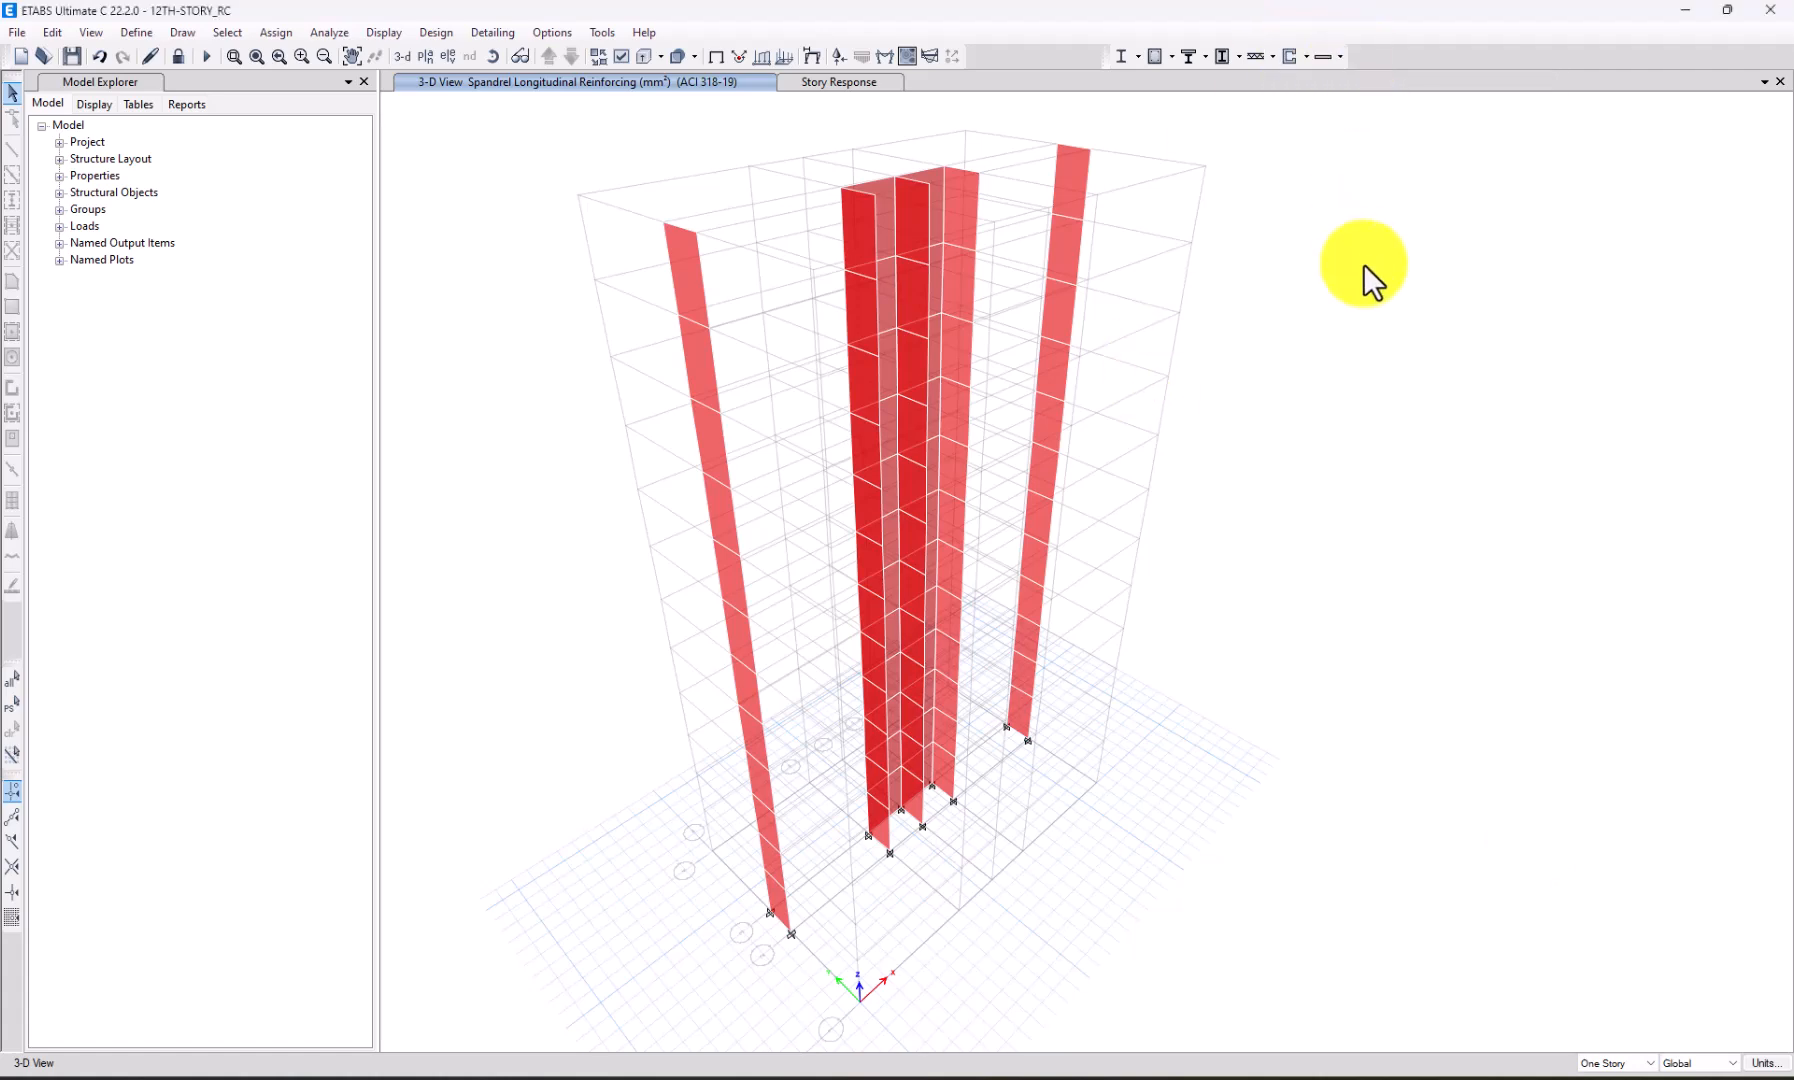
pyautogui.click(1306, 55)
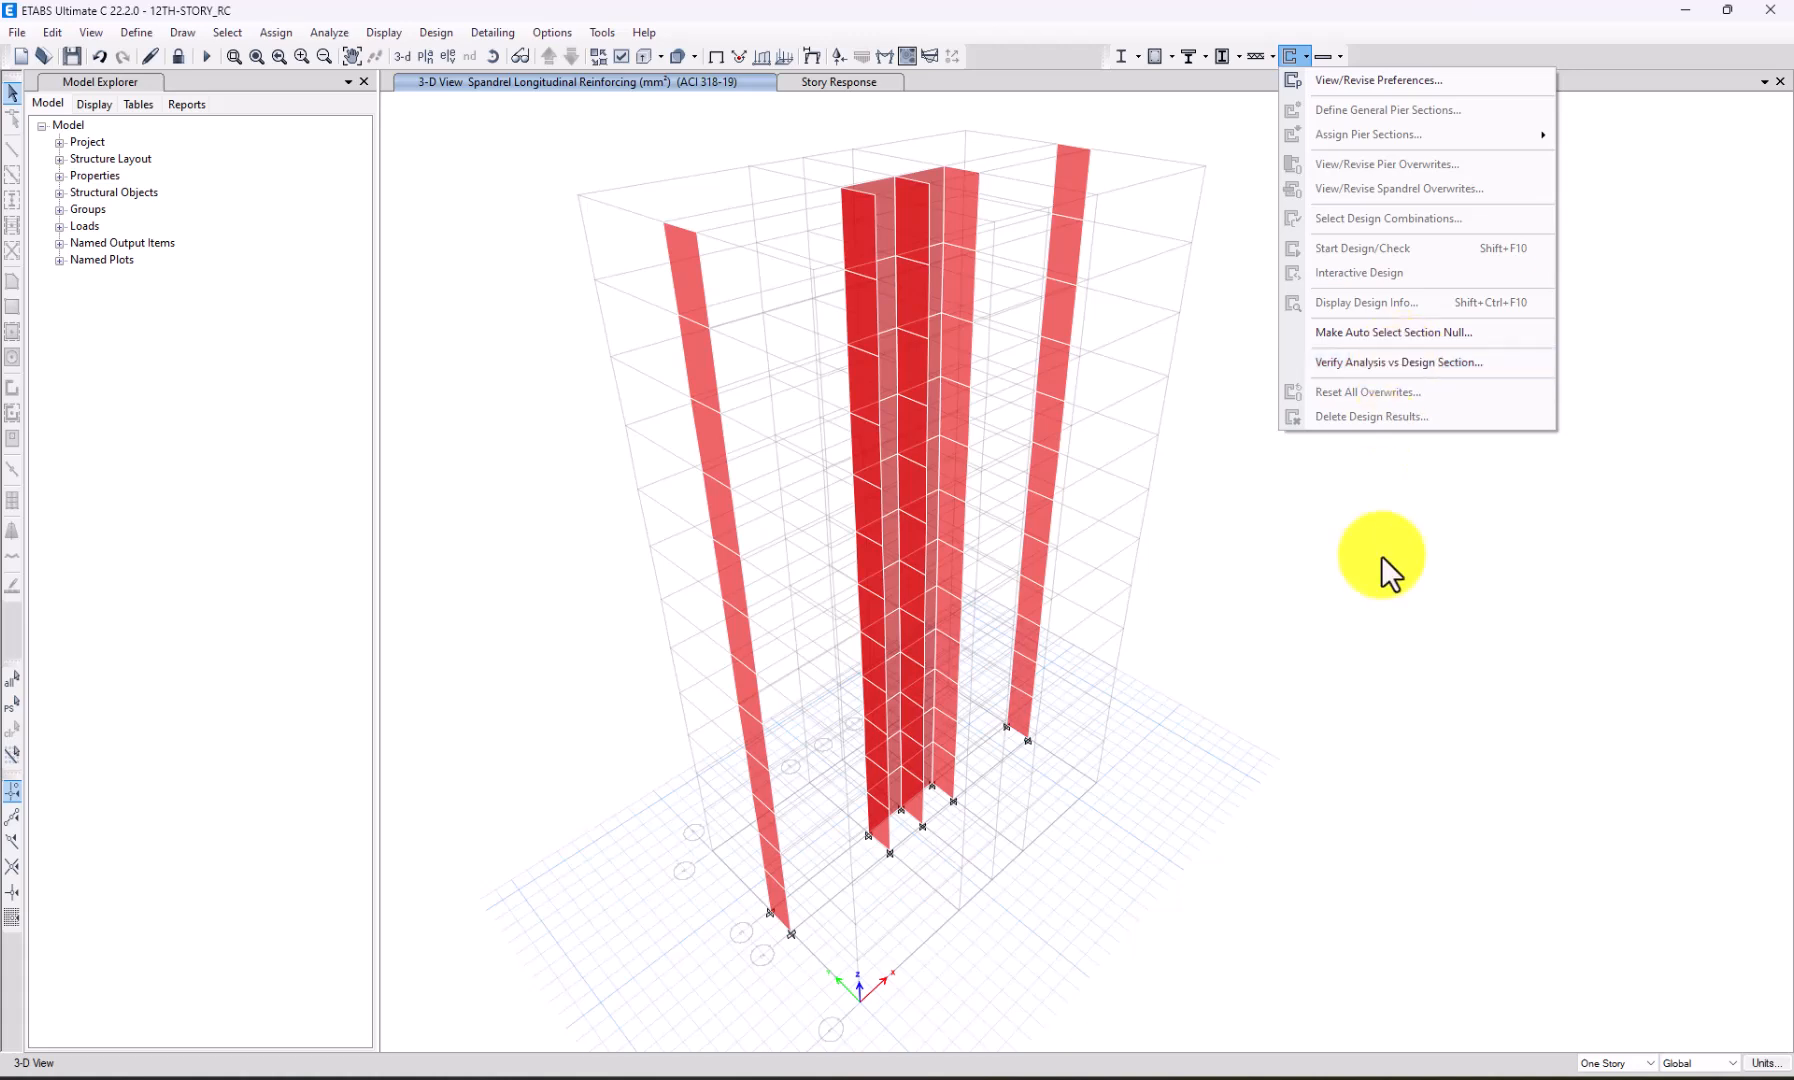
pyautogui.click(1370, 360)
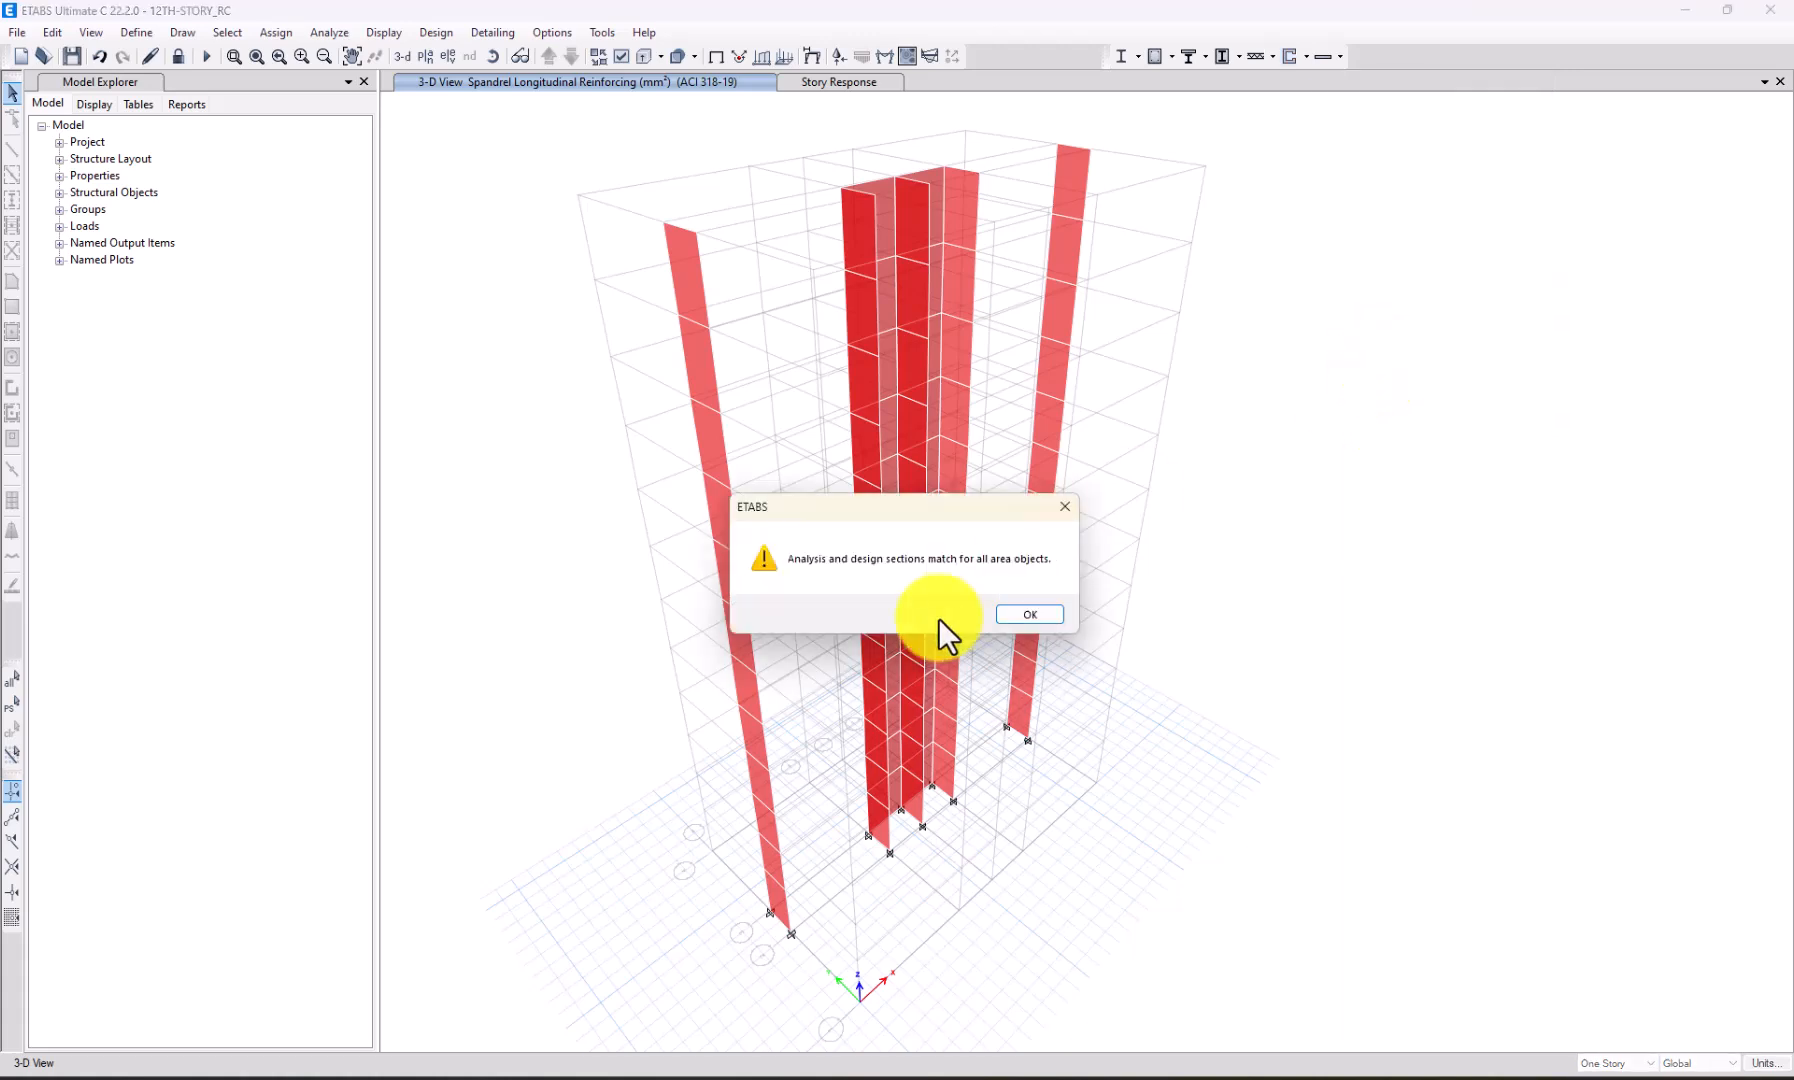
pyautogui.click(1000, 618)
# Display the F11 shell force contours for load case EX on the walls and inspect a Story11 wall's area diagram.
pyautogui.click(683, 271)
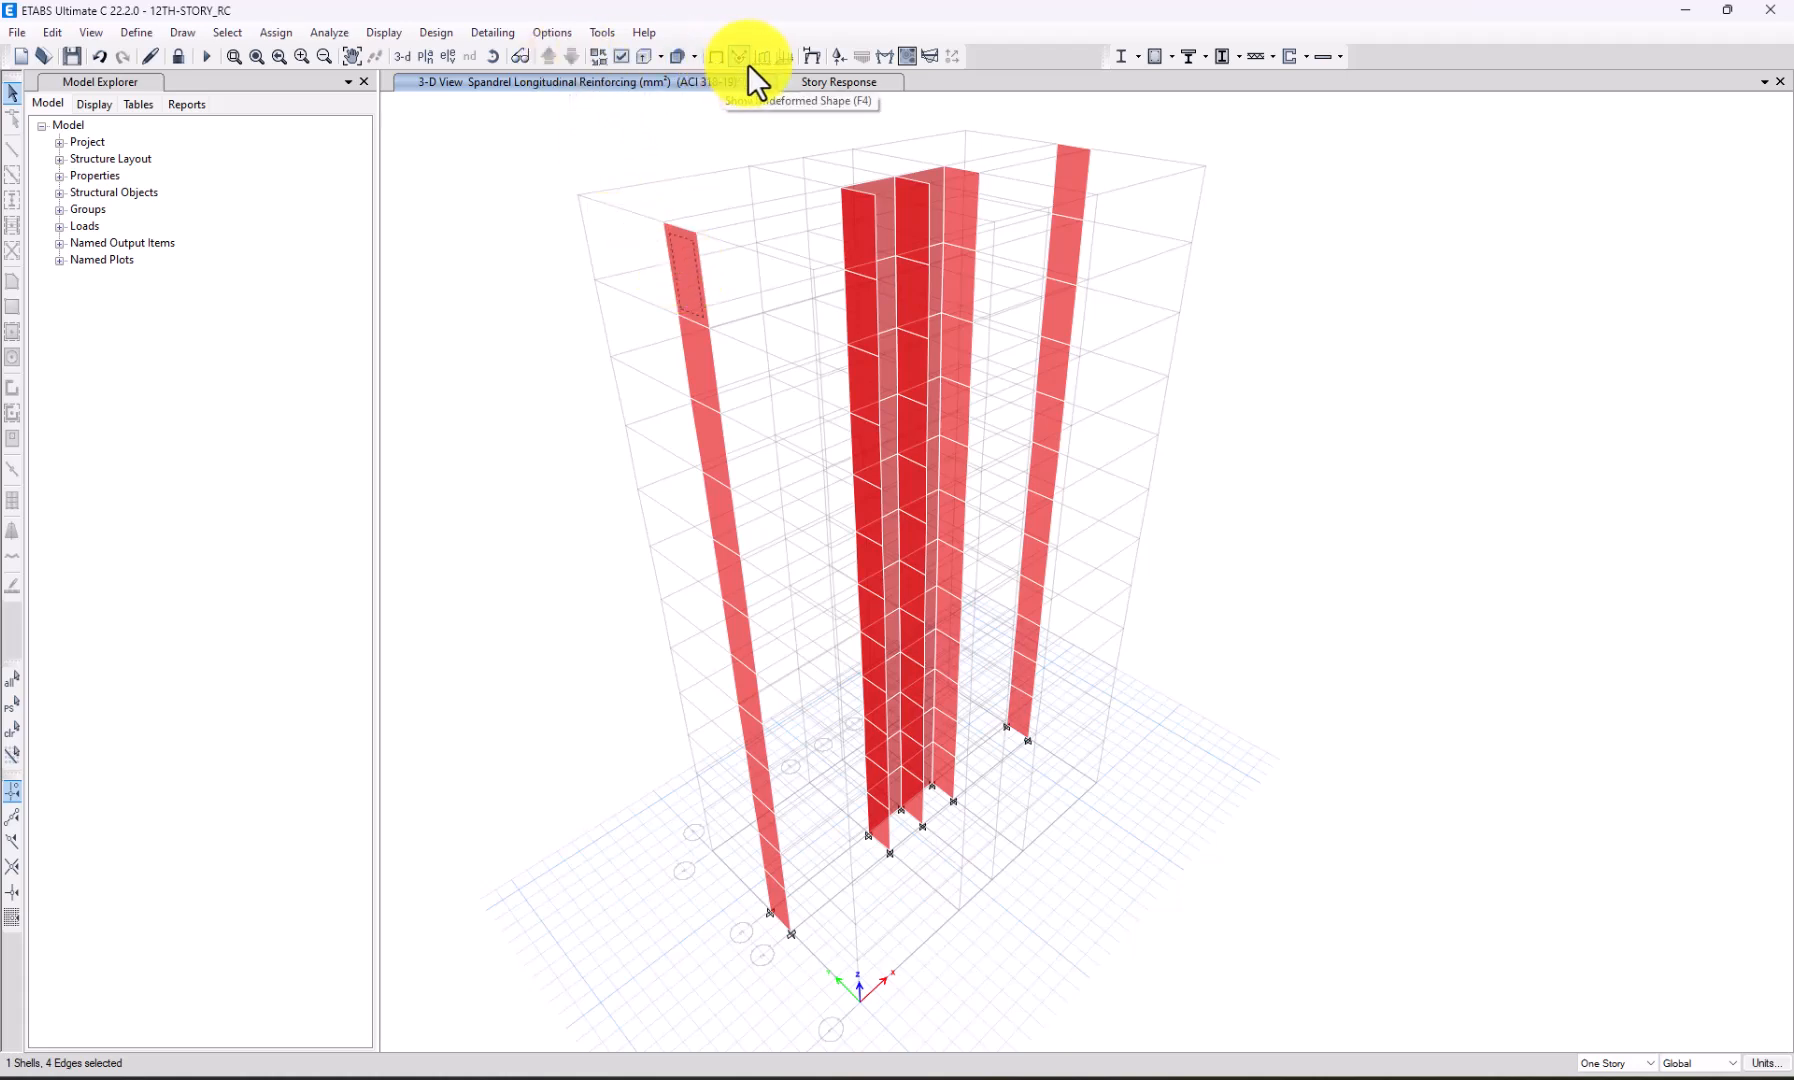
pyautogui.click(904, 57)
pyautogui.click(802, 331)
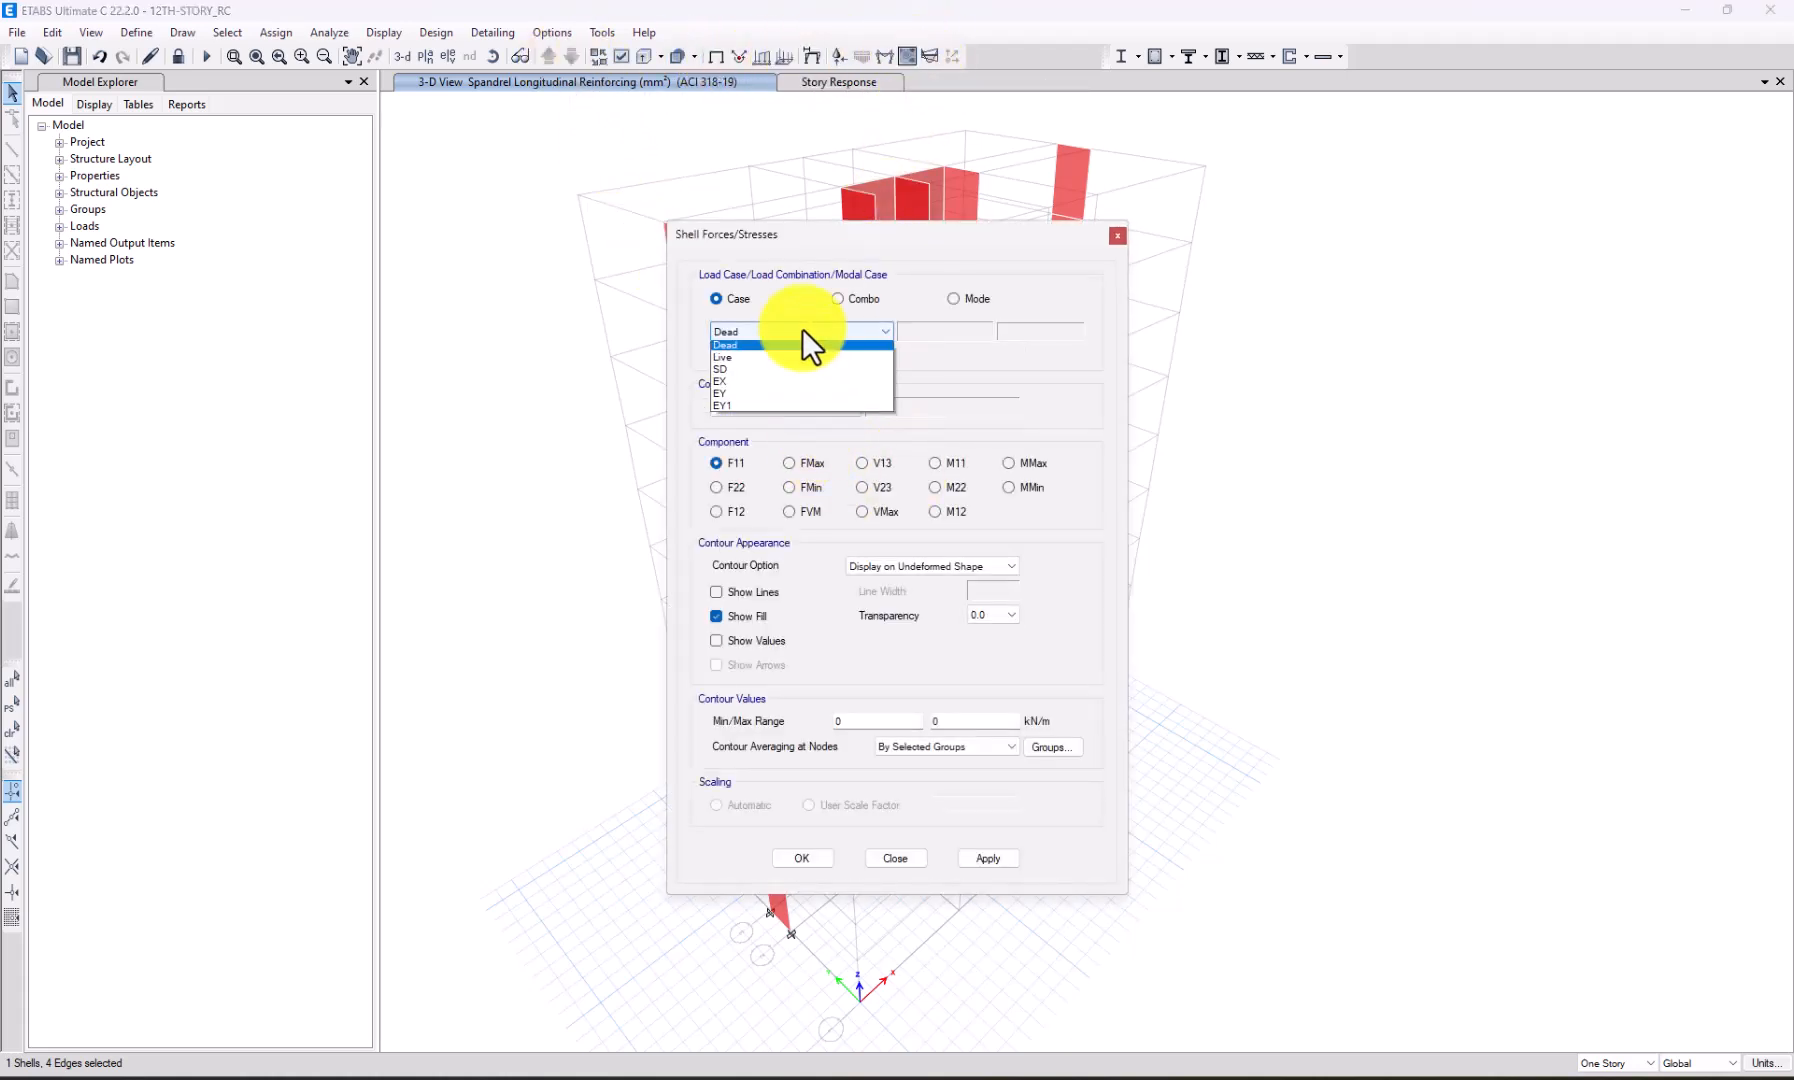
pyautogui.click(746, 387)
pyautogui.click(973, 852)
pyautogui.click(803, 858)
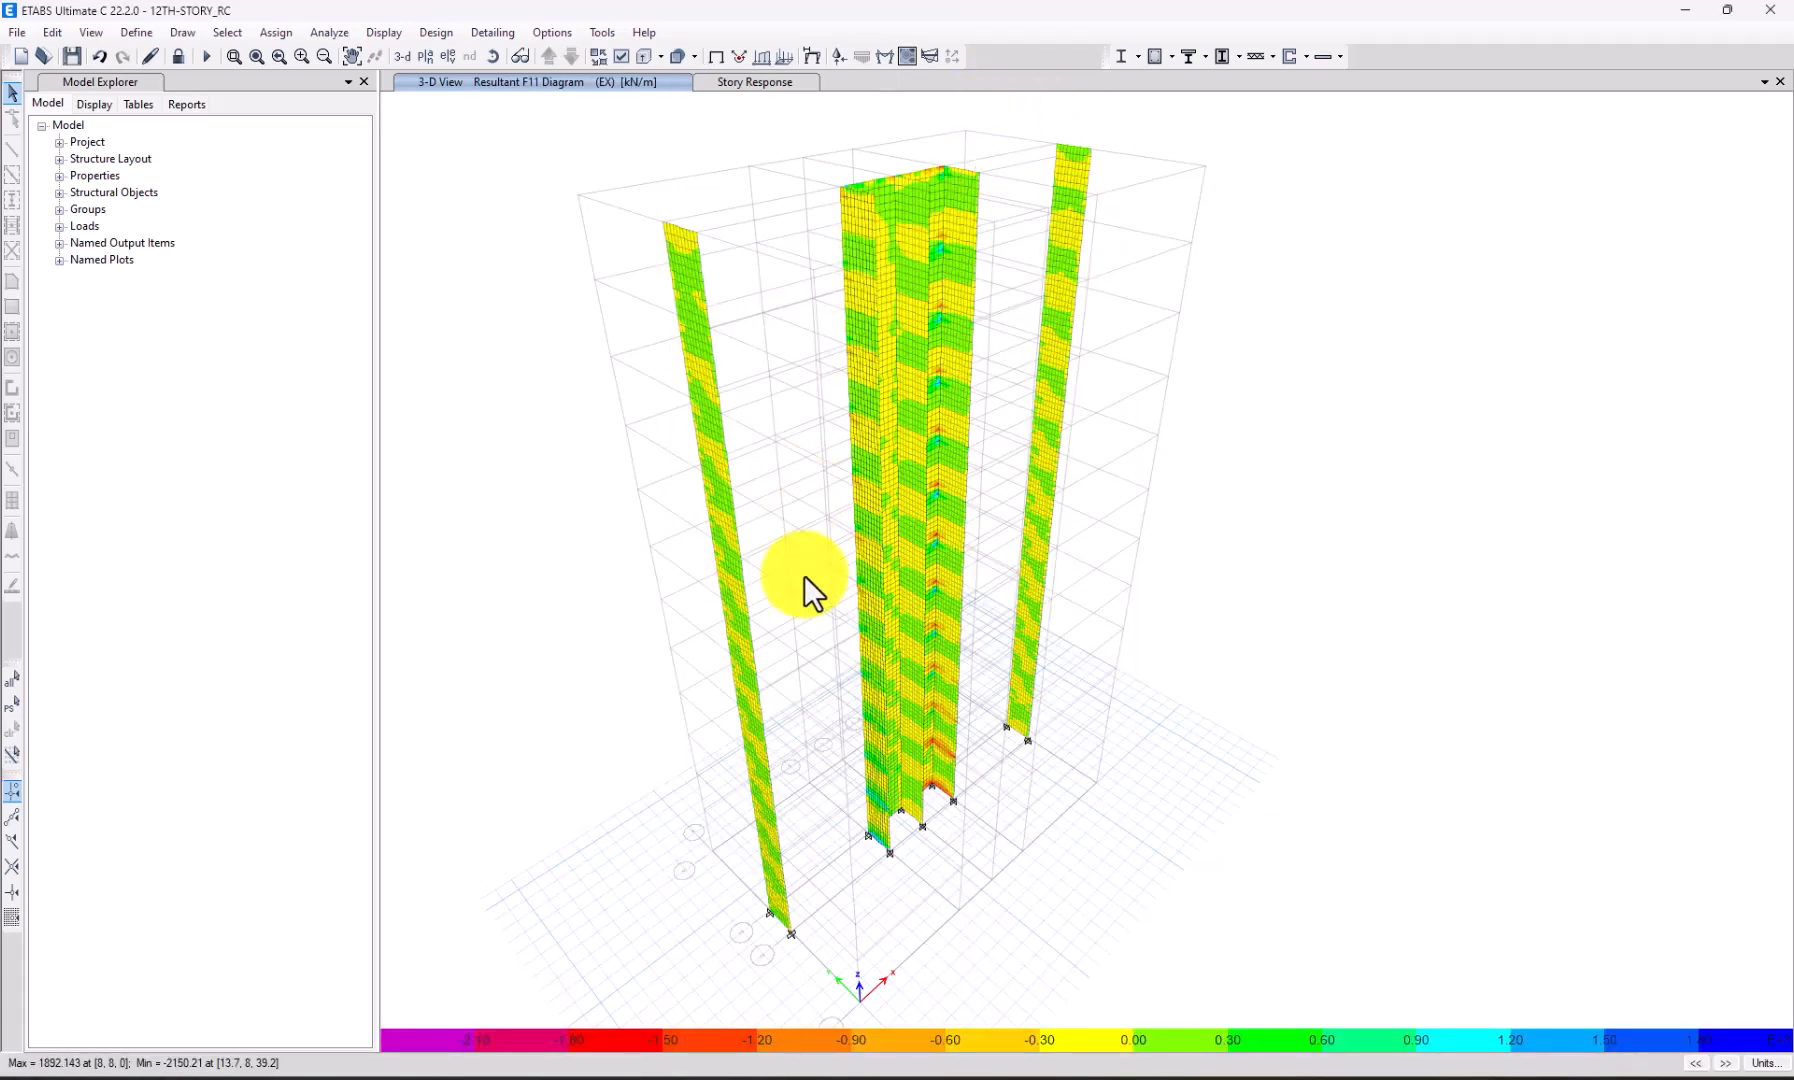
pyautogui.rightClick(695, 369)
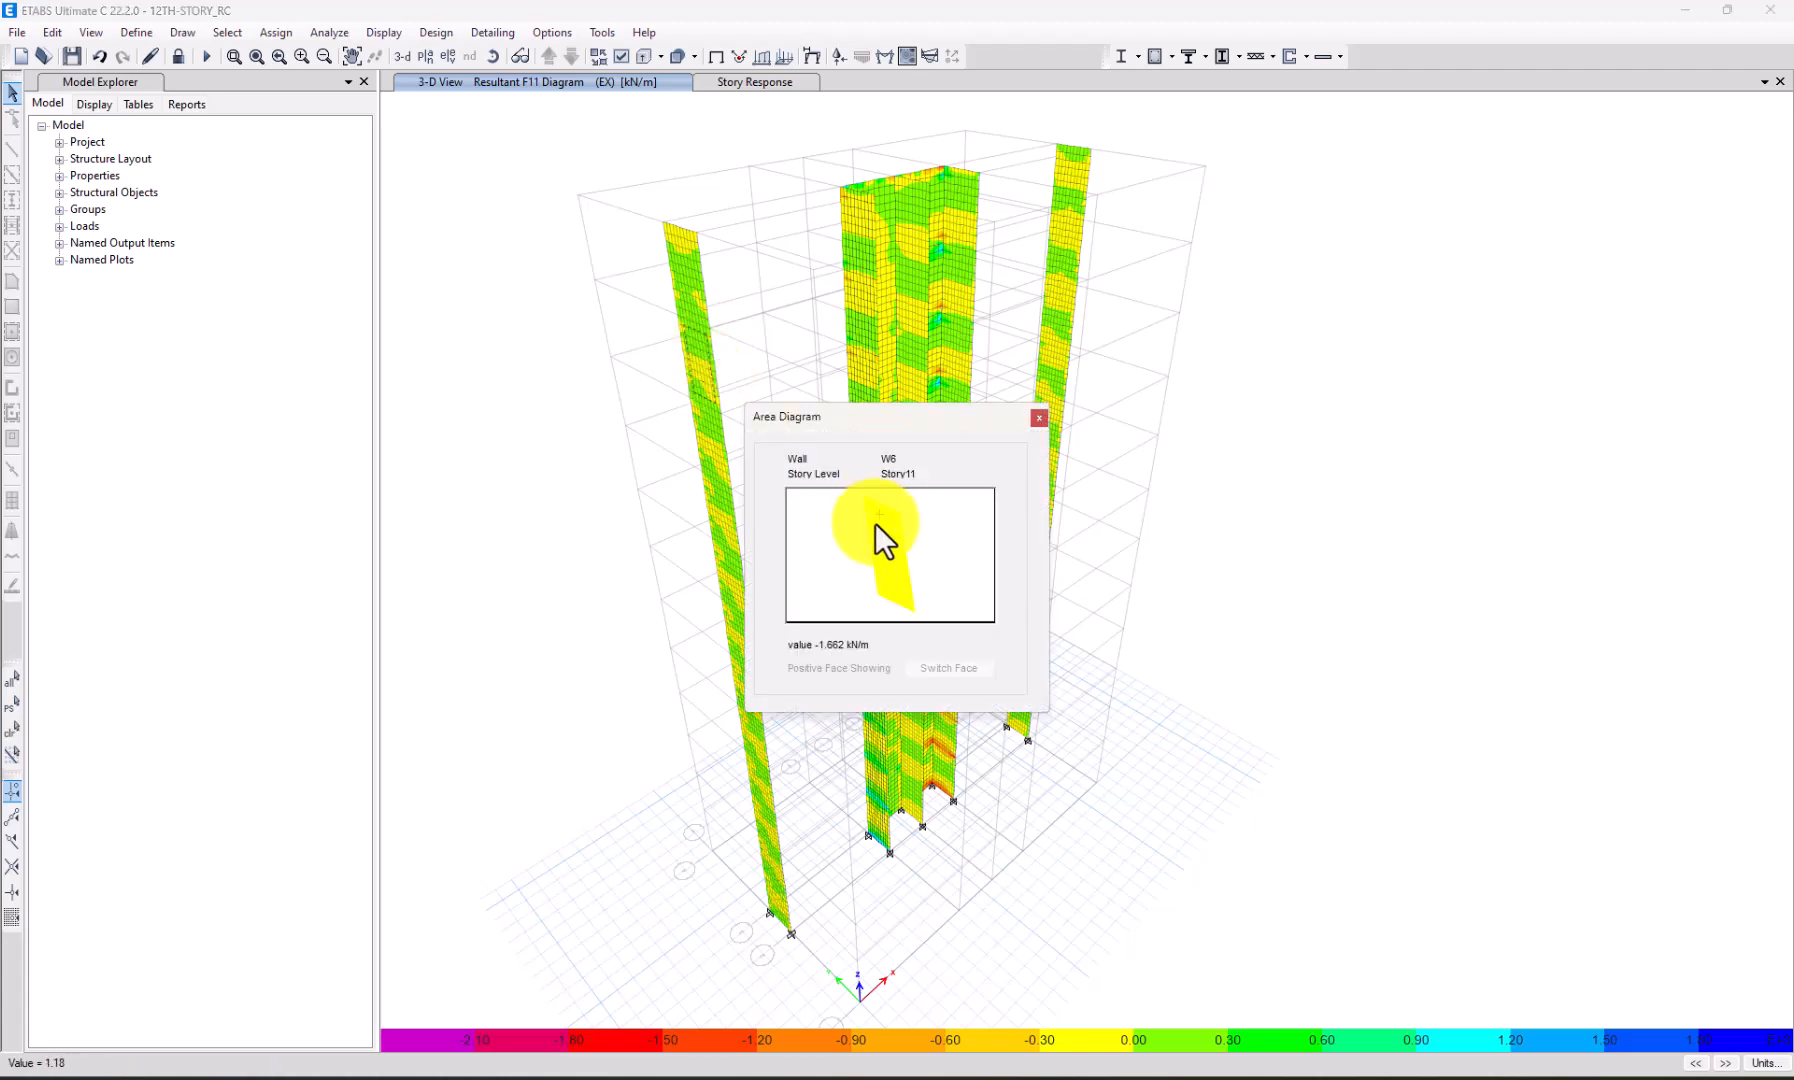
pyautogui.click(1038, 417)
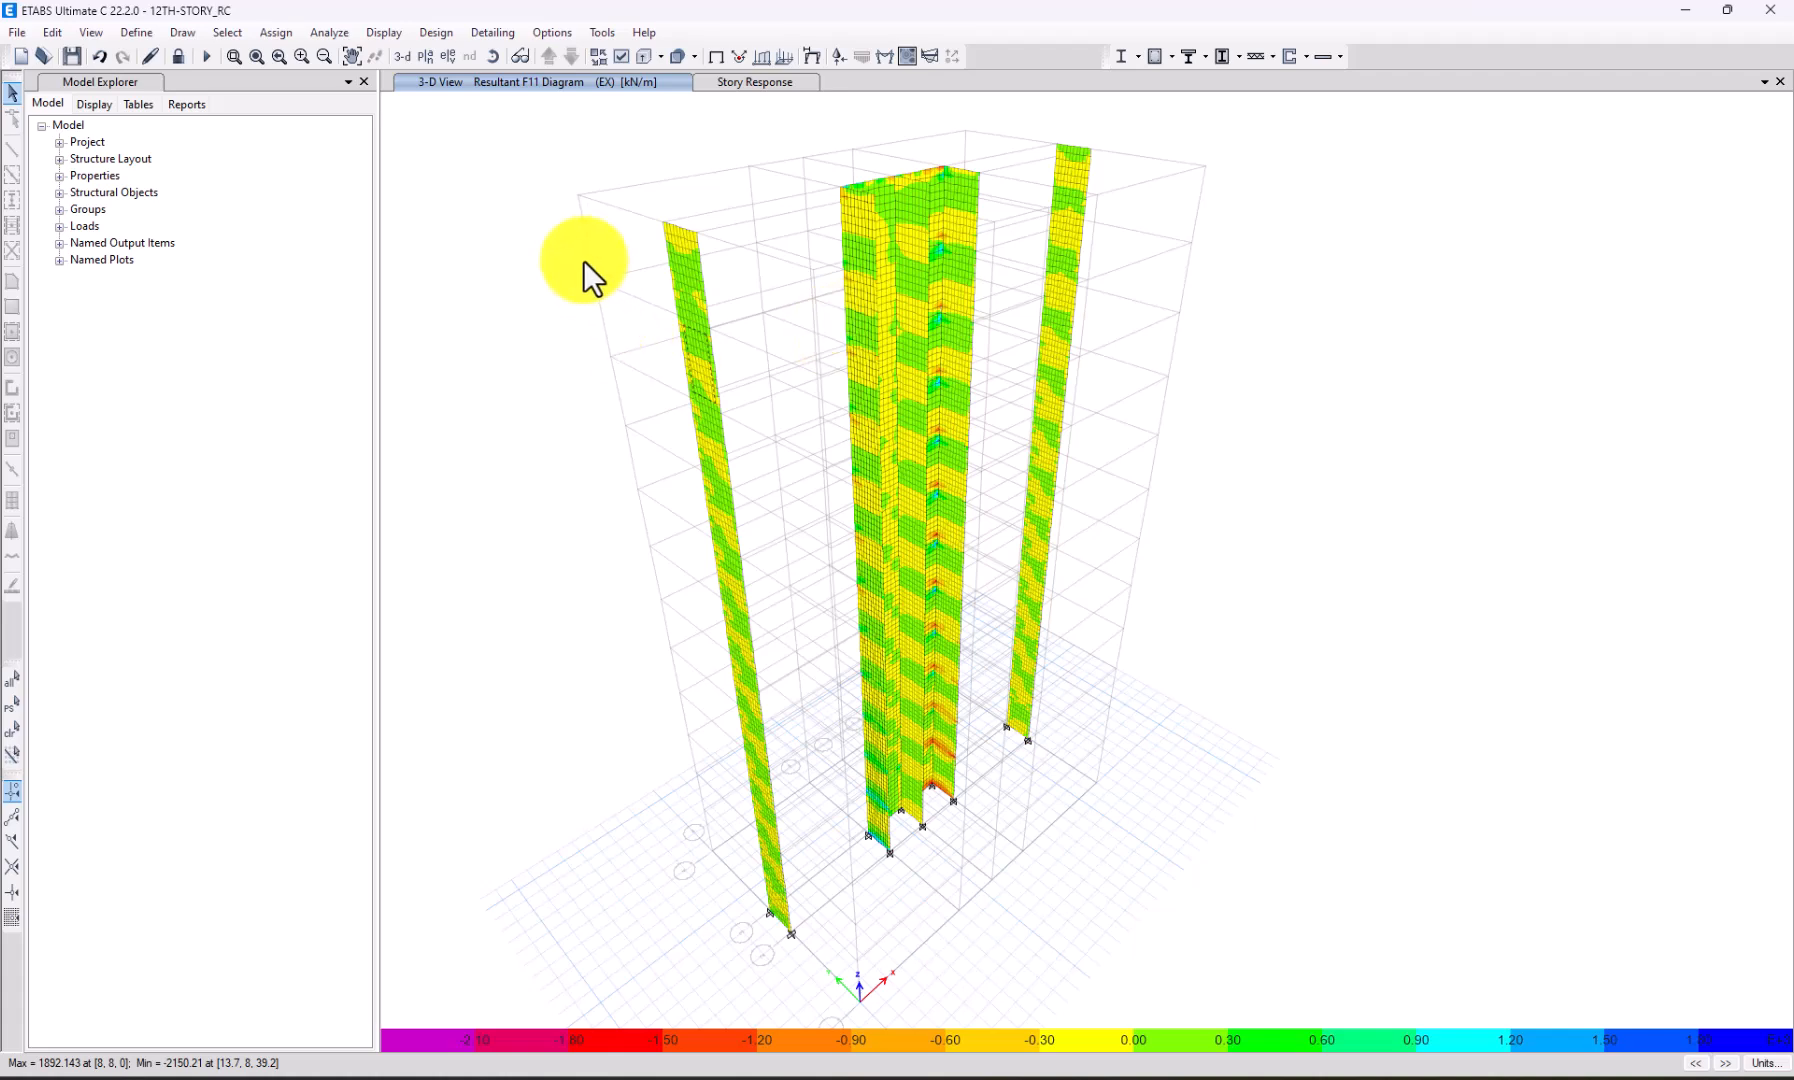
# Run the concrete beam detailing check and open the detailing results for Story2.
pyautogui.click(484, 31)
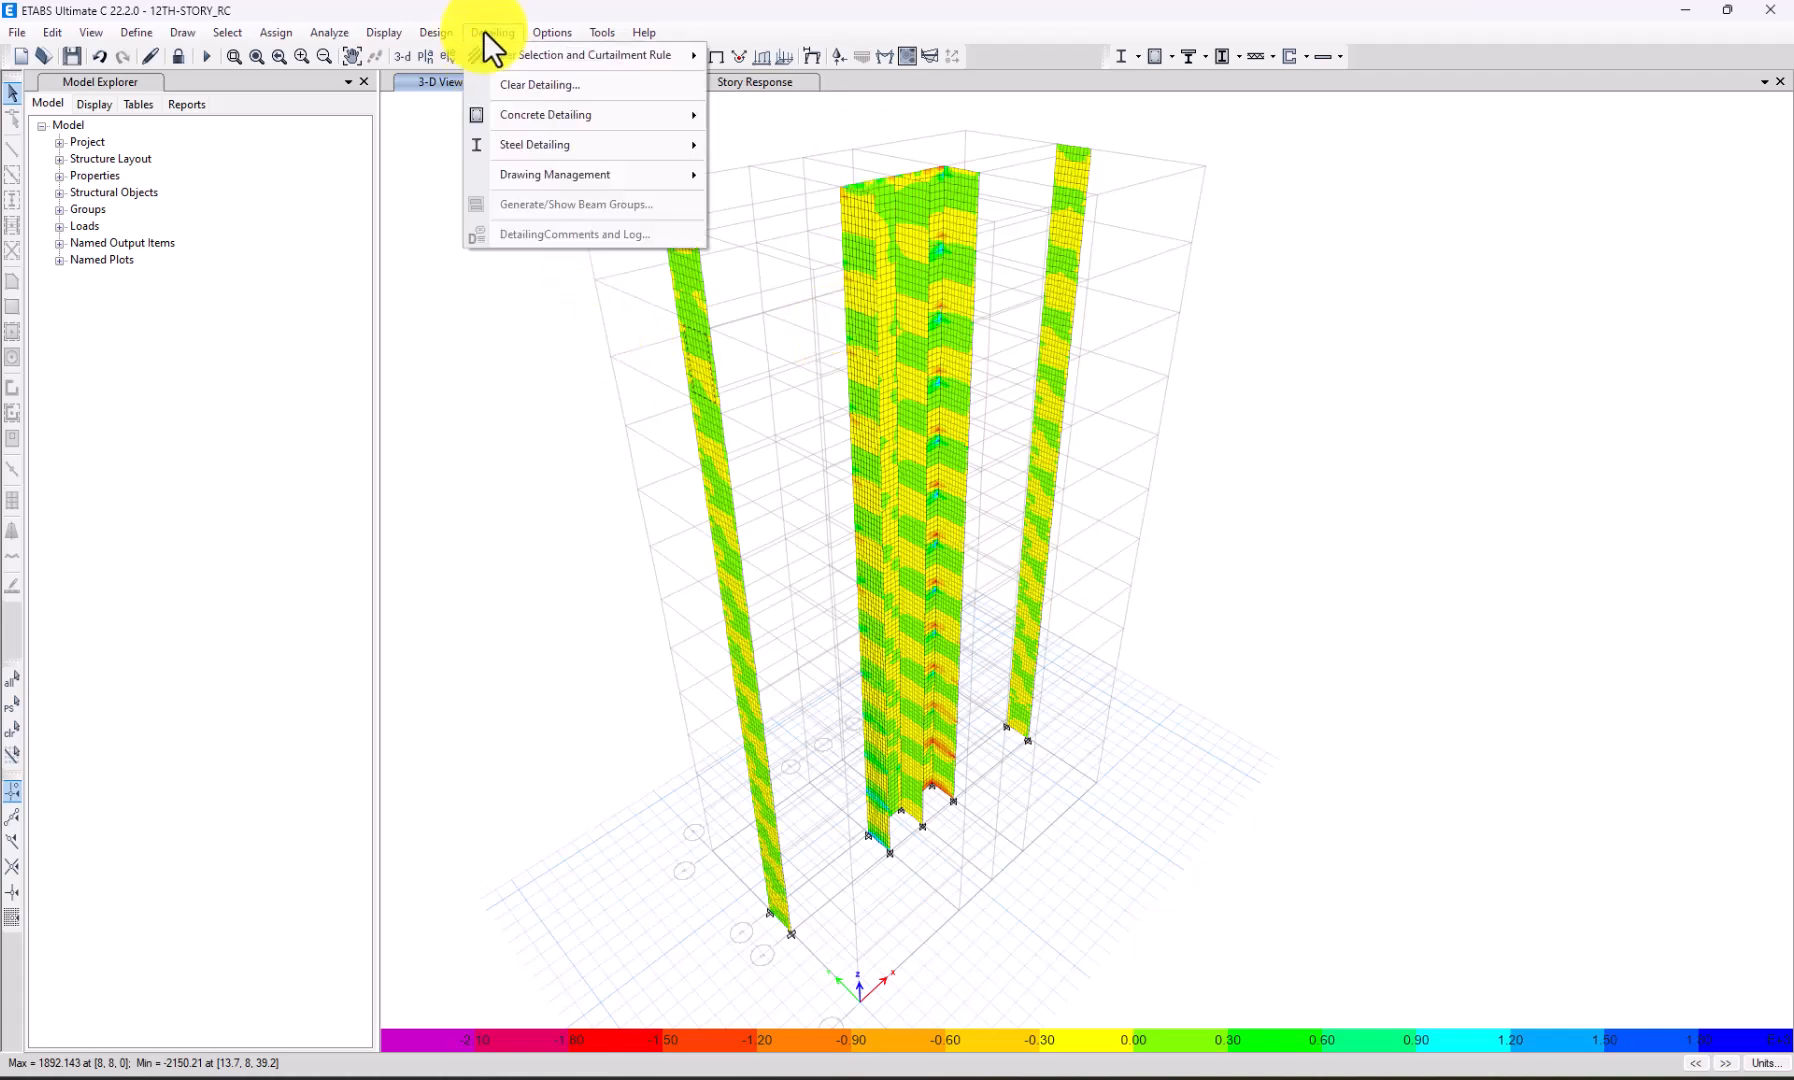
pyautogui.moveTo(493, 54)
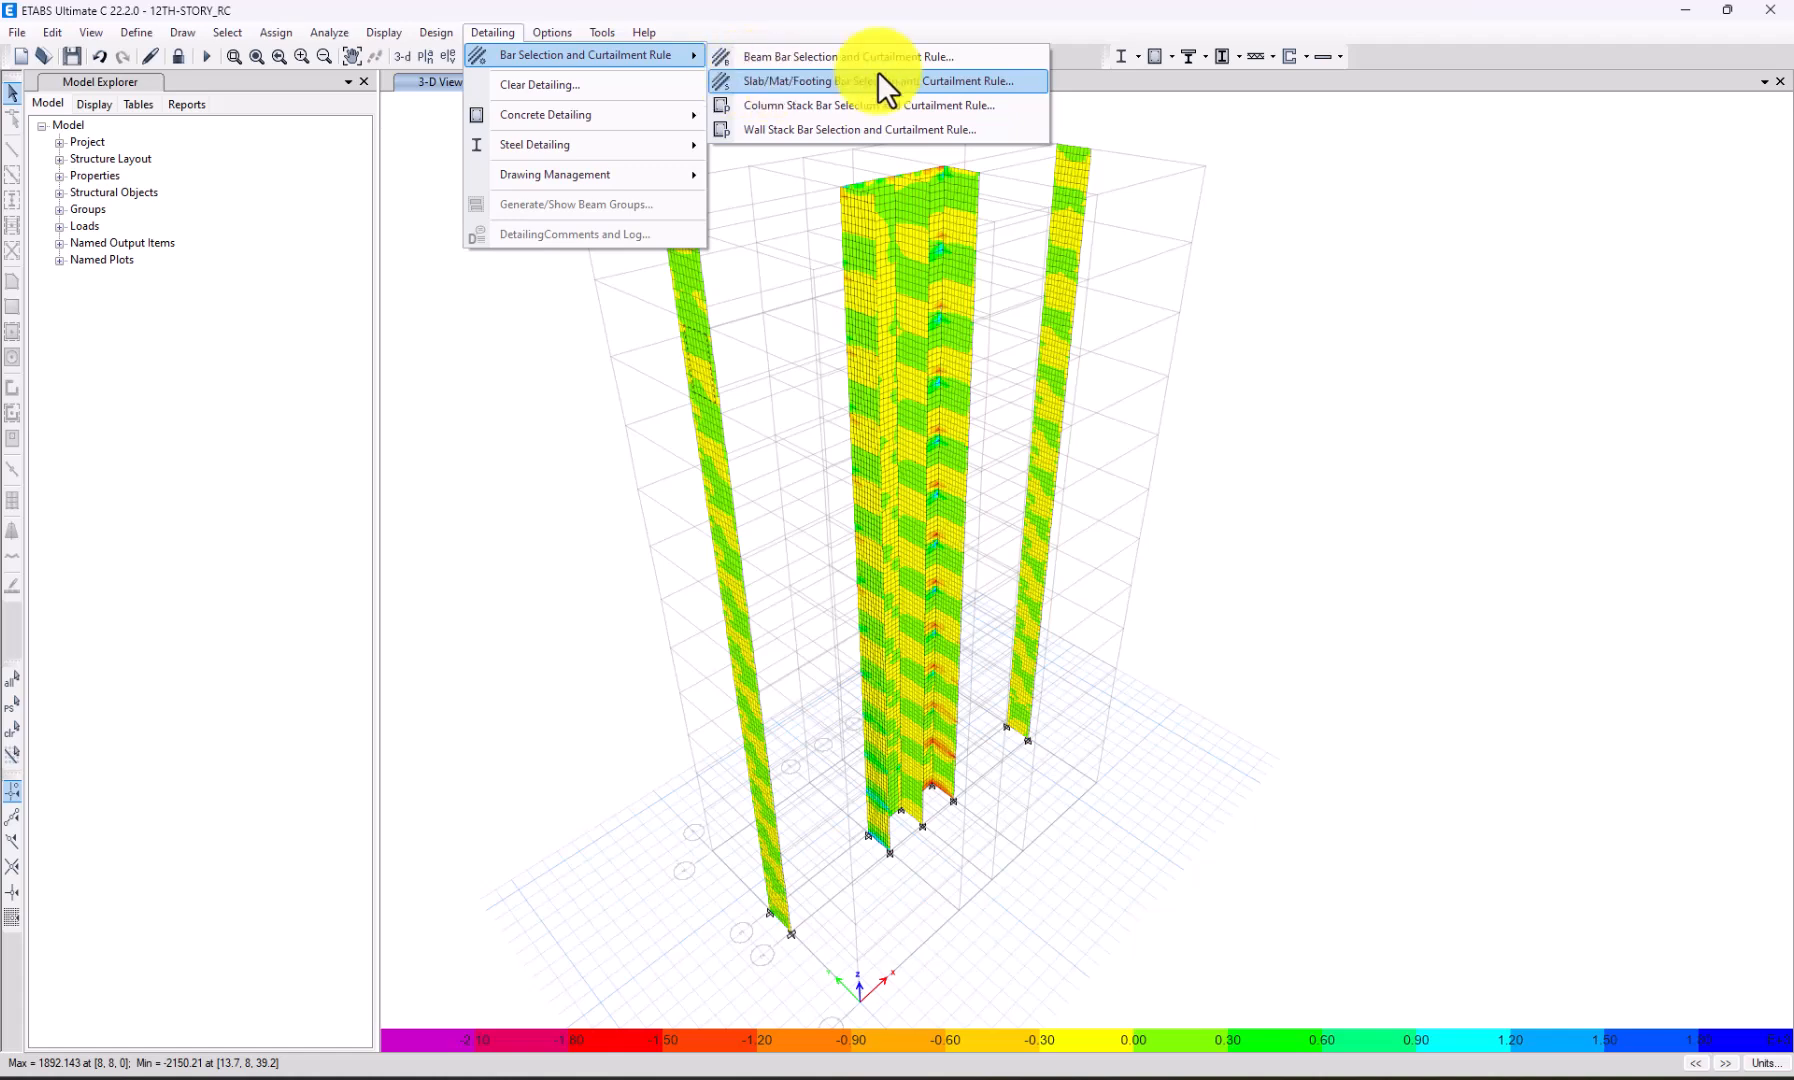
pyautogui.moveTo(619, 115)
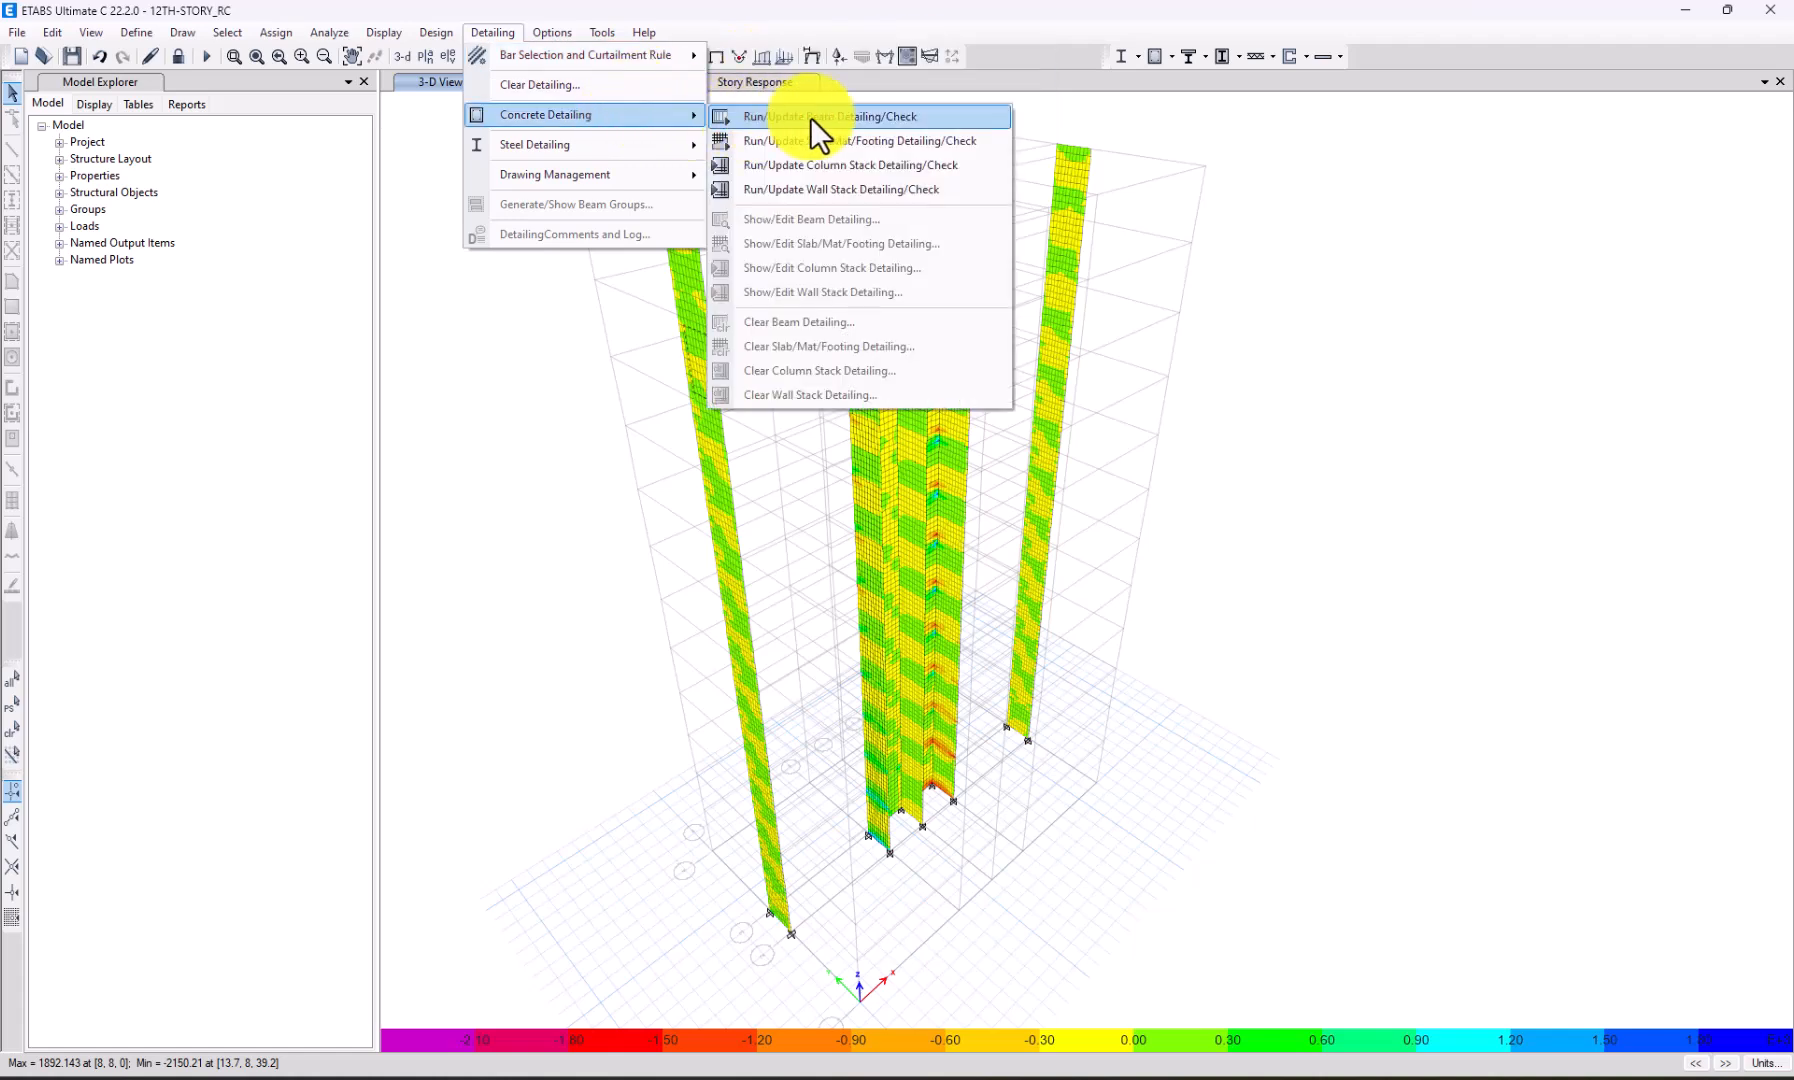
pyautogui.click(875, 119)
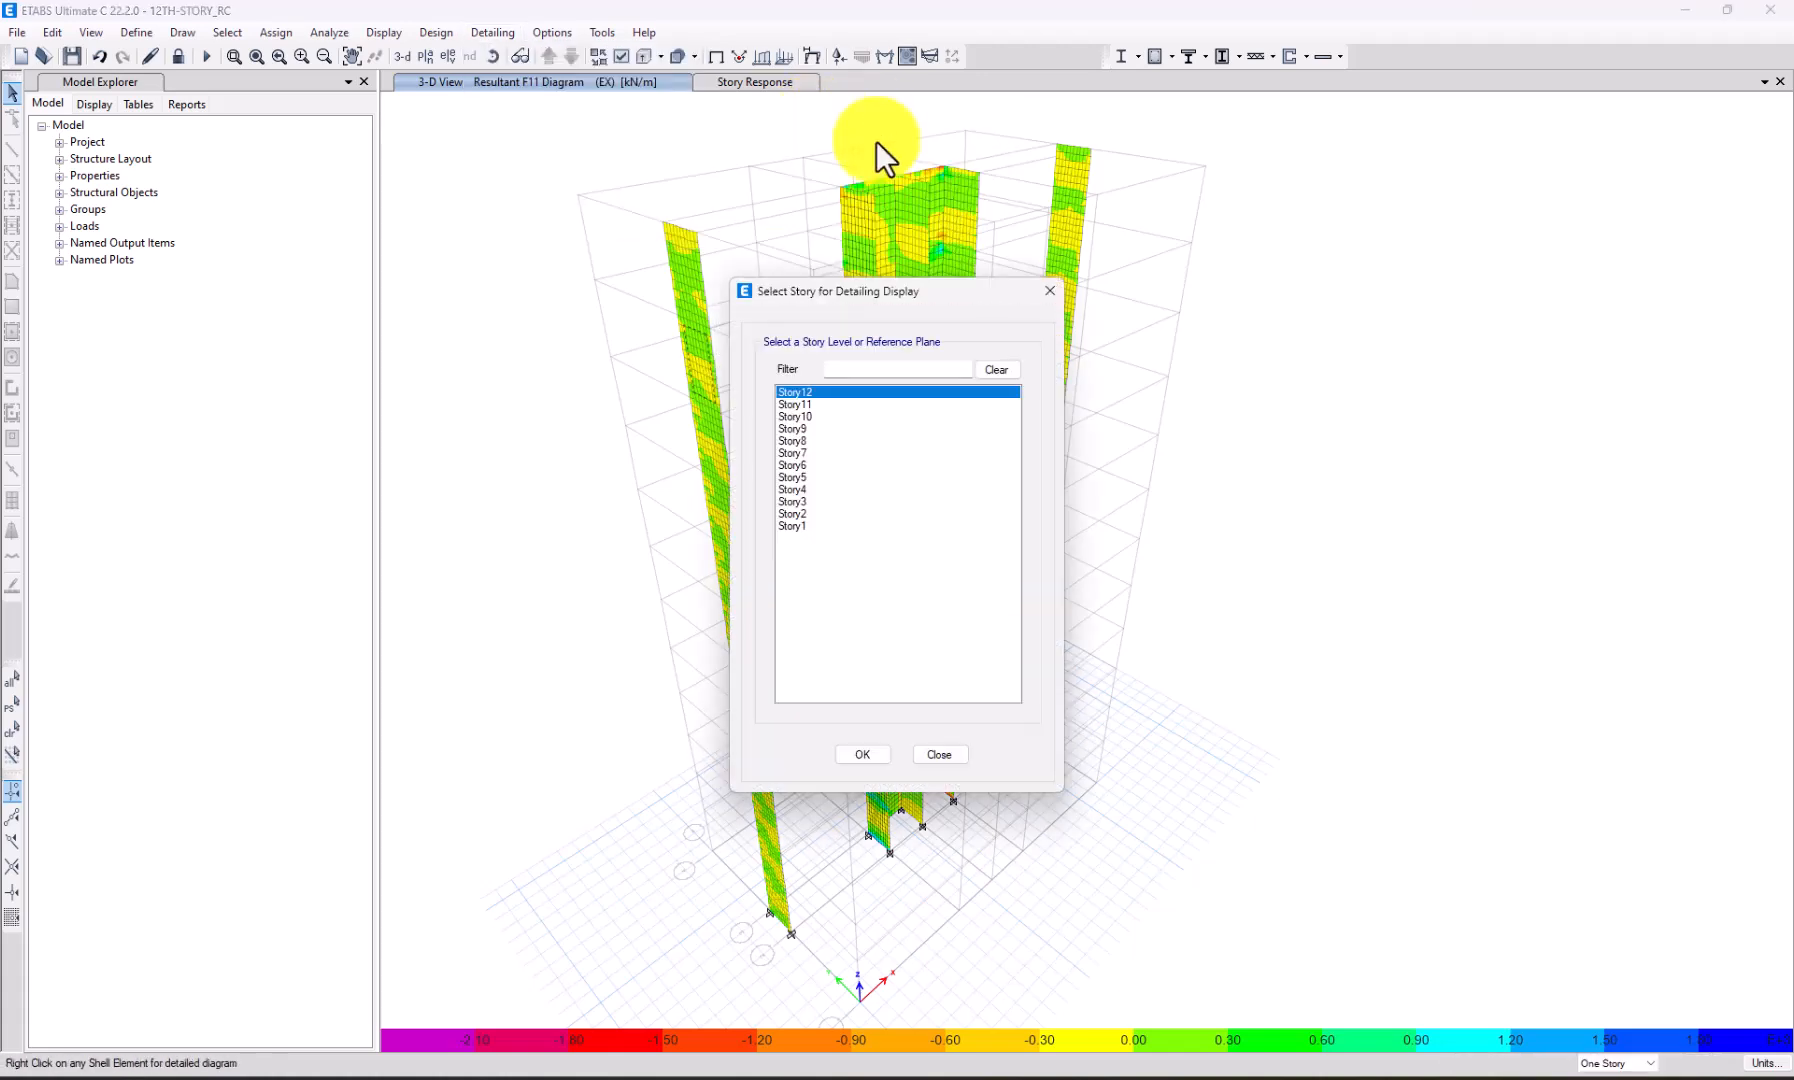
pyautogui.moveTo(833, 392)
pyautogui.mouseDown()
pyautogui.moveTo(833, 463)
pyautogui.moveTo(828, 391)
pyautogui.mouseUp()
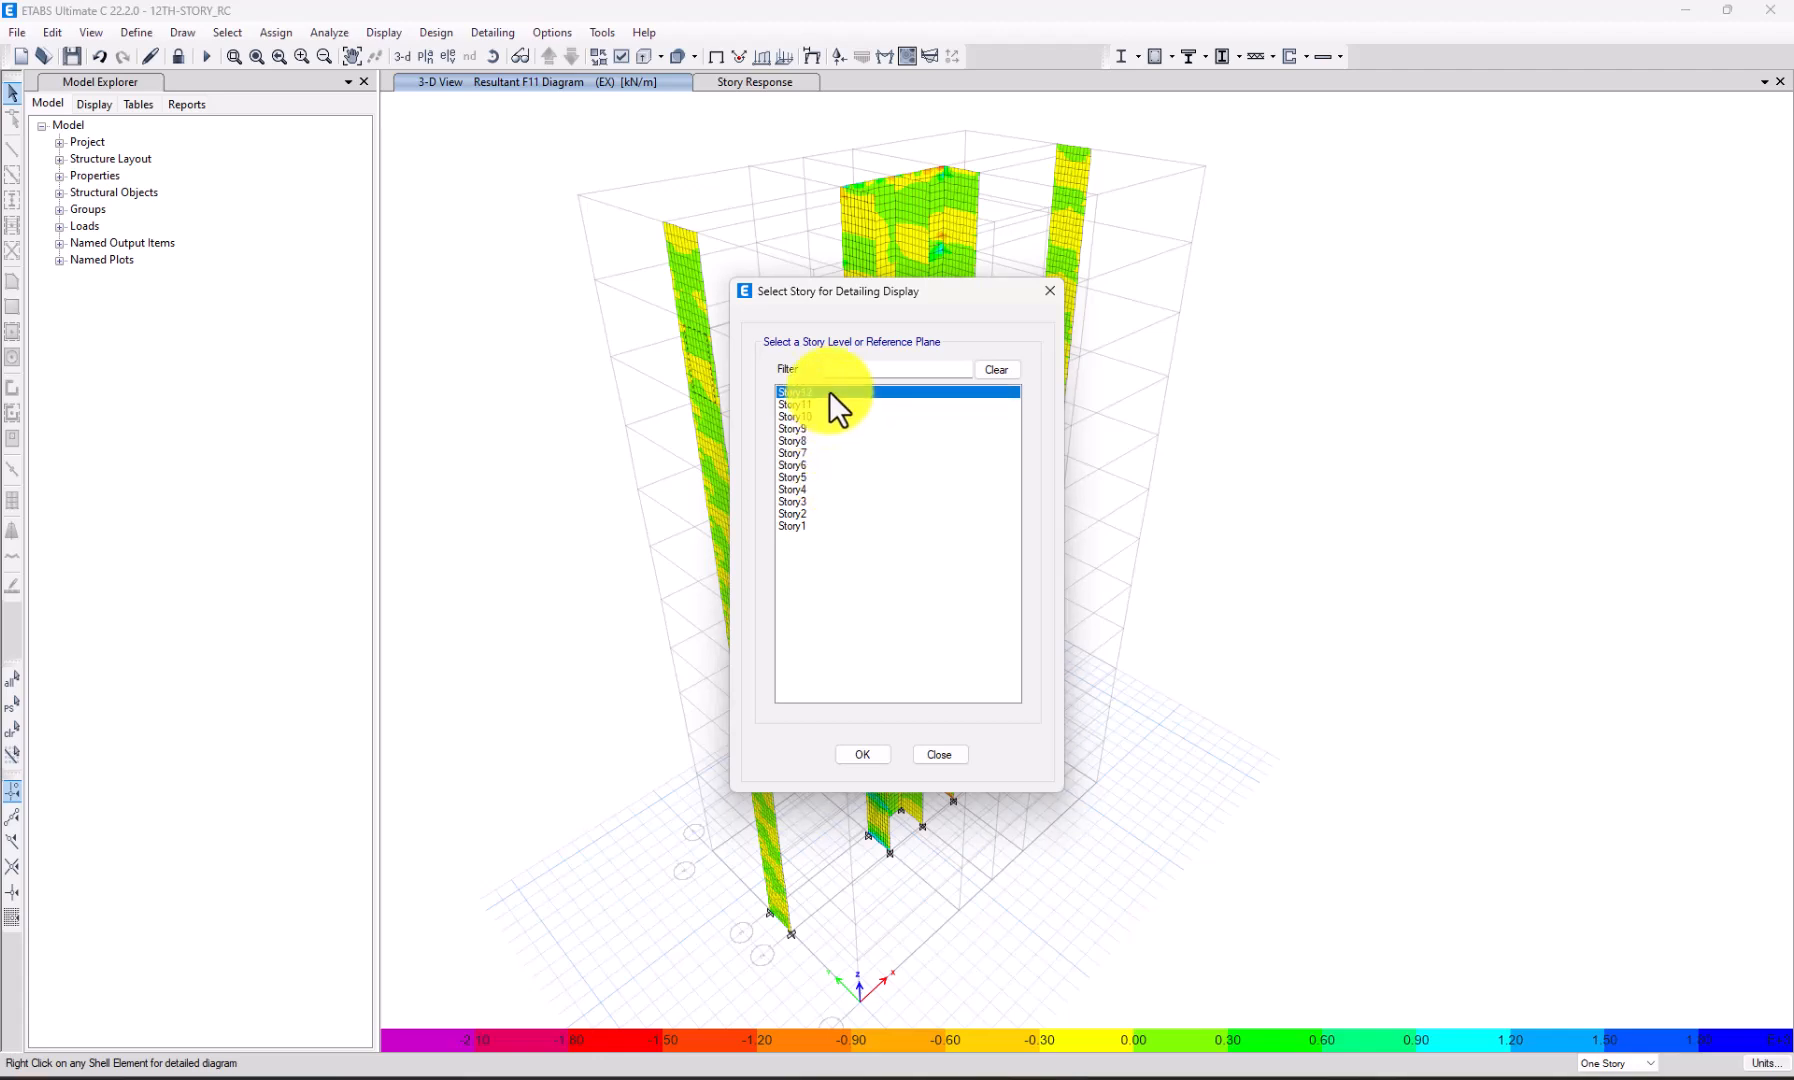
pyautogui.click(796, 514)
pyautogui.moveTo(812, 477); pyautogui.dragTo(808, 400)
pyautogui.moveTo(796, 520)
pyautogui.mouseDown()
pyautogui.moveTo(795, 477)
pyautogui.moveTo(800, 513)
pyautogui.mouseUp()
pyautogui.click(852, 750)
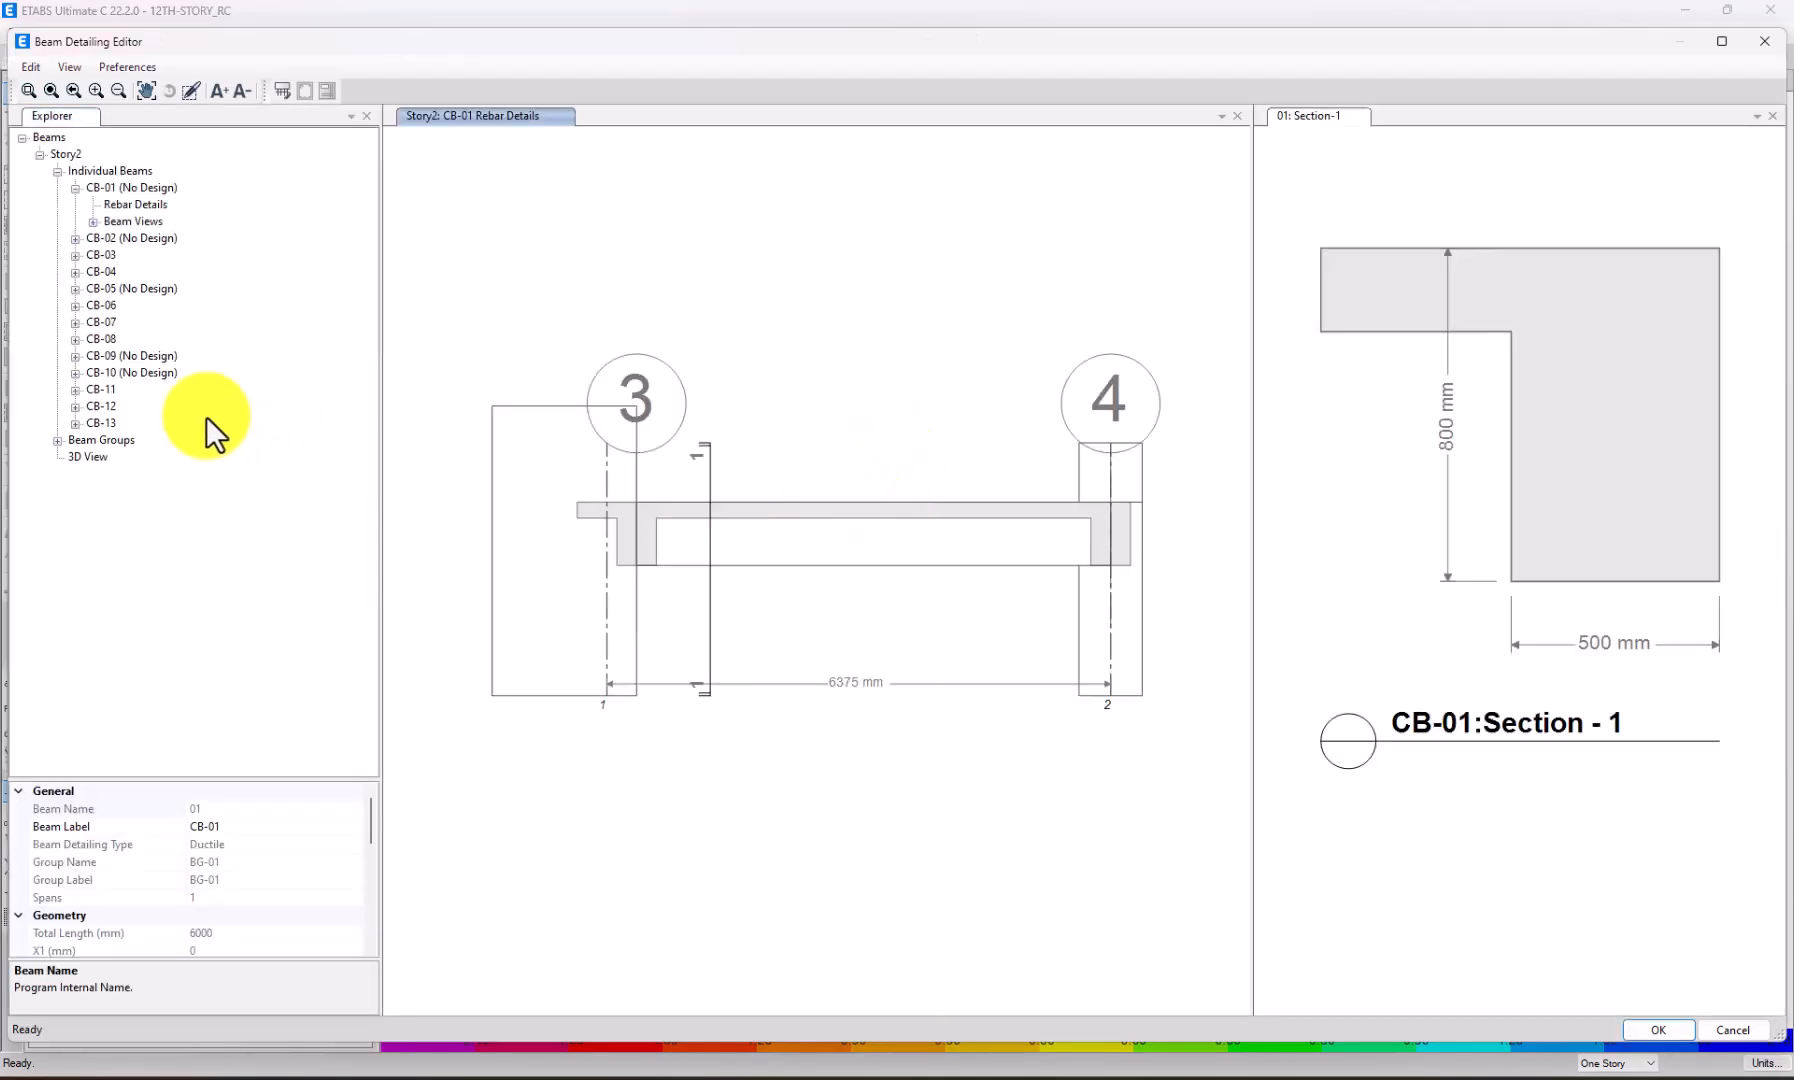
# Review the rebar details, elevation and section views of beam CB-01 on Story2.
pyautogui.click(118, 203)
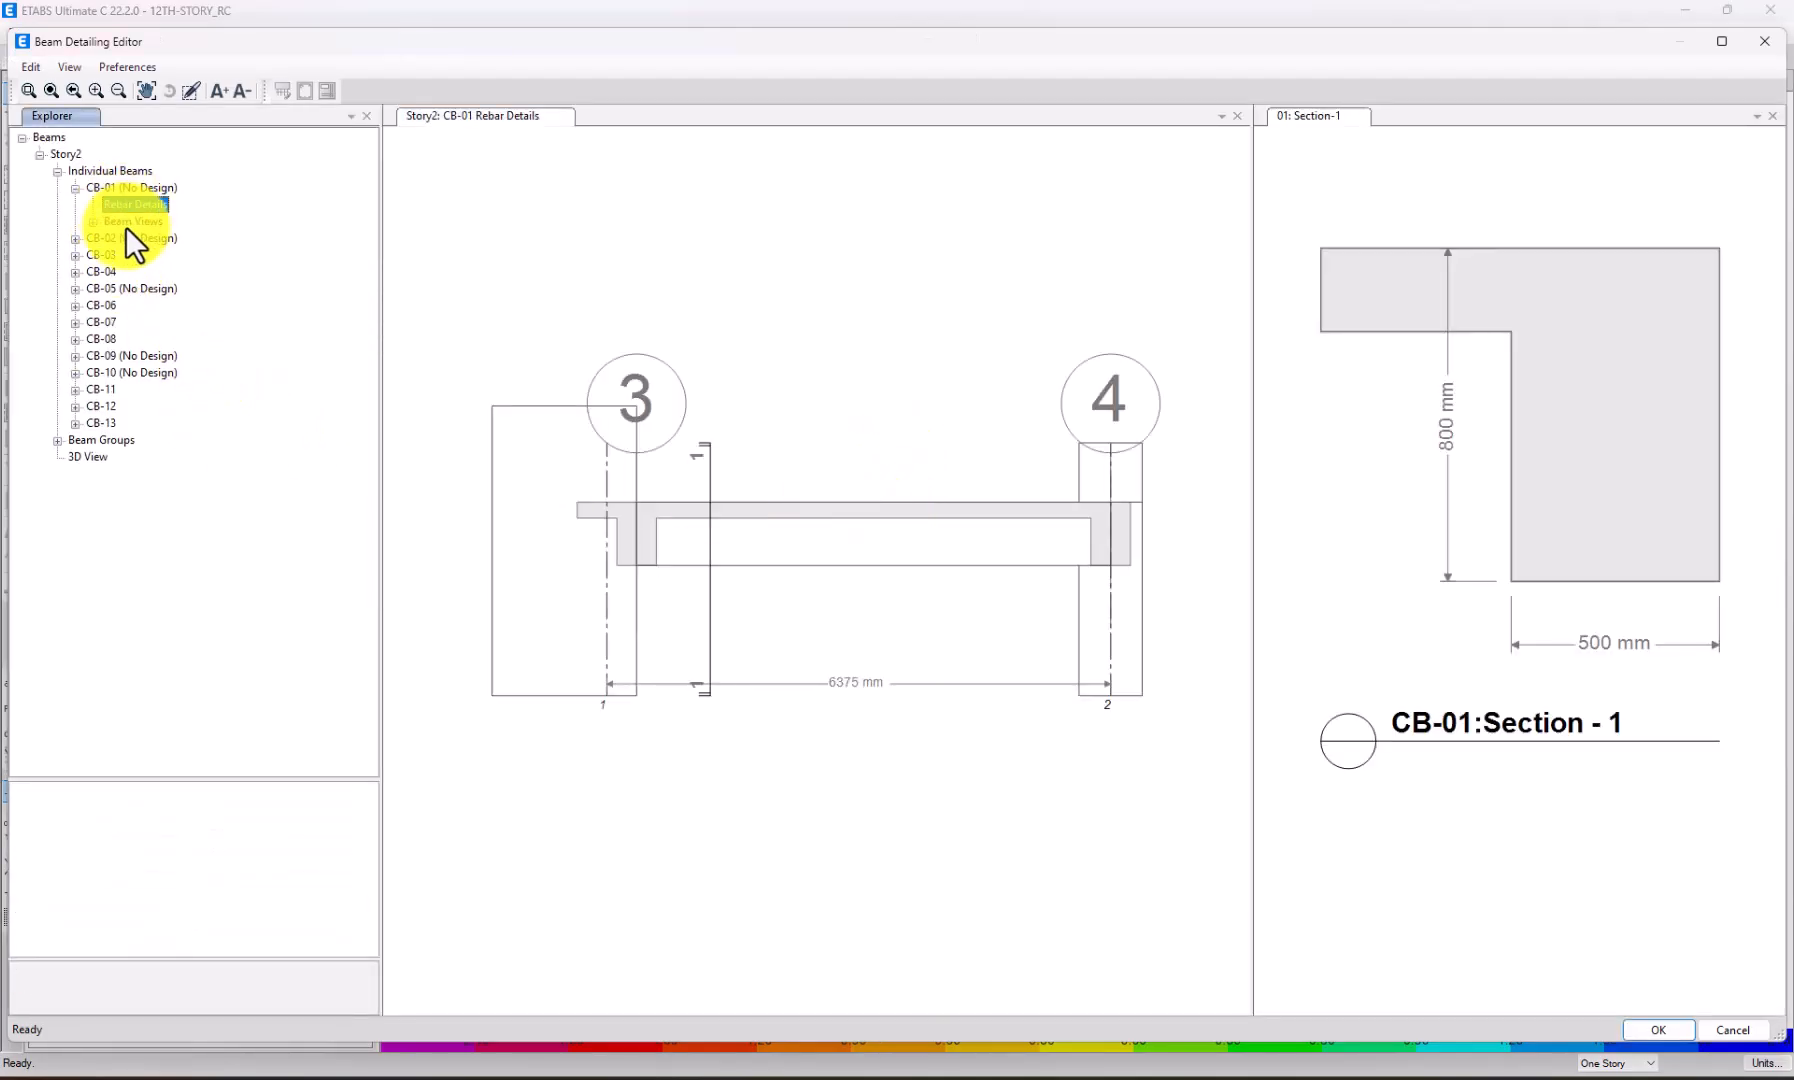
pyautogui.click(92, 222)
pyautogui.click(139, 240)
pyautogui.click(143, 255)
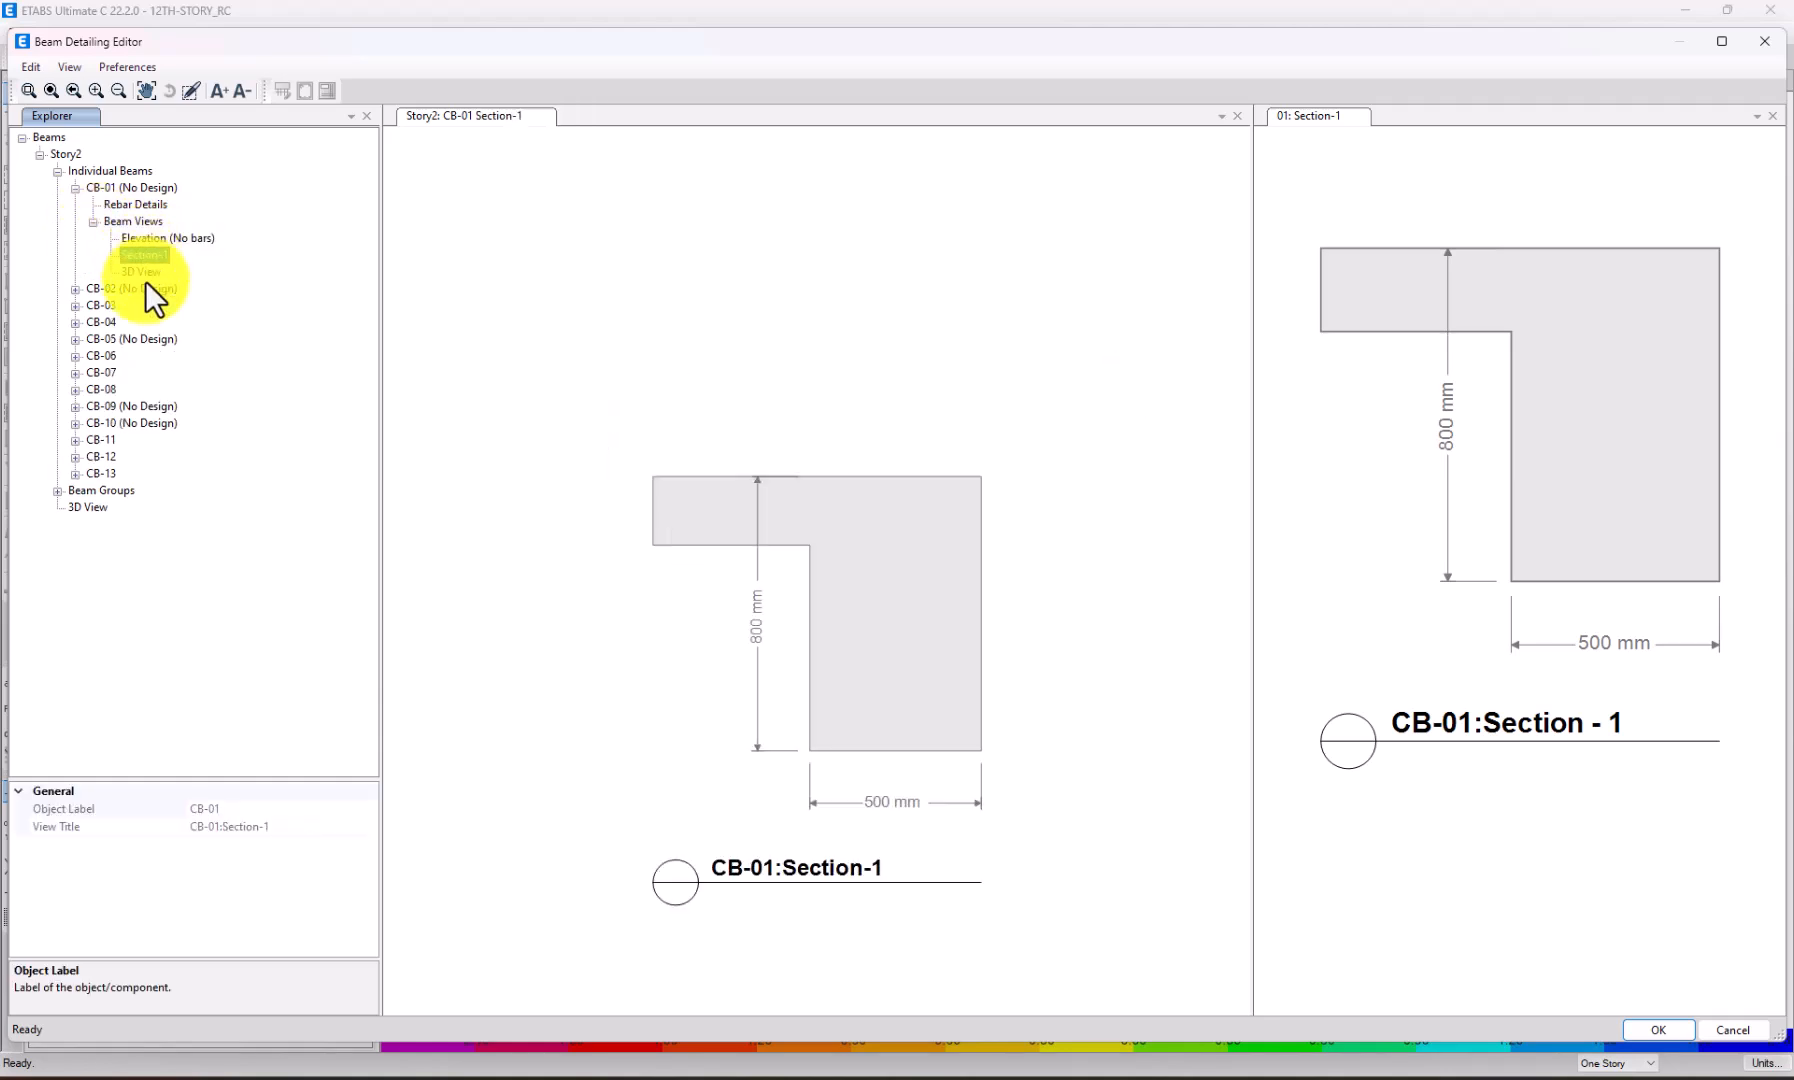
# Examine the reinforcement of the Story2 beams in the 3D detailing view and close the beam detailing editor.
pyautogui.click(86, 507)
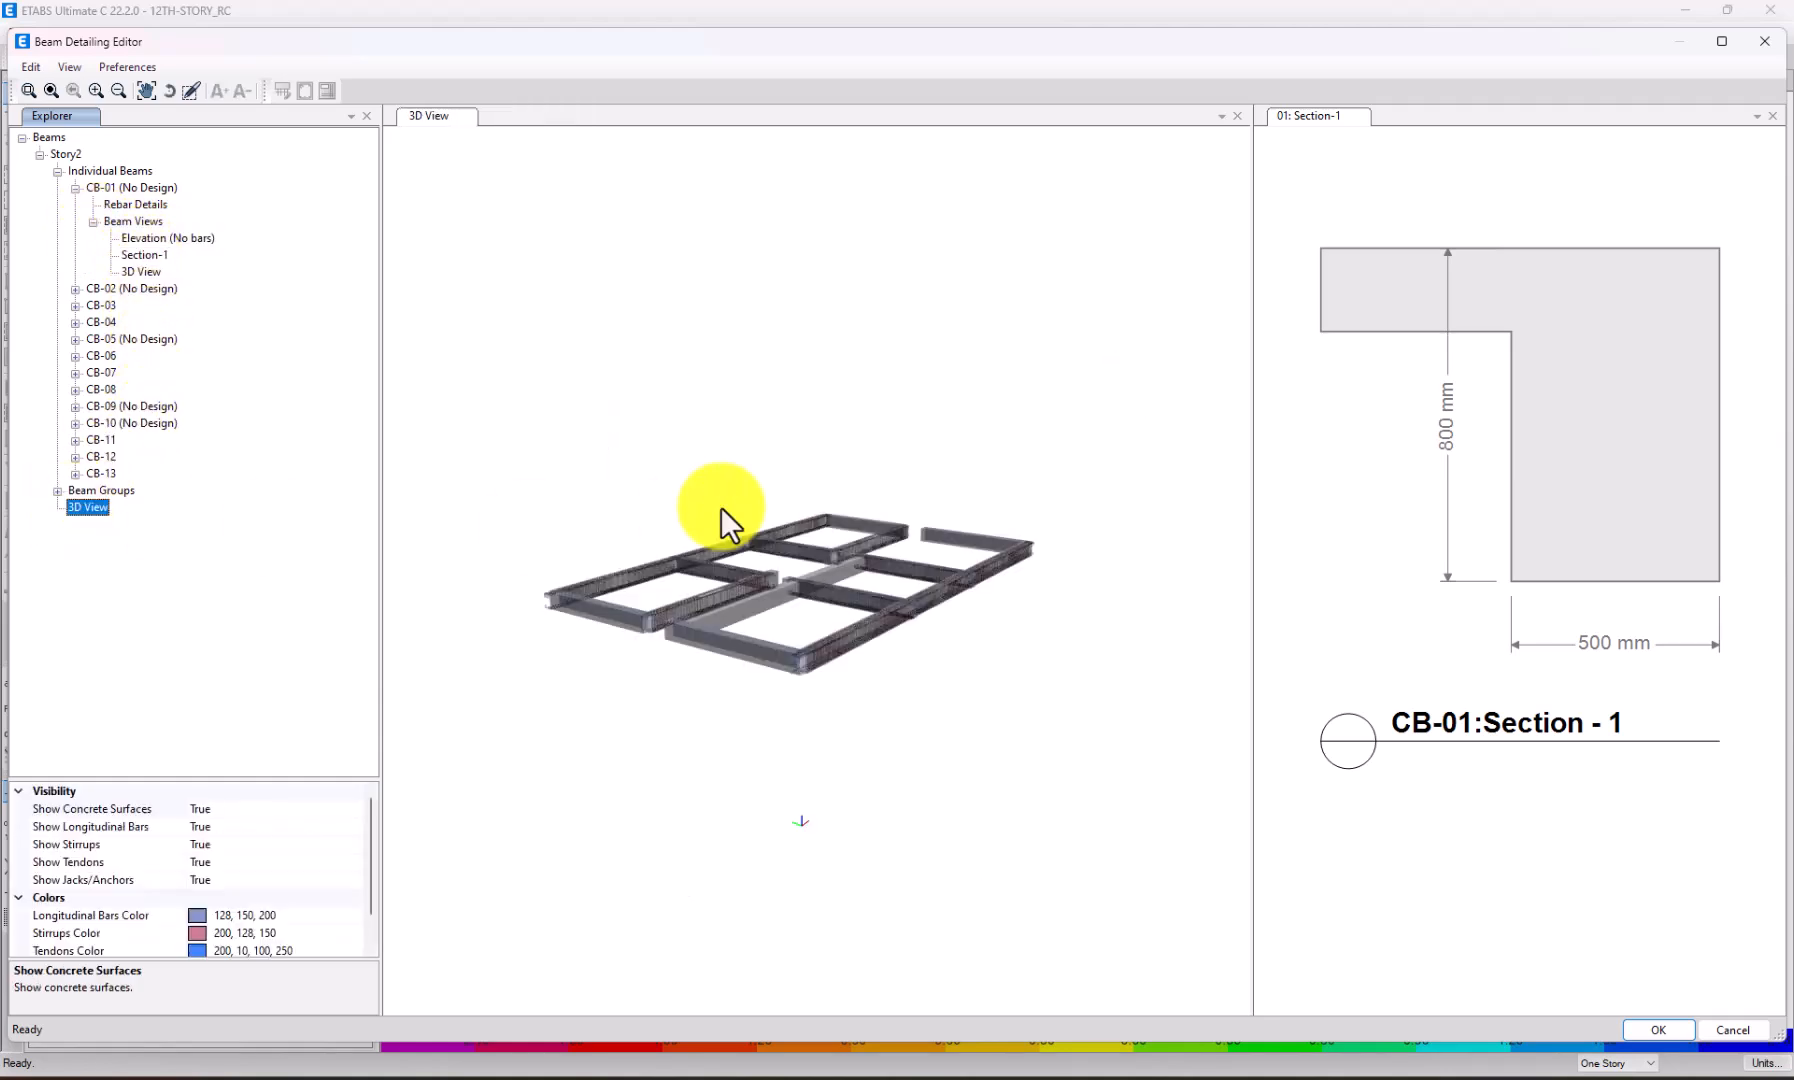
pyautogui.scroll(3, 870, 608)
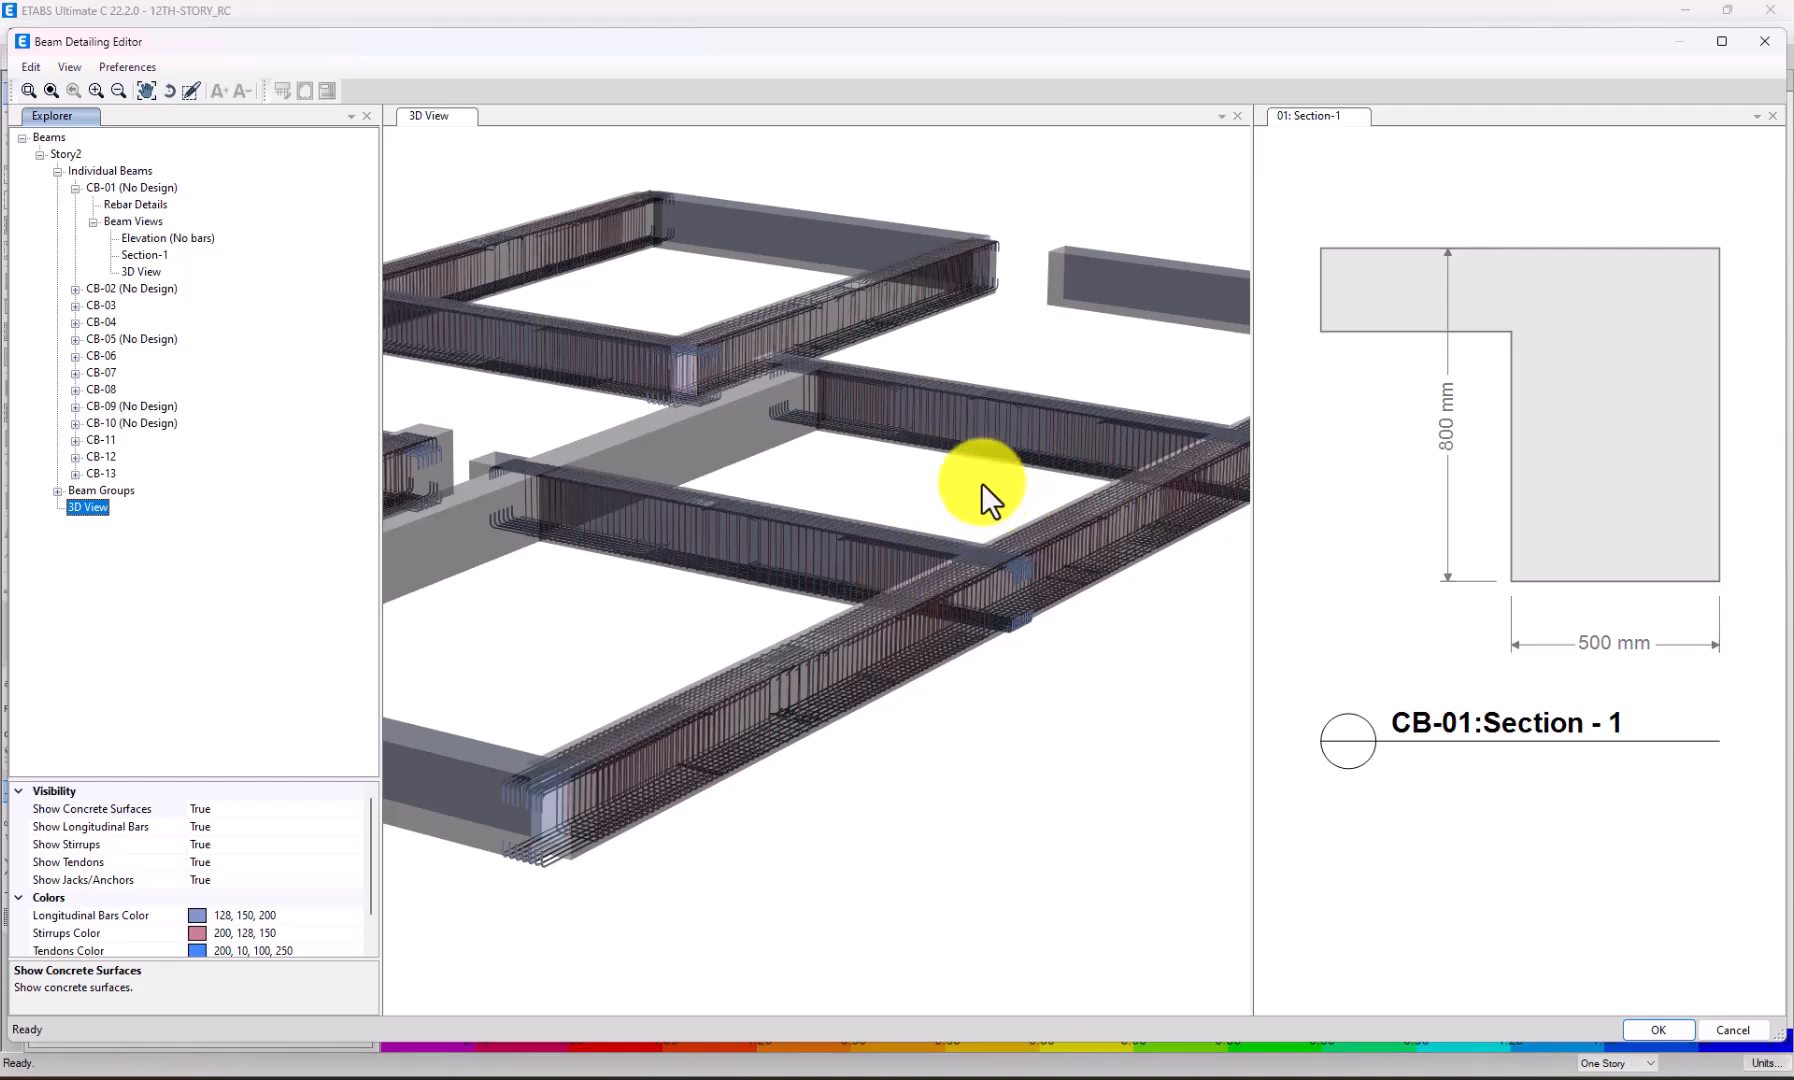
pyautogui.scroll(-2, 1020, 480)
pyautogui.moveTo(1061, 465); pyautogui.dragTo(896, 512)
pyautogui.scroll(3, 1146, 432)
pyautogui.scroll(-4, 1139, 430)
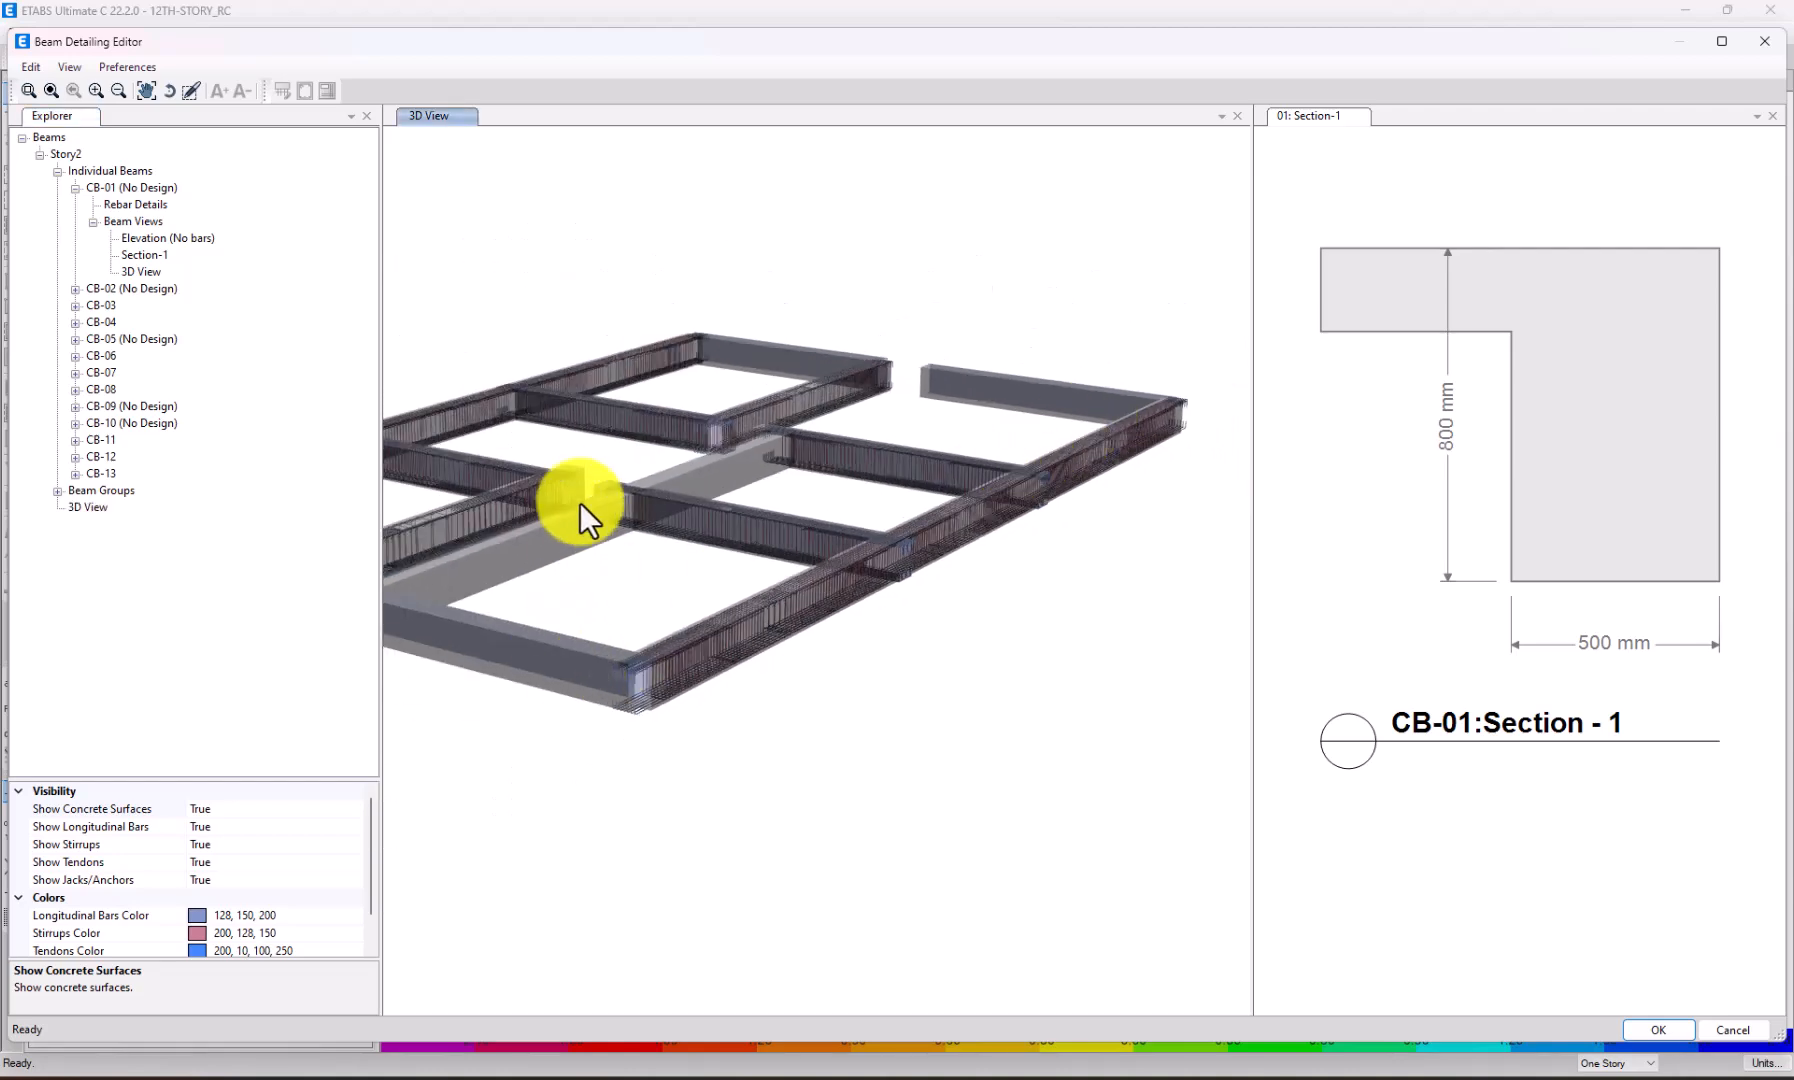
pyautogui.scroll(-3, 826, 454)
pyautogui.scroll(4, 562, 542)
pyautogui.scroll(-3, 664, 507)
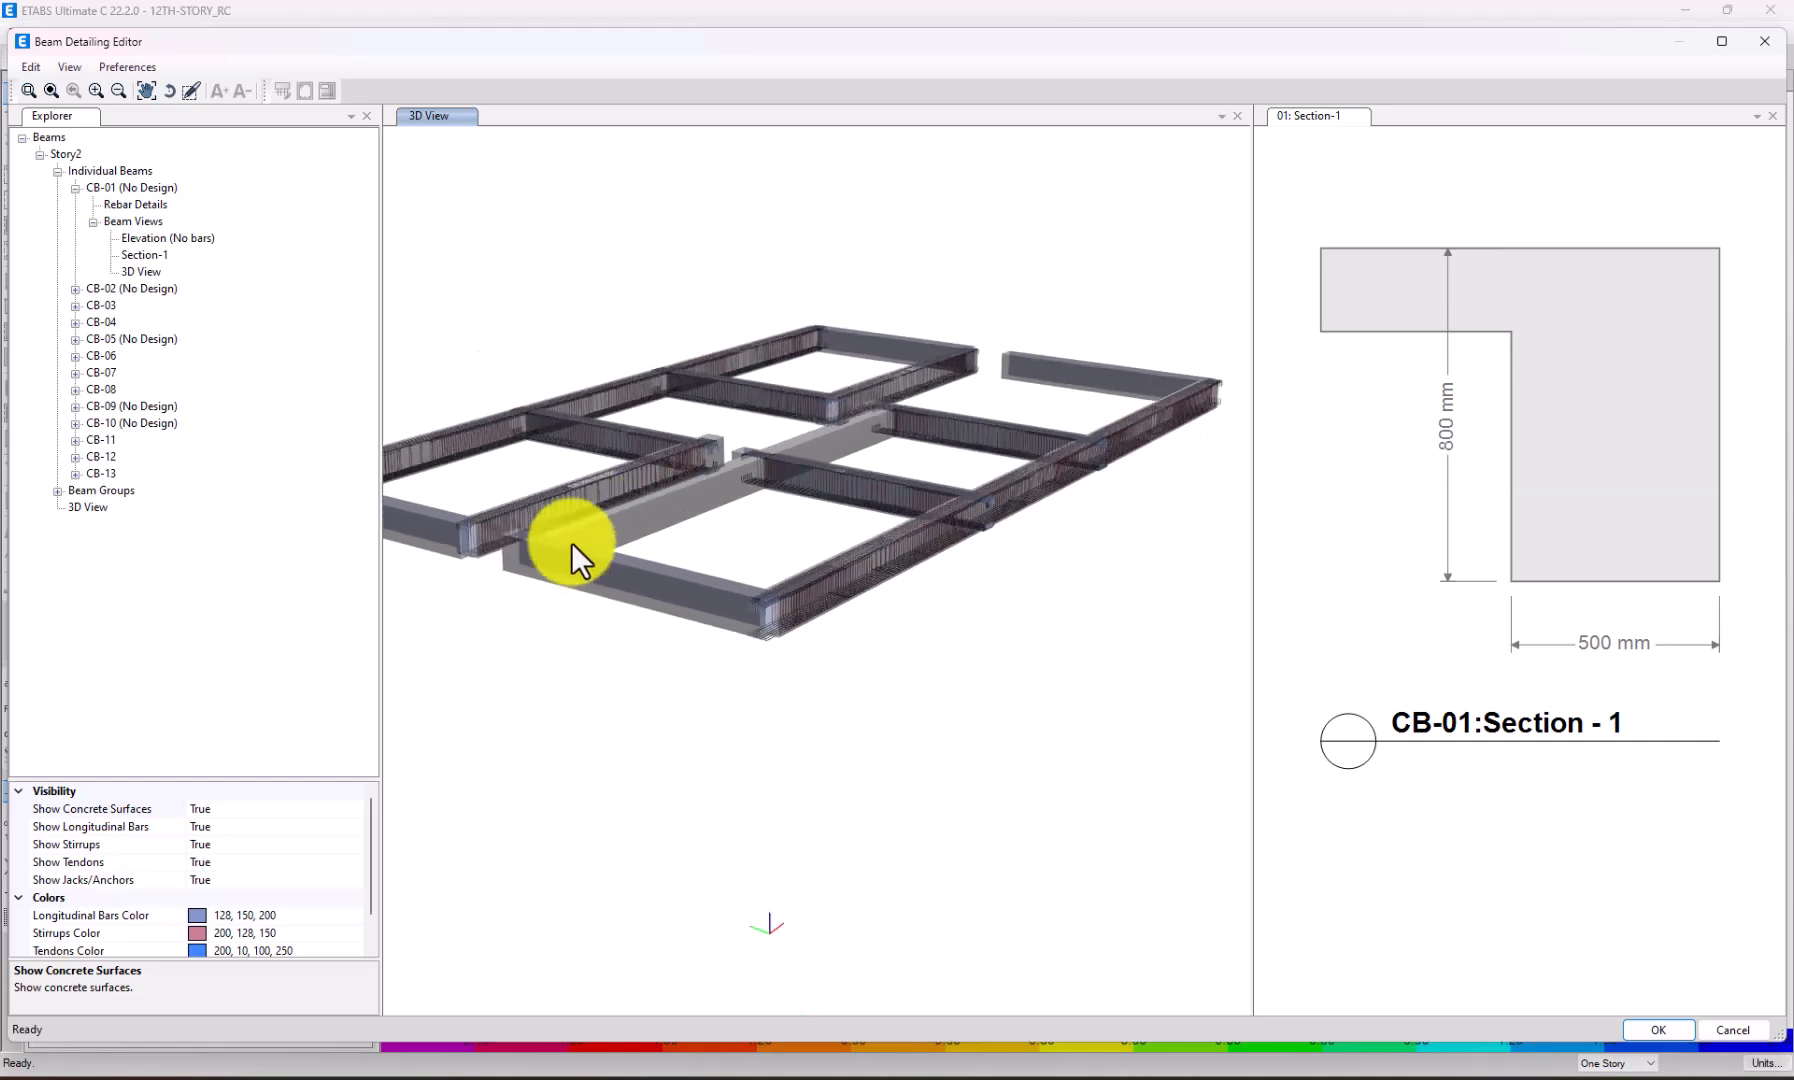
pyautogui.scroll(3, 610, 530)
pyautogui.scroll(-3, 760, 495)
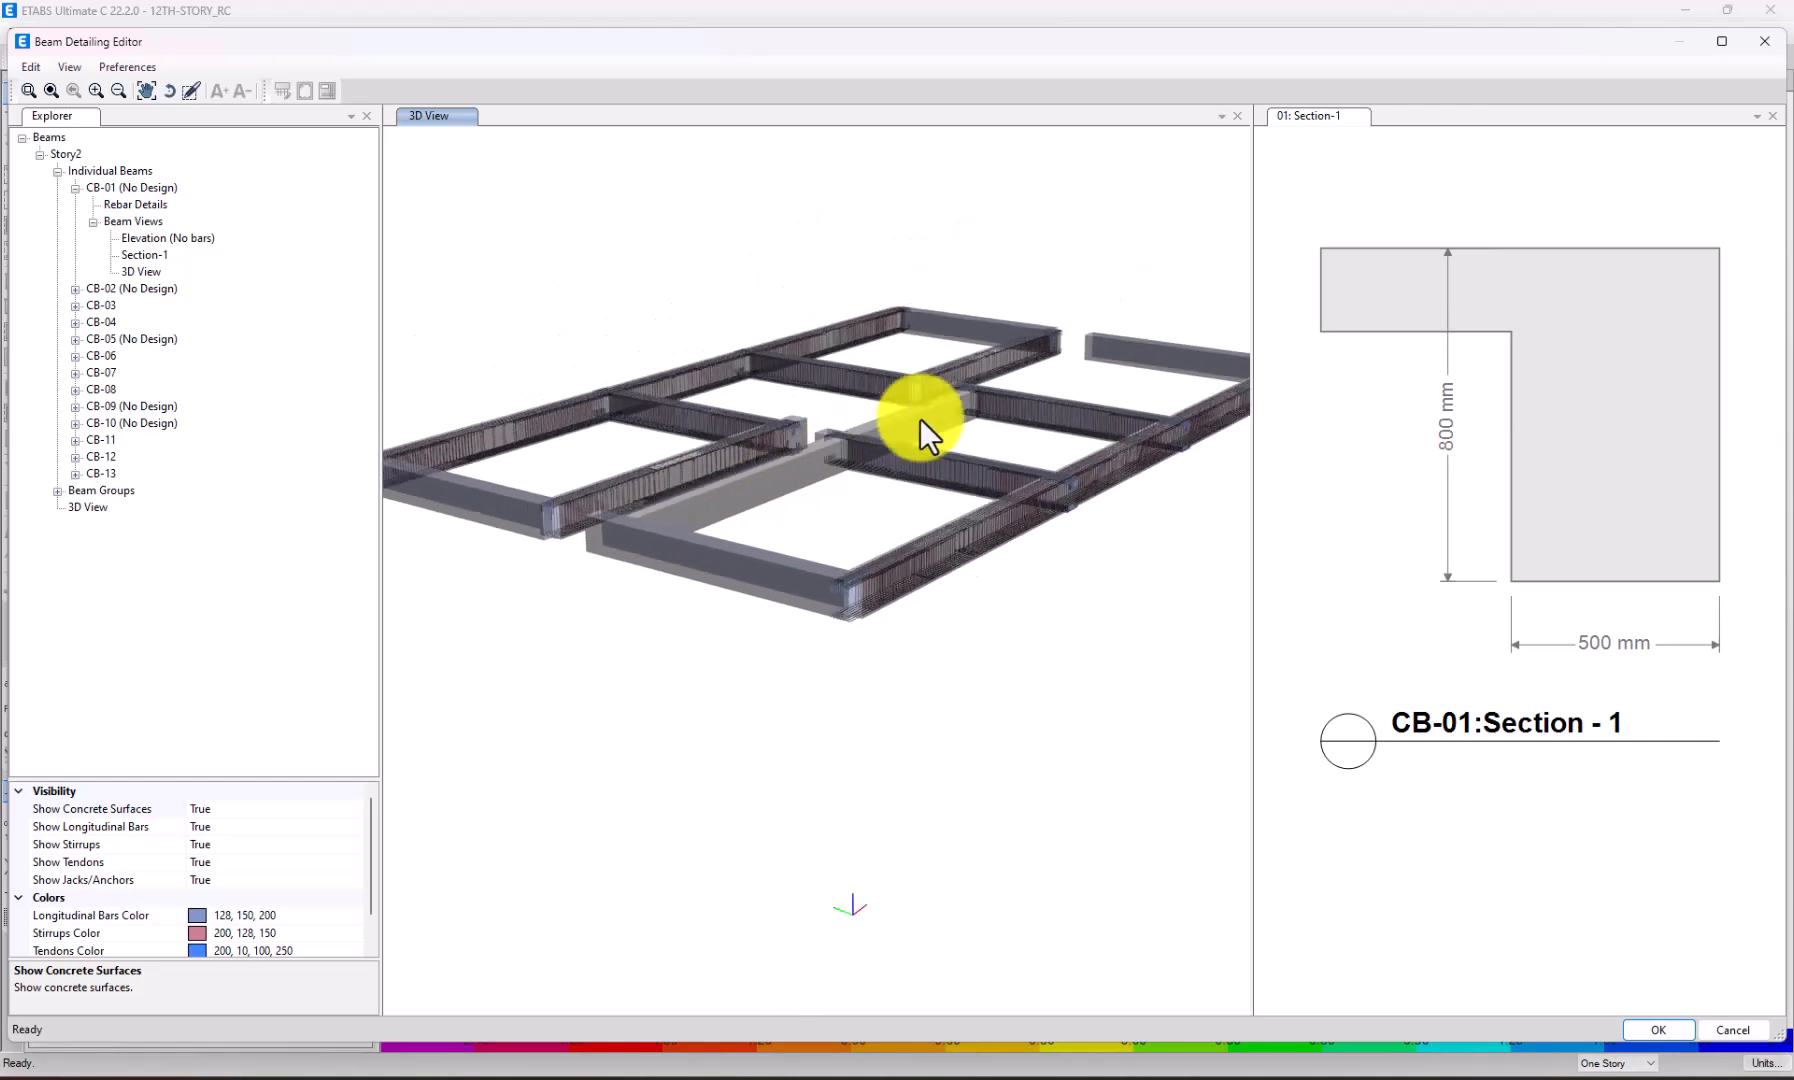
pyautogui.scroll(3, 1113, 380)
pyautogui.scroll(-1, 913, 540)
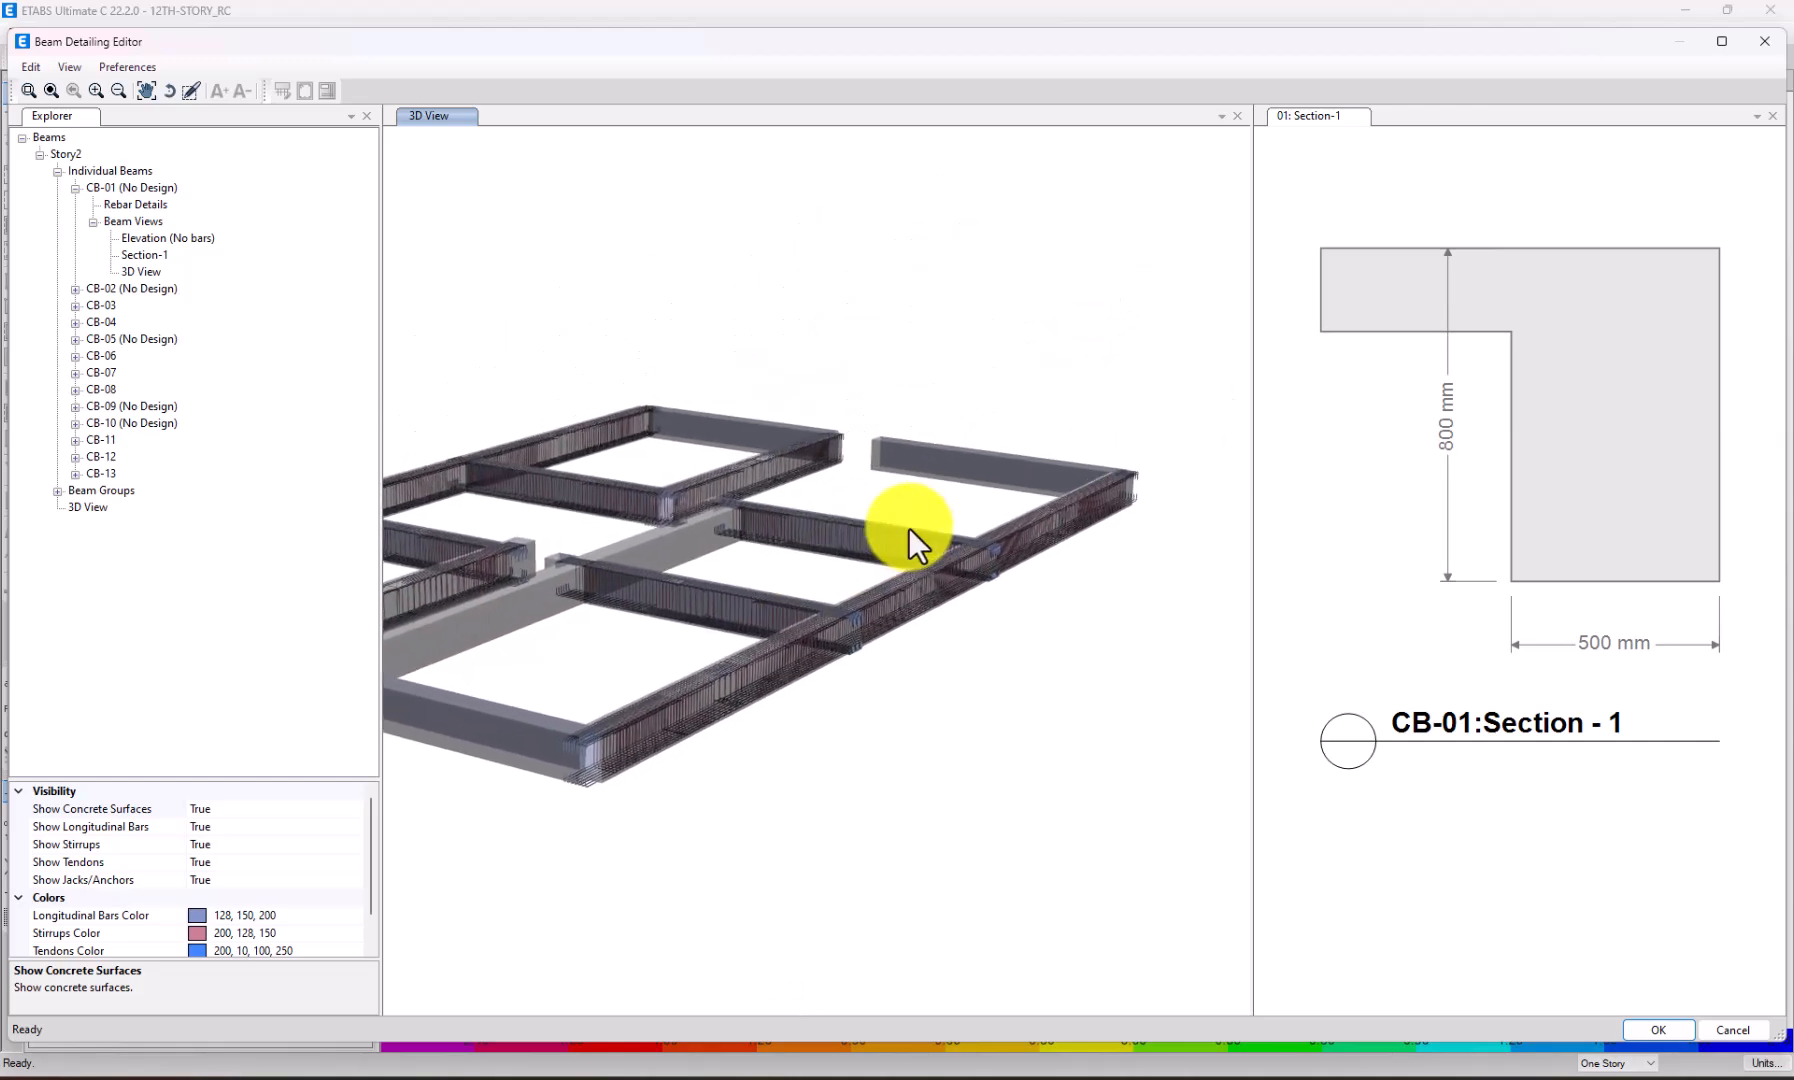
pyautogui.click(1763, 48)
pyautogui.click(893, 628)
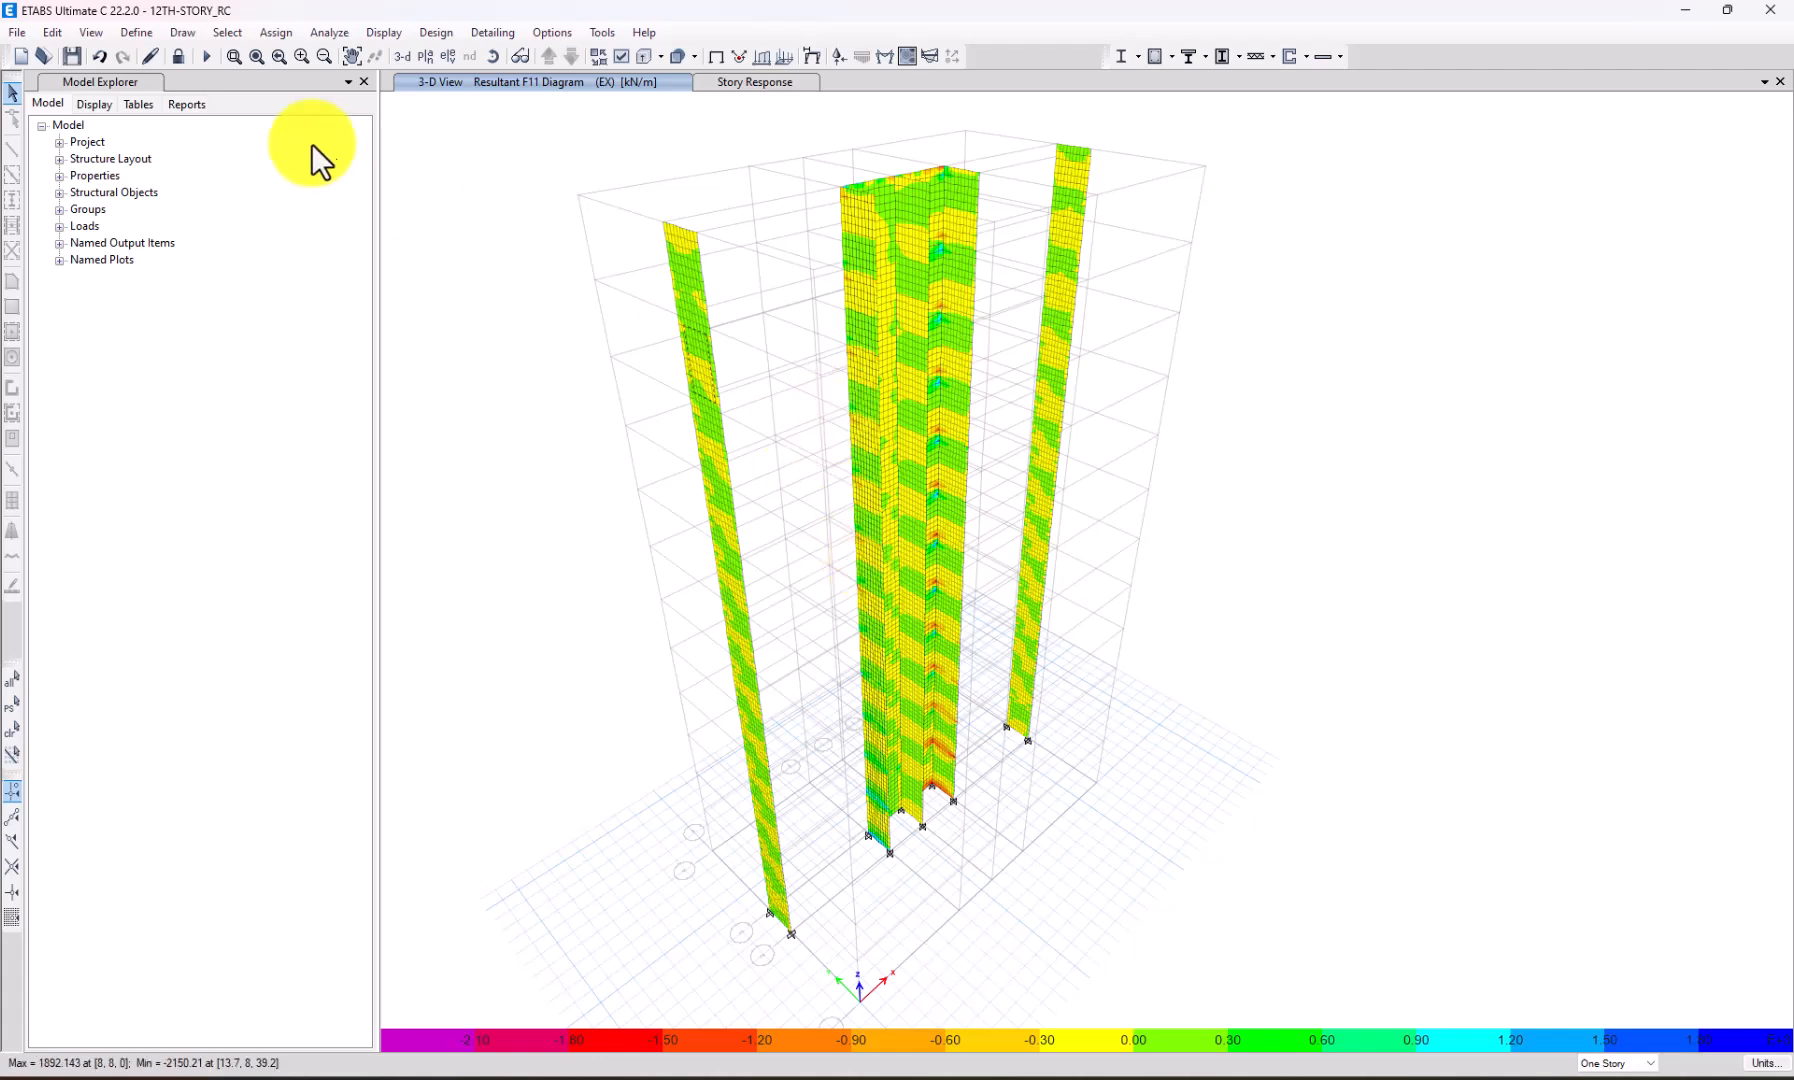
# Unlock the model and set the width of the Beam frame section to 600 mm.
pyautogui.click(184, 57)
pyautogui.click(938, 617)
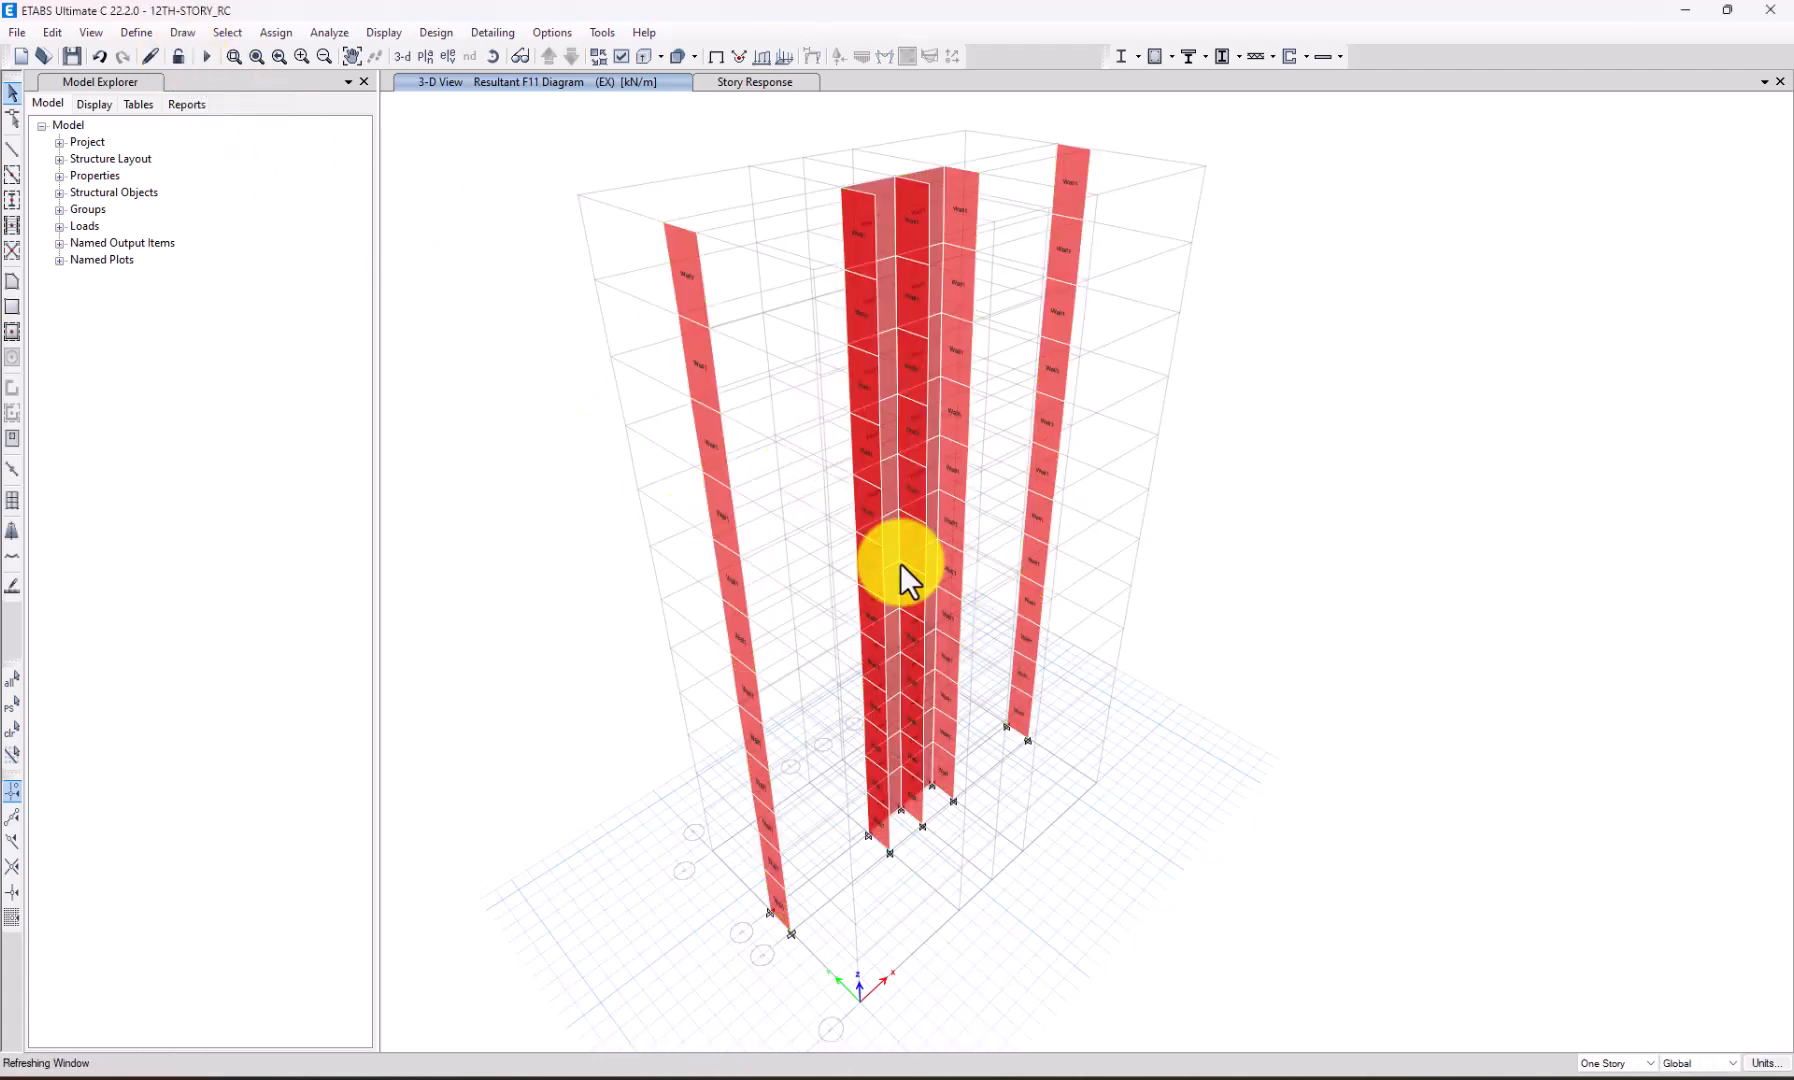
pyautogui.moveTo(268, 90)
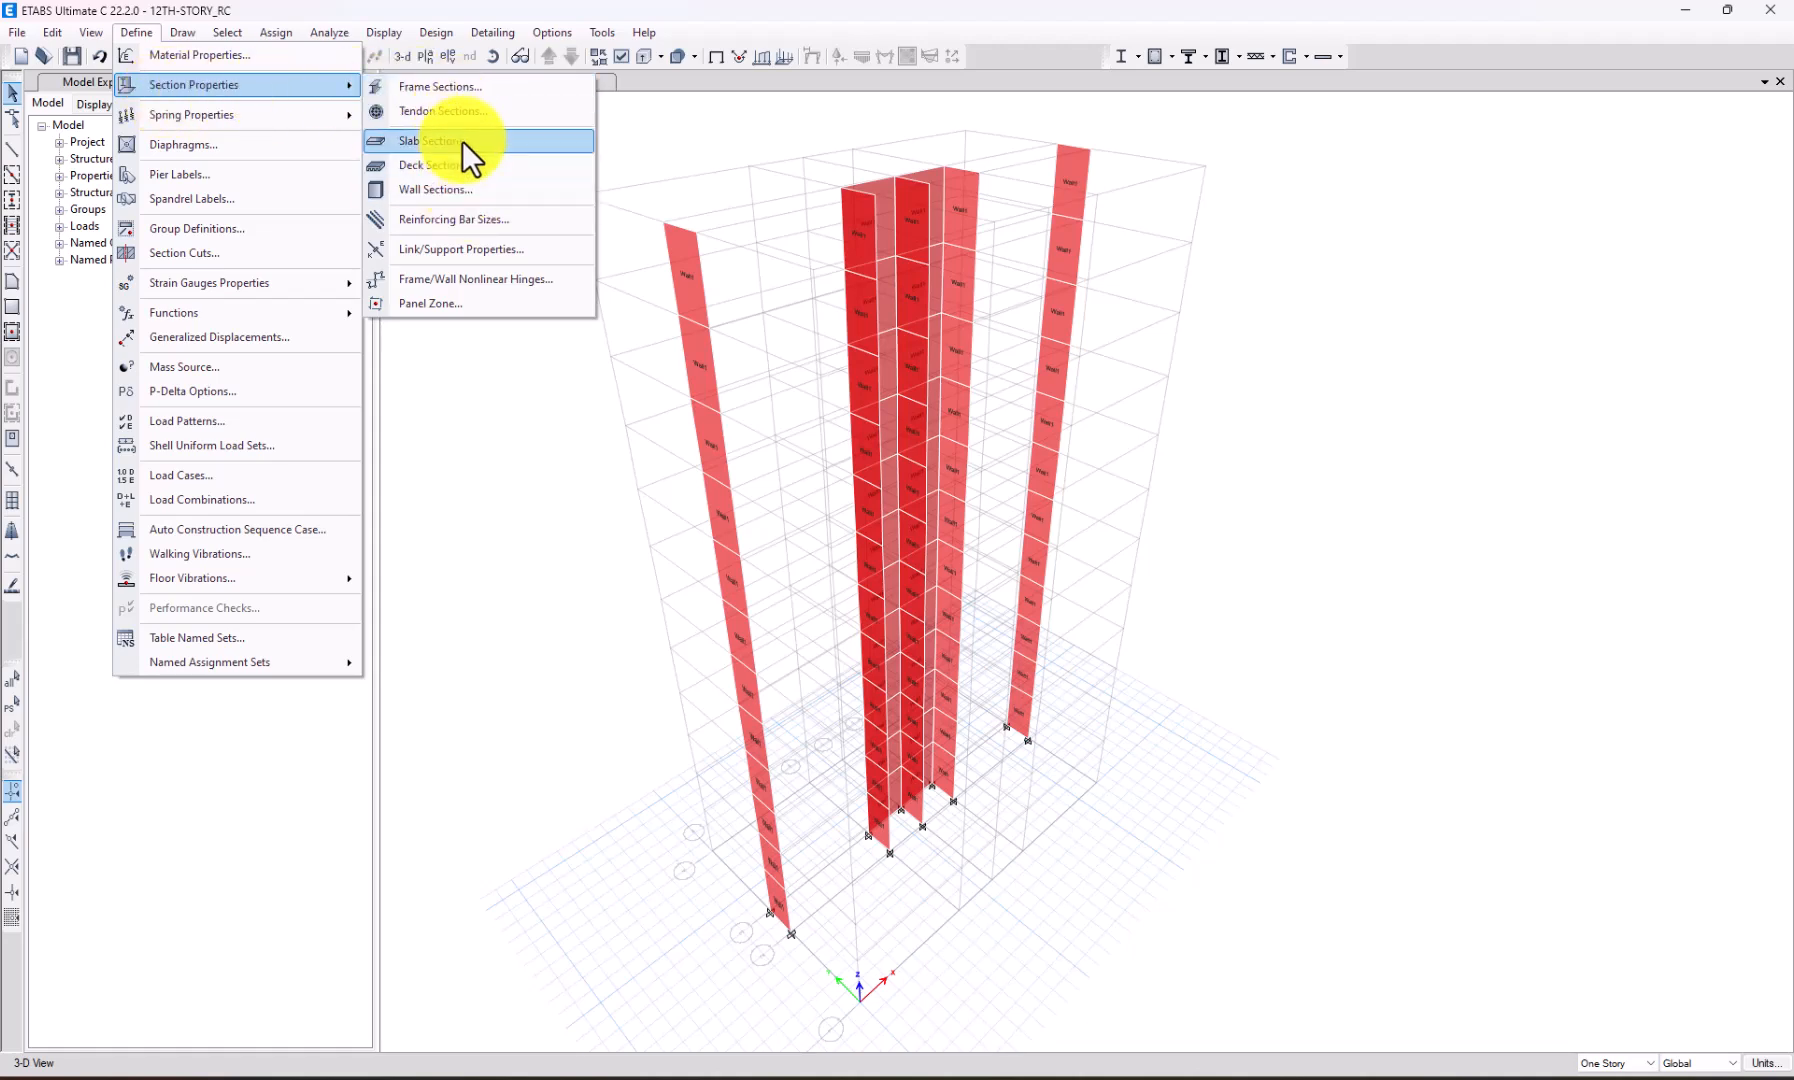
pyautogui.click(468, 88)
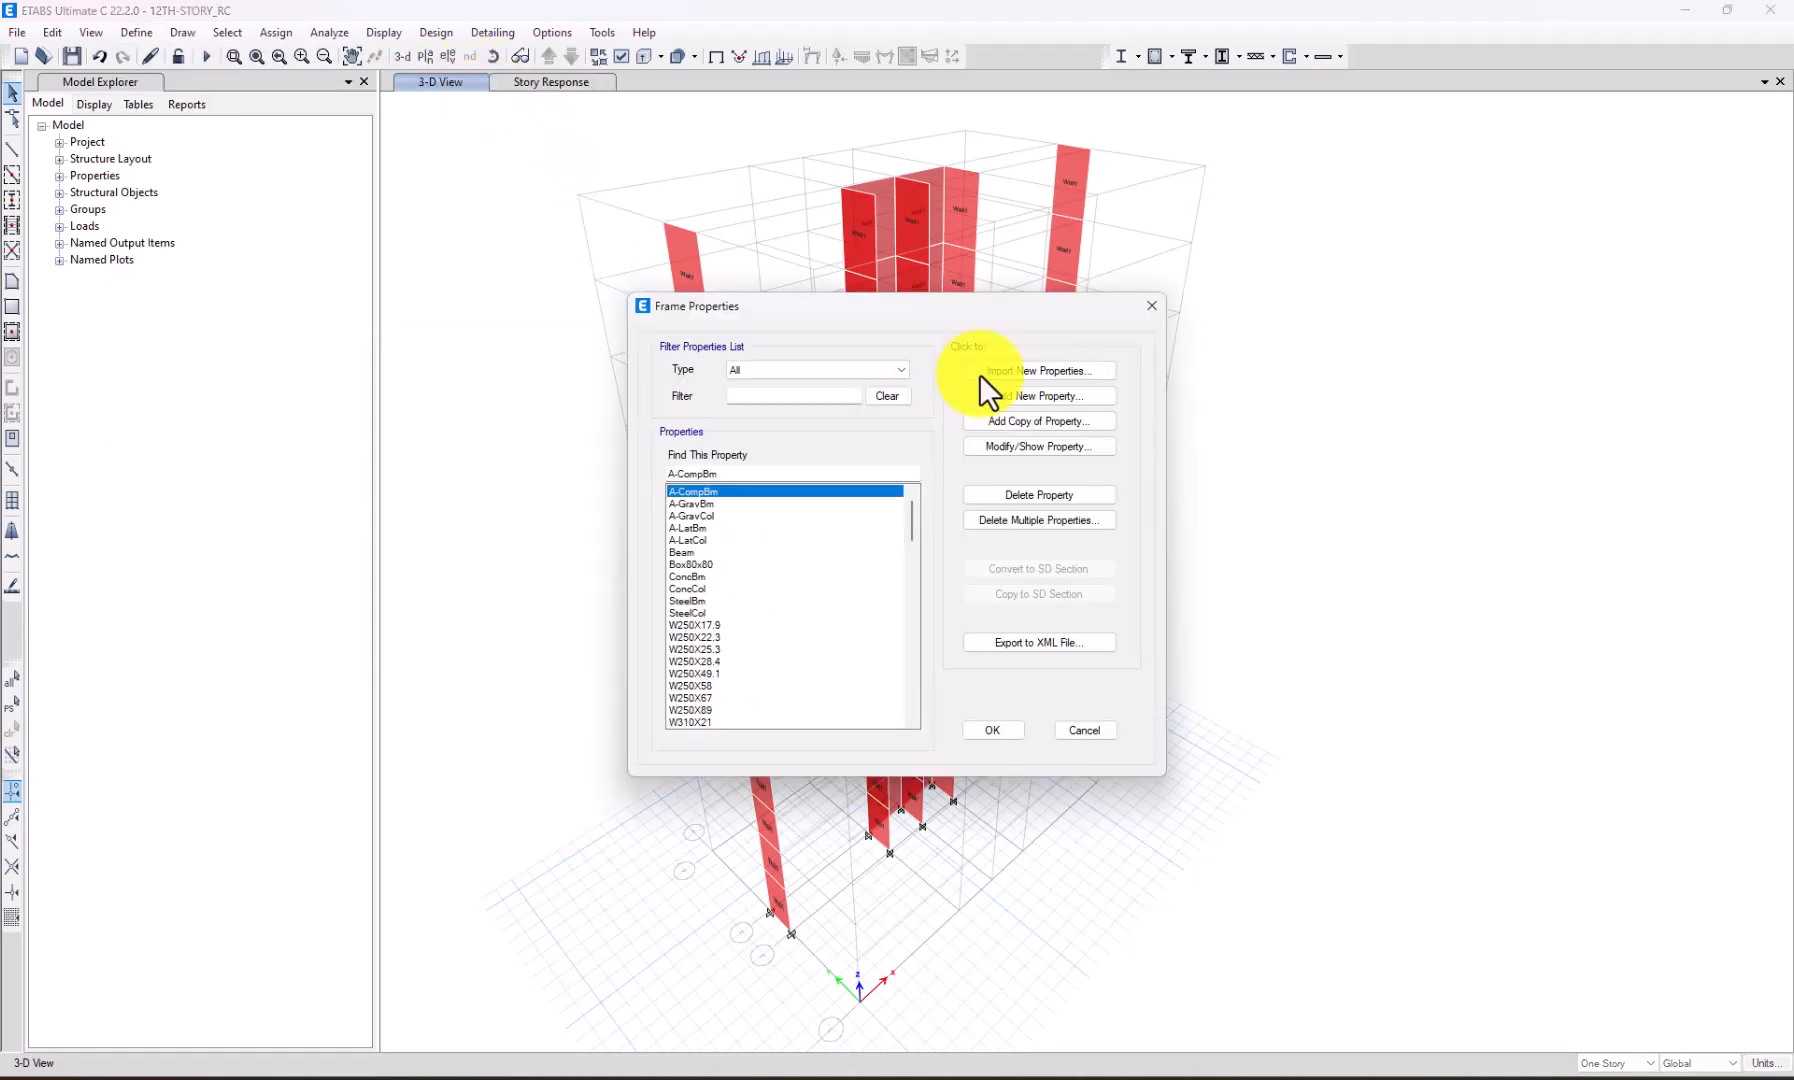
pyautogui.click(697, 564)
pyautogui.click(712, 552)
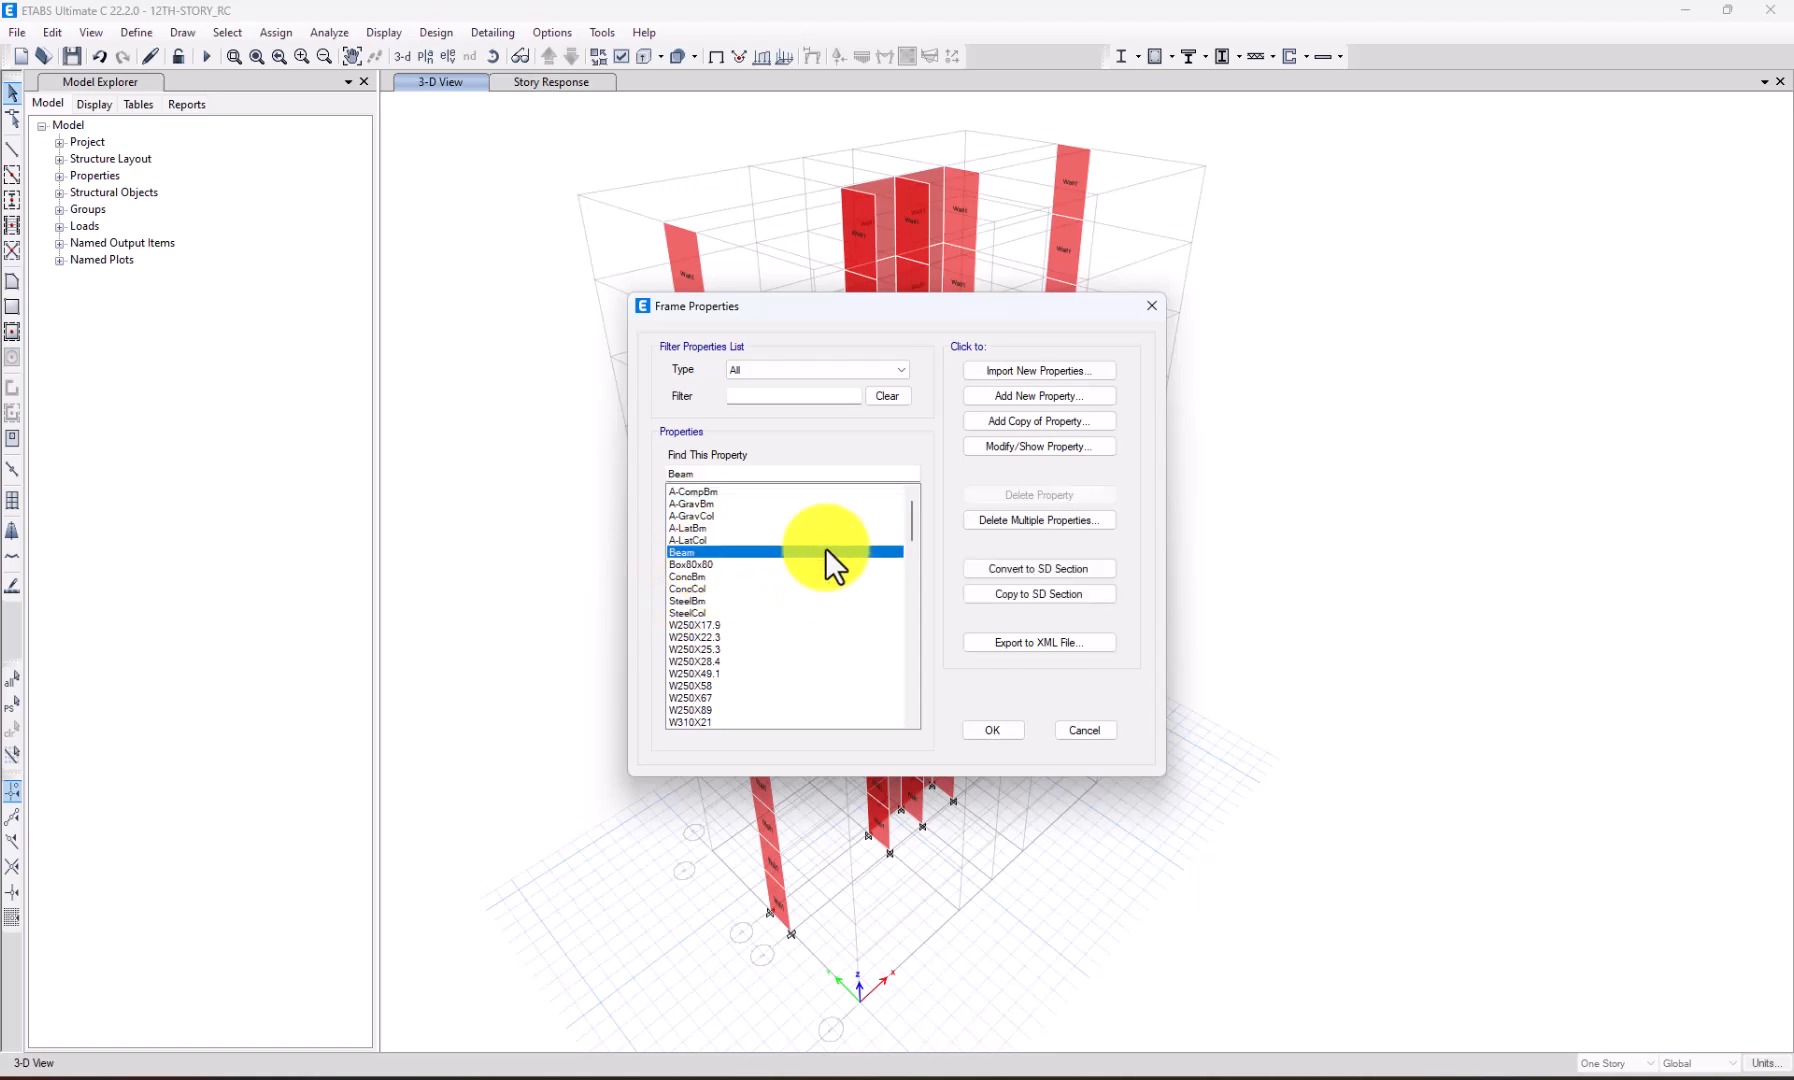
pyautogui.click(1061, 446)
pyautogui.click(868, 605)
pyautogui.write('600')
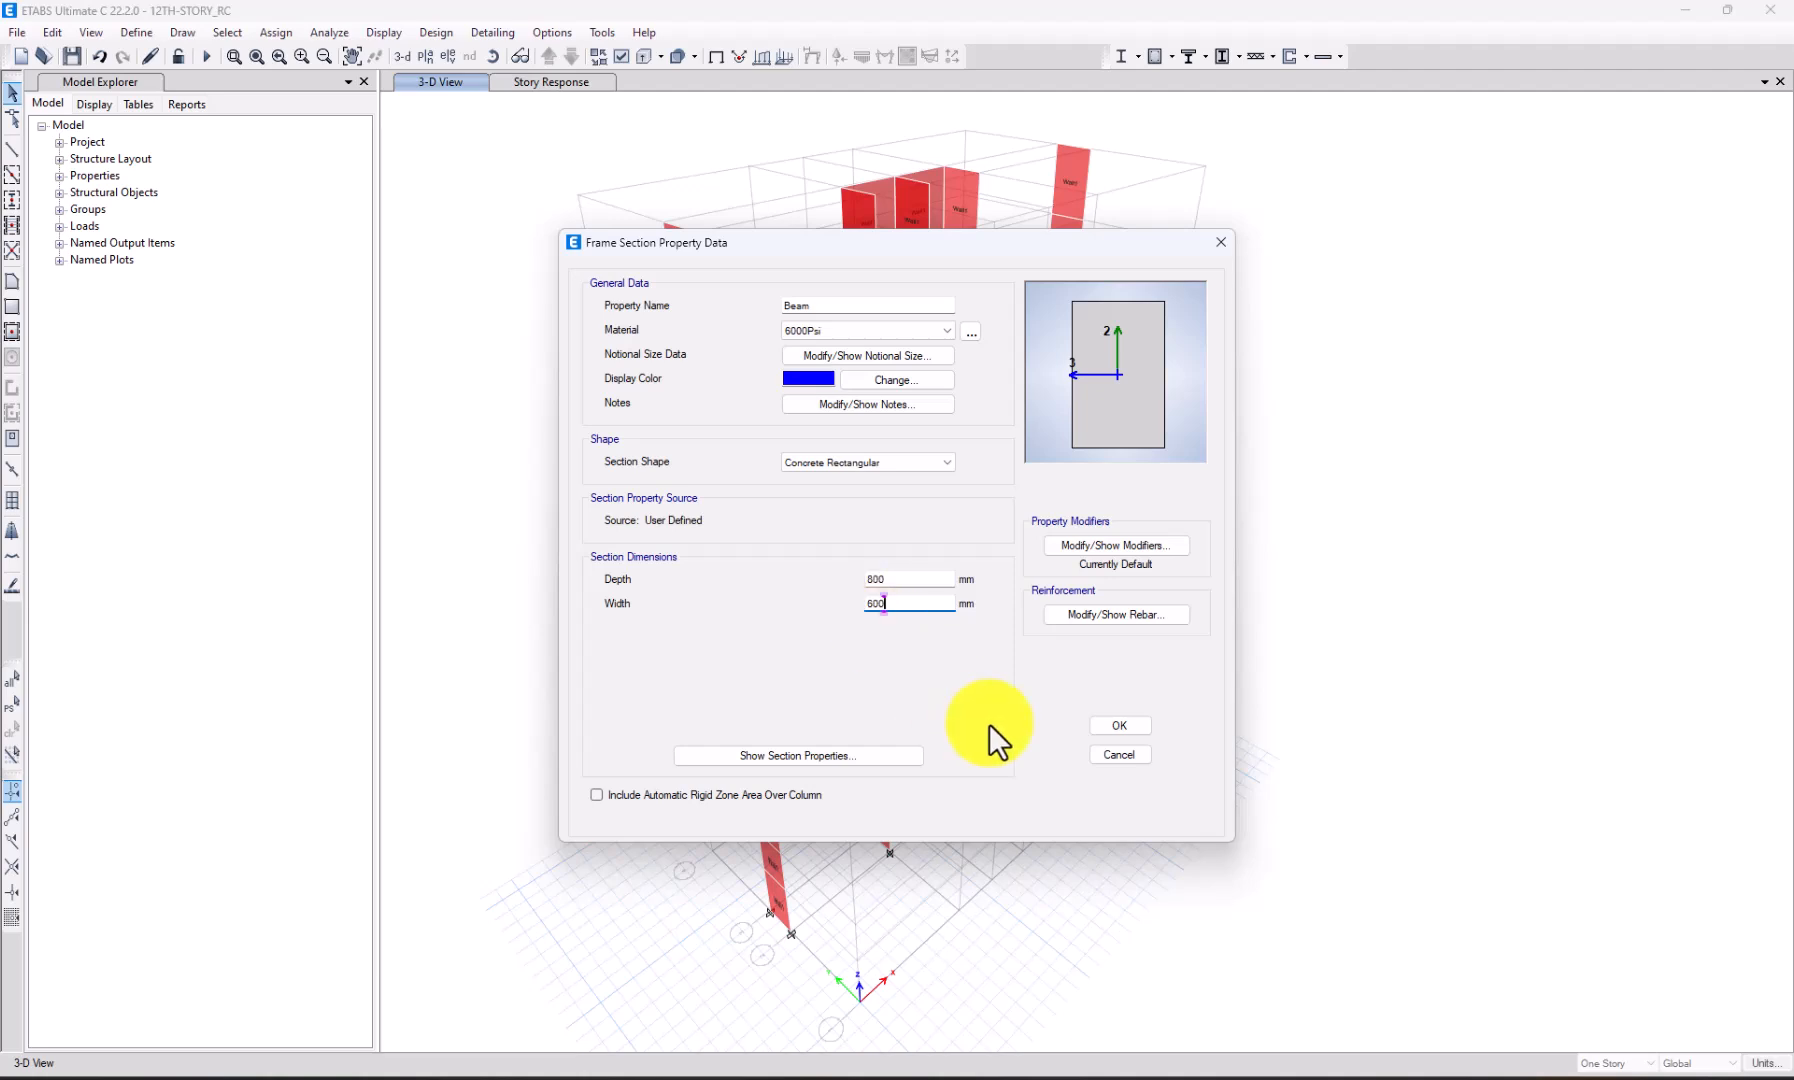
pyautogui.click(1138, 727)
pyautogui.click(978, 729)
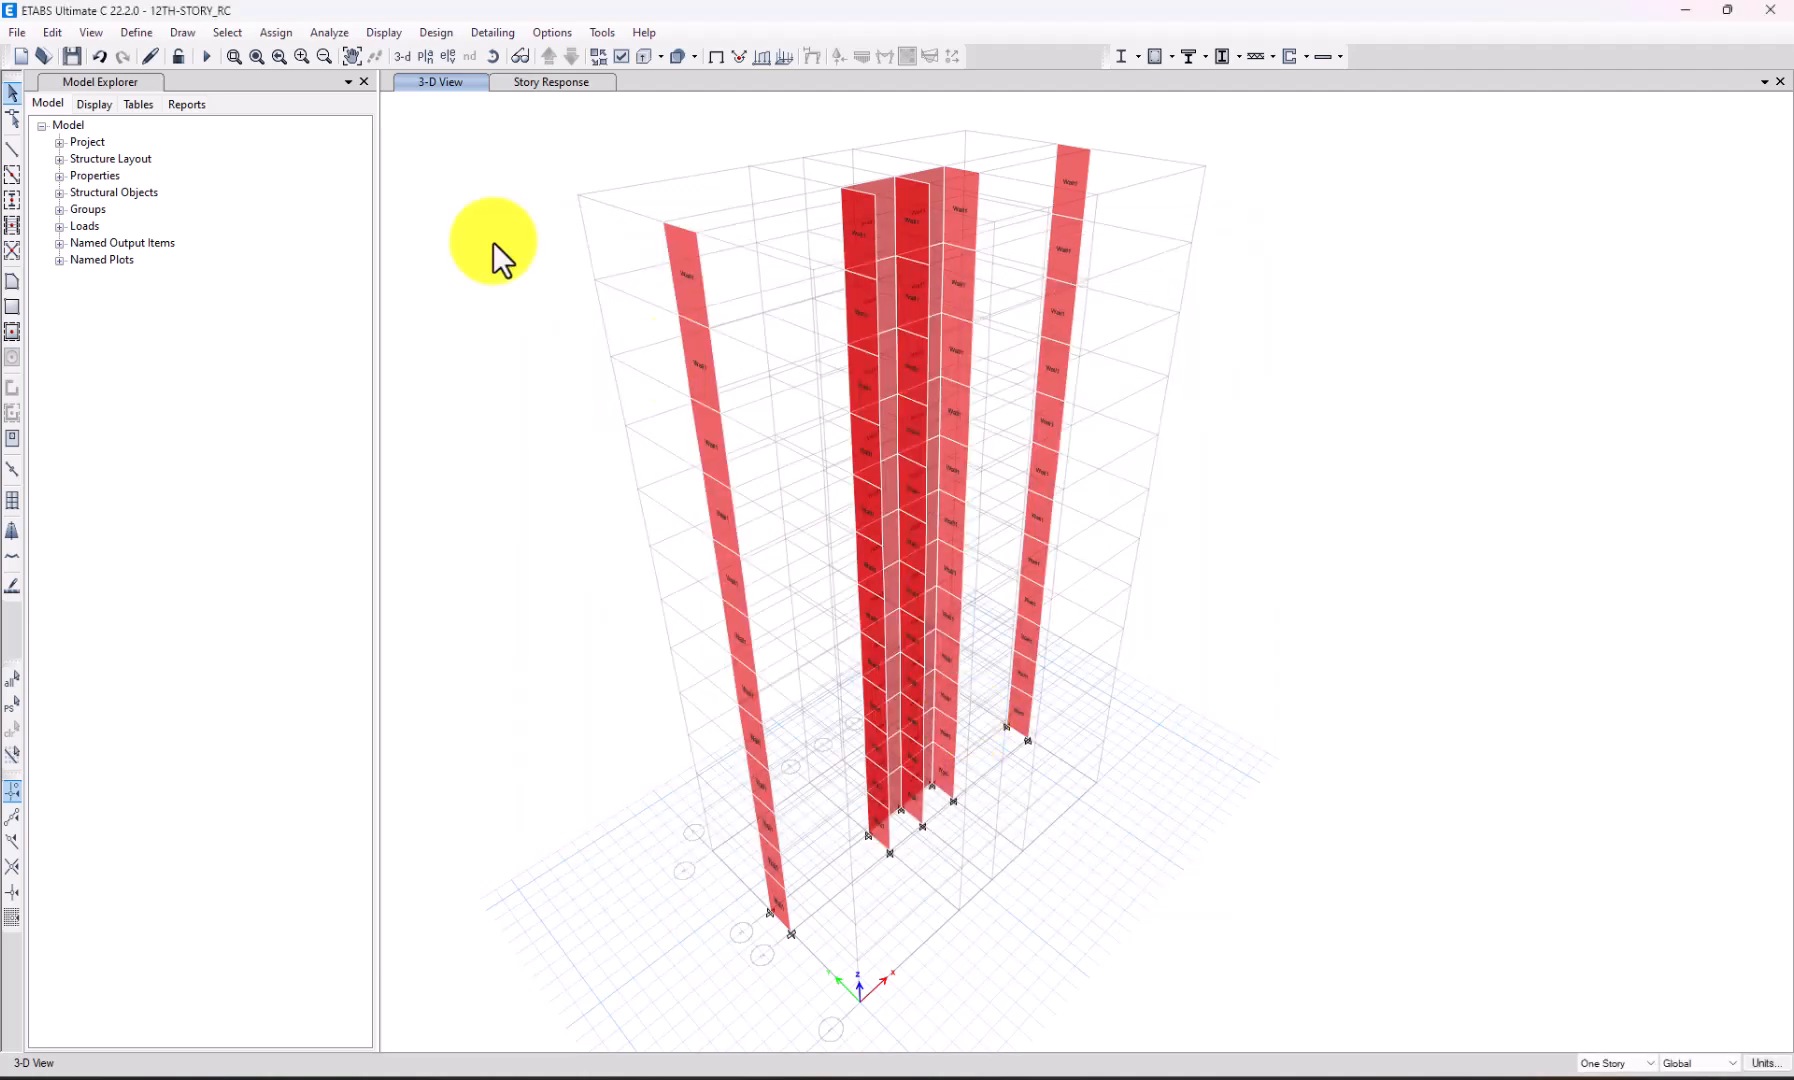
# Rerun the analysis and the concrete beam detailing check, opening the detailing results for Story12.
pyautogui.click(205, 56)
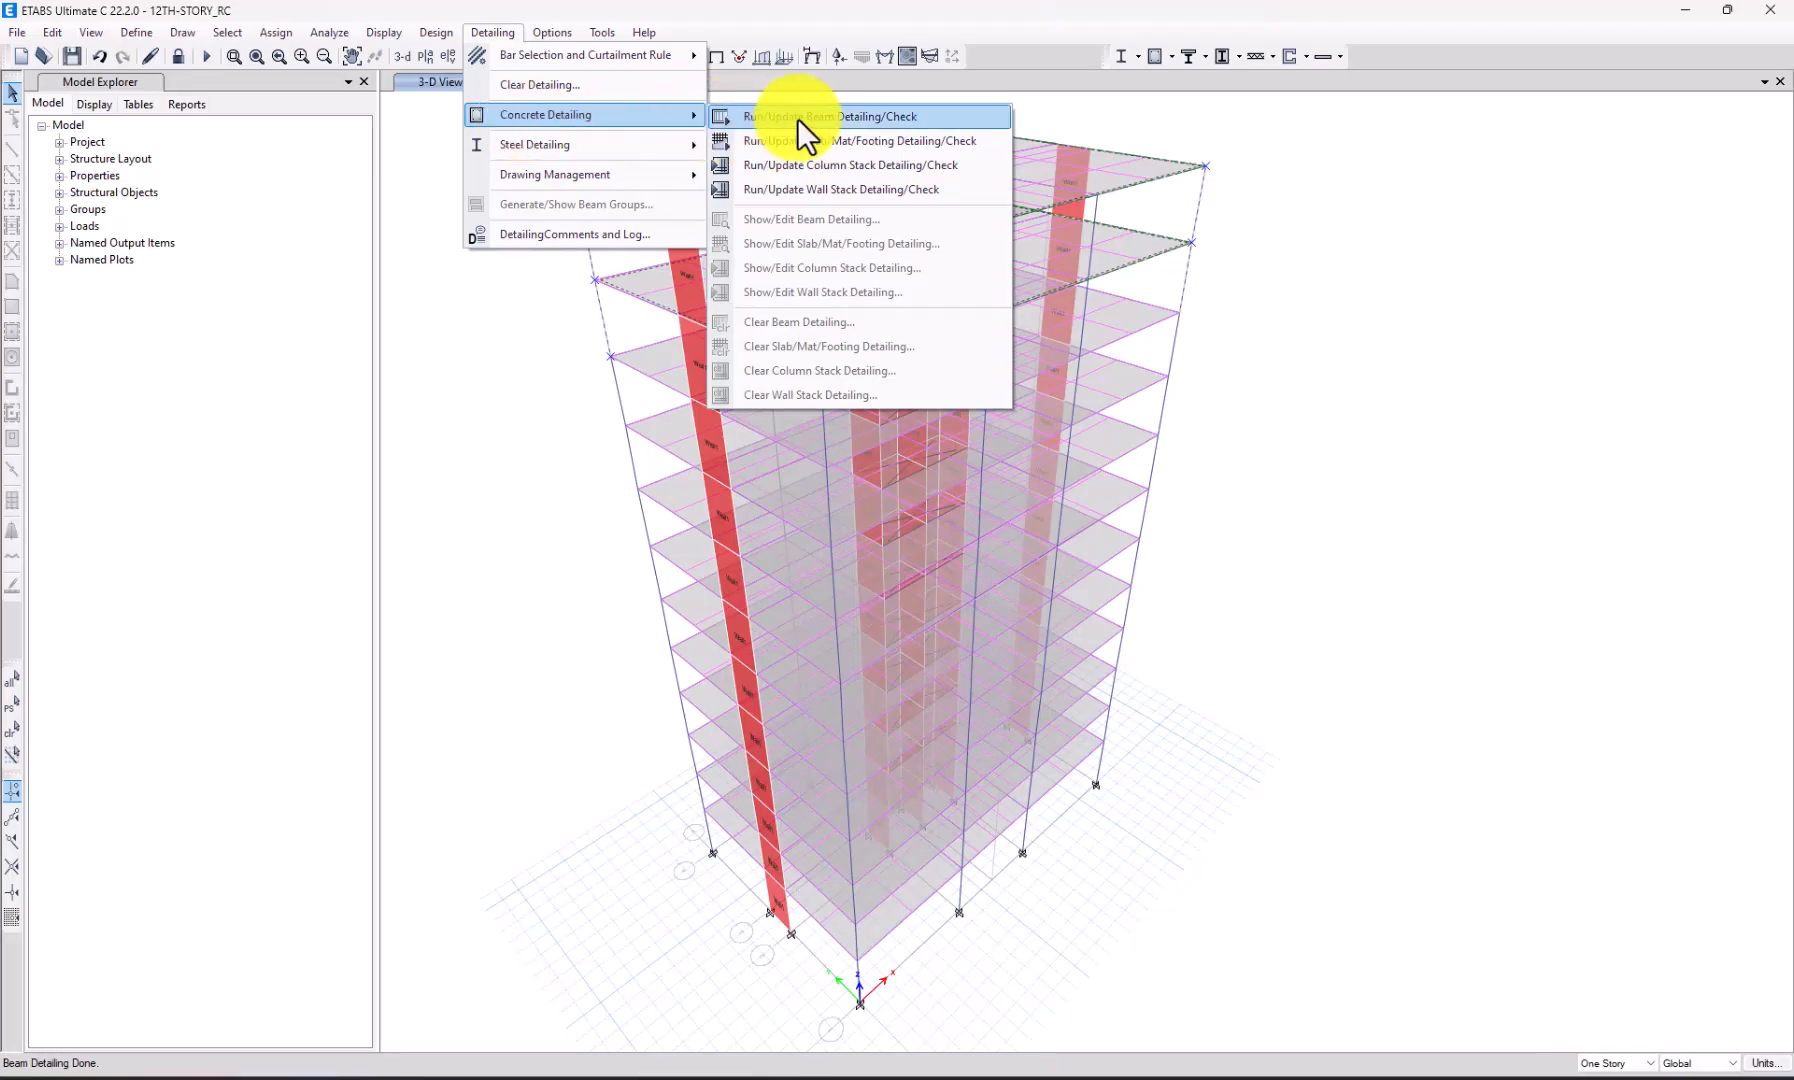
pyautogui.click(797, 118)
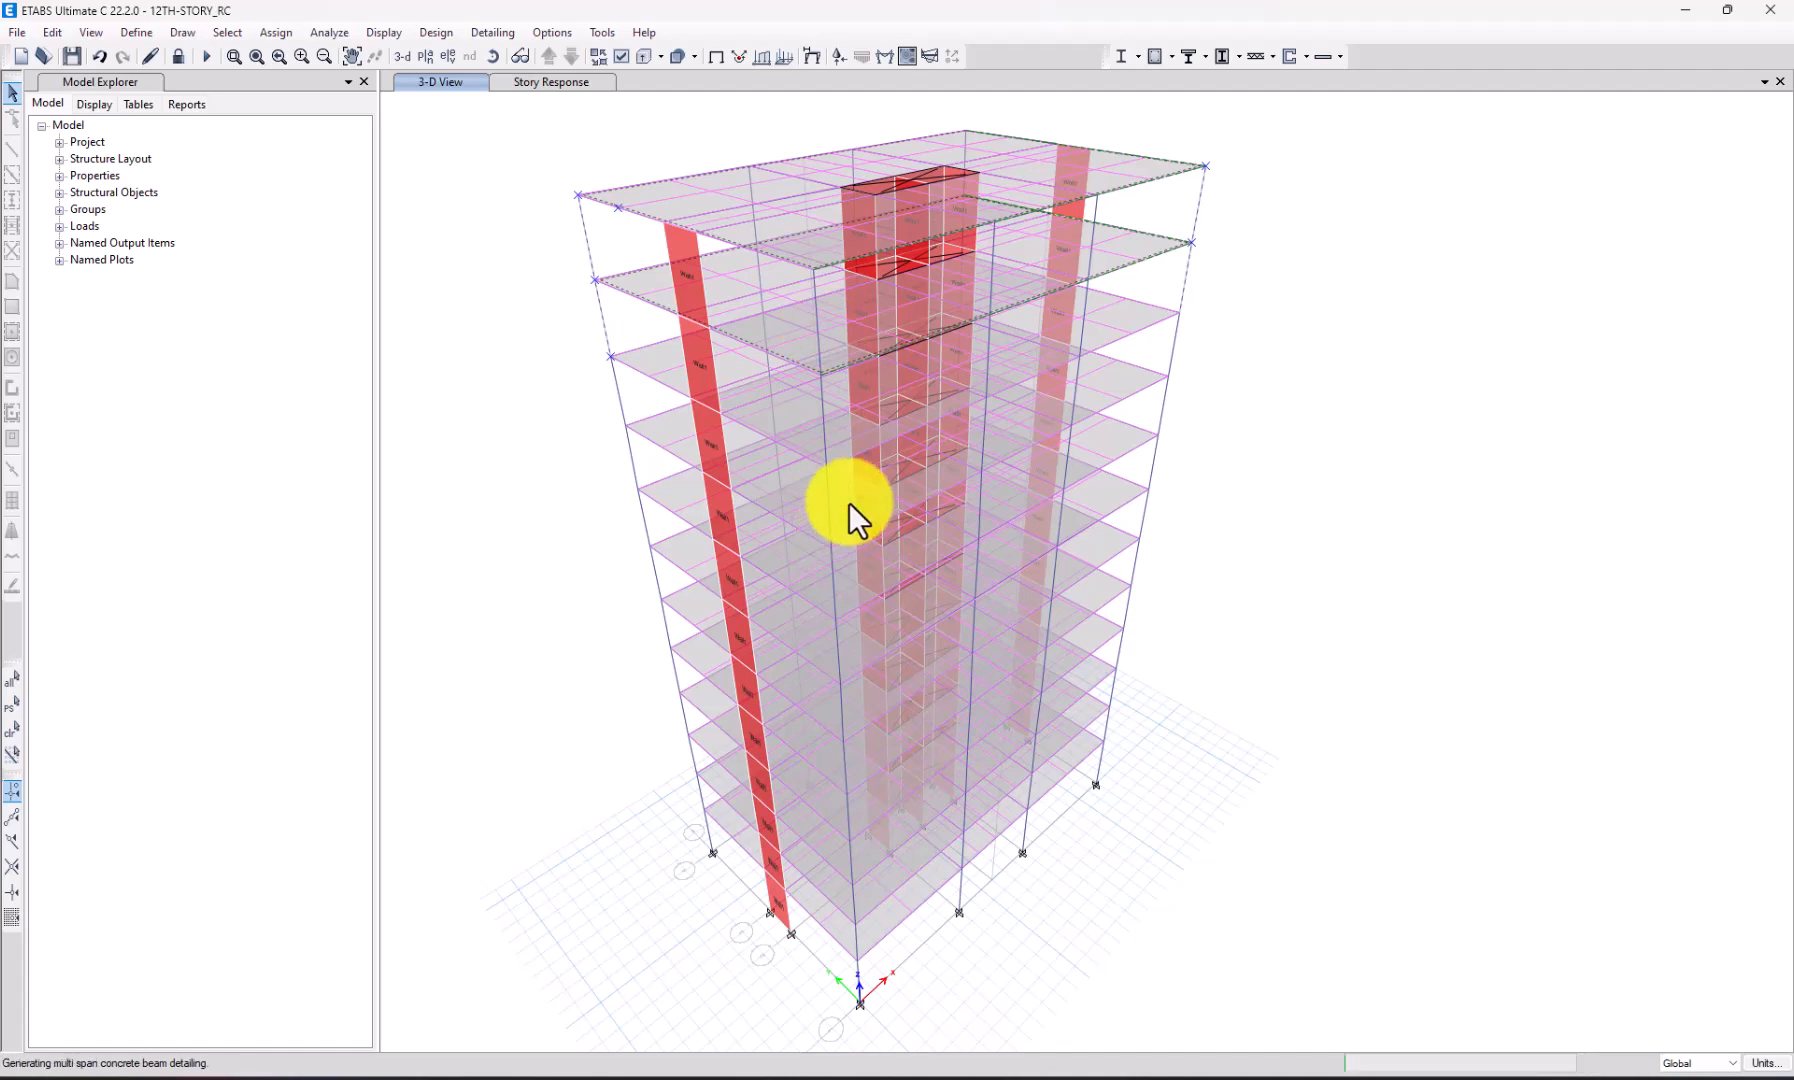
pyautogui.click(797, 513)
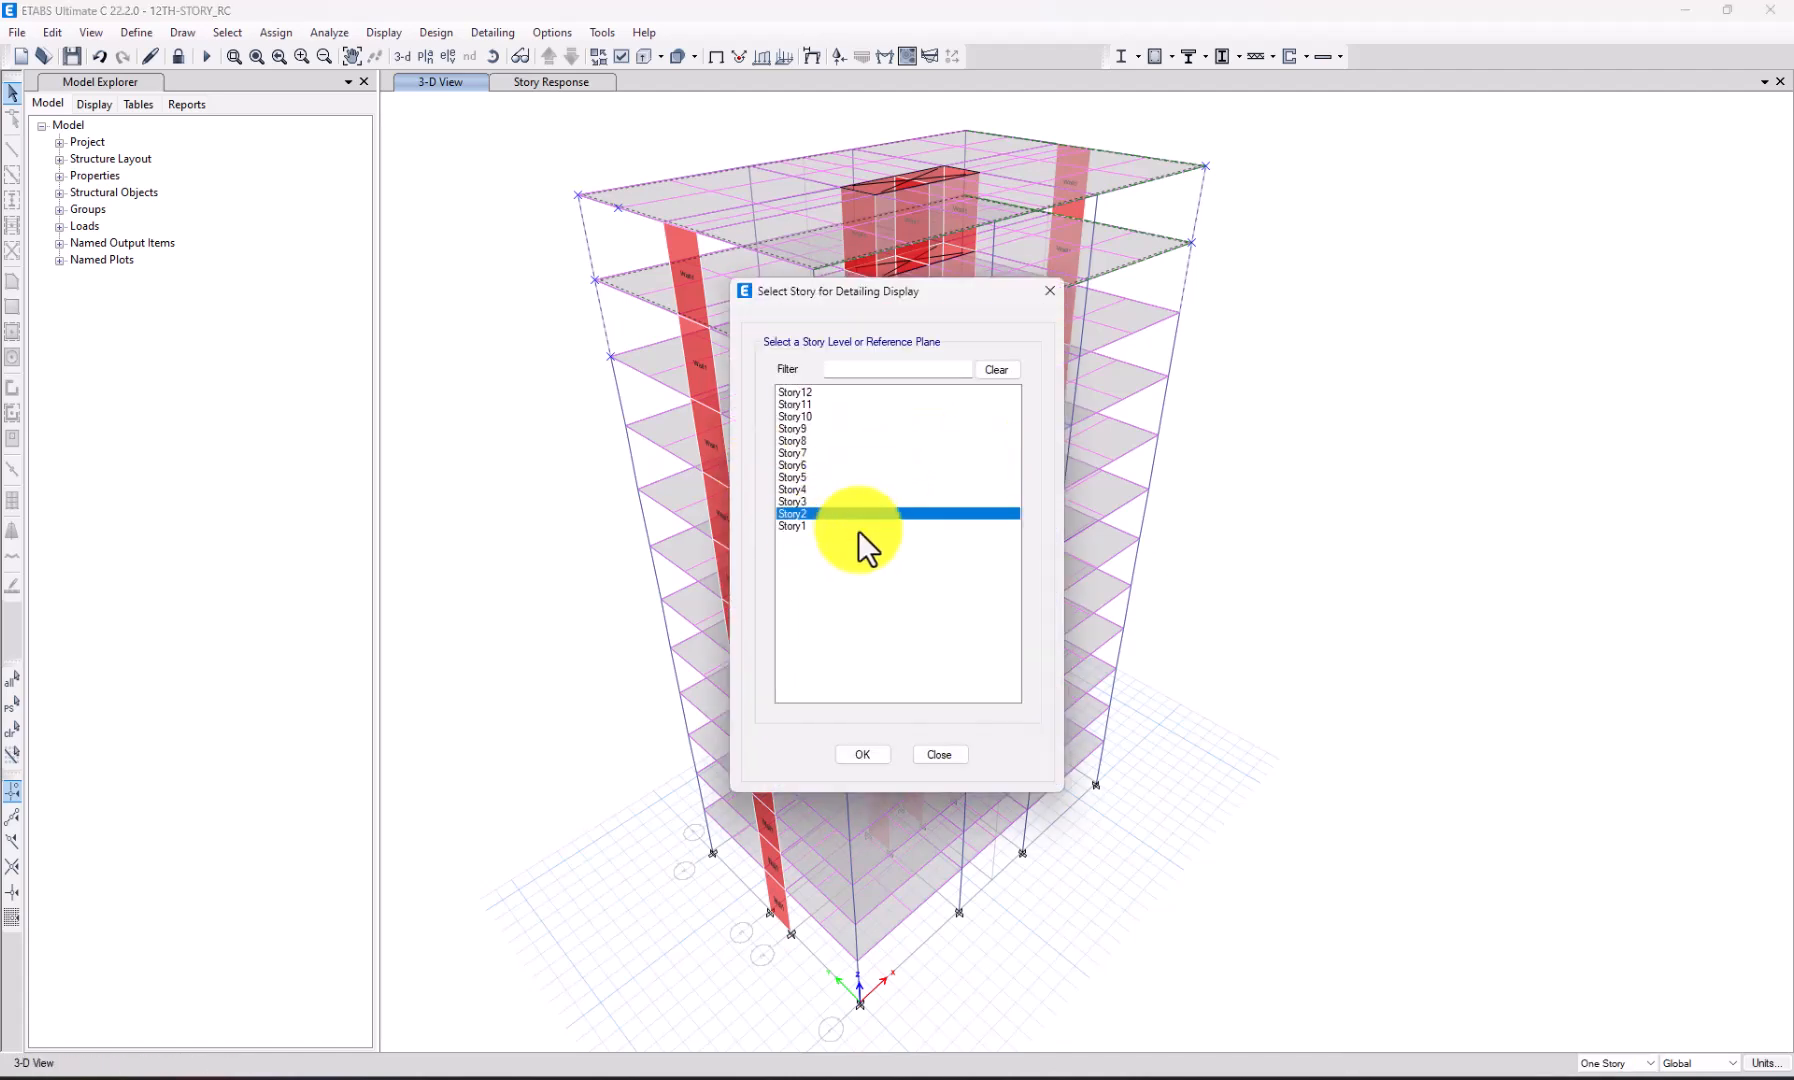
pyautogui.click(806, 394)
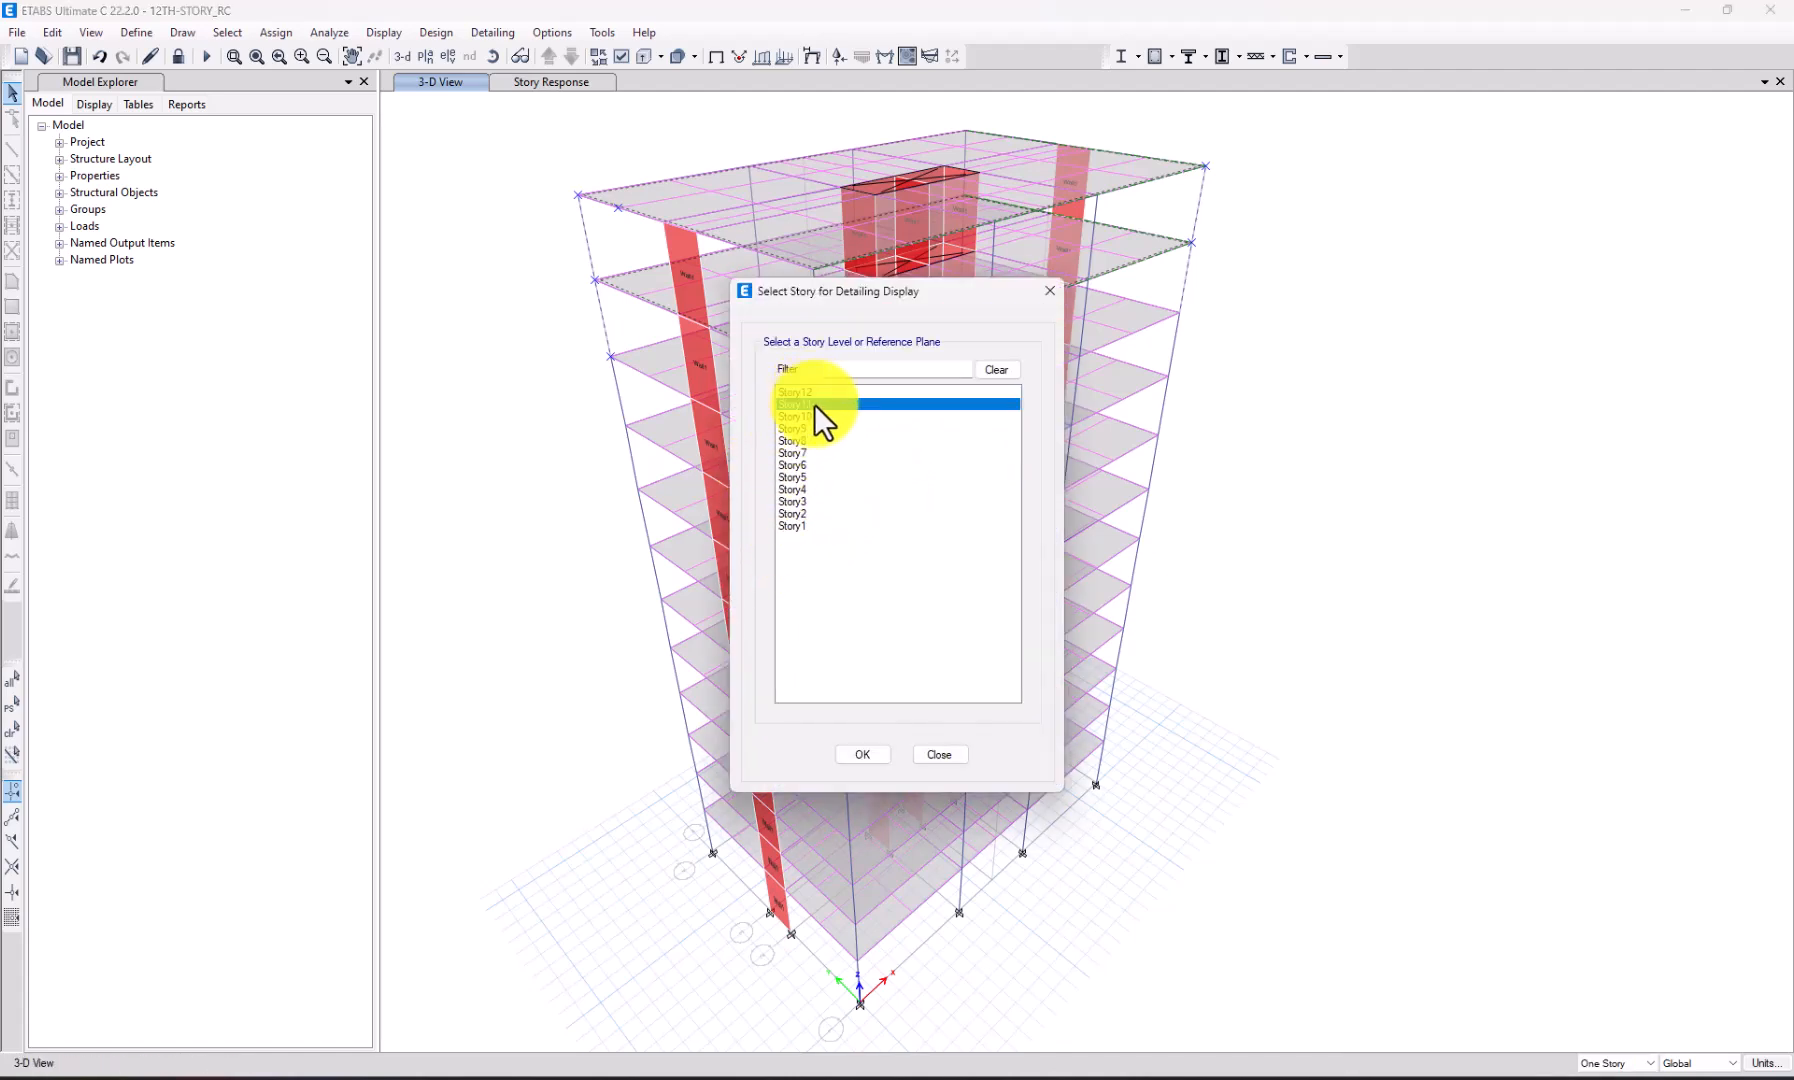
pyautogui.click(855, 755)
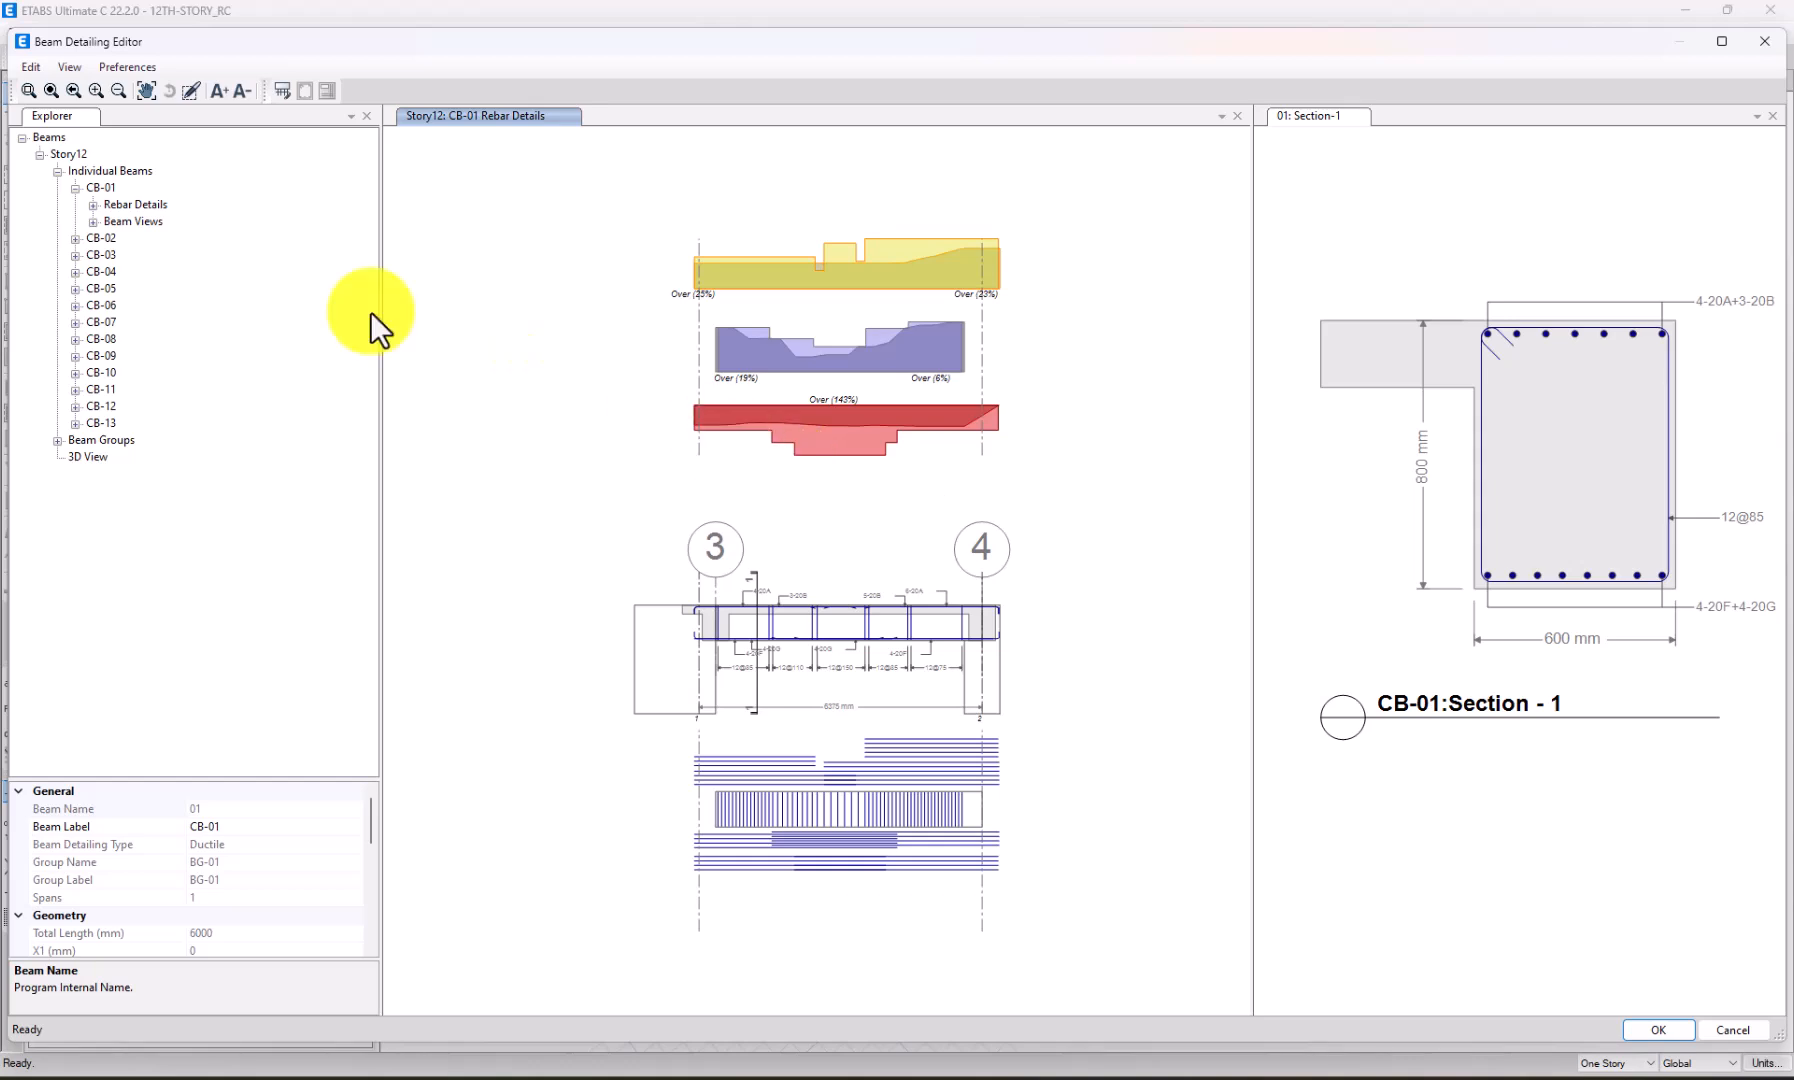
# Examine the Story12 beam CB-01 rebar details, including its capacity diagrams, bar elevation and stirrup spacing.
pyautogui.scroll(2, 816, 762)
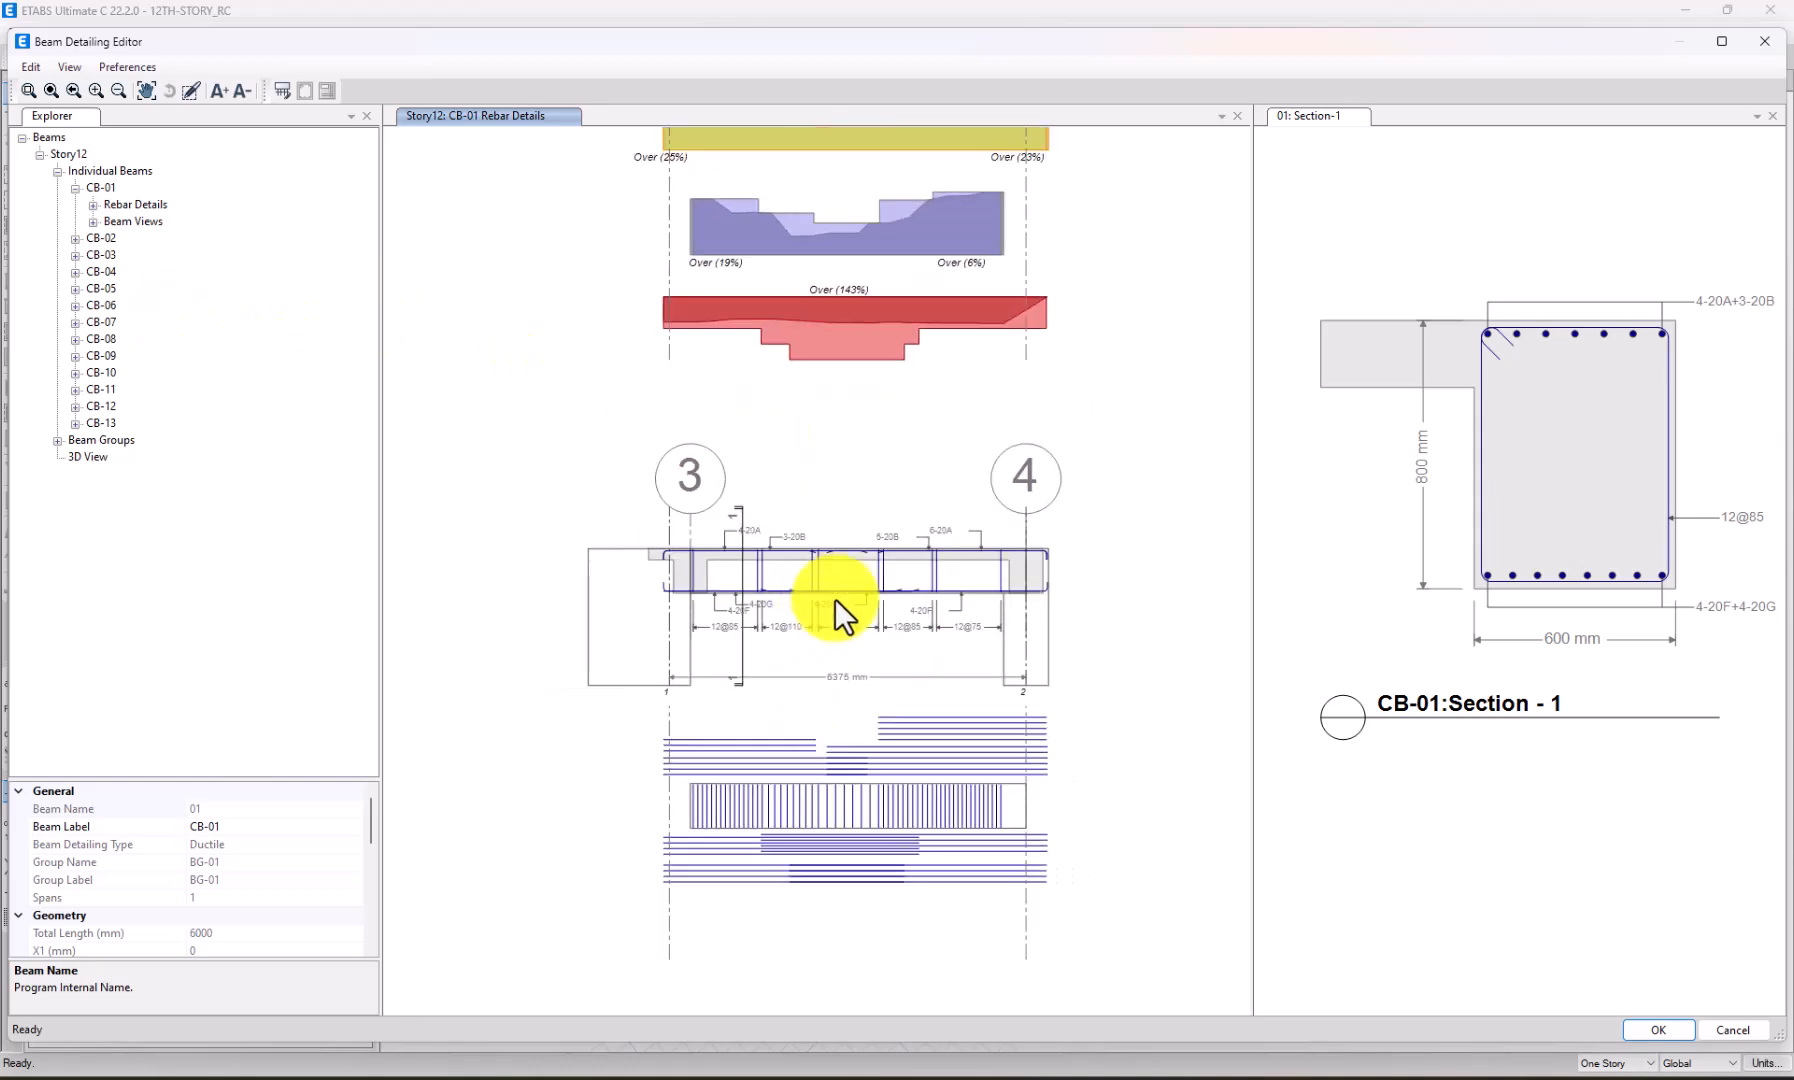
pyautogui.scroll(2, 670, 495)
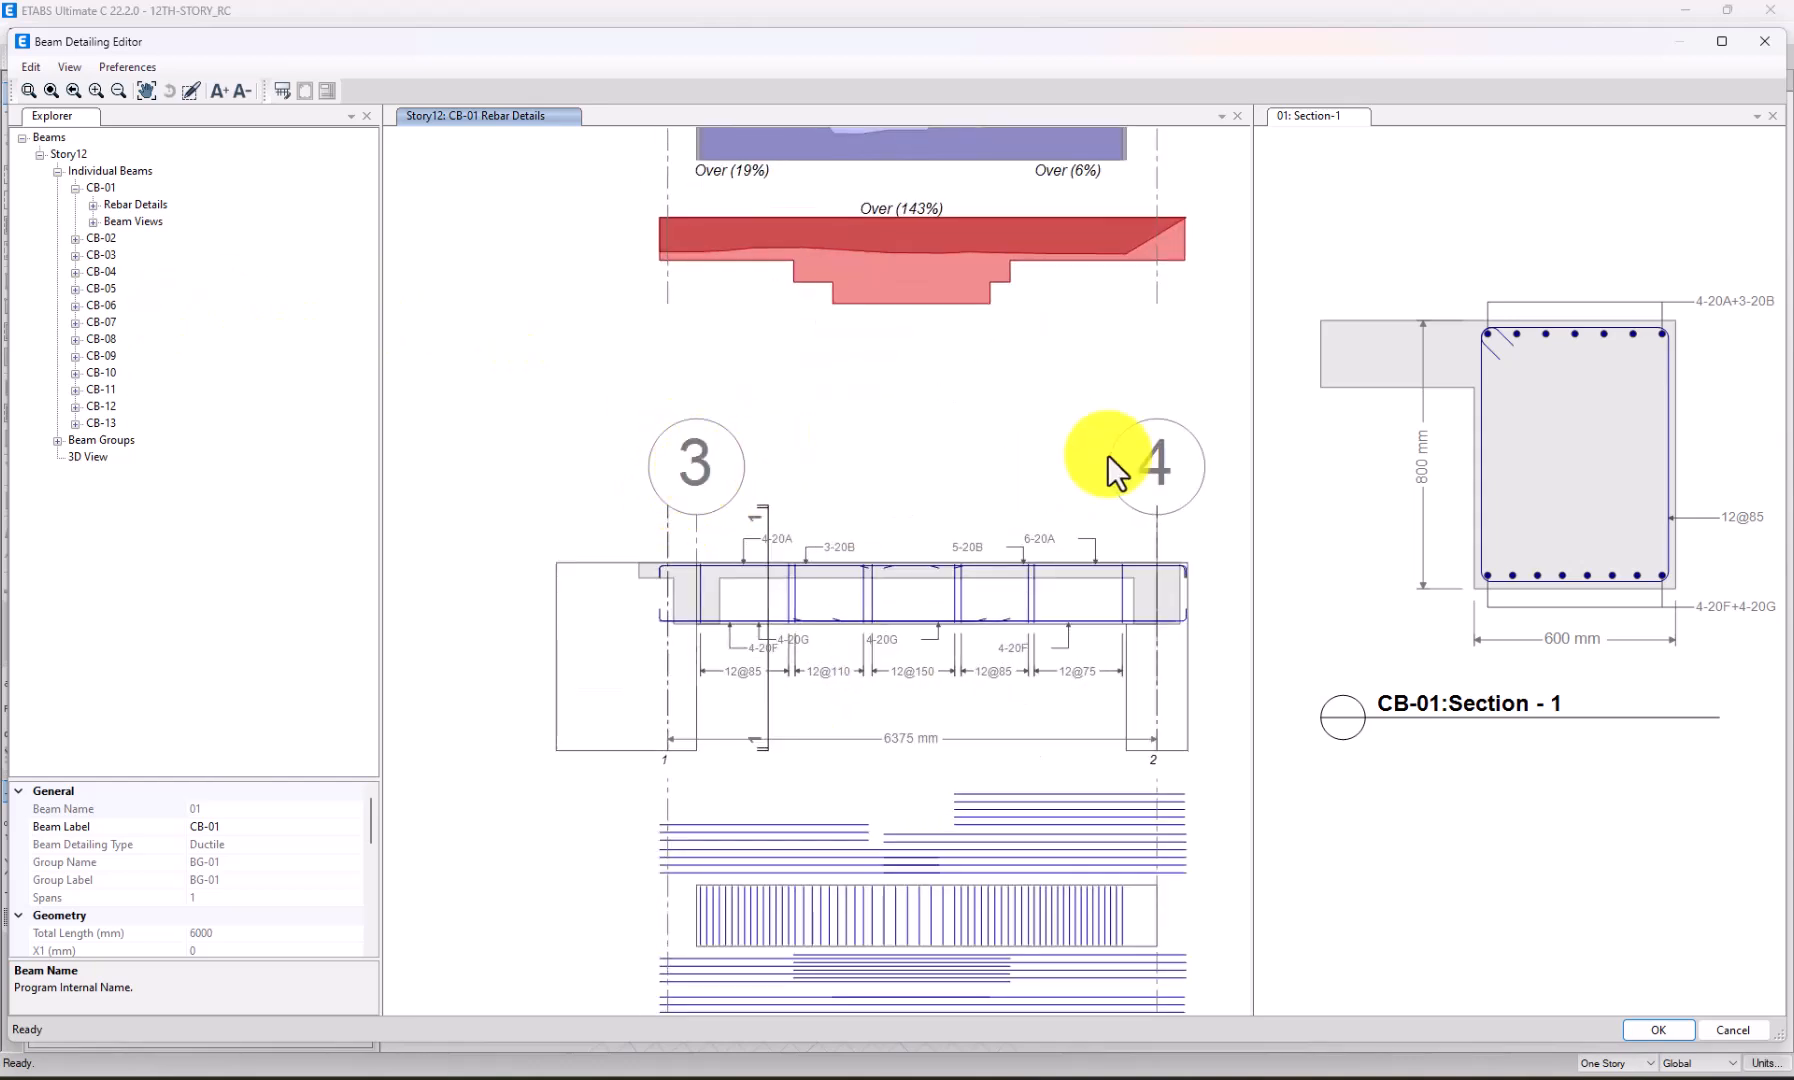
pyautogui.scroll(-3, 929, 441)
pyautogui.scroll(2, 955, 700)
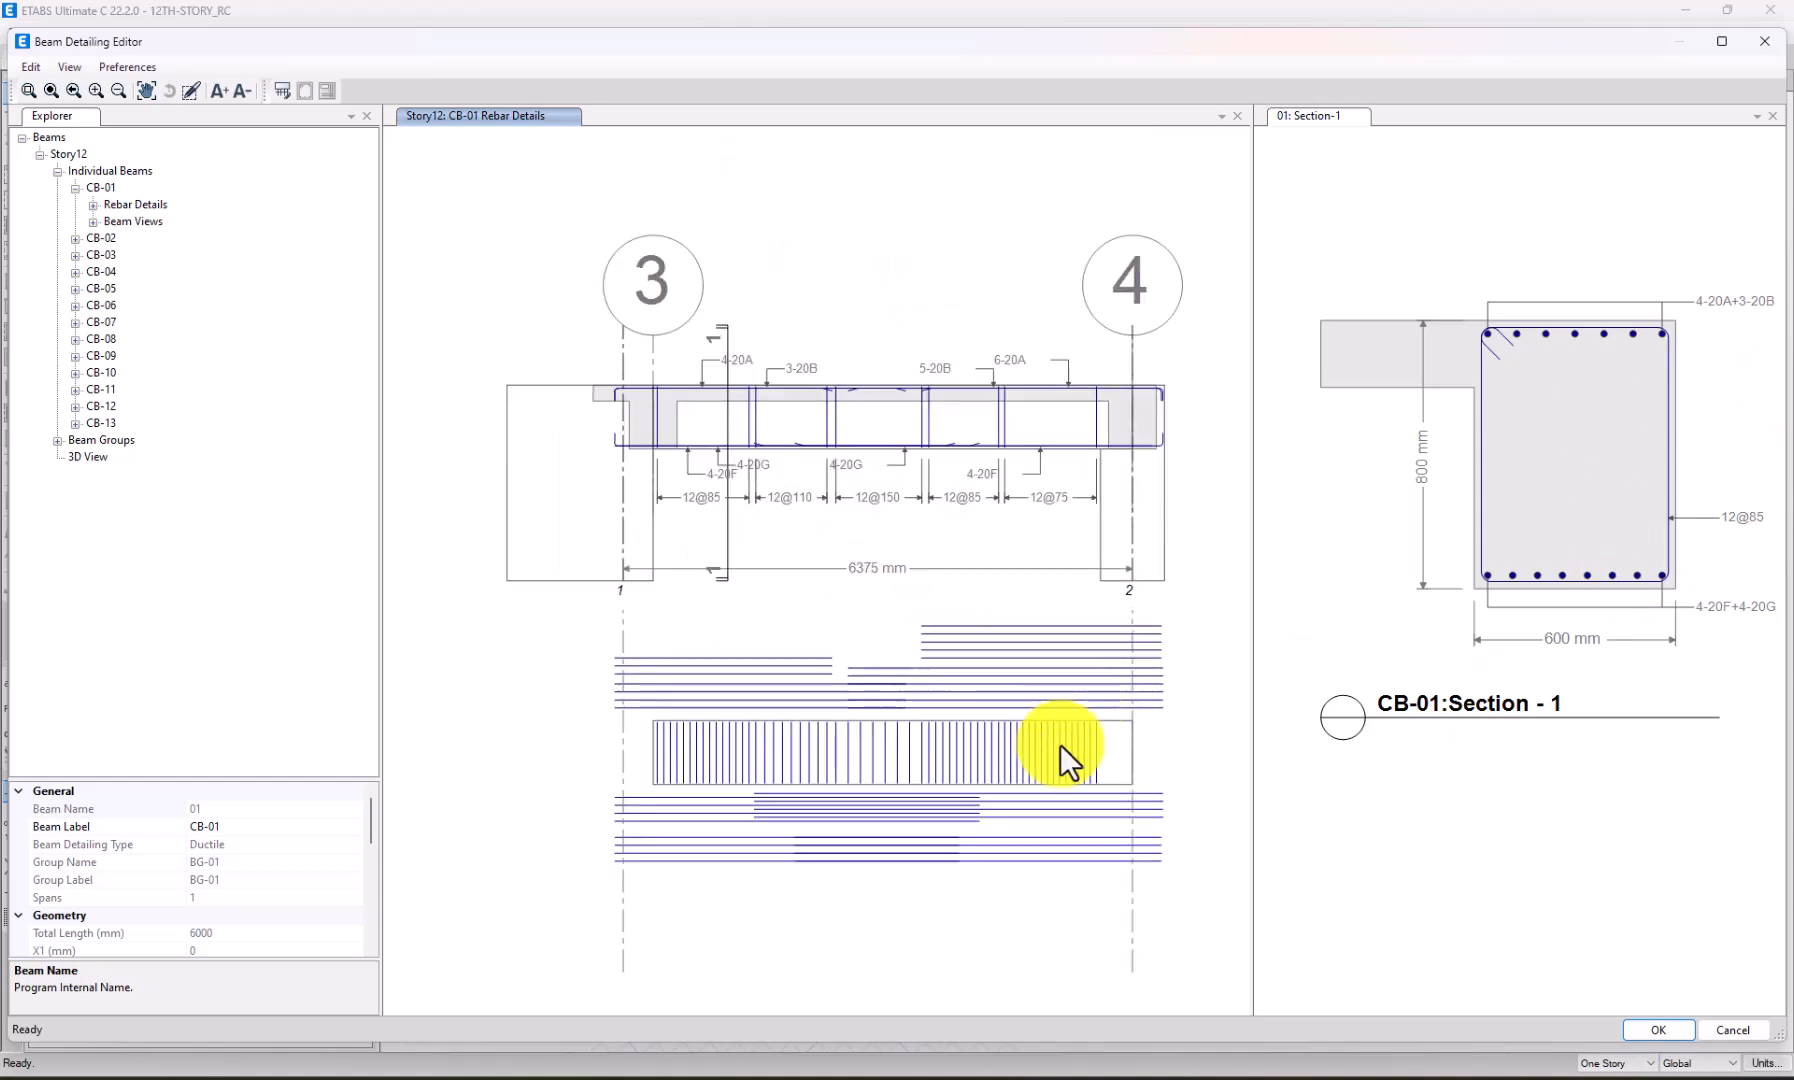
pyautogui.scroll(1, 1069, 727)
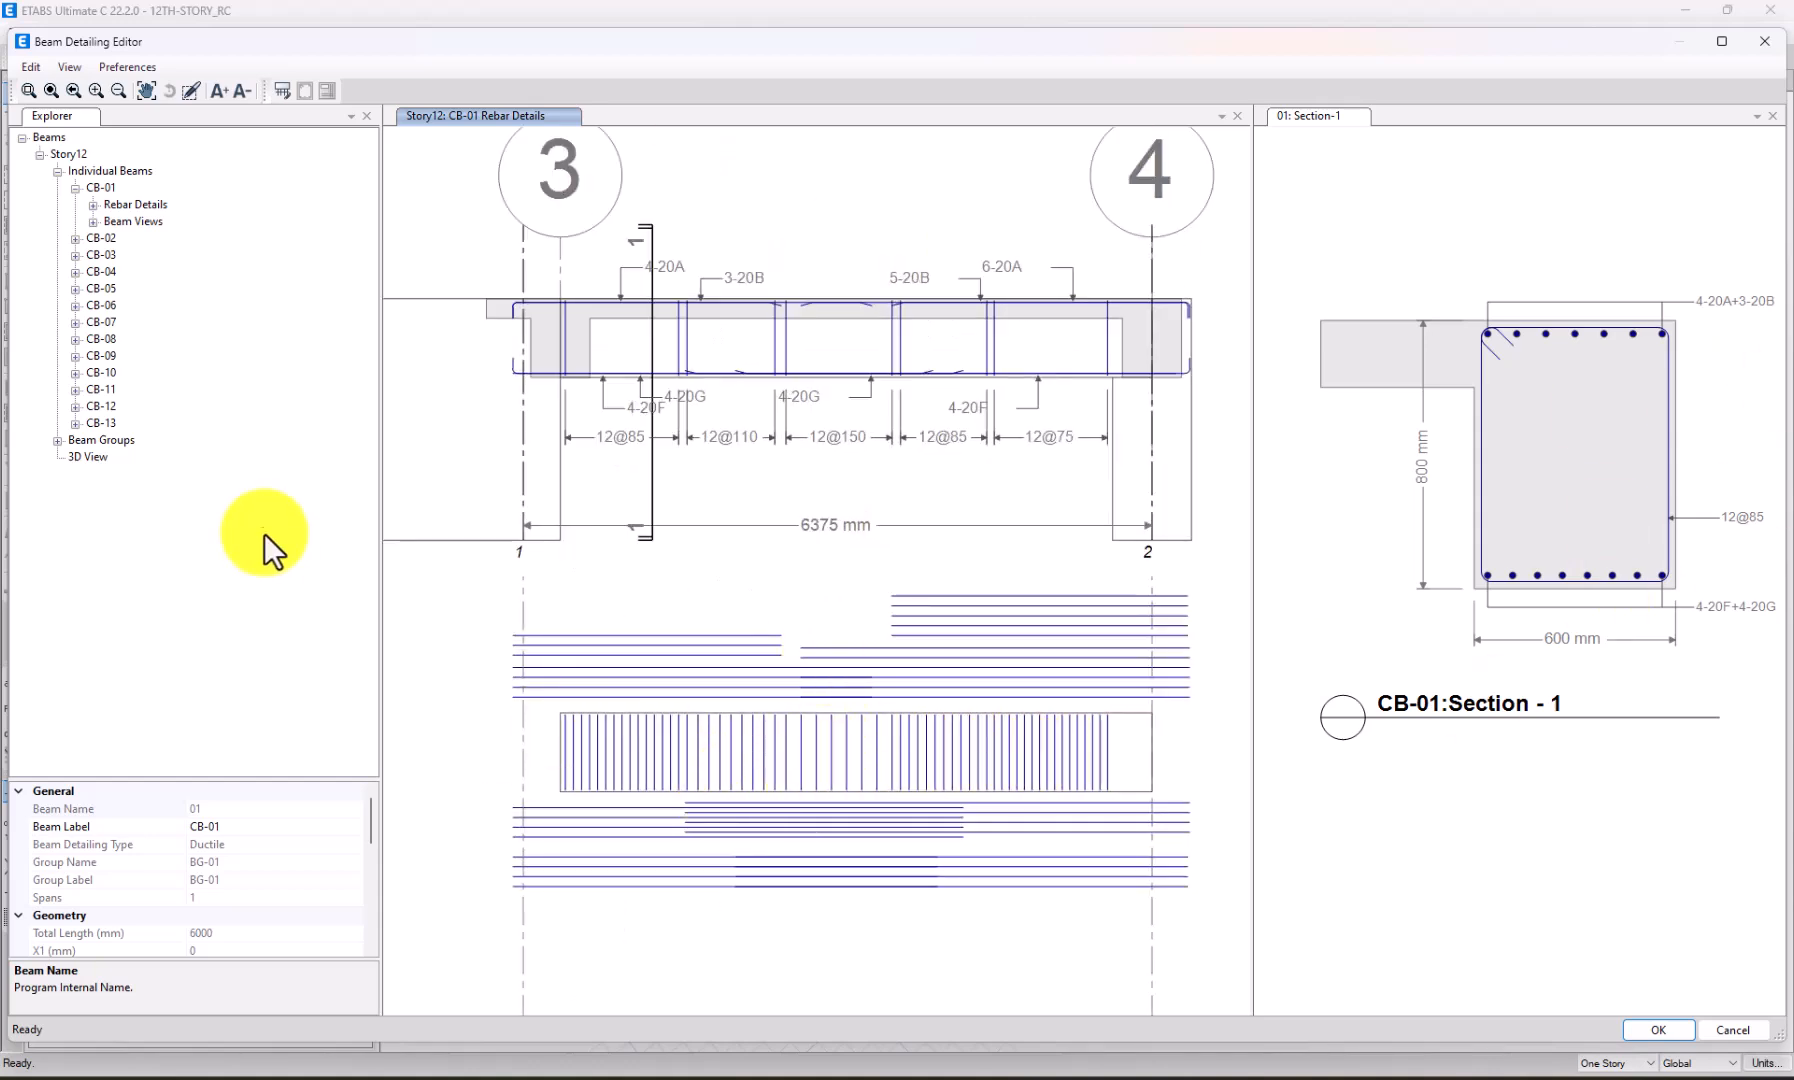
# Examine the longitudinal bars and stirrups of the Story12 beams in the 3D detailing view.
pyautogui.click(90, 456)
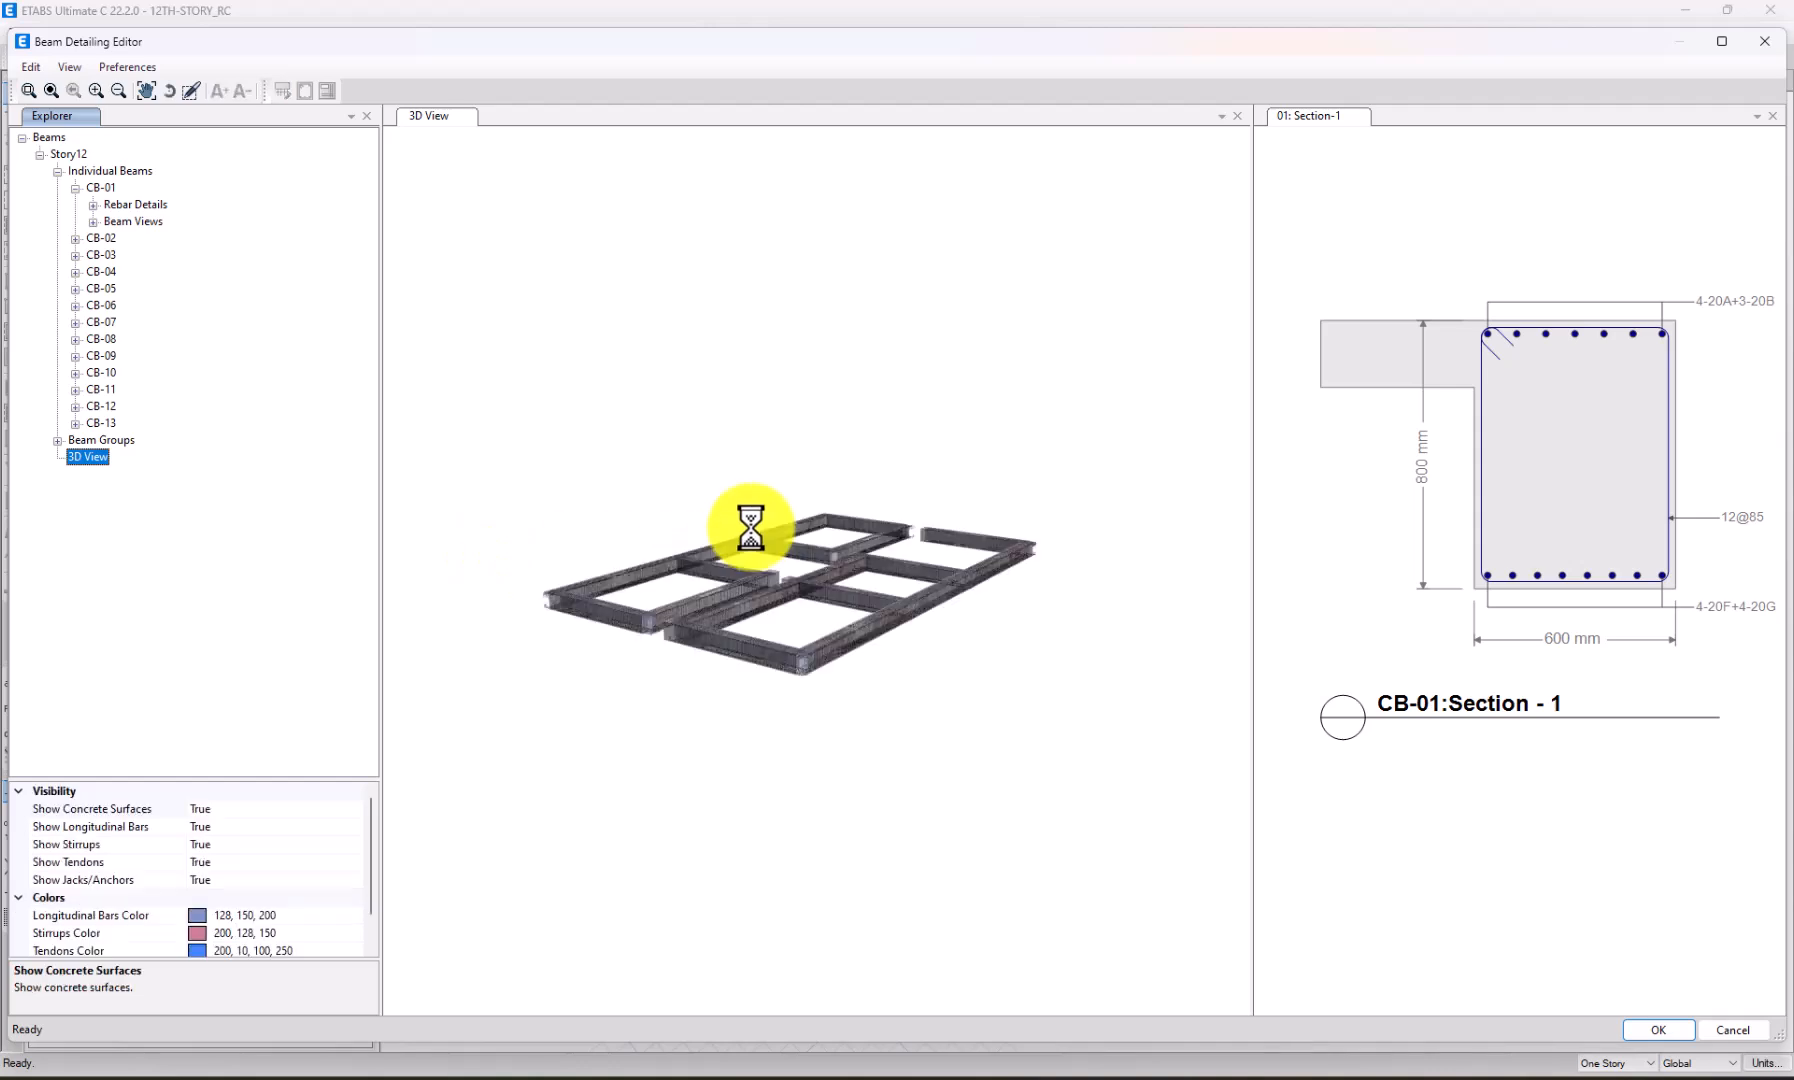
pyautogui.scroll(2, 736, 617)
pyautogui.moveTo(1020, 569); pyautogui.dragTo(876, 582)
pyautogui.scroll(4, 968, 500)
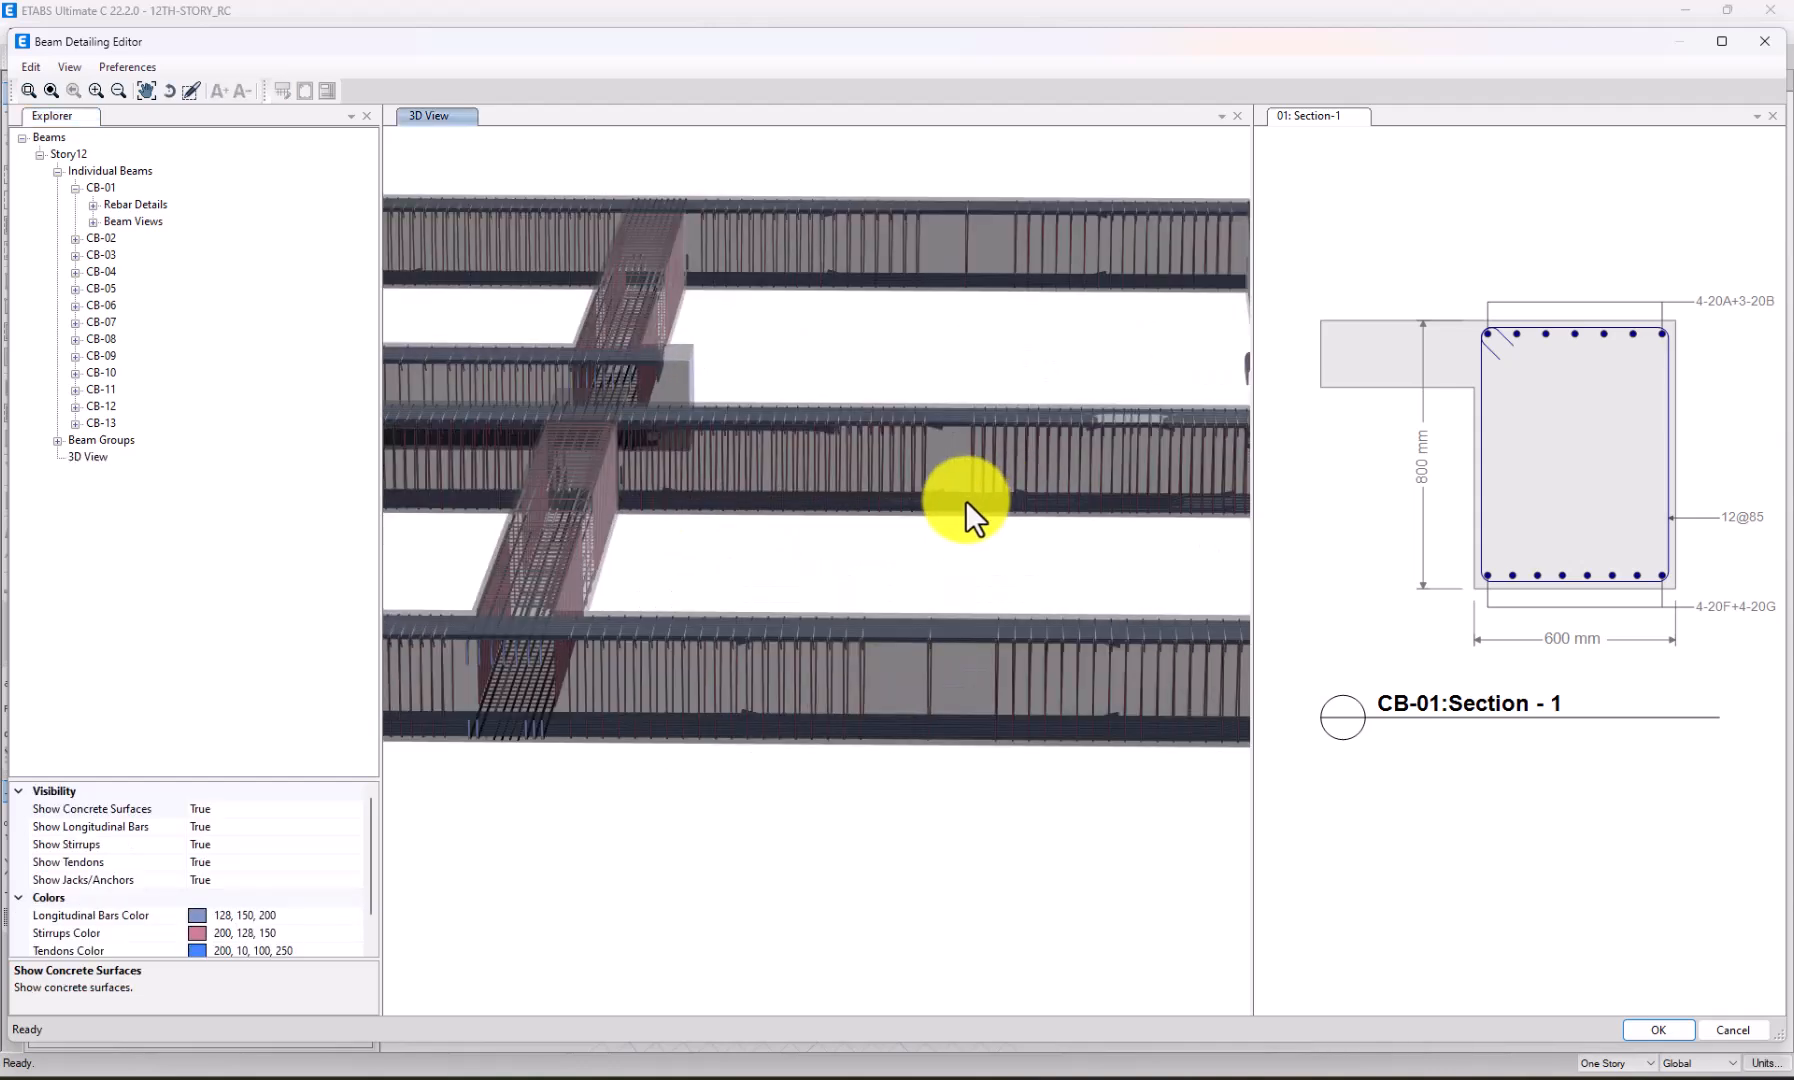
pyautogui.moveTo(1058, 451); pyautogui.dragTo(790, 461, button='middle')
pyautogui.scroll(-7, 657, 465)
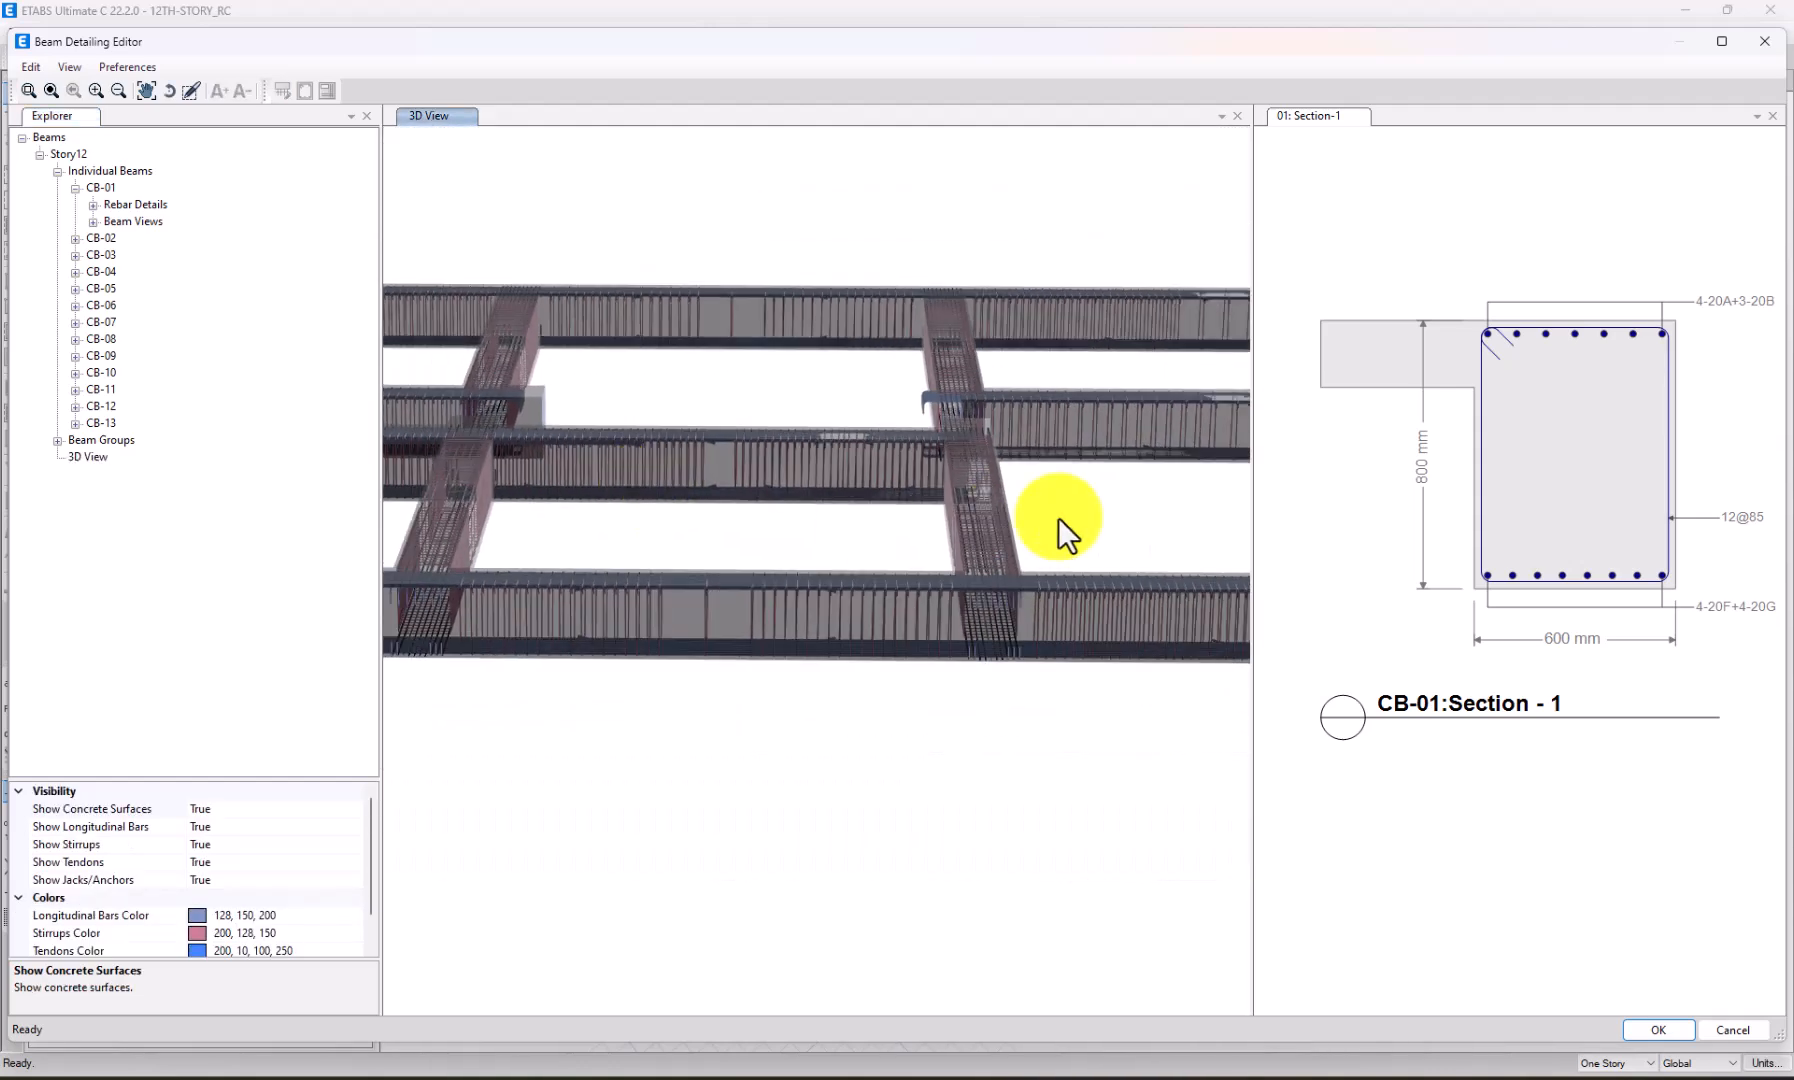
pyautogui.moveTo(1058, 517); pyautogui.dragTo(833, 512, button='middle')
pyautogui.scroll(-1, 1057, 376)
pyautogui.scroll(9, 1030, 400)
pyautogui.scroll(-9, 1004, 474)
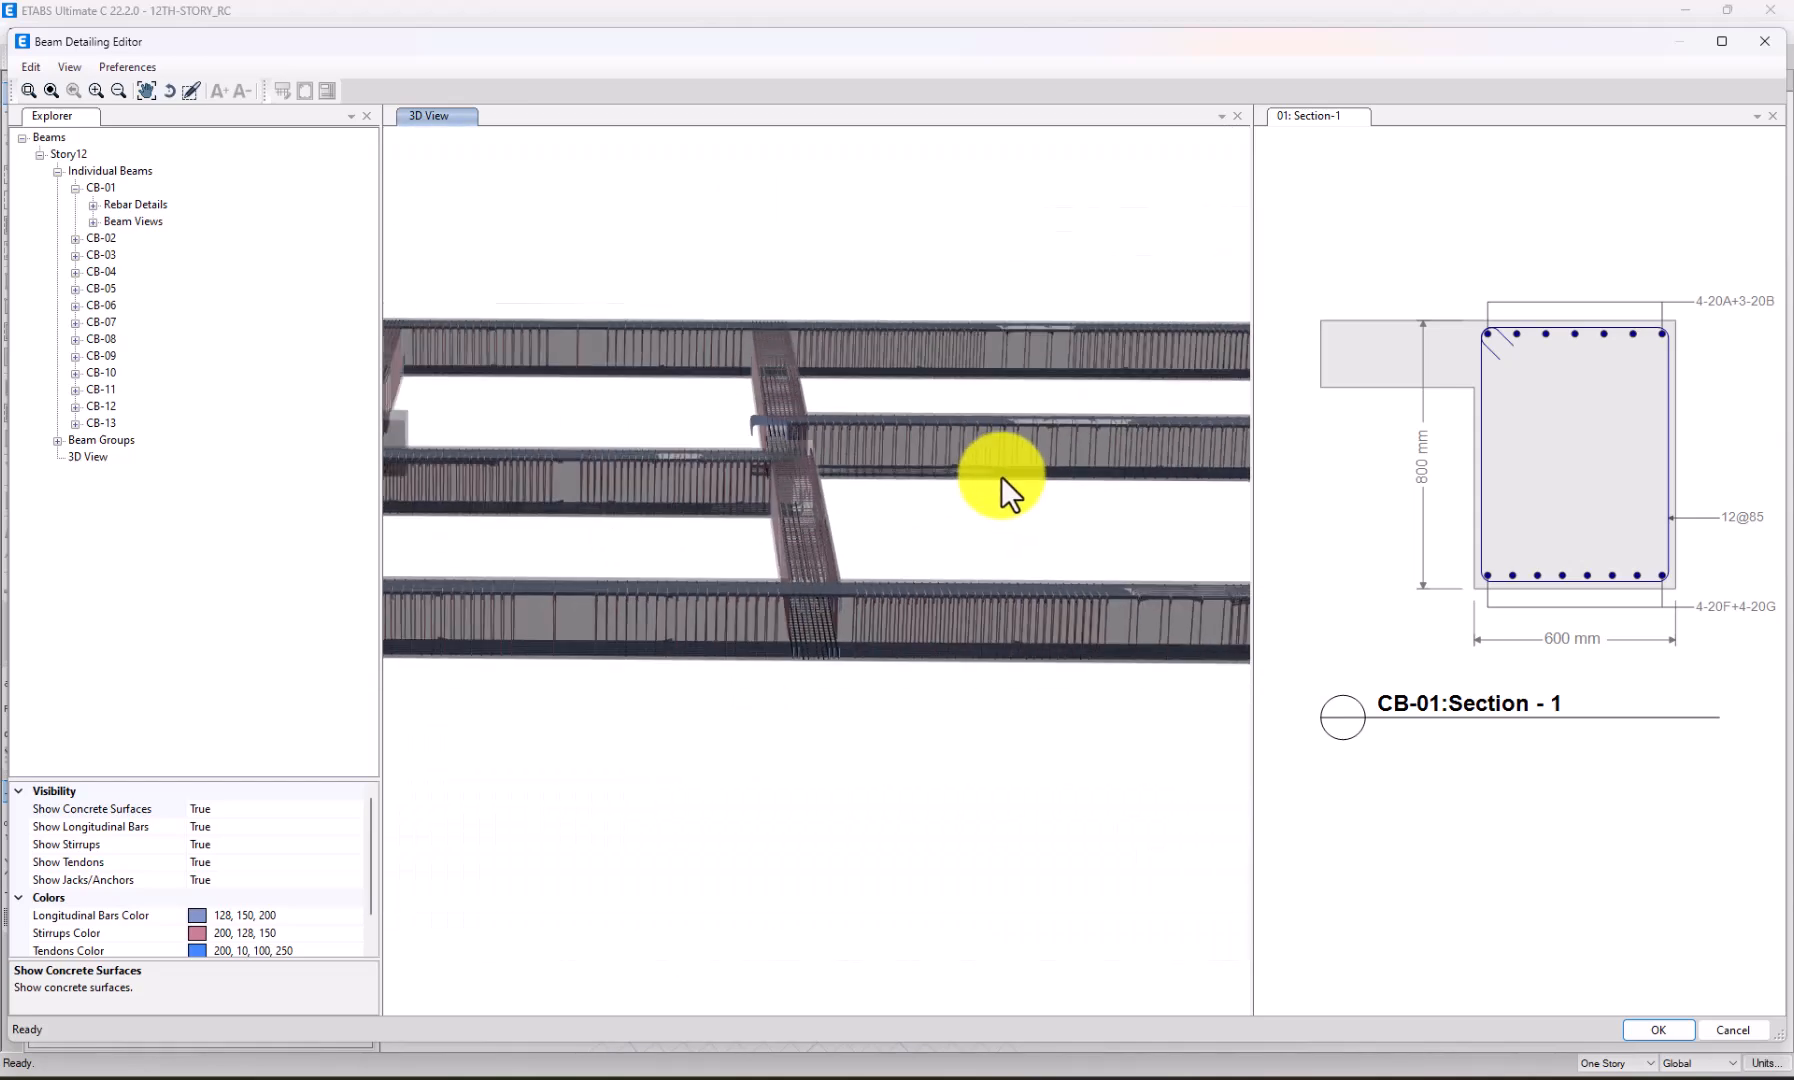
pyautogui.scroll(-7, 980, 465)
pyautogui.moveTo(900, 465); pyautogui.dragTo(488, 432, button='middle')
pyautogui.scroll(-6, 548, 468)
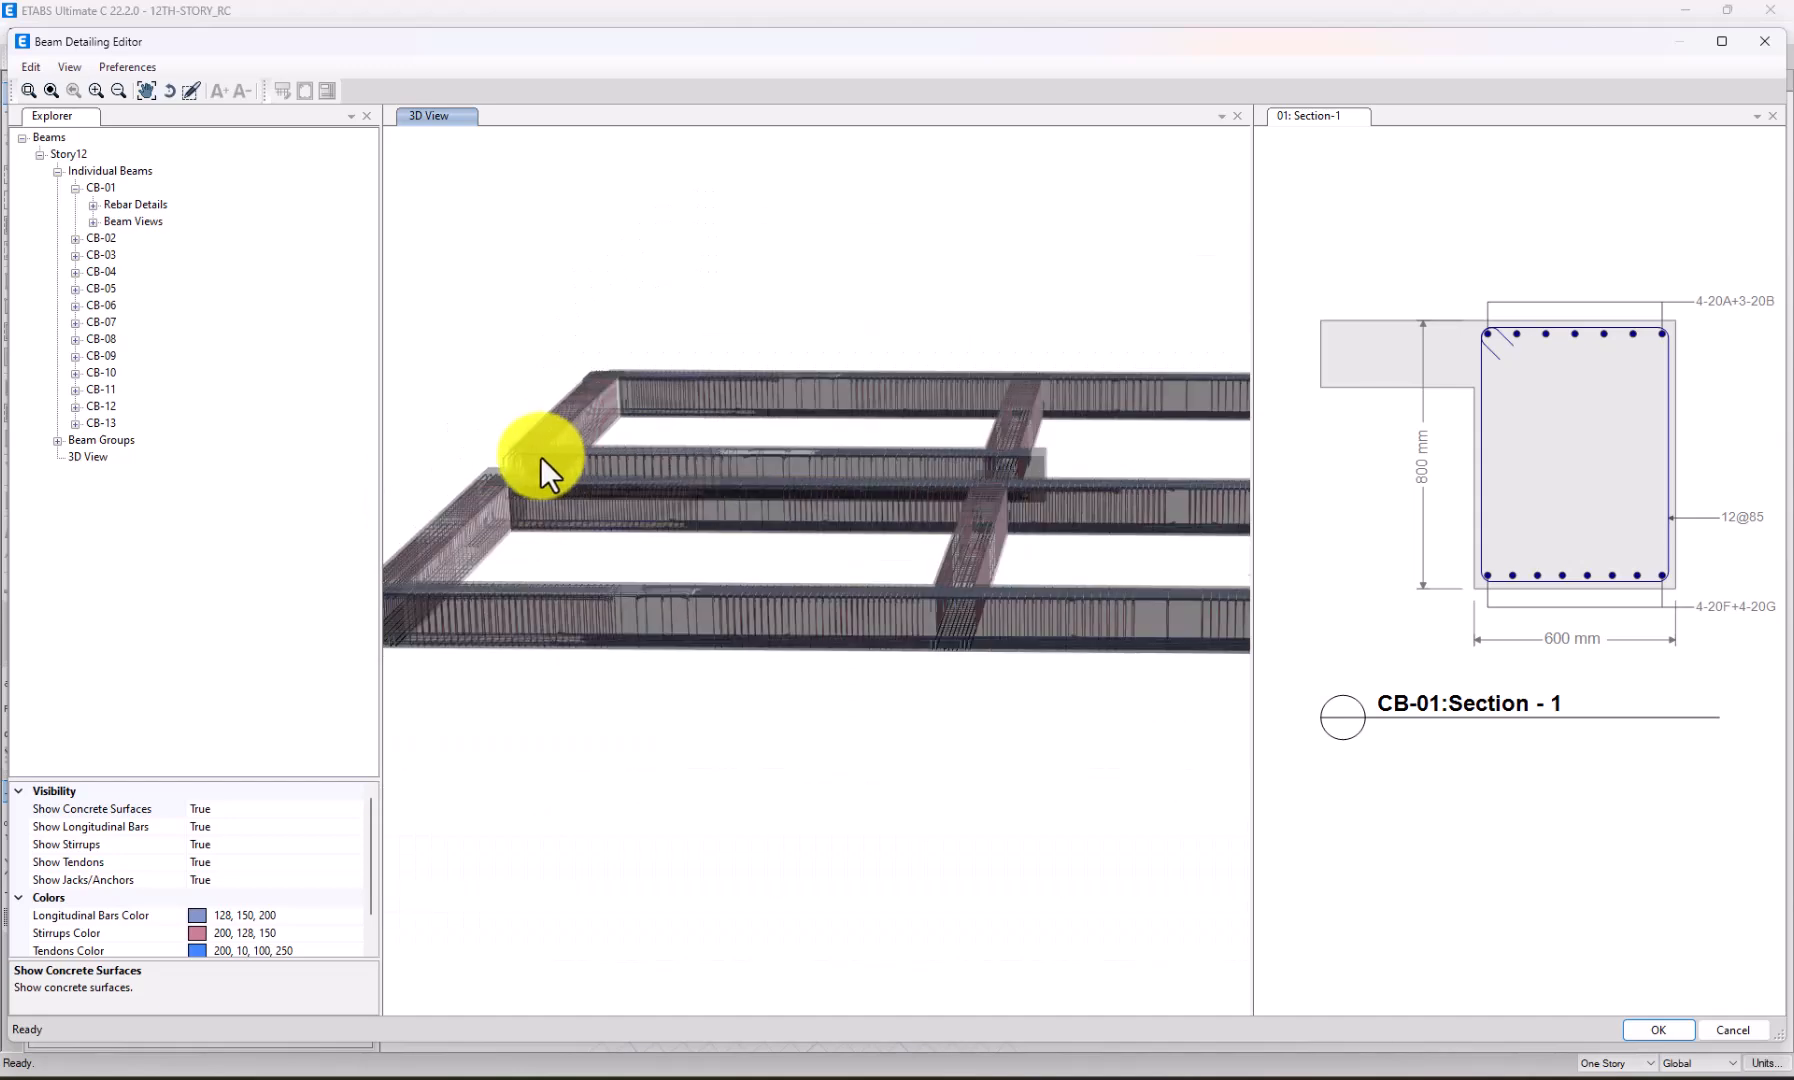
# Inspect the overall Story12 beam framing and its reinforcement in 3D, both close up and as a whole.
pyautogui.moveTo(804, 533); pyautogui.dragTo(952, 534, button='middle')
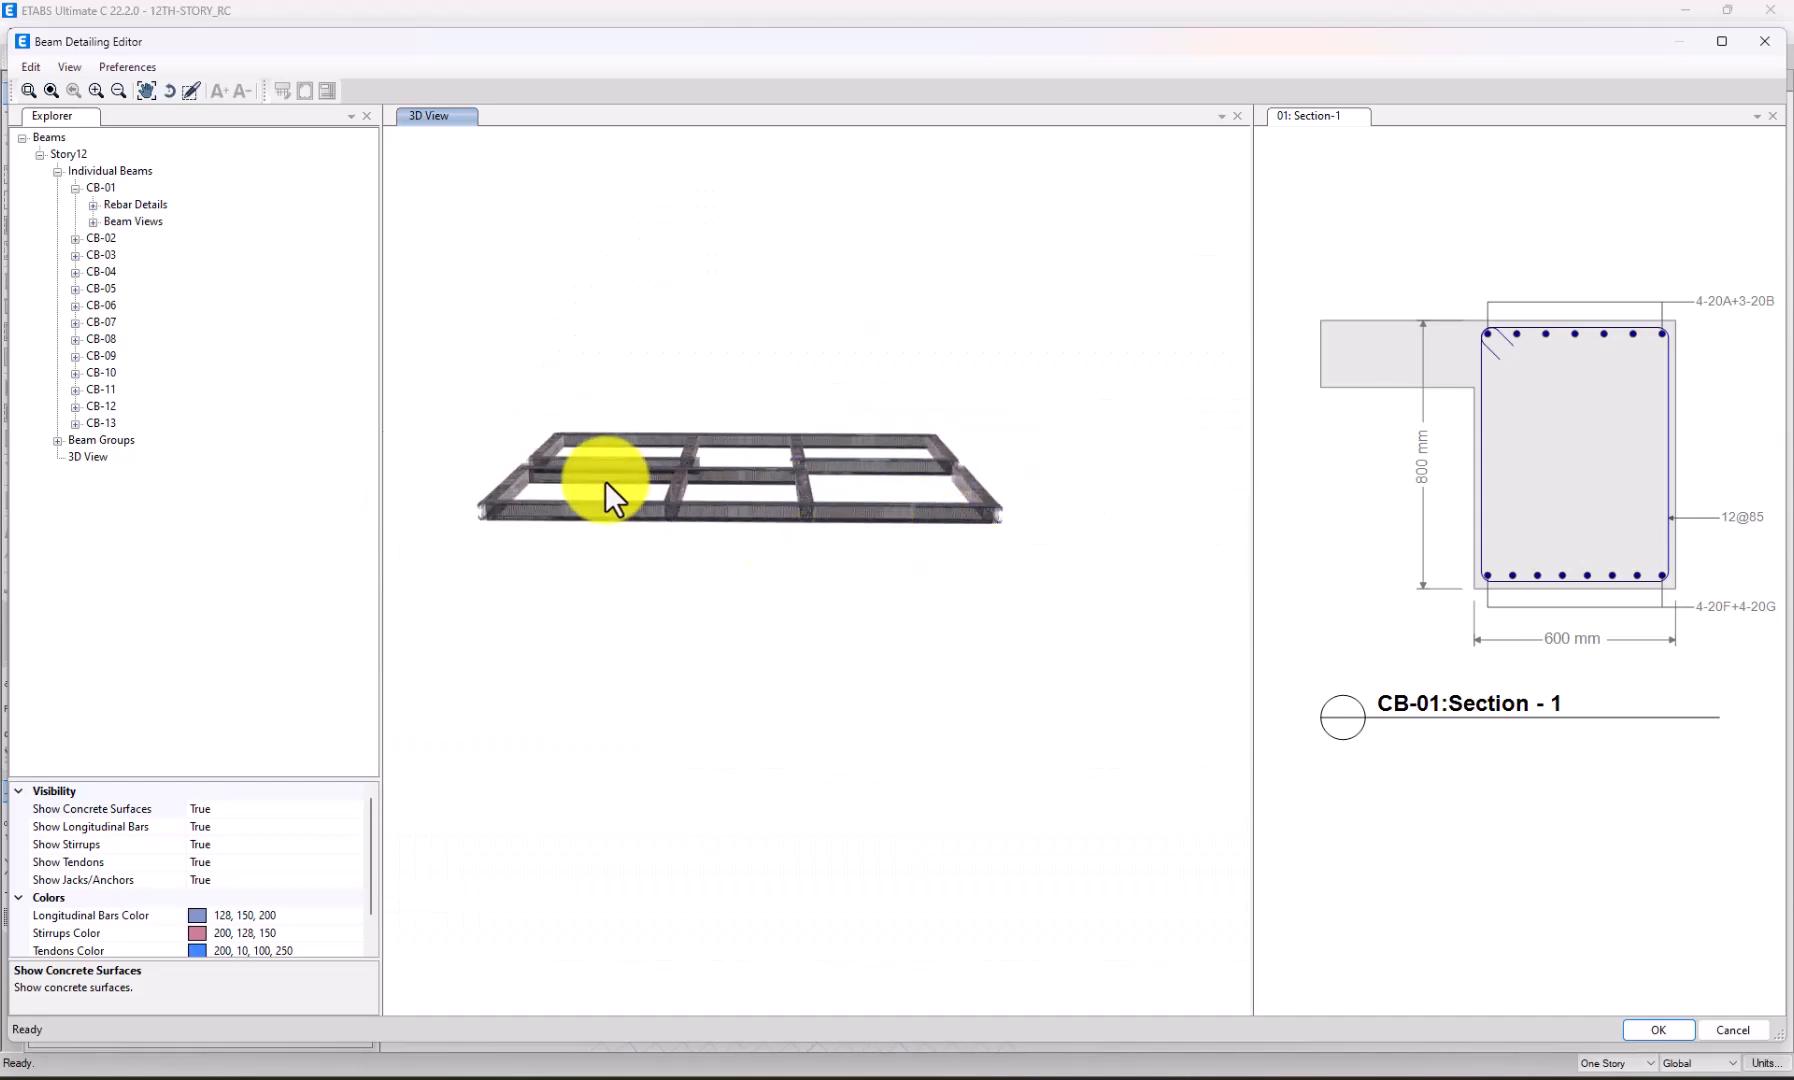
pyautogui.scroll(3, 506, 502)
pyautogui.scroll(3, 455, 542)
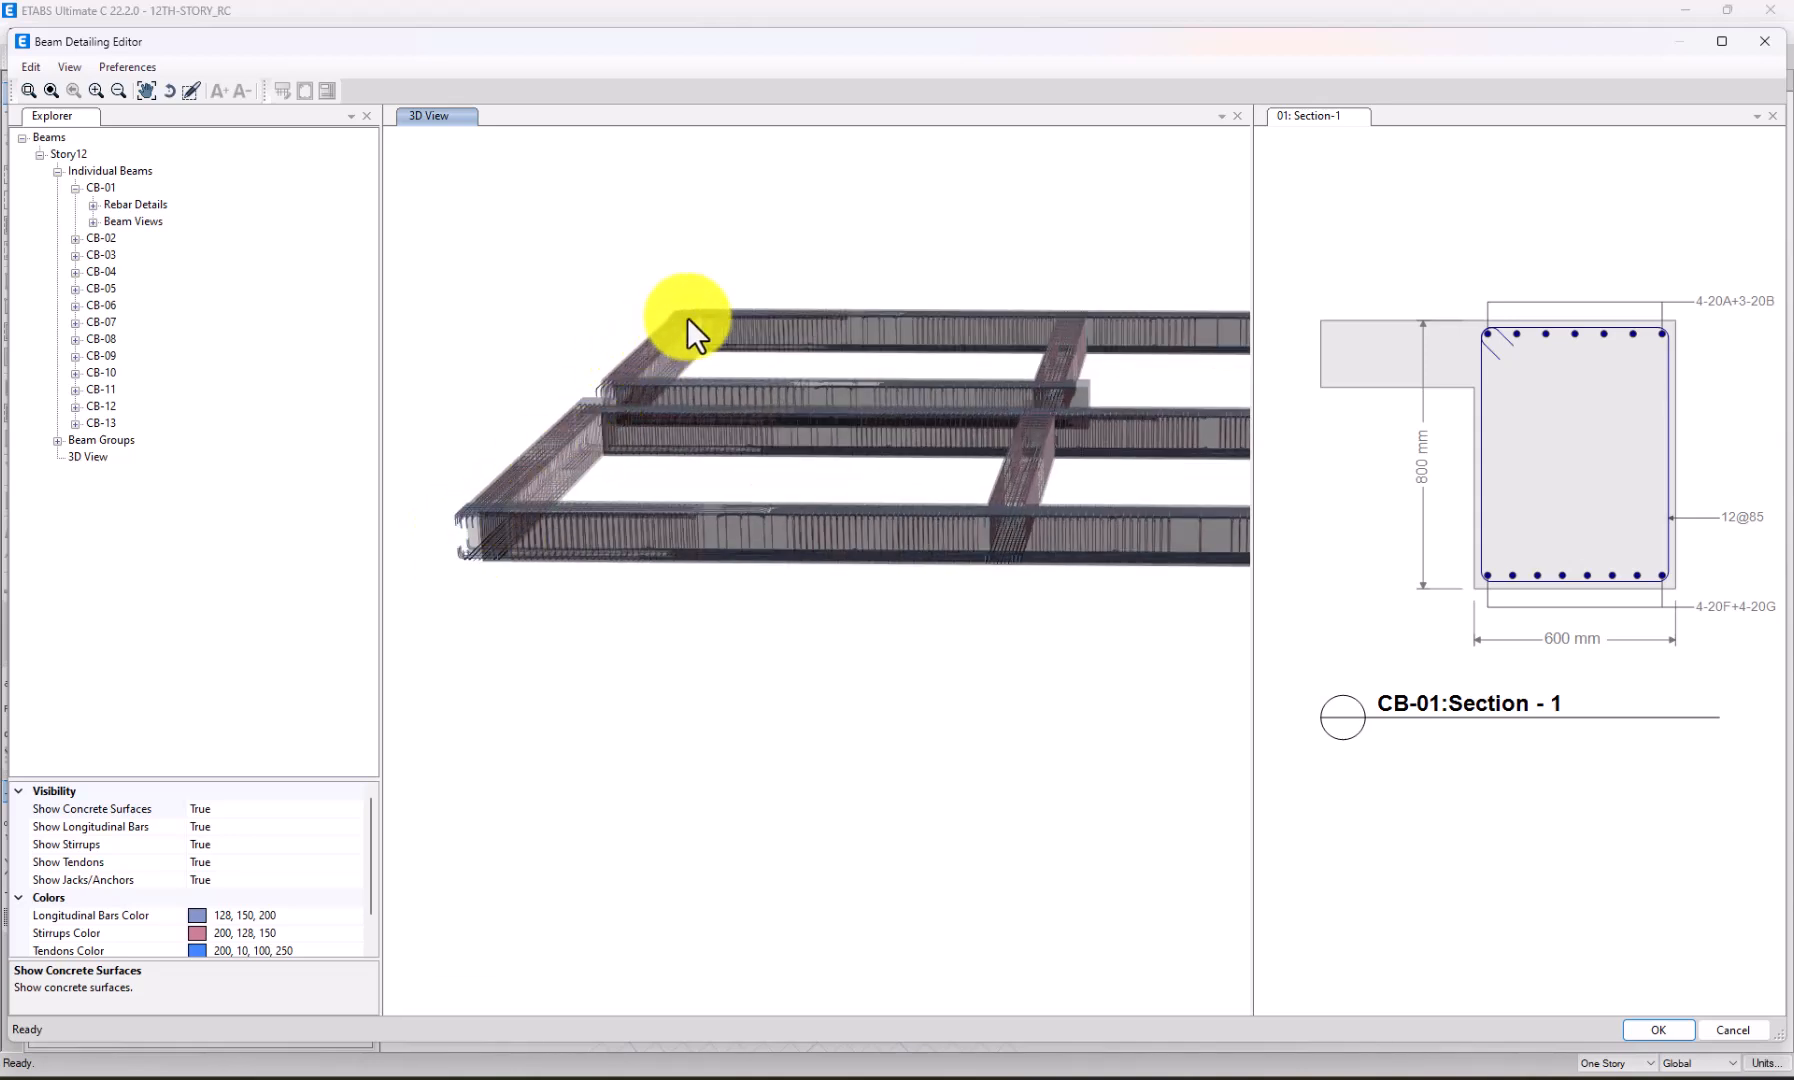
pyautogui.scroll(-5, 582, 391)
pyautogui.scroll(3, 863, 360)
pyautogui.scroll(-3, 999, 395)
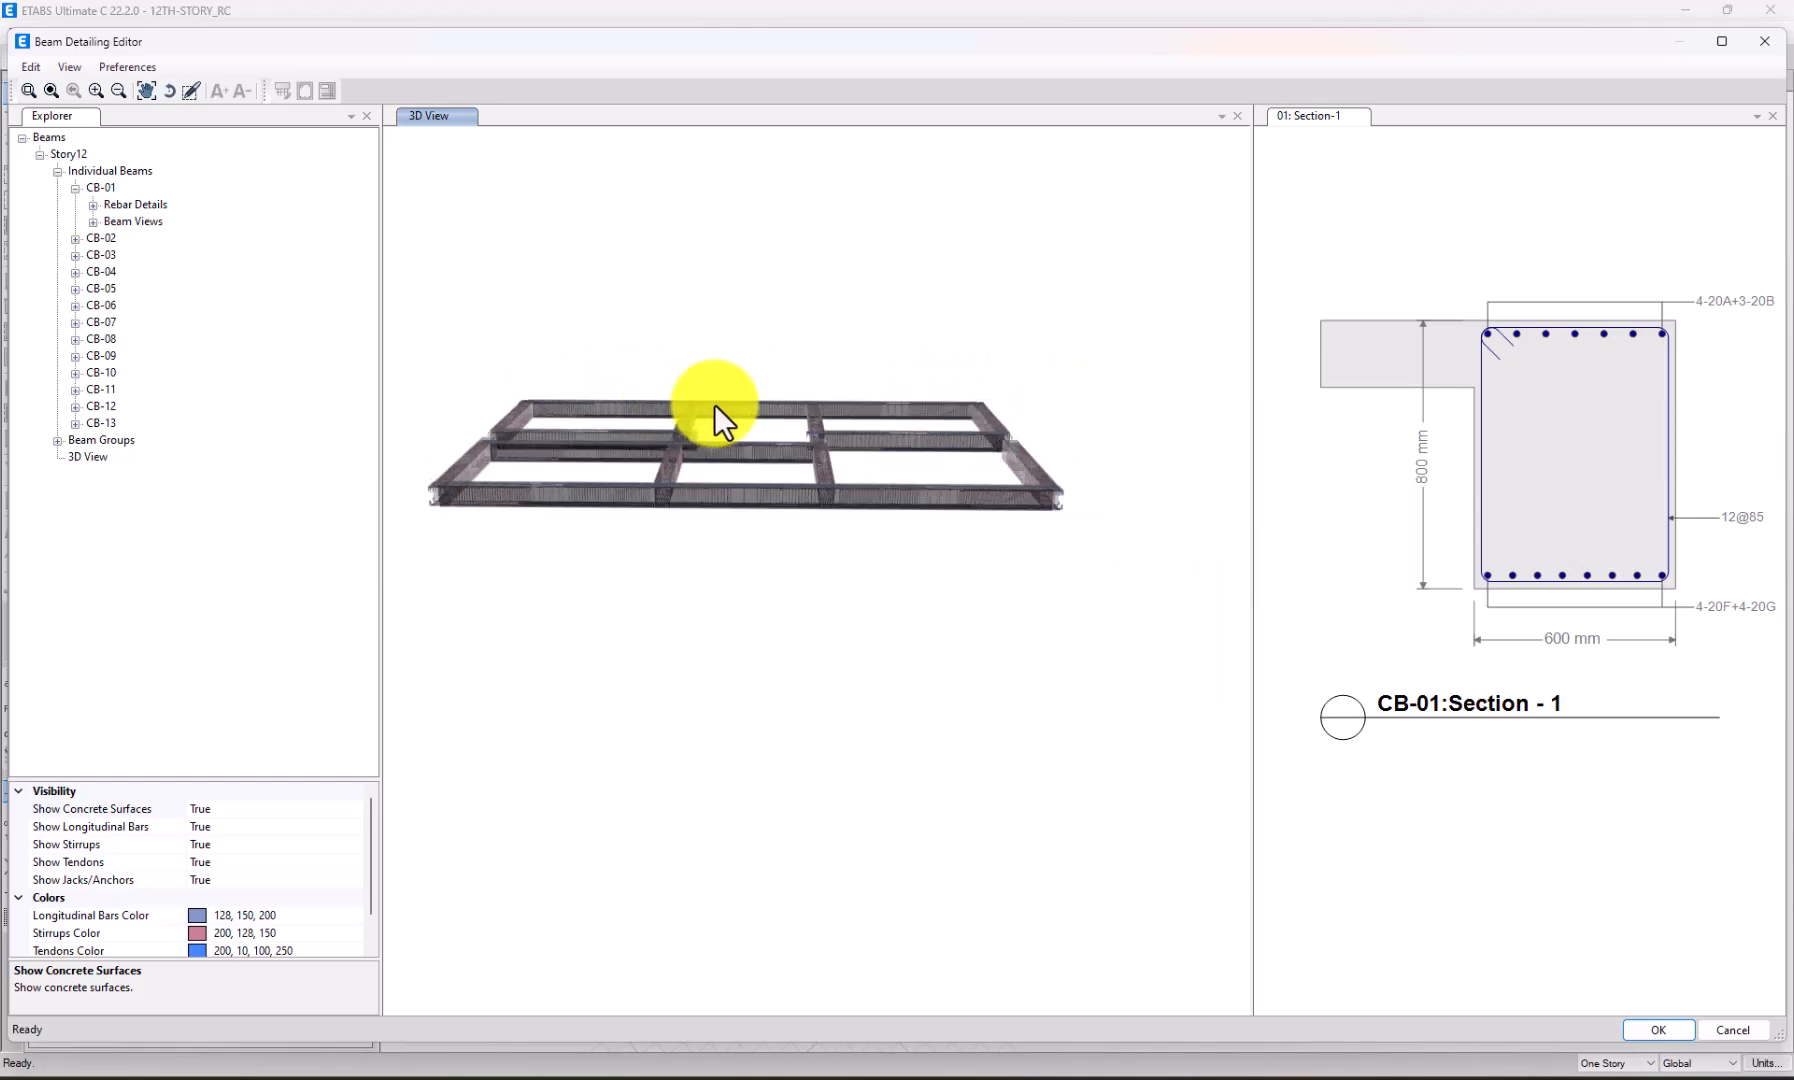
pyautogui.scroll(6, 700, 410)
pyautogui.scroll(-5, 781, 434)
pyautogui.scroll(-3, 796, 425)
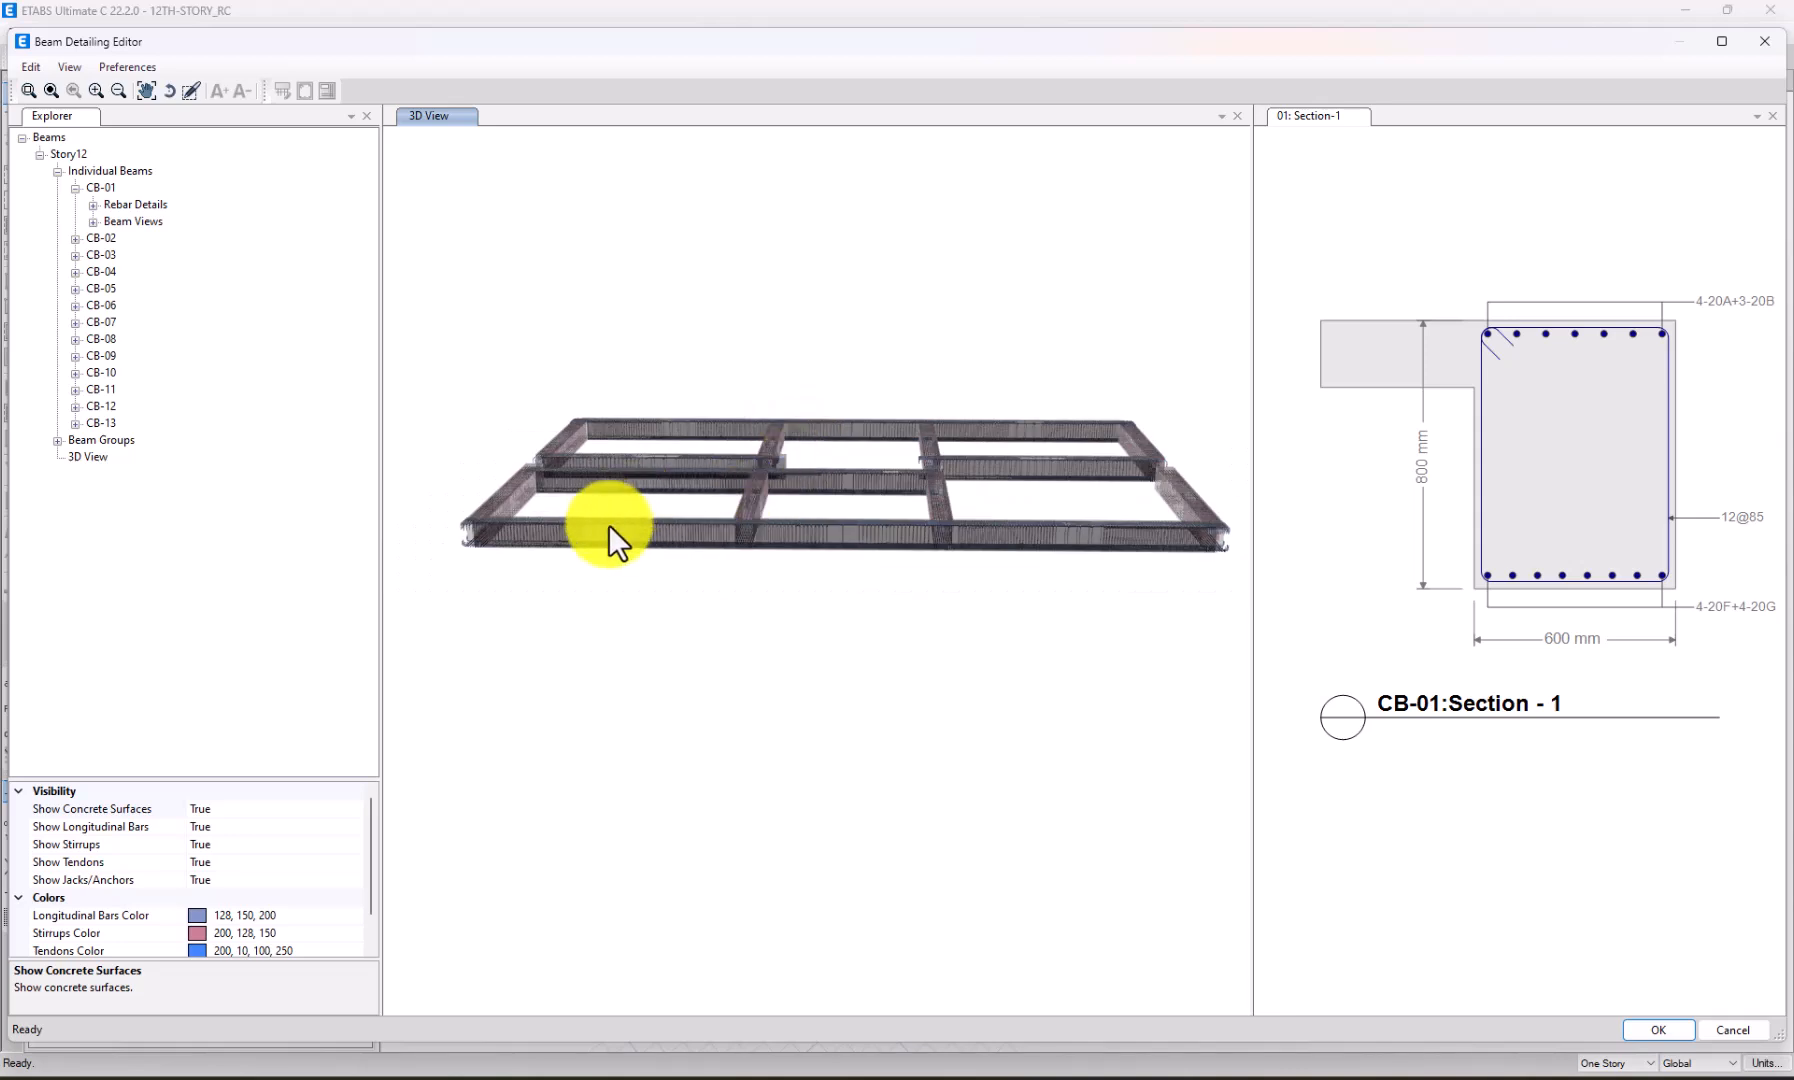
pyautogui.scroll(3, 849, 468)
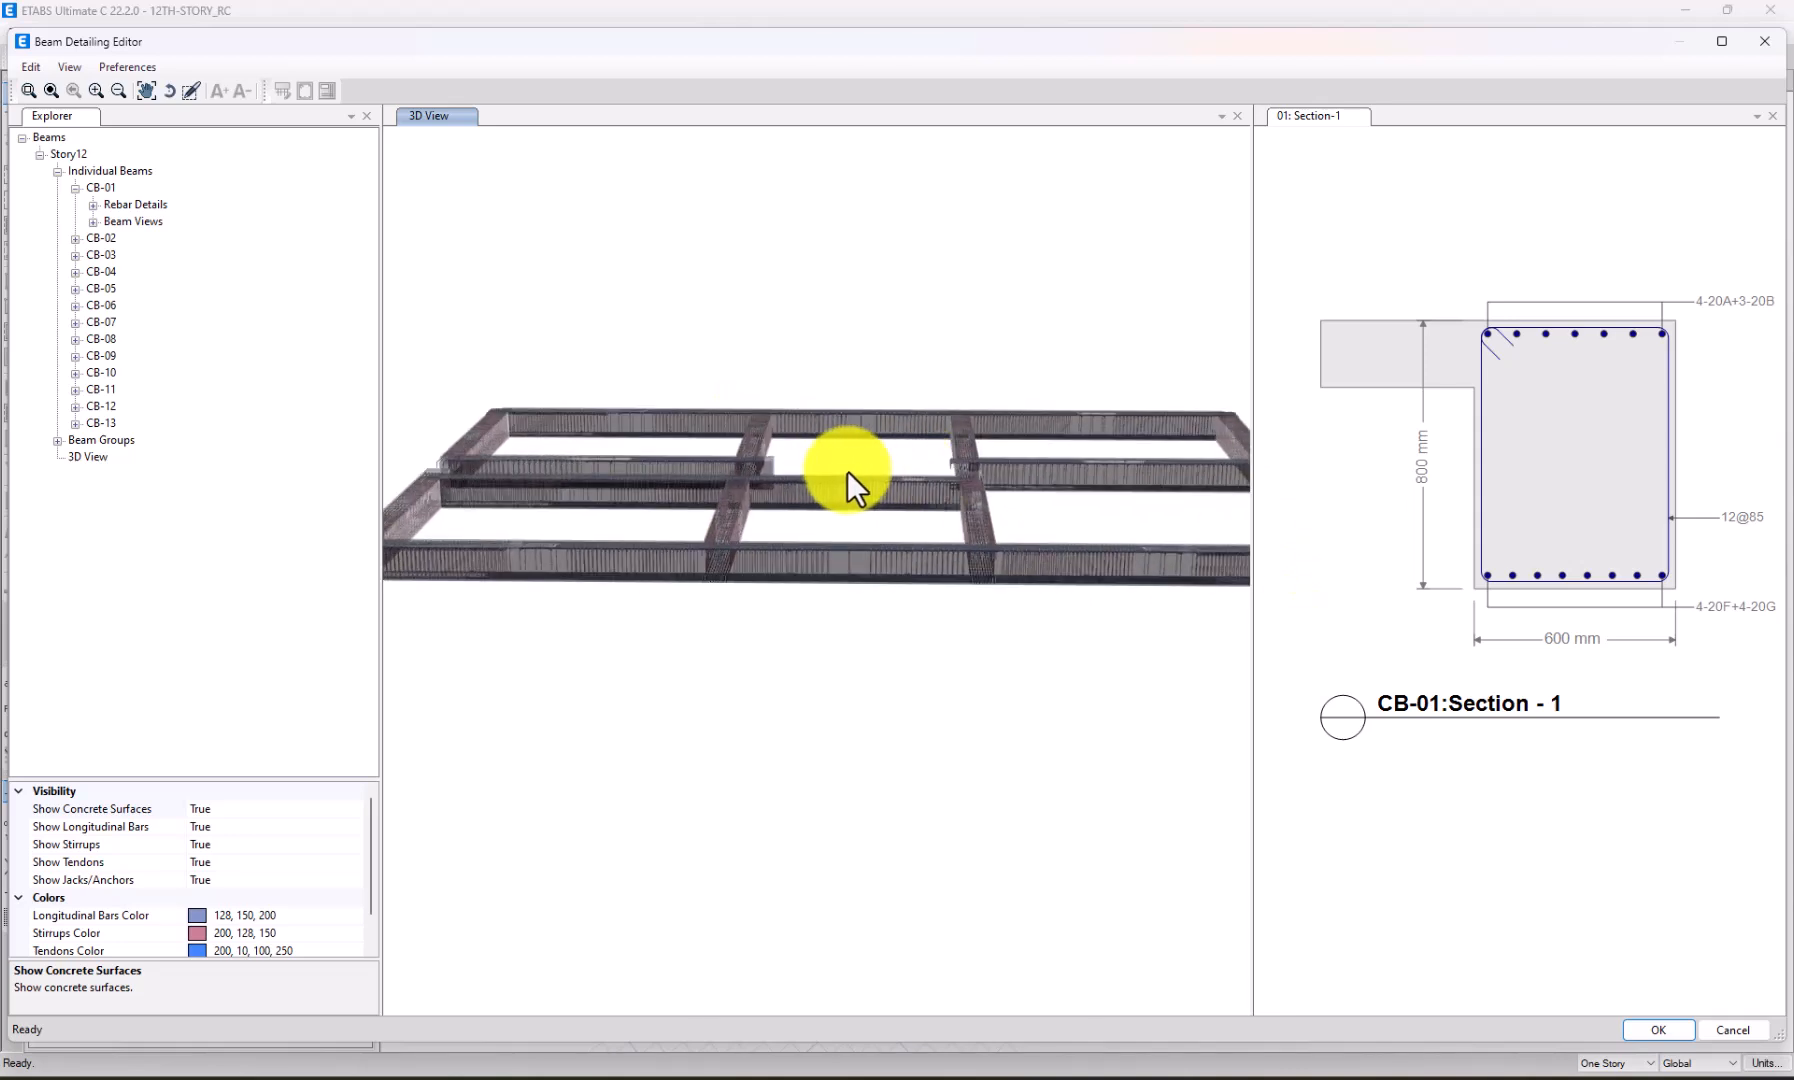
pyautogui.scroll(4, 982, 468)
pyautogui.scroll(-5, 693, 480)
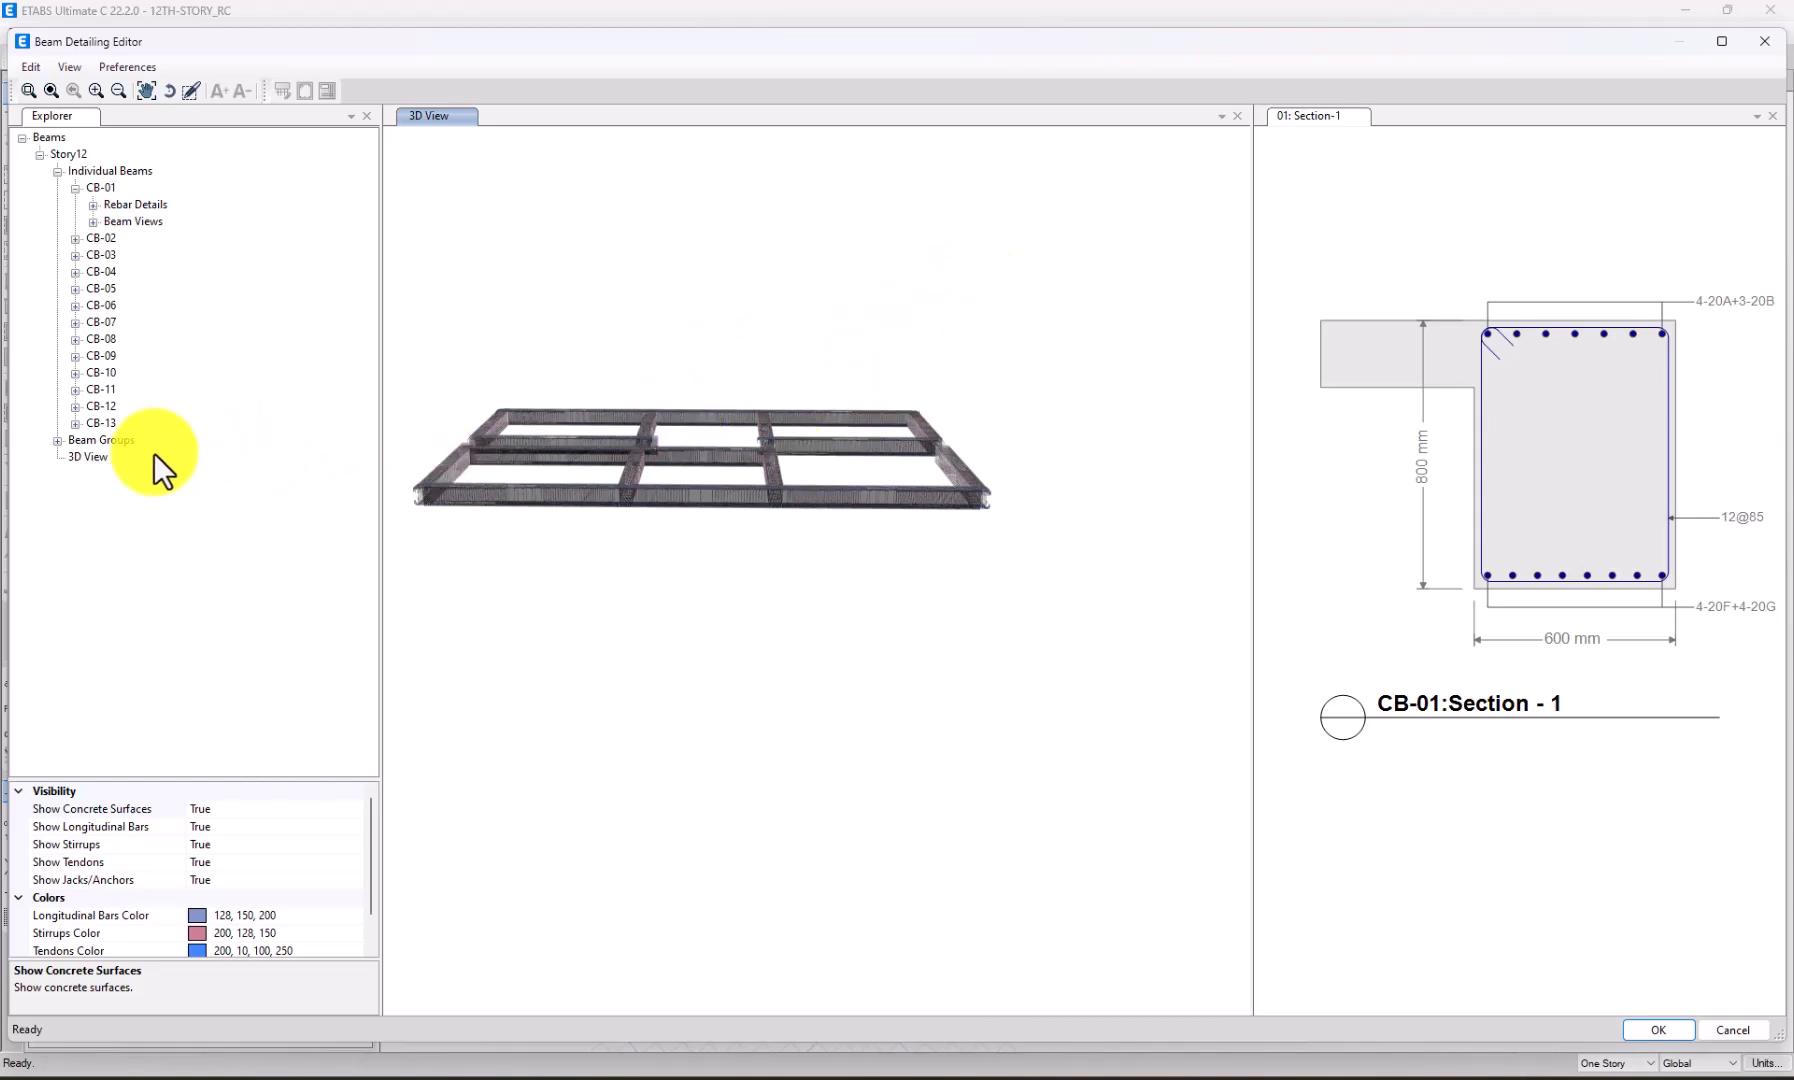
# Review the Story12 beam group plans BG-02, BG-07 and BG-09, and close the beam detailing editor without saving changes.
pyautogui.click(57, 441)
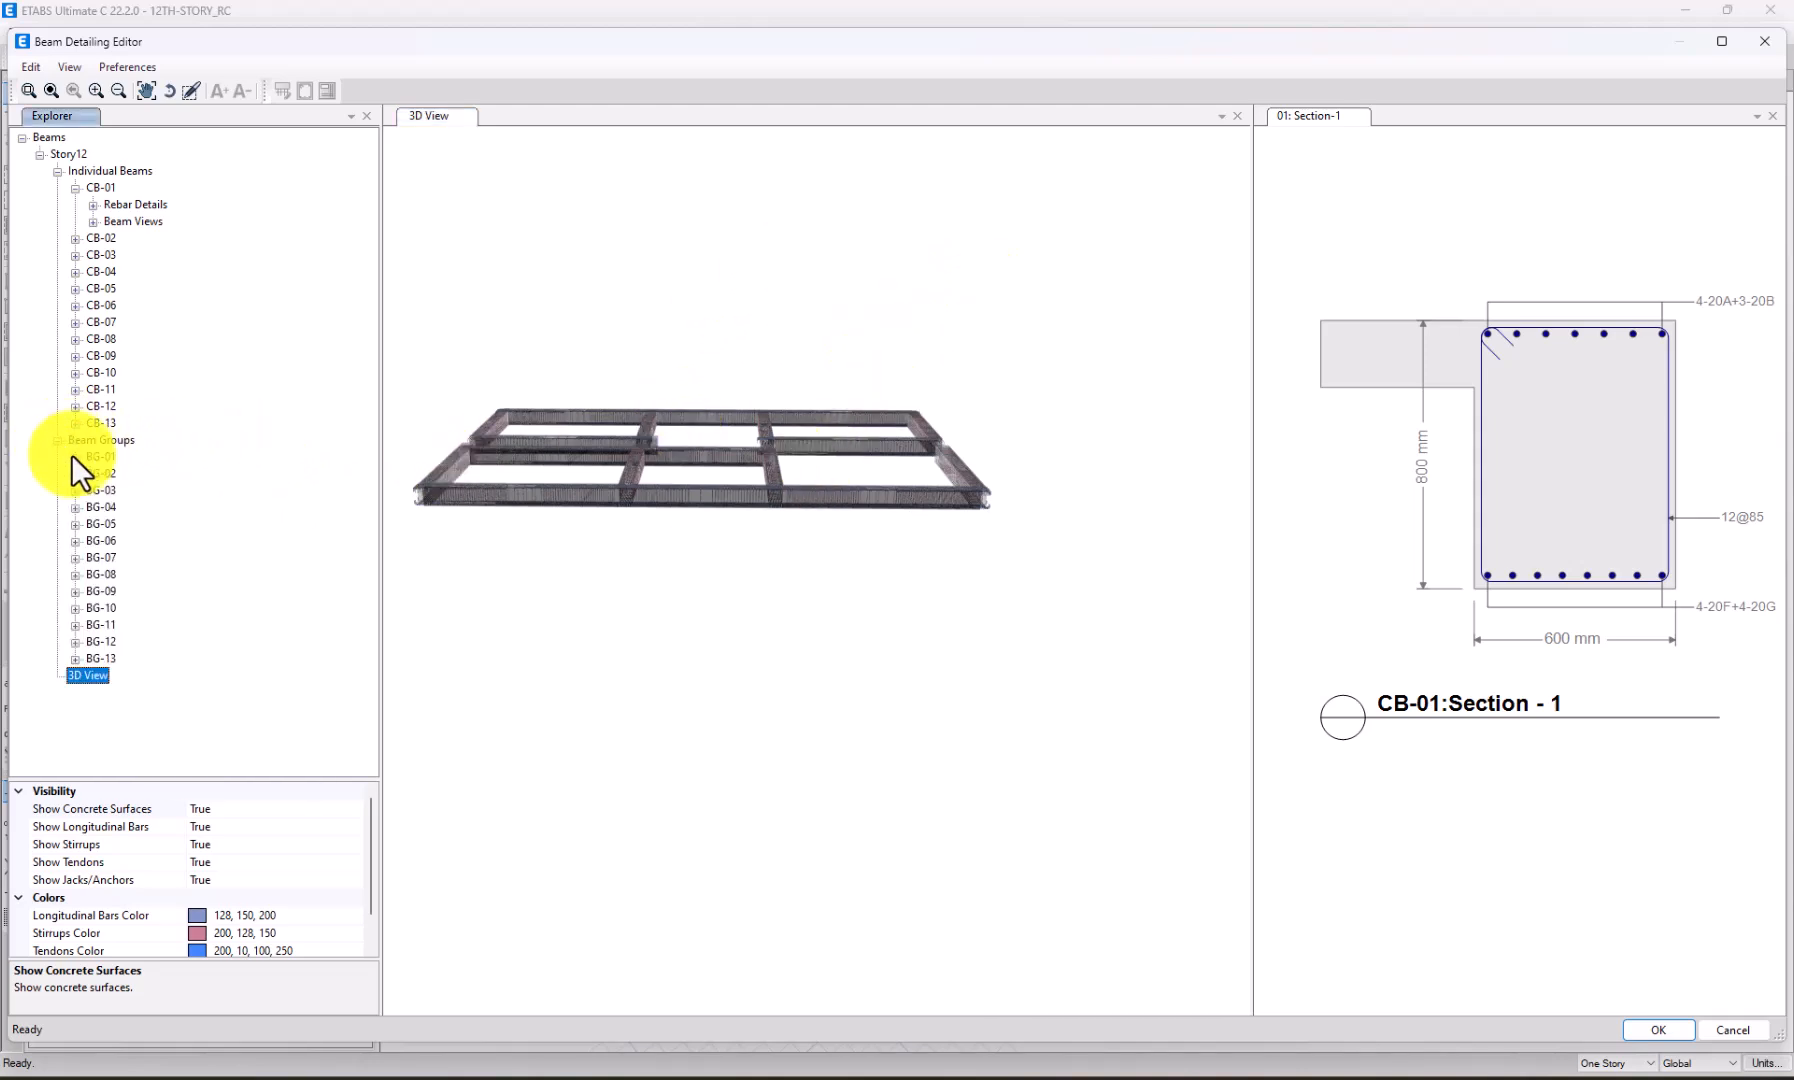
pyautogui.click(78, 468)
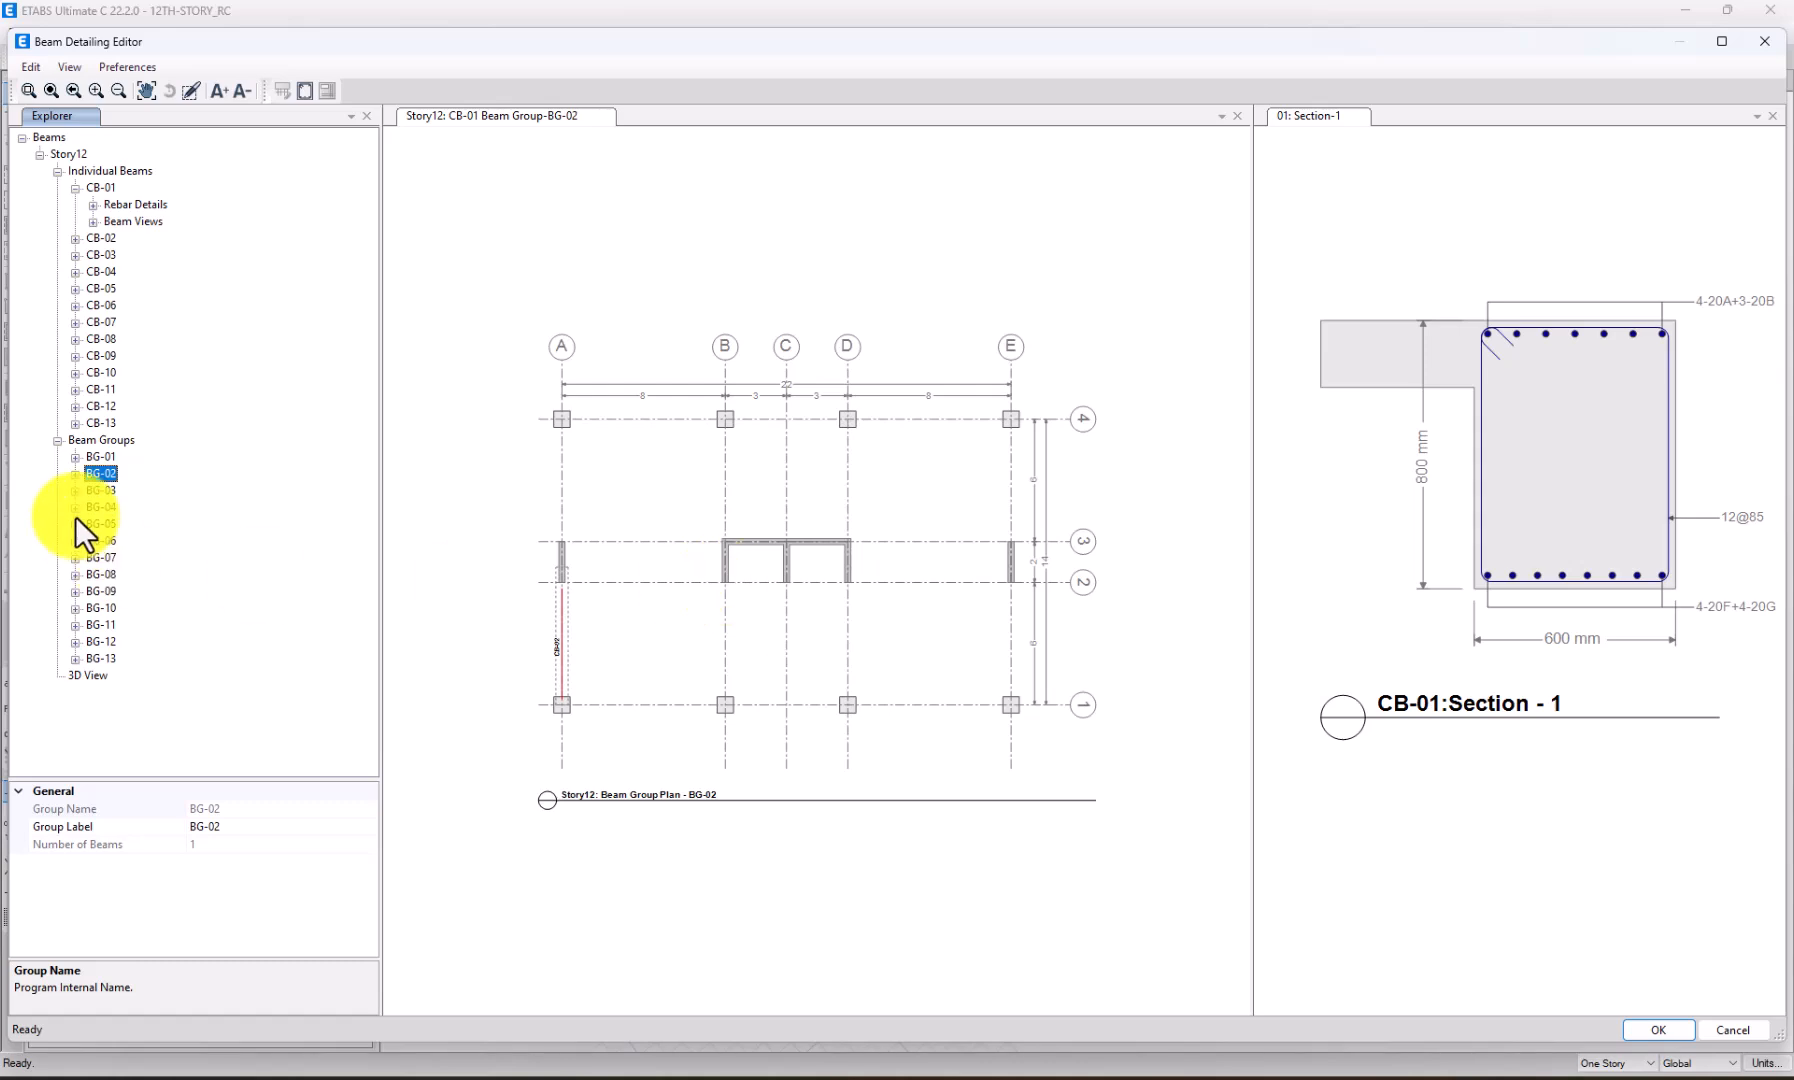
pyautogui.scroll(2, 665, 598)
pyautogui.scroll(-1, 652, 452)
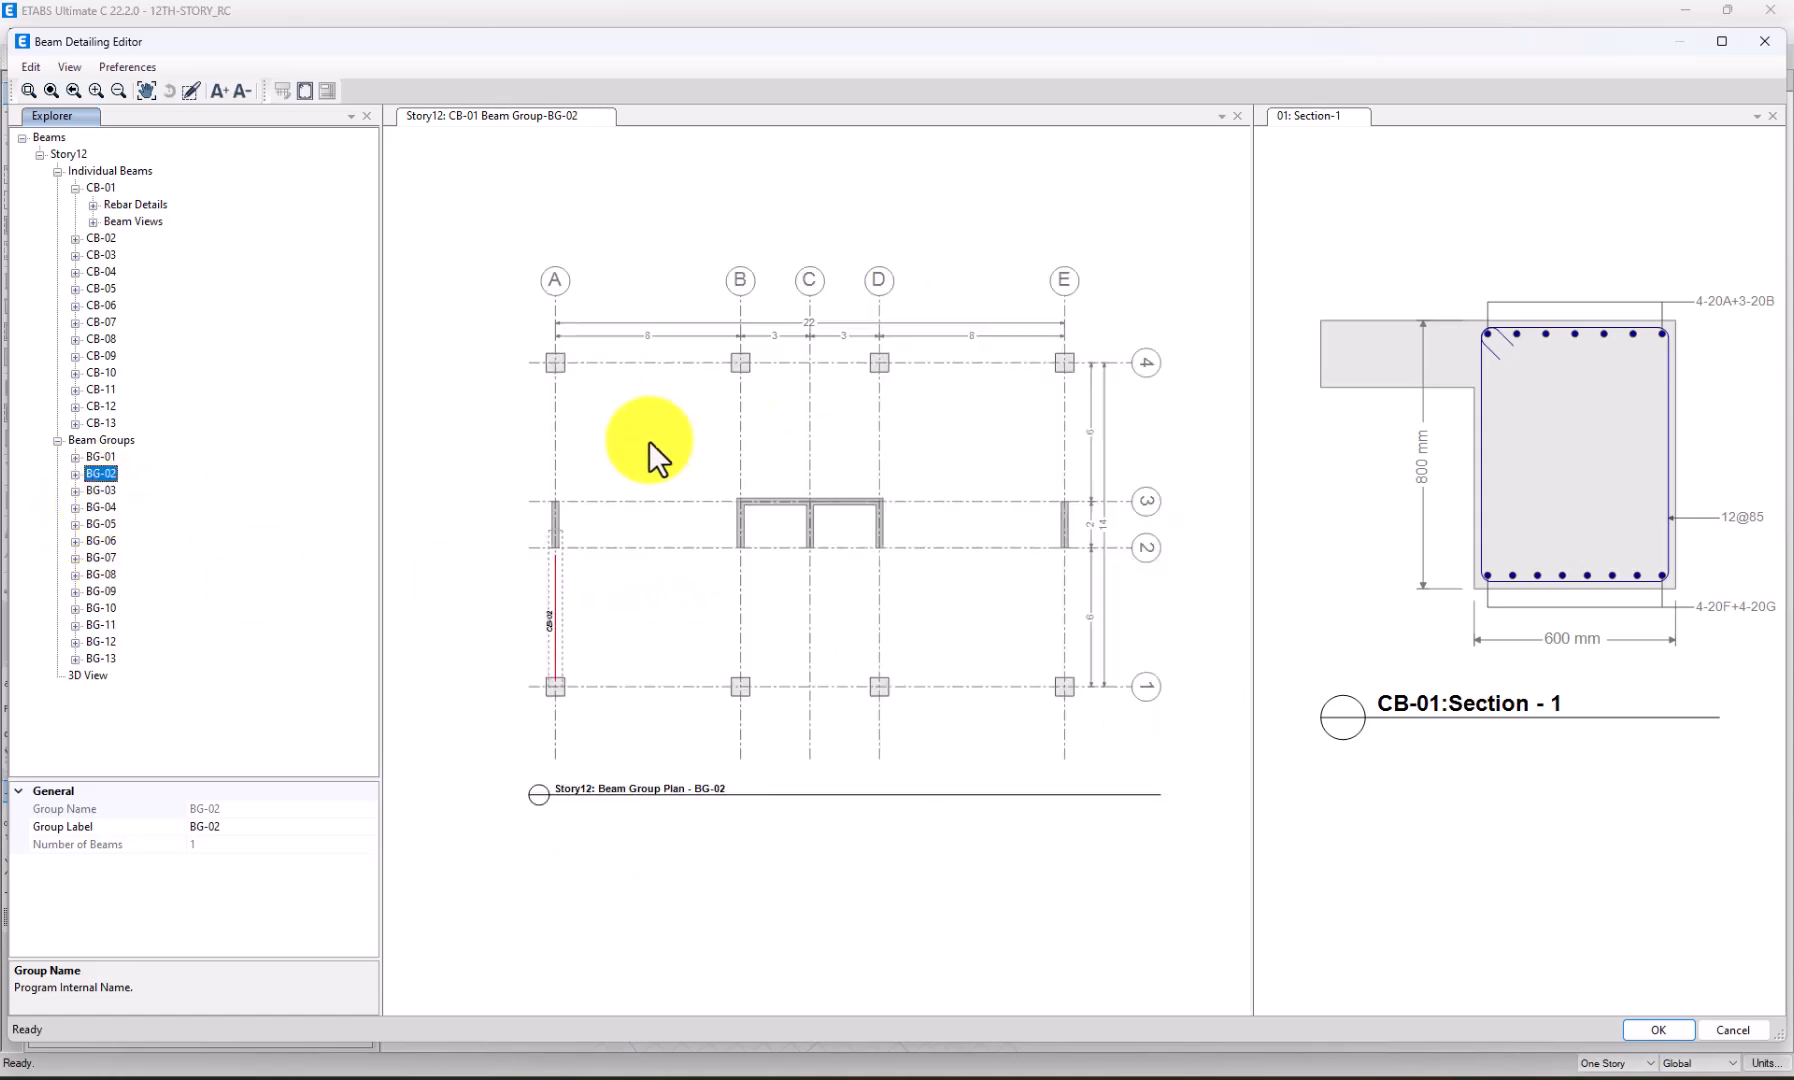
pyautogui.click(100, 557)
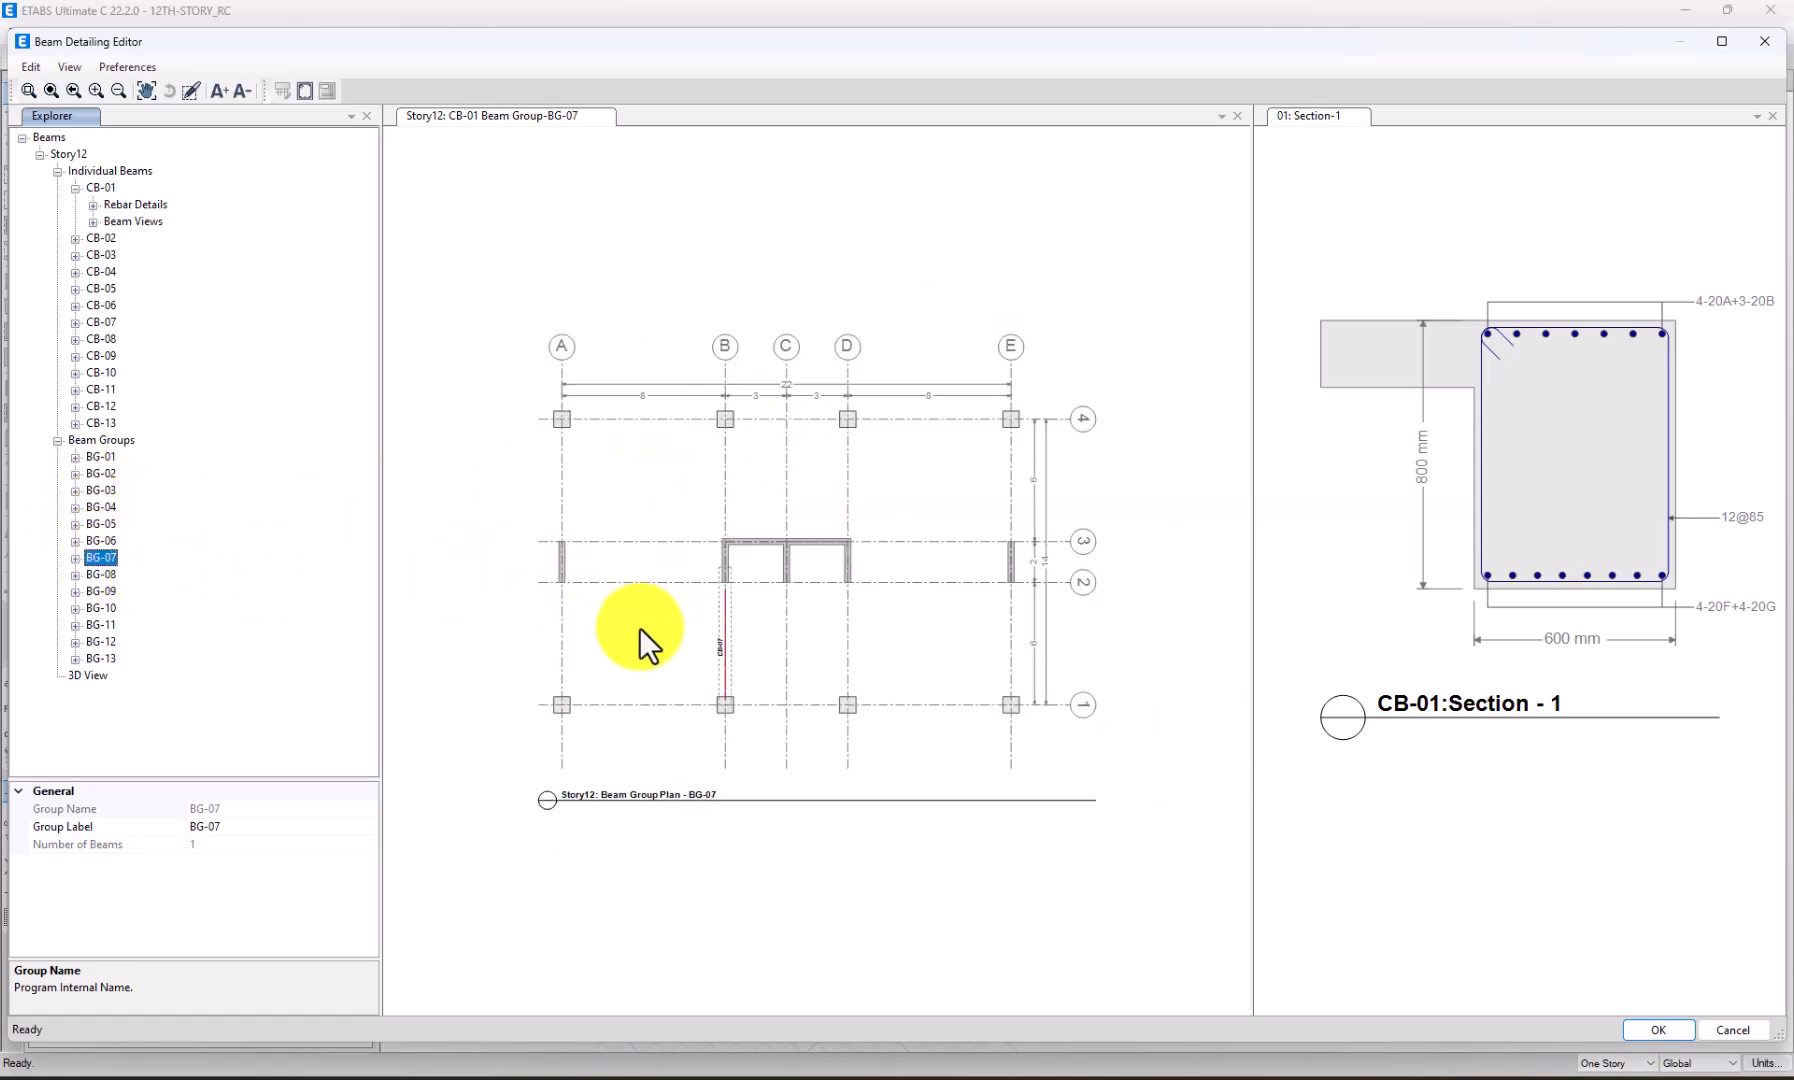
pyautogui.scroll(2, 677, 630)
pyautogui.click(110, 591)
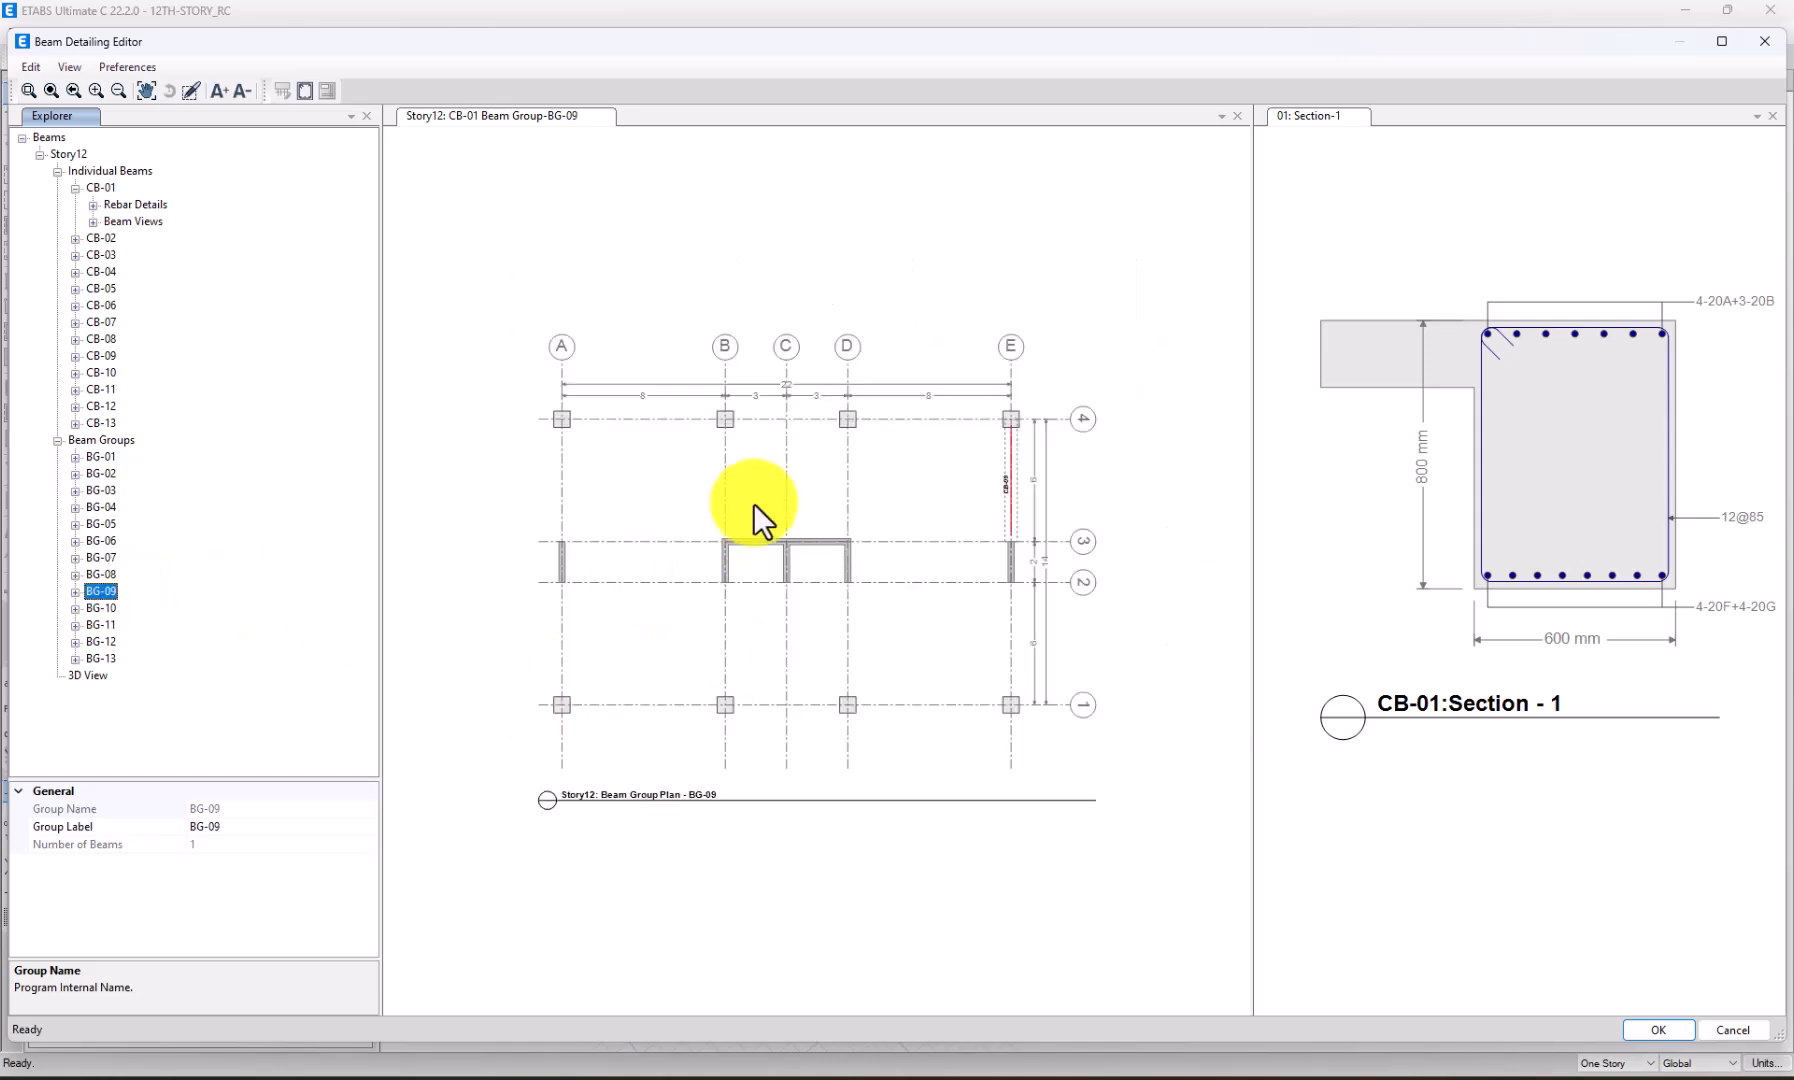
pyautogui.click(1764, 41)
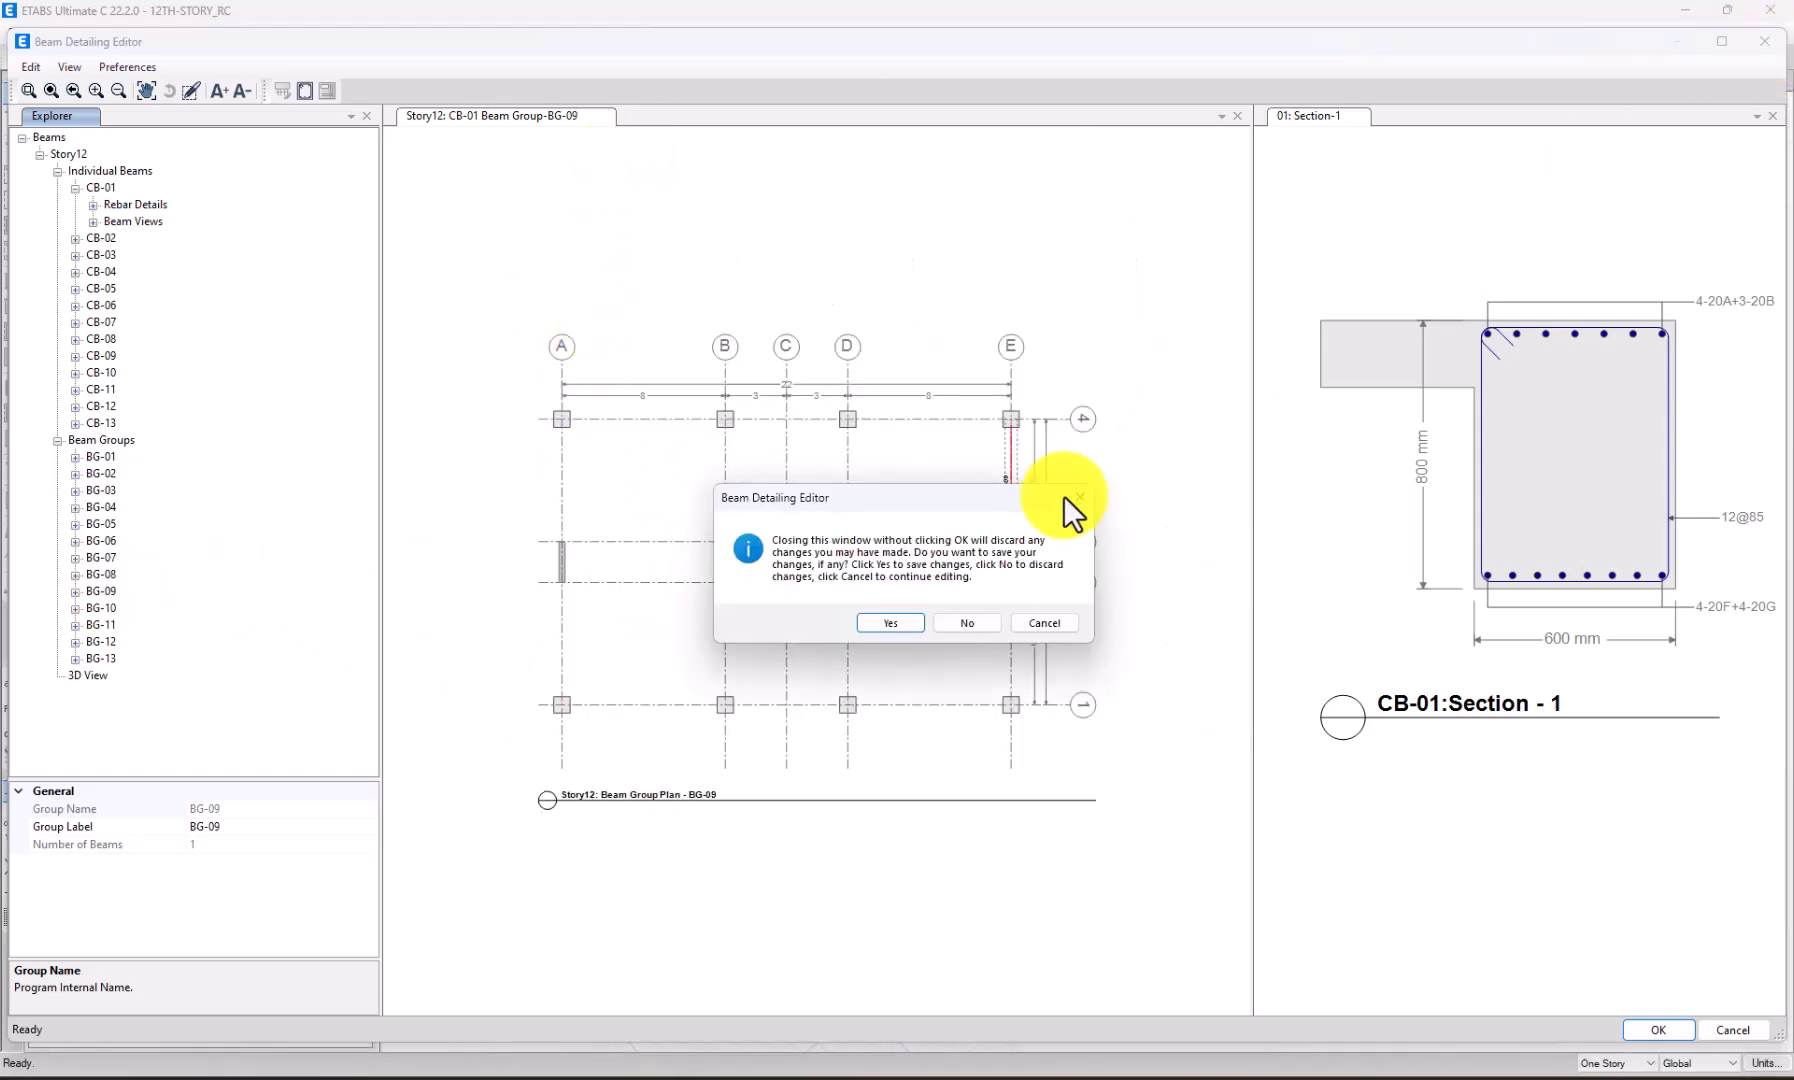
pyautogui.click(960, 624)
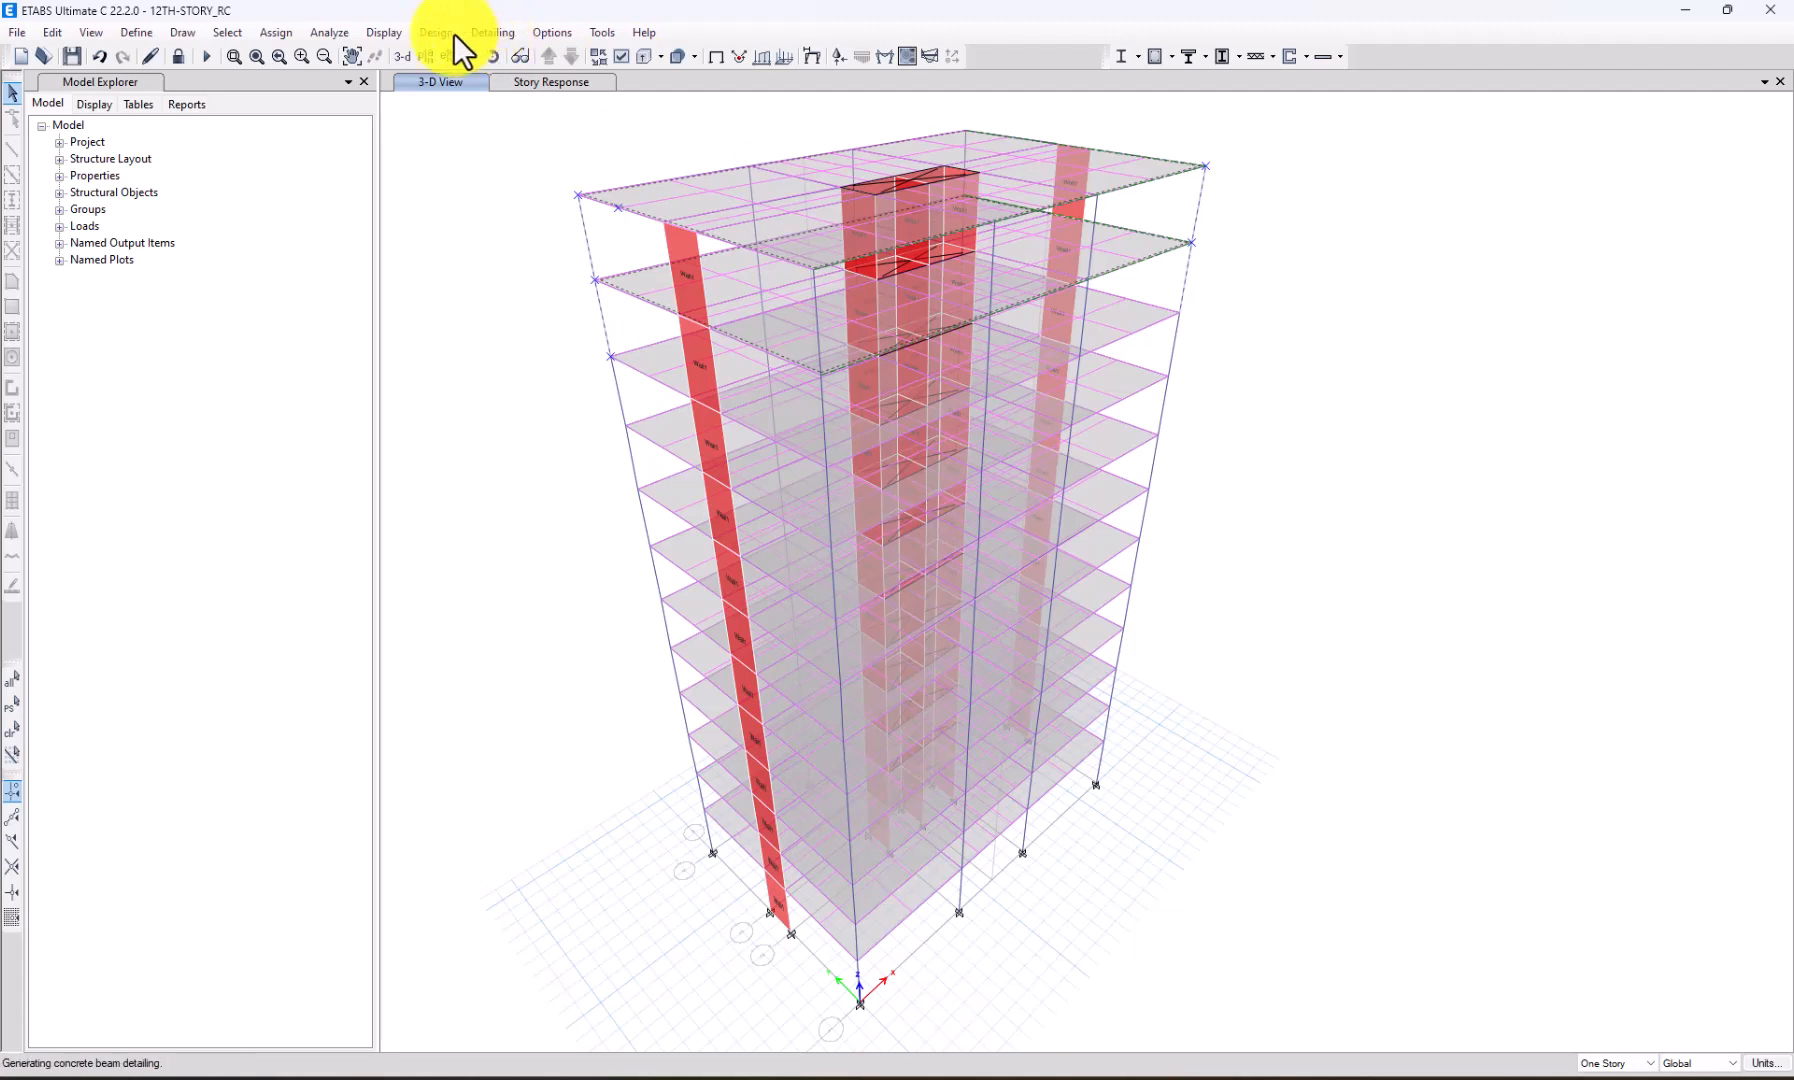
# Run the concrete slab/mat/footing detailing check and open the detailing results for Story1.
pyautogui.click(496, 33)
pyautogui.moveTo(662, 121)
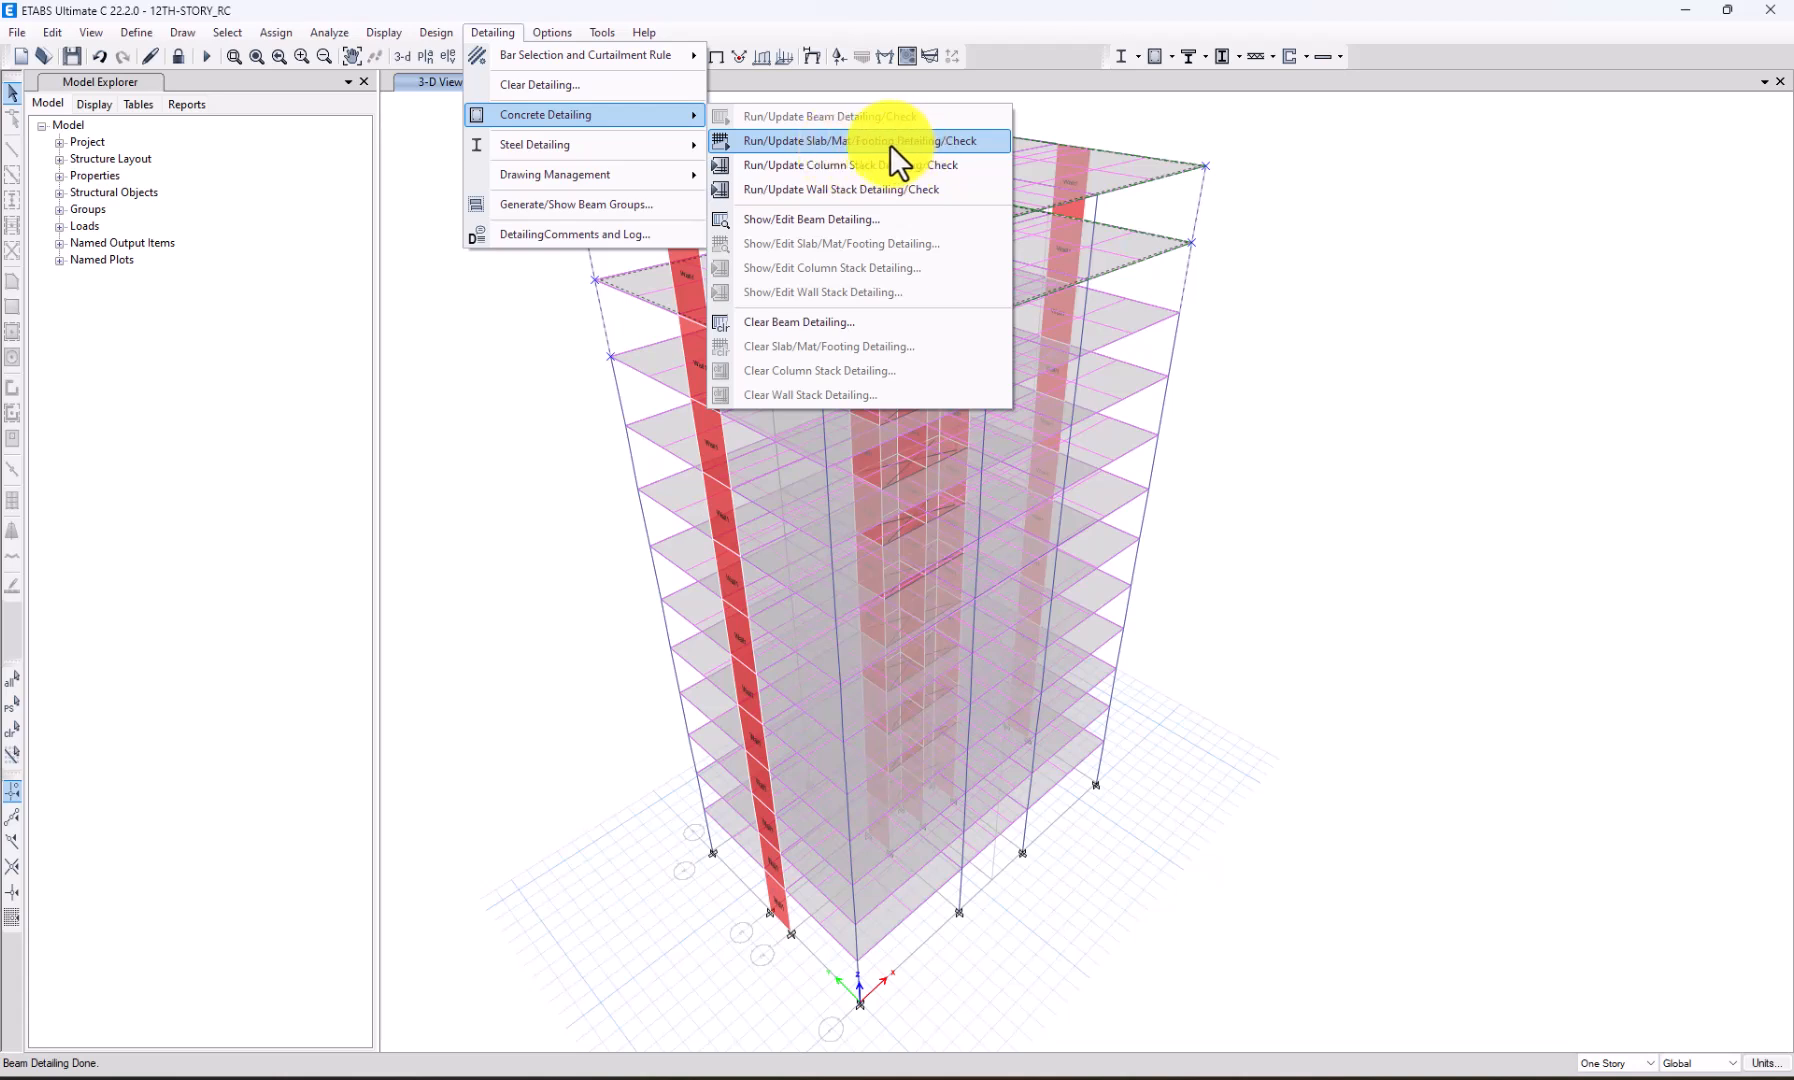
pyautogui.click(861, 143)
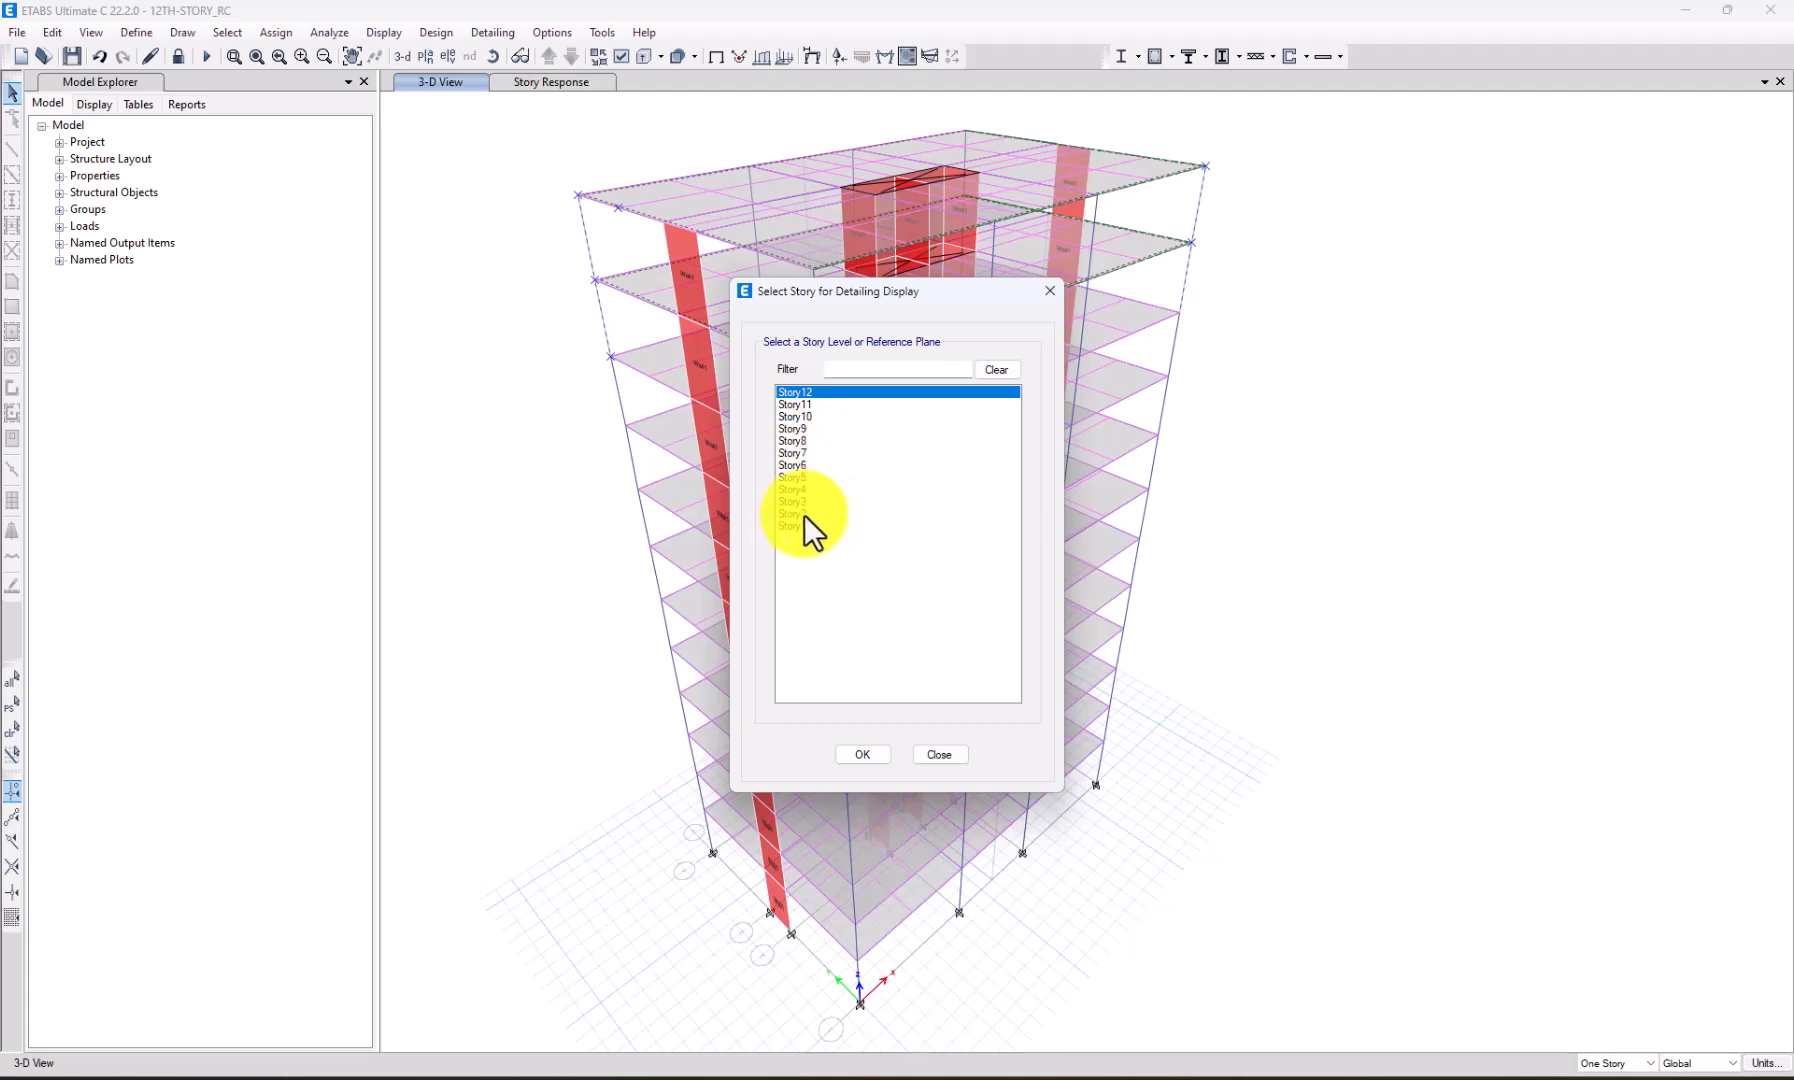
pyautogui.click(794, 513)
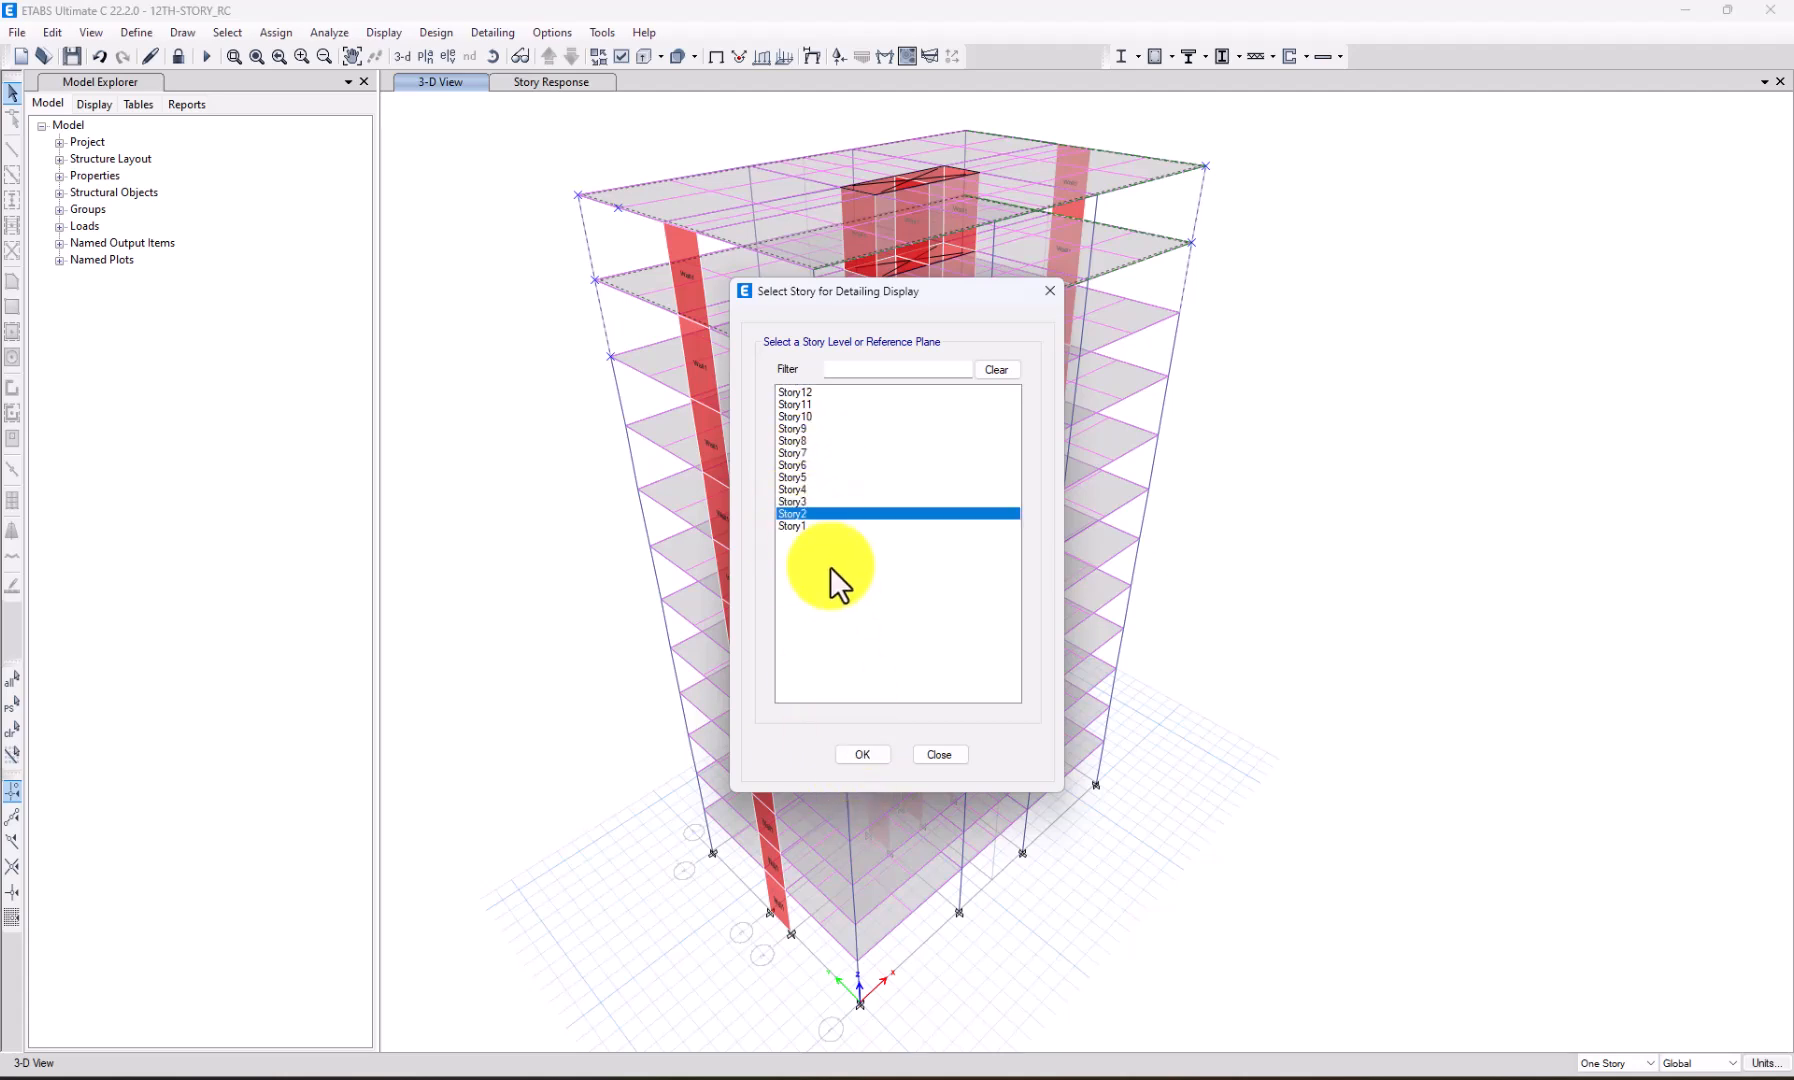
pyautogui.click(795, 525)
pyautogui.click(862, 754)
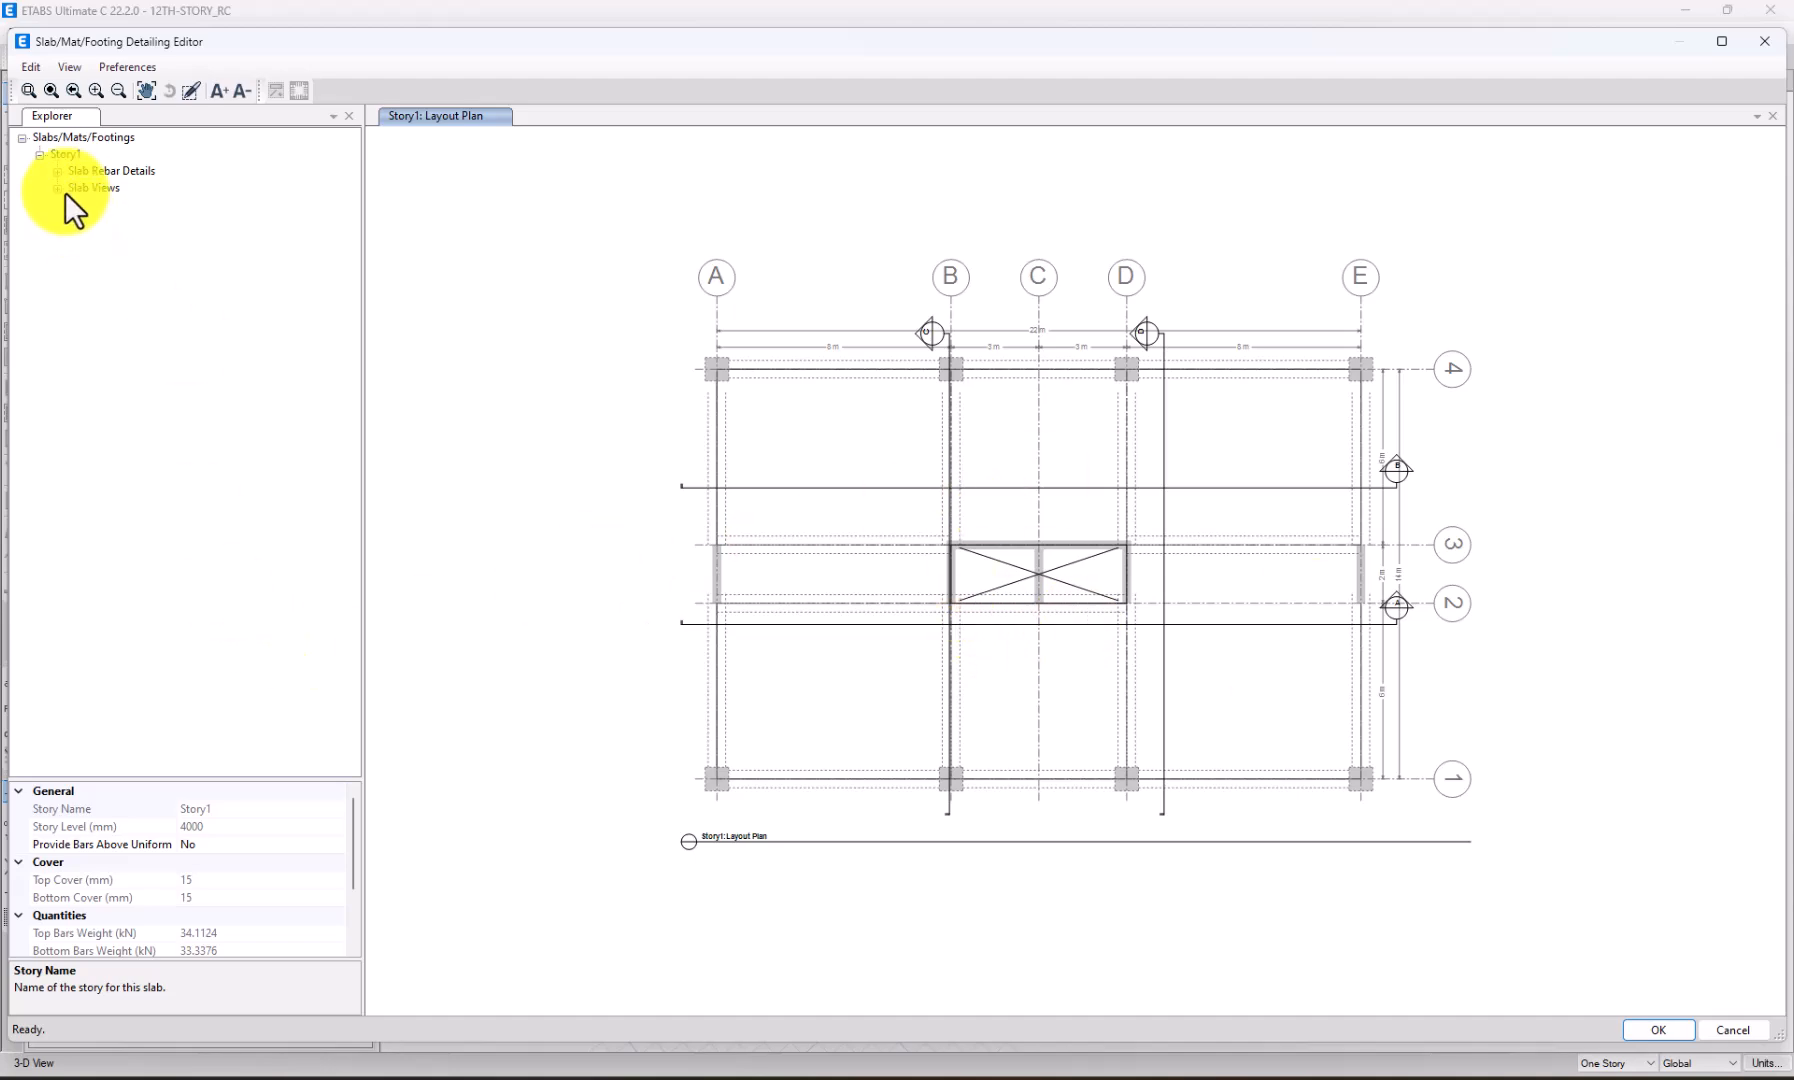
# Examine the top and bottom reinforcement mesh of the Story1 slab in its 3D view.
pyautogui.click(57, 188)
pyautogui.click(86, 271)
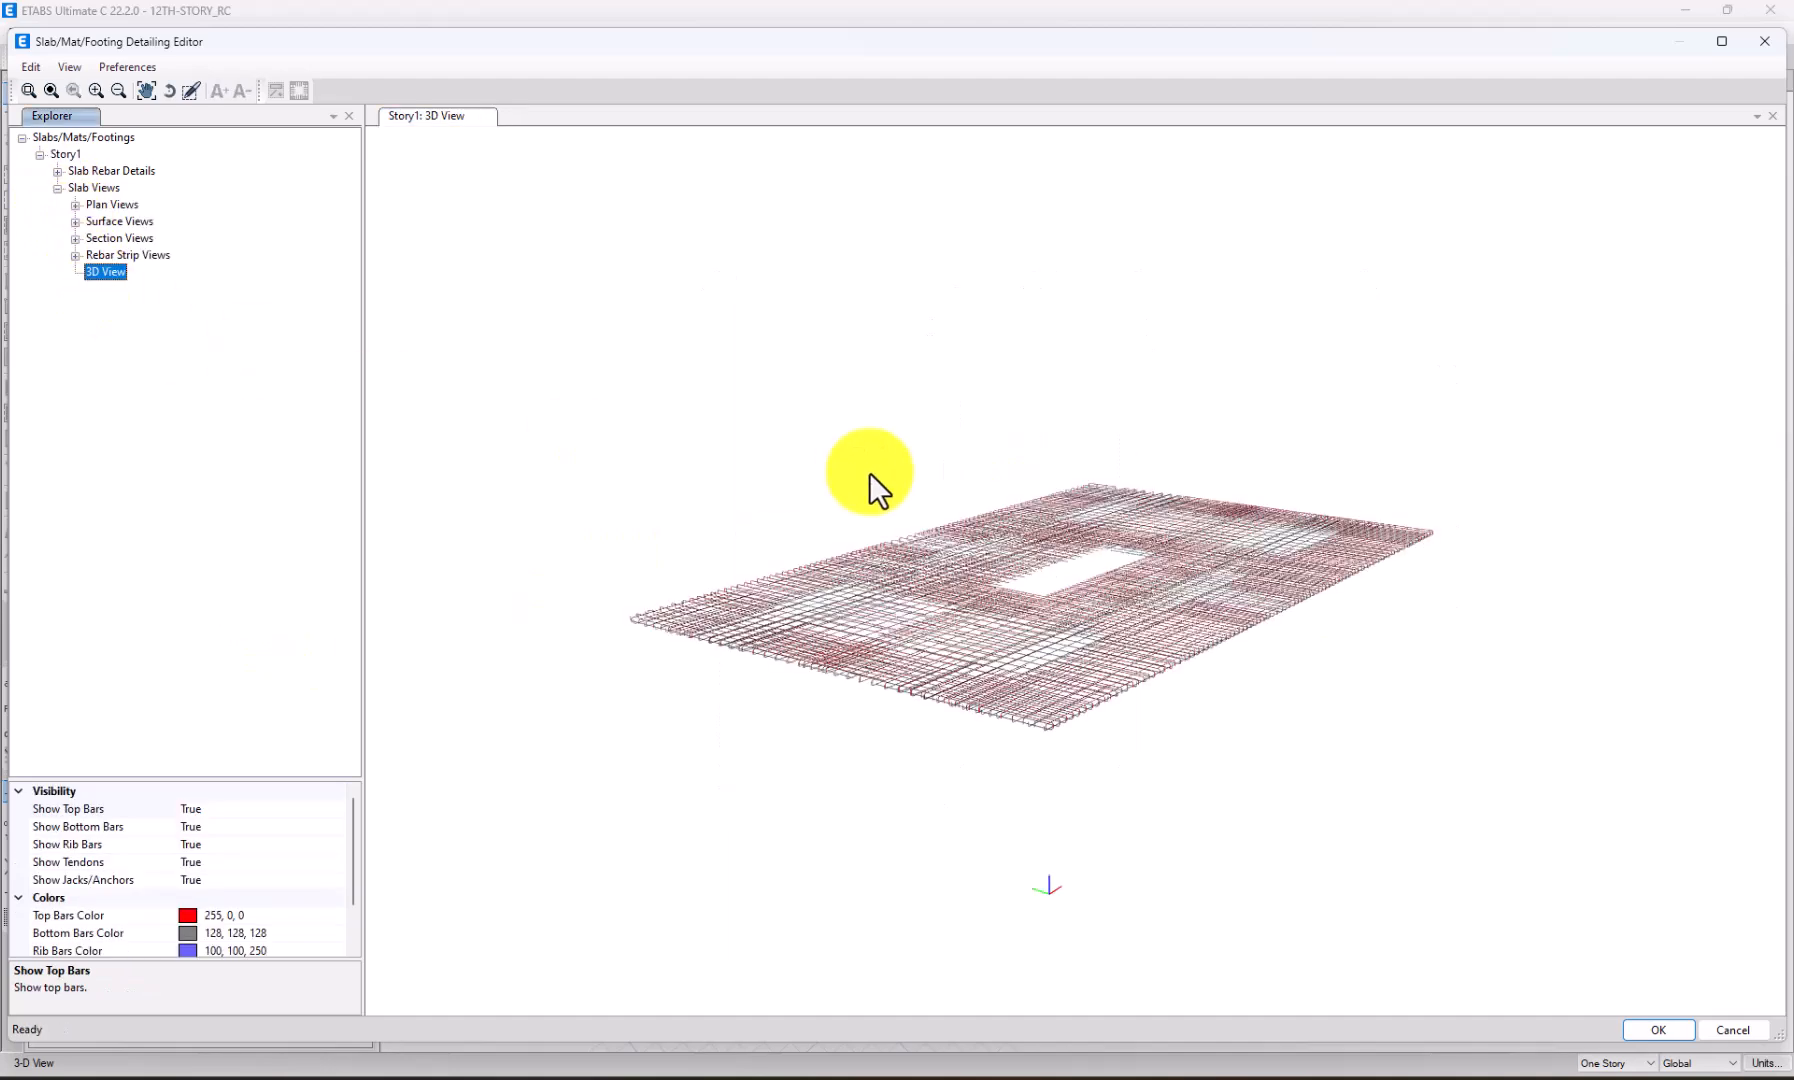
pyautogui.scroll(6, 1040, 615)
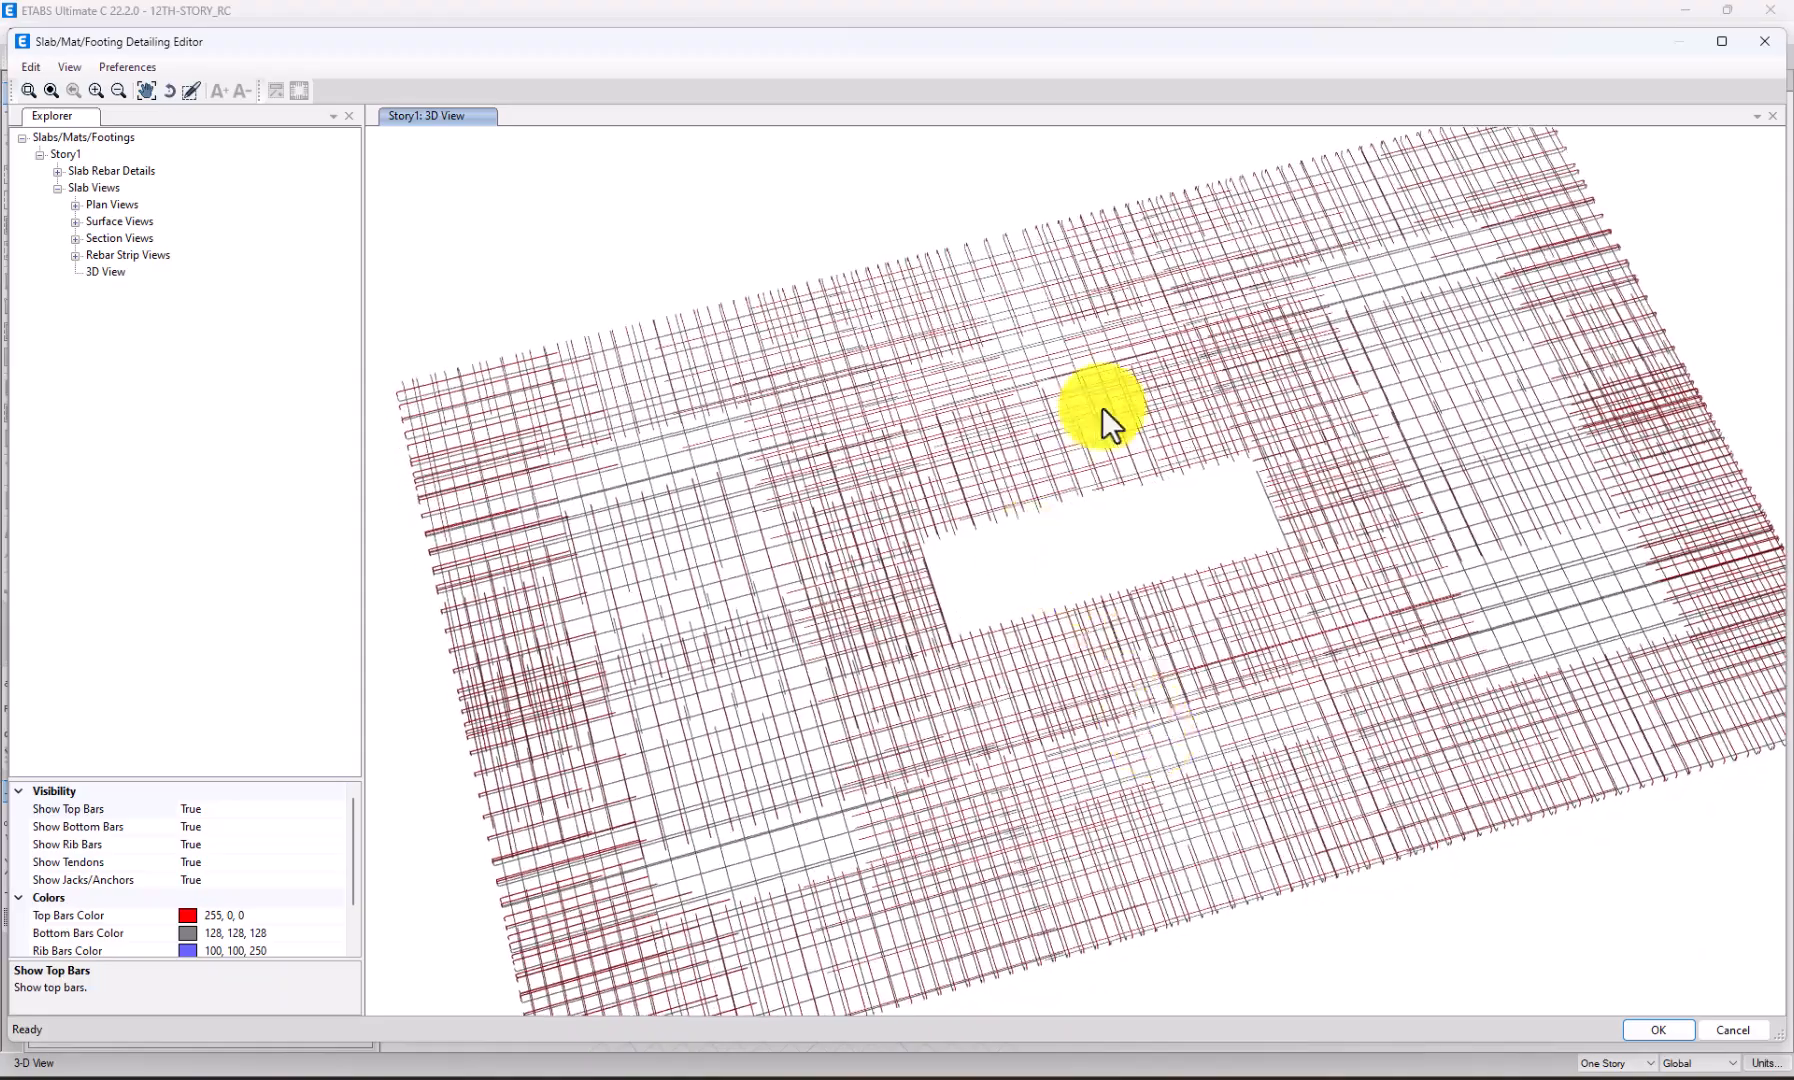
pyautogui.scroll(-5, 1095, 530)
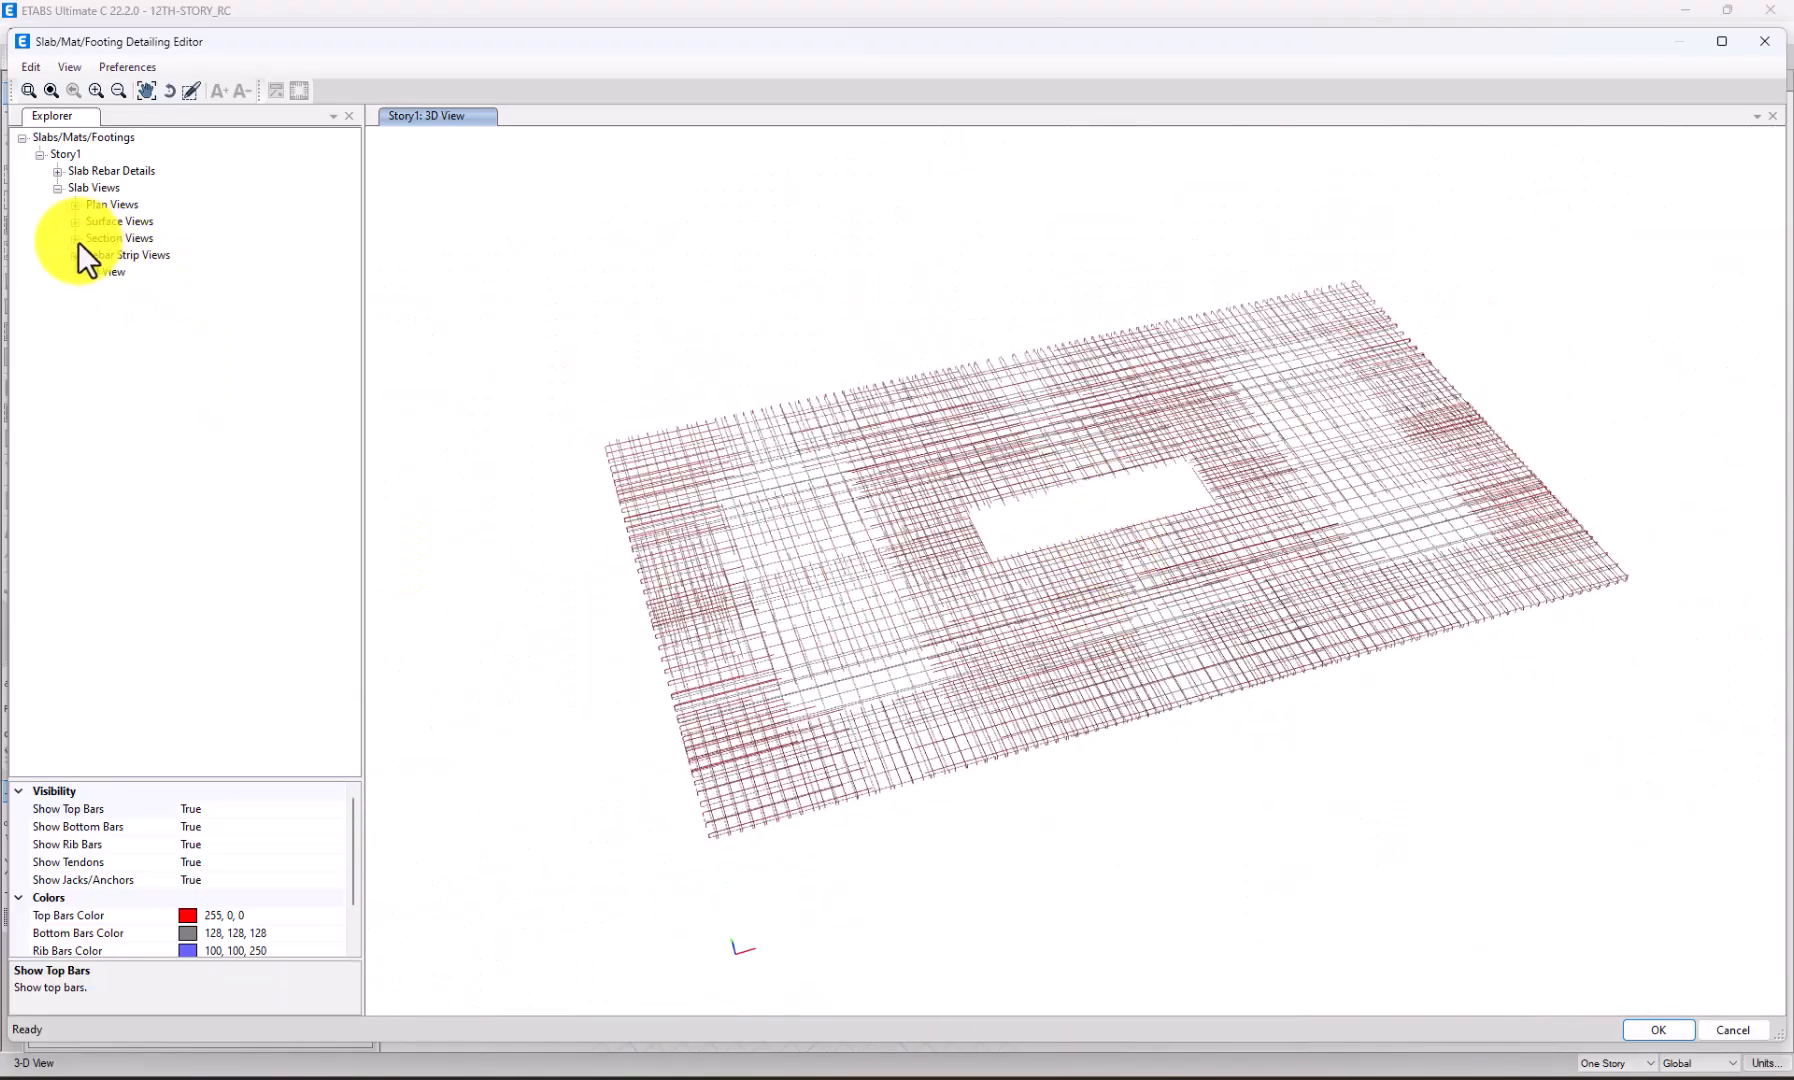
# Review the Story1 slab rebar in section views B and D.
pyautogui.click(75, 239)
pyautogui.click(104, 272)
pyautogui.scroll(5, 1410, 578)
pyautogui.scroll(-6, 1433, 633)
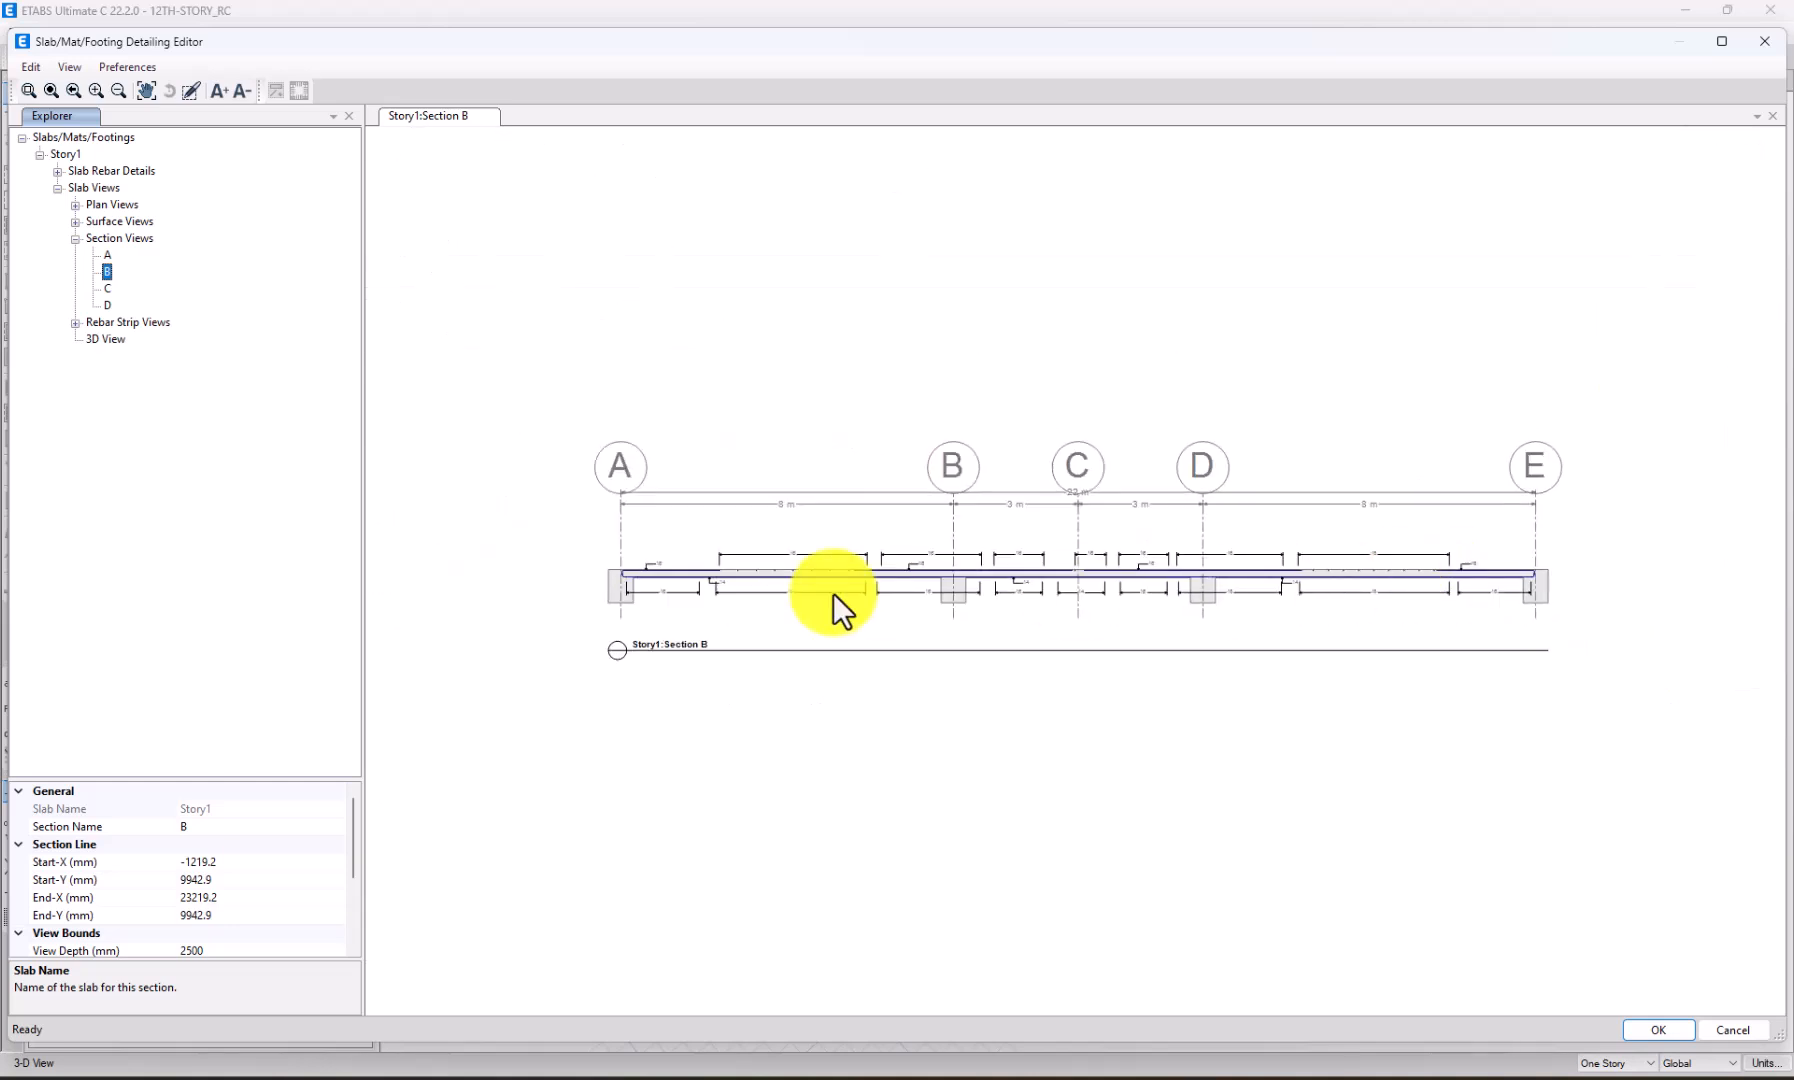
pyautogui.click(108, 305)
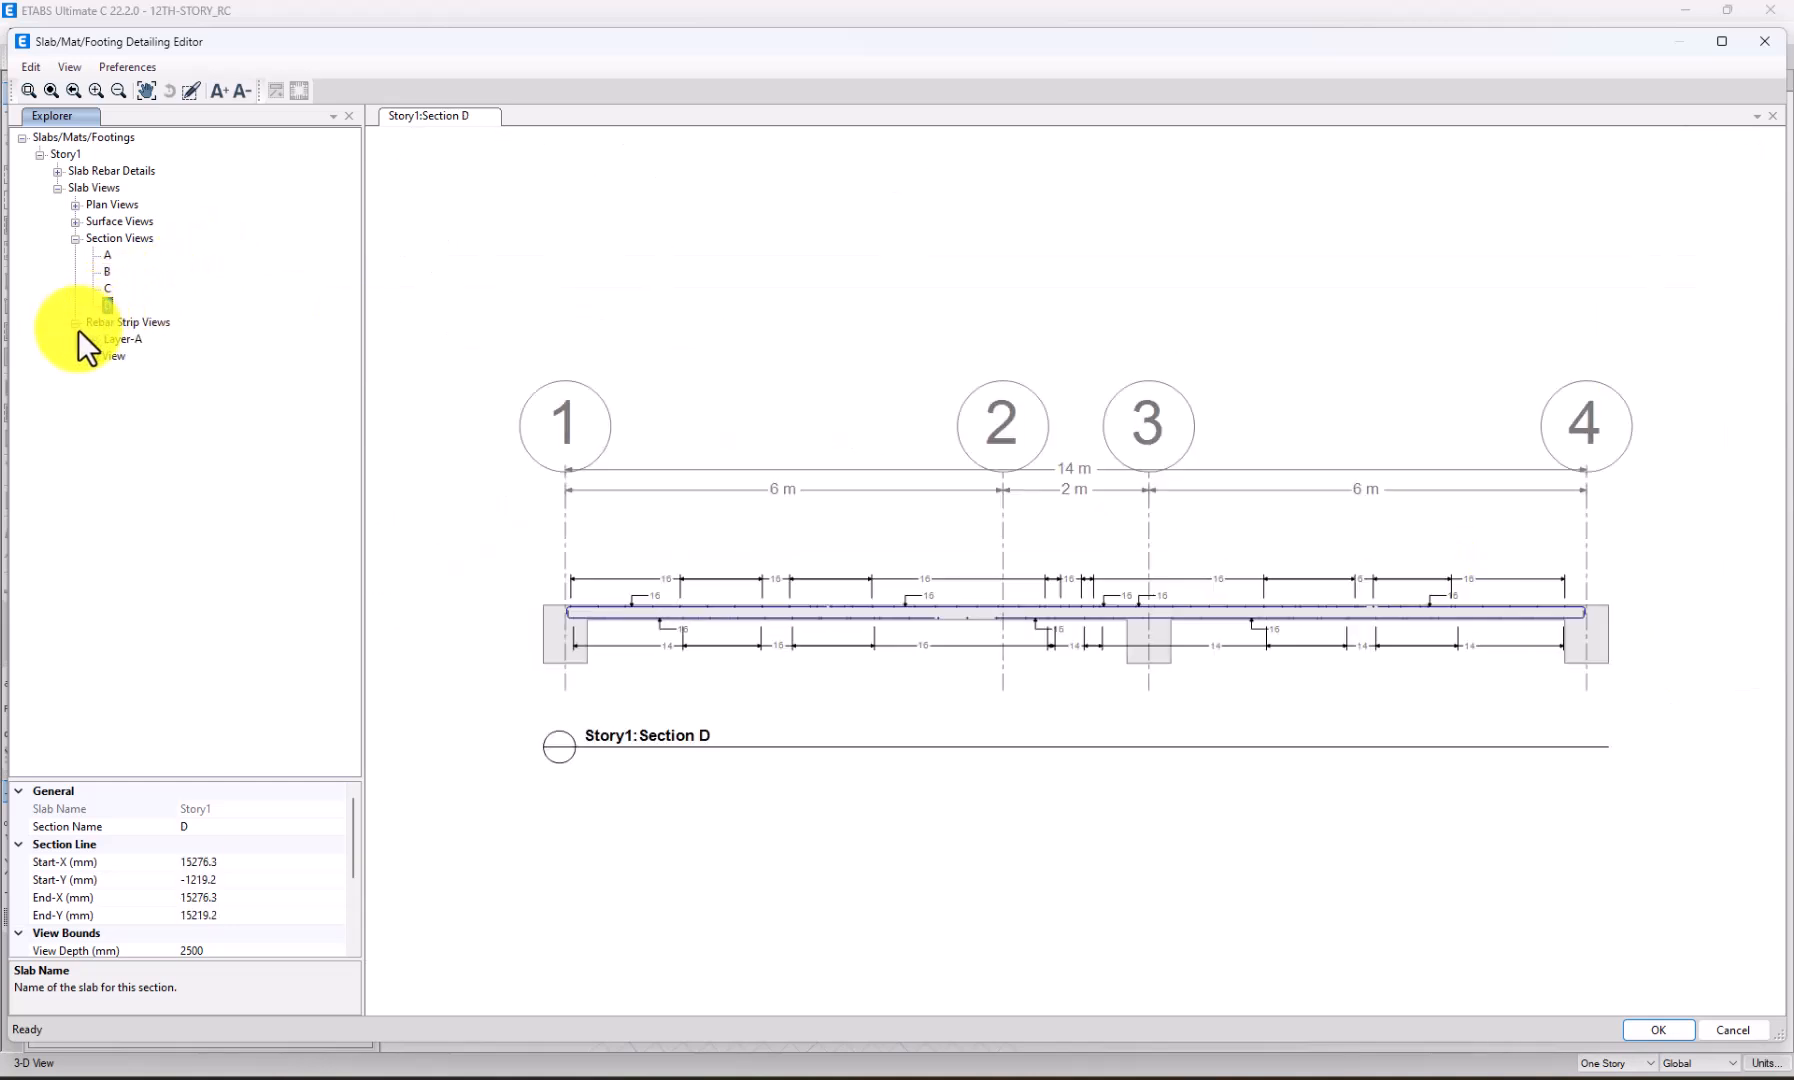
# Review the Layer-A strip CSA1 bar plans, rebar profile and 3D view, and close the slab detailing editor without saving changes.
pyautogui.click(76, 323)
pyautogui.doubleClick(124, 359)
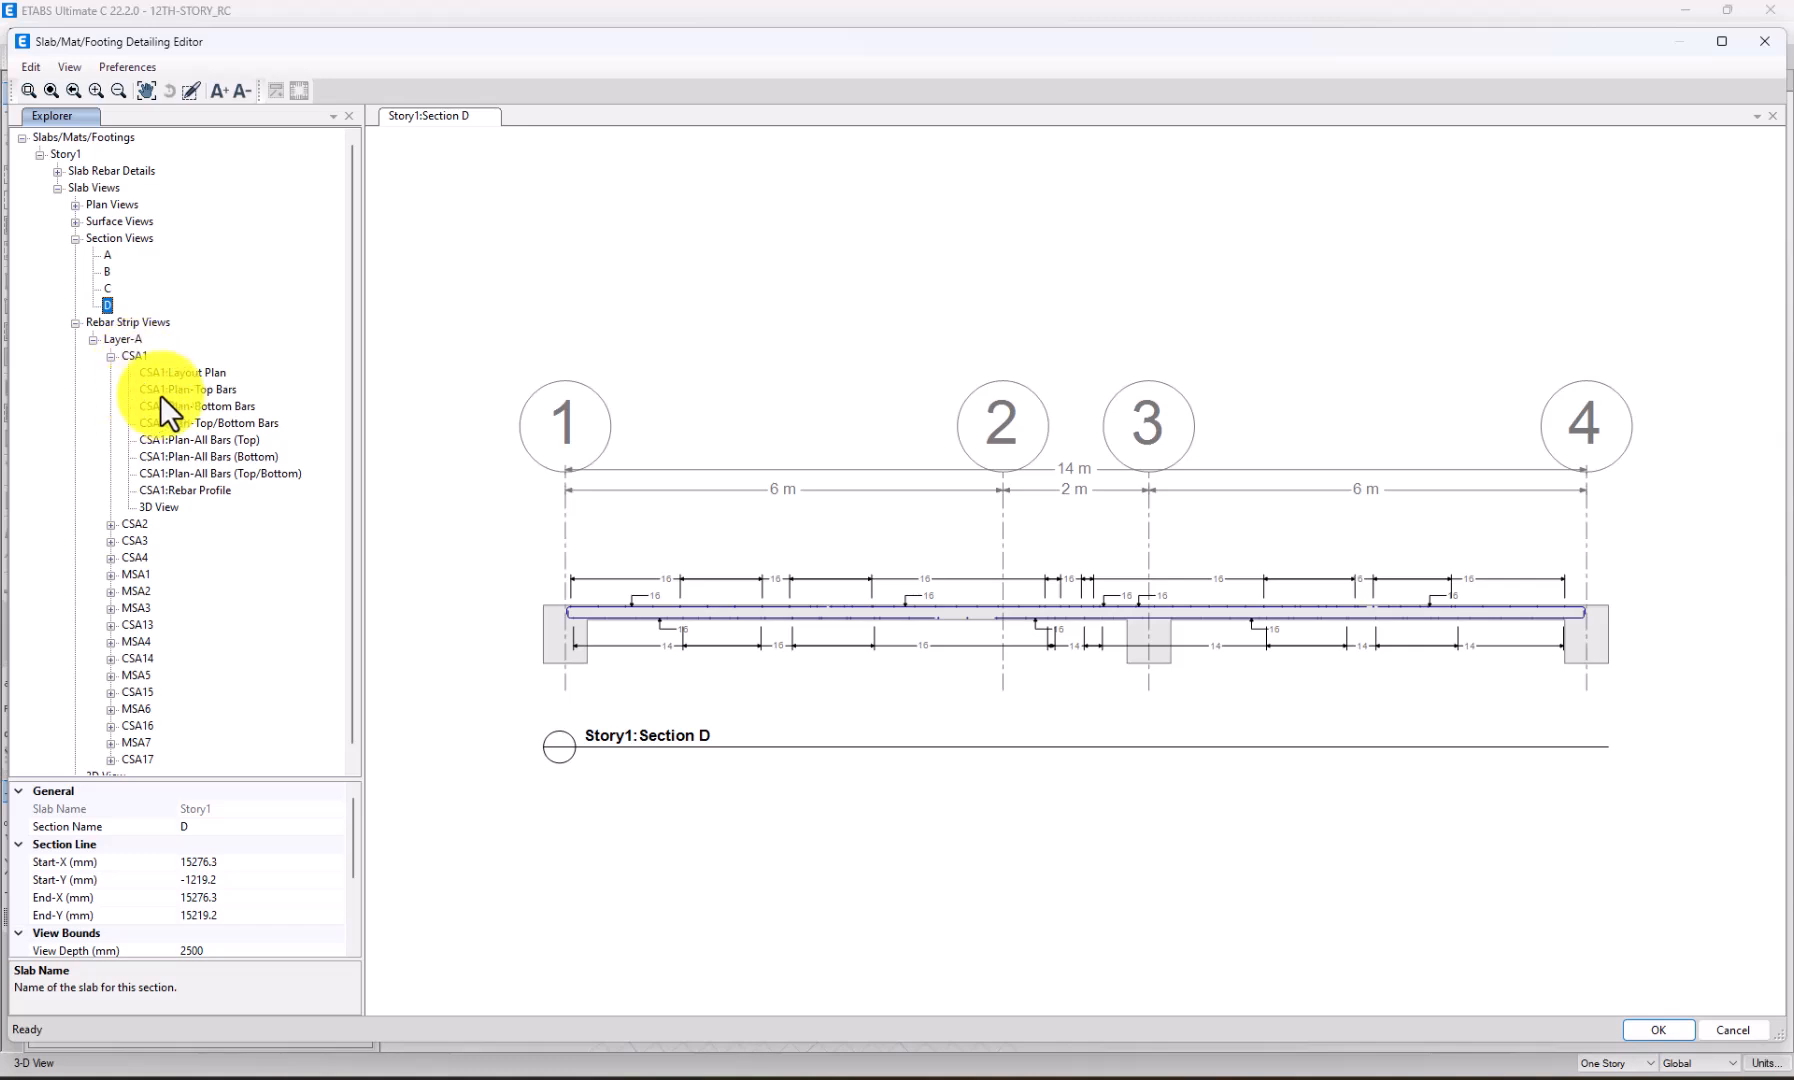
pyautogui.click(150, 390)
pyautogui.click(198, 421)
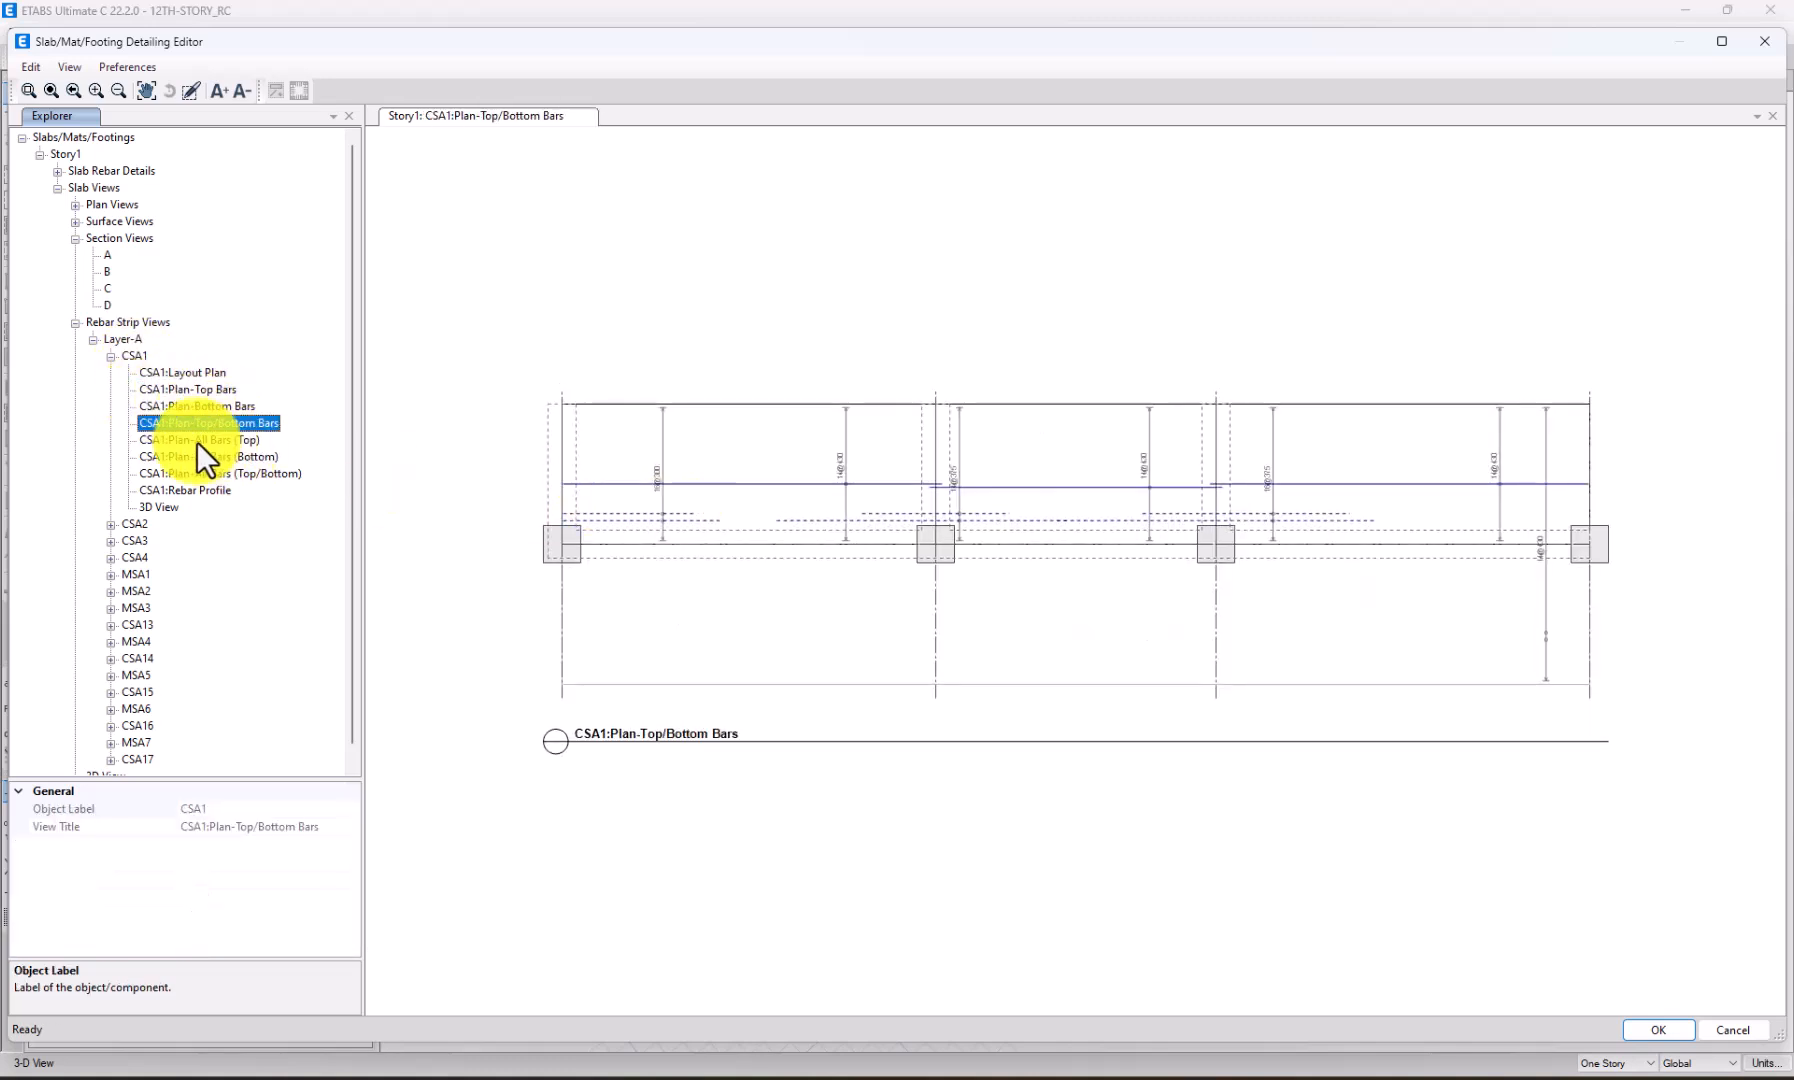
pyautogui.click(196, 441)
pyautogui.click(214, 457)
pyautogui.click(182, 474)
pyautogui.click(178, 490)
pyautogui.click(166, 507)
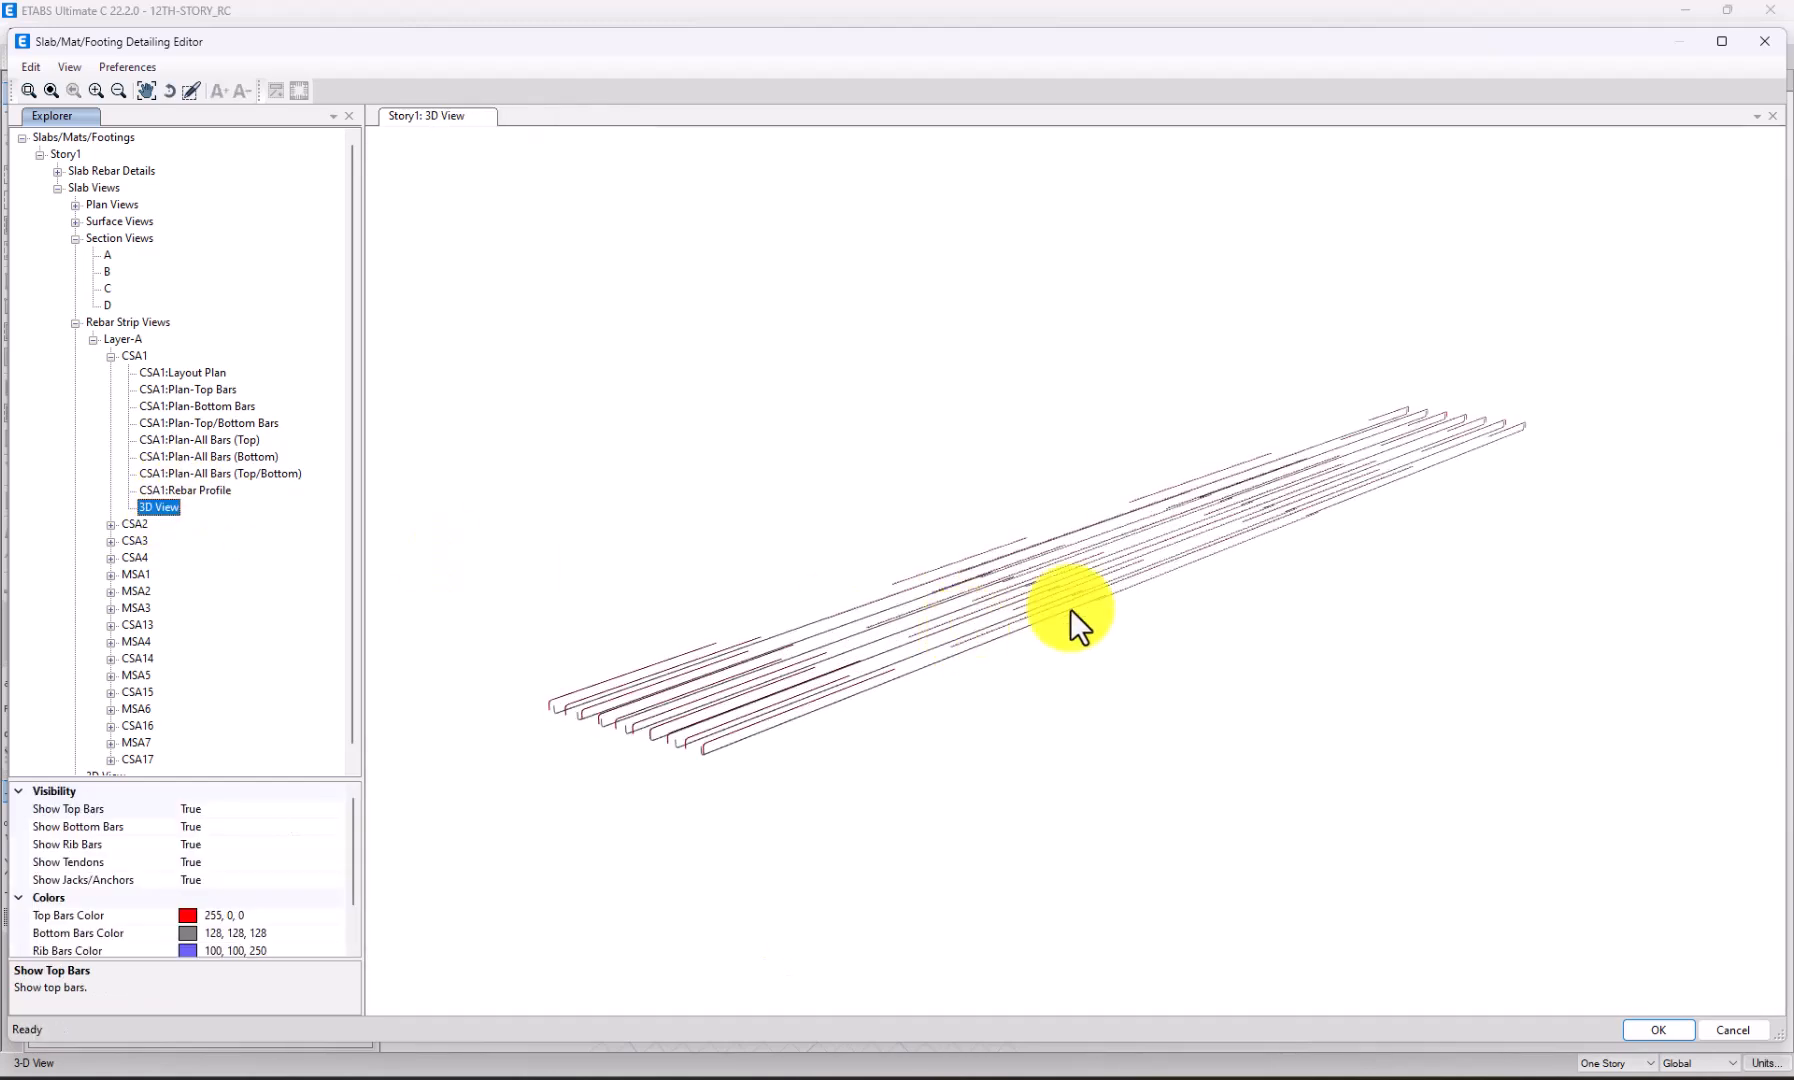
pyautogui.keyDown('shift'); pyautogui.moveTo(968, 628); pyautogui.dragTo(781, 666, button='middle'); pyautogui.keyUp('shift')
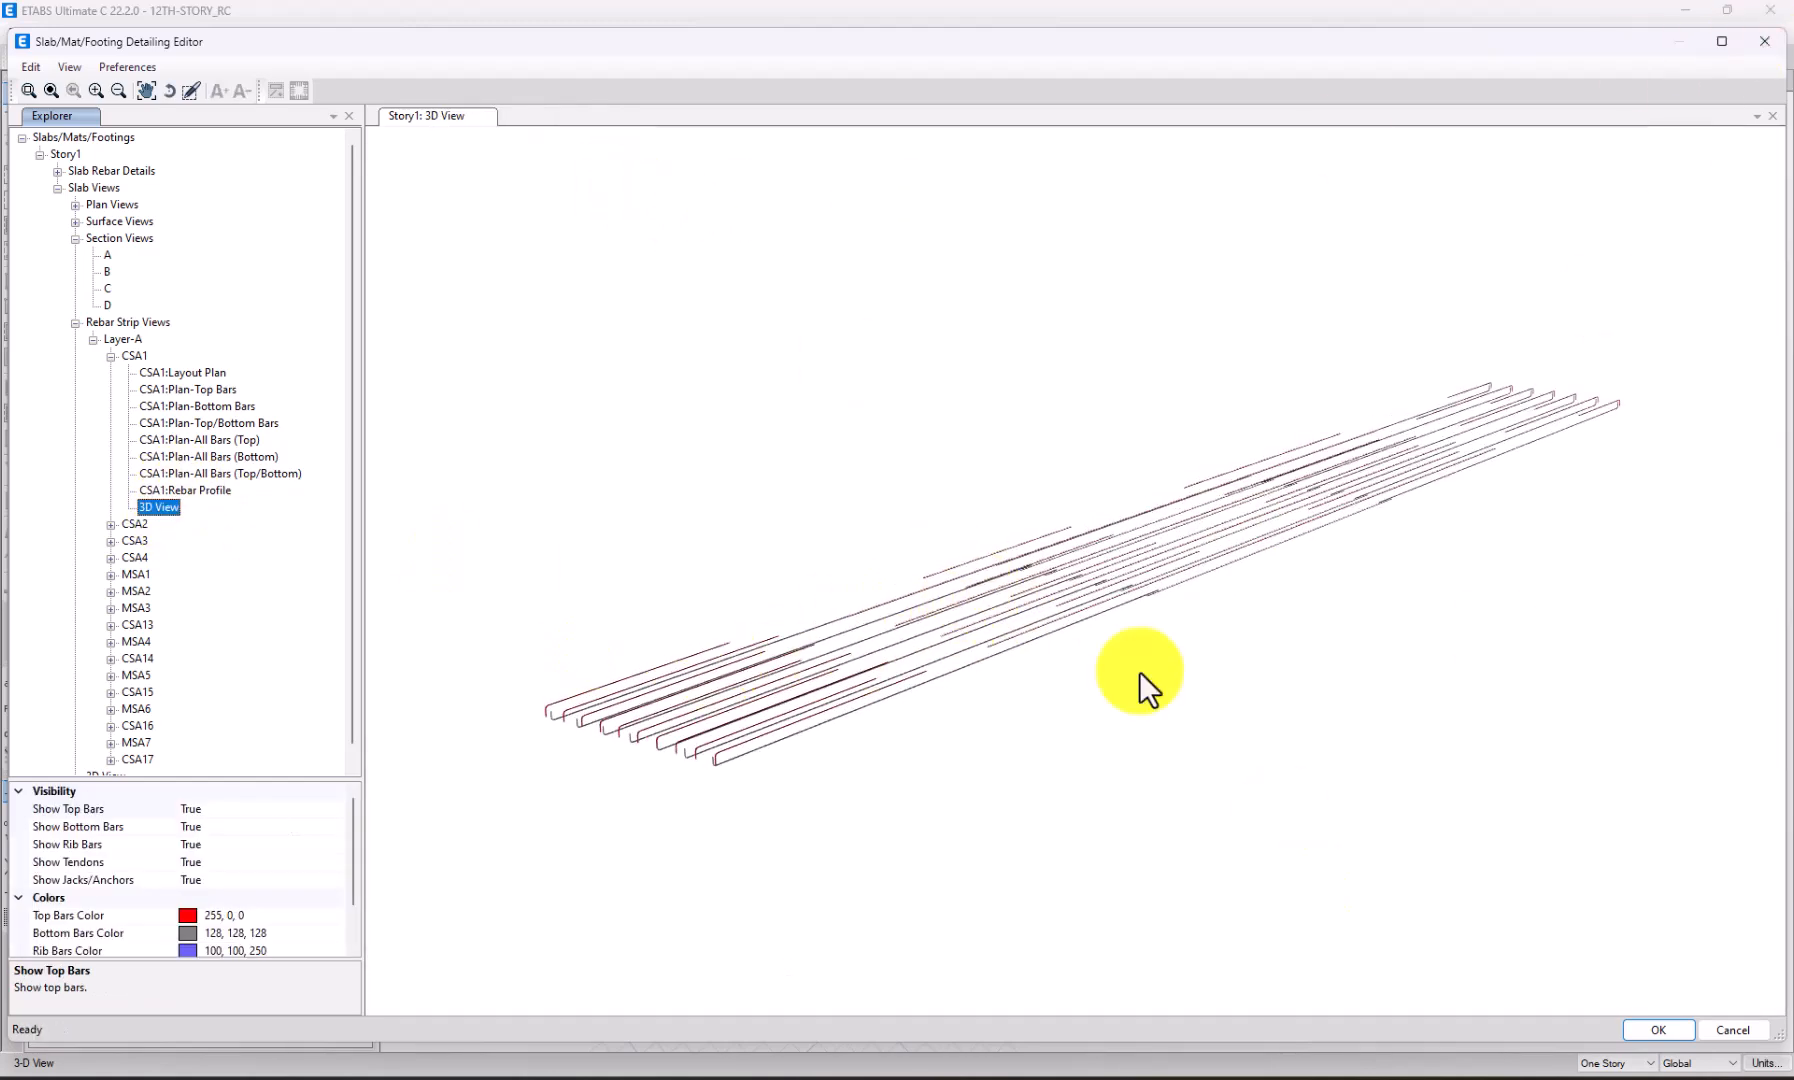
pyautogui.click(1765, 41)
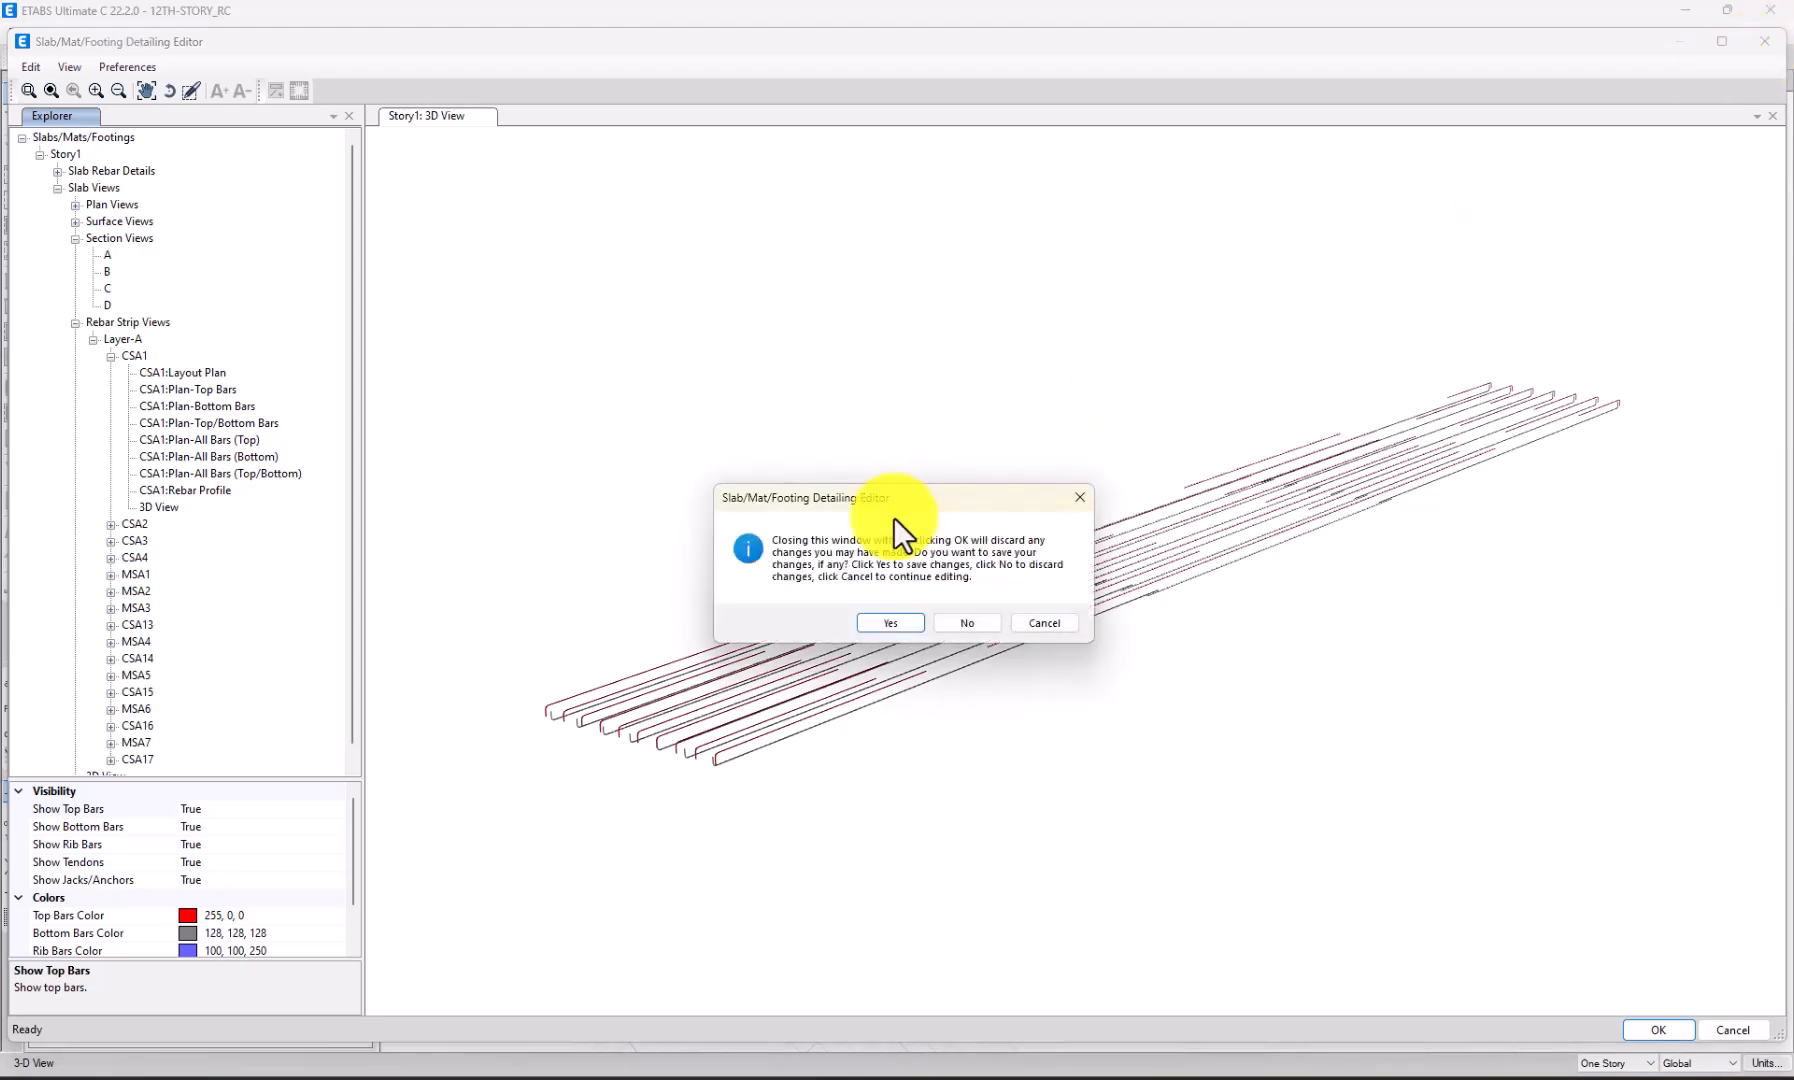
pyautogui.click(962, 622)
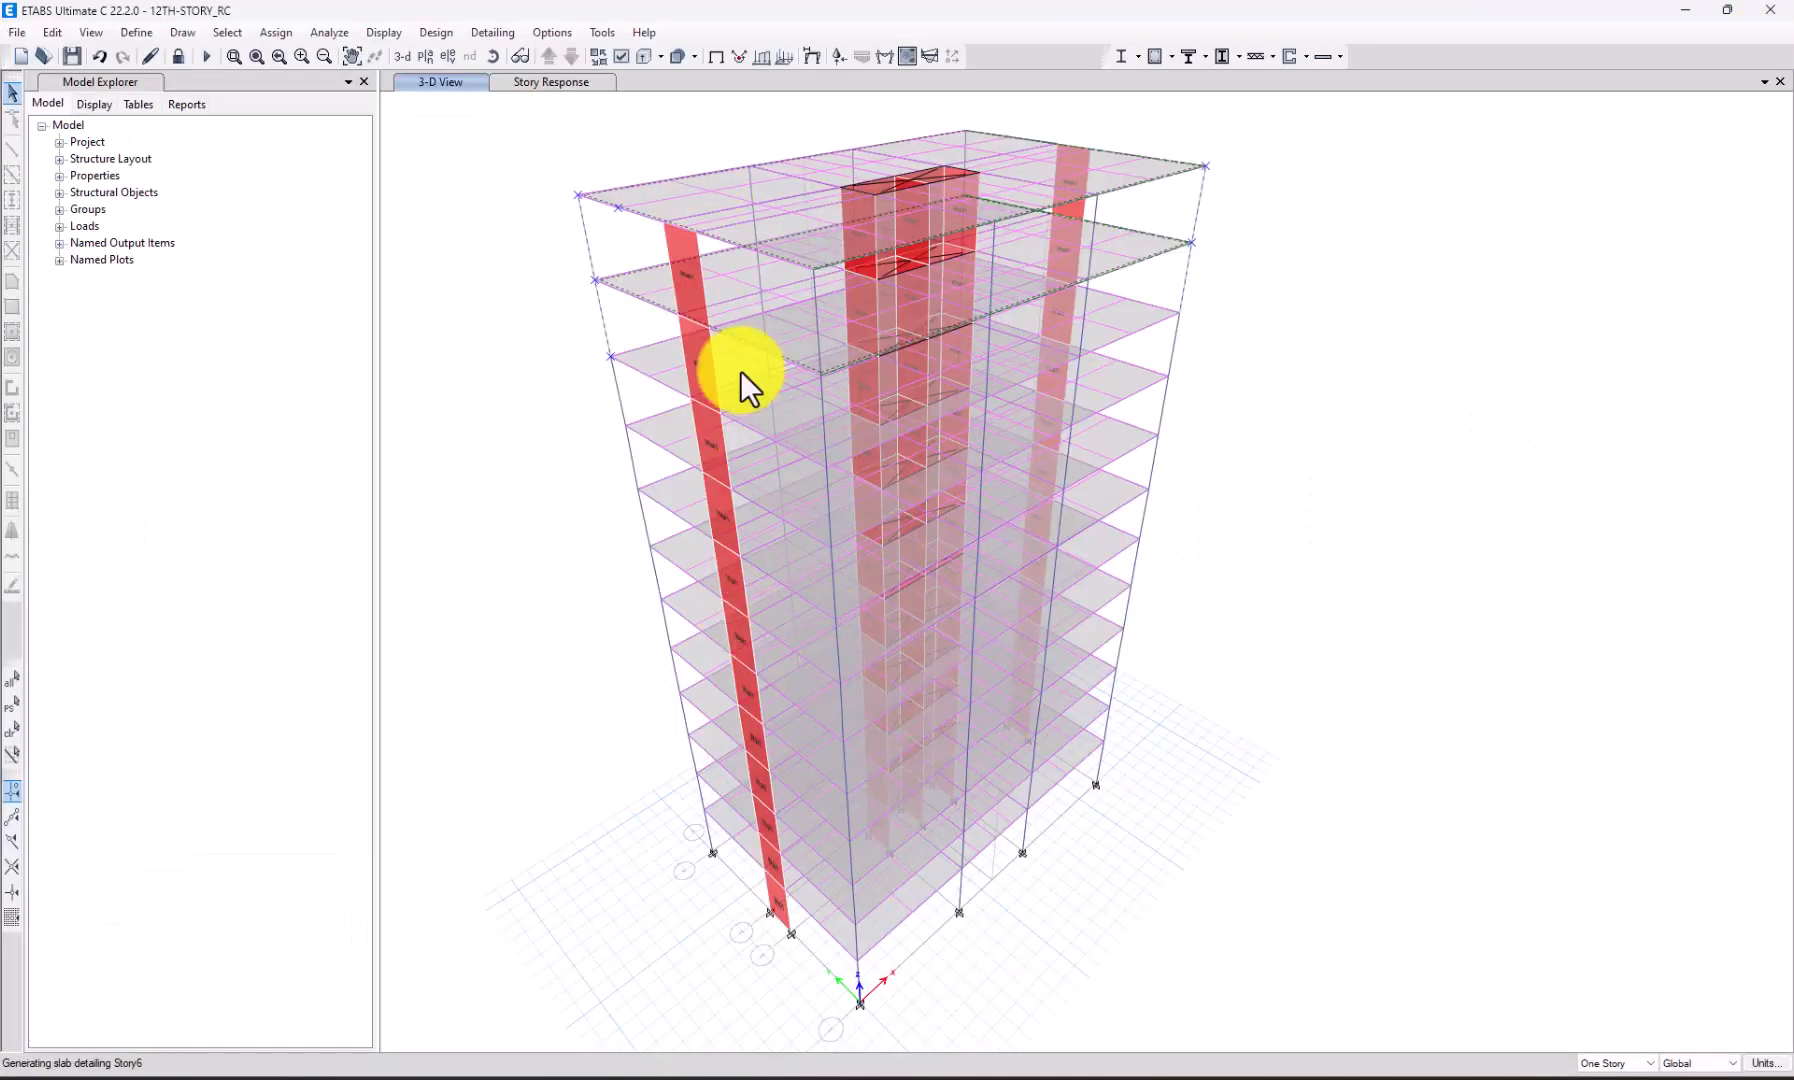
# Run the concrete column stack detailing check to open the column stack detailing results.
pyautogui.click(480, 33)
pyautogui.moveTo(514, 62)
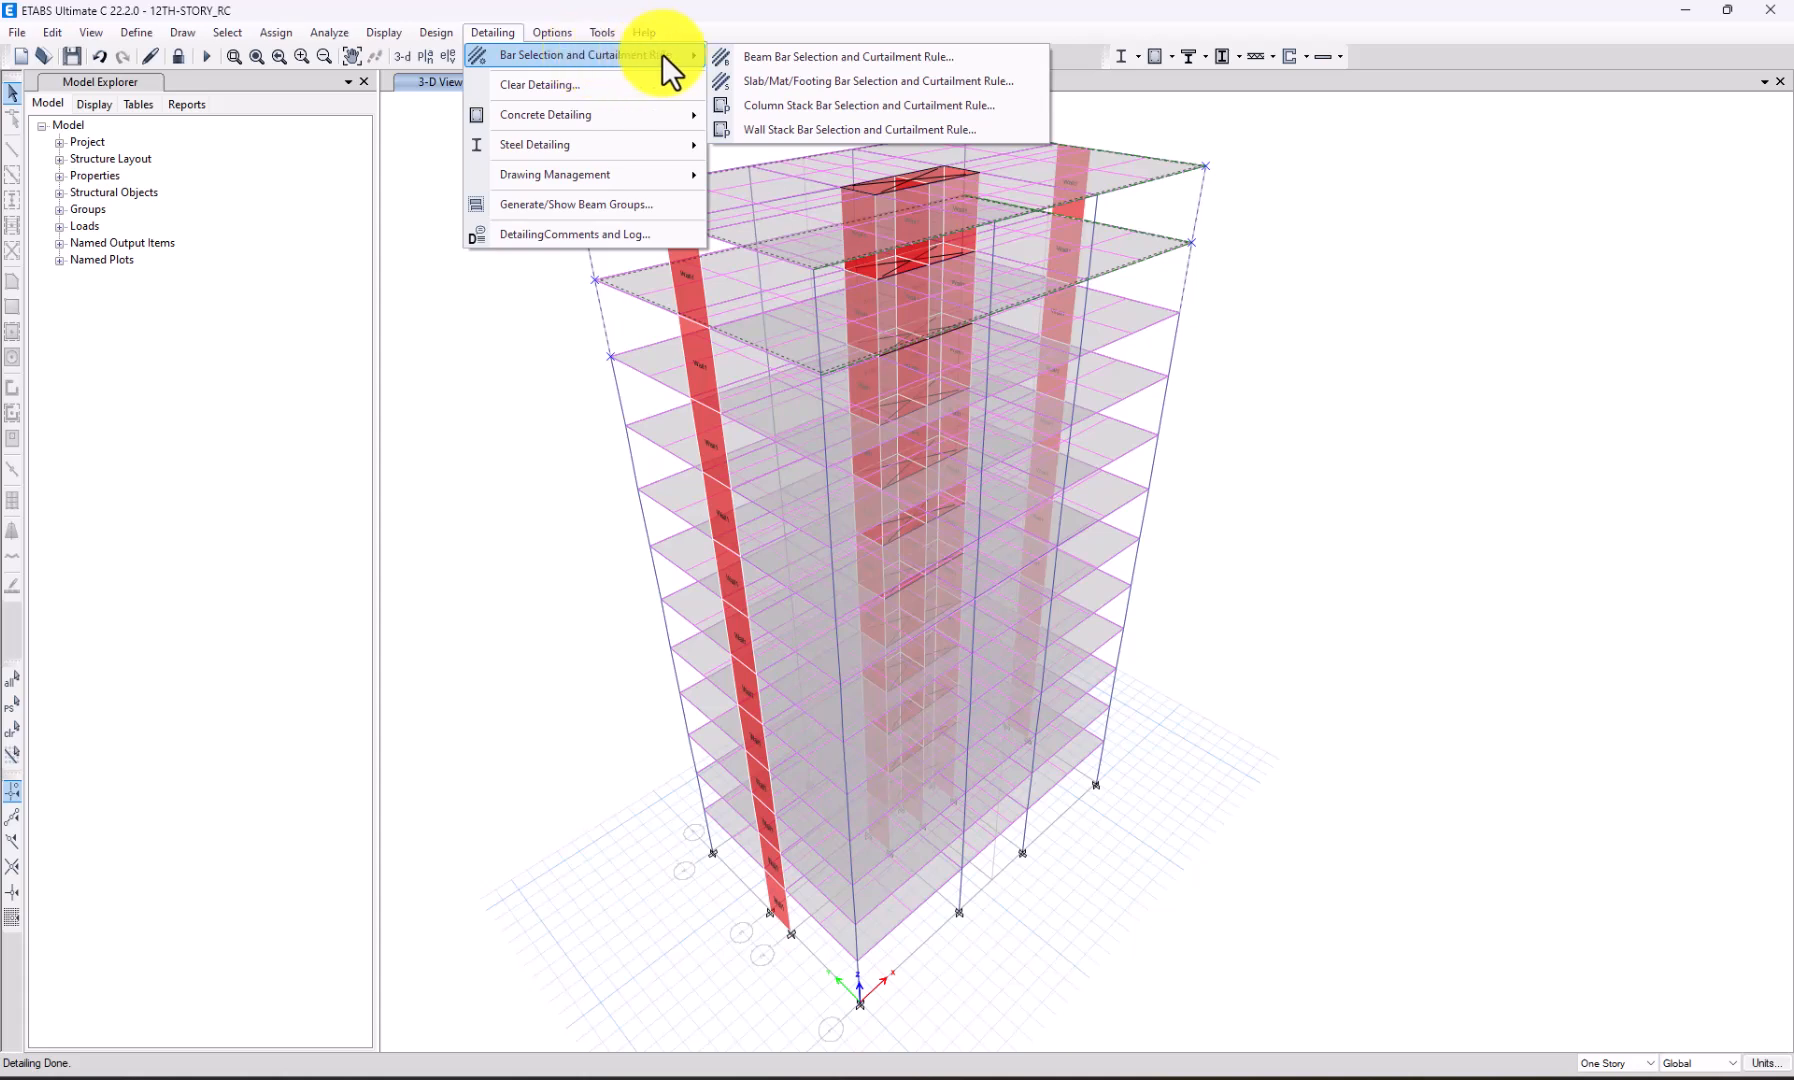
pyautogui.moveTo(655, 123)
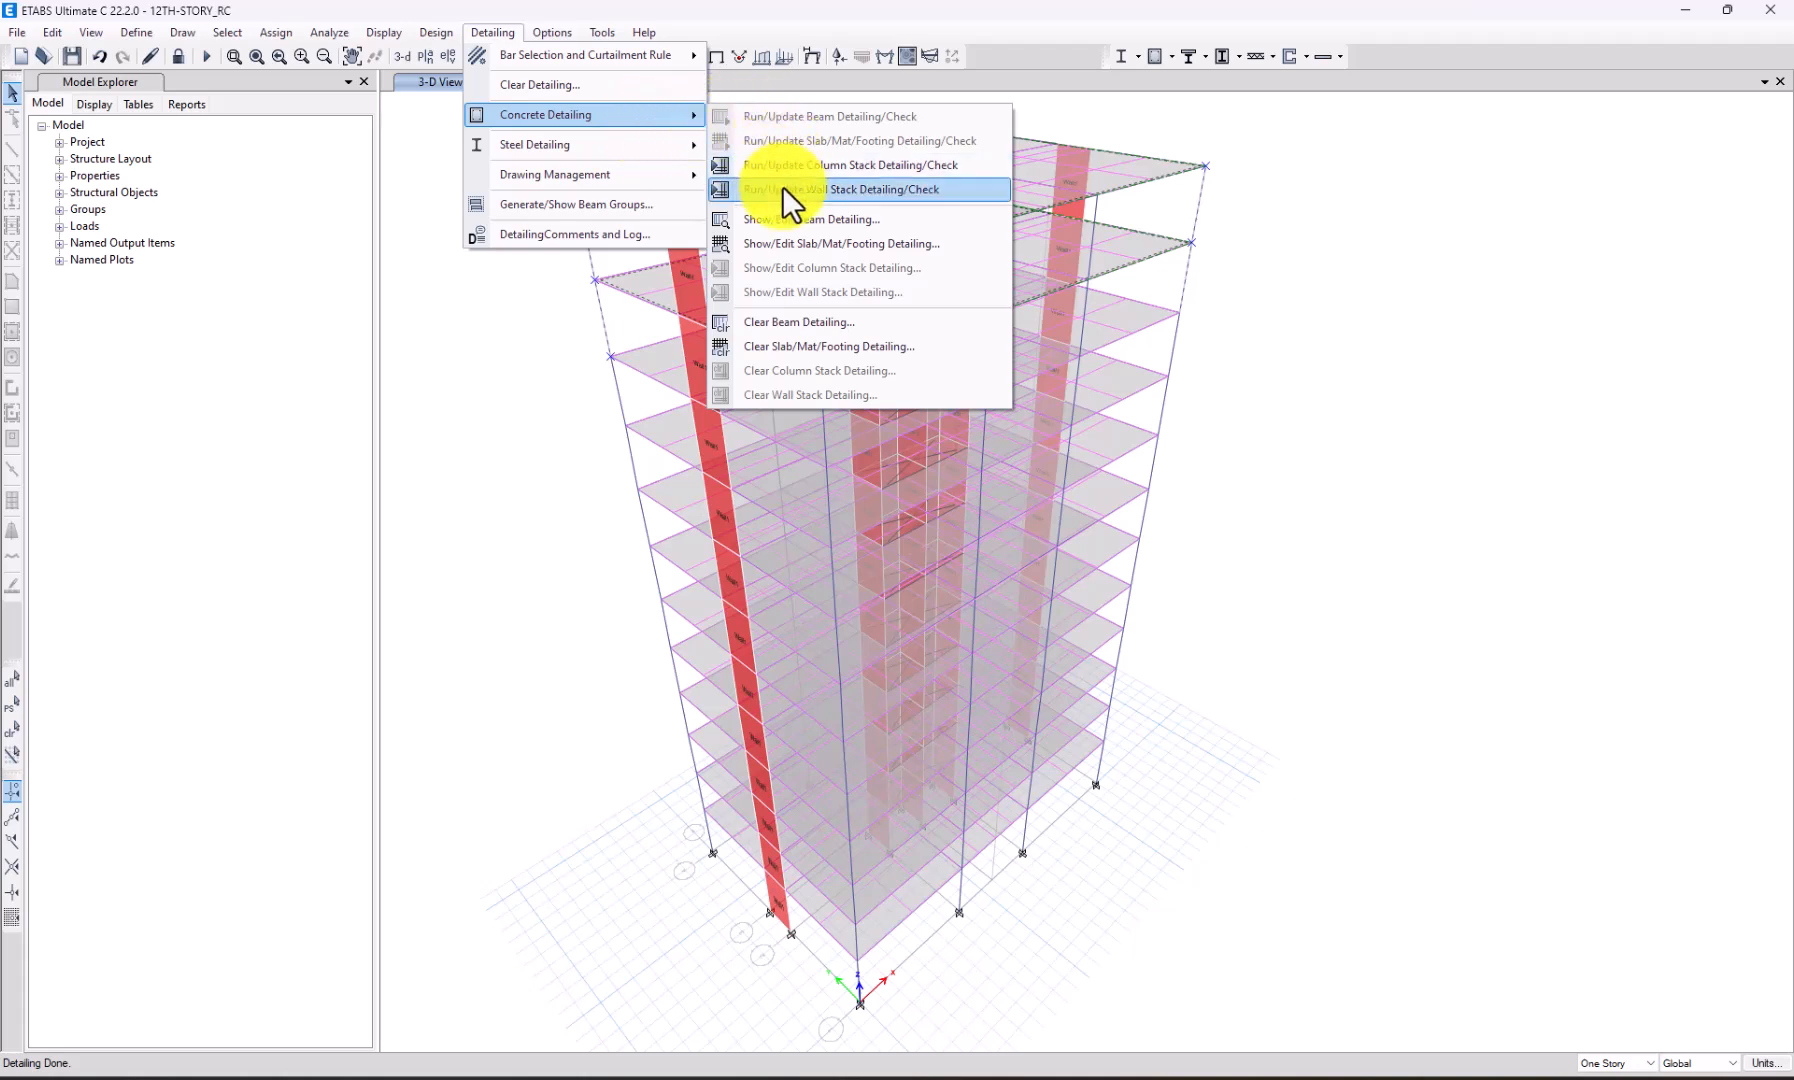
pyautogui.click(810, 170)
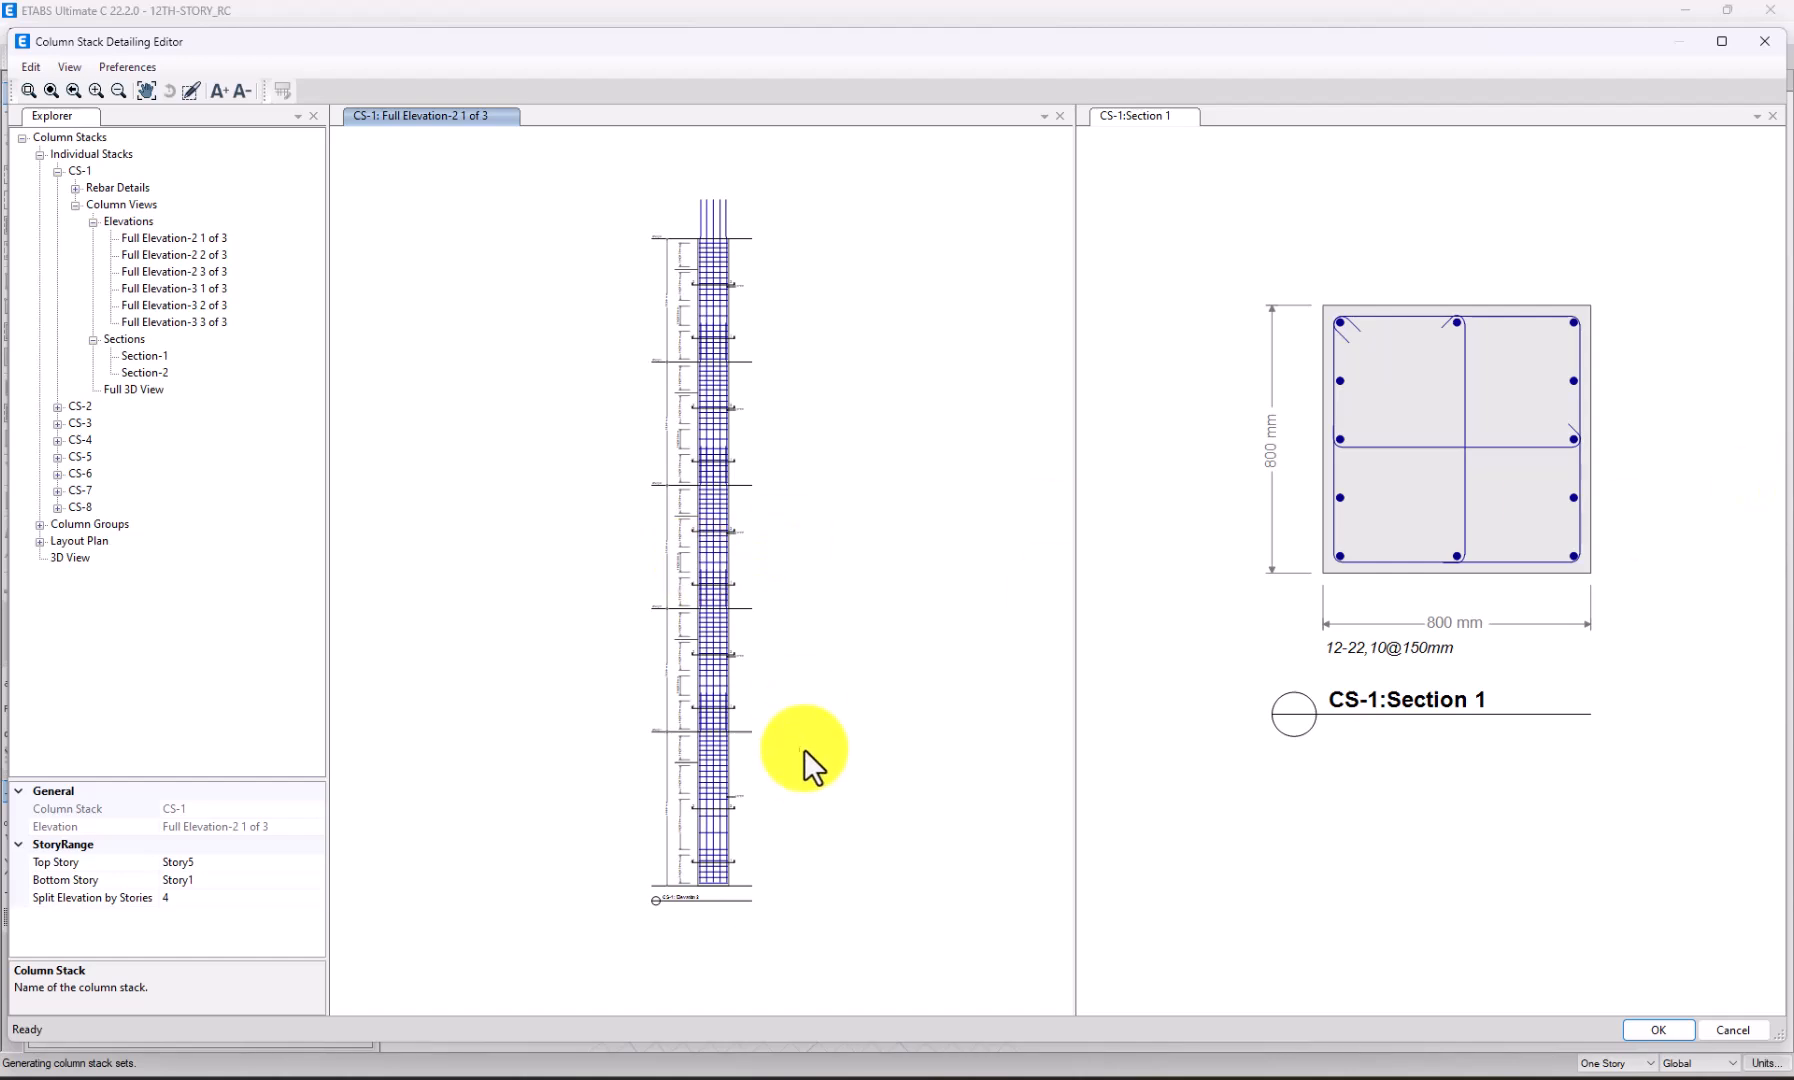
# Examine column stack CS-1 in Full Elevation-2 1 of 3 and its Section 1 rebar layout.
pyautogui.scroll(5, 664, 300)
pyautogui.scroll(-3, 641, 298)
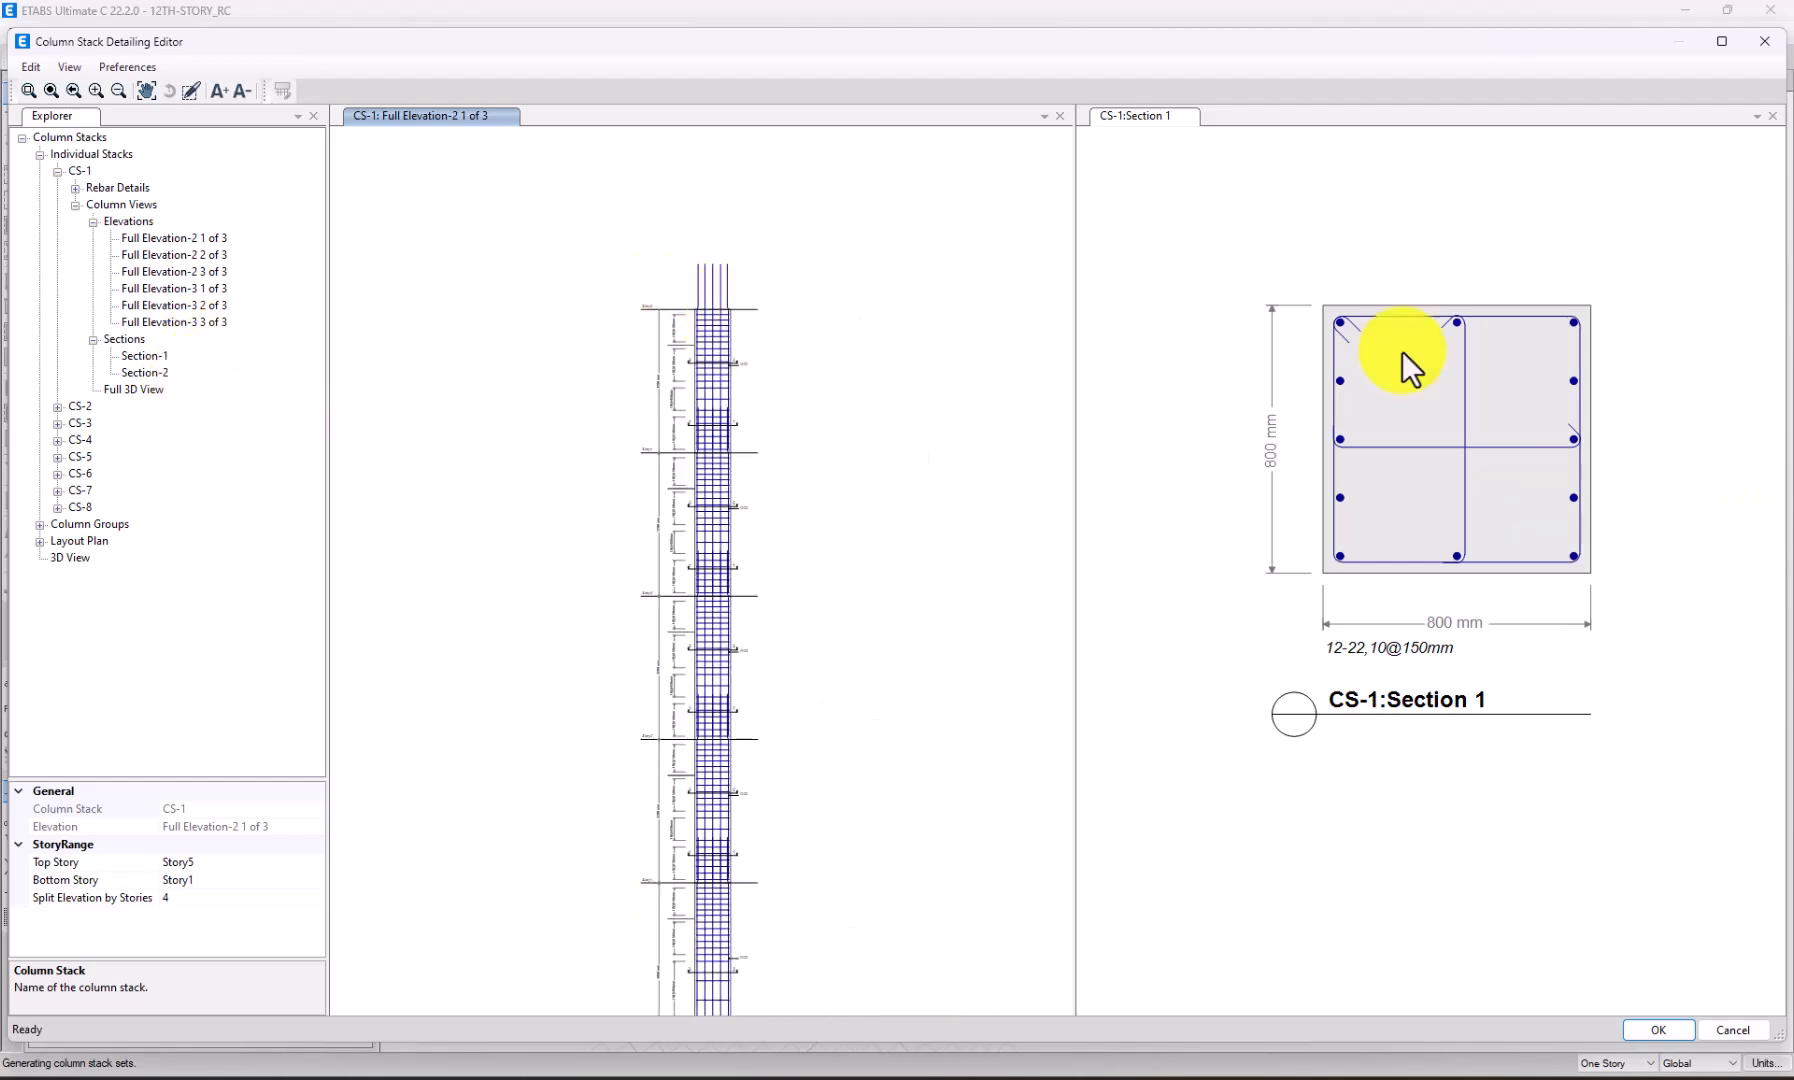
pyautogui.scroll(-1, 1473, 400)
pyautogui.scroll(-1, 780, 405)
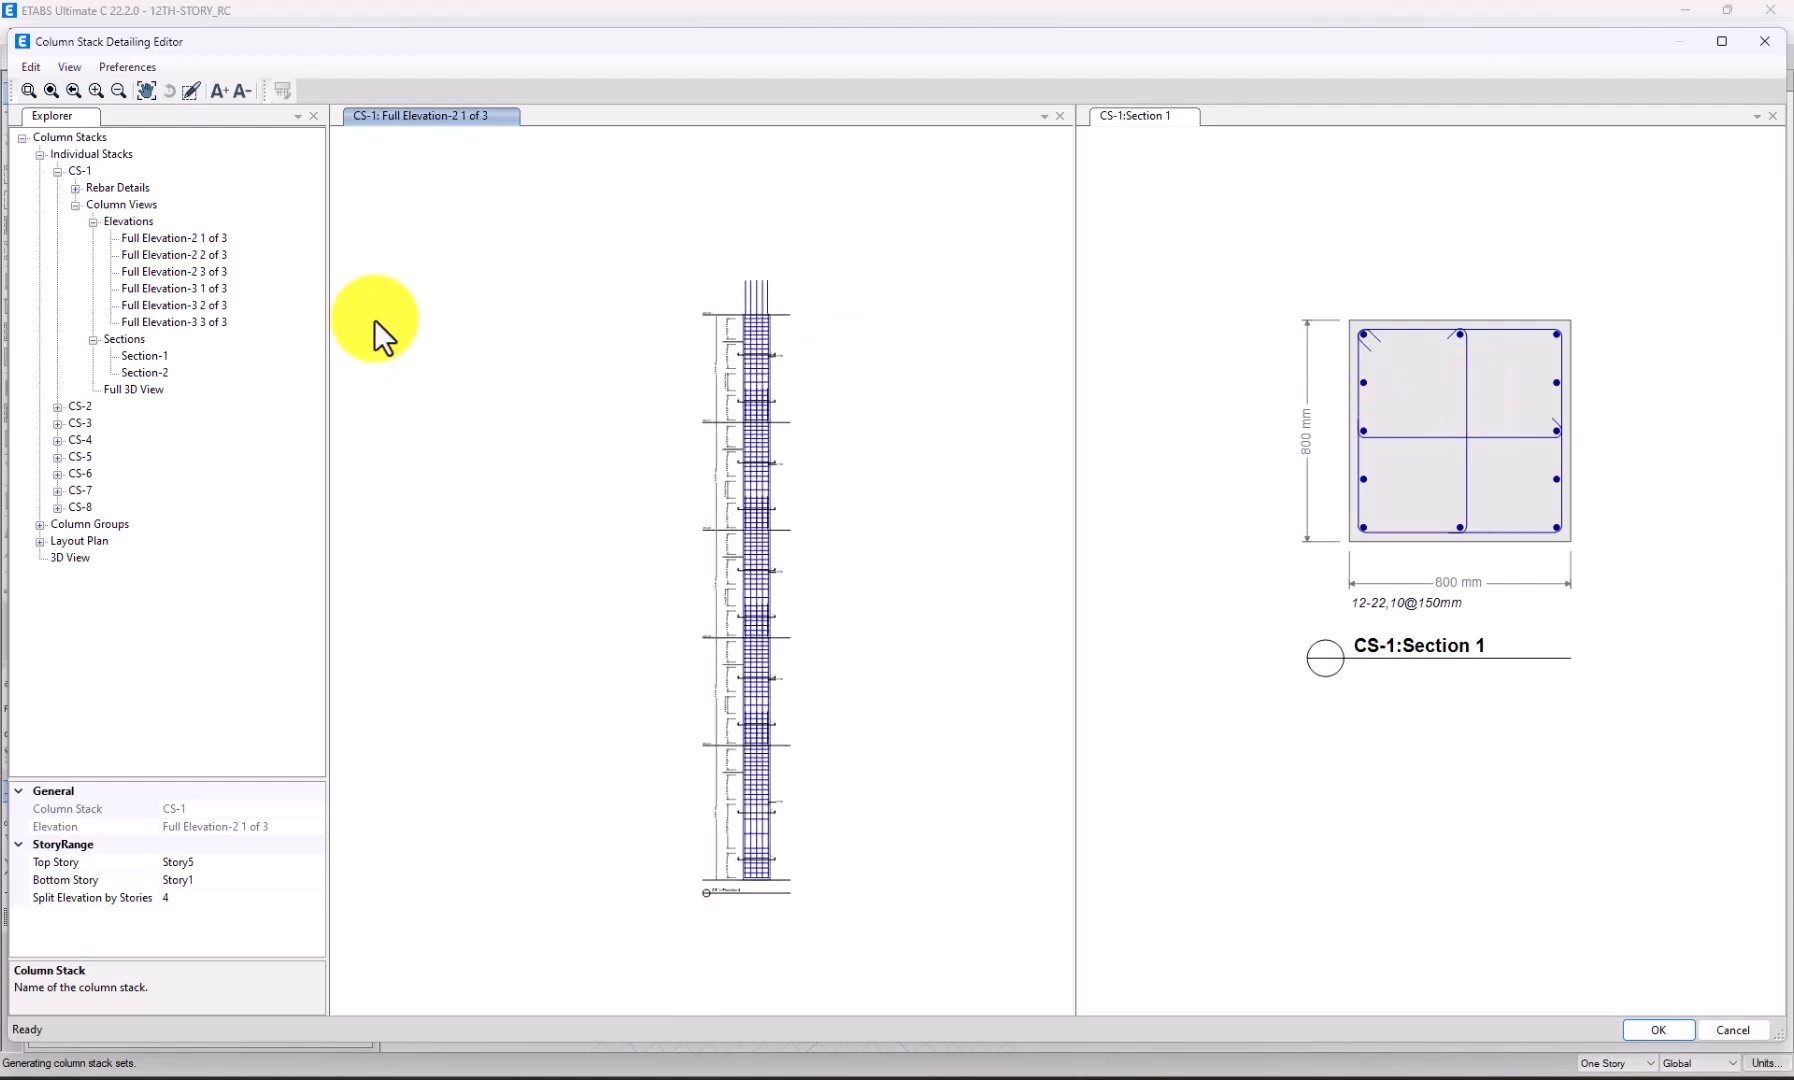
# Inspect the full-height 3D view of column stack CS-1 from several angles.
pyautogui.click(138, 390)
pyautogui.scroll(3, 760, 420)
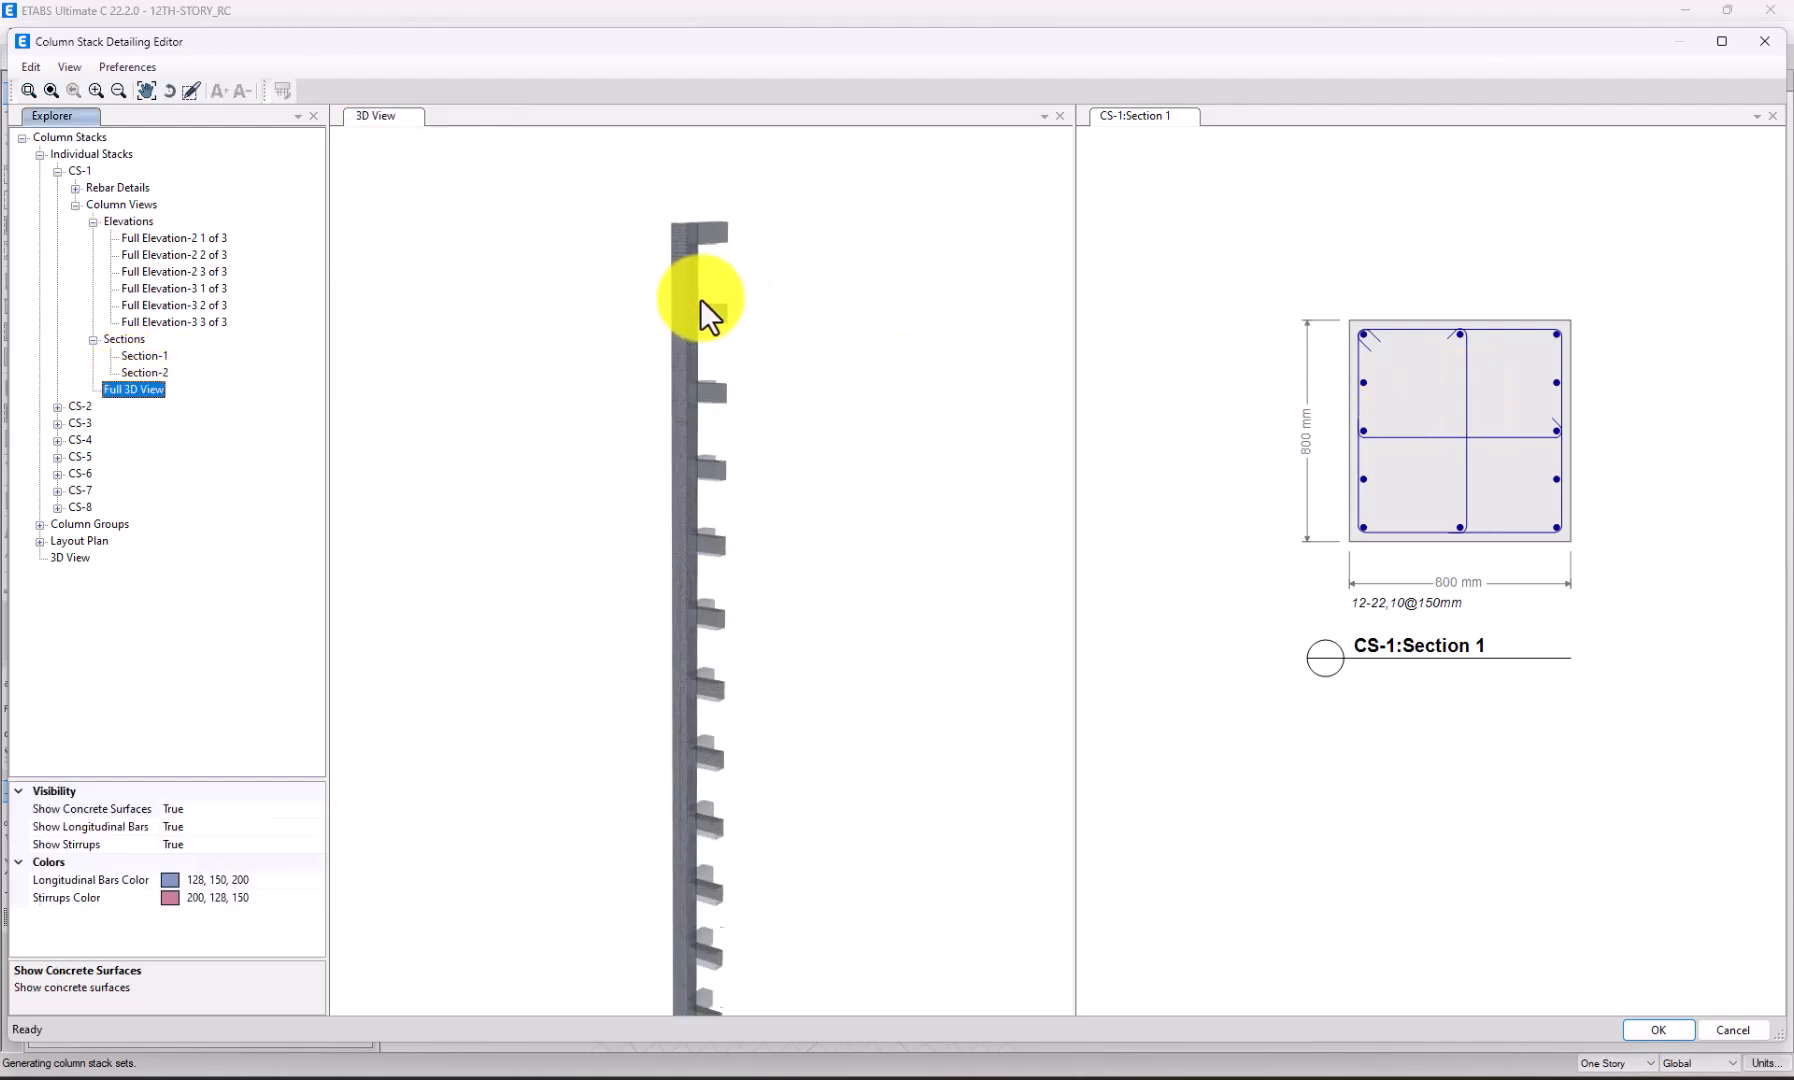
pyautogui.scroll(2, 702, 441)
pyautogui.moveTo(702, 441); pyautogui.dragTo(891, 406, button='middle')
pyautogui.keyDown('shift'); pyautogui.moveTo(750, 493); pyautogui.dragTo(720, 636, button='middle'); pyautogui.keyUp('shift')
pyautogui.scroll(2, 760, 378)
pyautogui.scroll(-4, 764, 350)
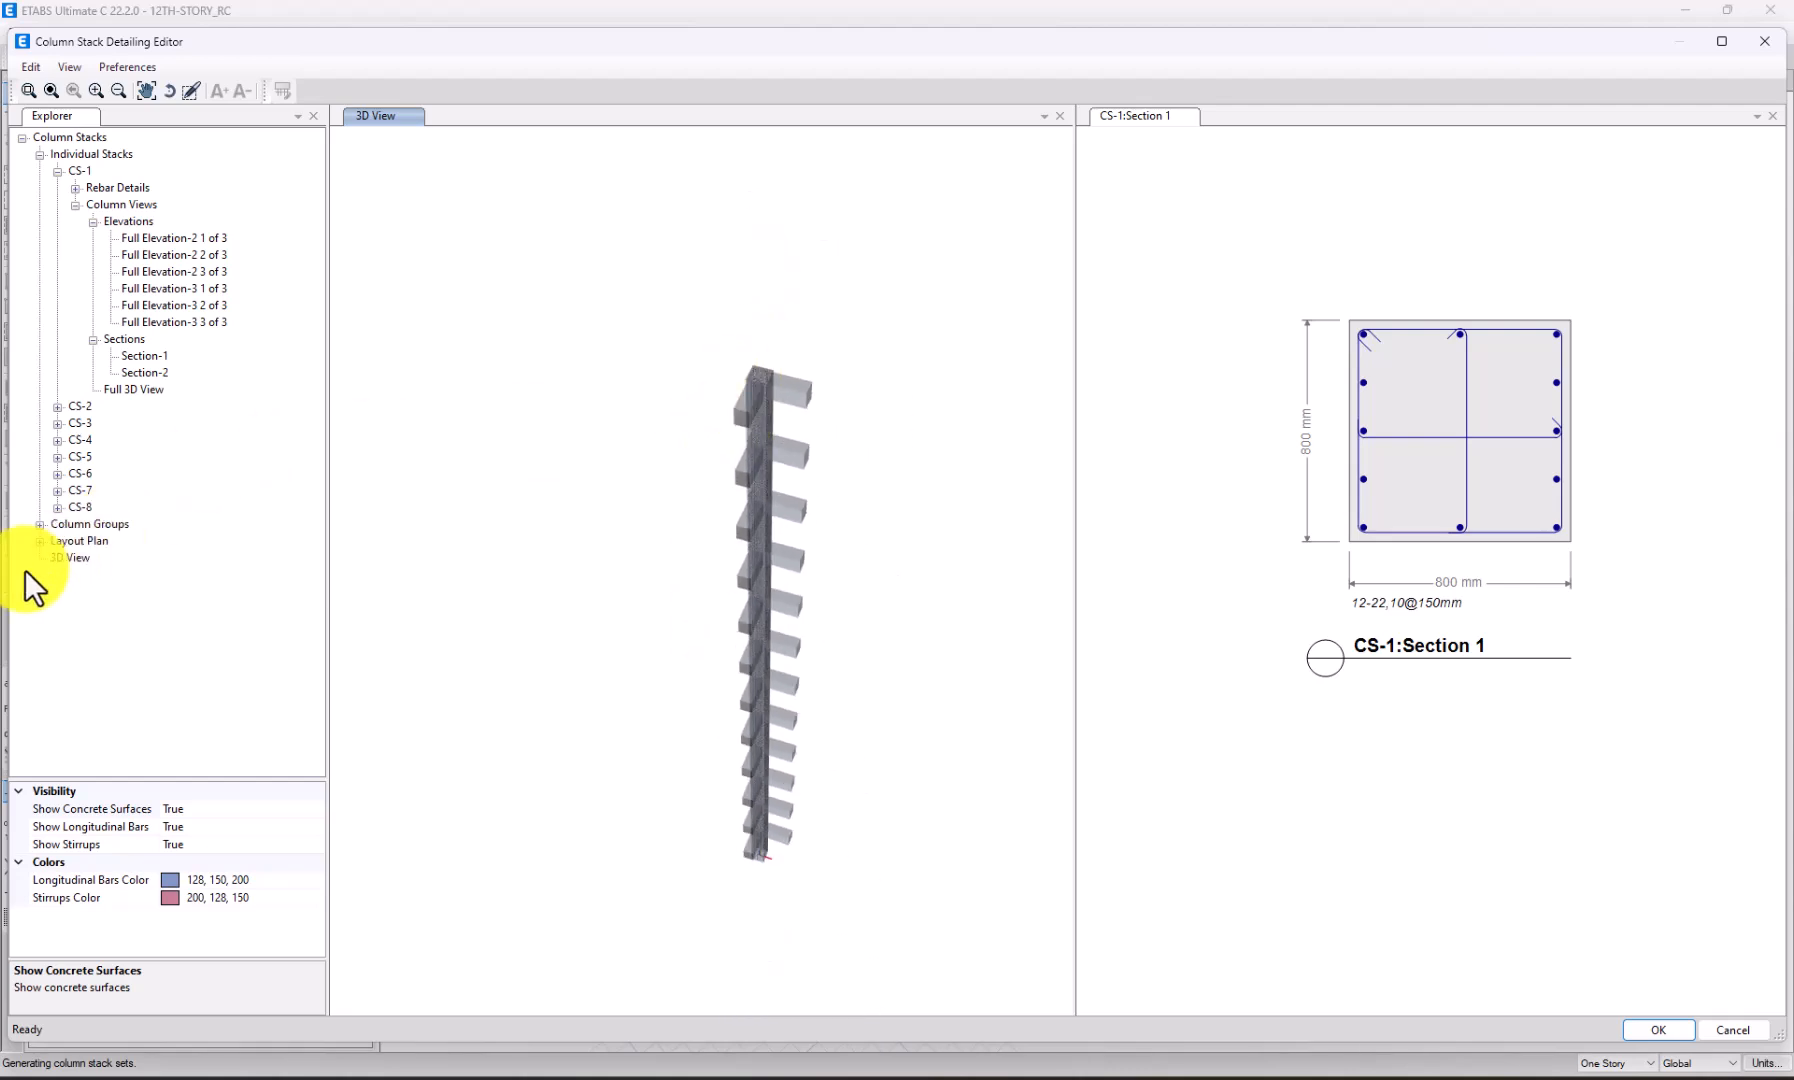
# Inspect the 3D view of all the building's column stacks together and close the column stack detailing editor.
pyautogui.click(60, 557)
pyautogui.keyDown('shift'); pyautogui.moveTo(725, 582); pyautogui.dragTo(737, 425, button='middle'); pyautogui.keyUp('shift')
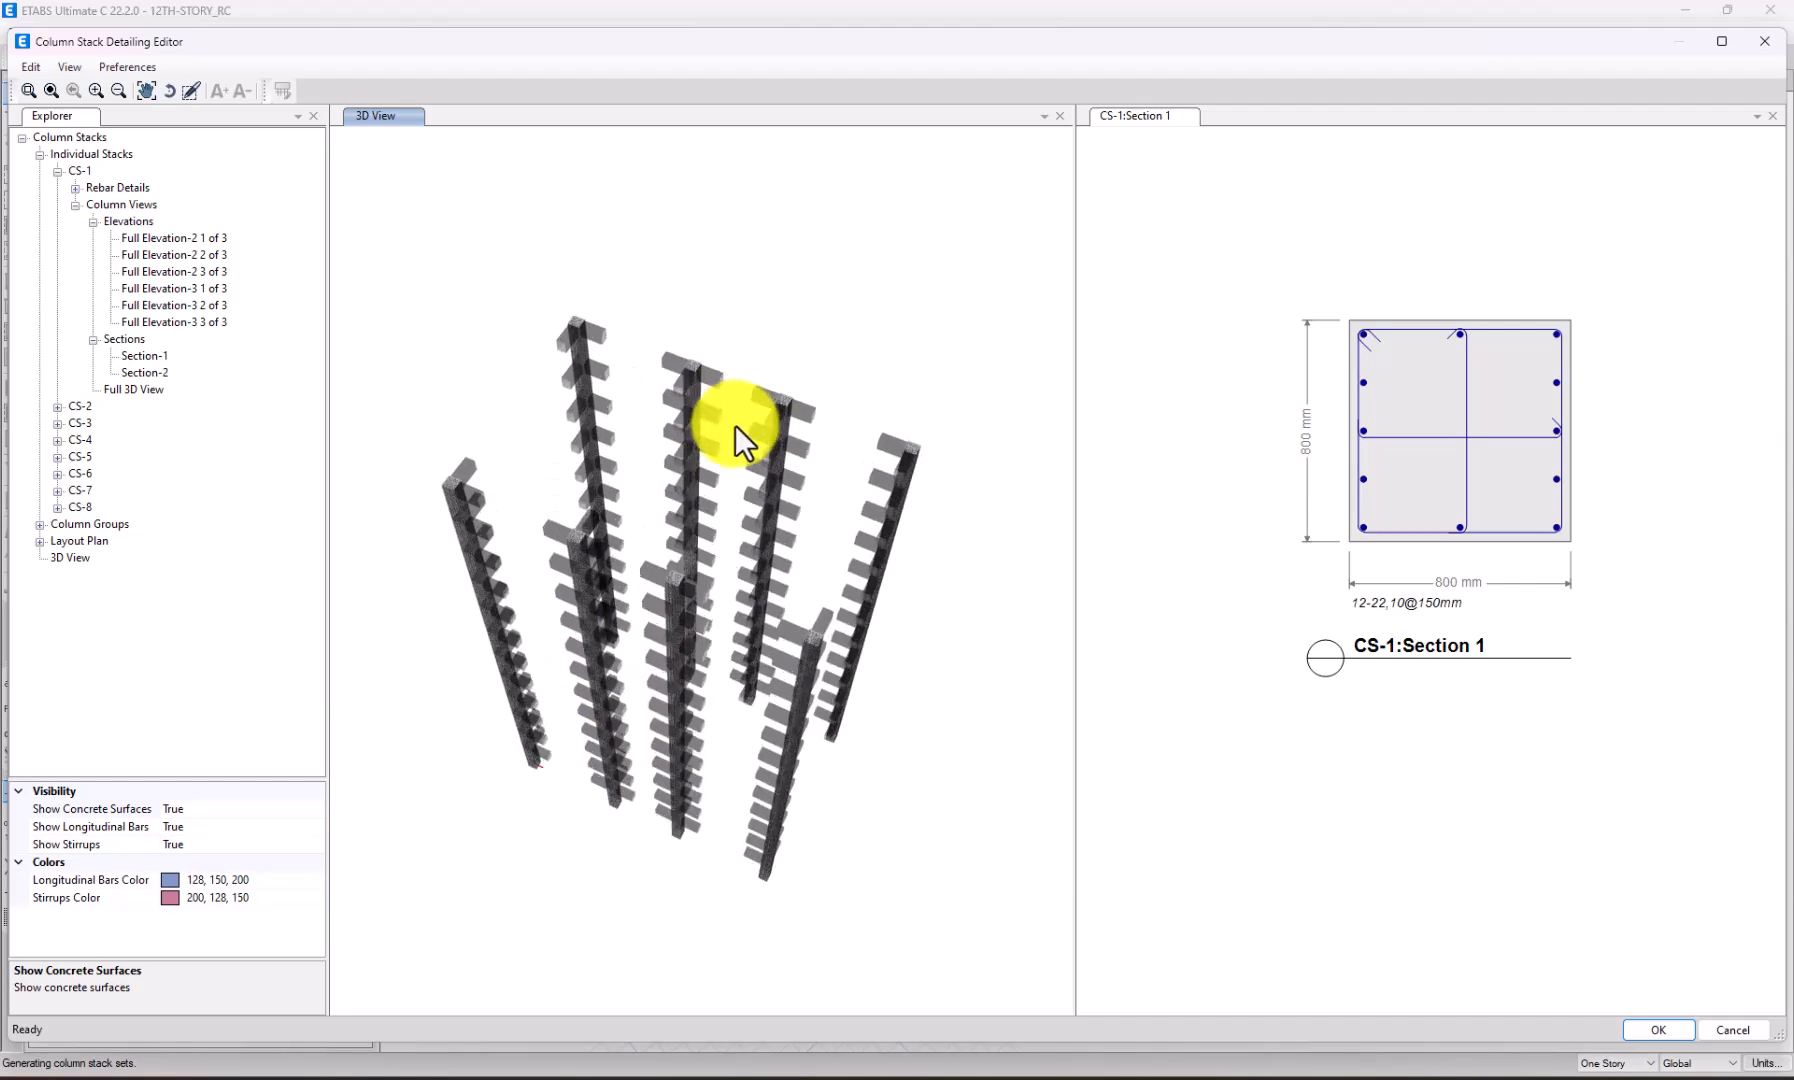
pyautogui.scroll(2, 700, 428)
pyautogui.scroll(-5, 740, 410)
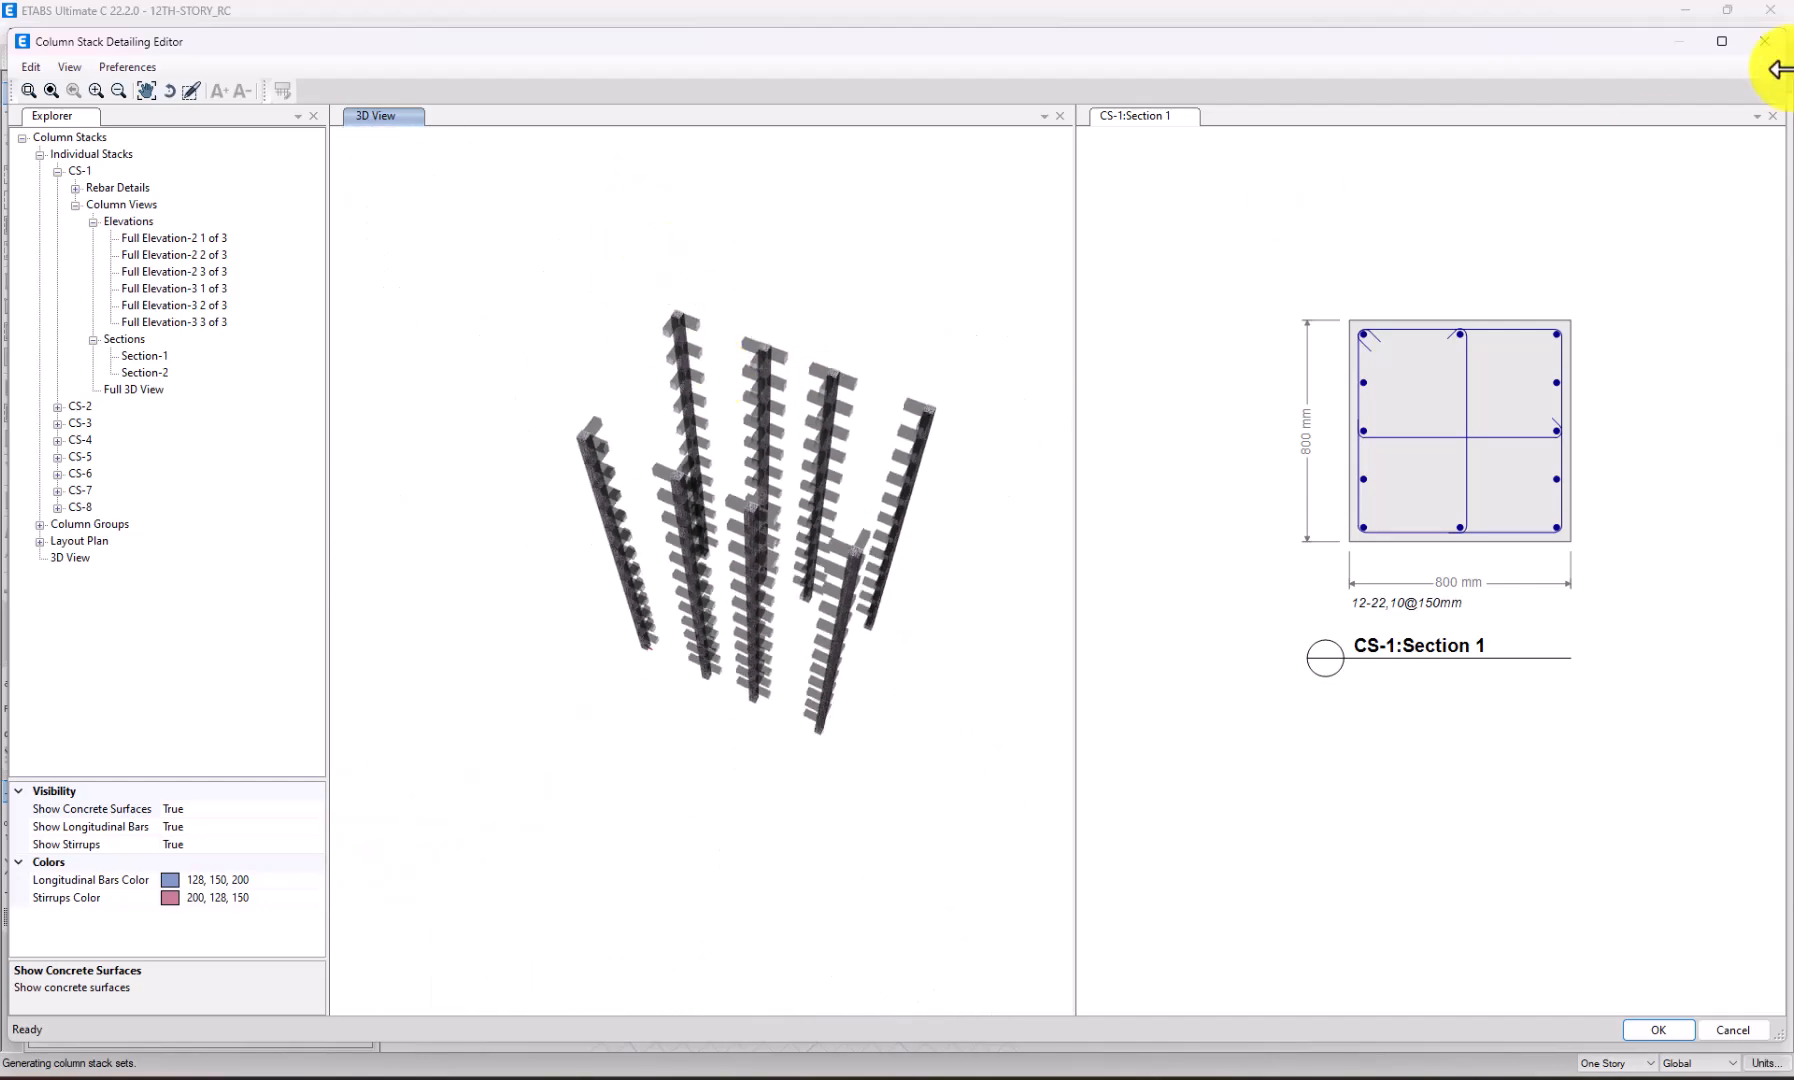
pyautogui.click(1765, 41)
pyautogui.click(910, 624)
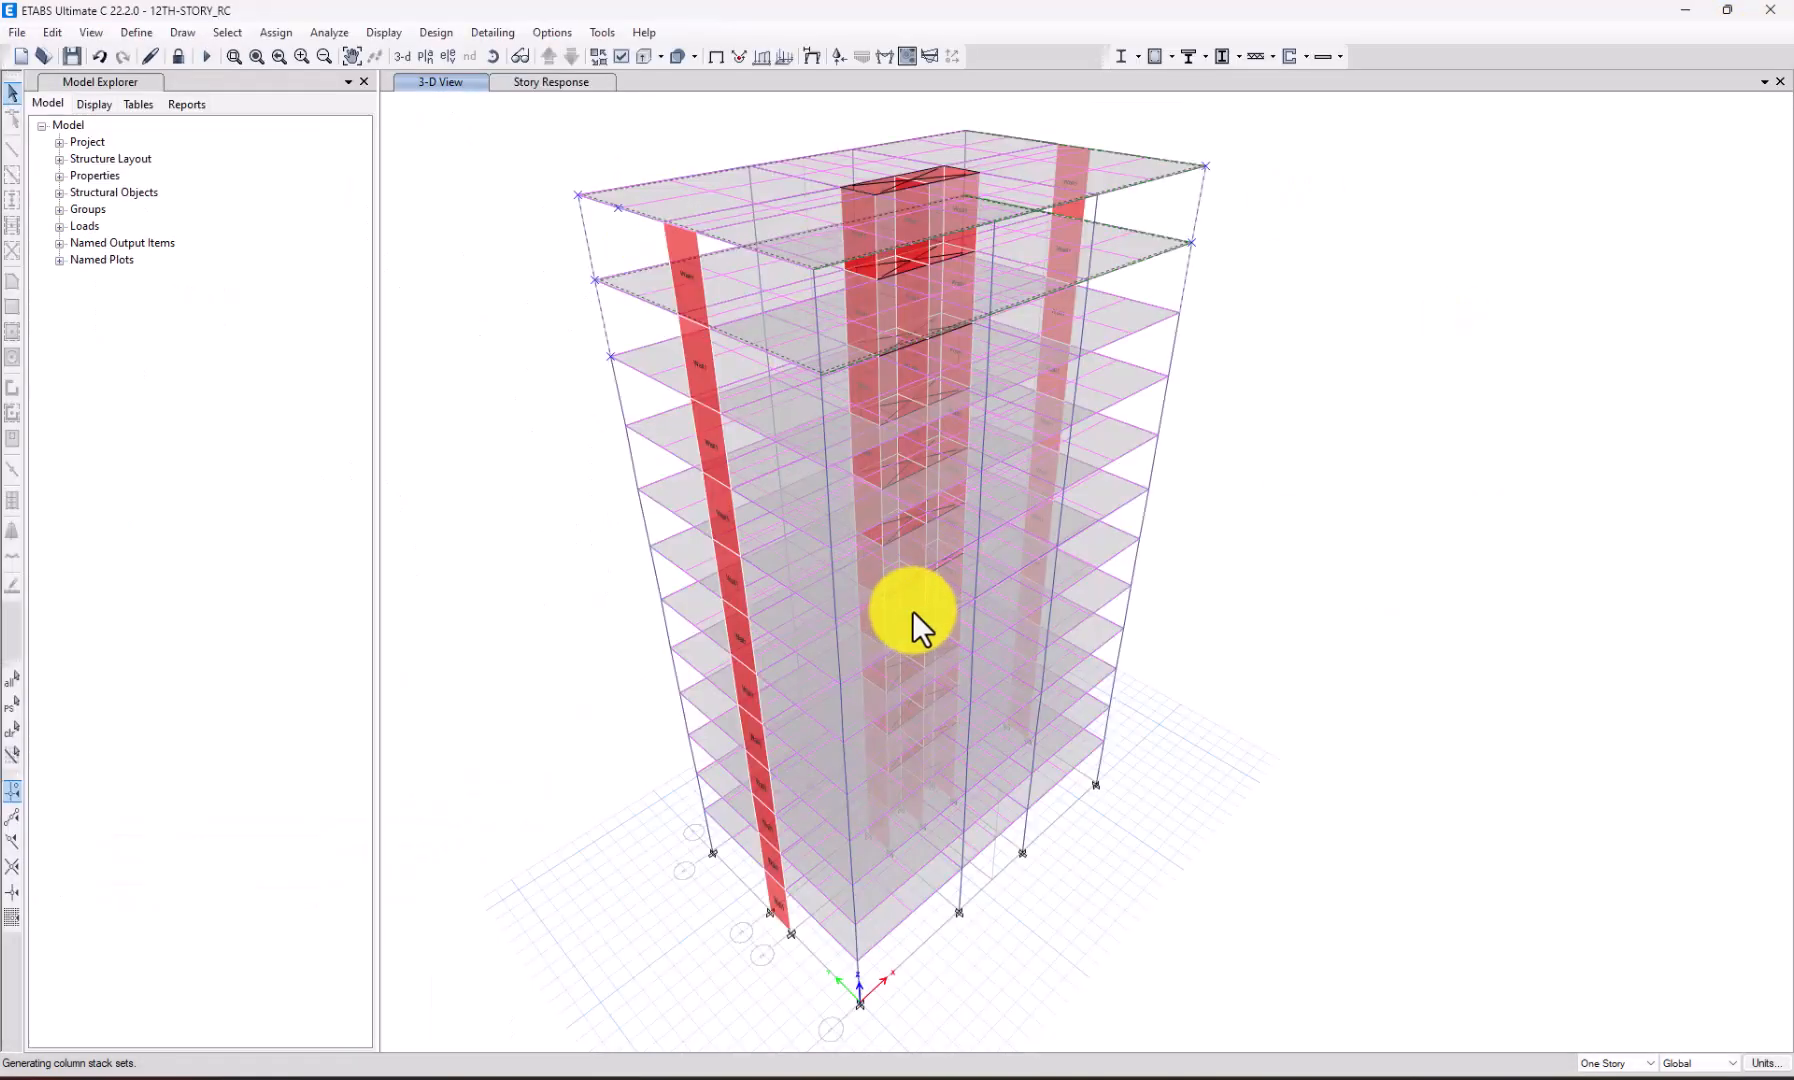
pyautogui.scroll(5, 1068, 160)
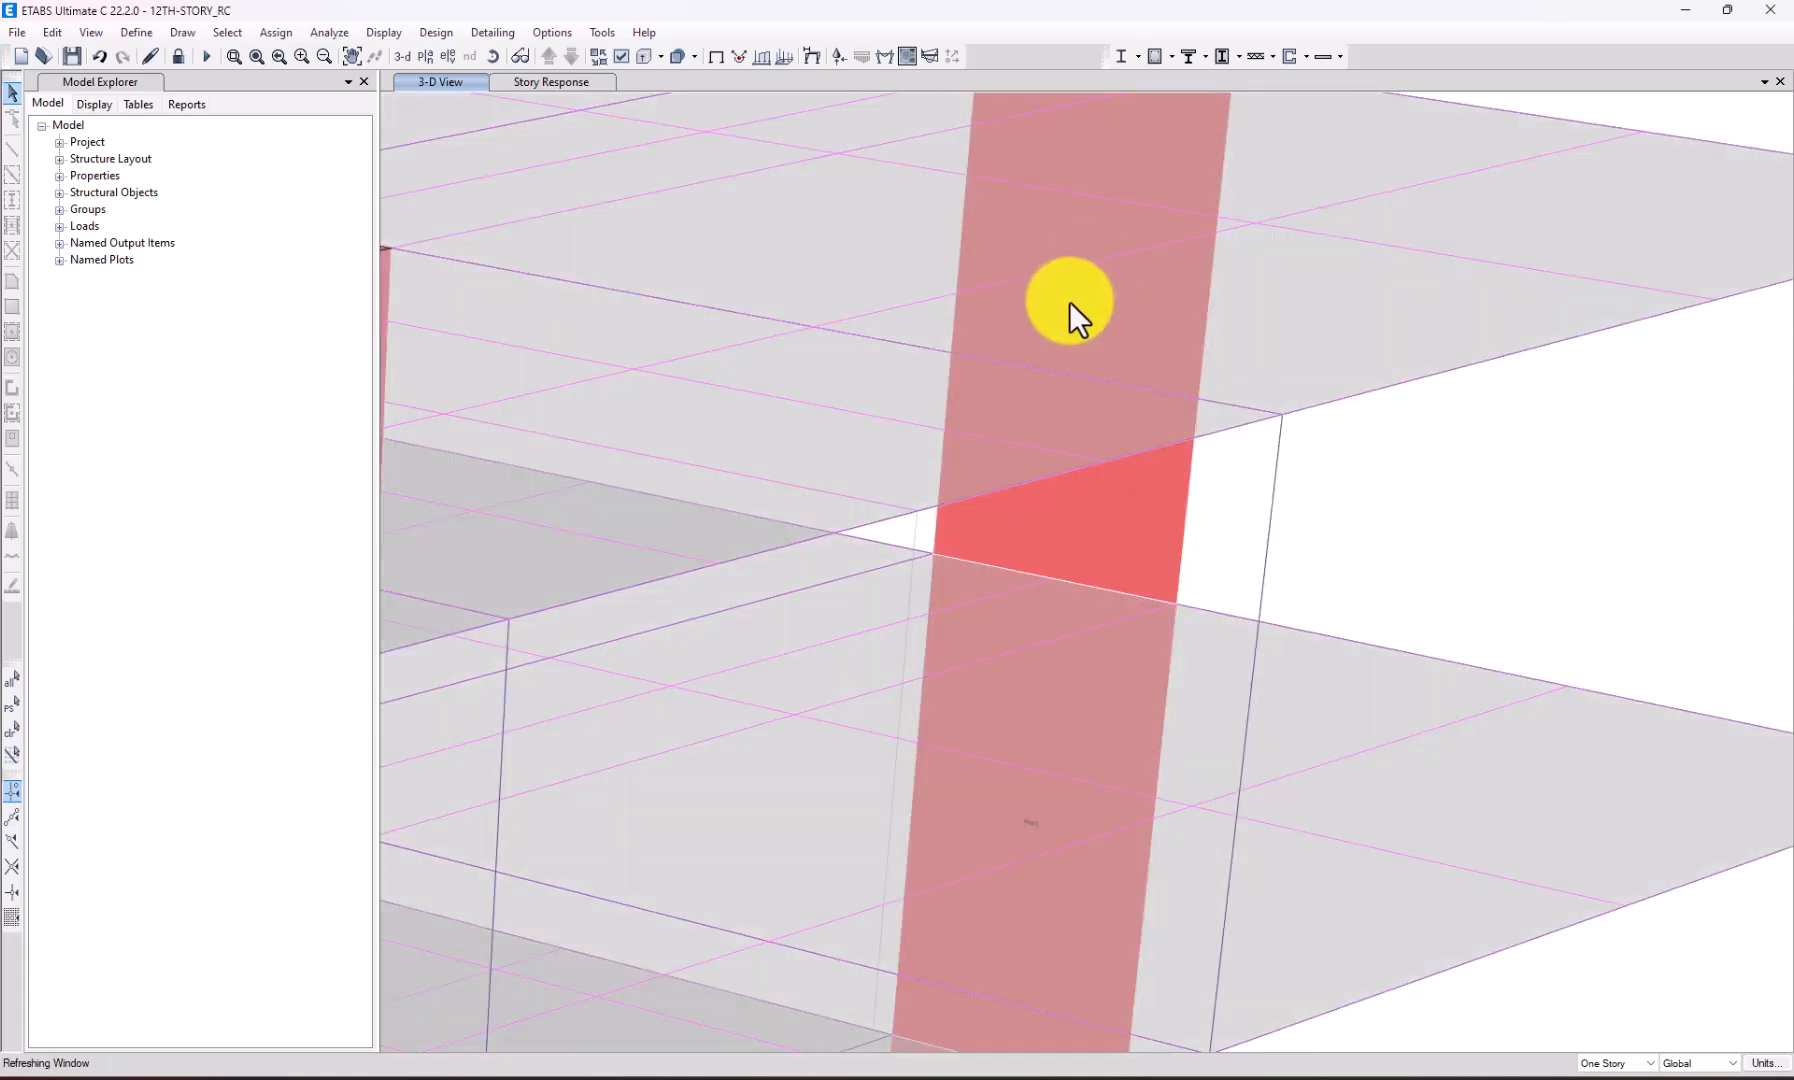
pyautogui.scroll(-5, 1075, 300)
pyautogui.scroll(-2, 973, 492)
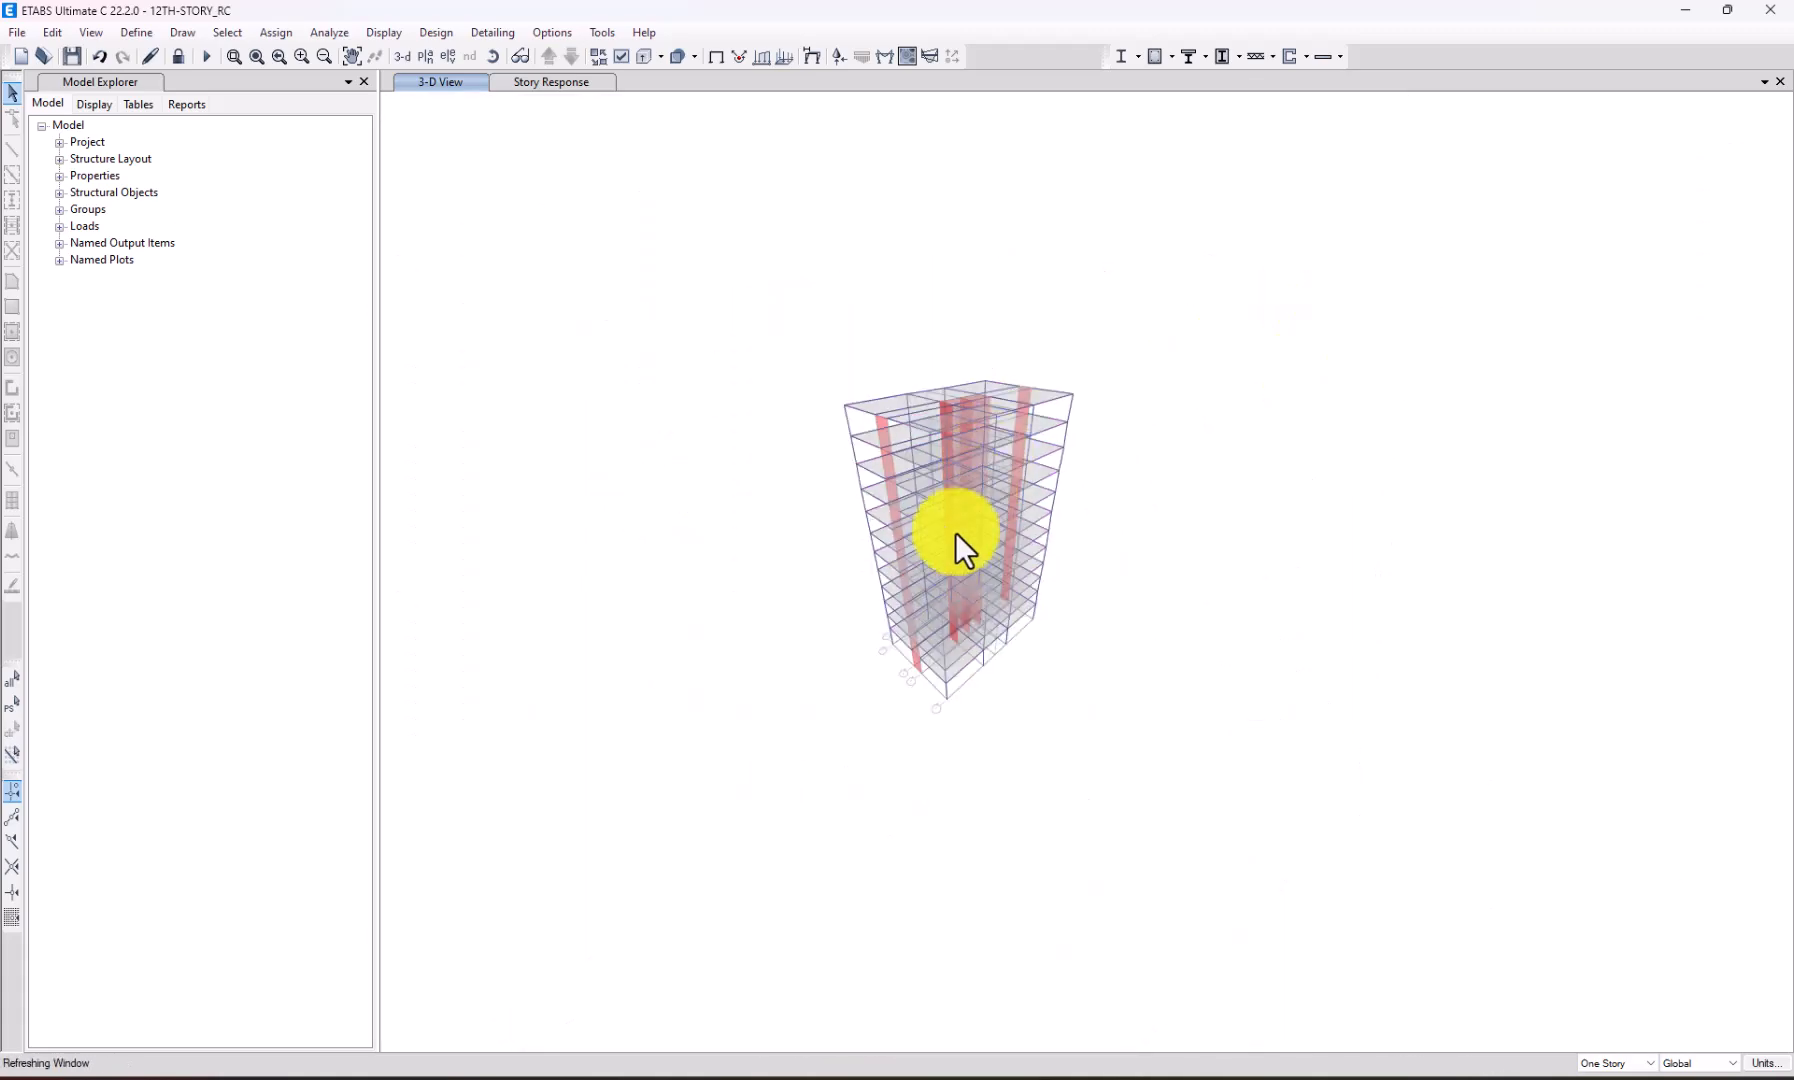
pyautogui.scroll(5, 905, 626)
pyautogui.scroll(-5, 733, 553)
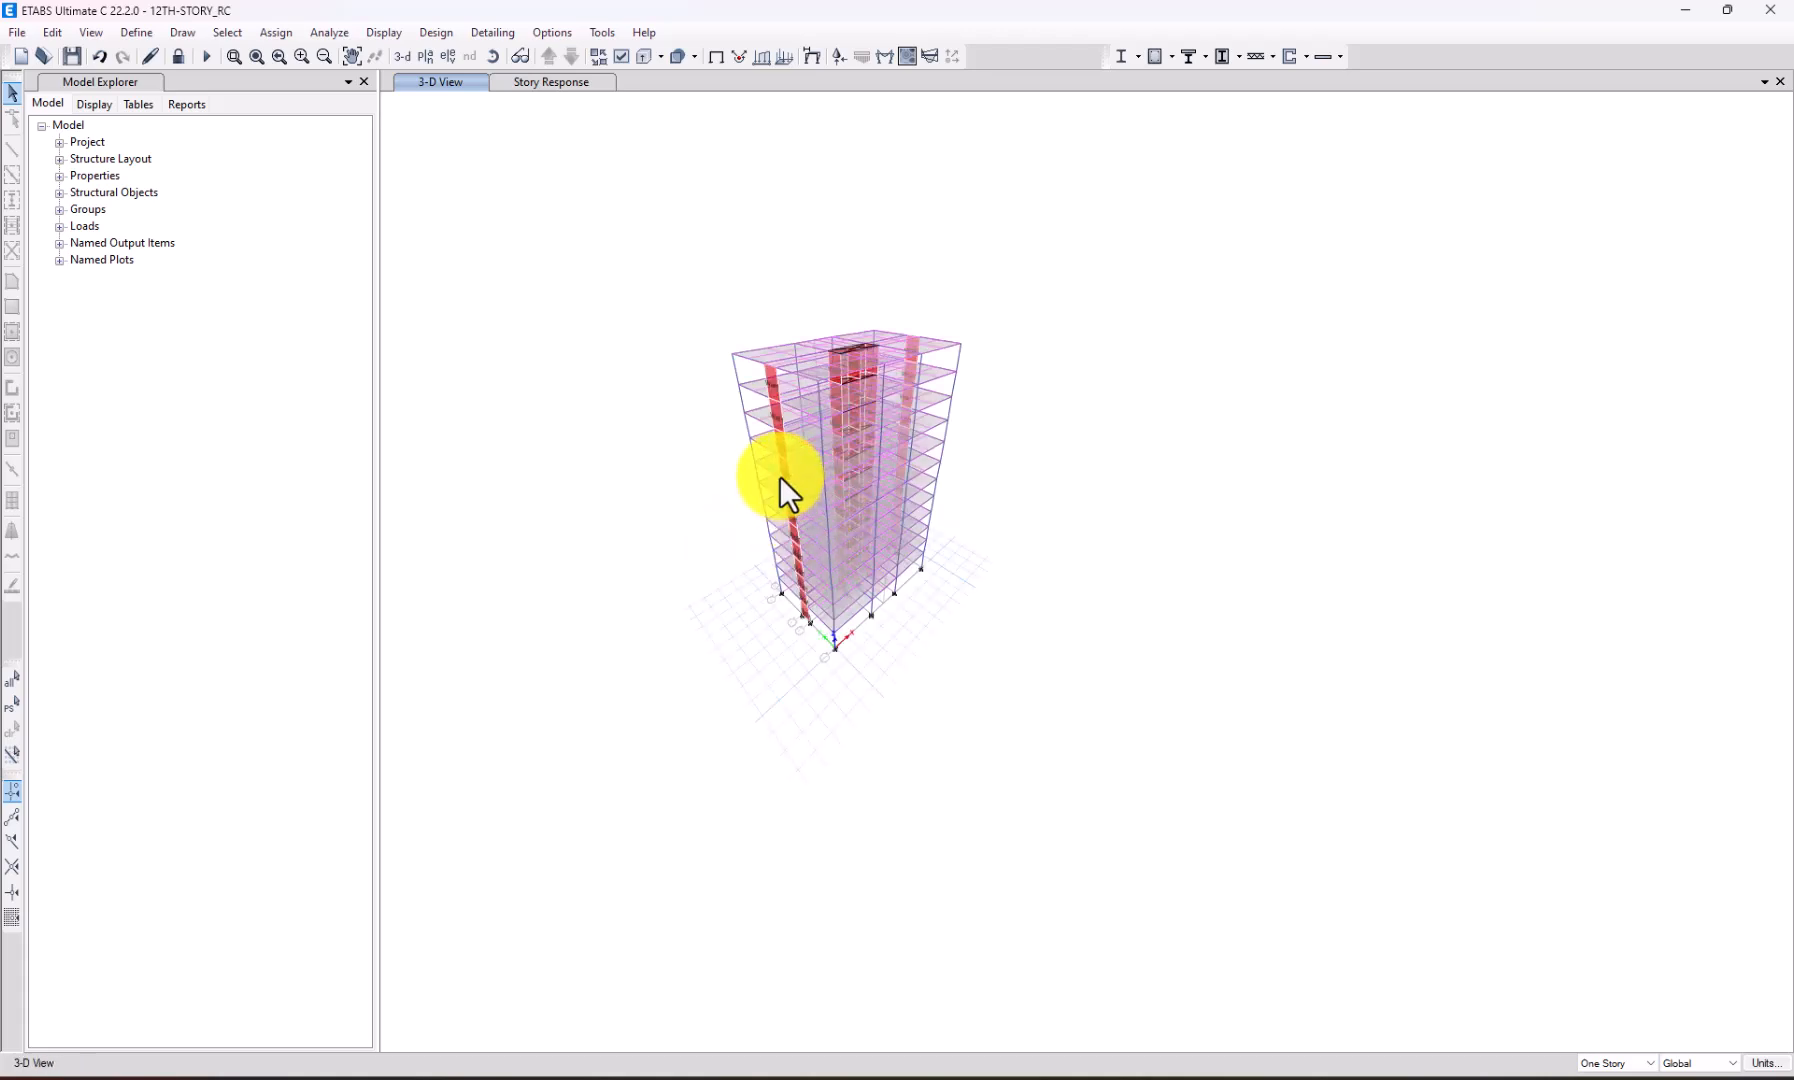
pyautogui.scroll(4, 779, 477)
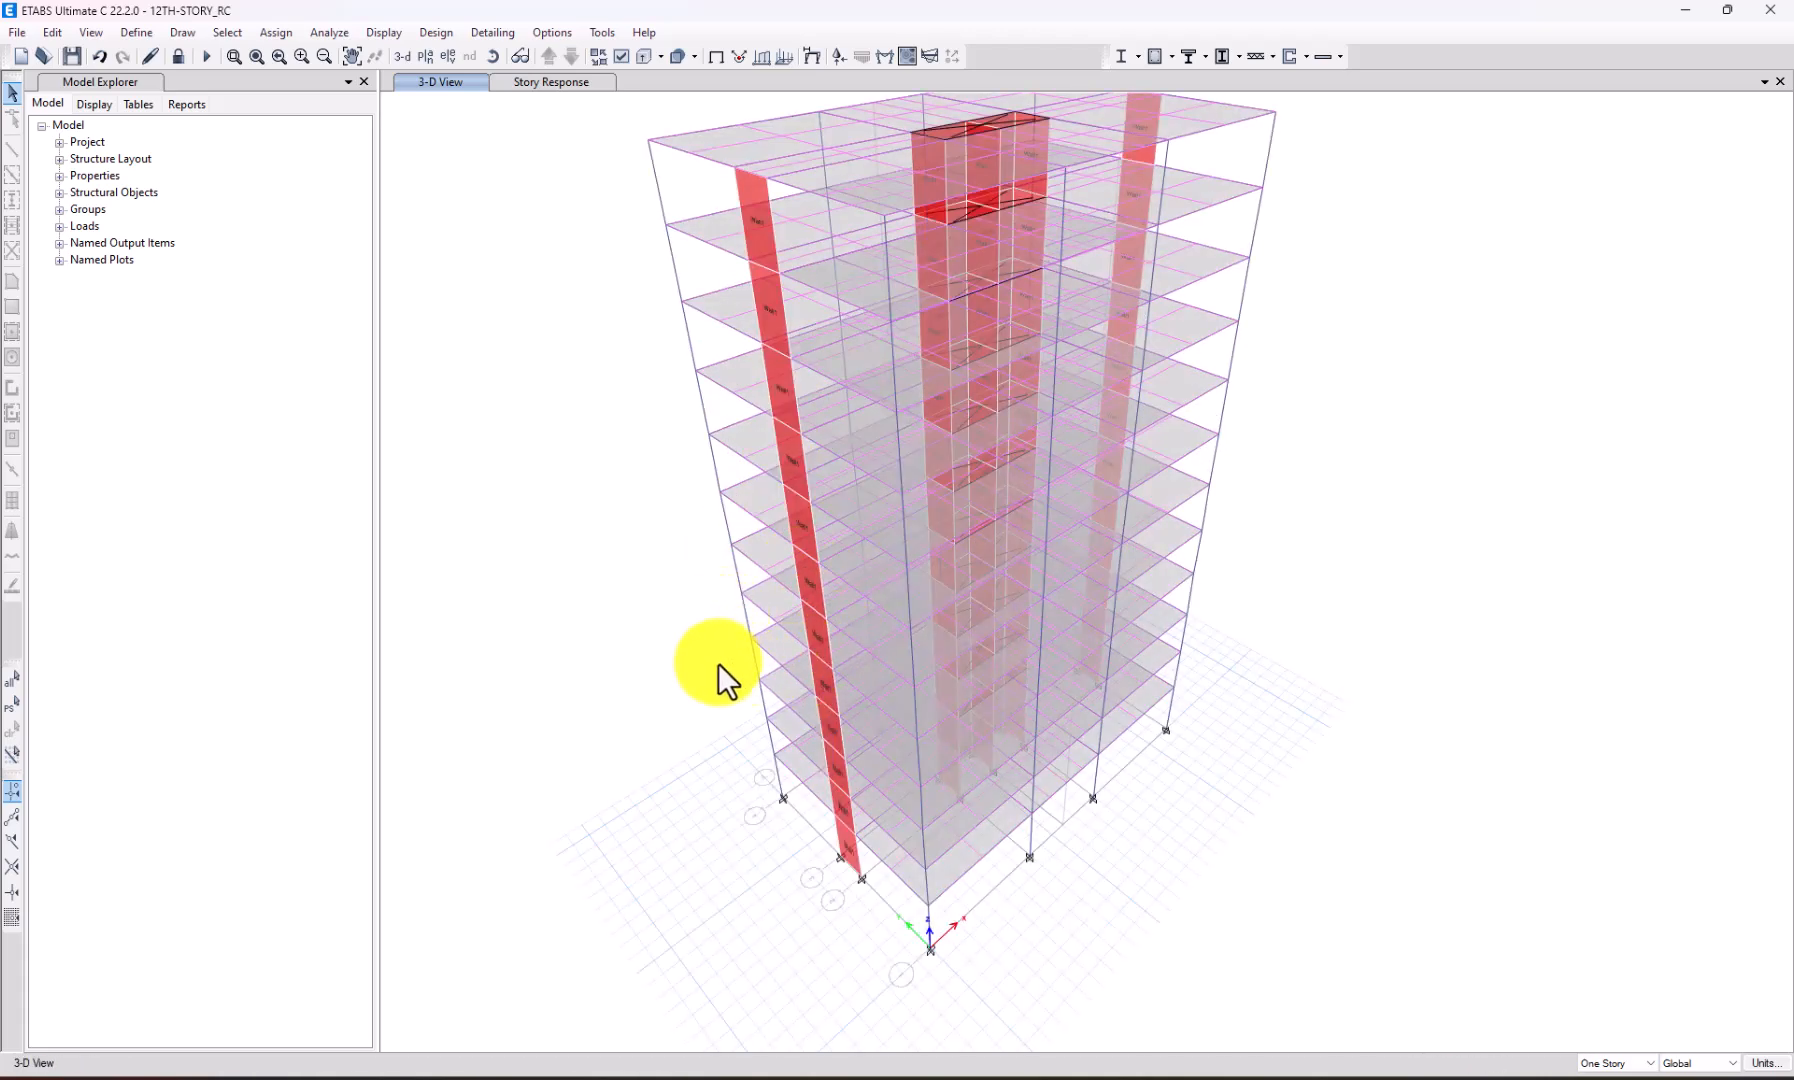
pyautogui.scroll(-4, 718, 662)
pyautogui.scroll(4, 685, 657)
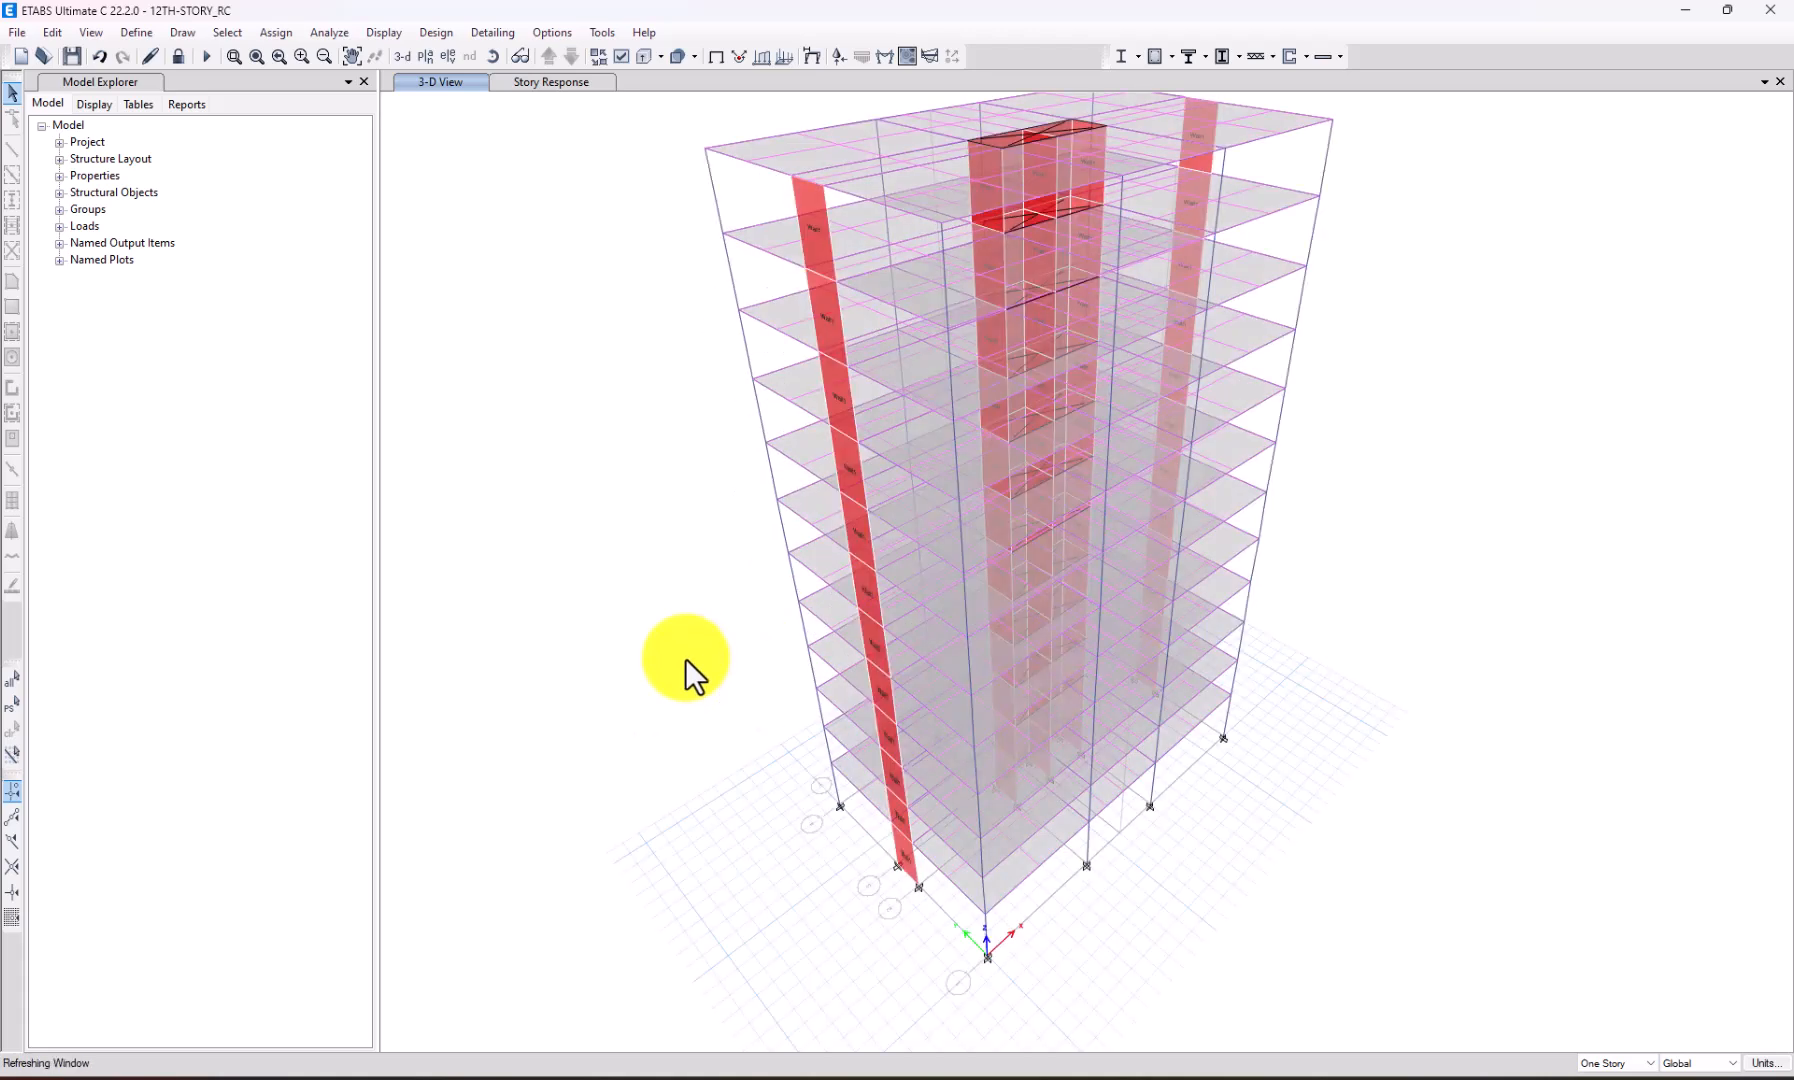